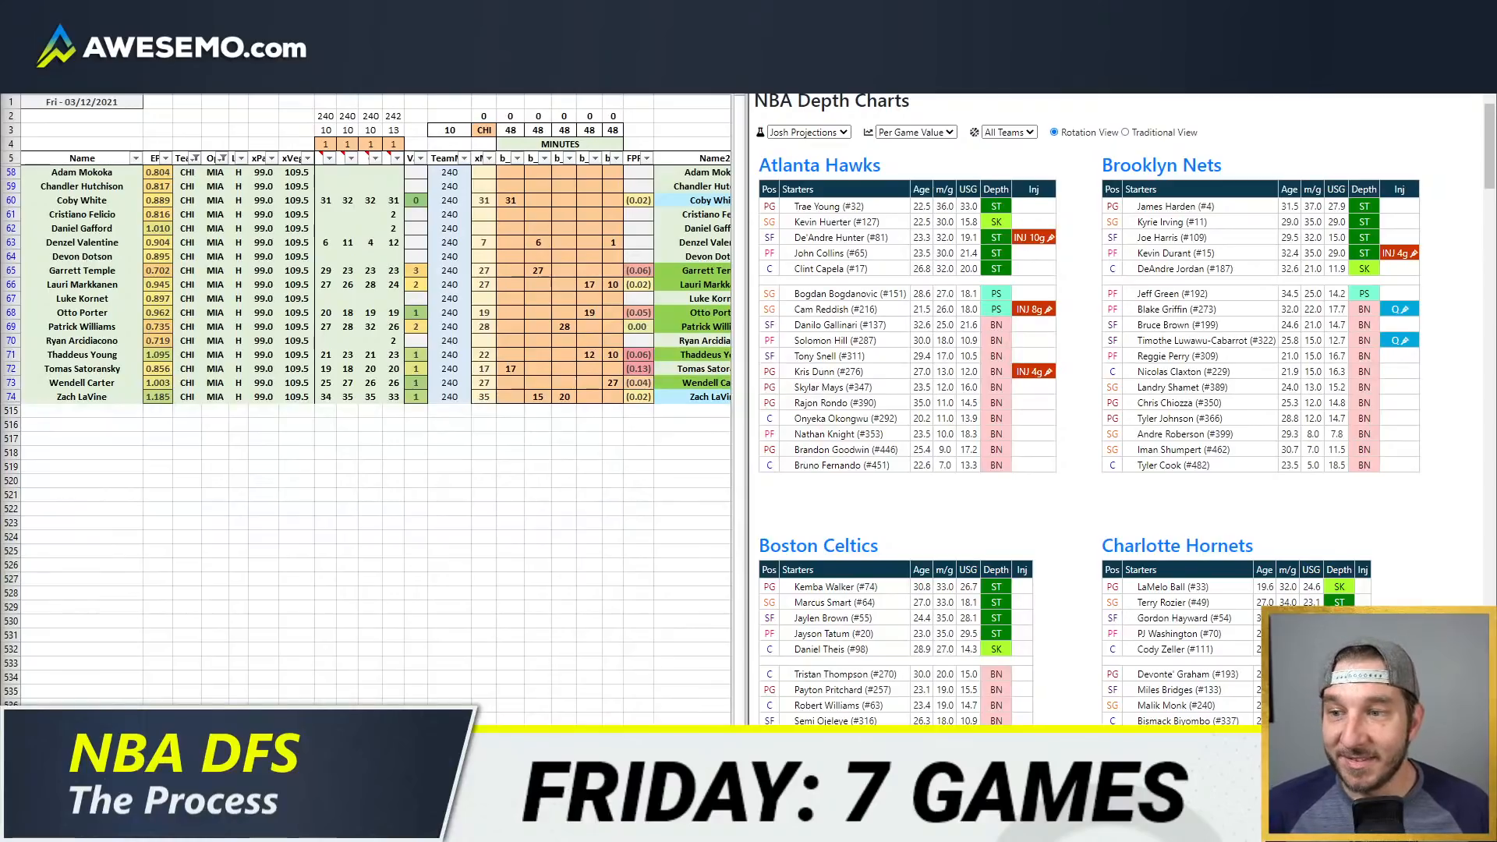
click(305, 120)
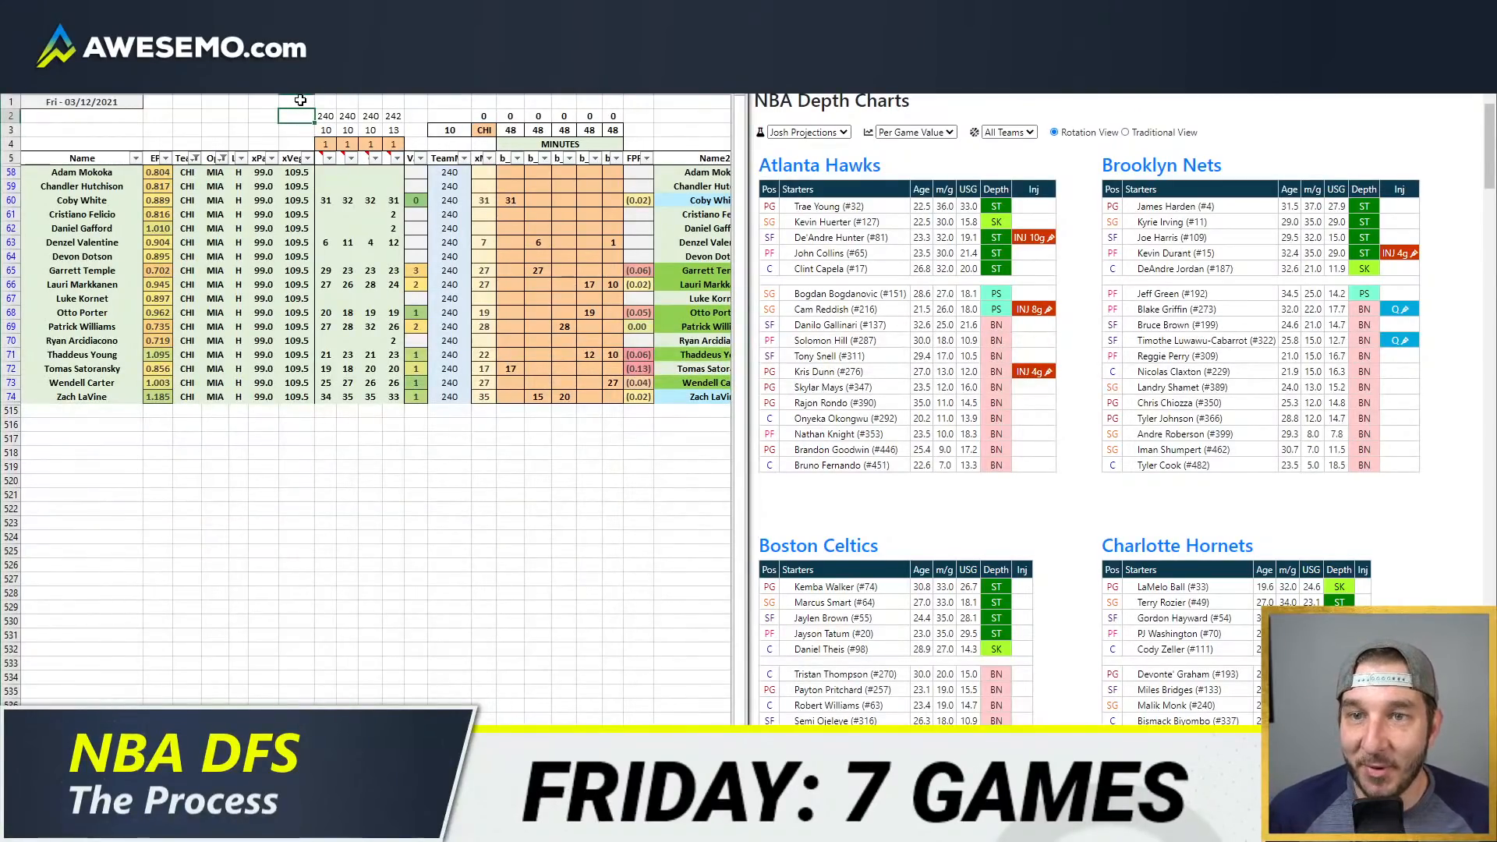
drag(300, 100, 153, 141)
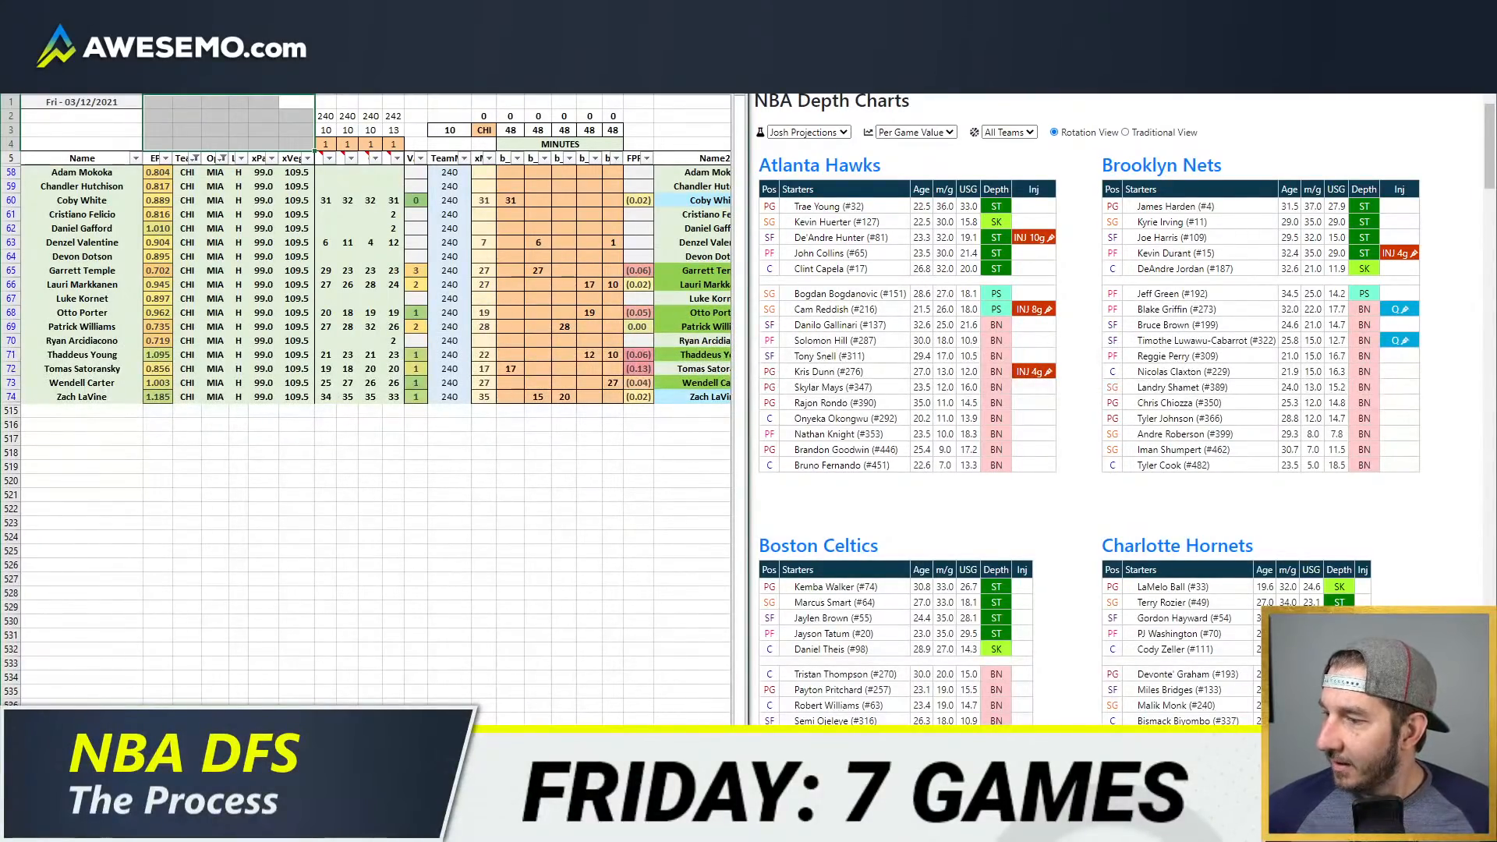
key(alt+Tab)
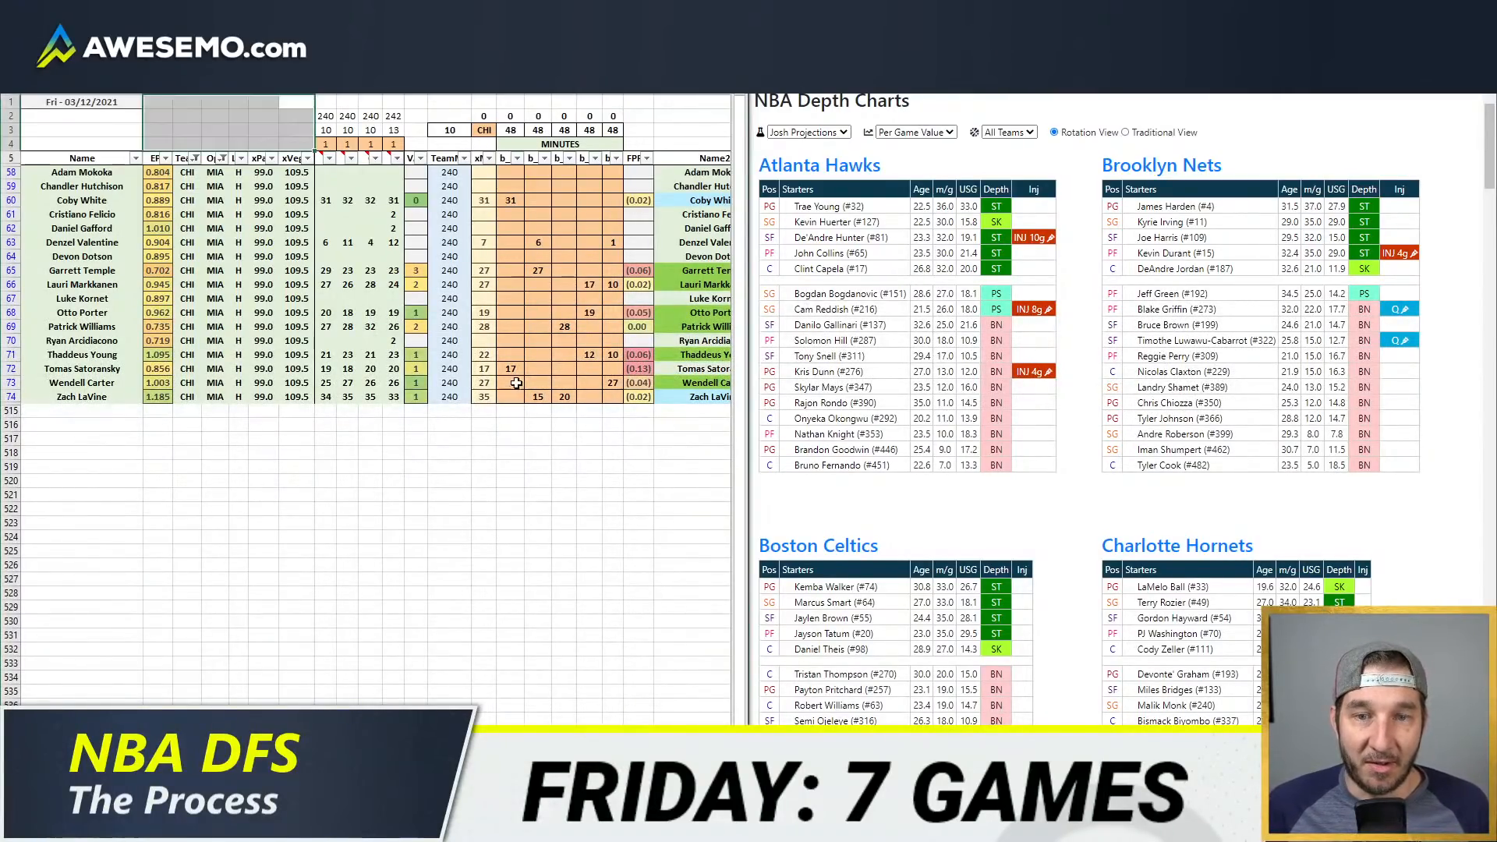
click(538, 354)
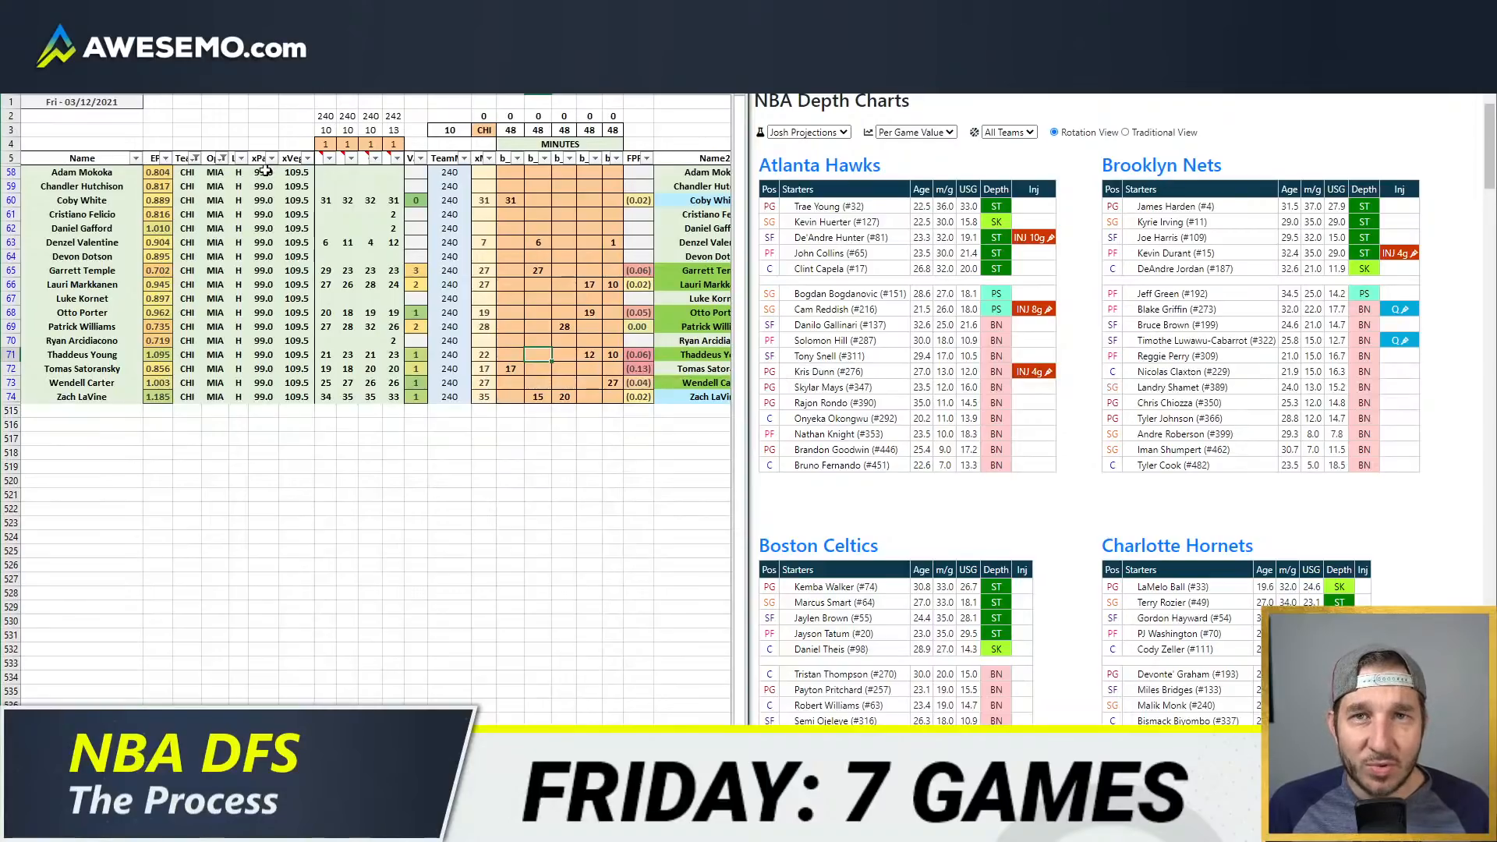
click(265, 117)
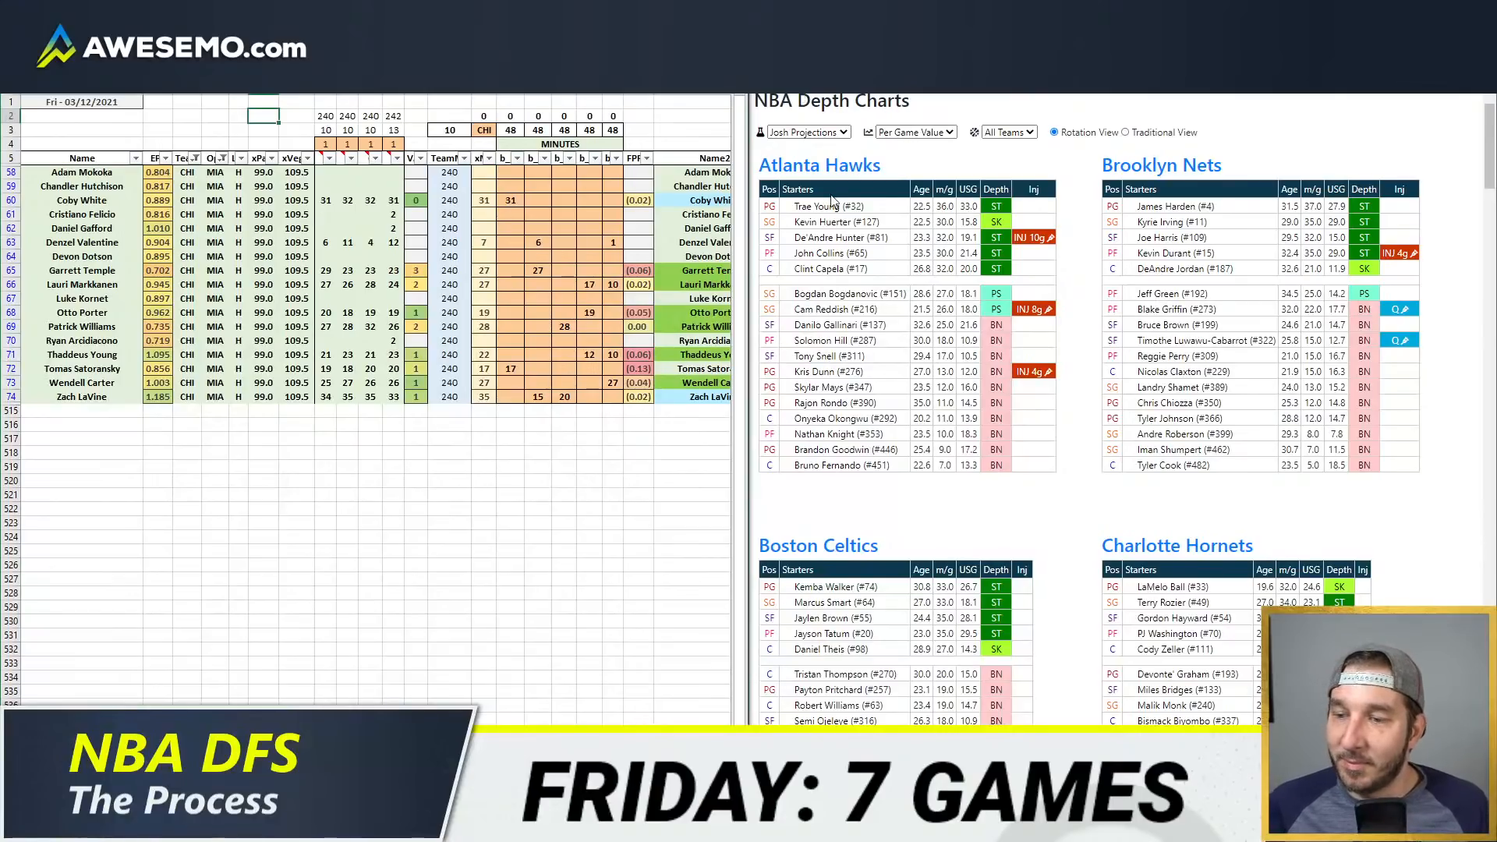
click(607, 228)
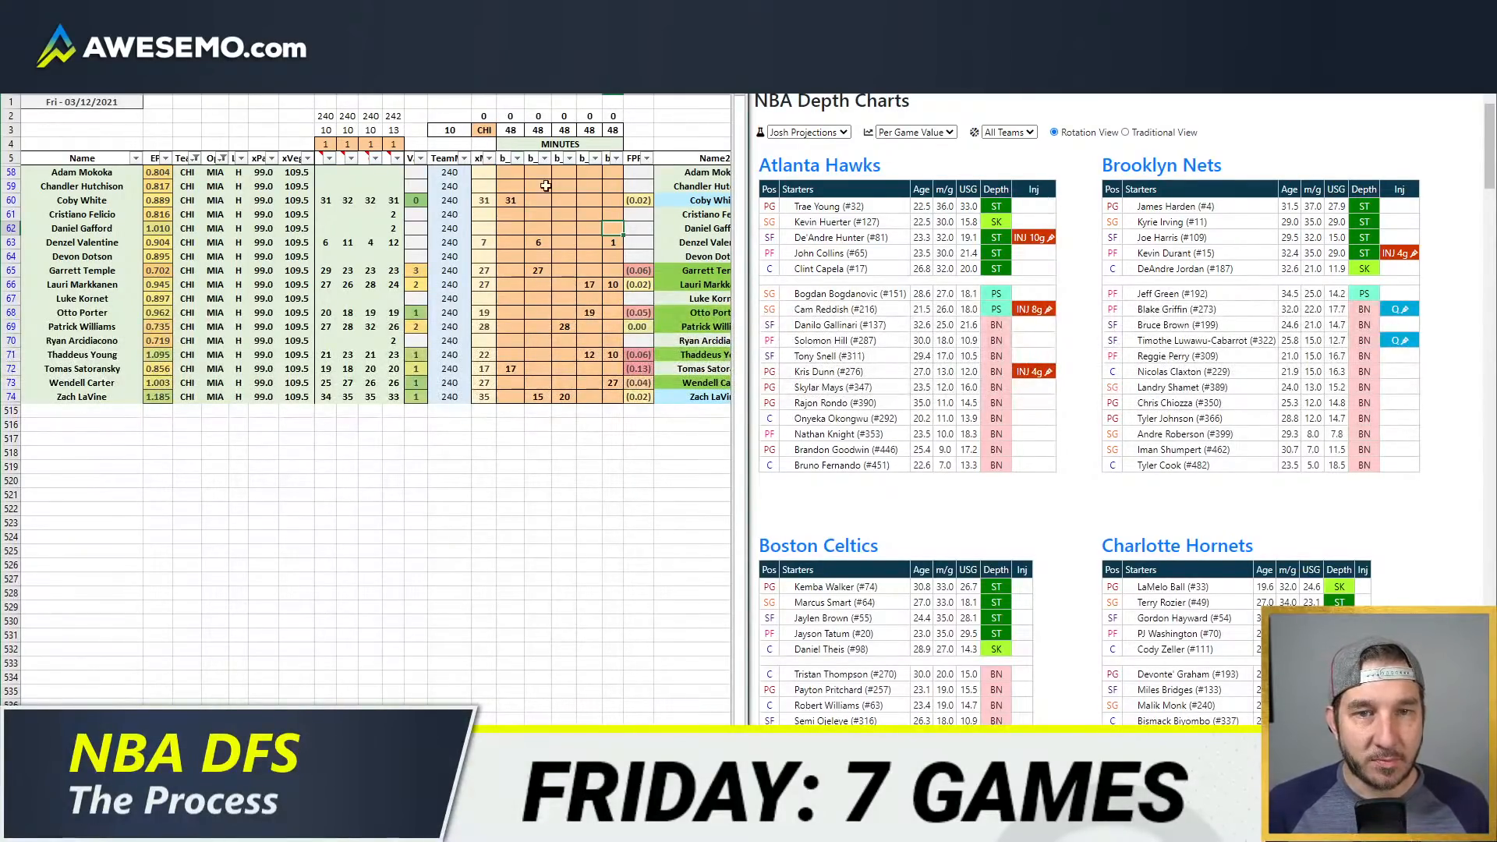
click(348, 241)
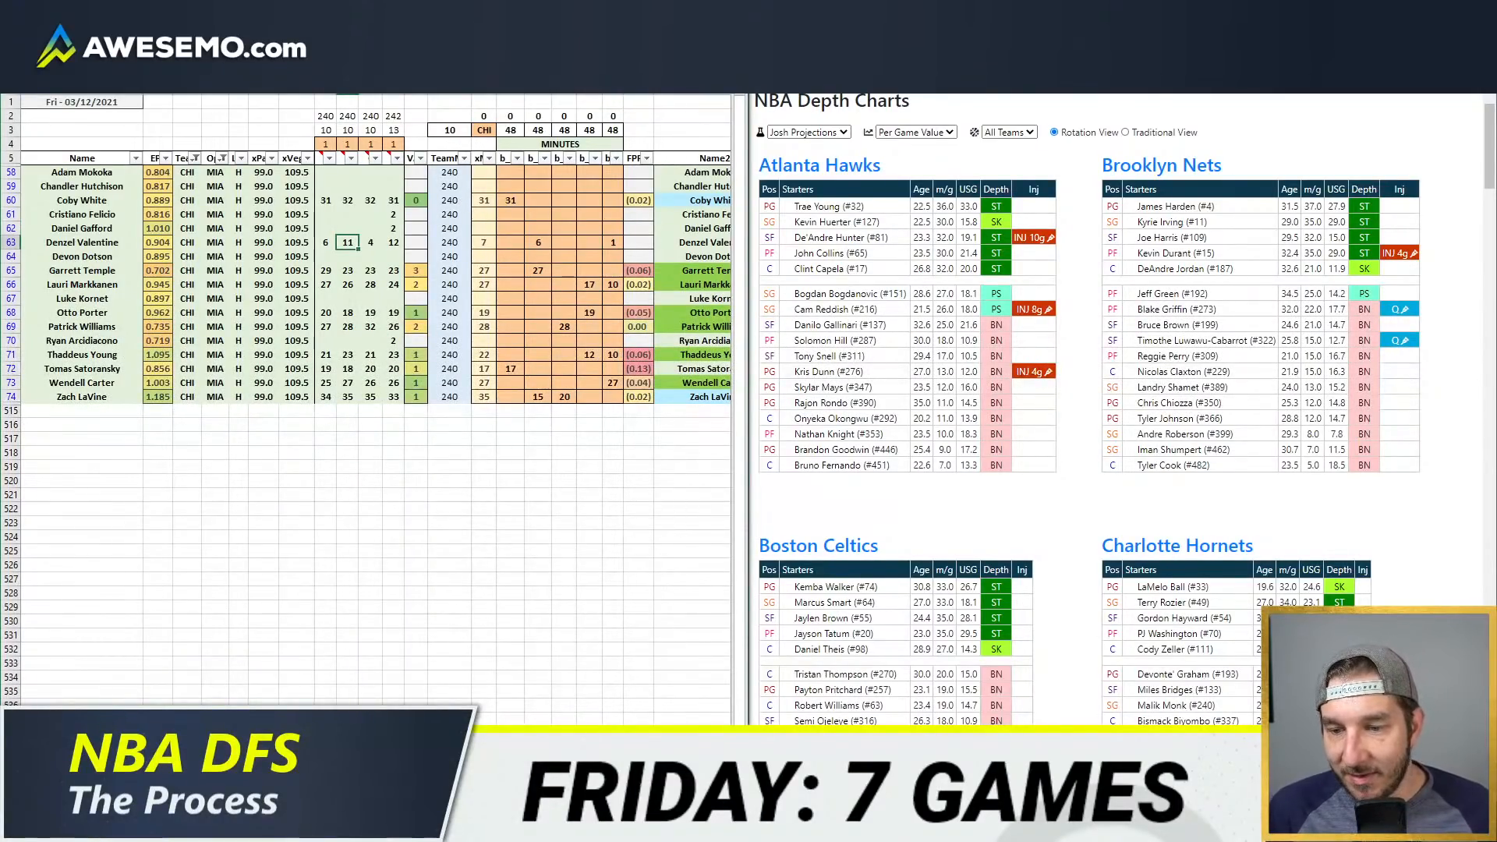
Step: Look up the Chicago Bulls depth chart and refresh the Bulls' game-by-game minutes pivot table in the other model workbook
click(1389, 522)
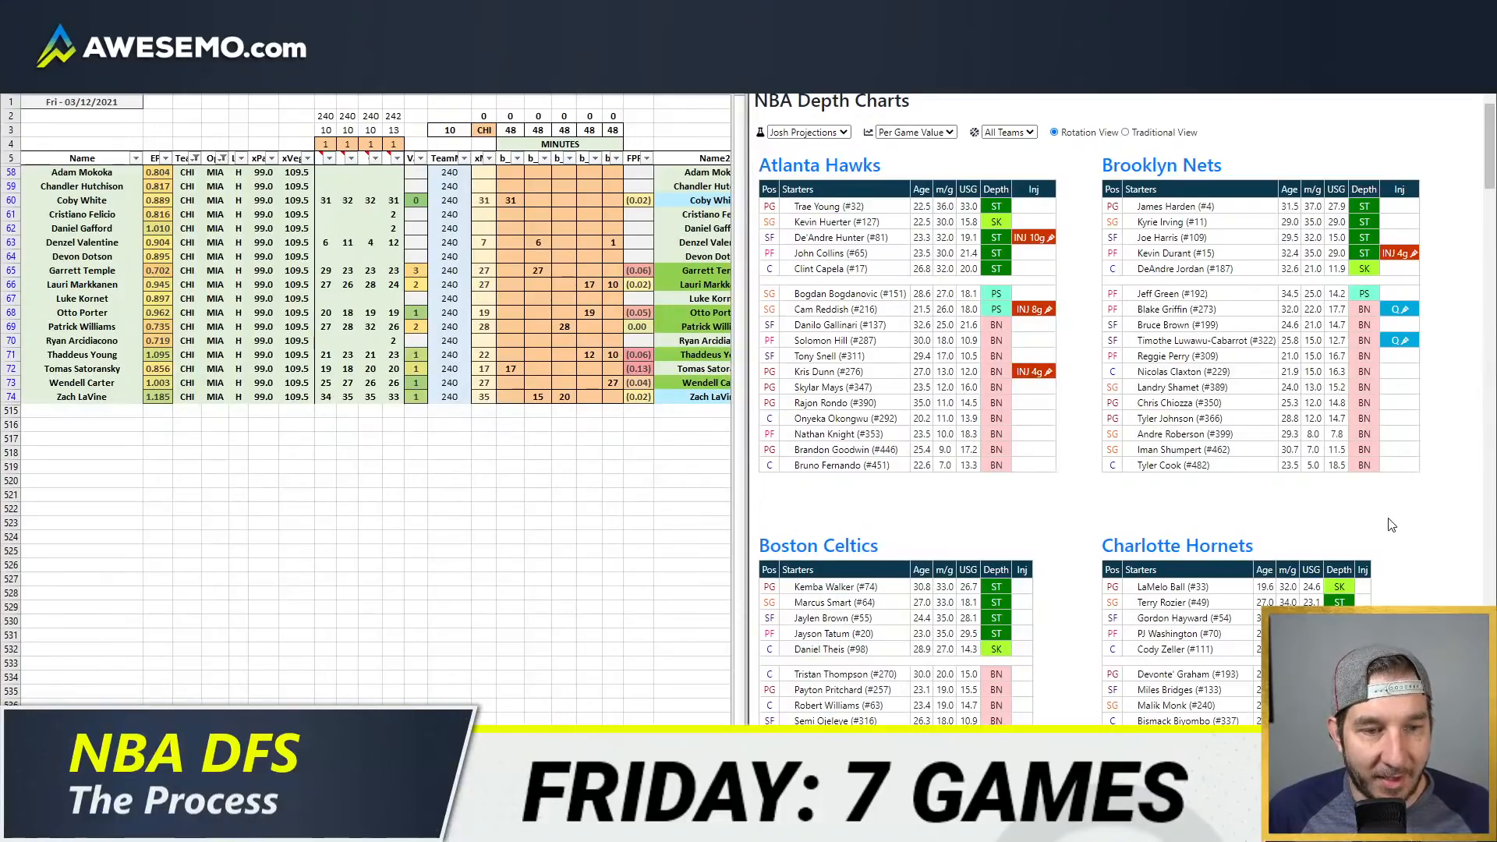
scroll(1392, 525, down, 10)
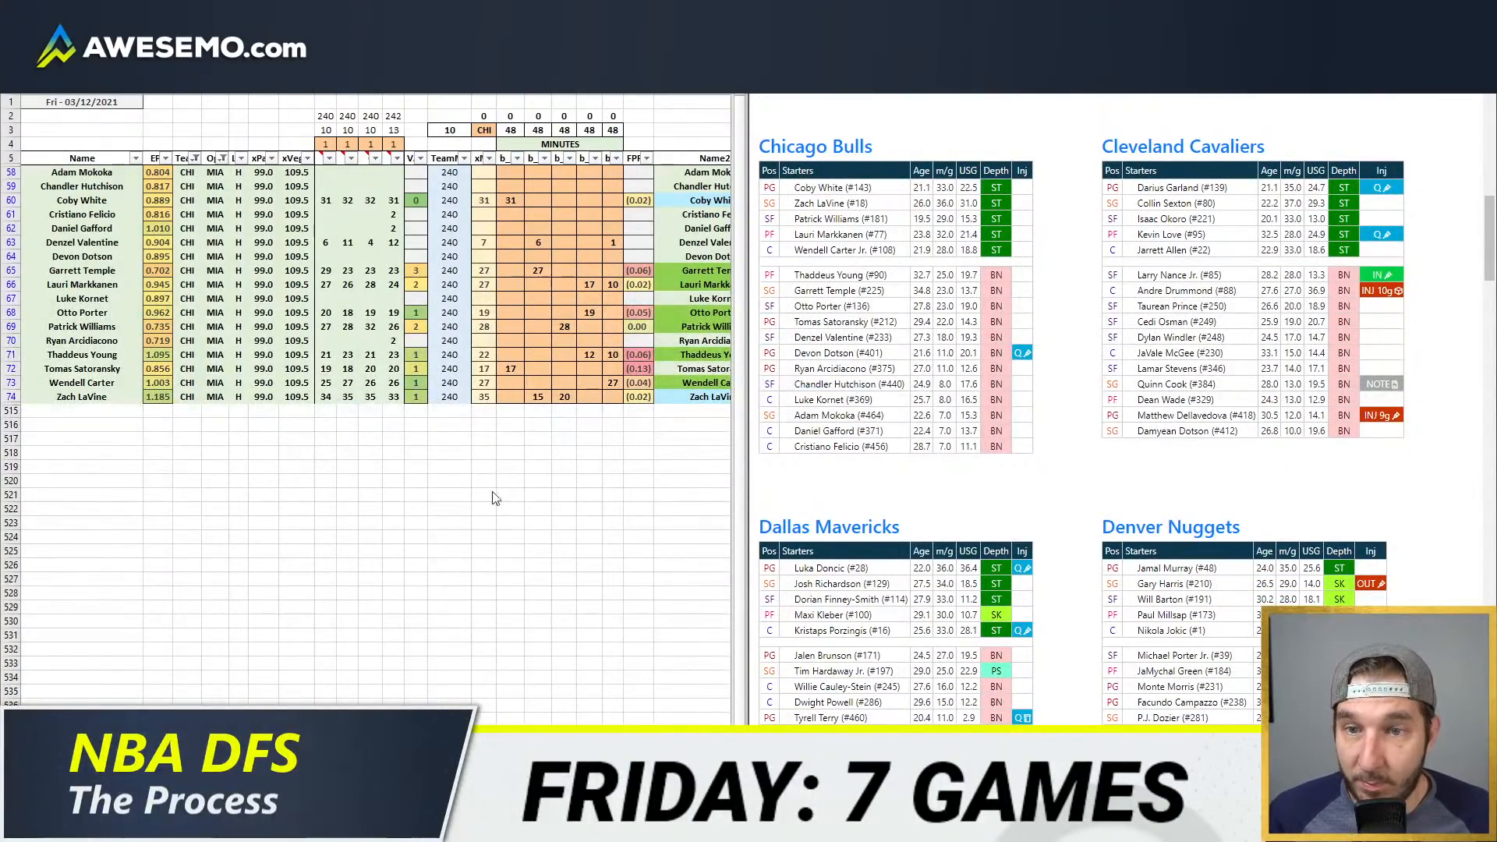
mouse_move(134, 830)
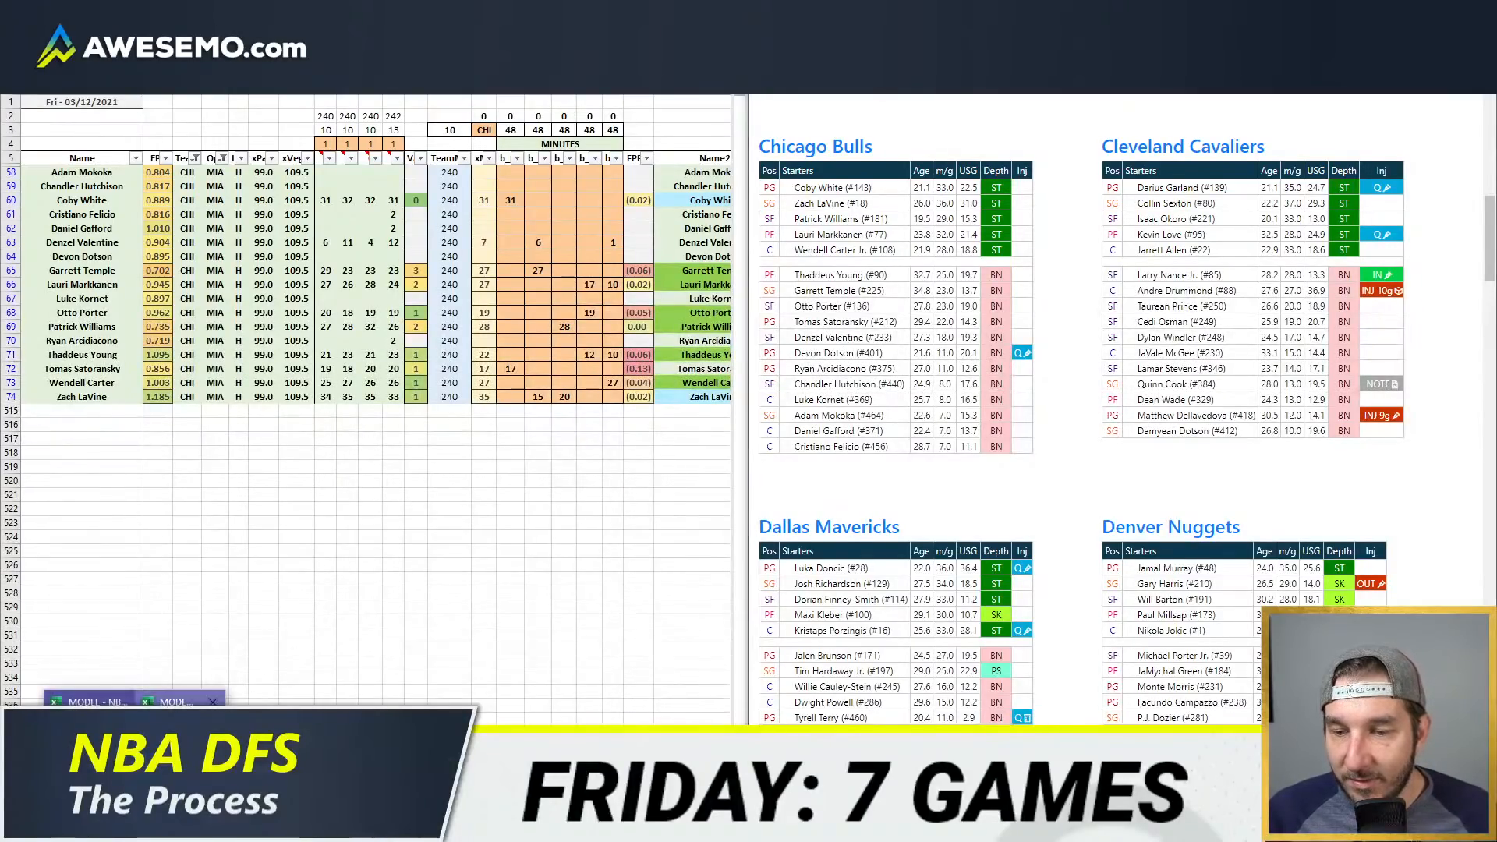
click(167, 701)
right_click(881, 187)
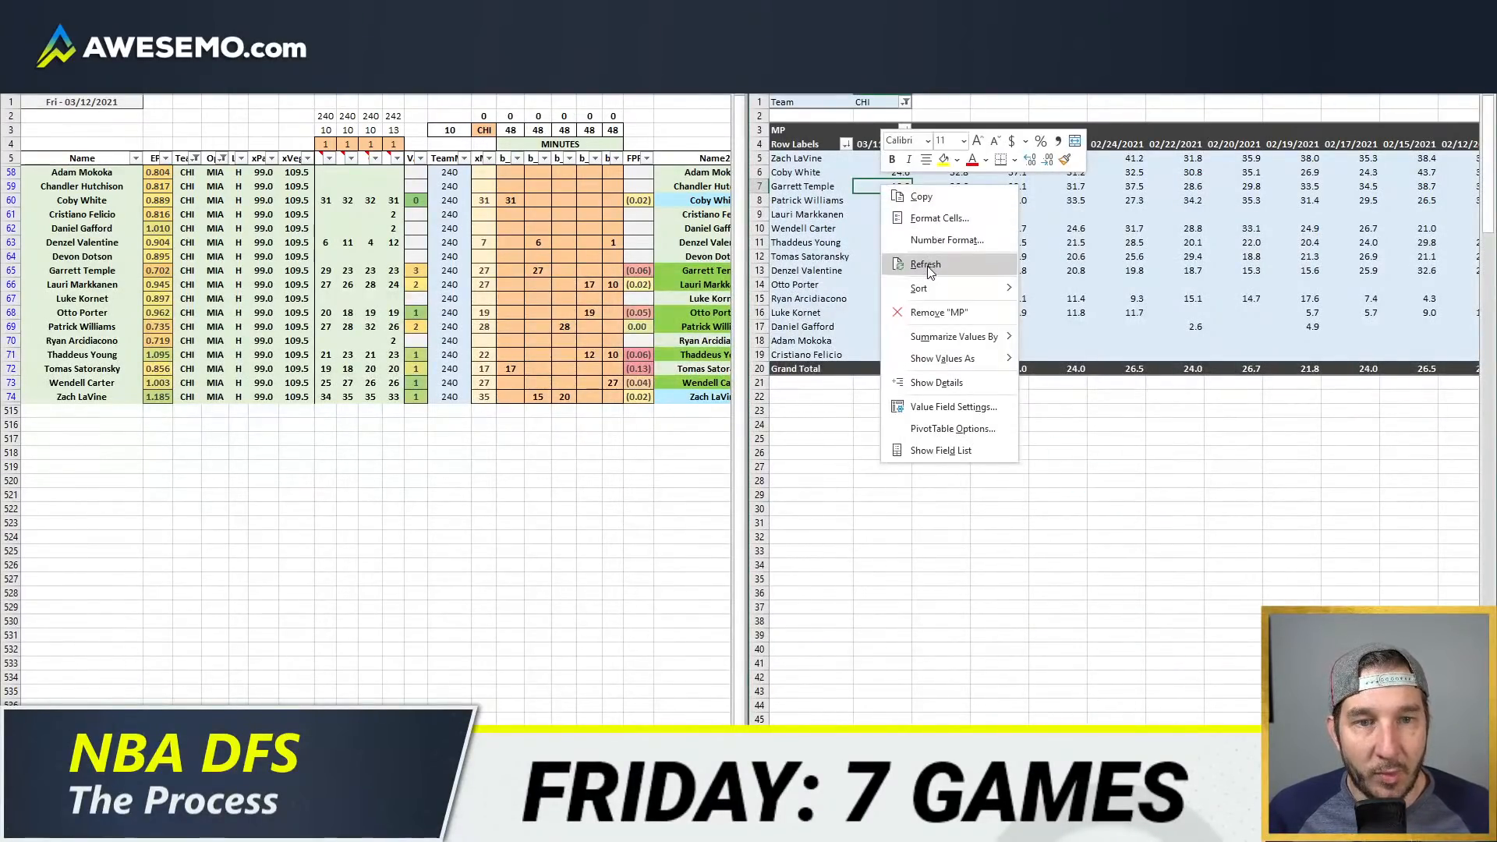
click(926, 266)
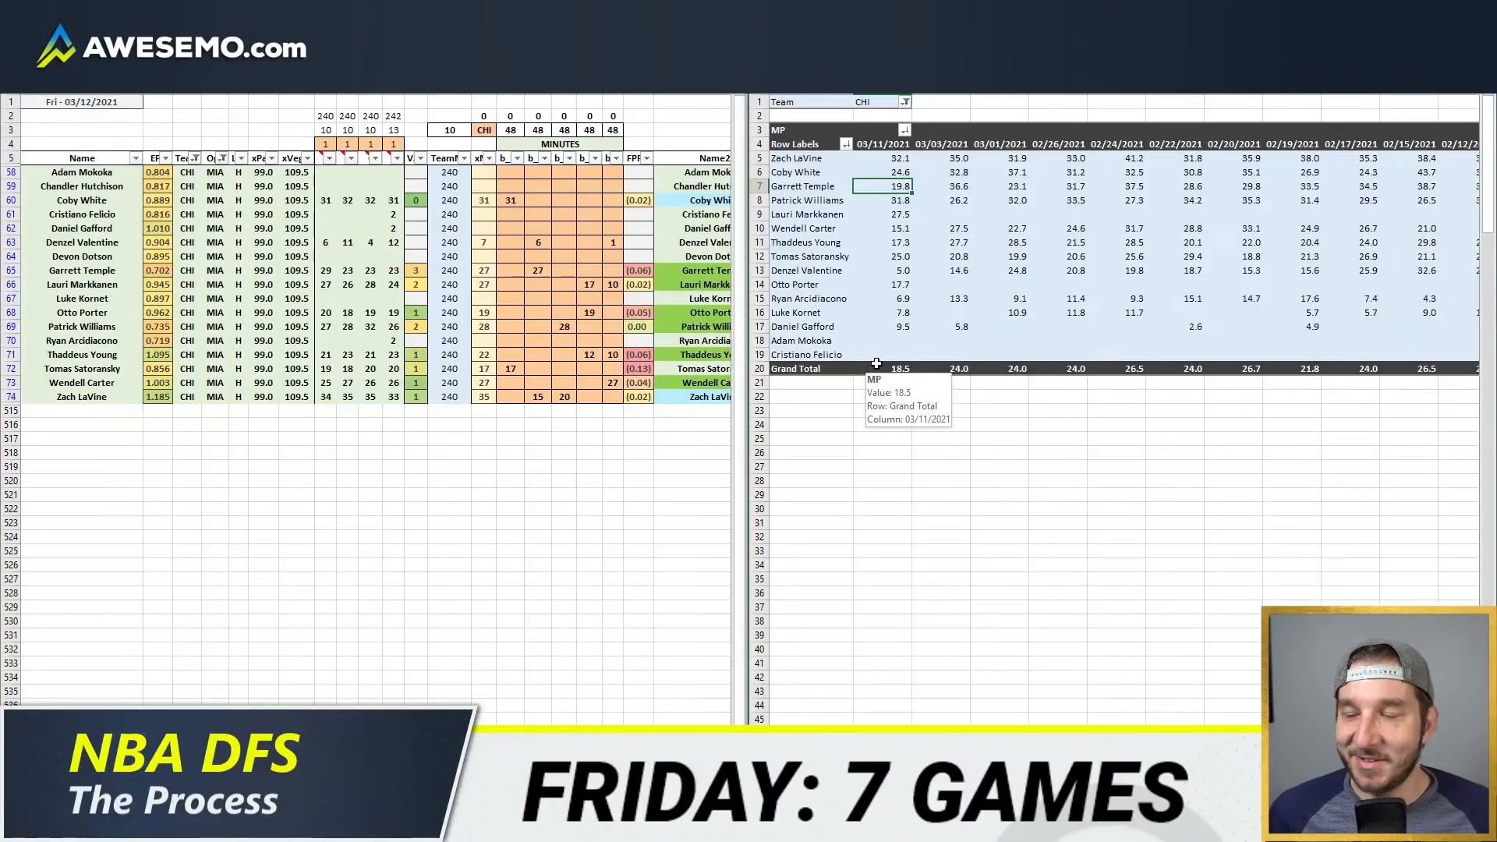
Step: Examine the Bulls players' minutes from the 03/11/2021 game in the pivot table
click(887, 214)
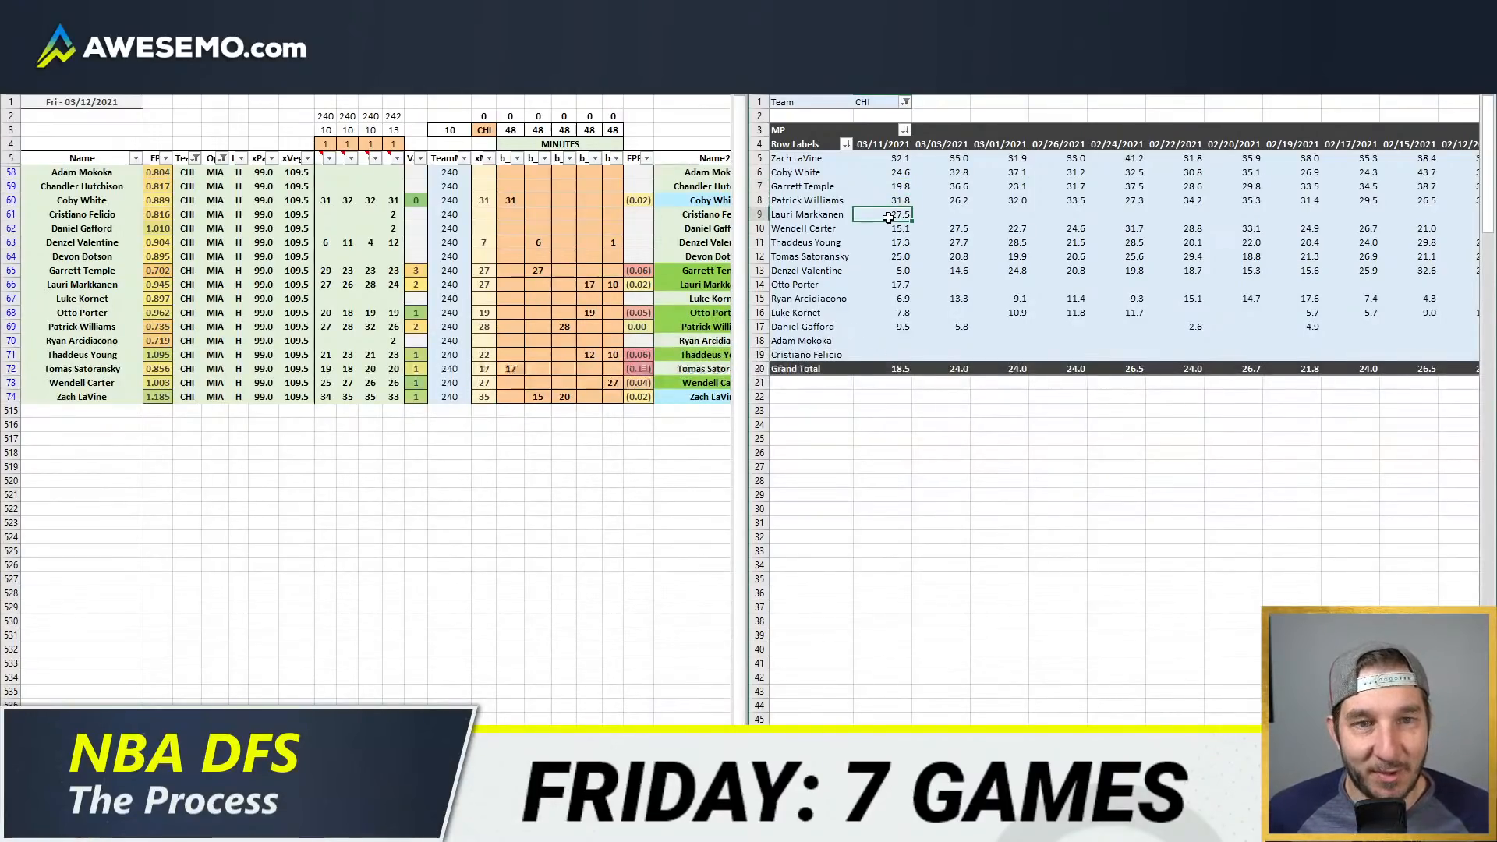
click(905, 144)
click(904, 160)
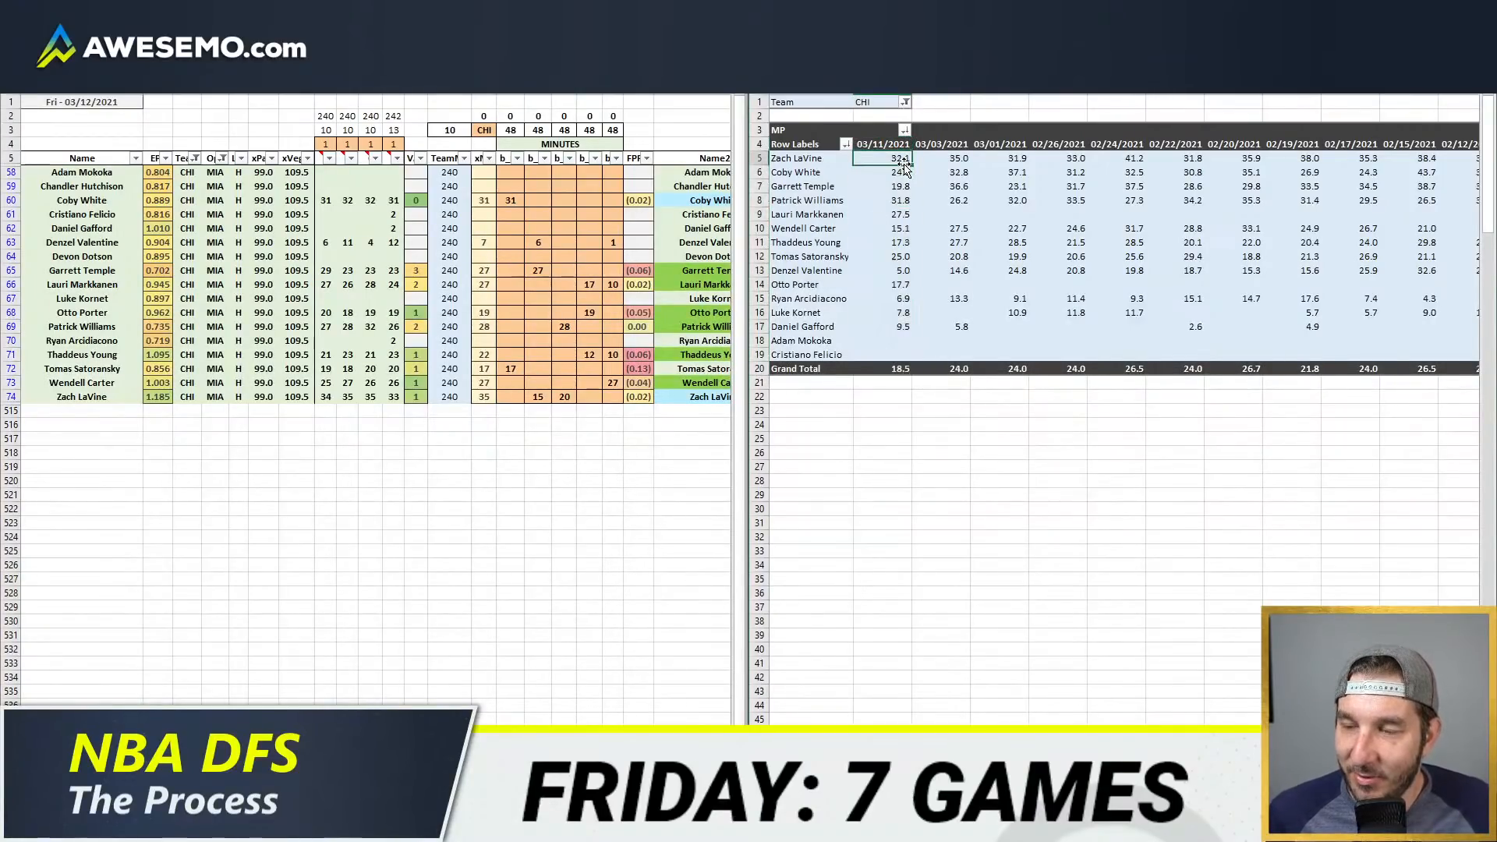
click(871, 184)
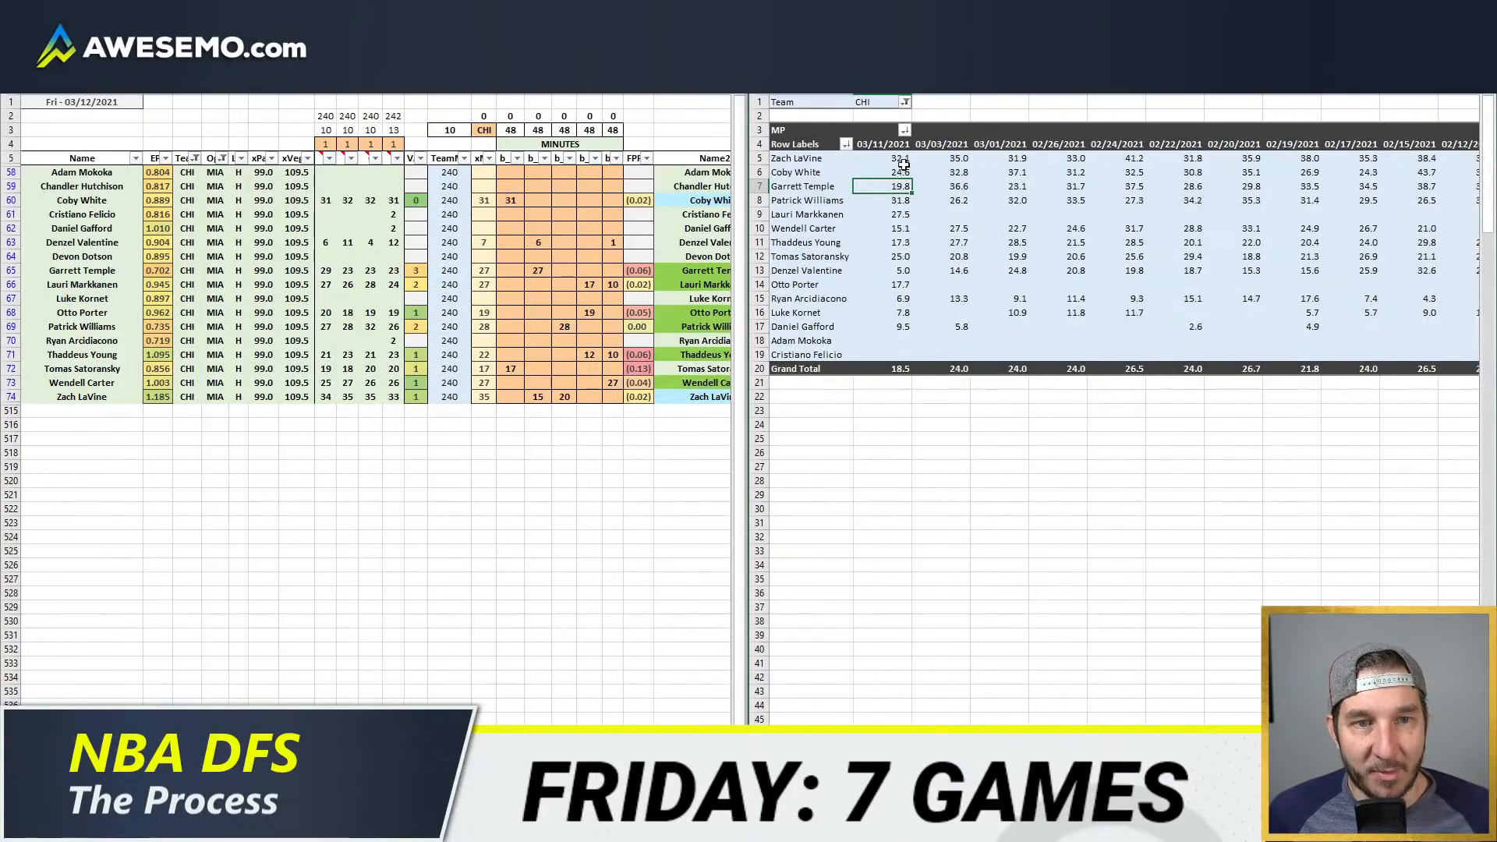
click(885, 137)
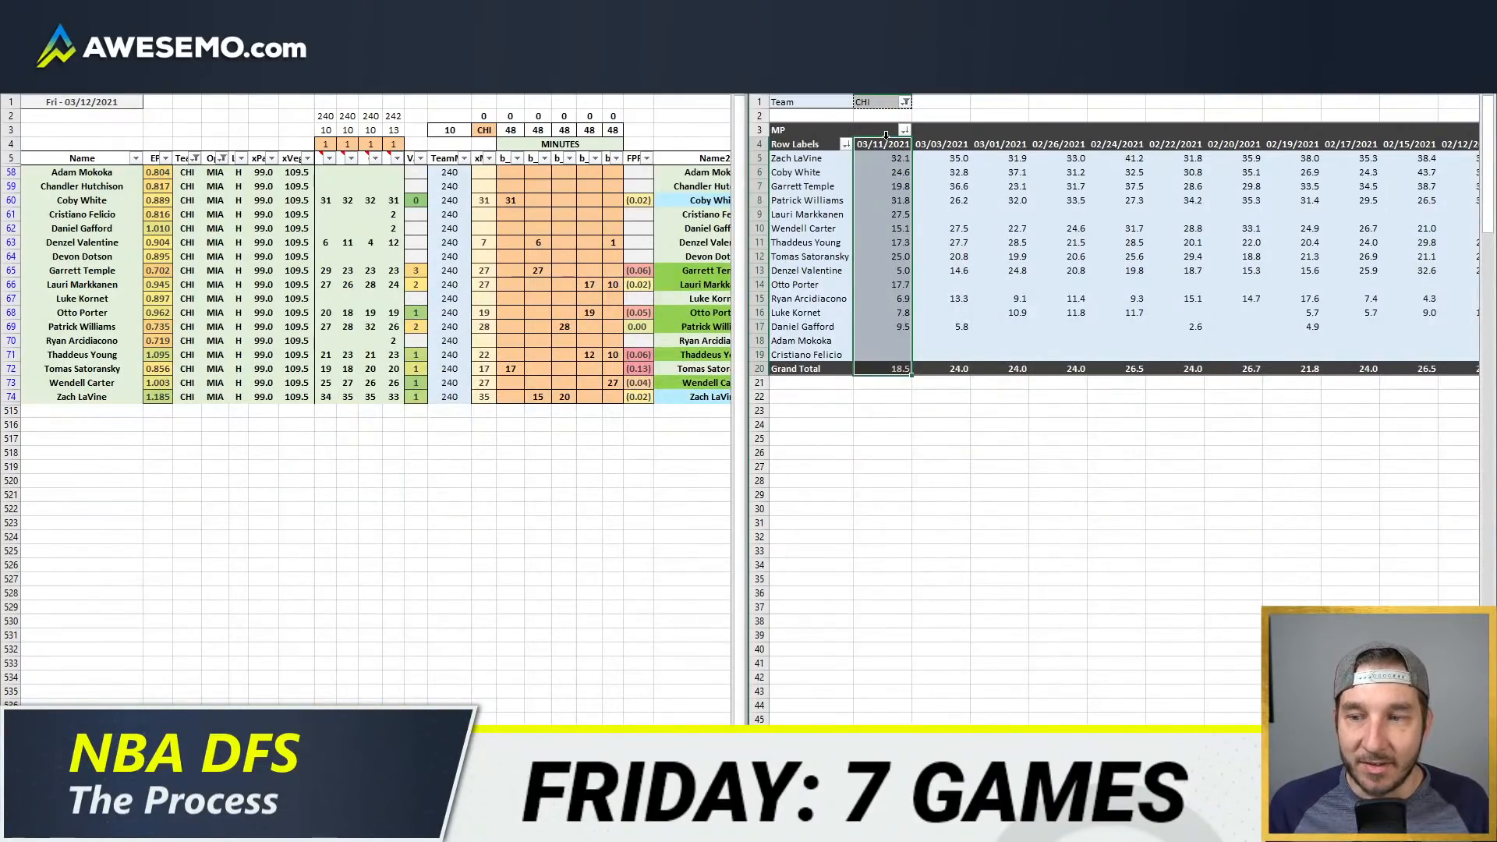
click(949, 132)
click(949, 101)
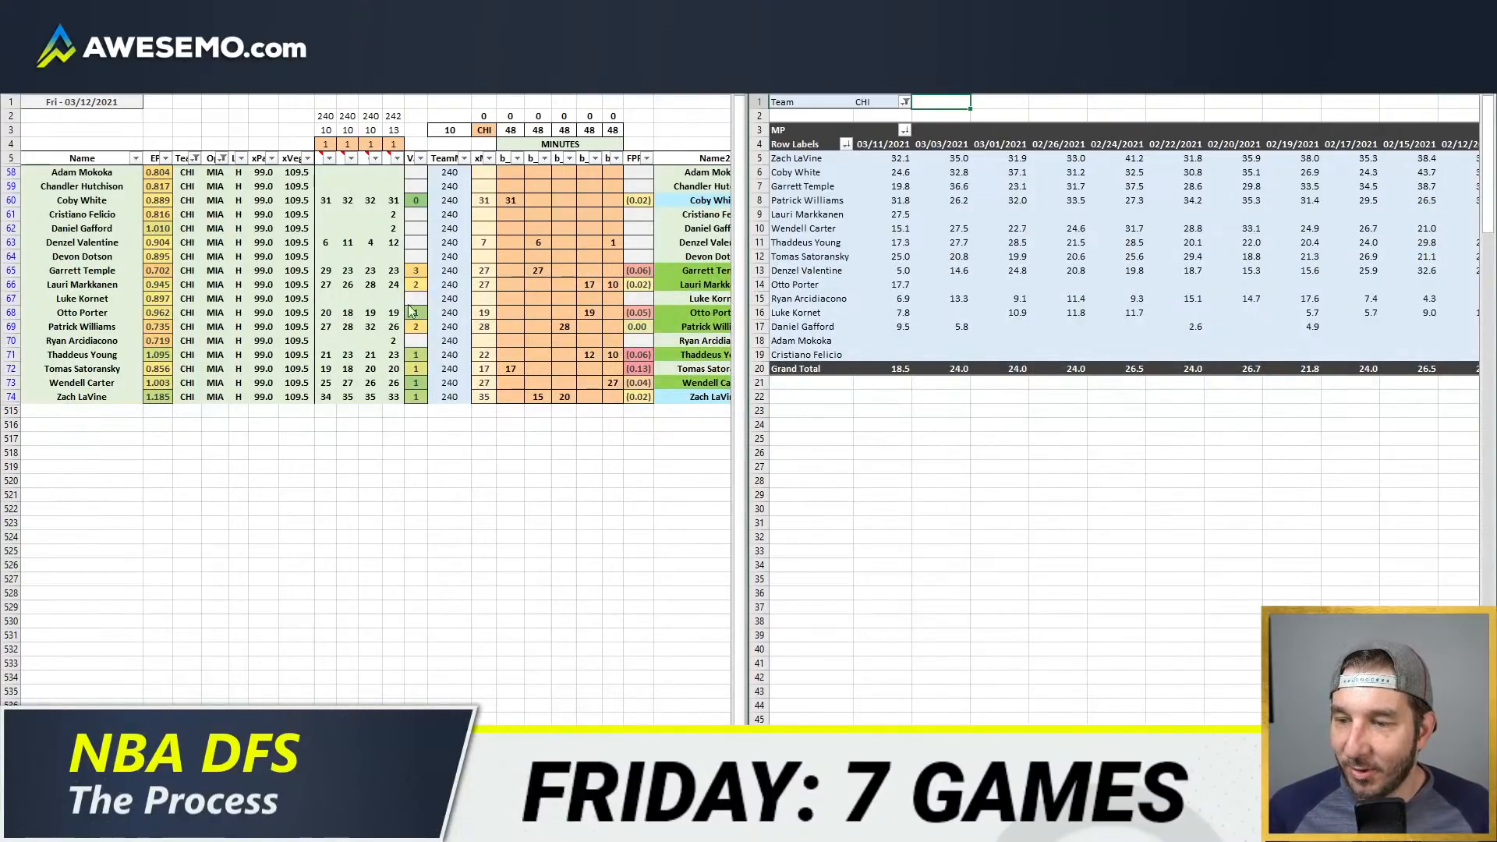
click(511, 228)
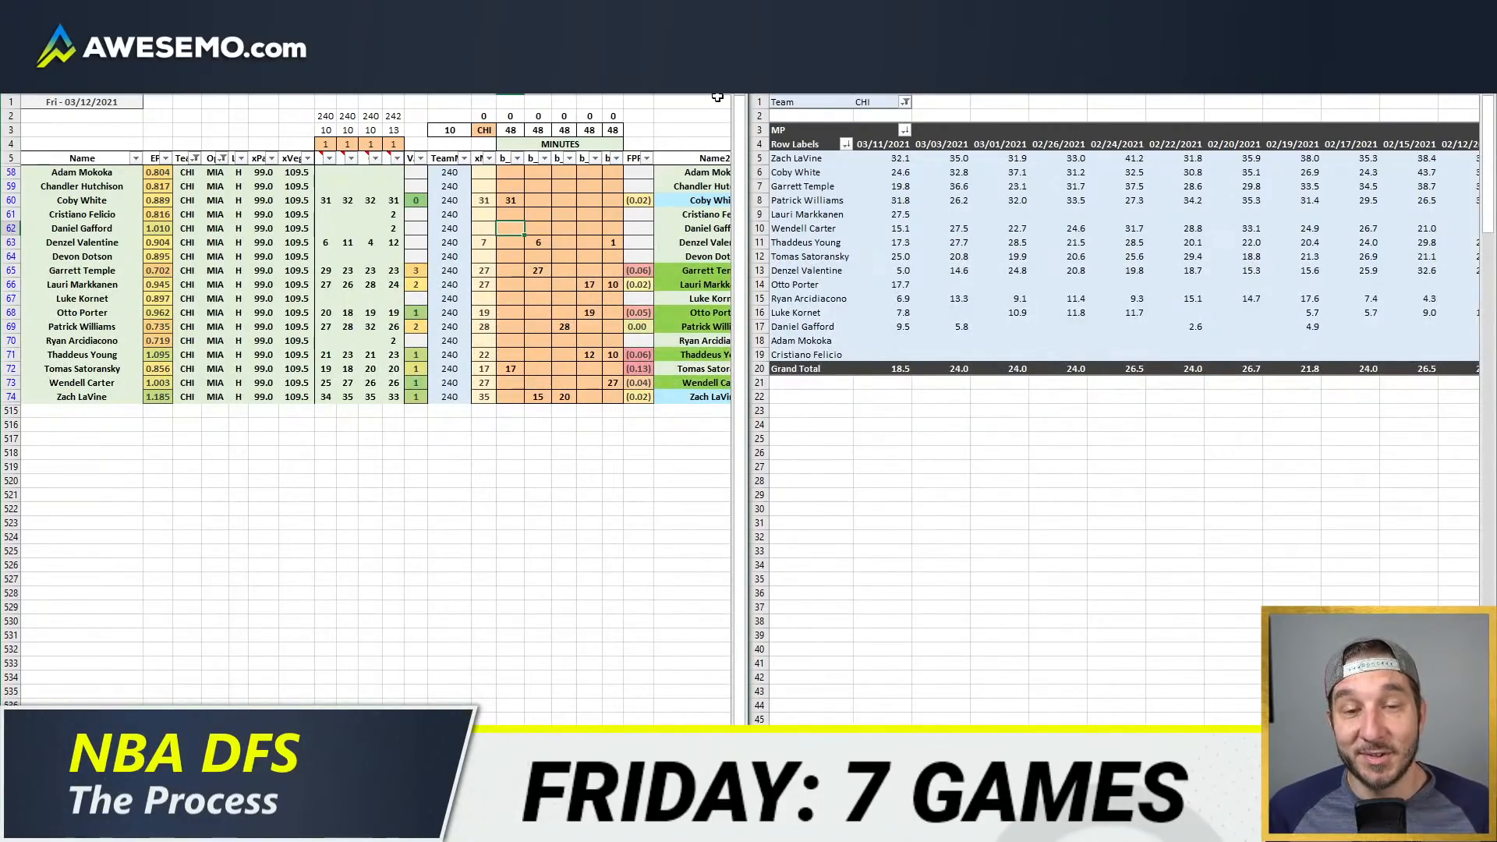
click(641, 117)
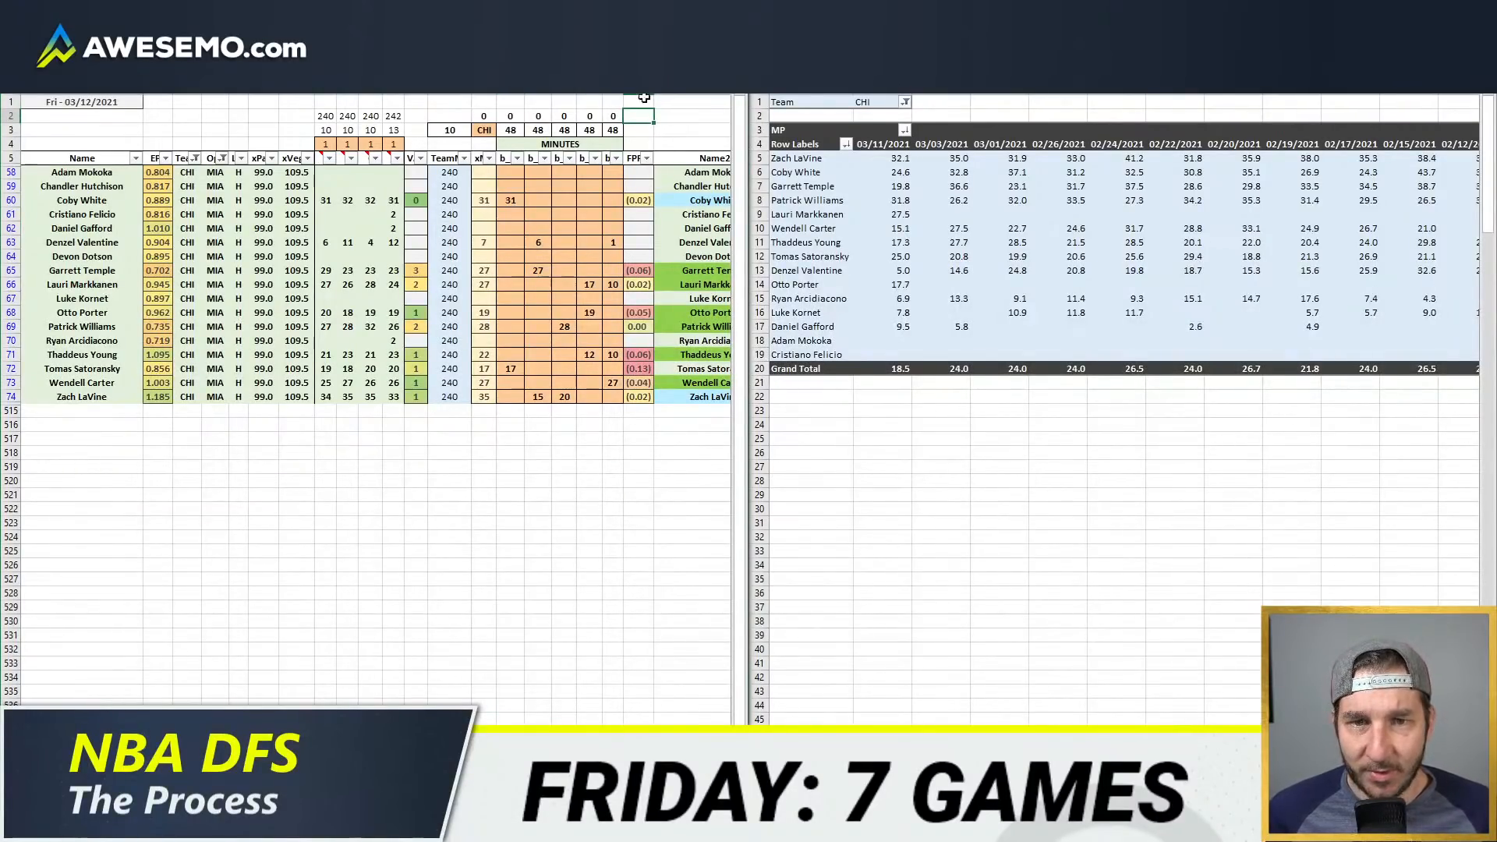
click(644, 97)
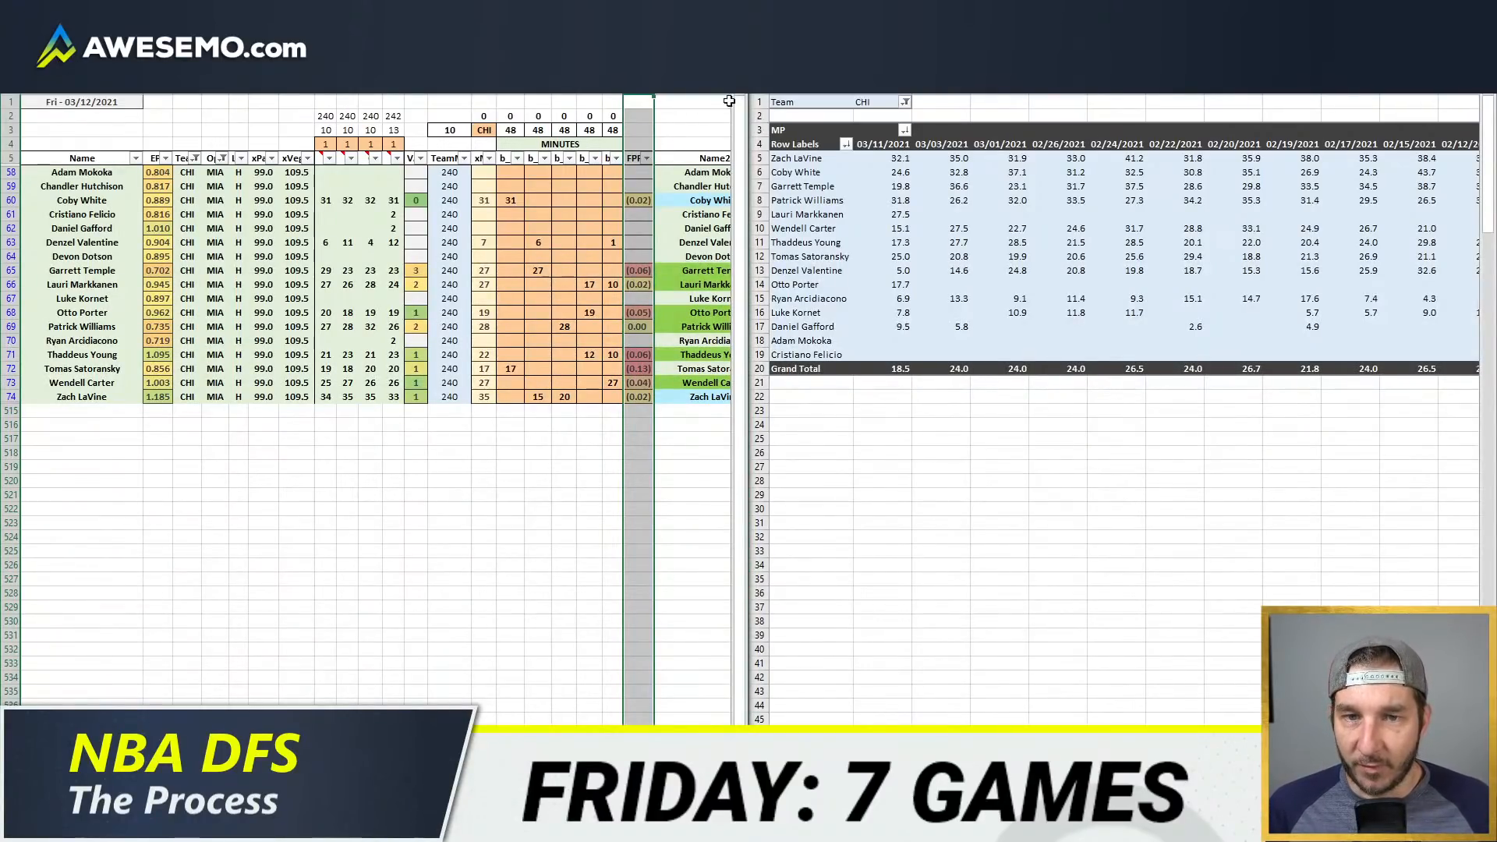
click(637, 115)
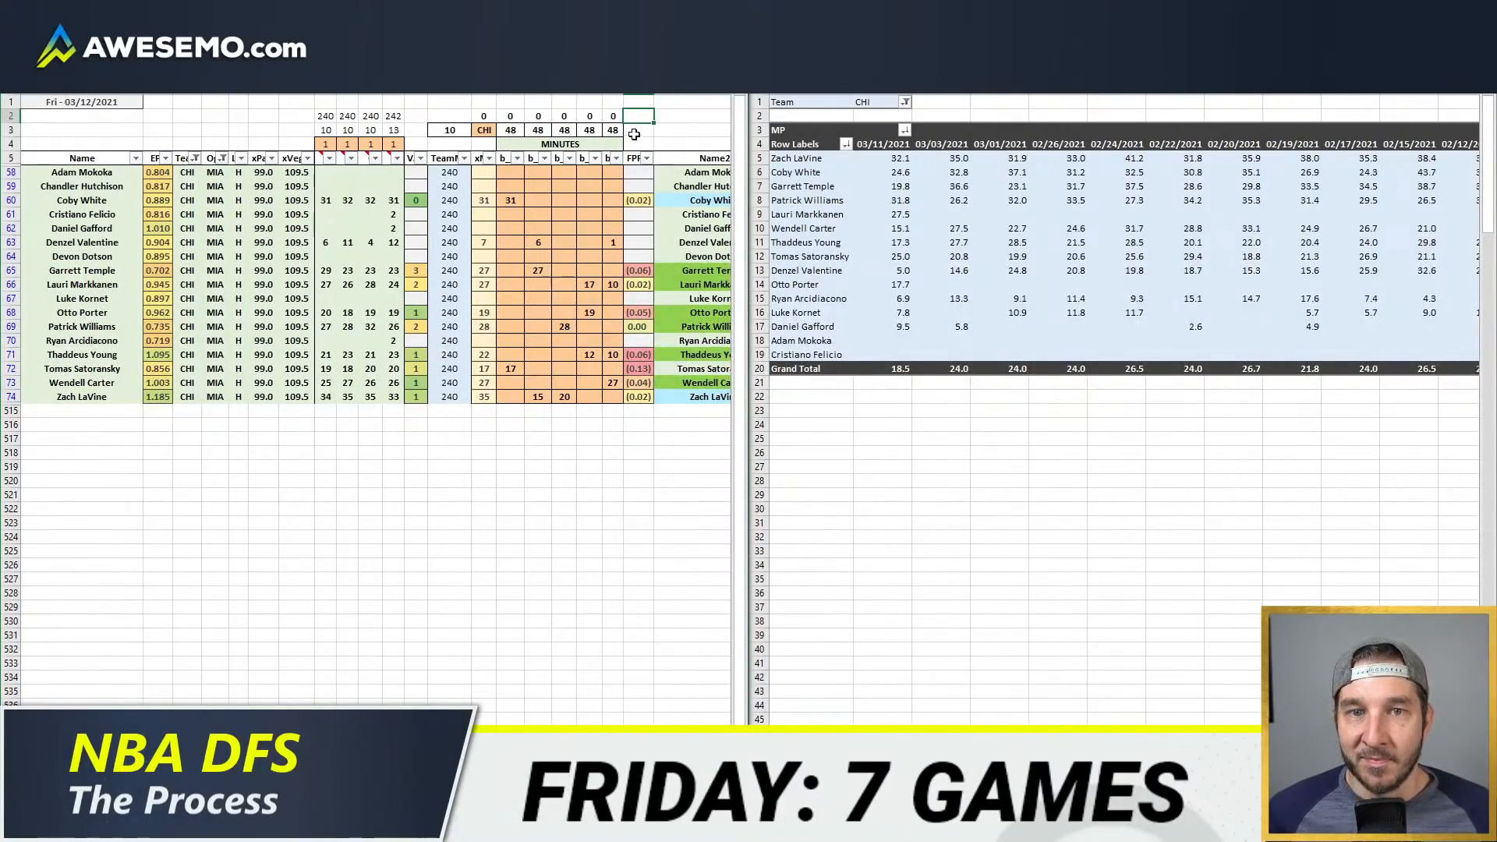
mouse_move(636, 103)
mouse_down()
mouse_move(511, 144)
mouse_move(415, 144)
mouse_up()
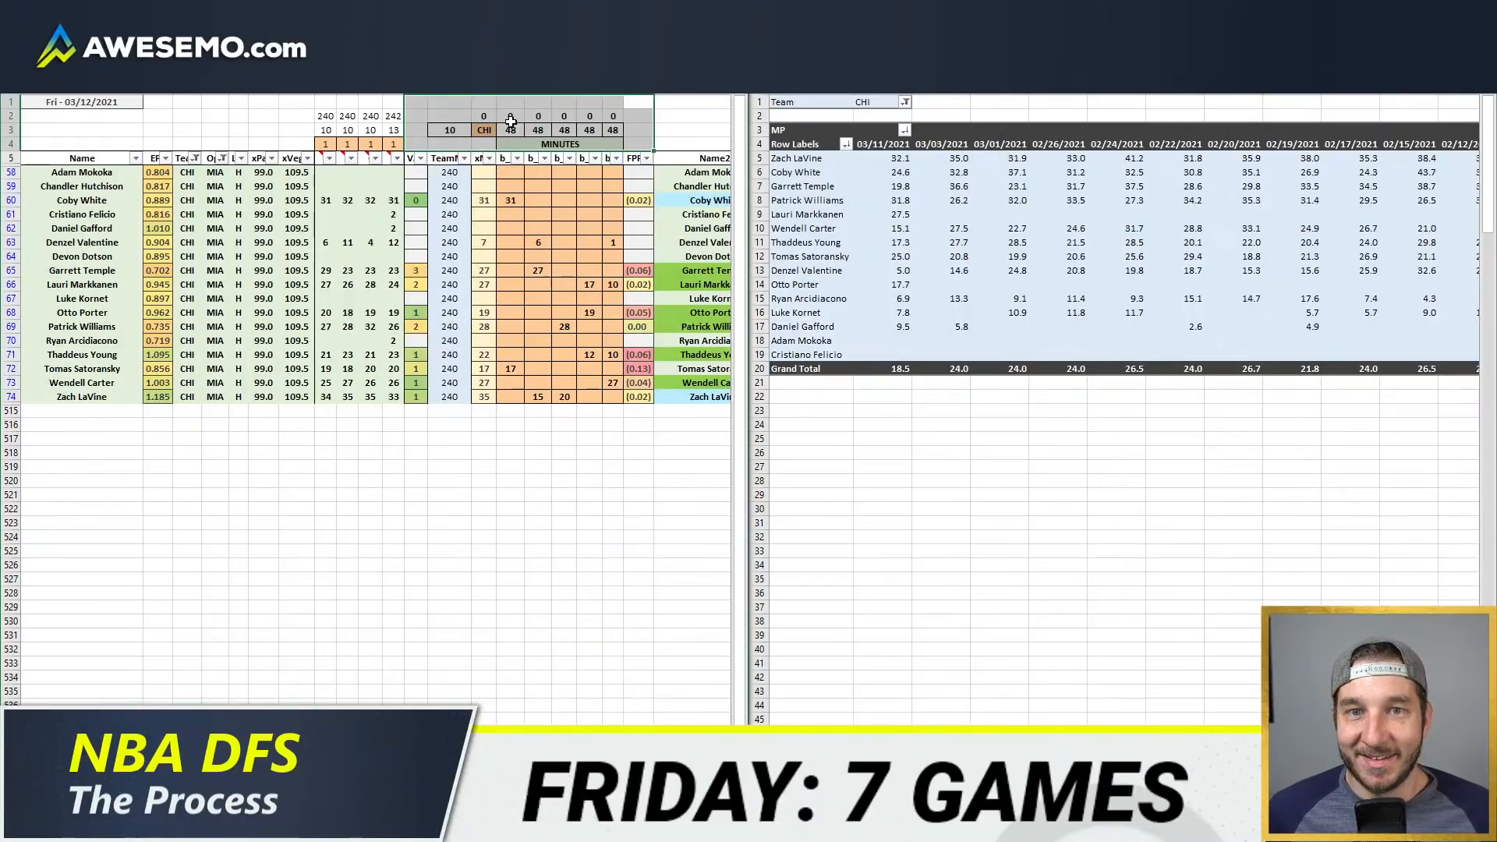
mouse_move(635, 103)
mouse_down()
mouse_move(499, 144)
mouse_move(413, 137)
mouse_up()
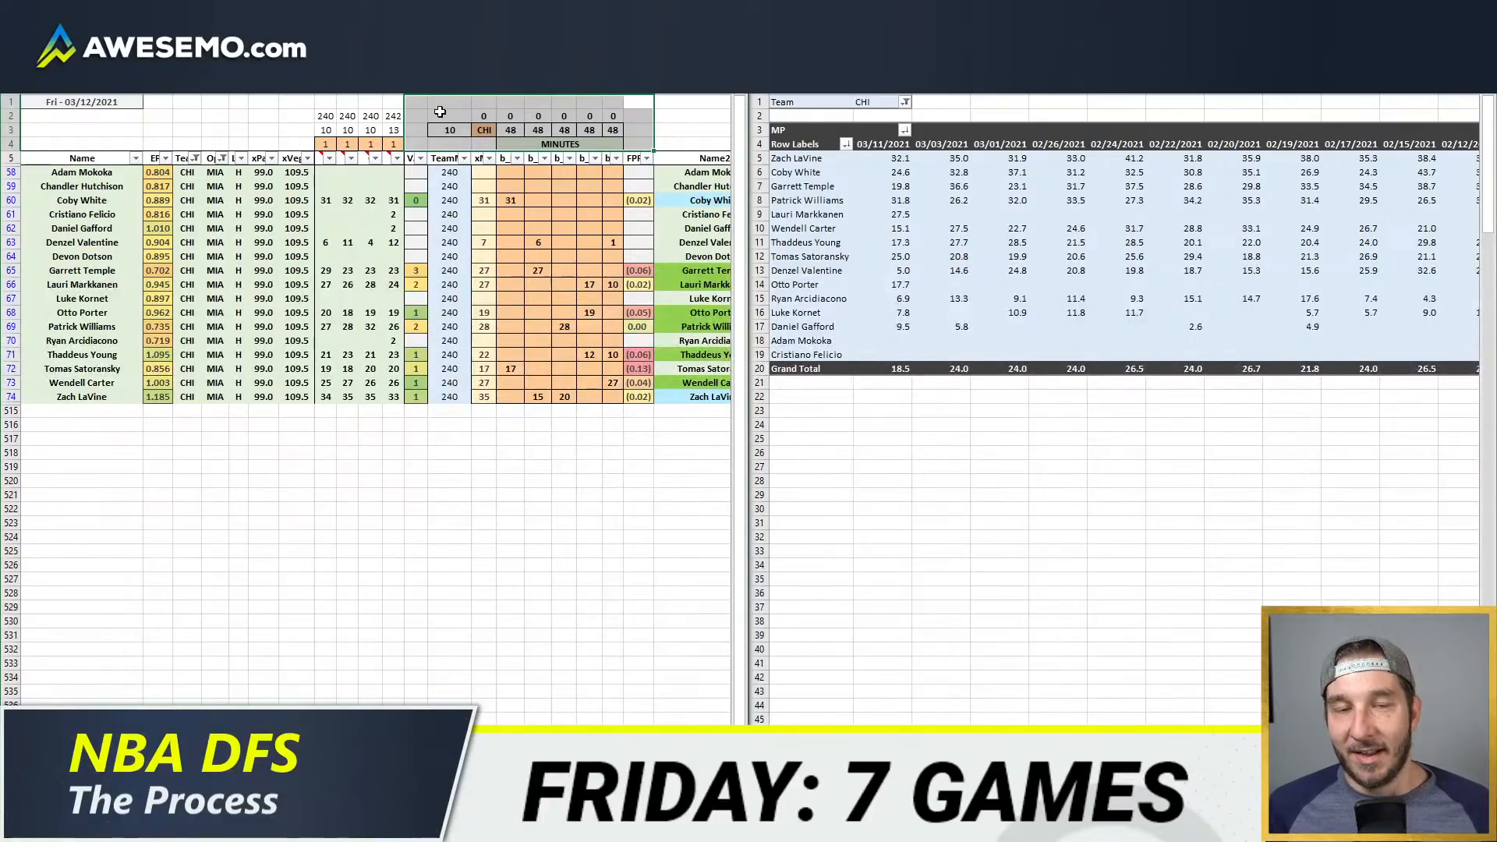
mouse_move(644, 104)
mouse_down()
mouse_move(414, 143)
mouse_move(522, 100)
mouse_move(639, 103)
mouse_up()
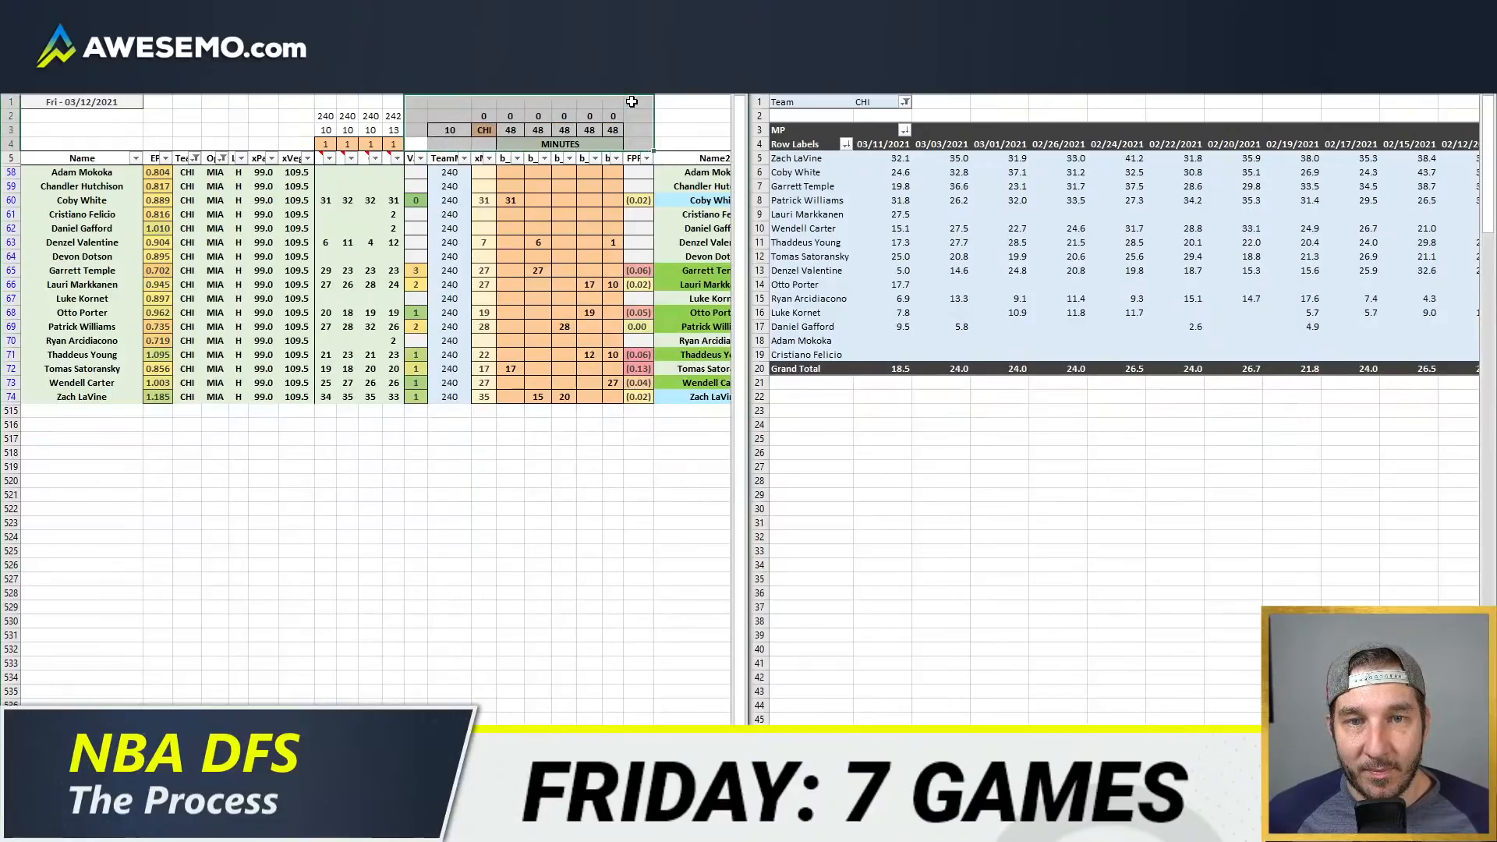
click(637, 101)
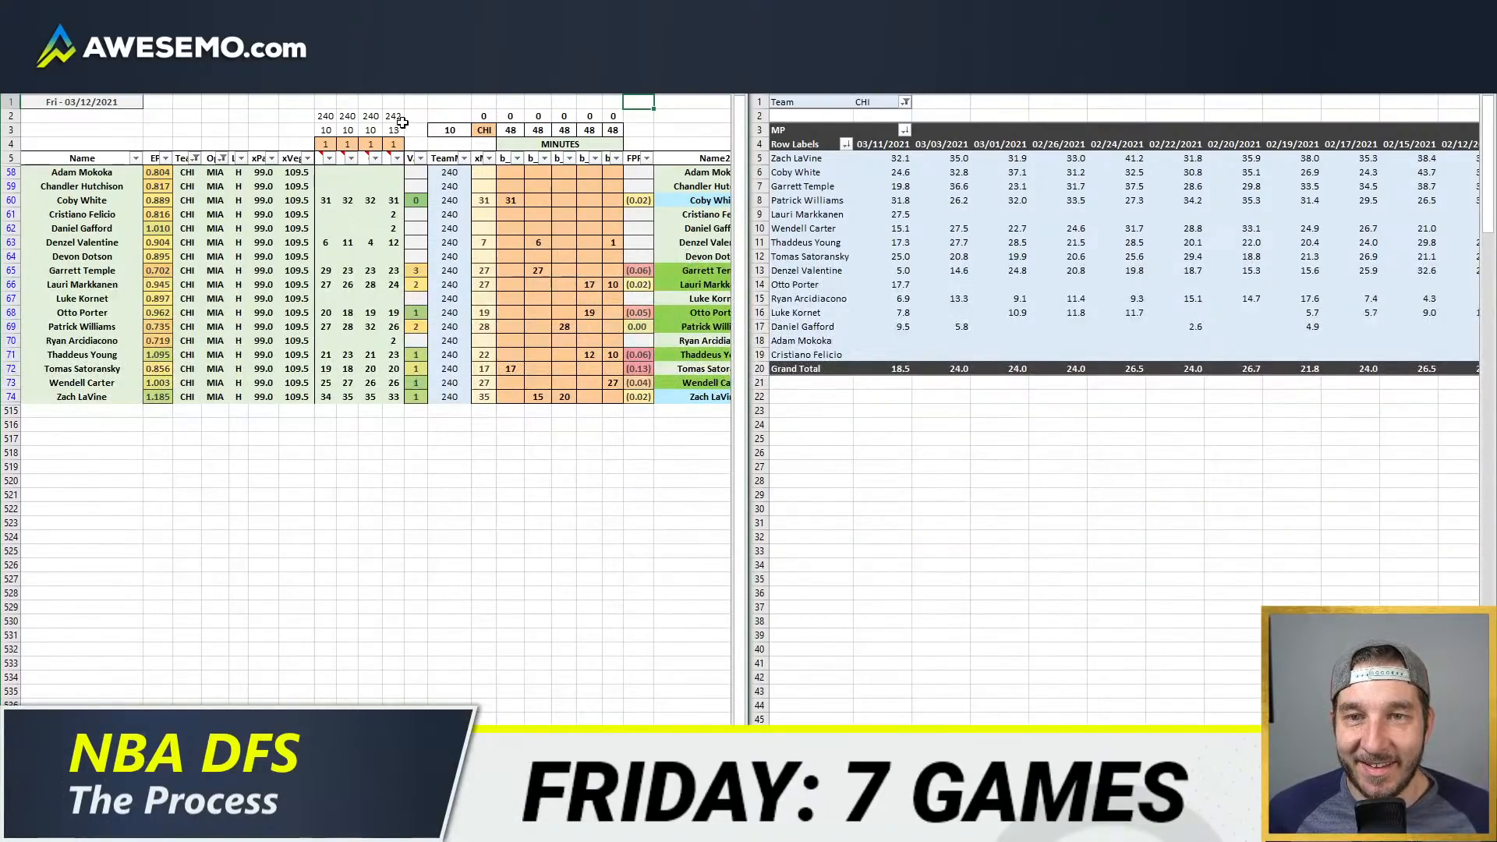
drag(416, 145, 636, 99)
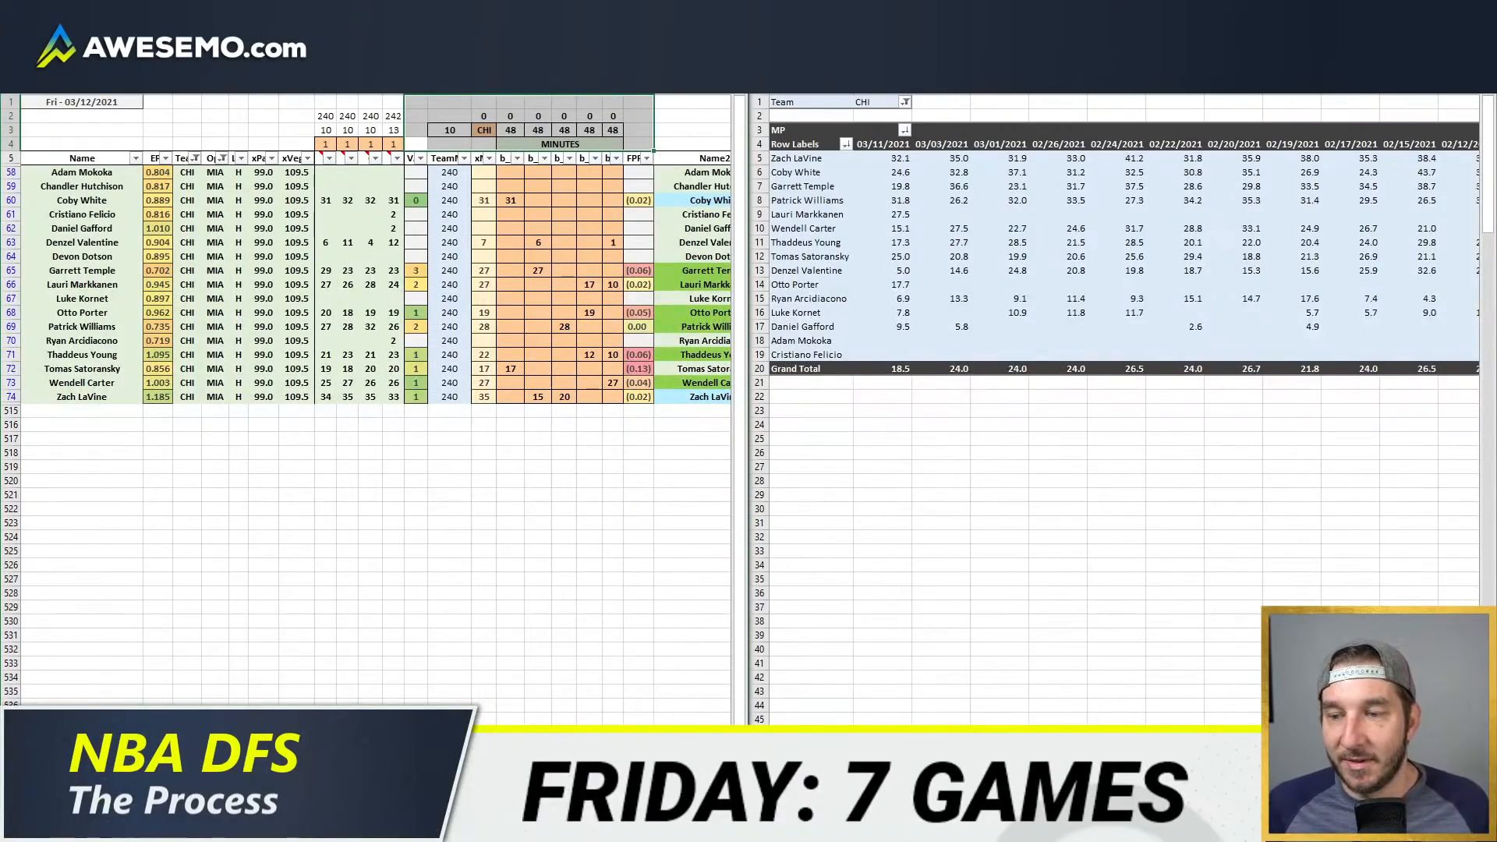
mouse_move(635, 105)
mouse_down()
mouse_move(416, 160)
mouse_move(418, 111)
mouse_move(642, 103)
mouse_up()
click(642, 103)
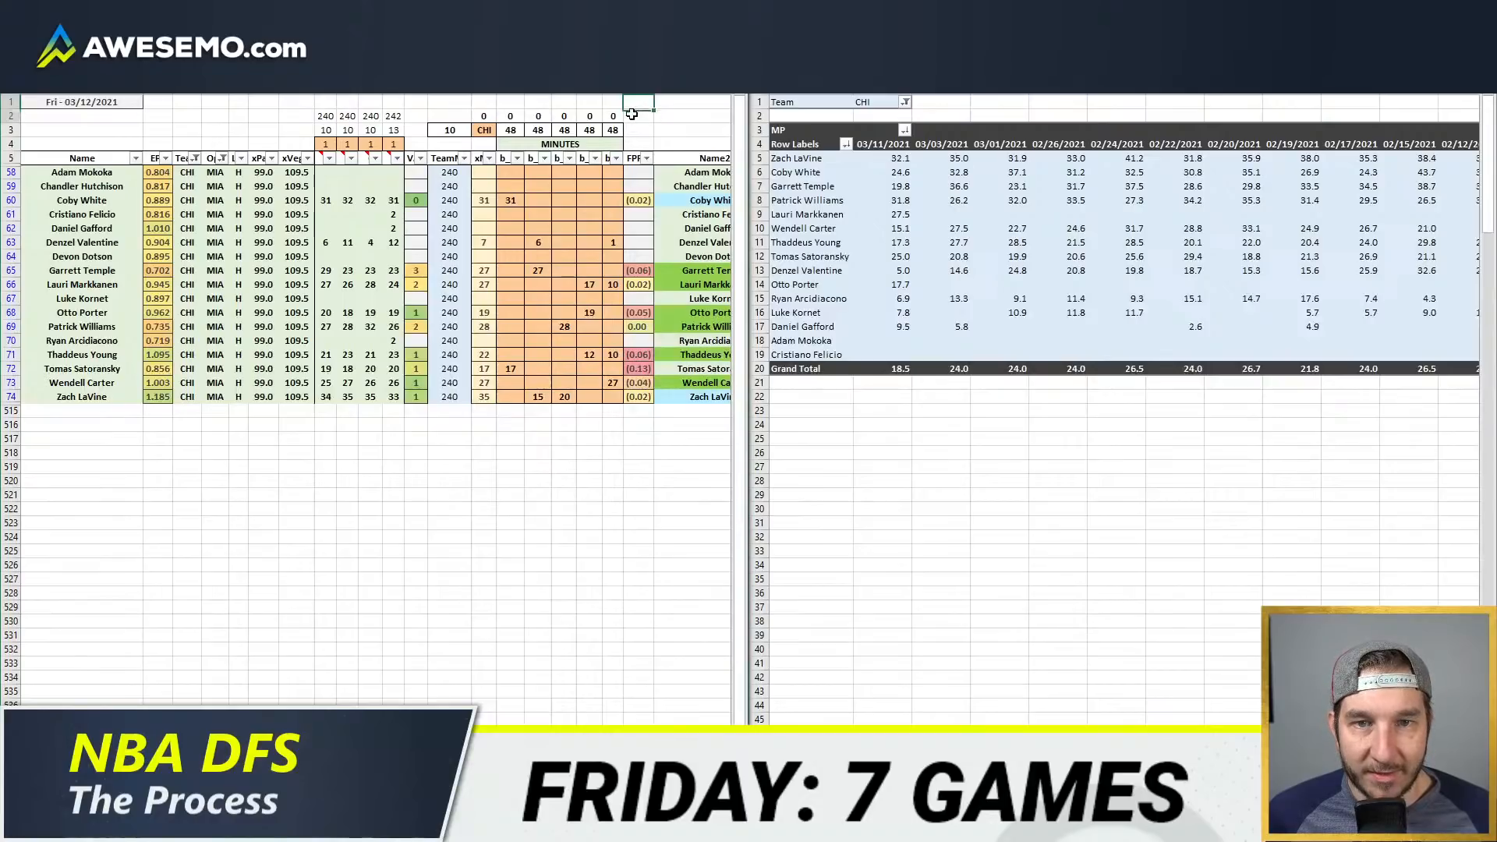
drag(631, 114, 424, 143)
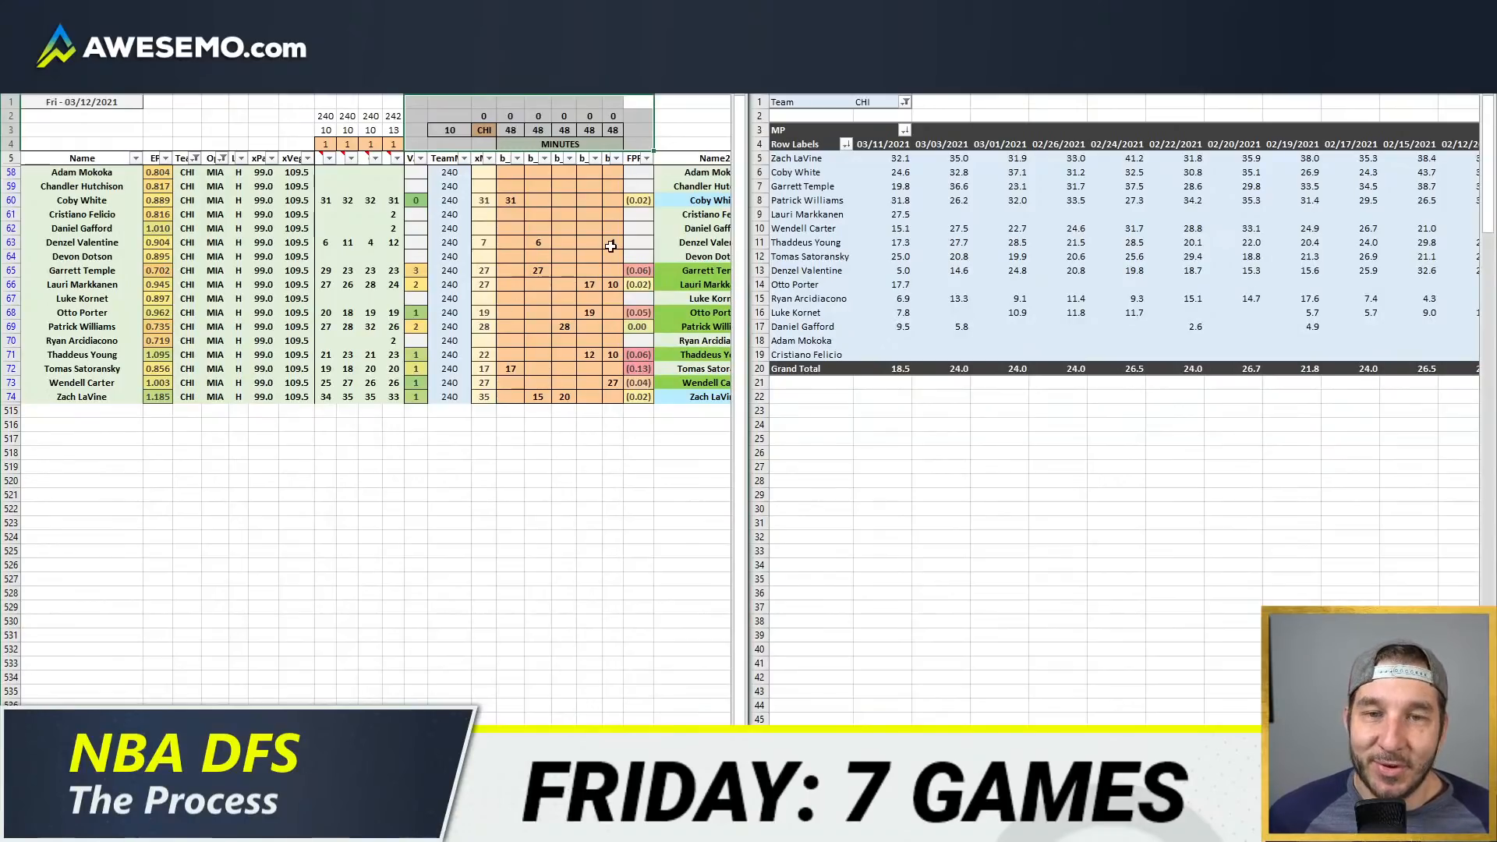
click(647, 97)
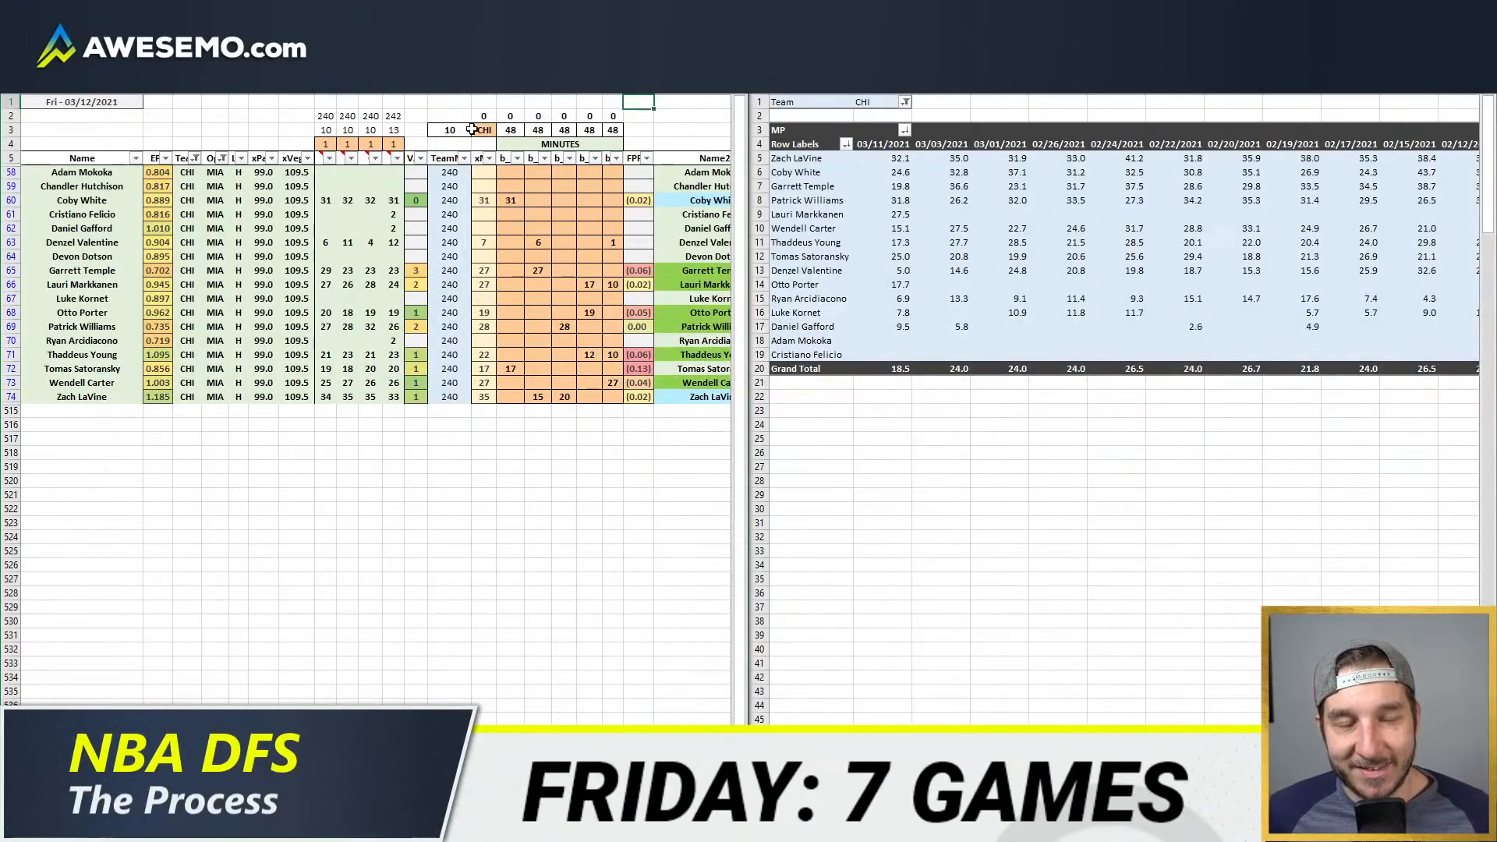
Step: Compare Garrett Temple's minutes from the 03/11/2021 game with the Bulls' projected rotation minutes in the model
click(590, 354)
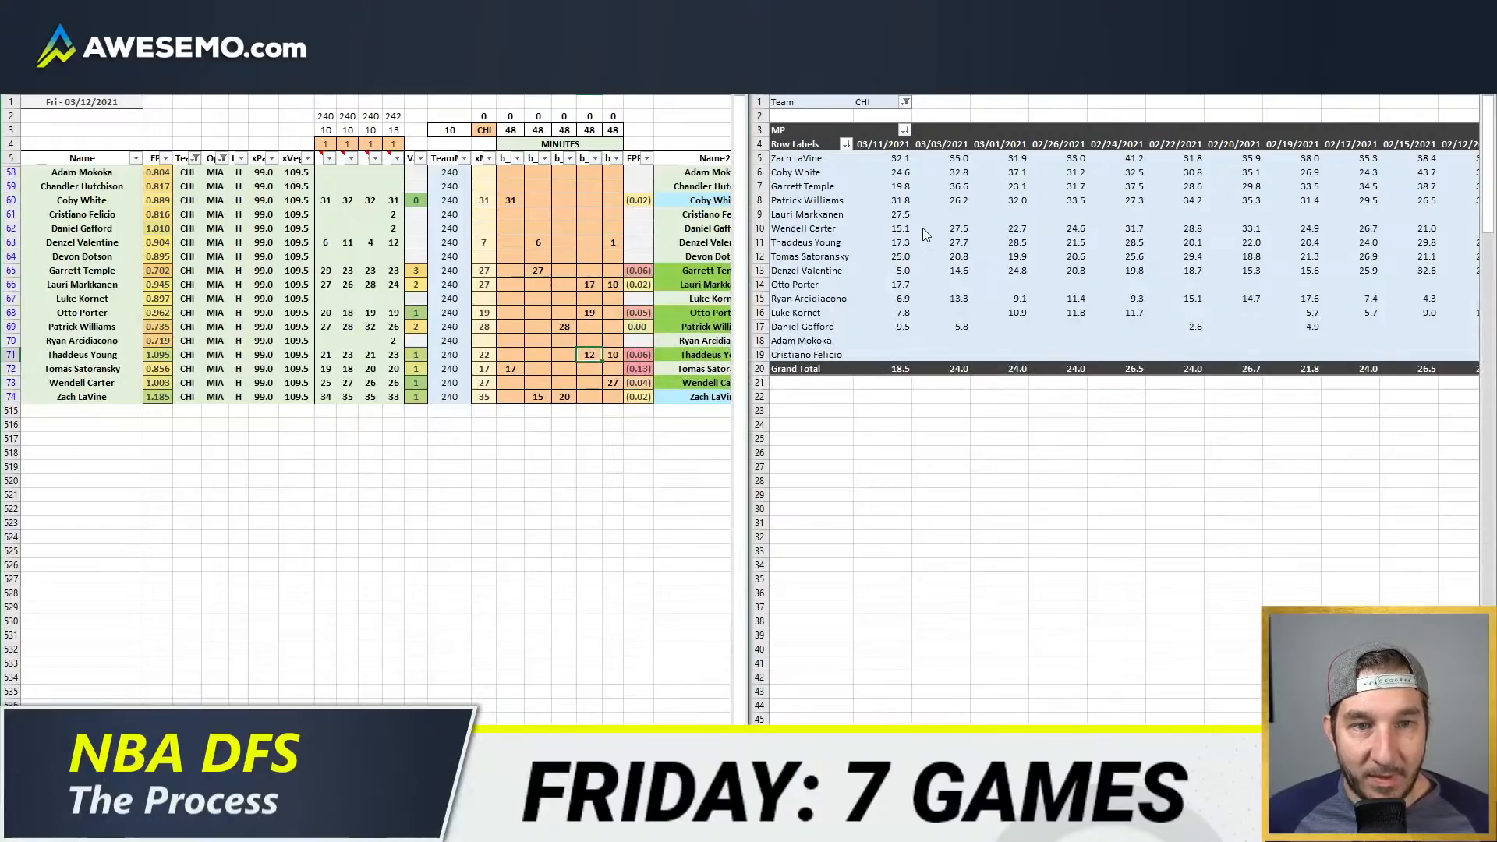
click(900, 188)
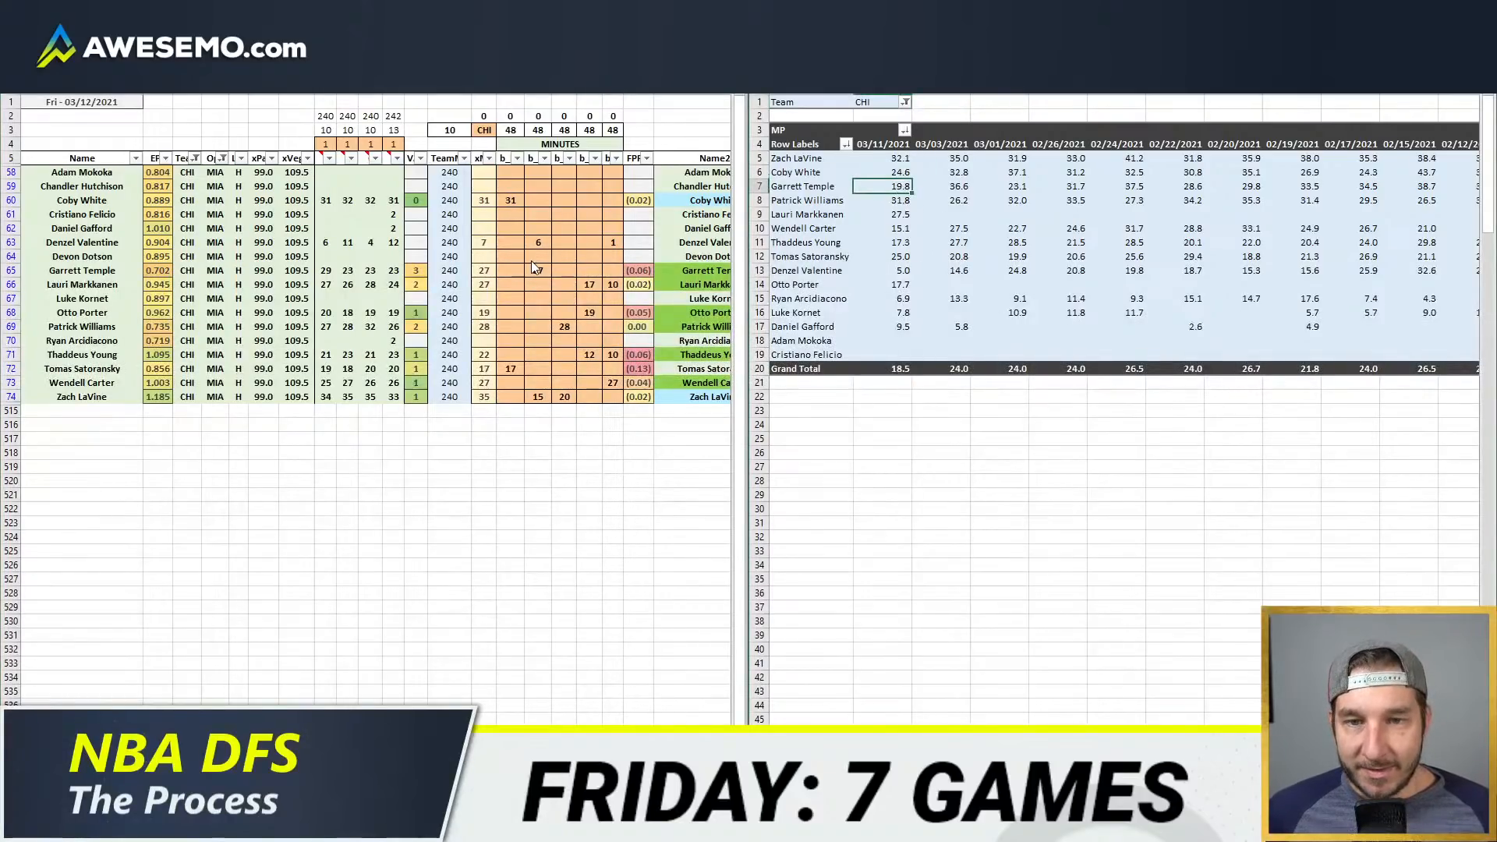
click(541, 242)
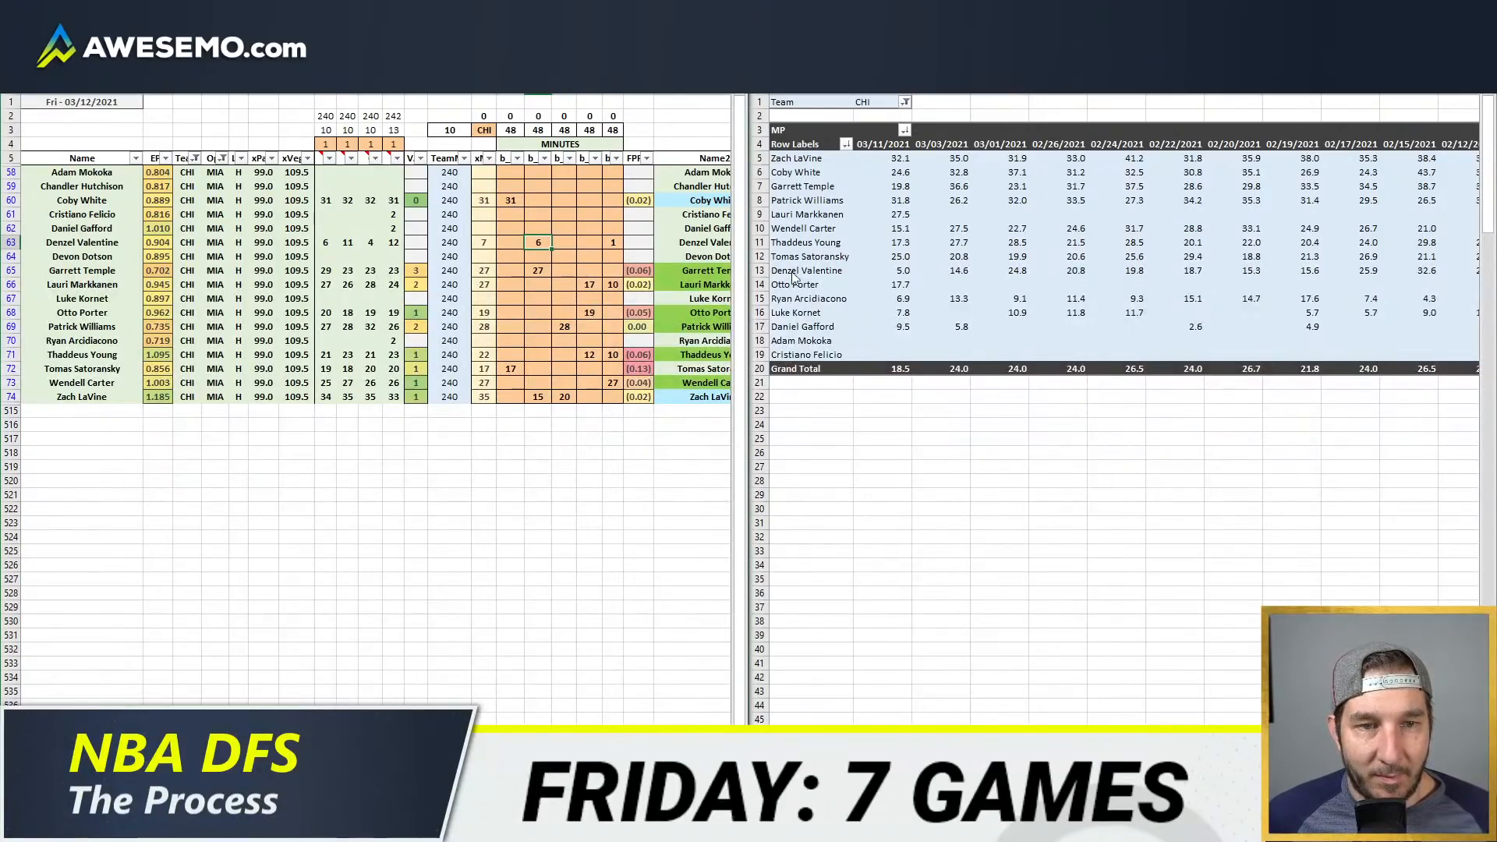
click(885, 188)
Step: Switch to the PopcornMachine.Net site in the browser and open the GameFlow for the Mar 11, 2021 Philadelphia–Chicago game
click(125, 828)
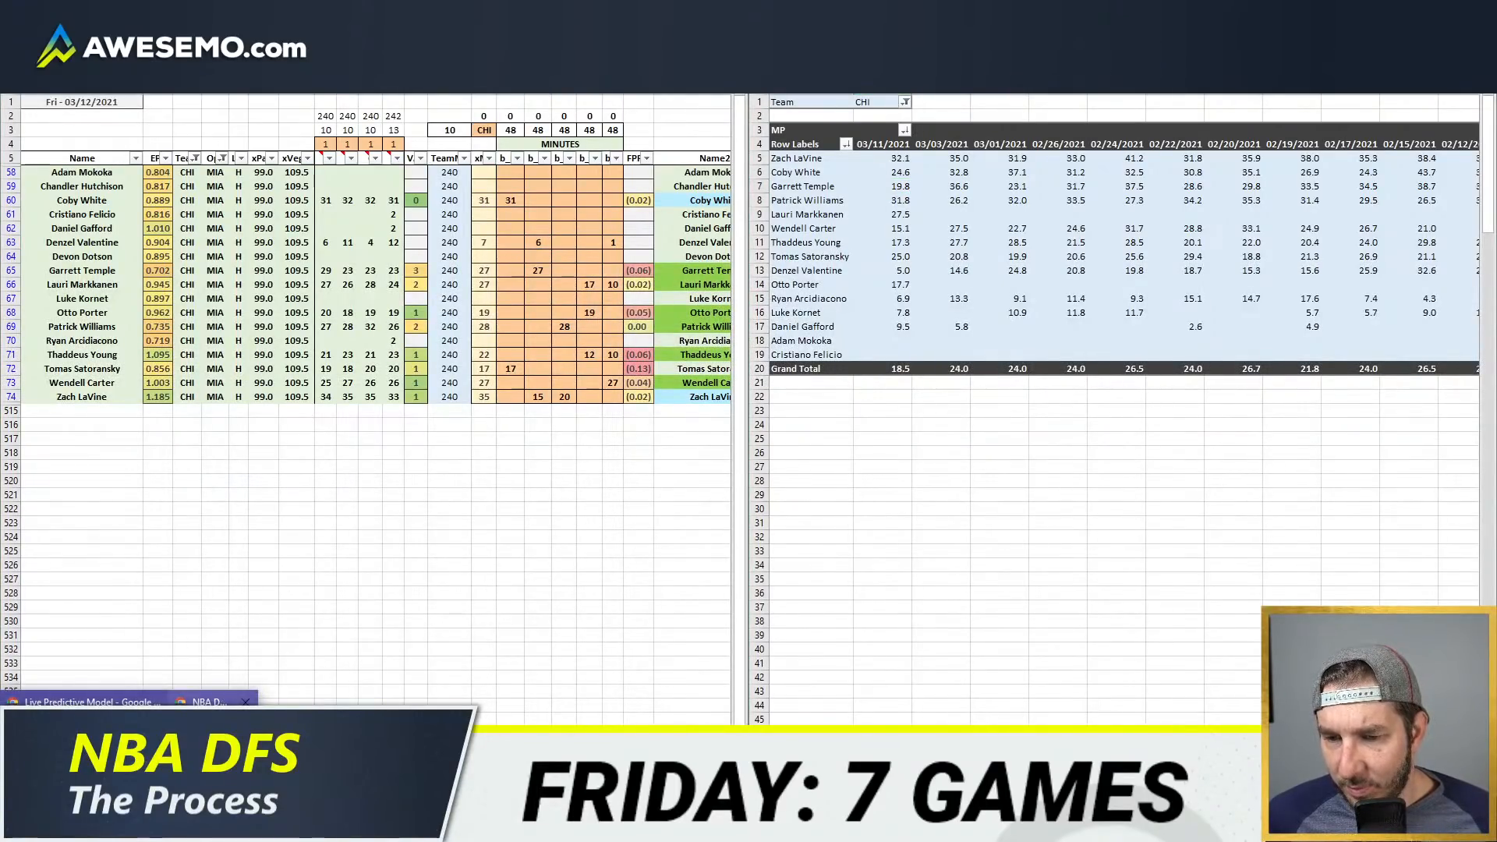
click(212, 752)
click(967, 12)
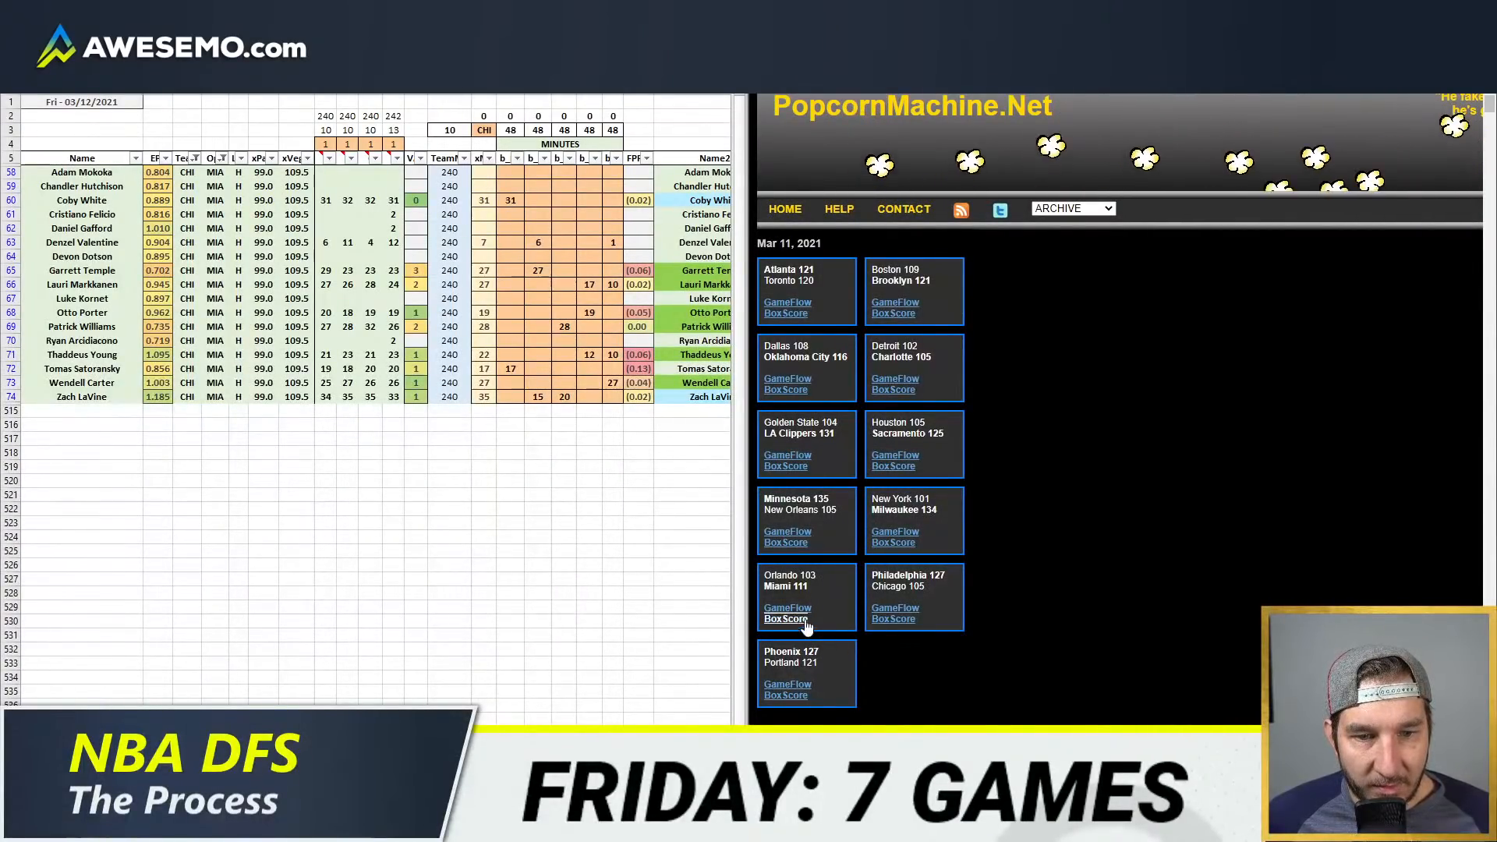
click(895, 607)
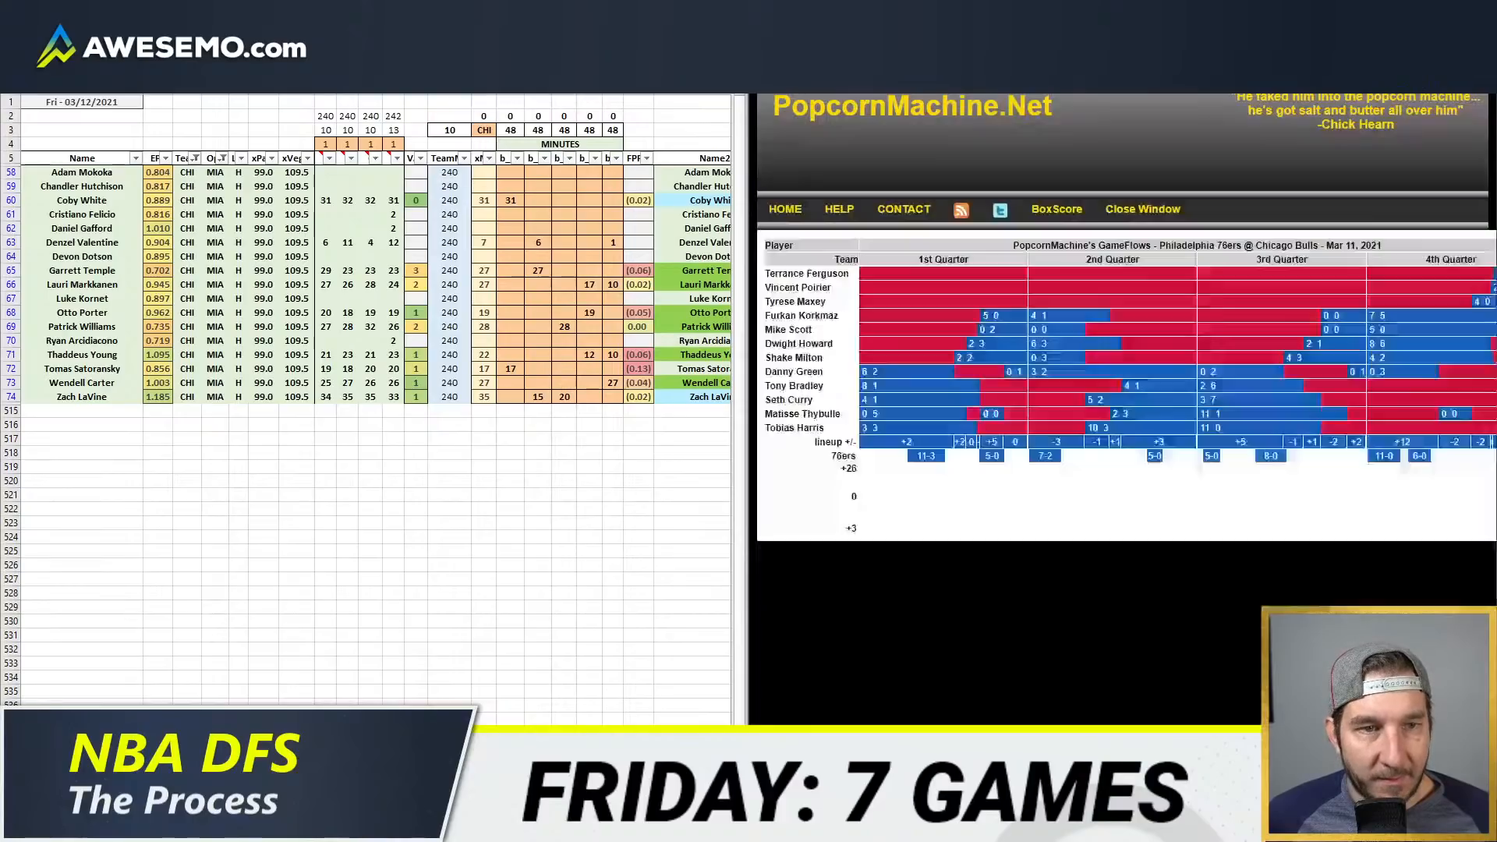
Step: Enlarge the GameFlow page, examine the Bulls' stints from the Mar 11, 2021 game and switch back to the minutes workbooks
click(1444, 11)
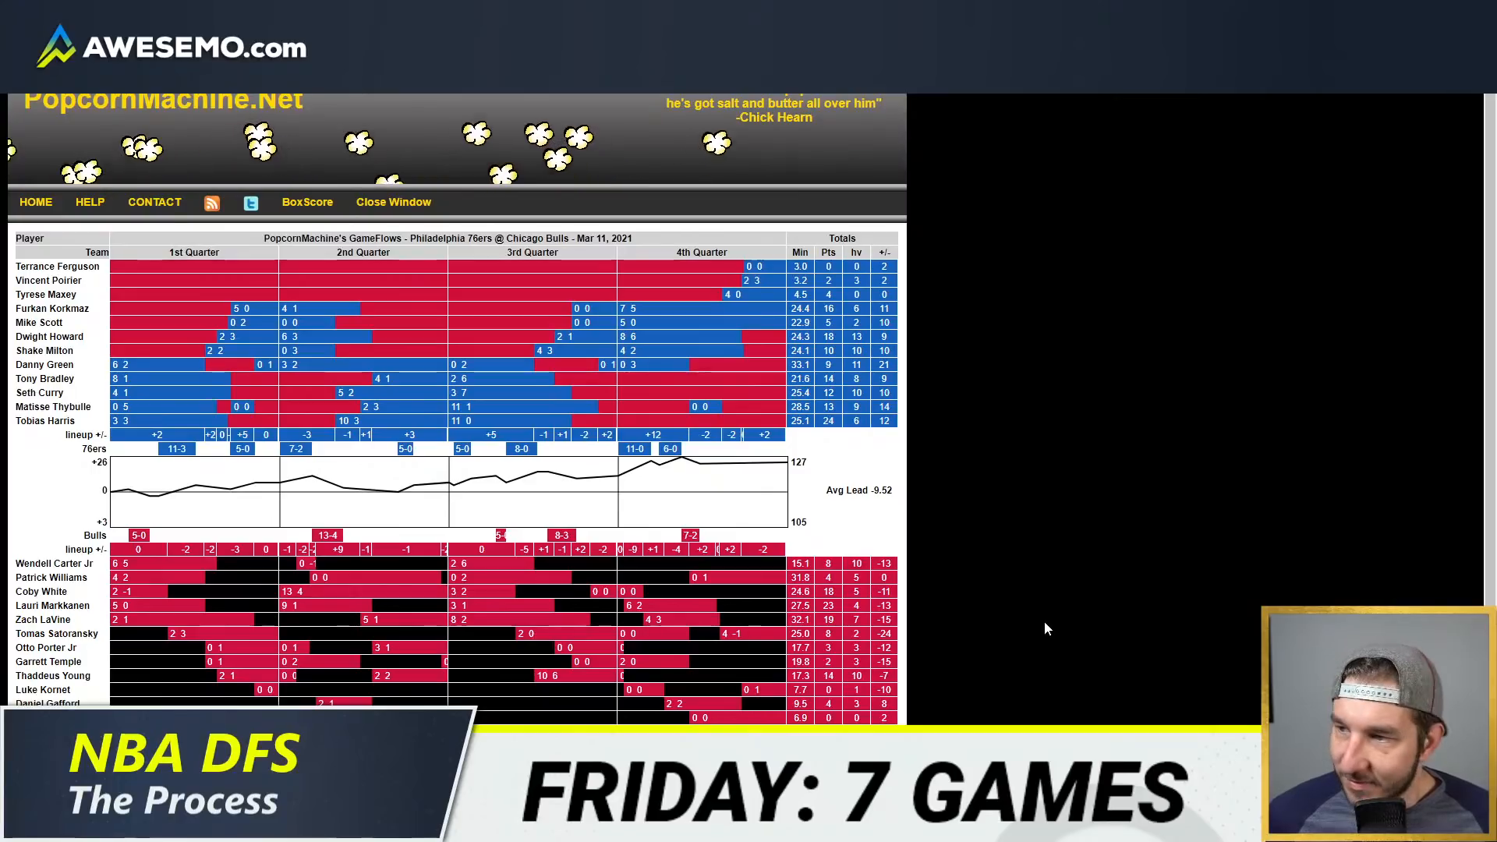
scroll(1107, 444, down, 1)
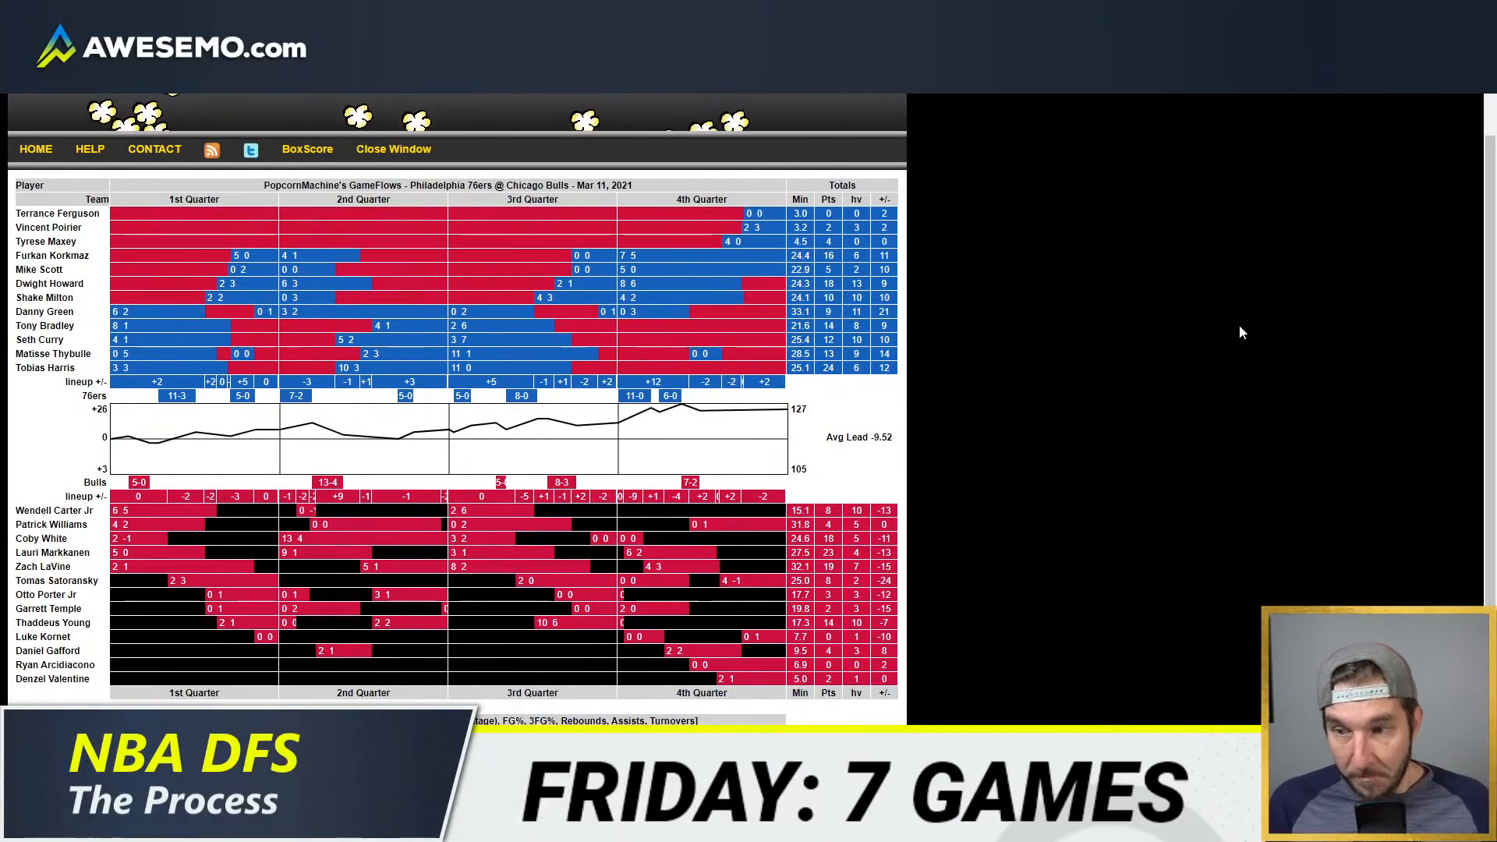
key(alt+Tab)
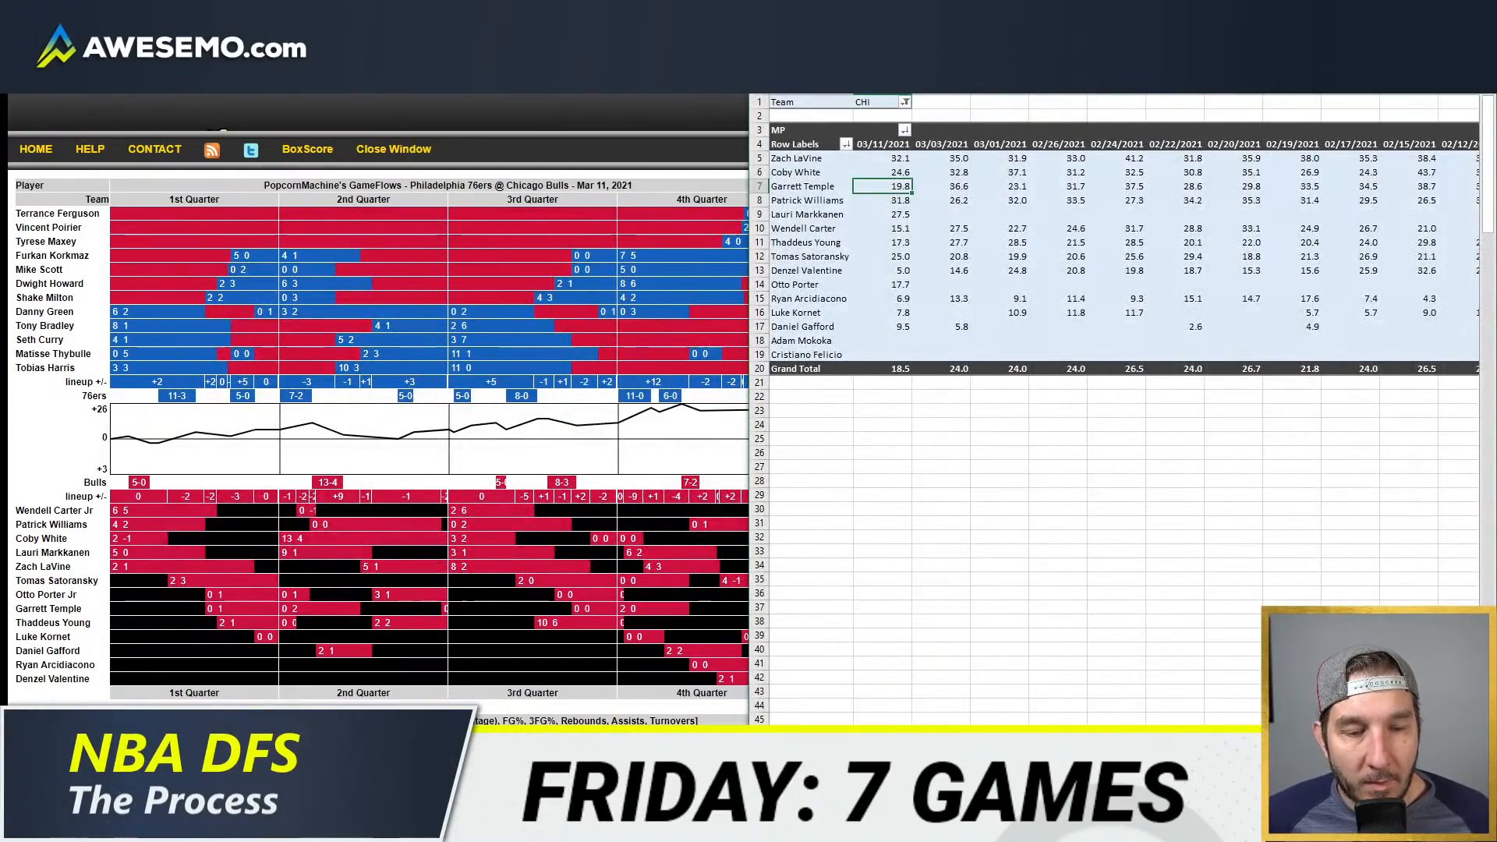
key(alt+Tab)
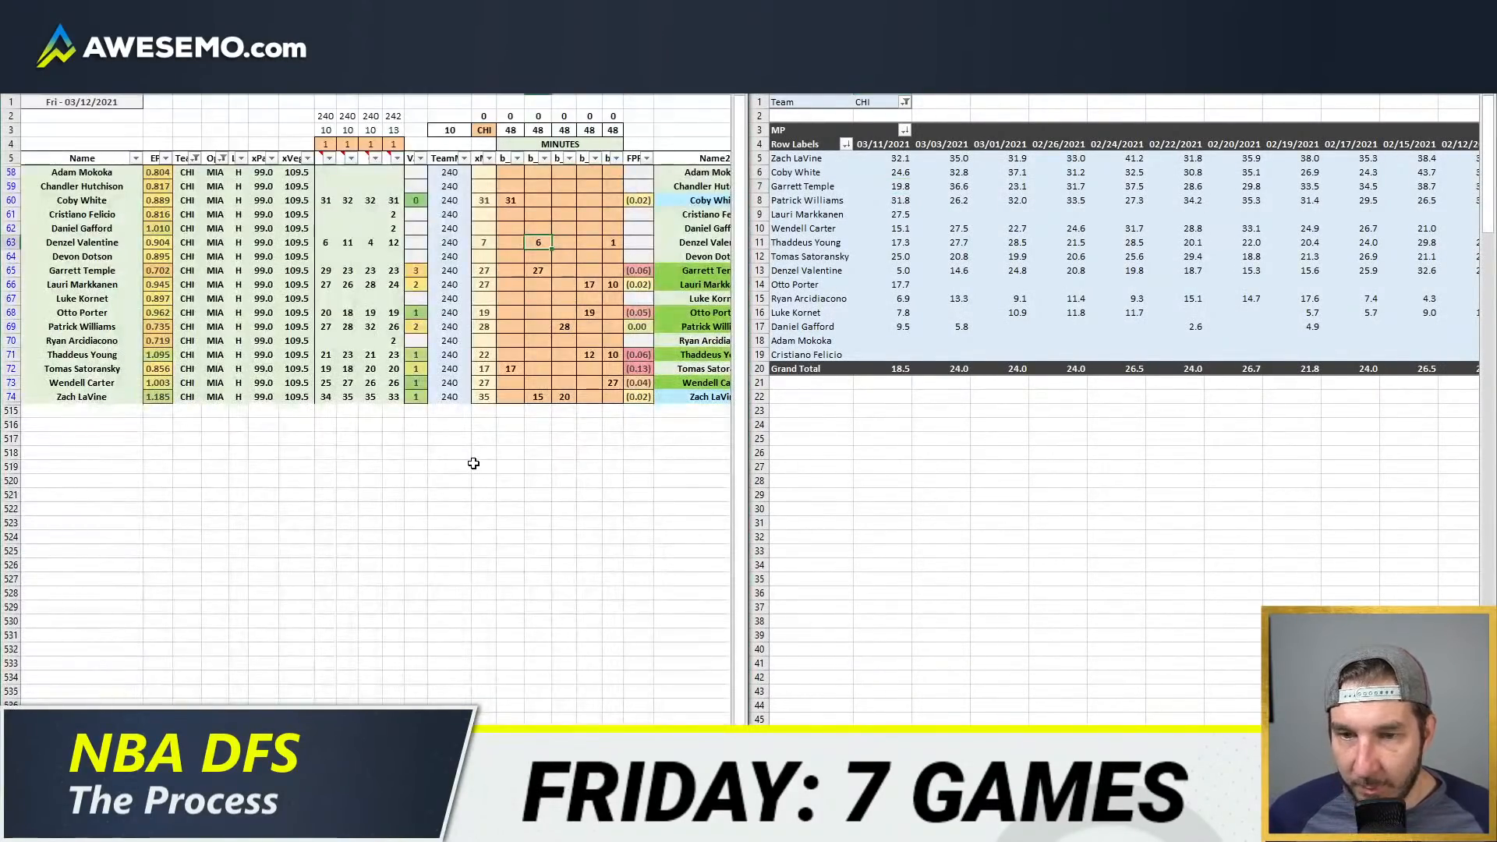
Step: Clear Denzel Valentine's projected minutes from the position columns in the model
click(470, 465)
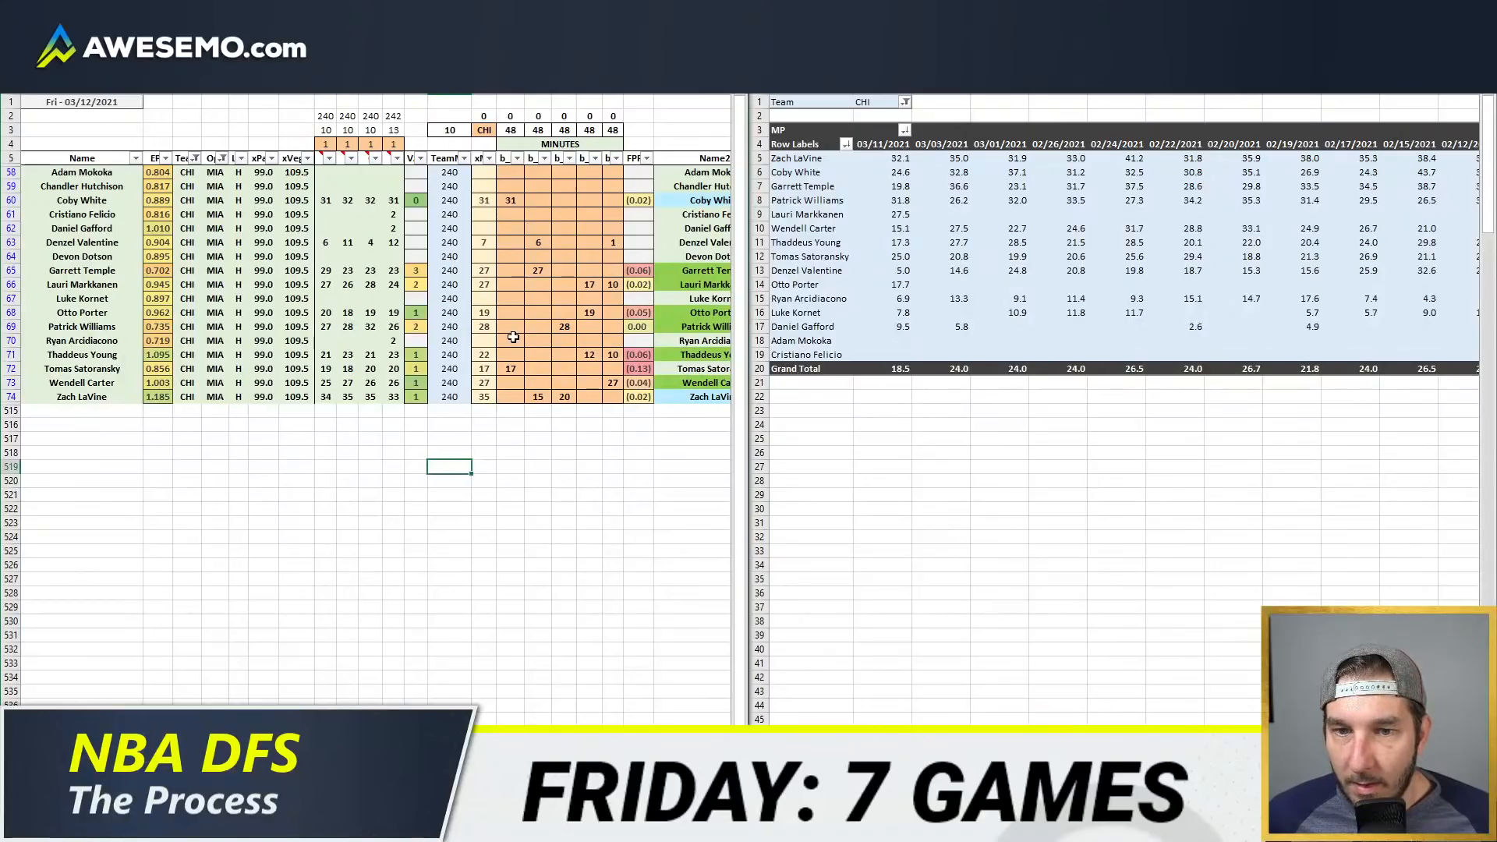
drag(511, 337, 575, 312)
click(540, 258)
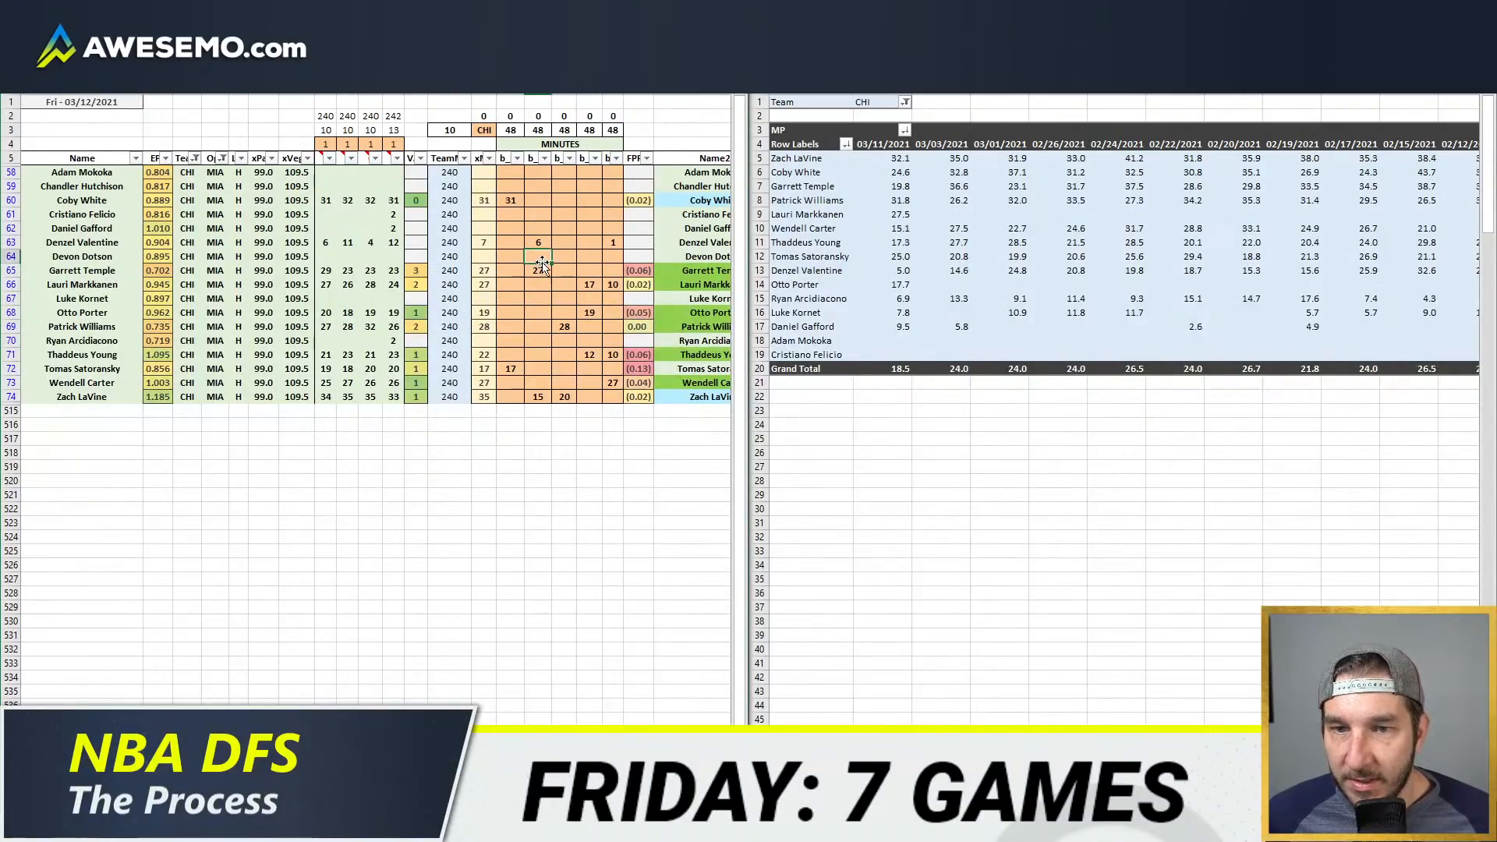
drag(537, 243, 613, 243)
key(Delete)
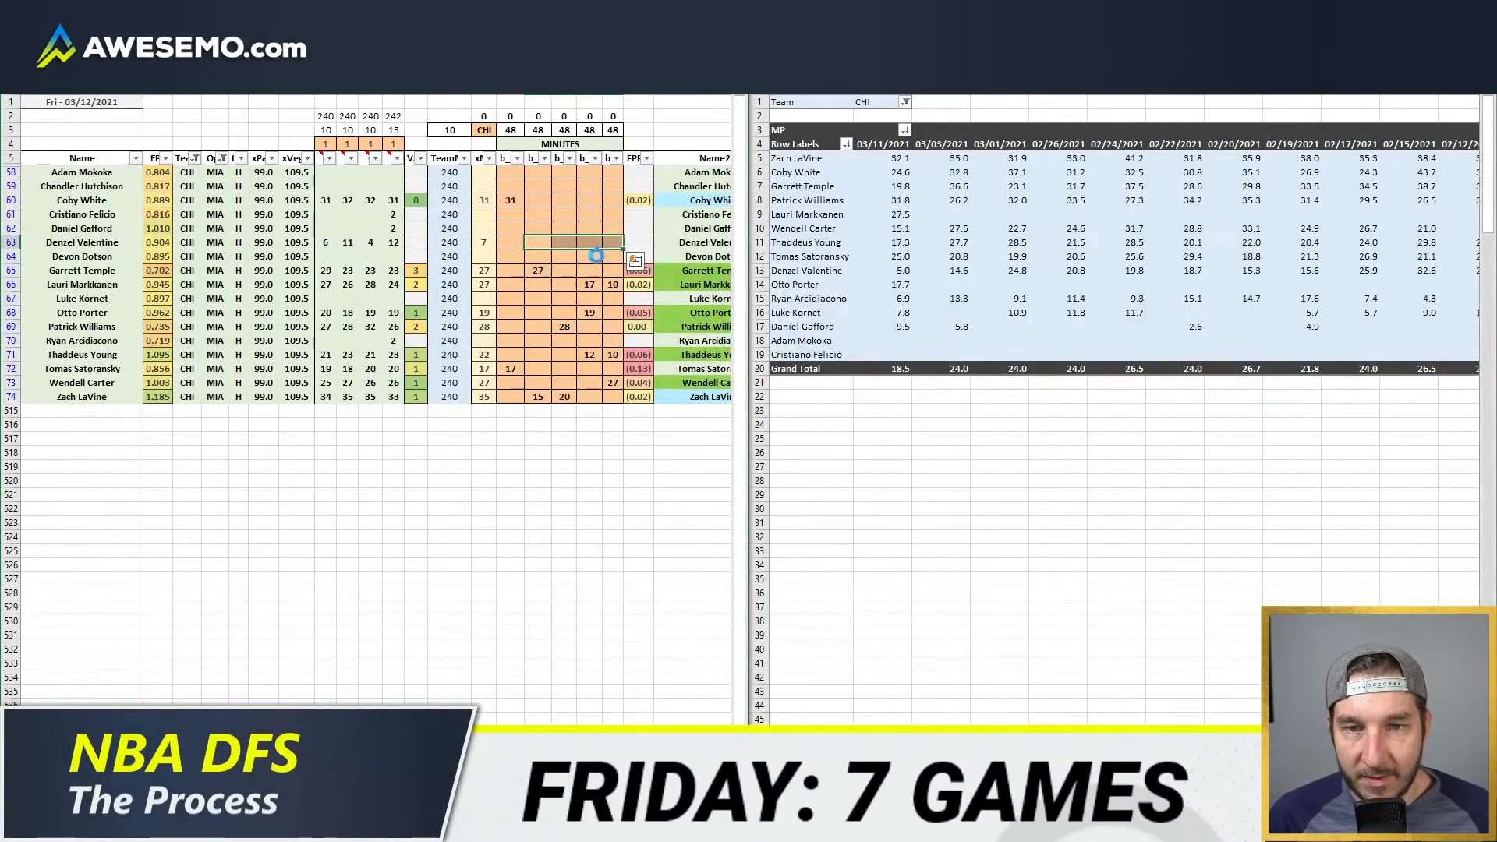
Step: Compare Wendell Carter's projected minutes with his recent game minutes and his stints in the 76ers–Bulls GameFlow
click(614, 383)
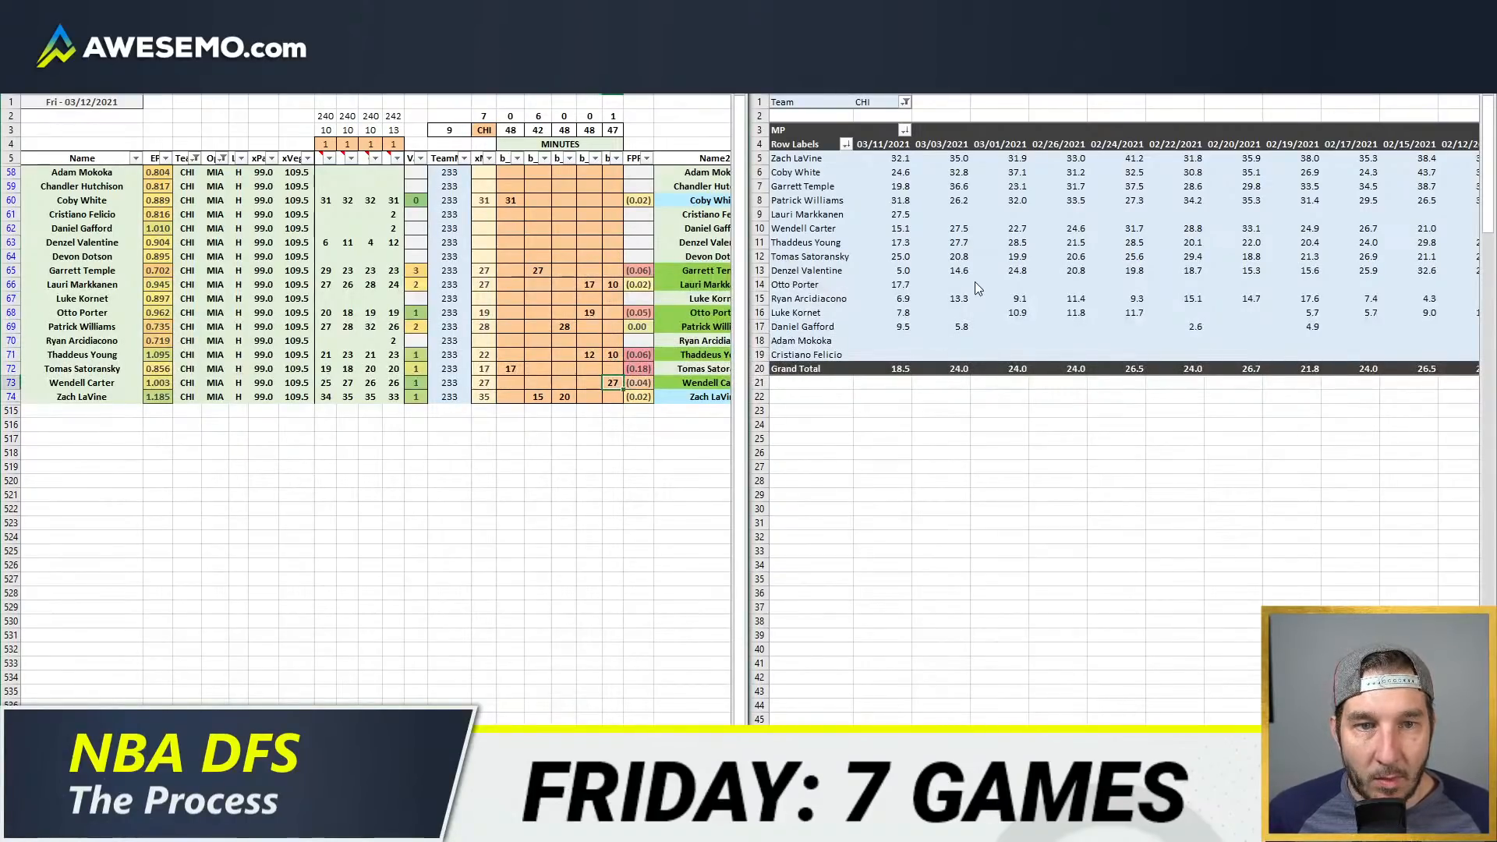
click(902, 229)
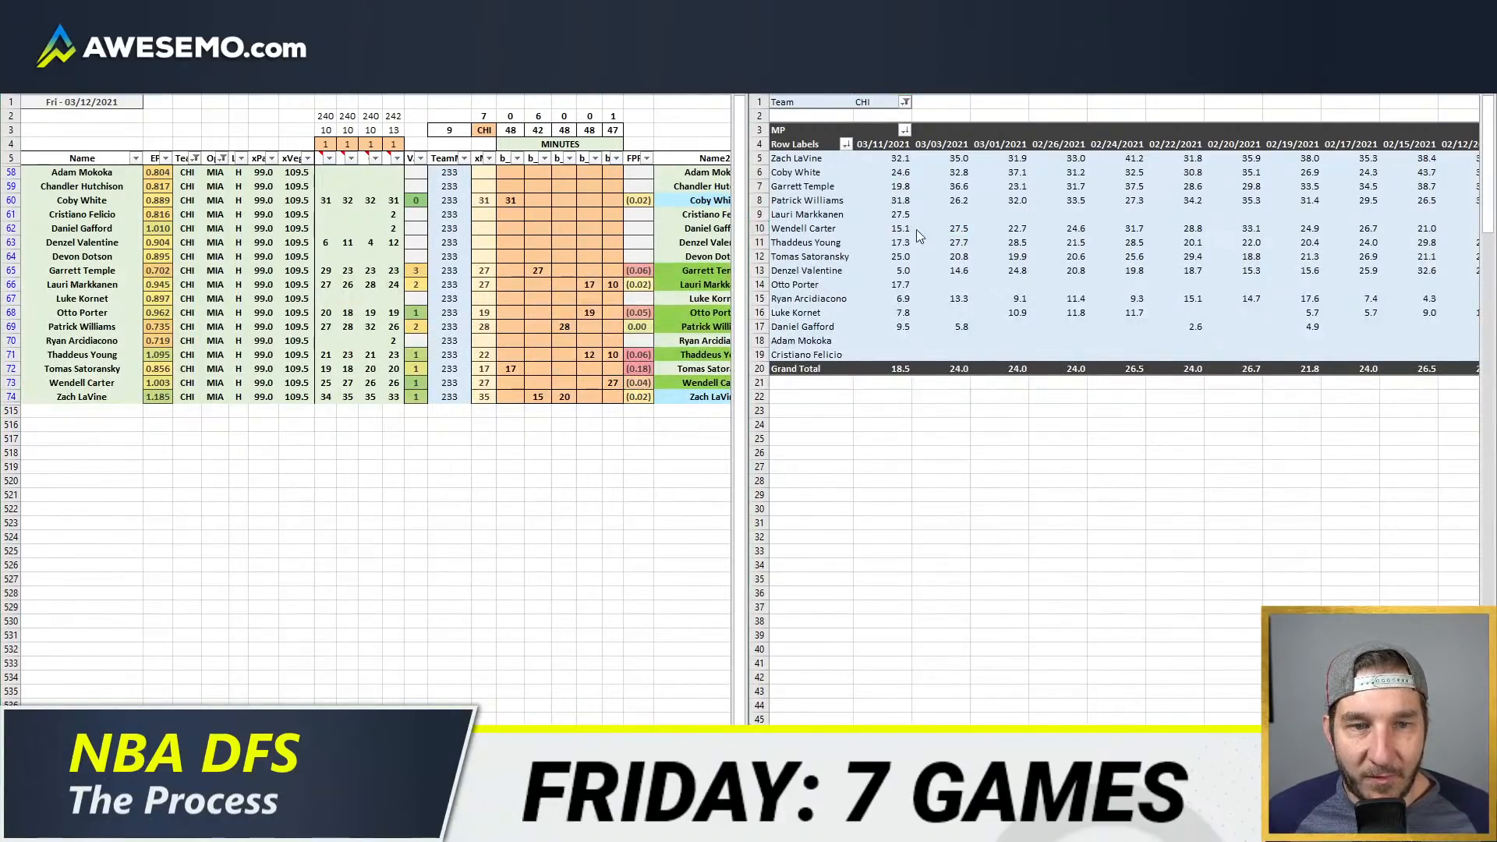
mouse_move(156, 827)
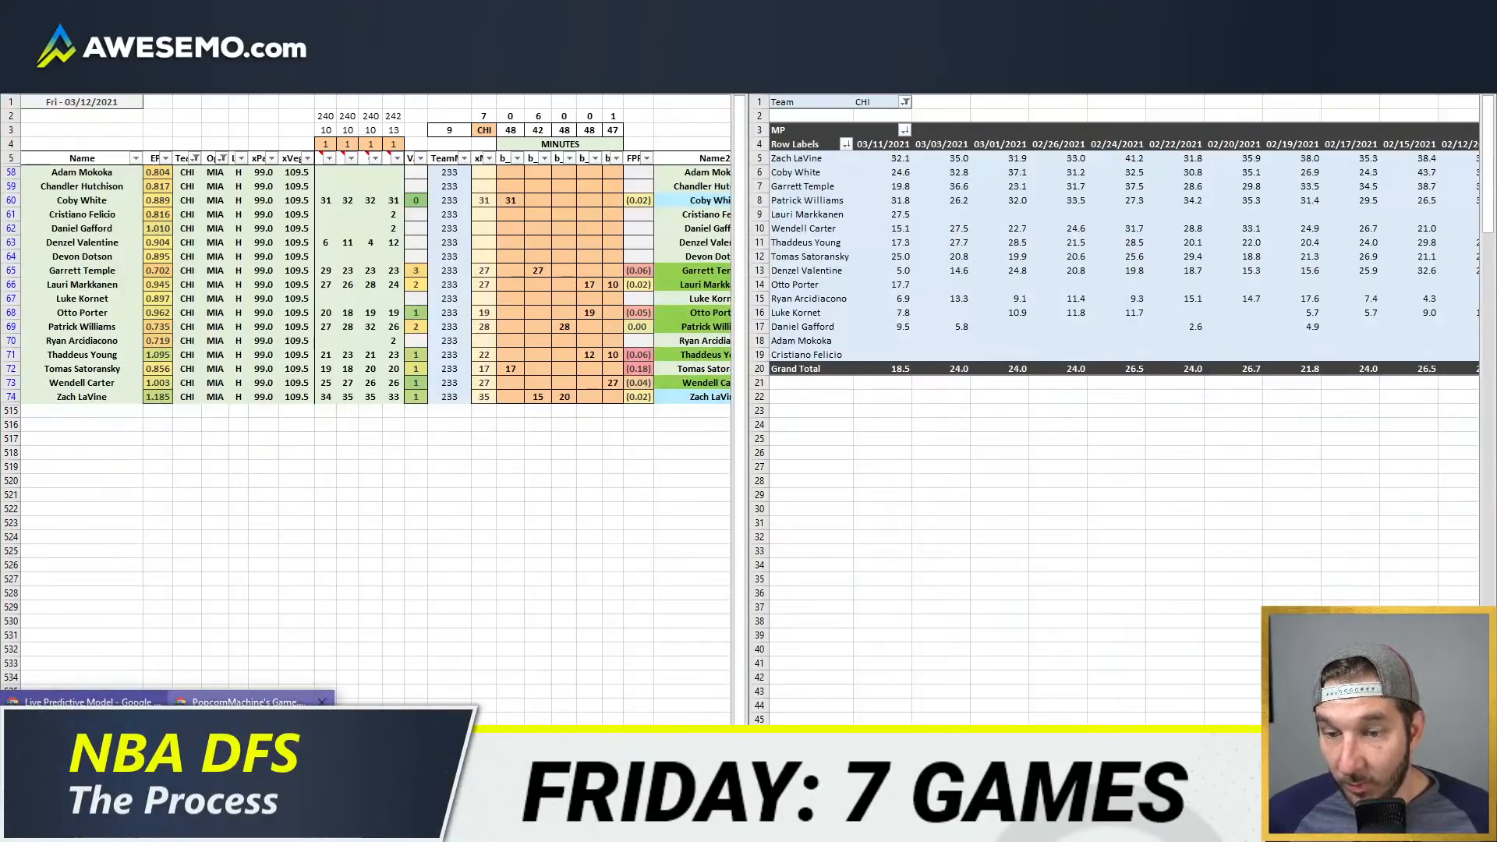
click(247, 748)
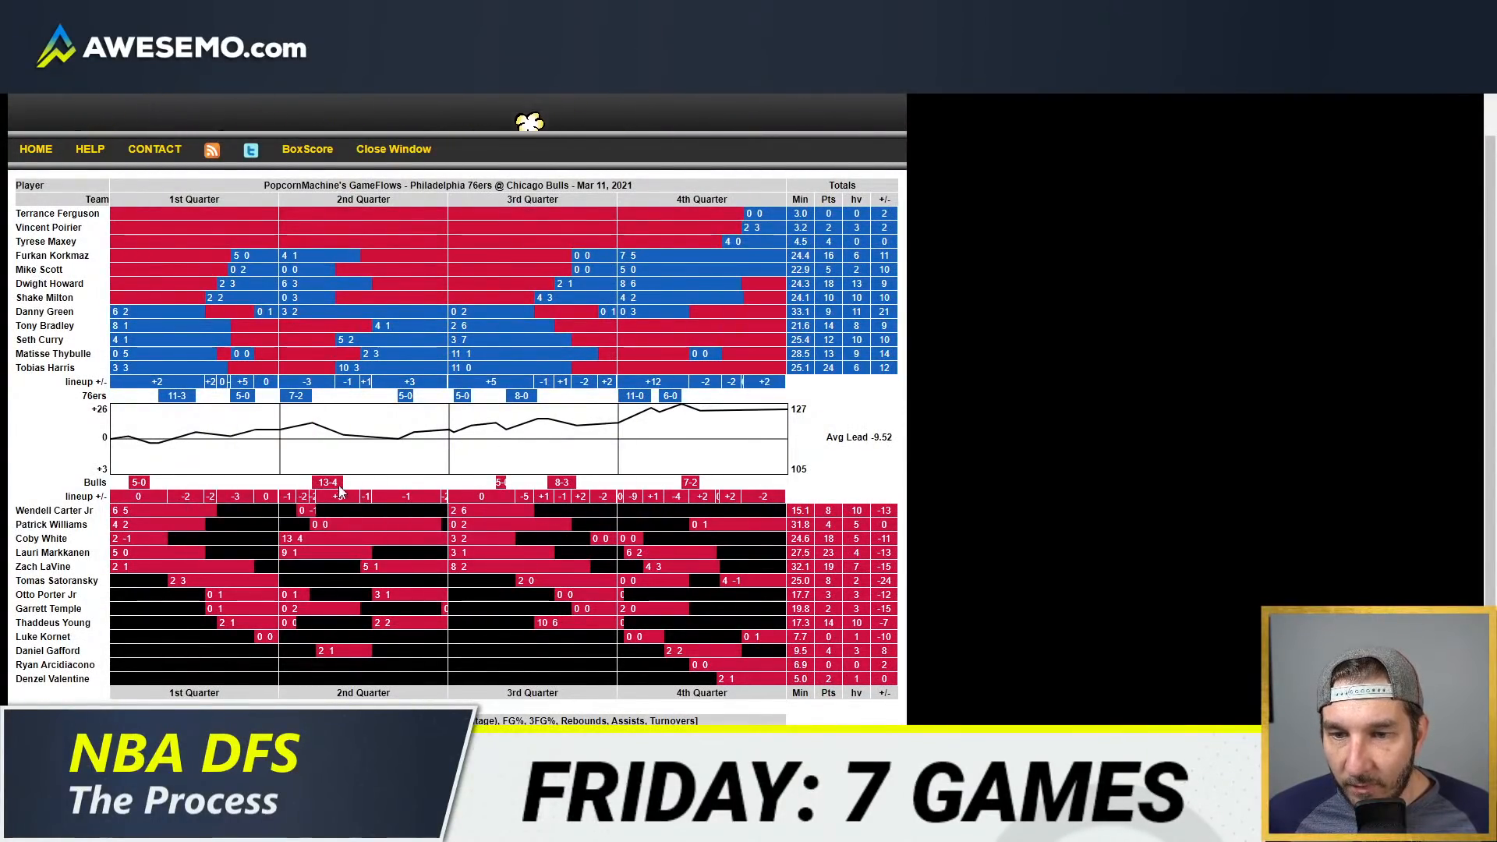
mouse_move(468, 514)
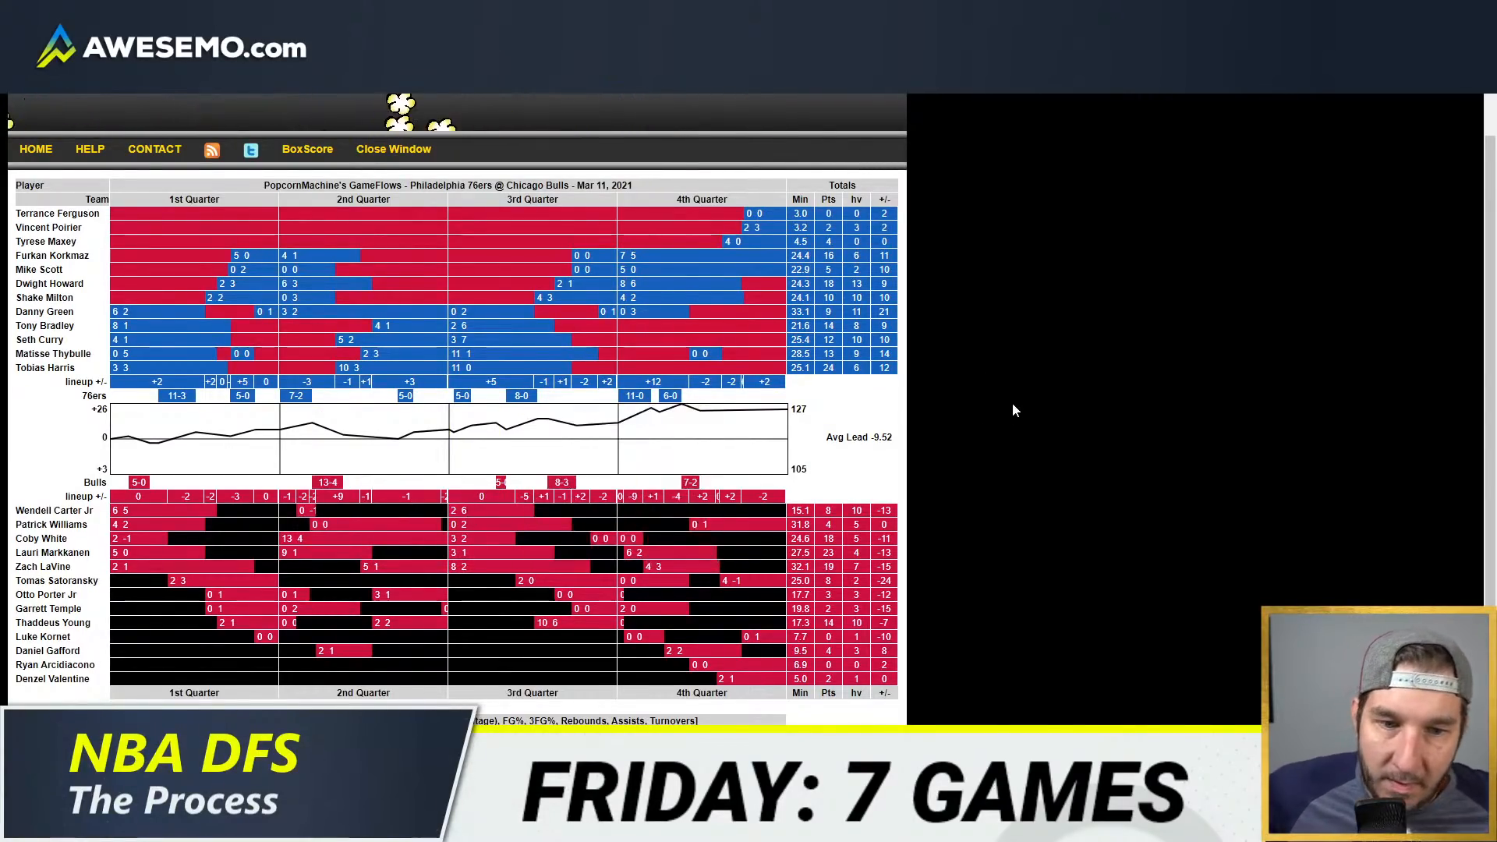
mouse_move(586, 596)
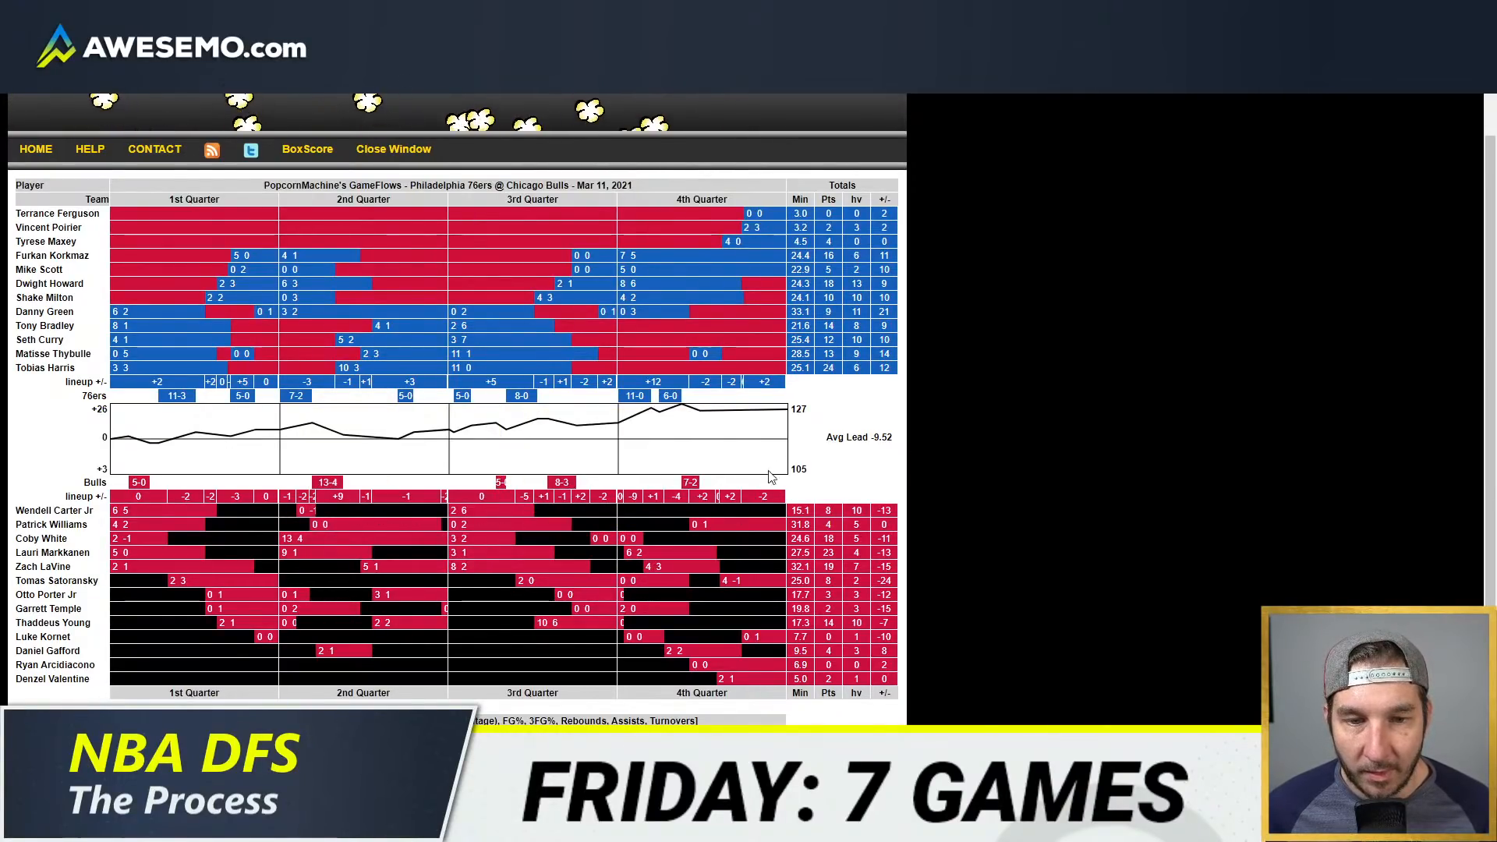
key(alt+Tab)
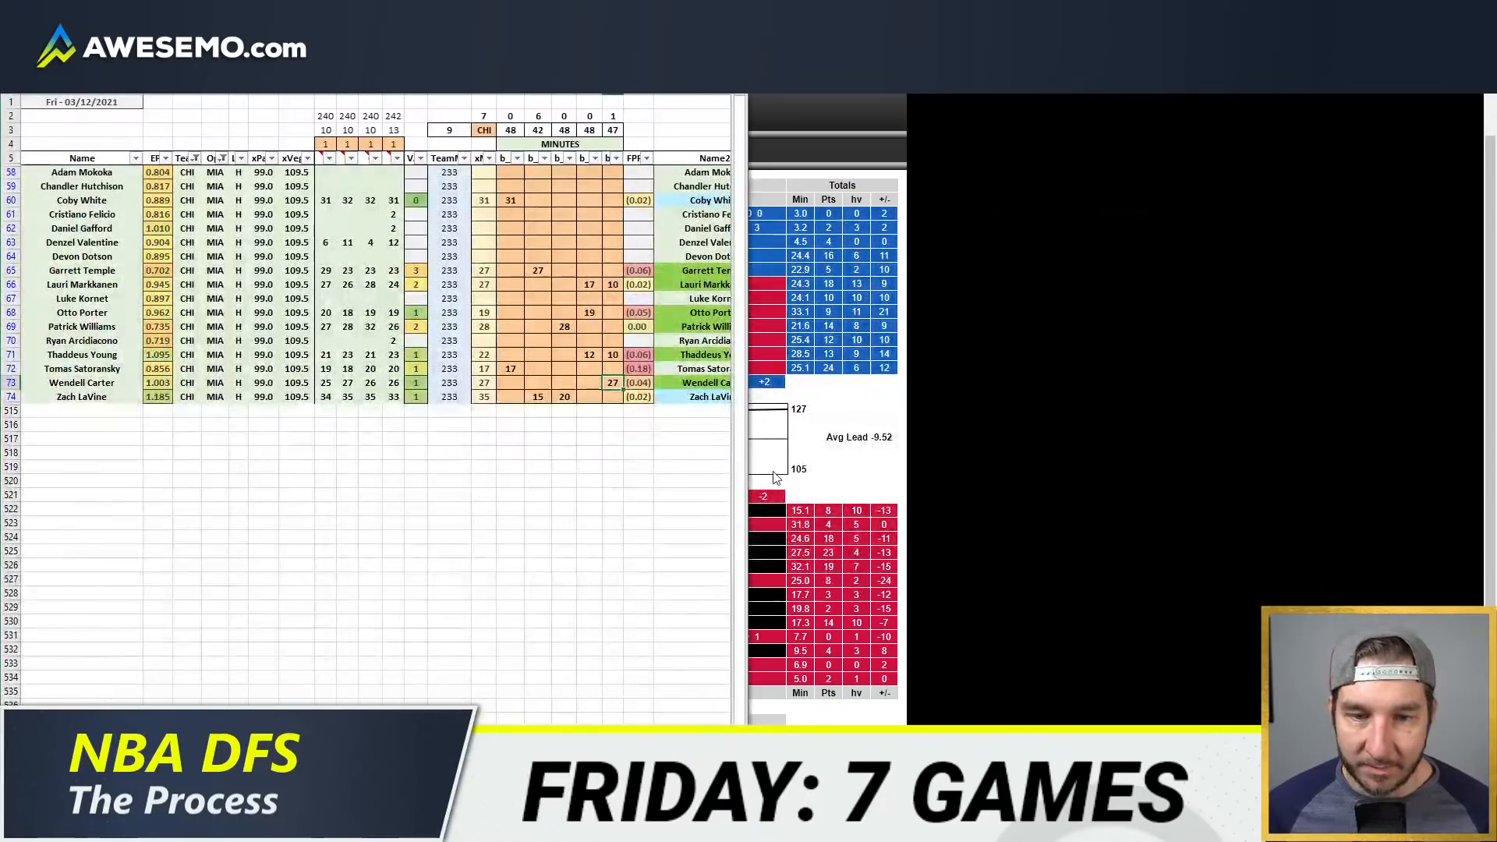
Step: Review the Bulls' projected minutes in the model alongside their game-by-game minutes in the pivot table
click(613, 270)
click(617, 382)
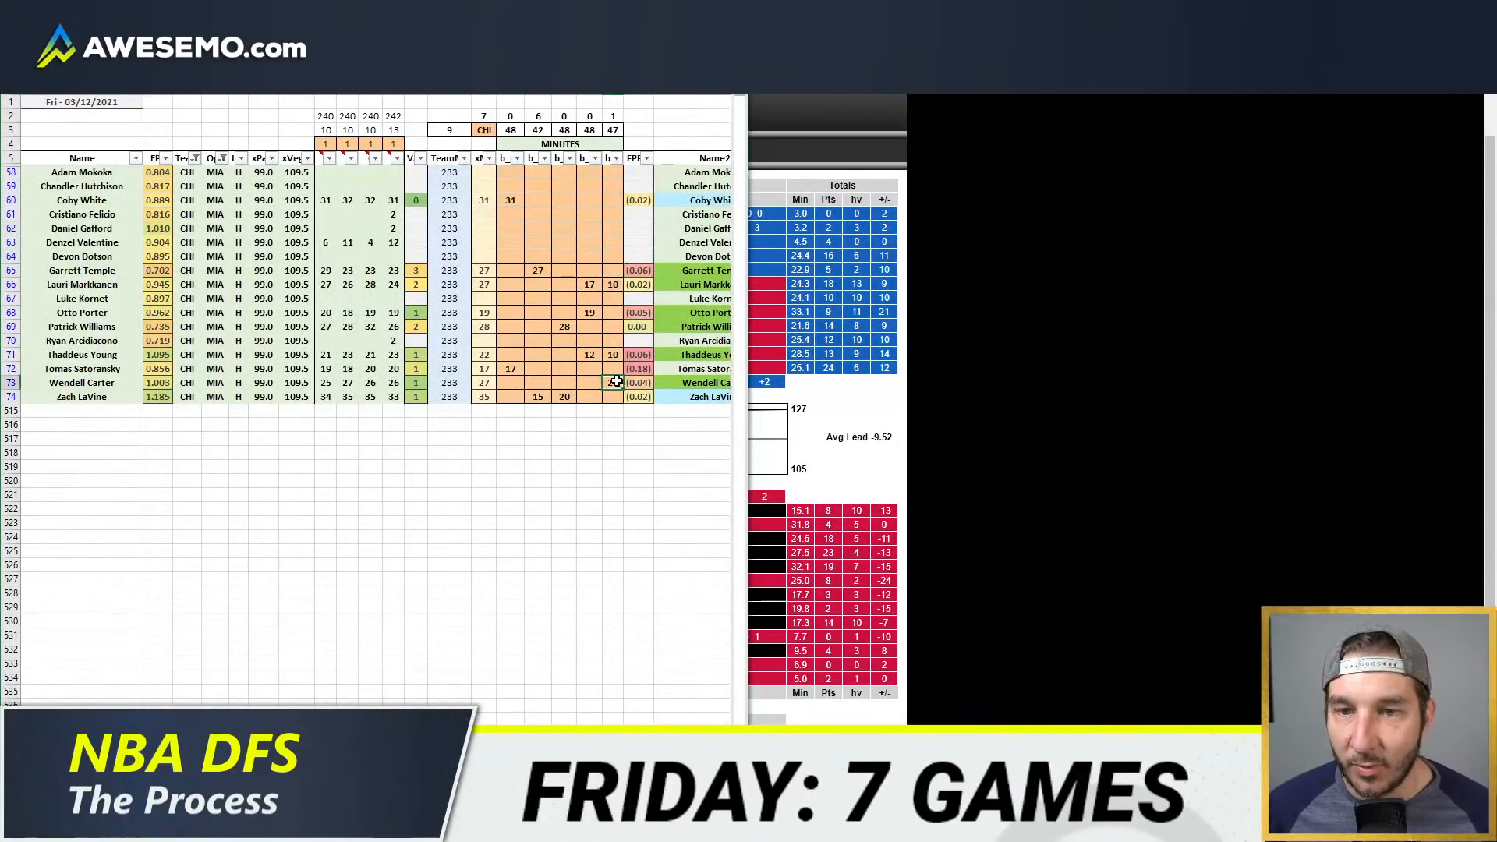
click(566, 257)
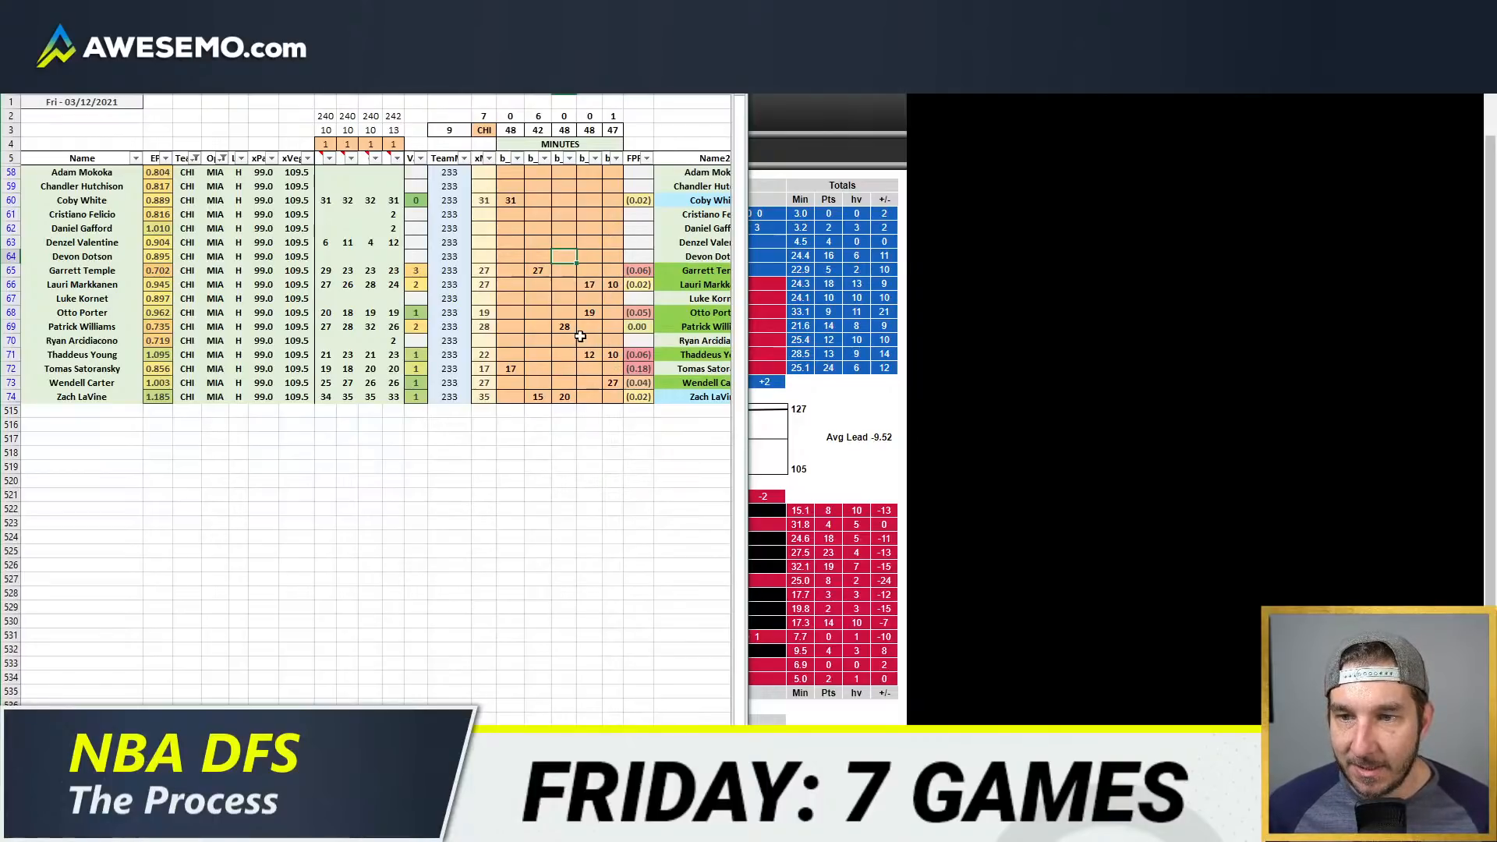
mouse_move(135, 827)
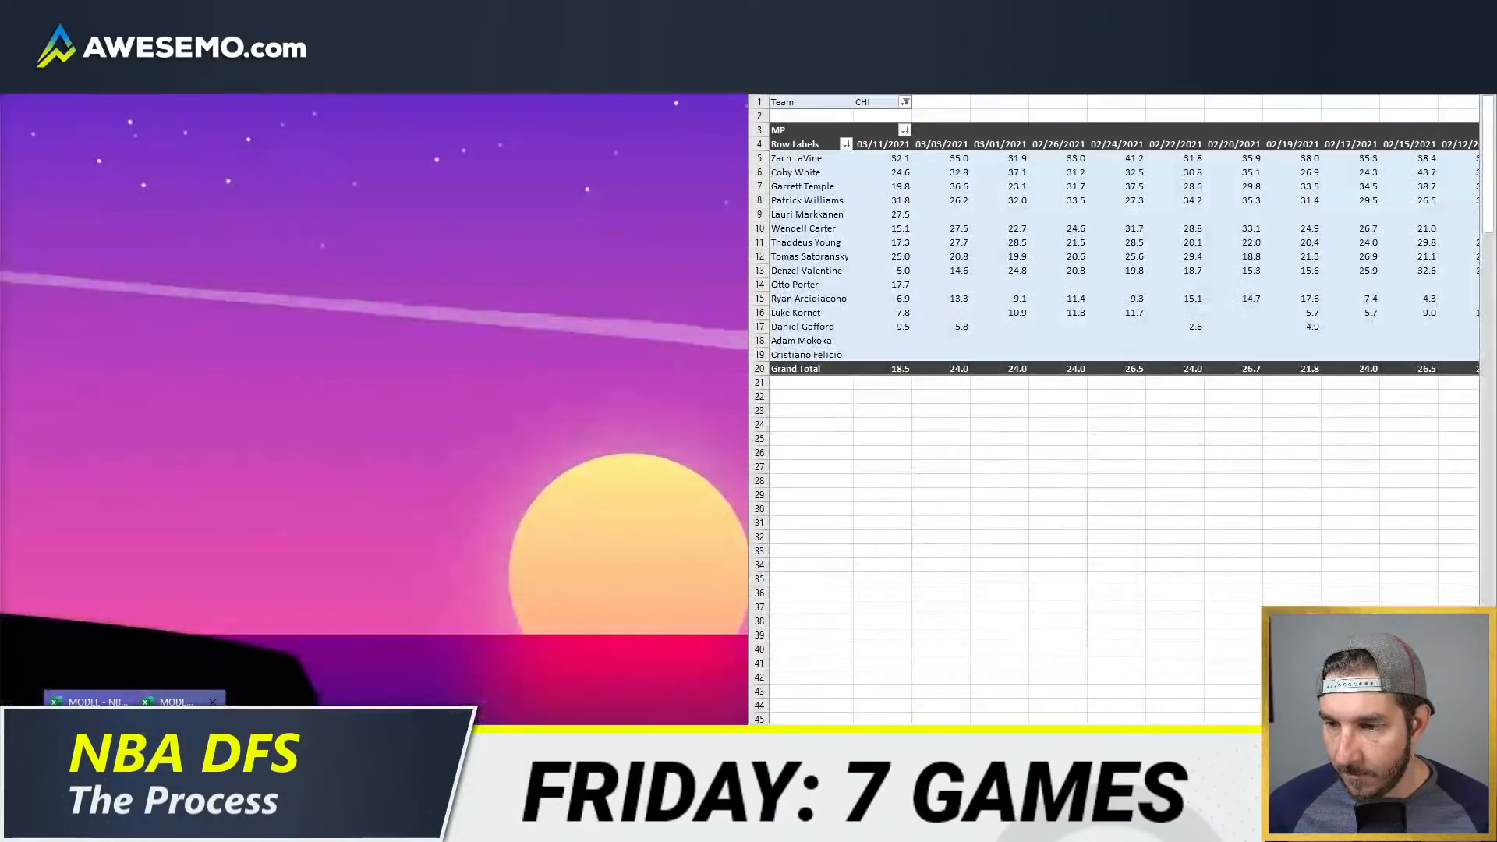
click(167, 725)
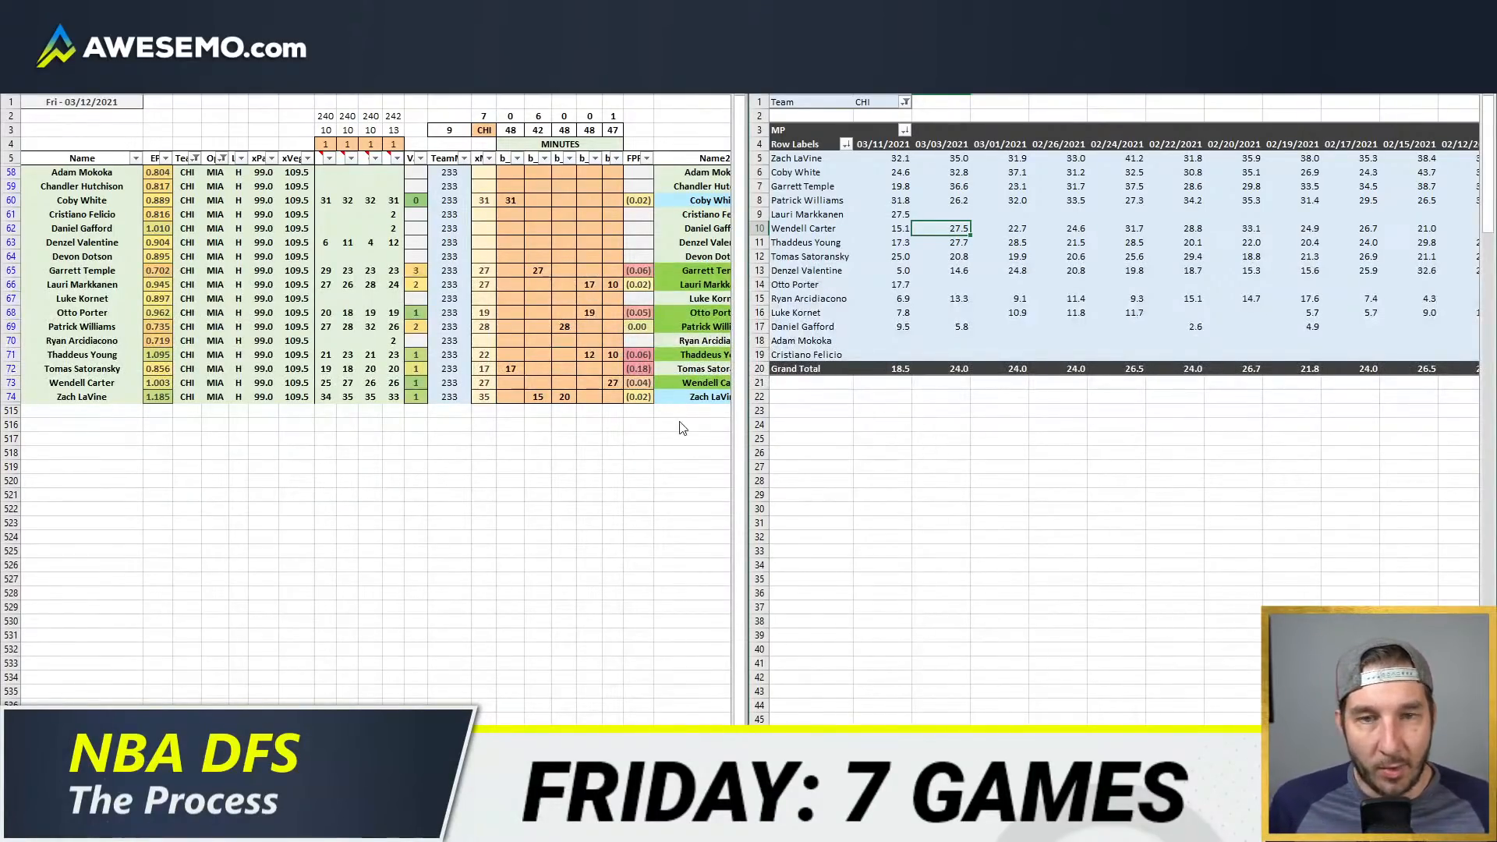
click(698, 304)
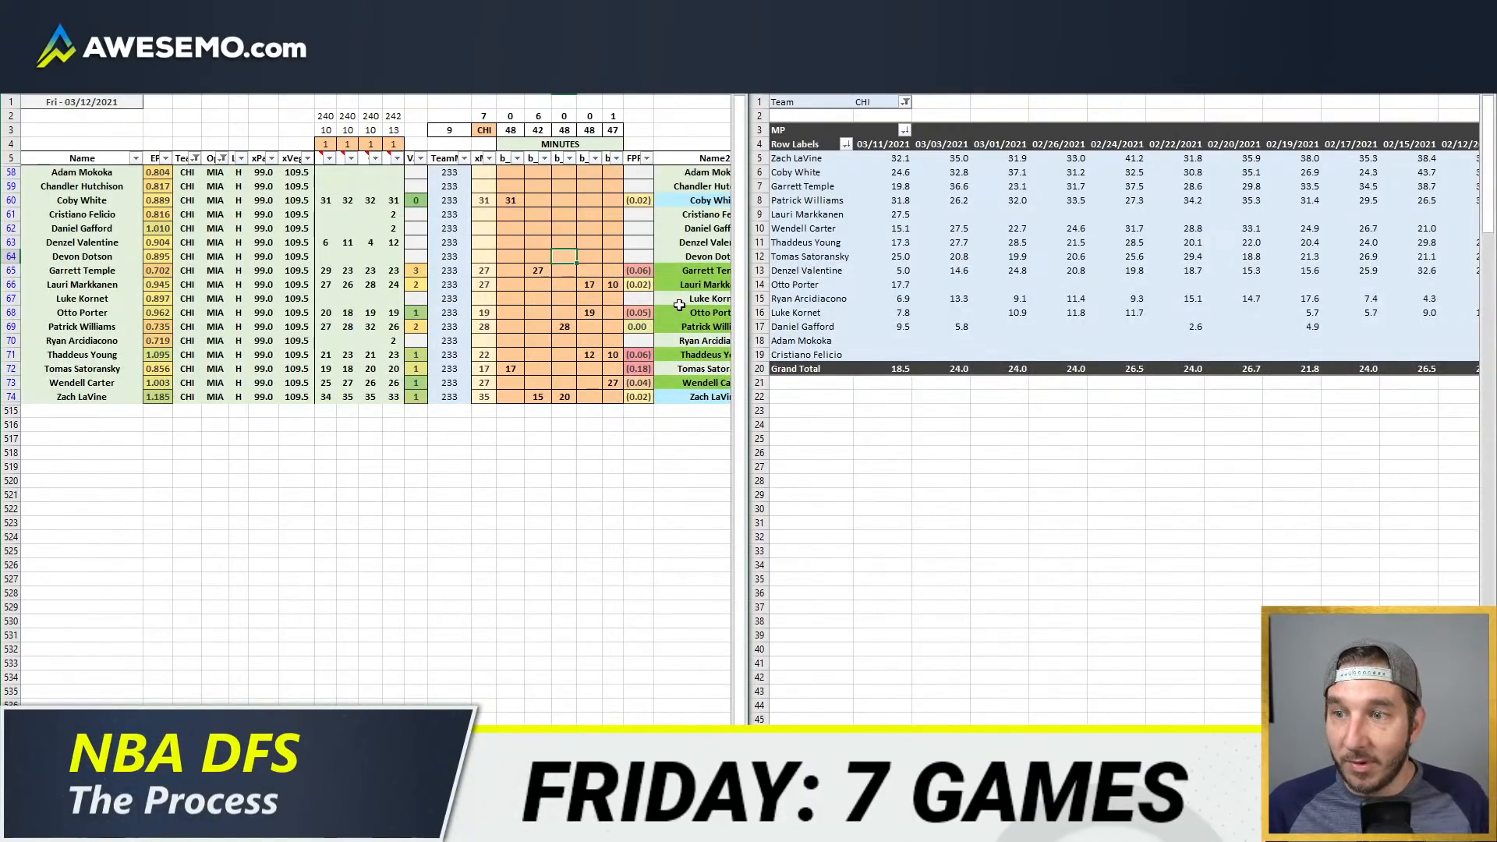
click(238, 173)
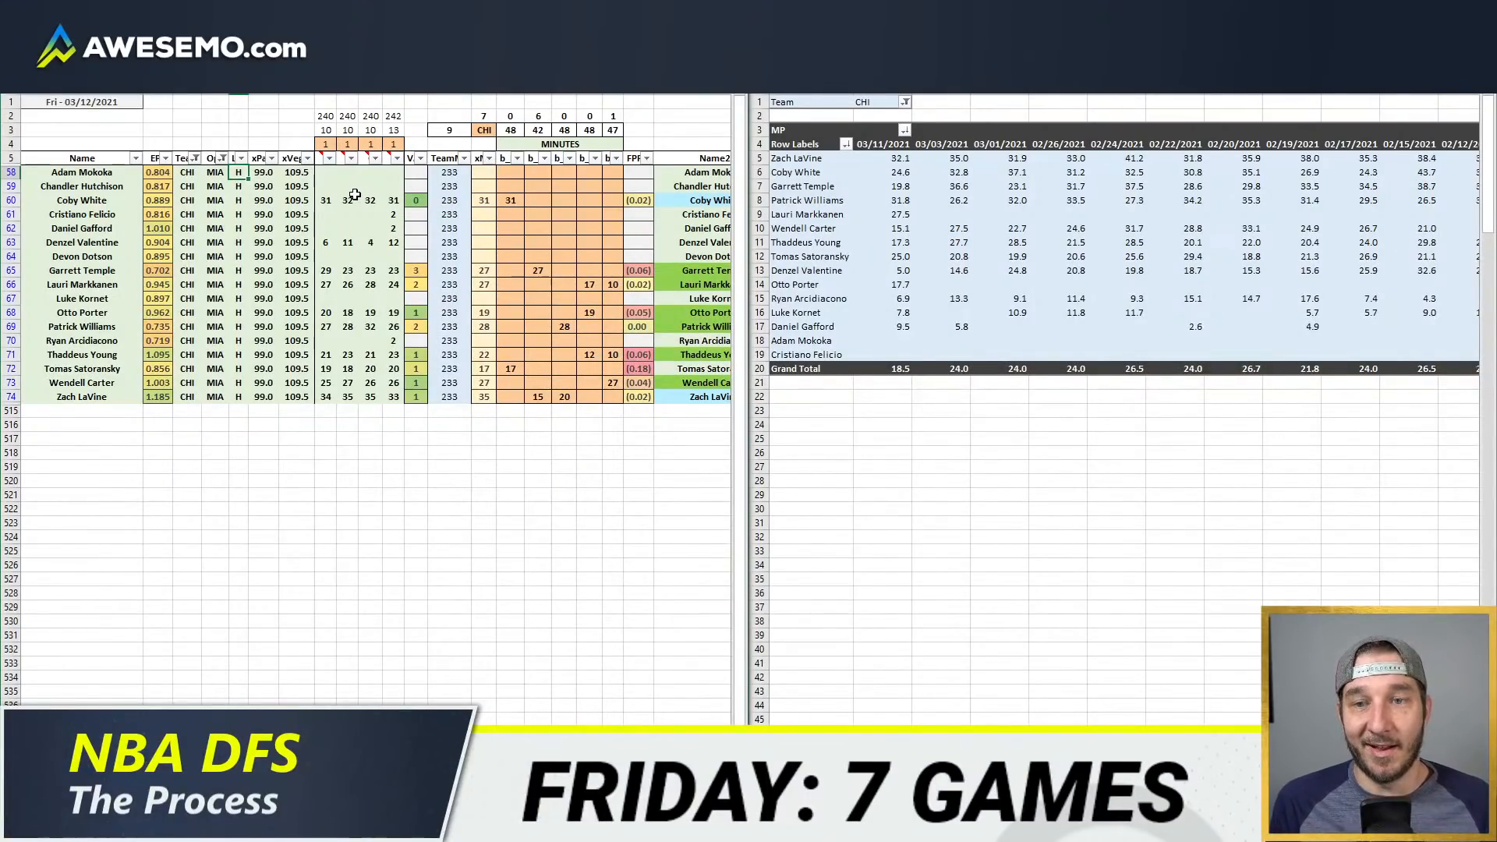
click(415, 186)
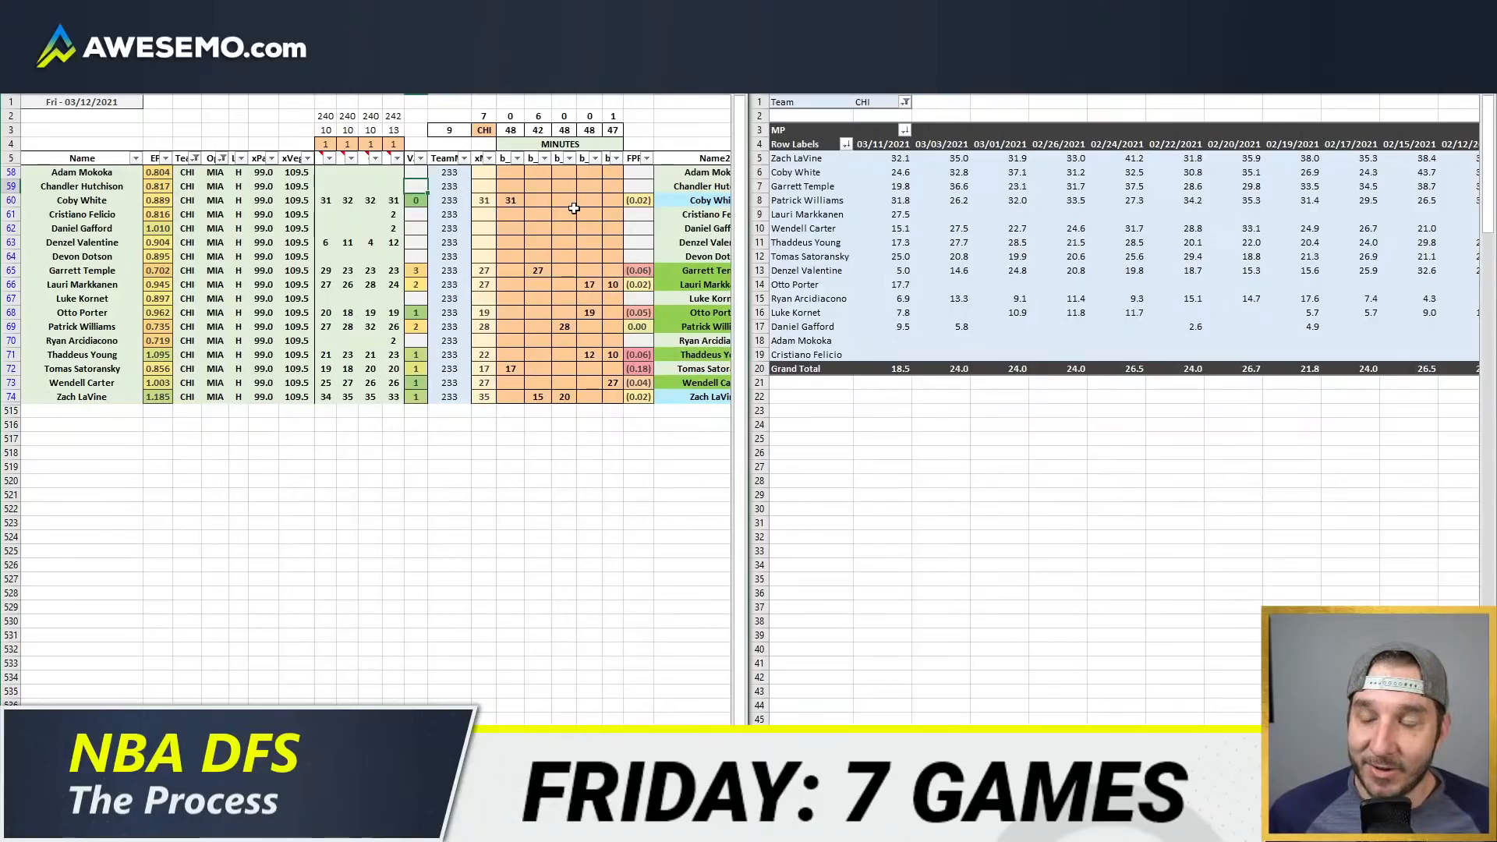
Step: Check Garrett Temple's stints in the GameFlow and set his projected minutes to 23 in the model
click(538, 271)
click(171, 826)
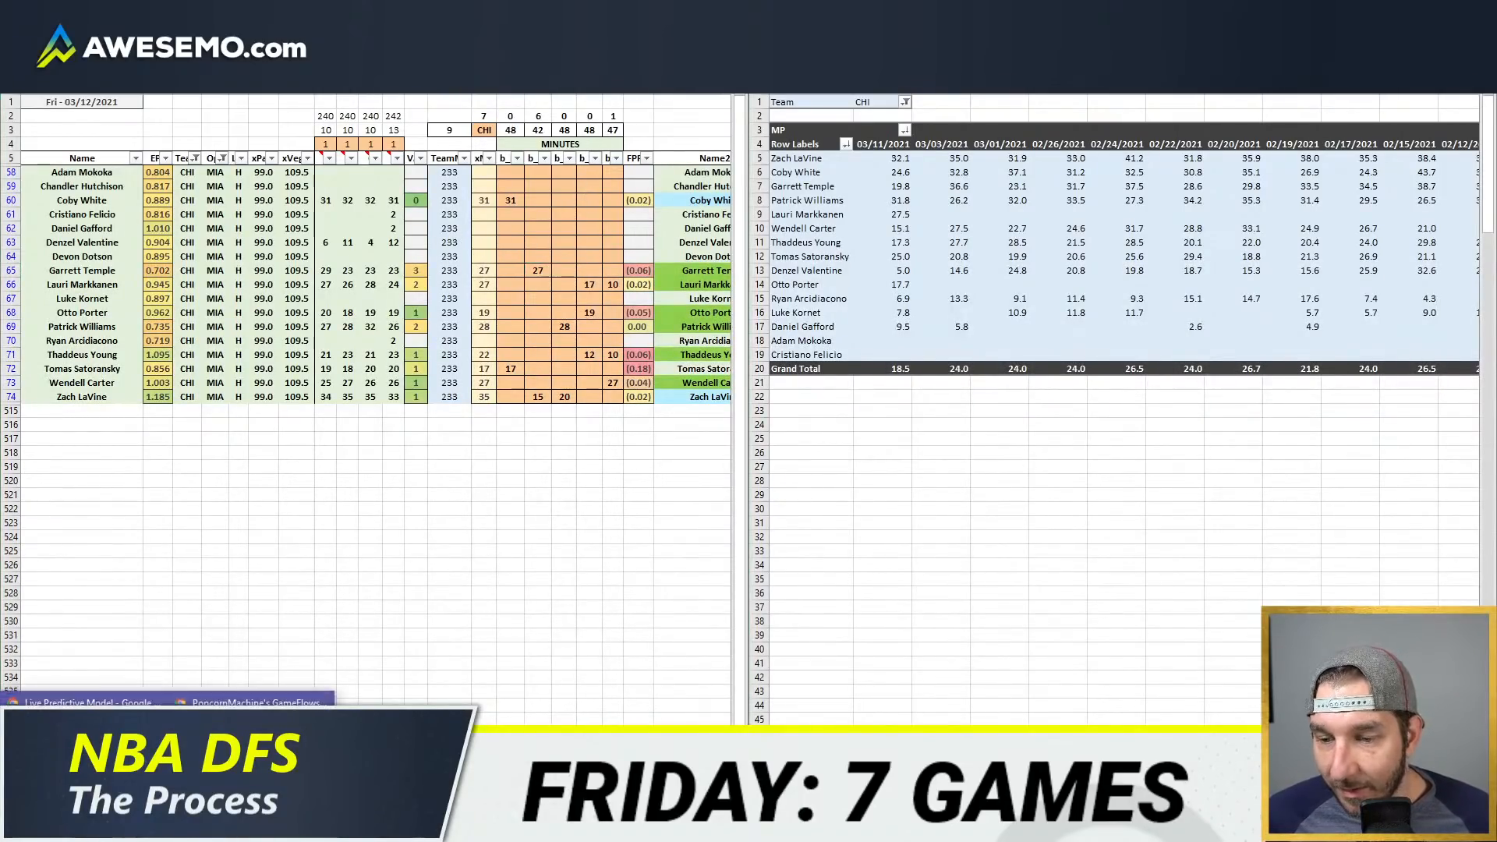
click(258, 761)
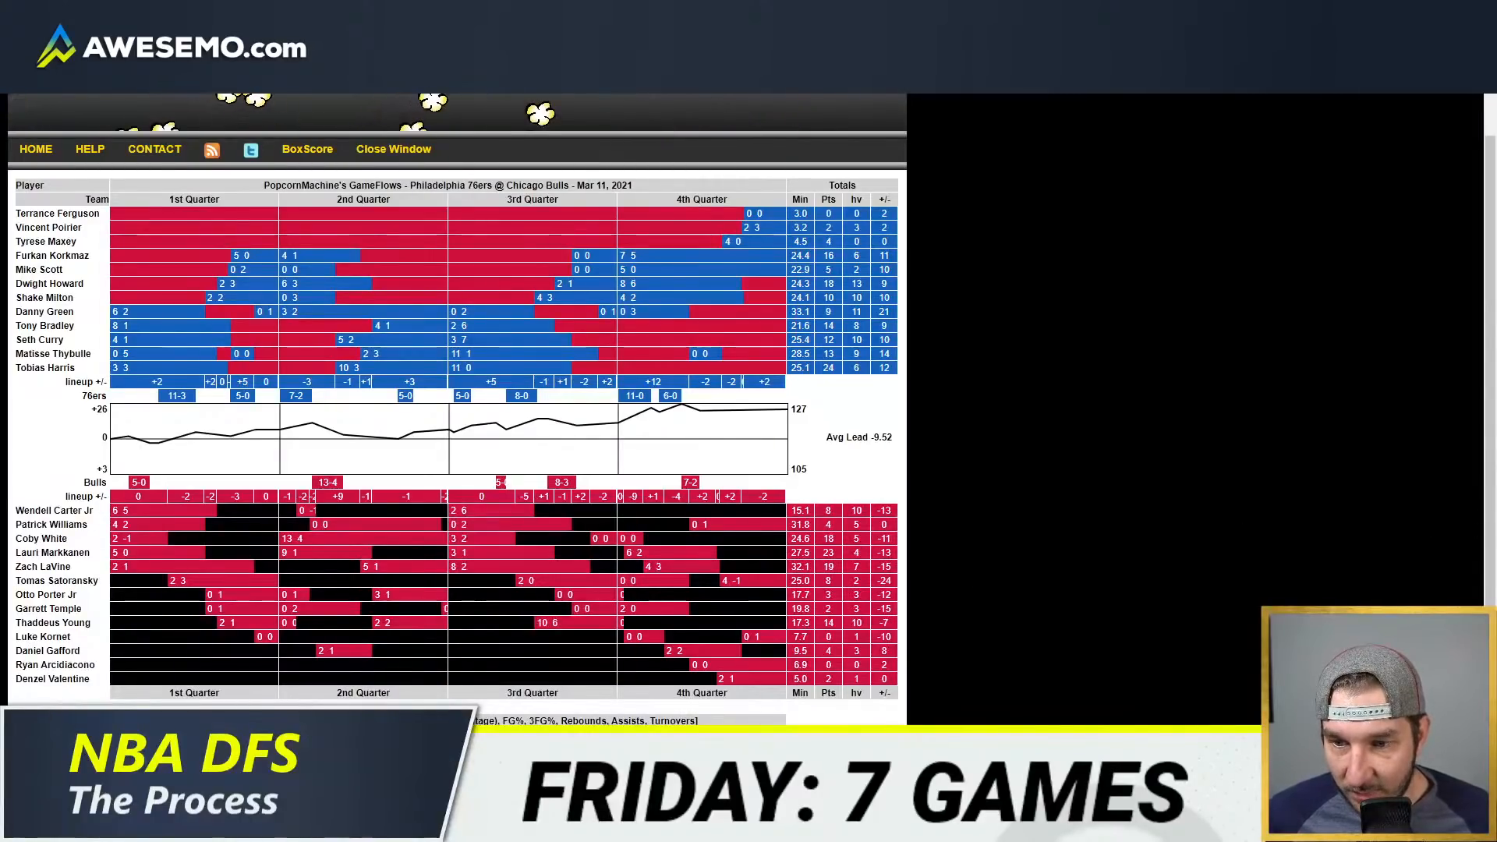
mouse_move(238, 606)
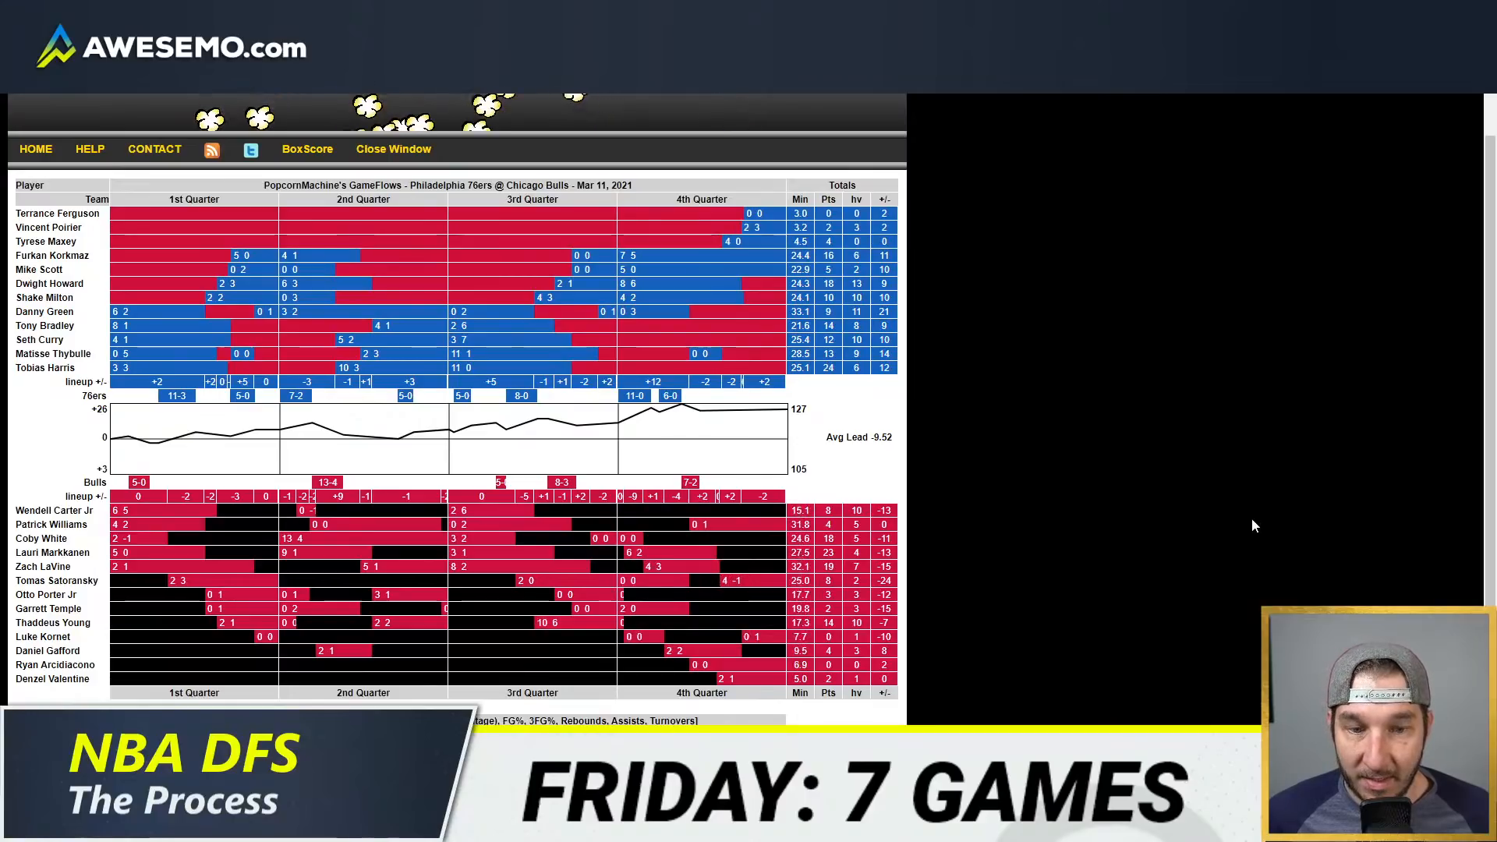
key(alt+Tab)
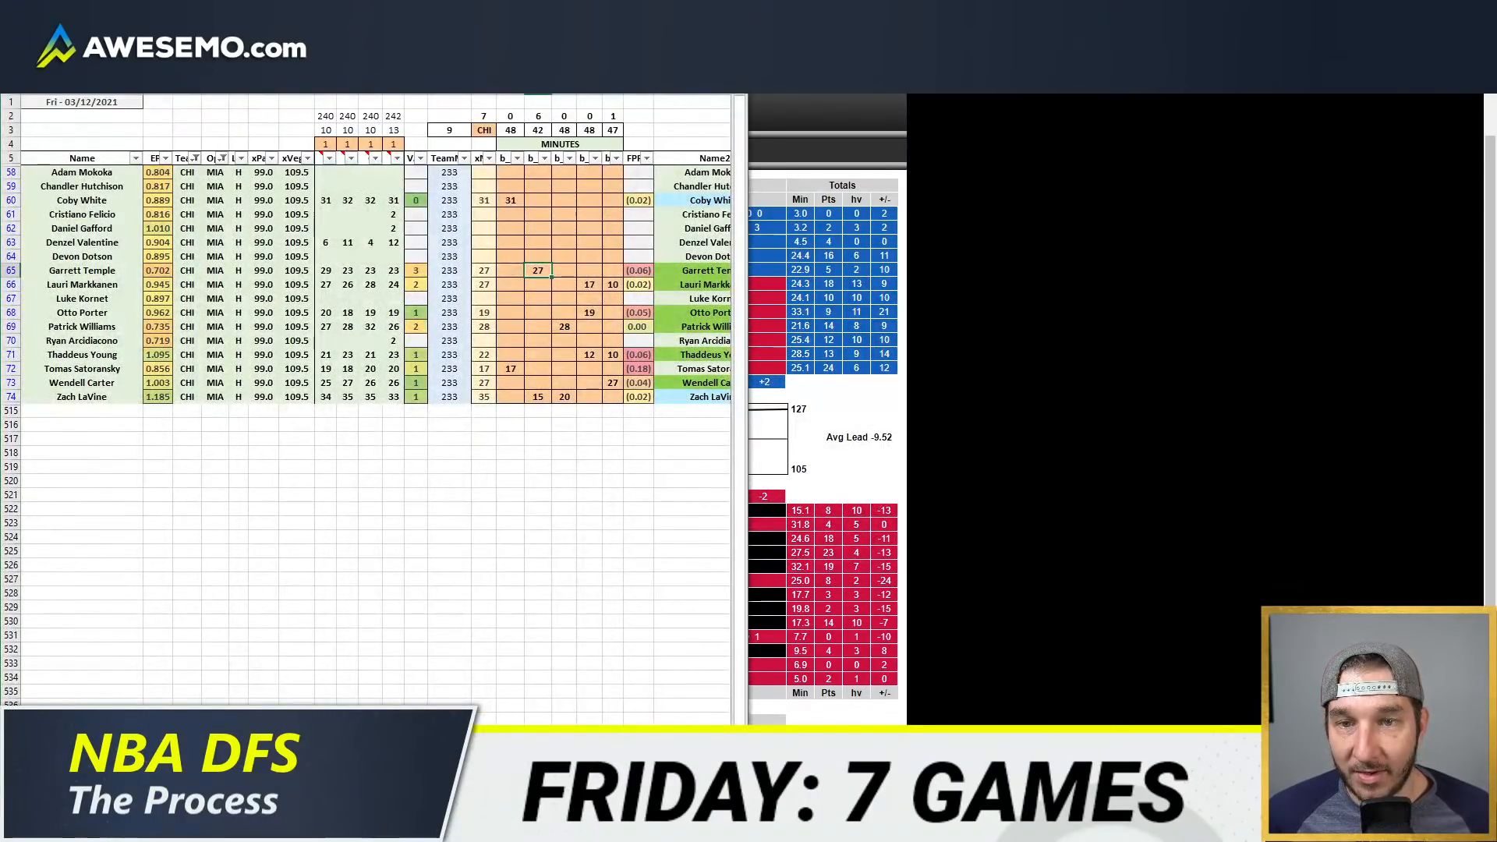
text(23)
key(Return)
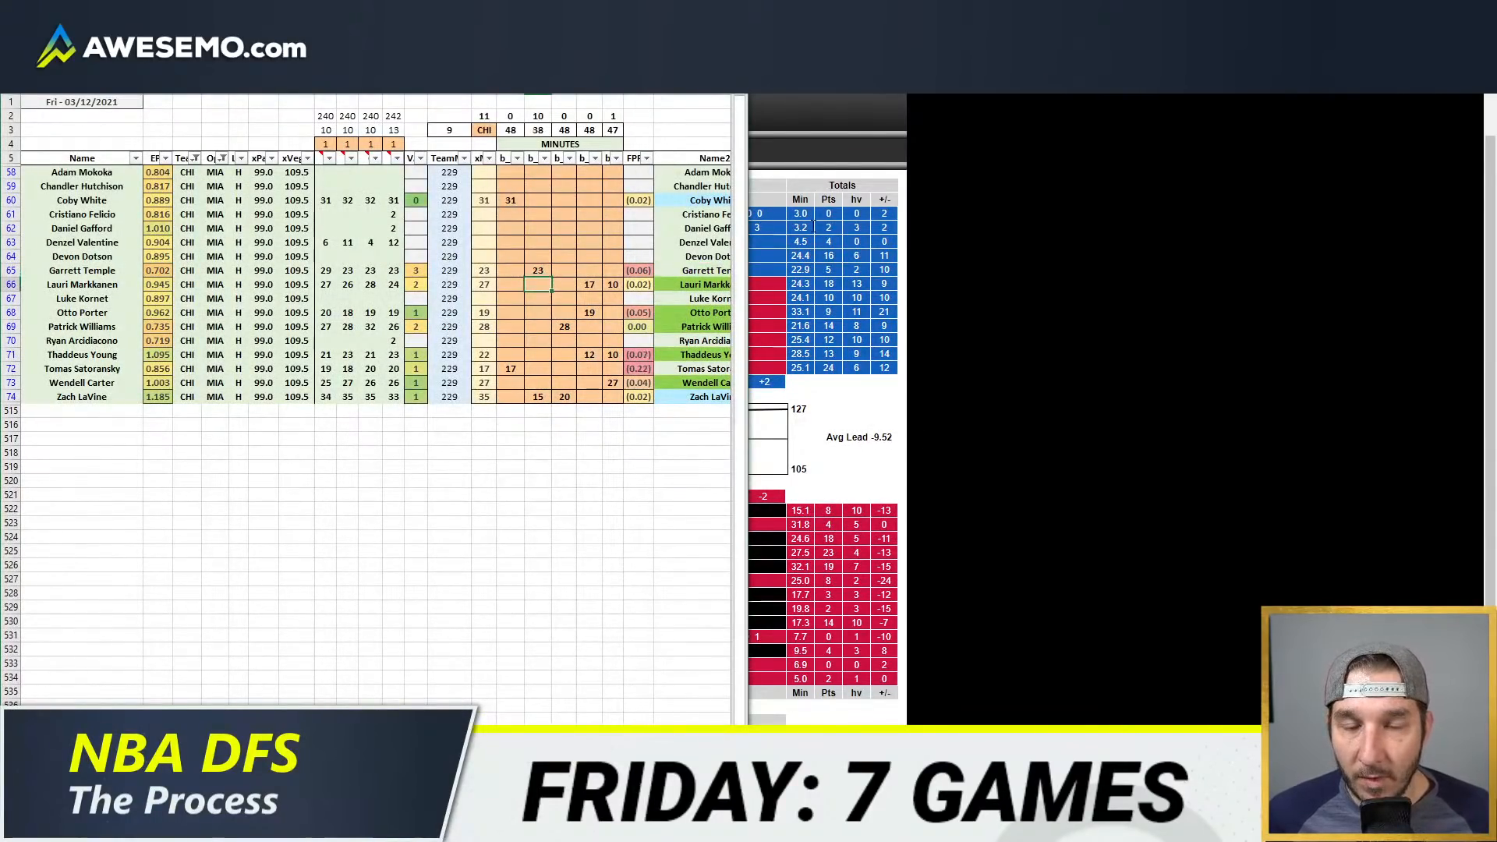
Step: Split Zach LaVine's projected minutes into 25 in the second position column and 10 in the third
click(534, 395)
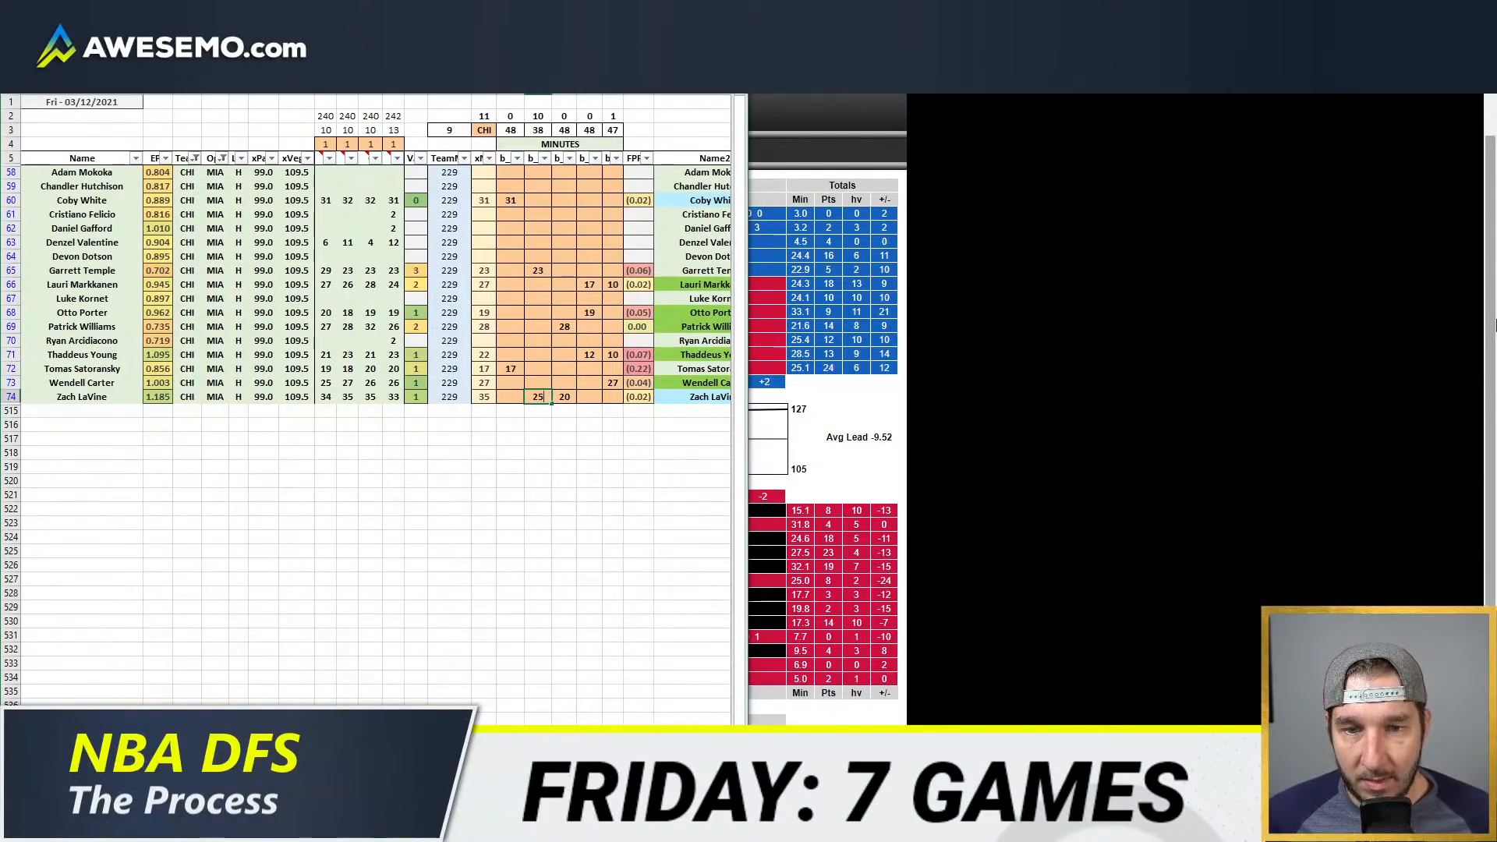
text(25)
key(Return)
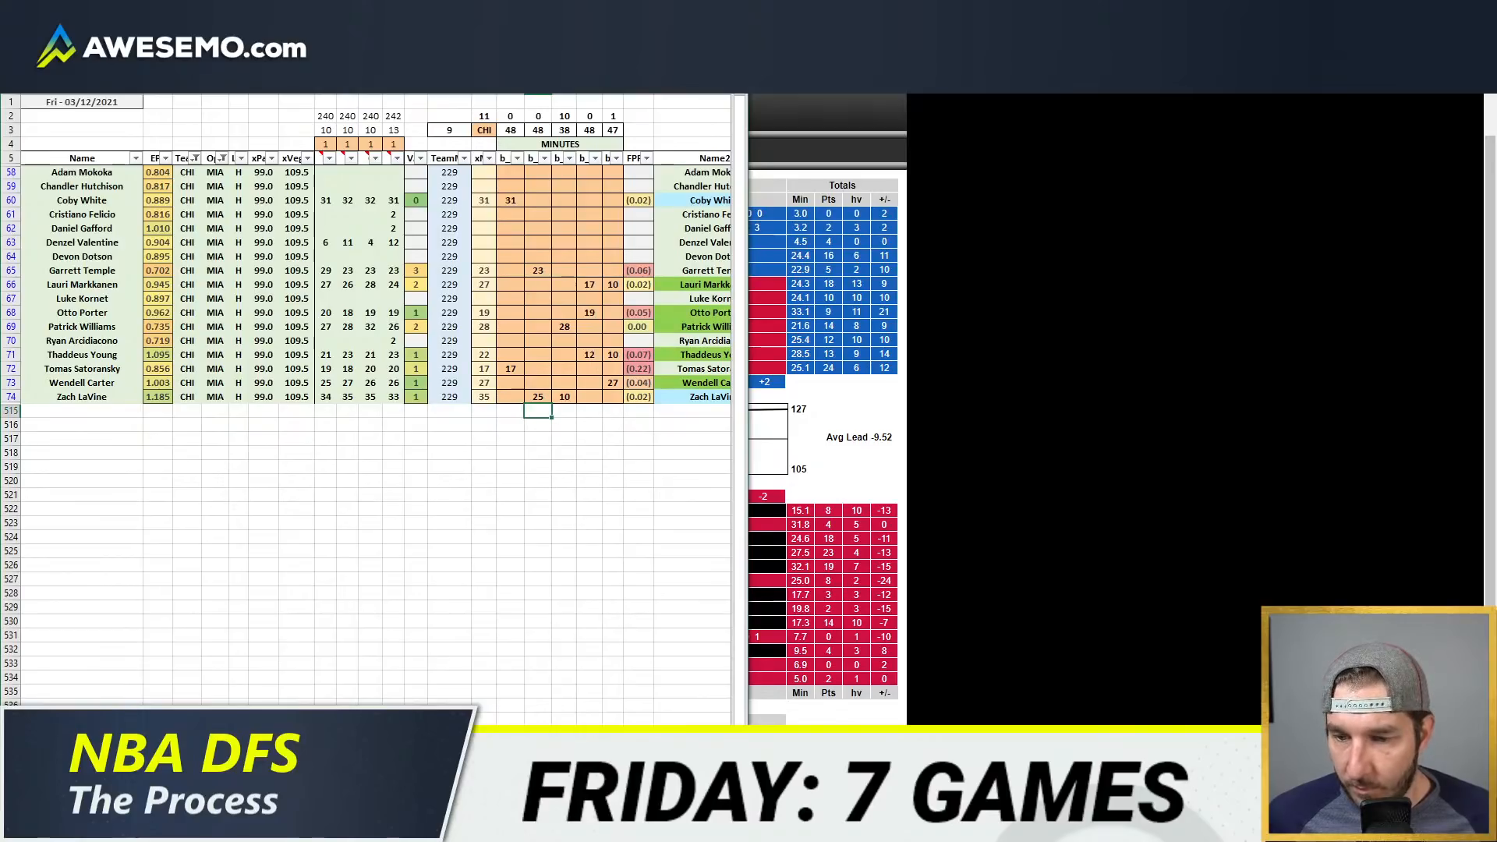
Step: Bring the Bulls' game-by-game minutes pivot table back beside the projection model
click(136, 826)
click(190, 749)
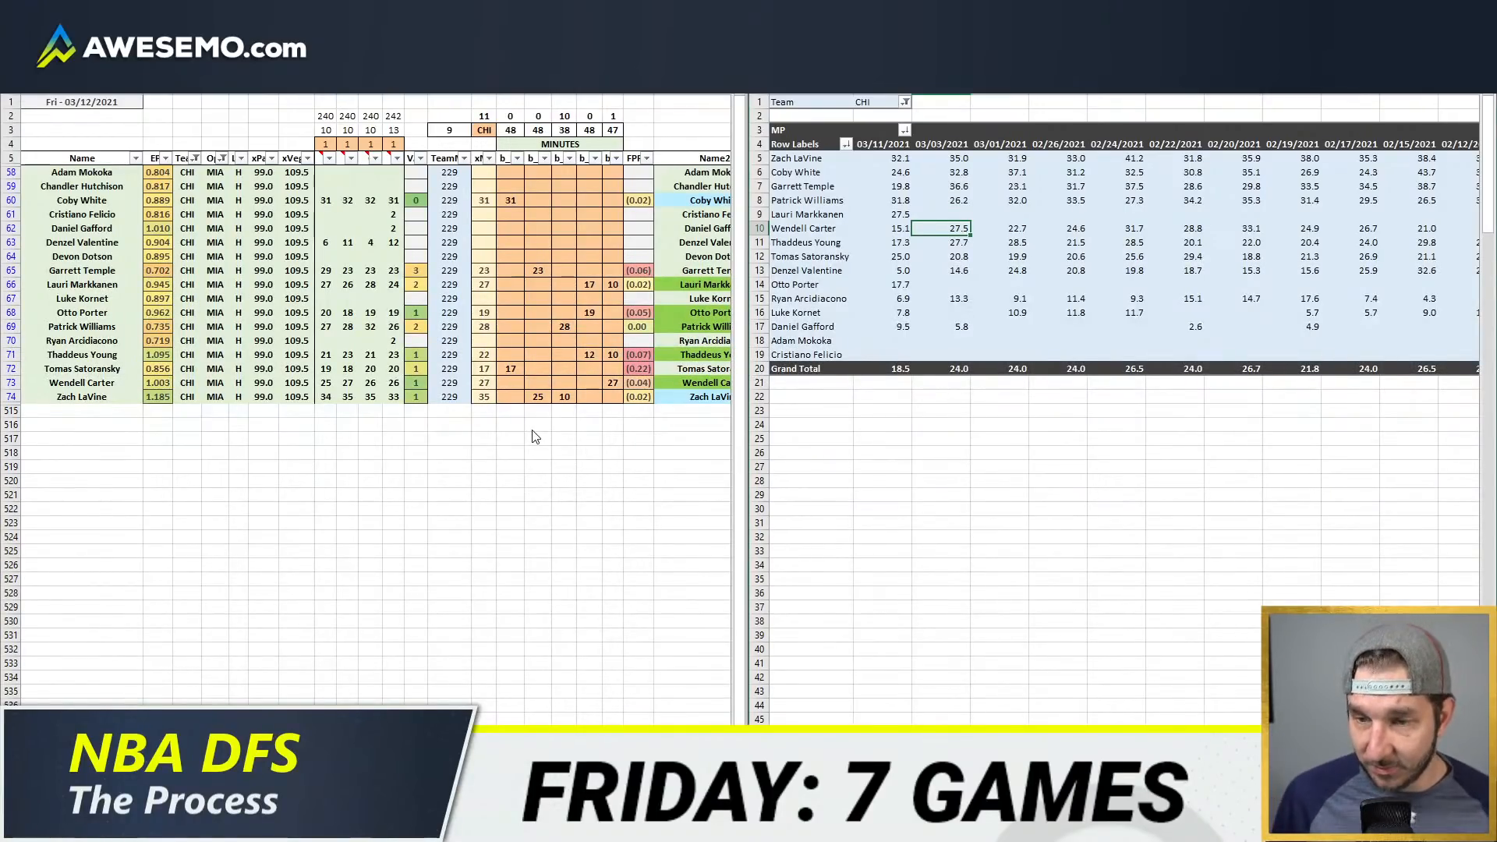
click(577, 300)
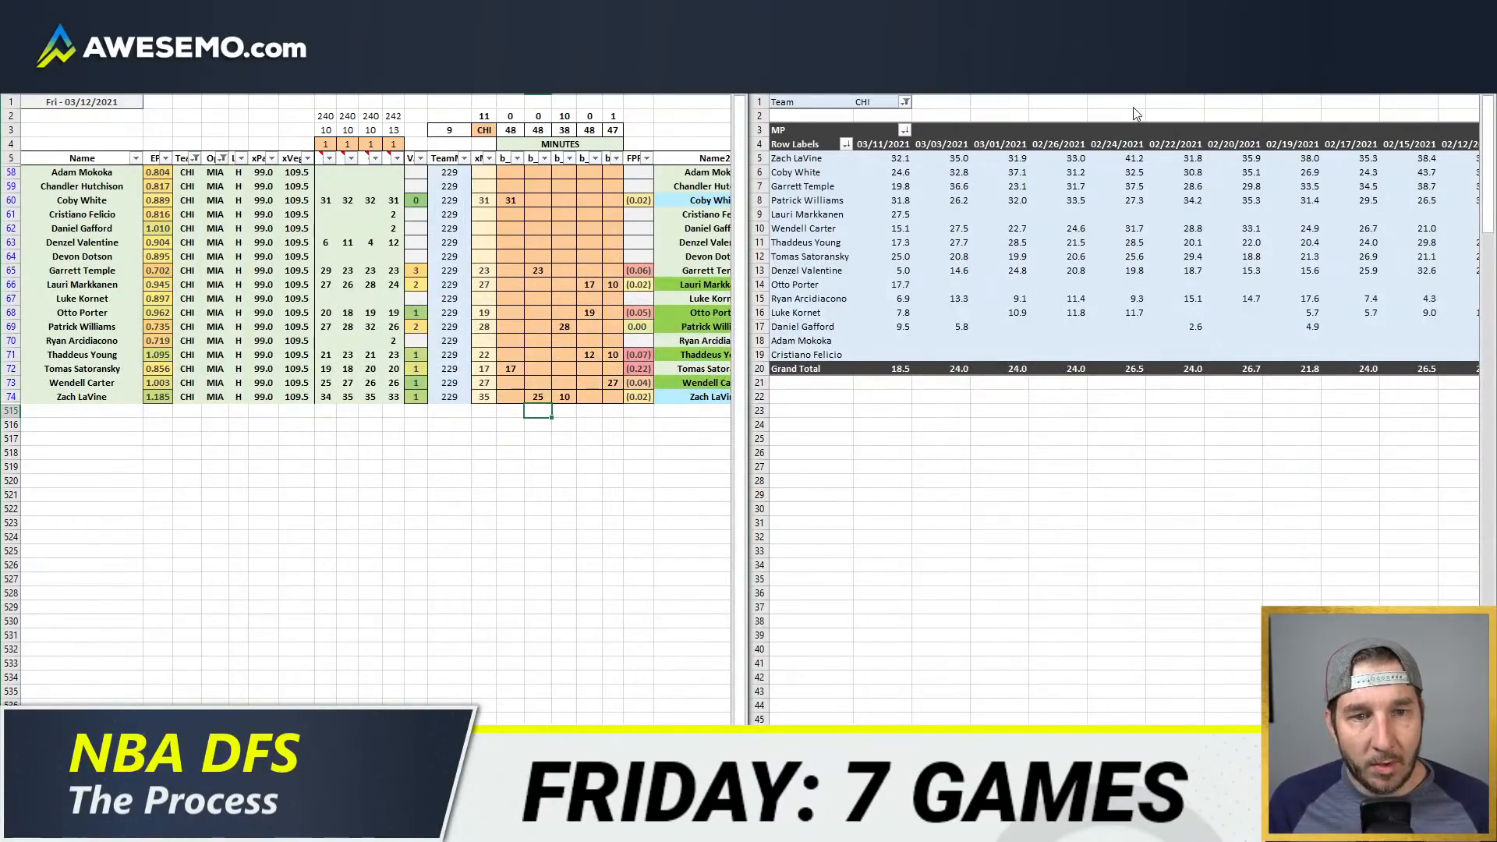
click(781, 432)
Step: Check Luke Kornet's first- and fourth-quarter stints in the GameFlow and return to the projection model workbook
click(163, 826)
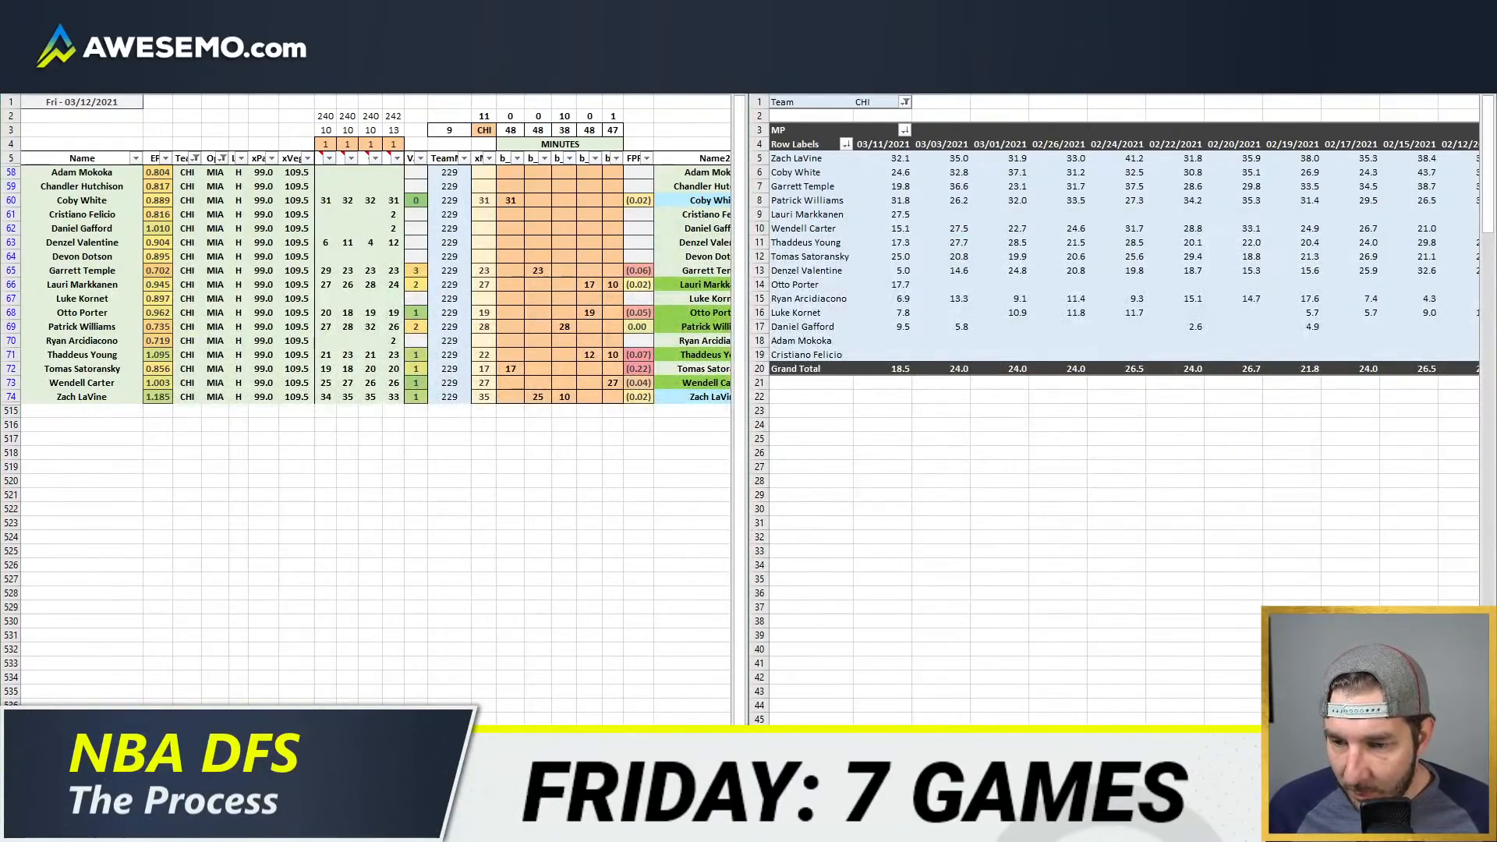
click(251, 748)
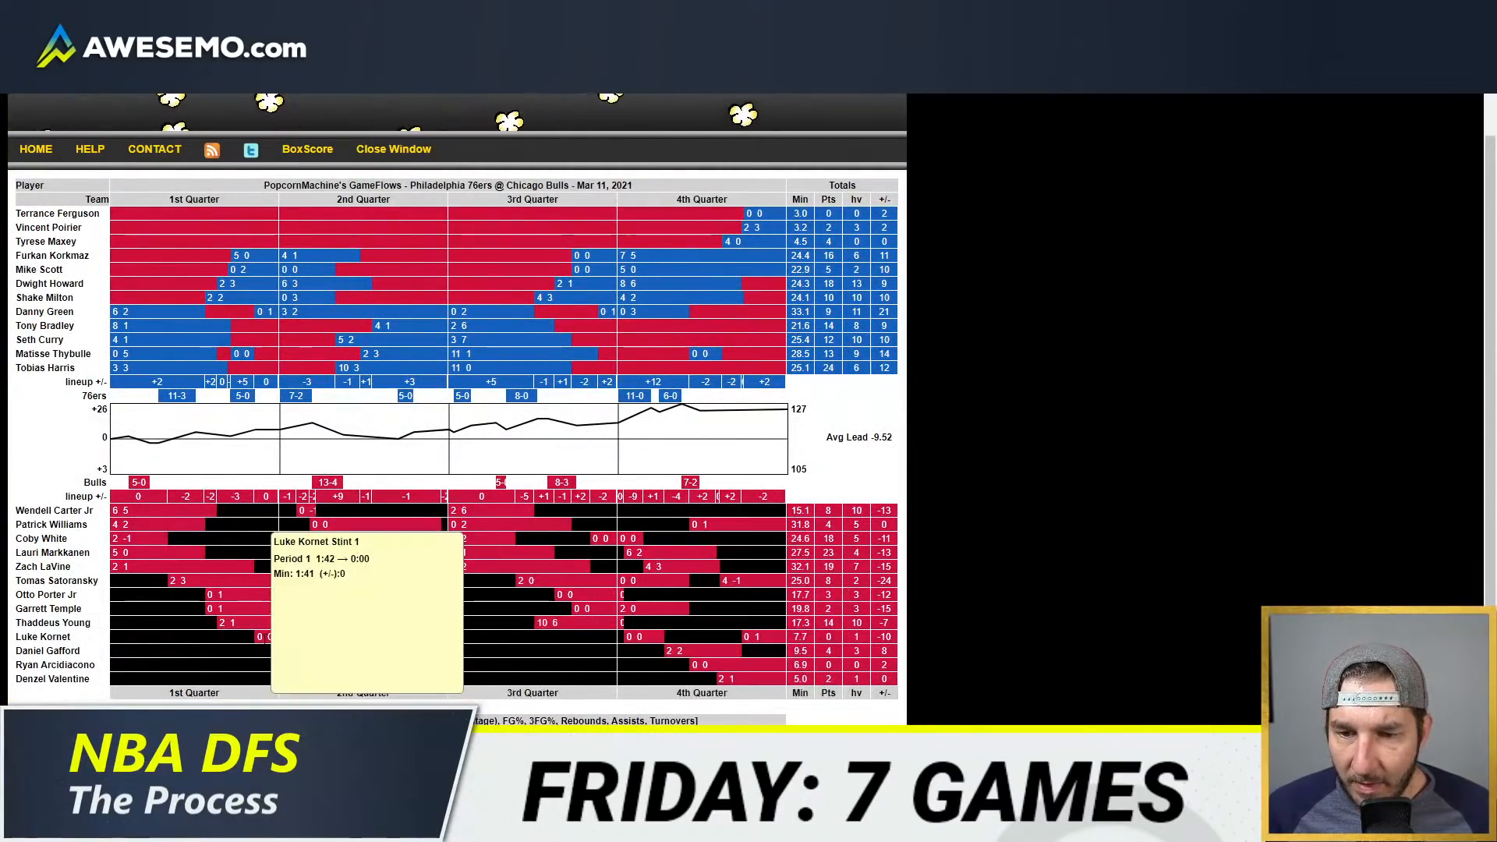
mouse_move(736, 650)
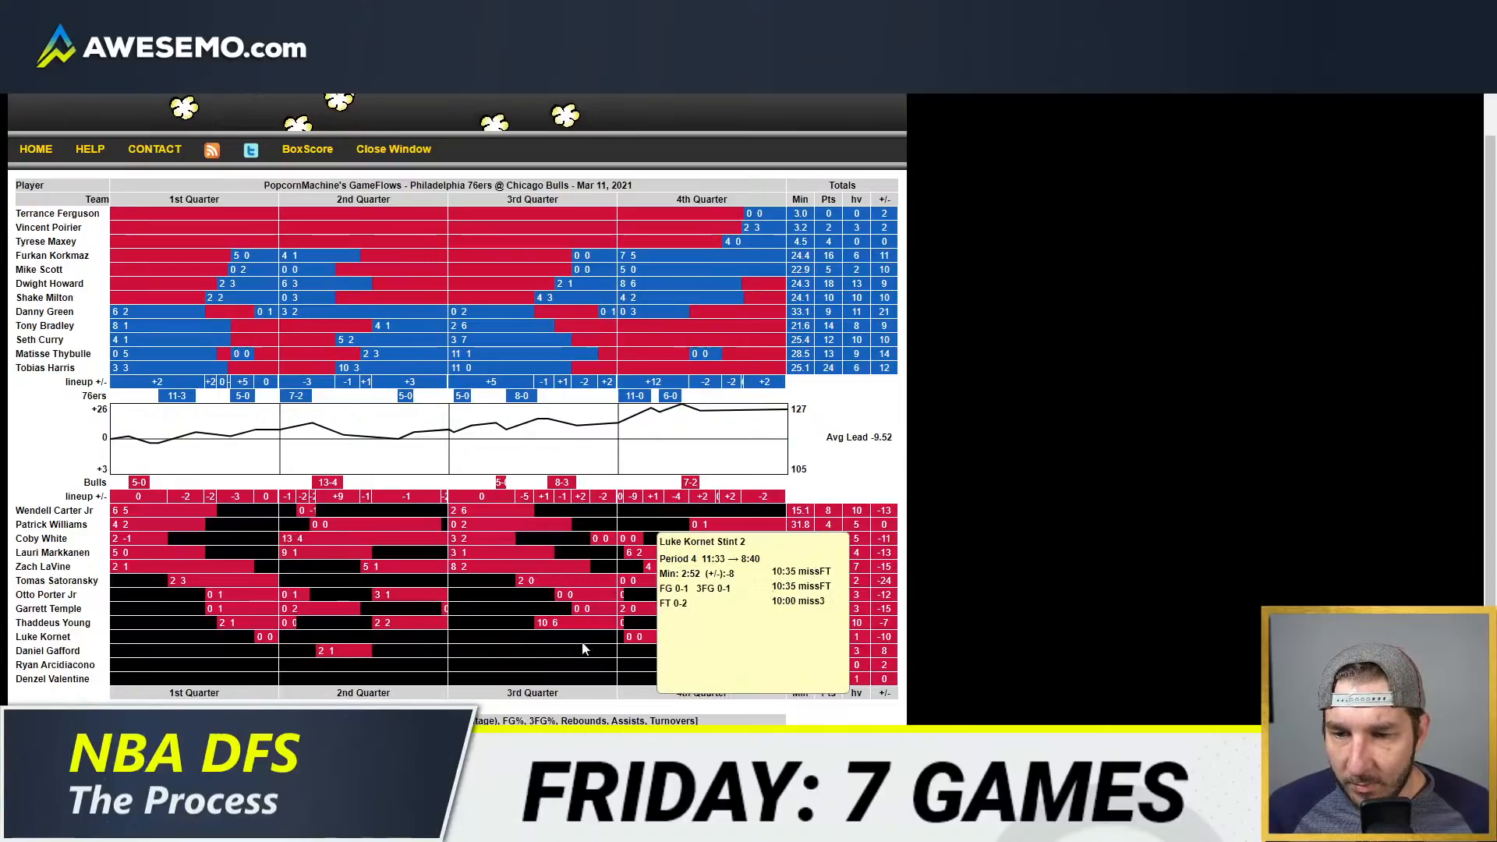
click(1157, 505)
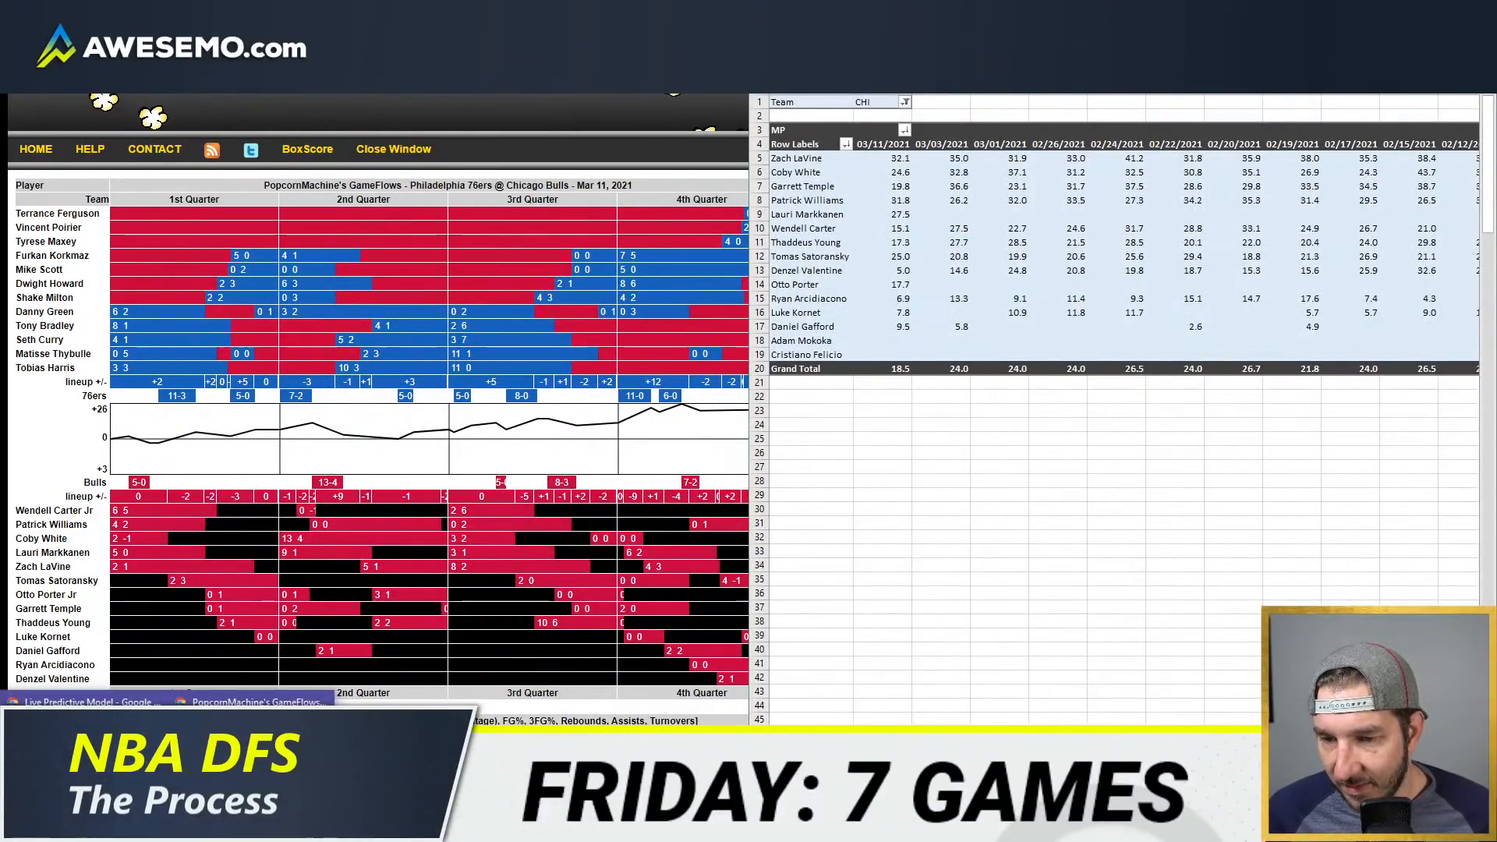
mouse_move(135, 826)
click(90, 744)
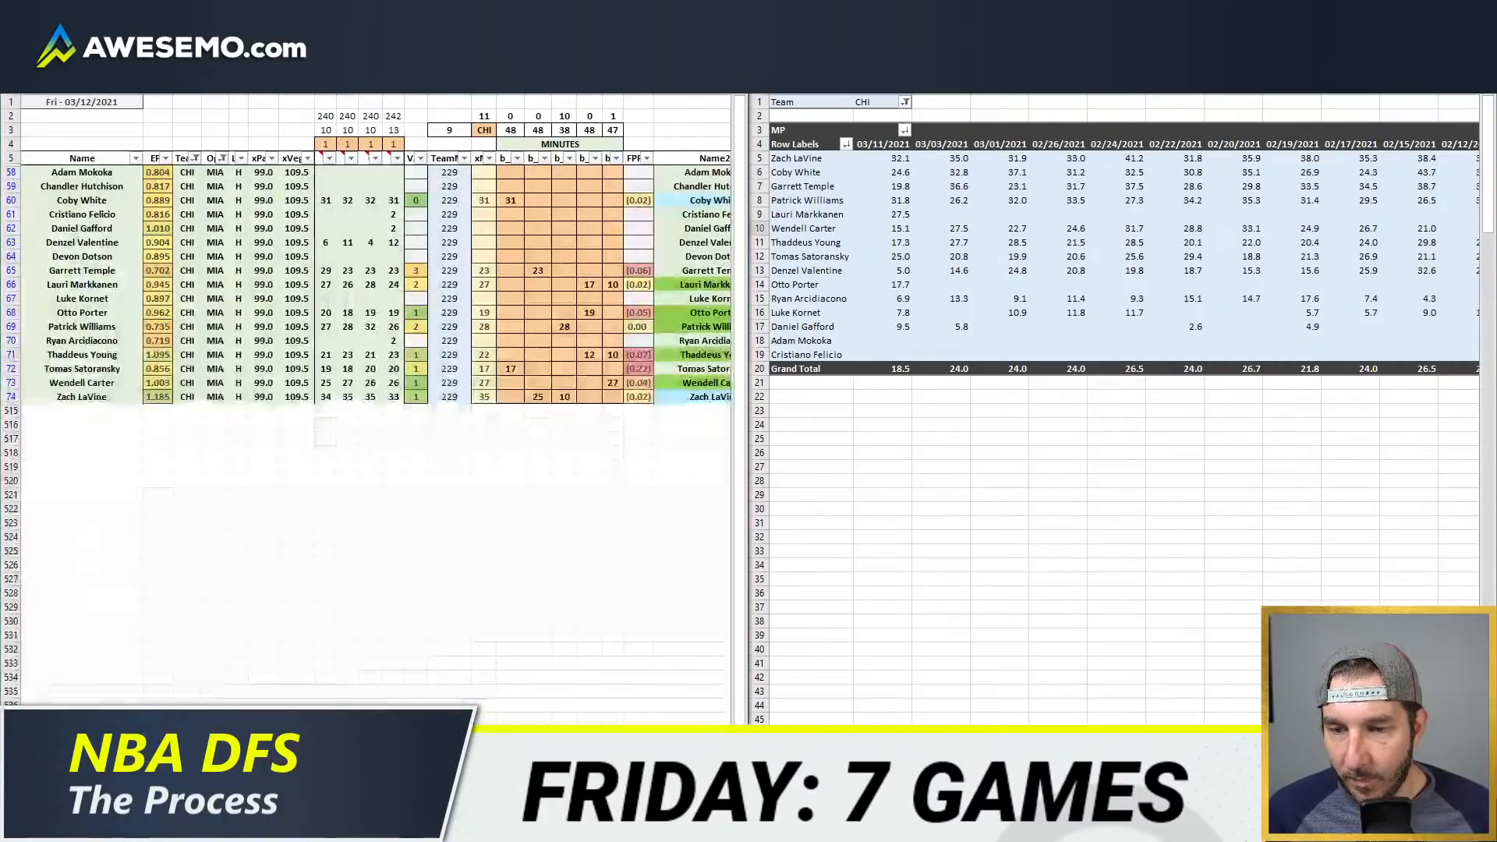
Step: Set Denzel Valentine's projected minutes to 5 in the third position column of the model
click(509, 281)
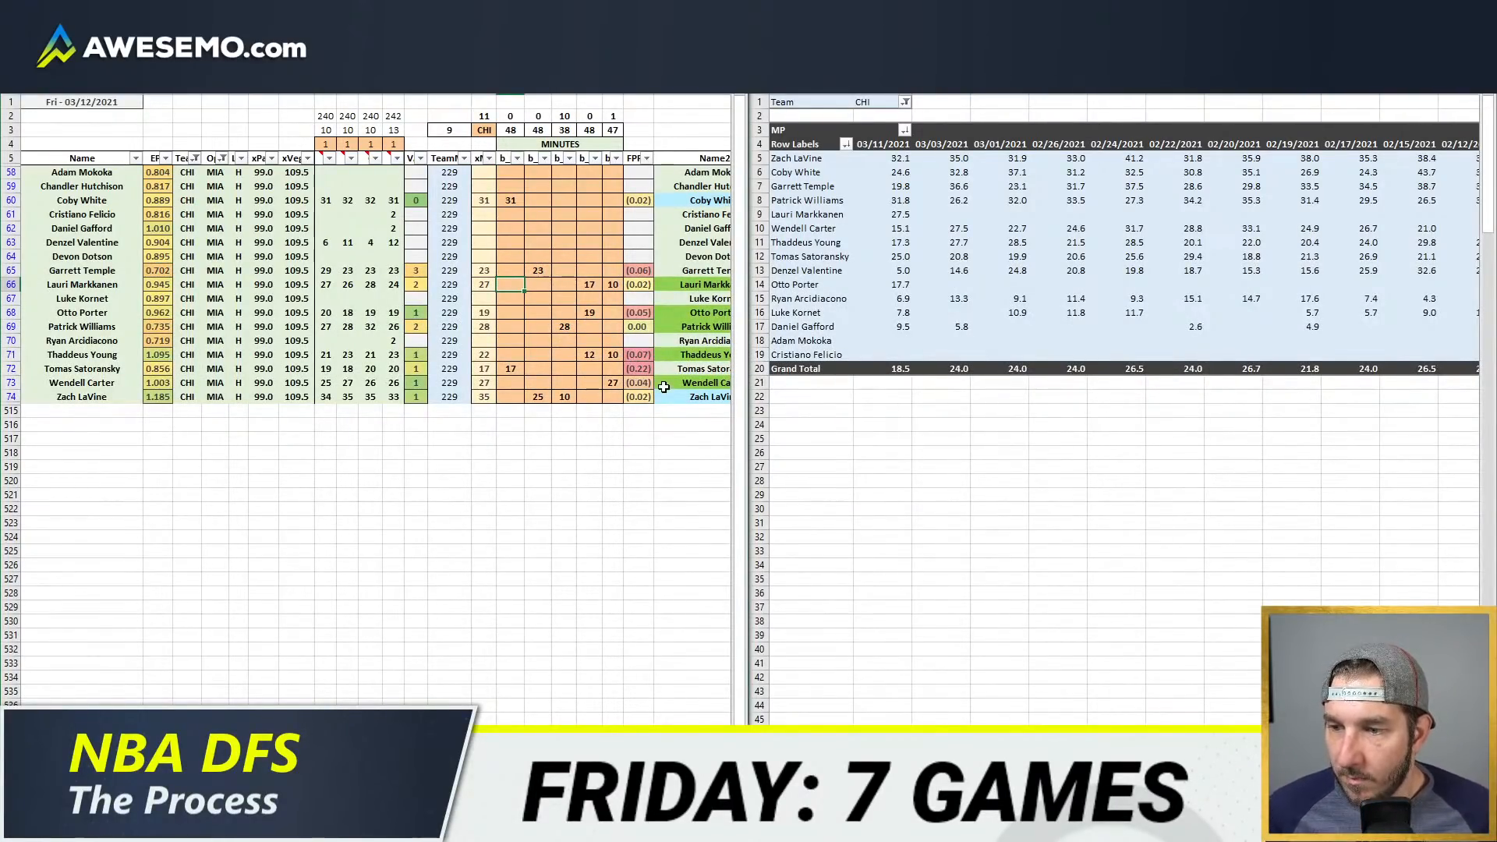
click(617, 355)
click(615, 330)
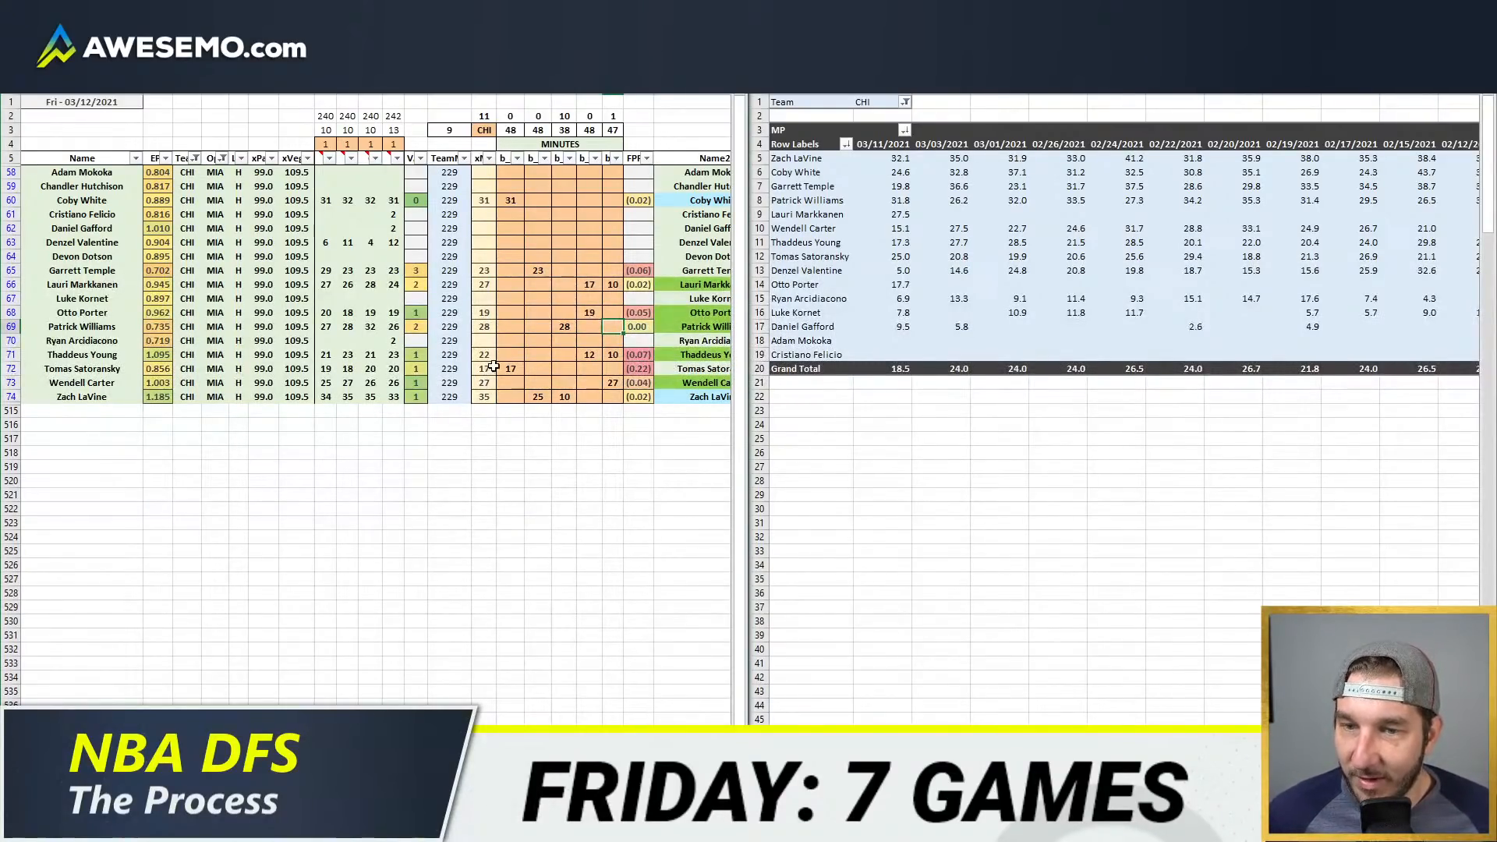
click(590, 341)
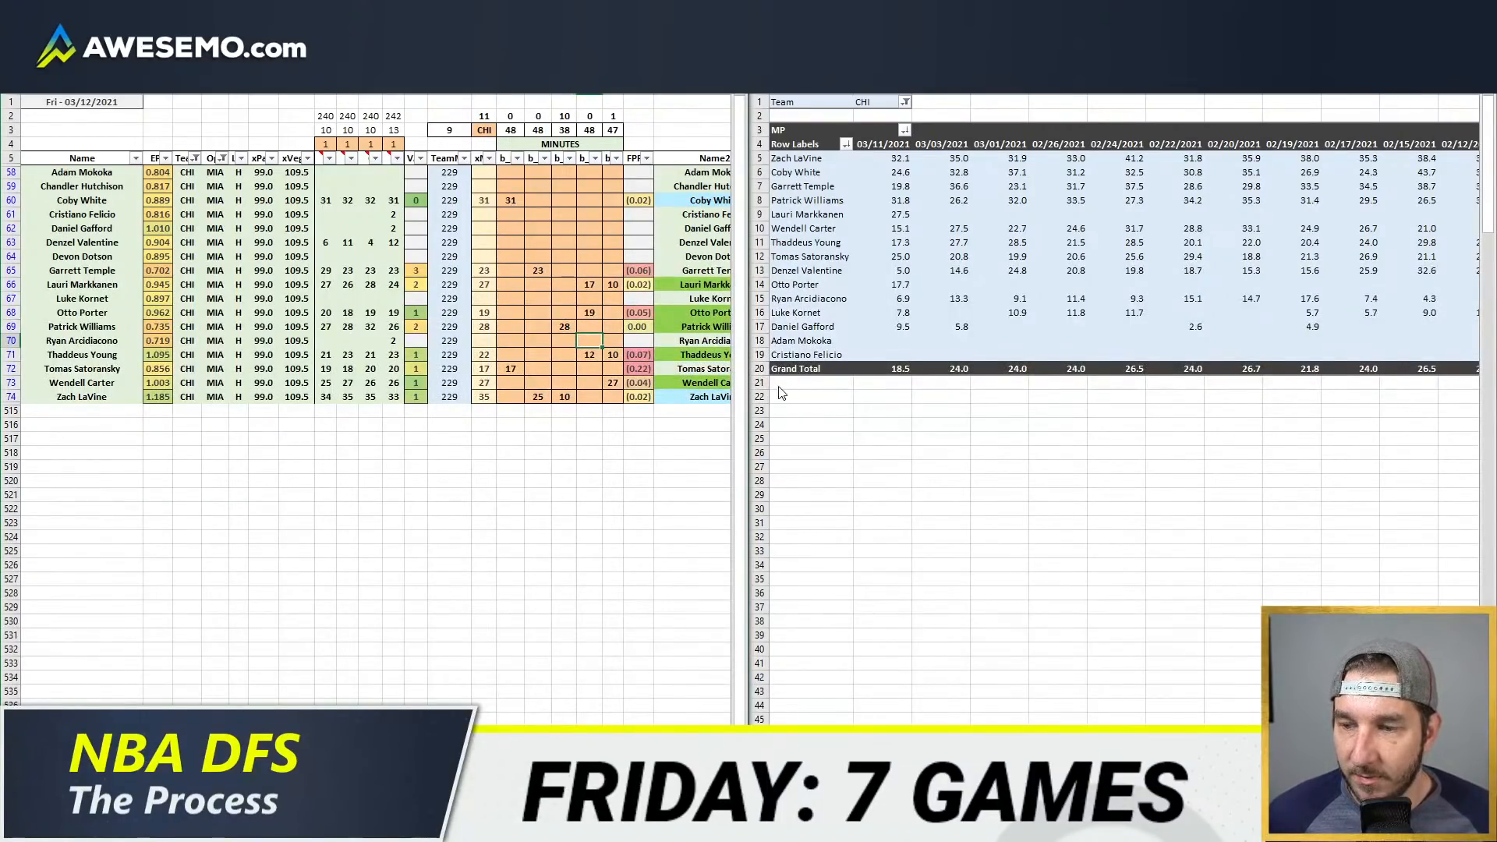
click(538, 270)
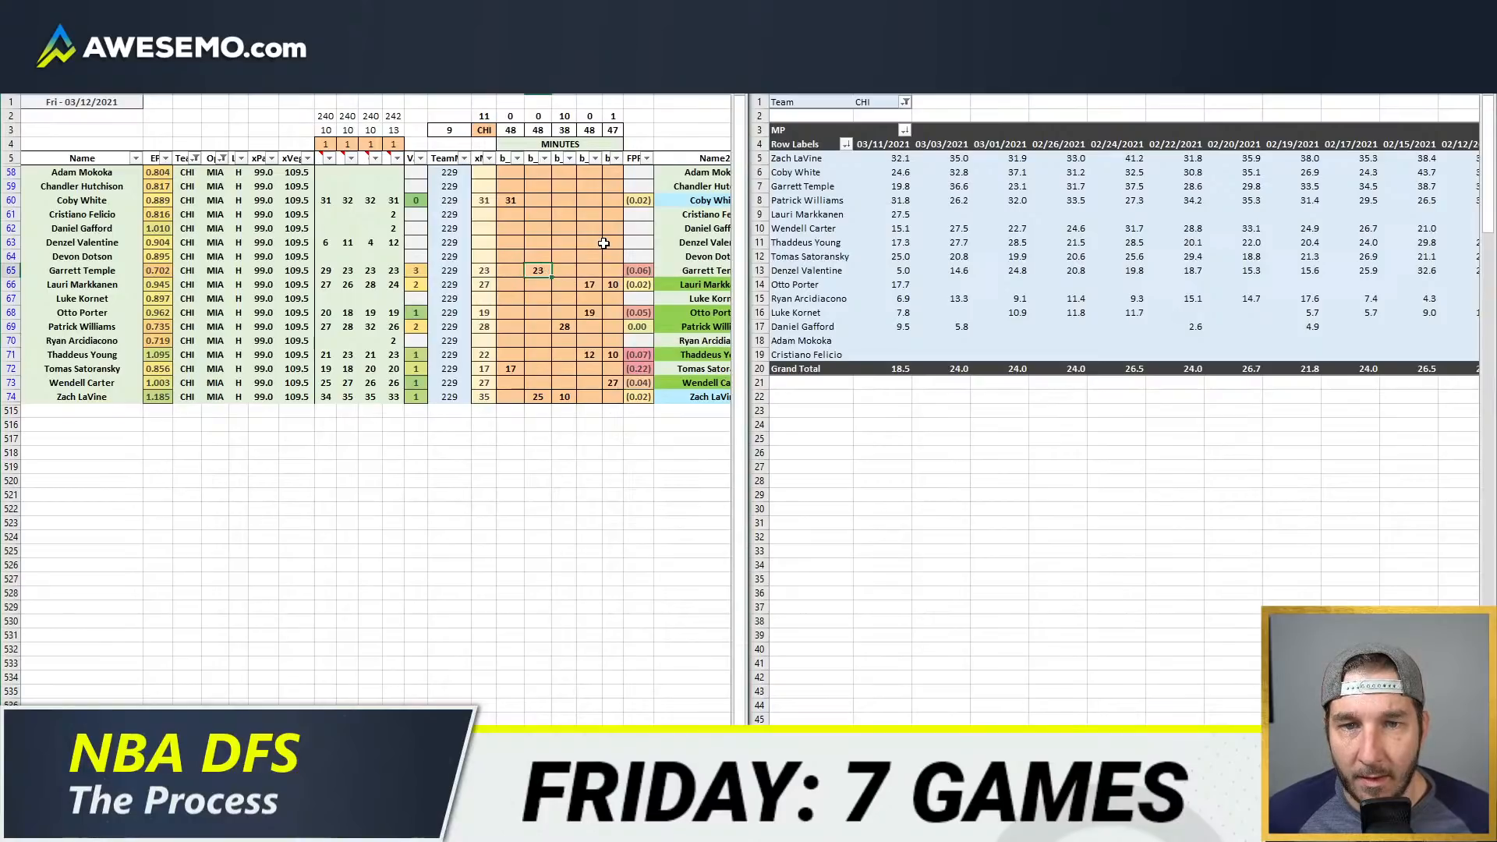
click(571, 243)
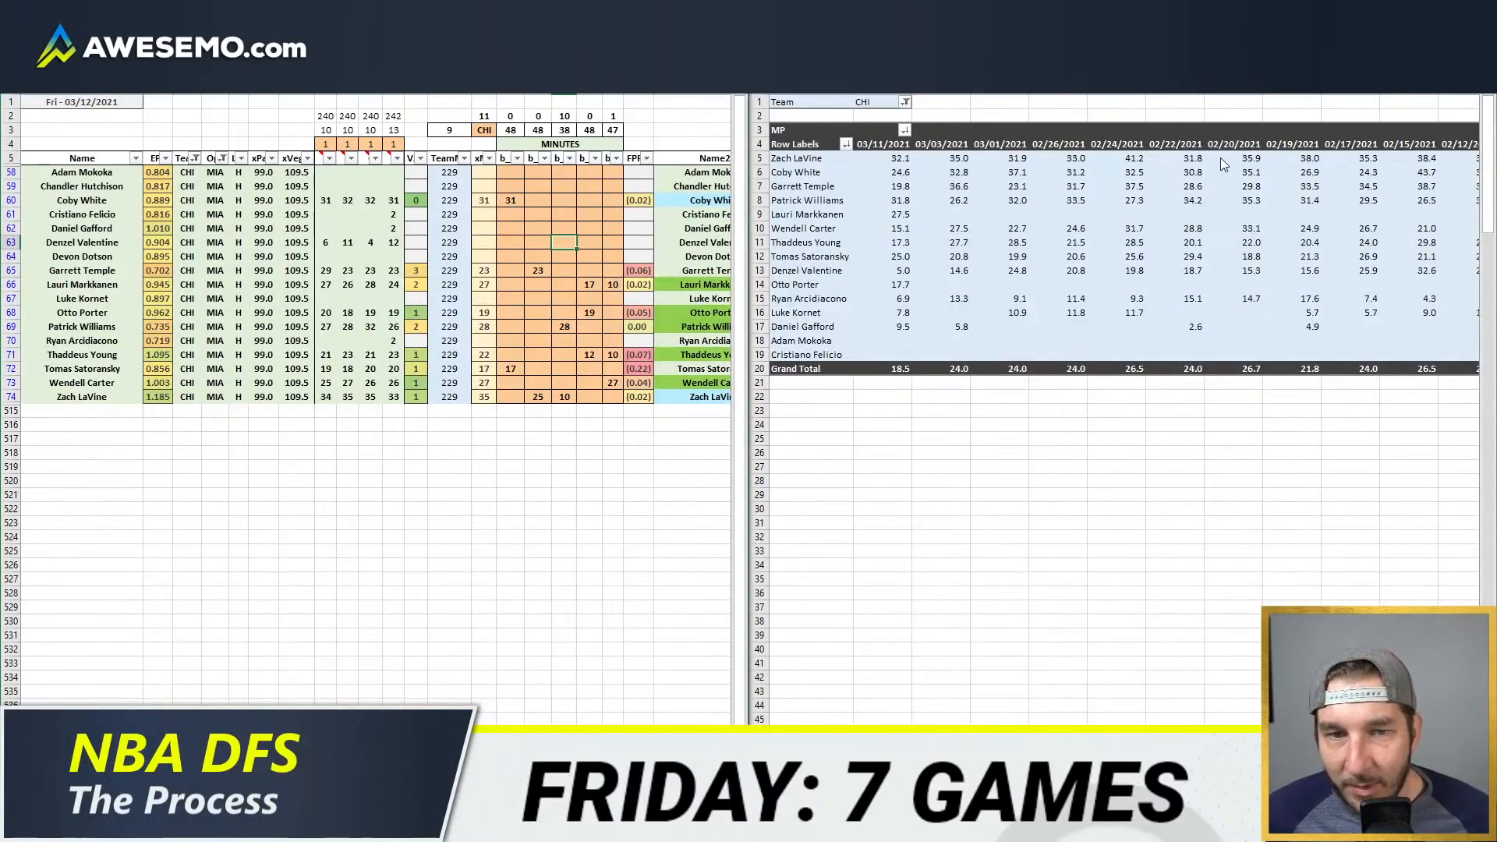
text(5)
key(Return)
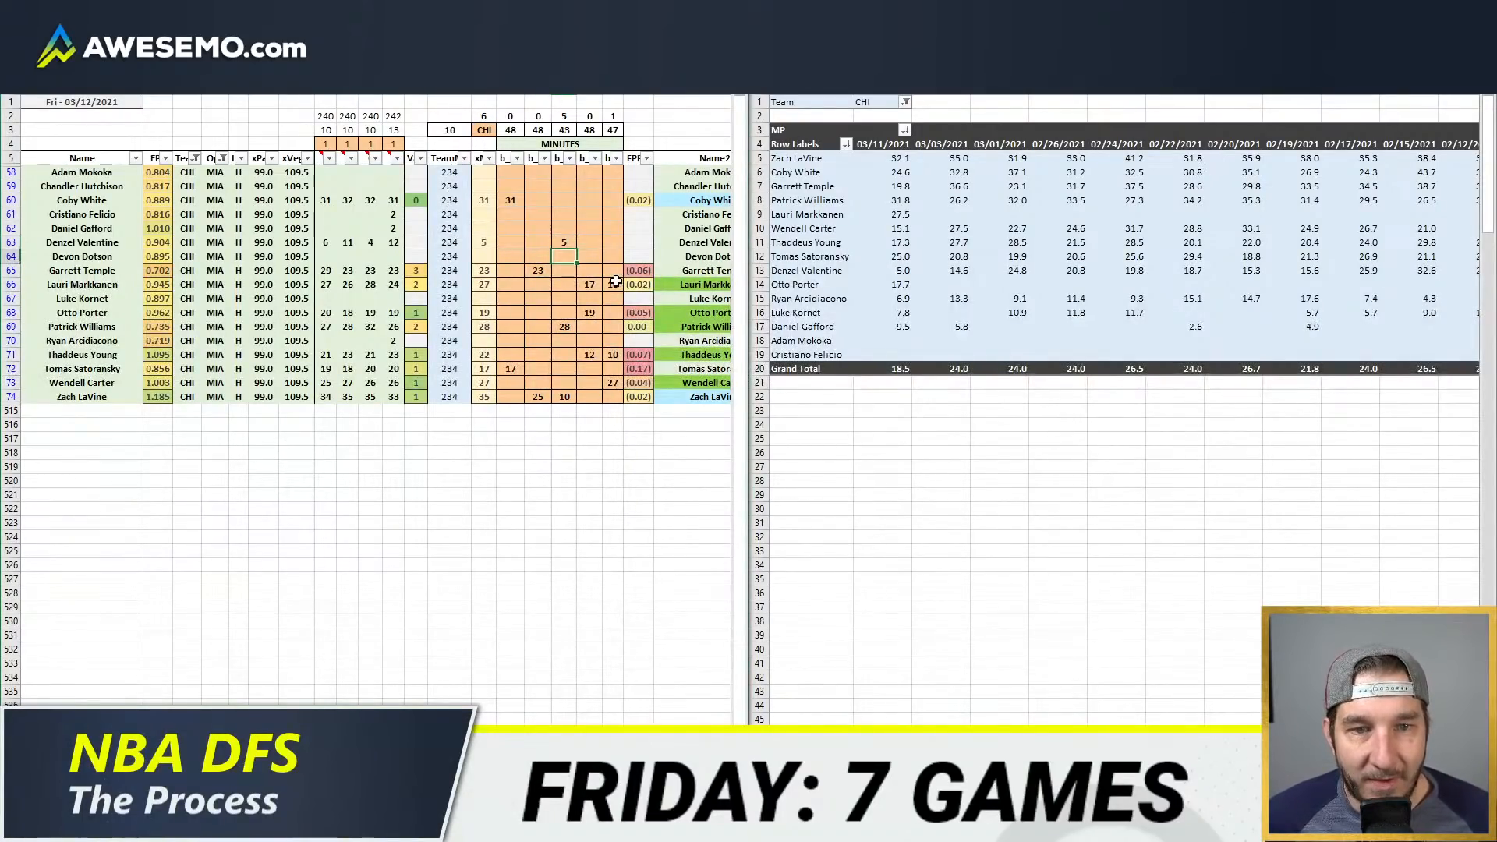
Step: Split Otto Porter's projected minutes into 5 in the third position column and 14 in the fourth
click(616, 283)
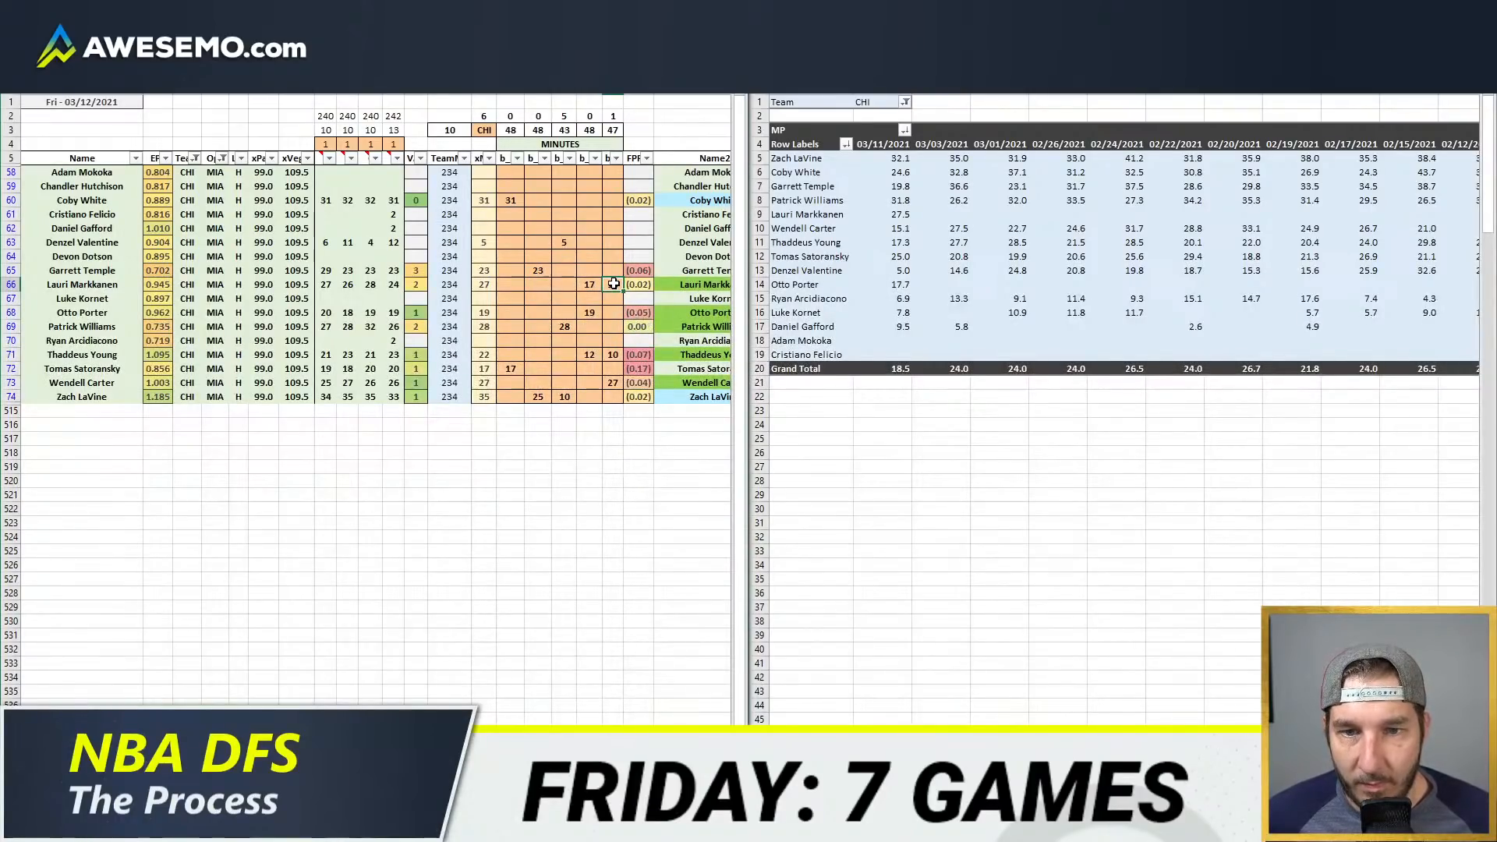
click(565, 324)
click(566, 316)
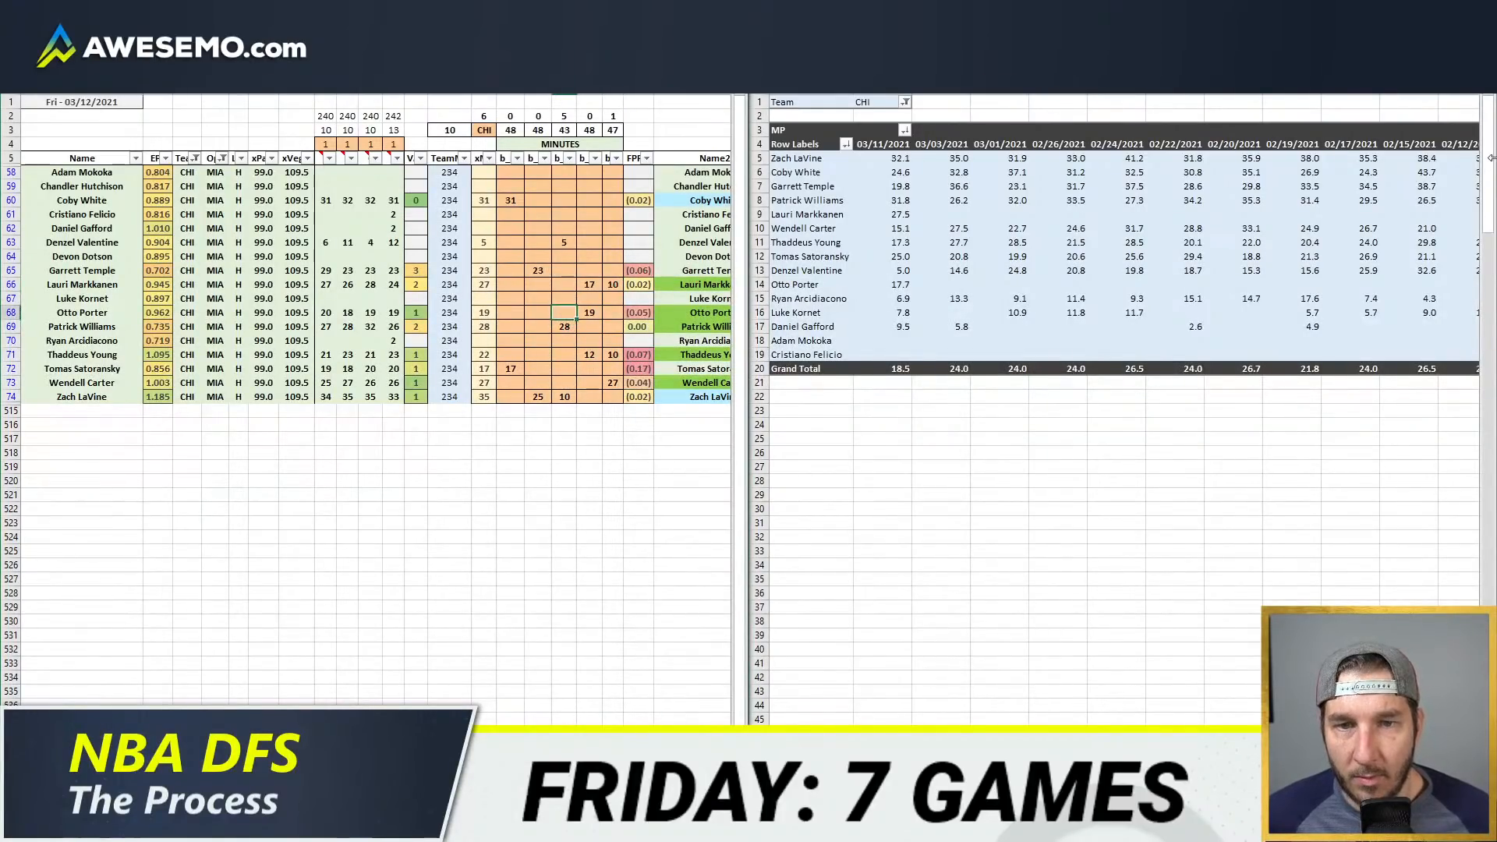
text(5)
key(Return)
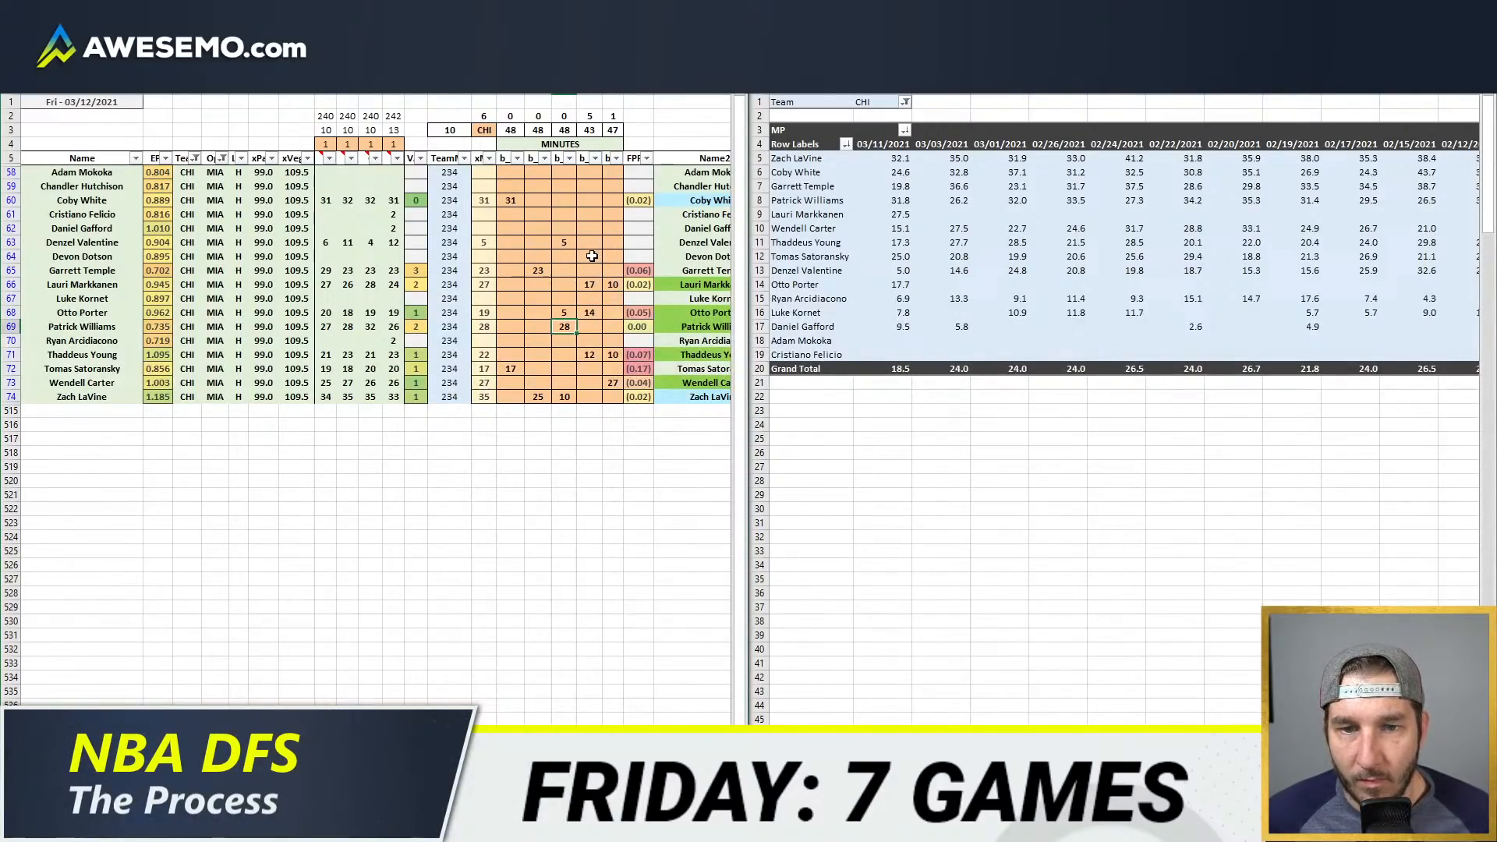
Step: Set Thaddeus Young's fourth position column to 17 minutes and give Daniel Gafford 6 minutes in the fifth
click(590, 355)
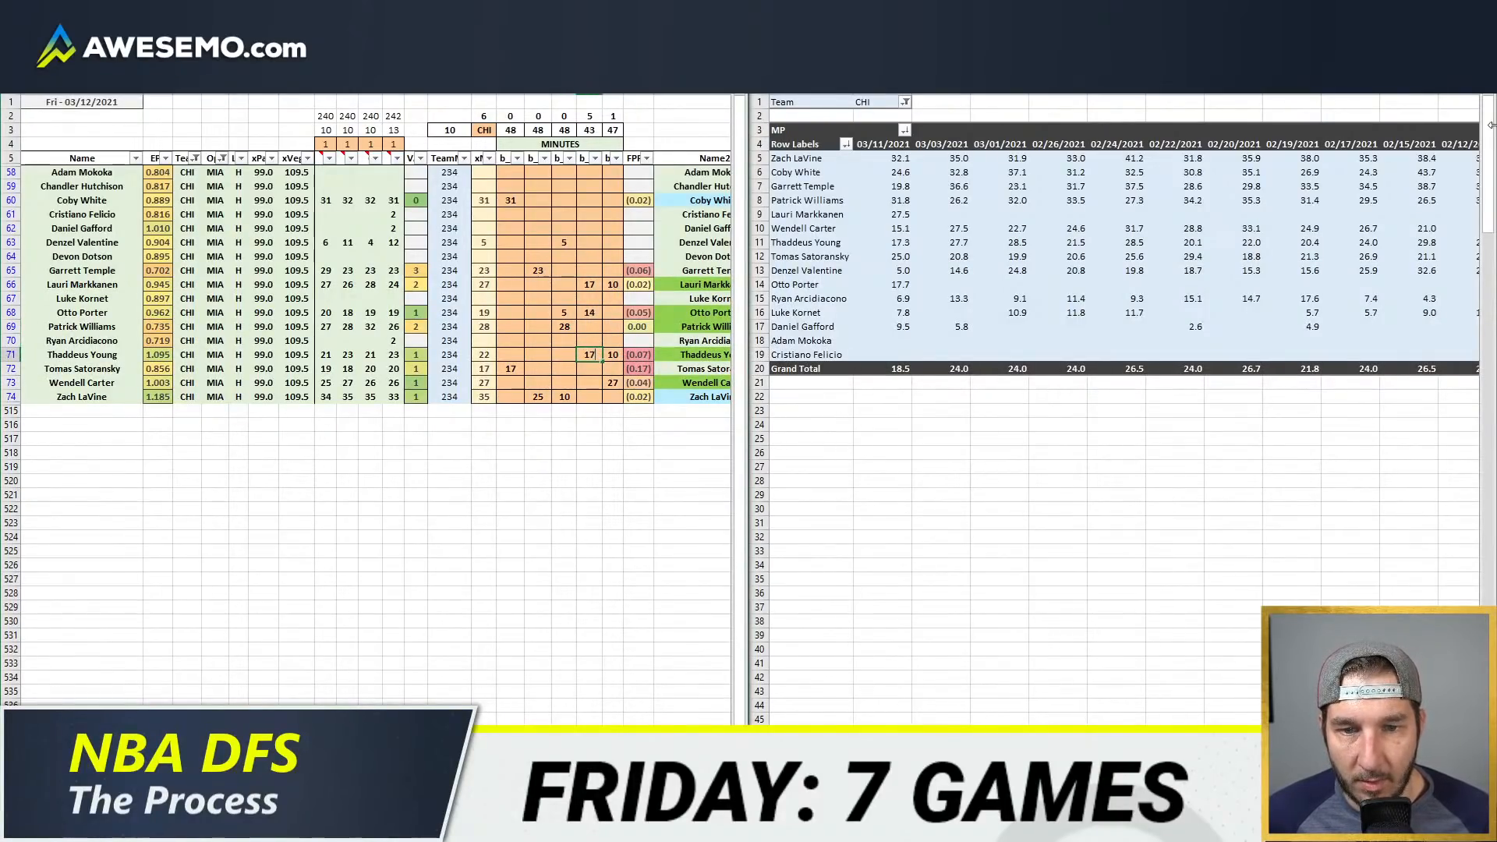
key(Return)
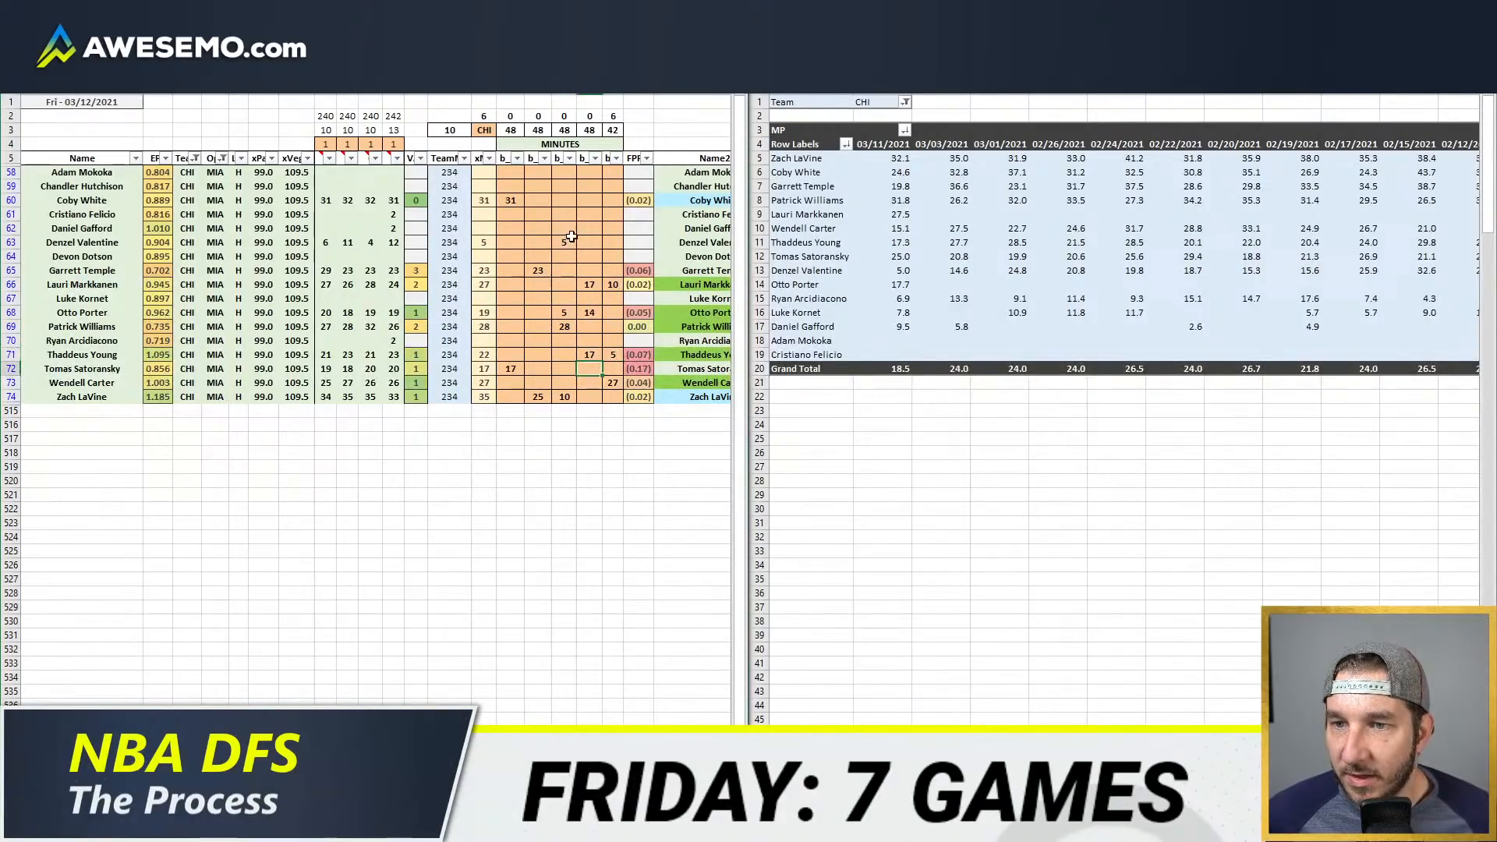
click(609, 228)
text(6)
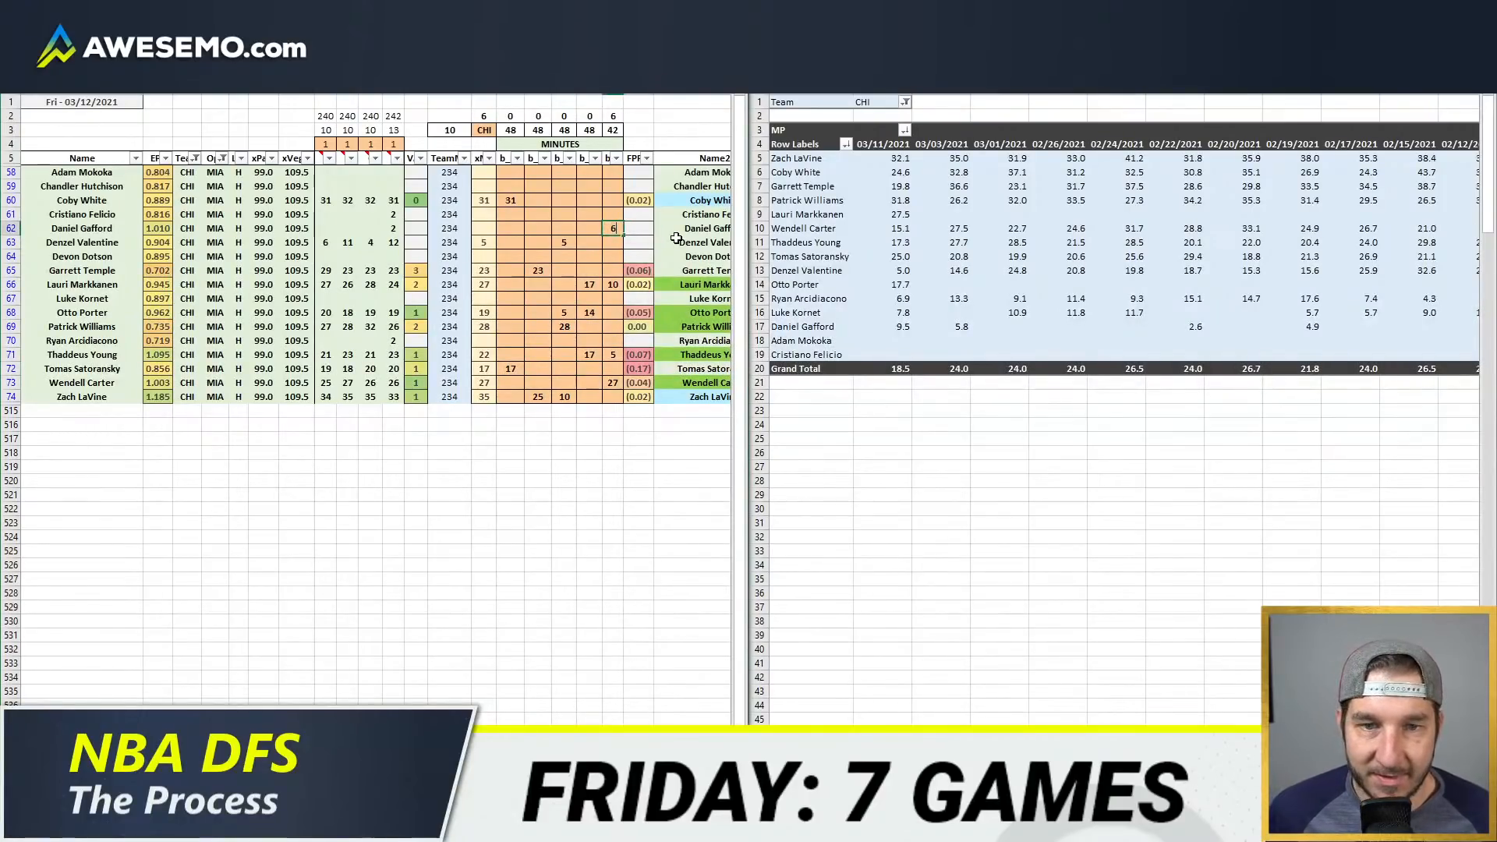
key(Return)
Step: Look over the Bulls' projected stat columns, then show CHI in the team projections sheet
scroll(676, 238, right, 10)
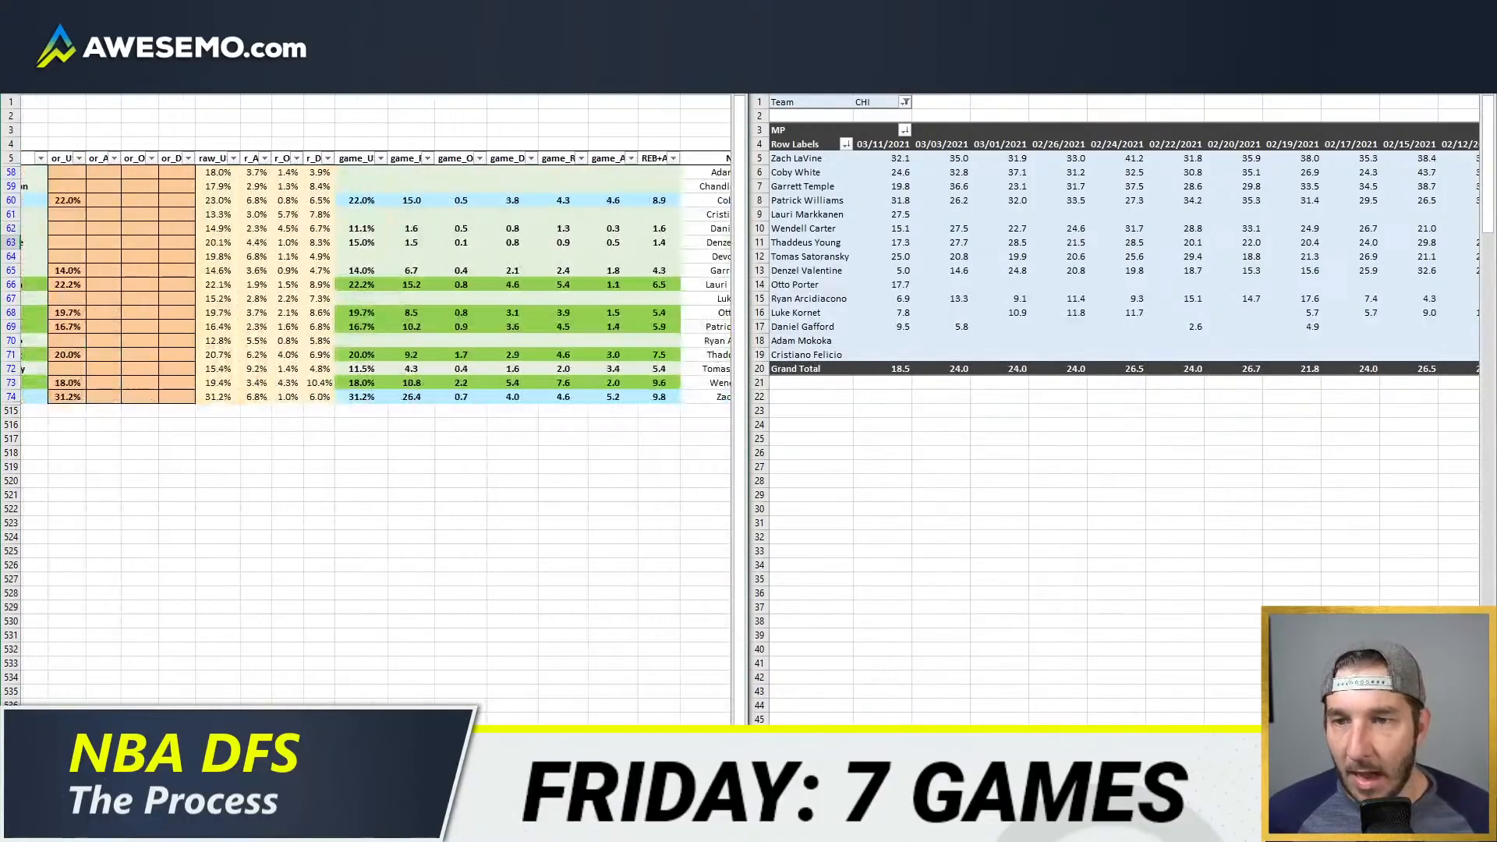
scroll(436, 414, left, 2)
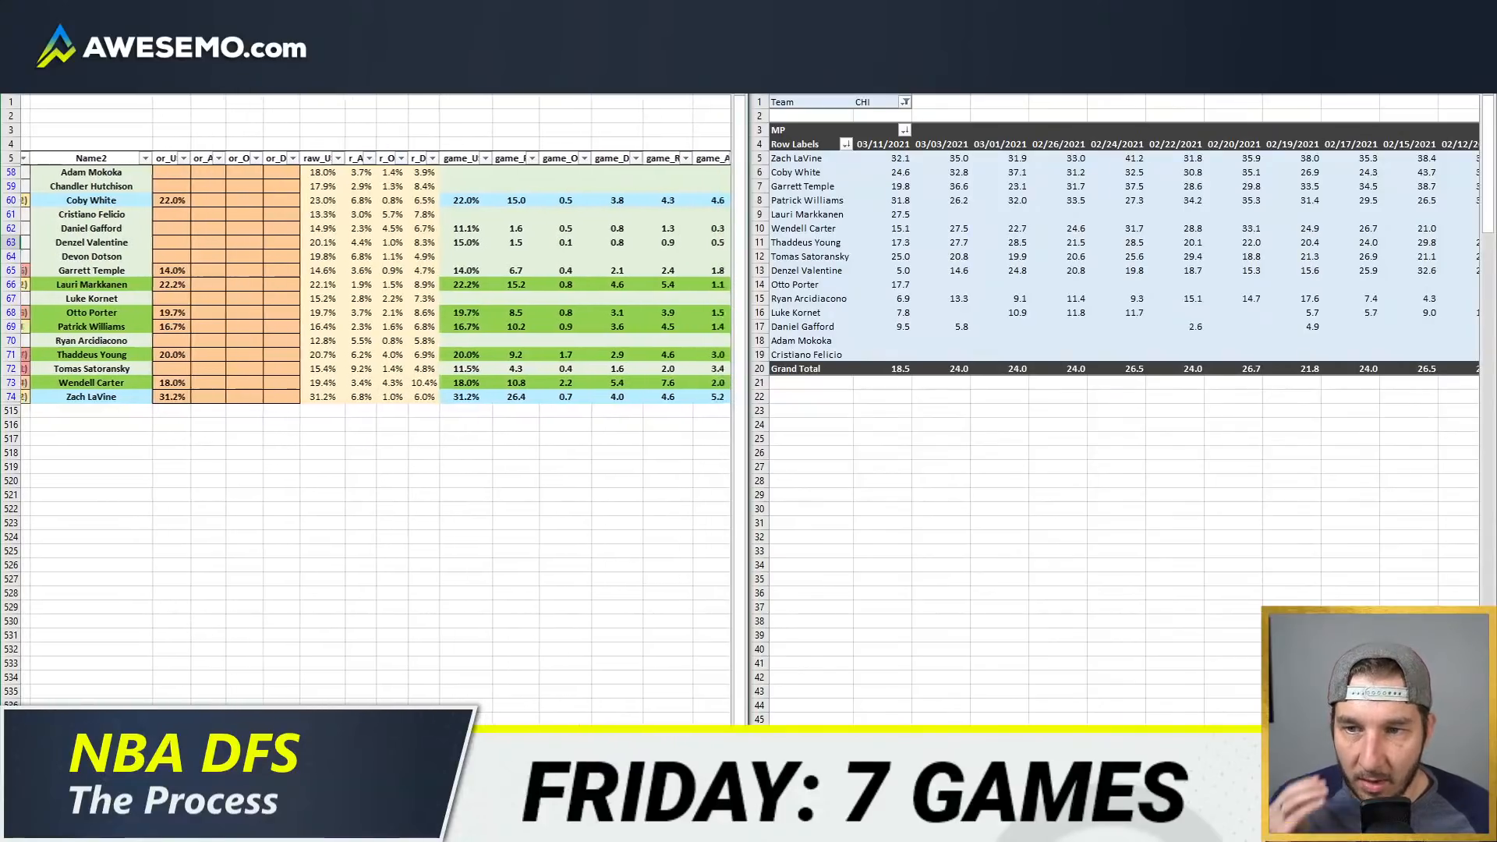
scroll(374, 413, left, 1)
key(ctrl+Page_Down)
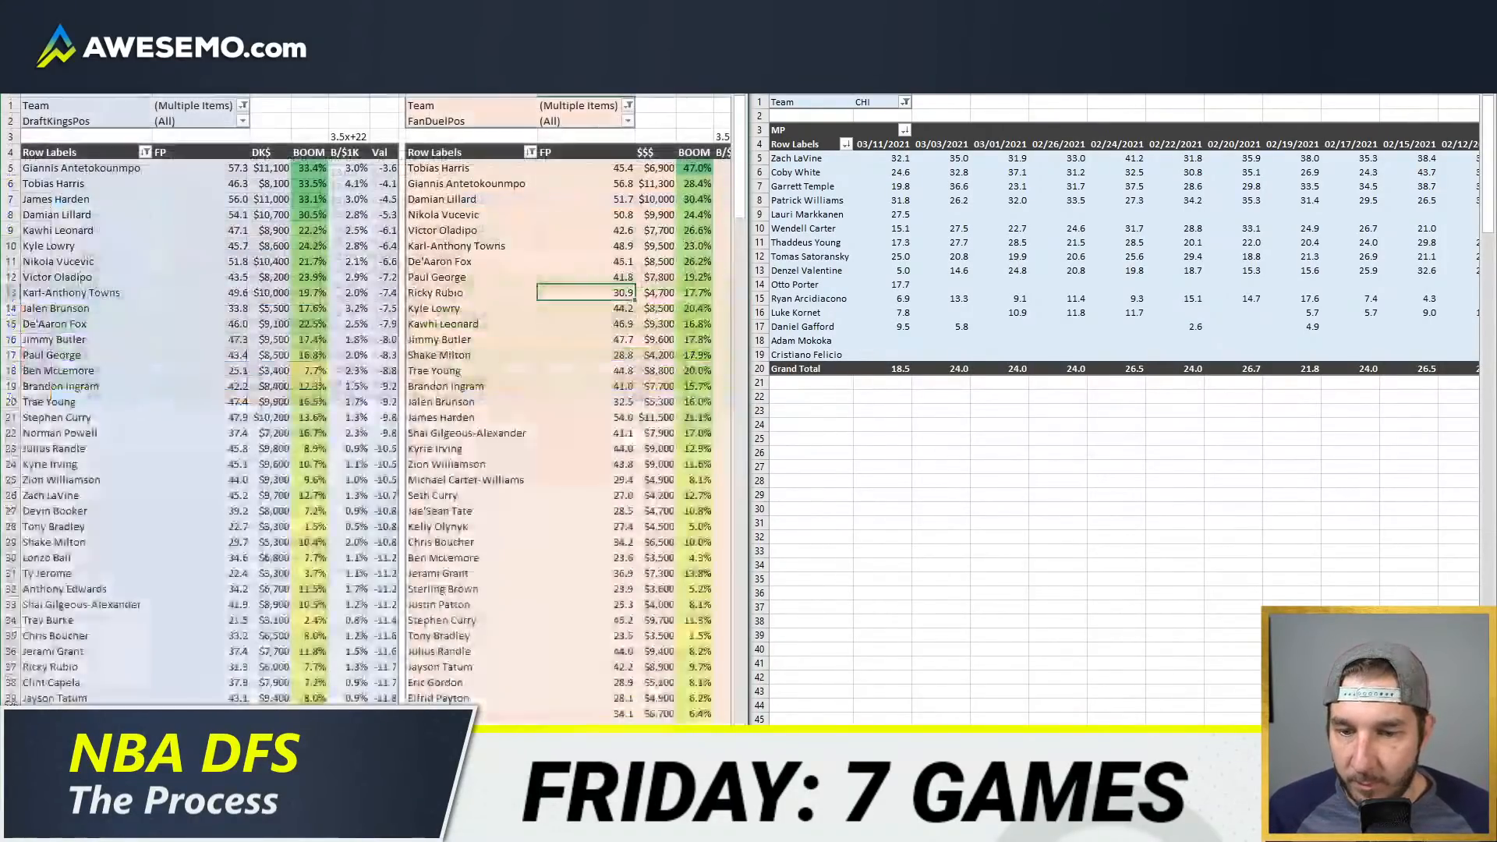
key(ctrl+Page_Down)
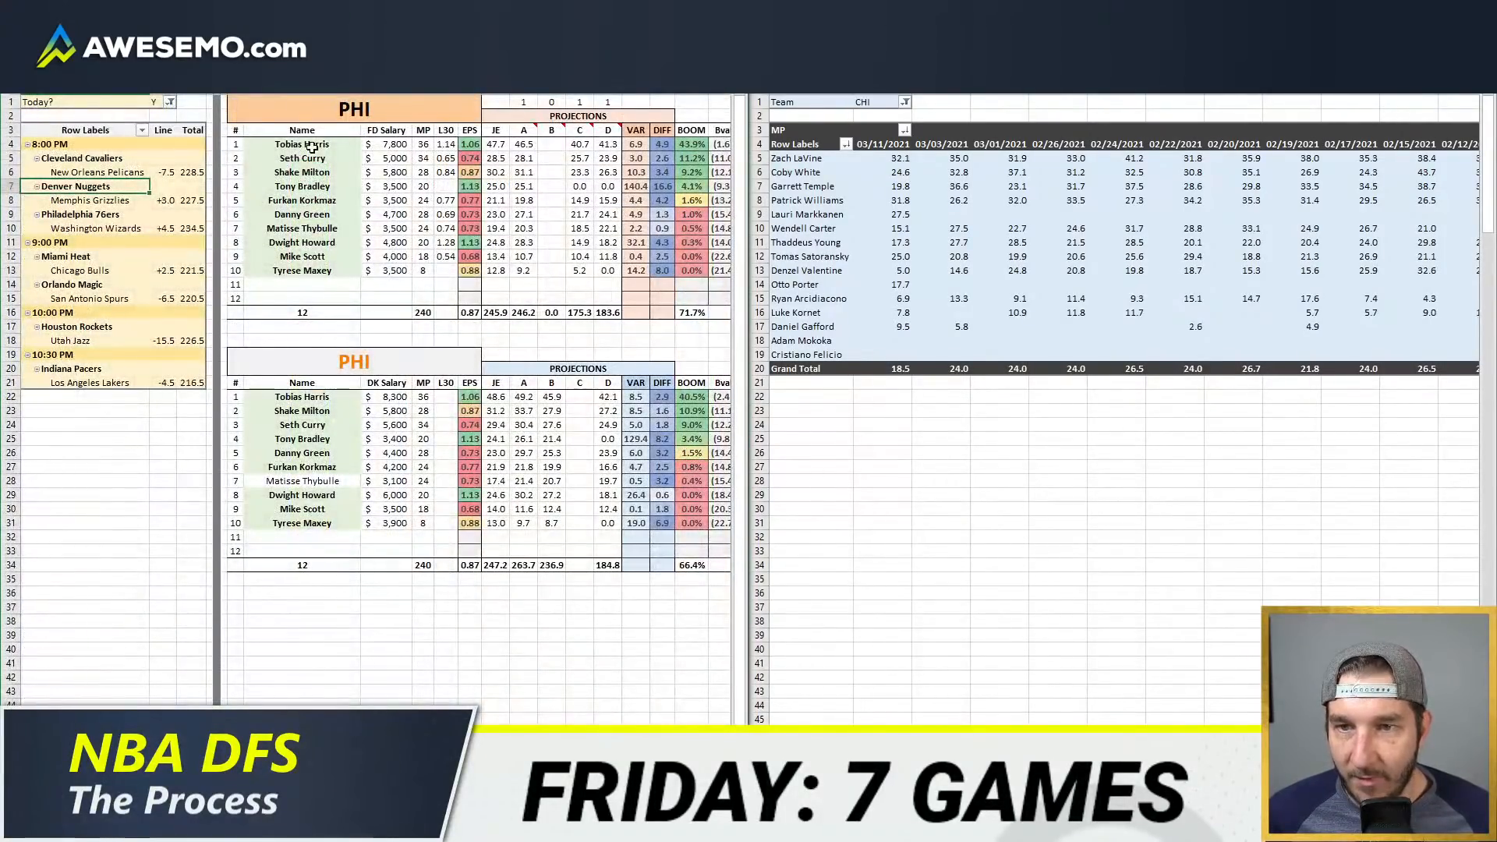
click(349, 113)
text(CHI)
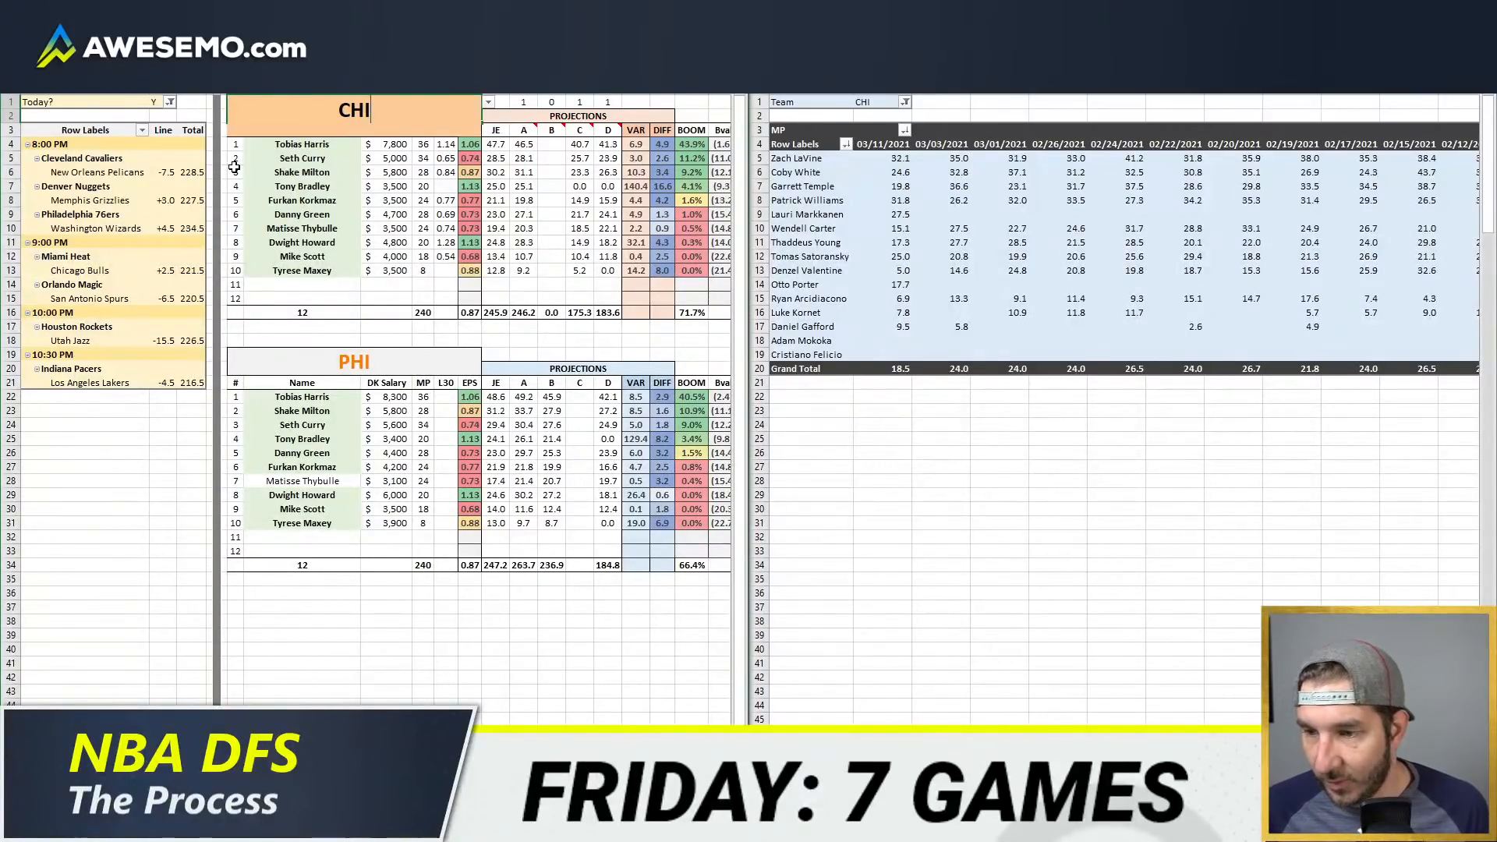
key(Return)
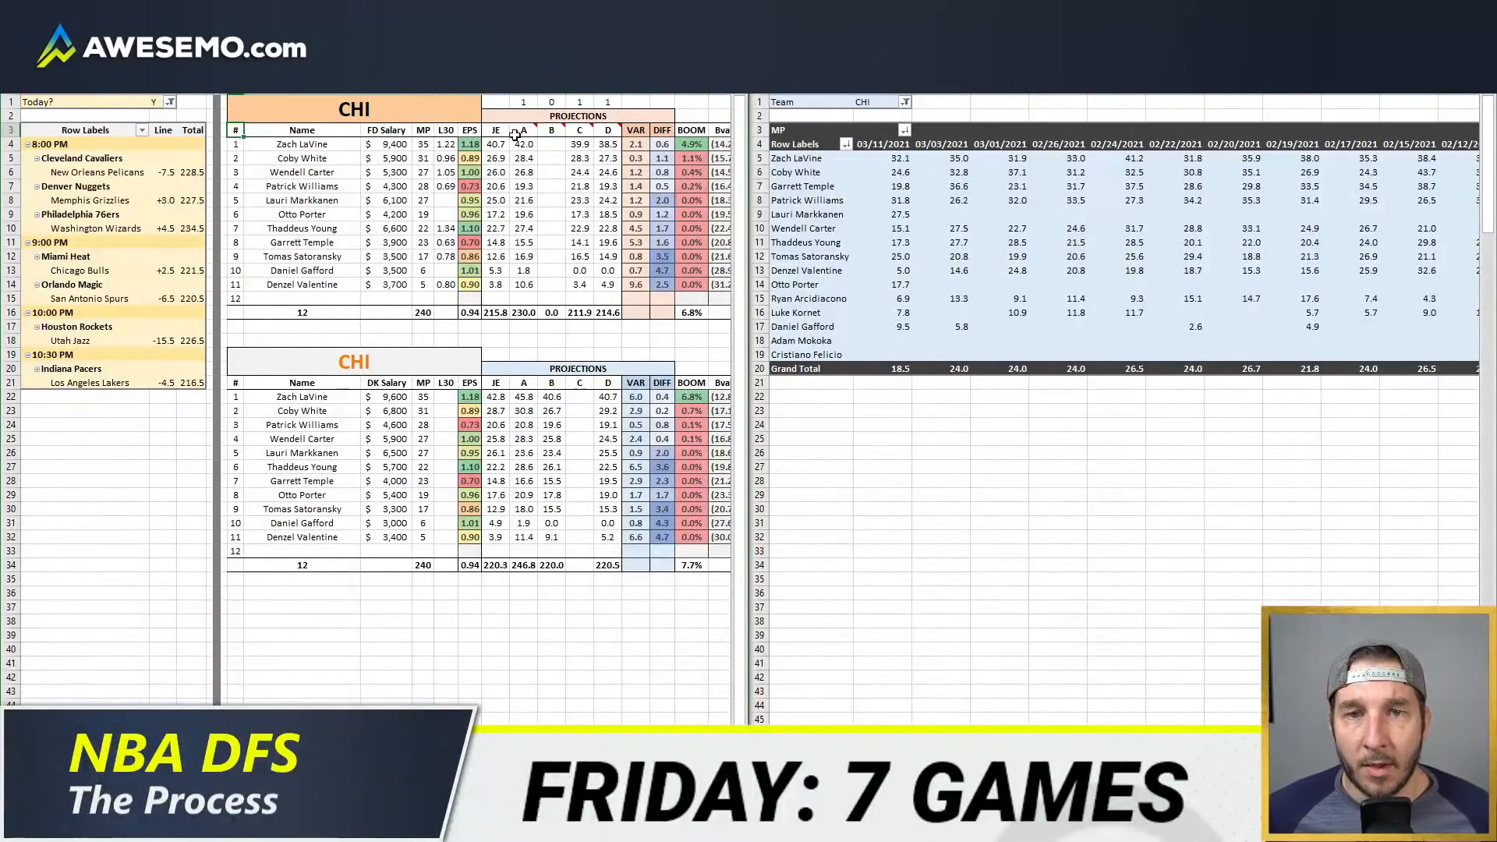
Step: Include projection source B in the team comparison by setting its switch to 1
click(551, 102)
text(1)
key(Tab)
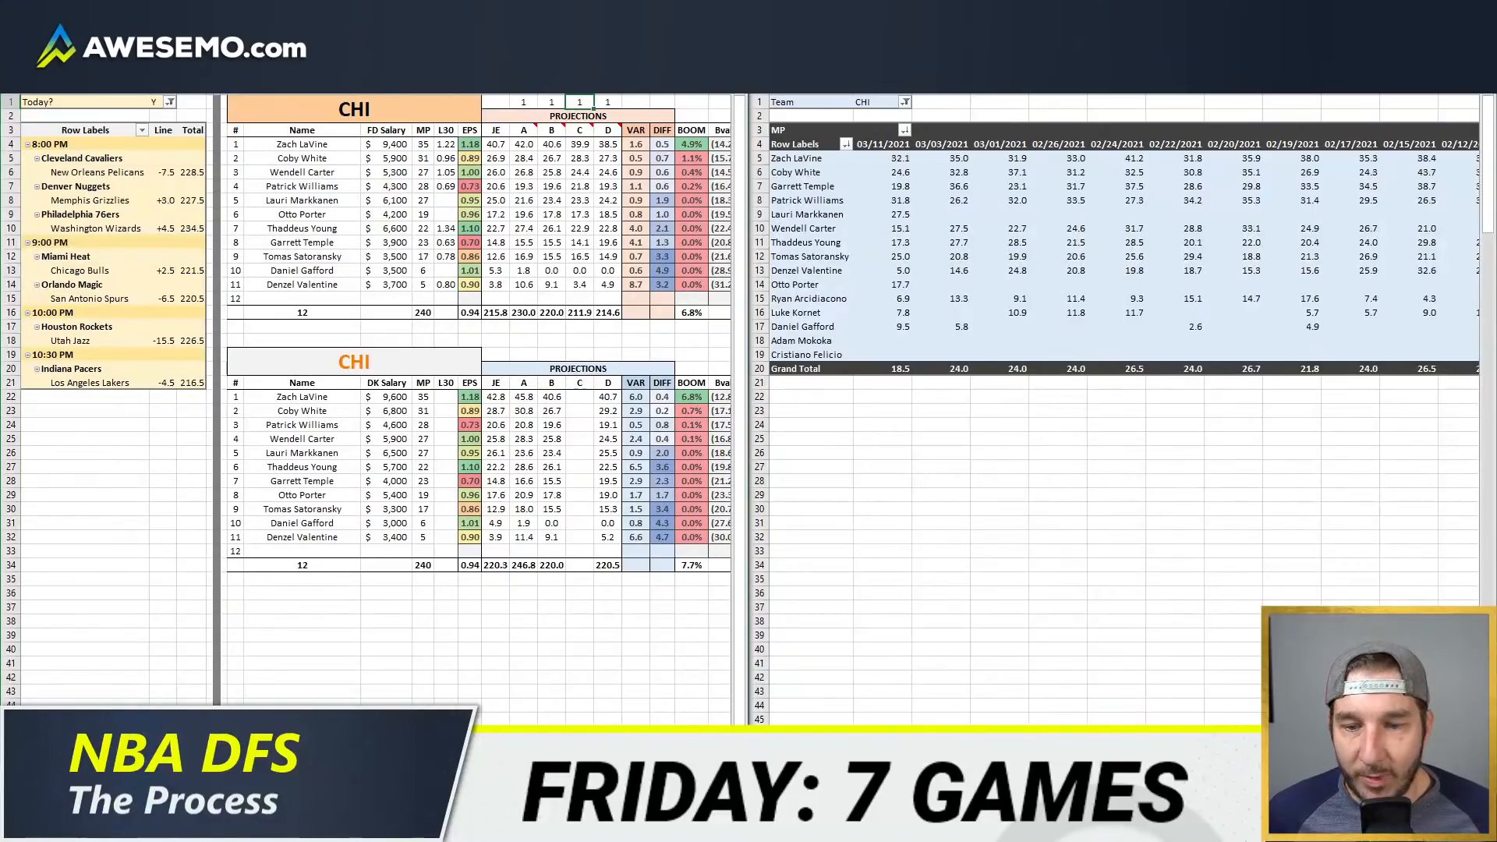
Step: Filter the DraftKings value pivot table to show only CHI players
click(261, 783)
click(241, 107)
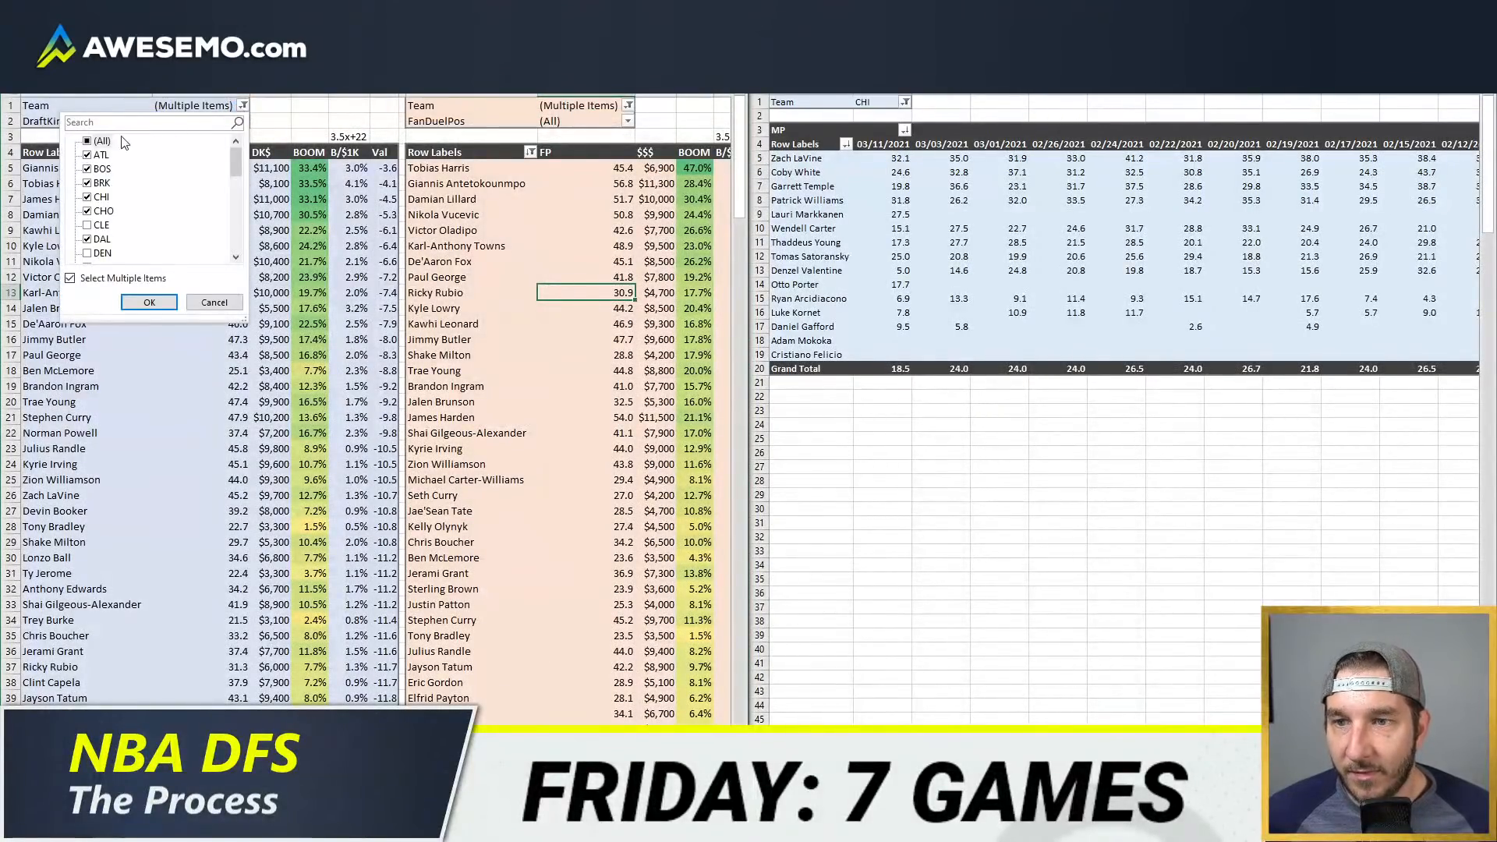
click(87, 141)
click(86, 141)
click(88, 197)
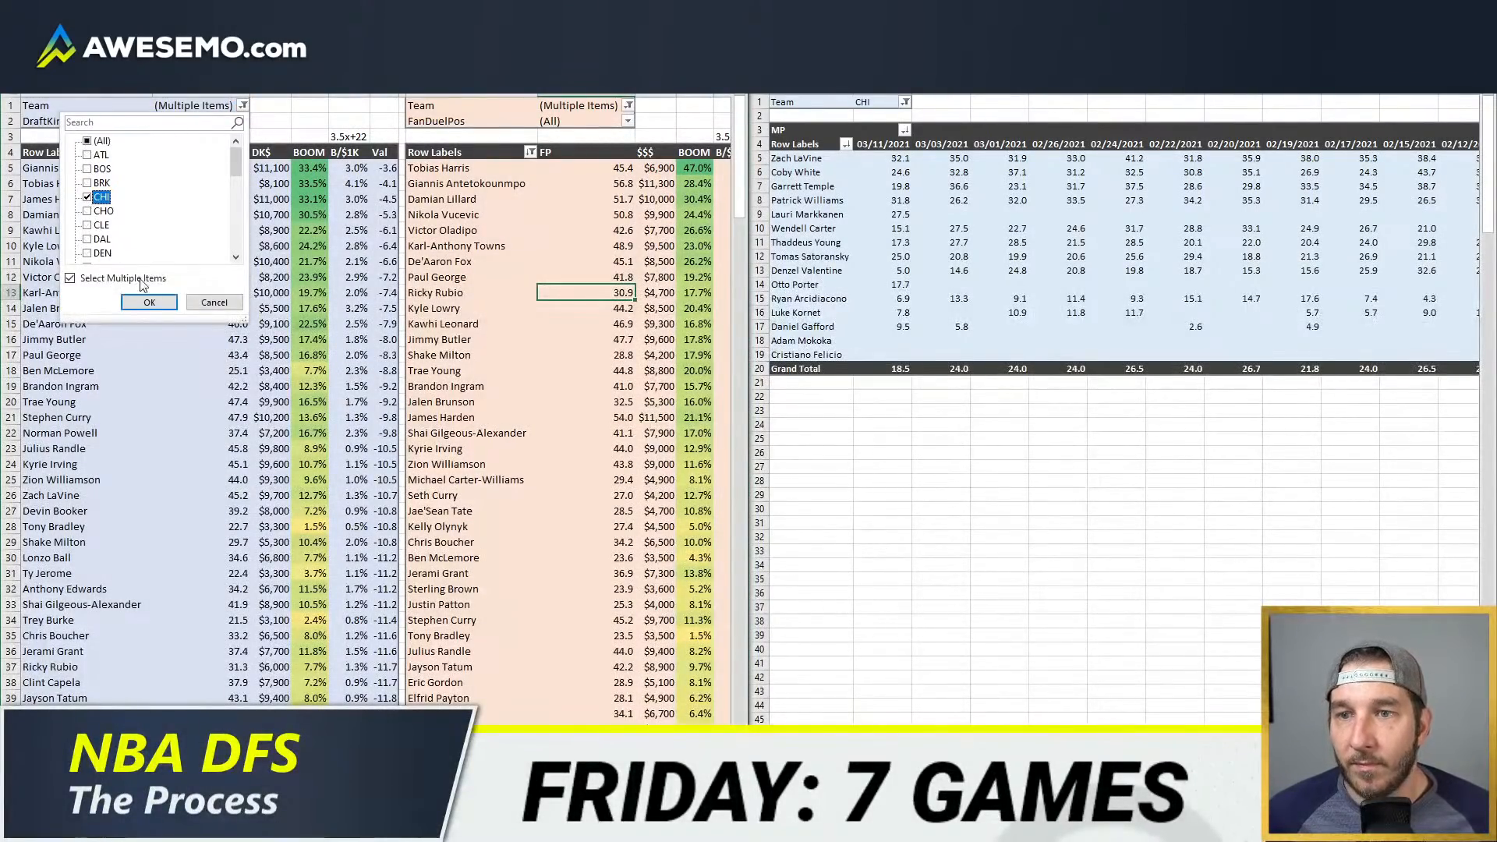
click(149, 303)
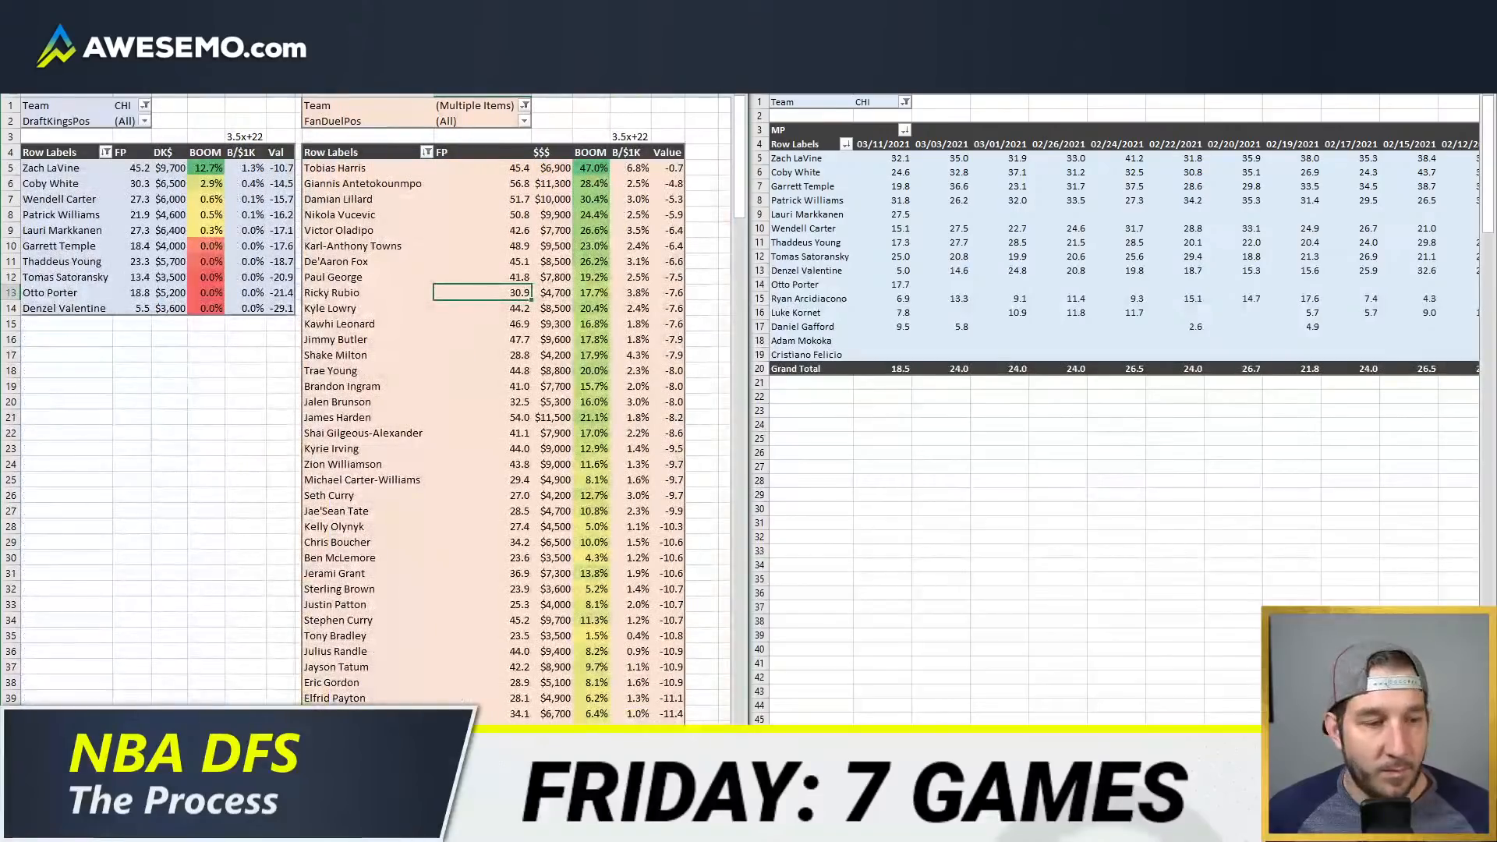
Step: Filter the FanDuel value pivot table to CHI only and refresh the pivot data
click(524, 105)
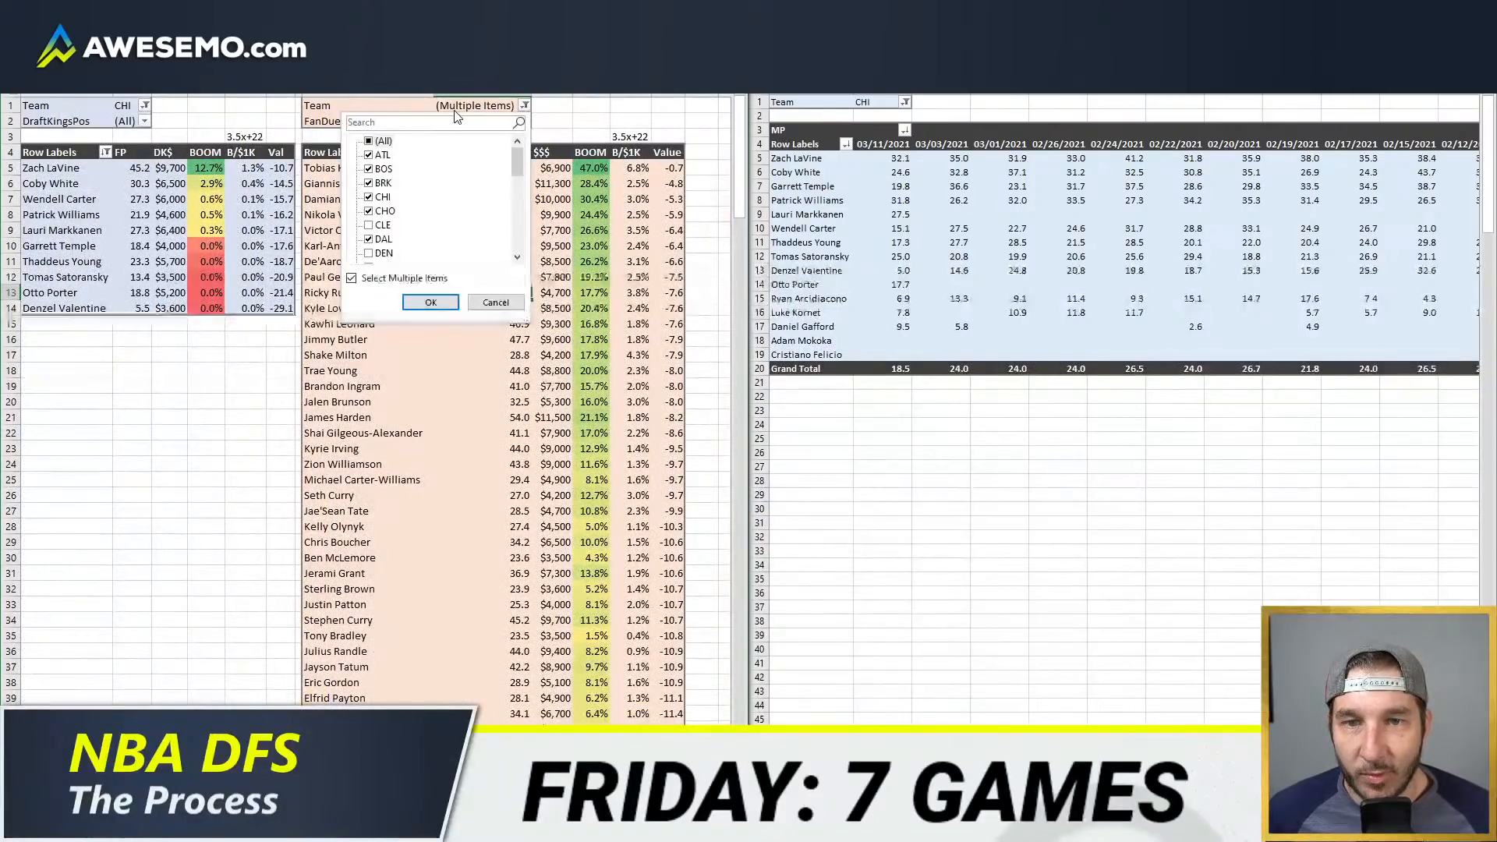
click(368, 141)
click(368, 198)
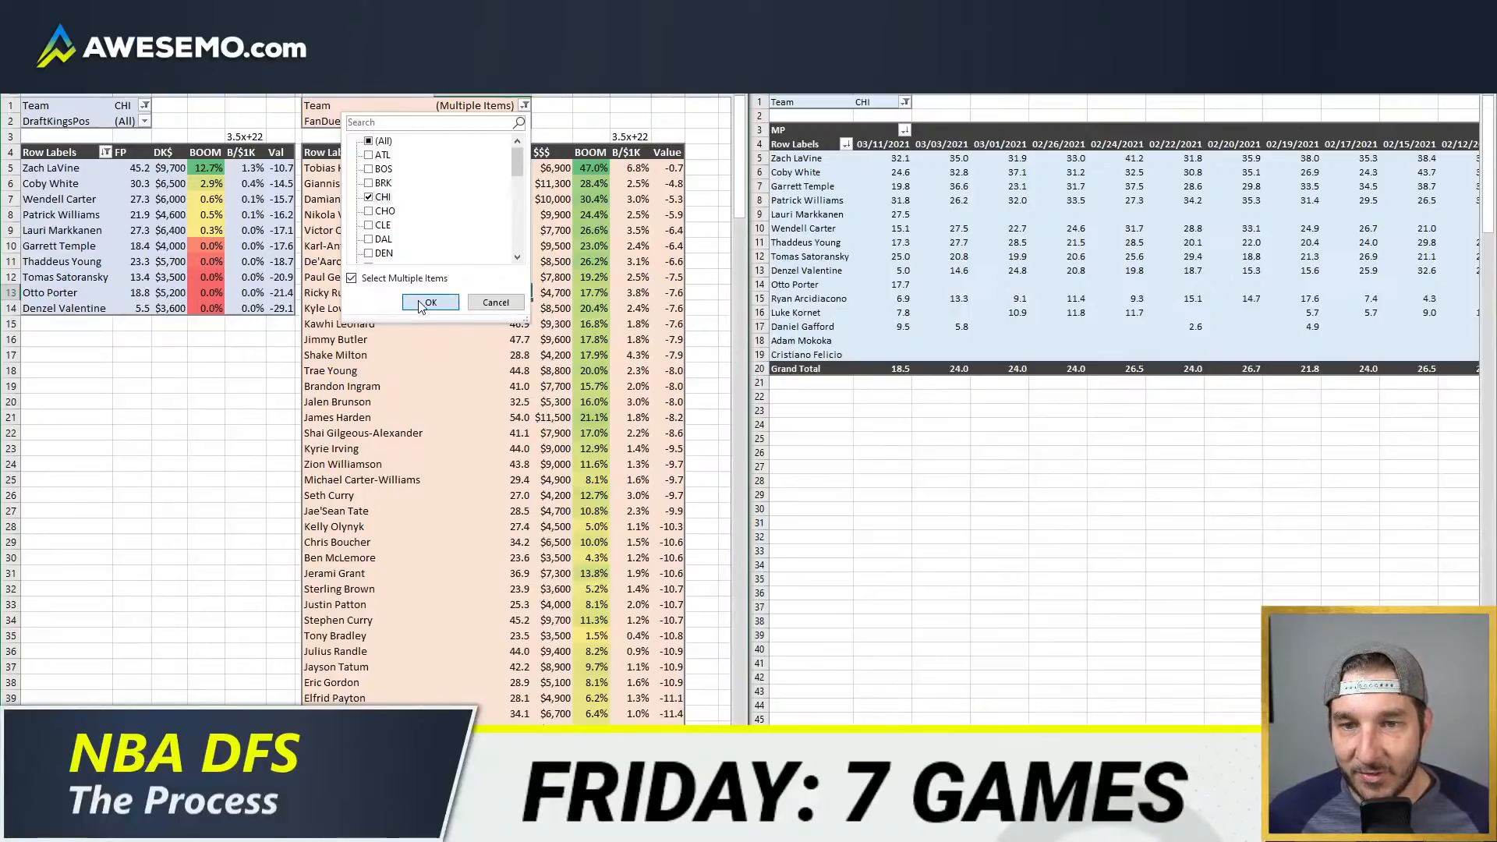
click(430, 303)
right_click(248, 244)
click(351, 322)
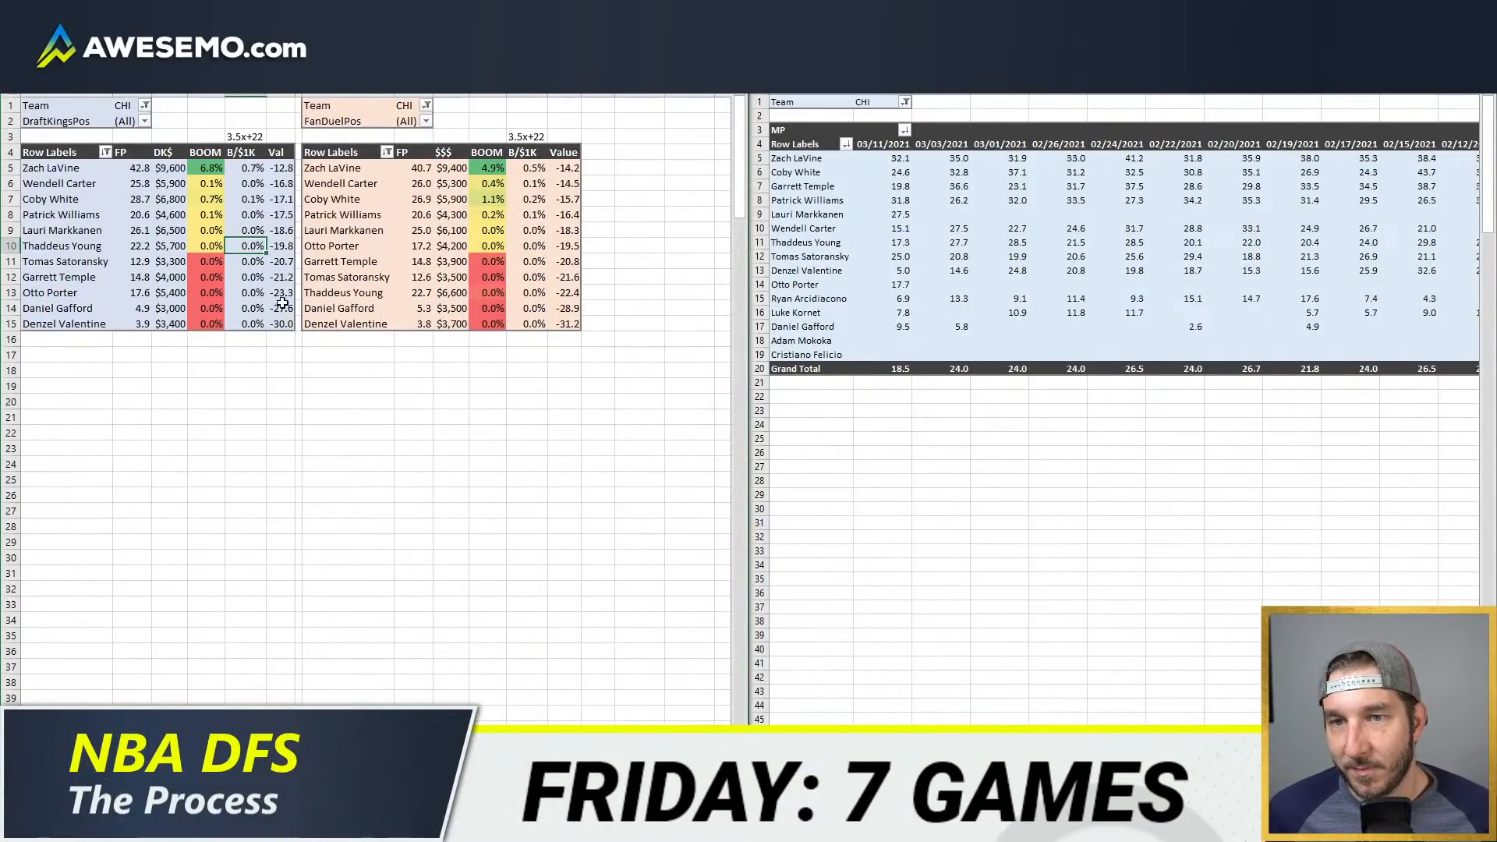
Step: Review the Bulls' value scores, the team projections sheet, and the usage and rate columns in the model
click(281, 214)
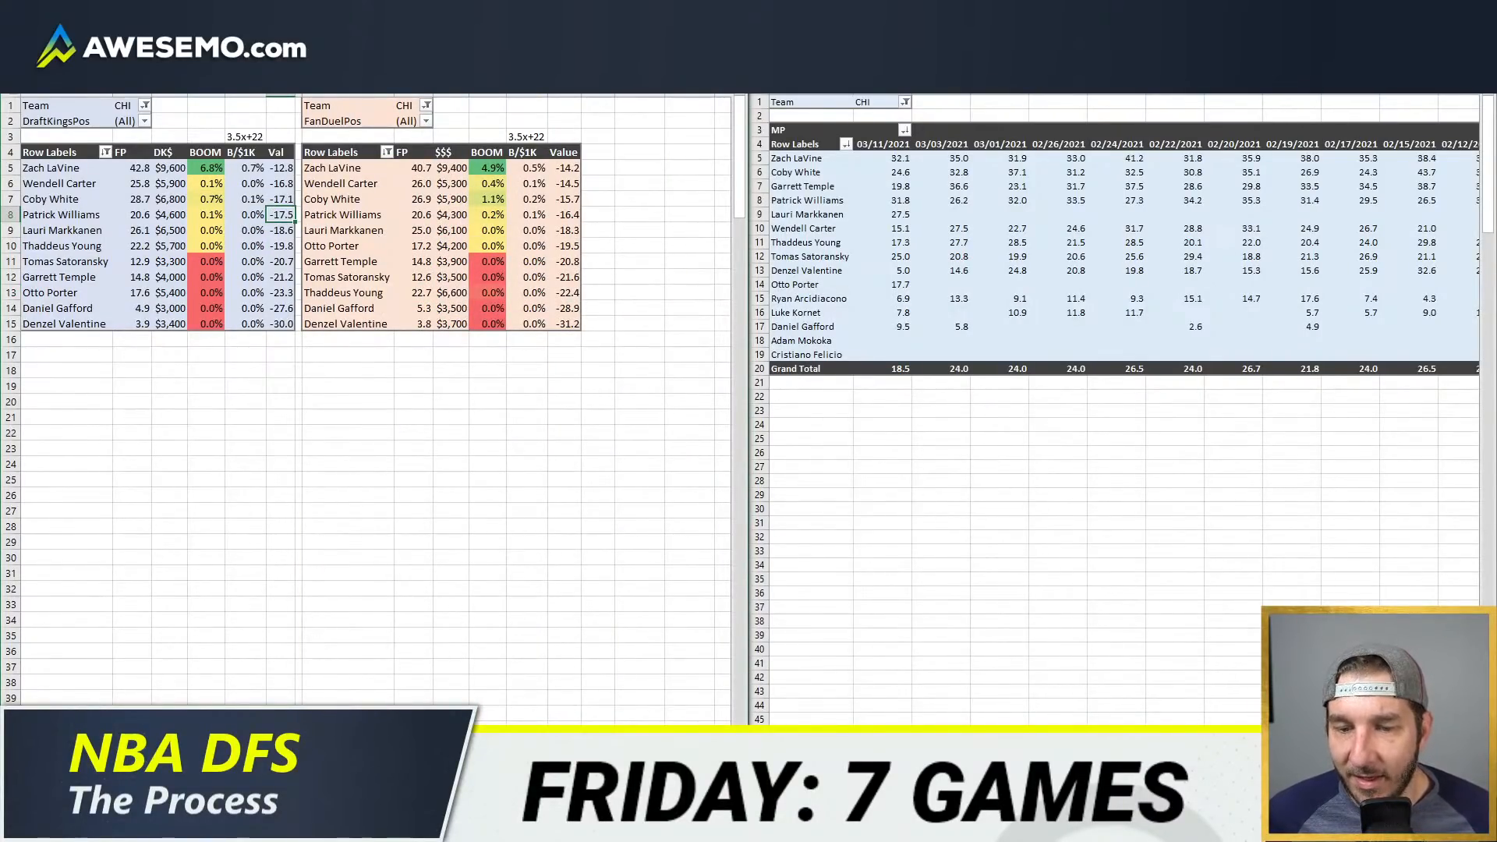
key(ctrl+Page_Up)
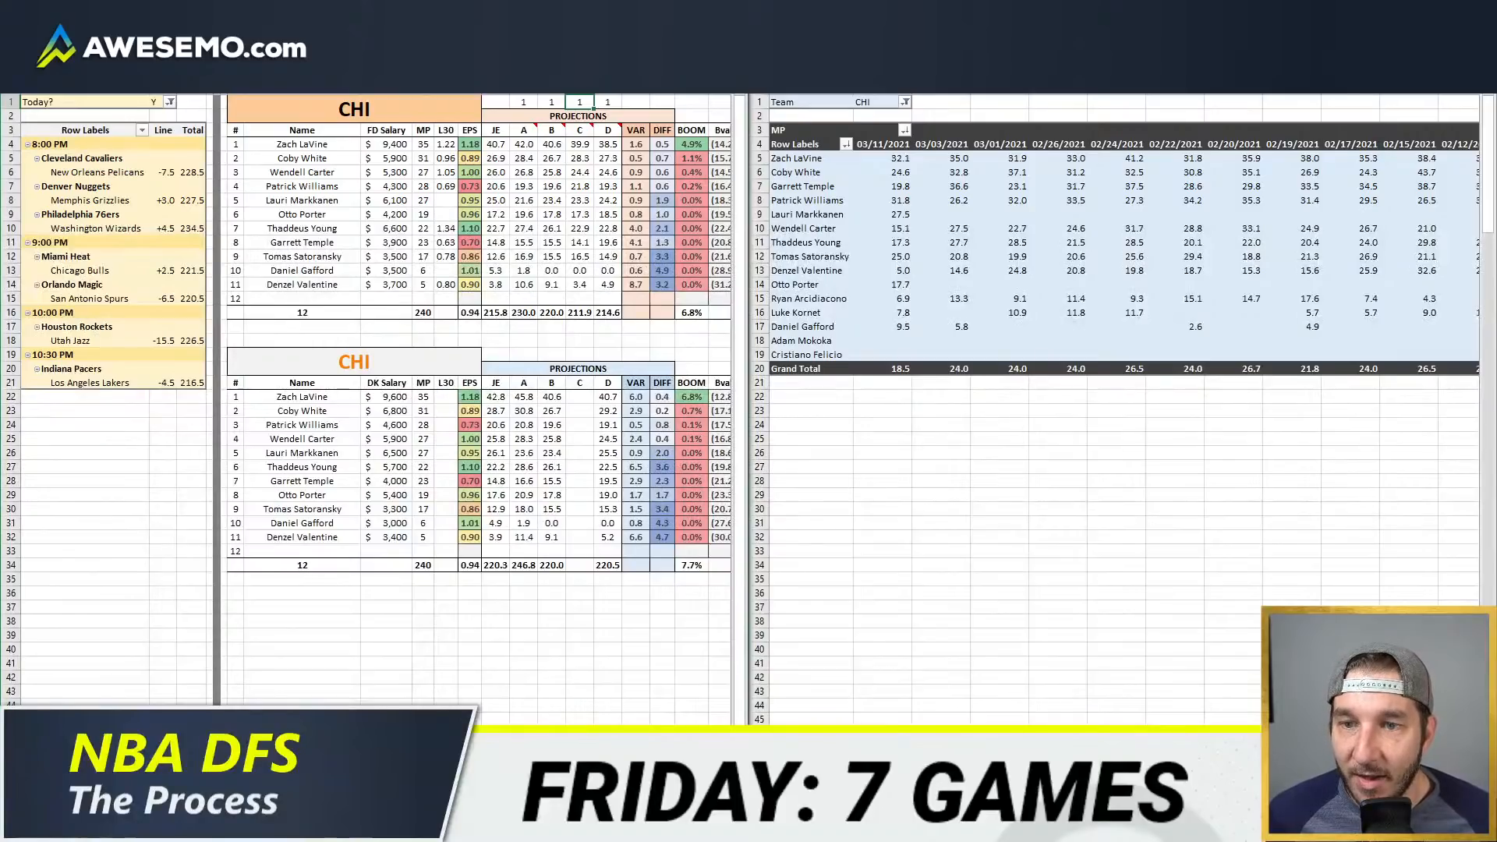
right_click(162, 228)
key(Escape)
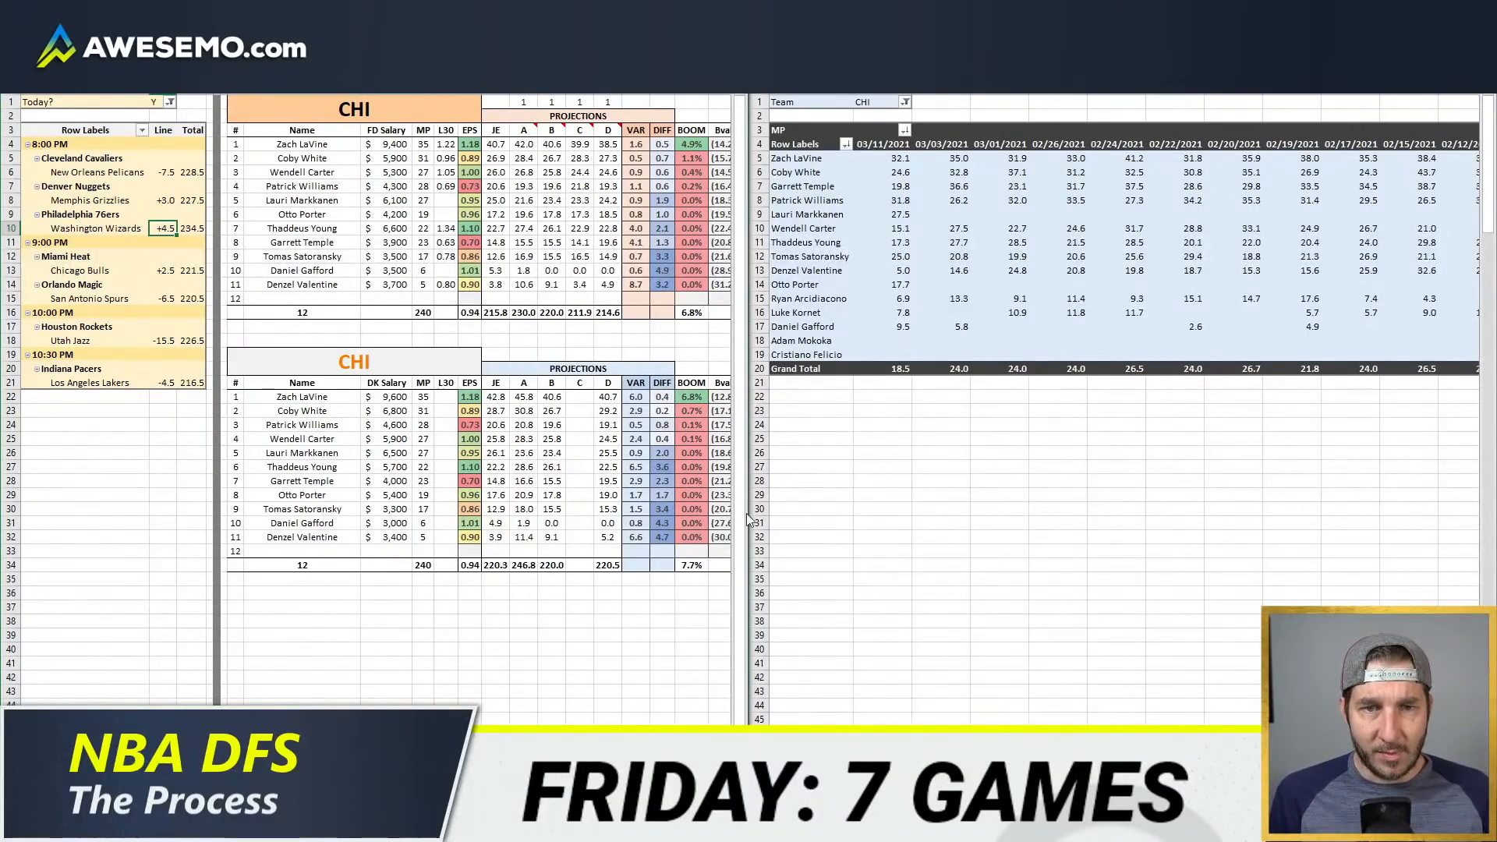
click(234, 786)
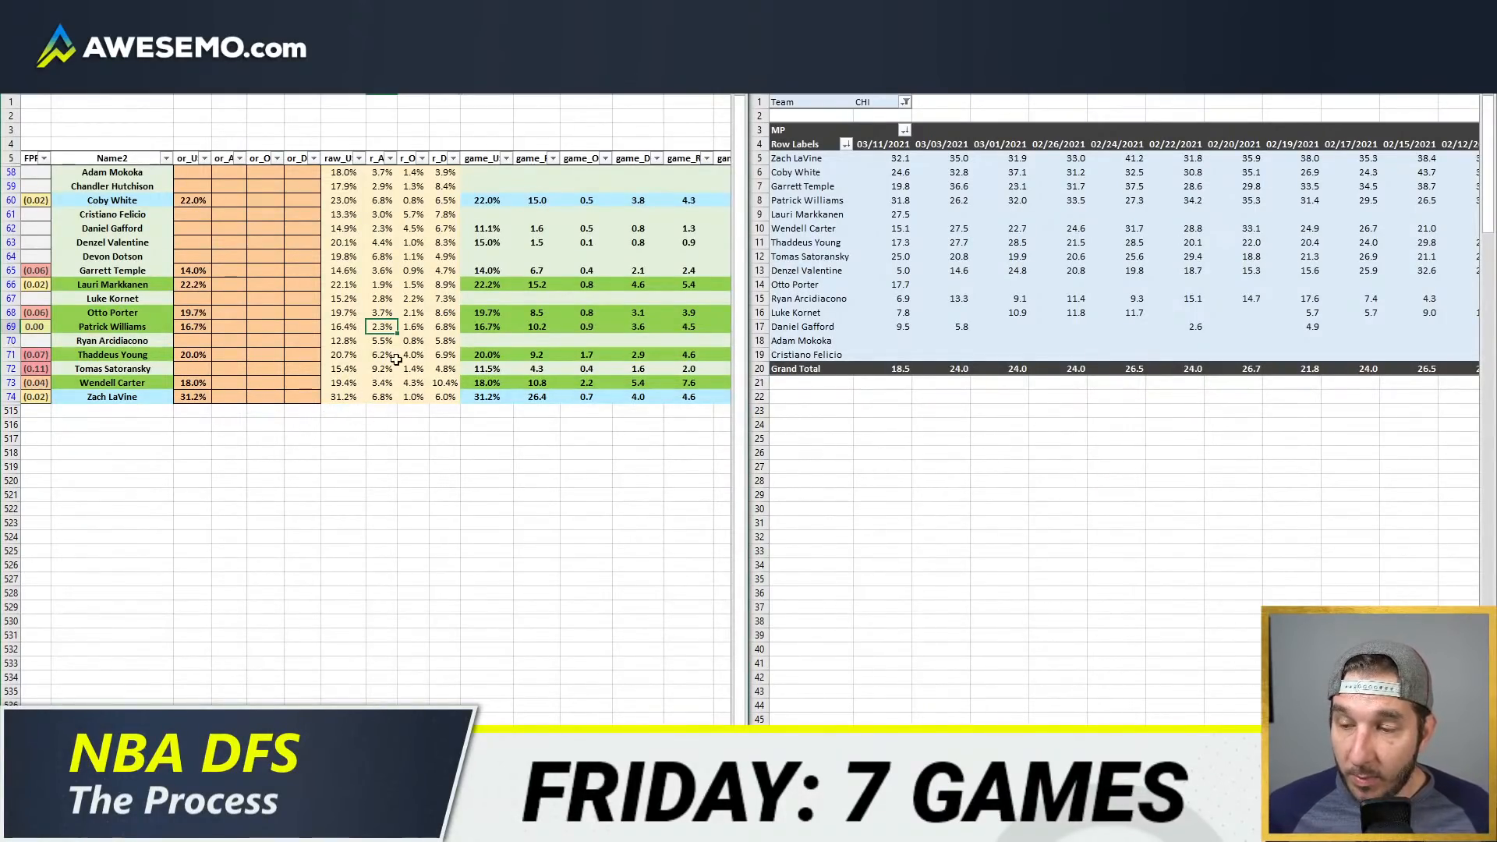
click(304, 297)
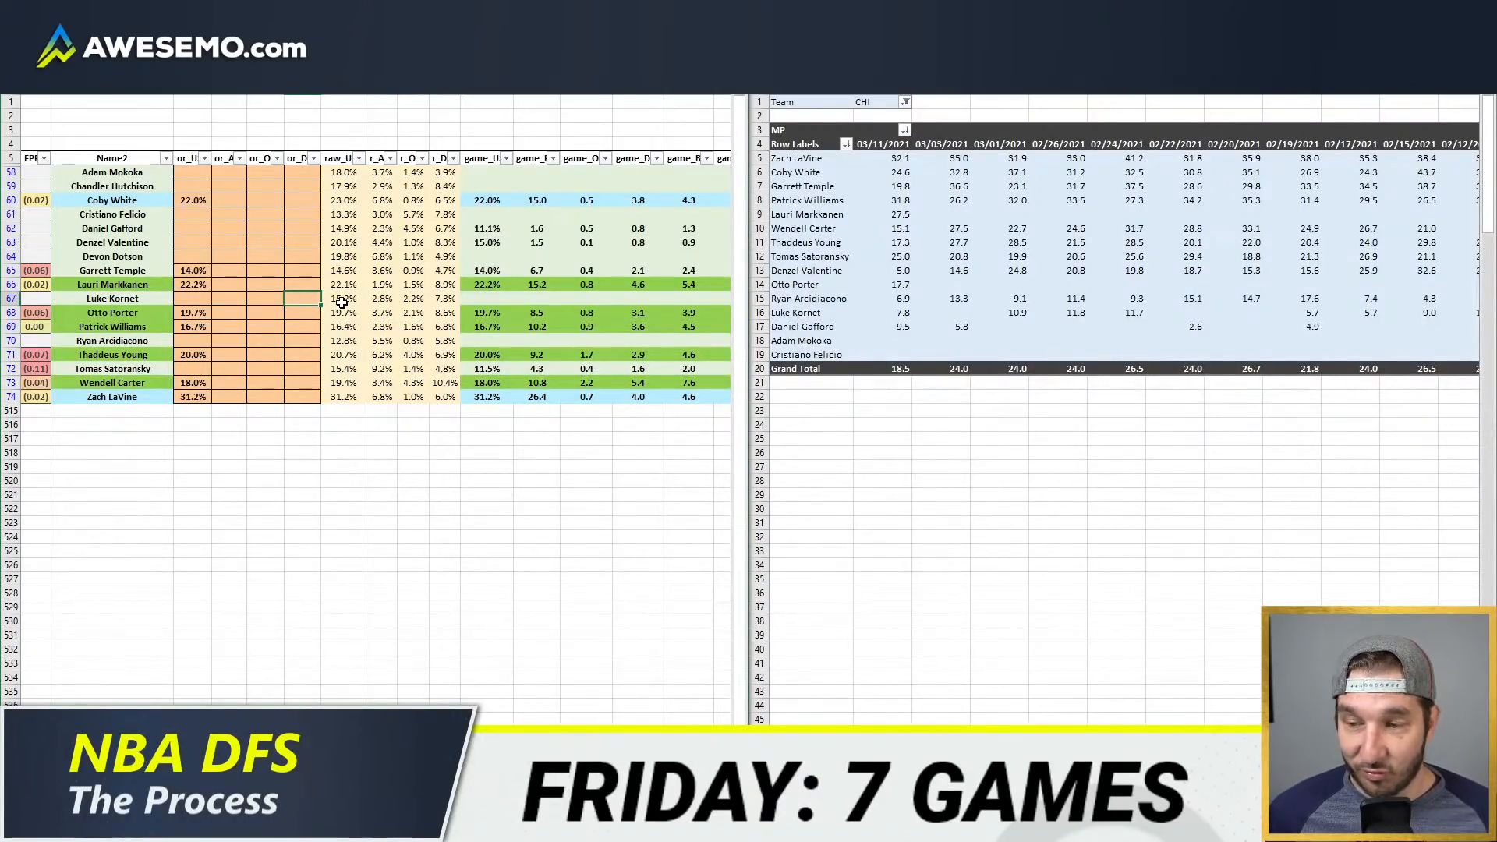
click(292, 265)
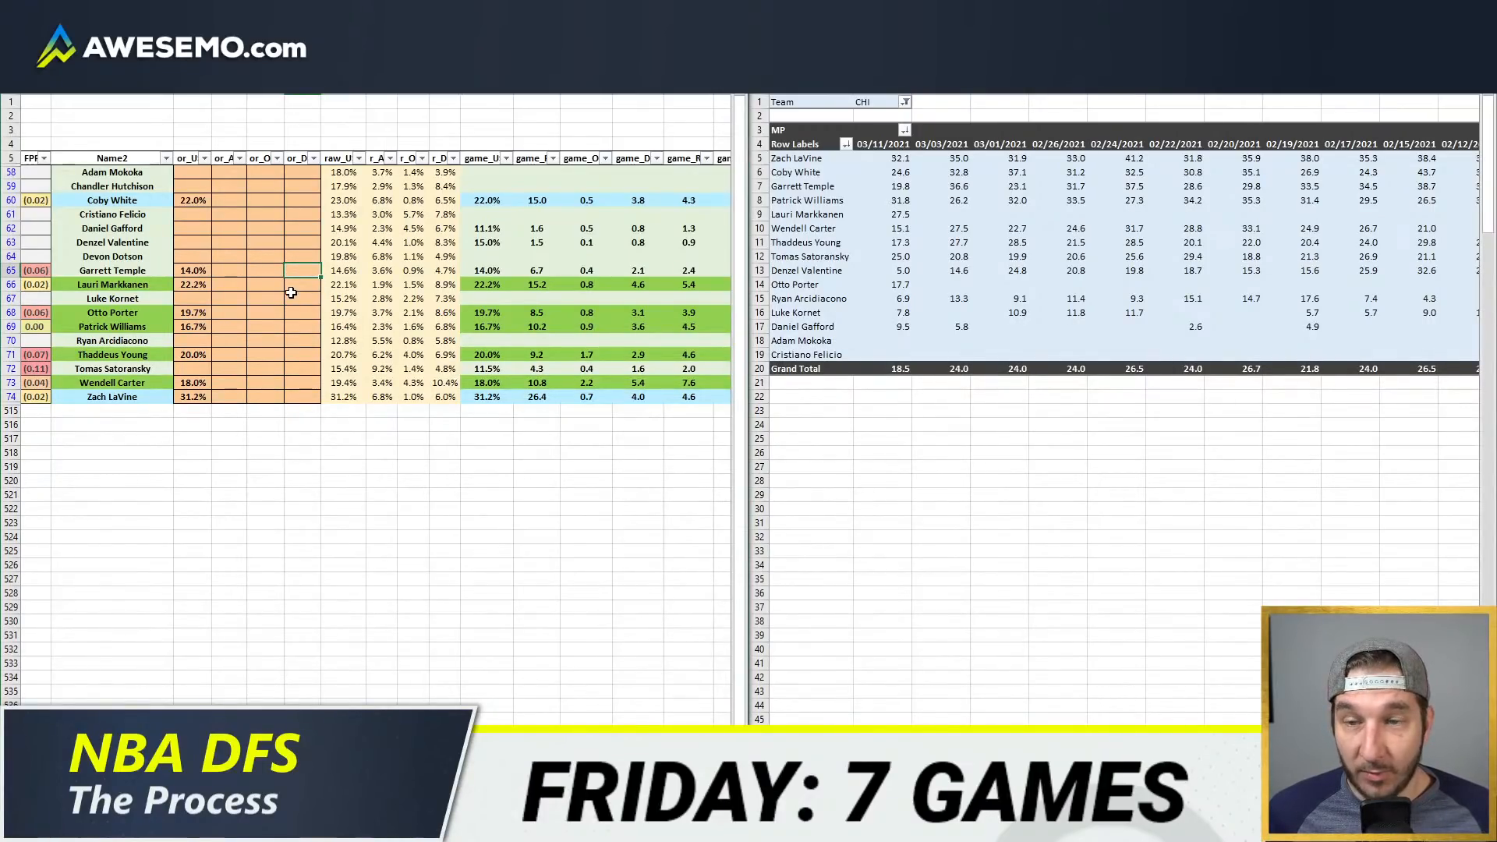
click(261, 252)
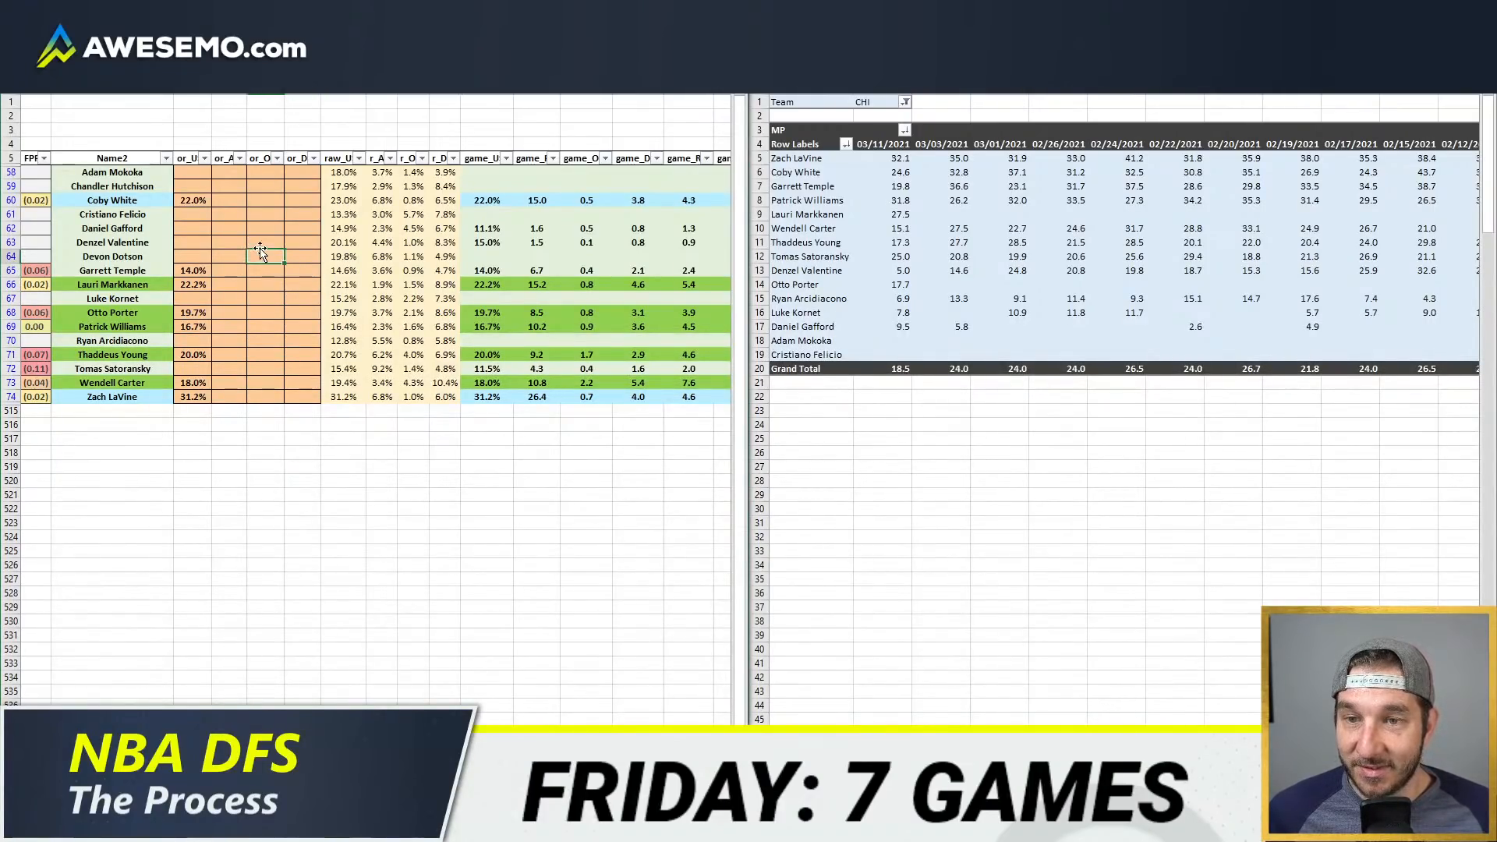
click(265, 244)
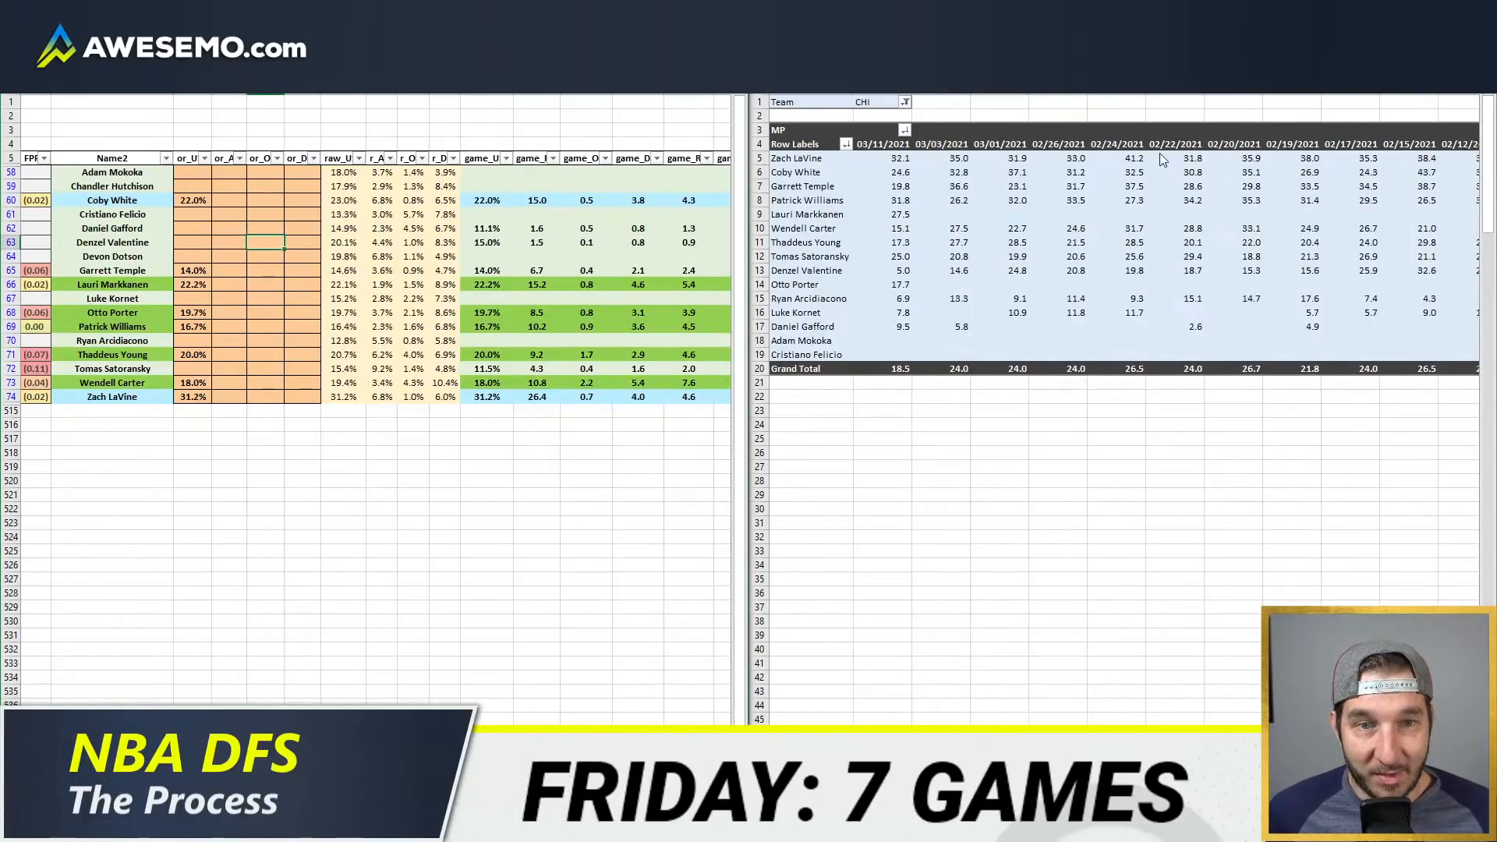
Step: Switch the game-by-game minutes pivot table's team filter to CHO
click(881, 101)
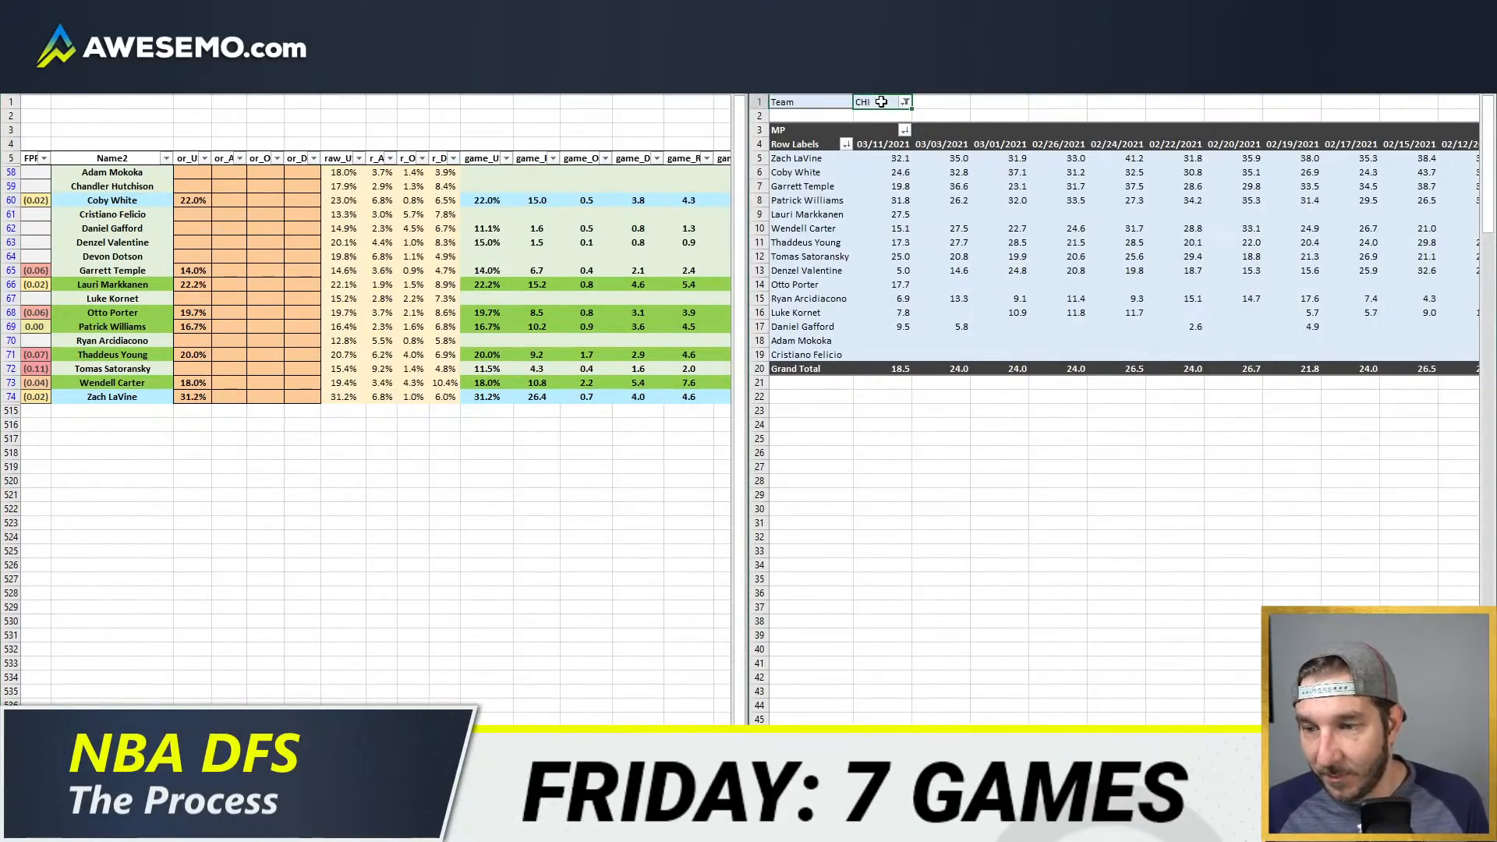
text(CHO)
key(Return)
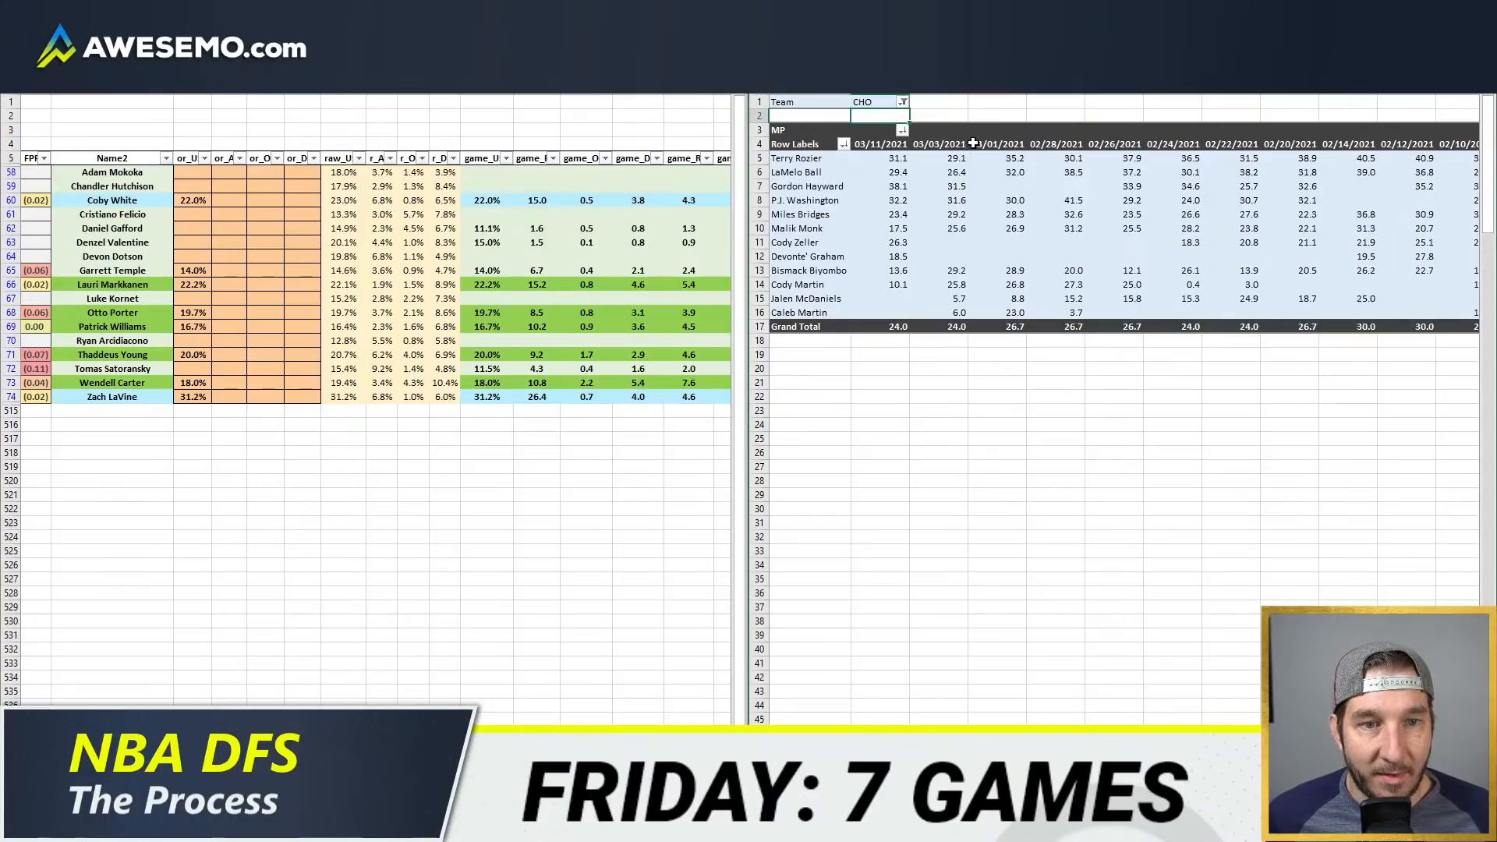
Step: Undo the last team filter change on the game-by-game minutes pivot table
click(902, 244)
click(989, 113)
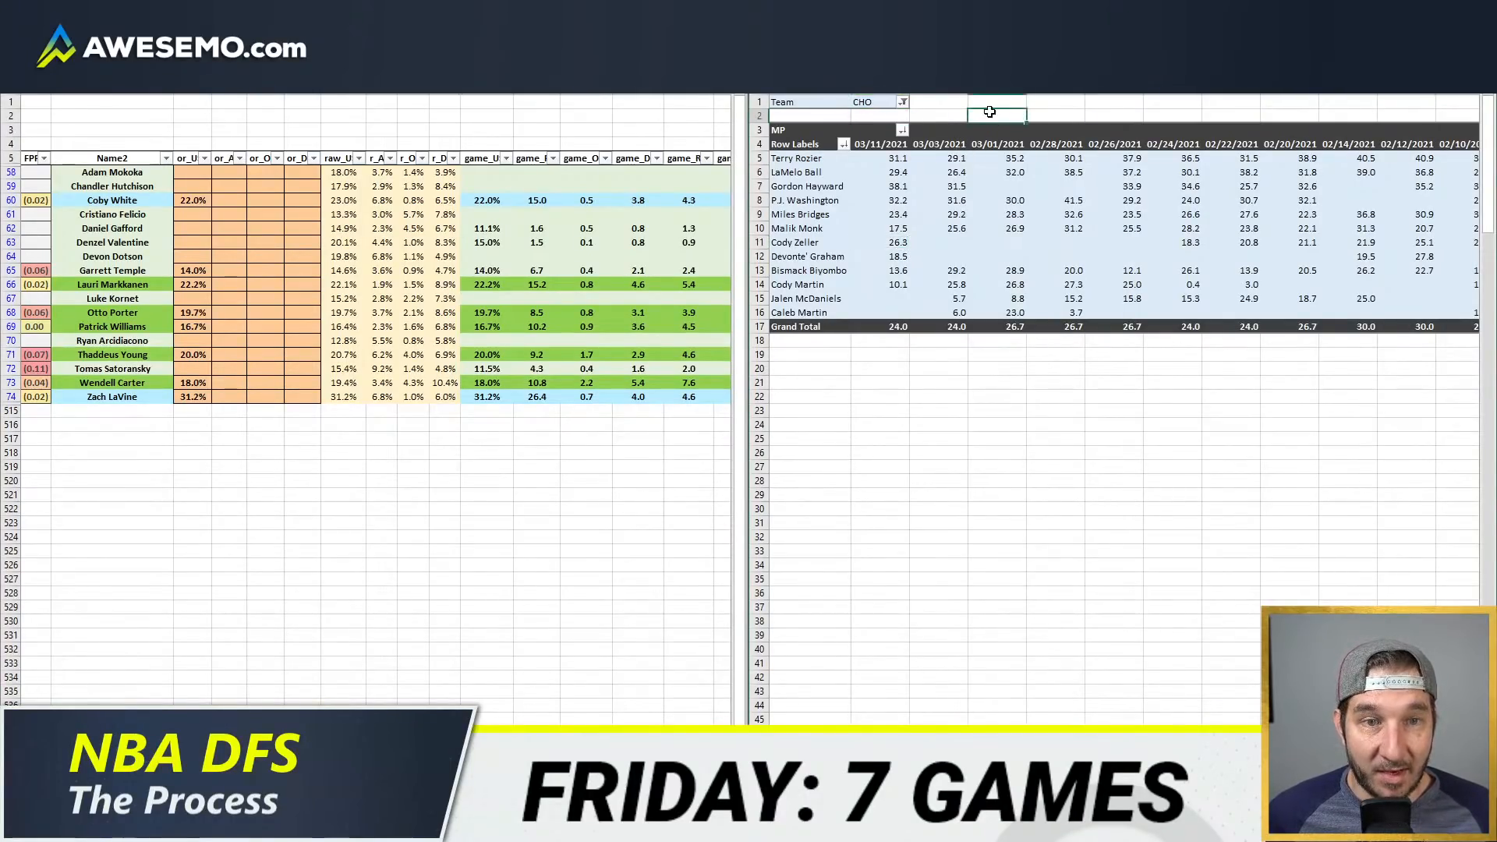
key(ctrl+z)
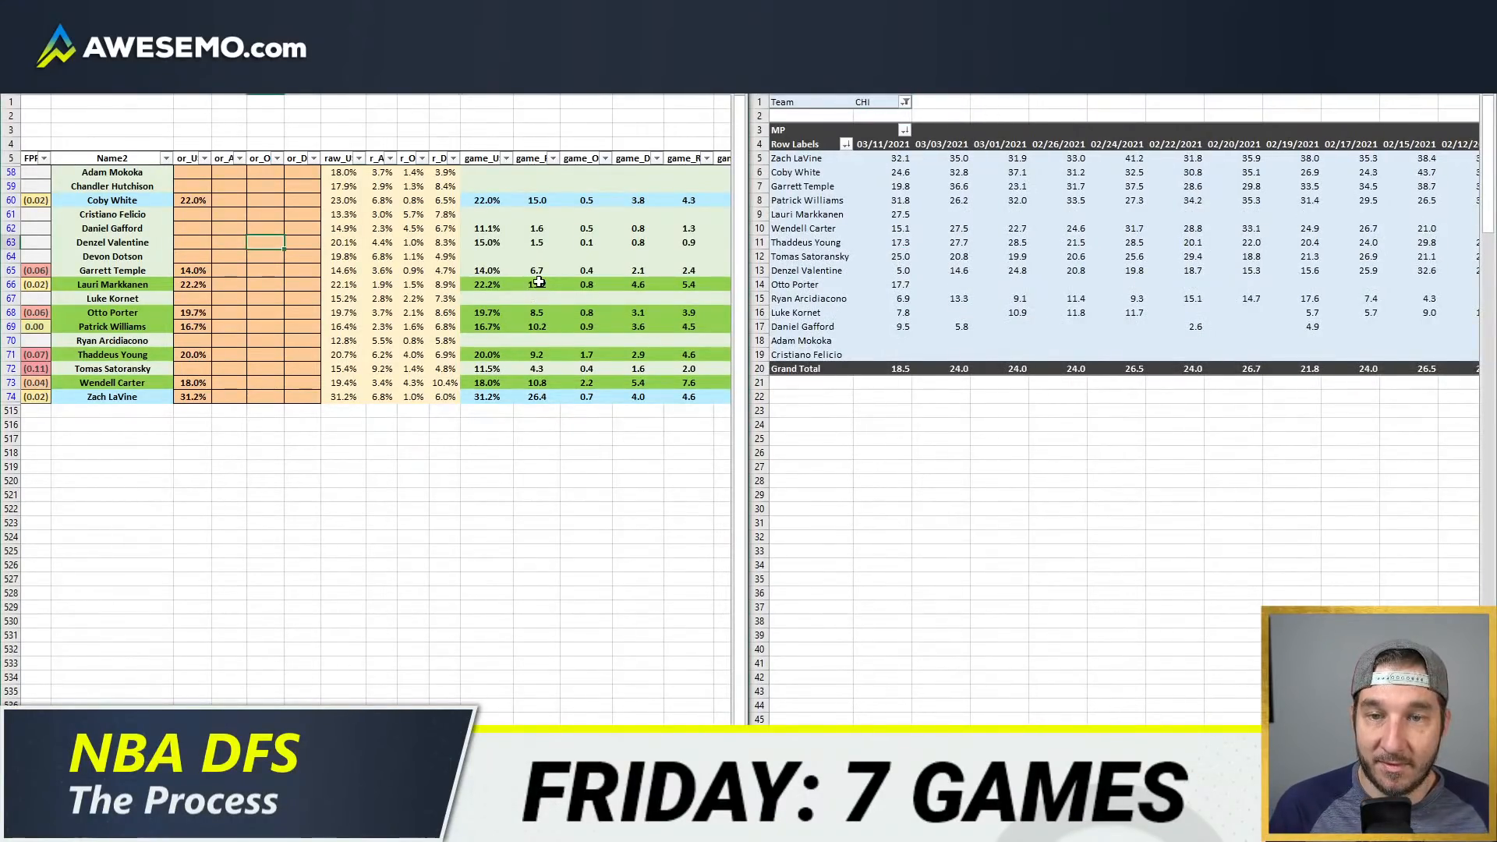
Step: Change the projection model's Team filter from CHI to CLE to list only Cleveland's players
click(540, 282)
key(Home)
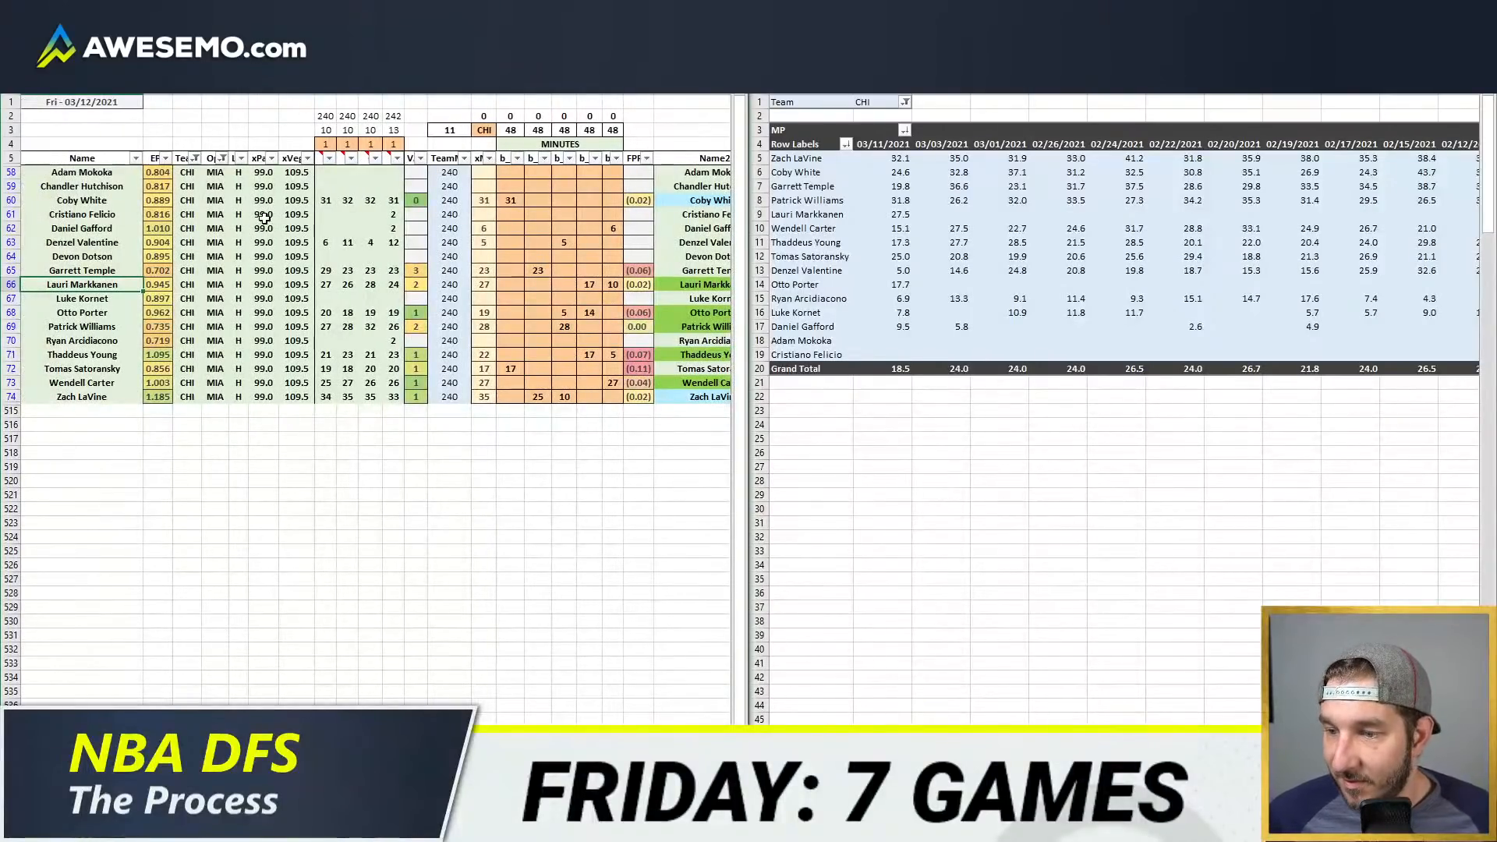
click(195, 158)
click(36, 355)
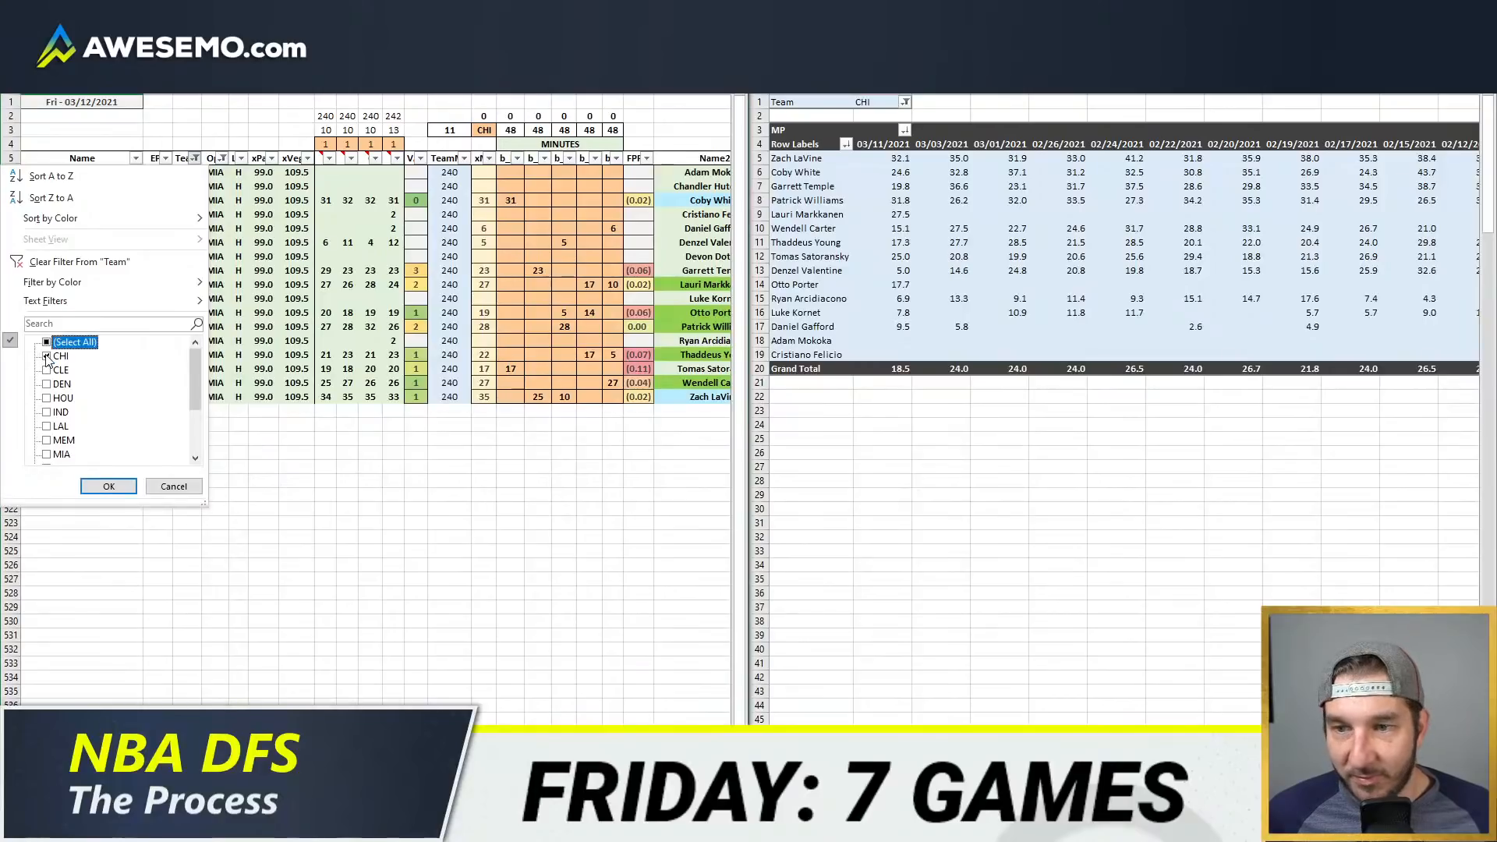
click(46, 357)
click(46, 370)
click(109, 486)
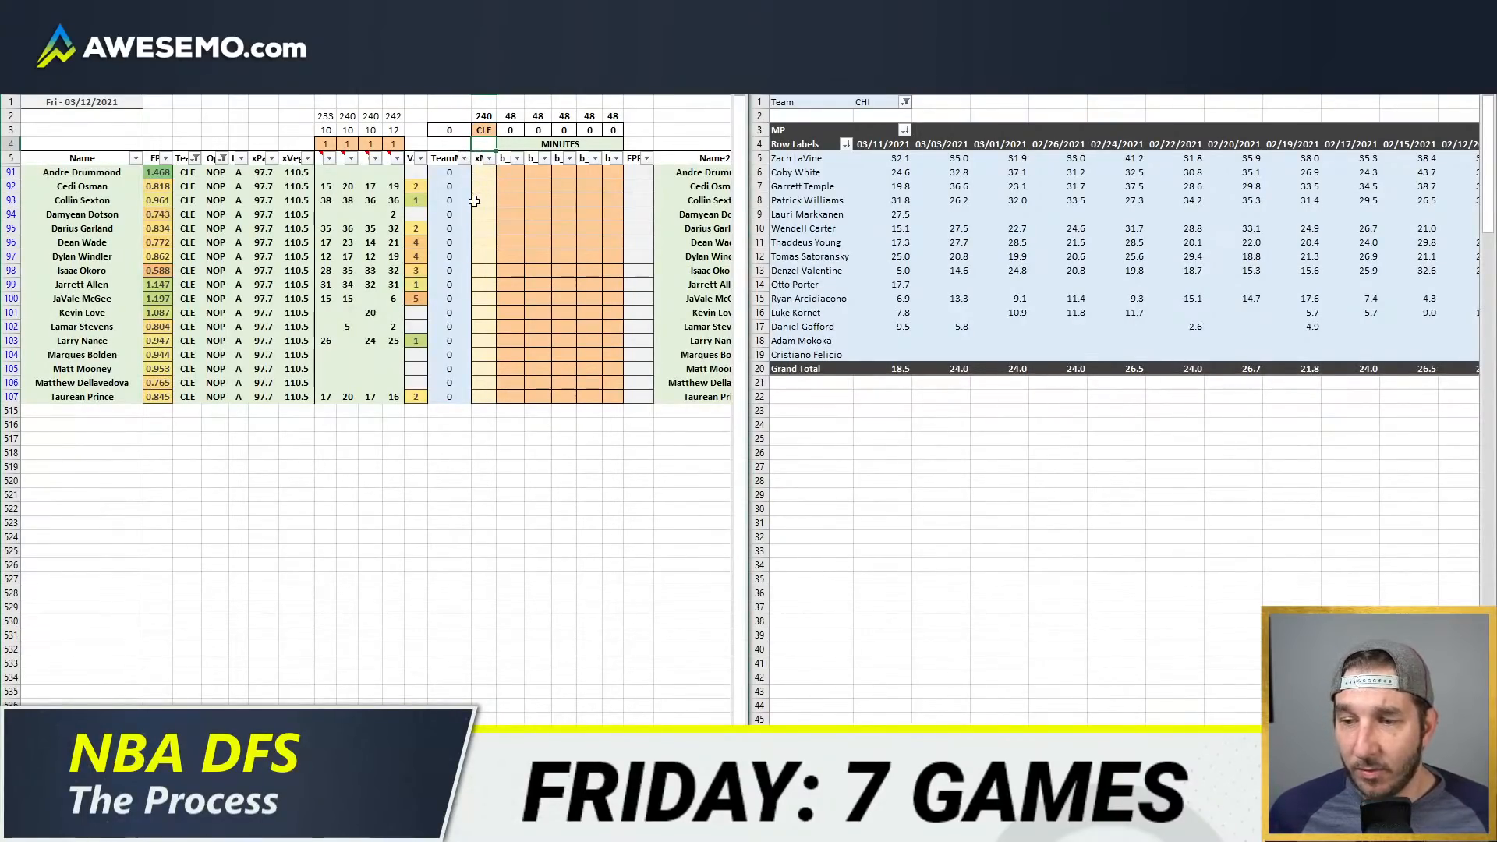
Step: Switch to PopcornMachine.Net in the browser and open the GameFlow for the Mar 11, 2021 Detroit at Charlotte game
mouse_move(168, 840)
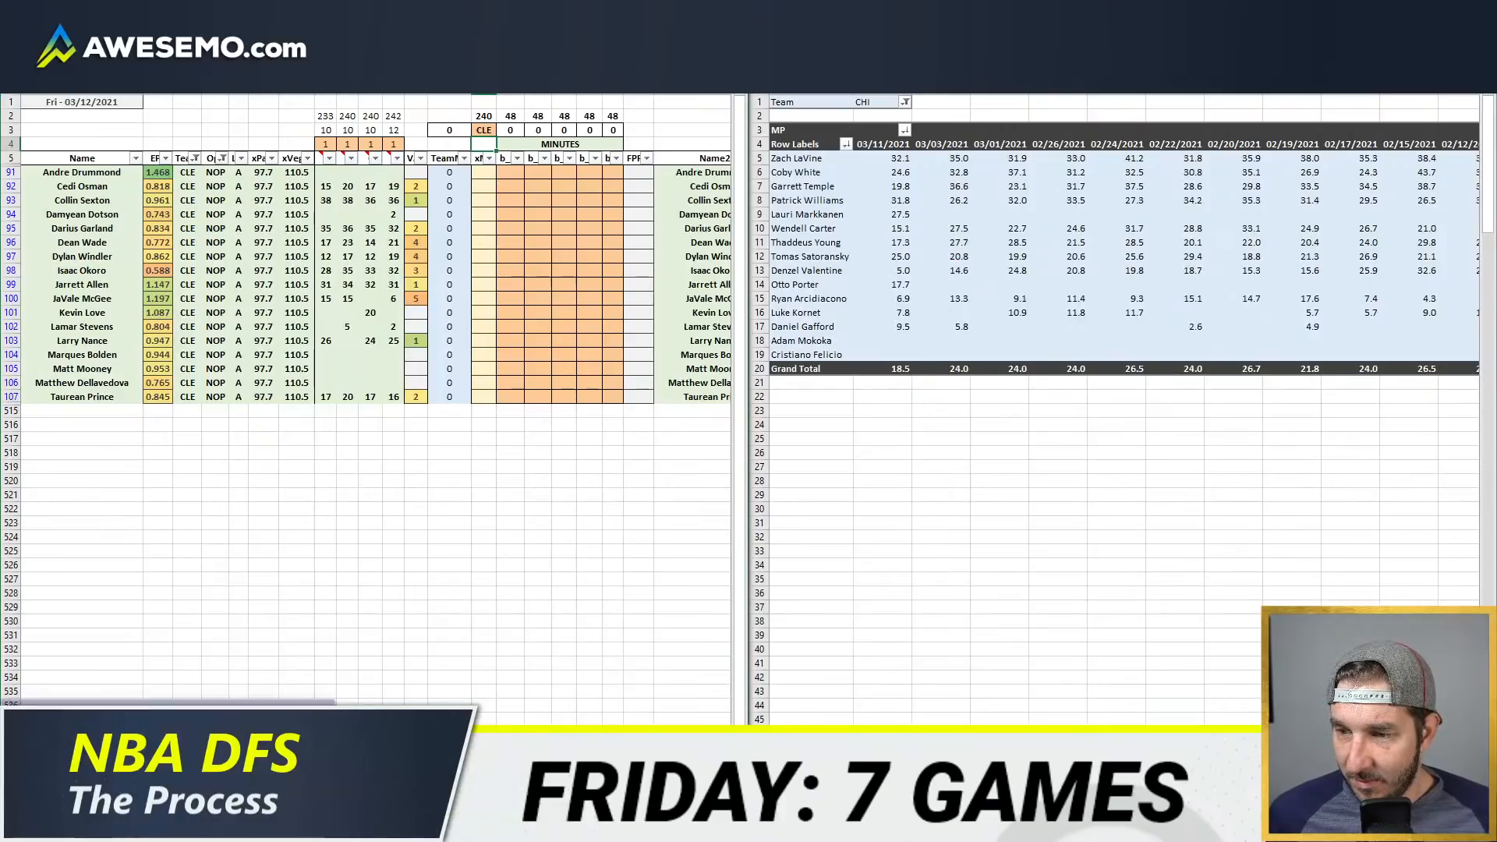
click(222, 768)
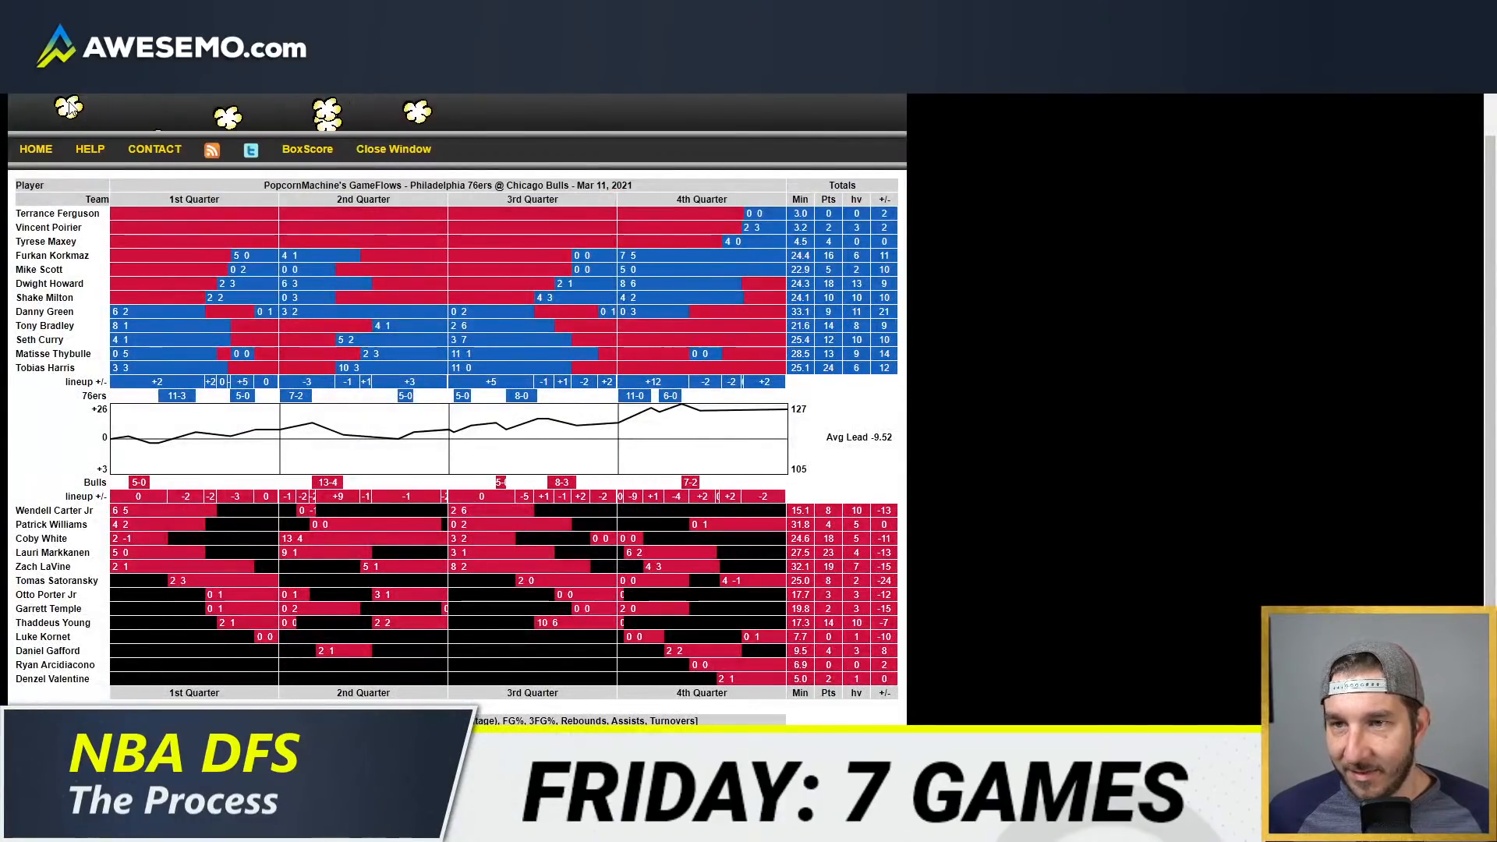
click(421, 13)
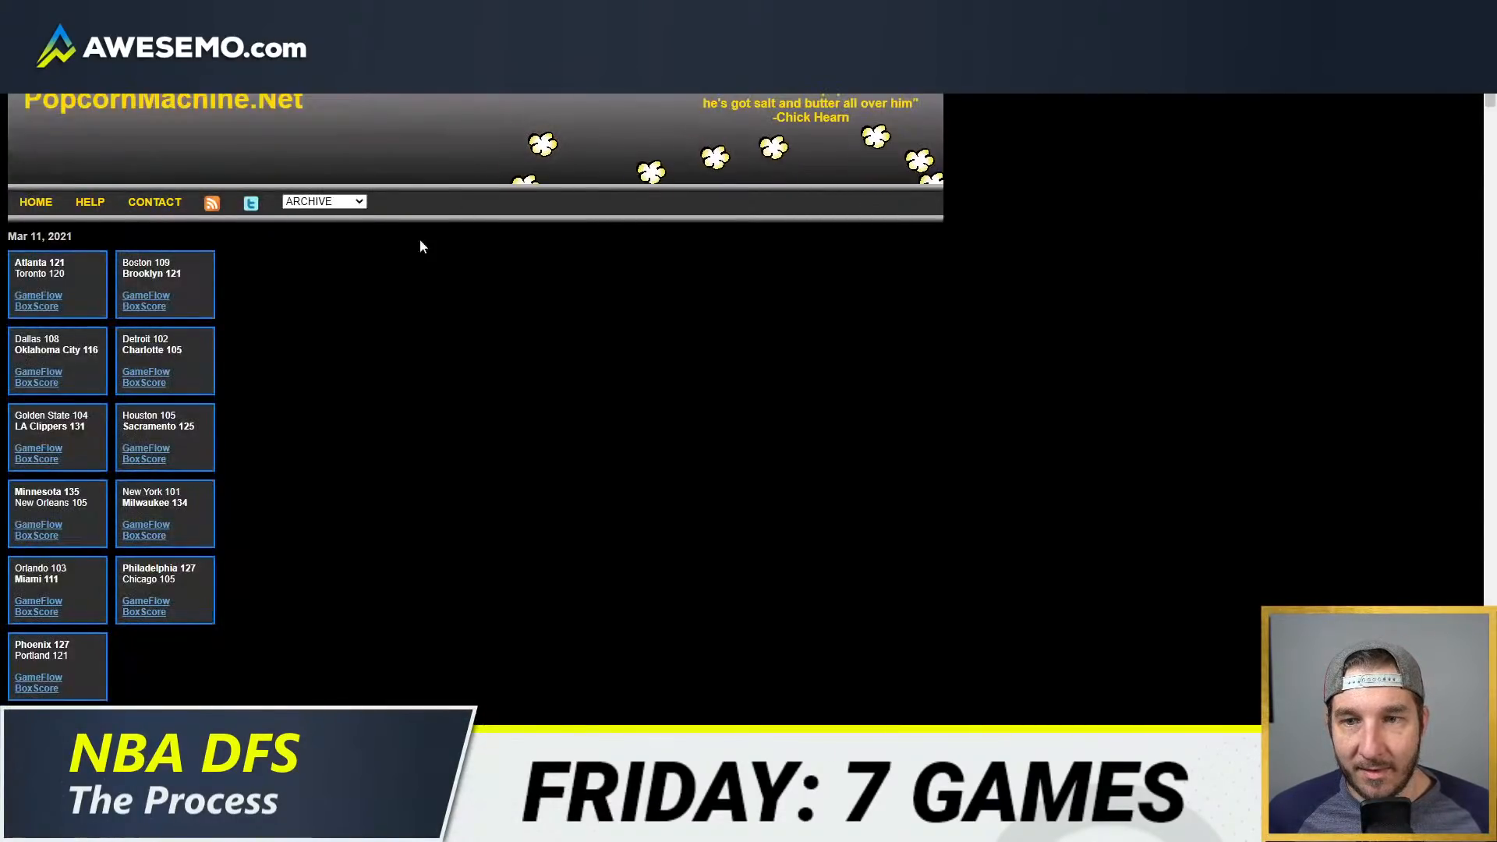
click(143, 367)
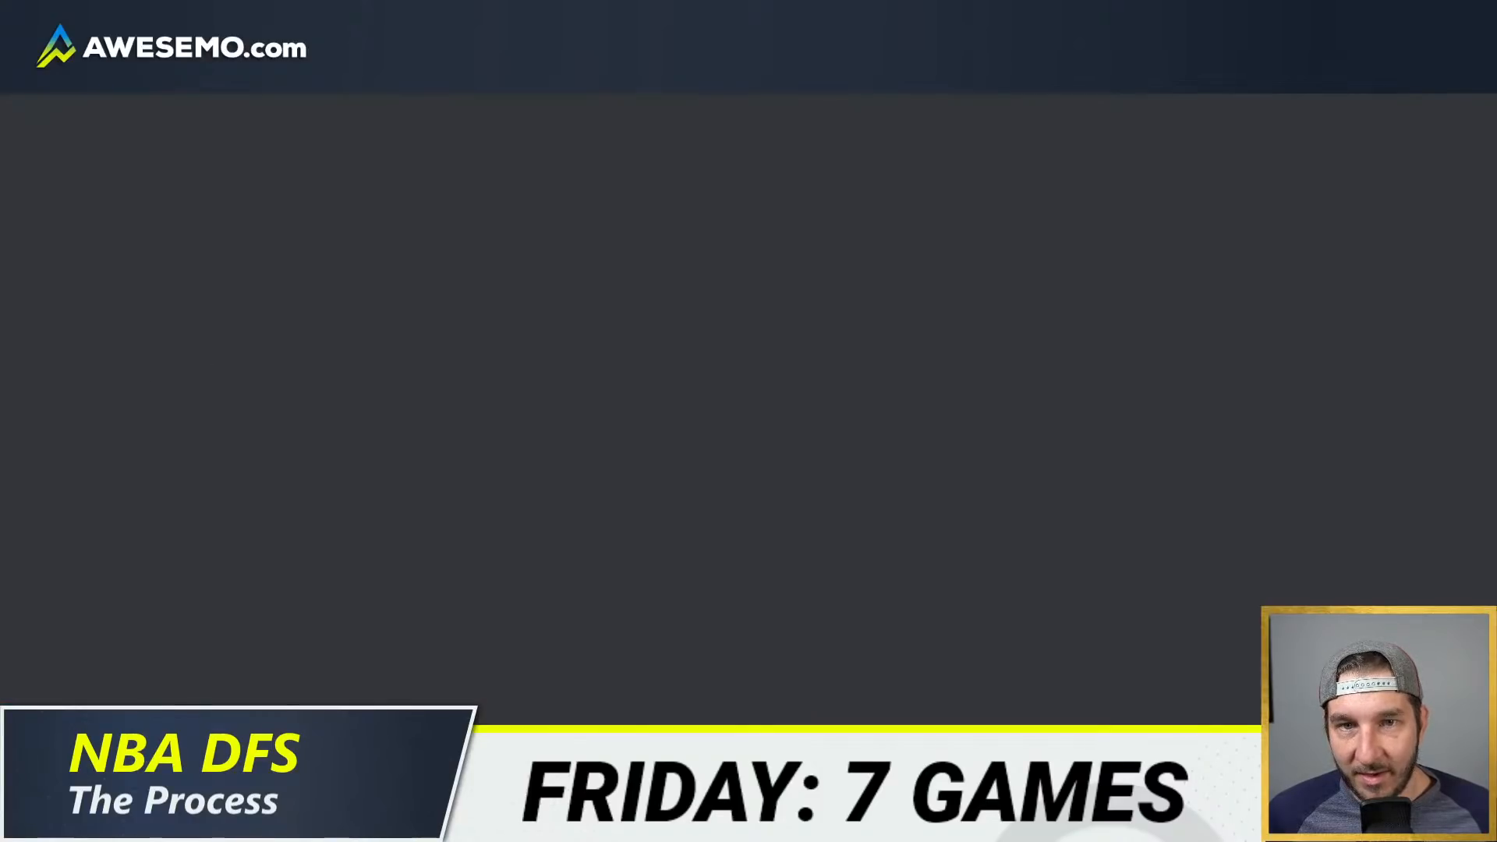
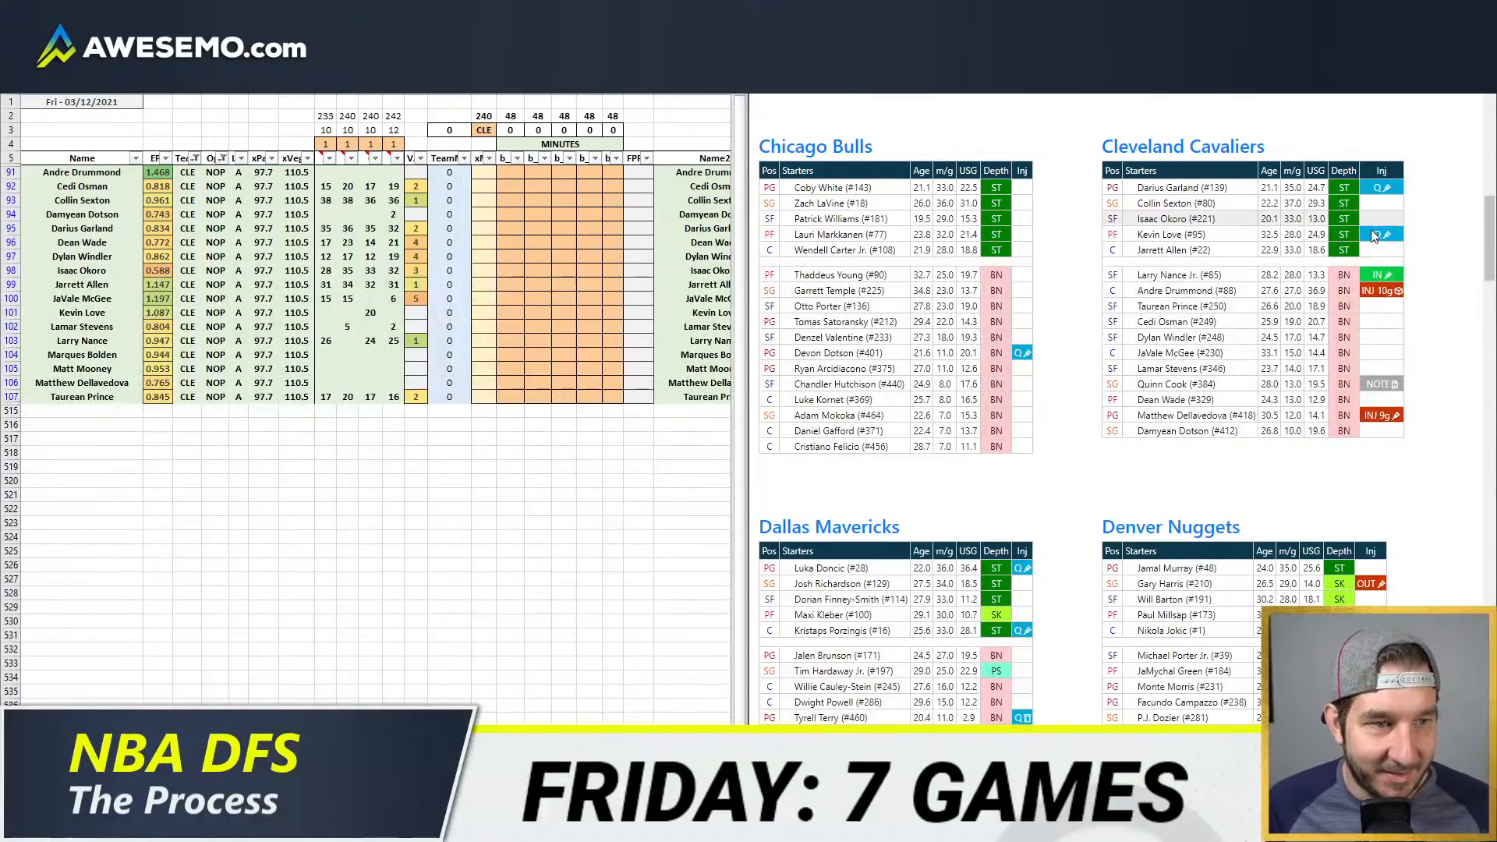
Step: Switch the browser from the team depth charts to the NBA WOWY query page
click(370, 228)
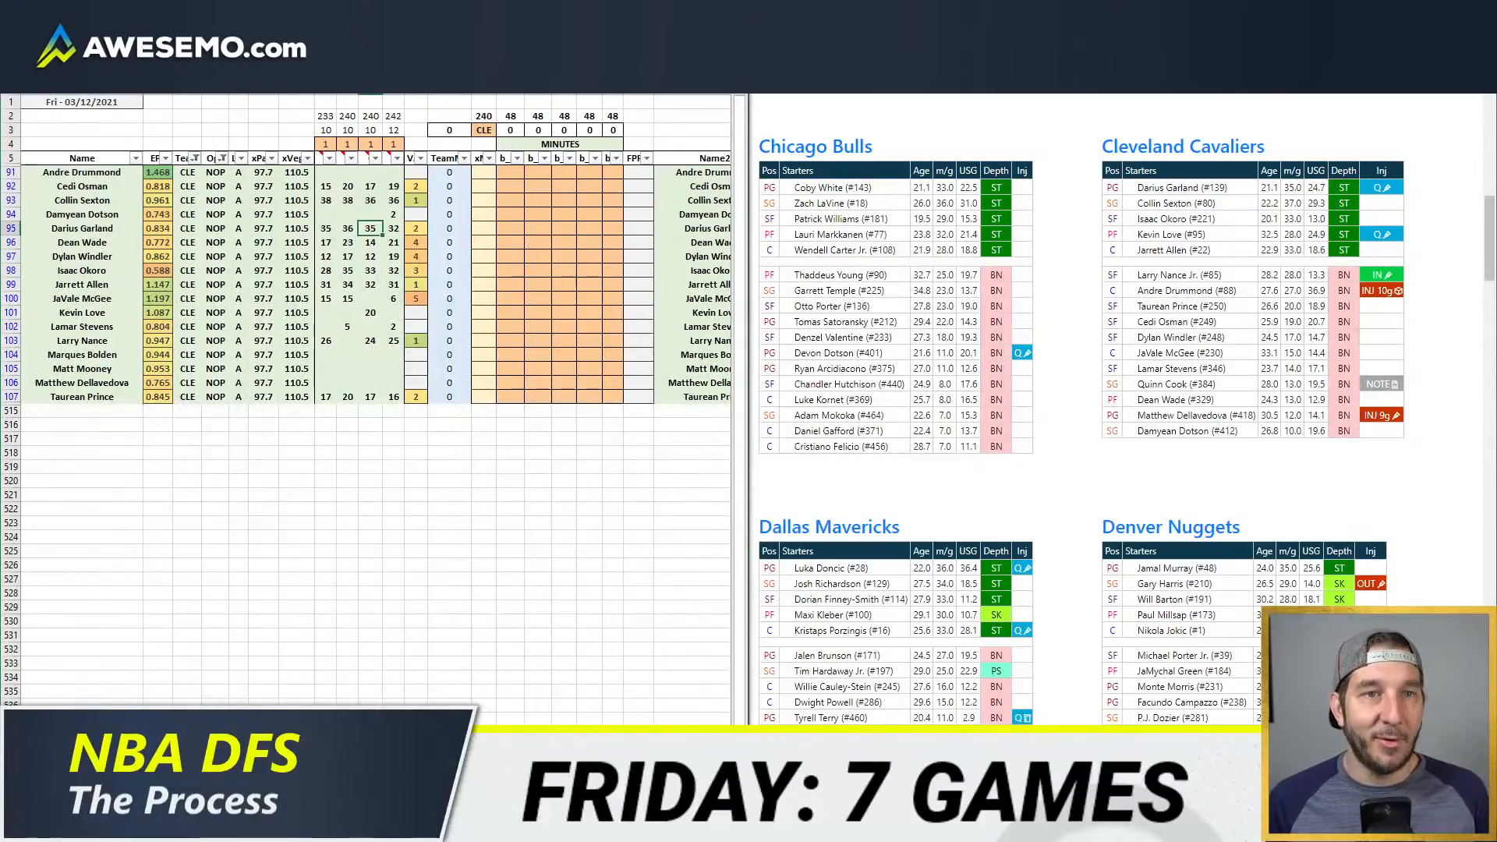
click(936, 47)
click(1037, 46)
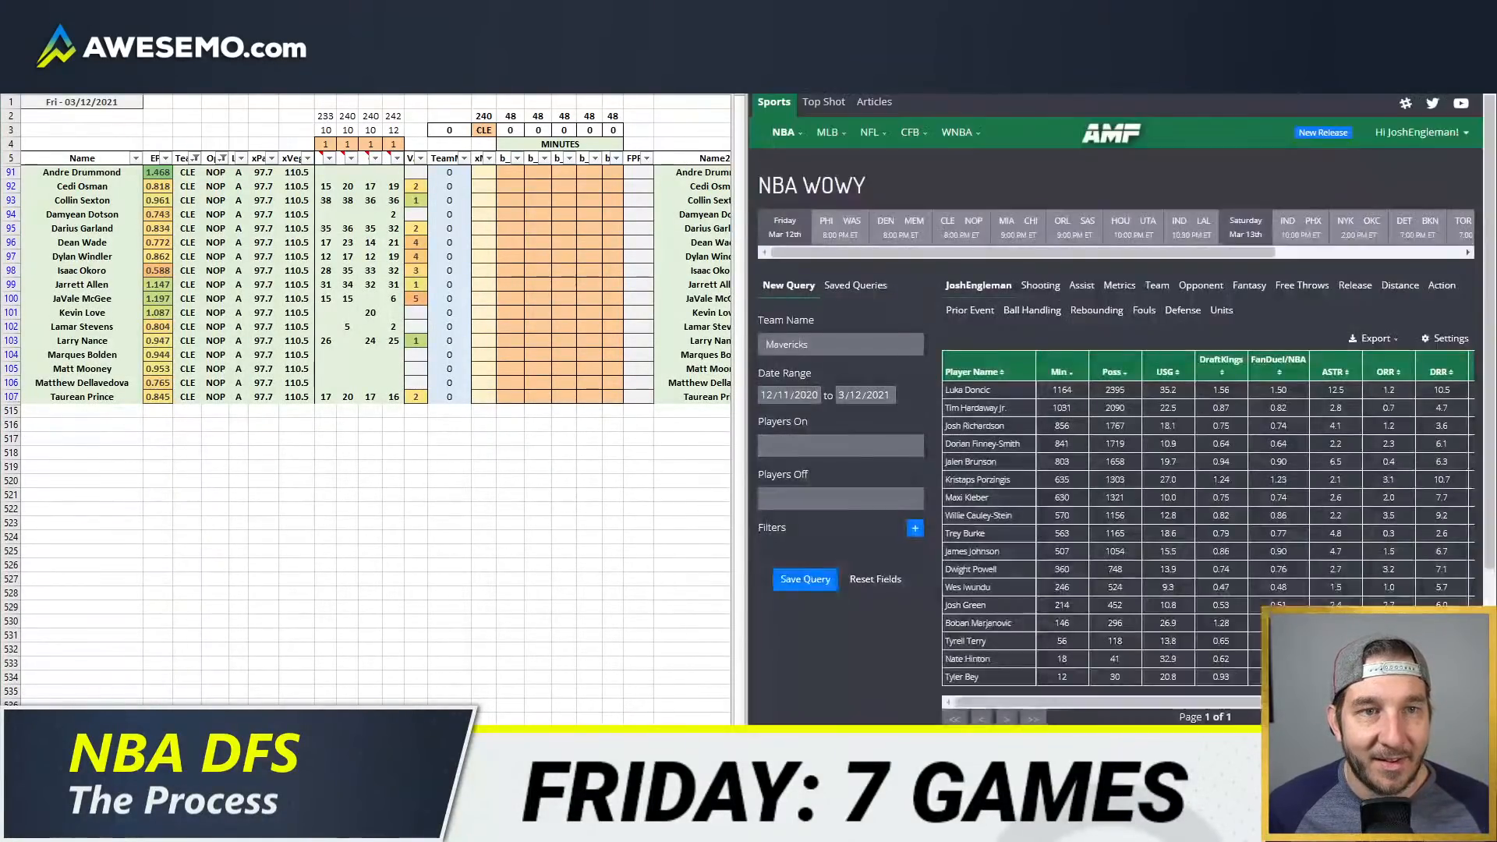
click(936, 15)
click(1037, 16)
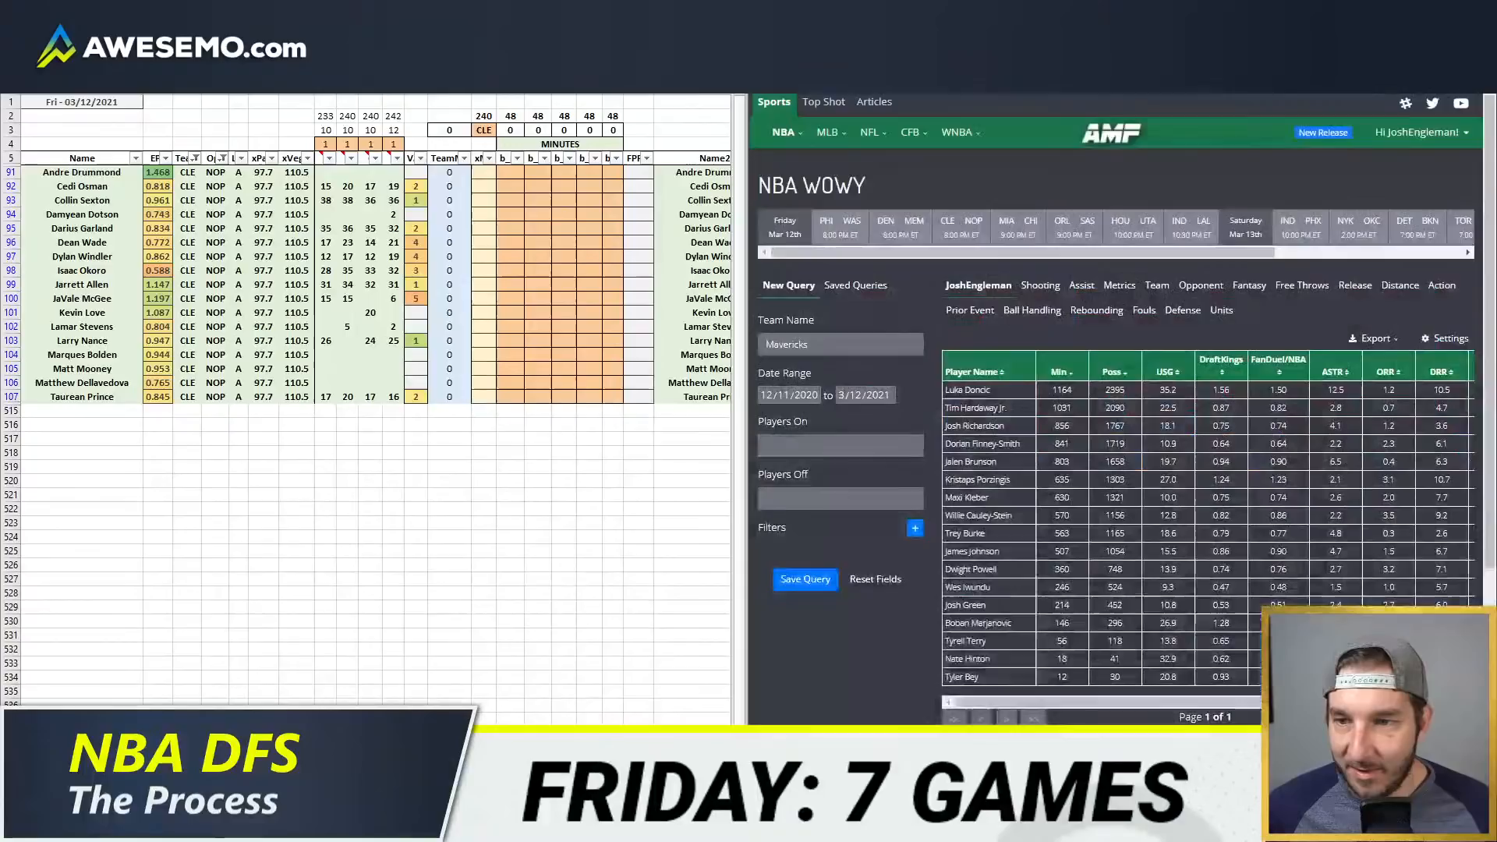
Step: Set the toggle above the third minutes source column to 0 in the projection model
click(445, 258)
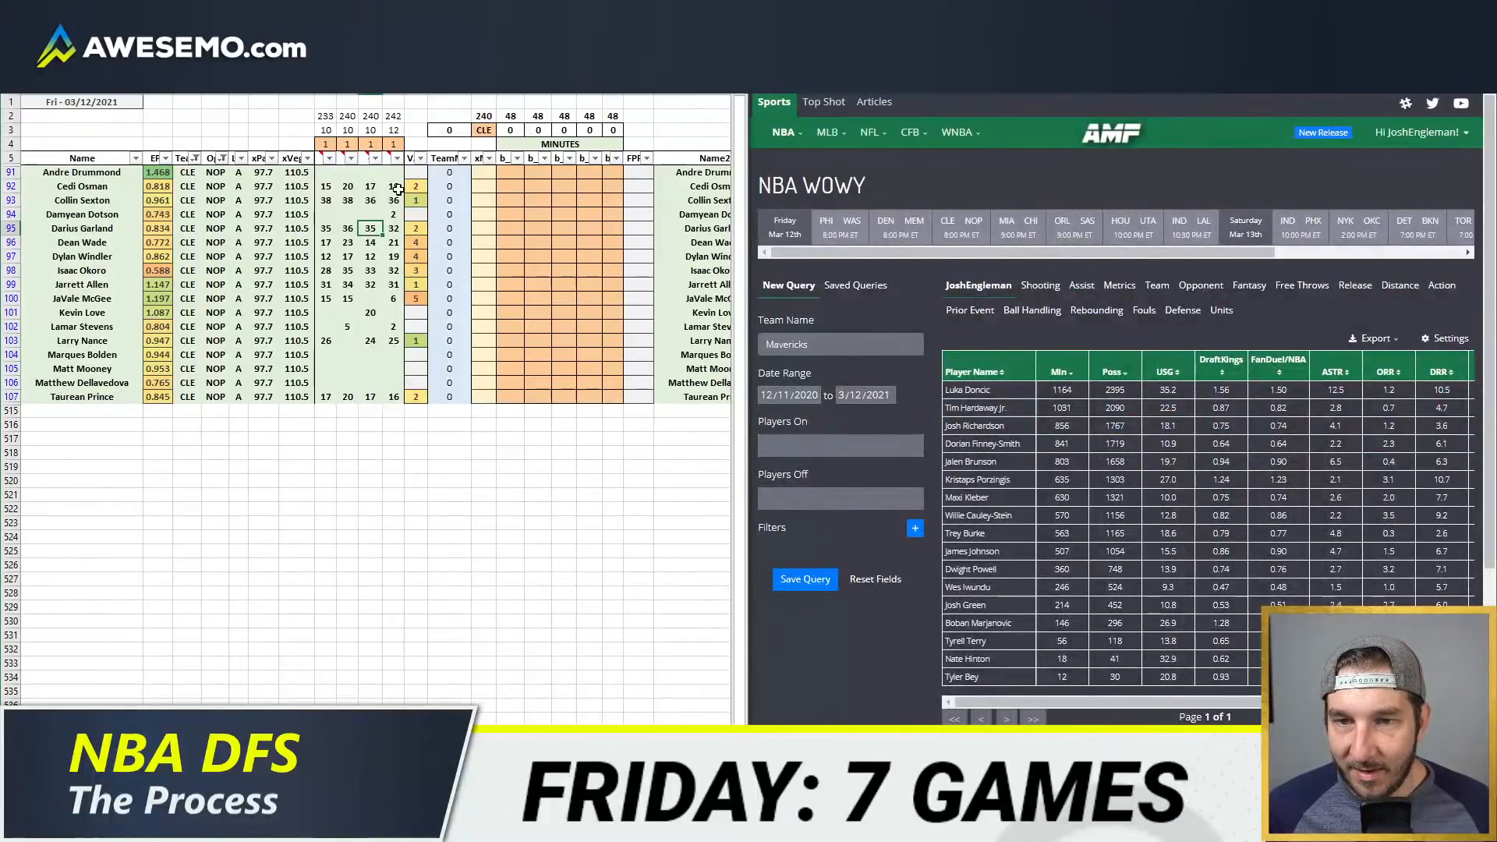
click(371, 143)
text(0)
key(Return)
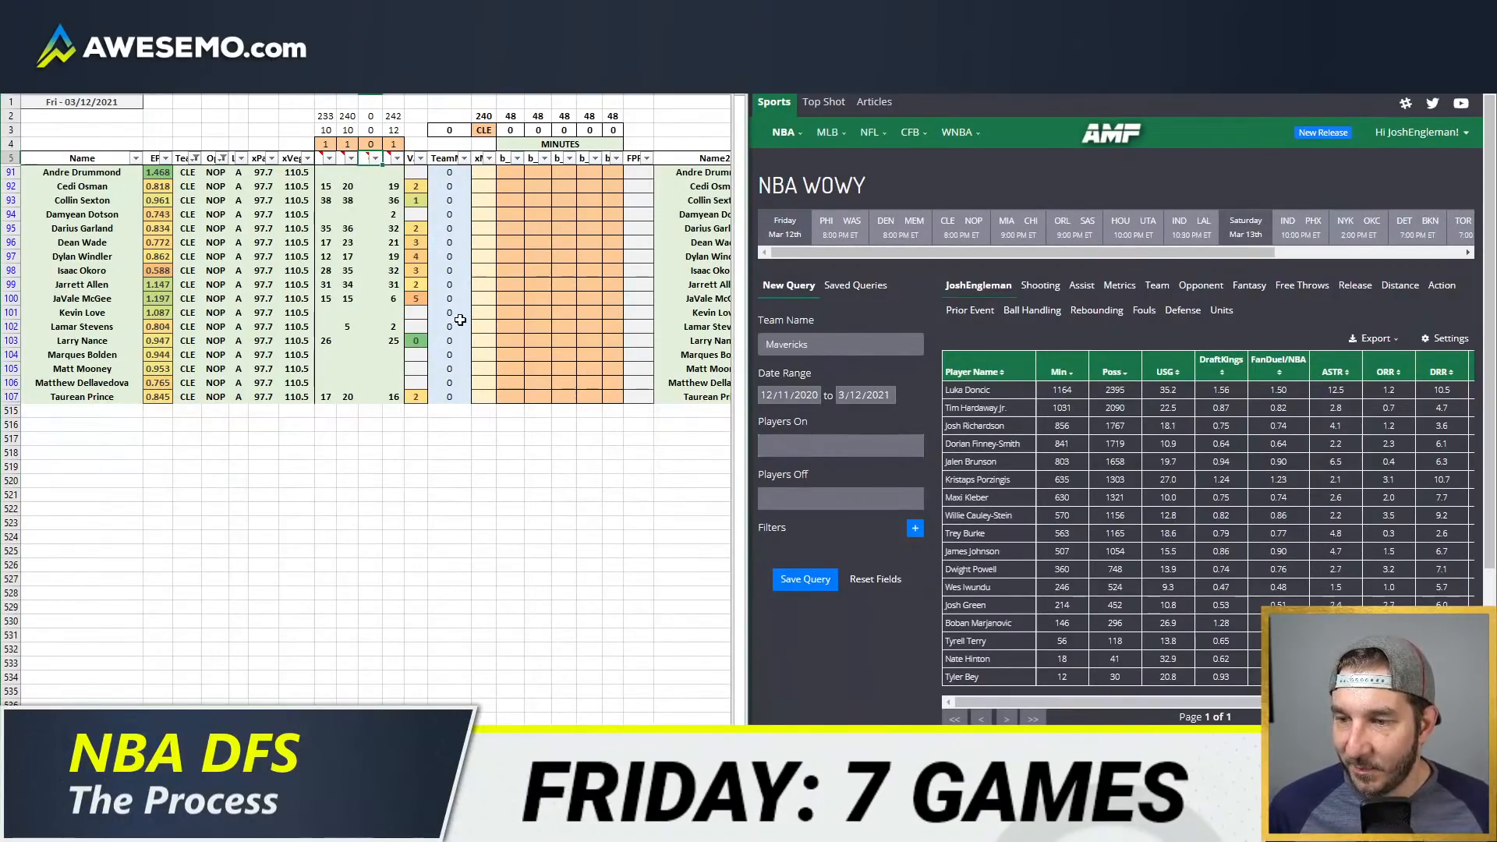
Step: Return to the depth charts page and check the Cleveland Cavaliers rotation and injury statuses
click(589, 299)
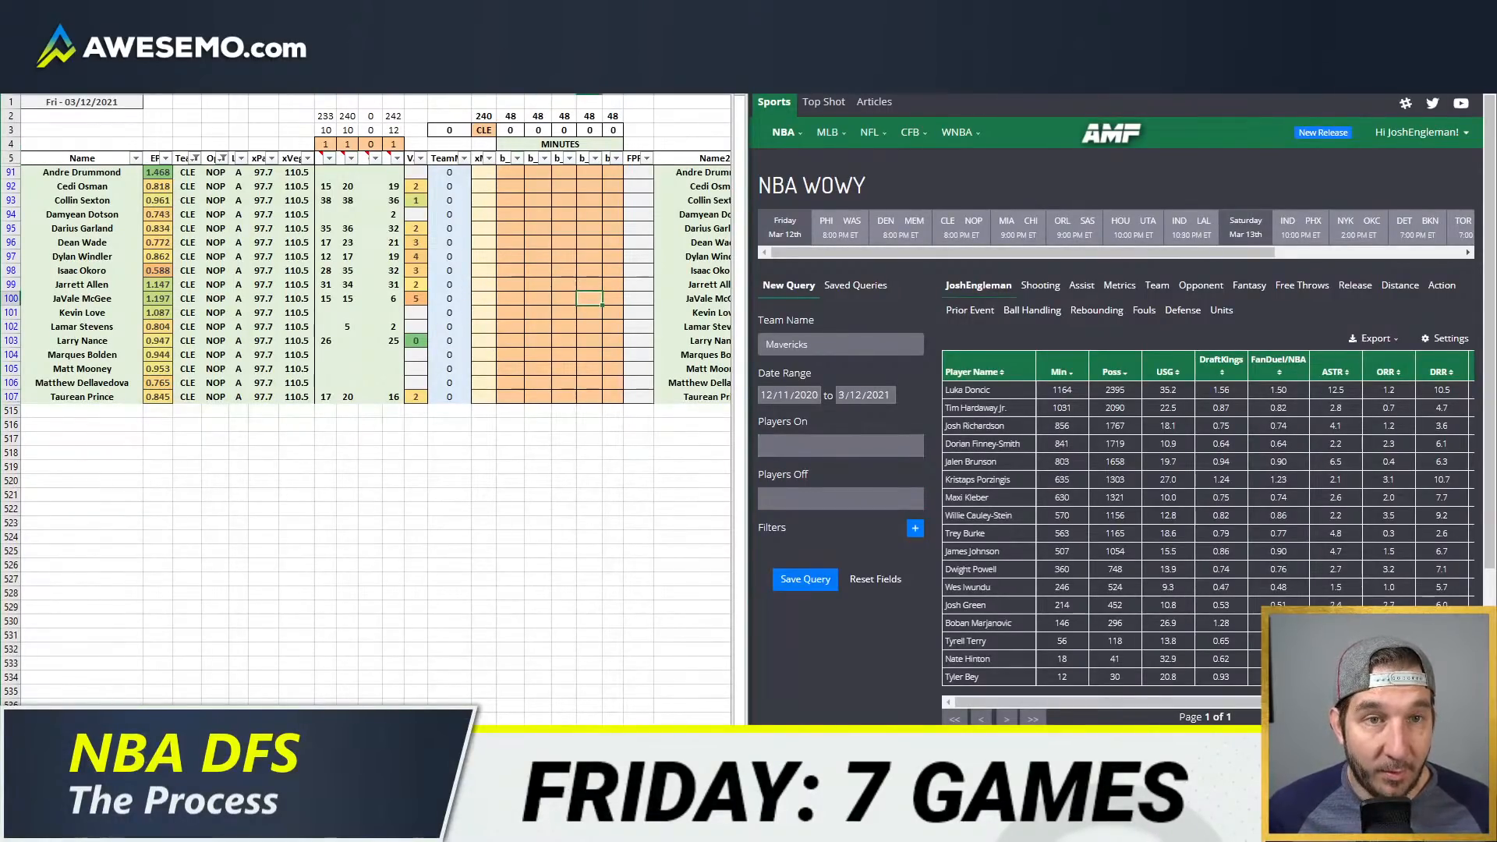
key(ctrl+Tab)
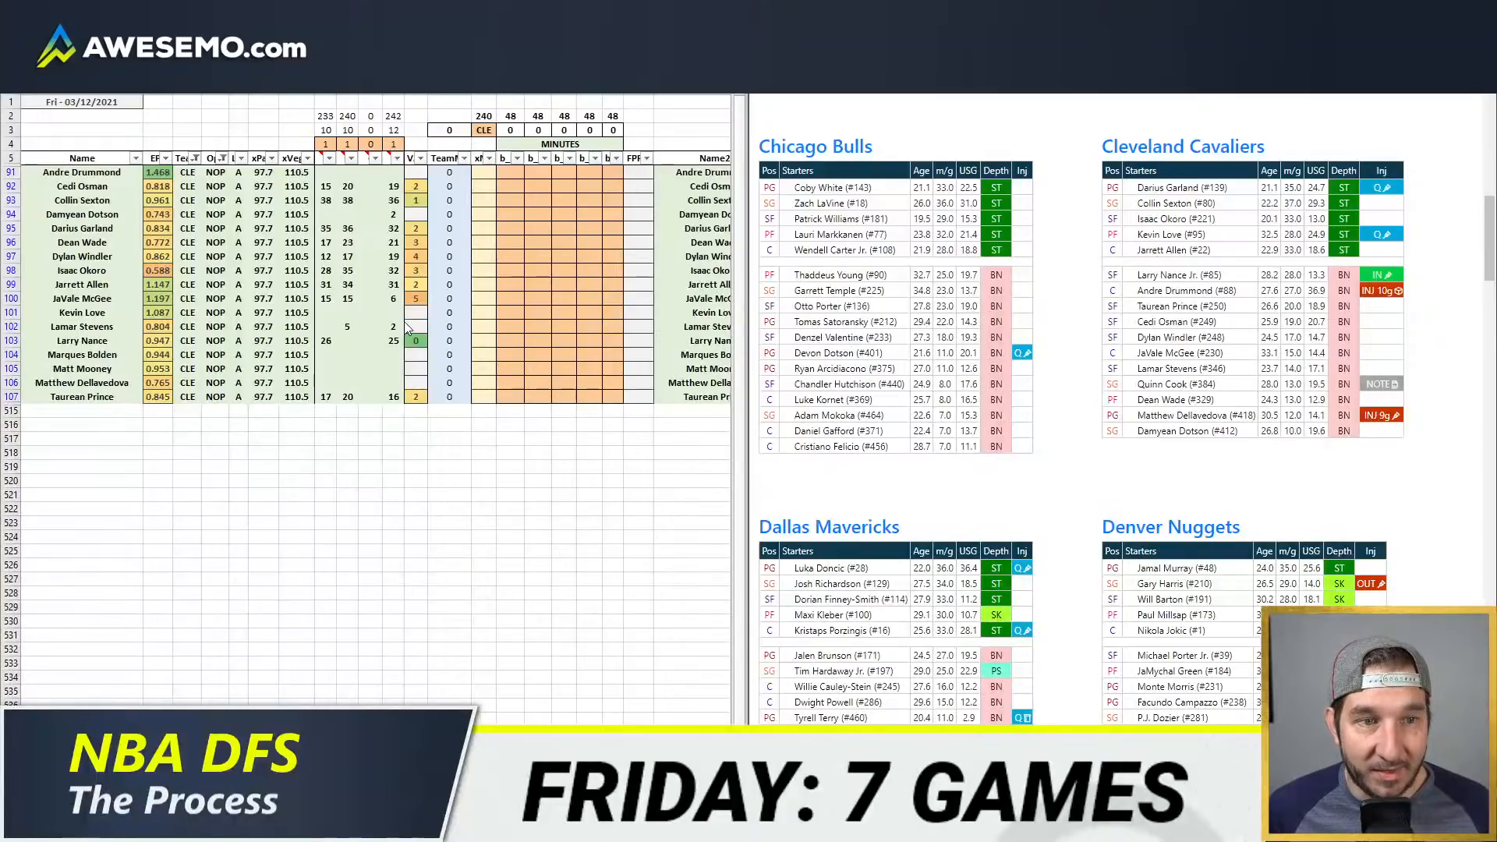
click(545, 242)
click(511, 186)
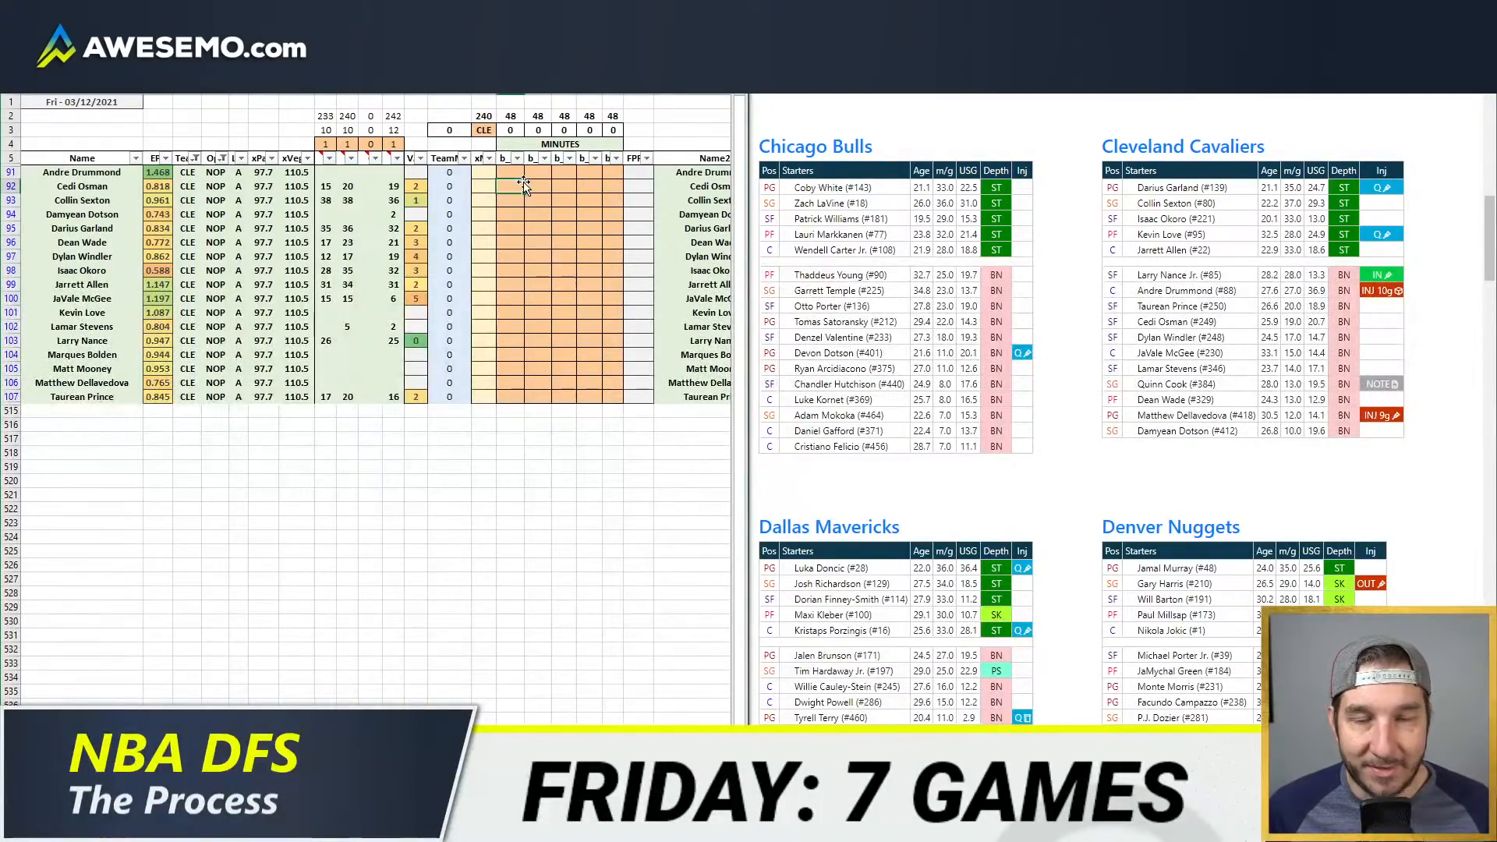
click(510, 228)
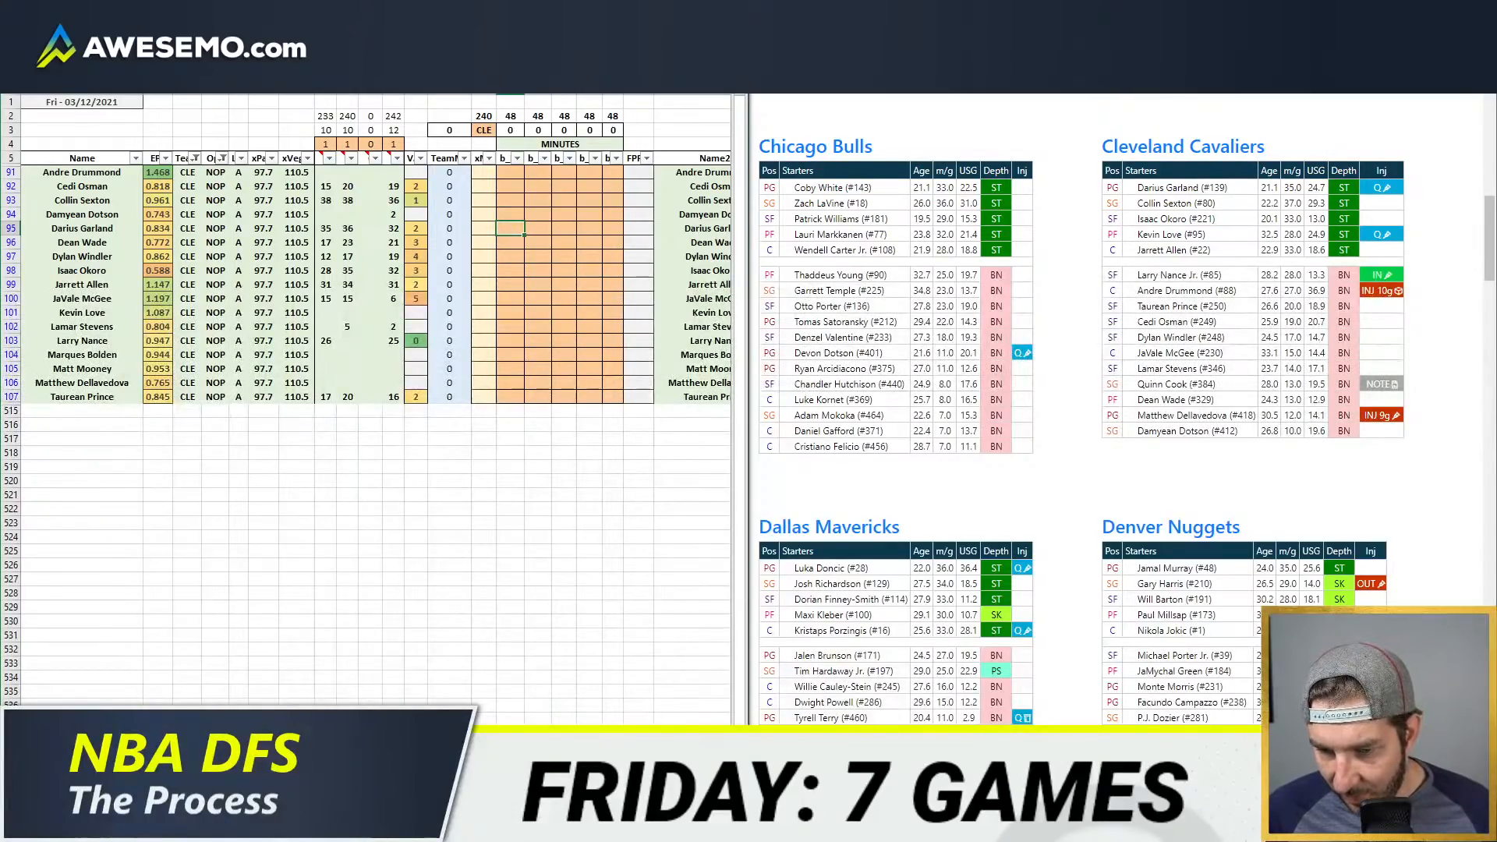
Step: Review Darius Garland's recent minutes in the Cleveland pivot table and project him for 35 minutes in the first position column
click(136, 827)
click(185, 760)
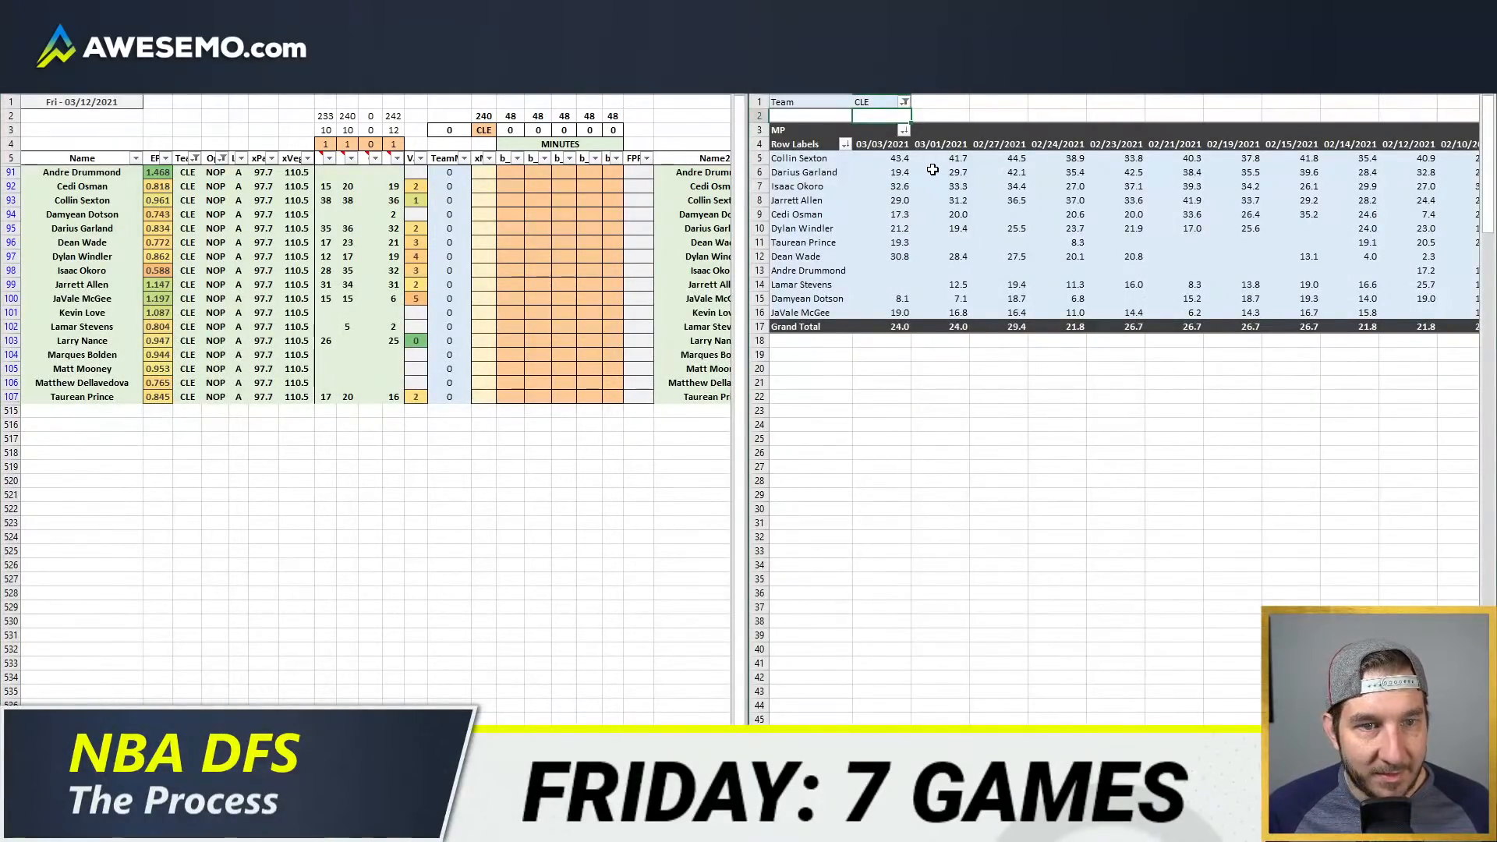
drag(1428, 172, 971, 172)
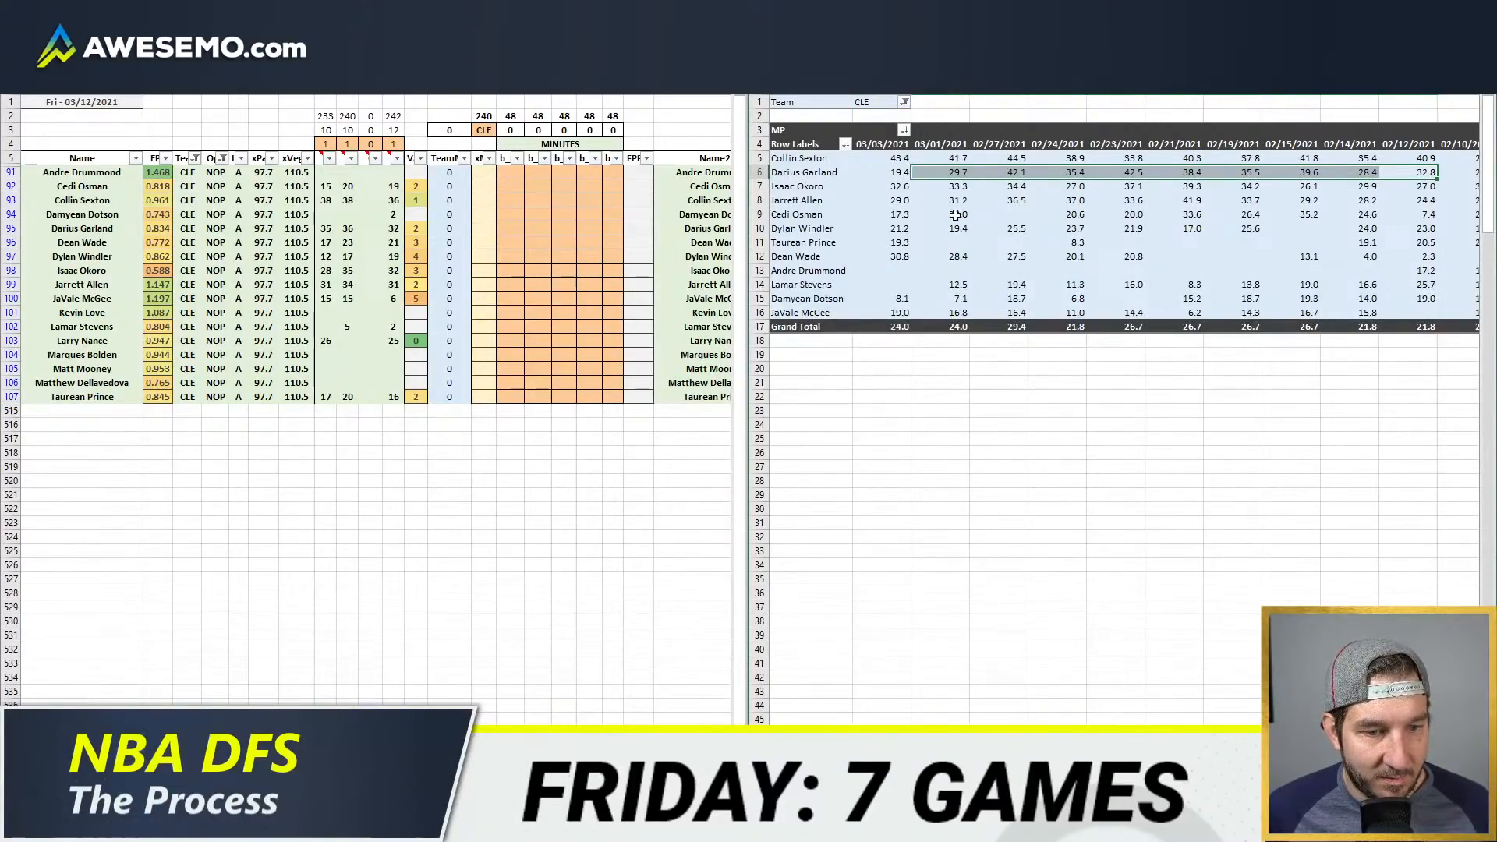
click(423, 244)
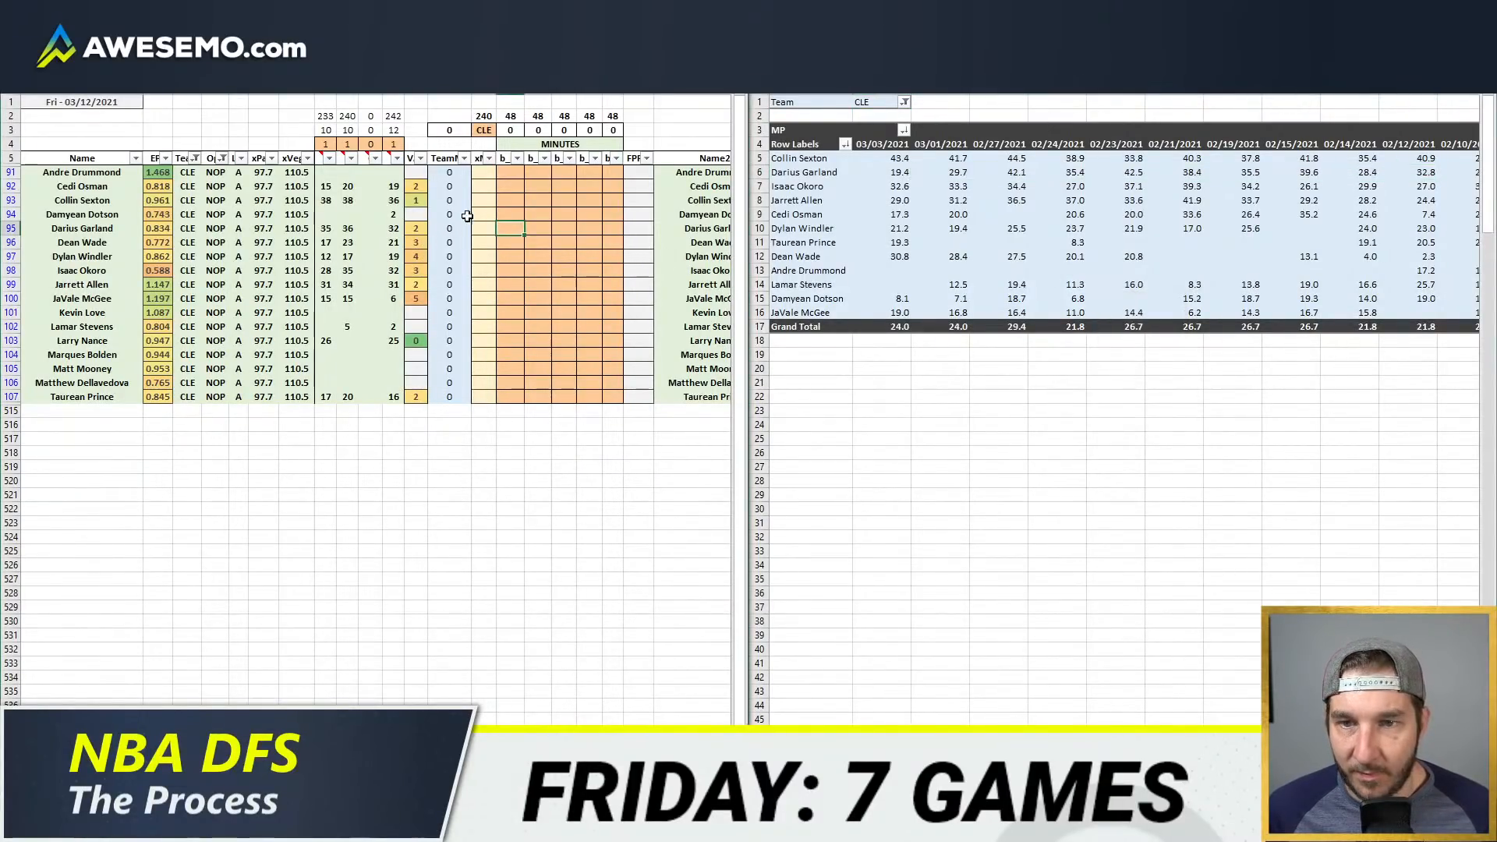
text(35)
key(Tab)
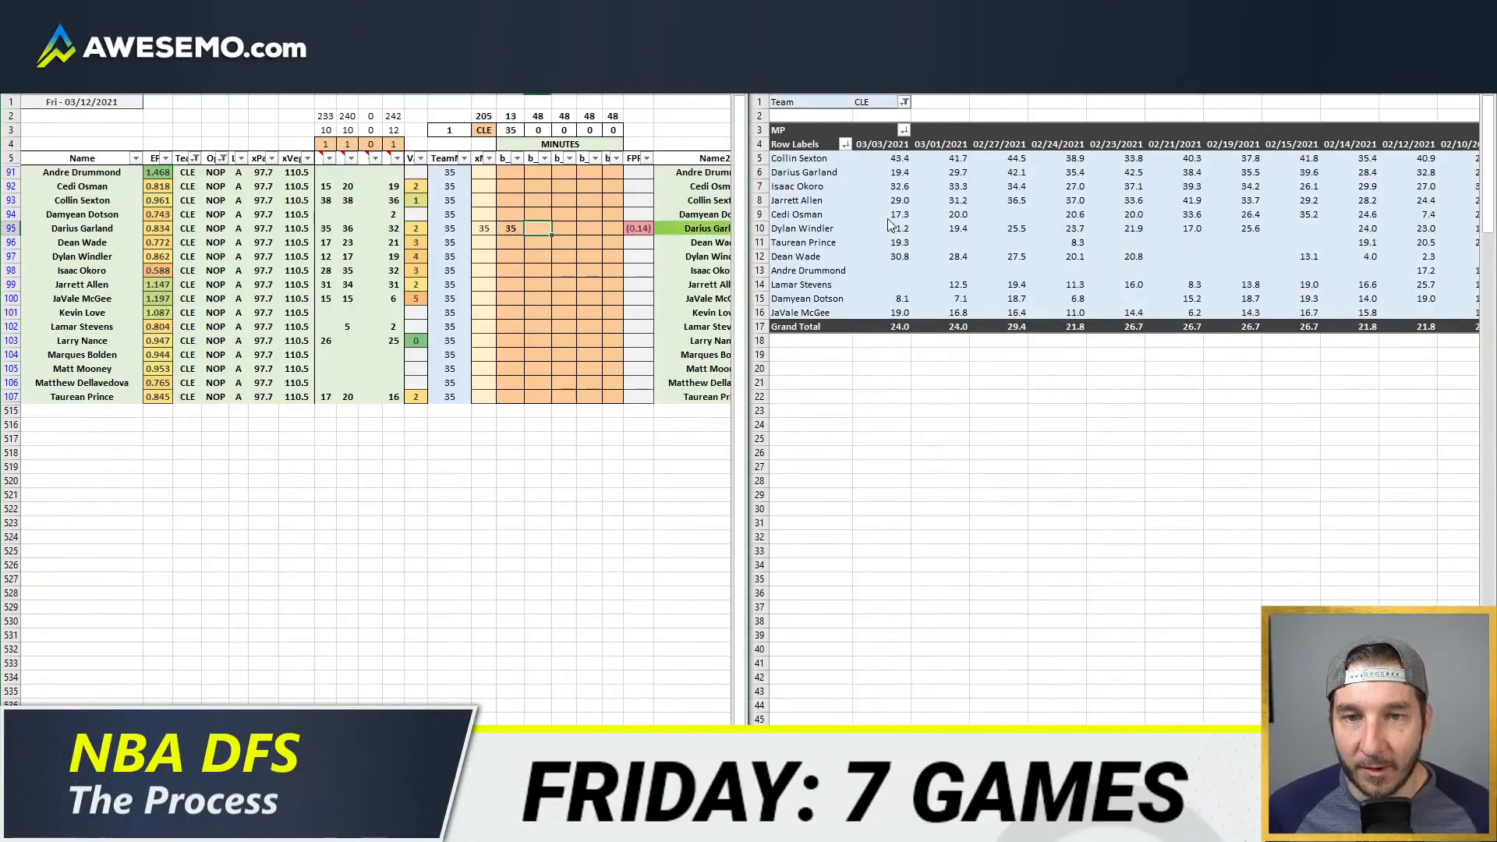
Step: Check Collin Sexton's game-by-game minutes and project him for 38 minutes in the second position column
click(573, 214)
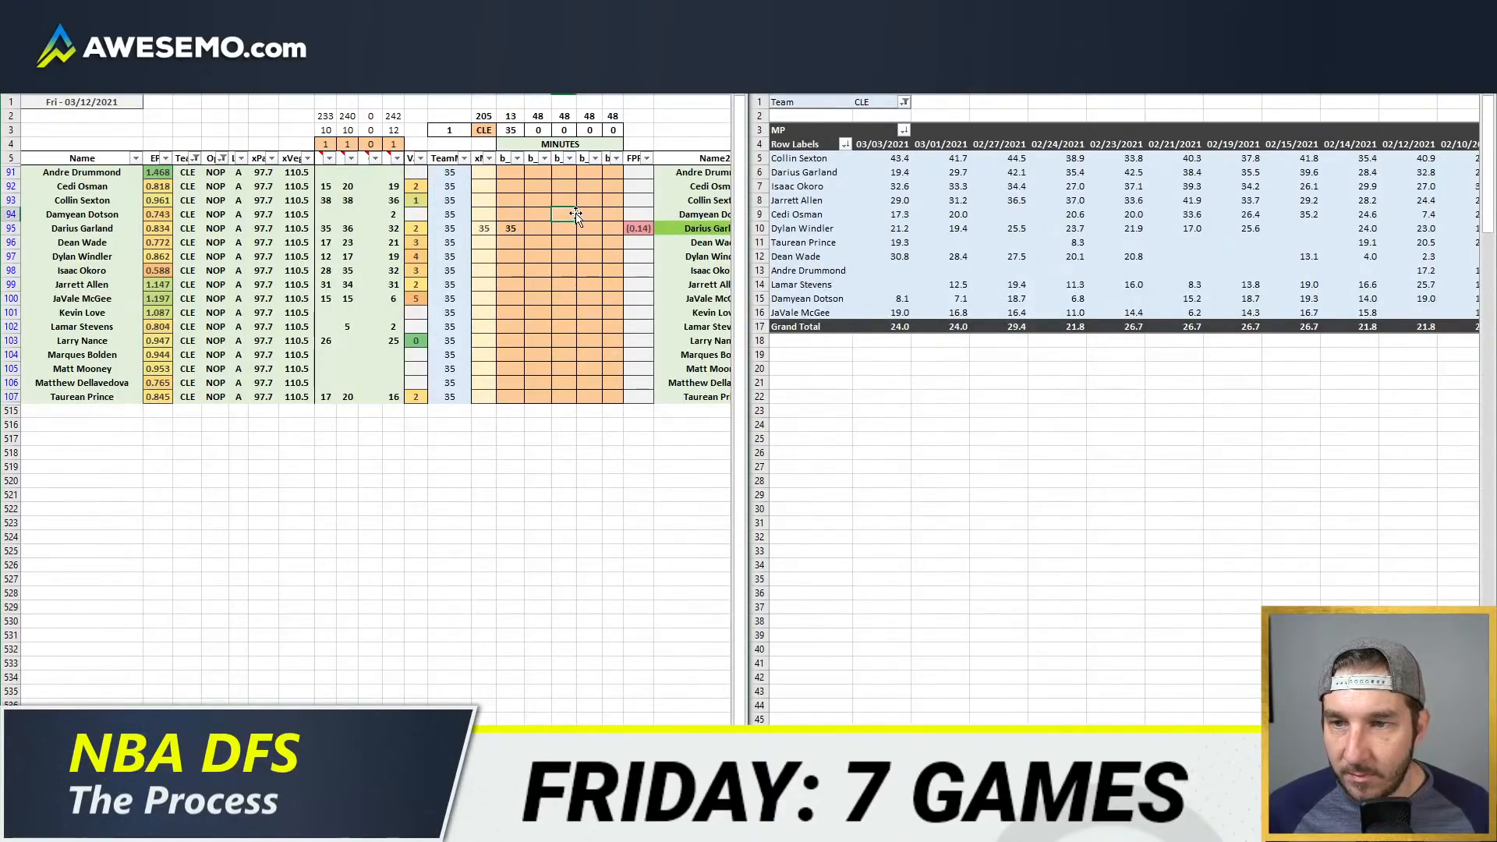
drag(896, 158, 1407, 159)
click(531, 199)
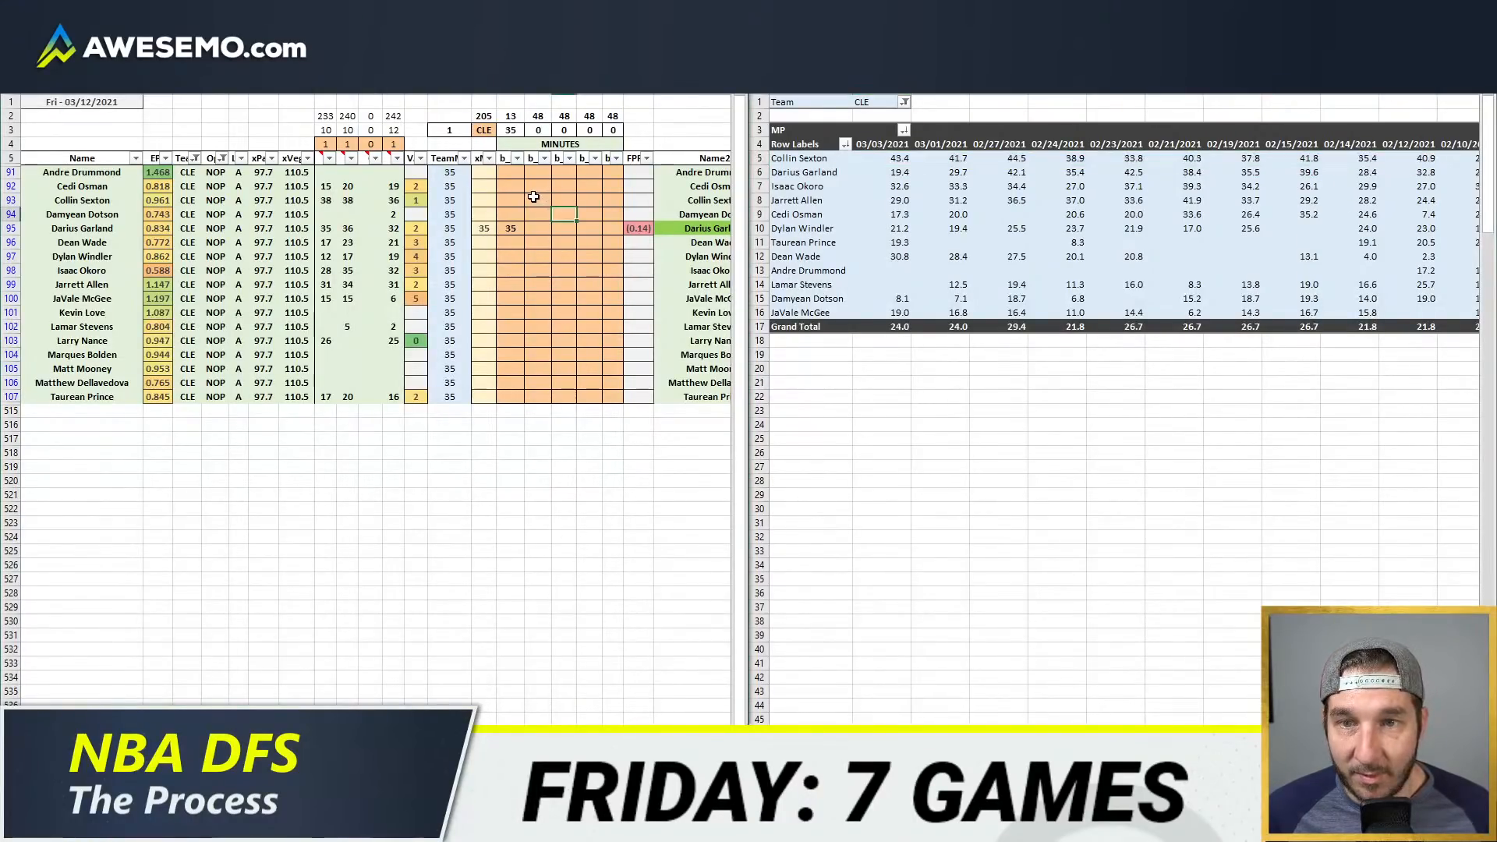
click(529, 202)
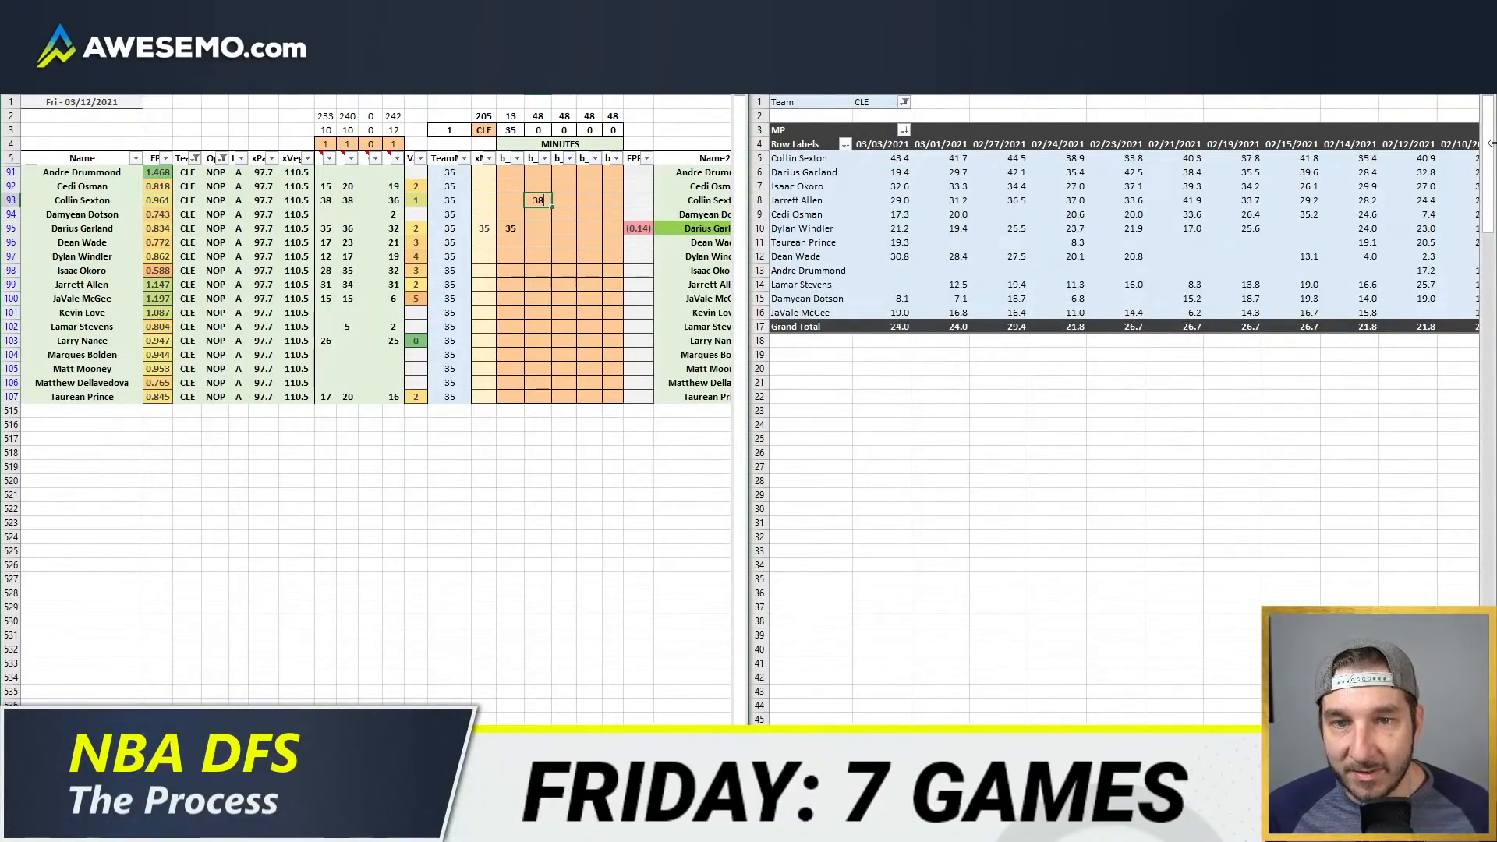
key(Return)
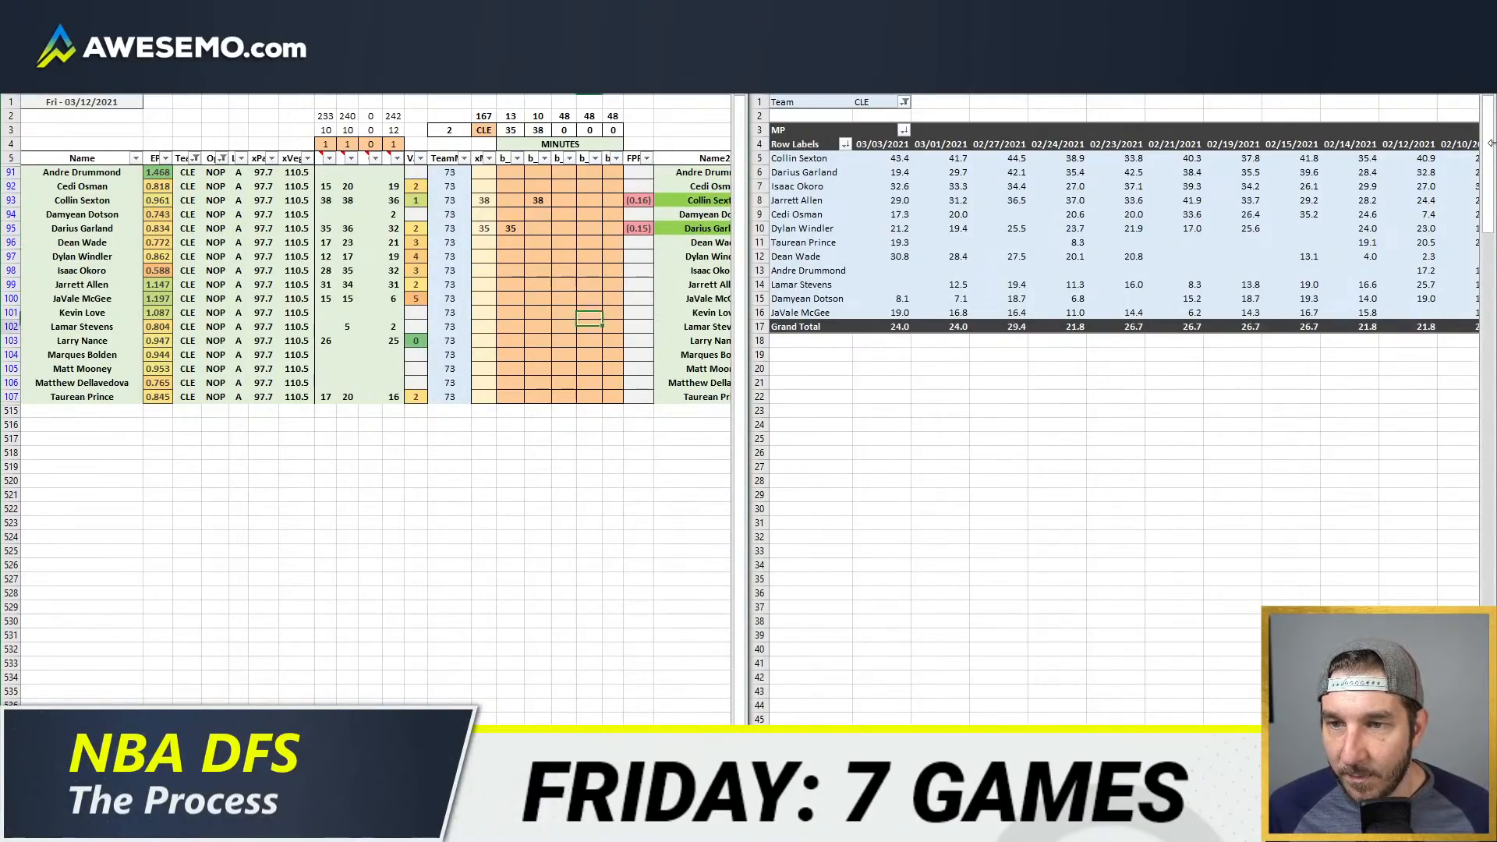
Step: Review Jarrett Allen's recent game minutes and project him for 33 minutes in the fifth position column
key(Up)
key(Up)
key(Up)
key(Right)
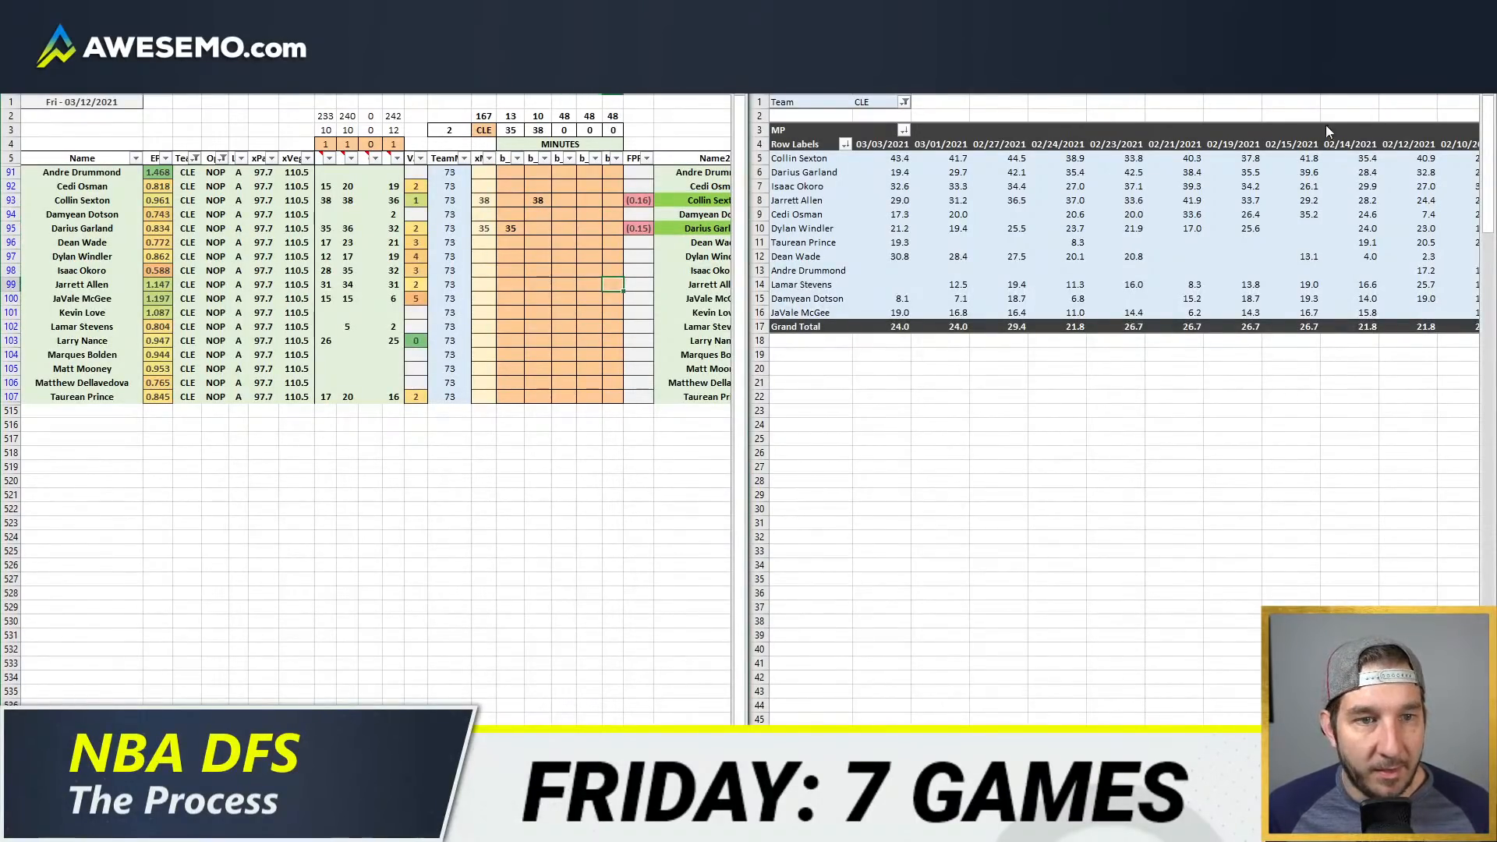
click(1132, 200)
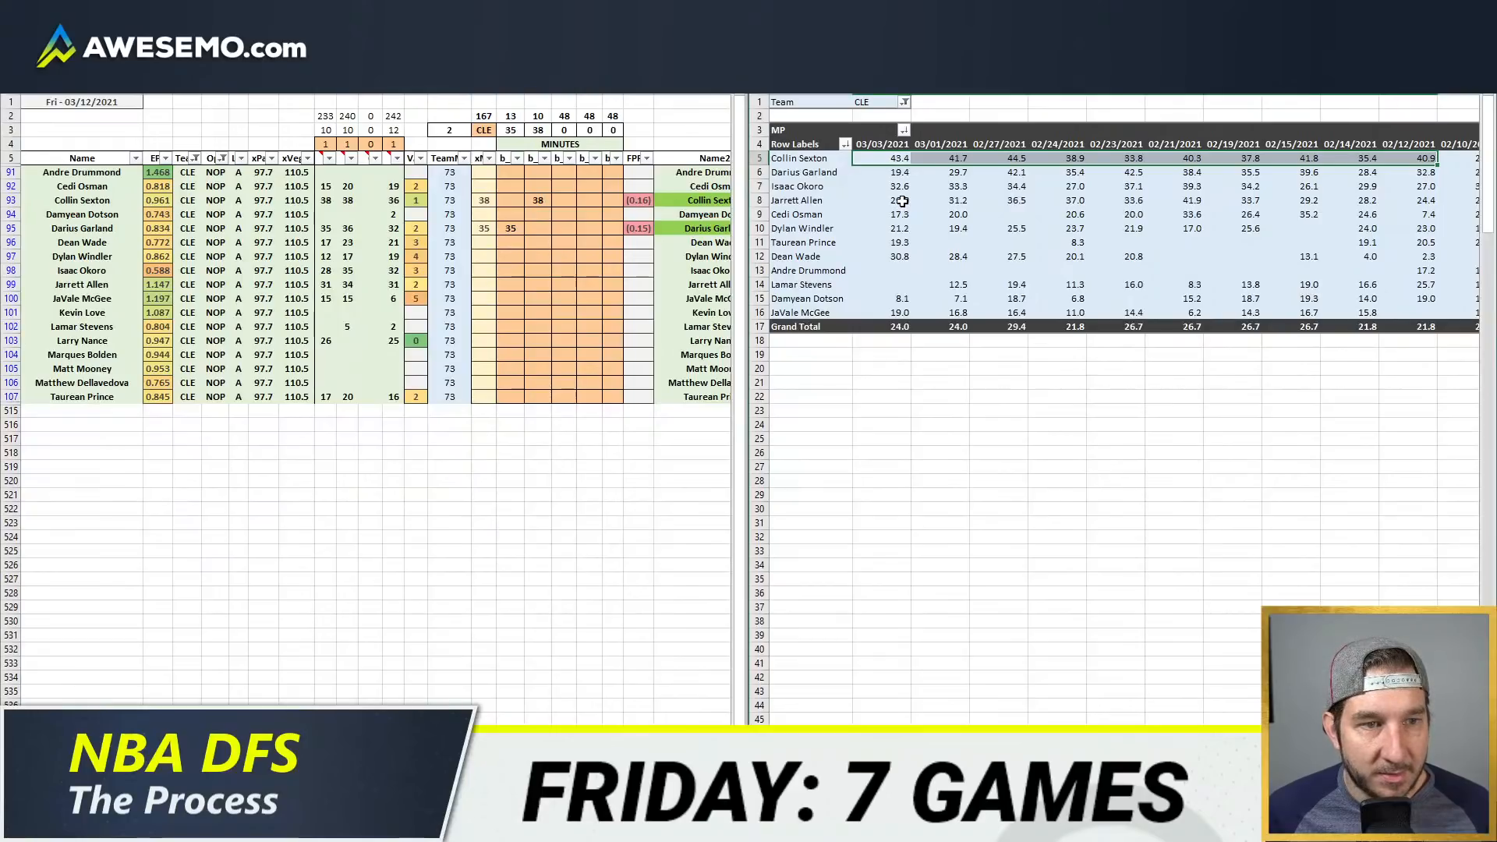
drag(902, 200, 1250, 201)
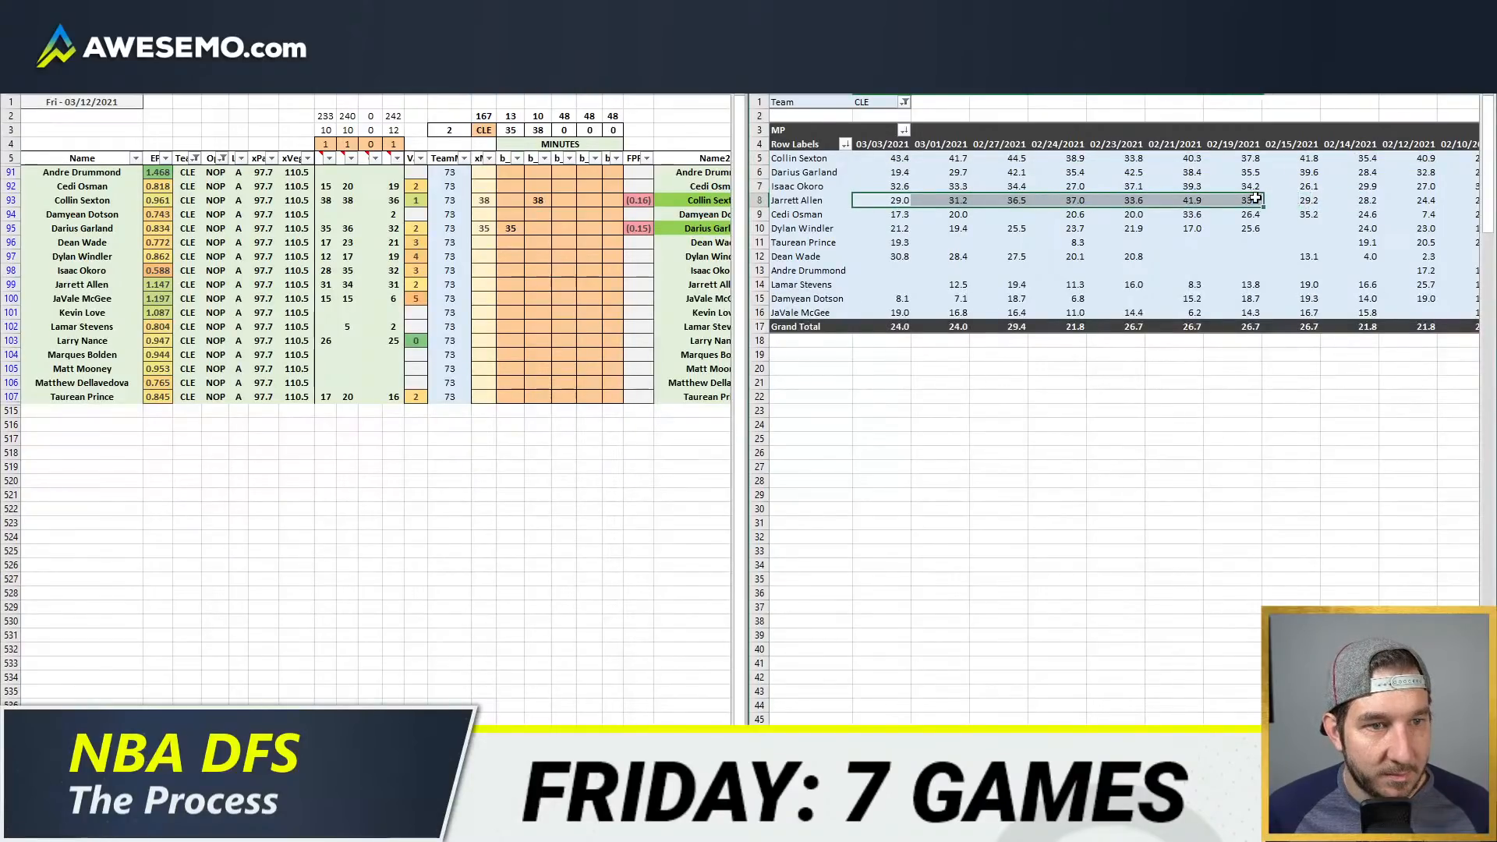
click(611, 229)
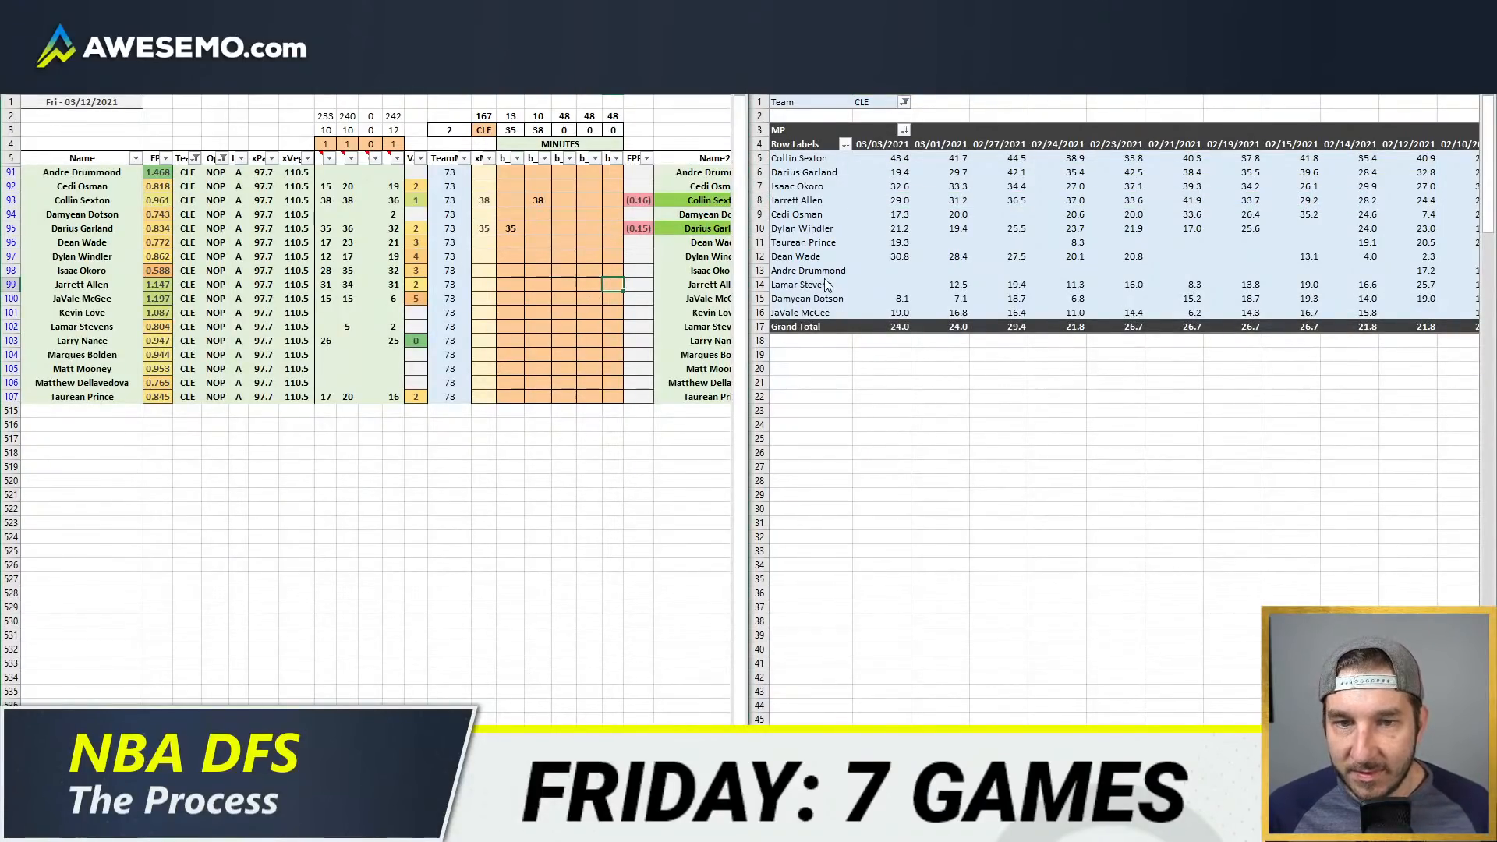
text(33)
key(Return)
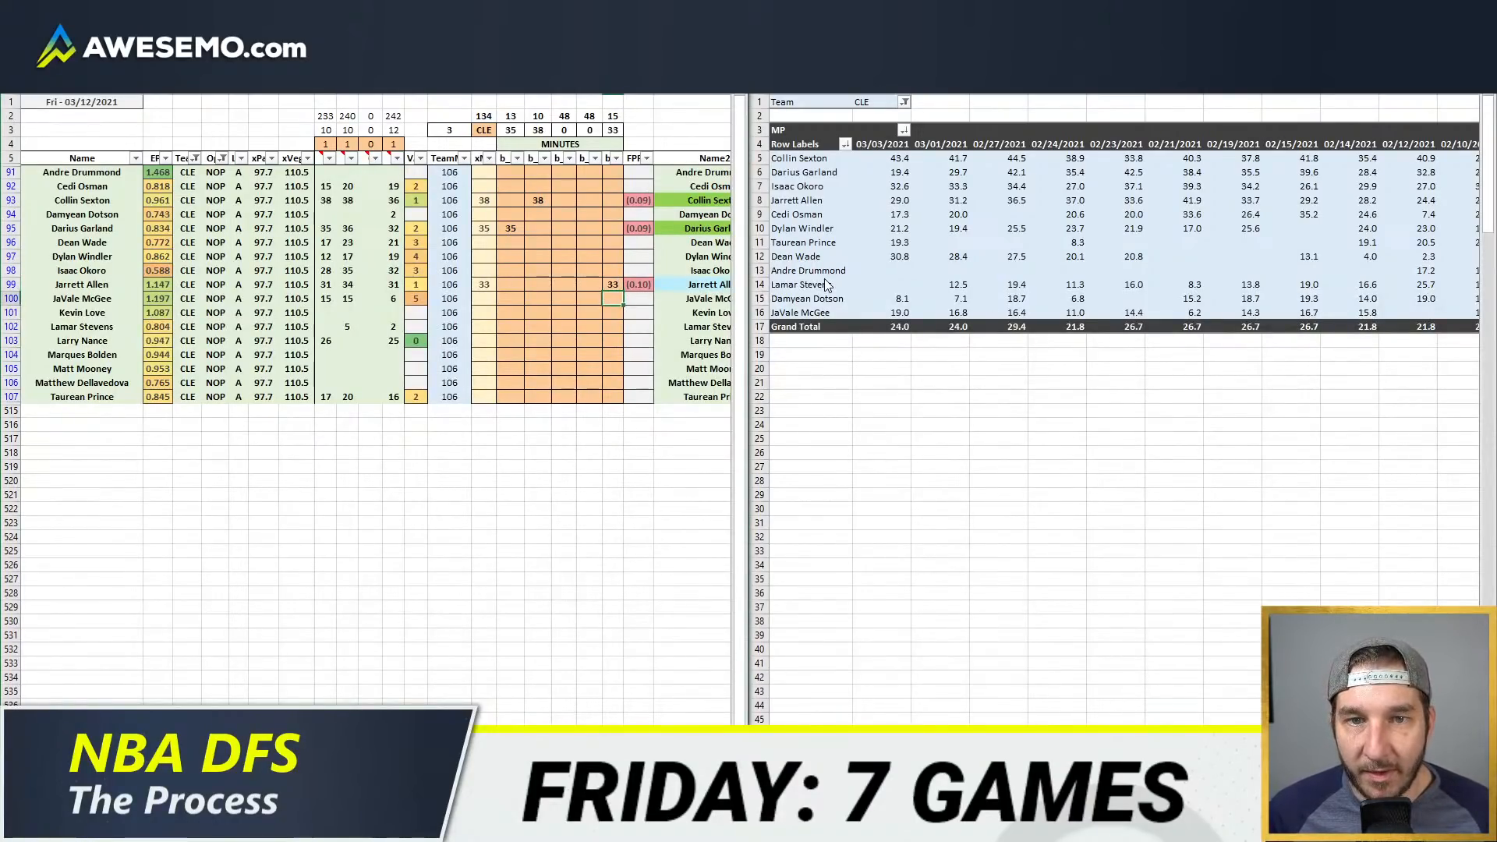
Step: Set the toggle above the second minutes source column to 0 in the projection model
key(Down)
key(Down)
key(Down)
key(Down)
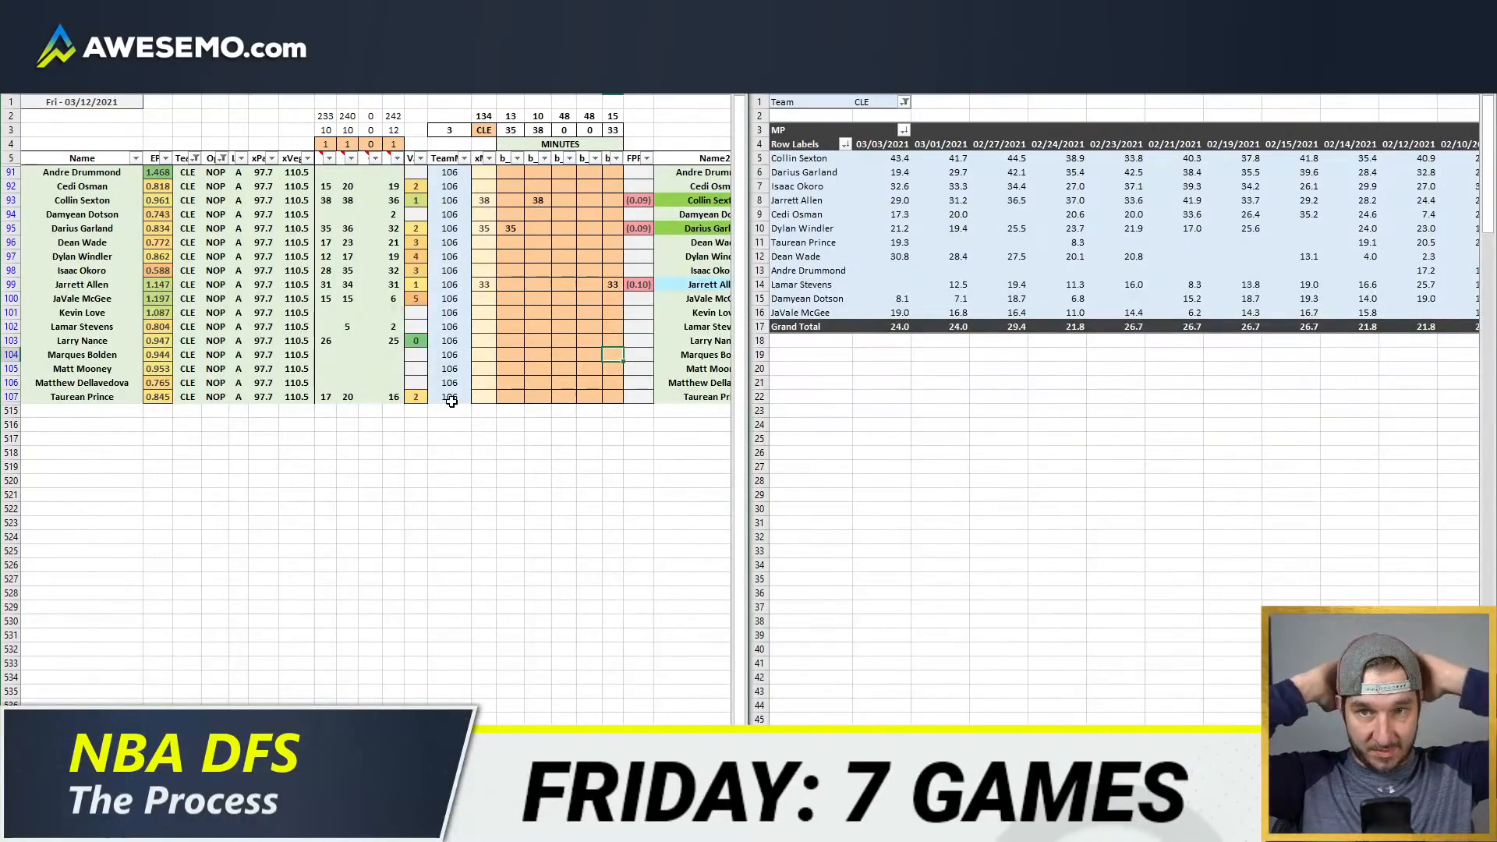
click(344, 145)
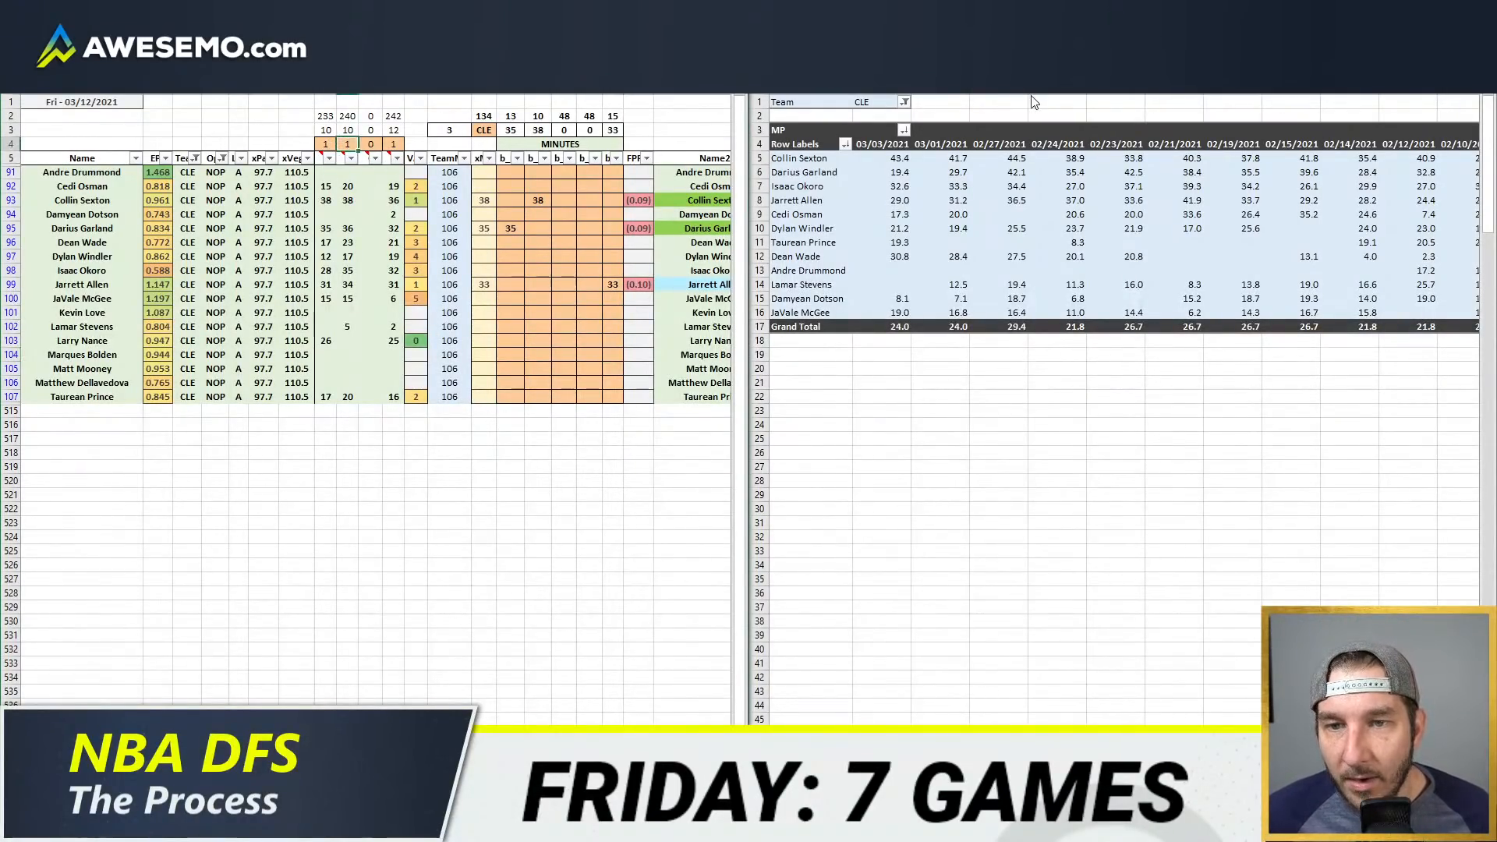
text(0)
key(Return)
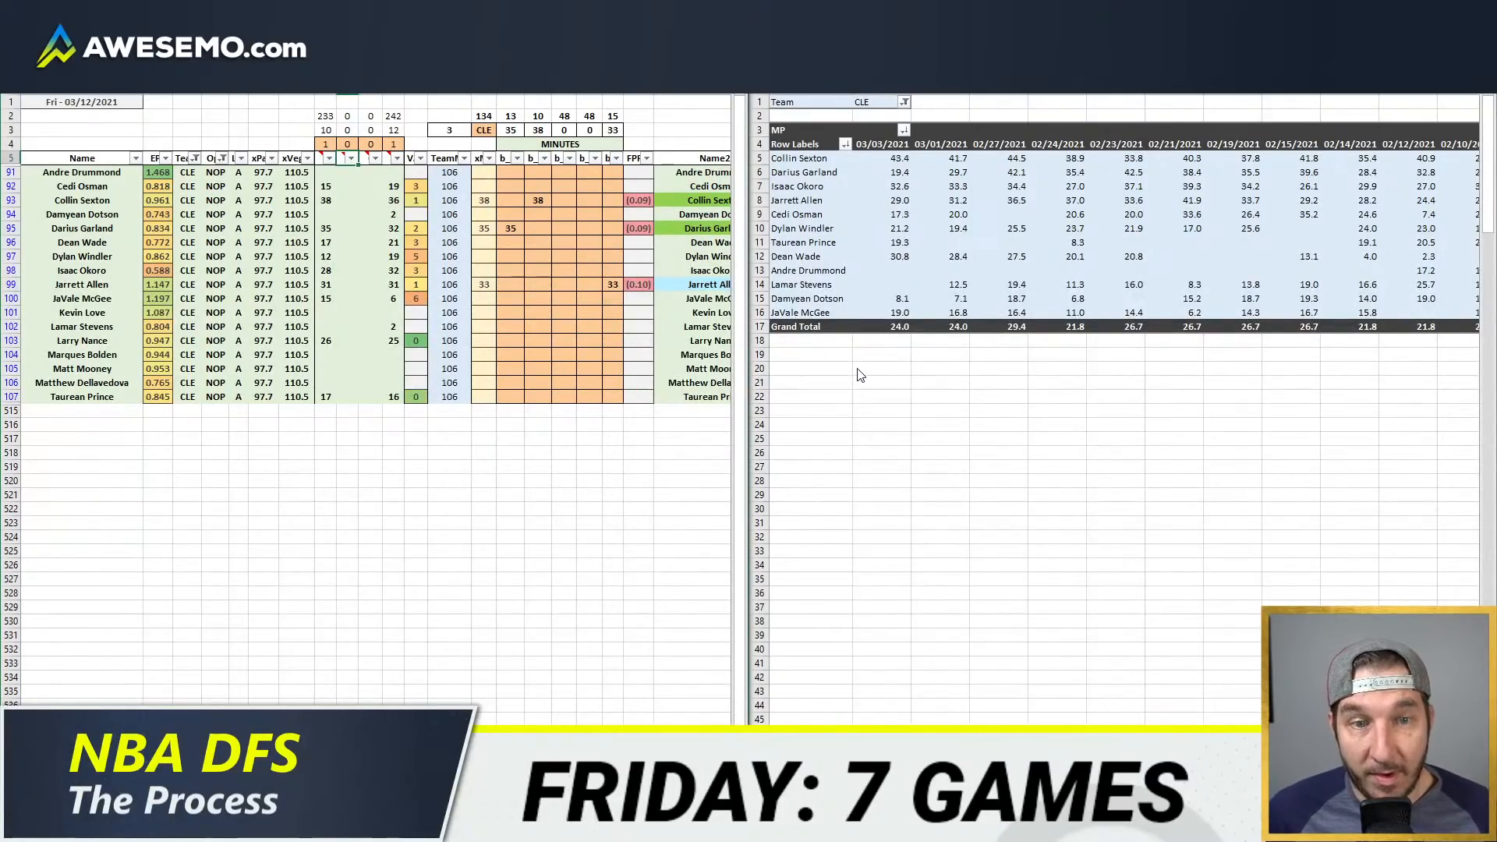
Step: Set Jarrett Allen's projected minutes in the fifth position column to 32
click(596, 355)
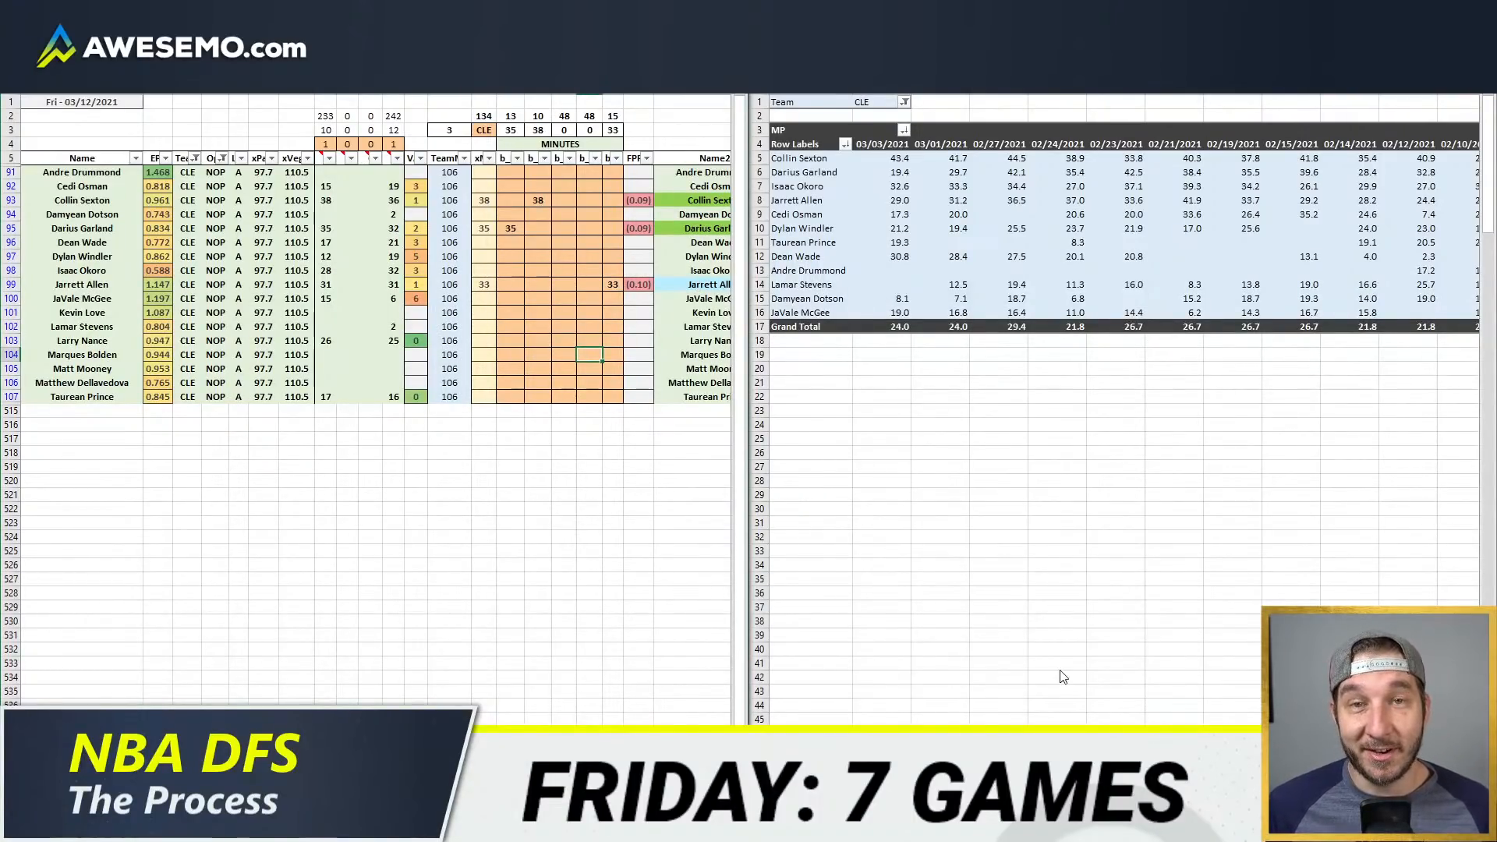
click(540, 326)
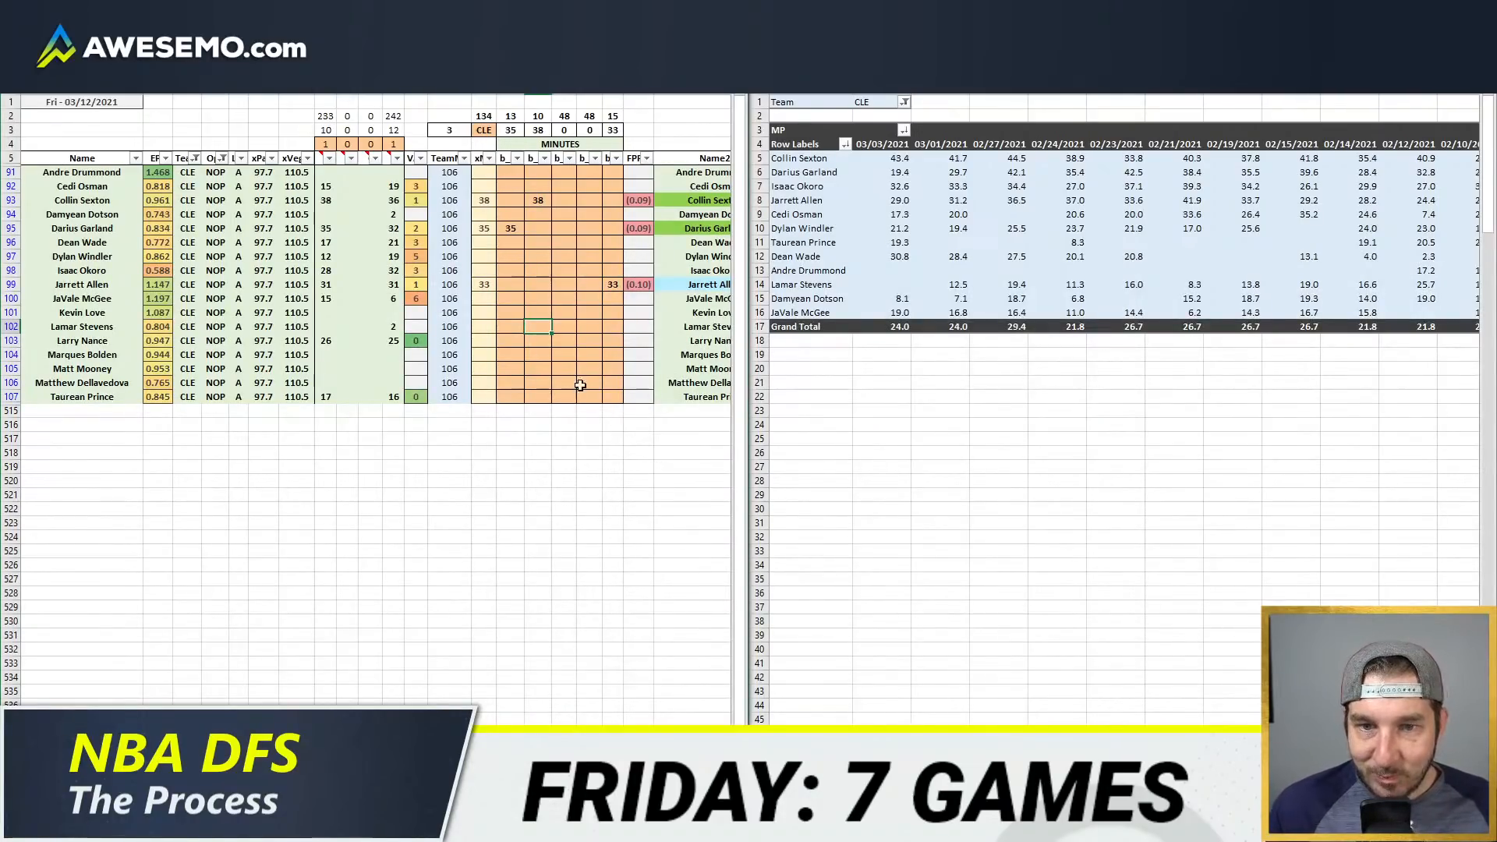
click(612, 326)
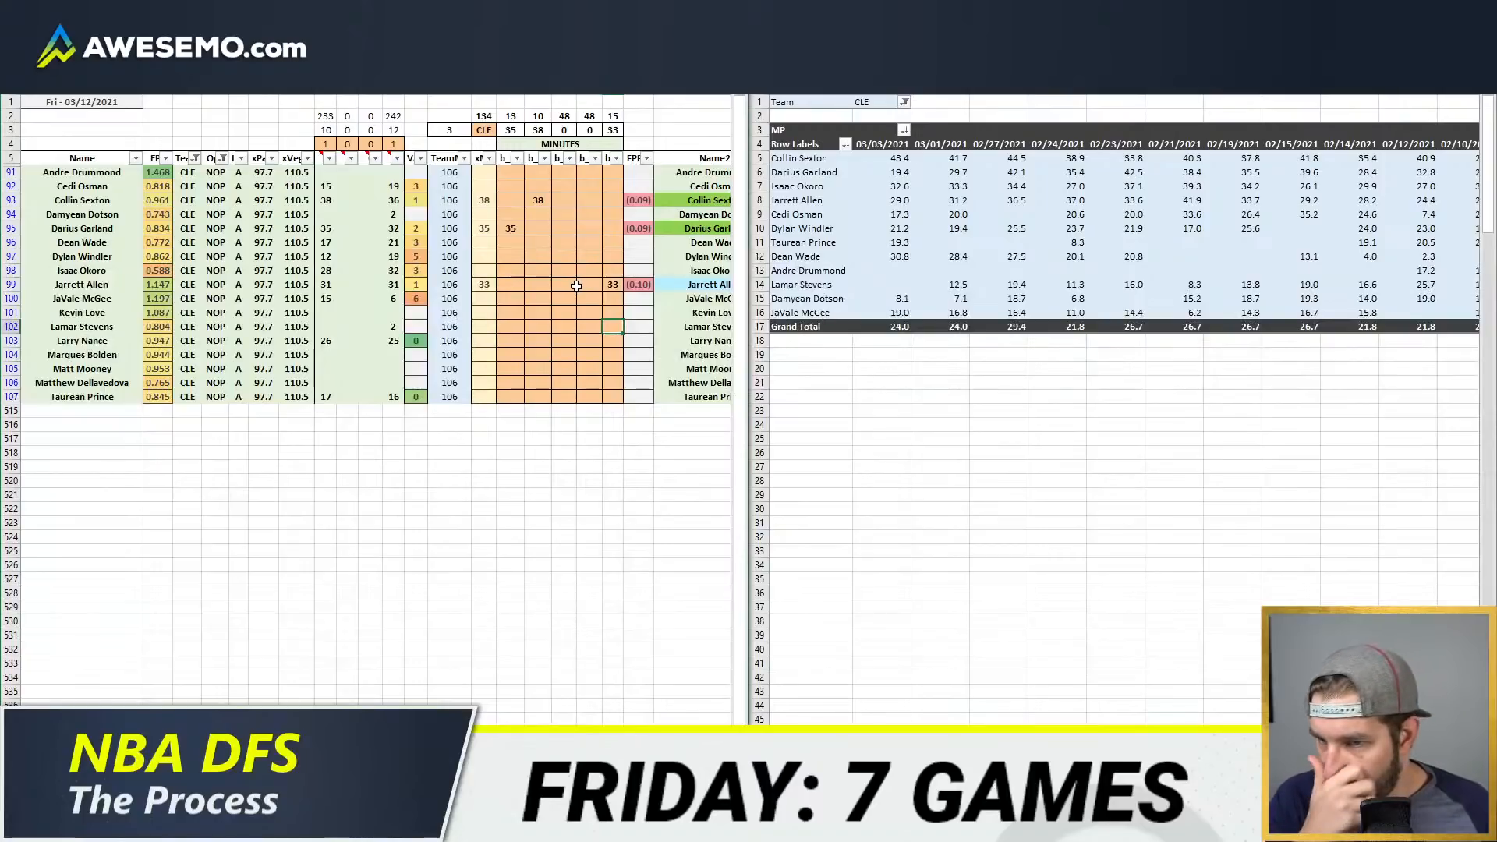
click(612, 284)
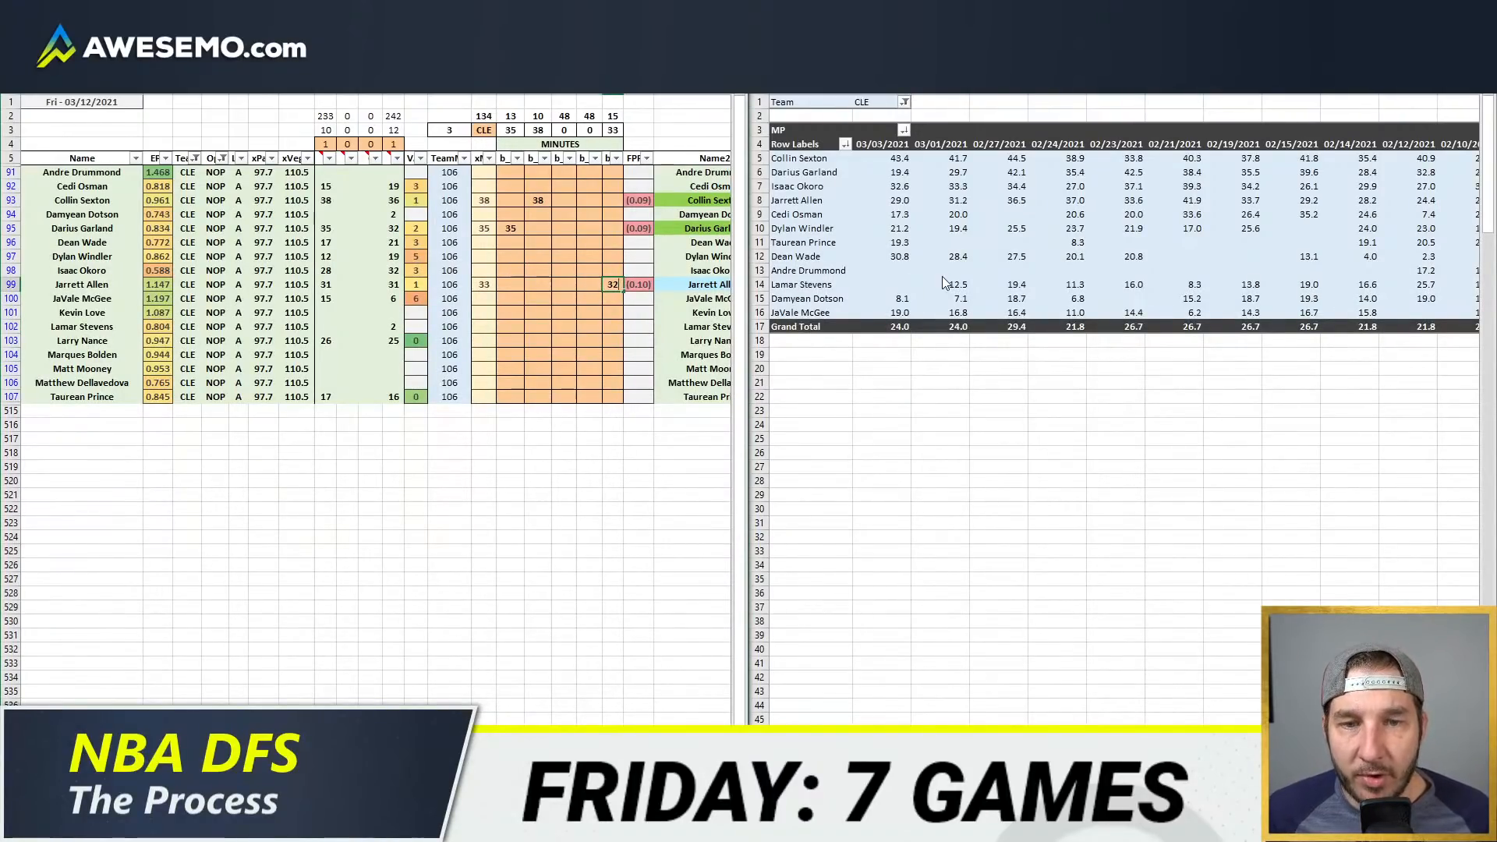
key(Return)
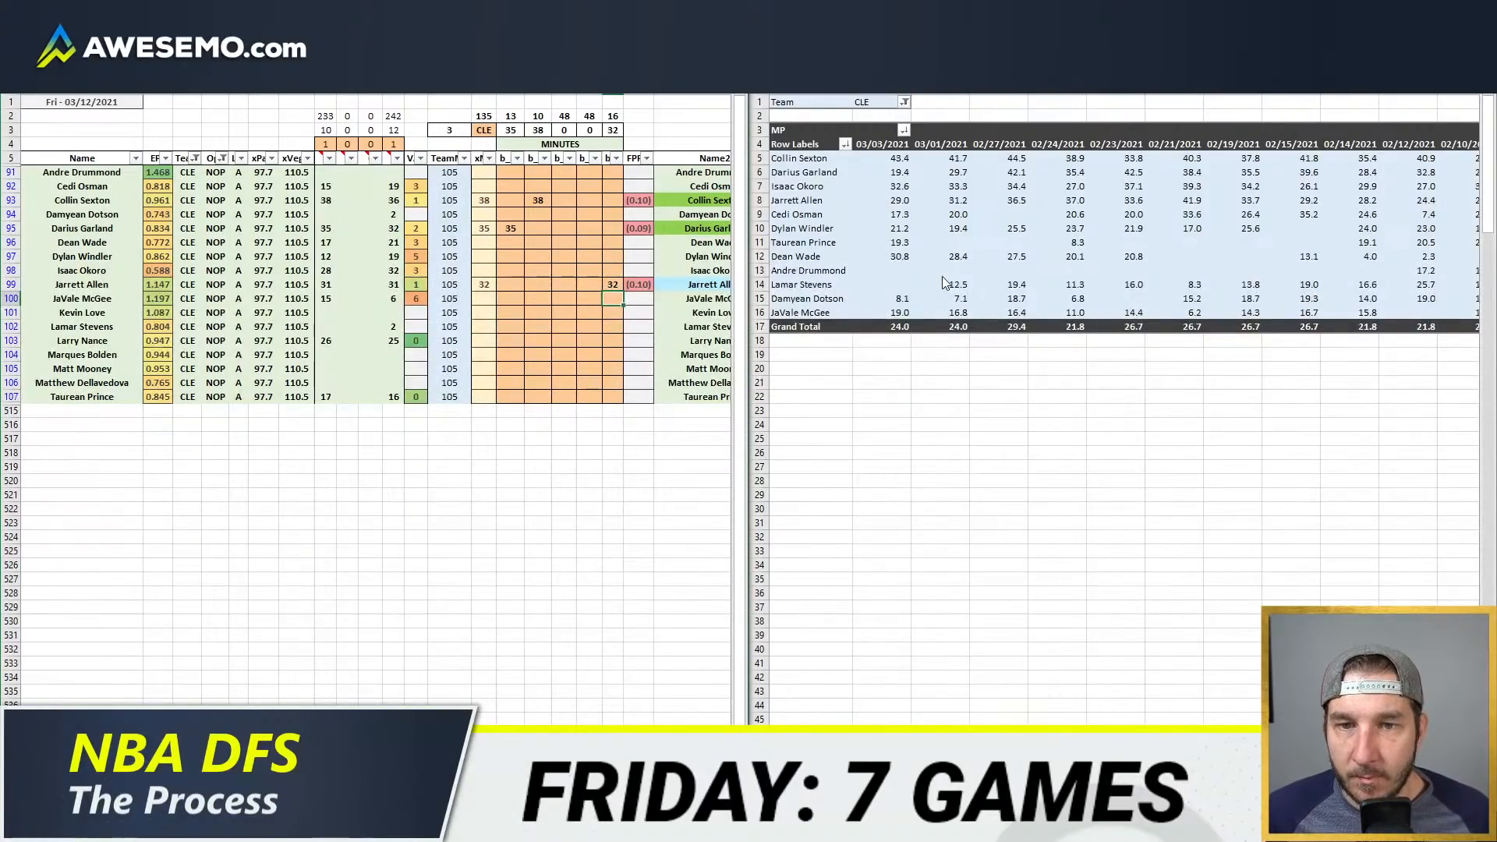
key(Left)
key(Left)
key(Left)
key(Up)
key(Up)
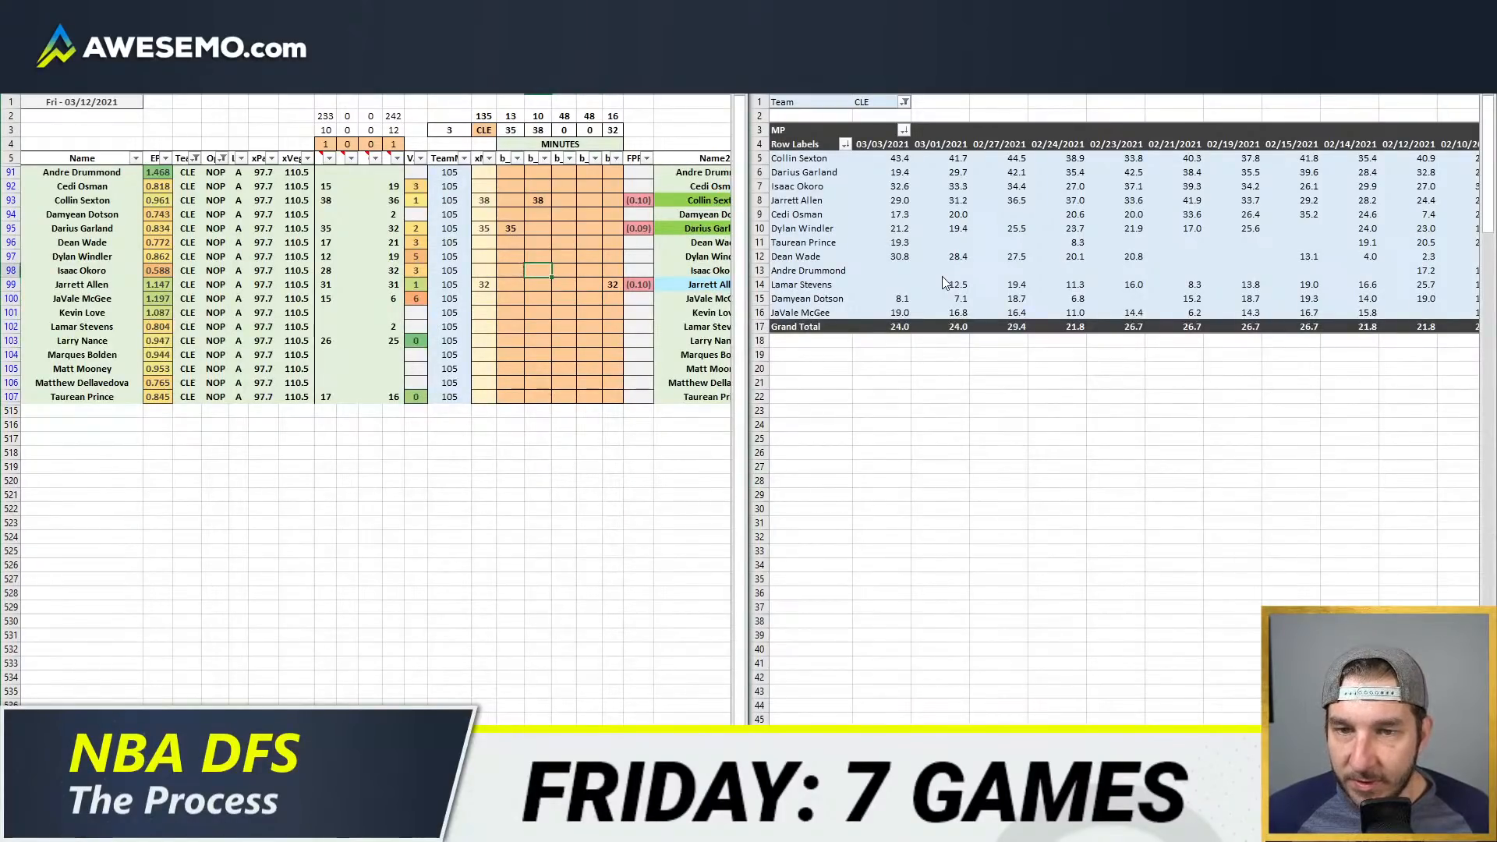
click(803, 645)
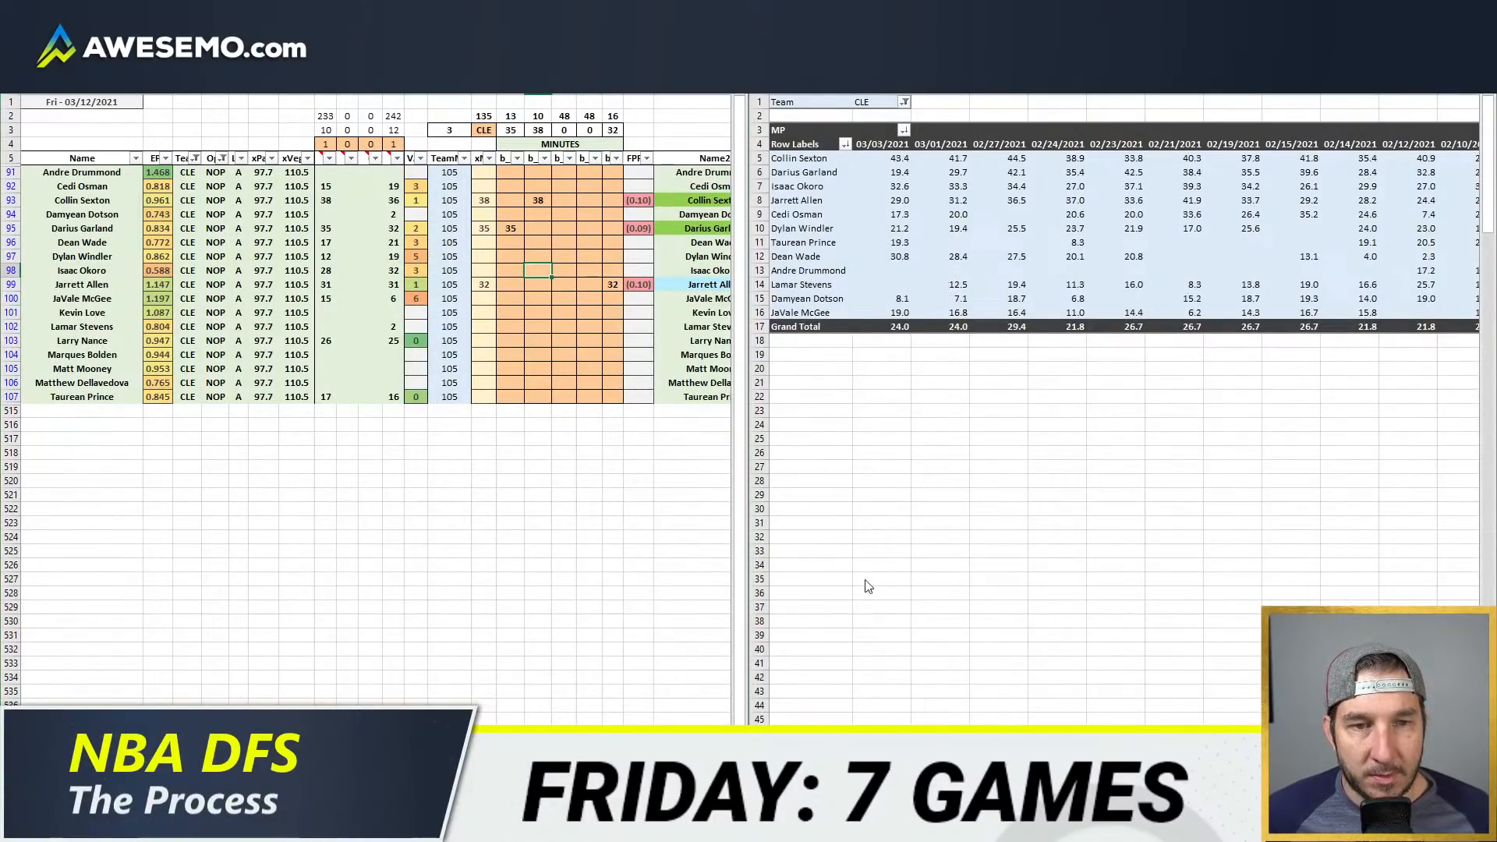
click(876, 522)
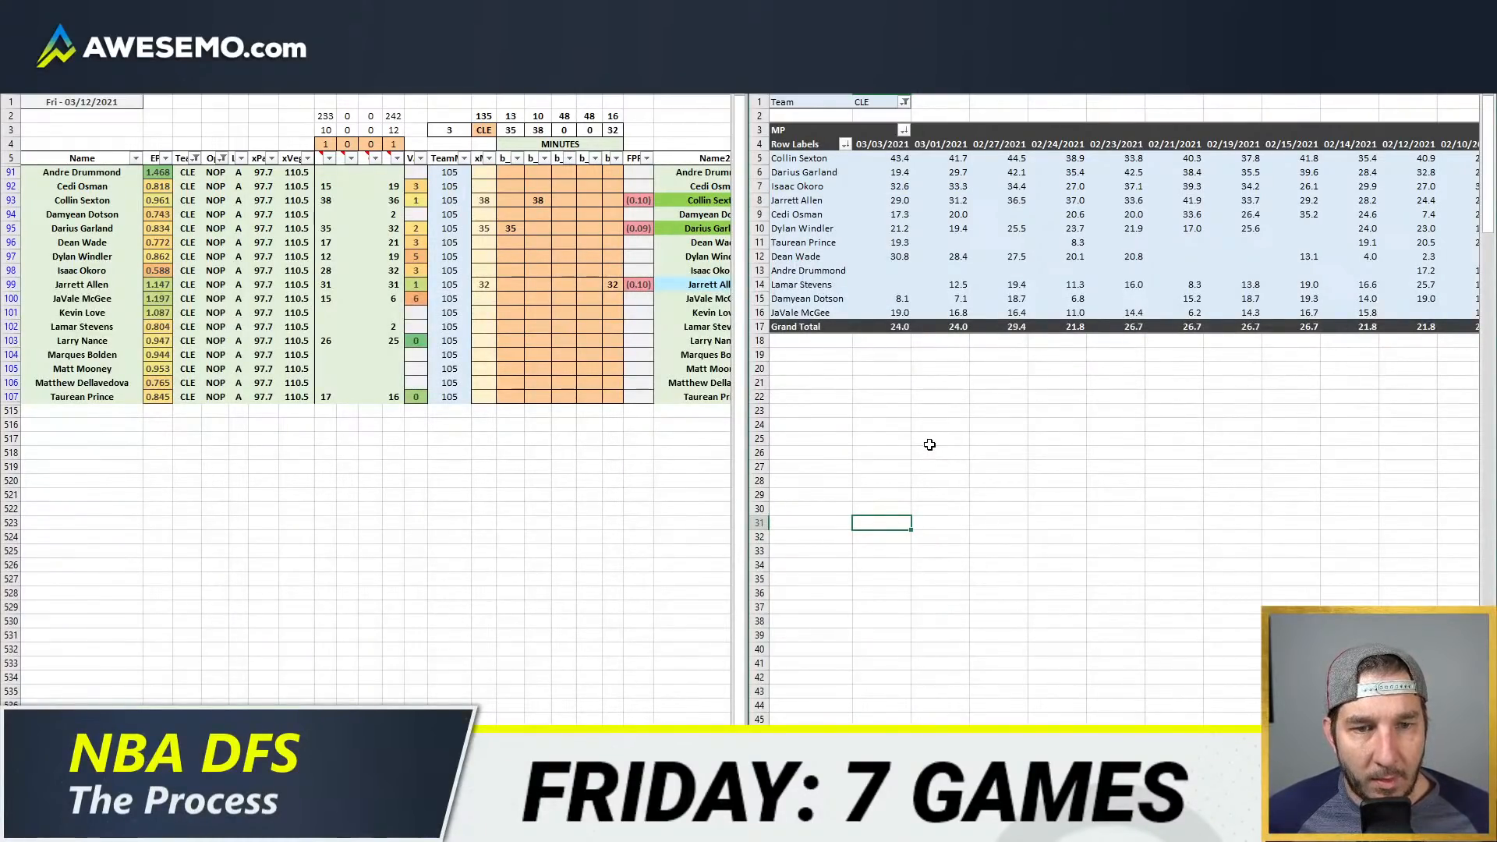
click(590, 257)
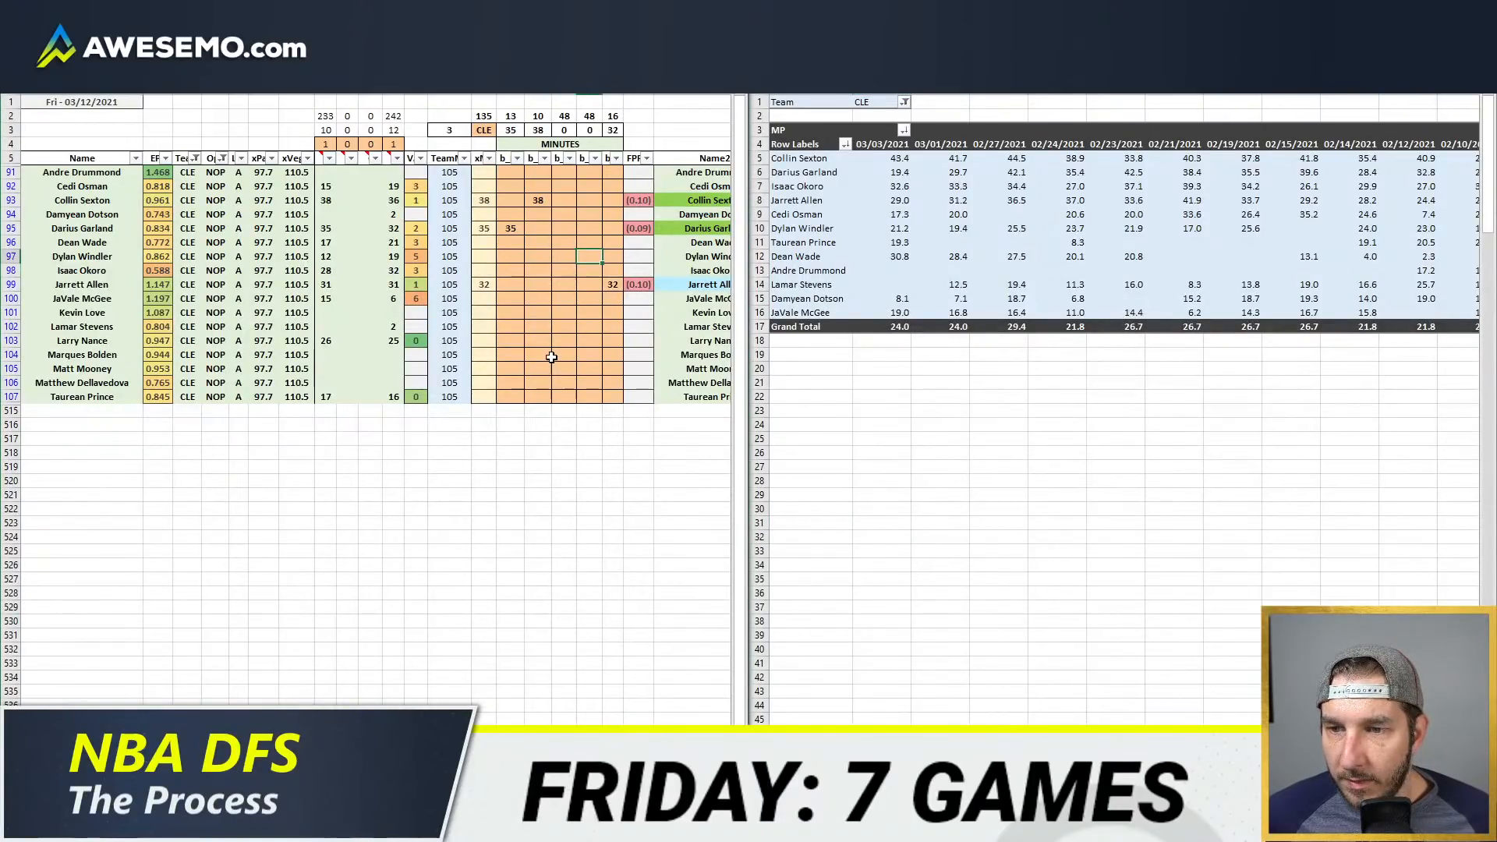
click(595, 342)
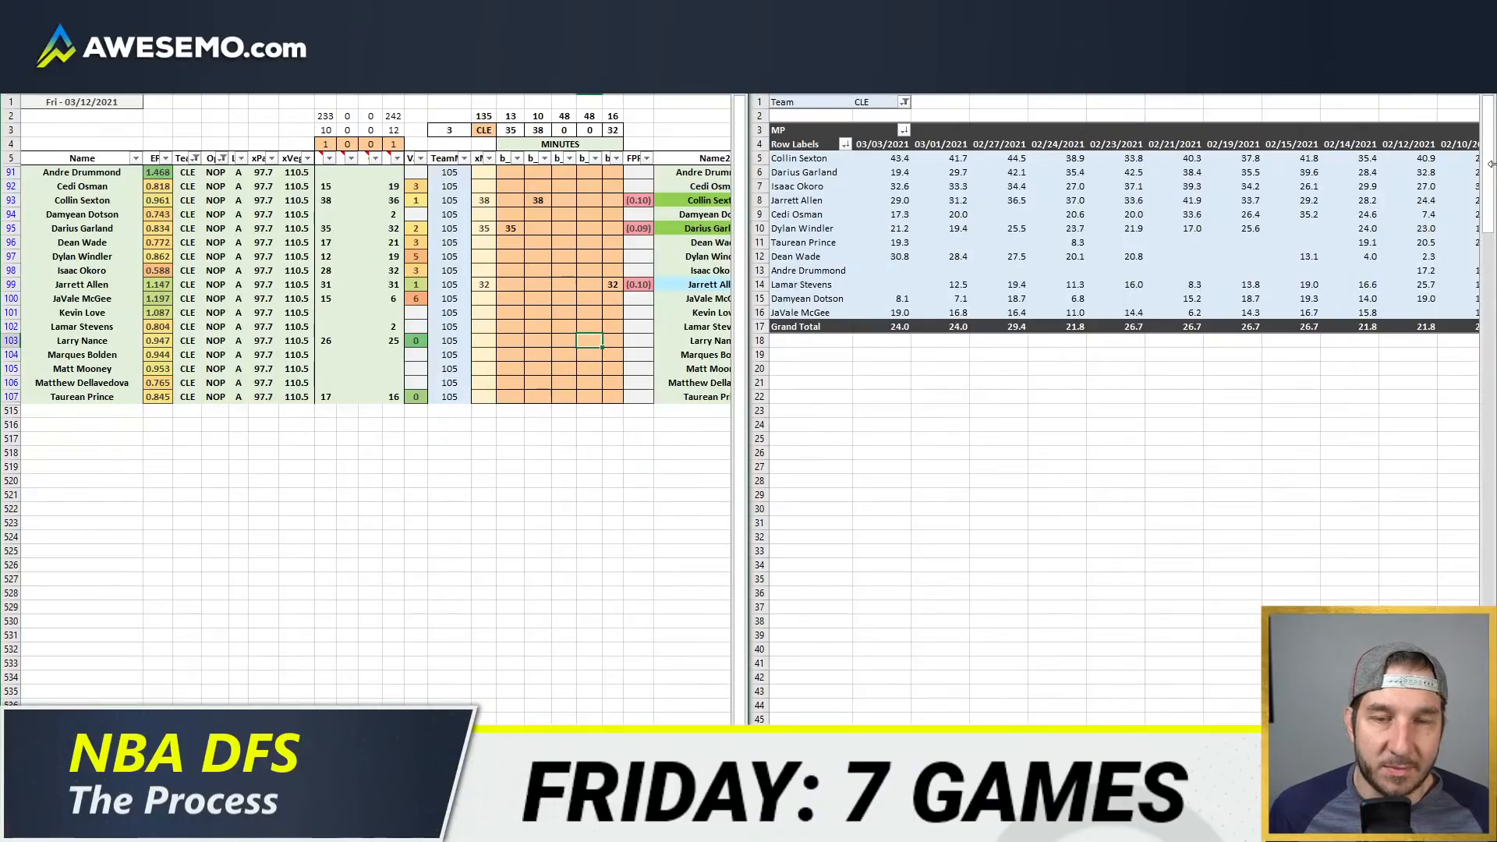
Step: Project Larry Nance for 26 minutes in the fourth position column
text(26)
key(Return)
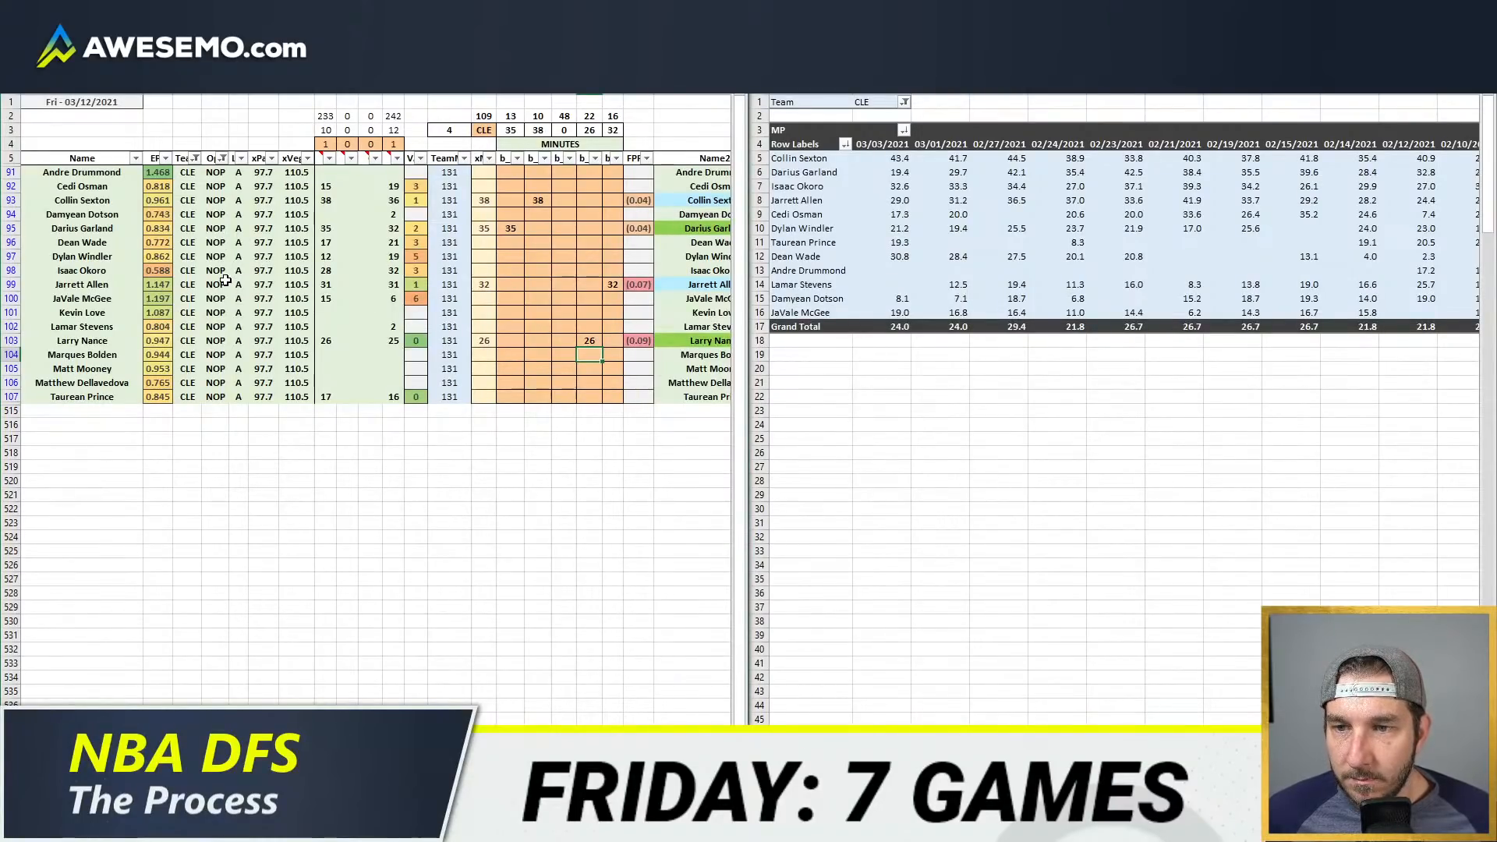
Step: Compare Jarrett Allen's and JaVale McGee's minutes game by game from 03/03/2021 back to 02/24/2021
click(637, 298)
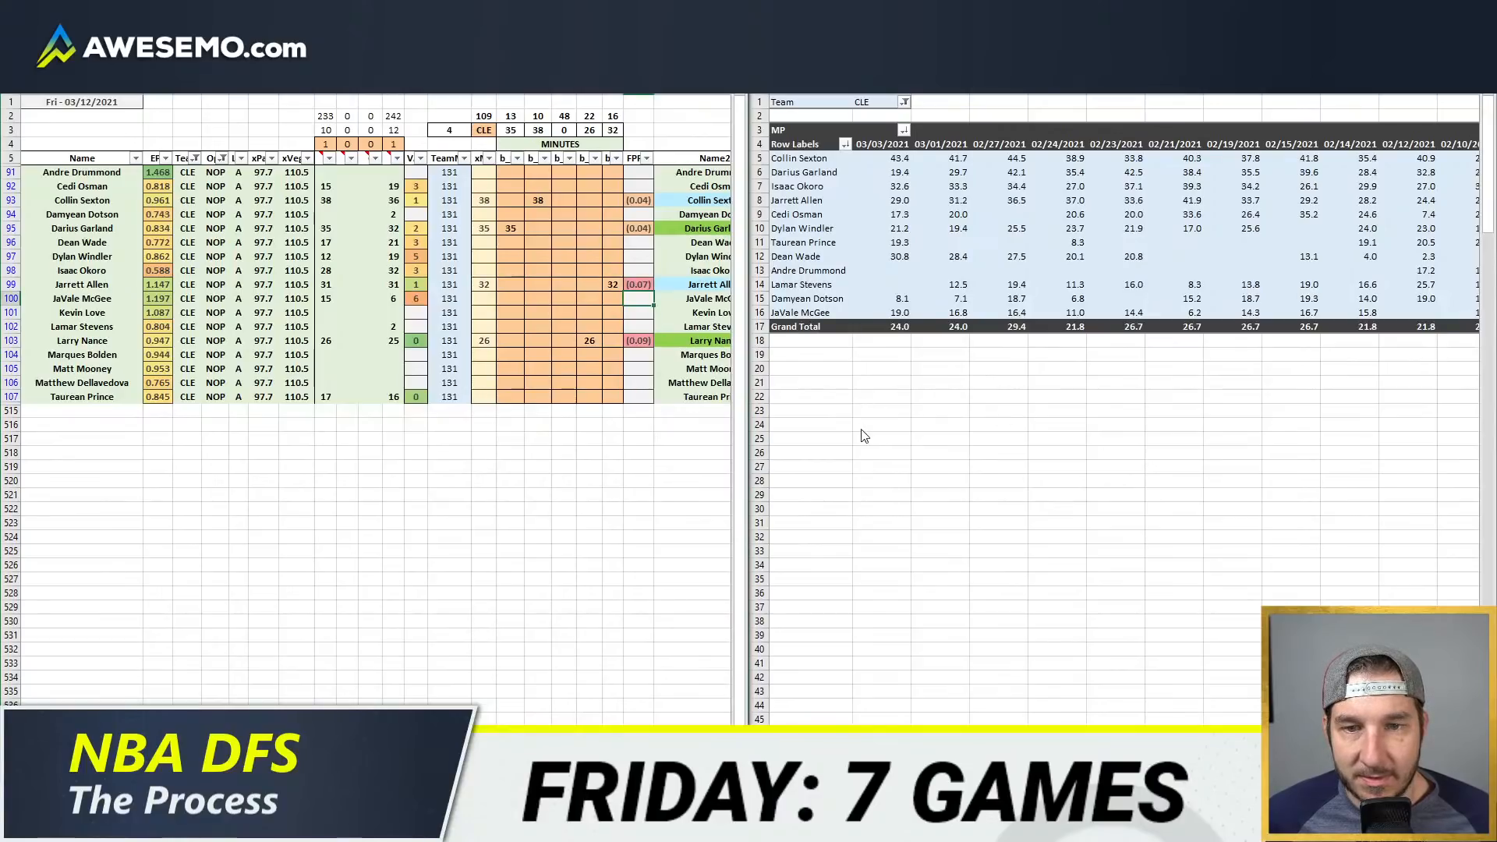
click(1206, 322)
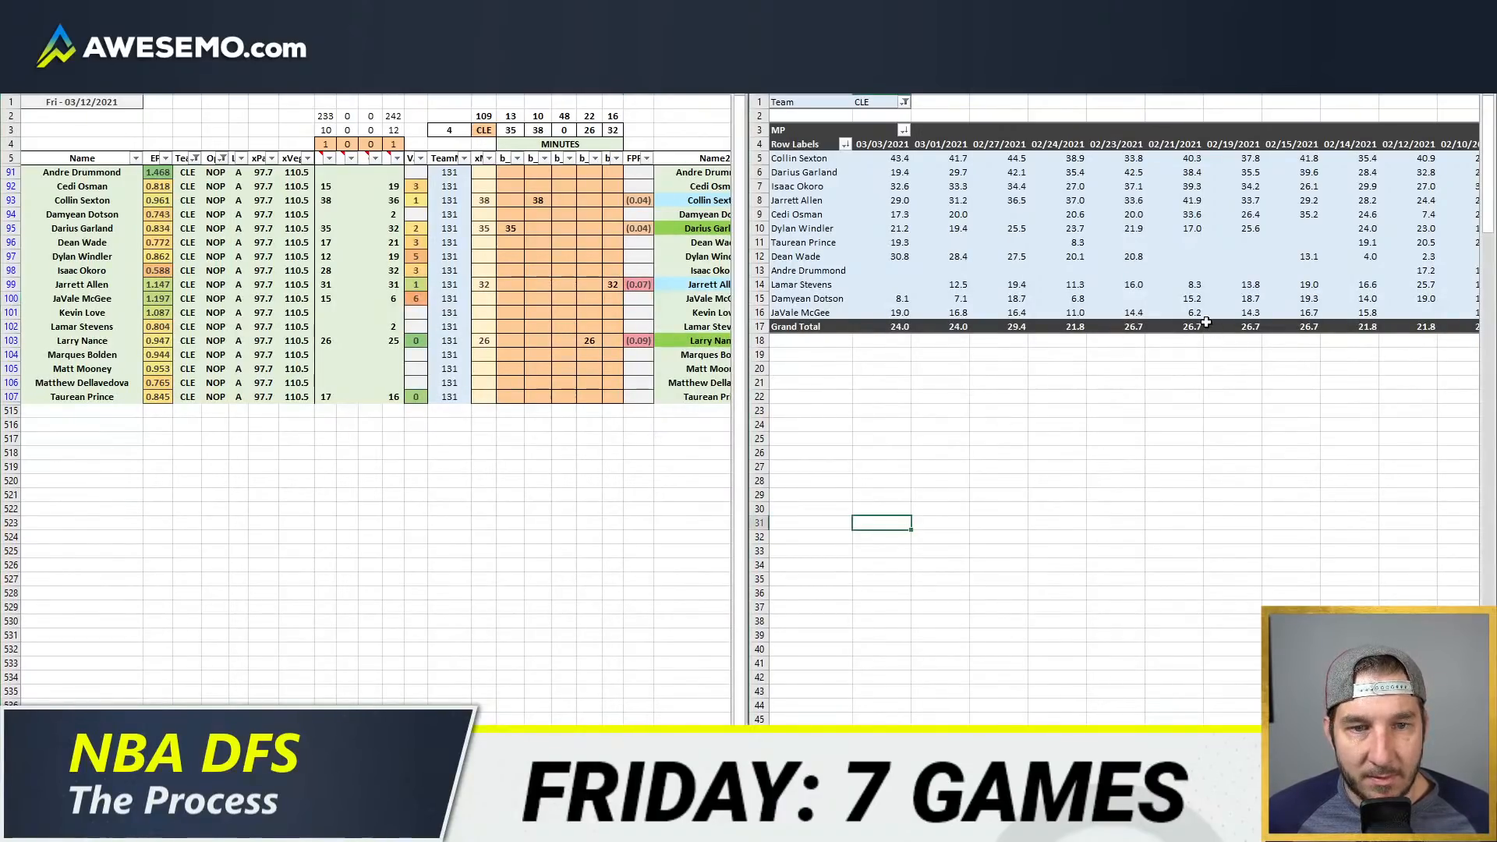
click(905, 214)
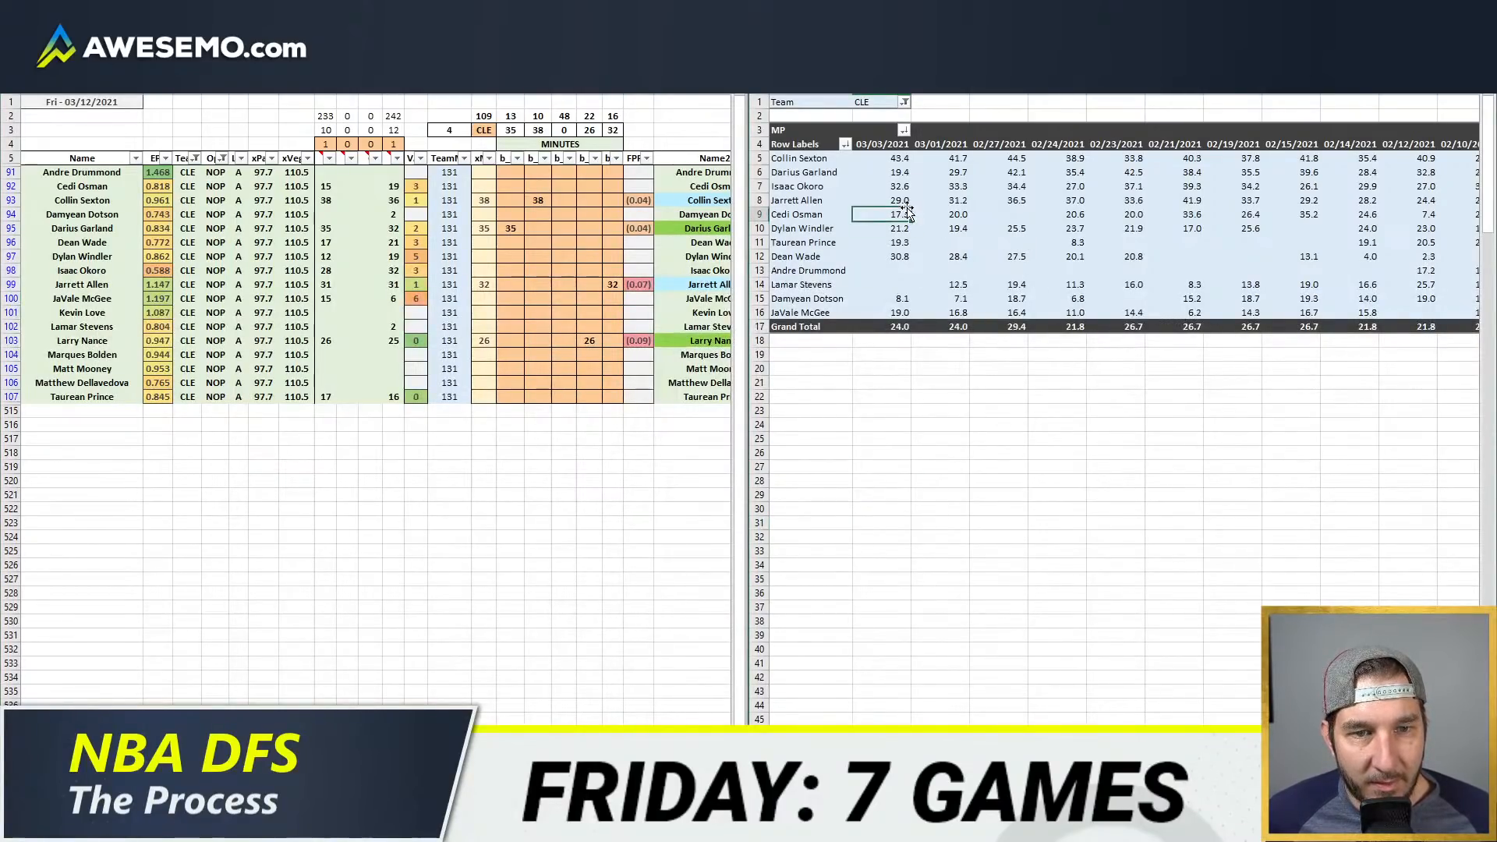
click(898, 200)
ctrl+click(899, 312)
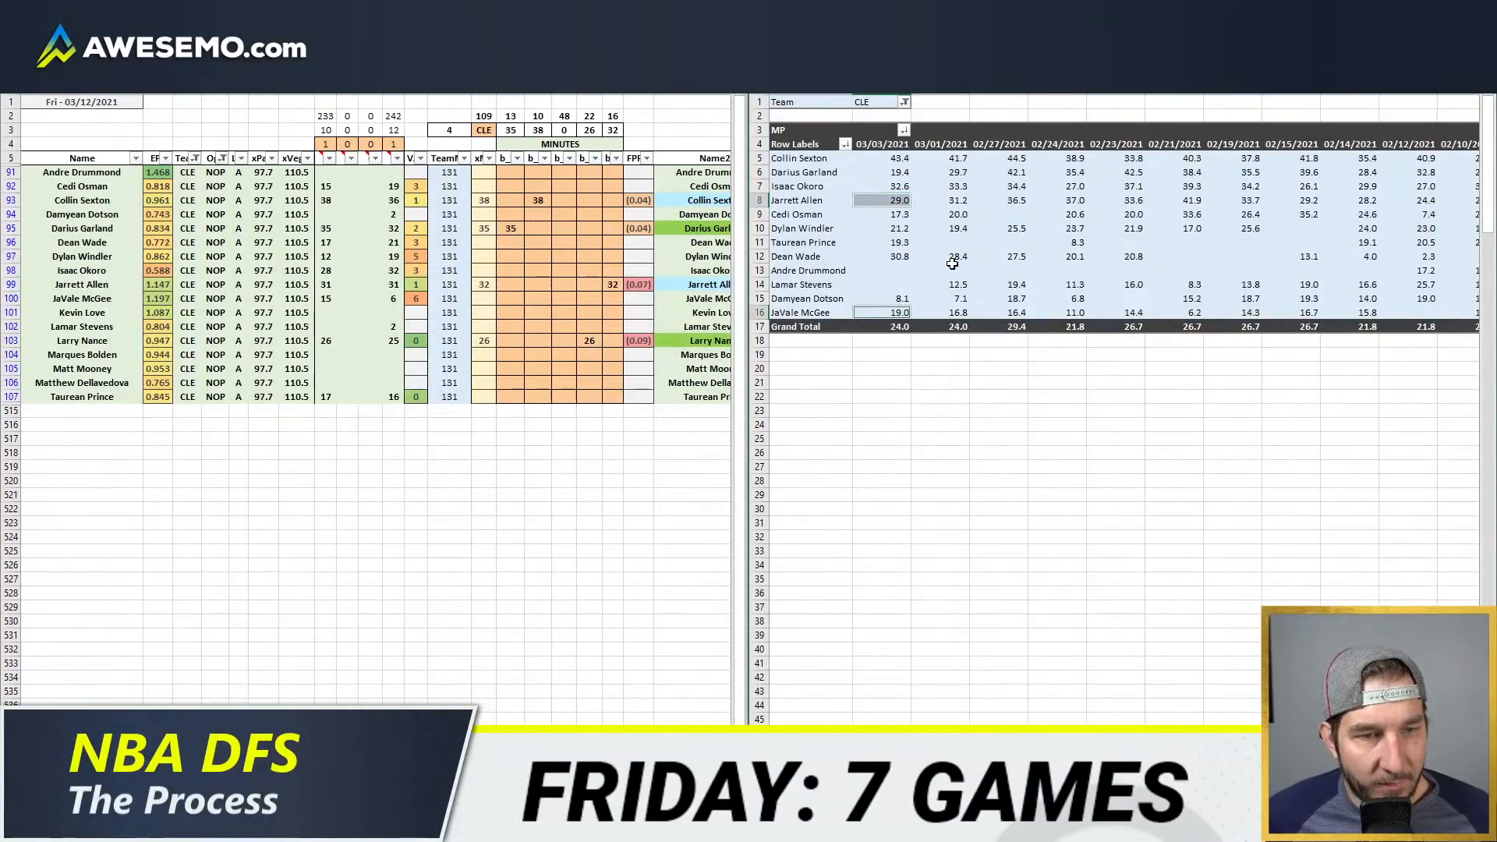
click(965, 203)
ctrl+click(956, 311)
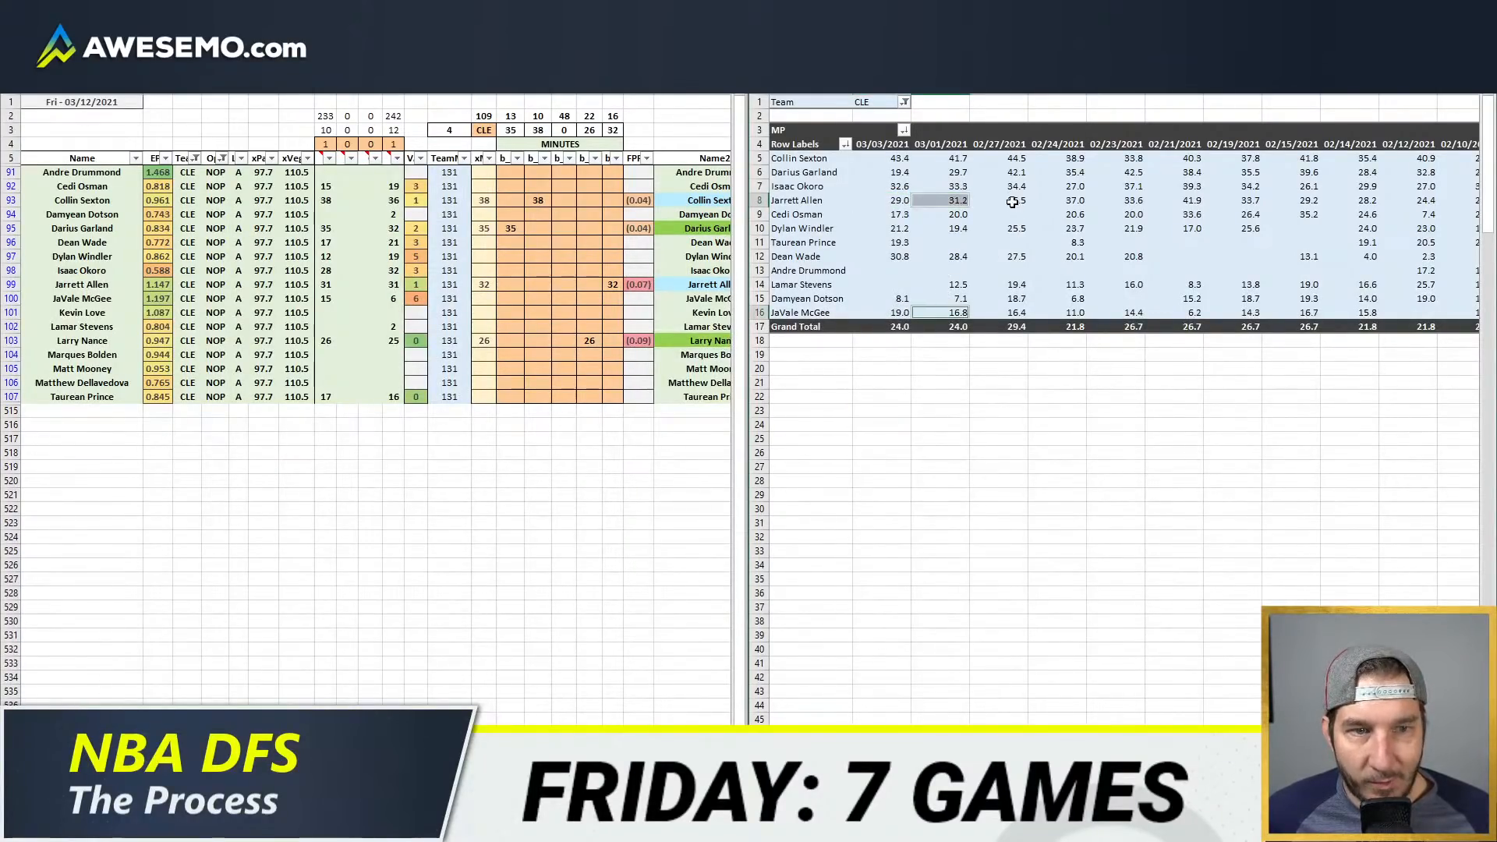
click(1015, 200)
ctrl+click(1013, 312)
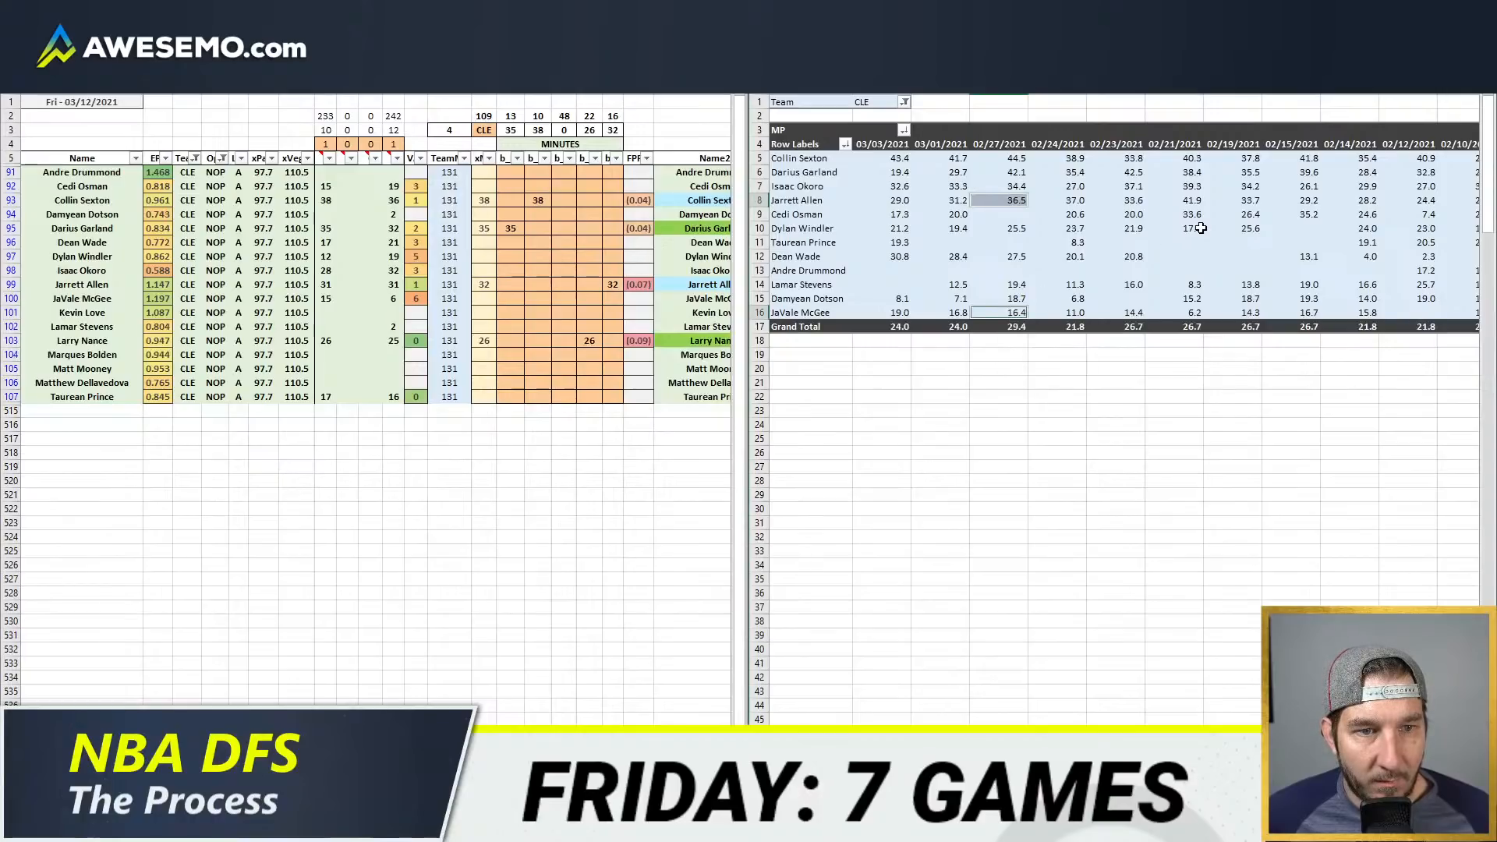
drag(984, 156, 1011, 311)
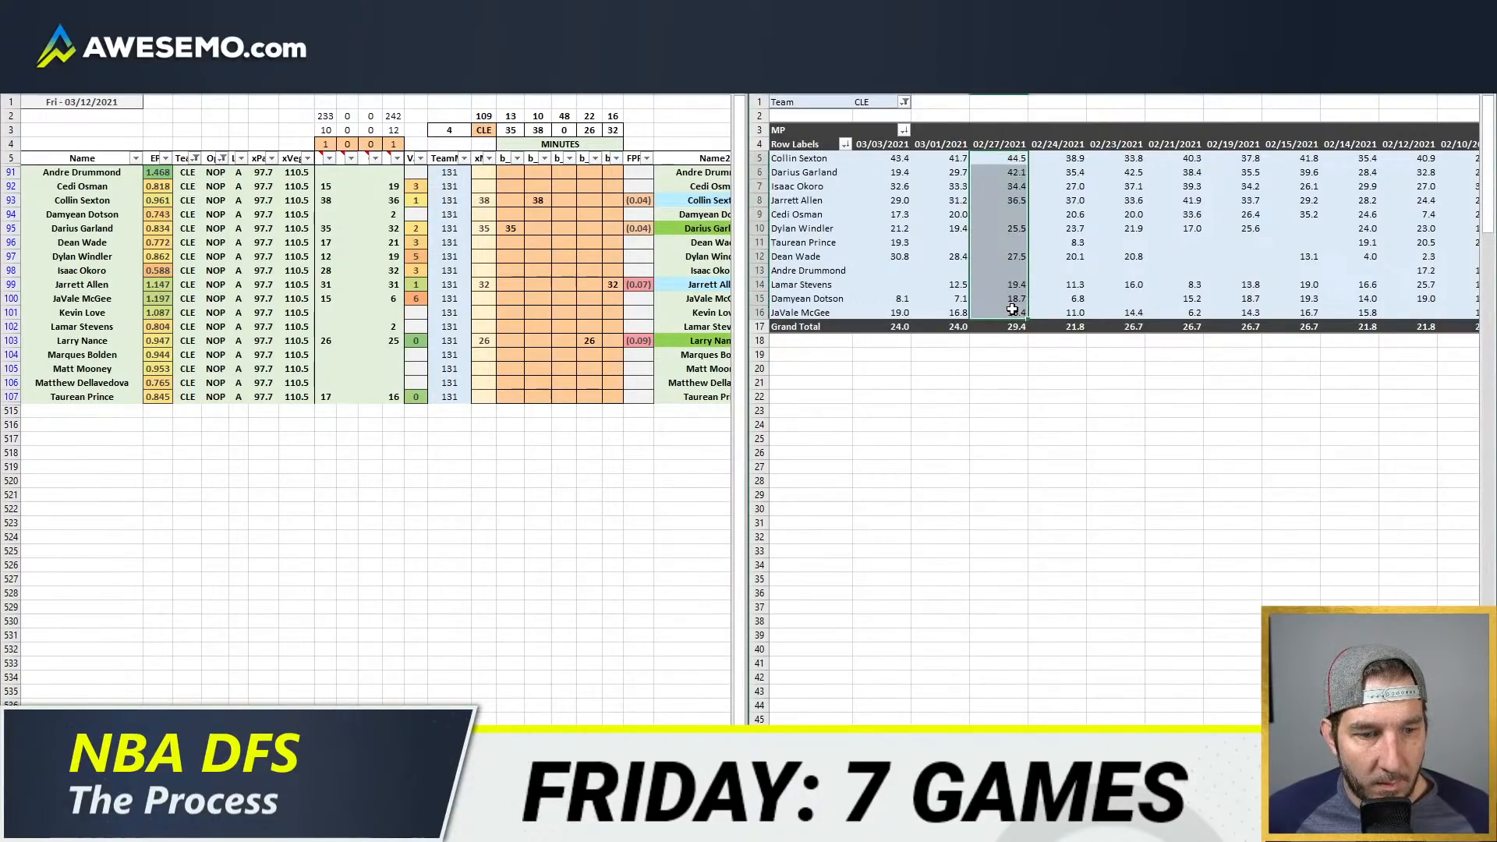
click(1076, 200)
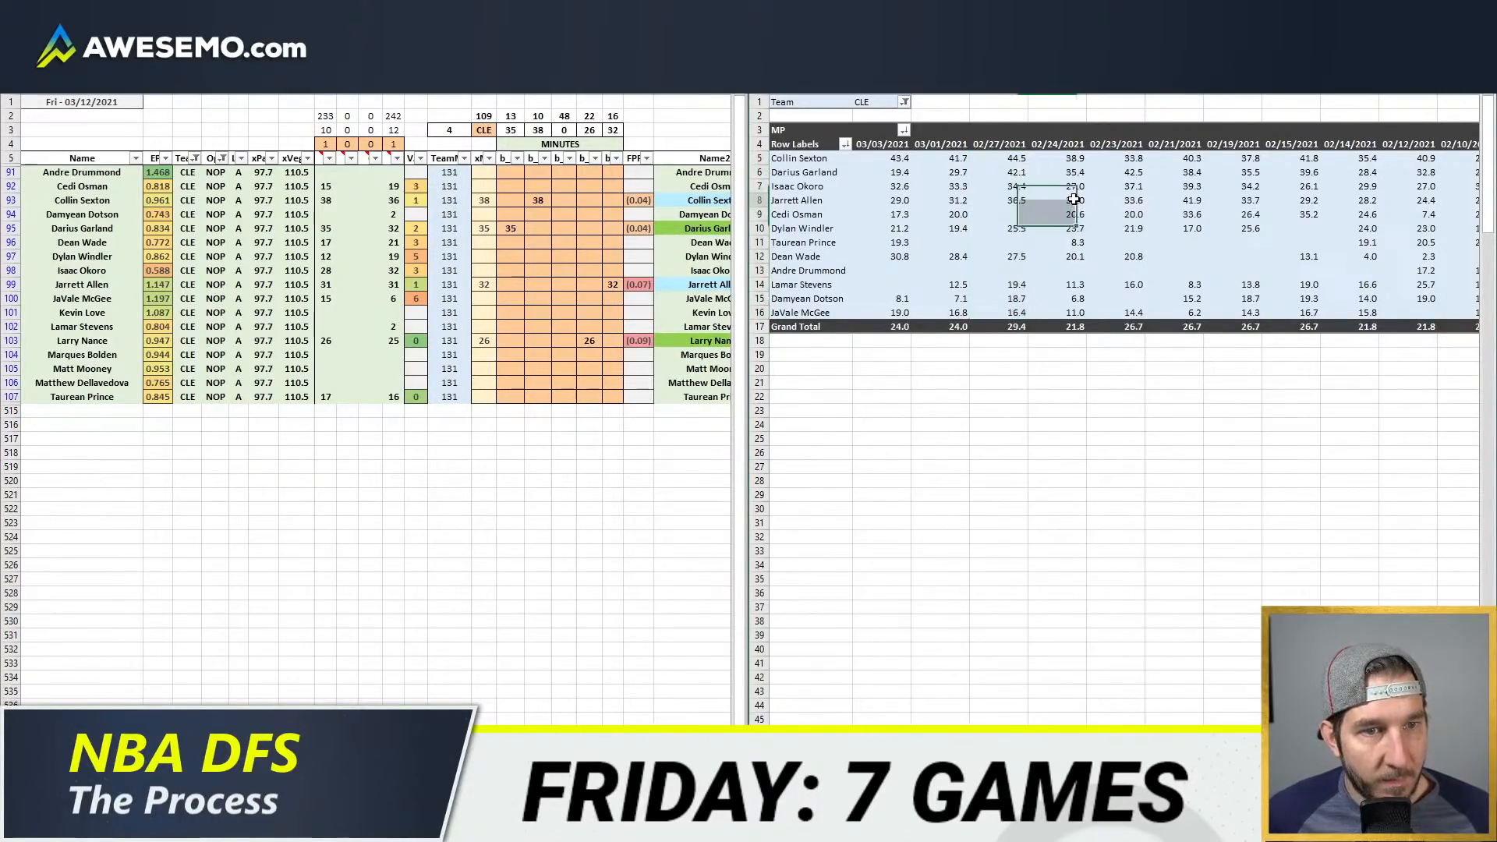
ctrl+click(1080, 310)
click(1085, 289)
Step: Project JaVale McGee for 14 minutes in the fifth position column
click(441, 314)
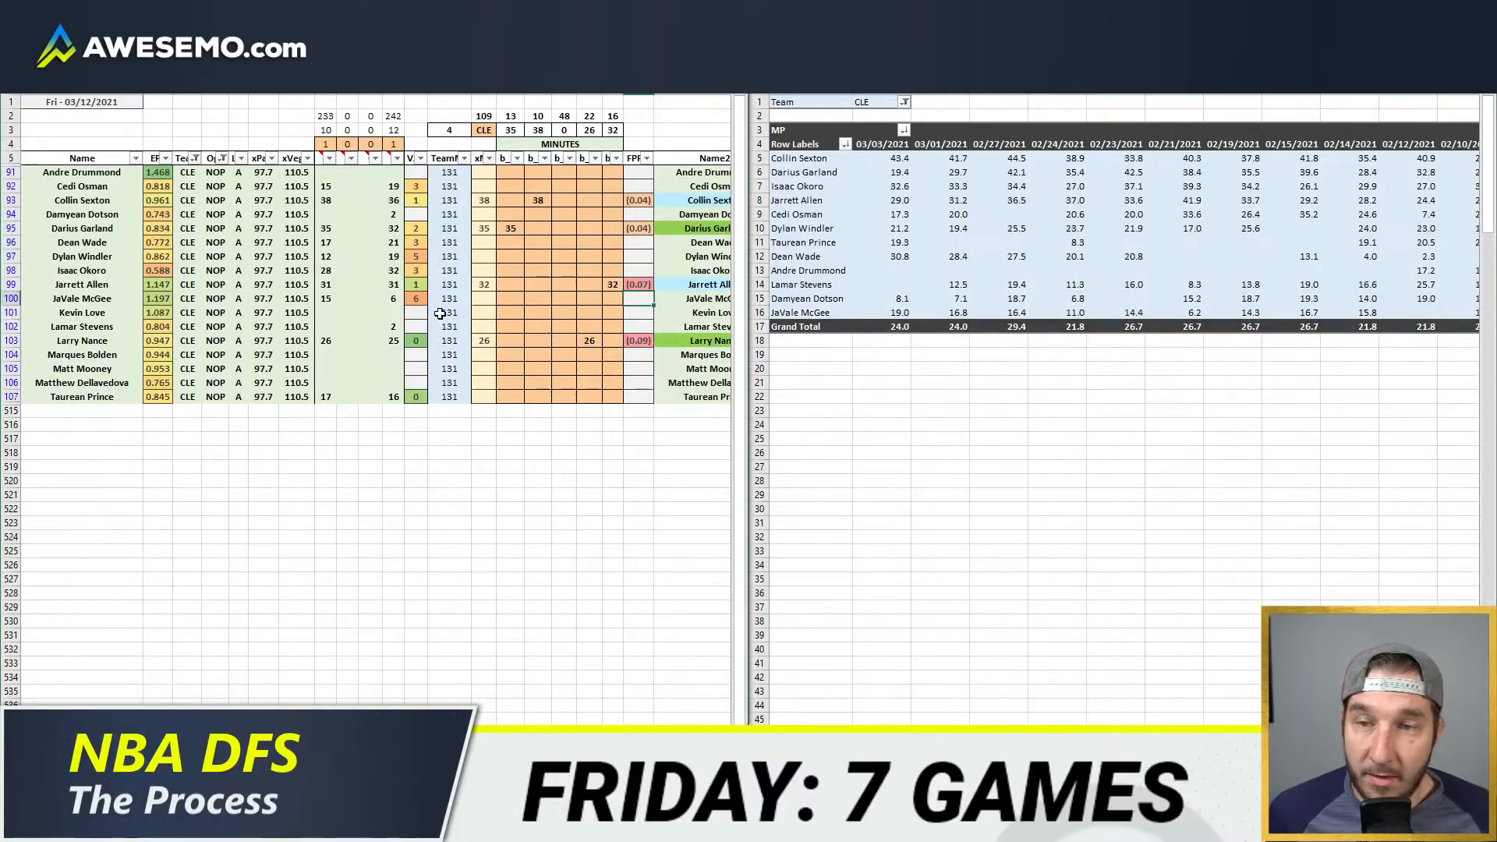
click(612, 300)
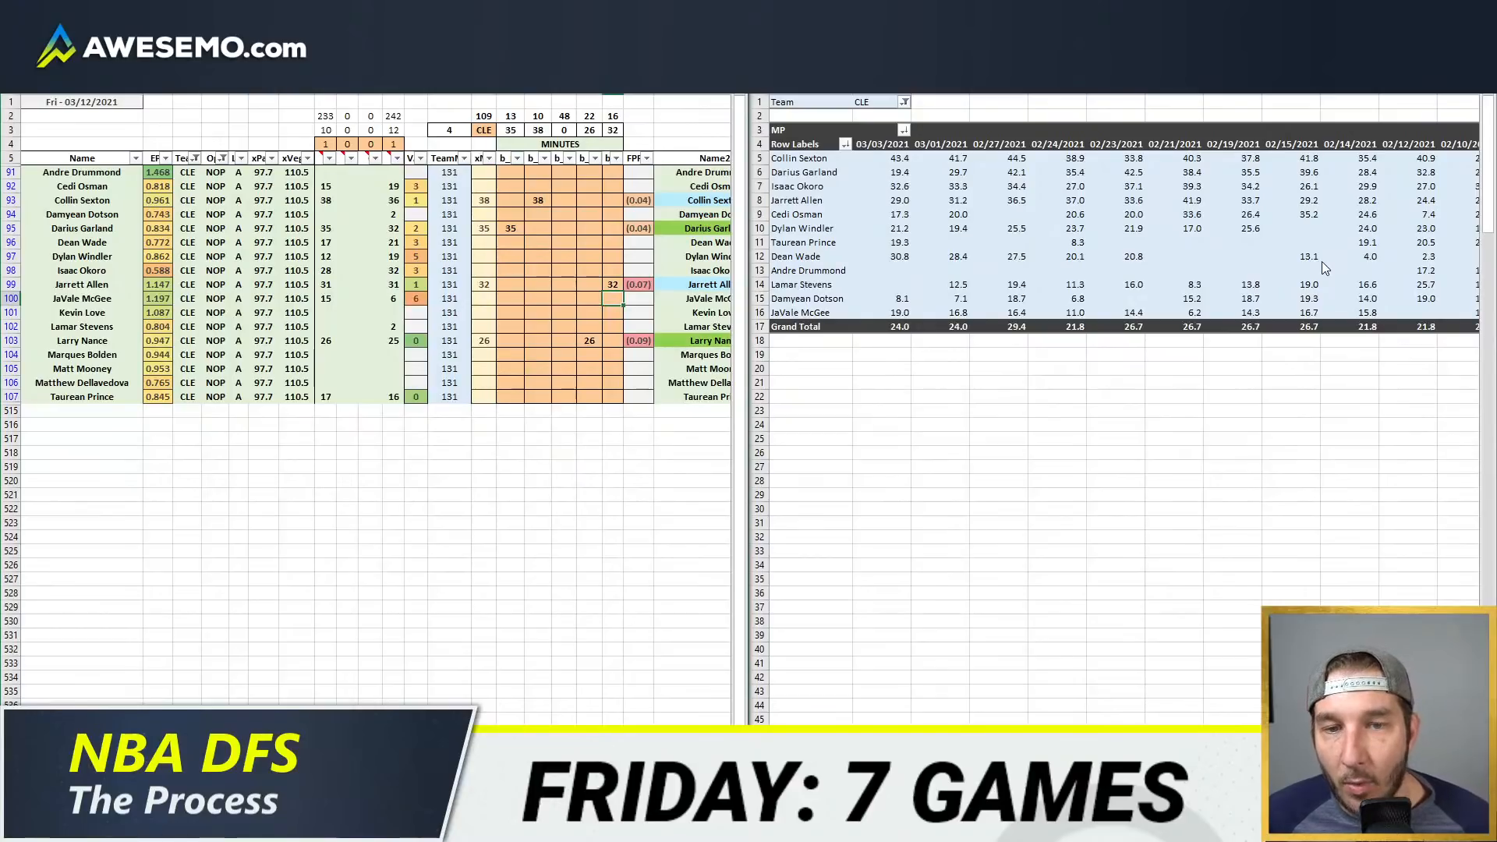
text(14)
key(Return)
Step: Split Larry Nance's projection into 24 minutes in the fourth position column and 2 minutes in the fifth
key(Down)
key(Down)
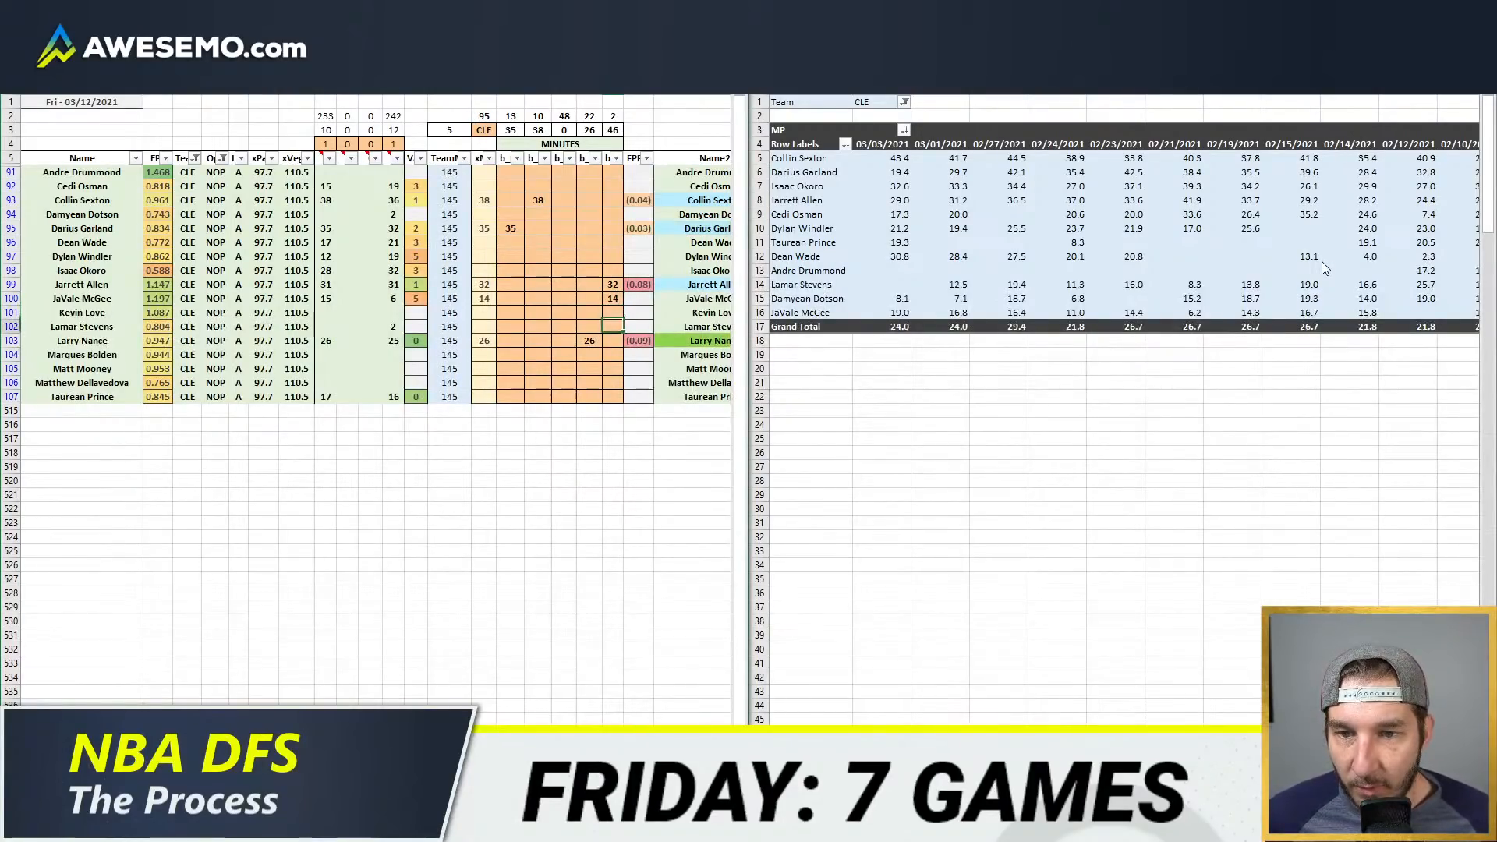
text(2)
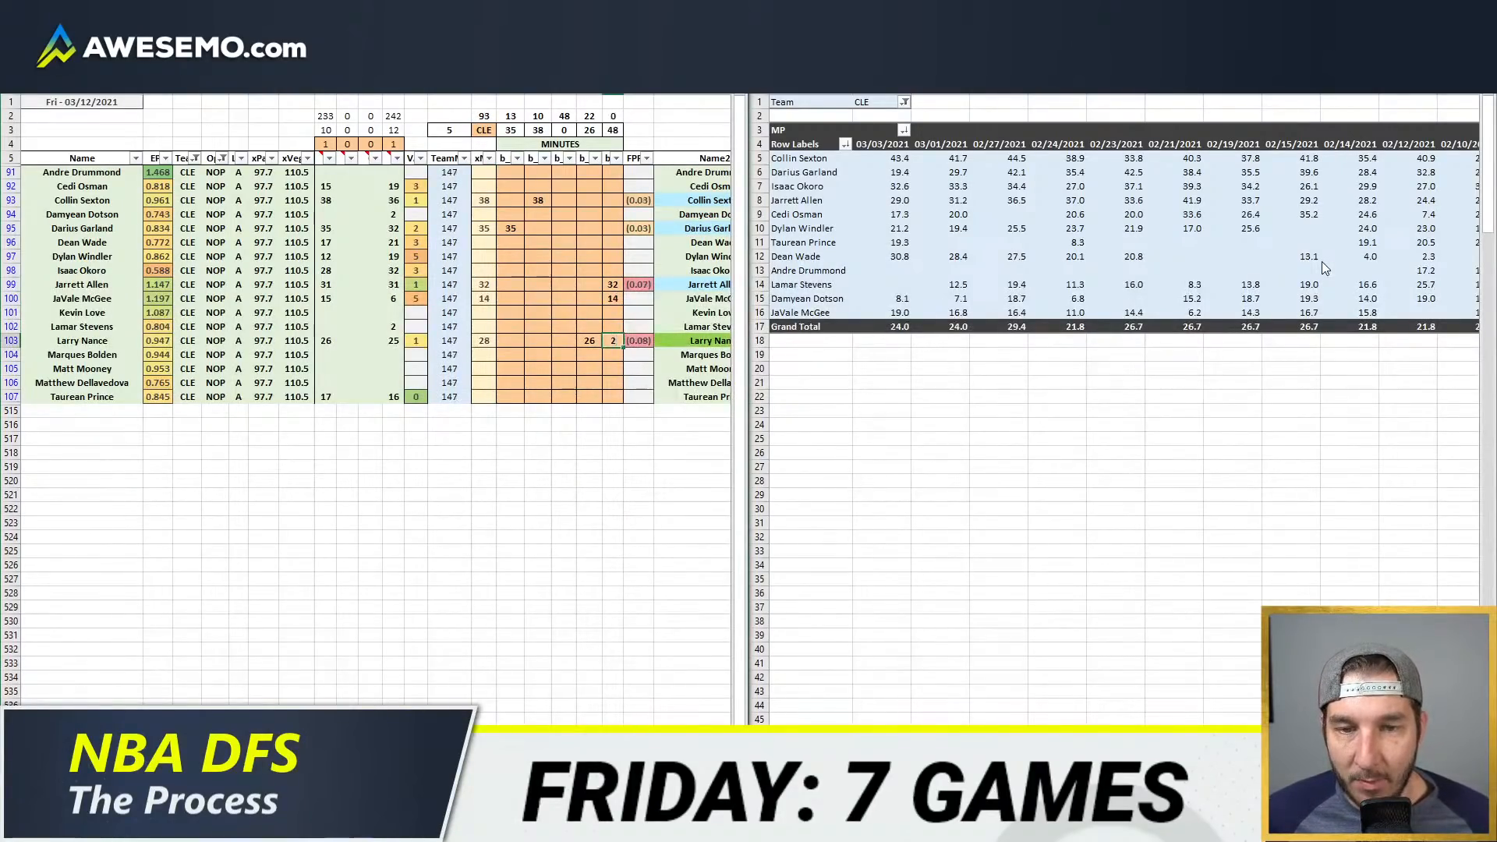
key(Left)
text(24)
key(Return)
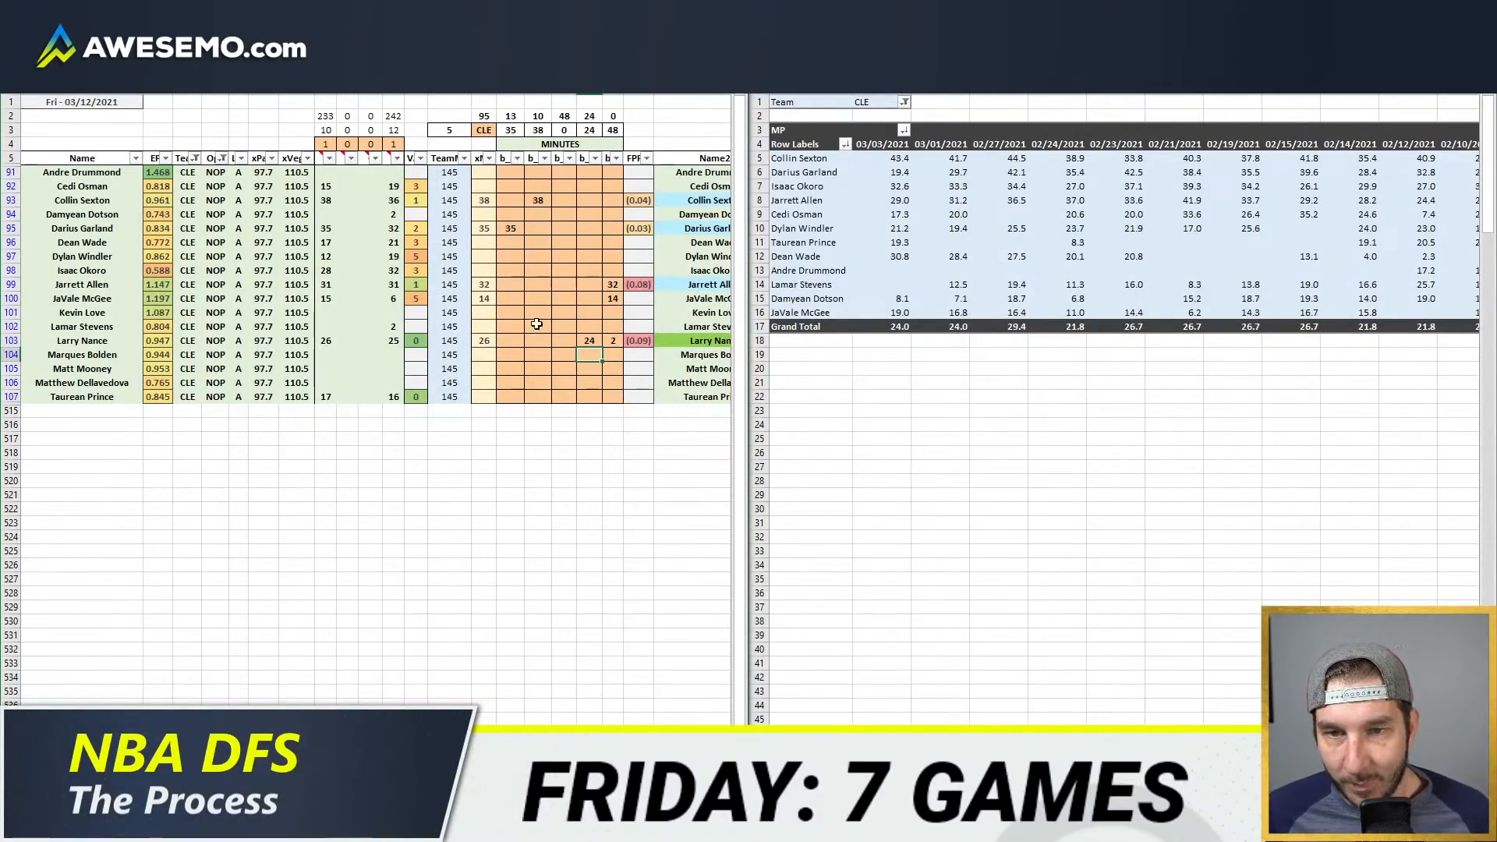
Step: Split Collin Sexton's projection into 13 minutes in the first position column and 25 minutes in the second
click(563, 298)
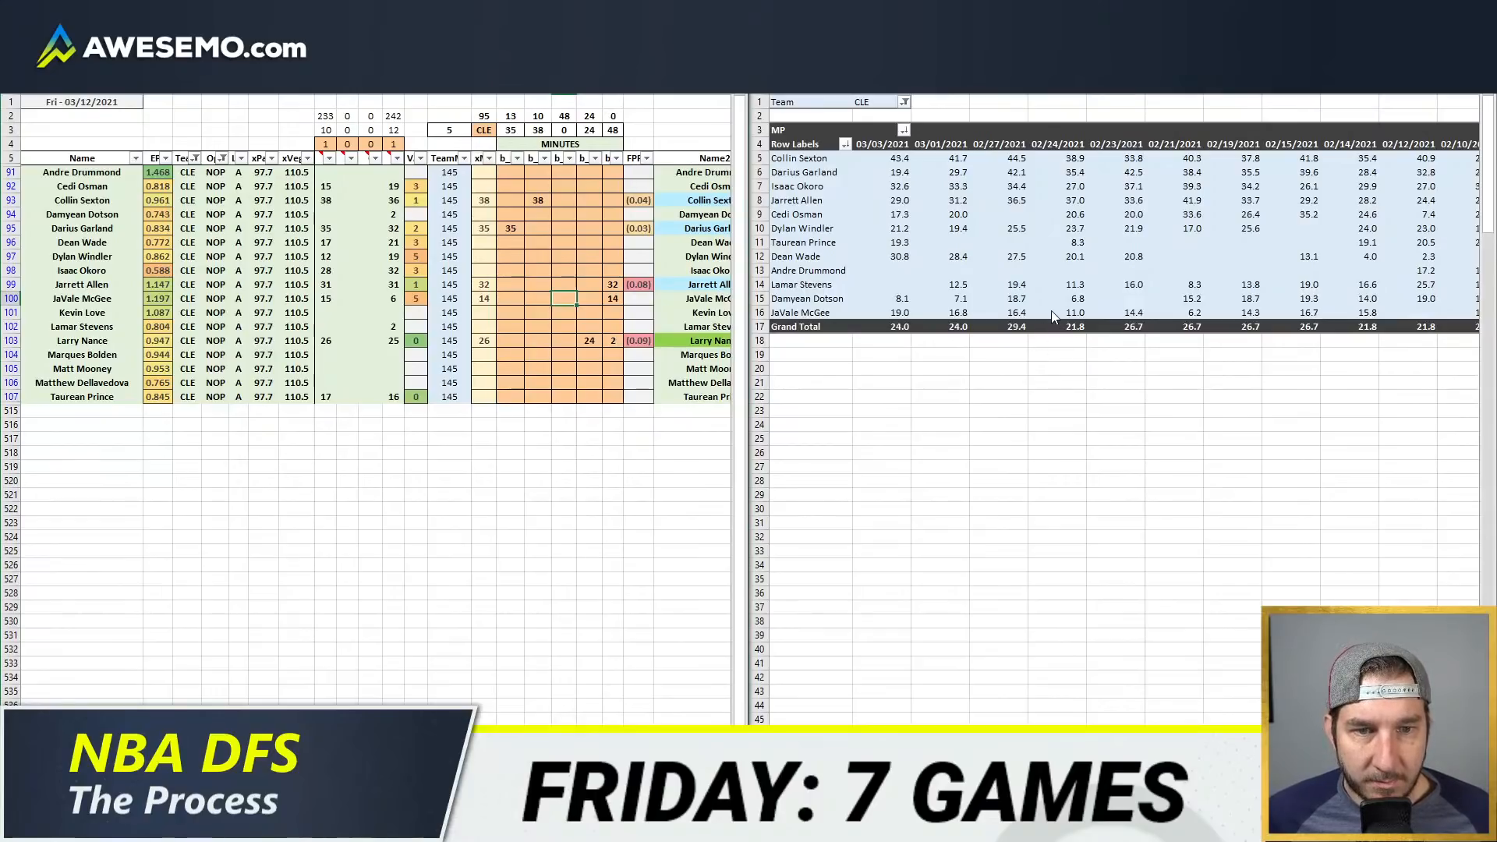
drag(537, 202, 529, 192)
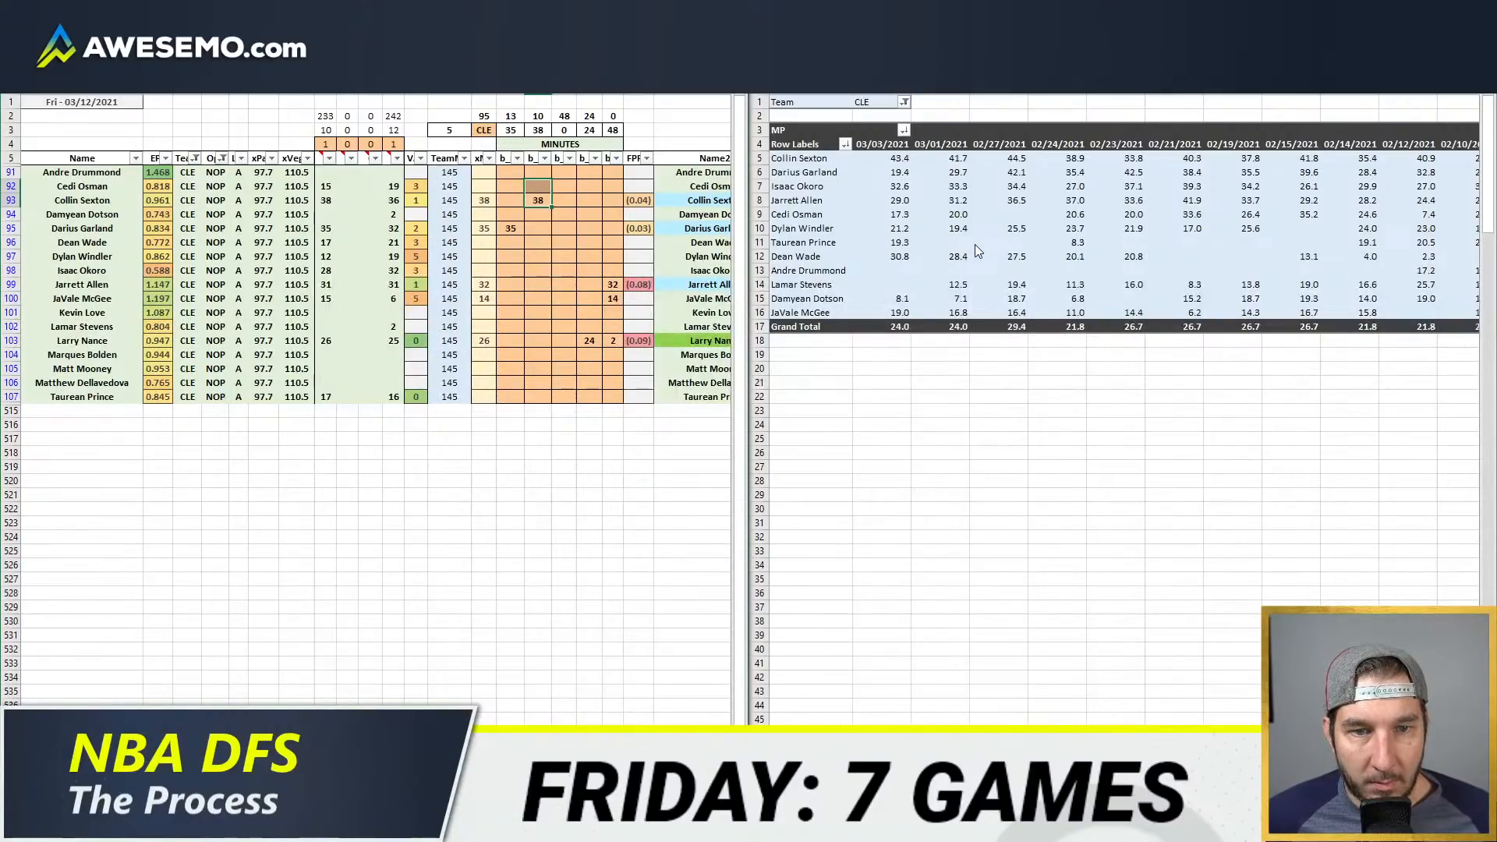
click(585, 242)
click(513, 204)
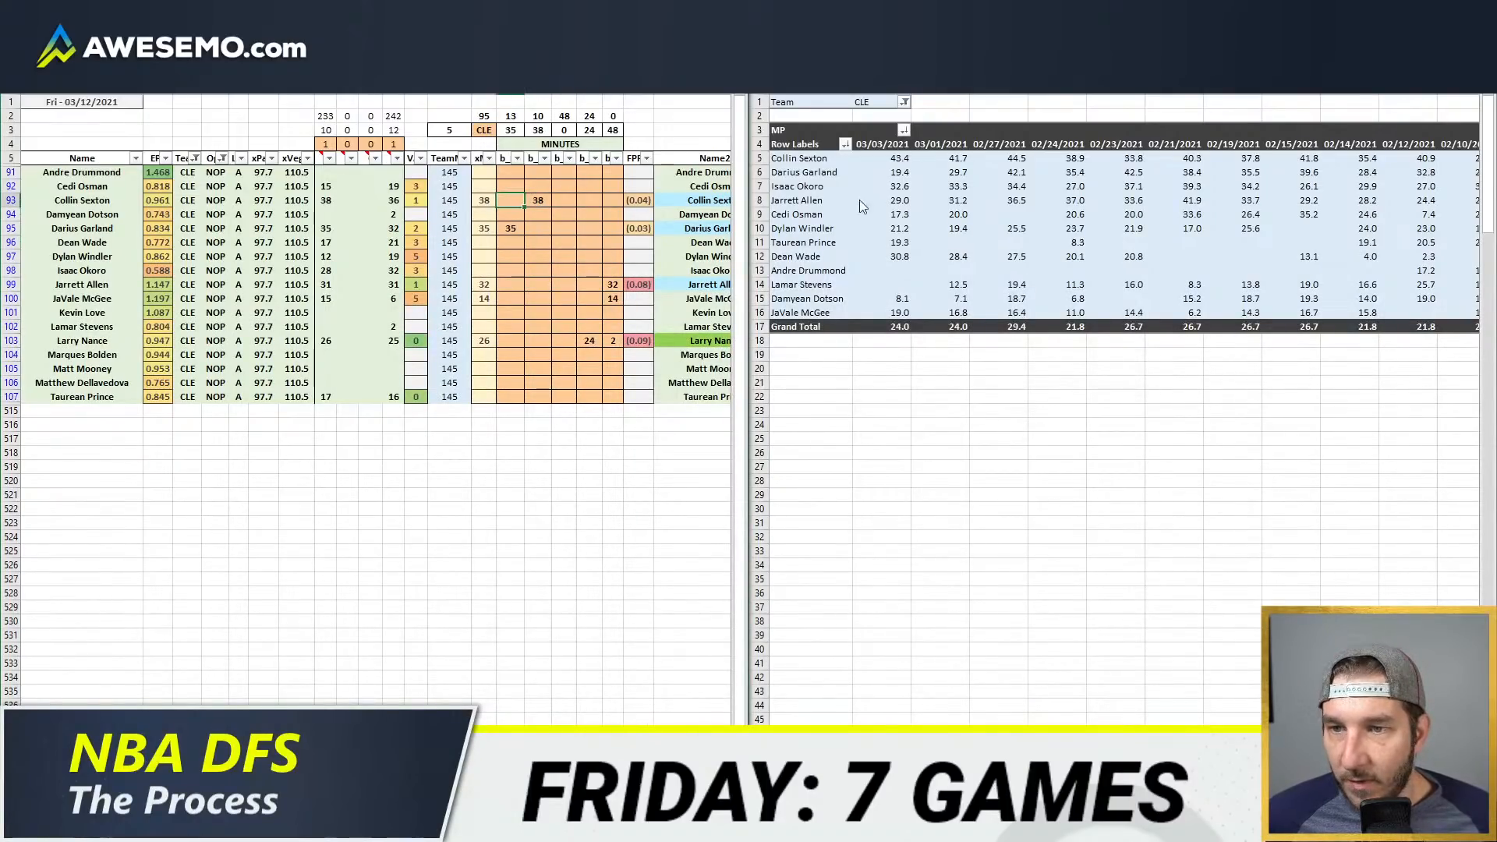
text(13)
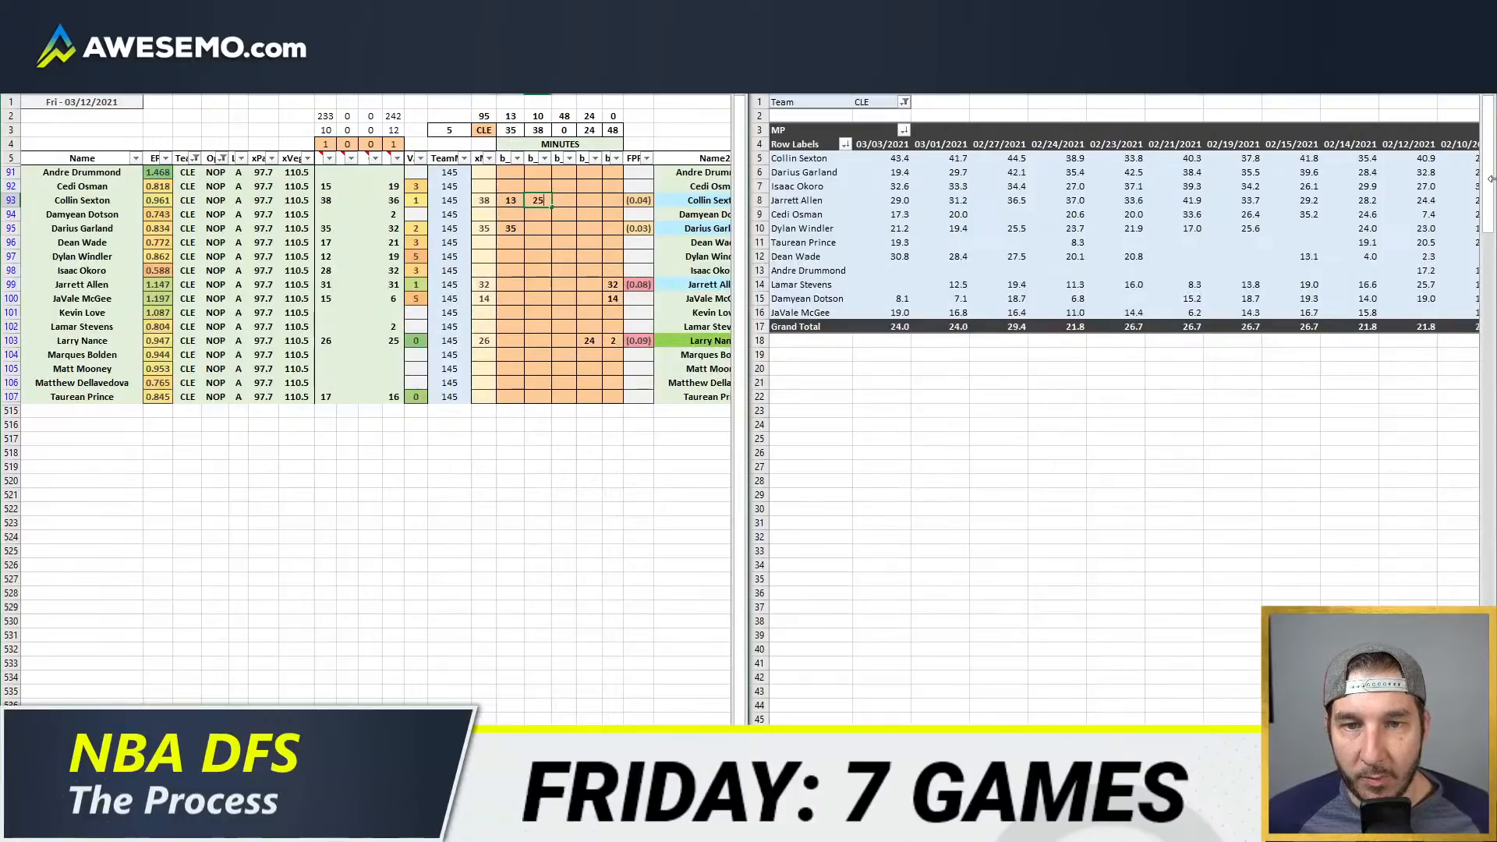
key(Return)
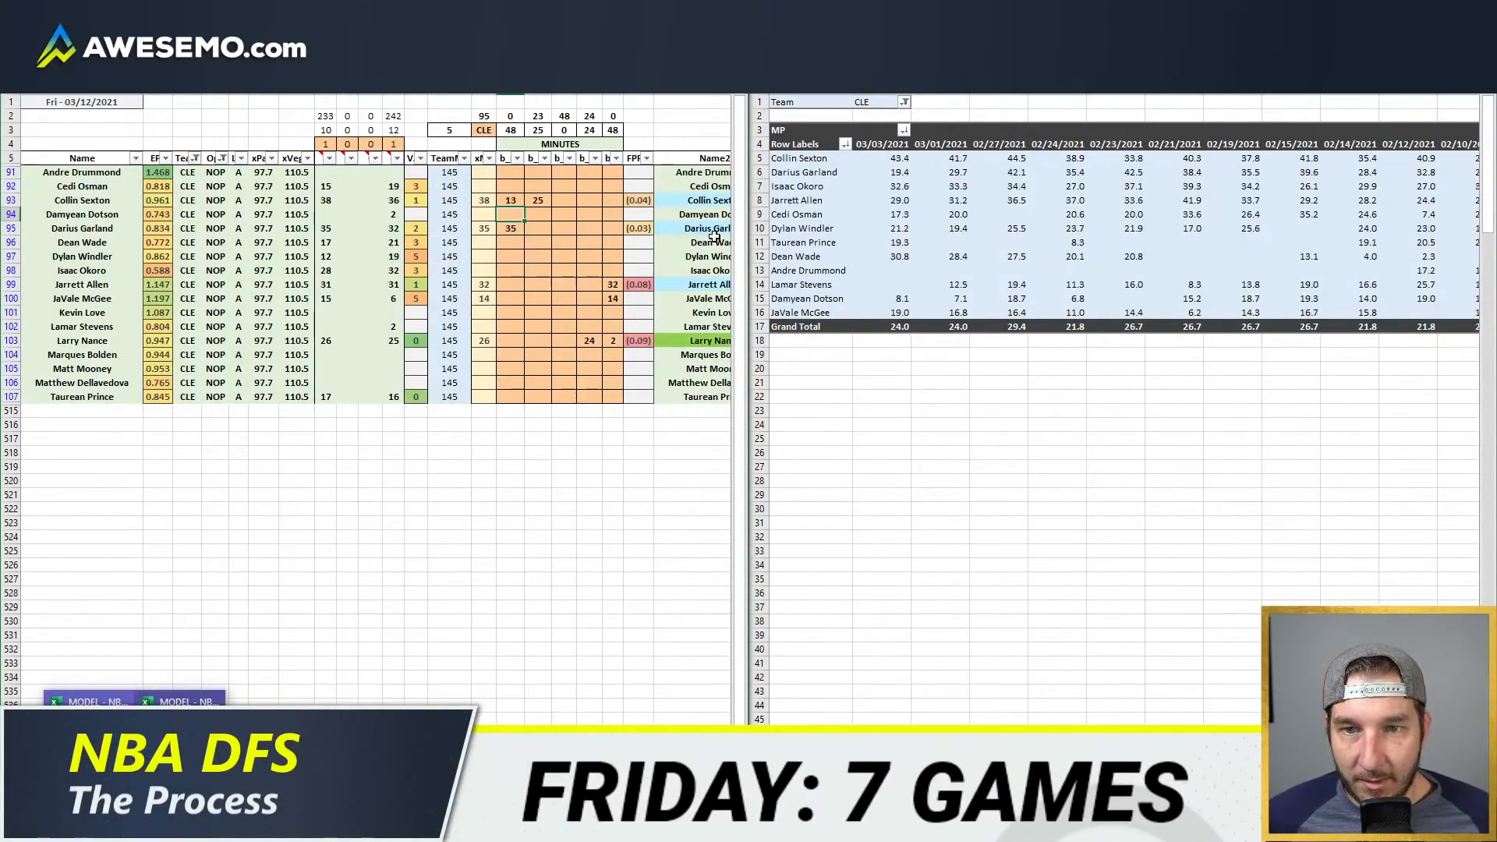
Step: Project Taurean Prince for 18 minutes in the fourth position column
click(578, 411)
click(577, 400)
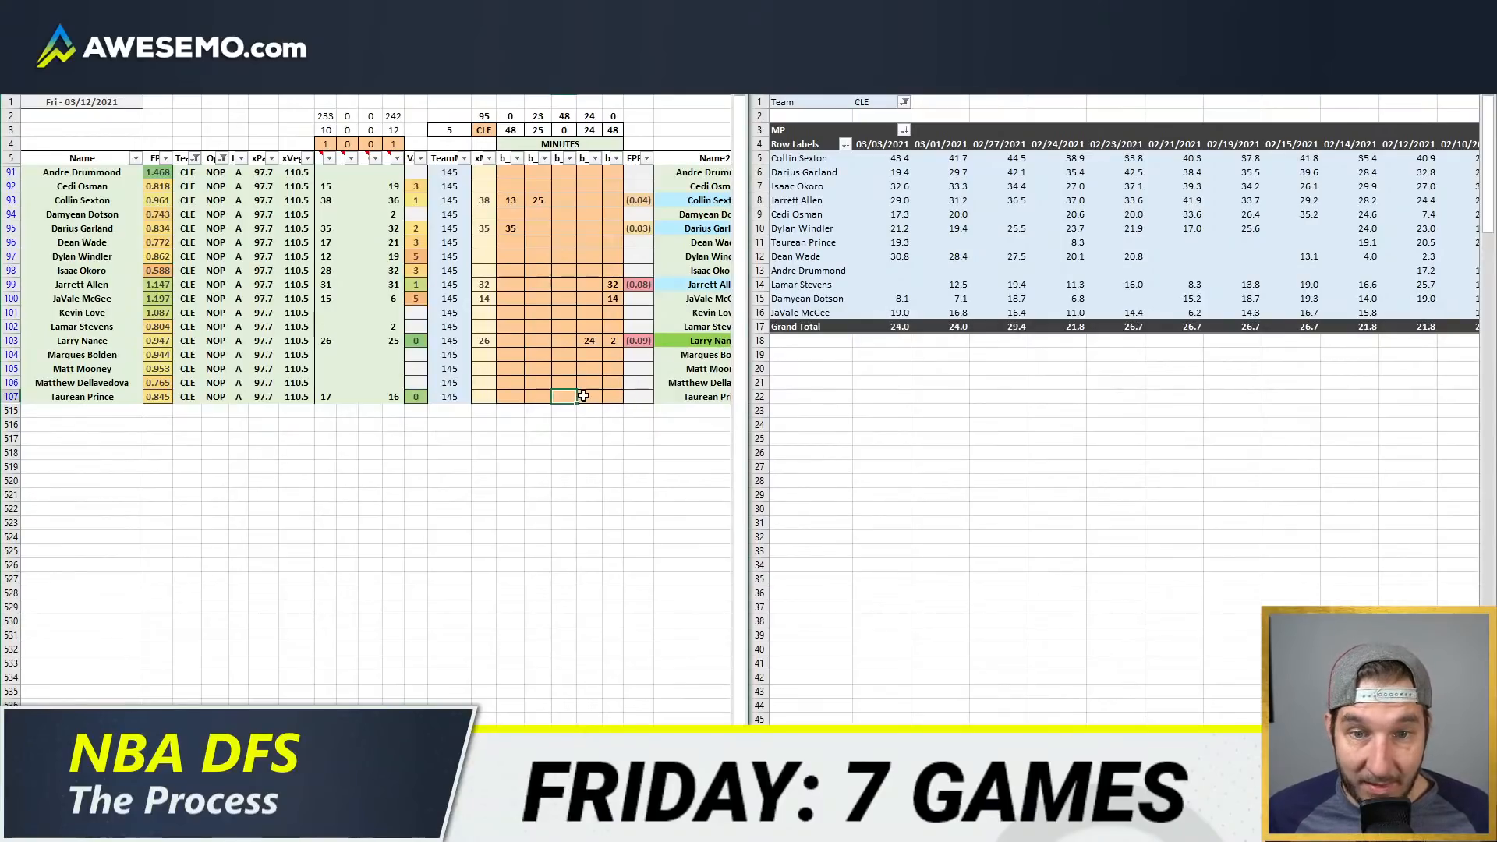
click(585, 397)
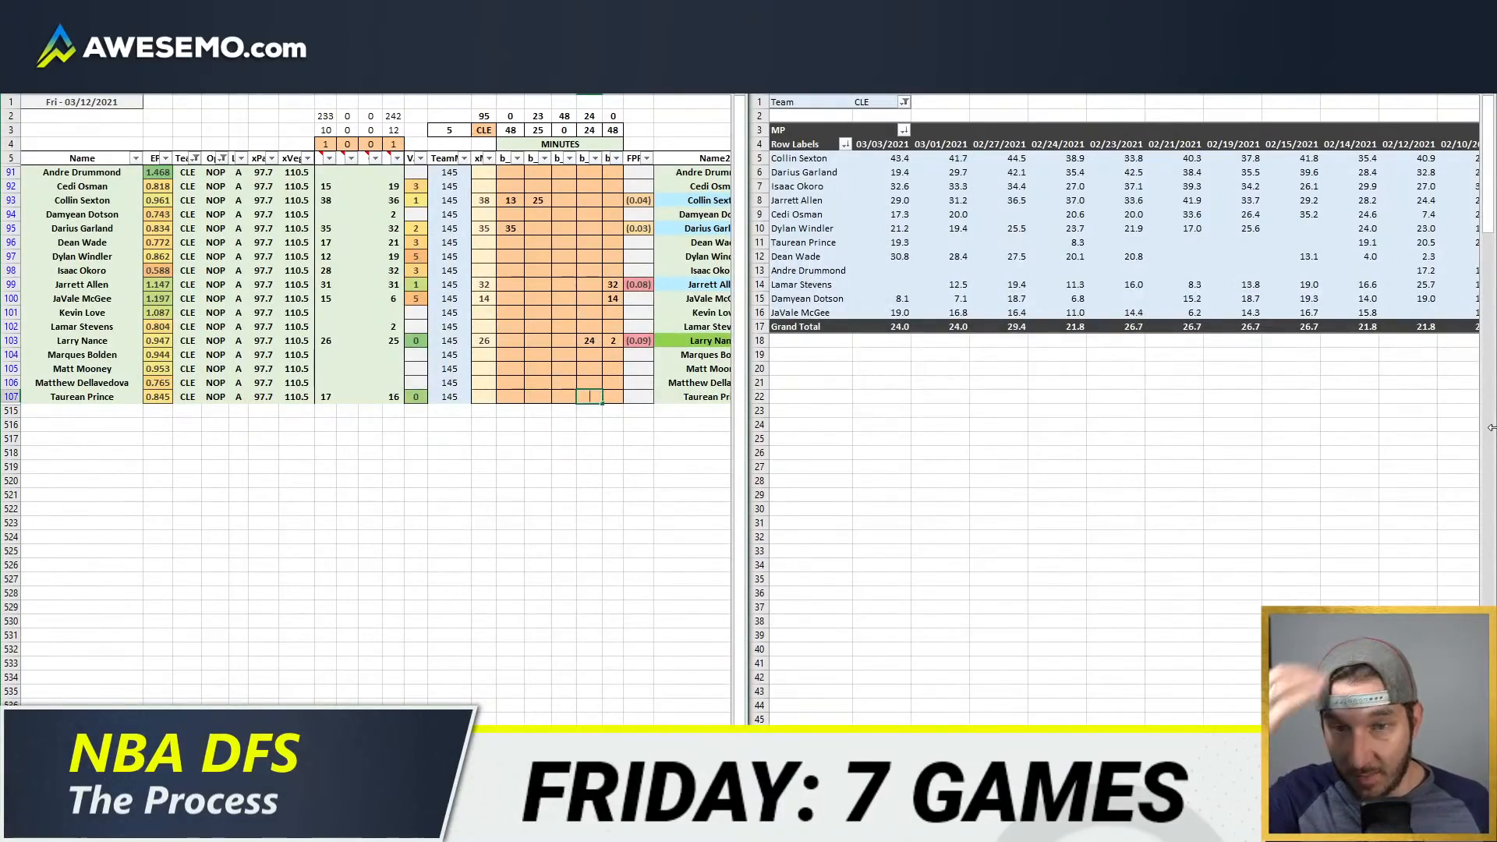
text(18)
key(Return)
Step: Project Cedi Osman for 6 minutes in the fourth position column and 12 minutes in the third
key(Up)
key(Up)
key(Up)
key(Up)
key(Up)
key(Up)
key(Up)
key(Up)
key(Up)
key(Up)
key(Up)
key(Up)
key(Up)
key(Up)
key(Up)
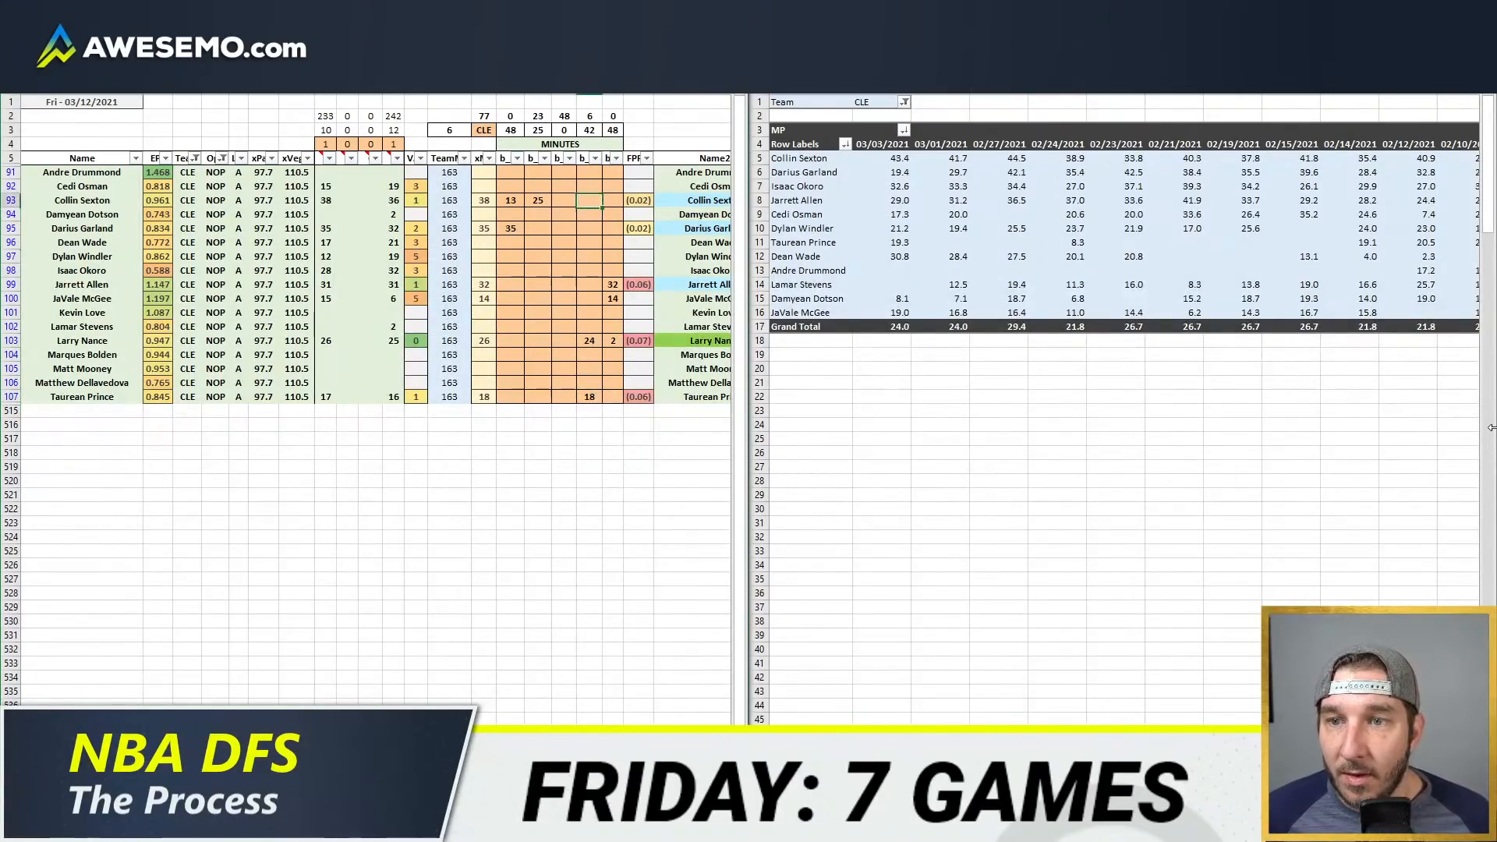
key(Up)
text(6)
key(Left)
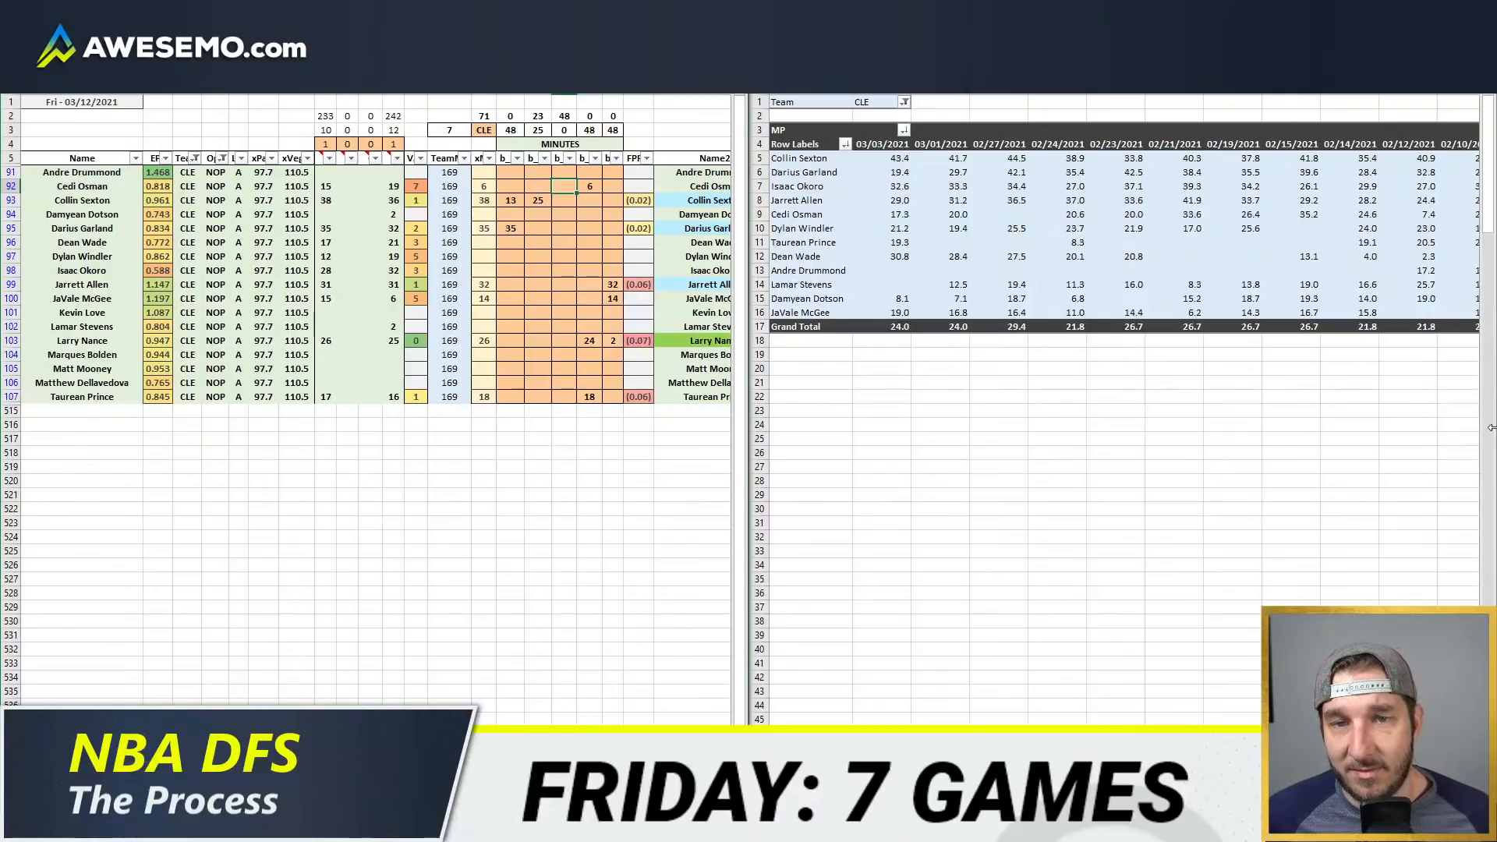
text(12)
key(Return)
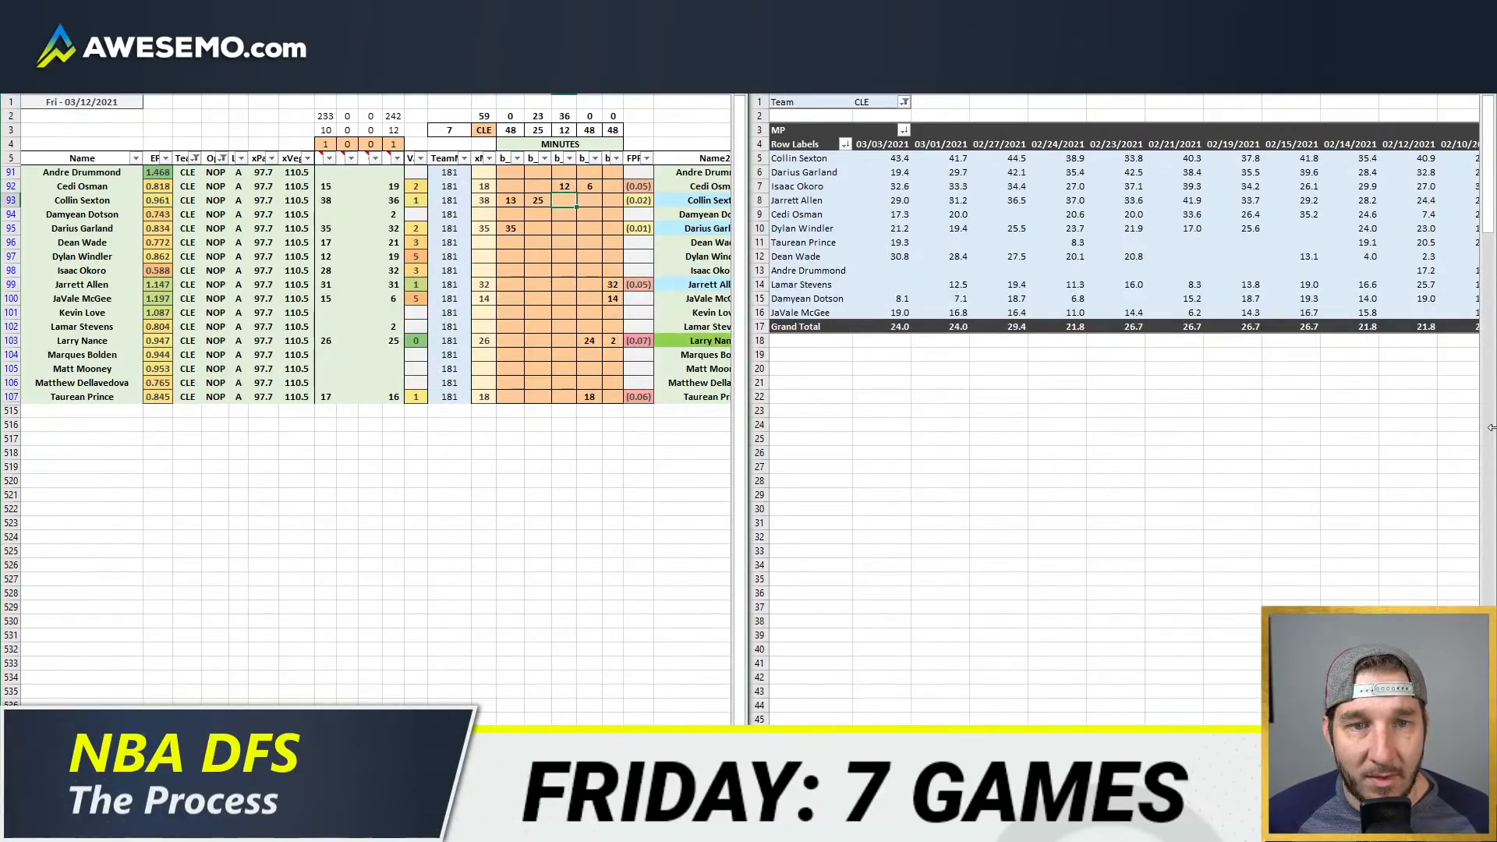
Step: Project Isaac Okoro for 32 minutes in the third position column
key(Down)
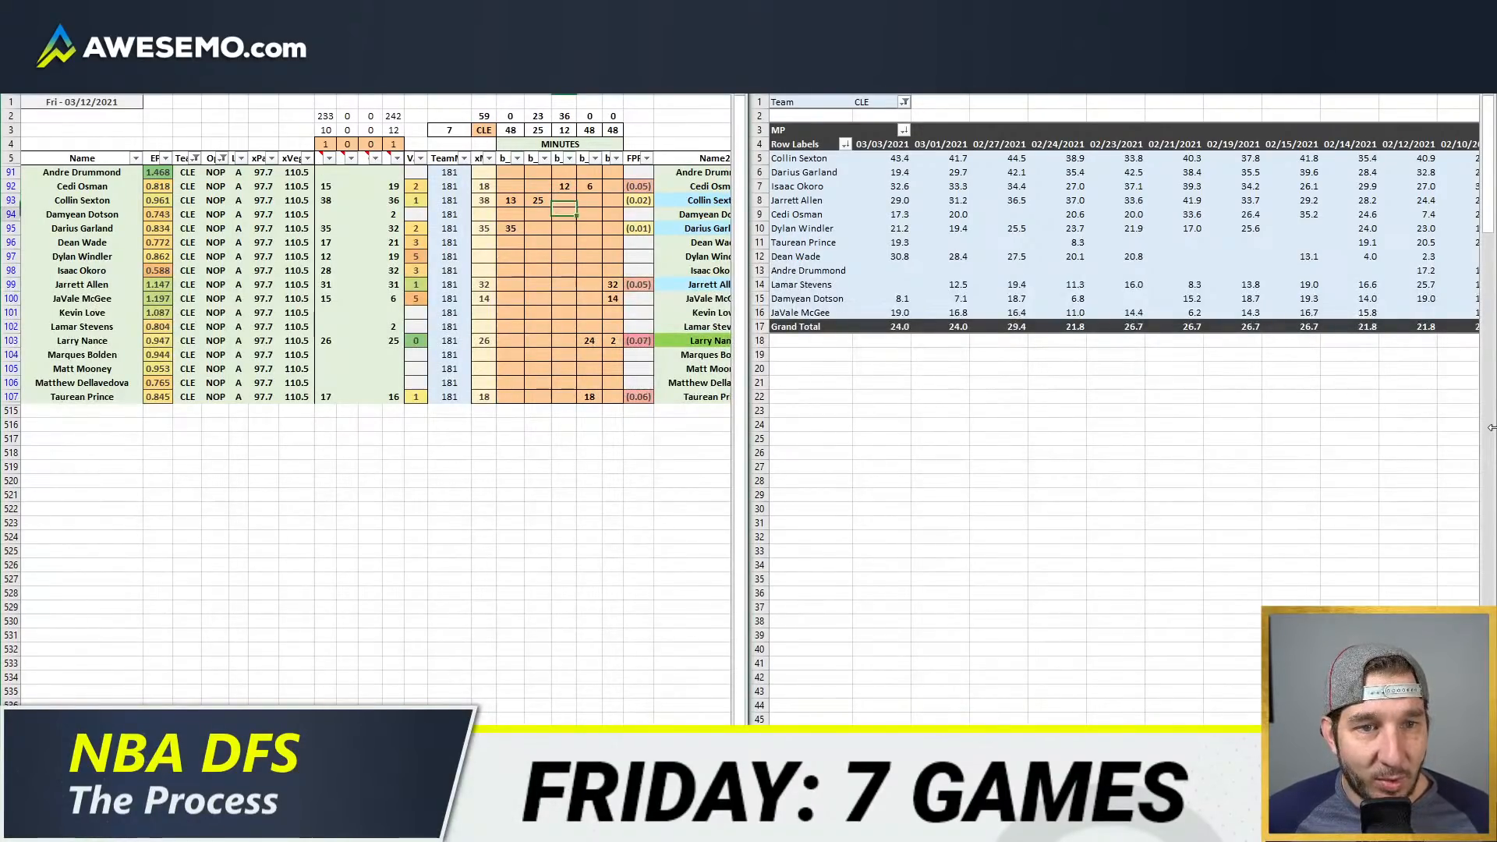
key(Down)
key(Down)
key(Down)
key(Down)
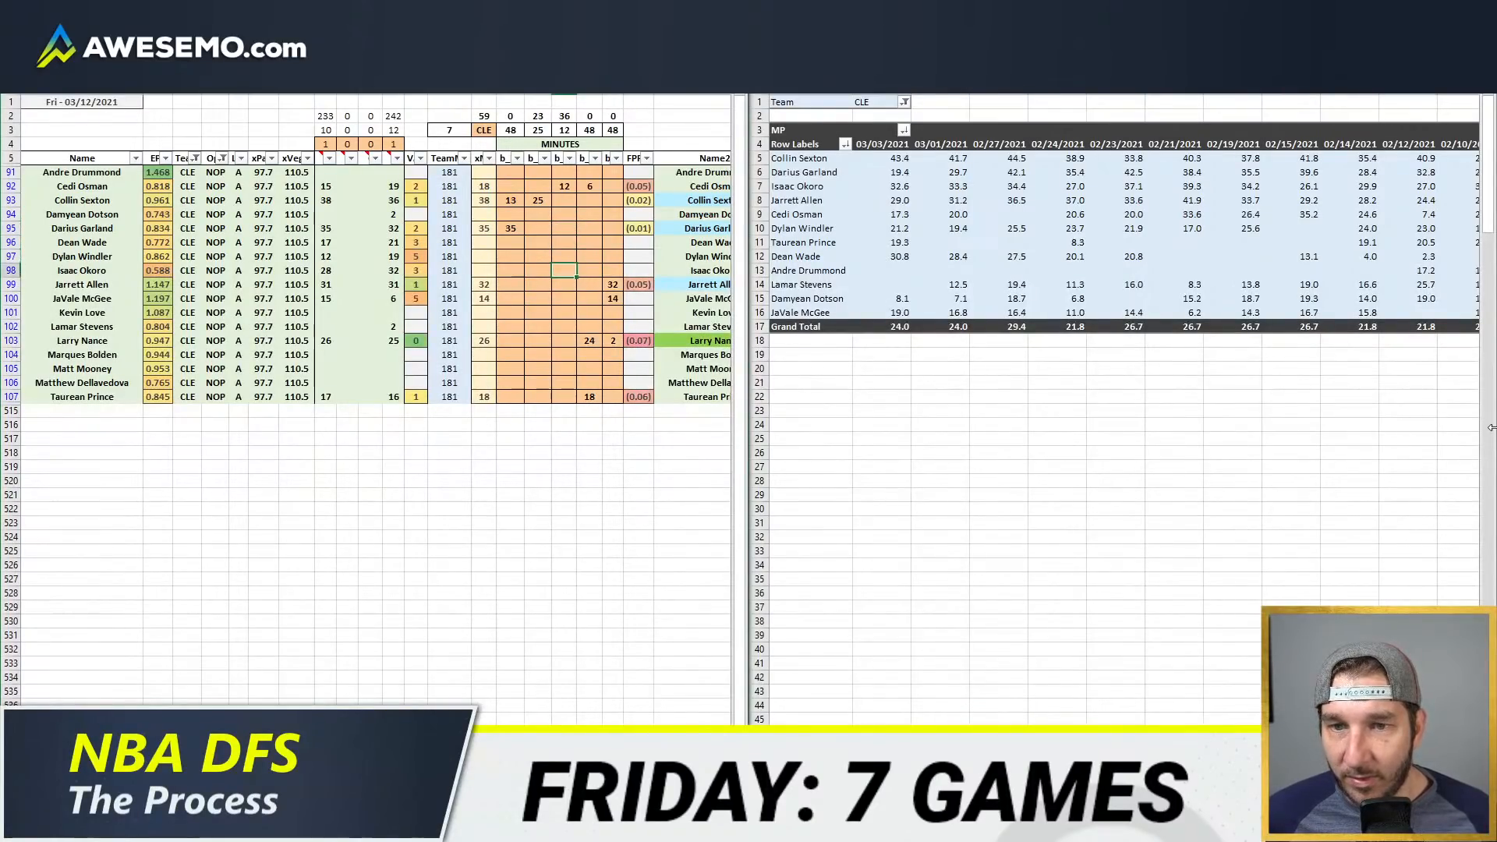
text(32)
key(Return)
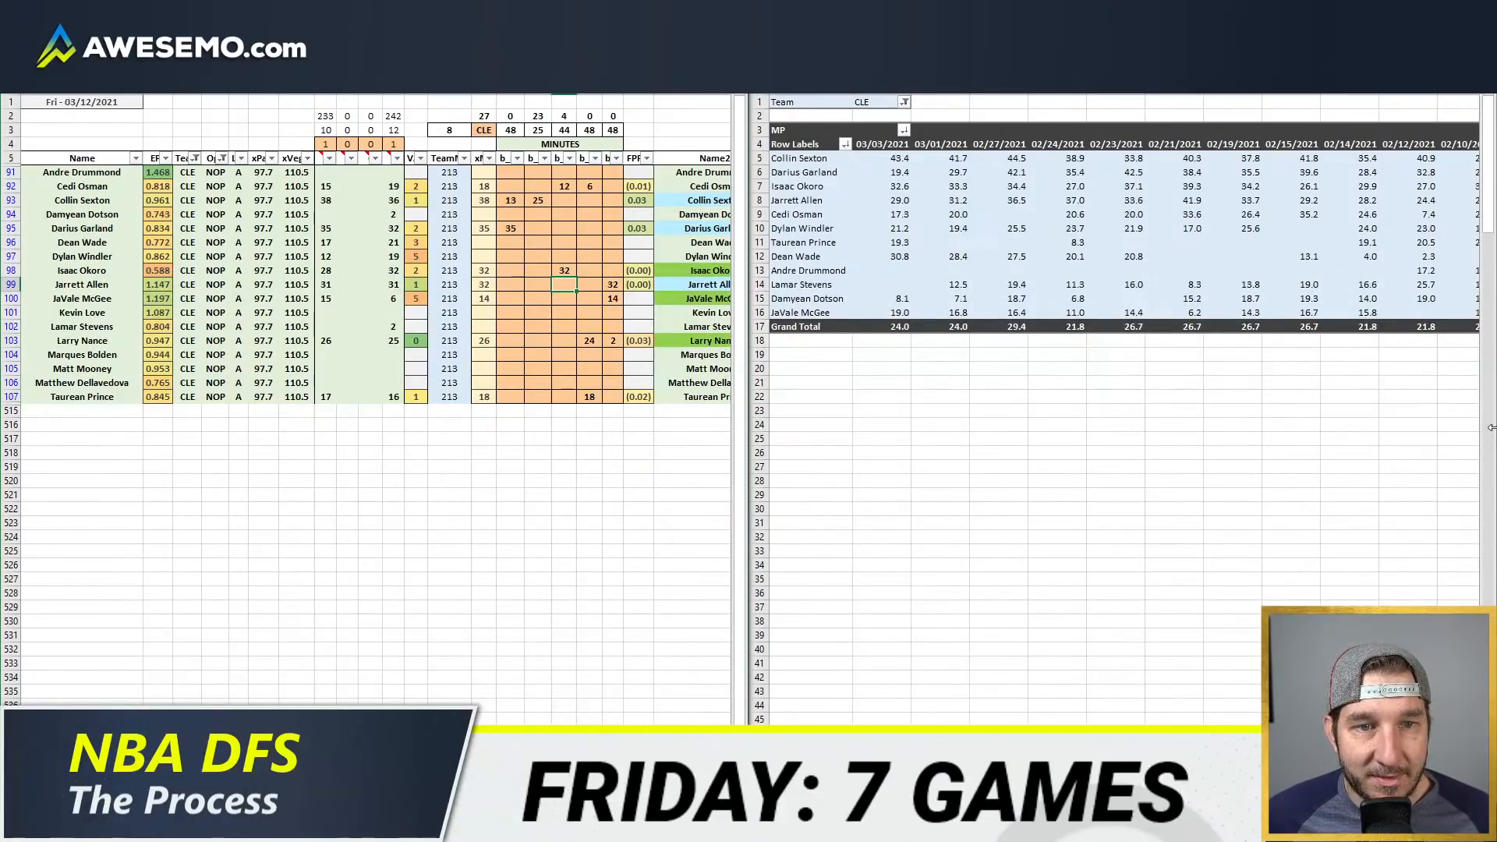
Step: Project Dylan Windler for 18 minutes in the second position column
key(Left)
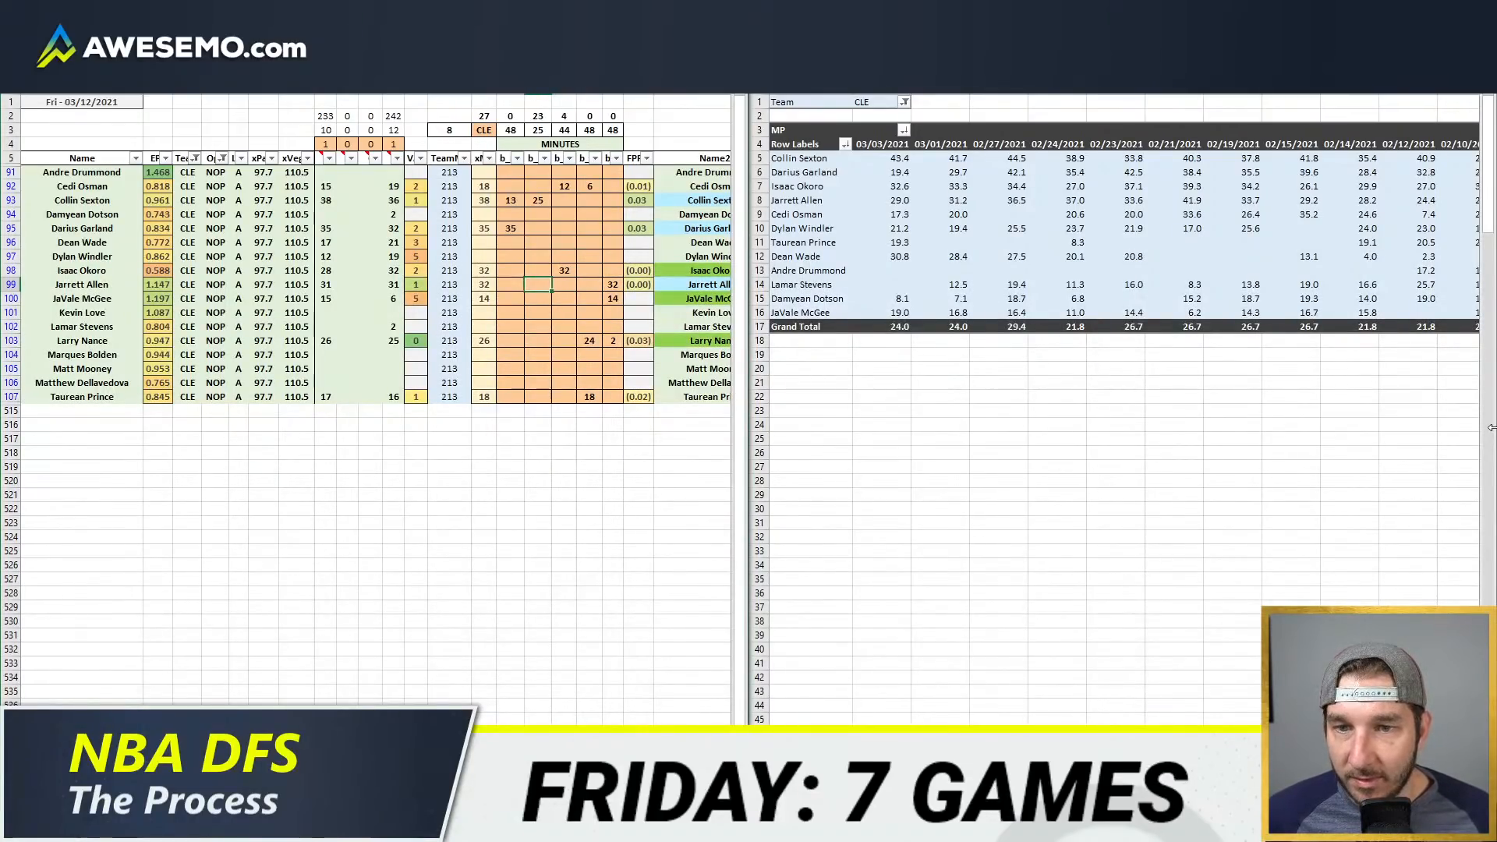
key(Up)
key(Up)
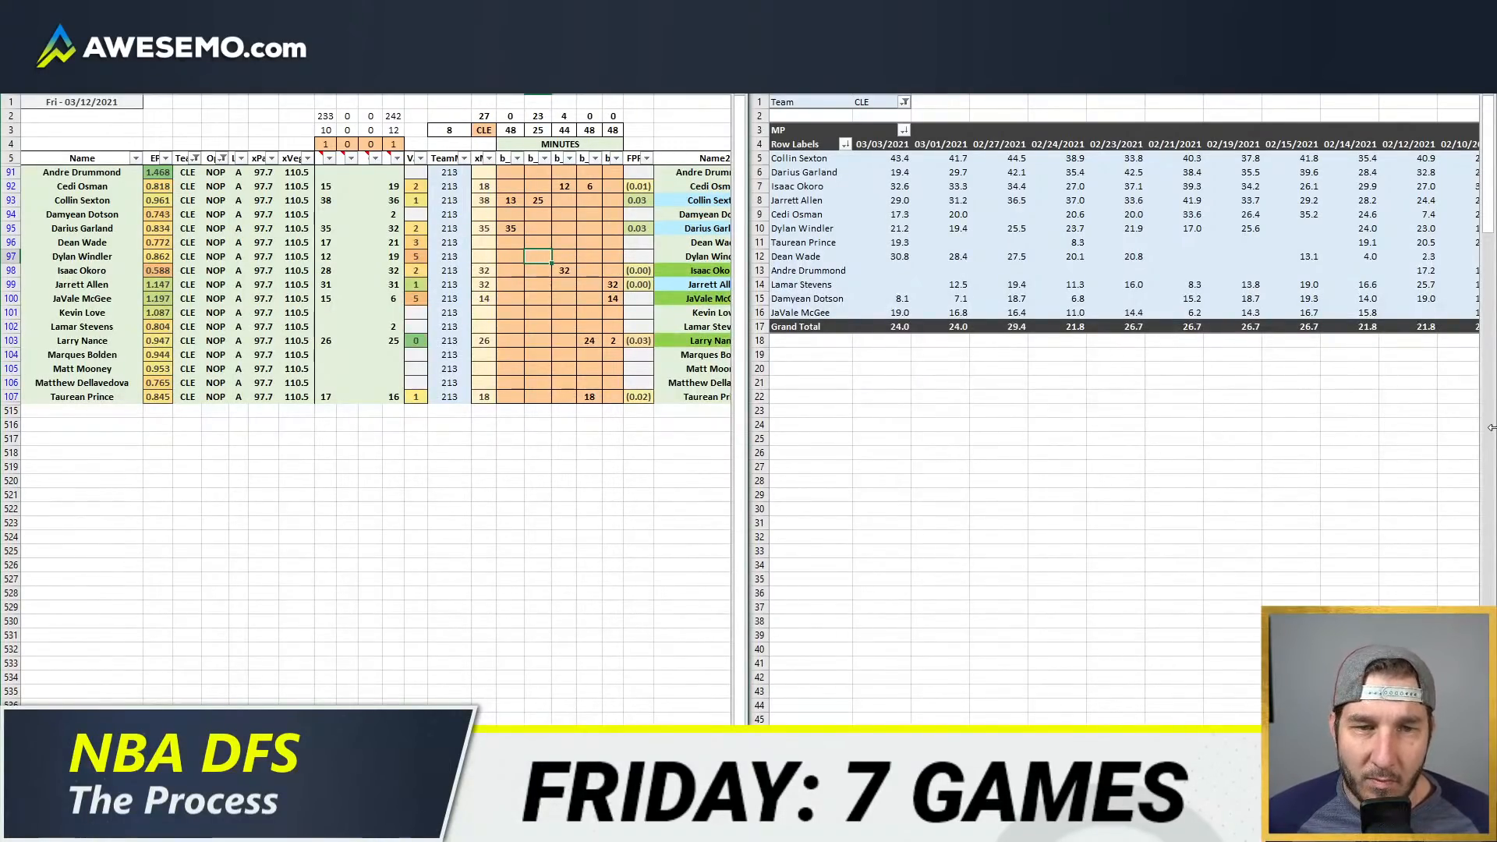
text(18)
key(Return)
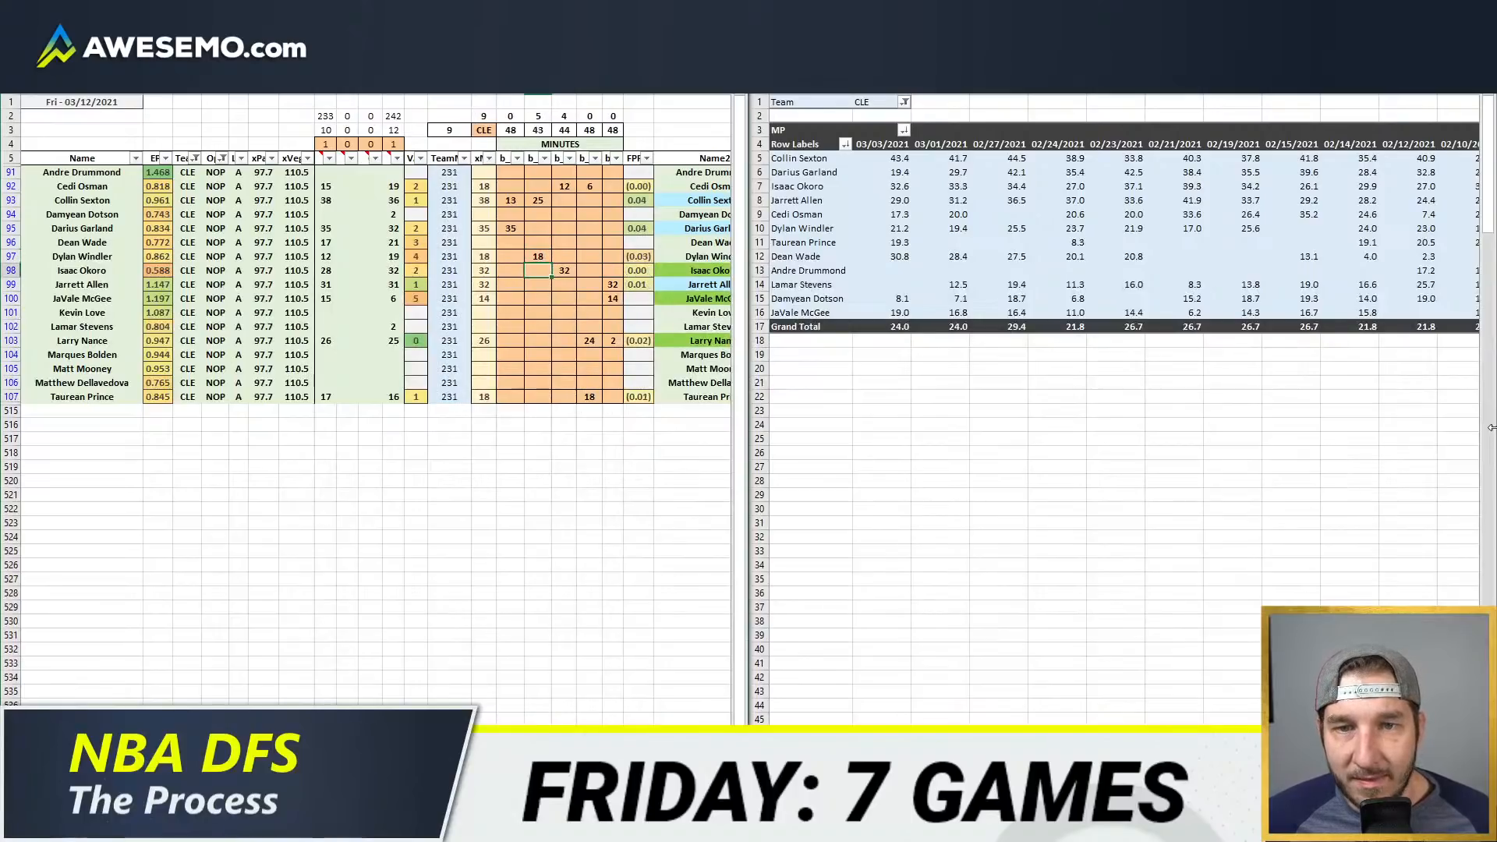
Step: Split Isaac Okoro's projection into 5 minutes in the second position column and 27 minutes in the third
key(Down)
key(Down)
key(Up)
key(Up)
key(Up)
key(Up)
key(Up)
key(Up)
key(Up)
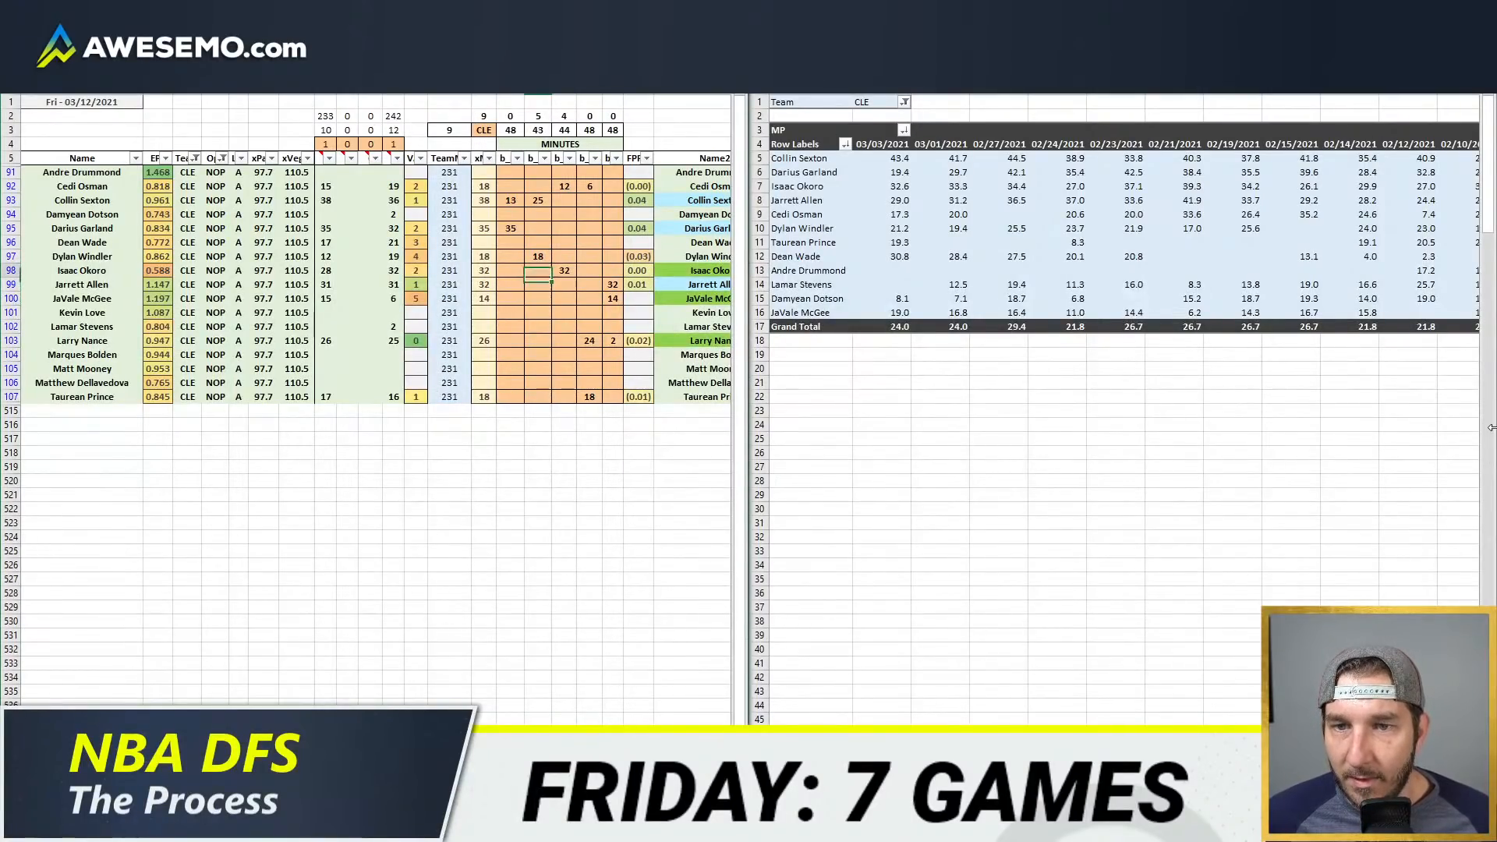
key(Down)
key(Down)
key(Down)
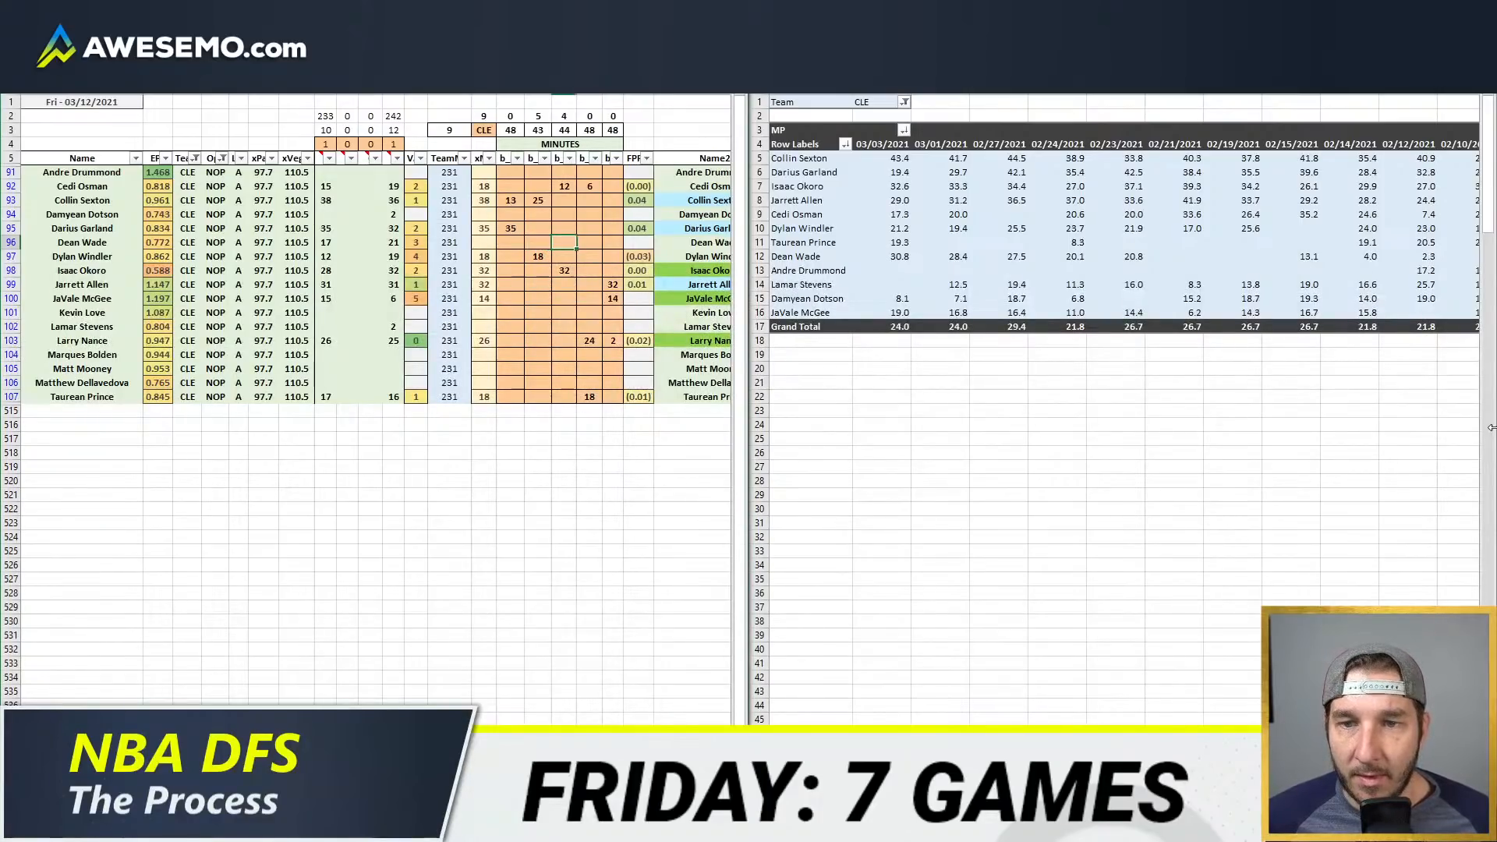
key(Down)
key(Down)
key(Left)
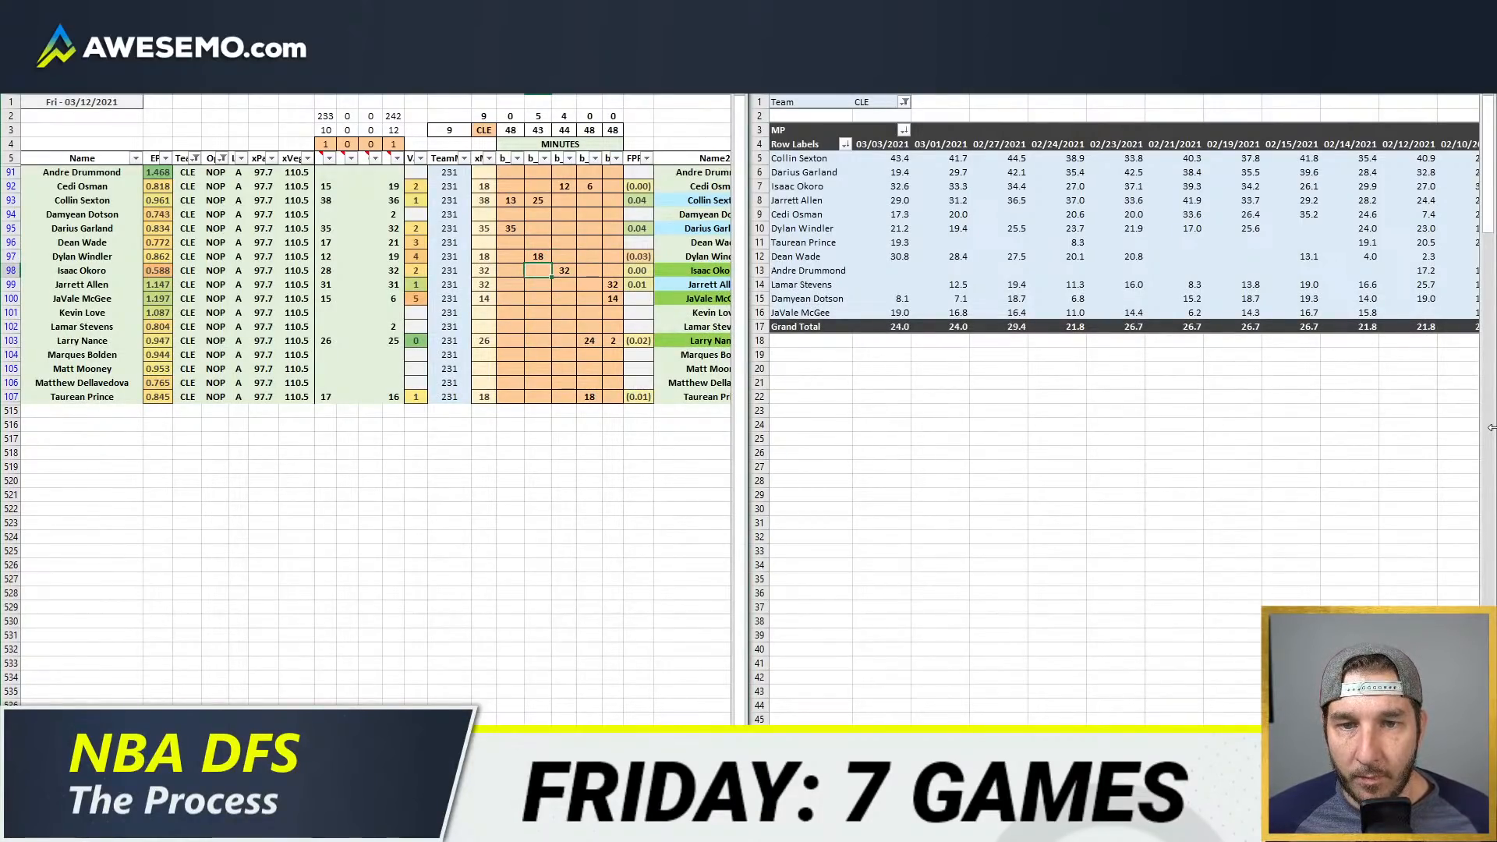
text(5)
key(Right)
text(27)
Step: Project Dean Wade for 9 minutes in the third position column
key(Right)
key(Up)
key(Up)
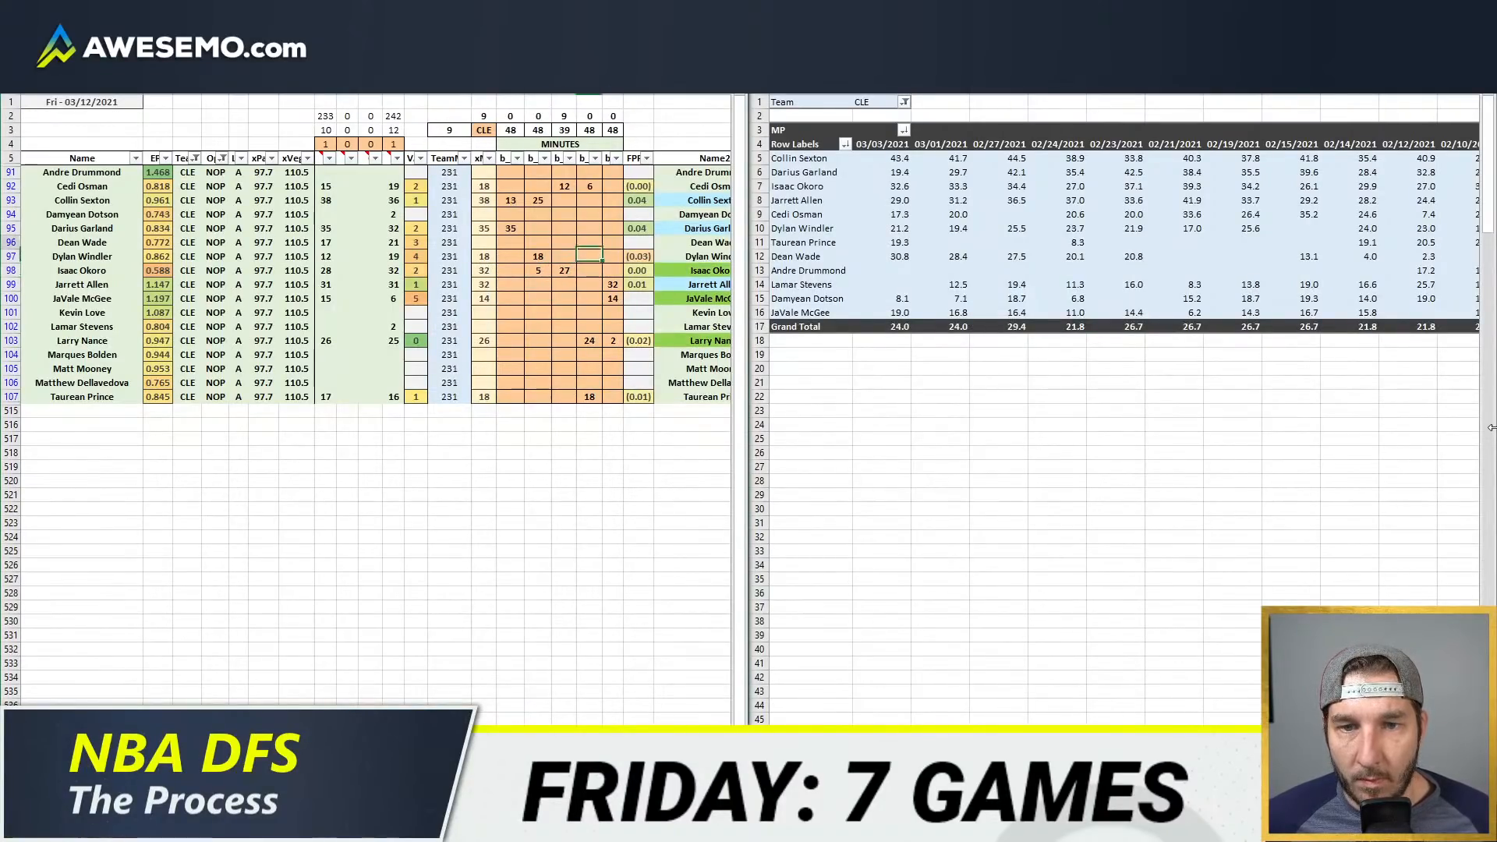
key(Return)
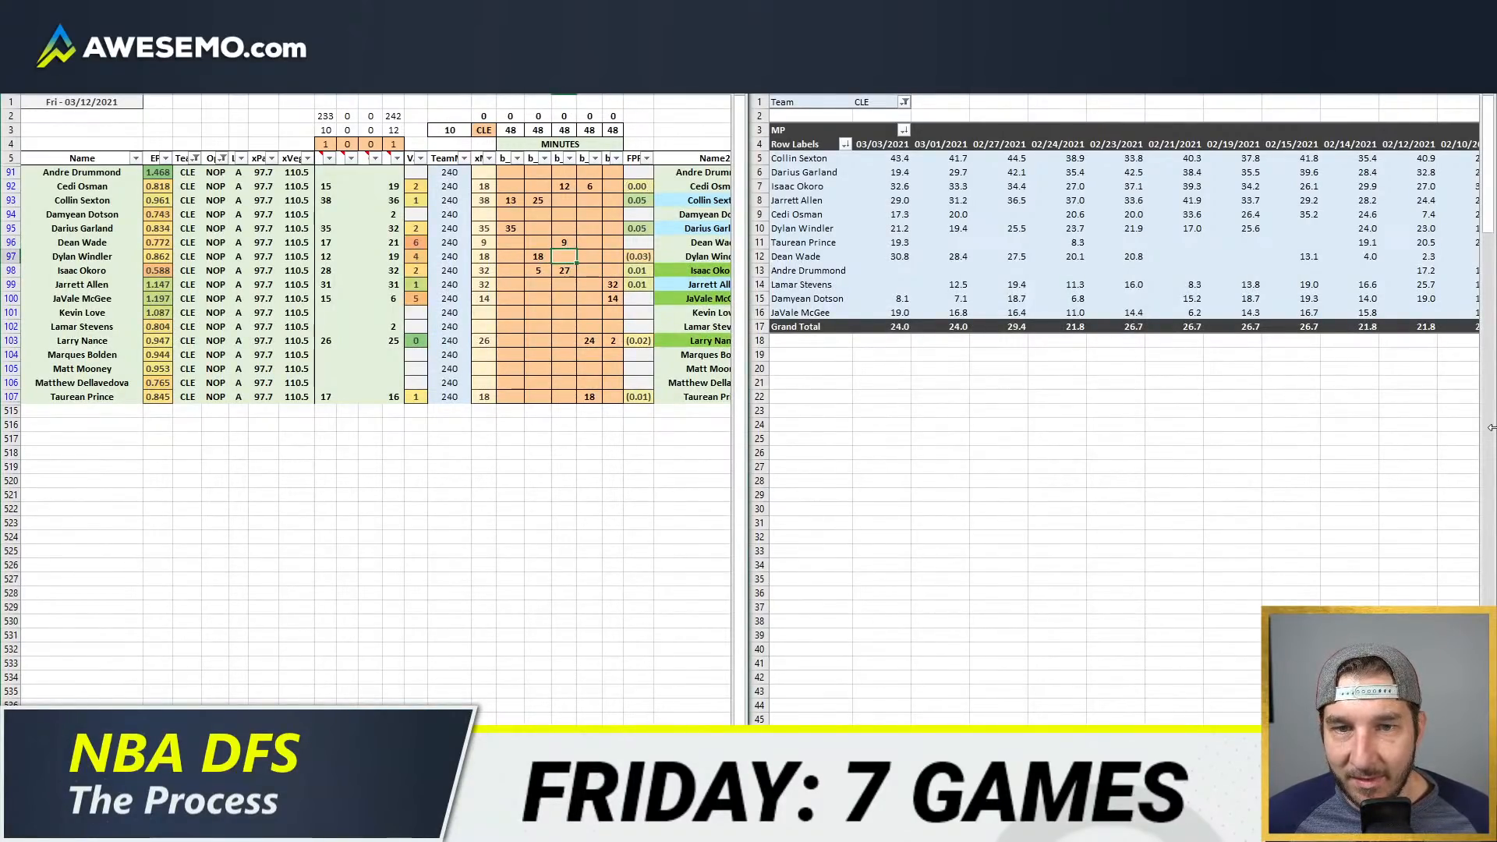
Step: Switch to the NBA WOWY page in the browser and load the Cavaliers' stats from the CLE–NOP game
key(Up)
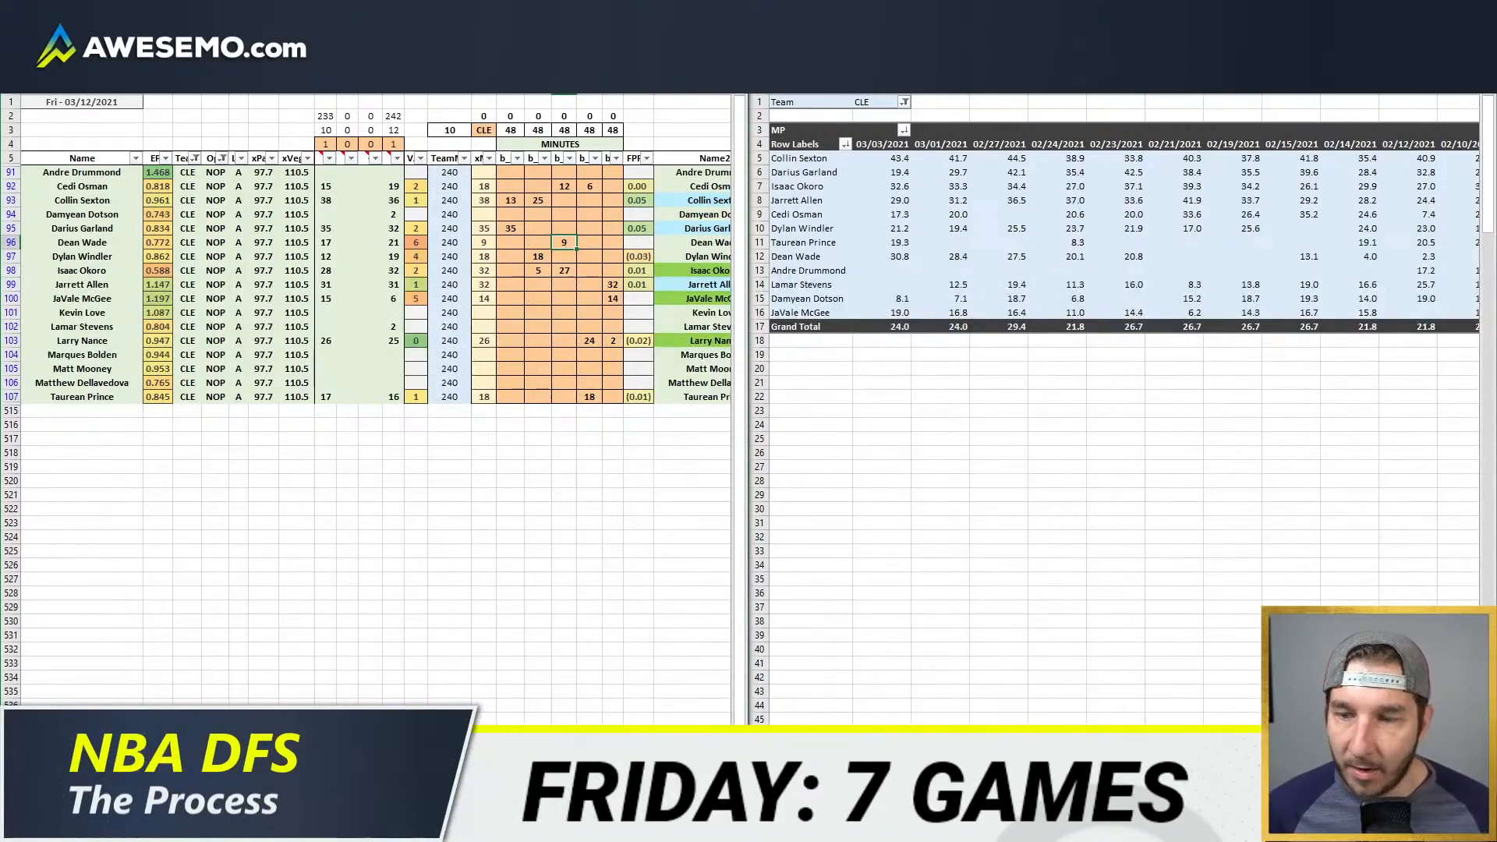
scroll(374, 405, right, 10)
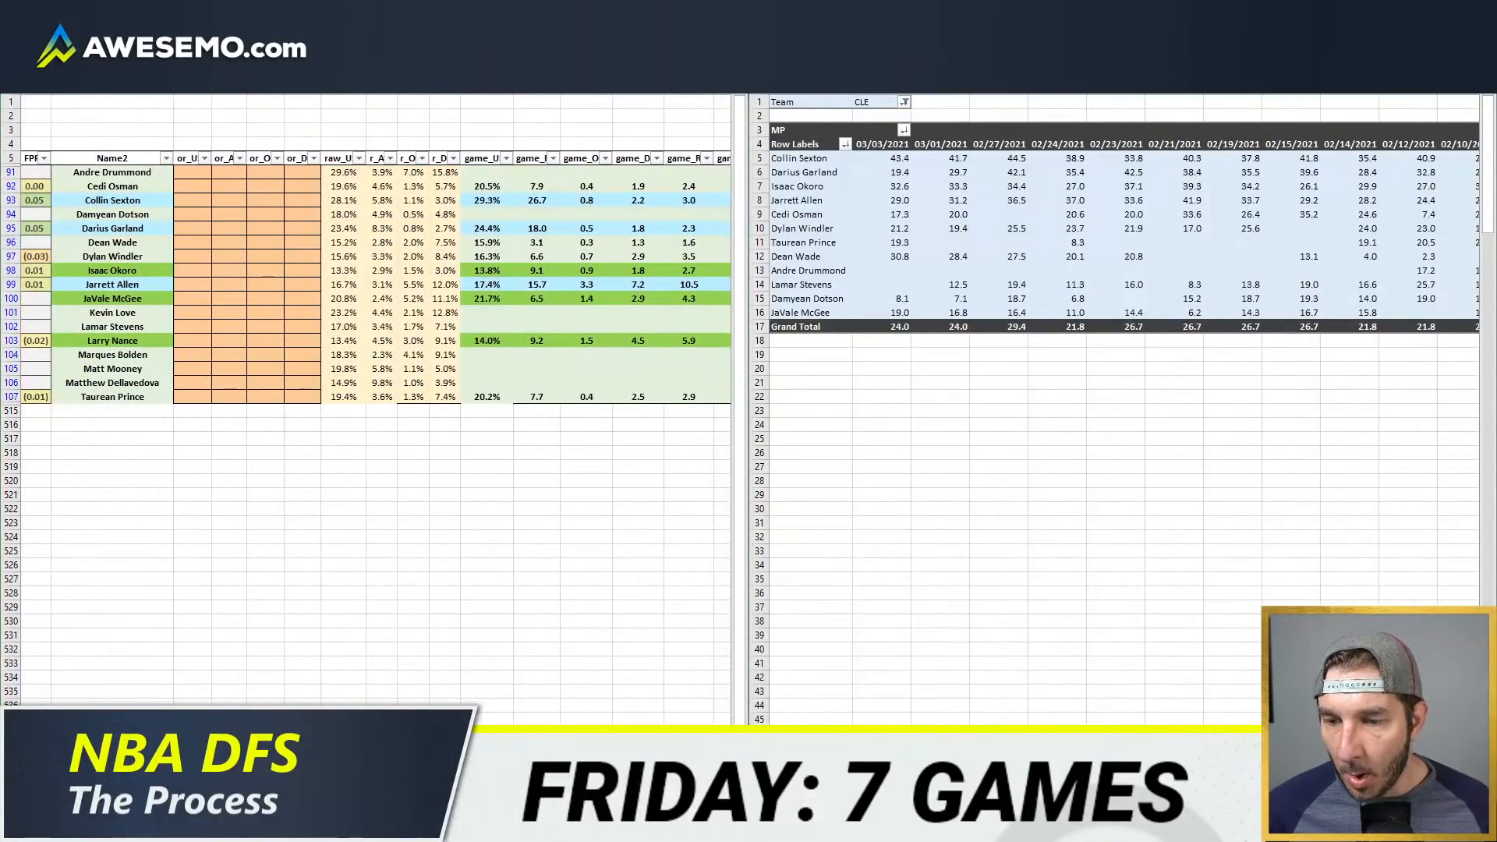
click(83, 725)
click(881, 14)
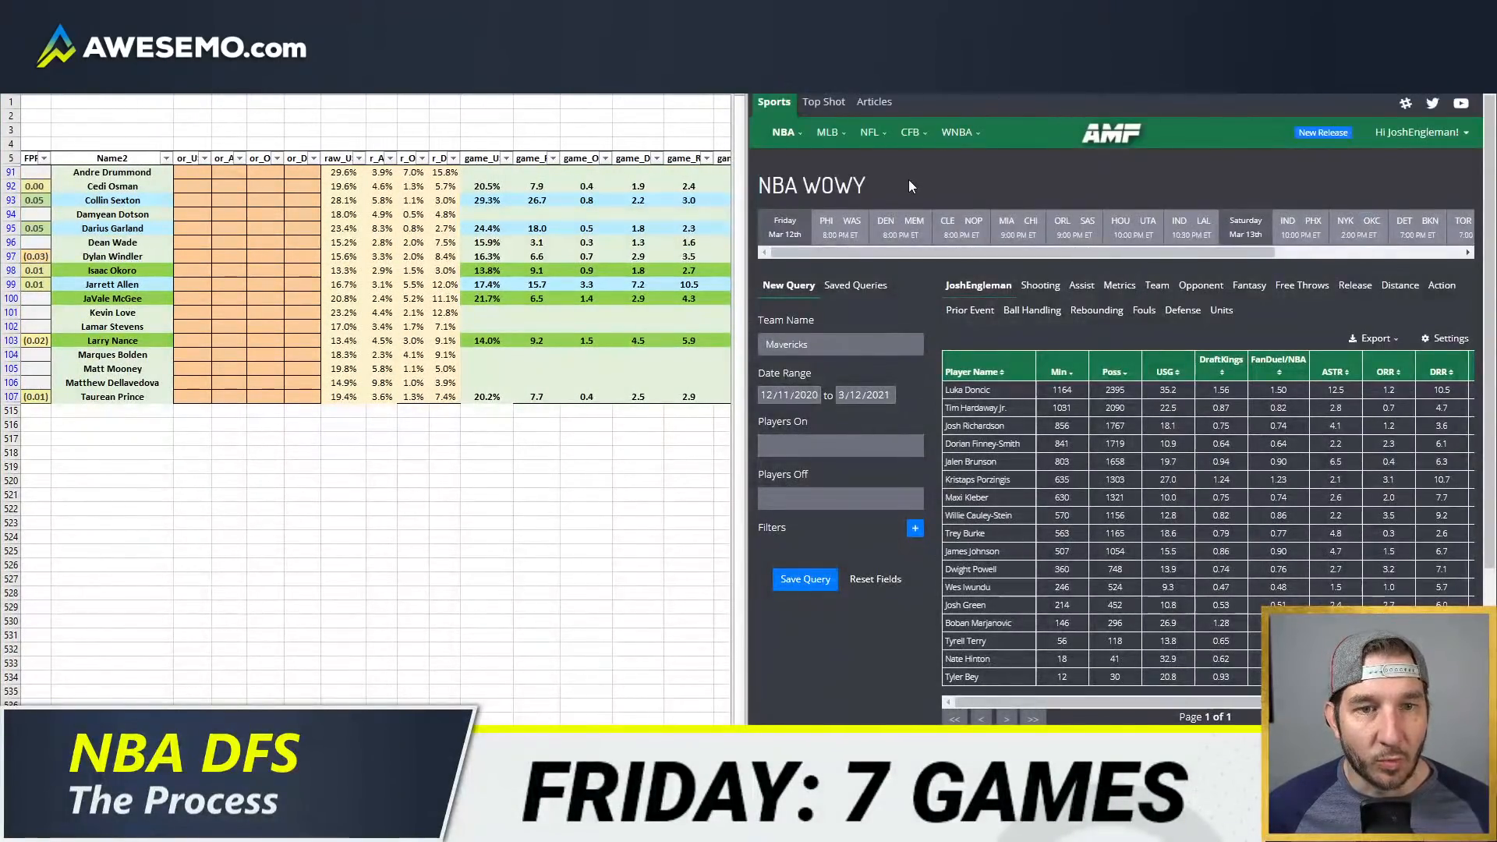
click(951, 226)
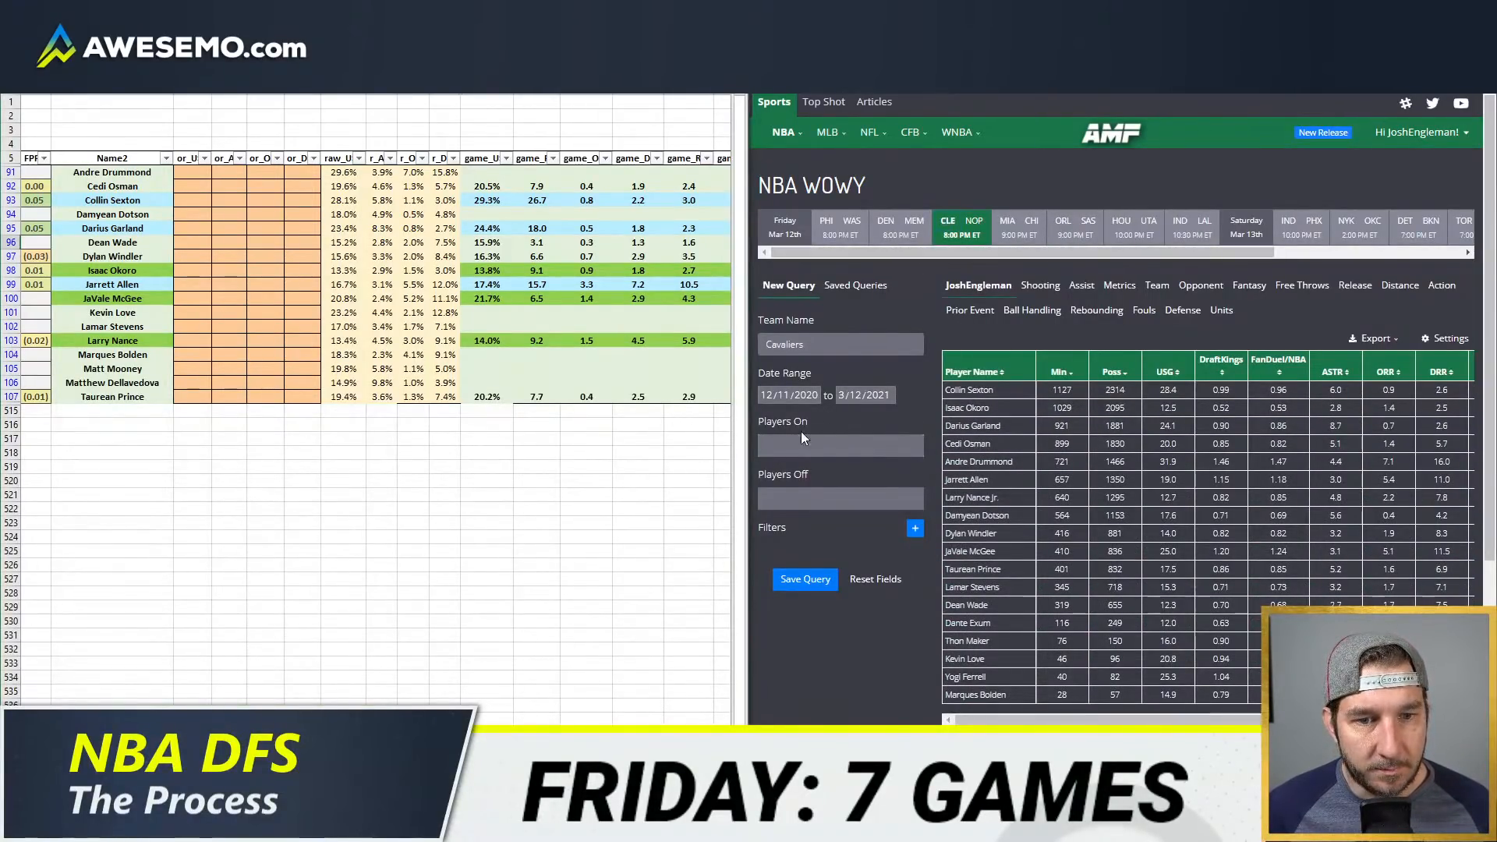
Step: Exclude Andre Drummond and Kevin Love as Players Off in the Cavaliers query
click(797, 497)
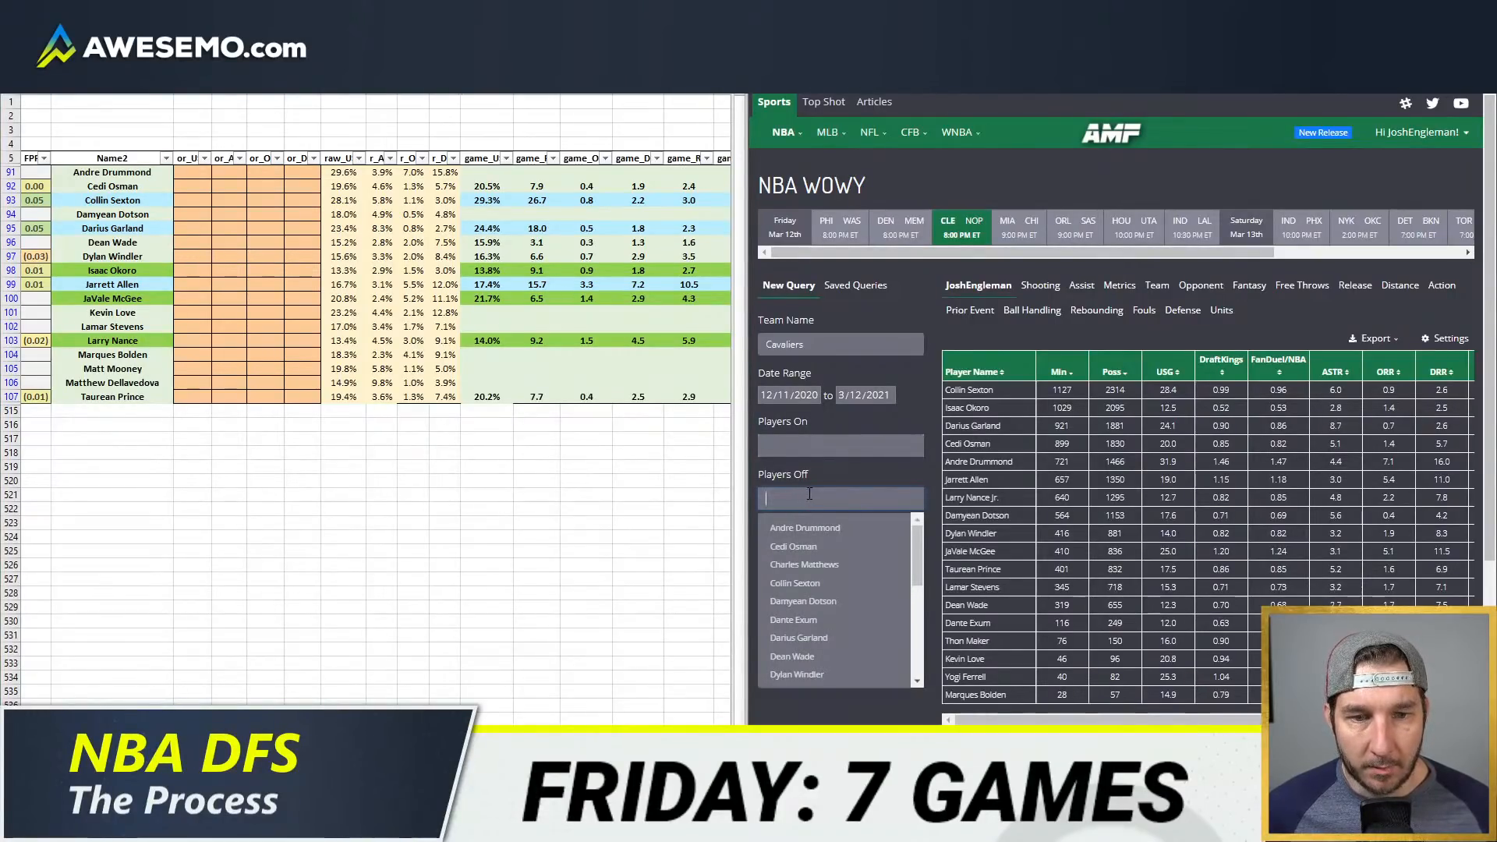
key(alt+Tab)
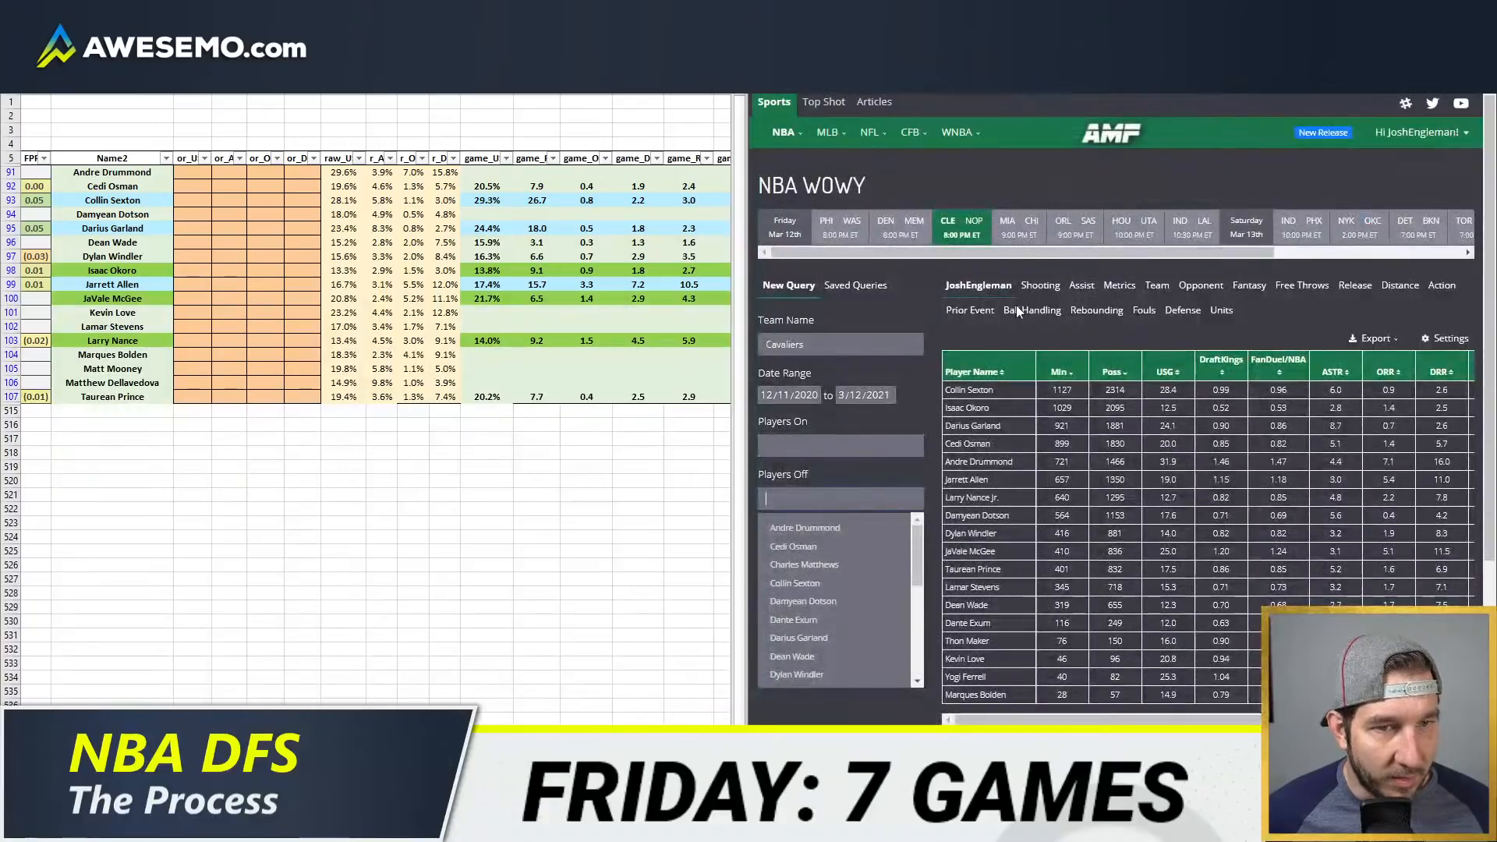
key(alt+Tab)
text(drummond)
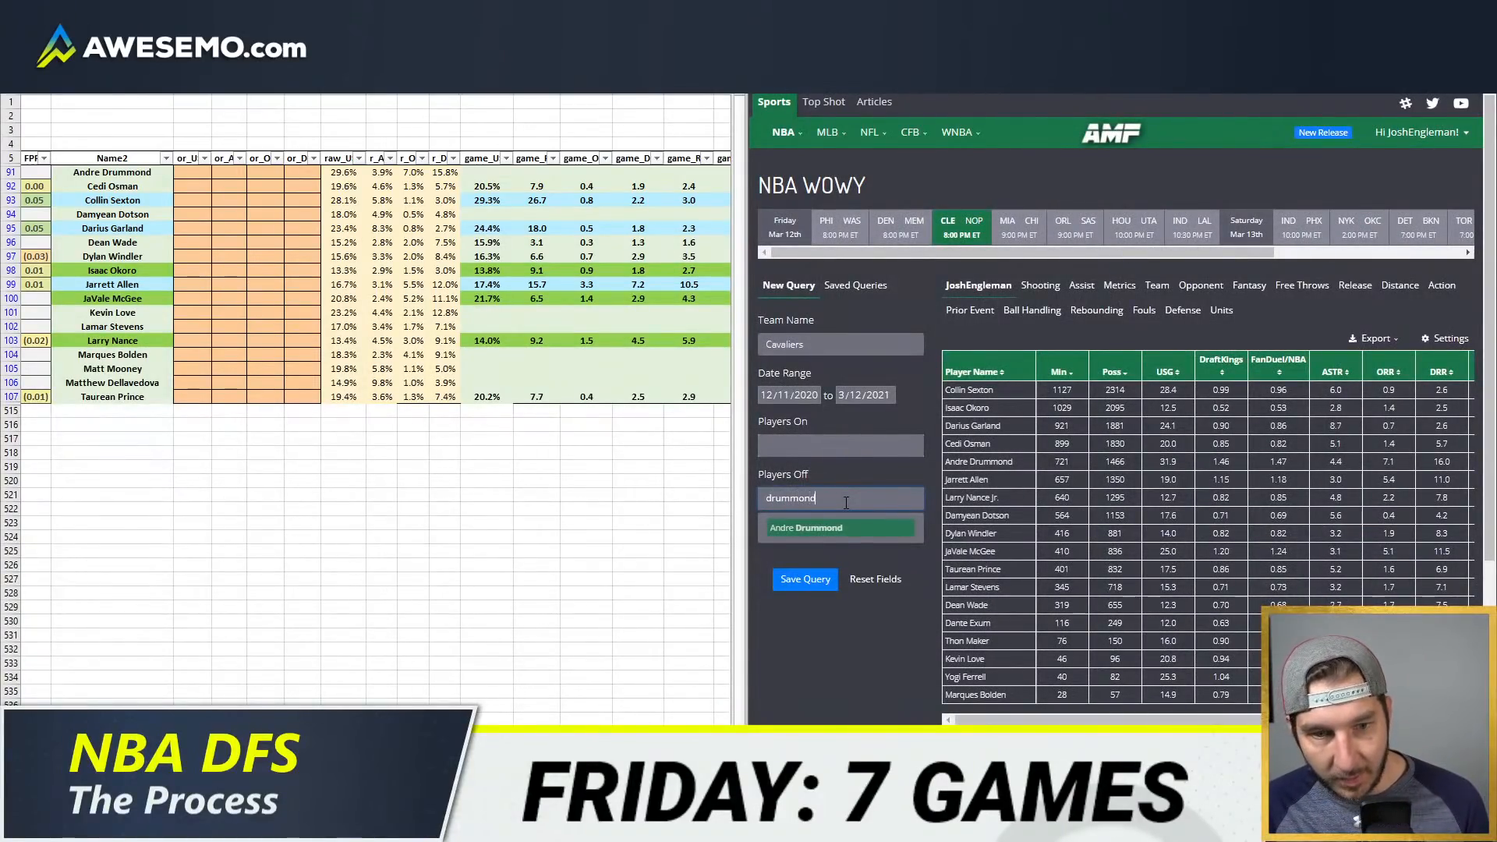
key(Return)
text(love)
key(Return)
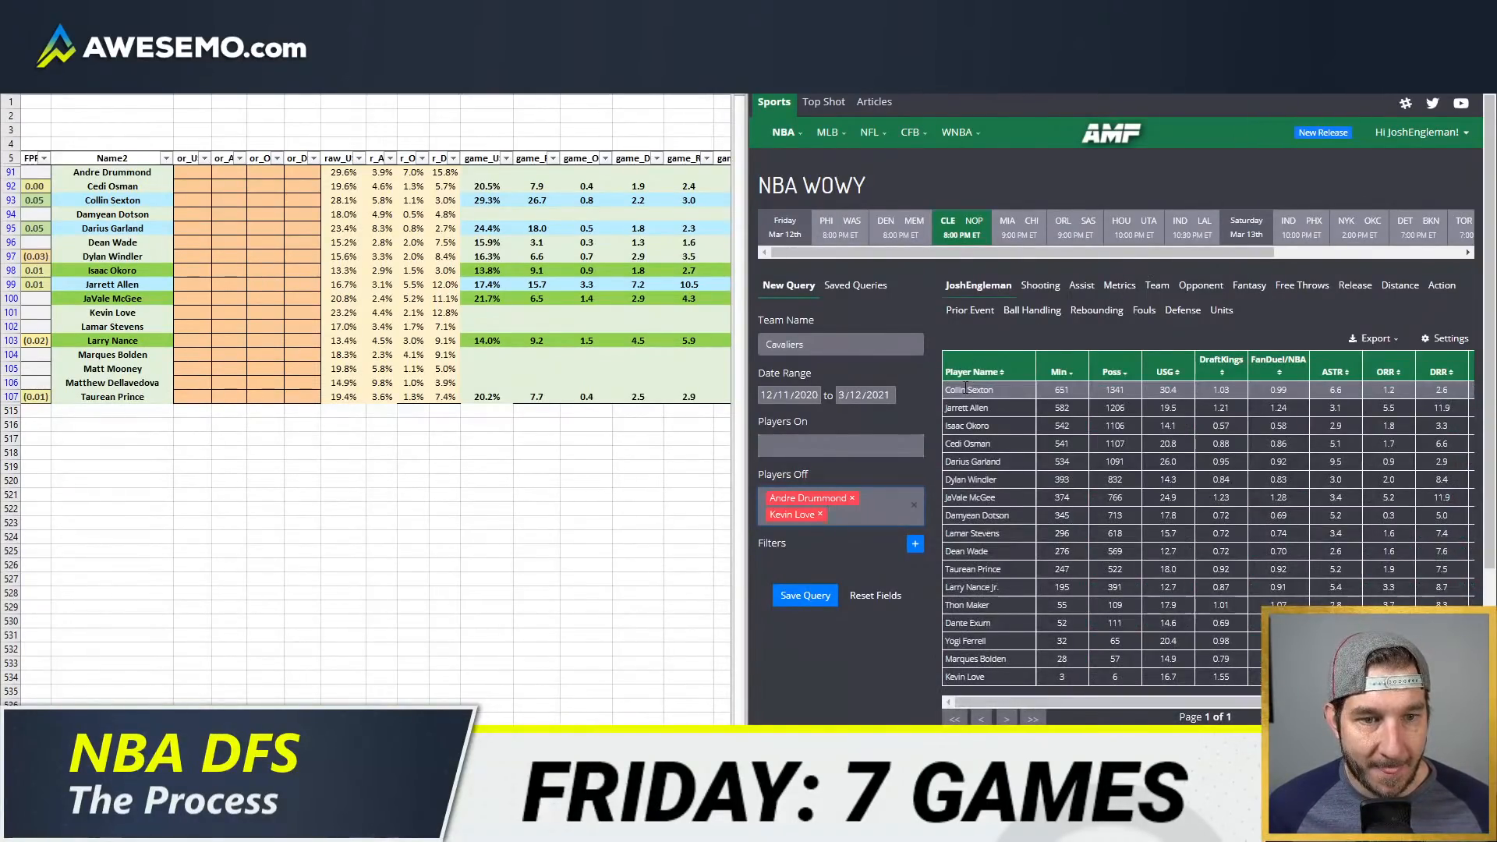
Step: Add Lamar Stevens to the Players Off and sort the stats table by player name
click(867, 515)
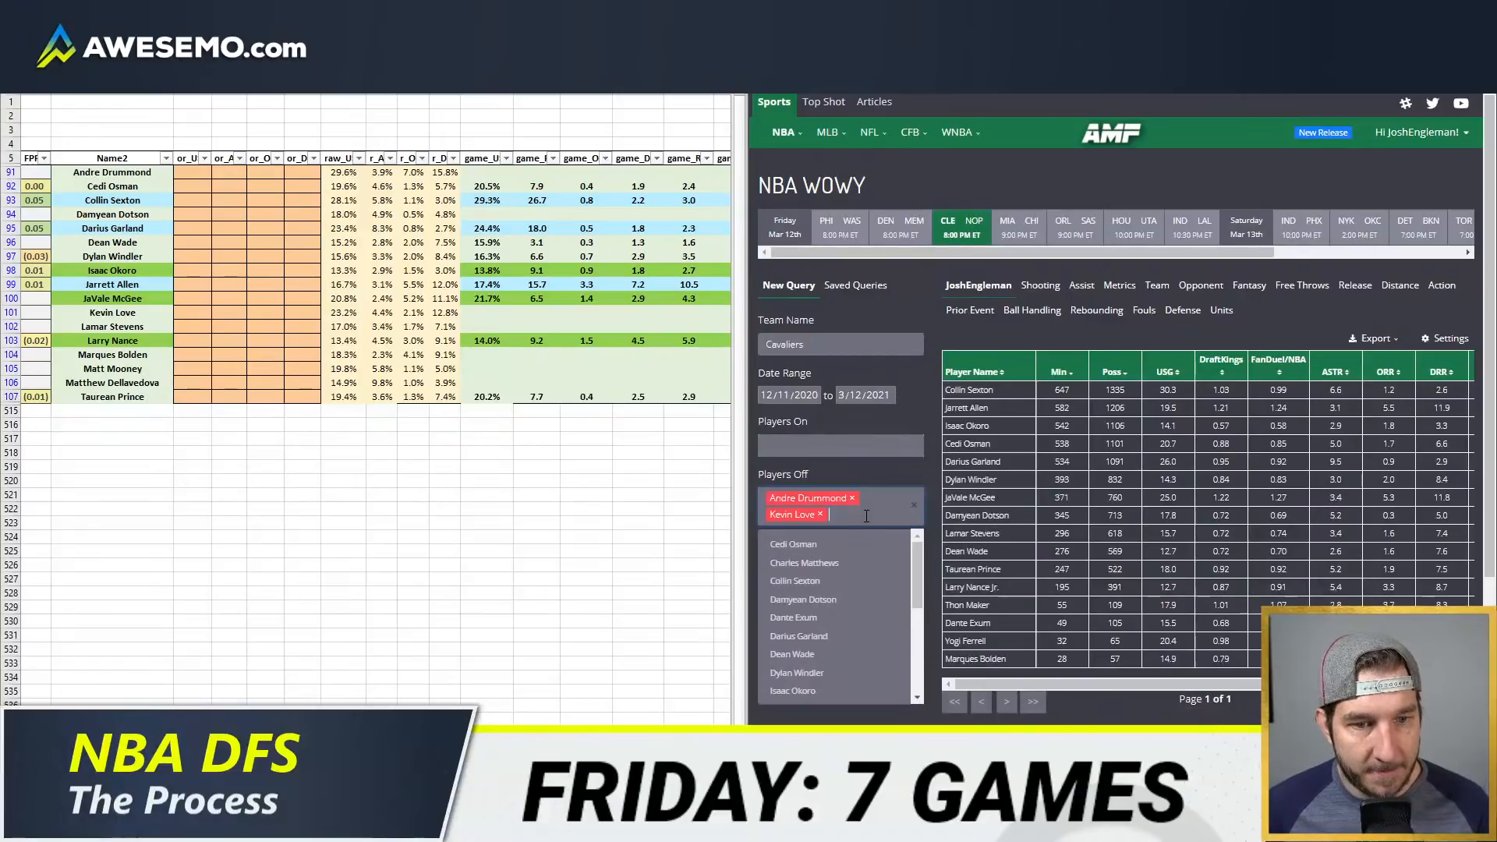
text(s)
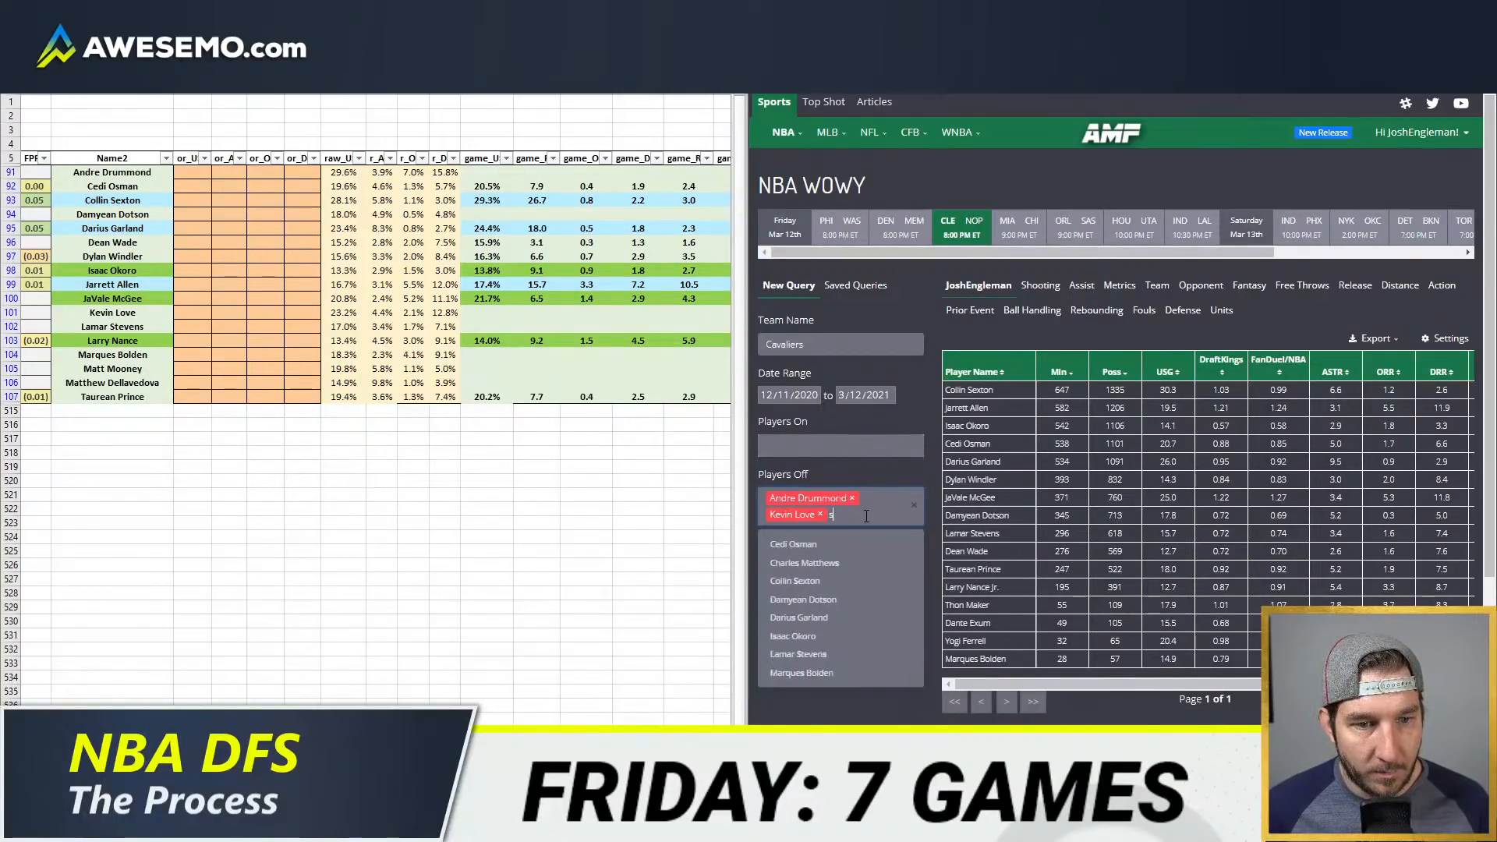
text(tevens)
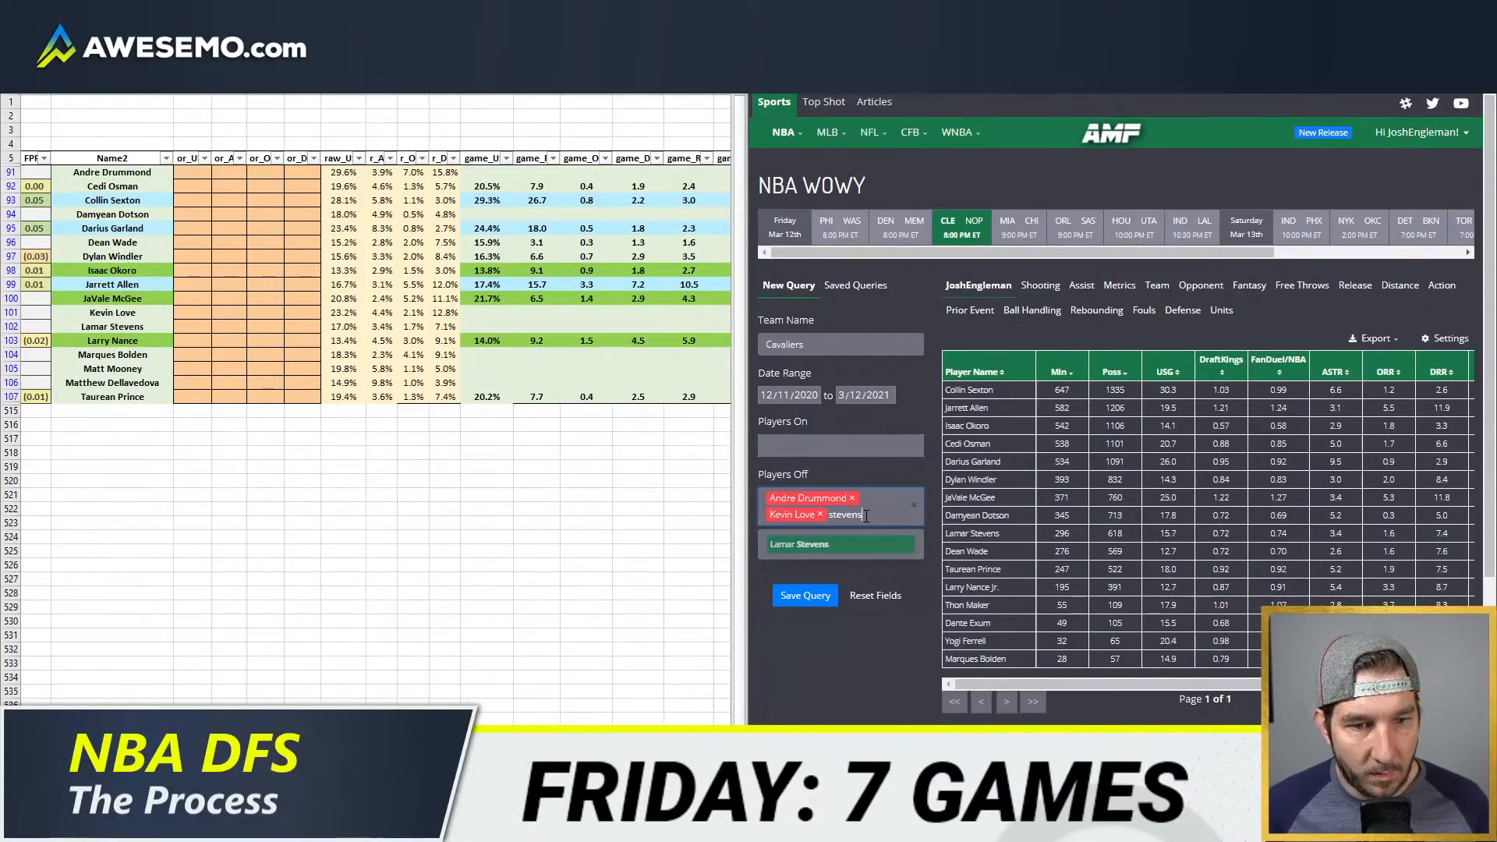
key(Return)
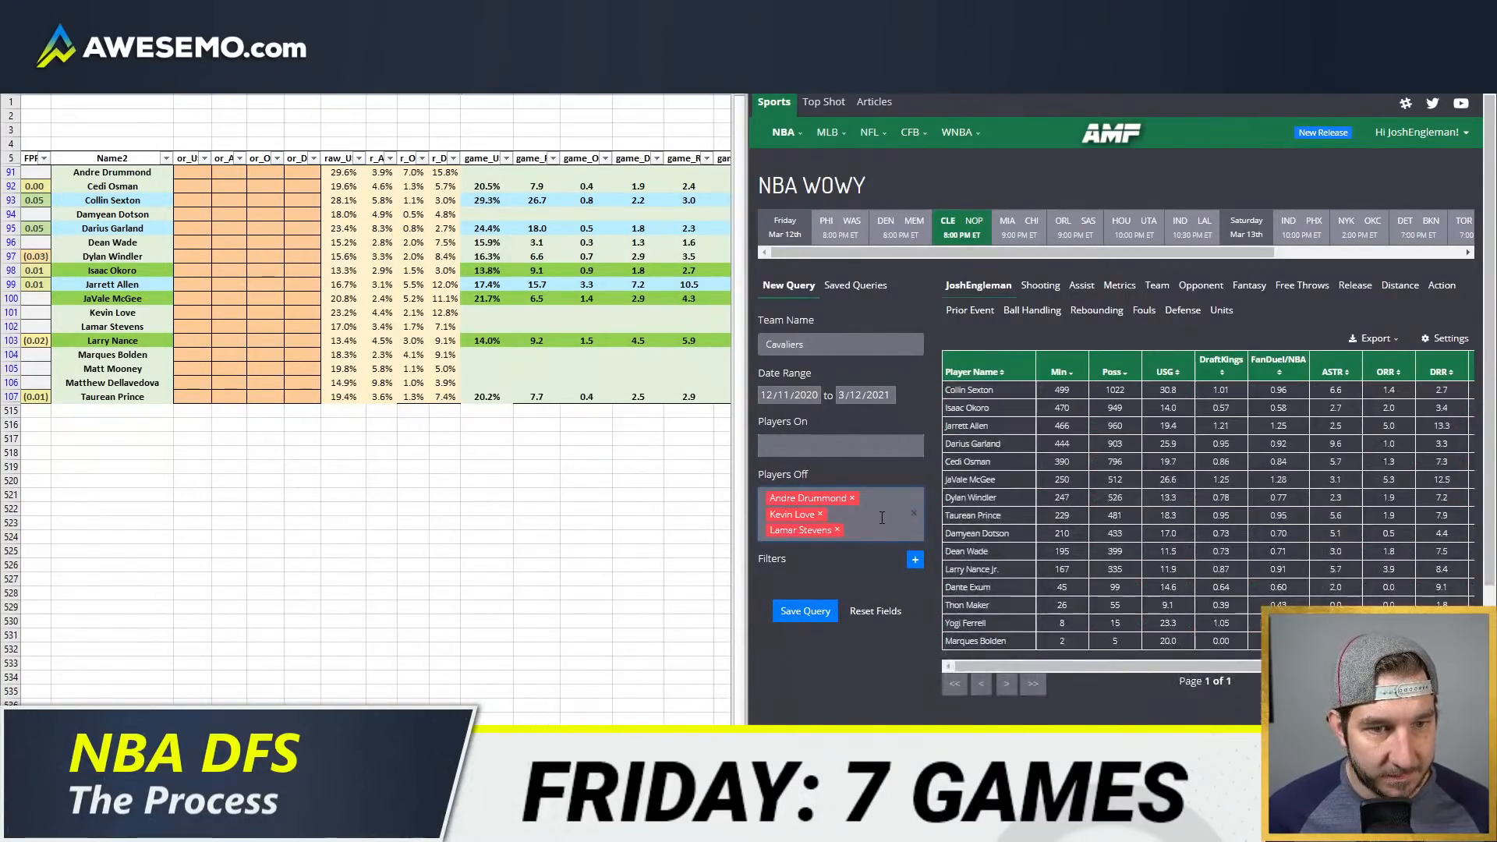
click(980, 373)
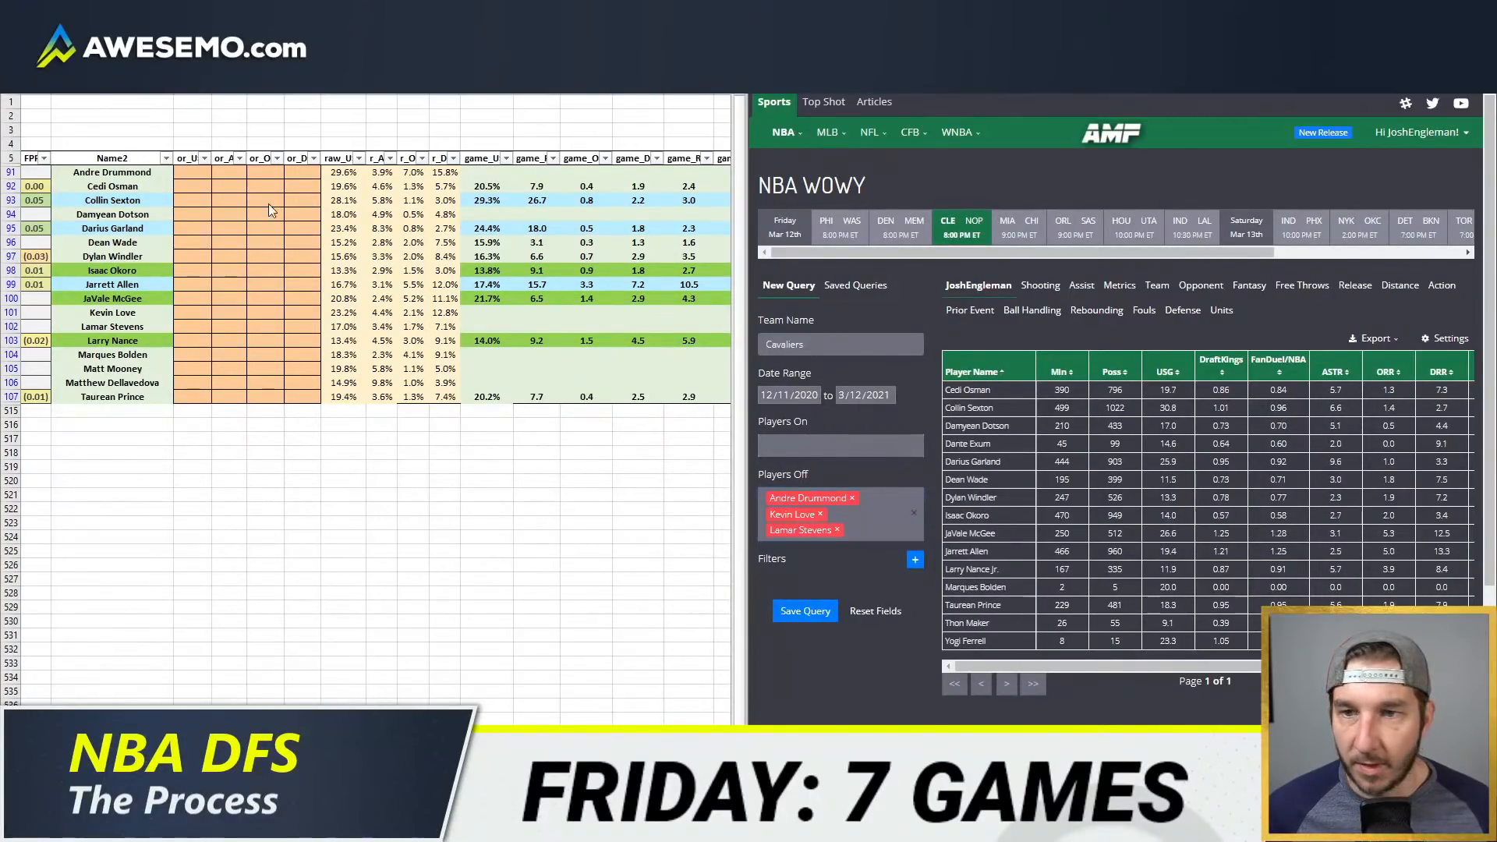
Step: Override usage in the or_U column with 29% for Collin Sexton and 25% for Darius Garland
click(193, 200)
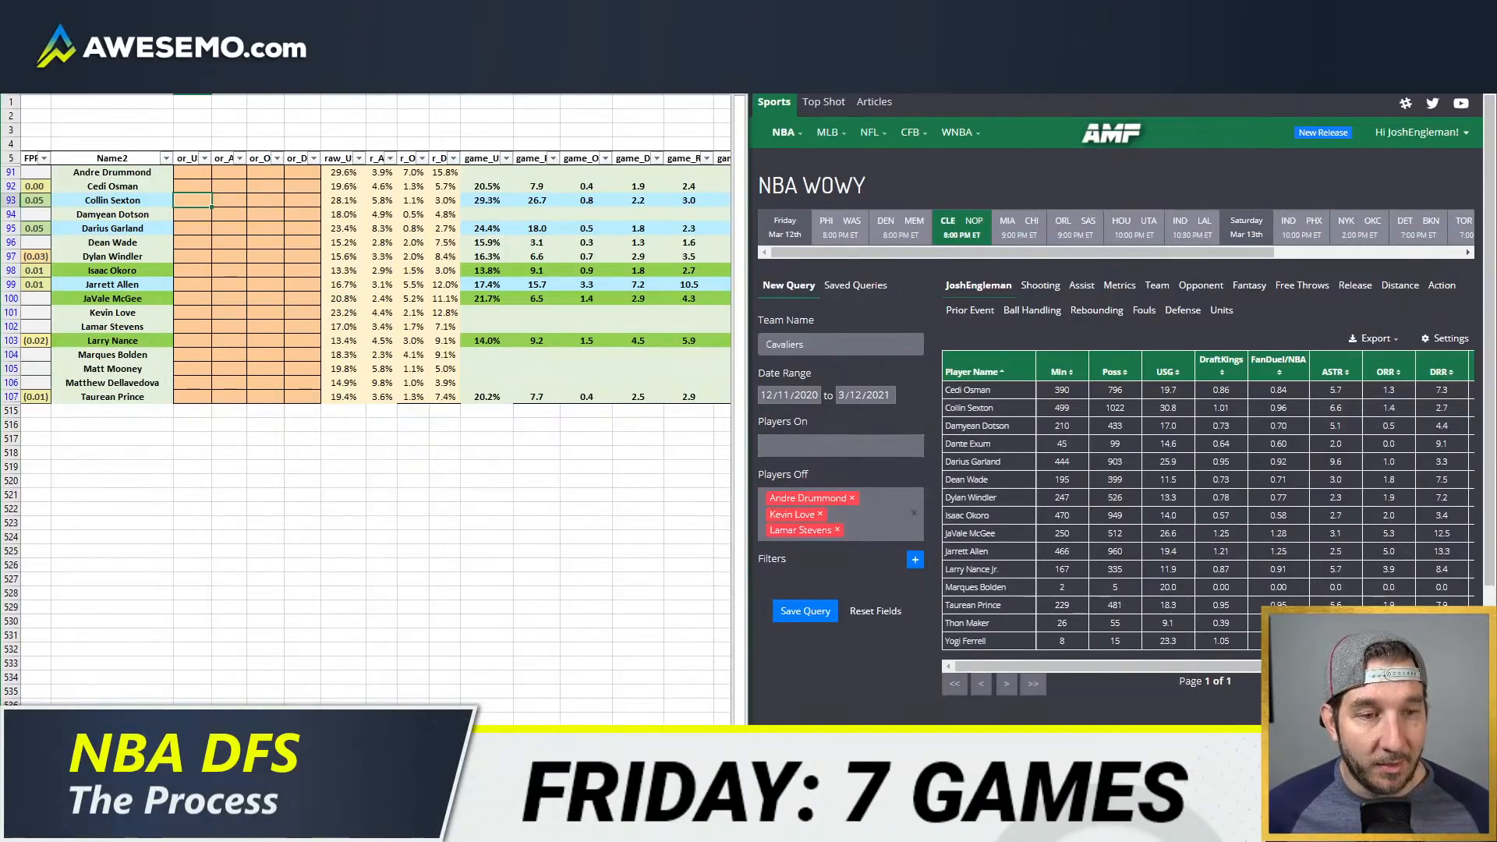
text(29)
key(Return)
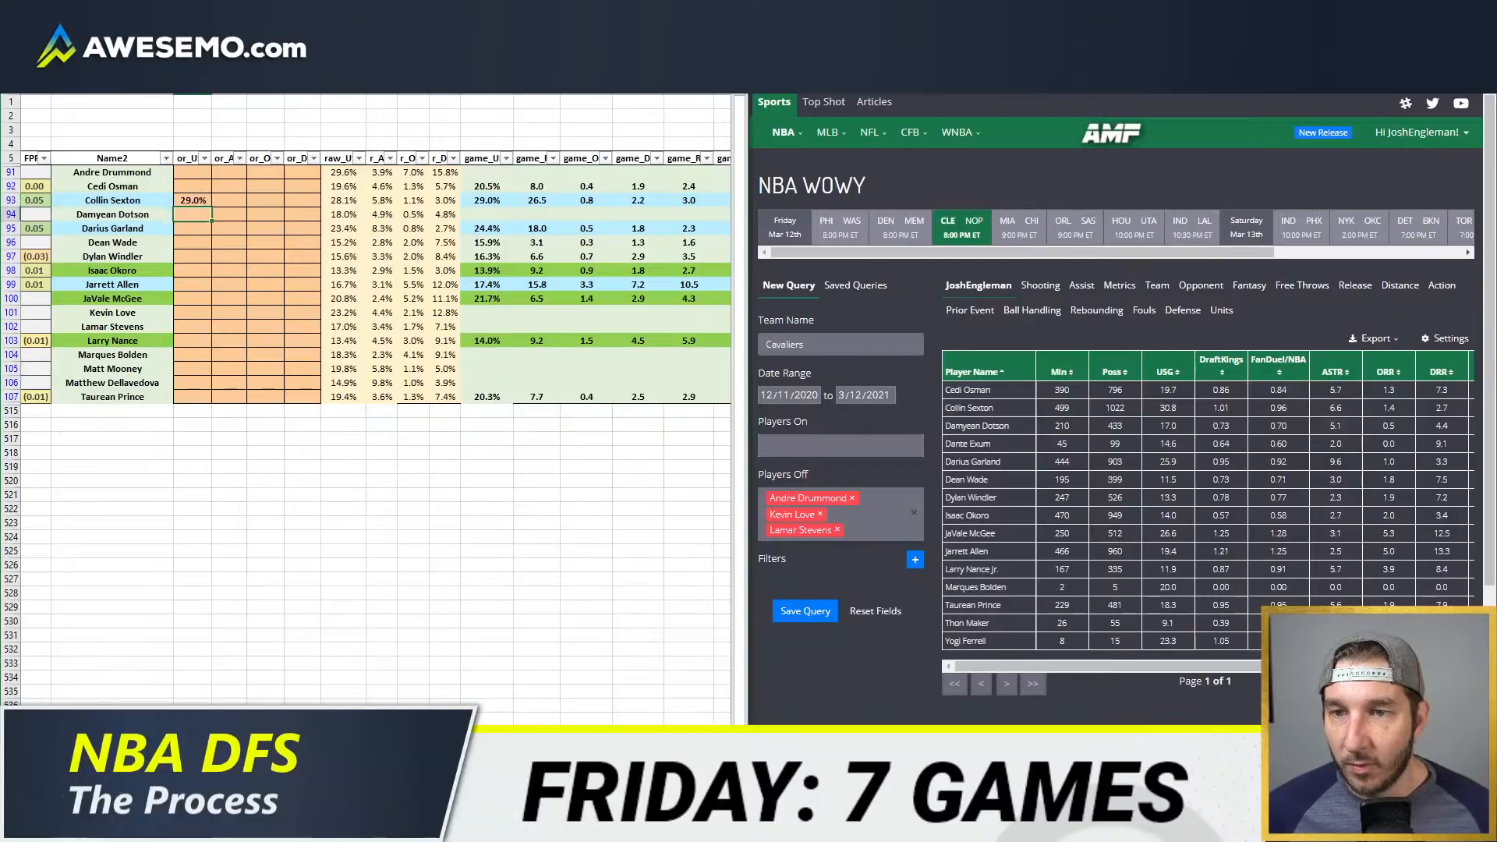
key(Down)
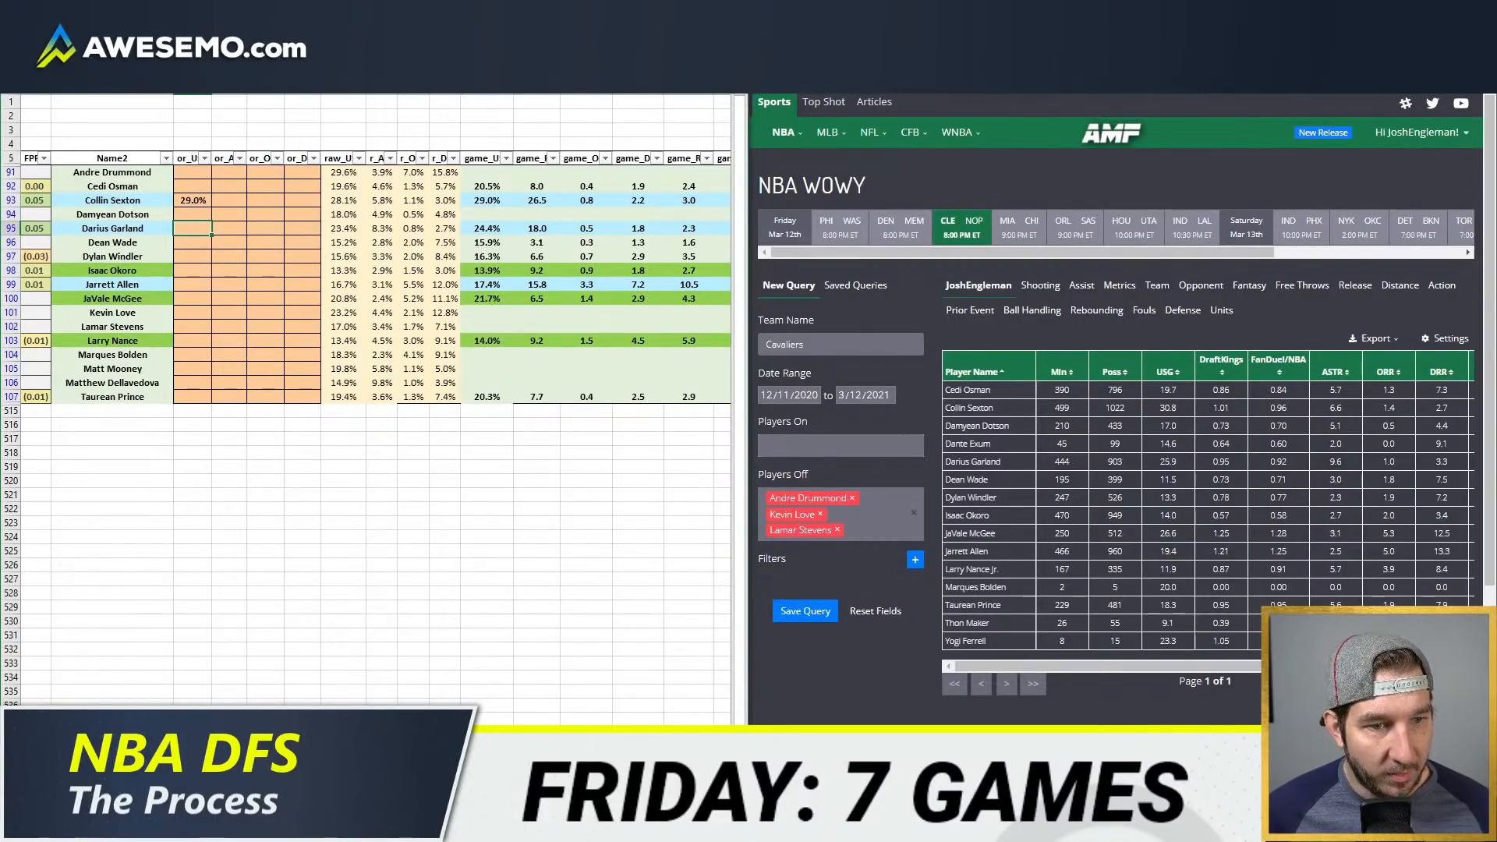
text(25)
key(Return)
Step: Override usage in the or_U column with 18.5% for Jarrett Allen and 13.3% for Isaac Okoro
key(Down)
key(Down)
key(Down)
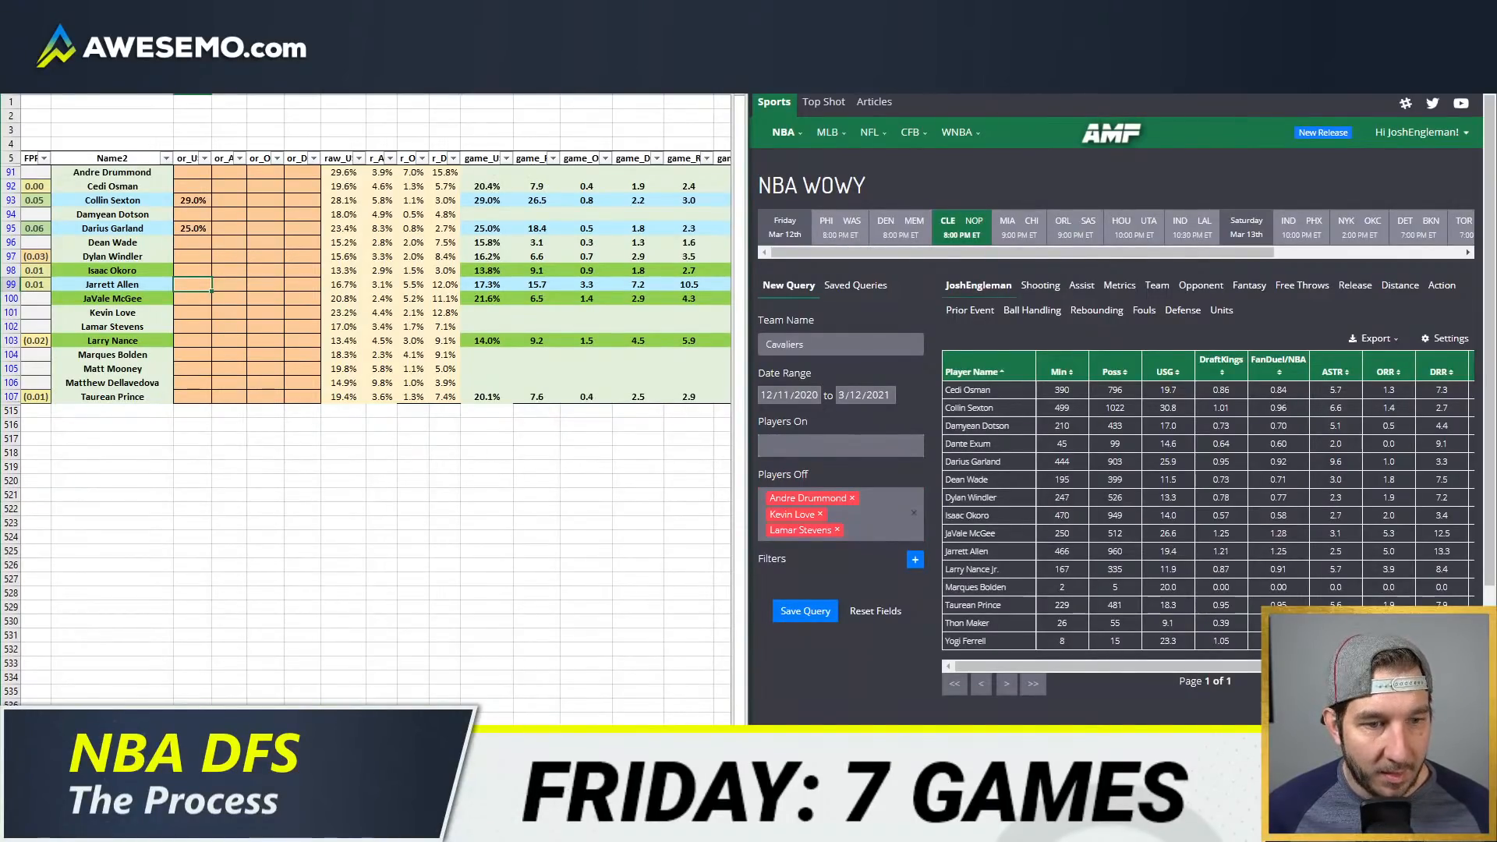
text(18.5)
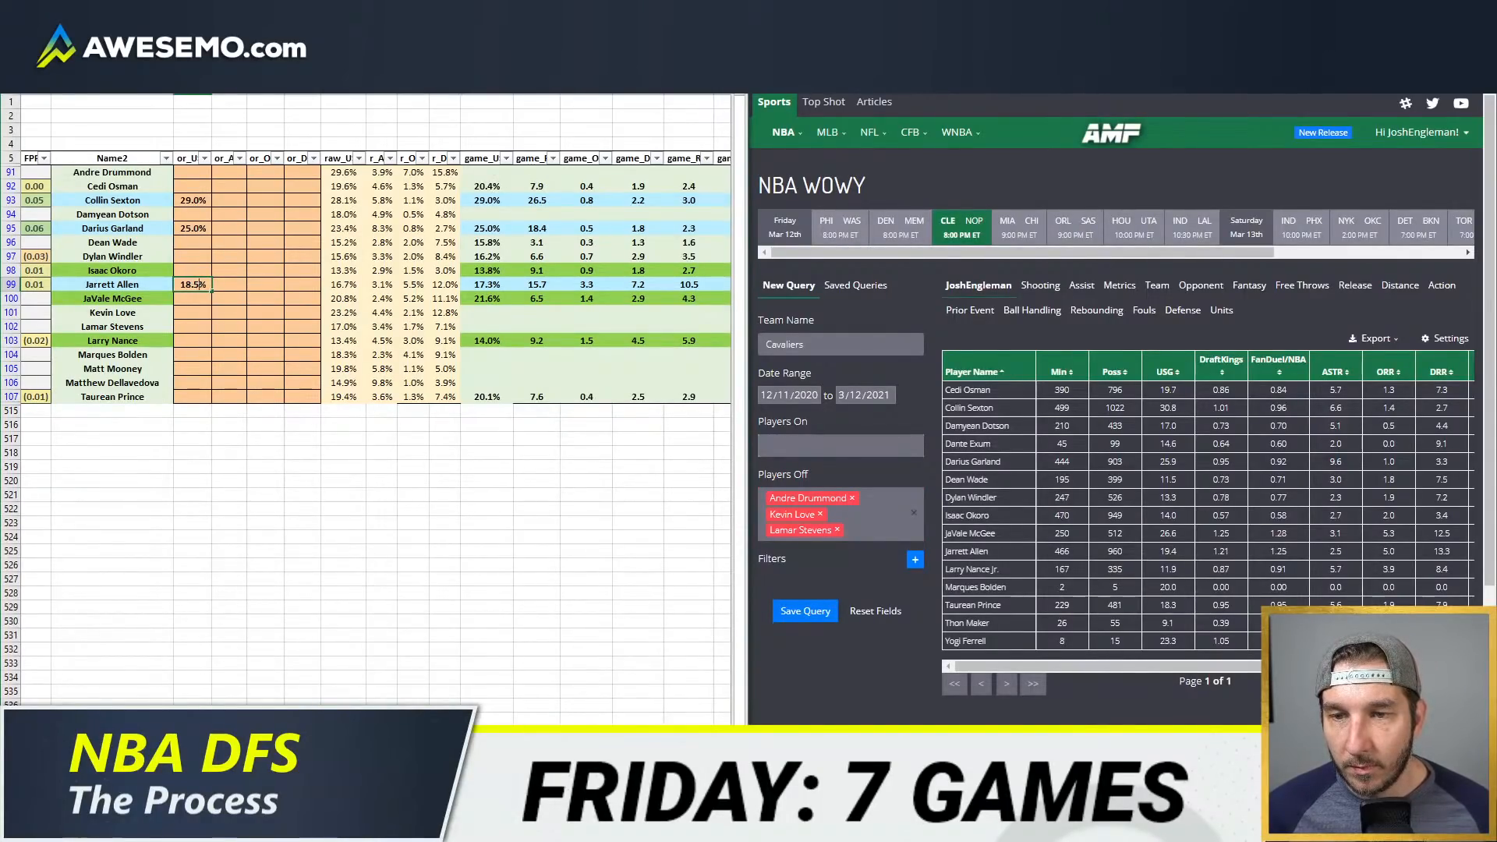
key(Return)
key(Up)
key(Up)
key(Up)
key(Down)
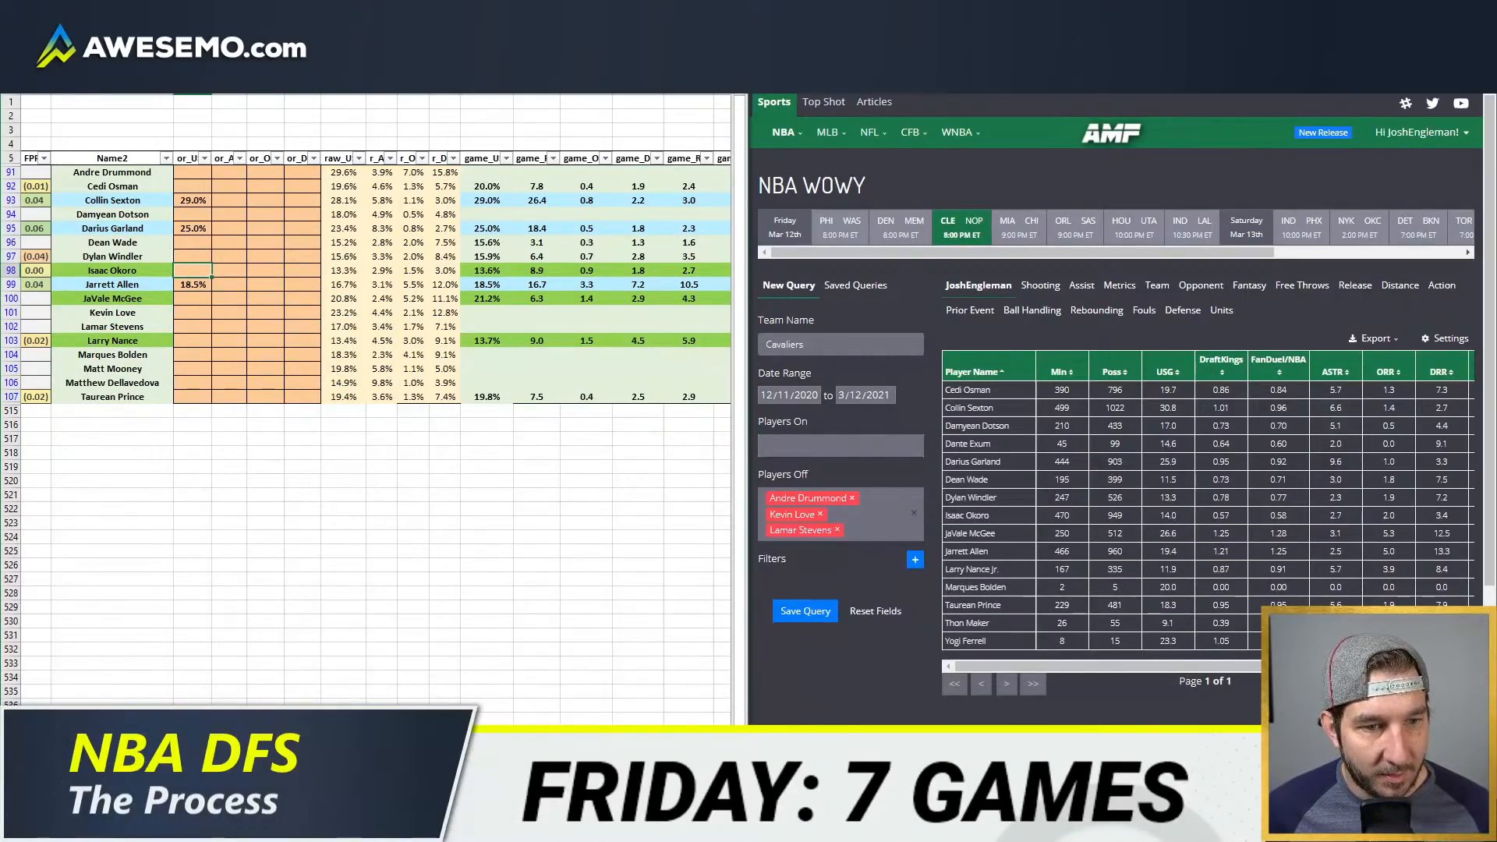
text(13.3)
key(Return)
key(Return)
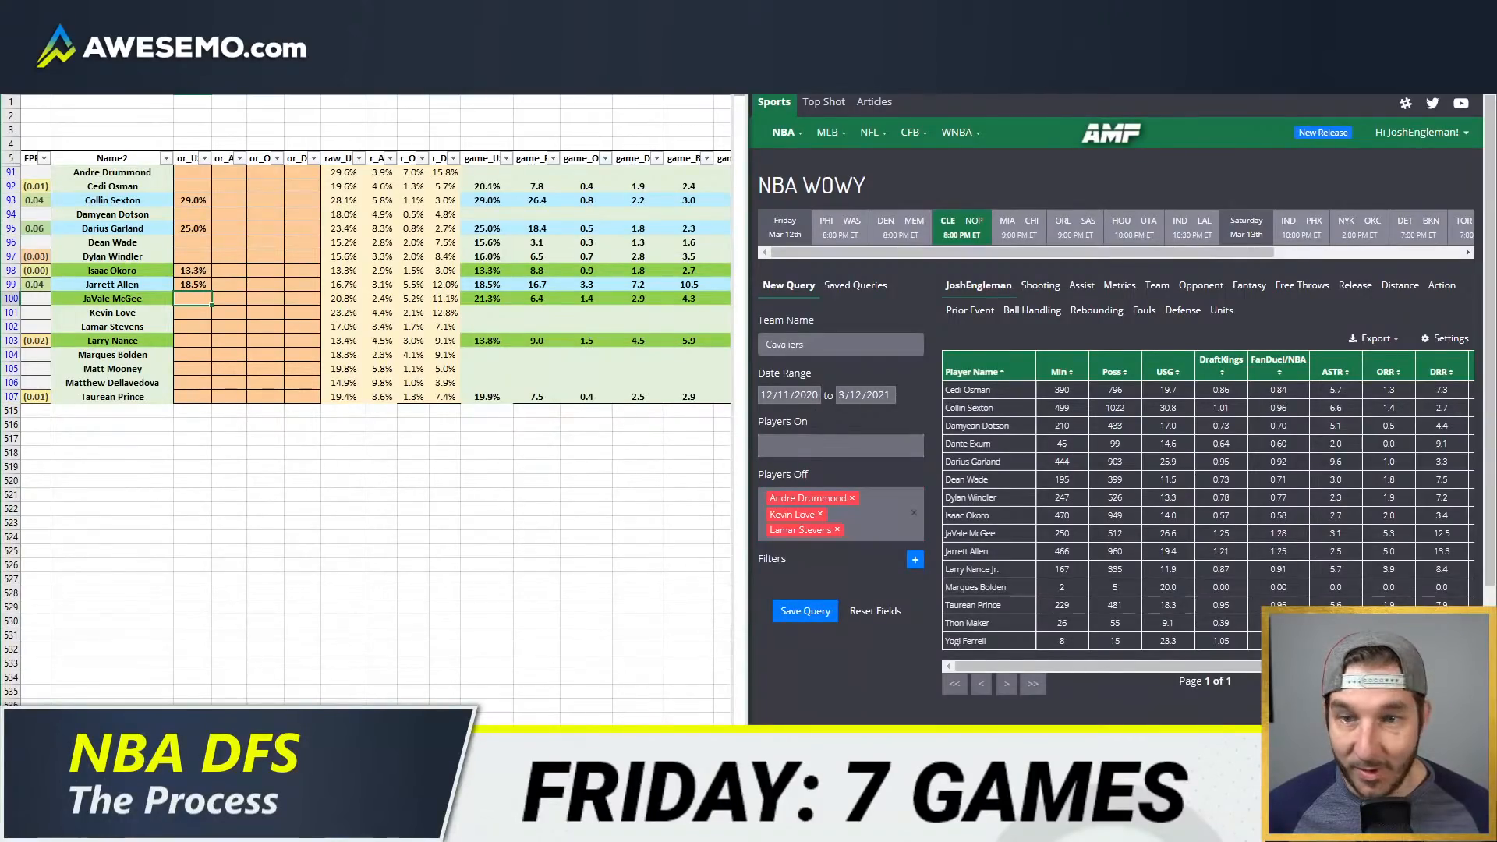
Step: Try a 23% usage override for JaVale McGee
text(23)
key(Return)
key(Up)
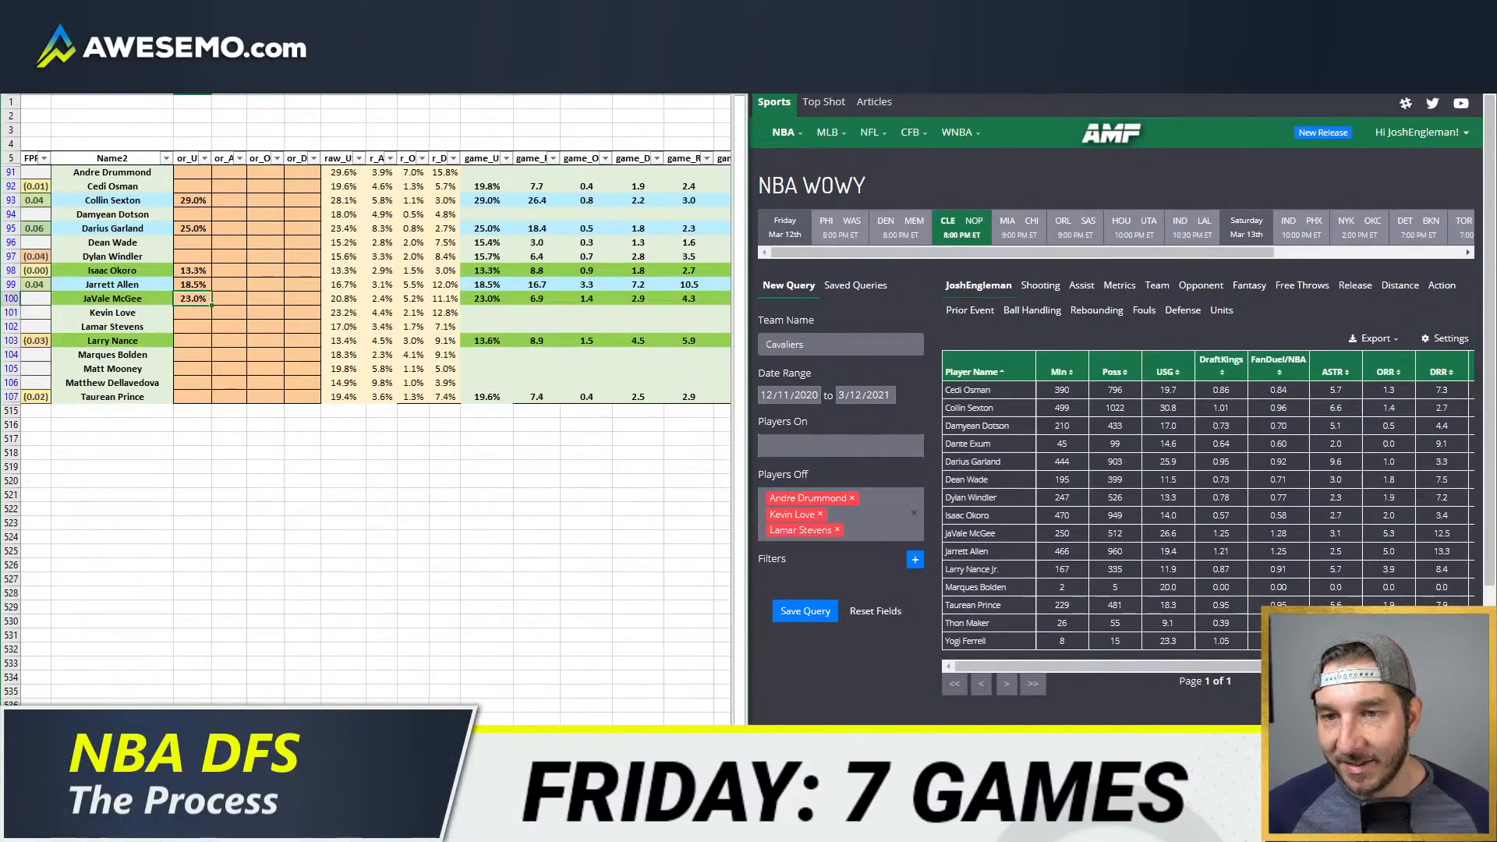
Step: Set the usage override to 22% for JaVale McGee and 13.4% for Larry Nance
text(22)
key(Return)
key(Down)
key(Down)
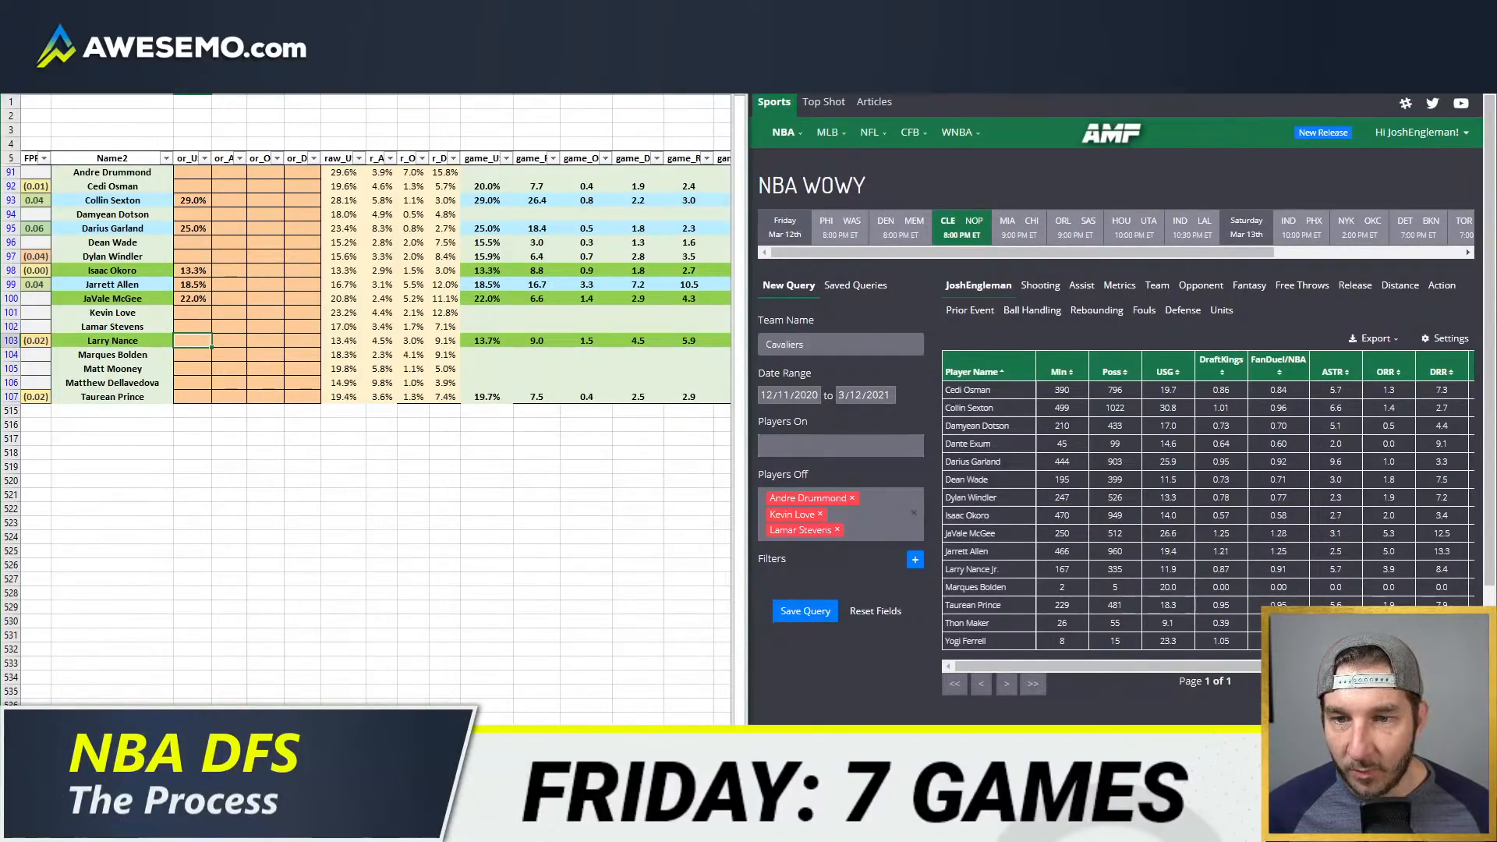
text(13.4%)
key(Return)
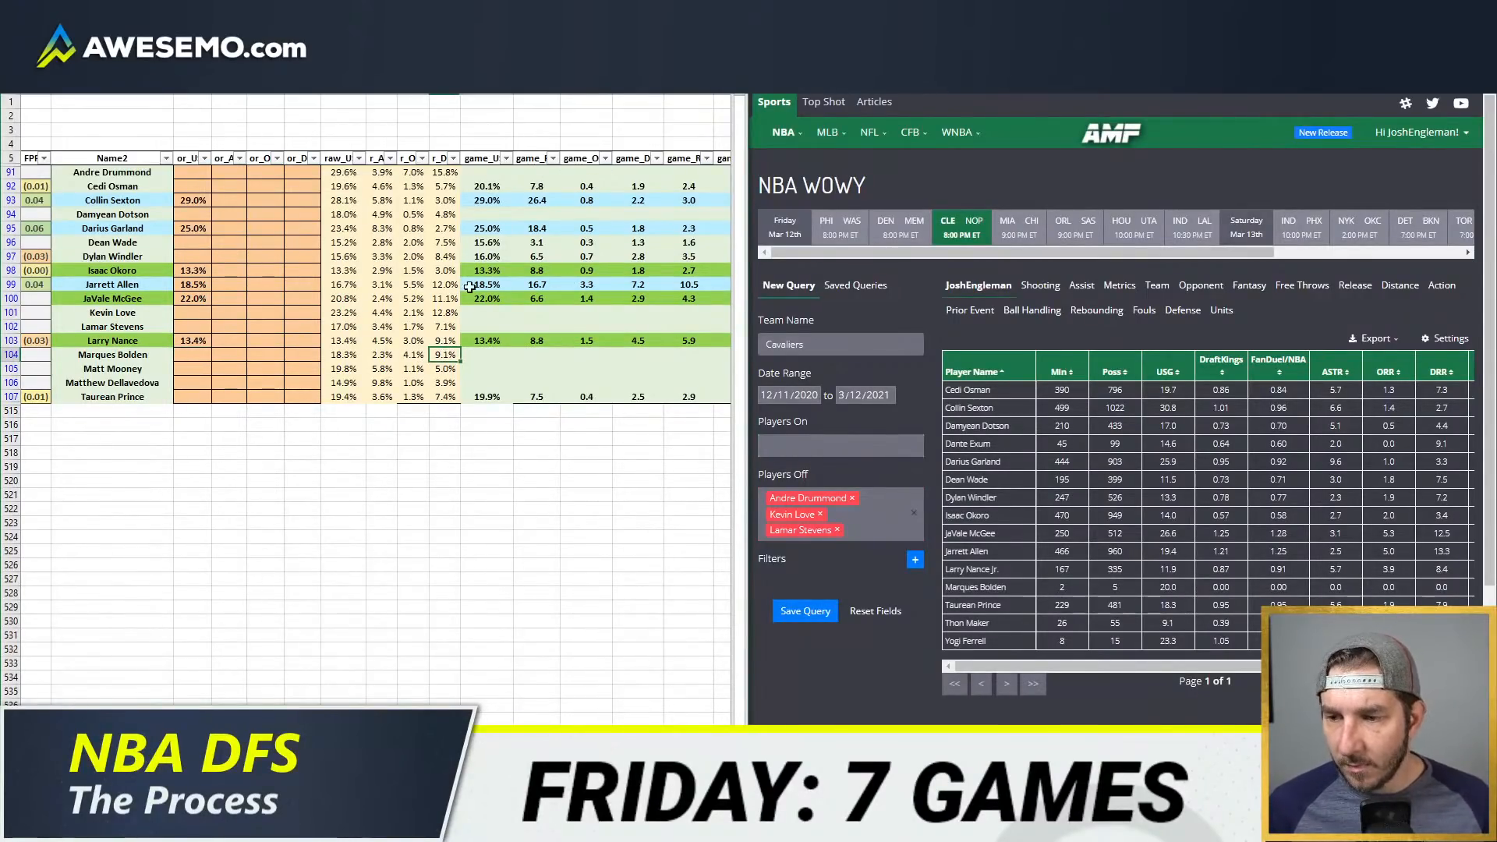
Step: Review the raw rates against the WOWY stats and override Darius Garland's assist rate in the or_A column with 9%
click(442, 299)
click(377, 298)
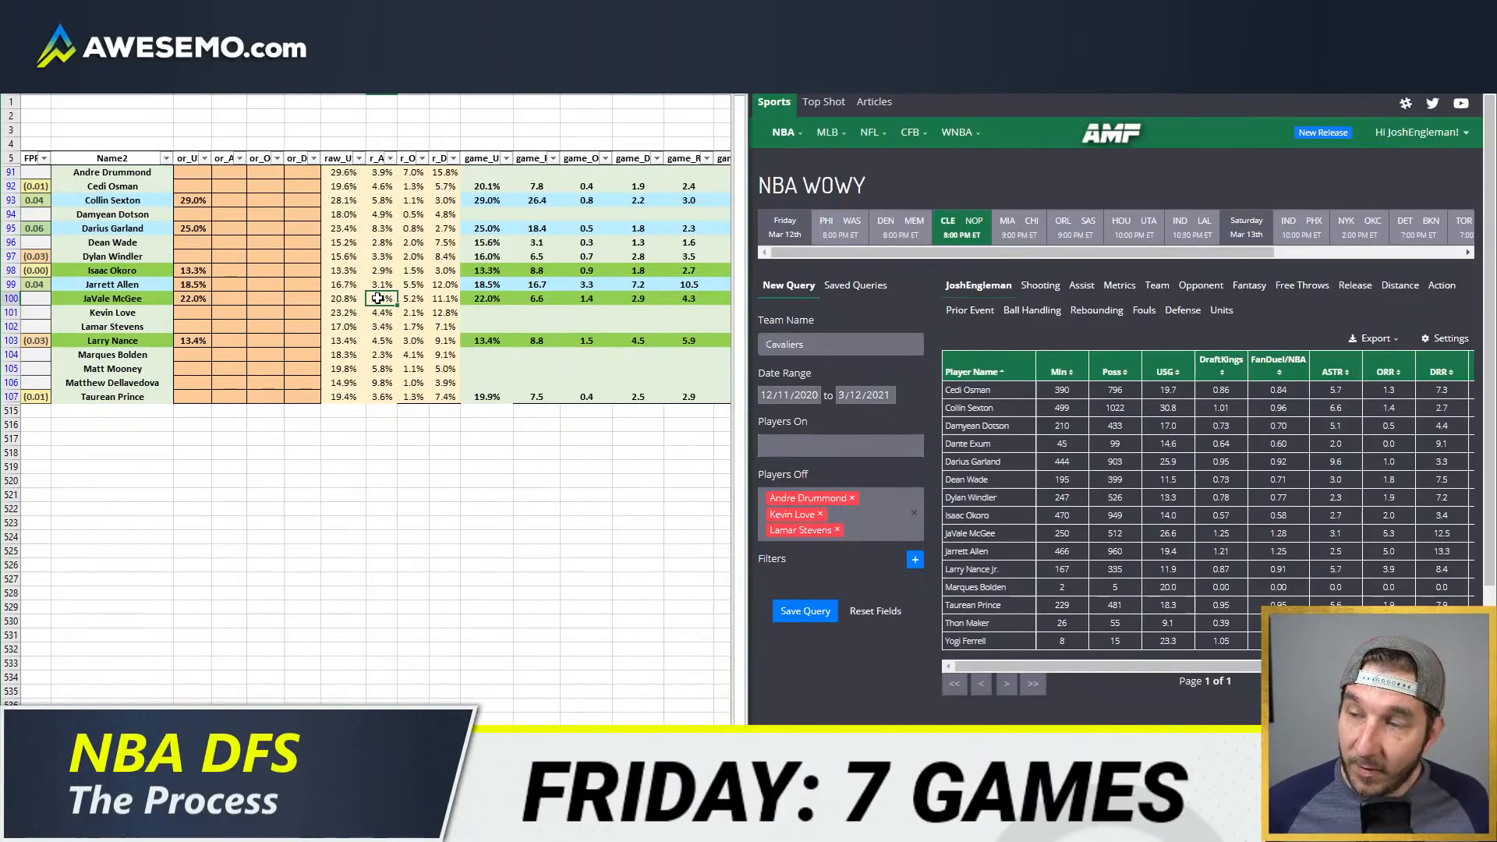
click(323, 243)
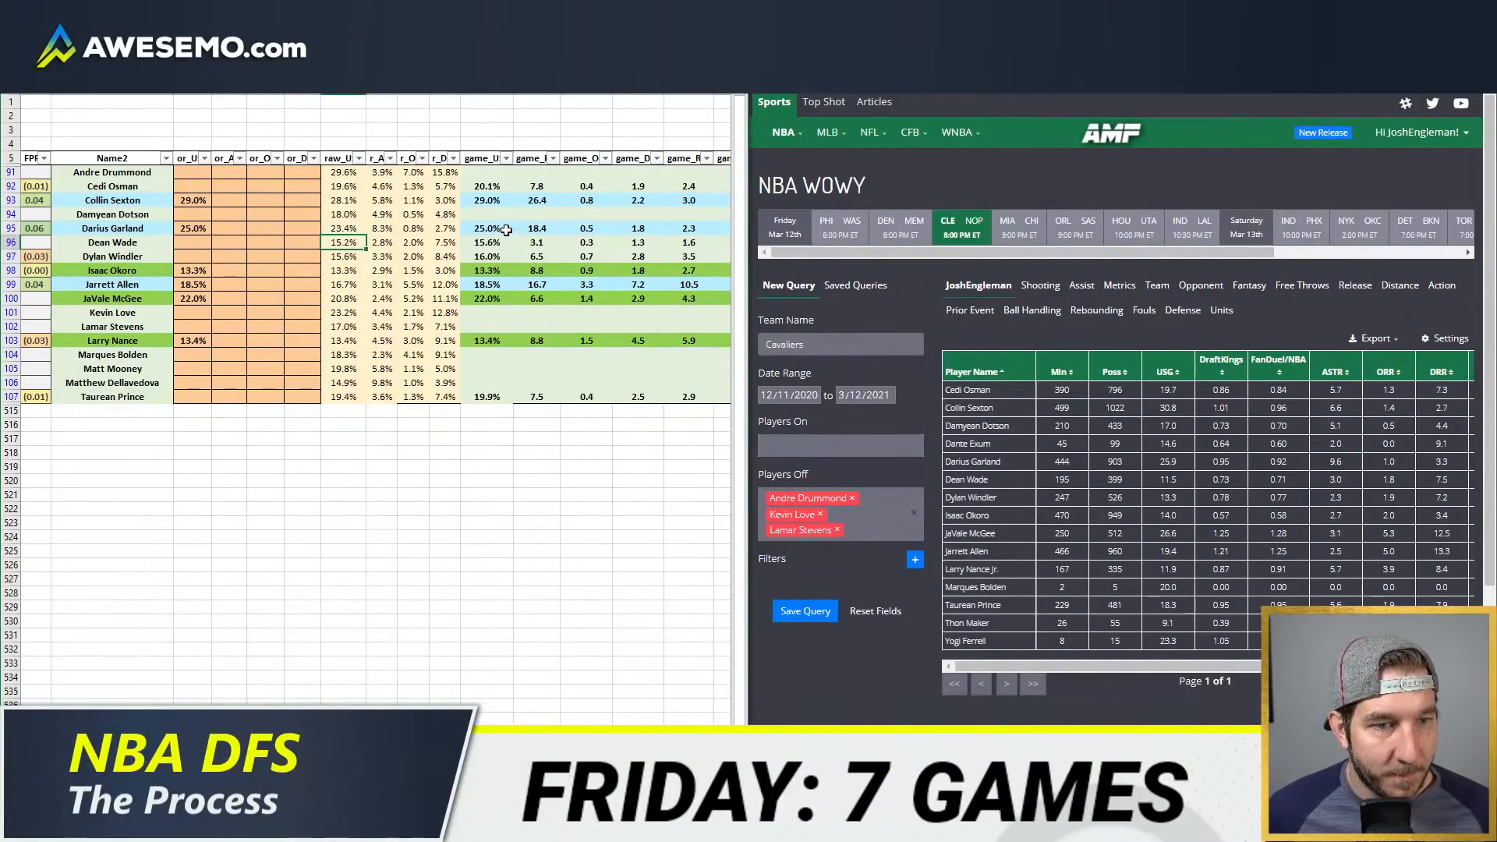
click(348, 227)
click(228, 199)
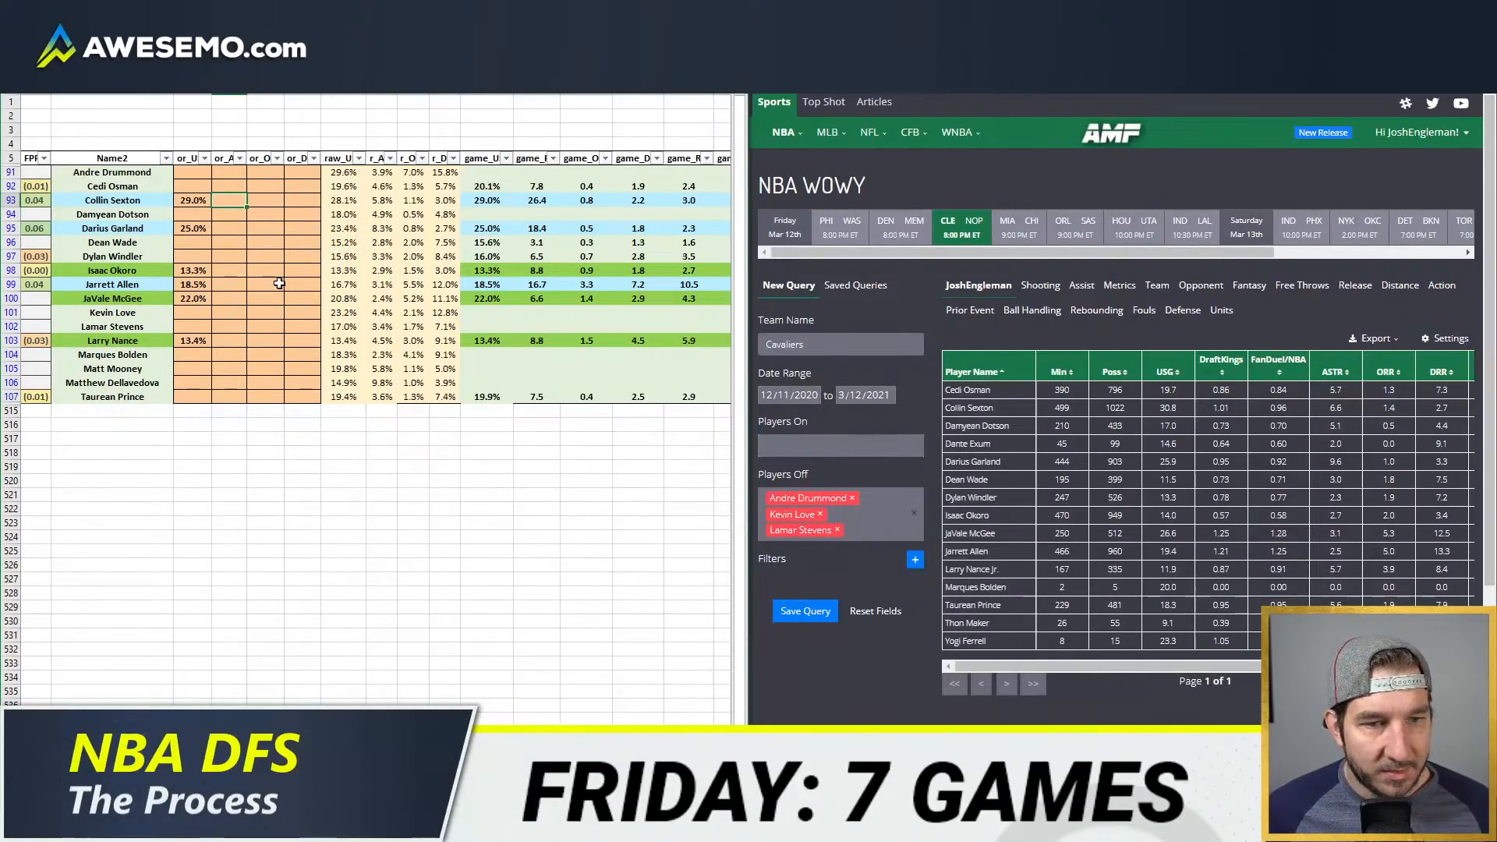
click(232, 233)
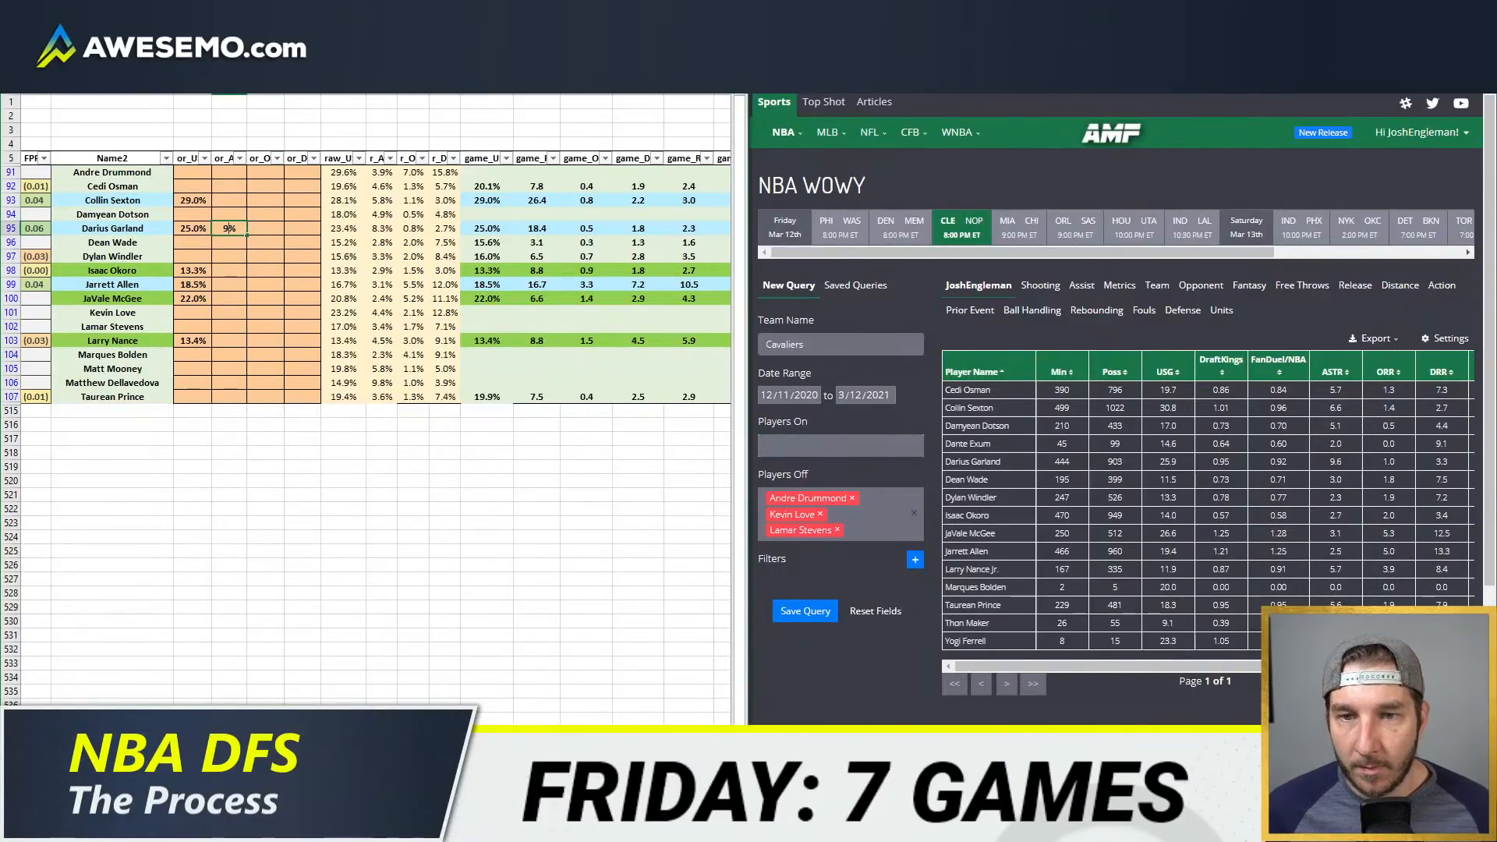
text(9)
key(Return)
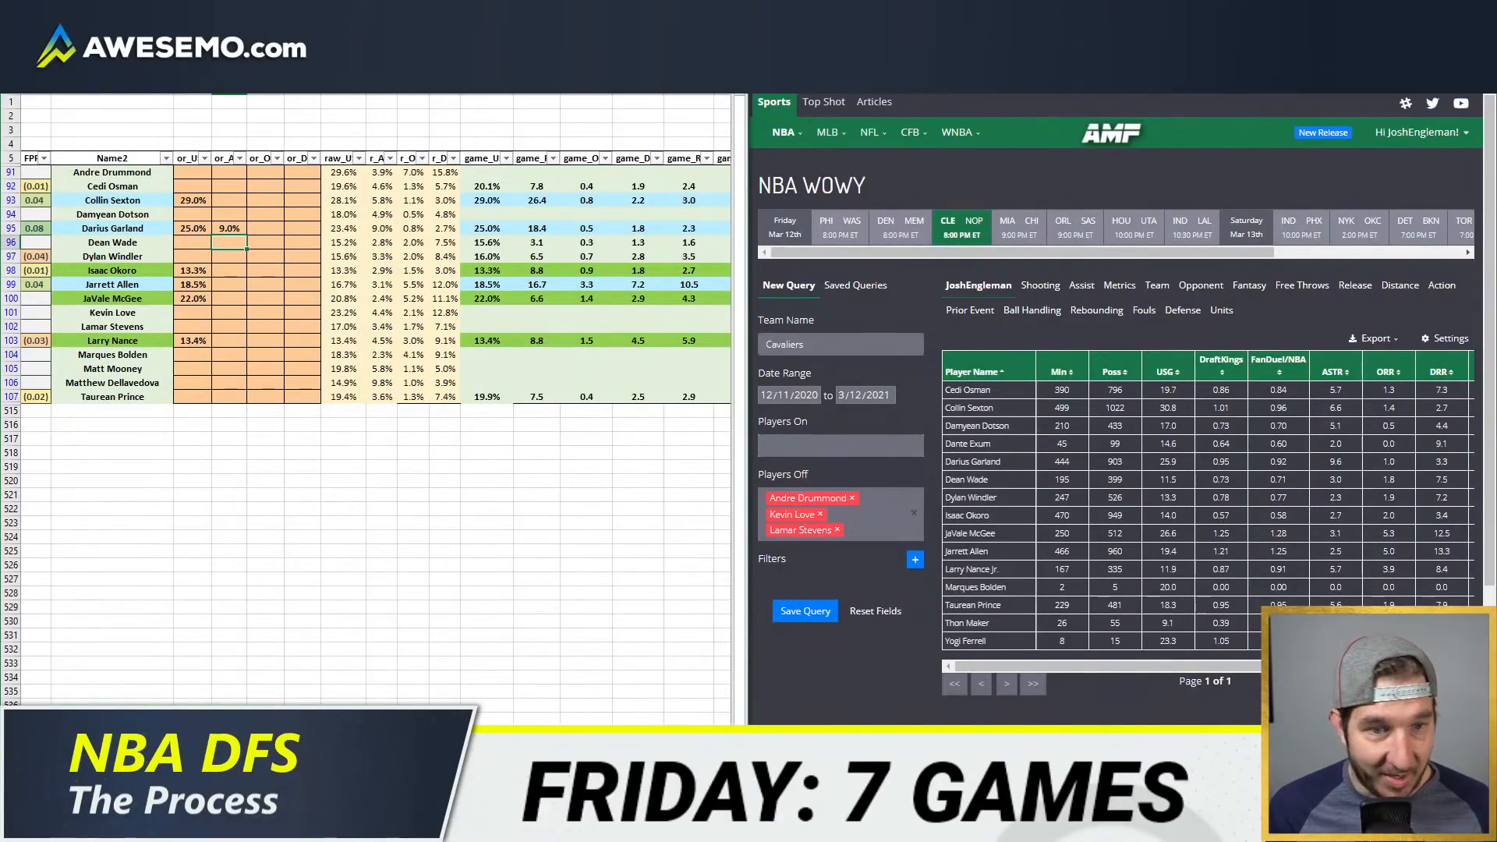
Step: Override JaVale McGee's defensive rebound rate in the or_D column with 12.5%
key(Down)
key(Down)
key(Down)
key(Down)
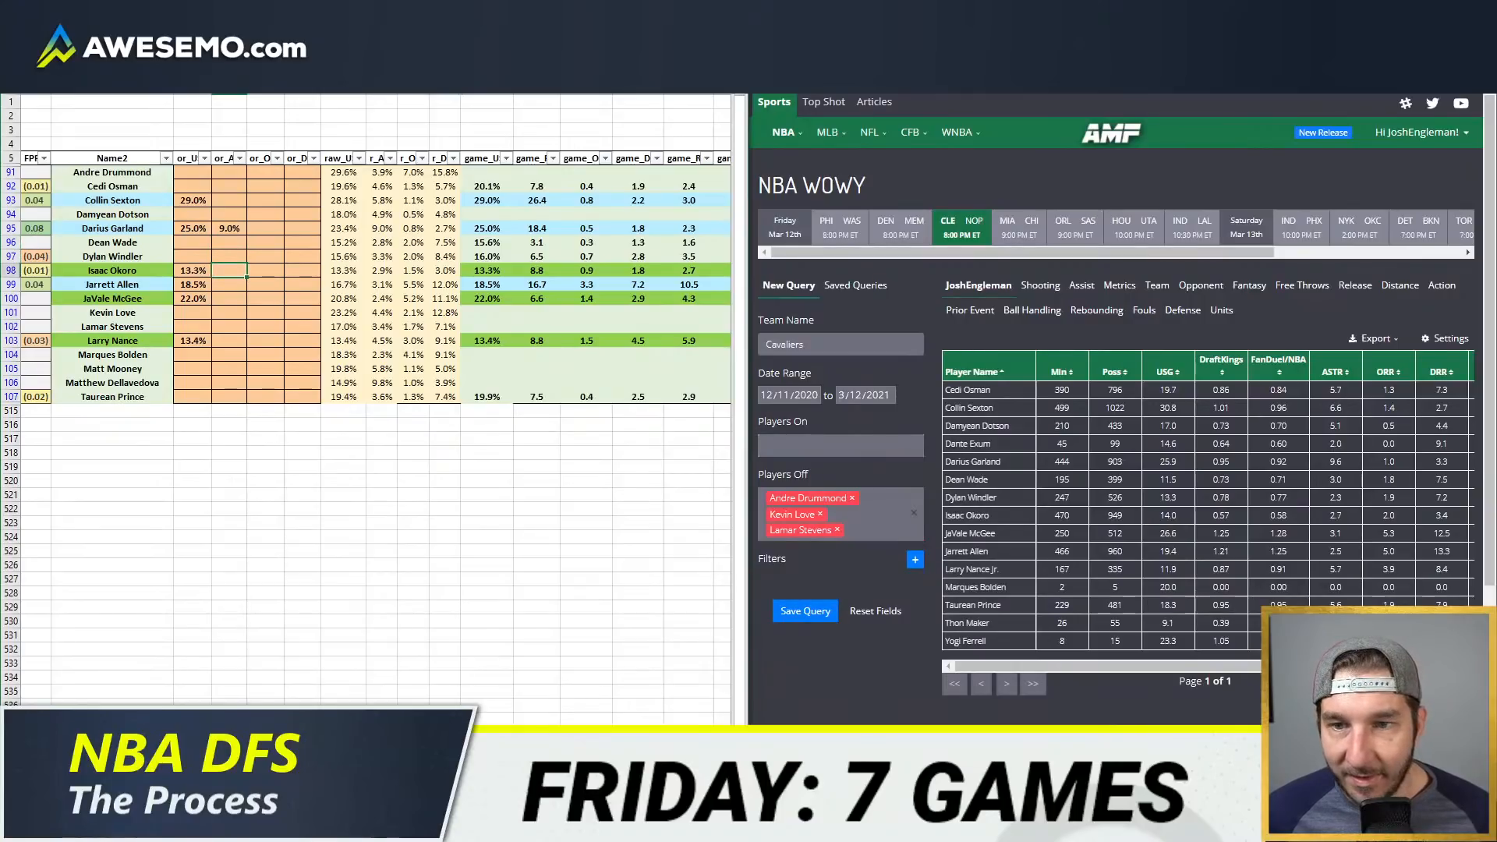
key(Right)
key(Right)
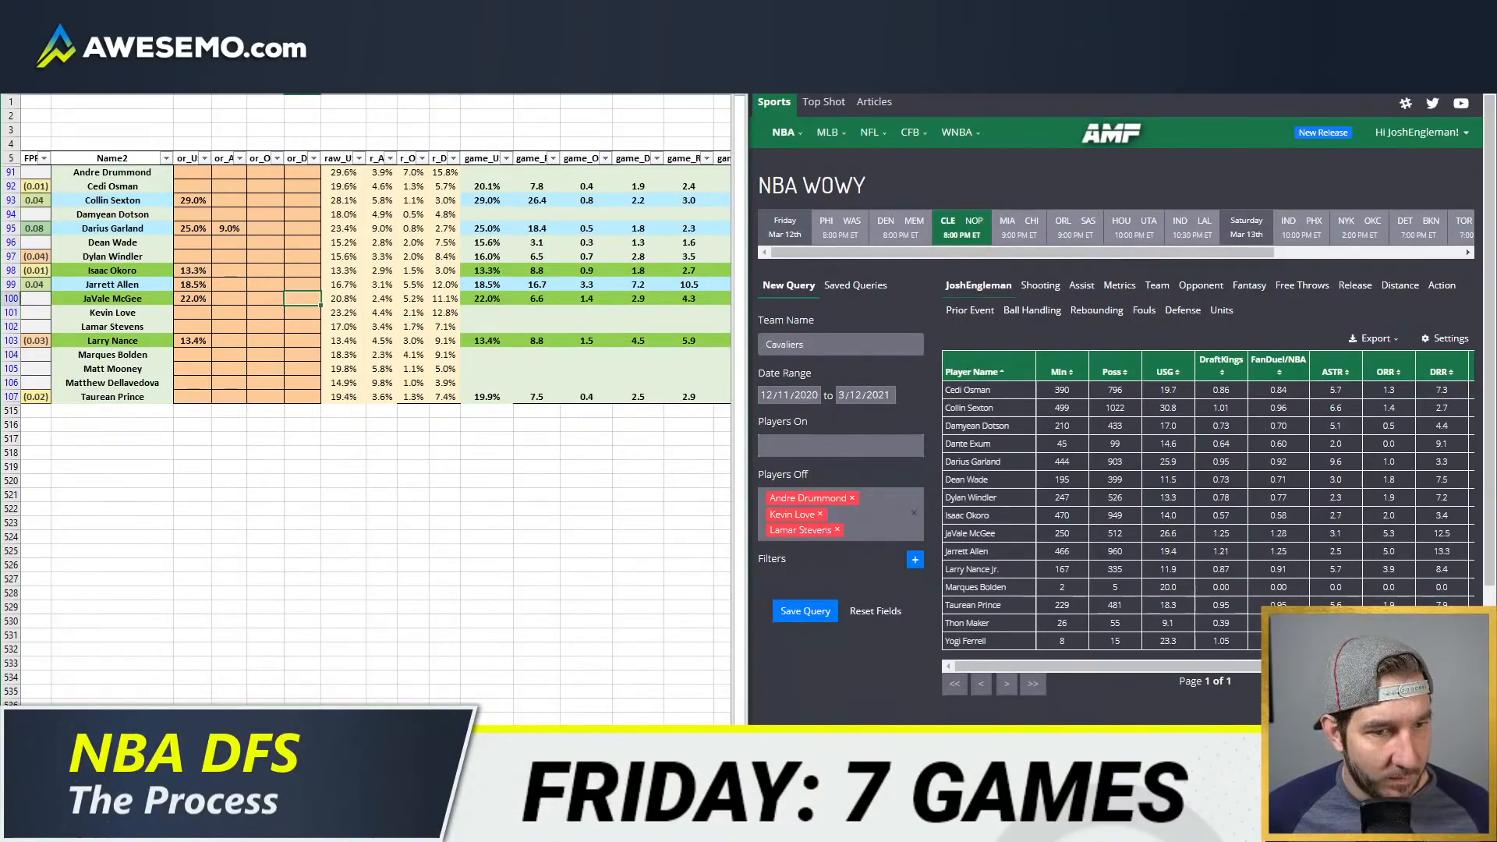
text(12.5)
key(Return)
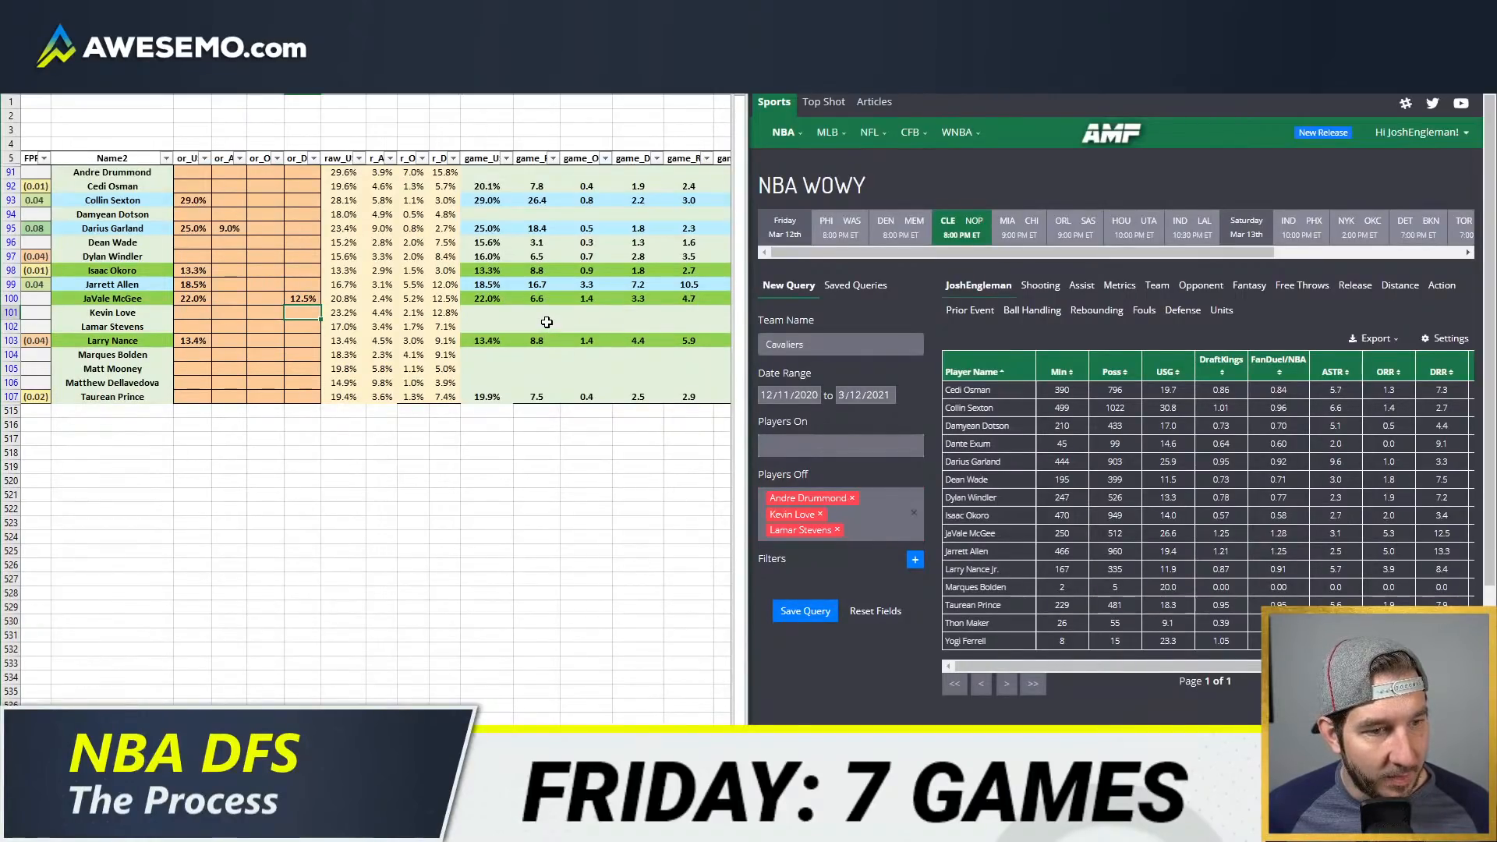
Step: Set the team projections sheet to CLE, and open the sheet with the DraftKings and FanDuel value tables
key(ctrl+Page_Up)
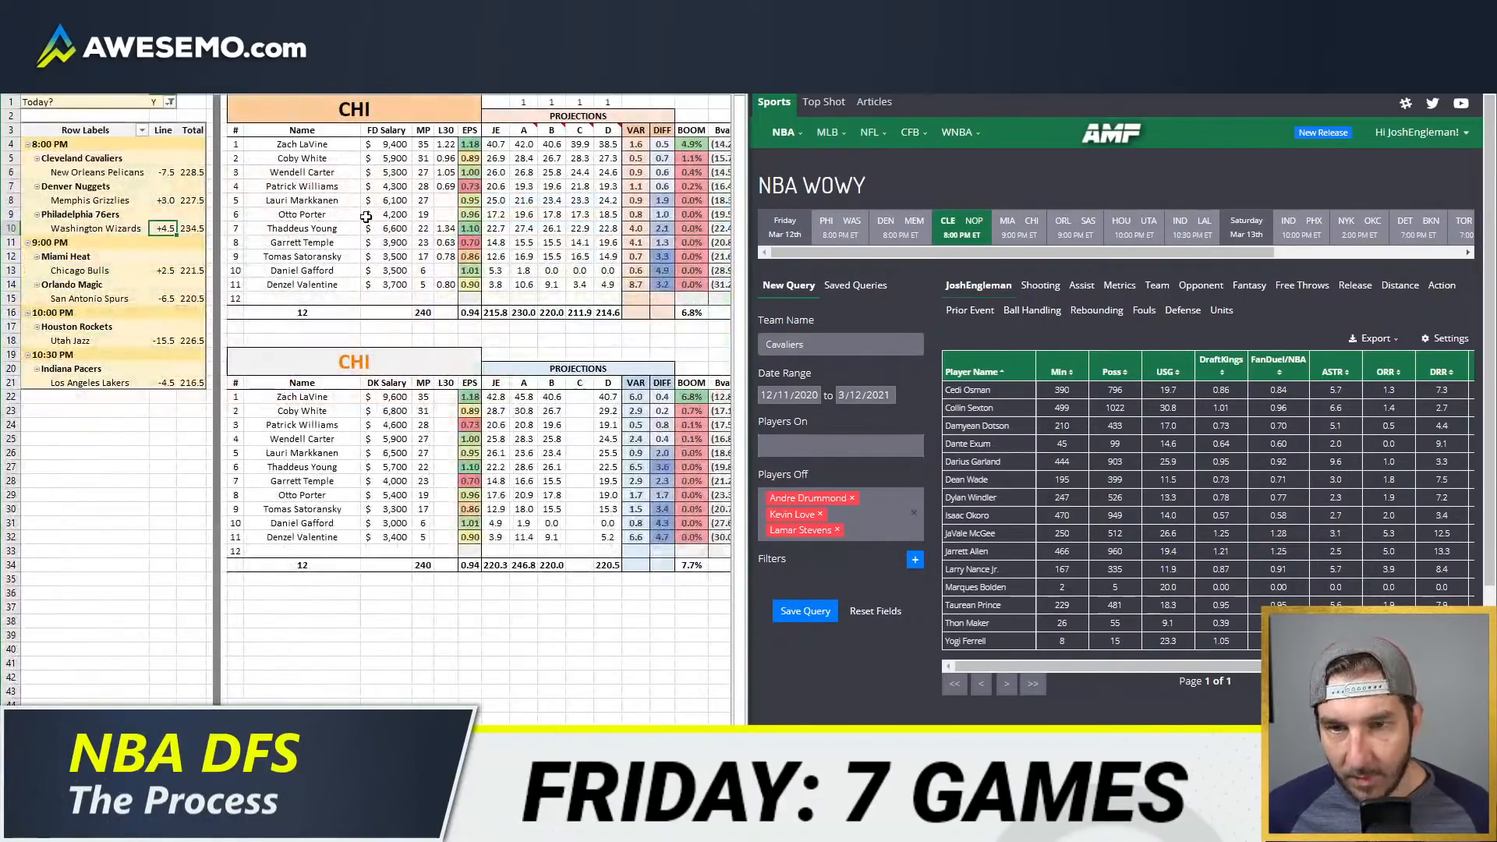
click(409, 119)
text(CLE)
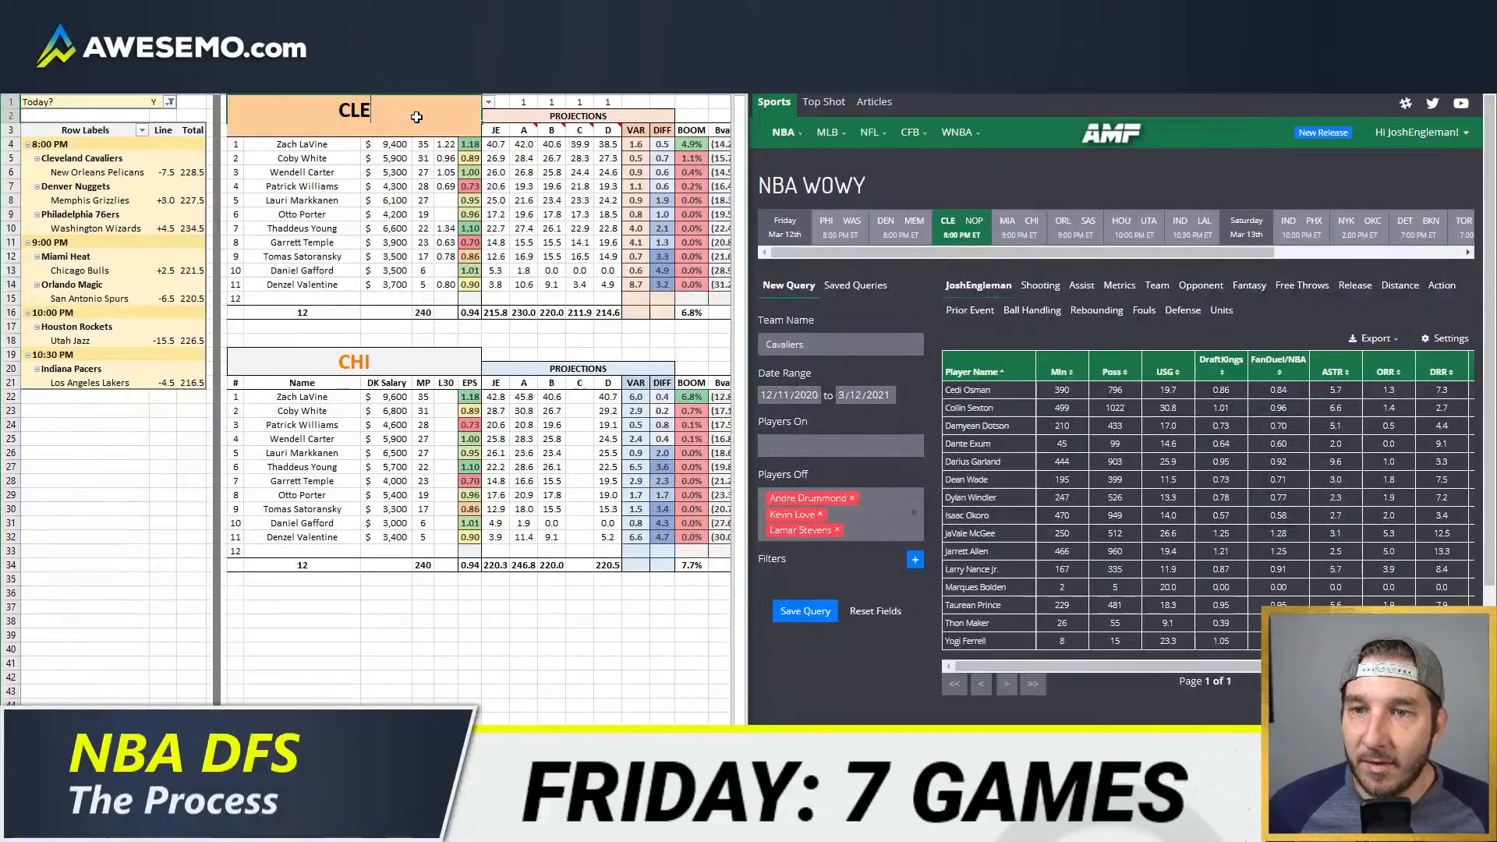
key(Return)
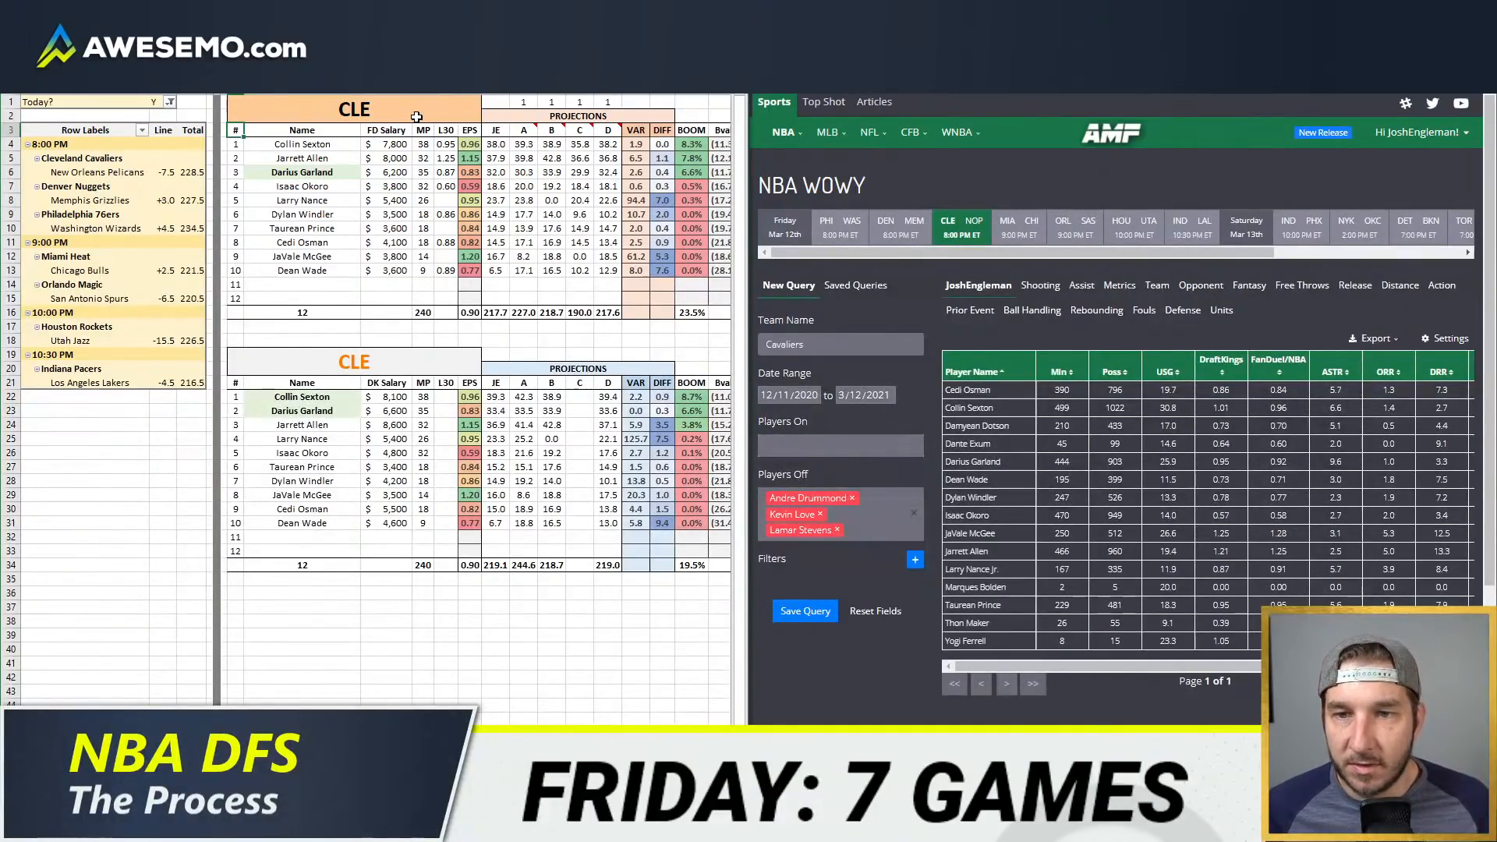
click(234, 785)
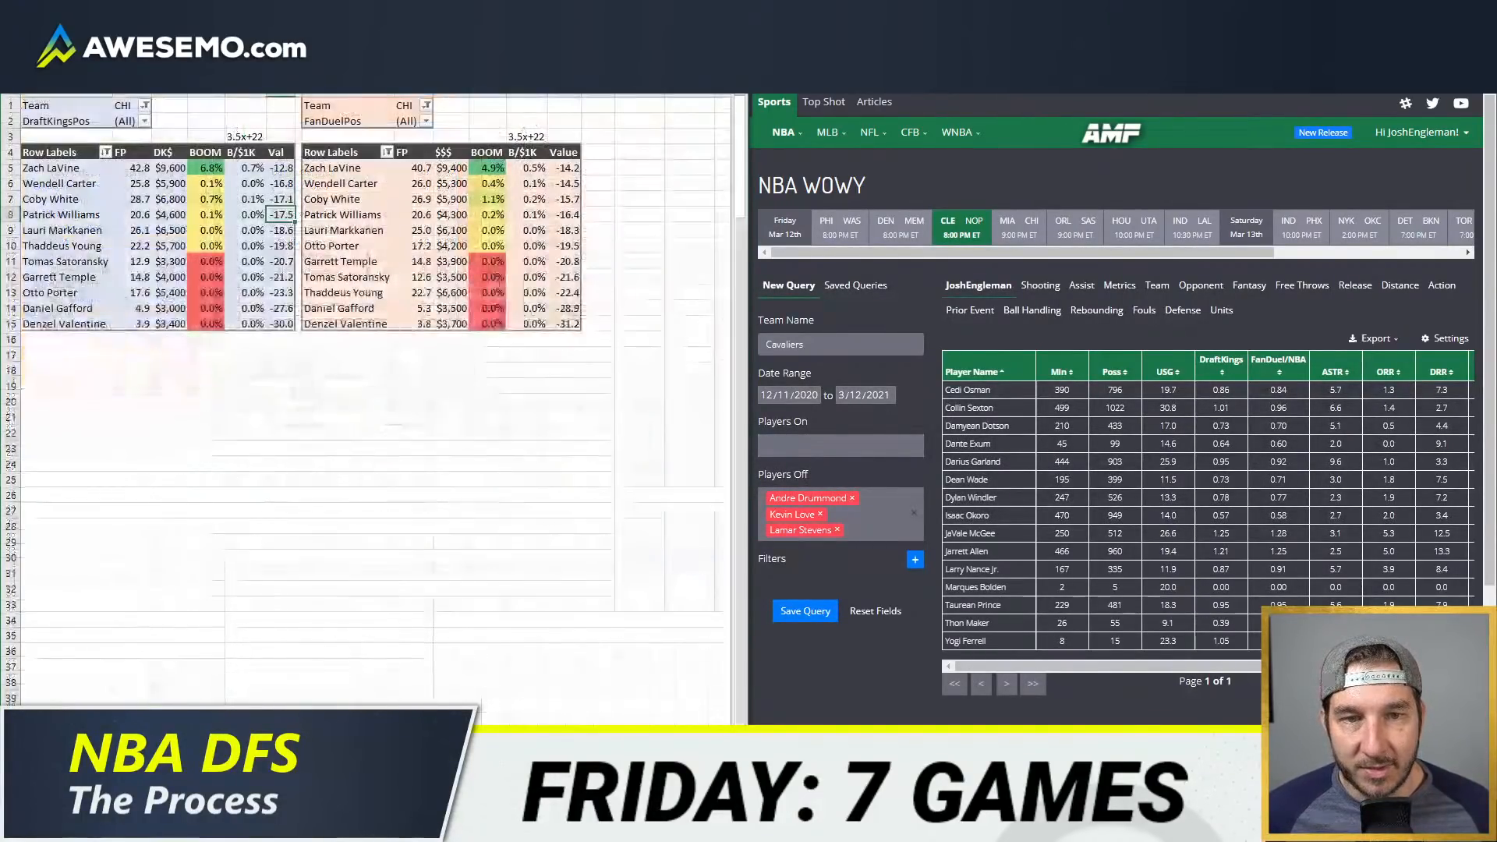
Step: Add CLE to the team filters of both the DraftKings and FanDuel value tables and refresh the data
click(144, 106)
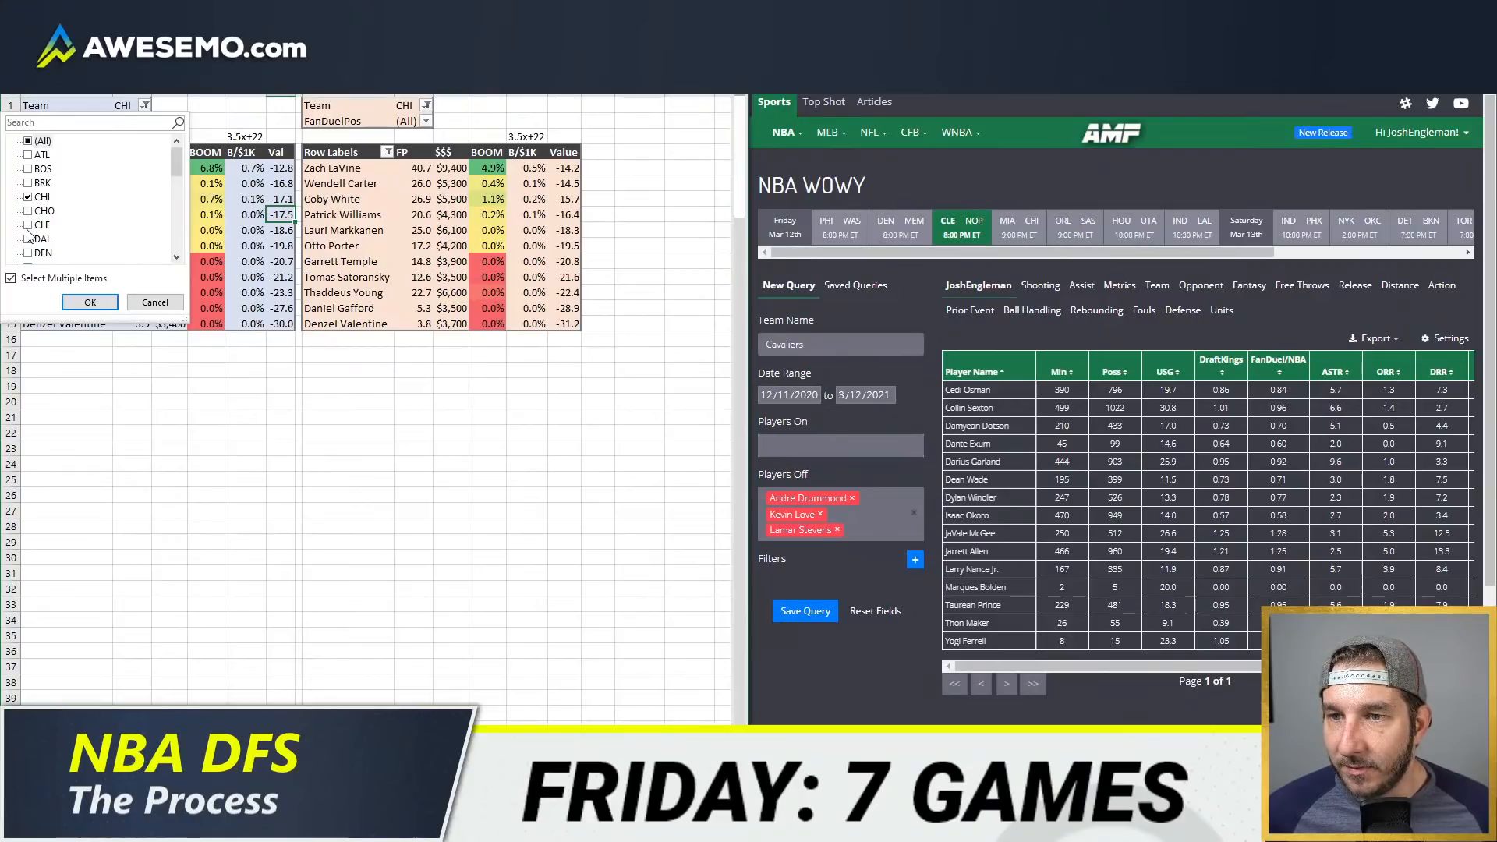
click(39, 225)
click(90, 302)
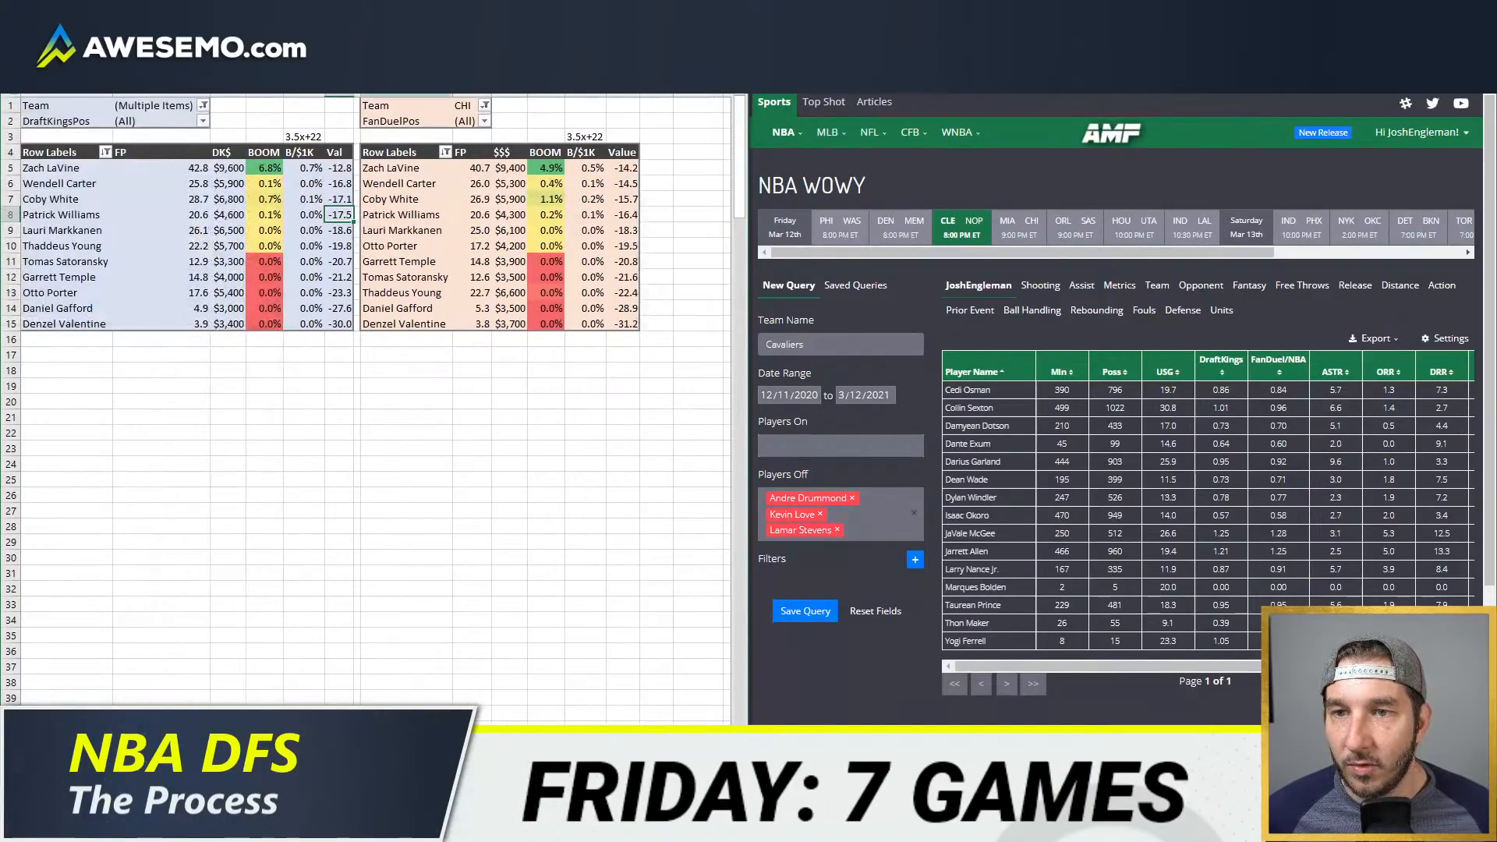
click(485, 105)
click(329, 224)
click(390, 302)
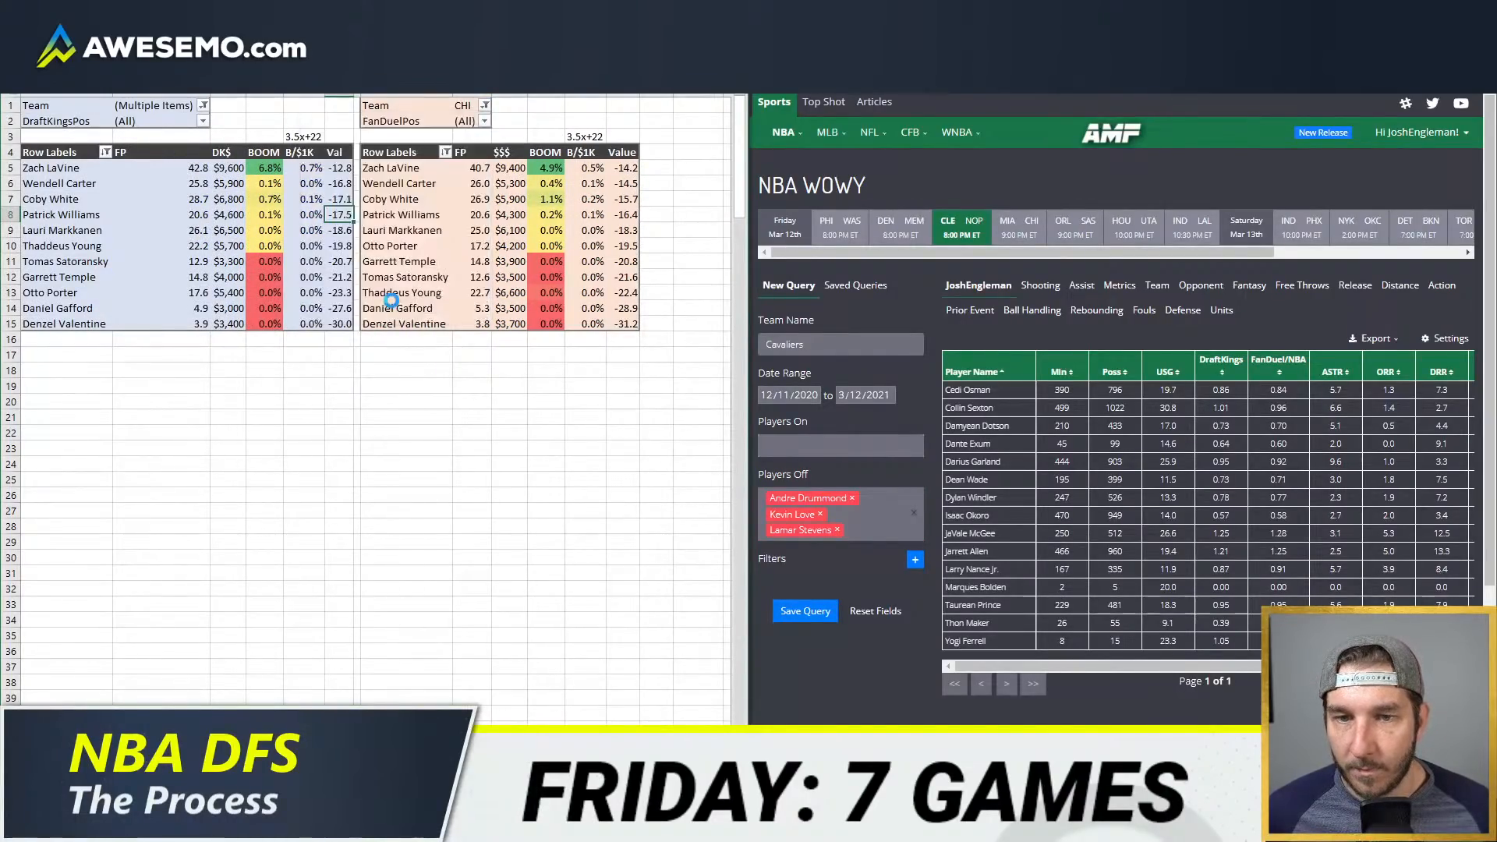
right_click(546, 215)
click(585, 296)
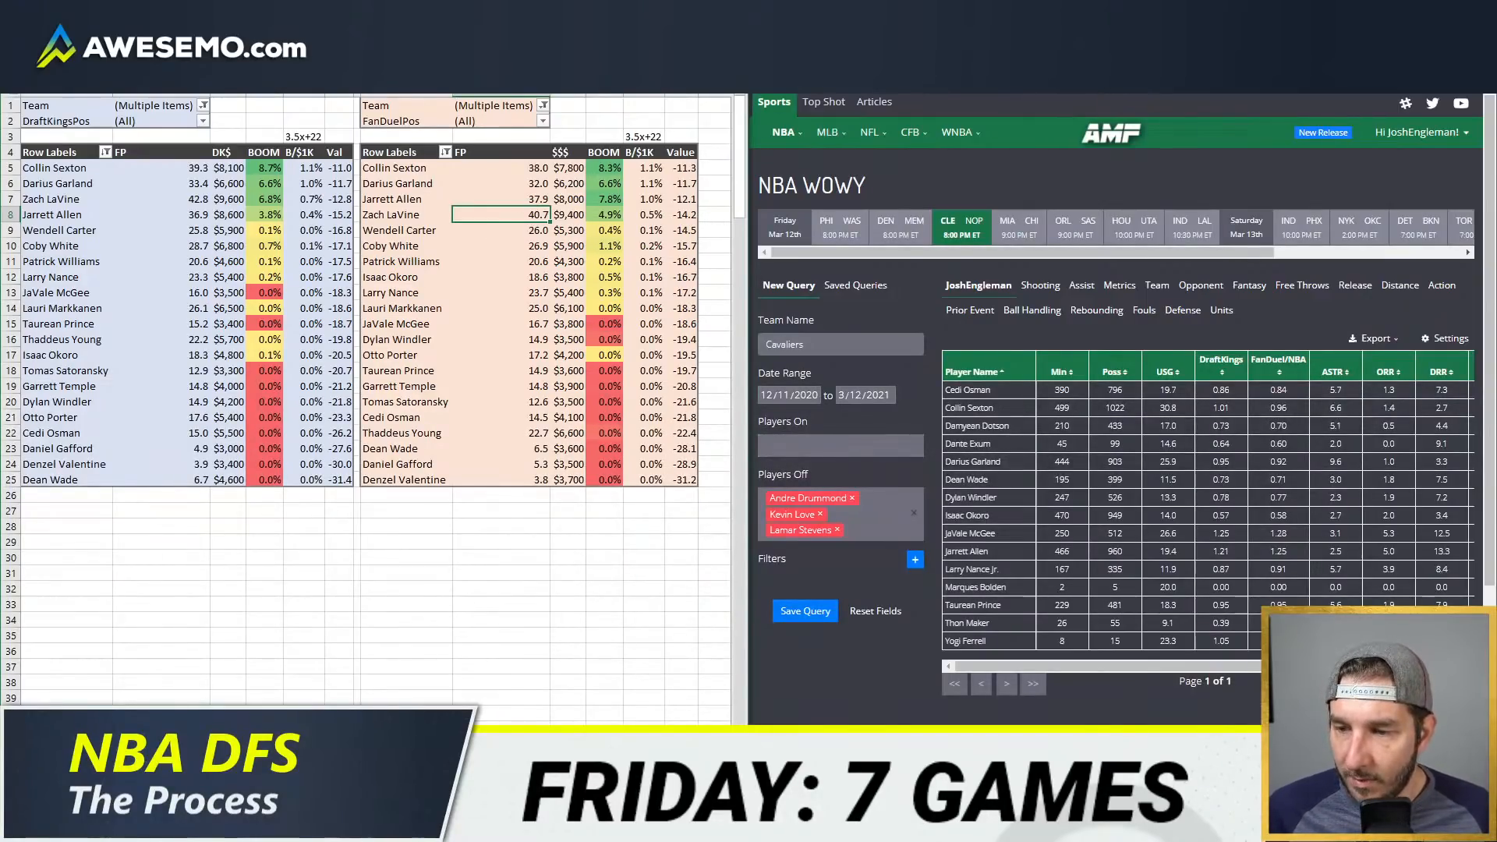
Step: Return to the team projections sheet and switch its Team column filter from CLE to DEN
click(191, 785)
click(283, 365)
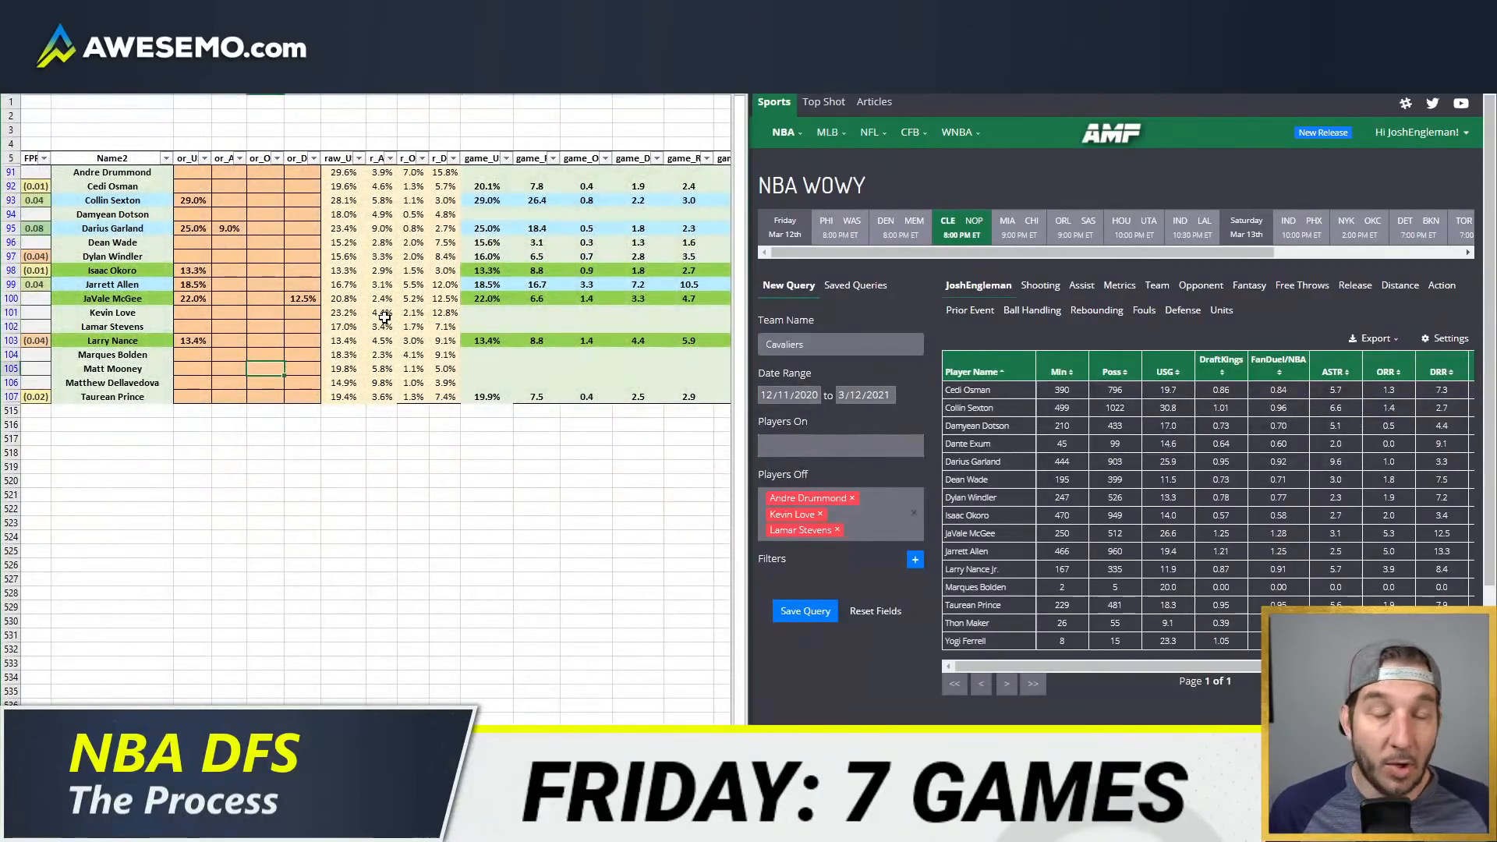
key(Home)
click(195, 159)
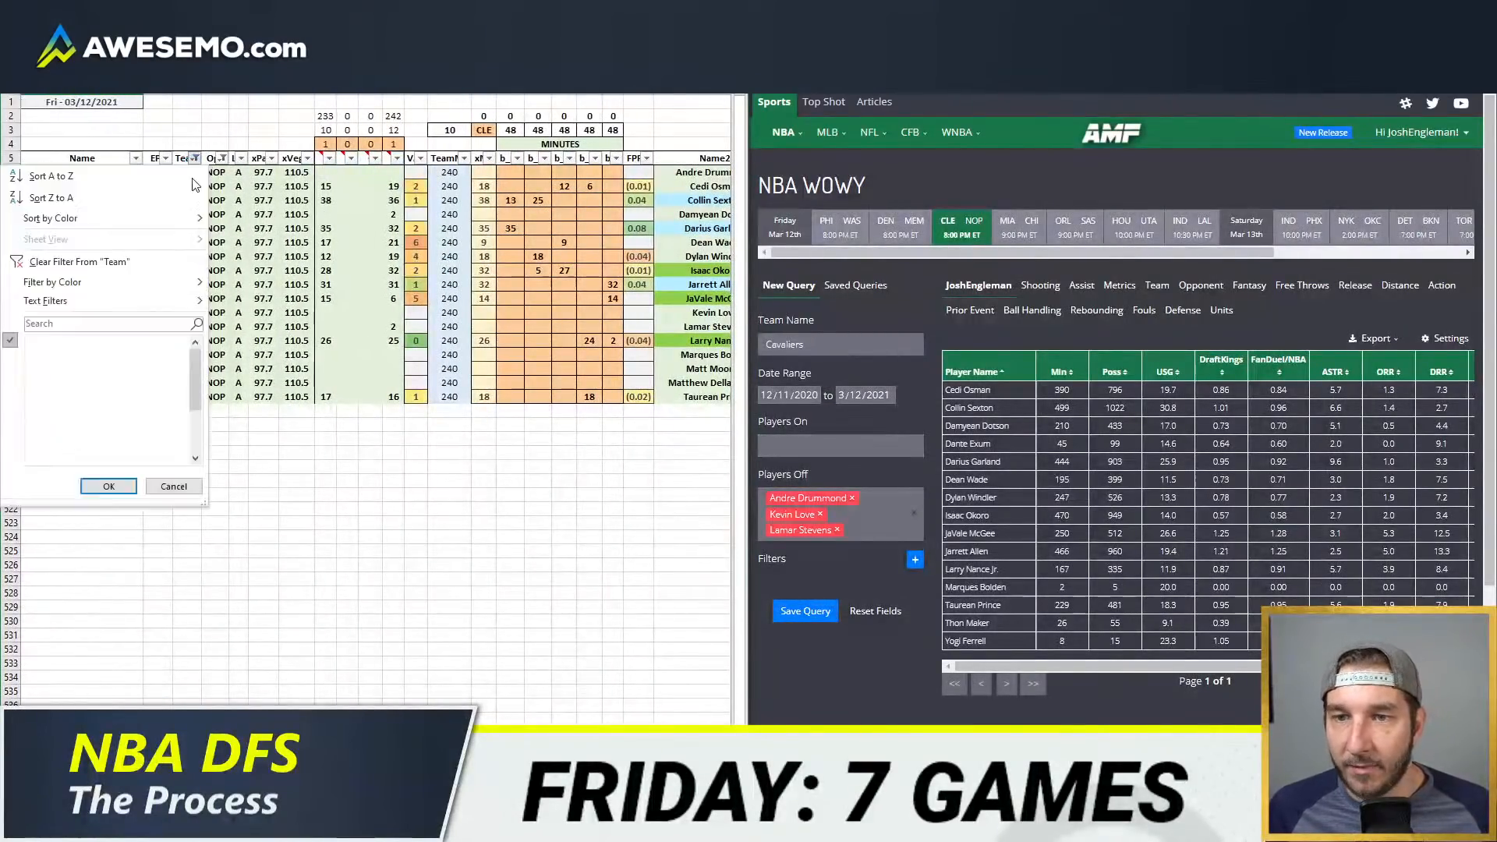
click(48, 369)
click(47, 384)
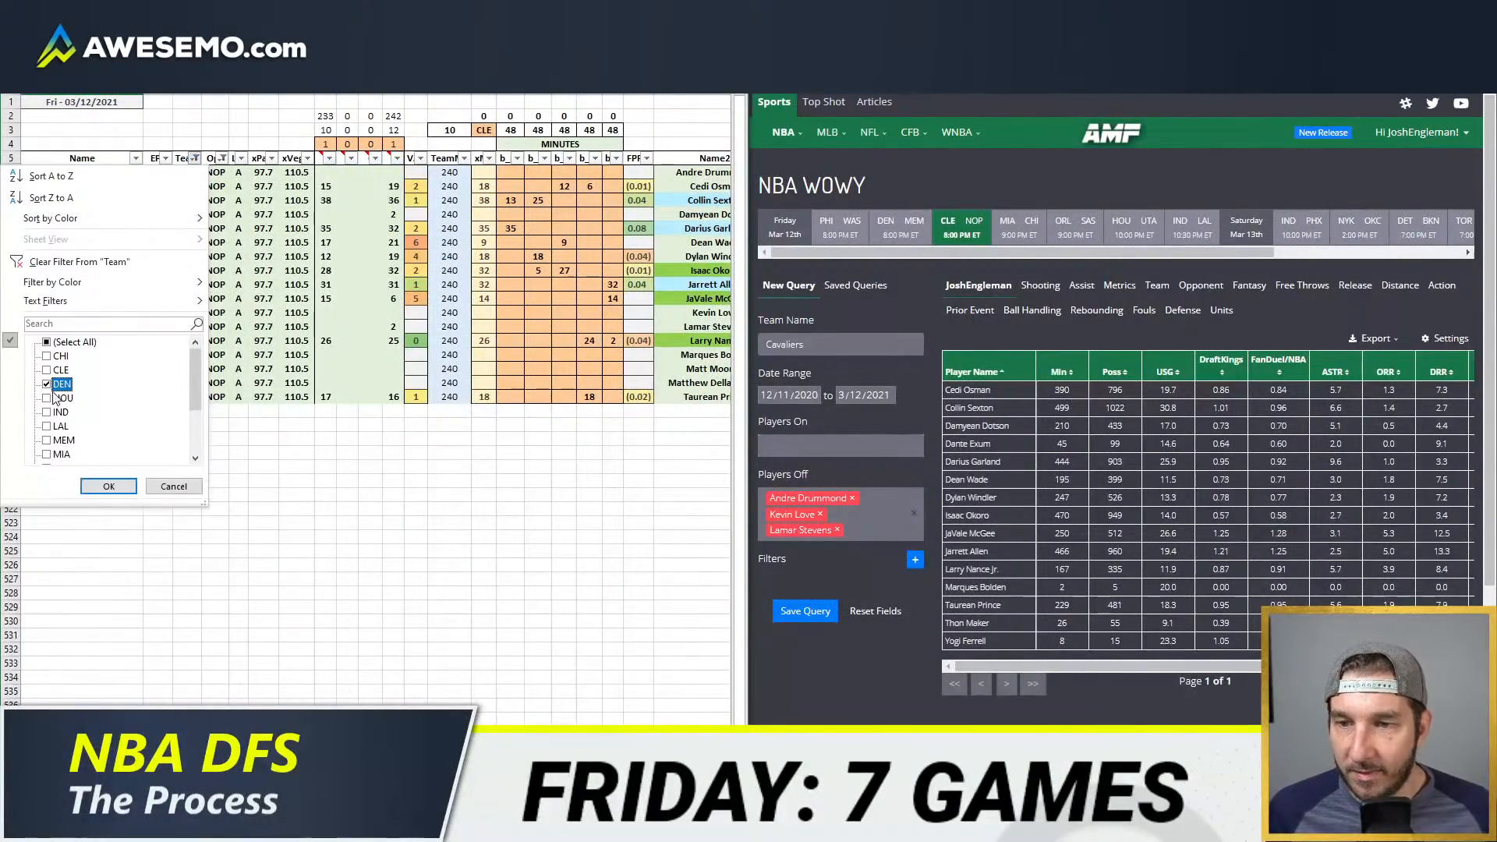
click(108, 486)
key(Return)
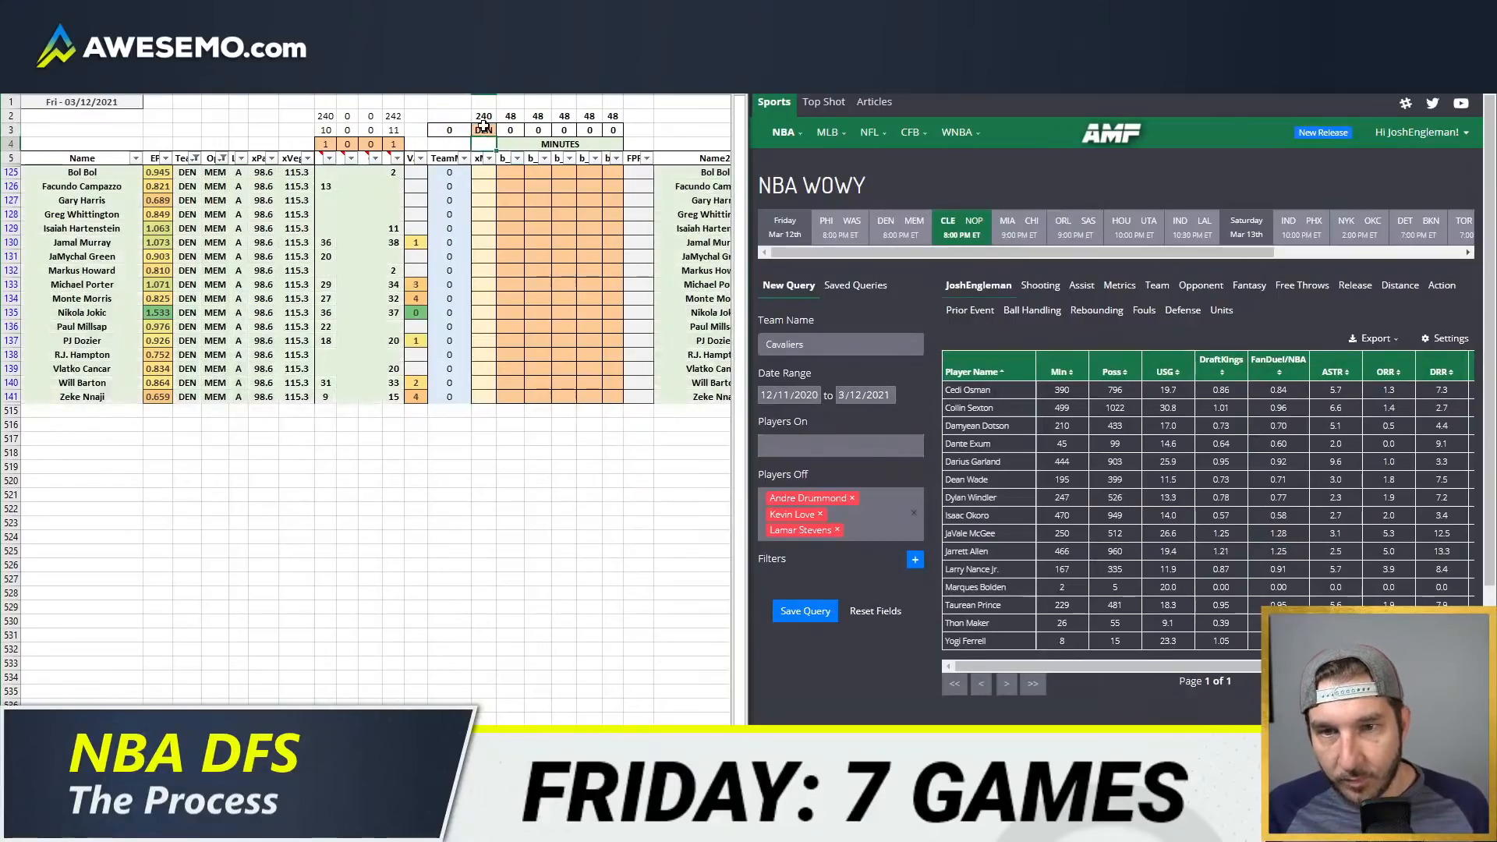
Step: Turn on the second and third minutes source columns for Denver by entering 1 in row 4 above each
click(349, 145)
text(1)
key(Tab)
text(1)
key(Return)
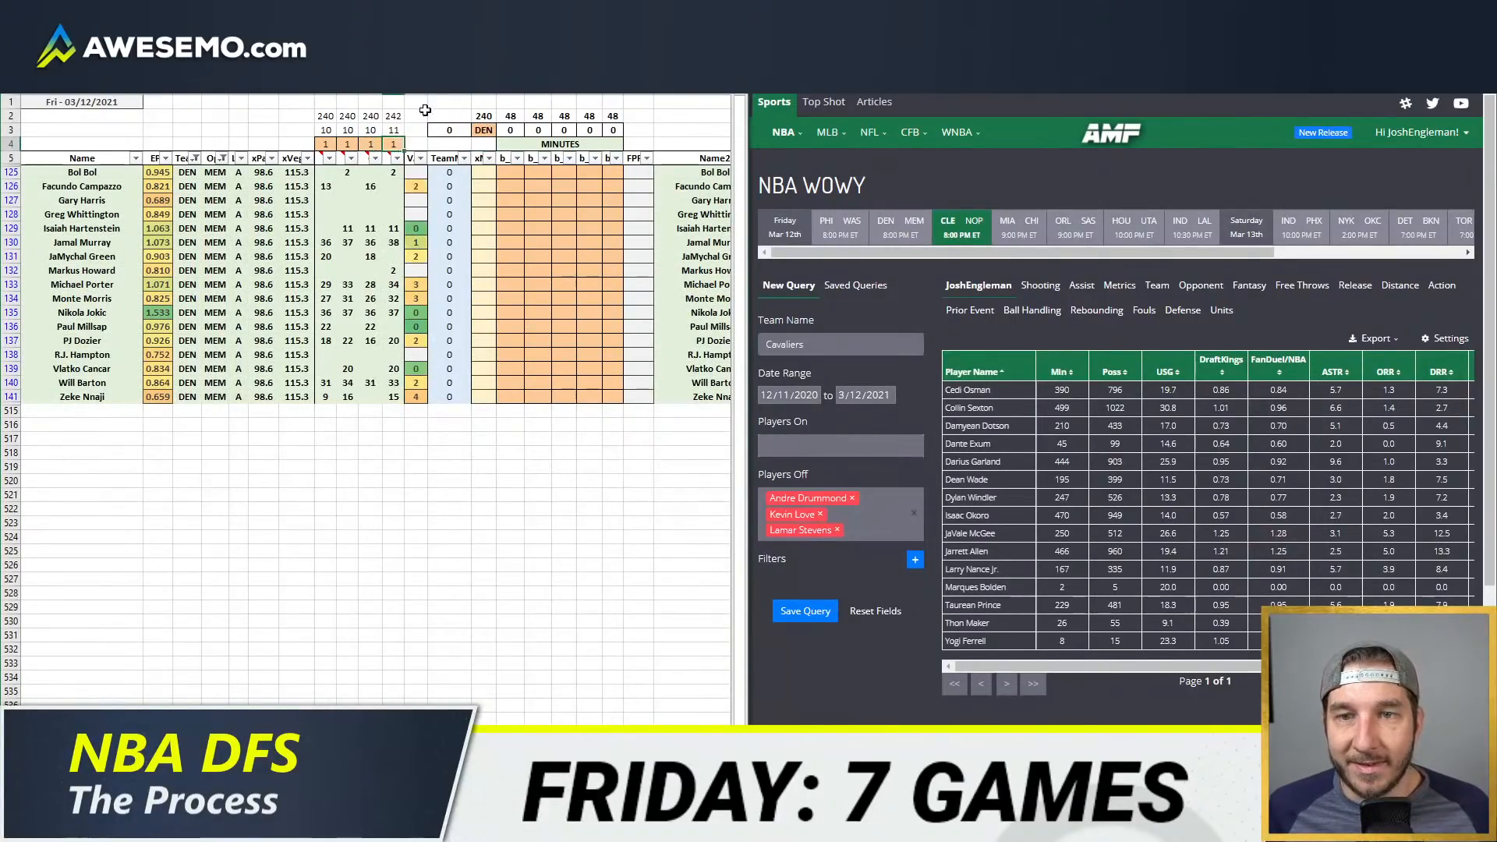
Step: Open the NBA depth charts page and check the Denver Nuggets' rotation and injury statuses
click(287, 114)
click(1013, 82)
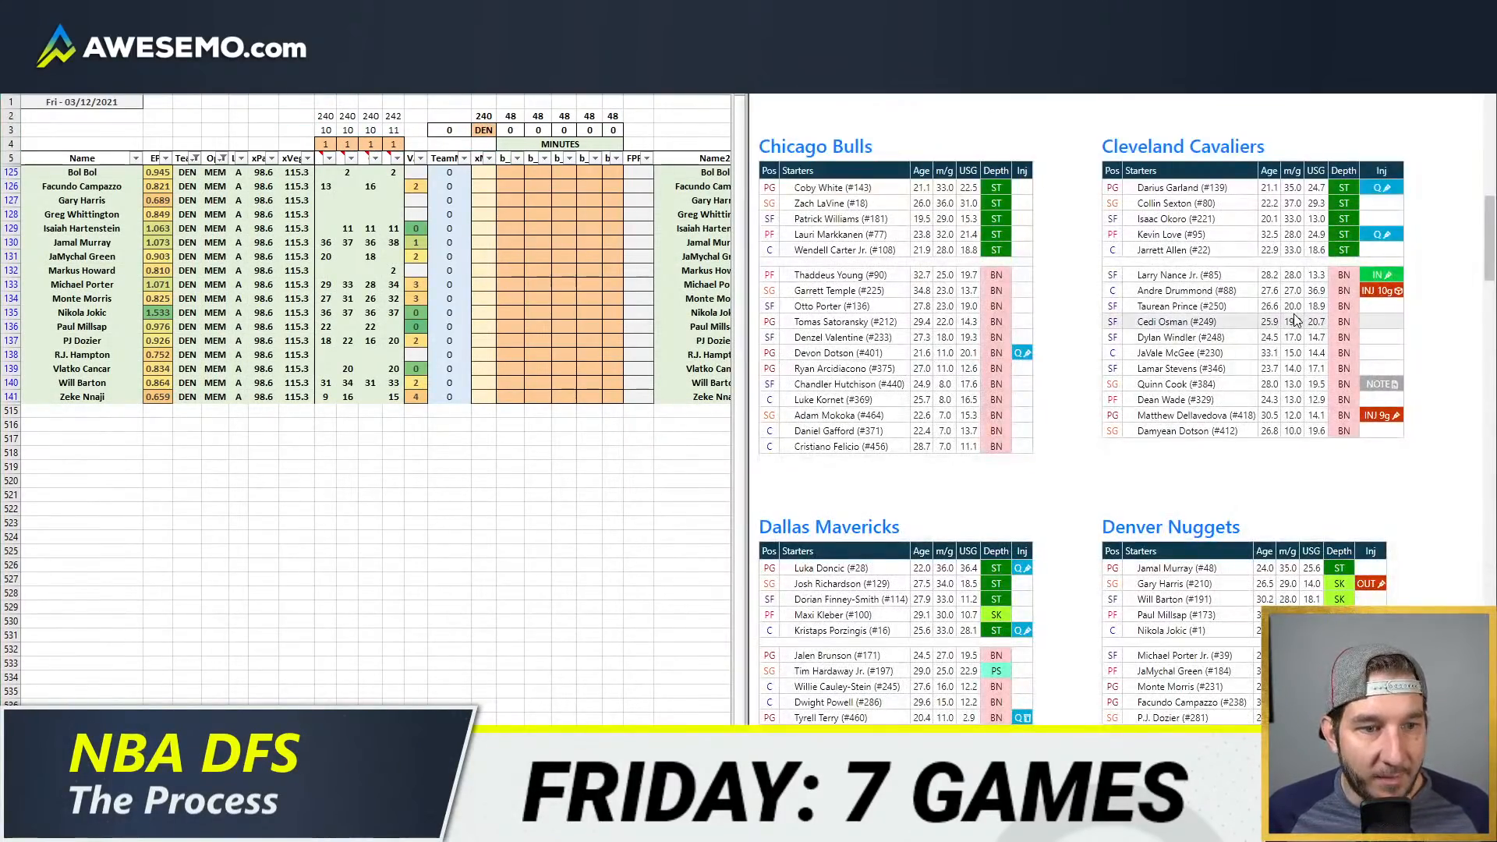
scroll(1296, 321, down, 4)
mouse_move(1362, 269)
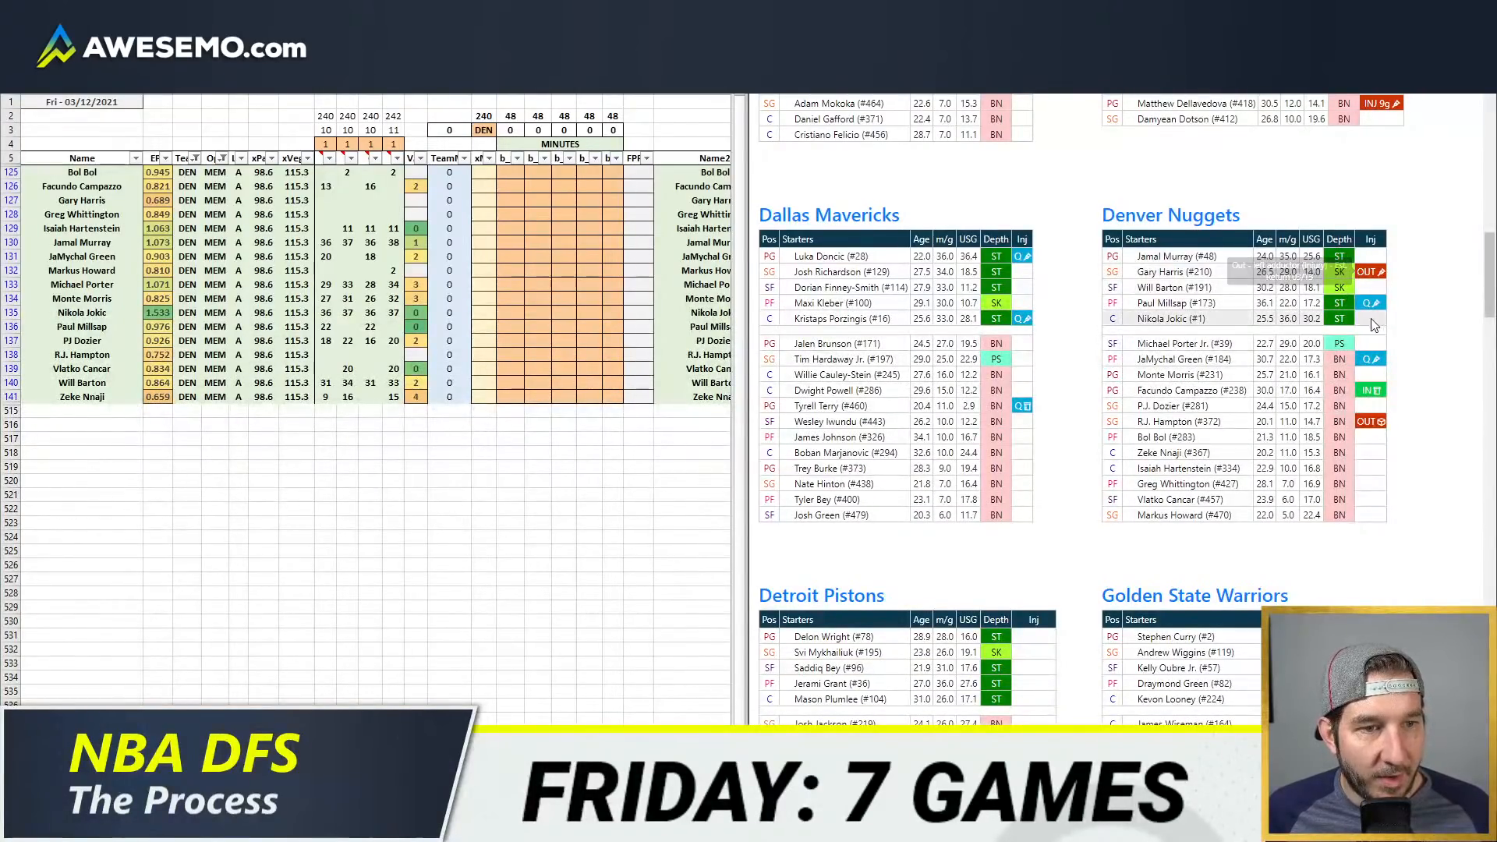
mouse_move(1373, 355)
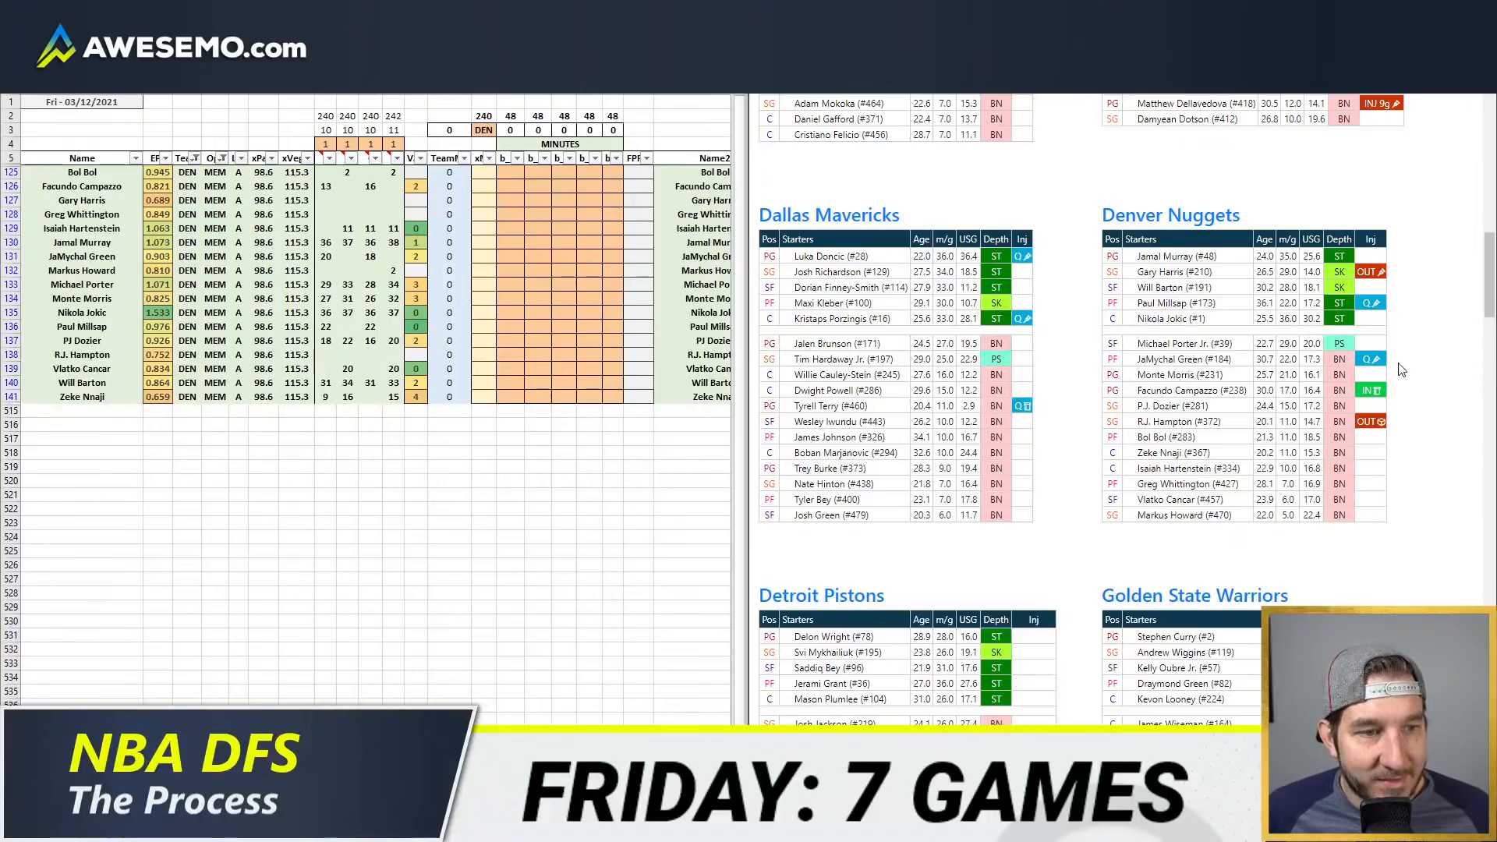
mouse_move(1390, 400)
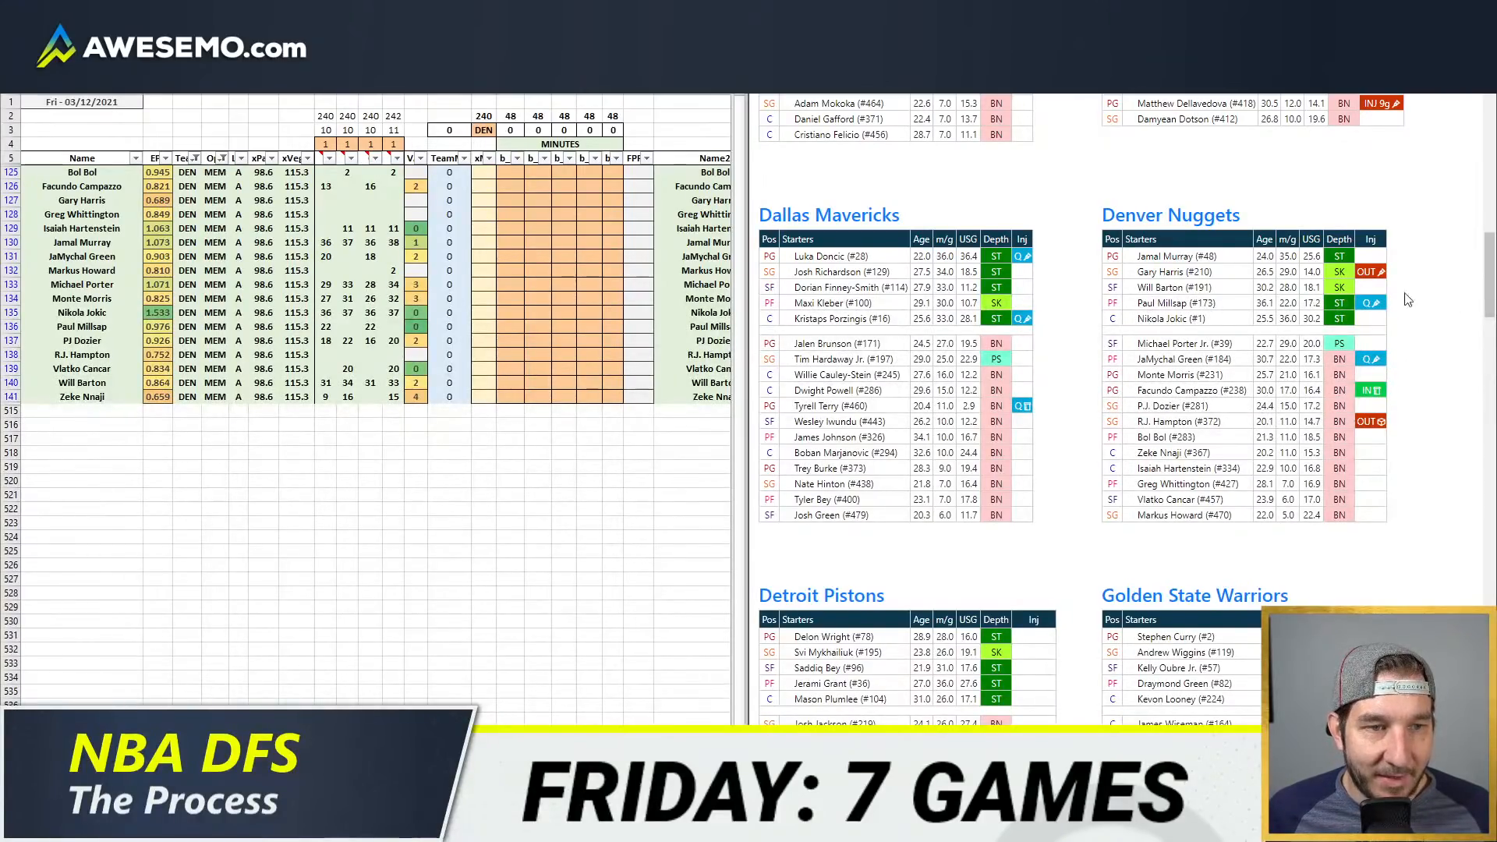
click(612, 243)
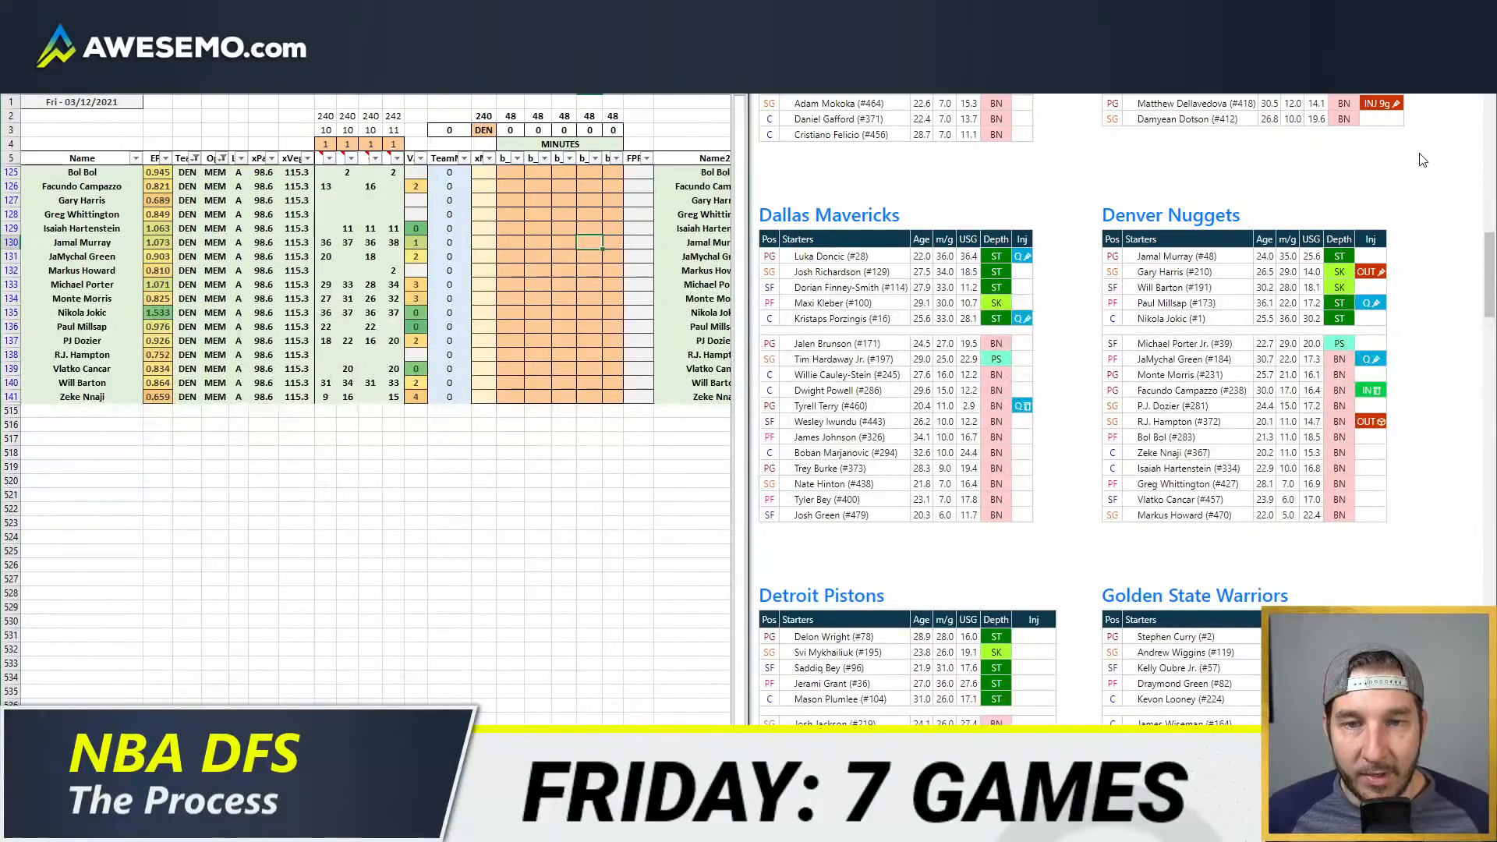
Step: Open the minutes-played pivot table by game date and set its Team filter to DEN
mouse_move(134, 827)
click(179, 741)
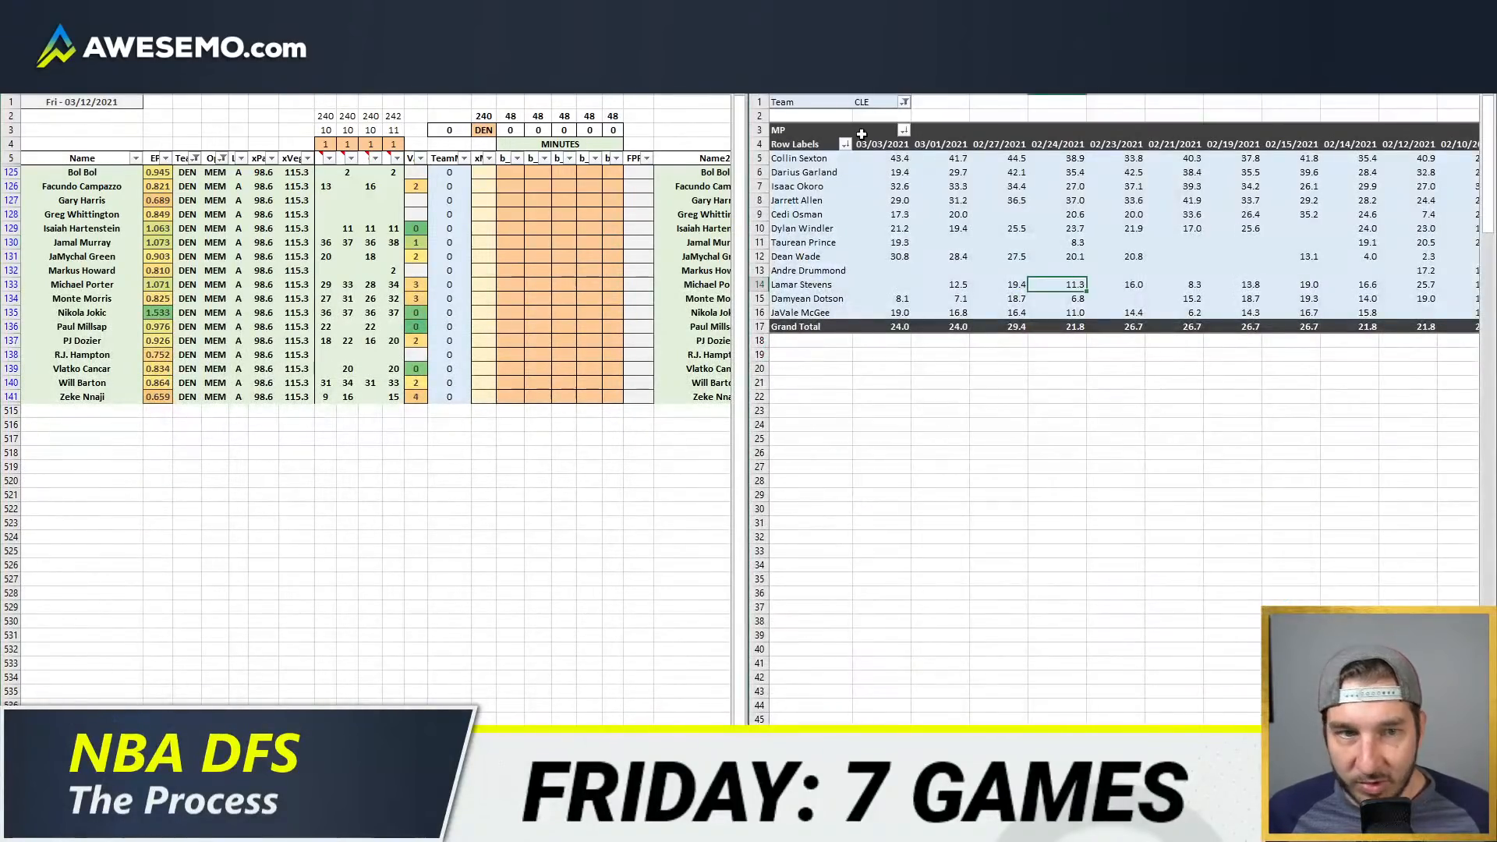
click(863, 106)
text(DEN)
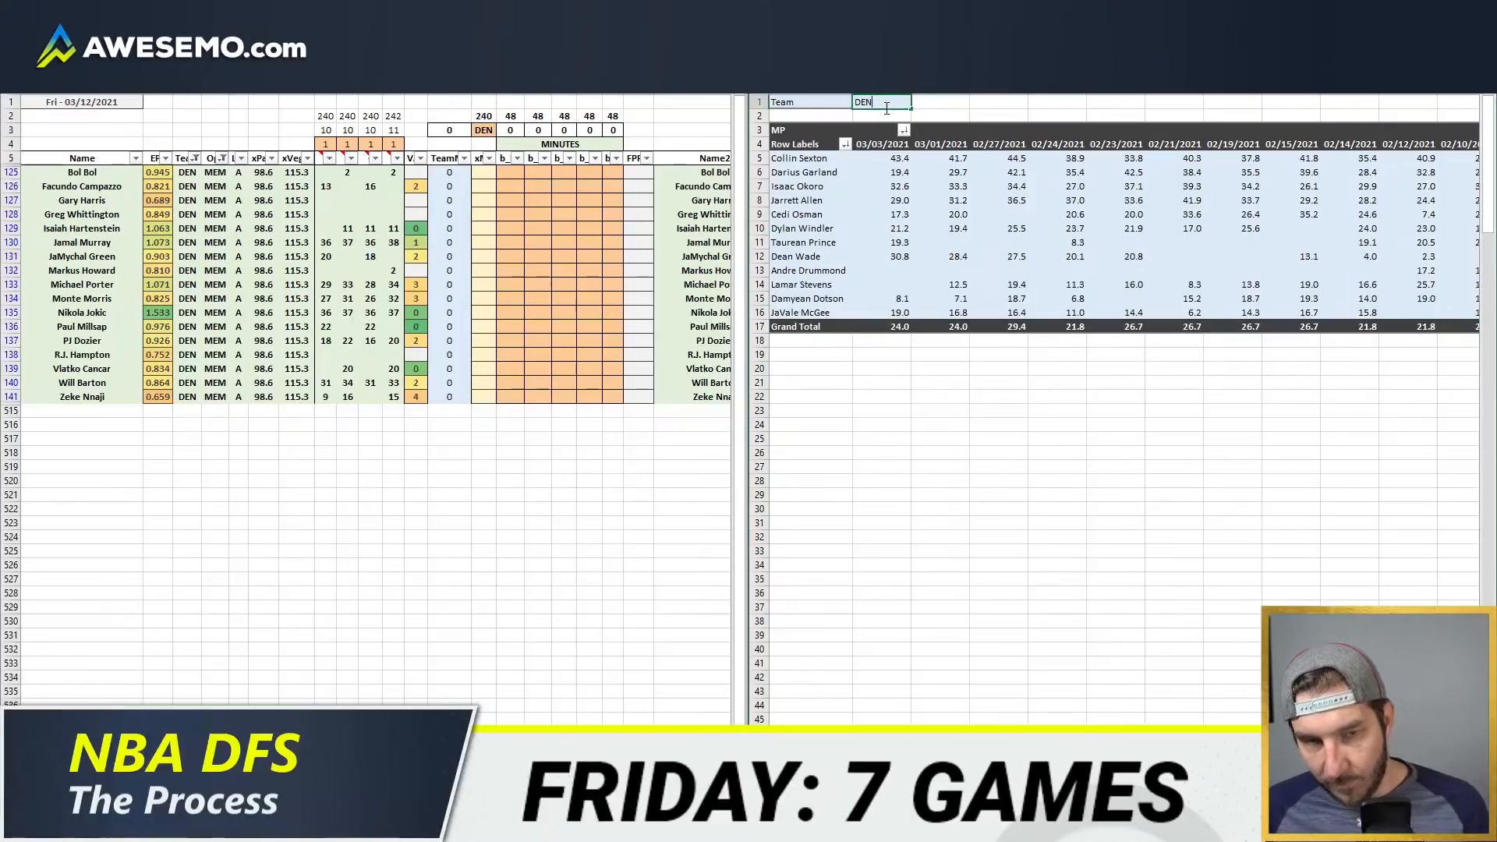
key(Return)
click(512, 230)
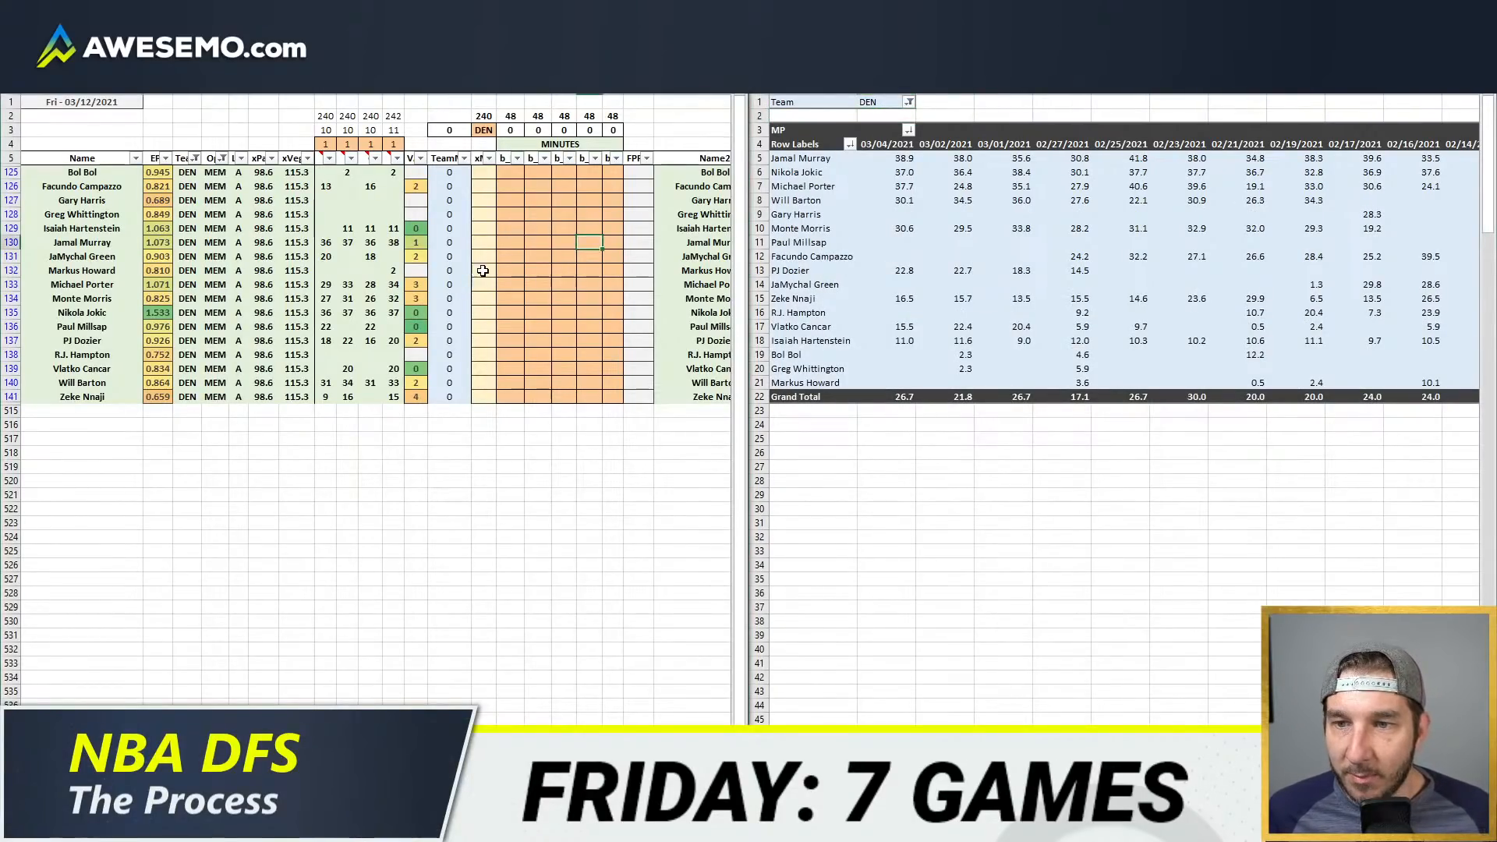
Step: Enter 36 minutes for Jamal Murray in the first position column and 36 minutes for Nikola Jokic in the last one
click(508, 245)
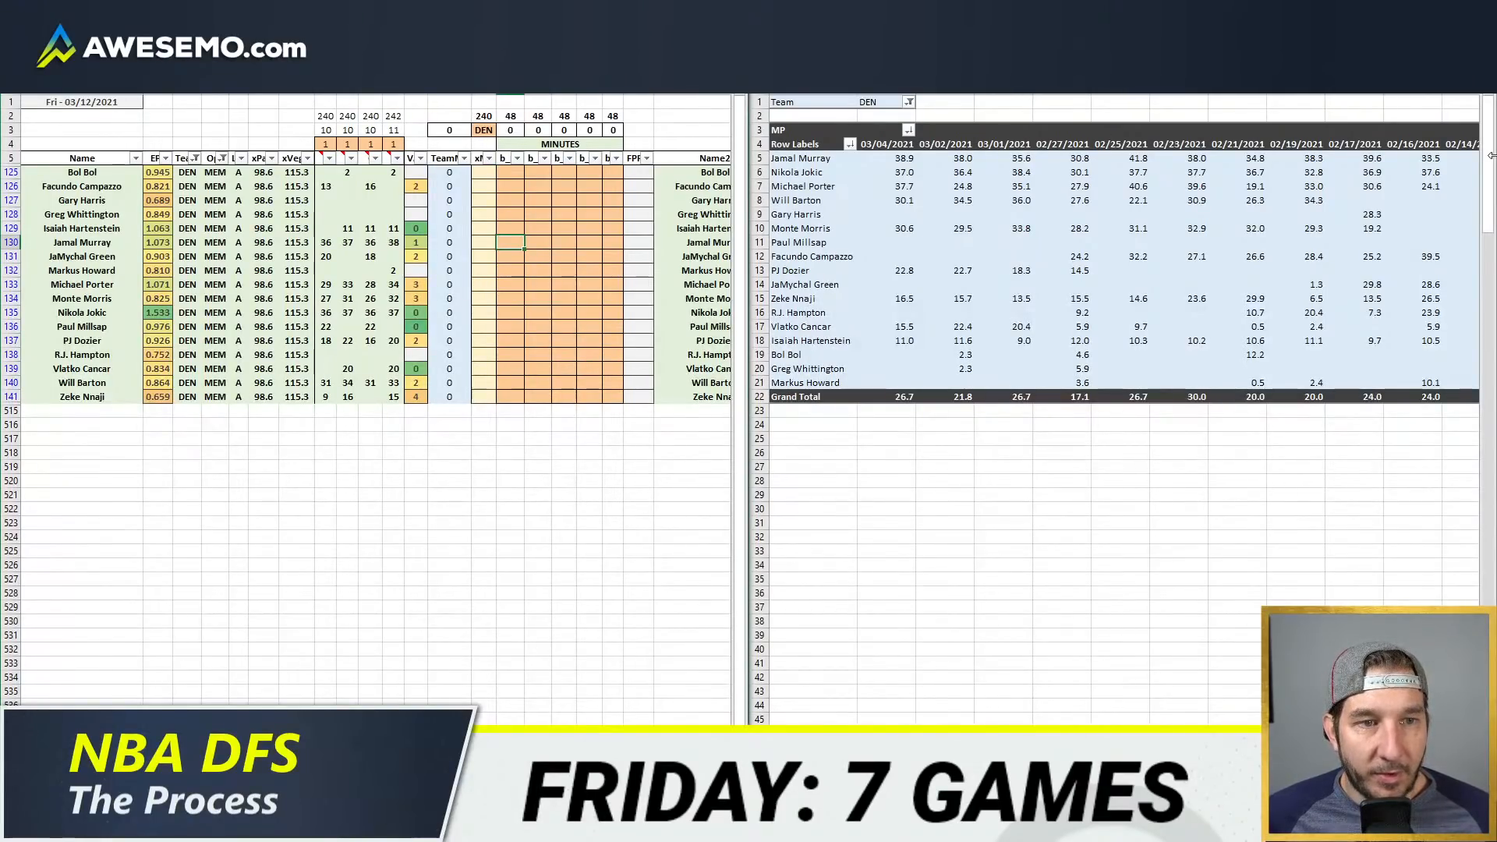
text(36)
key(Return)
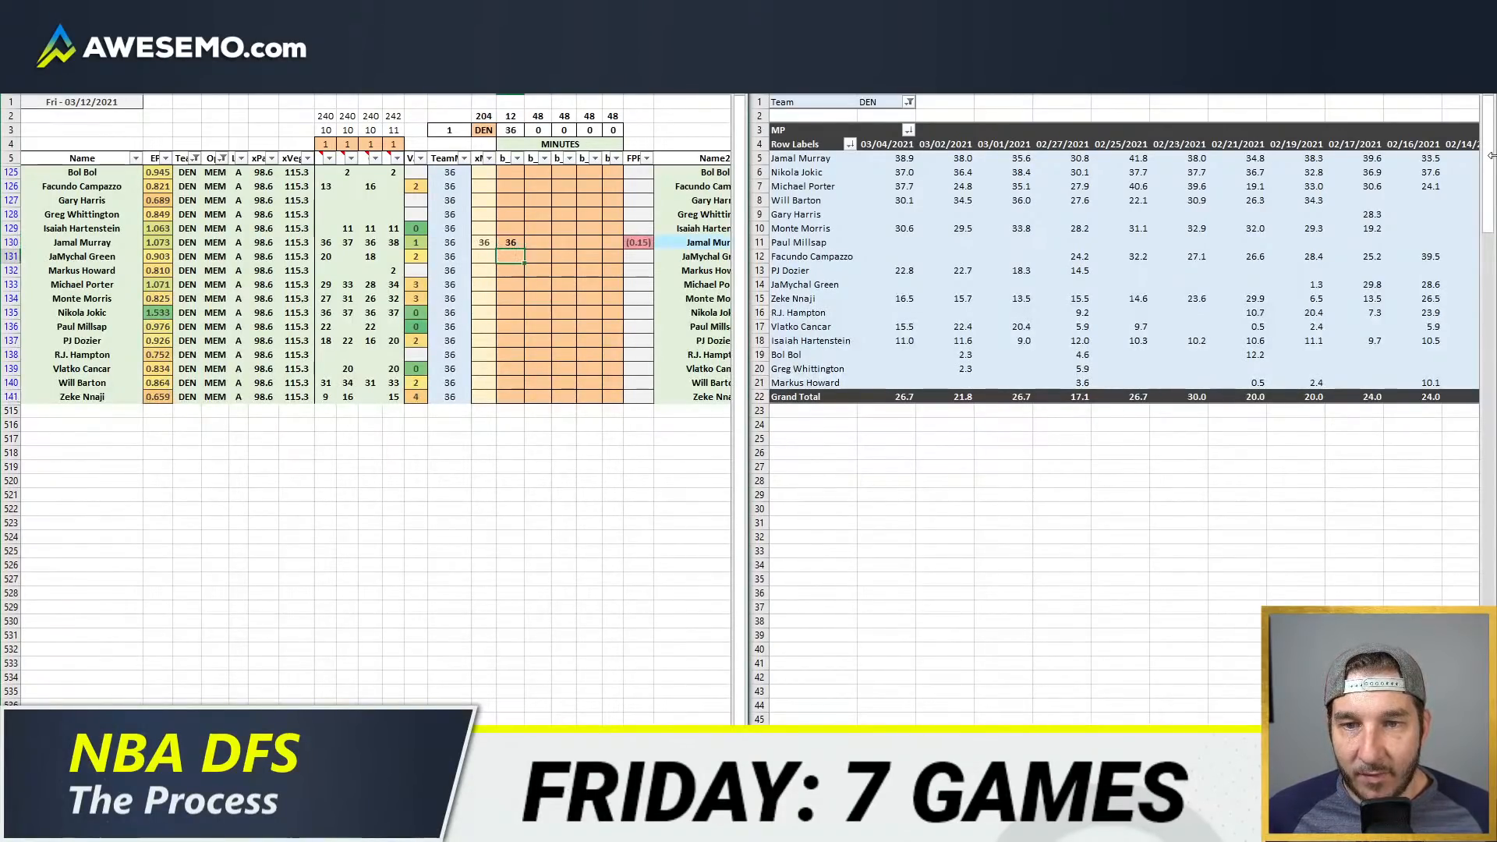
key(Right)
key(Right)
key(Right)
key(Down)
key(Down)
key(Down)
key(Down)
key(Right)
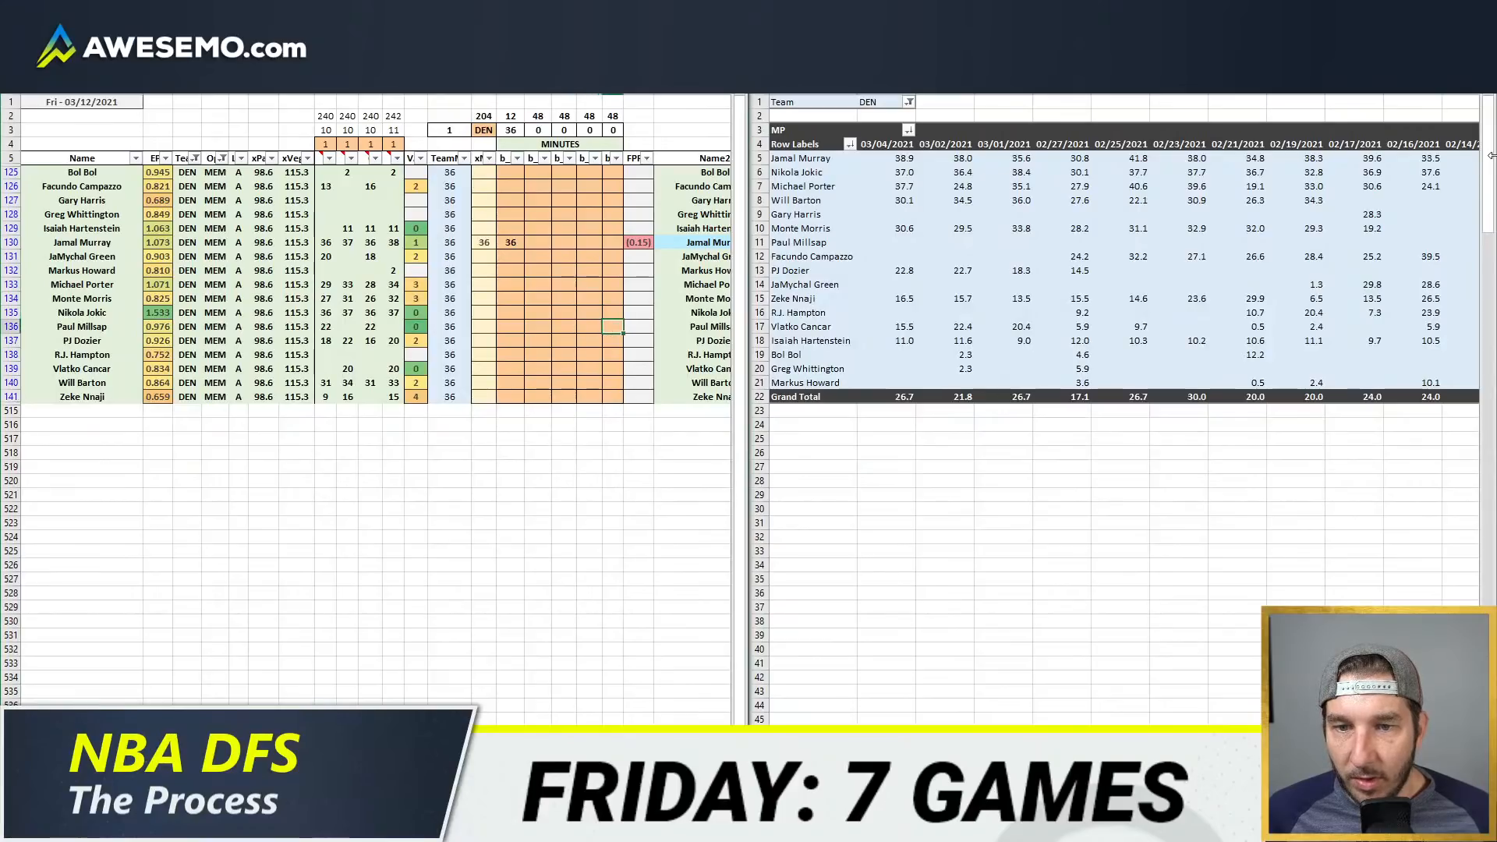
text(36)
key(Return)
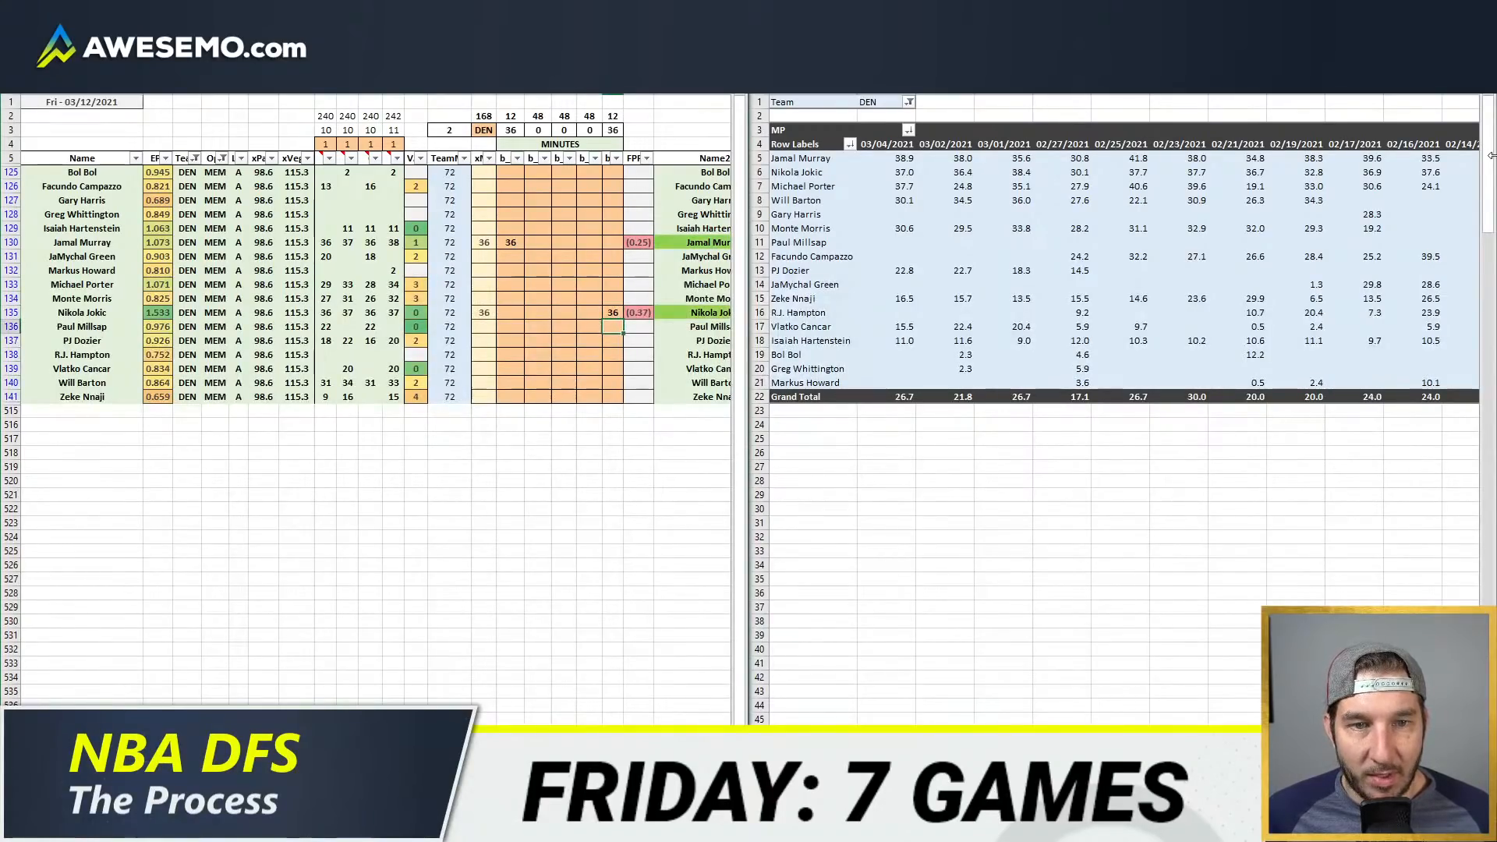
Step: Reopen the NBA depth charts page and recheck the injury tags on Denver's bench players
key(alt+Tab)
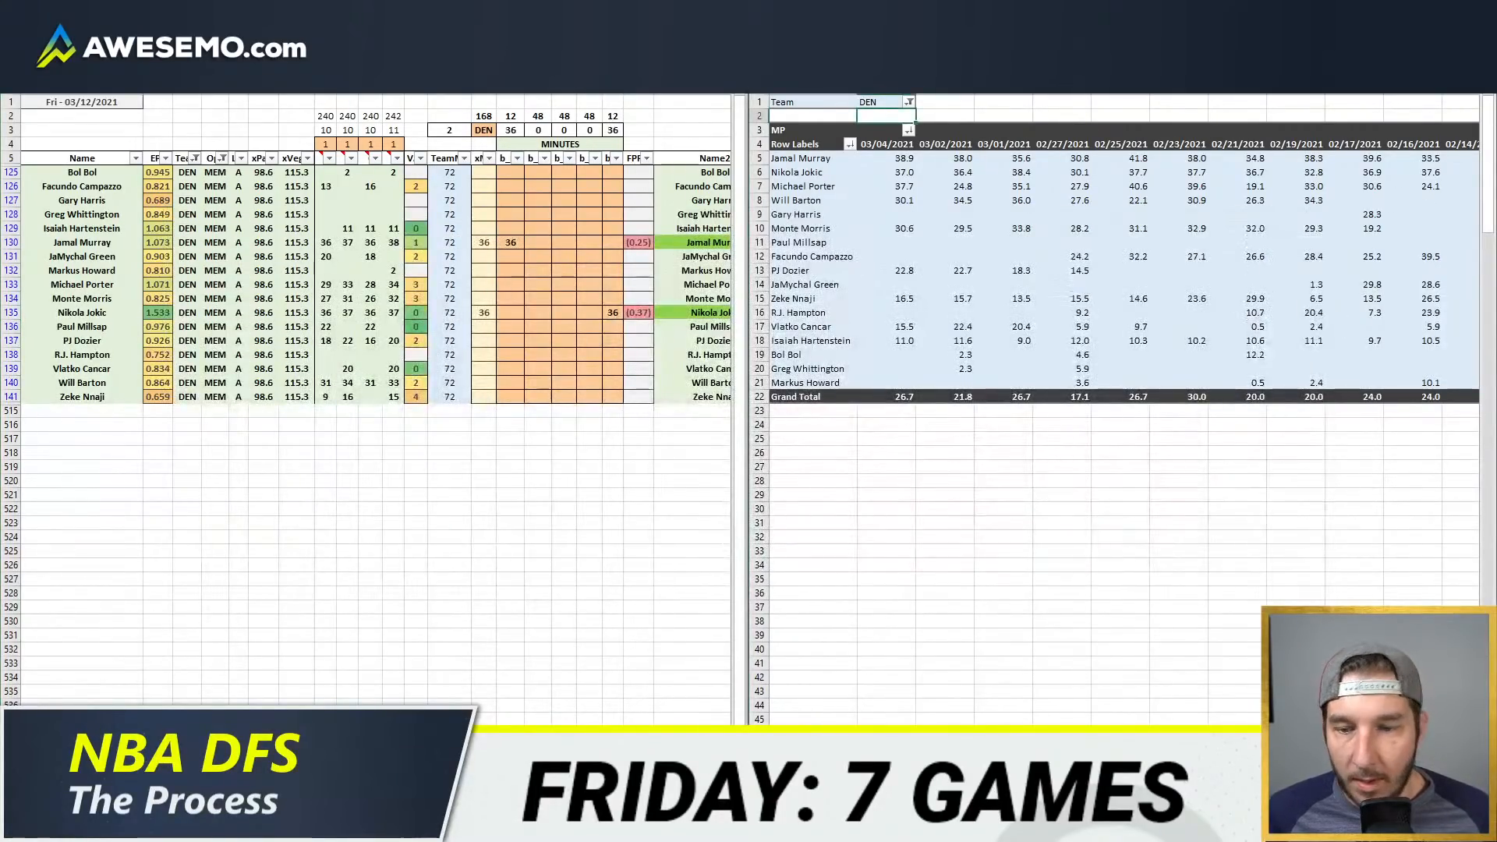
click(128, 826)
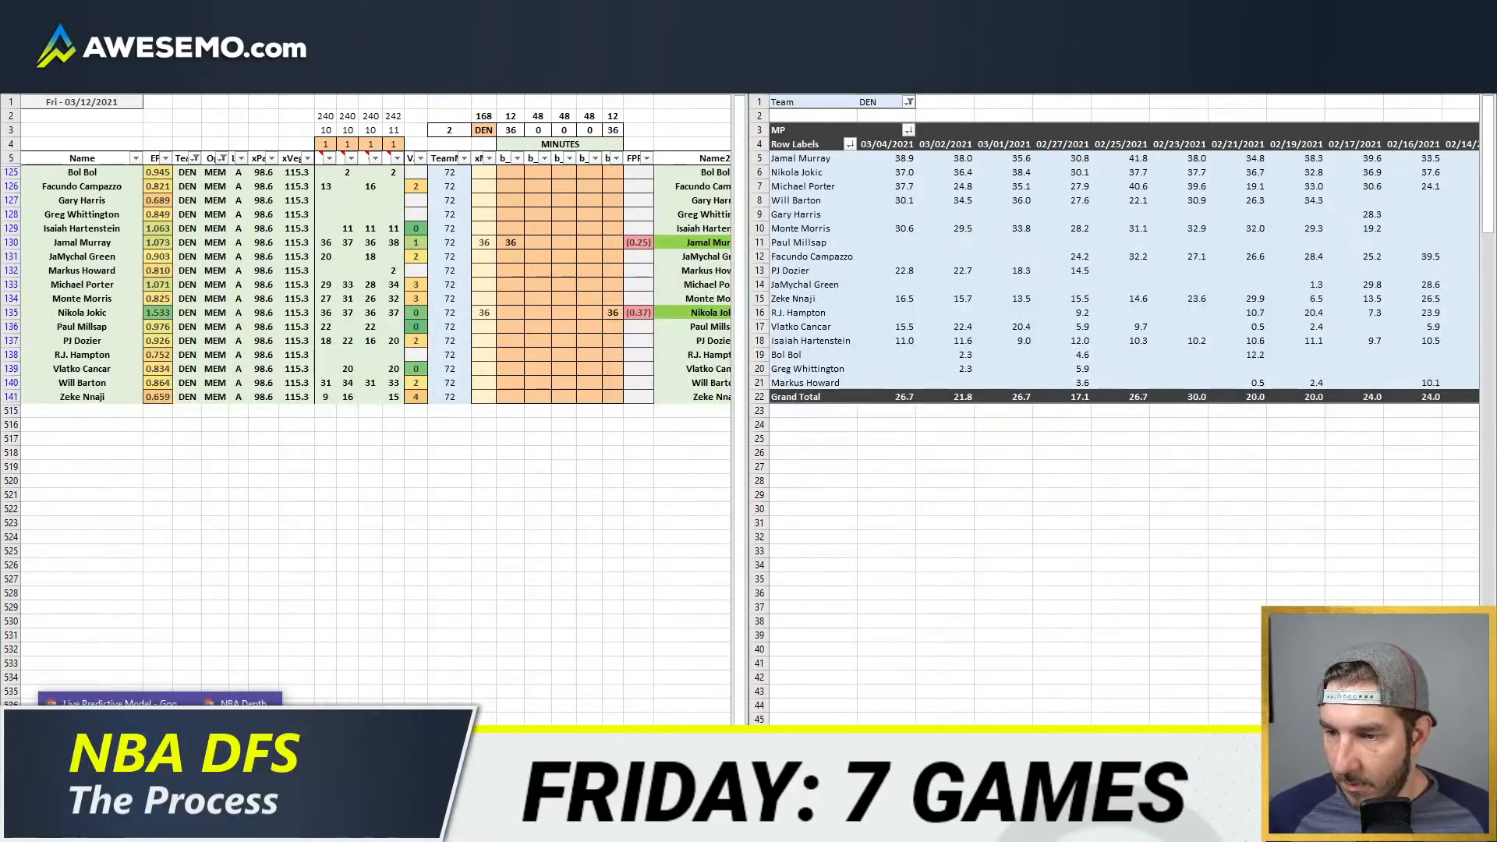
click(203, 725)
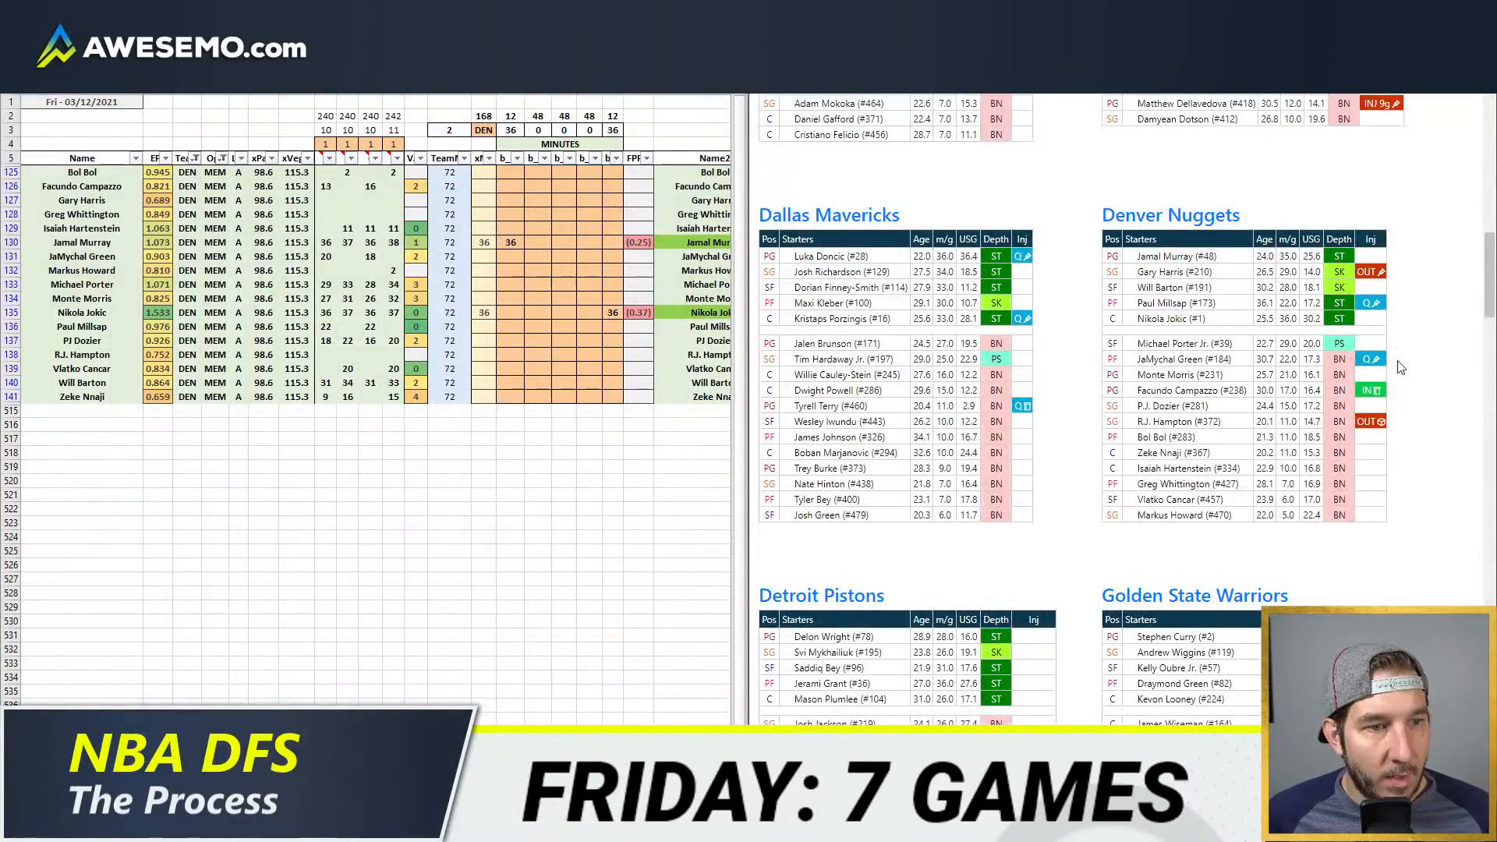
mouse_move(1376, 396)
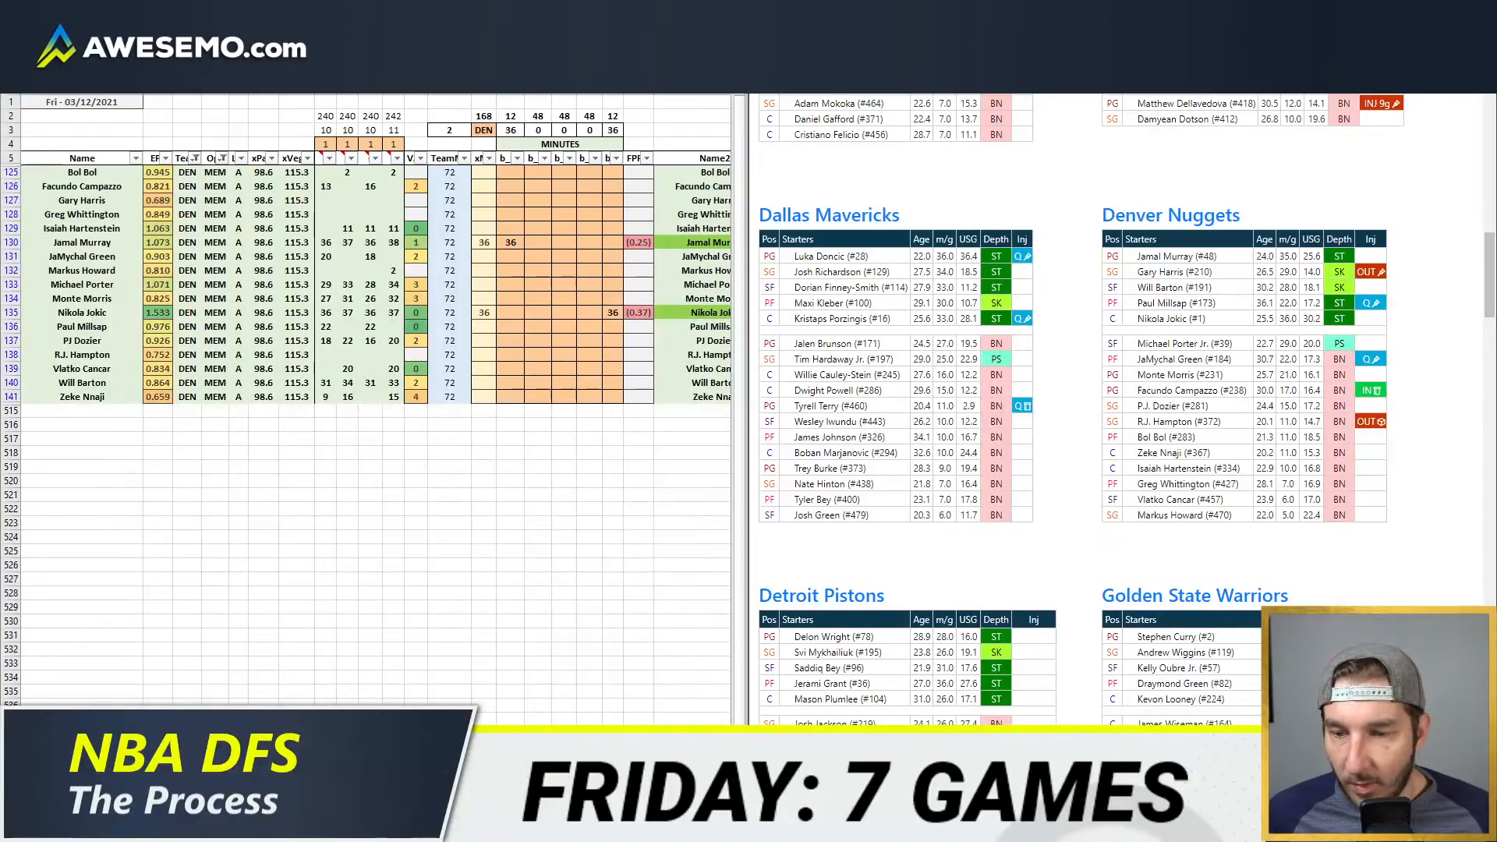
click(131, 827)
click(86, 737)
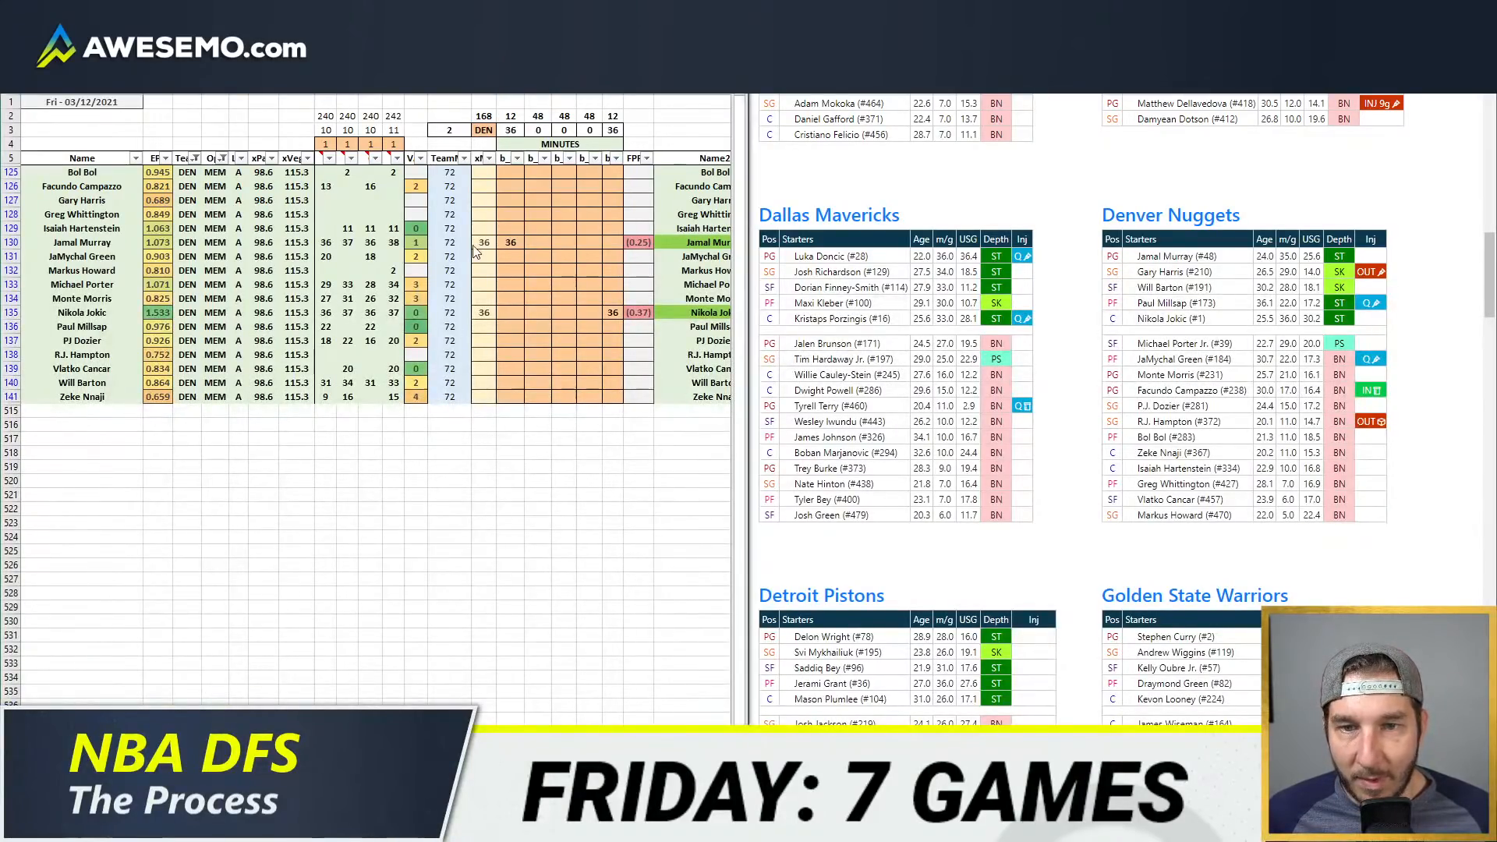
Step: Turn off the second and fourth minutes source columns for Denver by entering 0 in row 4 above each
click(521, 186)
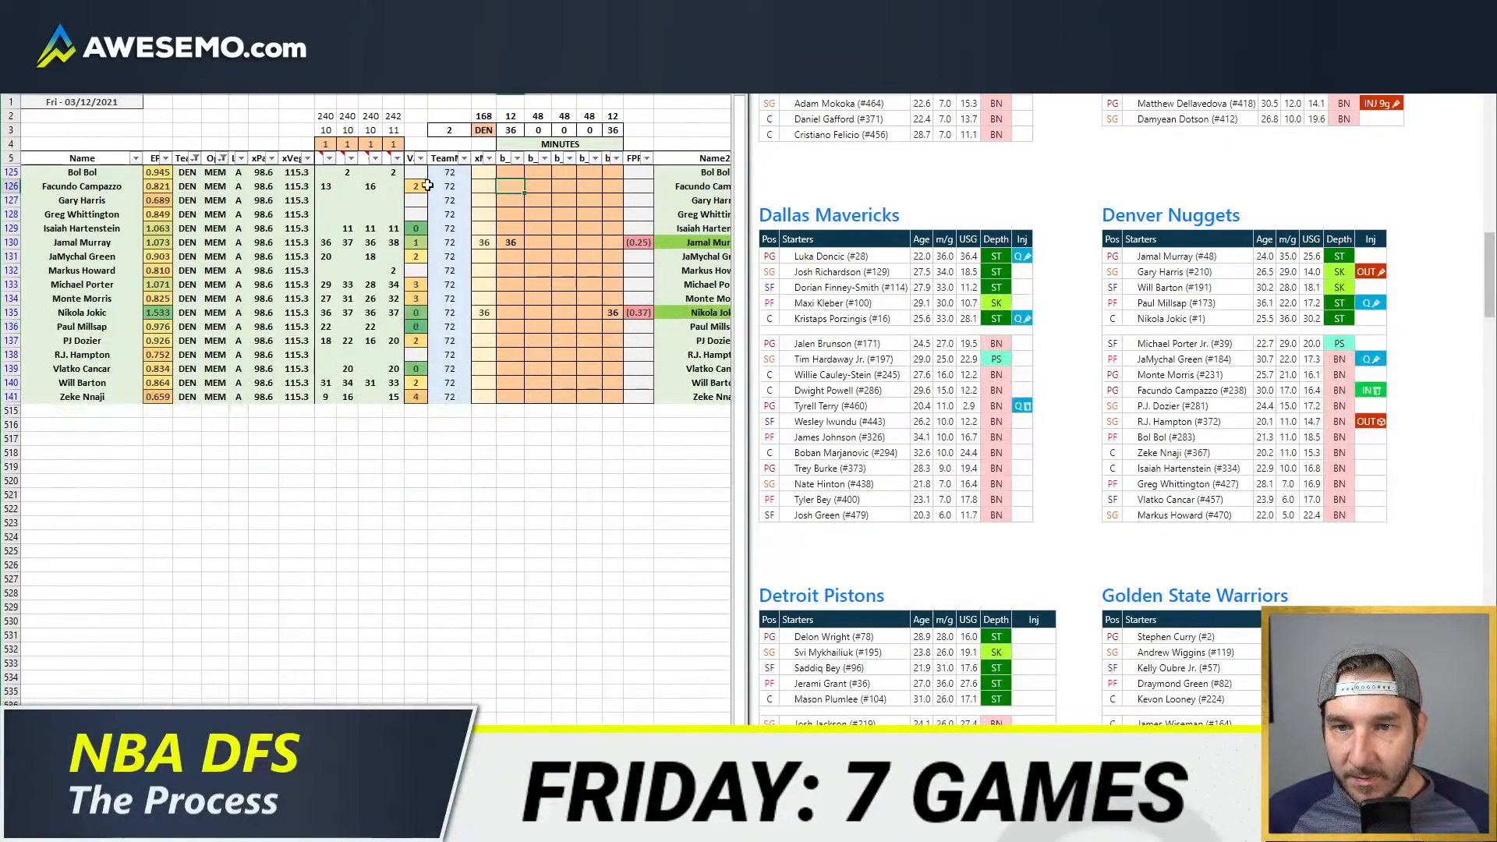
click(347, 143)
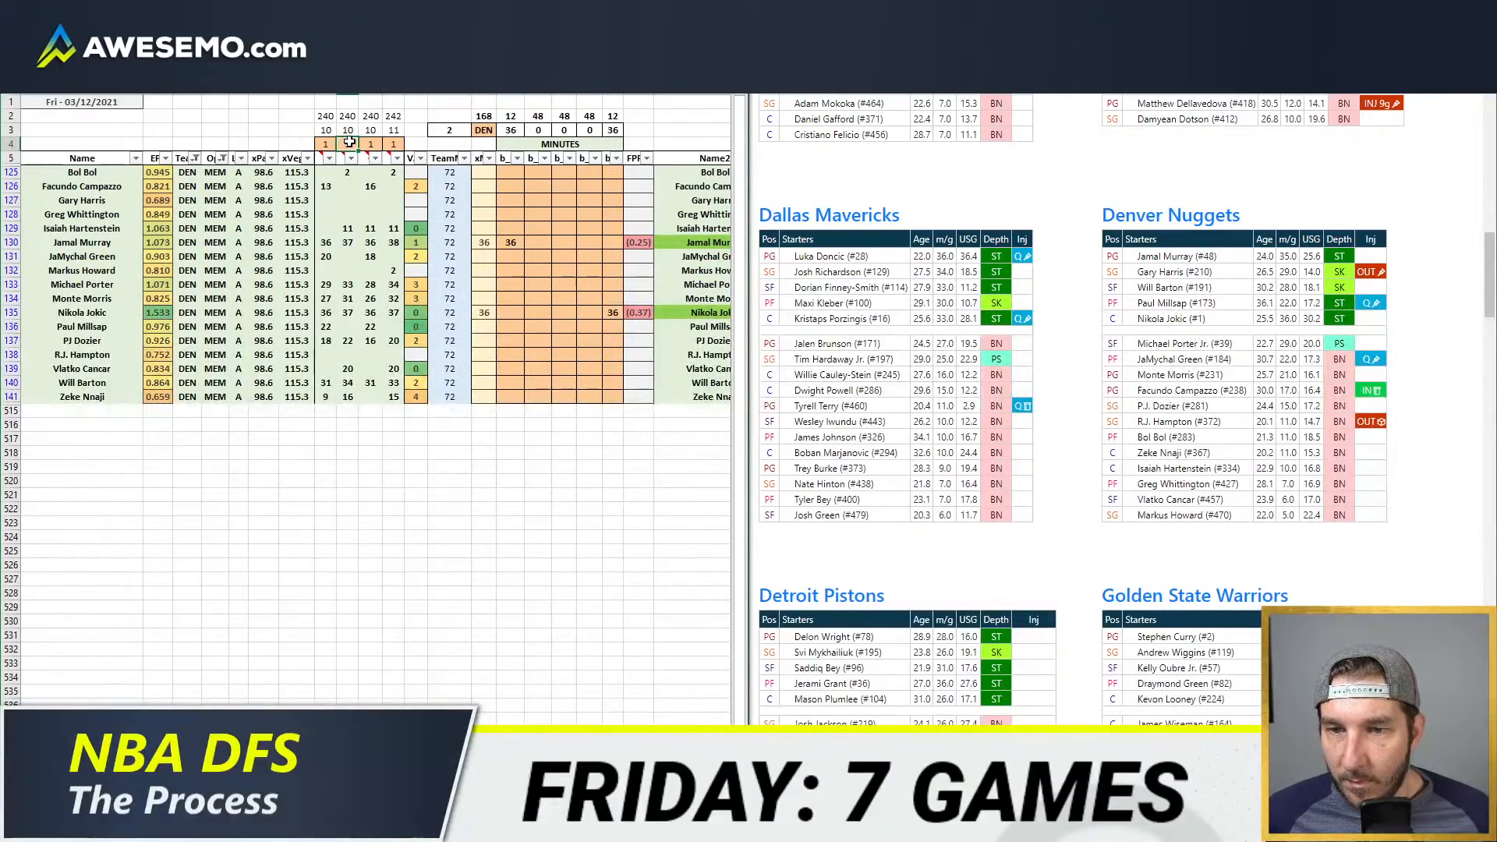
text(0)
click(393, 144)
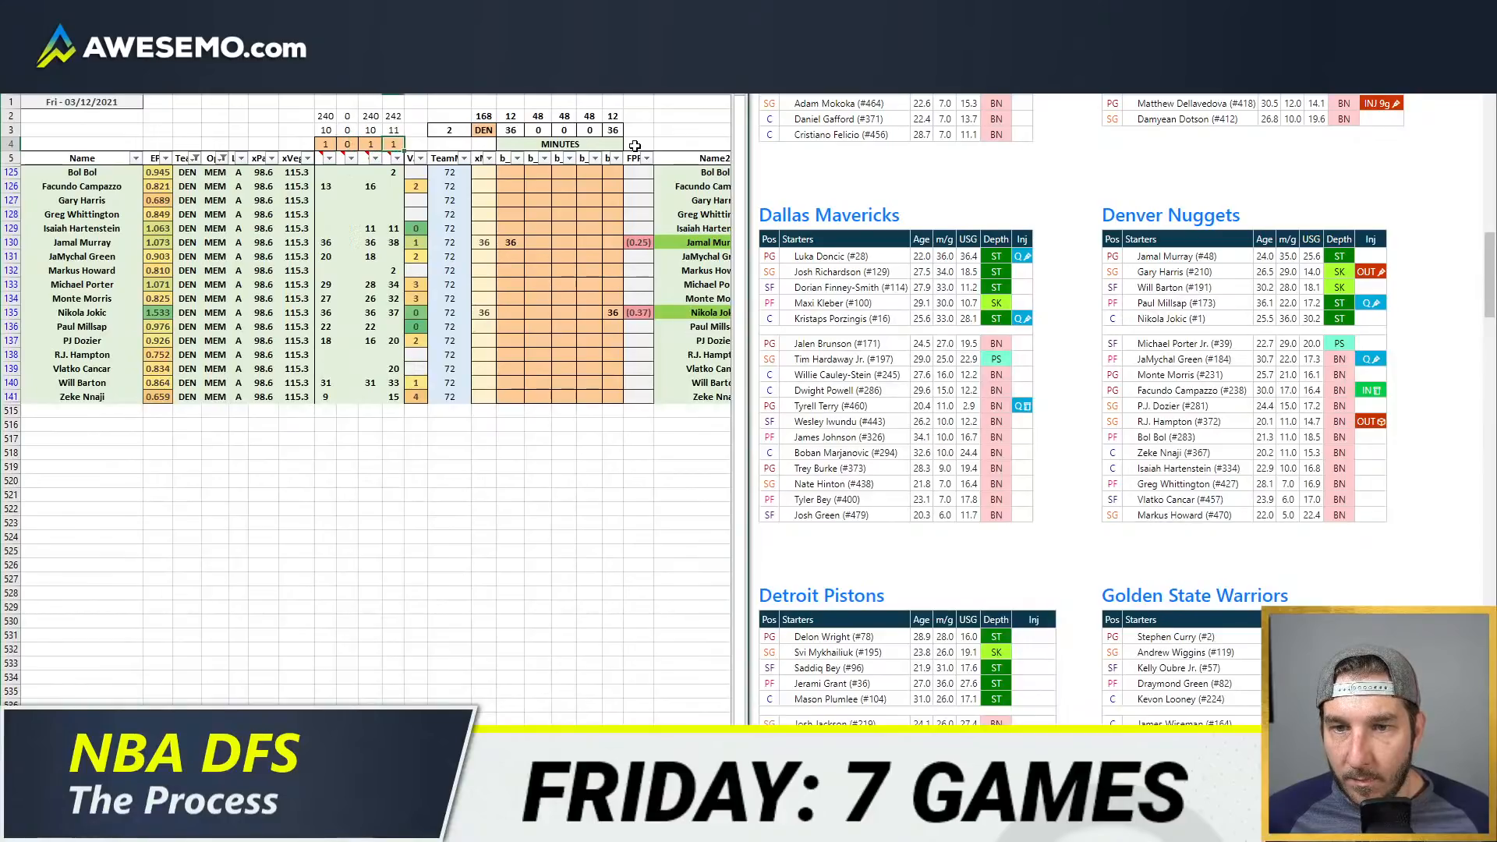
text(0)
key(Return)
Step: Enter 12 minutes for Facundo Campazzo in the first position column
click(511, 213)
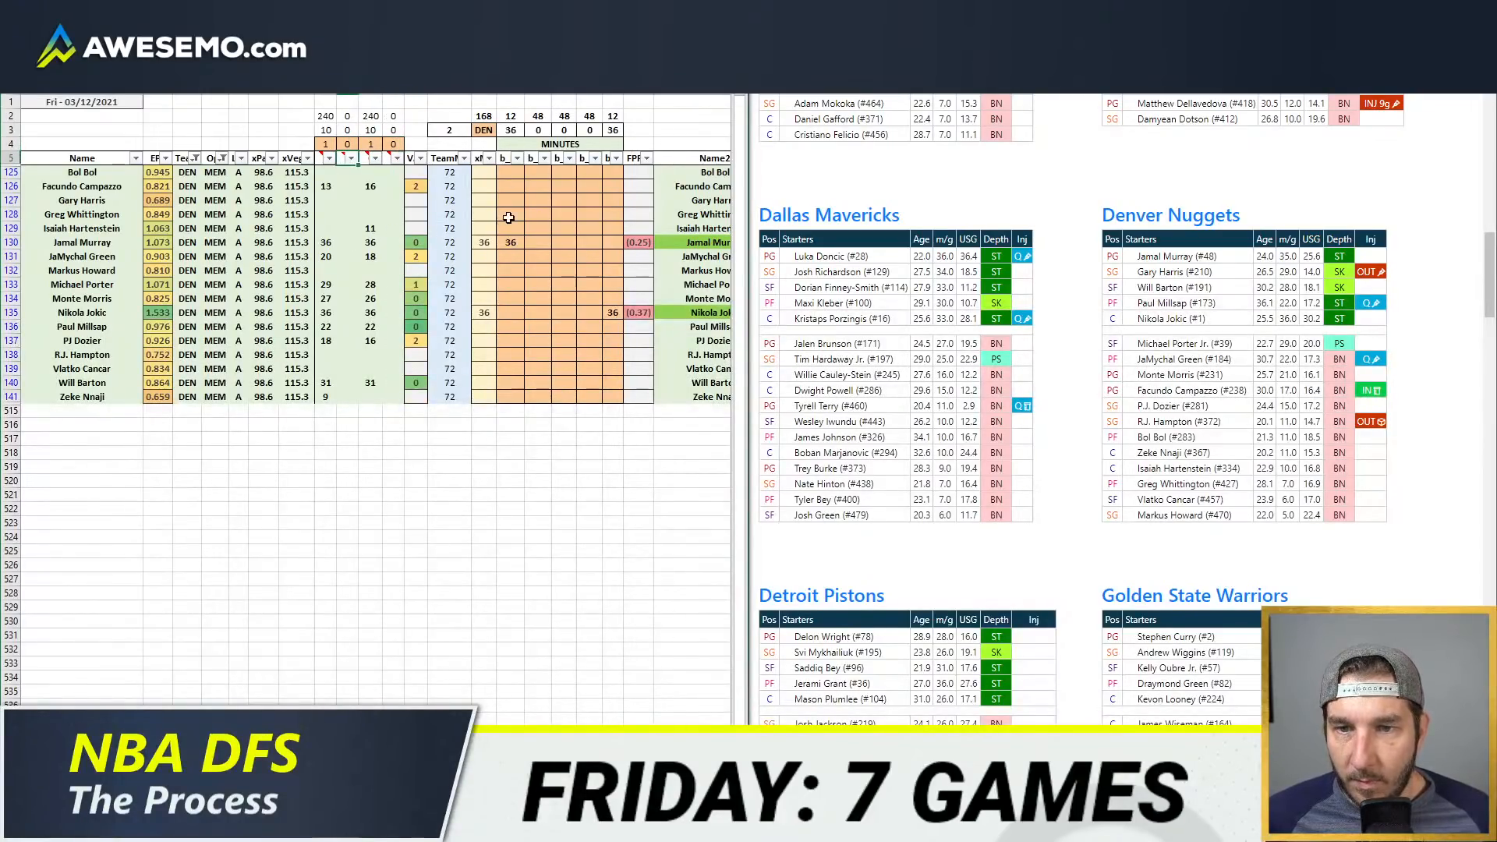
click(521, 187)
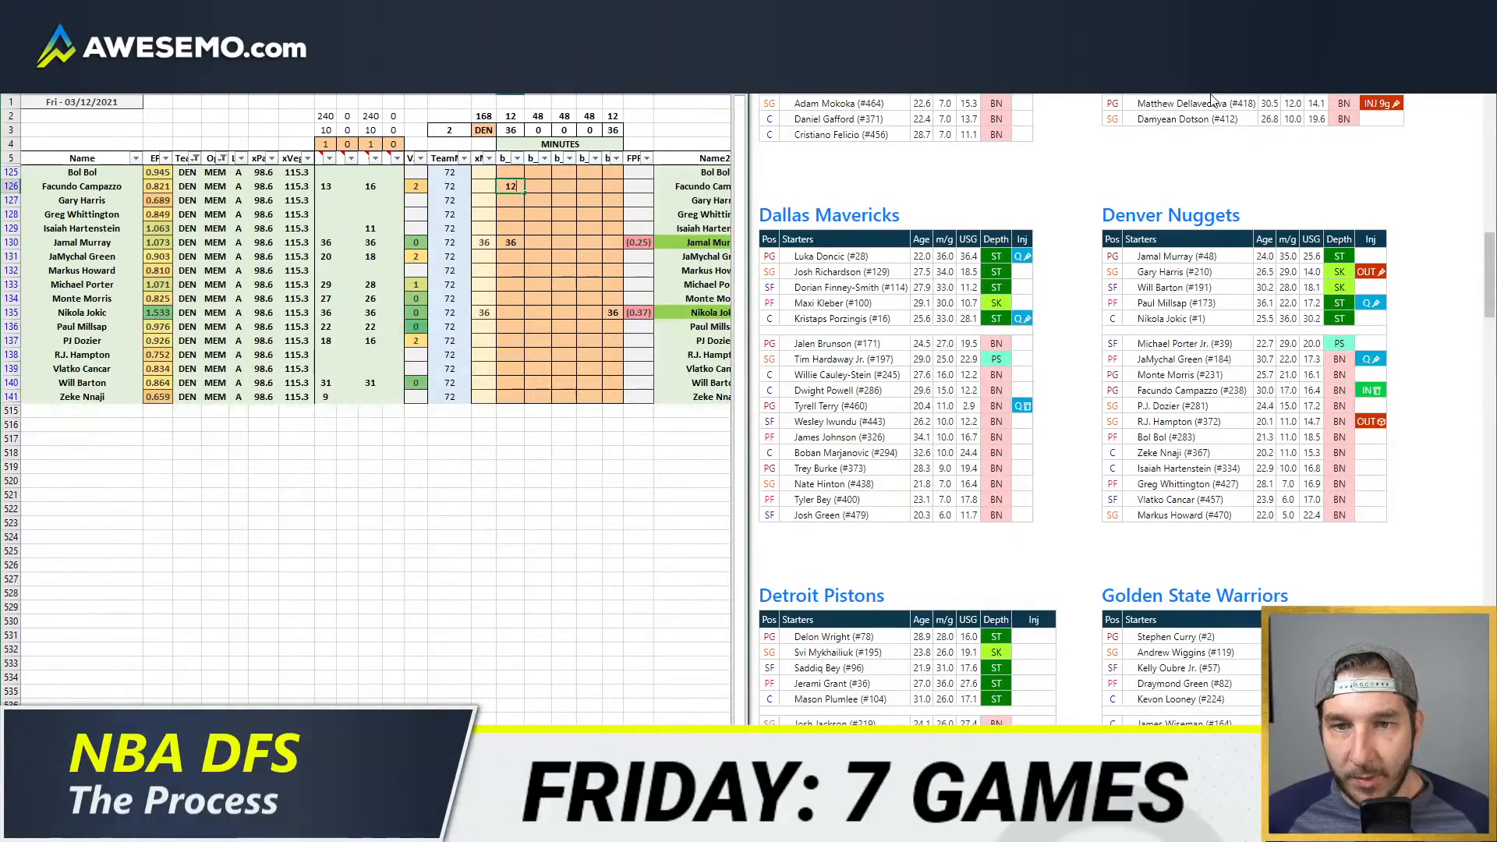
text(12)
key(Return)
click(564, 424)
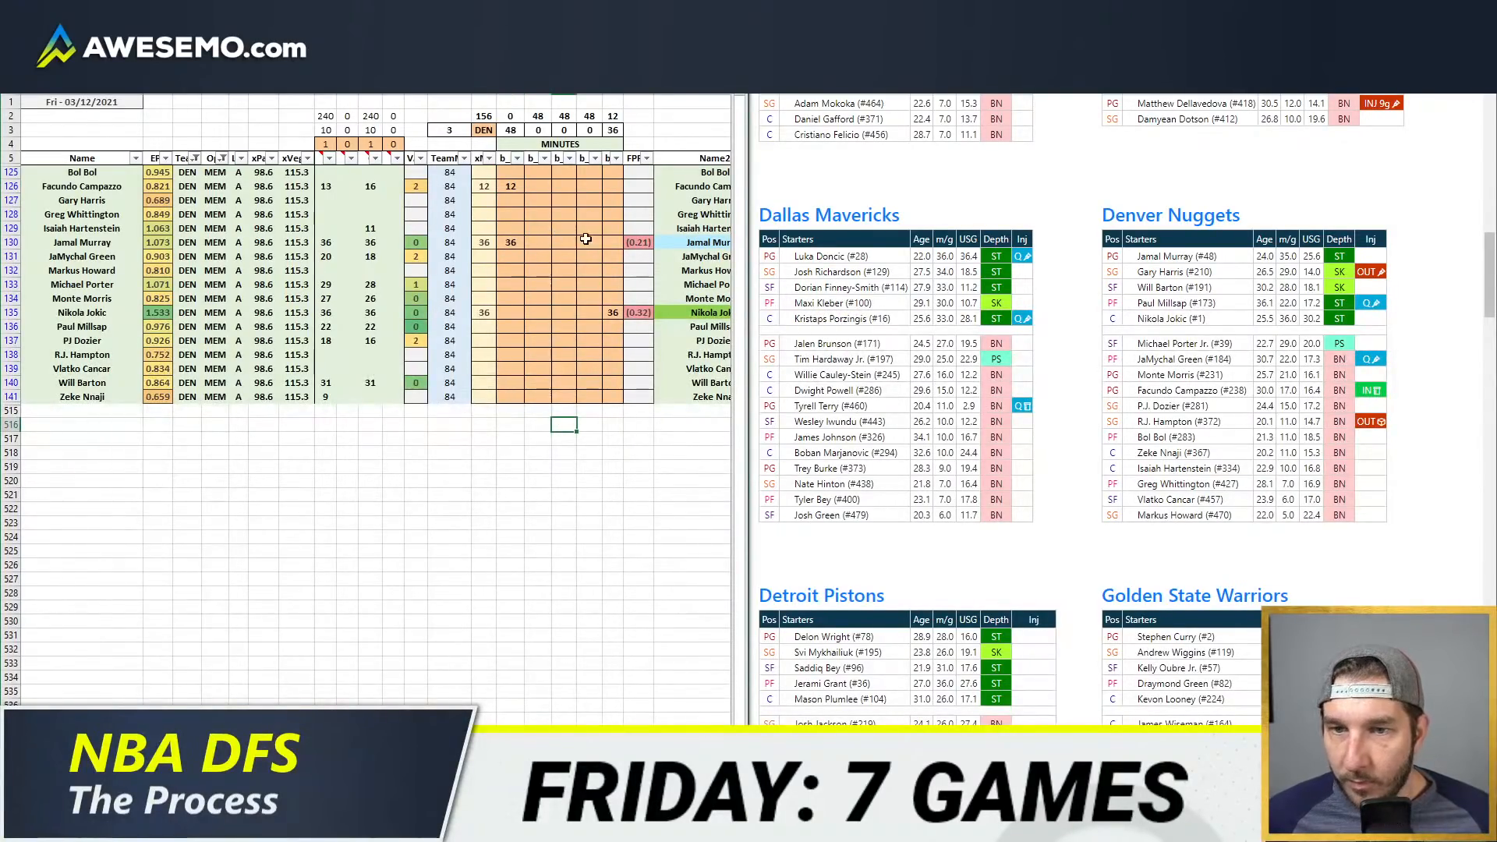
Step: Reopen the minutes-played pivot table and examine Isaiah Hartenstein's minutes across Denver's recent games
click(613, 228)
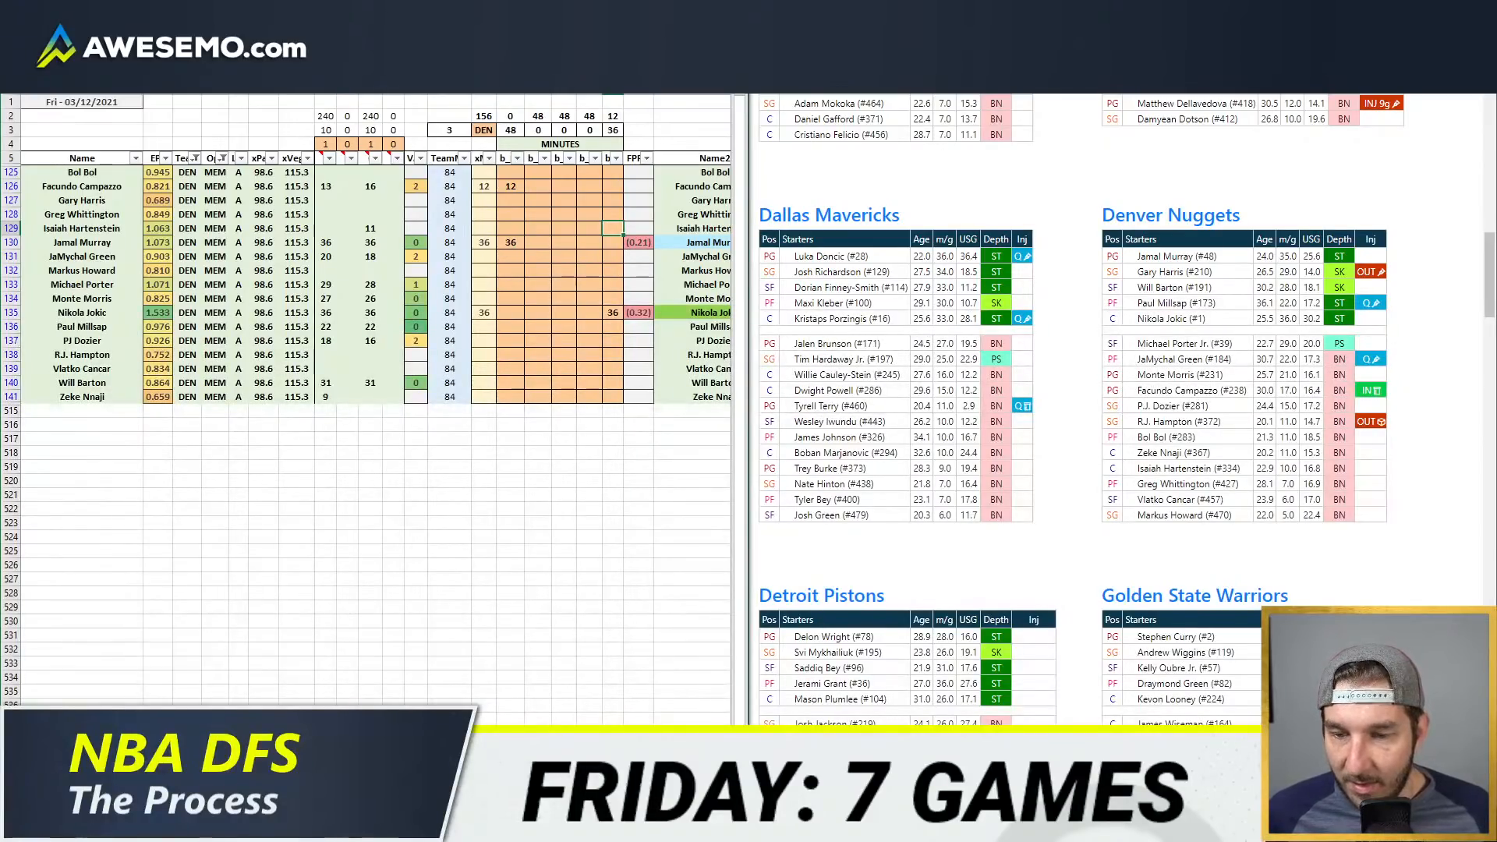
click(136, 825)
click(184, 761)
click(885, 269)
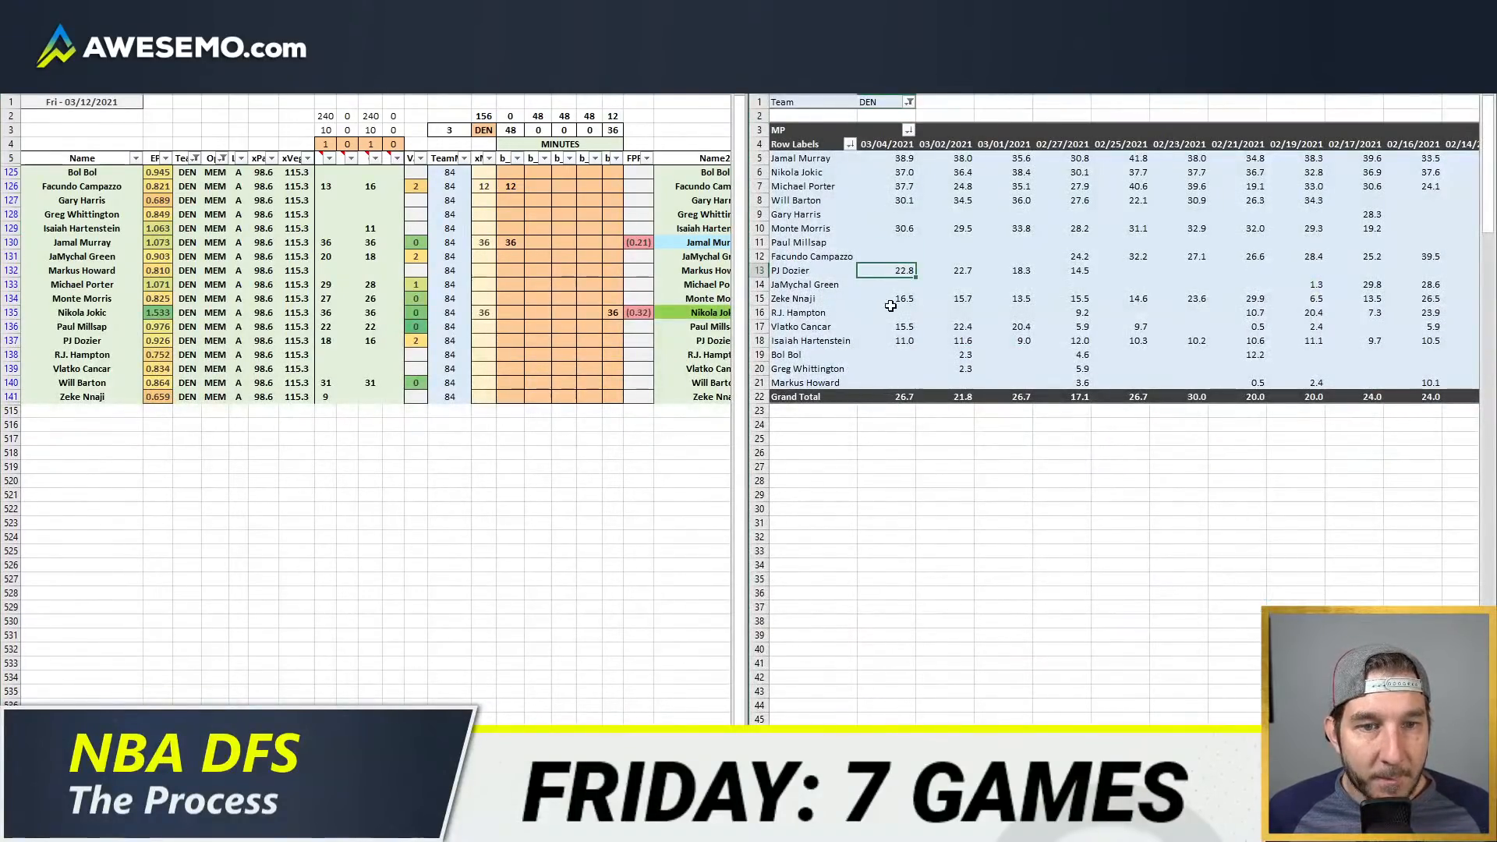
drag(888, 341, 1337, 339)
scroll(1123, 410, left, 3)
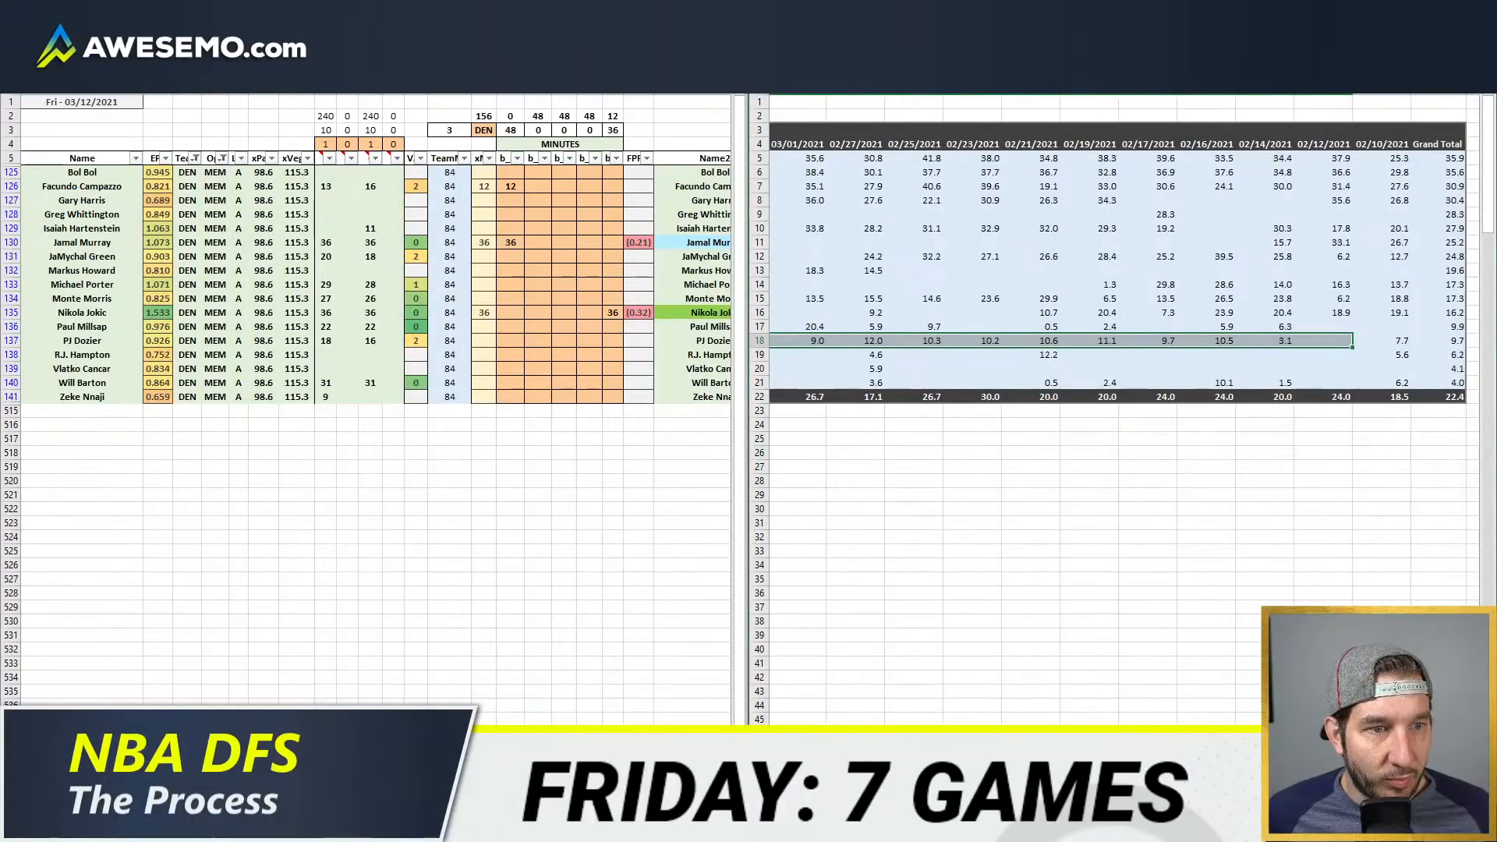
Step: Review the Denver players' minutes across all game dates and the grand totals in the minutes-played pivot table
scroll(1123, 409, right, 10)
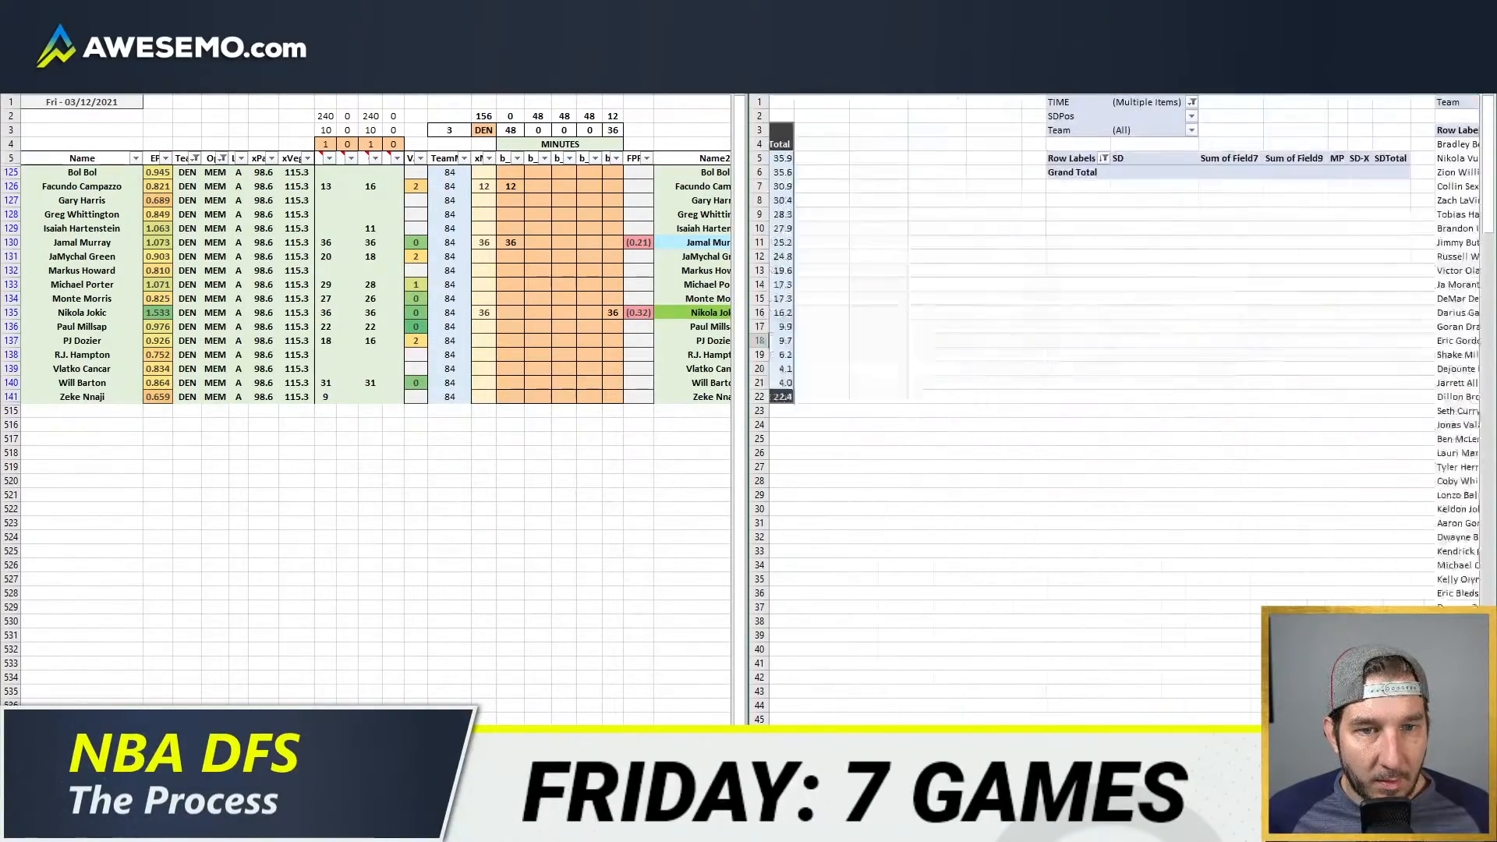
scroll(1122, 409, left, 10)
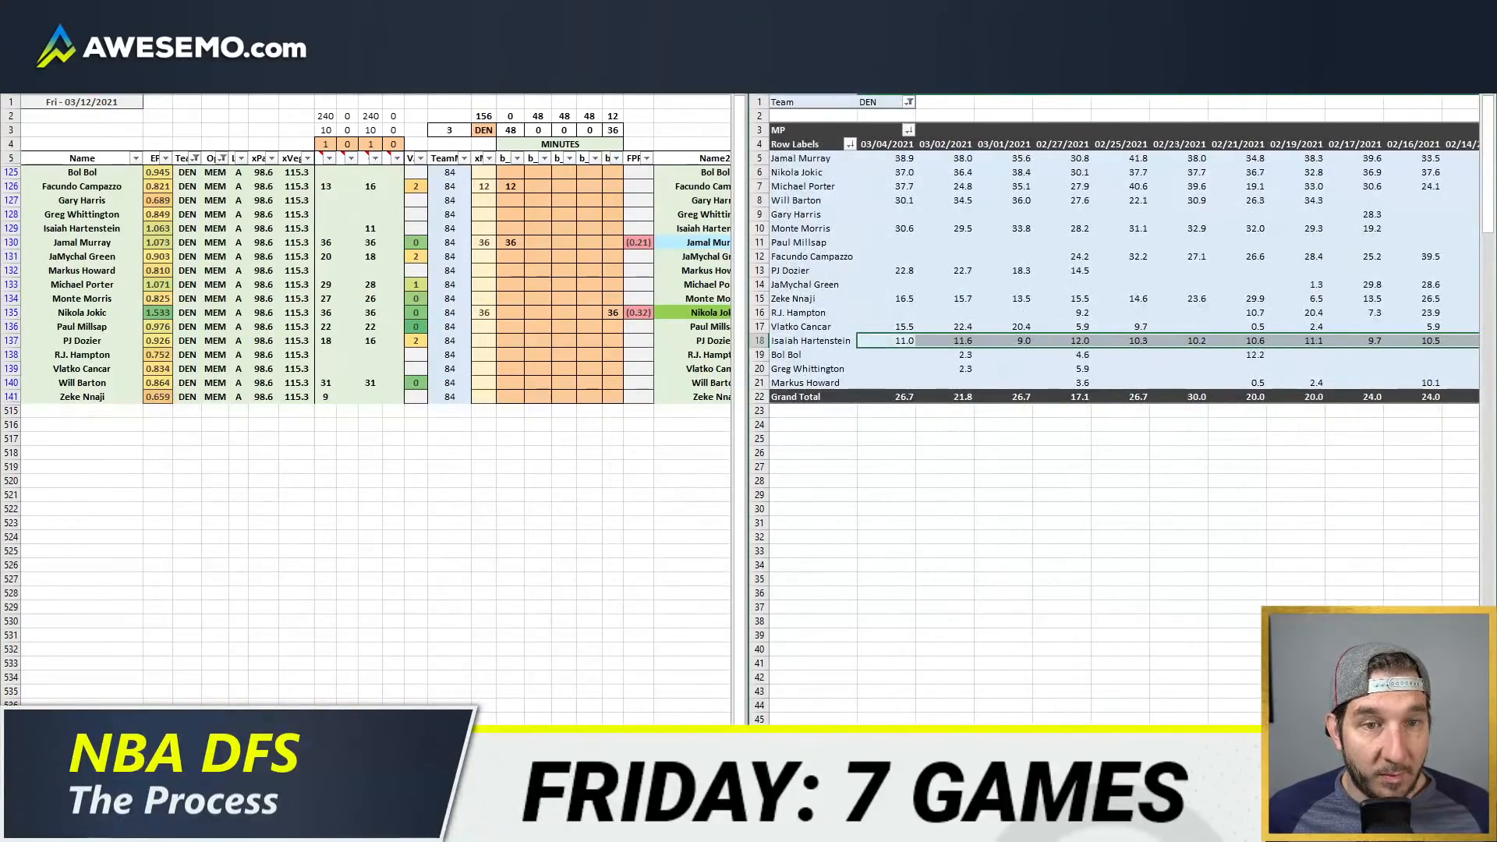
scroll(1122, 409, right, 5)
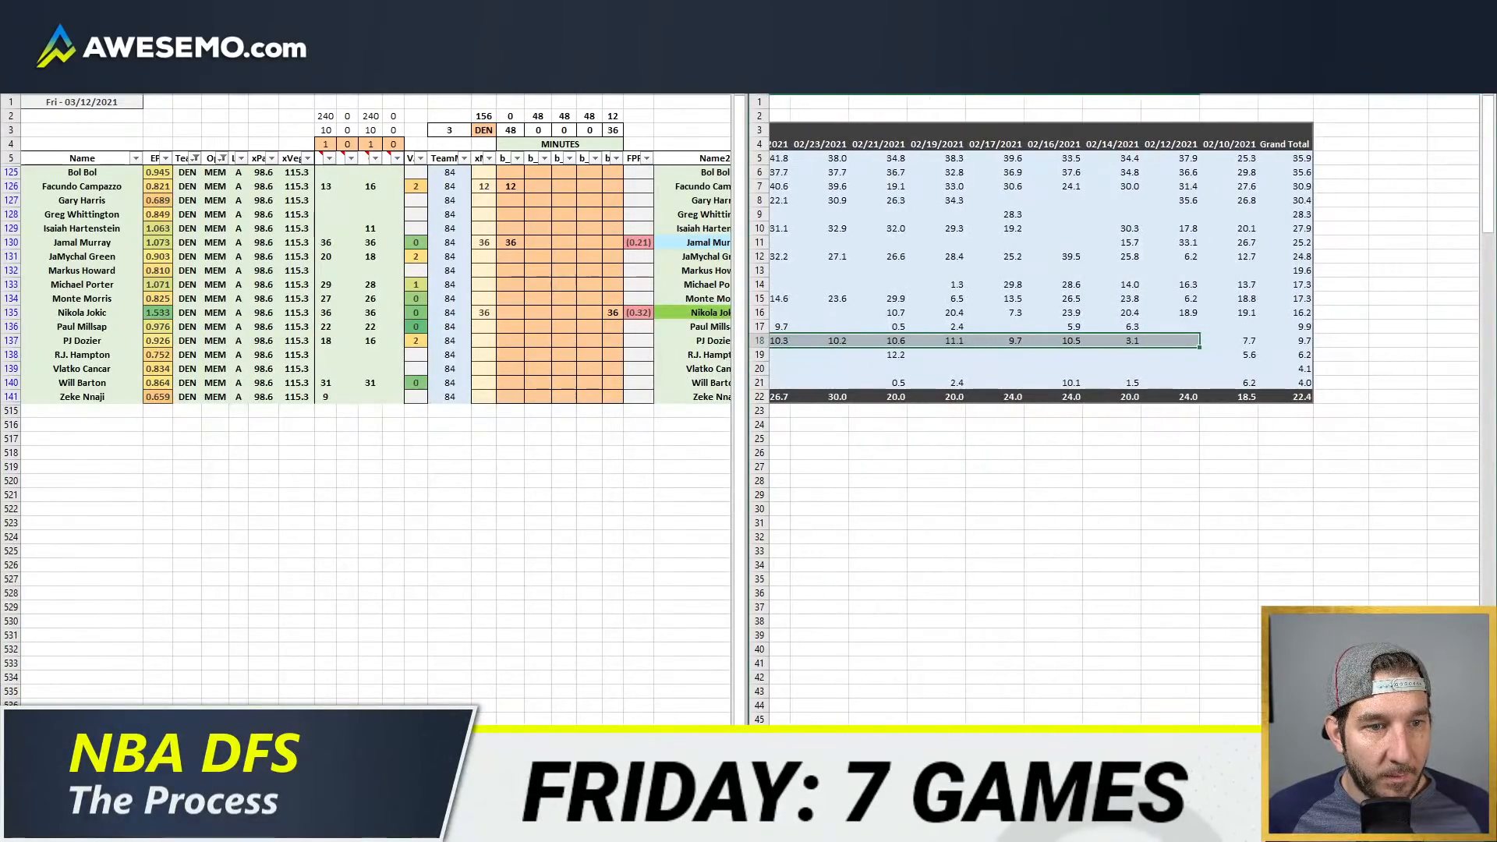
scroll(1123, 410, left, 5)
click(605, 203)
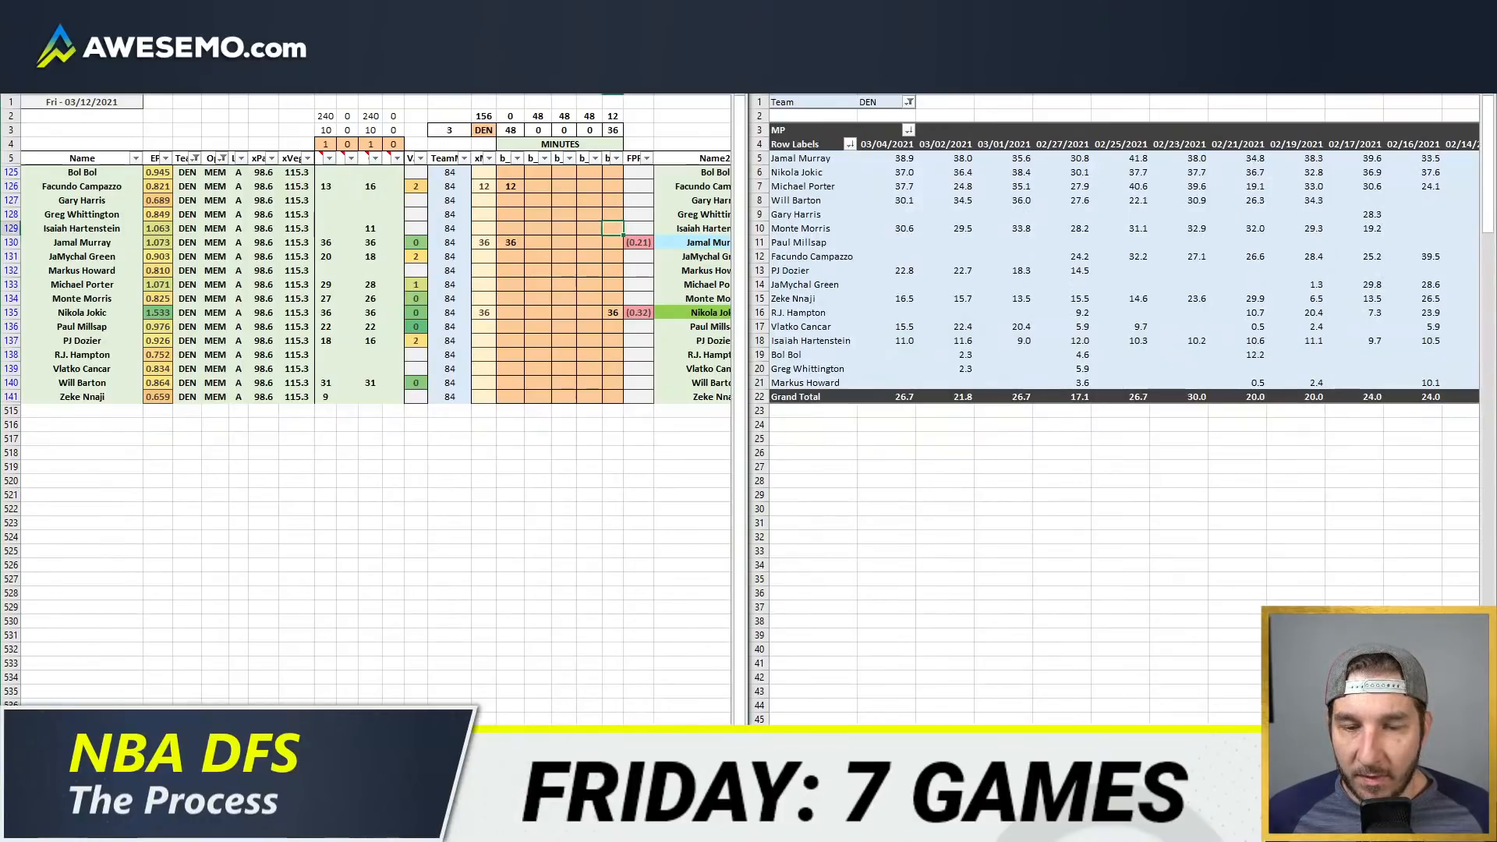
click(135, 828)
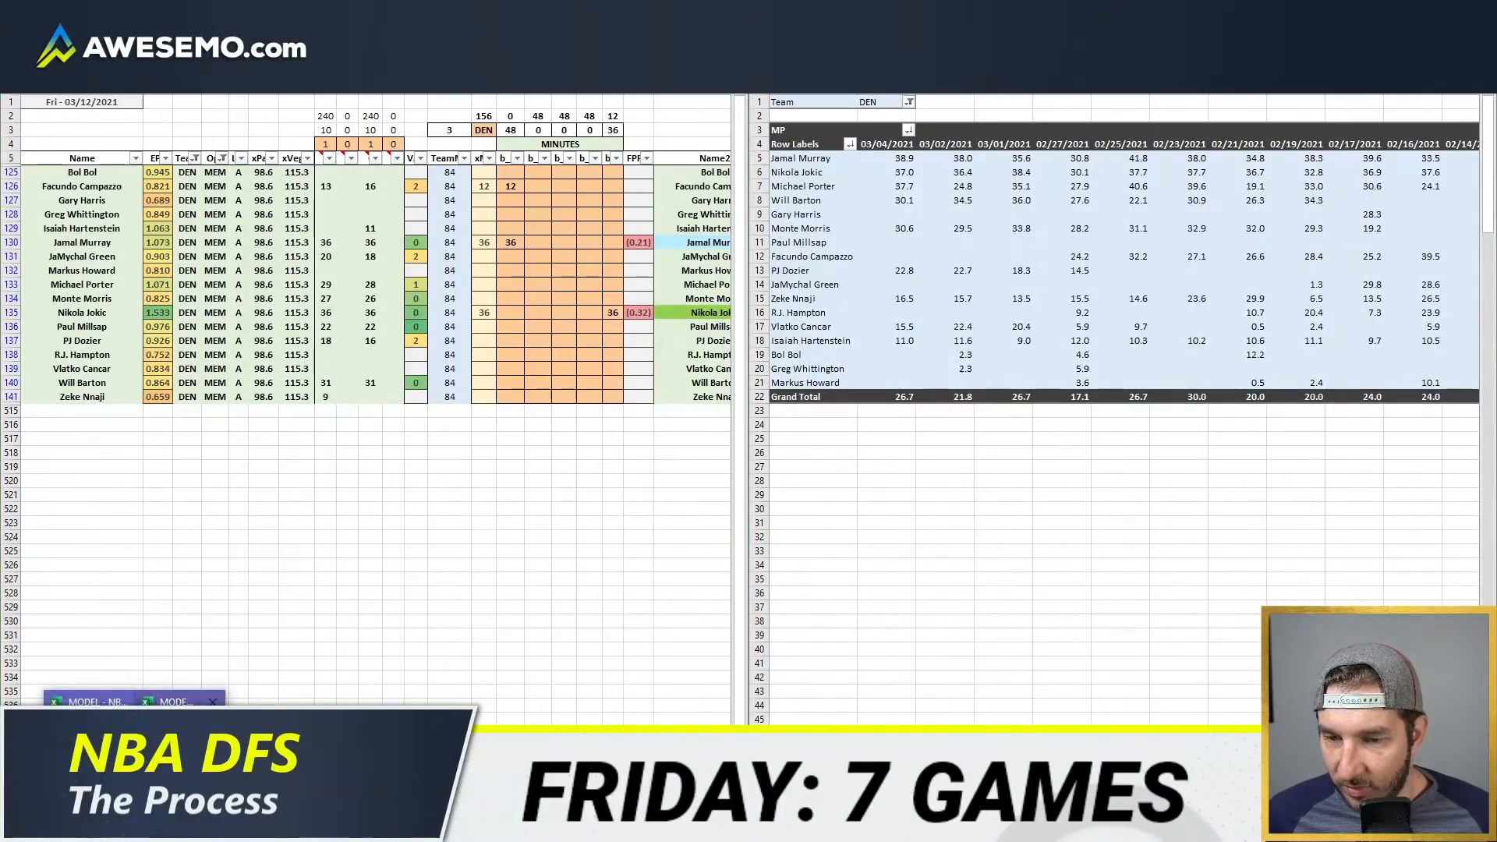
click(159, 741)
click(526, 233)
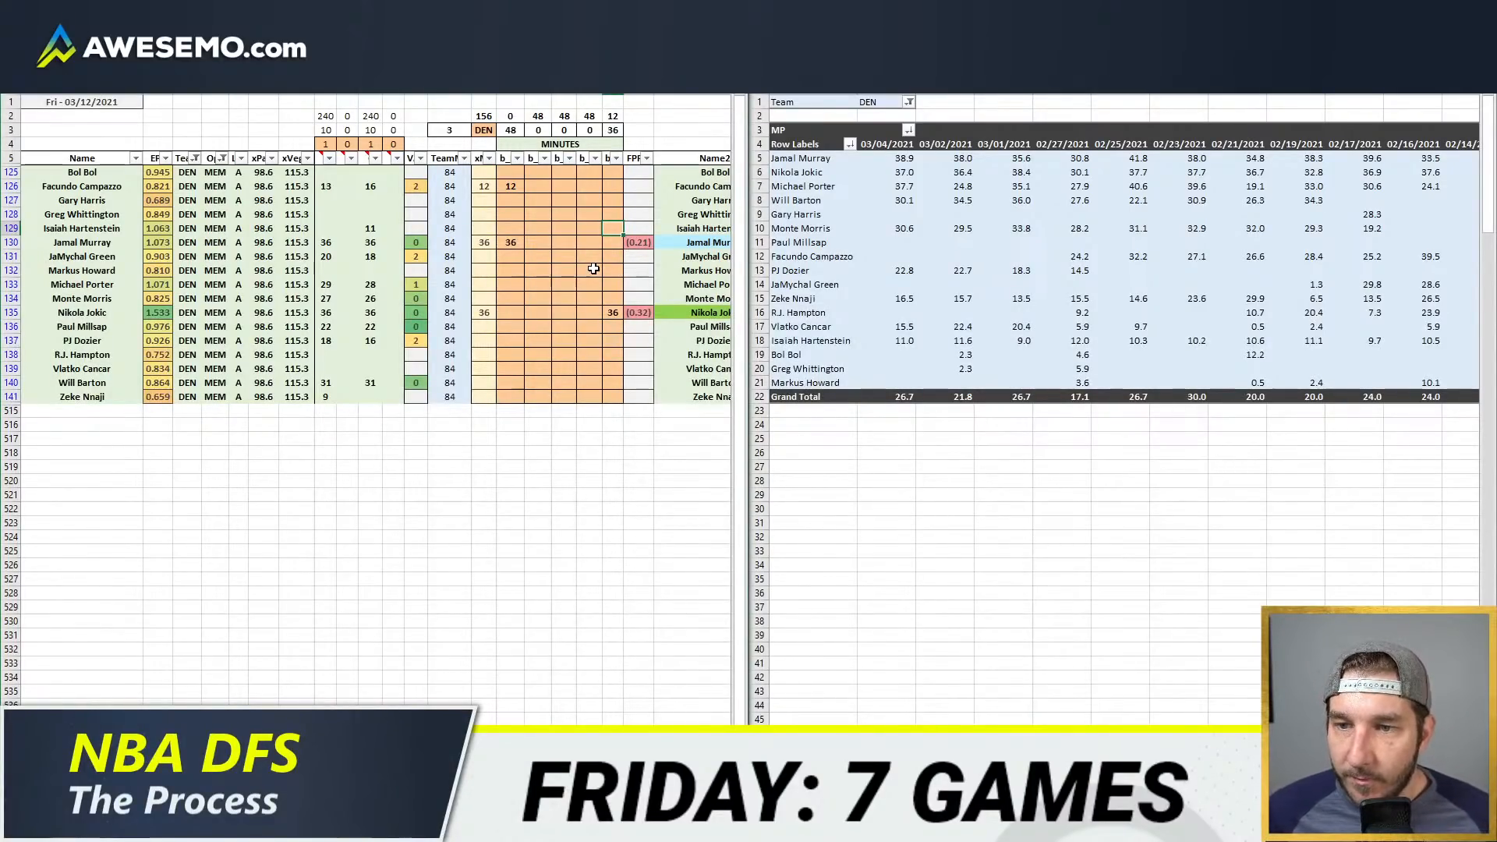
Step: Enter 26 minutes for Monte Morris in the second position column
click(537, 298)
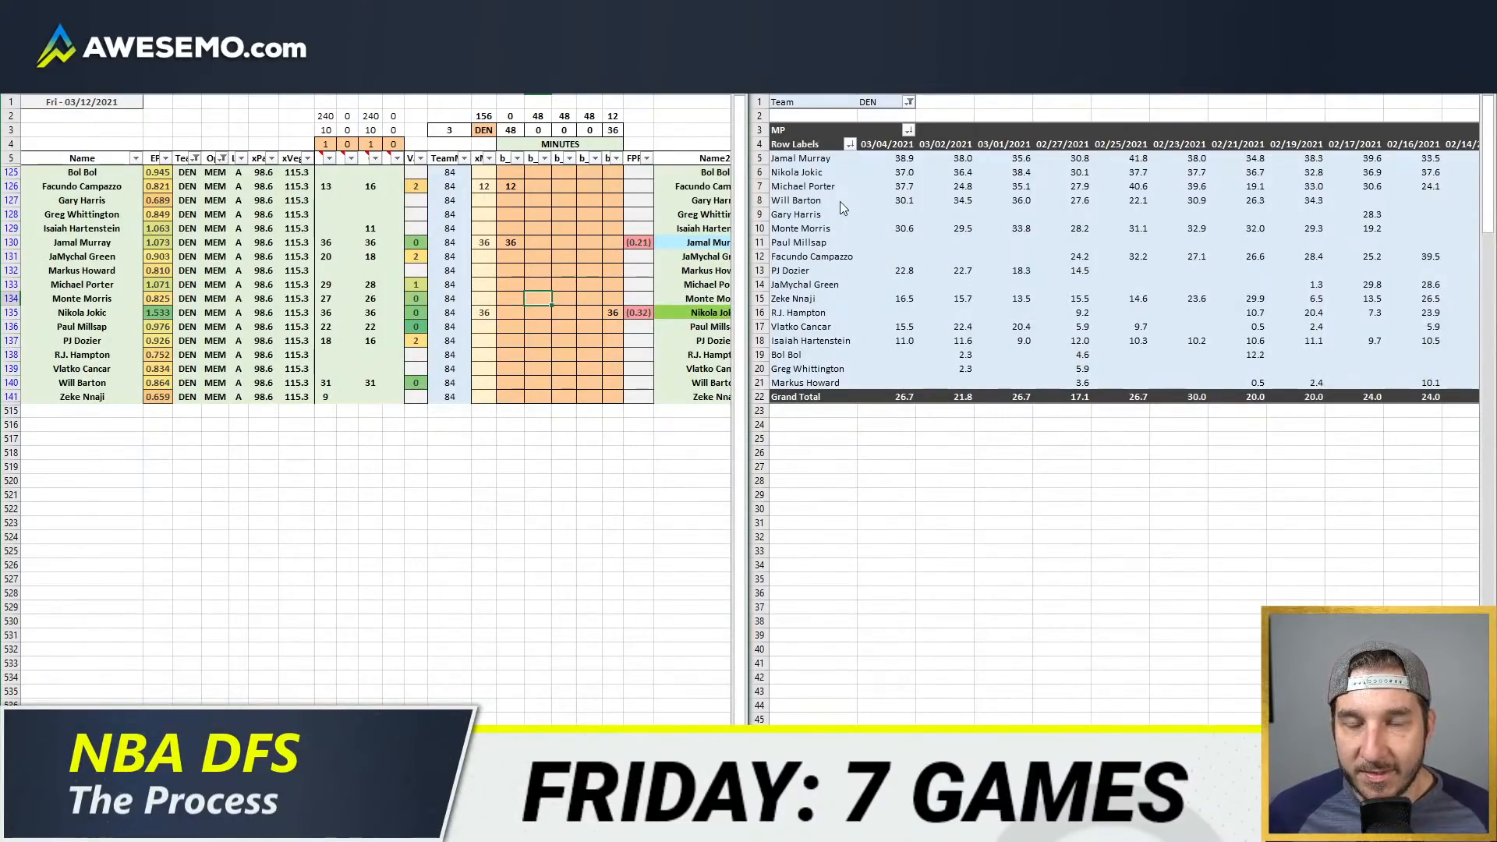
text(26)
key(Return)
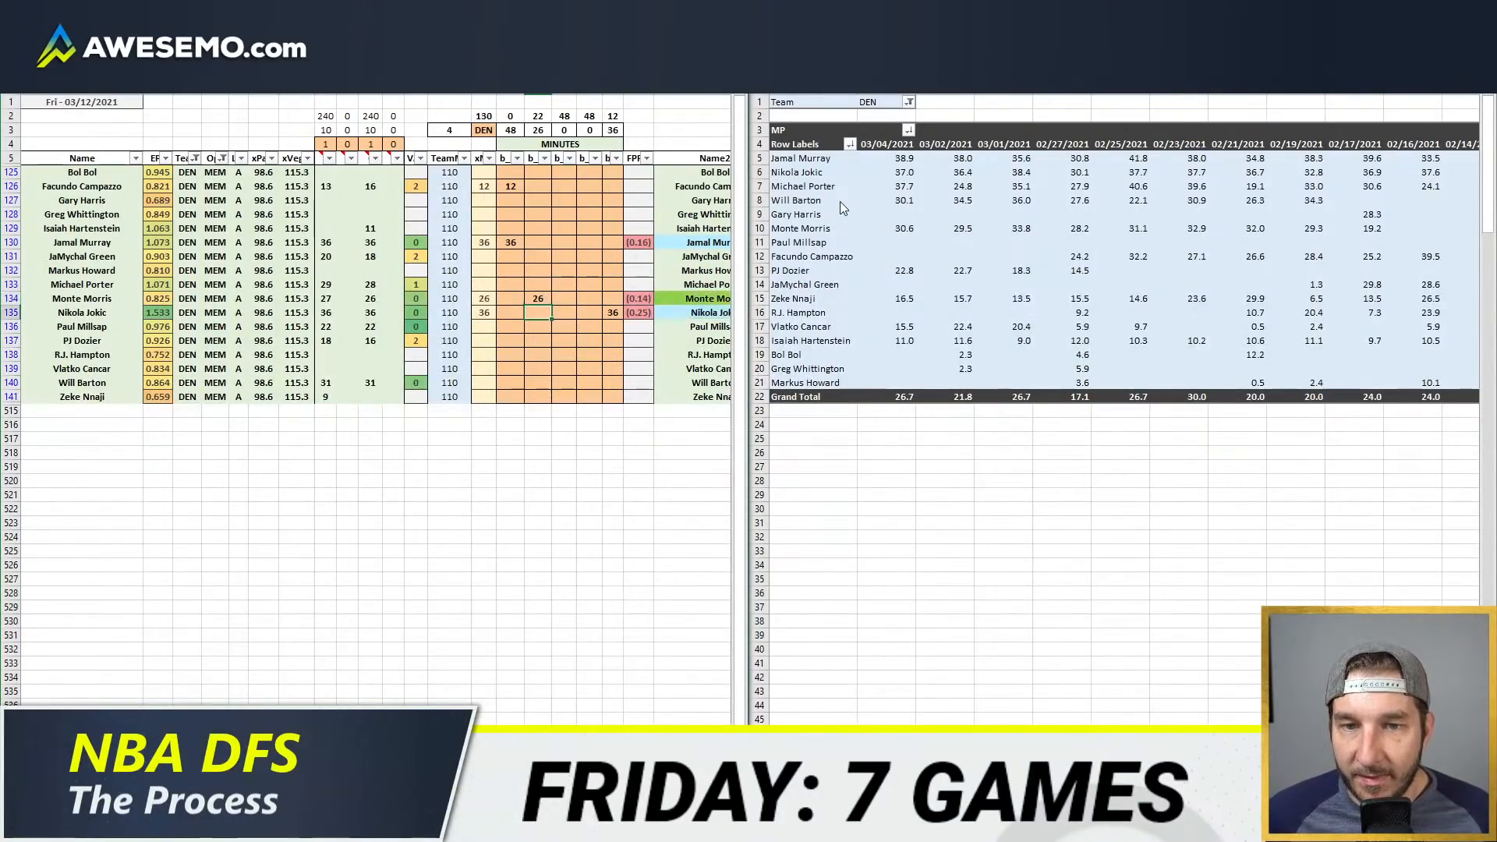
Step: Split Will Barton's minutes as 22 in the second position column and 9 in the third
key(Right)
key(Right)
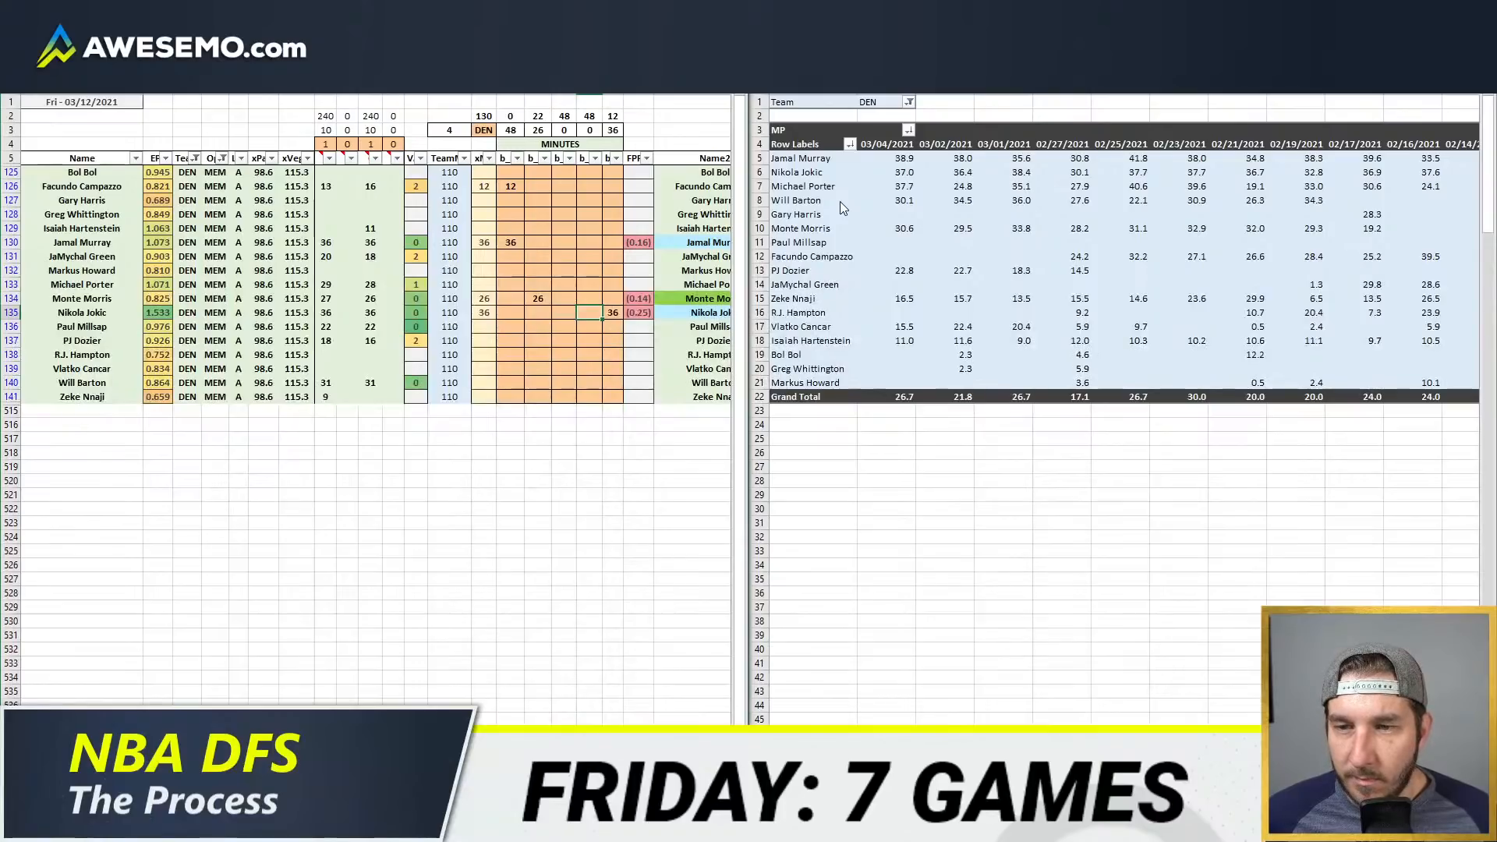
key(Left)
key(Left)
key(Down)
key(Down)
key(Down)
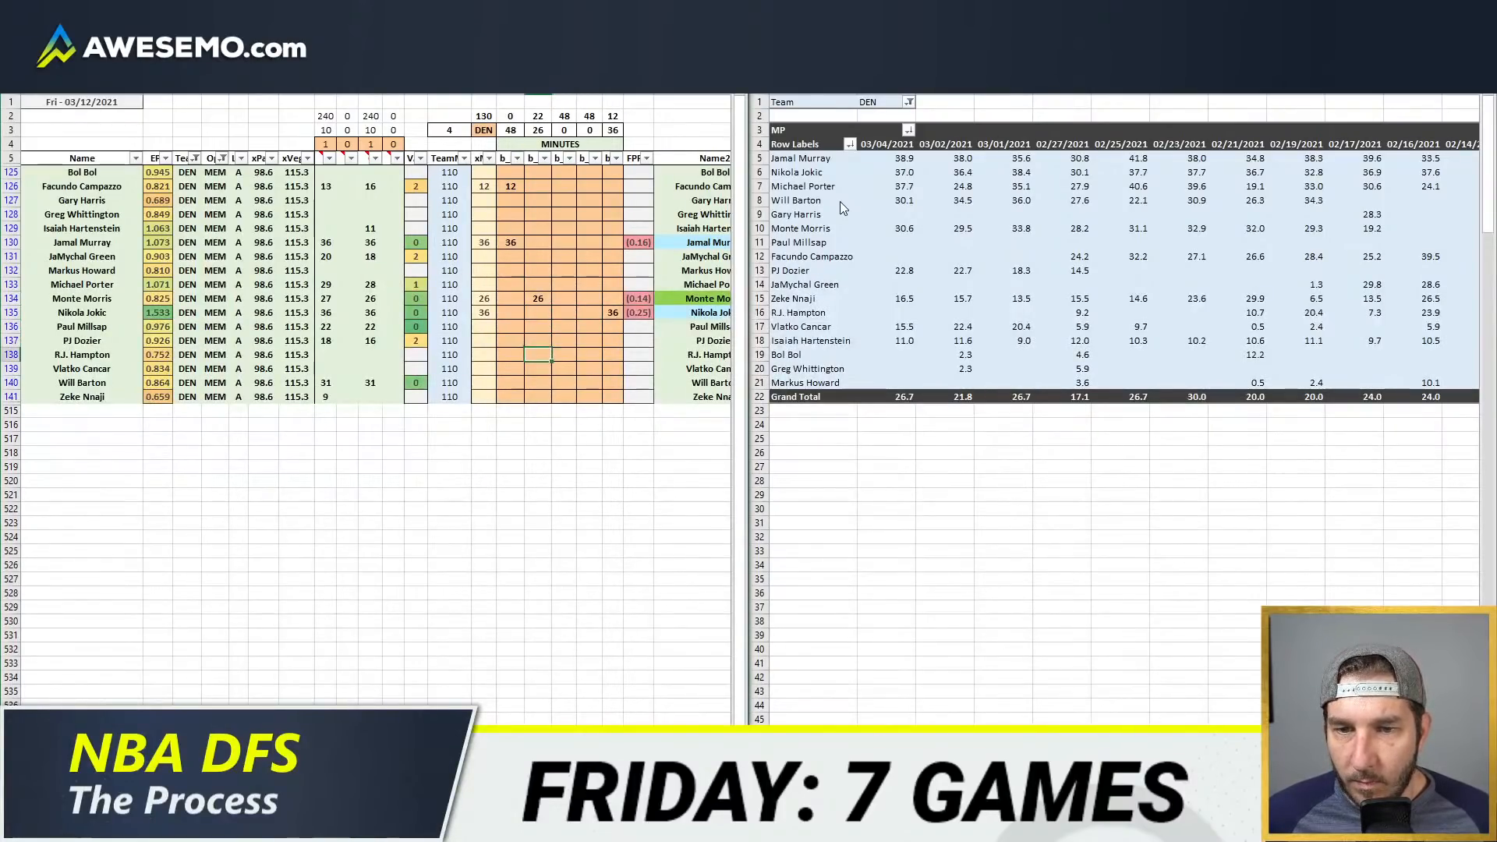
key(Down)
key(Down)
text(22)
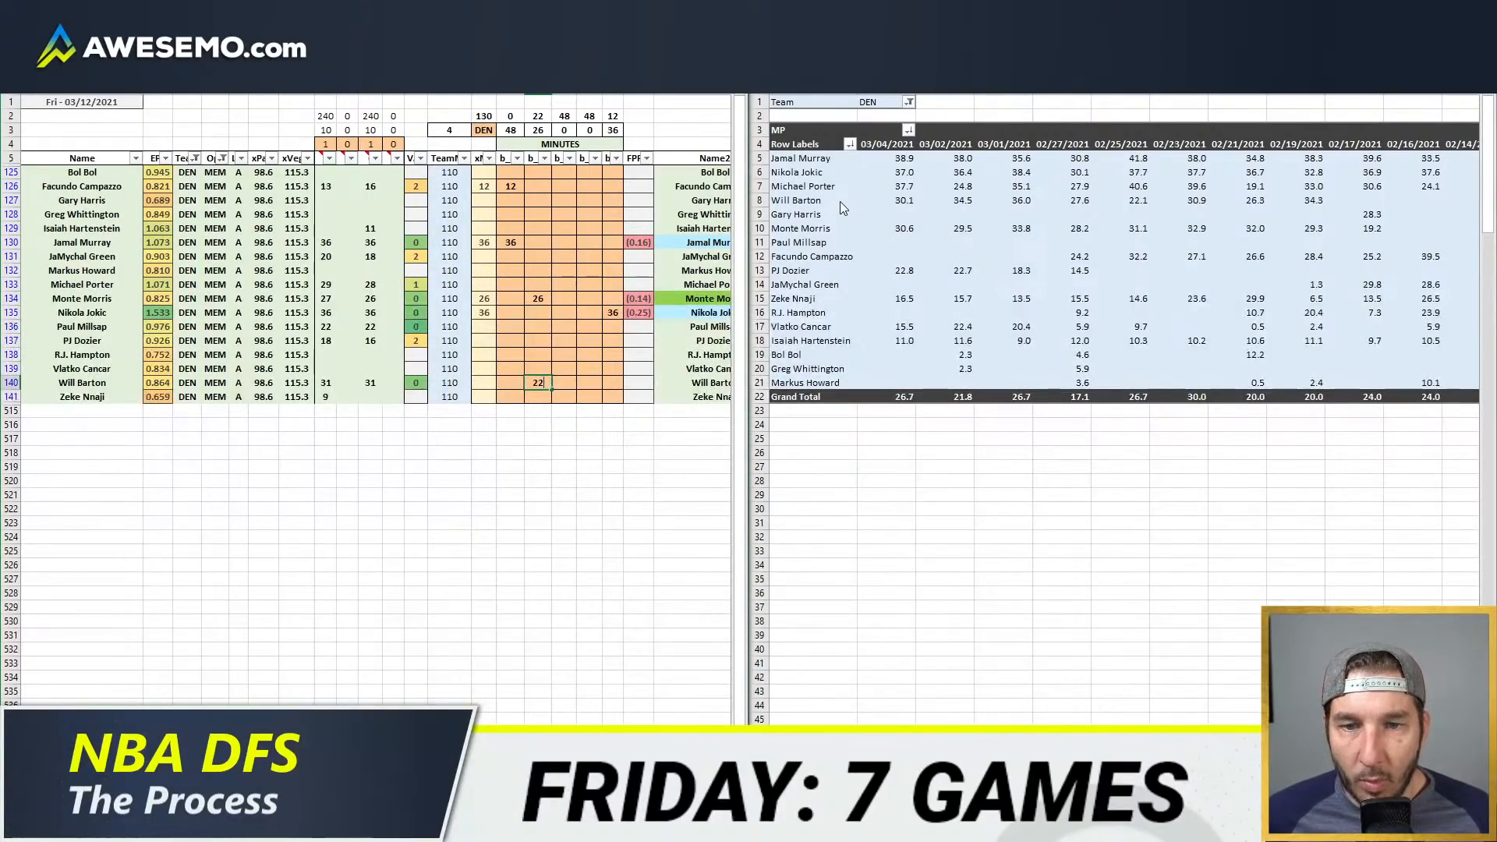
key(Tab)
text(9)
key(Return)
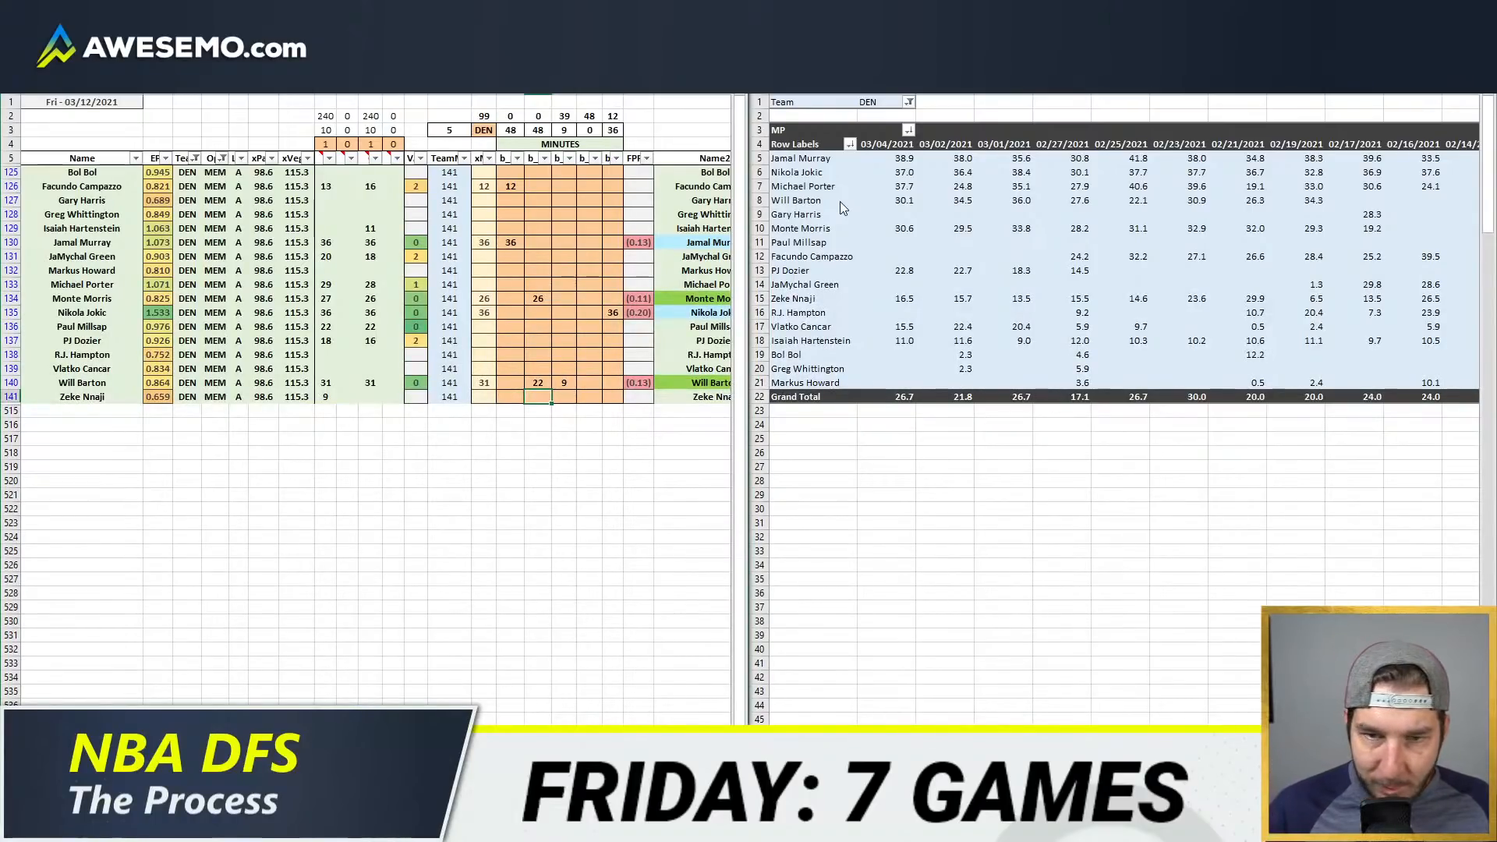
Step: Split JaMychal Green's minutes as 12 in the fifth position column and 8 in the fourth
key(Right)
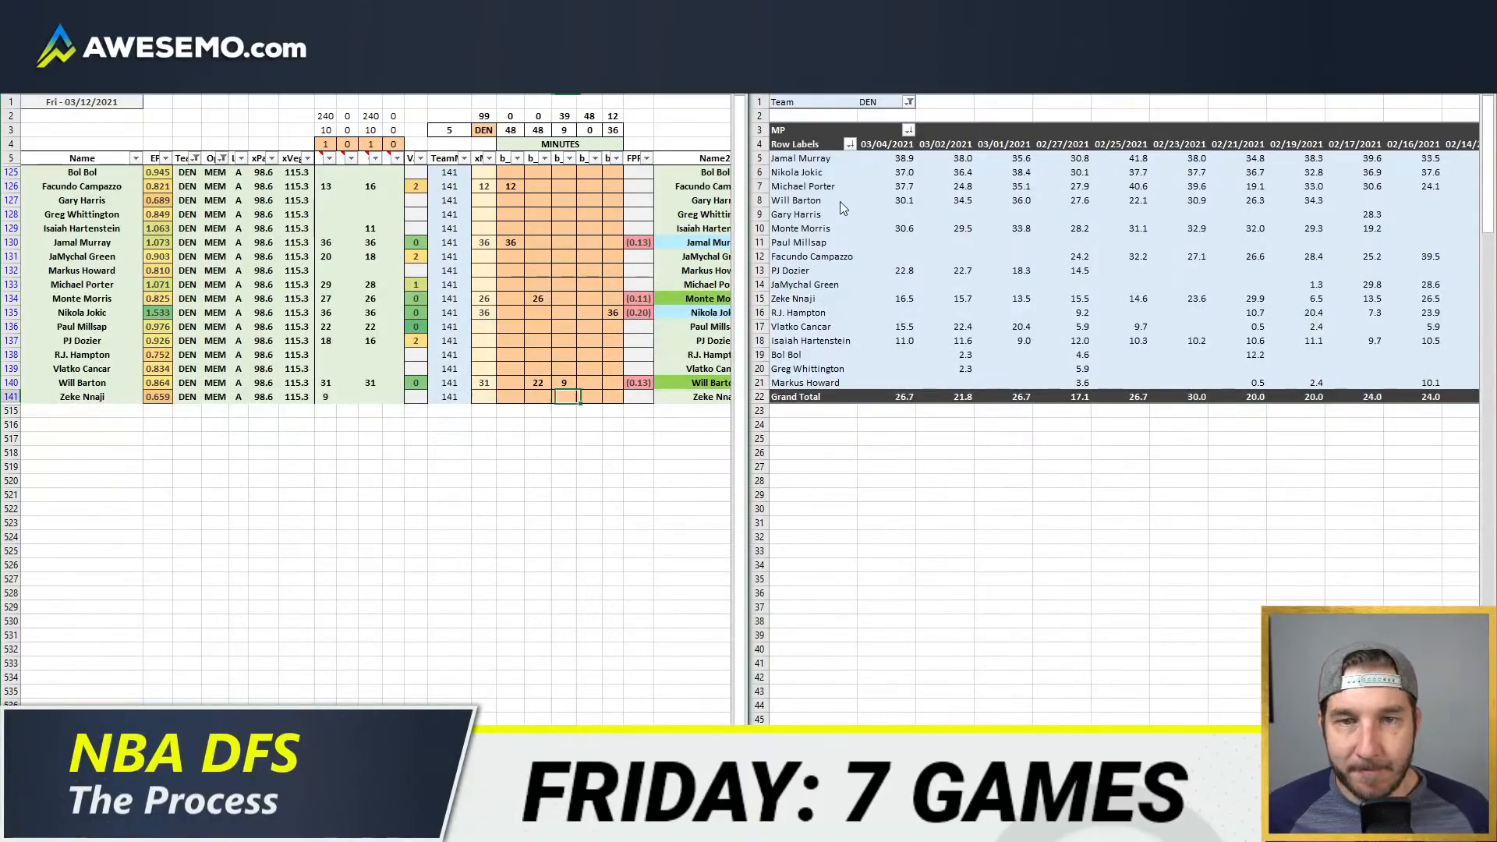
key(Right)
key(Right)
key(Up)
key(Up)
key(Up)
key(Up)
key(Up)
key(Up)
key(Up)
key(Up)
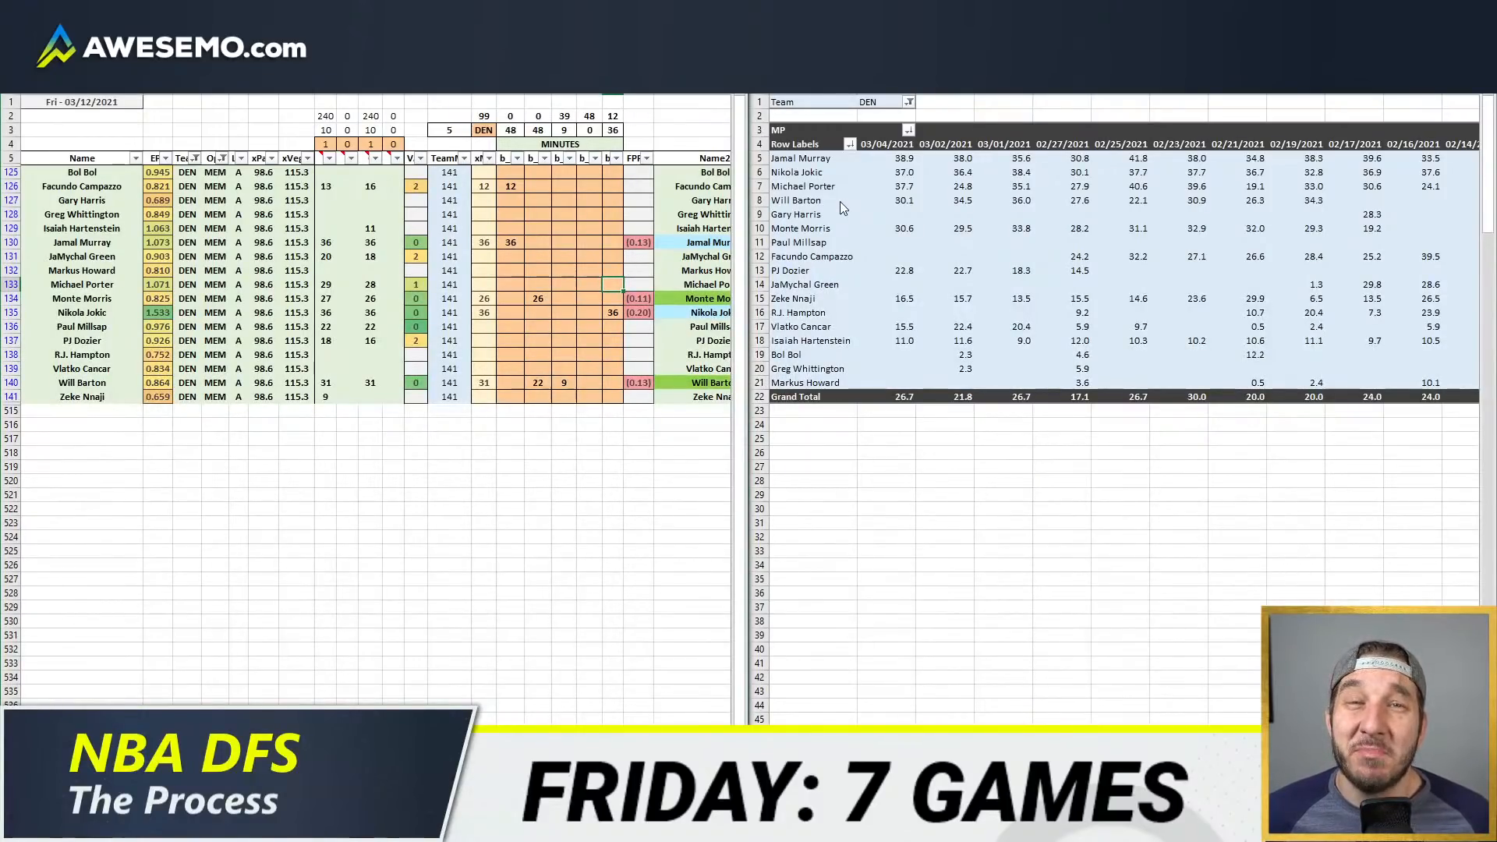
key(Up)
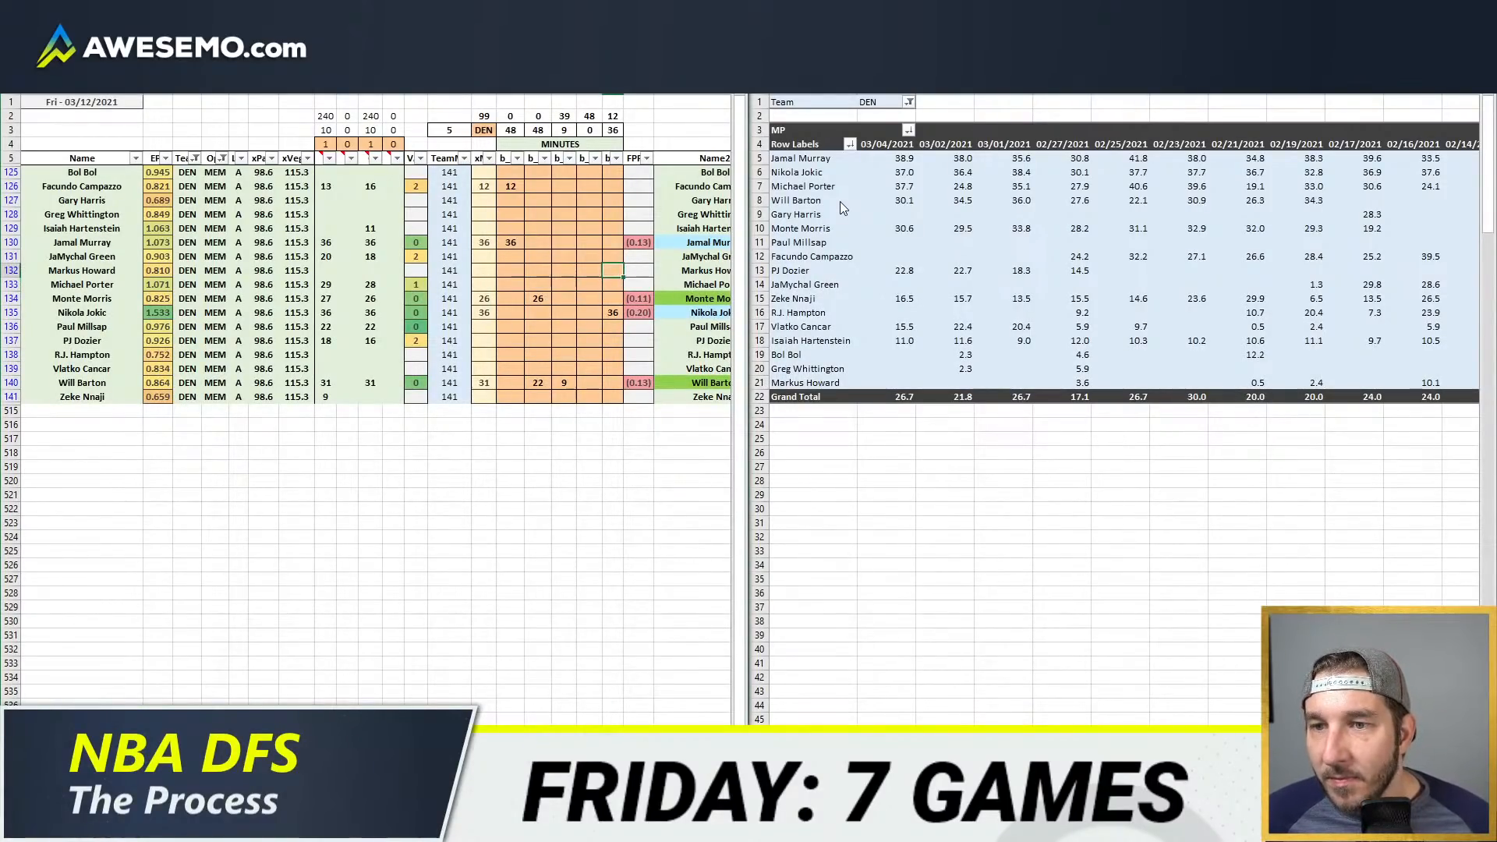
key(Up)
text(12)
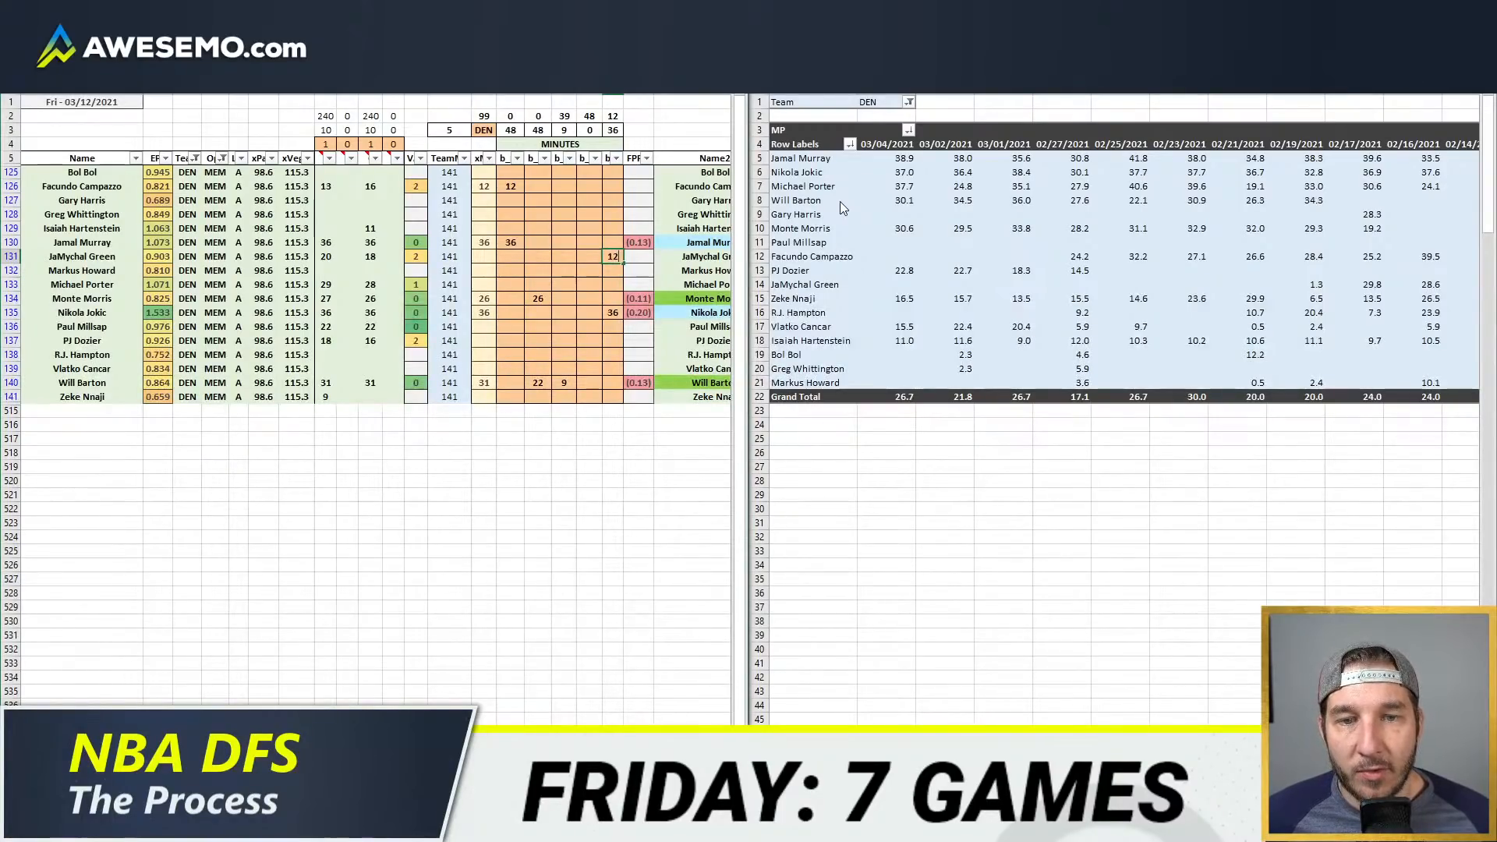
key(Left)
text(8)
key(ctrl+Return)
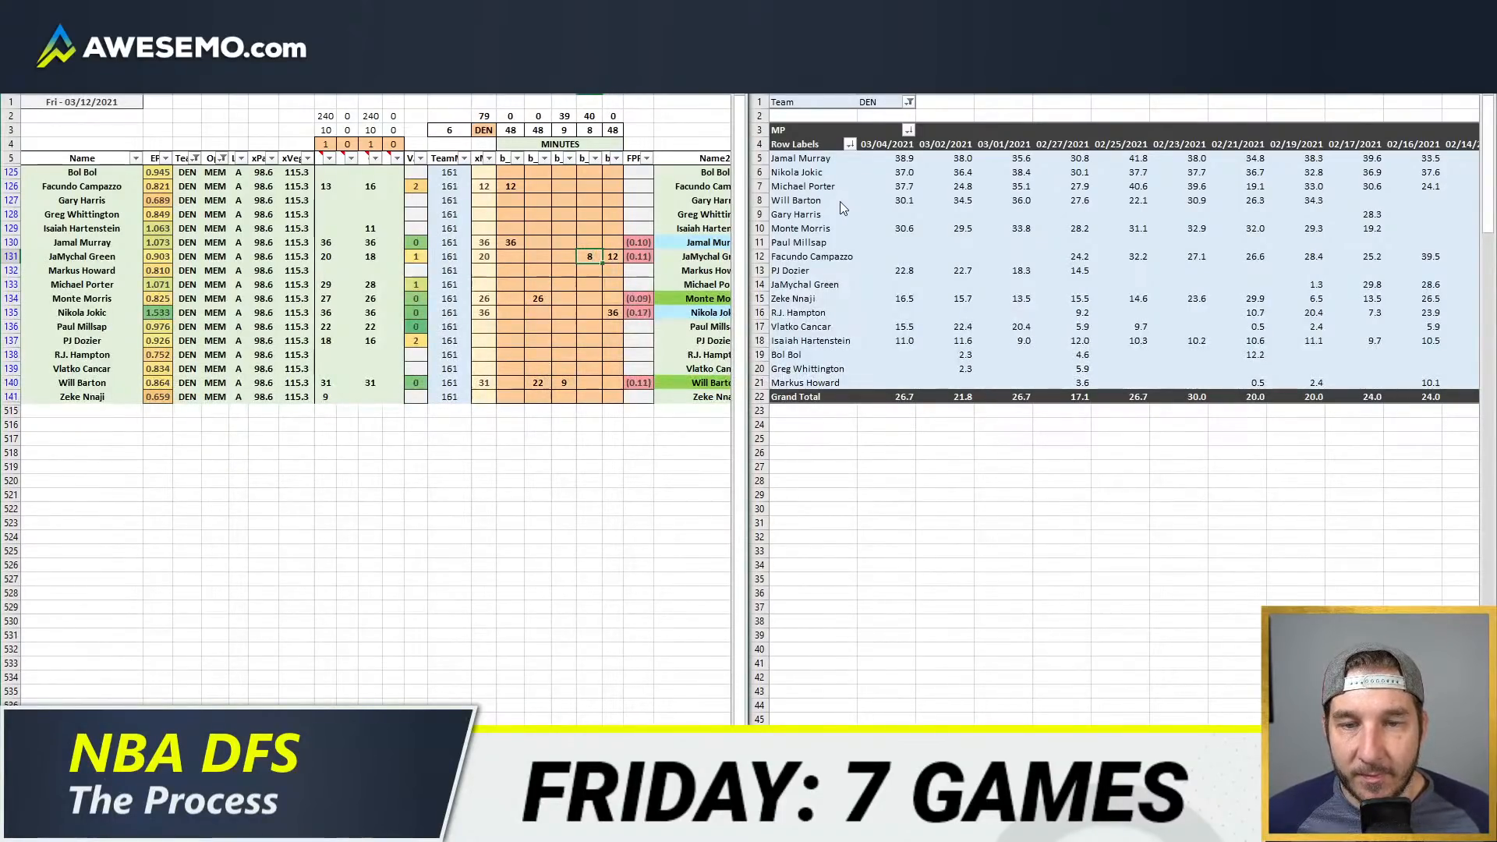
Step: Enter 22 minutes for Paul Millsap in the fourth position column
key(Down)
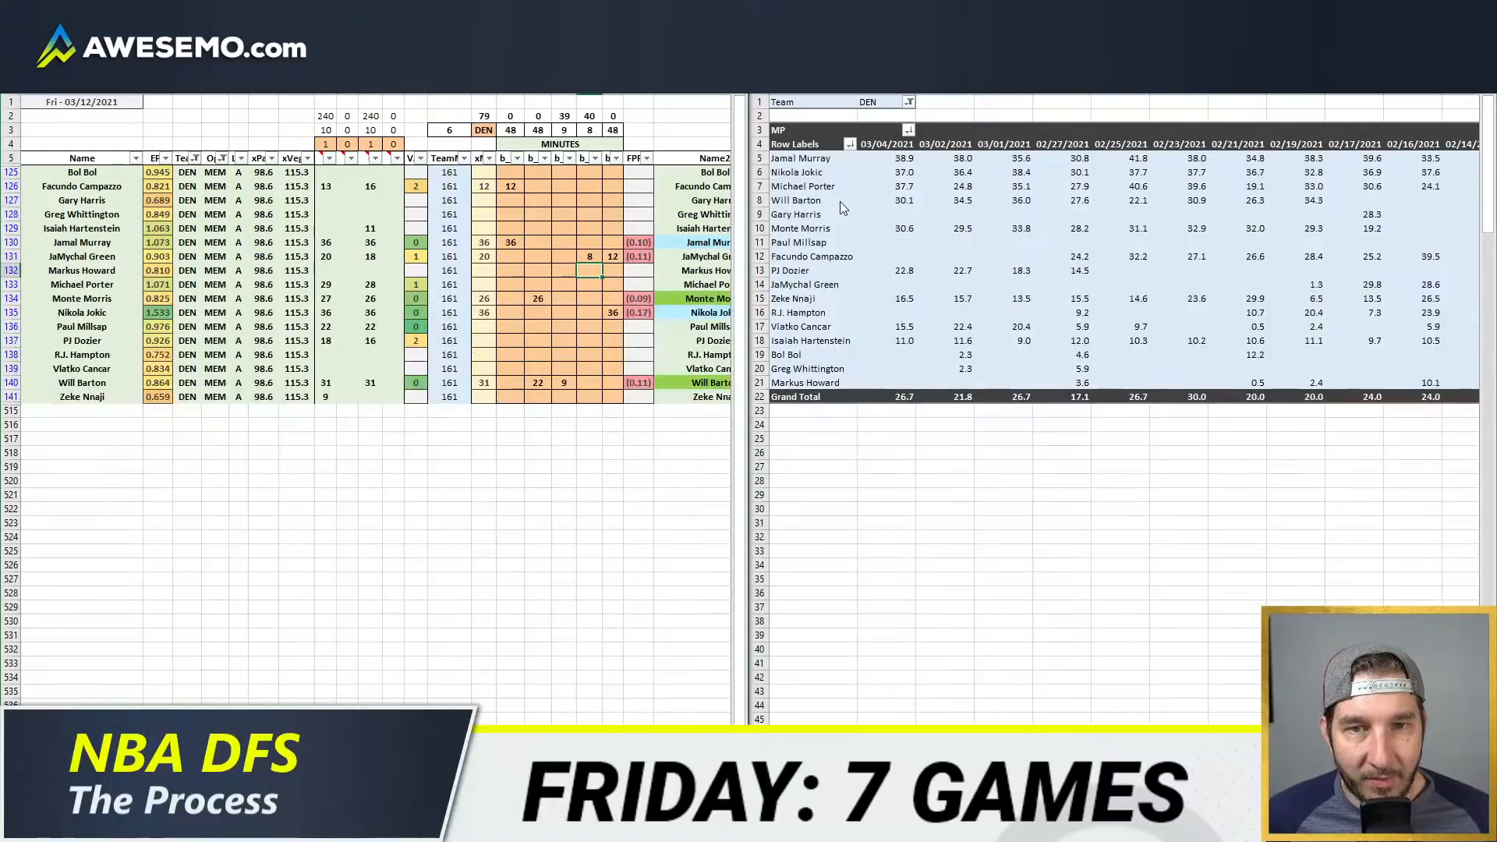
key(Down)
key(Down)
key(Down)
key(Down)
key(Down)
key(Down)
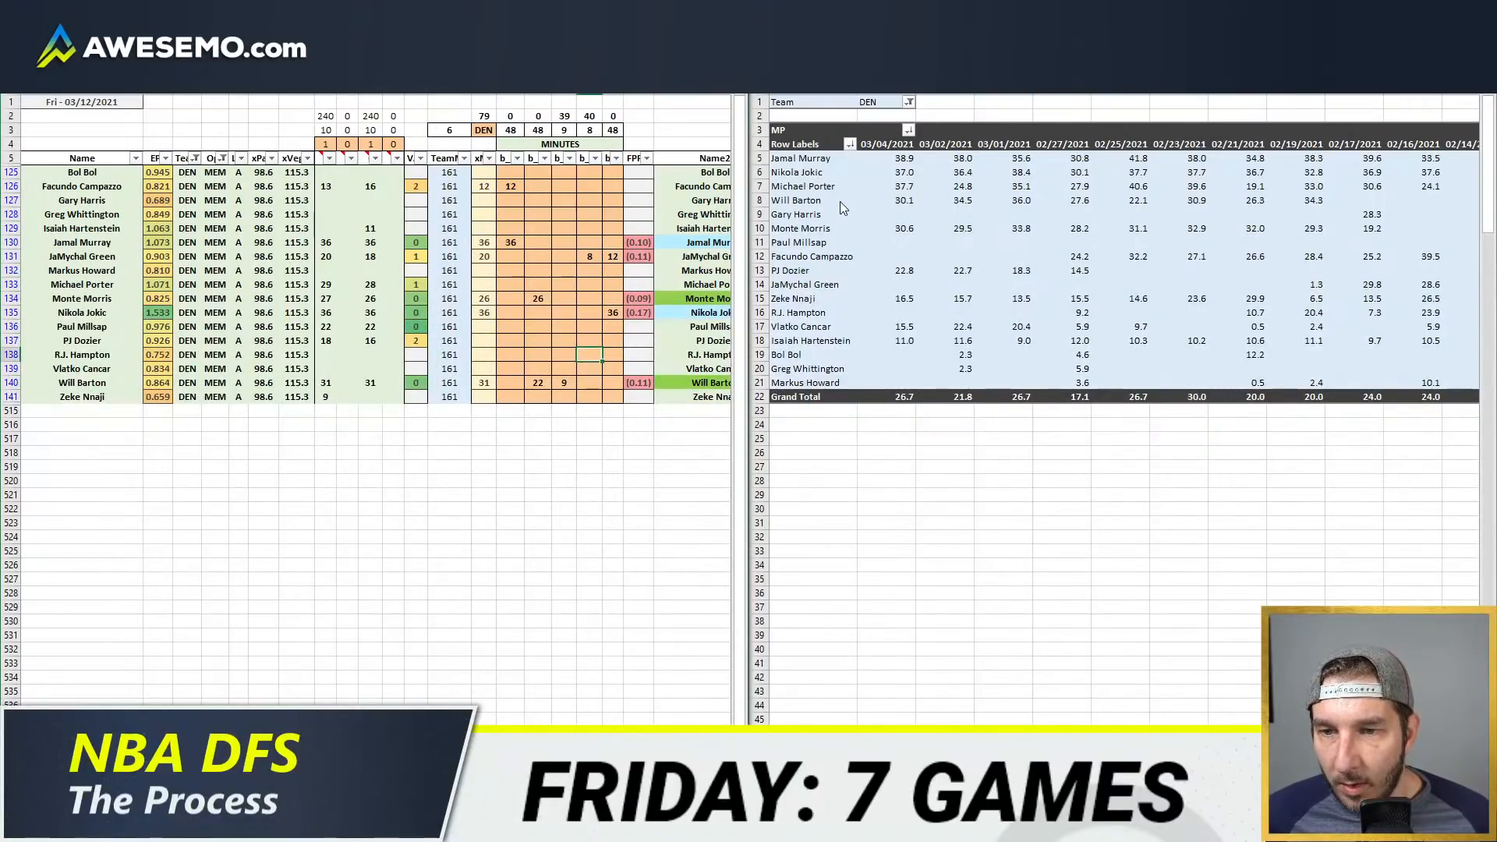
key(Up)
key(Up)
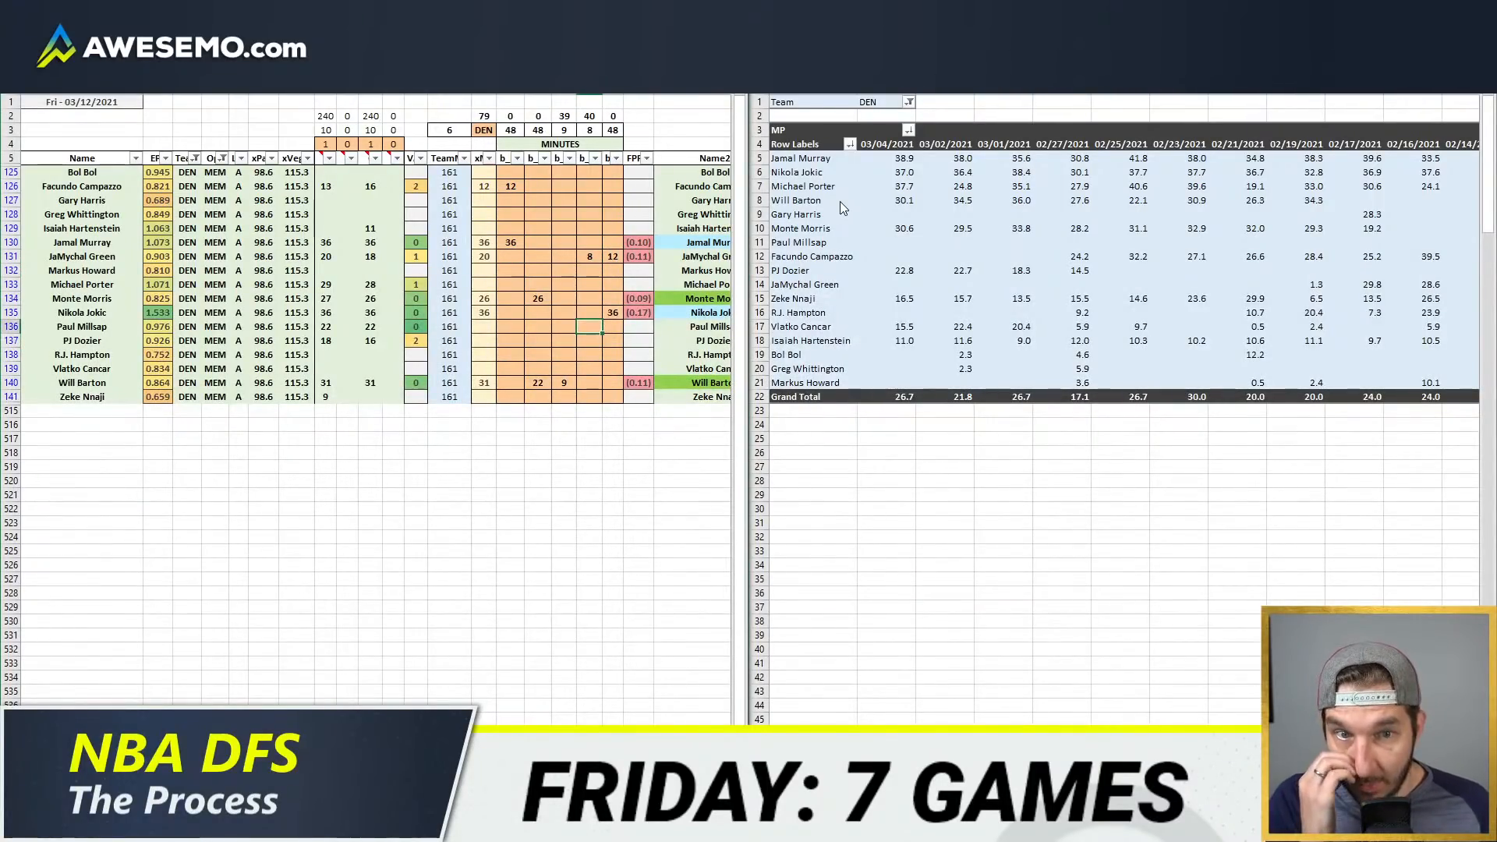
text(22)
key(Return)
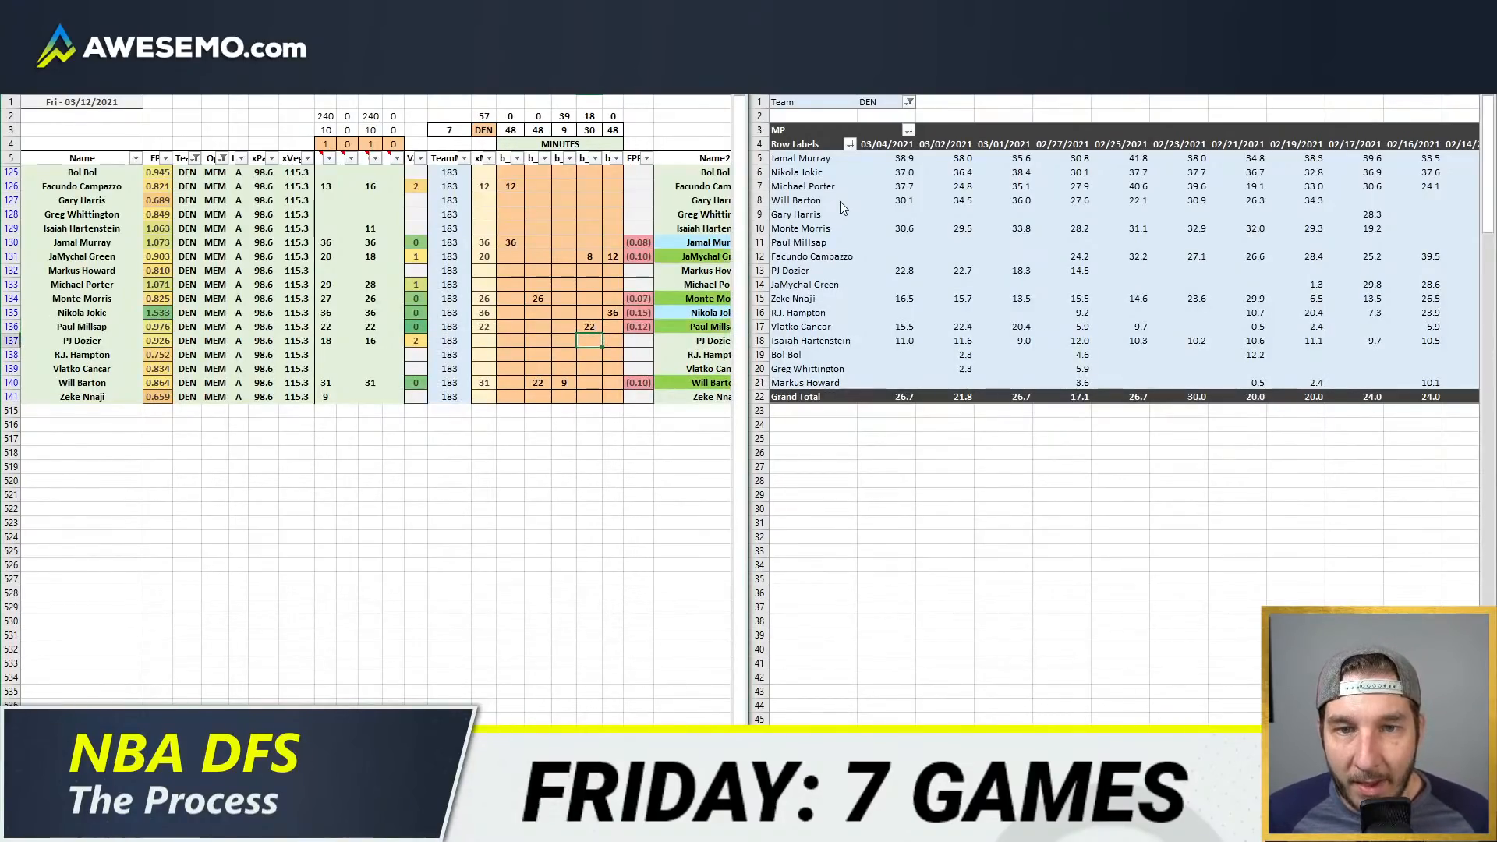
Step: Split Michael Porter's minutes as 18 in the fourth position column and 10 in the third
key(Up)
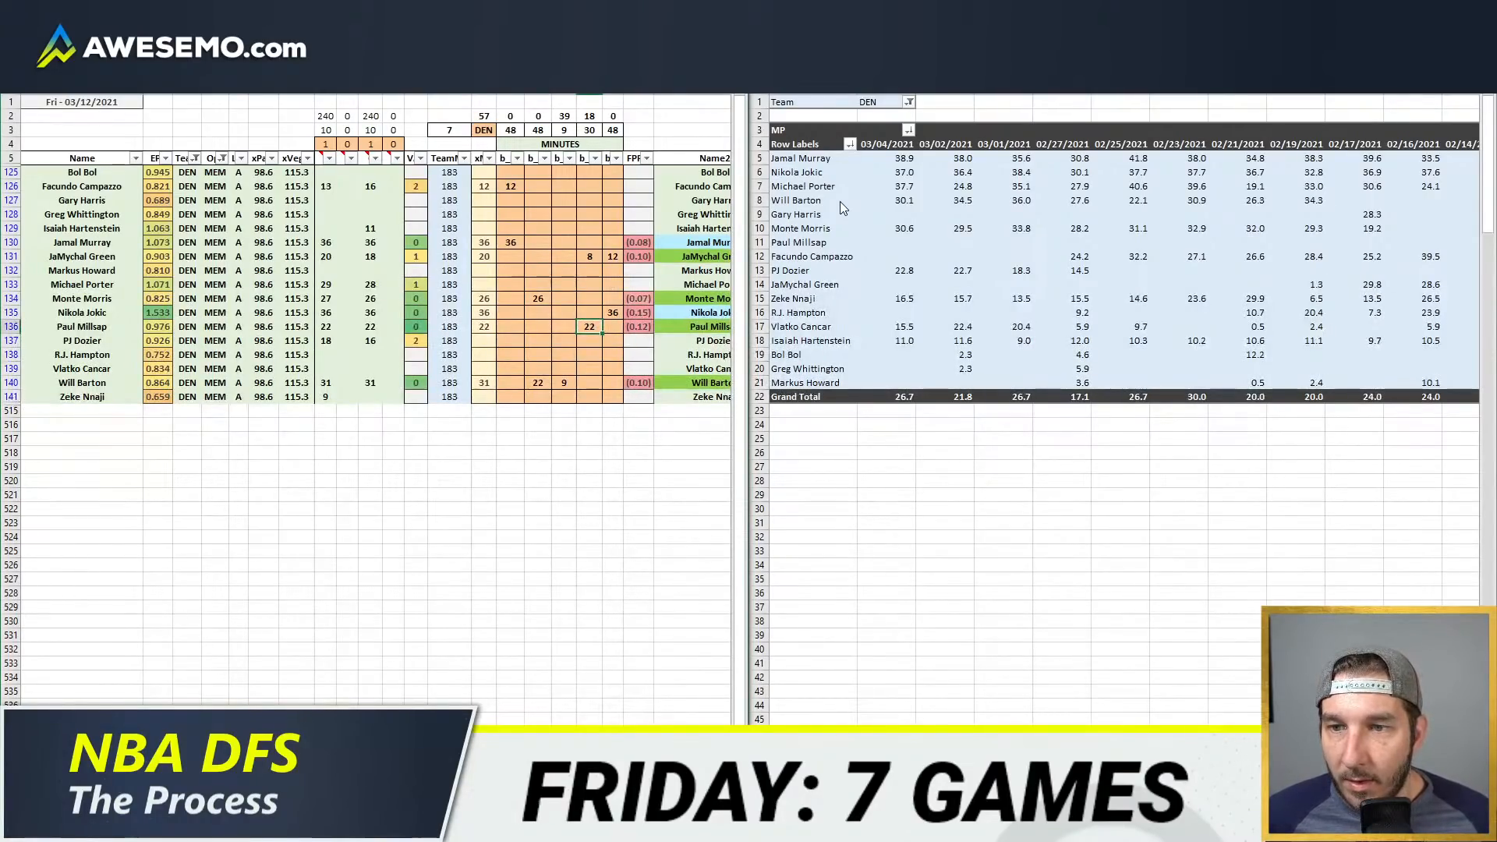
key(Up)
key(Up)
key(Up)
key(Up)
key(Up)
key(Up)
key(Up)
key(Up)
key(Up)
key(Down)
key(Down)
key(Down)
key(Down)
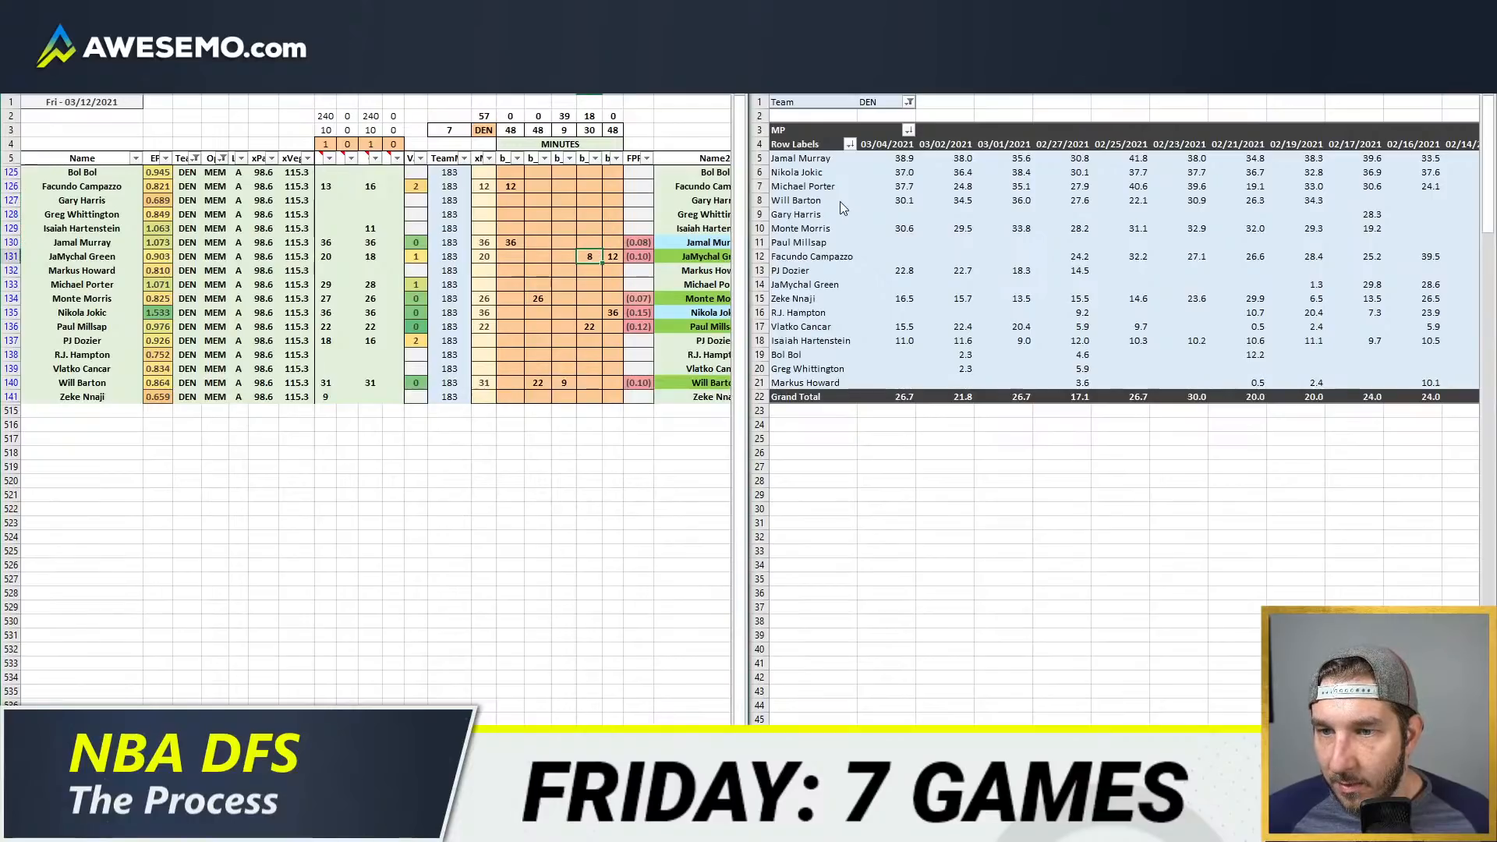
key(Down)
key(Down)
text(18)
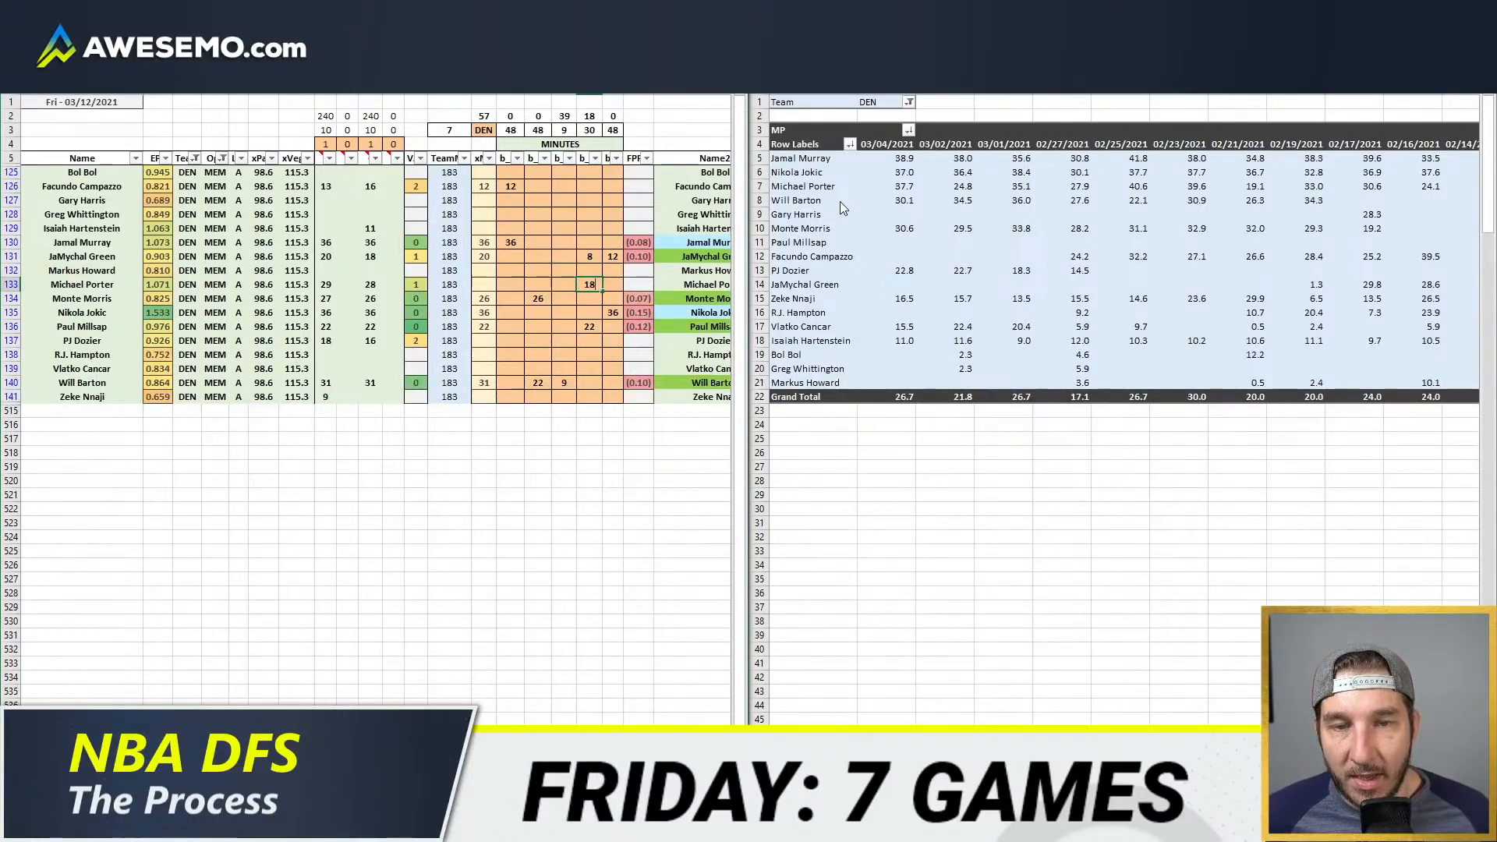
key(Left)
text(10)
key(Return)
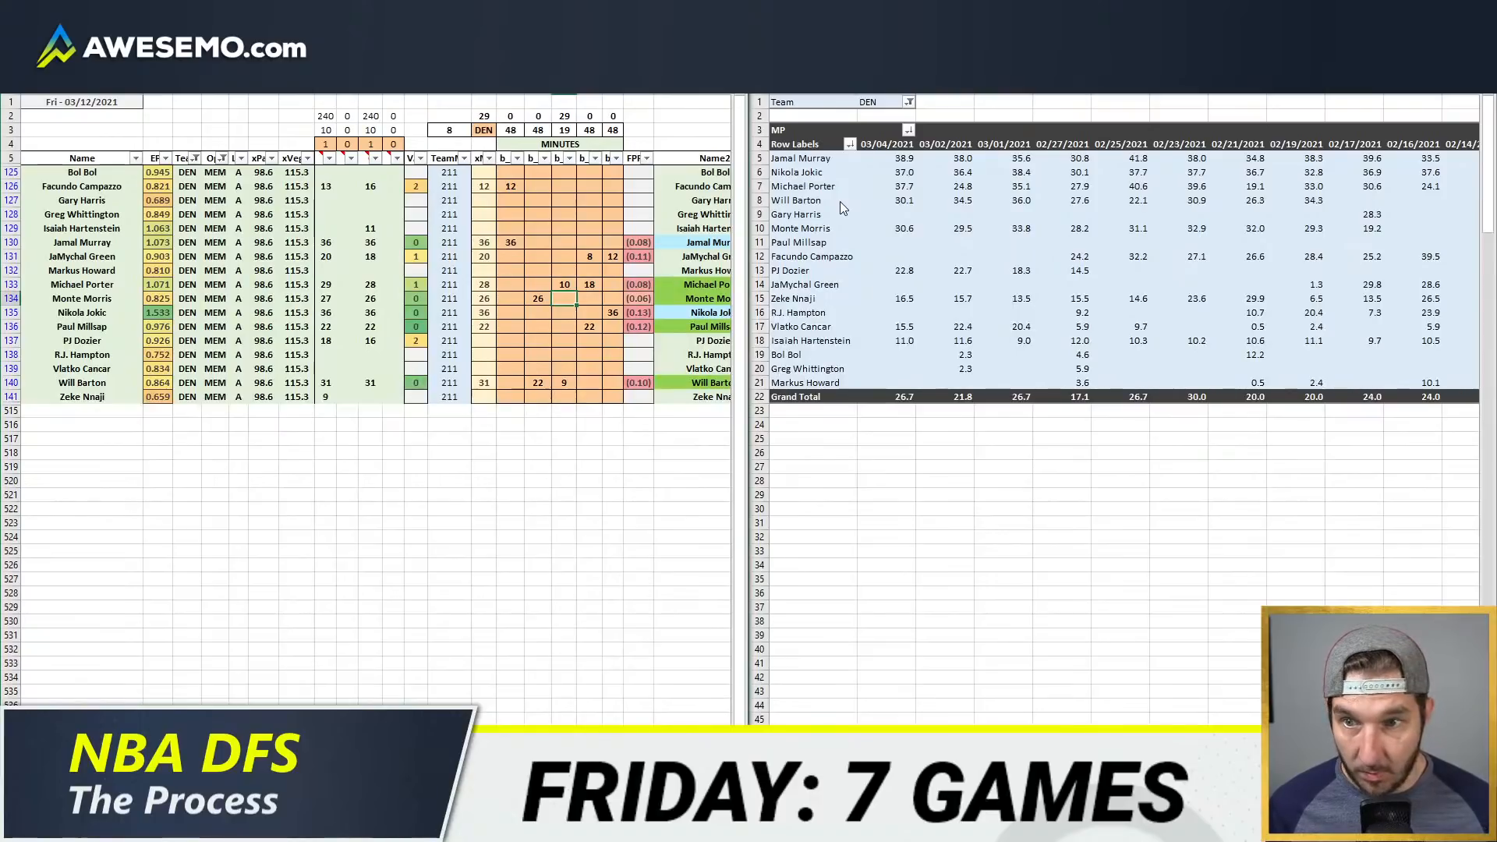
Step: Enter 18 minutes for PJ Dozier in the third position column and 11 for Zeke Nnaji in the fourth
key(Down)
key(Down)
key(Down)
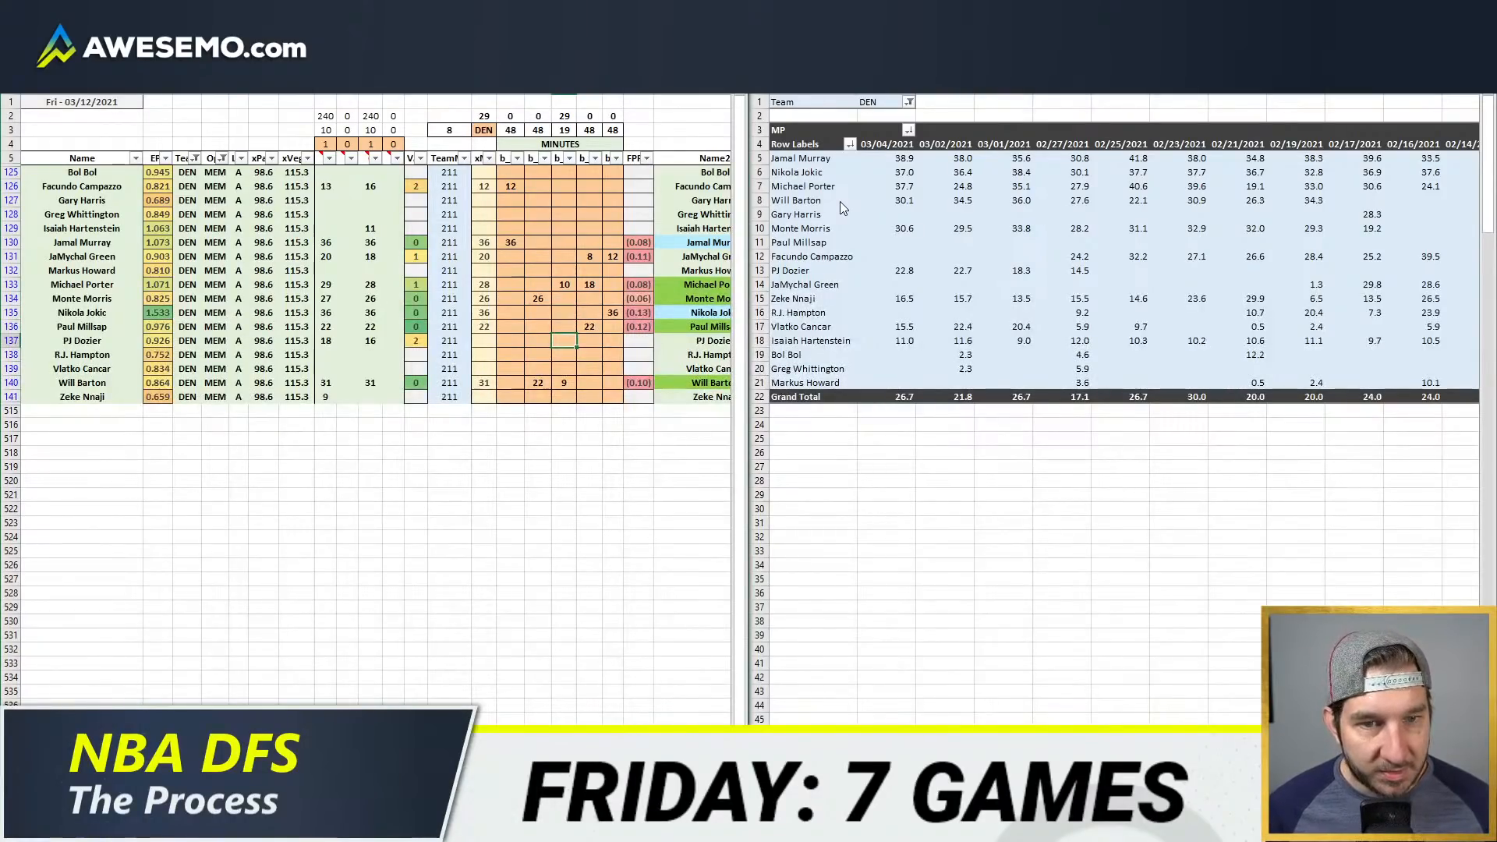
text(18)
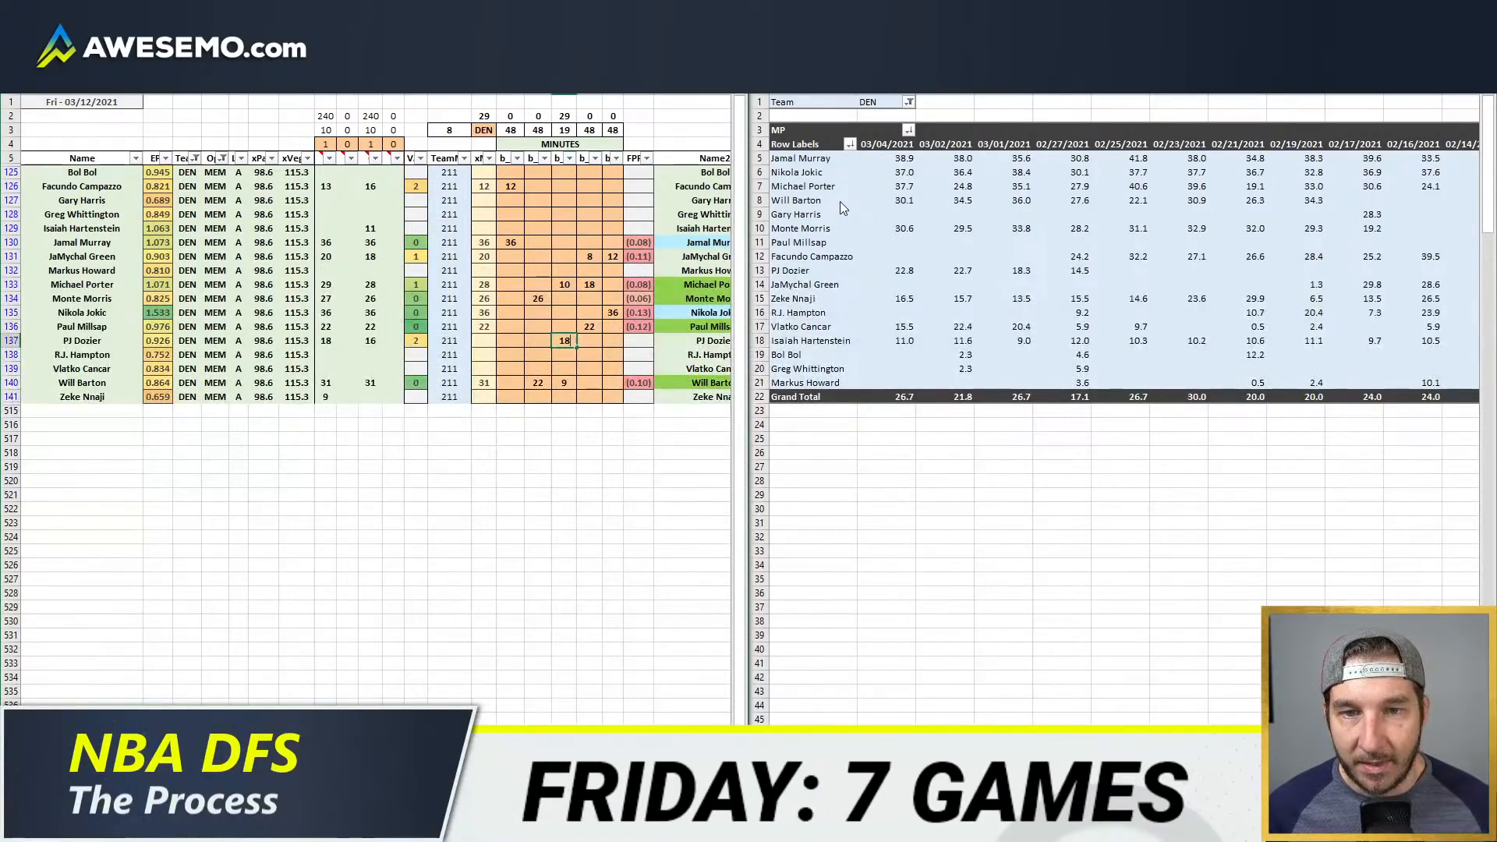
key(Return)
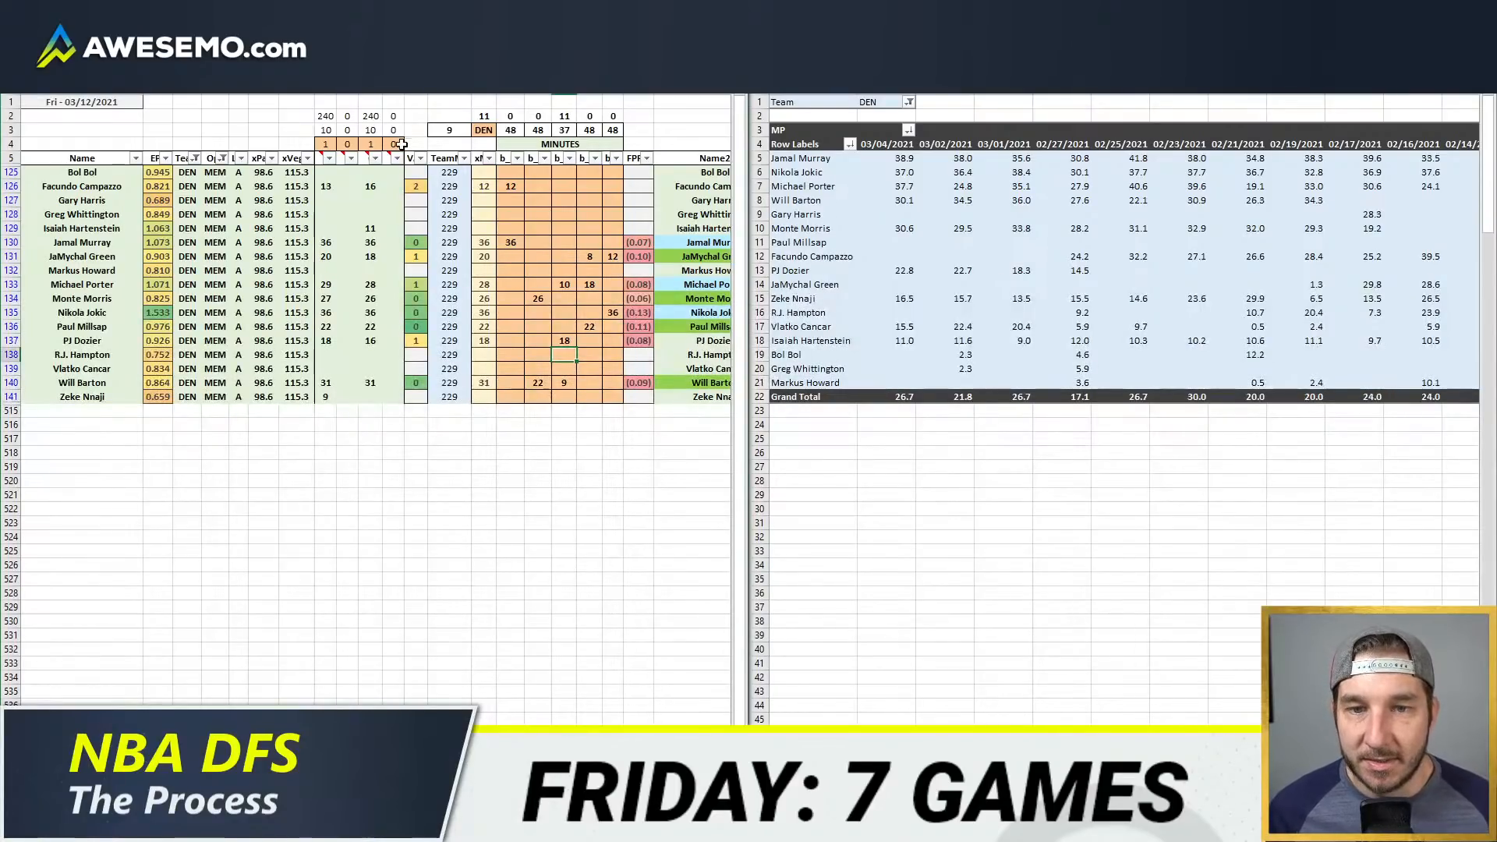
click(590, 397)
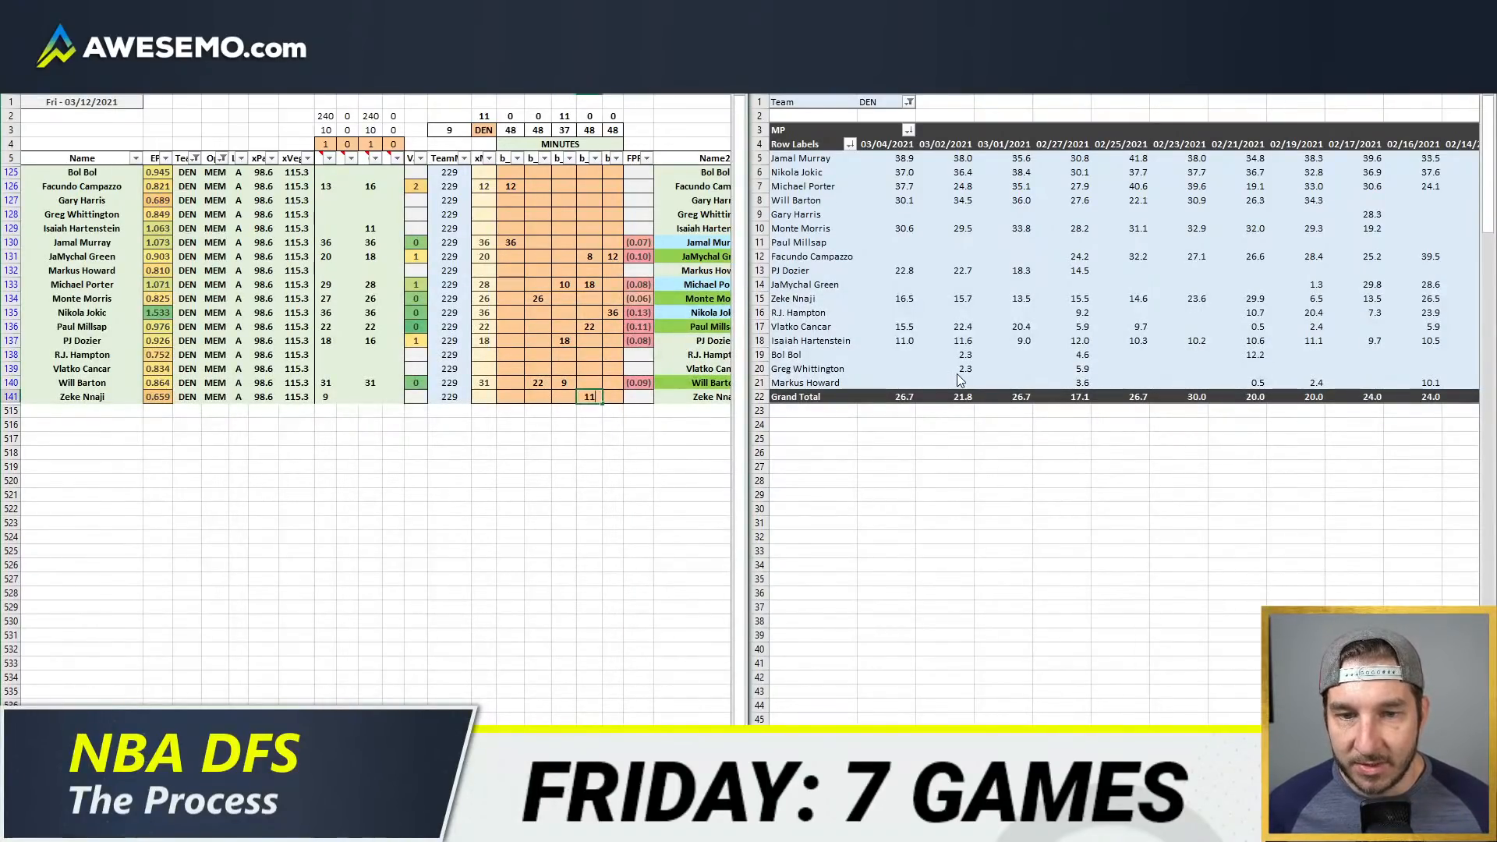
key(Up)
key(Up)
key(Up)
key(Up)
key(Up)
key(Up)
key(Up)
key(Up)
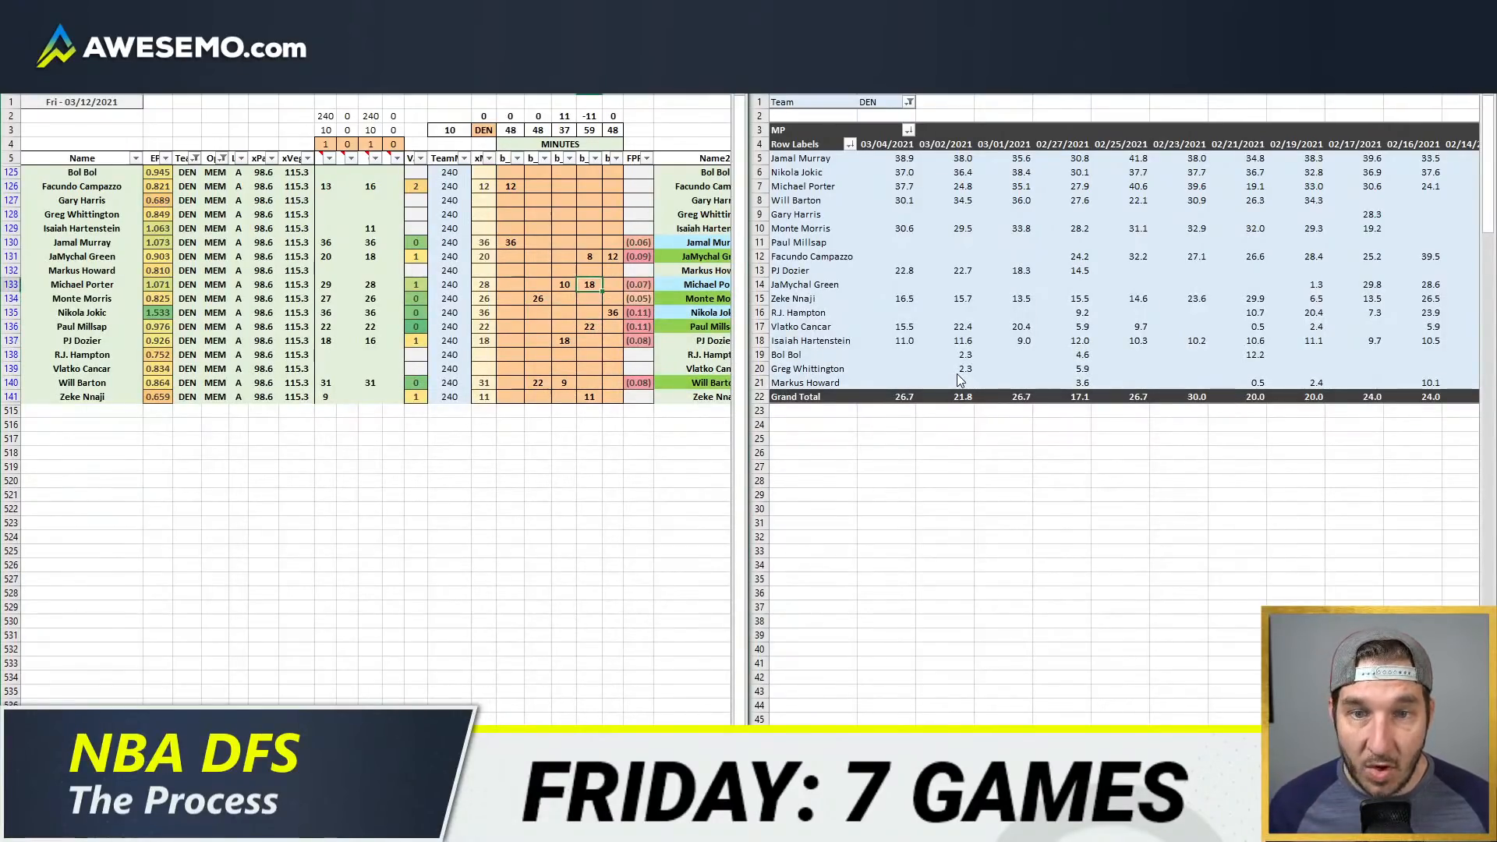
Step: Rebalance Michael Porter's minutes to 7 in the fourth position column and 21 in the third
text(7)
key(ctrl+Return)
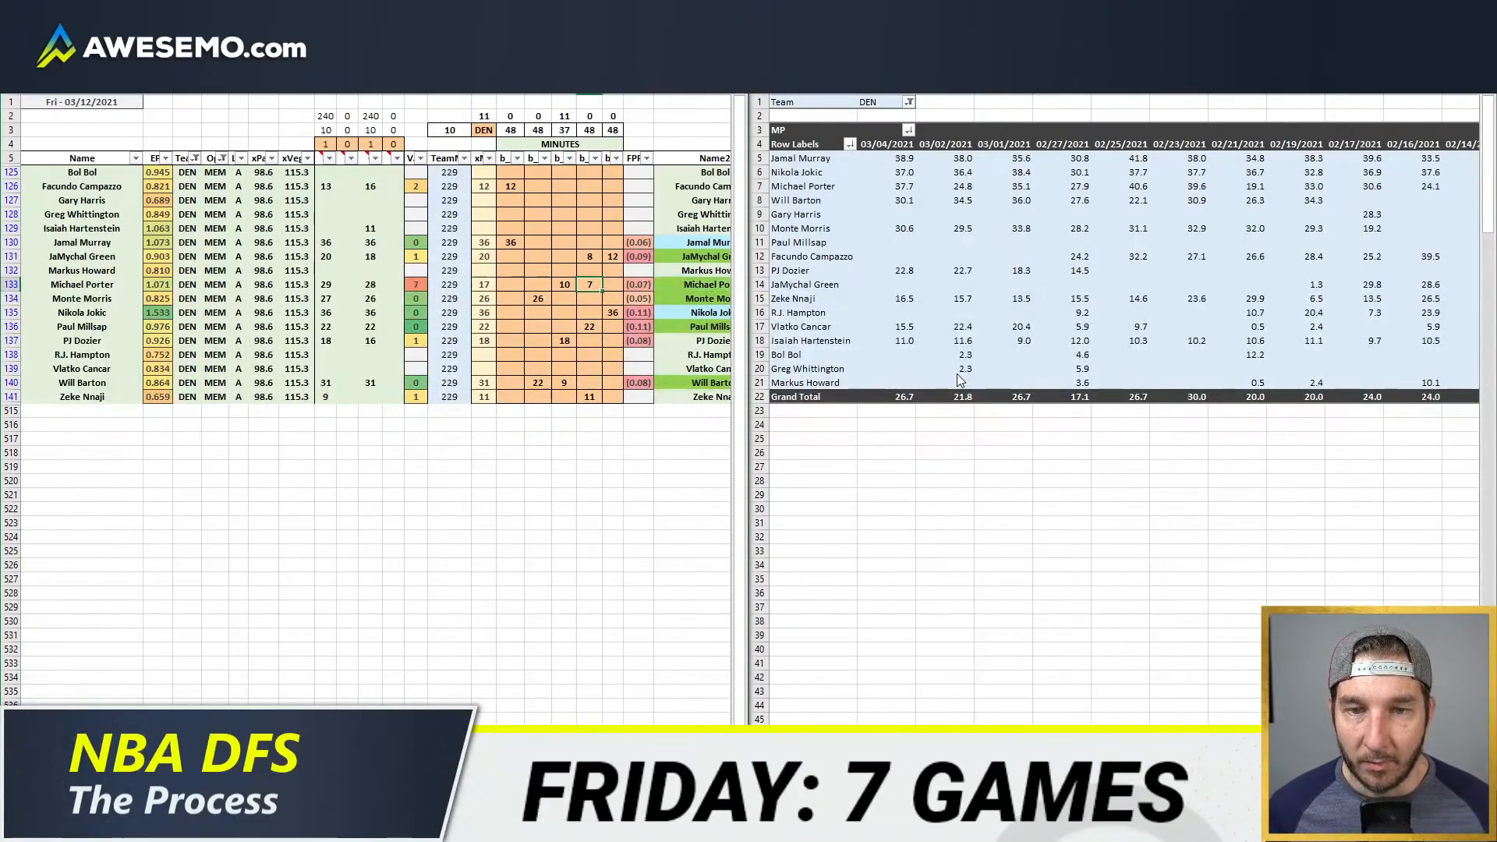
key(Return)
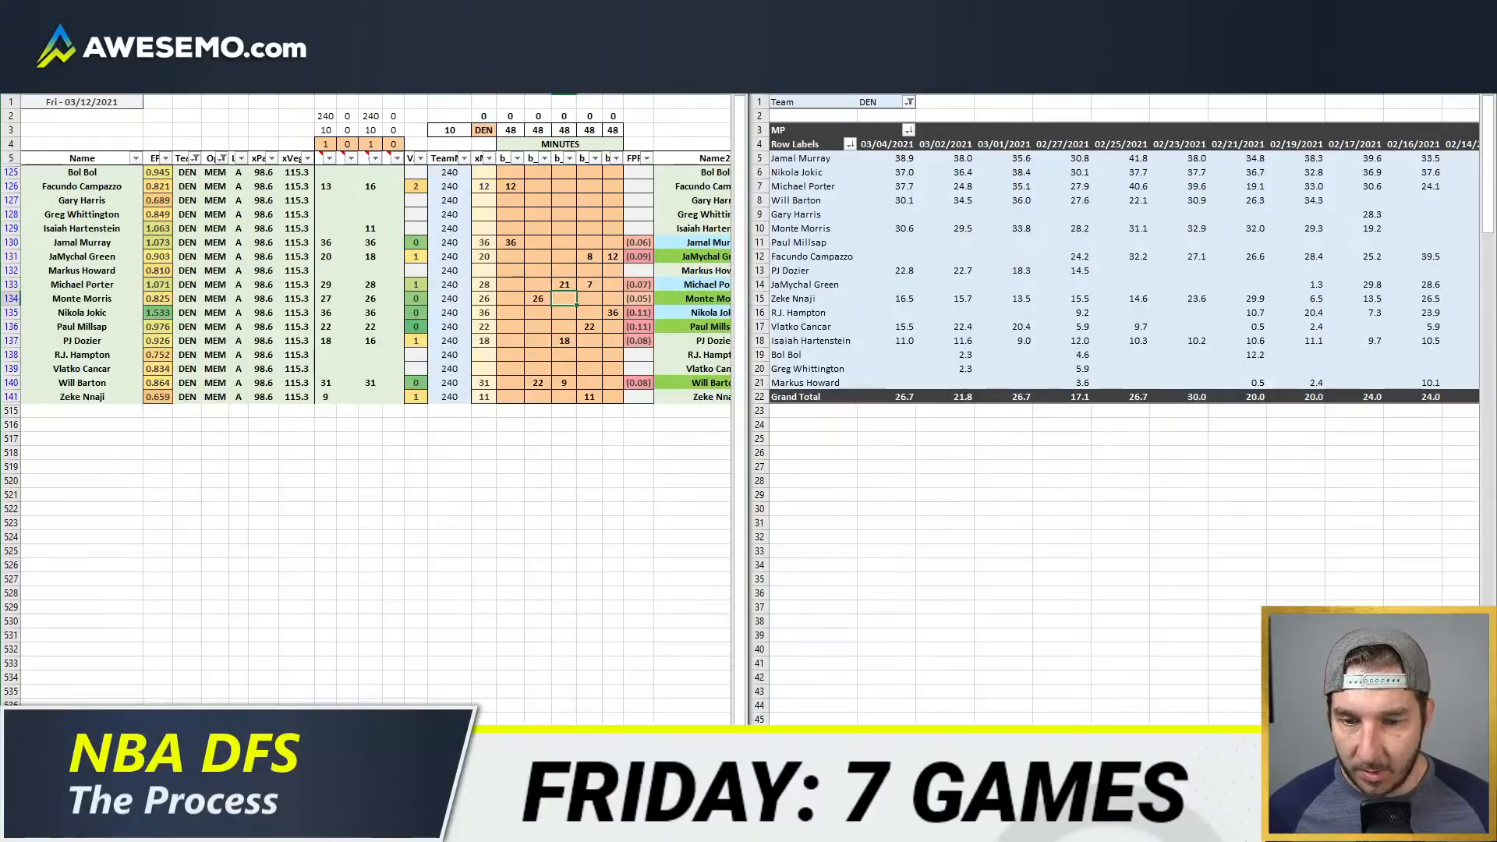
Step: Set Zeke Nnaji's minutes to 9 in the fourth position column and give Facundo Campazzo 2 in the second
scroll(421, 648, right, 5)
scroll(421, 649, left, 5)
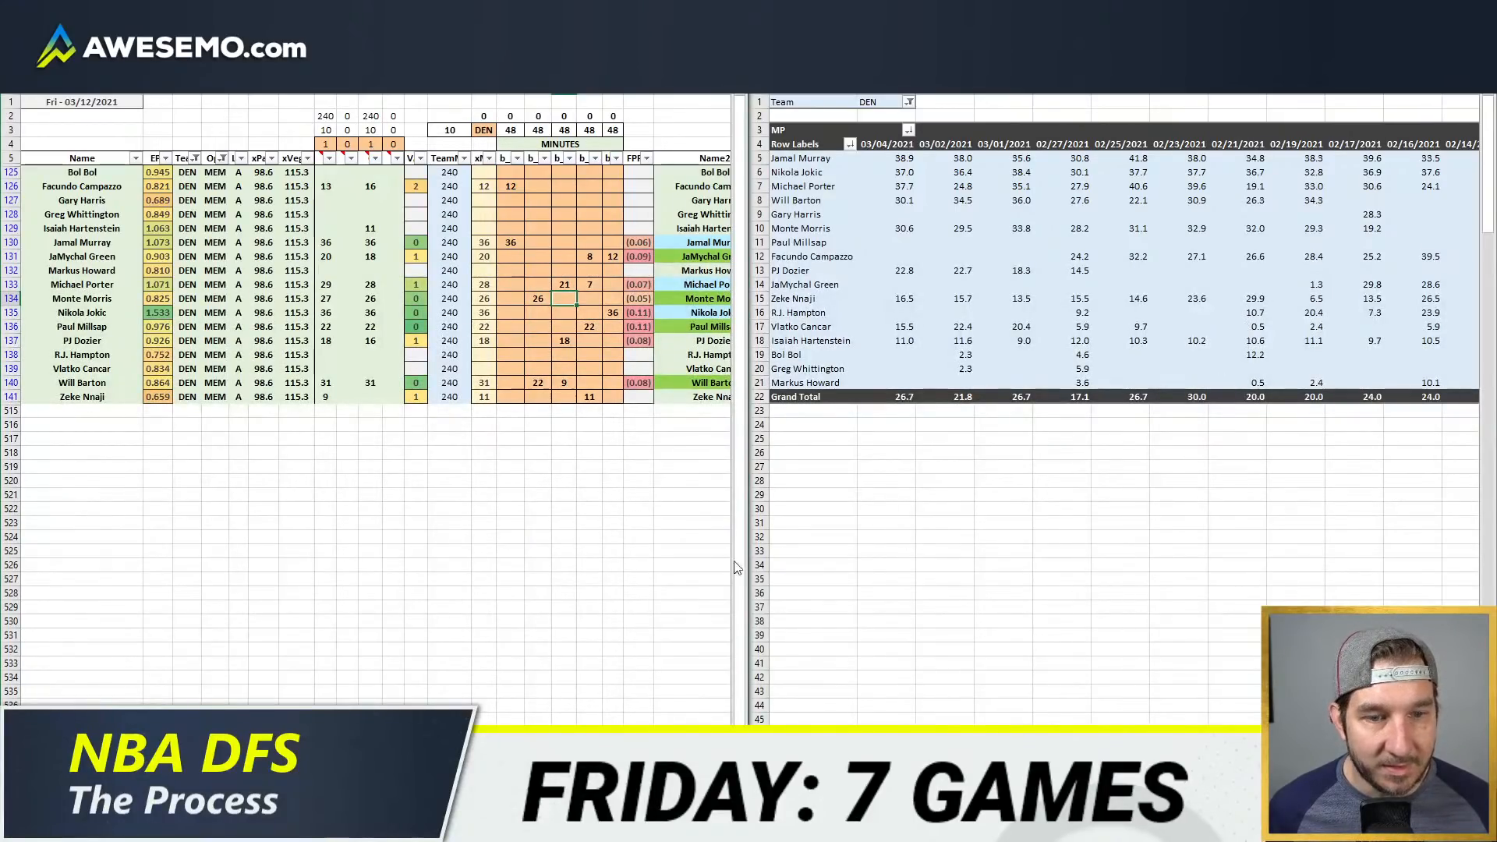
drag(483, 480, 484, 452)
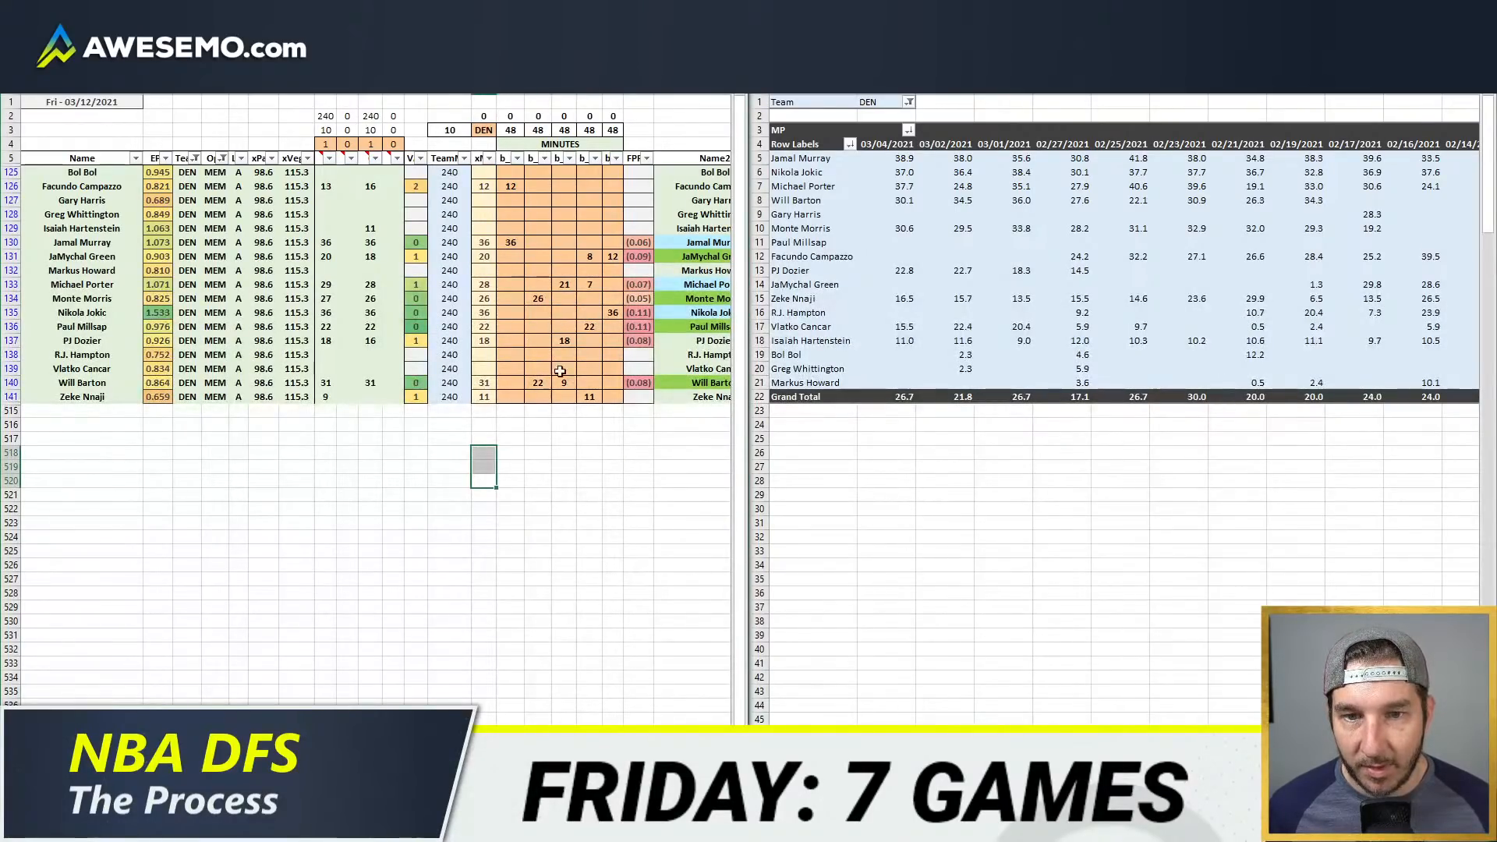
click(598, 392)
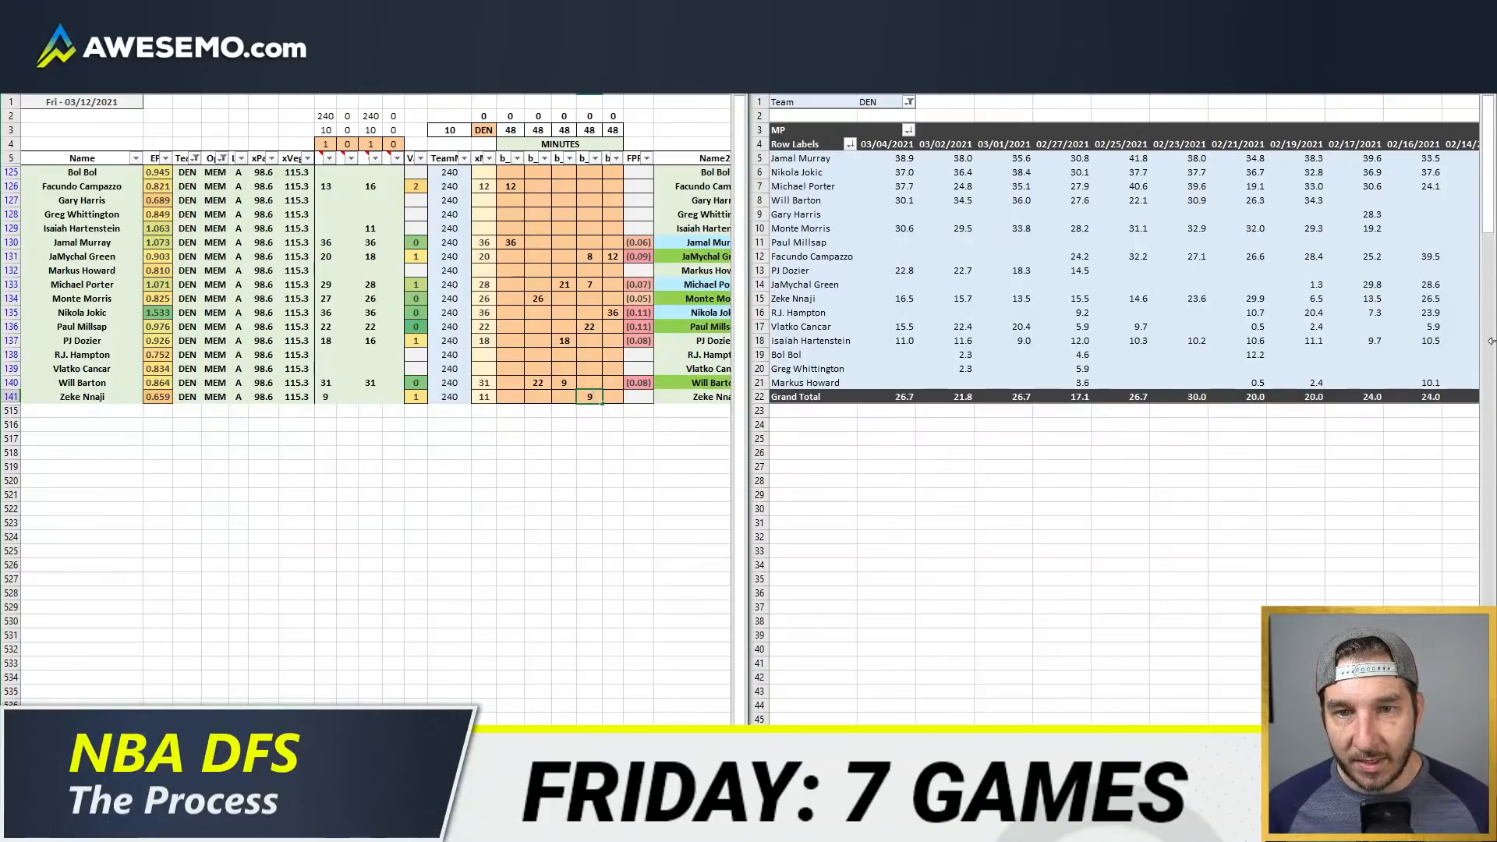
key(Return)
click(538, 187)
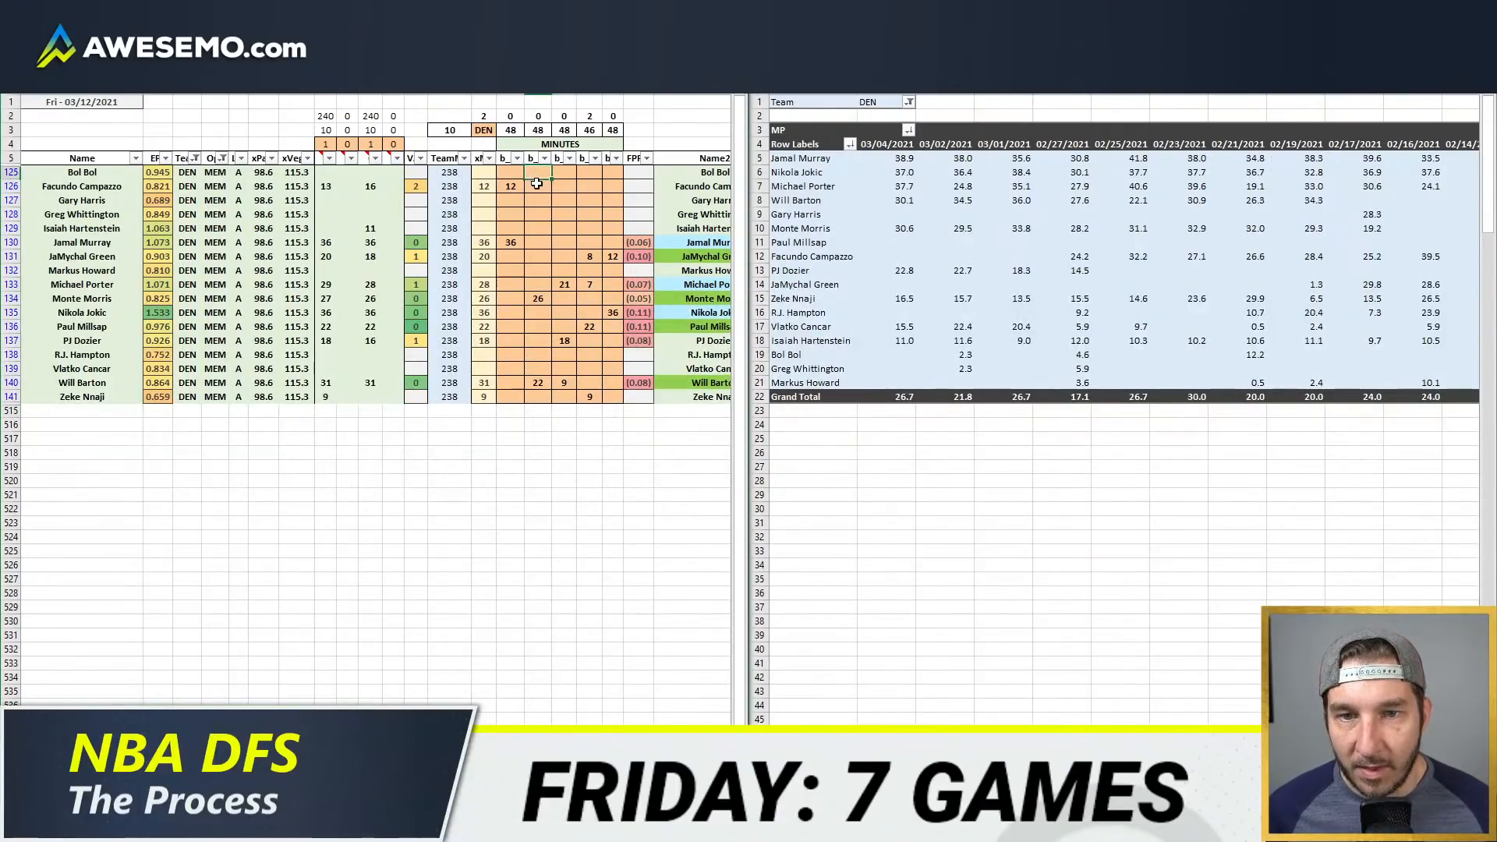
text(2)
key(Tab)
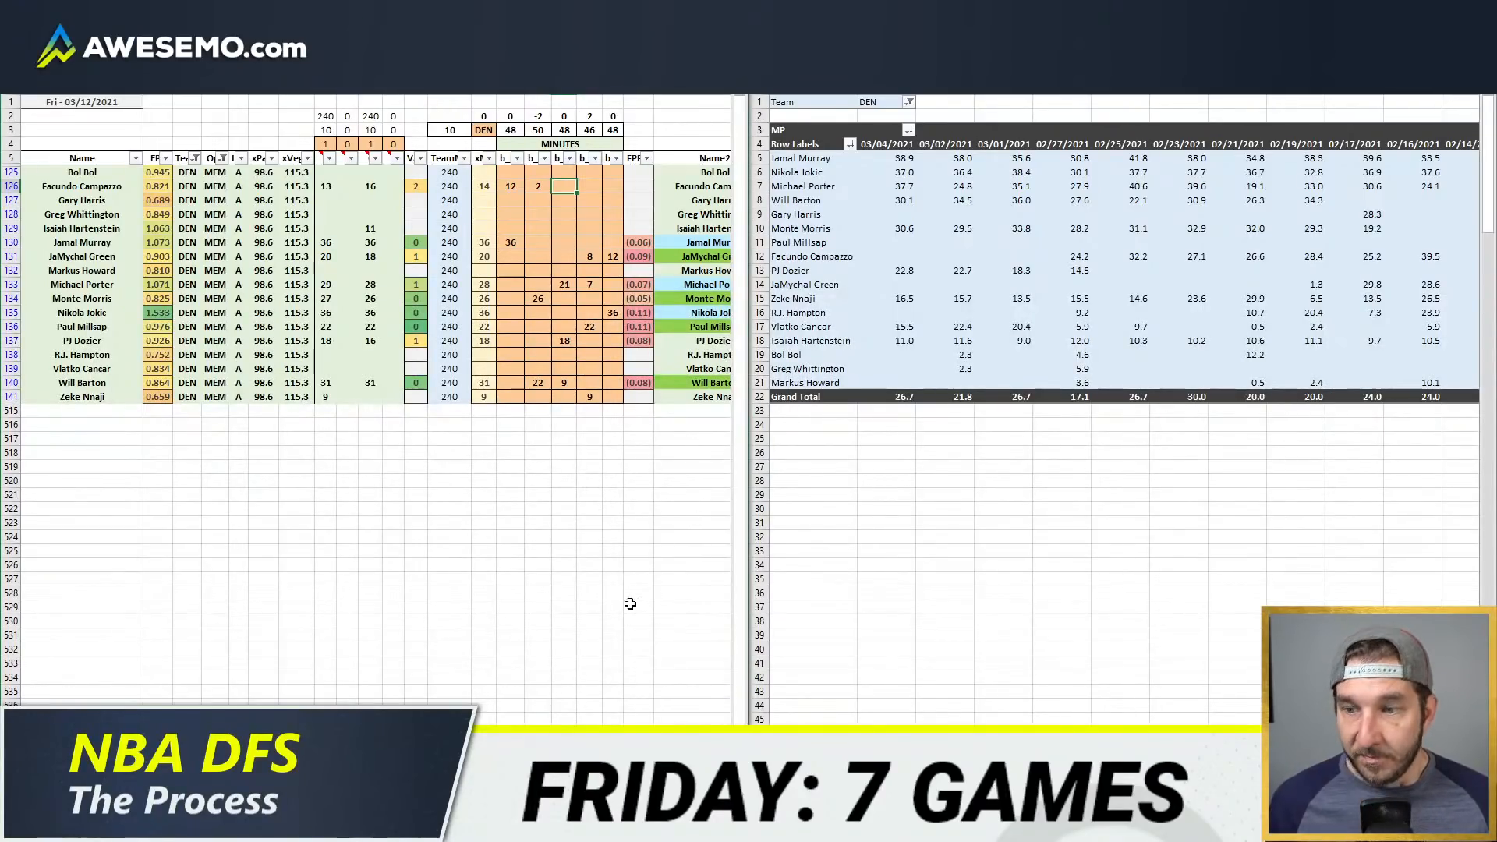
Step: Switch to NBA WOWY, load the Nuggets from the Denver–Memphis game, and add Gary Harris to the players off
scroll(376, 406, right, 10)
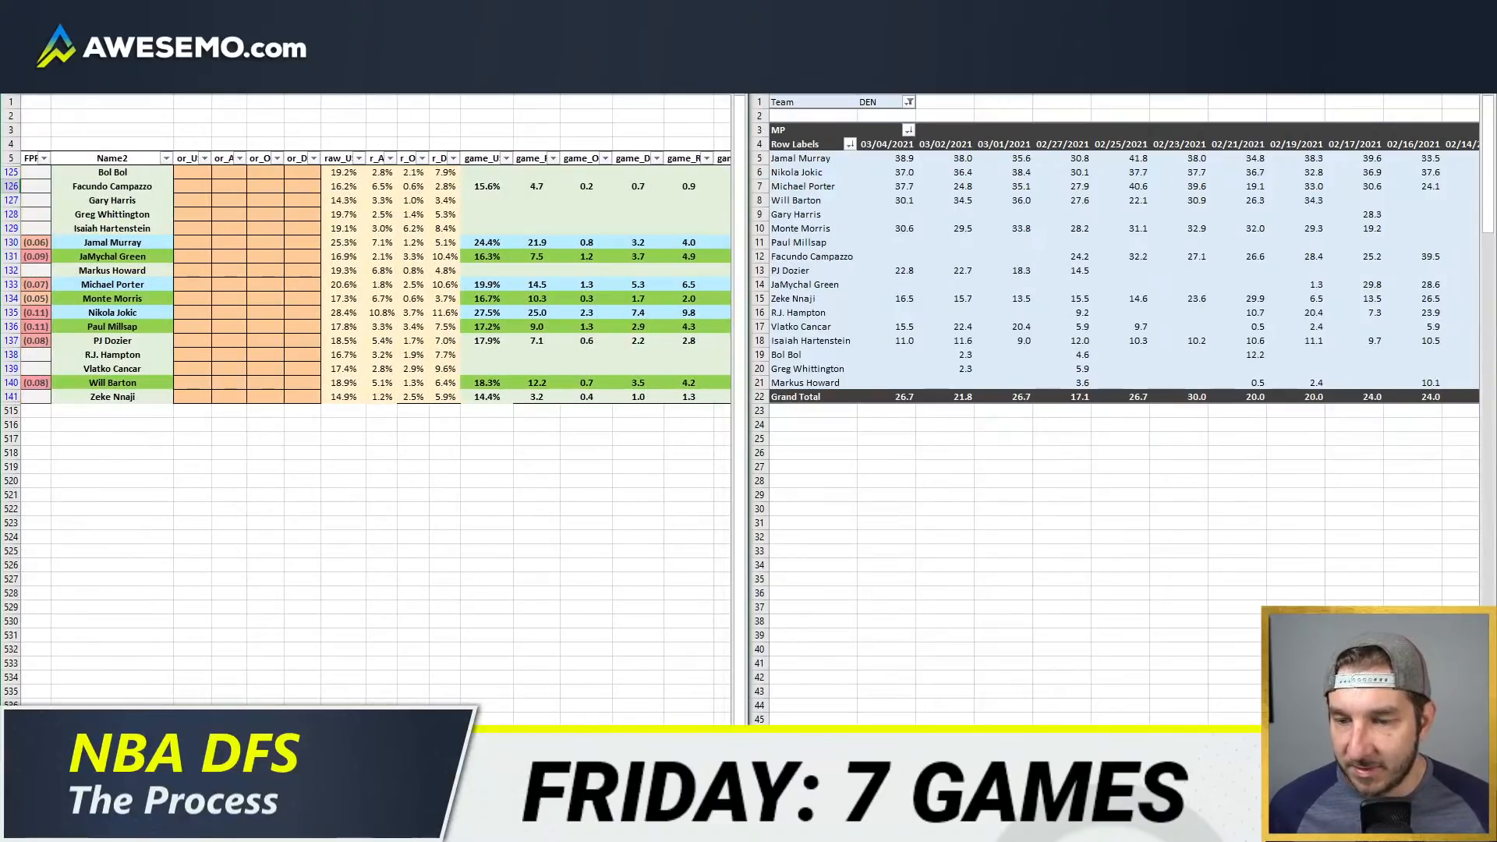
click(214, 752)
click(951, 12)
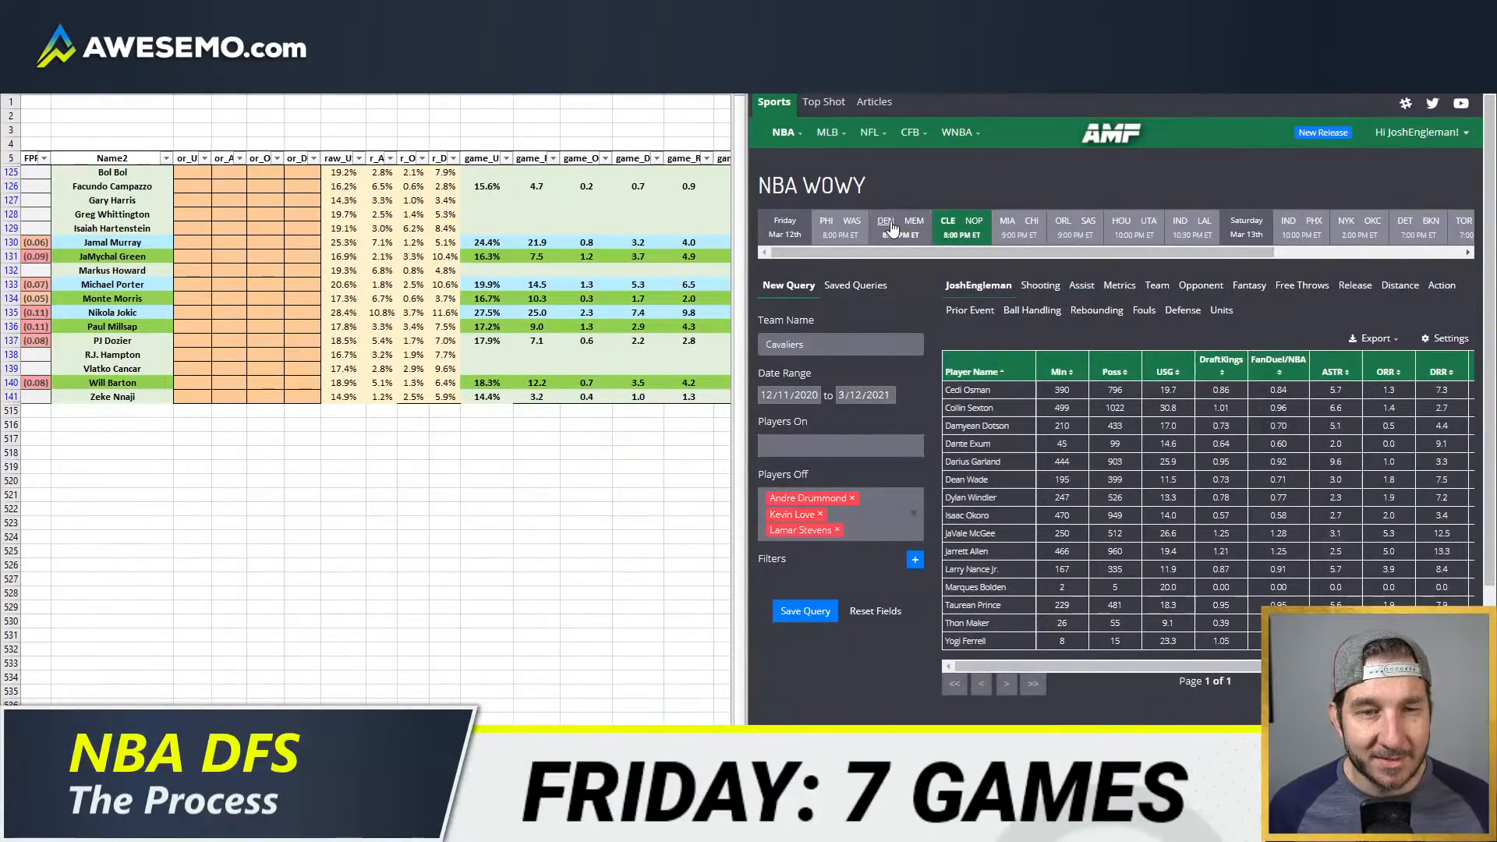
click(922, 226)
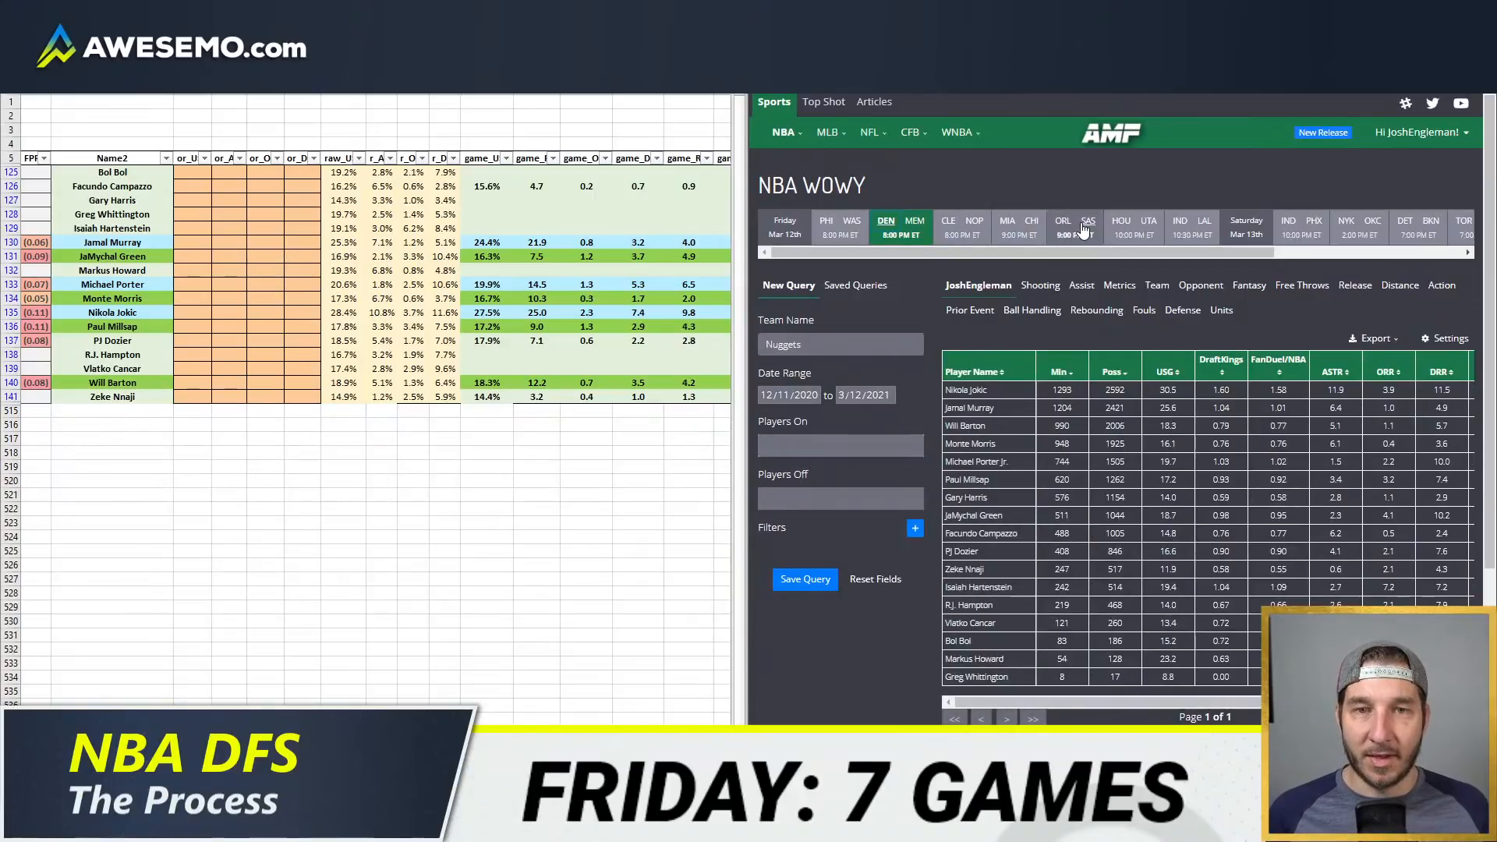
click(856, 497)
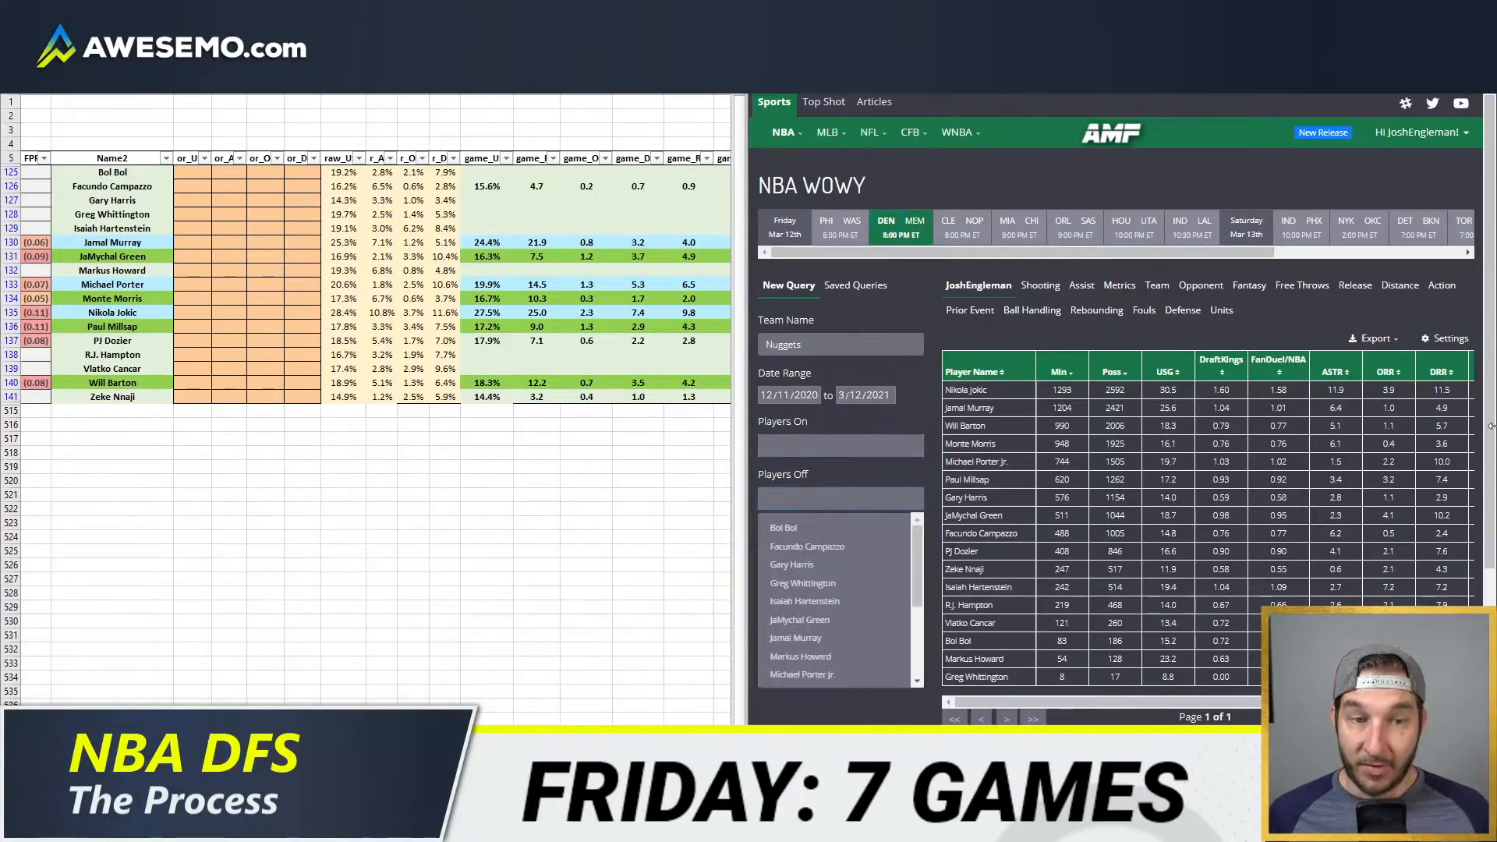
text(gar)
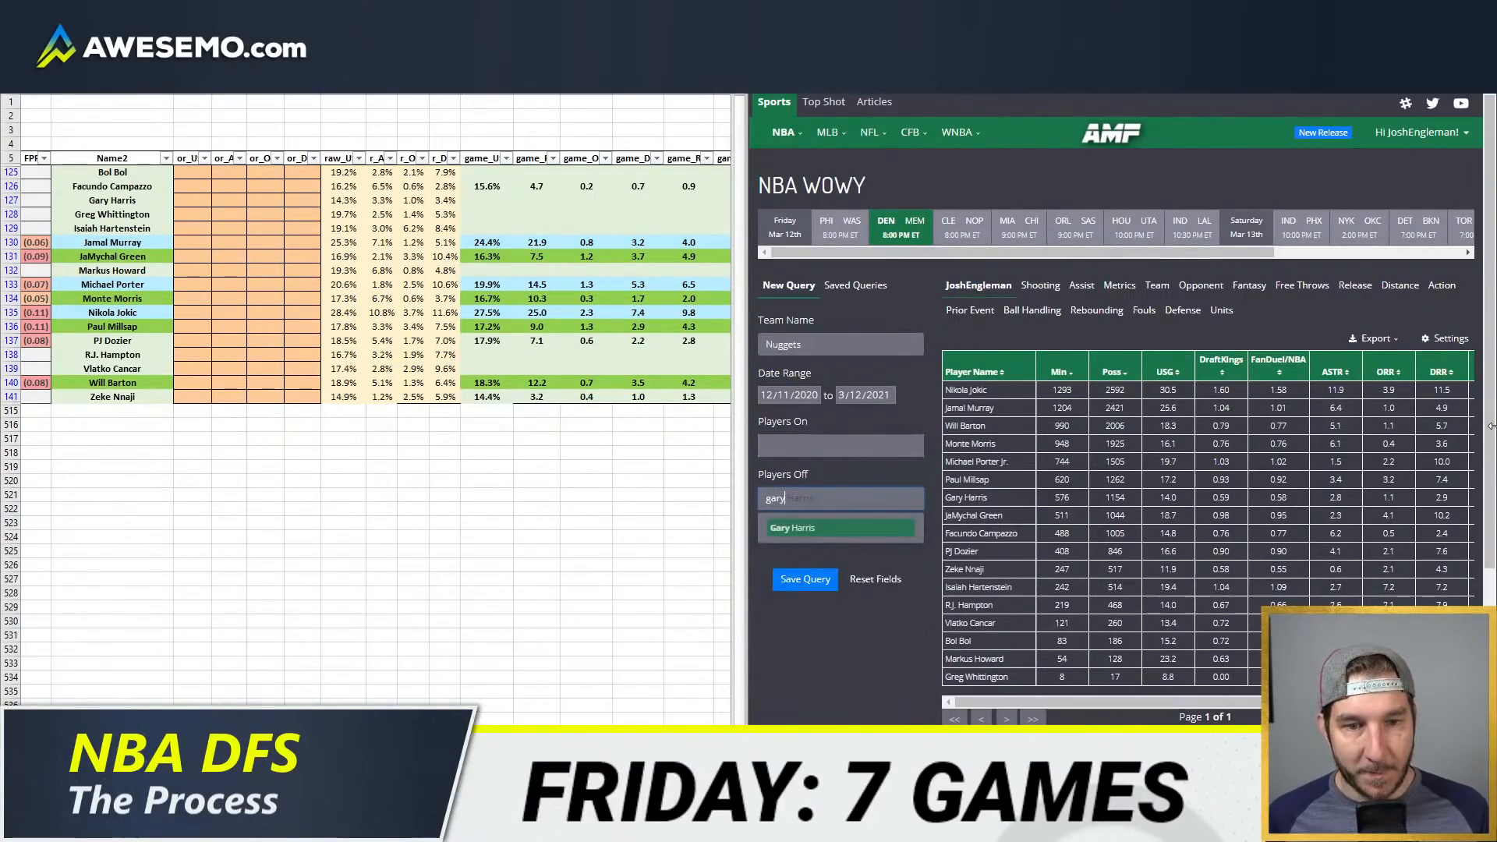
text(y)
key(Return)
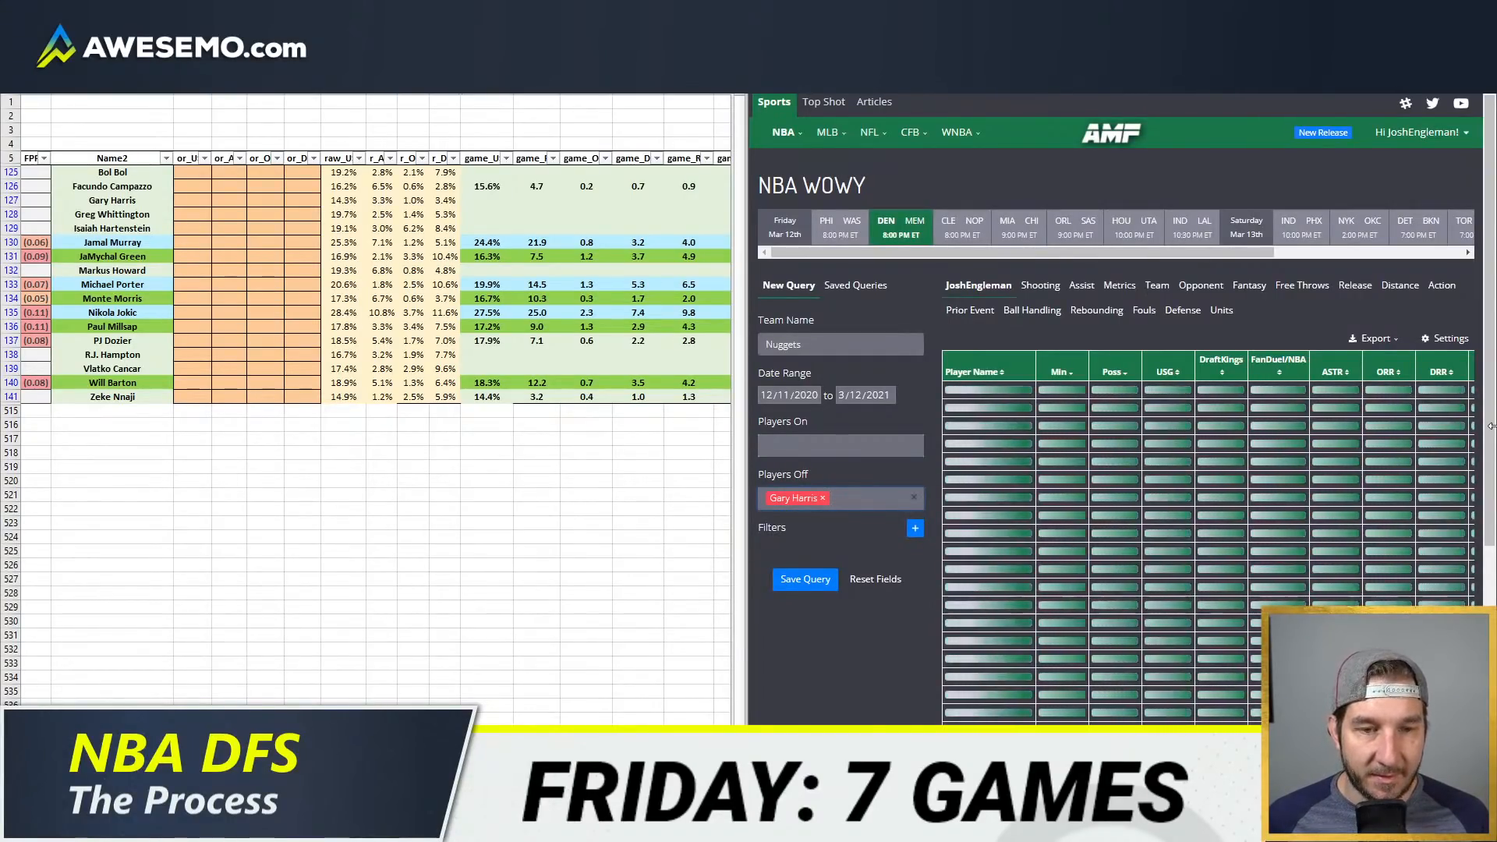
Step: Check the Denver Nuggets depth chart for absences and add R.J. Hampton to the players off in the WOWY query
key(ctrl+Tab)
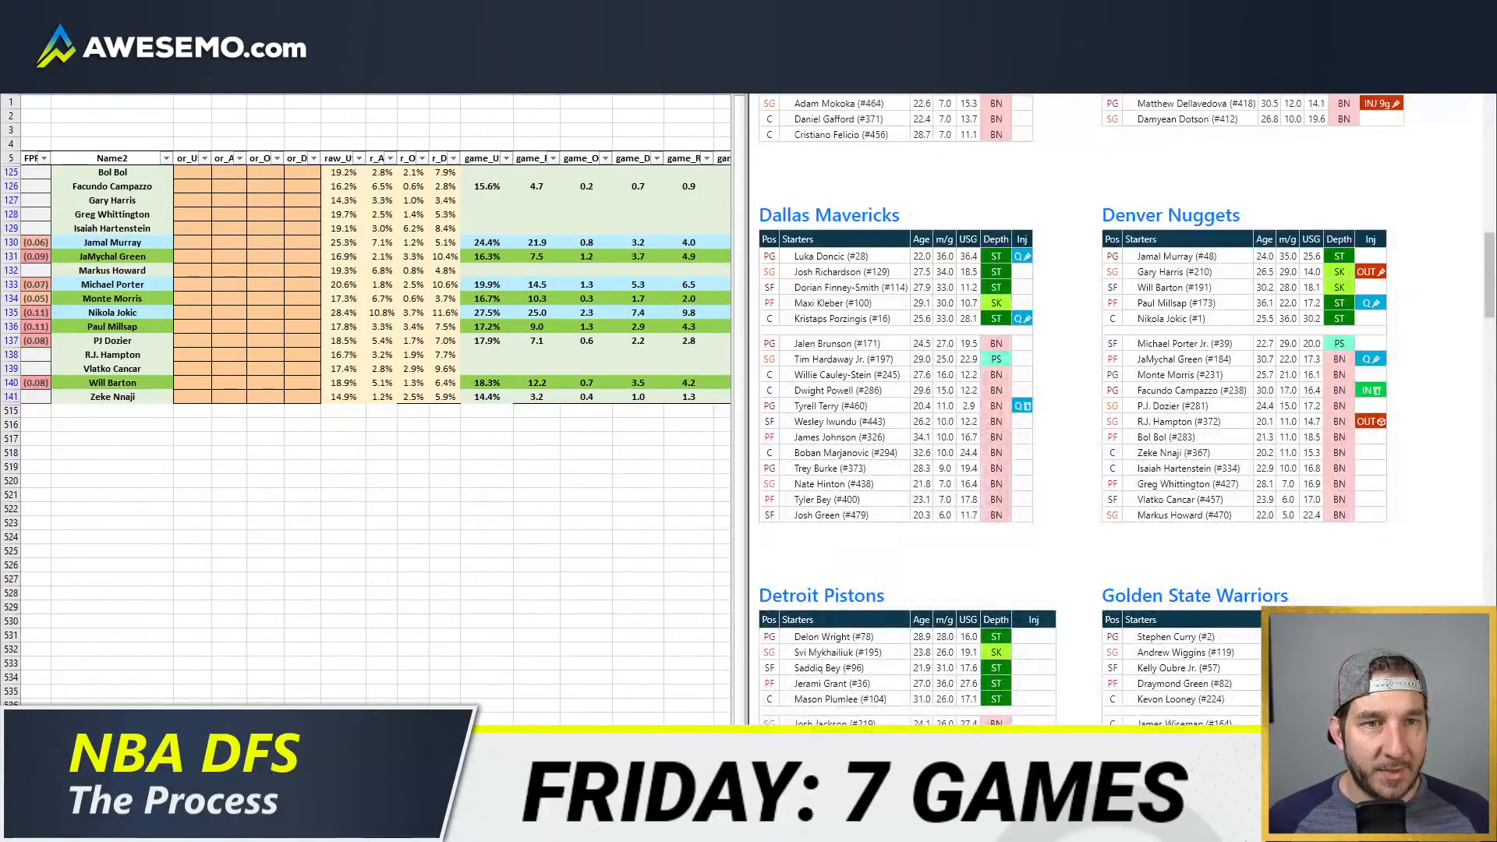
key(ctrl+shift+Tab)
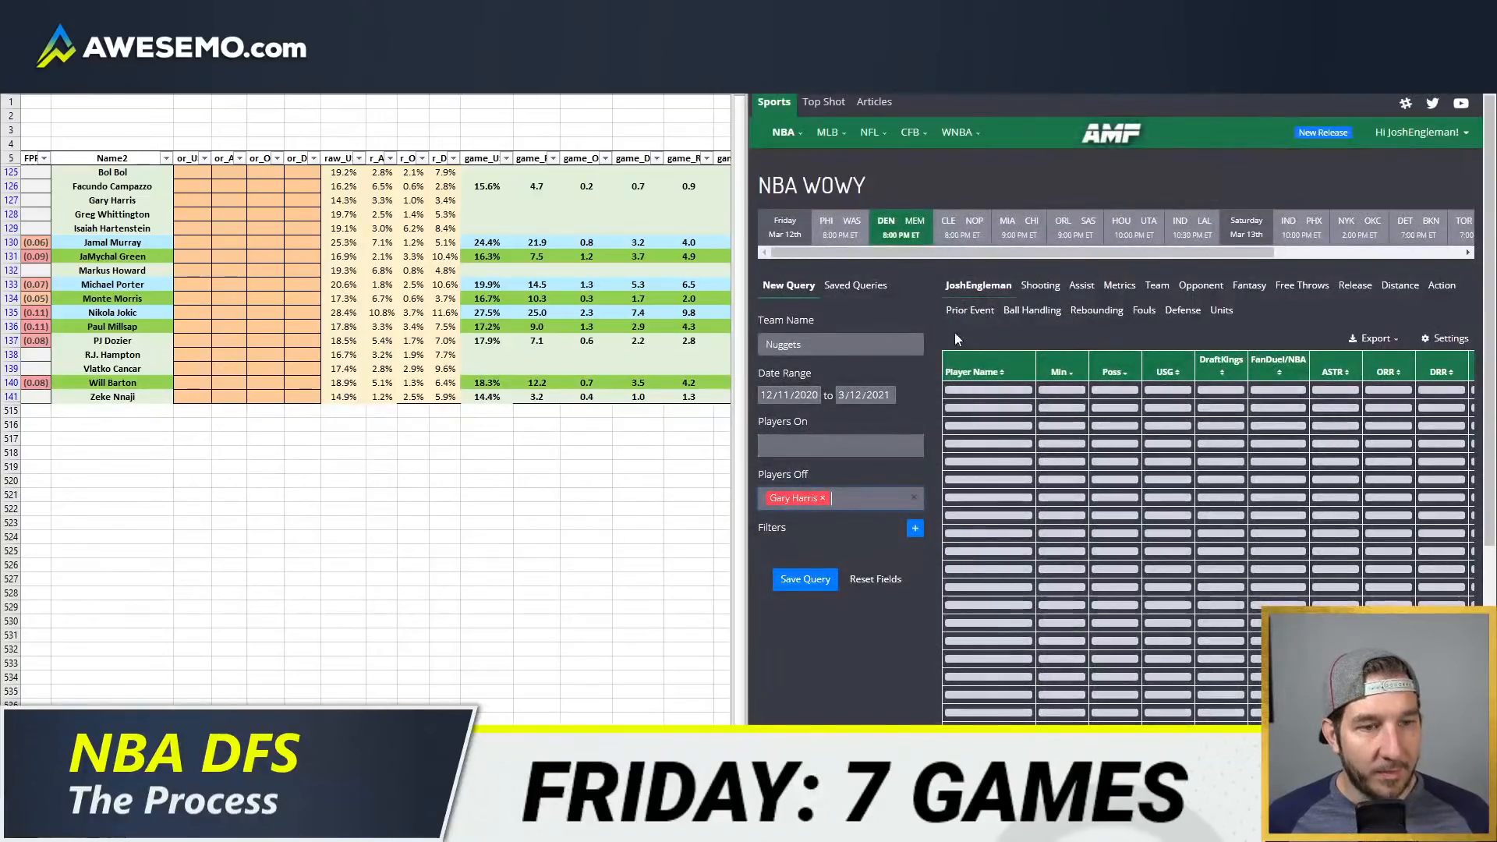
text(hampto)
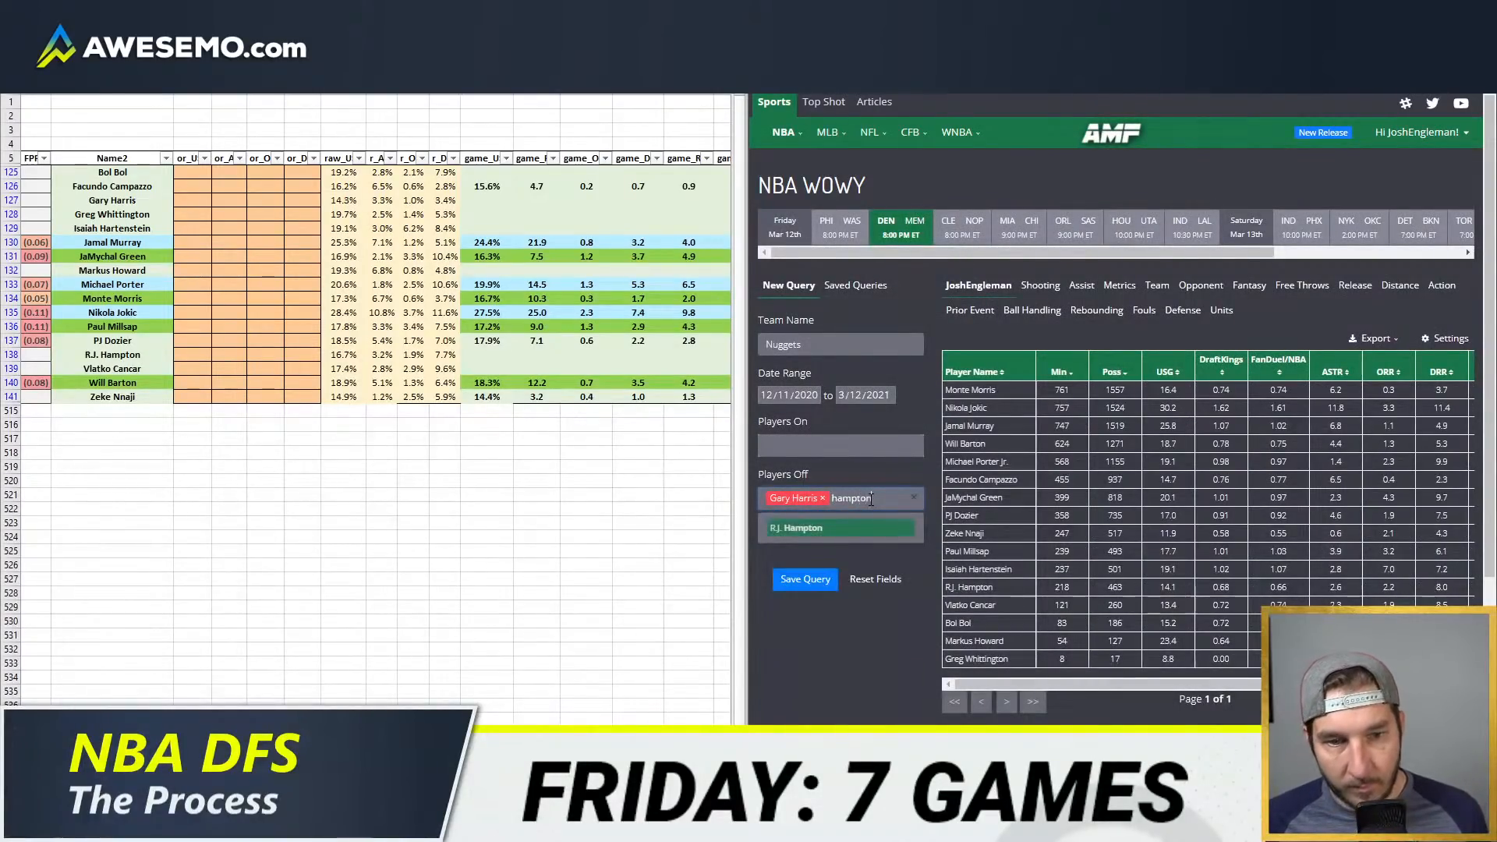
text(n)
key(Return)
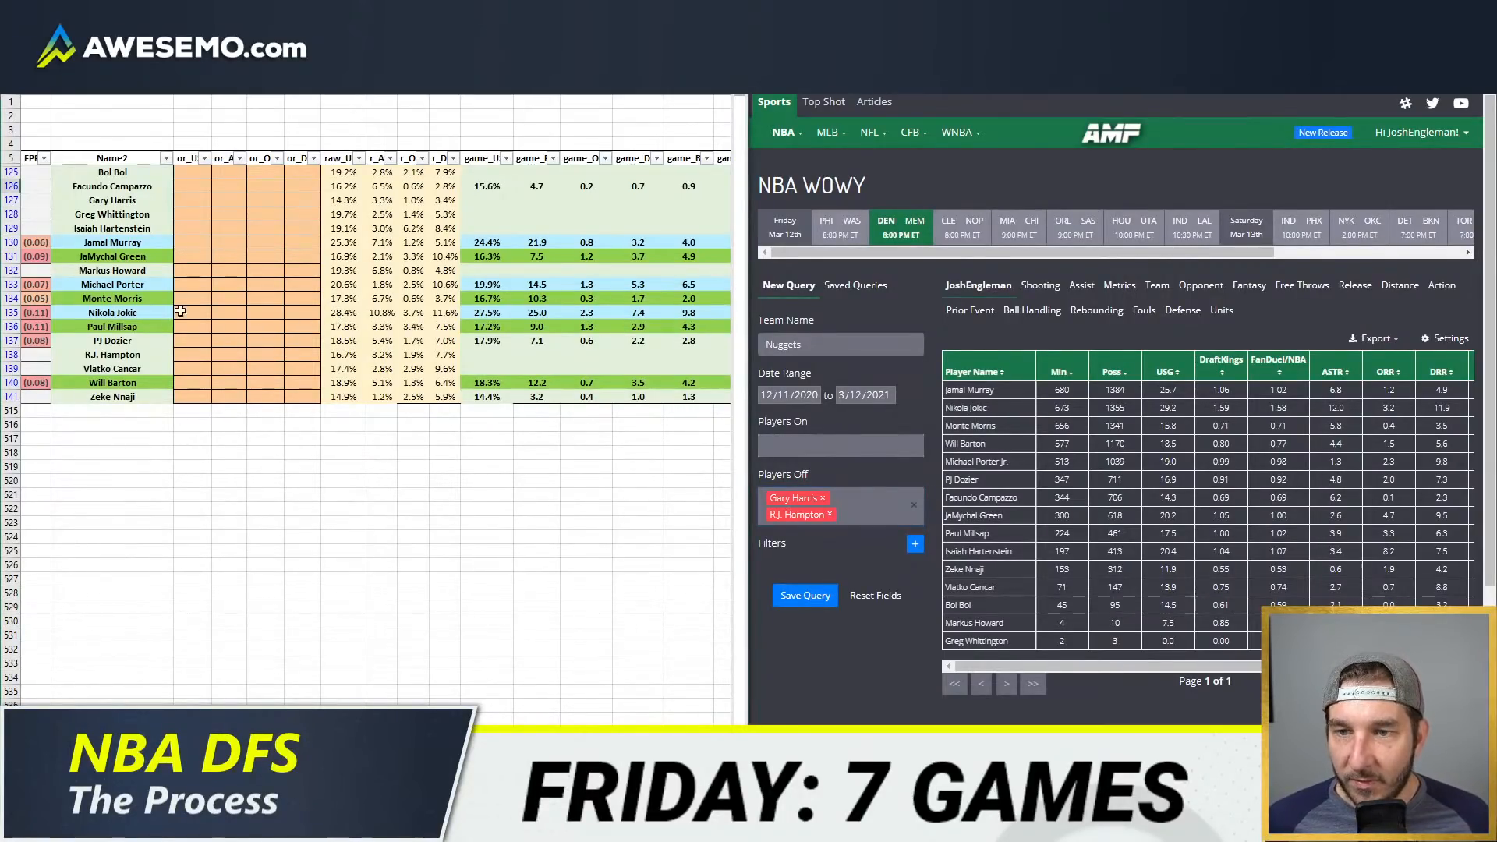
Step: Sort the WOWY table by player name and set Jamal Murray's usage override to 25.3%
click(194, 241)
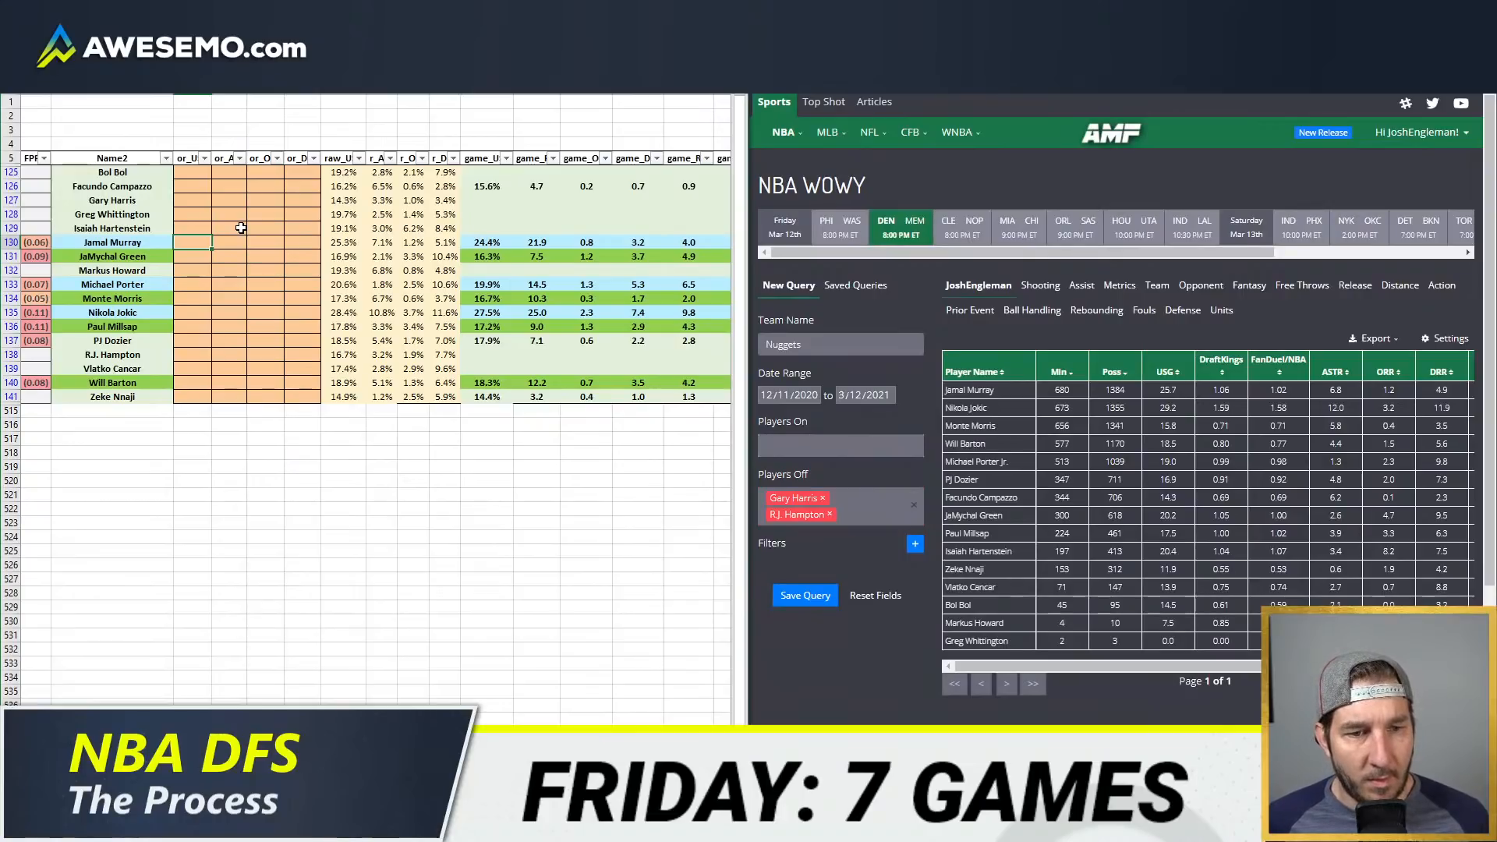
click(974, 372)
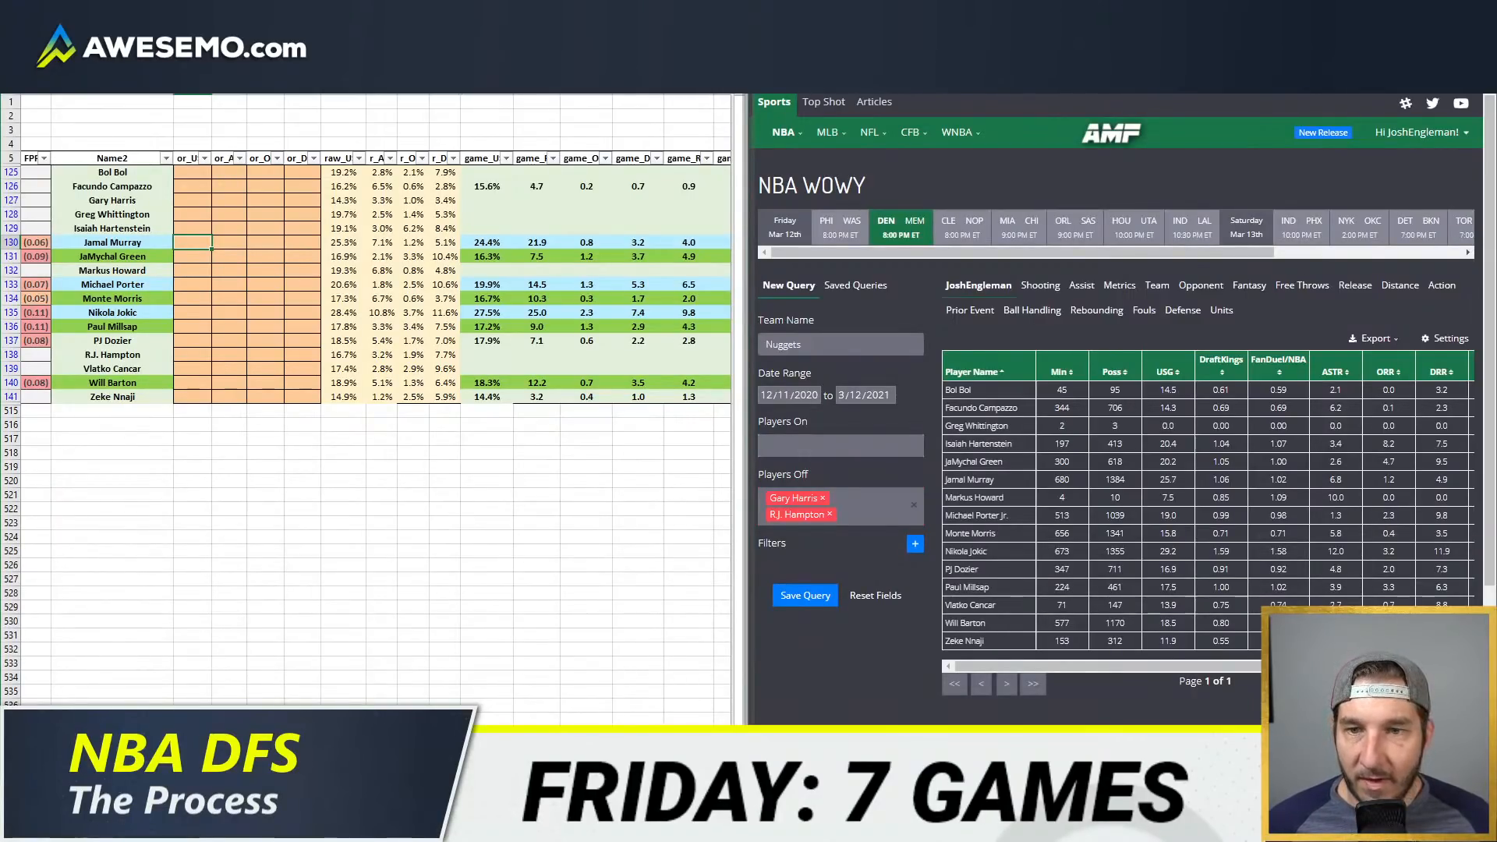
text(25.3)
key(Return)
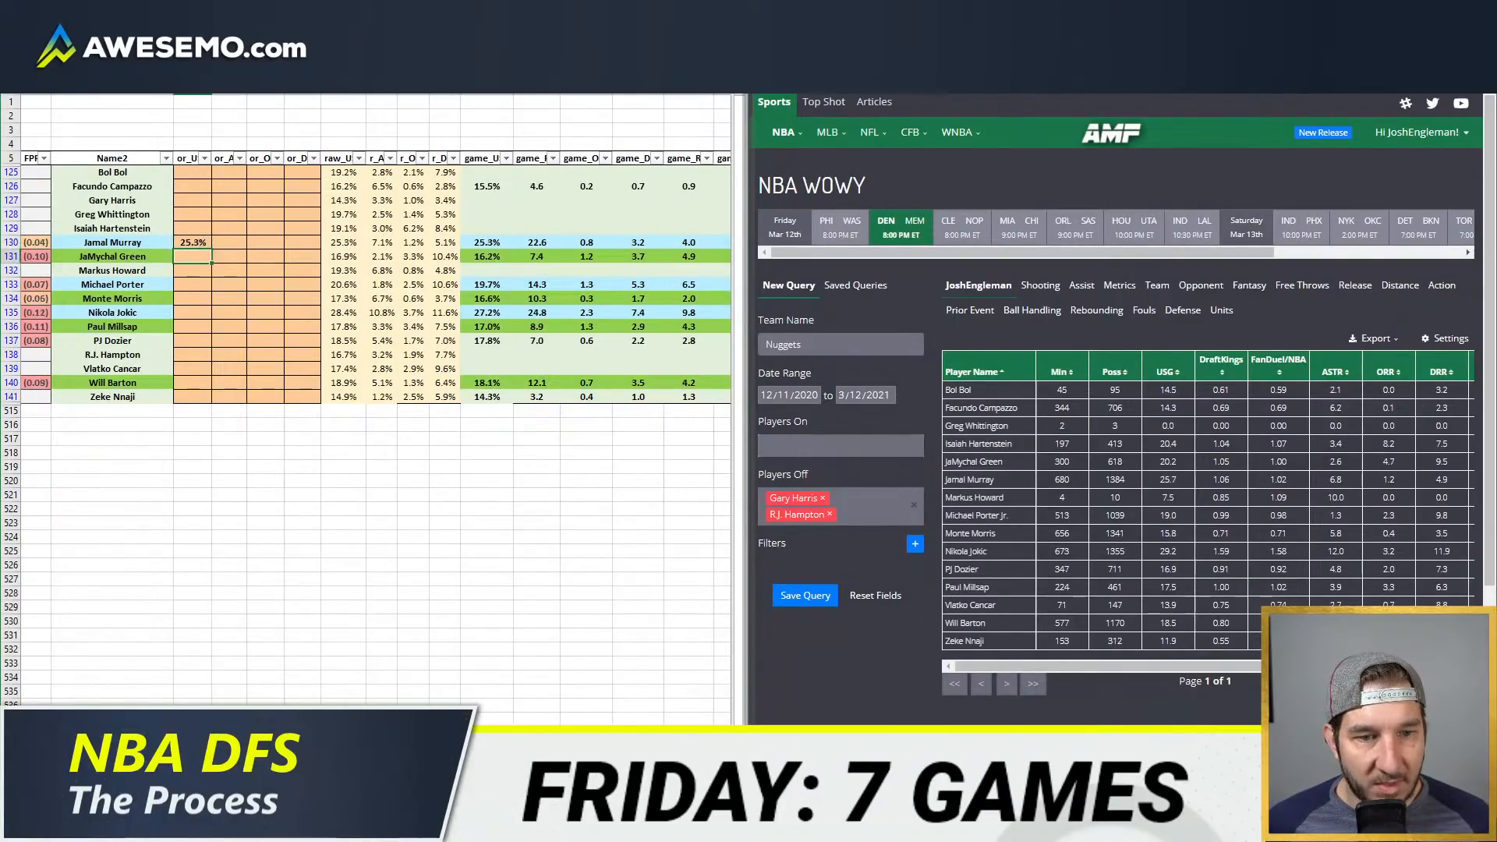
key(Down)
key(Down)
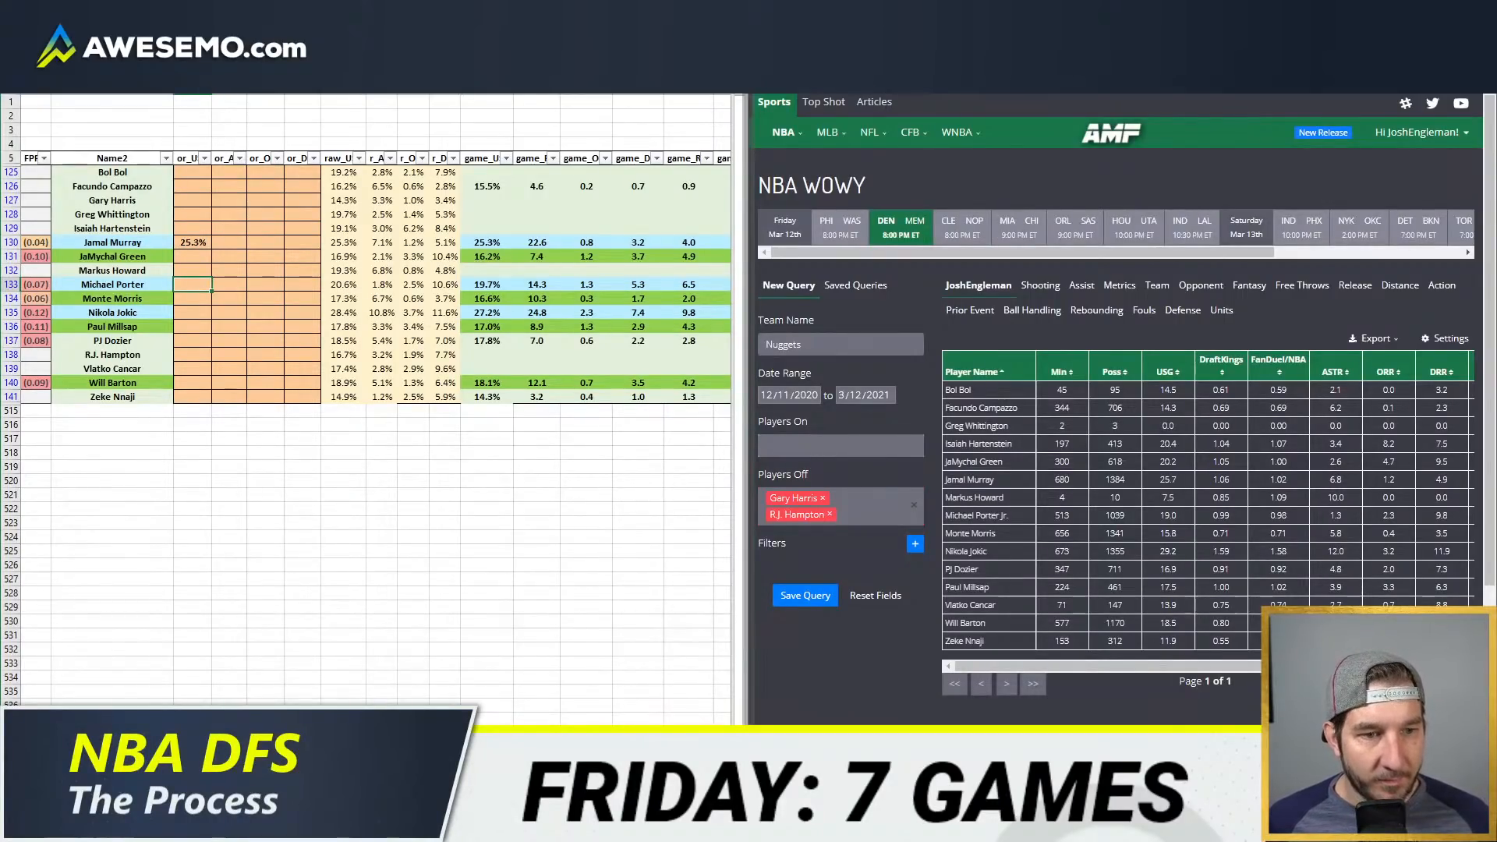
text(19.5)
key(Down)
key(Down)
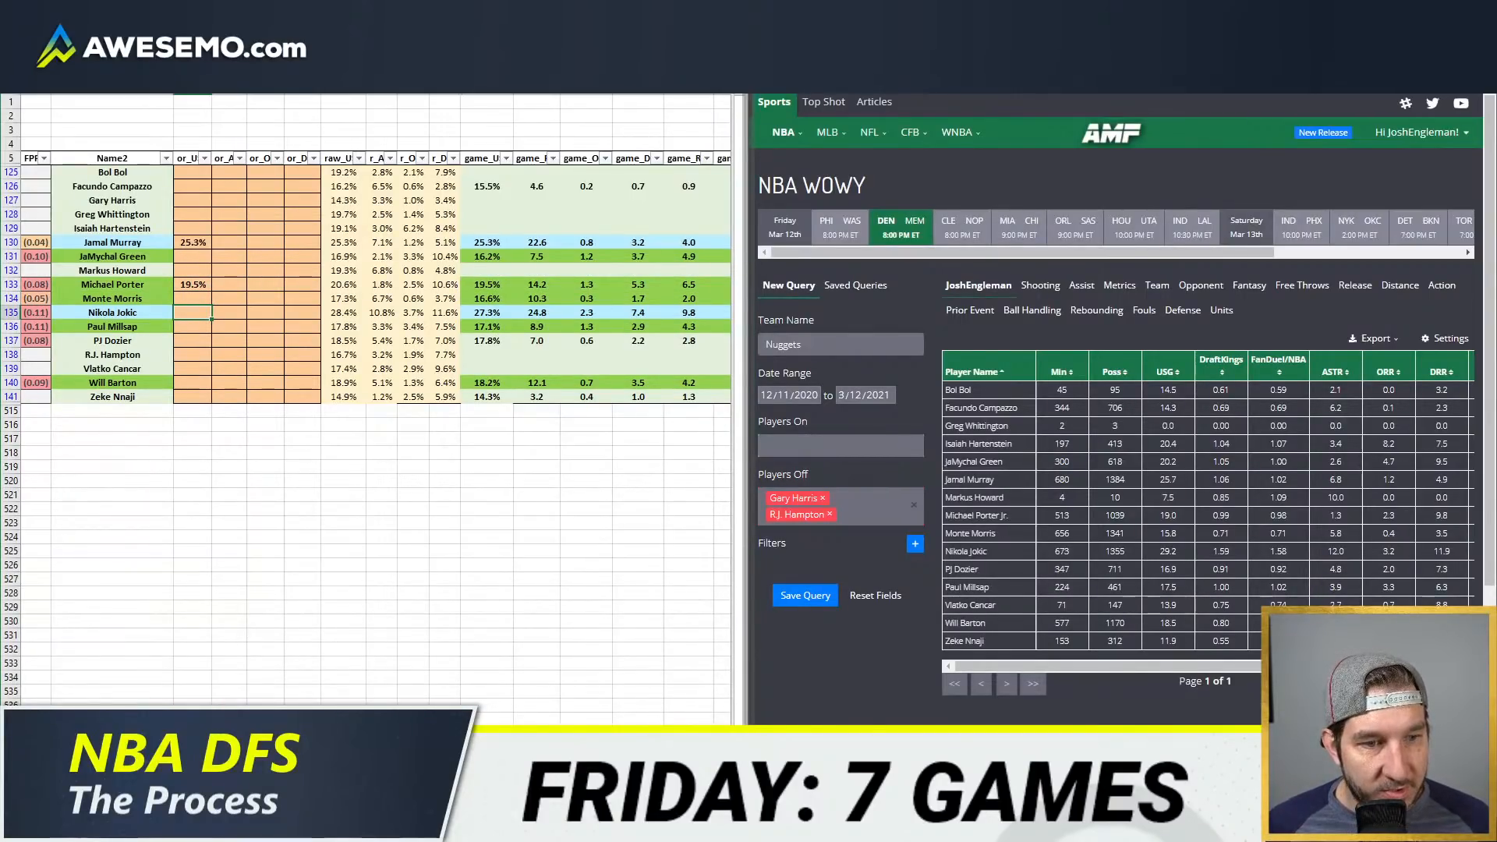
Step: Set Nikola Jokic's usage override to 29% and his assist rate override to 12%
text(29)
key(Tab)
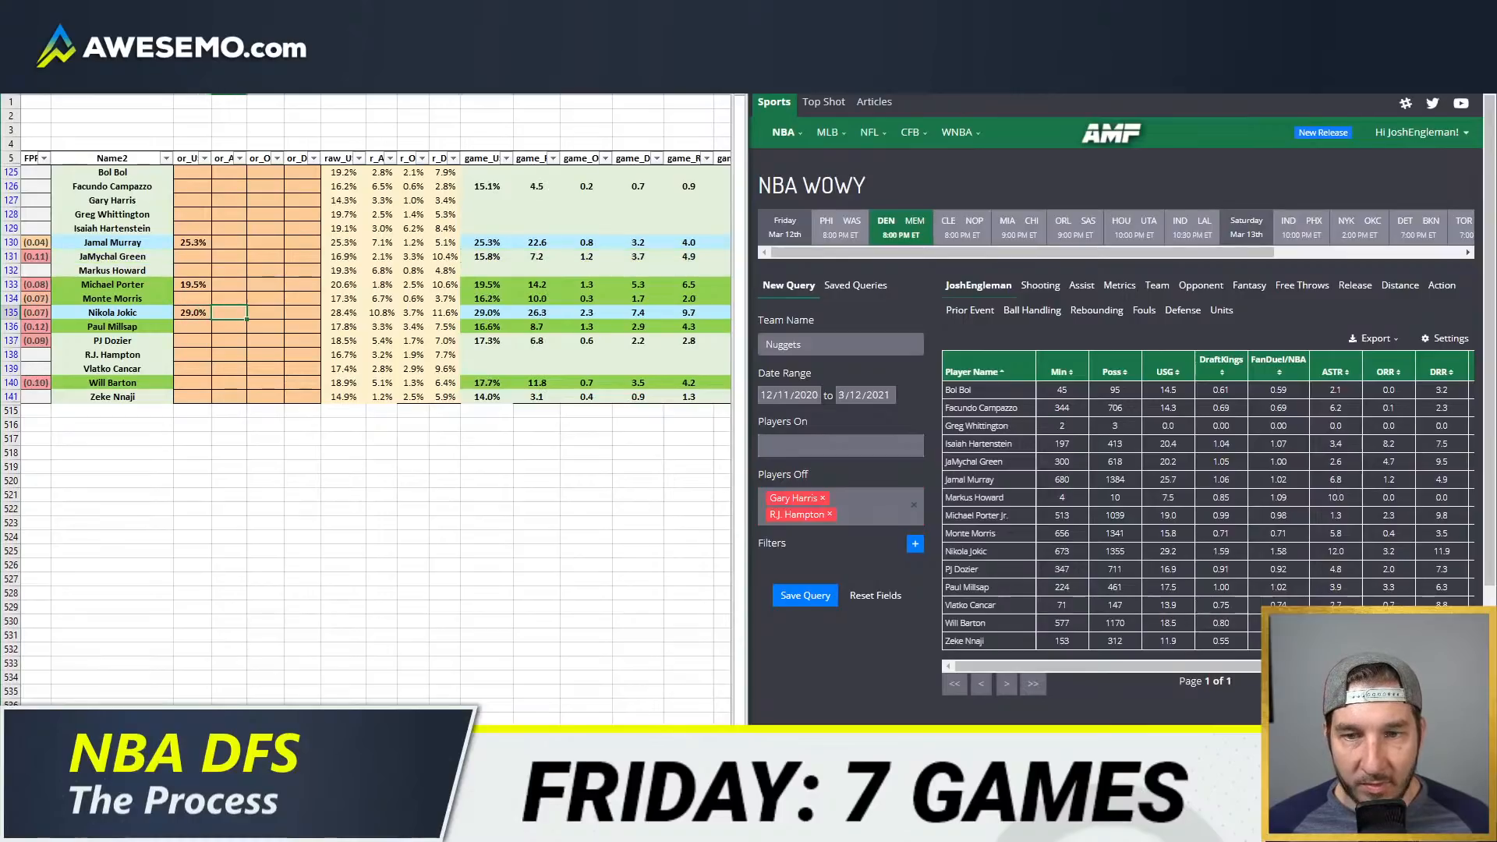
text(1)
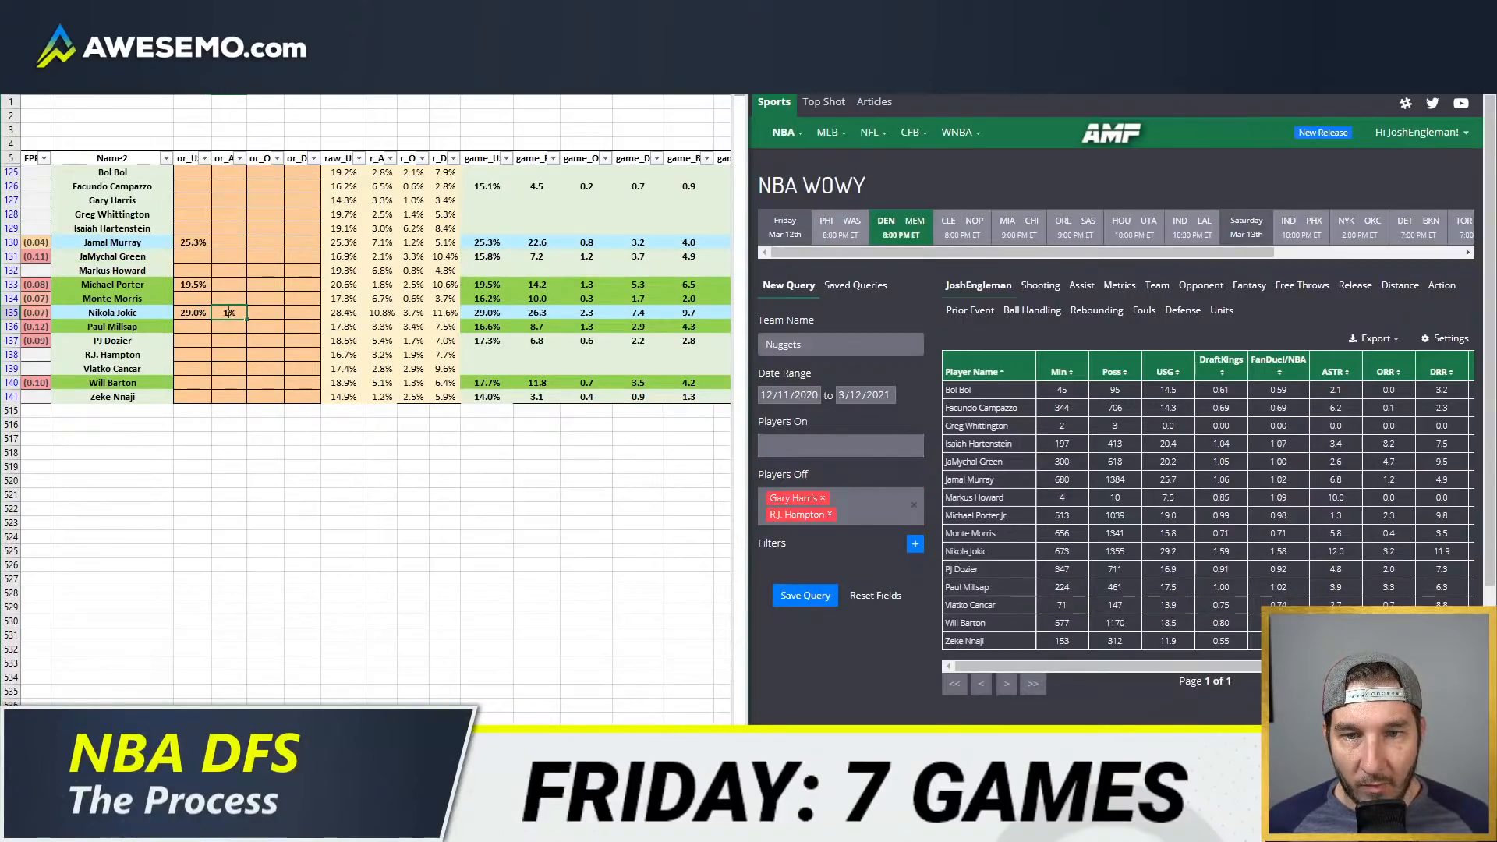
text(2)
key(Tab)
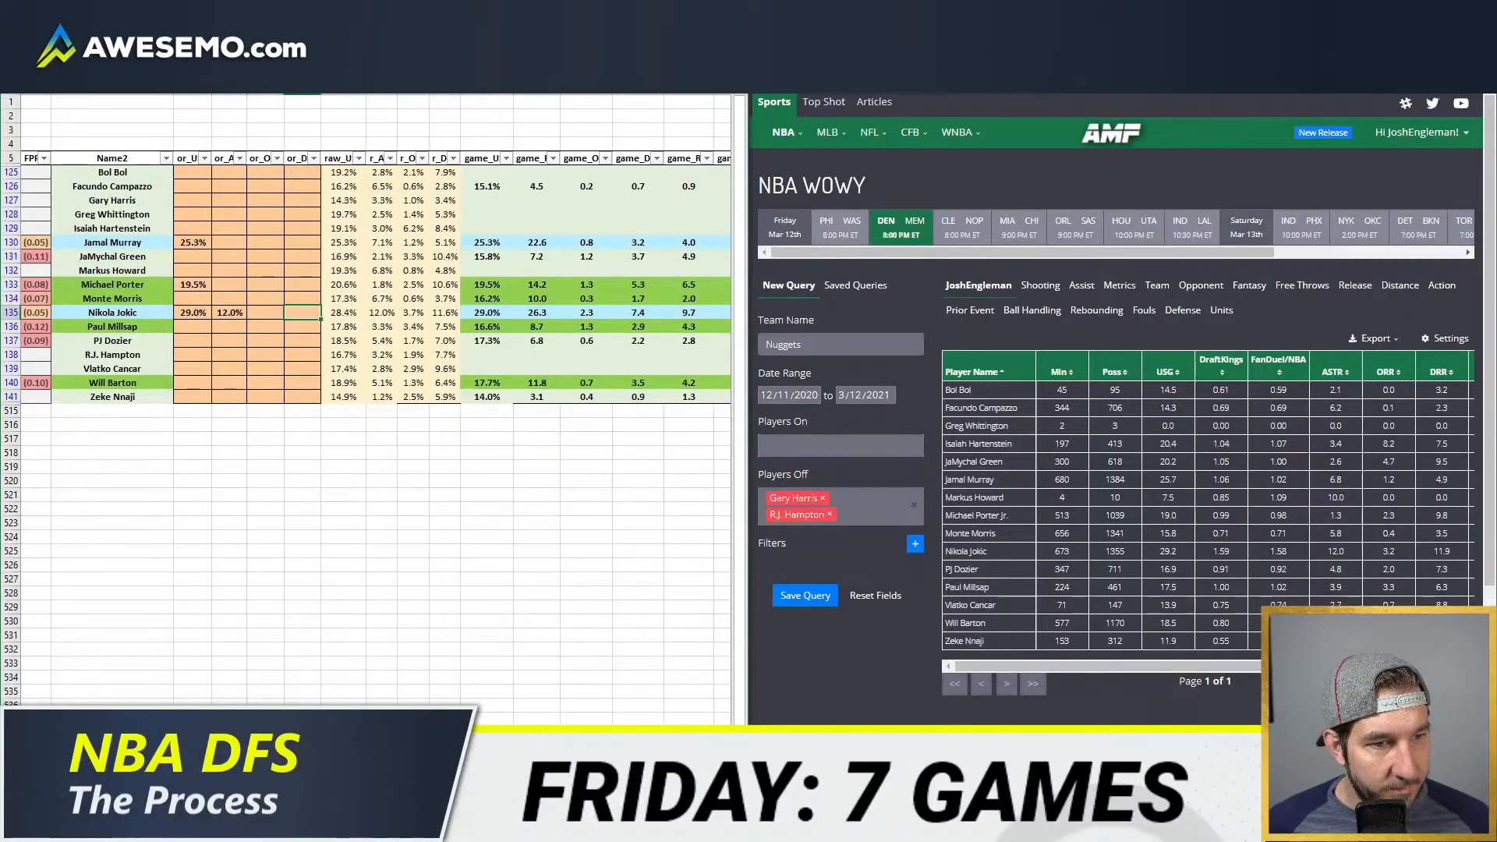
Step: Set Monte Morris's usage override to 16.5%
key(Down)
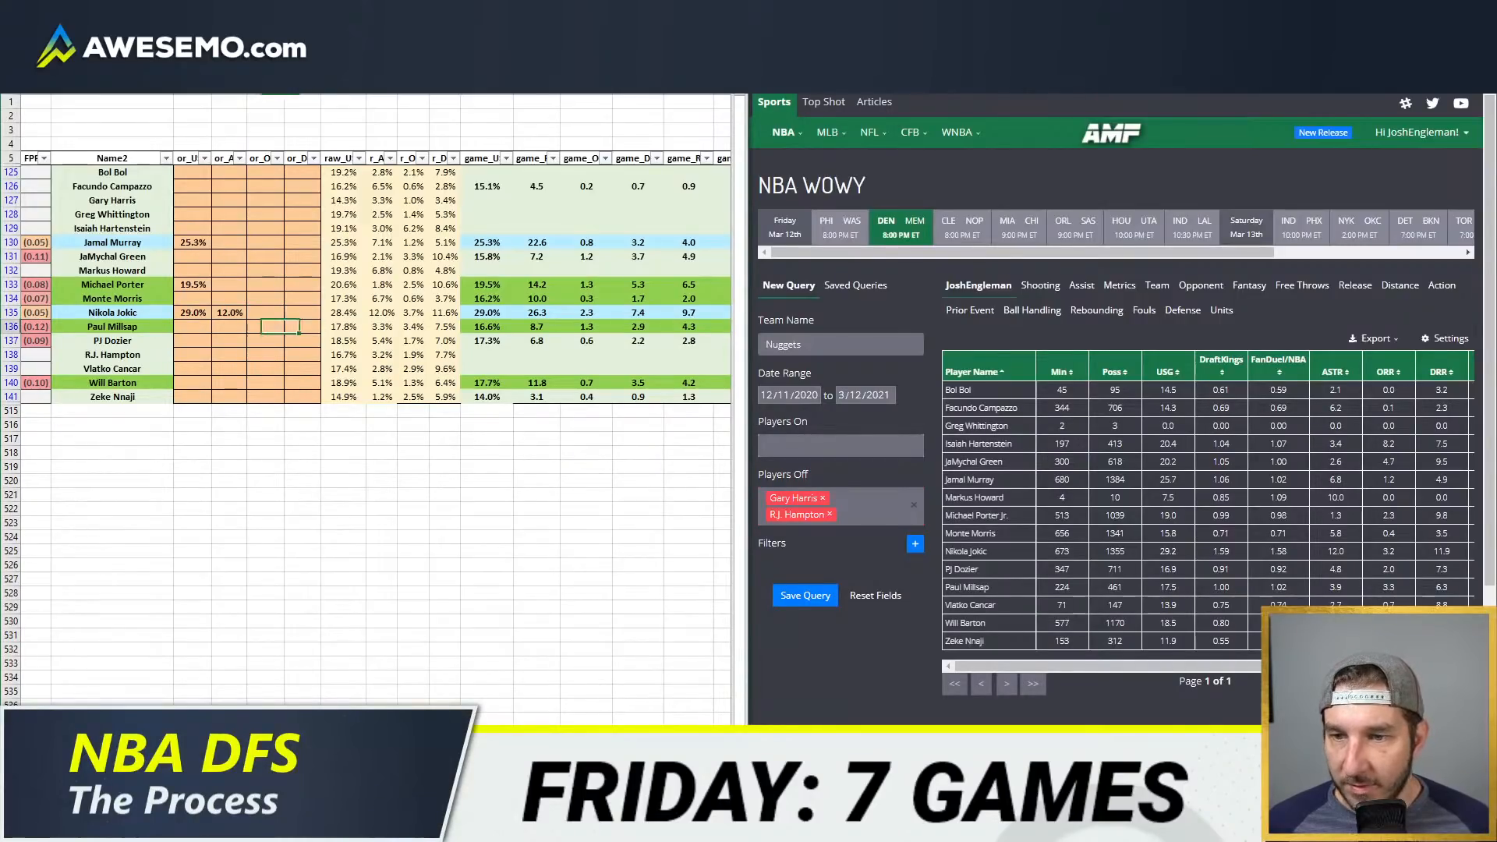
key(Left)
key(Left)
key(Up)
key(Up)
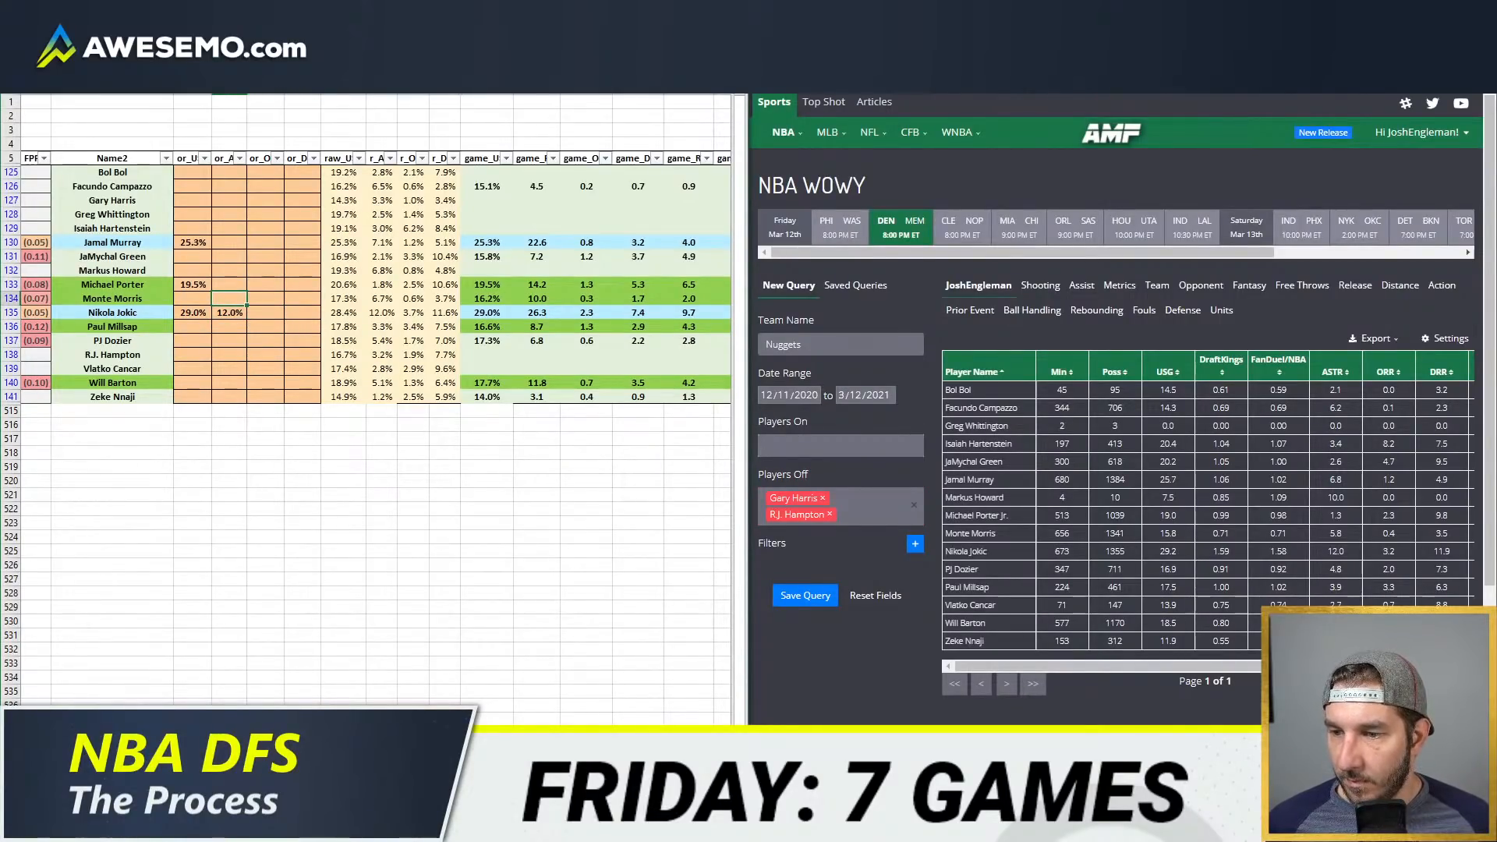
key(Up)
key(Up)
key(Up)
key(Up)
key(Left)
key(Up)
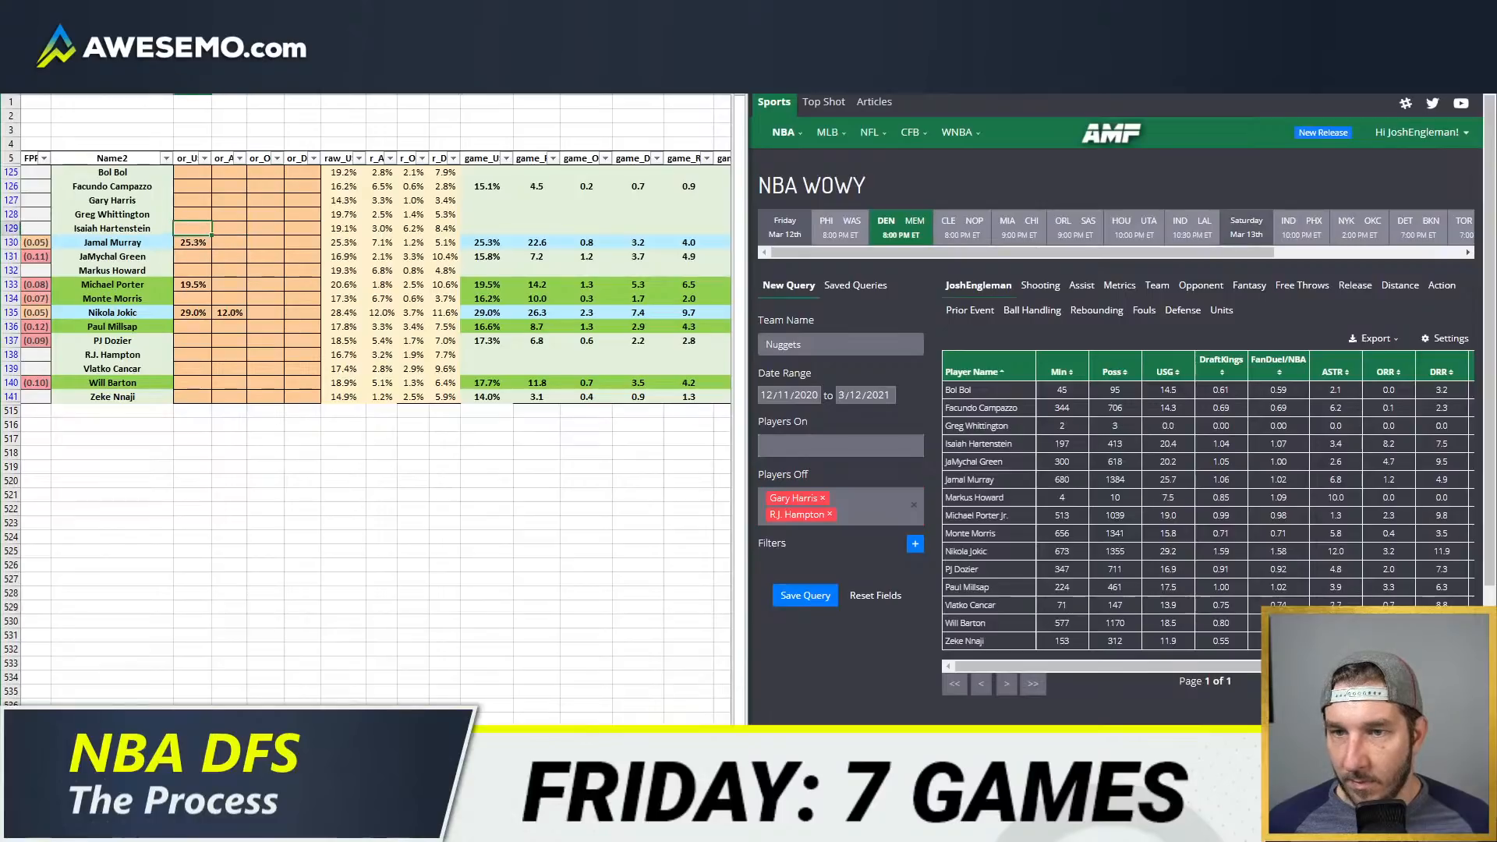
key(Down)
key(Down)
key(Down)
key(Down)
key(Down)
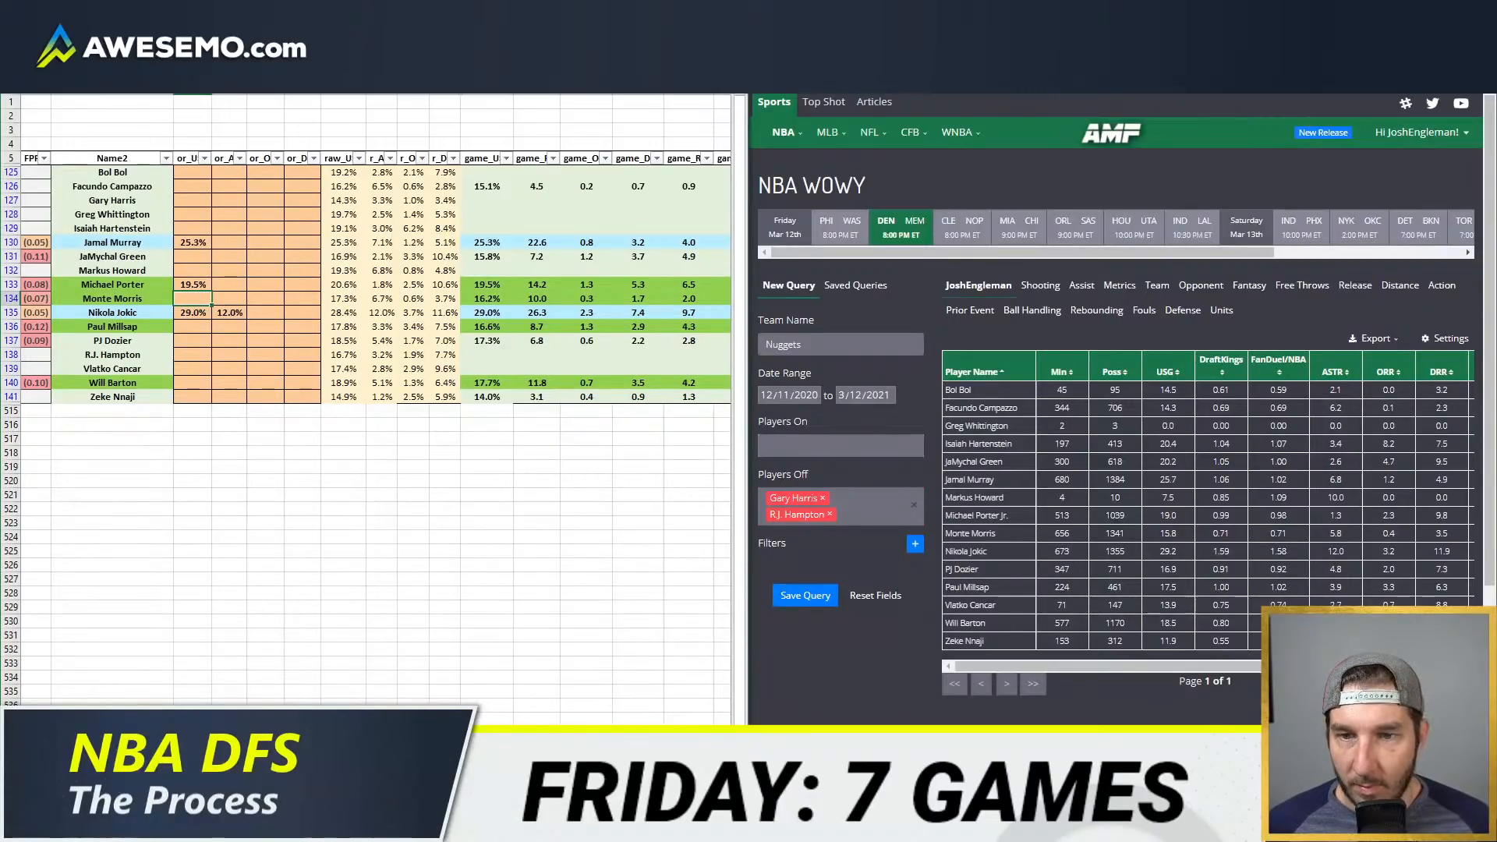
text(5)
key(Return)
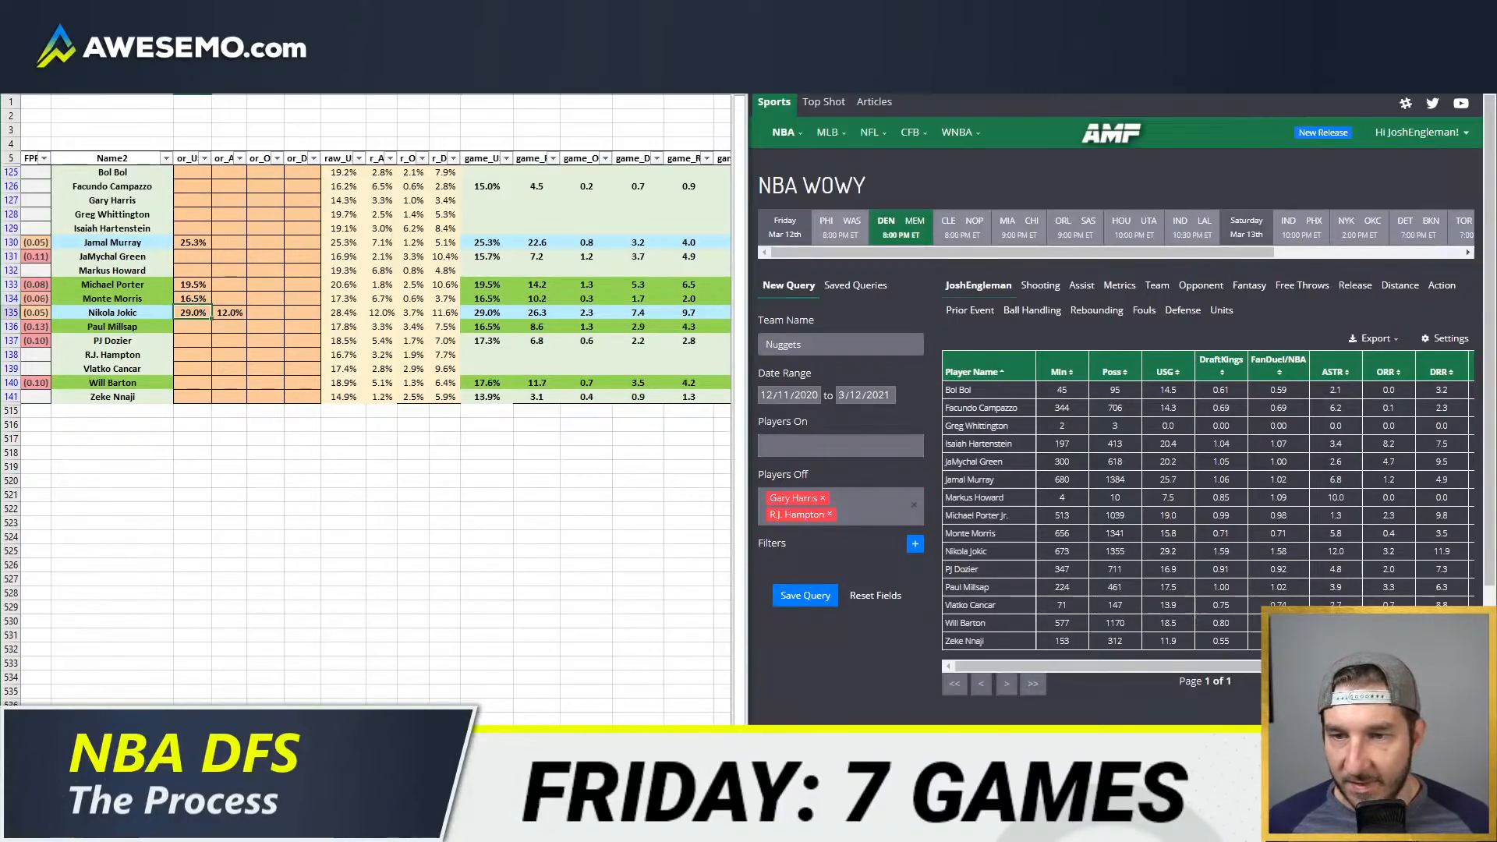
Step: Set the usage overrides to 17.8% for Paul Millsap and 18.9% for Will Barton
key(Return)
key(BackSpace)
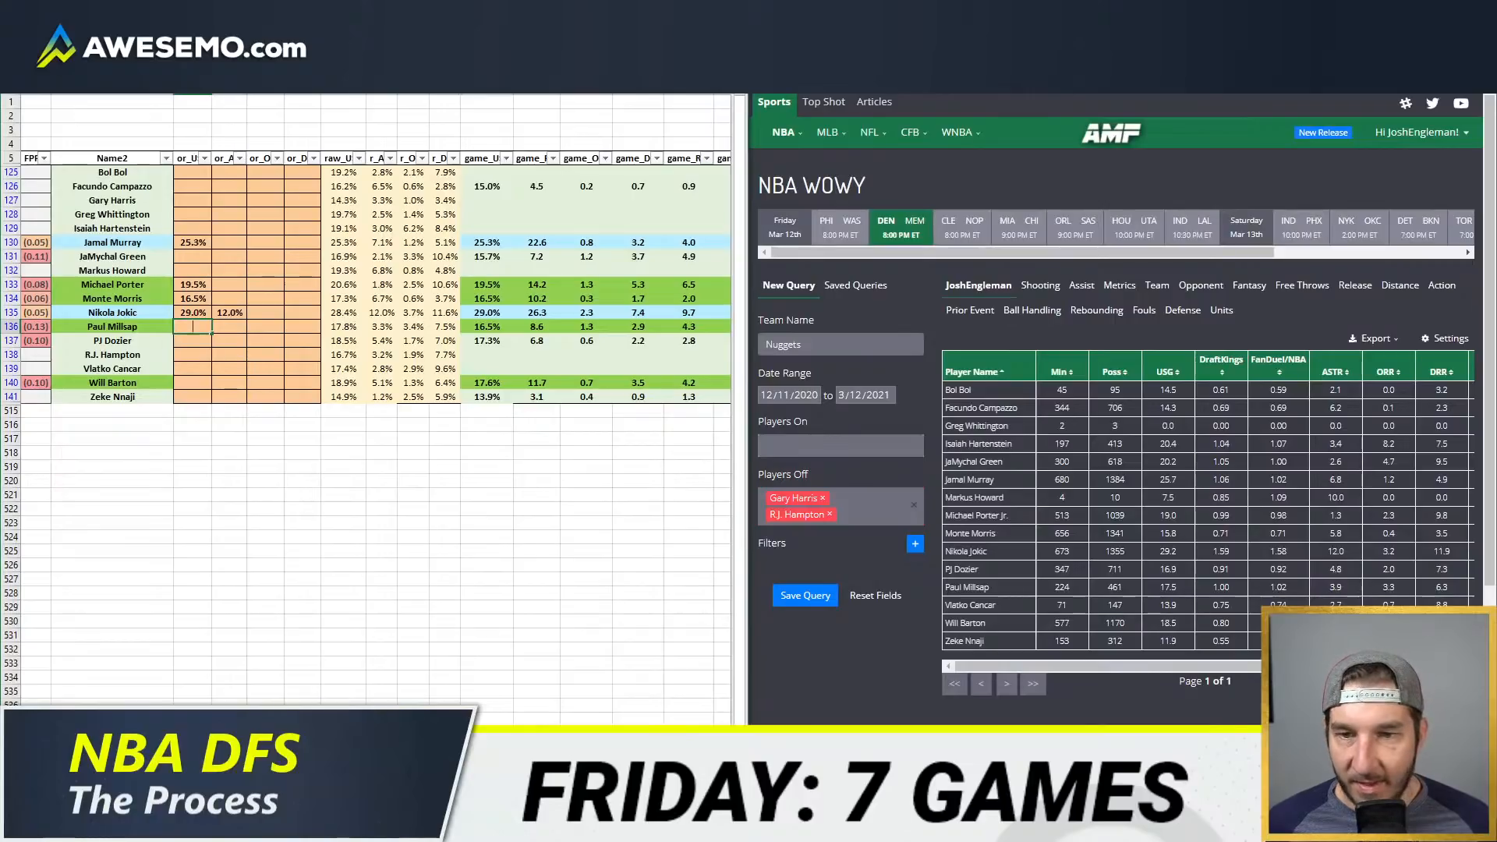
text(17.8)
key(Return)
key(Return)
key(Return)
key(Return)
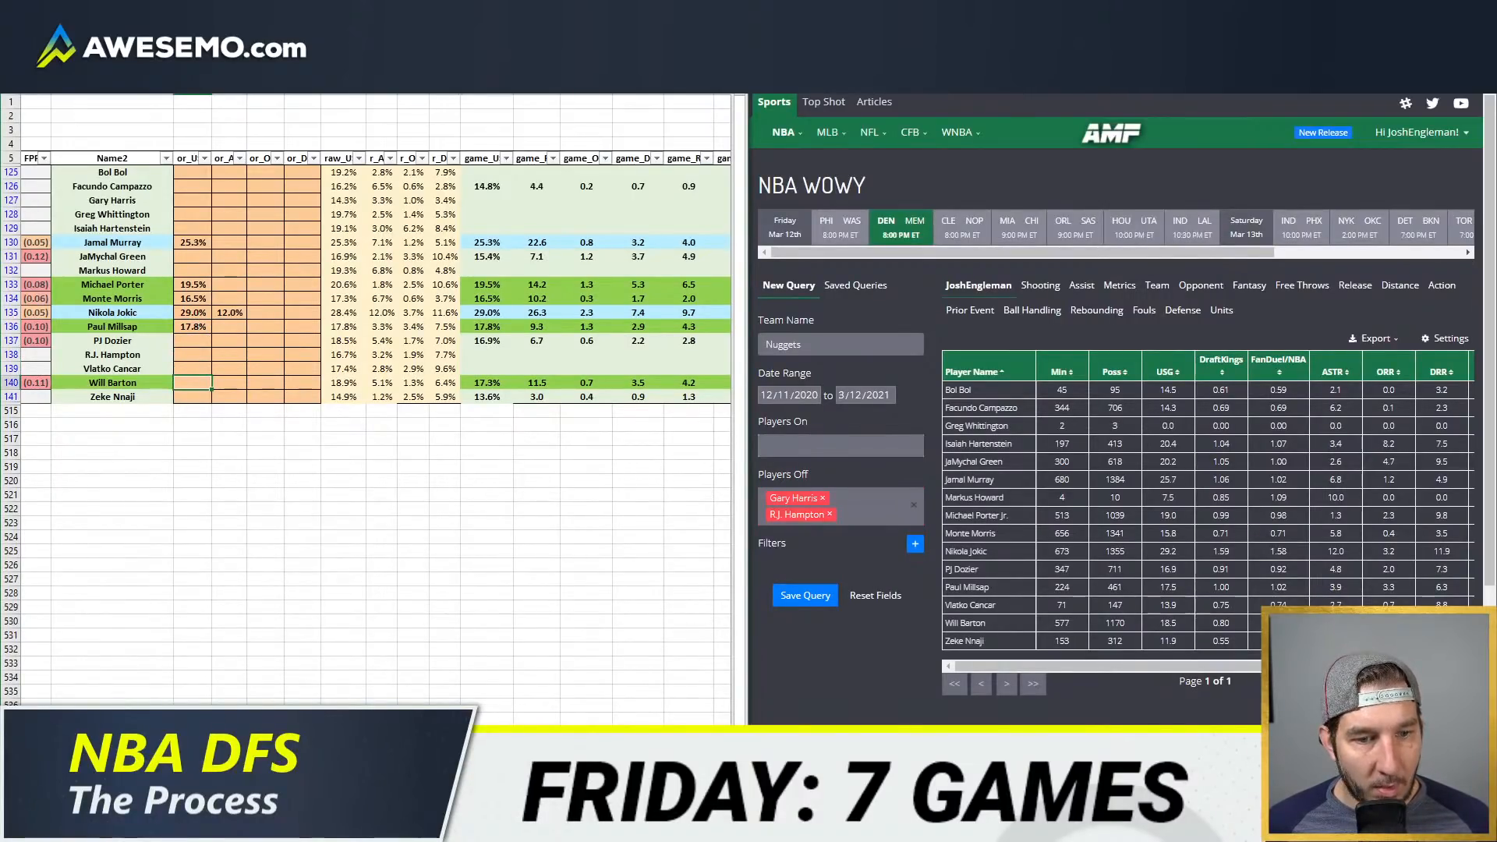
text(18.5)
key(Return)
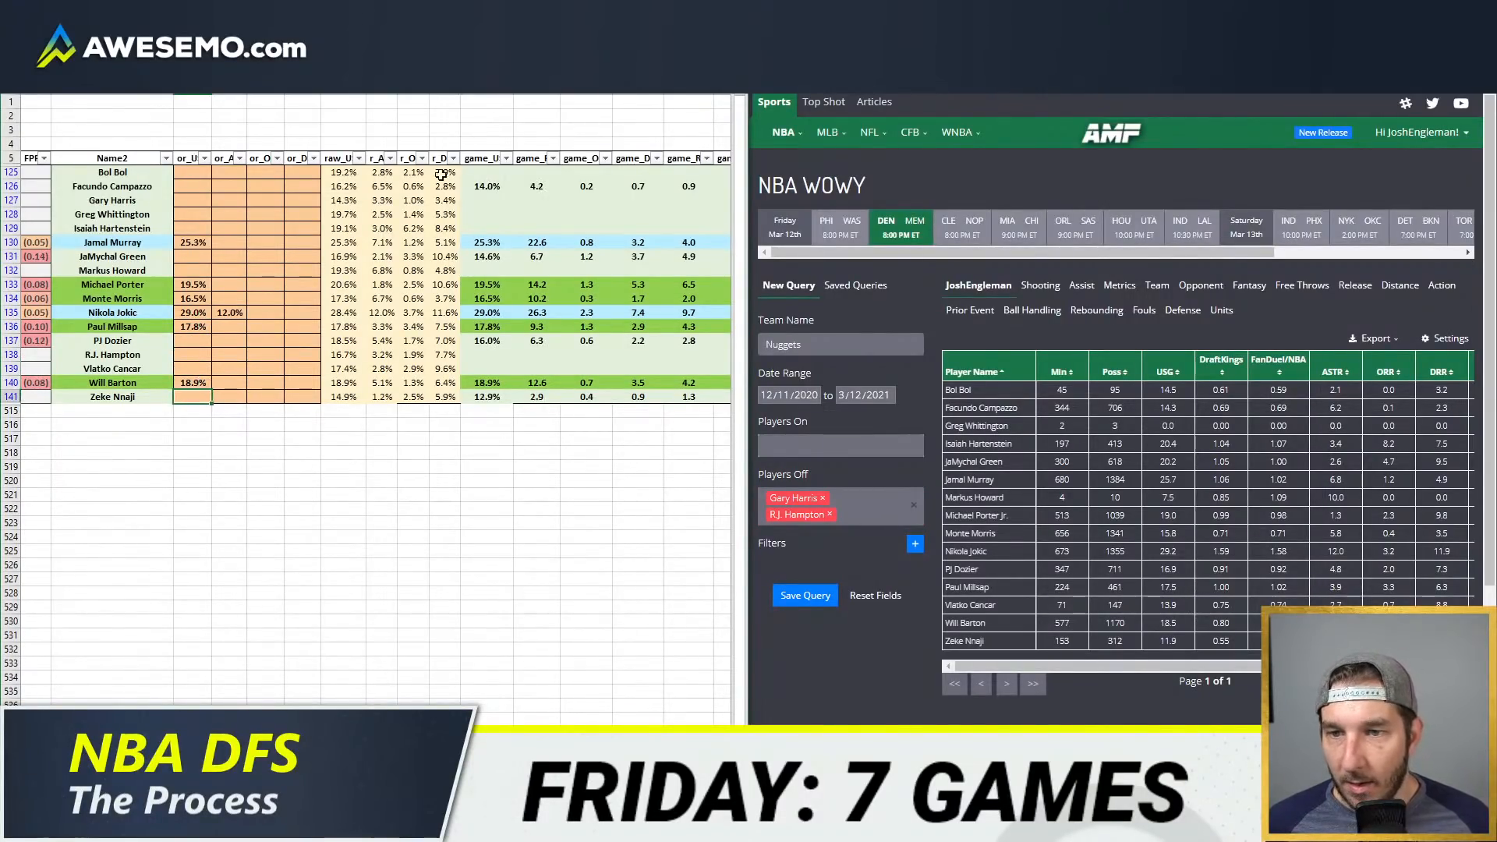
Step: Go to the team projections sheet and change the displayed team to DEN
click(117, 785)
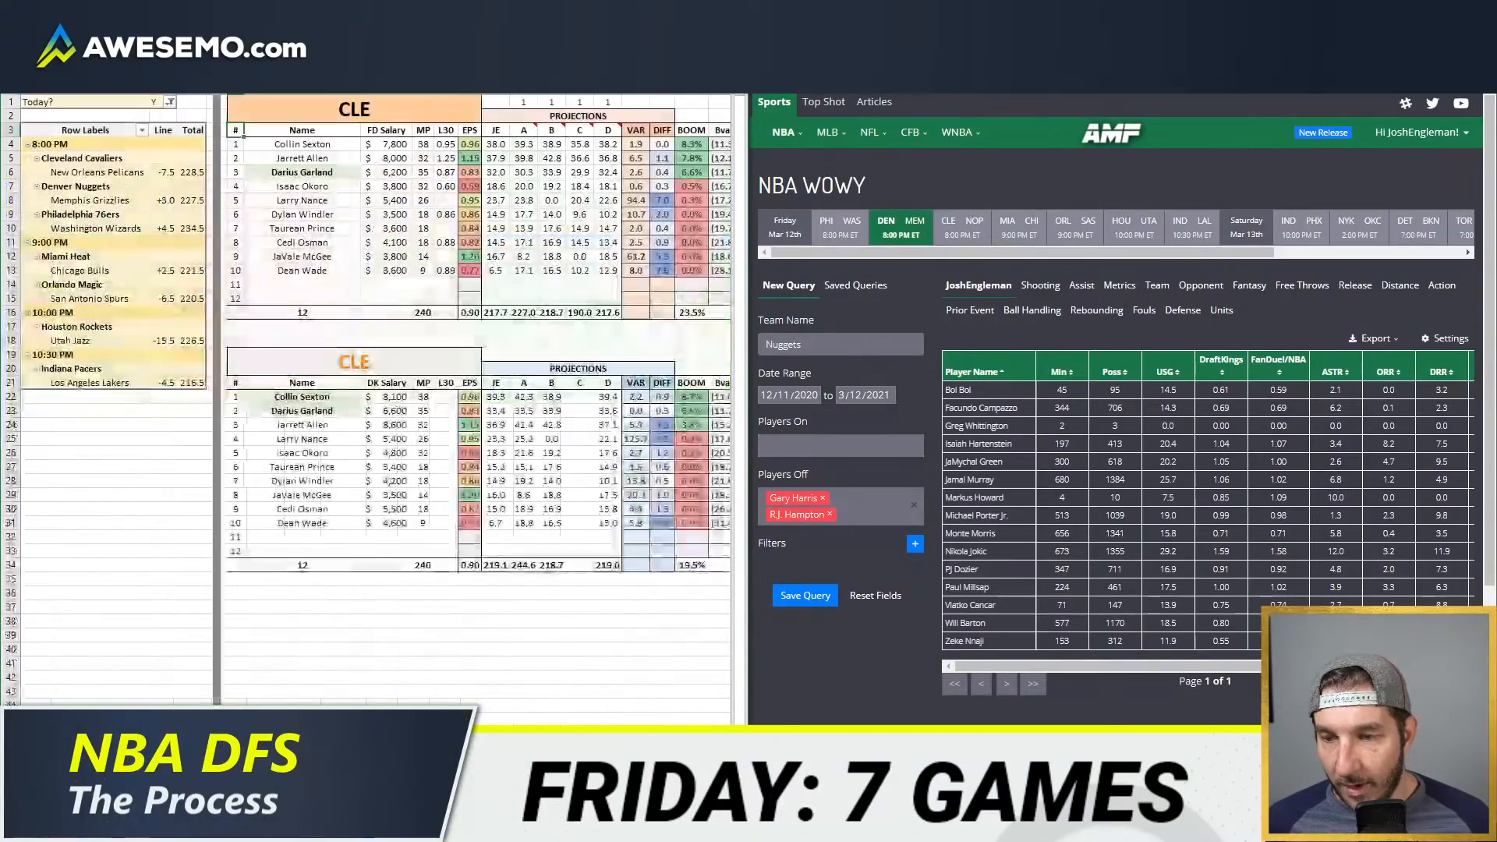
click(393, 111)
text(DEN)
key(Return)
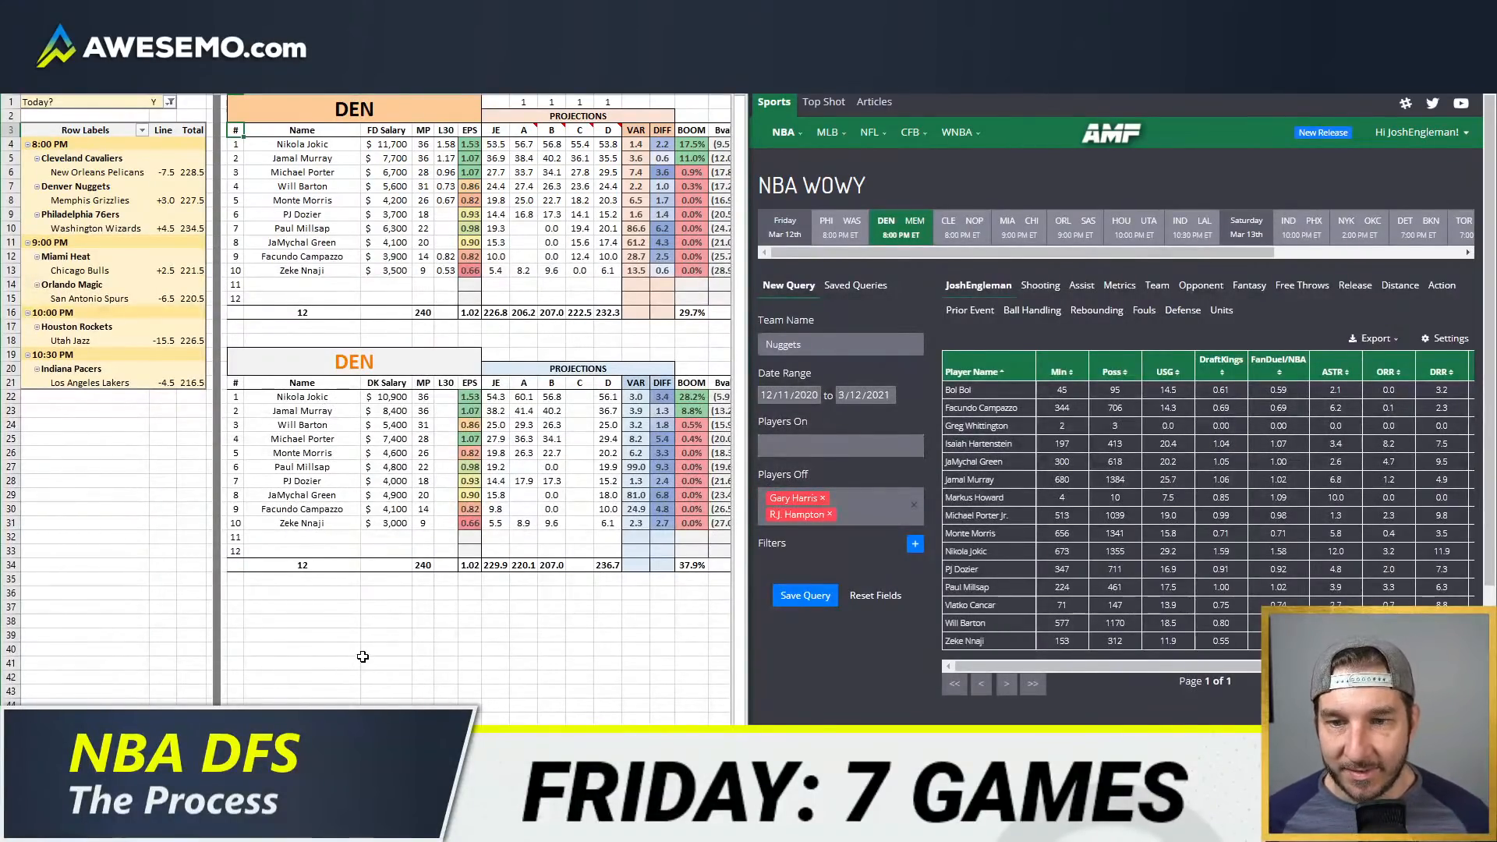
Step: Go to the player value sheet and add DEN to the DraftKings table's team filter
key(ctrl+Page_Down)
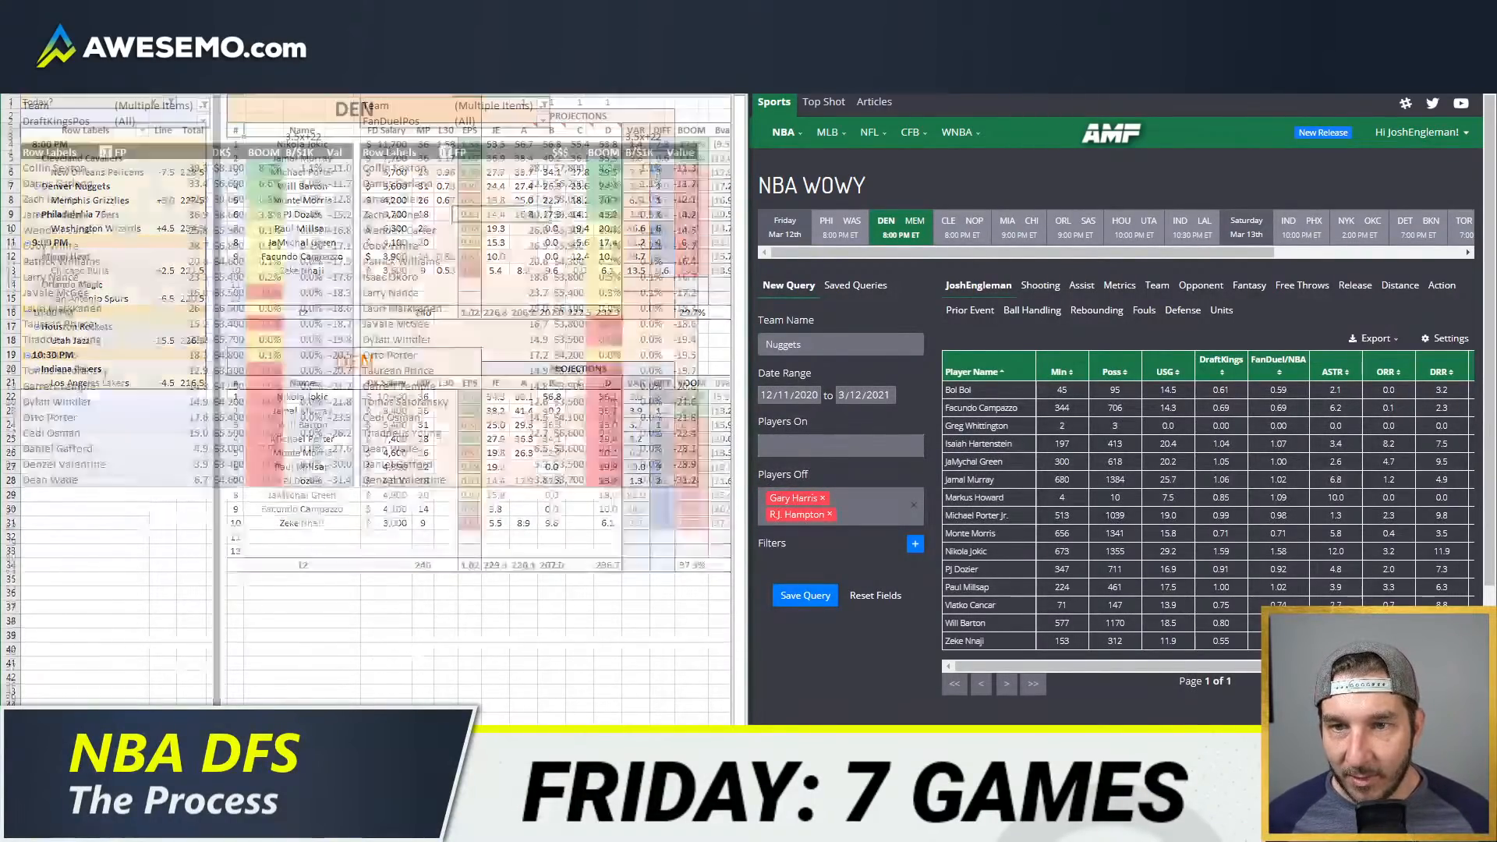
click(204, 105)
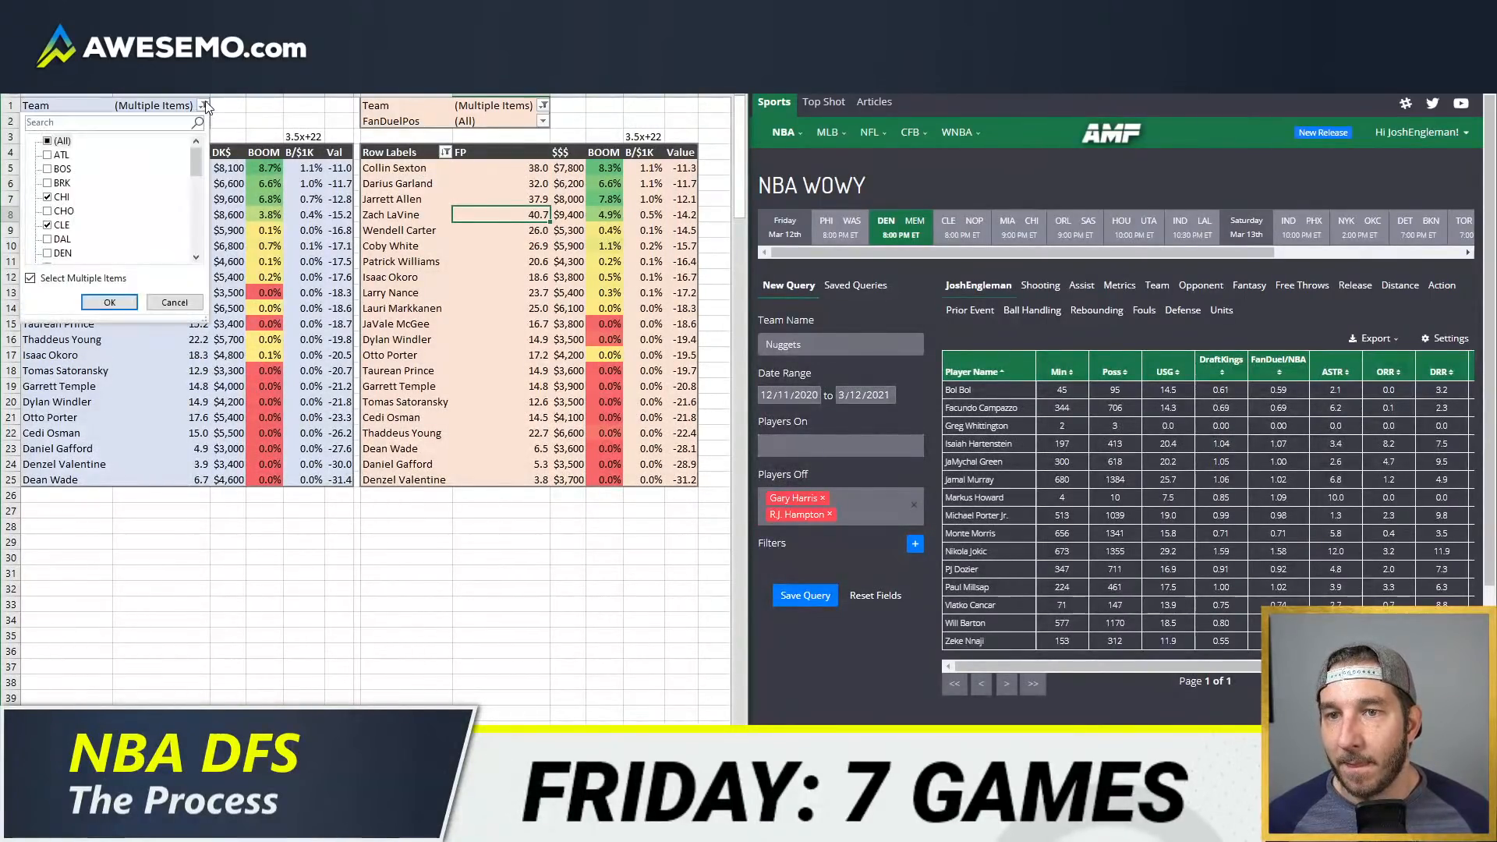
click(268, 110)
click(265, 118)
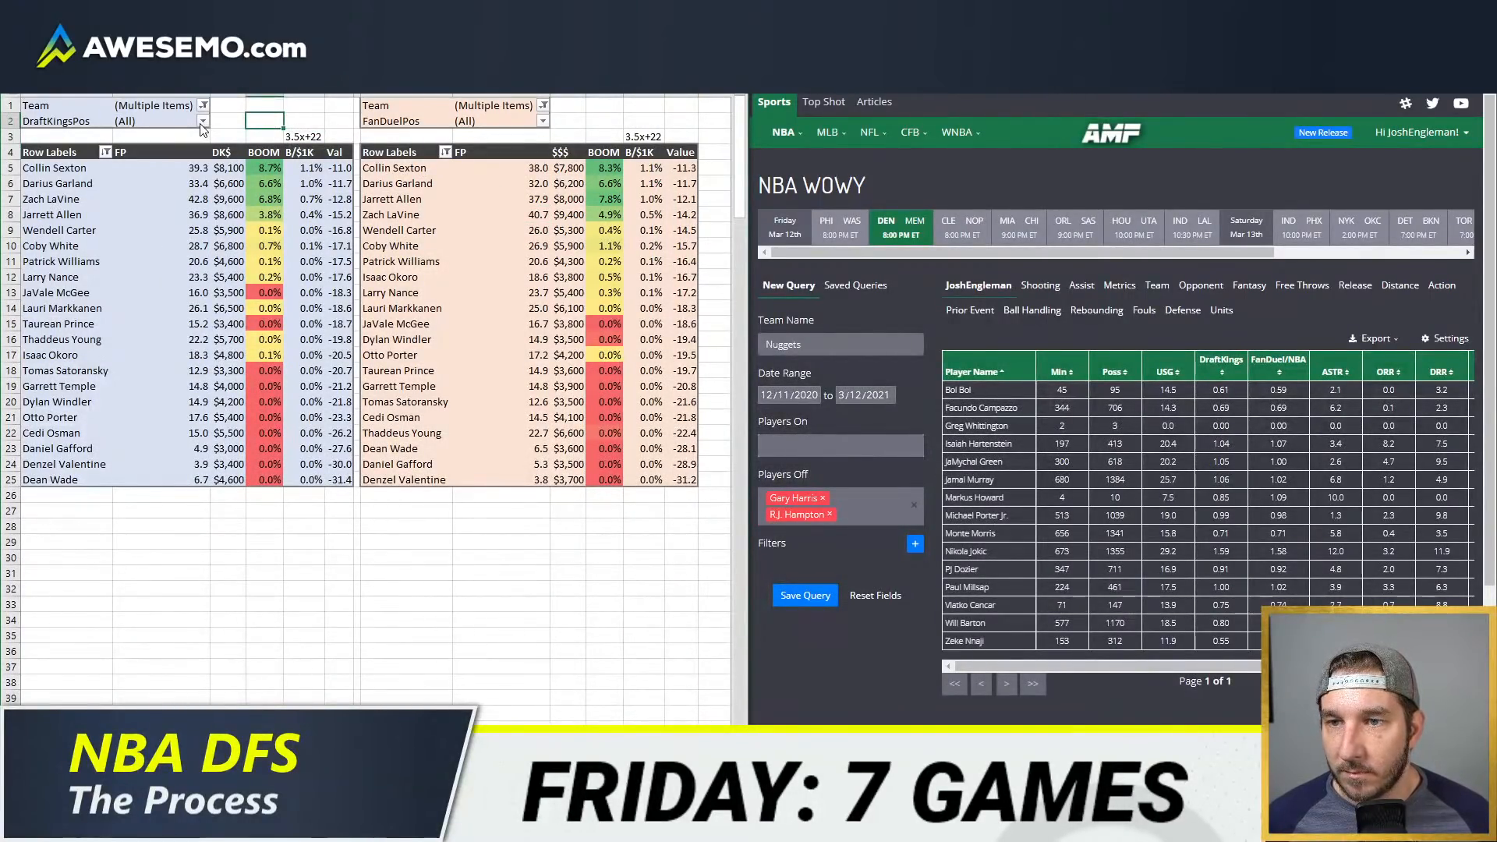
click(202, 103)
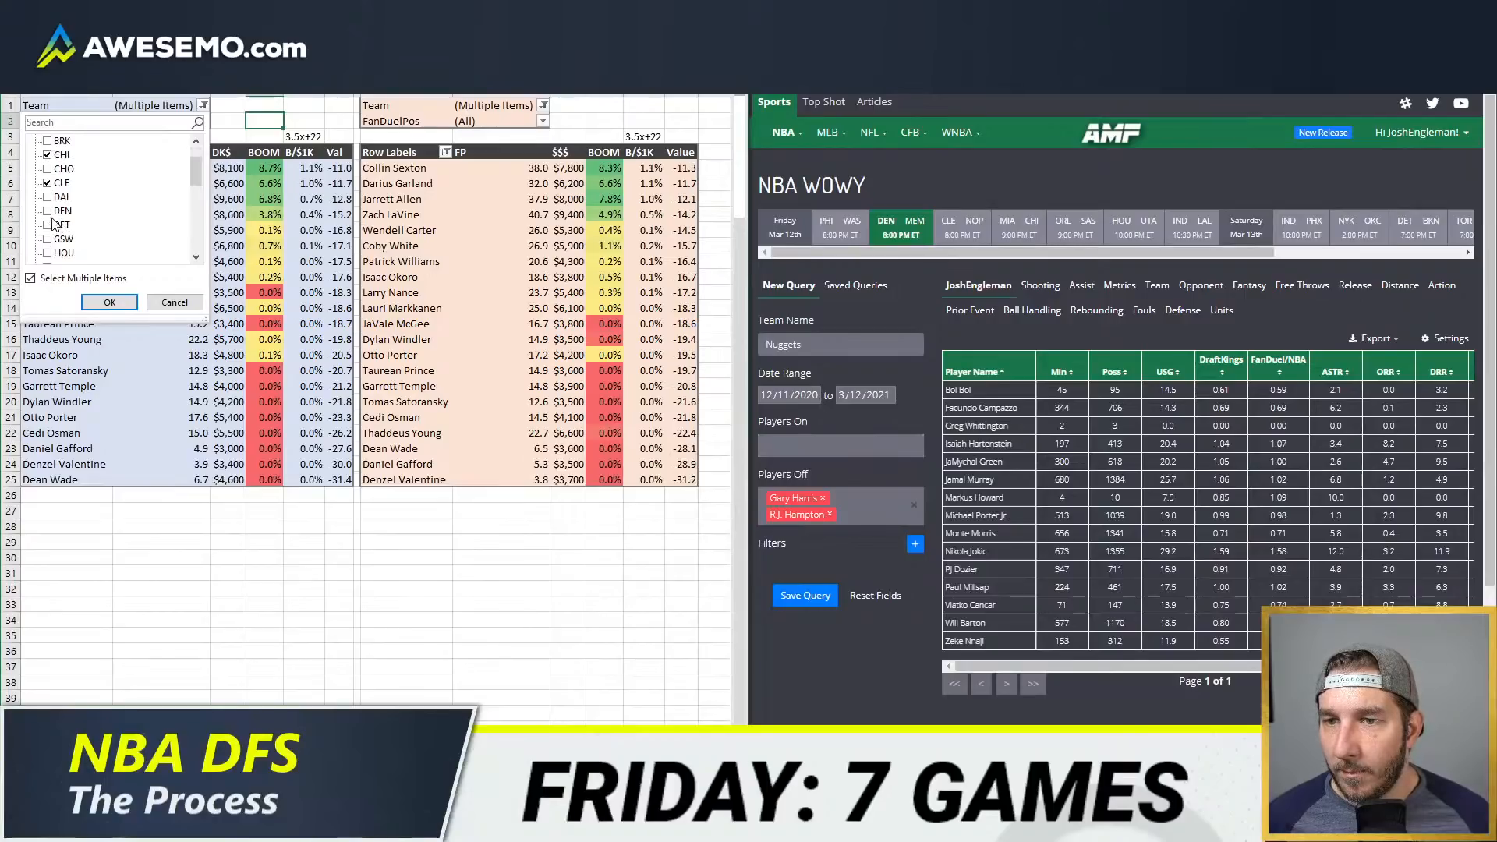
click(110, 302)
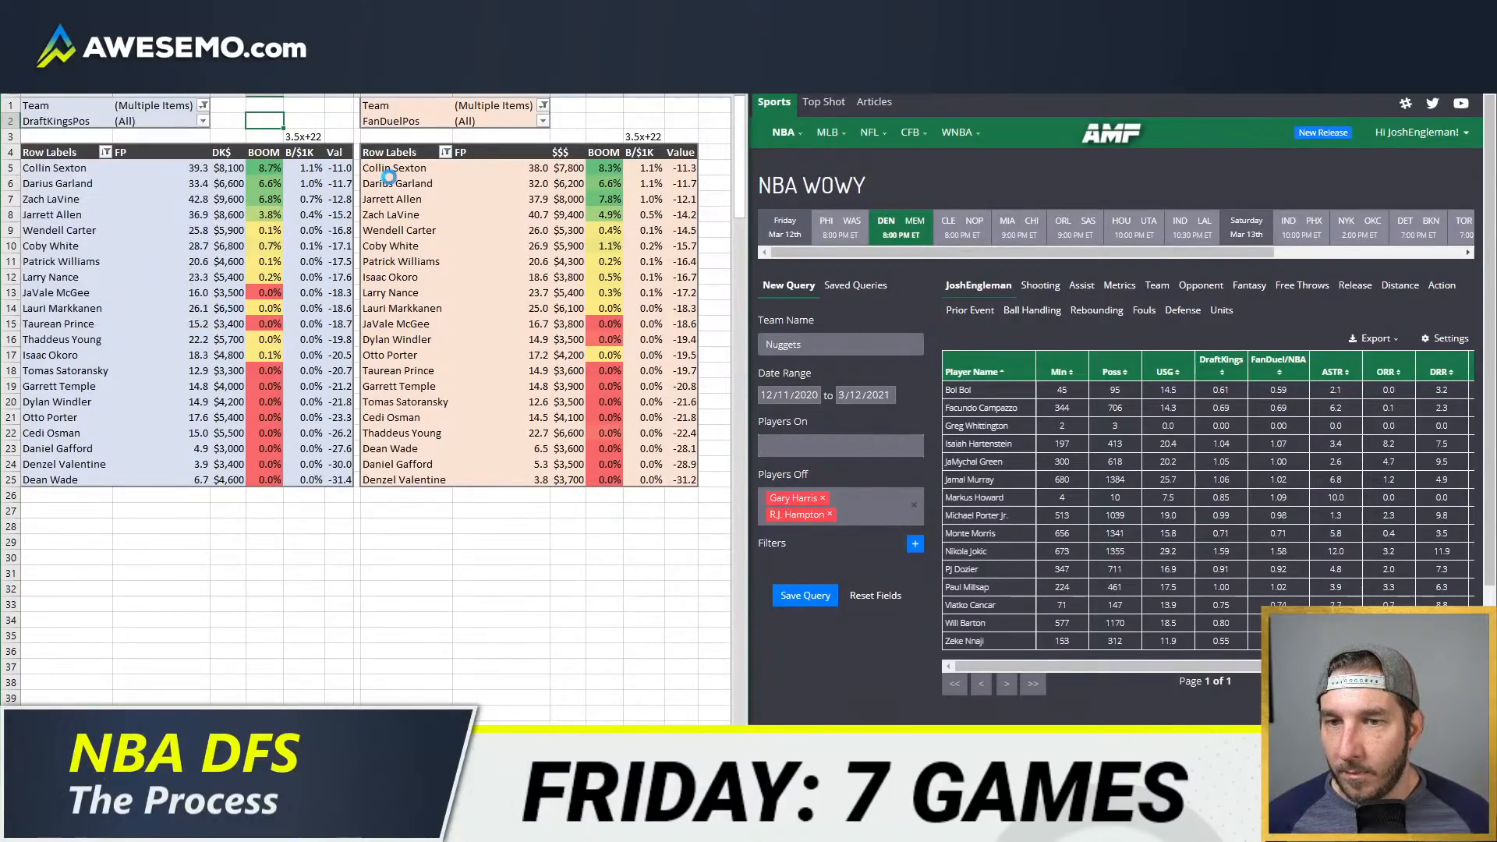
Step: Add DEN to the FanDuel table's team filter and refresh the pivot data
click(542, 105)
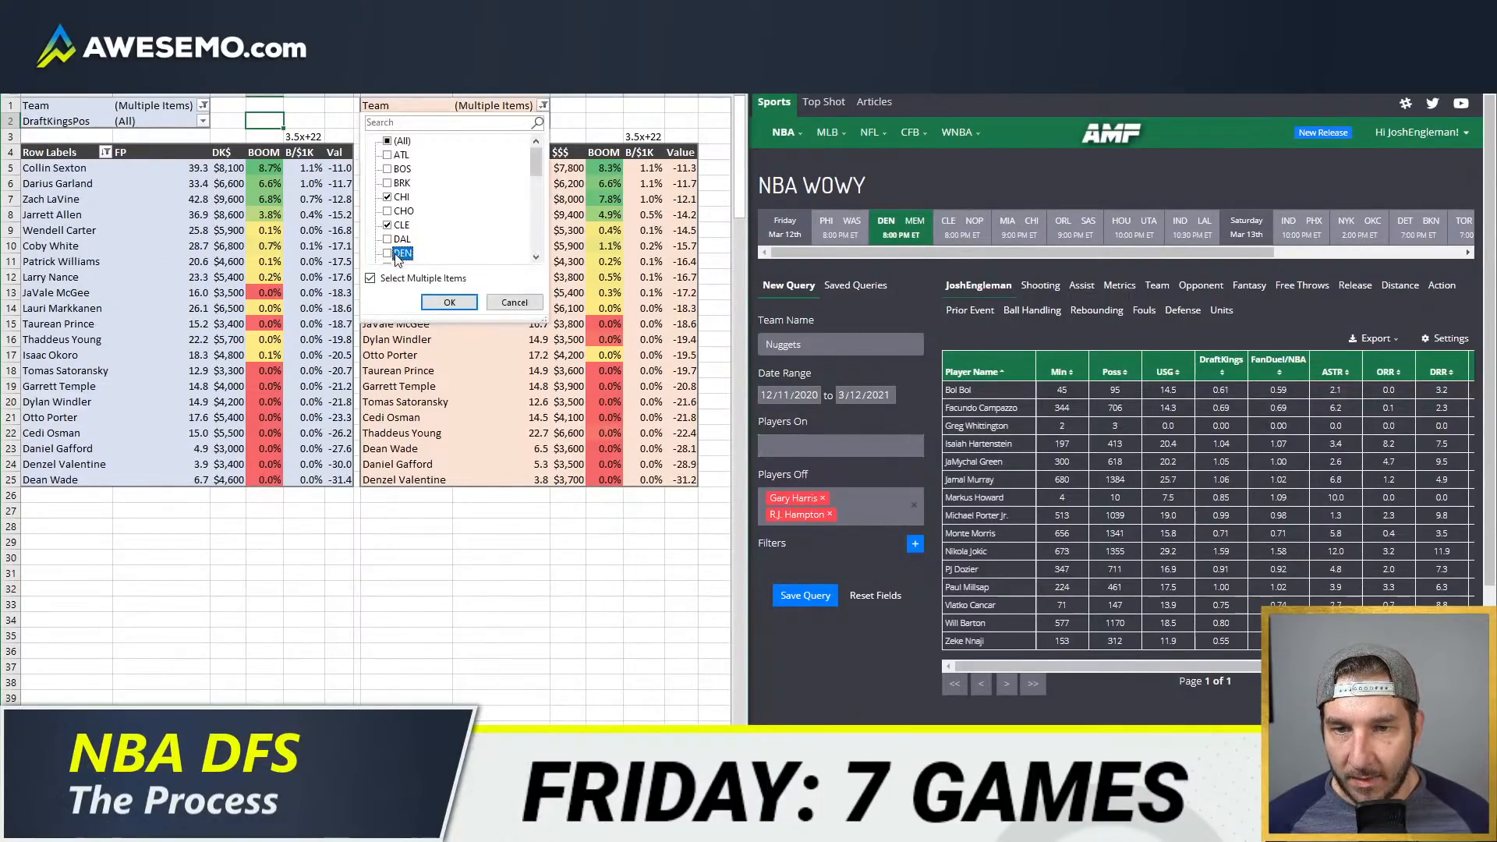
click(387, 254)
click(449, 302)
right_click(485, 275)
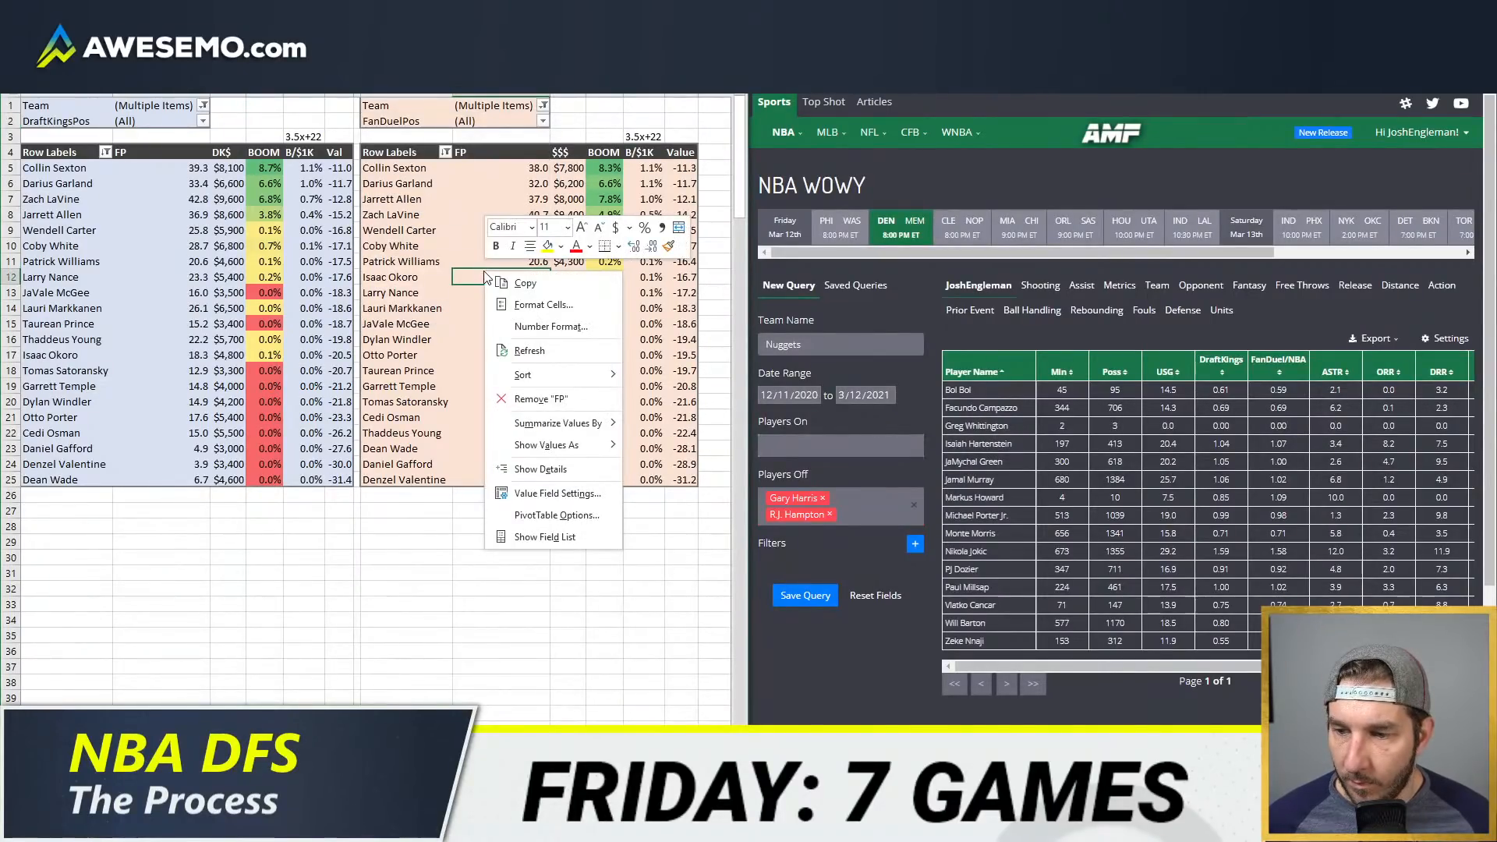
click(521, 351)
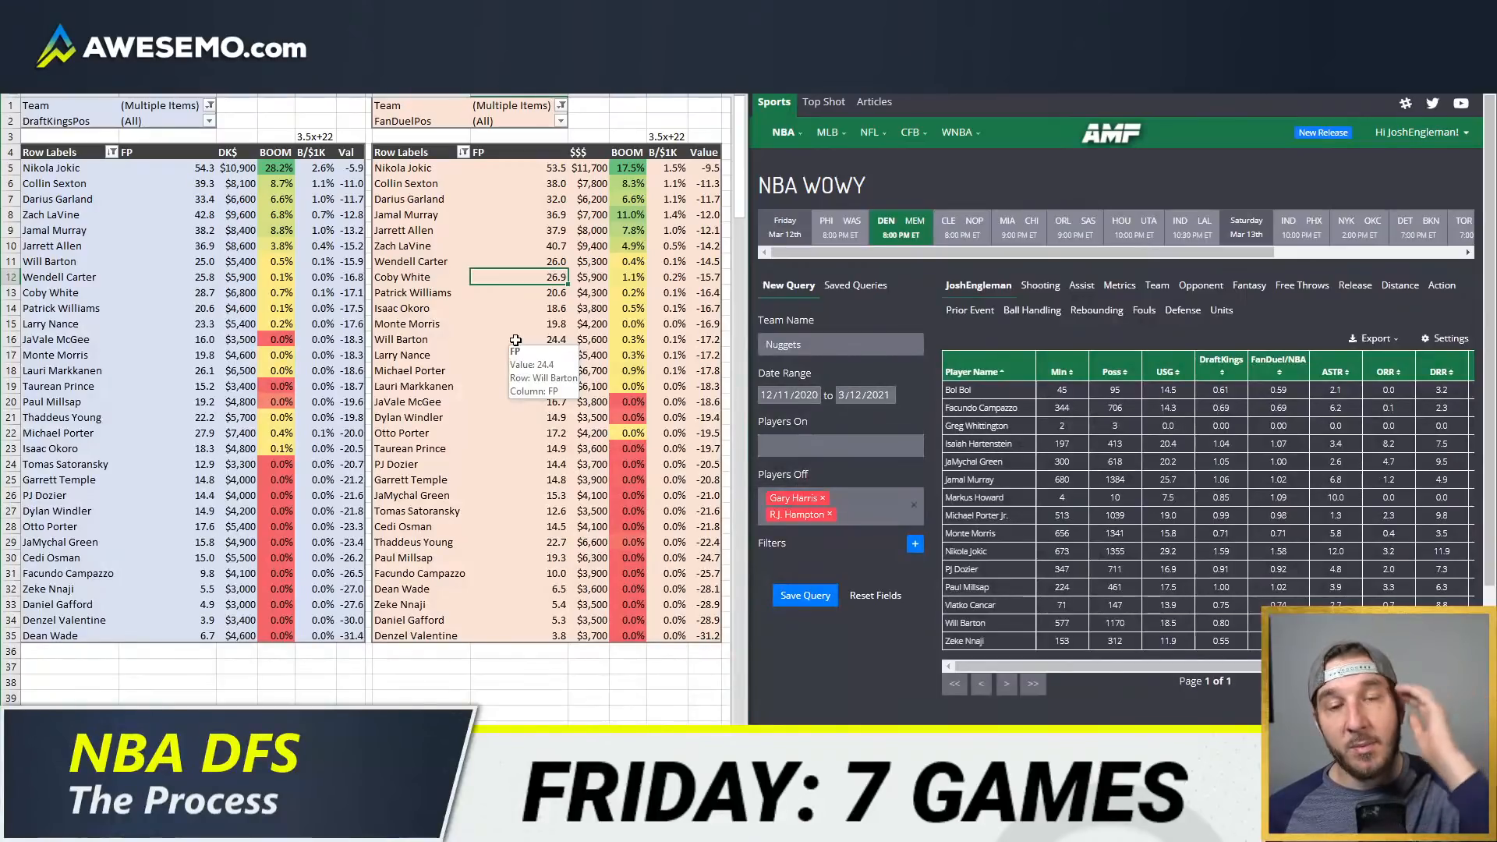
Step: Compare the refreshed DraftKings and FanDuel values and salaries of the Denver, Cleveland and Chicago players
click(339, 172)
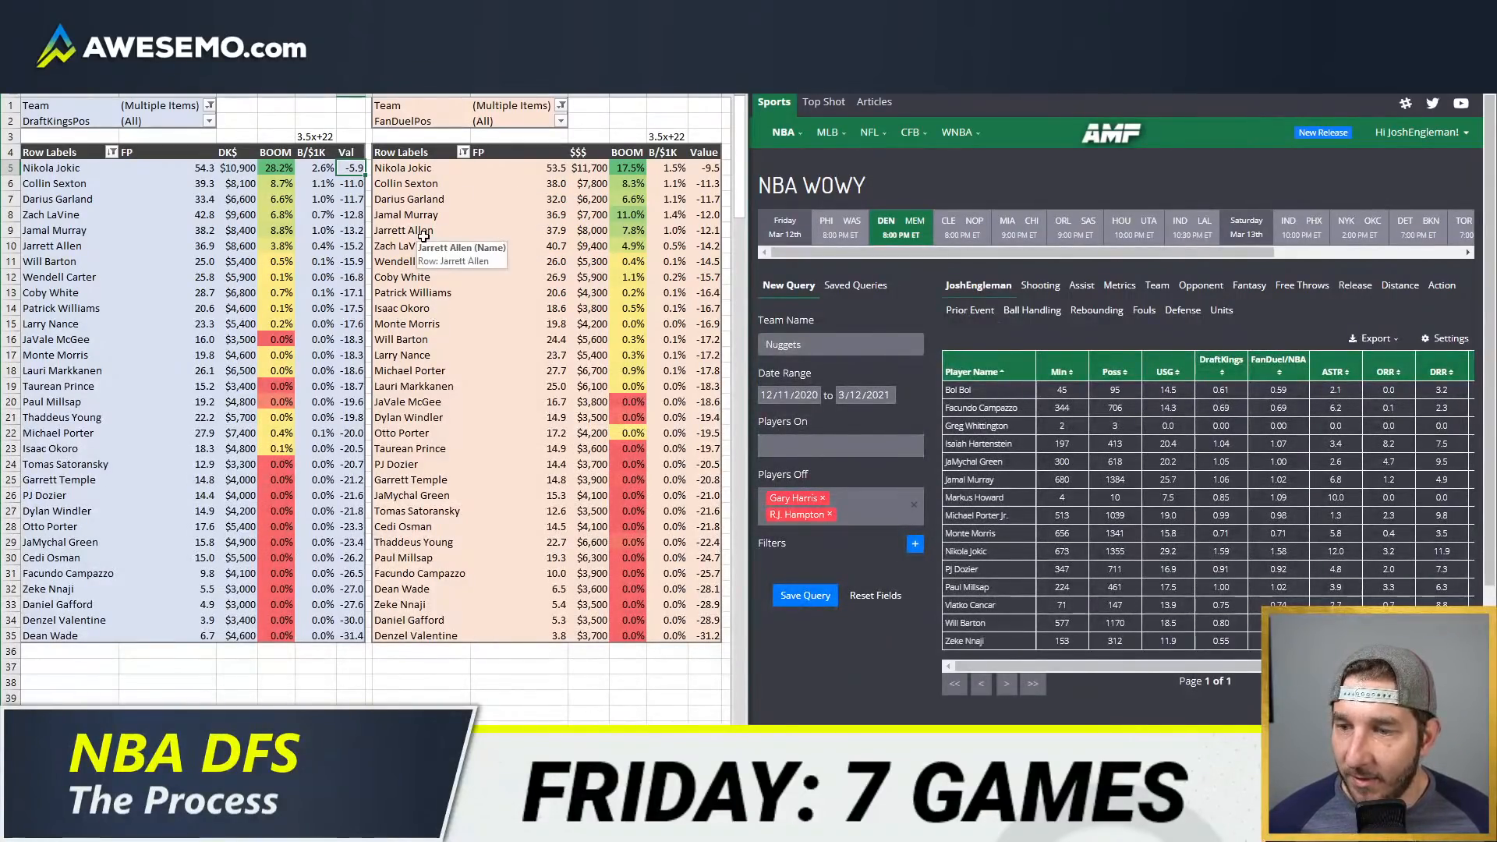
click(533, 230)
click(583, 200)
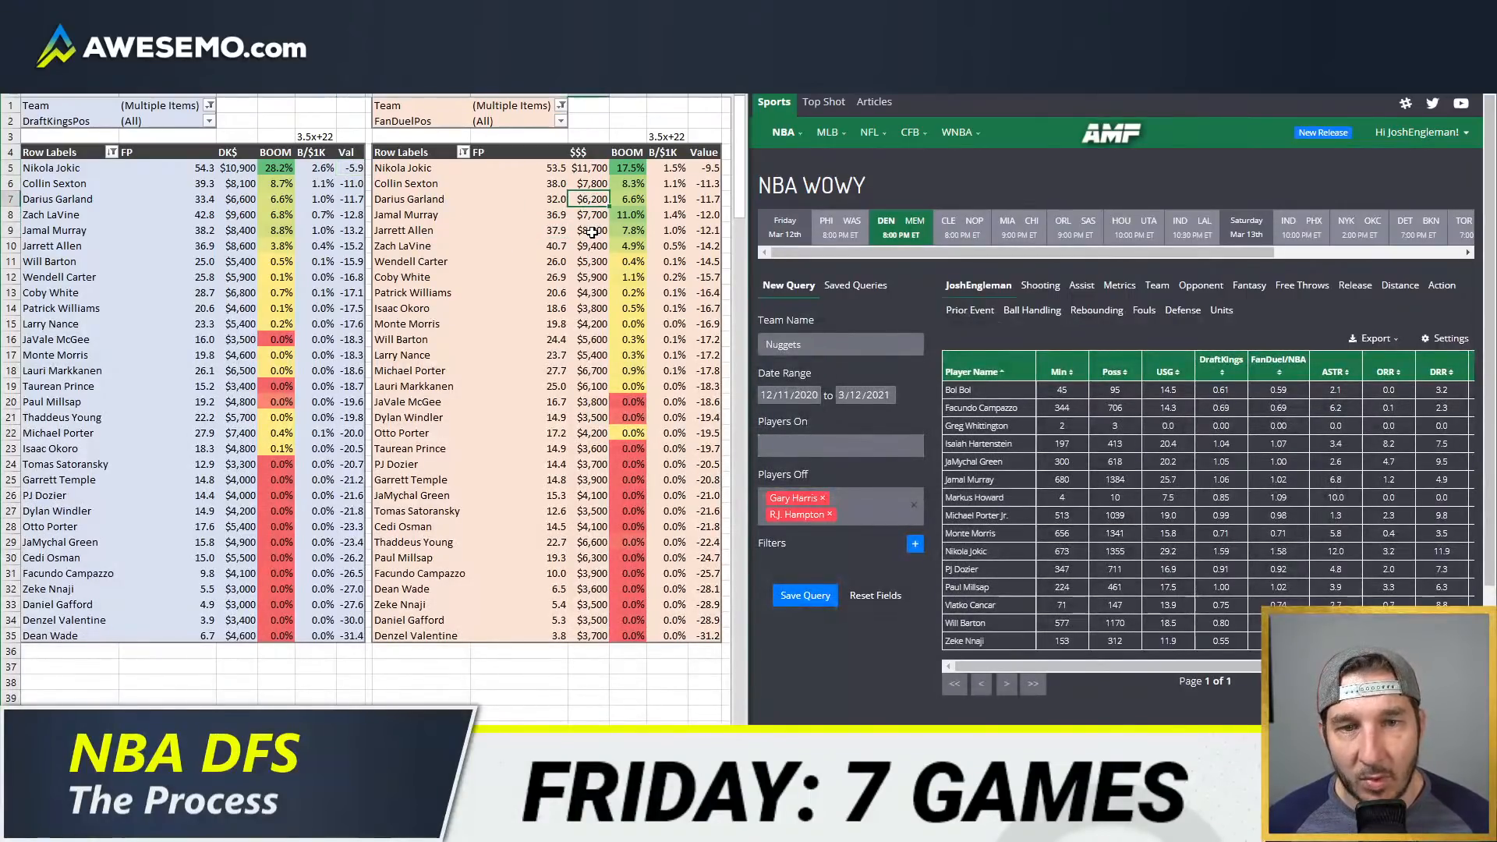
click(586, 339)
Step: Return to the minutes and overrides sheet and filter the player list to HOU instead of DEN
click(187, 718)
click(226, 729)
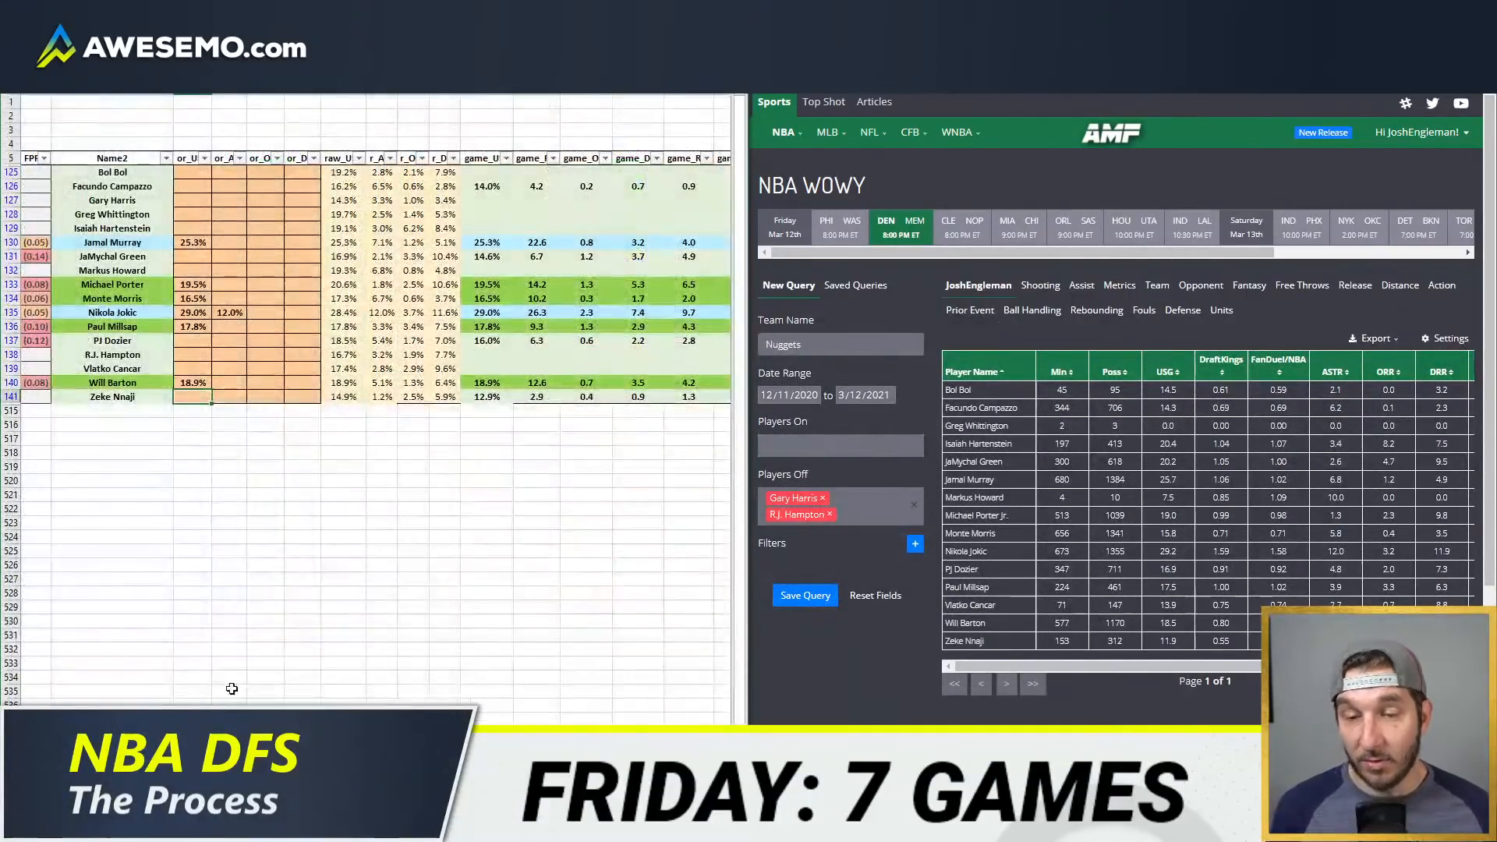
scroll(301, 246, left, 3)
scroll(301, 246, left, 3)
click(195, 158)
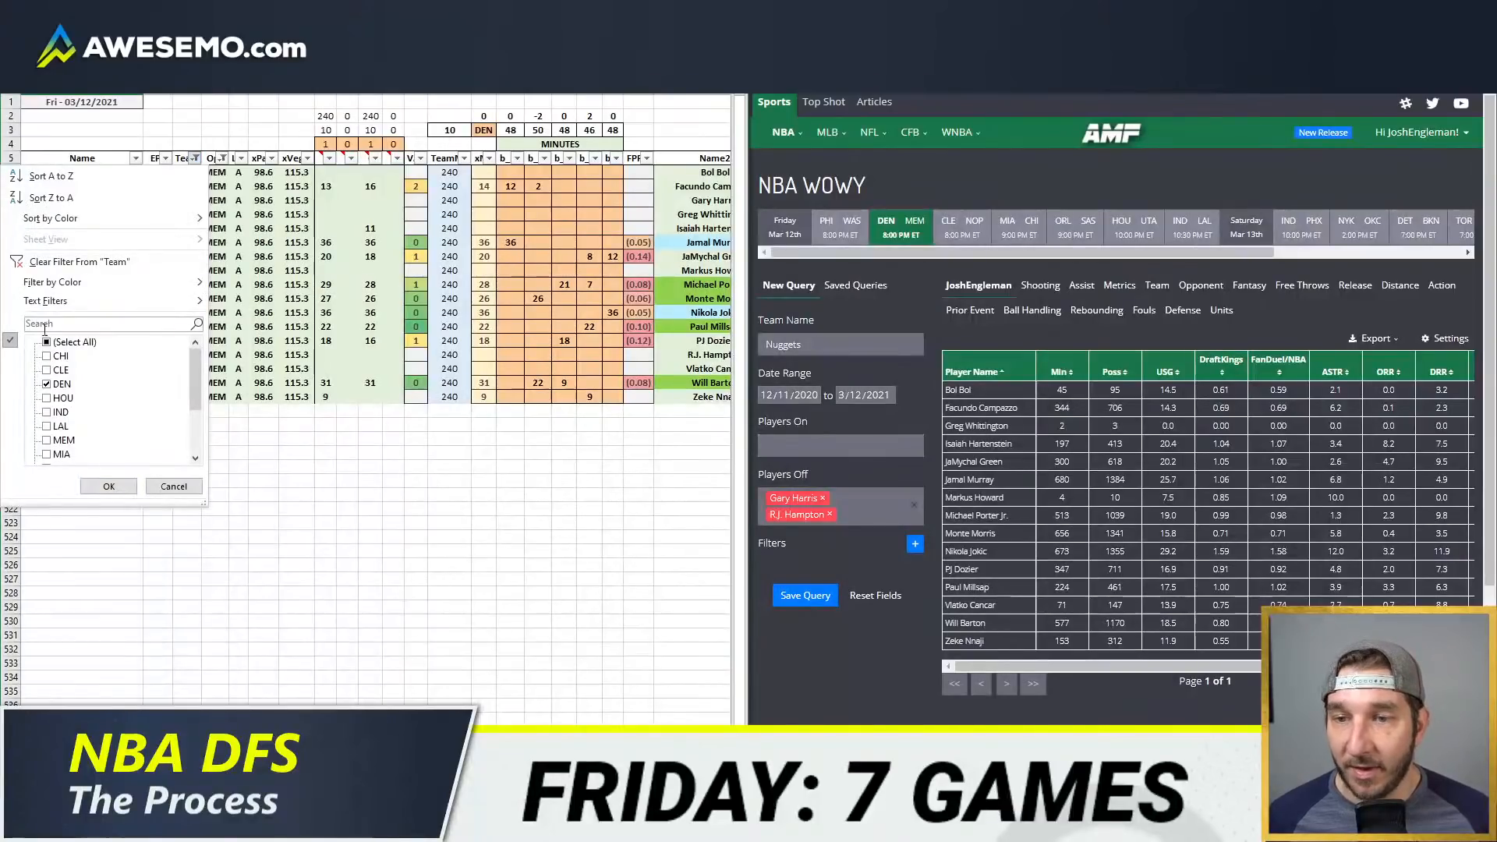
click(61, 384)
click(61, 398)
click(110, 485)
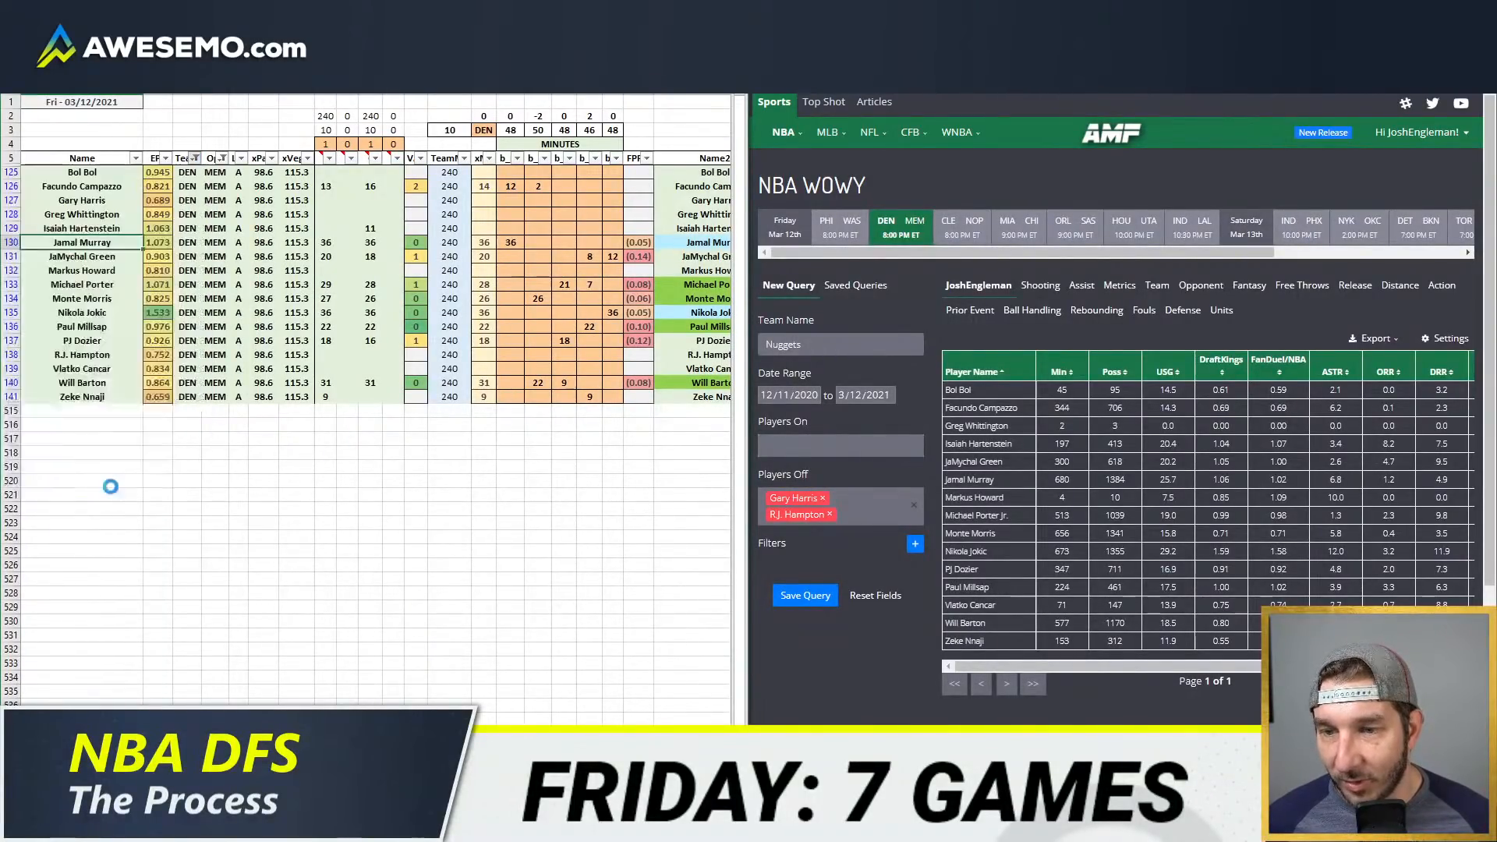
Step: Set the minutes section's team to HOU and set all four game-column flags to 1
click(484, 130)
text(HOU)
key(Return)
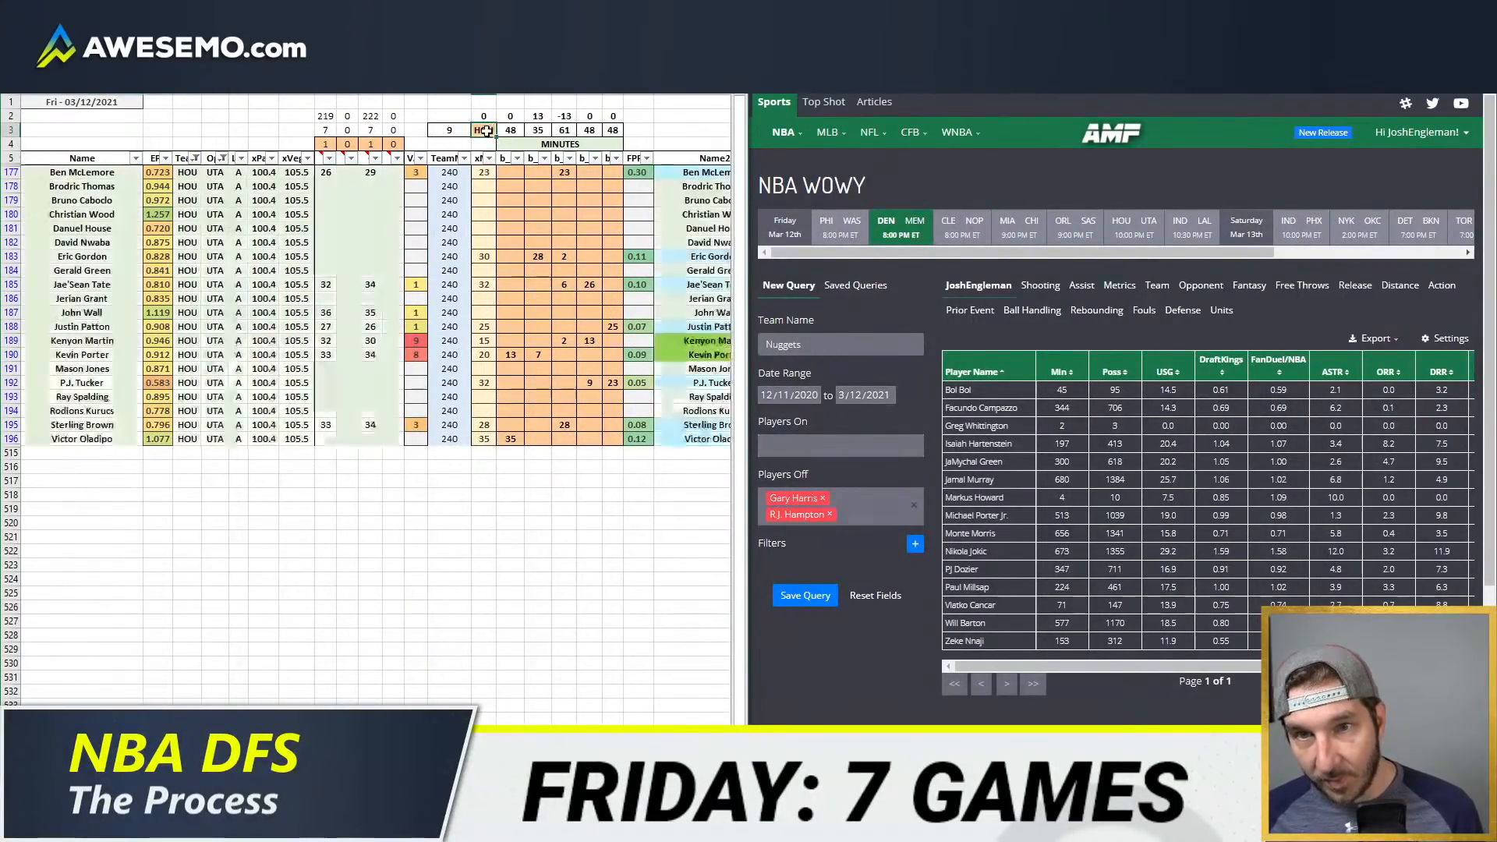
click(422, 115)
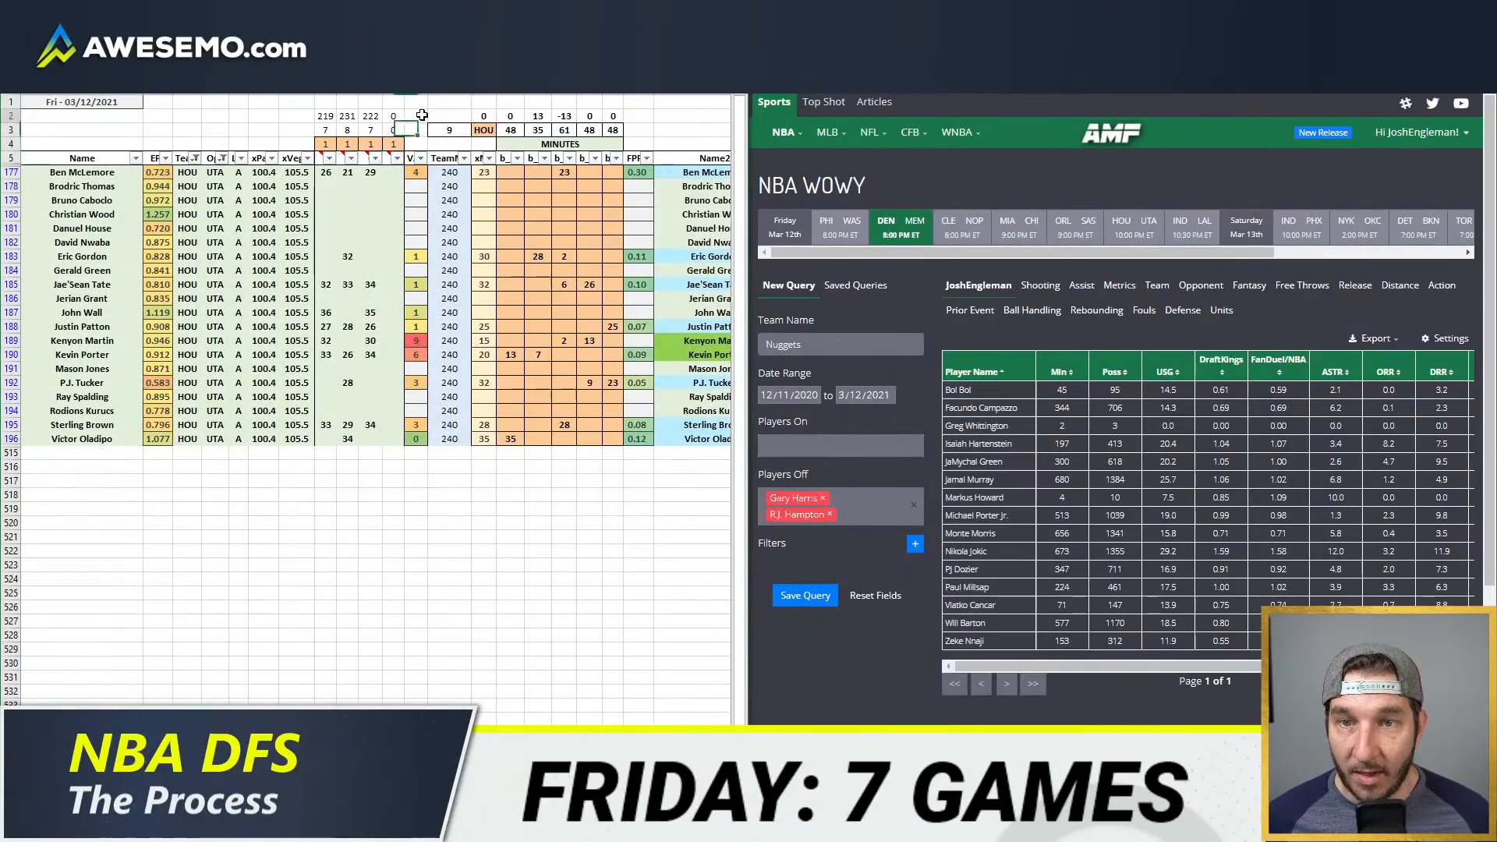
click(370, 326)
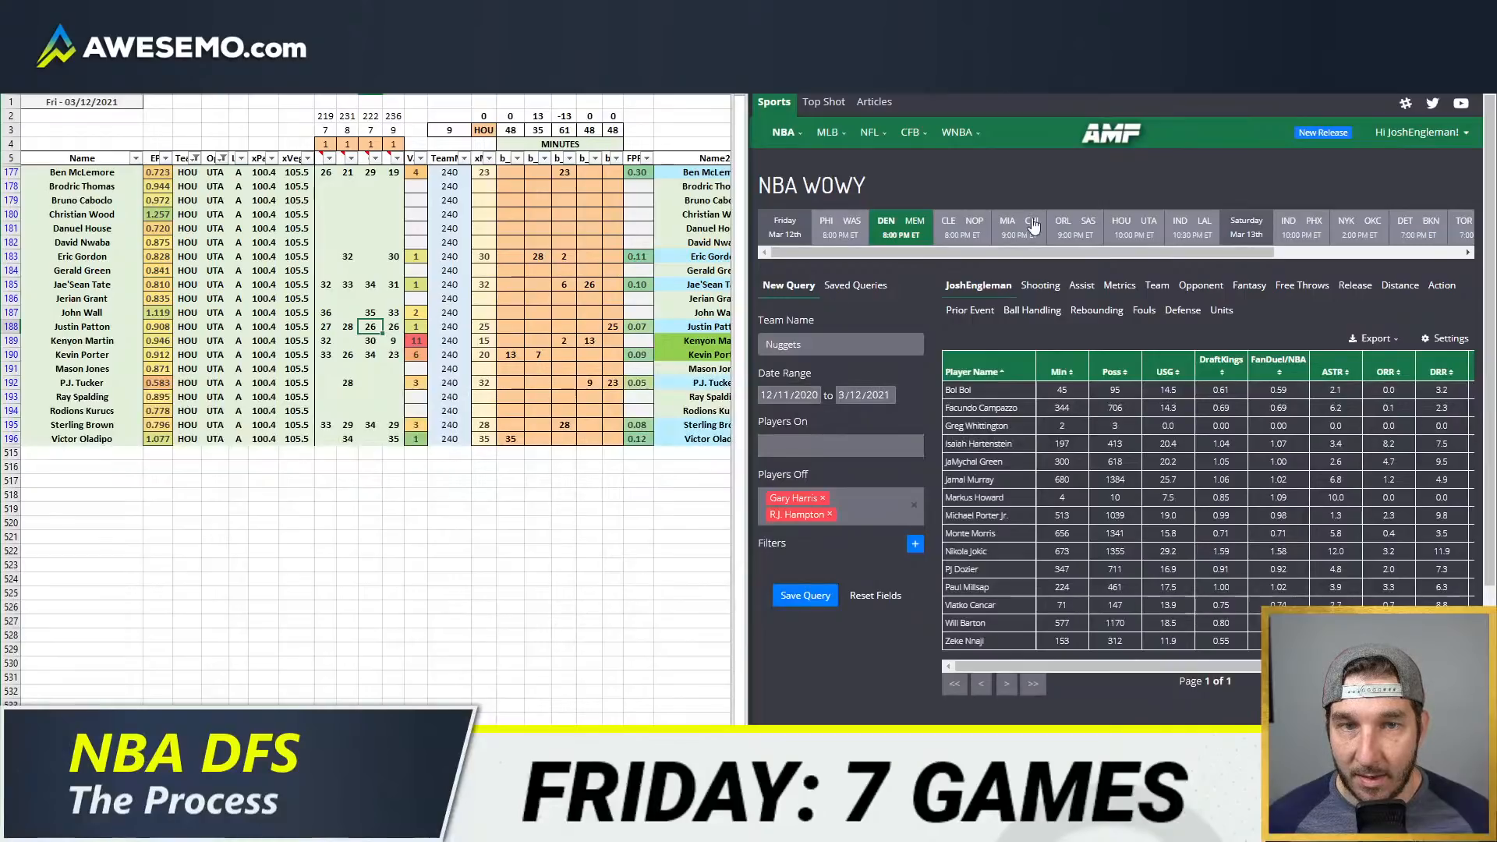
Step: Check the Houston Rockets' injury statuses on the depth chart page, including Wall, Oladipo, House and Kurucs
click(1076, 78)
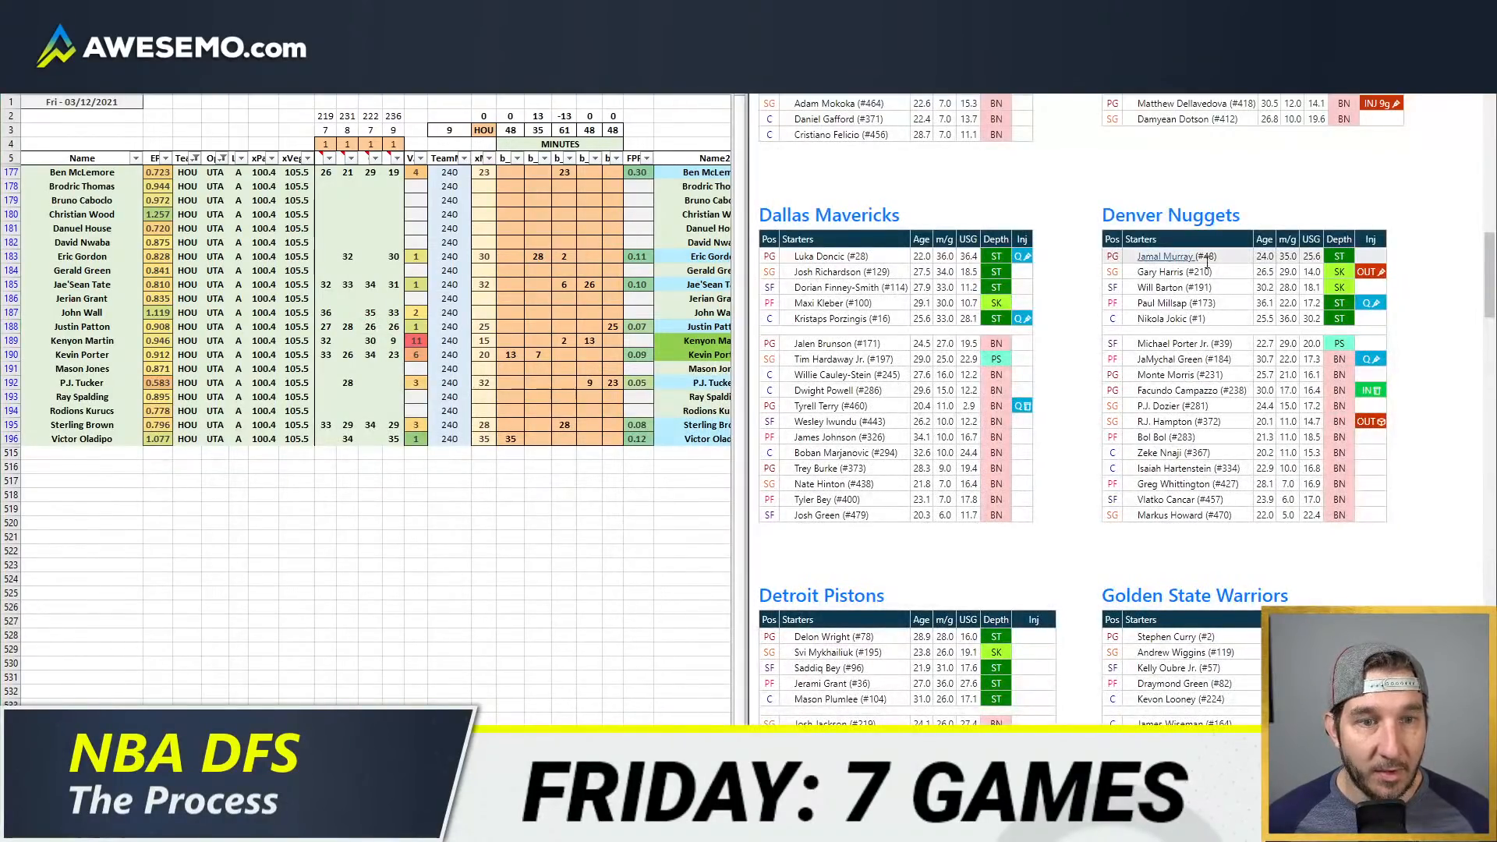
scroll(1279, 219, down, 10)
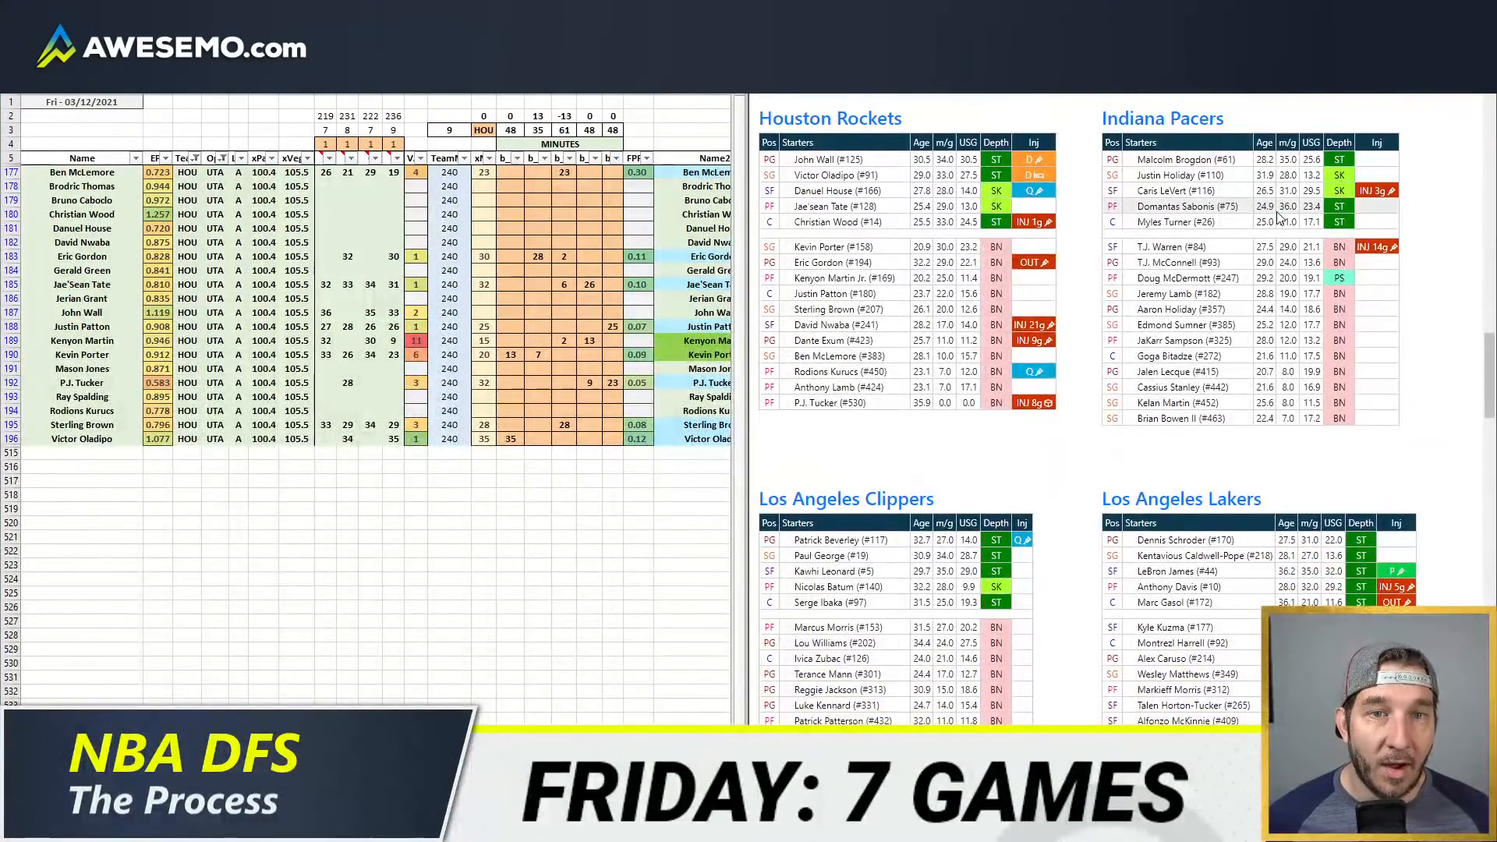
mouse_move(1030, 159)
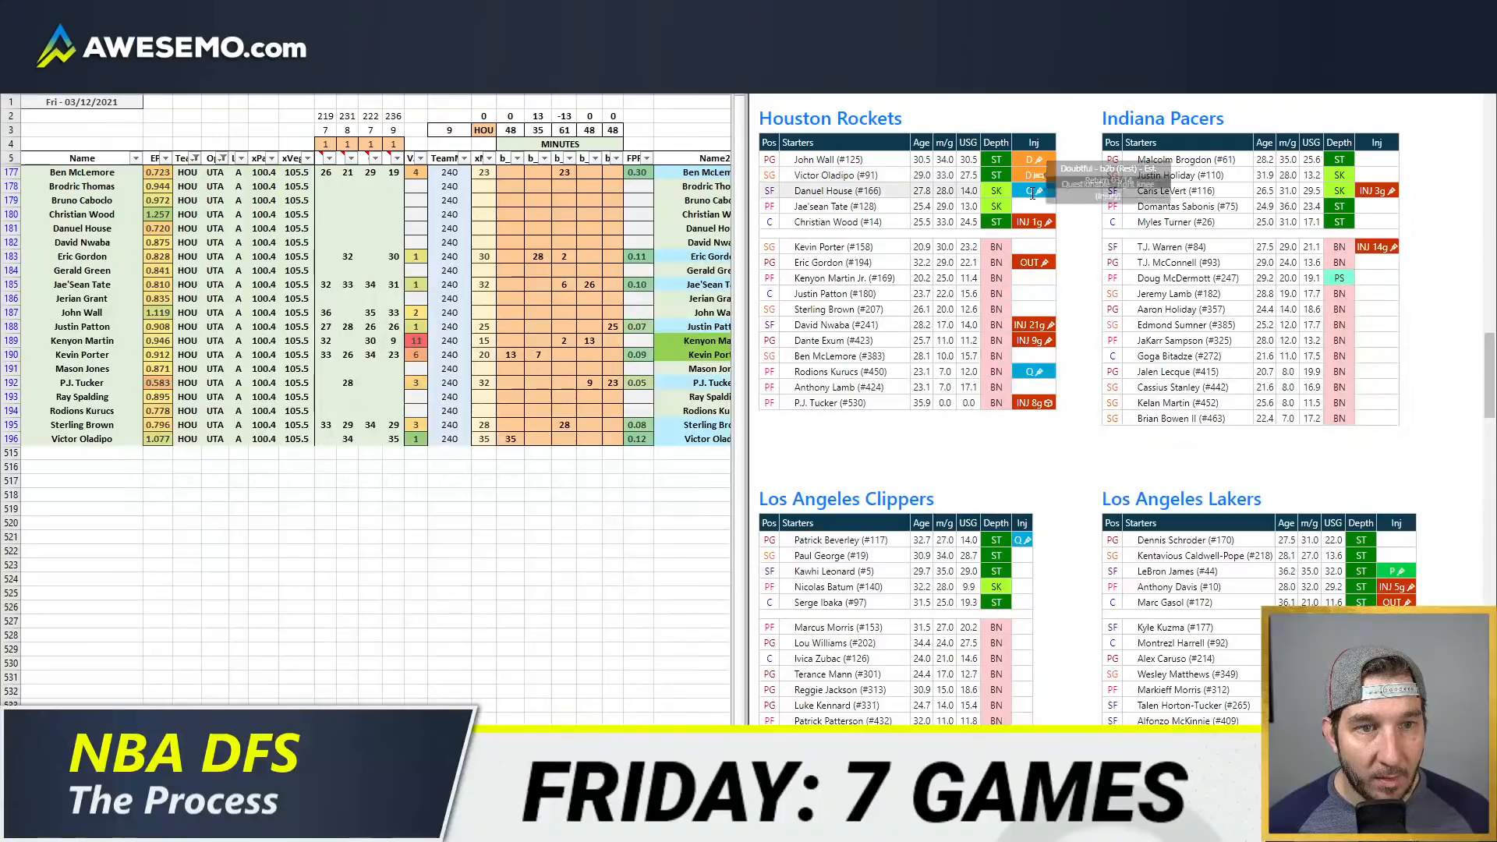
mouse_move(1031, 197)
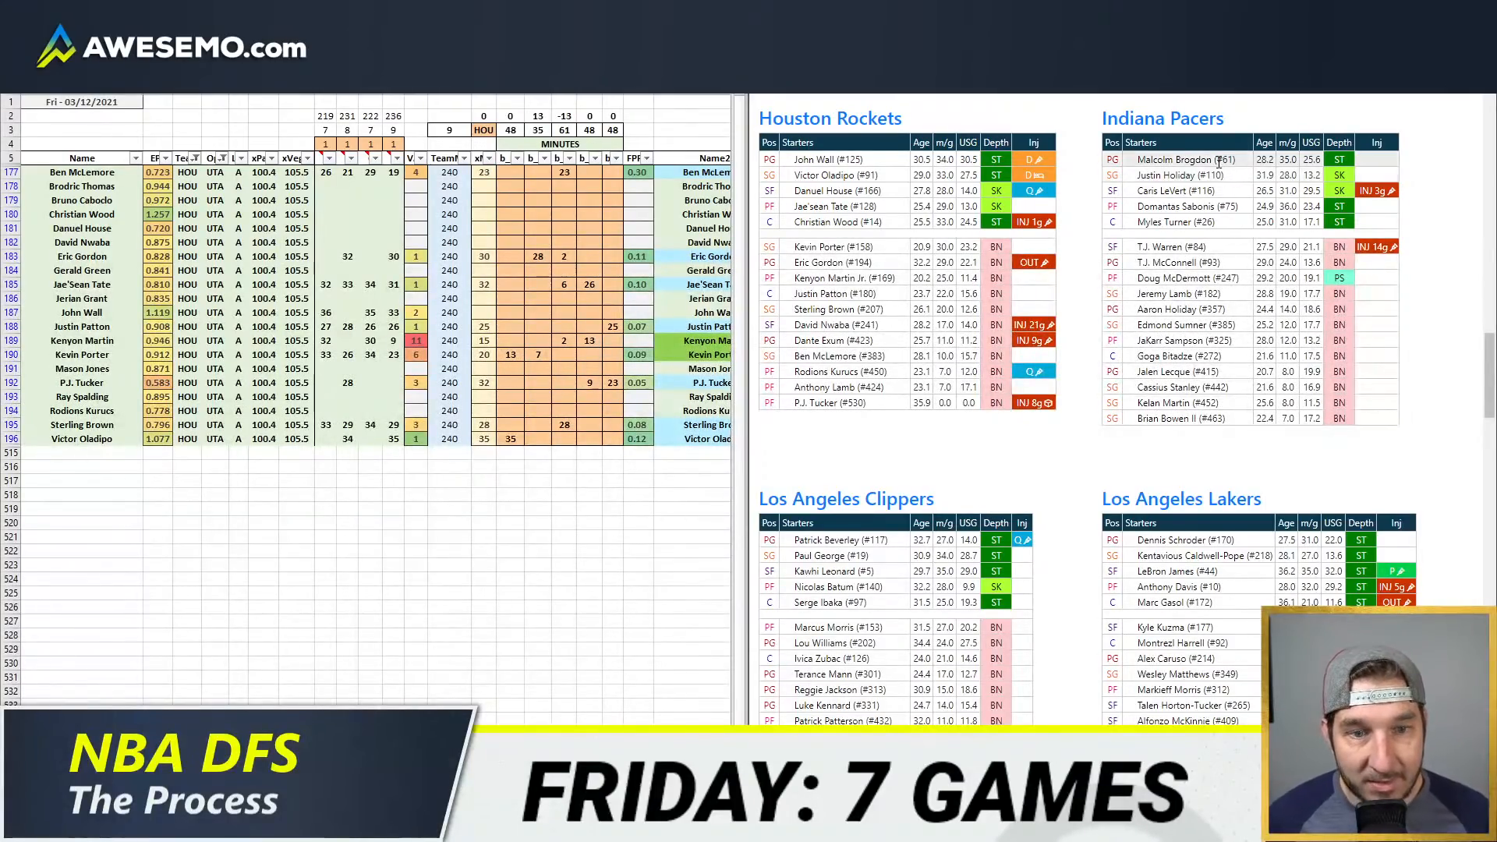
mouse_move(1037, 377)
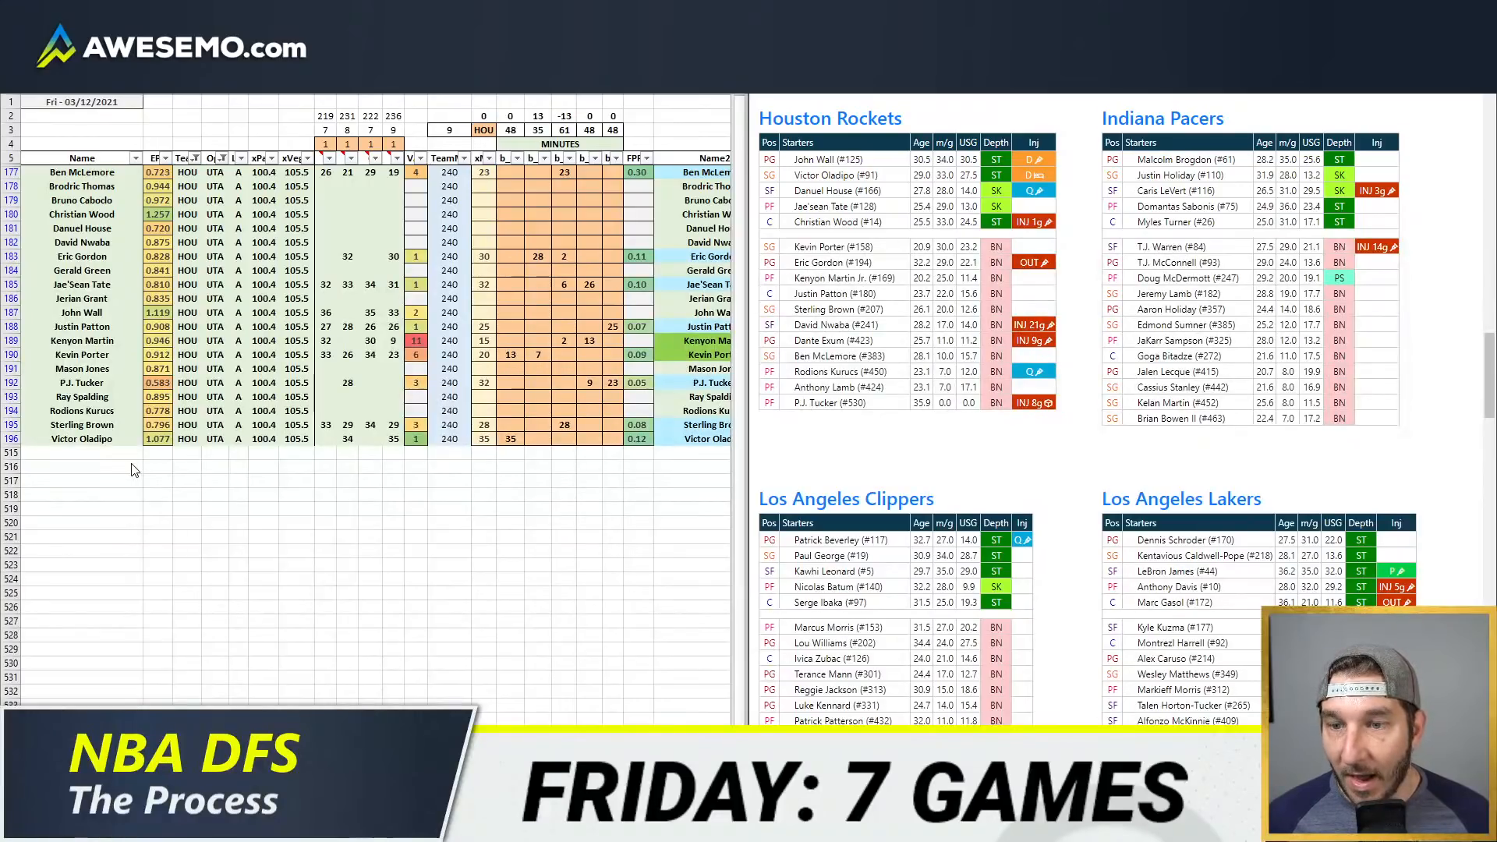
Step: Add Anthony Lamb as a new player row below Victor Oladipo with team HOU
click(110, 452)
text(Anthony)
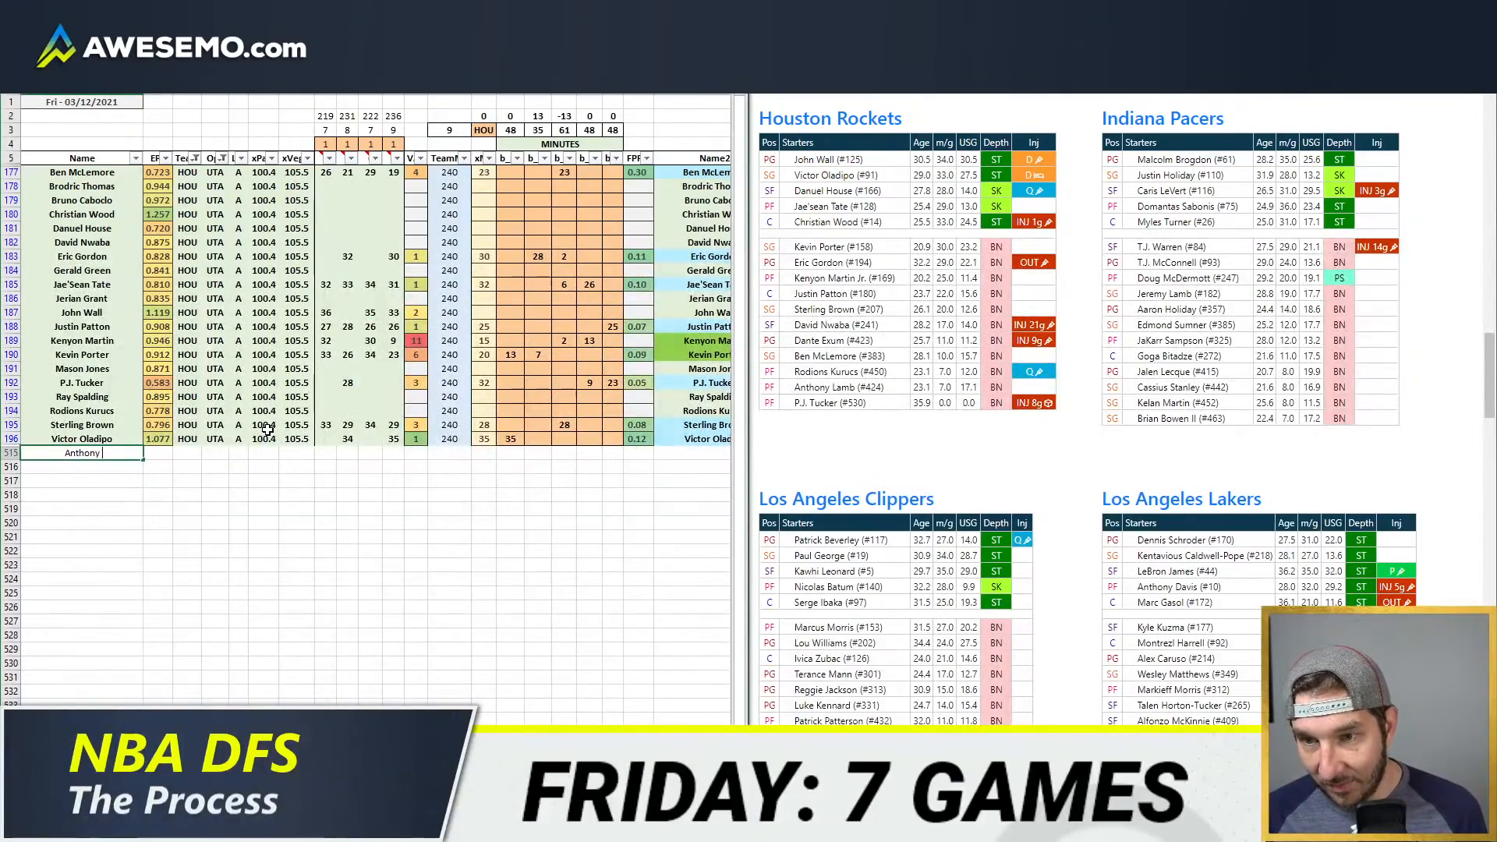
text( Lamb)
key(Return)
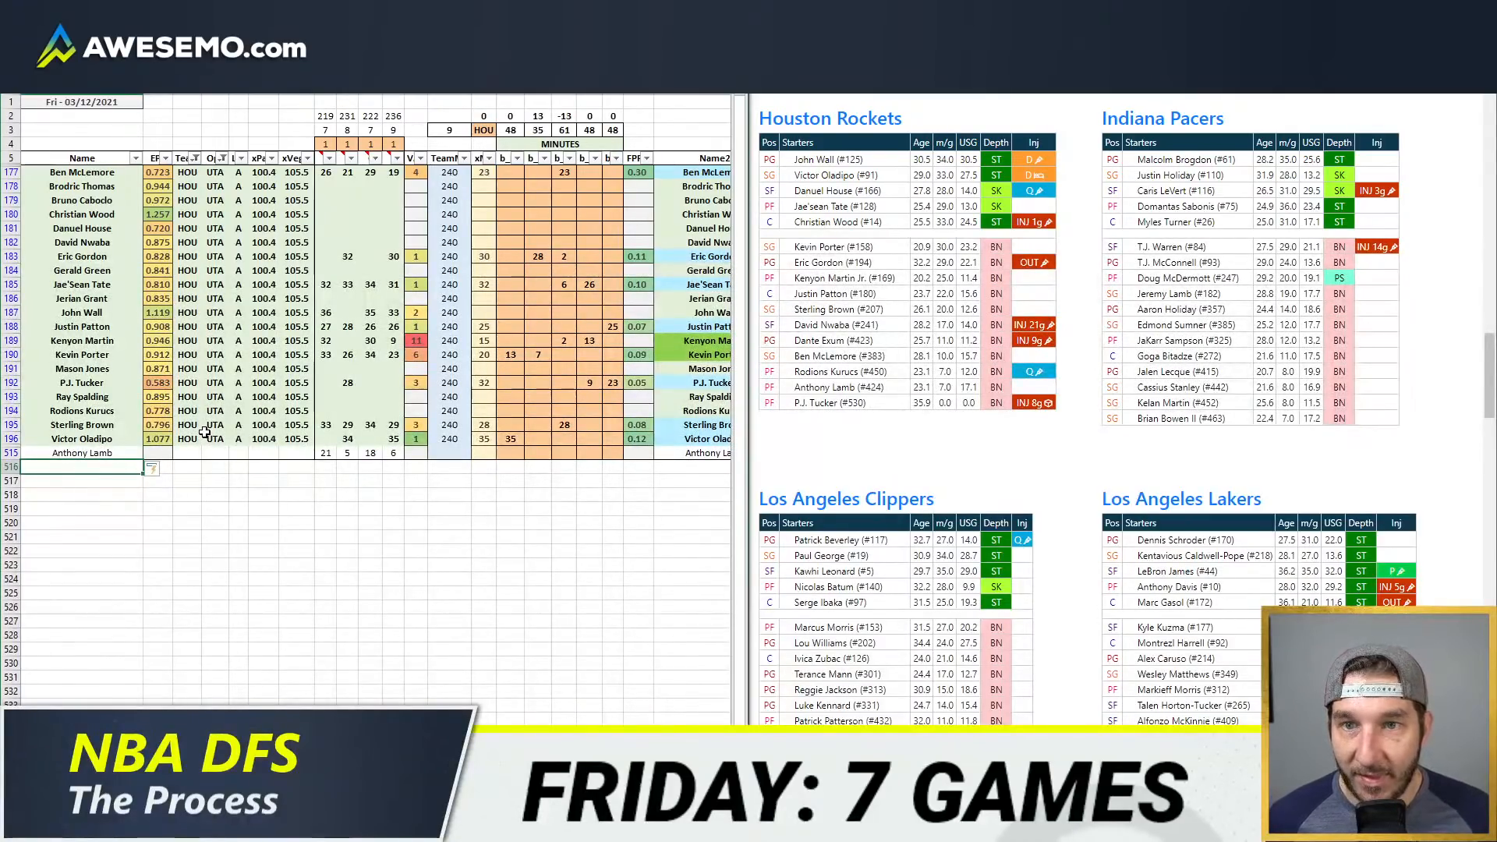
click(187, 452)
text(HOU)
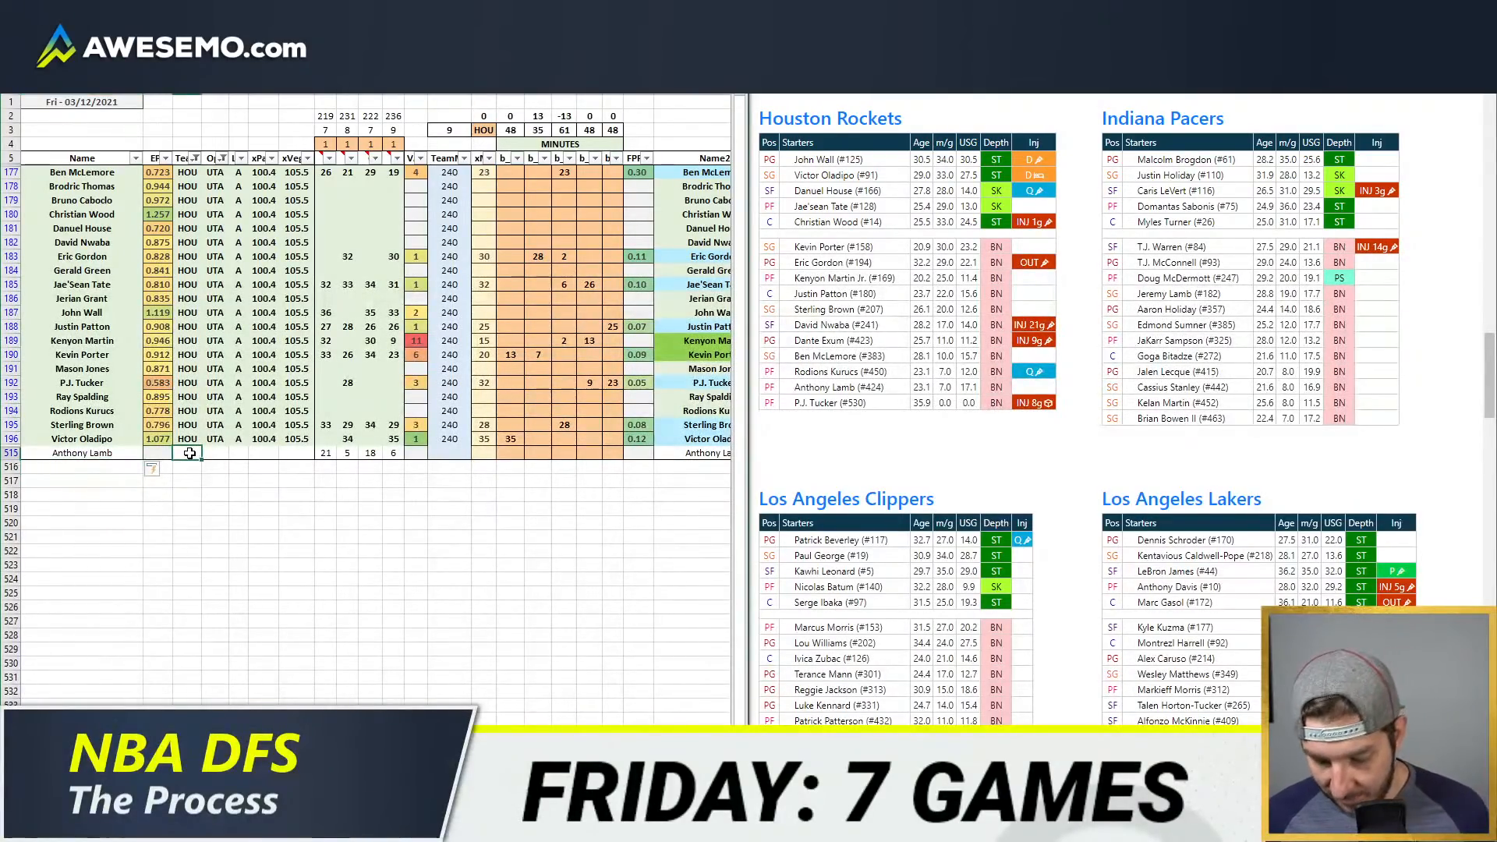
key(Return)
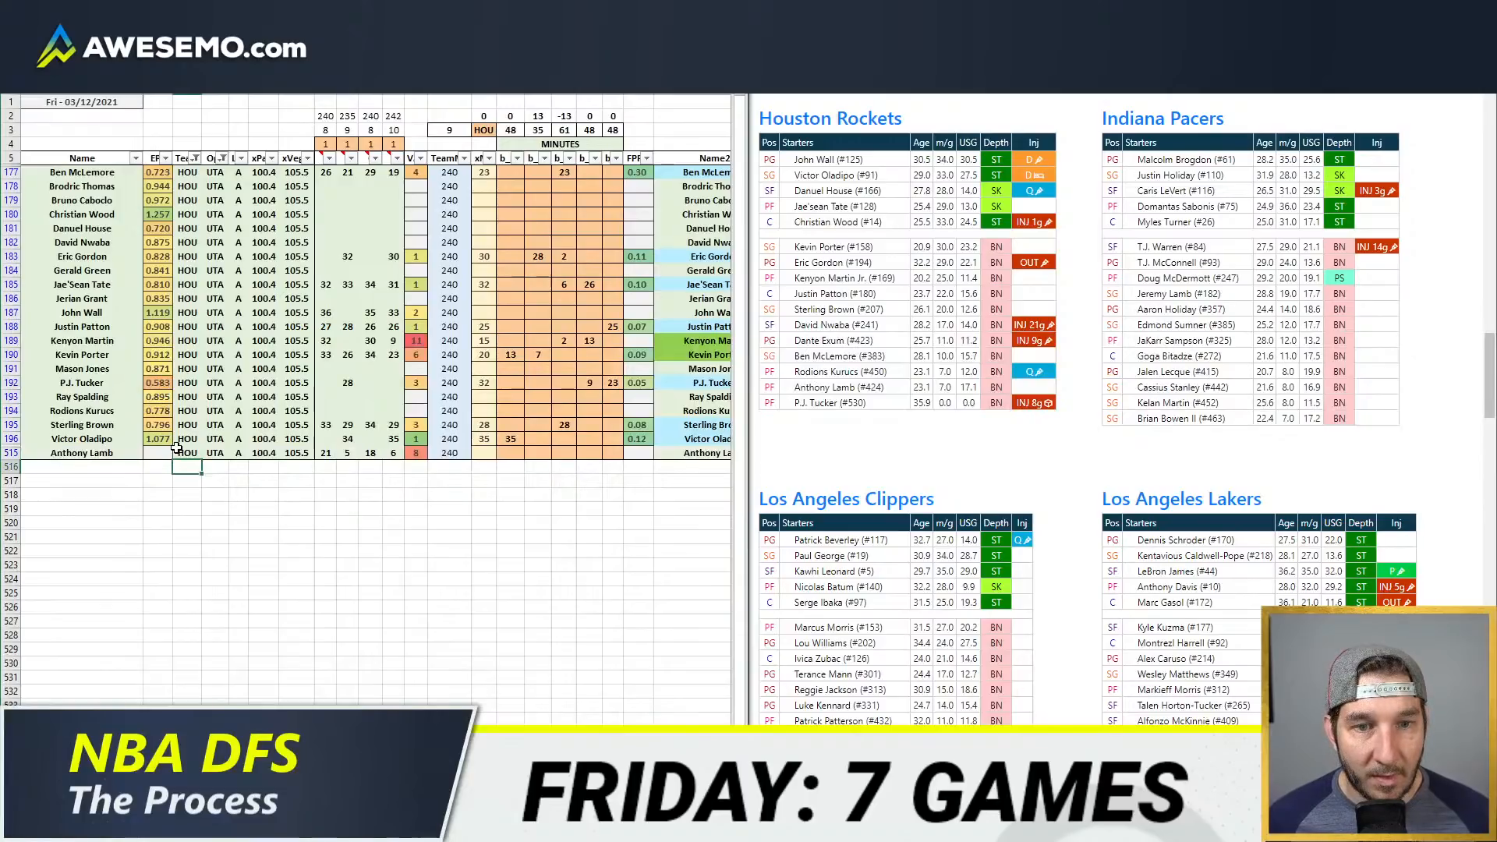
click(156, 454)
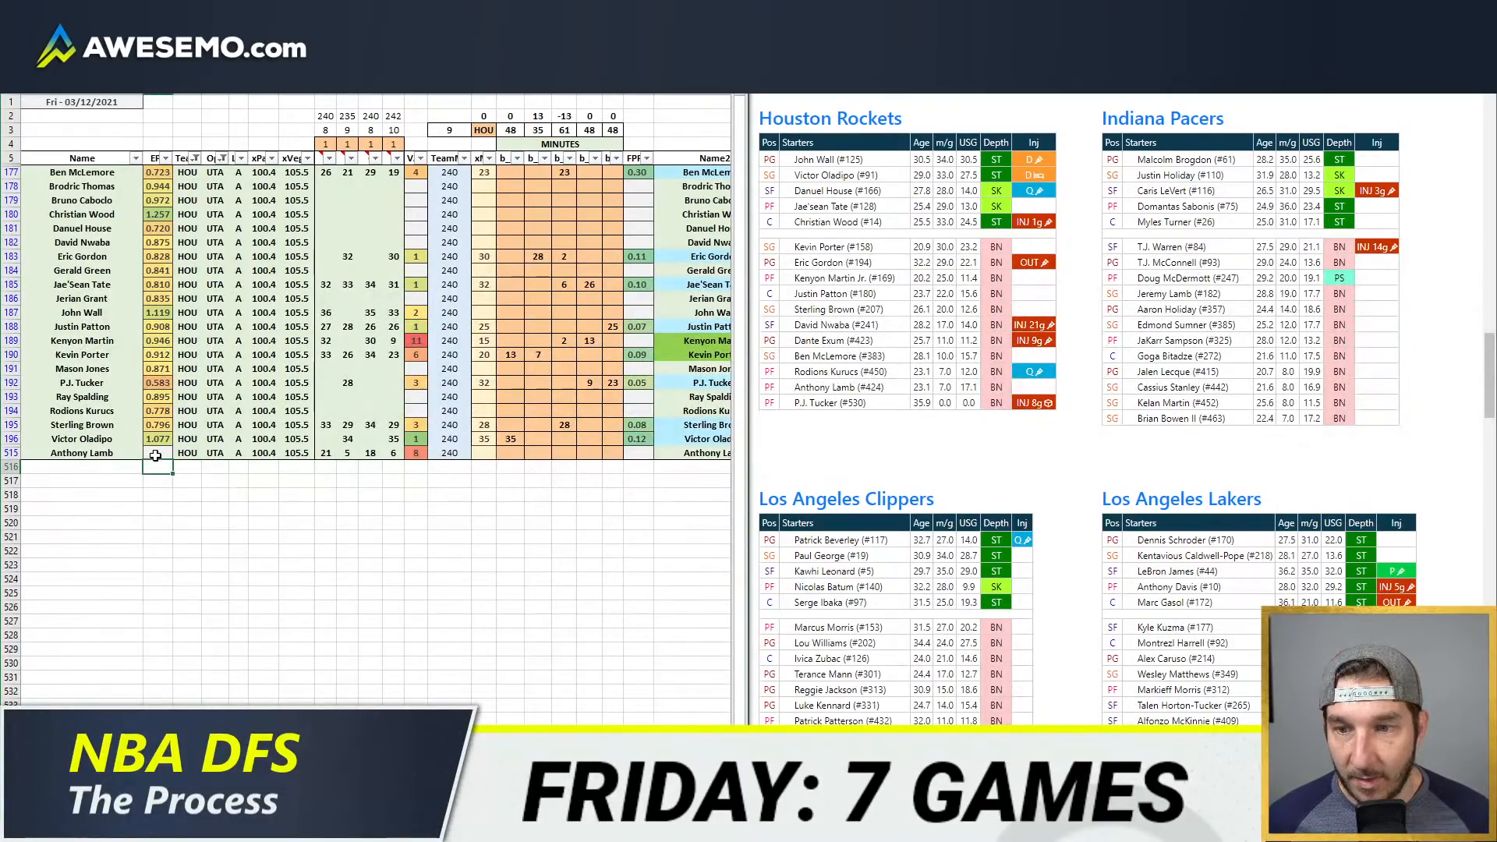
Step: Launch HeidiSQL and move its session manager window out of the way
key(alt+space)
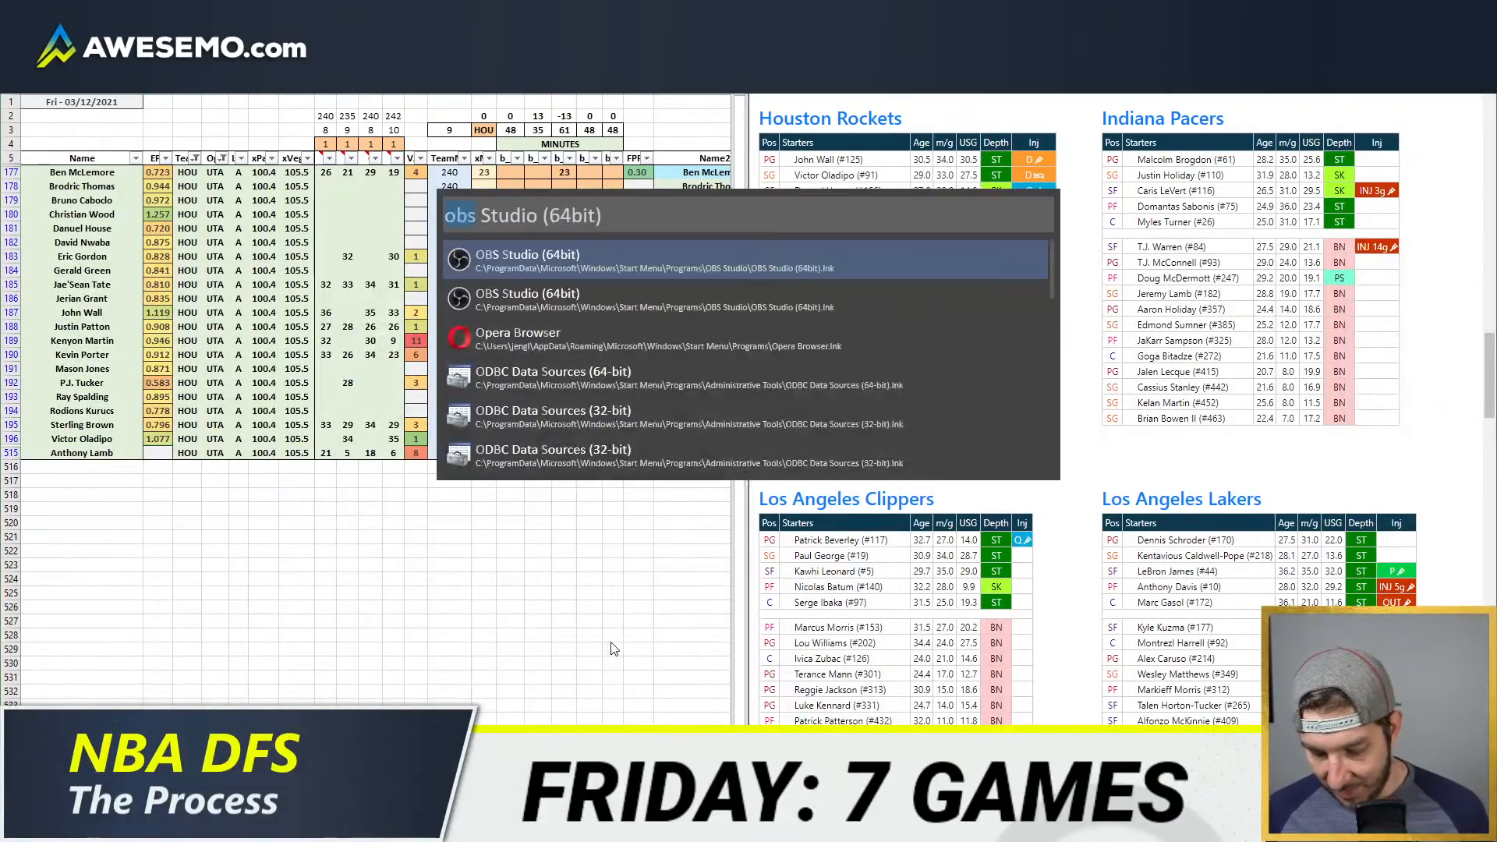
text(heidi)
key(Return)
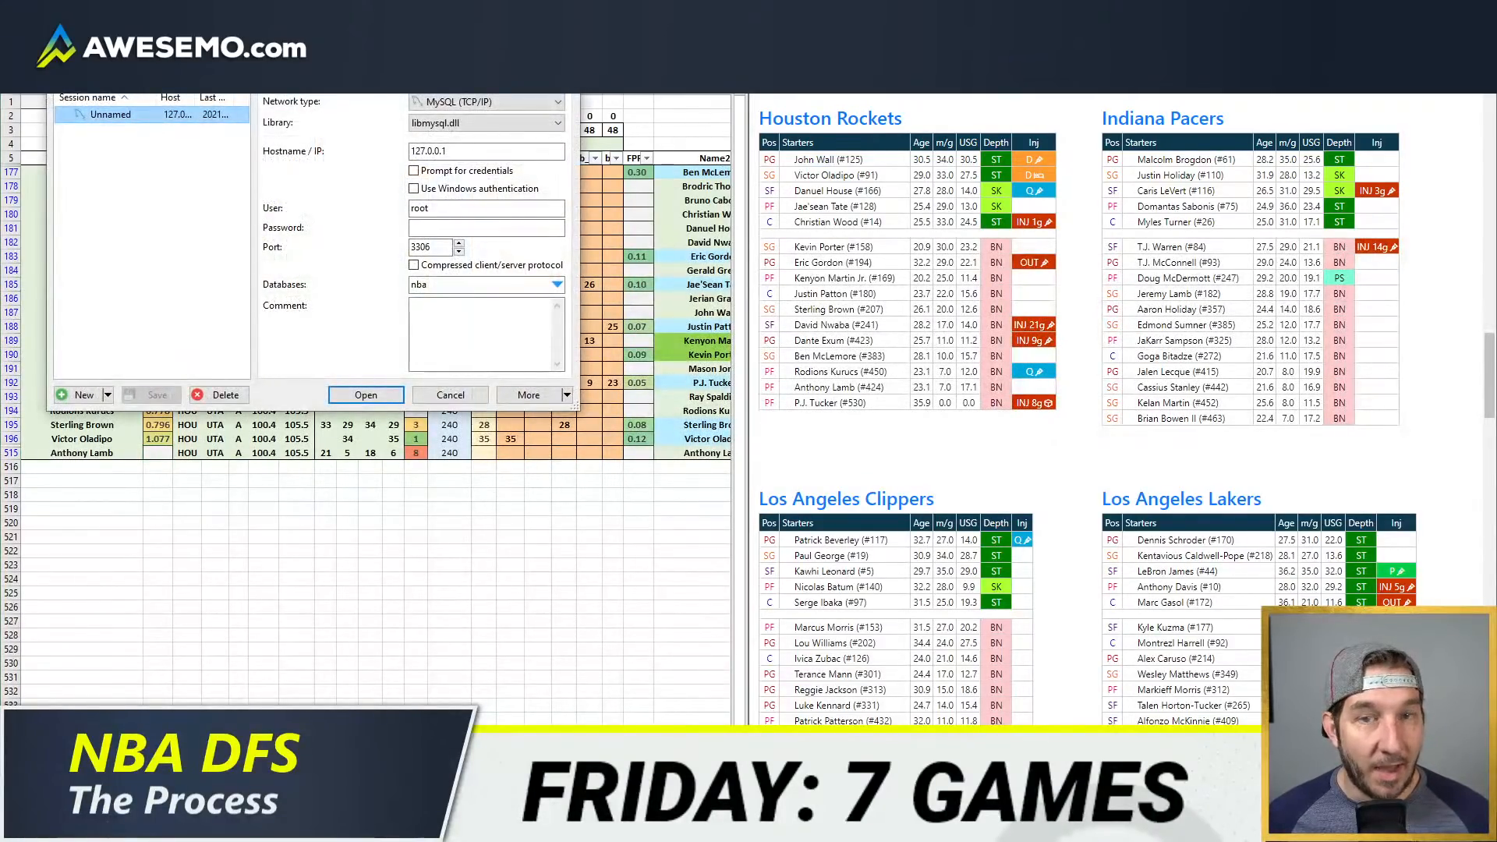
drag(312, 51, 0, 74)
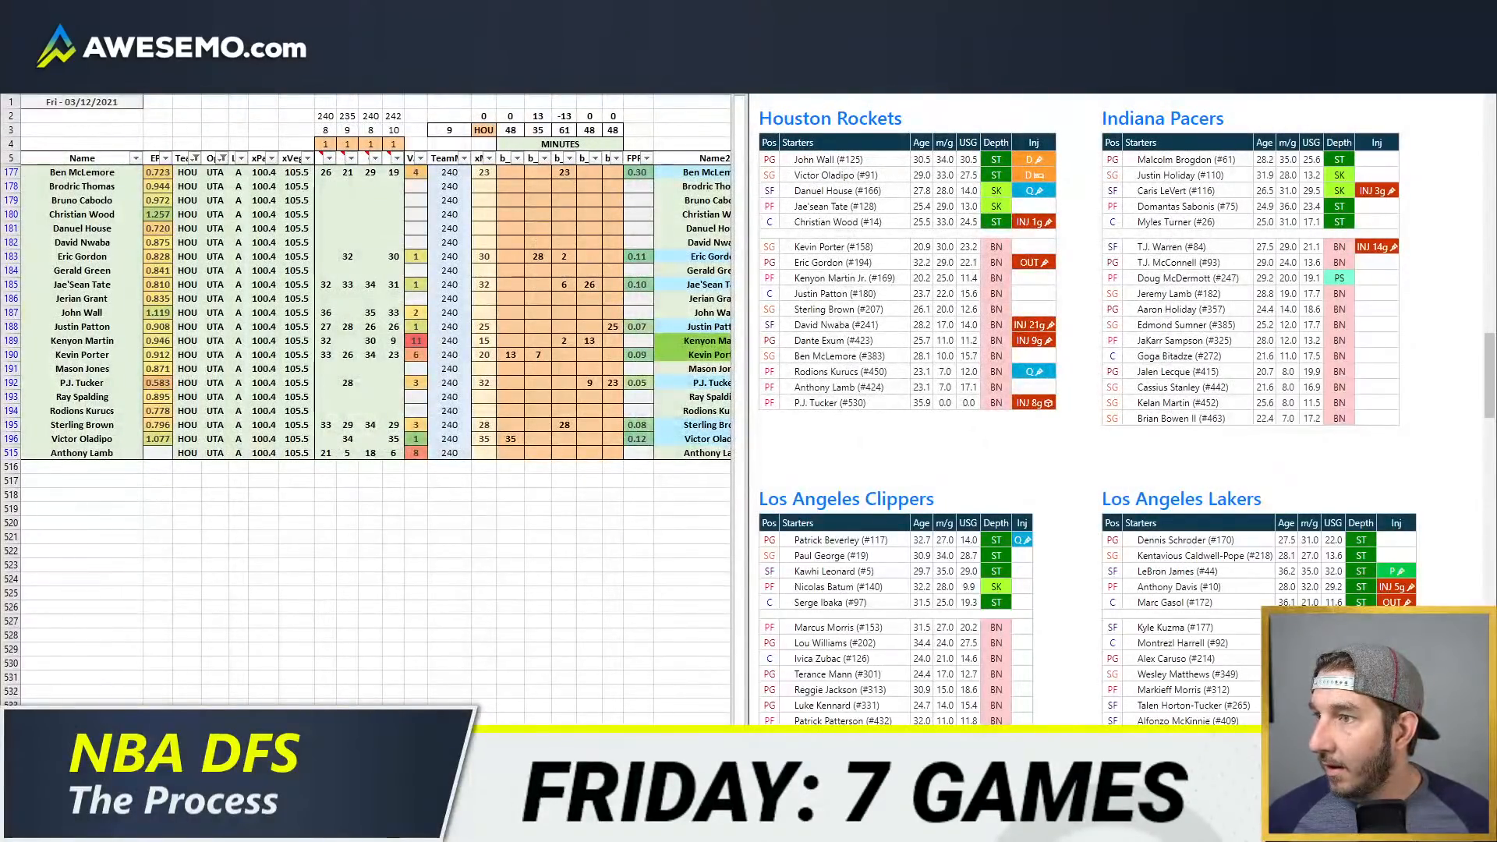
Step: Search Google for "anthony lamb" in a new browser tab and examine his player profile details
key(ctrl+t)
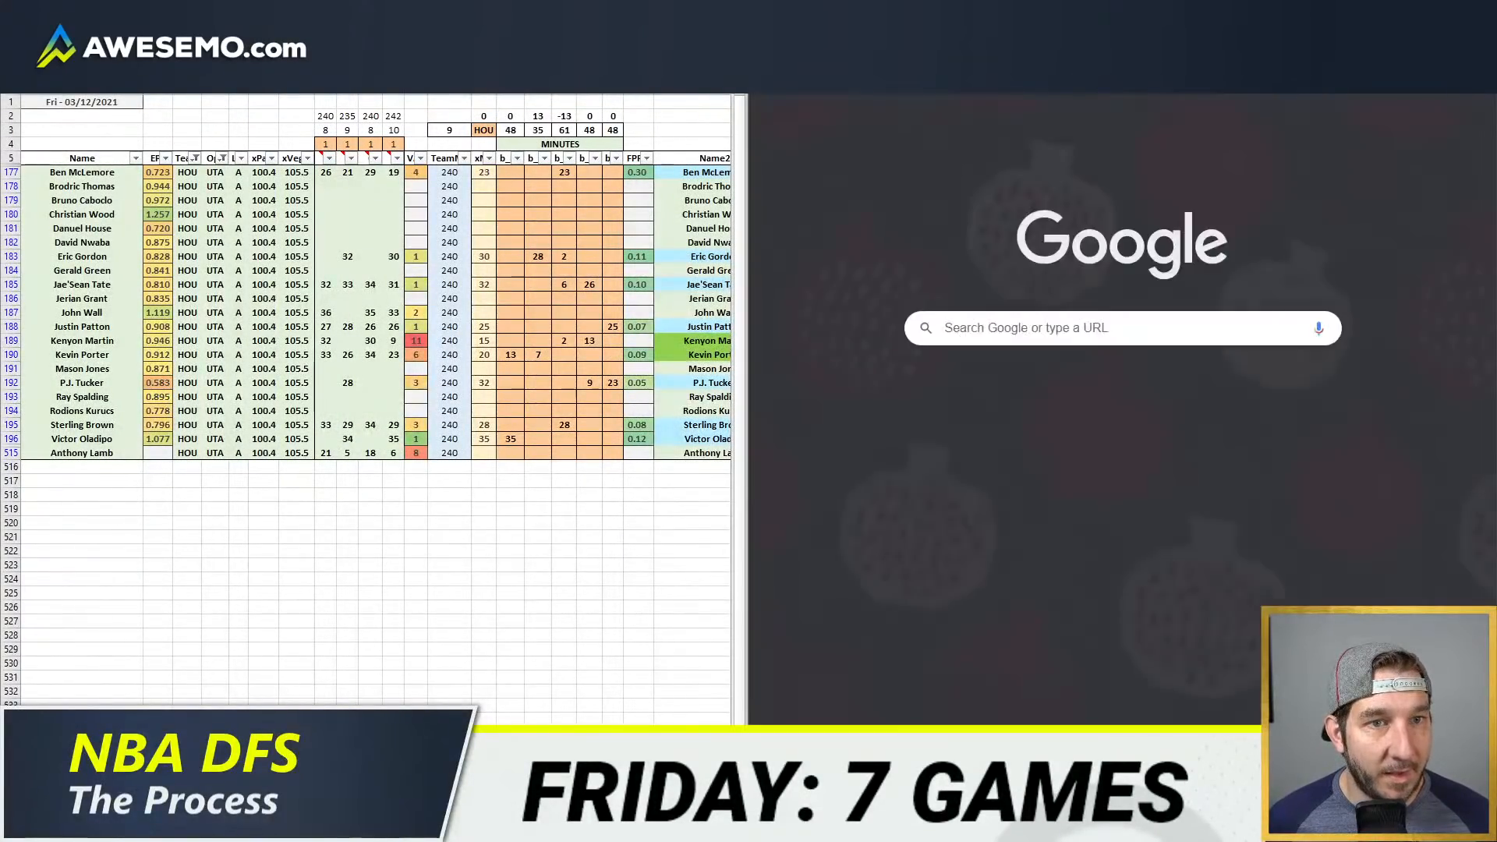
text(a)
text(hony lamb)
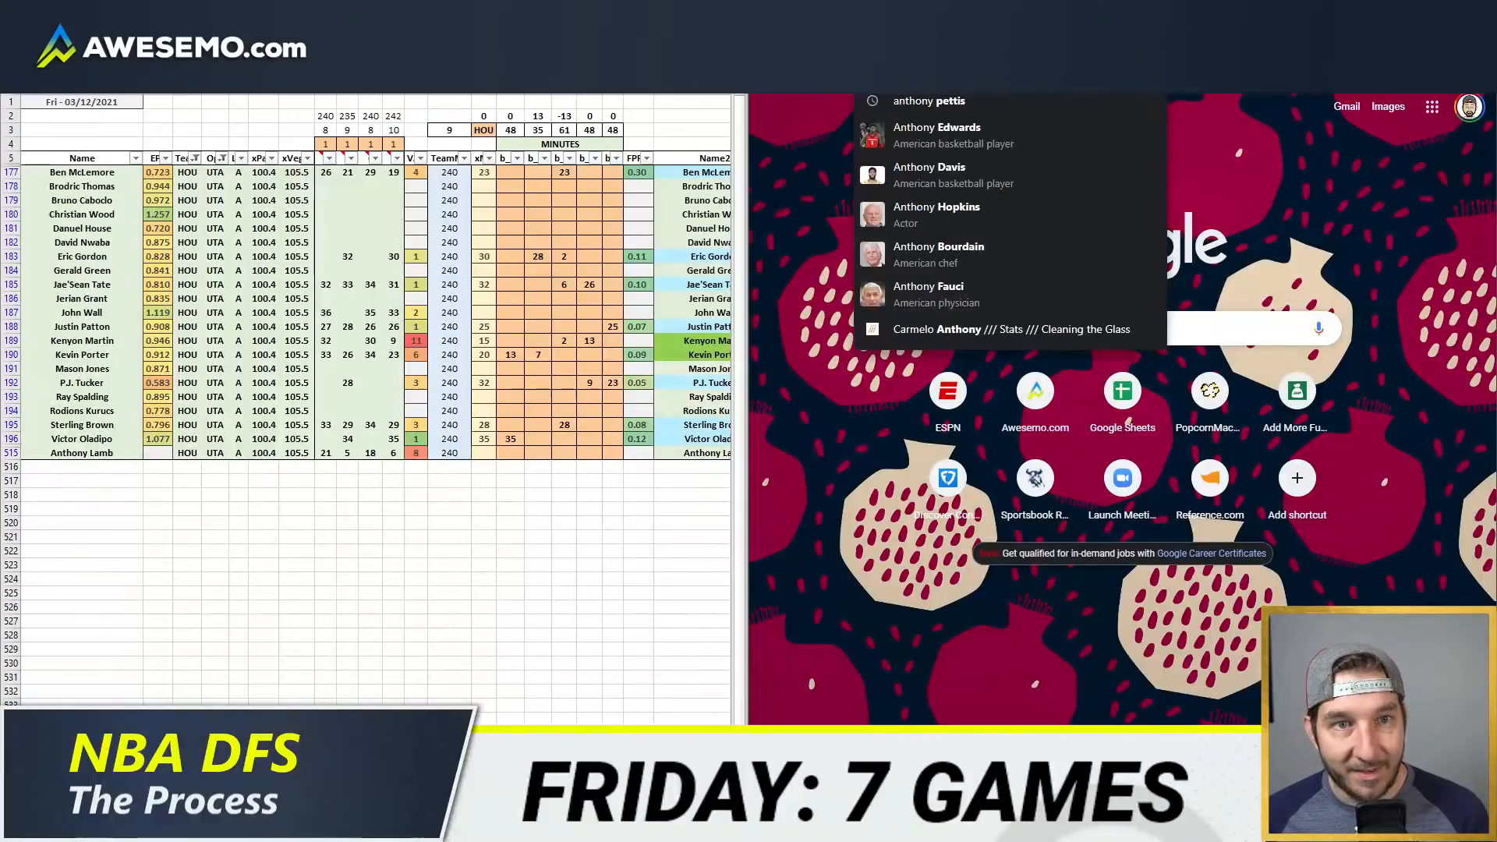
key(Return)
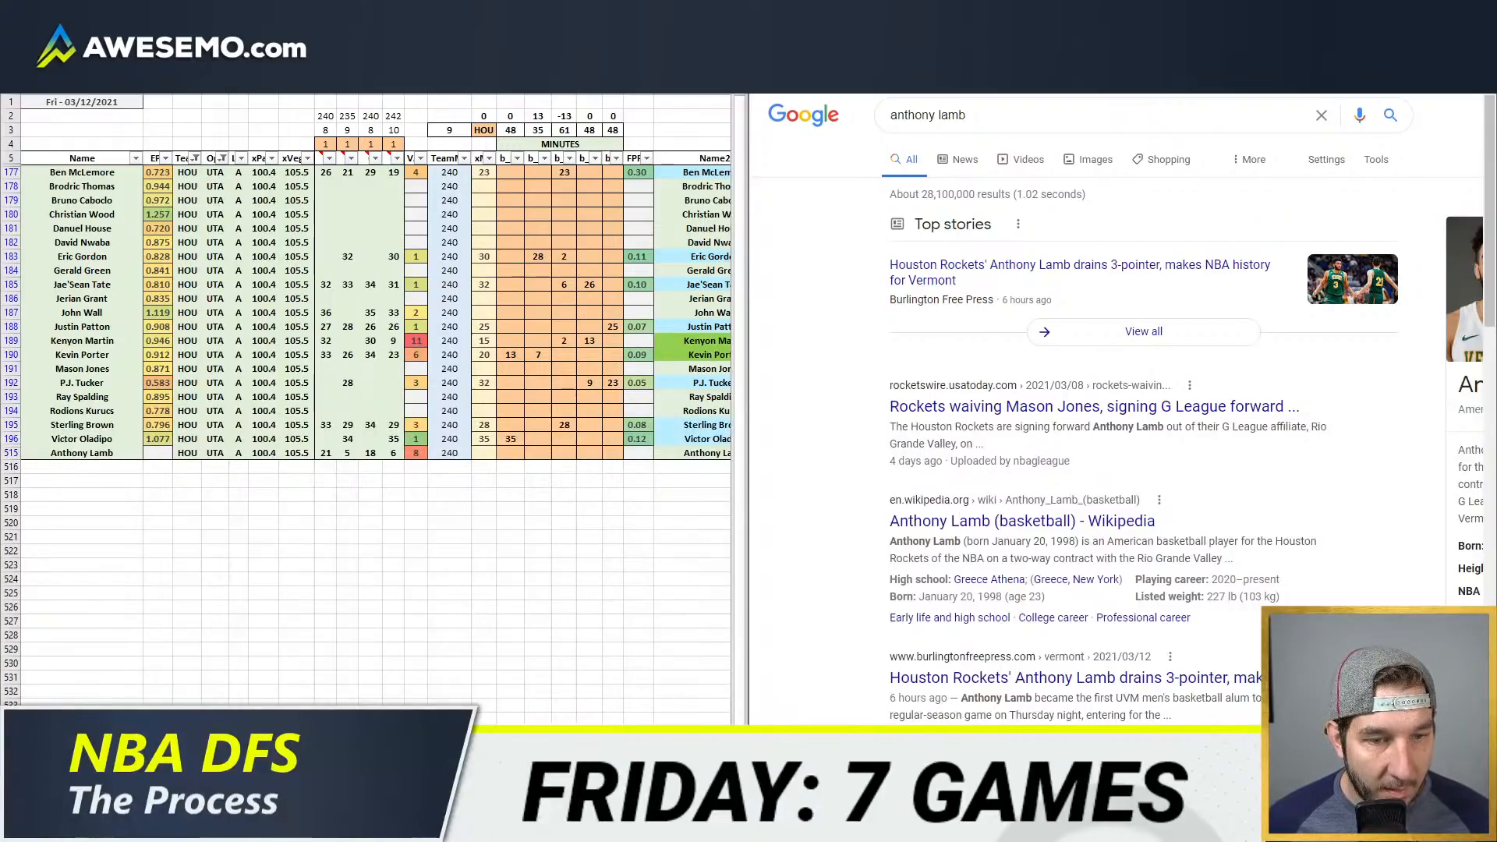
scroll(1115, 409, right, 3)
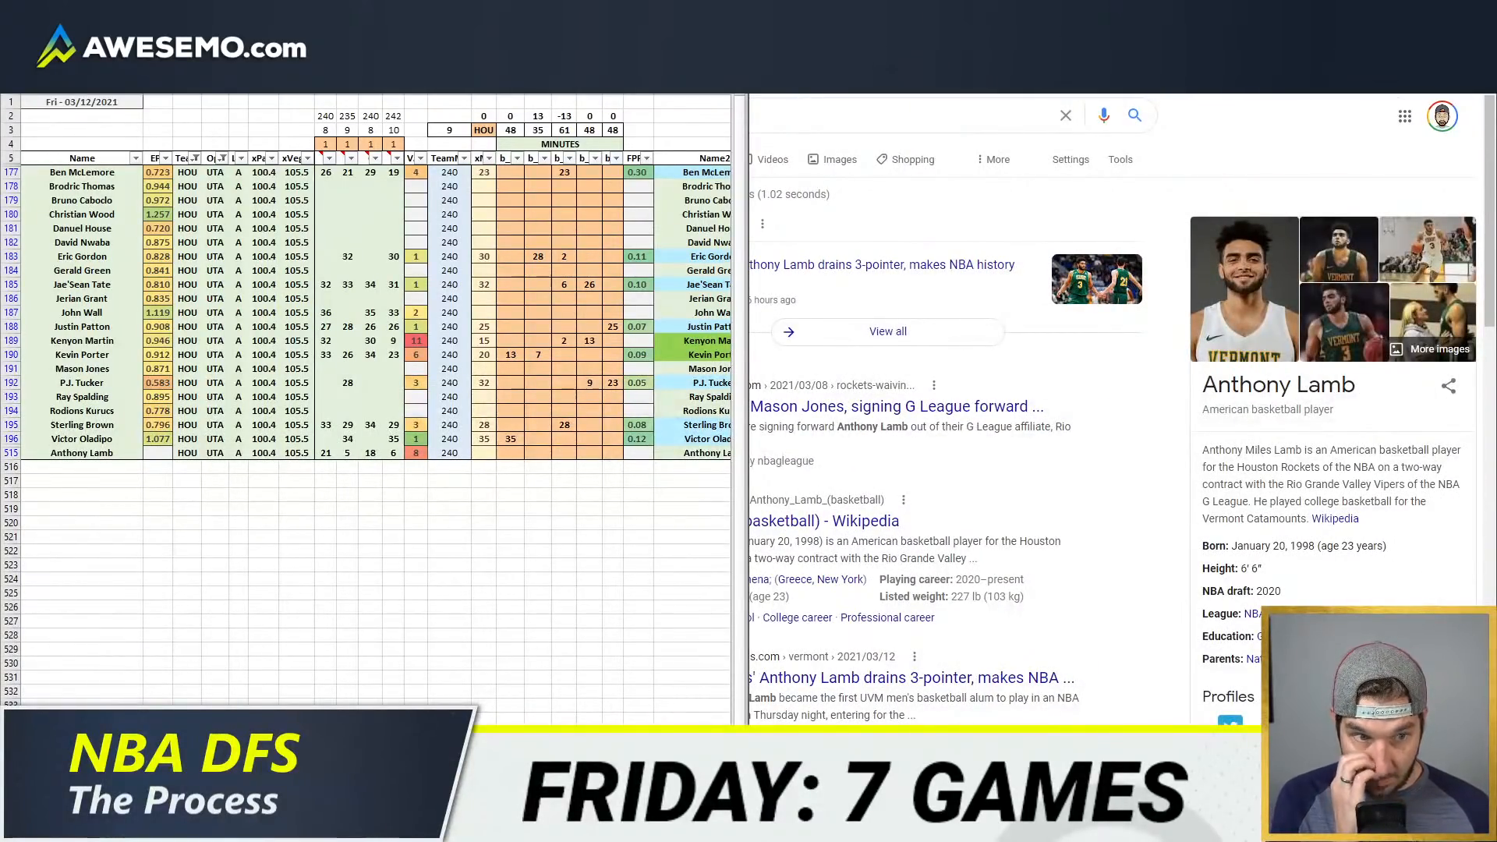
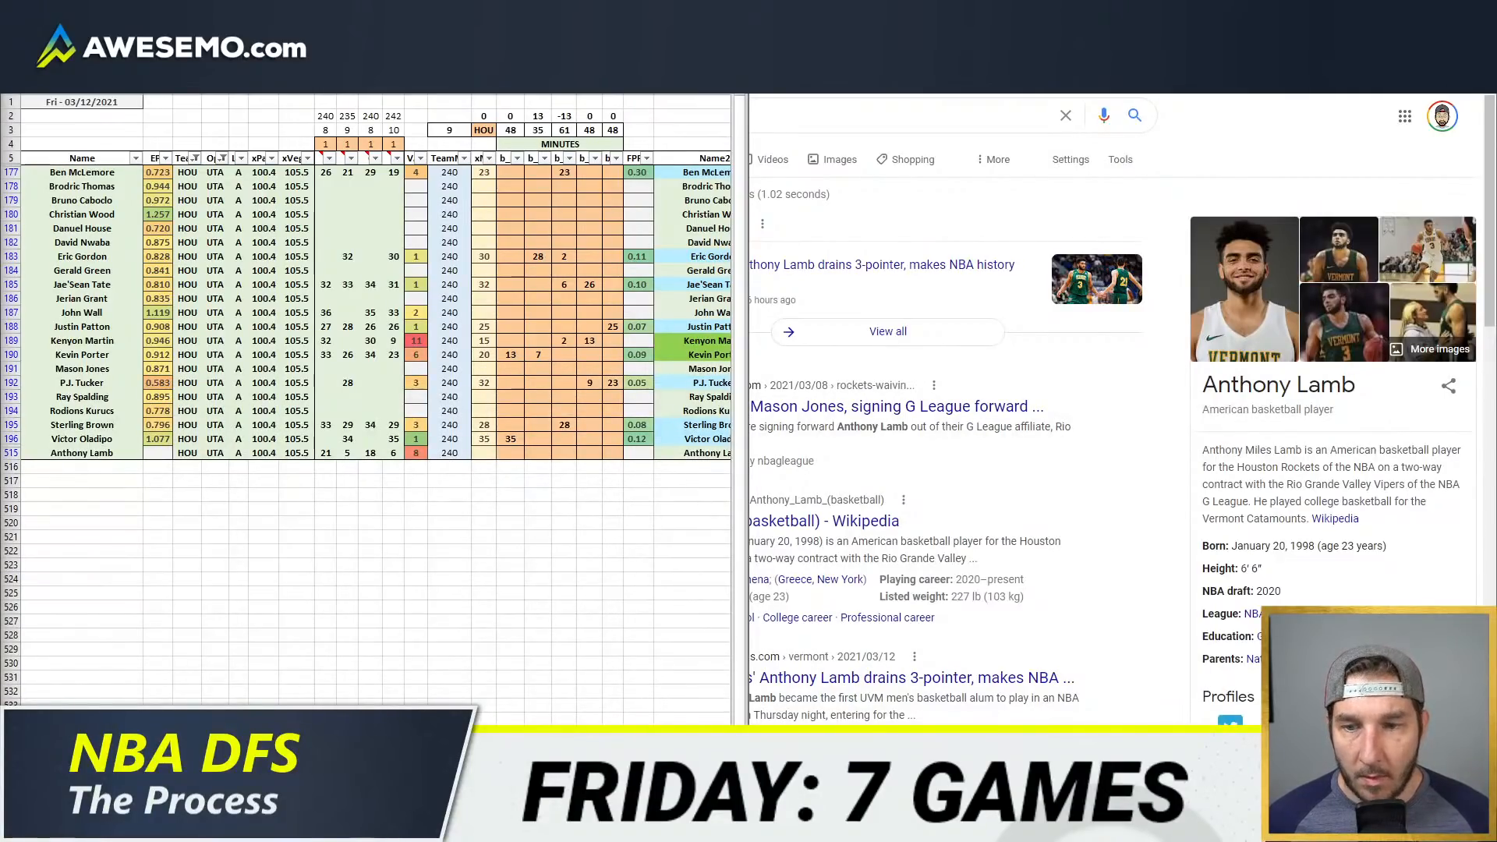
Step: Enlarge the workbook, open its player rates sheet and refresh the table holding UsageRate365 and rate_FD
key(super+Up)
key(ctrl+Page_Down)
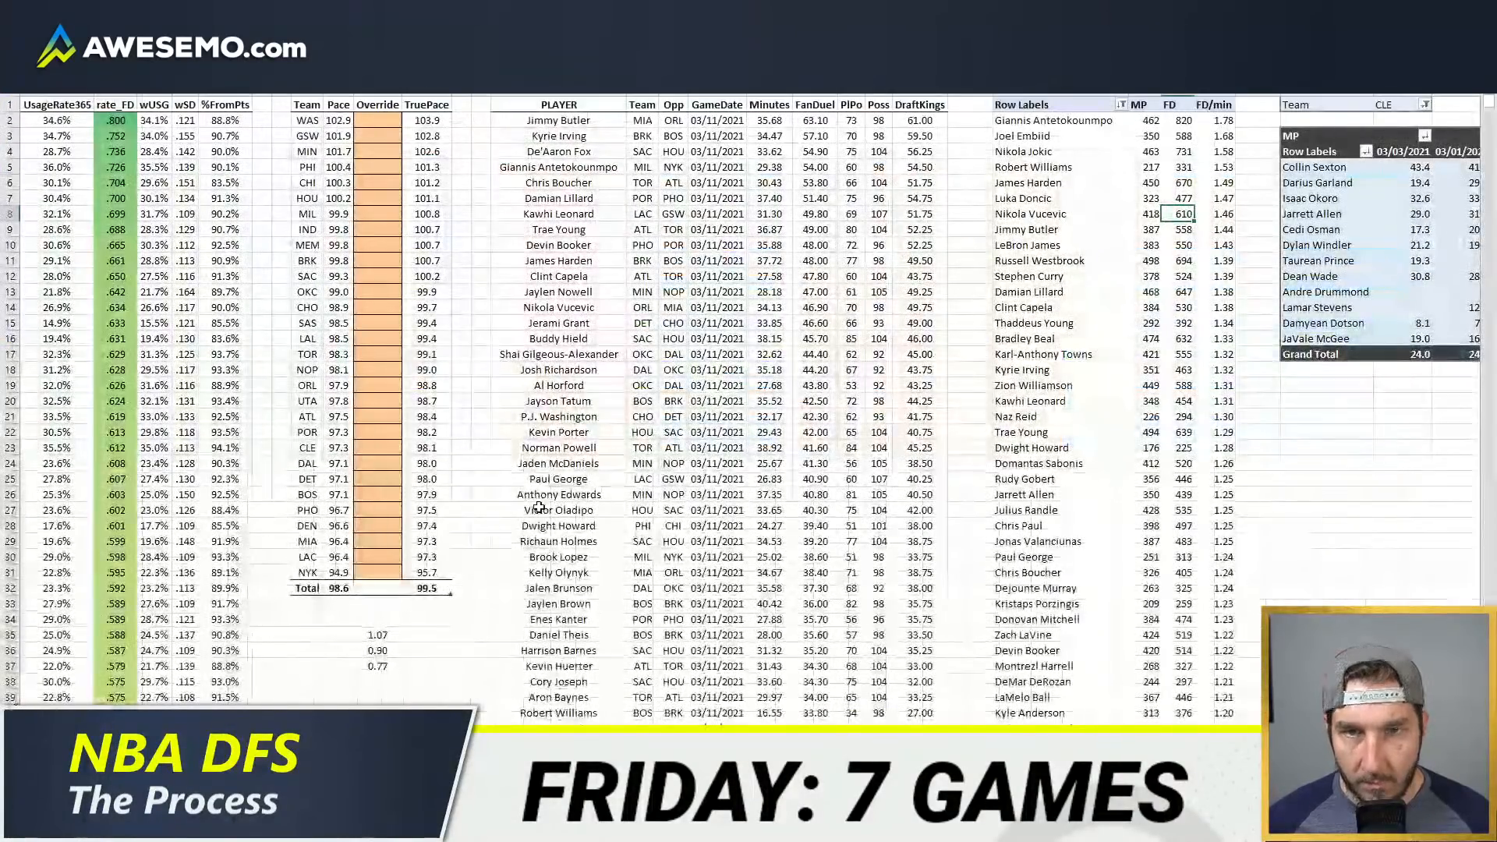
click(558, 417)
scroll(1082, 653, down, 3)
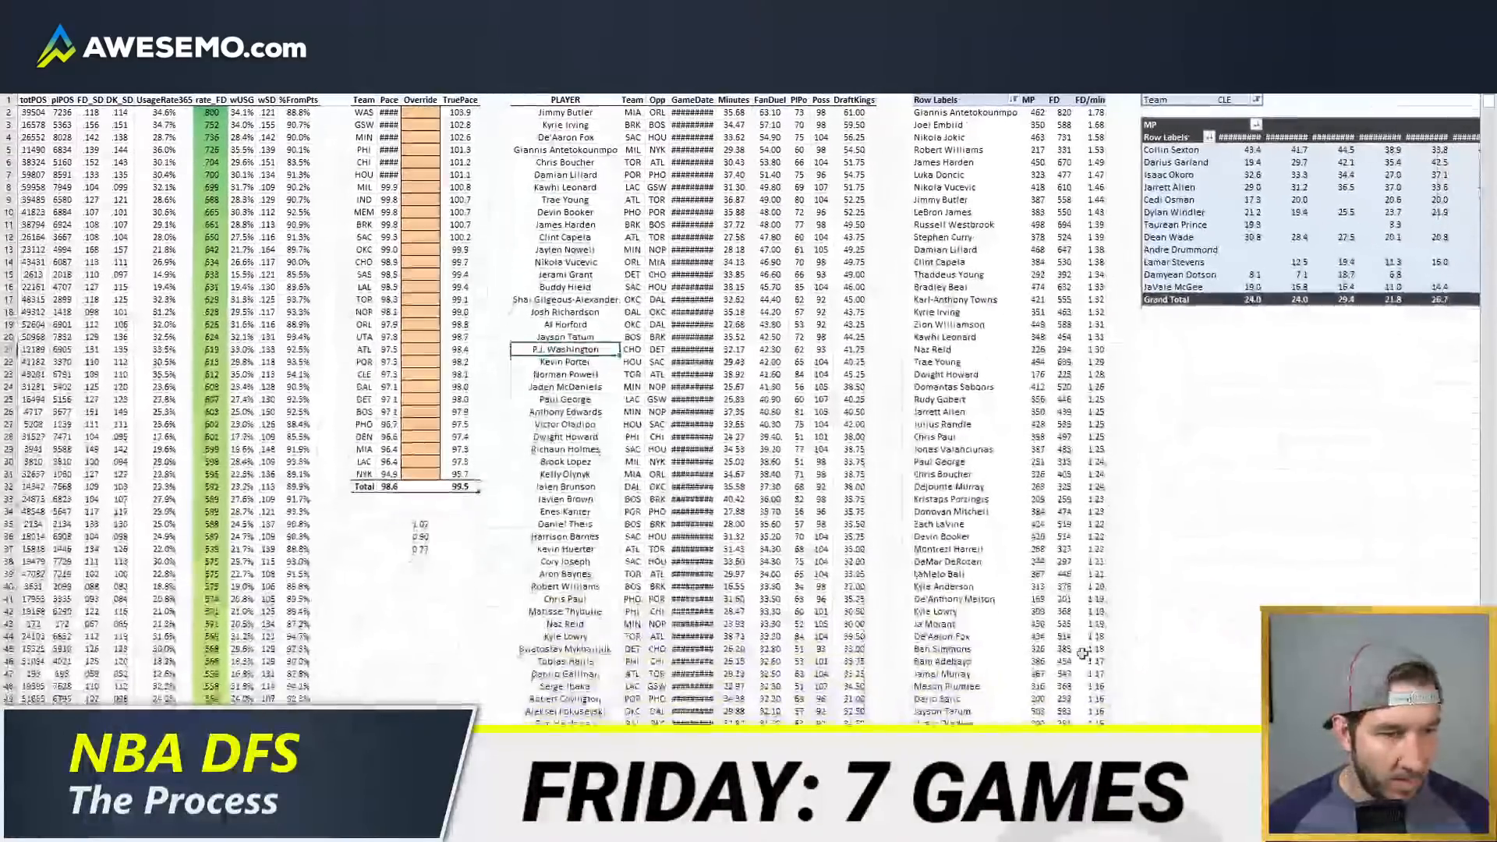
right_click(501, 197)
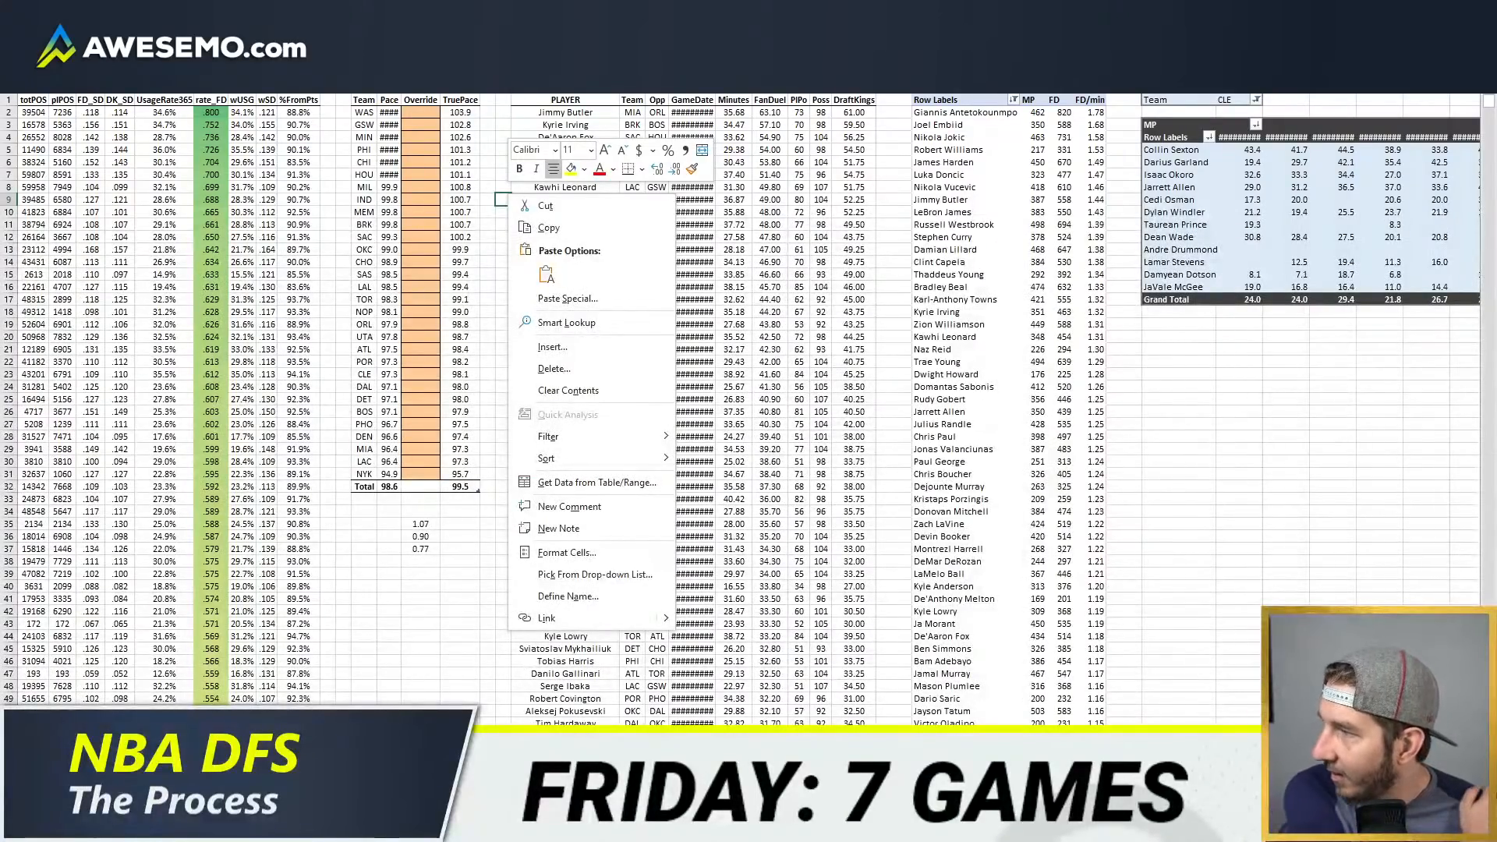
key(Escape)
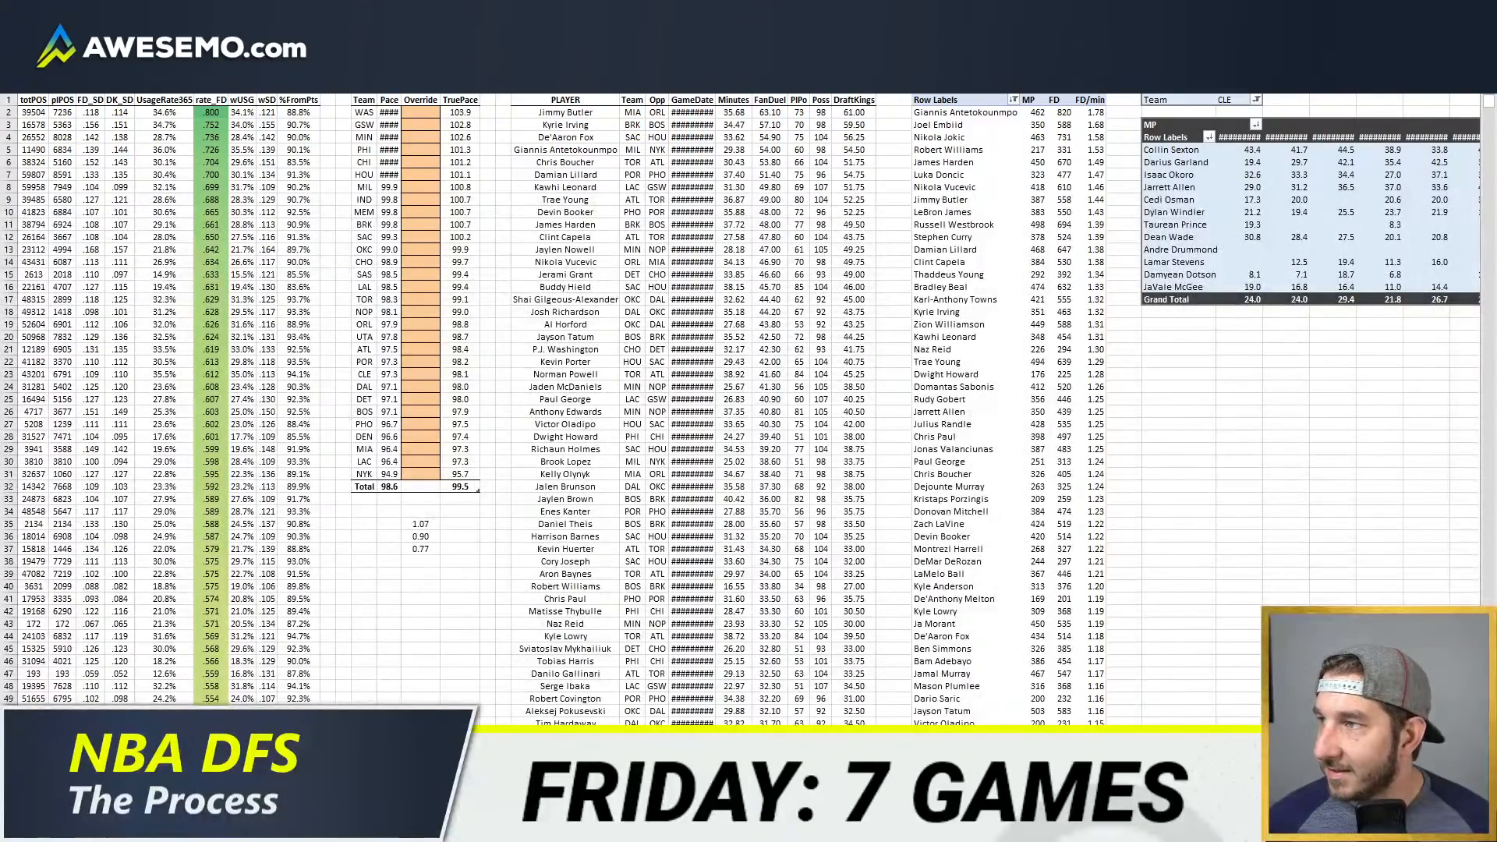
right_click(255, 266)
click(316, 420)
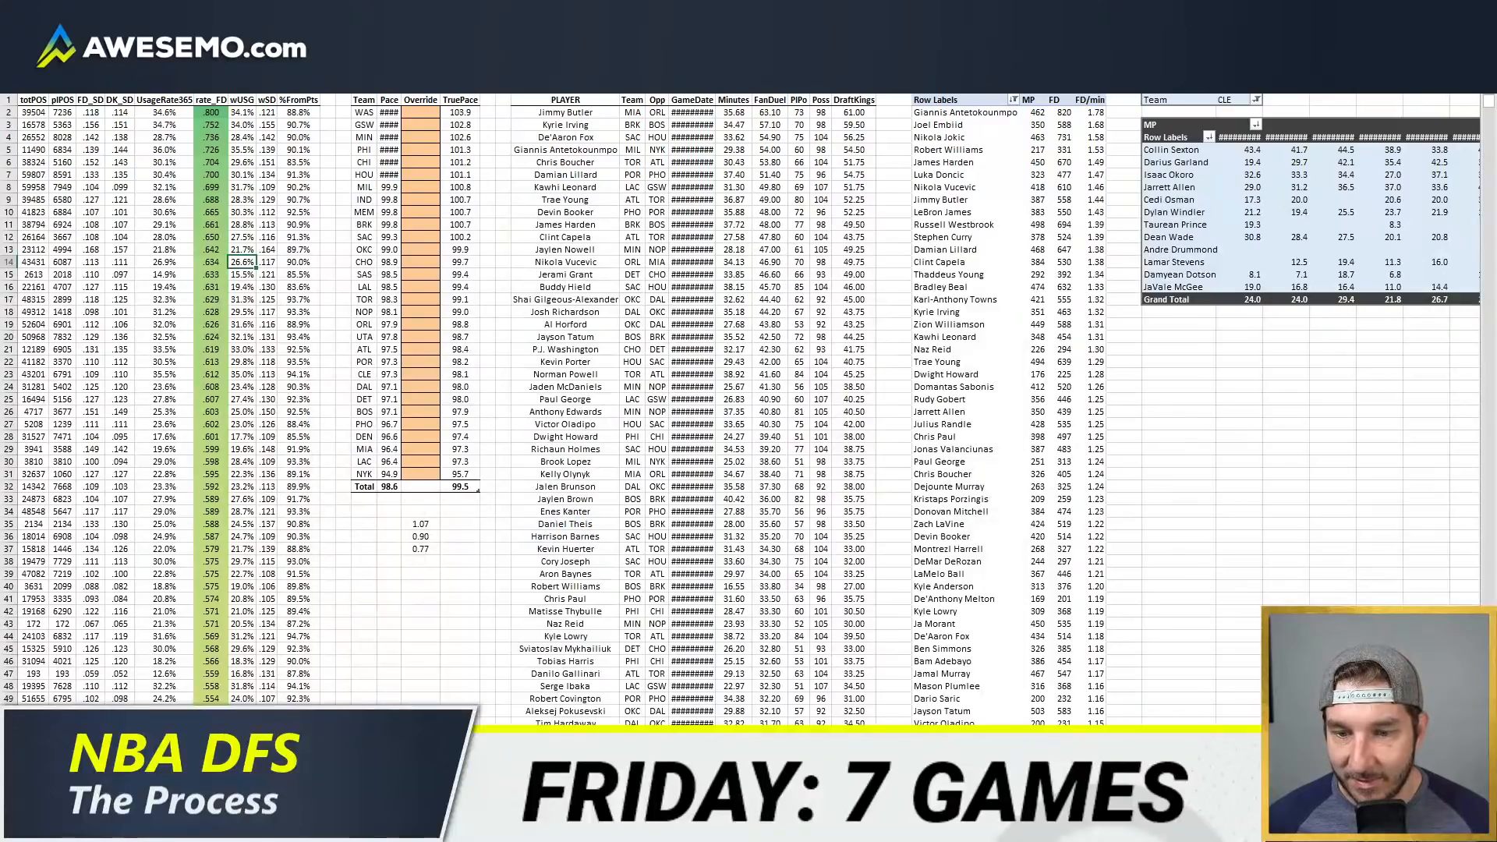
Step: Place the workbook back on half the screen and return to the Houston minutes sheet
key(super+Right)
key(super+Left)
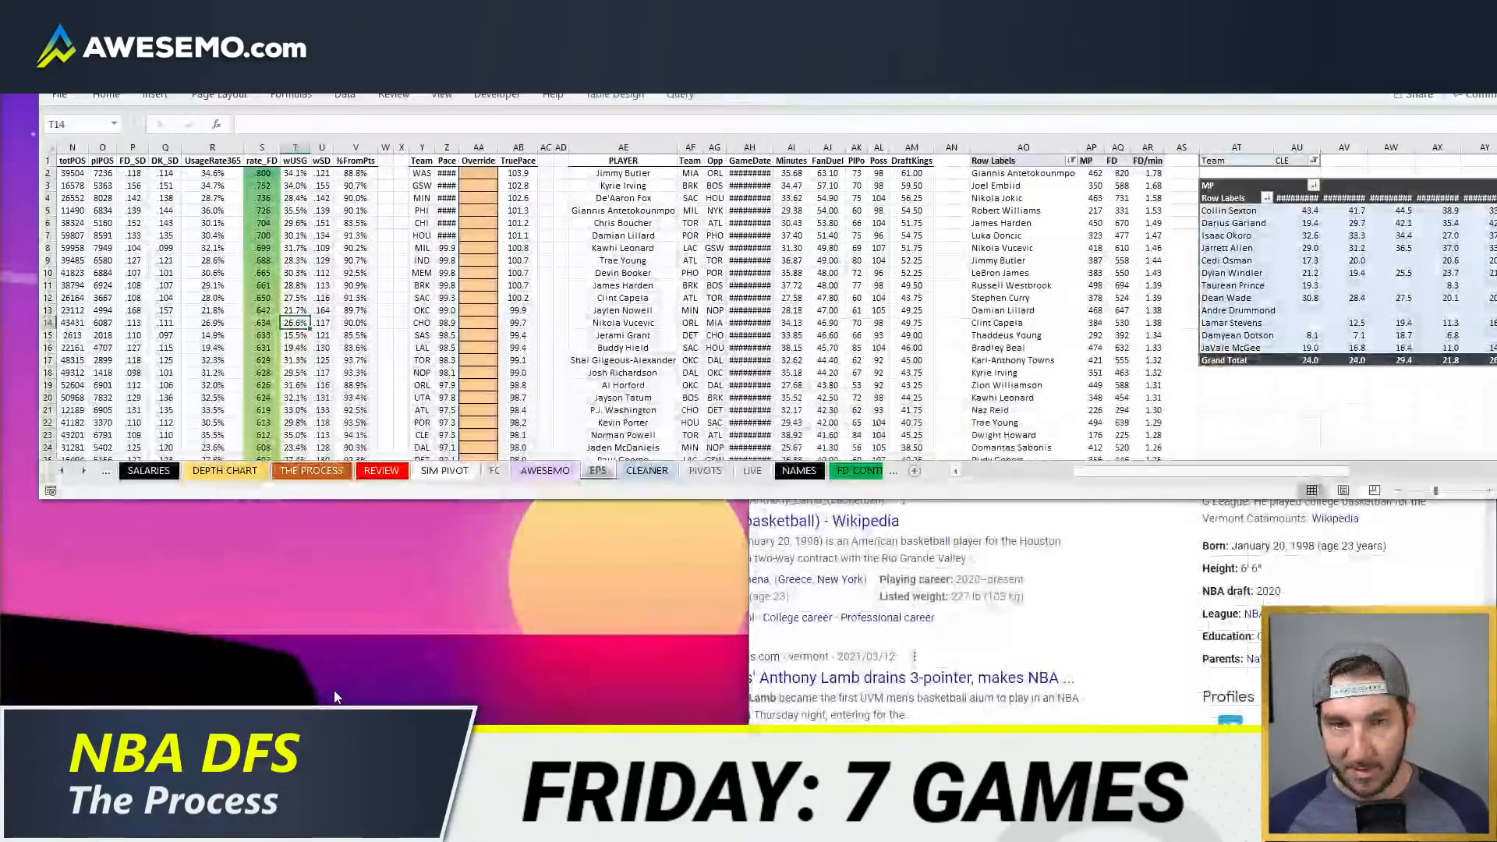
key(super+Left)
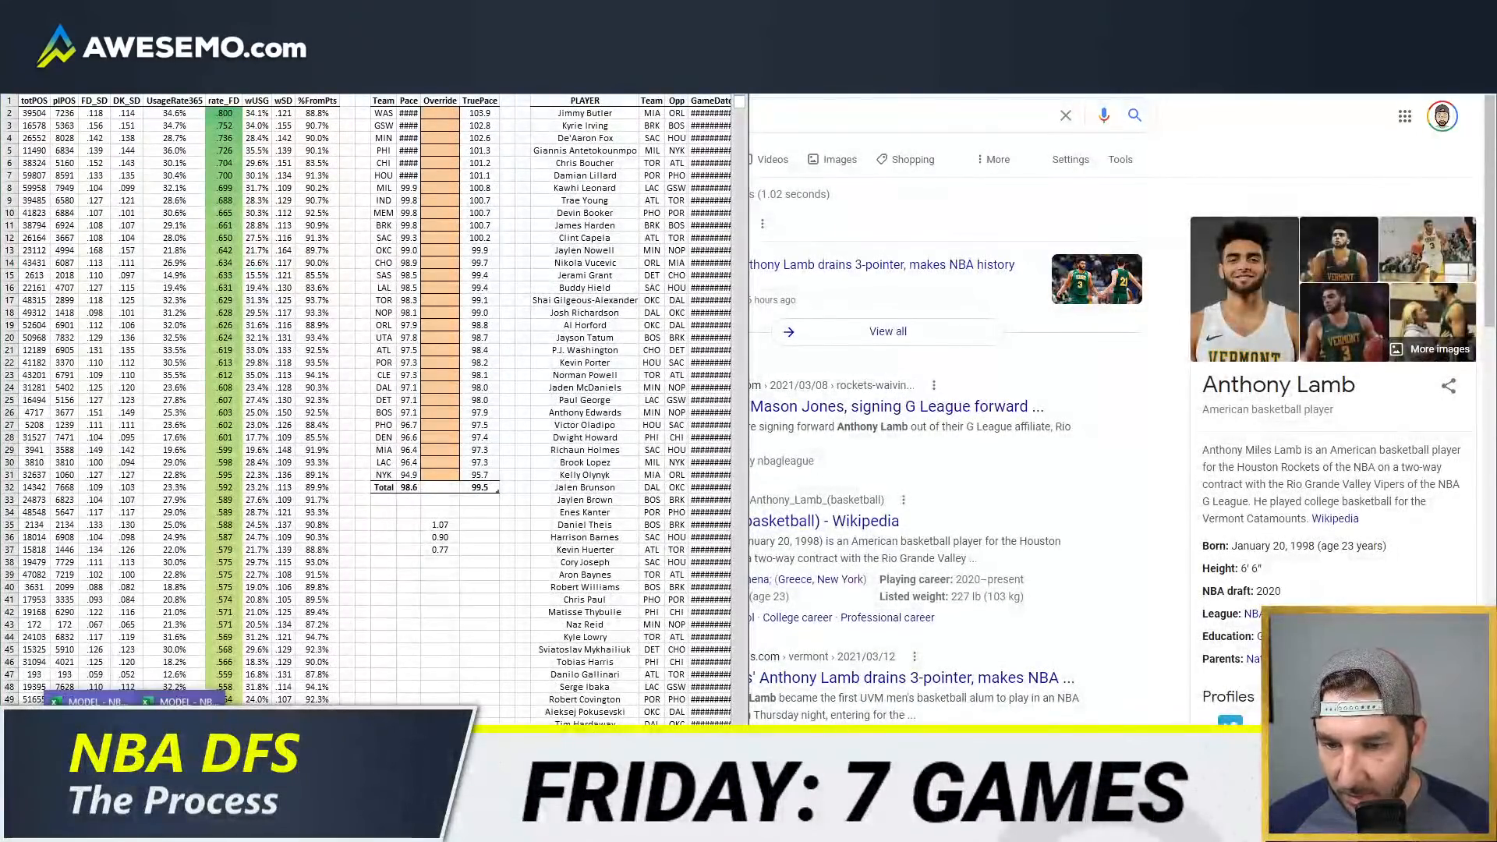
key(alt+Tab)
click(257, 263)
key(ctrl+Page_Up)
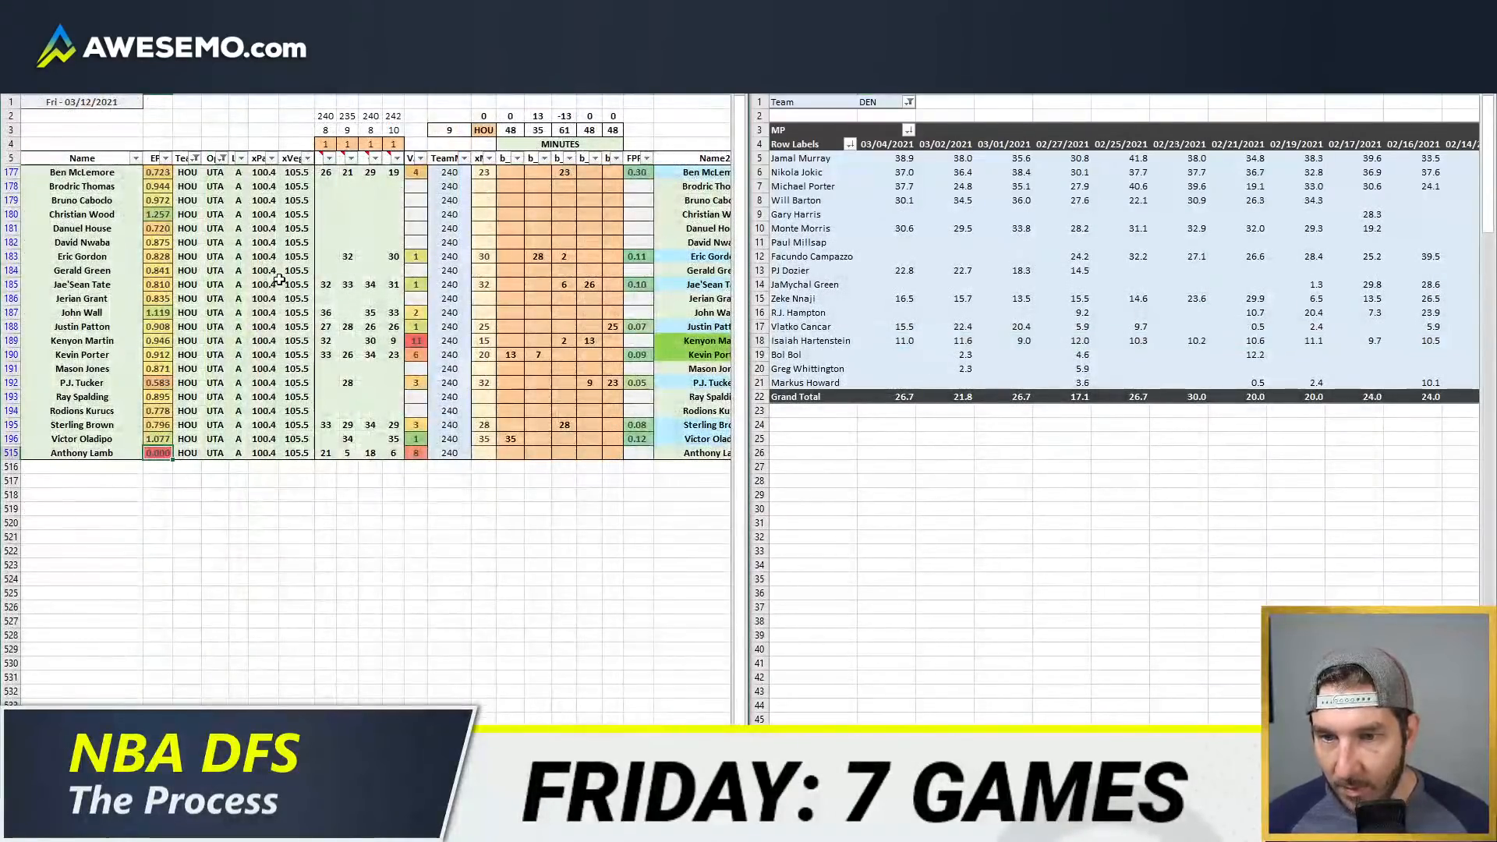
click(238, 355)
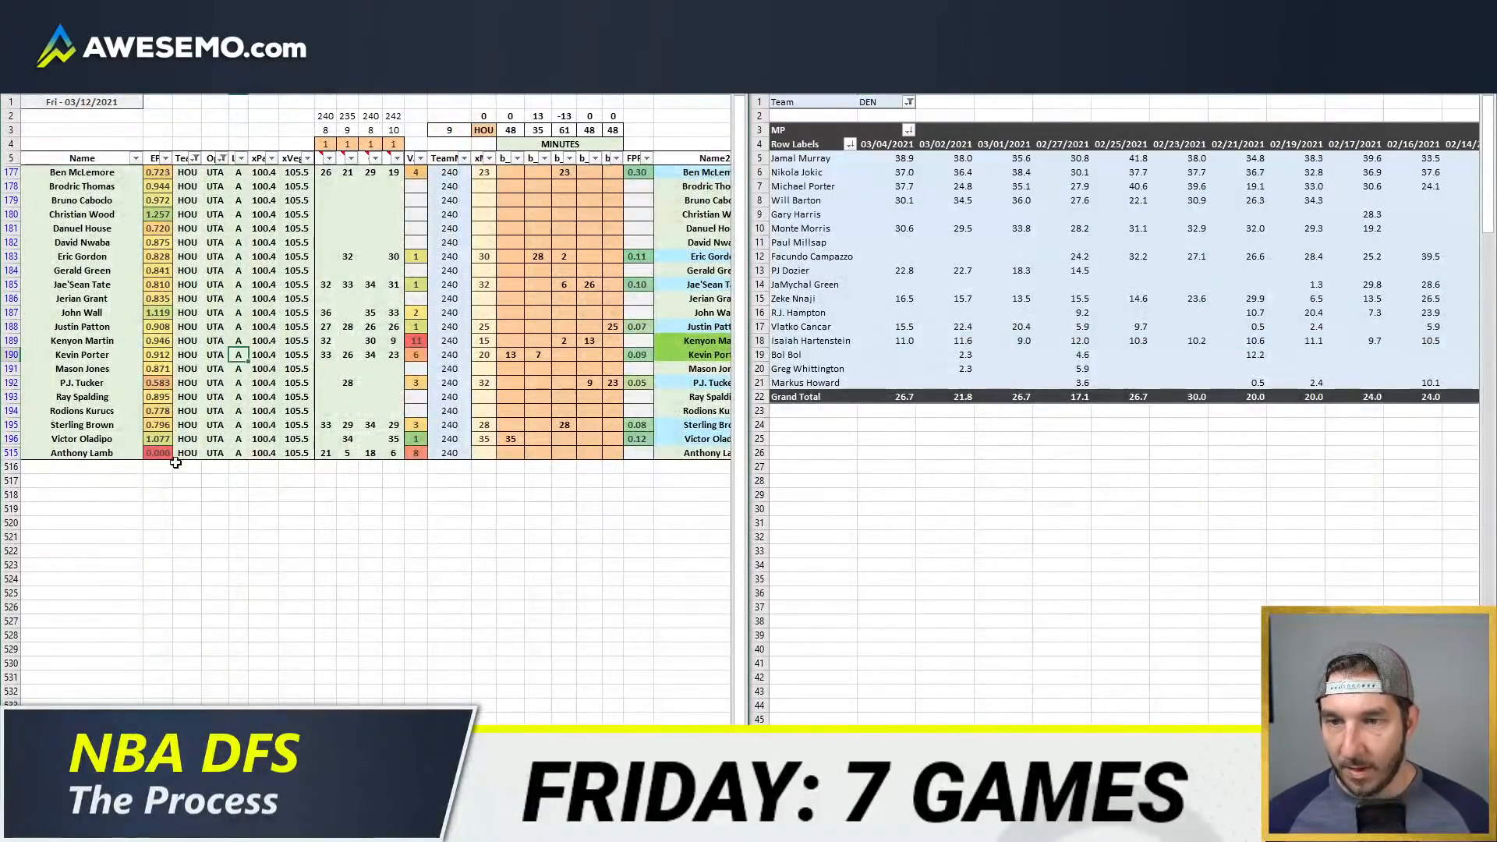
click(271, 298)
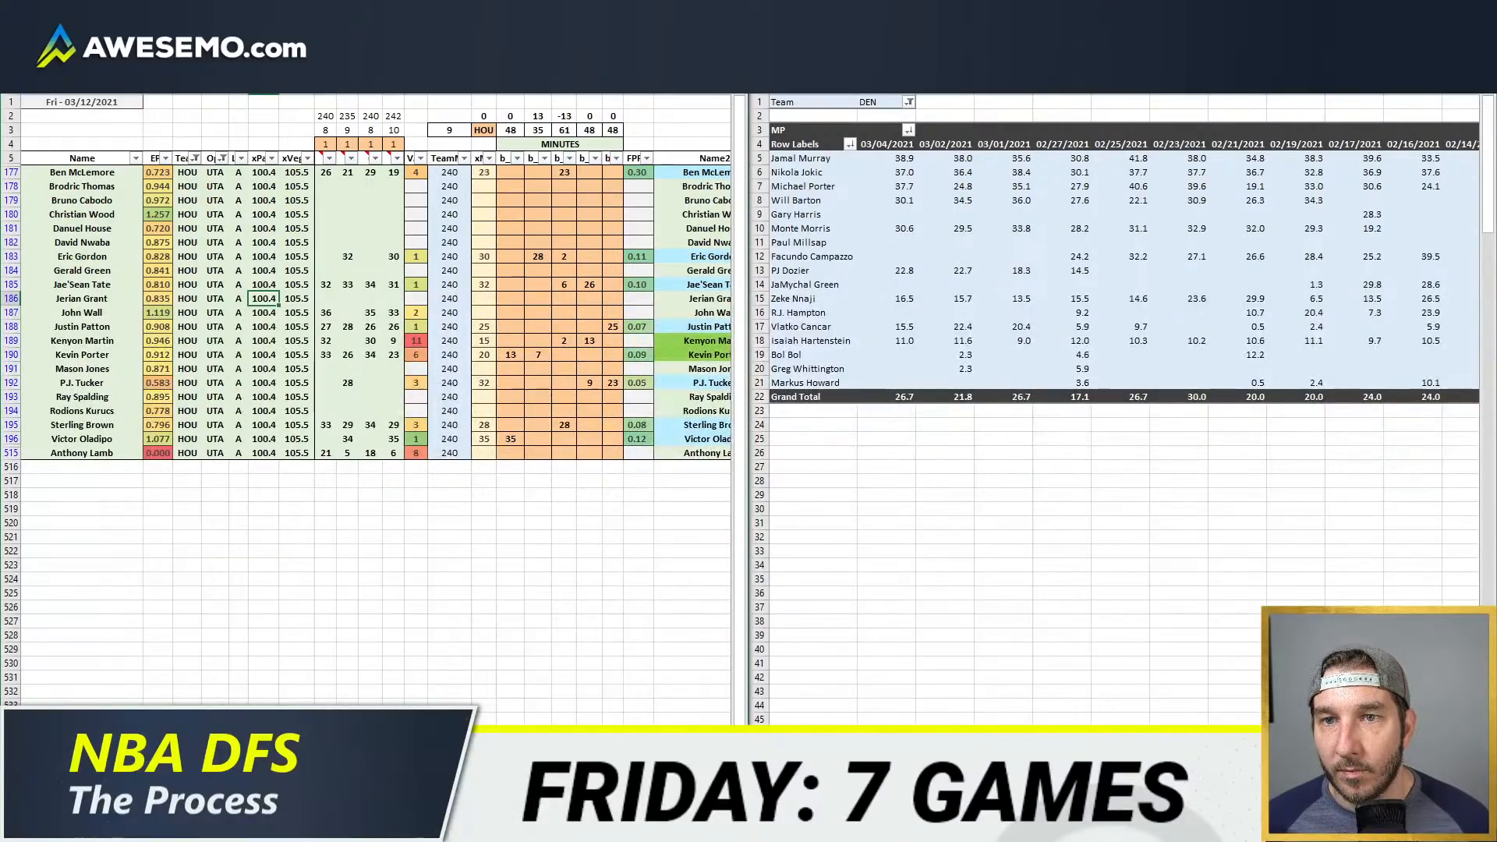
Step: Sort the player table by Team and then by Name, both A to Z
click(233, 294)
key(alt+a)
key(s)
key(s)
click(583, 336)
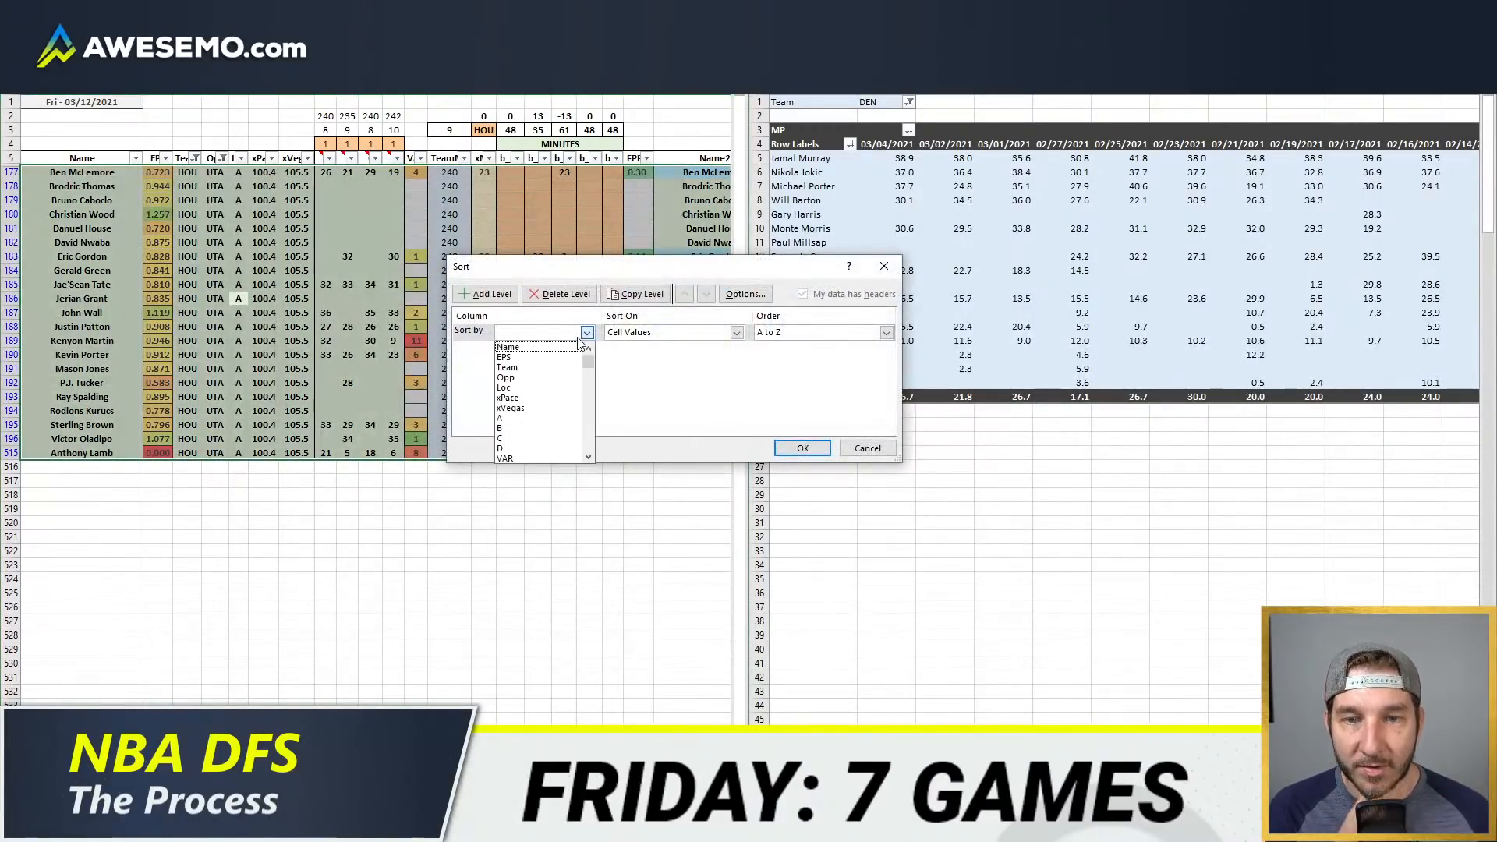
click(507, 367)
click(487, 294)
click(518, 350)
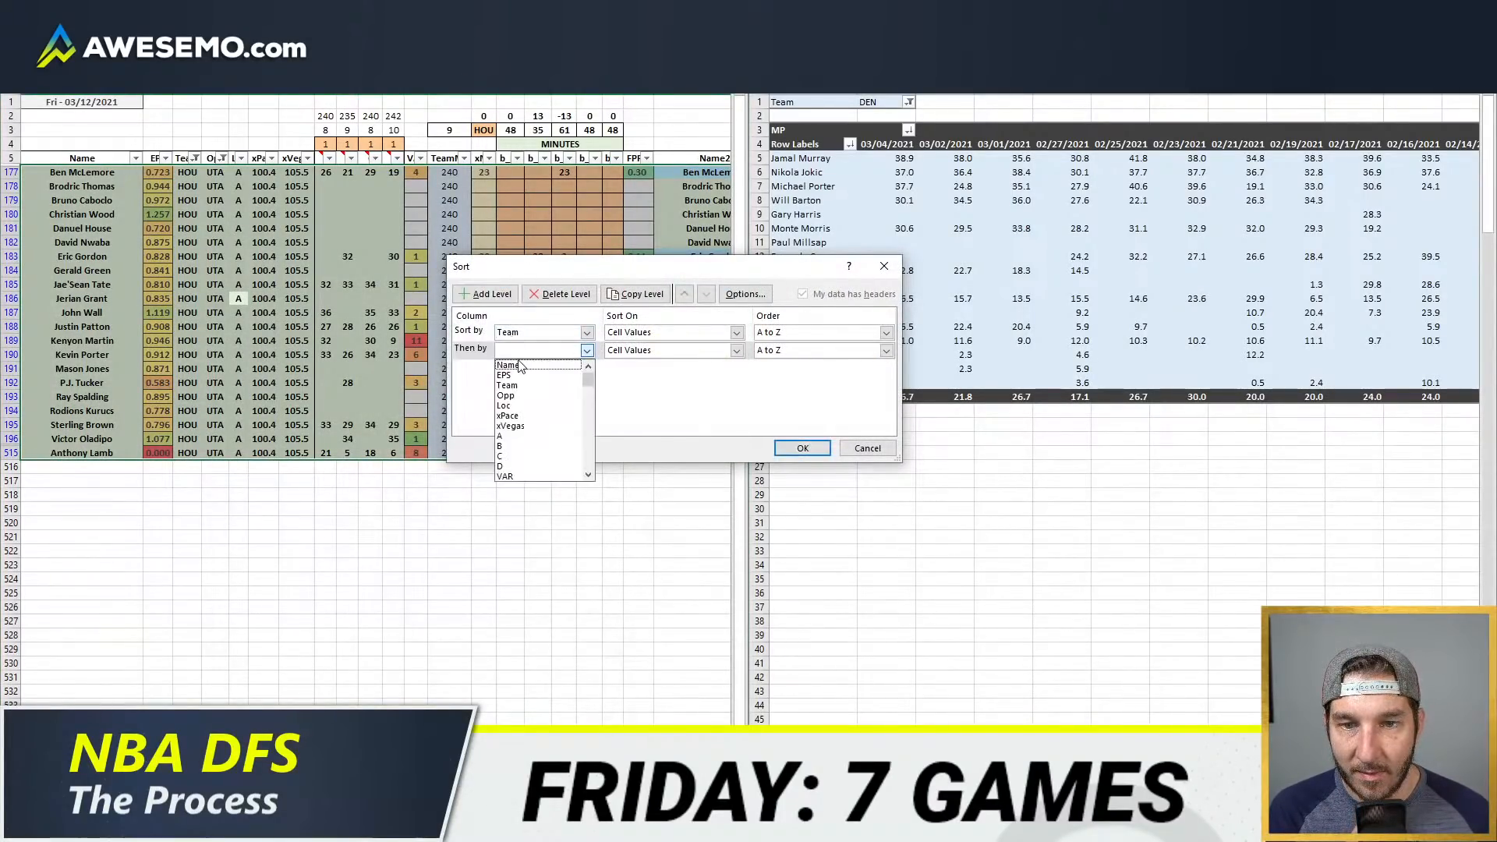
click(521, 366)
click(802, 448)
click(297, 256)
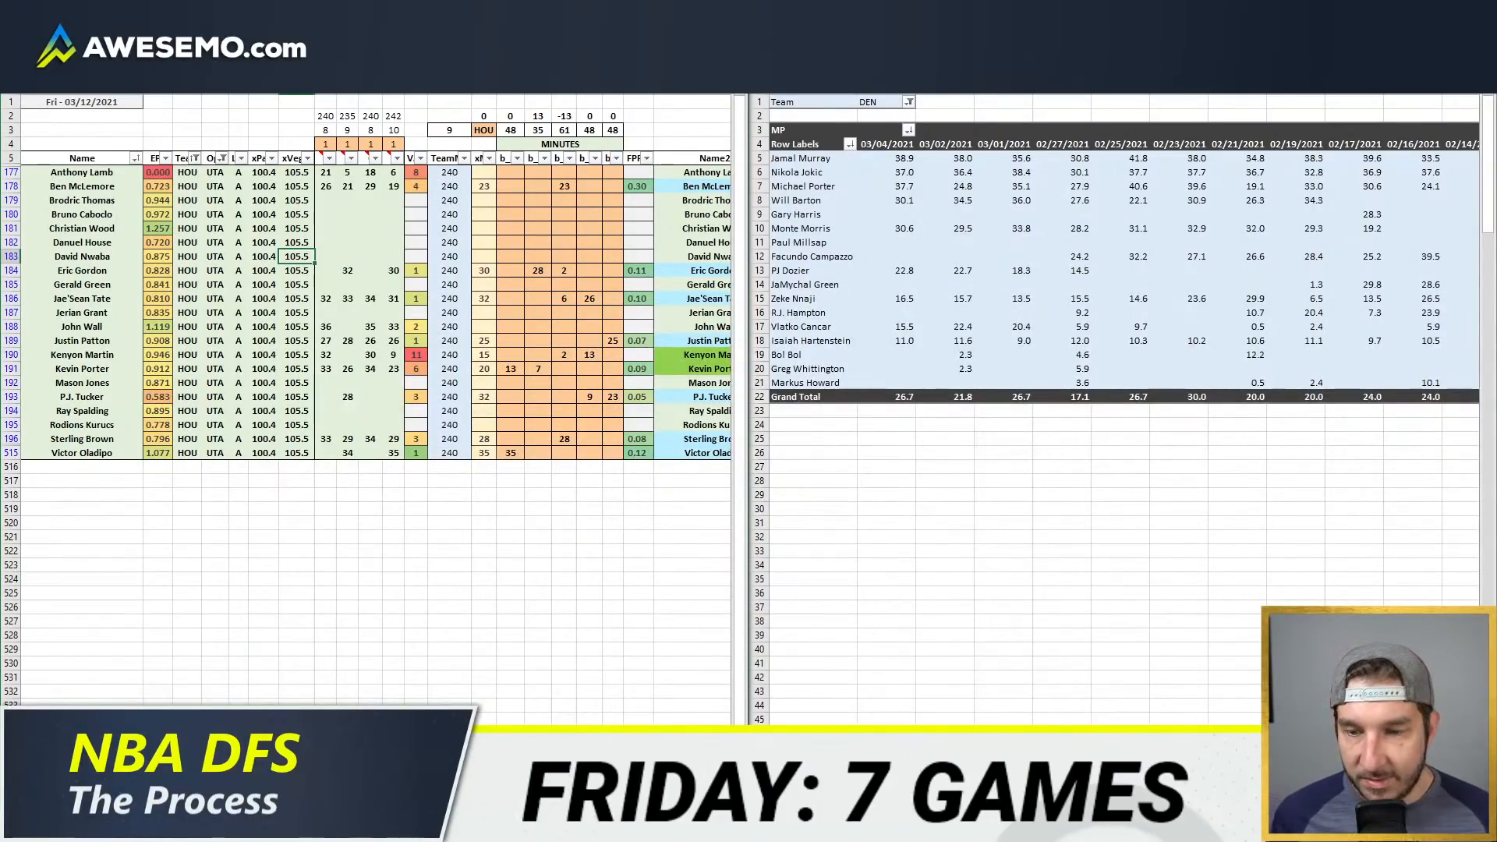
Step: Bring up the team depth chart page beside the sheet and clear all Houston minutes in the five position columns
click(149, 827)
click(212, 764)
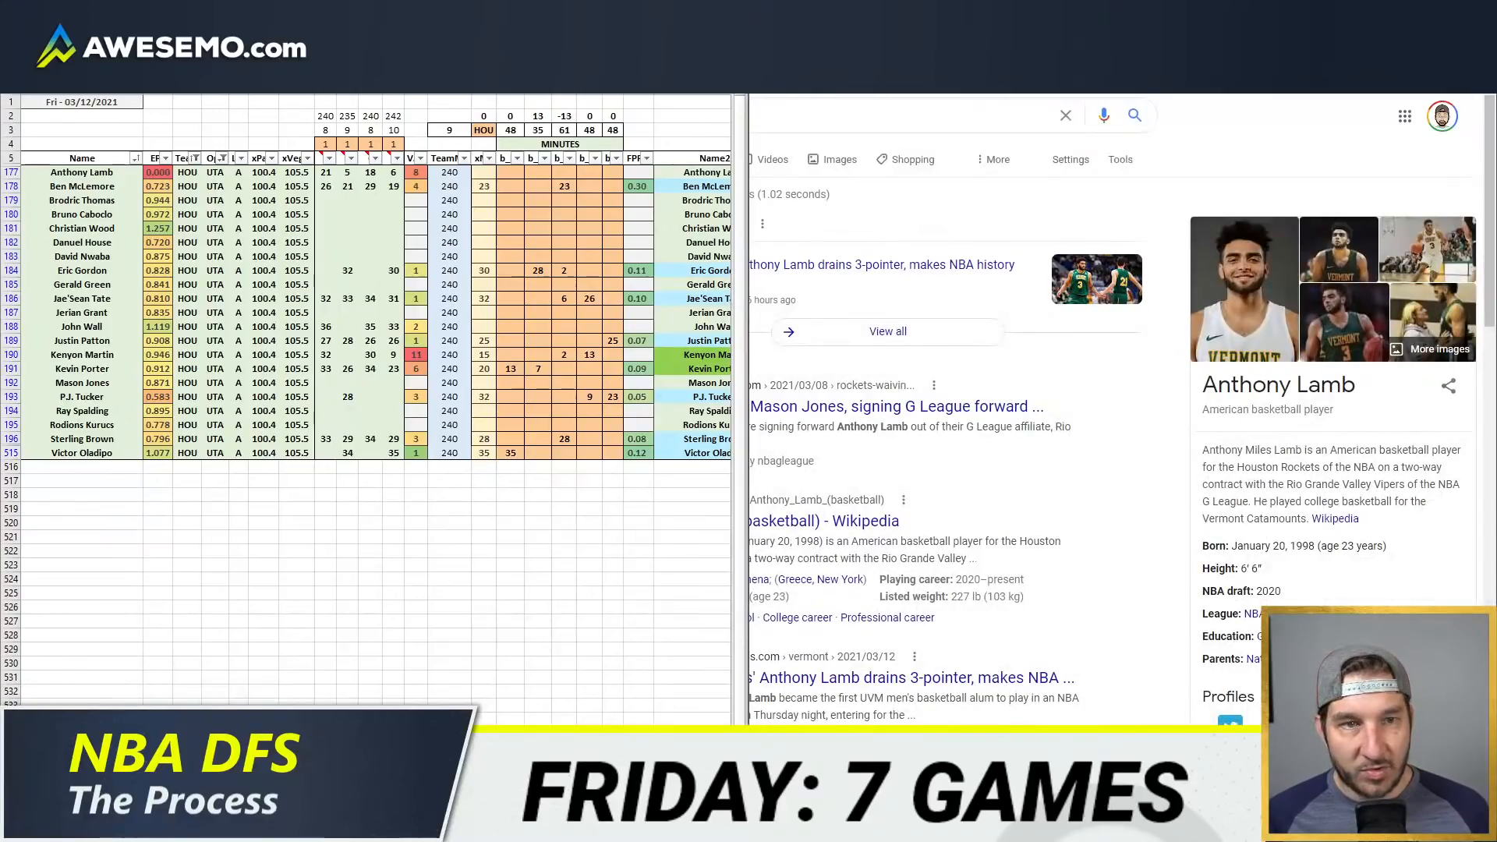
click(990, 12)
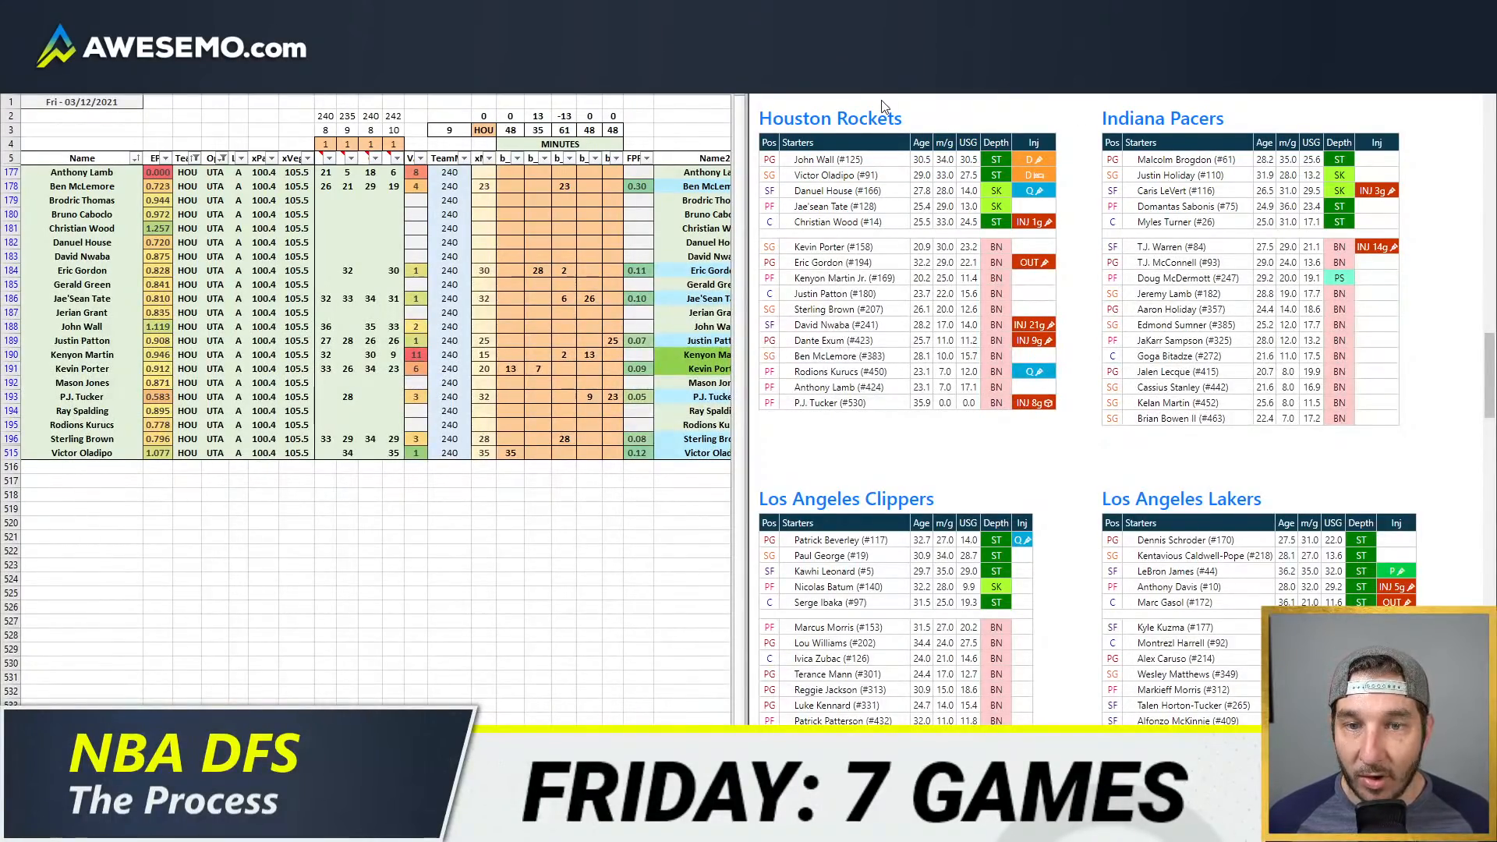
drag(511, 171, 616, 446)
key(Delete)
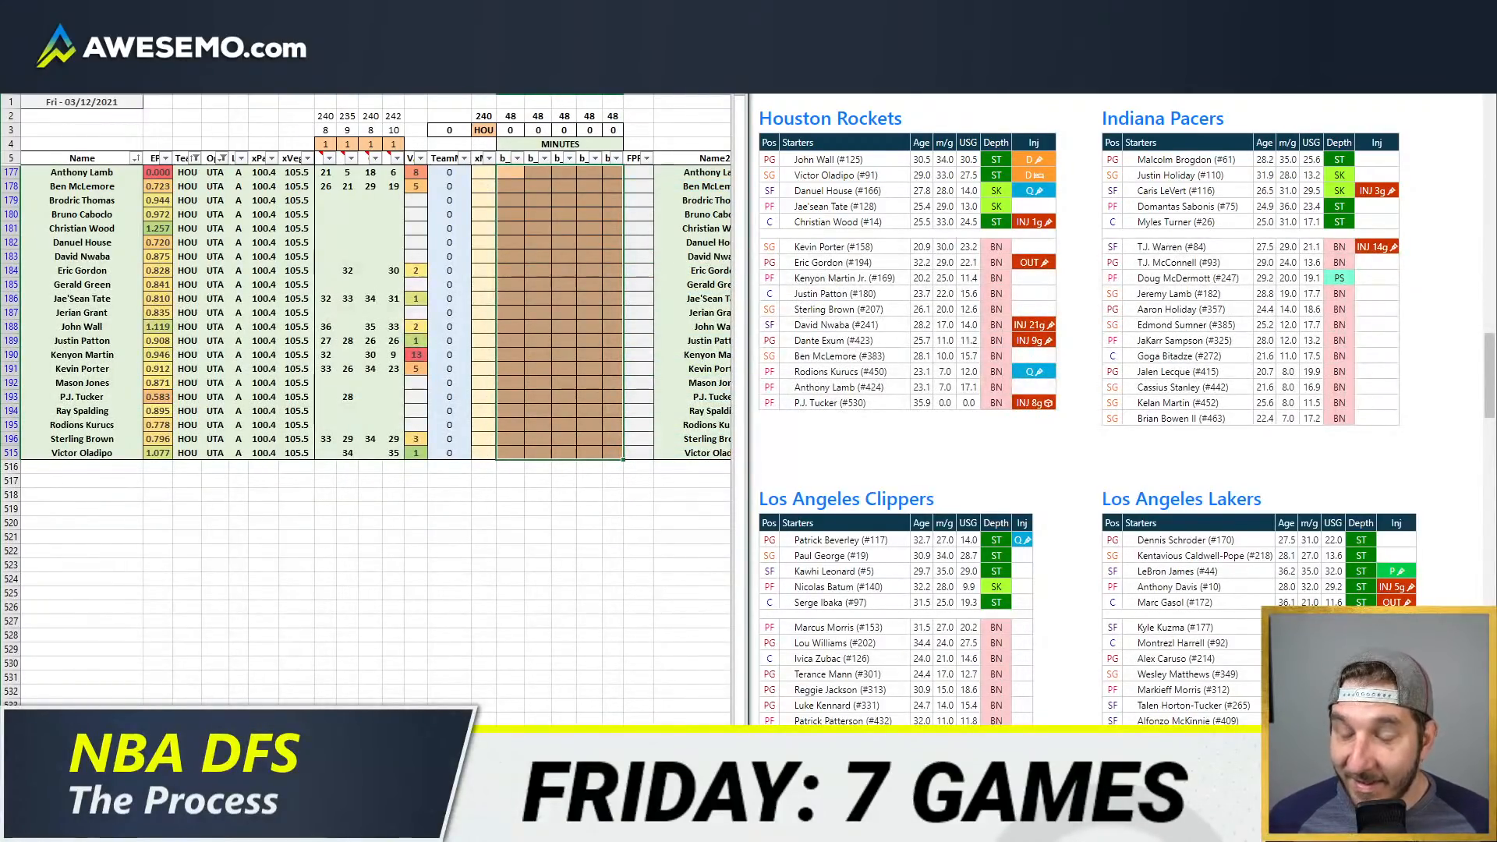
Step: Check the slate's matchups and betting lines on the projections sheet, and return to the Houston minutes sheet
click(219, 718)
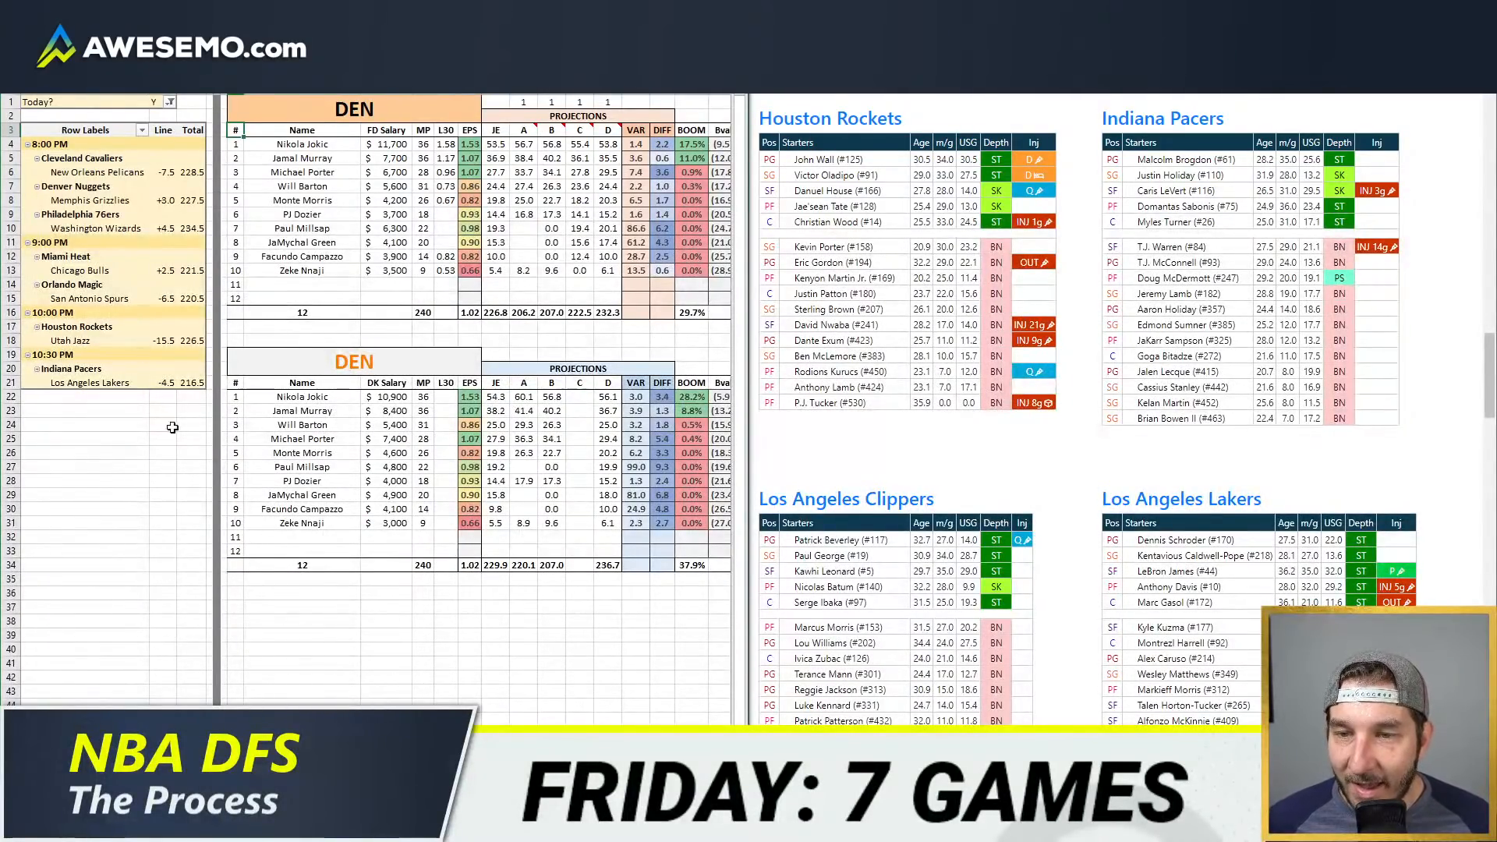
click(140, 719)
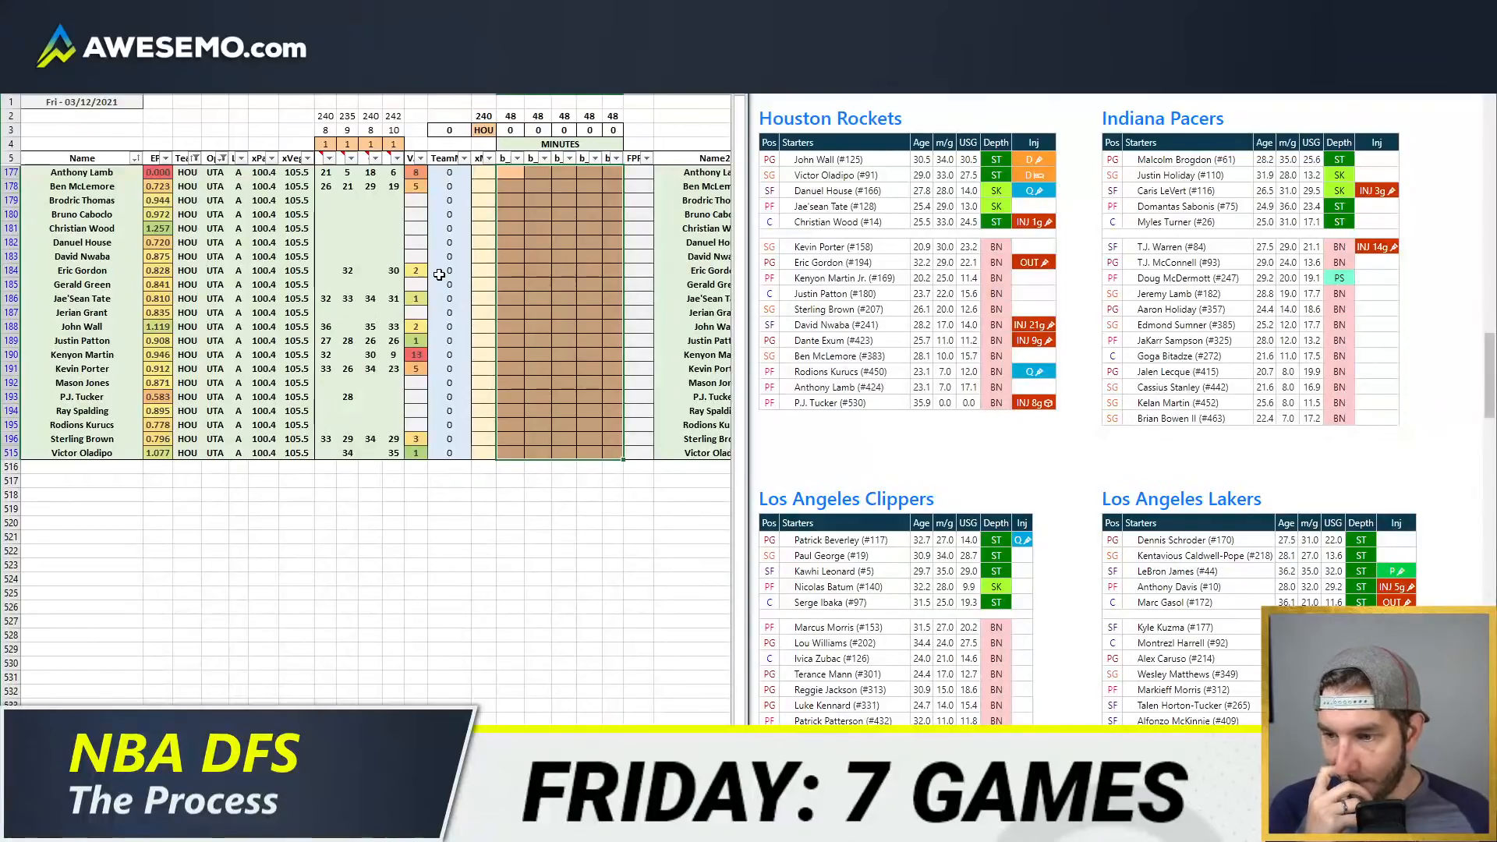
click(519, 216)
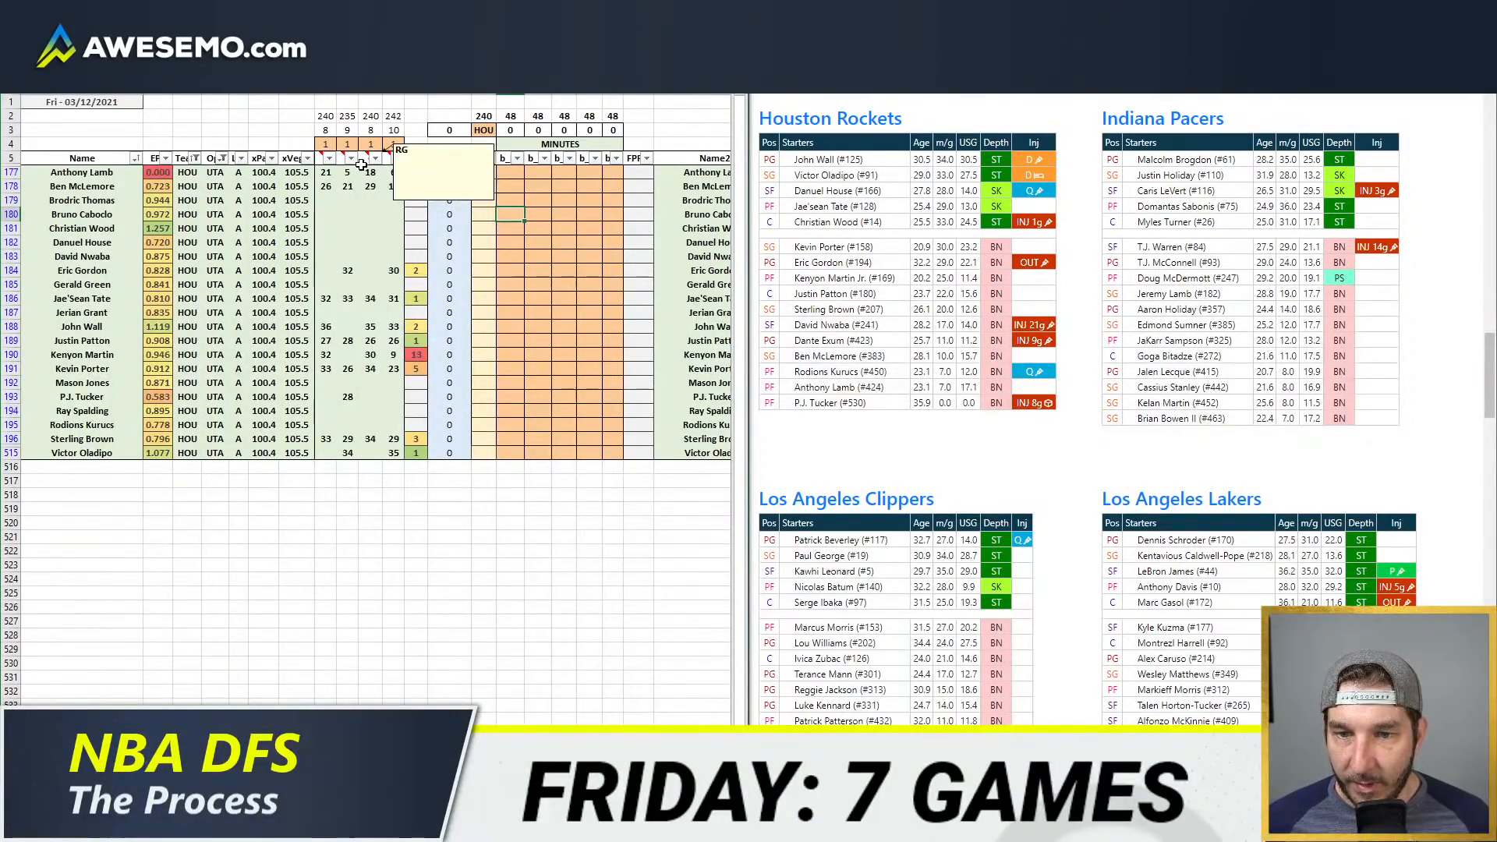
Step: Set the weights of minutes source columns B and D to 0, leaving sources A and C active
click(348, 145)
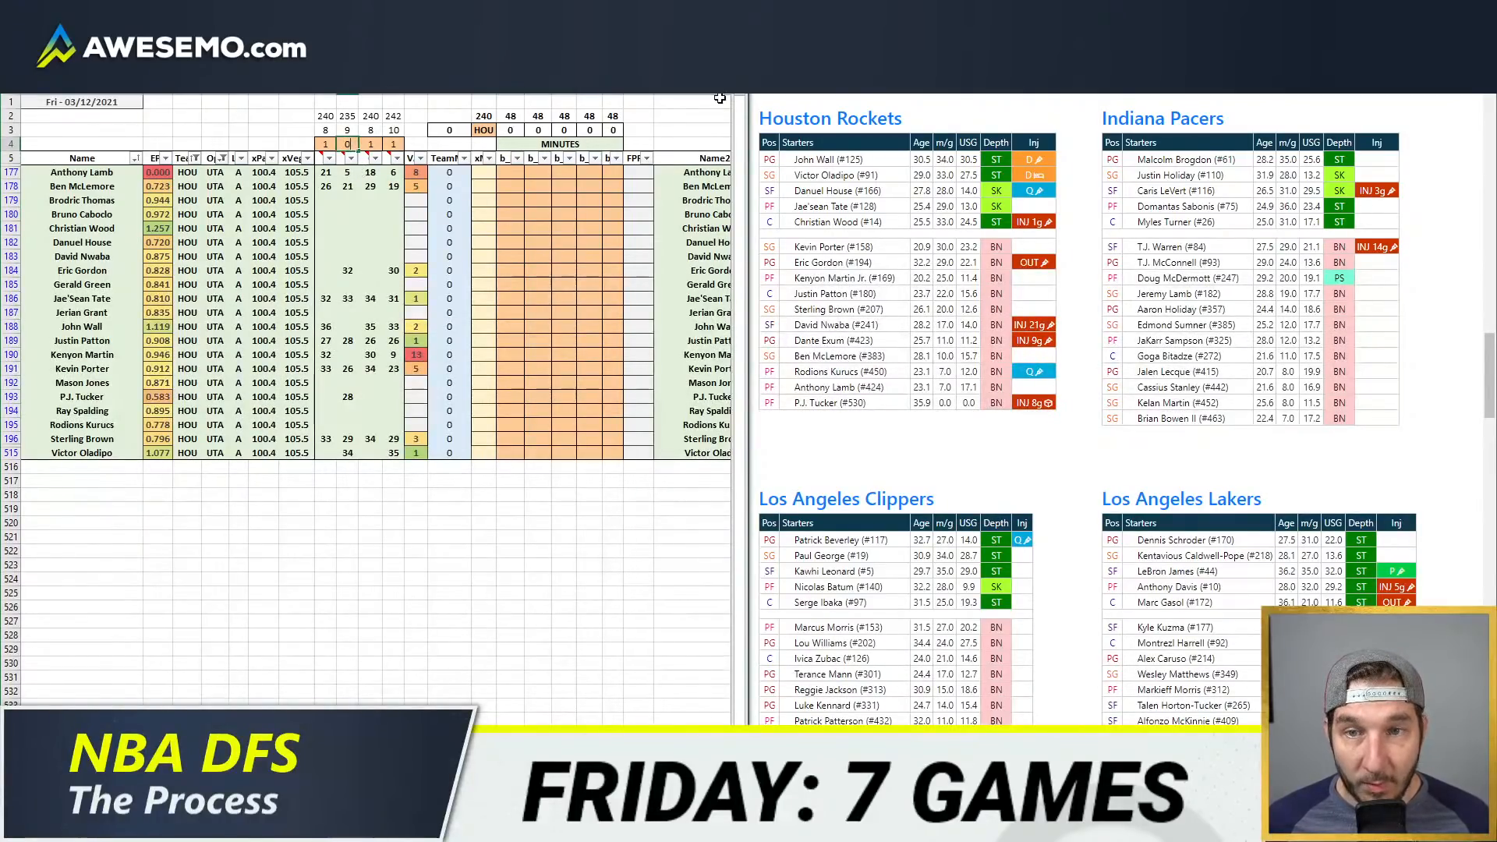
text(0)
key(Tab)
text(1)
key(Tab)
text(1)
key(BackSpace)
text(0)
key(Return)
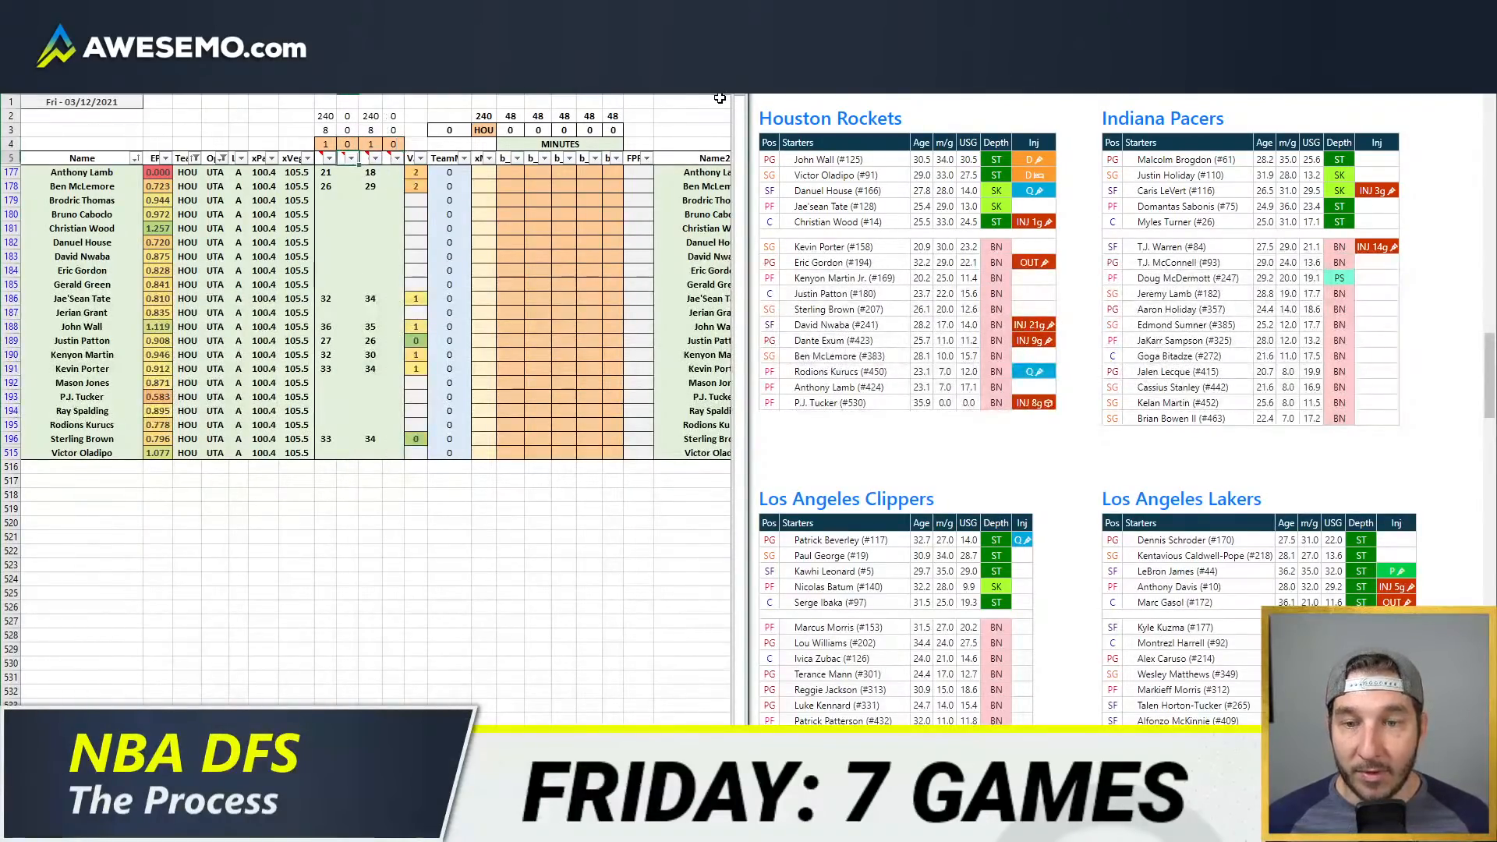
Step: Enter 26 minutes for Justin Patton in the fifth position column
click(535, 270)
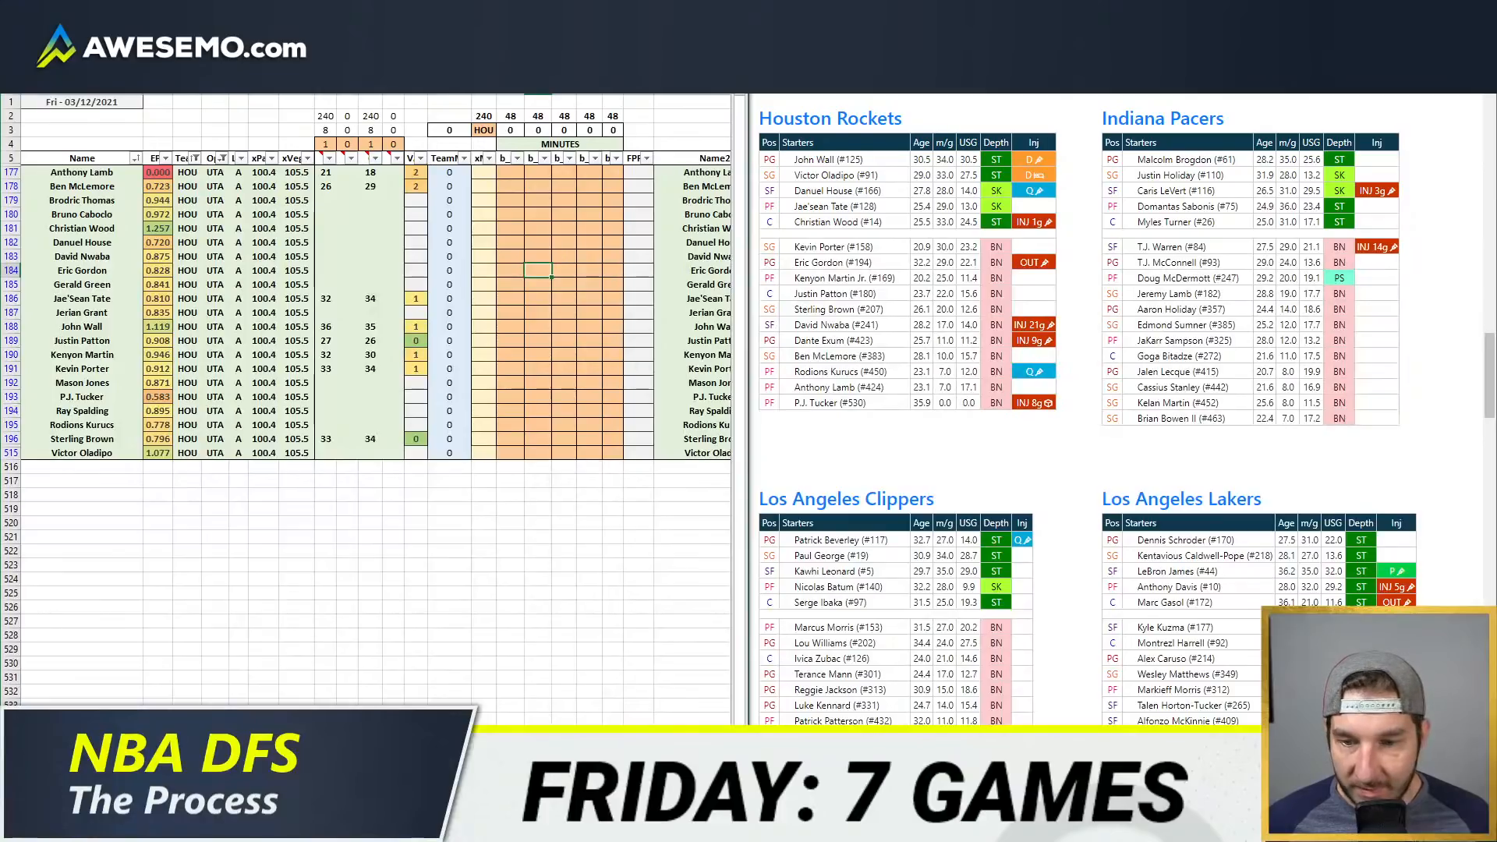
click(536, 299)
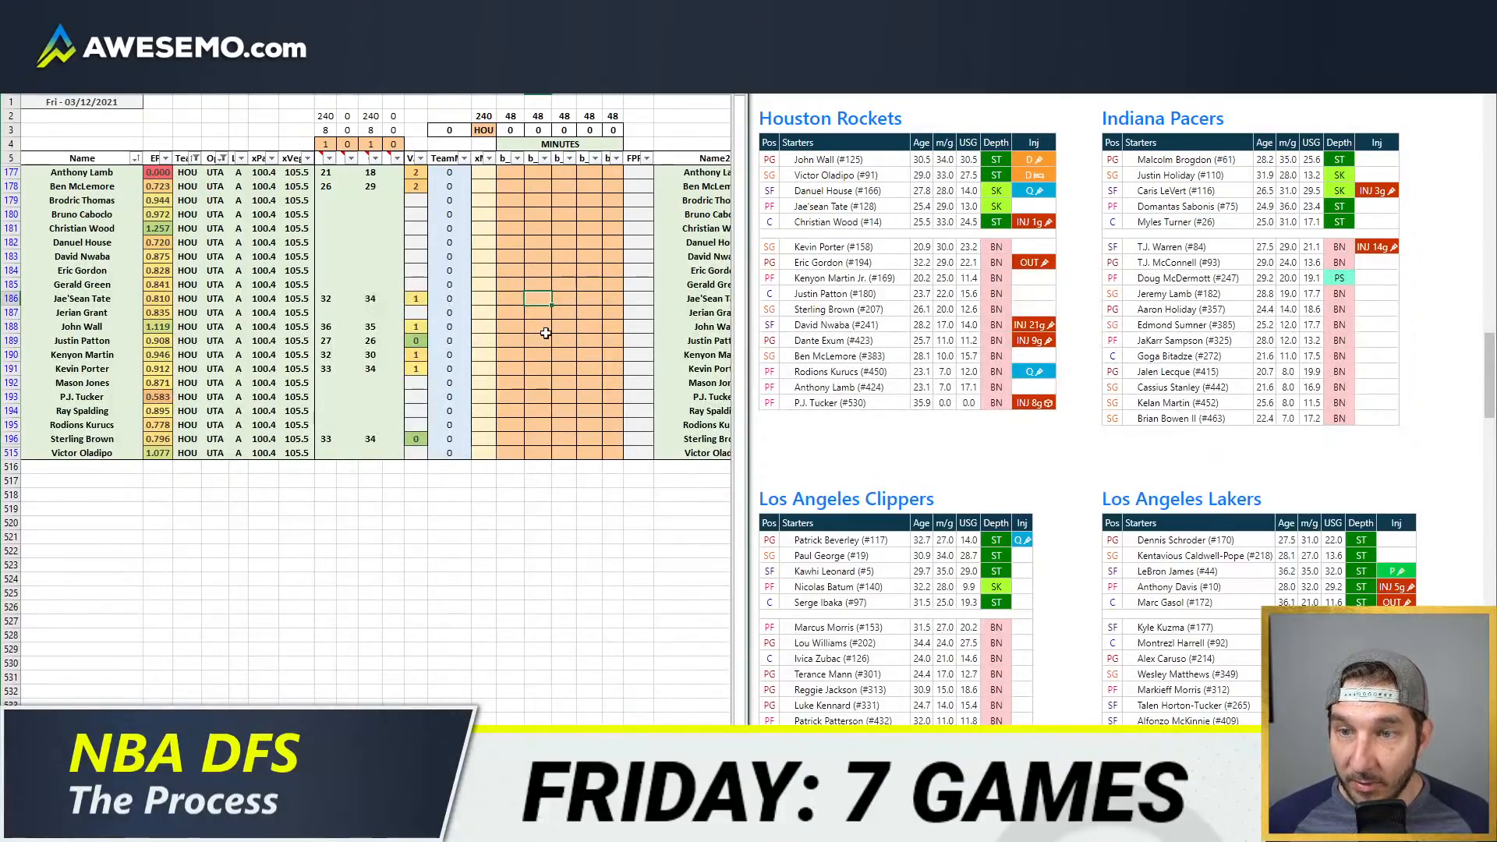
click(626, 341)
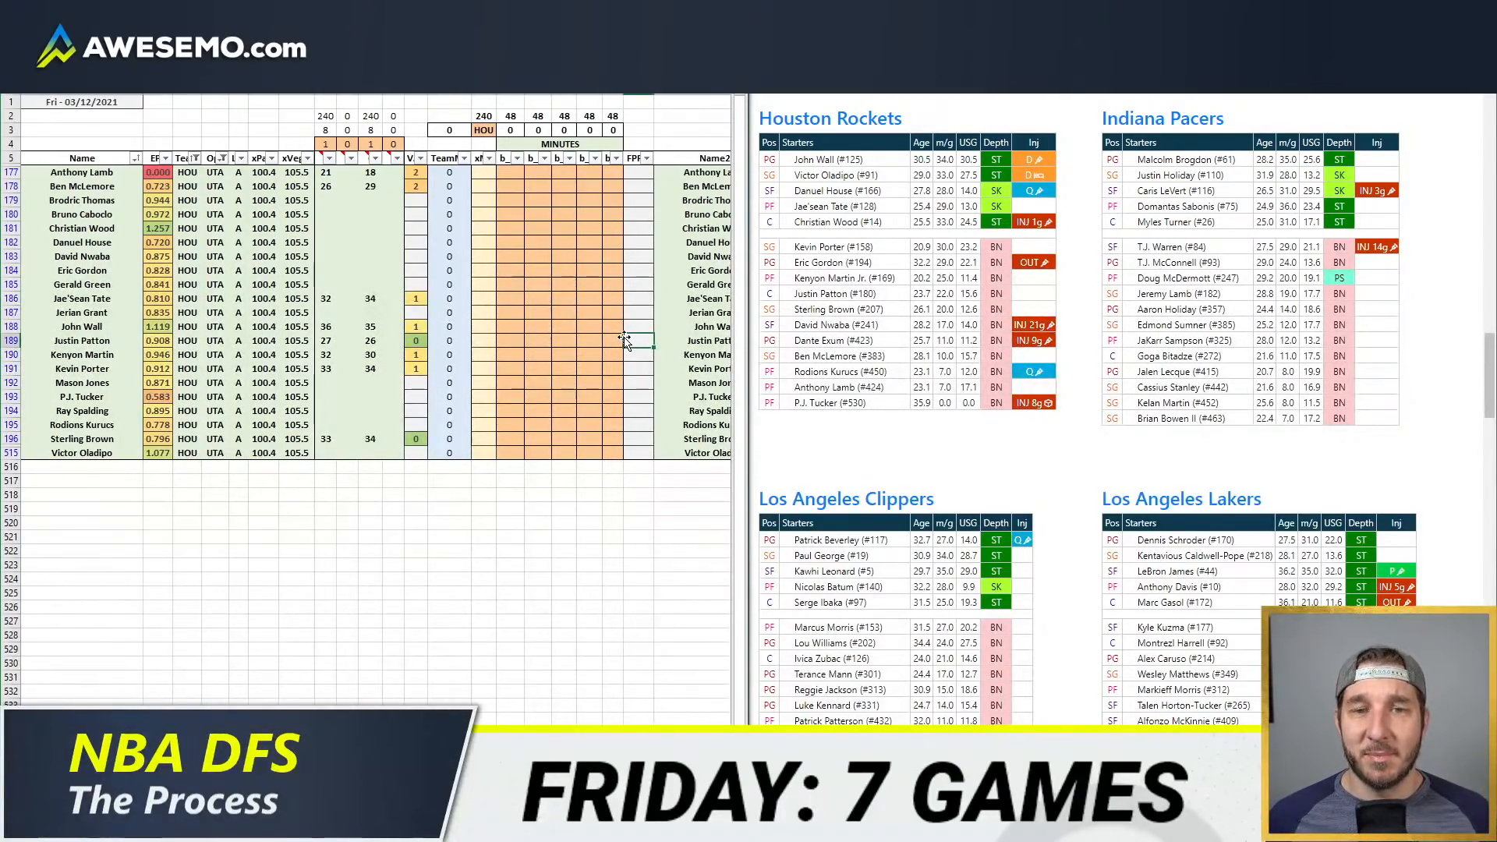
click(616, 341)
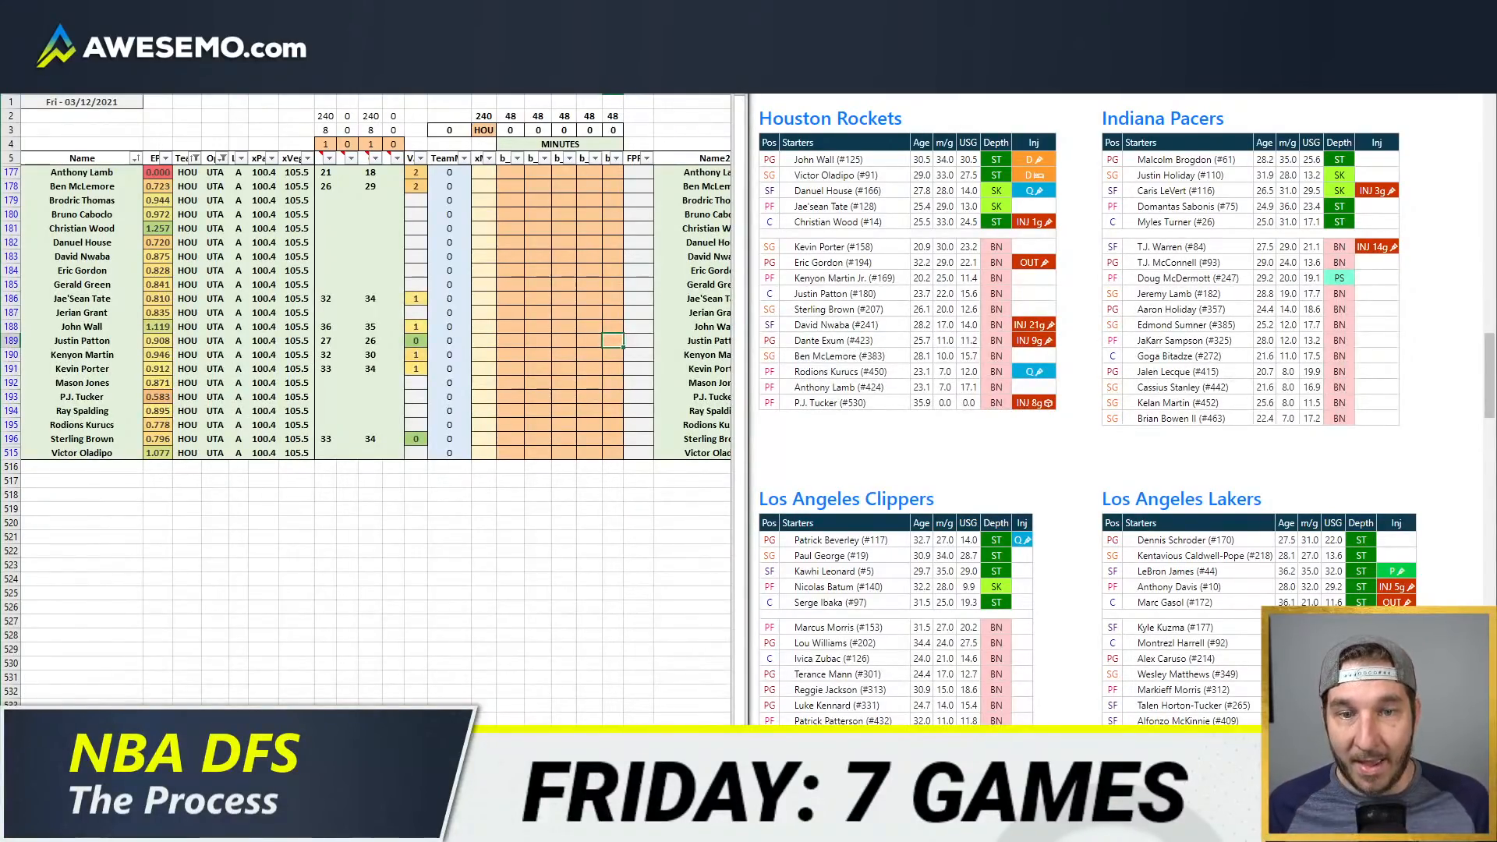
key(Return)
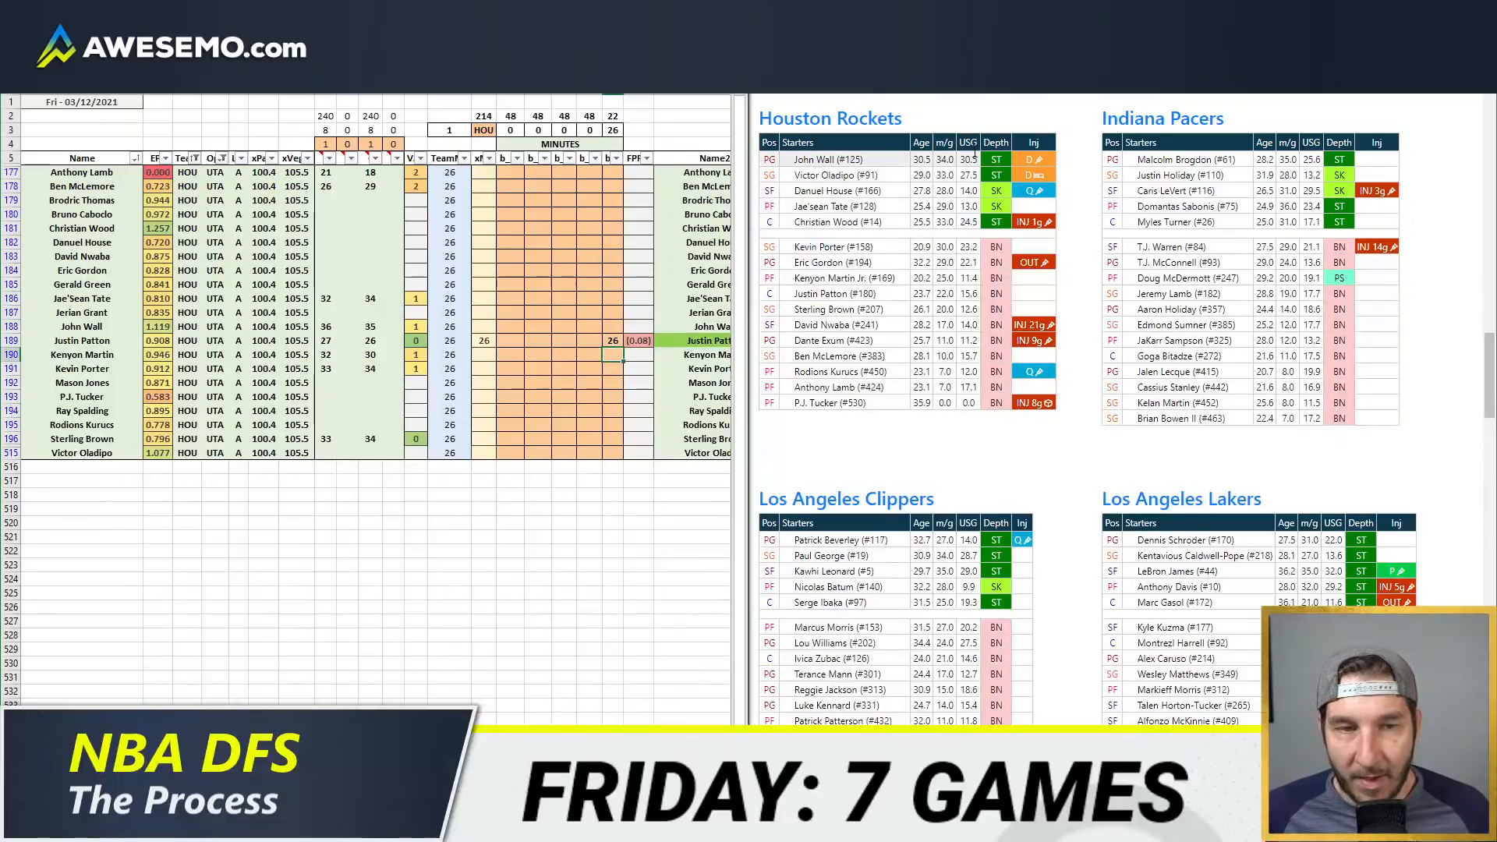
Step: Open PopcornMachine's GameFlow for Houston at Sacramento on Mar 11, 2021, examine the Rockets' rotation, and place it beside the sheet
mouse_move(1033, 159)
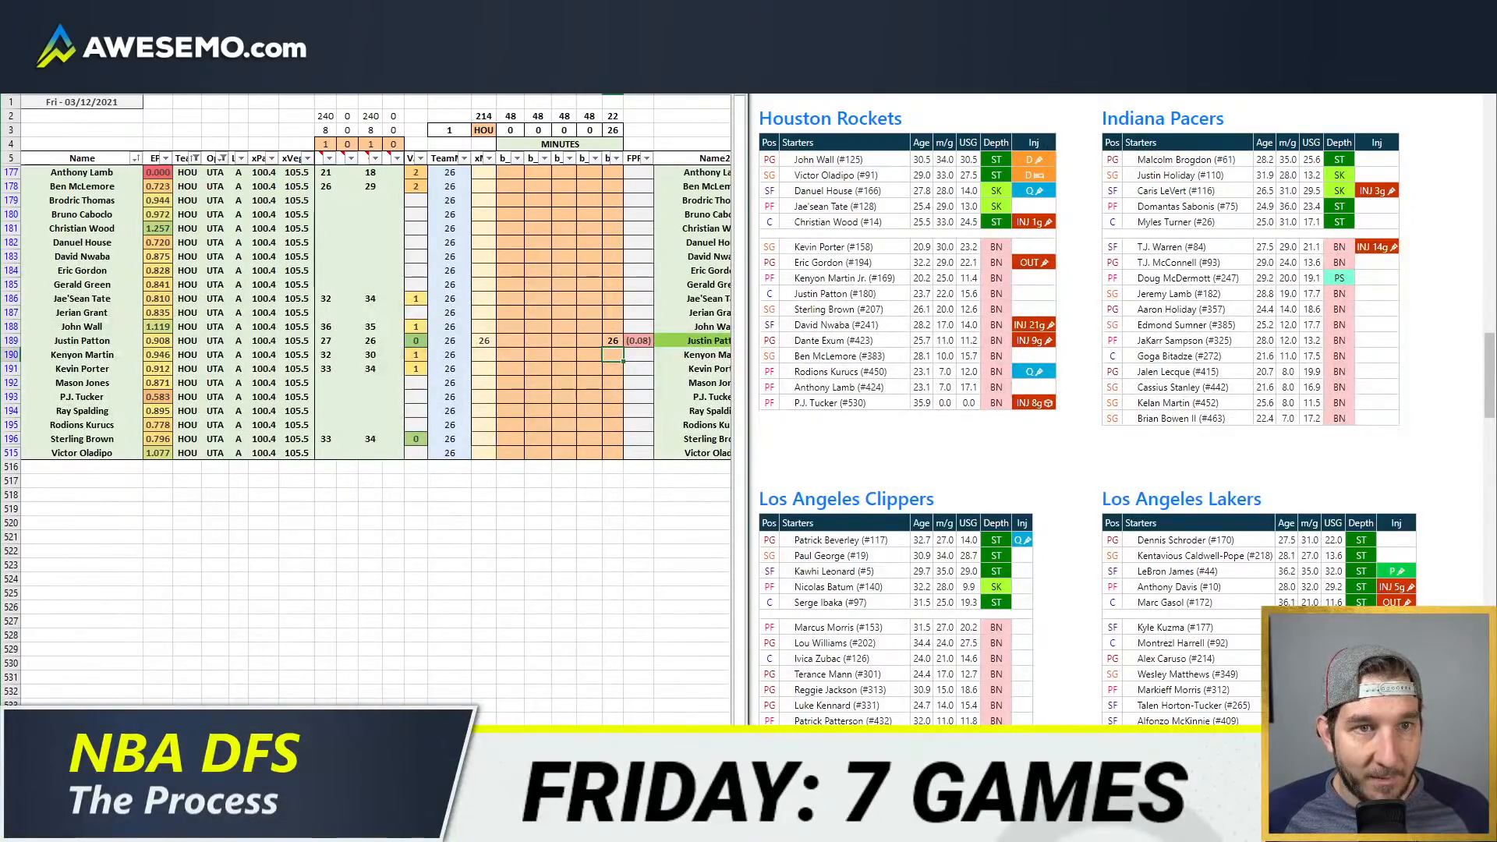
click(975, 21)
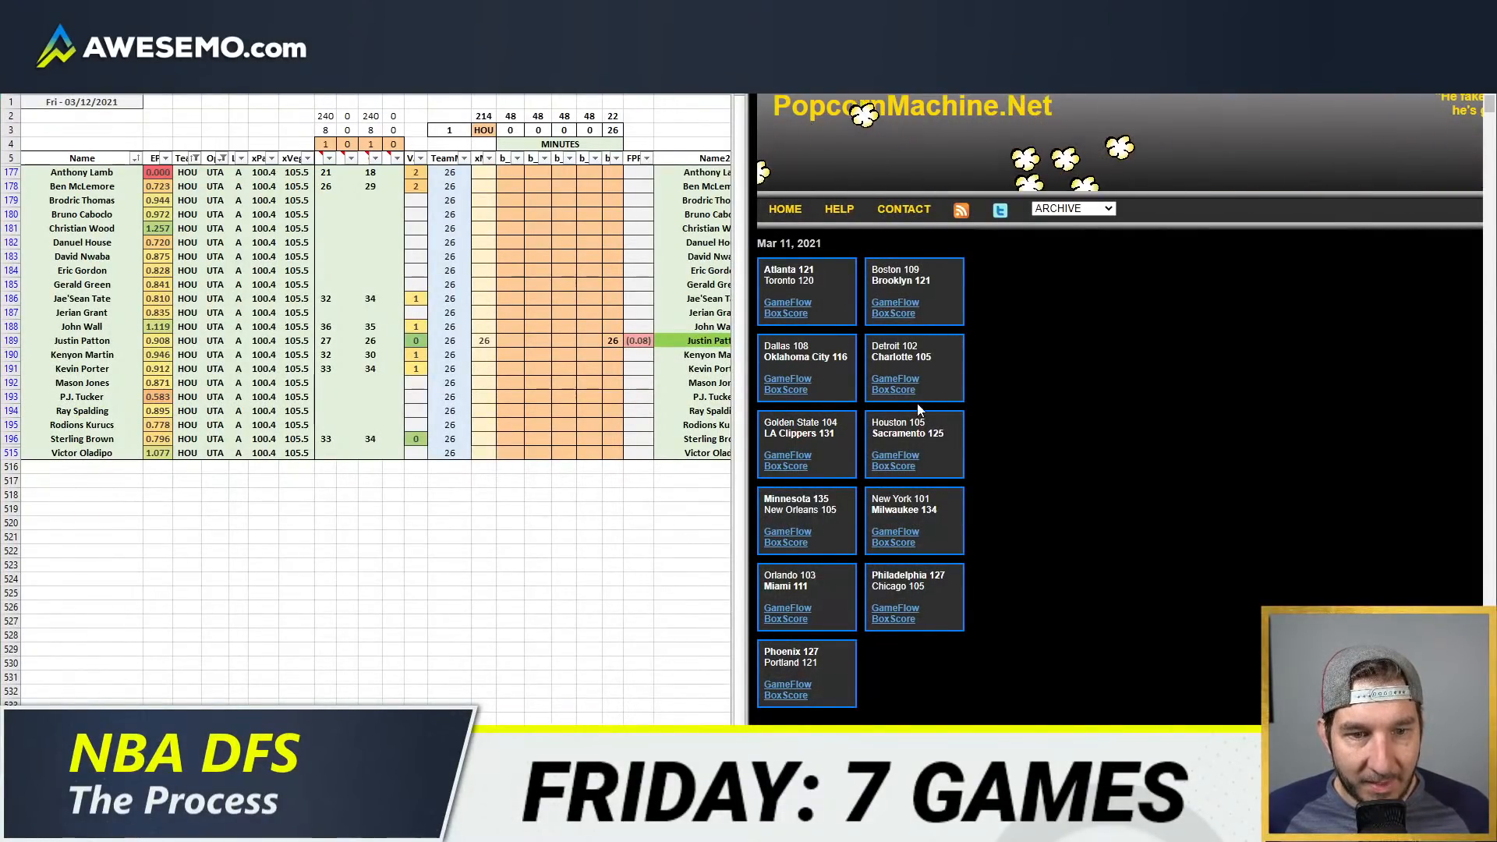
click(895, 454)
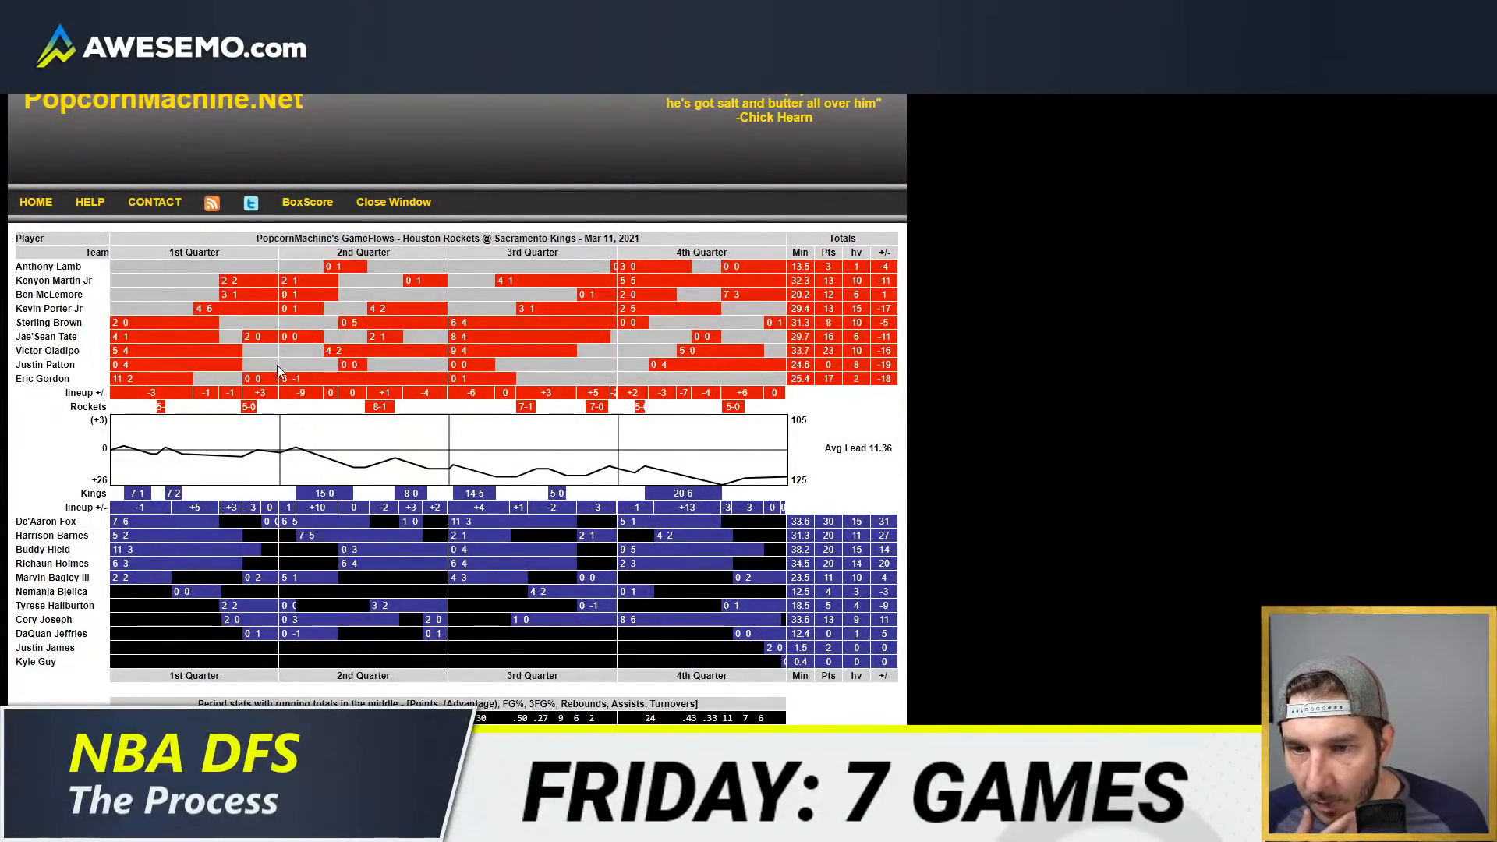
mouse_move(252, 333)
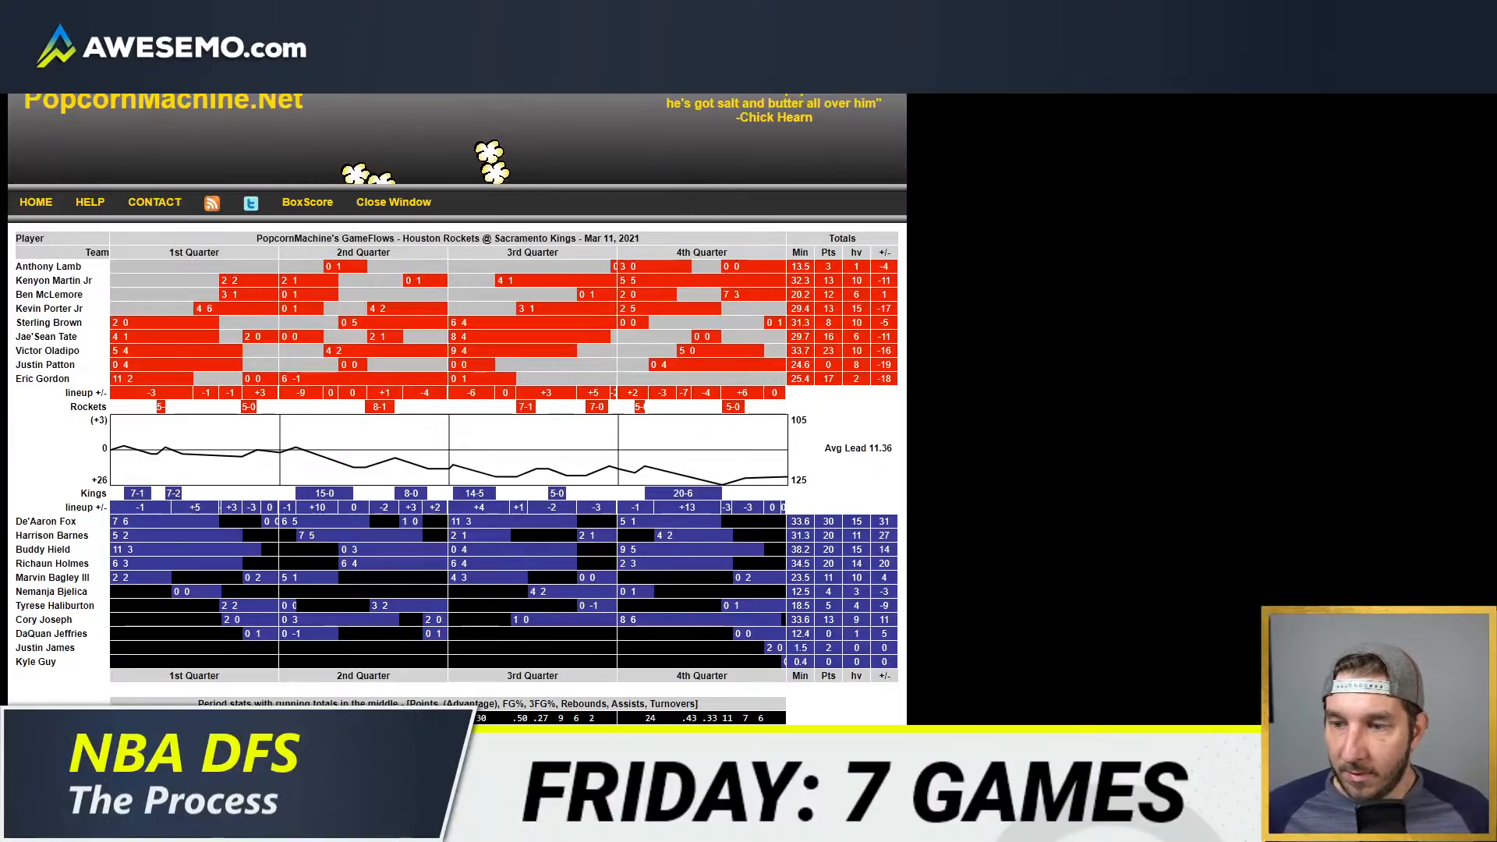
key(super+Right)
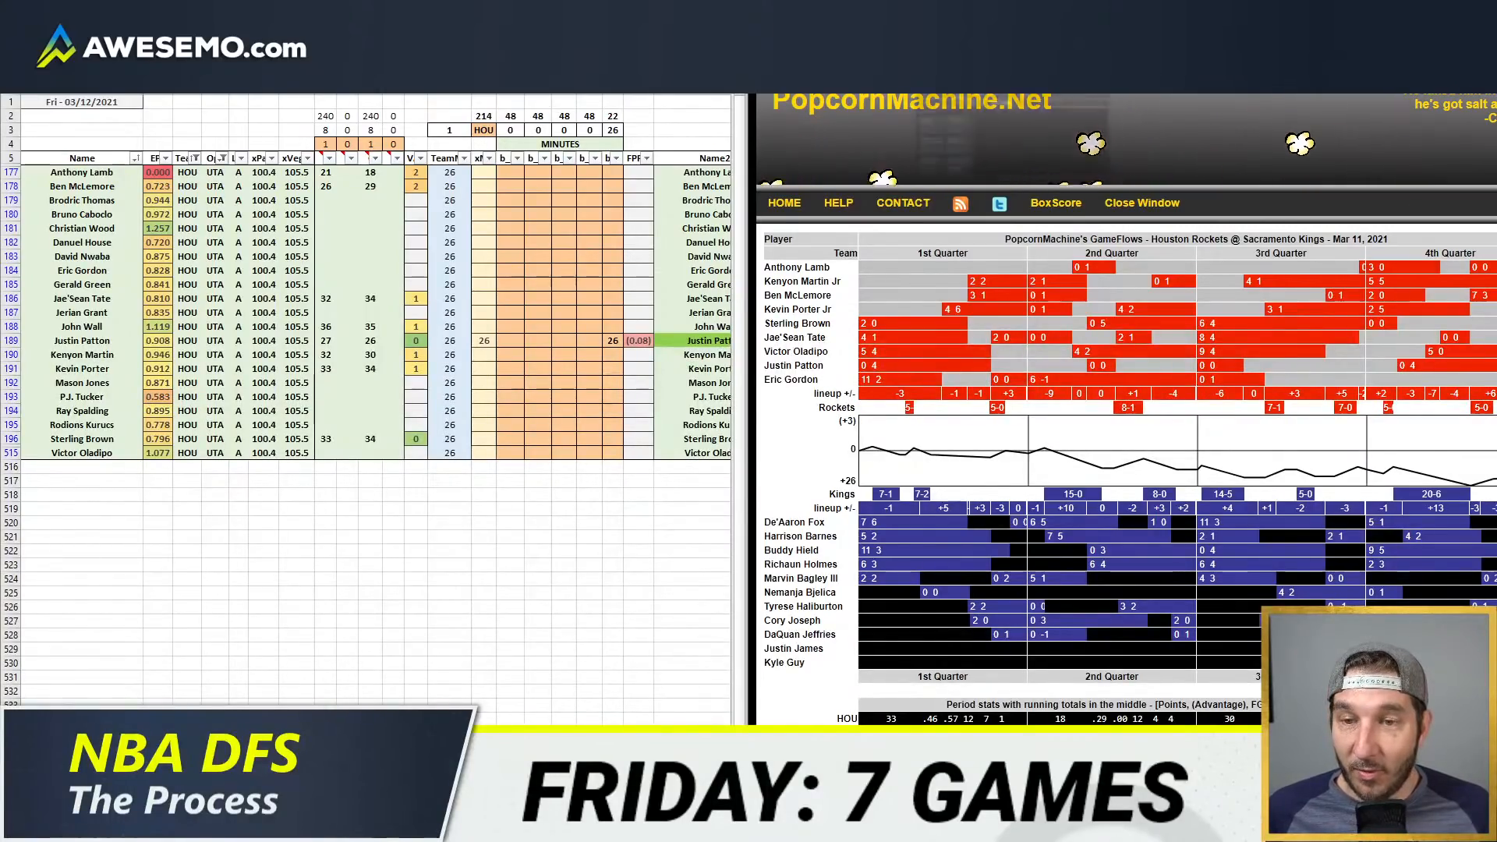
Step: Switch the browser back to the depth chart page to review Houston's injury statuses beside the minutes sheet
click(975, 14)
key(ctrl+Tab)
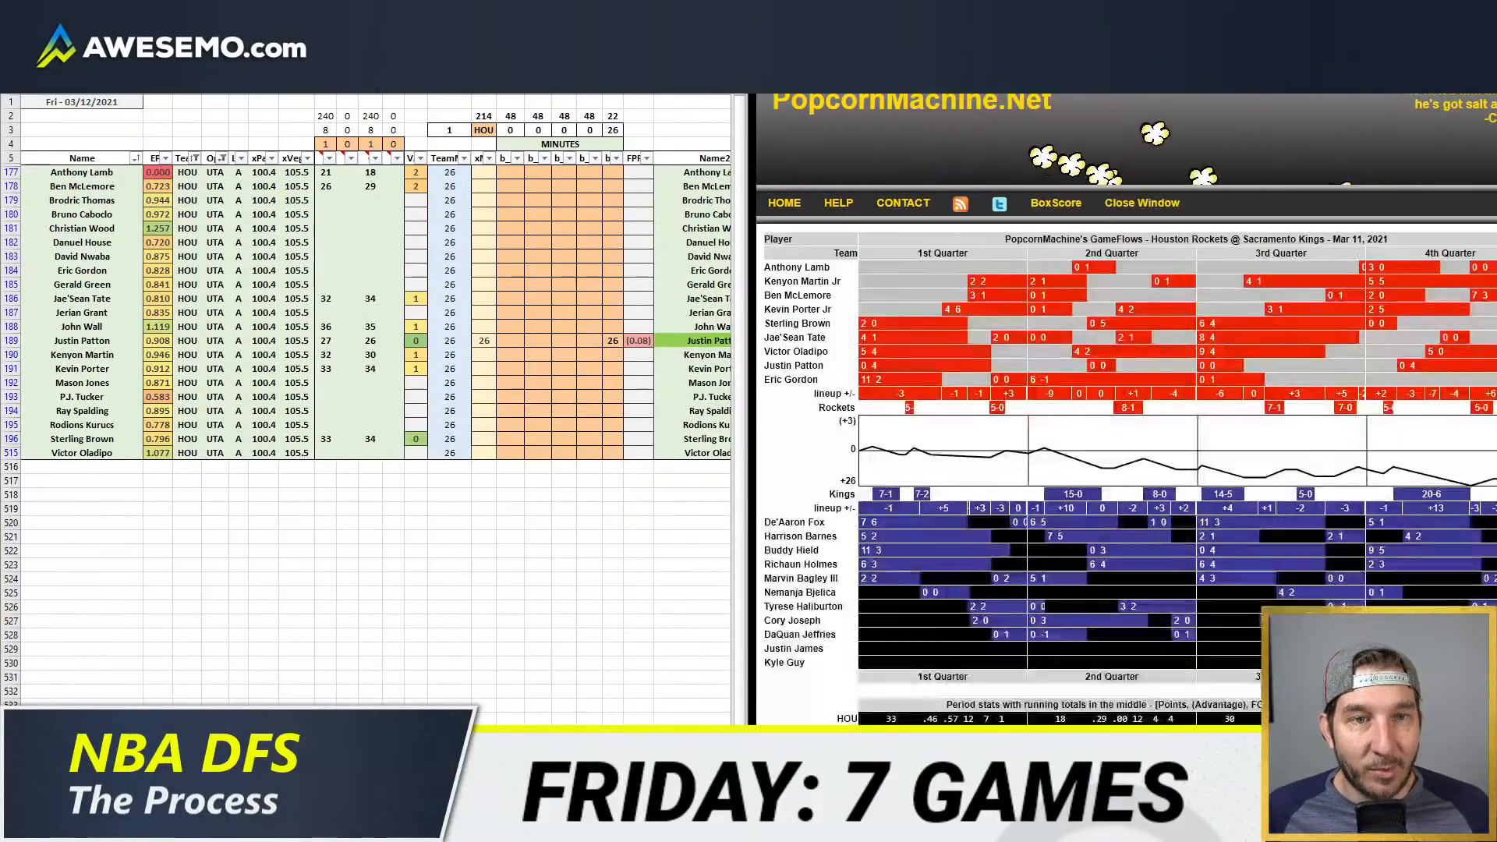
key(ctrl+Tab)
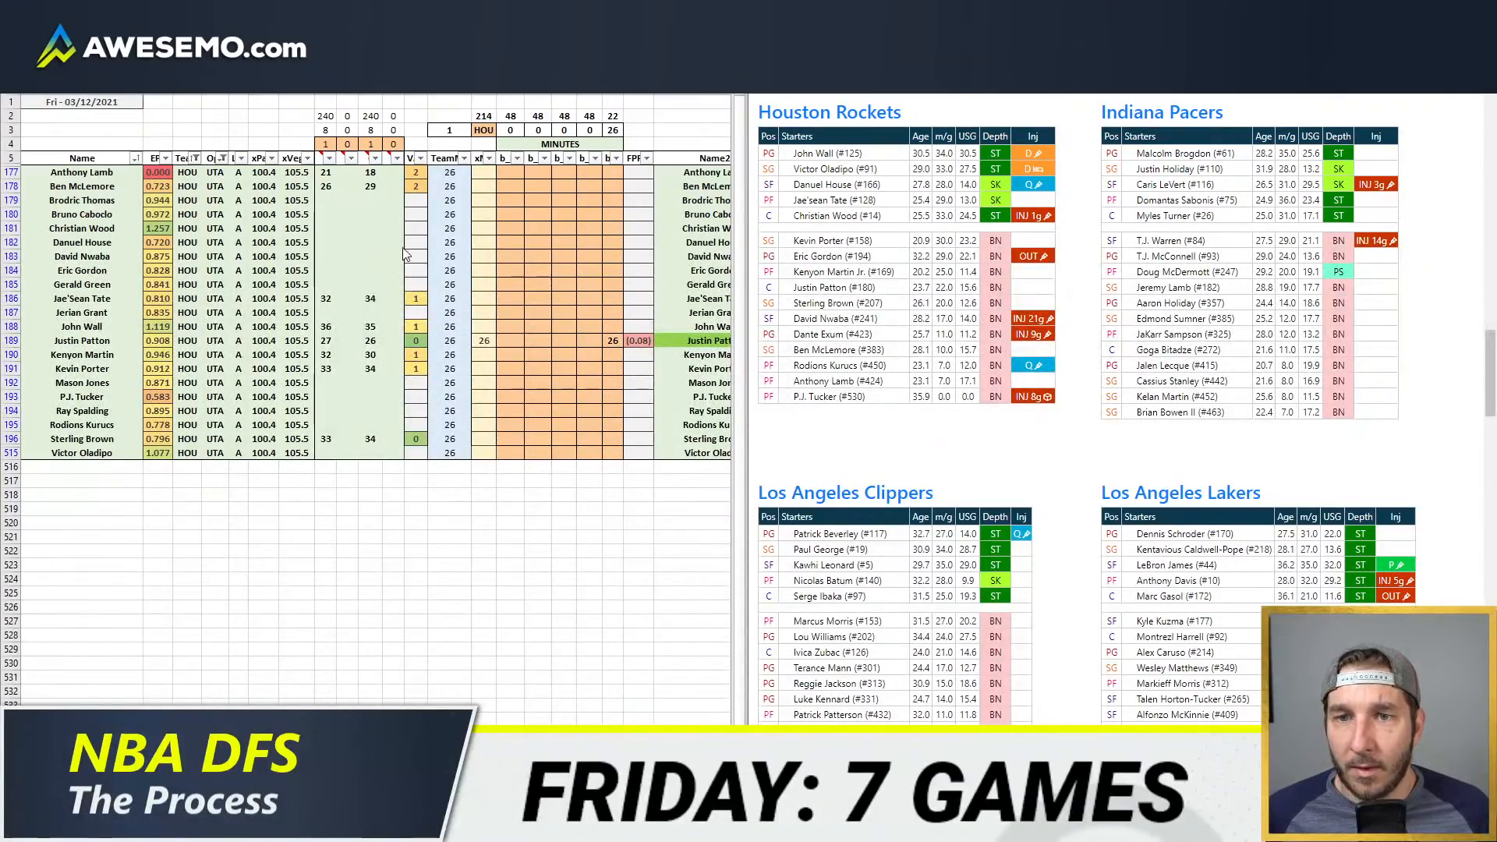
key(Return)
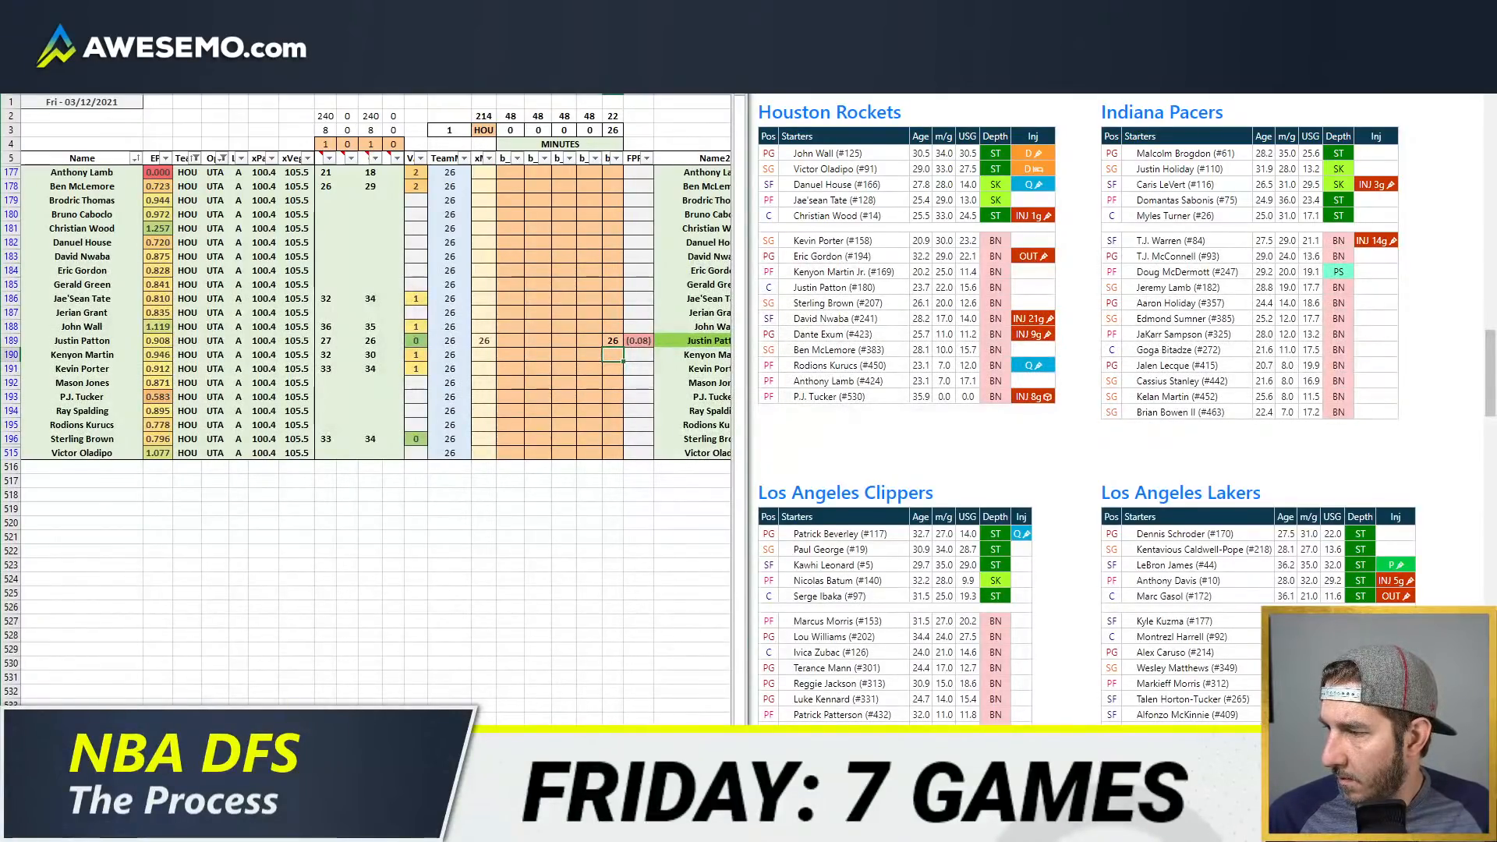
key(alt+Tab)
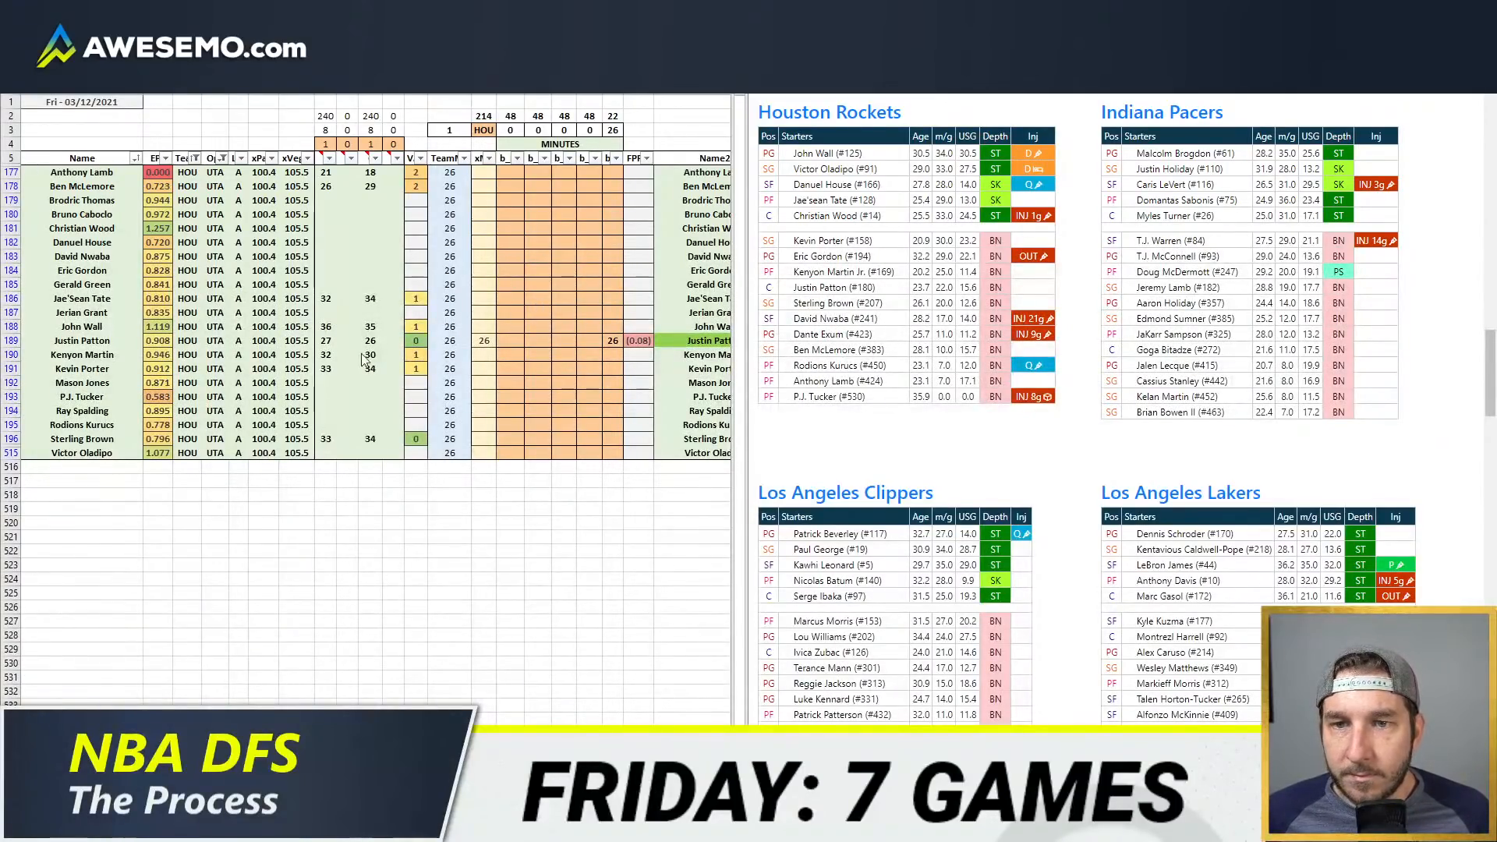
Step: Enter 22 minutes for Kenyon Martin in the fifth position column, and select John Wall's cell in the first position column
key(alt+Tab)
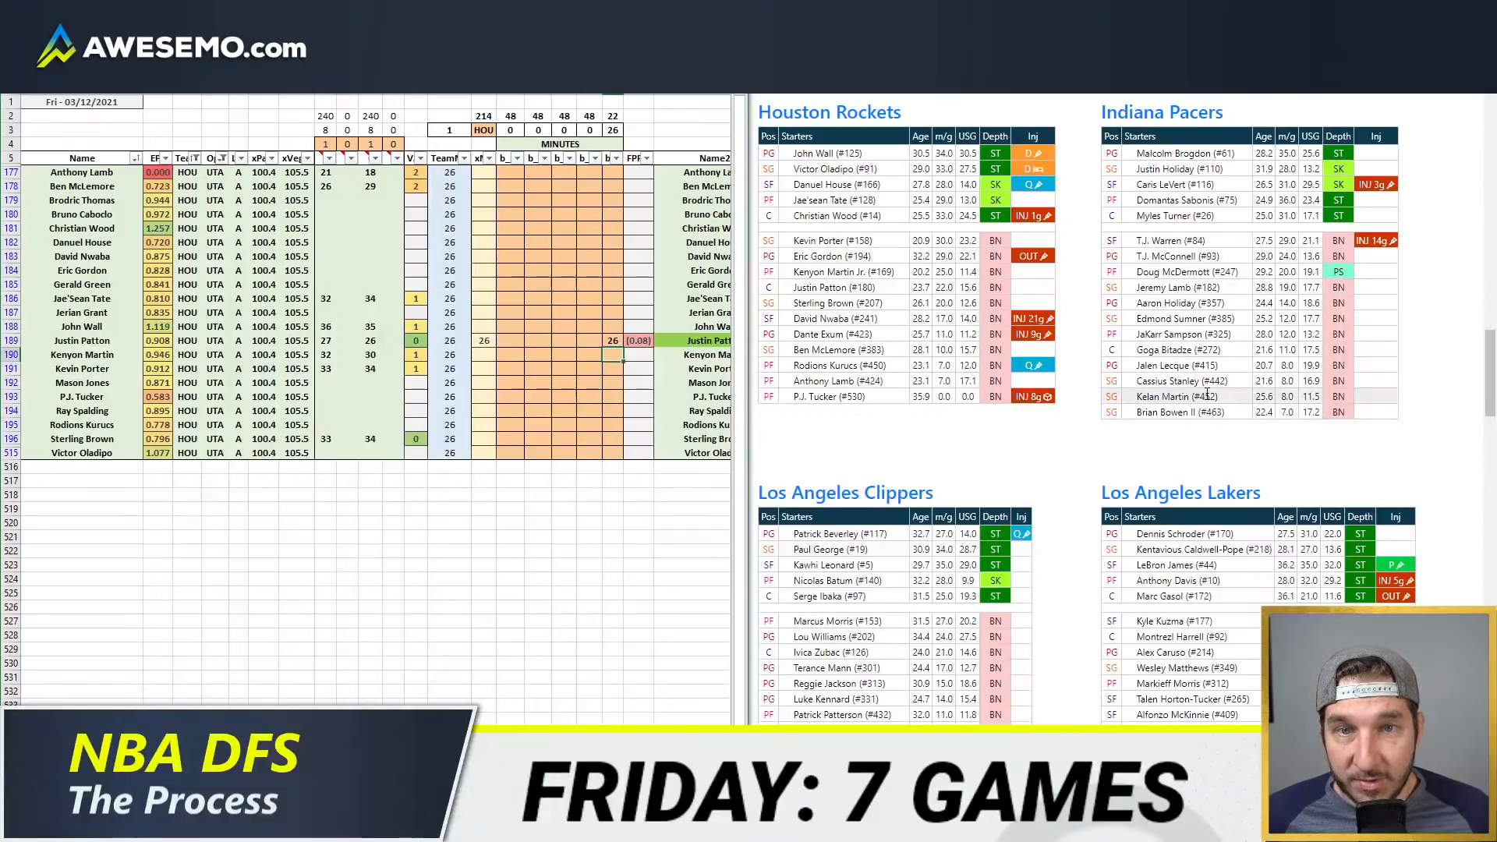
text(22)
key(ctrl+Left)
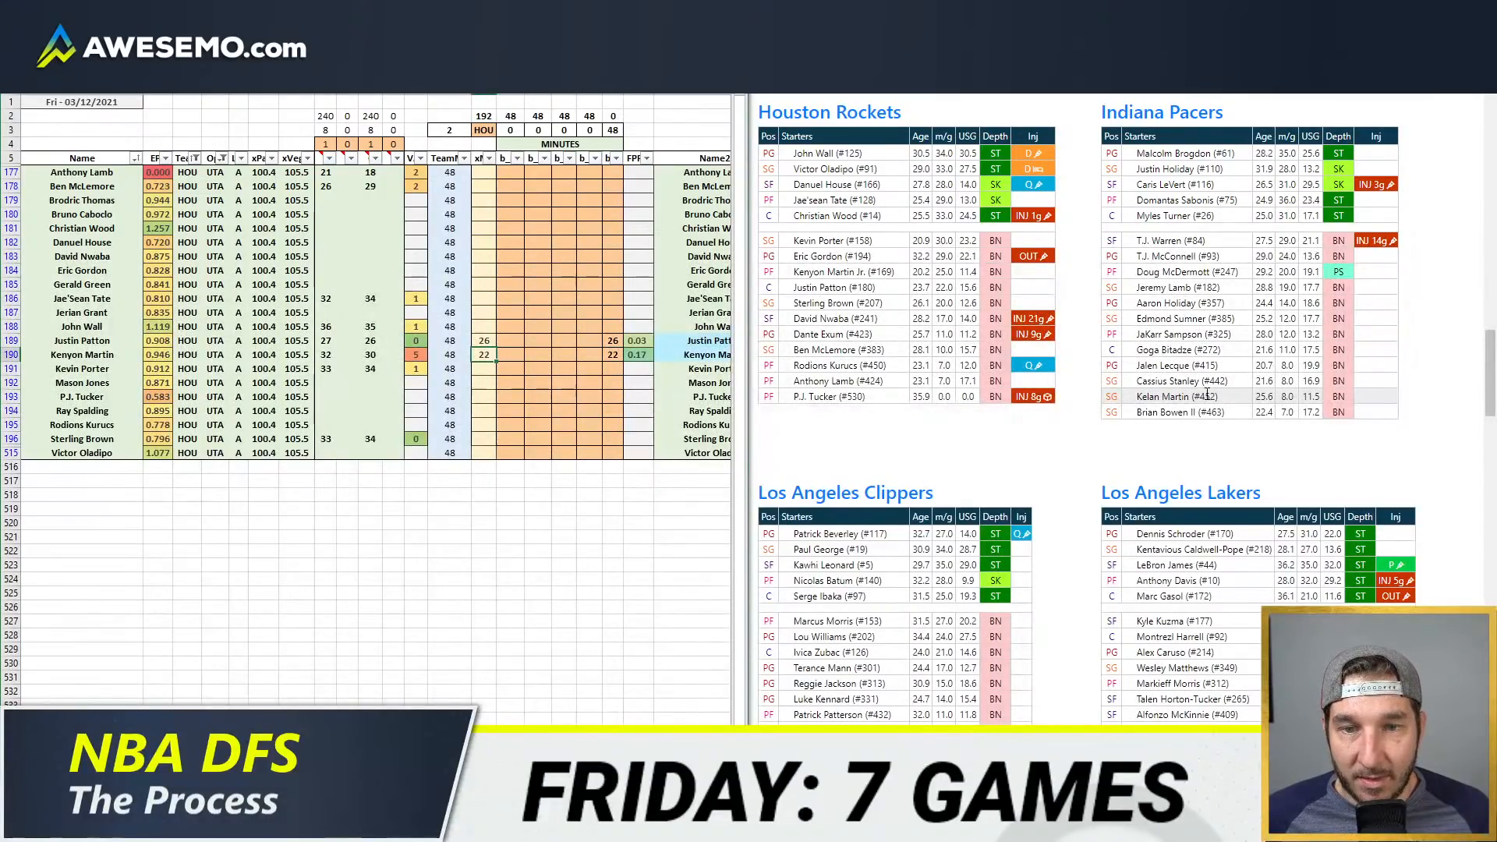
key(Right)
key(Right)
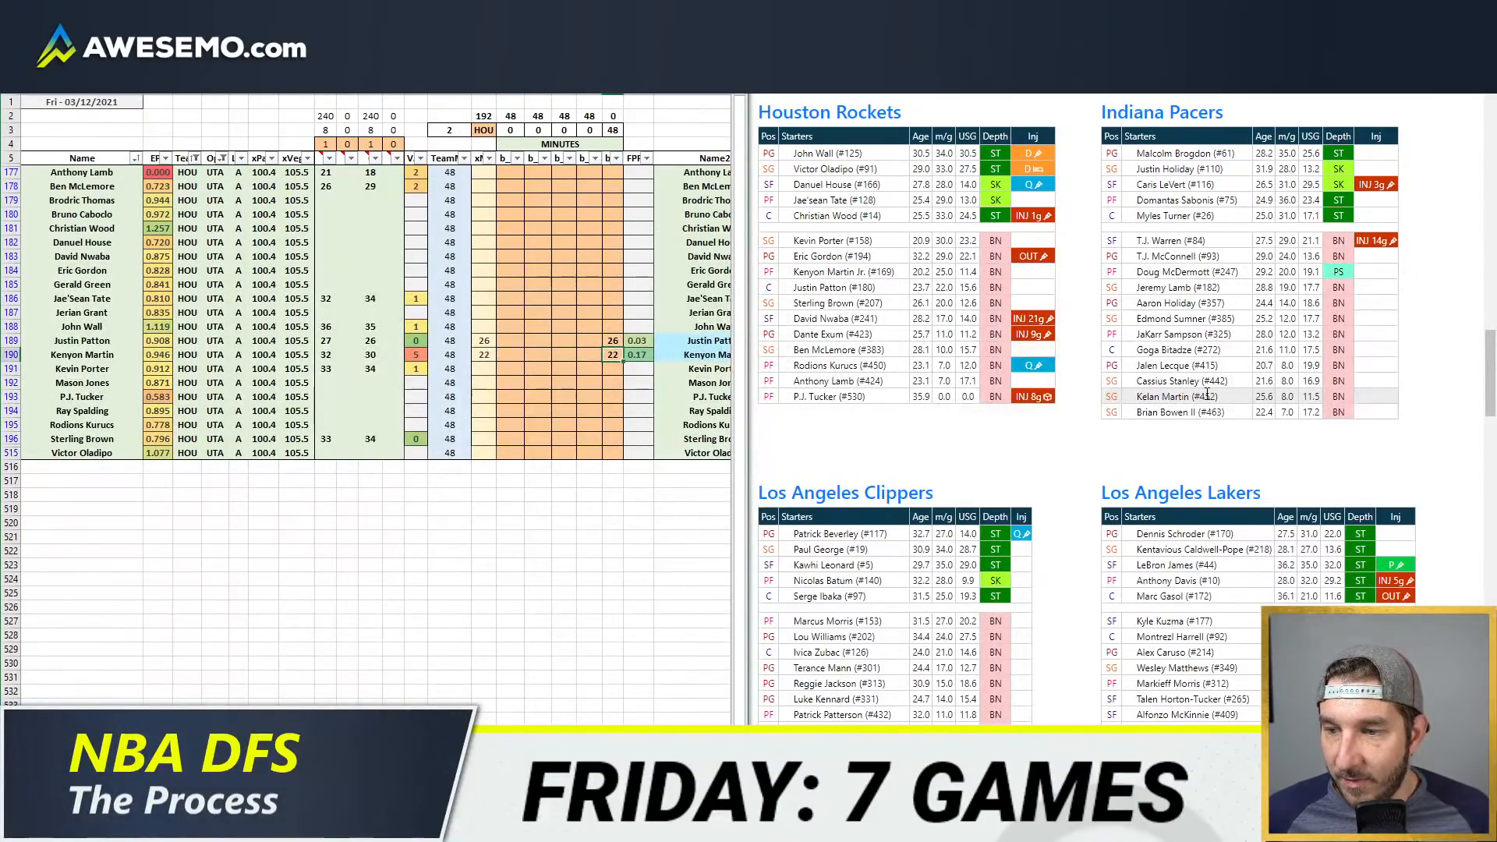
key(Left)
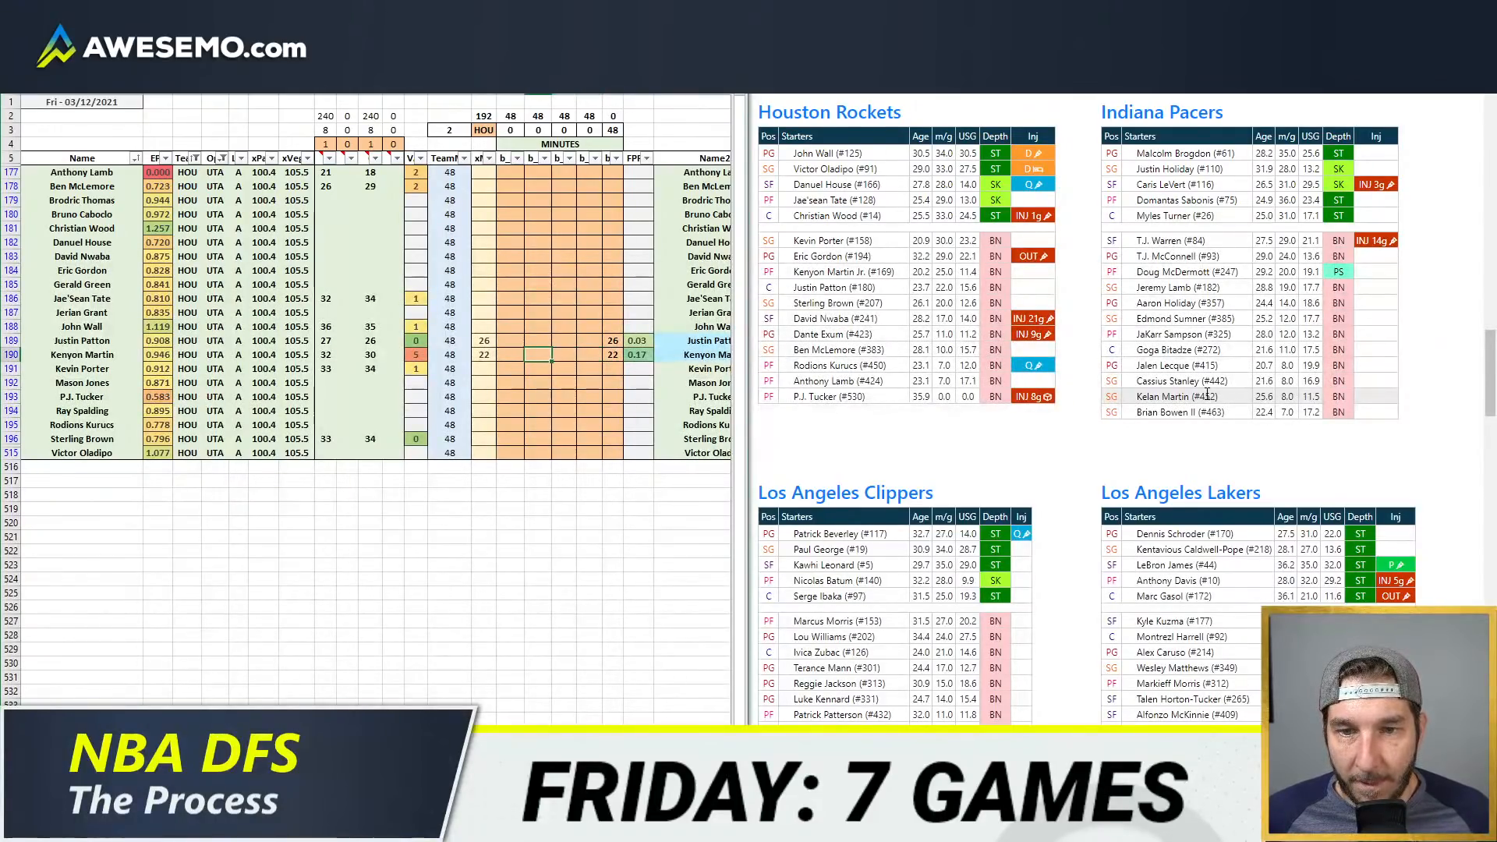
key(Up)
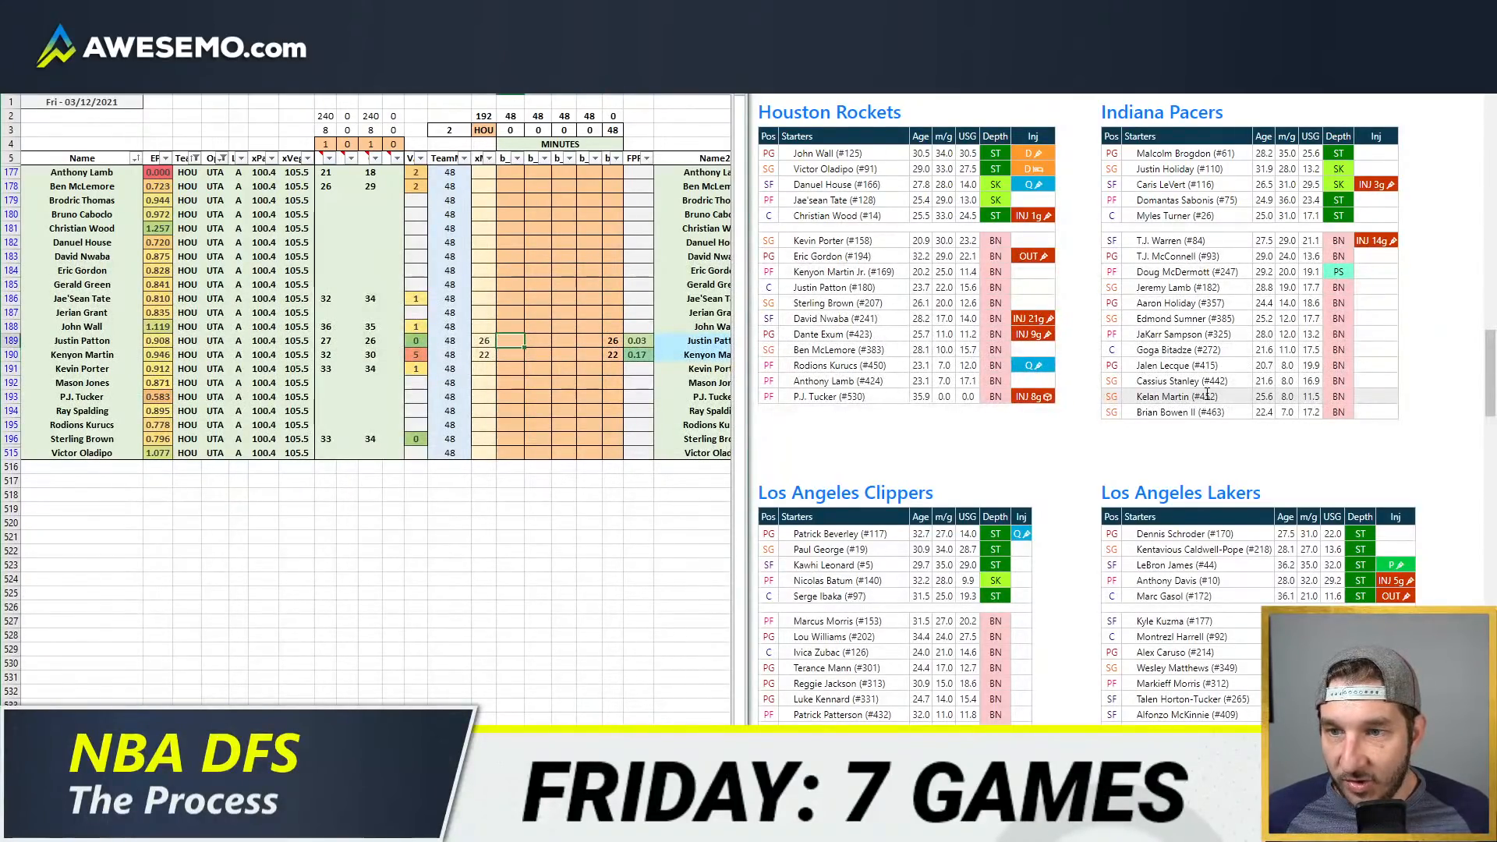
key(Up)
key(Up)
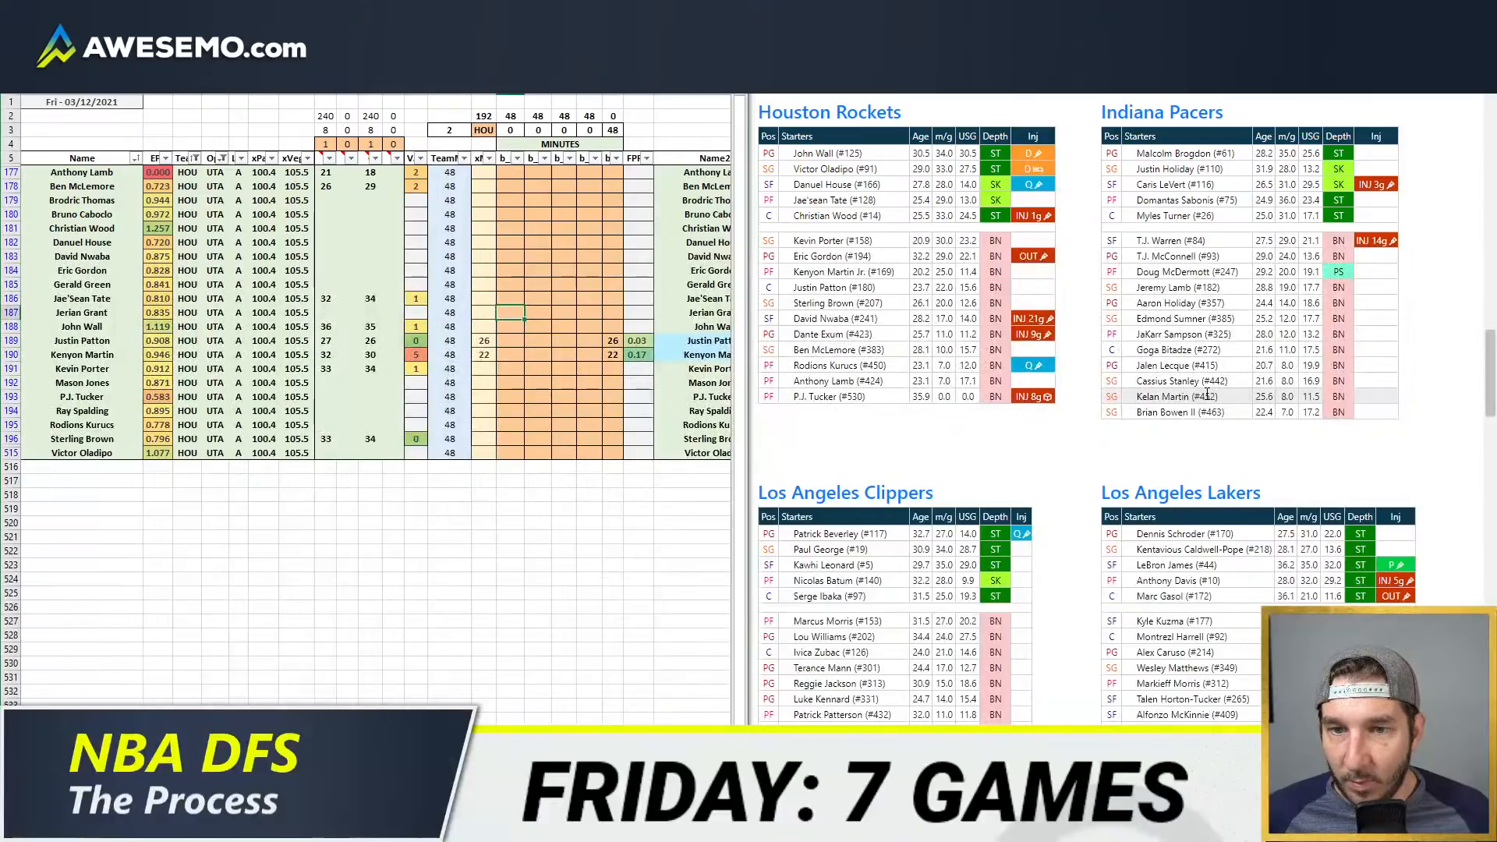
key(Down)
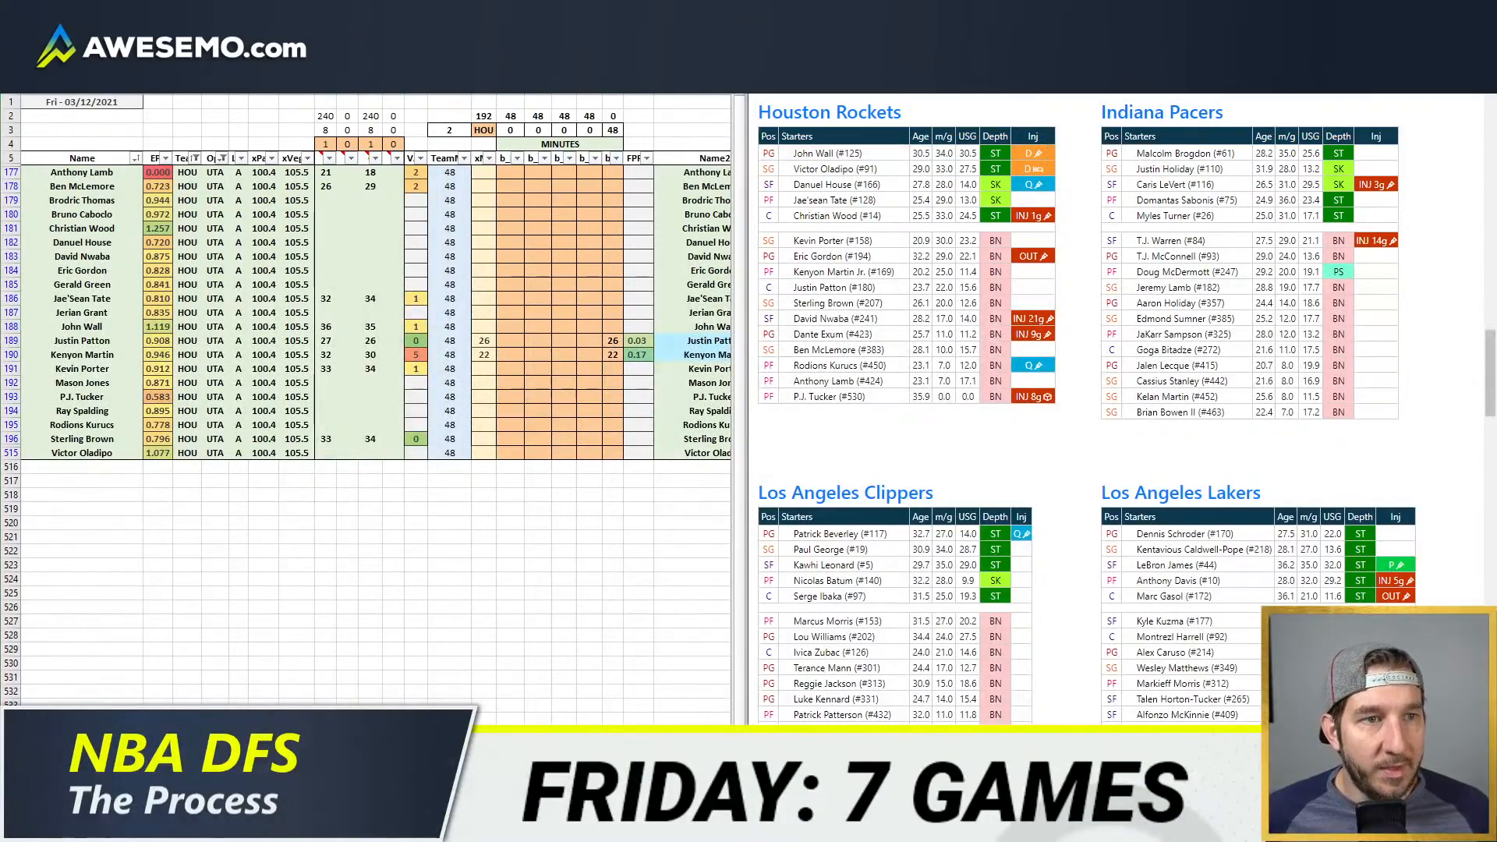
Step: Search the web for "nba injury report" and open the March 11 8:30 p.m. ET report from NBA Official
key(ctrl+t)
text(nba injury)
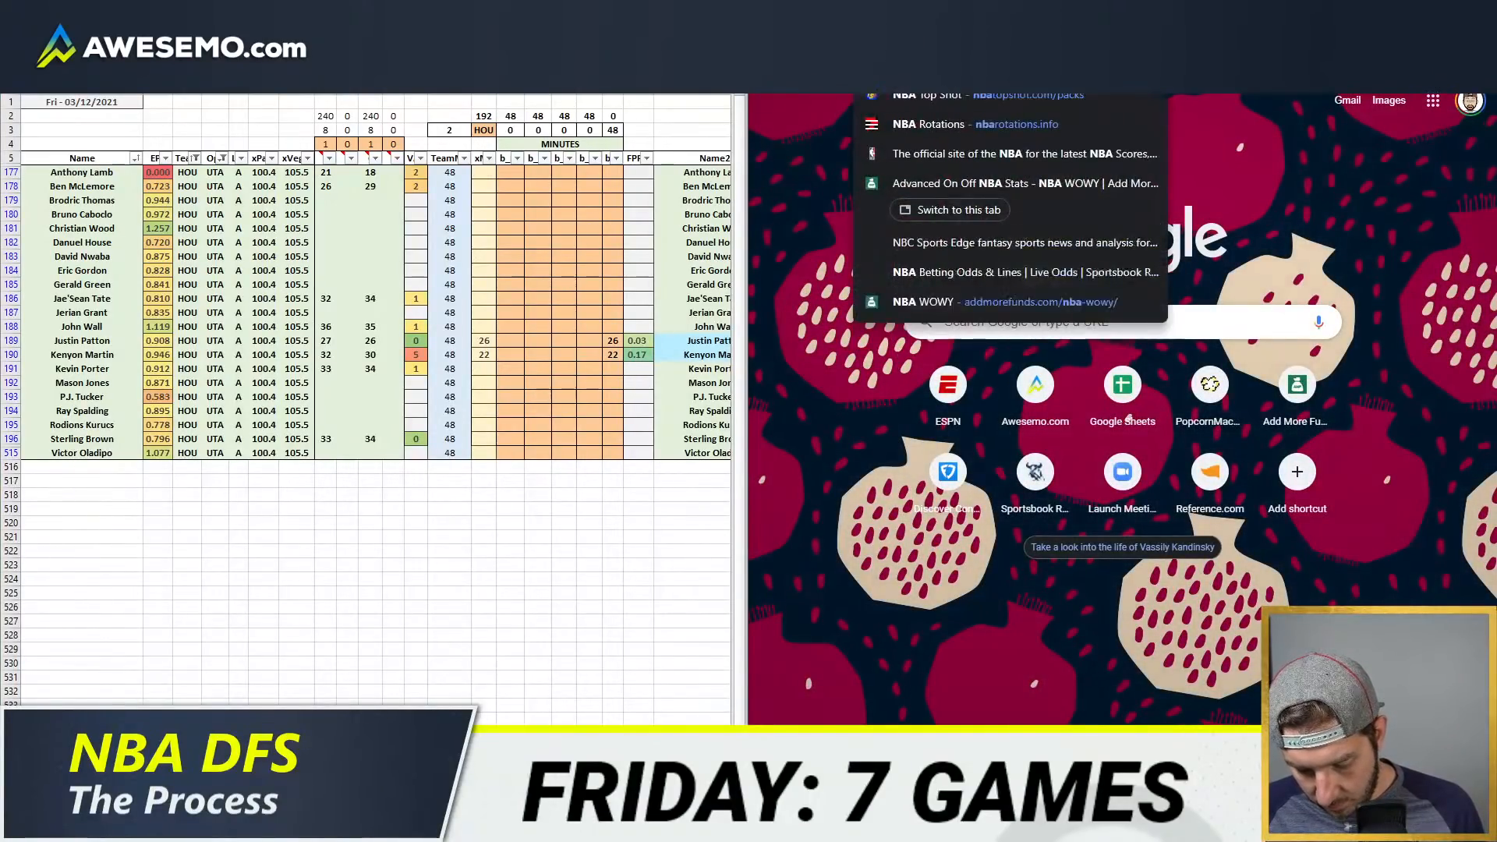
key(Return)
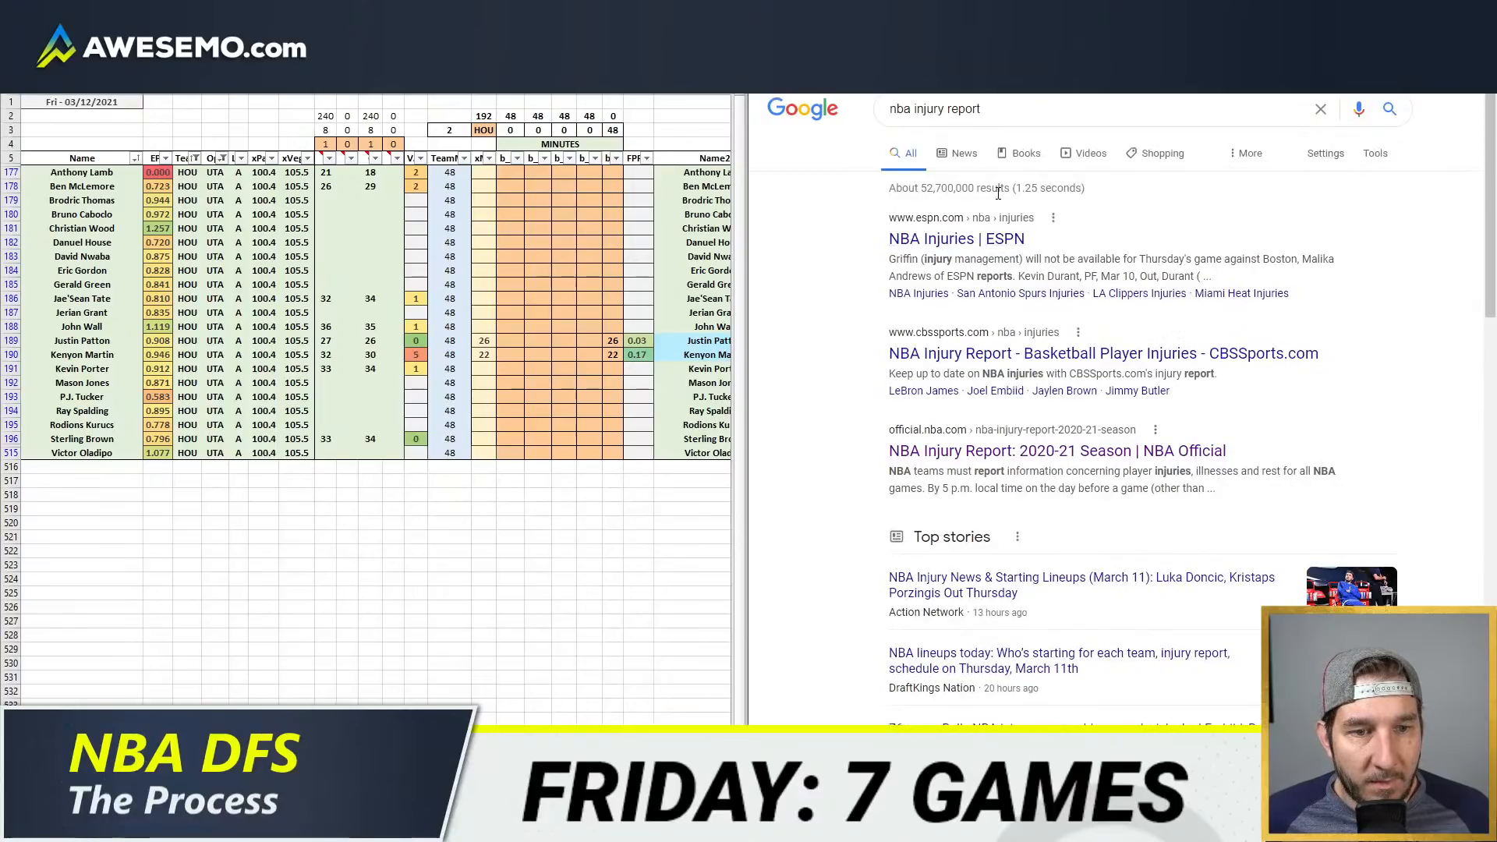
click(1011, 454)
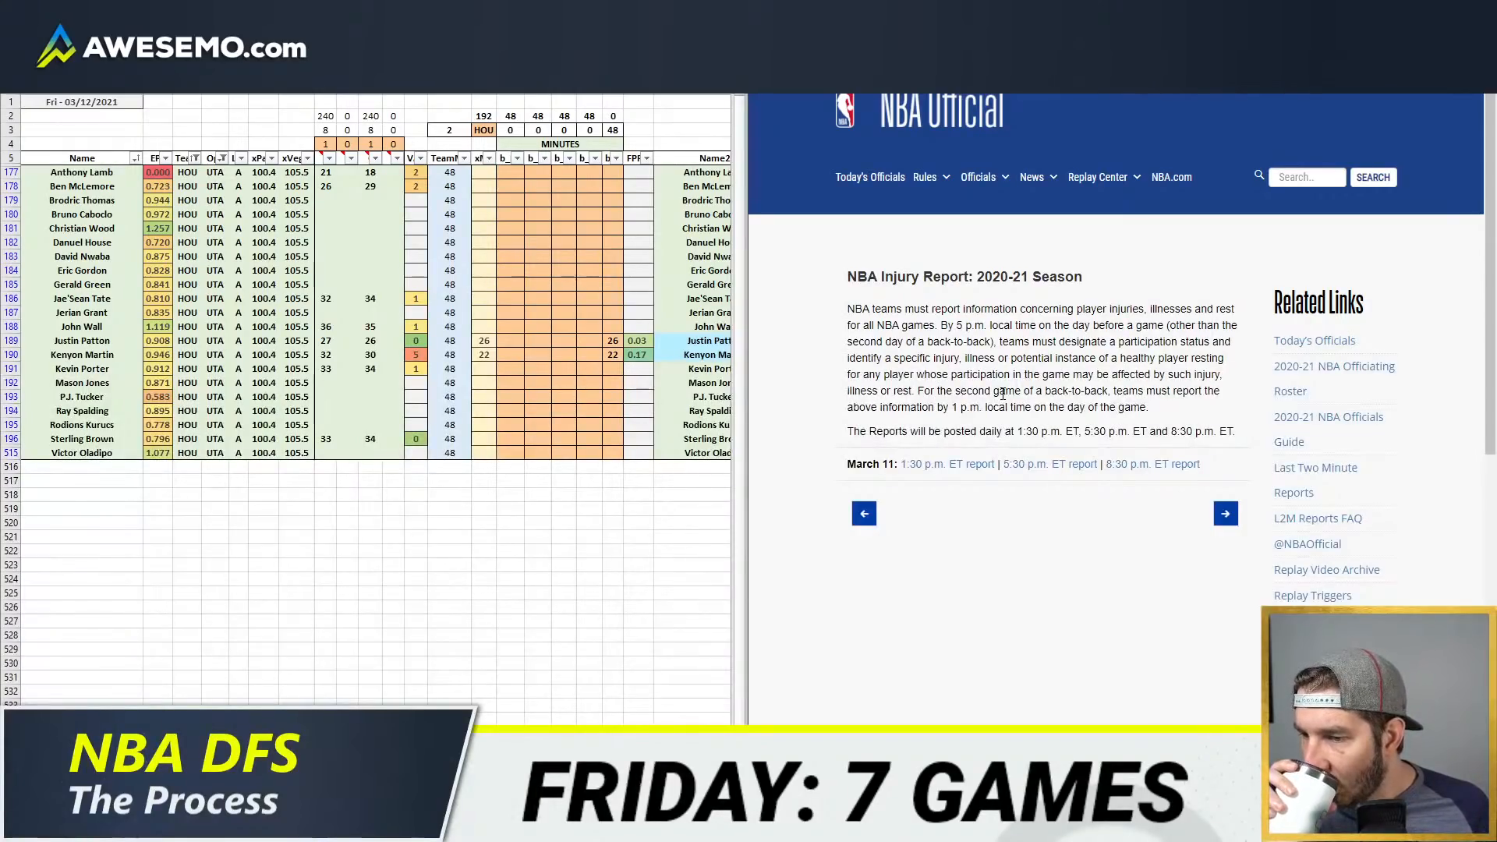
click(1153, 465)
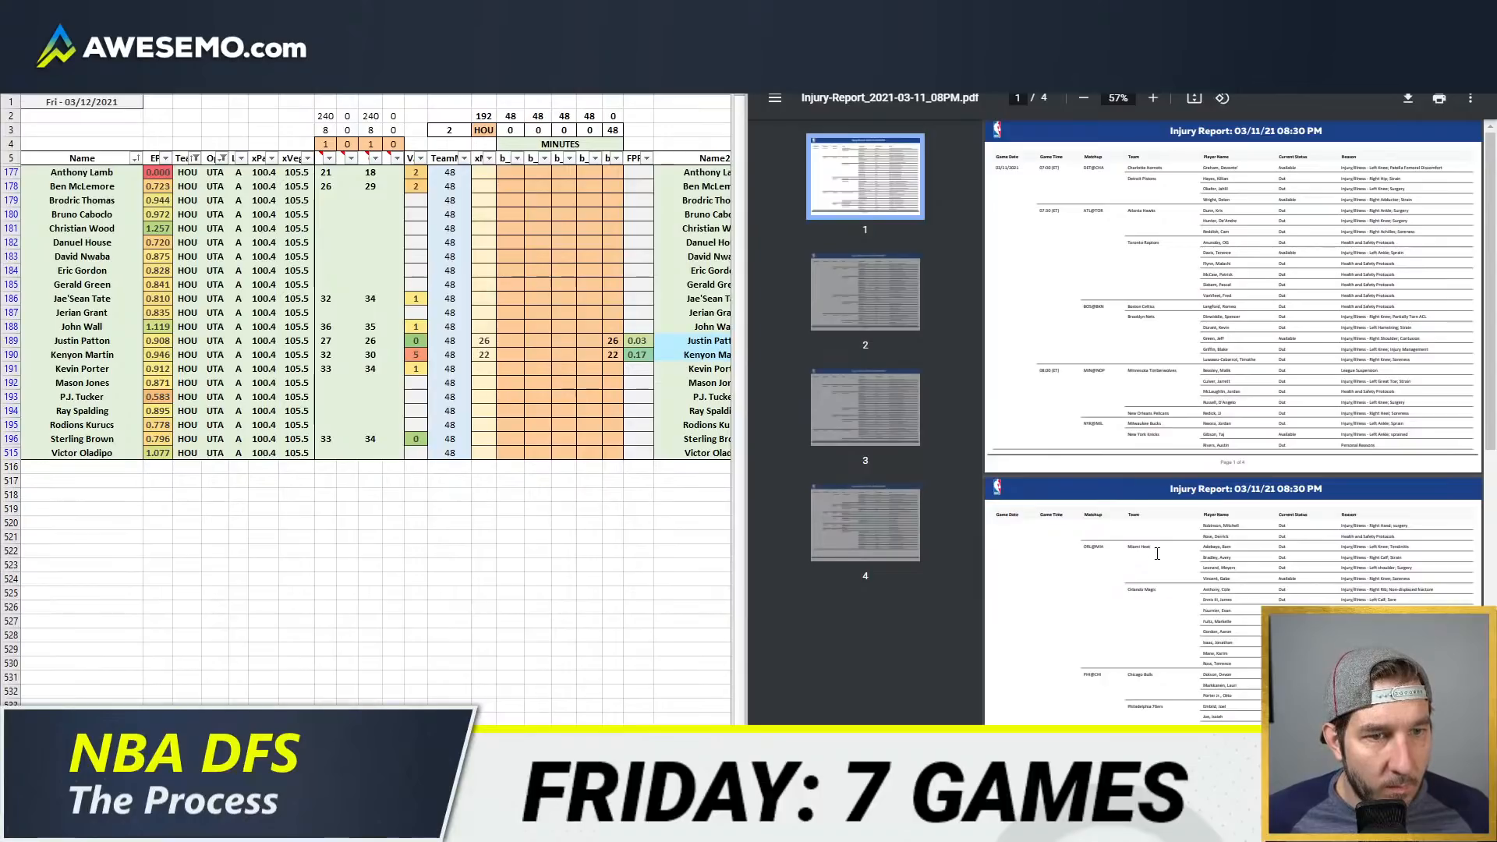
Step: Enlarge the injury report, check Houston's entries for the Sacramento and Utah games, and return to the depth chart beside the sheet
click(1443, 10)
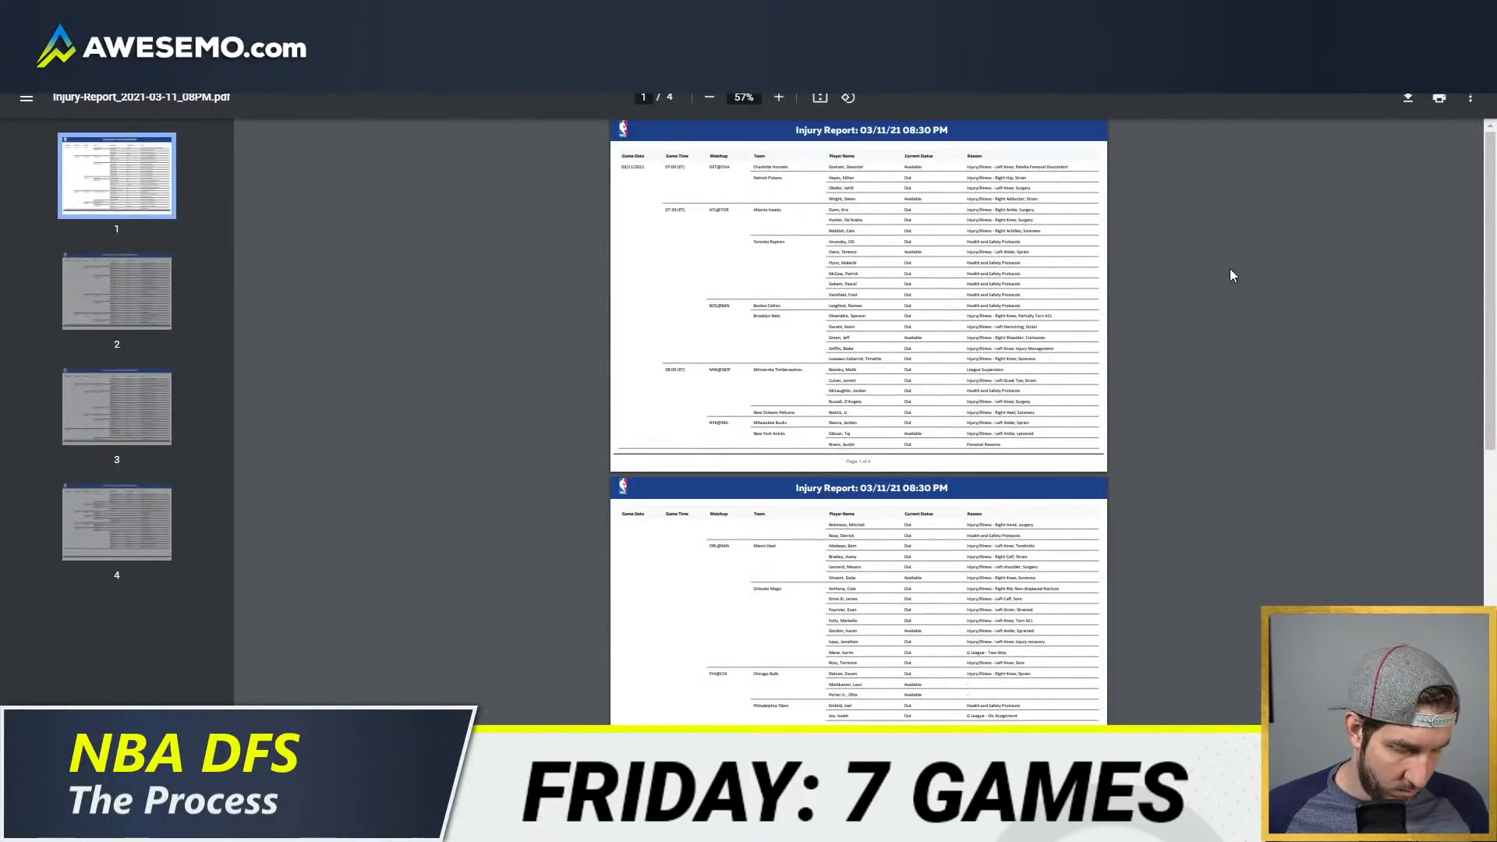
scroll(1230, 270, up, 6)
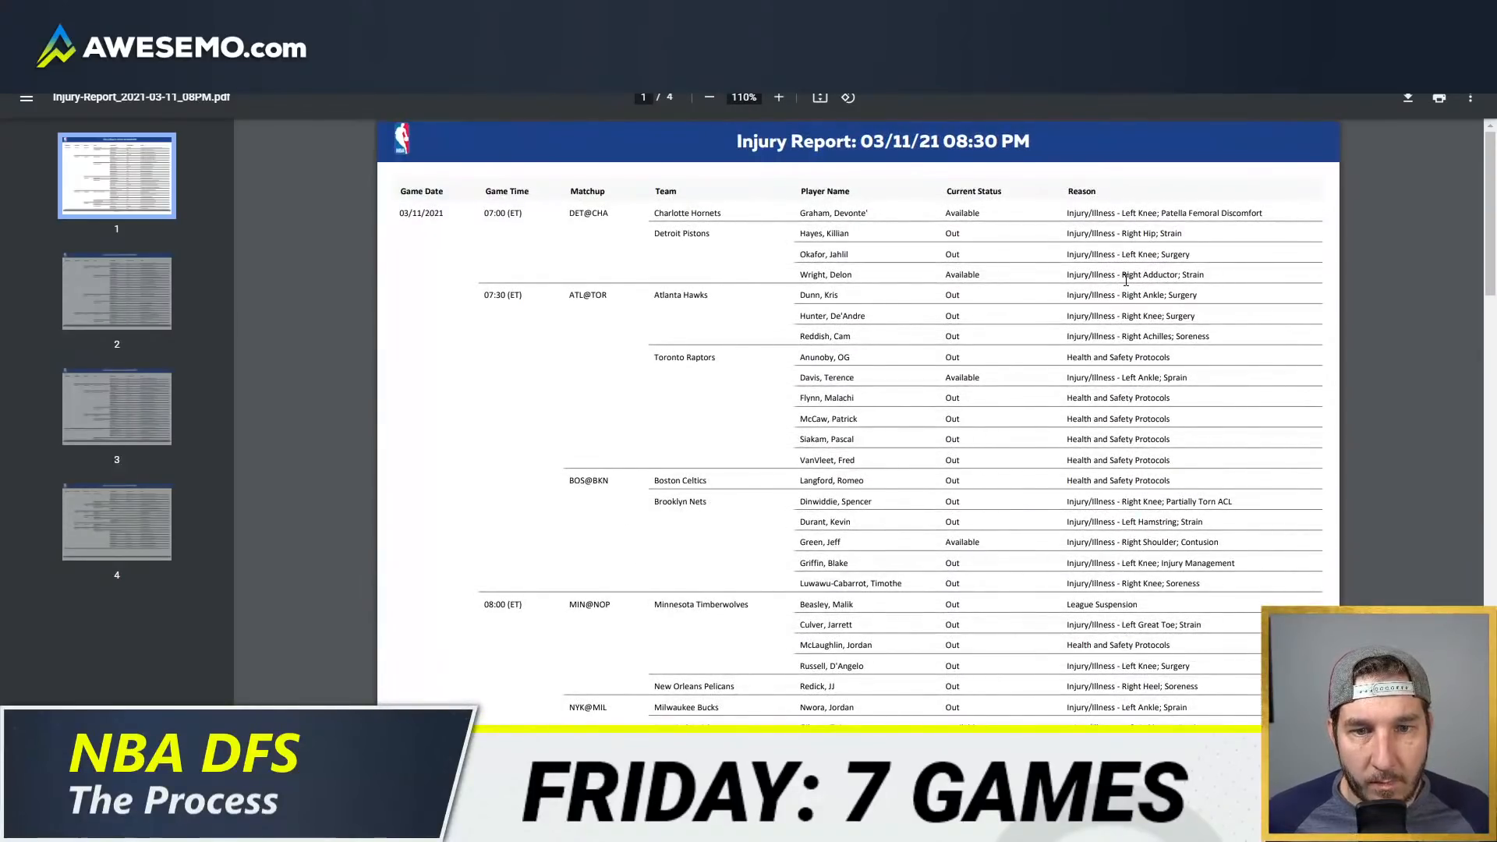
scroll(930, 364, down, 18)
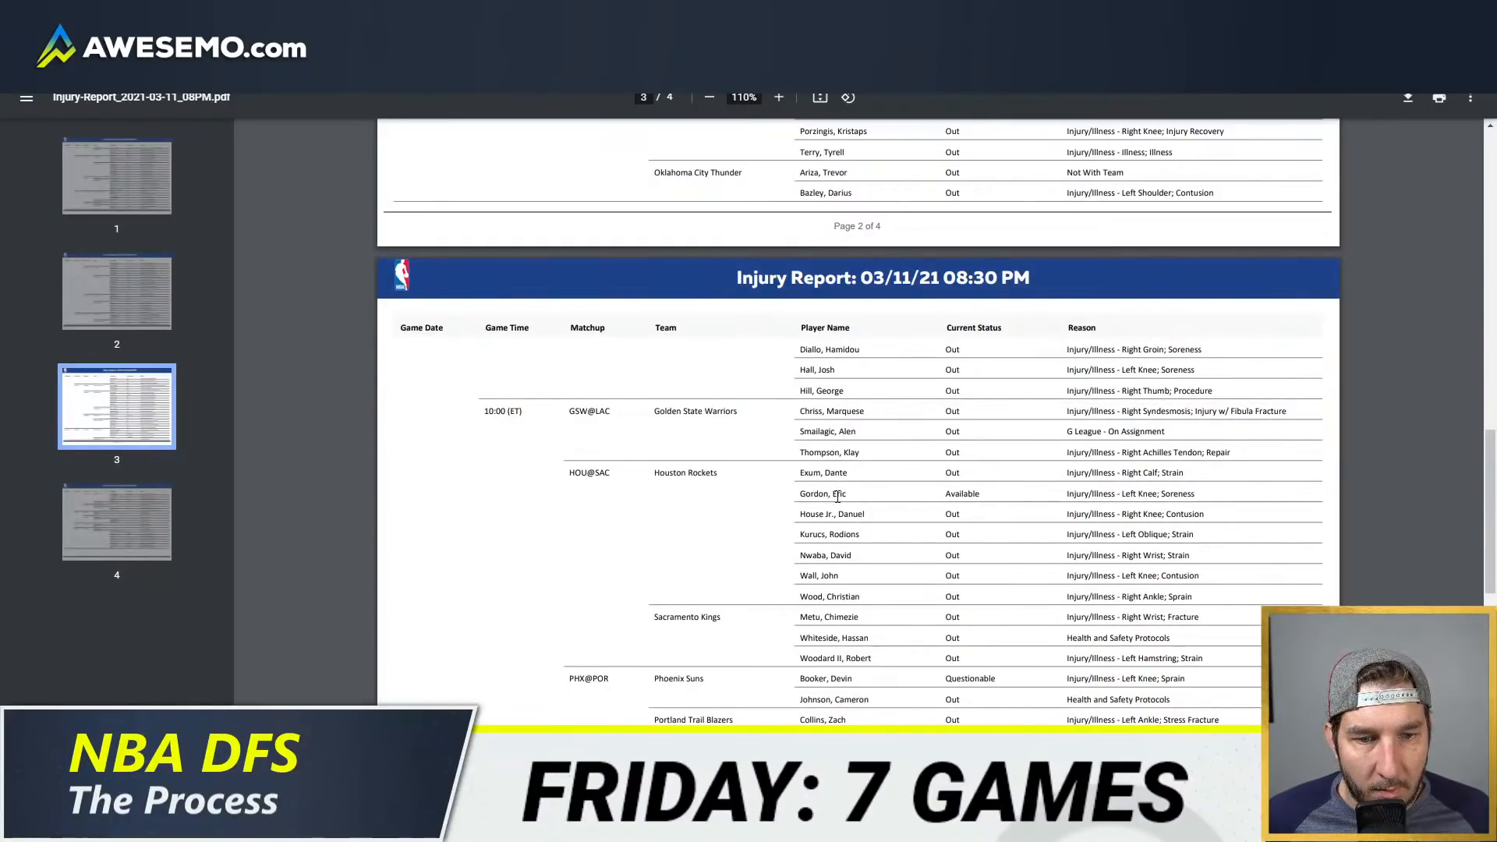
scroll(1053, 546, down, 10)
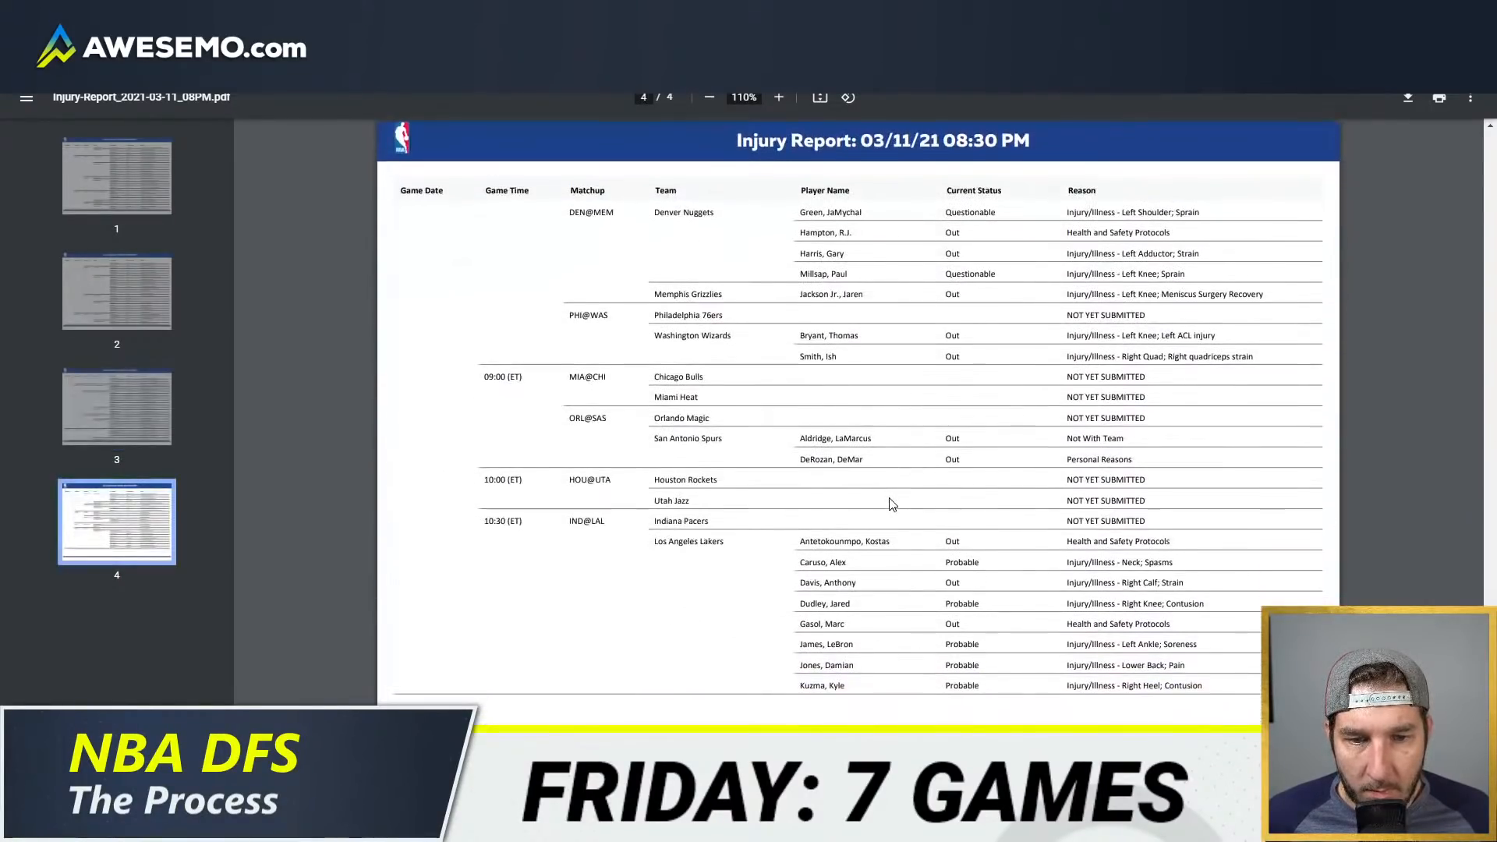
key(ctrl+w)
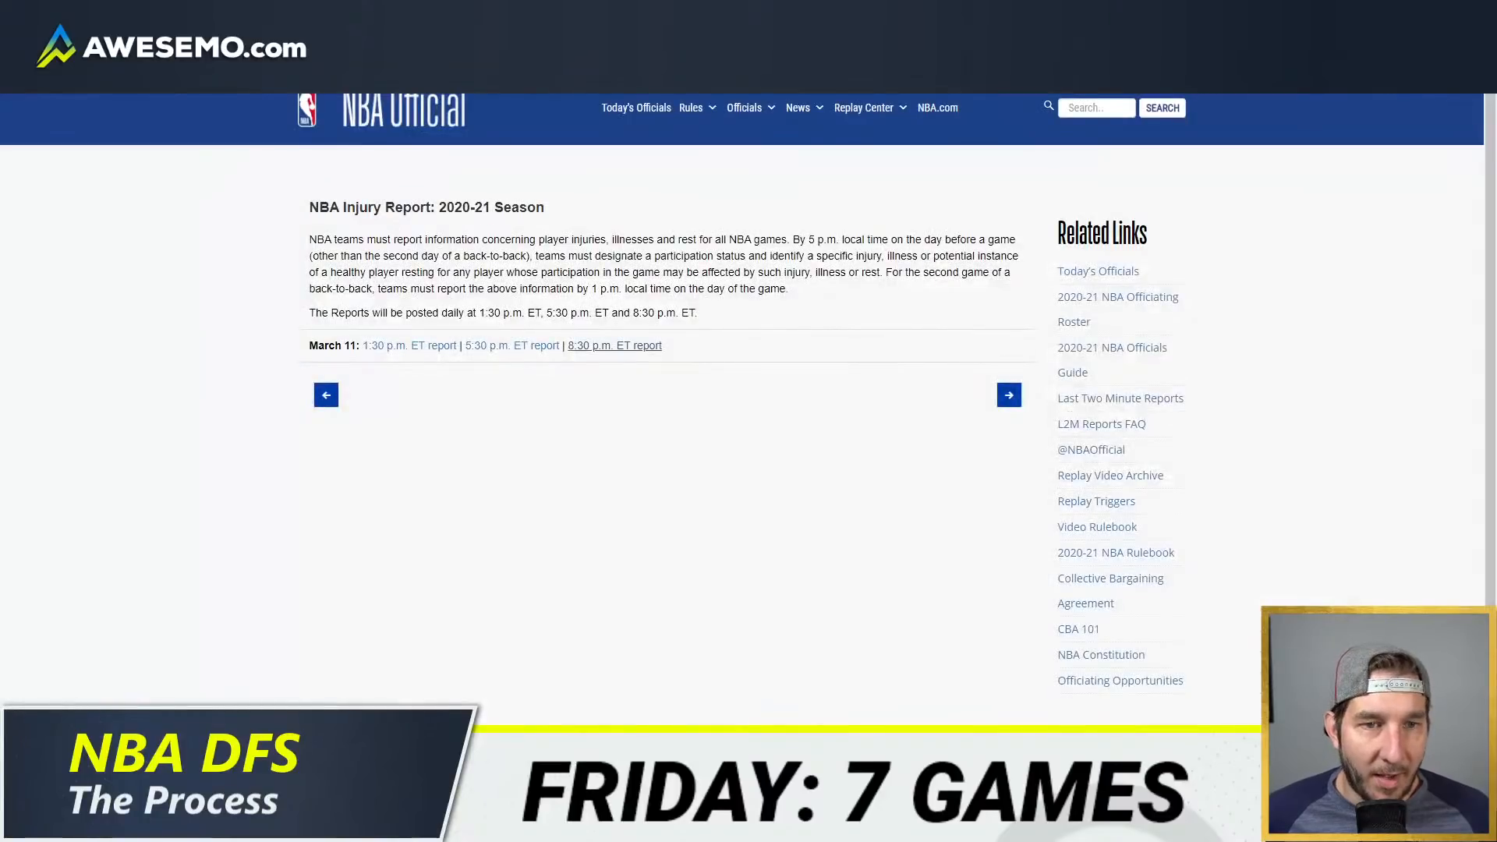
key(super+Right)
key(ctrl+w)
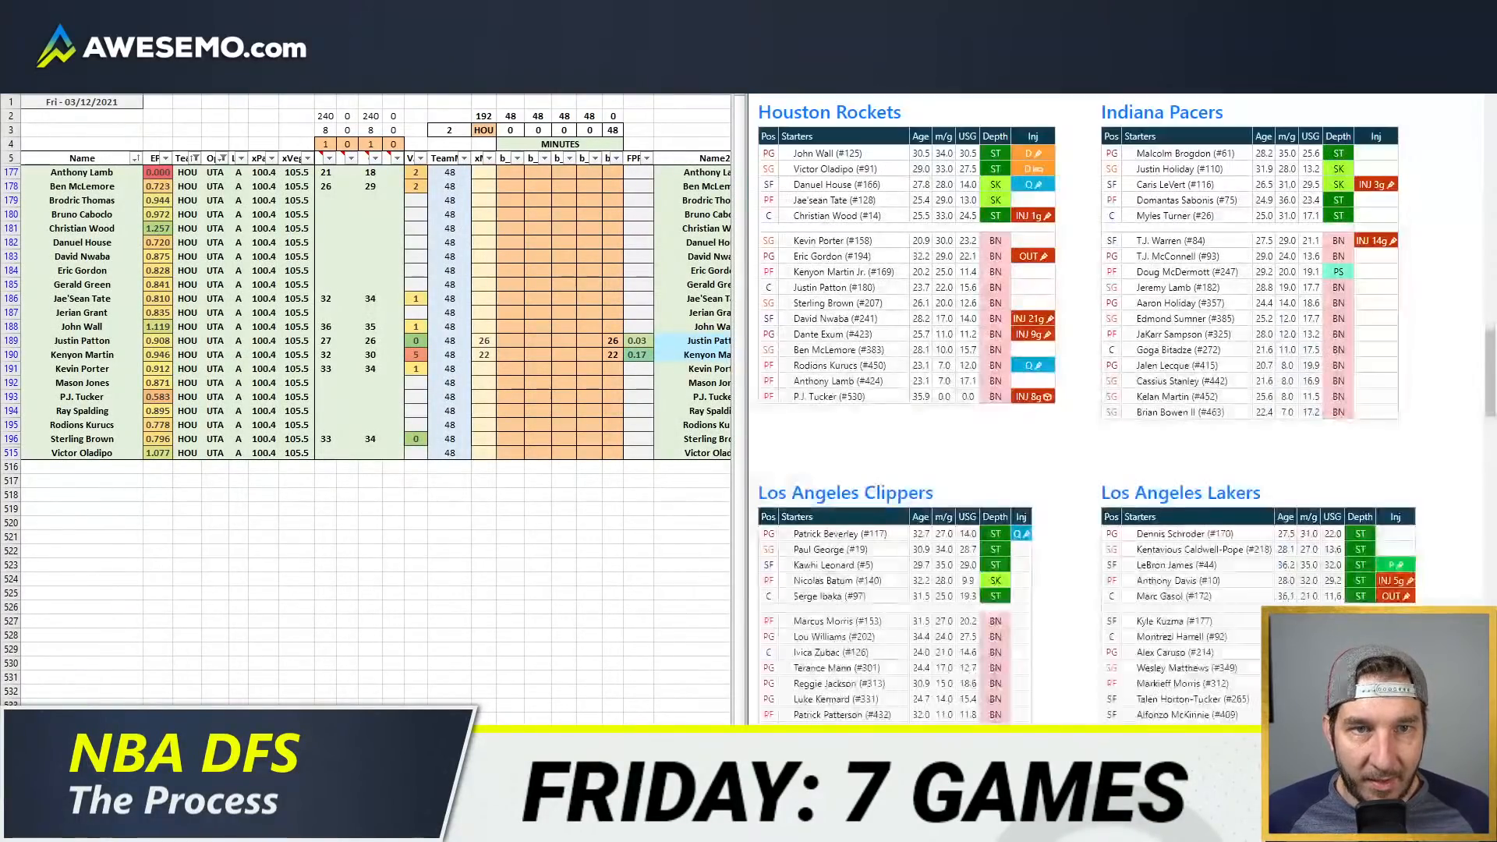
Step: Enter 34 minutes for John Wall in the first position column
click(455, 380)
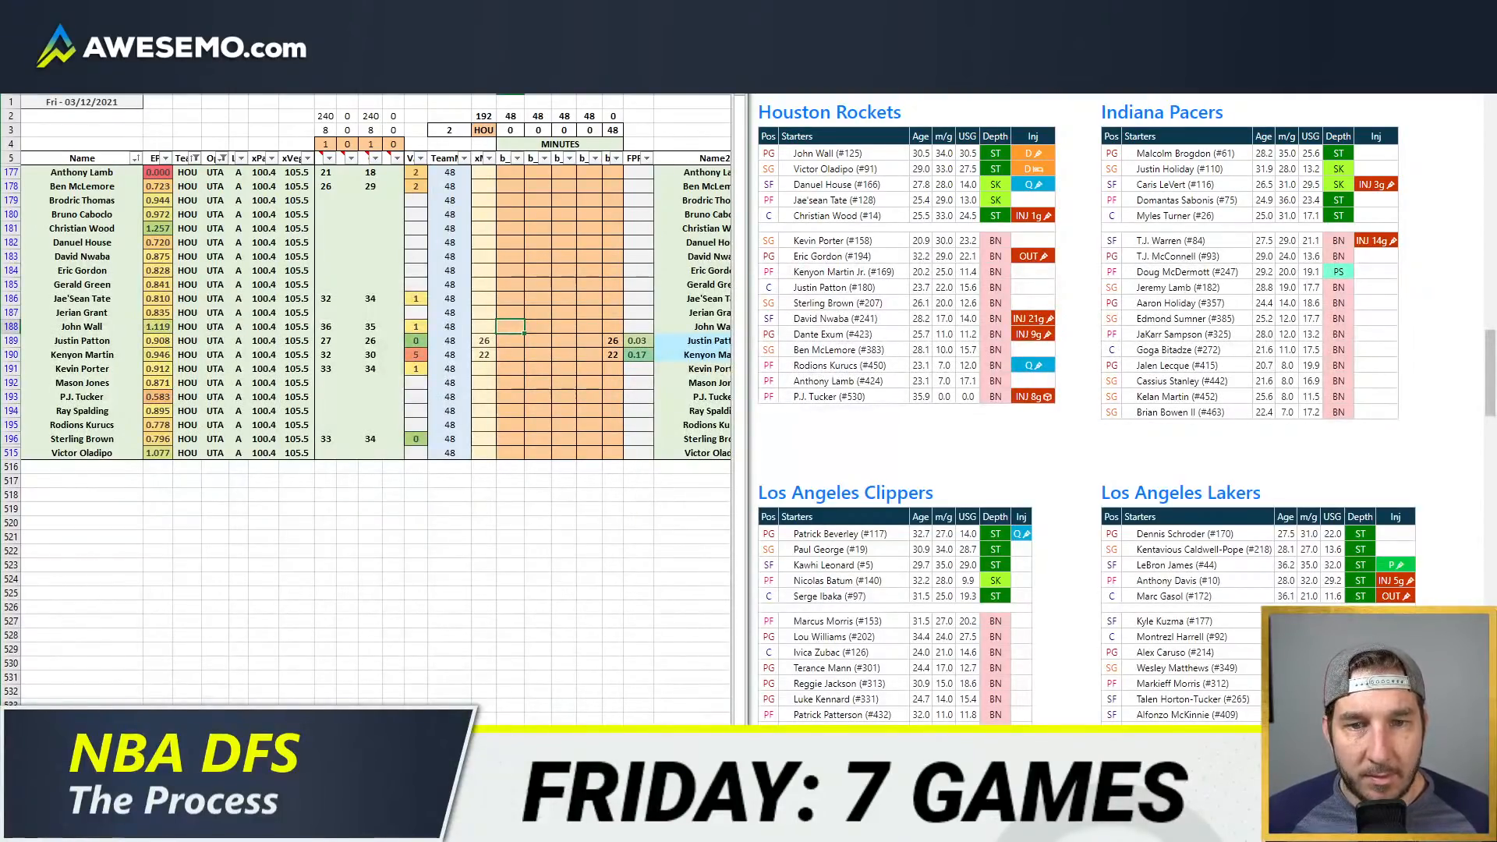
text(34)
key(Return)
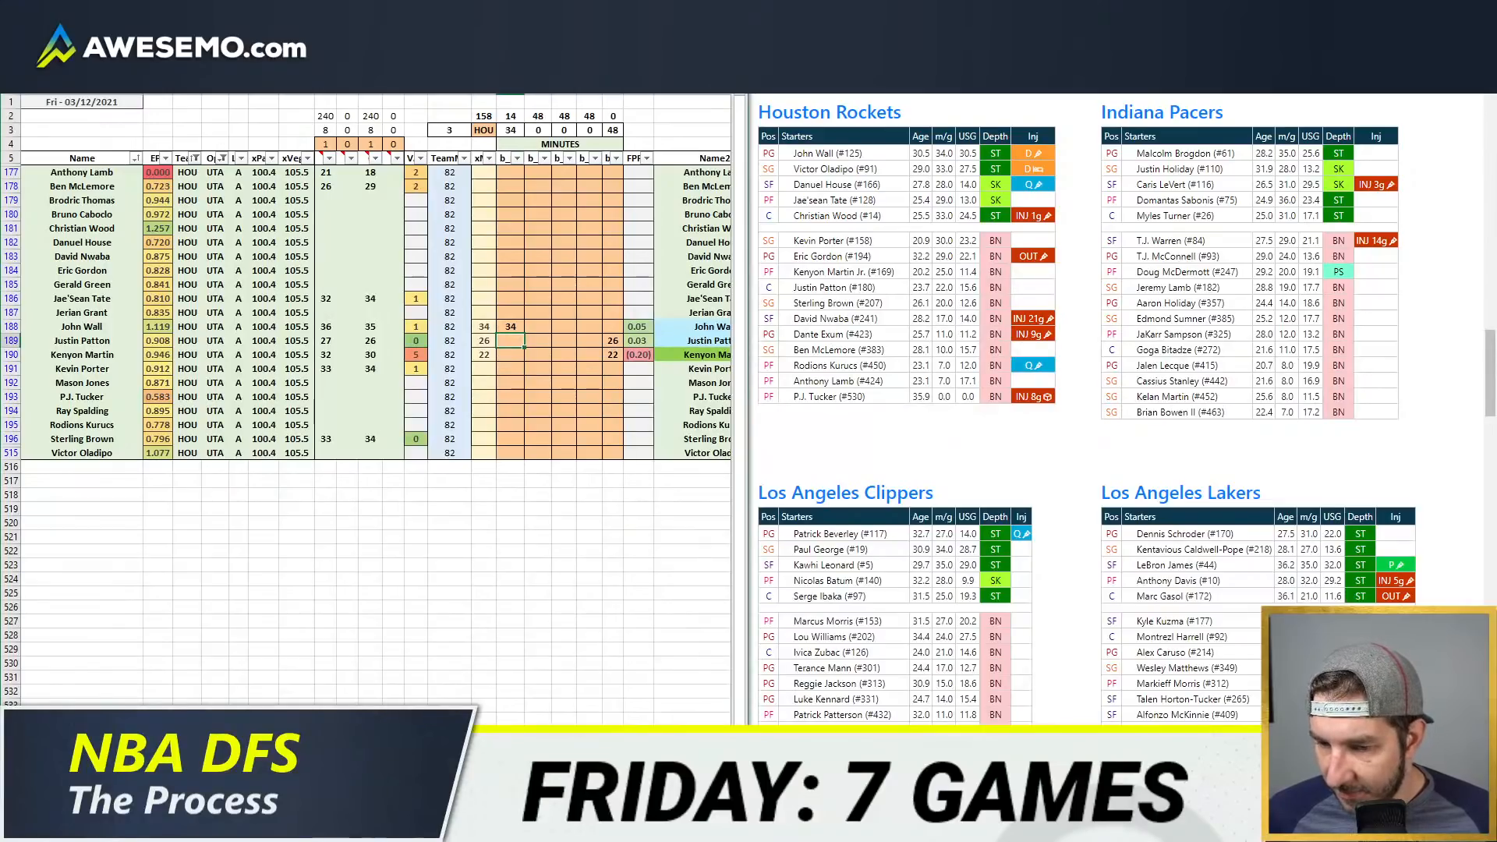
Step: Bring up the game-by-game minutes pivot table beside the sheet and filter its team to HOU
mouse_move(135, 827)
click(180, 753)
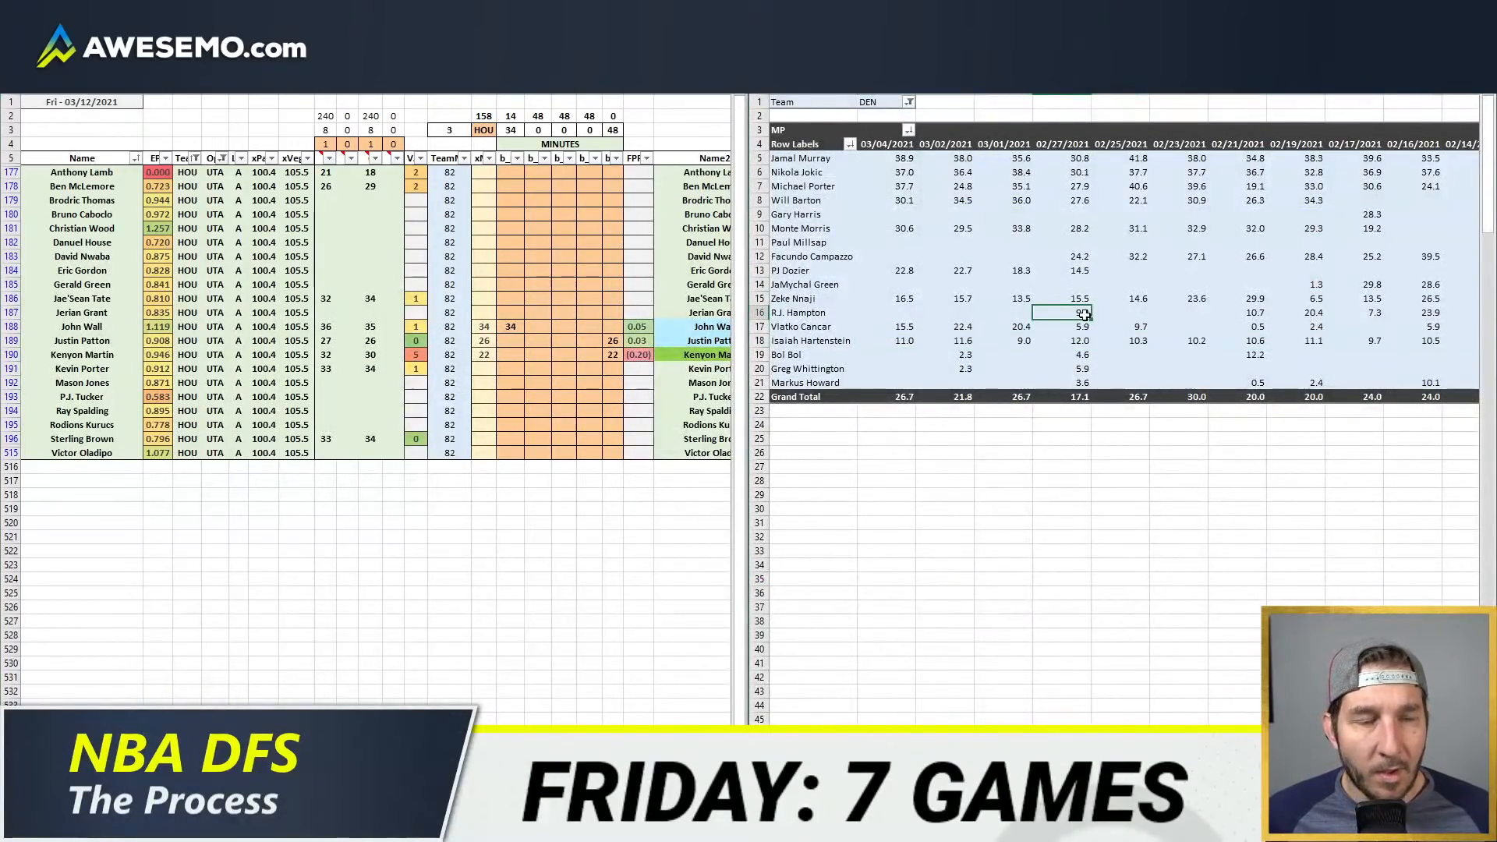
right_click(1080, 229)
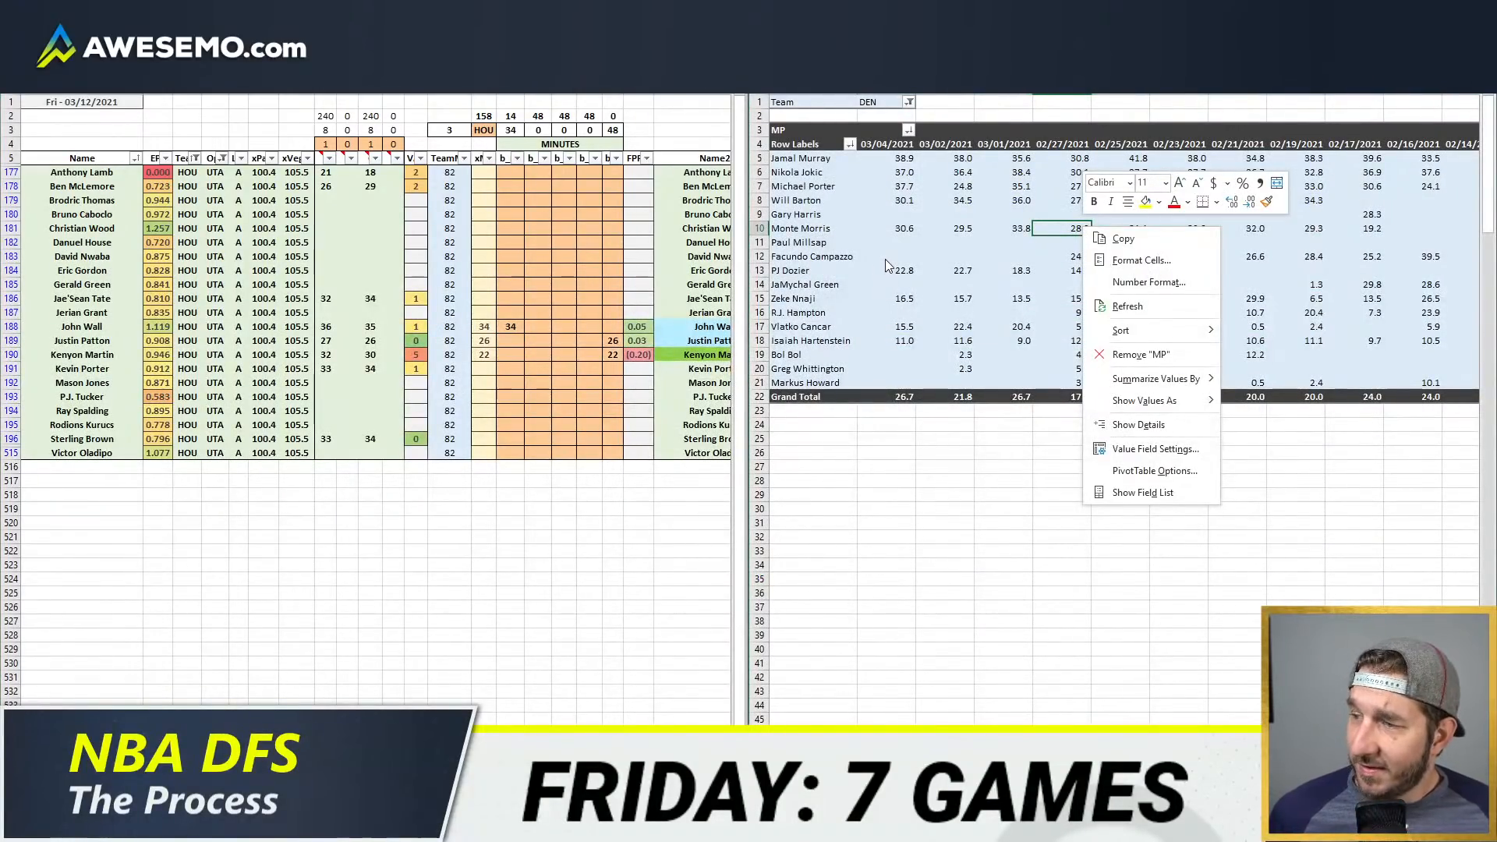
key(Escape)
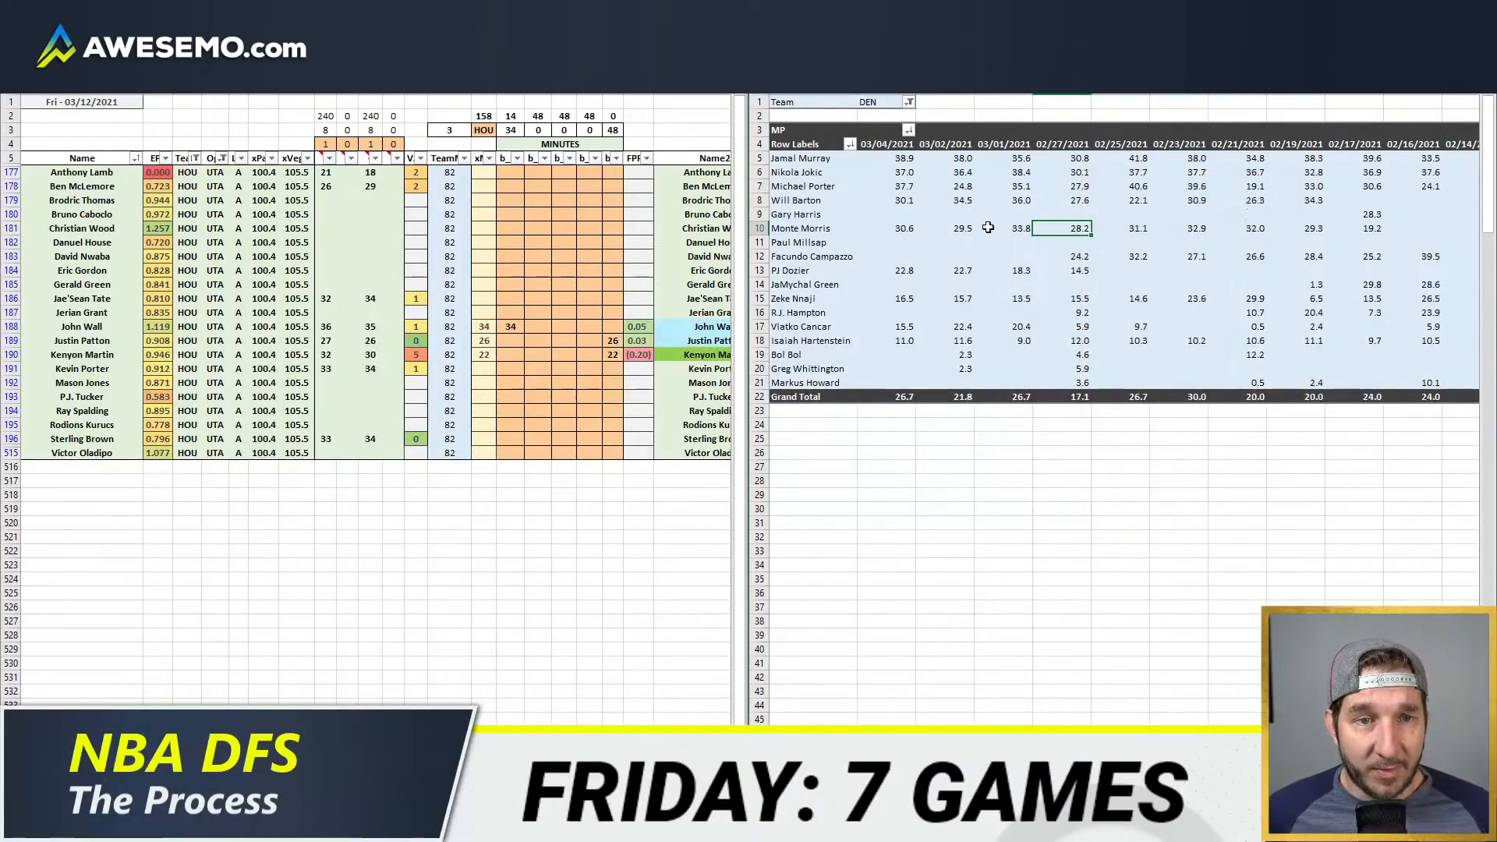
click(990, 115)
click(511, 340)
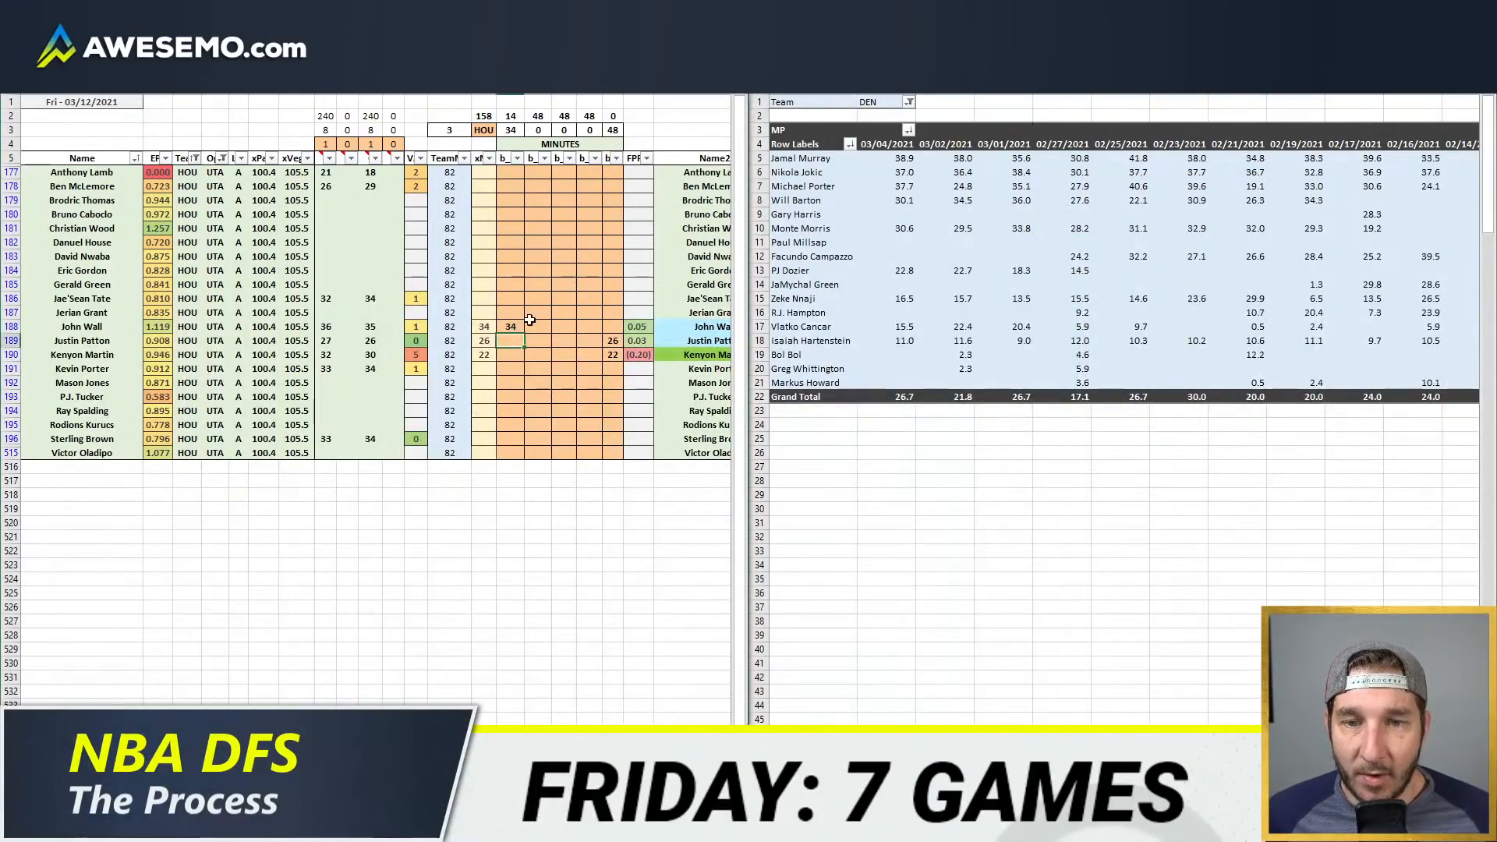
click(883, 102)
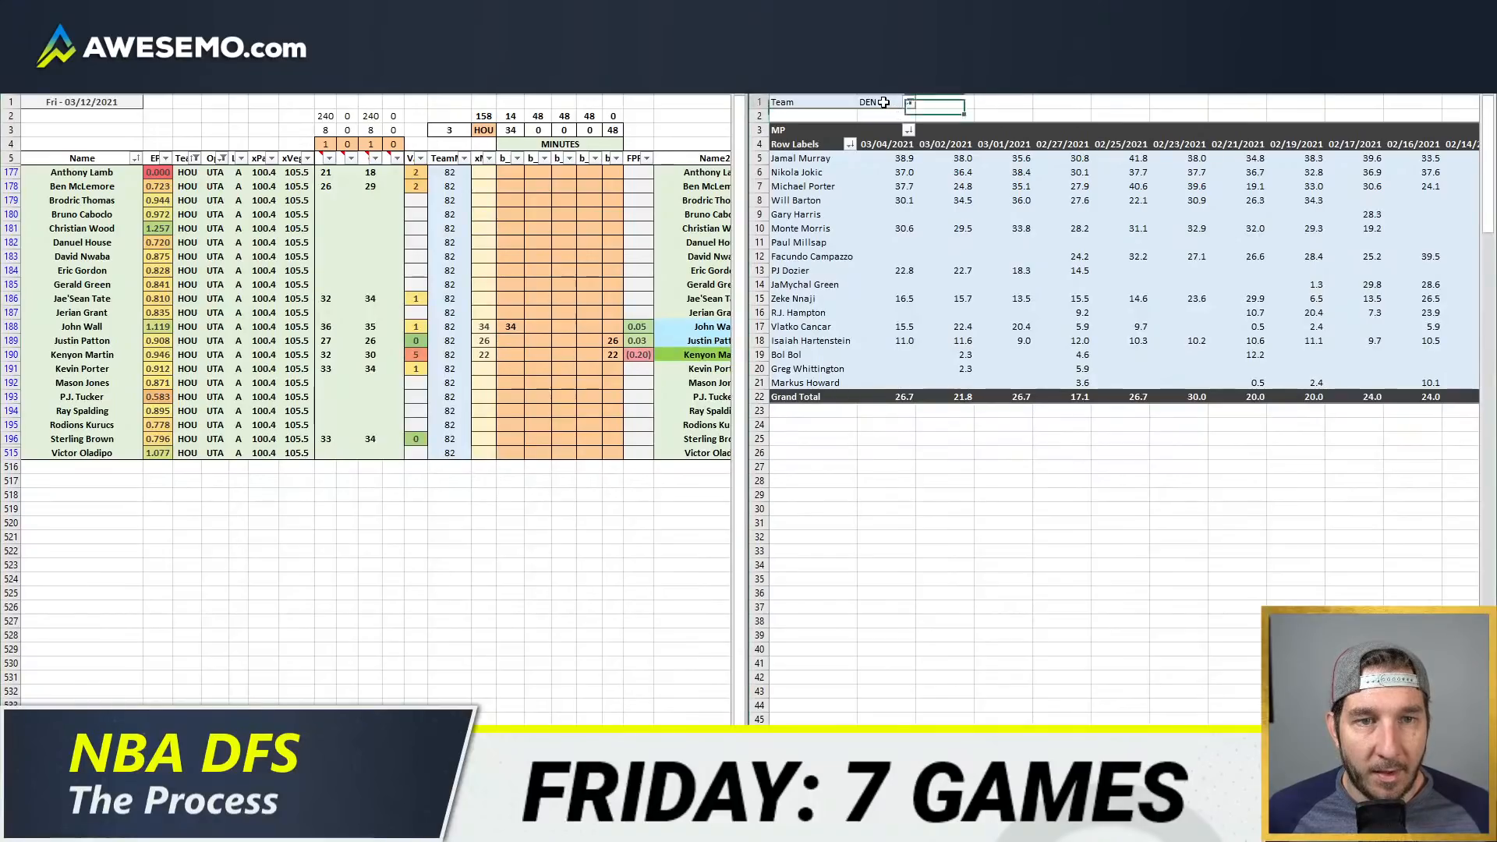
text(HOU)
key(Return)
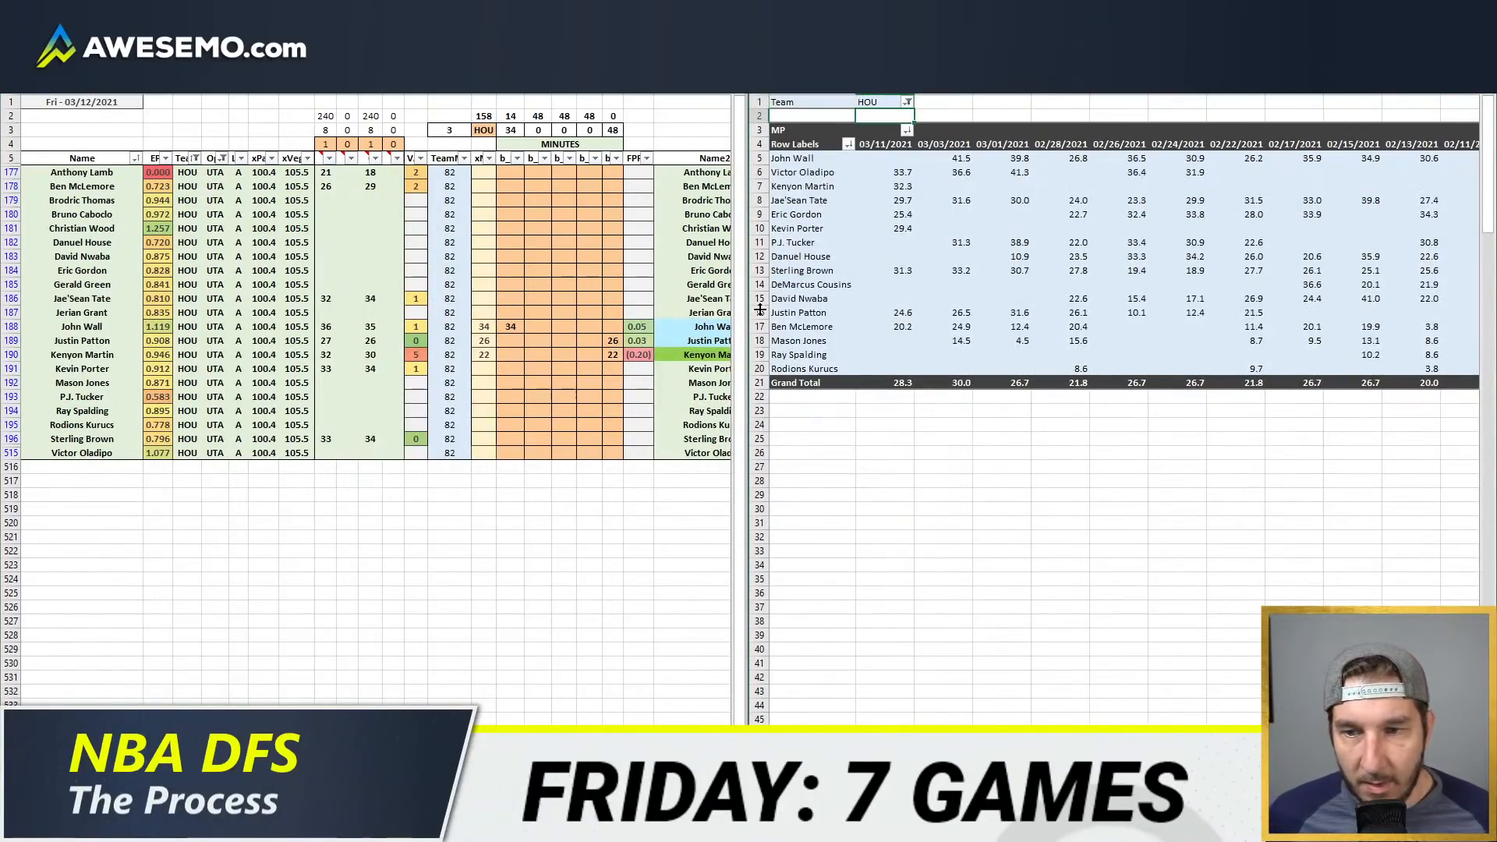
mouse_move(1007, 276)
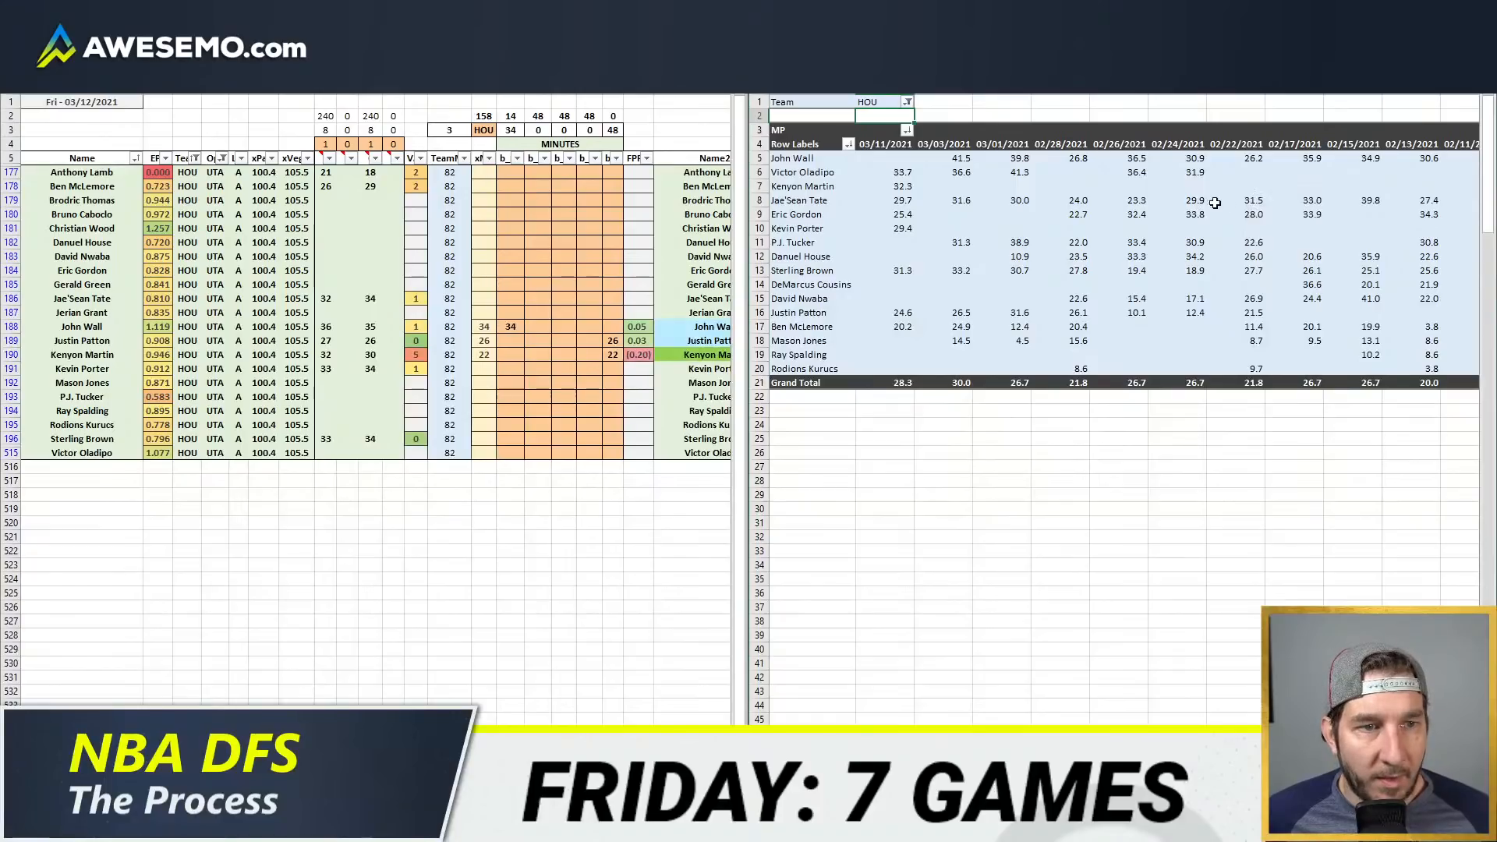
Step: Compare Houston's recent game minutes with the empty first position cells, and bring the depth chart back beside the minutes sheet
click(507, 273)
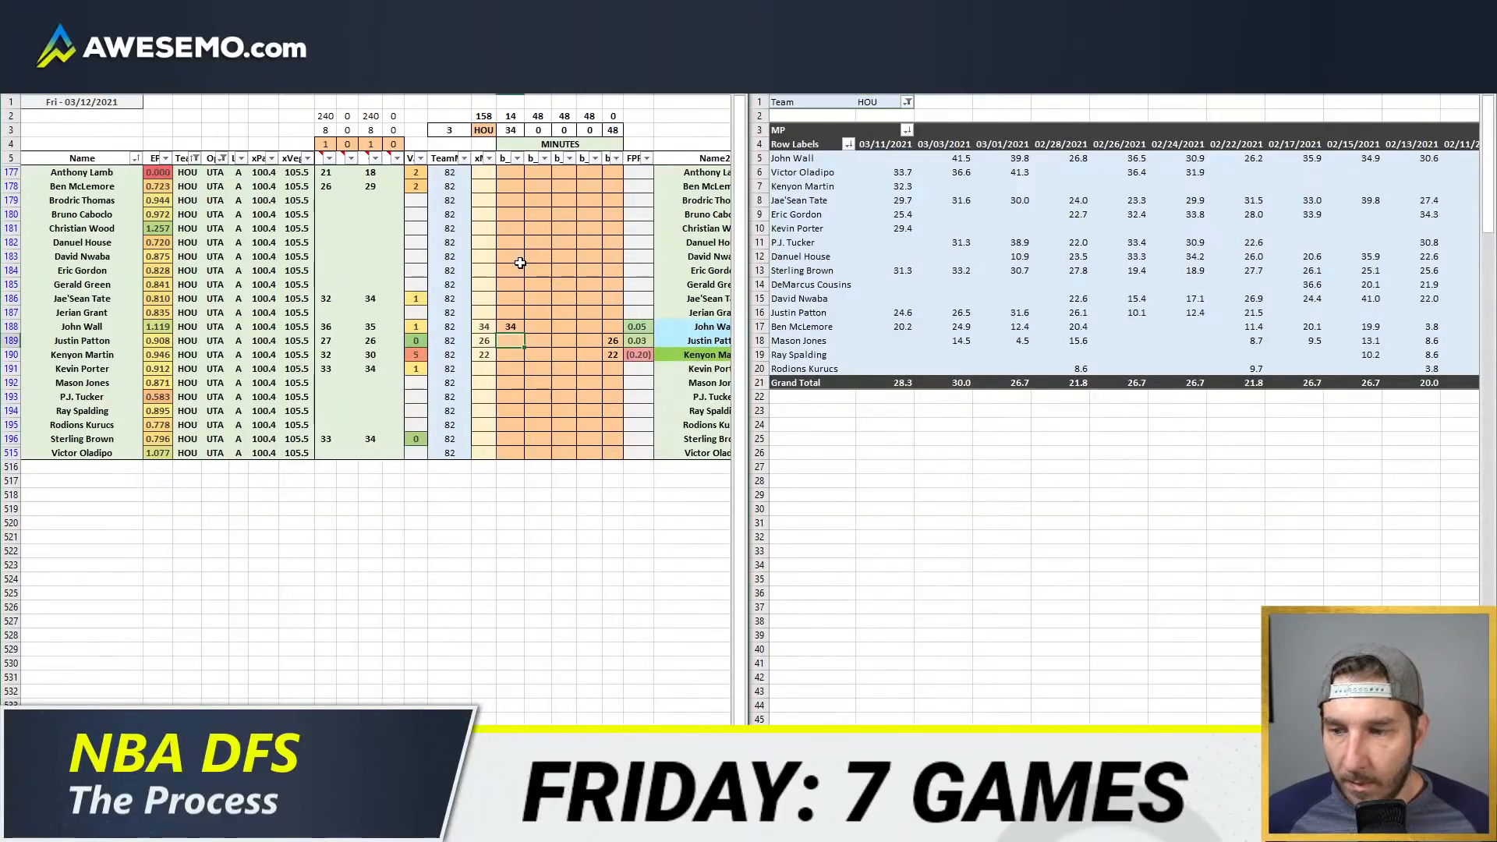
click(538, 272)
click(514, 241)
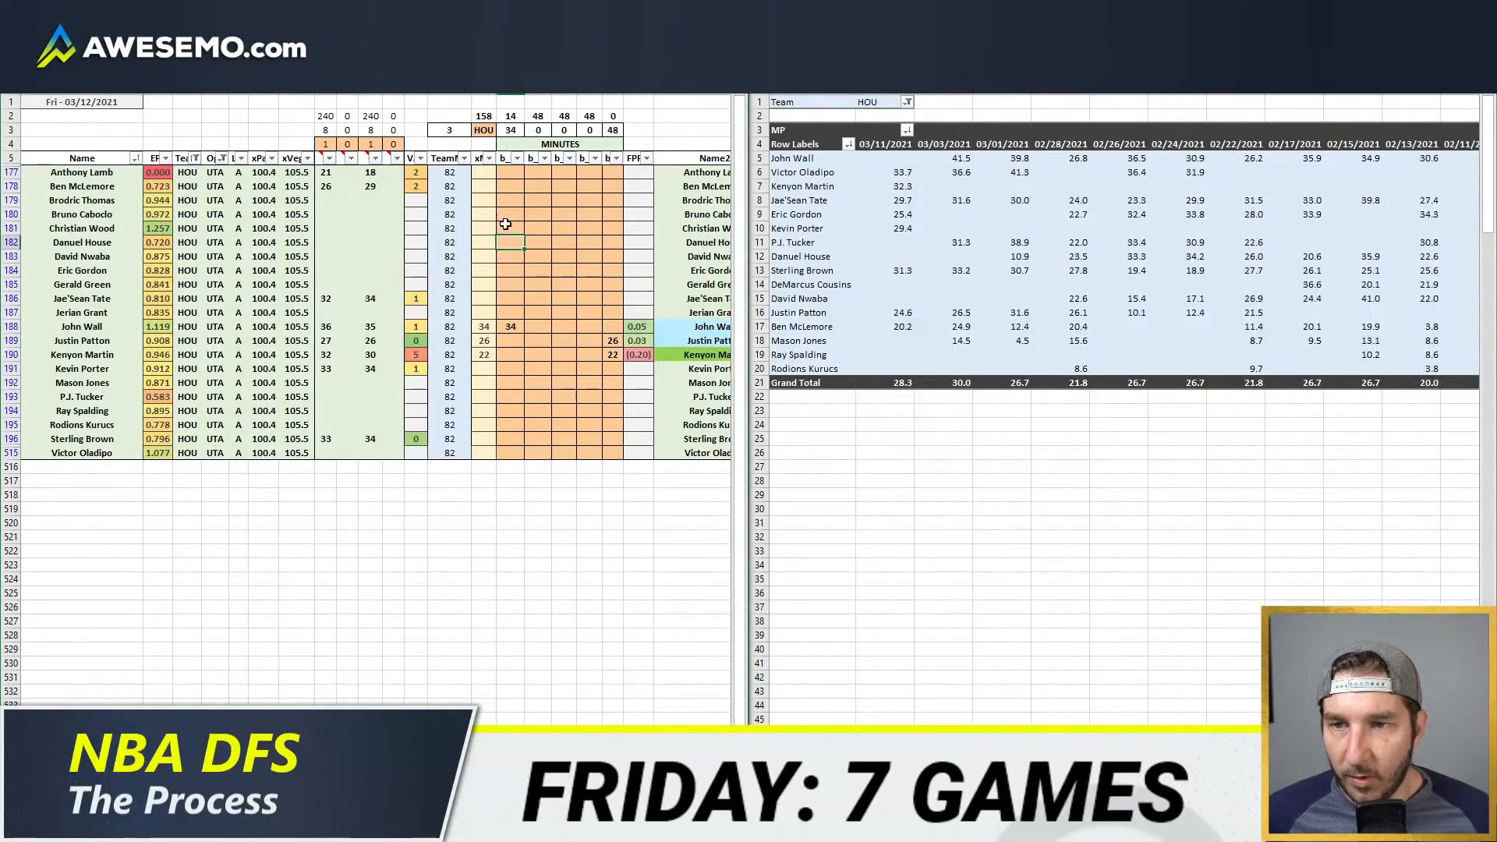
click(517, 182)
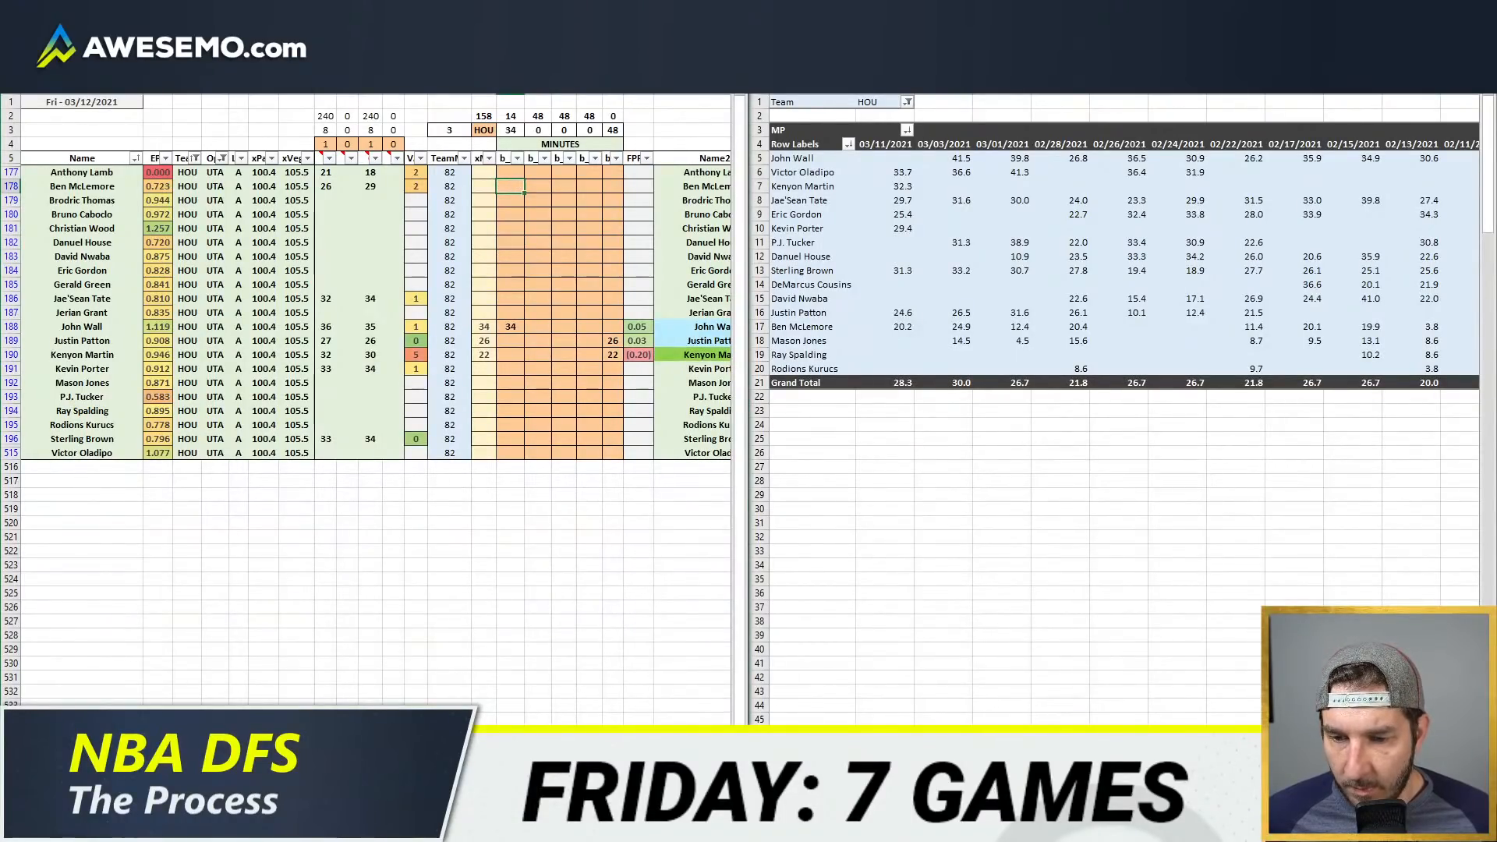
mouse_move(134, 828)
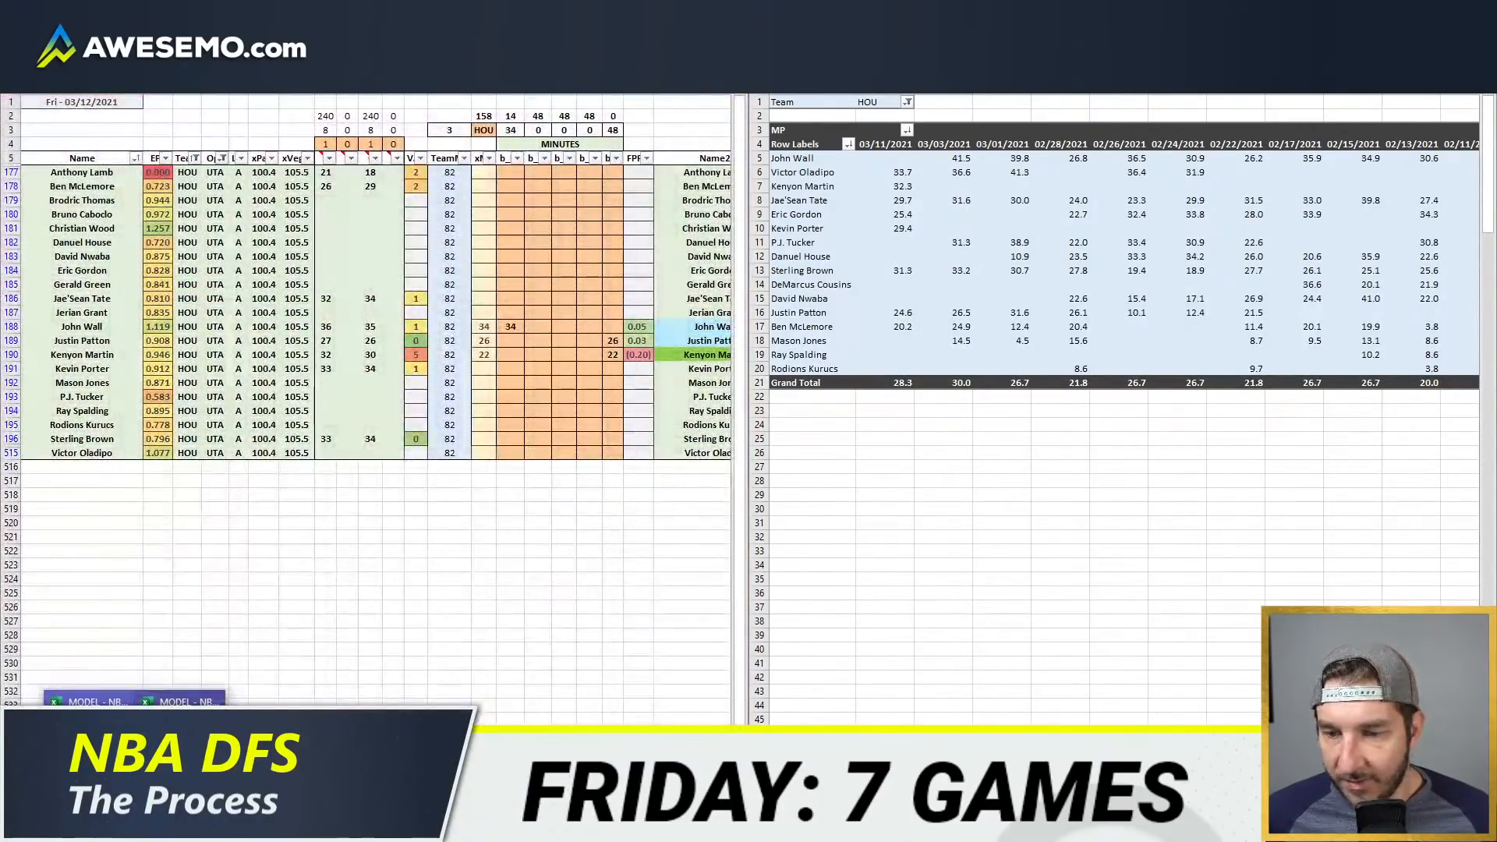
click(210, 768)
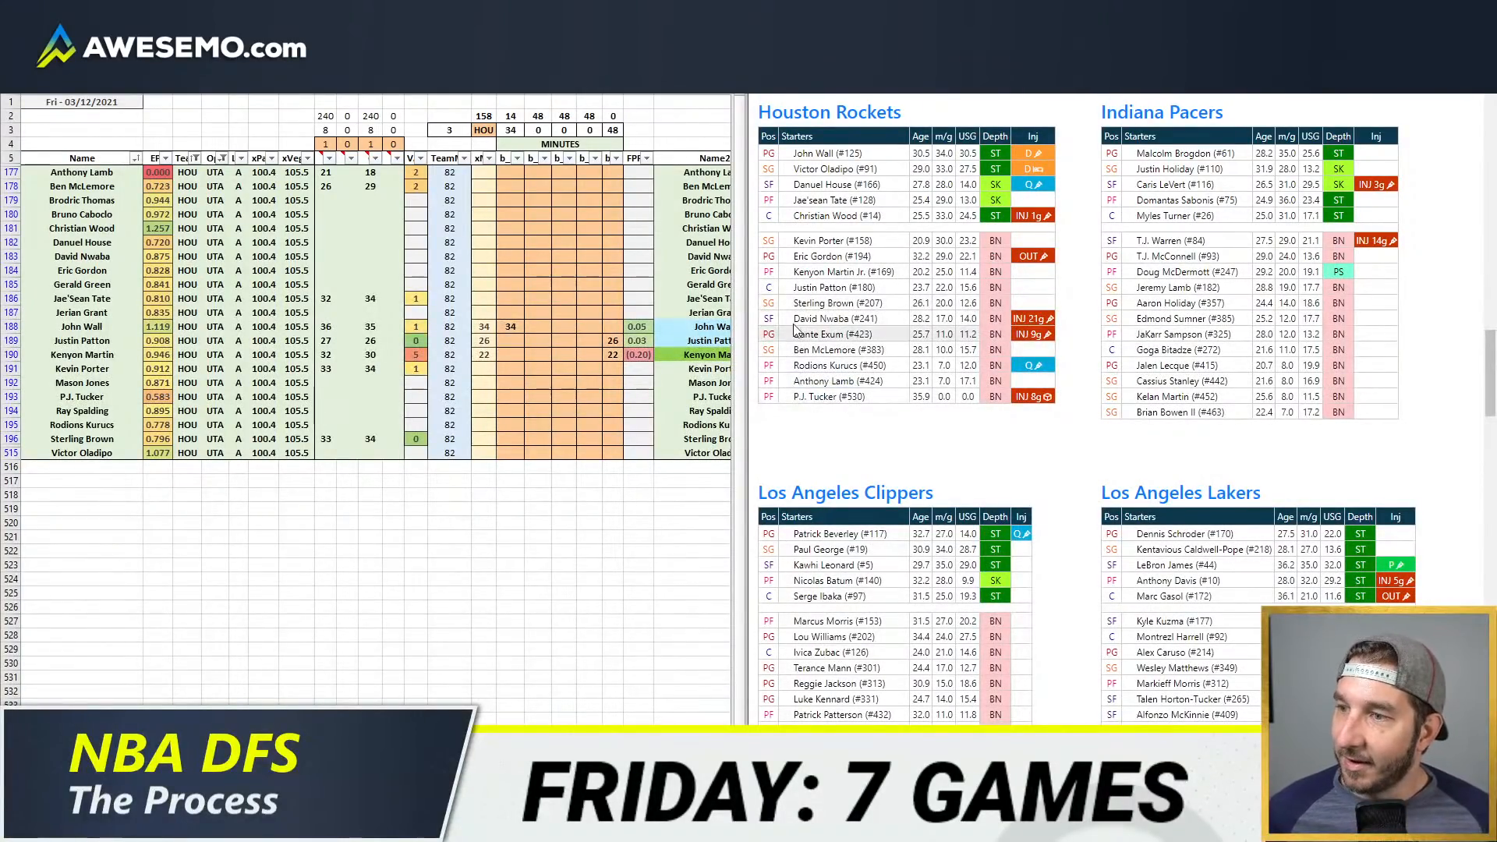
right_click(979, 117)
click(949, 113)
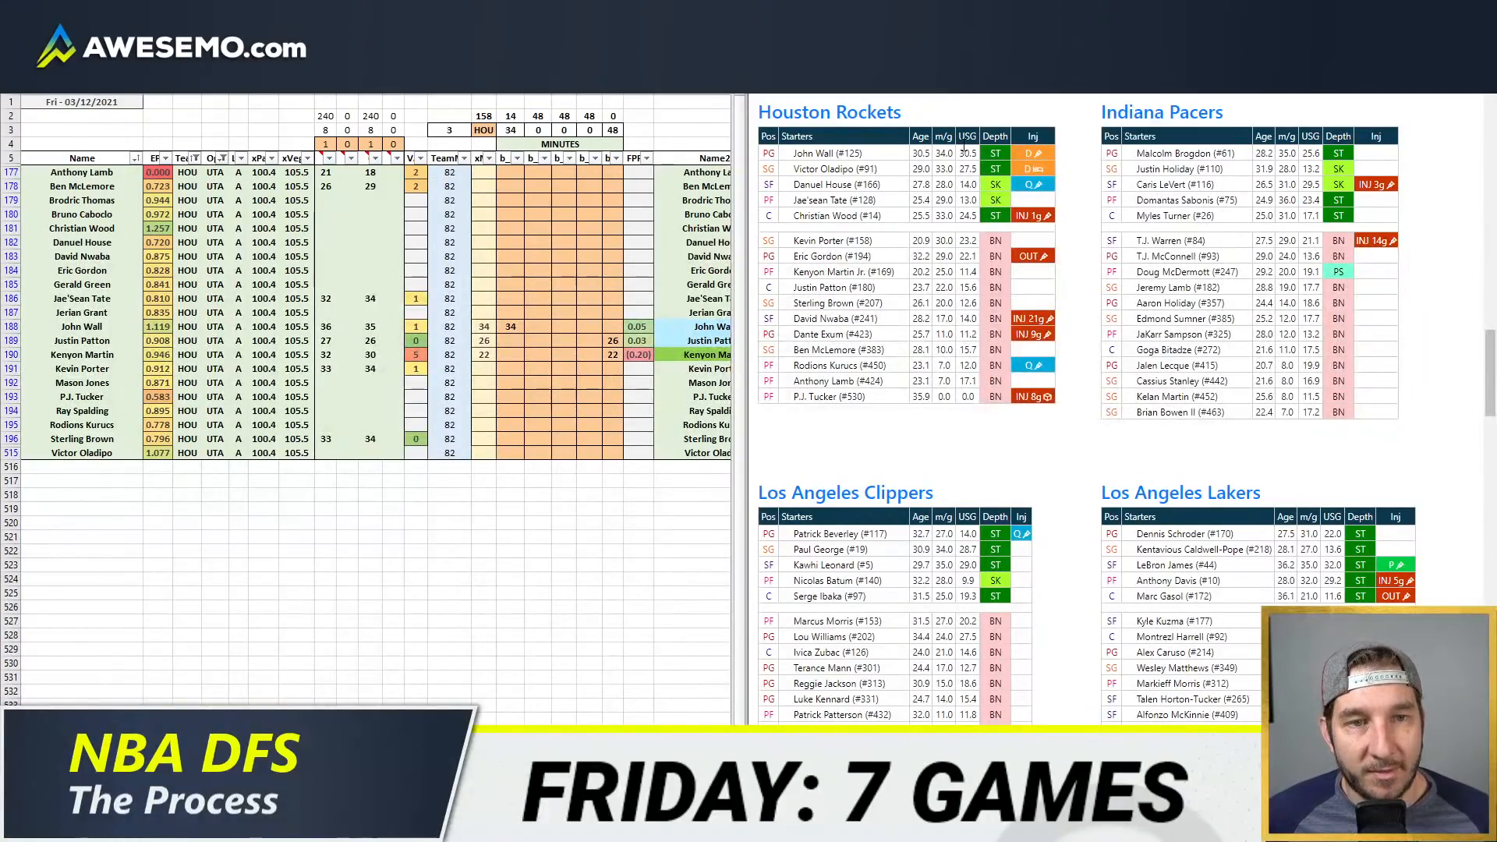
Step: Enter Kevin Porter's minutes as 14 in the first position column and 20 in the second
click(510, 187)
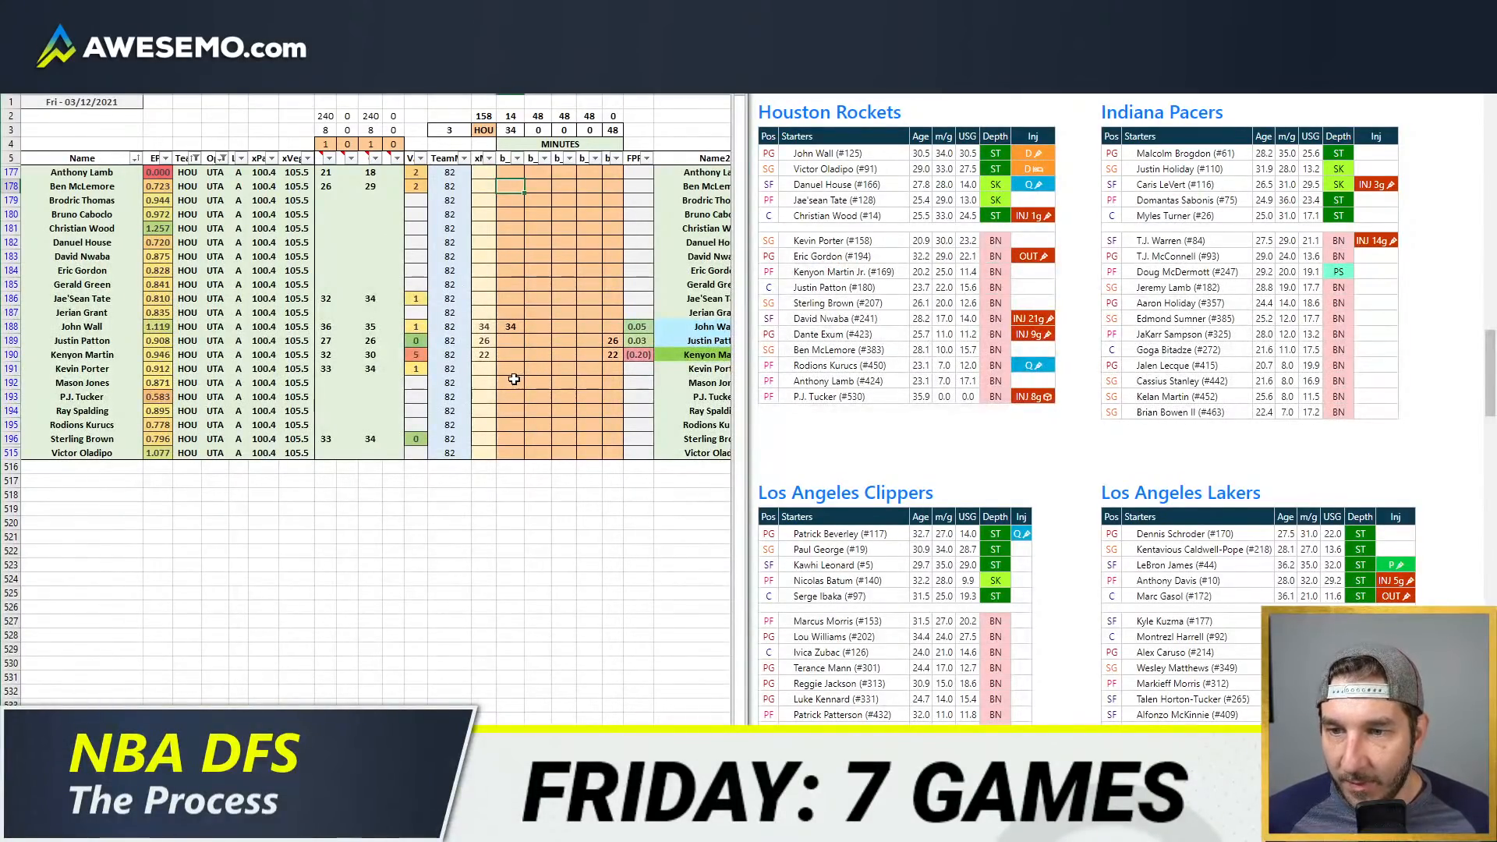
click(510, 368)
text(14)
key(Tab)
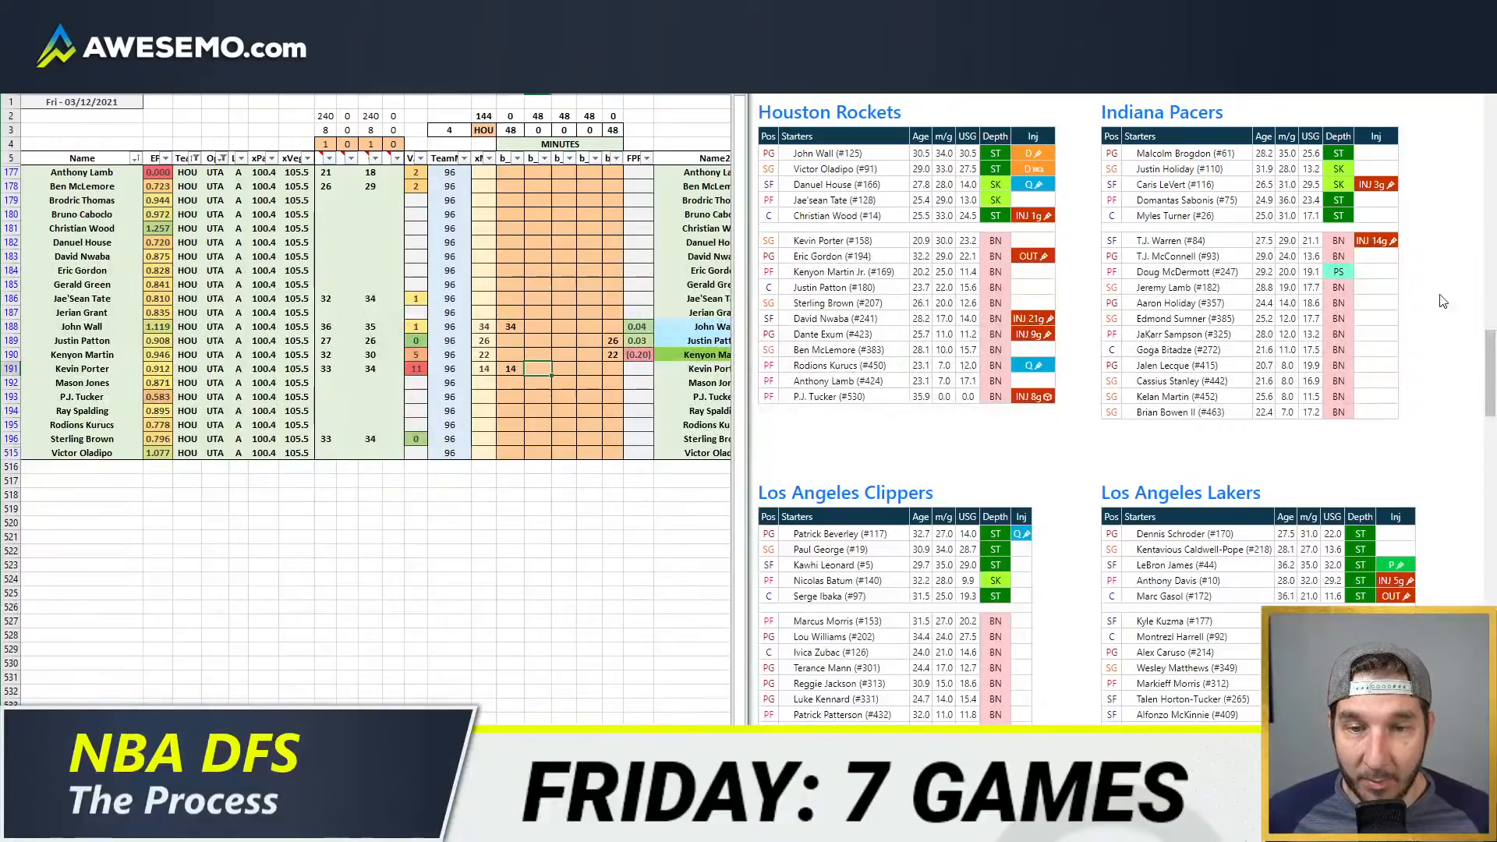
text(20)
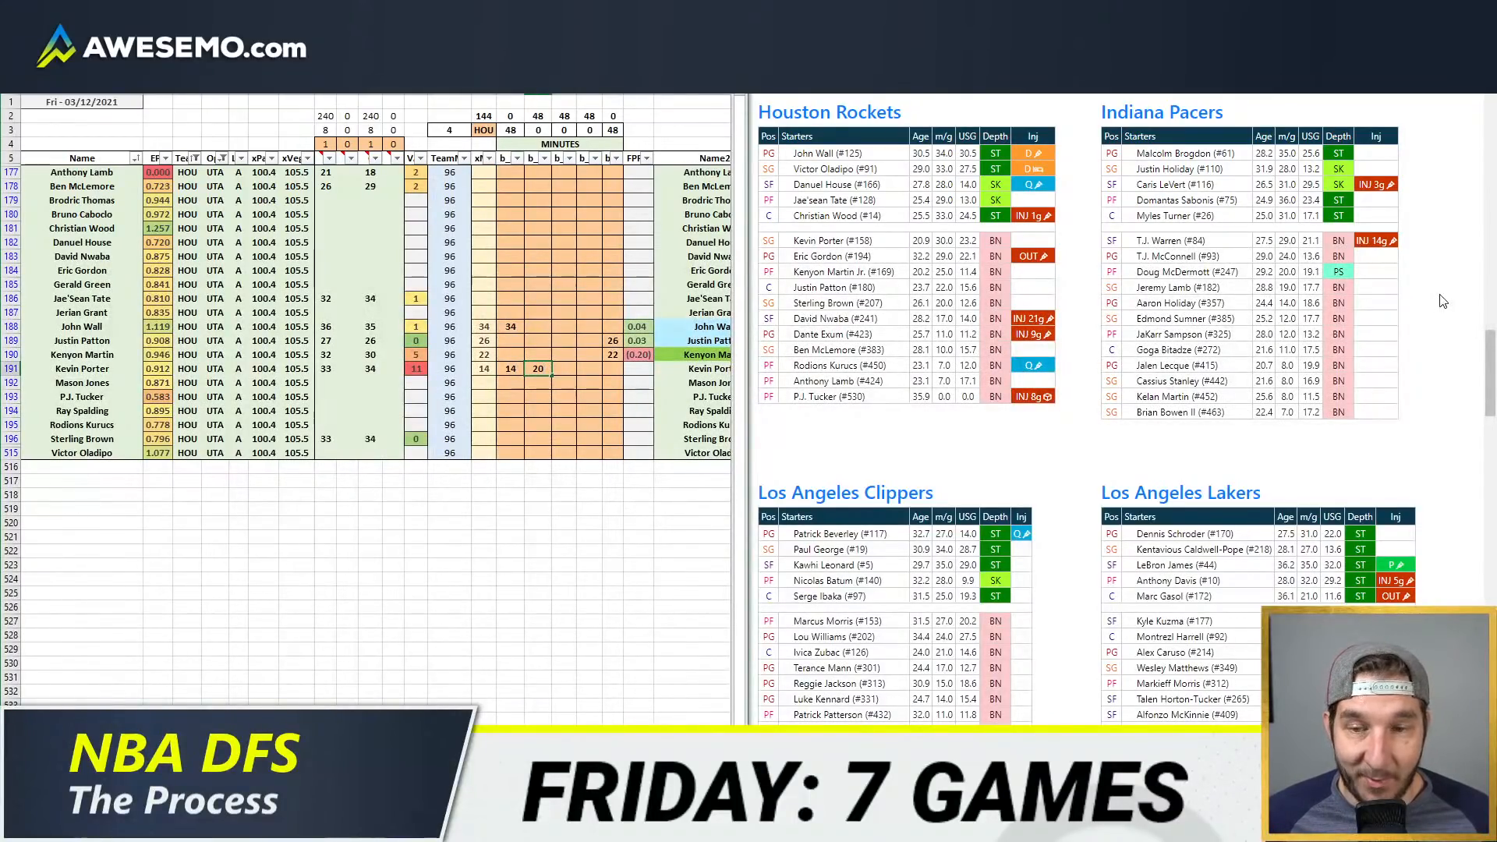
key(Return)
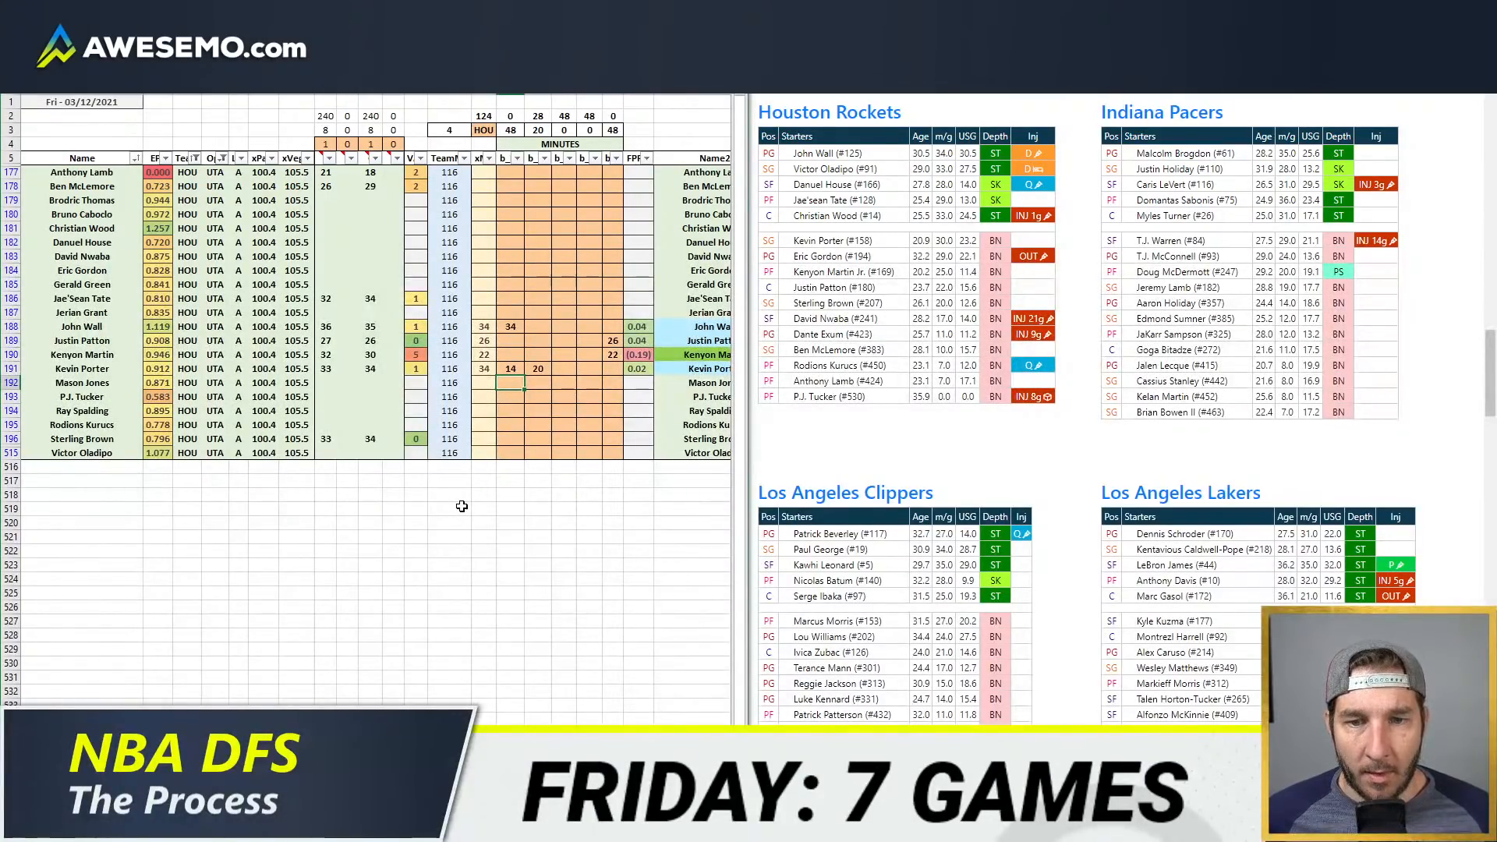
Step: Check Anthony Lamb's depth chart entry and add 8 minutes for Kenyon Martin in the fourth position column
click(543, 367)
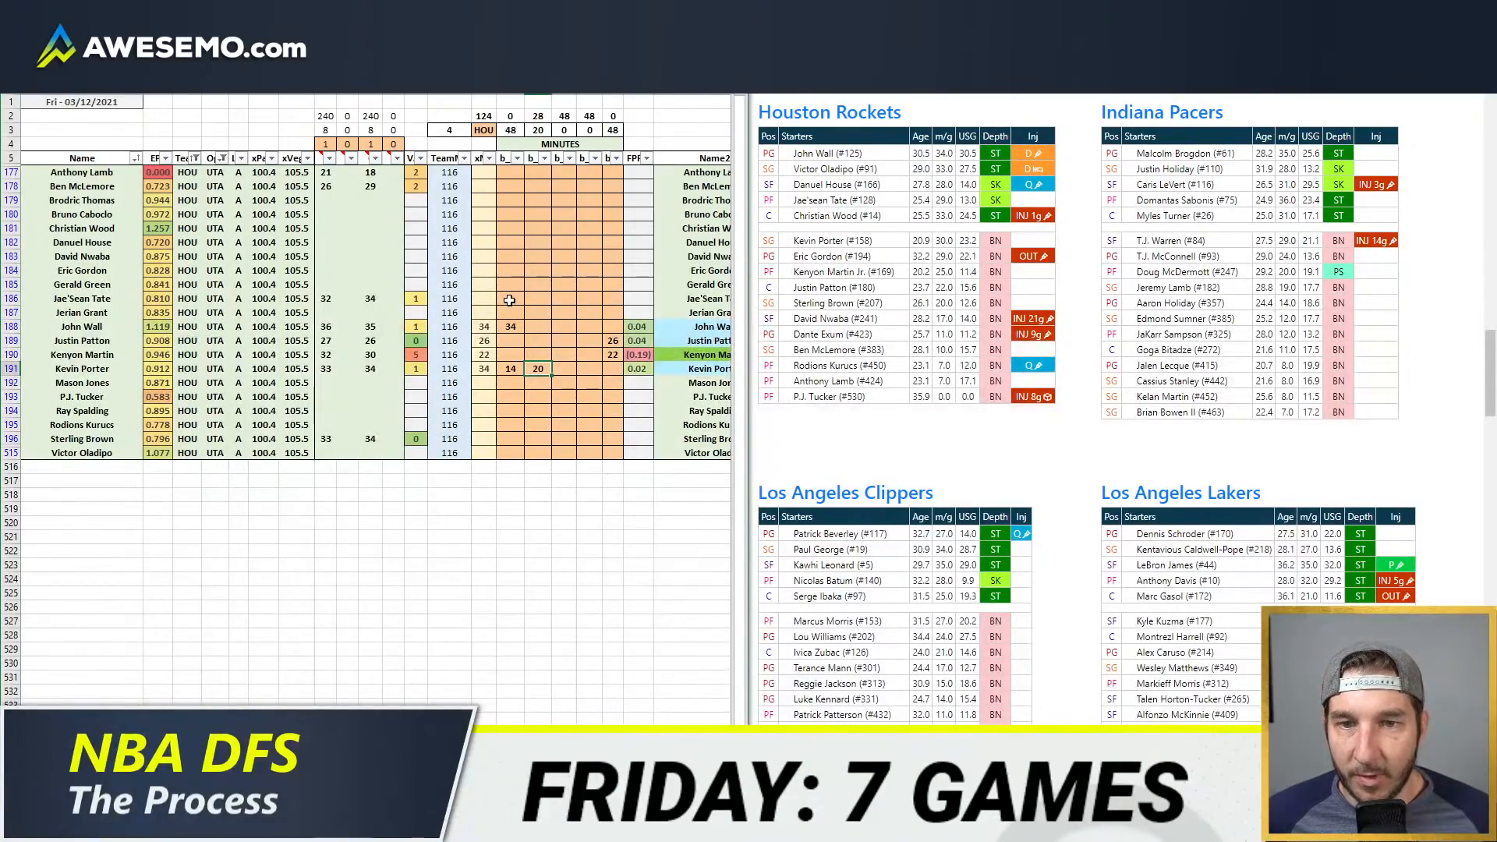
click(586, 357)
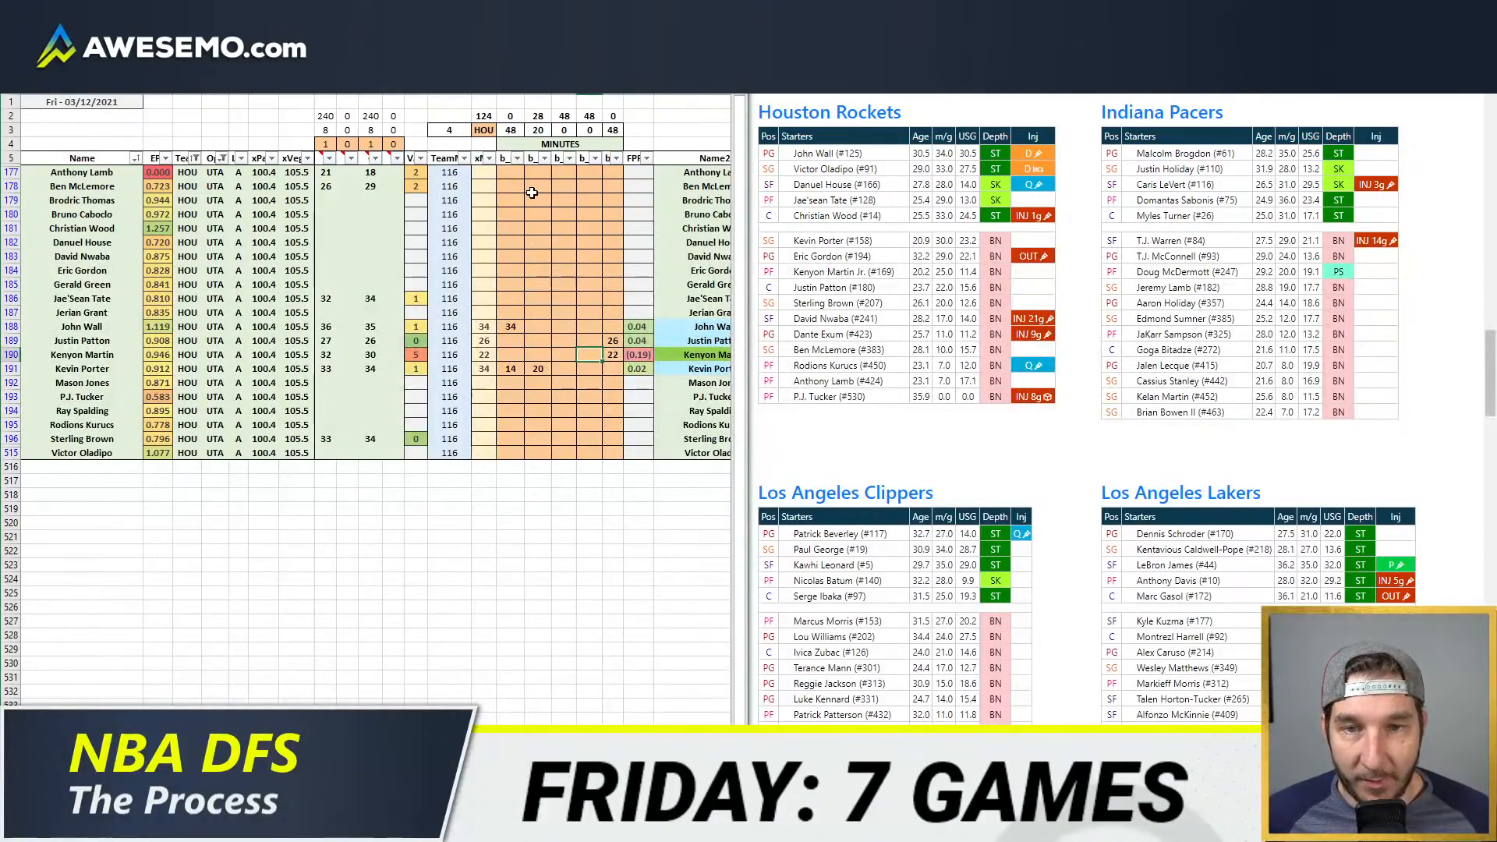
drag(883, 382, 819, 382)
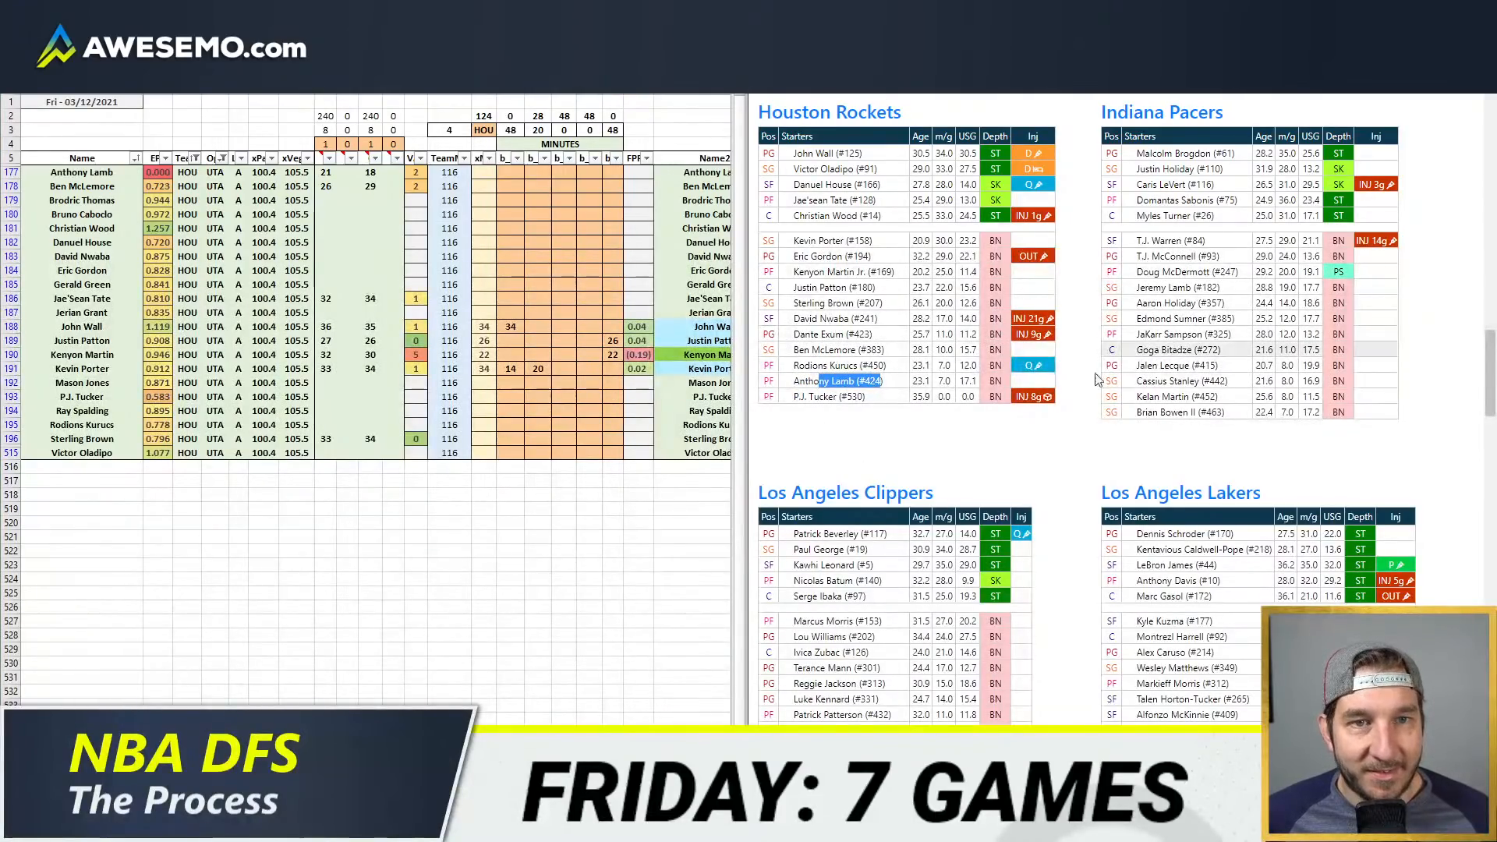
click(588, 355)
click(569, 340)
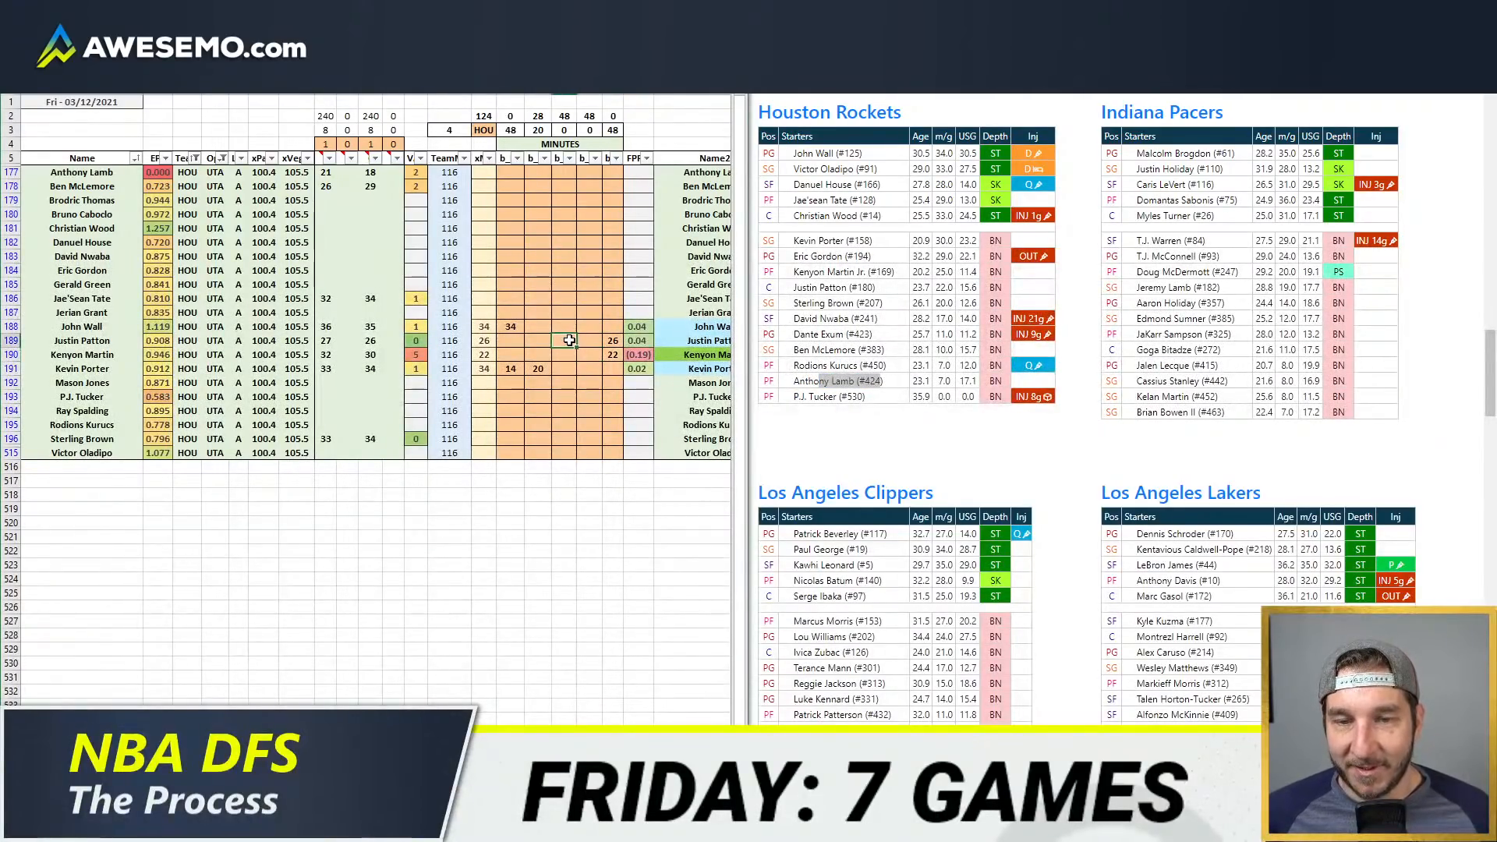
click(589, 354)
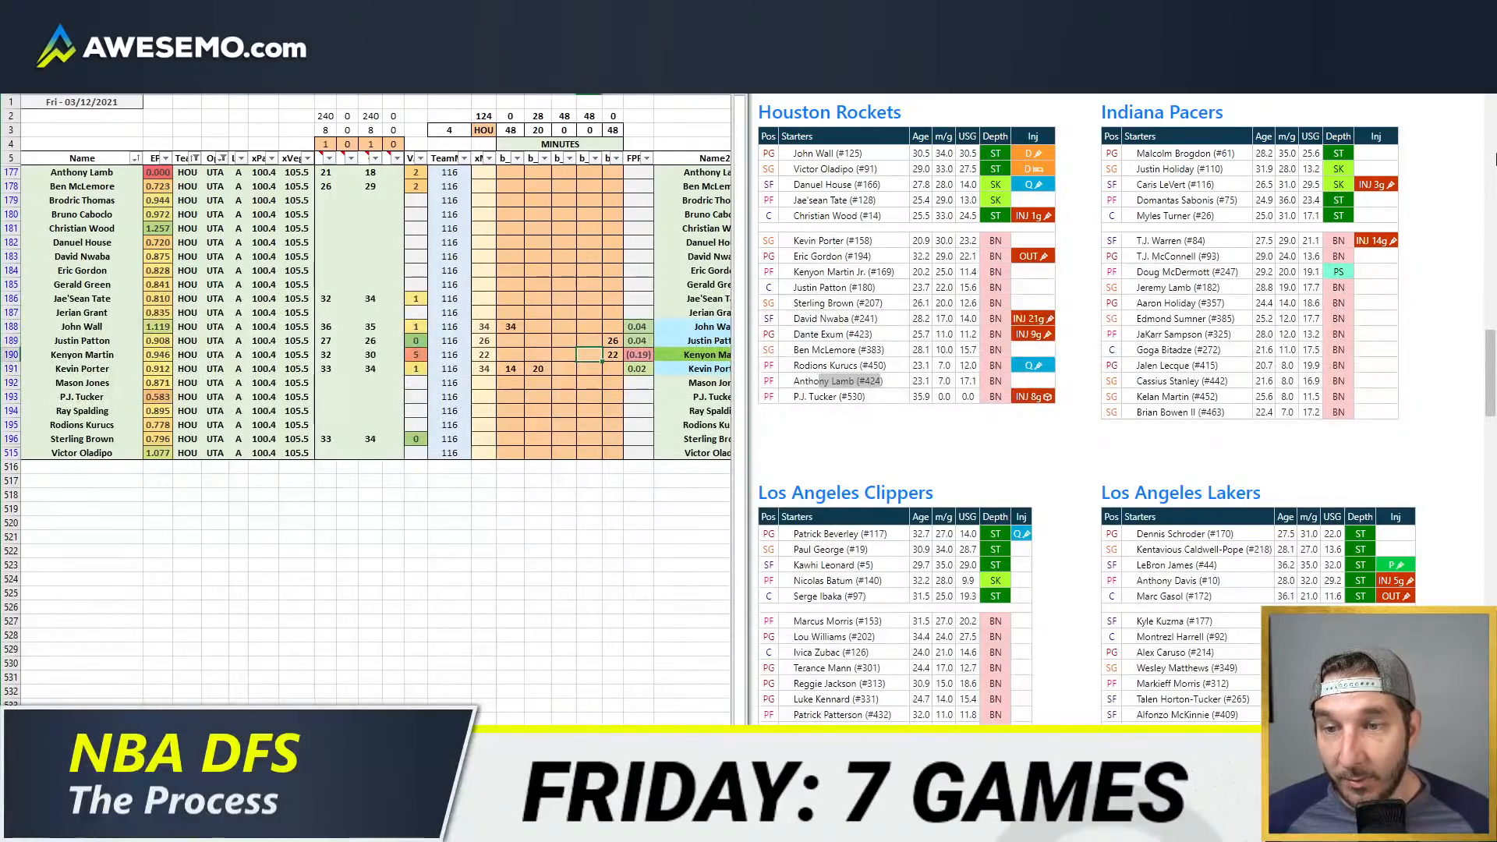
text(8)
key(Return)
Step: Enter 34 minutes for Jae'Sean Tate in the fourth position column
key(Up)
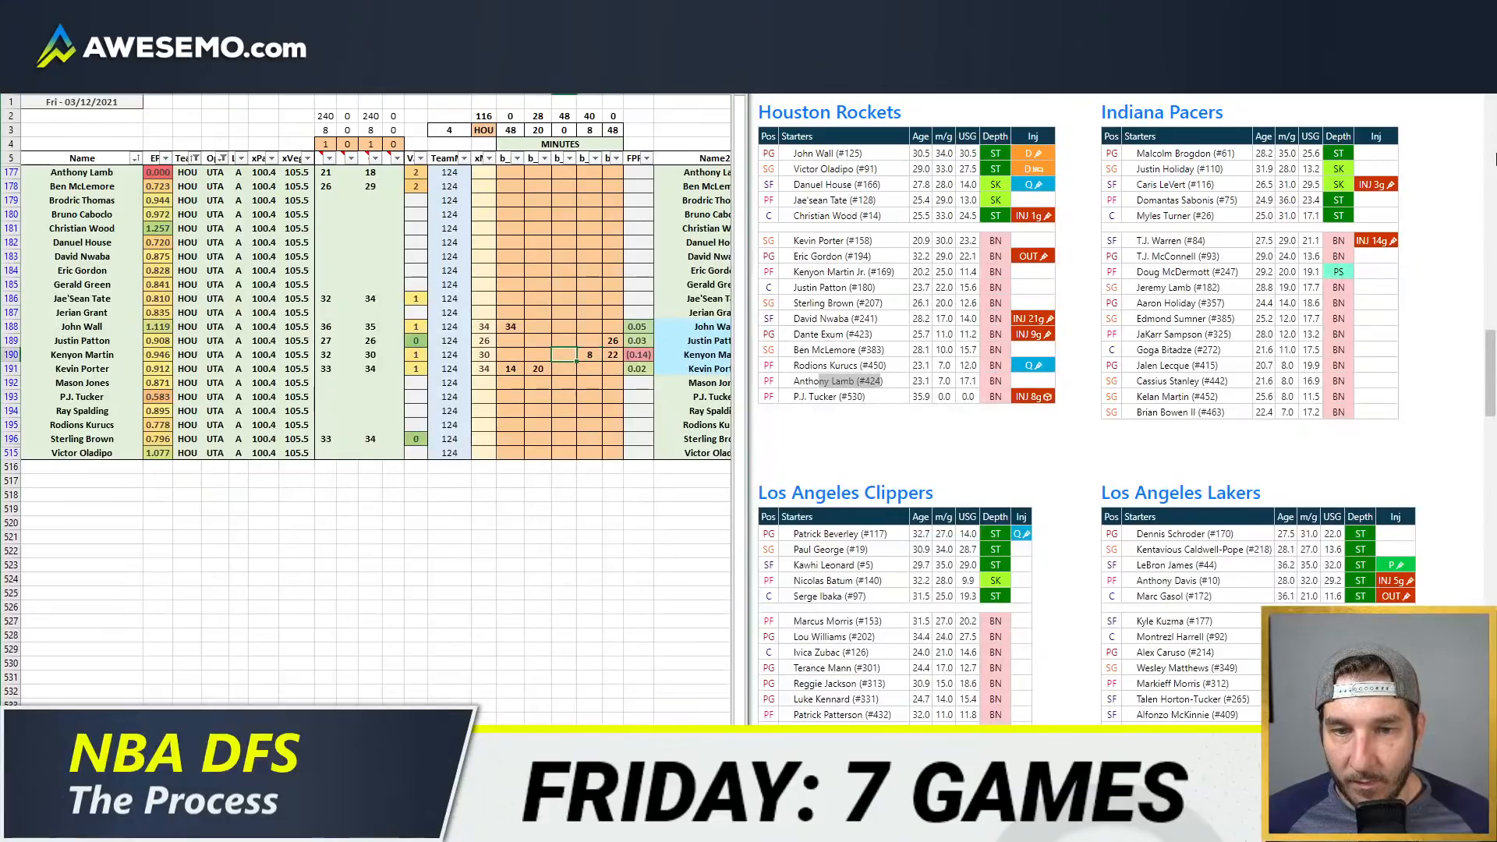
key(Up)
key(Up)
key(Up)
key(Up)
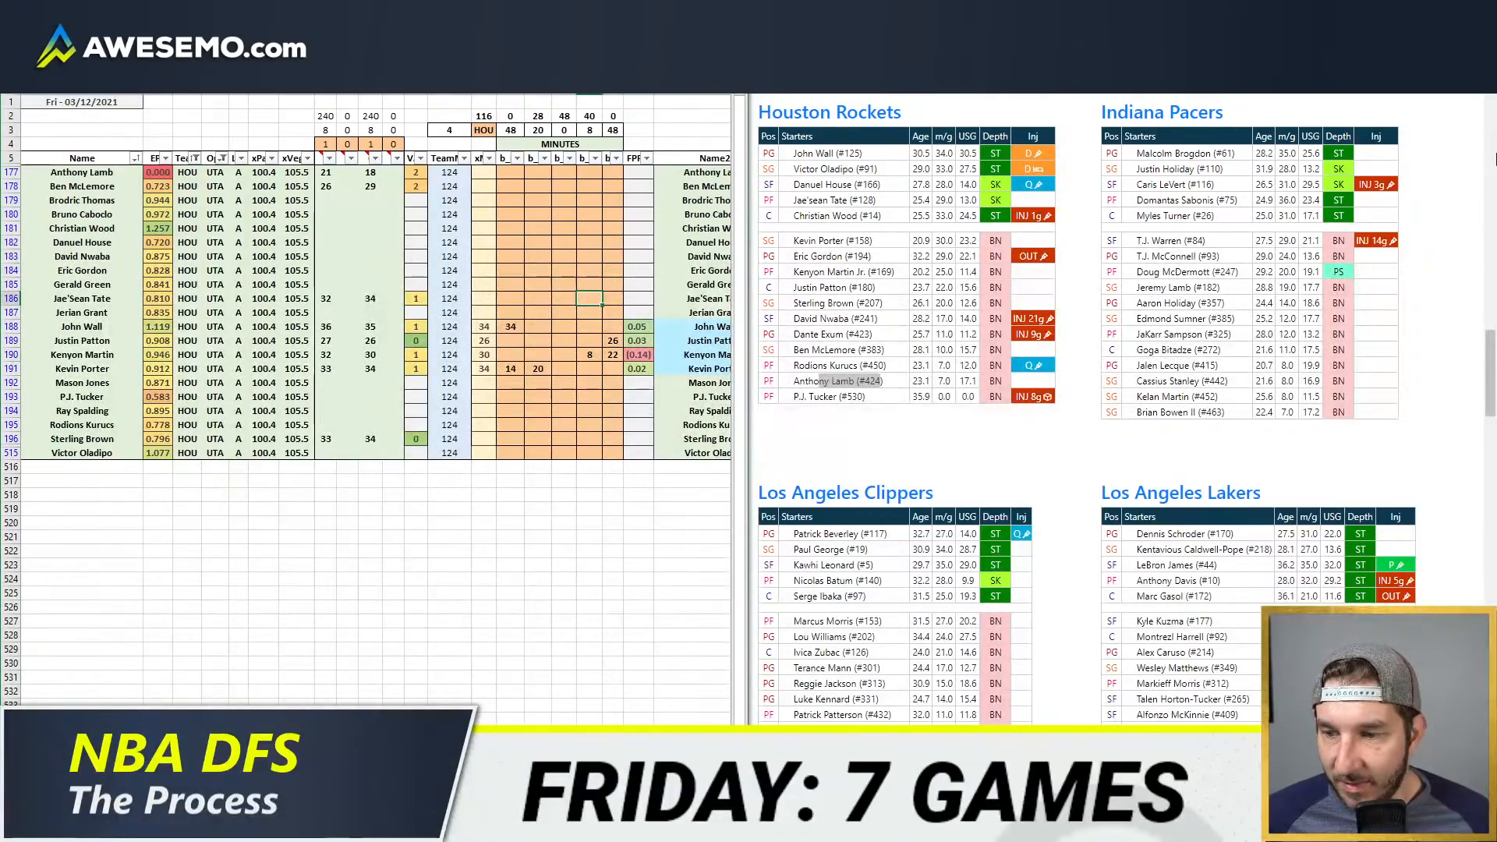
text(34)
key(Return)
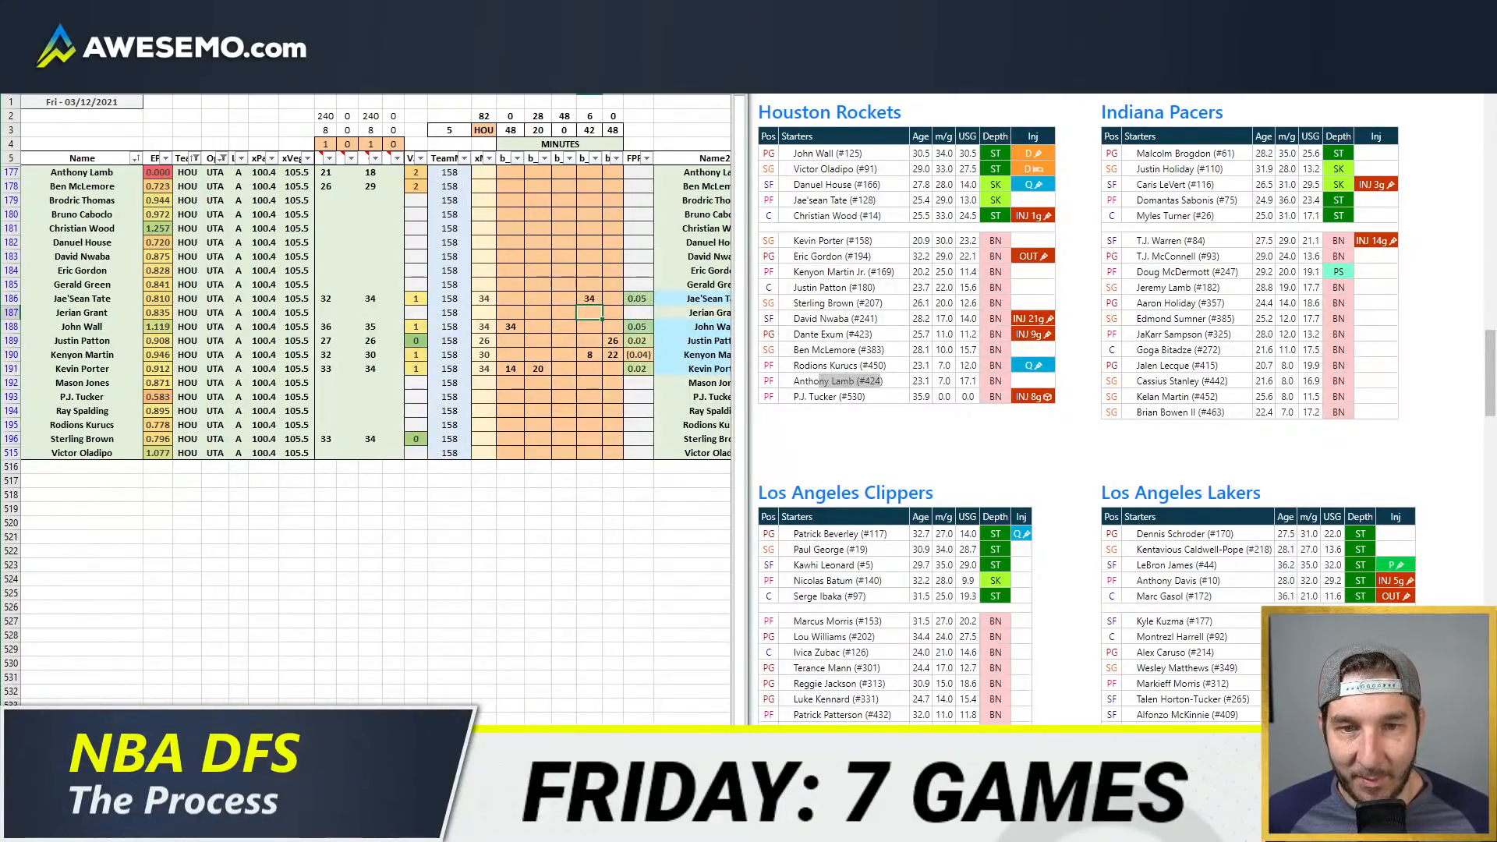
Step: Enter Sterling Brown's minutes as 6 in the fourth position column and 26 in the third
click(539, 313)
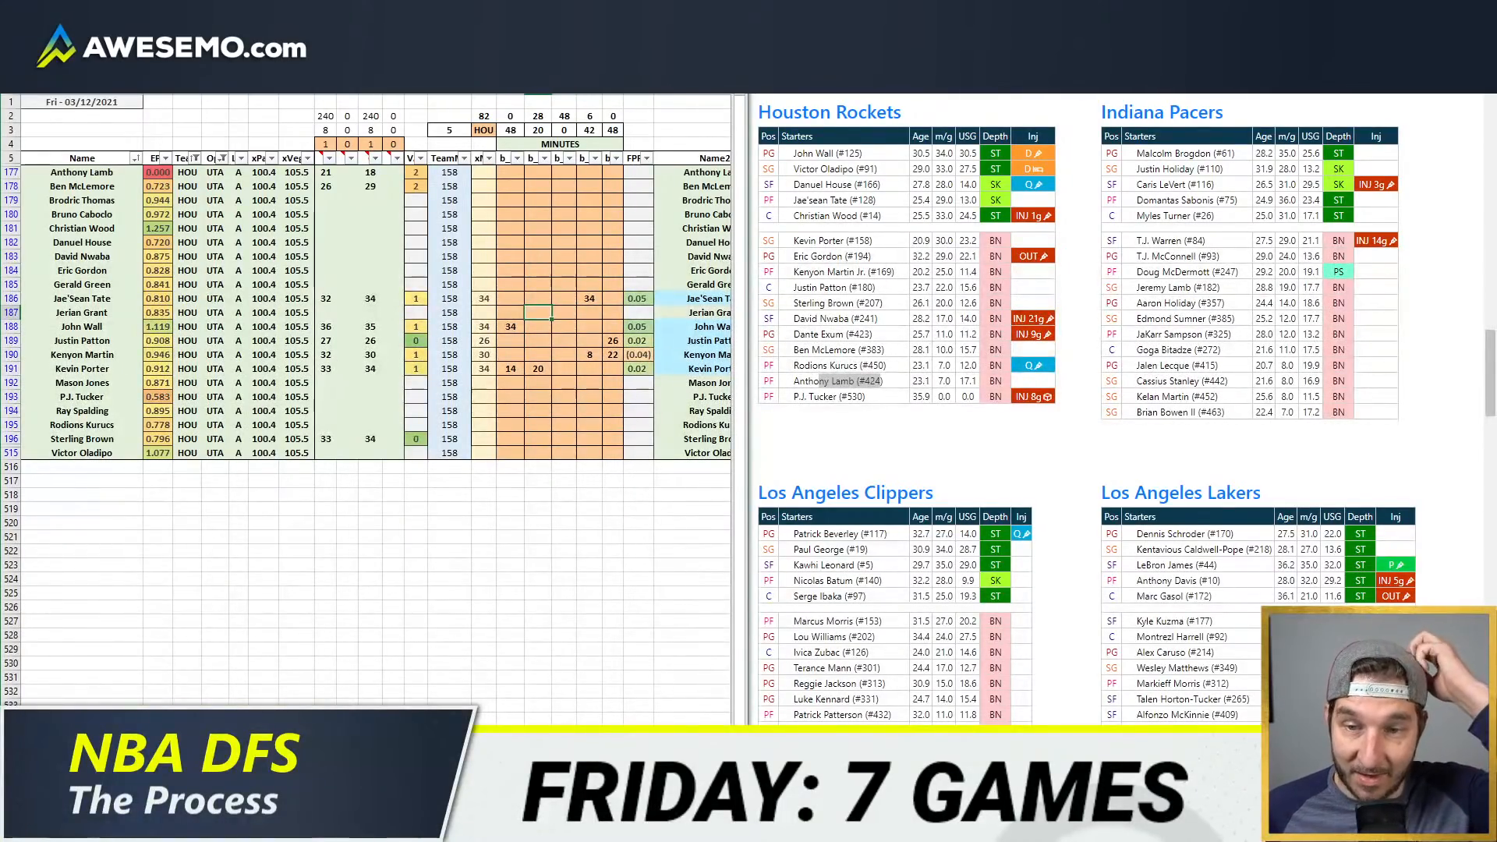
key(Down)
key(Down)
key(Down)
key(Down)
key(Down)
key(Down)
key(Down)
key(Down)
key(Down)
key(Down)
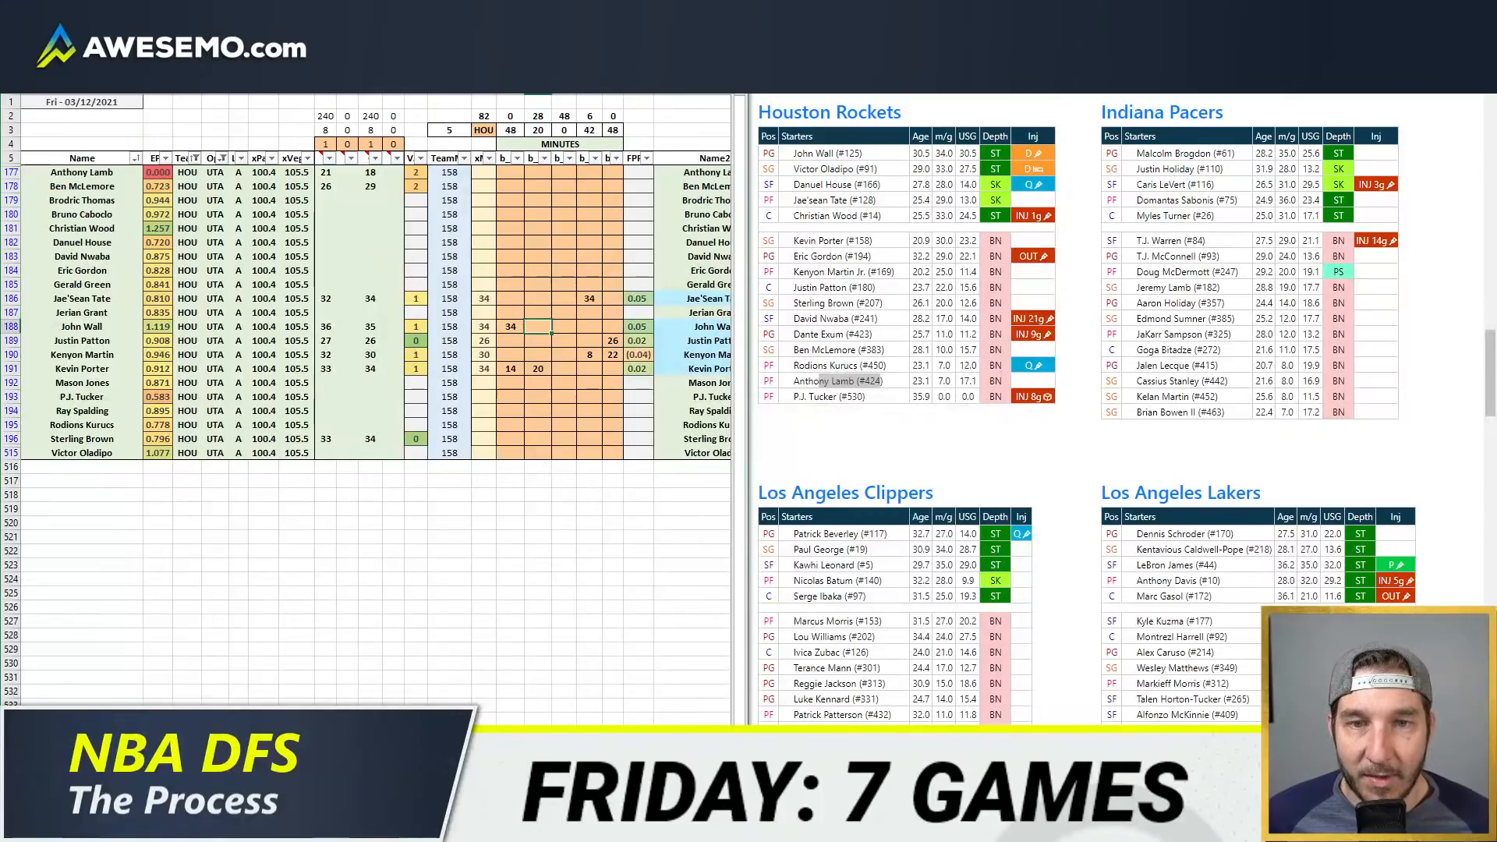
click(590, 439)
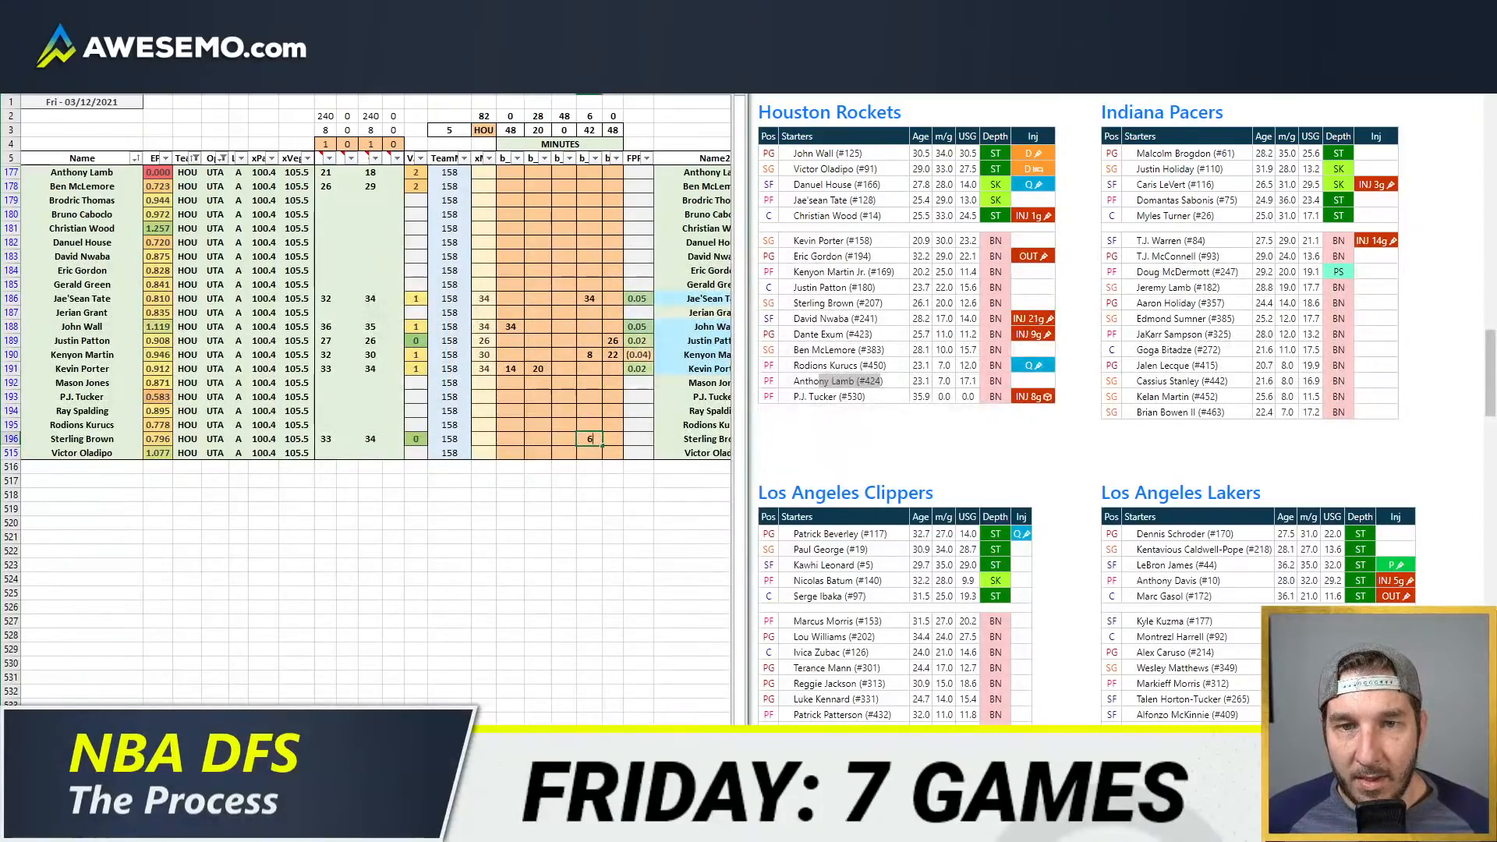
key(Left)
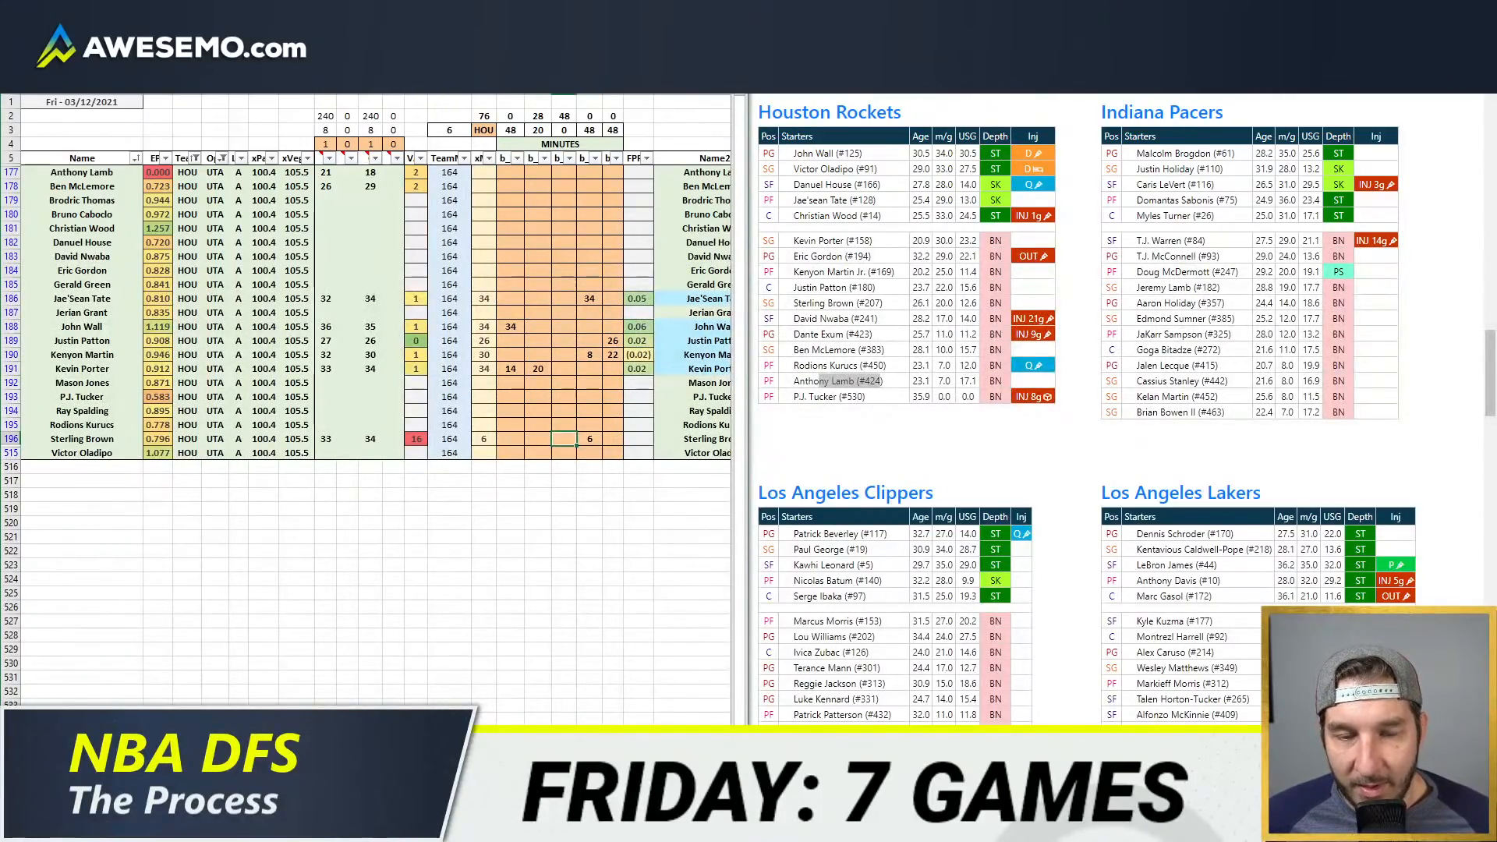
text(26)
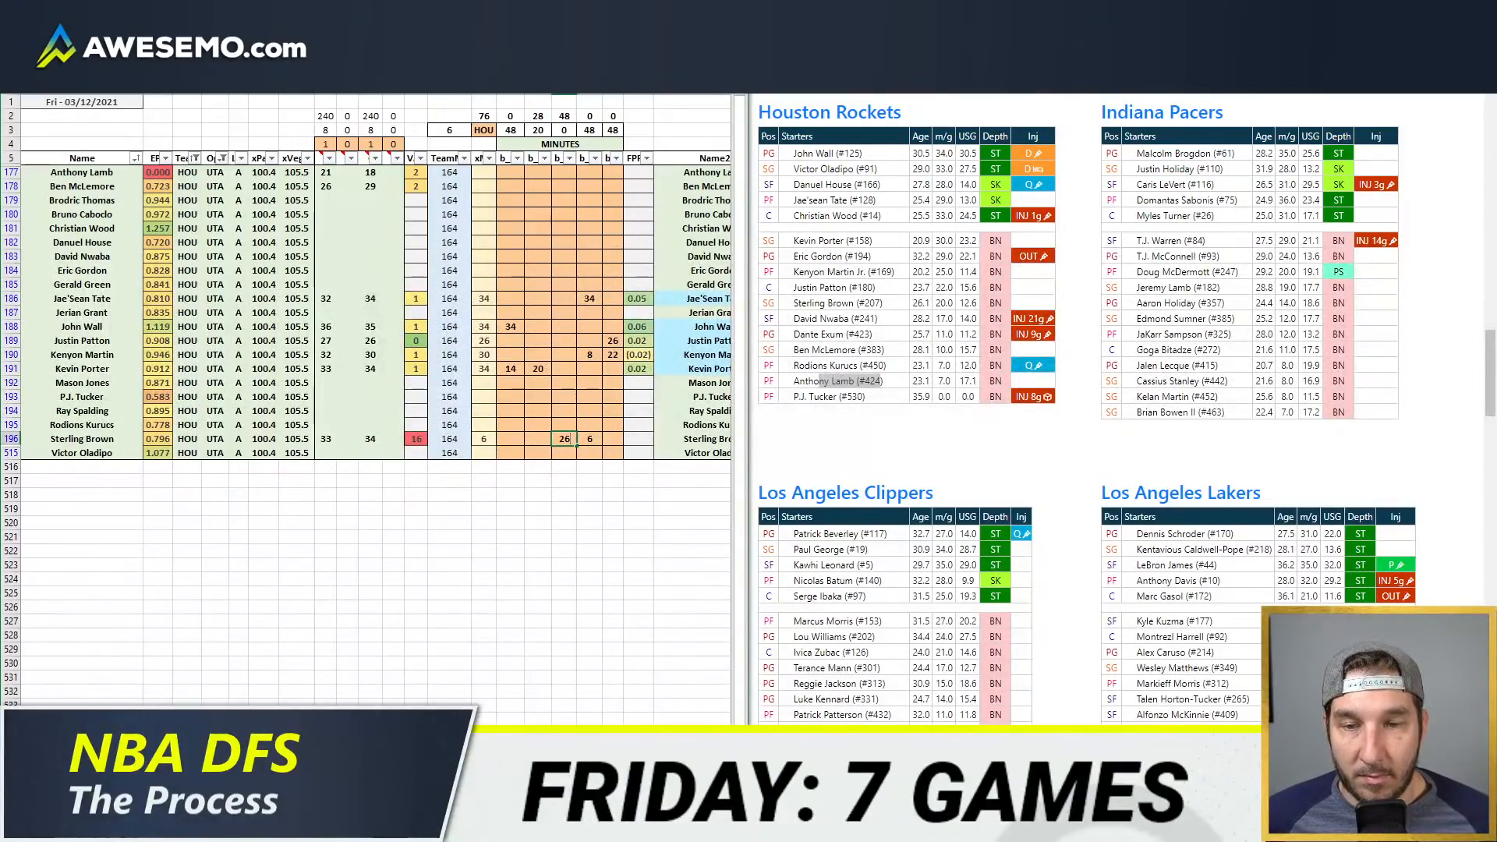
key(Return)
Step: Enter Ben McLemore's minutes as 22 in the third position column and 4 in the second
key(Up)
key(Up)
key(Up)
key(Up)
key(Up)
key(Up)
key(Up)
key(Up)
key(Up)
key(Up)
key(Up)
key(Up)
key(Up)
key(Up)
key(Up)
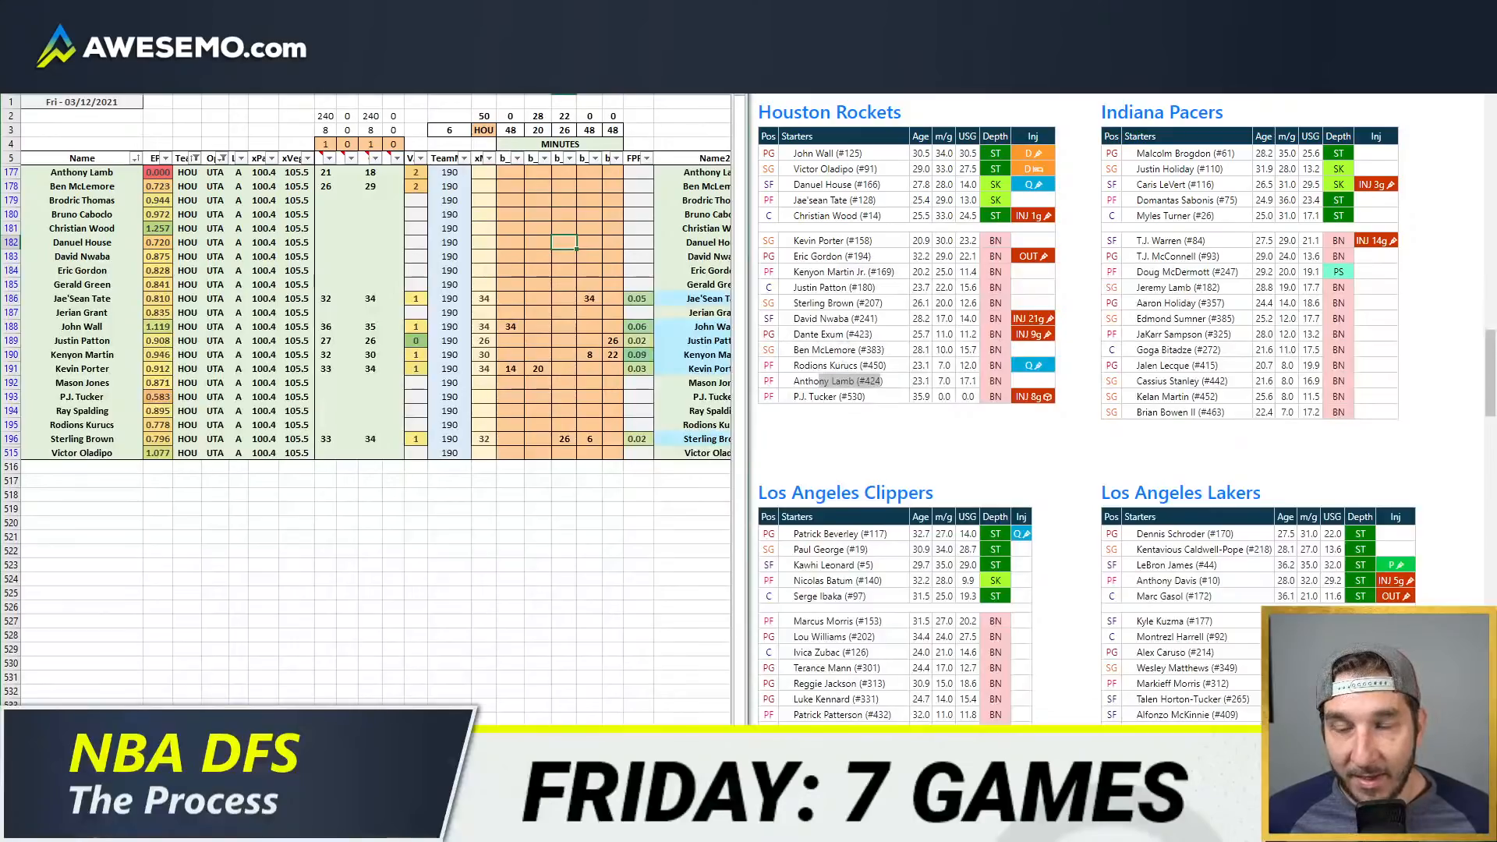
key(Up)
key(Up)
key(Up)
key(Up)
key(Up)
key(Up)
key(Down)
key(Down)
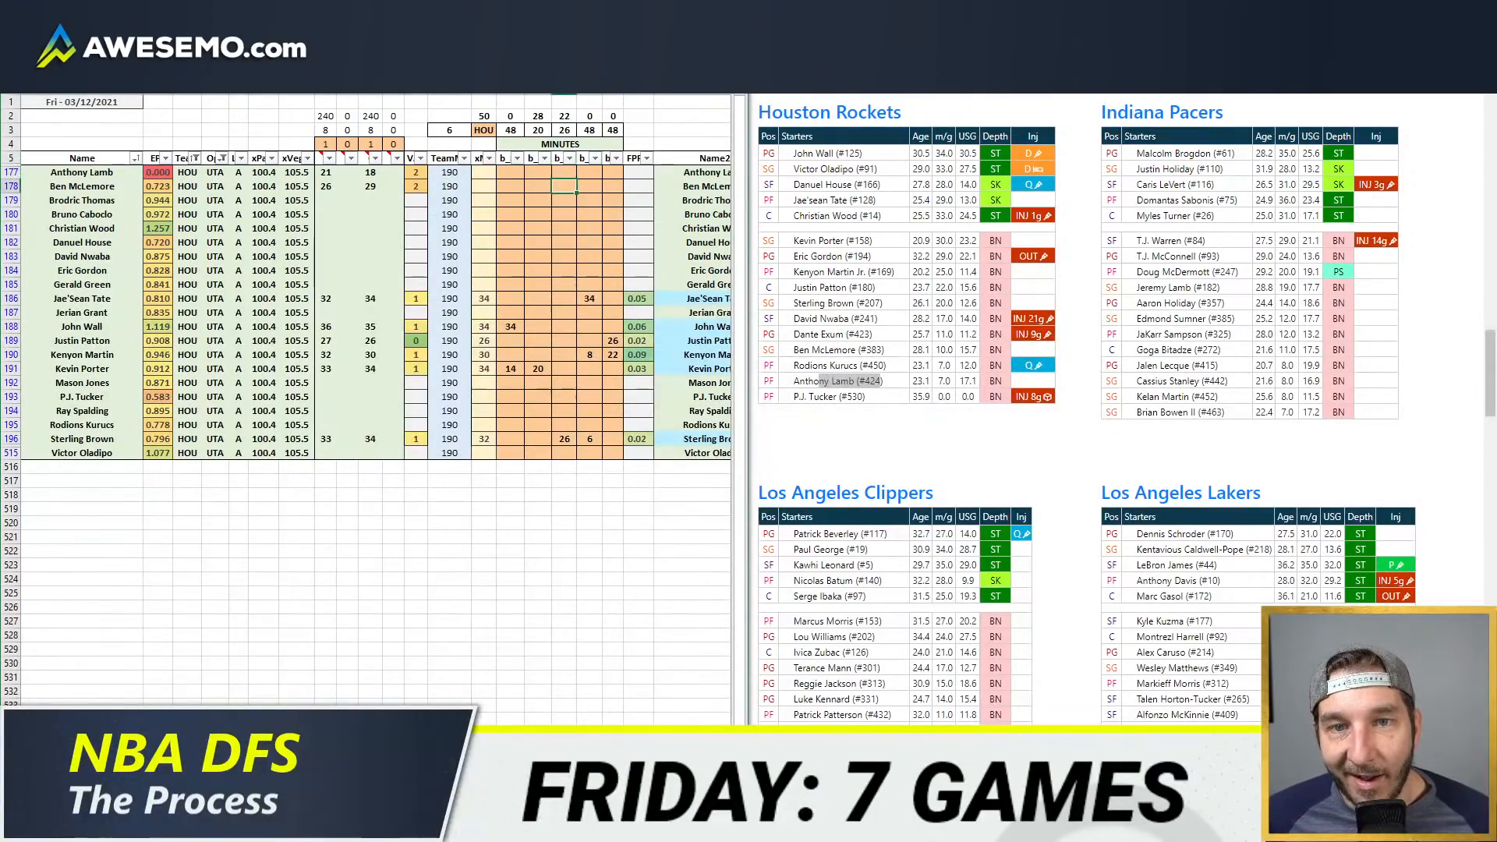
key(Left)
key(Right)
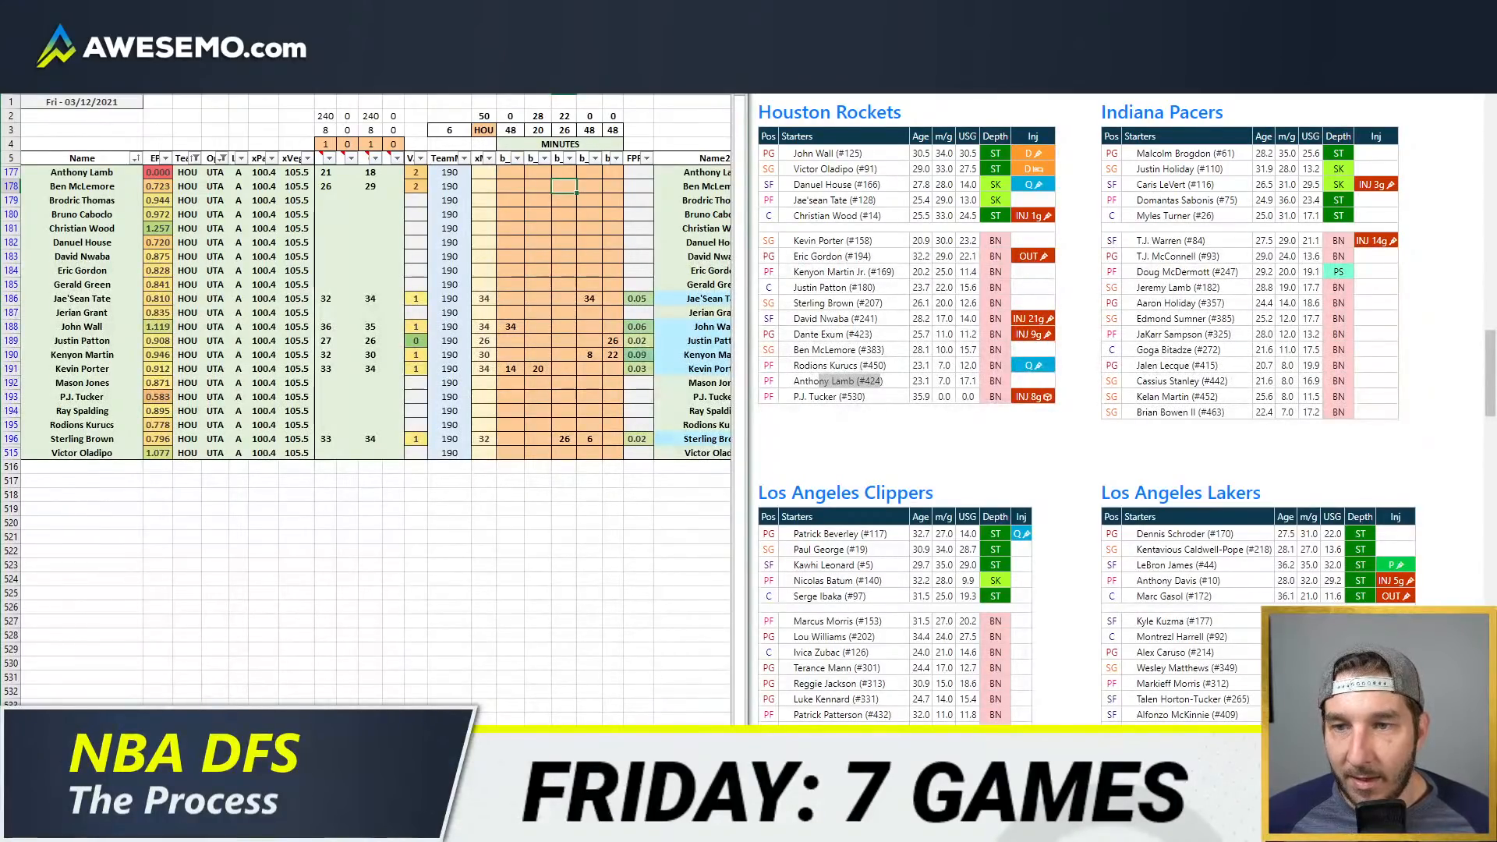
text(22)
key(Left)
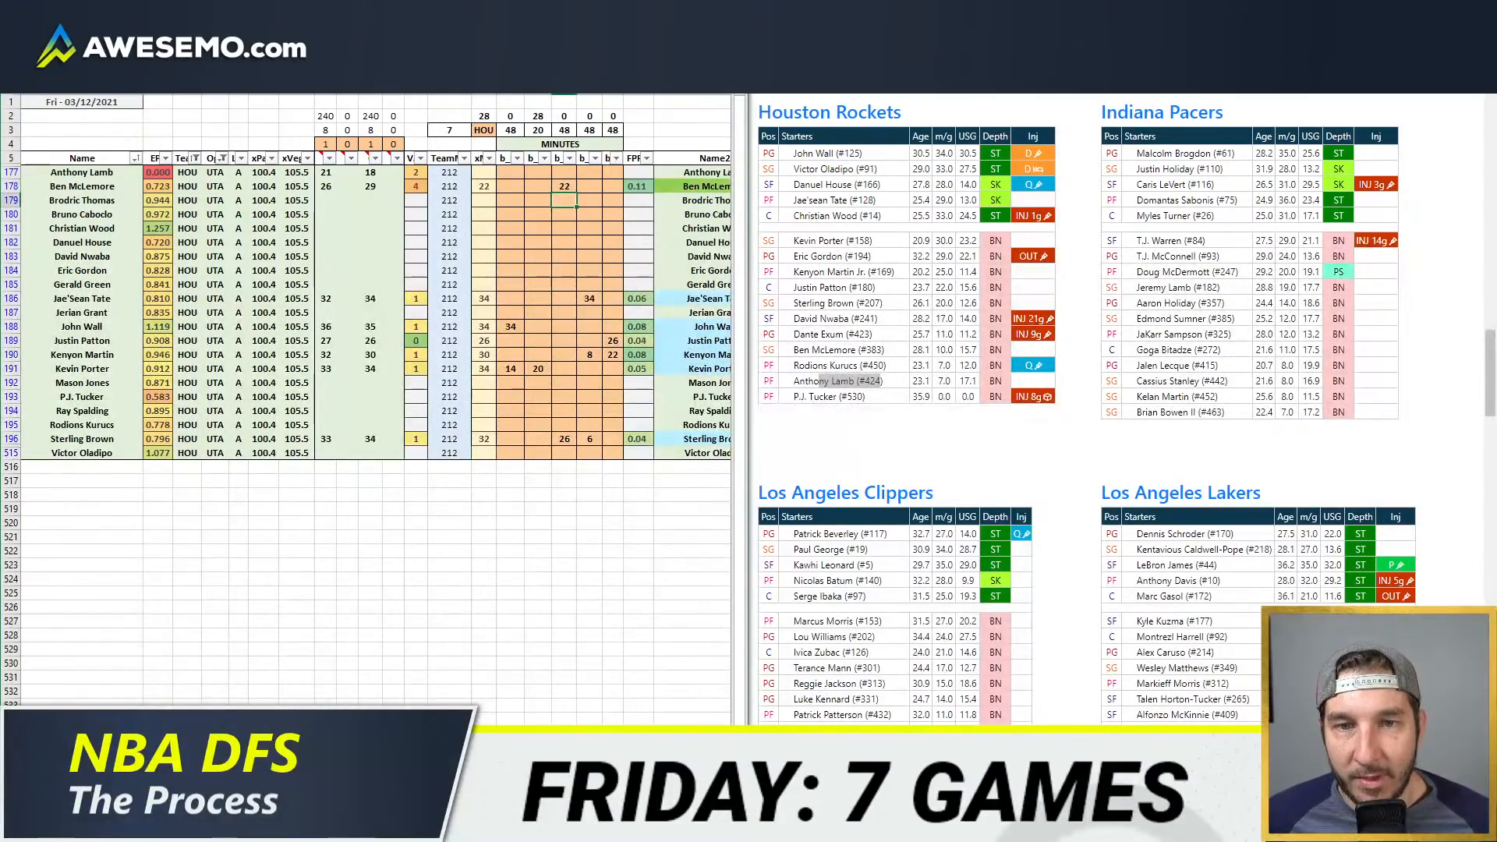
text(4)
key(Return)
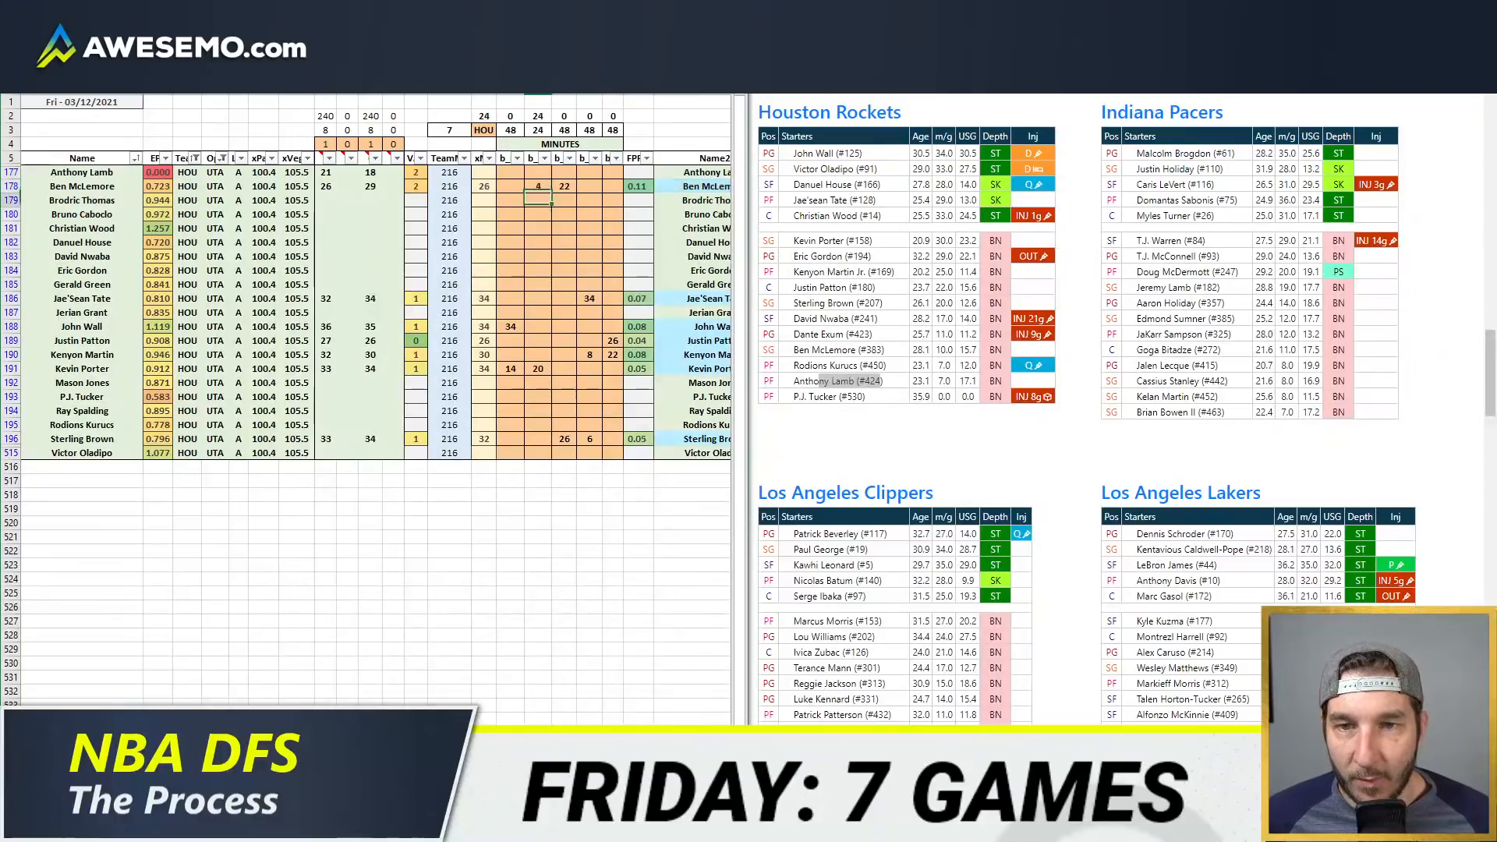
Step: Set Ben McLemore's second position minutes to 6 and give Anthony Lamb 22 minutes in the same column
key(Up)
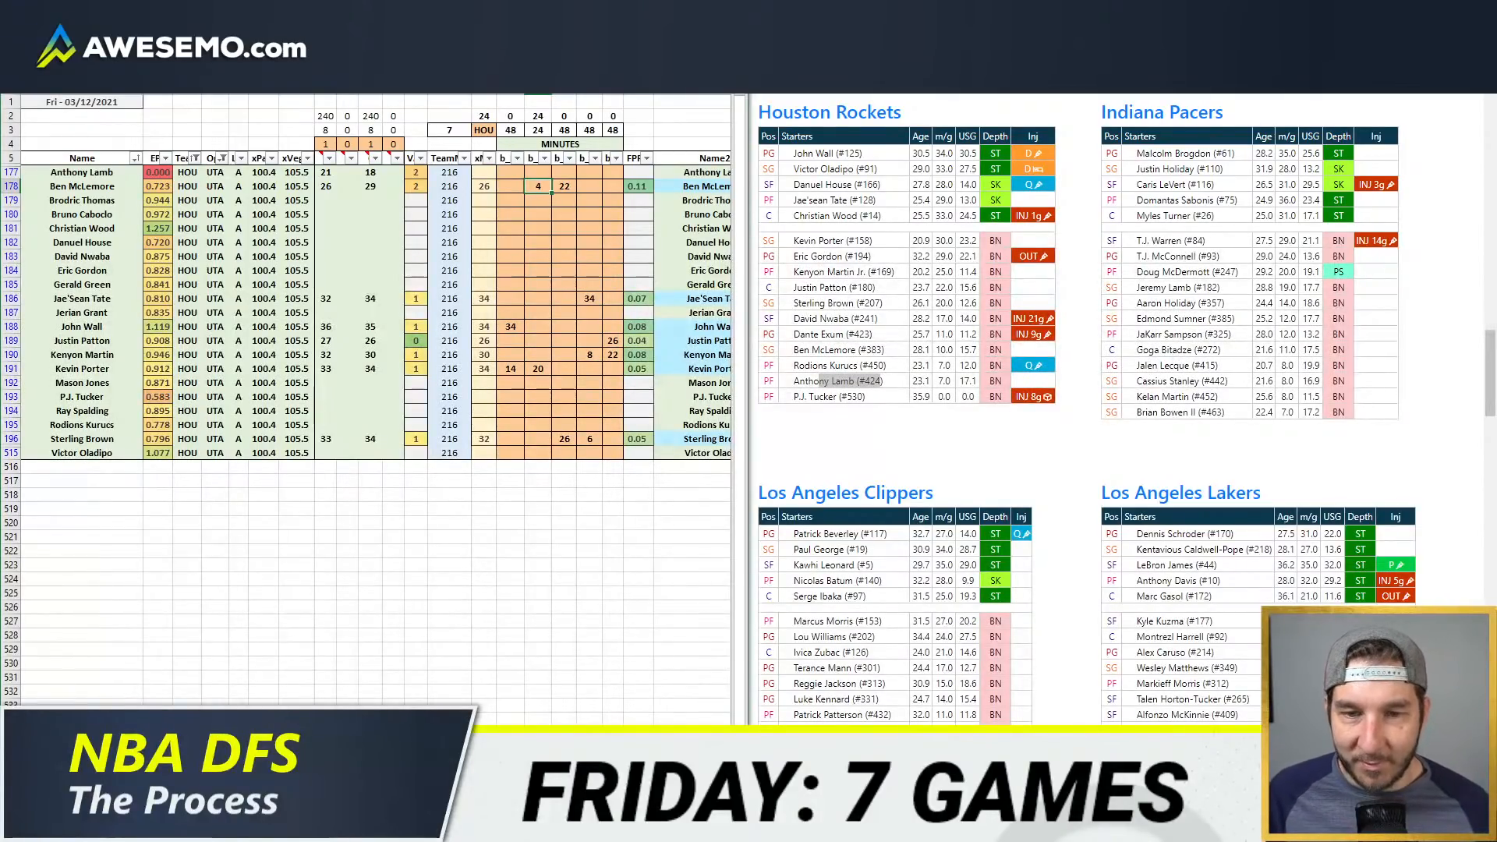
key(Down)
key(Down)
key(Down)
key(Down)
key(Down)
key(Down)
key(Down)
key(Down)
key(Up)
key(Up)
key(Up)
key(Up)
key(Up)
key(Up)
key(Up)
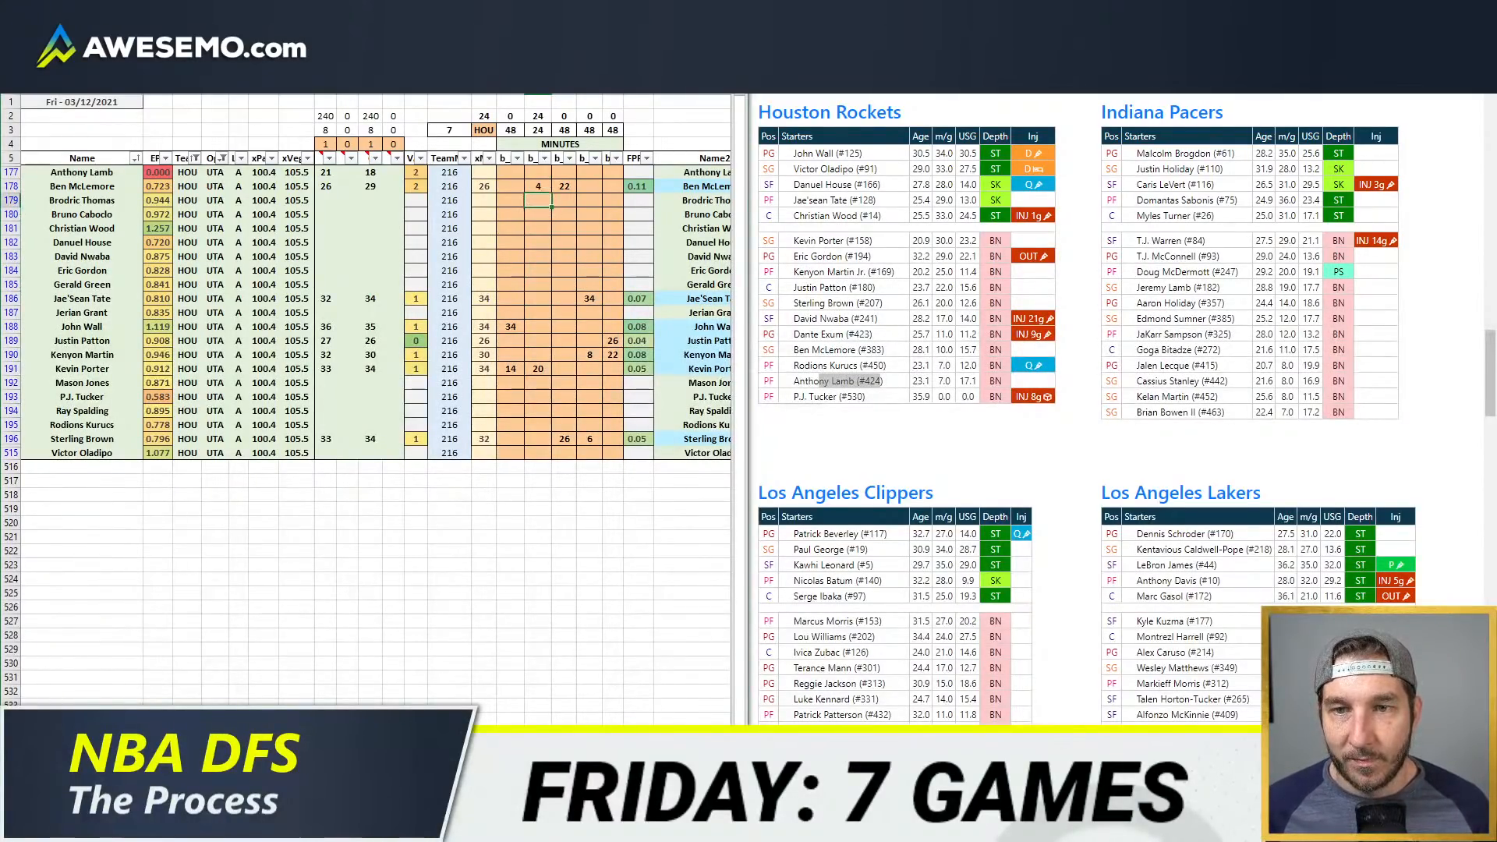
key(Up)
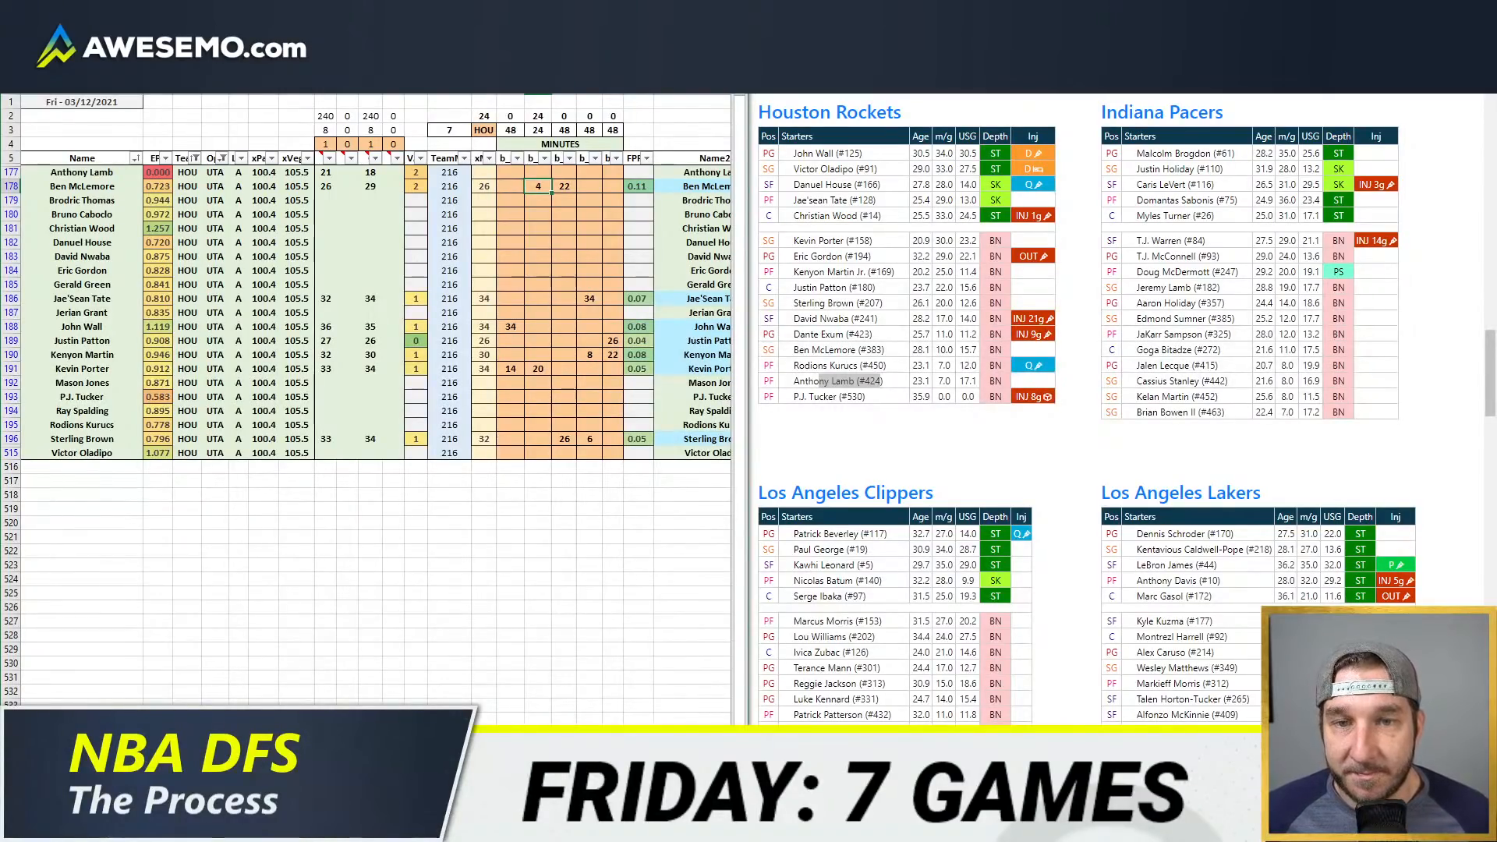
text(6)
key(Up)
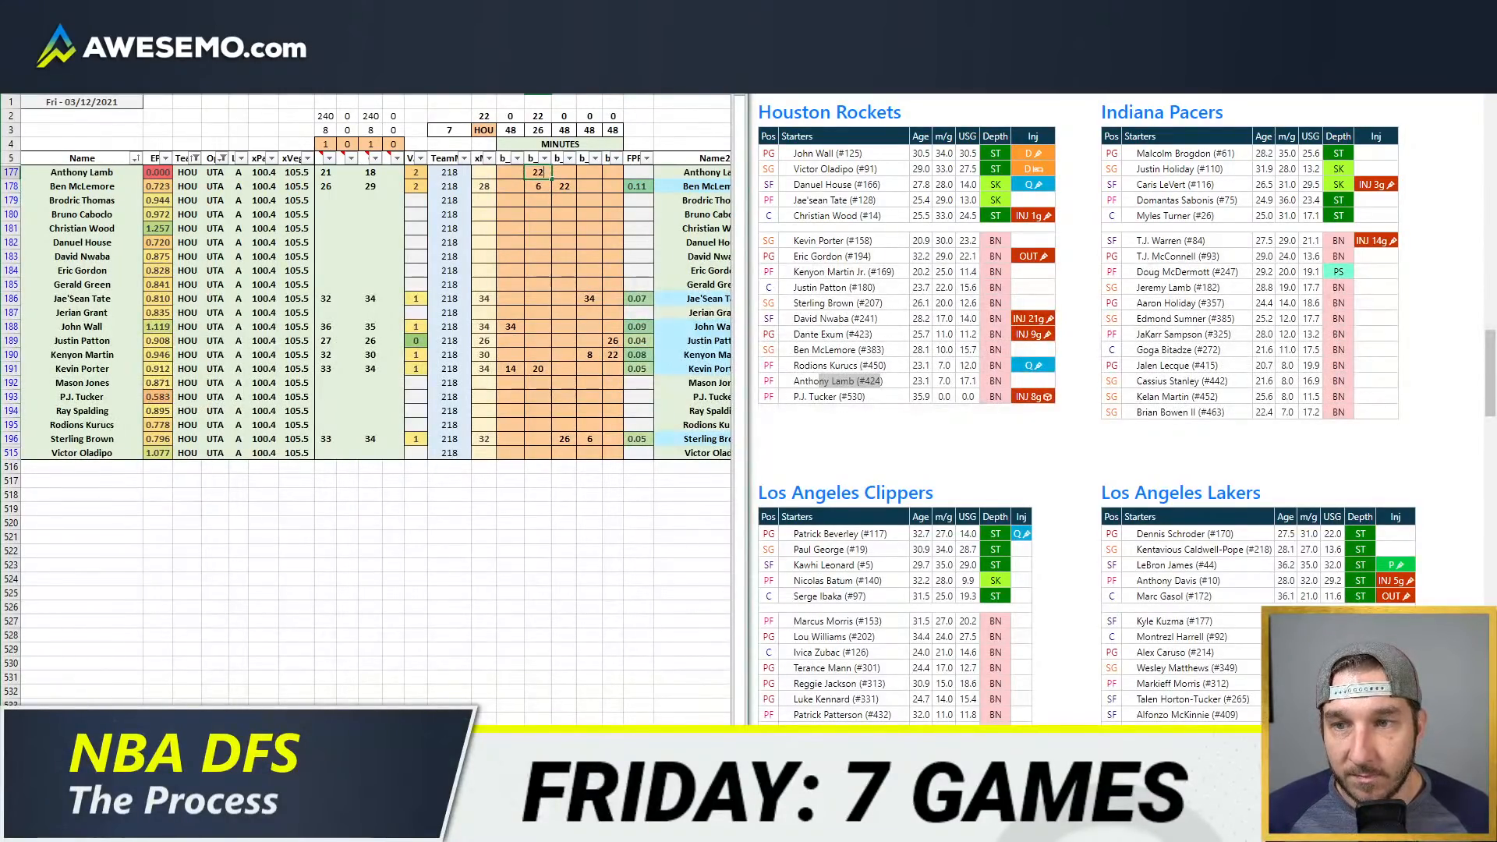
key(Return)
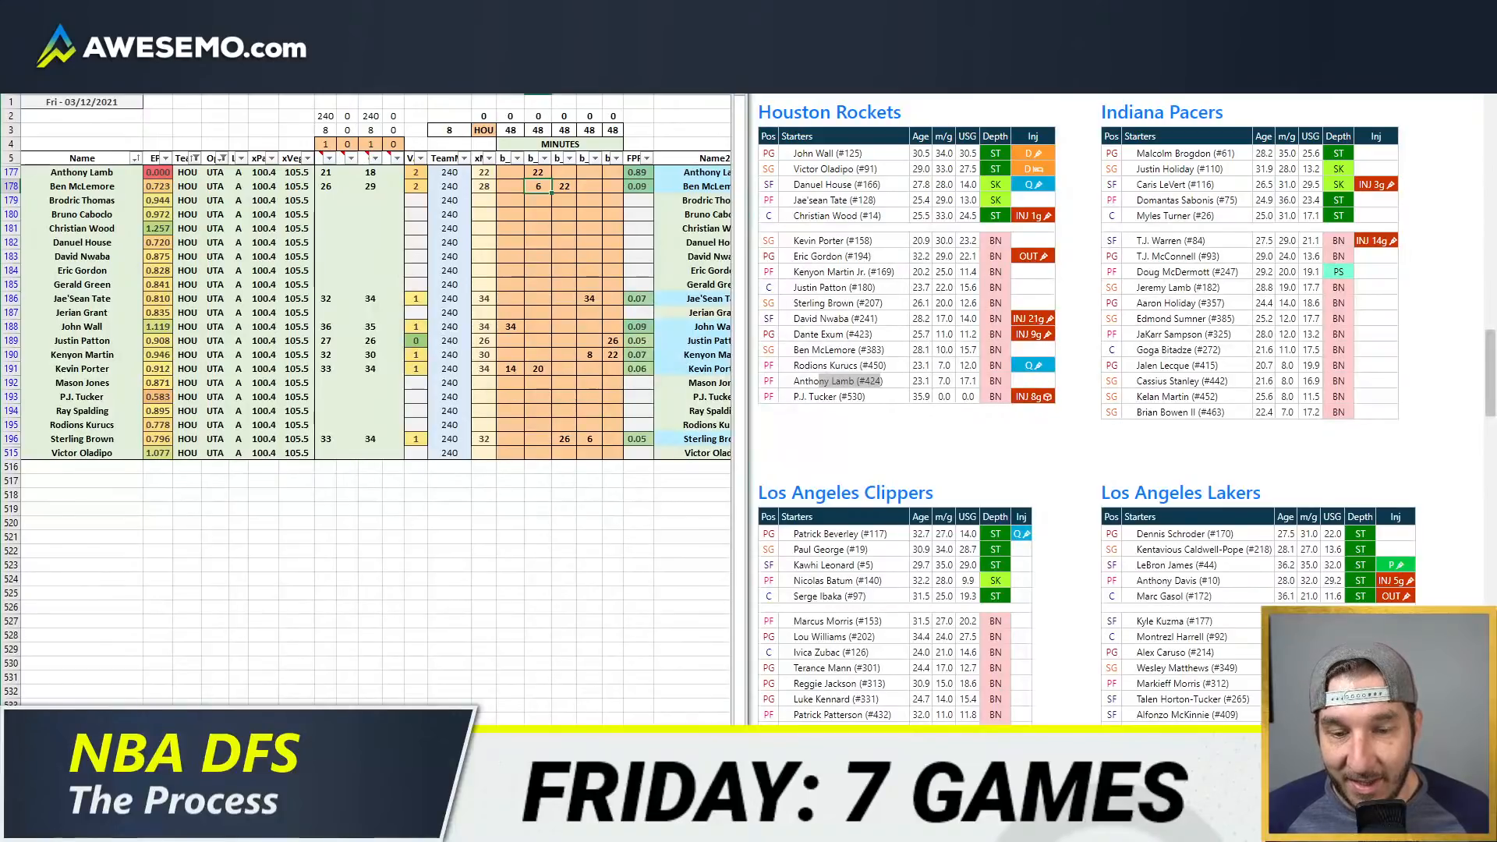
Step: Copy Ben McLemore's four blank override cells onto Anthony Lamb's row to match the formatting
scroll(334, 147, right, 8)
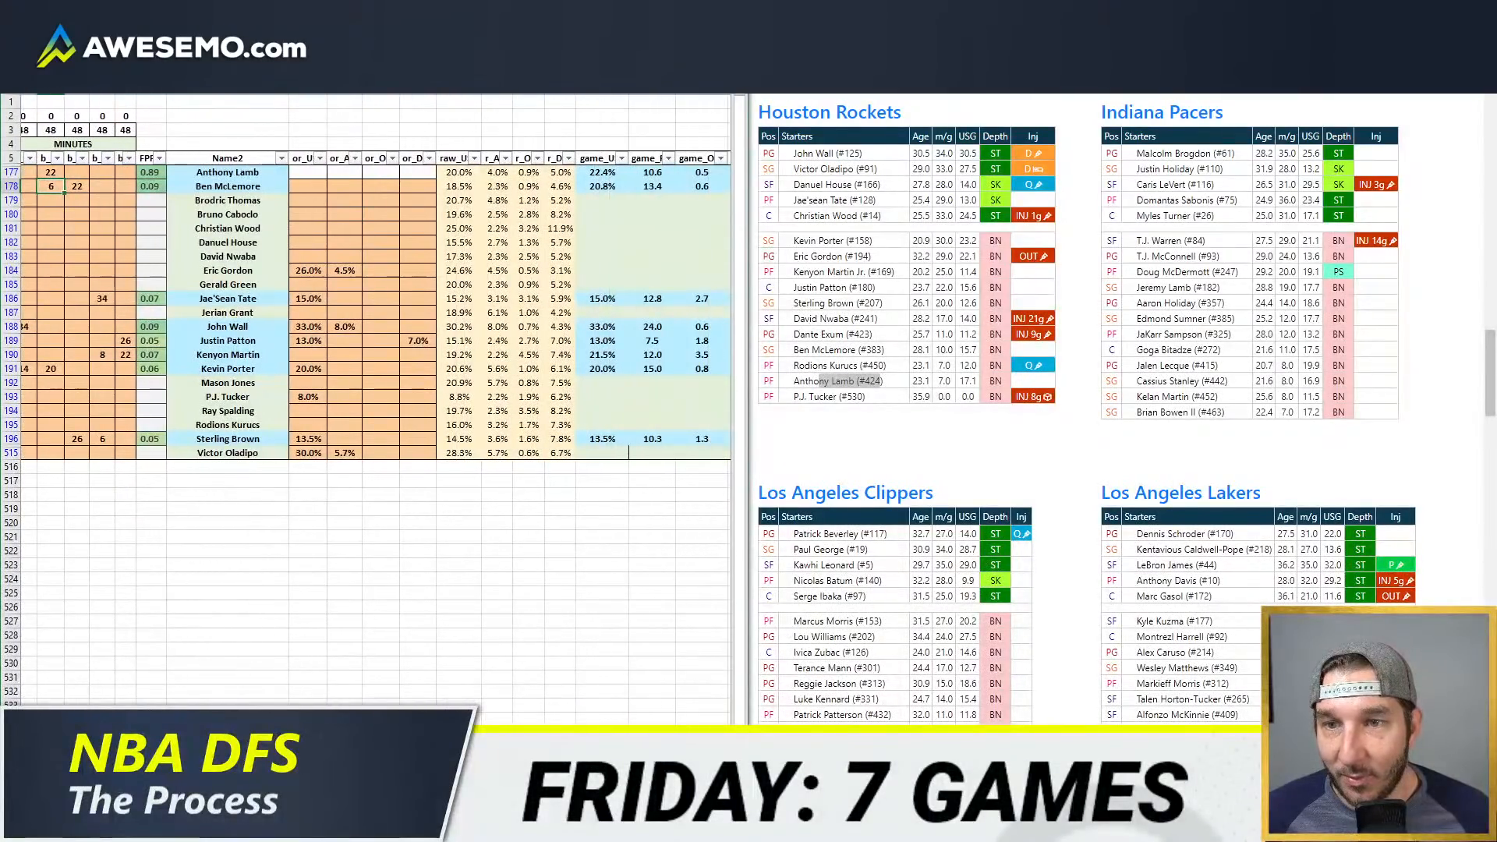
drag(324, 188, 431, 188)
key(ctrl+c)
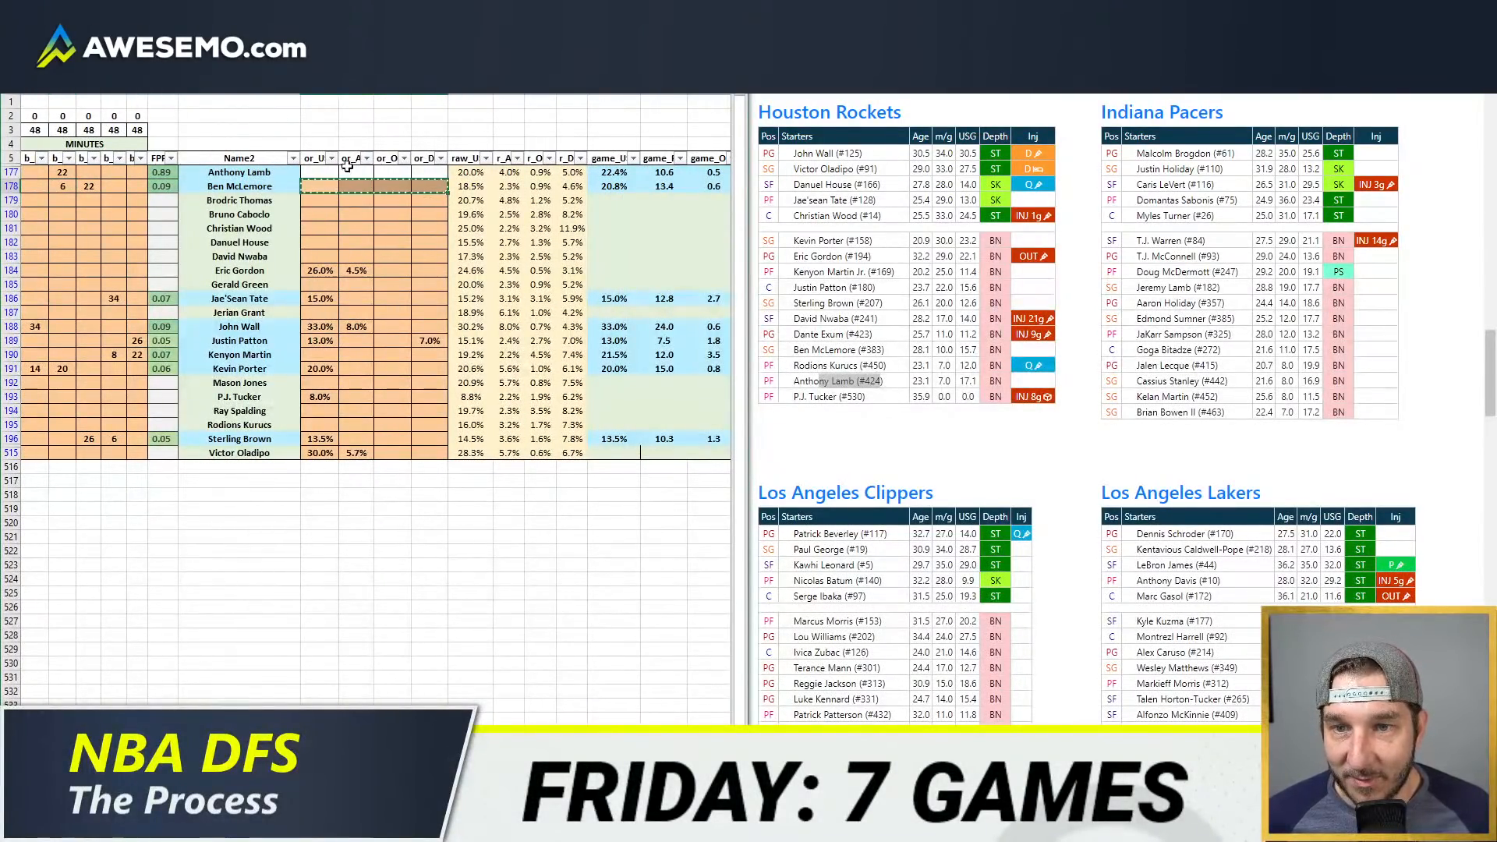
click(327, 172)
key(ctrl+v)
click(358, 228)
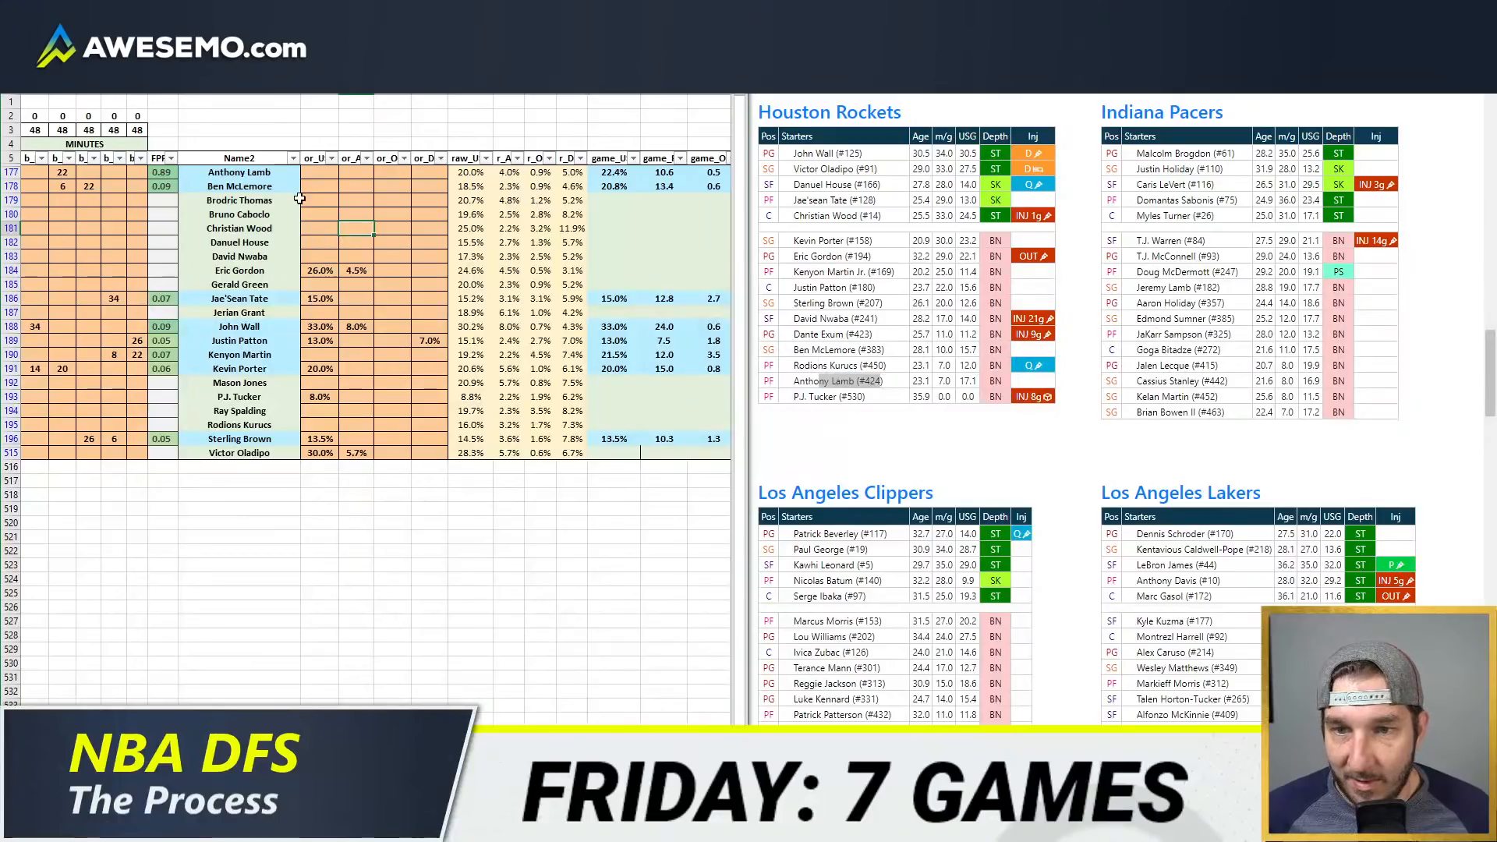
Step: Clear all usage, assist and rebound override values for the Houston players
mouse_move(316, 172)
mouse_down()
mouse_move(437, 410)
mouse_move(487, 460)
mouse_move(442, 453)
mouse_up()
key(Delete)
click(392, 299)
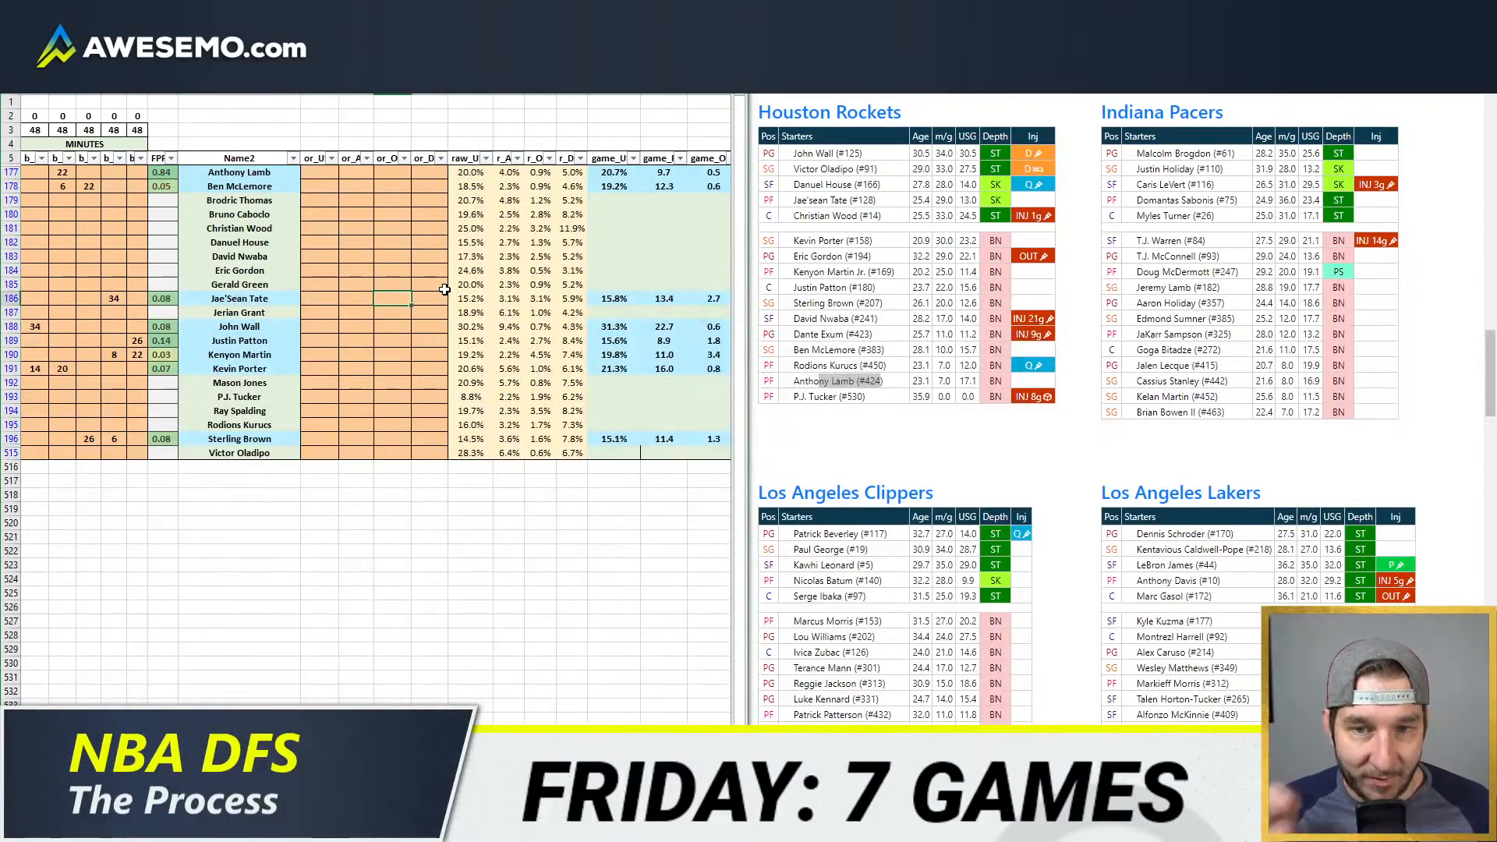
Step: Switch to the NBA WOWY page, load the Rockets from the HOU-UTA game, and set James Harden as off the court
click(935, 14)
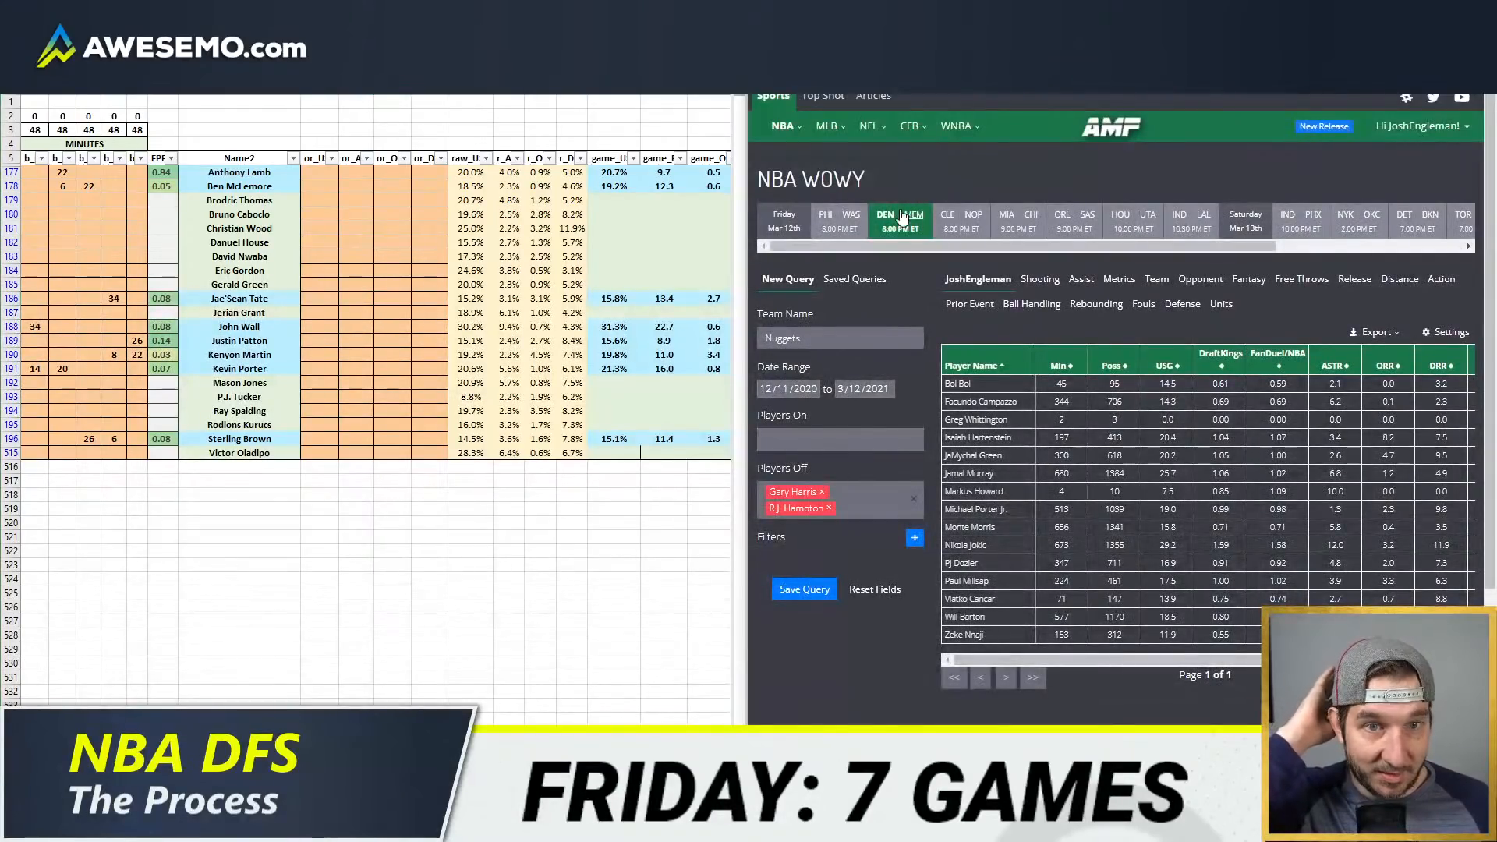
click(822, 492)
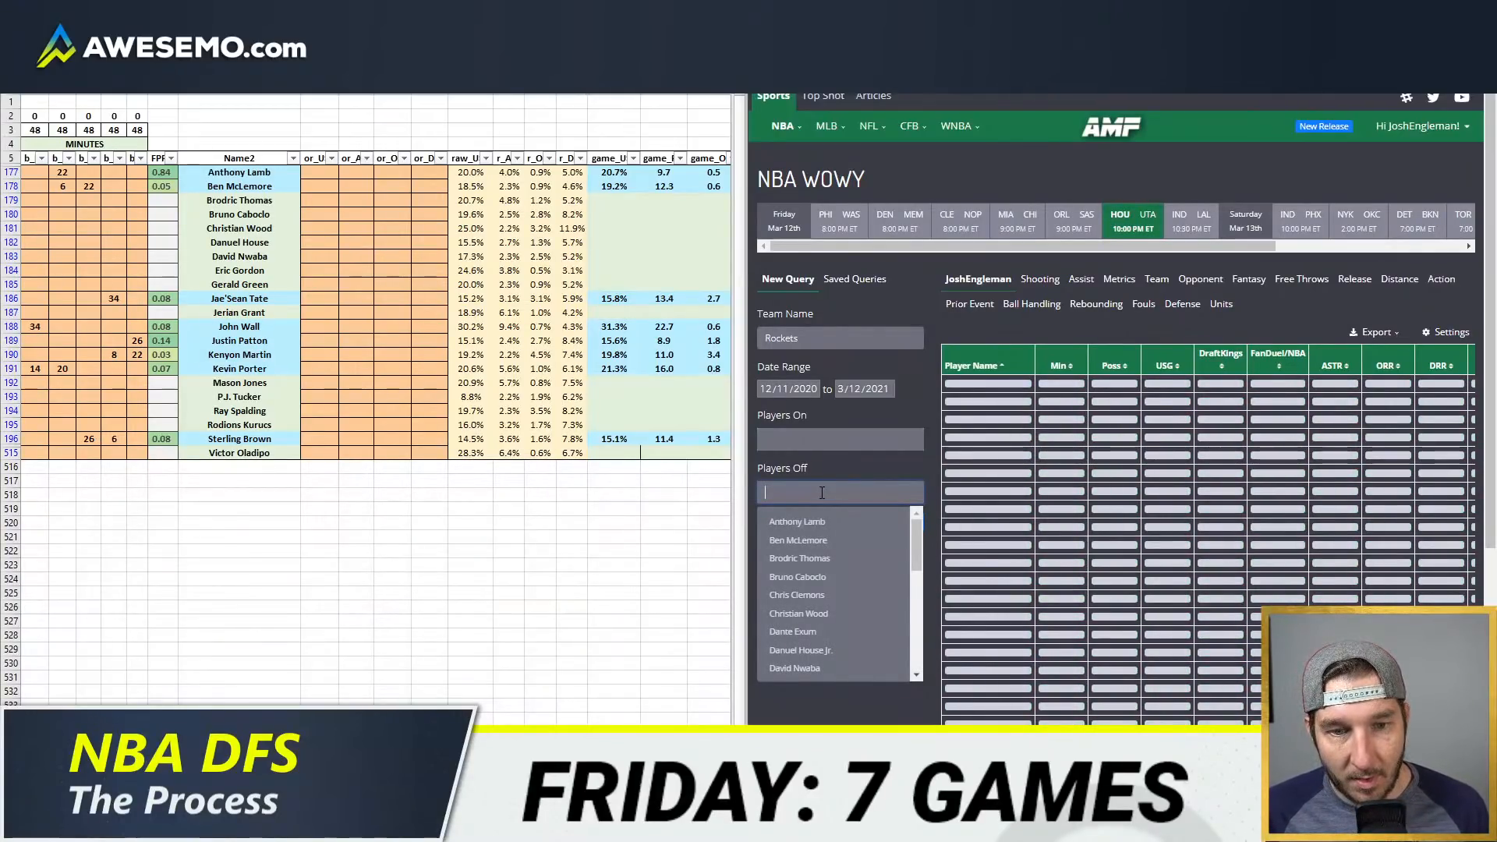
text(harden)
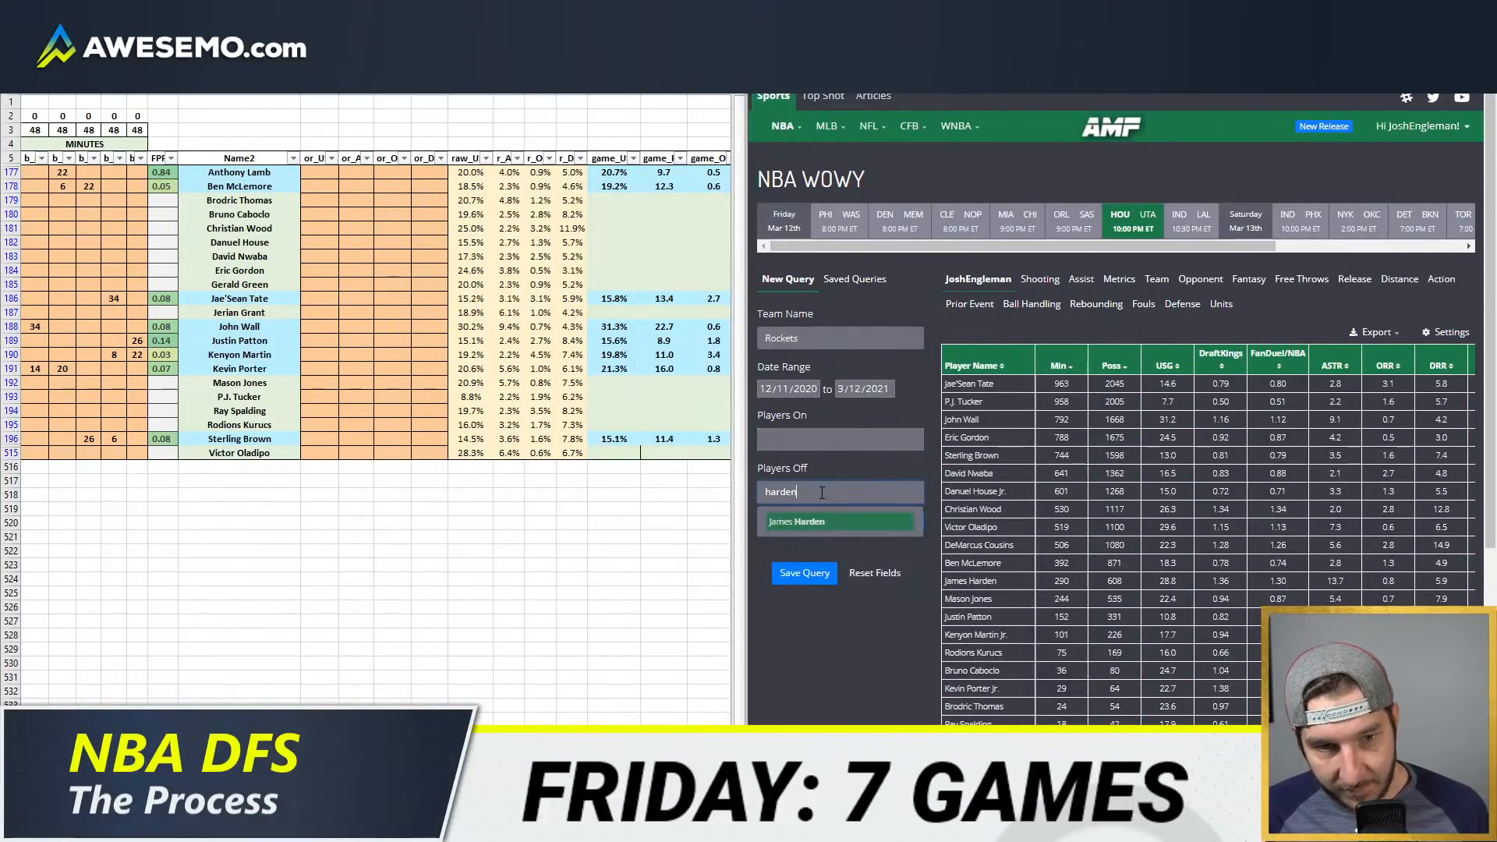
key(Return)
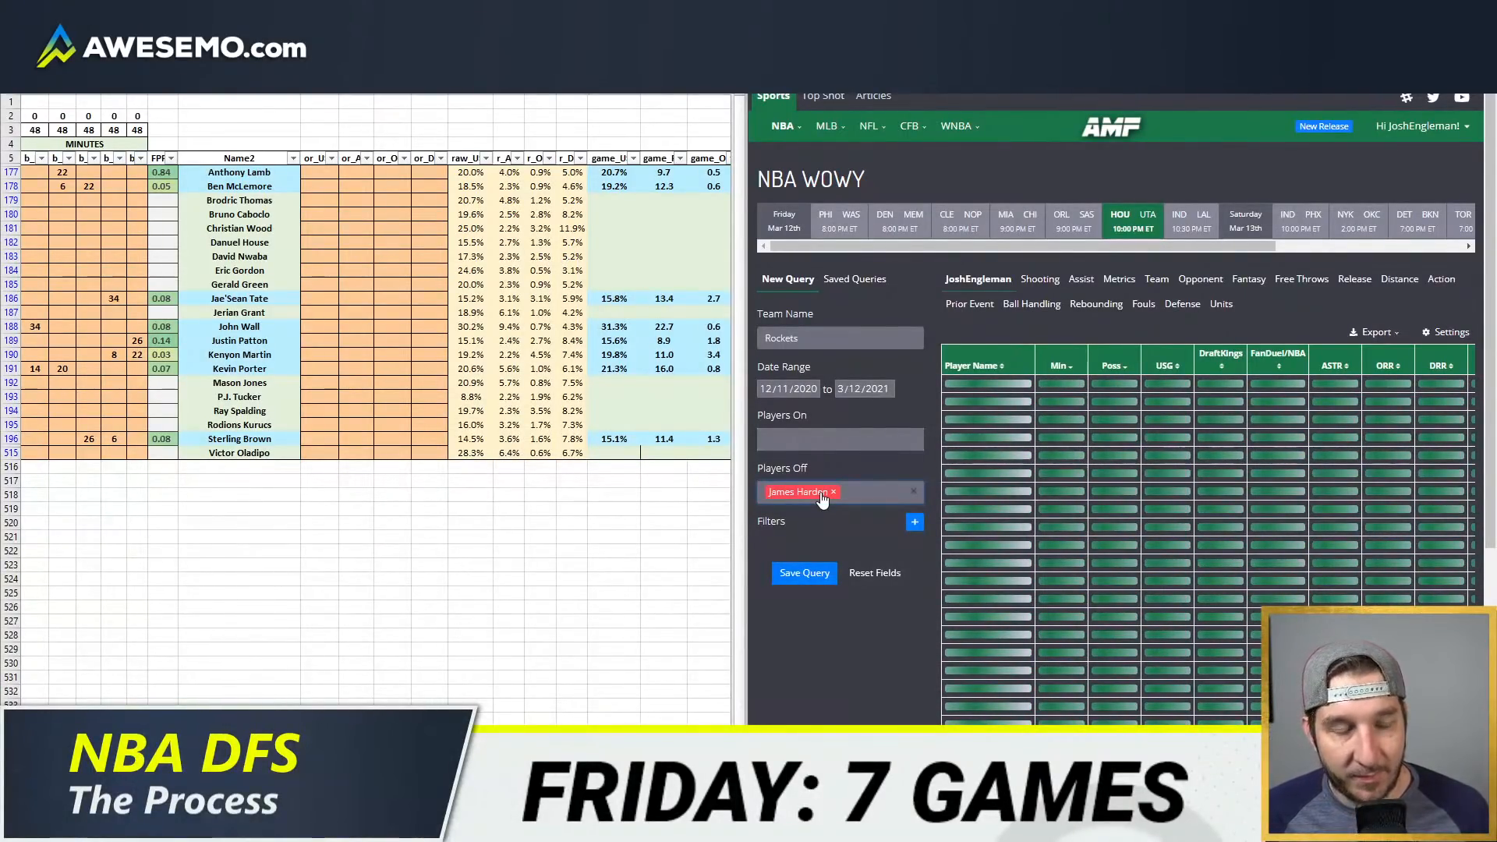
Step: Add Victor Oladipo, Christian Wood, DeMarcus Cousins and Eric Gordon to the Rockets query's off-court players
text(oladipo)
key(Return)
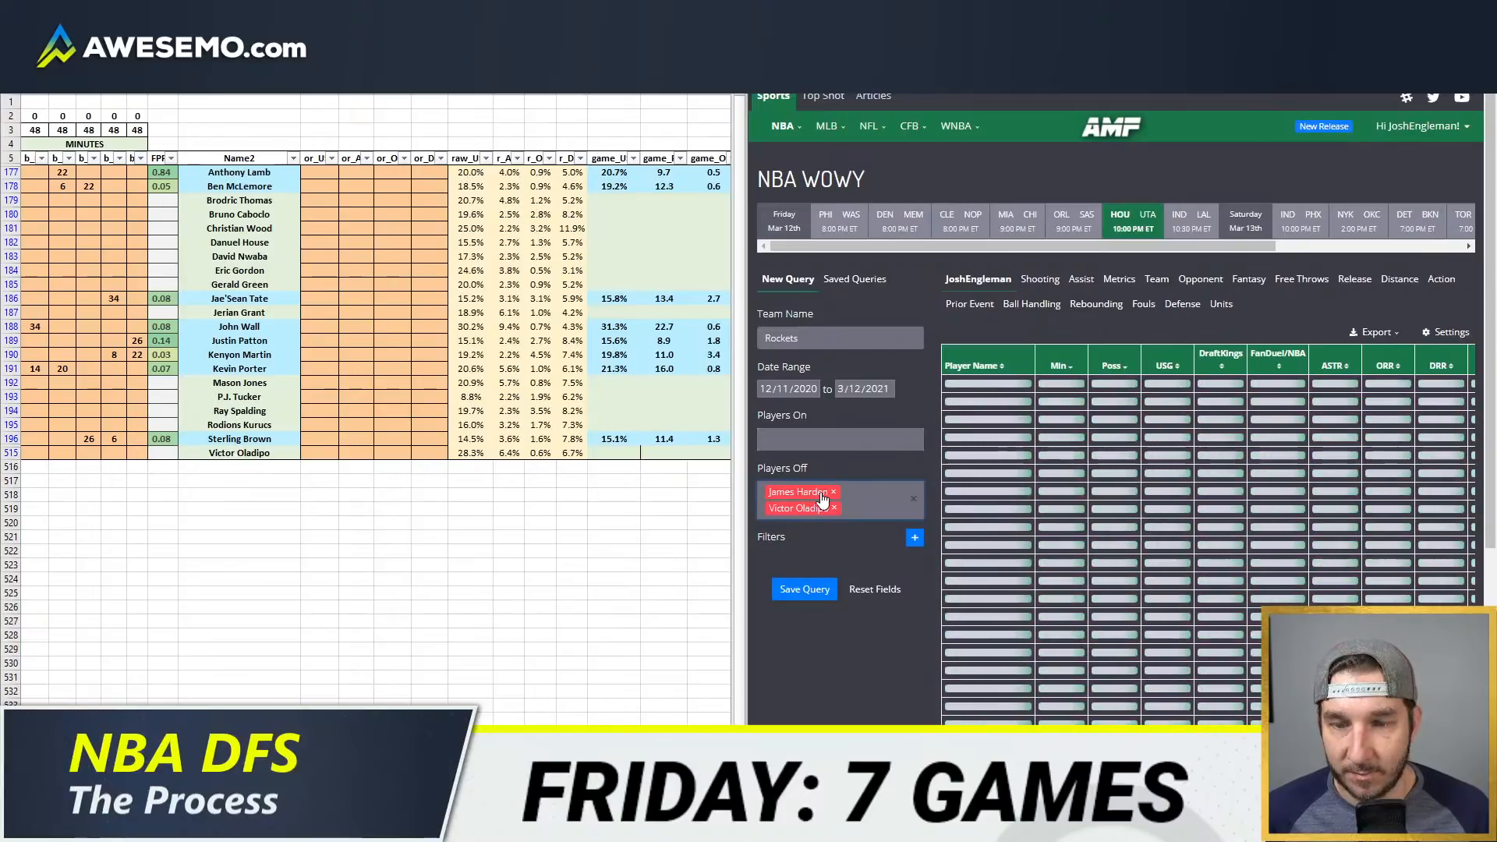
text(wo)
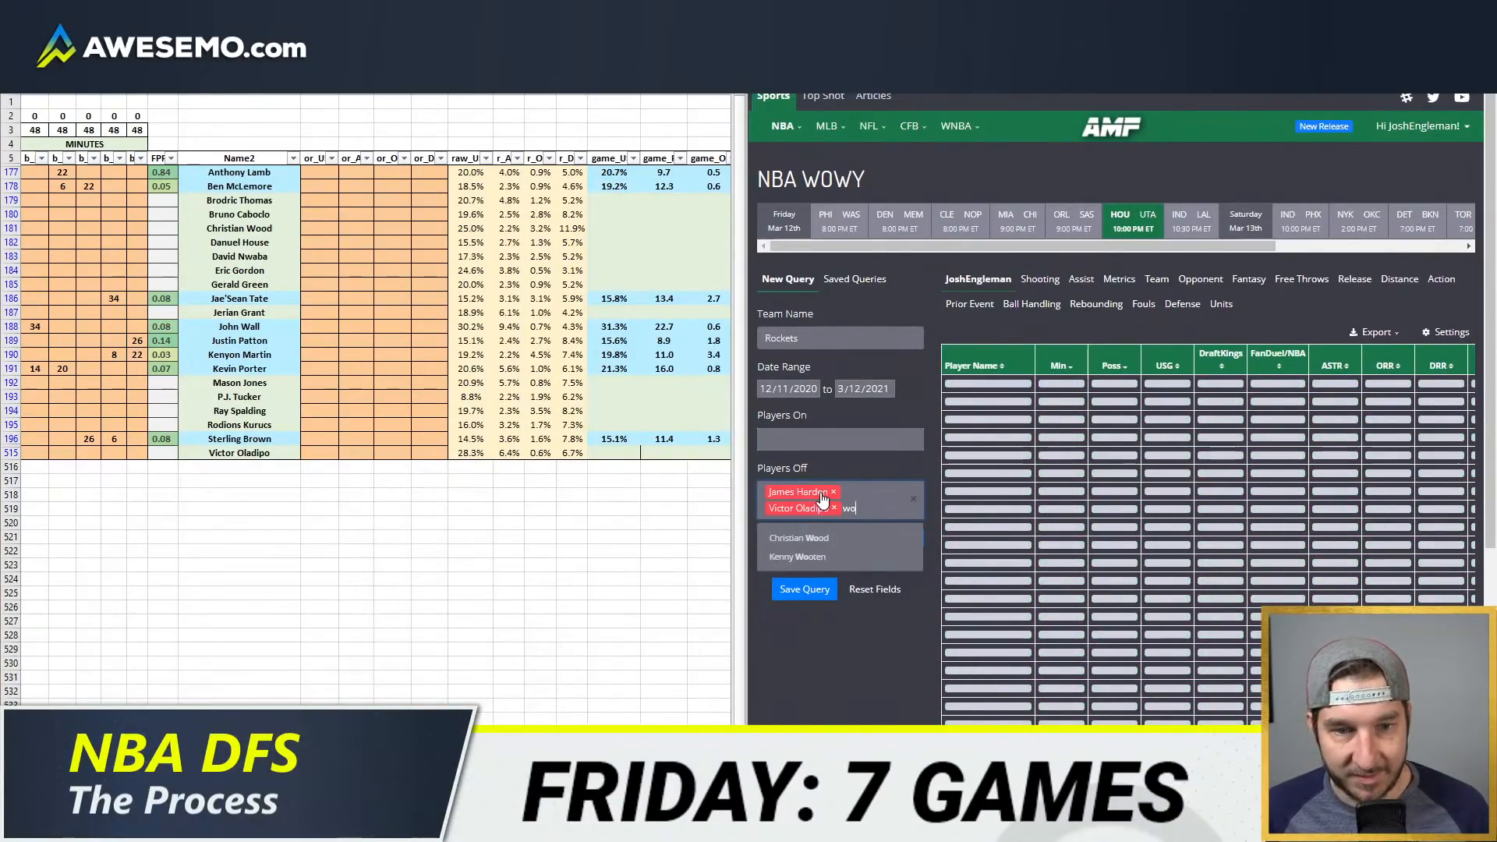
key(Return)
text(cou)
key(Return)
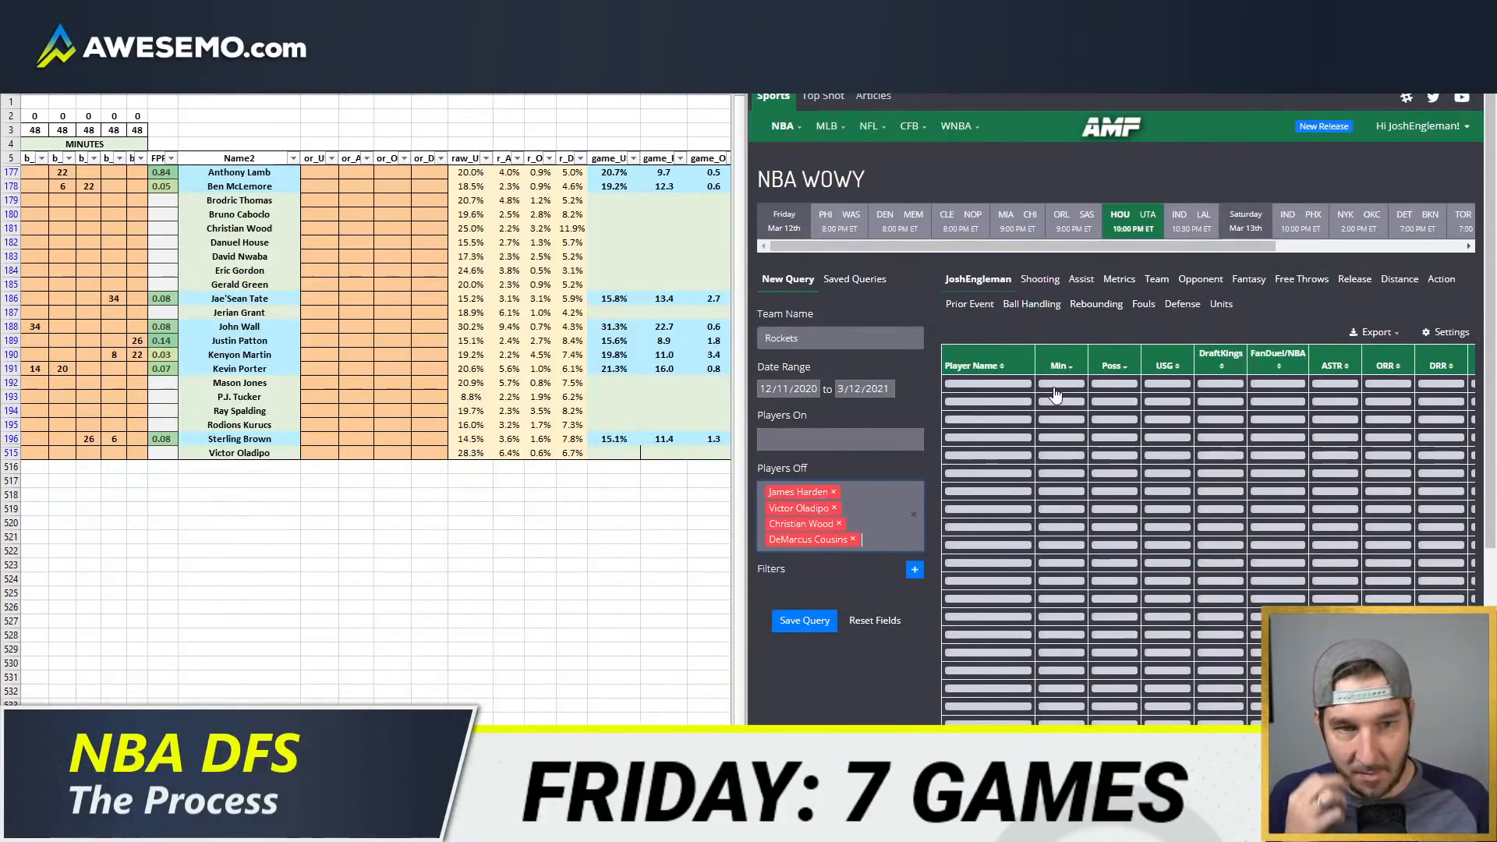
click(884, 526)
text(gordon)
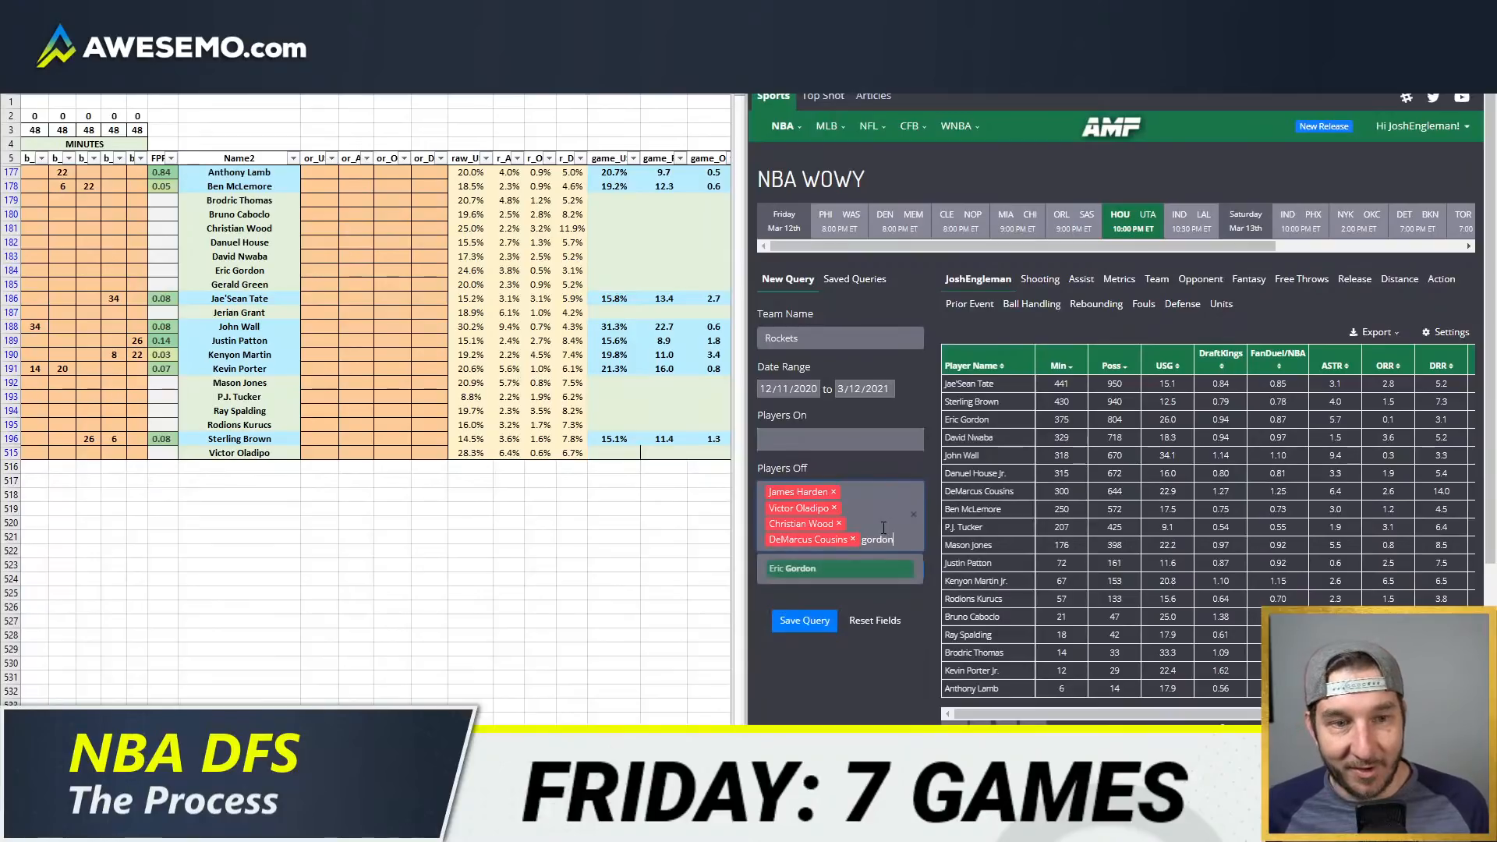
key(Return)
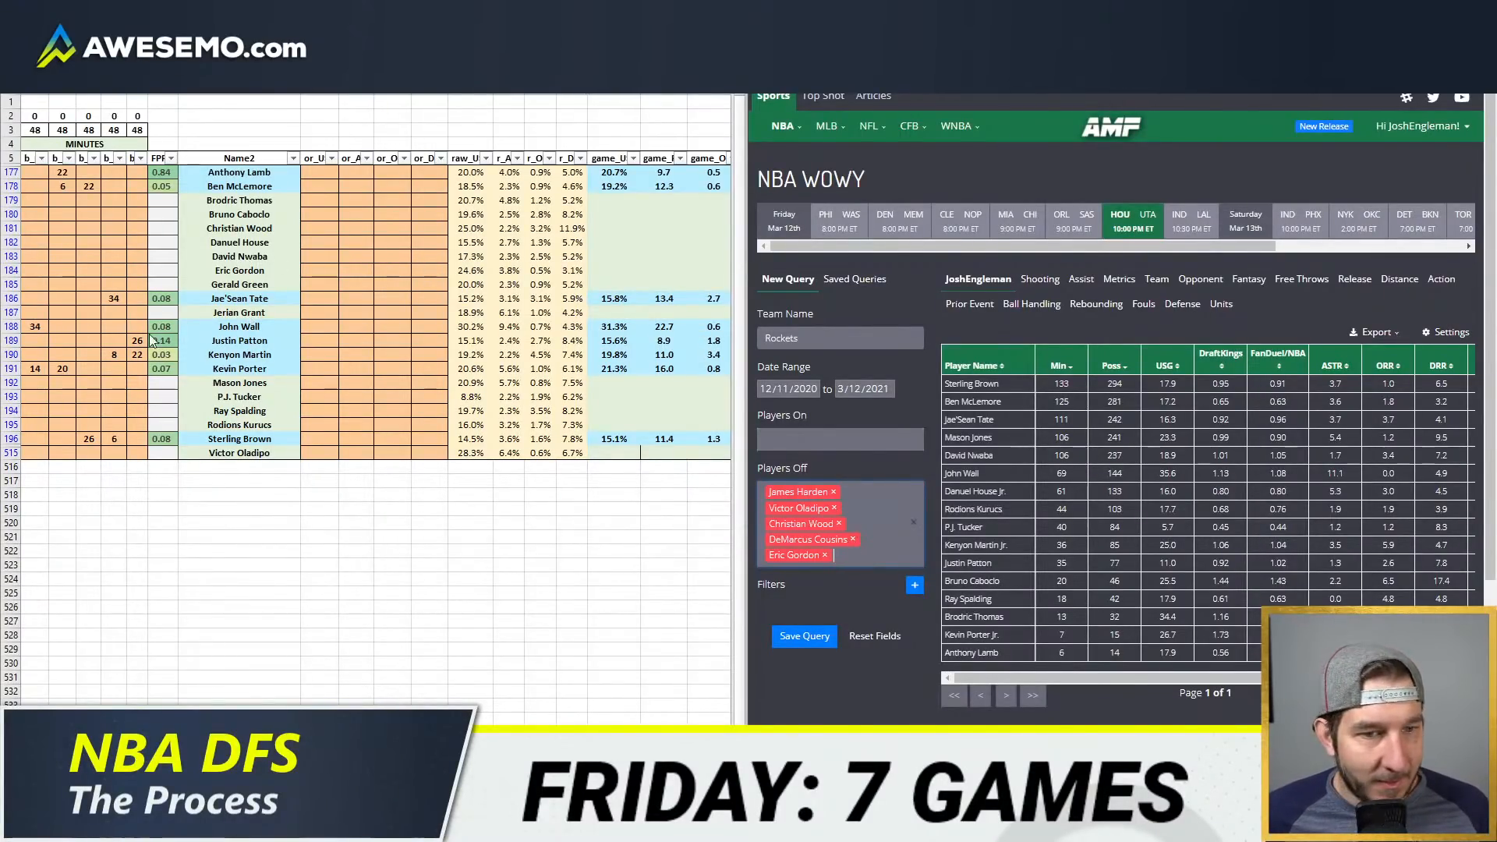
Step: Sort the WOWY results by player name, and set the usage overrides to 34% for John Wall and 23% for Kevin Porter
click(973, 365)
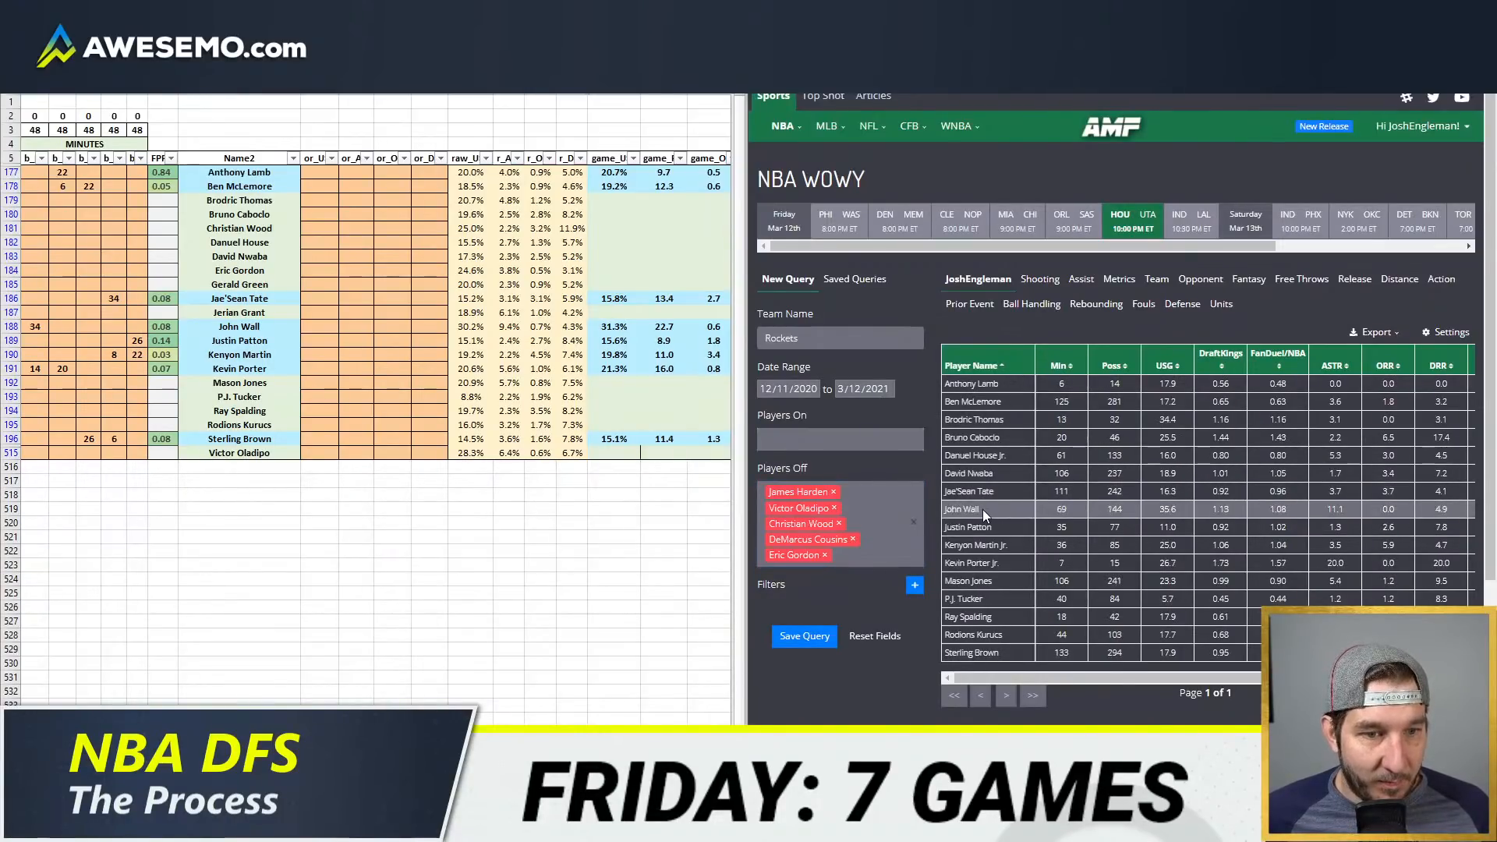
click(320, 326)
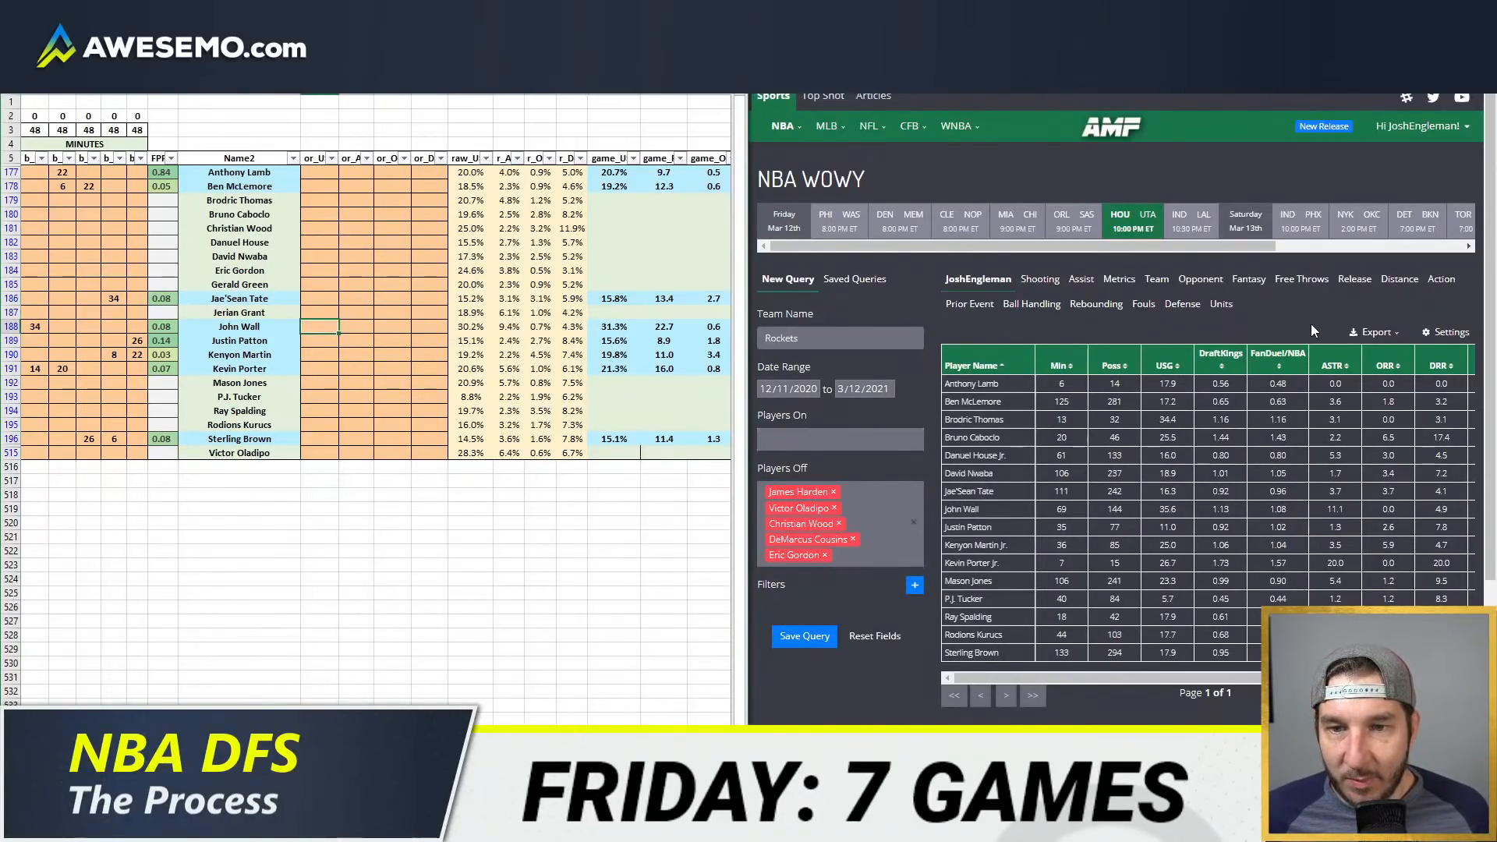
text(34)
key(Return)
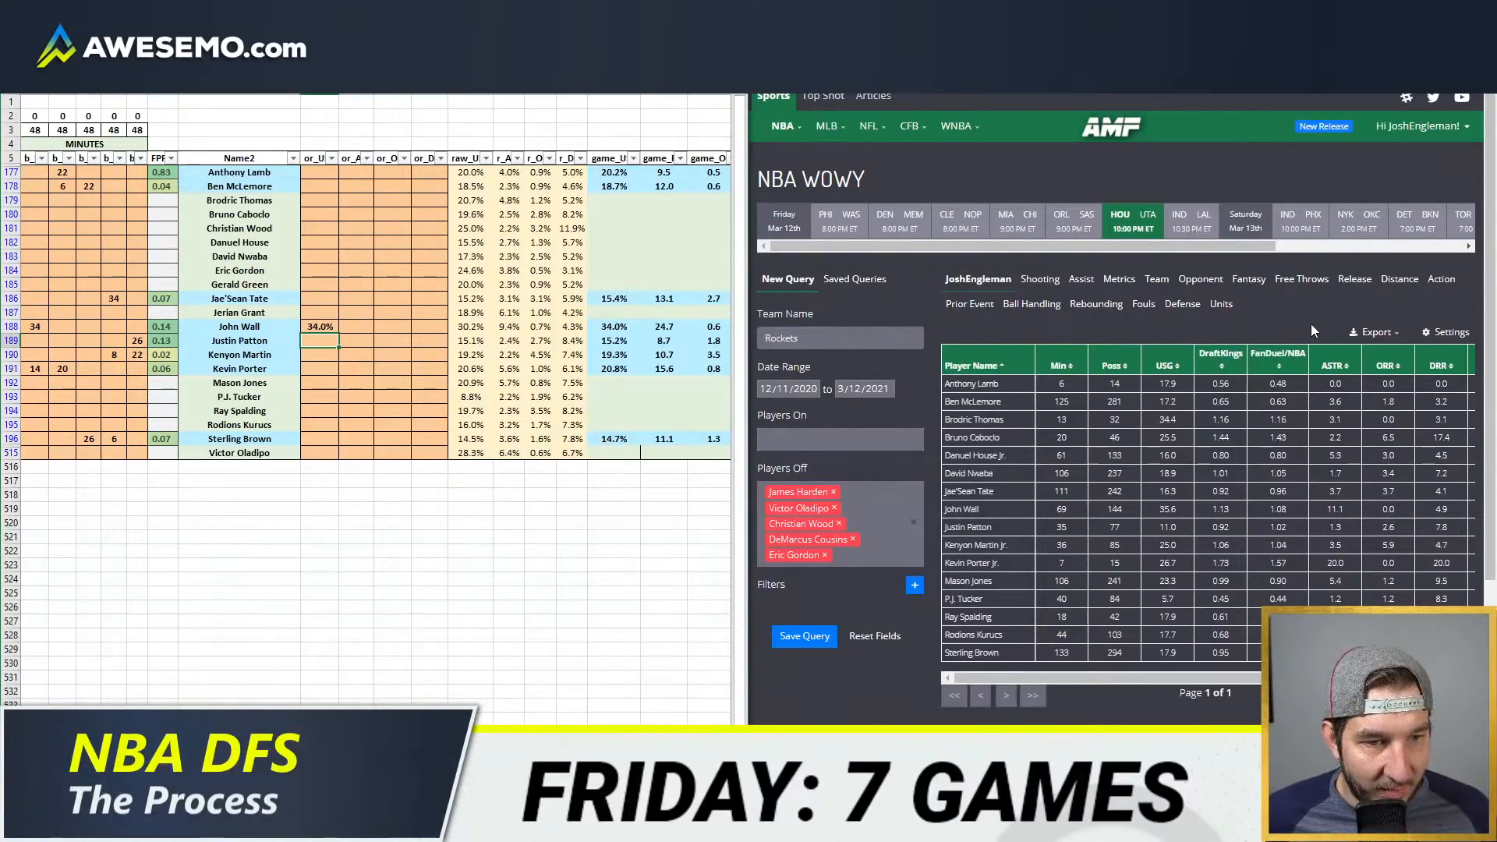
key(Down)
key(Down)
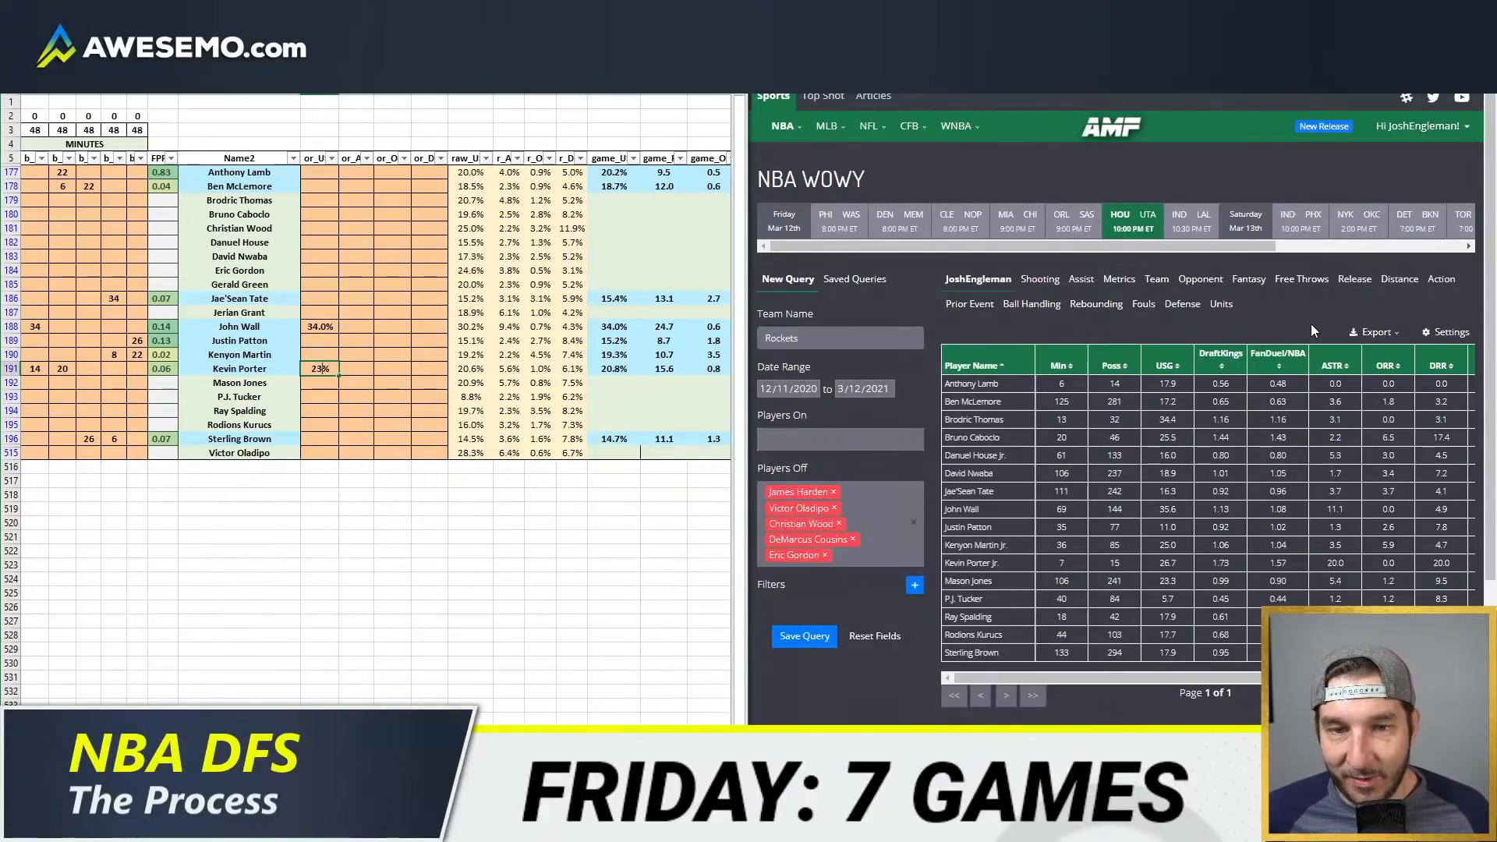
text(23)
key(Return)
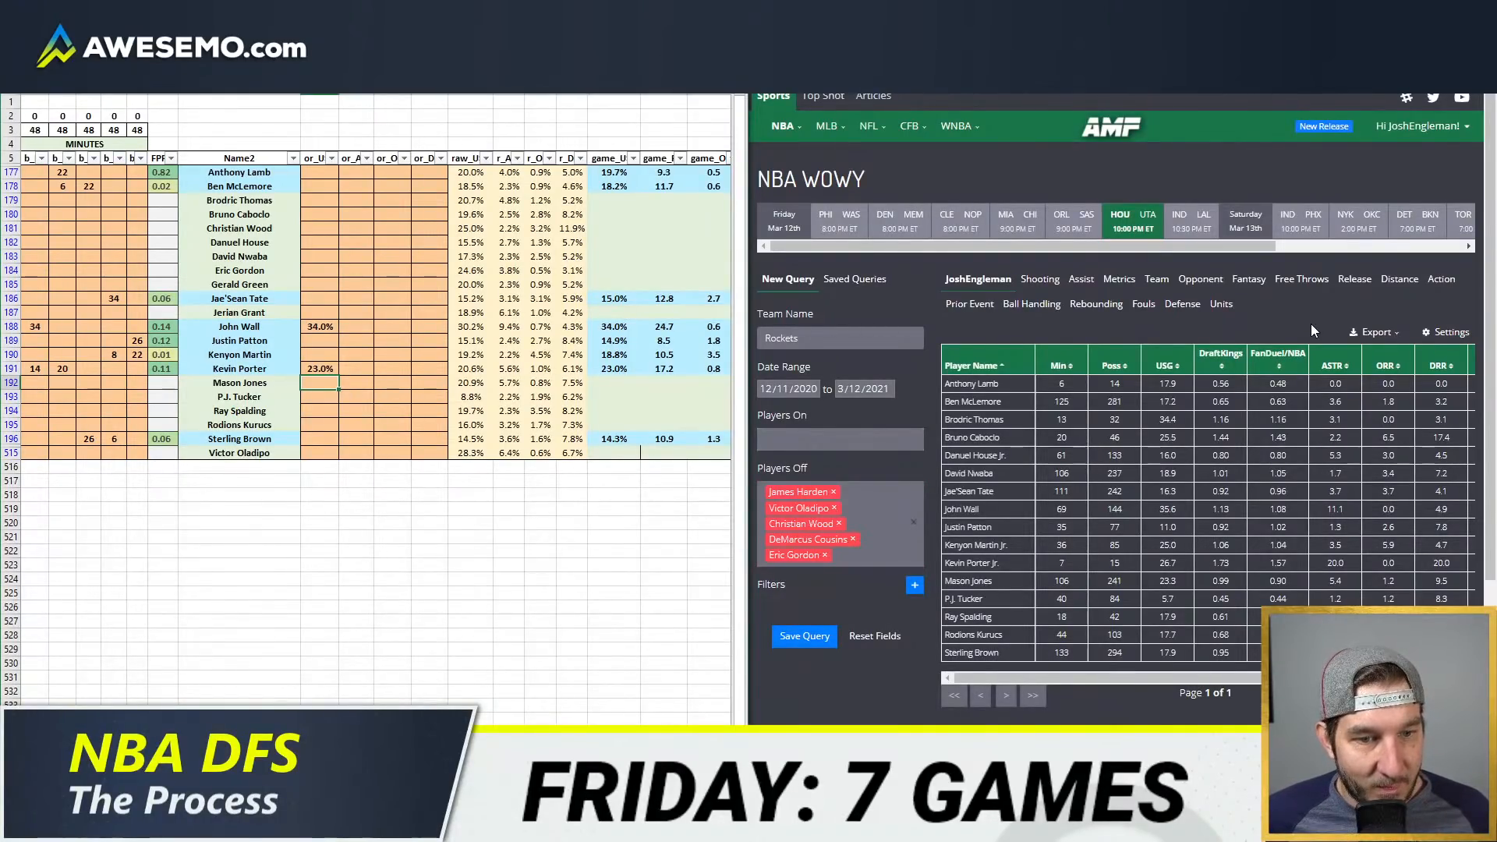
Step: Set Jae'Sean Tate's usage override to 16%
key(Up)
key(Up)
key(Up)
key(Up)
key(Up)
key(Up)
key(Up)
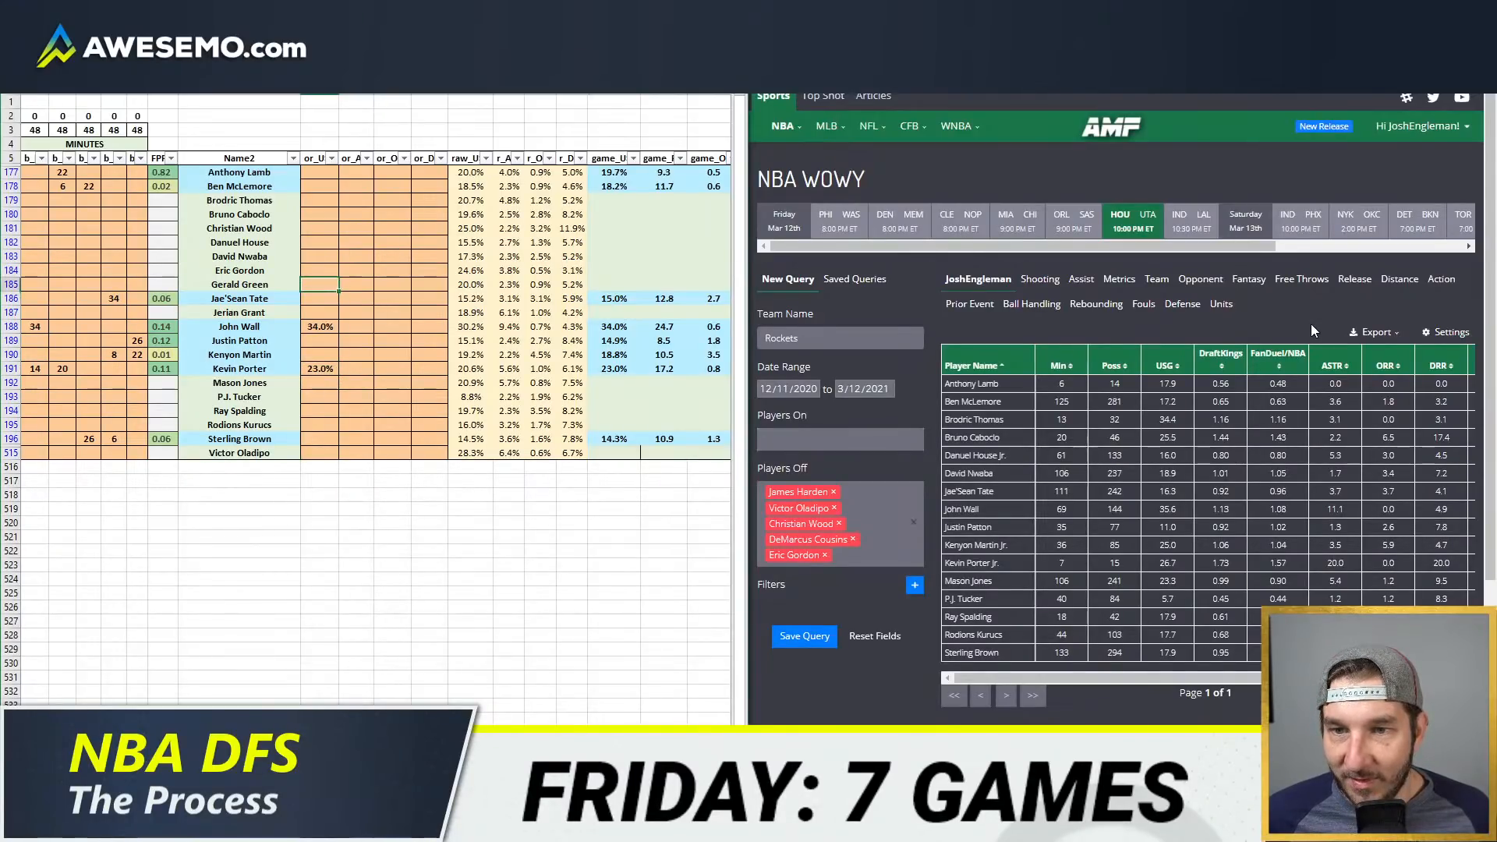
key(Down)
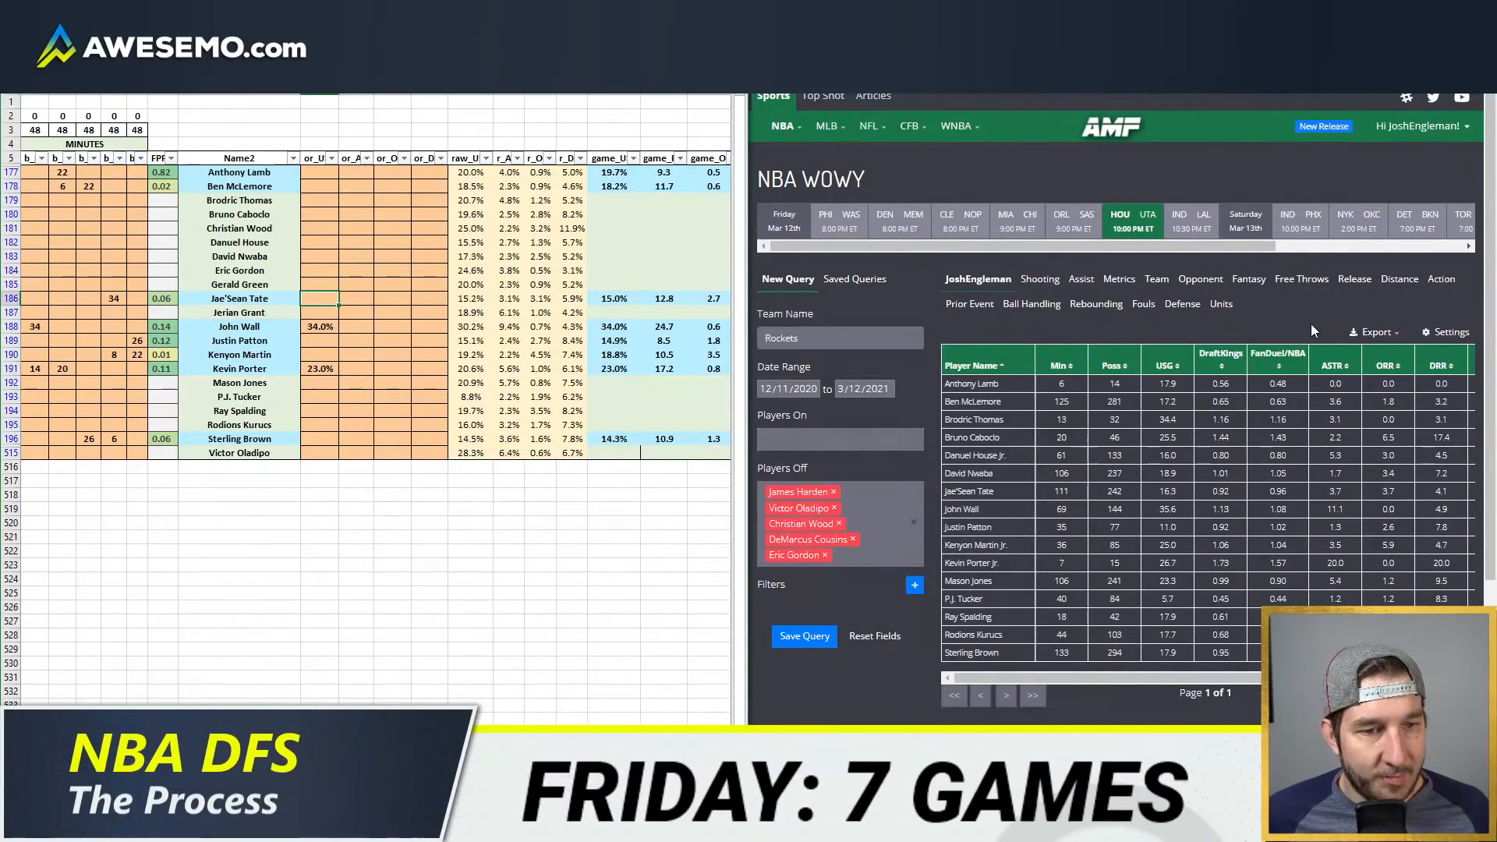
text(16)
key(Return)
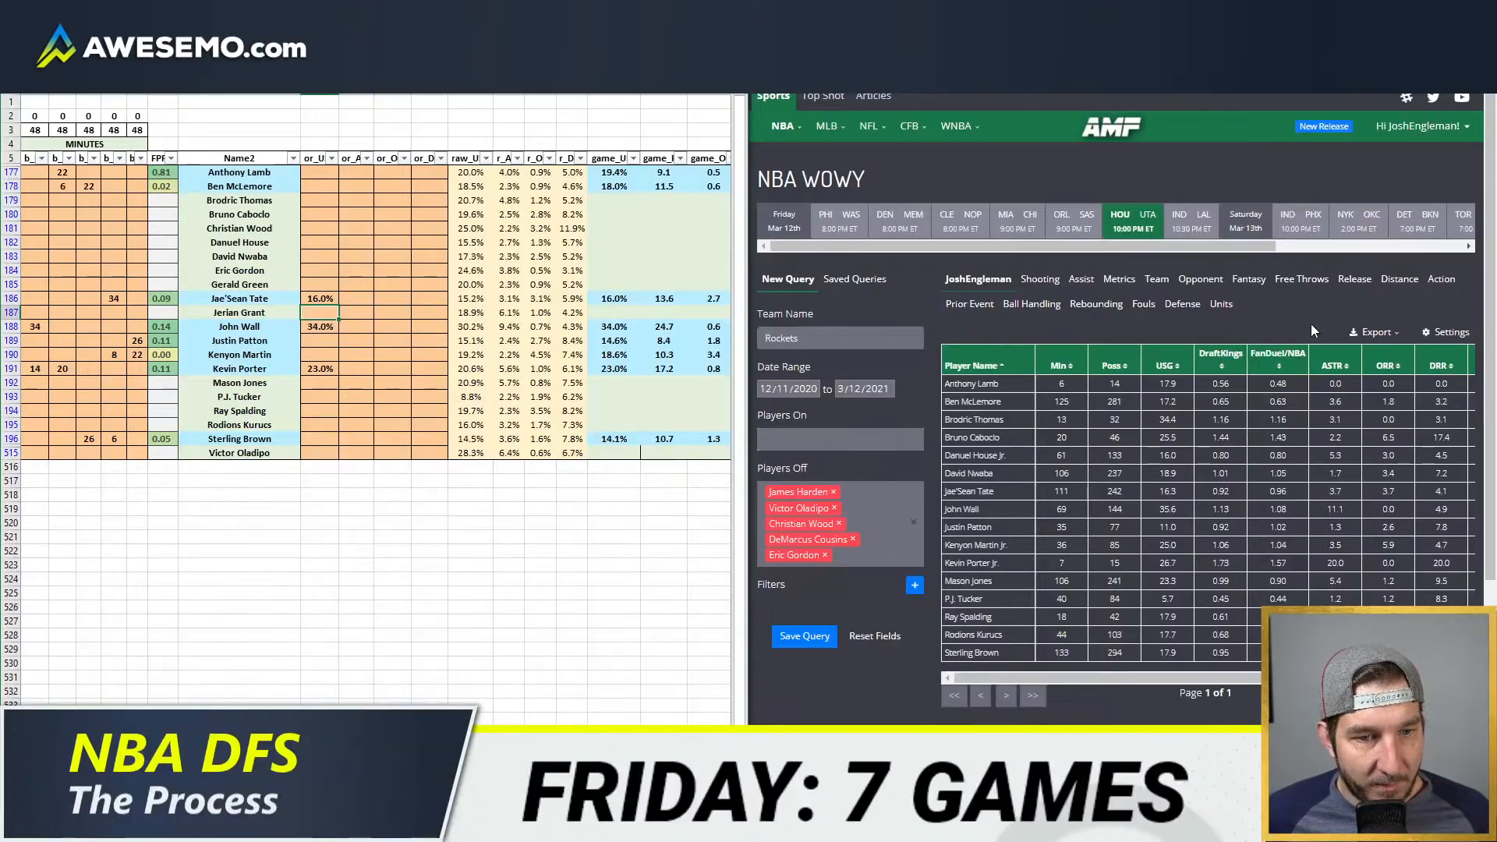
Step: Set the usage overrides to 13% for Justin Patton and 21% for Kenyon Martin
key(Down)
key(Down)
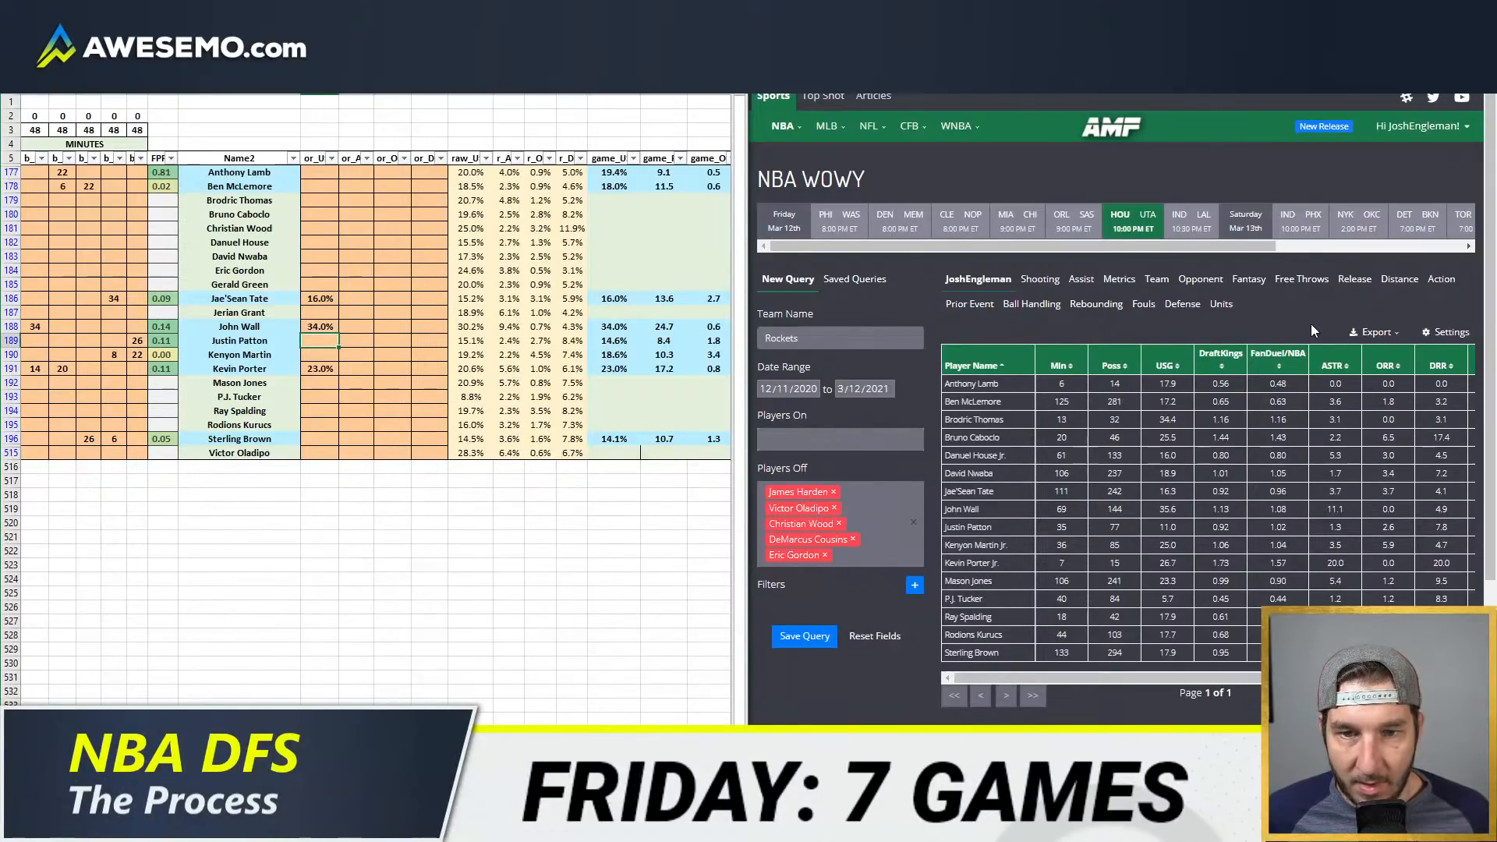
text(13)
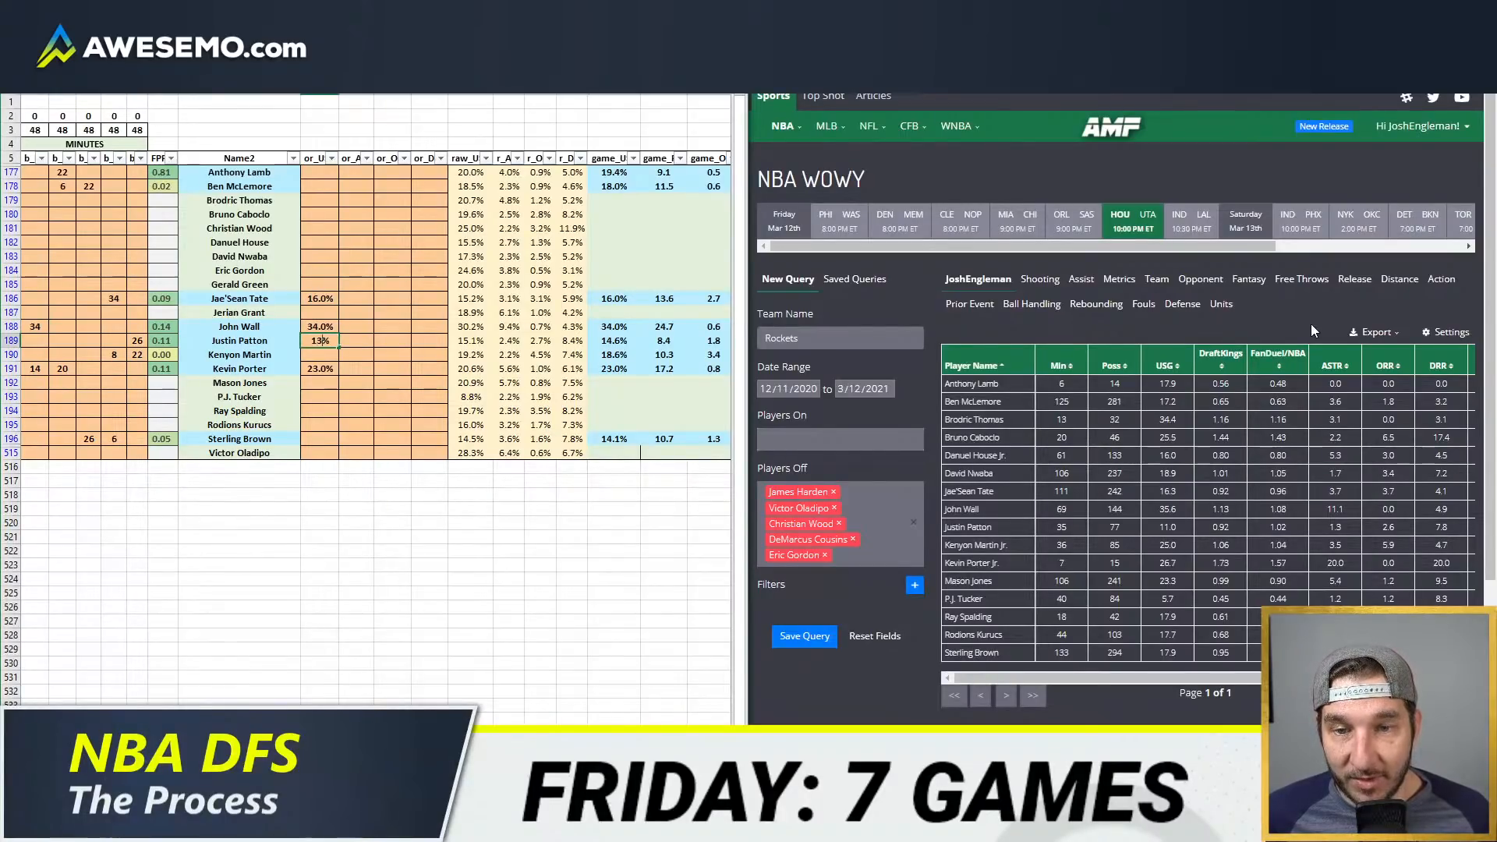
key(Return)
key(Up)
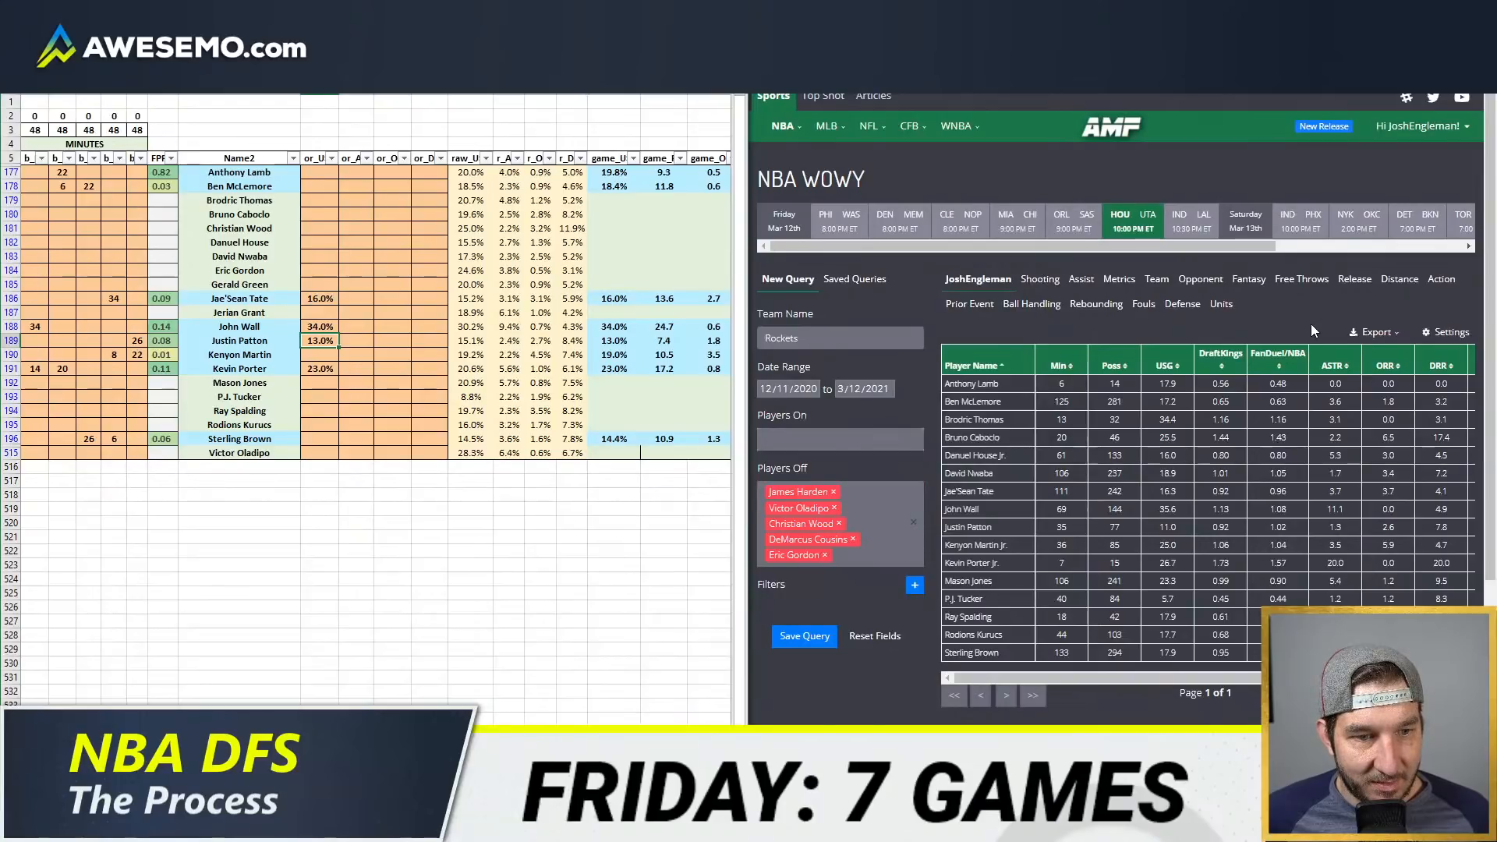
key(Down)
text(21)
key(Return)
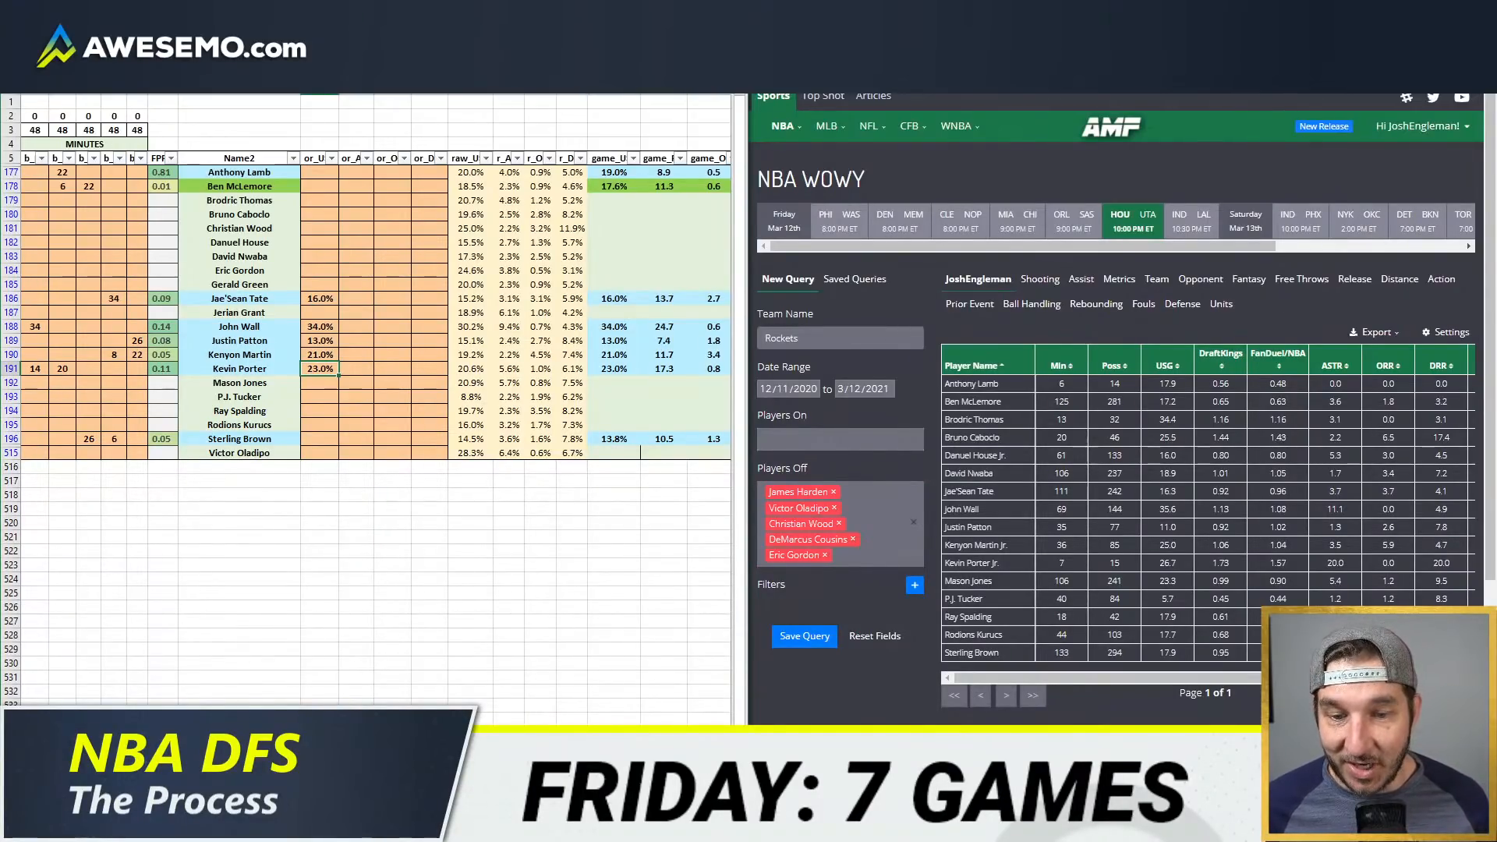
Step: Switch the team projection sheet to HOU and review Houston's FanDuel and DraftKings projections
scroll(374, 398, right, 5)
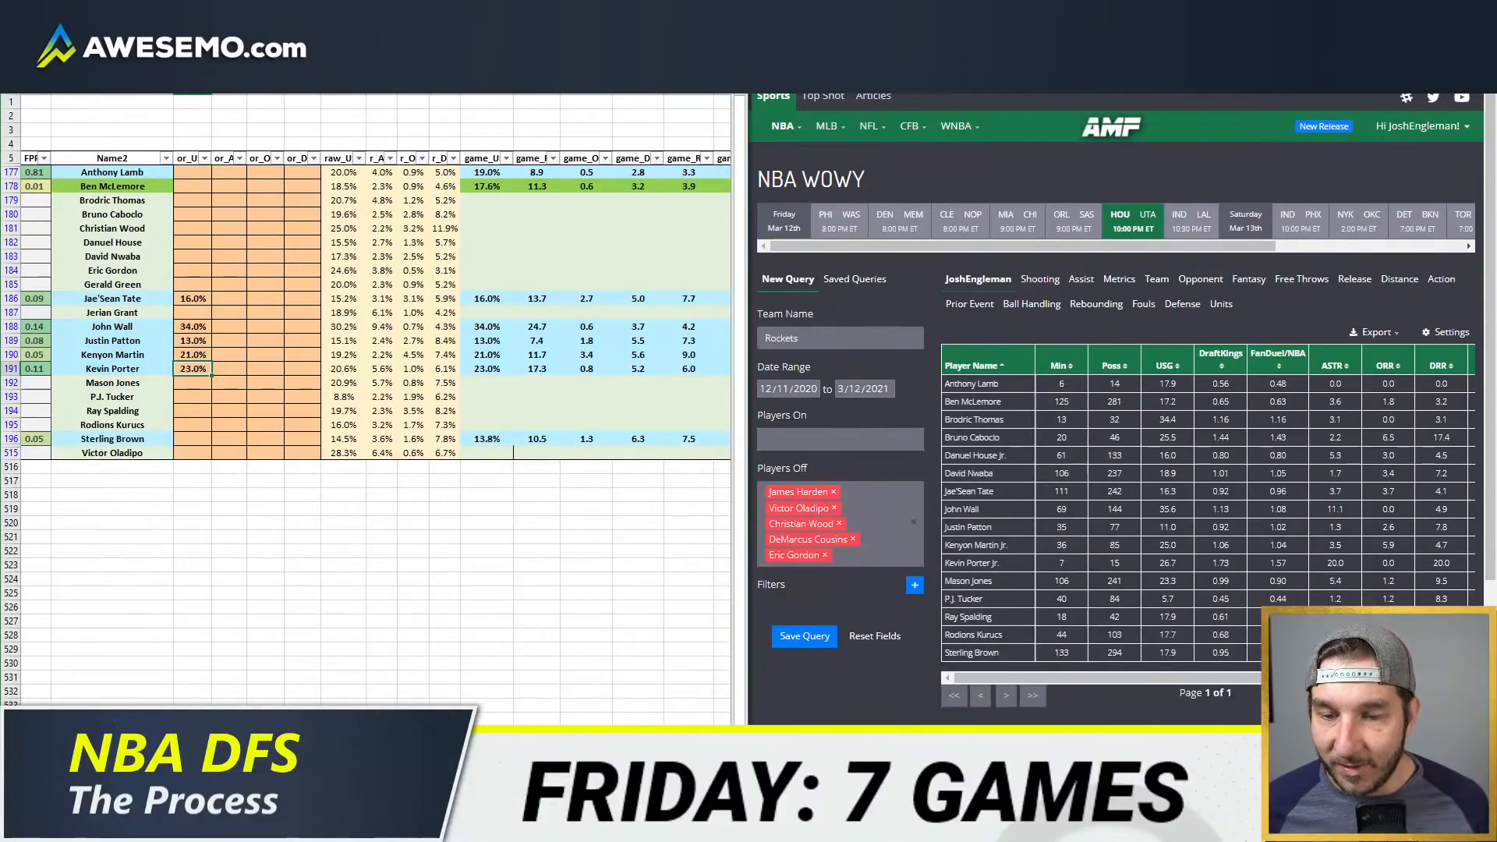
key(ctrl+Page_Up)
double_click(388, 110)
key(BackSpace)
key(BackSpace)
key(BackSpace)
text(HOU)
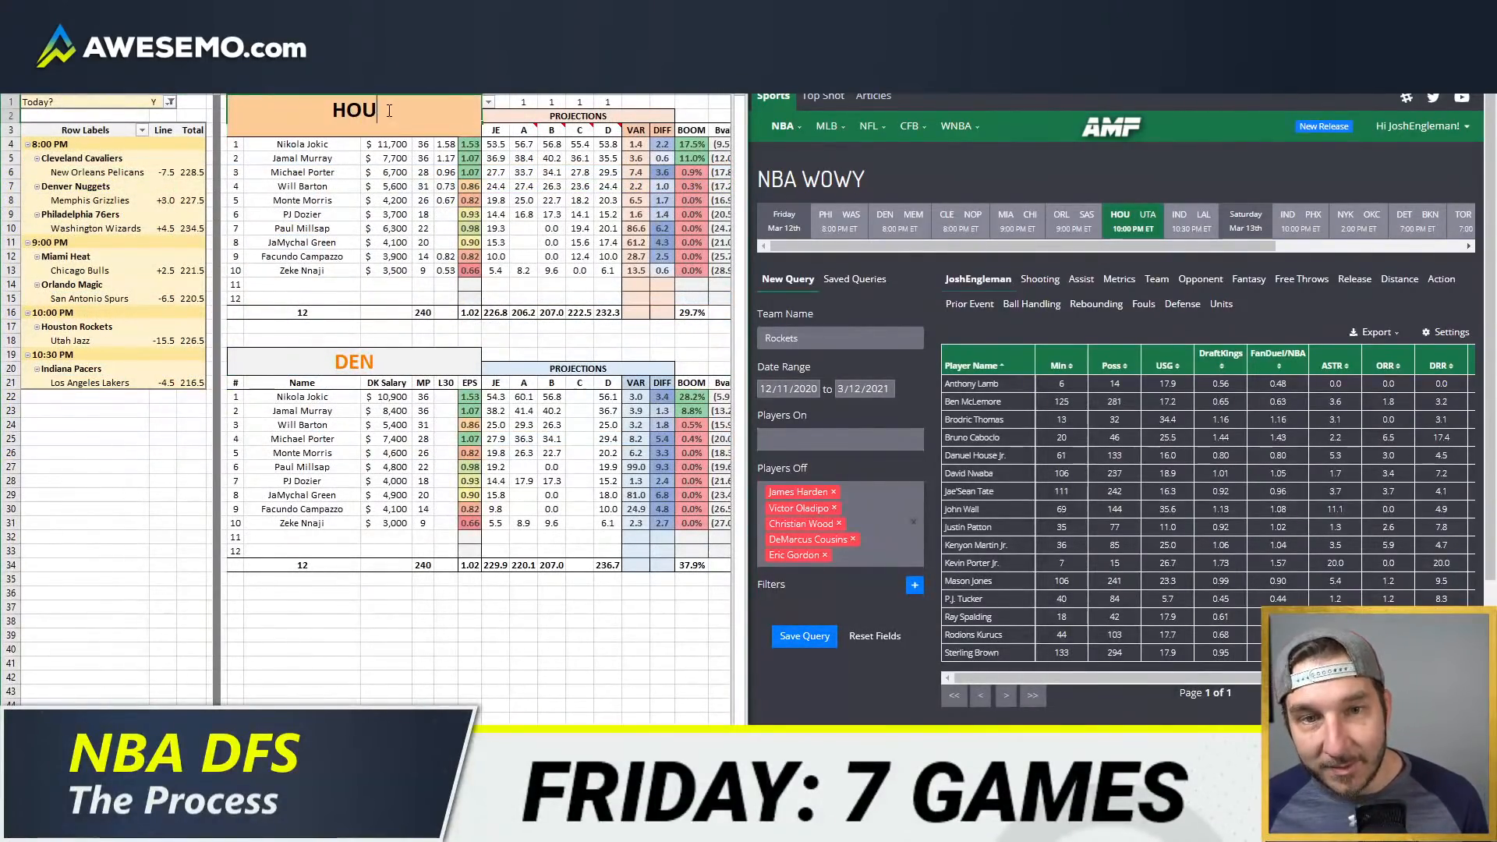
key(Return)
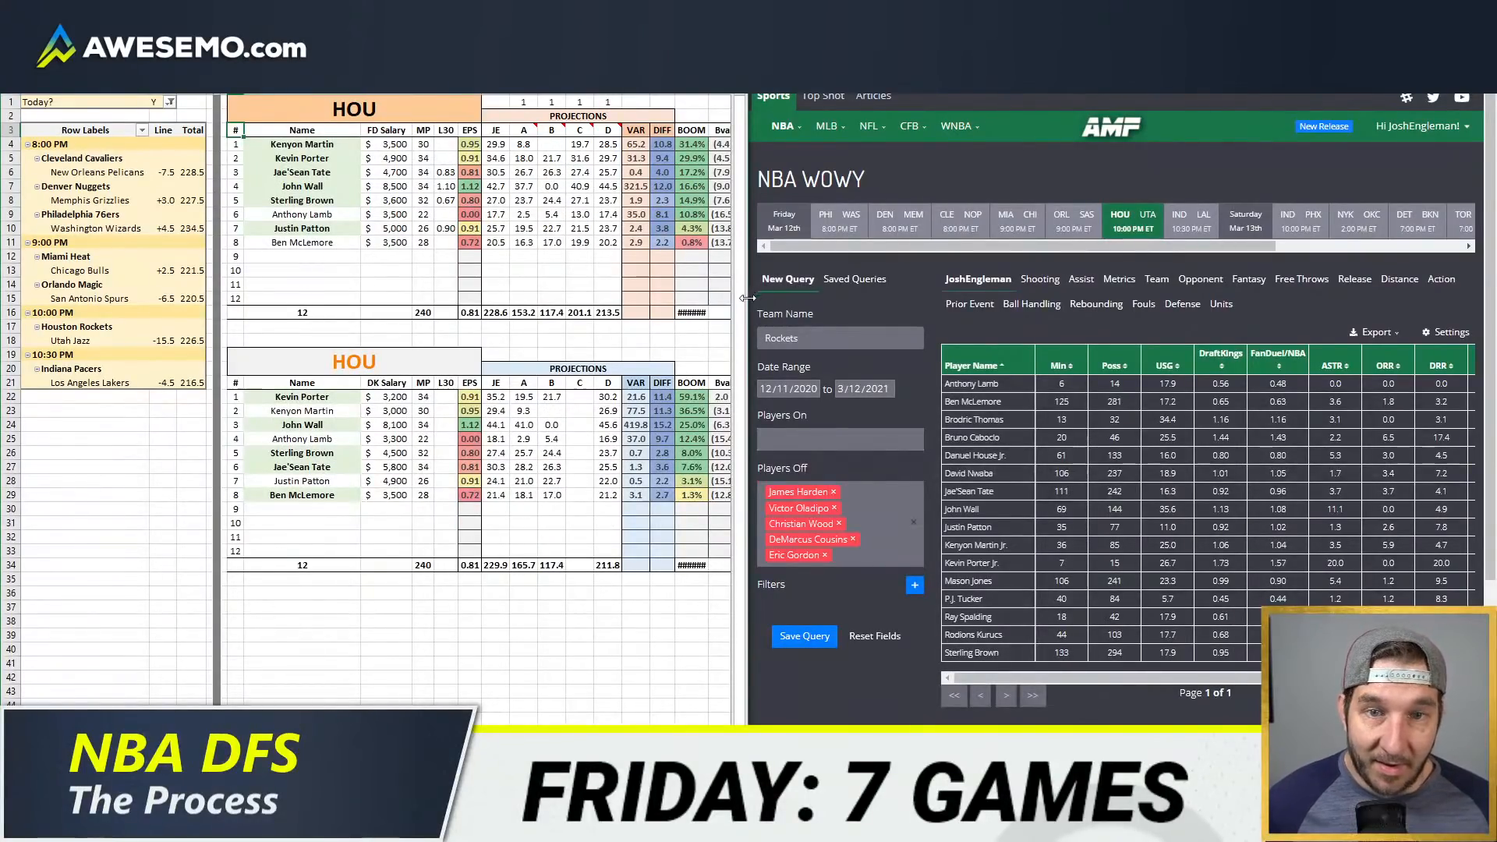
mouse_move(747, 304)
mouse_down()
mouse_move(764, 297)
mouse_move(751, 298)
mouse_up()
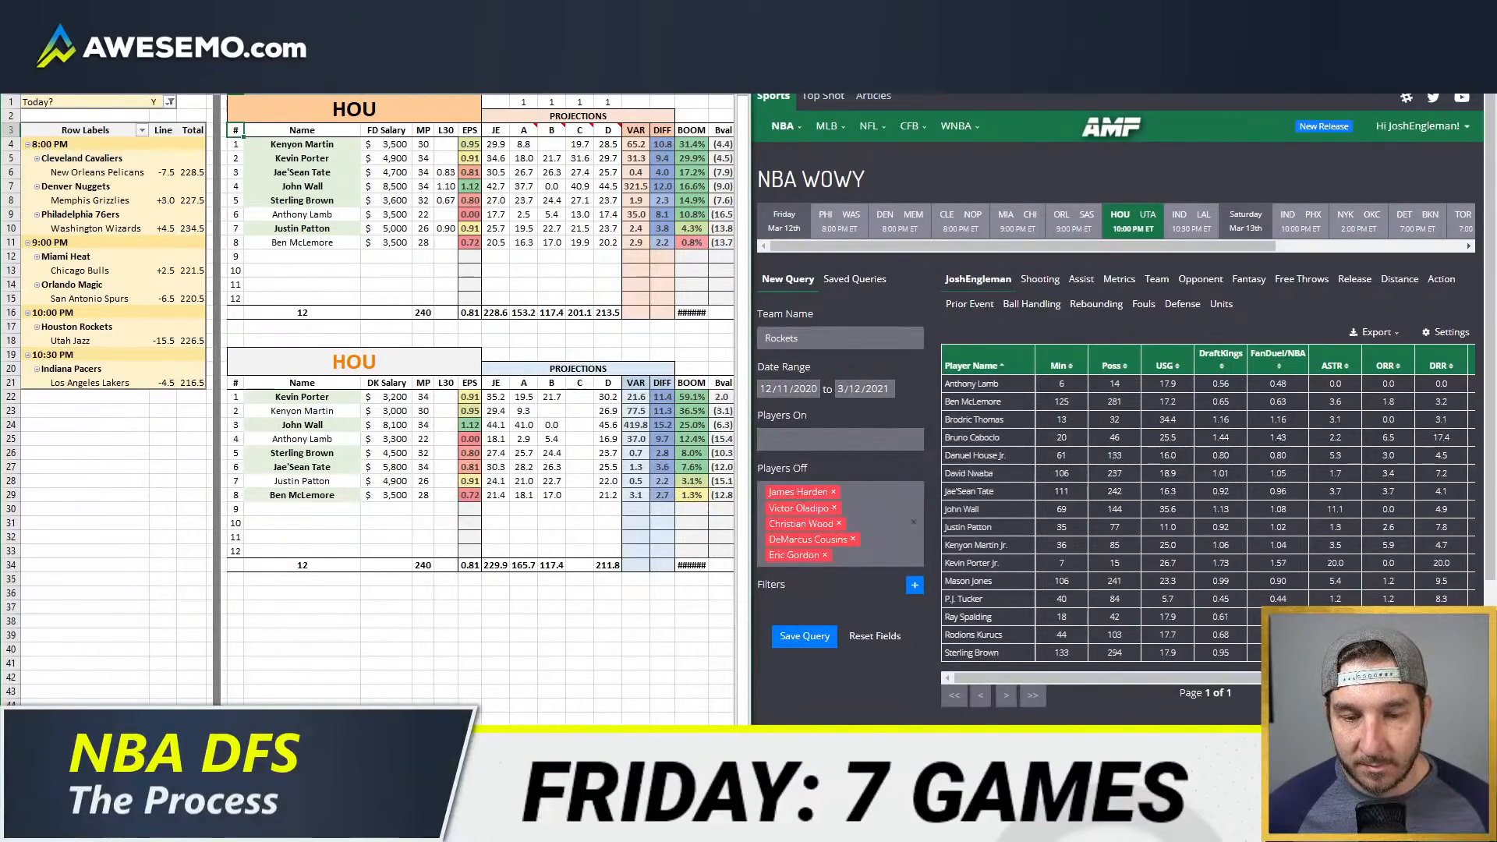
scroll(374, 390, right, 5)
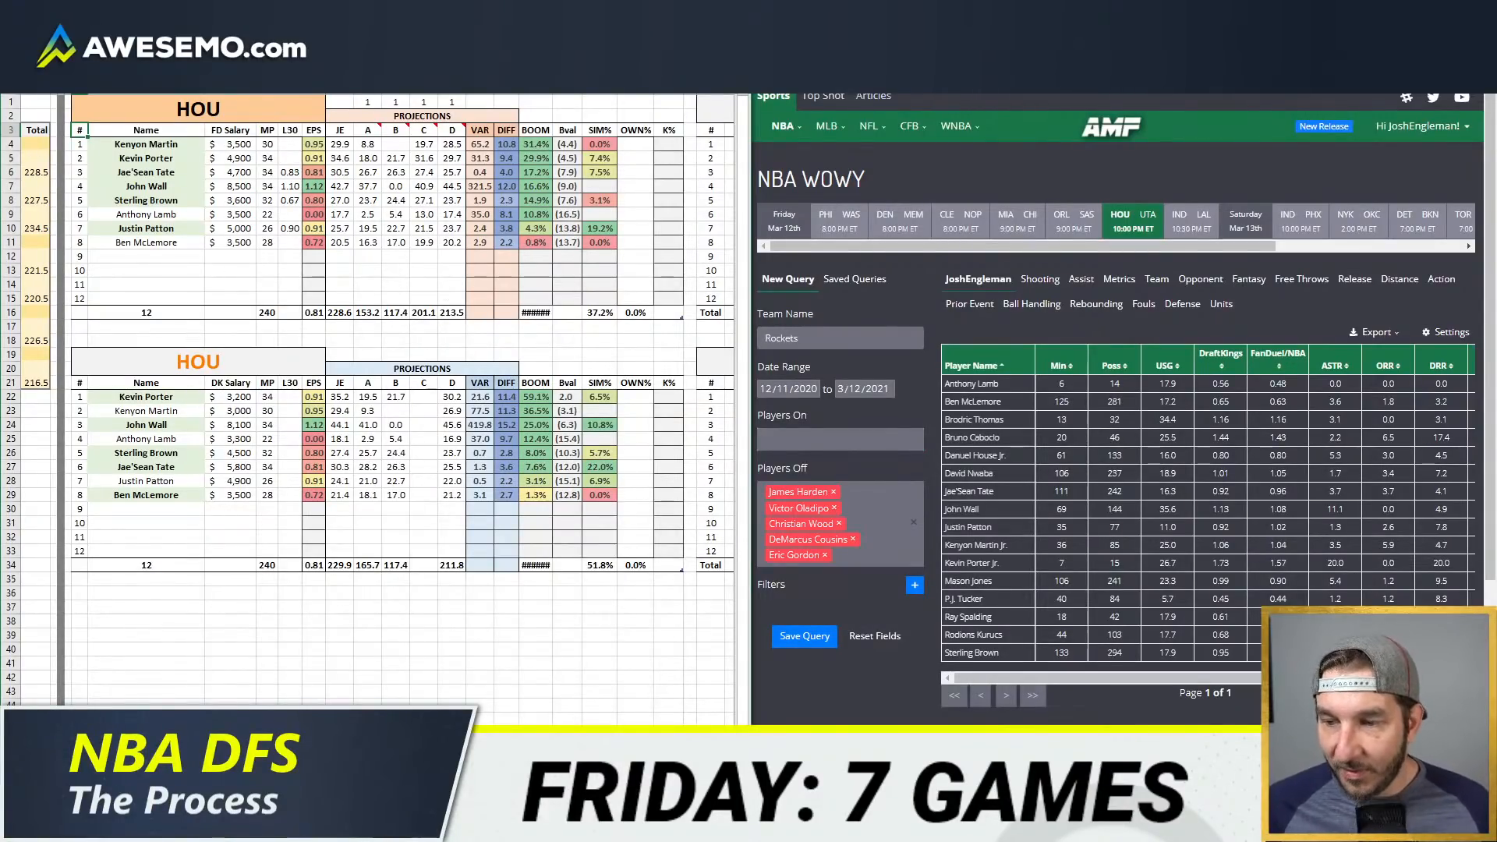
Step: Include HOU in the Team filters of both the DraftKings and FanDuel value pivot tables
click(269, 736)
click(210, 106)
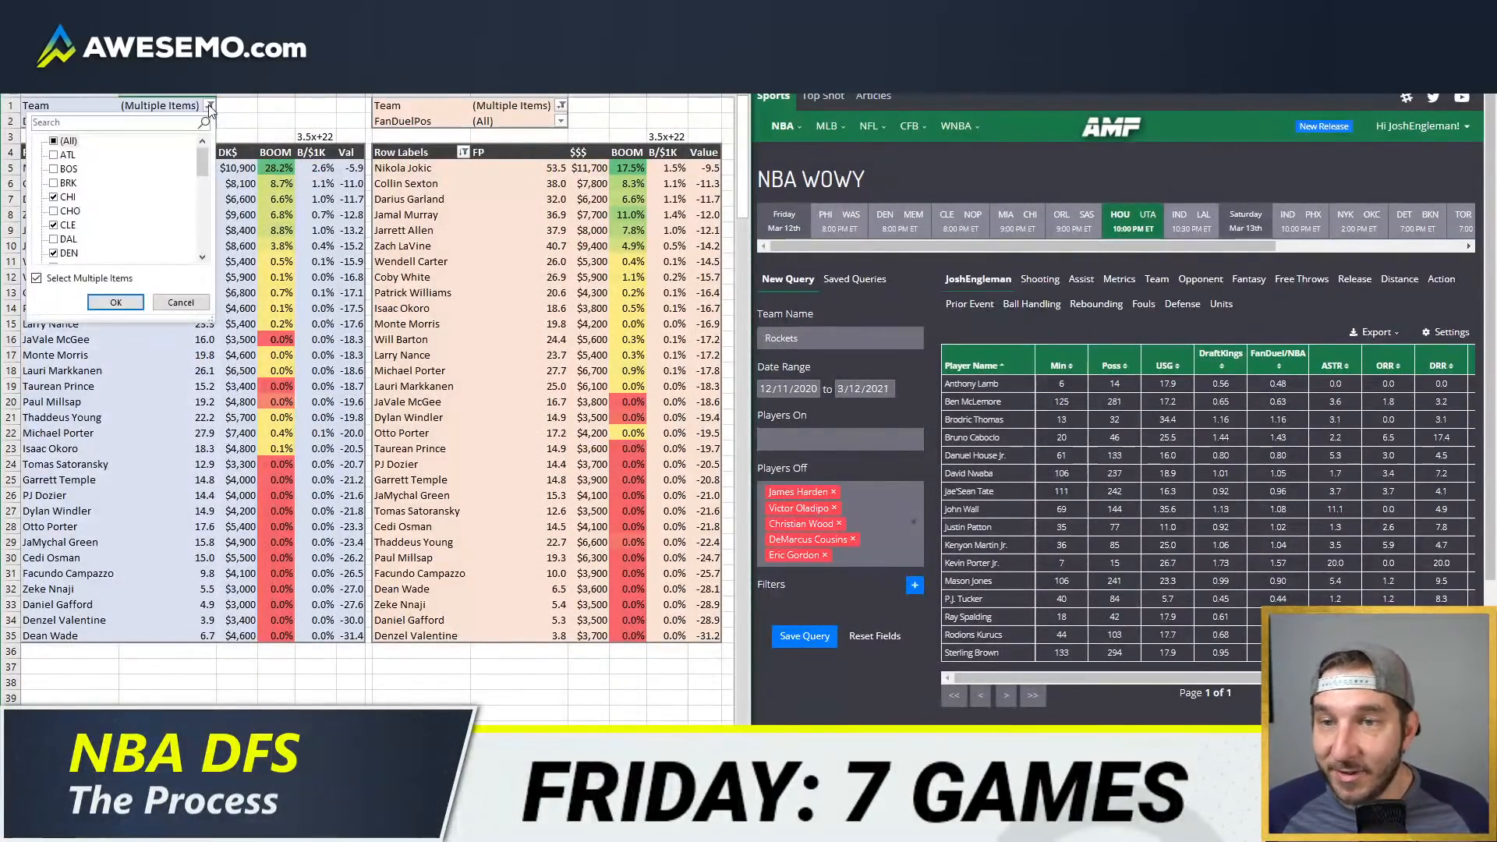
scroll(143, 257, down, 2)
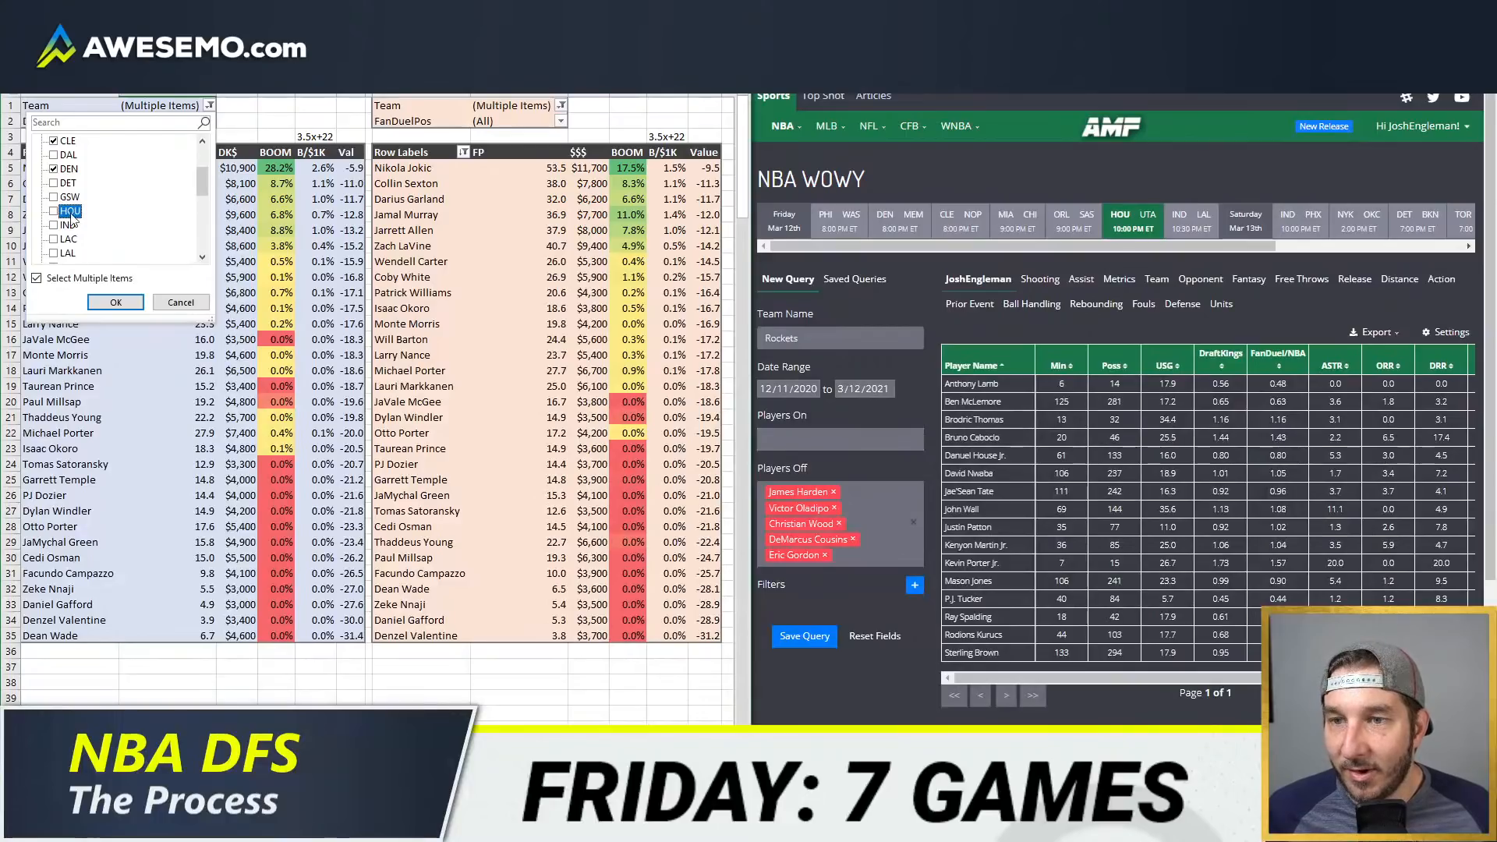
click(53, 211)
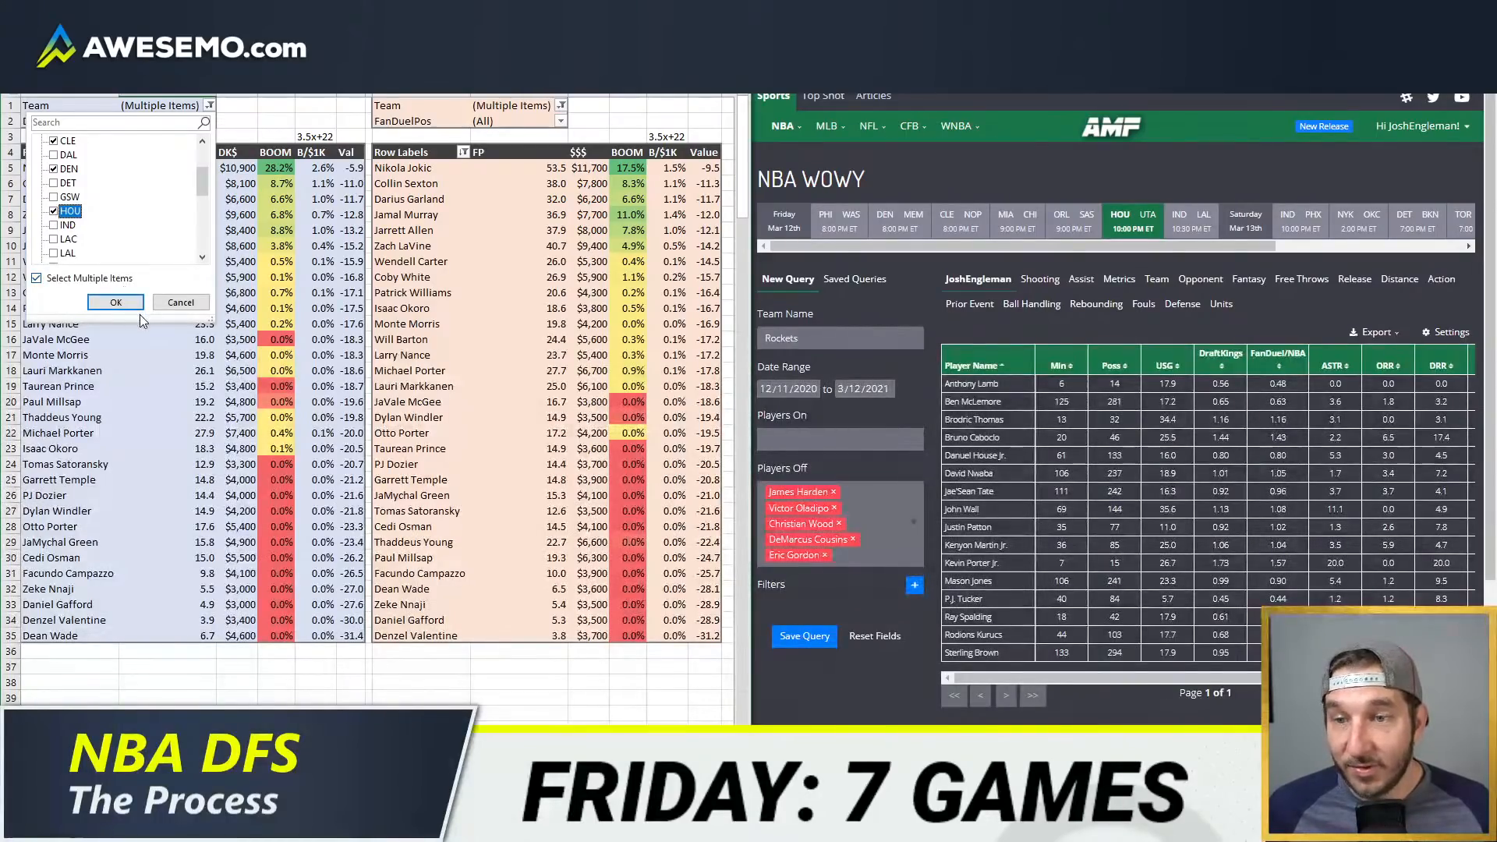
click(562, 105)
scroll(434, 209, down, 2)
click(405, 210)
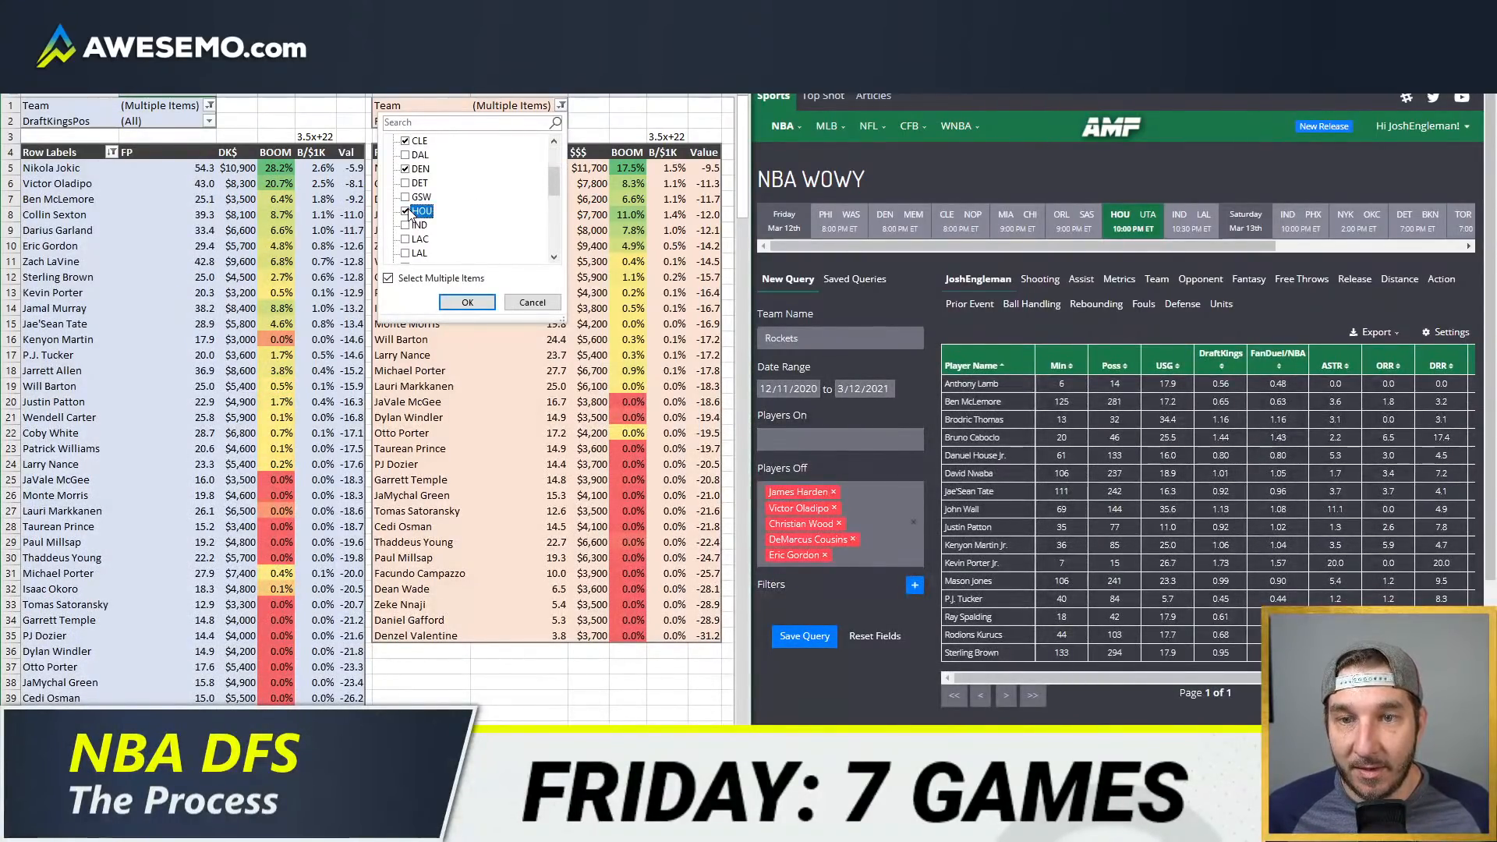
click(467, 302)
Step: Refresh the DraftKings and FanDuel value pivot tables to load the updated Houston projections
right_click(328, 294)
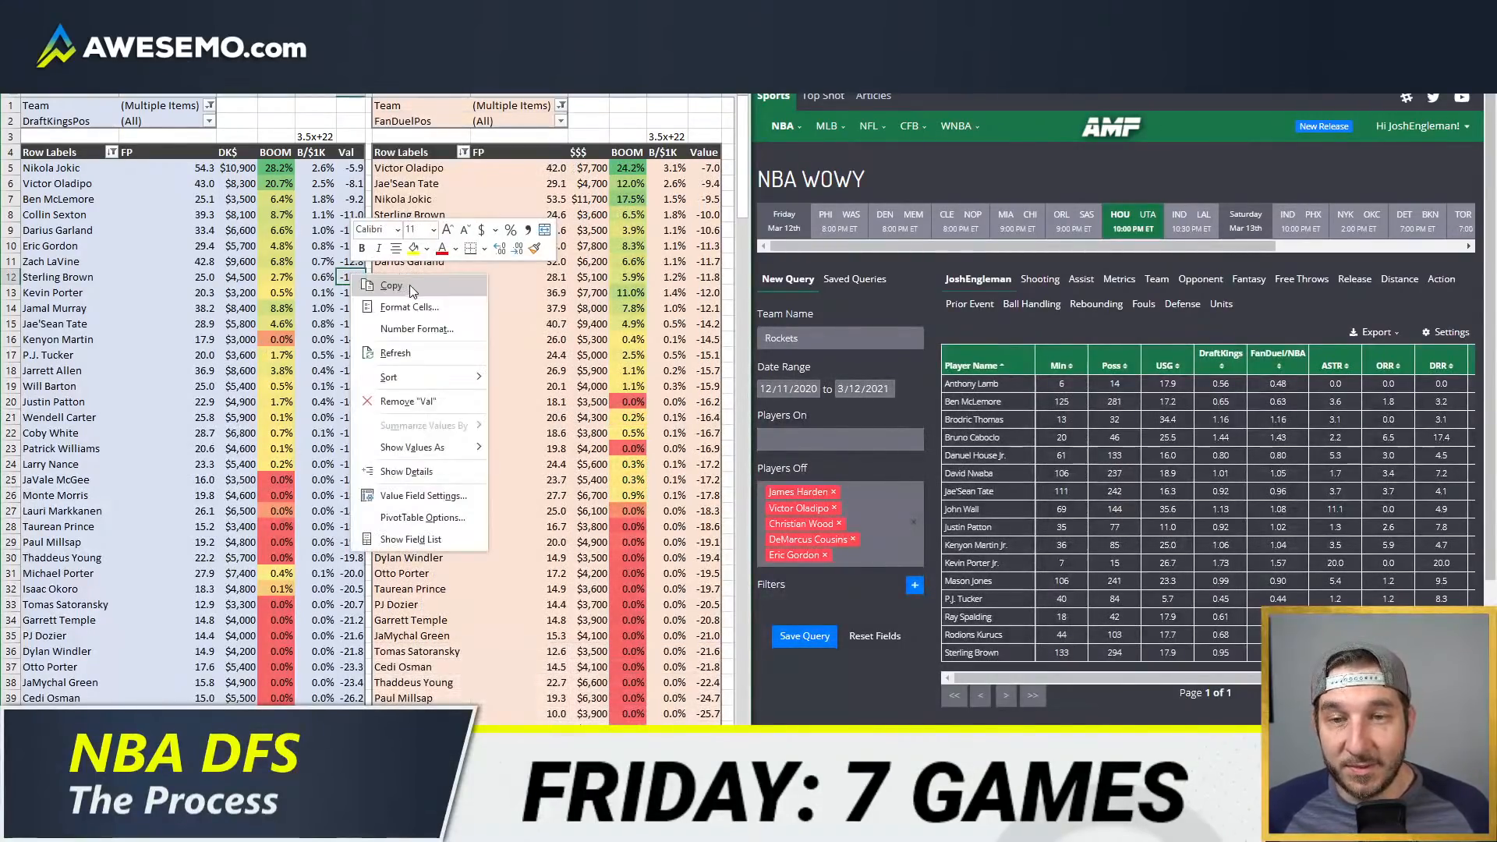
click(378, 353)
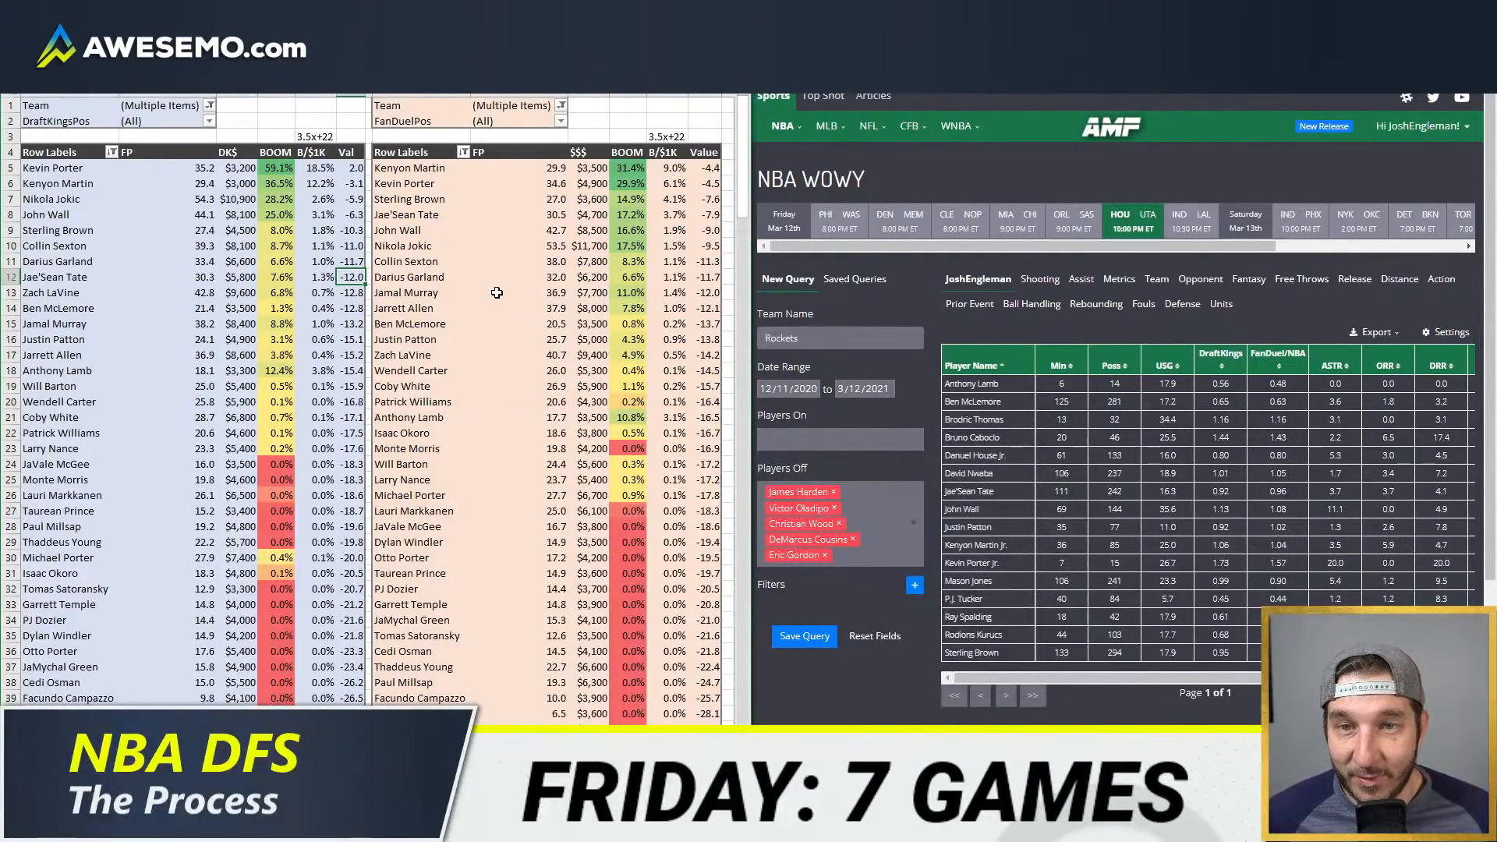
right_click(529, 185)
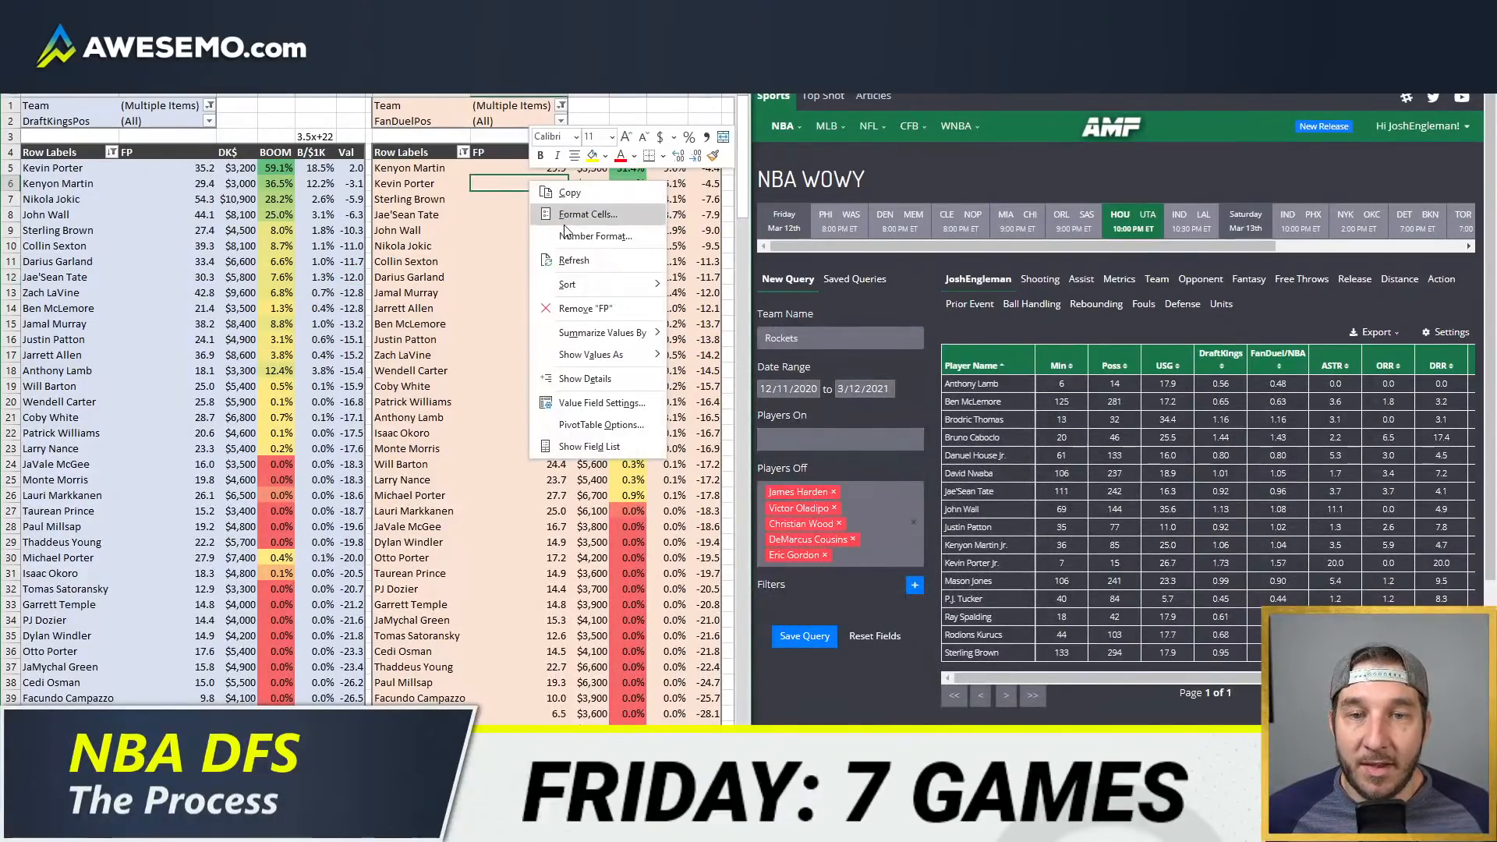
click(567, 260)
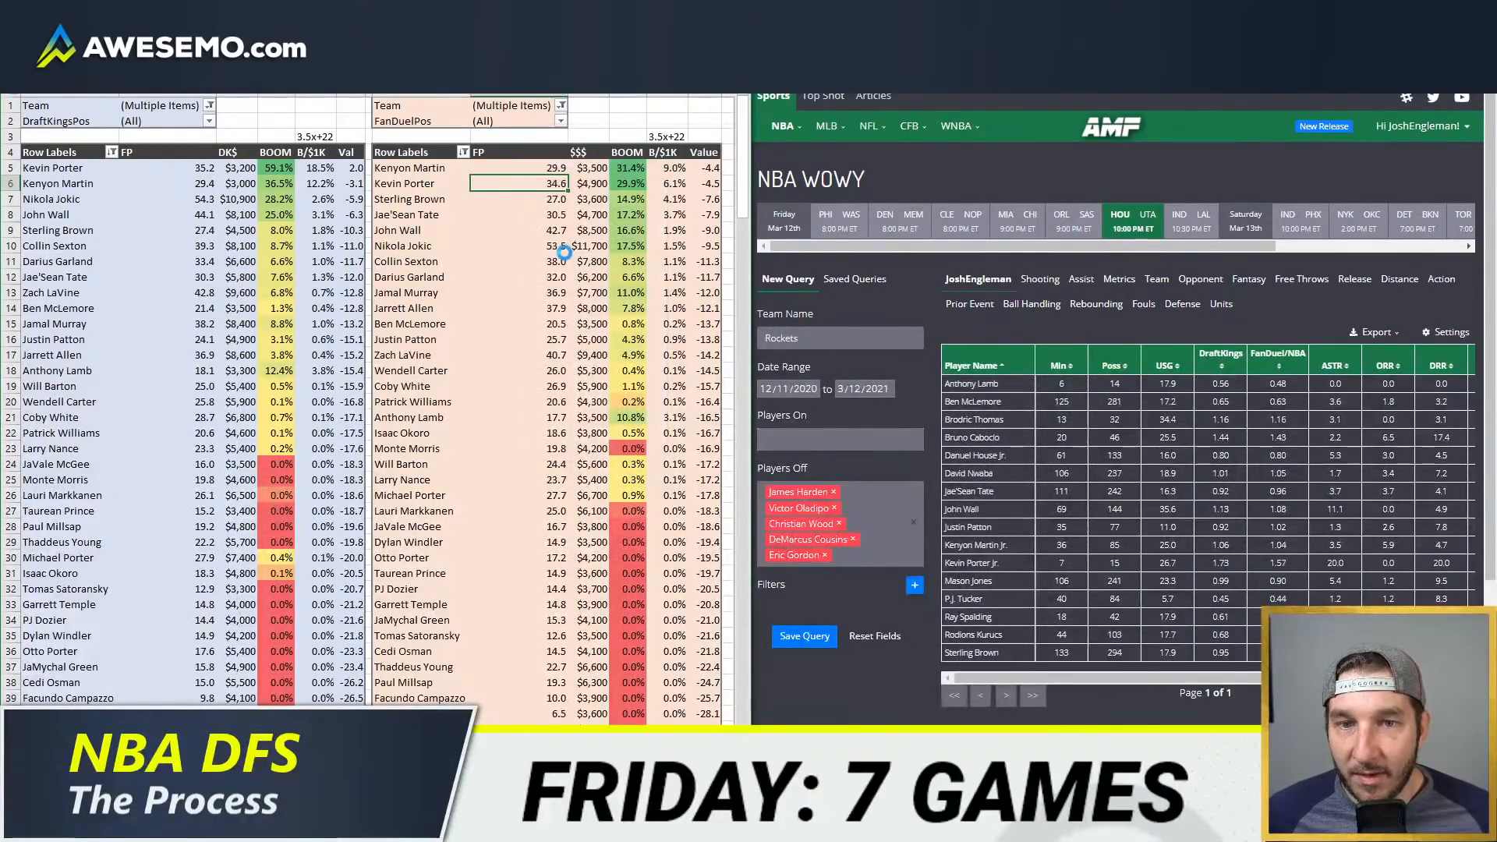
click(136, 173)
click(112, 218)
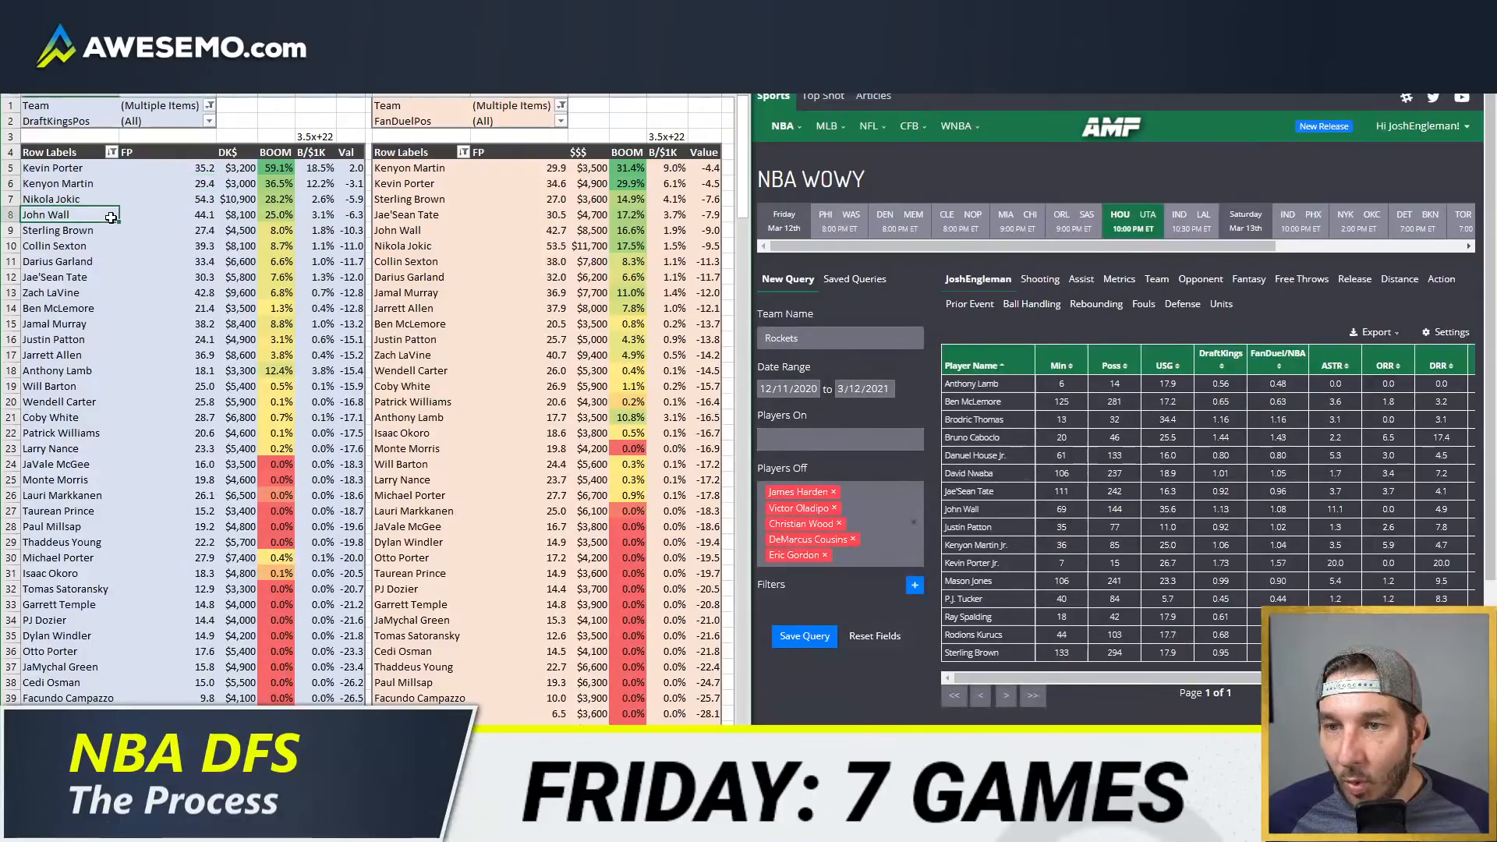
click(110, 282)
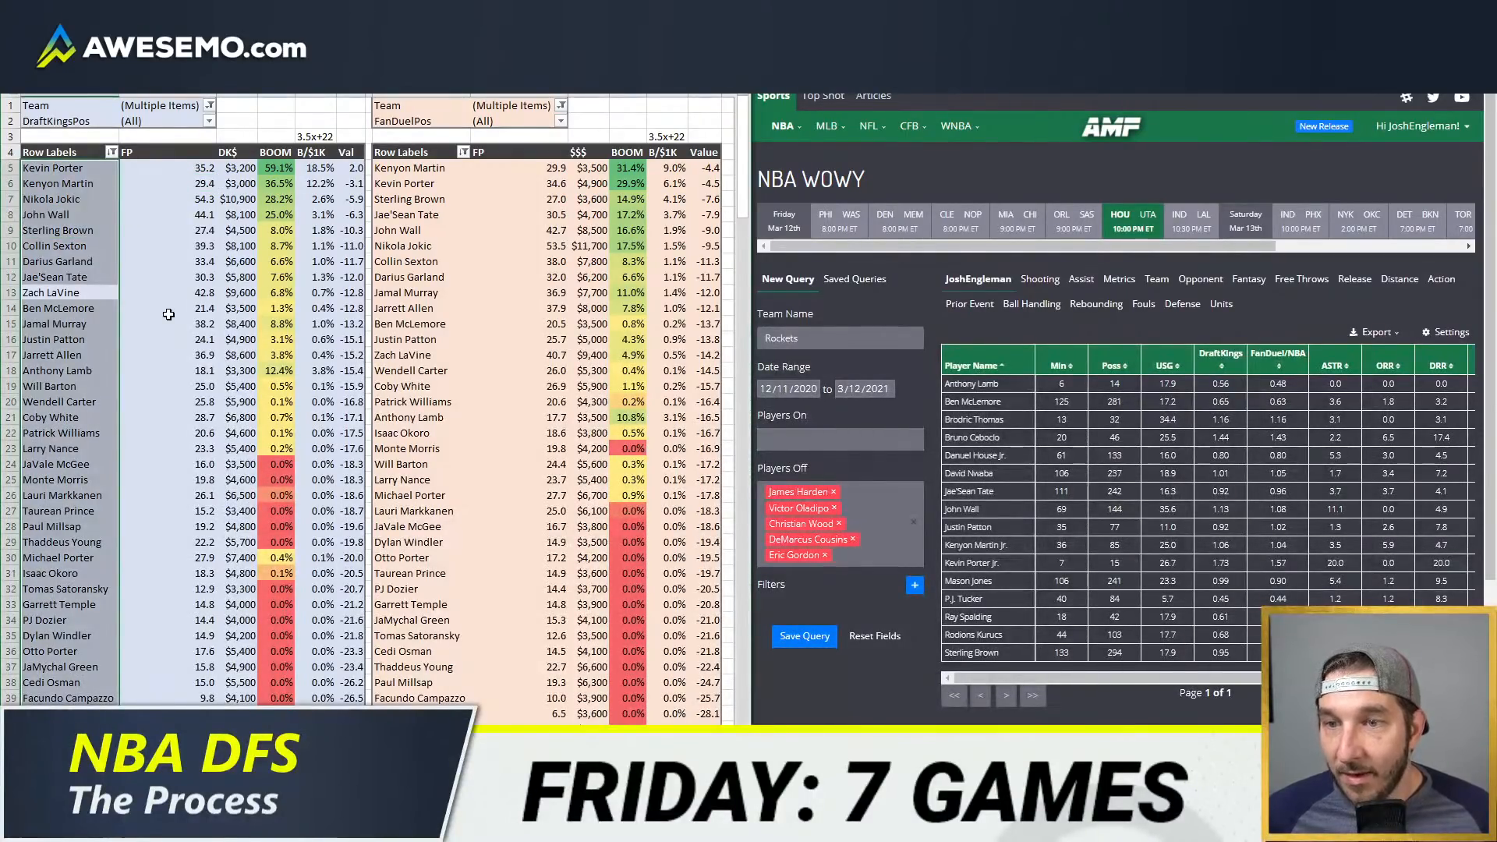
click(173, 277)
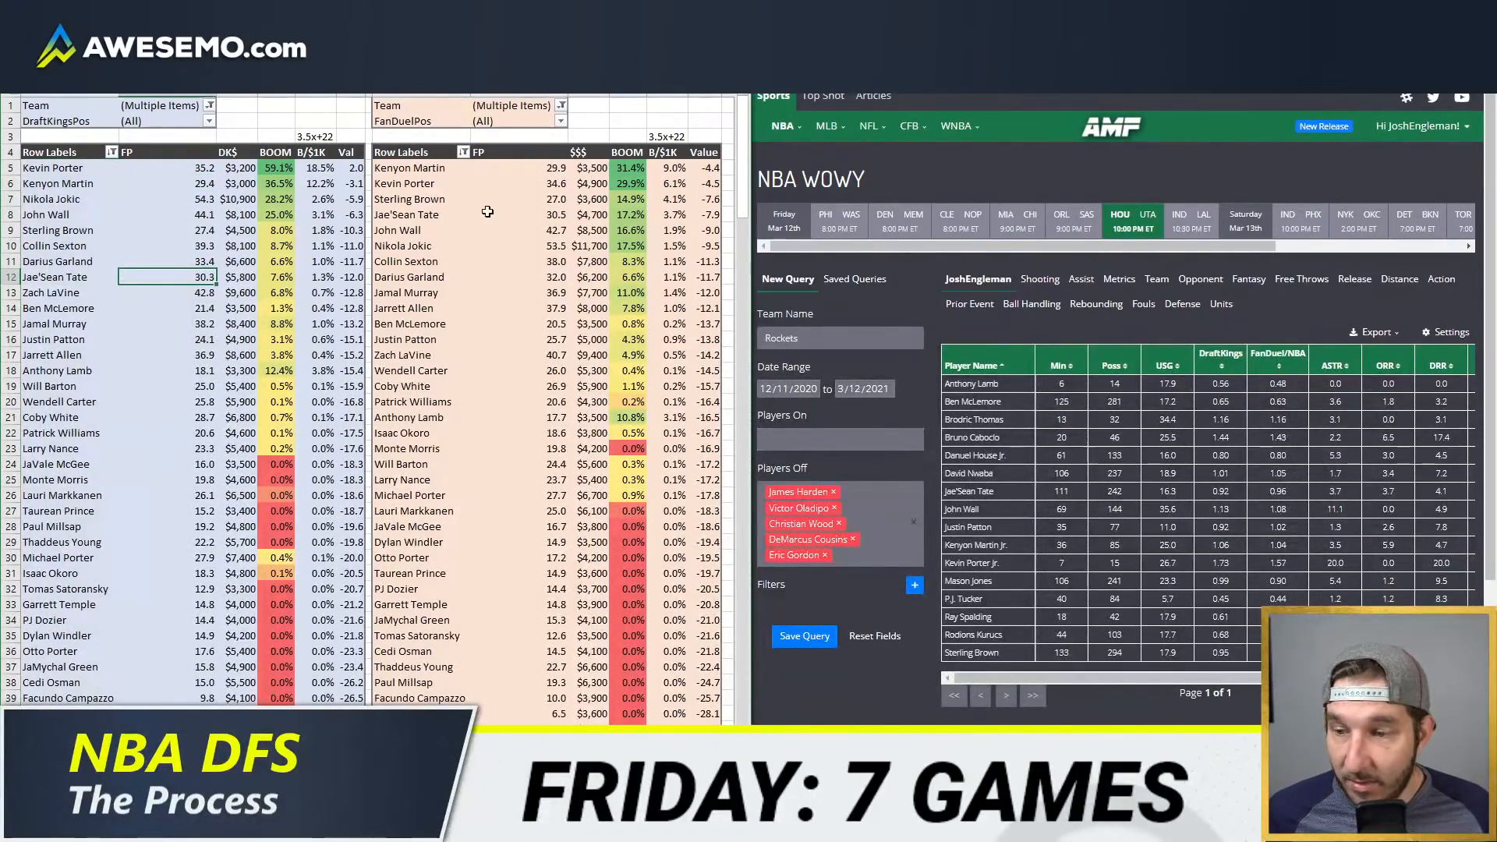
click(476, 293)
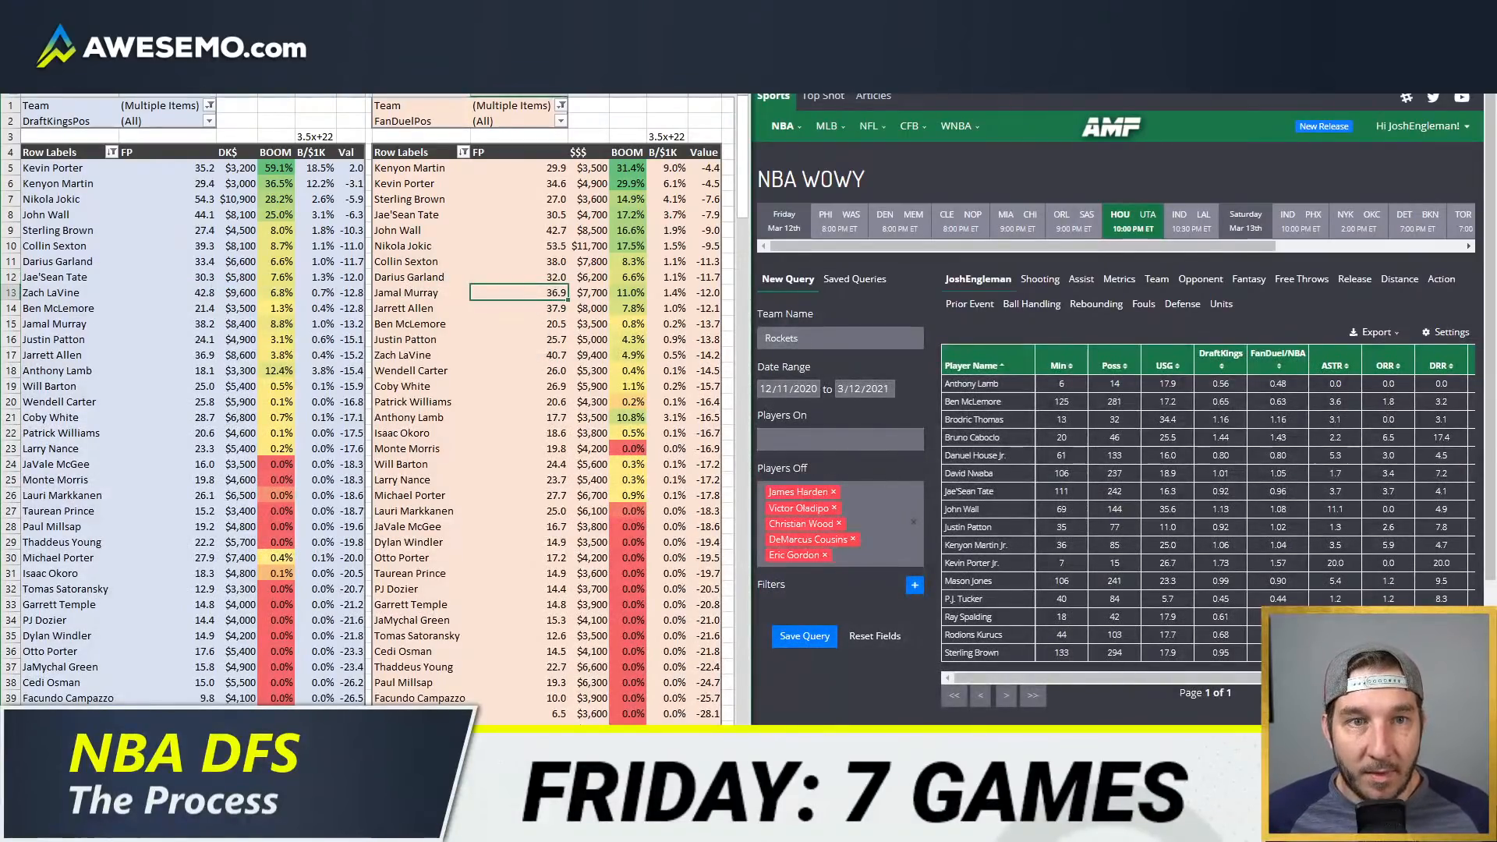
Step: Switch to the team depth charts page and check the injury statuses of the Houston Rockets players
click(1123, 16)
mouse_move(1027, 181)
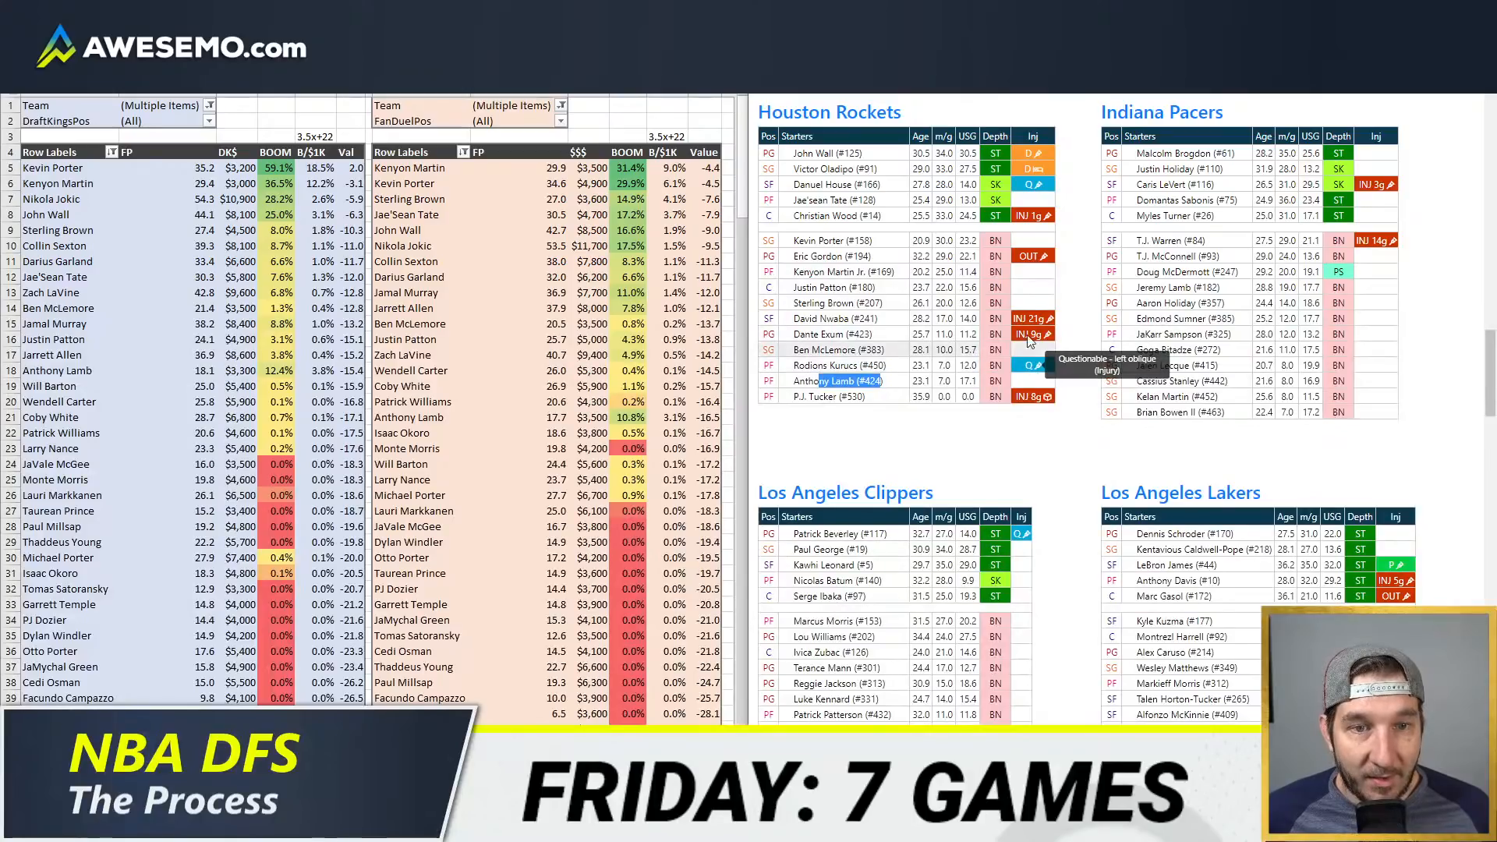
Step: Review Houston's projections once more across the value pivot tables and the team projection sheet
mouse_move(1048, 223)
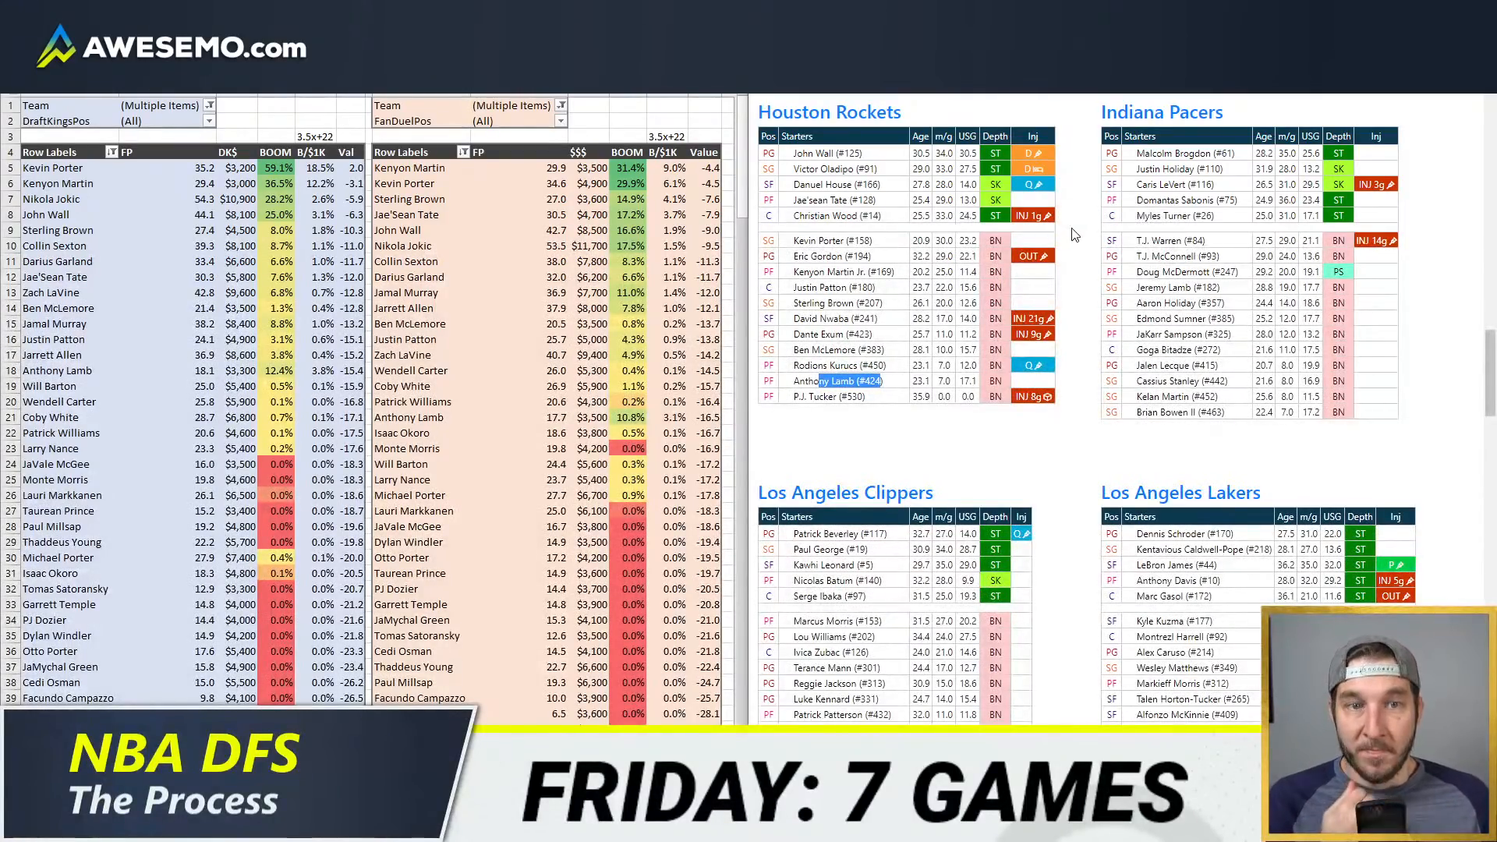
click(518, 292)
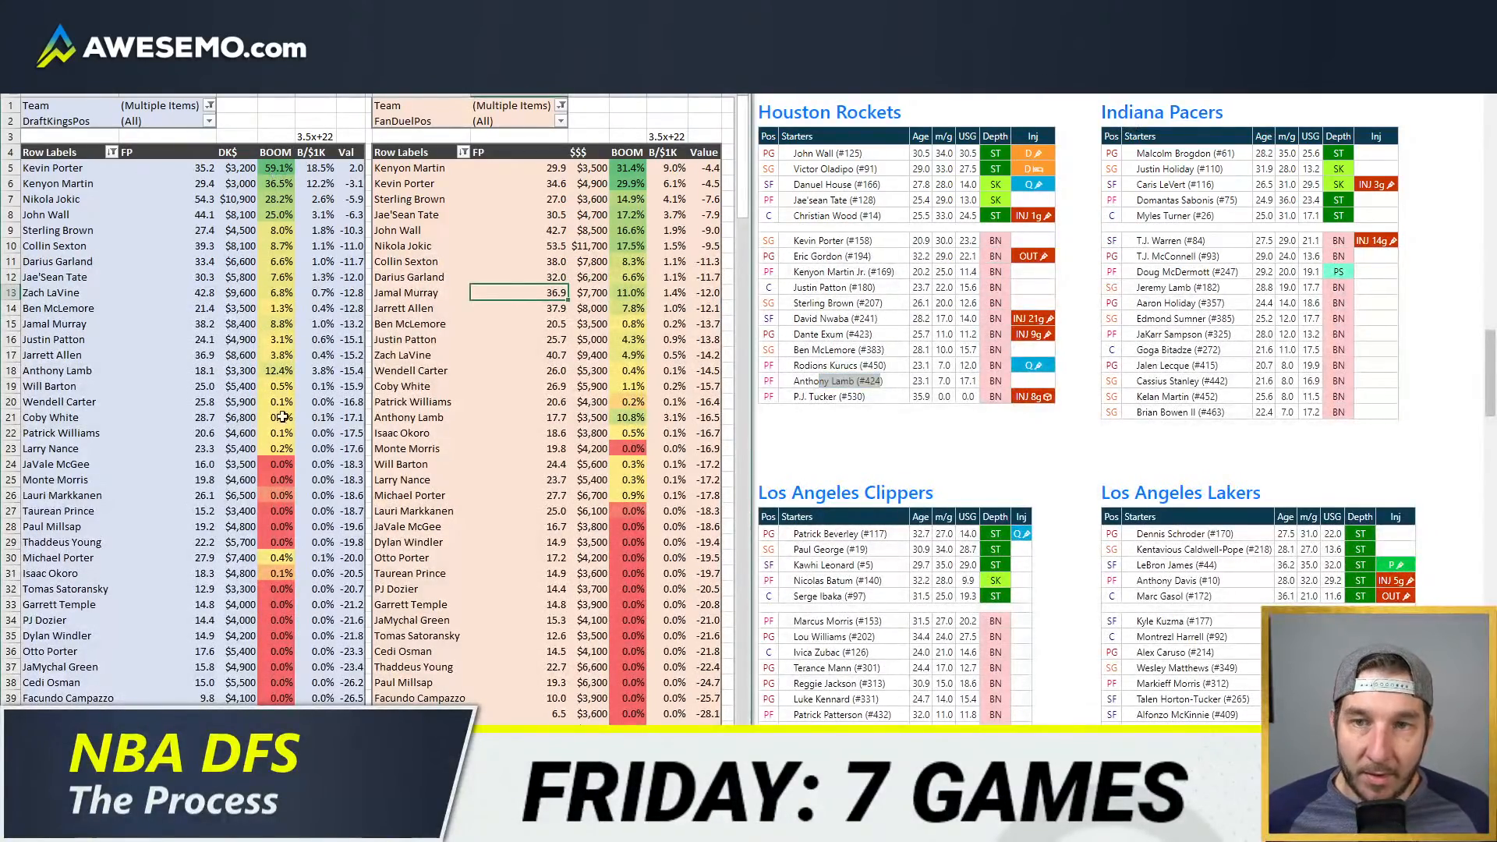
key(ctrl+Page_Up)
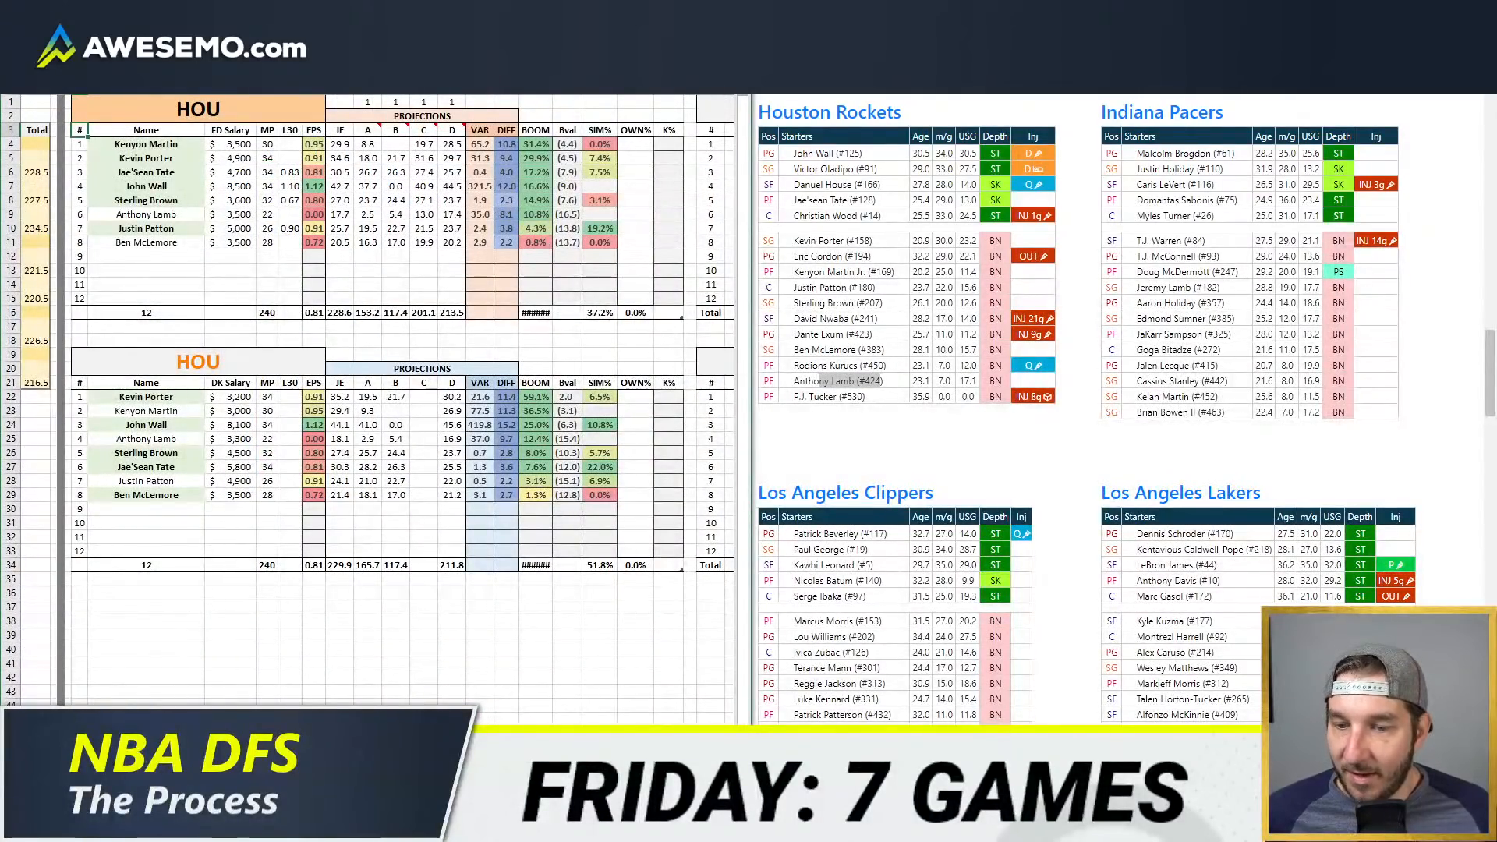
key(ctrl+Page_Down)
key(ctrl+Page_Down)
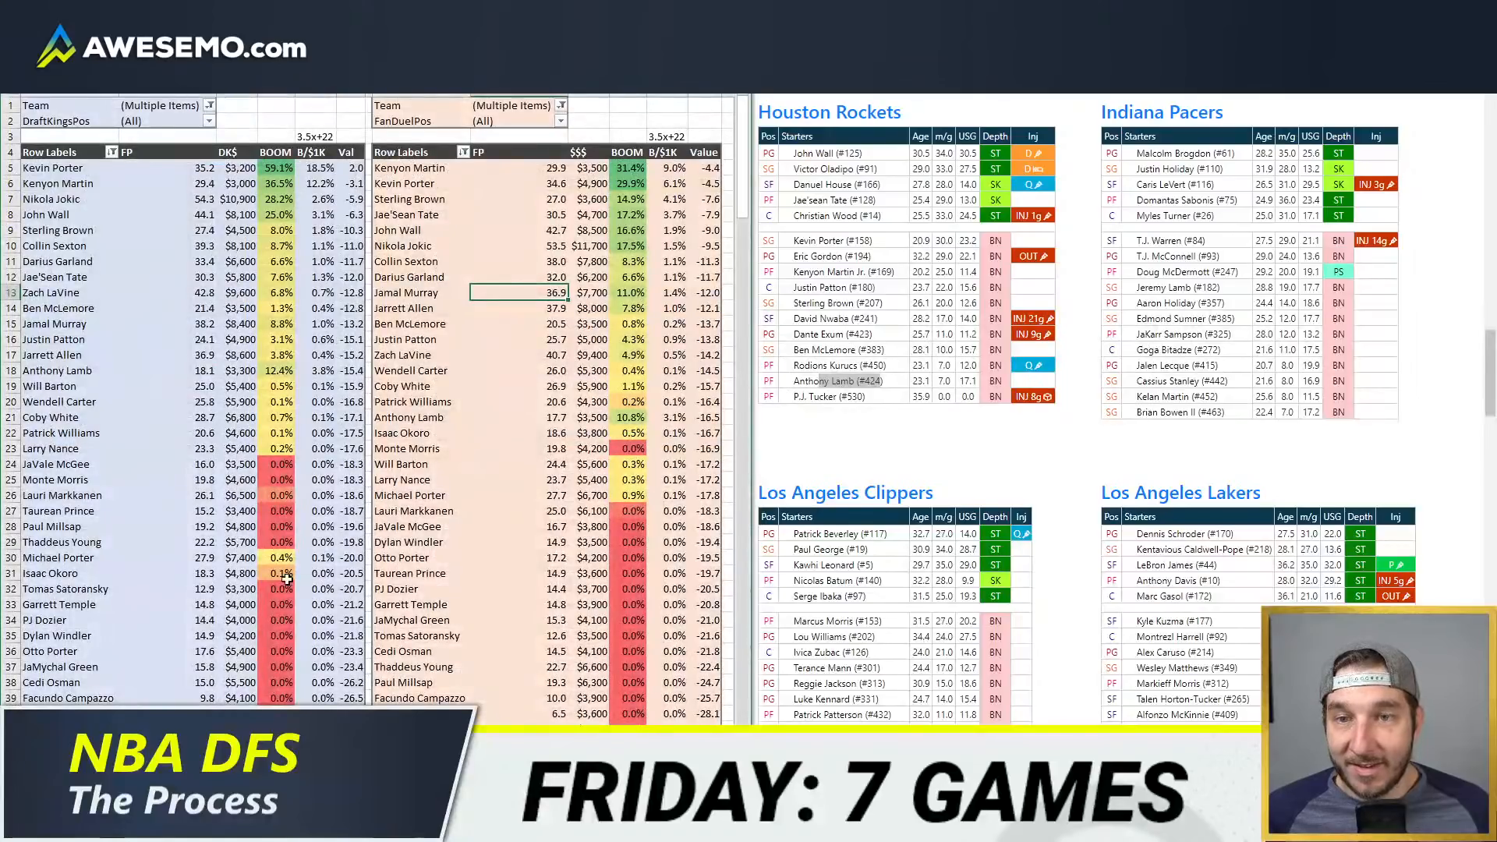
key(ctrl+Page_Up)
key(ctrl+Page_Up)
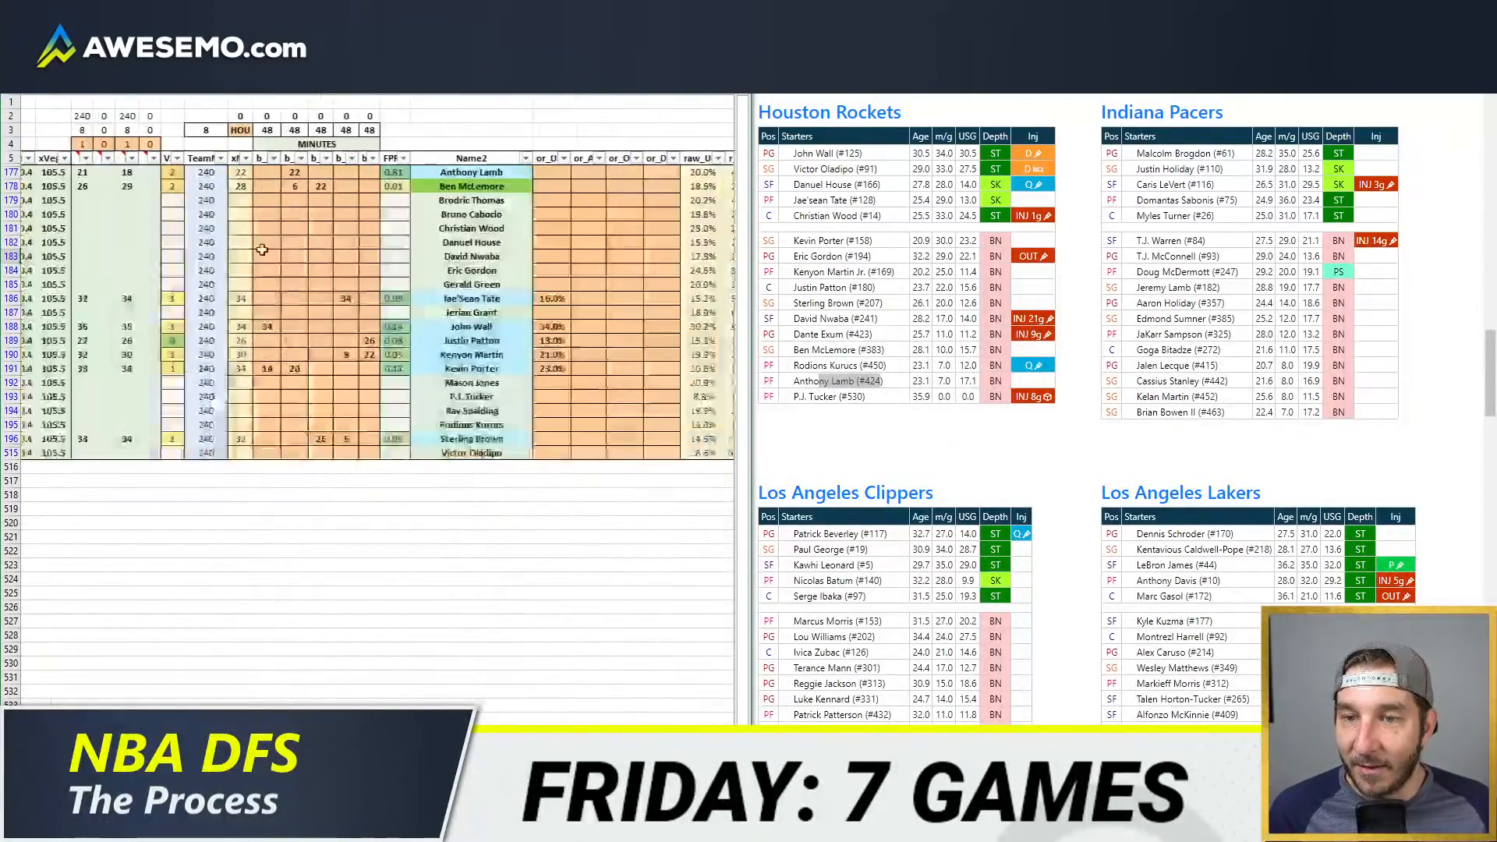
Step: Filter the minutes sheet's Team column to IND instead of HOU and set all four source minutes columns' switches to 1
scroll(262, 250, left, 3)
click(194, 158)
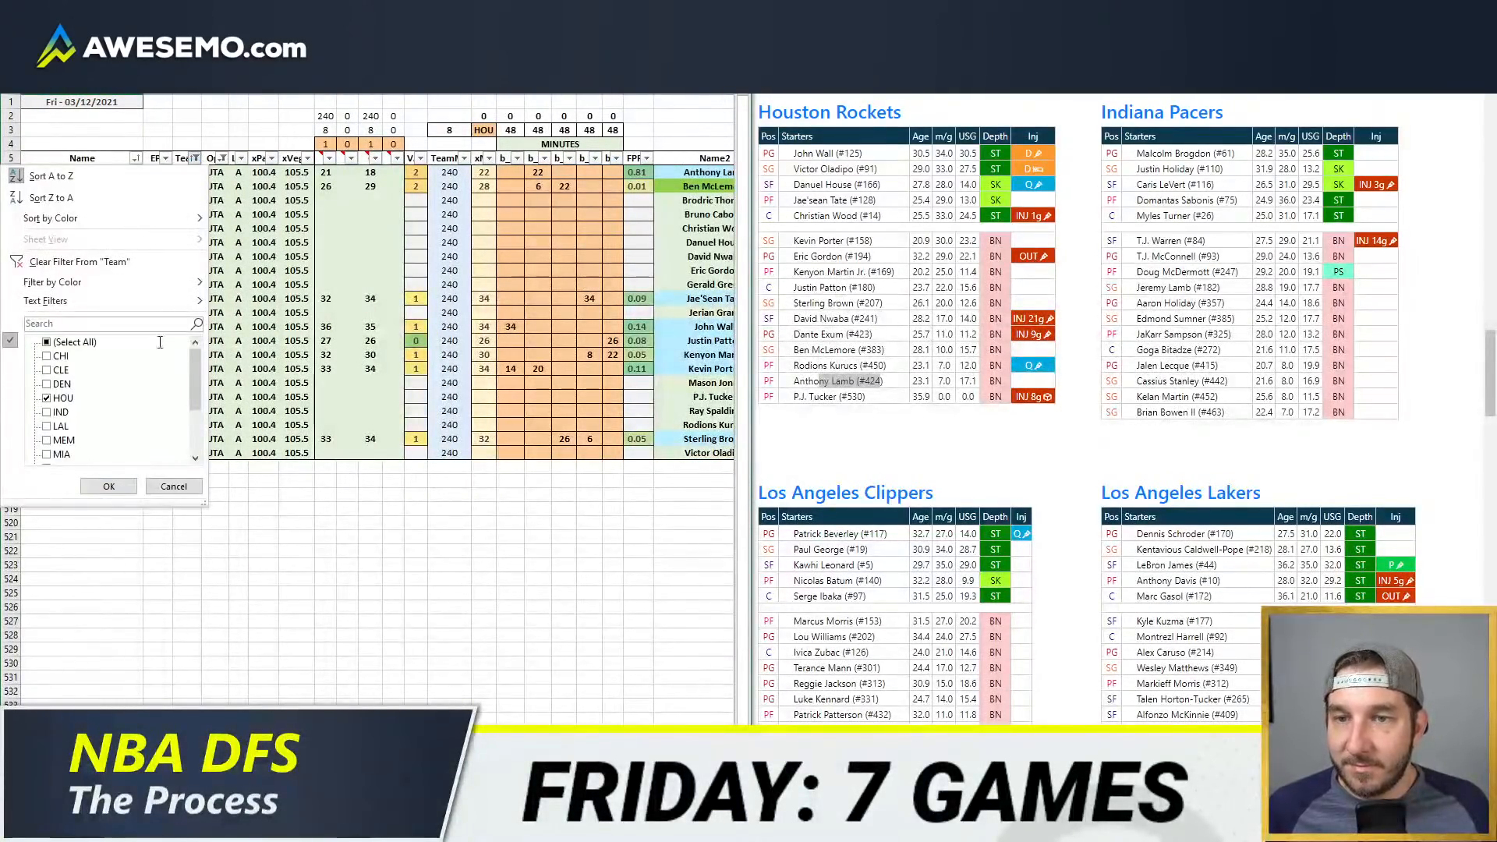
click(64, 412)
click(62, 398)
click(108, 485)
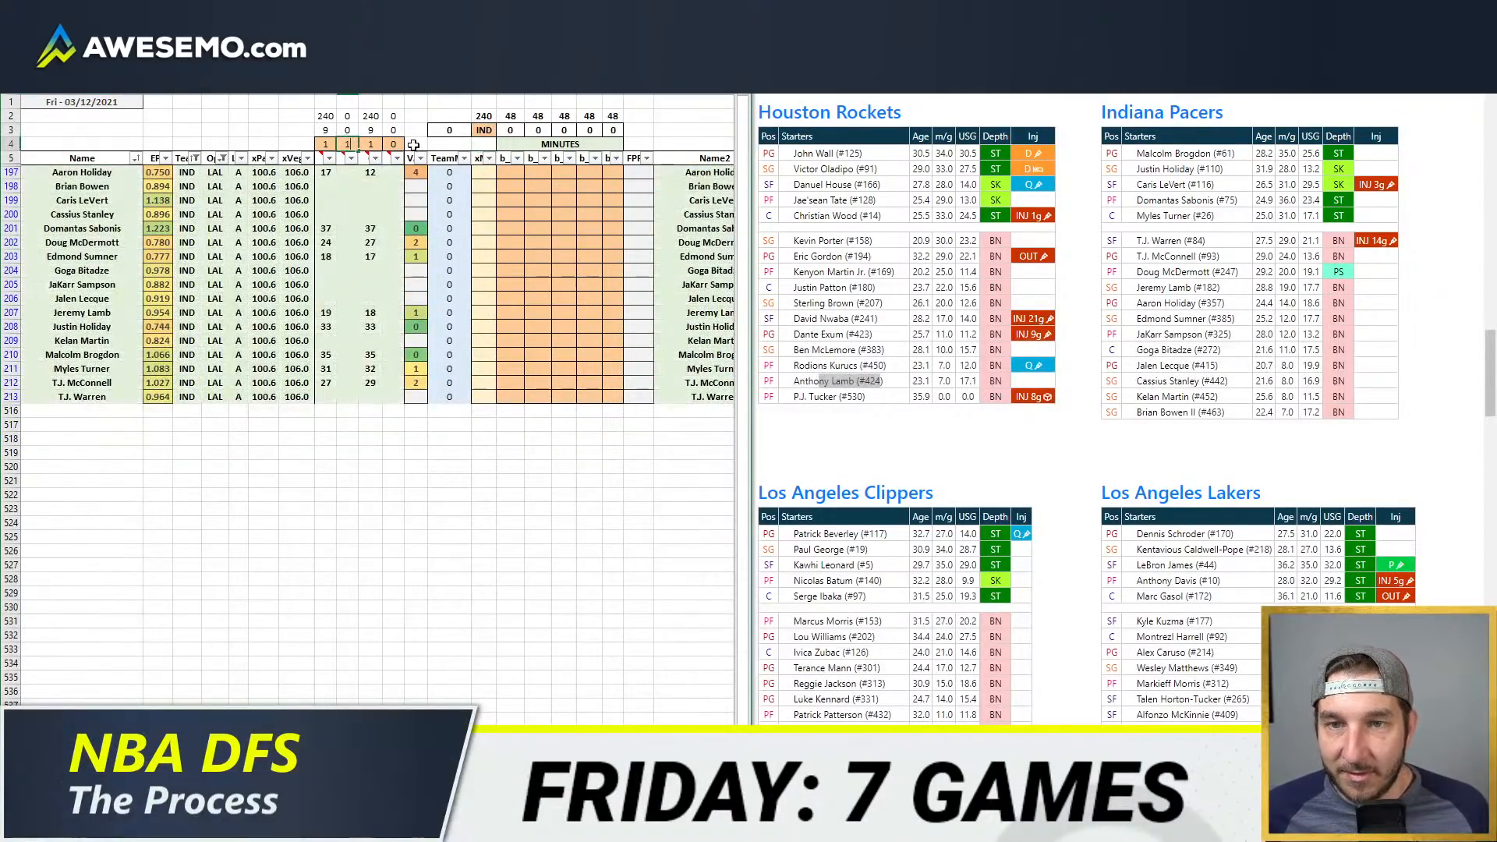
click(537, 271)
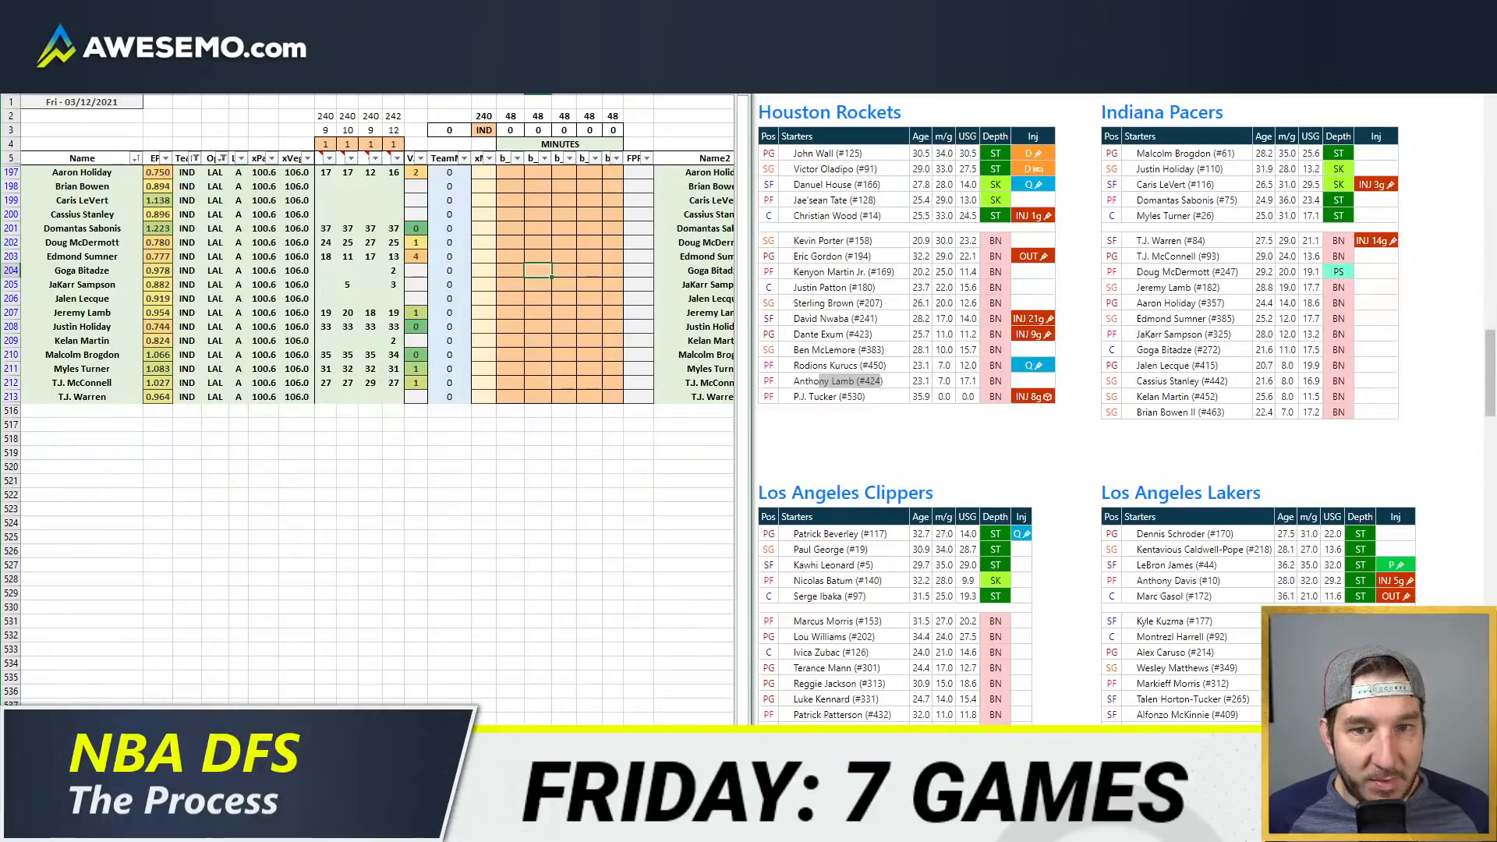
Step: Check the Indiana Pacers' injury statuses on the depth charts page and switch to the game-by-game minutes pivot table
key(alt+Tab)
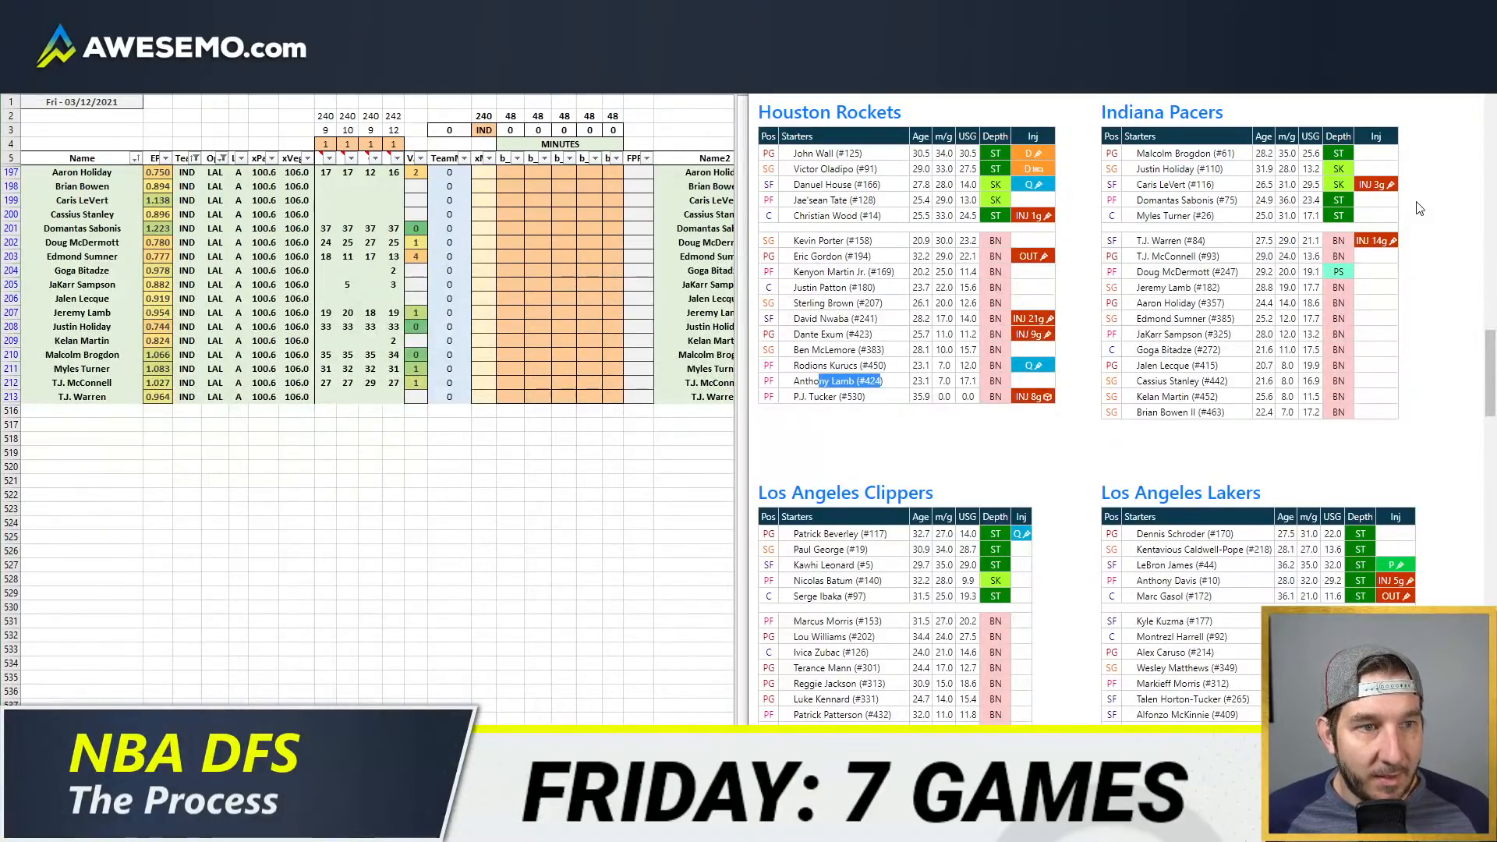
mouse_move(1366, 189)
click(134, 827)
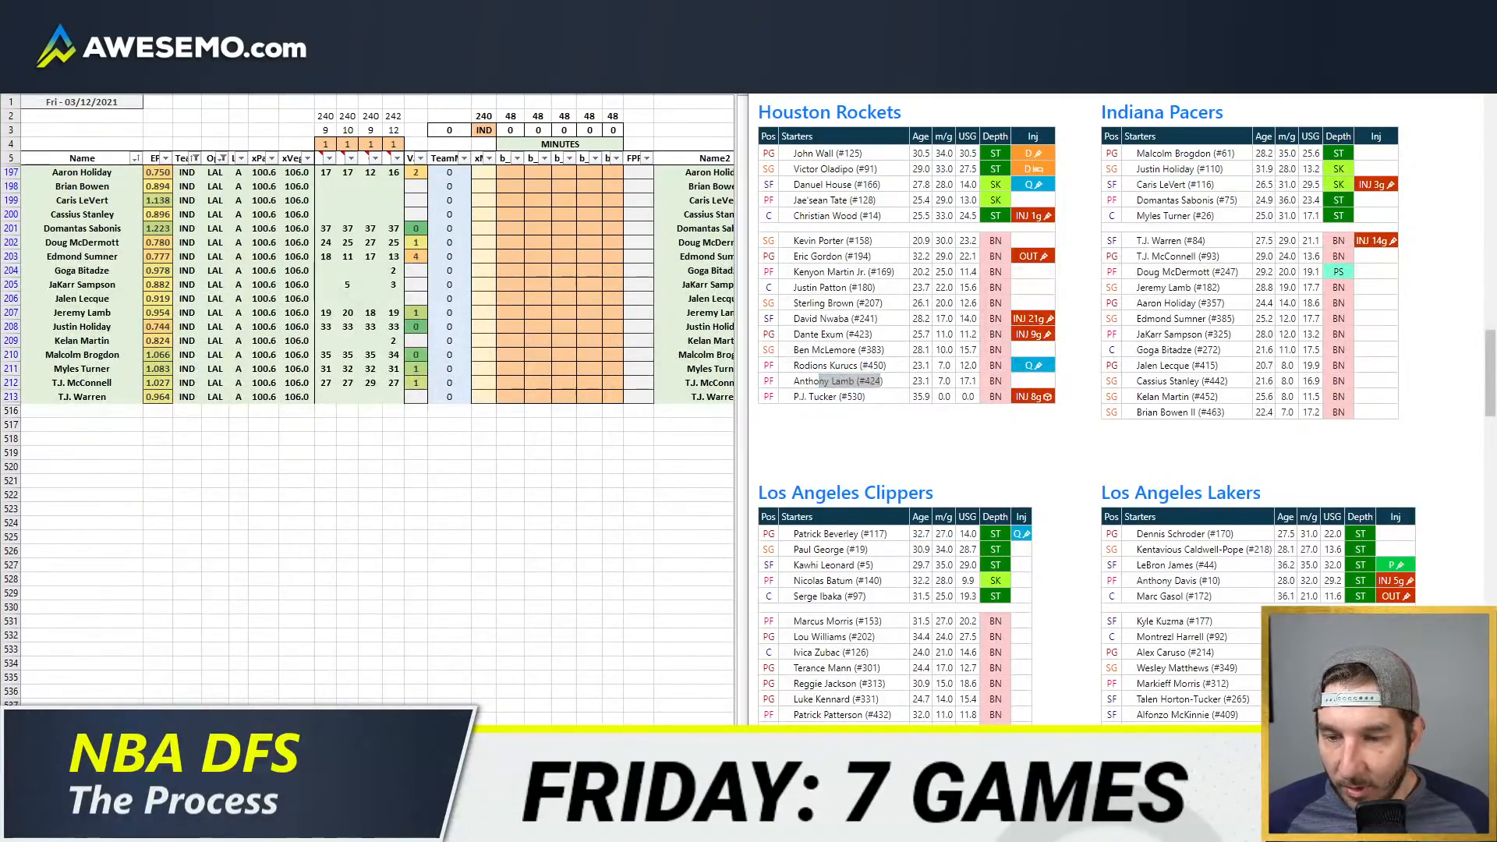
click(179, 753)
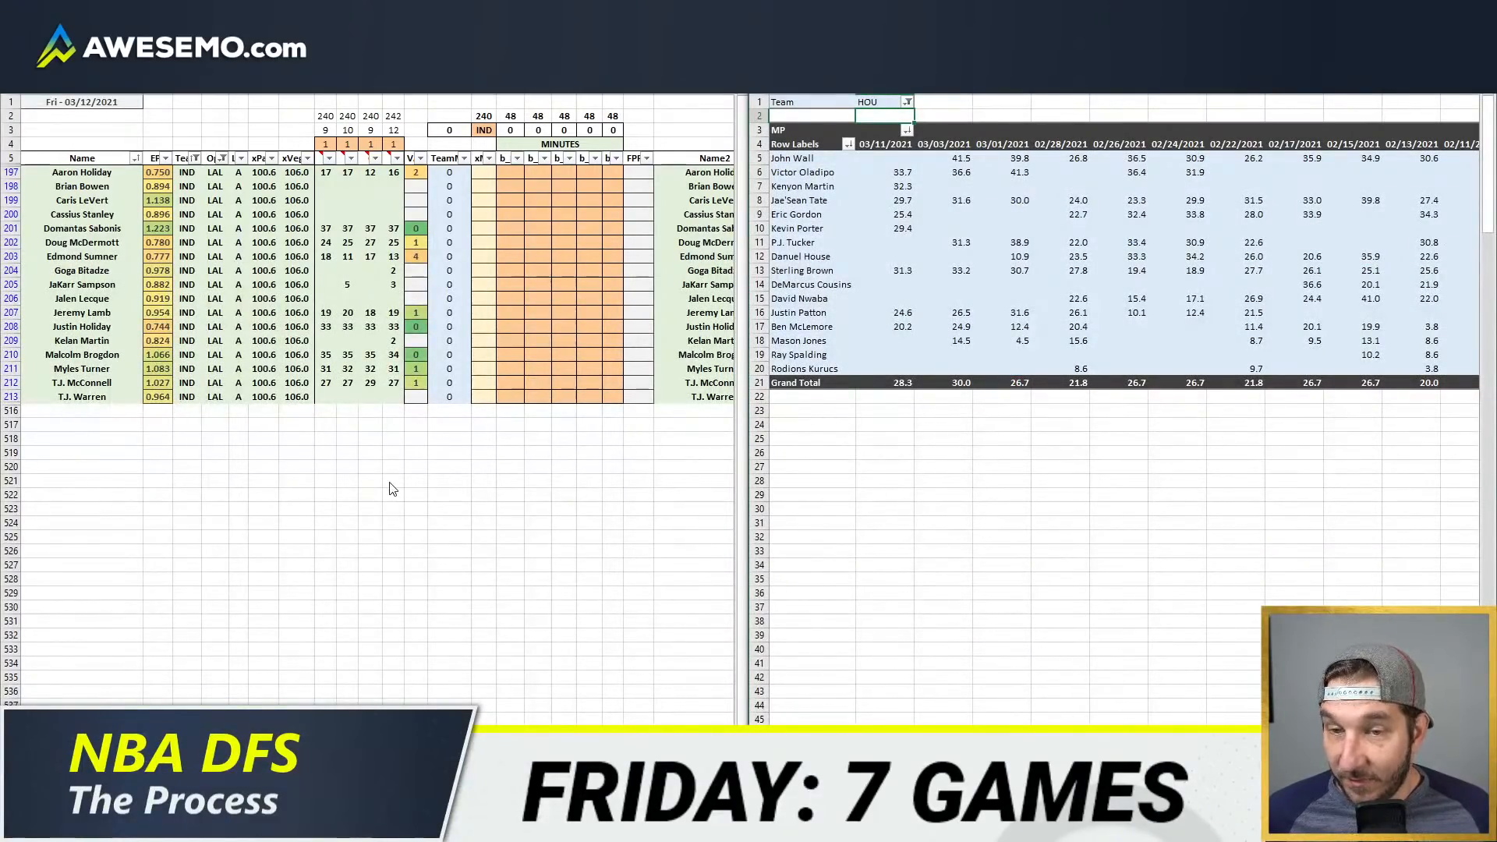
click(429, 409)
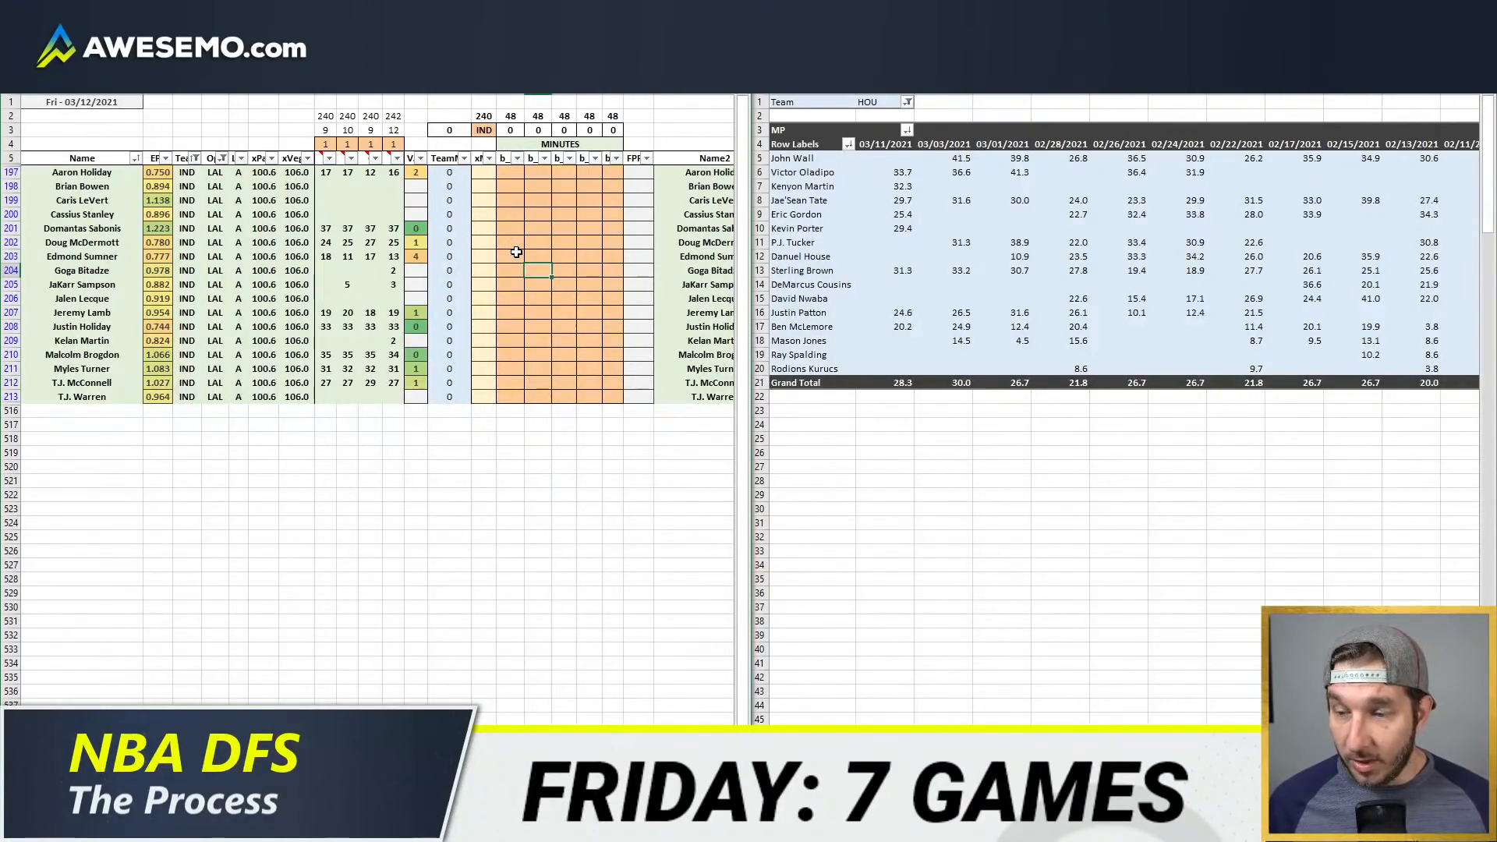
click(541, 256)
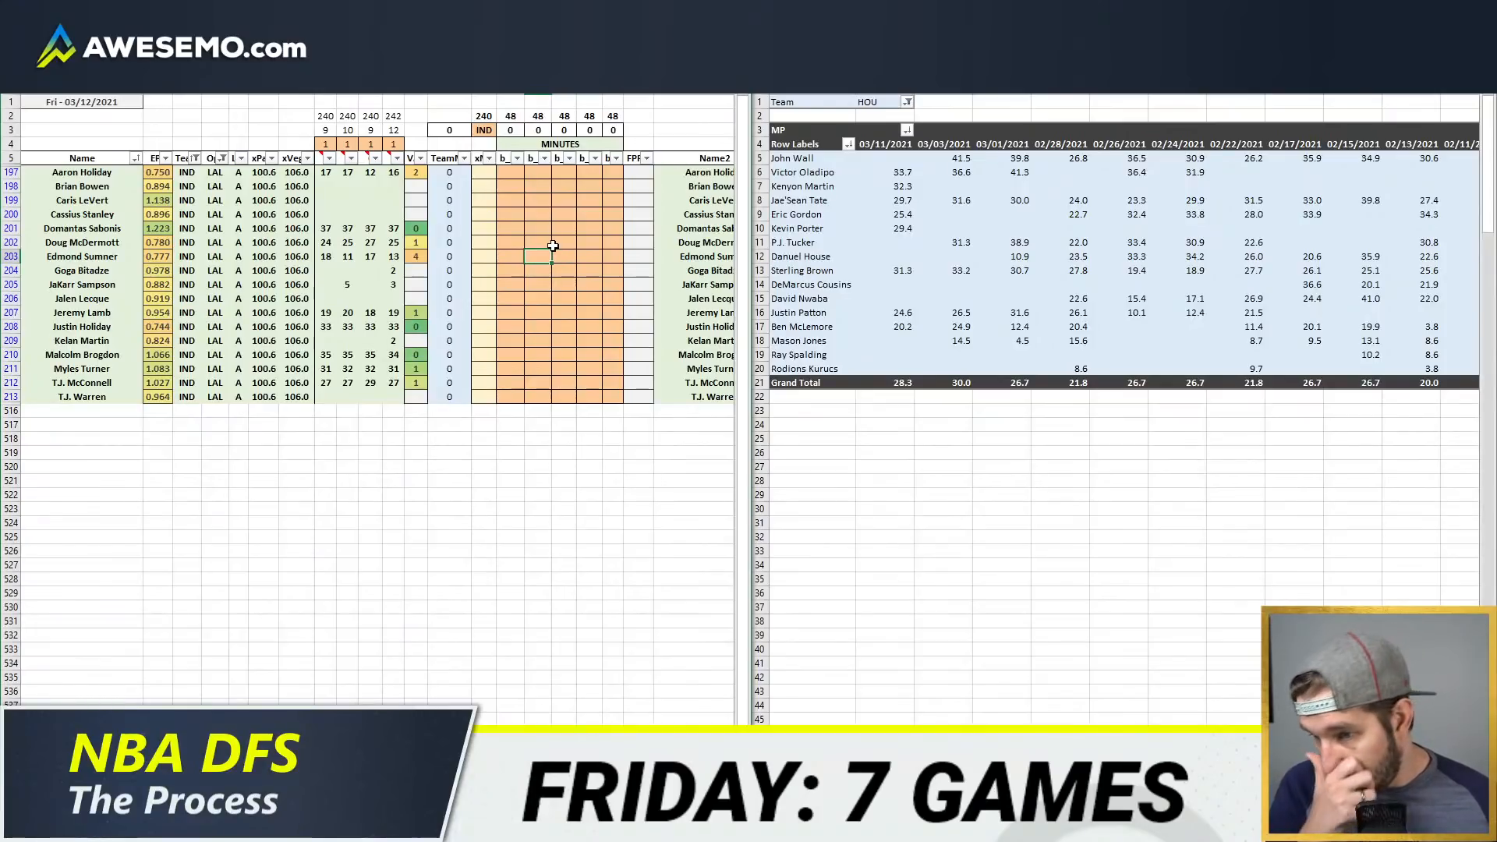
click(558, 242)
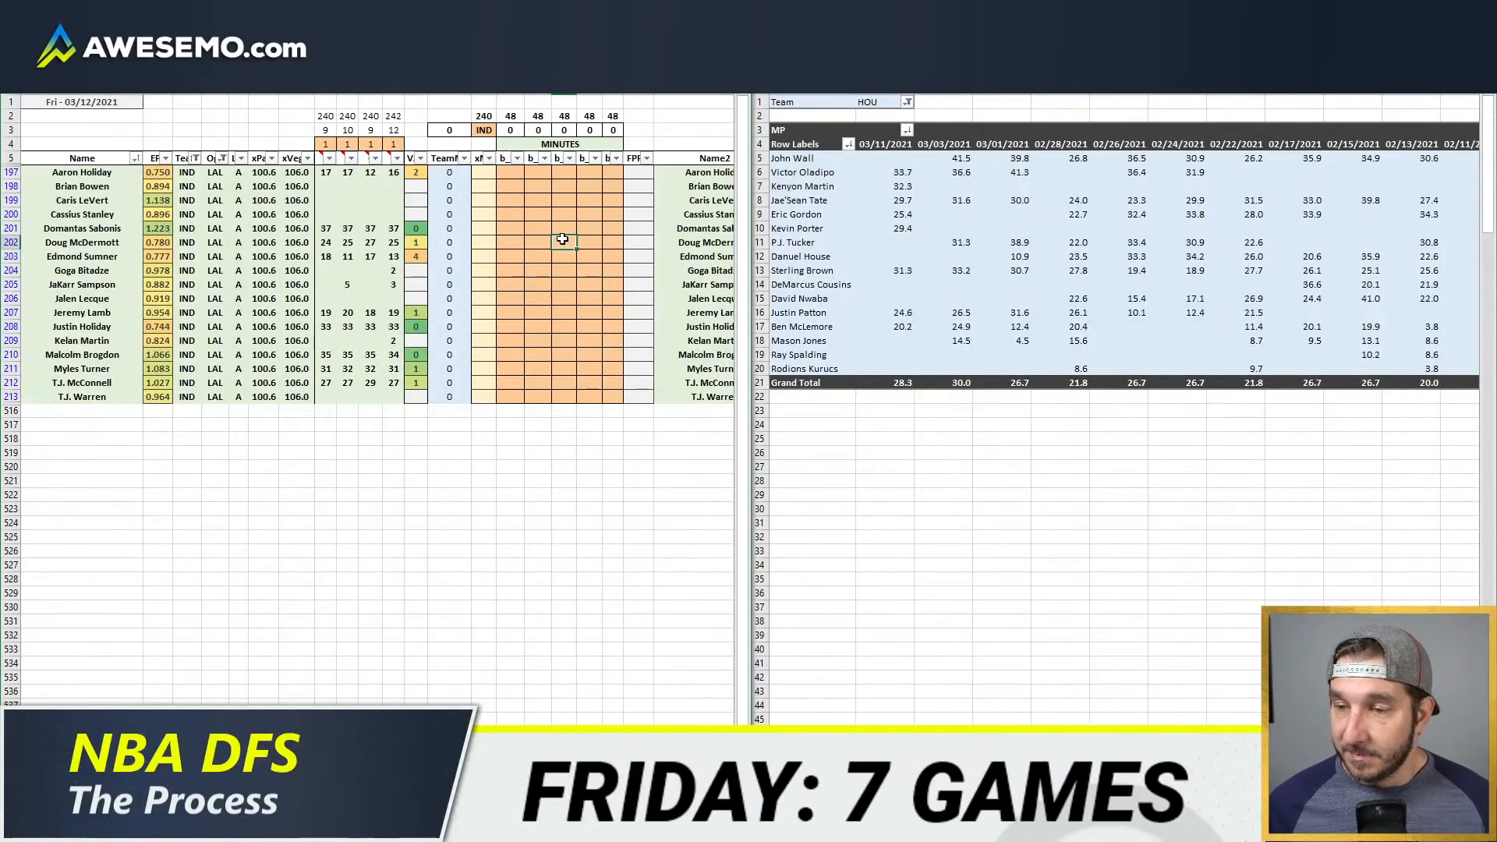
click(540, 283)
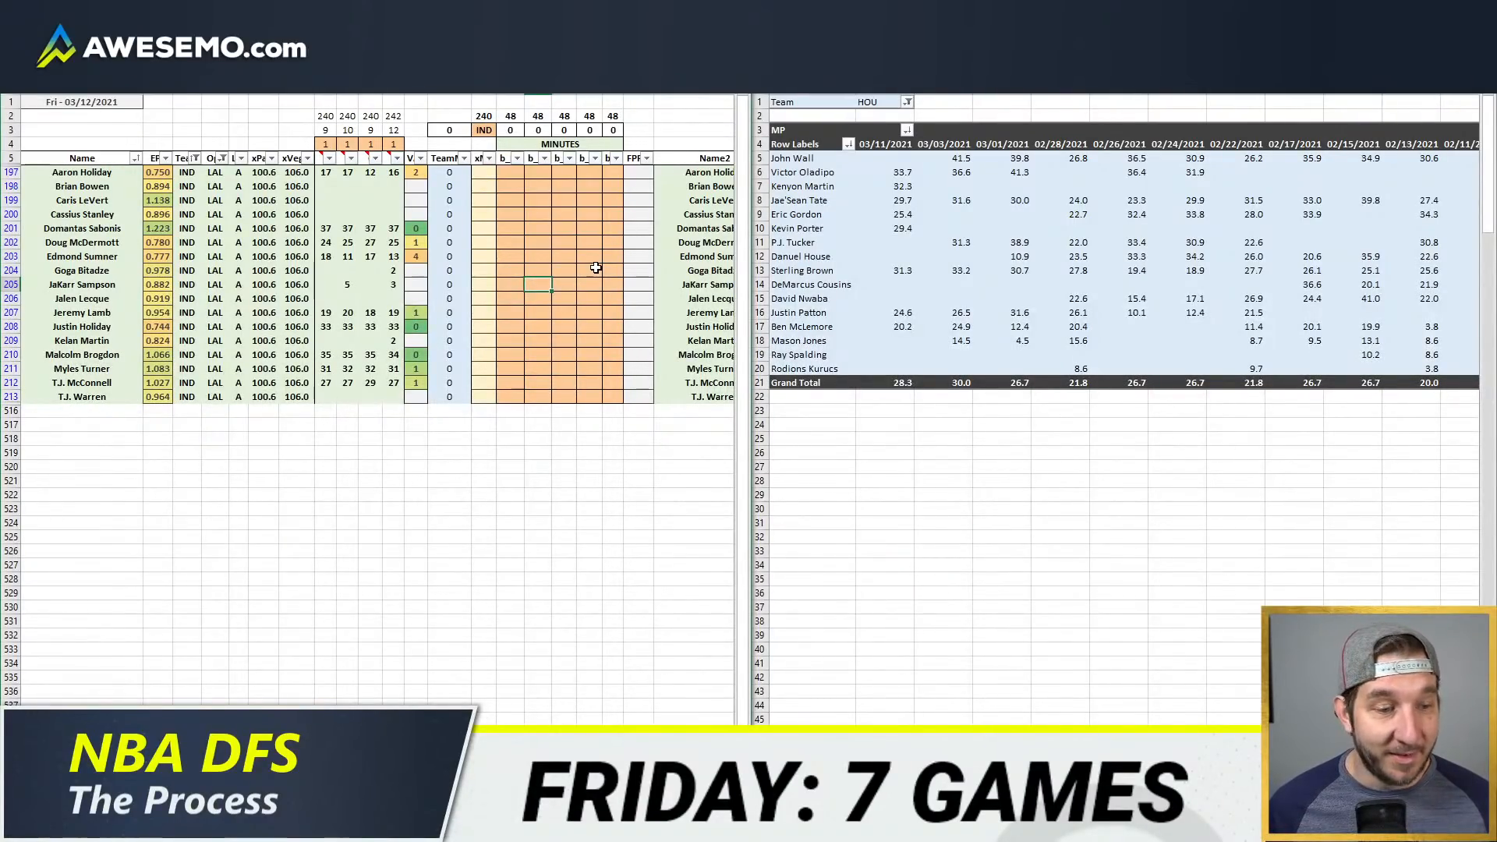
click(510, 252)
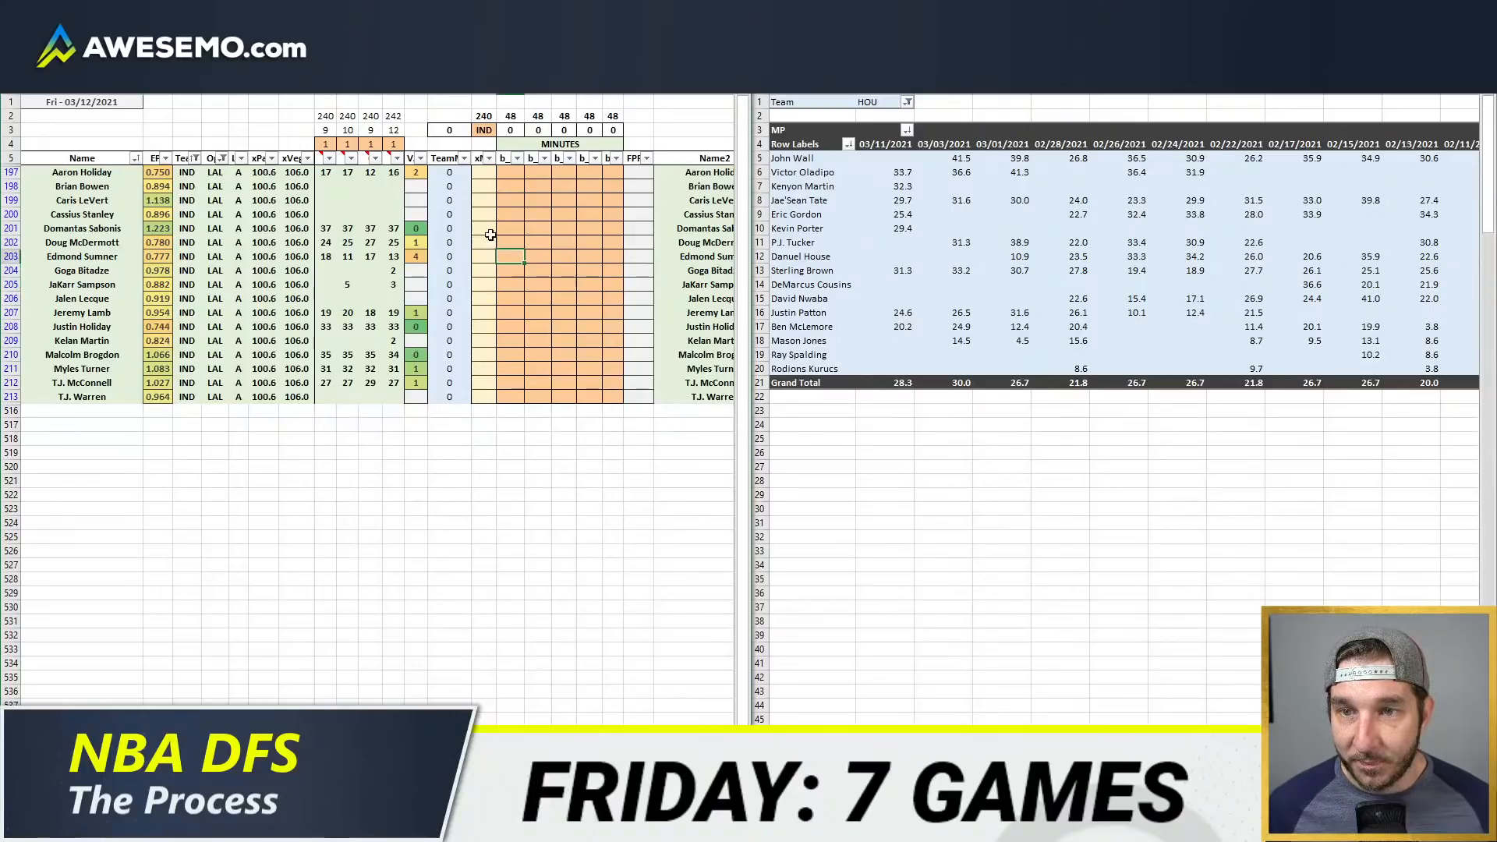
click(521, 200)
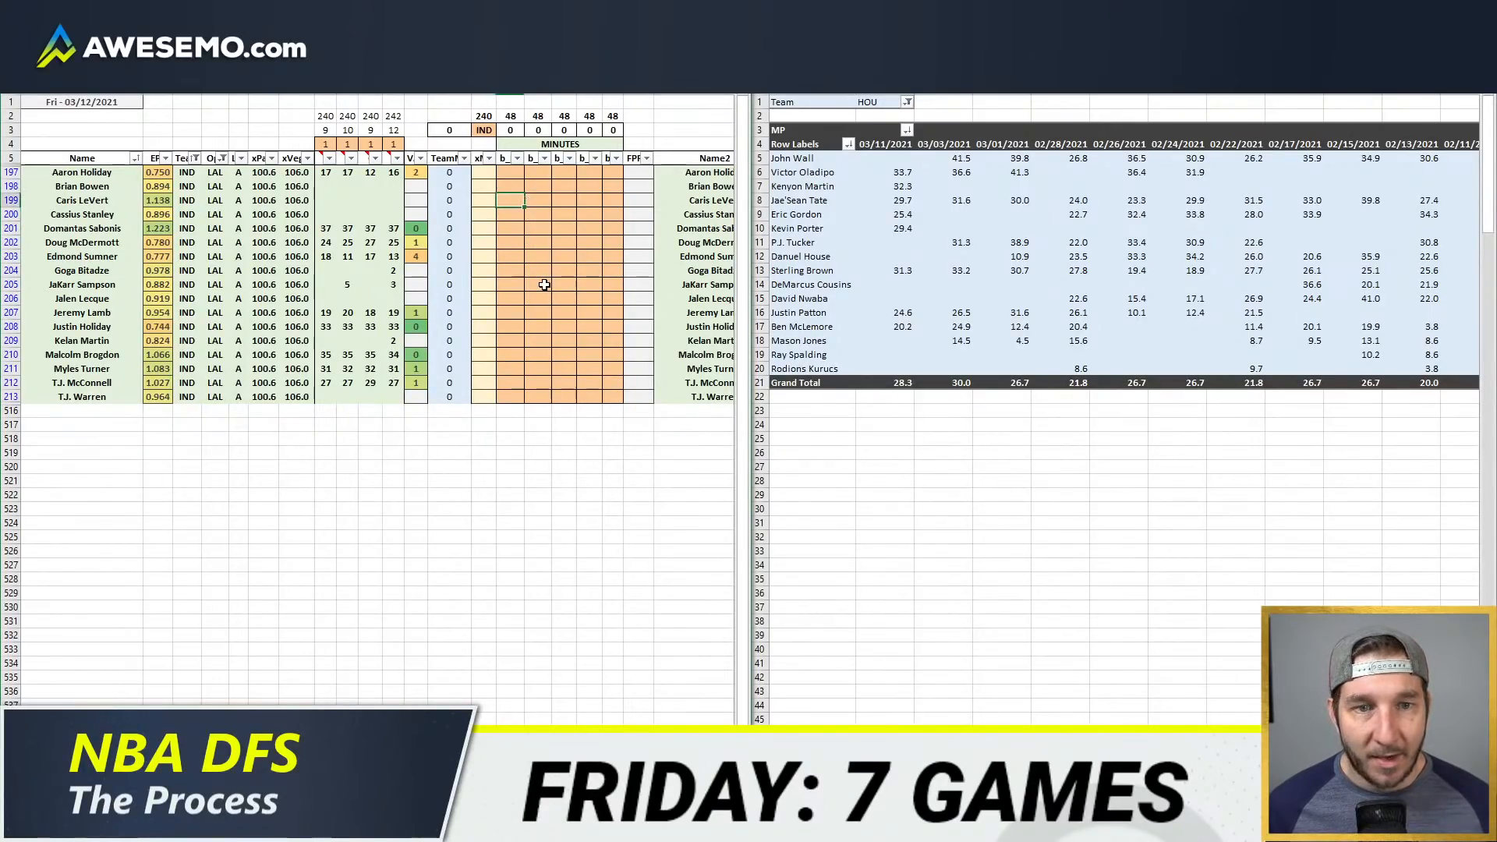
Step: Set the Team filter of the game-by-game minutes pivot table to IND
click(886, 103)
text(I)
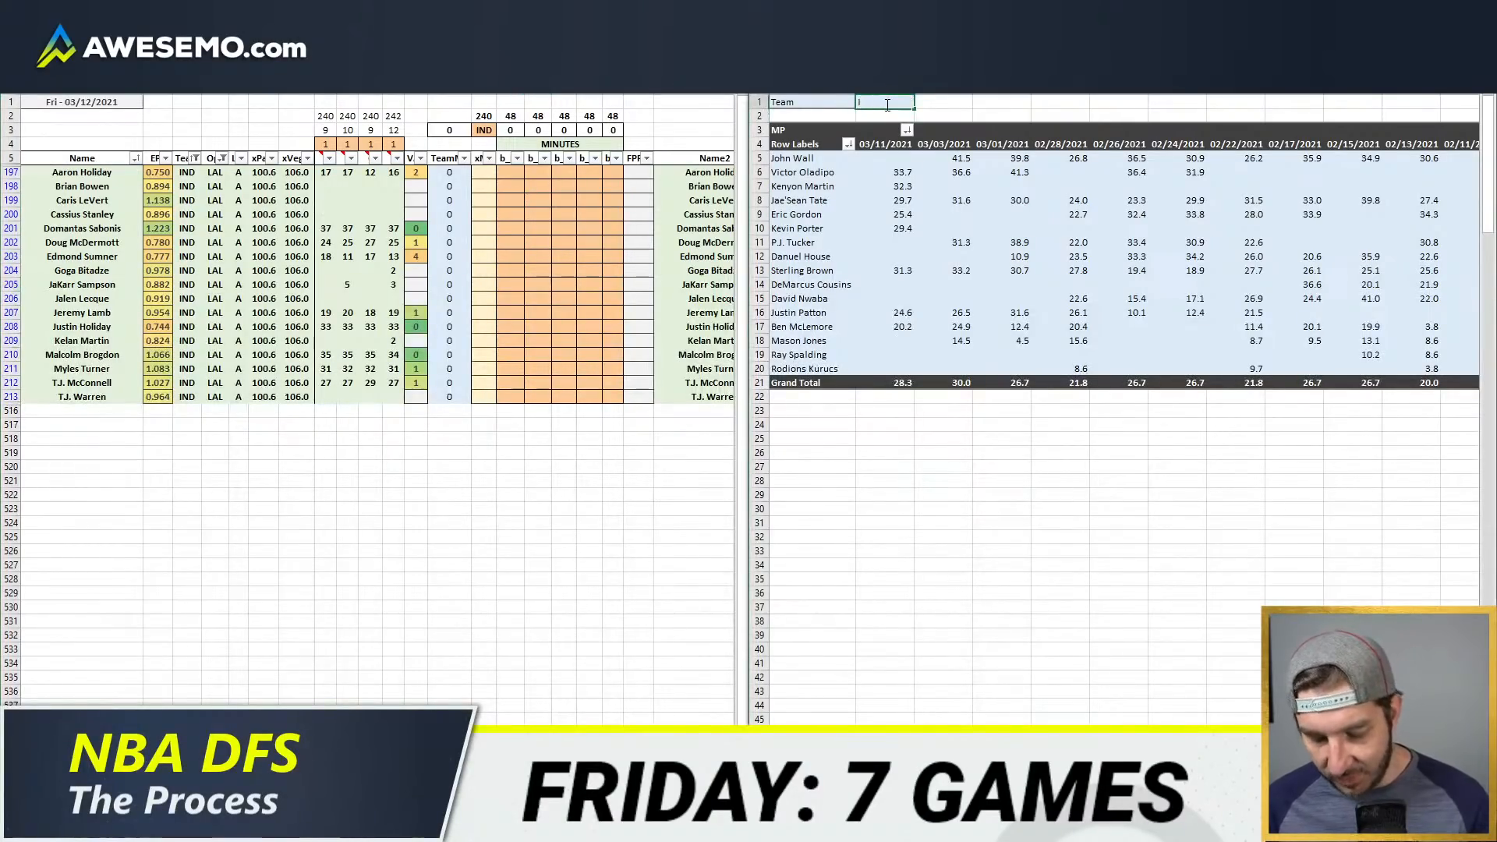
text(ND)
key(Return)
click(538, 285)
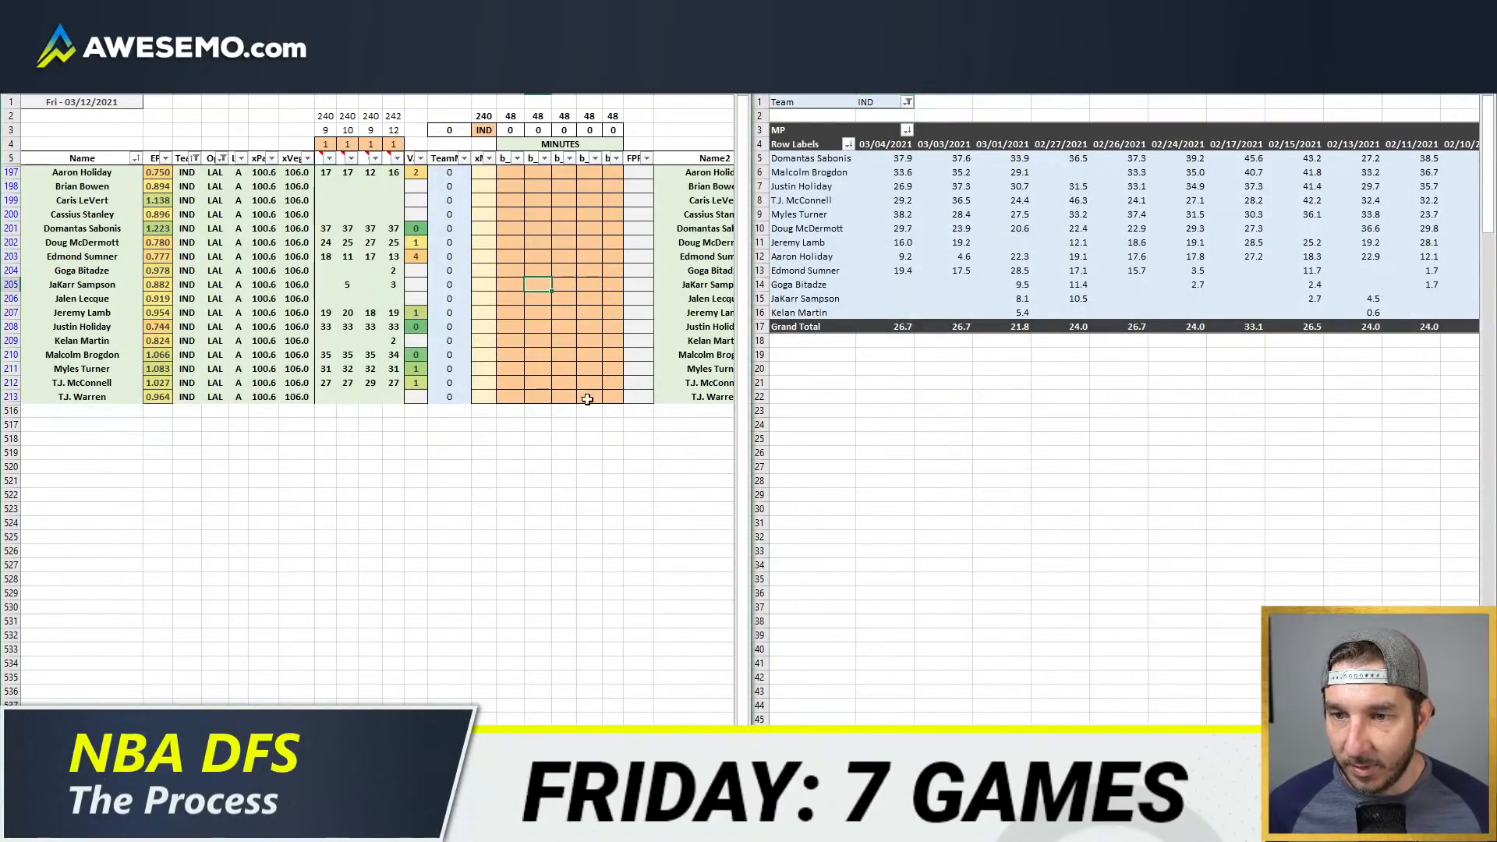
Step: Compare Myles Turner's recent game minutes and set his center minutes in the fifth minutes column to 31
click(620, 373)
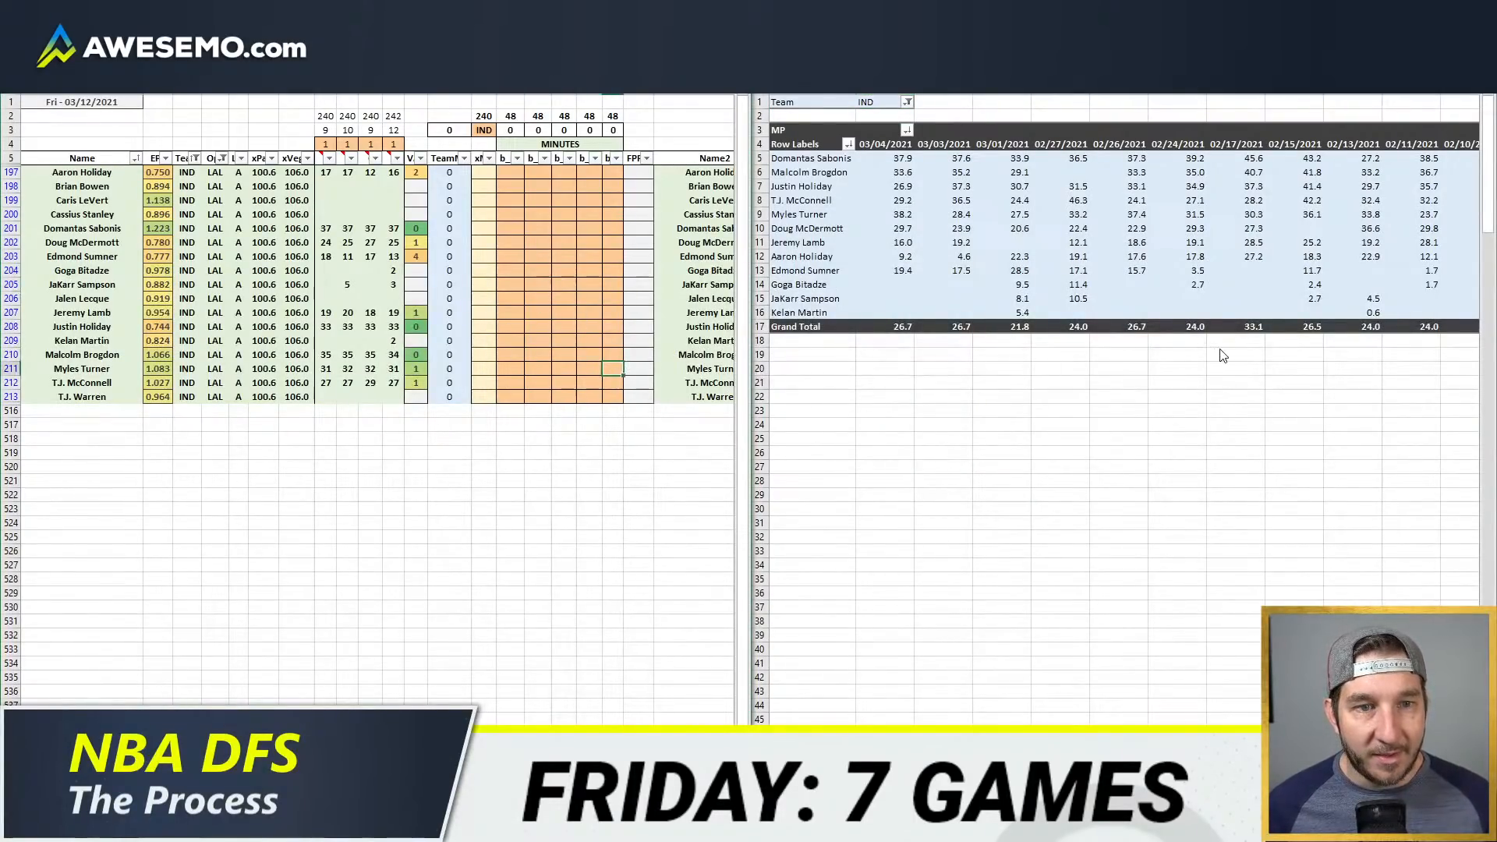
key(Return)
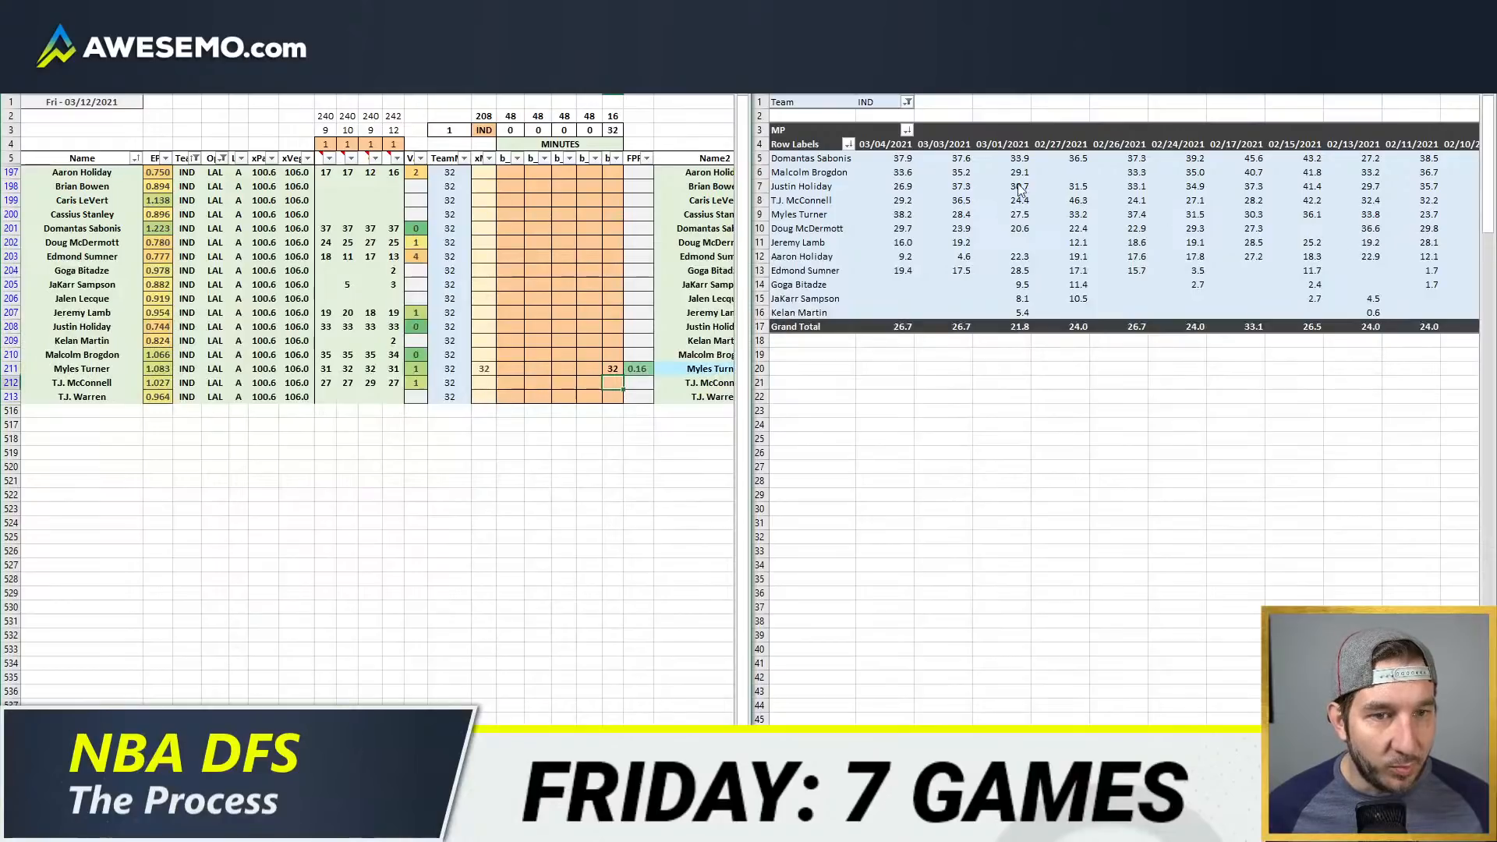
drag(902, 214, 1426, 210)
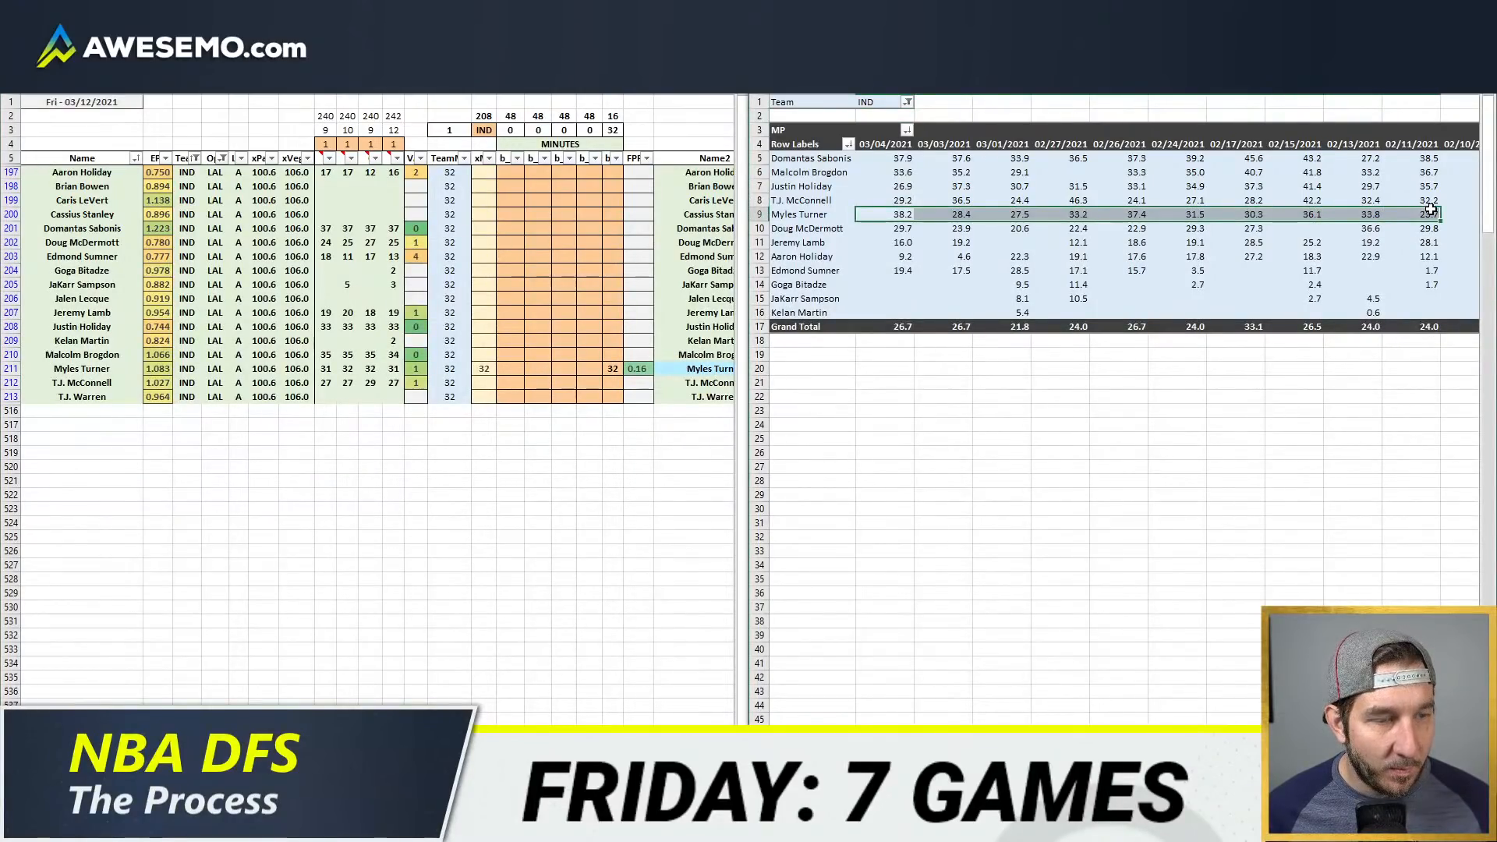
click(520, 283)
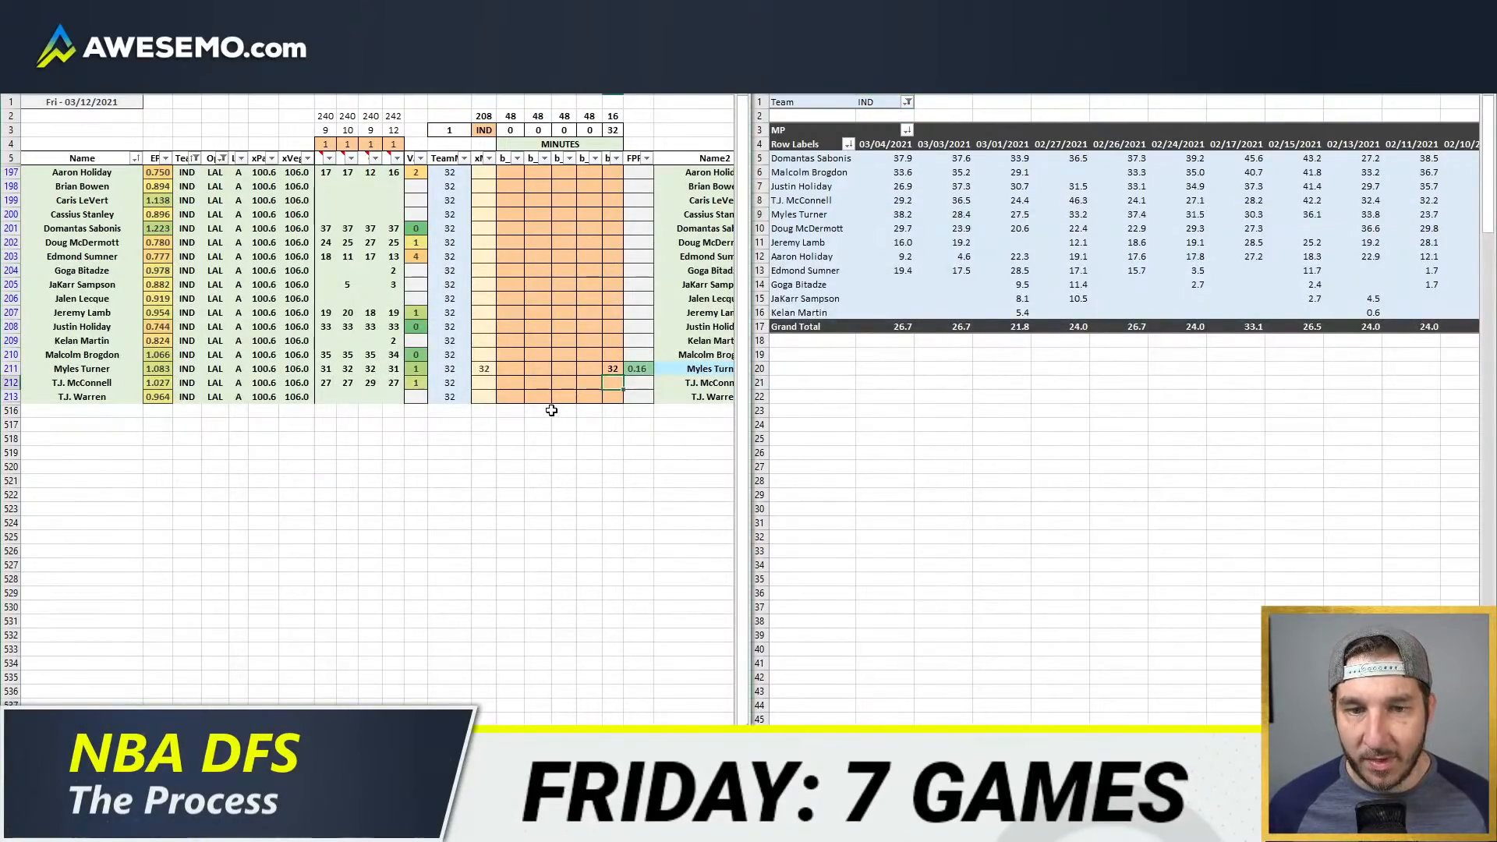
click(617, 369)
text(31)
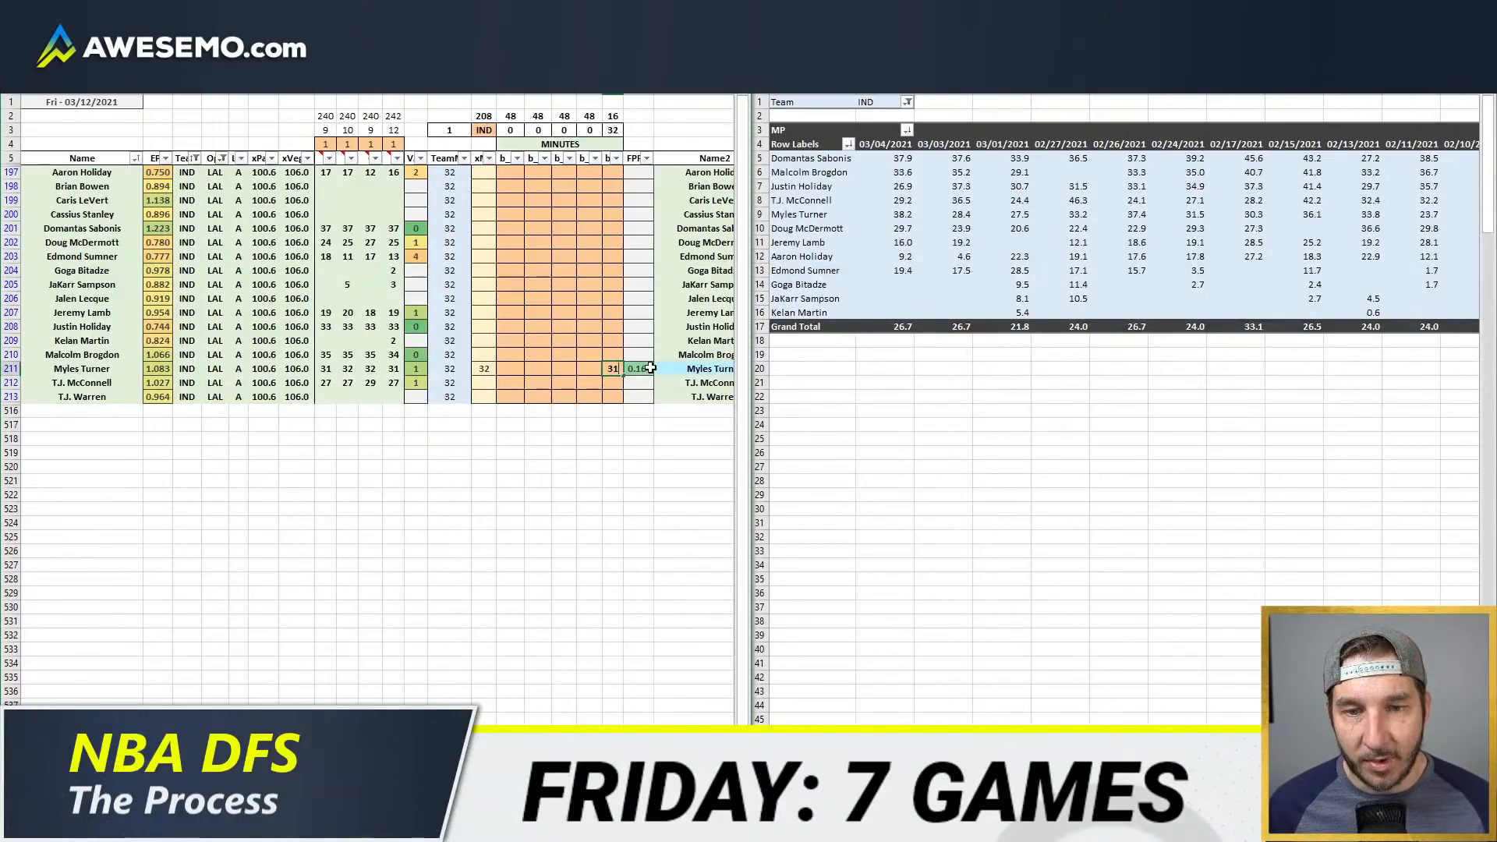
click(657, 369)
click(560, 243)
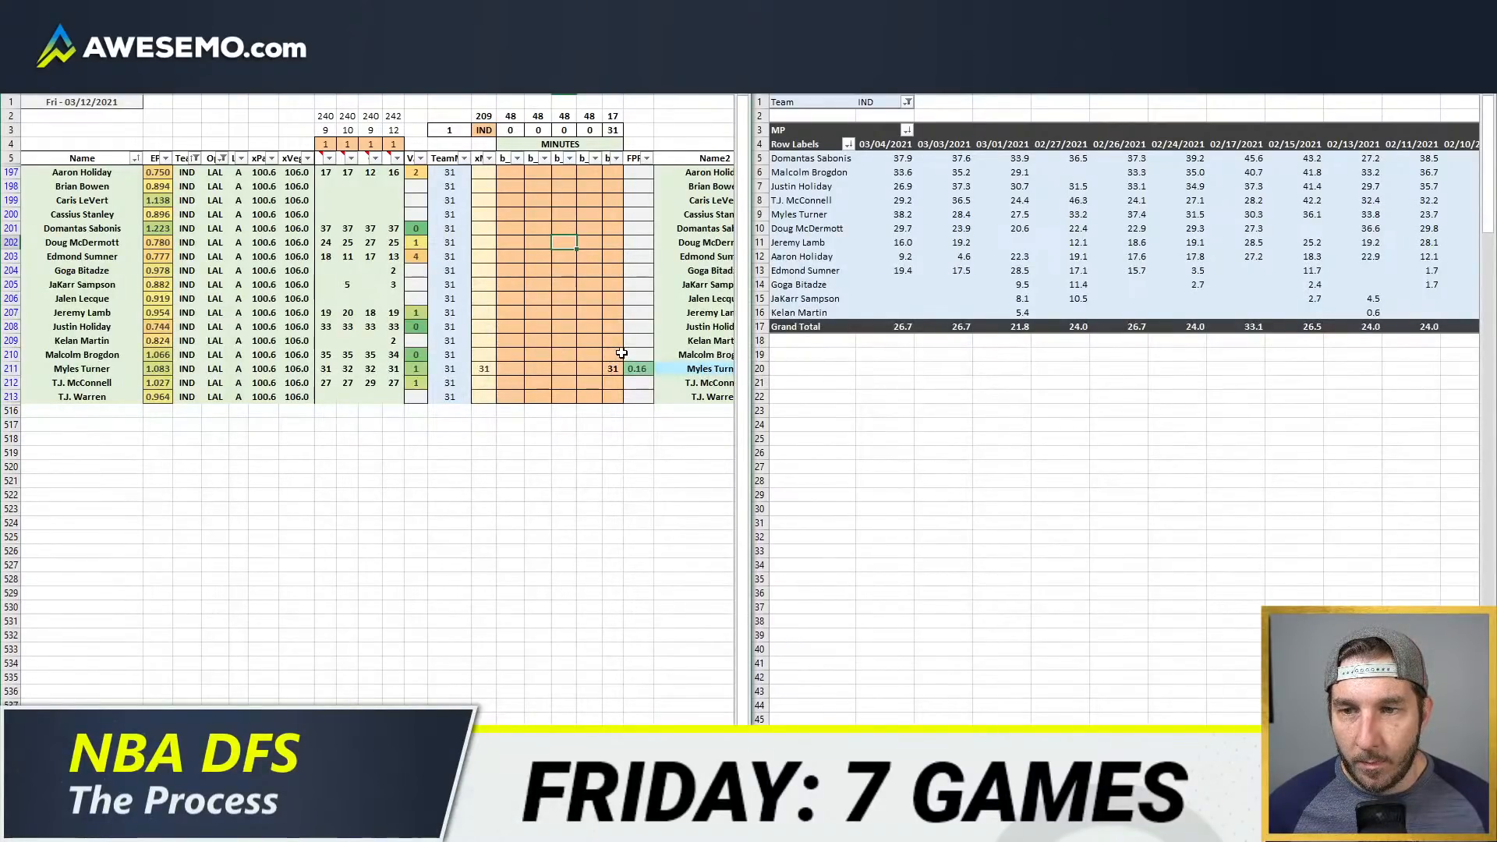
Step: Check Goga Bitadze's recent game minutes and give Domantas Sabonis 17 center minutes in the fifth minutes column
drag(890, 282, 959, 285)
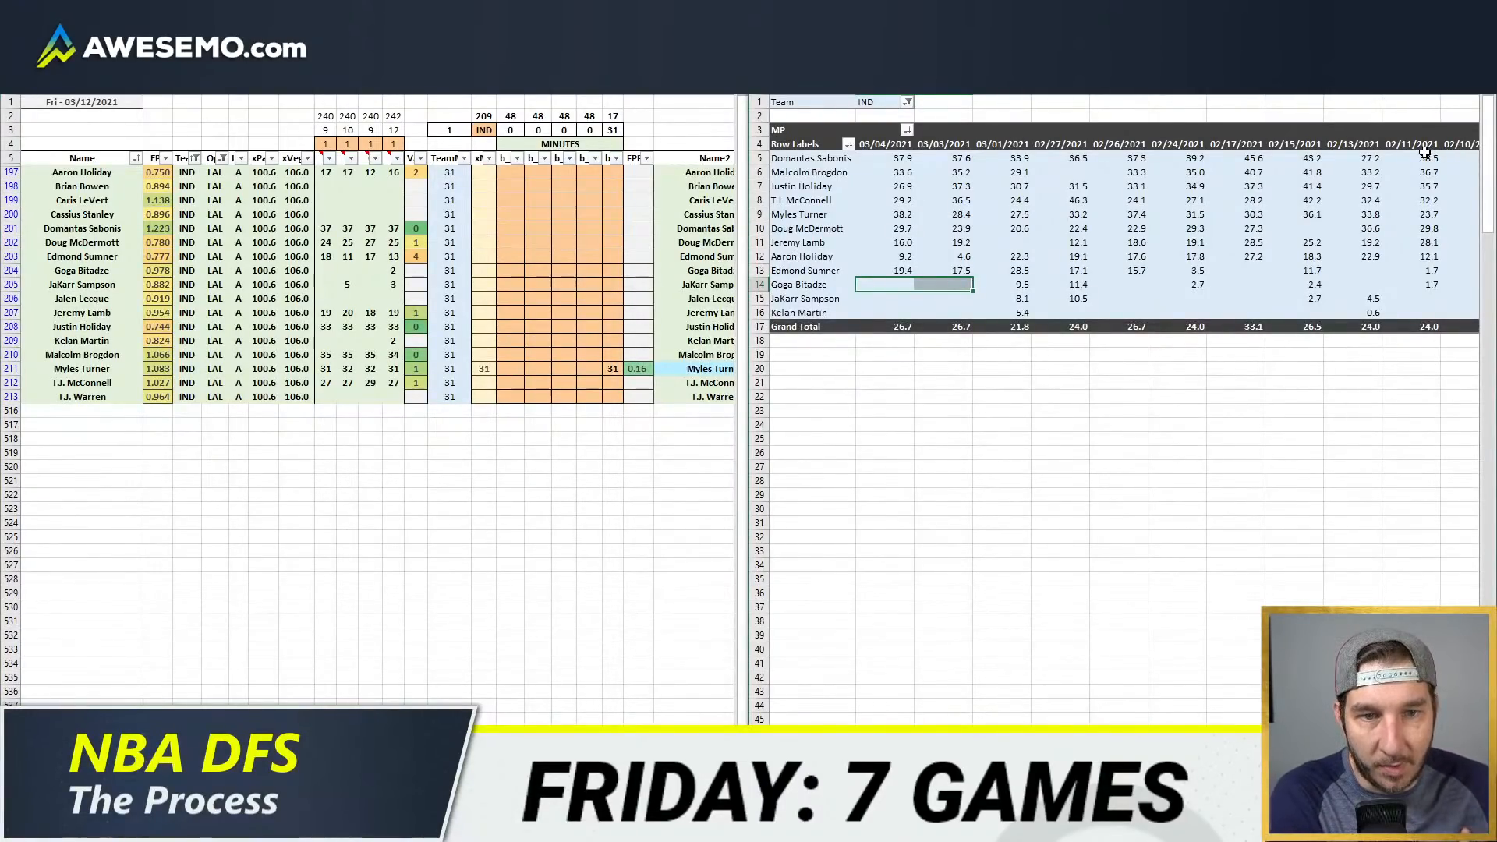
click(567, 273)
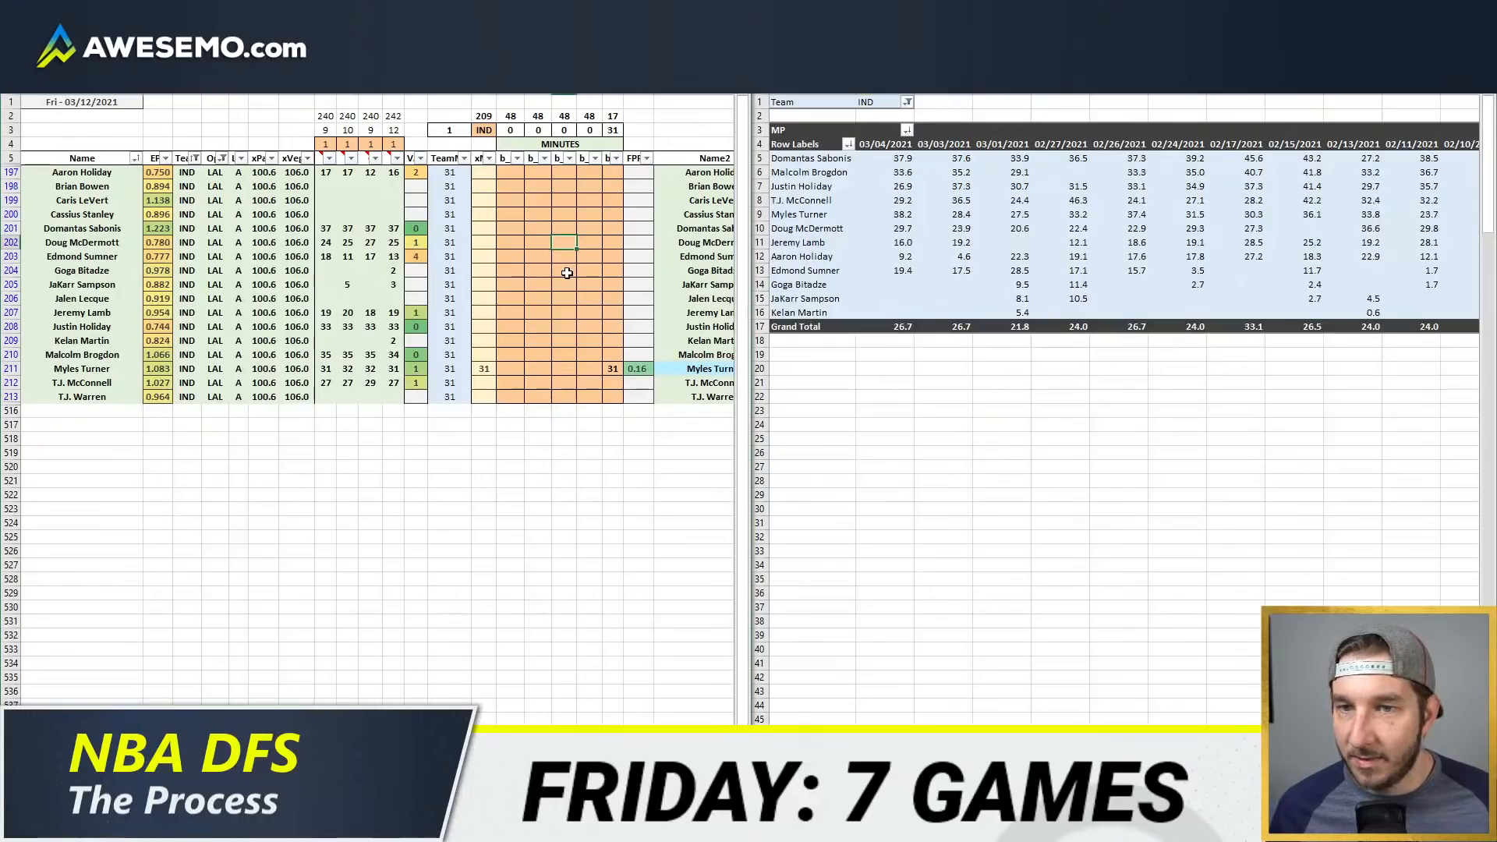
click(613, 228)
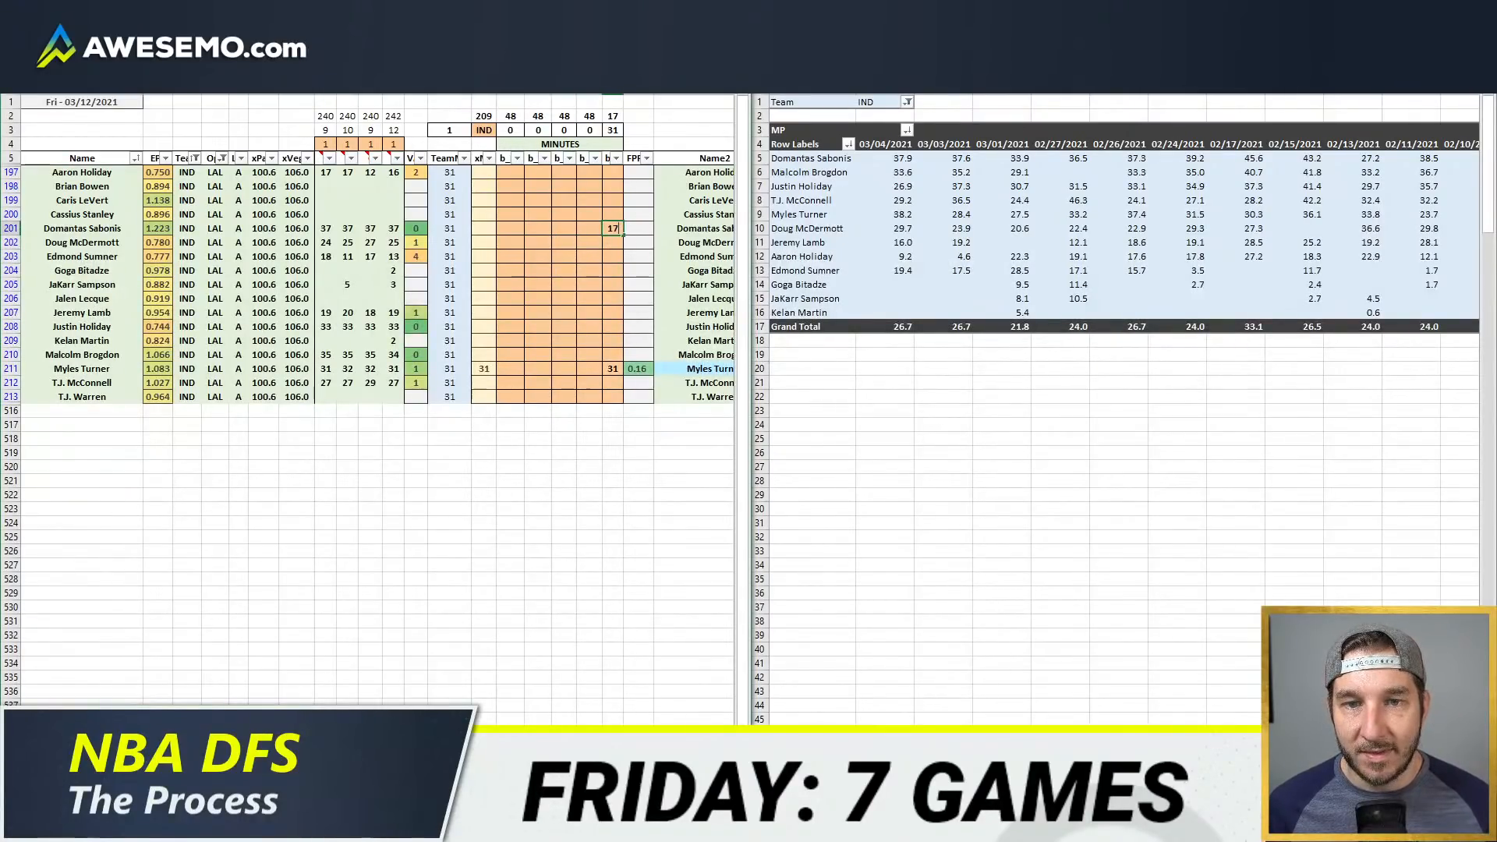
text(17)
key(Return)
key(Up)
key(Left)
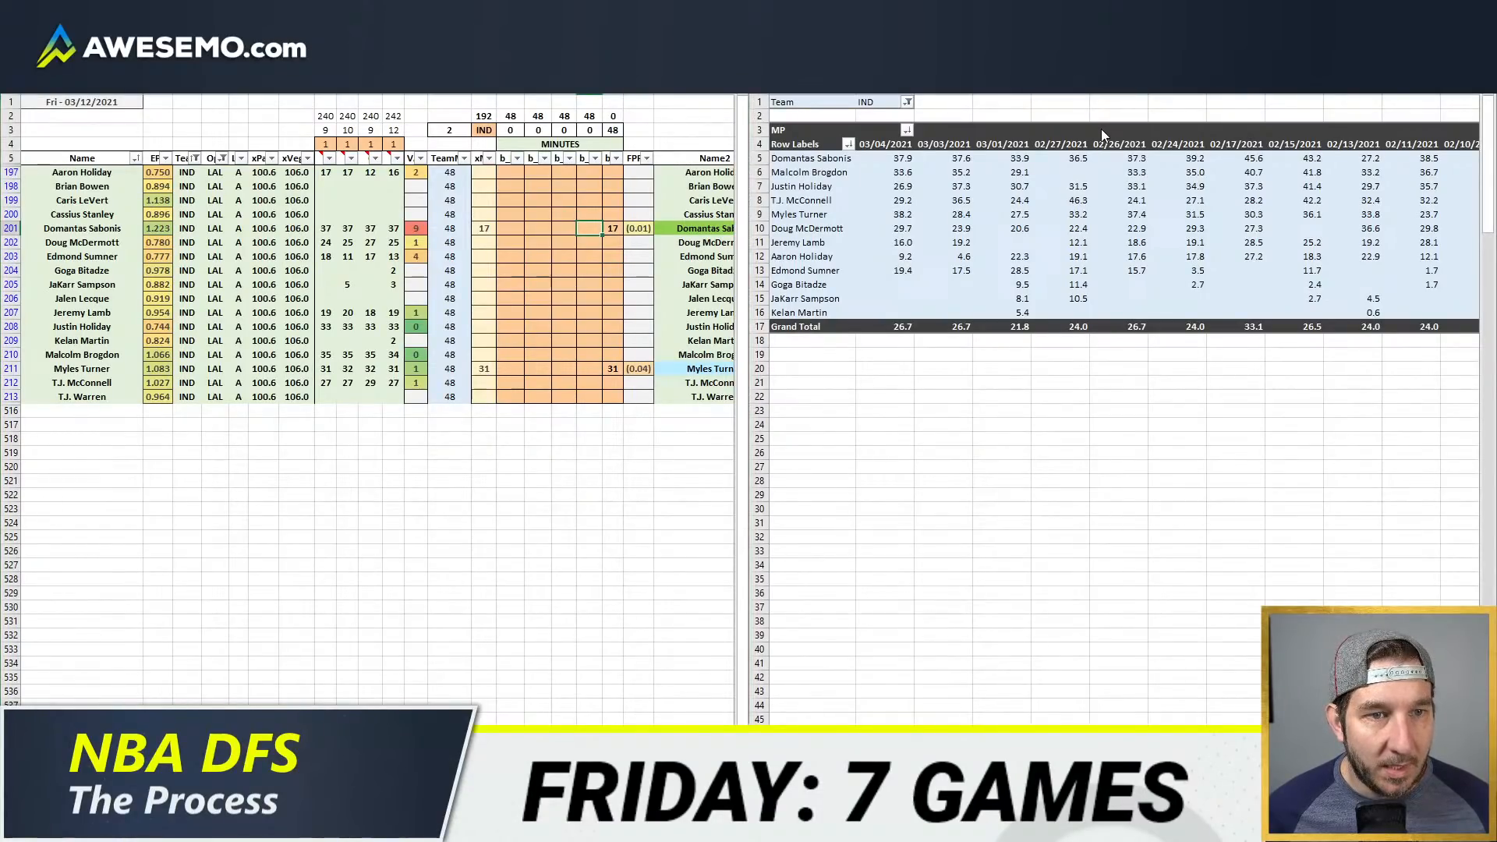
Step: Review Domantas Sabonis's game-by-game minutes and give him 20 power forward minutes in the fourth minutes column
click(895, 158)
drag(896, 158, 1386, 159)
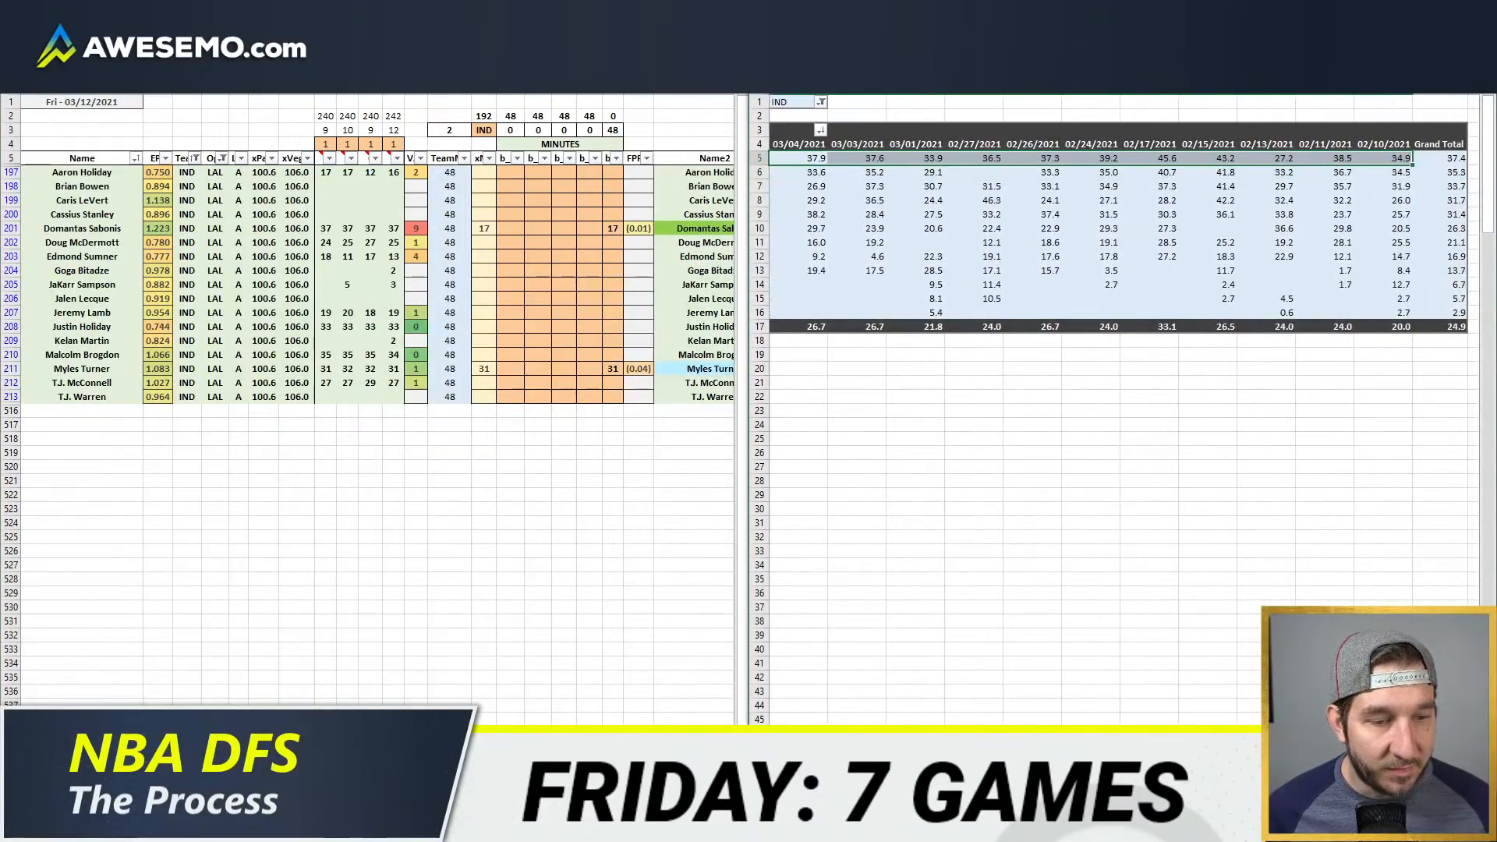
scroll(1122, 406, left, 1)
click(636, 315)
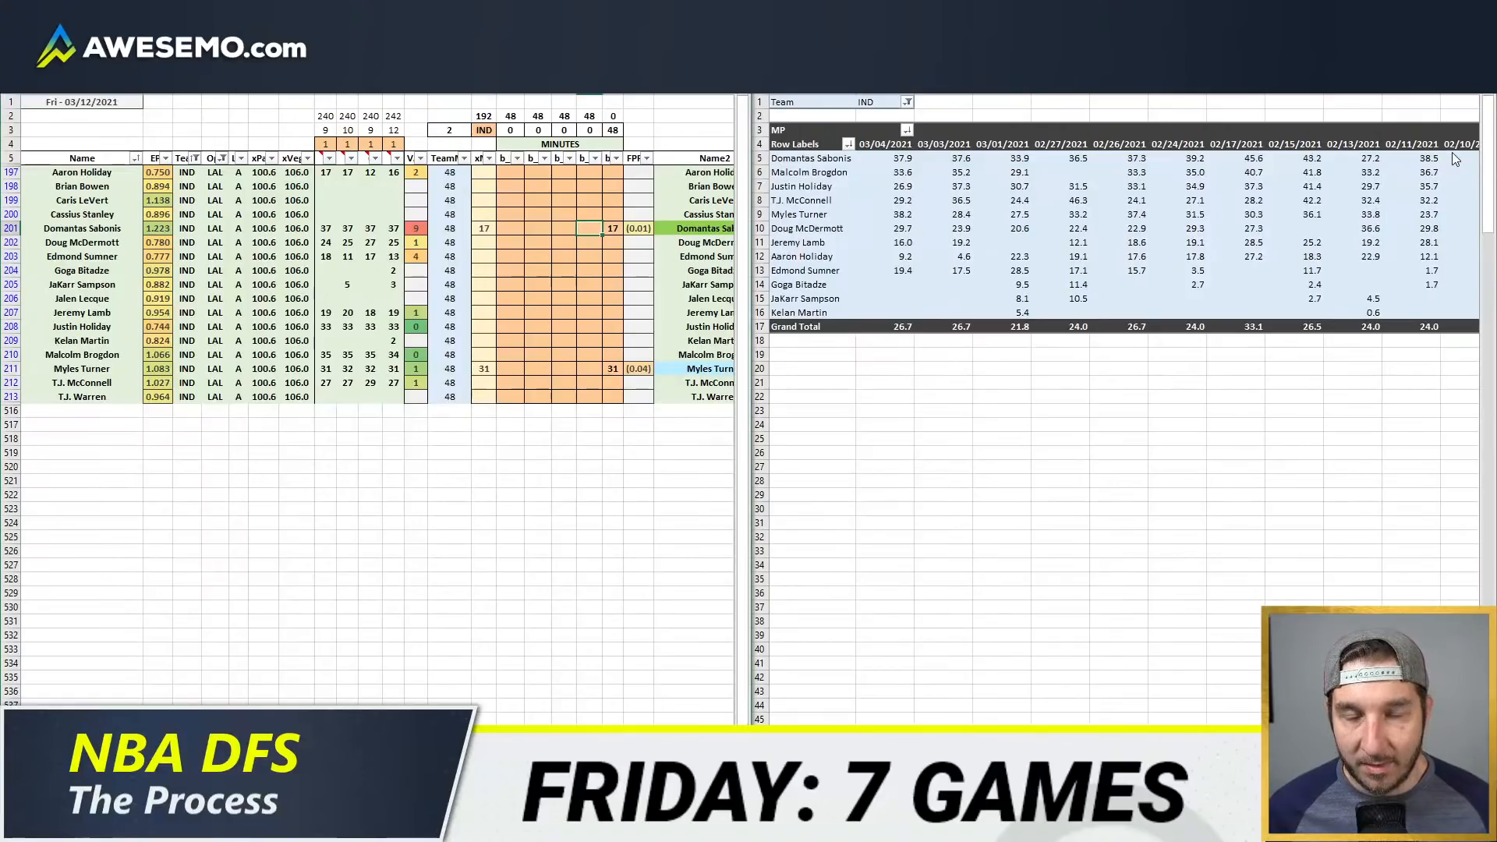
key(Return)
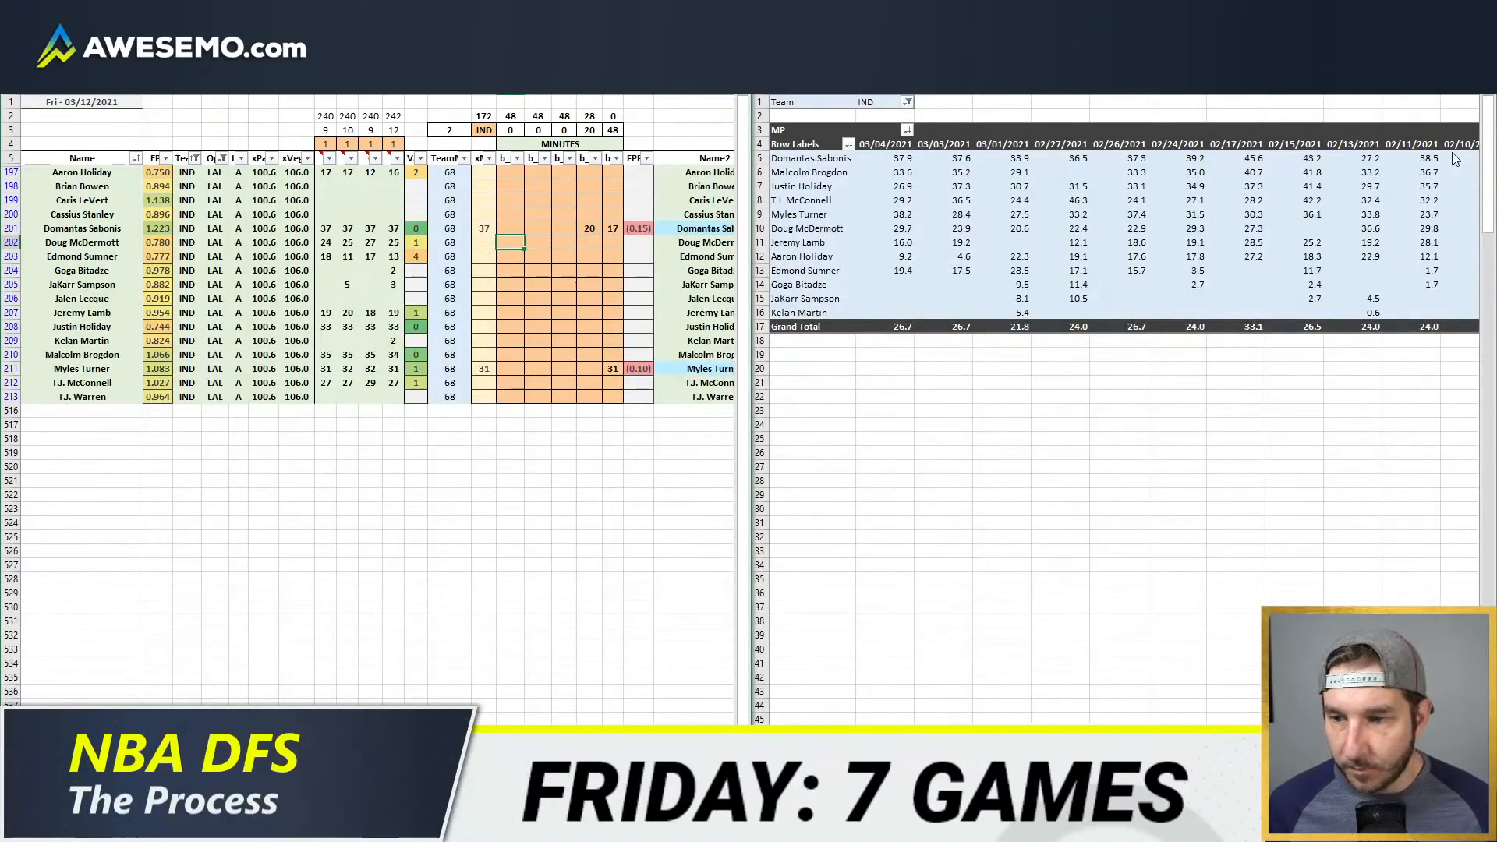
Step: Assign point guard minutes in the first minutes column: 35 to Malcolm Brogdon and 13 to T.J. McConnell
key(Down)
key(Down)
key(Down)
key(Down)
key(Down)
key(Down)
key(Down)
key(Down)
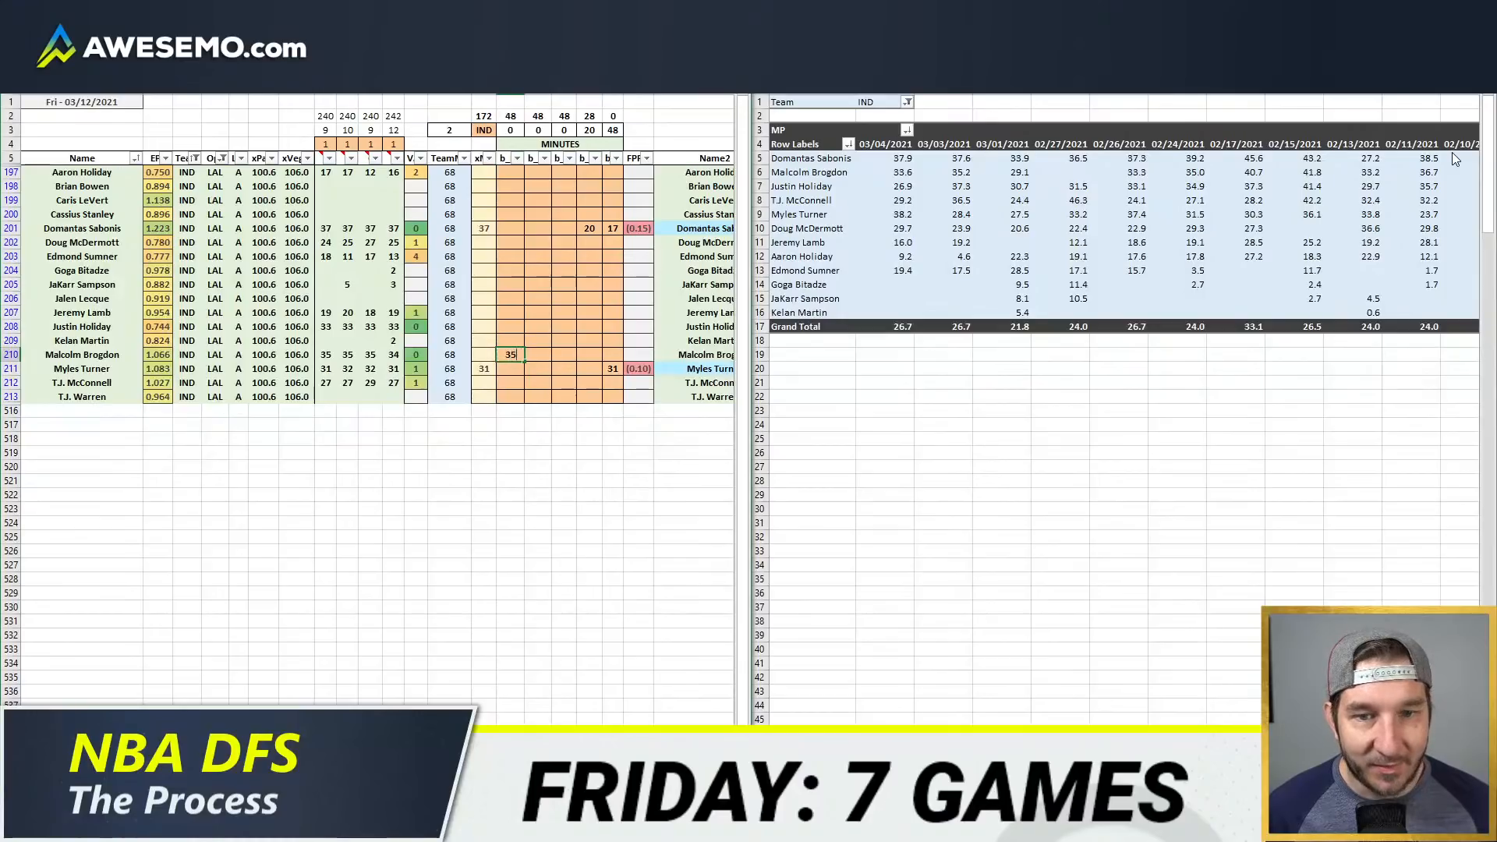
key(Return)
key(Return)
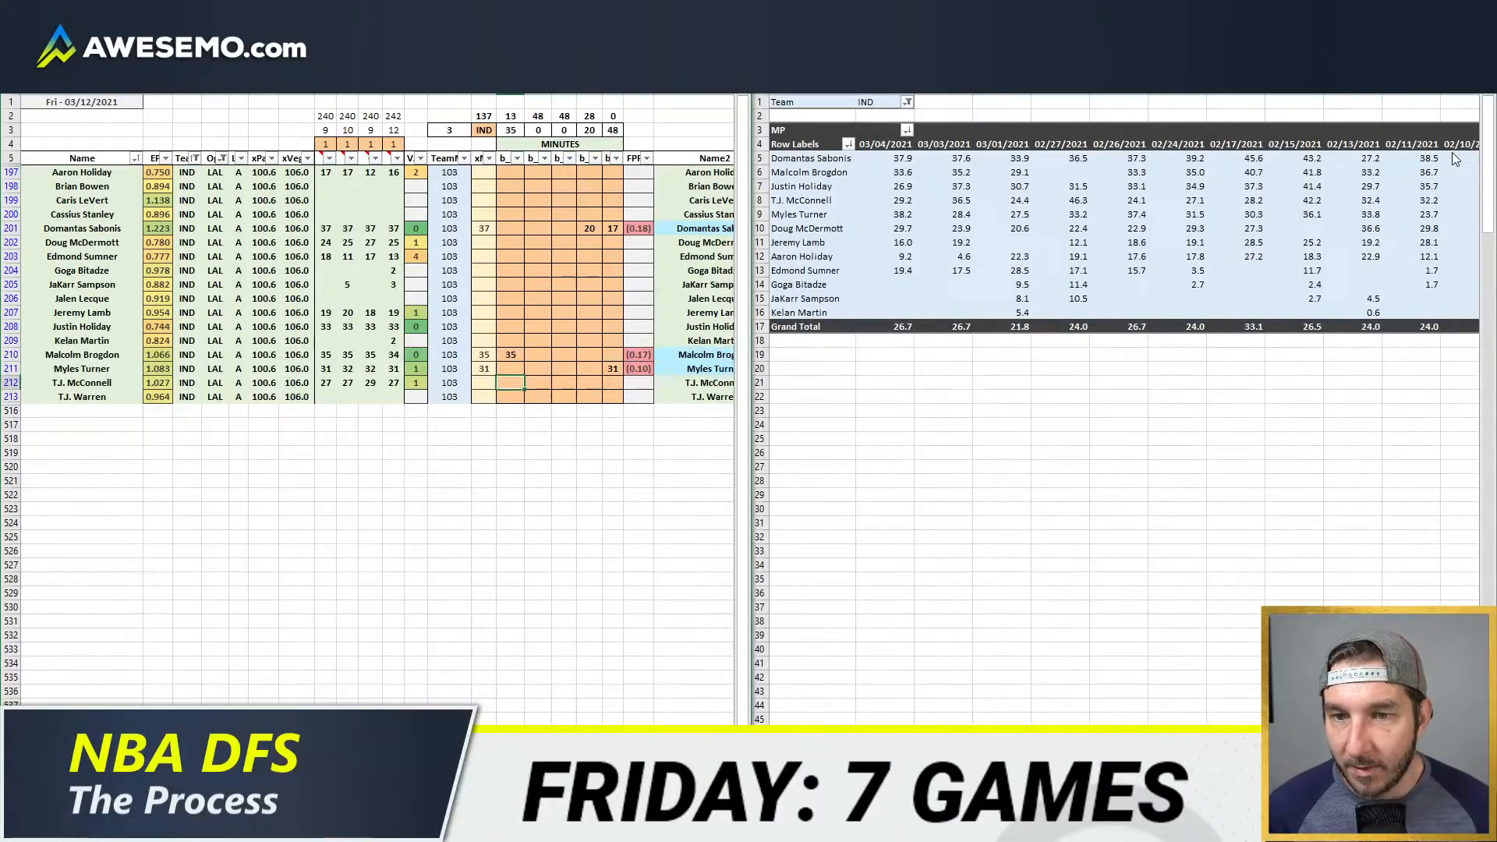
text(13)
key(Tab)
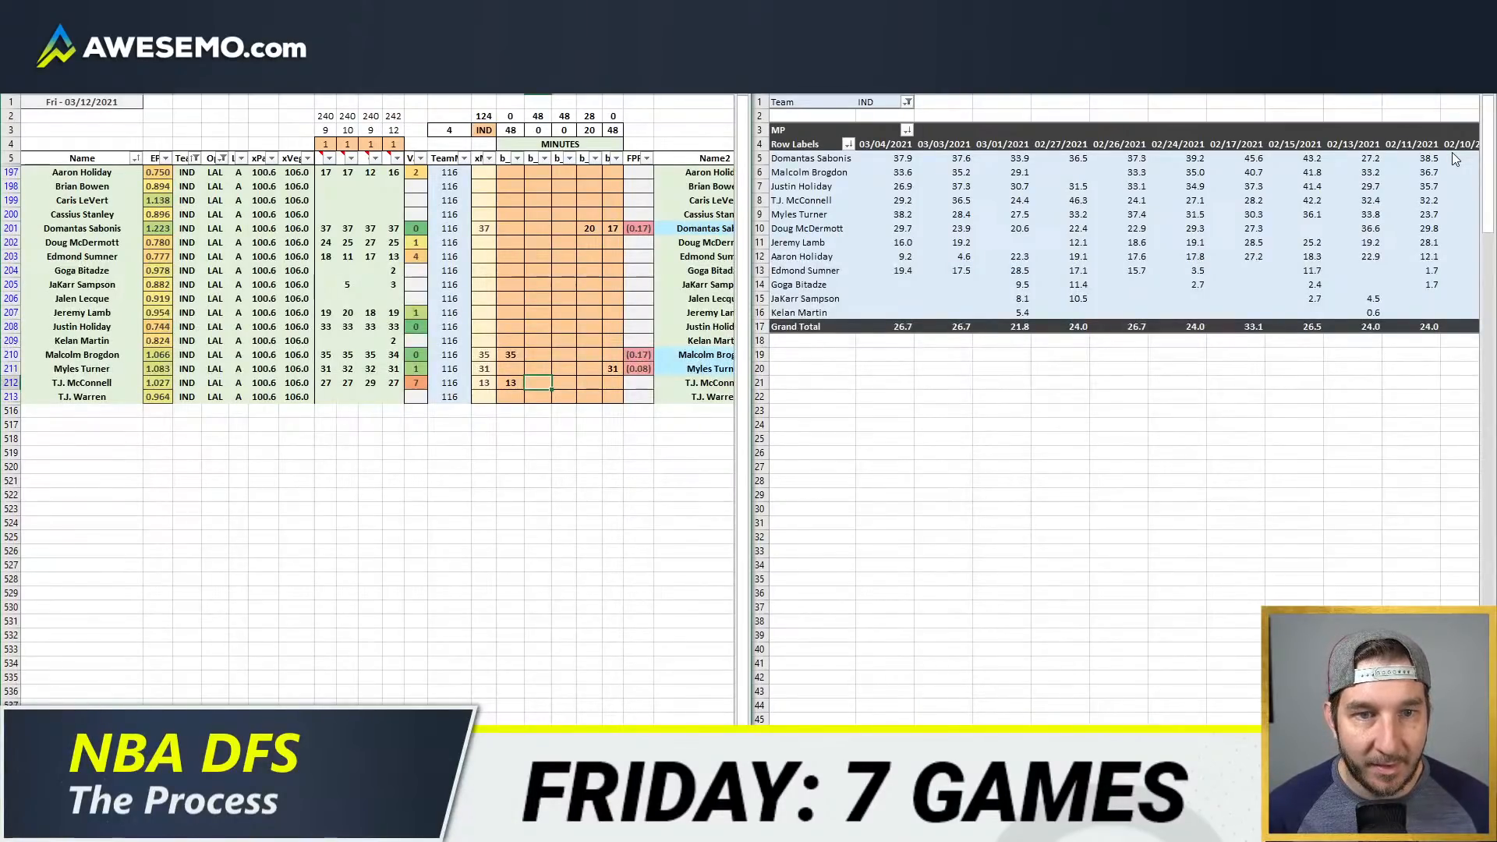
Step: Review T.J. McConnell's game-by-game minutes and give him 15 shooting guard minutes in the second minutes column
click(1115, 205)
drag(1395, 201, 904, 201)
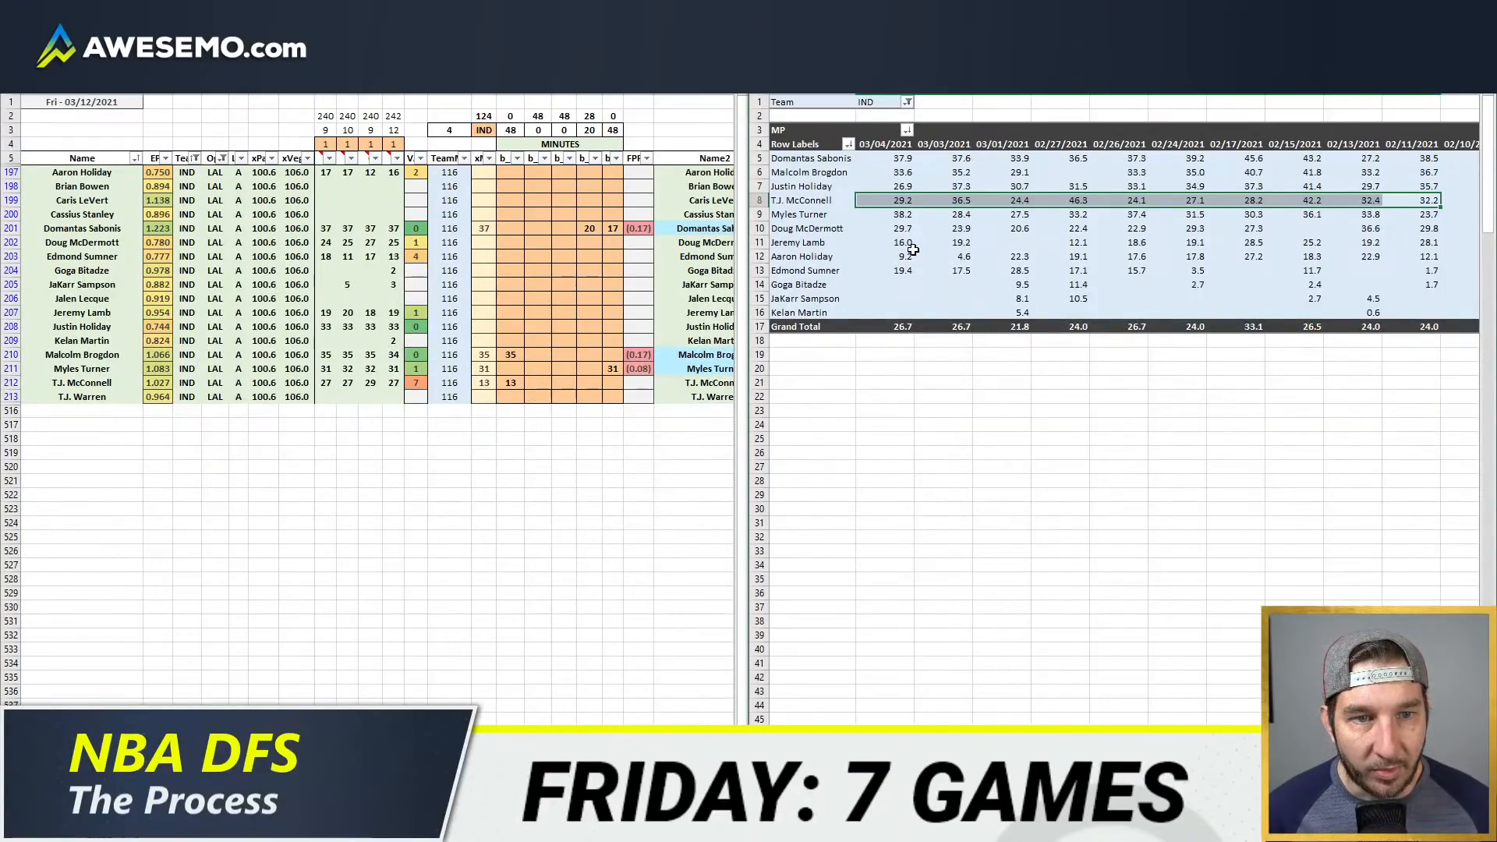
click(537, 383)
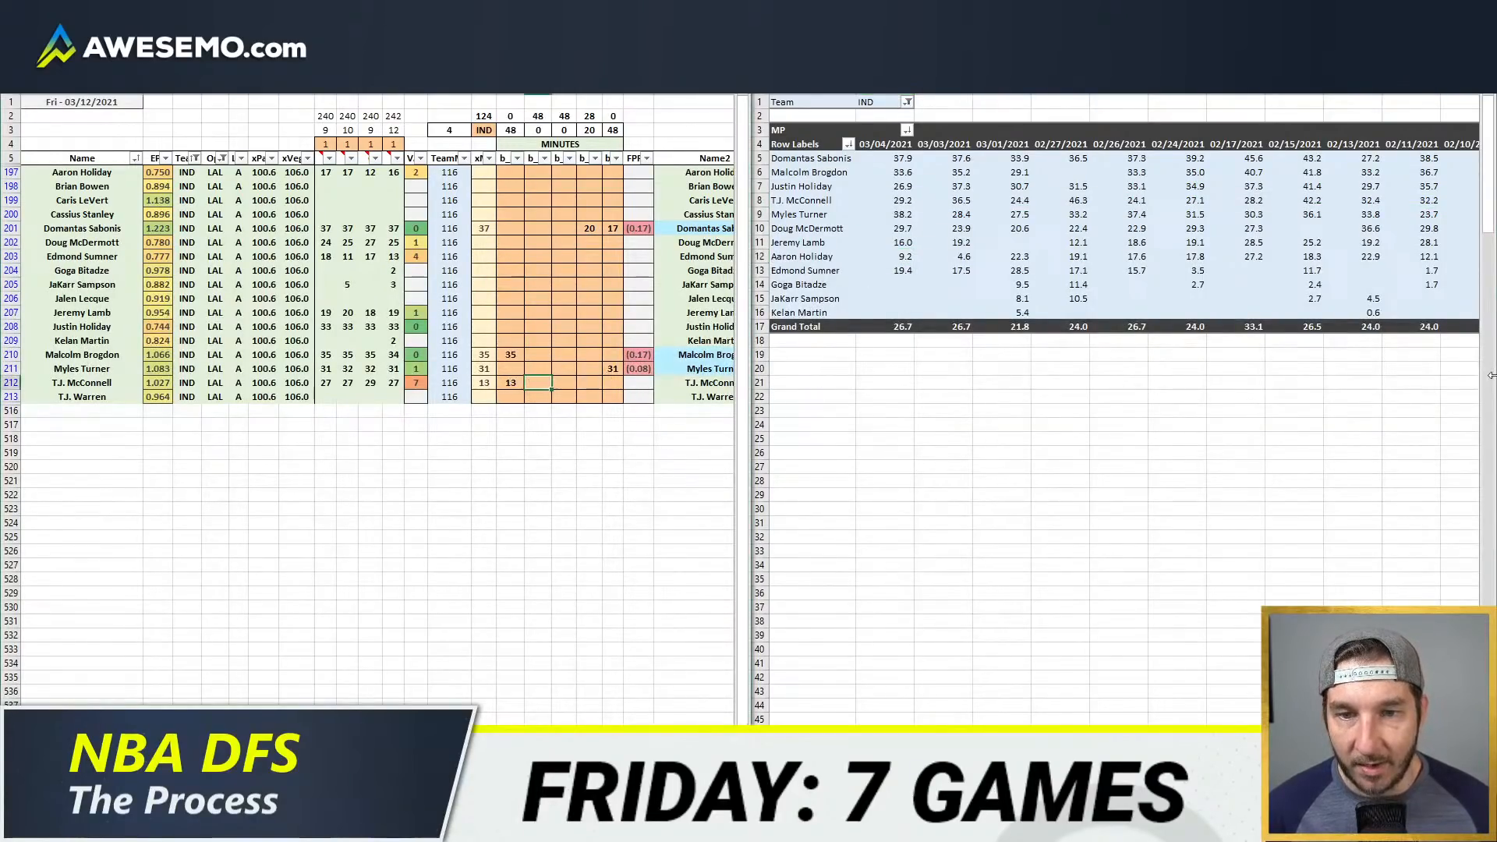
text(15)
key(Return)
Step: Give Edmond Sumner 18 shooting guard minutes in the second minutes column
key(Up)
key(Up)
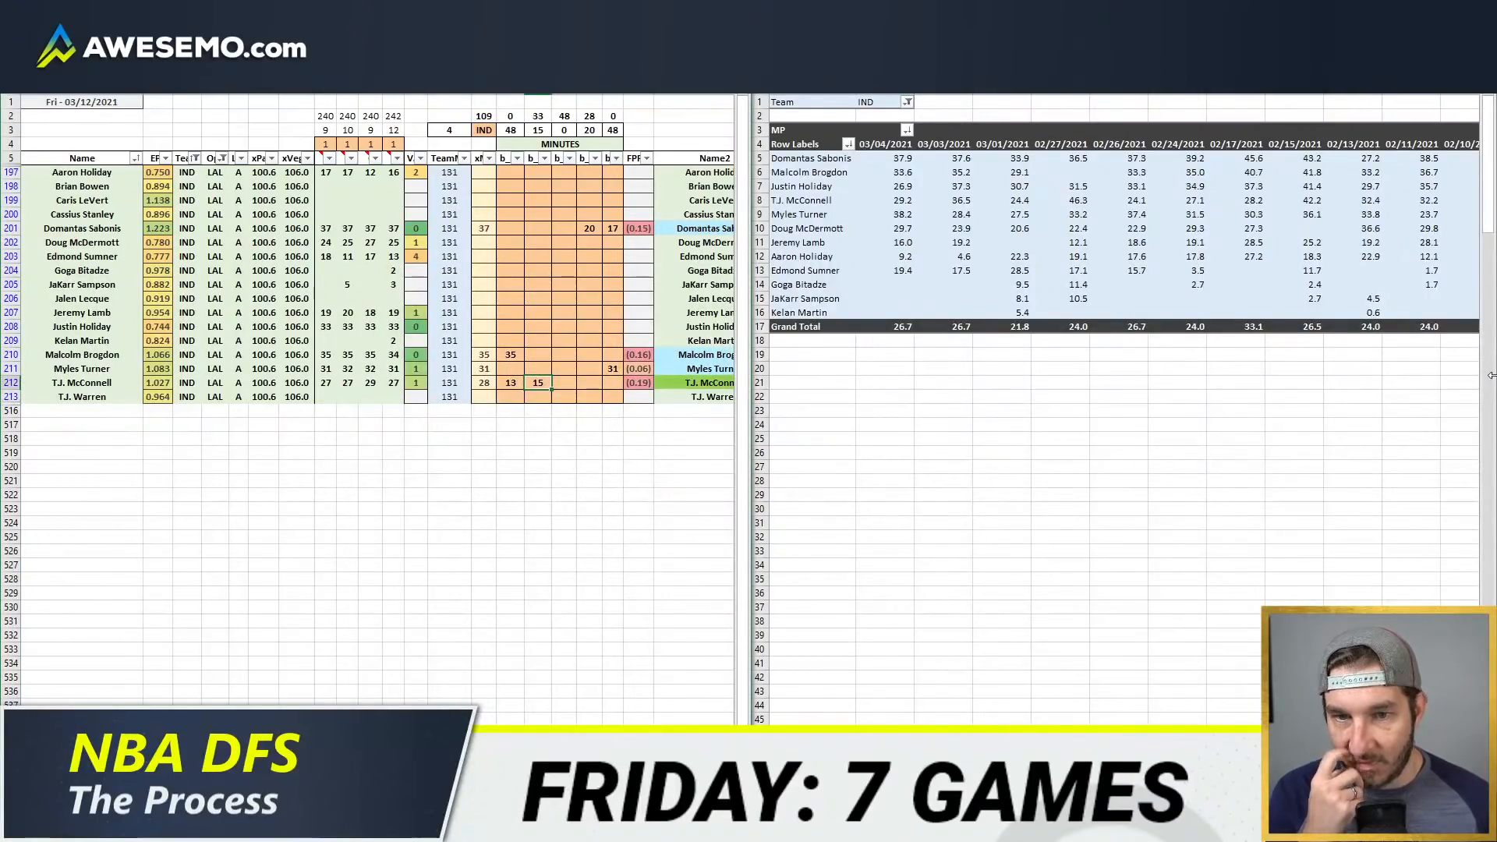
key(Up)
key(Up)
key(Up)
key(Up)
key(Up)
key(Up)
key(Up)
key(Up)
key(Up)
key(Up)
key(Up)
key(Up)
key(Up)
key(Up)
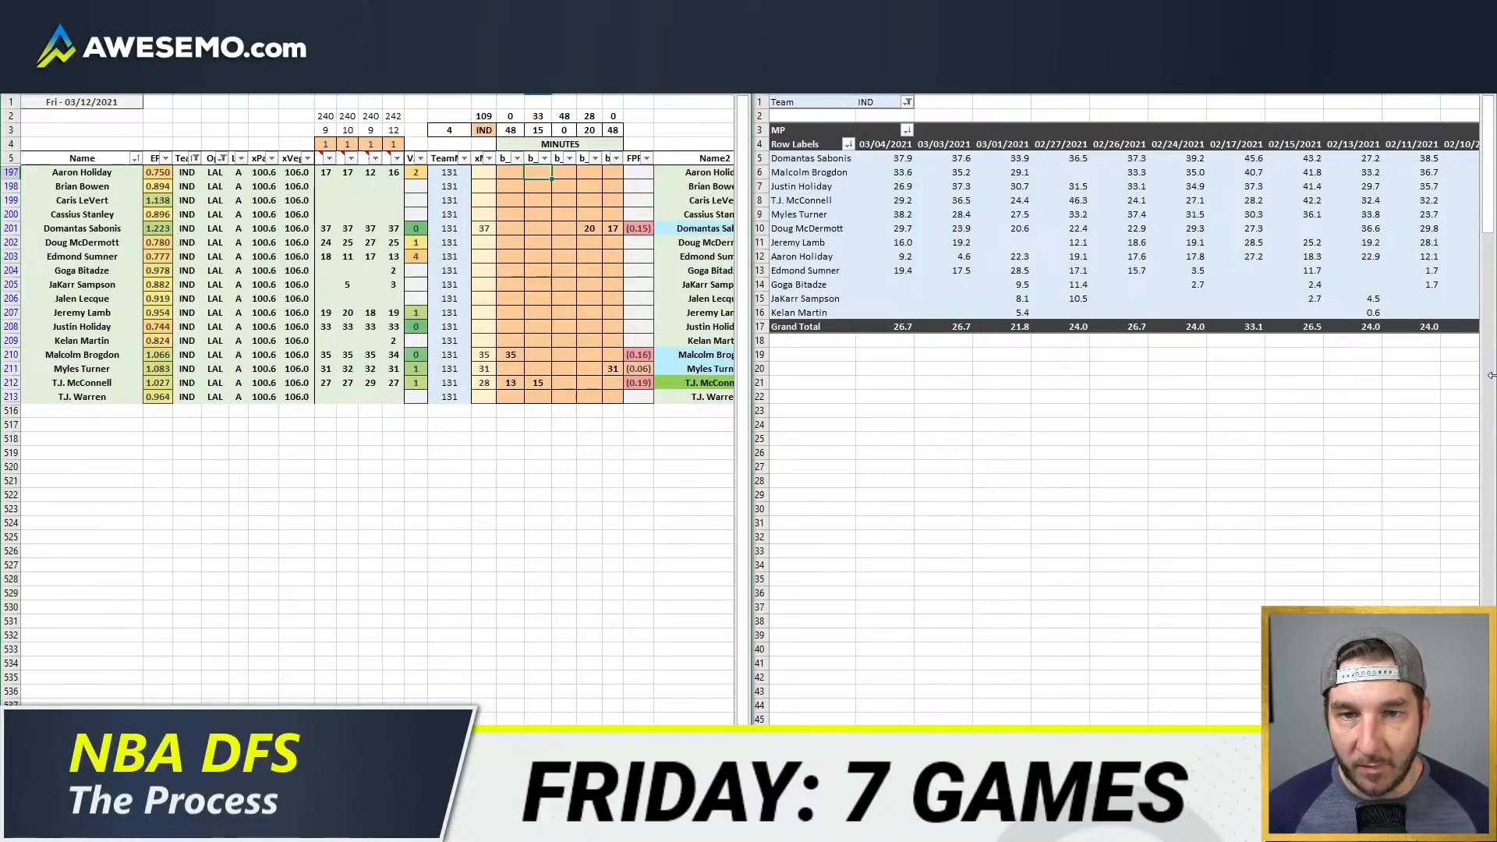
key(Down)
key(Down)
key(Down)
key(Down)
key(Down)
key(Down)
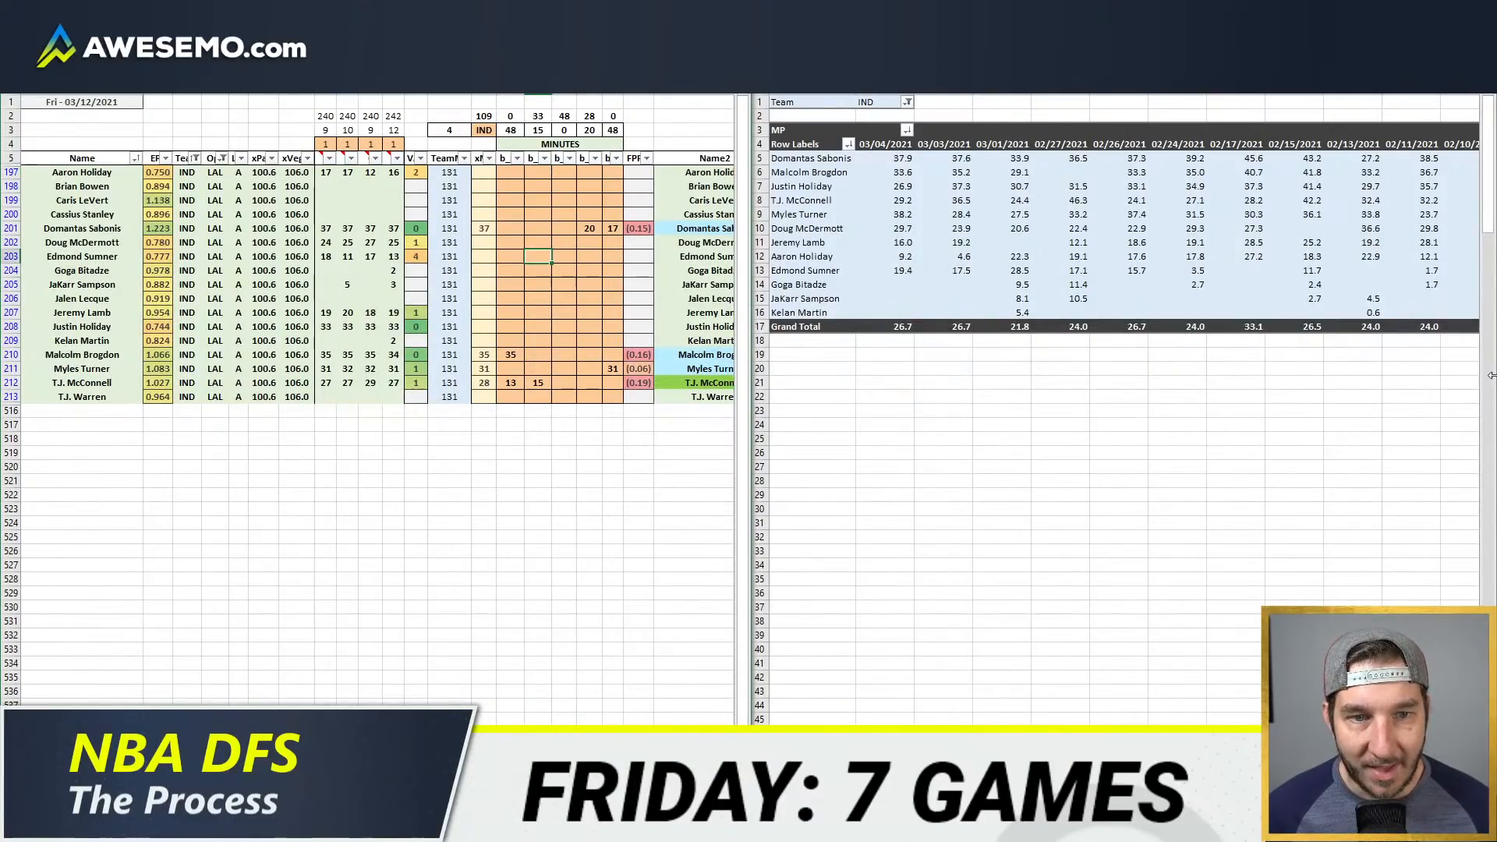
key(Right)
key(Left)
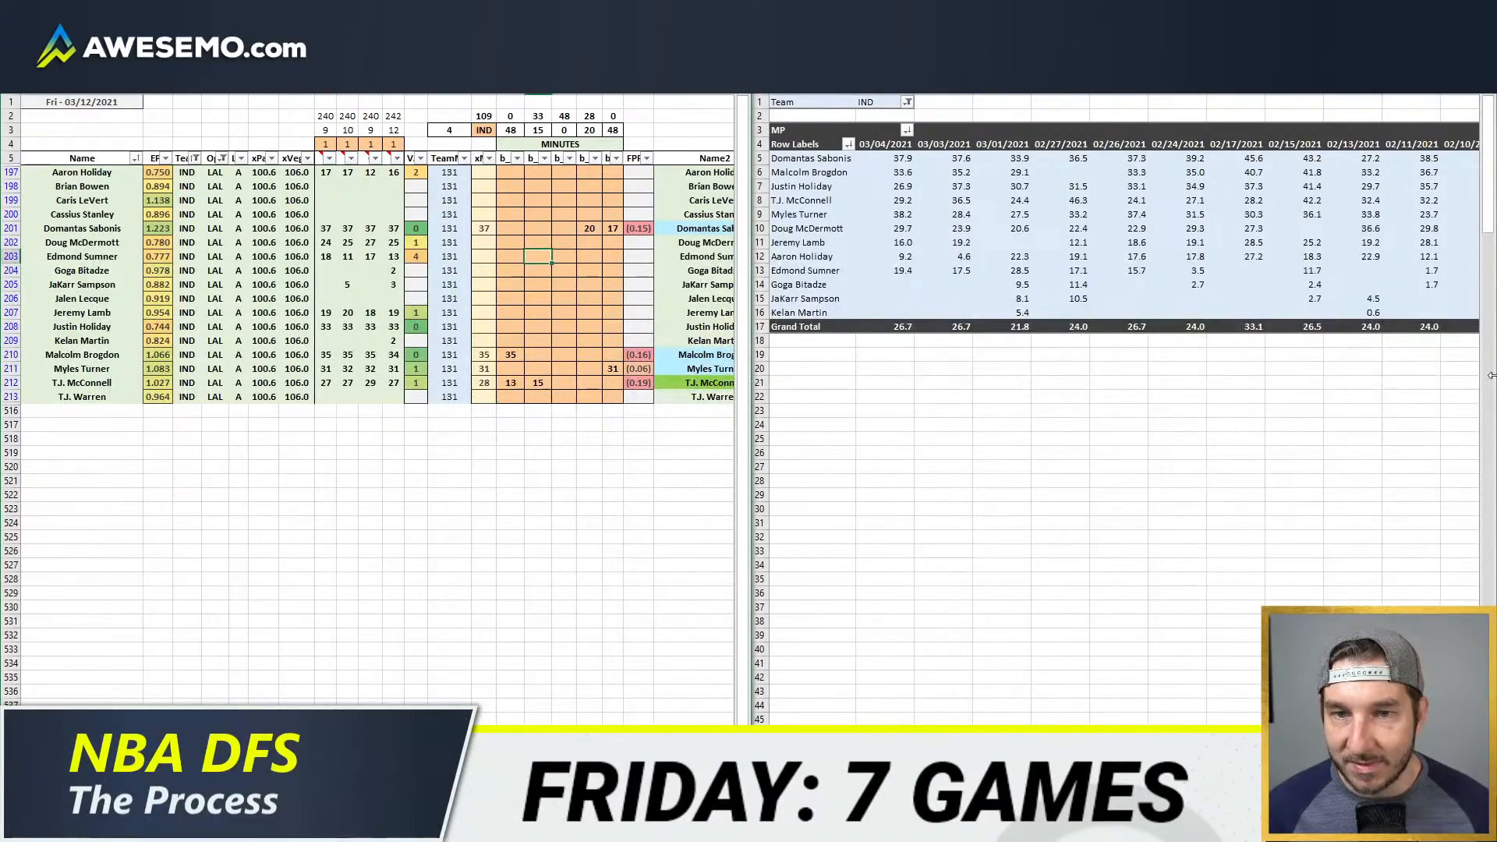
text(18)
key(Return)
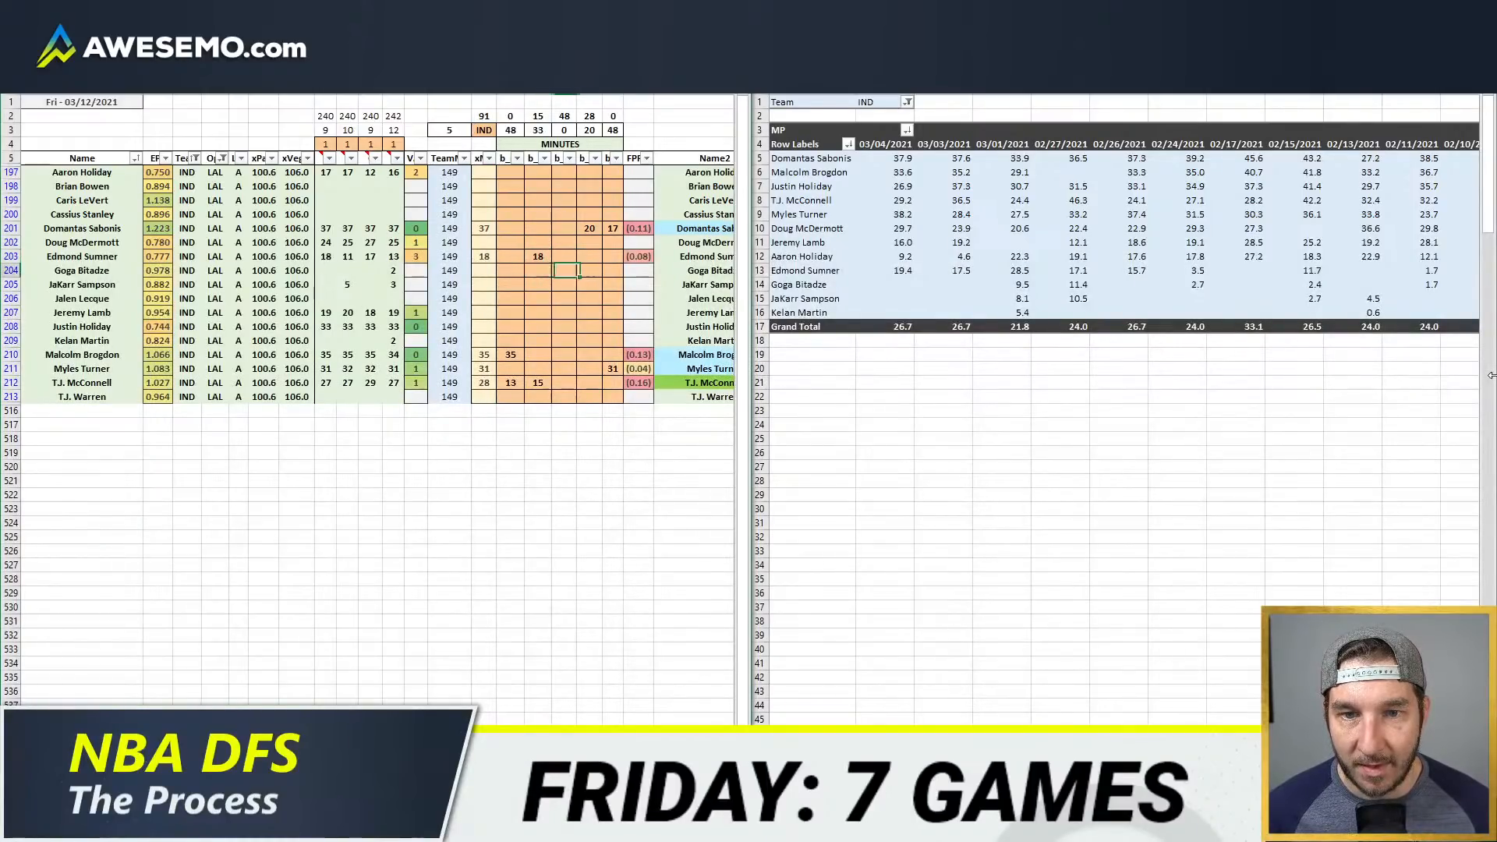
Step: Give Doug McDermott 26 power forward minutes in the fourth minutes column
key(Right)
key(Up)
key(Up)
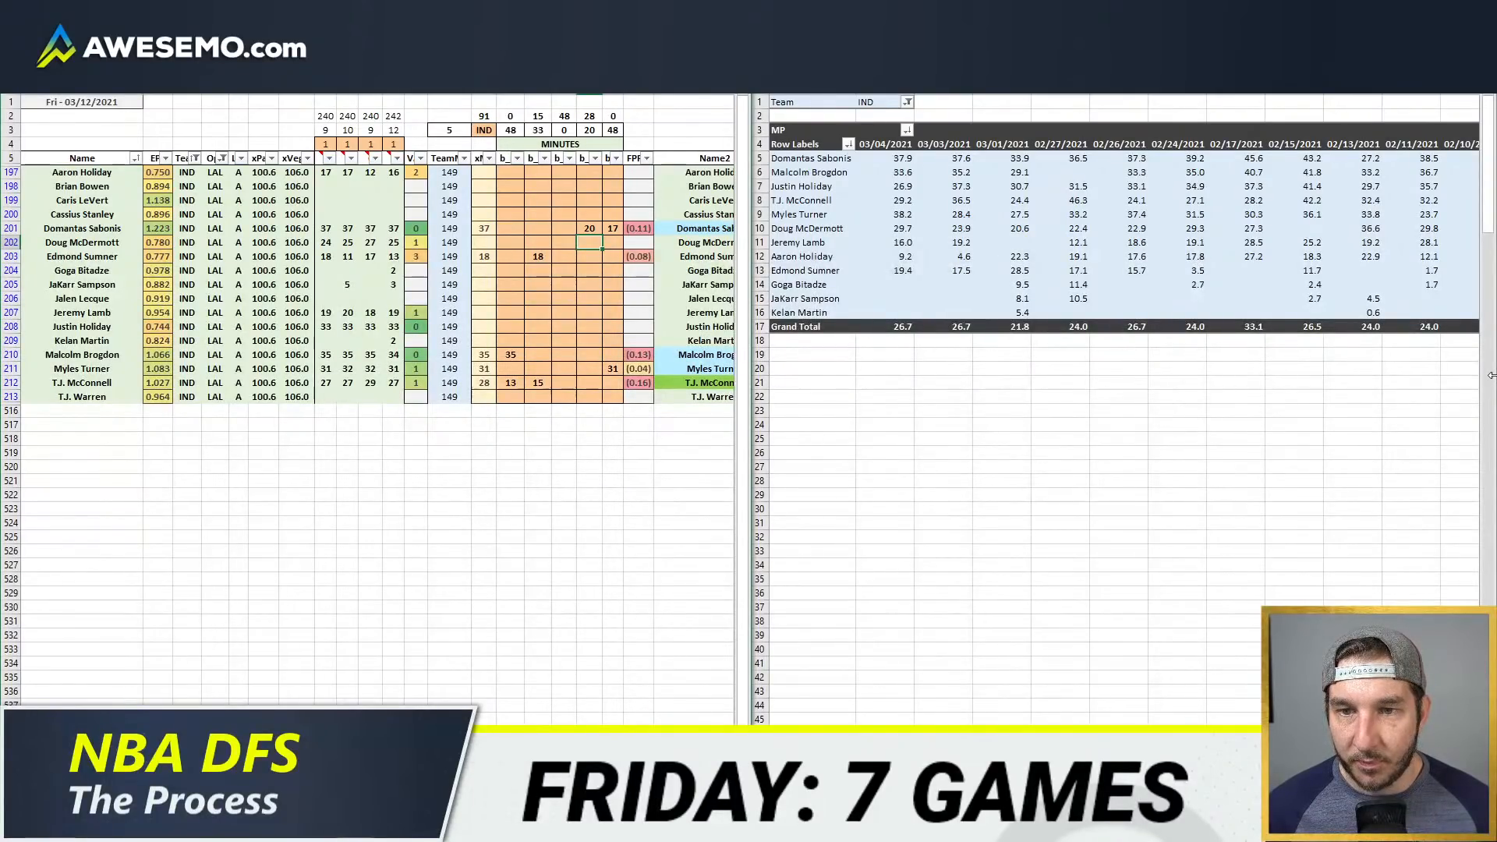
text(26)
key(Return)
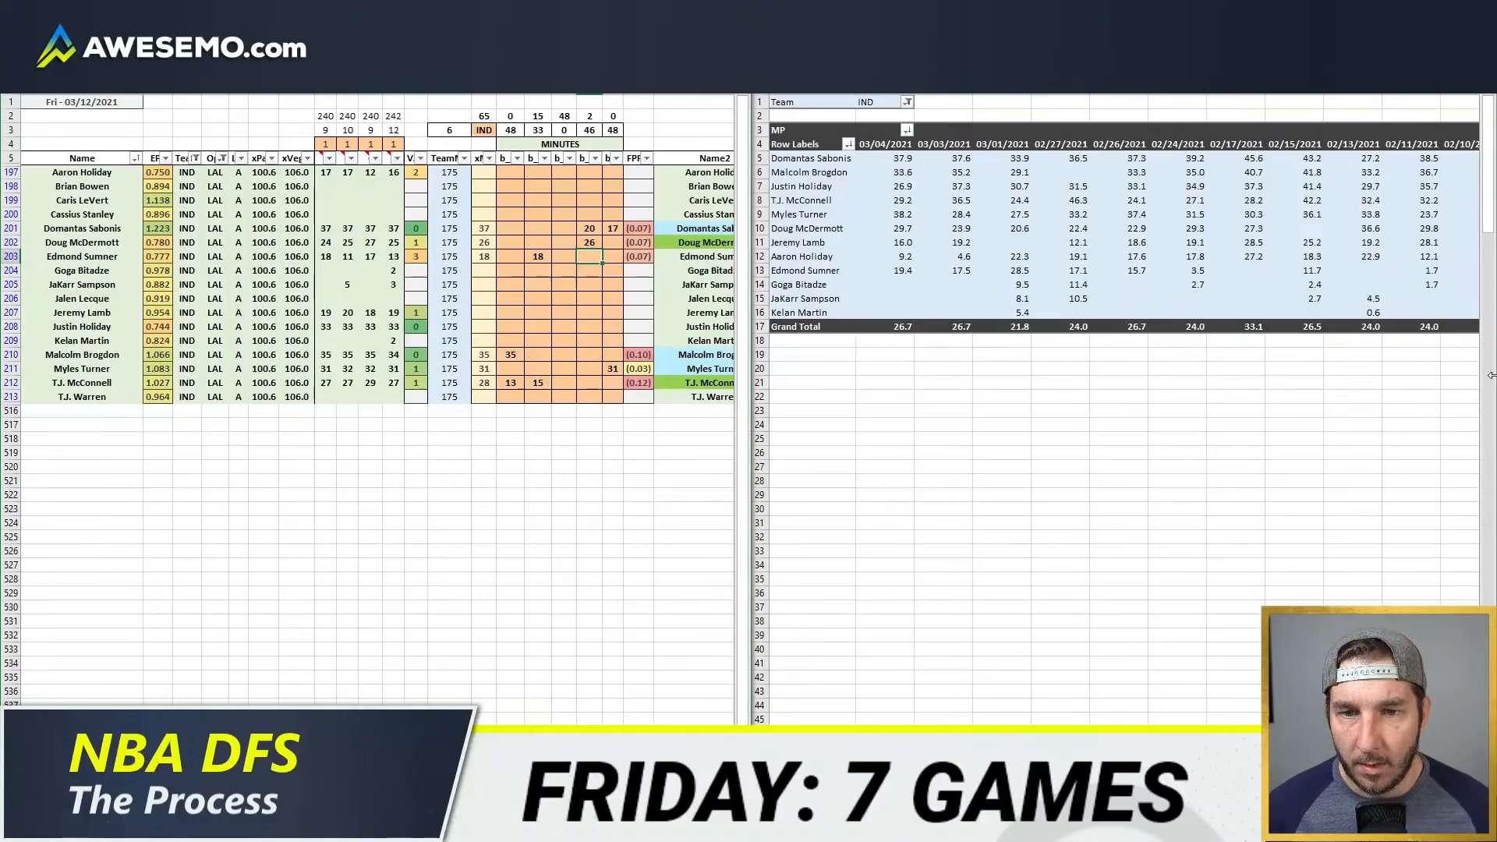
Step: Give Justin Holiday 2 power forward minutes and, based on his game-by-game minutes, 30 small forward minutes in the third minutes column
key(Down)
key(Down)
key(Down)
key(Down)
key(Down)
key(Down)
key(Down)
key(Up)
key(Up)
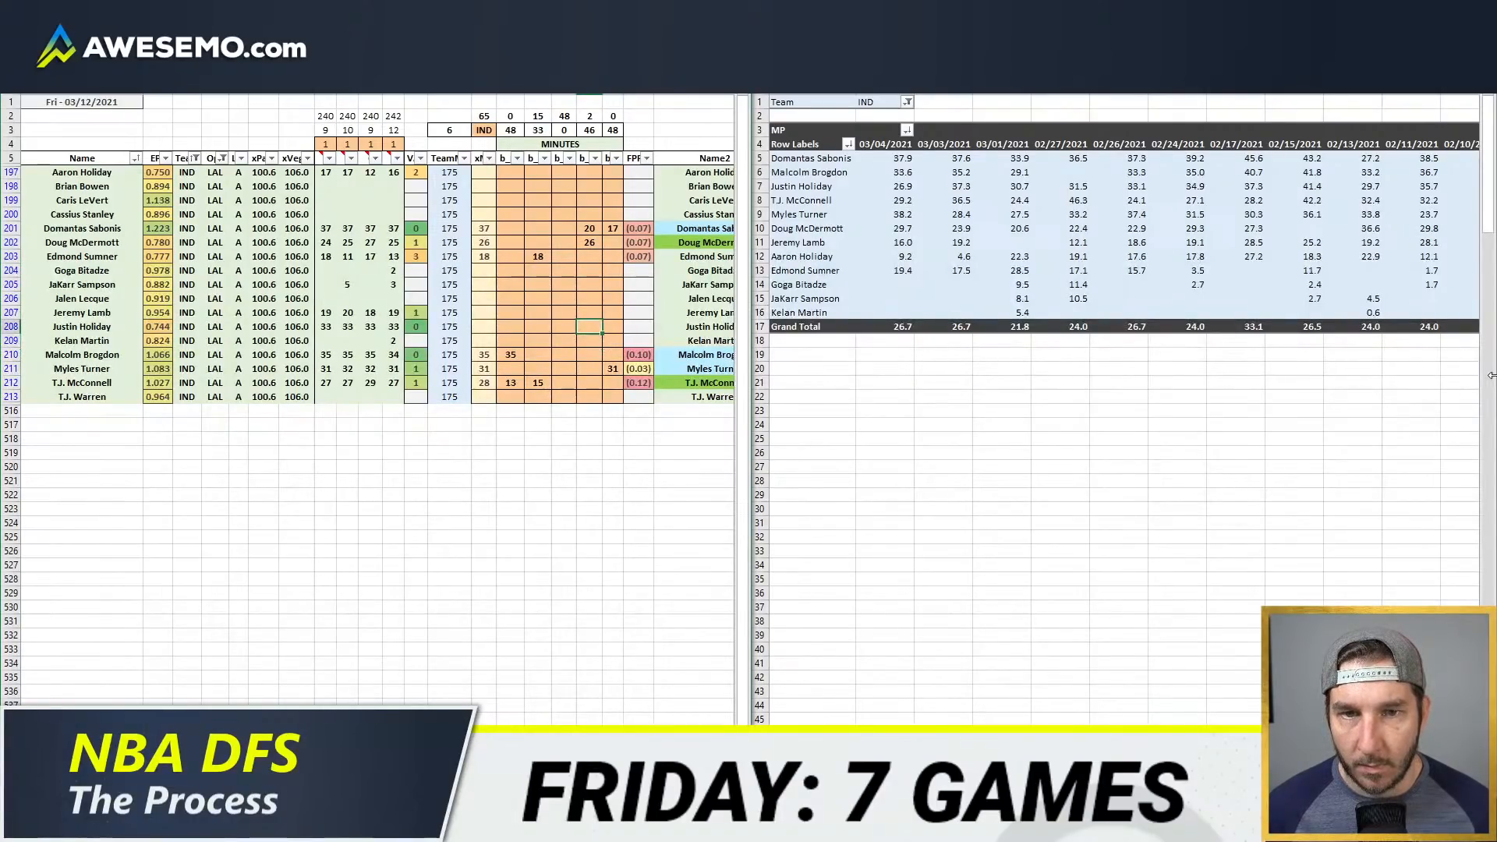
text(2)
key(Left)
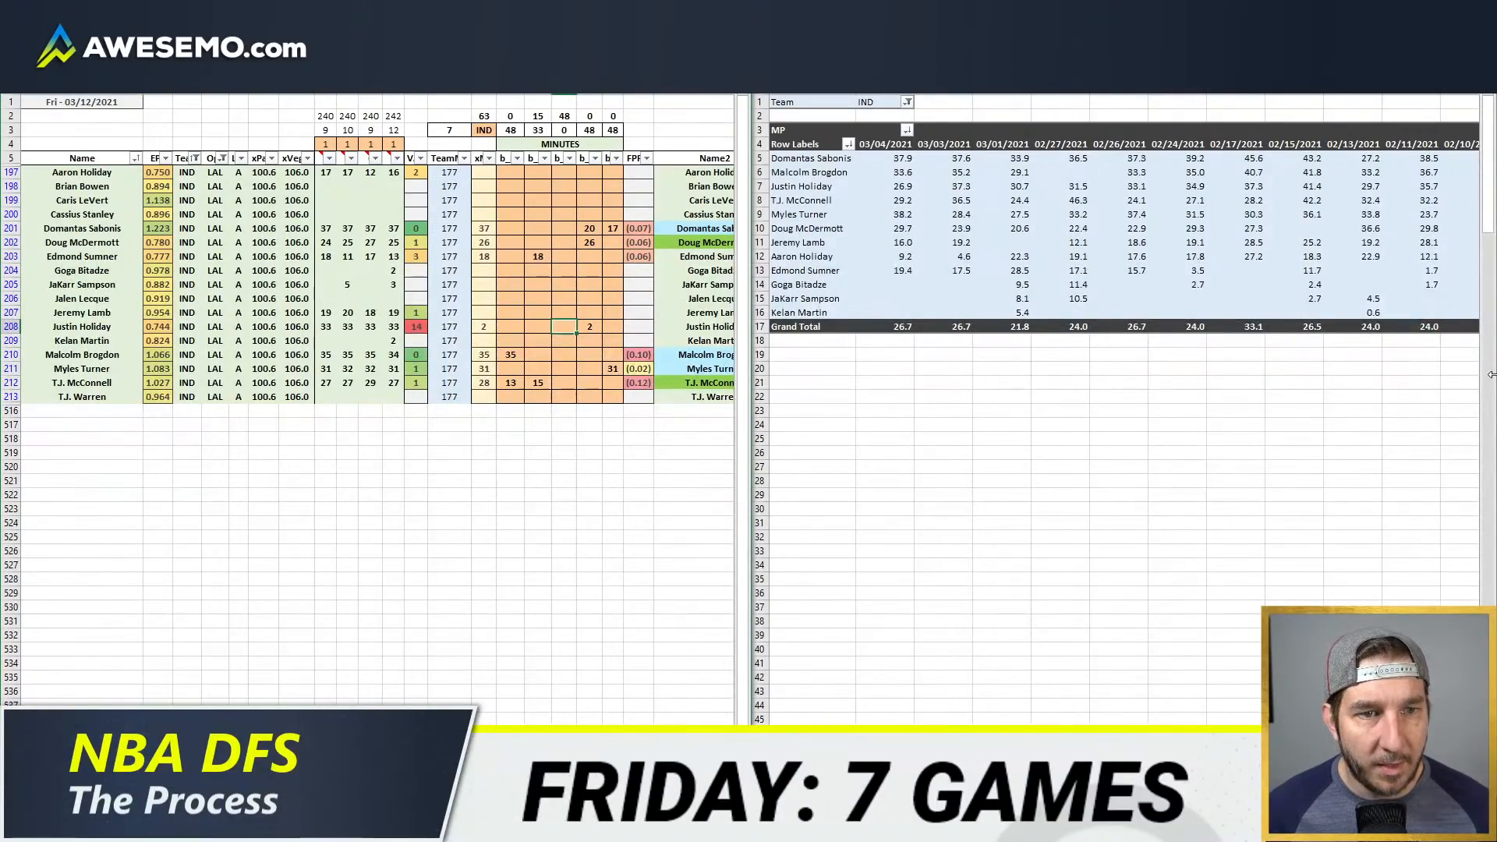
drag(1430, 186, 888, 186)
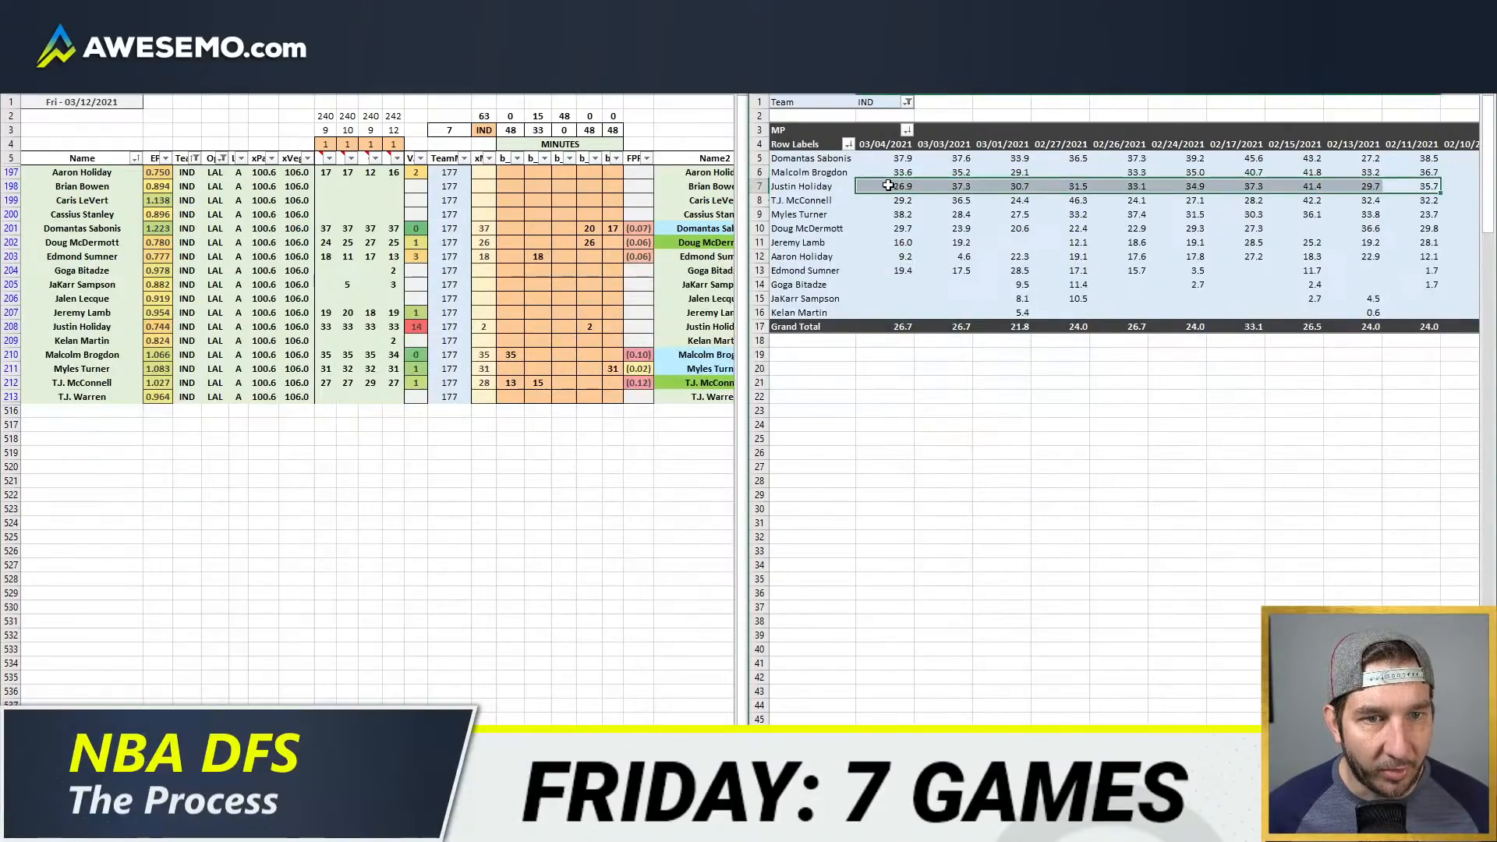
click(463, 308)
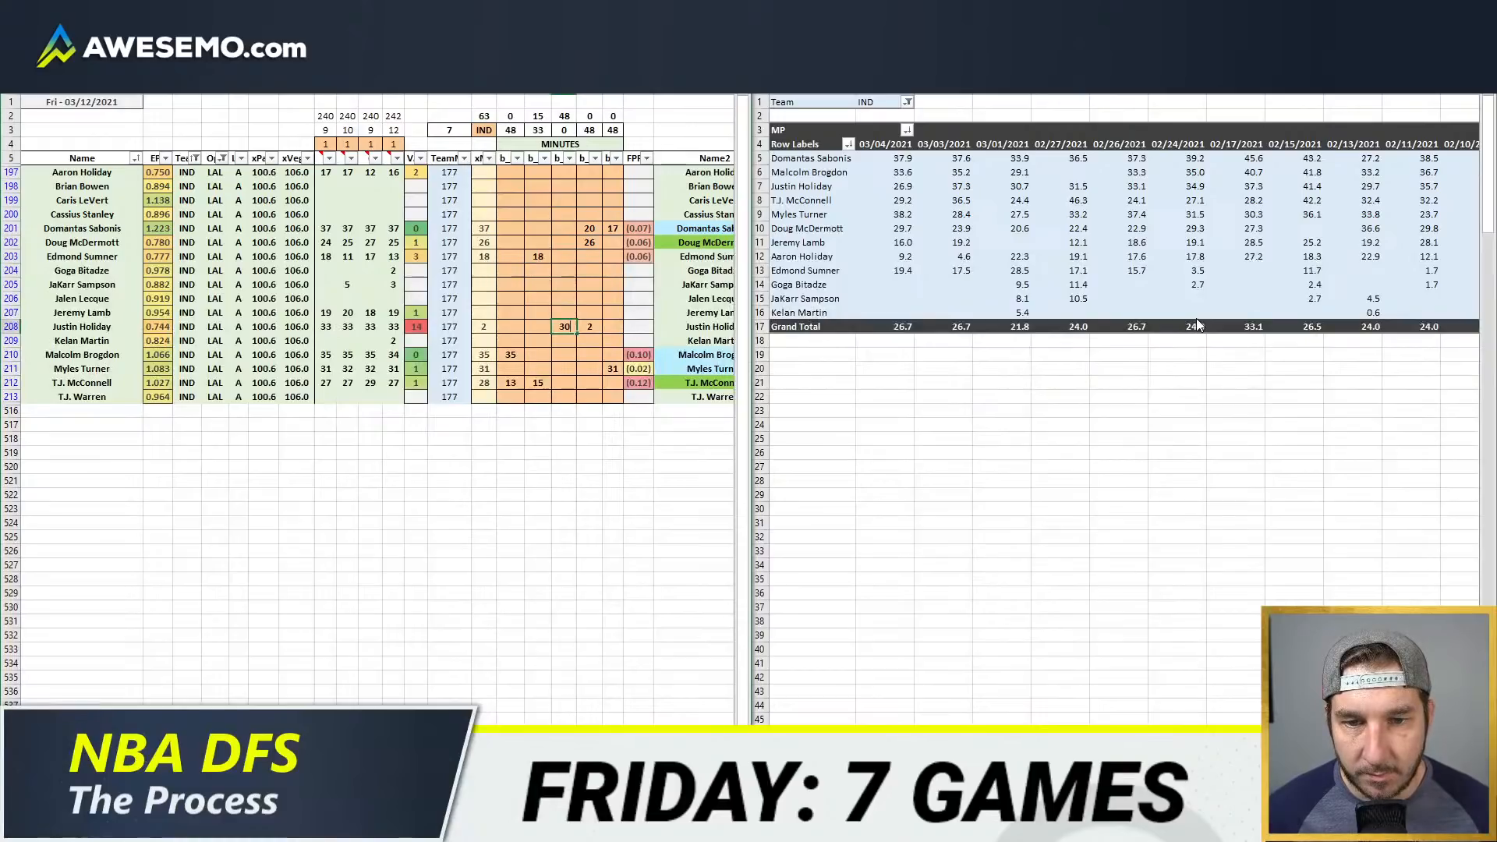
key(Return)
Step: Give Jeremy Lamb 18 small forward minutes in the third minutes column
key(Down)
key(Left)
key(Up)
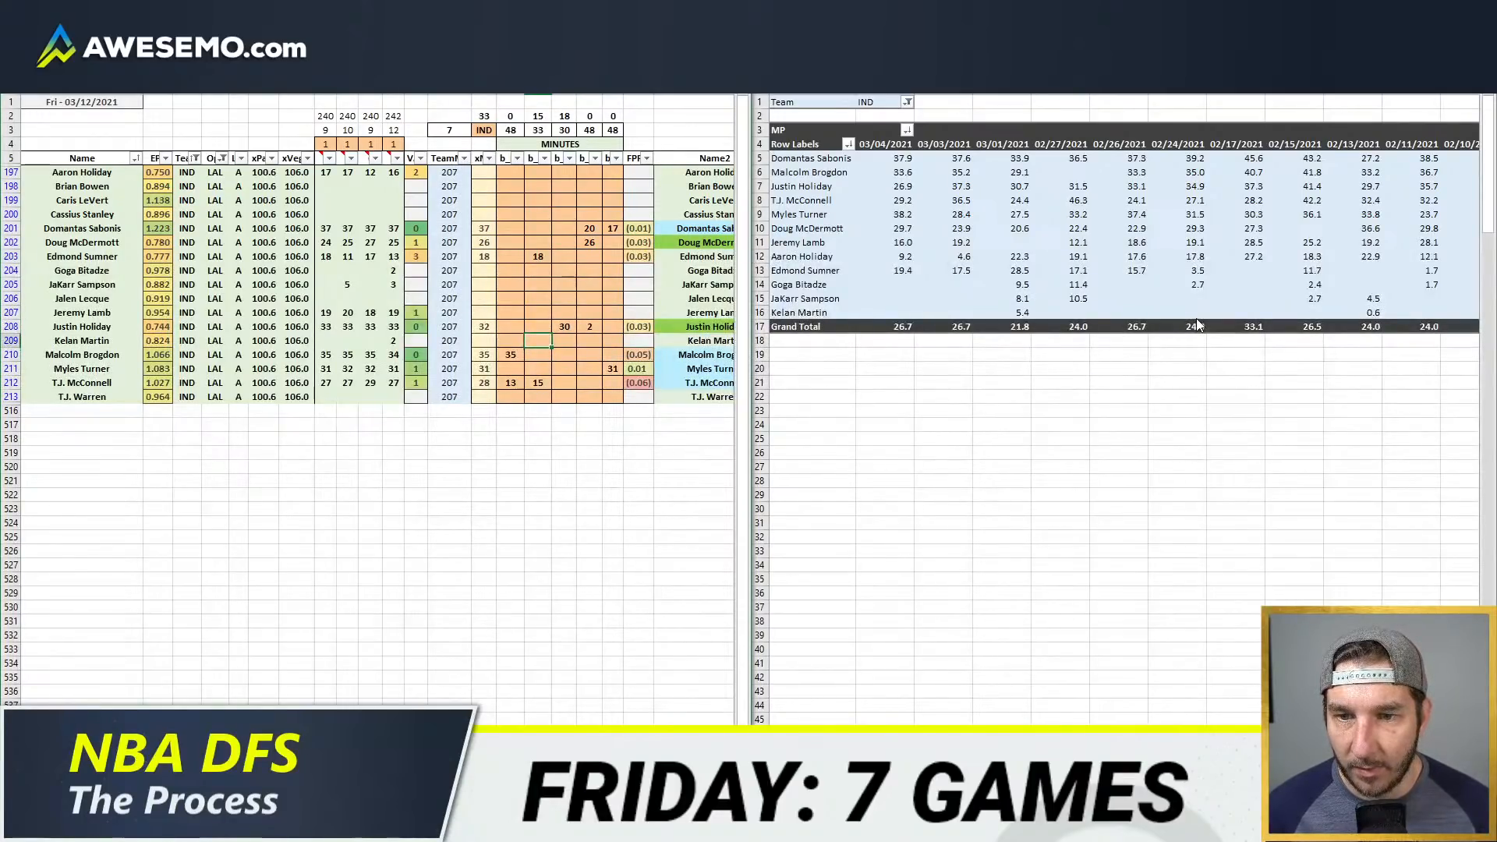
key(Up)
key(Up)
key(Right)
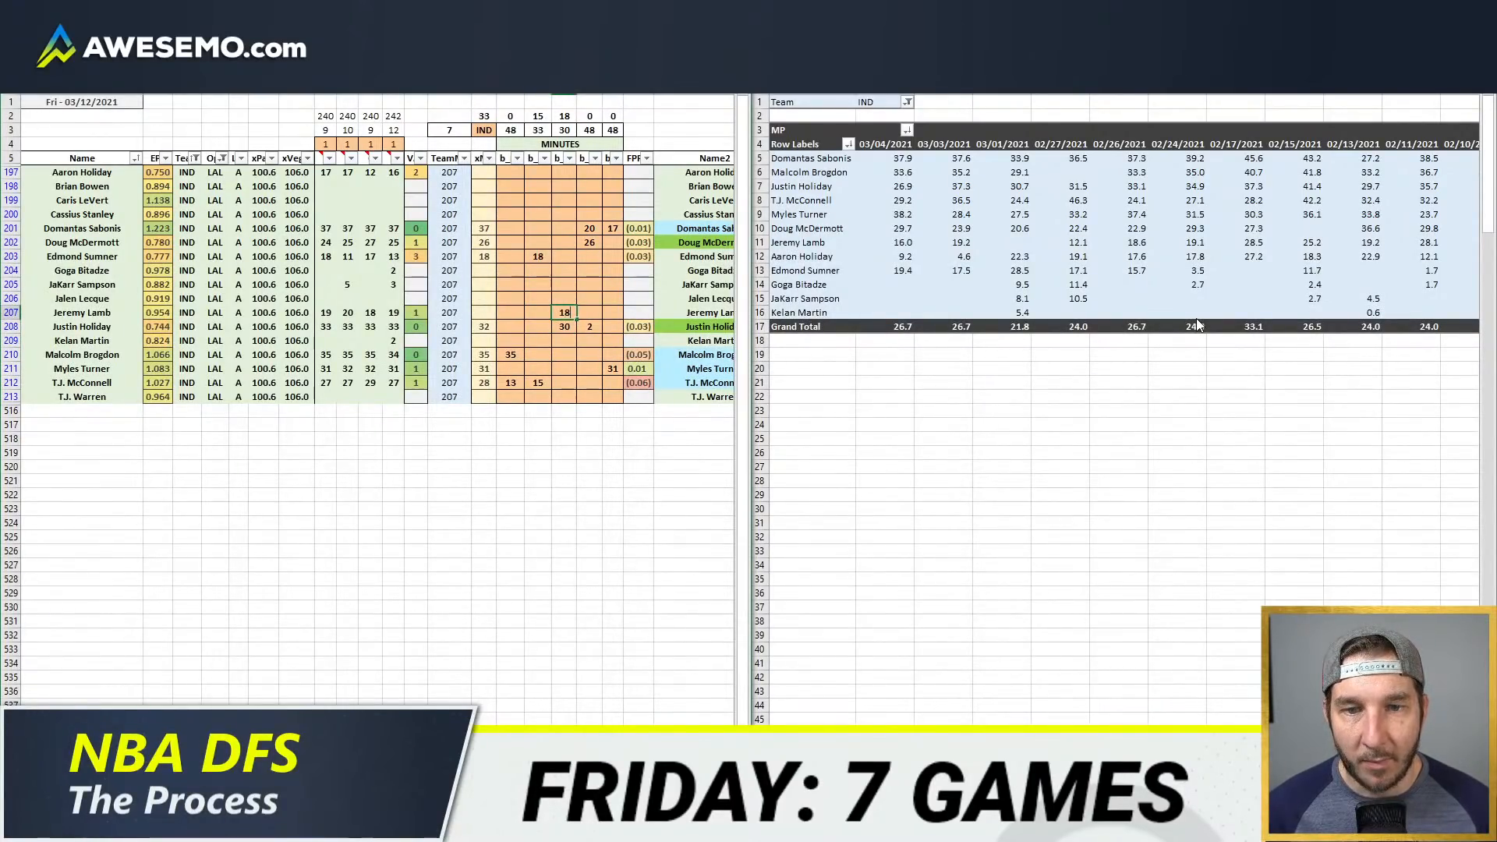
key(Return)
Step: Give Aaron Holiday 15 shooting guard minutes in the second minutes column
key(Up)
key(Left)
key(Up)
key(Up)
key(Up)
key(Up)
key(Up)
key(Up)
key(Up)
key(Up)
key(Up)
key(Up)
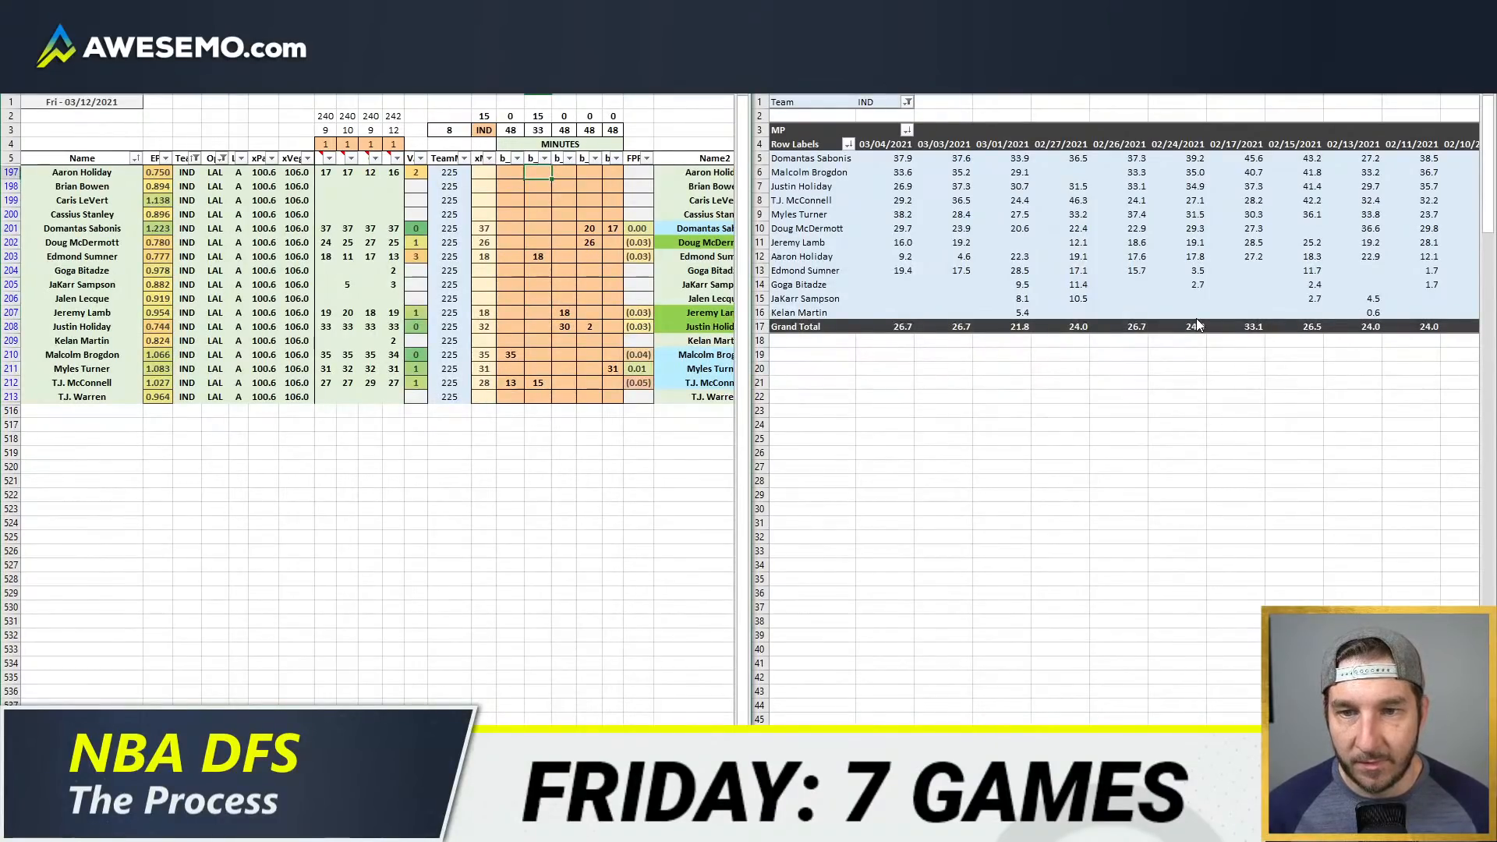
text(15)
key(Return)
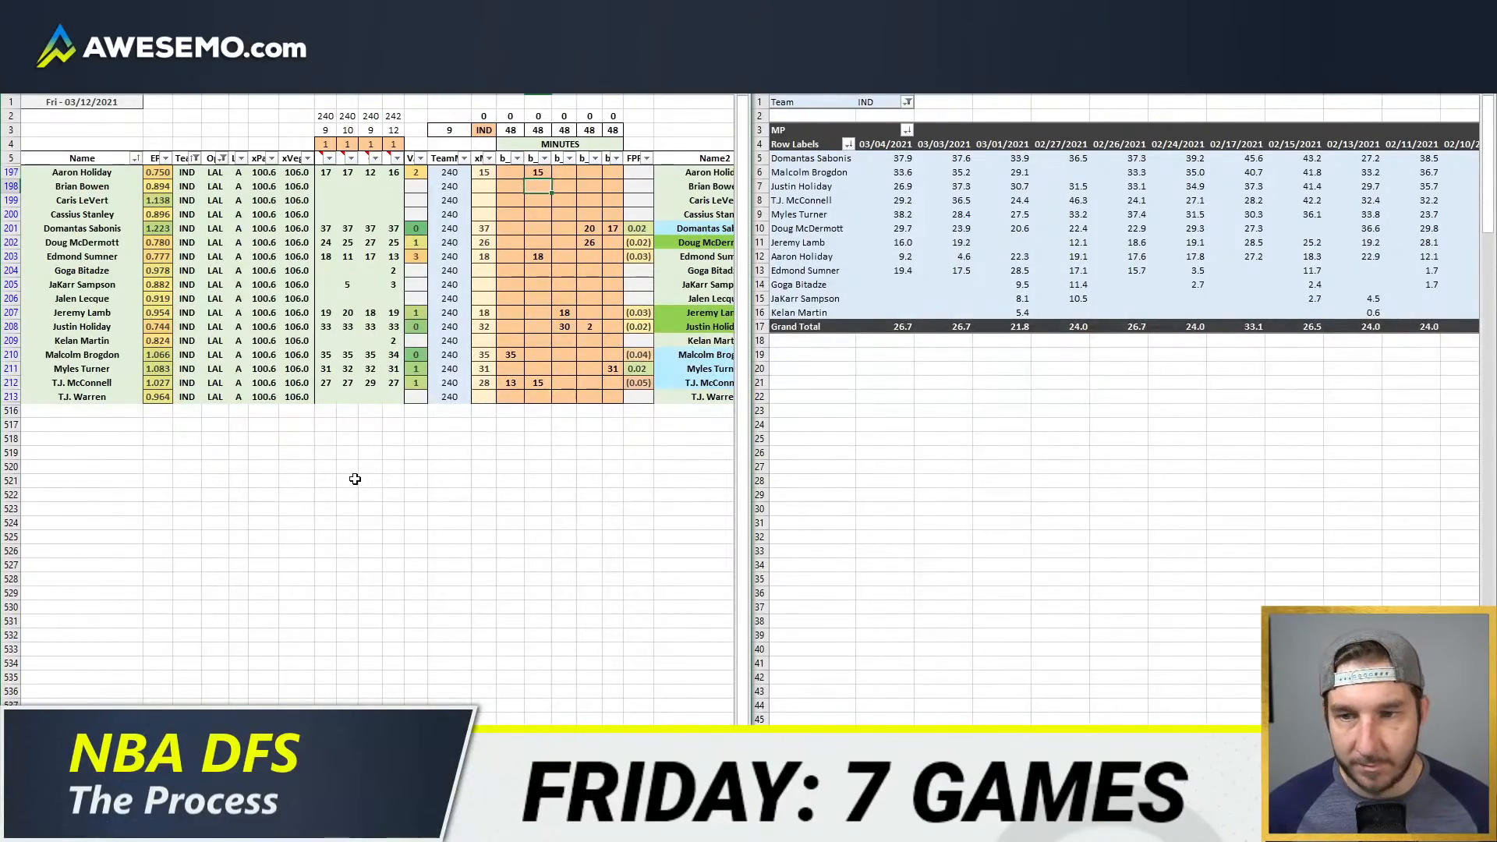
Step: Switch to the NBA WOWY page and query the Pacers with T.J. Warren and Goga Bitadze off, sorted by player name
scroll(374, 405, right, 5)
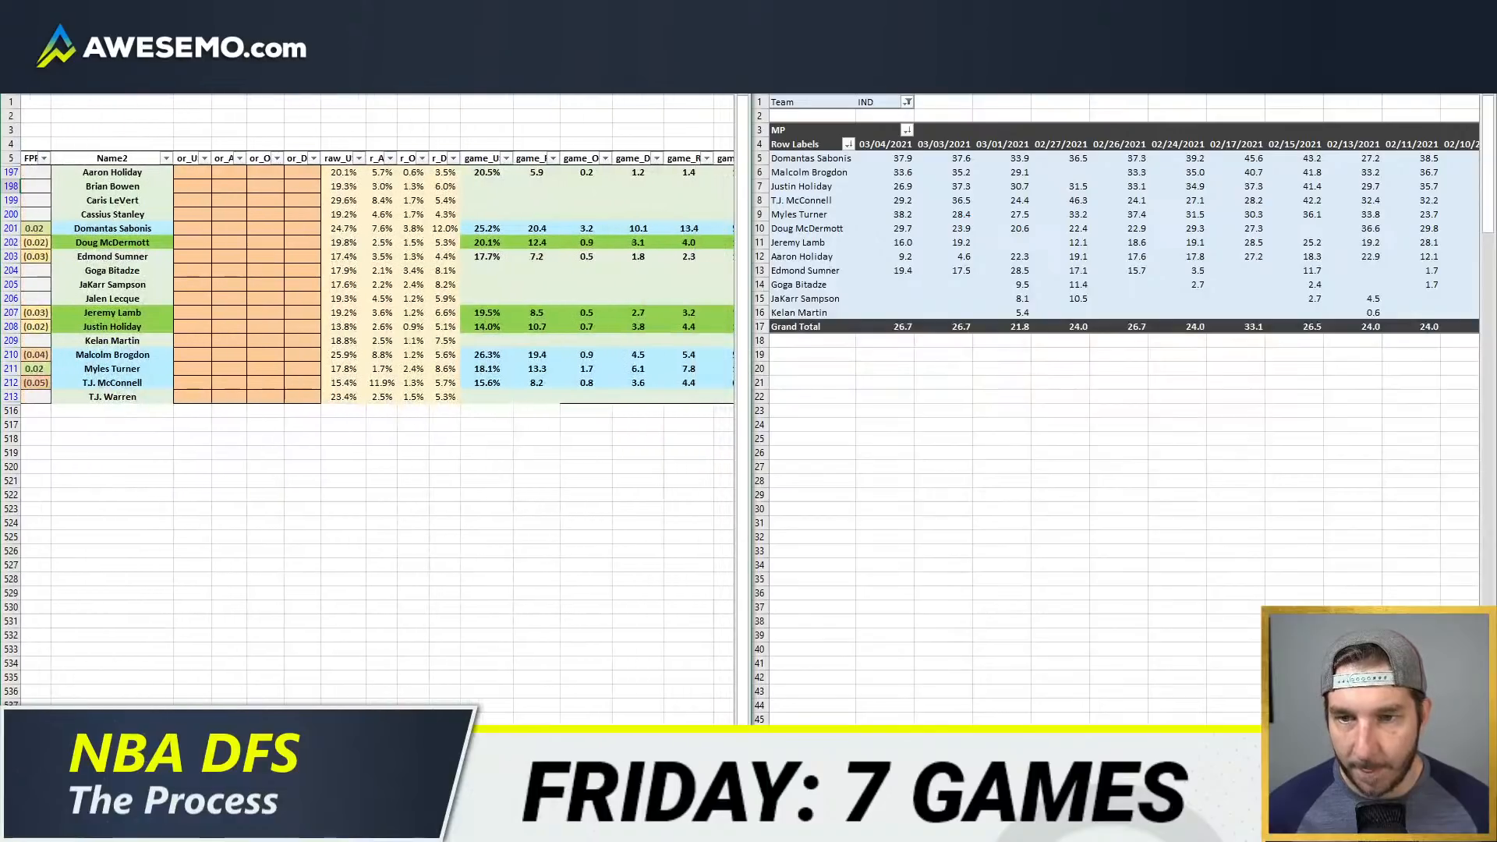
key(alt+Tab)
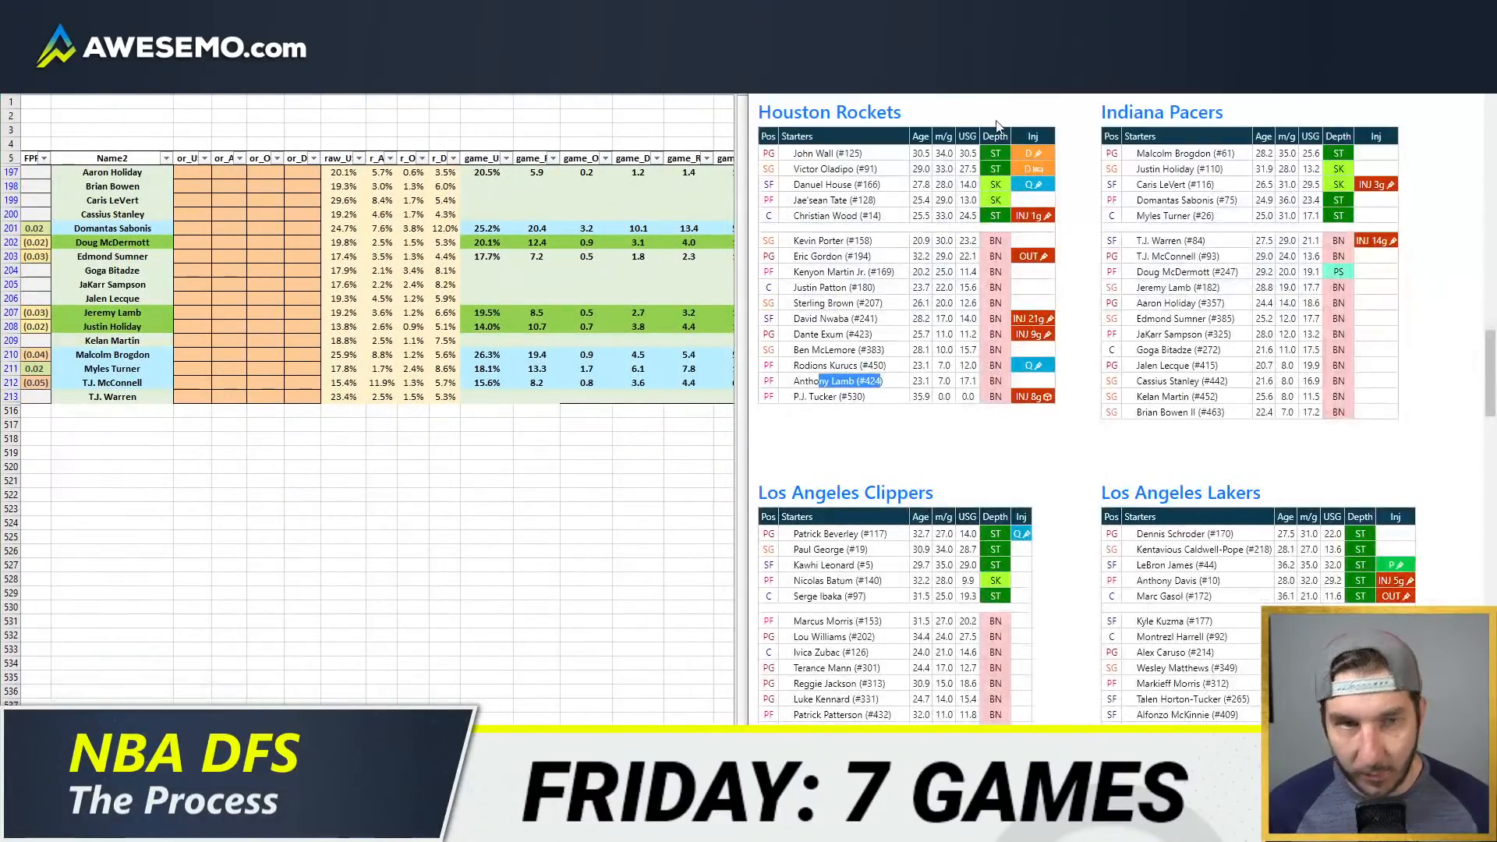
click(950, 31)
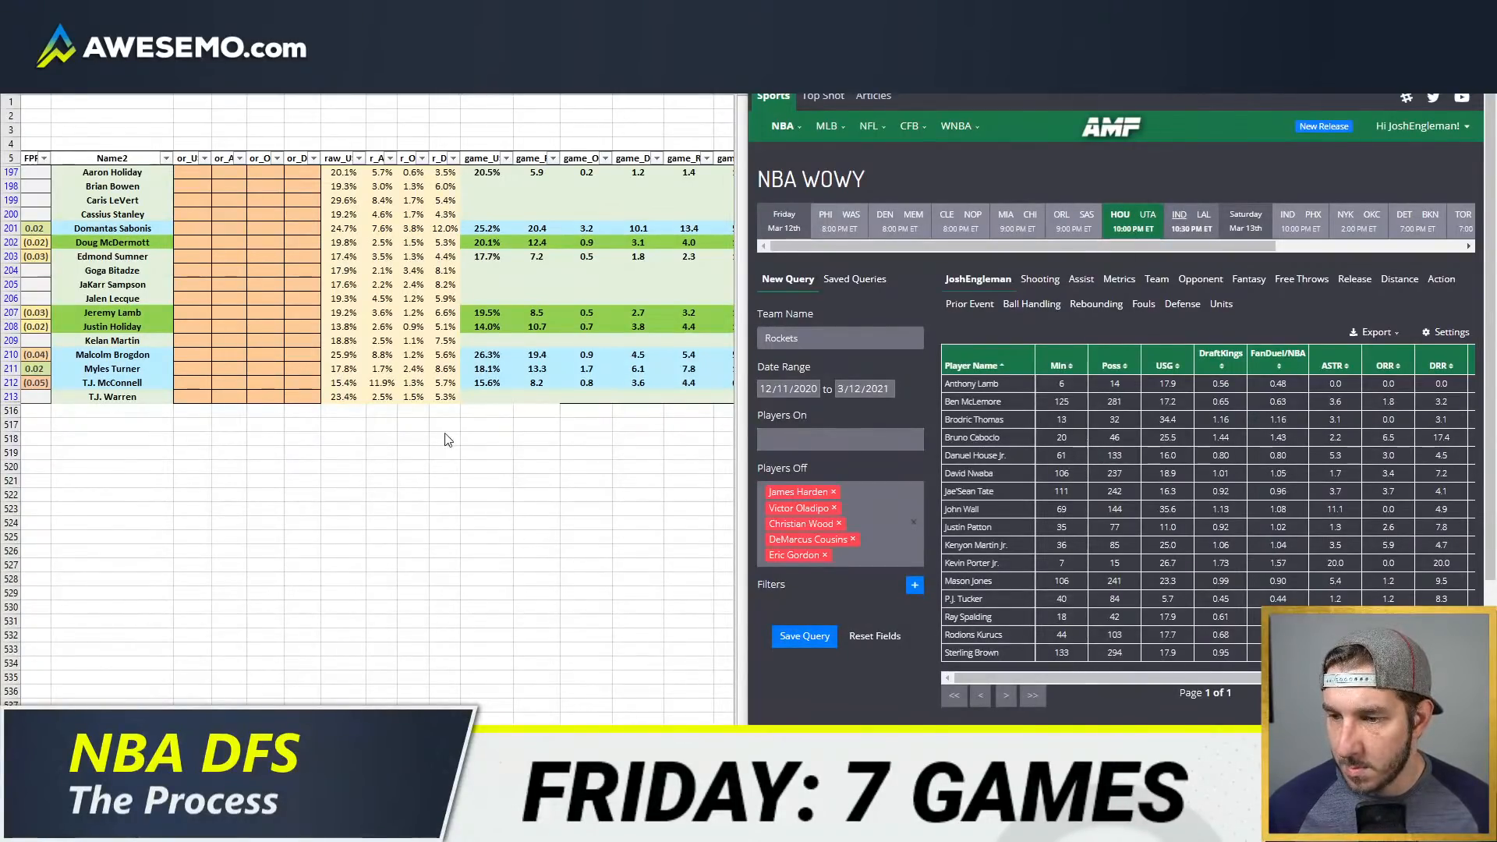
click(838, 482)
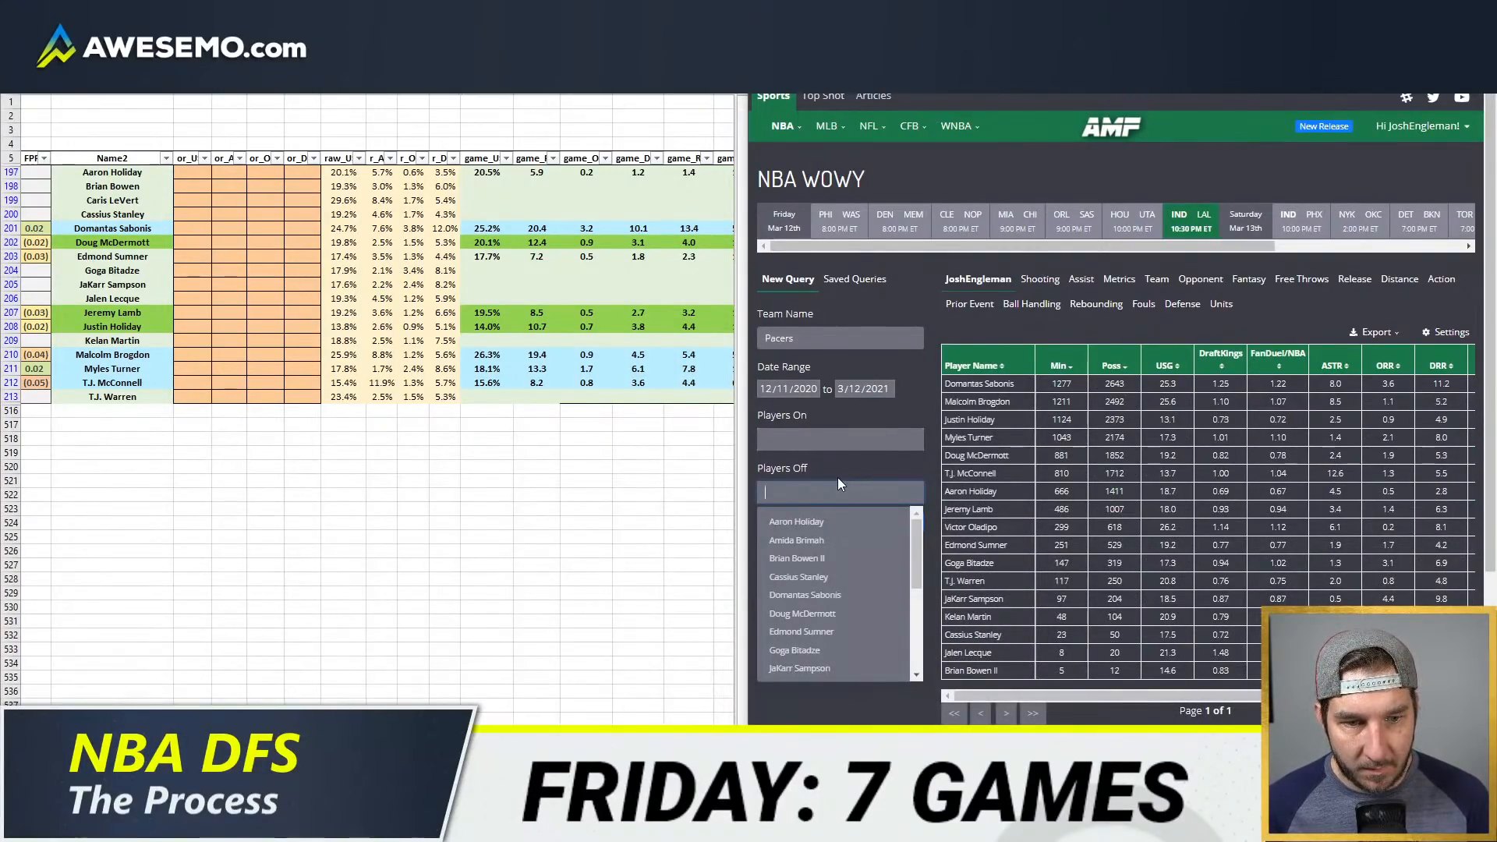
text(warren)
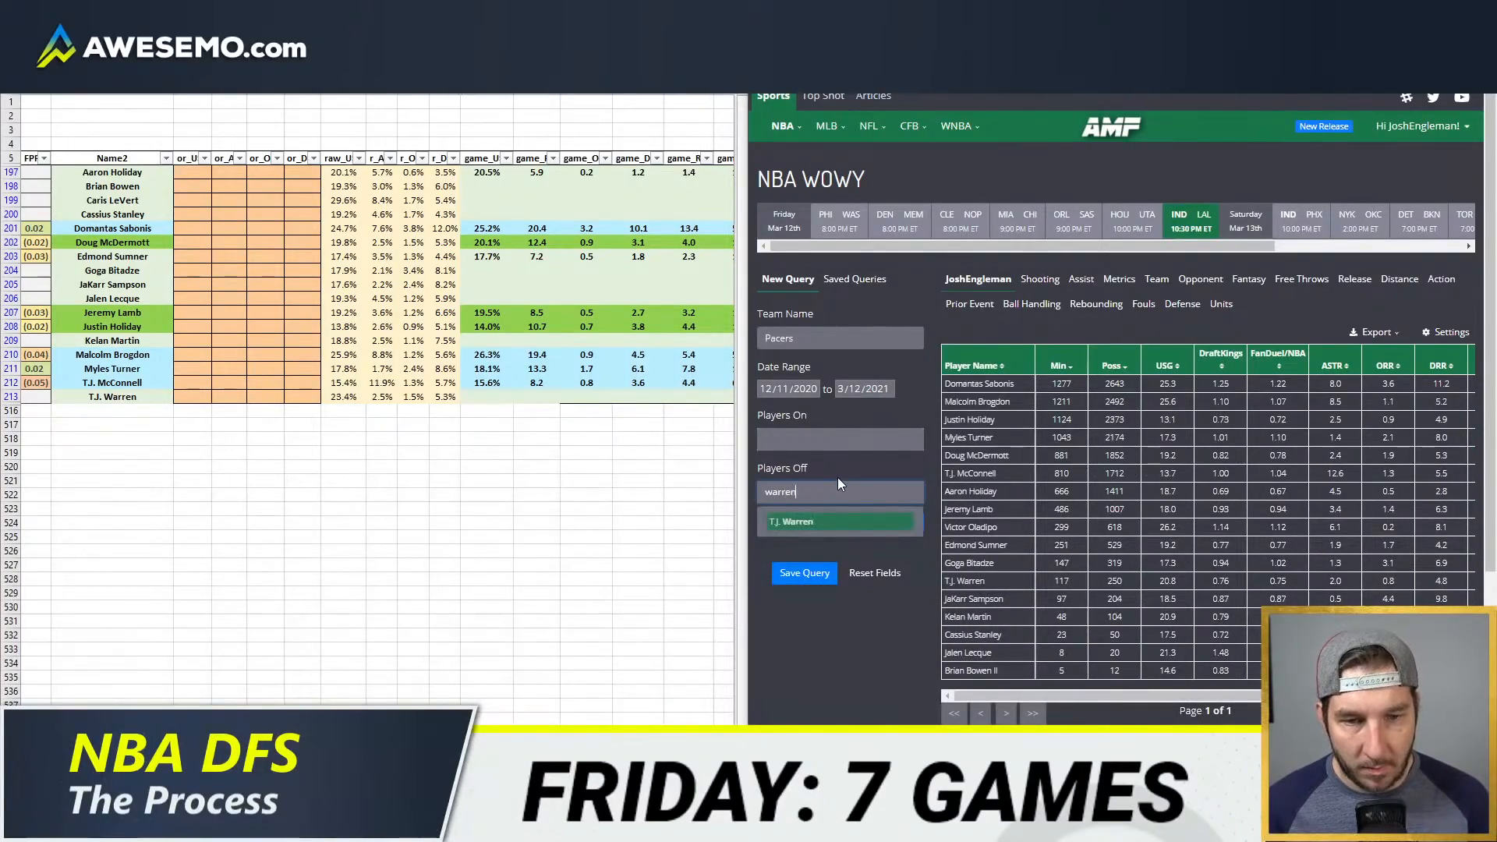
key(Return)
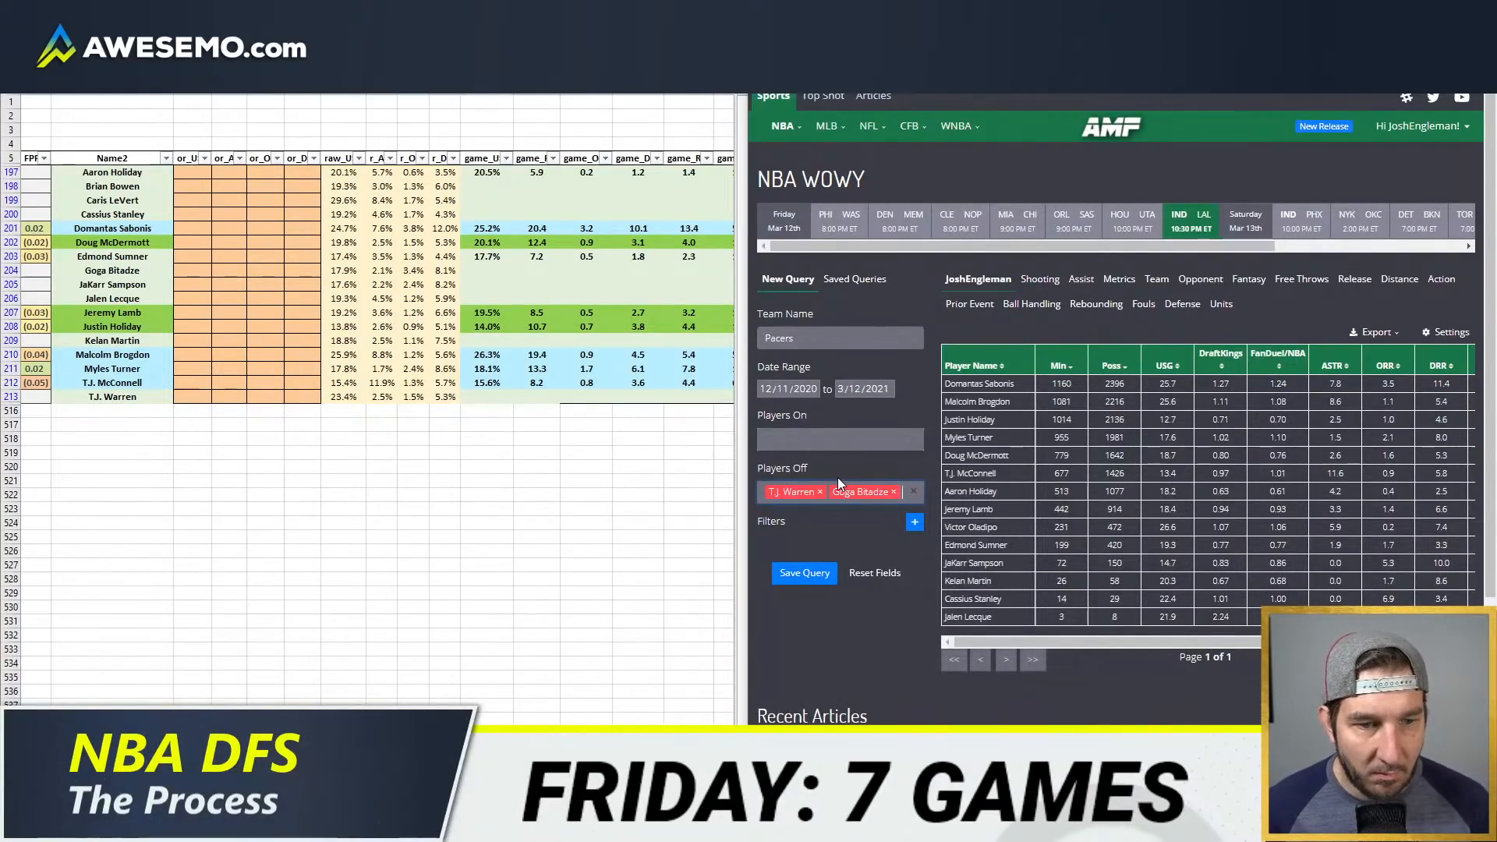
click(975, 366)
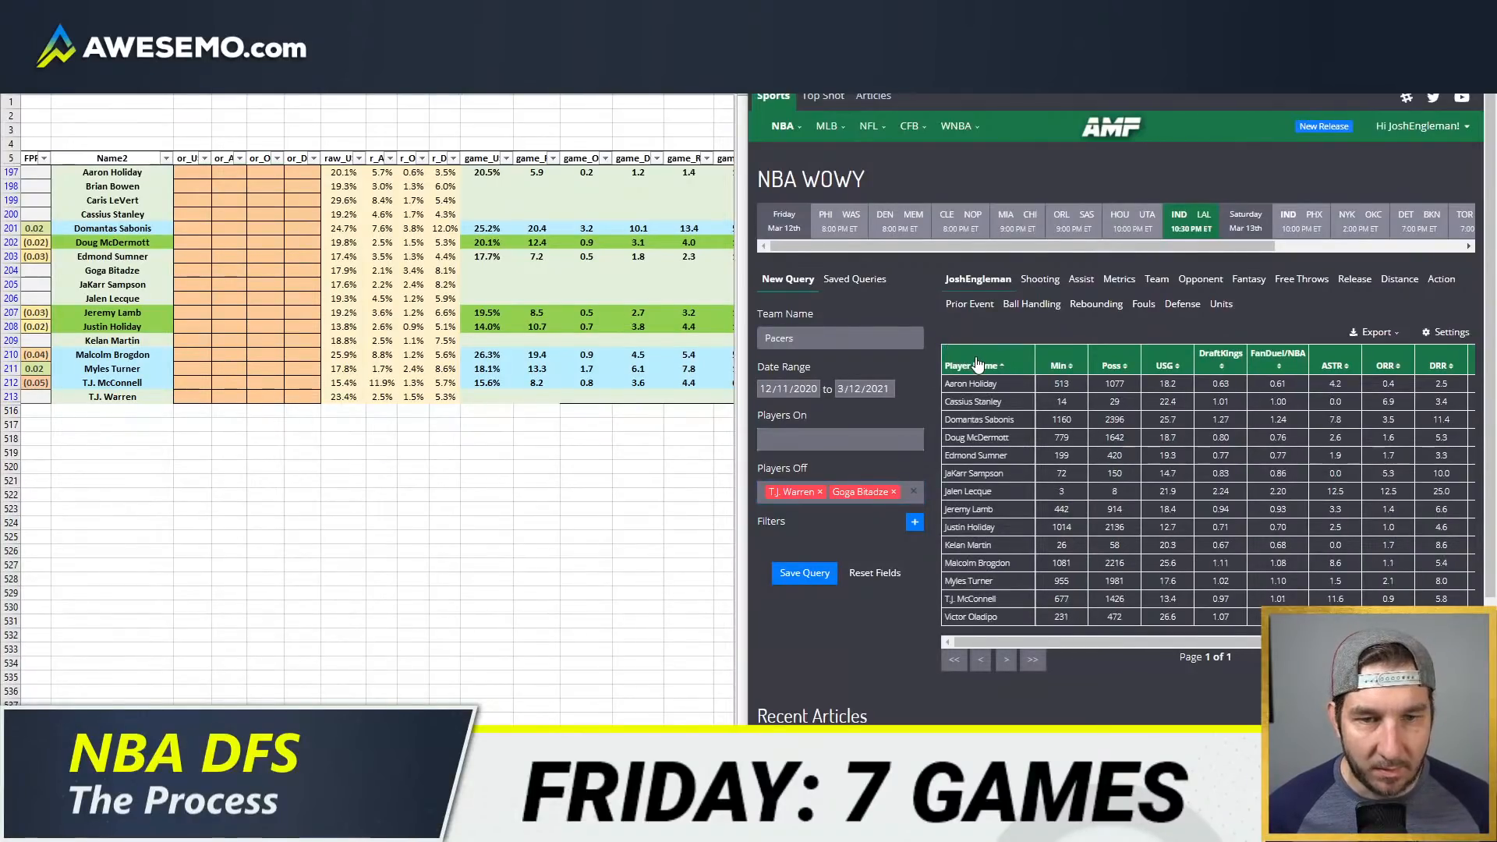
Step: Enter usage overrides of 25.7% for Domantas Sabonis and 25.9% for Malcolm Brogdon in the first override column
click(193, 224)
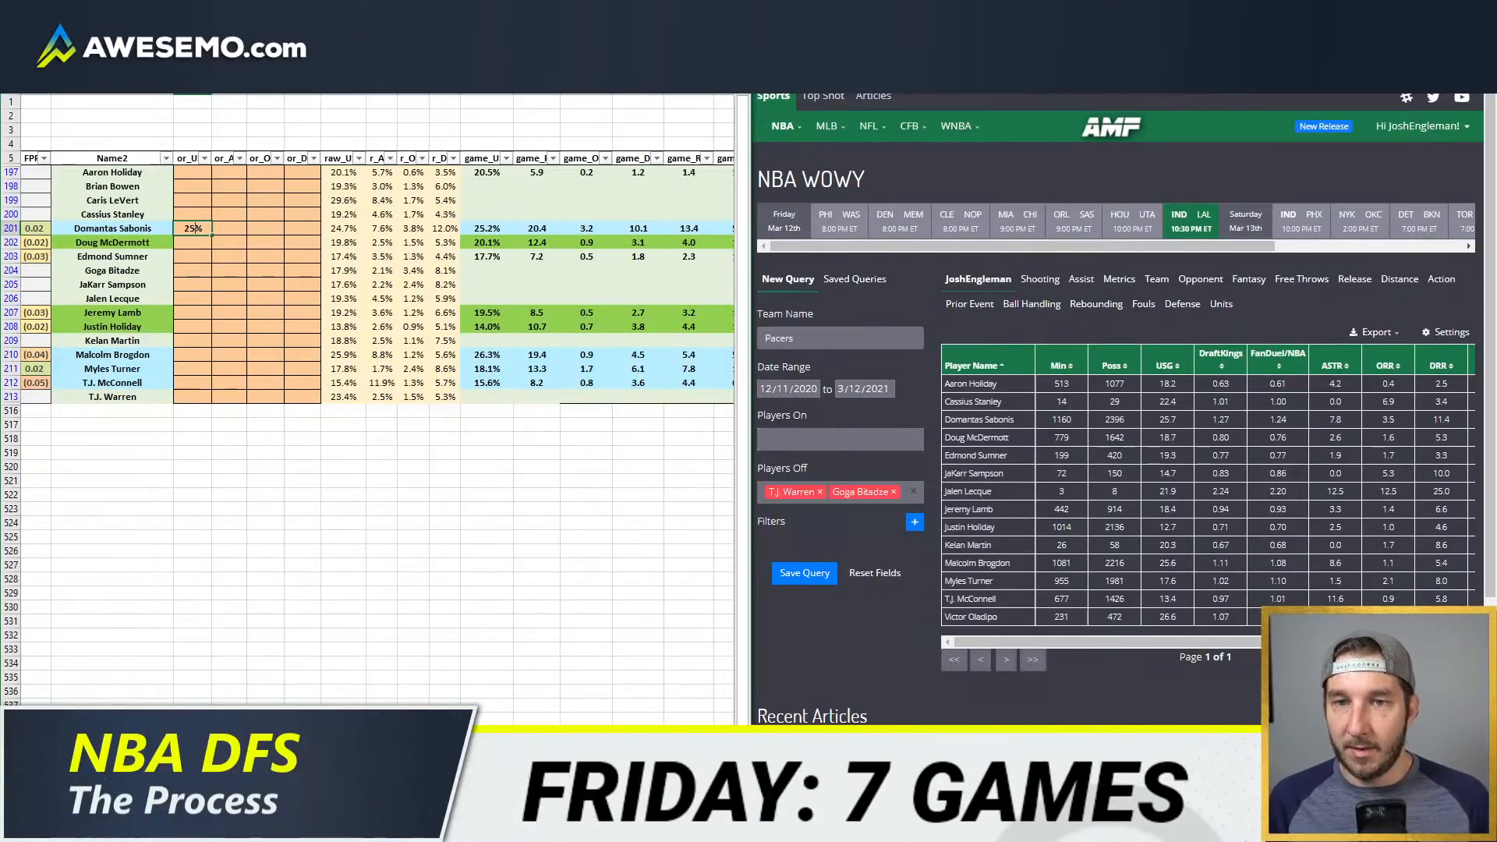
key(Return)
key(Down)
key(Down)
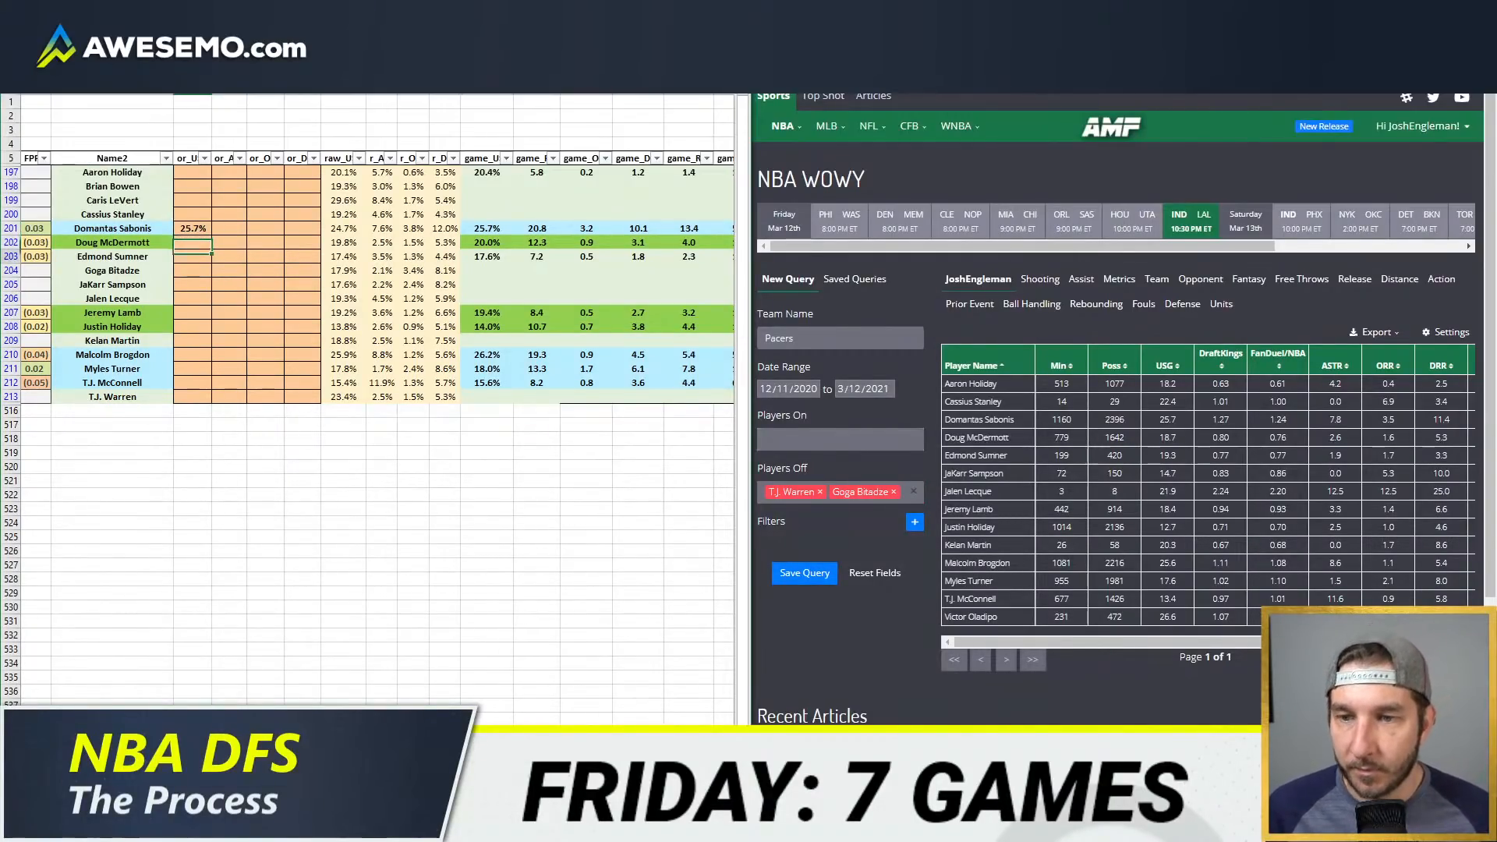
key(Down)
key(Down)
key(Down)
key(Down)
key(Down)
key(Down)
key(Down)
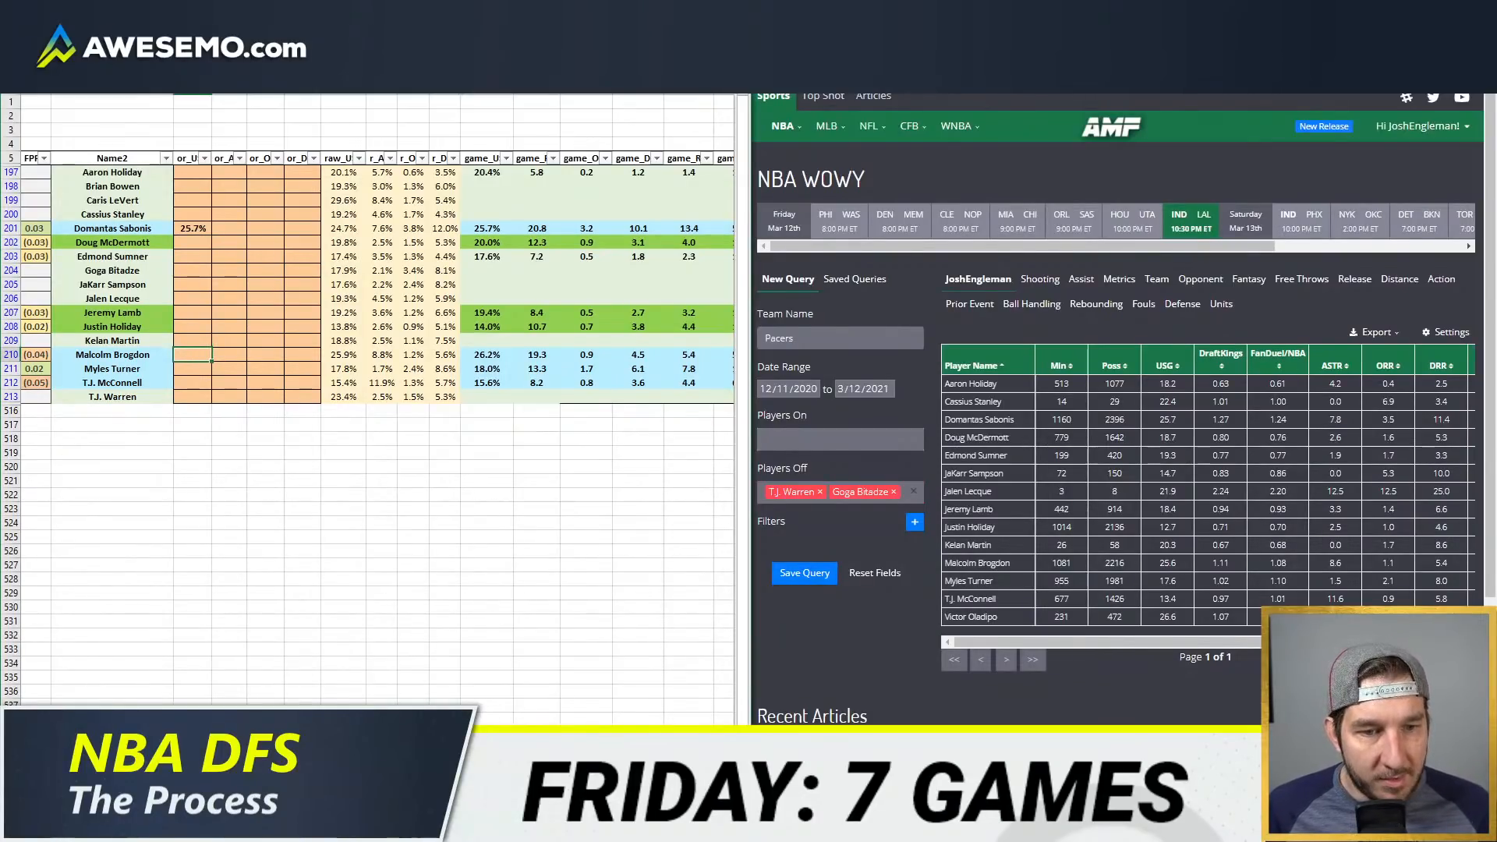
key(F2)
text(25.)
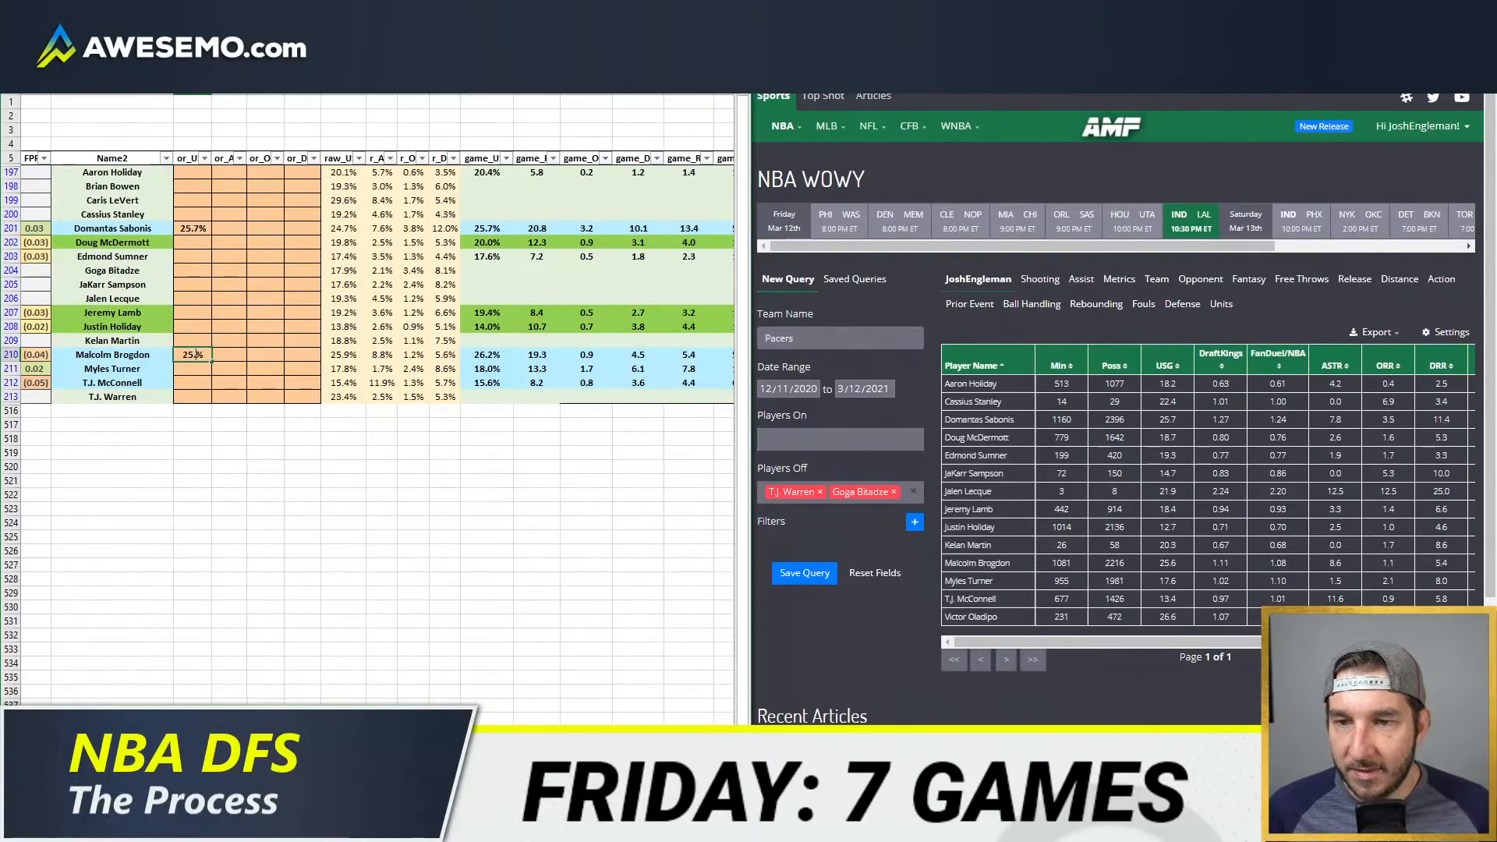
text(9)
key(Return)
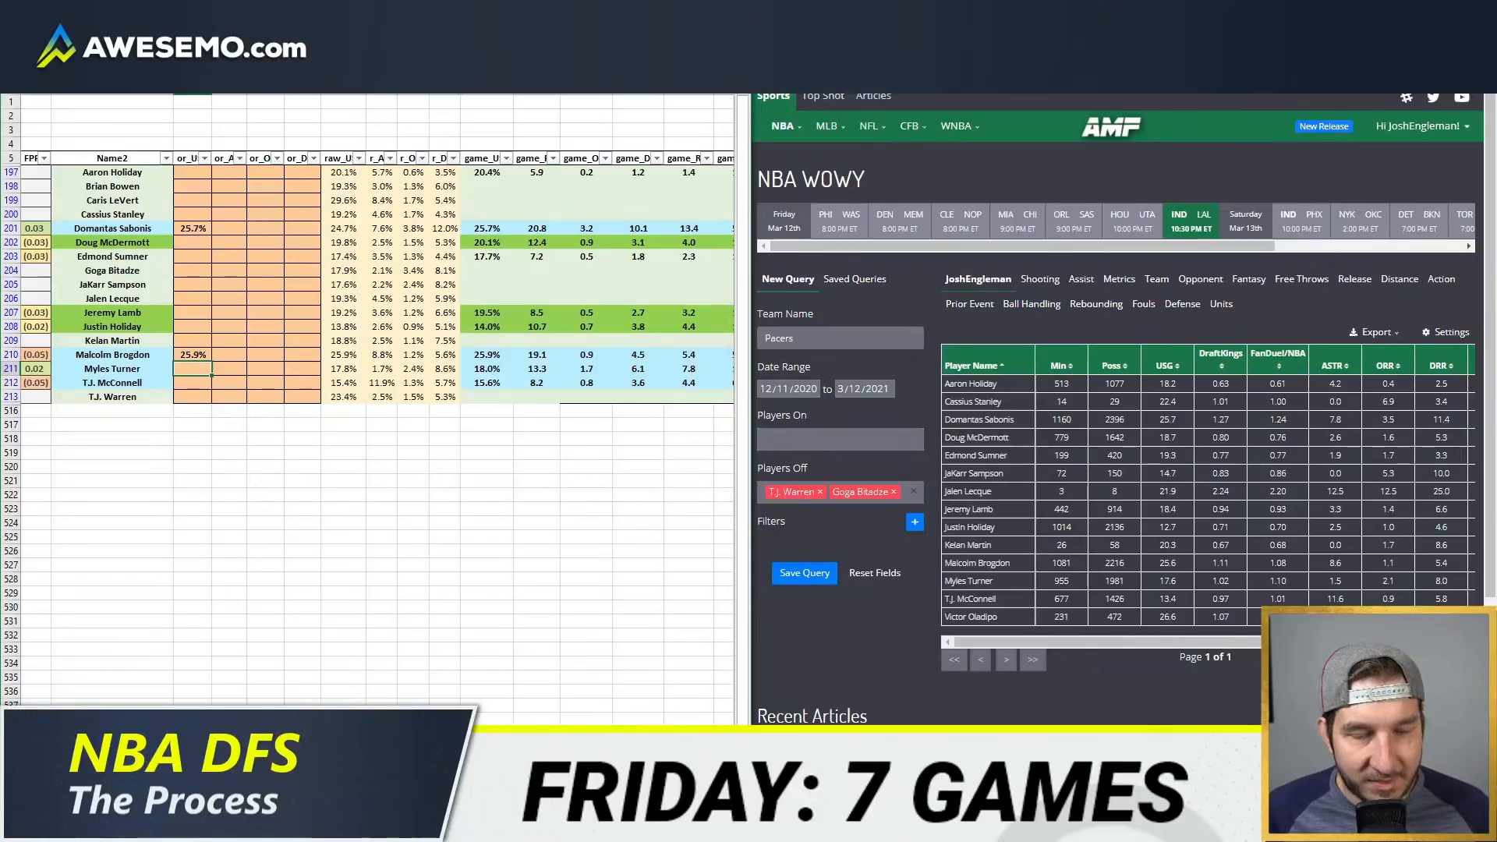
Step: Enter usage overrides of 17.8% for Myles Turner and 14.4% for T.J. McConnell
text(17.8)
key(Return)
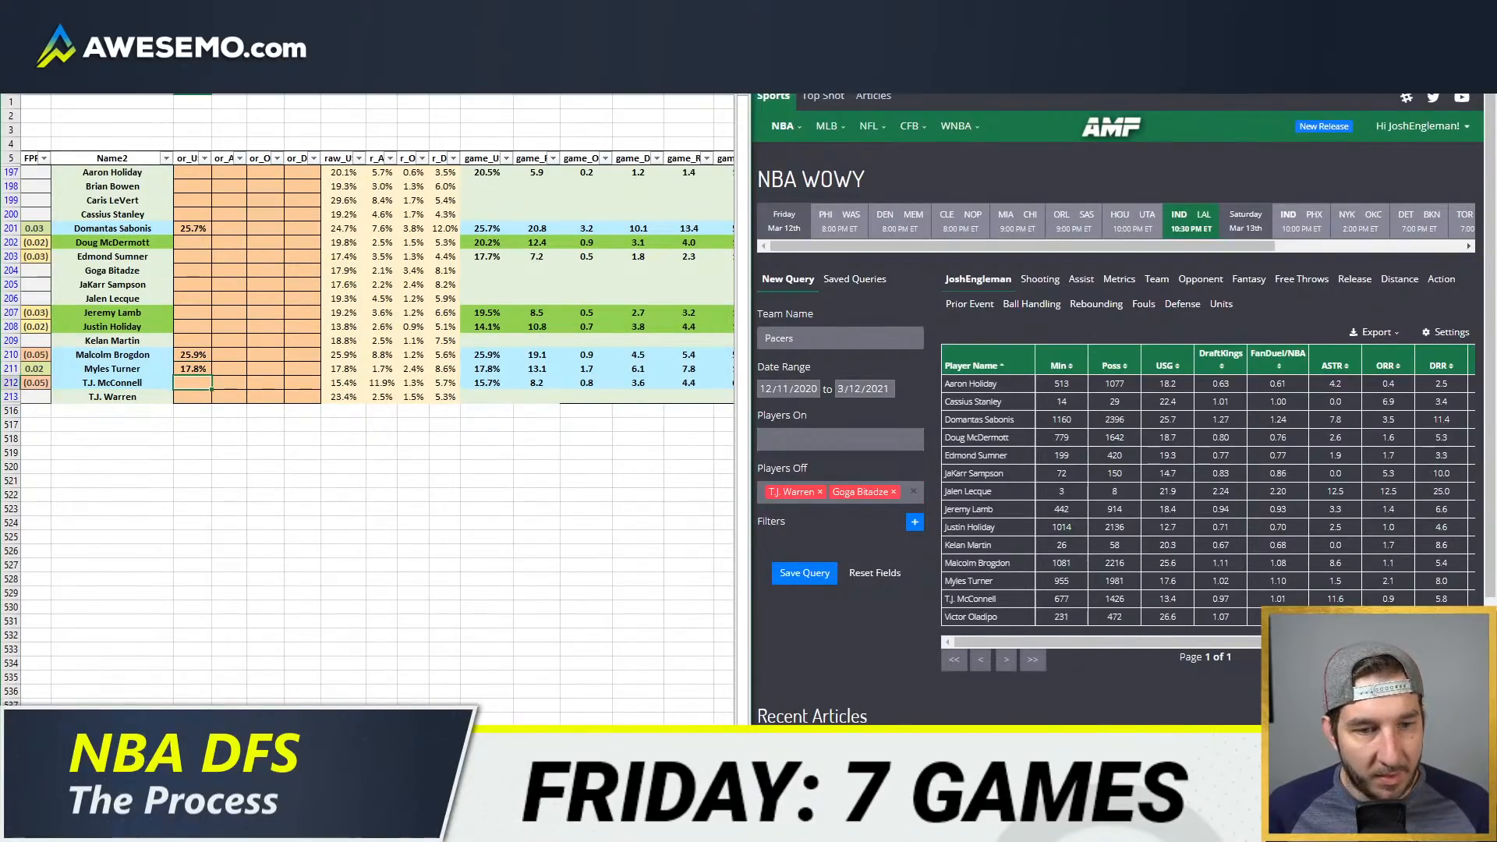
text(1)
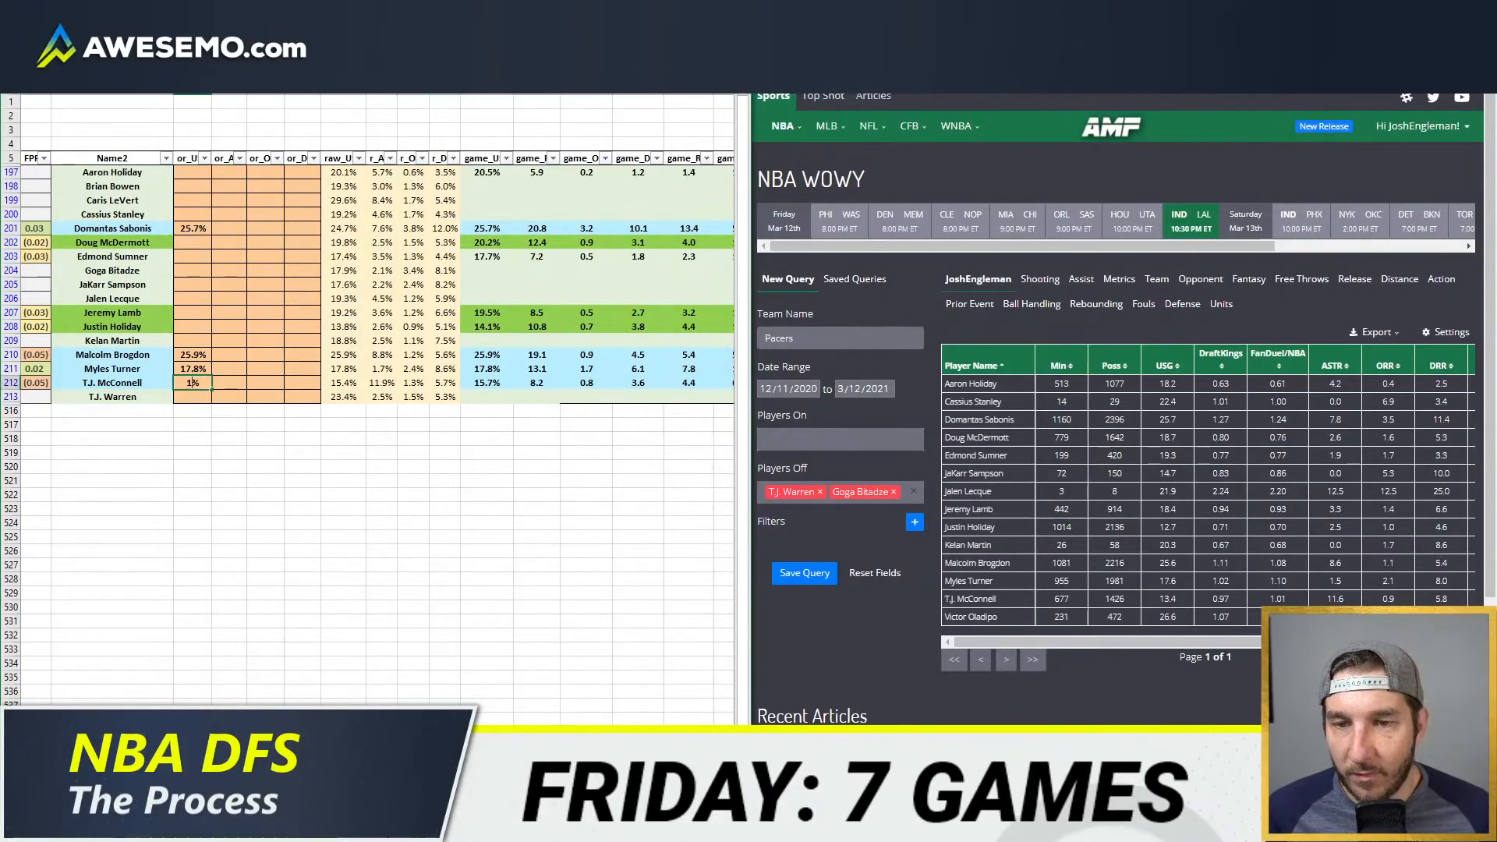
text(4.4)
key(Return)
Step: Enter a usage override of 19.3% for Doug McDermott in the first override column
key(Up)
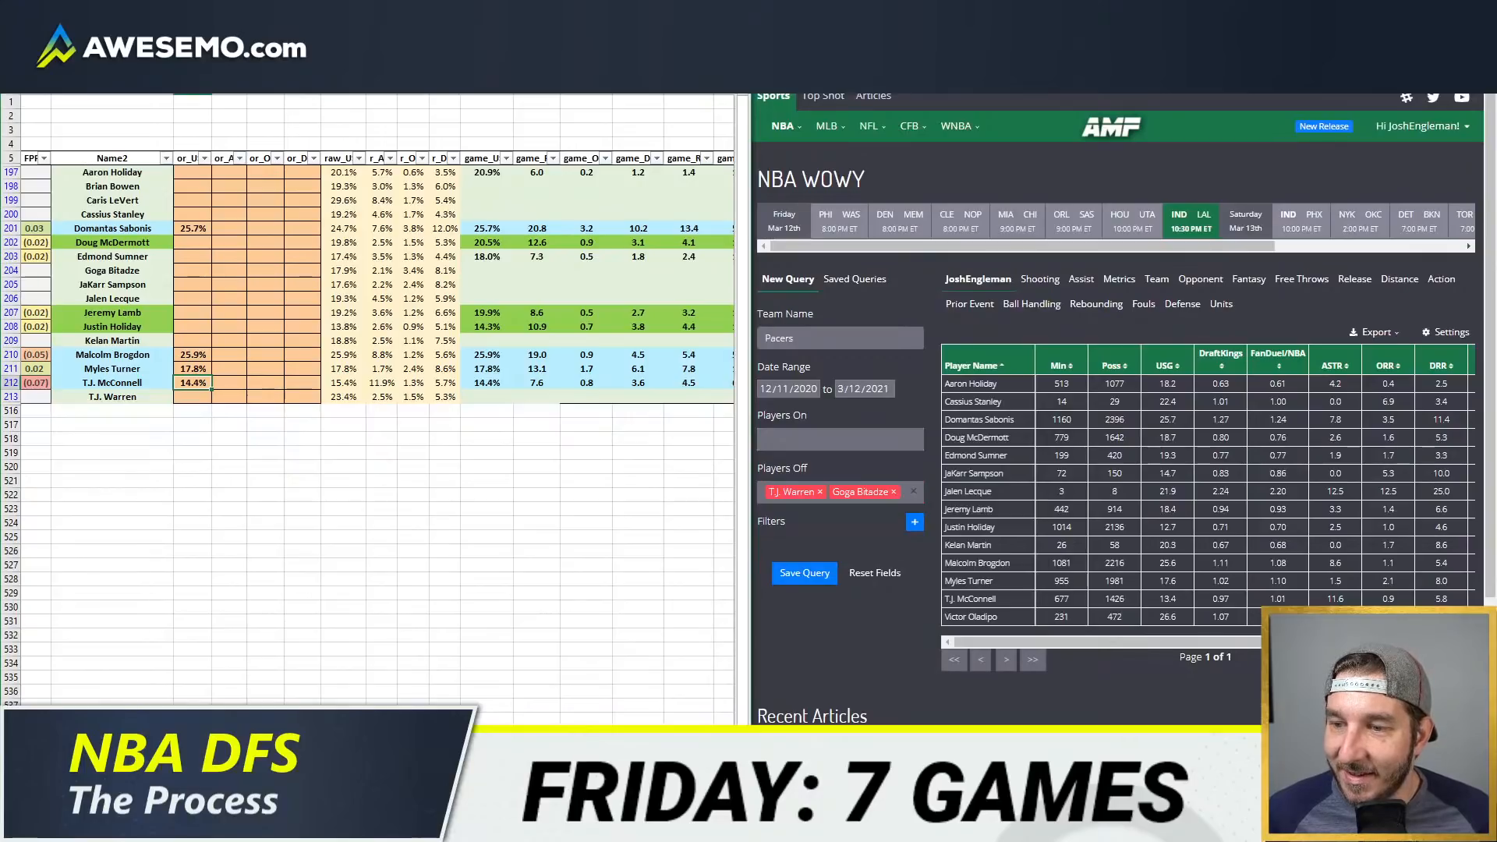
key(Up)
key(Up)
key(Up)
key(Up)
key(Up)
key(Up)
key(Up)
key(Up)
key(Up)
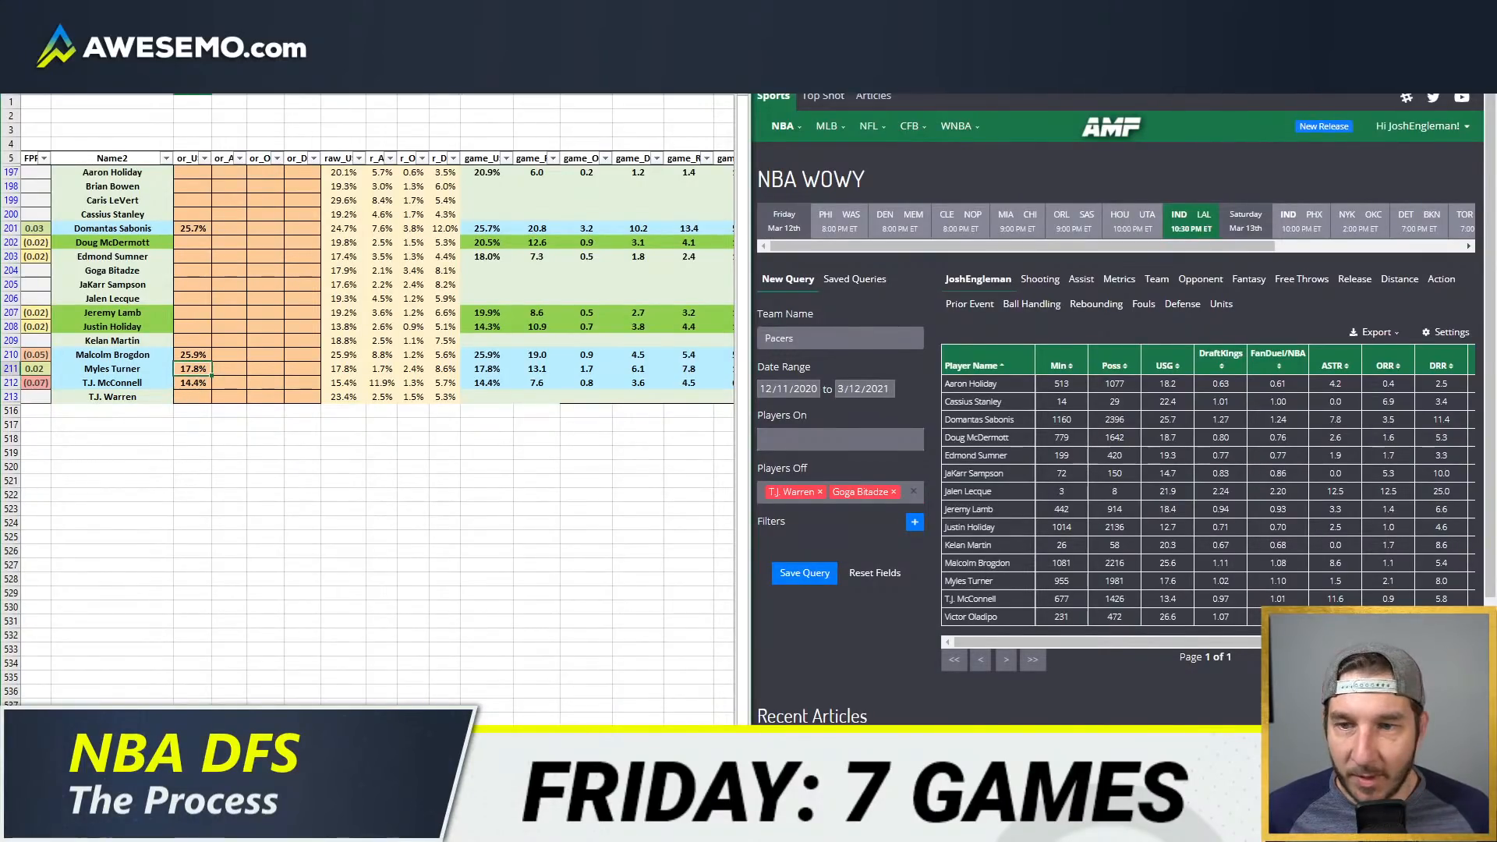
key(Up)
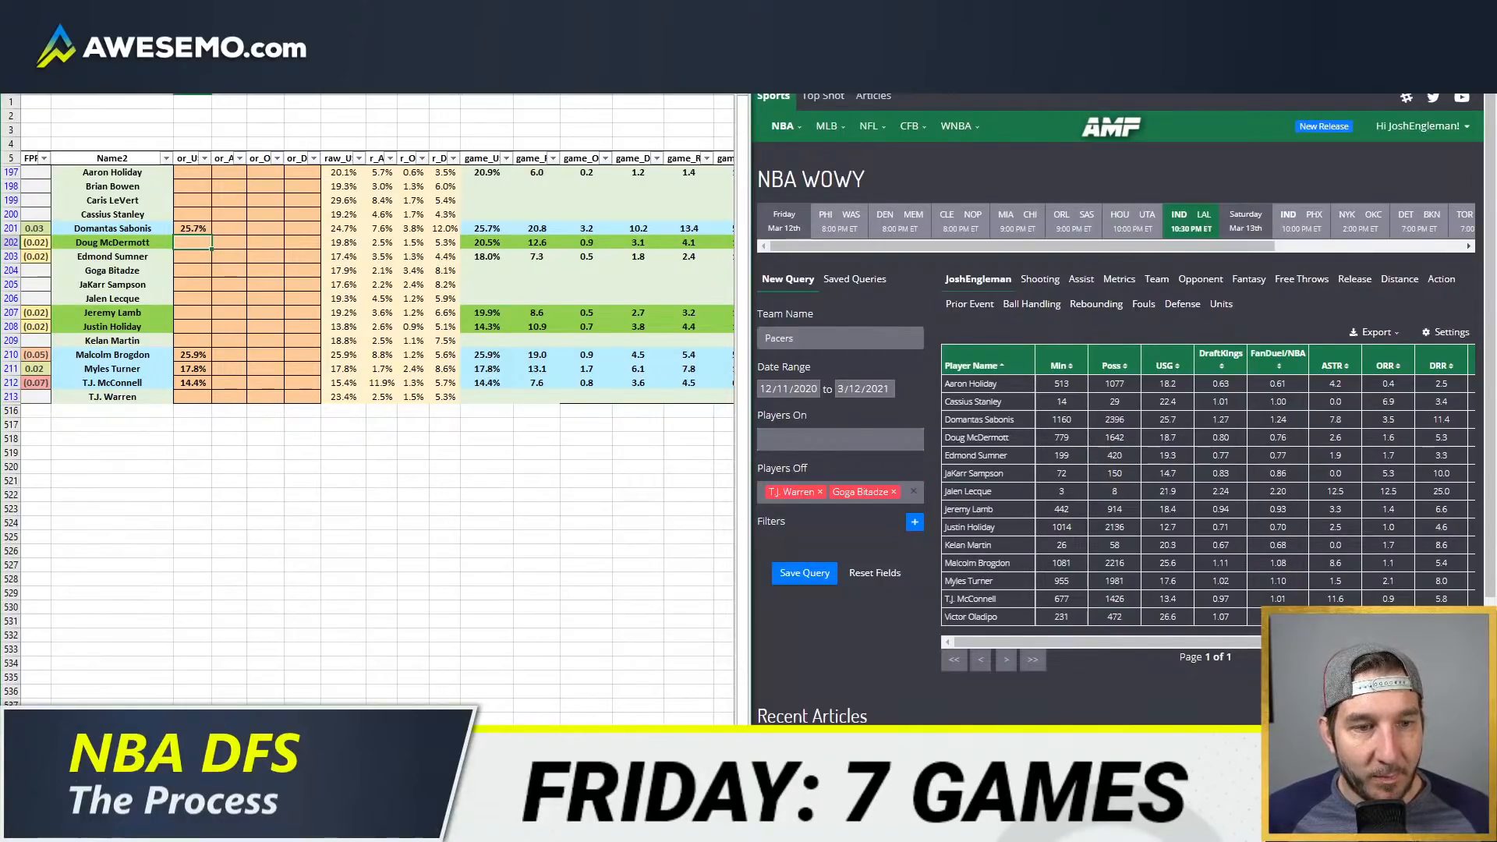
text(19.8)
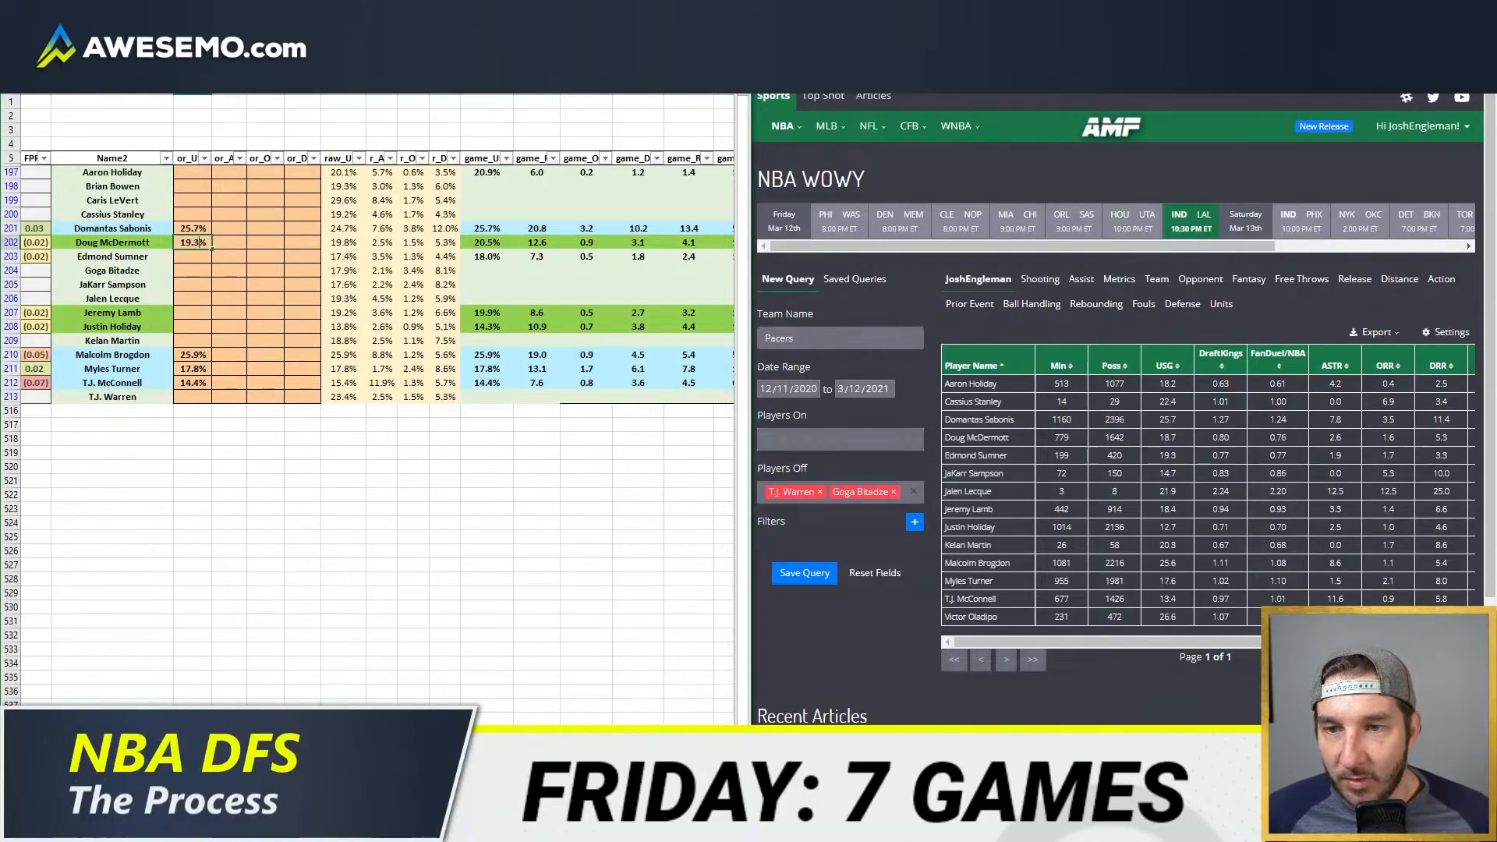
key(Return)
Step: Enter usage overrides of 19.0% for Jeremy Lamb and 13.0% for Justin Holiday
key(Down)
key(Down)
key(Down)
key(Down)
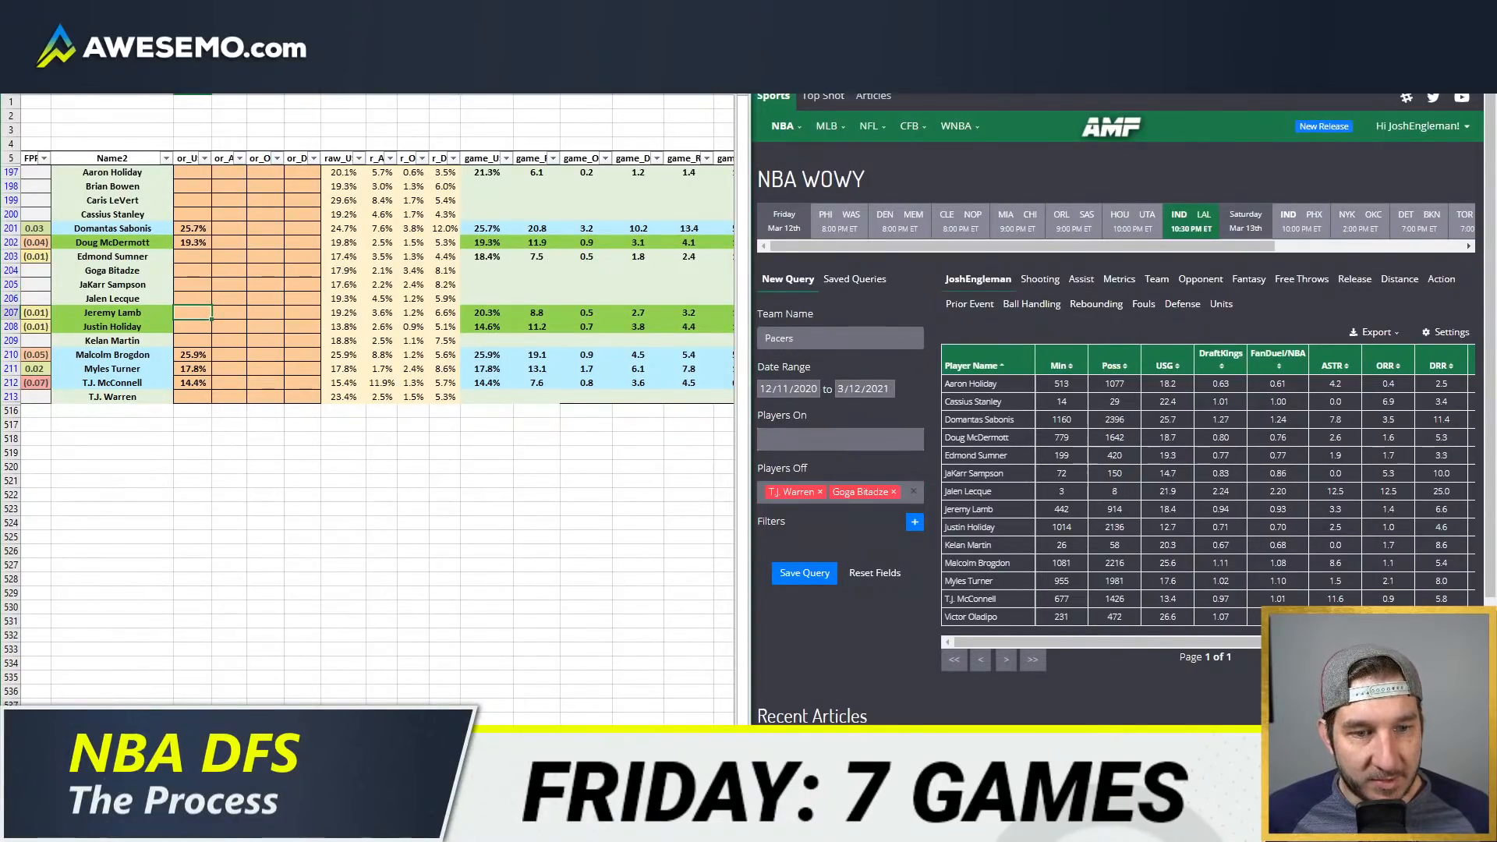
text(19)
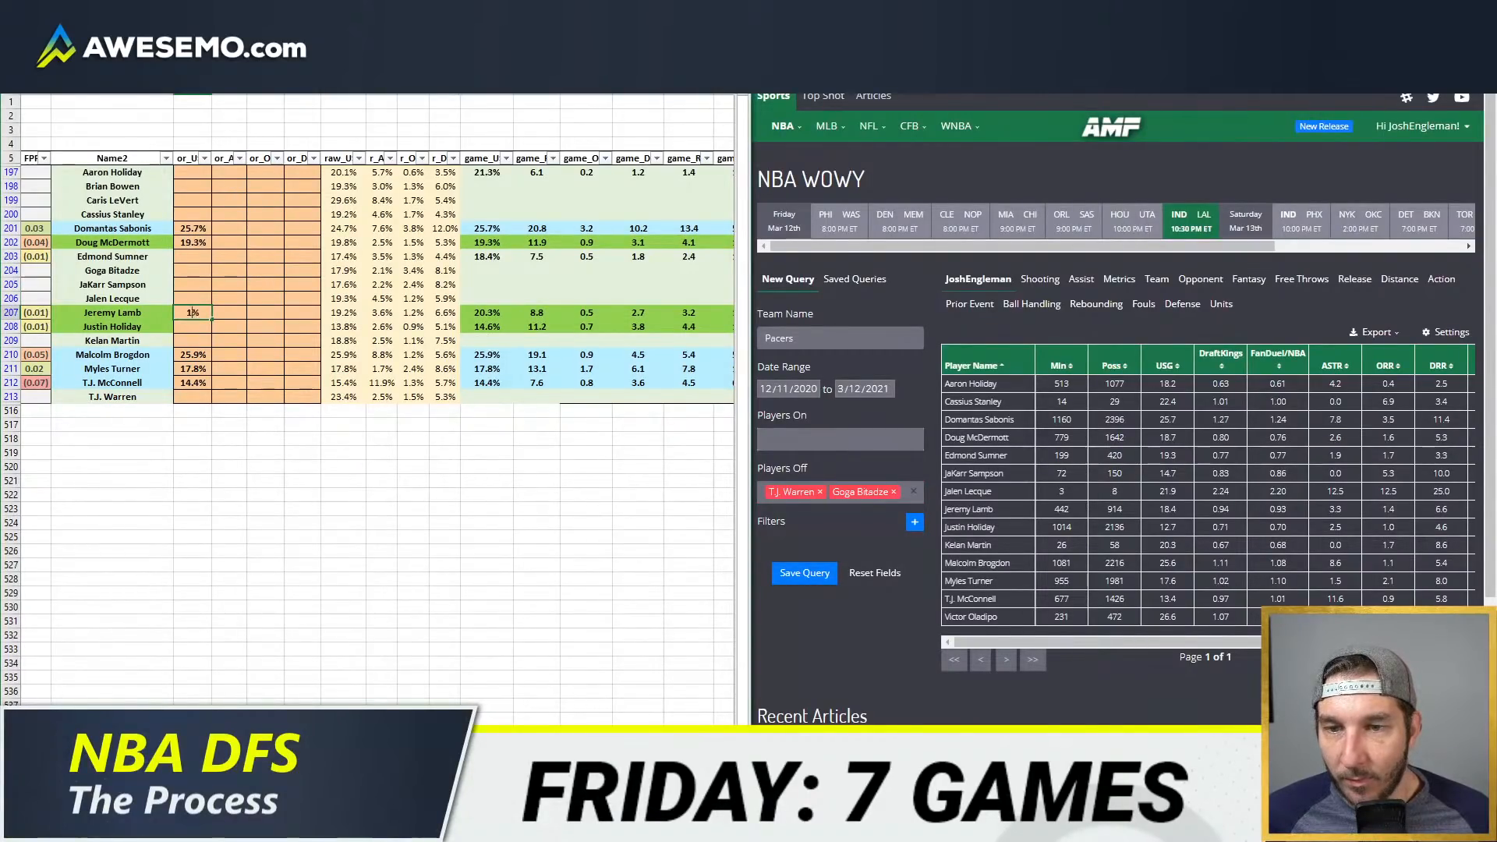
key(Return)
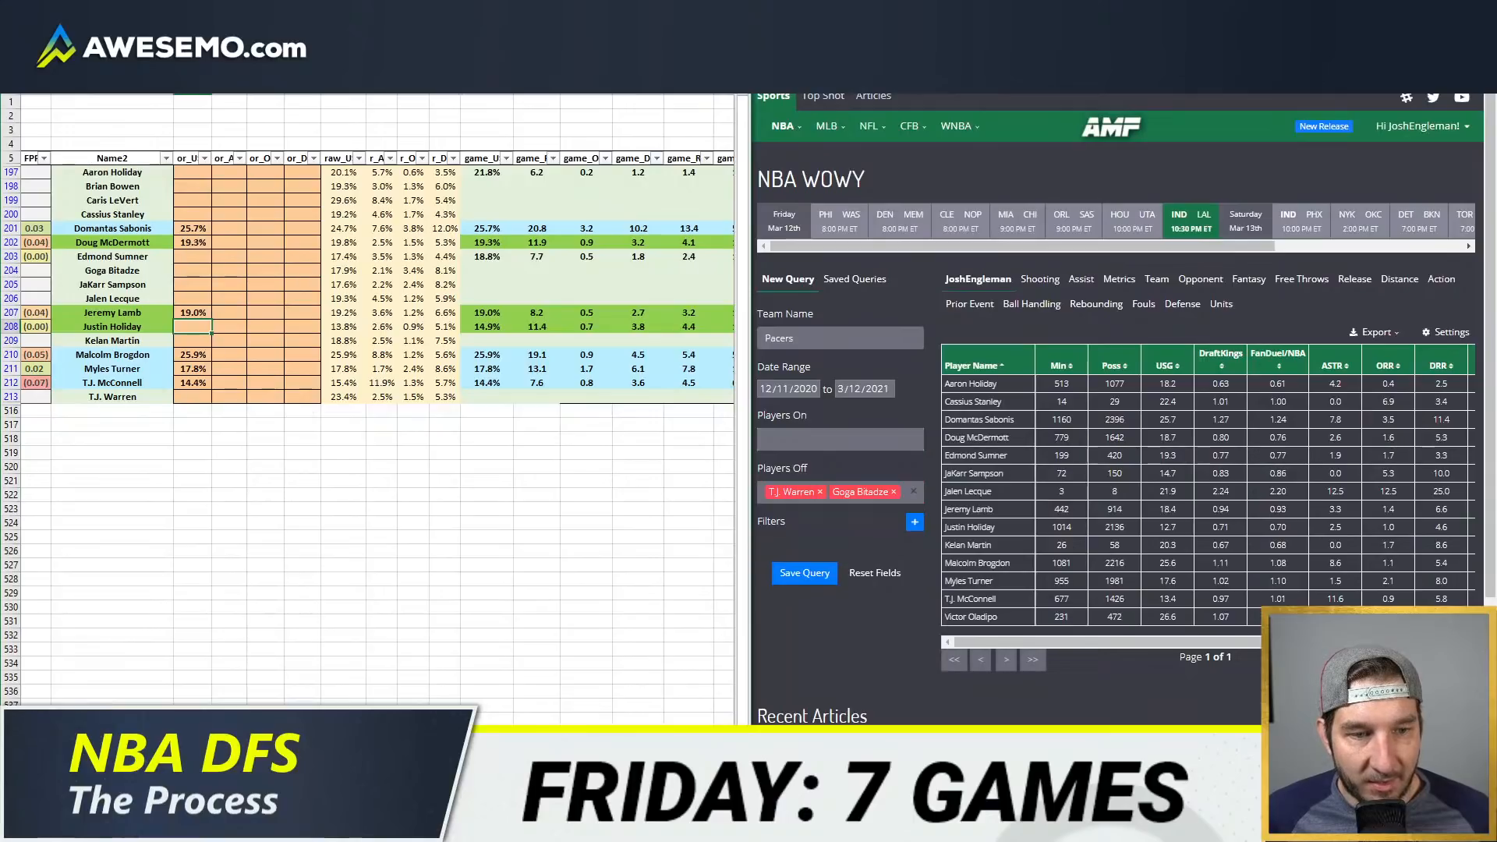
text(13)
key(Return)
key(Up)
key(Up)
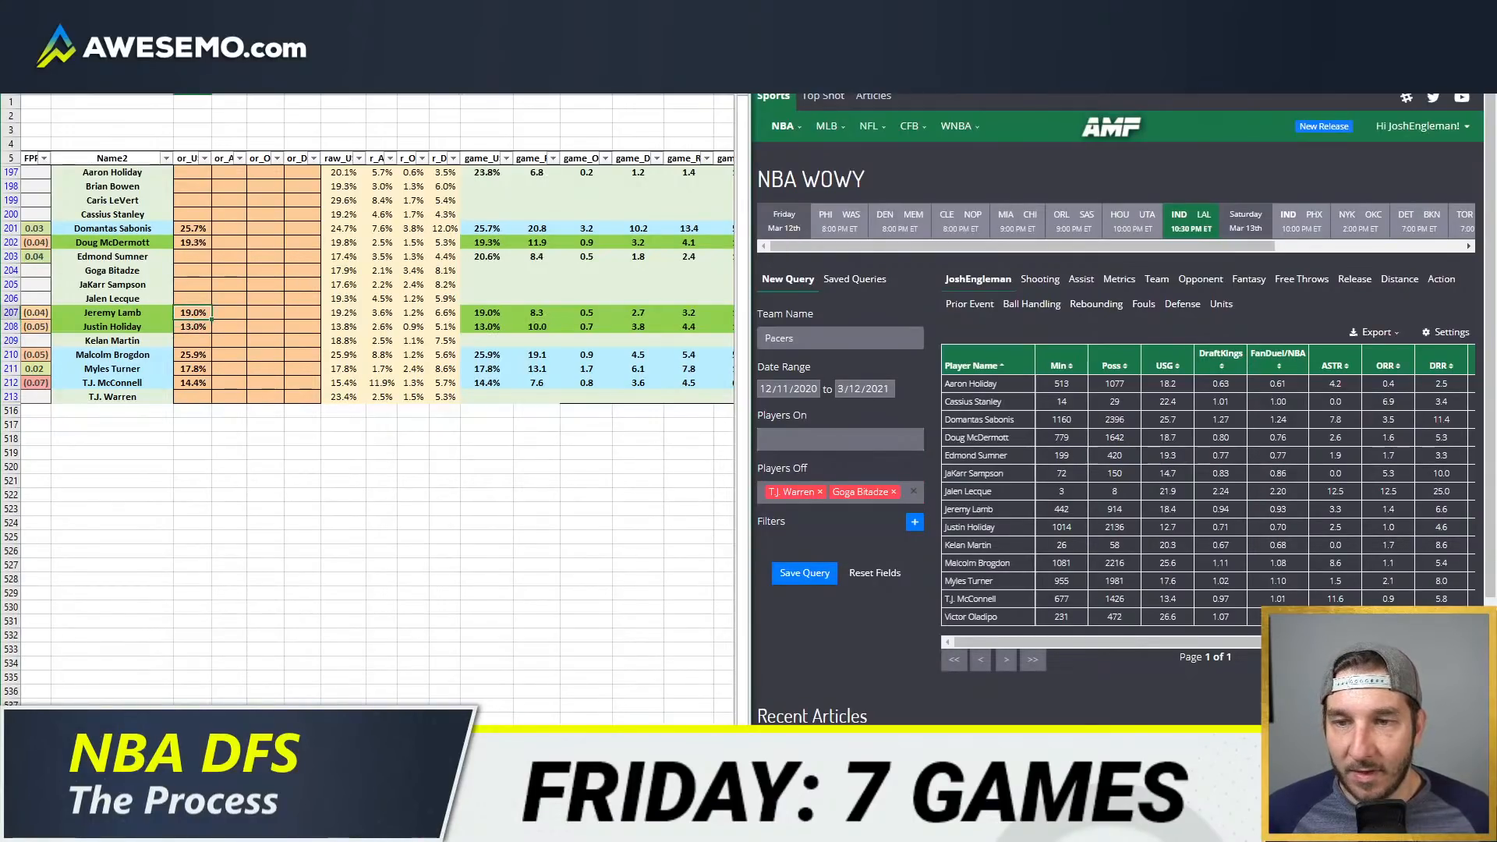
key(Right)
key(Up)
key(Up)
key(Up)
key(Up)
key(Up)
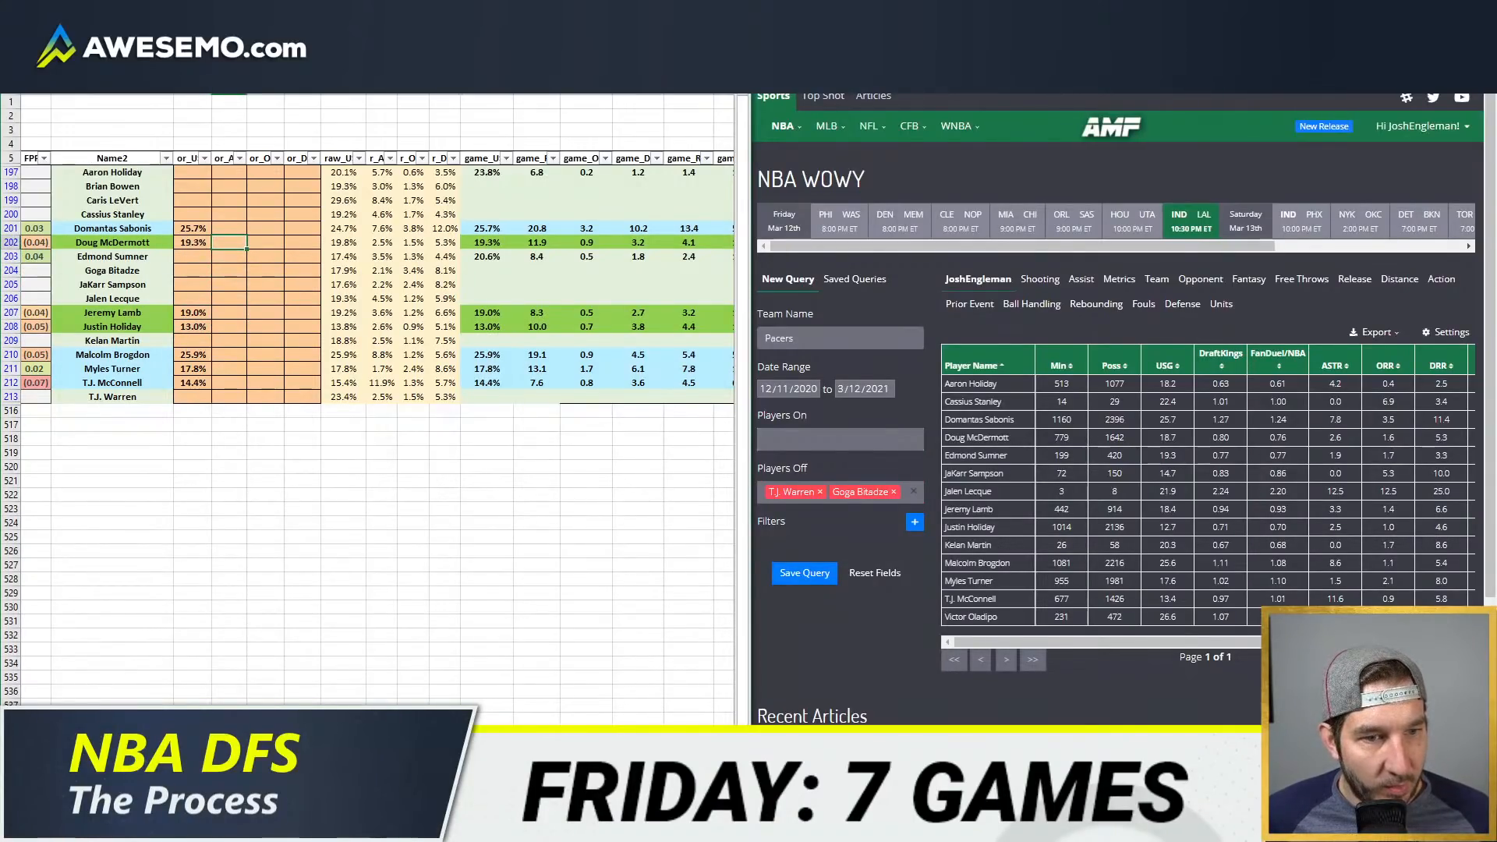
key(Right)
key(Down)
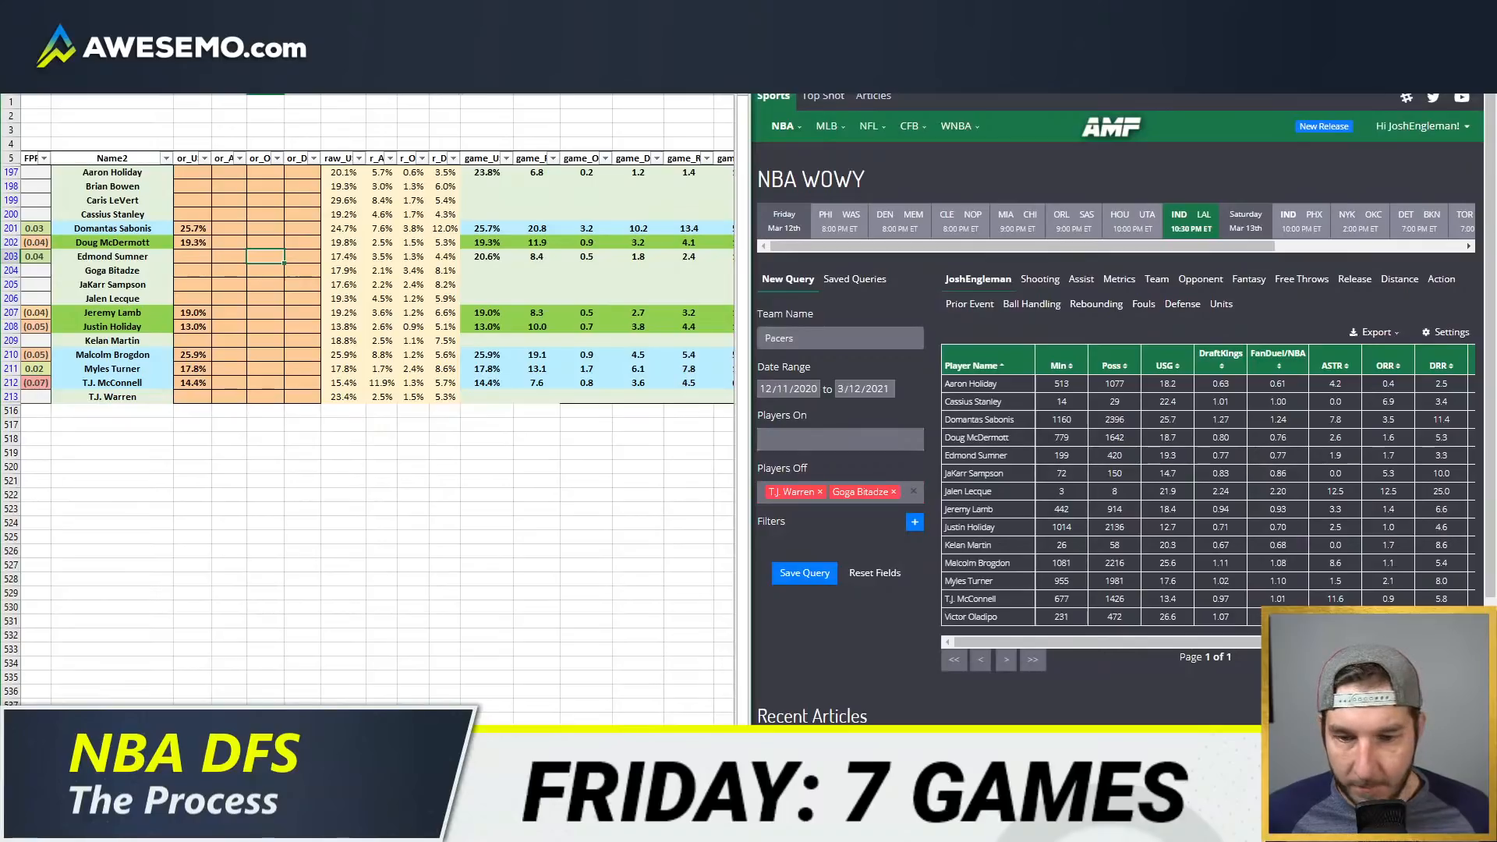
Step: Switch to the team projections sheet and set the FanDuel table's team to IND
key(ctrl+Page_Down)
click(282, 110)
text(IND)
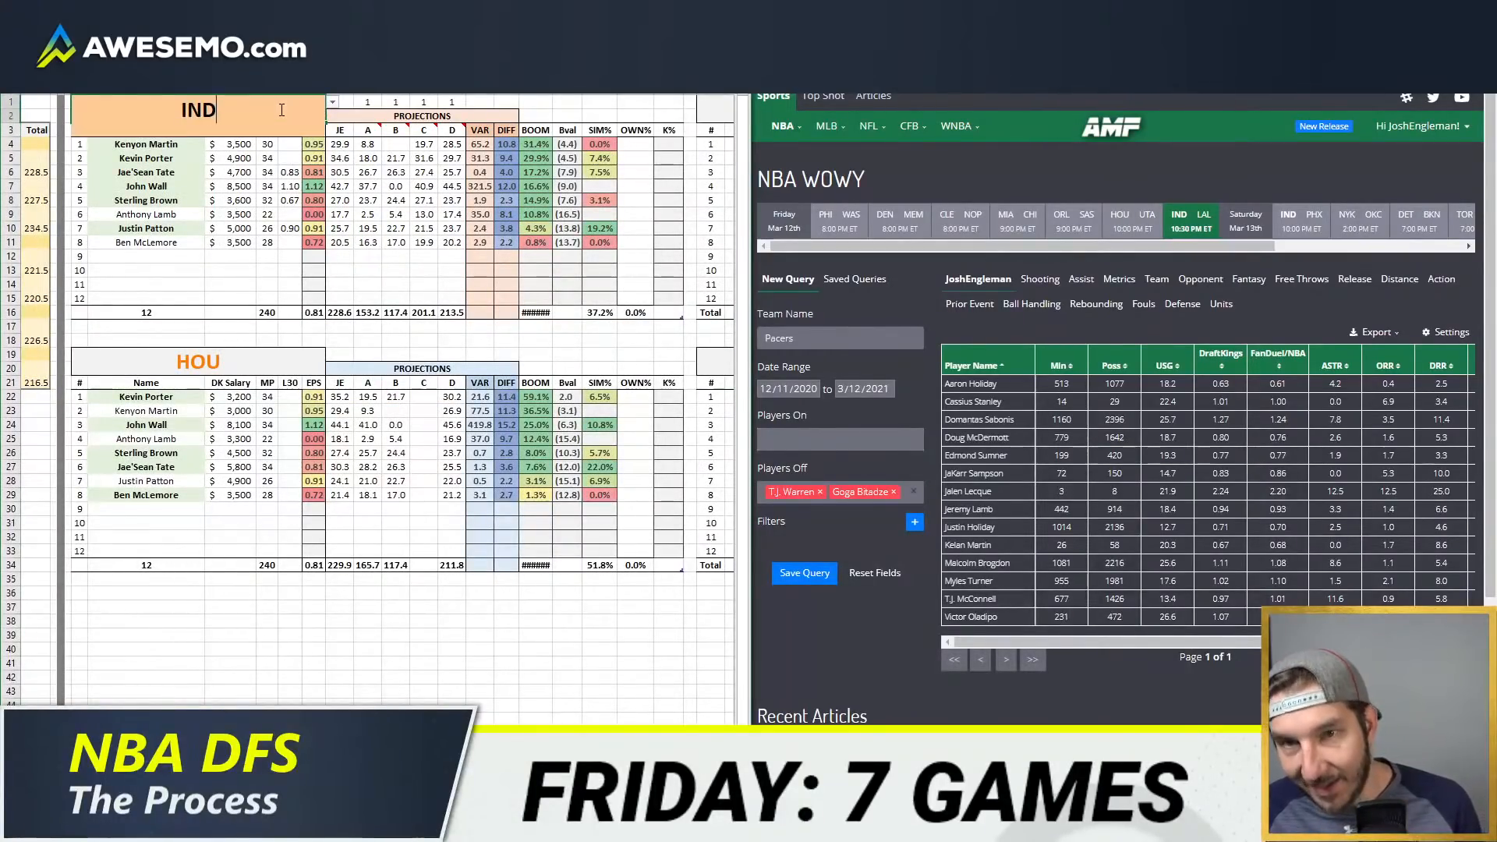
key(Return)
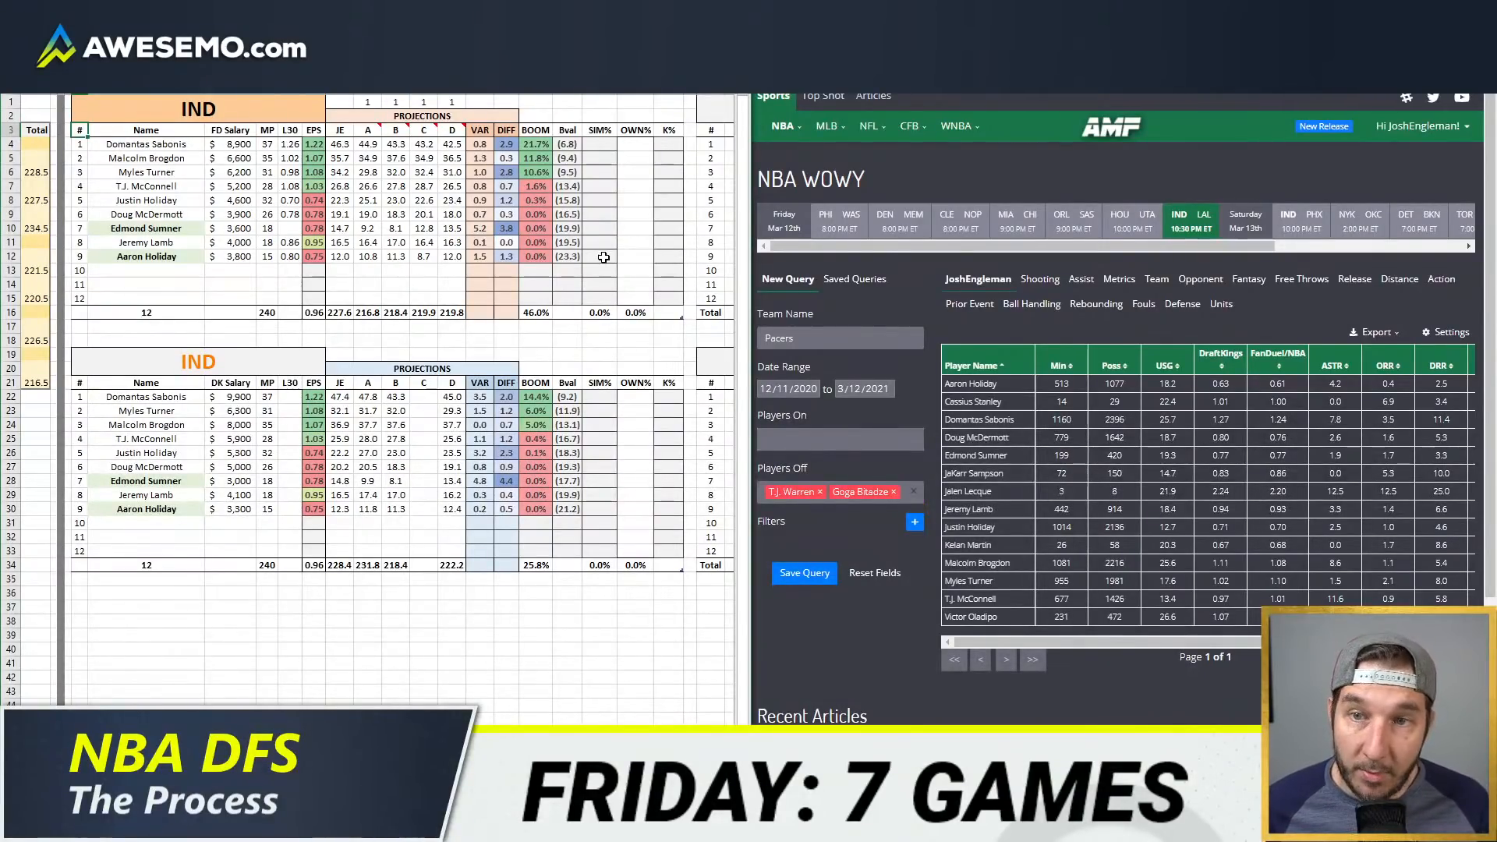
Step: Calculate projected points per minute for Domantas Sabonis (46.3/37) and Myles Turner (34.2/31) in the quick launcher
key(alt+space)
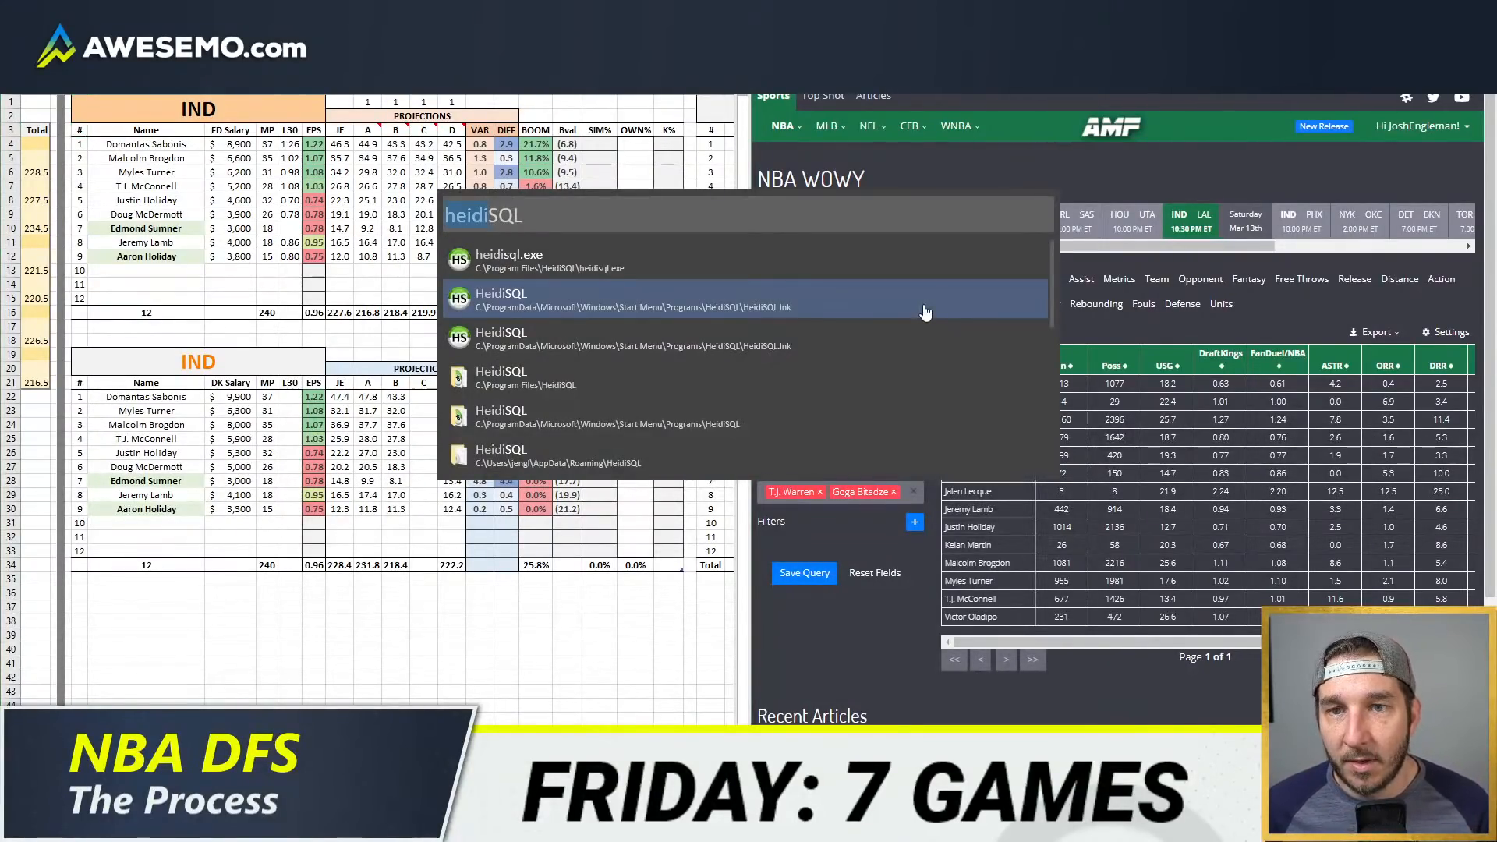
text(46.3/37)
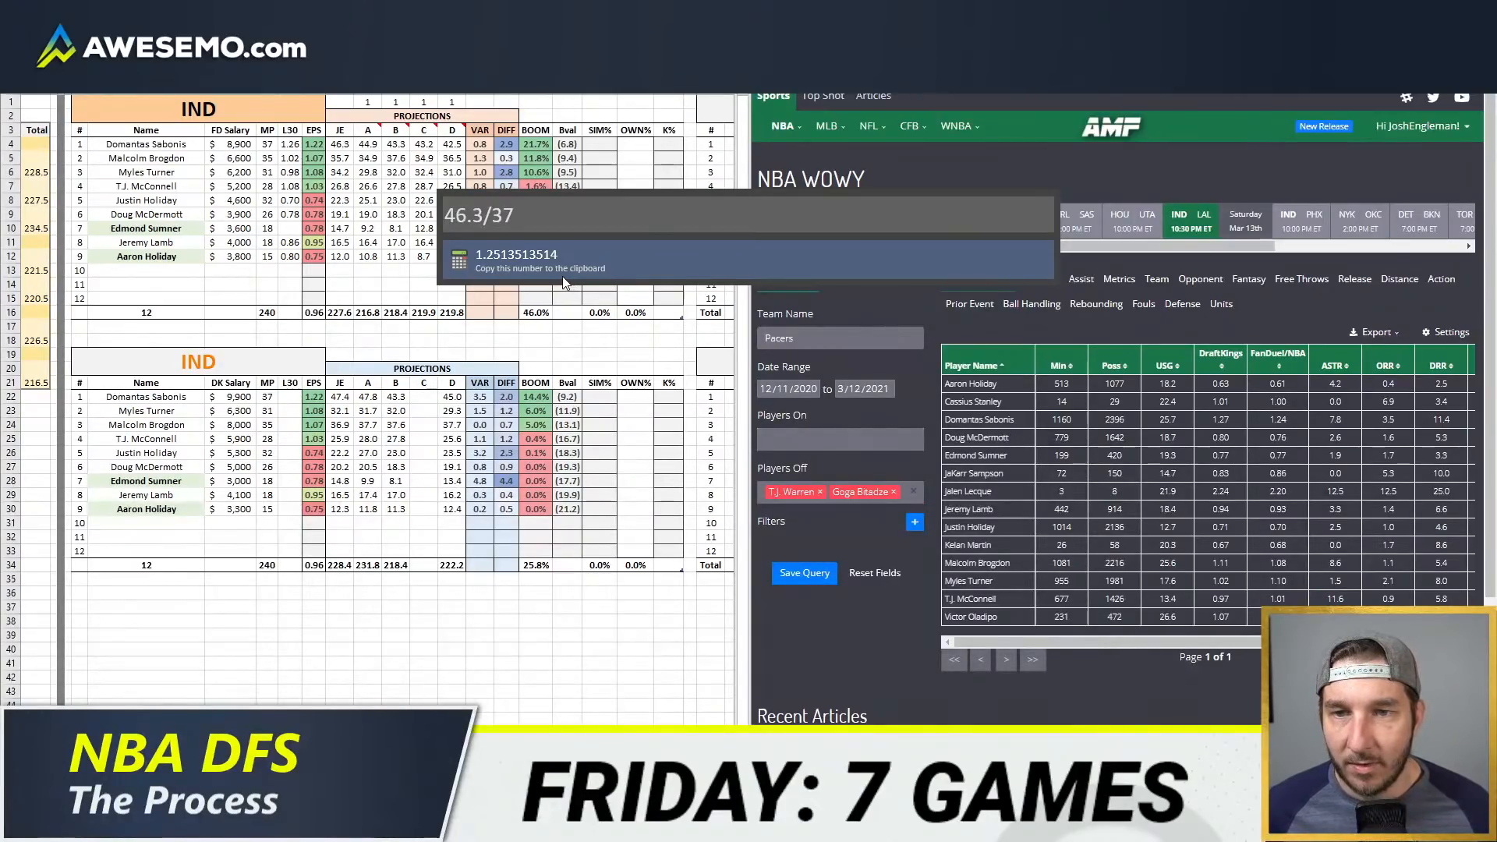
click(799, 254)
text(34.2/31)
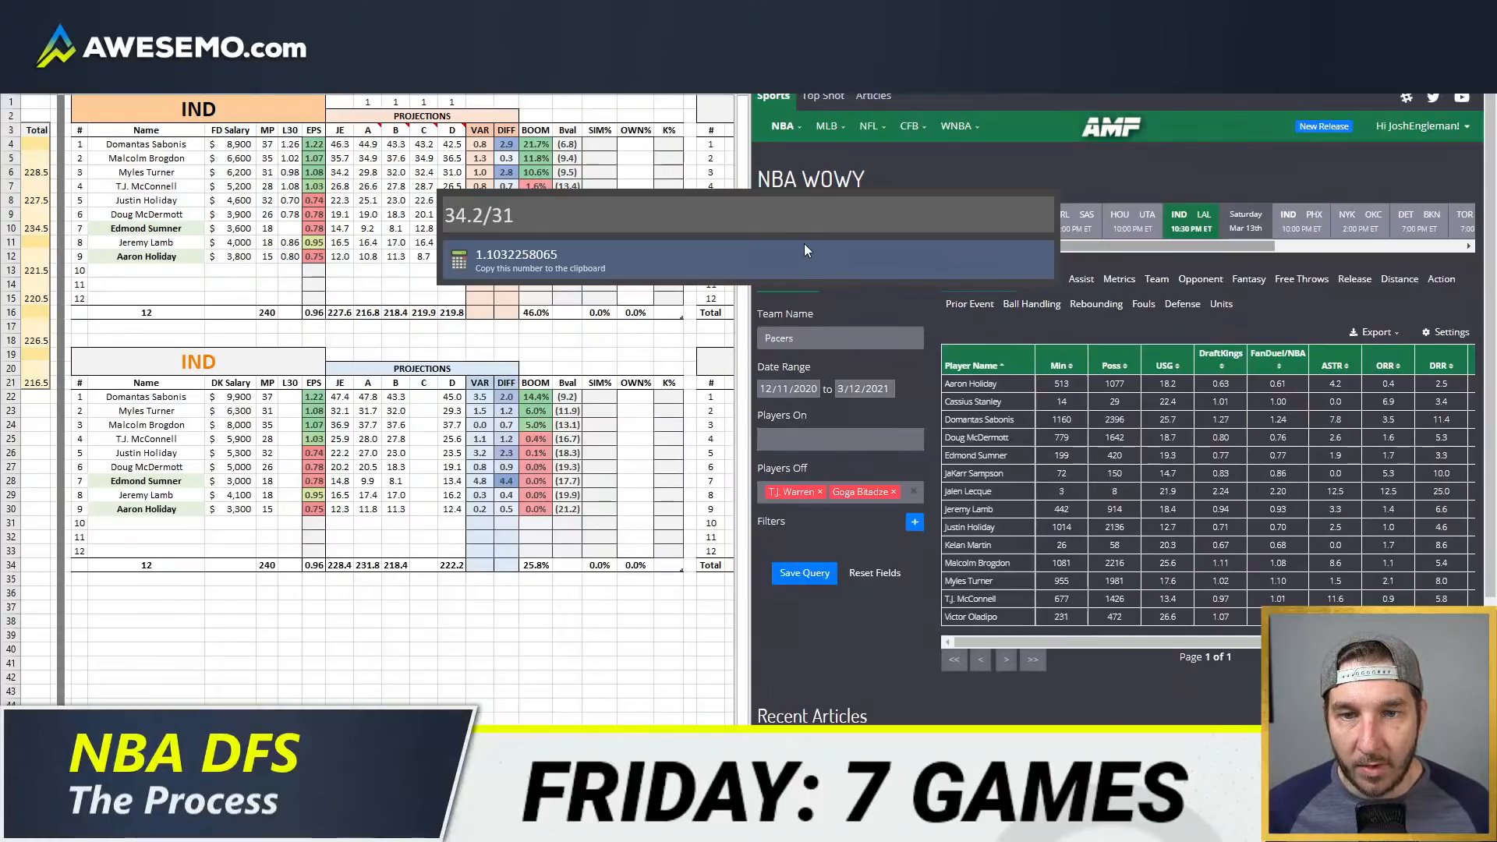
click(805, 248)
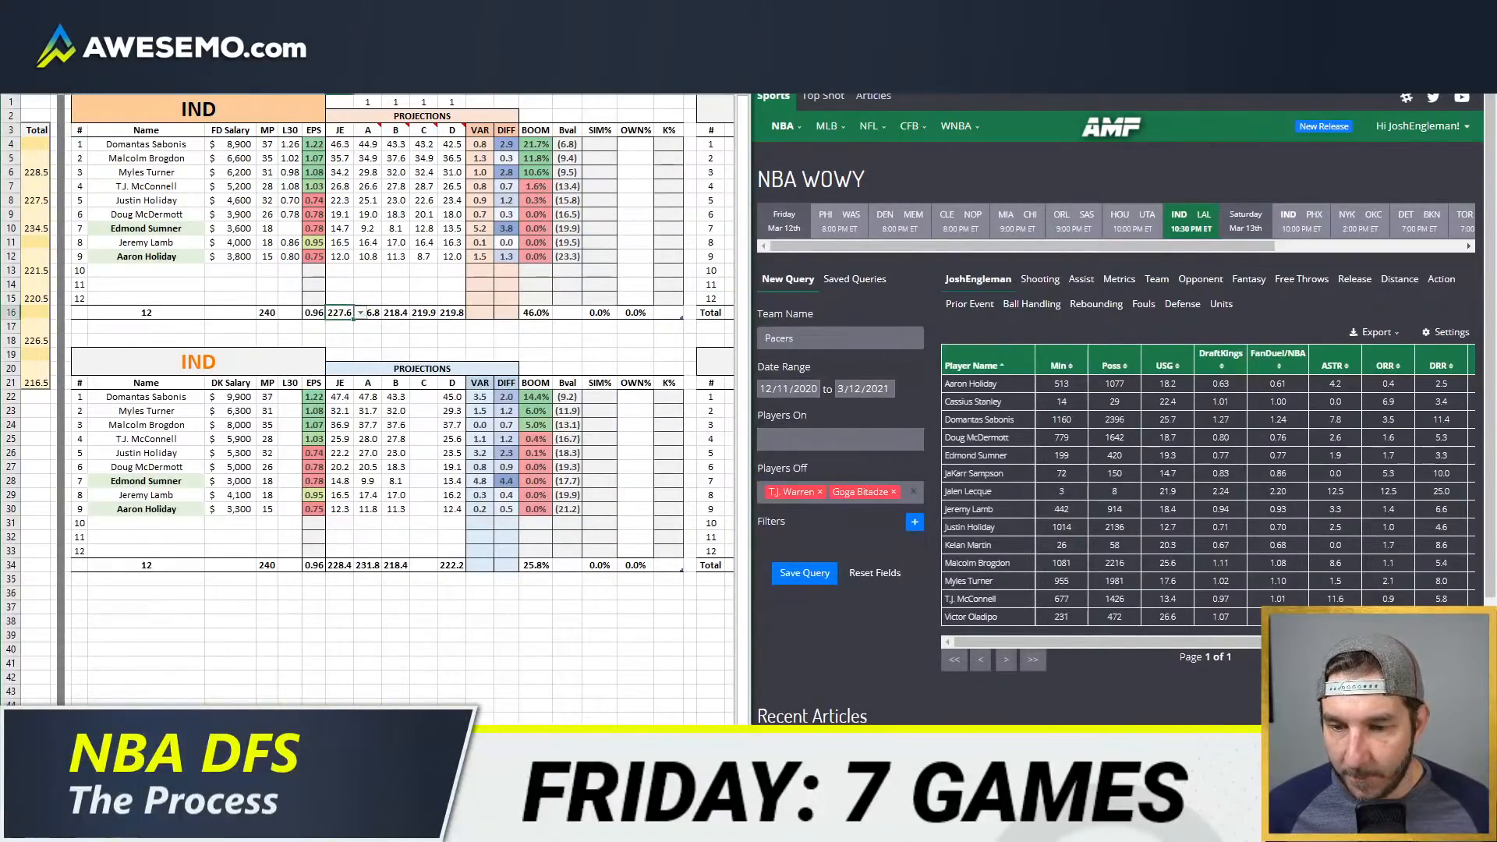
Step: Return to the minutes and rates sheet, and add Domantas Sabonis as a player on in the Pacers WOWY query
click(259, 782)
click(264, 282)
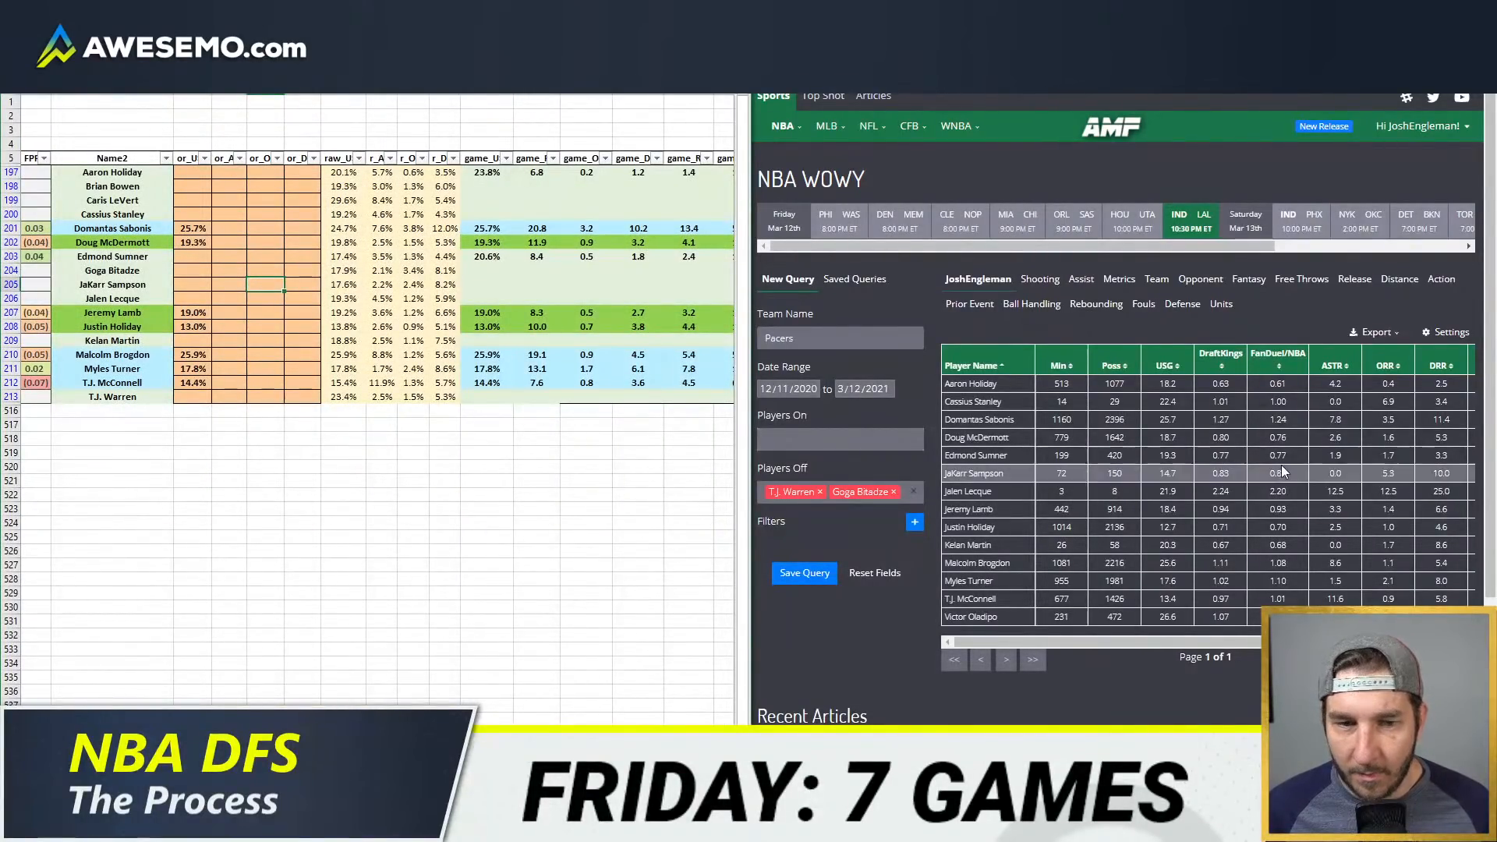
click(853, 438)
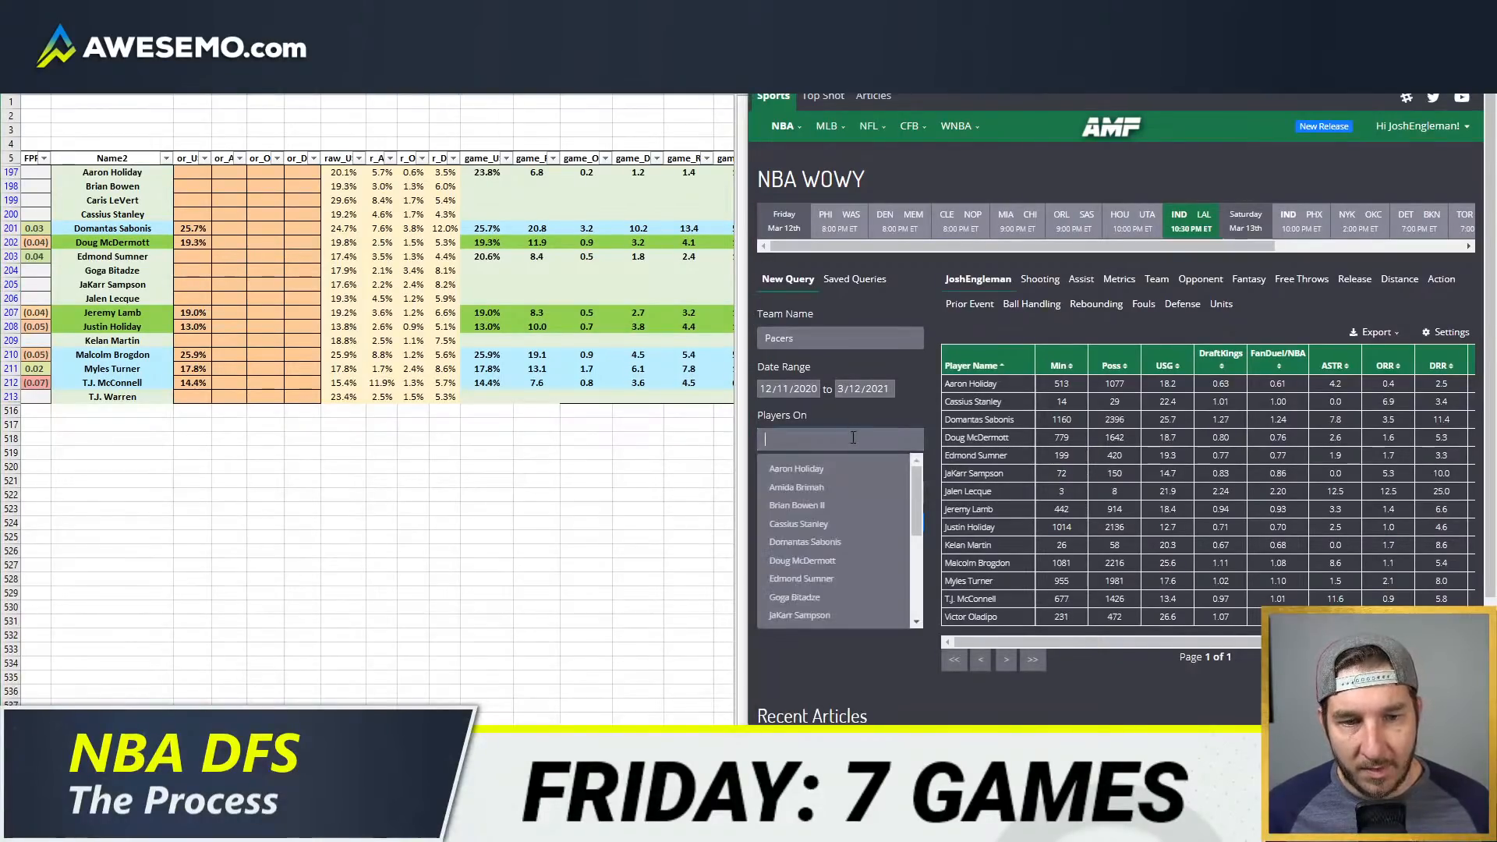
click(835, 543)
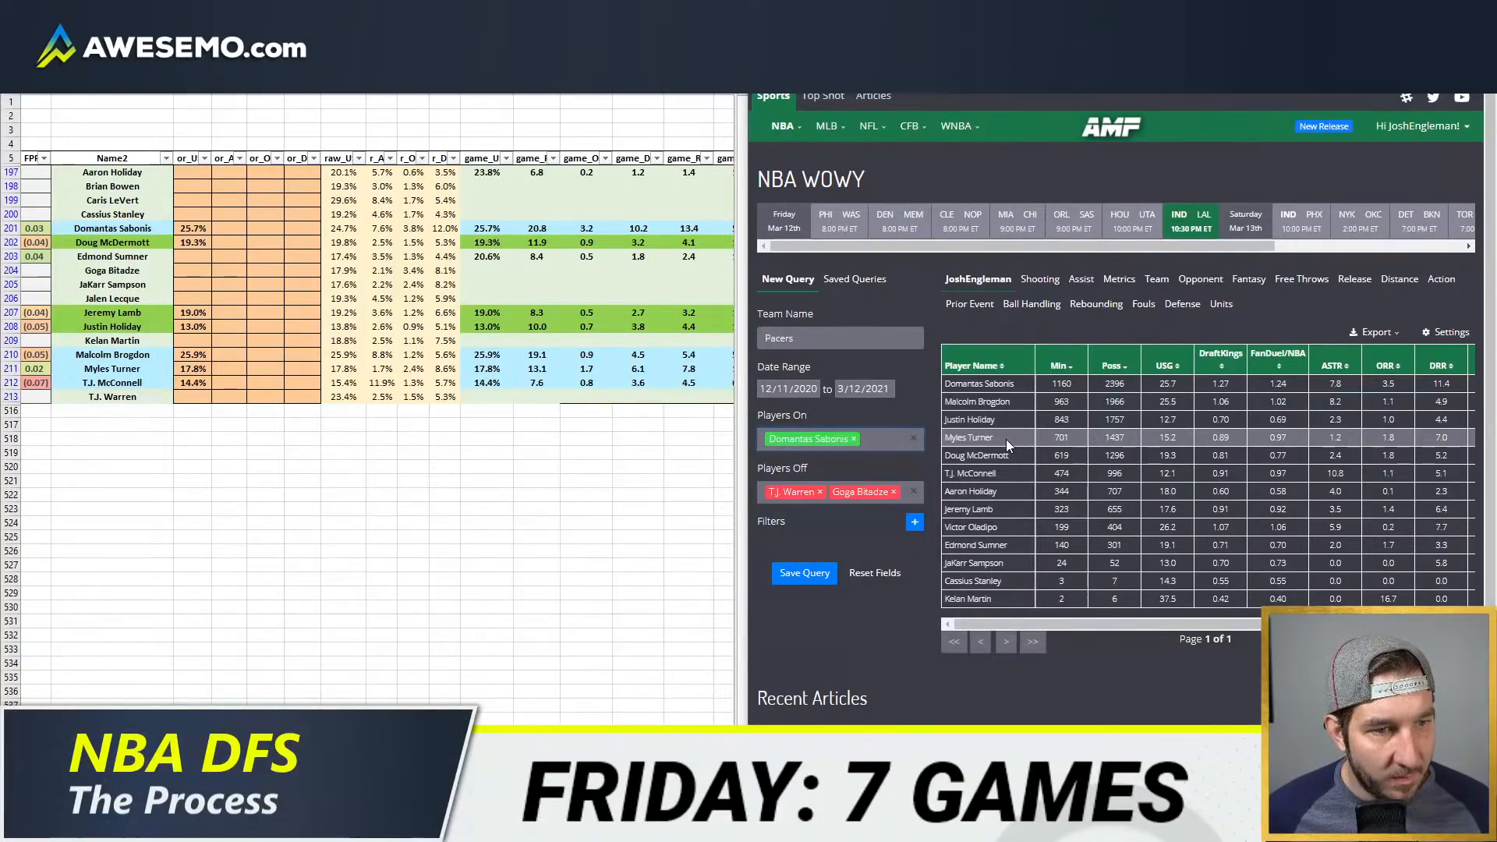
Step: Set Myles Turner's defensive rebound override to 8.0% and his usage override to 17.3%
click(303, 368)
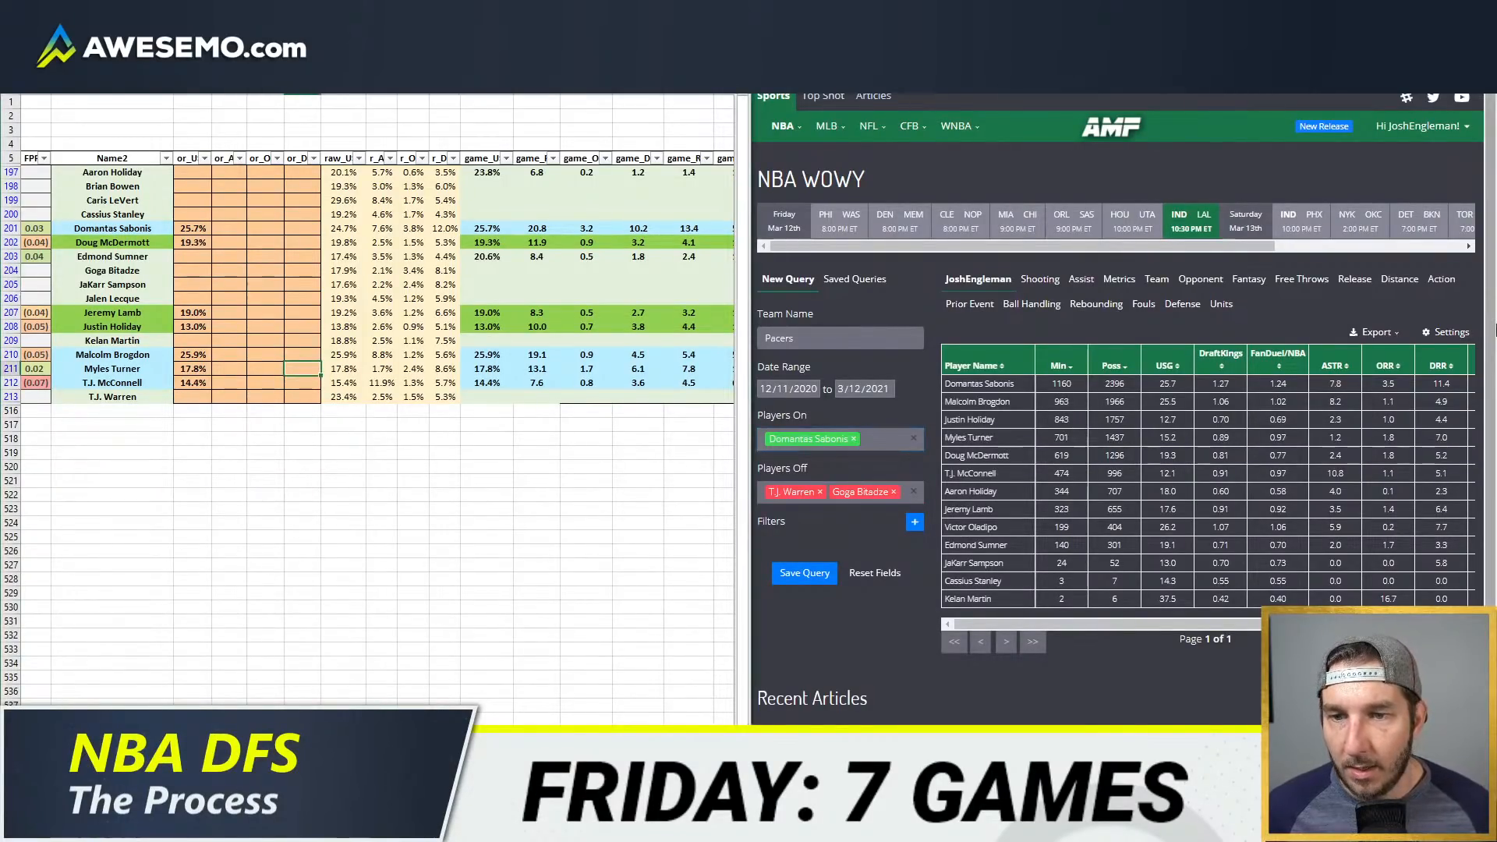
text(8)
key(Return)
key(Left)
key(Left)
key(Left)
key(Left)
key(Up)
key(Right)
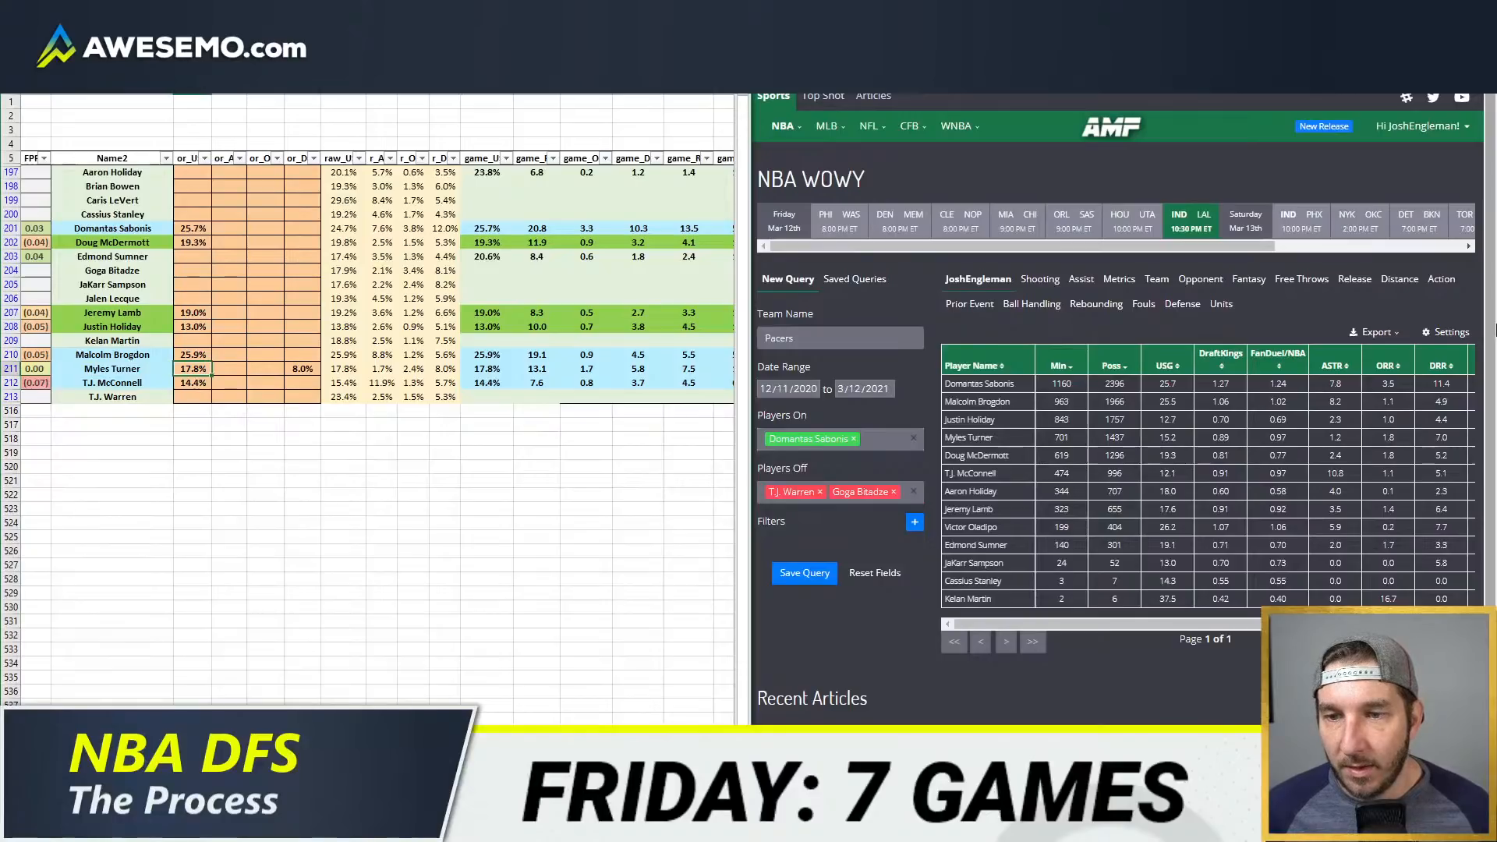
text(17.3)
key(Return)
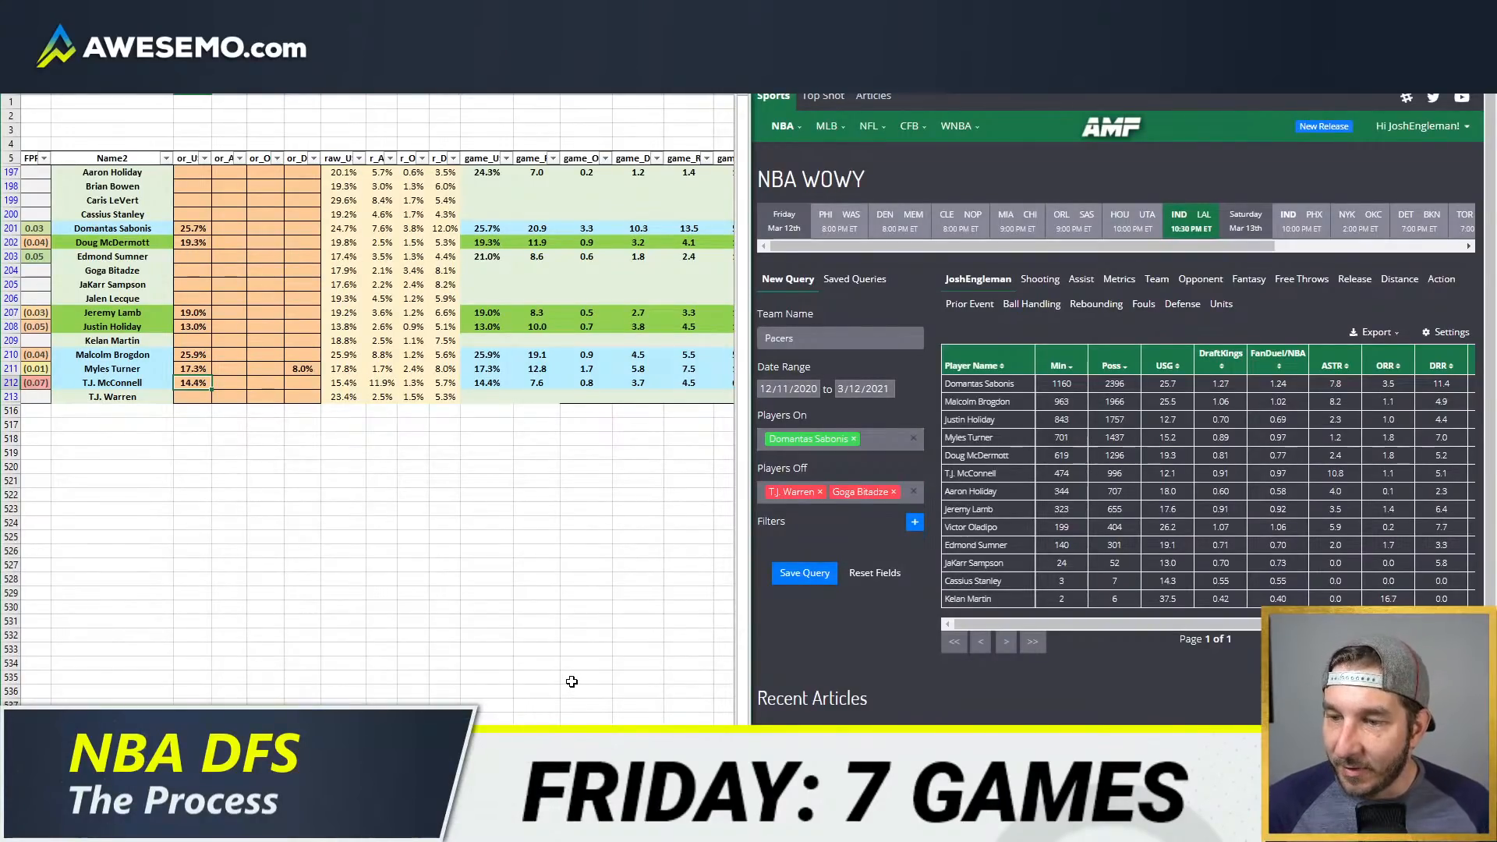
click(343, 396)
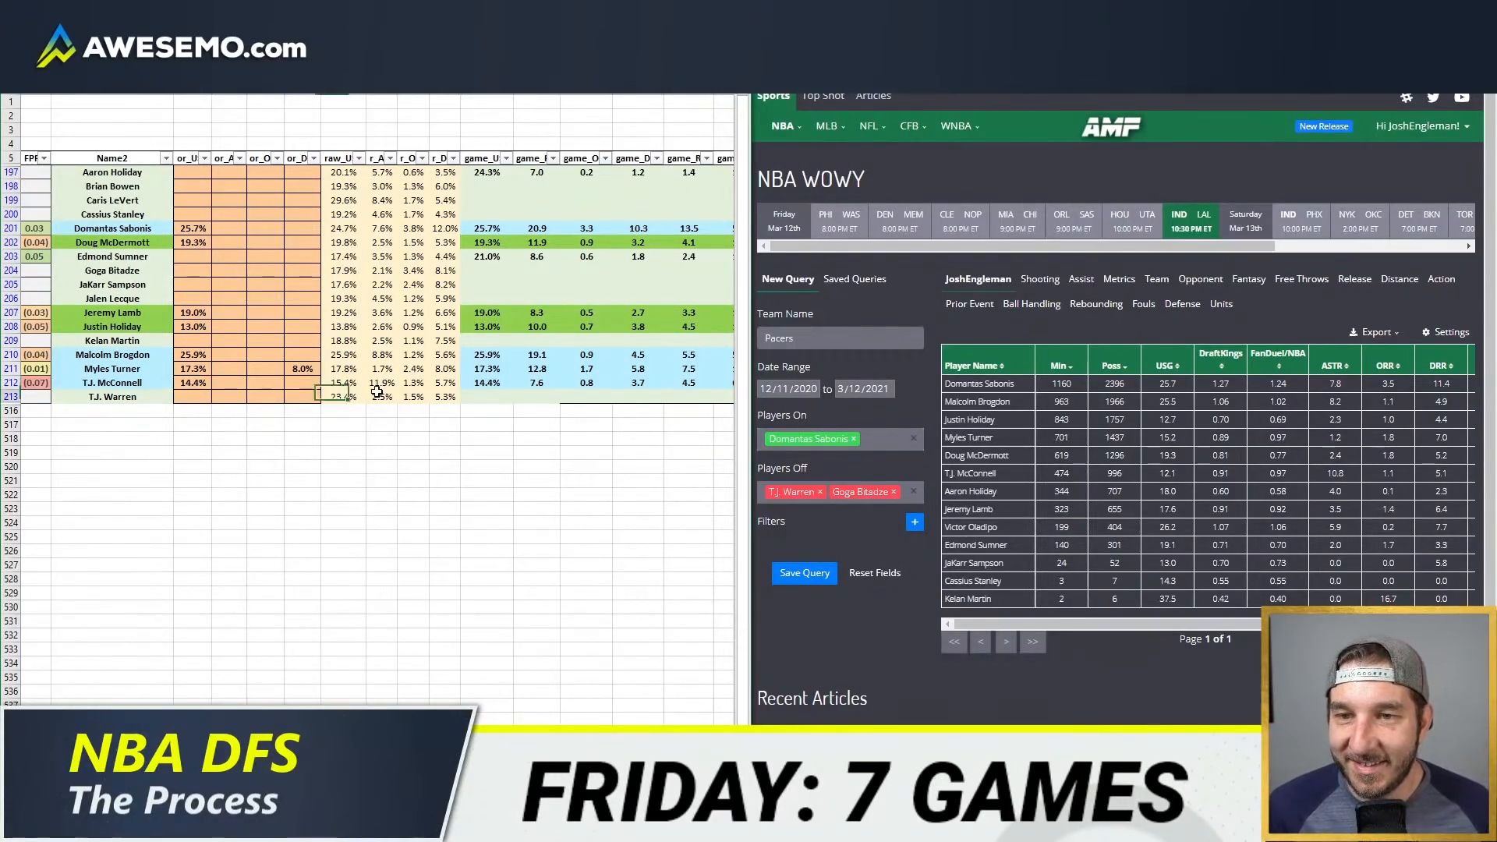
click(379, 396)
click(341, 327)
click(313, 273)
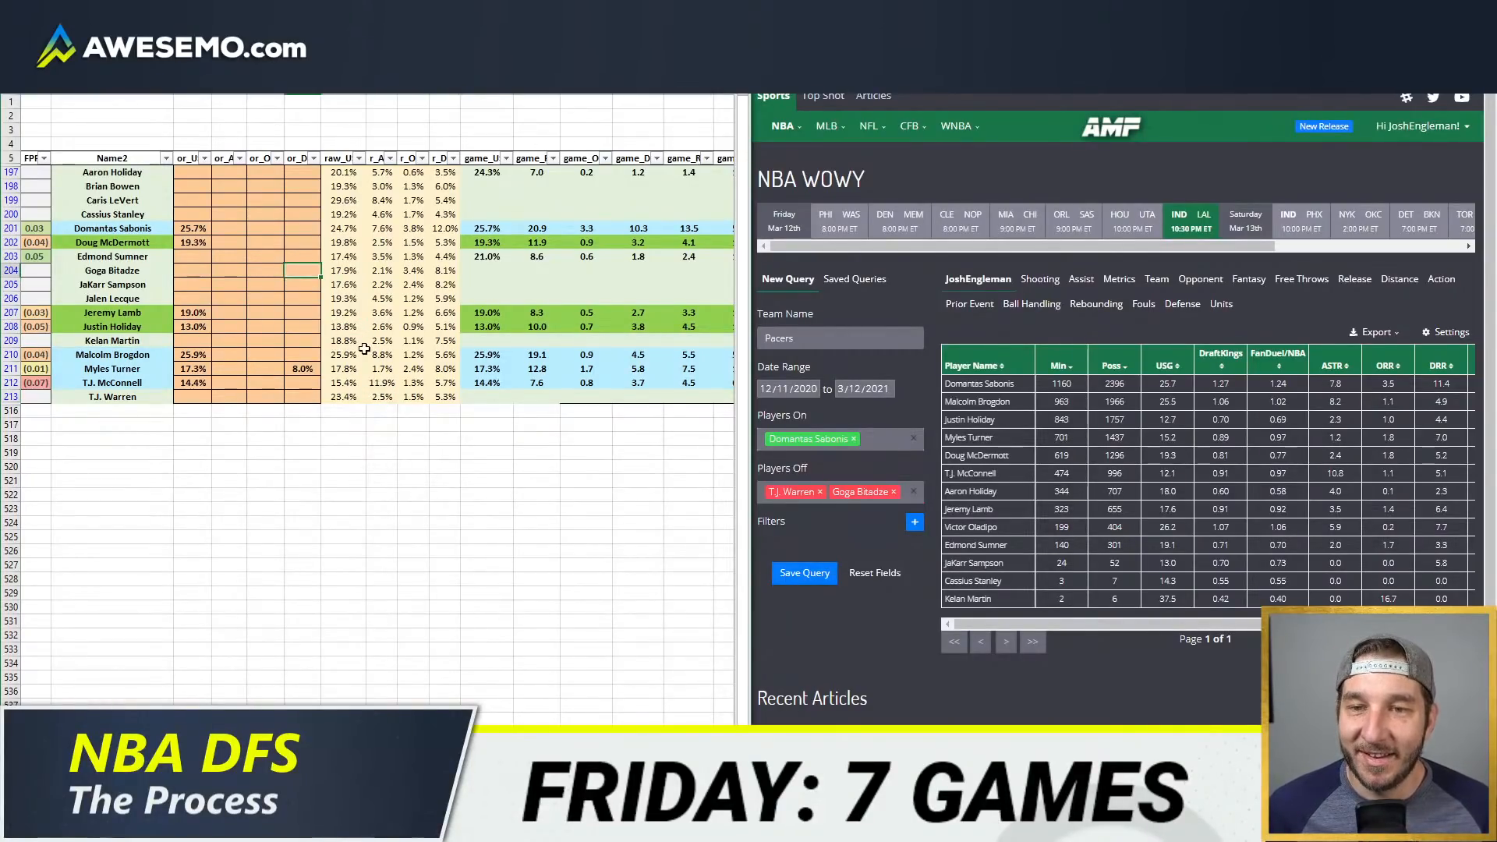
click(269, 272)
click(232, 242)
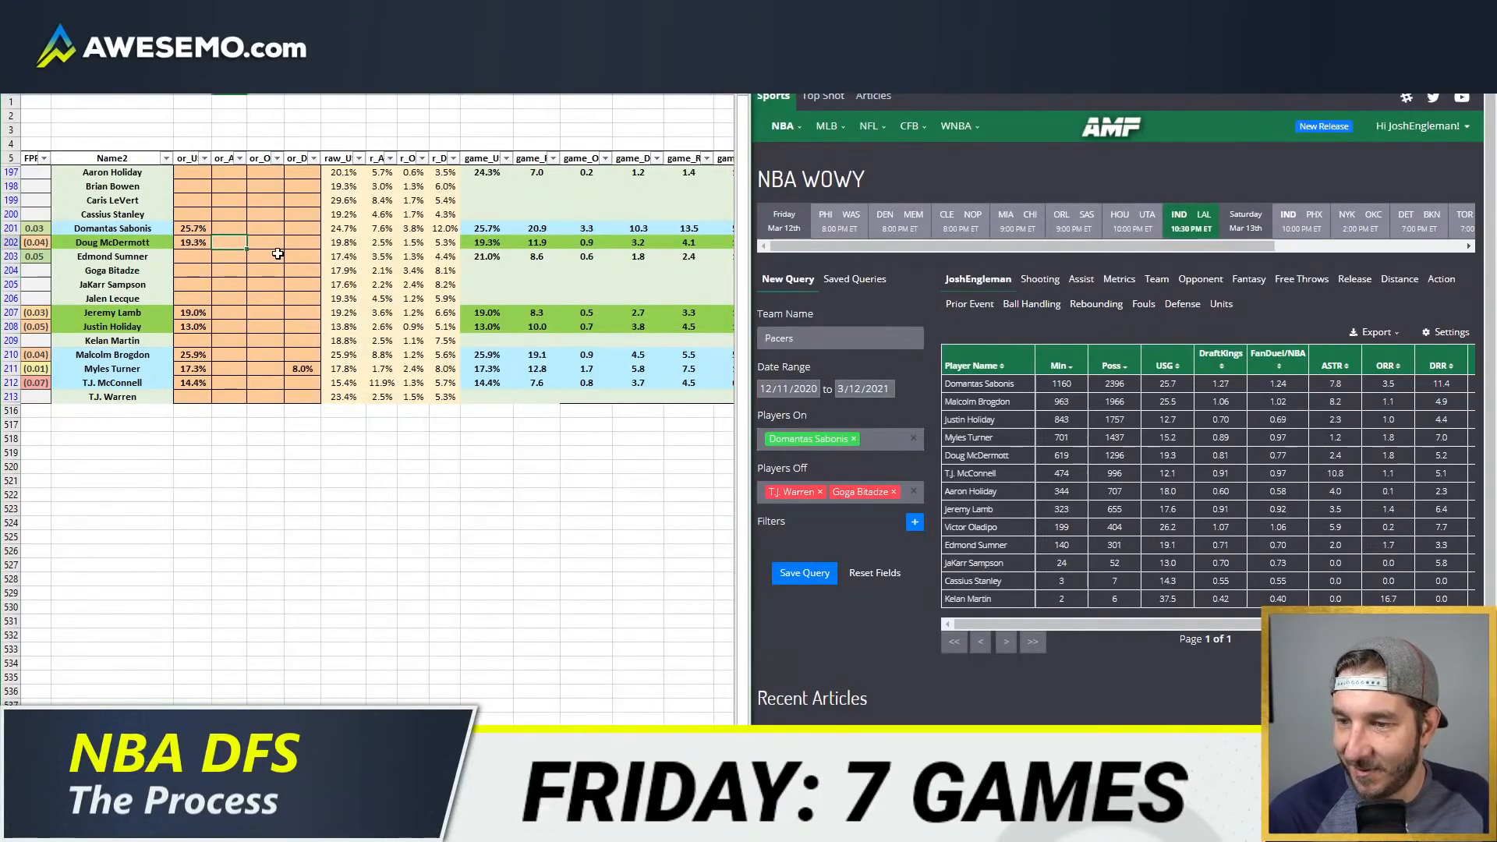
key(Home)
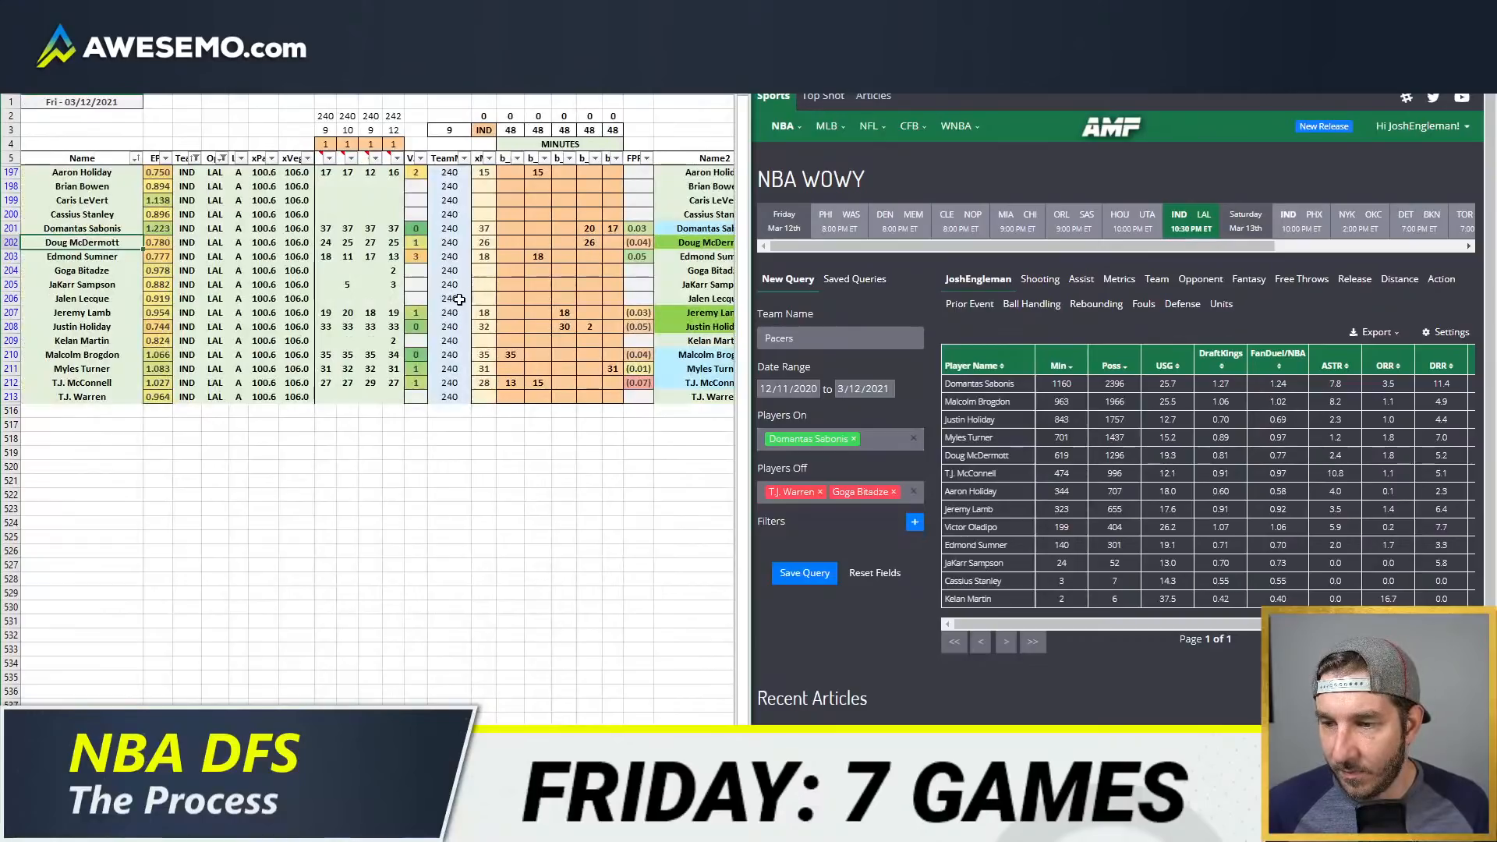
click(417, 285)
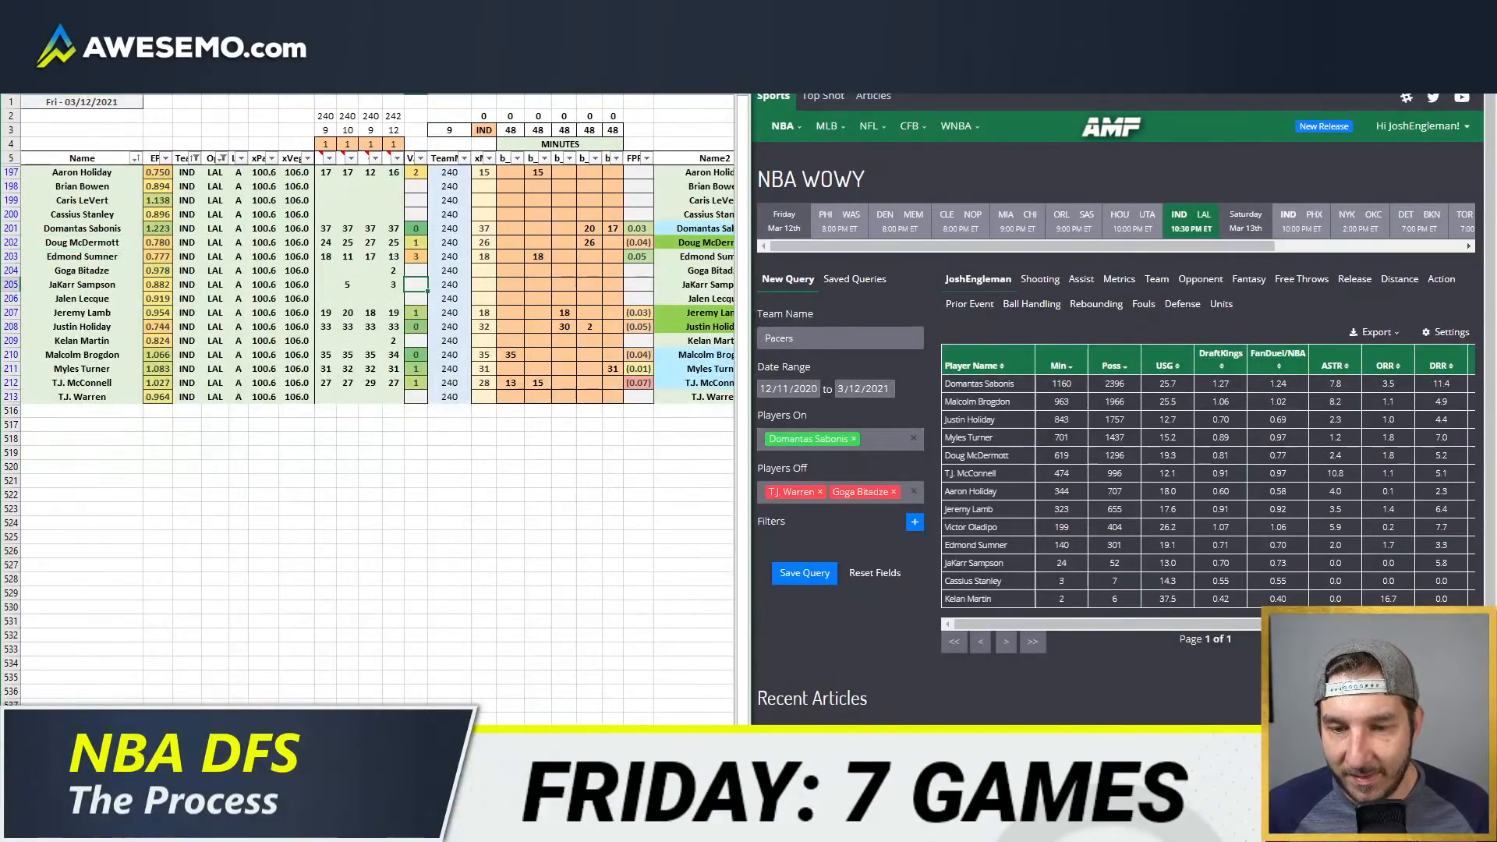
Step: Go past the team projections to the player value pivots and add IND to the DraftKings table's team filter
key(ctrl+Page_Down)
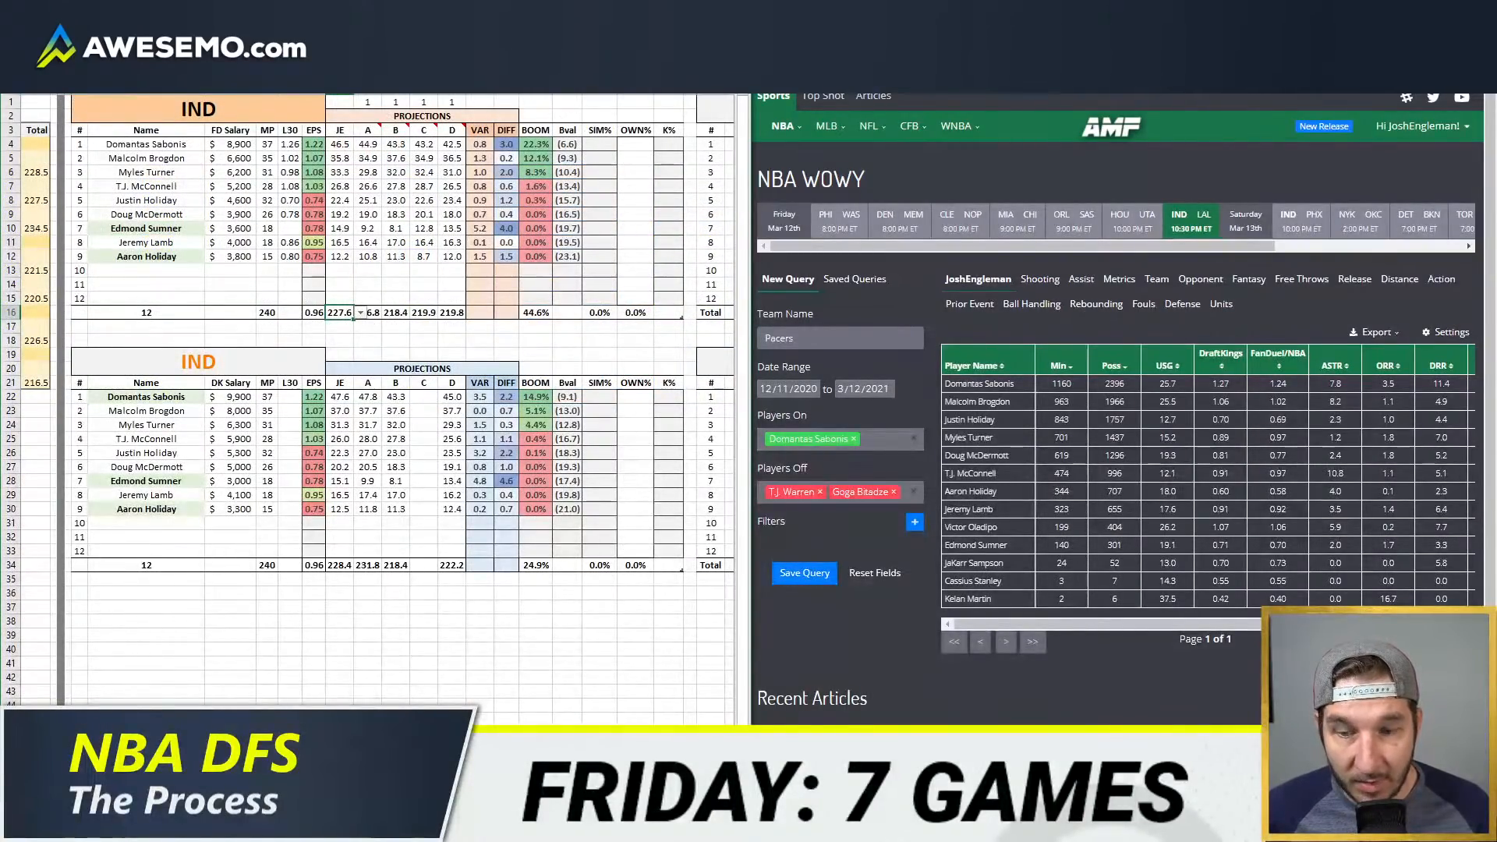
key(ctrl+Page_Down)
click(209, 104)
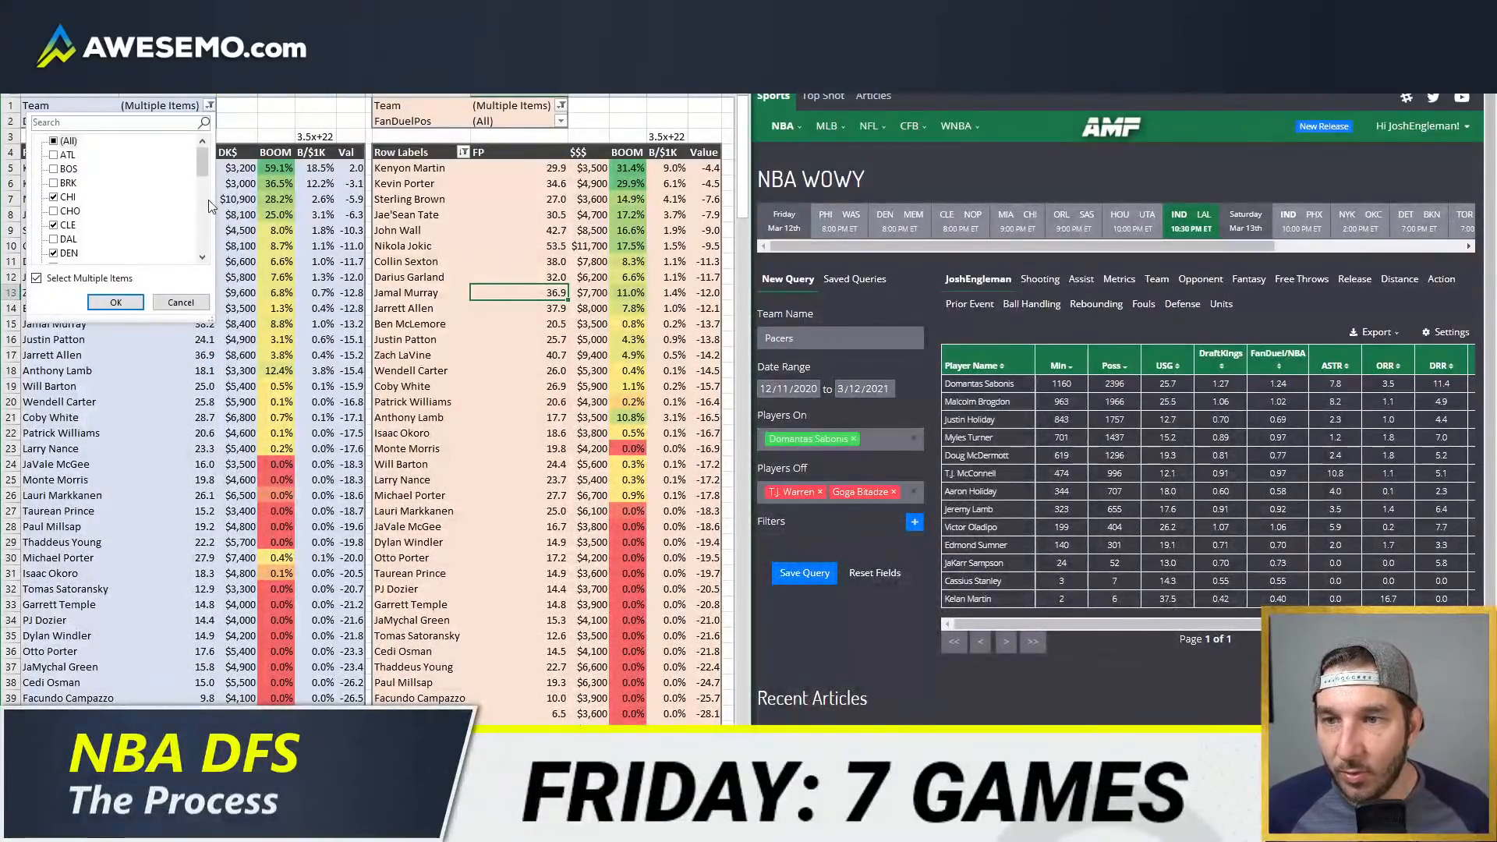
scroll(124, 202, down, 2)
click(53, 225)
click(116, 302)
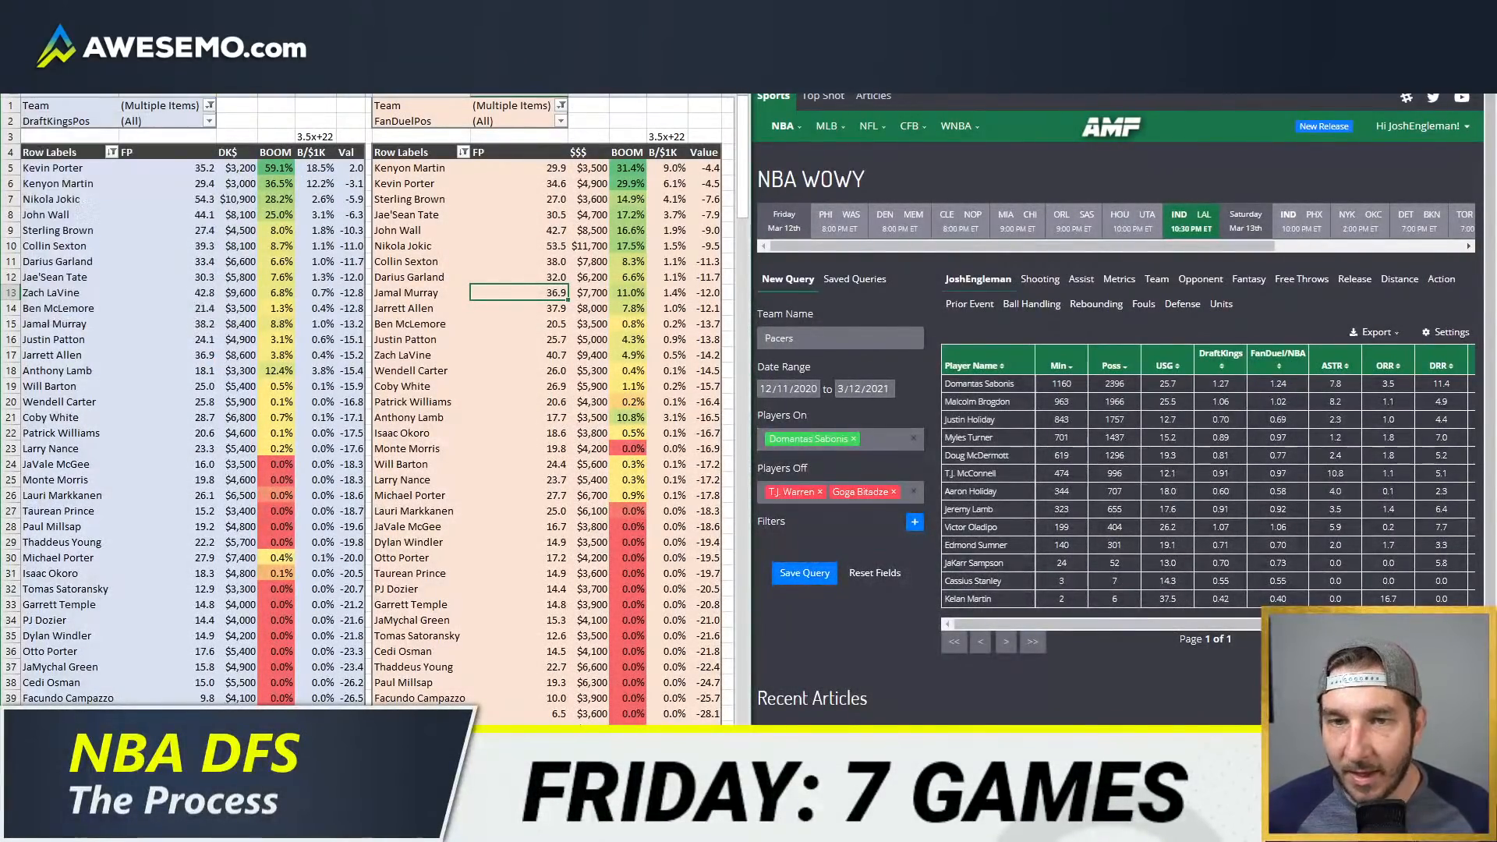
Step: Add IND to the FanDuel pivot's team filter and refresh the pivot data
click(562, 104)
scroll(421, 198, down, 3)
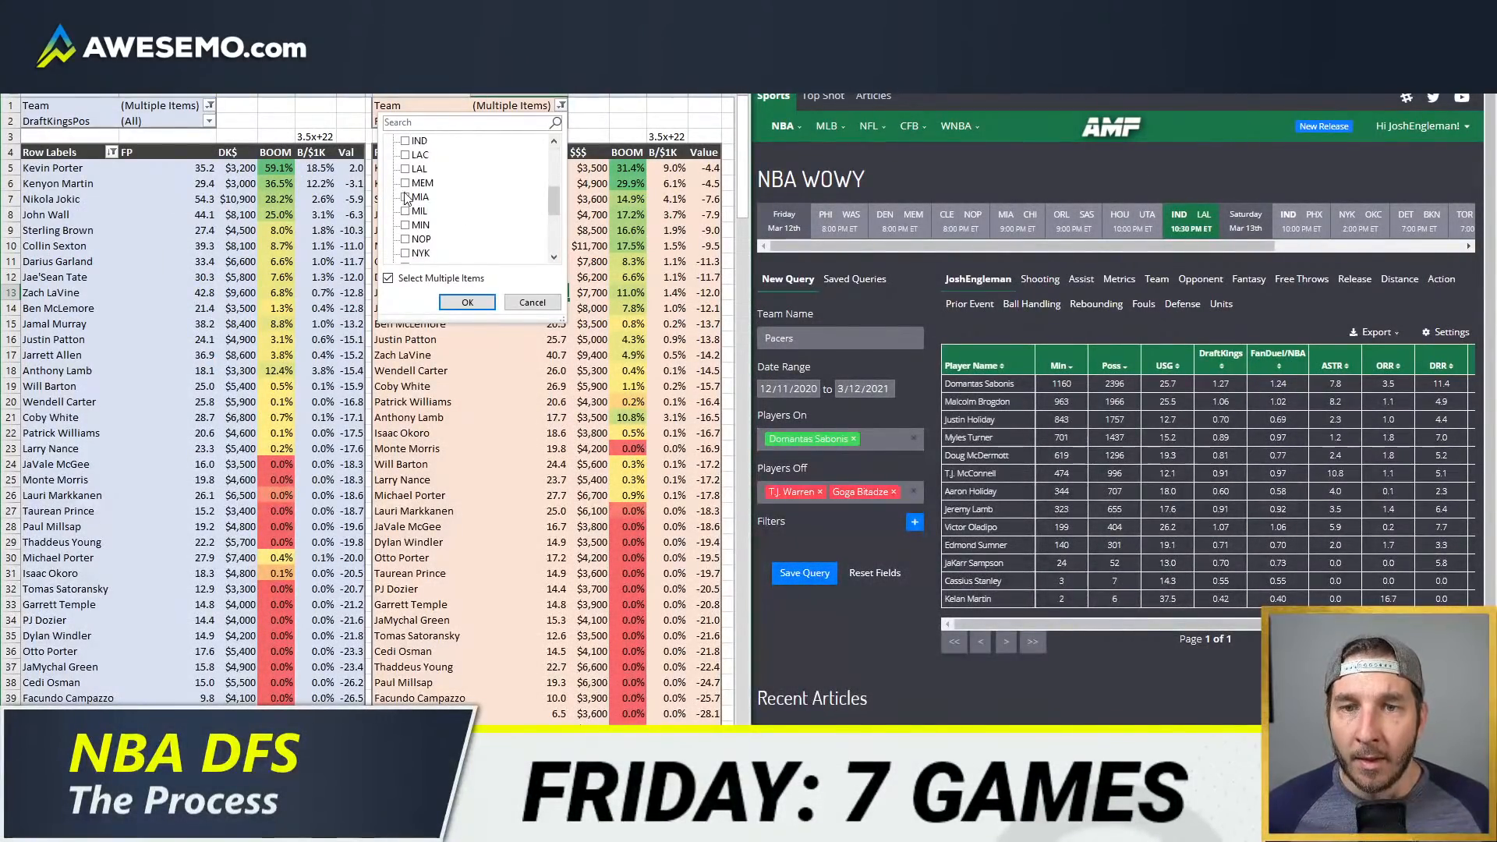
click(405, 141)
click(467, 301)
right_click(549, 262)
click(637, 357)
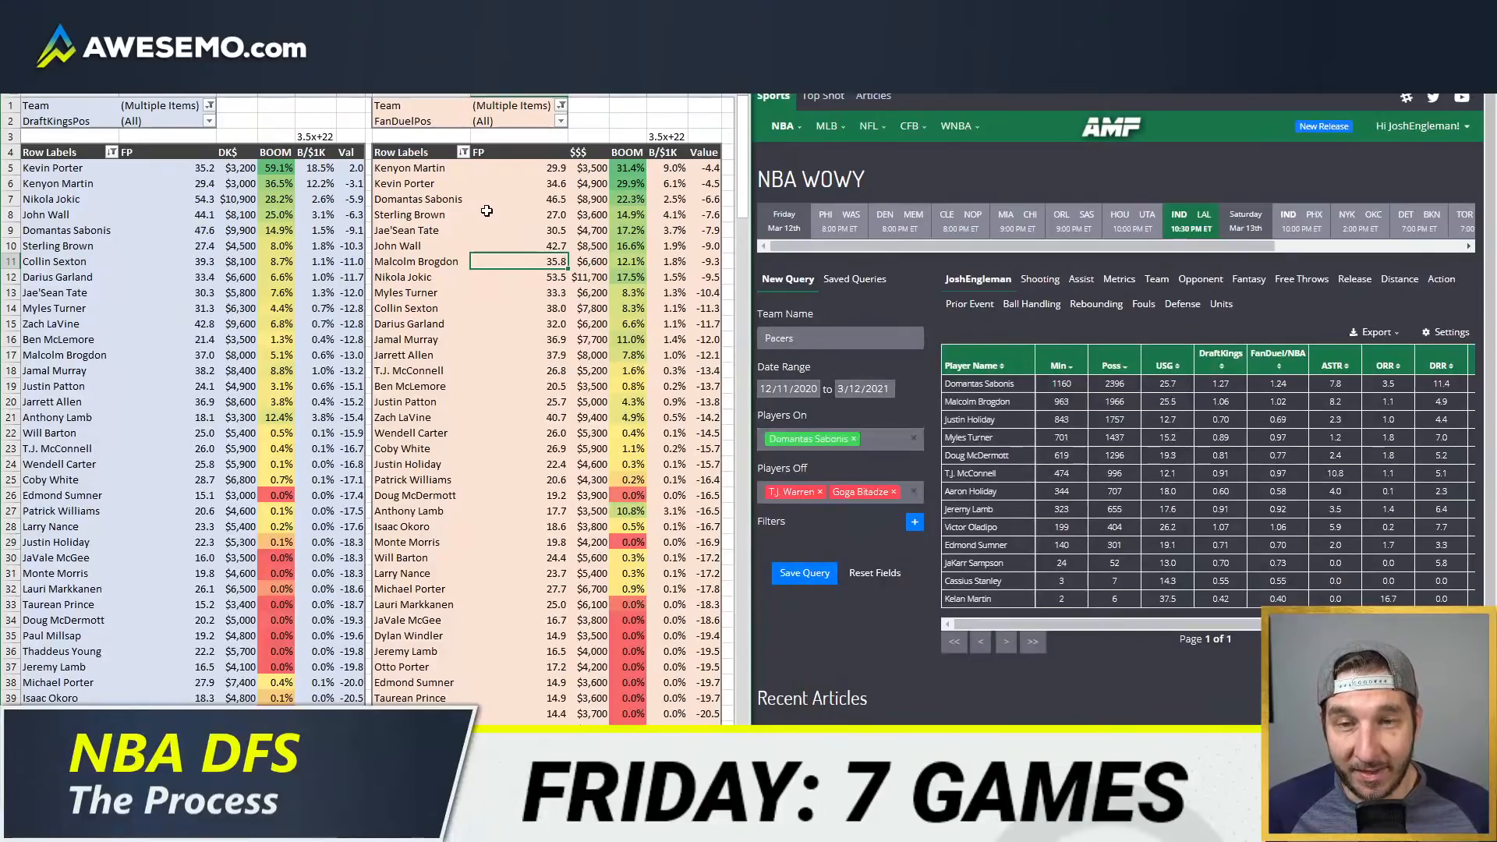
Step: Examine Domantas Sabonis's DraftKings value against neighbouring players and Malcolm Brogdon's FanDuel projection
click(239, 232)
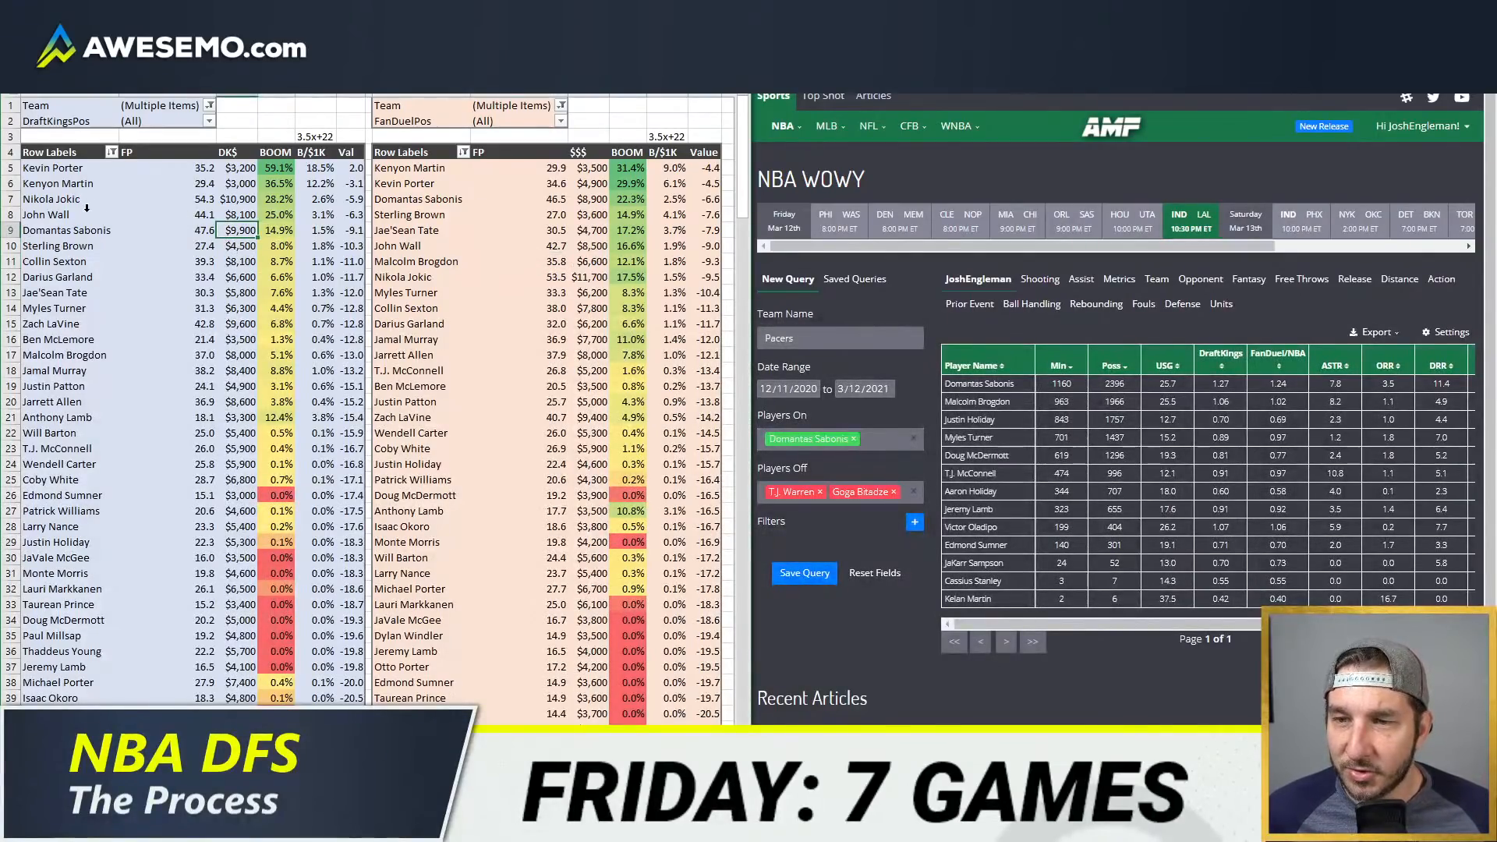
drag(88, 224, 351, 195)
click(300, 248)
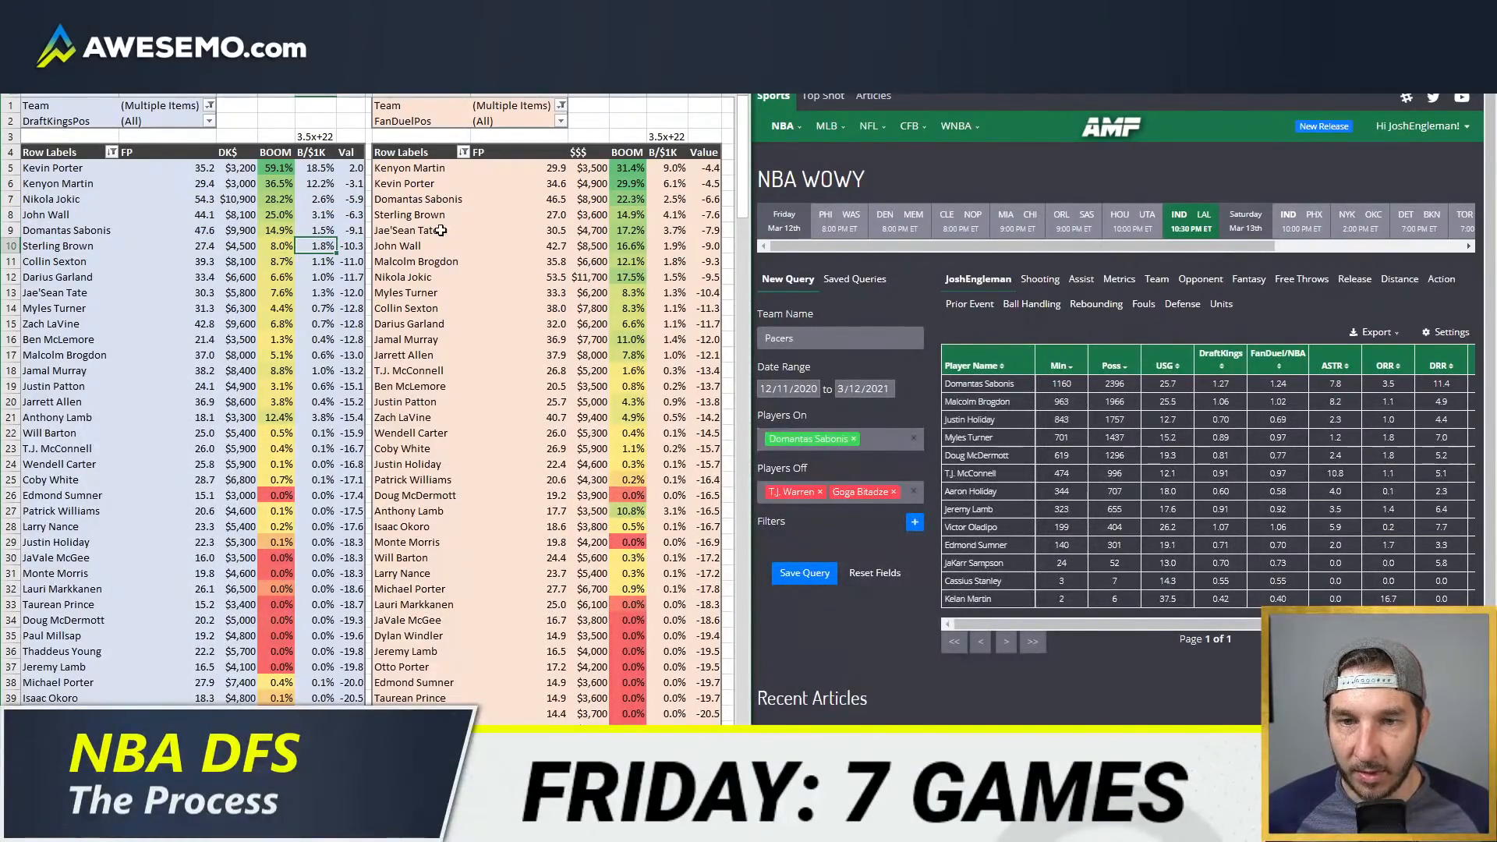
drag(414, 264, 524, 264)
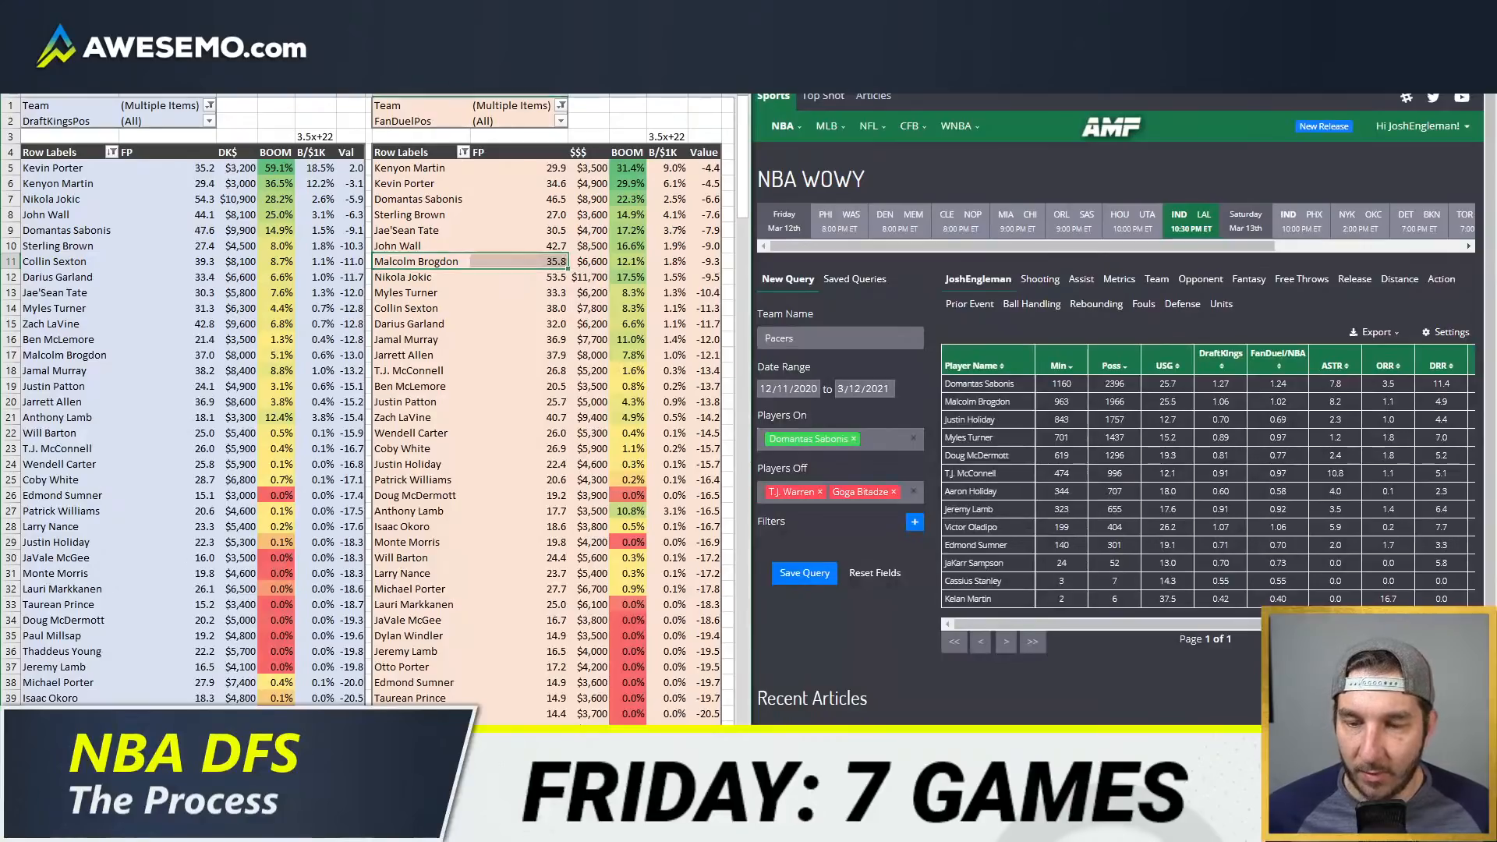
Step: Return to the minutes projection sheet and filter the player table's team column to LAL instead of IND
click(269, 780)
click(209, 256)
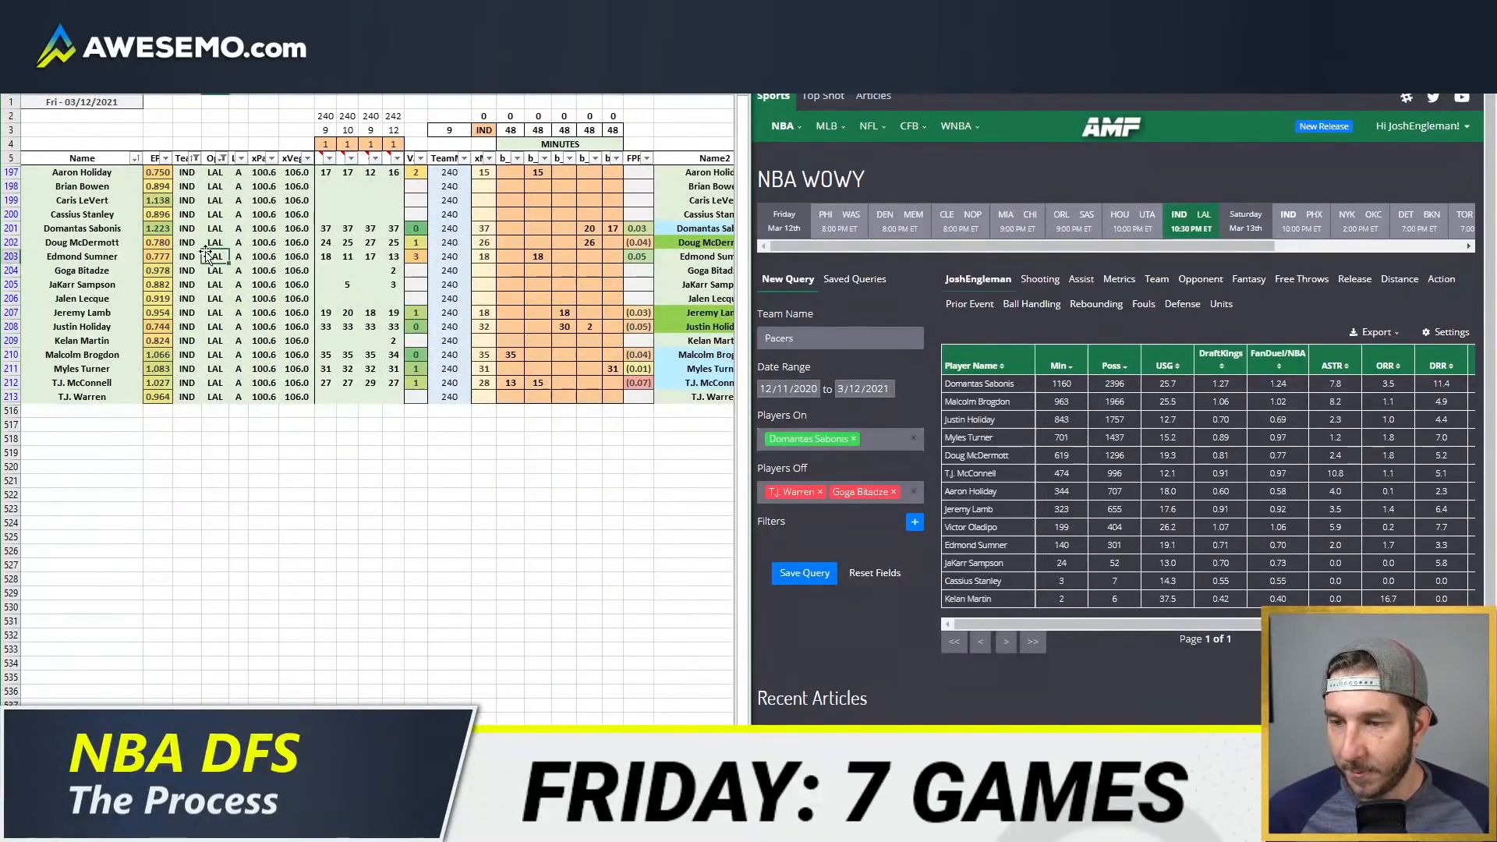
click(195, 159)
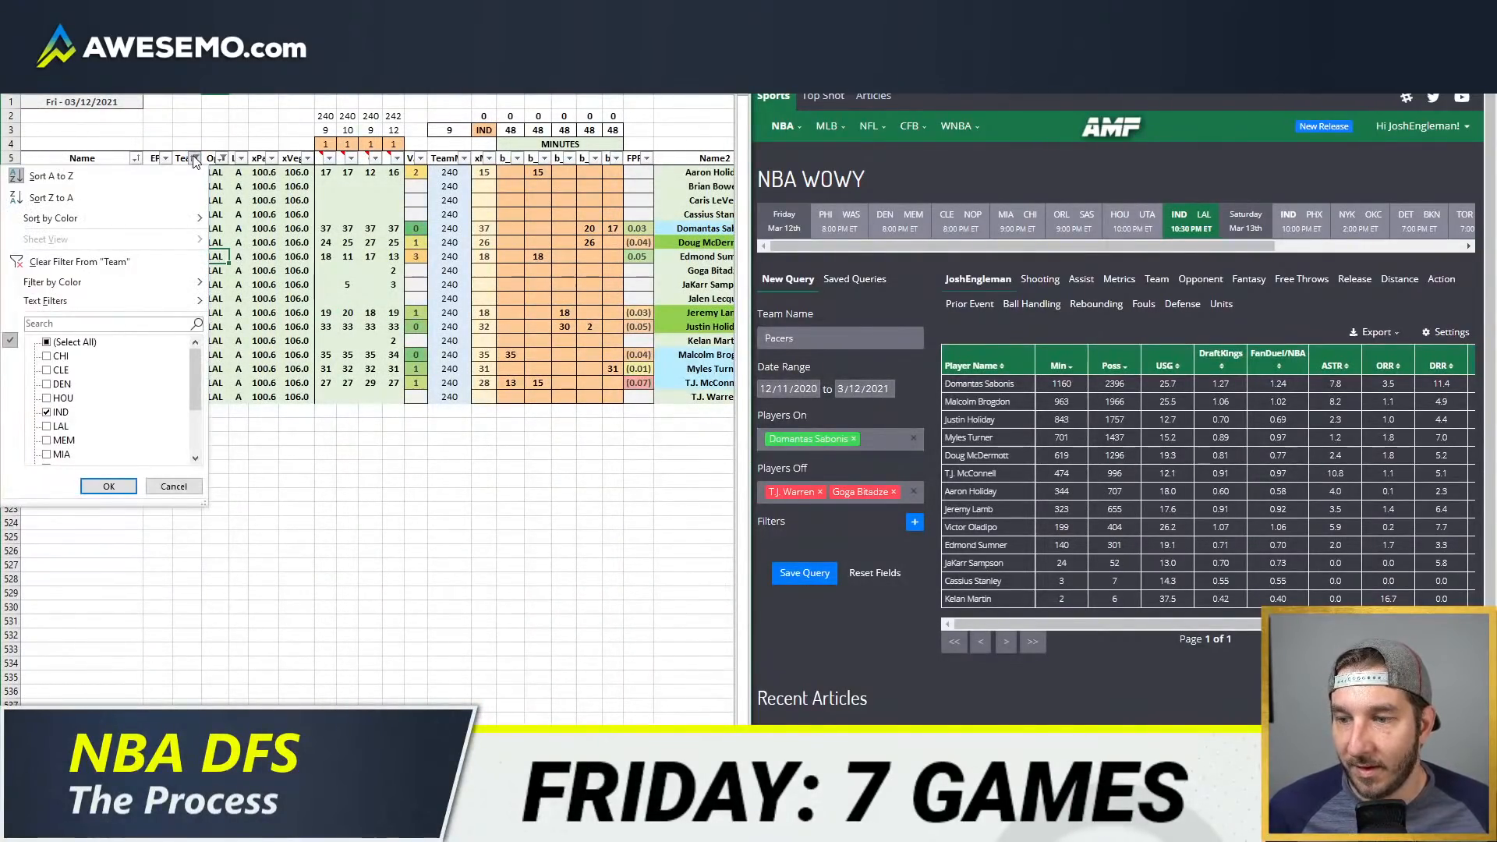
scroll(123, 405, down, 2)
scroll(126, 405, up, 2)
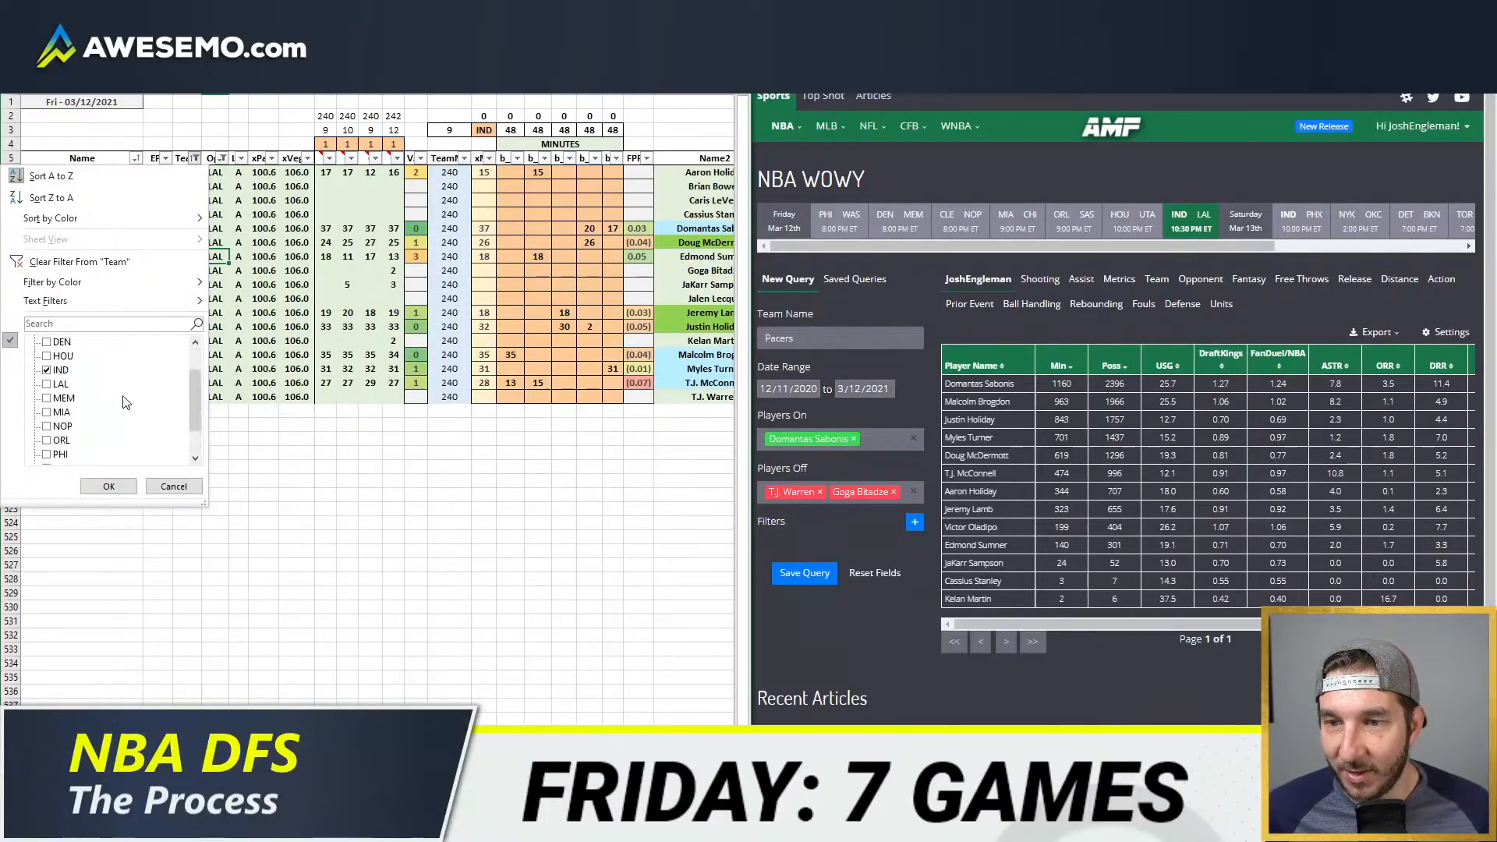
click(62, 411)
click(59, 425)
click(108, 486)
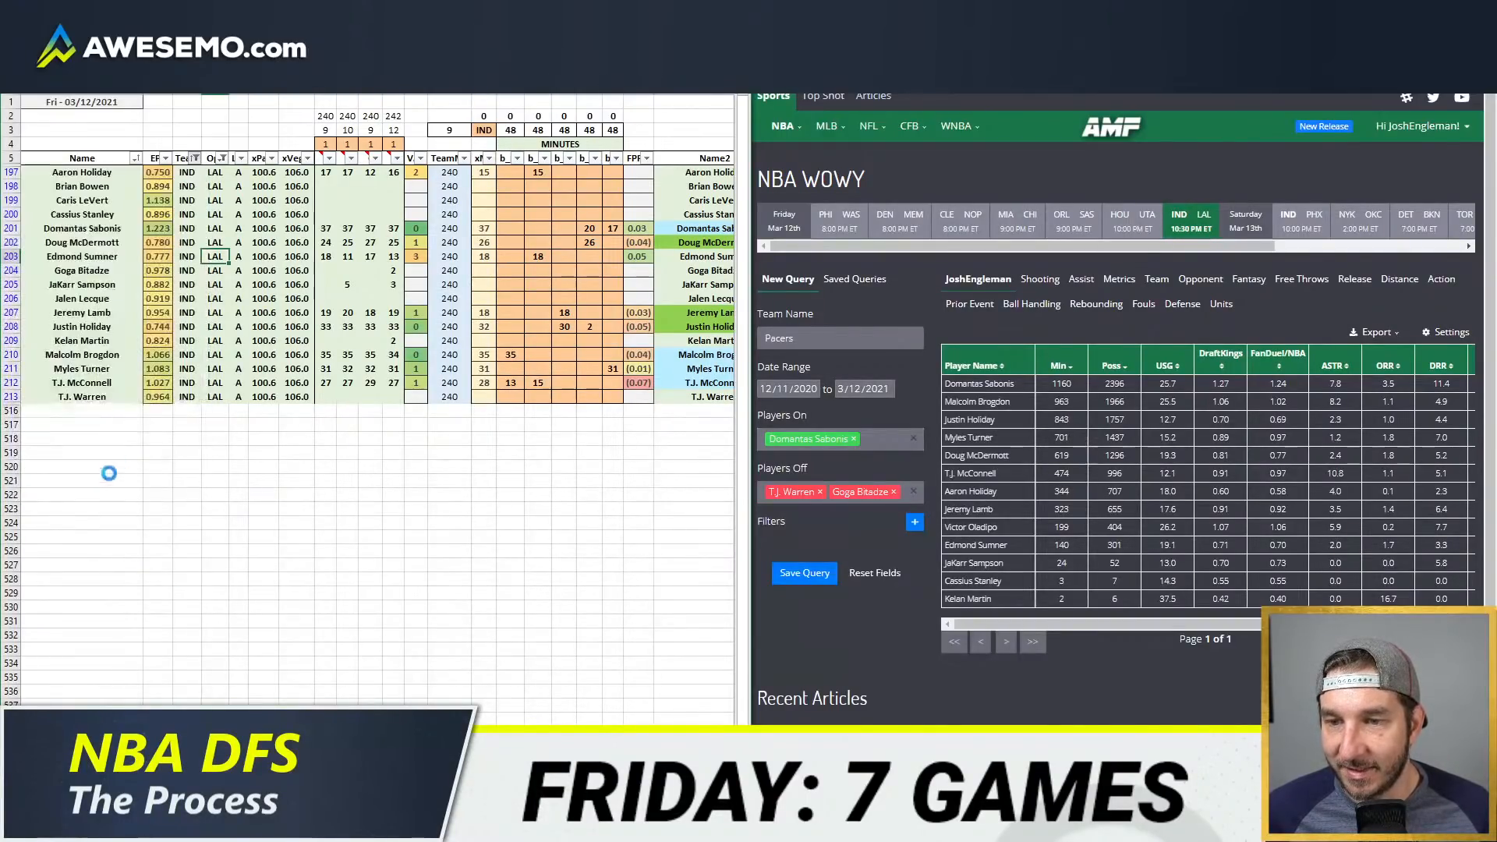
Step: Set the team code above the minutes allocation columns to LAL
click(484, 130)
text(LAL)
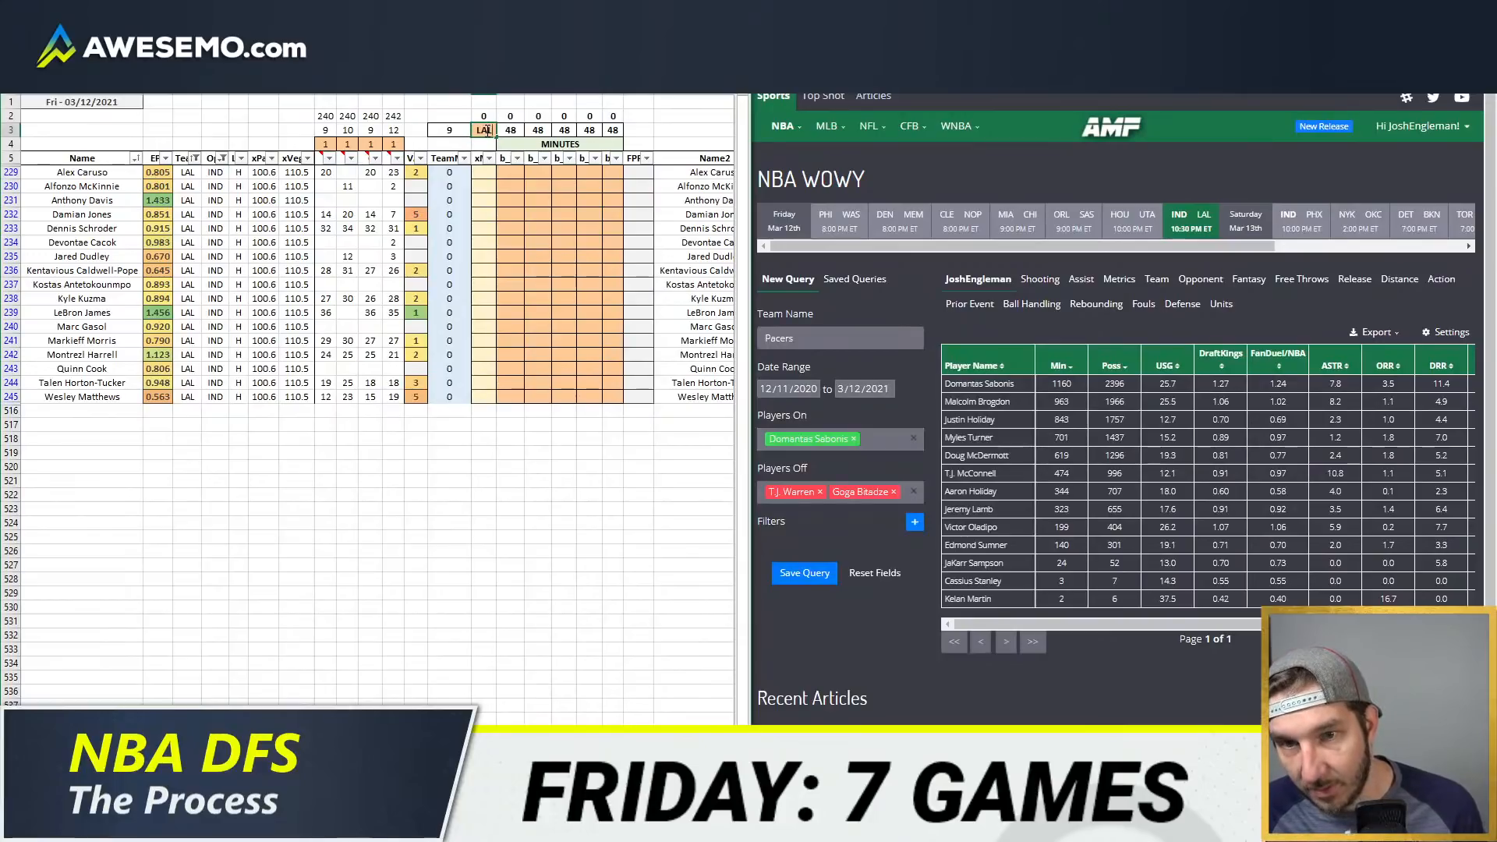
key(Return)
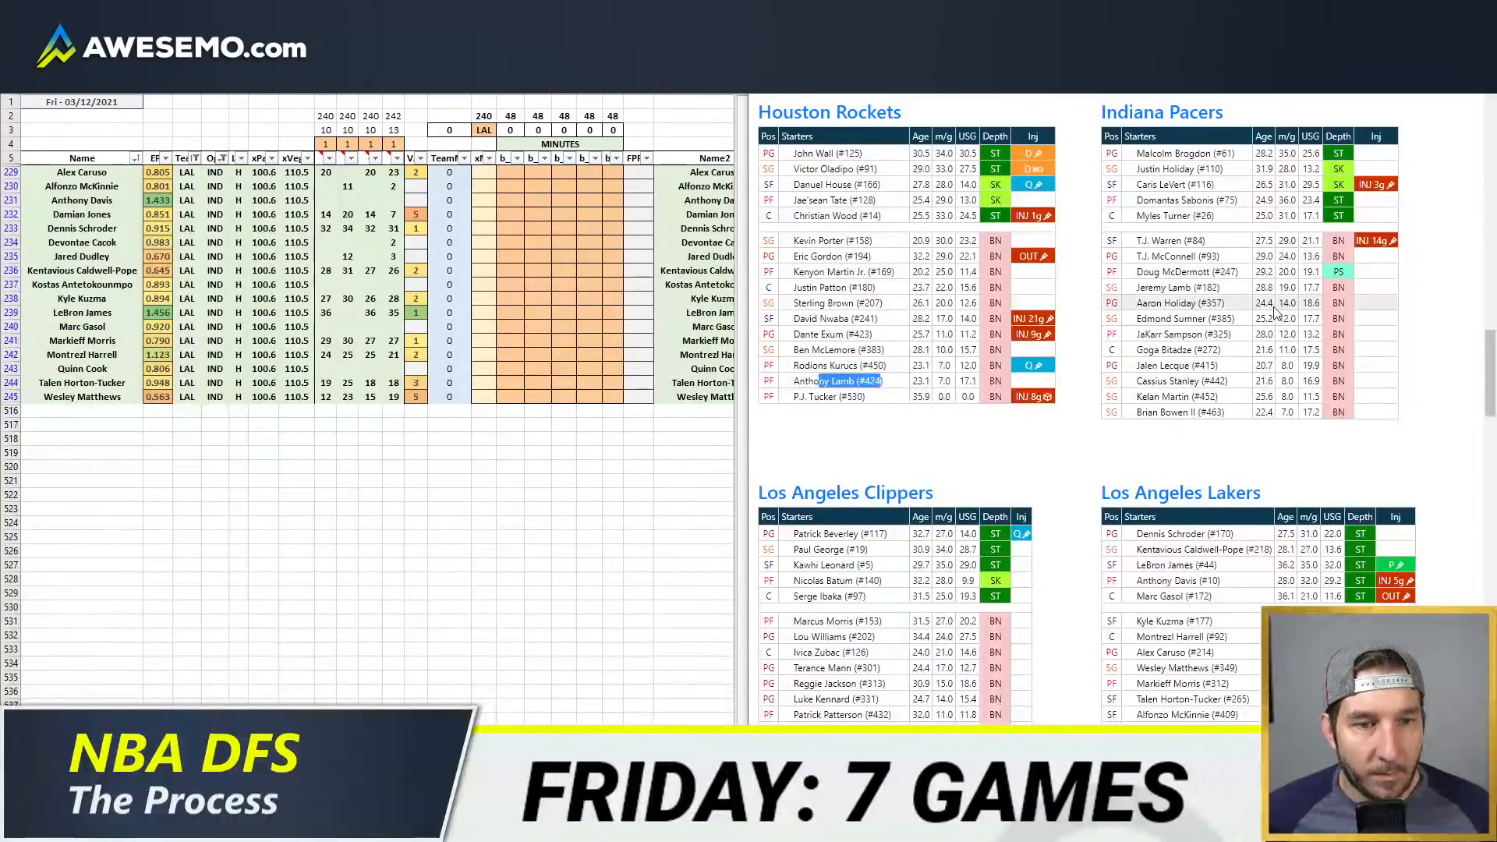
Step: Bring up the Los Angeles Lakers depth chart and set the second minutes source's weight to 0
scroll(1419, 337, down, 3)
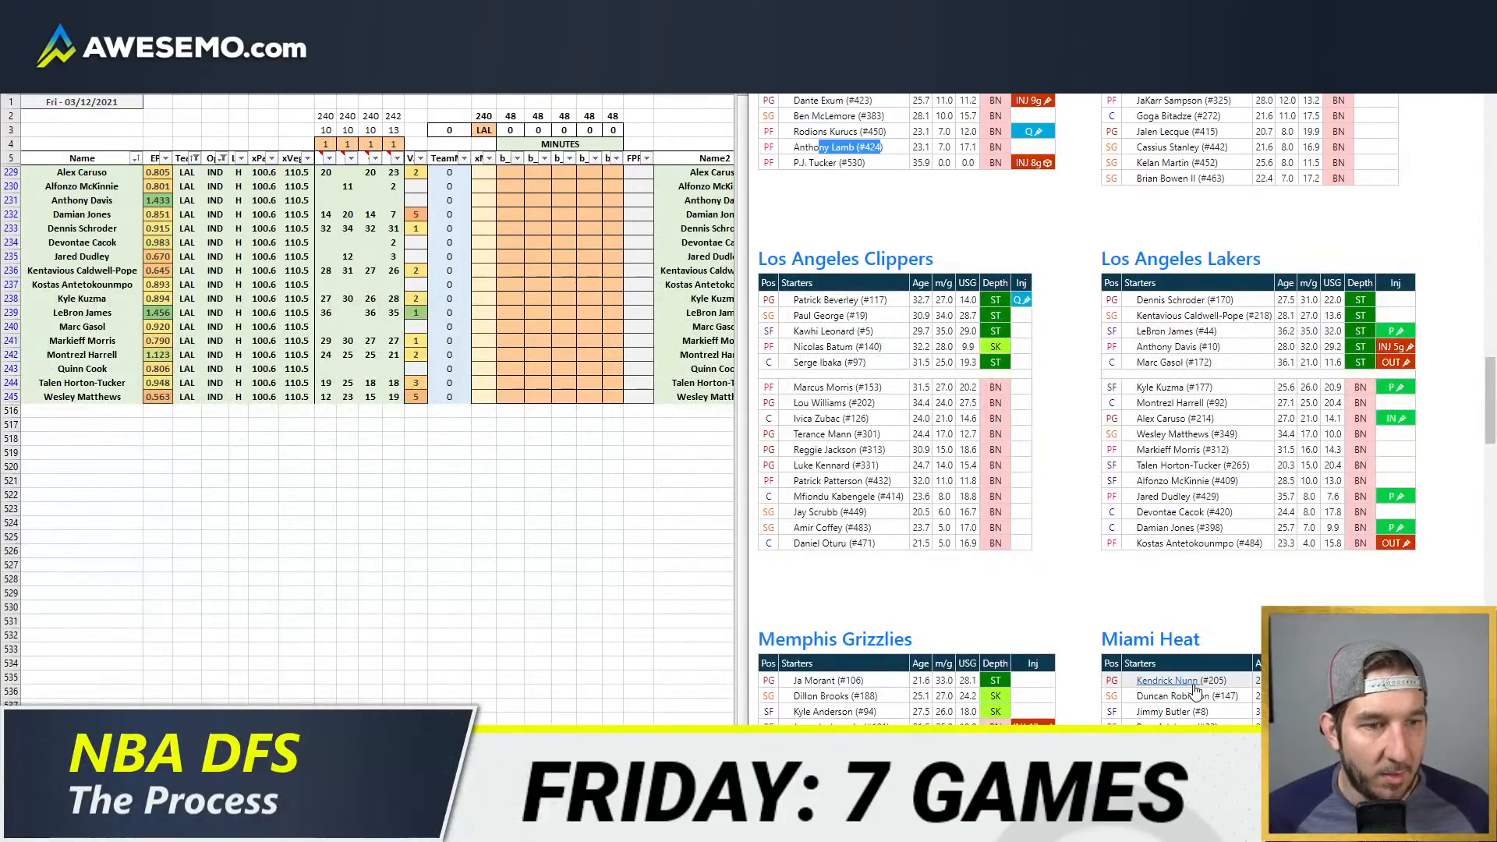
click(611, 284)
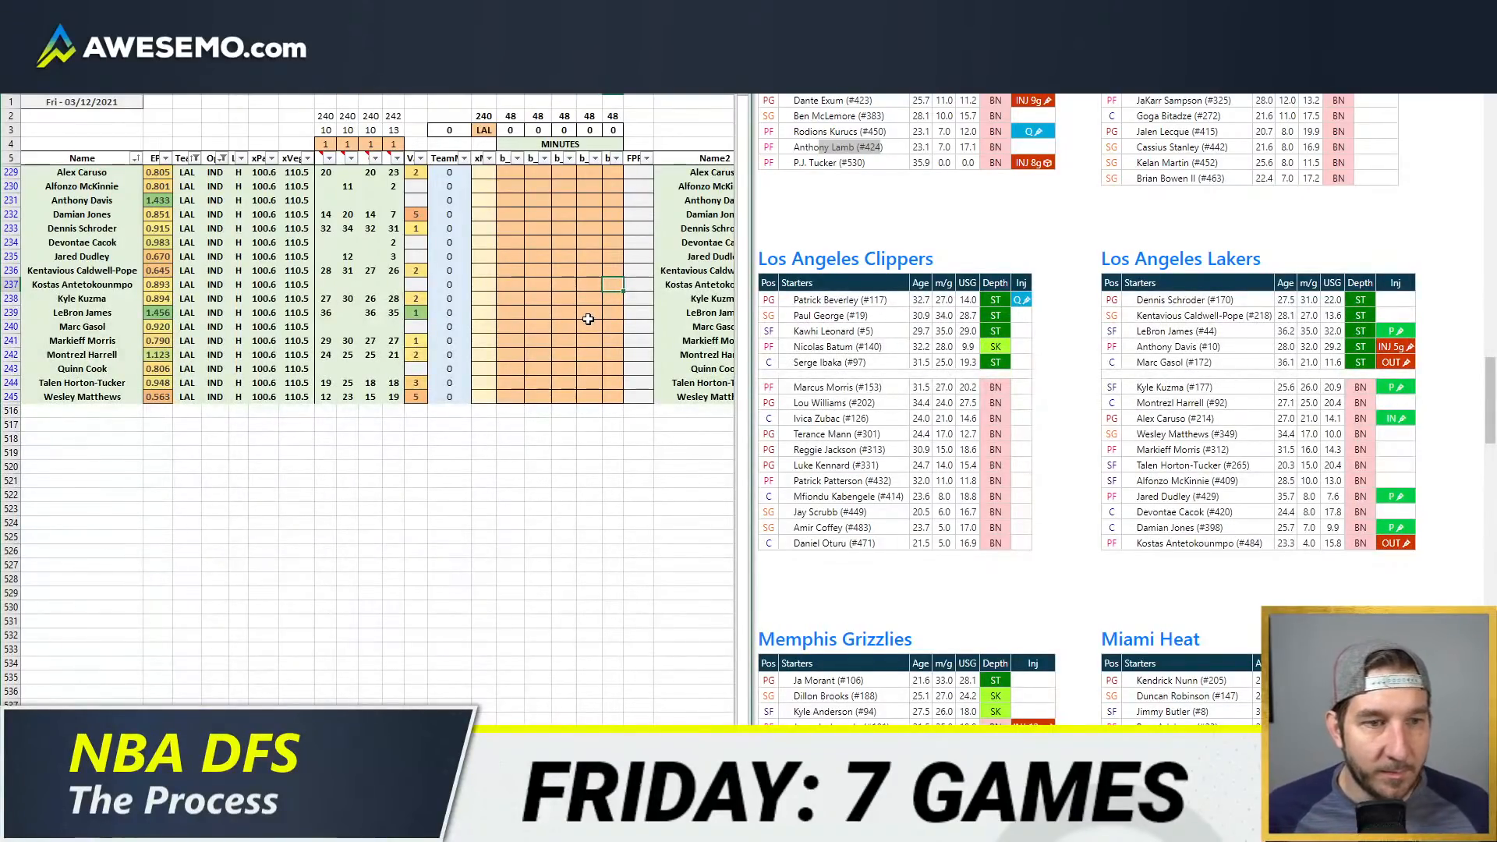
click(348, 144)
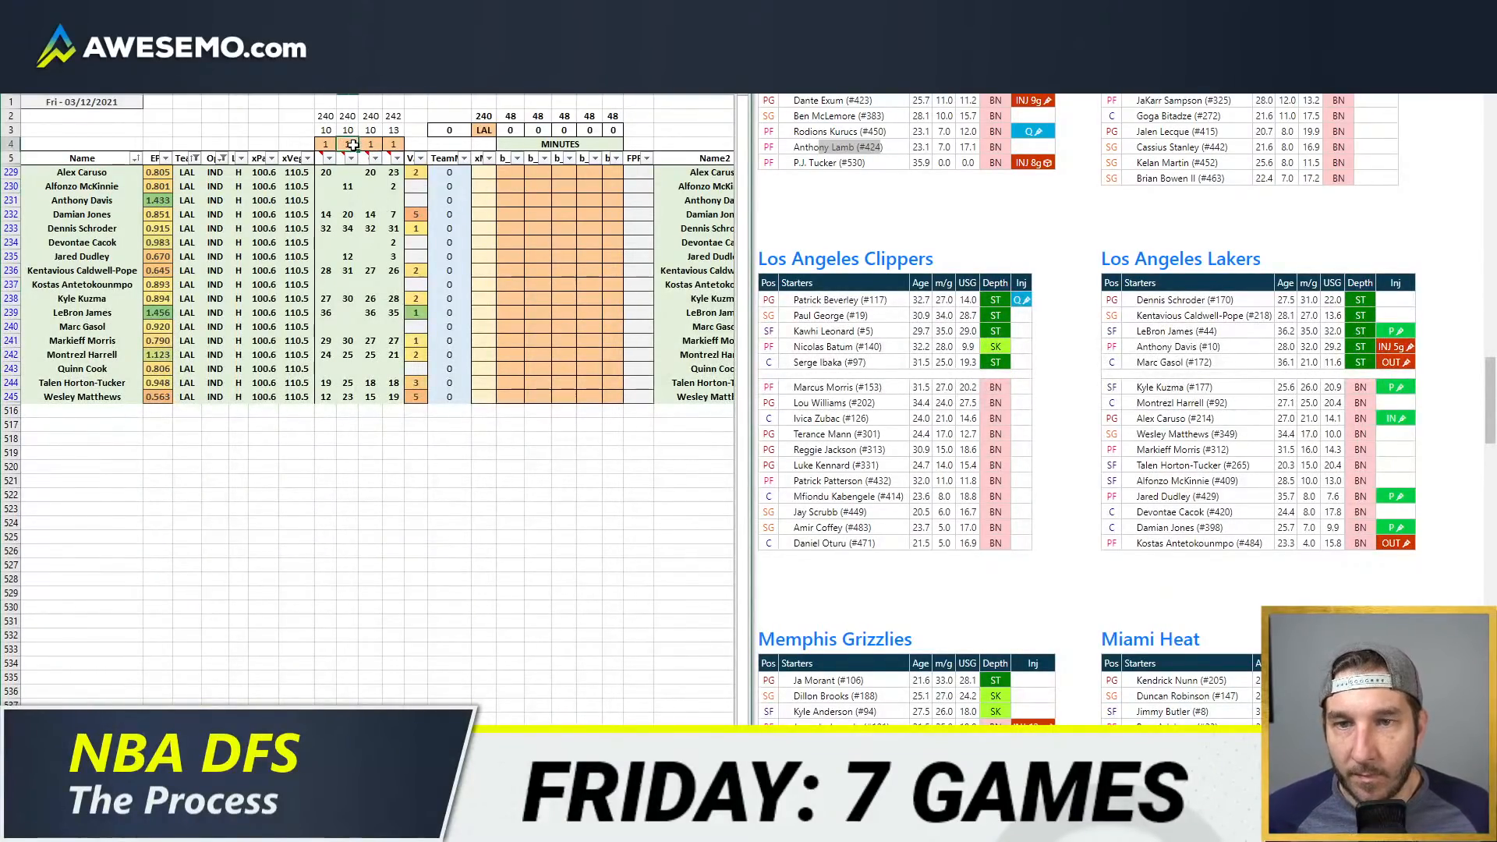
text(0)
key(Return)
click(588, 270)
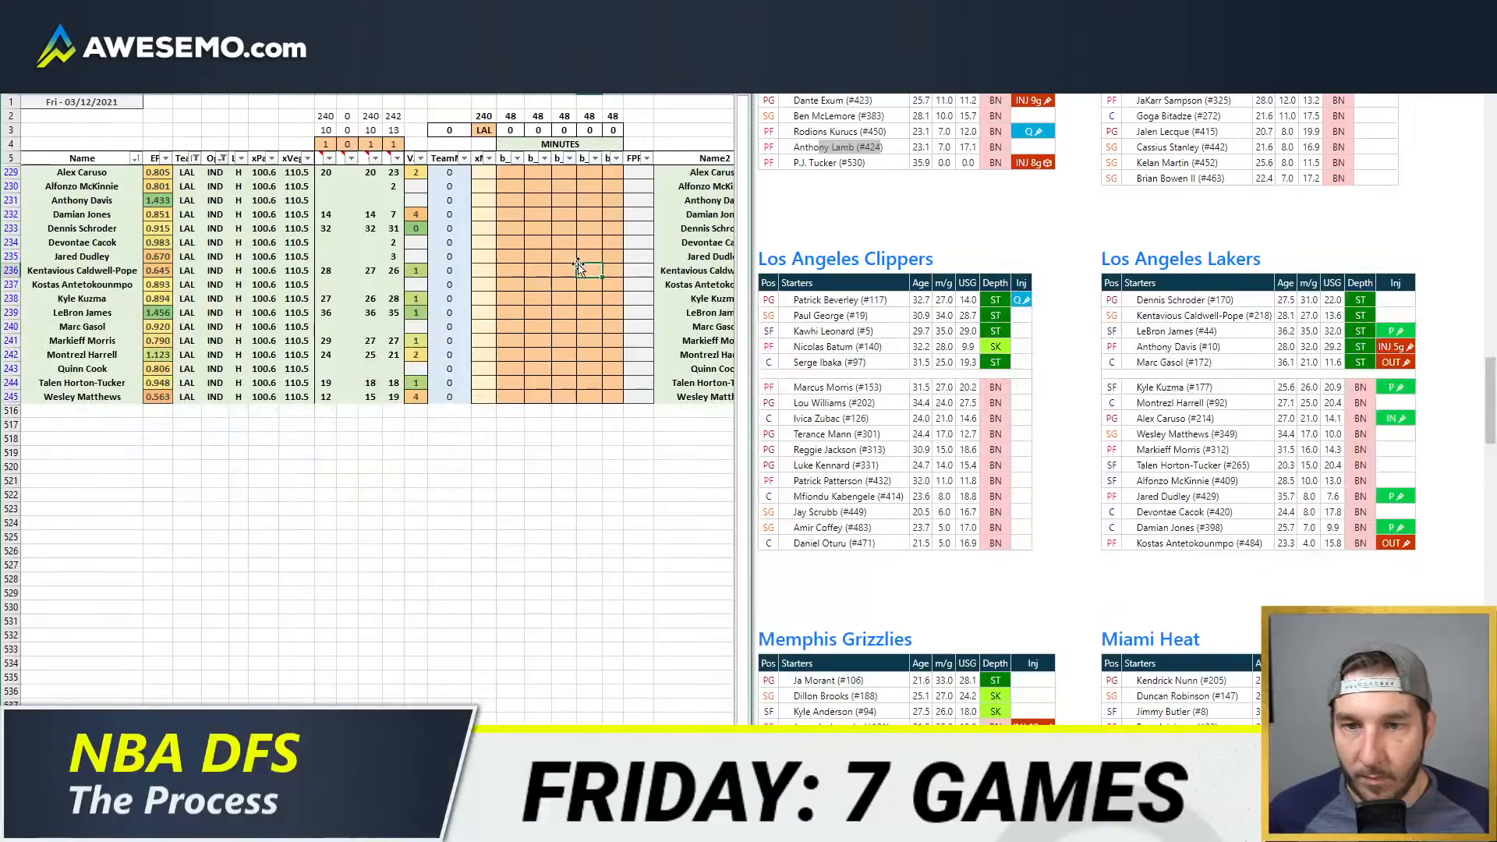
Step: Enter 31 minutes for Dennis Schroder in the first position column
drag(508, 242, 513, 259)
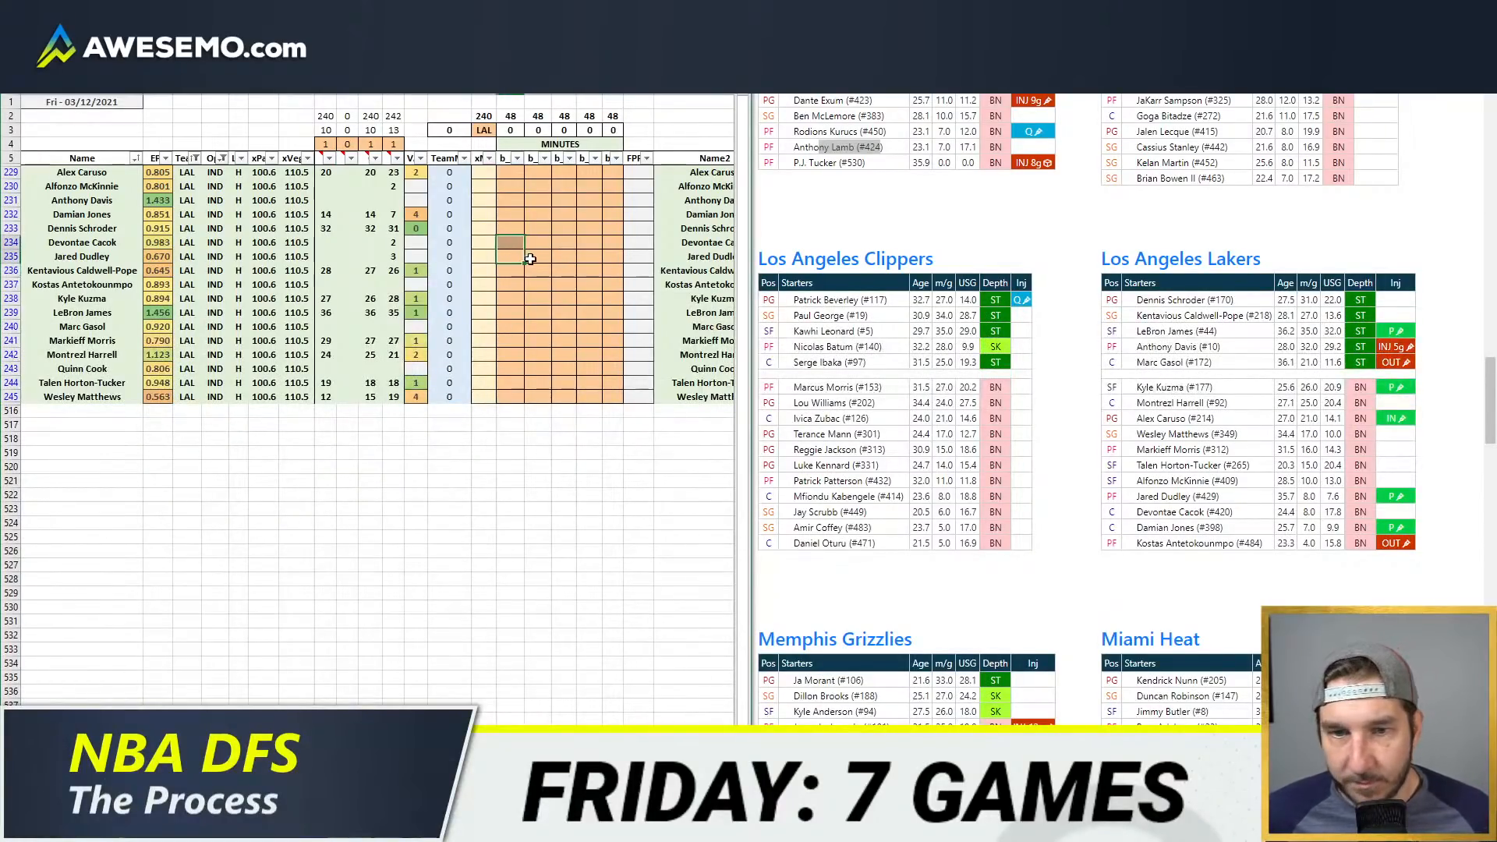
click(513, 259)
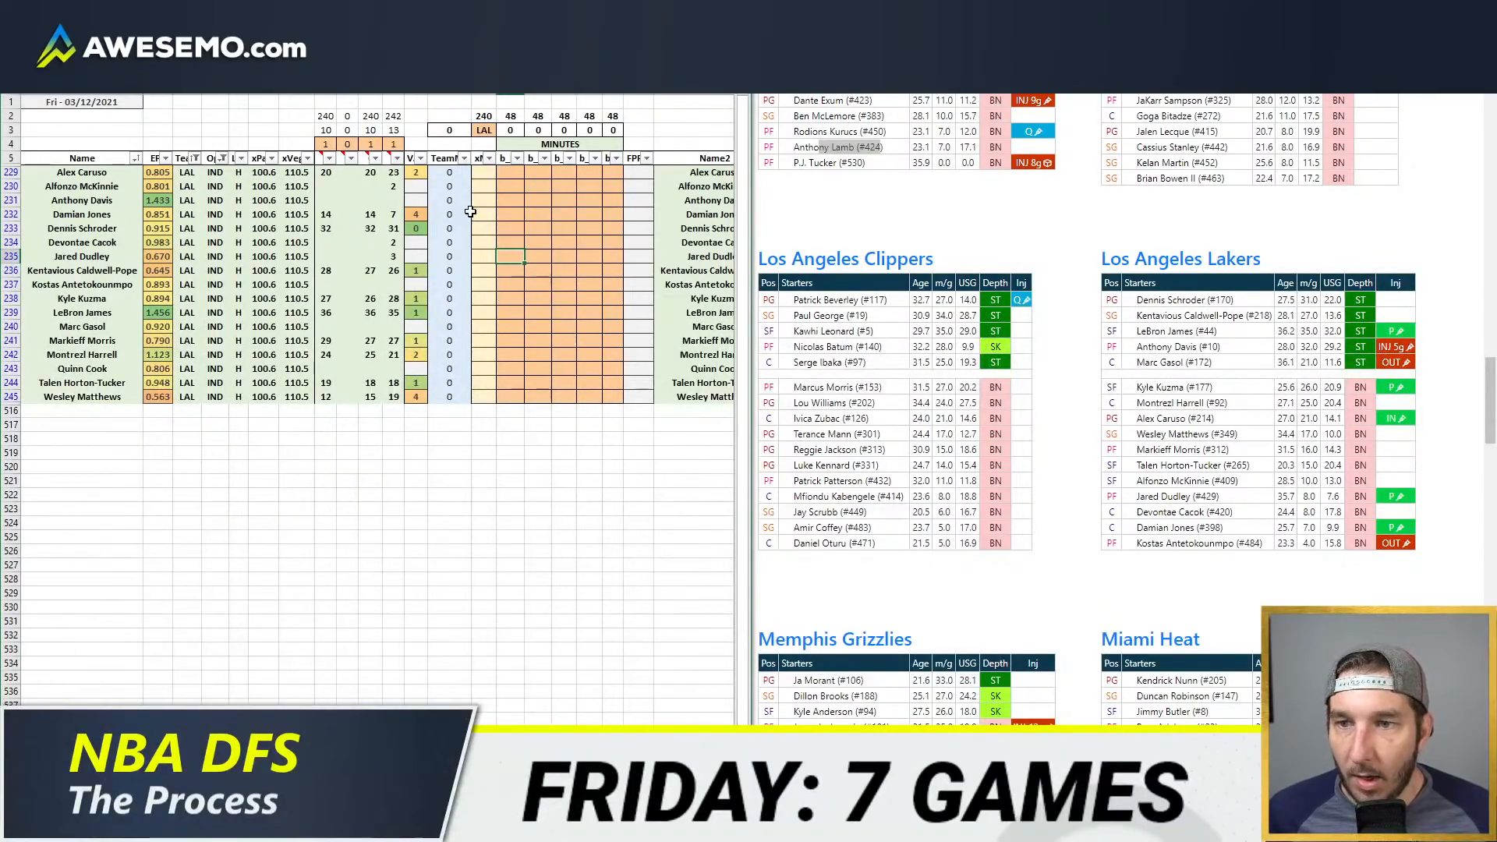
double_click(507, 227)
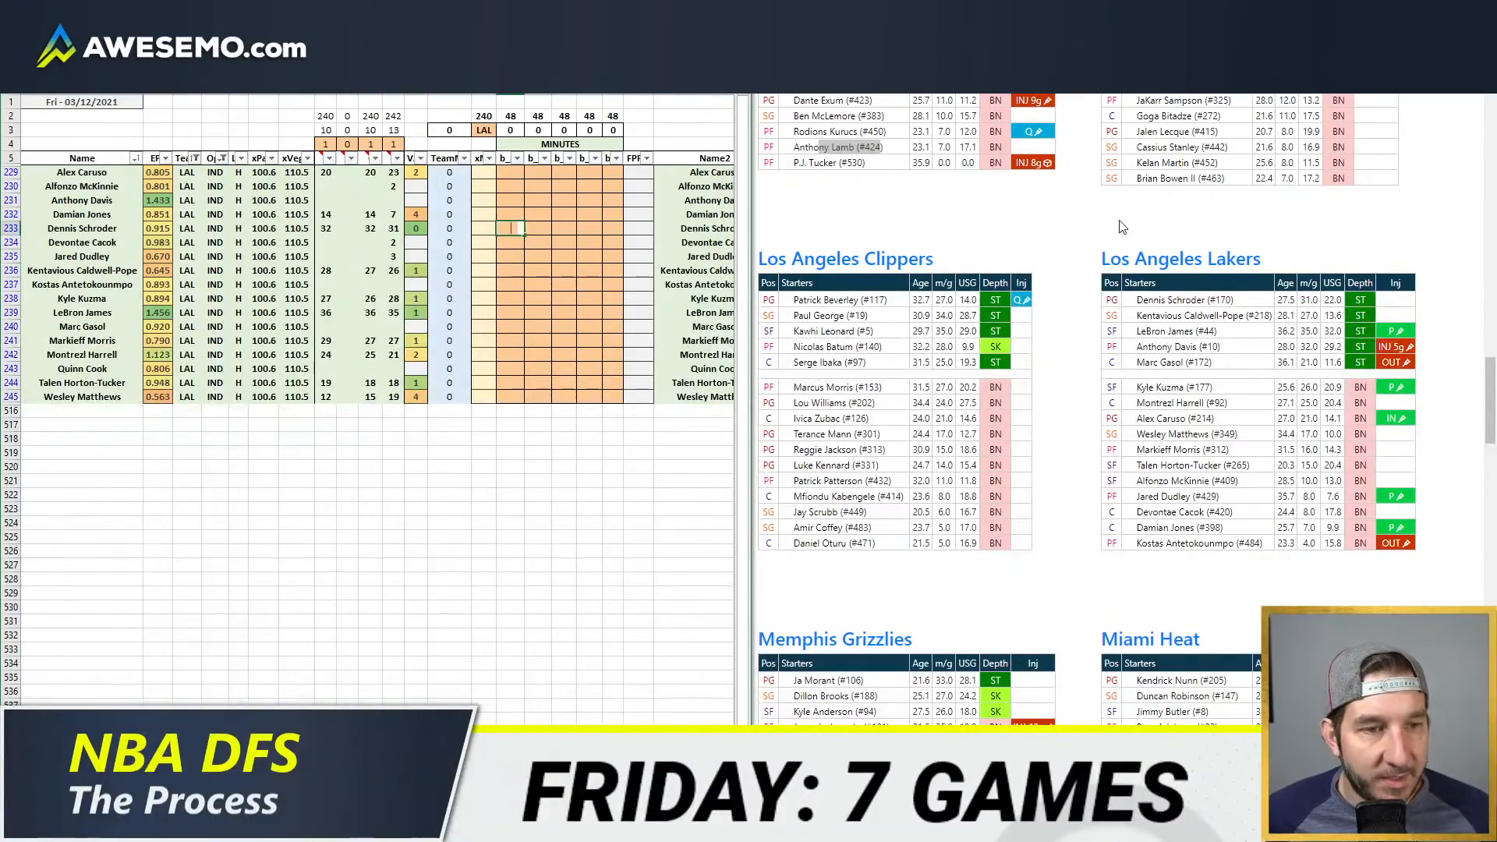
text(31)
key(Return)
Step: Switch to the minutes-by-date pivot workbook and filter its team to LAL
click(136, 826)
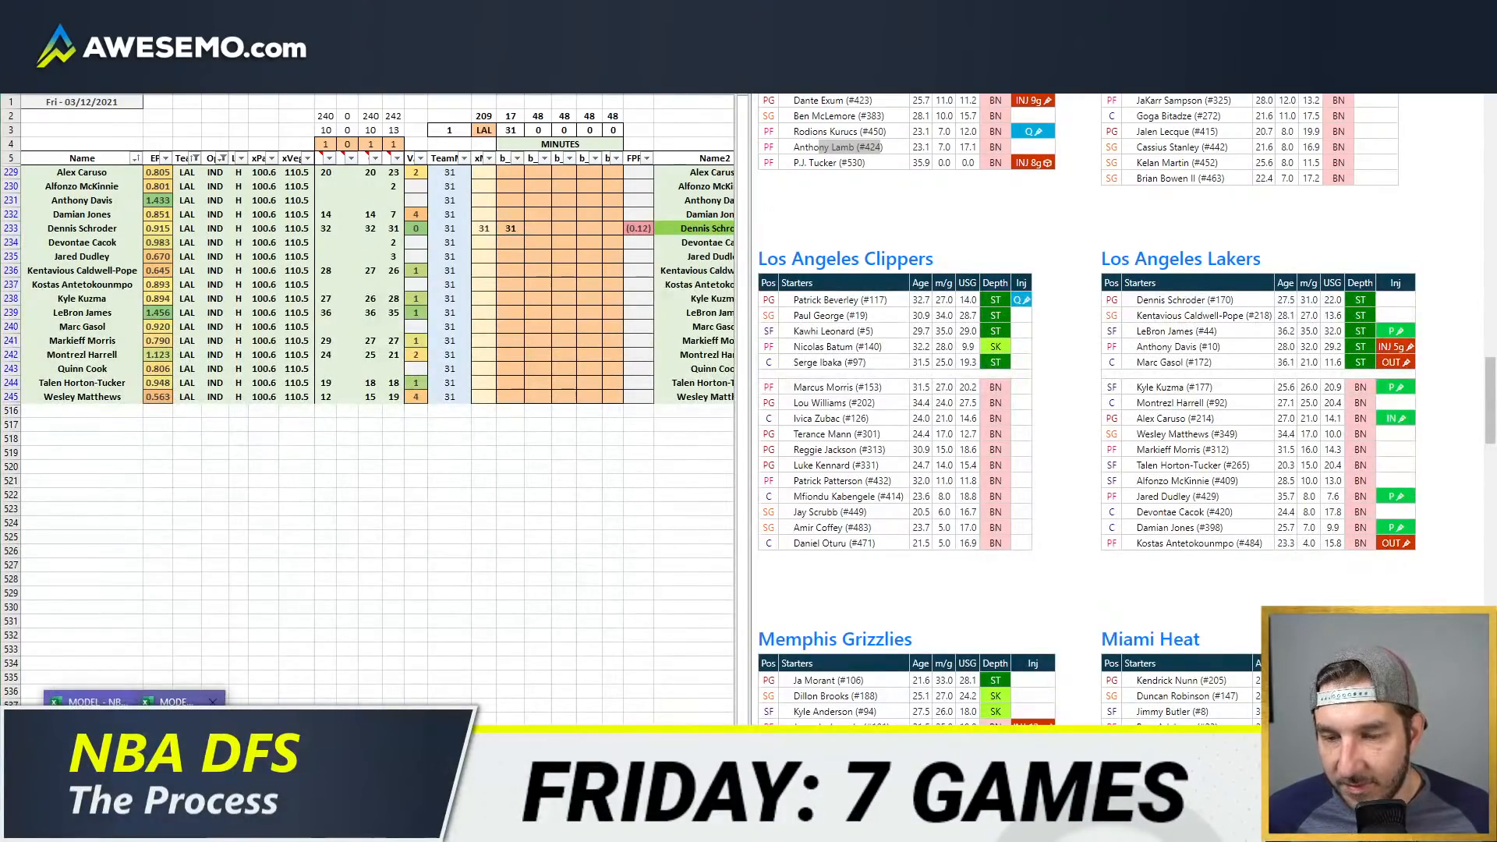
click(136, 756)
click(887, 104)
text(LAL)
key(Return)
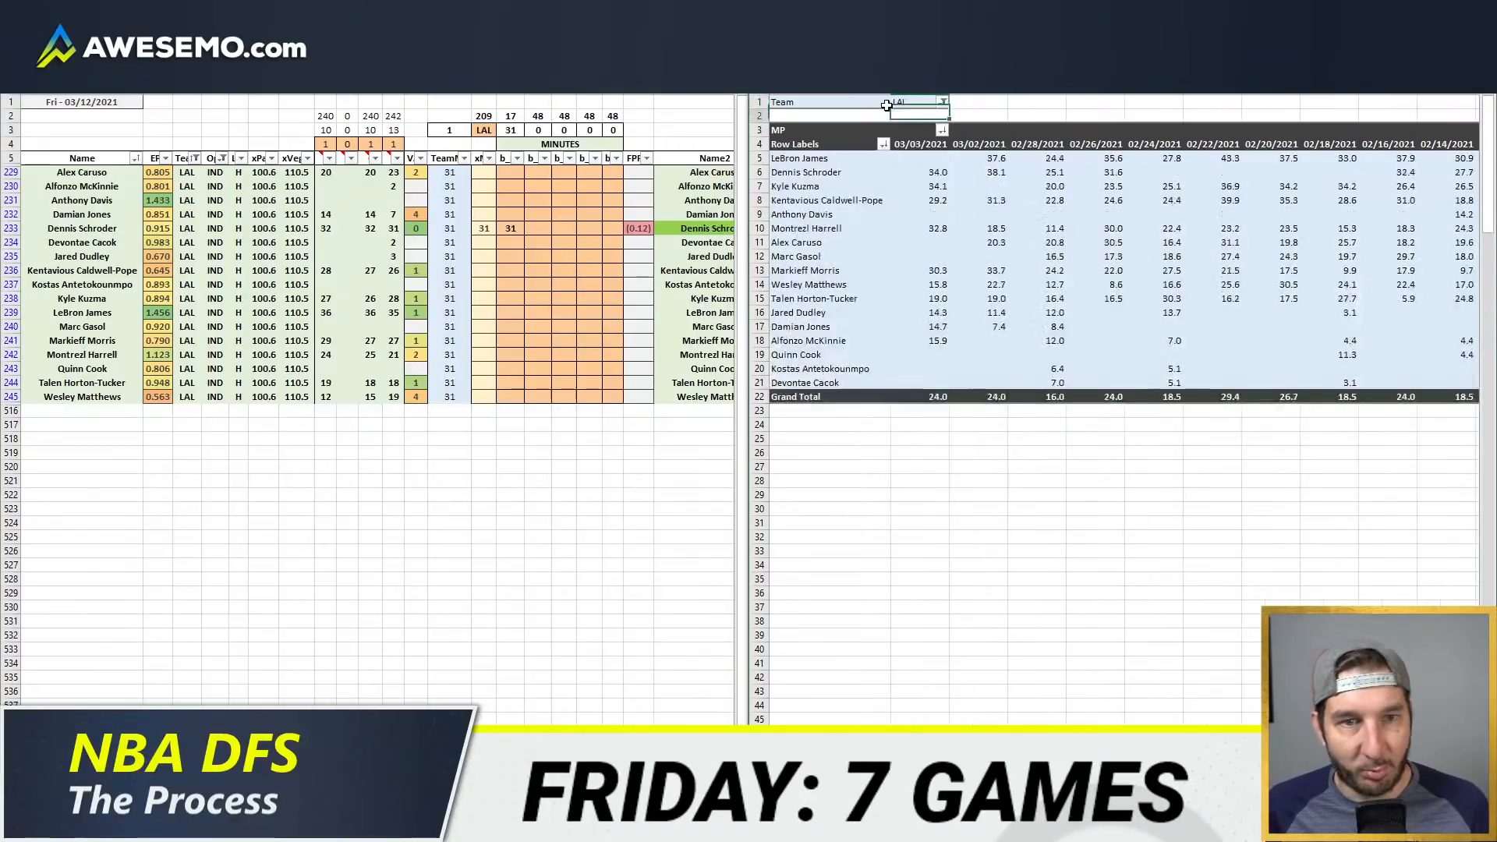
Step: Set Dennis Schroder's minutes in the first position column to 32
click(503, 226)
text(21)
key(Tab)
key(Up)
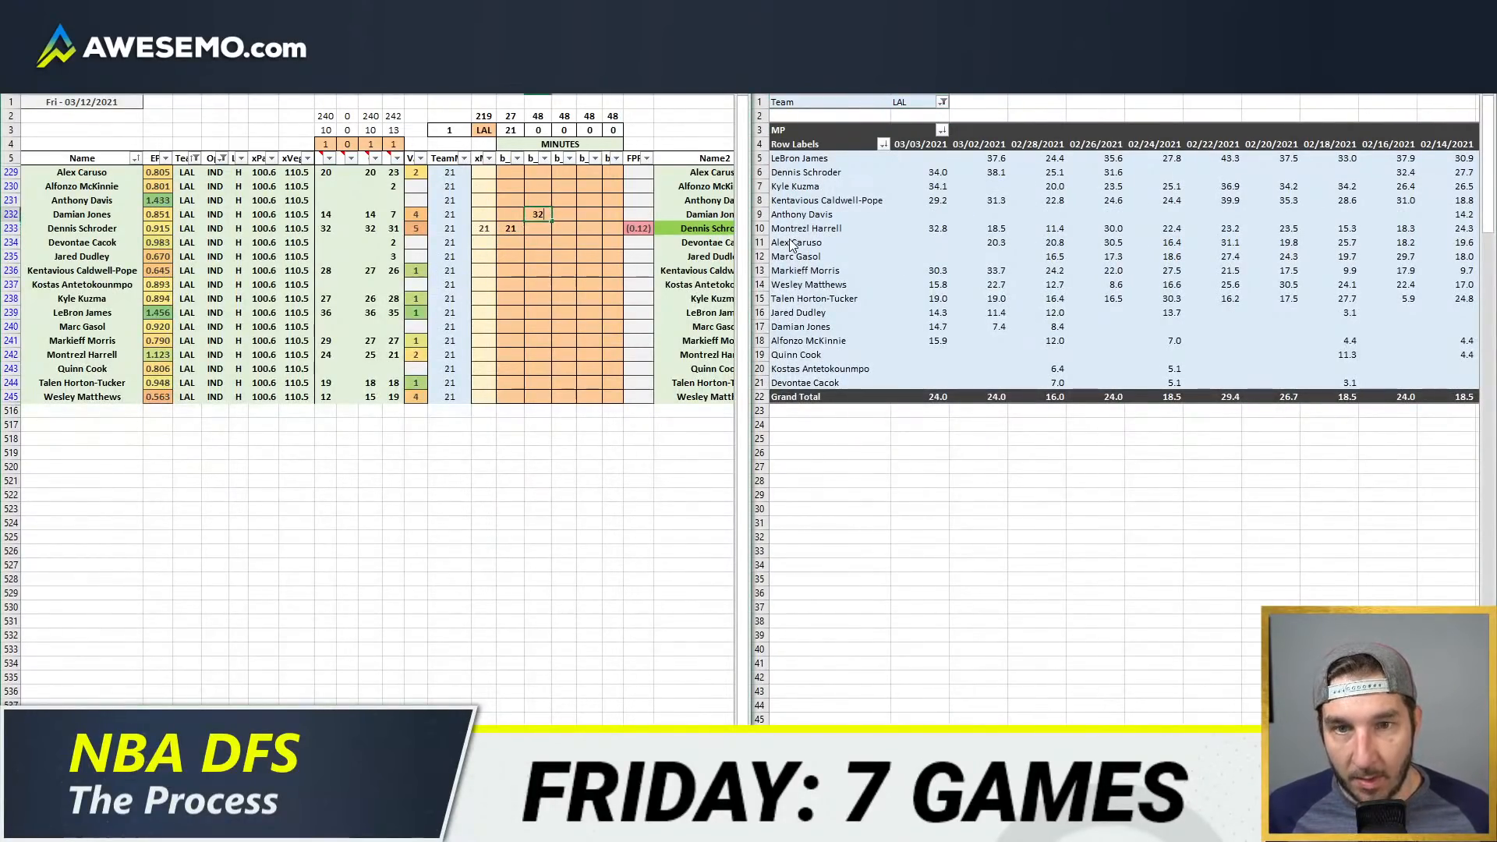
key(Left)
key(Down)
text(32)
key(Tab)
Step: Go to Montrezl Harrell's cell in the last position column of the minutes allocation
key(Down)
key(Down)
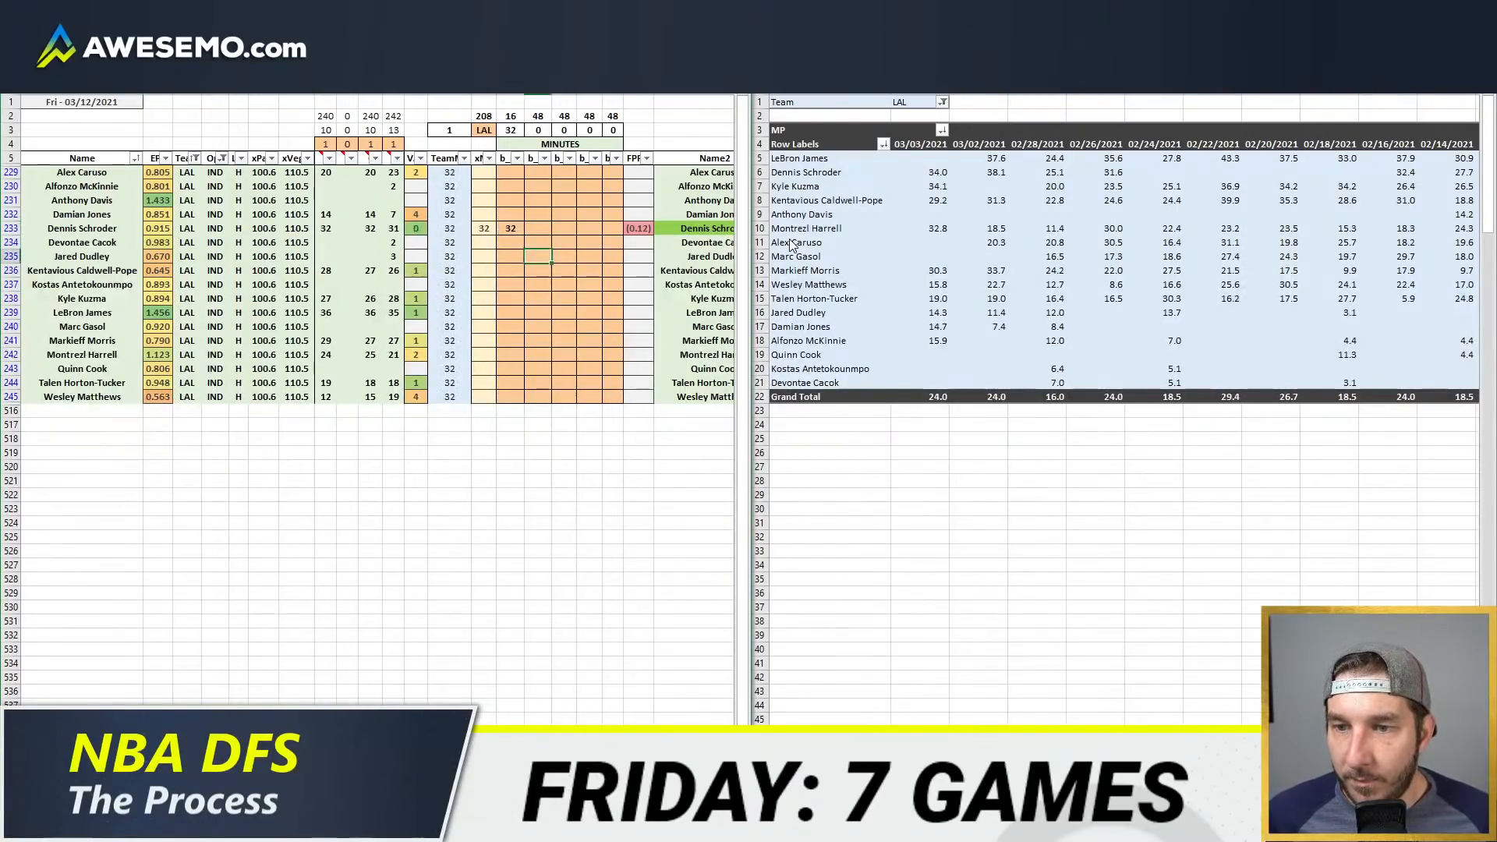
key(Down)
key(Down)
key(Right)
key(Right)
key(Down)
key(Down)
key(Down)
key(Down)
key(Down)
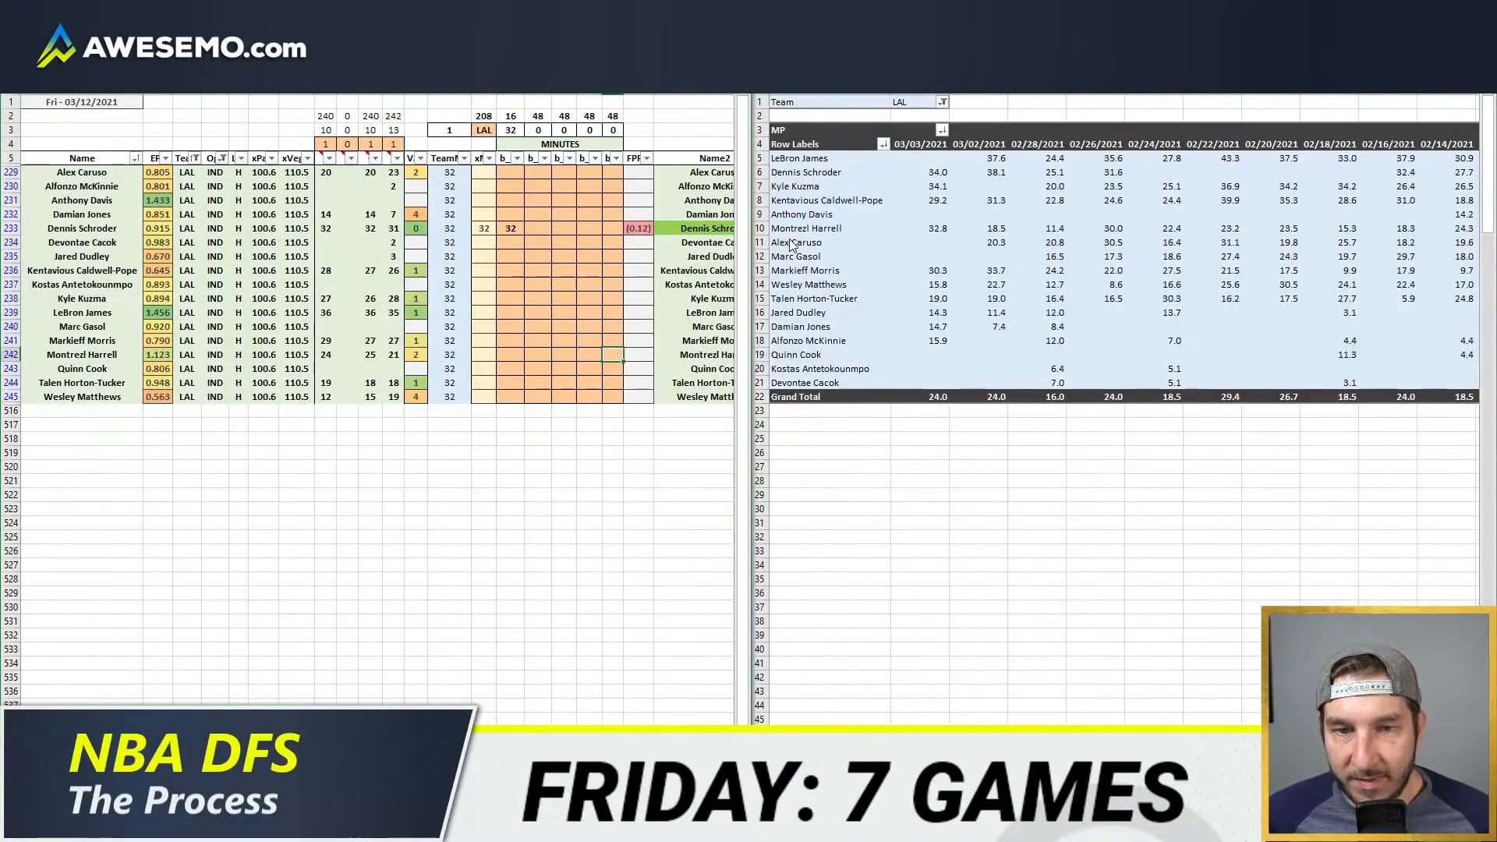
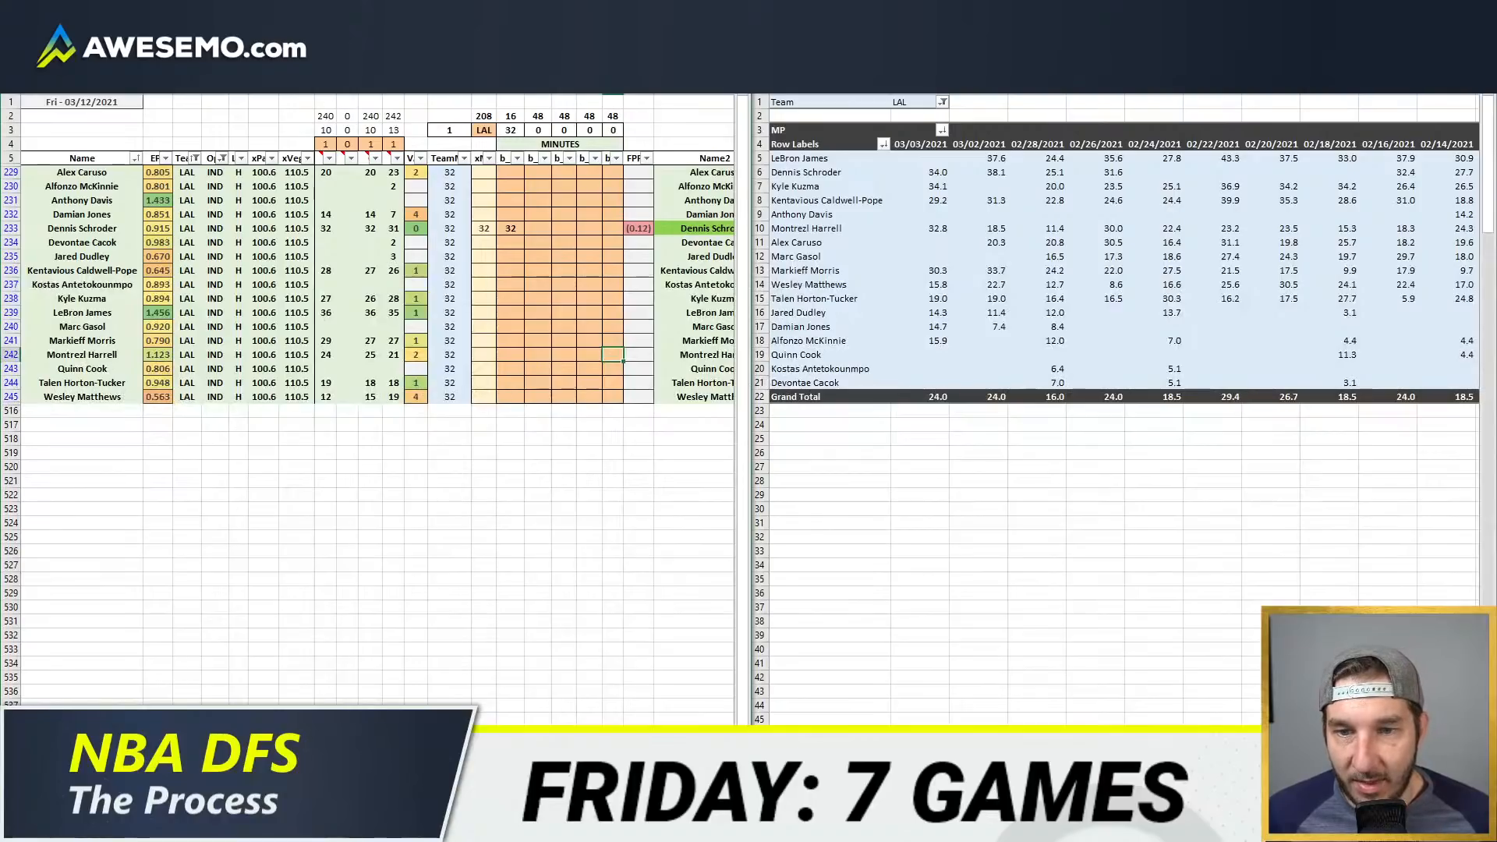
Step: Enter 24 minutes for Montrezl Harrell and 12 minutes for Damian Jones in the last position column
text(4)
key(Return)
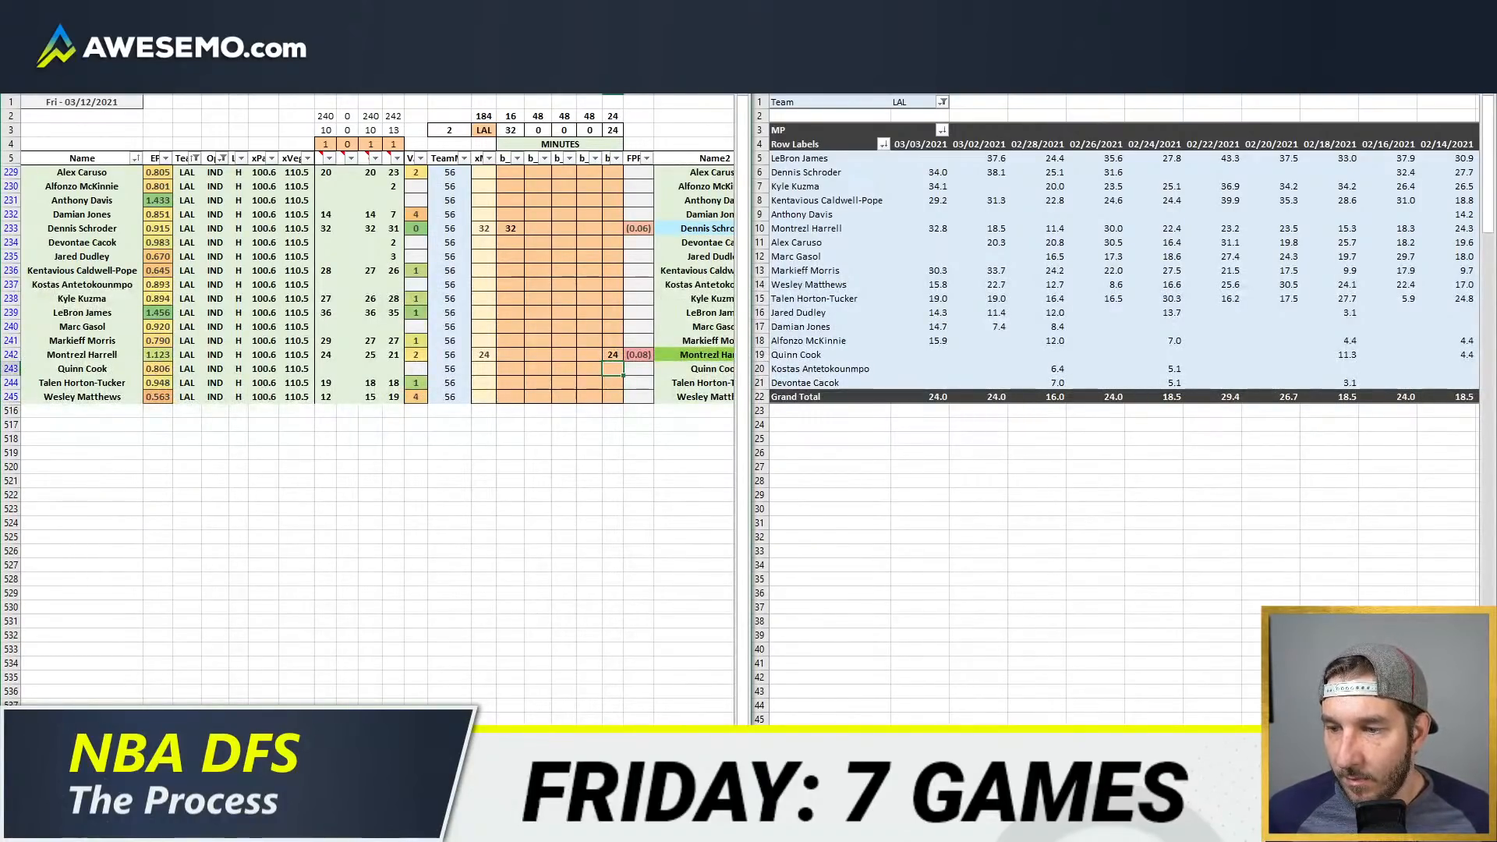
key(Up)
key(Up)
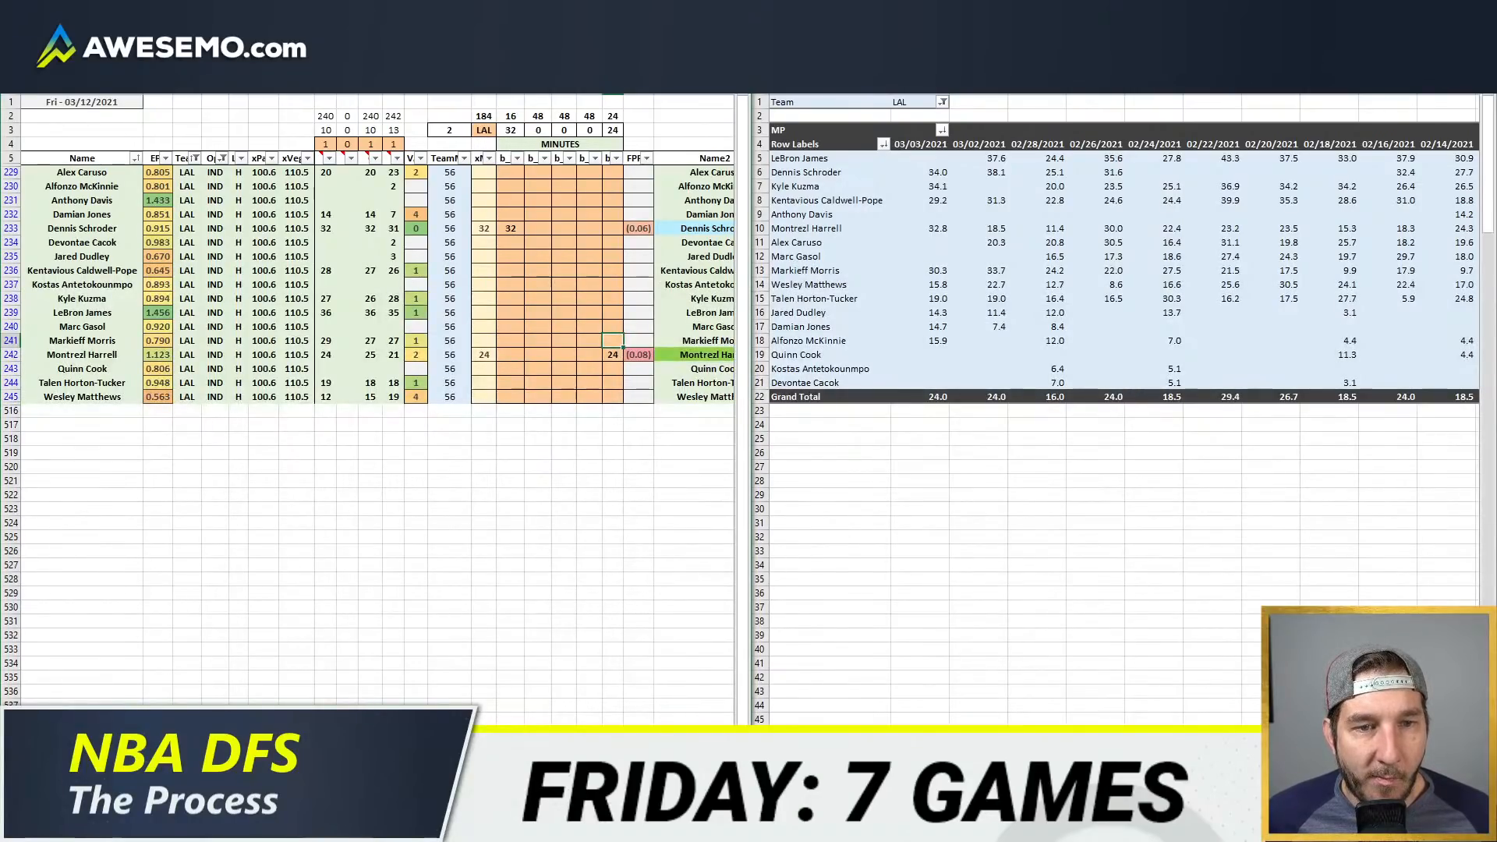
click(613, 327)
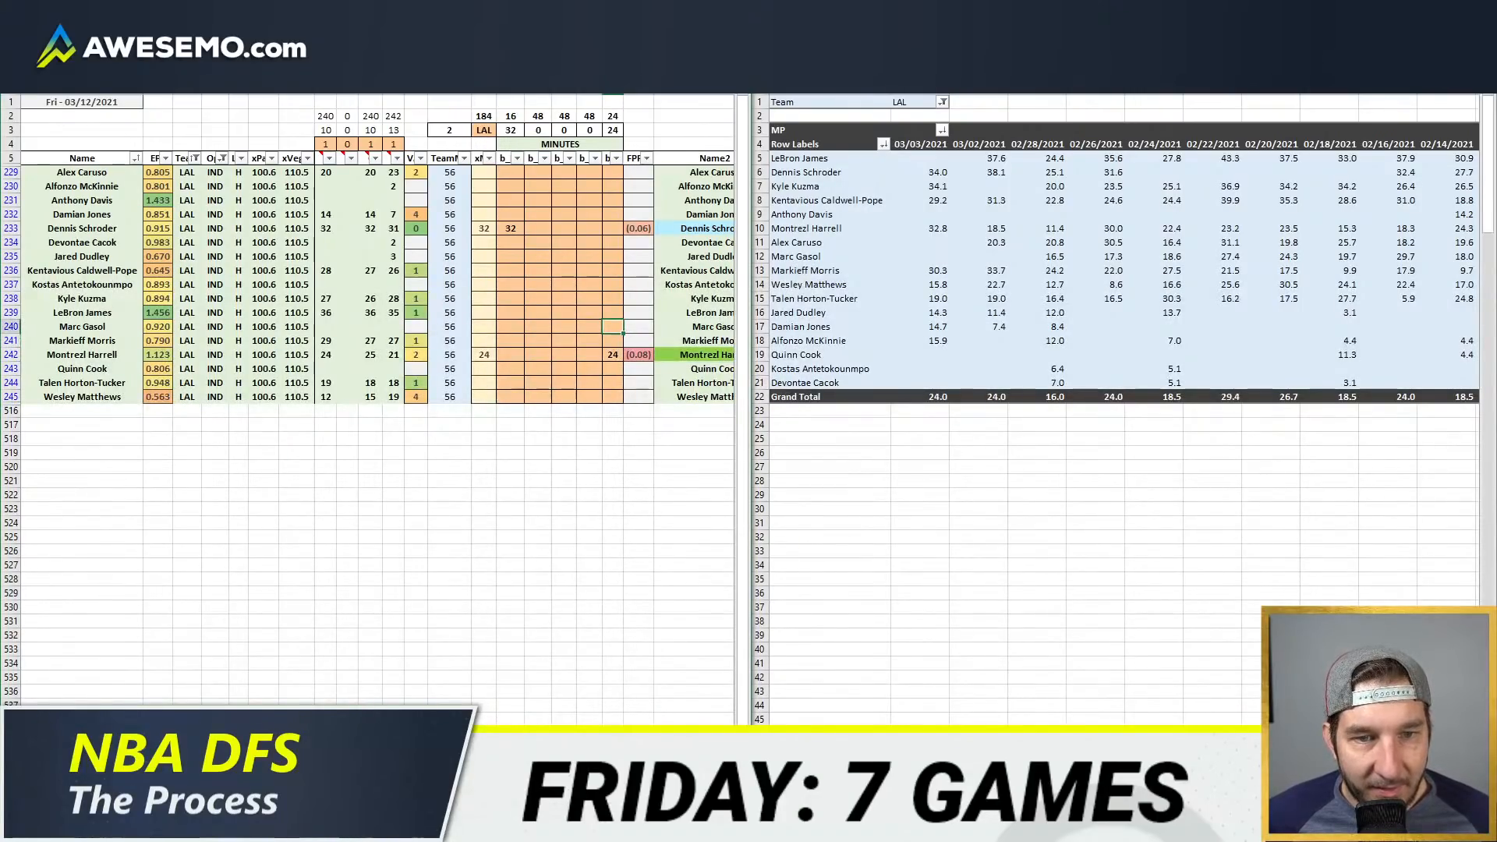
key(Up)
key(Up)
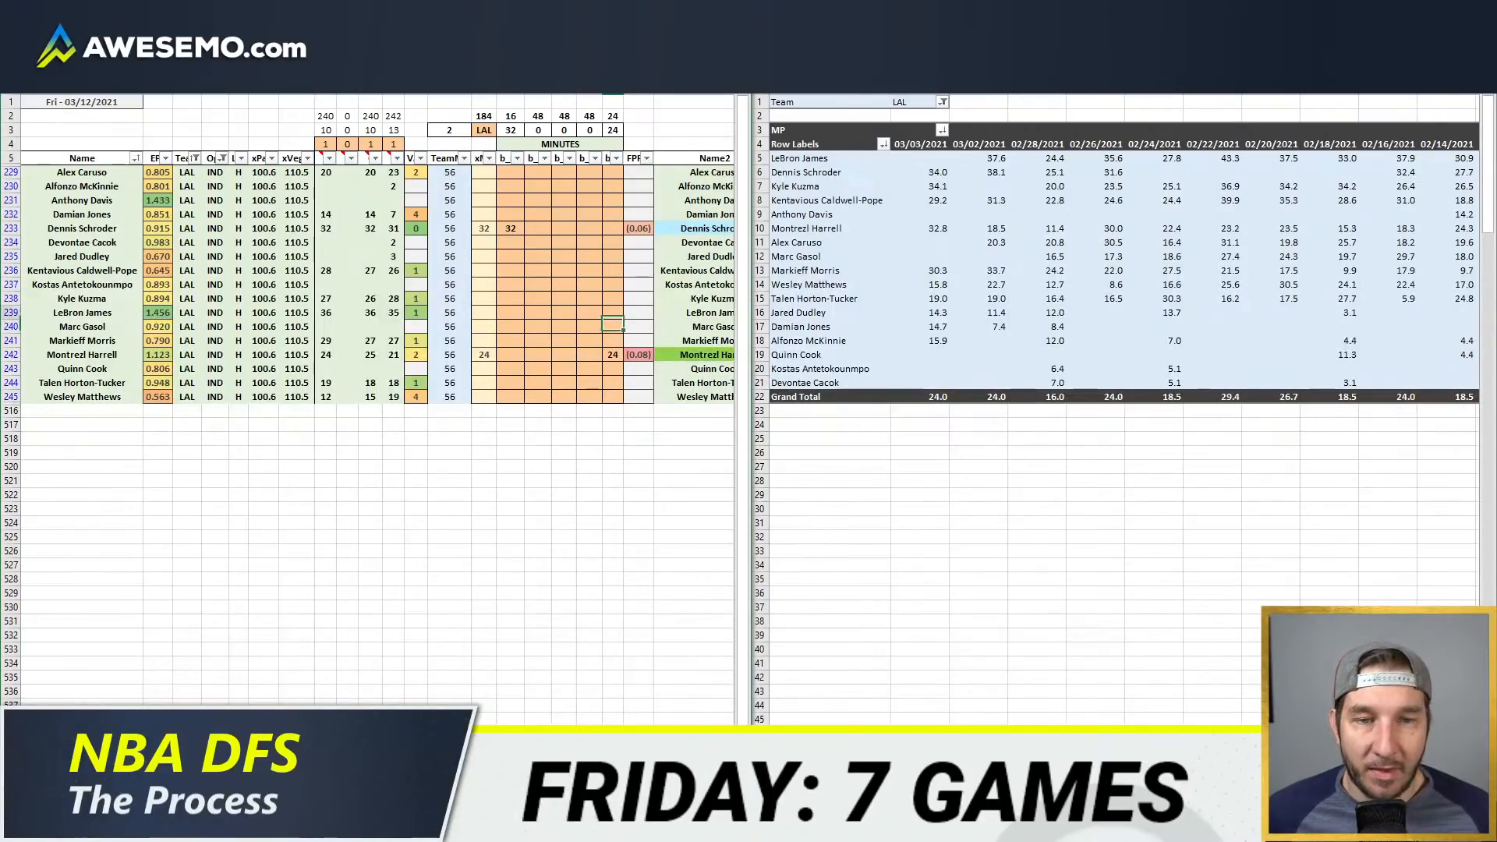
key(Up)
key(Up)
key(Up)
key(Up)
key(Up)
key(Up)
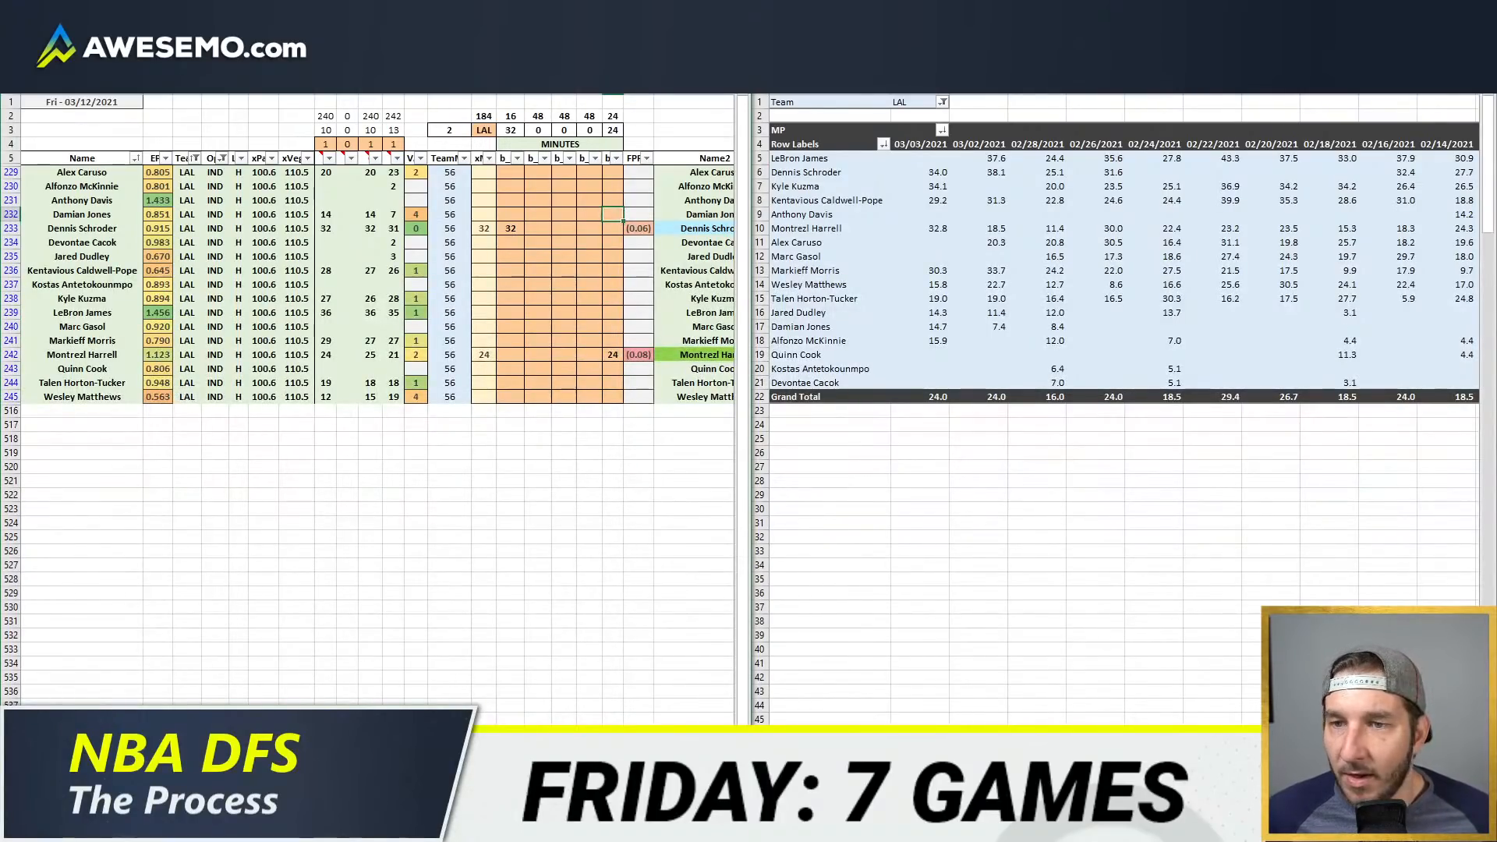
key(Up)
key(Down)
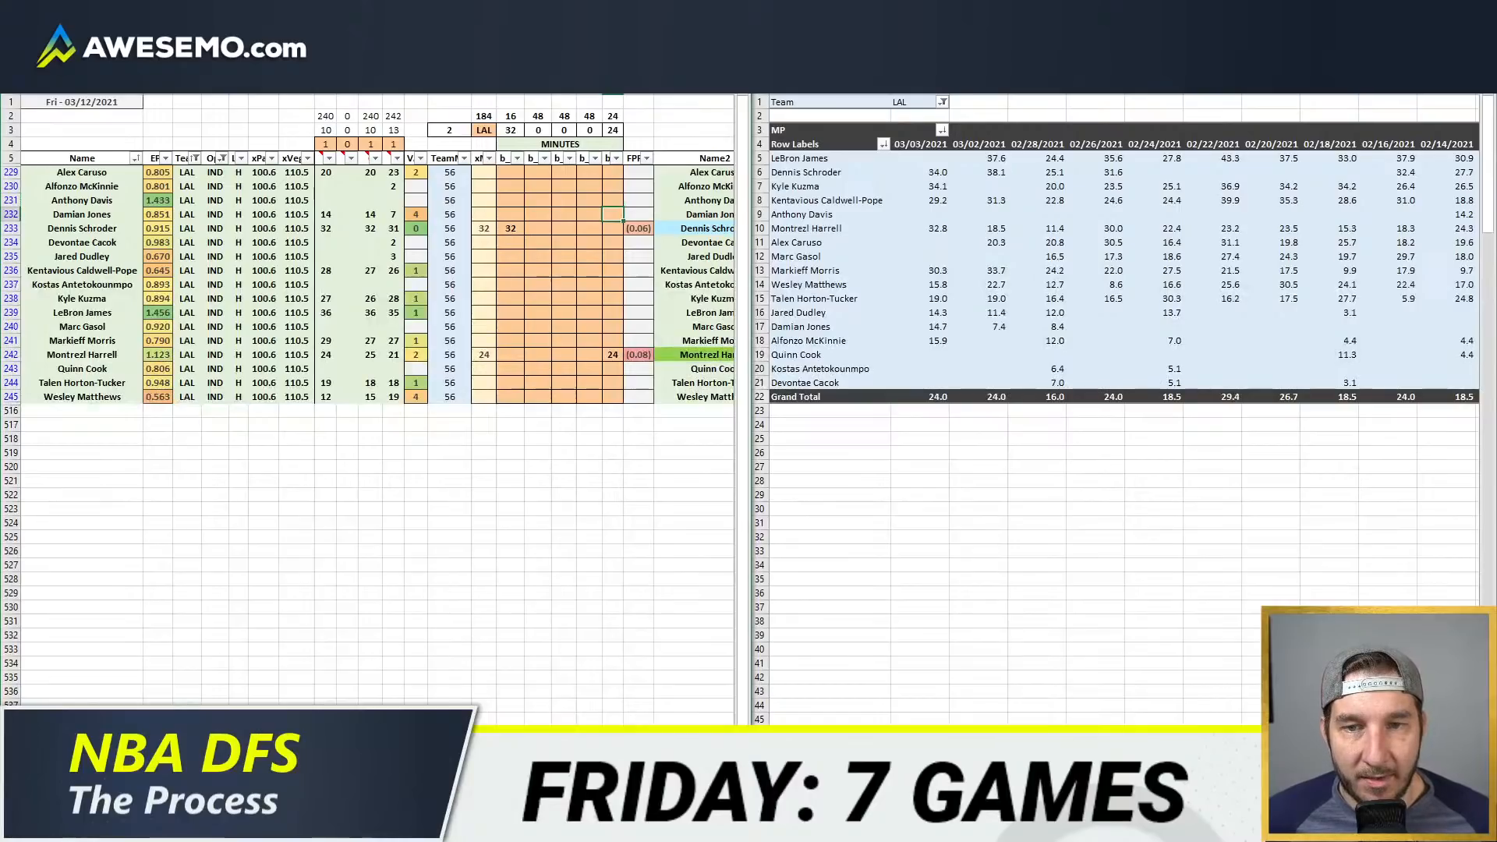
text(12)
Step: Enter 12 minutes for Markieff Morris in the last position column
key(Down)
key(Down)
key(Down)
key(Down)
key(Down)
key(Down)
key(Down)
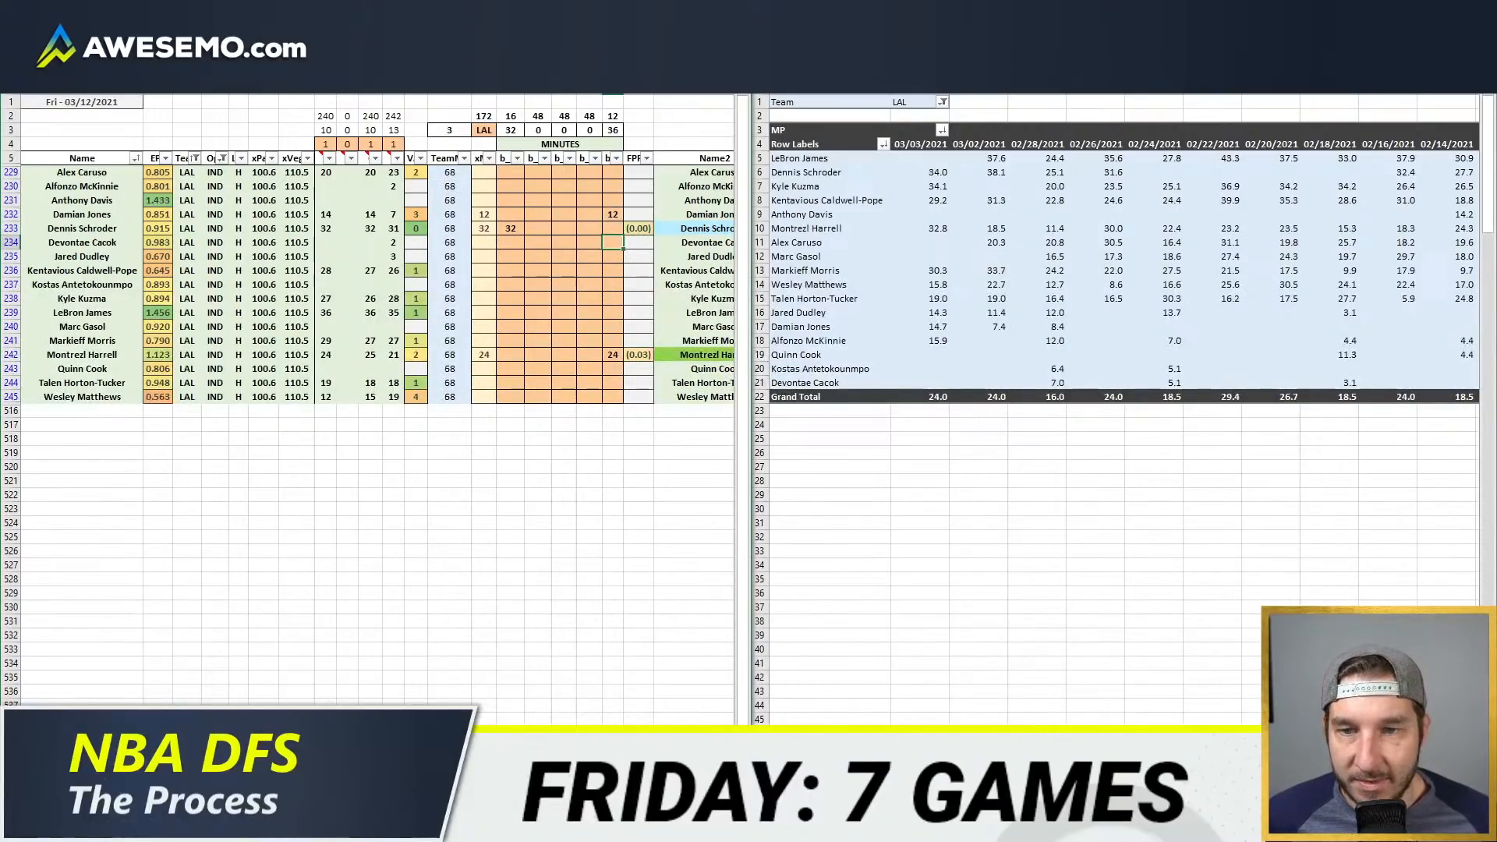
key(Down)
key(Down)
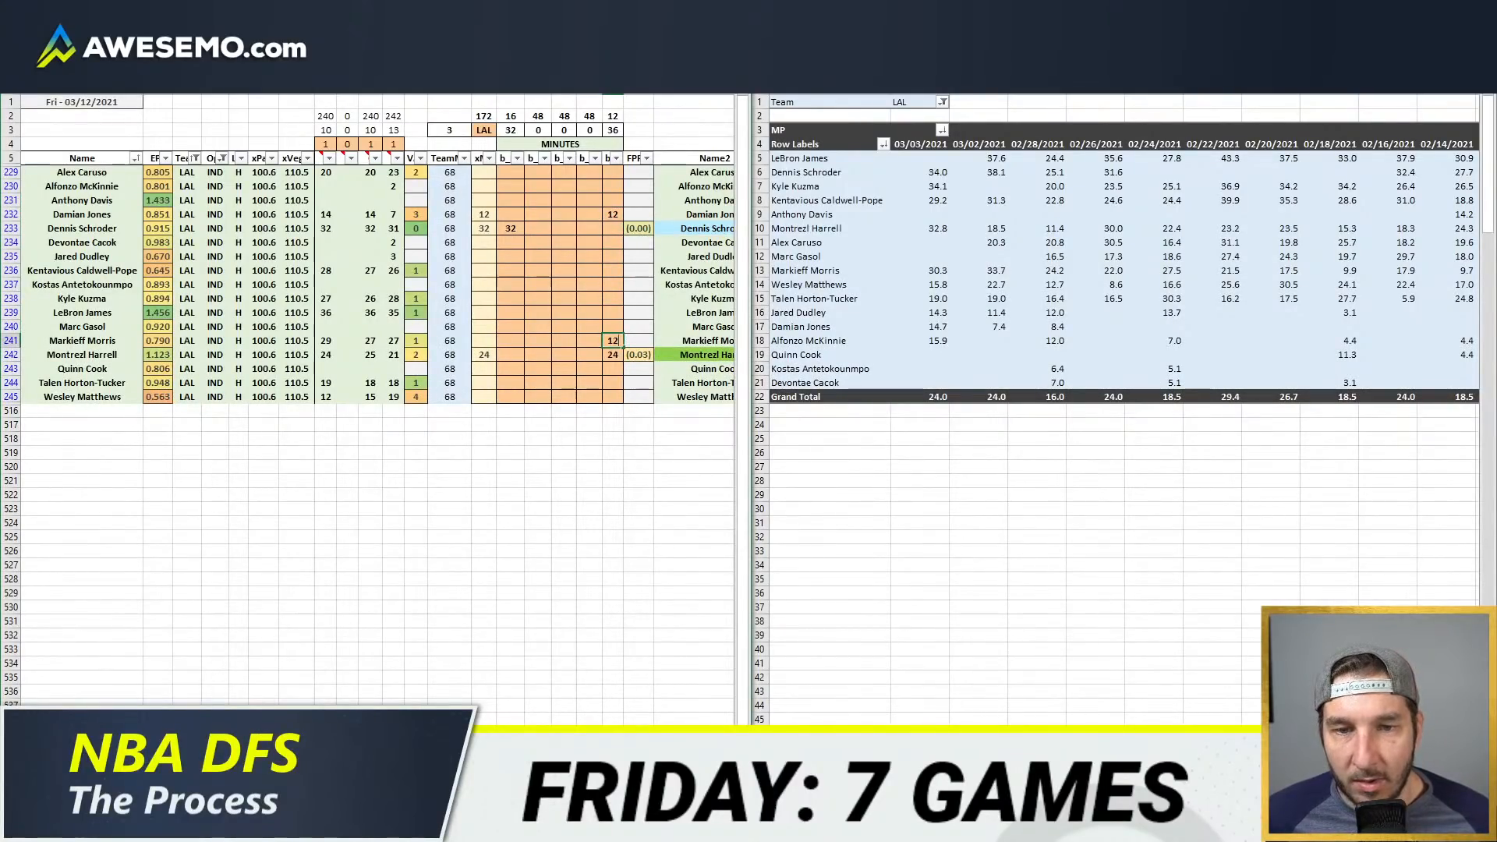
key(Left)
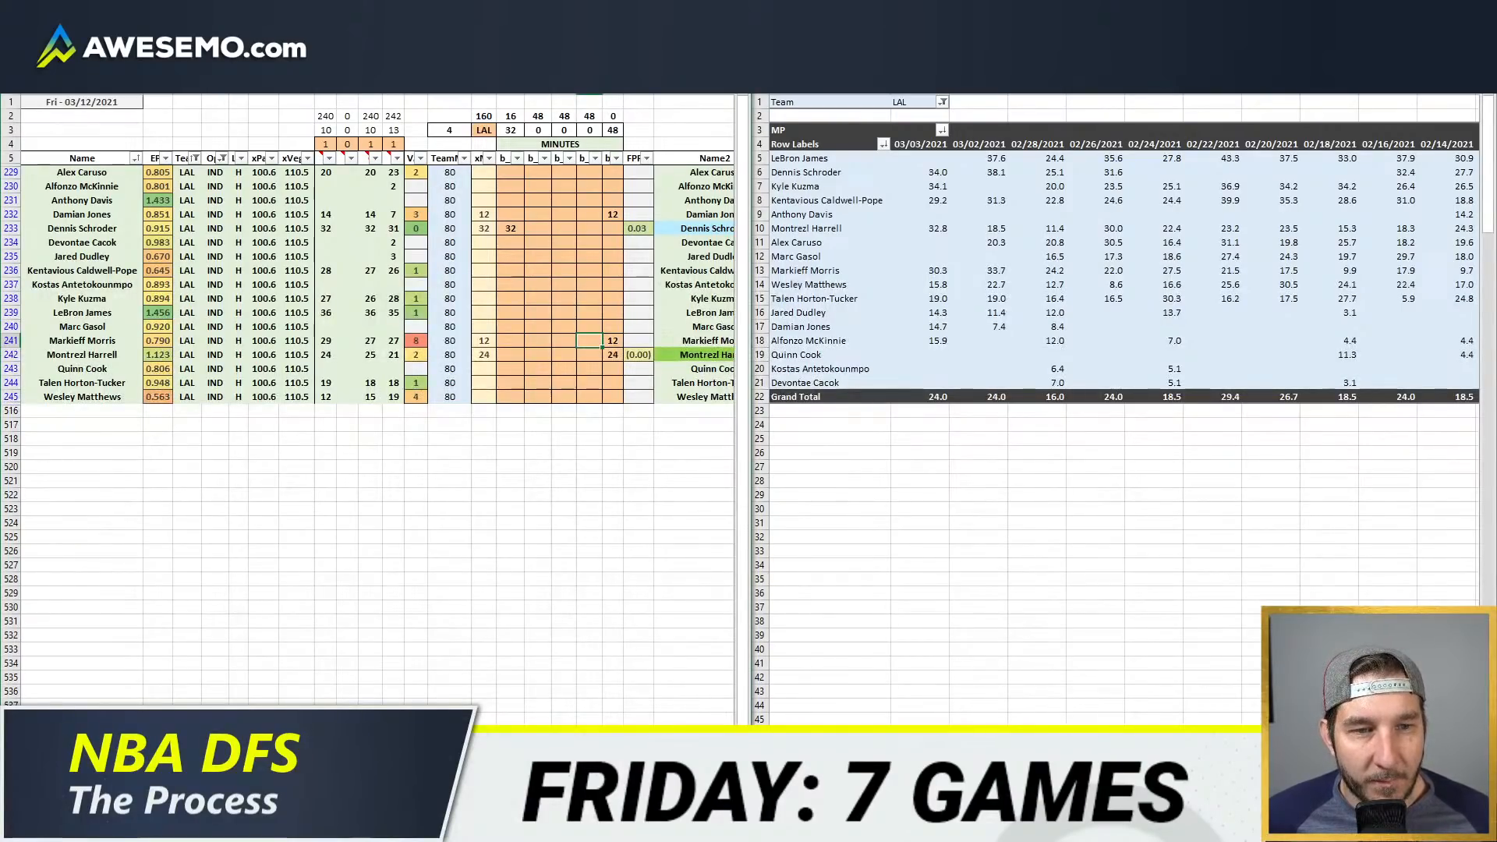
Step: Try 26 minutes for Markieff Morris in the fourth position column
text(26)
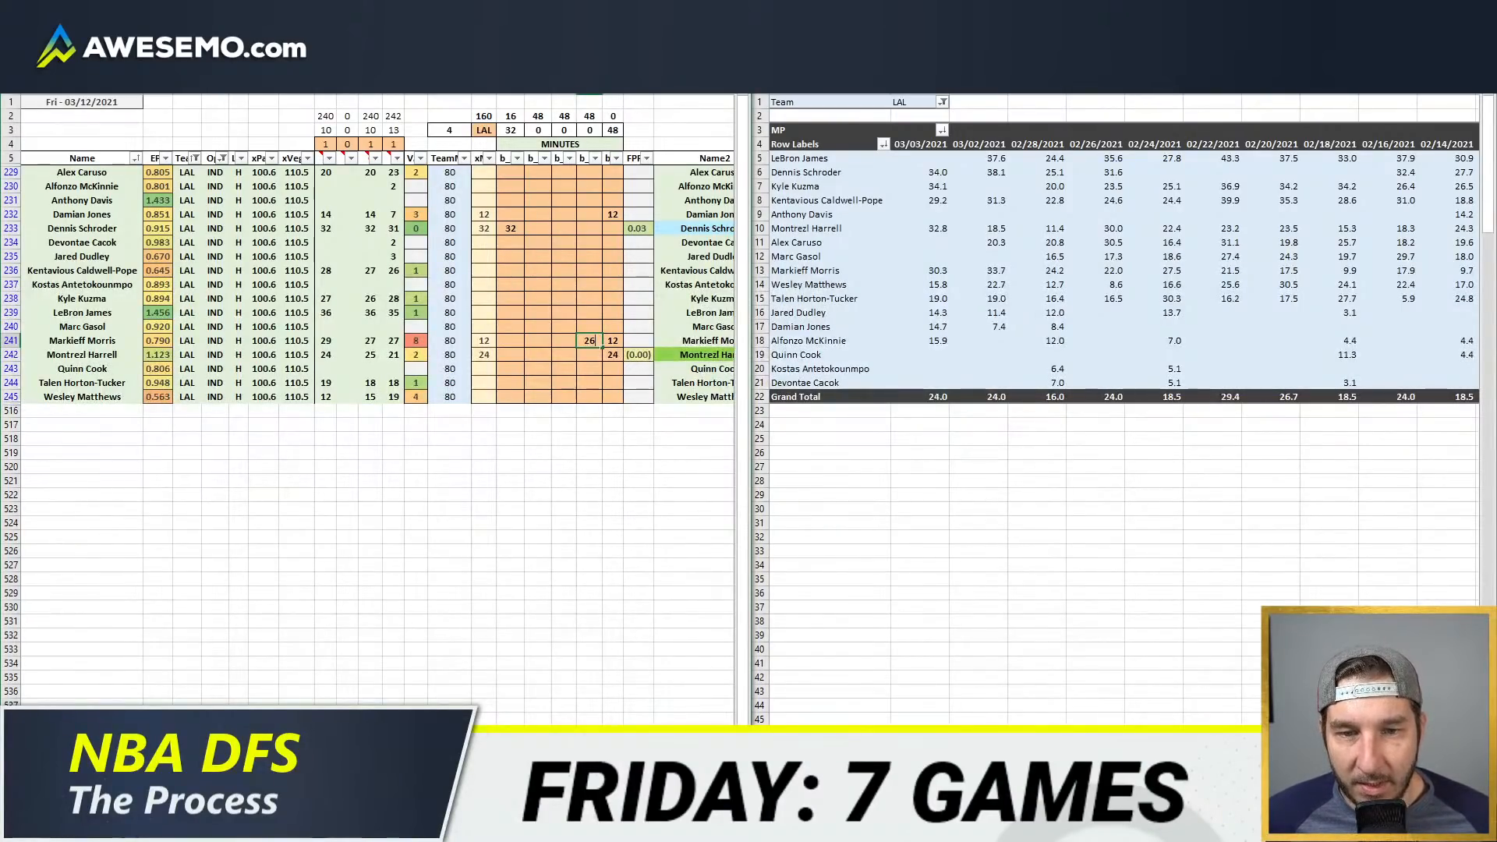
text(2)
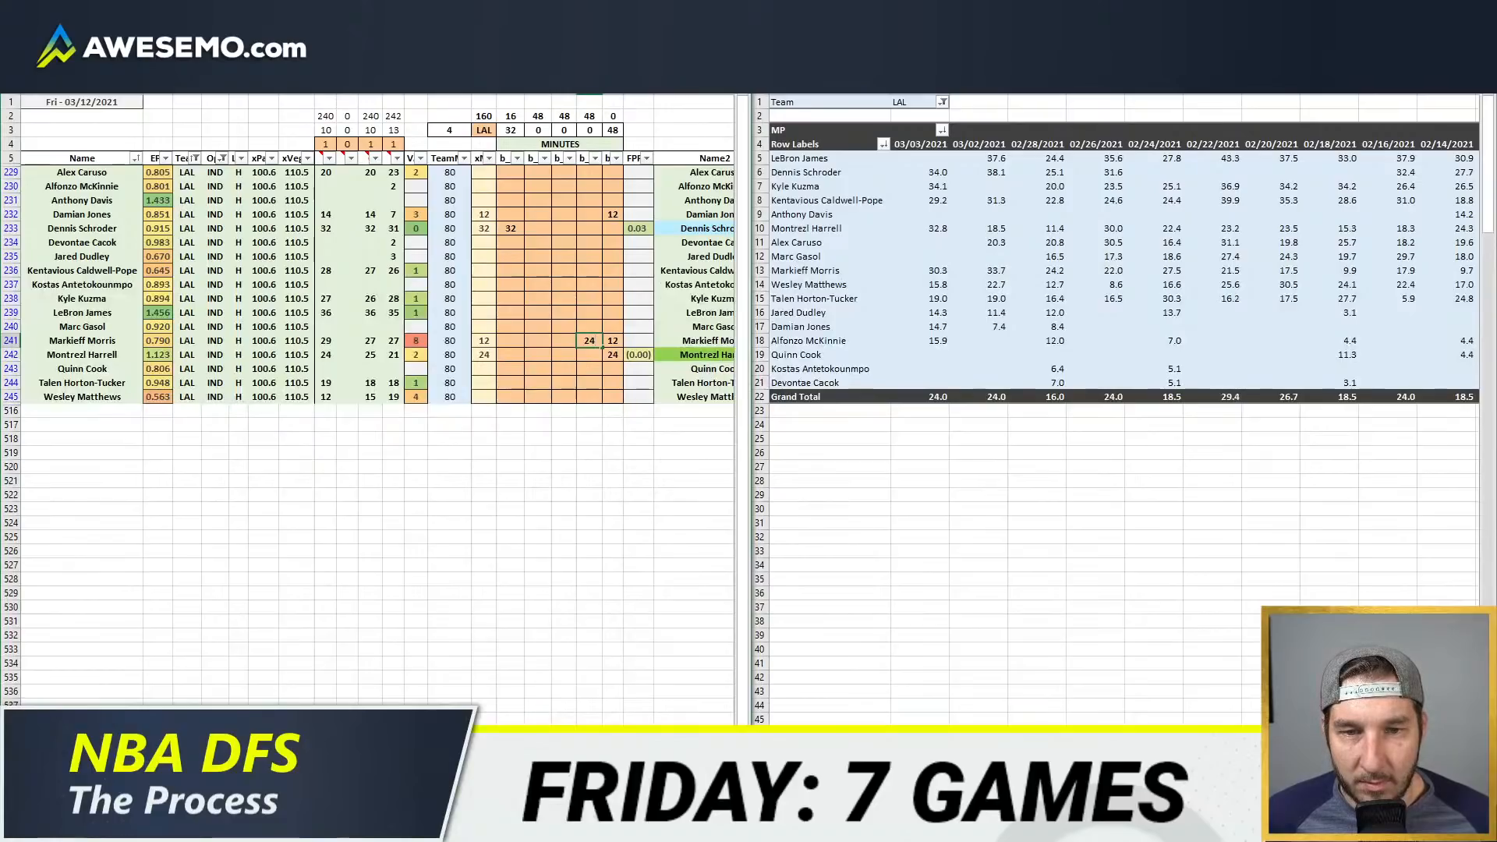
key(BackSpace)
text(6)
key(Return)
key(Up)
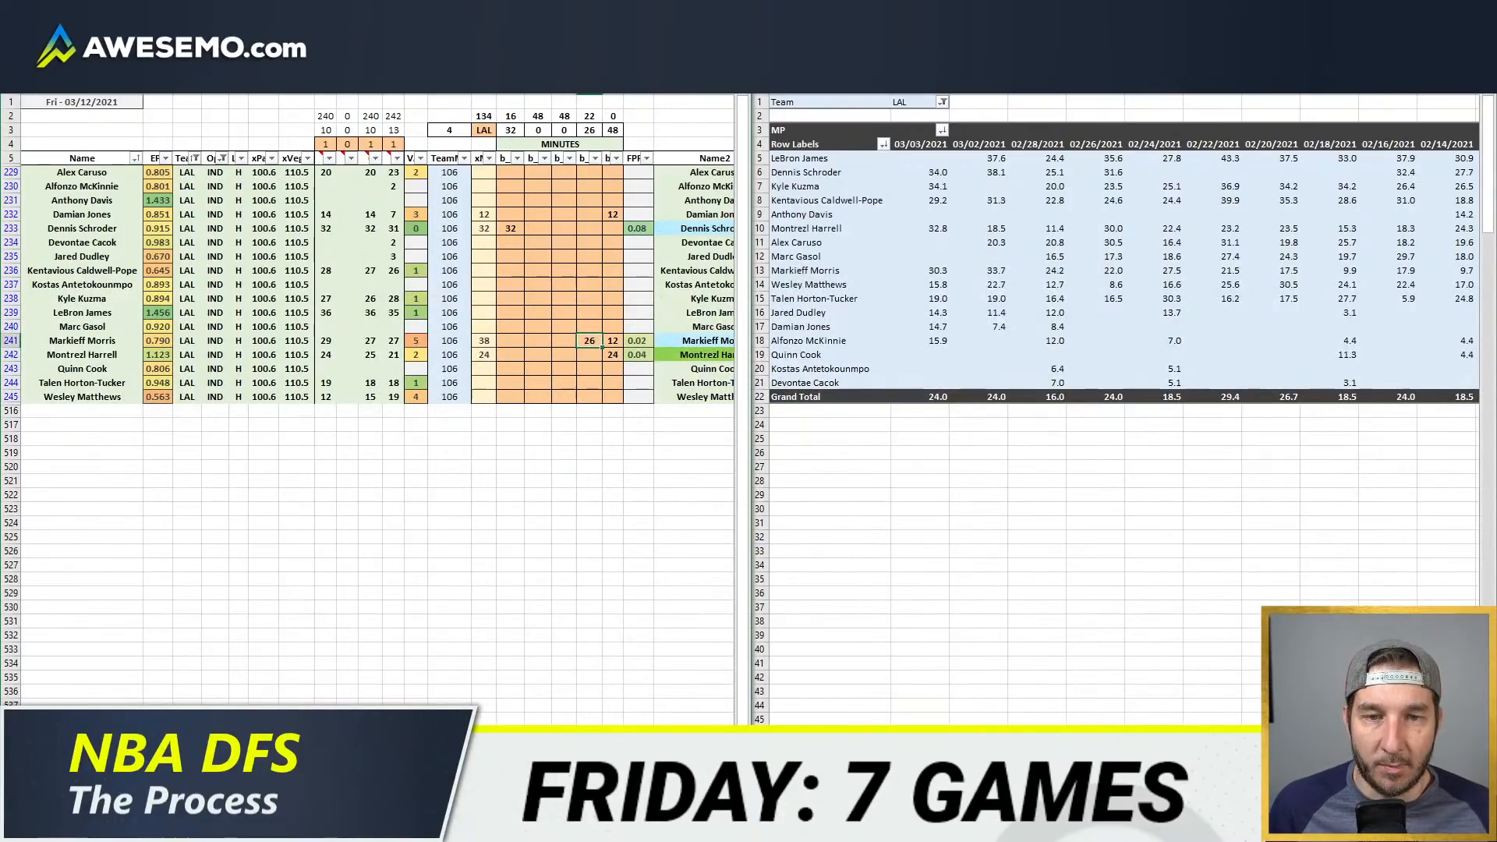
Step: Set Markieff Morris's minutes to 16 and LeBron James's minutes to 32 in the fourth position column
text(16)
key(Return)
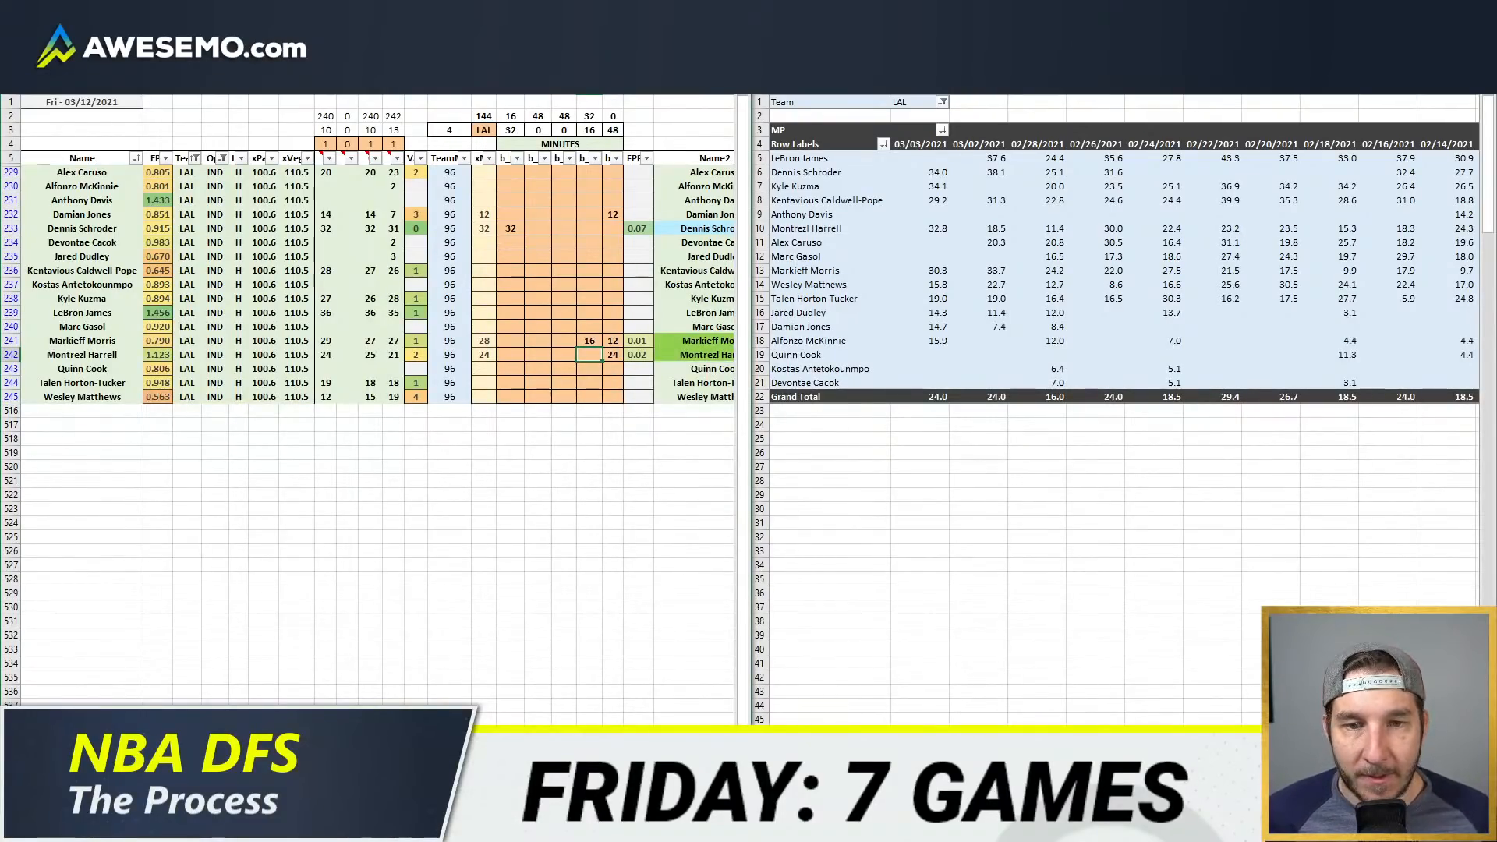
key(Up)
key(Up)
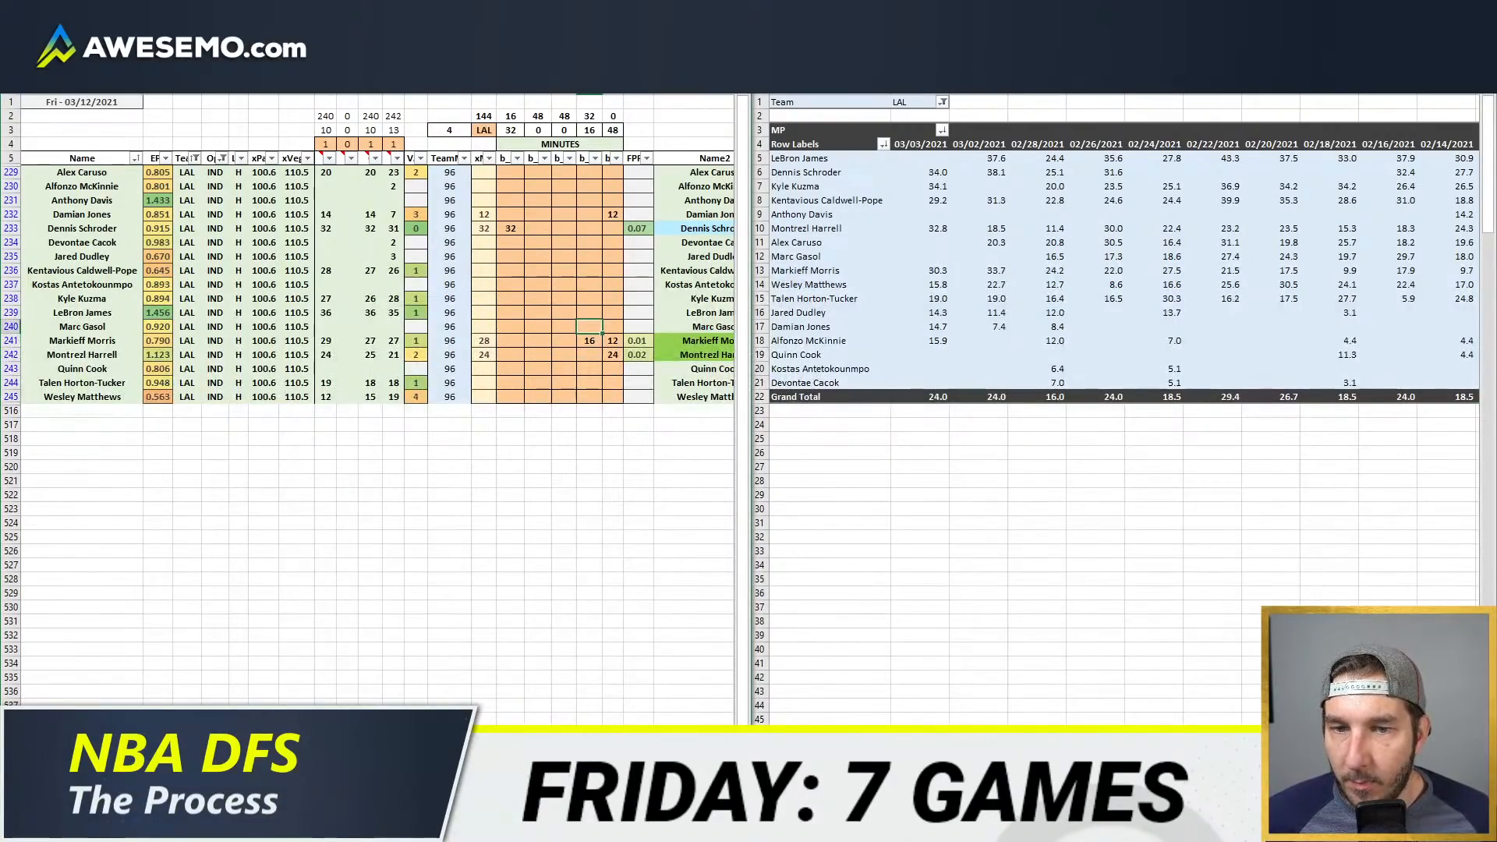
key(Up)
text(32)
Step: Enter 4 minutes for LeBron James and 28 minutes for Kyle Kuzma in the third position column
key(Left)
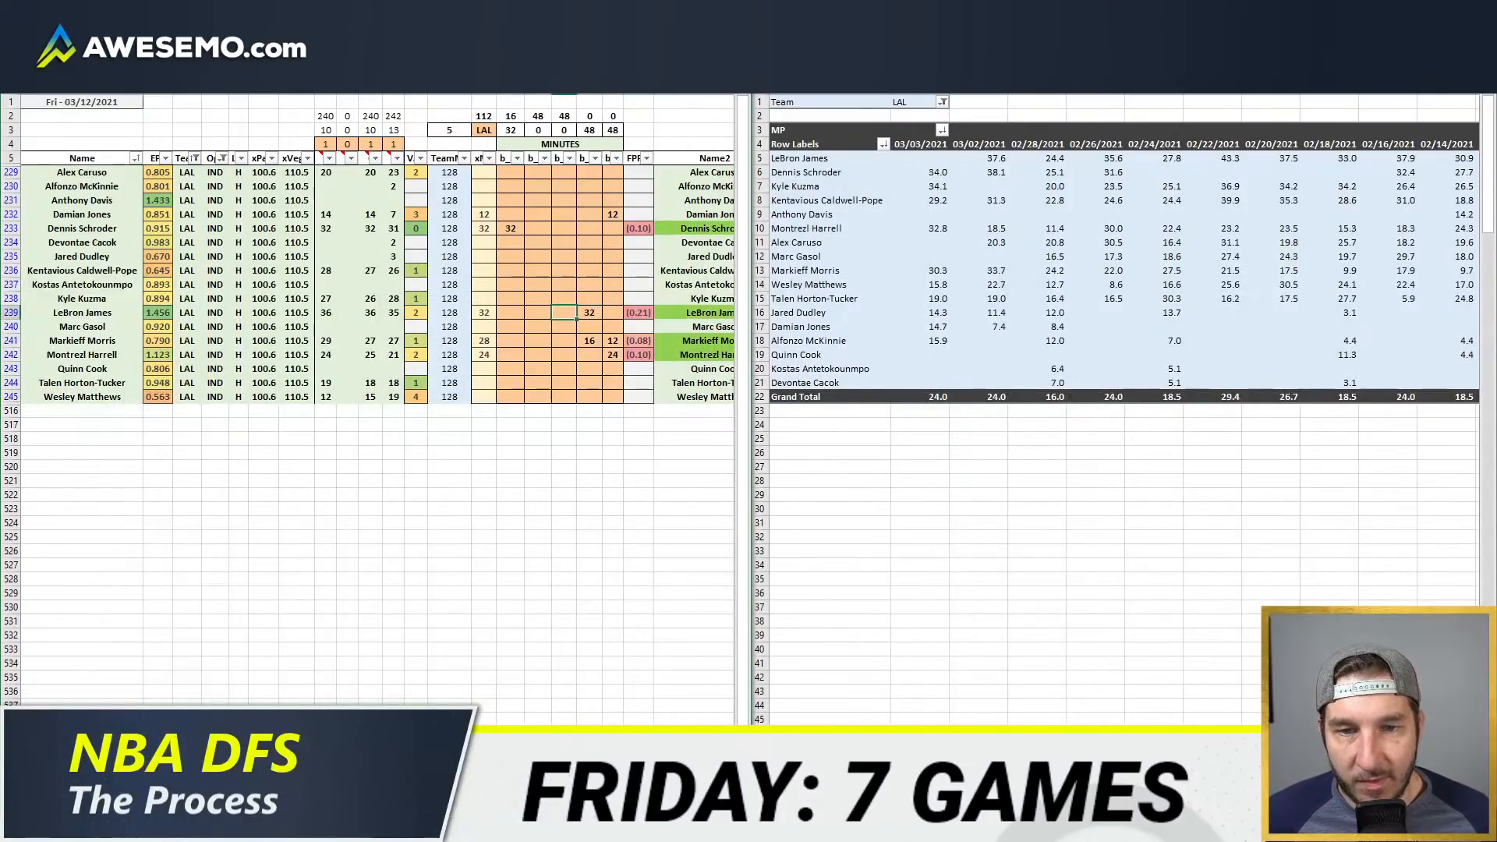
text(4)
key(Return)
key(Up)
key(Up)
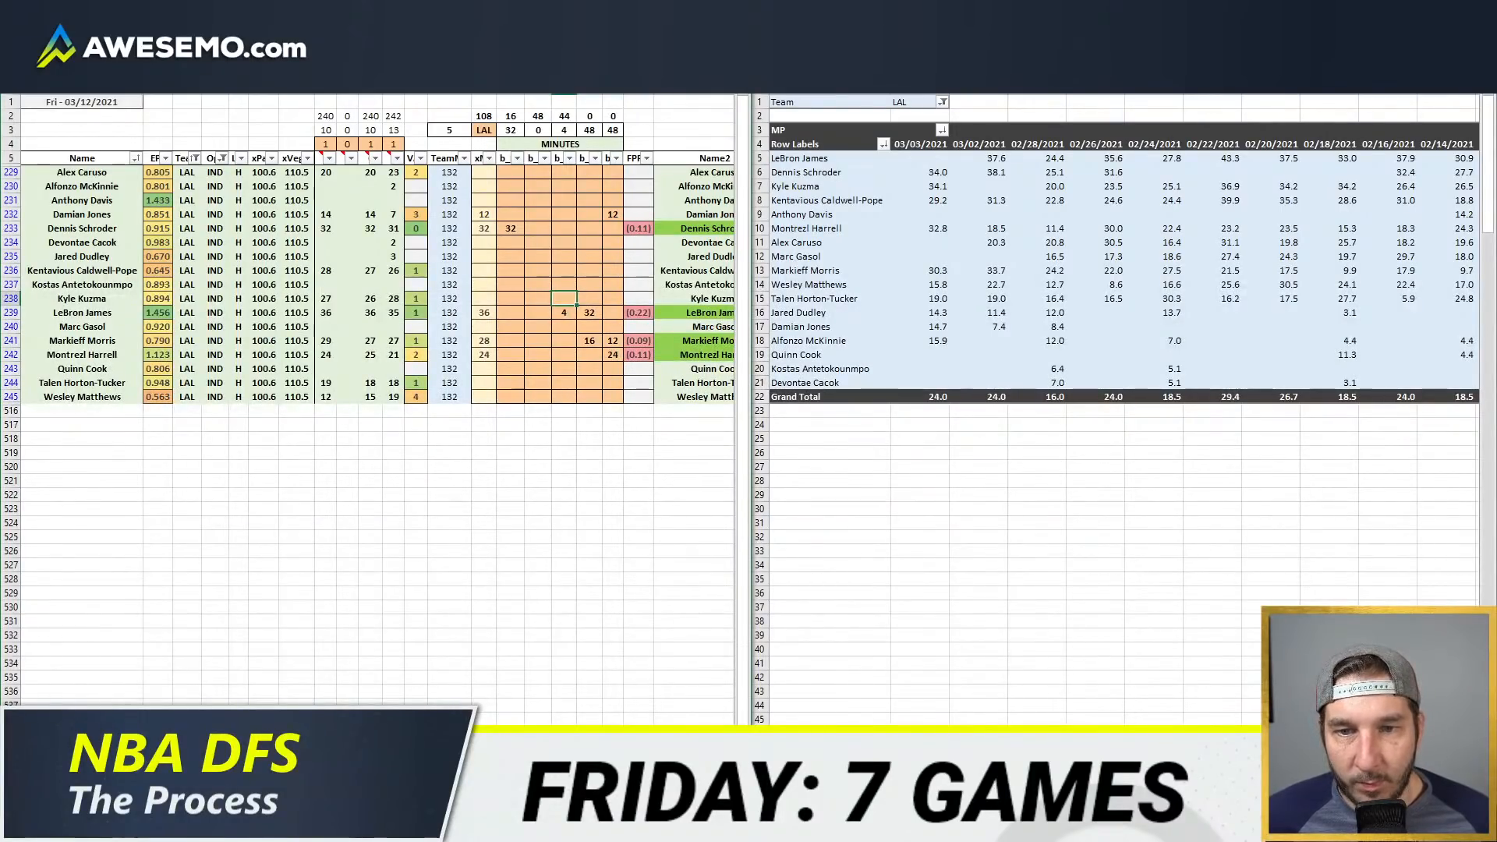
text(28)
key(Return)
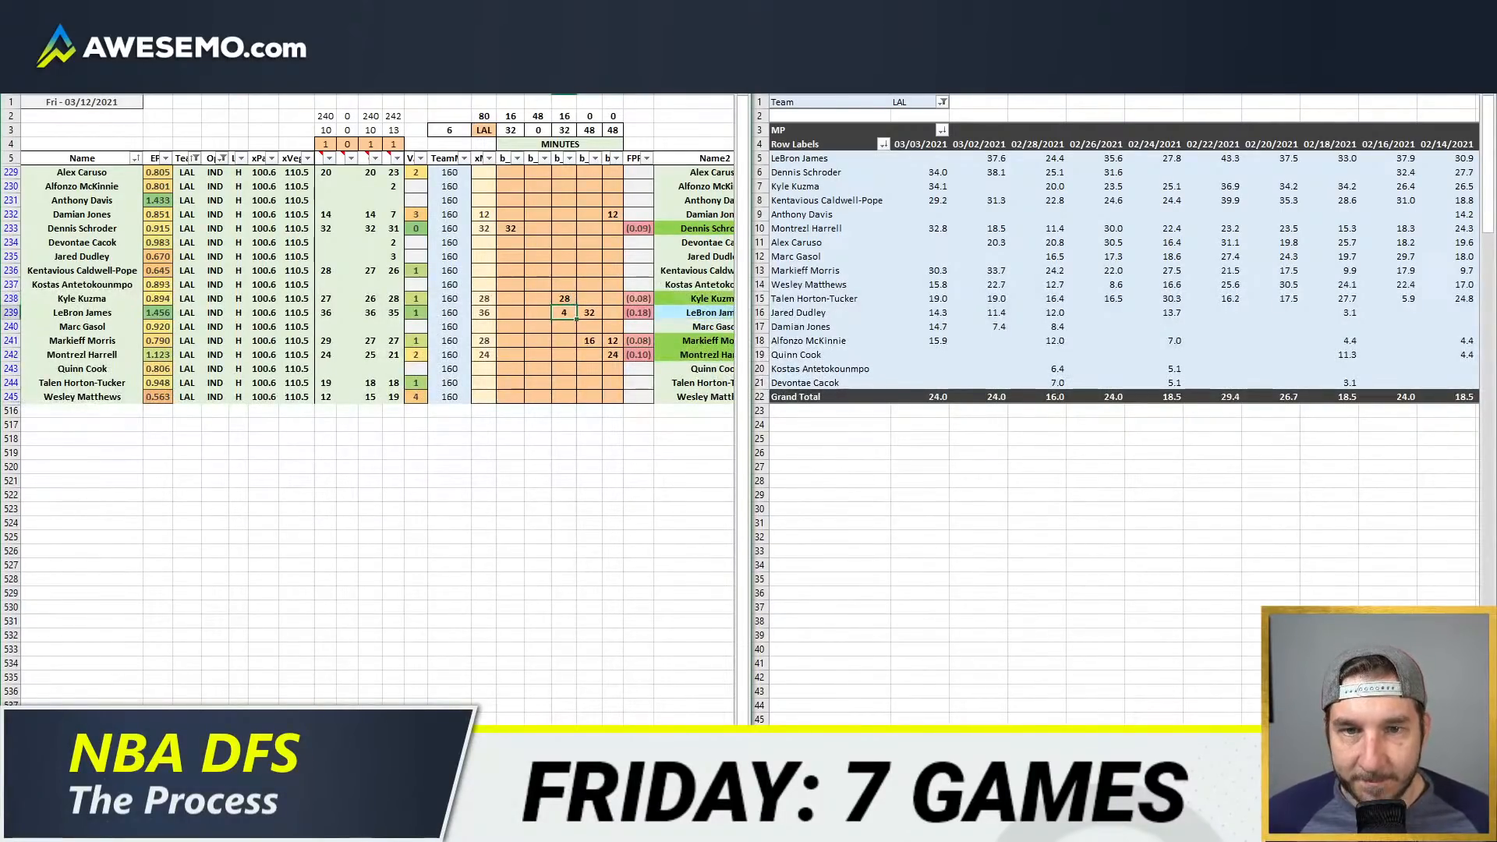
Step: Give Alex Caruso 16 minutes in the first position column and 4 minutes in the second
key(Up)
key(Left)
key(Up)
key(Up)
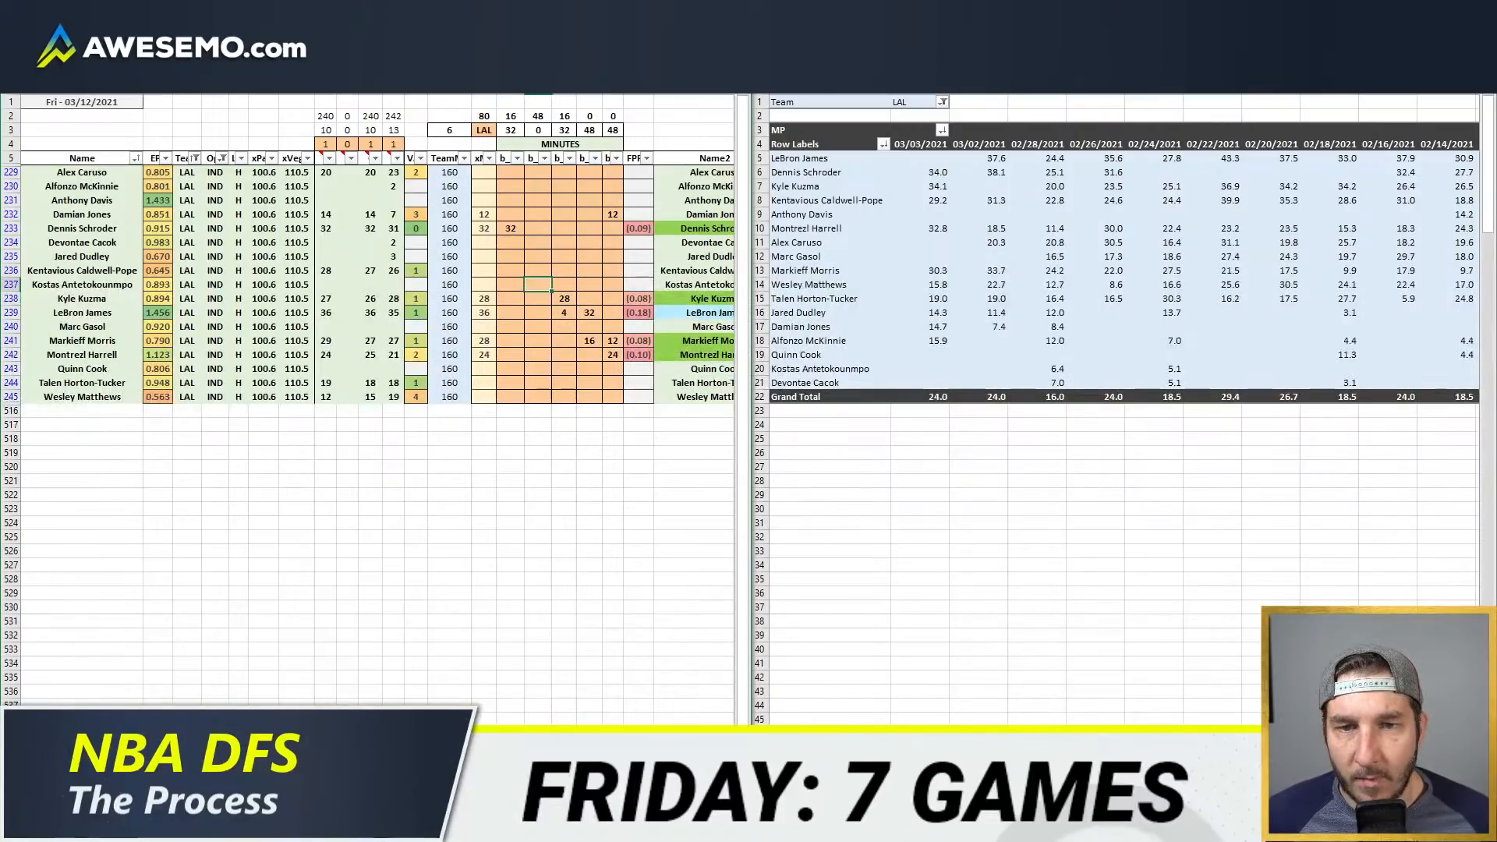
key(ctrl+Up)
key(Left)
key(Down)
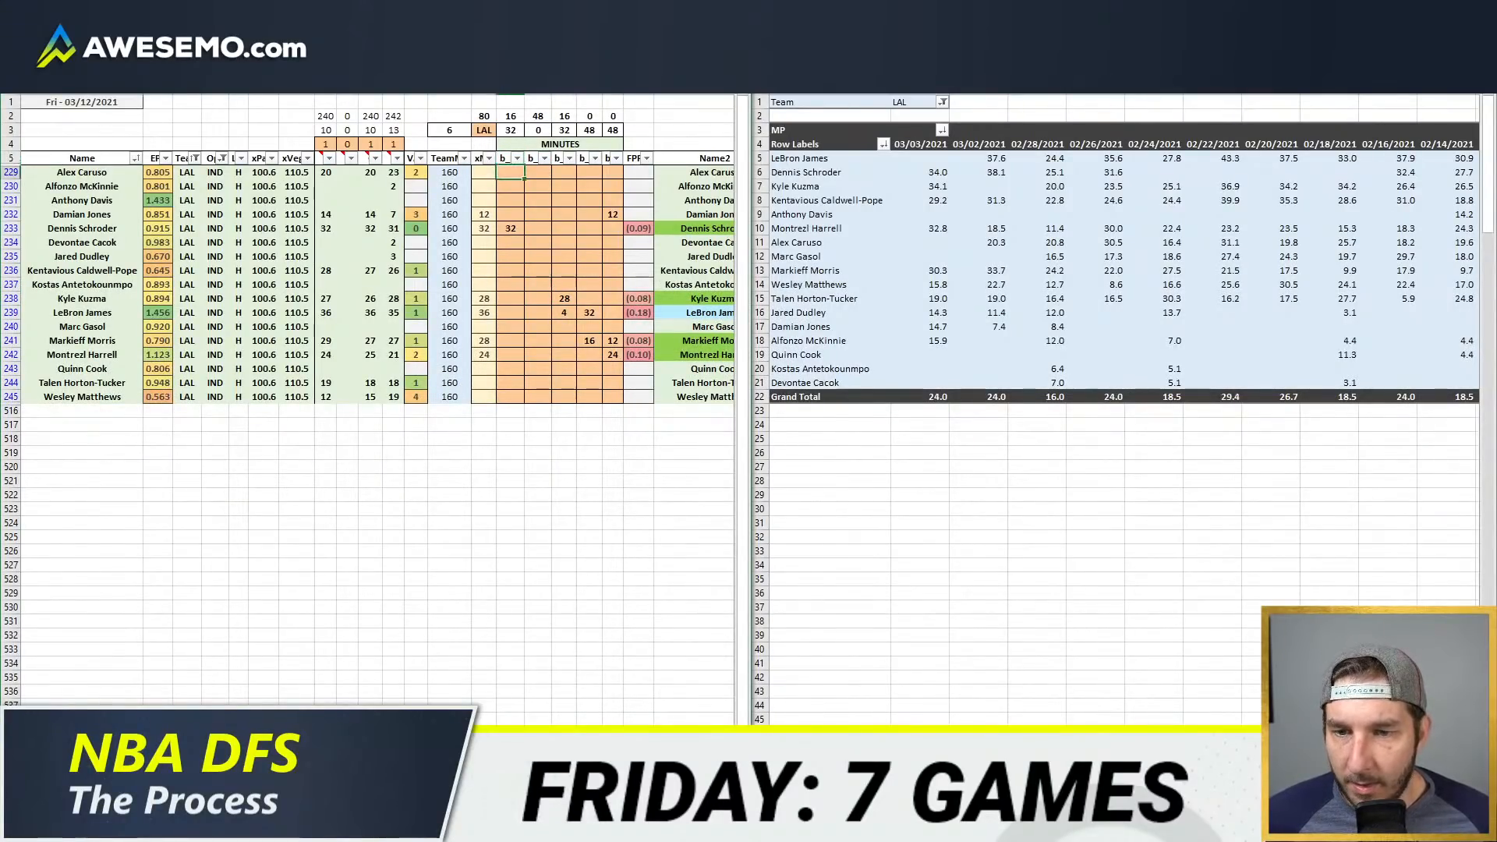
key(Down)
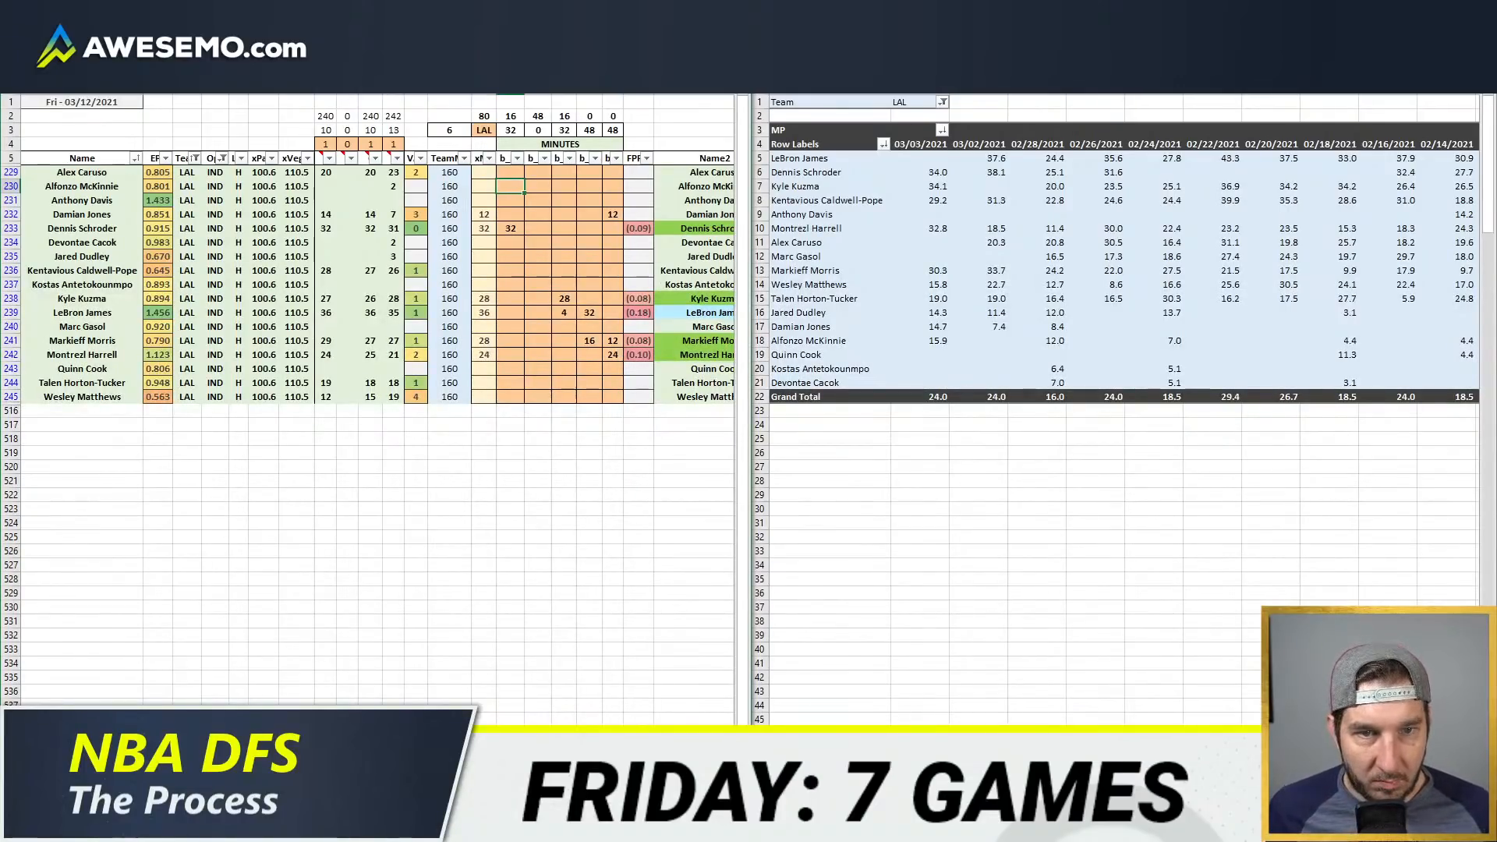
key(Up)
text(16)
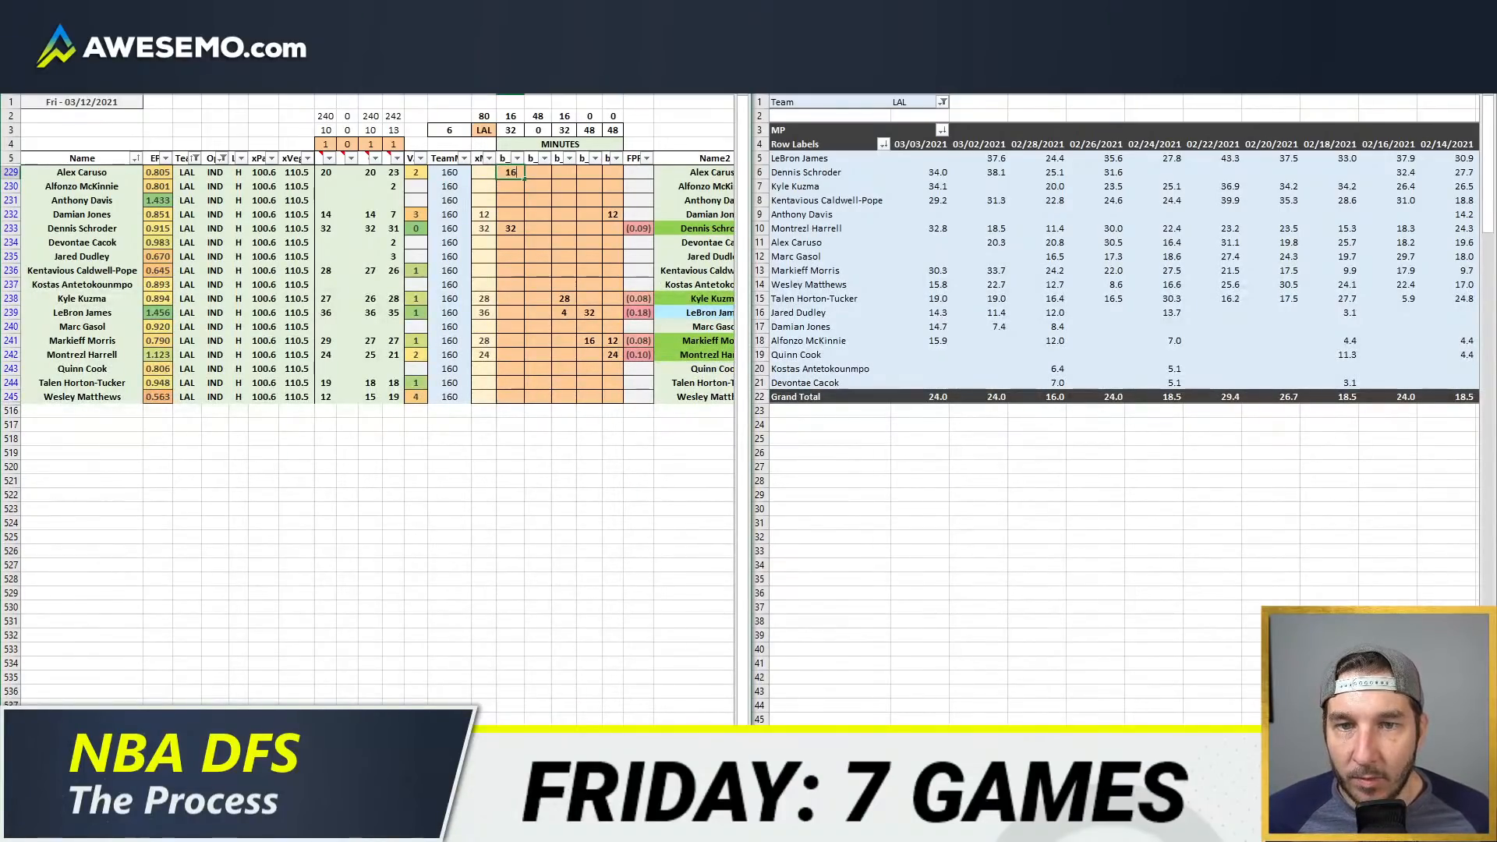
key(Tab)
text(4)
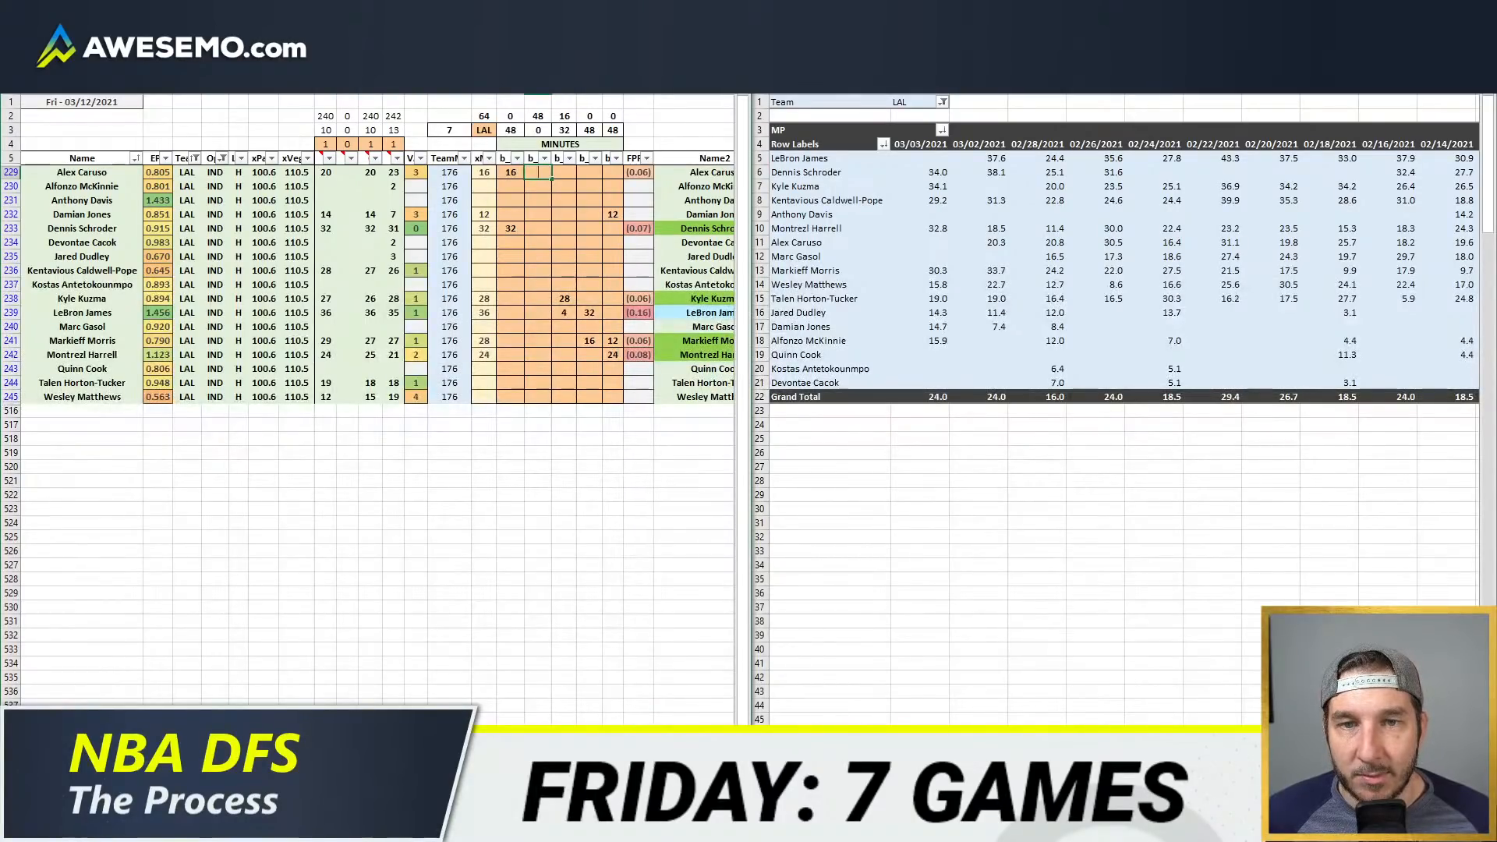
key(Return)
Step: Enter 28 minutes for Kentavious Caldwell-Pope in the second position column
key(Down)
key(Down)
key(Down)
key(Down)
key(Down)
key(Down)
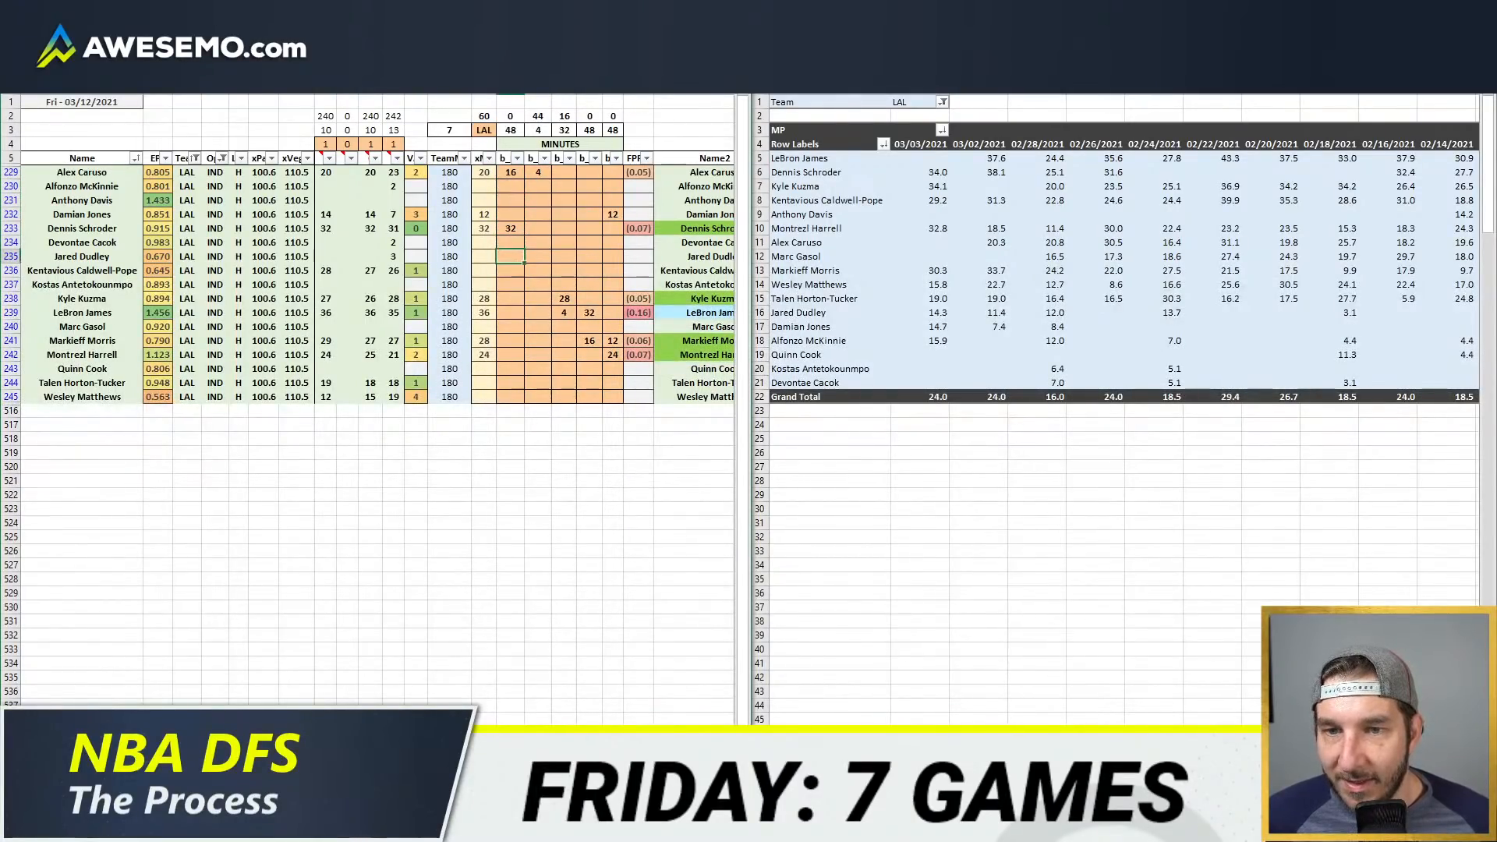
key(Right)
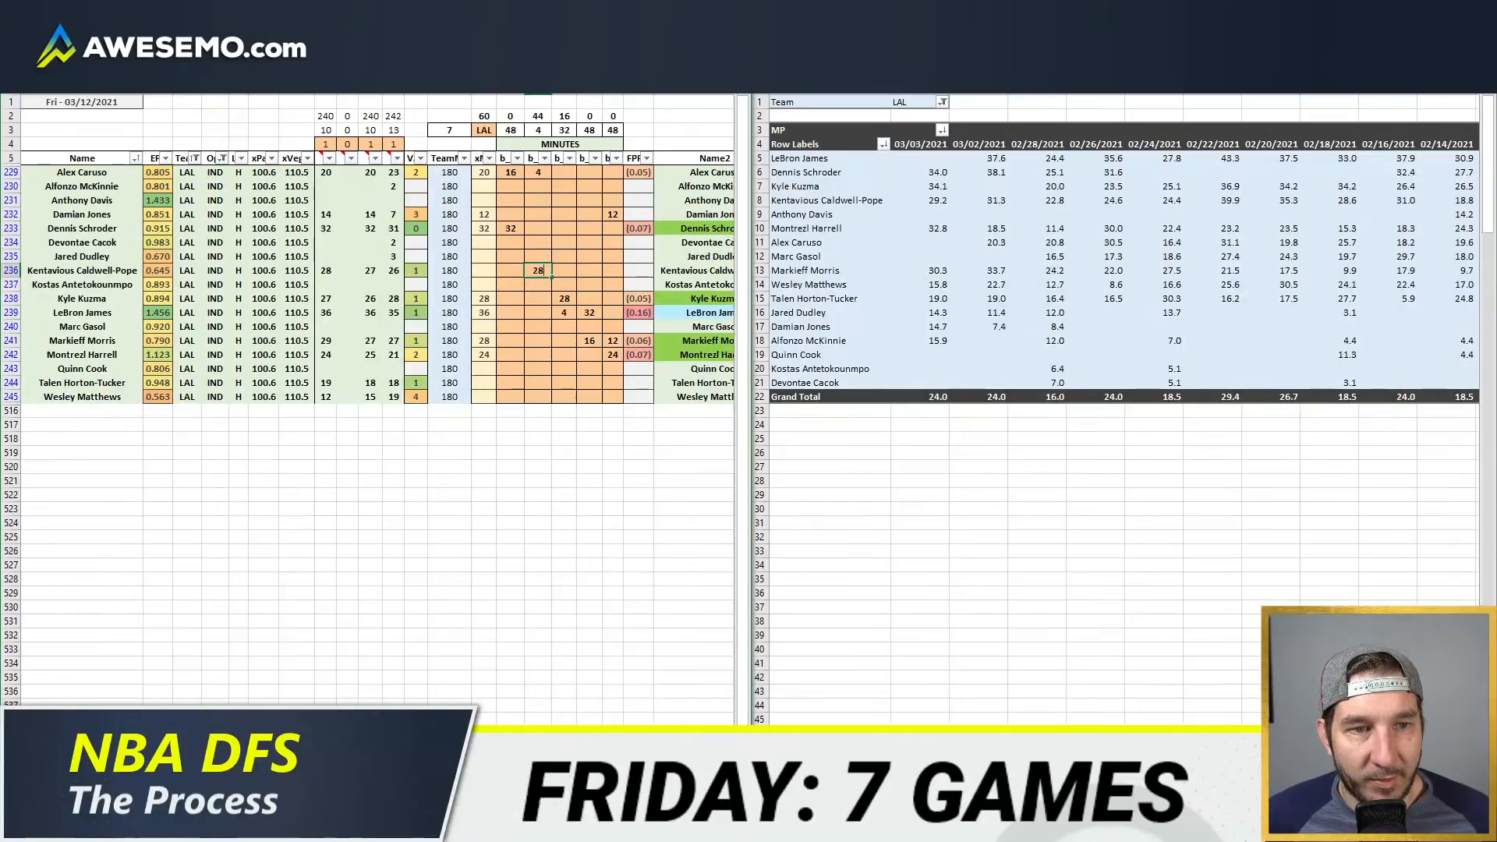
text(28)
key(Return)
Step: Enter 14 minutes for Wesley Matthews in the second position column
key(Right)
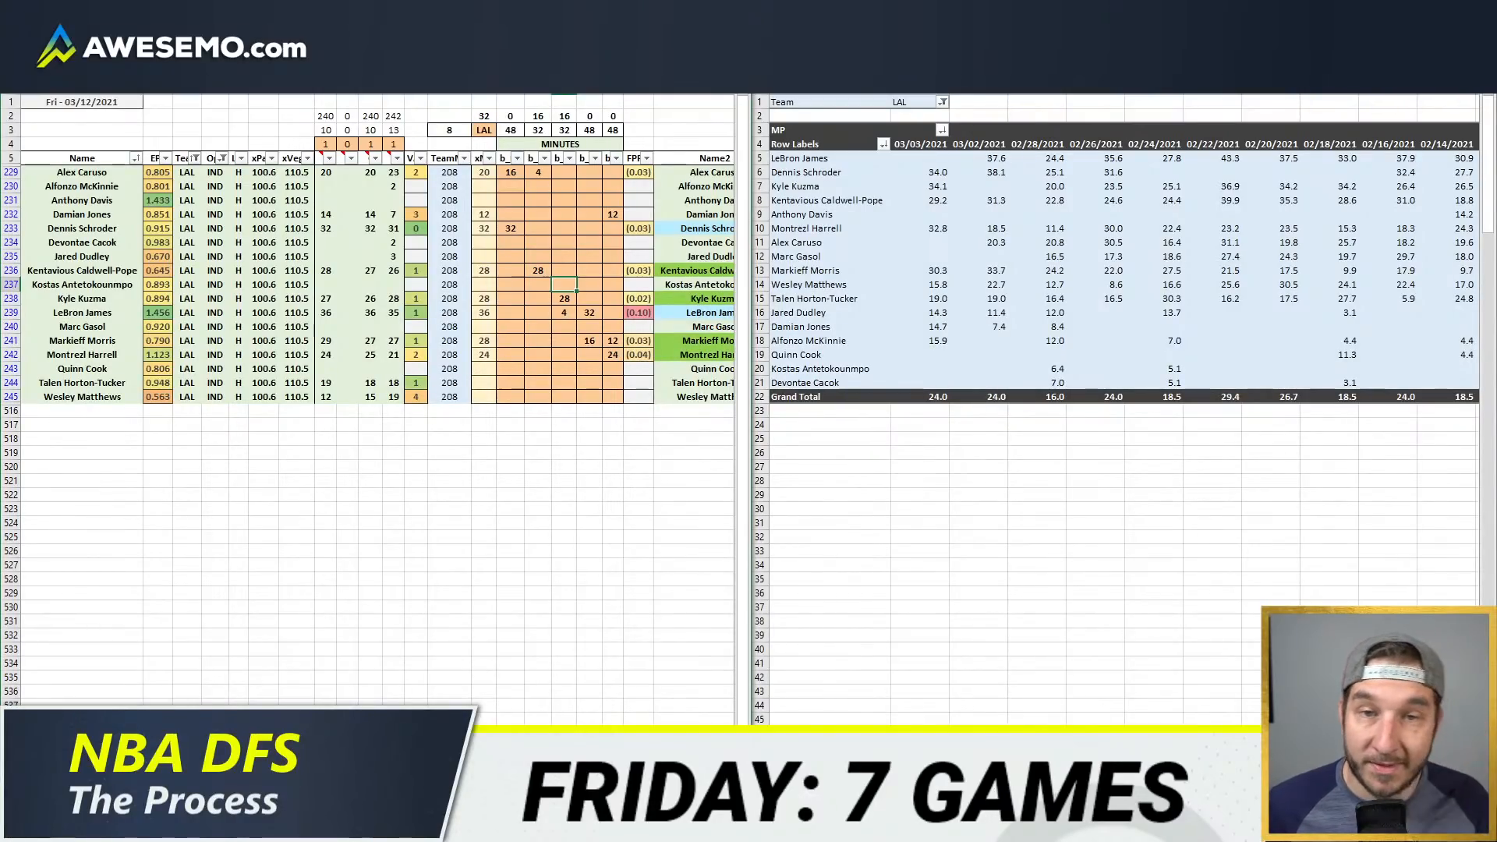
key(Down)
key(Down)
key(Down)
key(Down)
key(Down)
key(Down)
key(Down)
key(Down)
key(Down)
key(Left)
key(Up)
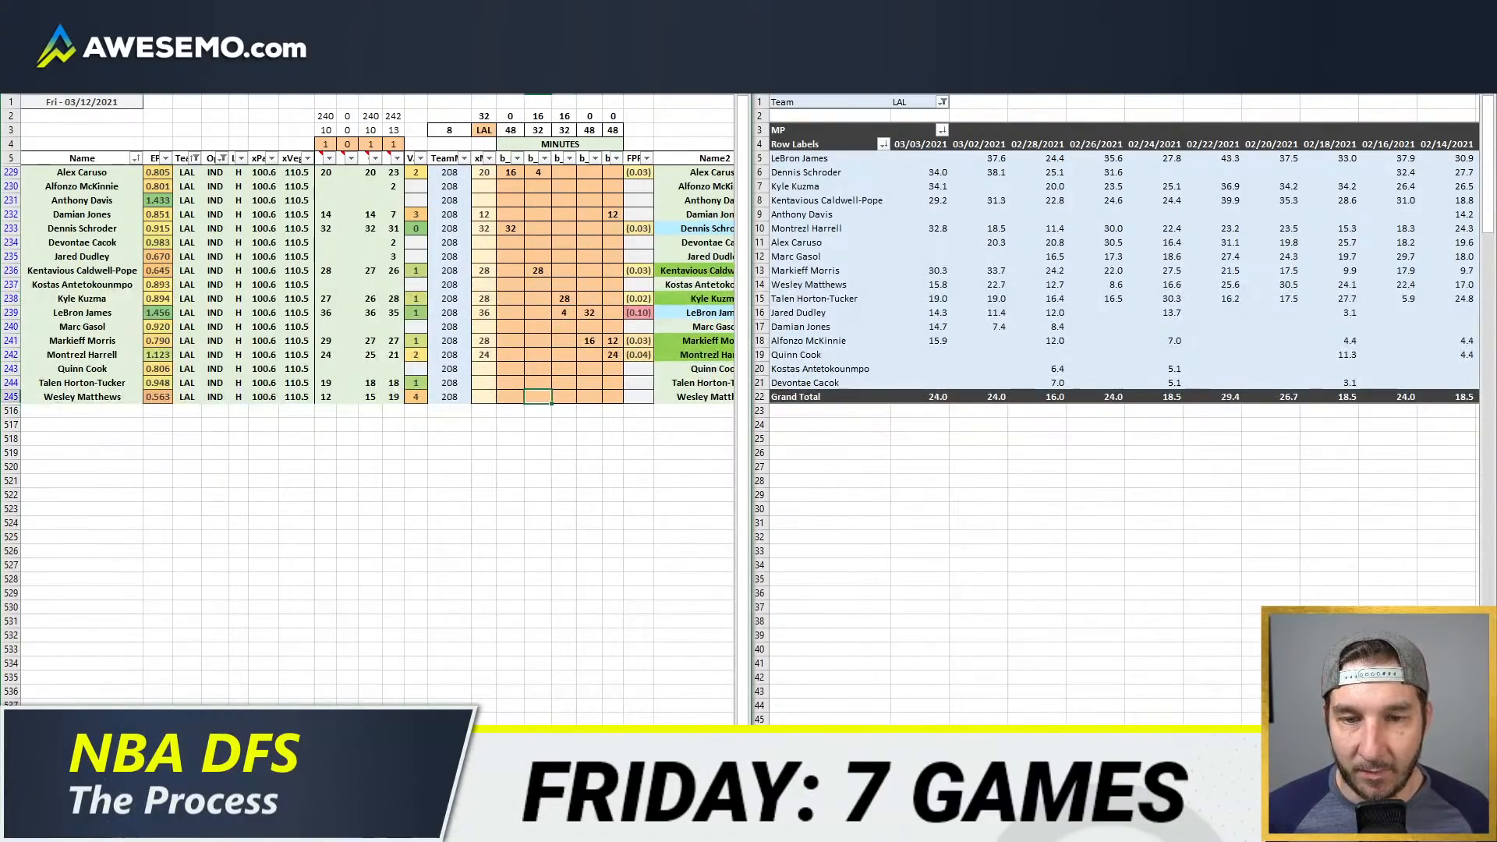
text(14)
Step: Give Talen Horton-Tucker 2 minutes in the second position column and 16 minutes in the third
key(Up)
text(2)
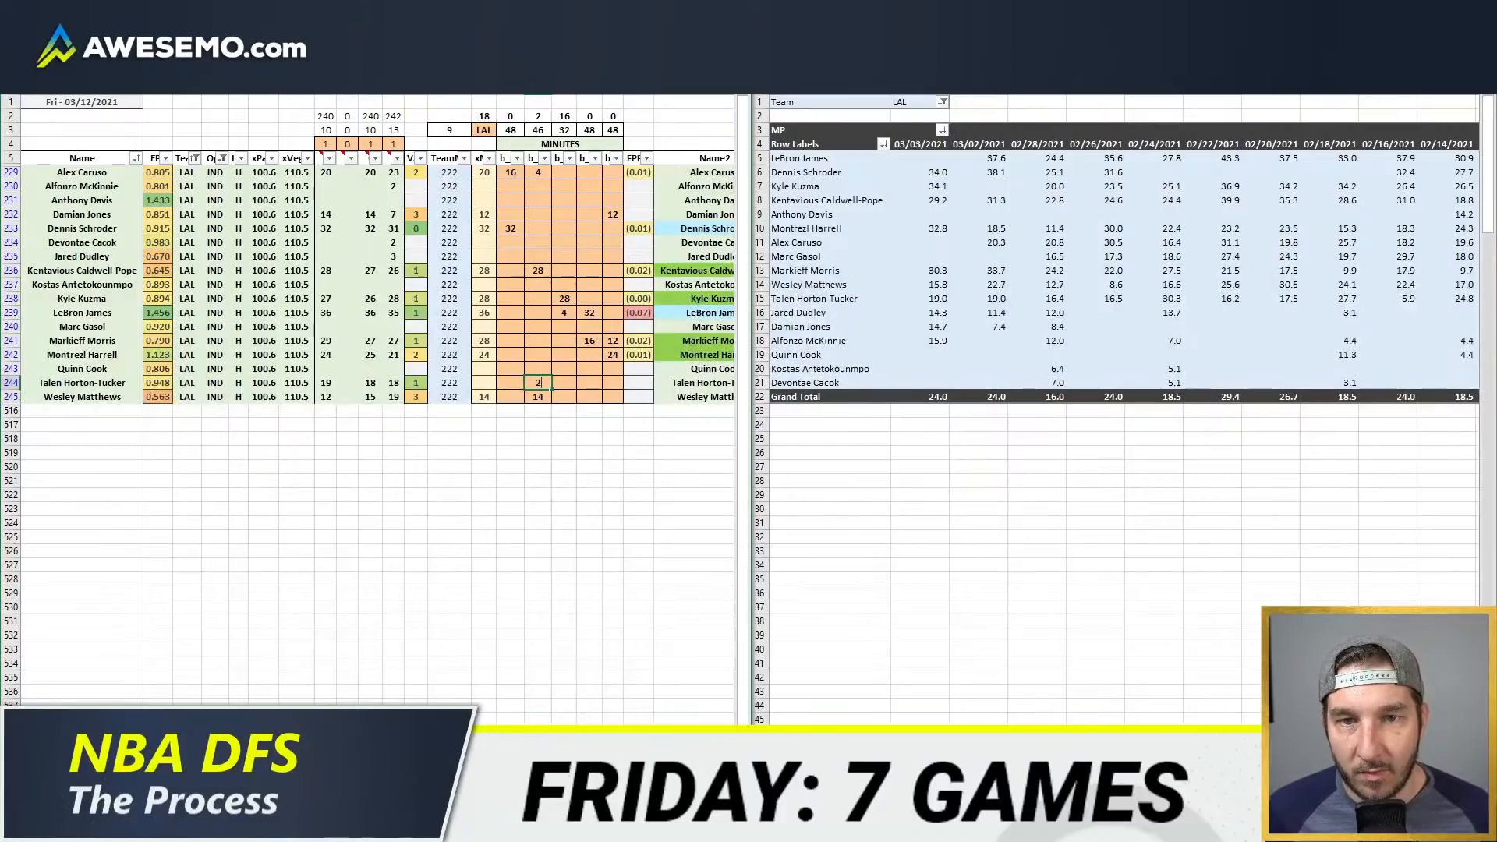
key(Tab)
text(16)
key(Return)
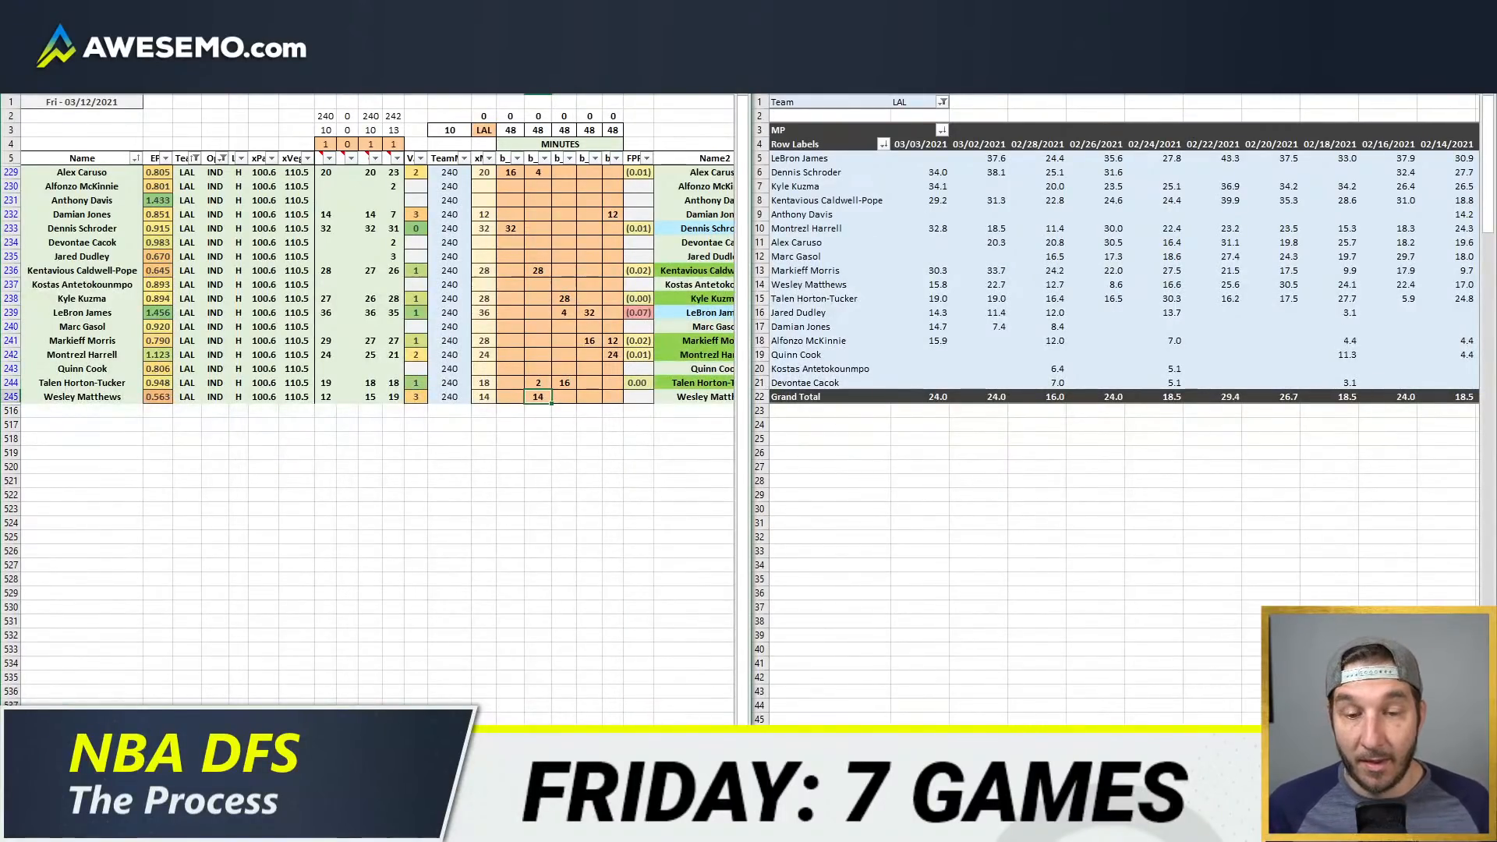
Step: Bring up the projection sheet's rate columns, switch to the NBA WOWY page in the browser and load the Lakers
scroll(377, 405, right, 6)
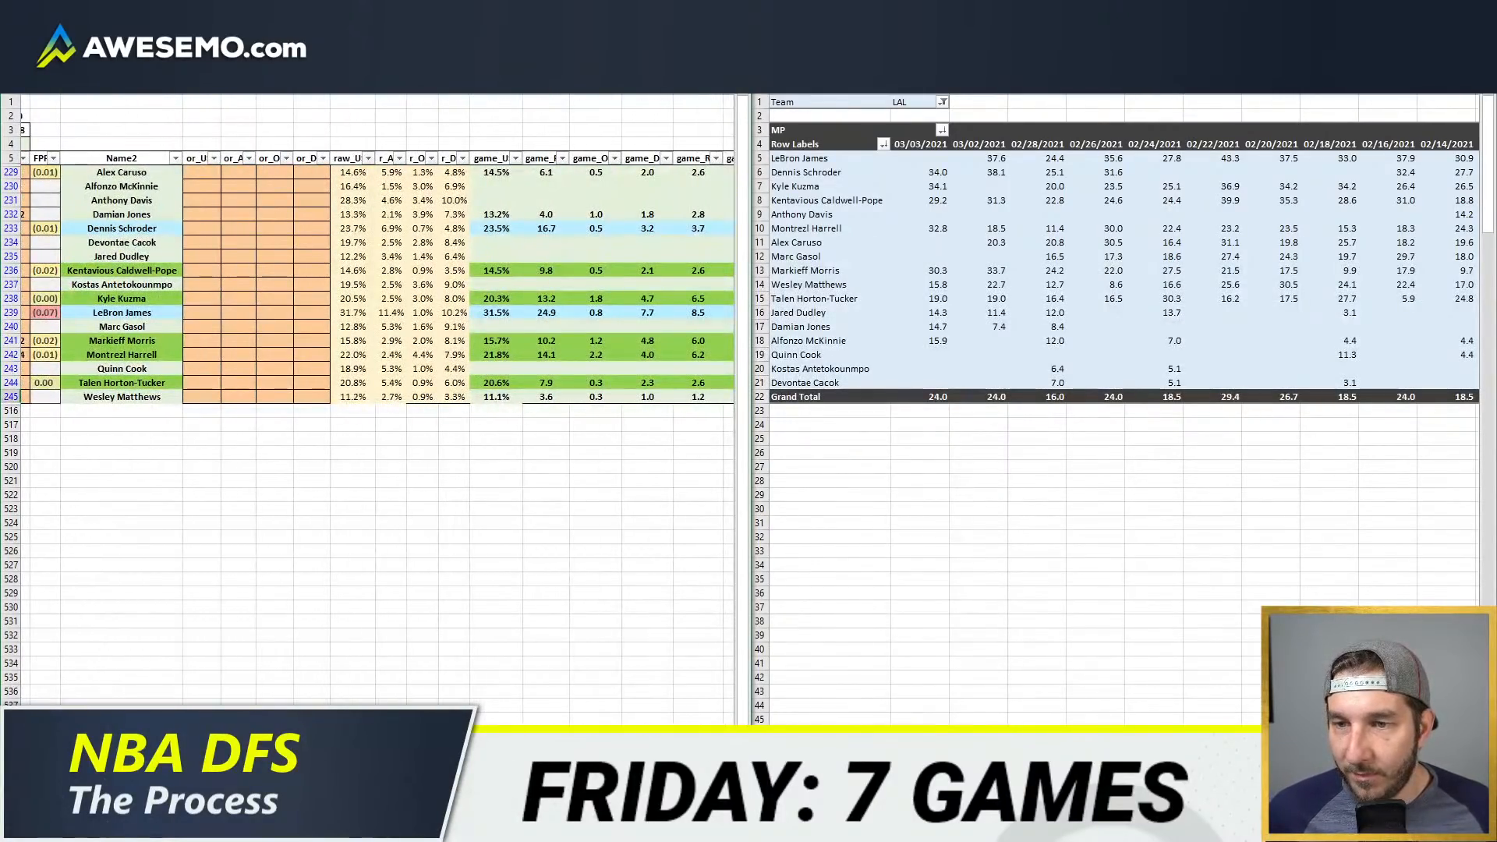
click(149, 768)
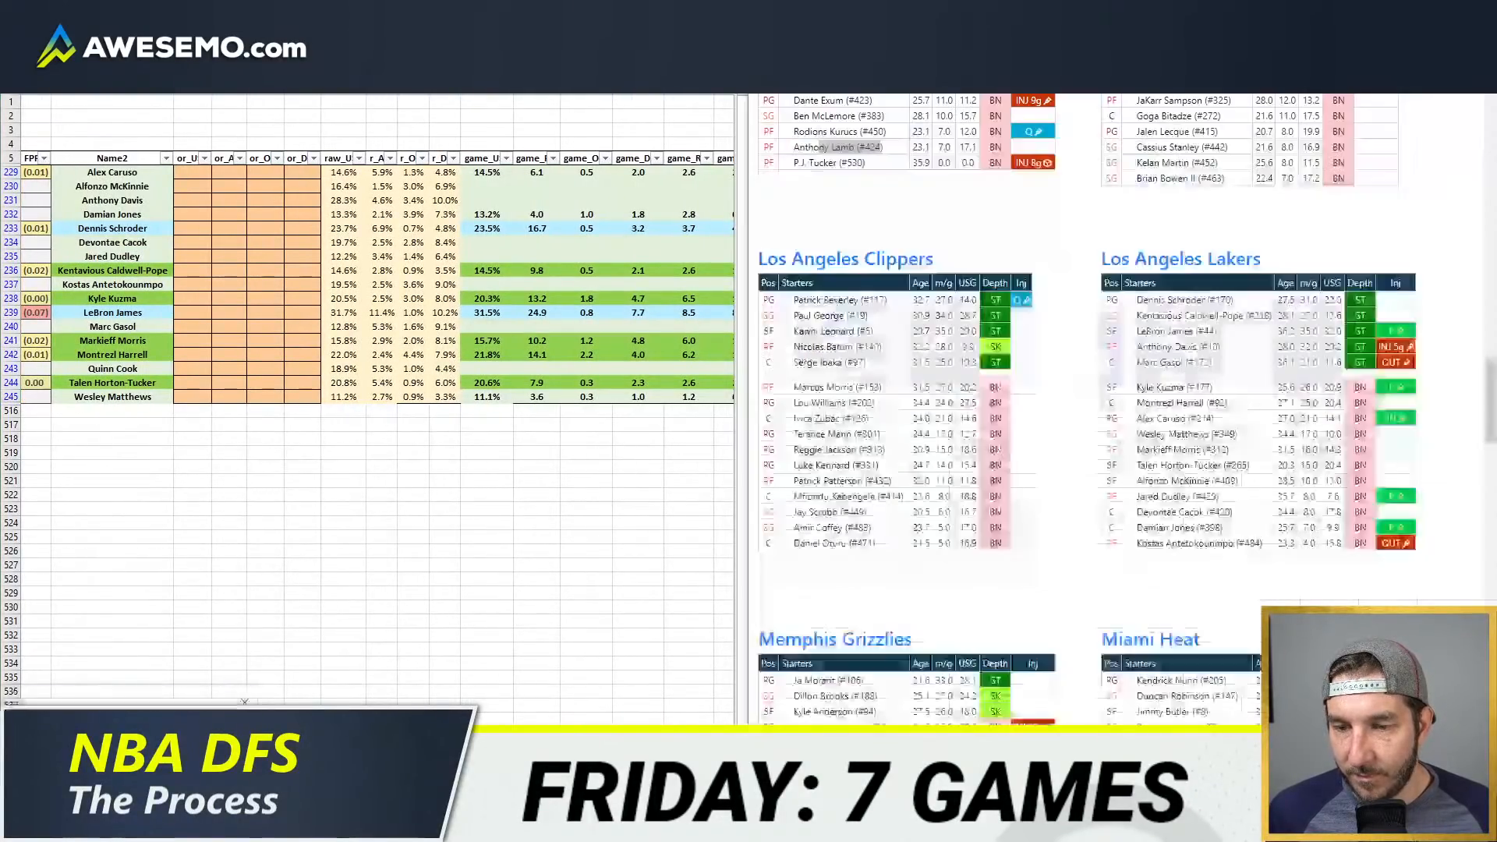
click(864, 12)
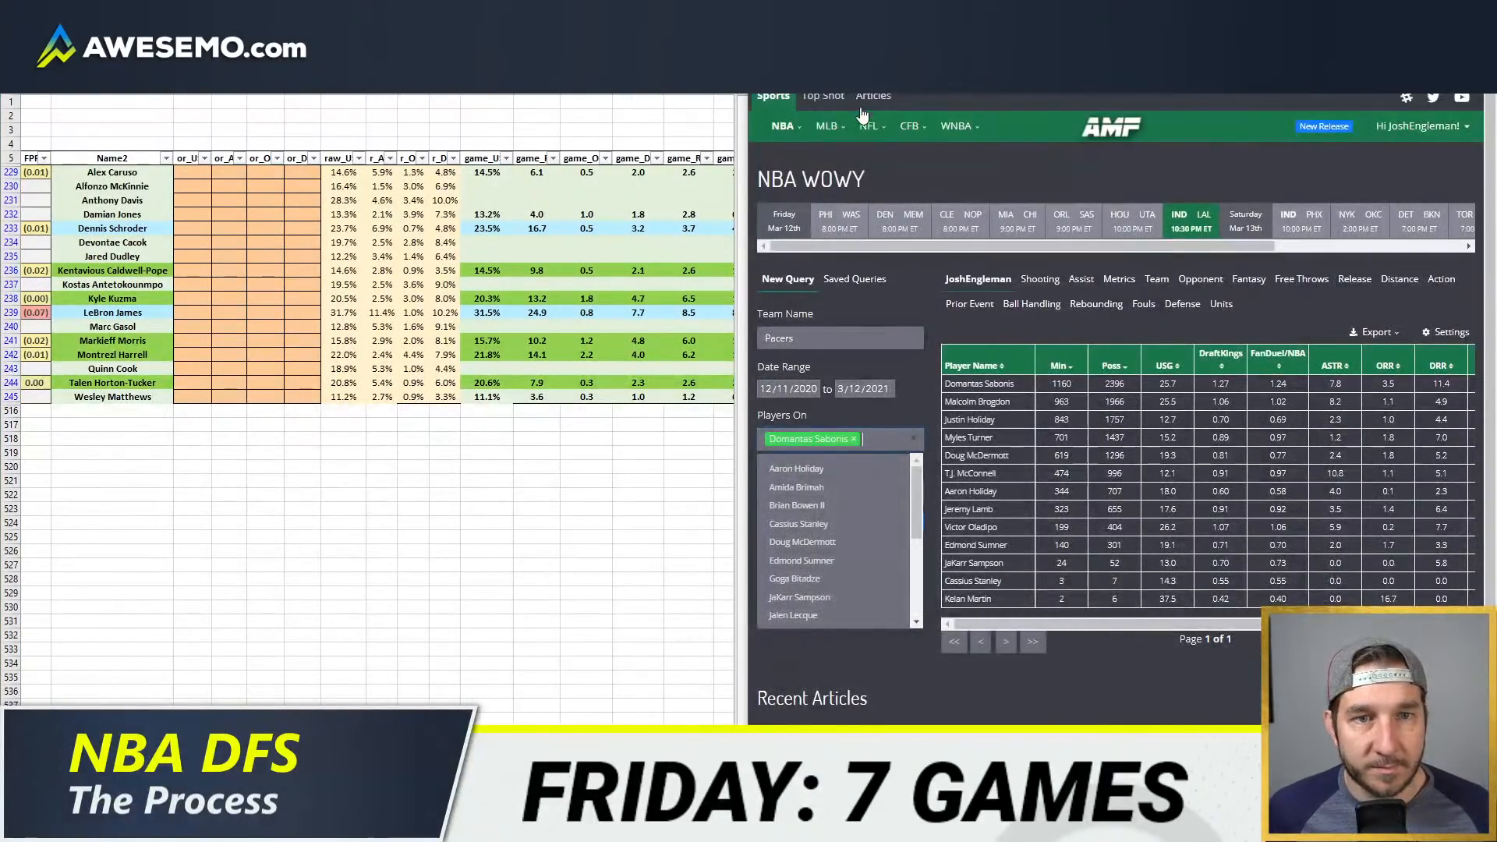
click(1160, 227)
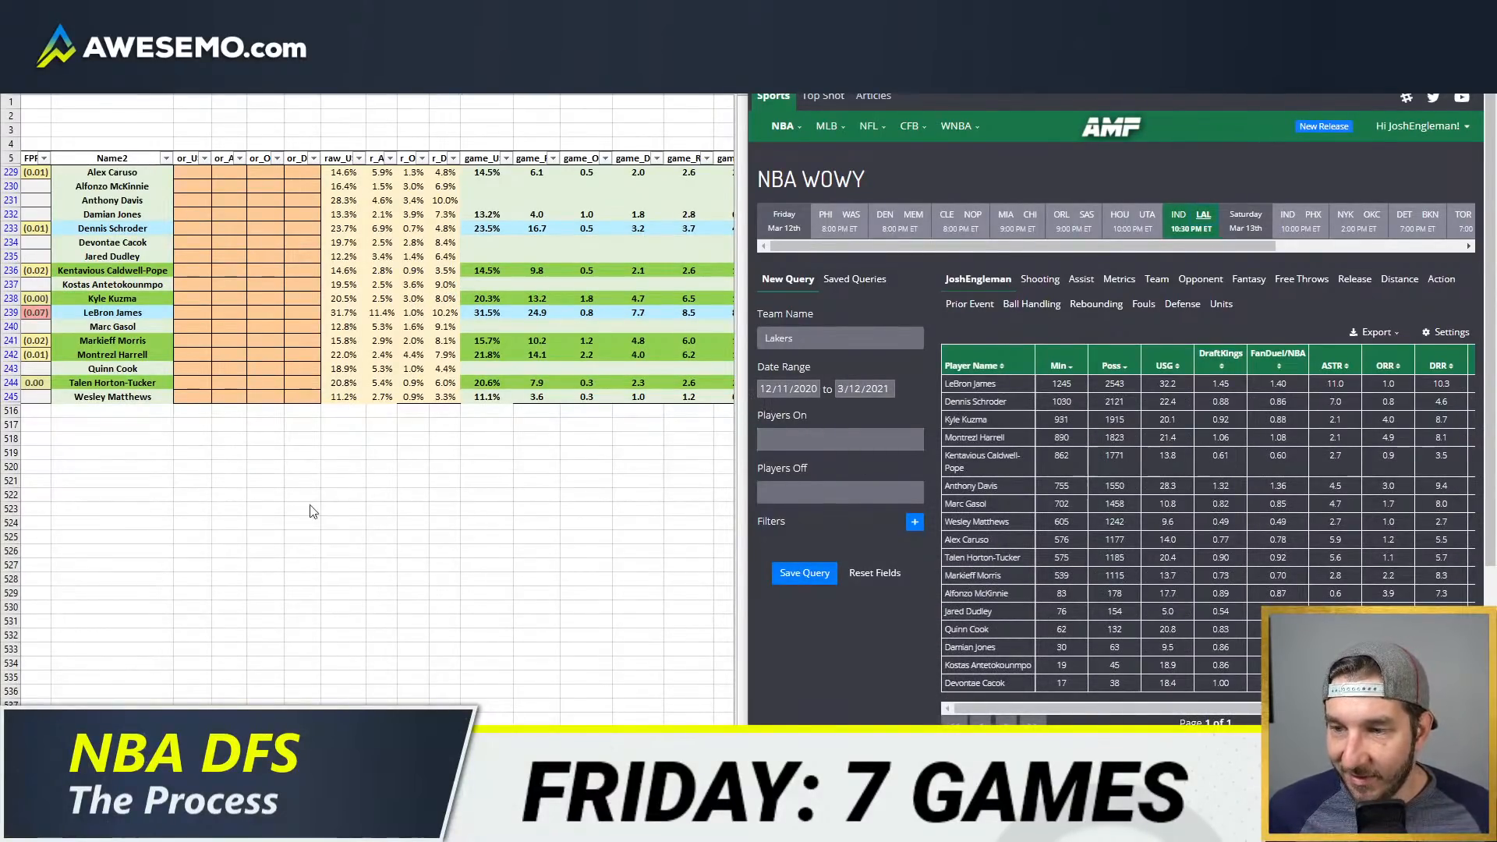
Step: Filter the Lakers query to minutes with Anthony Davis and Marc Gasol off, and sort the results by player name
click(843, 491)
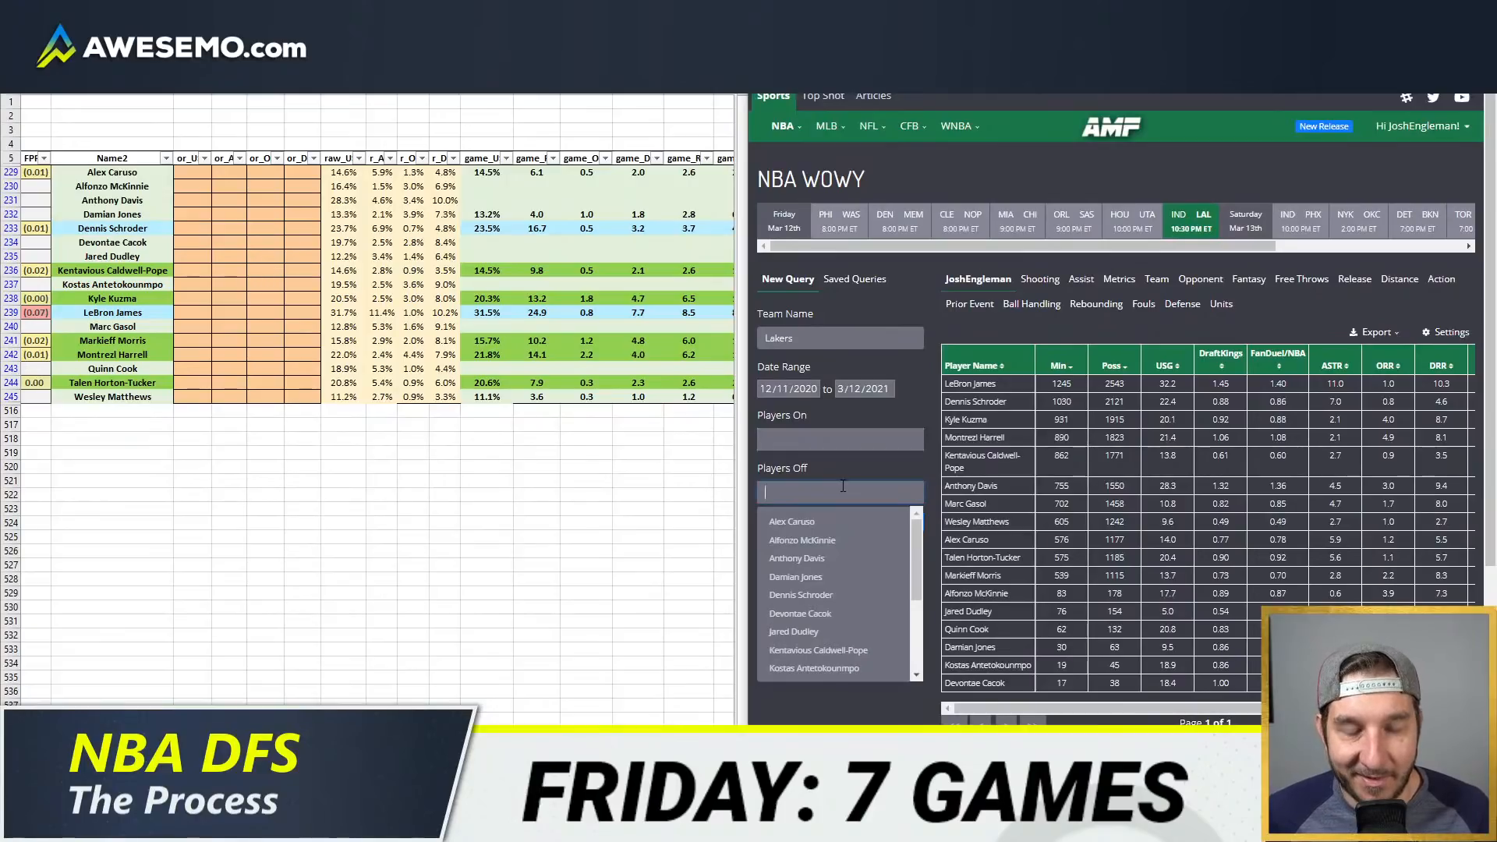
text(anthony)
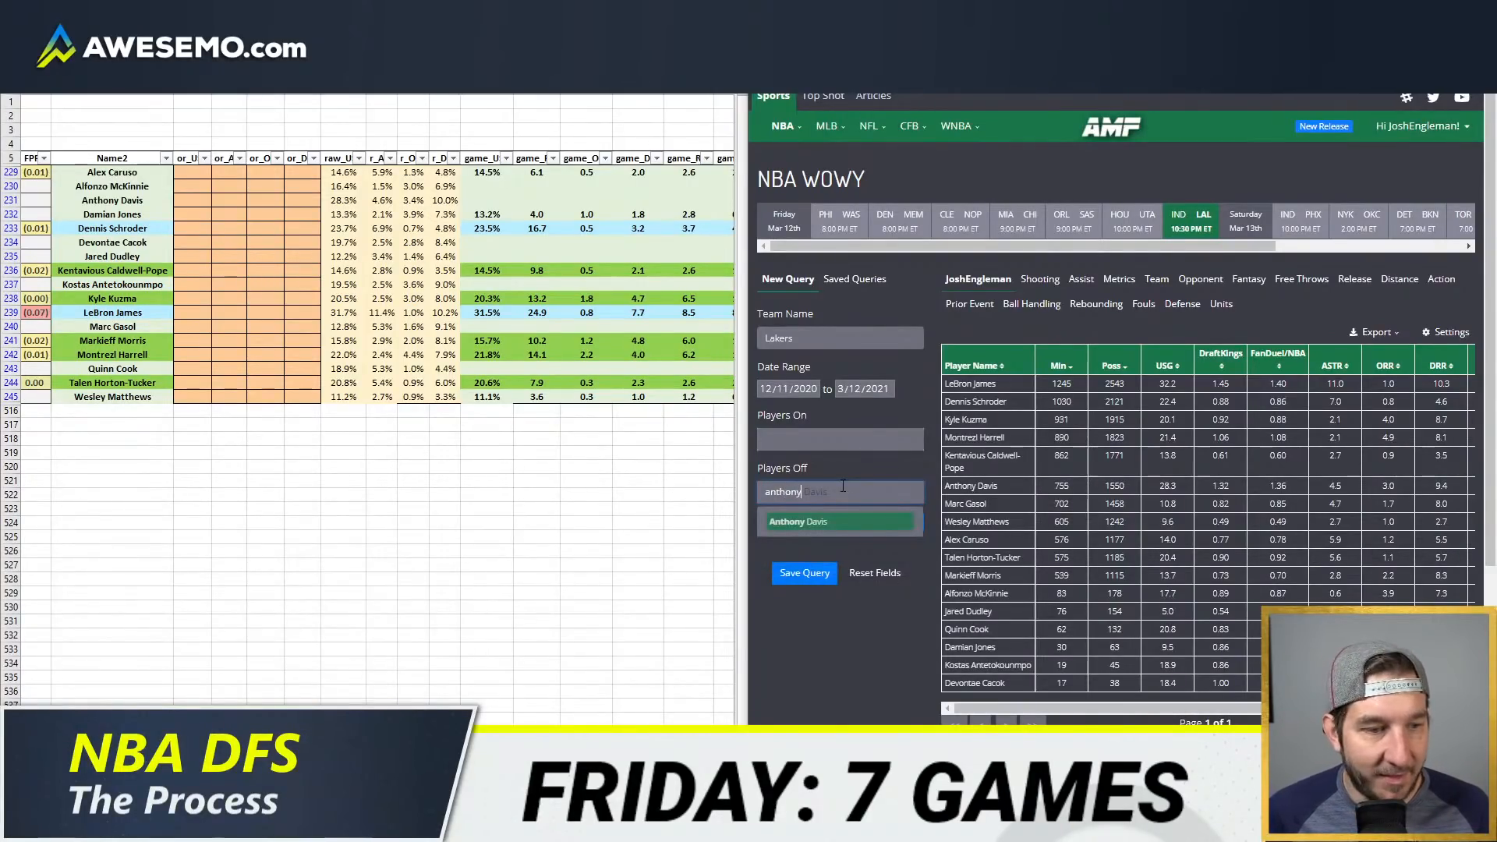
key(Return)
text(gas)
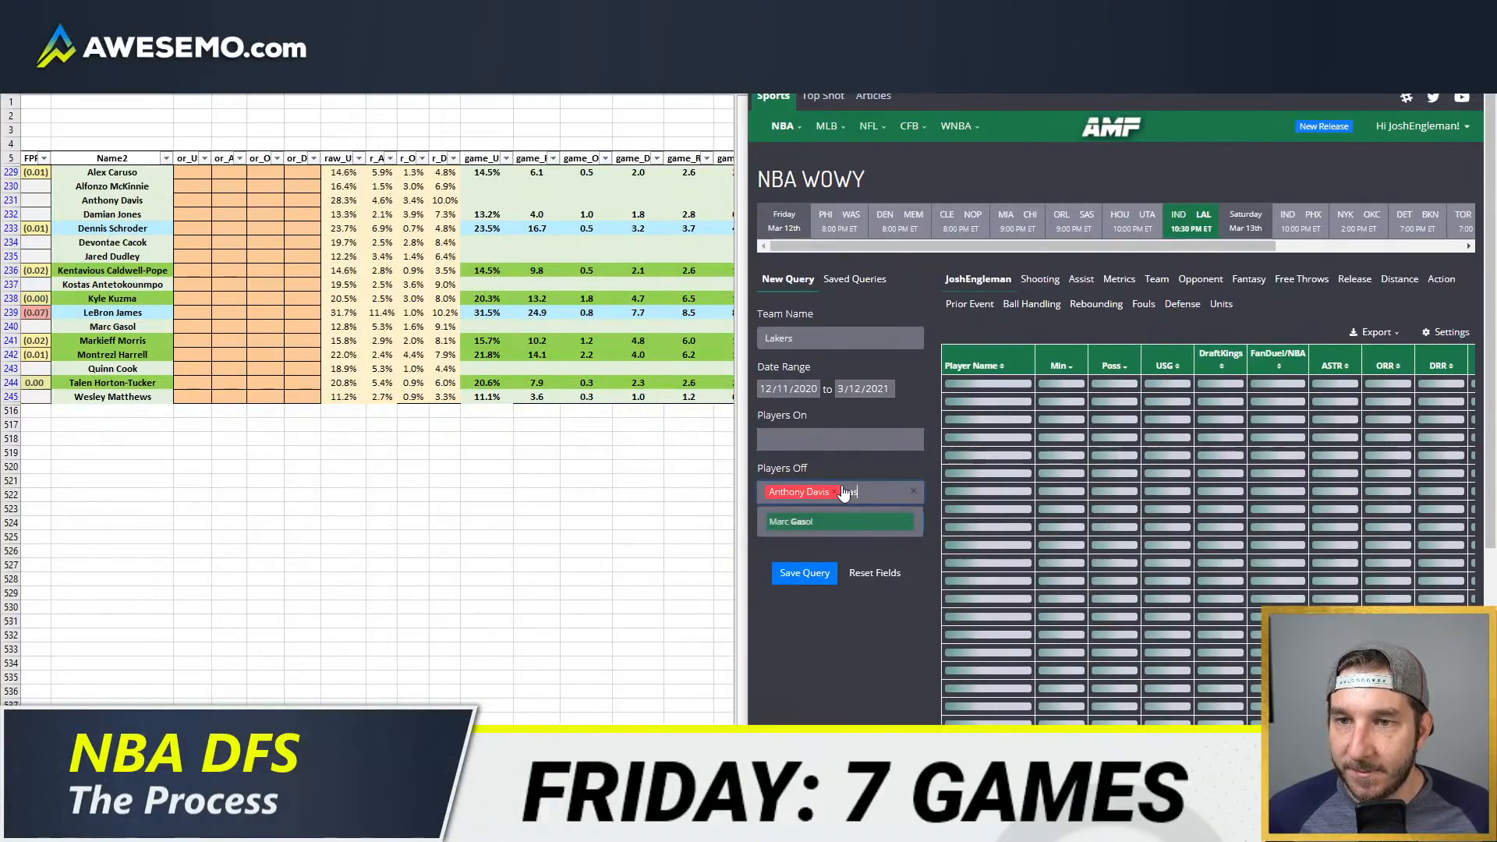
key(Return)
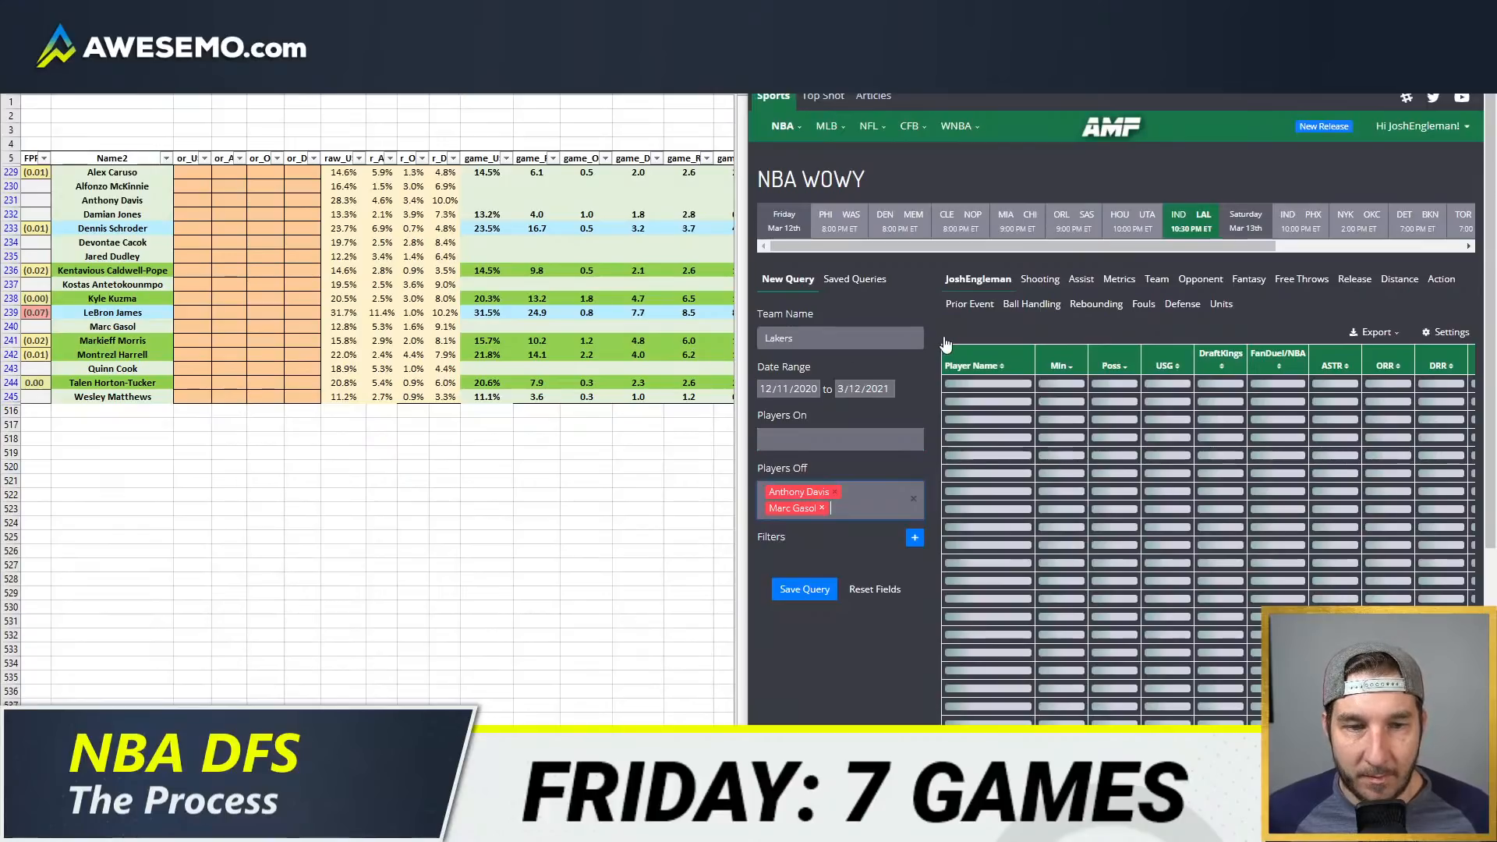
click(989, 364)
Step: Override Dennis Schroder's usage rate with 25% and his assist rate with 7.5% in the projection sheet
click(192, 228)
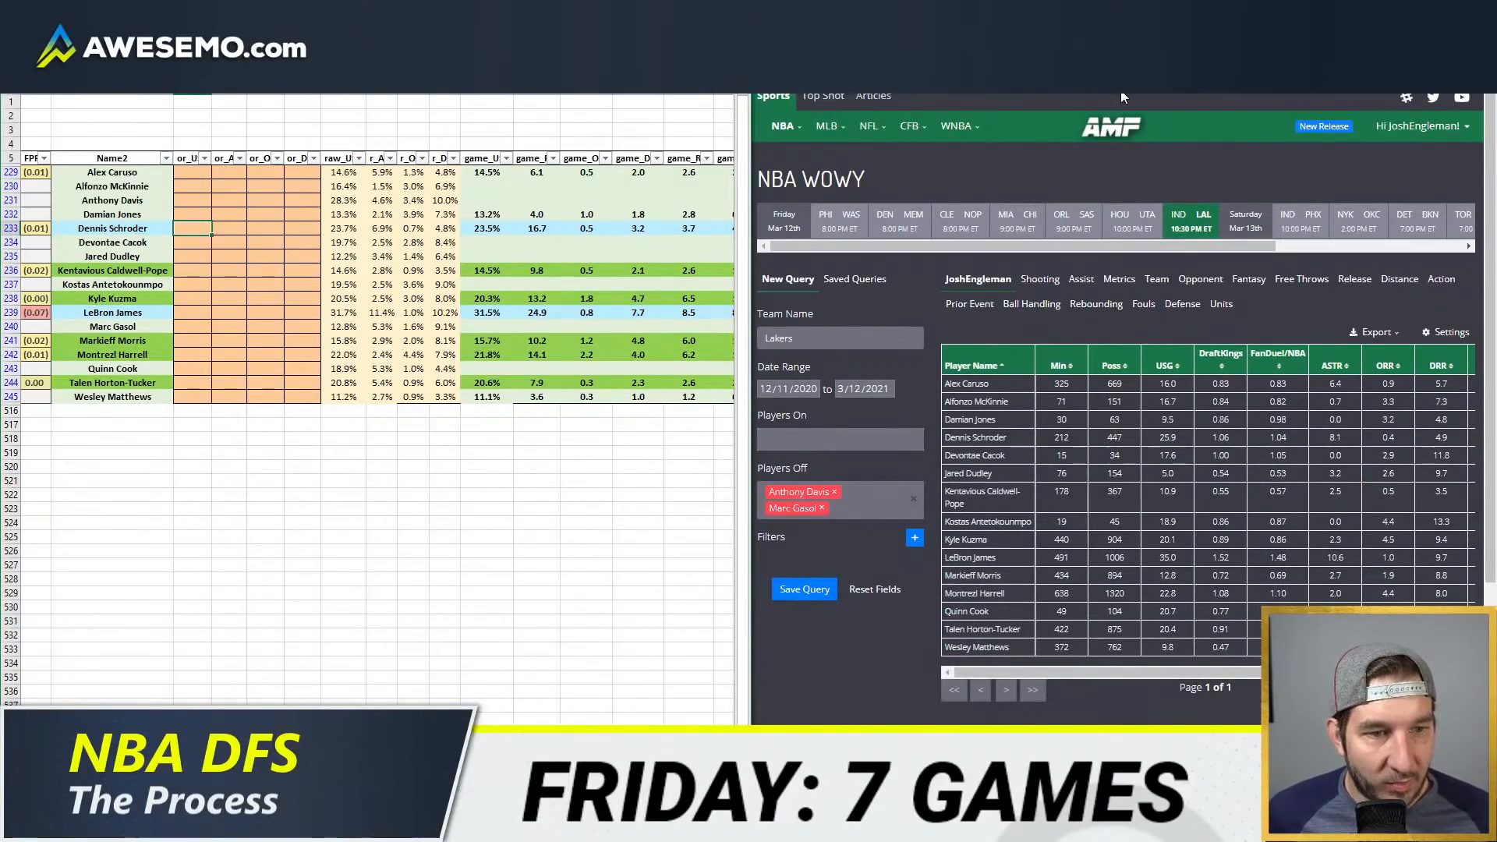
text(25)
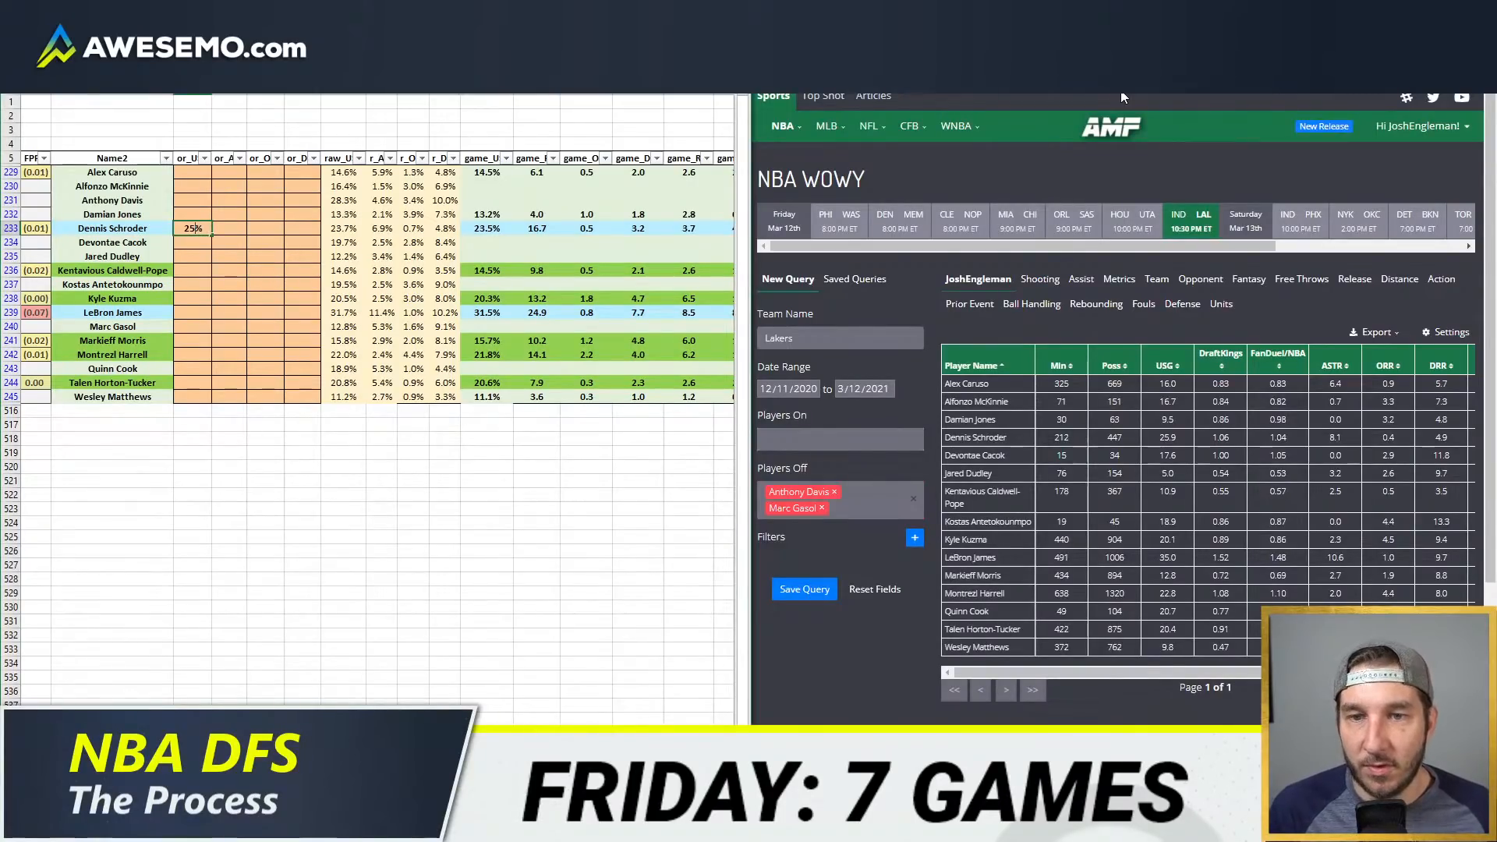
key(Tab)
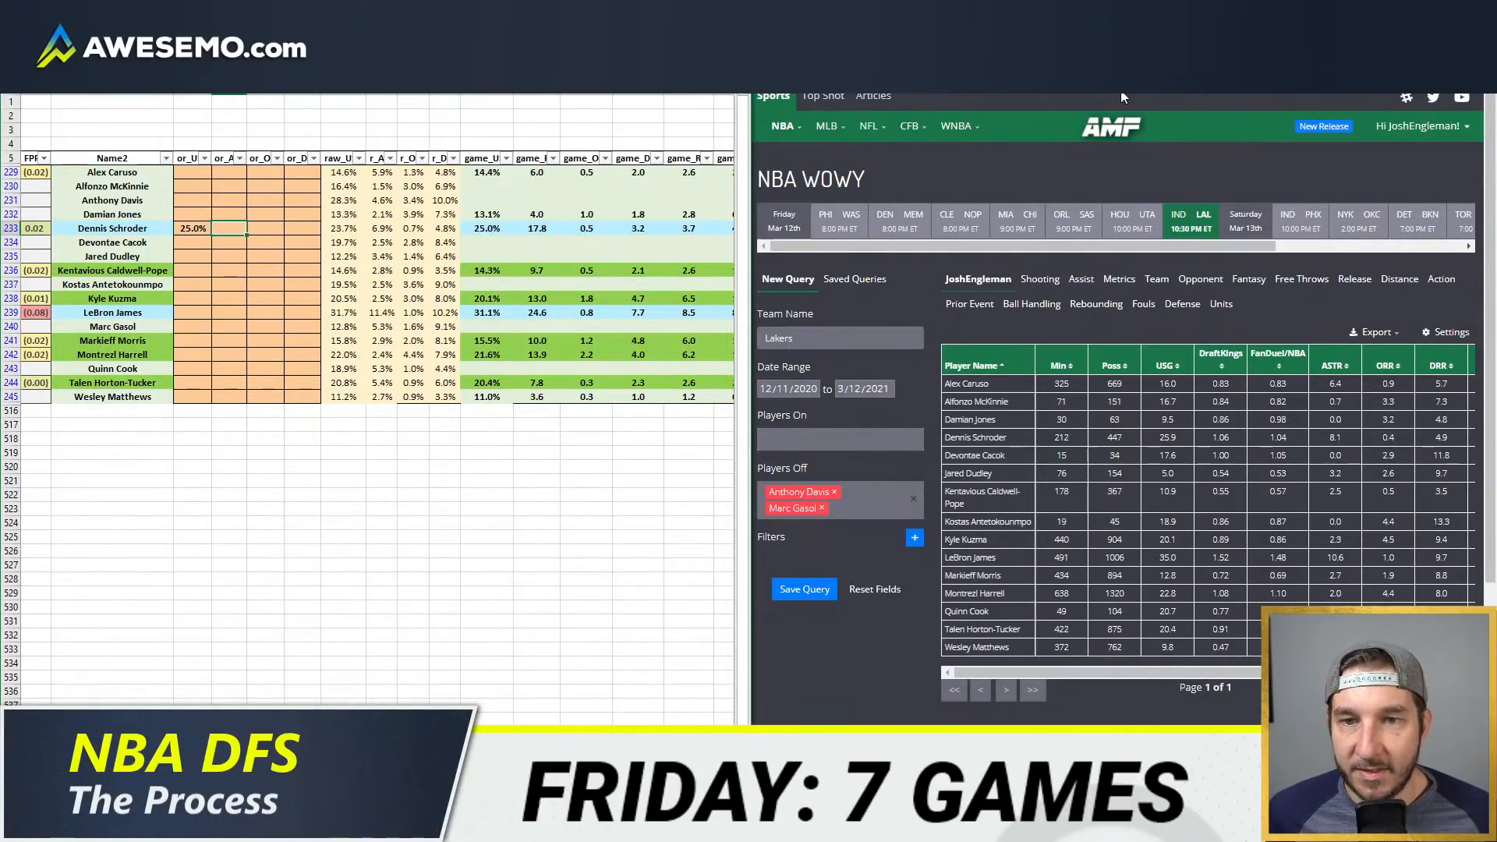
text(7.5)
key(Down)
key(Down)
key(Down)
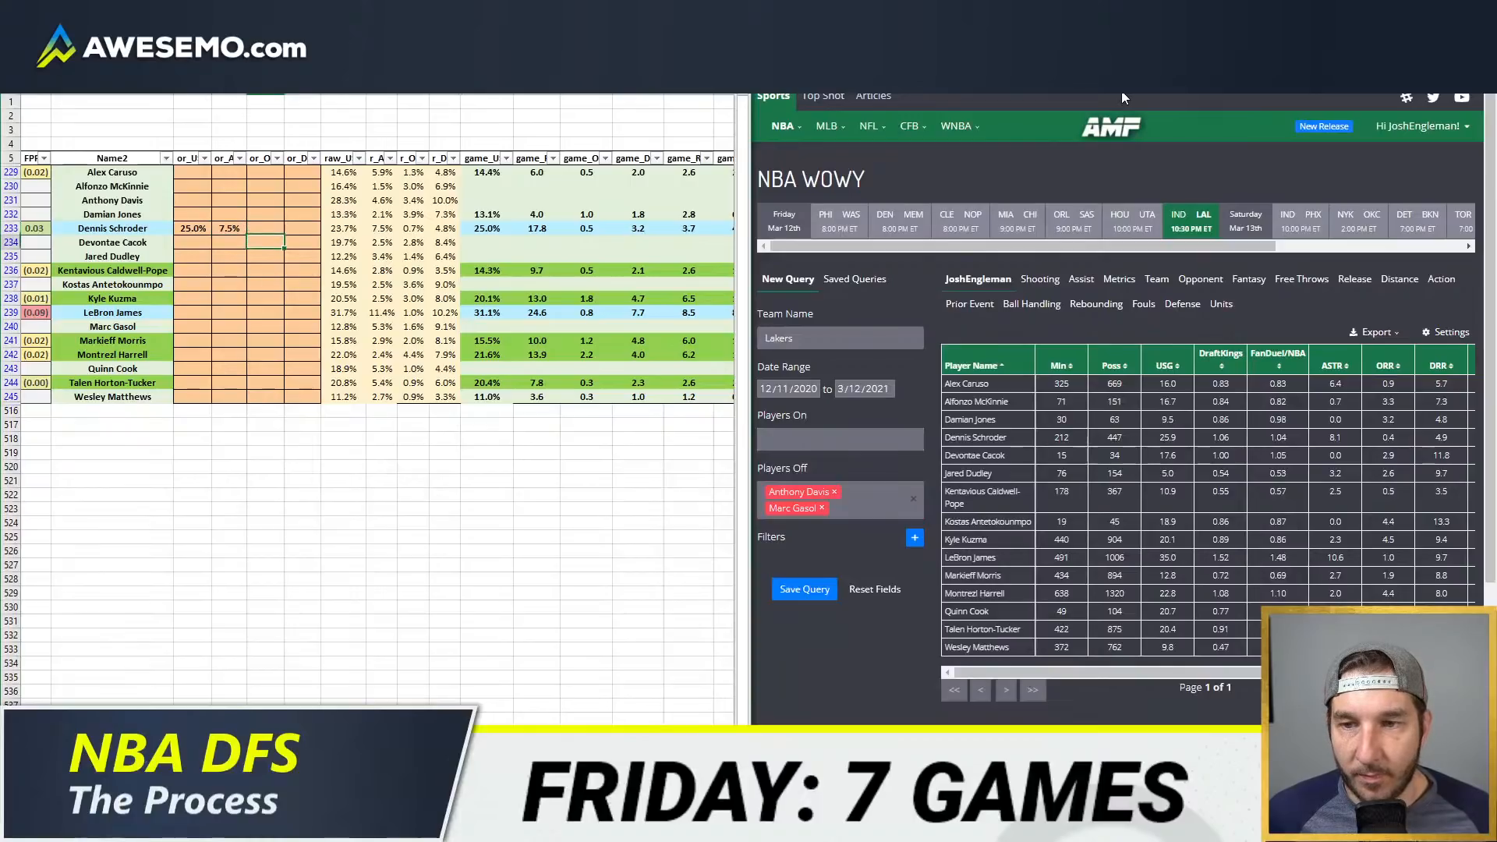
Step: Override LeBron James's usage rate with 34%
key(Down)
key(Down)
key(Down)
key(Left)
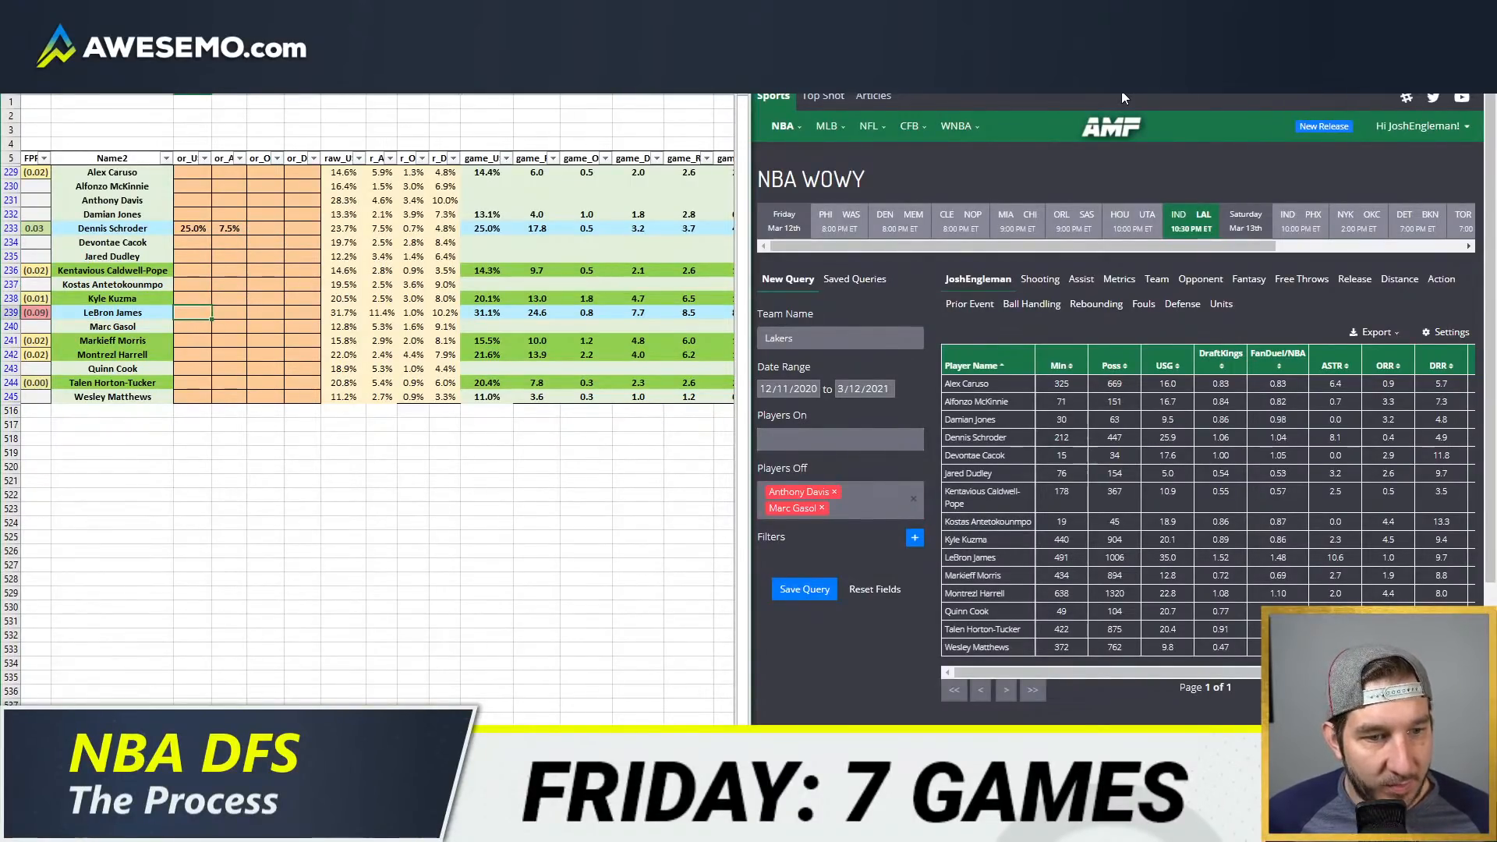
text(34)
key(Tab)
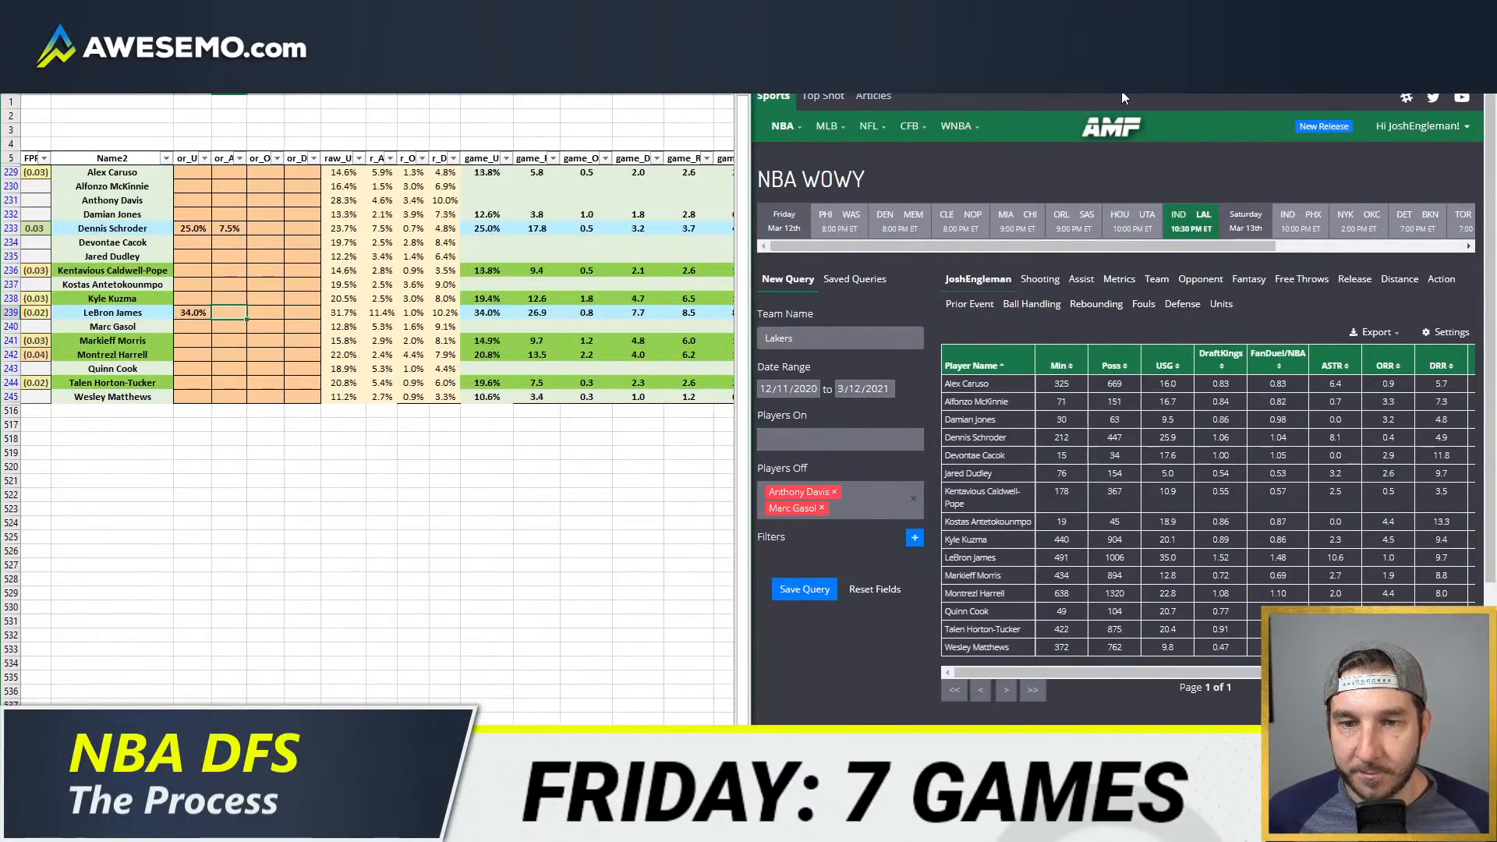
key(Tab)
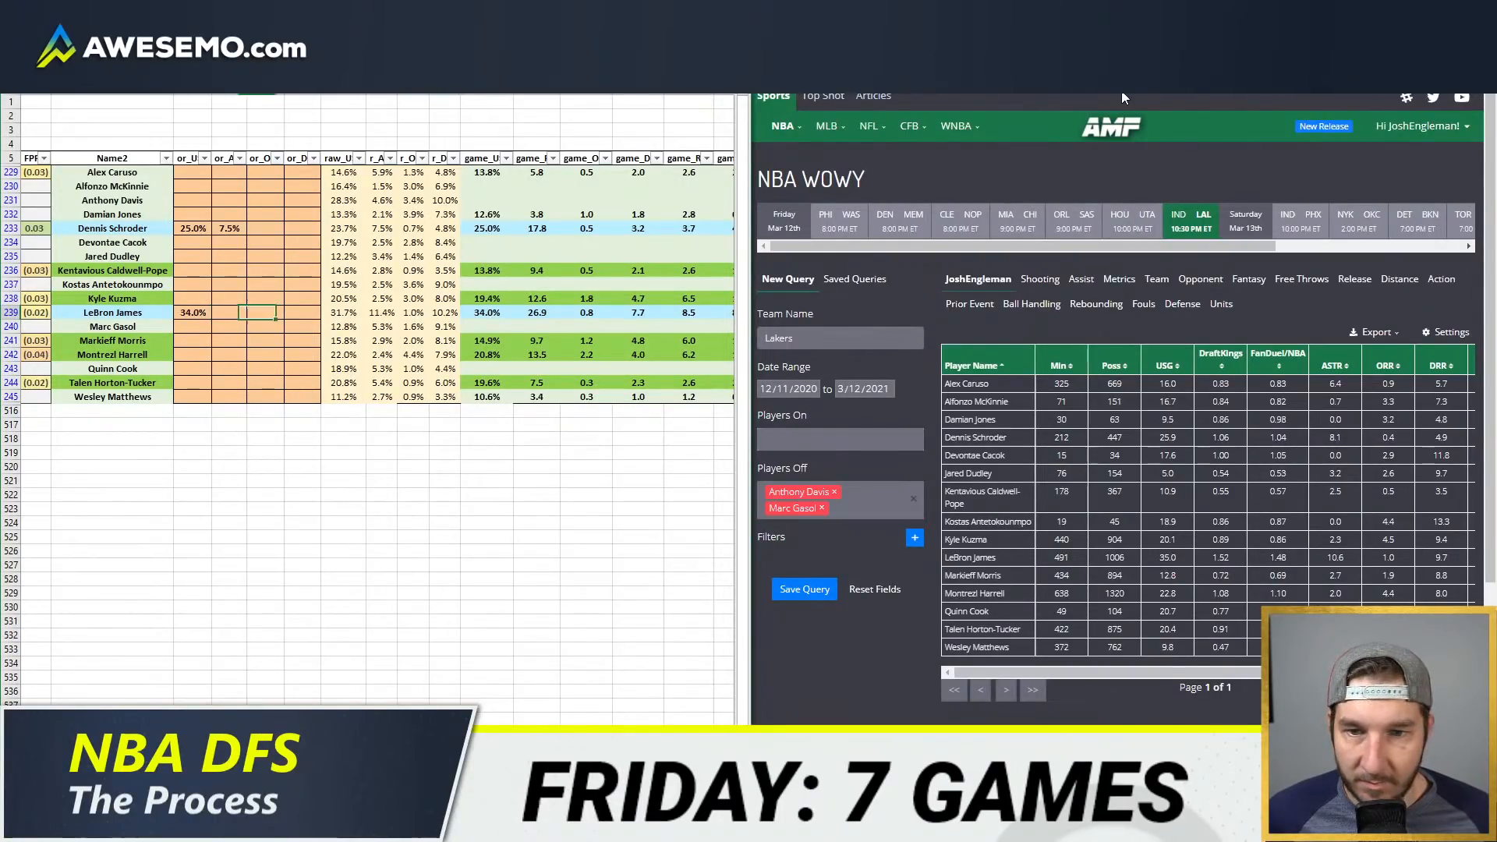
key(Tab)
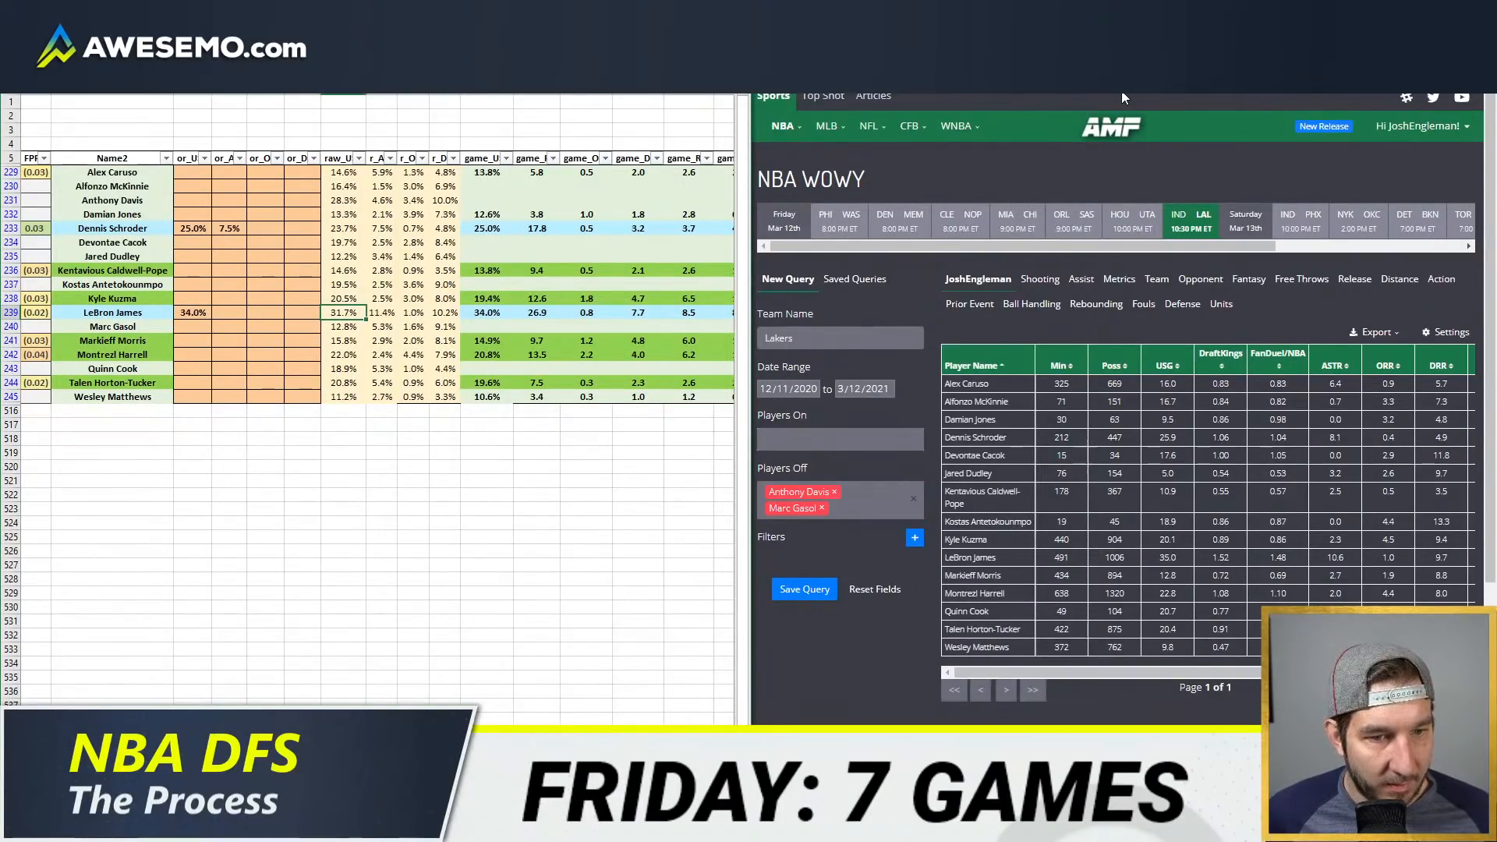
Step: Override Kentavious Caldwell-Pope's usage rate with 13%
key(Left)
key(Left)
key(Left)
key(Left)
key(Down)
key(Down)
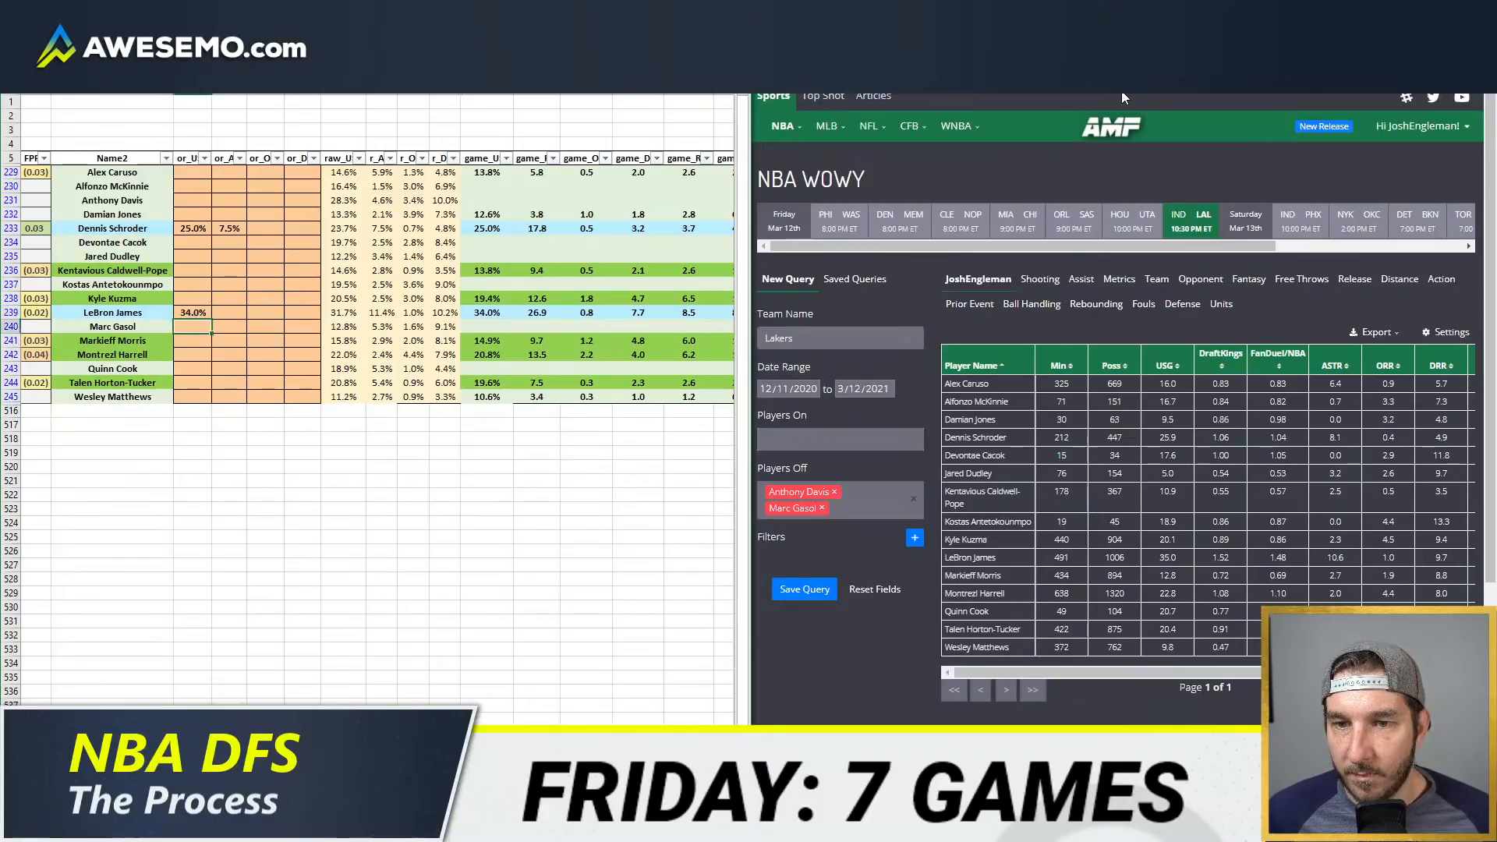
key(Up)
key(Up)
key(Up)
key(Up)
key(Up)
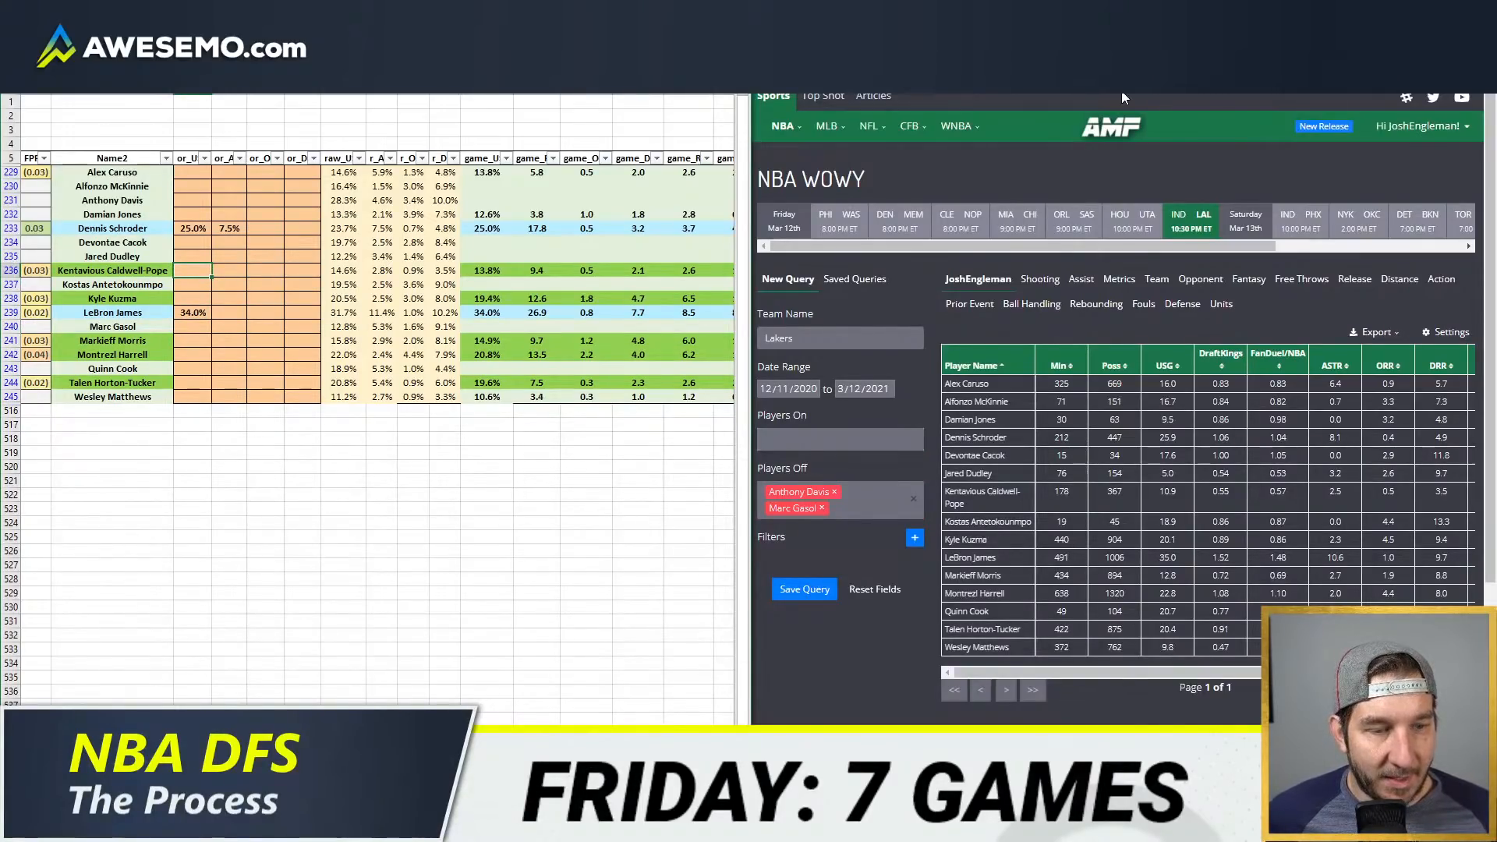
text(13)
key(Down)
key(Down)
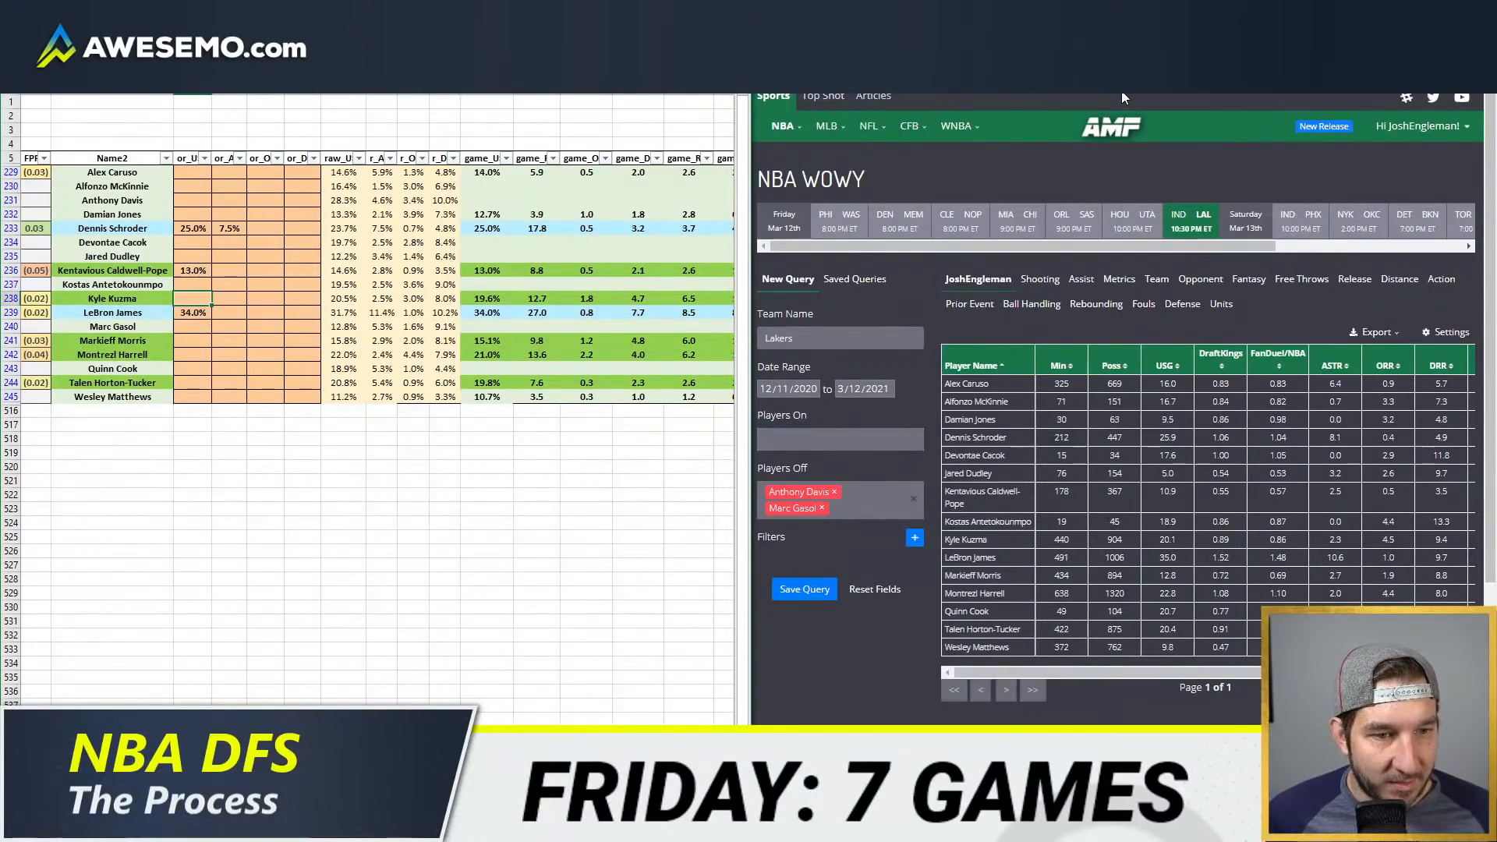
Step: Override Kyle Kuzma's usage rate with 20.5%
text(20.5)
key(Return)
Step: Override the usage rates of Markieff Morris with 14% and Montrezl Harrell with 22.8%
key(Down)
key(Down)
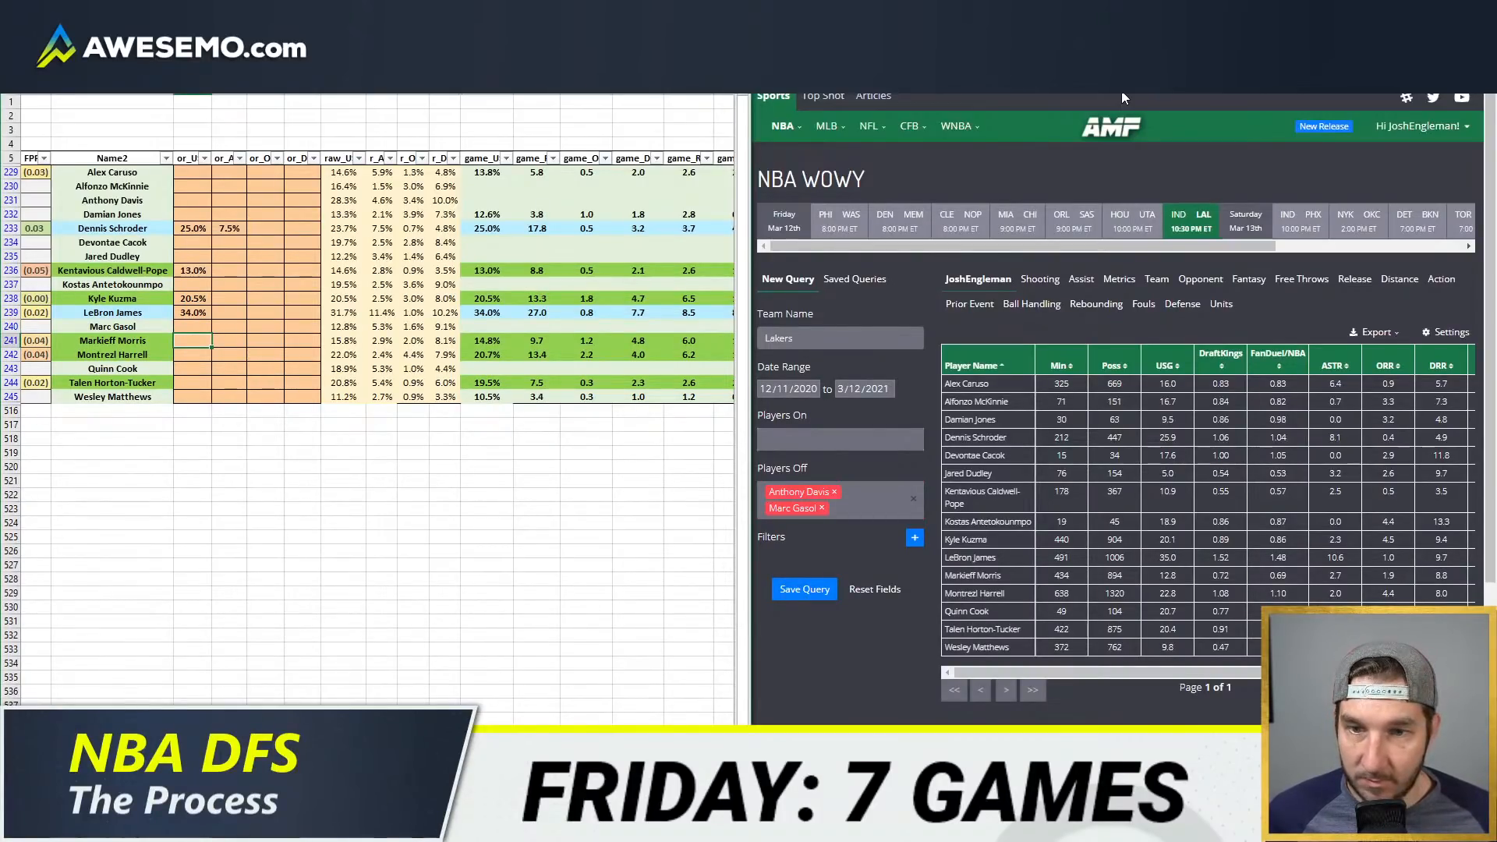
text(14)
key(Return)
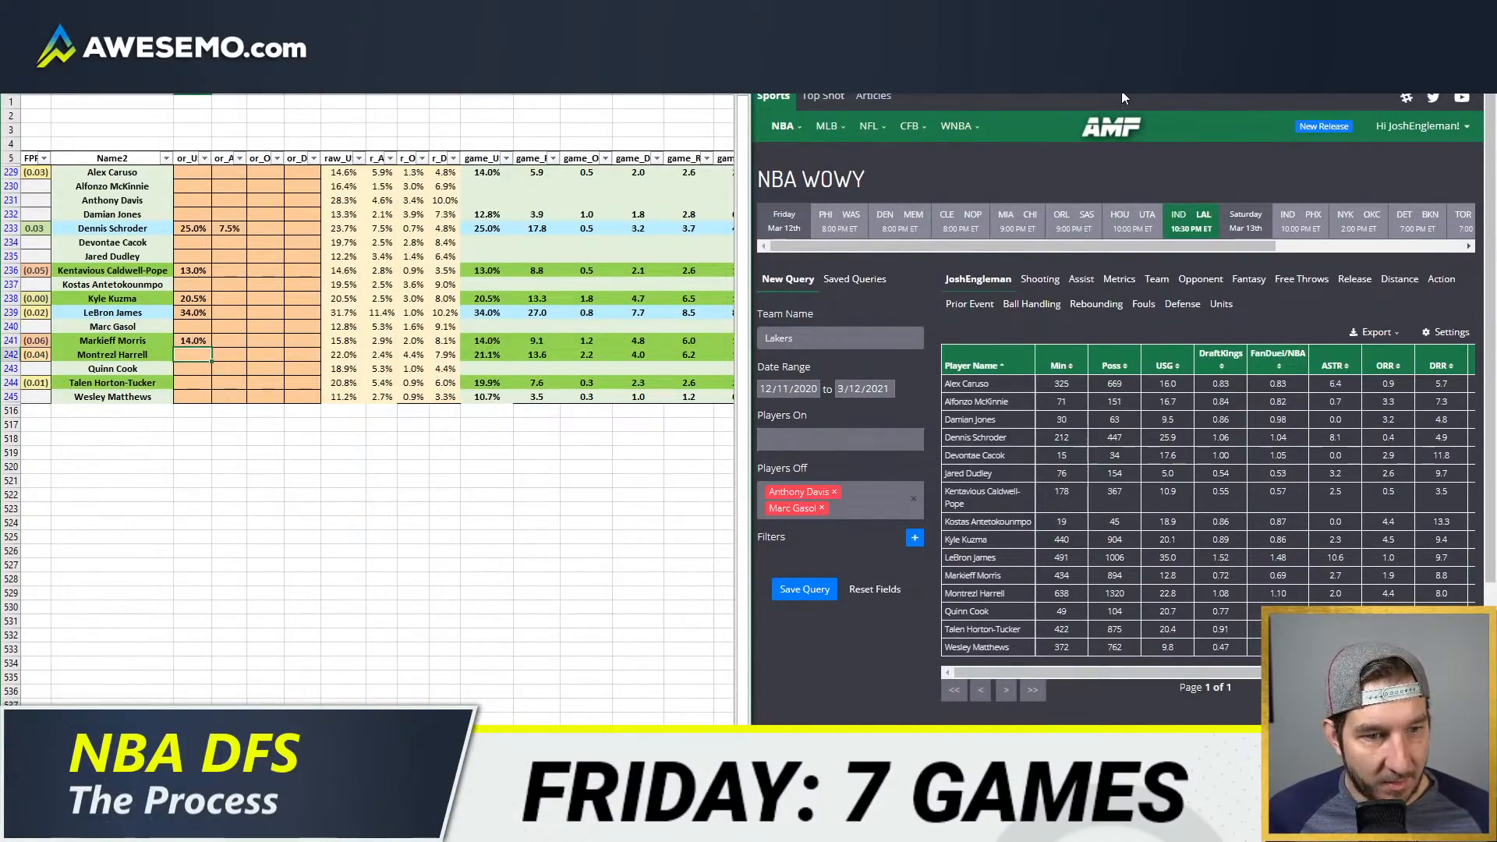
text(22.8)
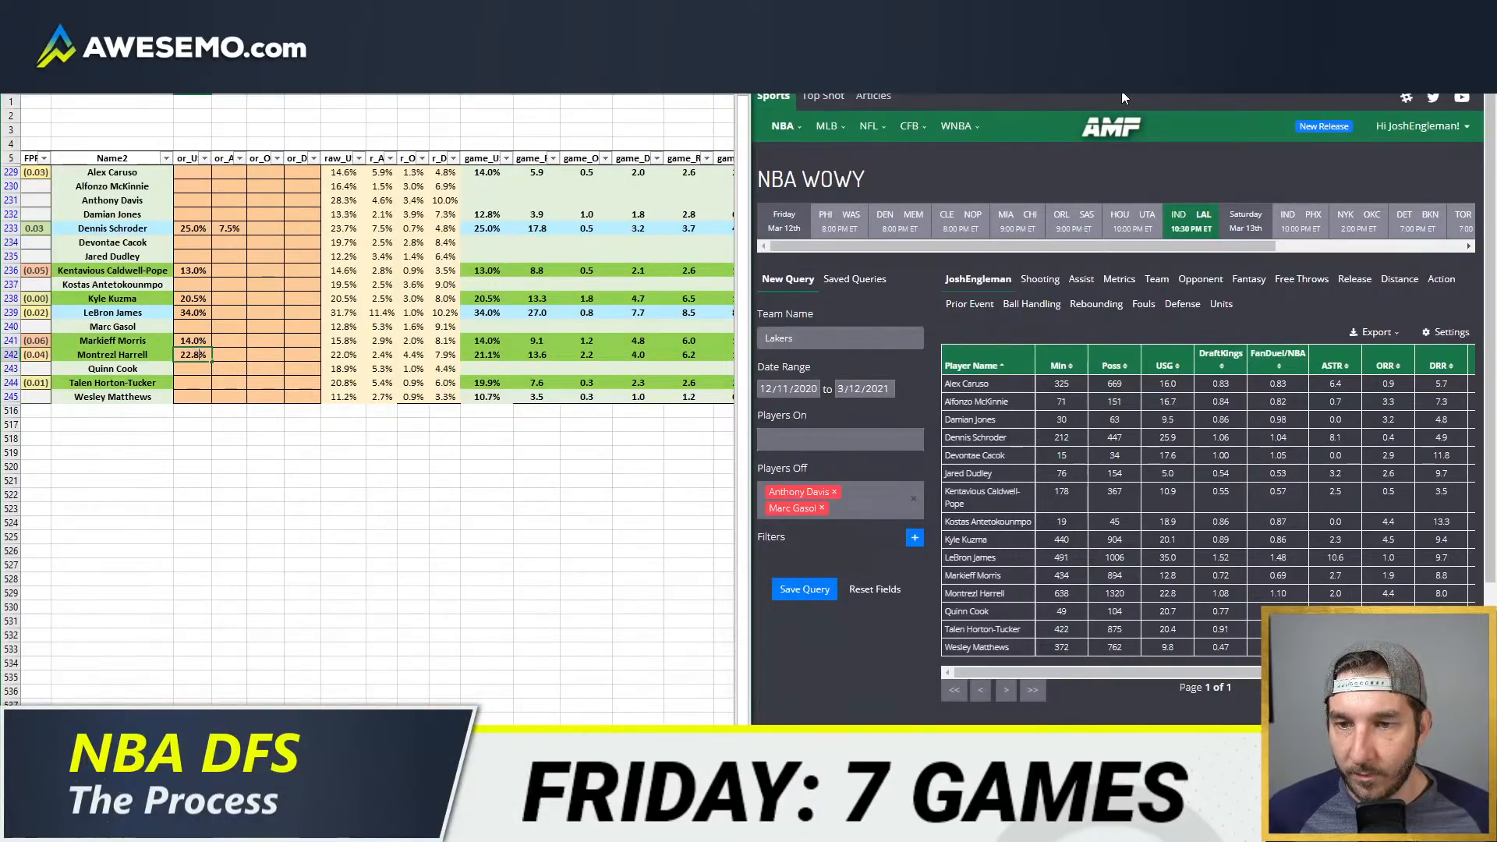
key(Return)
key(Return)
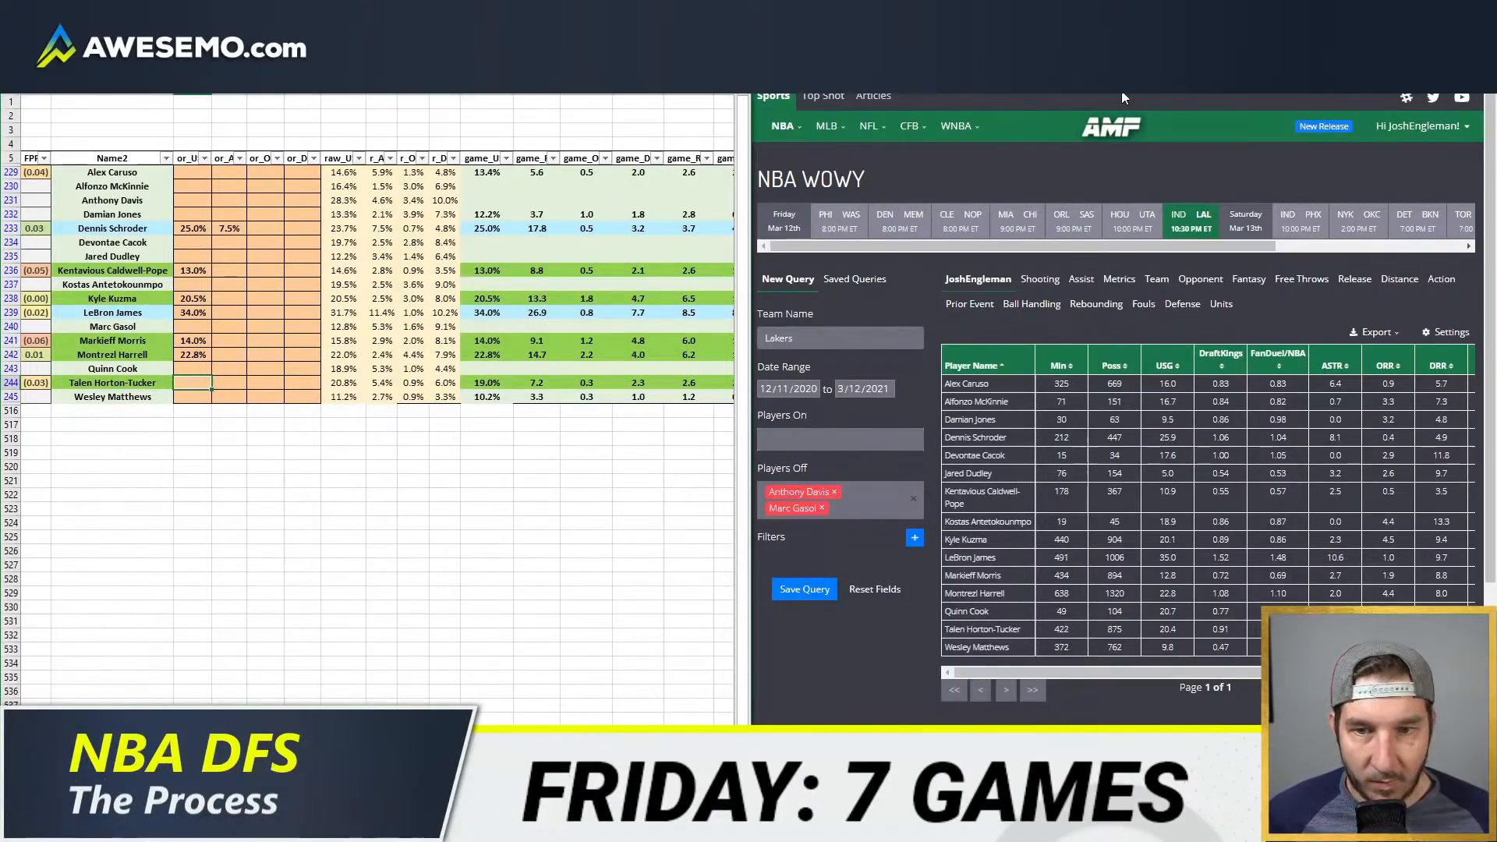
Step: Override the usage rates of Talen Horton-Tucker with 20.8% and Alex Caruso with 15.5%
text(20.8)
key(Return)
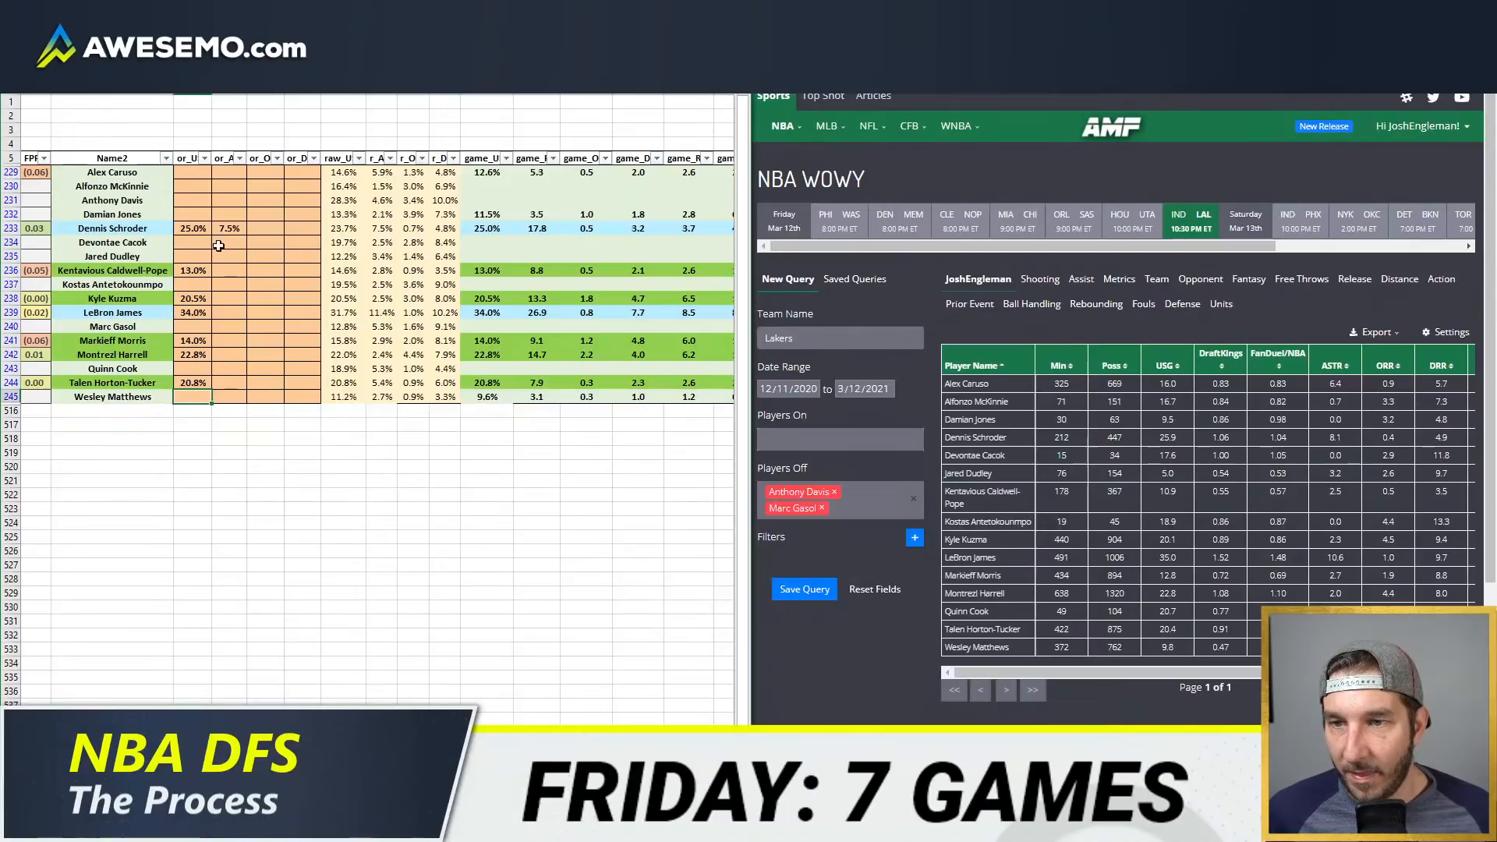
click(205, 173)
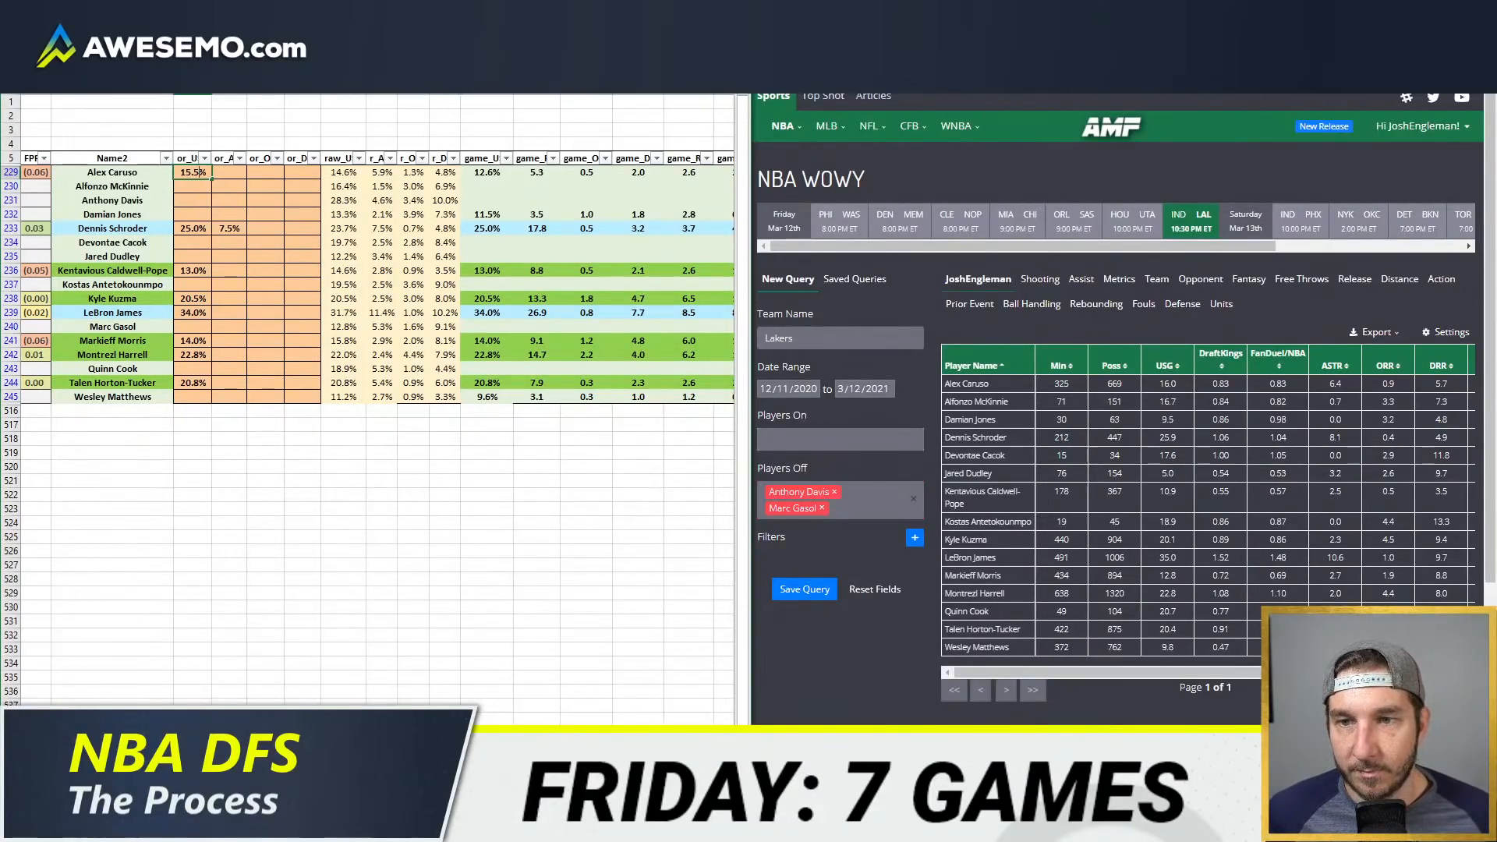
key(Return)
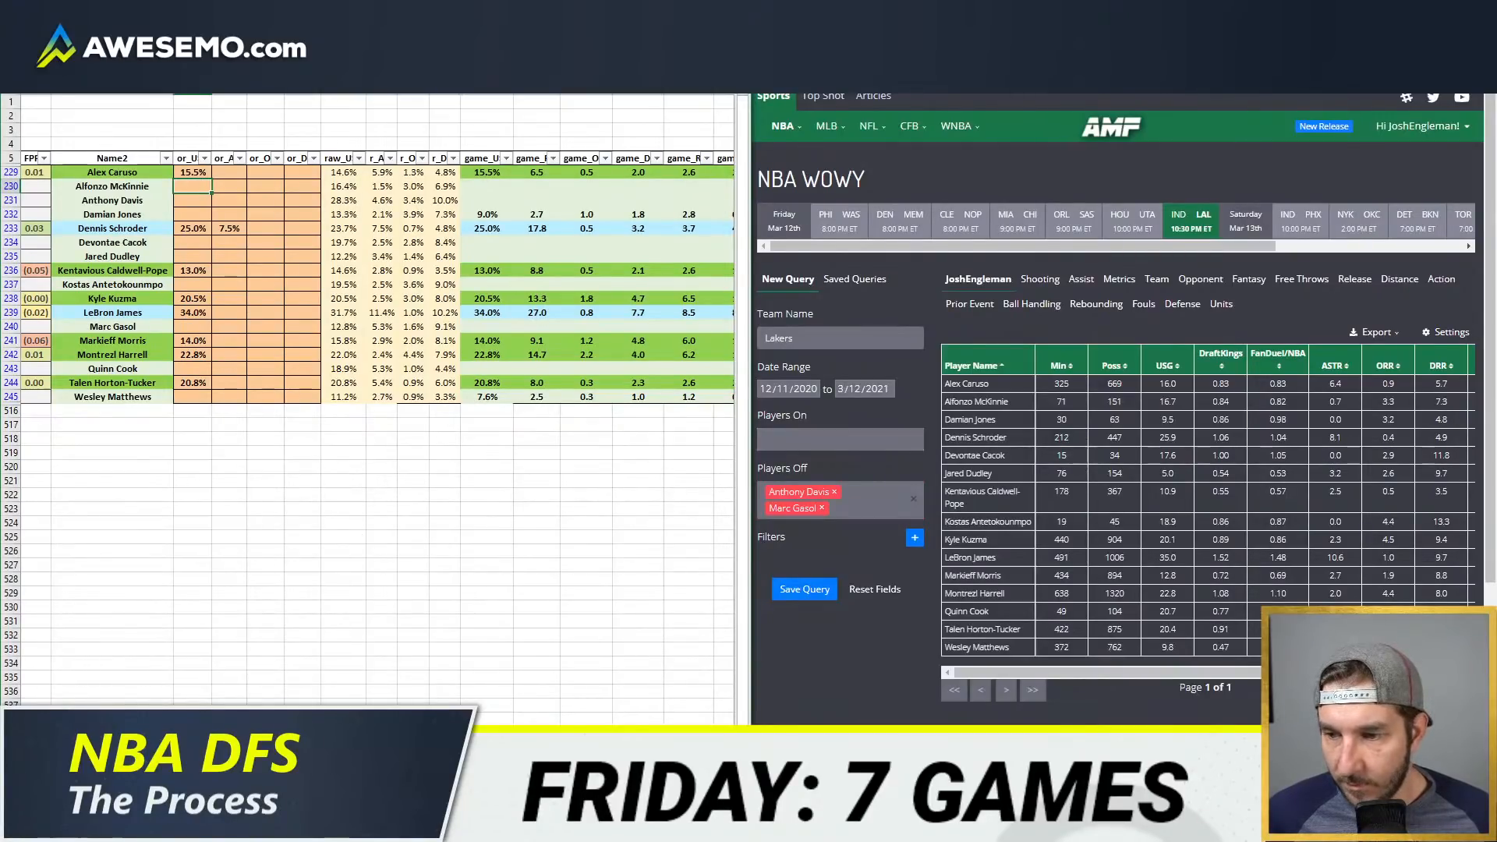
Step: Switch to the team projections sheet and change the displayed team from IND to LAL
key(ctrl+Page_Up)
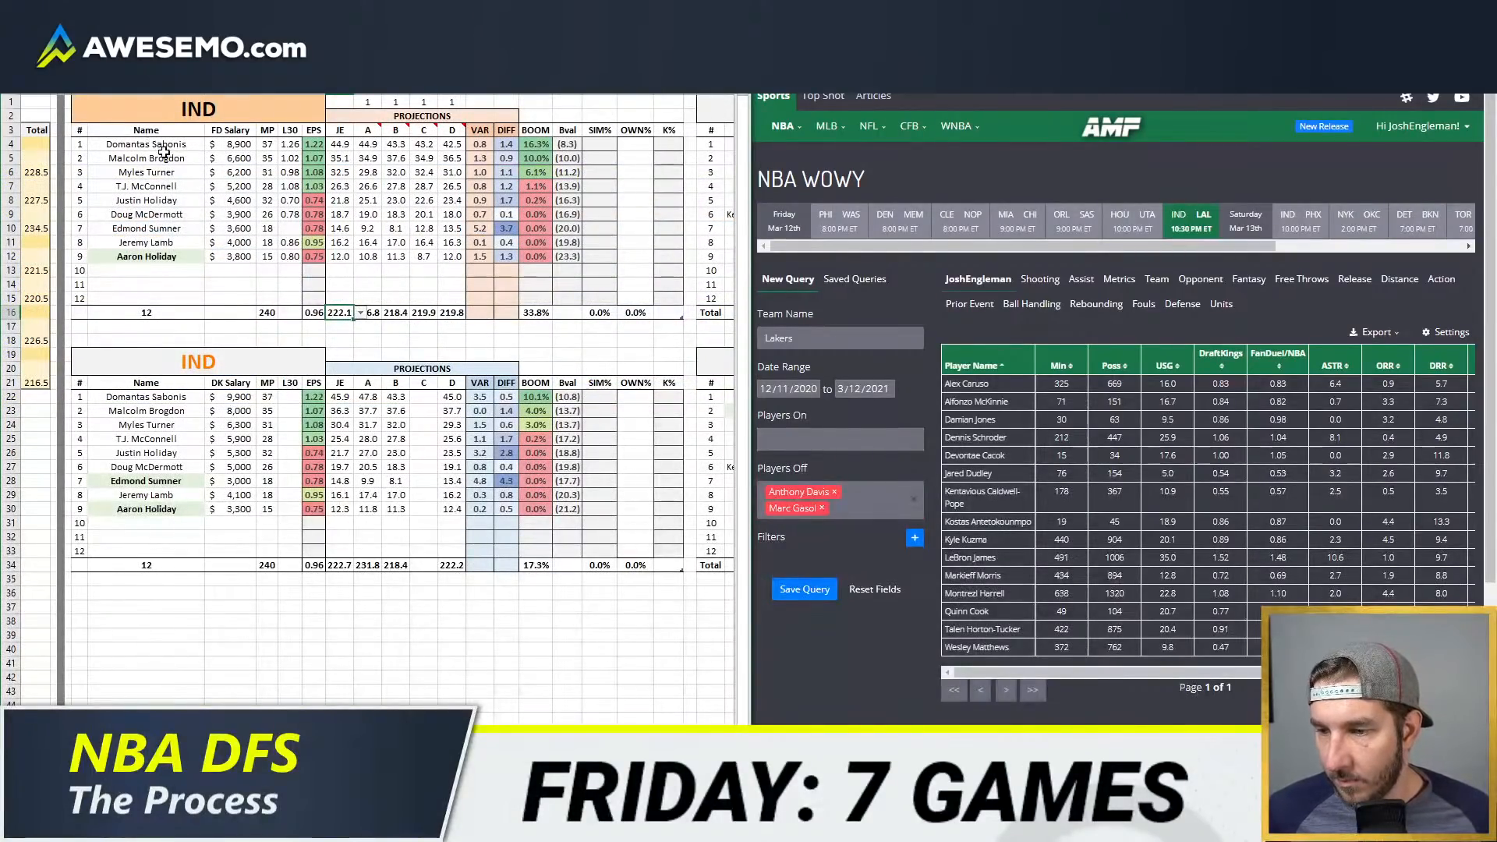
click(204, 110)
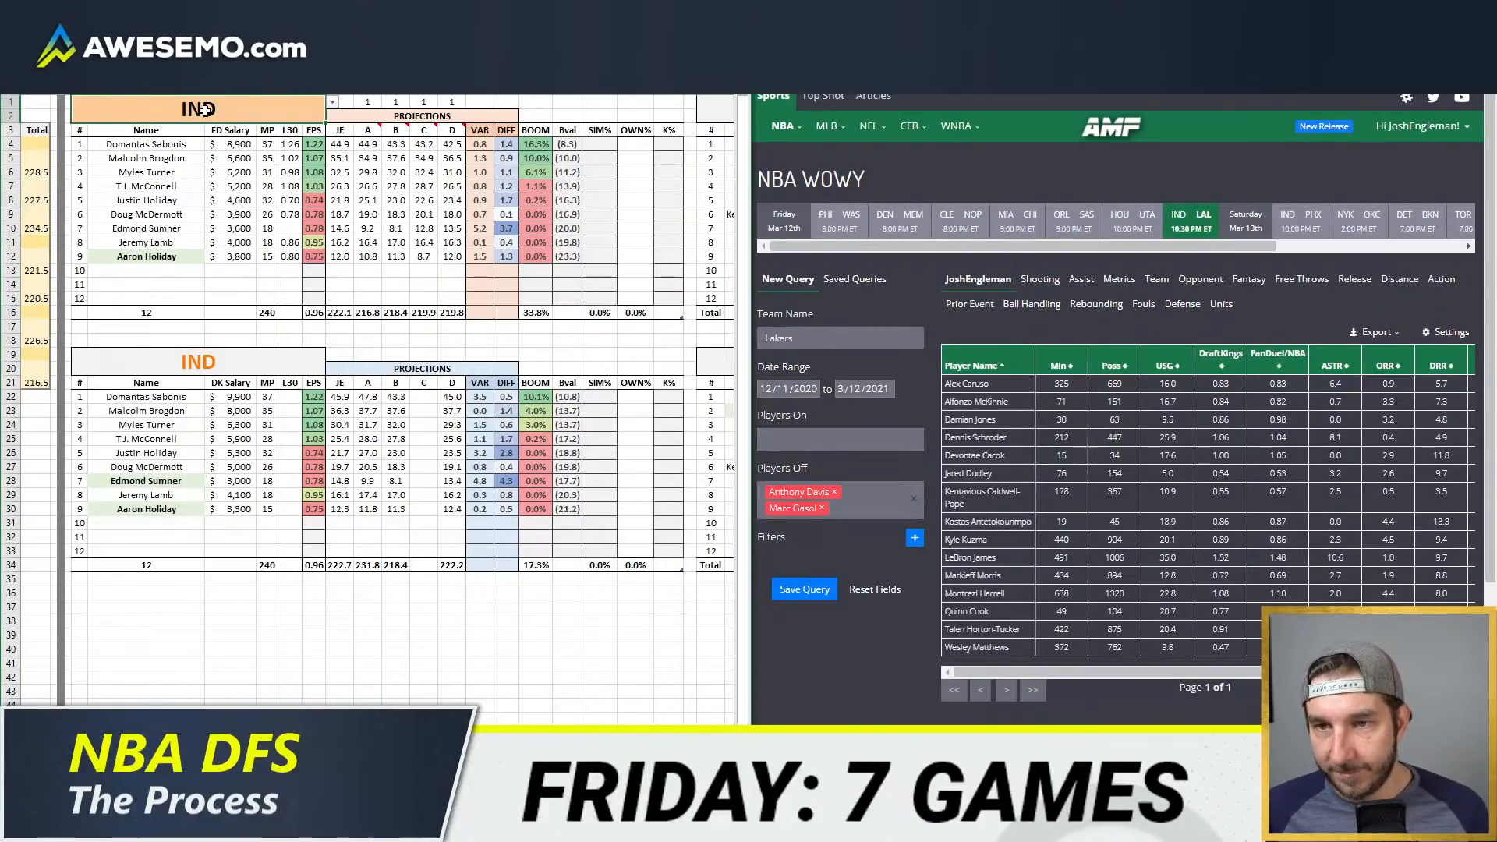
text(LAL)
key(Return)
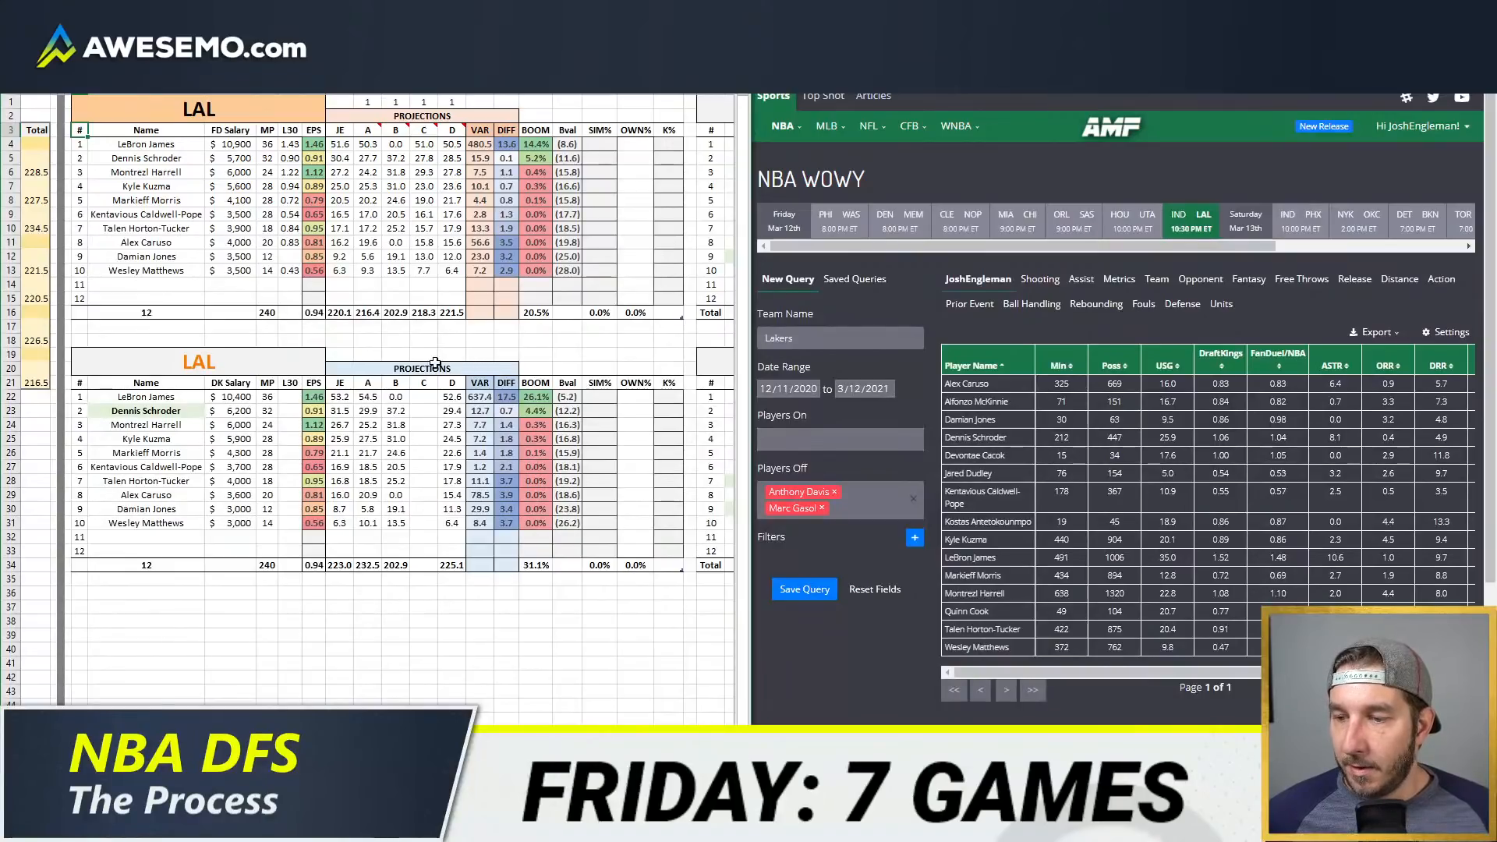
click(546, 113)
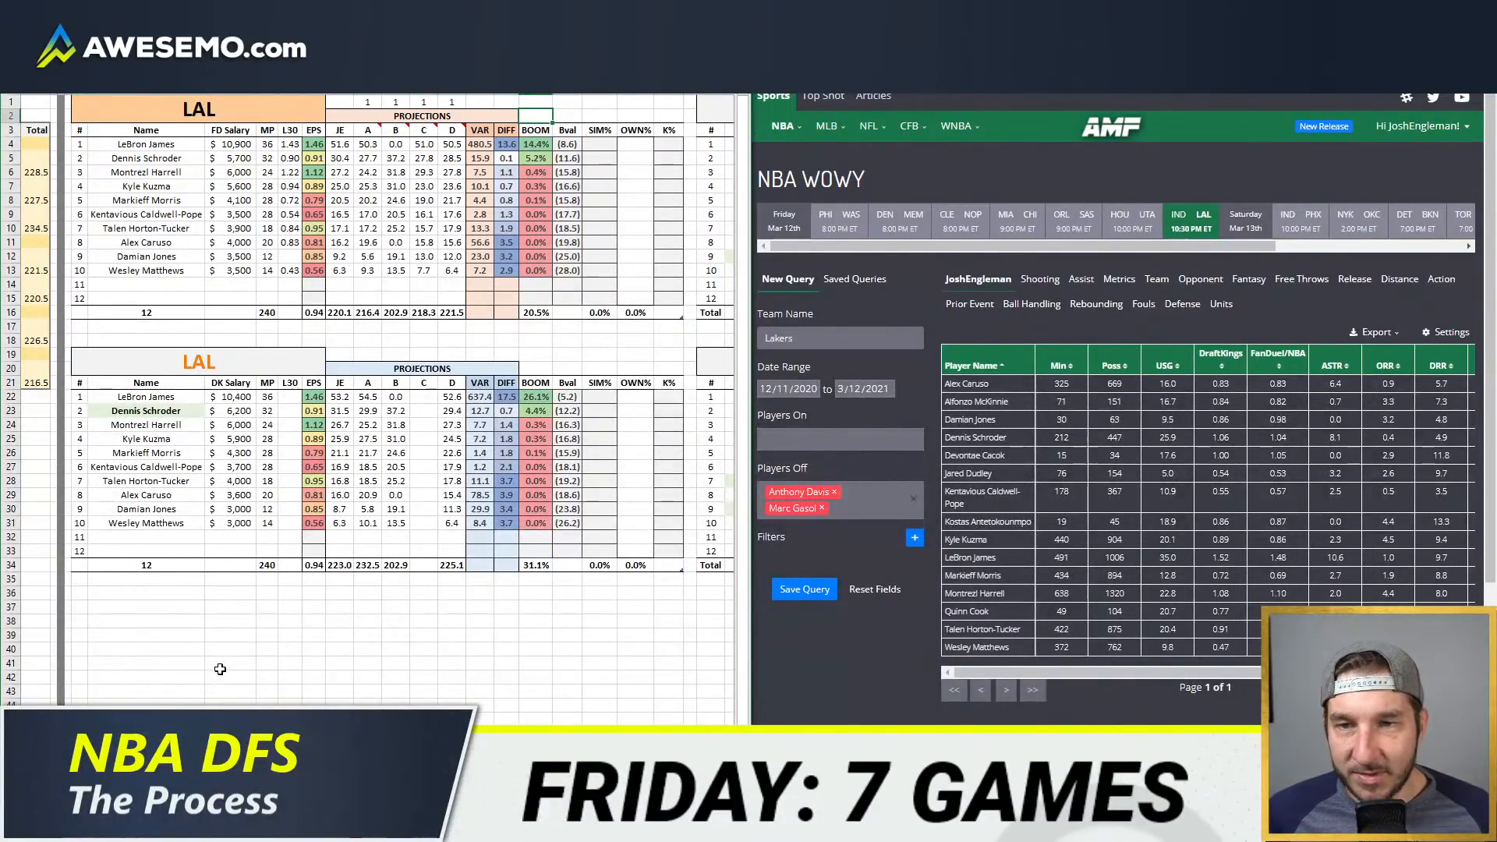
Step: Go to the pivot table sheet and add LAL to the DraftKings table's Team filter
click(191, 780)
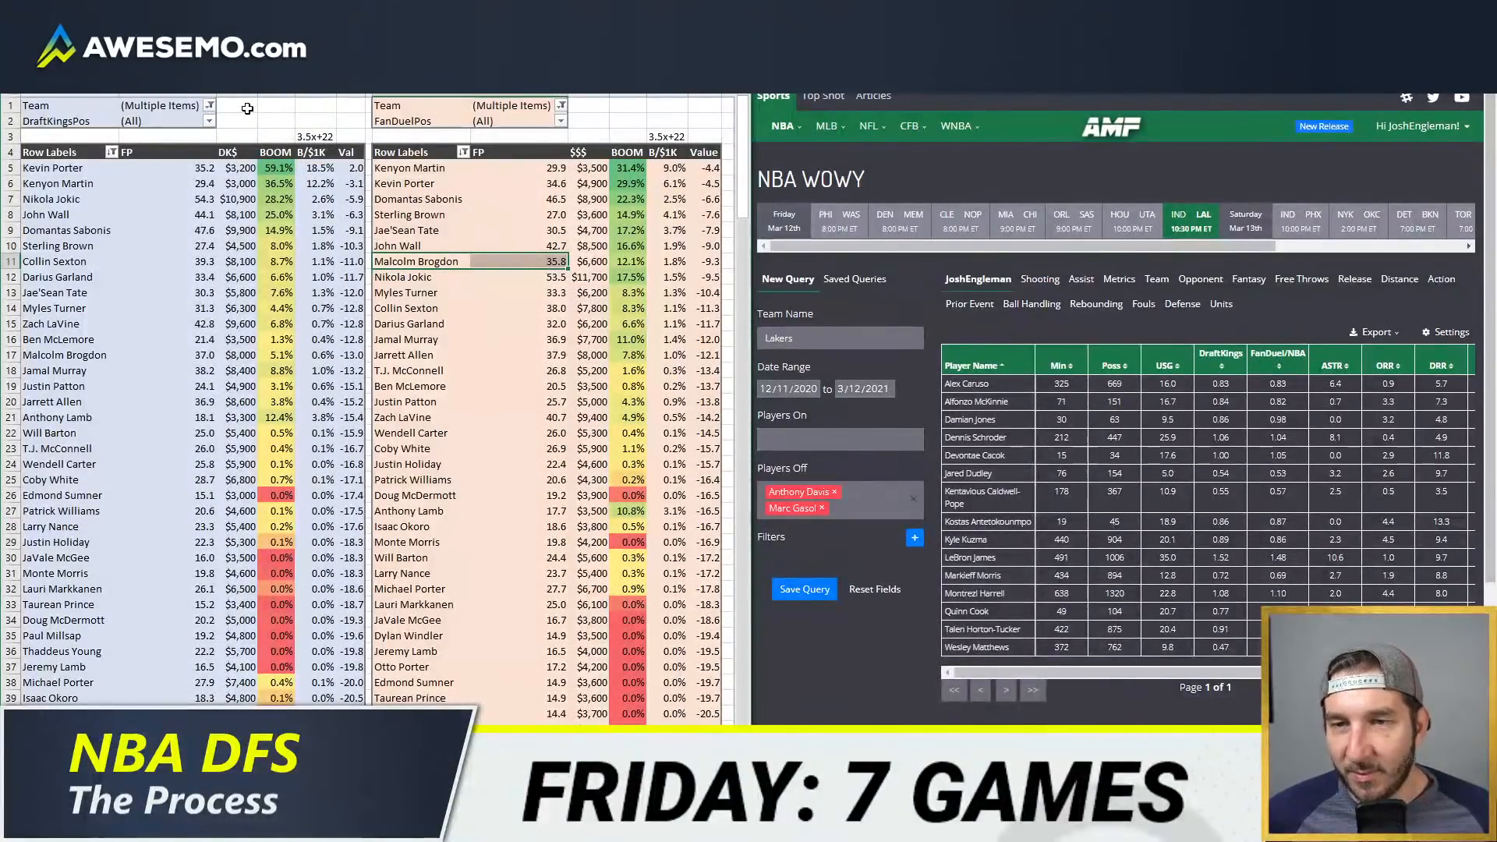
click(209, 106)
scroll(78, 215, down, 3)
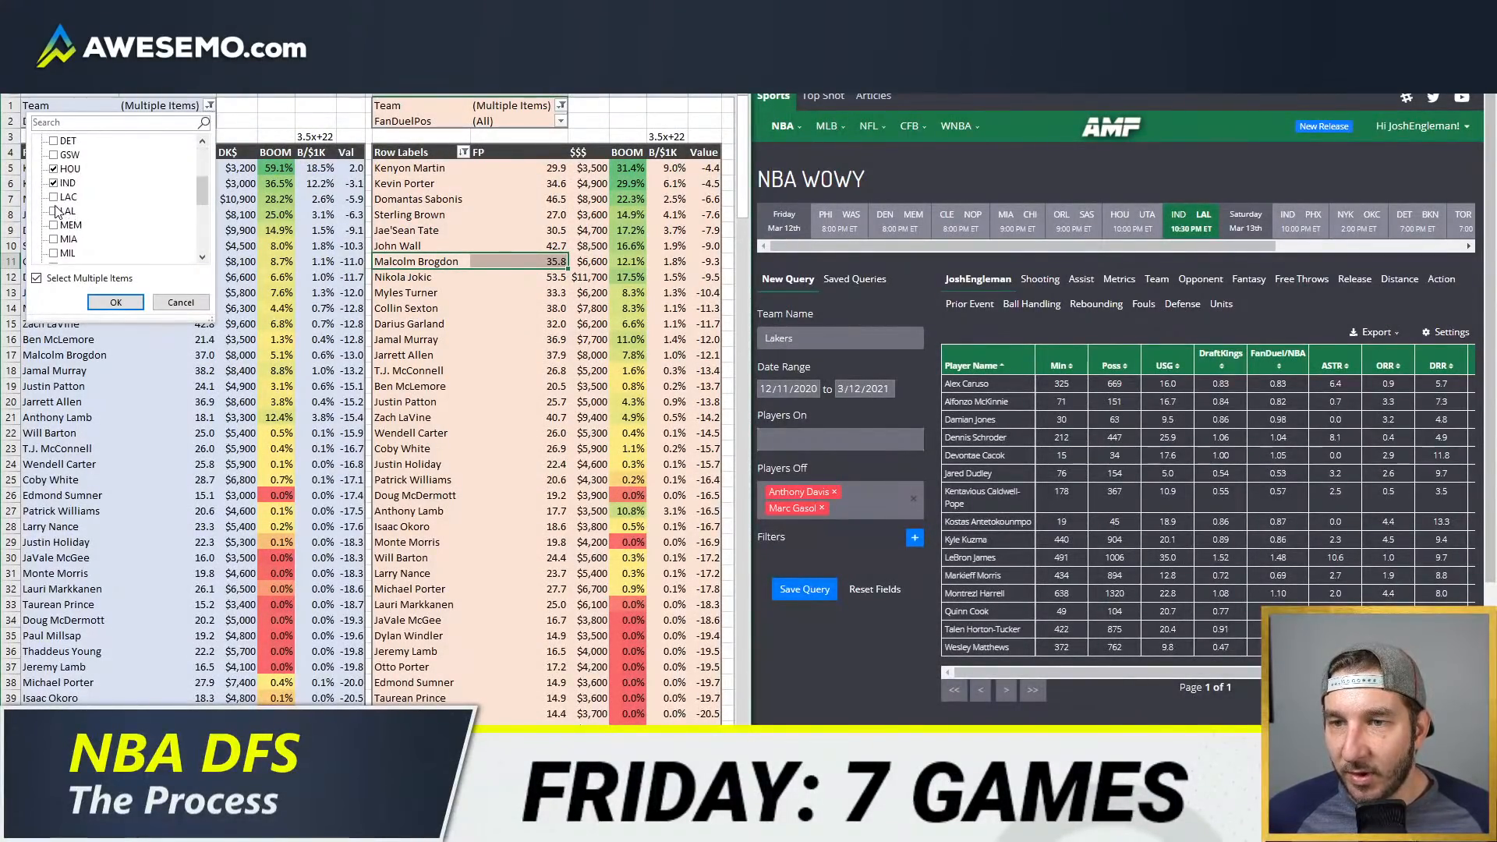
click(53, 211)
click(115, 302)
Step: Add LAL to the FanDuel table's Team filter and refresh the pivot data
click(561, 106)
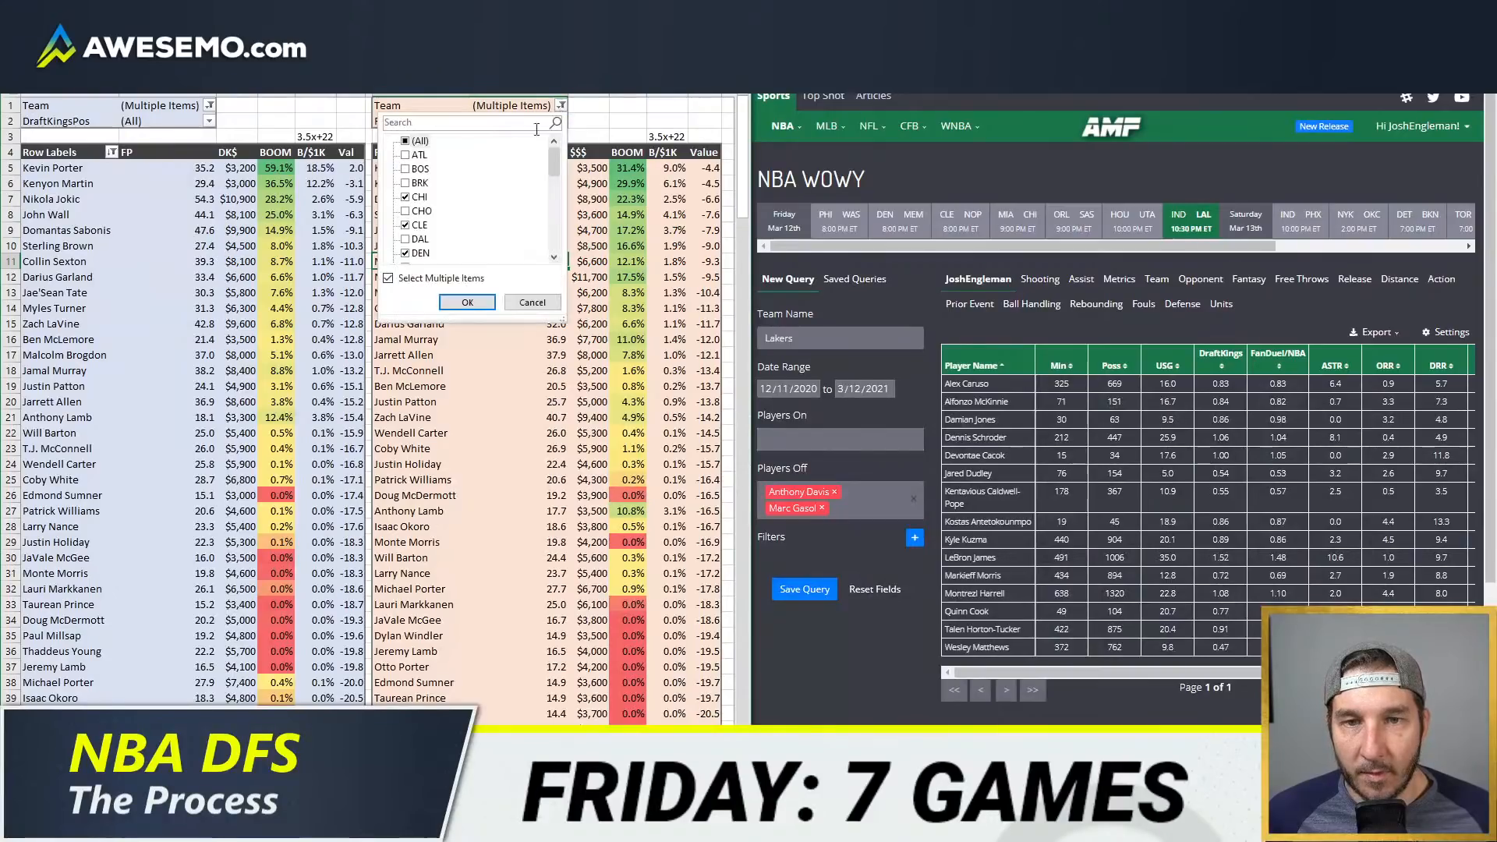
scroll(476, 195, down, 4)
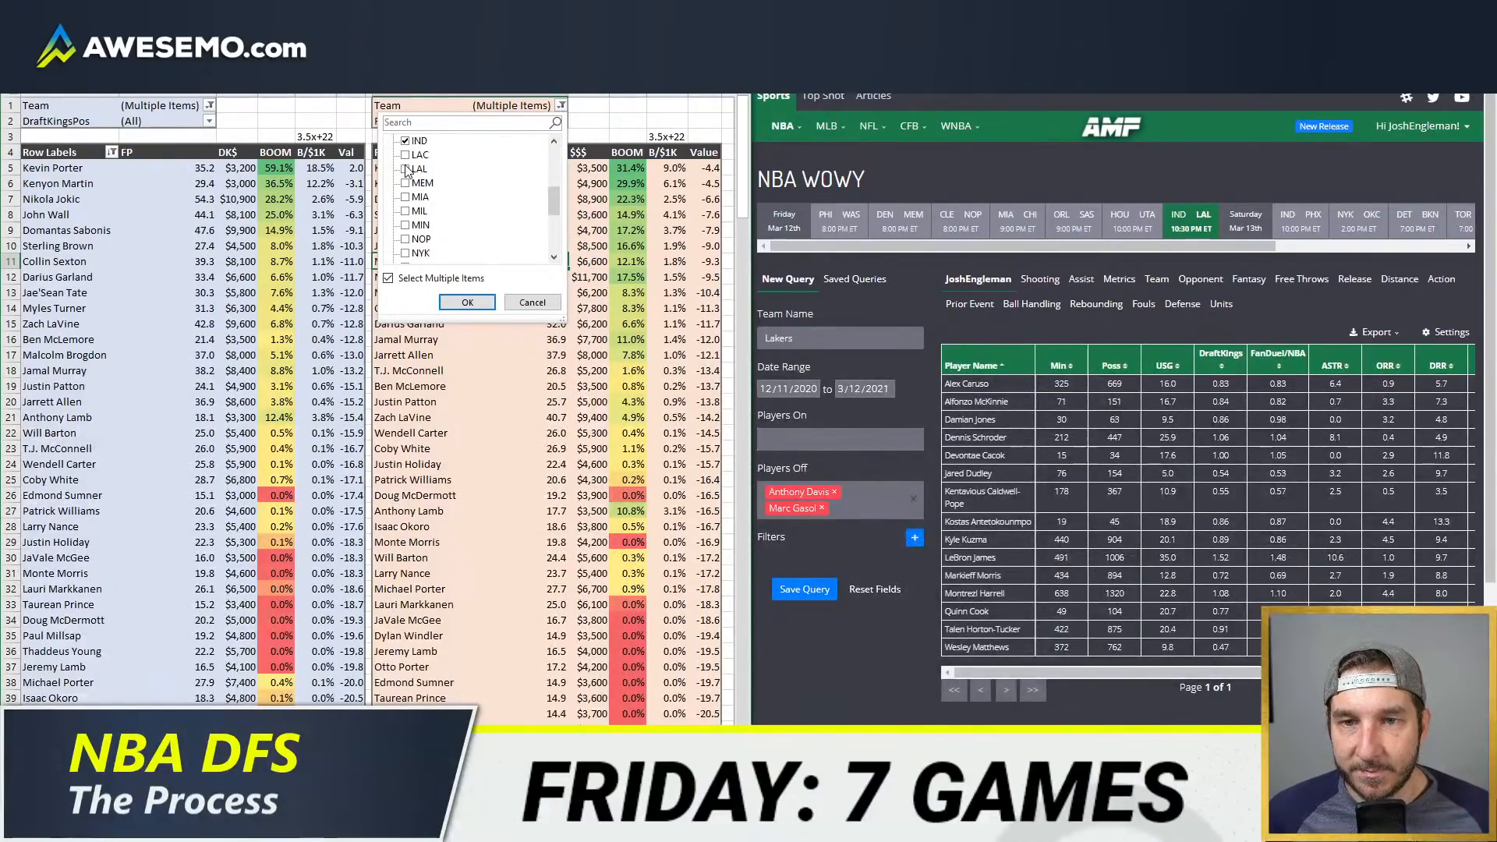
click(406, 169)
click(467, 301)
right_click(535, 293)
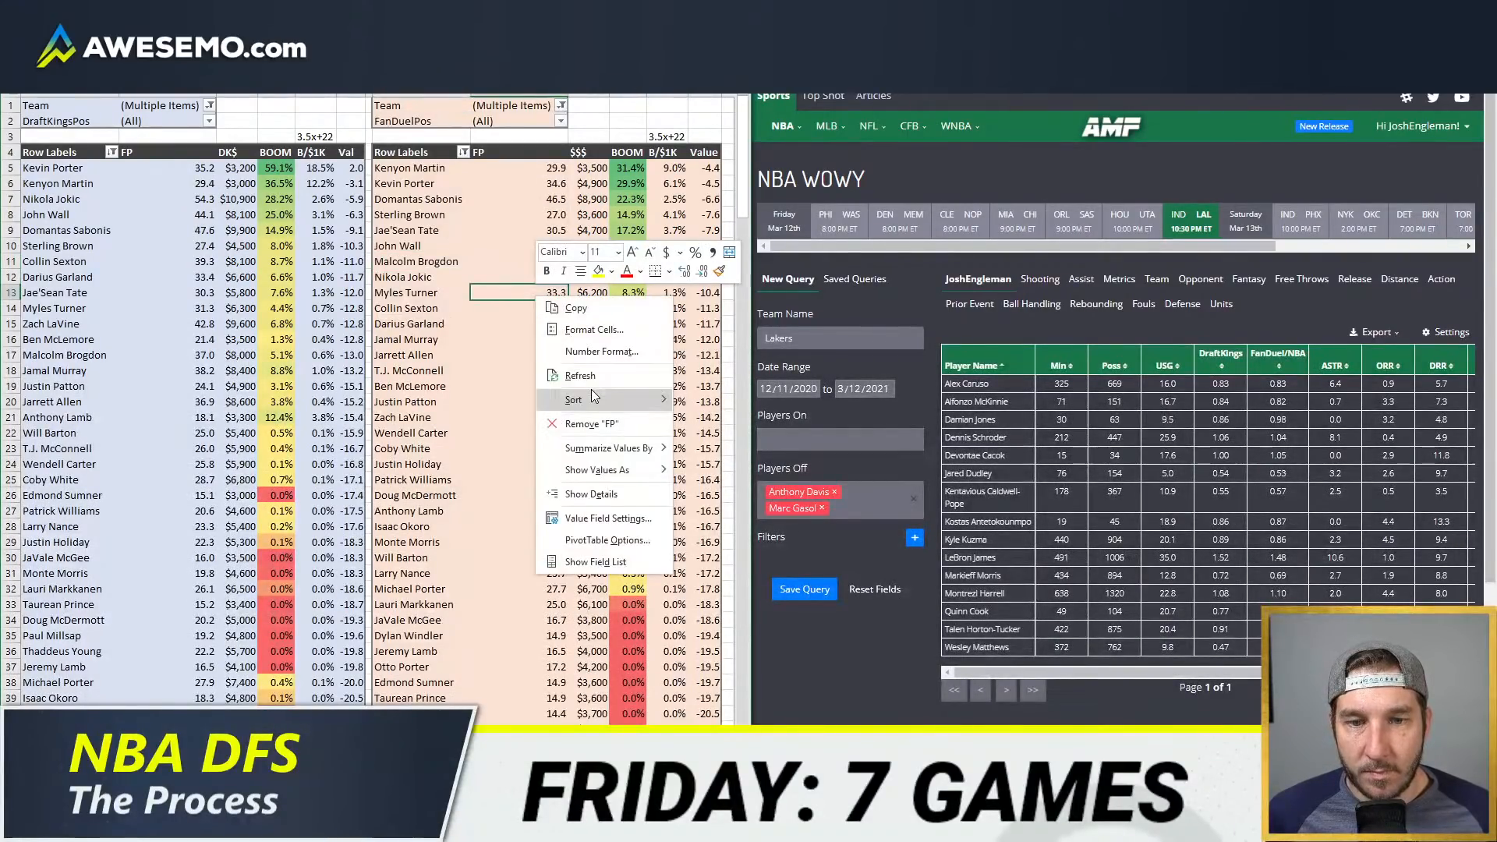
click(575, 382)
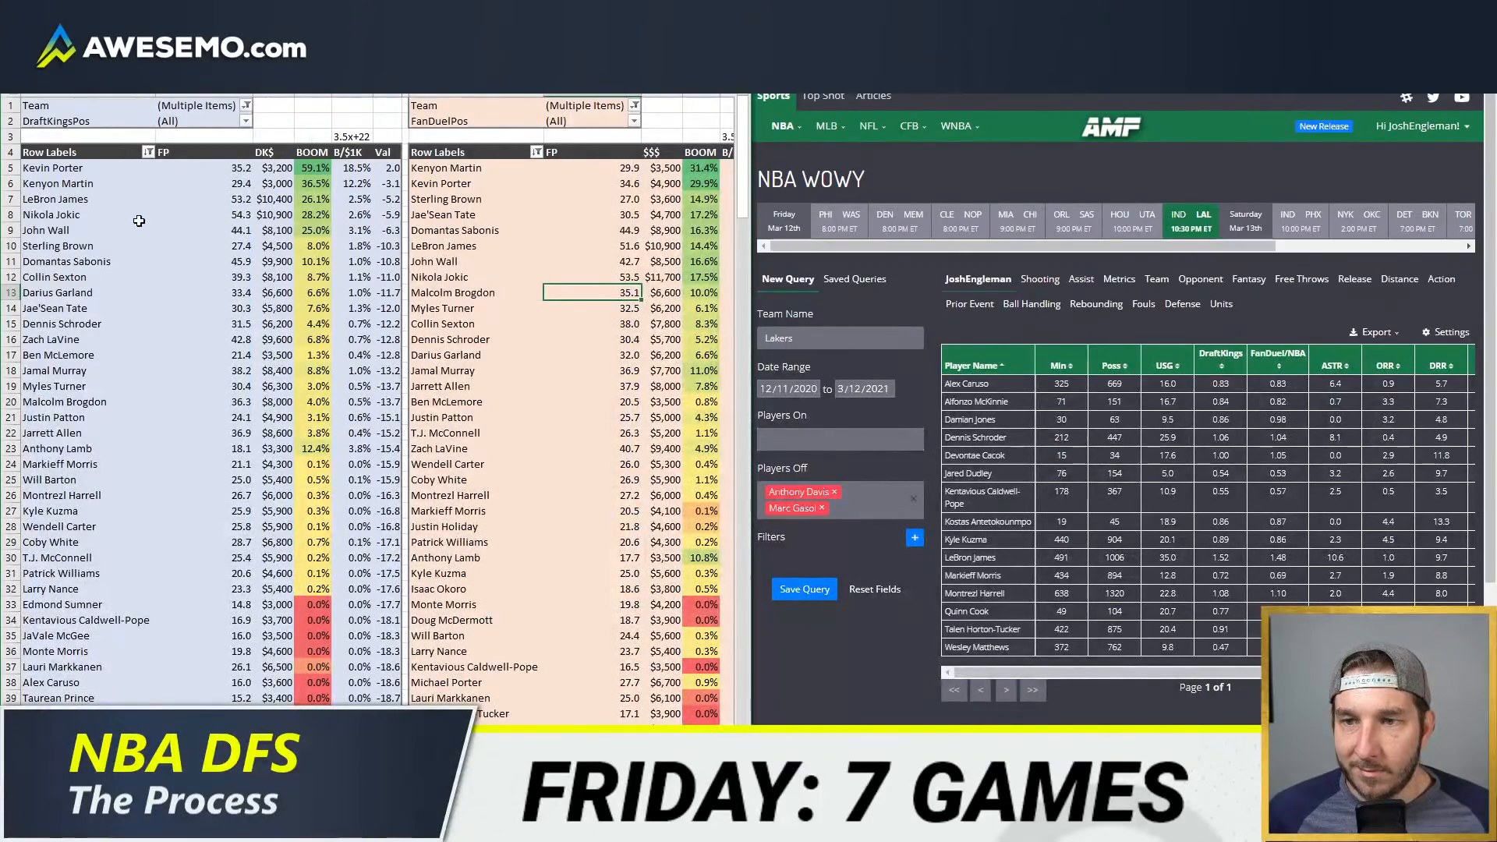
Step: Compare LeBron James with Nikola Jokic in the DraftKings table, refresh the pivot data and examine LeBron's FanDuel row
drag(164, 208, 397, 202)
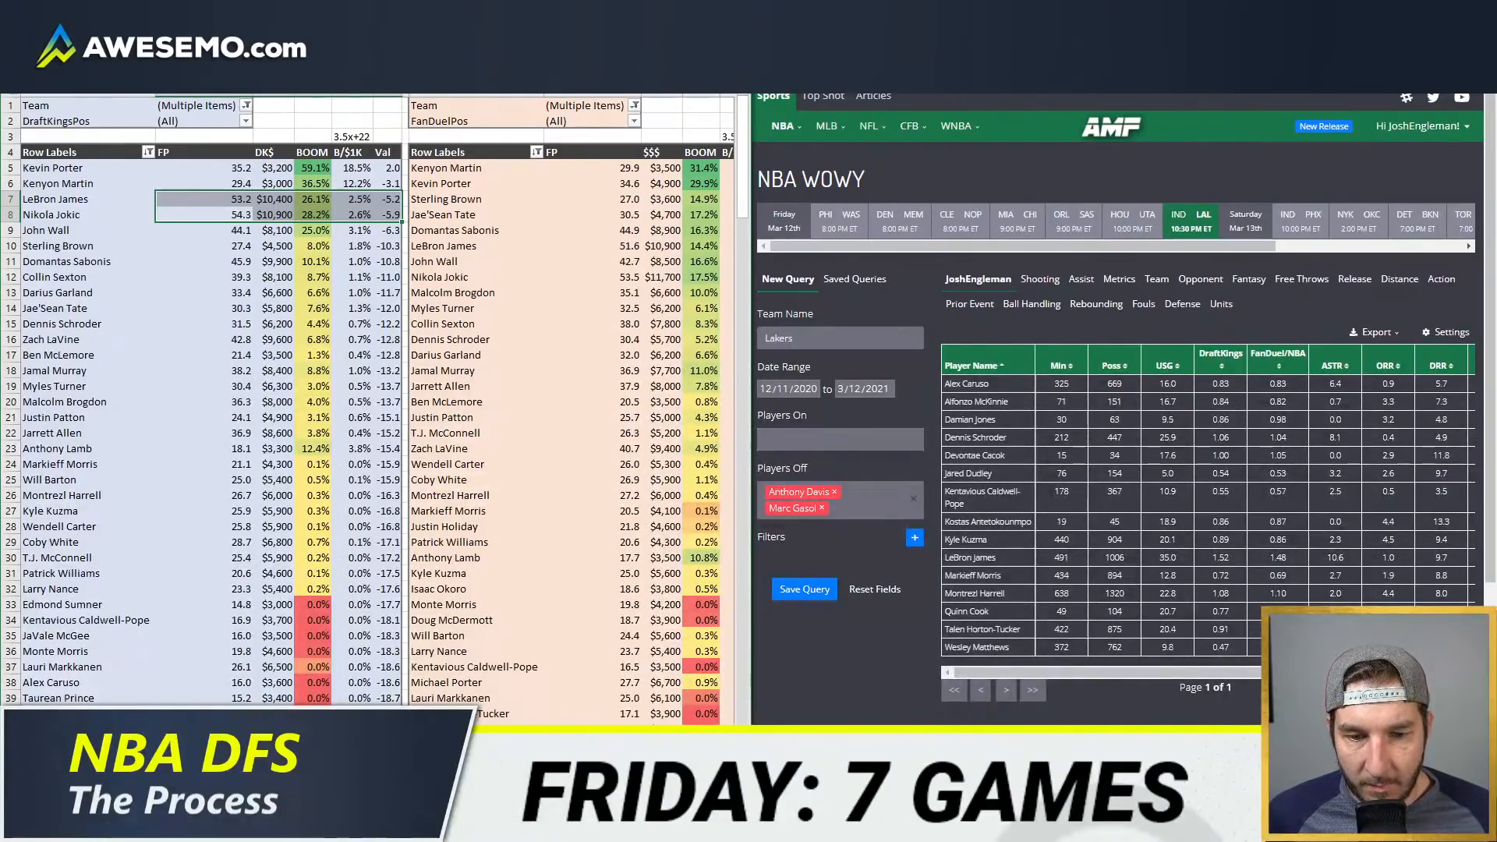
scroll(366, 409, down, 1)
right_click(549, 453)
click(604, 532)
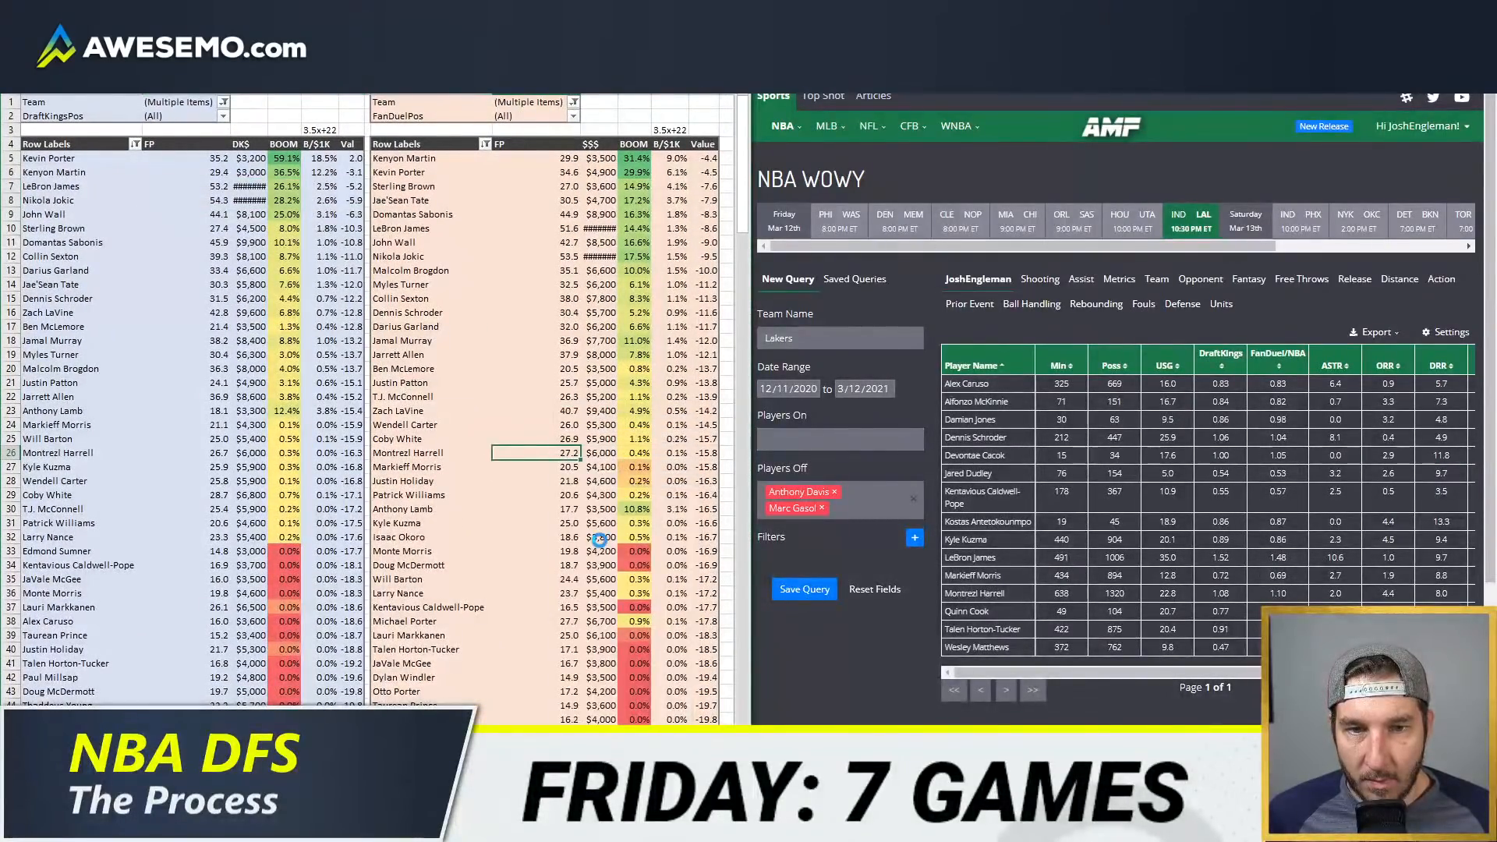
drag(436, 228, 700, 228)
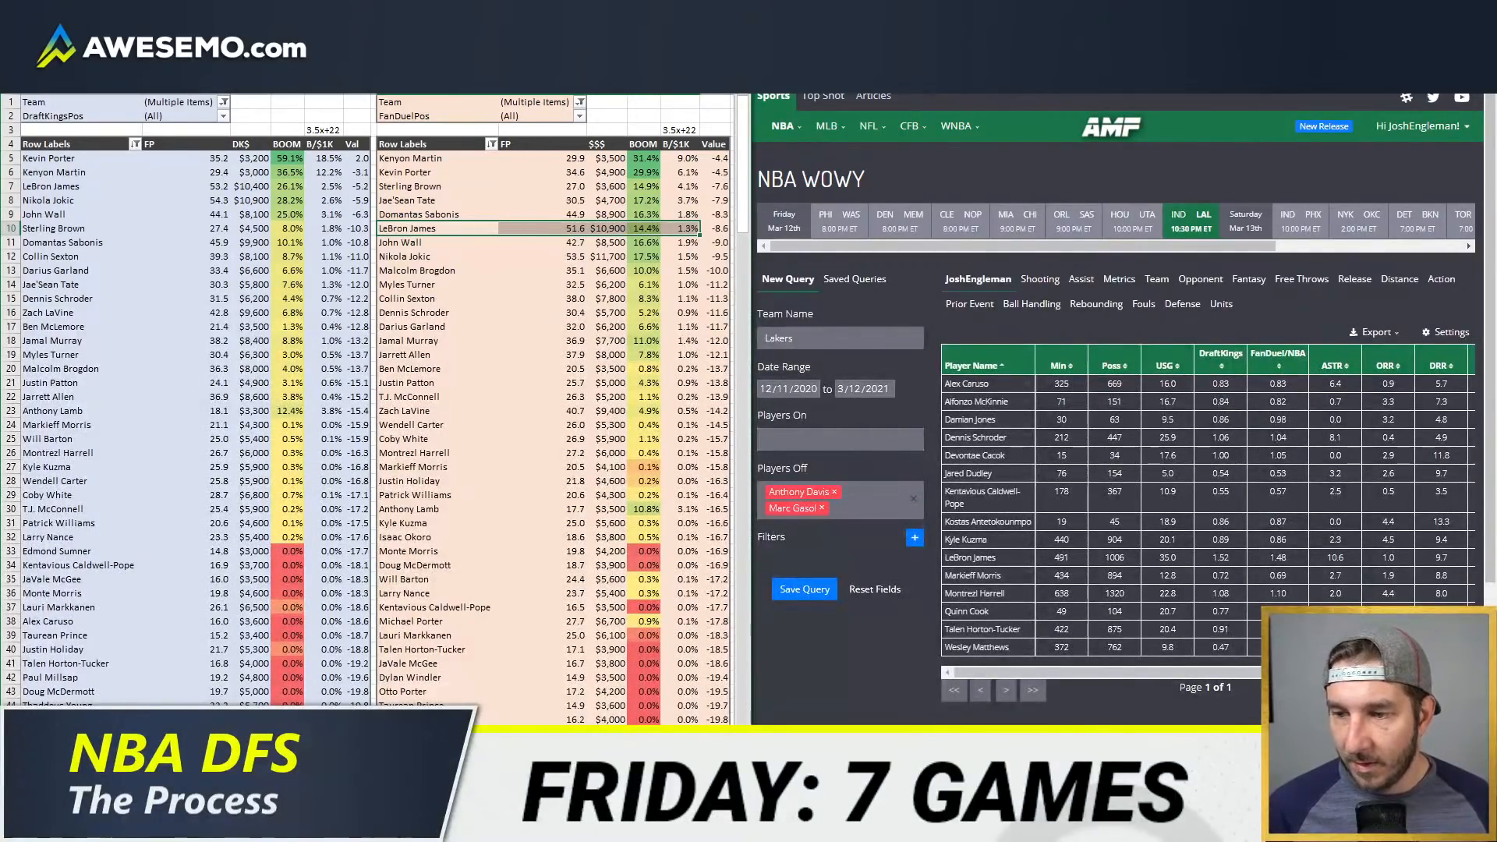
Step: Go to the player minutes sheet and change its Team filter from LAL to MEM
click(281, 785)
click(343, 300)
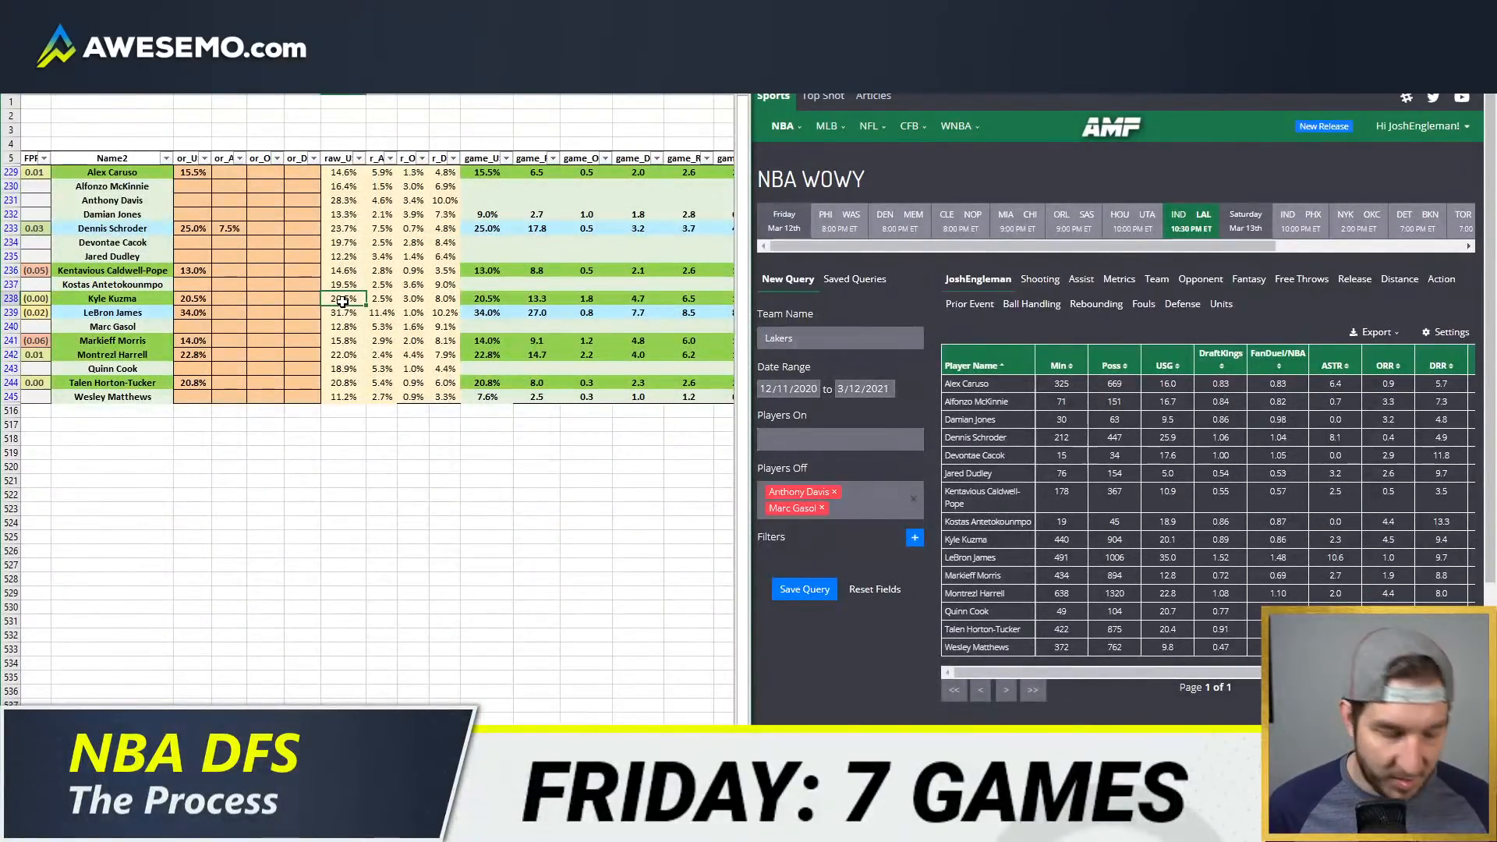
scroll(343, 301, left, 6)
click(195, 158)
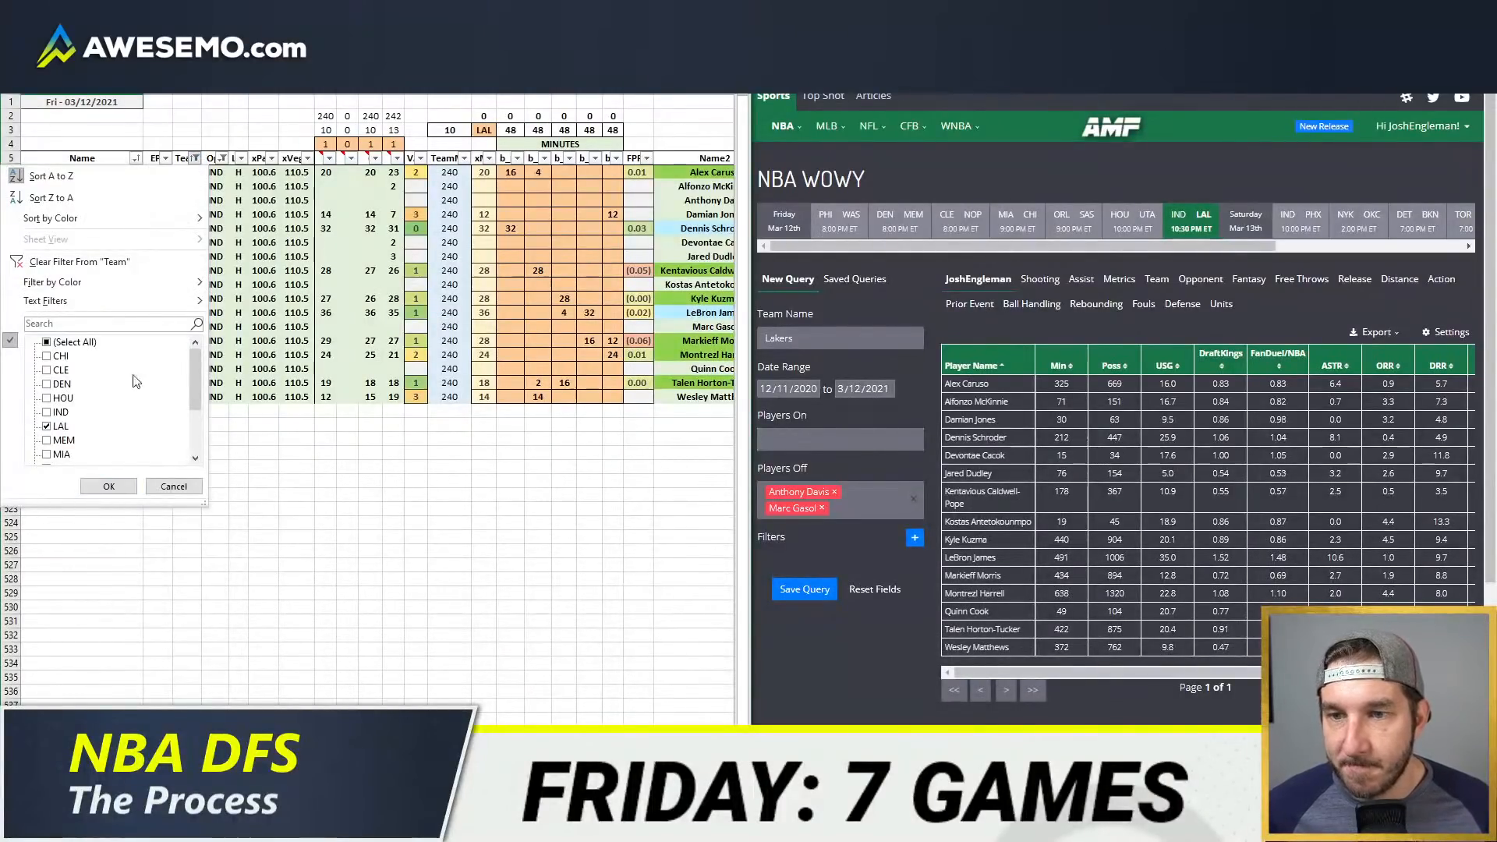
scroll(134, 381, down, 2)
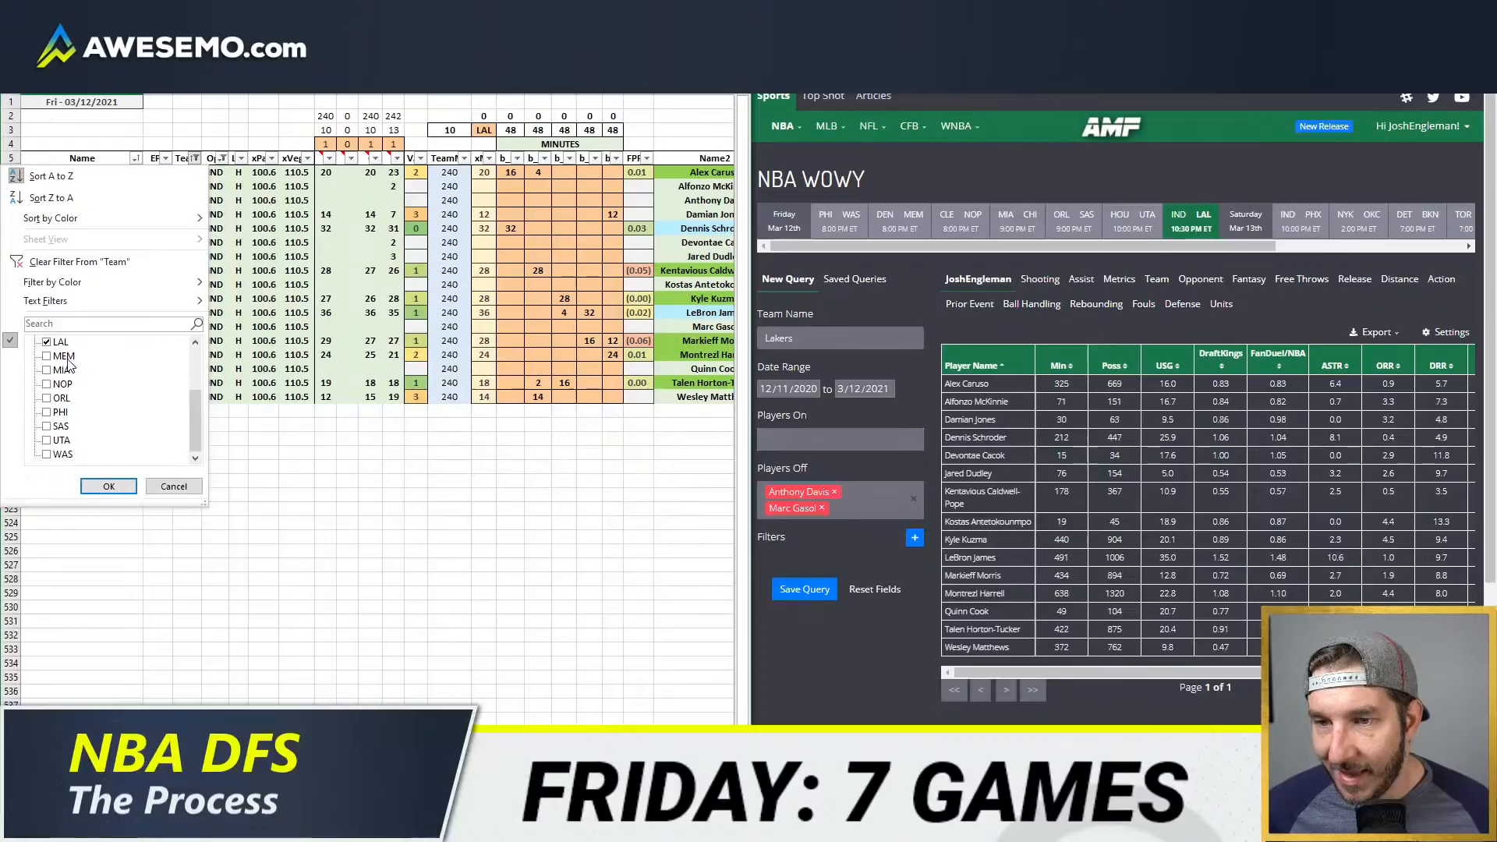
click(59, 341)
click(62, 356)
click(108, 486)
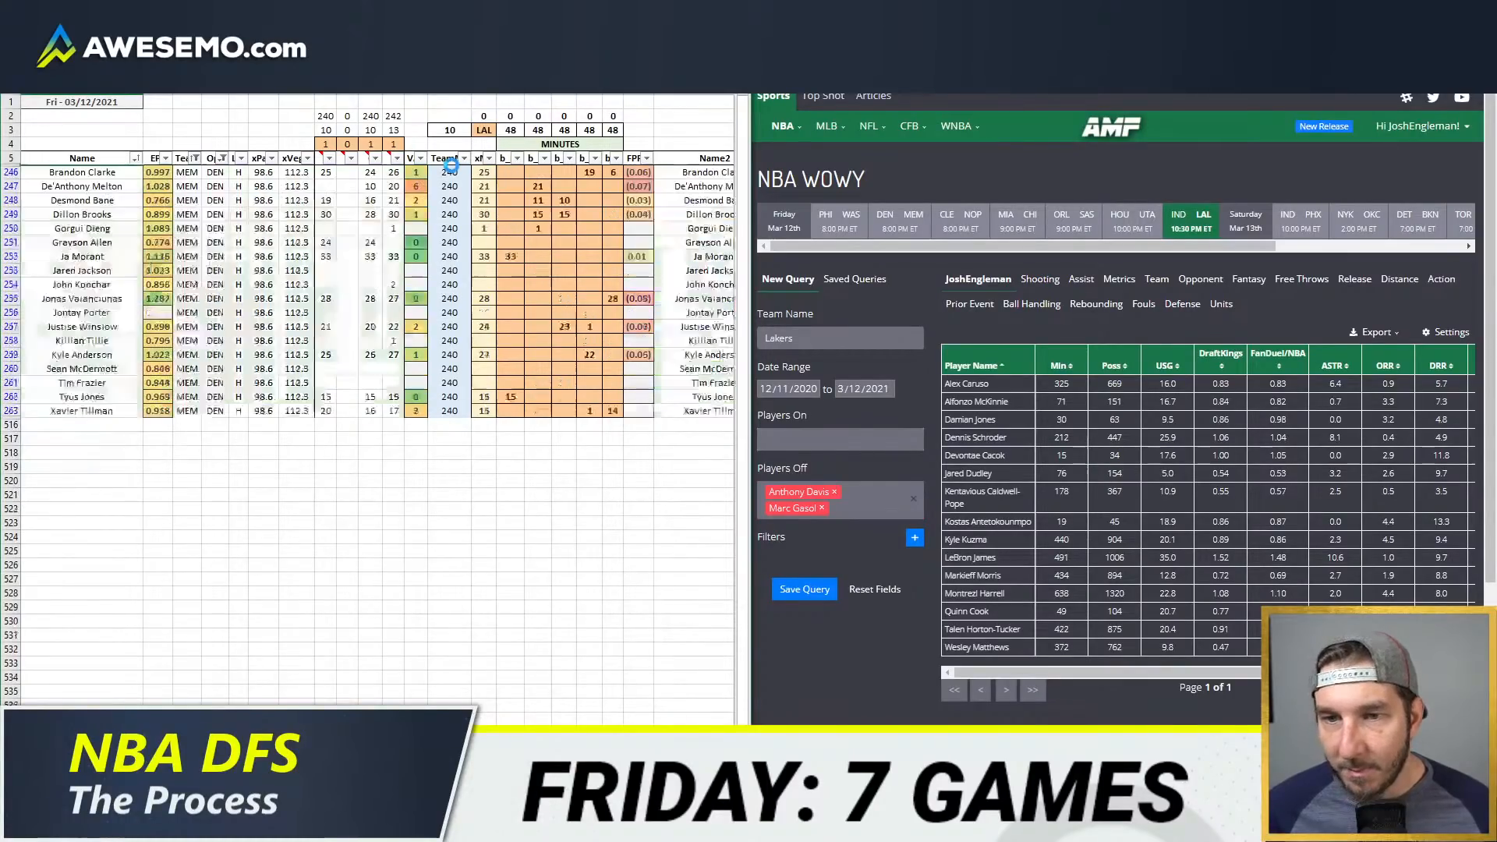
Step: Set the team code above the minutes columns to MEM
click(483, 129)
text(MEM)
key(Return)
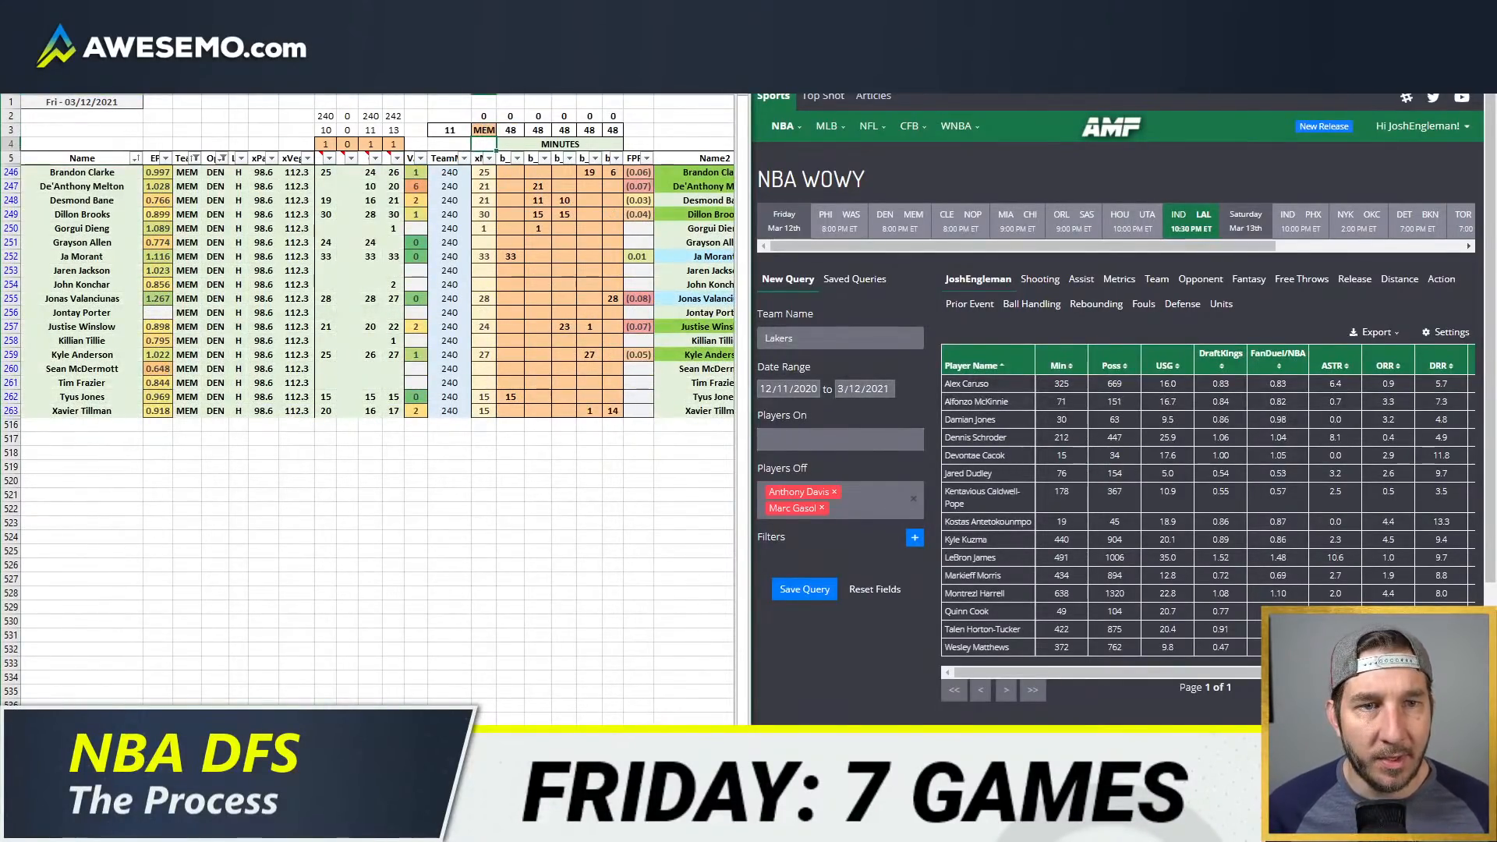
Step: Check the Memphis Grizzlies' depth chart and Jaren Jackson Jr.'s injury details on the web page
key(alt+Tab)
scroll(1356, 302, down, 7)
mouse_move(1036, 182)
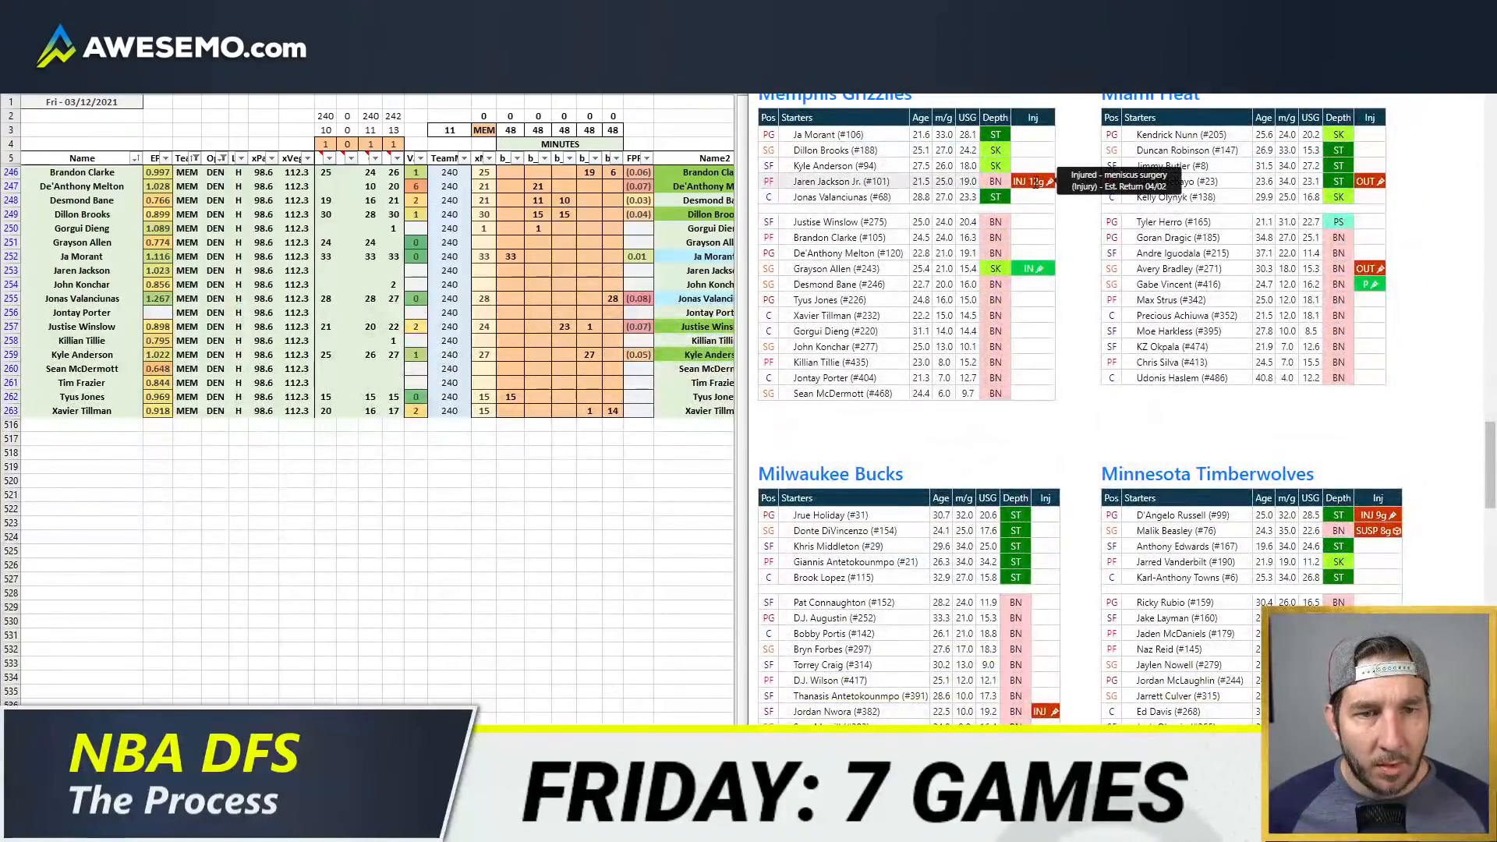
Step: Switch to the minutes-played game log workbook and set its Team filter to MEM
mouse_move(137, 827)
click(137, 707)
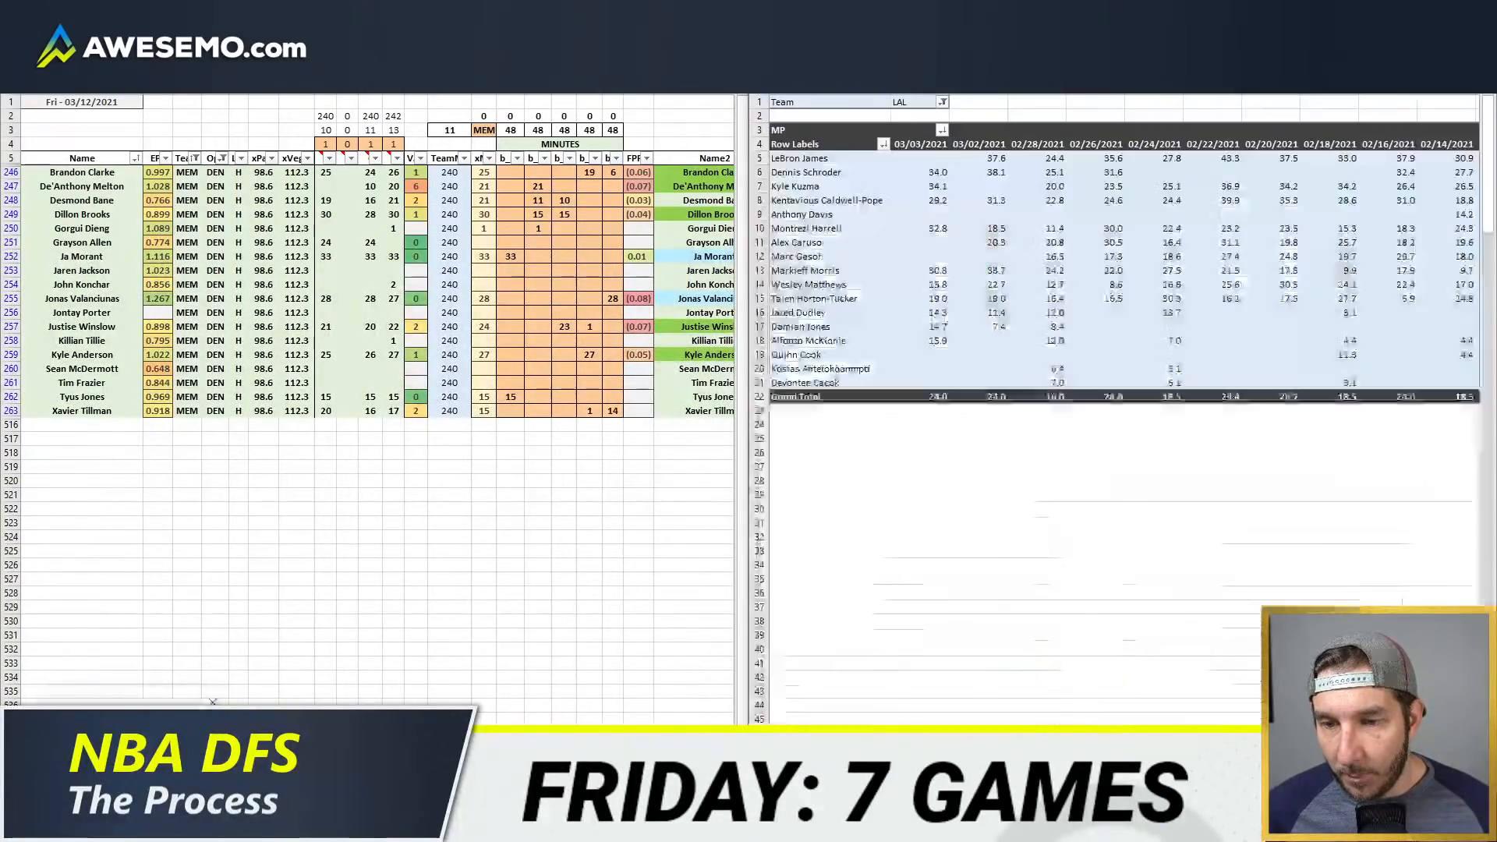
click(908, 102)
text(M)
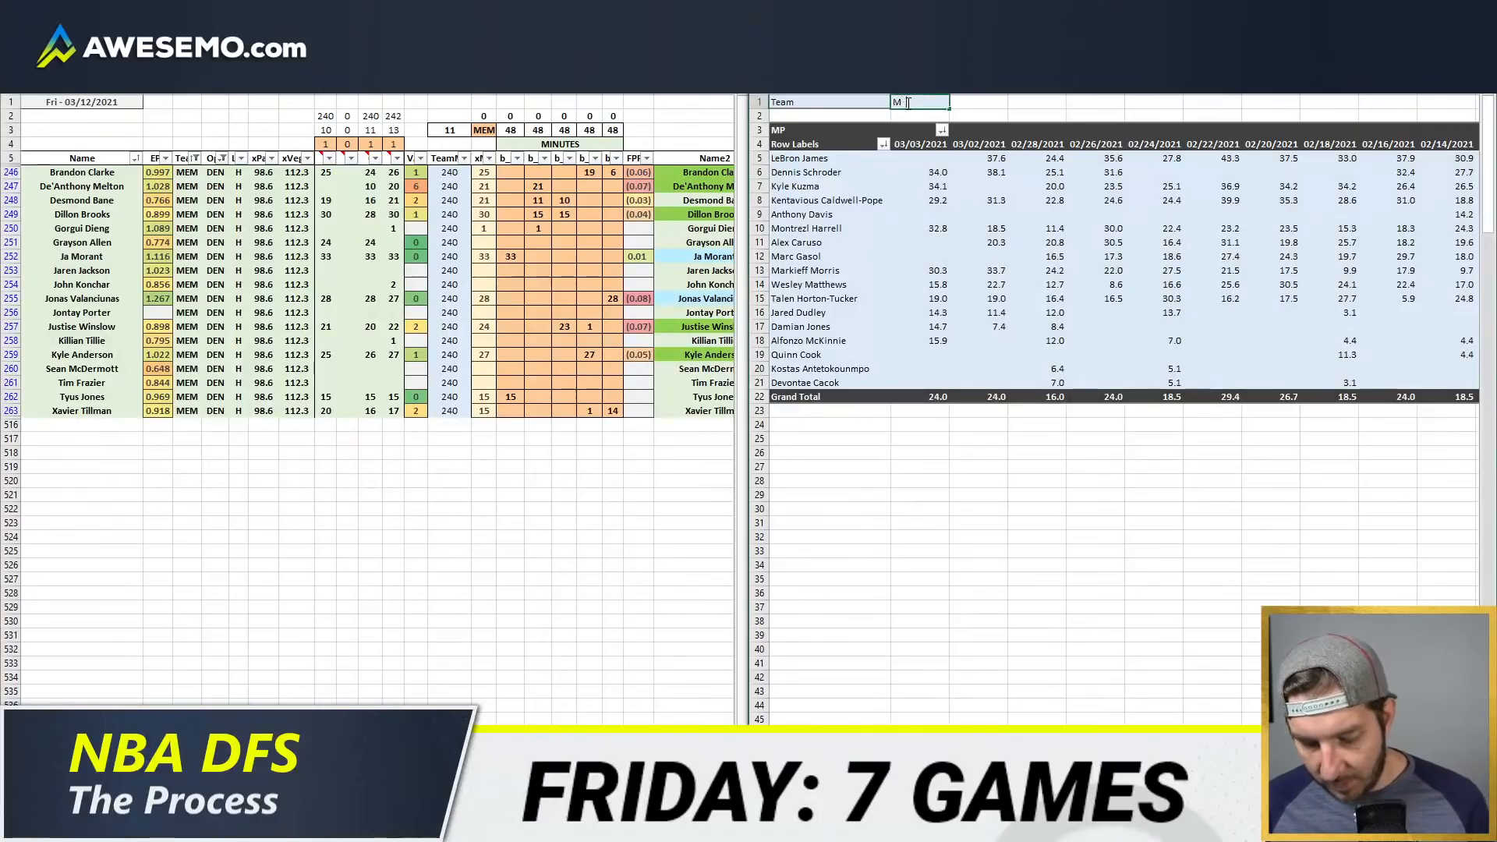
text(EM)
key(Return)
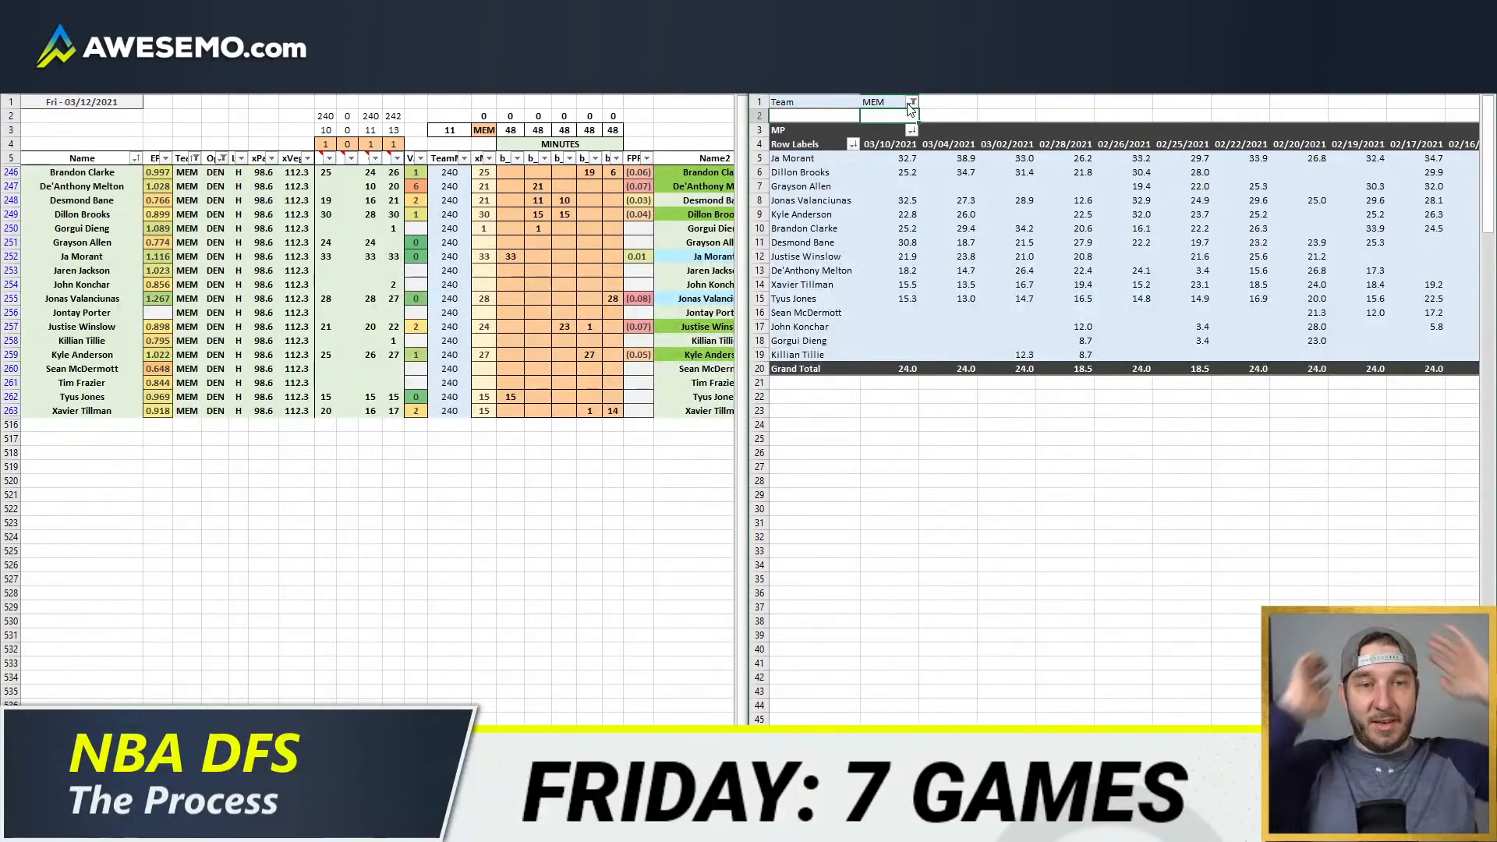
Step: Give Grayson Allen 22 minutes in the second position column of the minutes grid
click(536, 256)
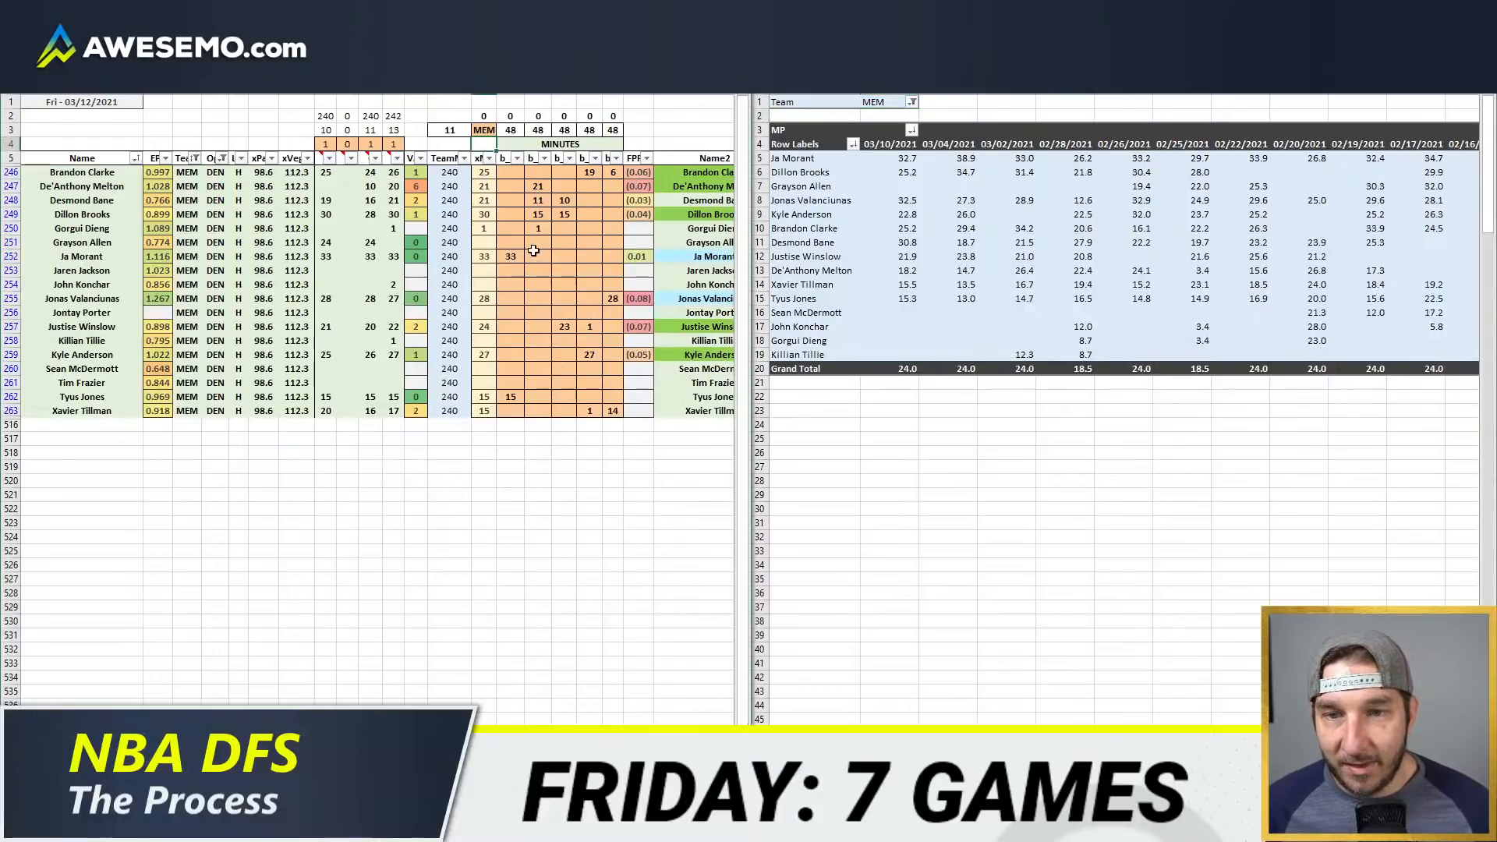
click(546, 245)
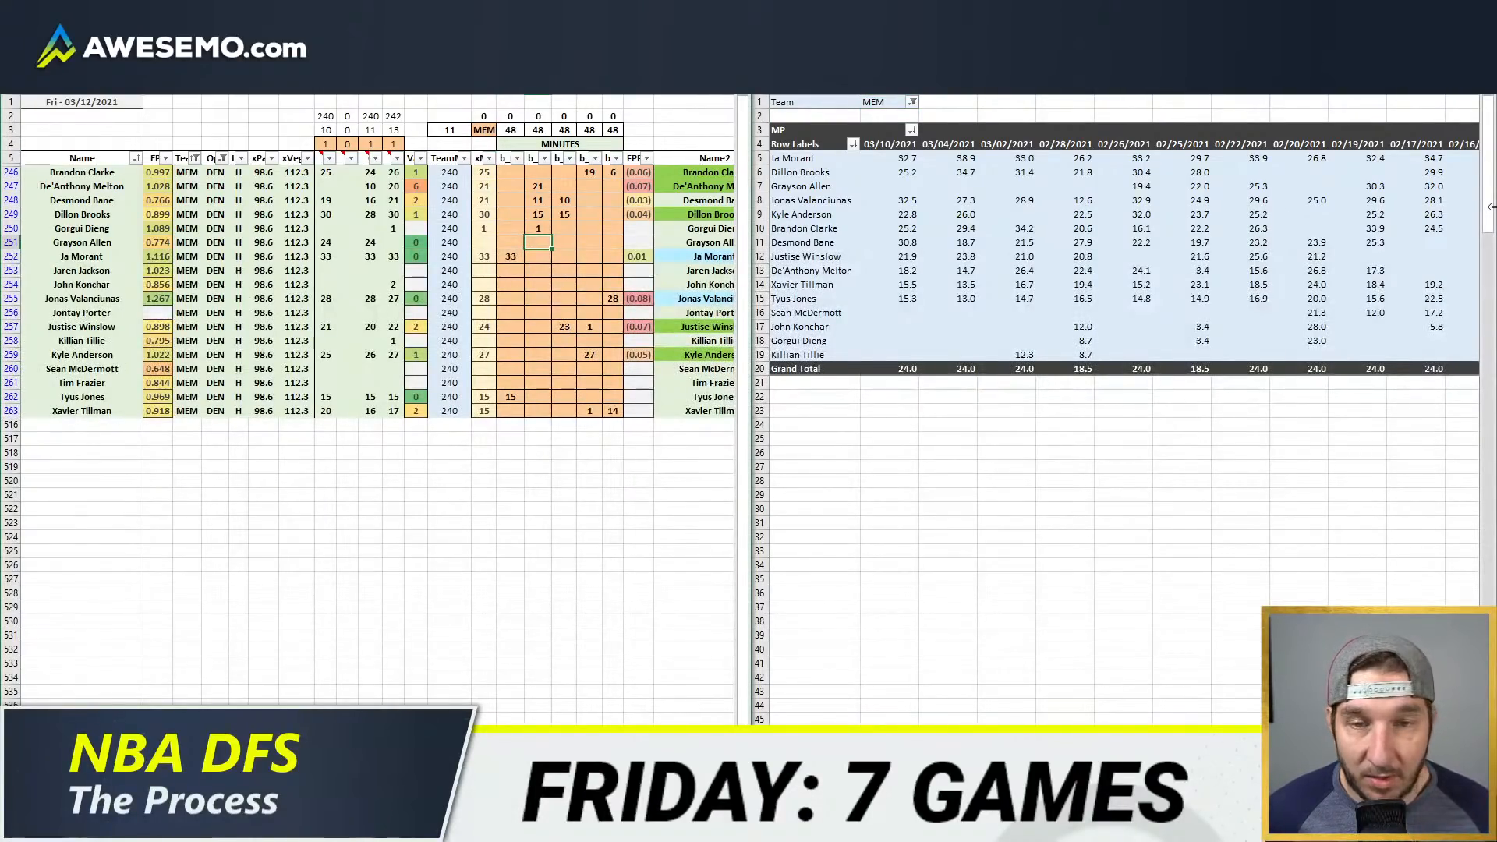
text(22)
key(Return)
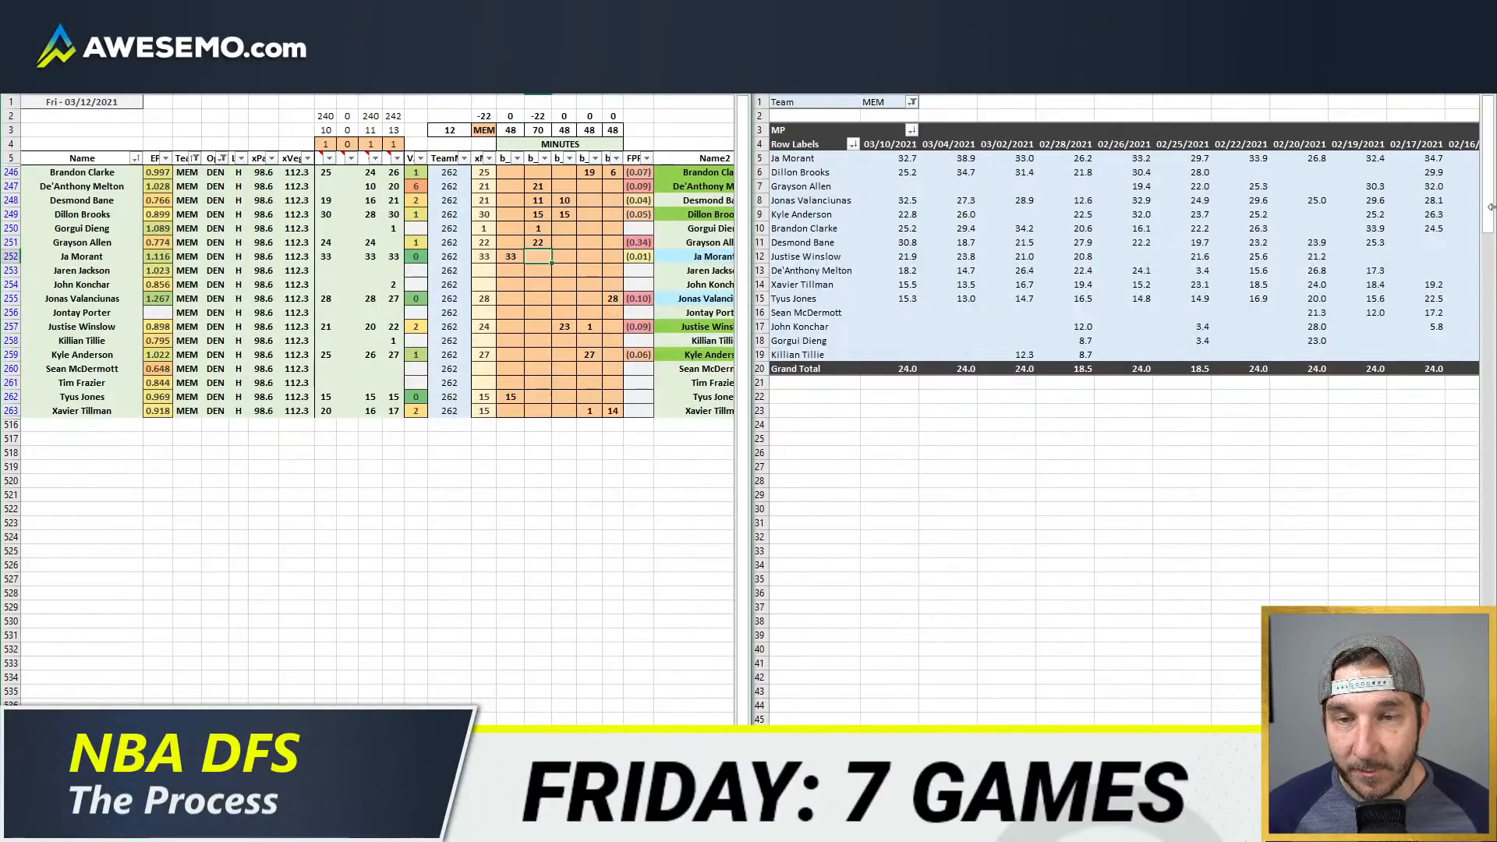
Step: Set the weight of the fourth minutes source column to 0
click(400, 142)
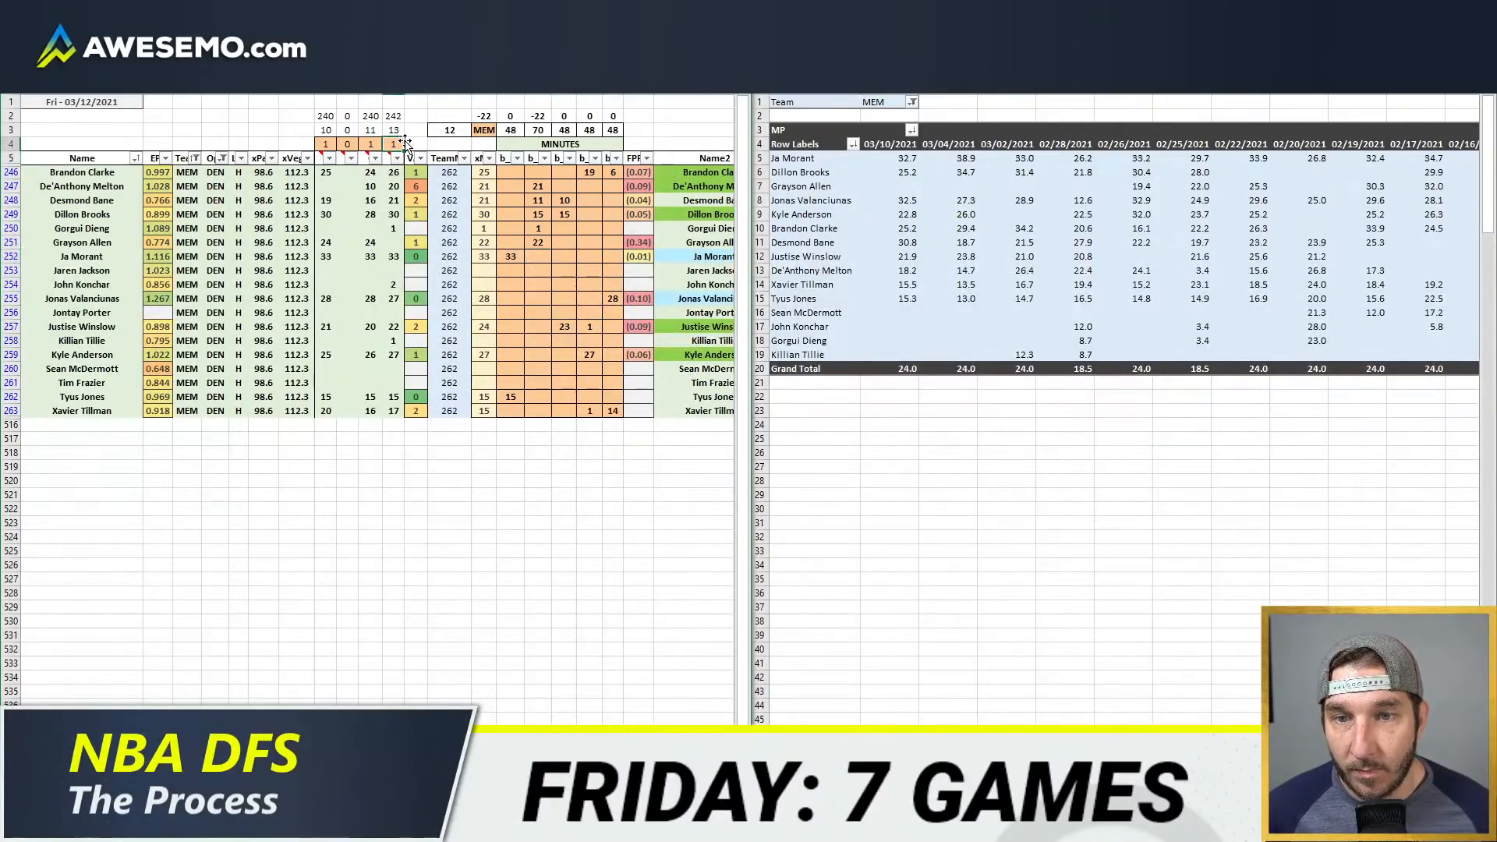
text(0)
key(Return)
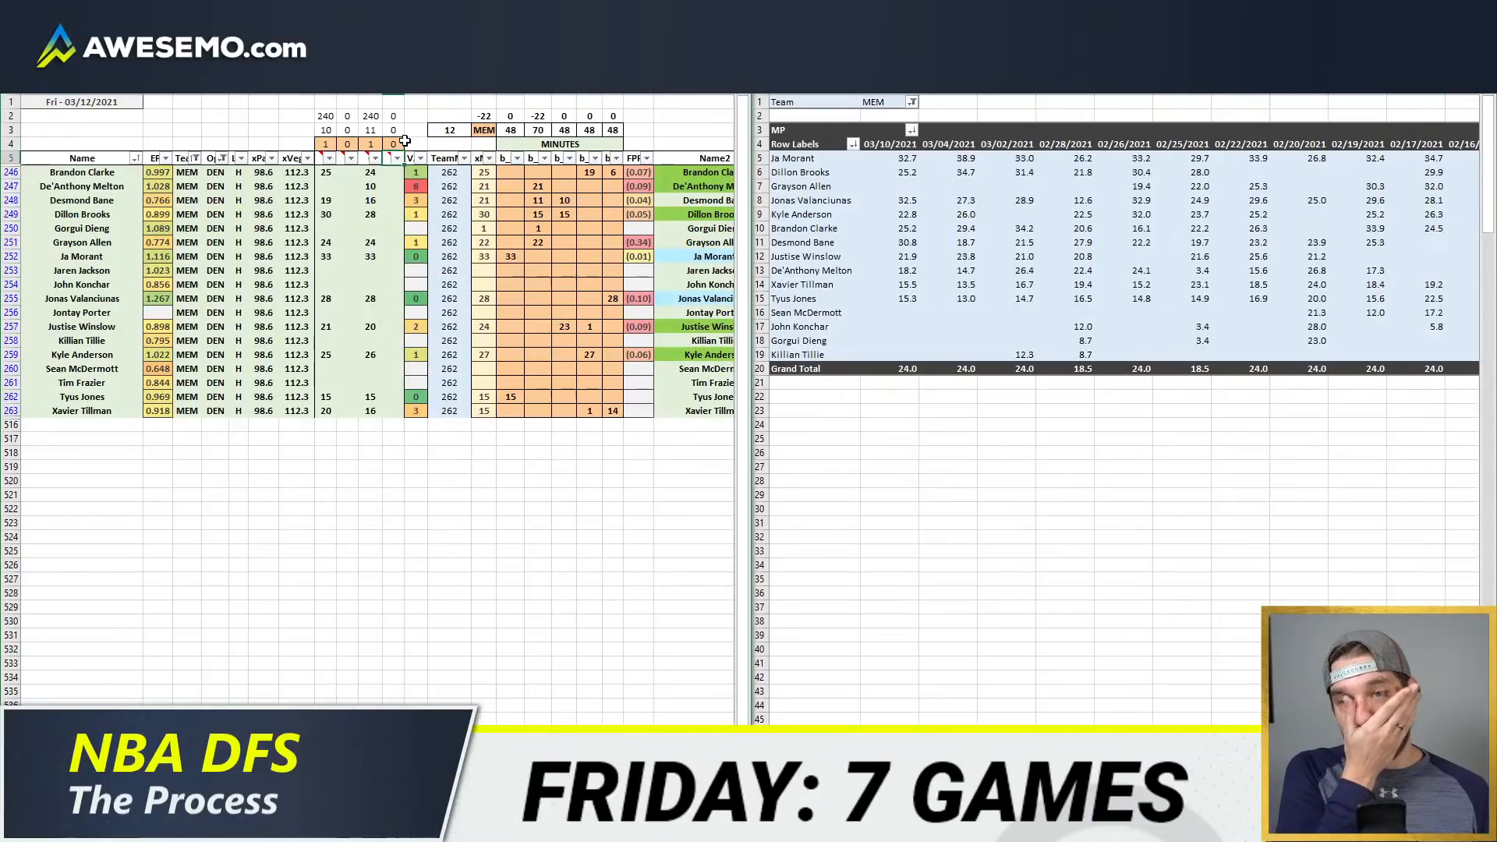
Step: Clear Gorgui Dieng's minutes in the second position column and review the Grizzlies' February game minutes
click(538, 229)
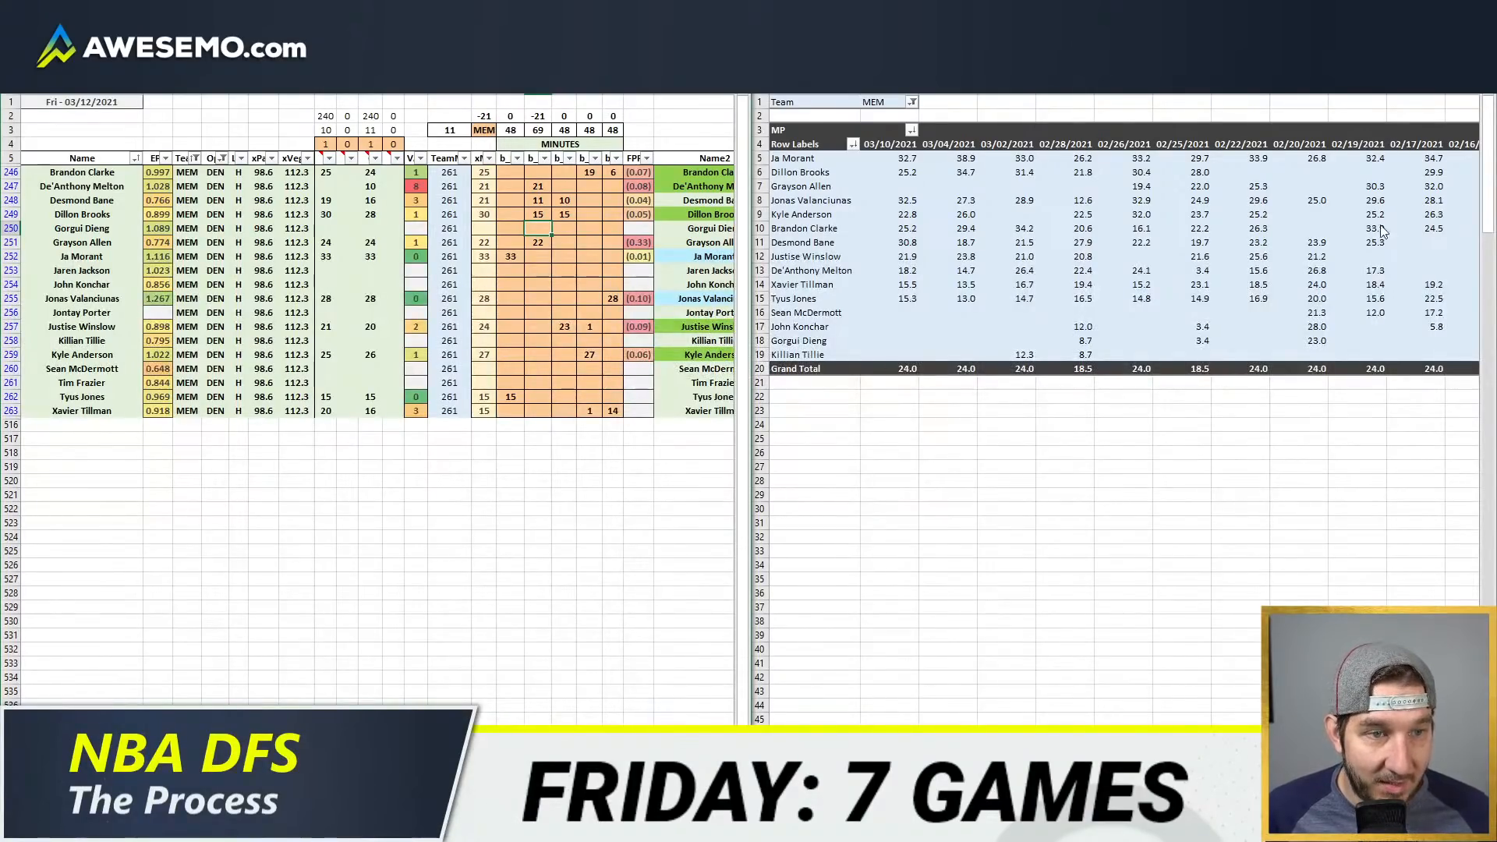
click(1139, 255)
drag(1201, 267, 1172, 156)
click(498, 304)
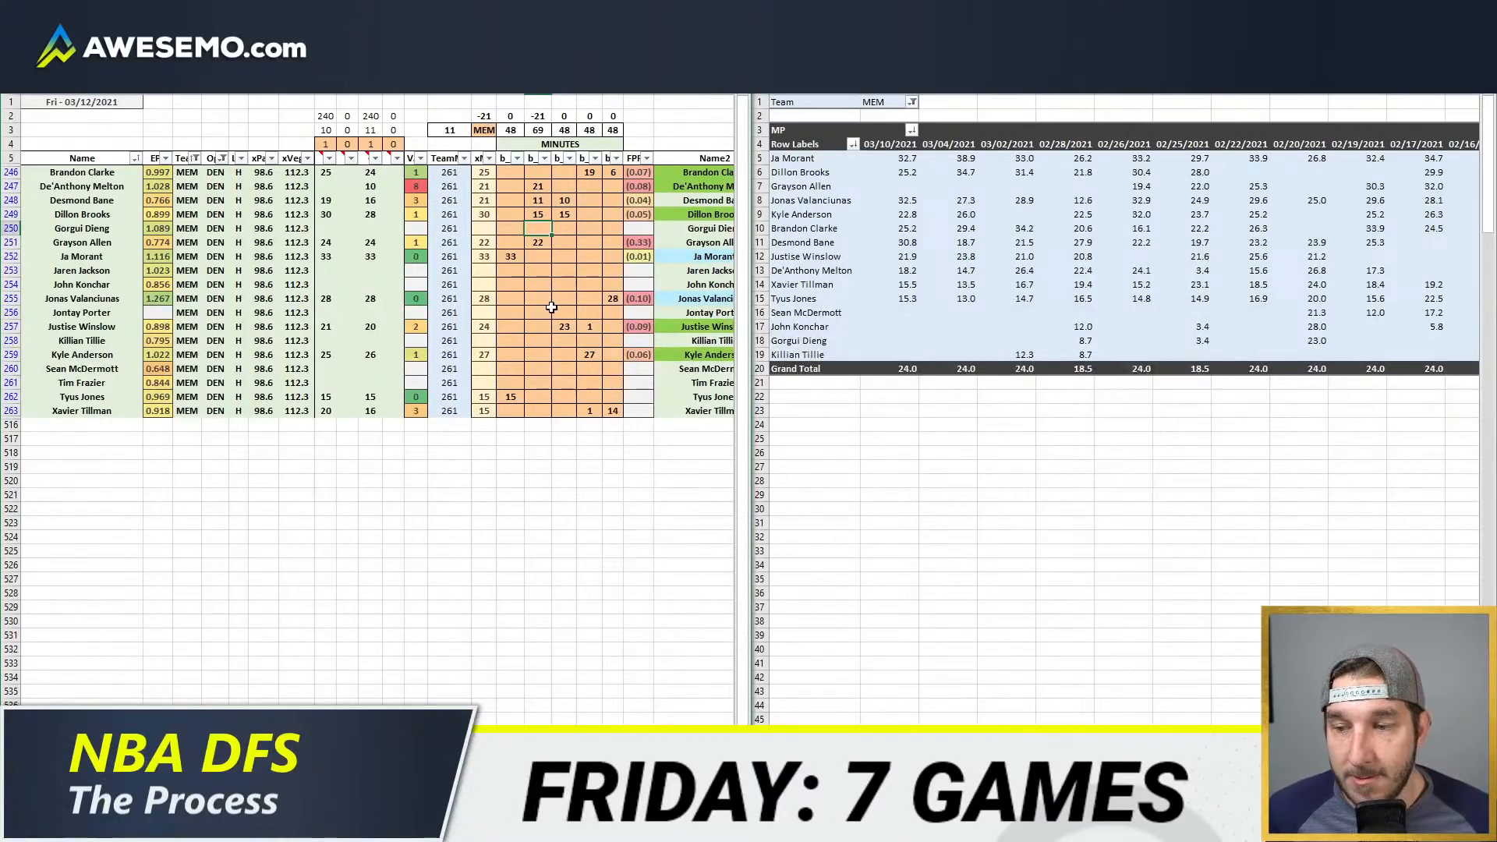
click(606, 244)
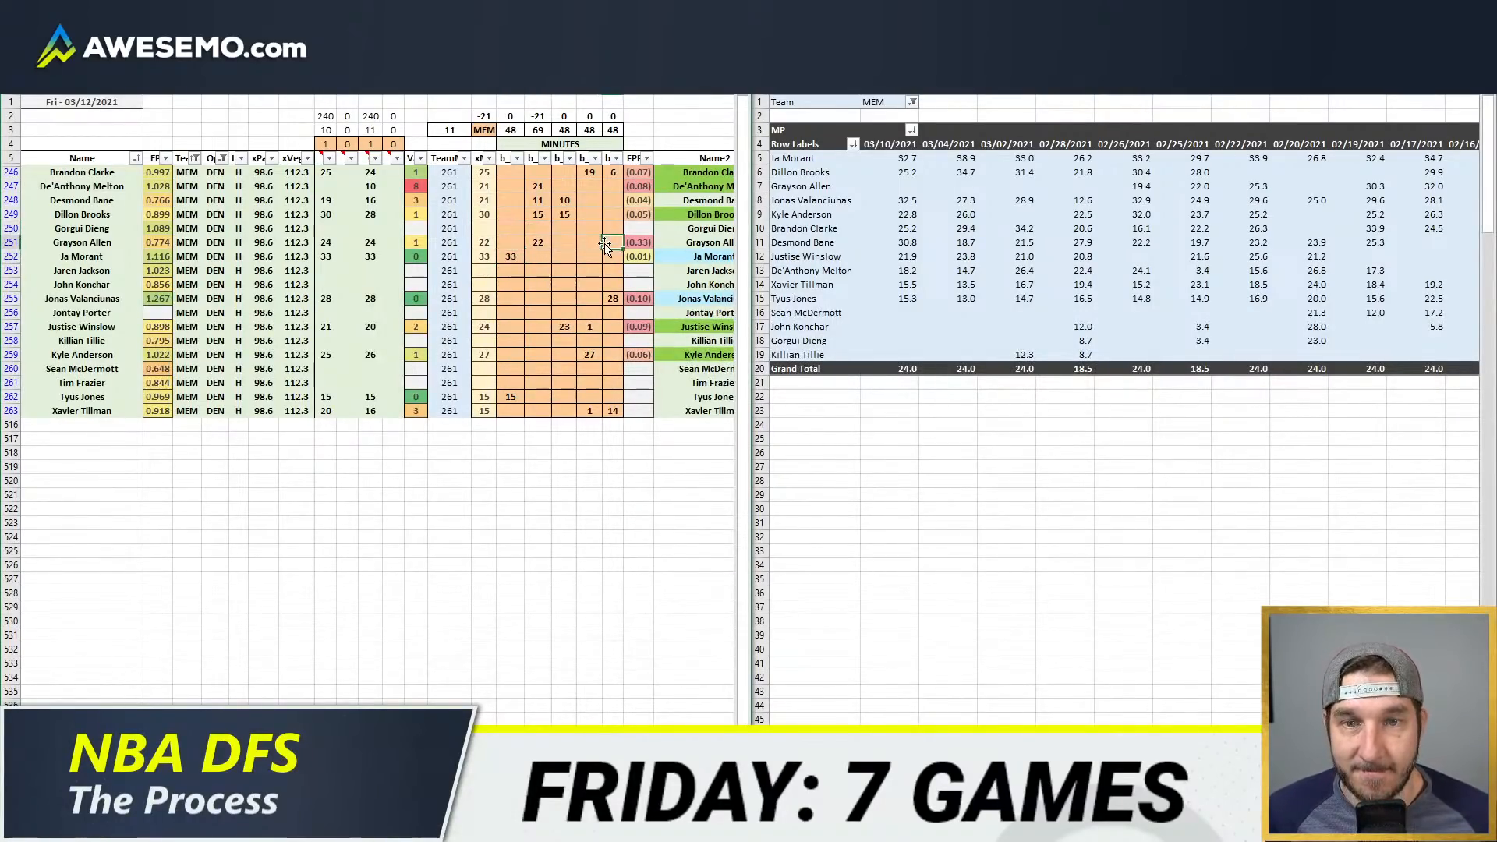
Step: In the second position column, set Dillon Brooks to 13 minutes and Desmond Bane to 8
click(540, 212)
text(15)
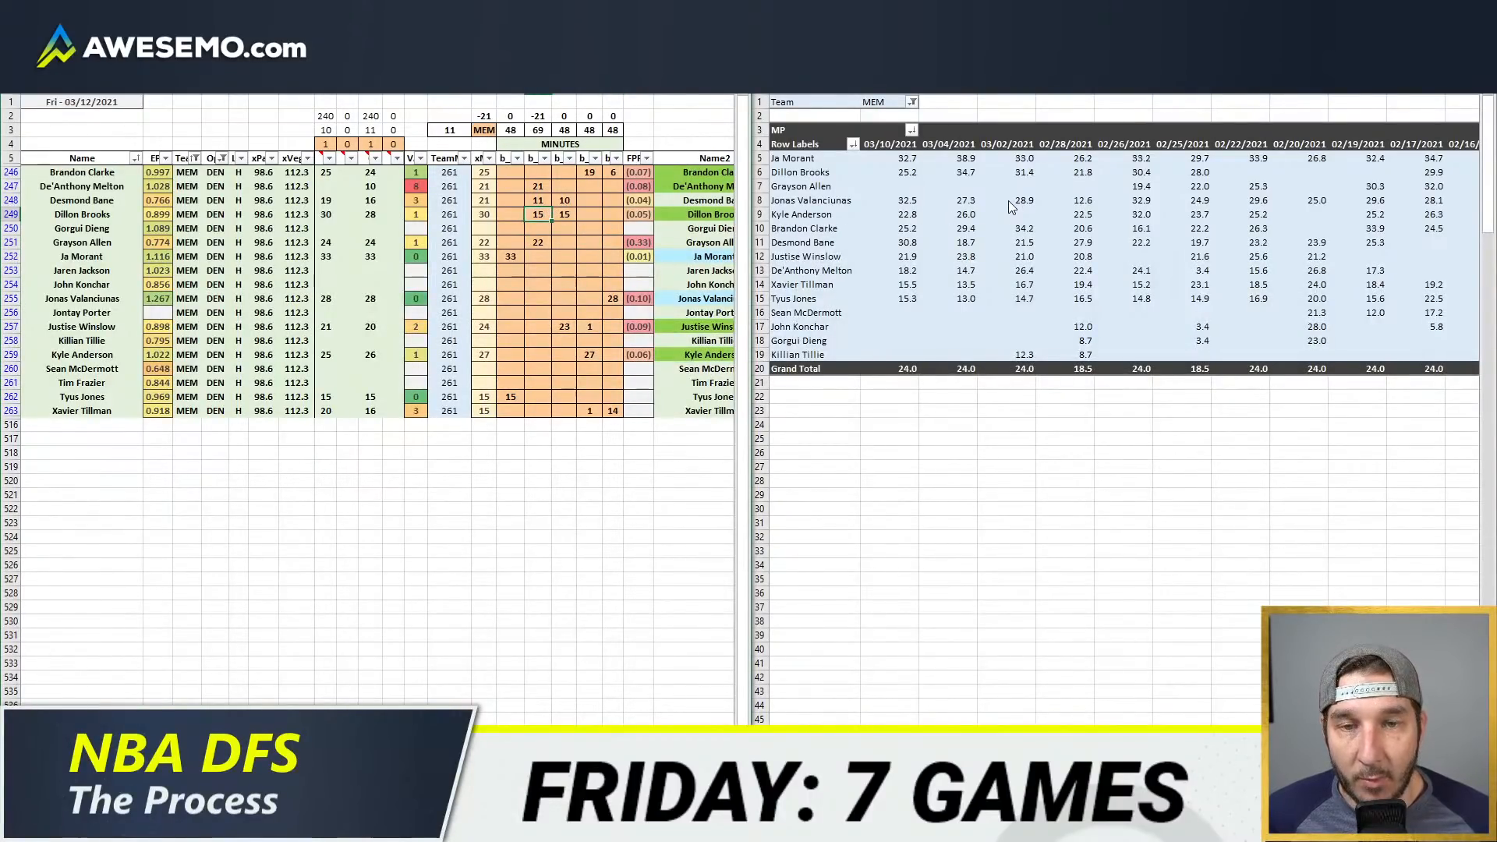
text(3)
key(Return)
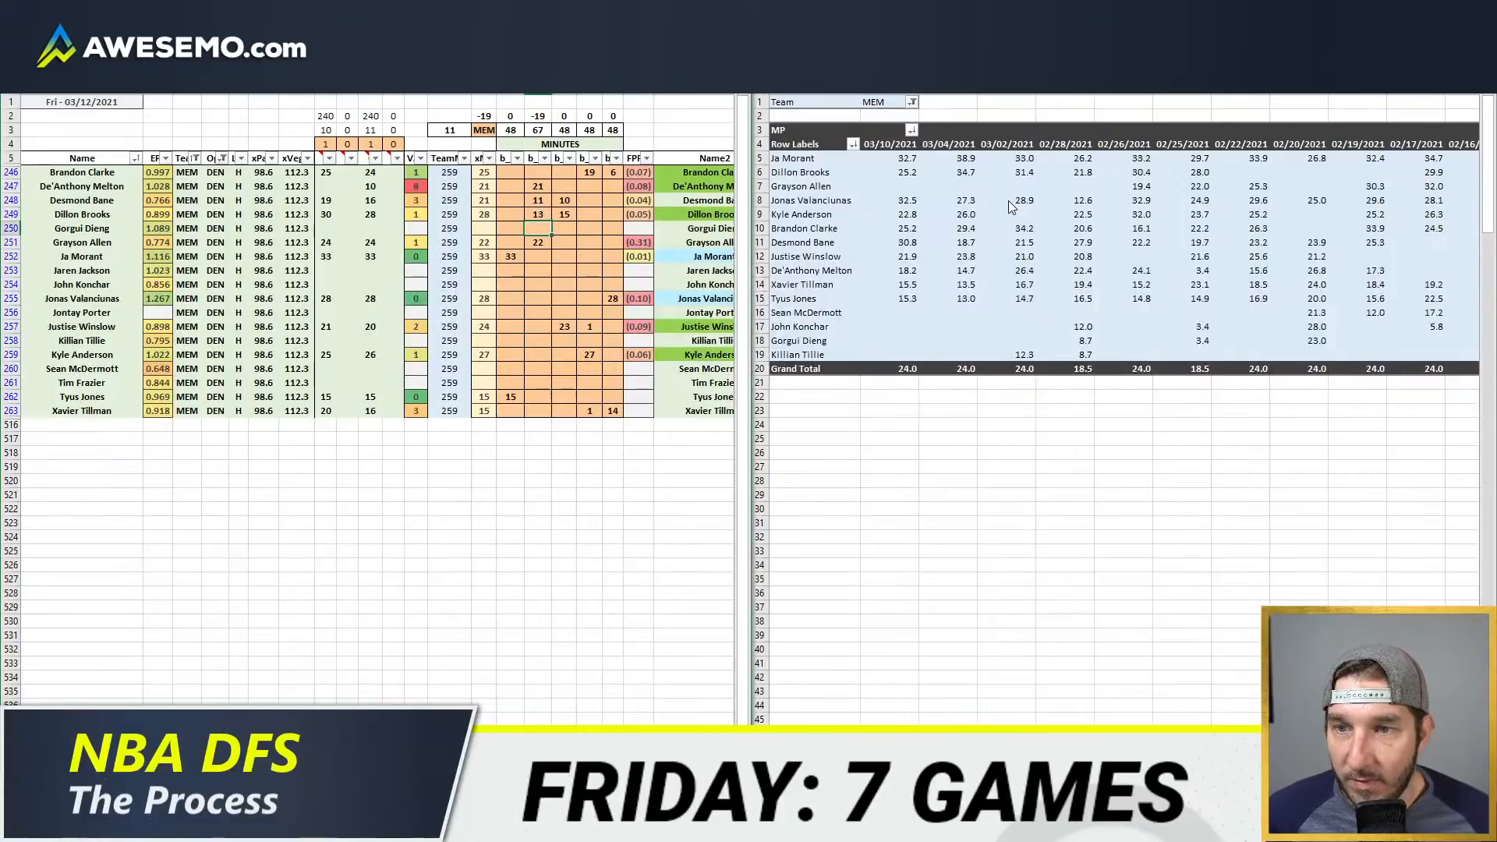
key(Up)
key(Up)
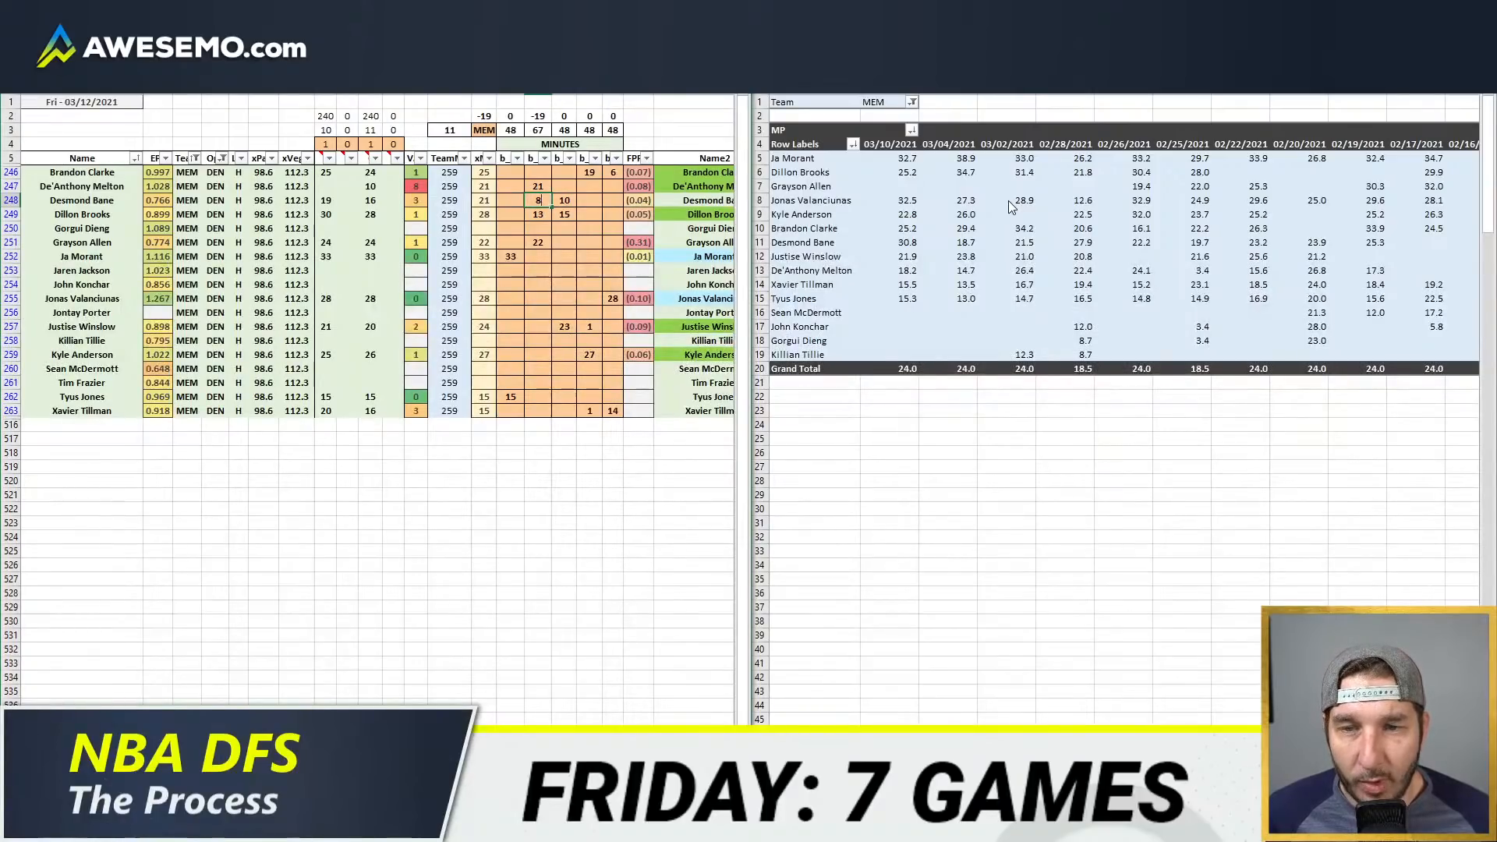
key(Return)
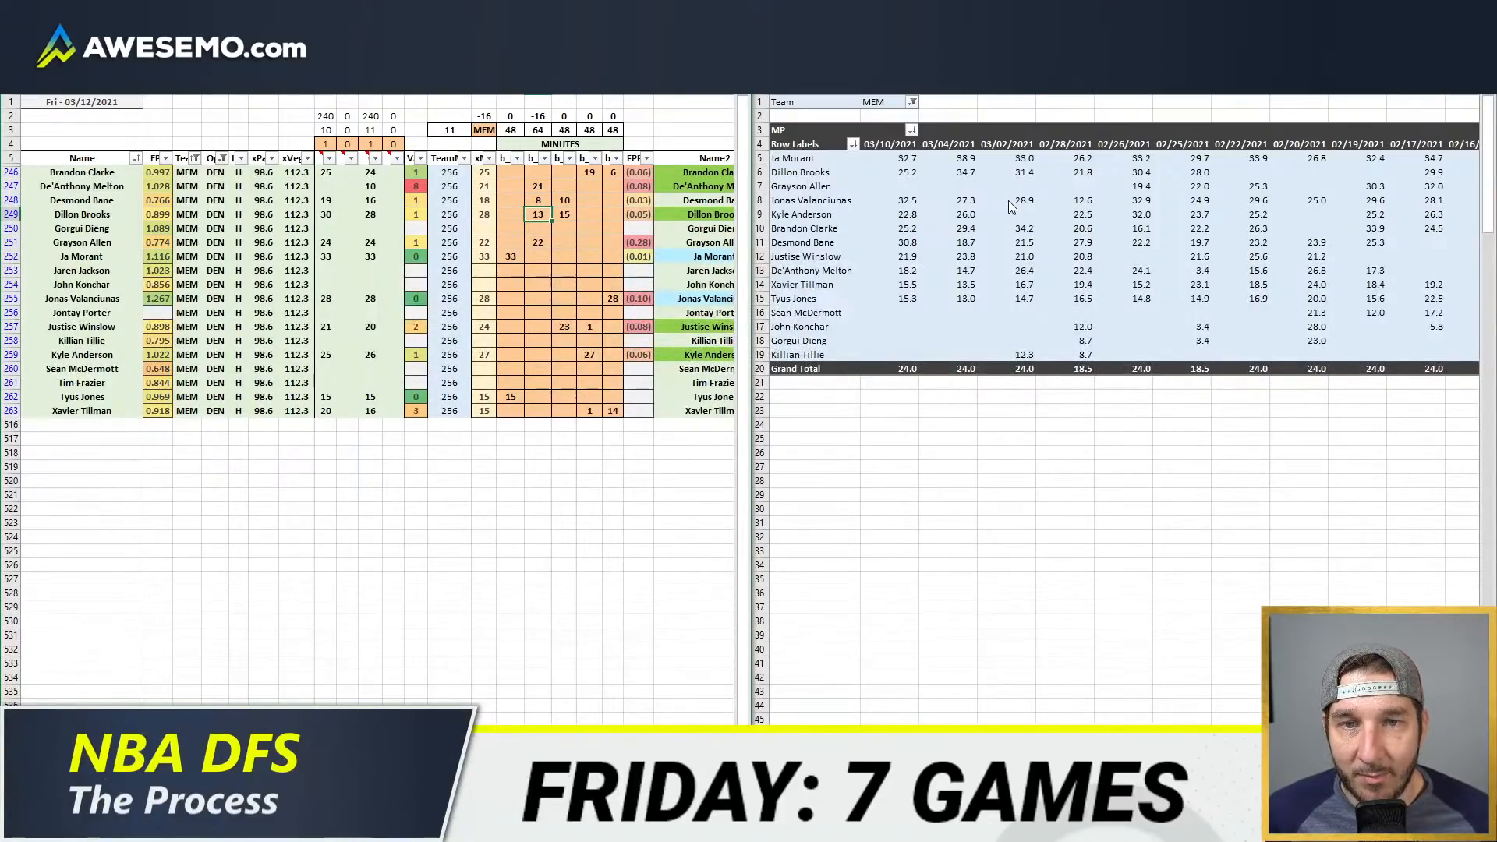
Step: Set De'Anthony Melton's minutes in the second position column to 5
key(Up)
key(Up)
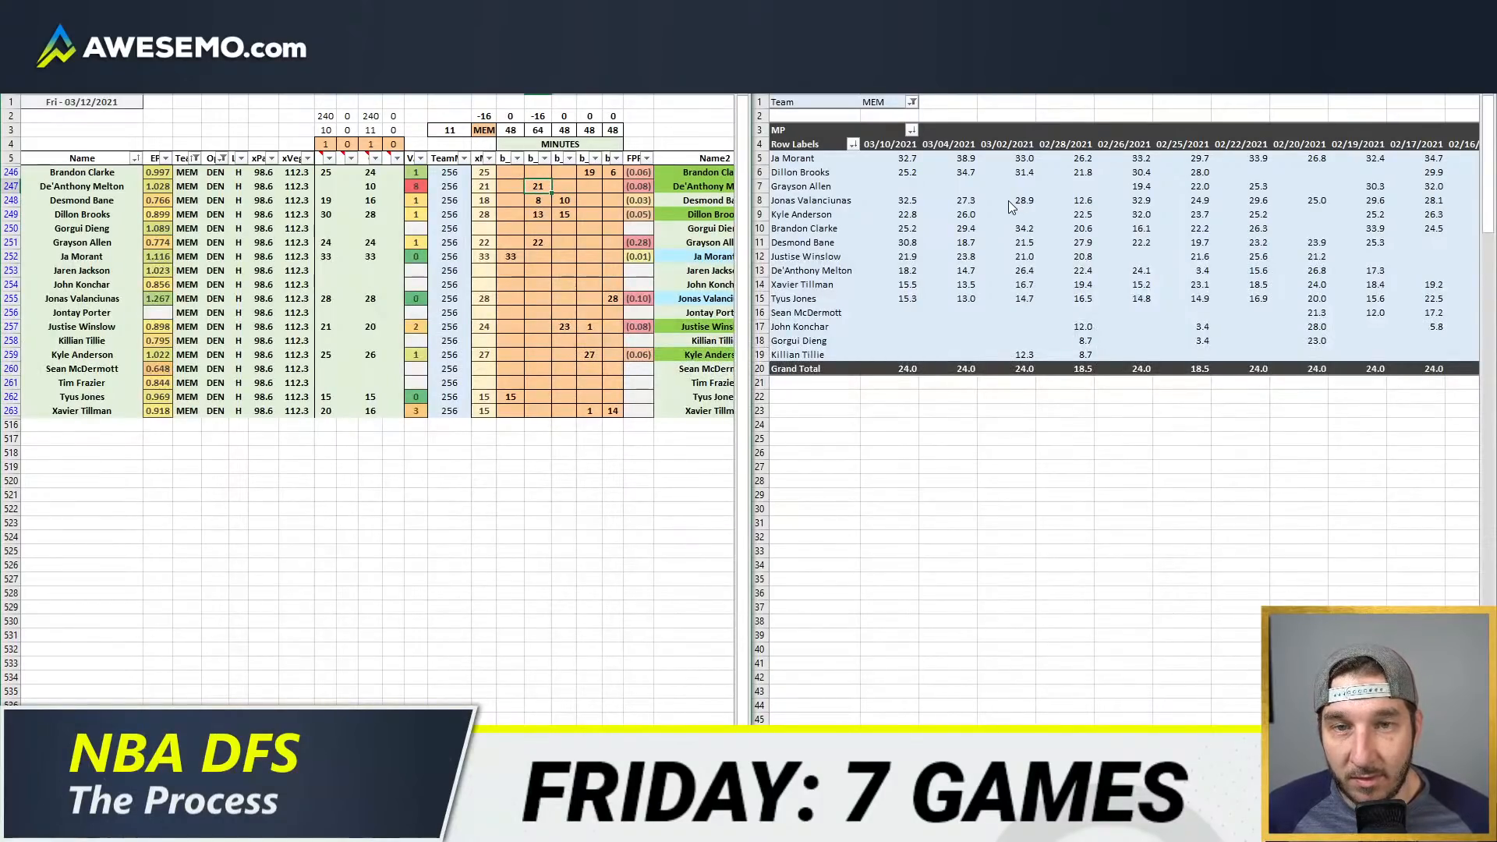
key(Delete)
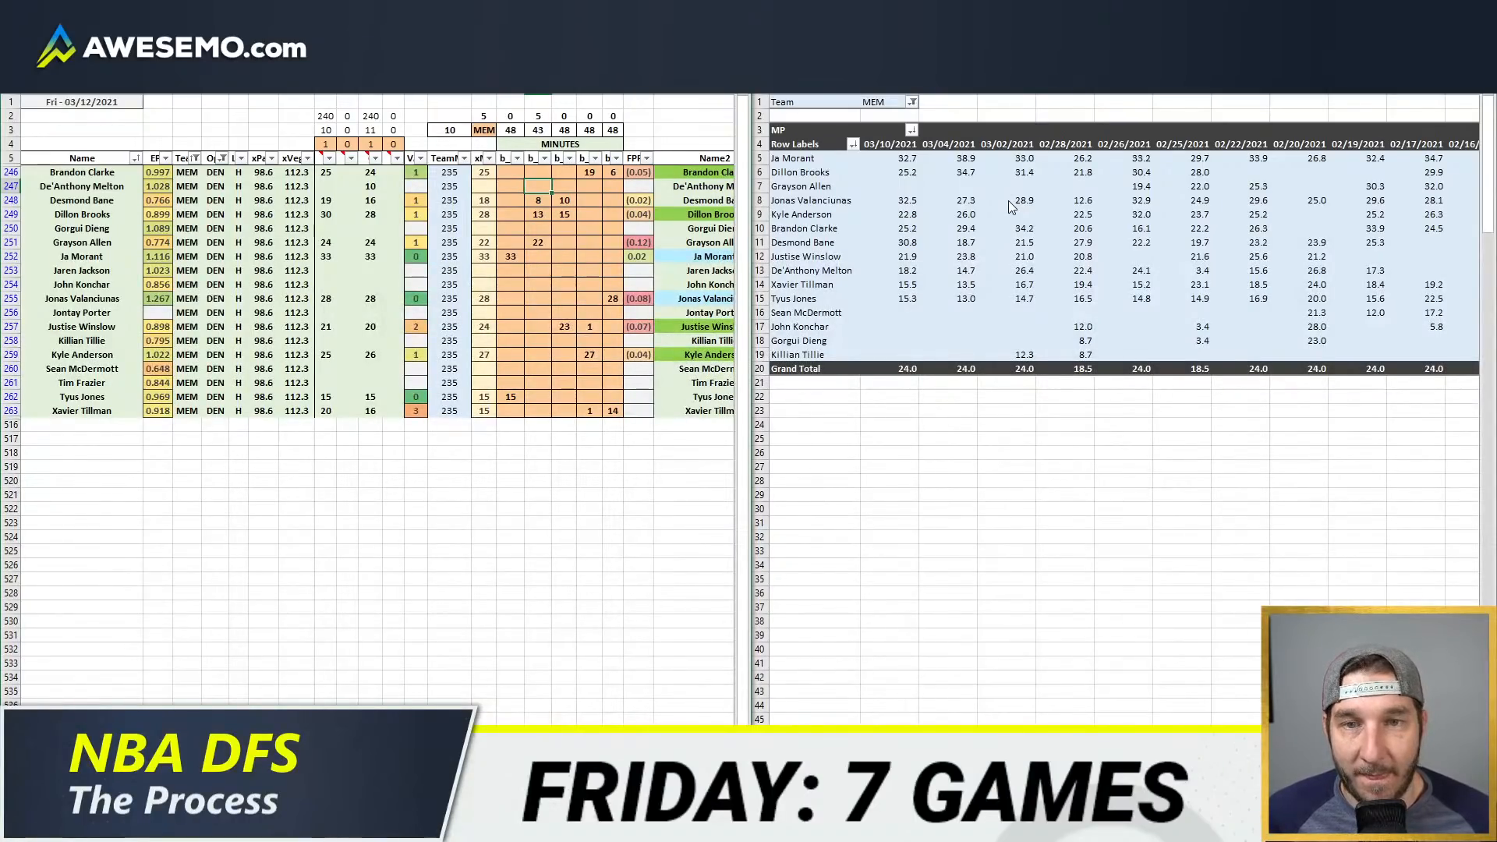
text(5)
key(Return)
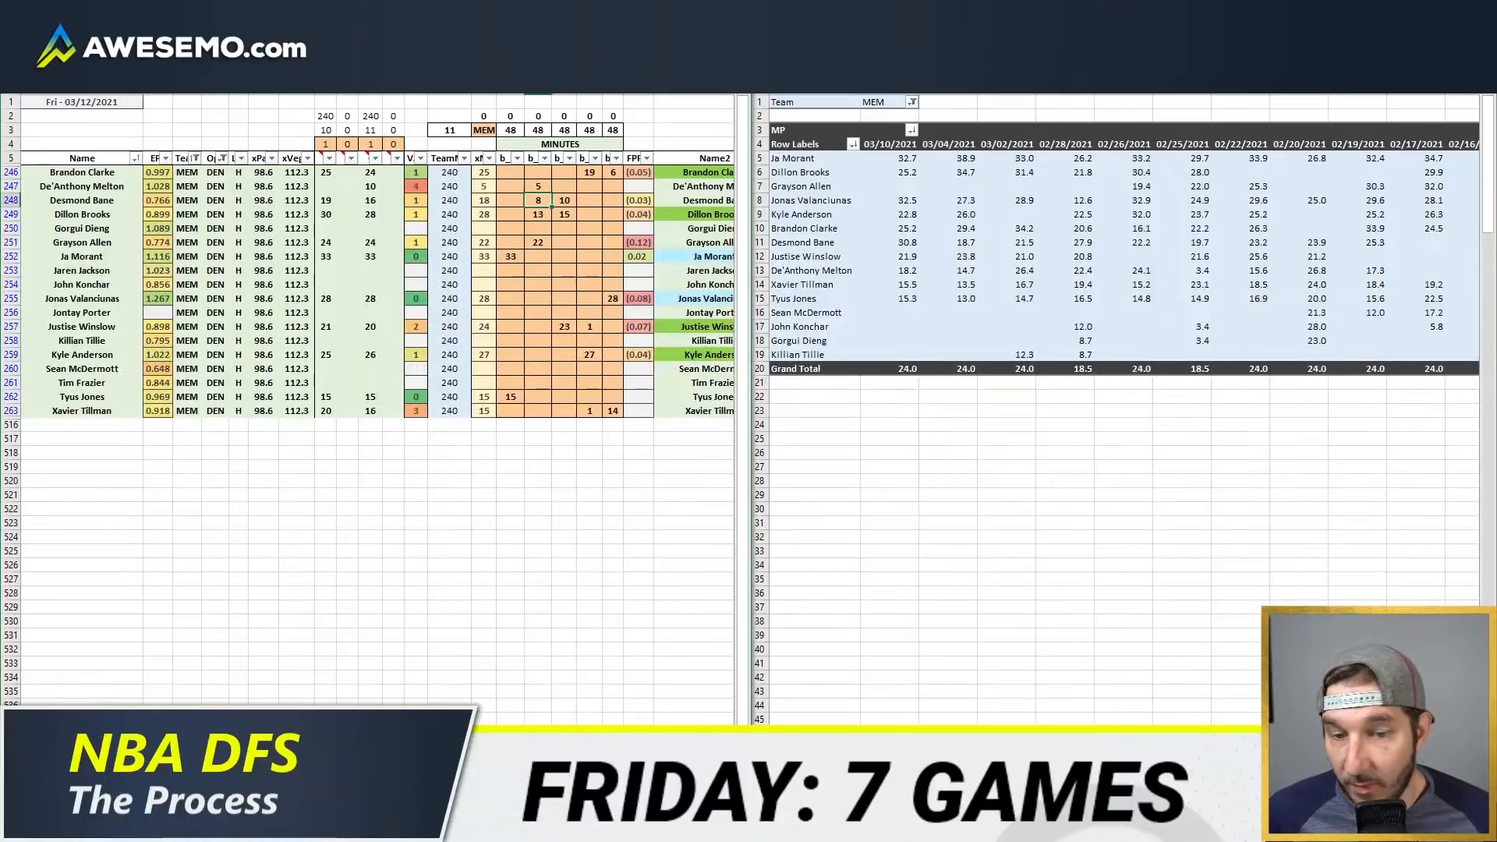
Step: Set Grayson Allen's usage override to 16%
scroll(377, 406, right, 15)
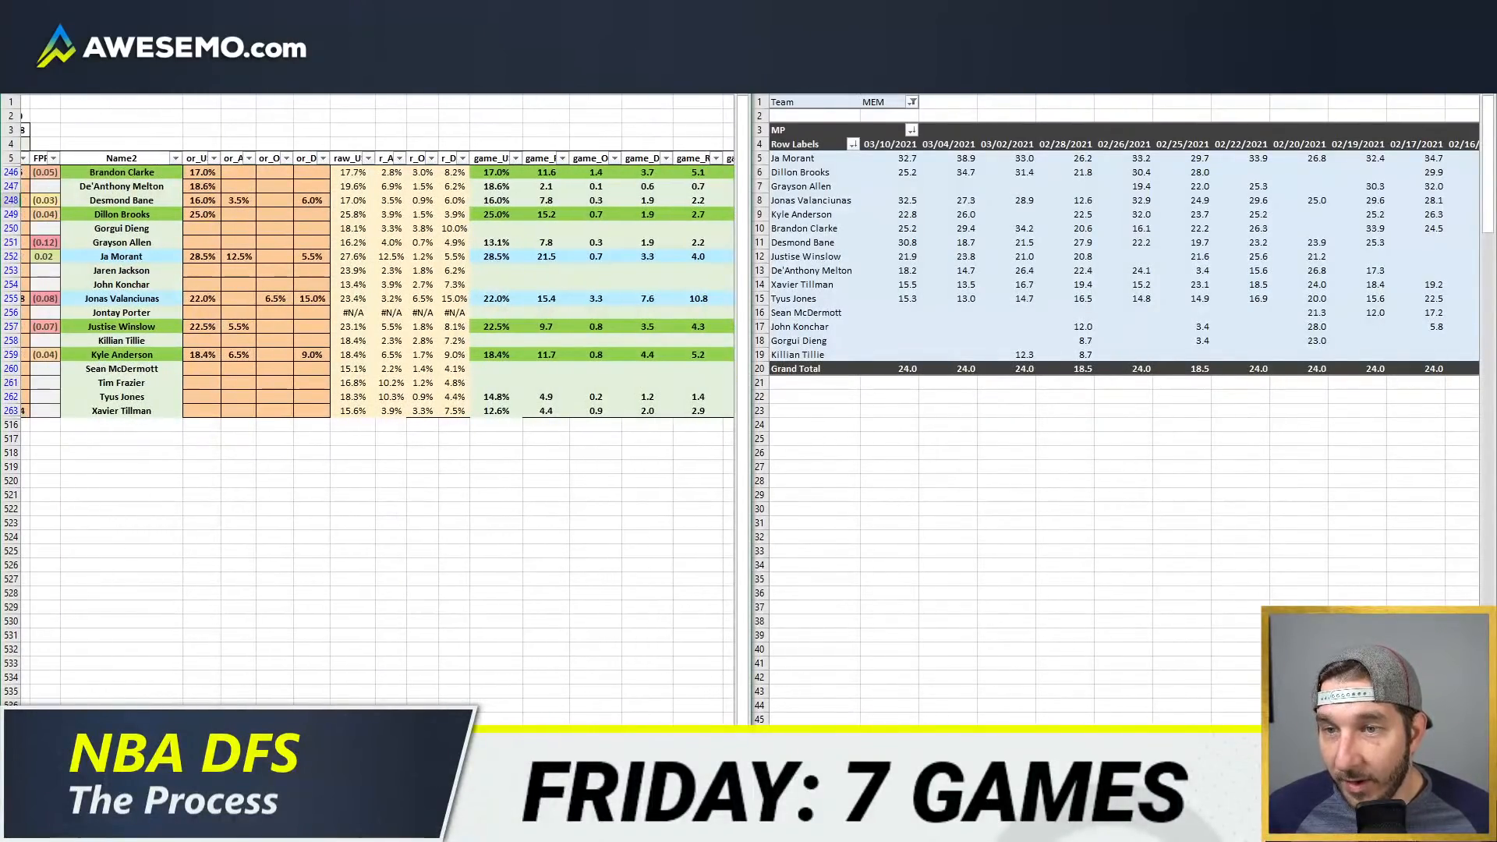
scroll(226, 601, right, 1)
click(205, 243)
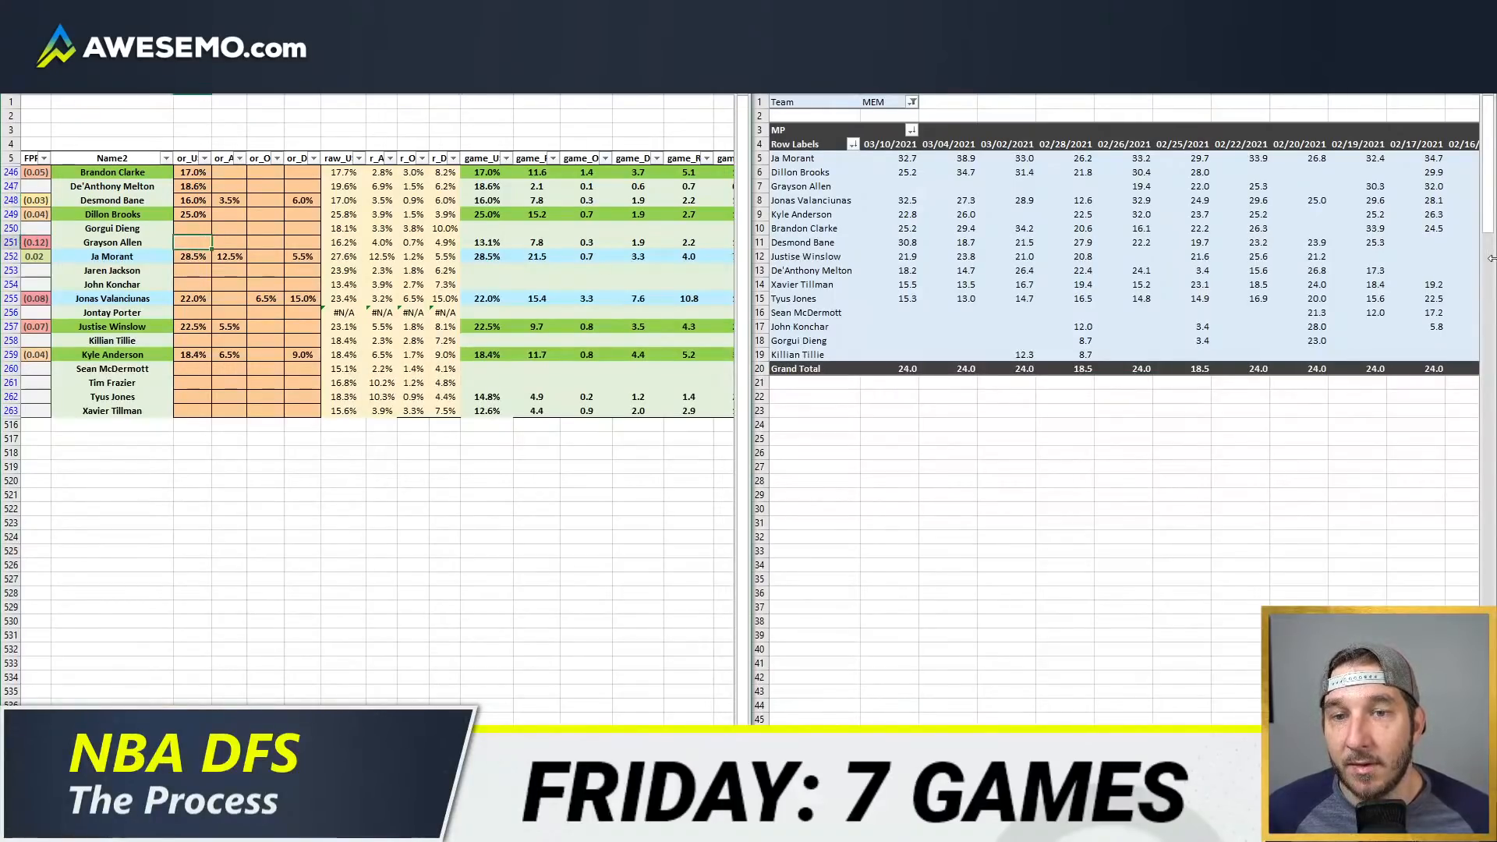
text(16)
key(Return)
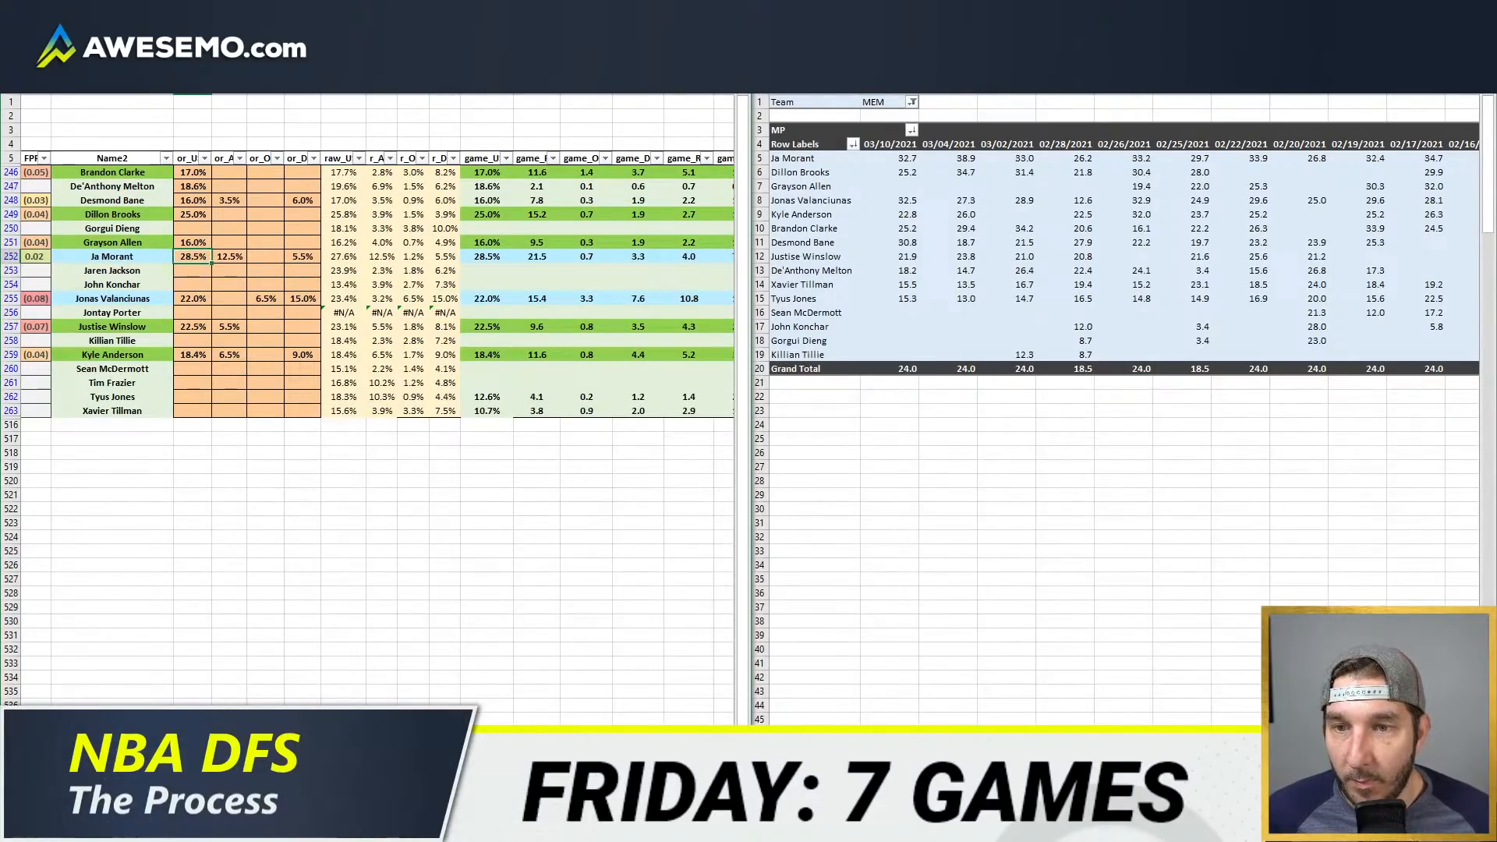
Step: Switch to the team projections sheet and change the displayed team from LAL to MEM
key(ctrl+Page_Up)
click(255, 114)
text(MEM)
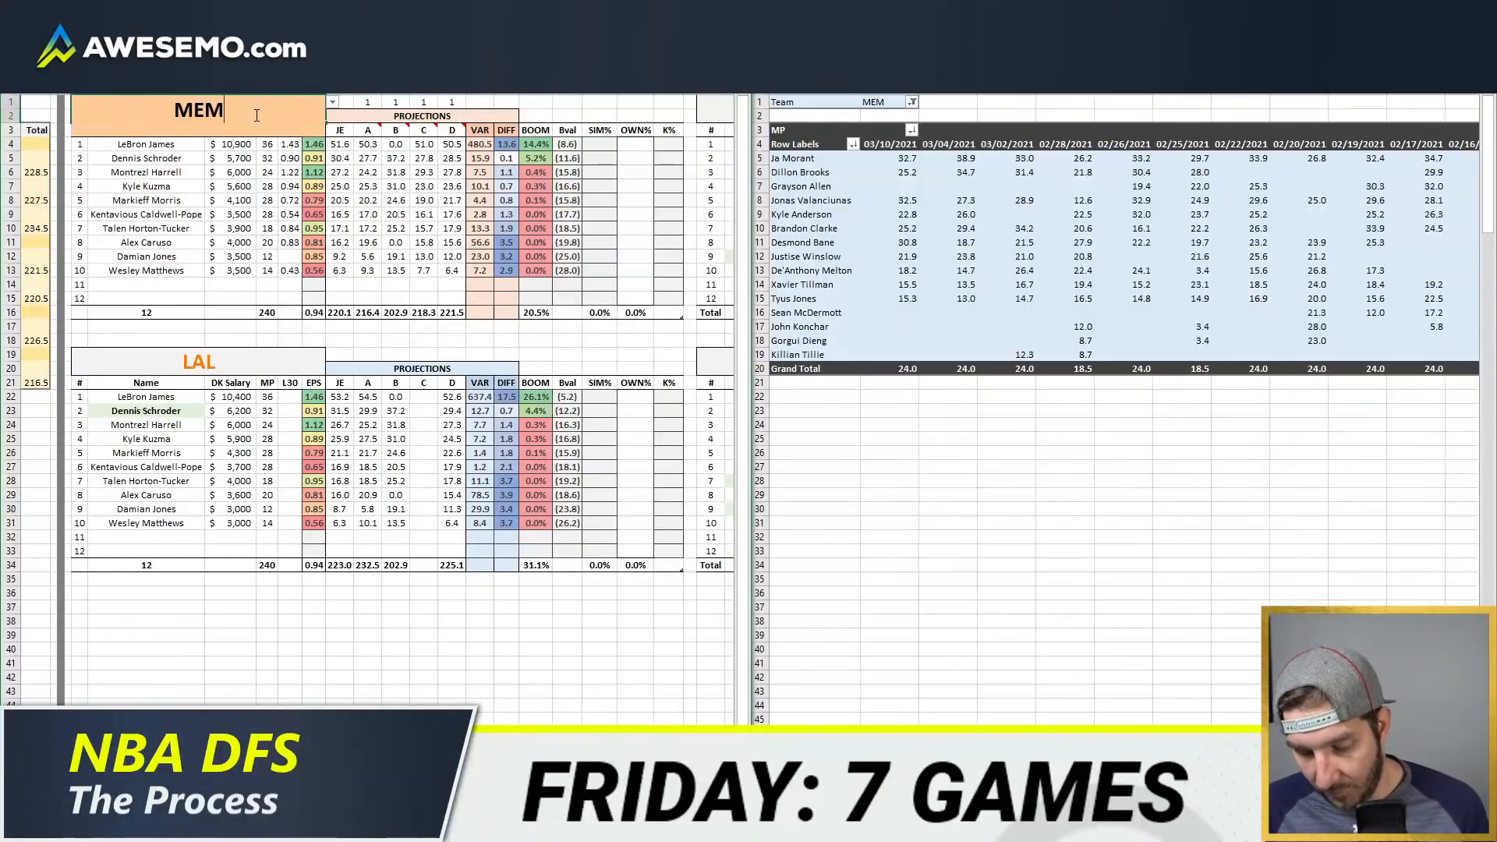
key(Return)
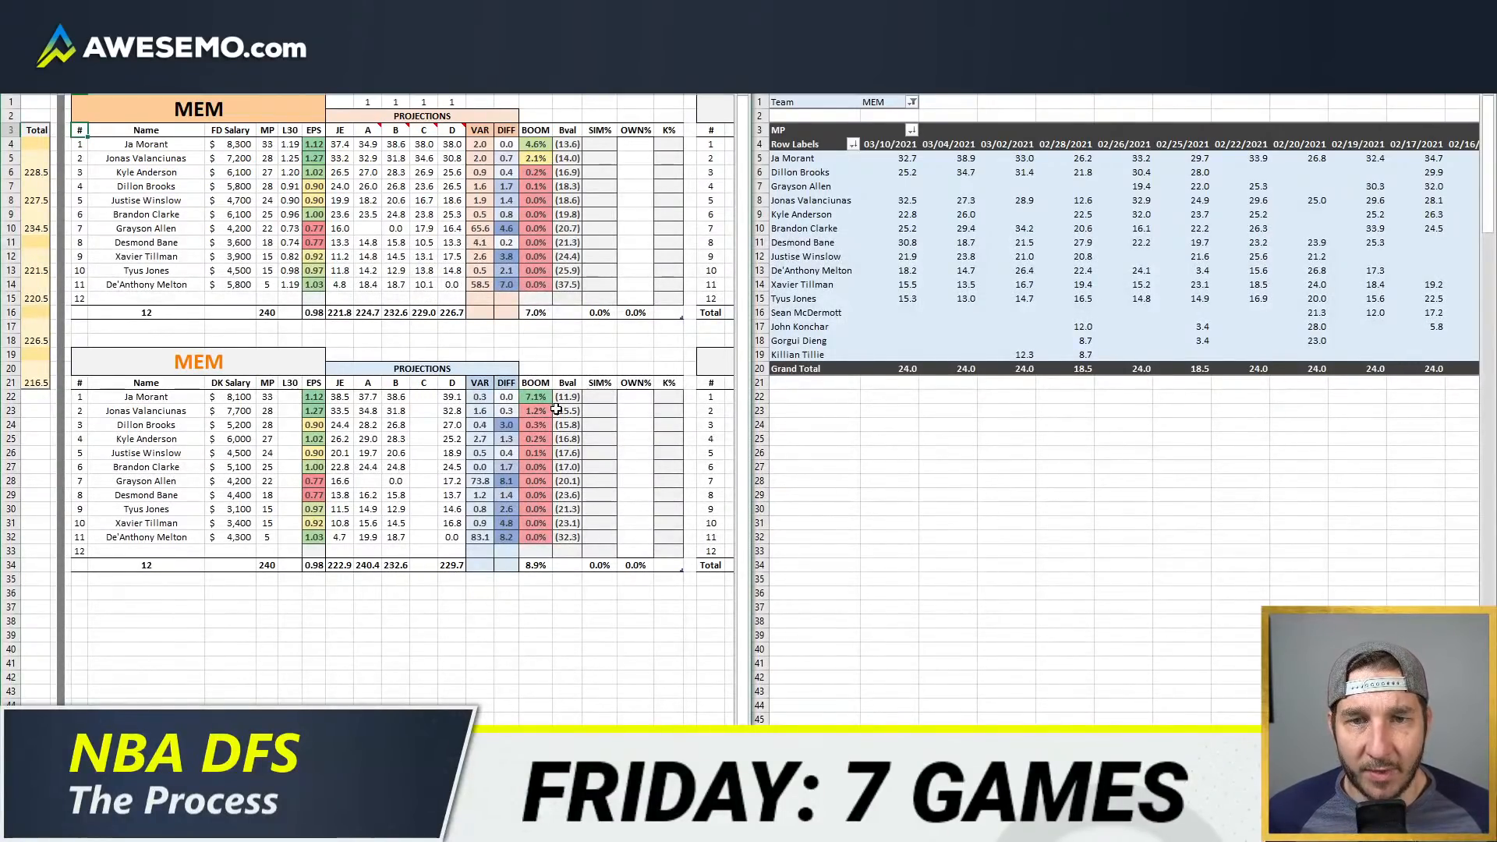
scroll(342, 570, left, 2)
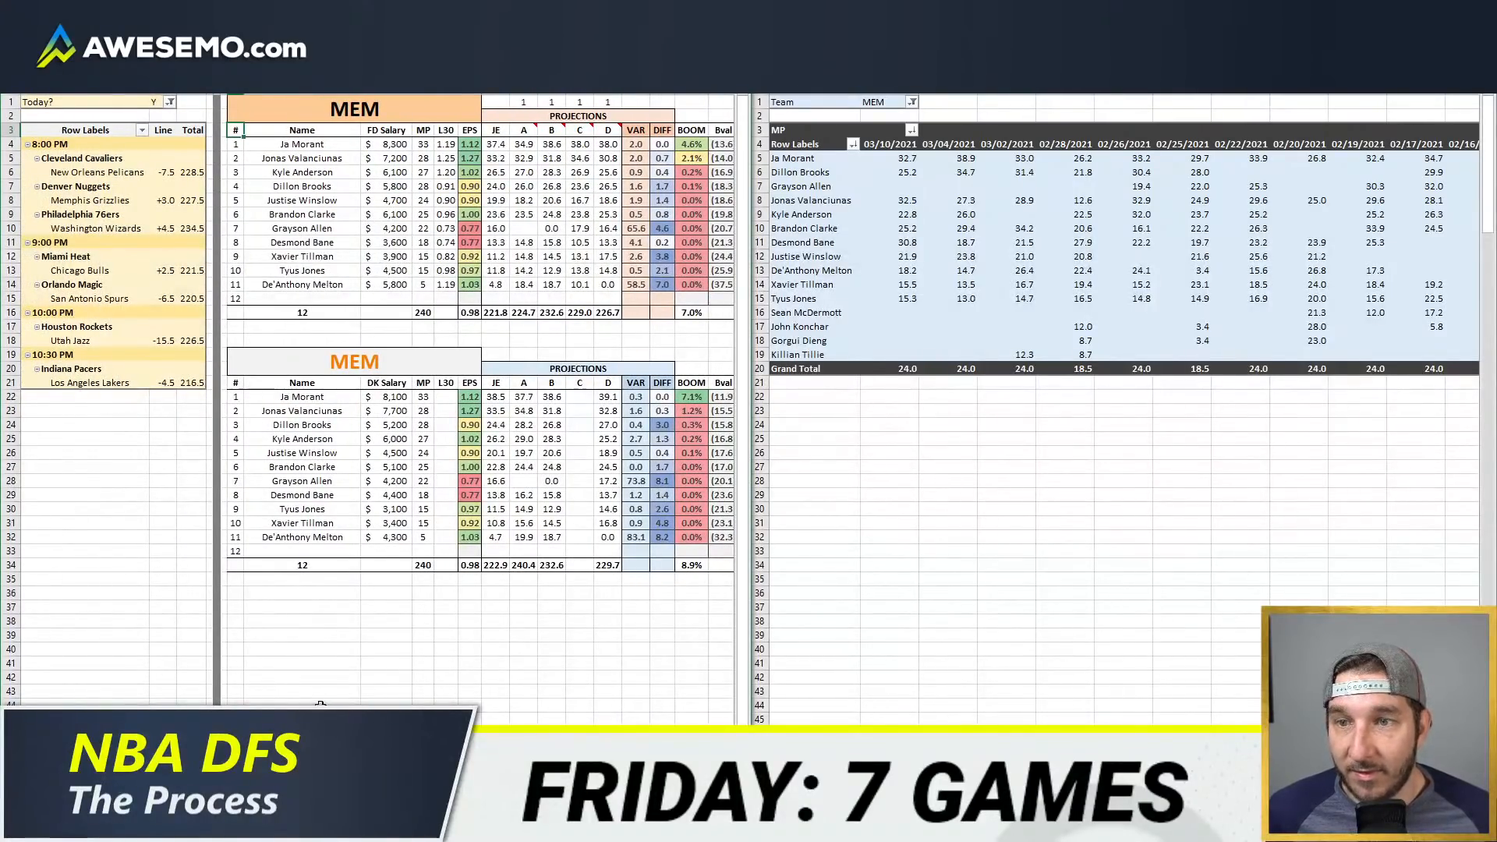
Step: Go to the pivot table sheet and add MEM to the DraftKings table's Team filter
key(ctrl+Page_Up)
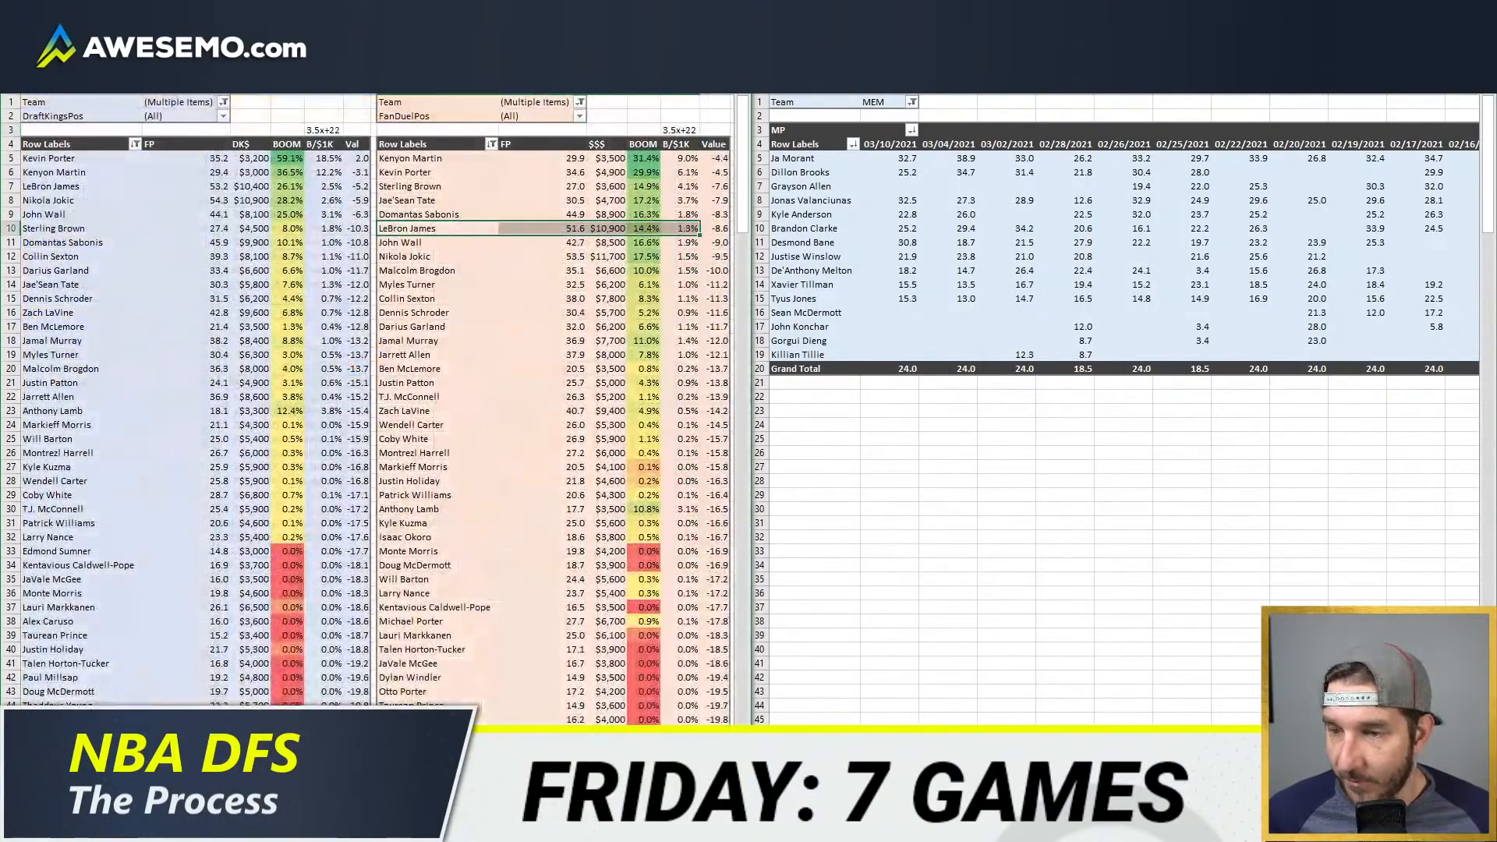
click(287, 254)
click(224, 102)
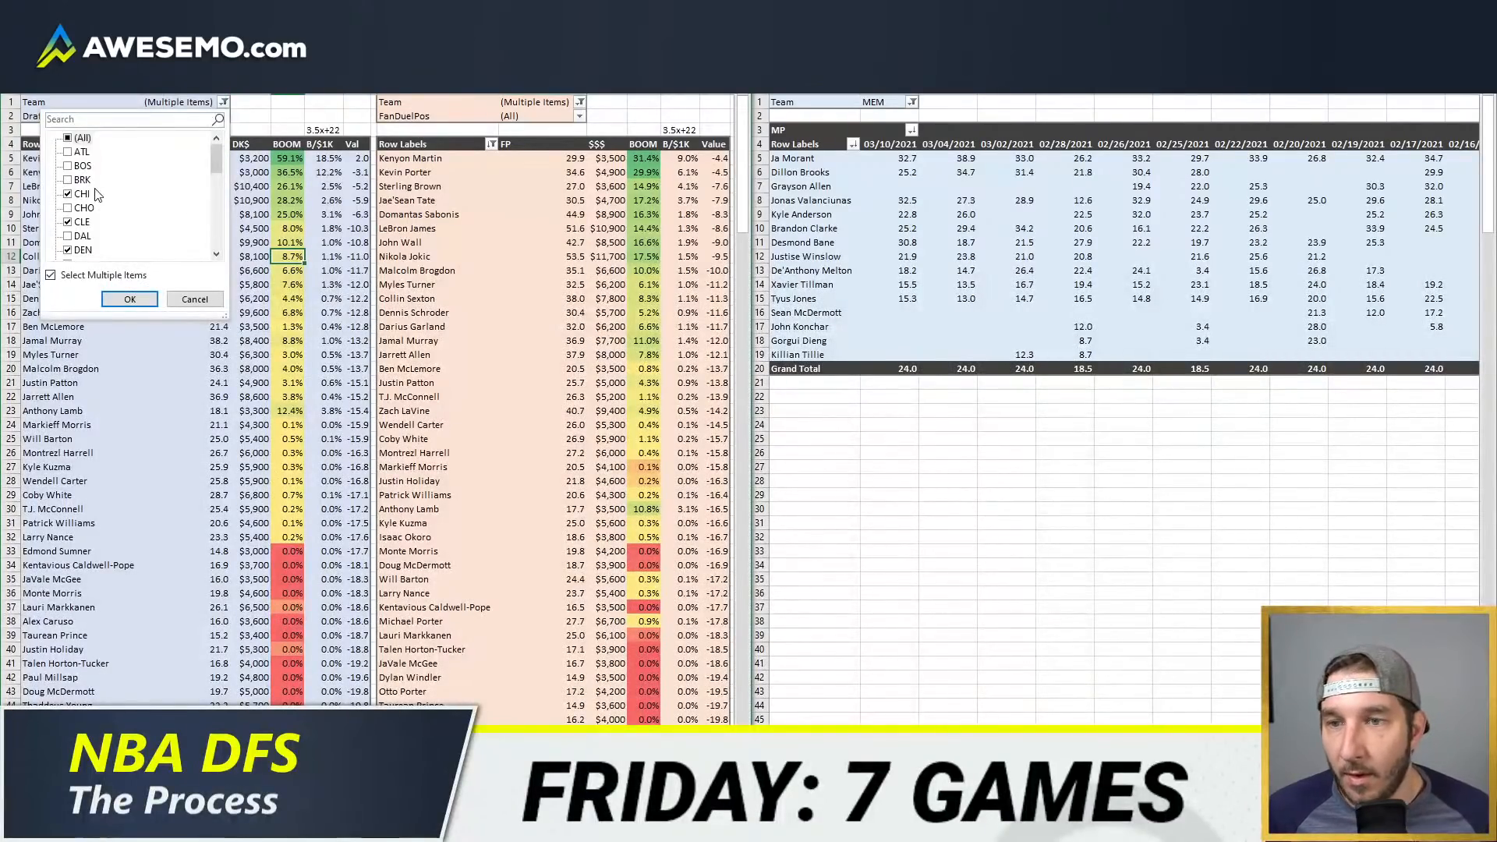
click(147, 298)
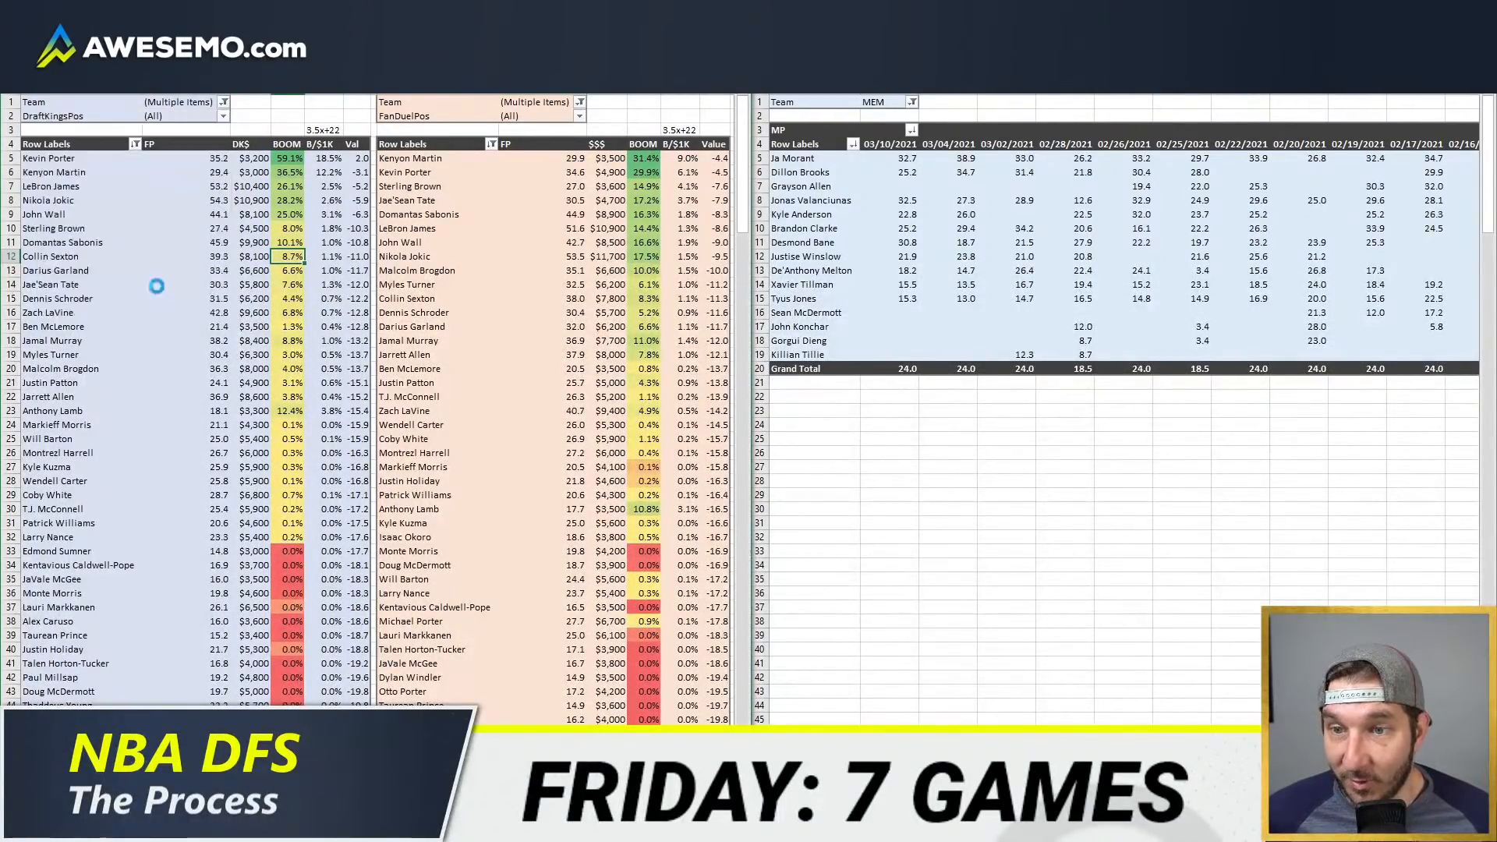
Step: Add MEM to the FanDuel table's Team filter
click(580, 103)
scroll(421, 256, down, 5)
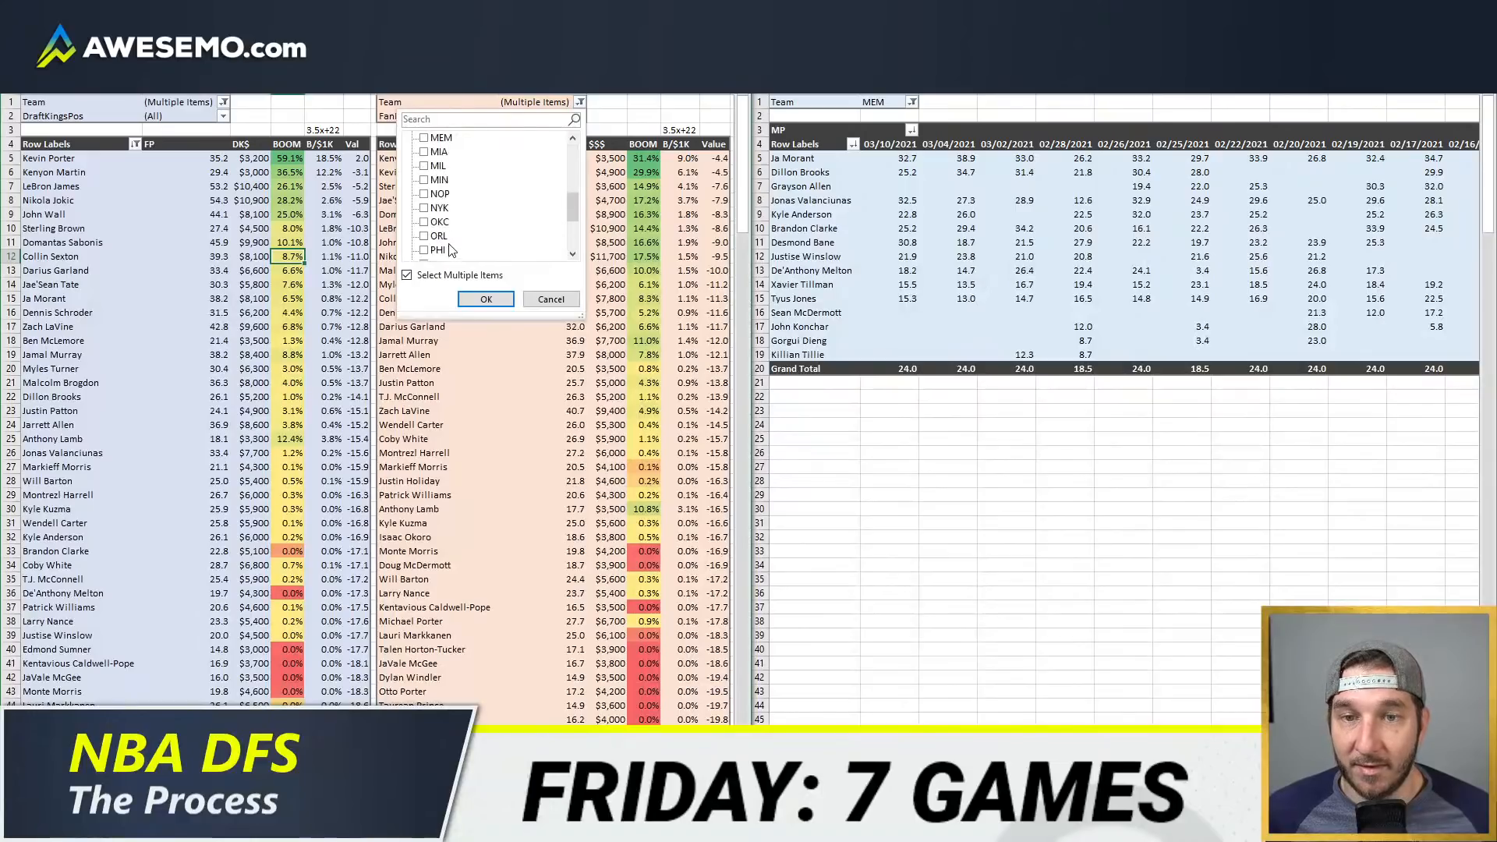
click(423, 137)
click(484, 299)
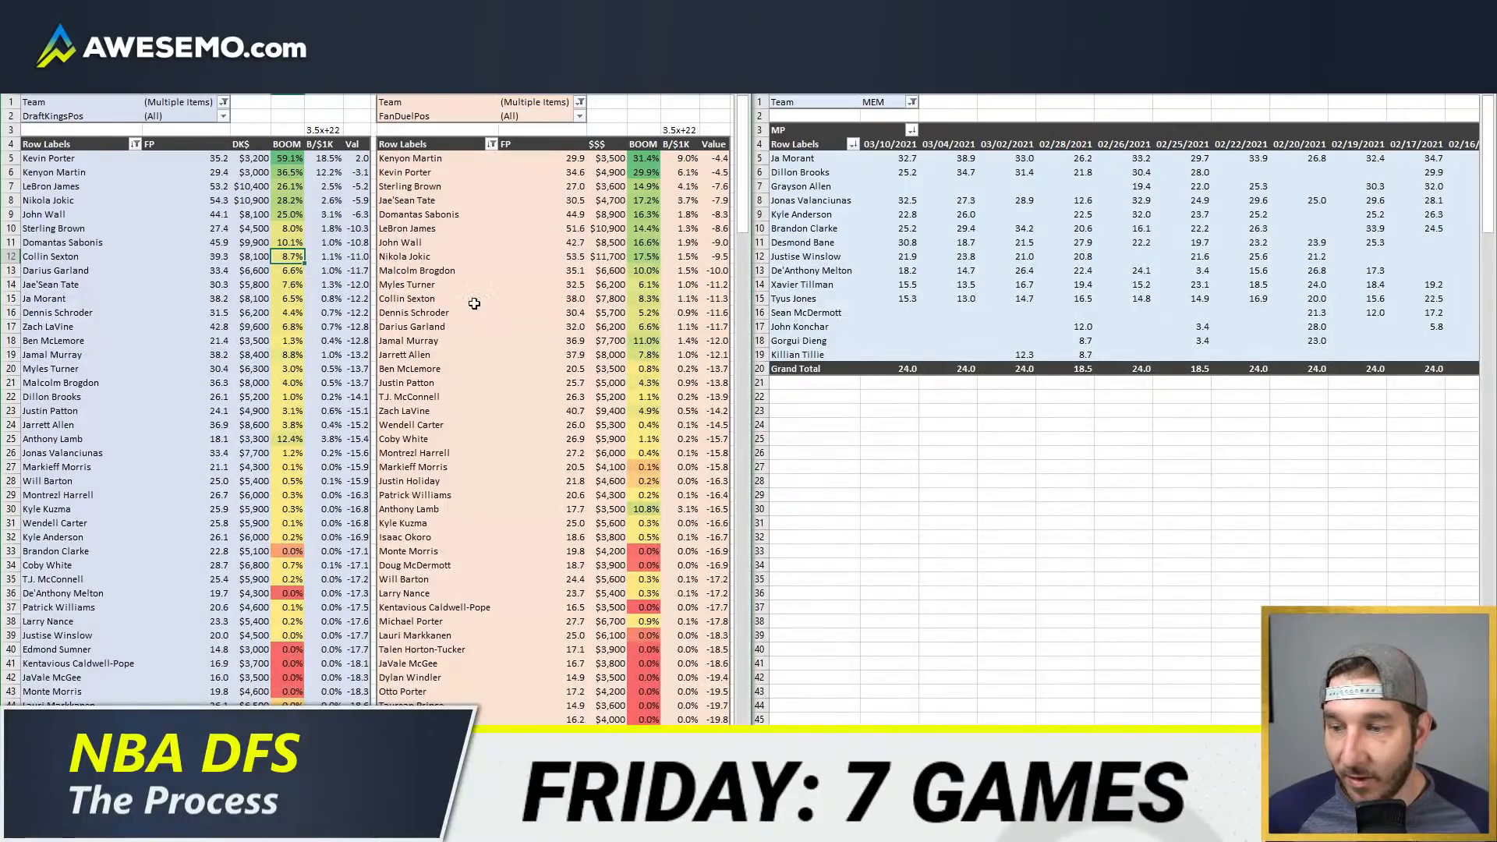
Step: Refresh the FanDuel and DraftKings value pivot tables
right_click(526, 323)
click(581, 403)
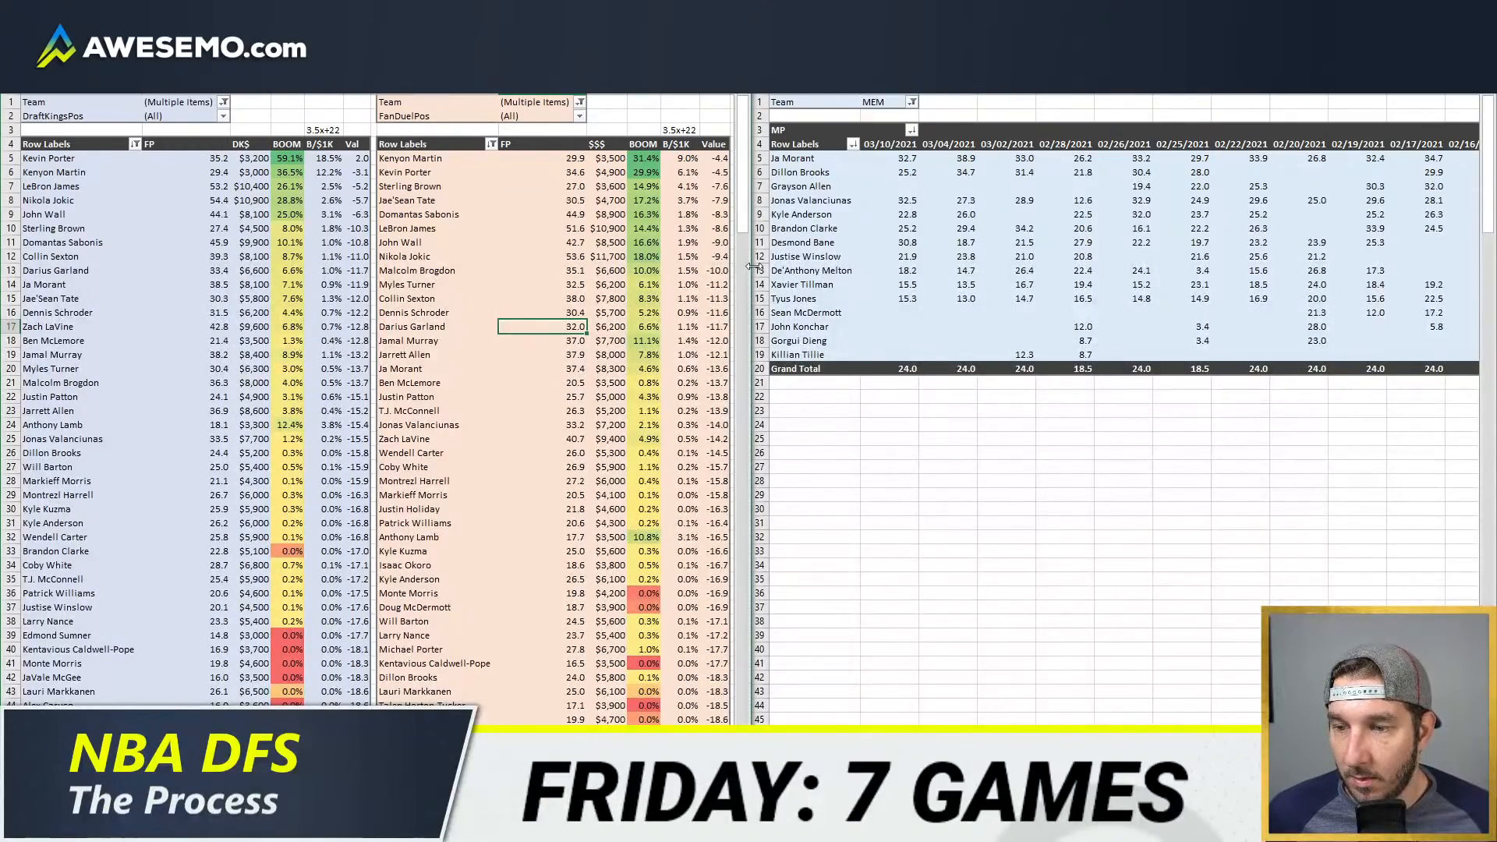
right_click(290, 228)
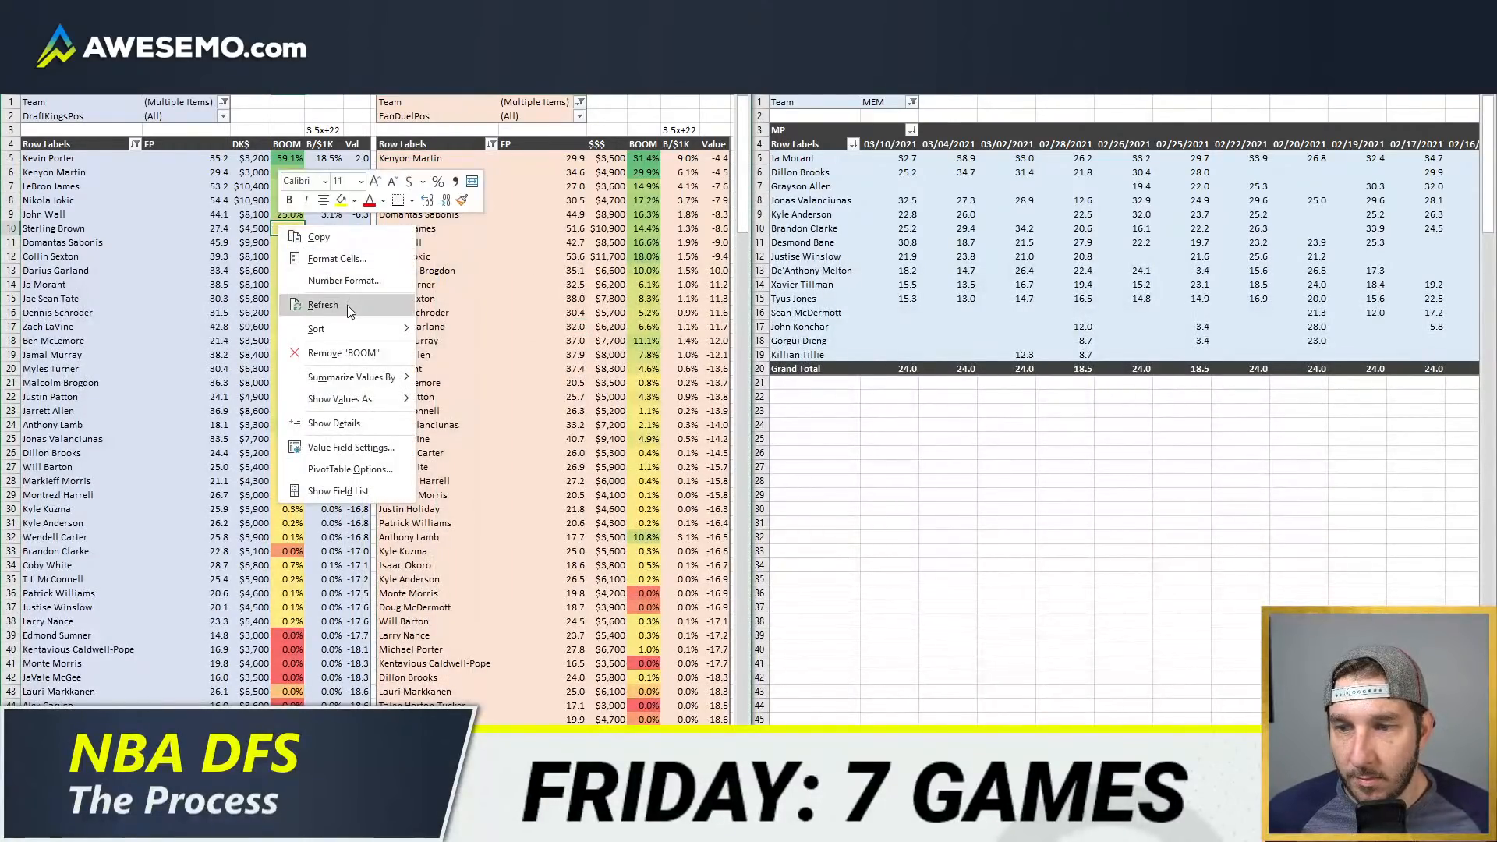
click(348, 304)
click(546, 299)
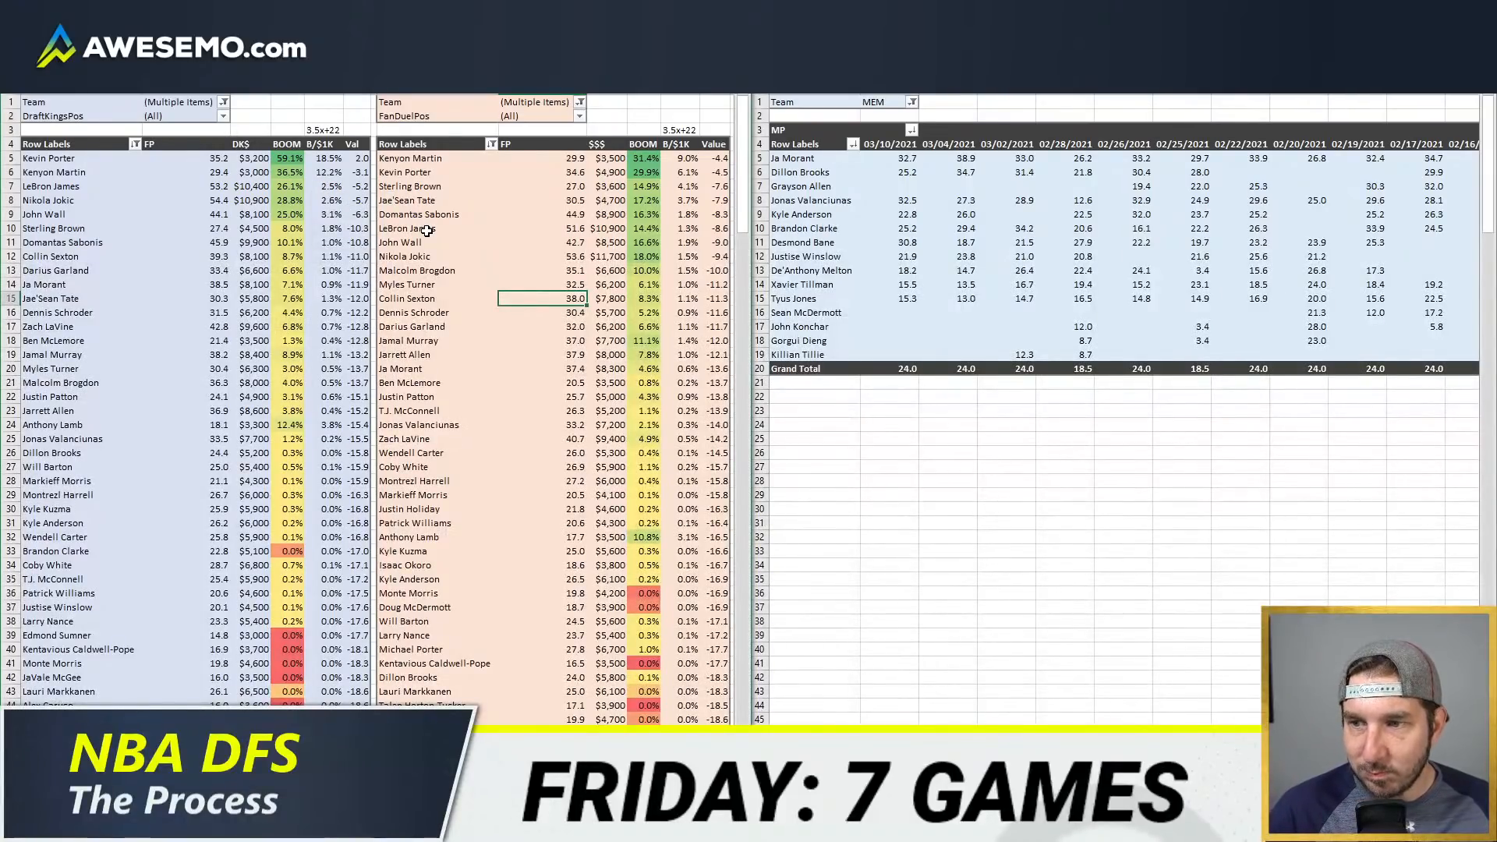
click(294, 228)
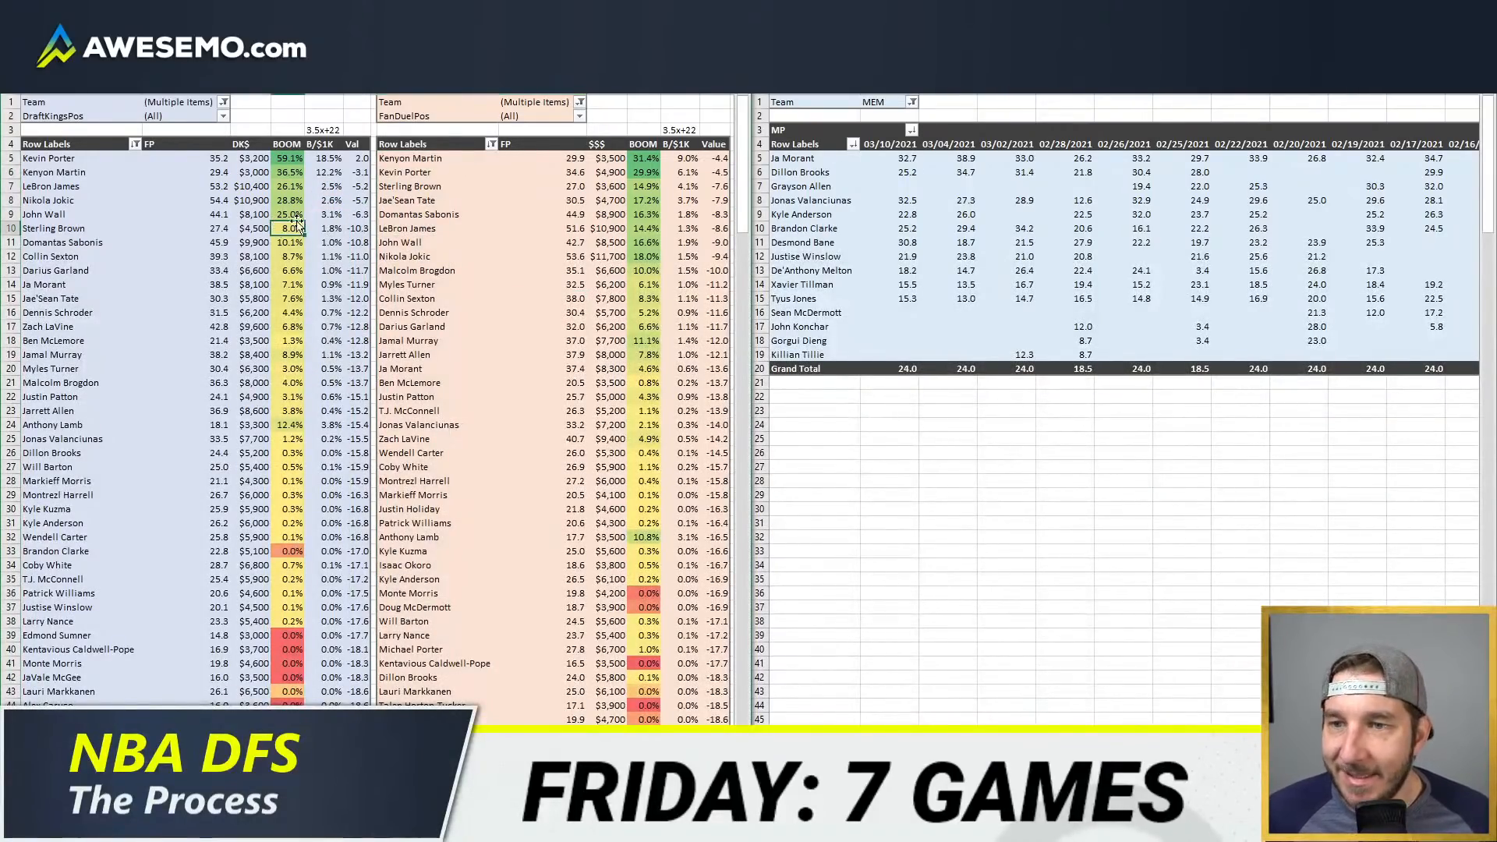
Step: Return to the player minutes sheet and filter its Team column to show only MIA
key(ctrl+Page_Up)
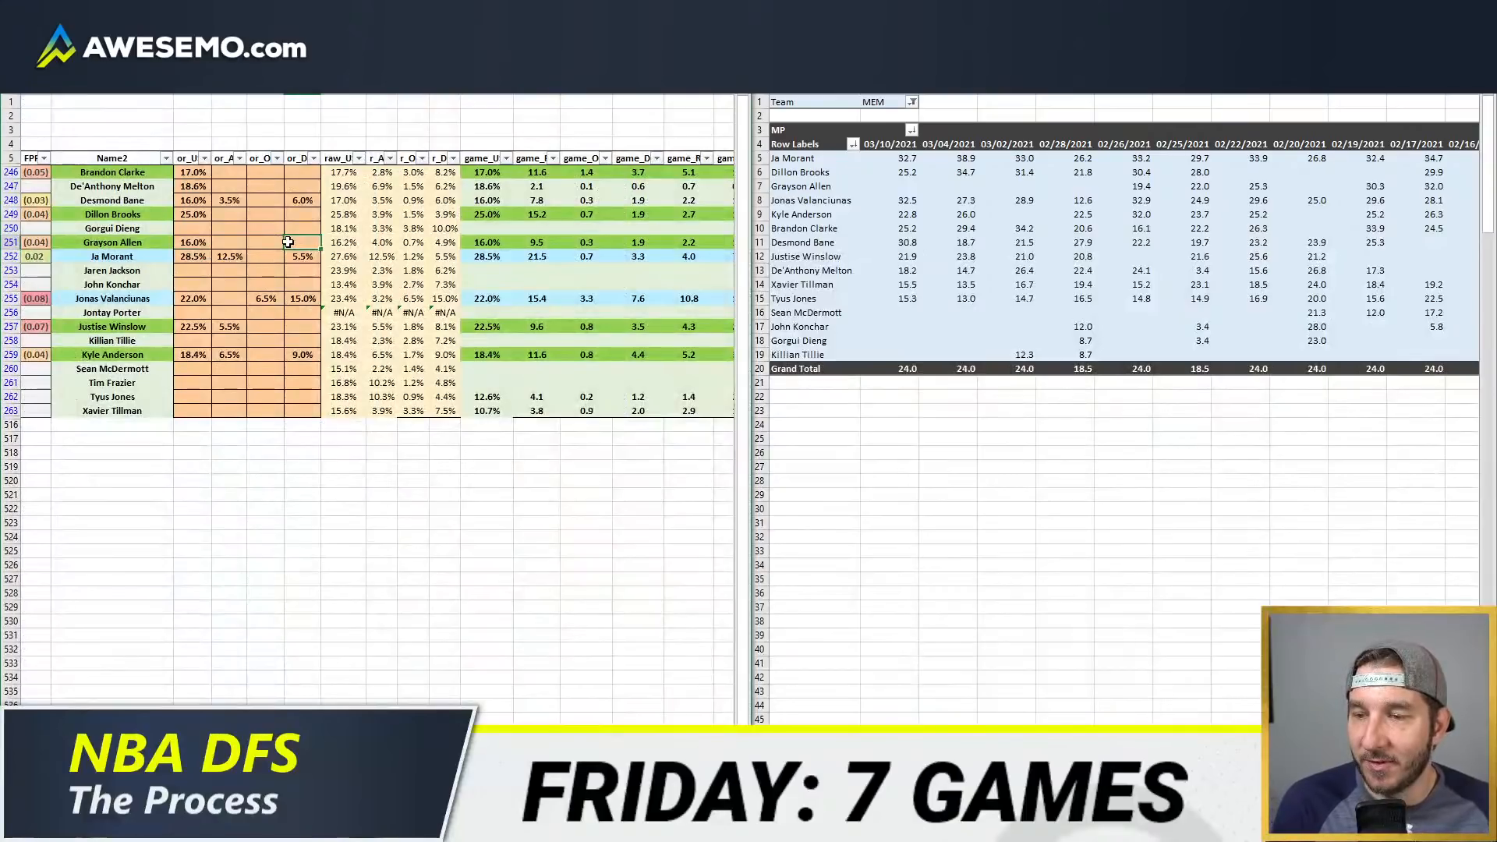
key(Home)
click(195, 158)
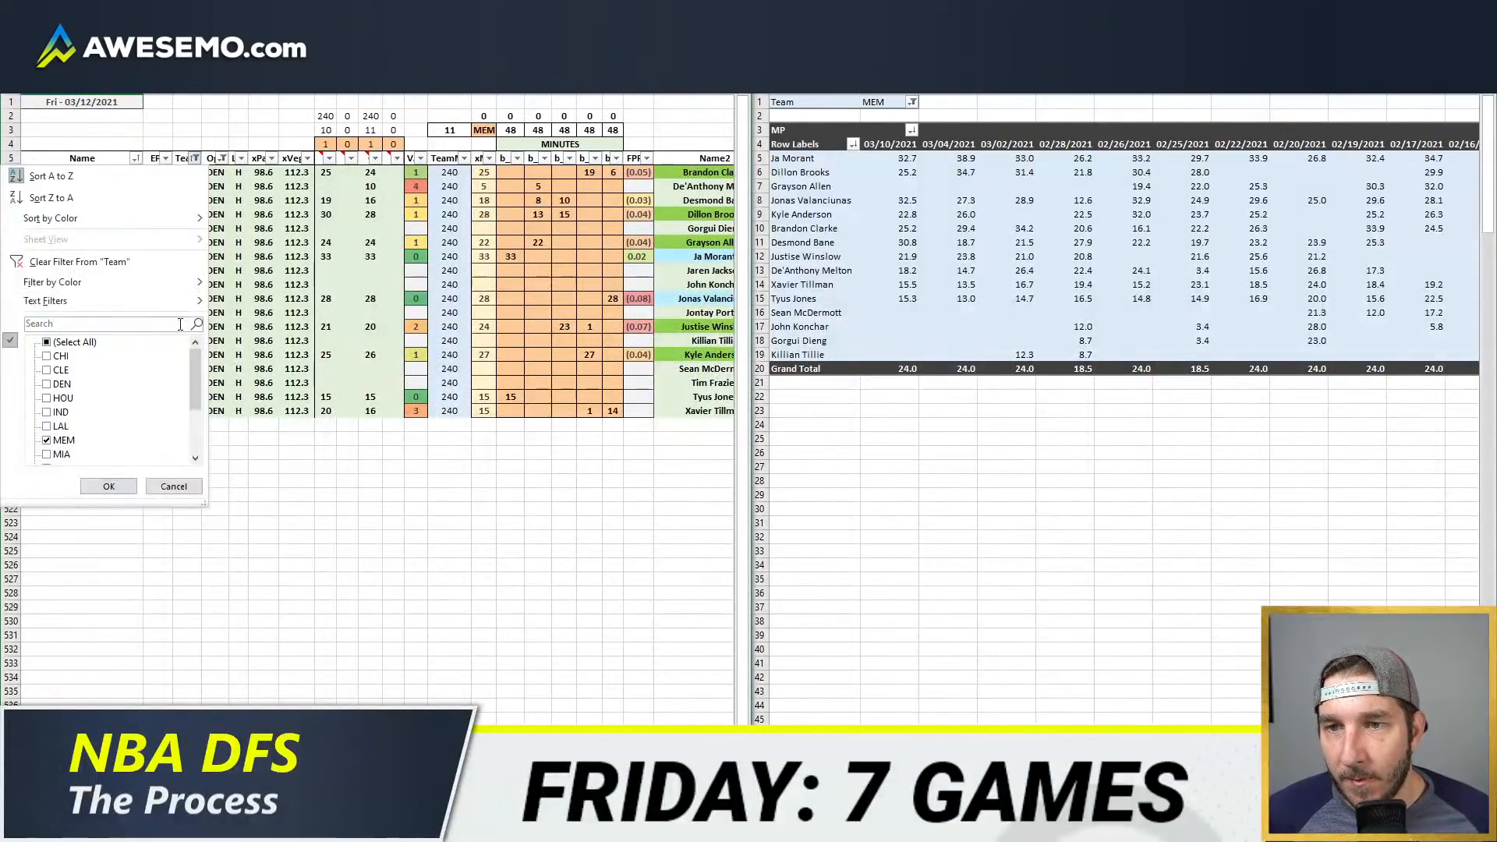
scroll(103, 389, down, 3)
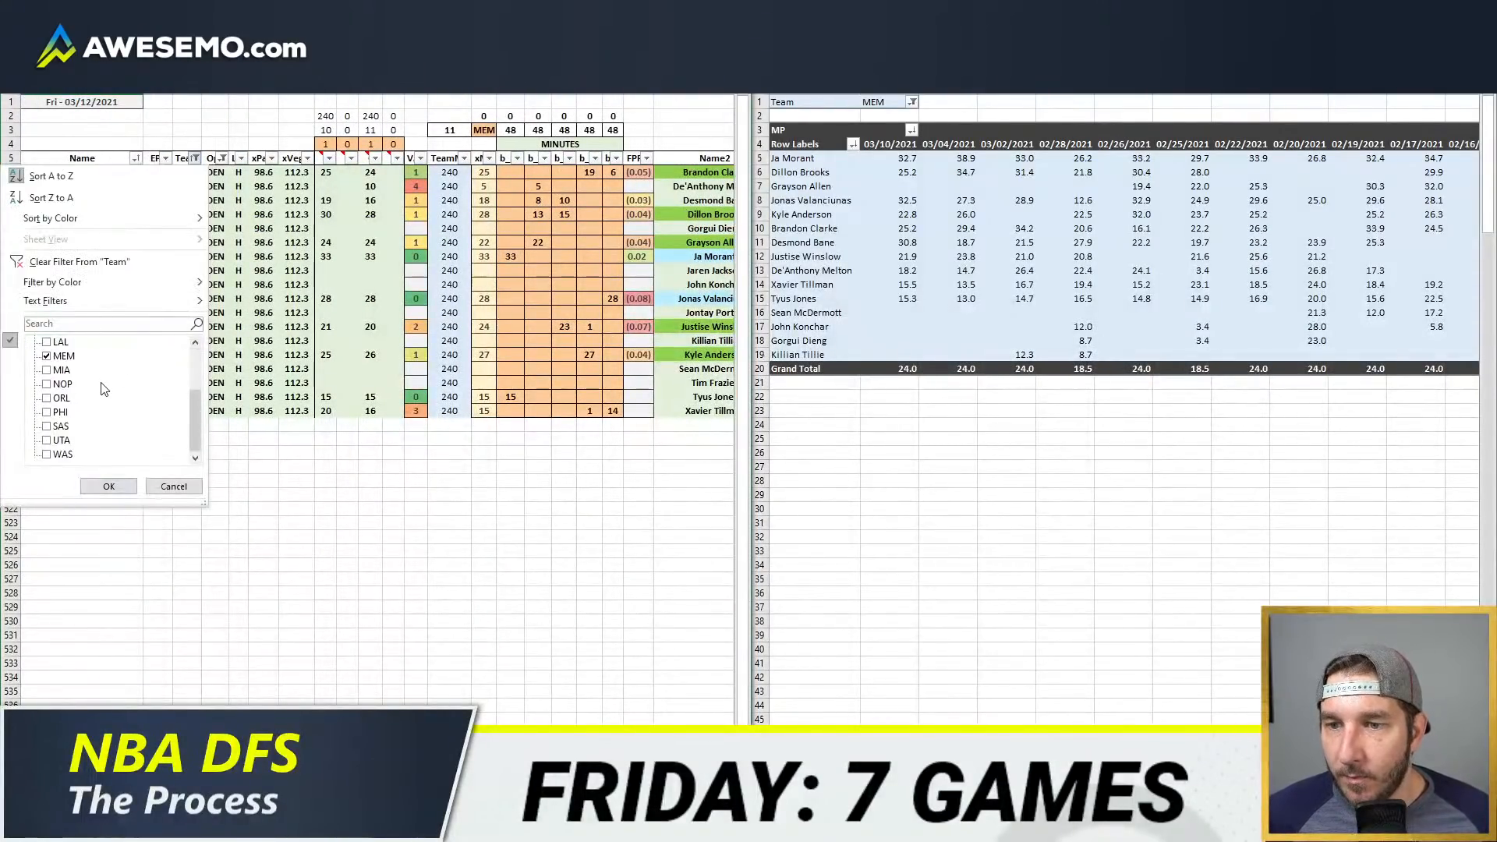
click(109, 485)
Step: Set the minutes header's team code to MIA and change the recent minutes table's Team filter to MIA
click(484, 132)
text(MIA)
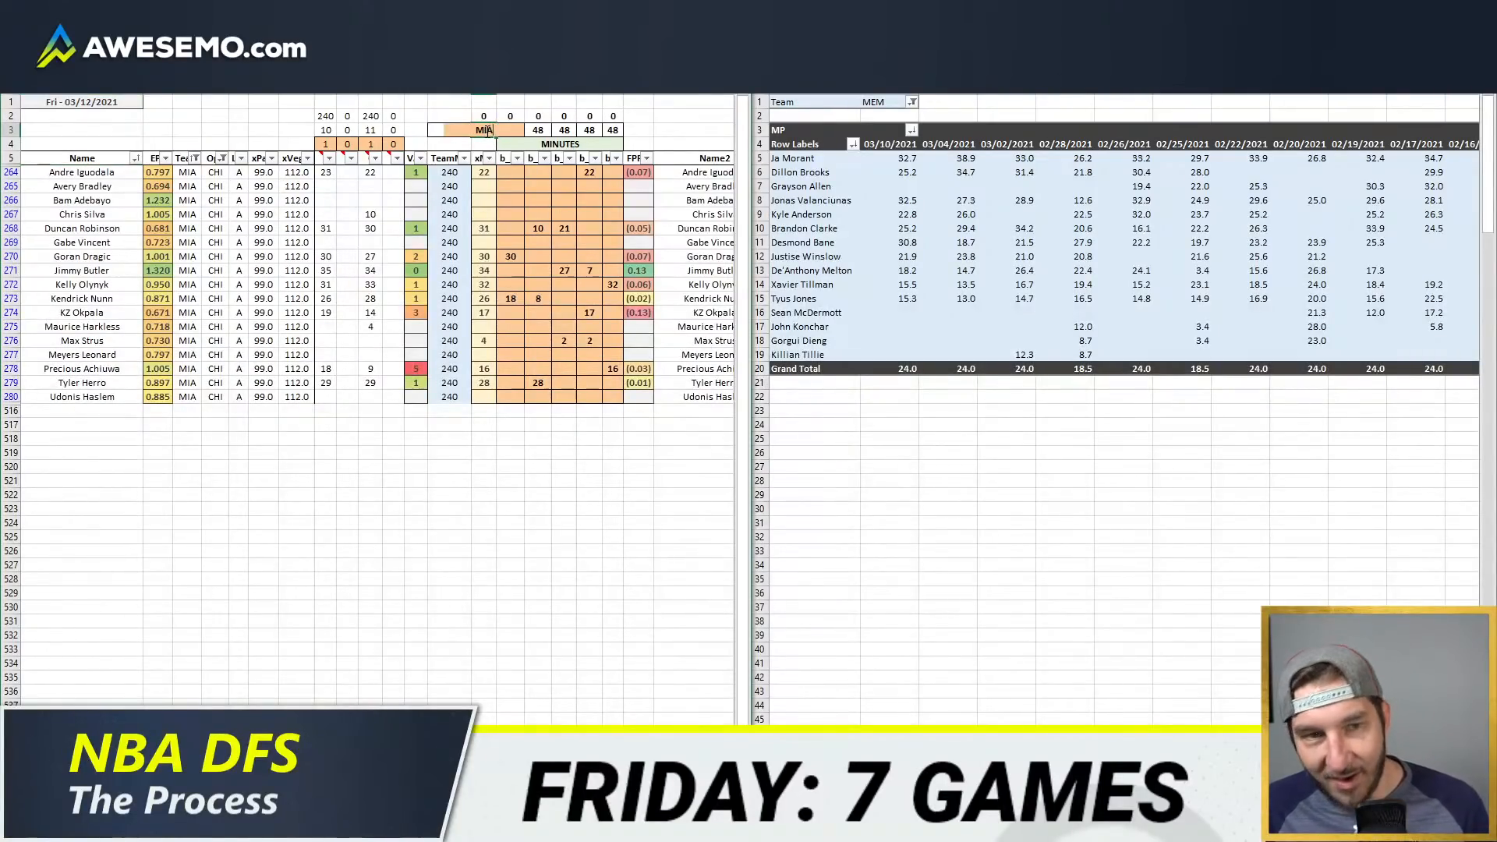
key(Return)
click(890, 102)
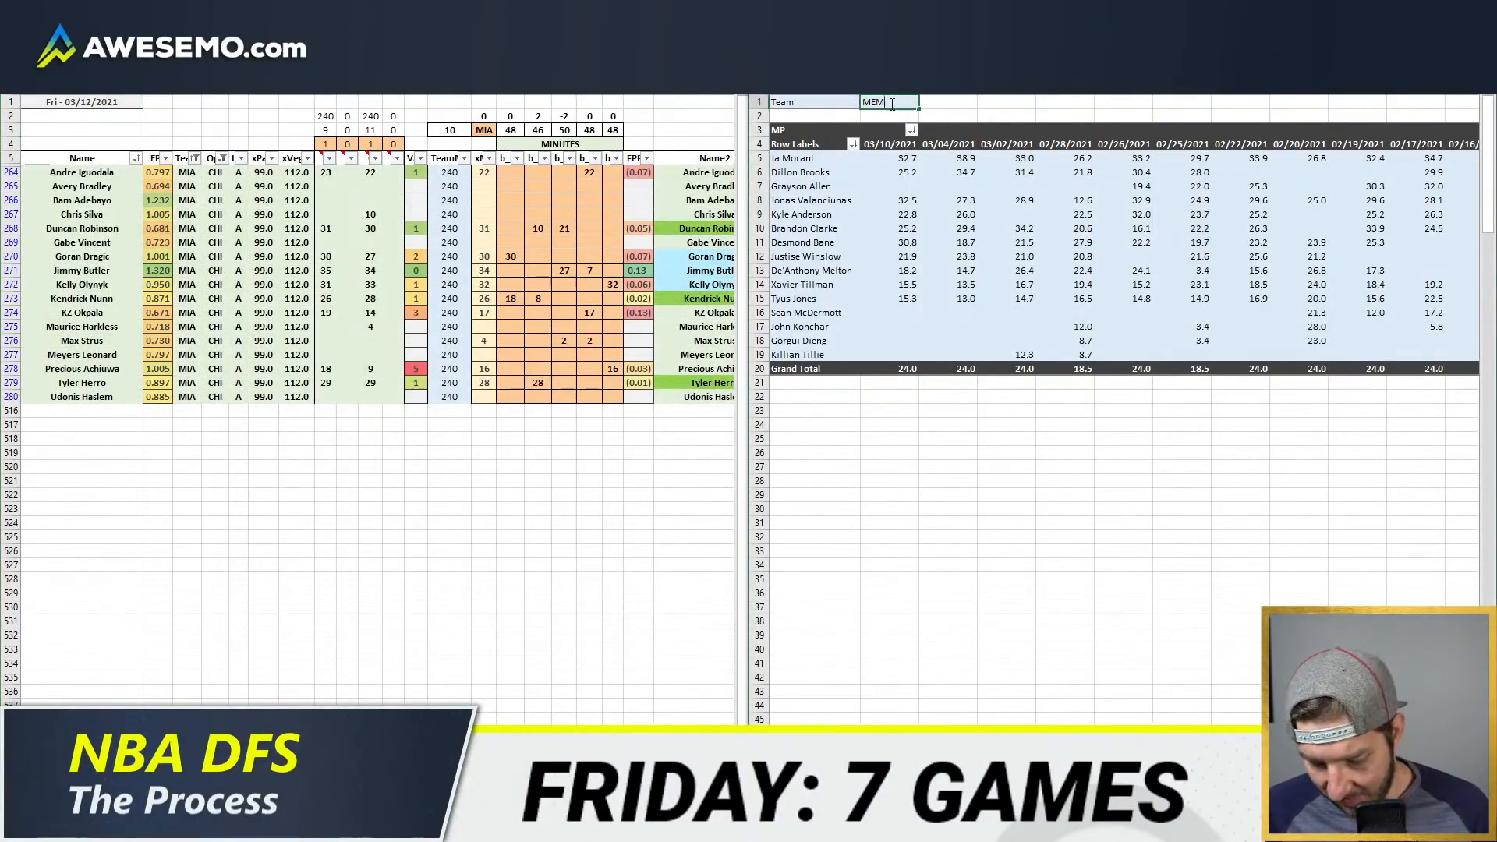
key(Return)
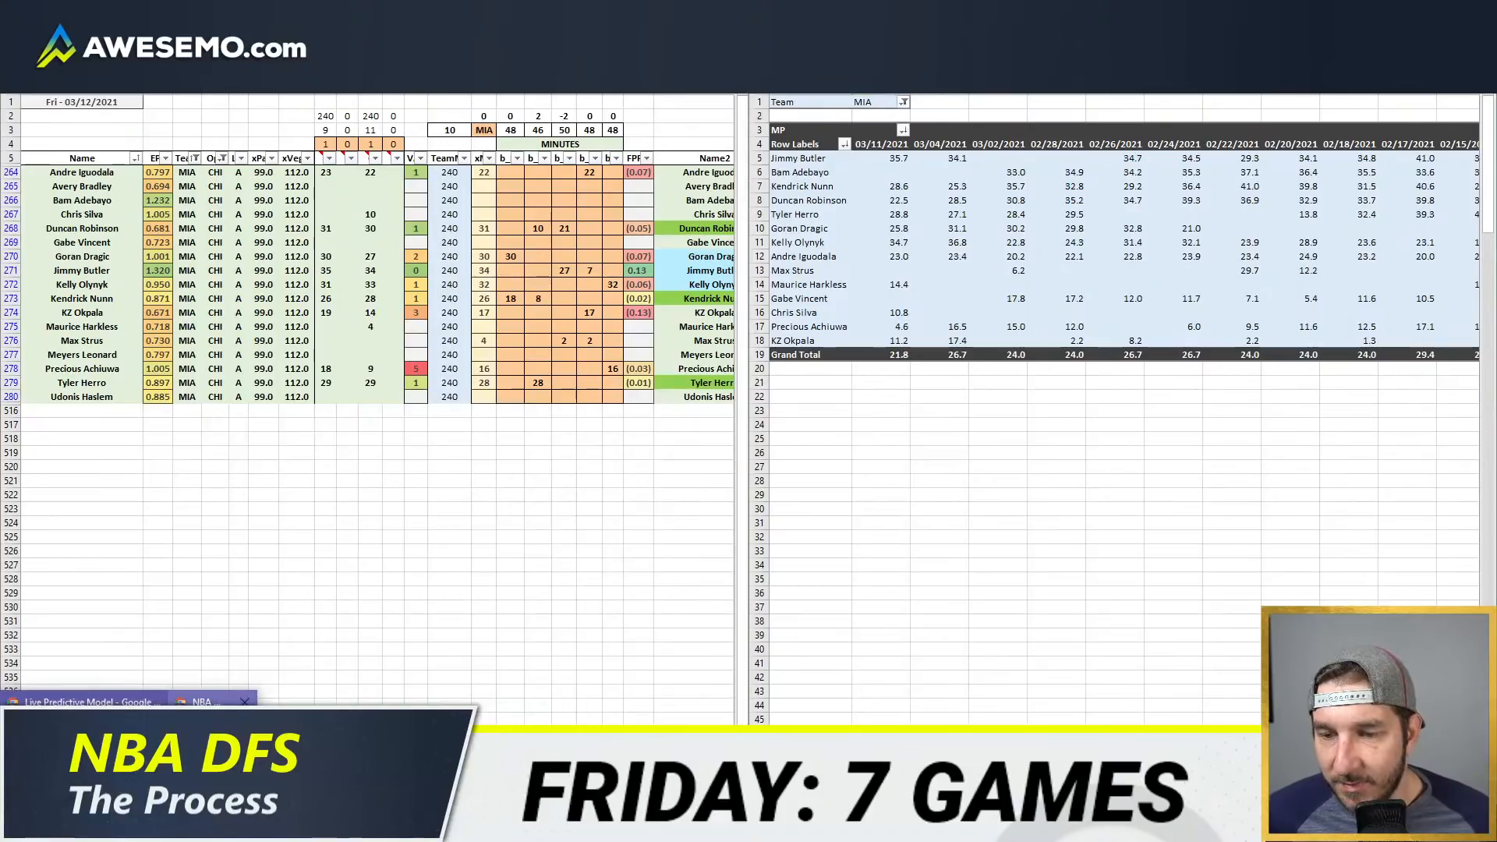
Step: Check the Miami Heat depth chart in the browser, return to the workbook and review Miami's rotation minutes
key(alt+Tab)
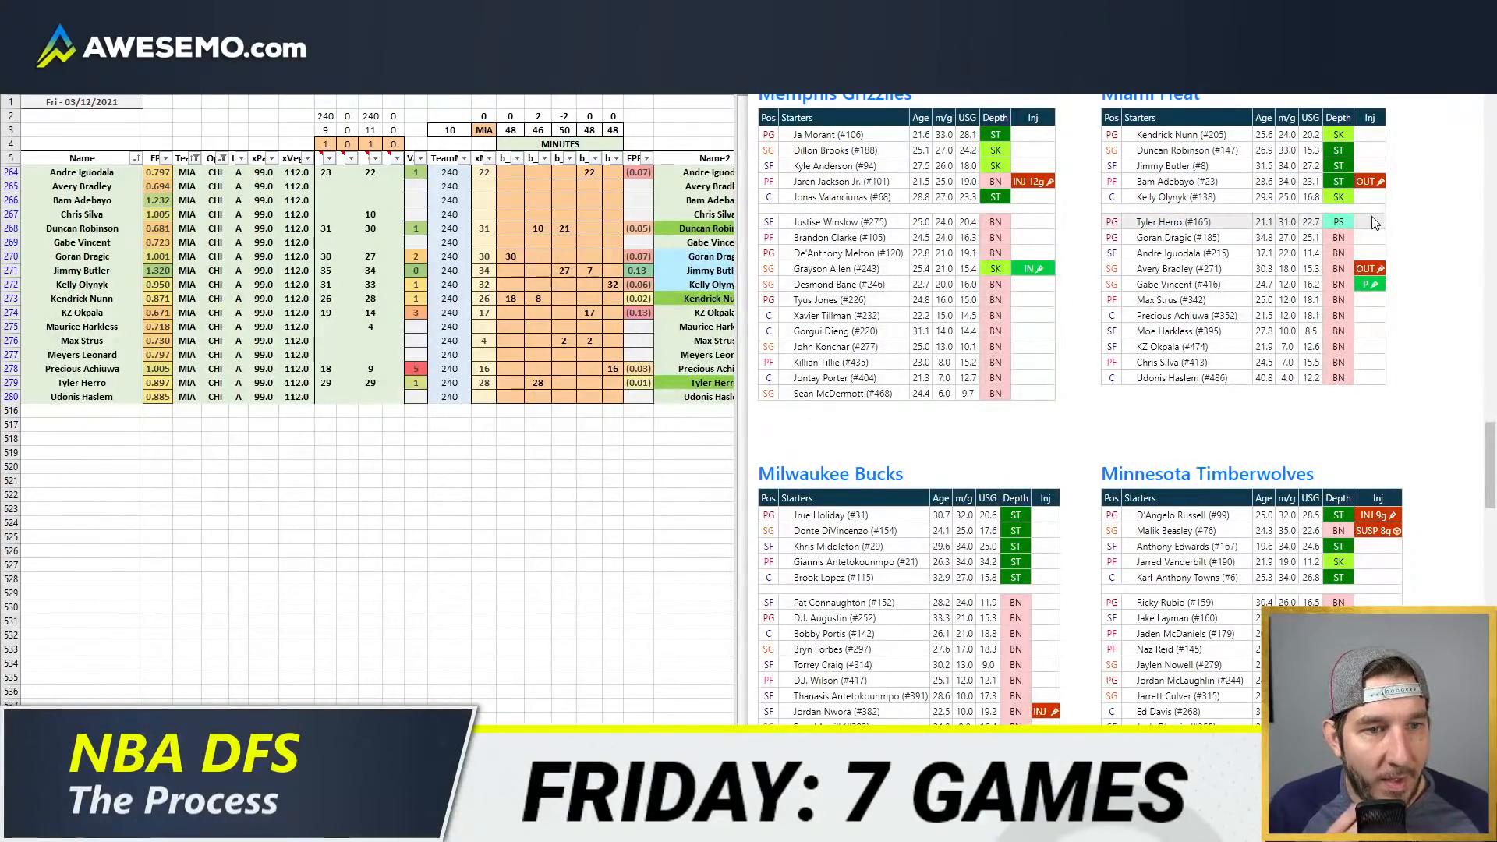
click(135, 827)
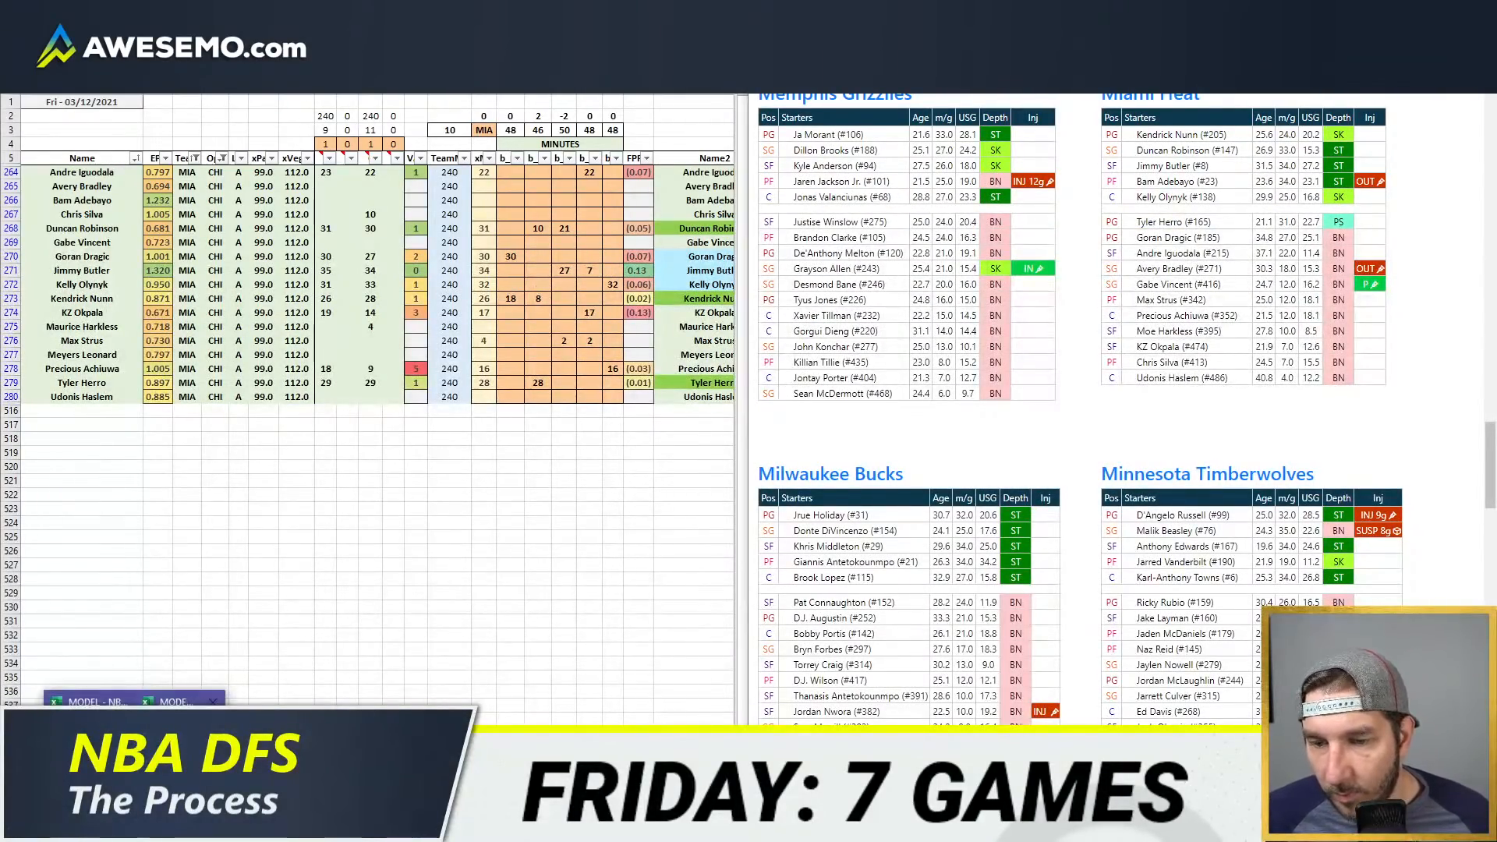
click(183, 752)
click(356, 215)
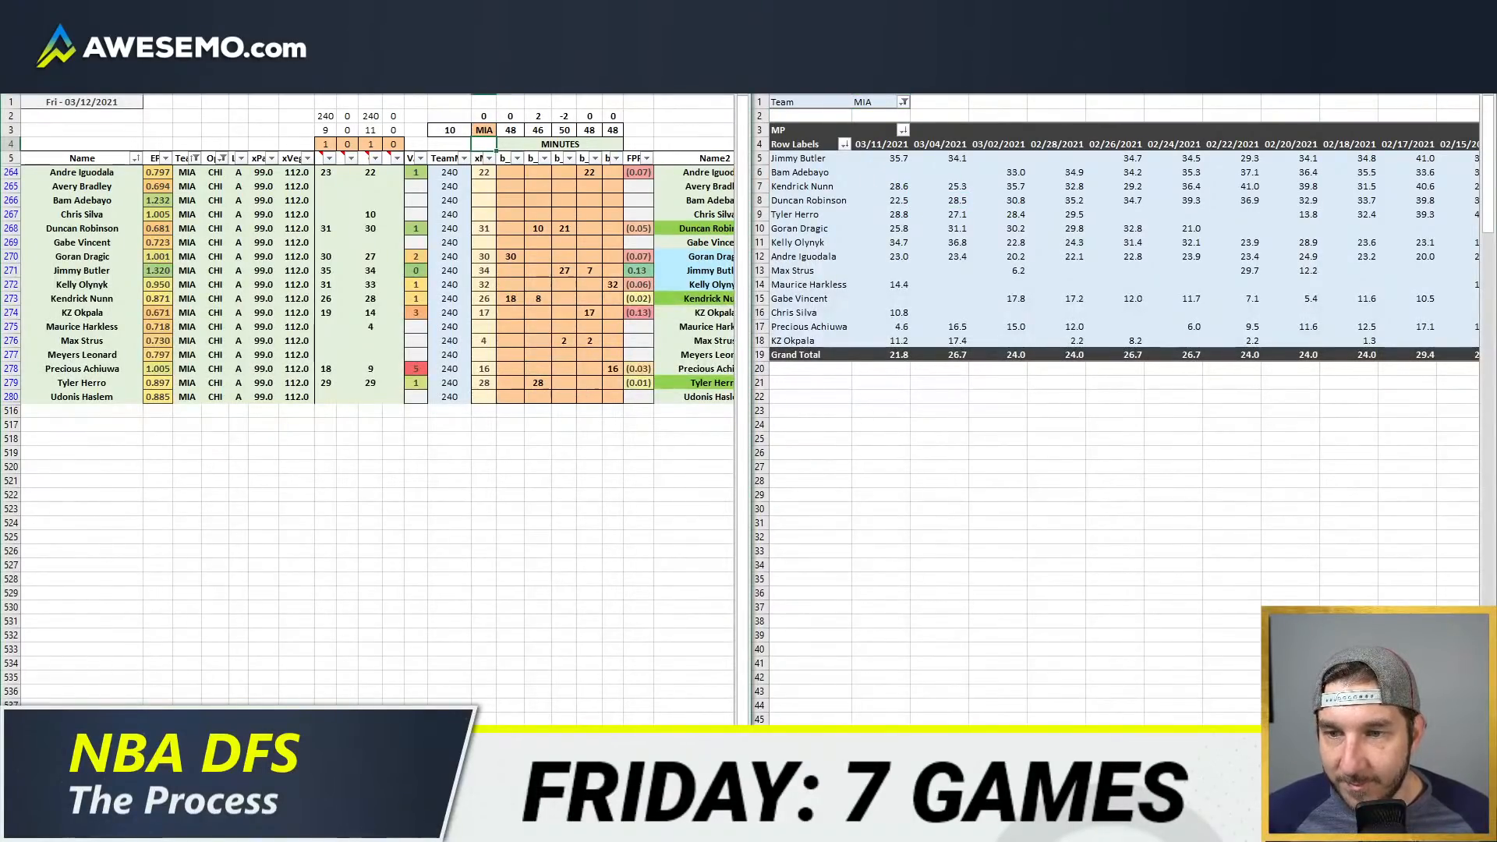
scroll(377, 407, right, 2)
scroll(377, 408, left, 2)
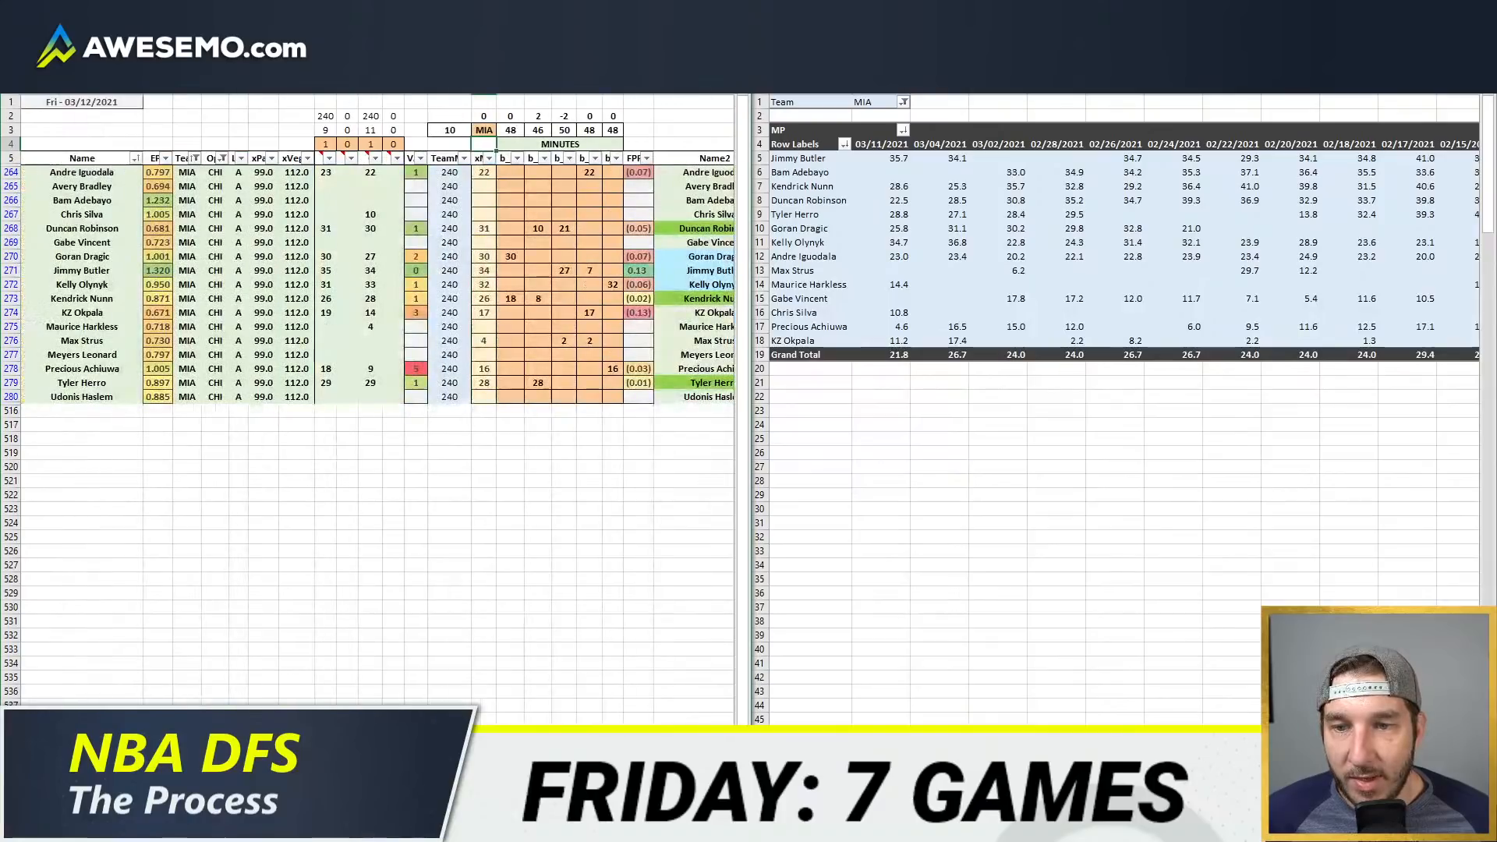
click(548, 382)
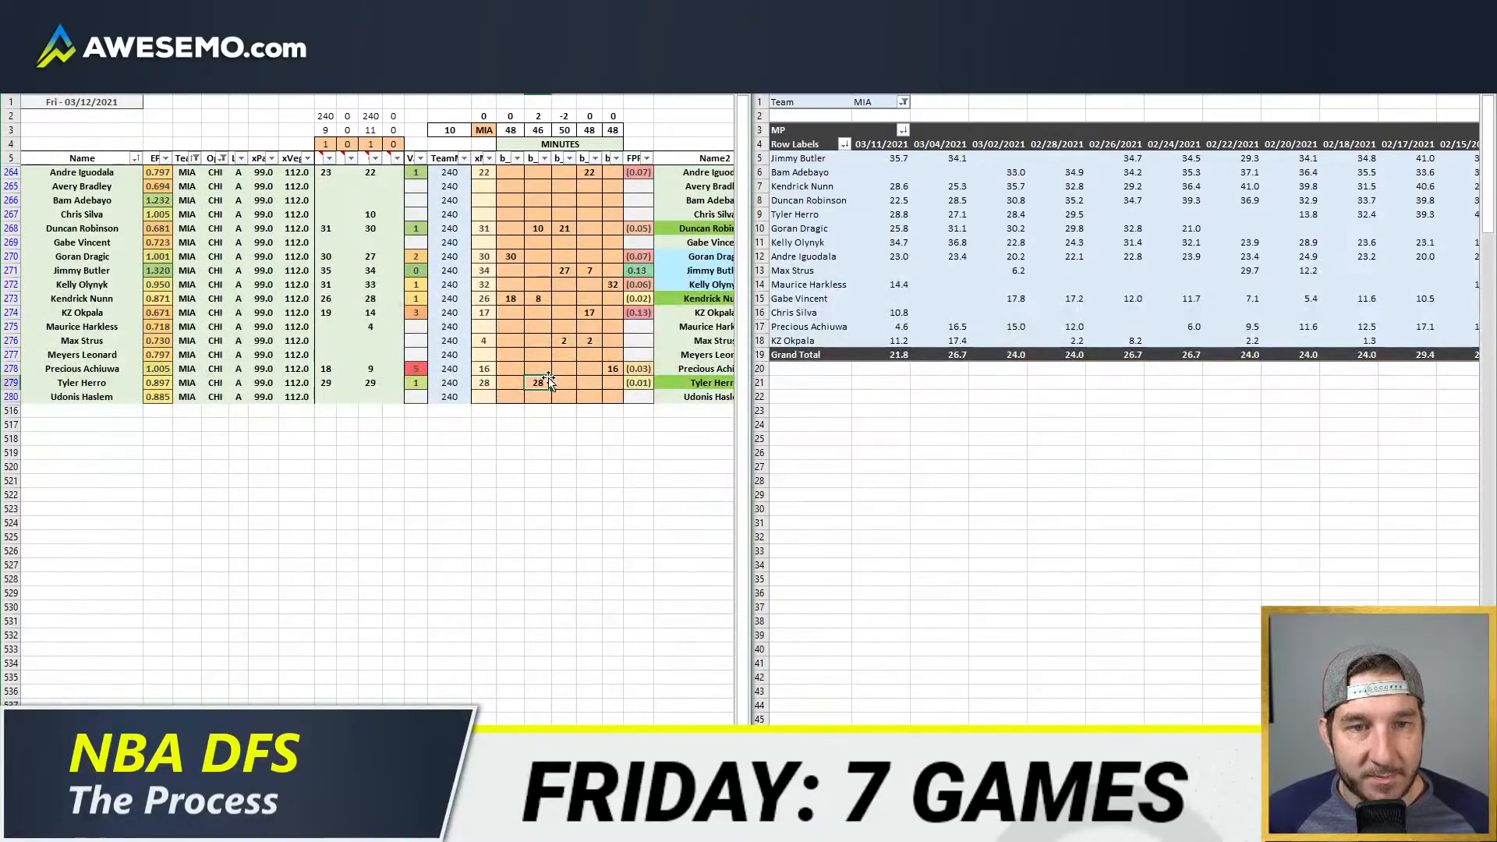
click(521, 297)
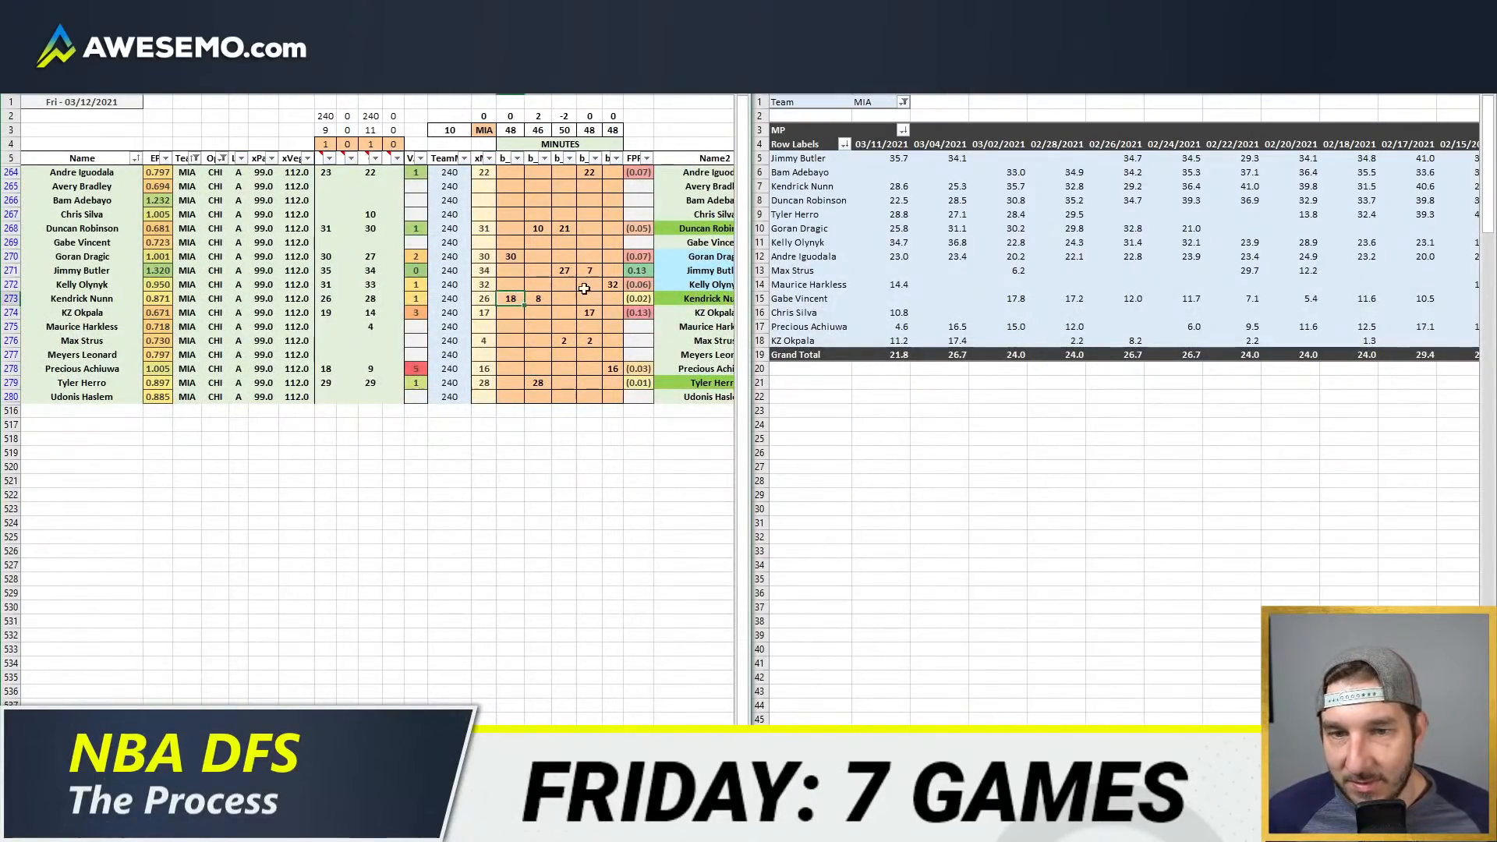
click(563, 227)
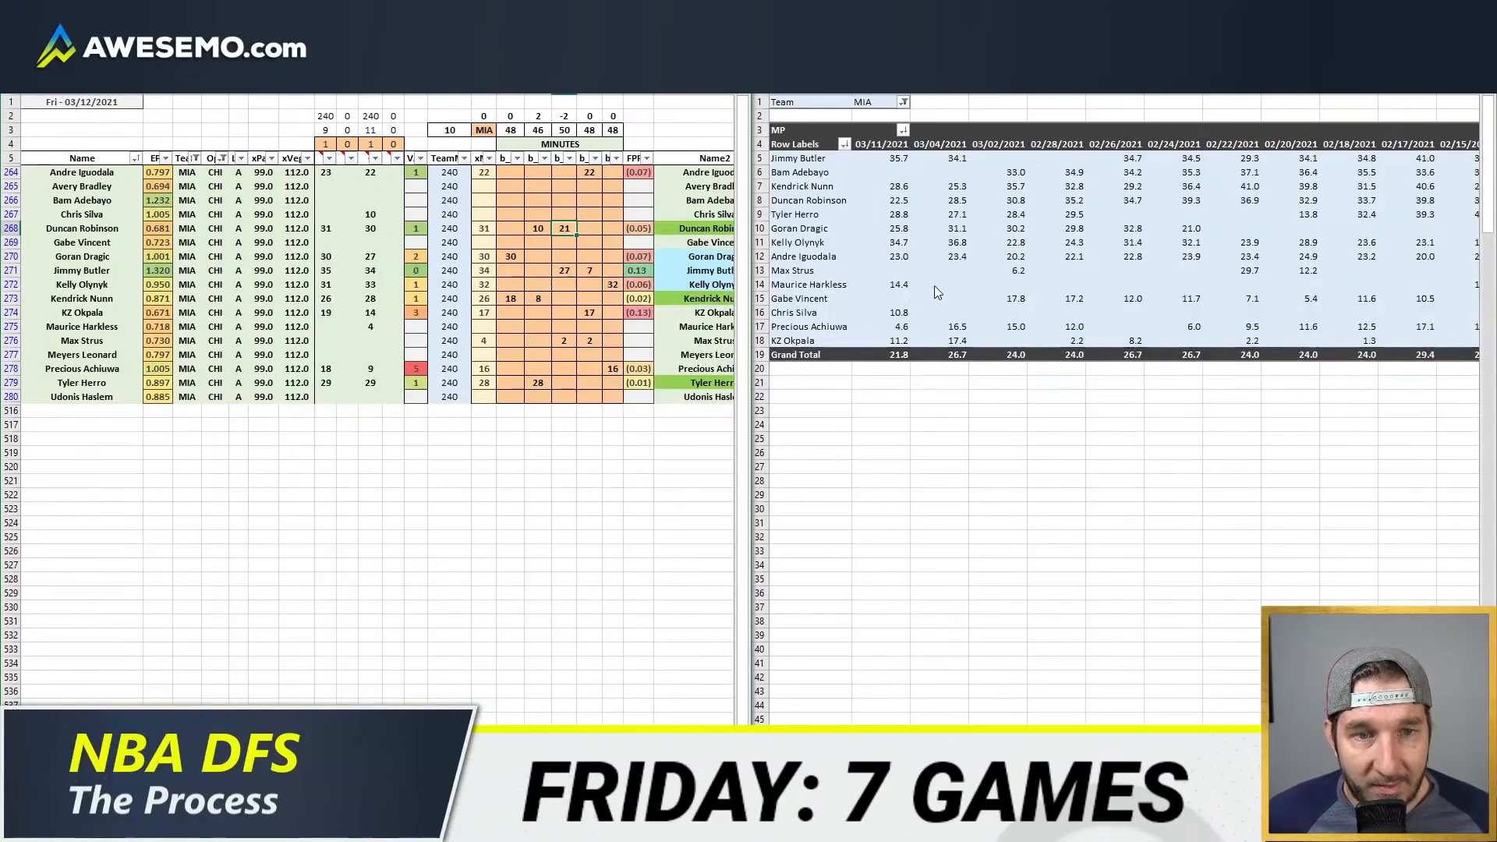
Step: Clear Max Strus's minutes and give Maurice Harkless 2 minutes in each of the same two position columns
drag(566, 341, 589, 337)
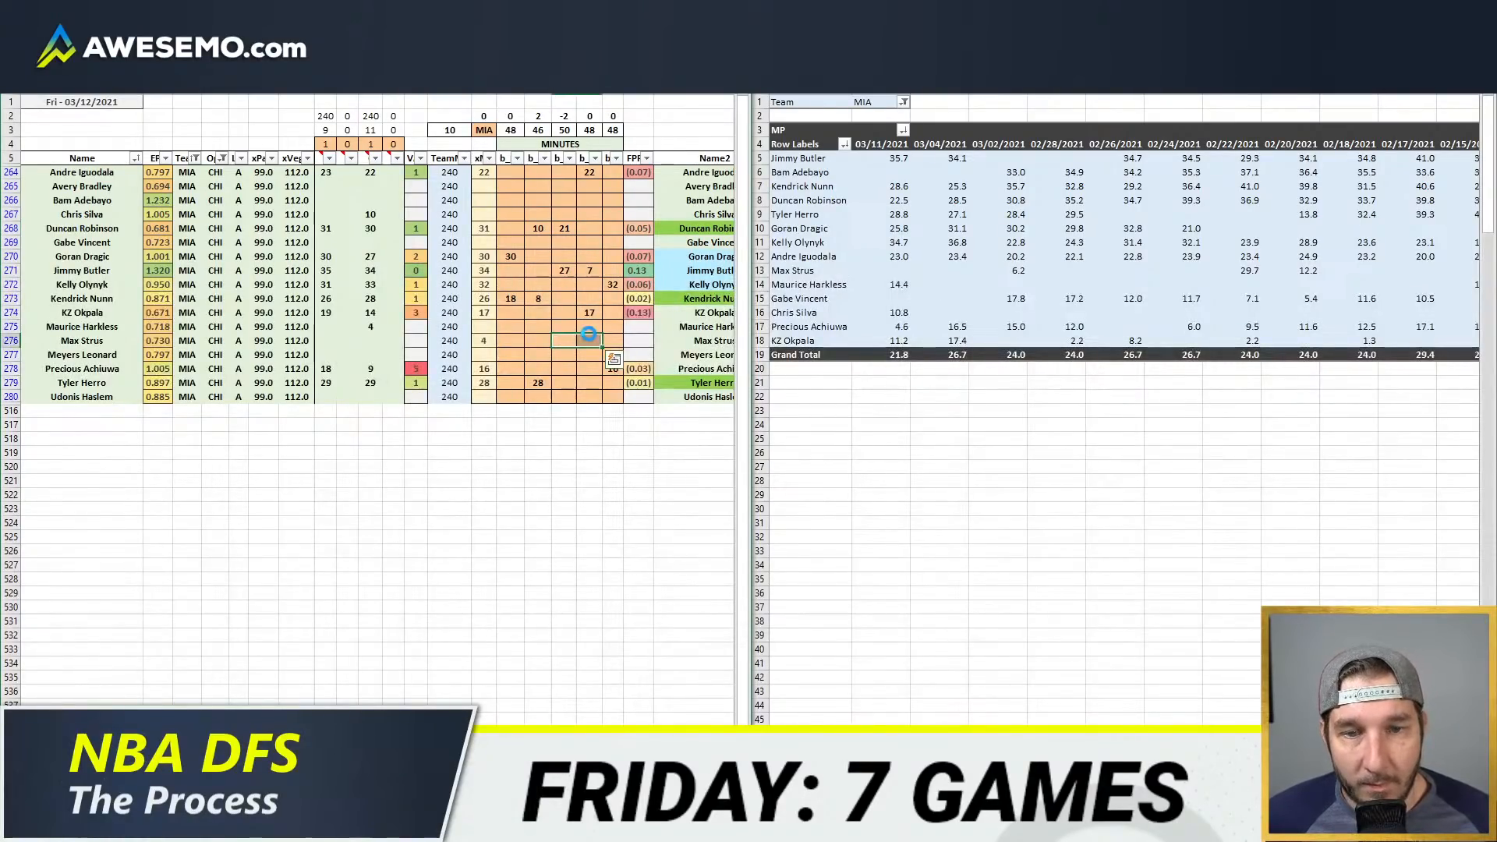
key(Delete)
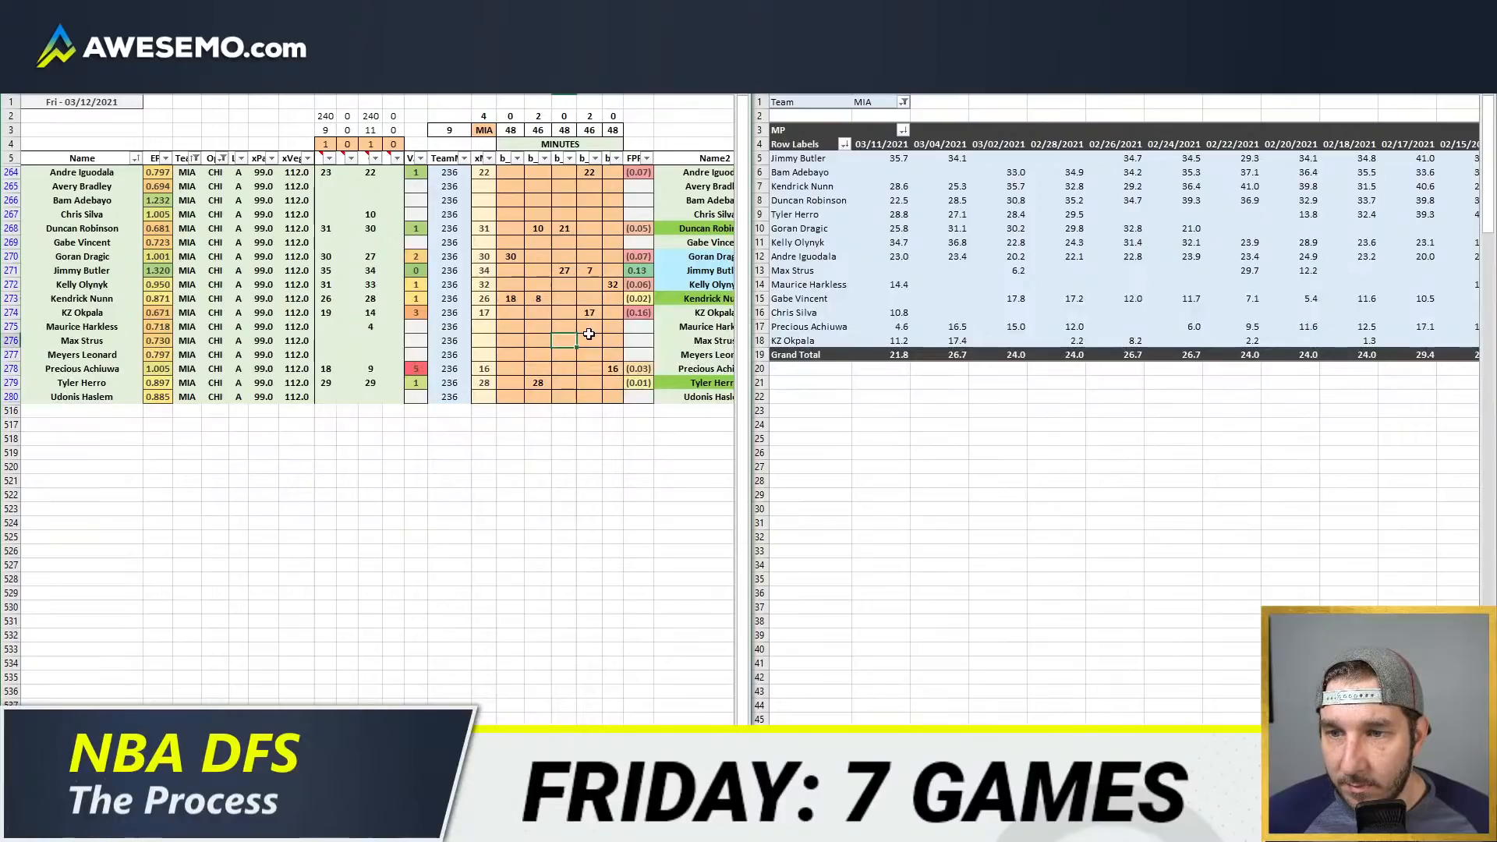
key(Up)
text(2)
key(Tab)
text(2)
key(Return)
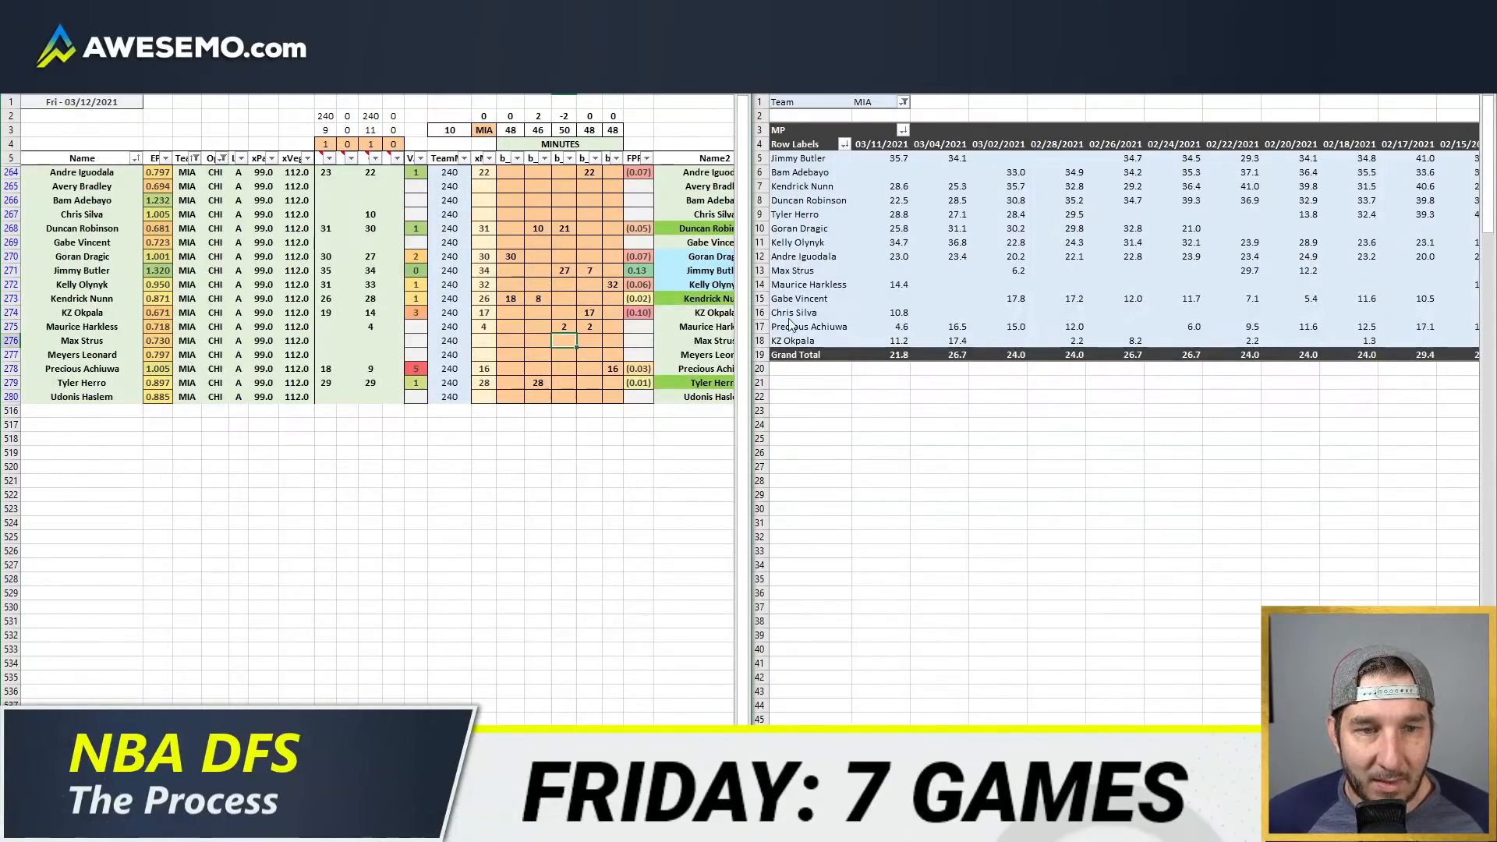
Step: Switch to the team projections sheet and change the displayed team to MIA
click(881, 327)
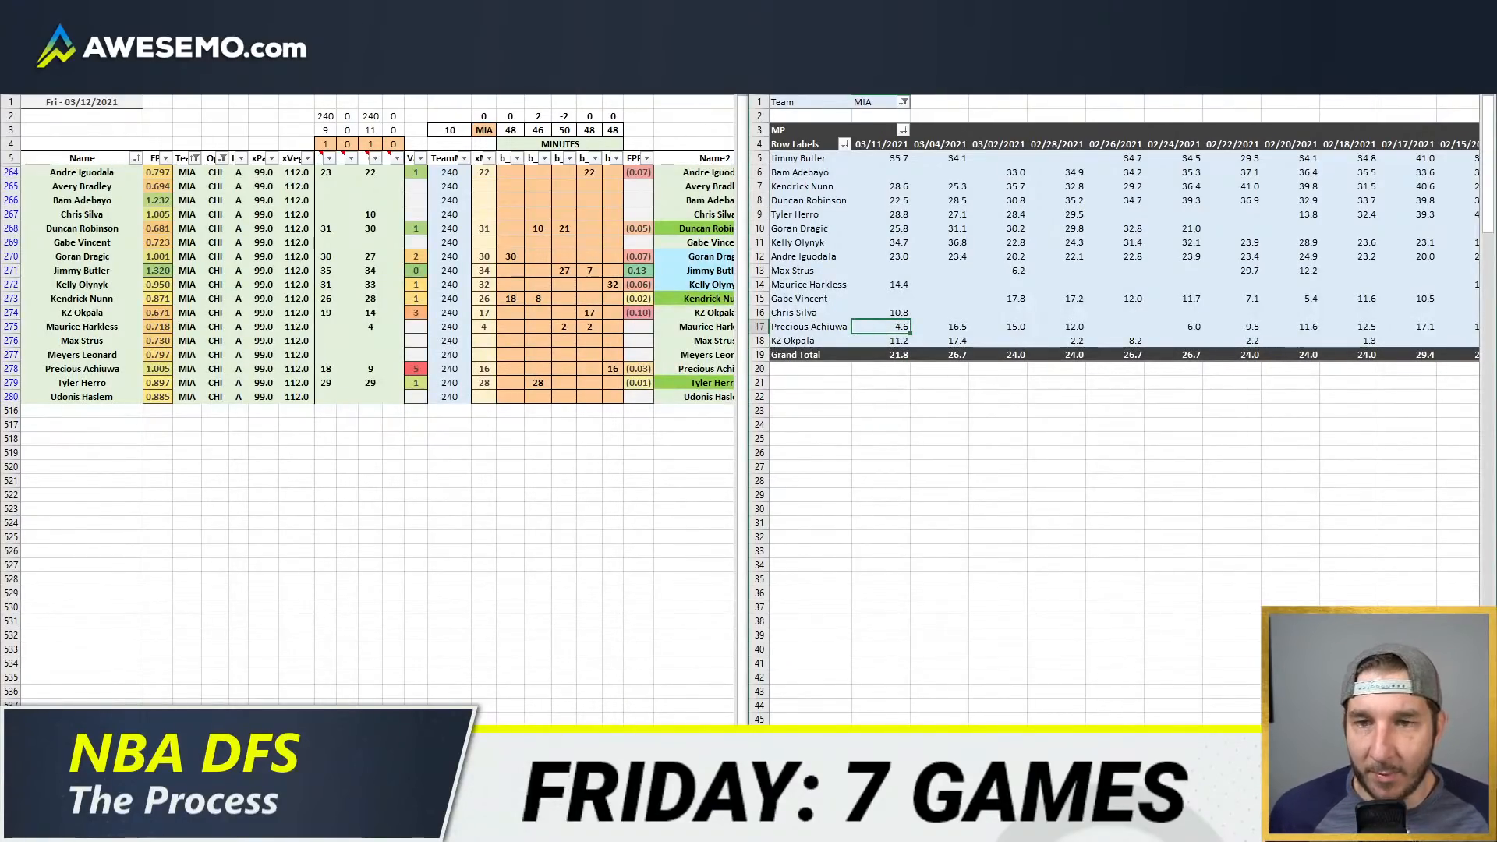
click(564, 340)
scroll(564, 341, right, 5)
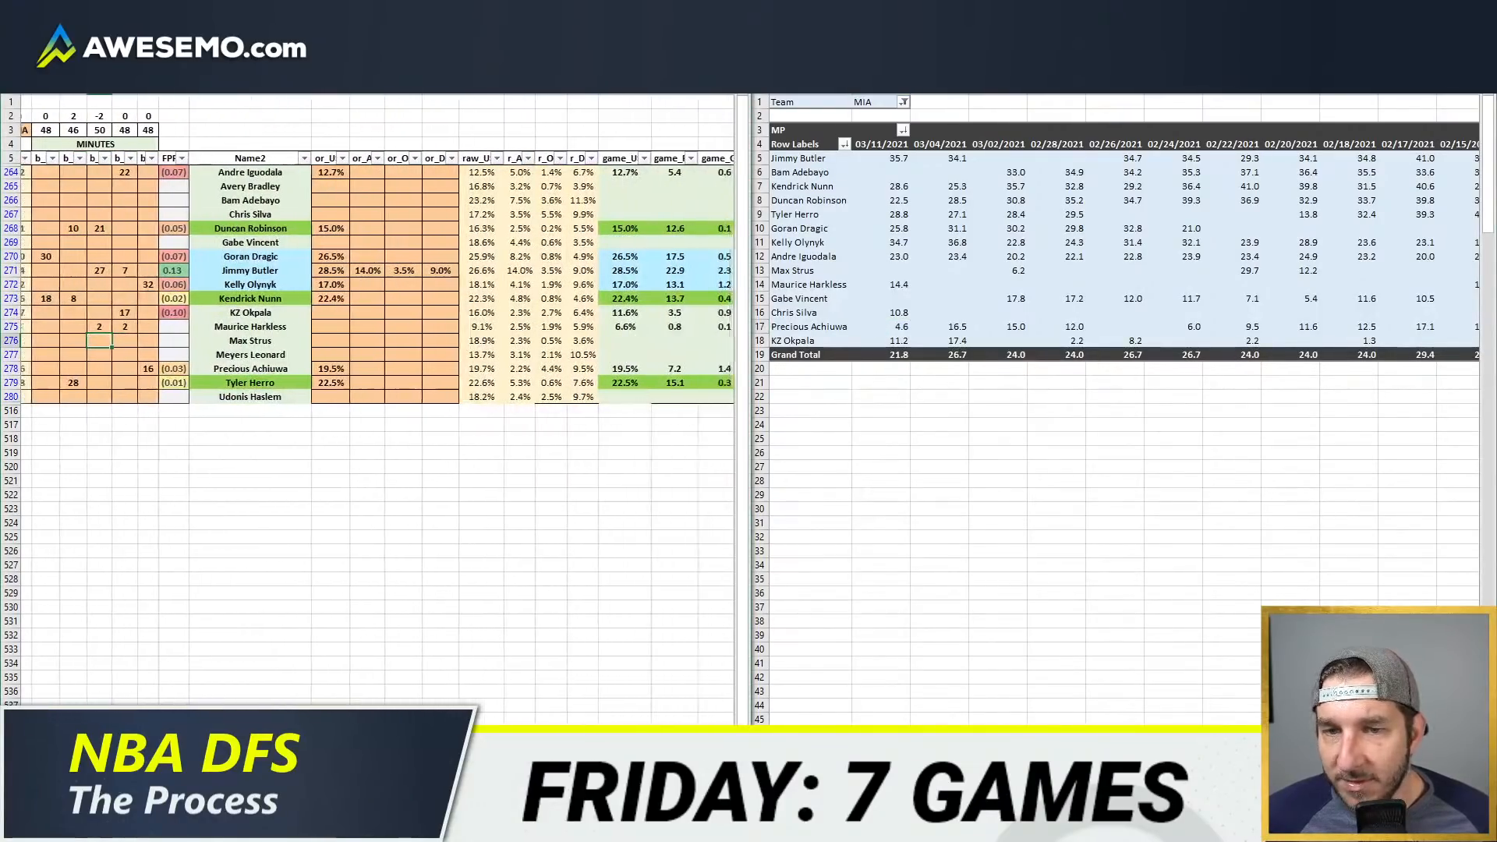
key(ctrl+Page_Up)
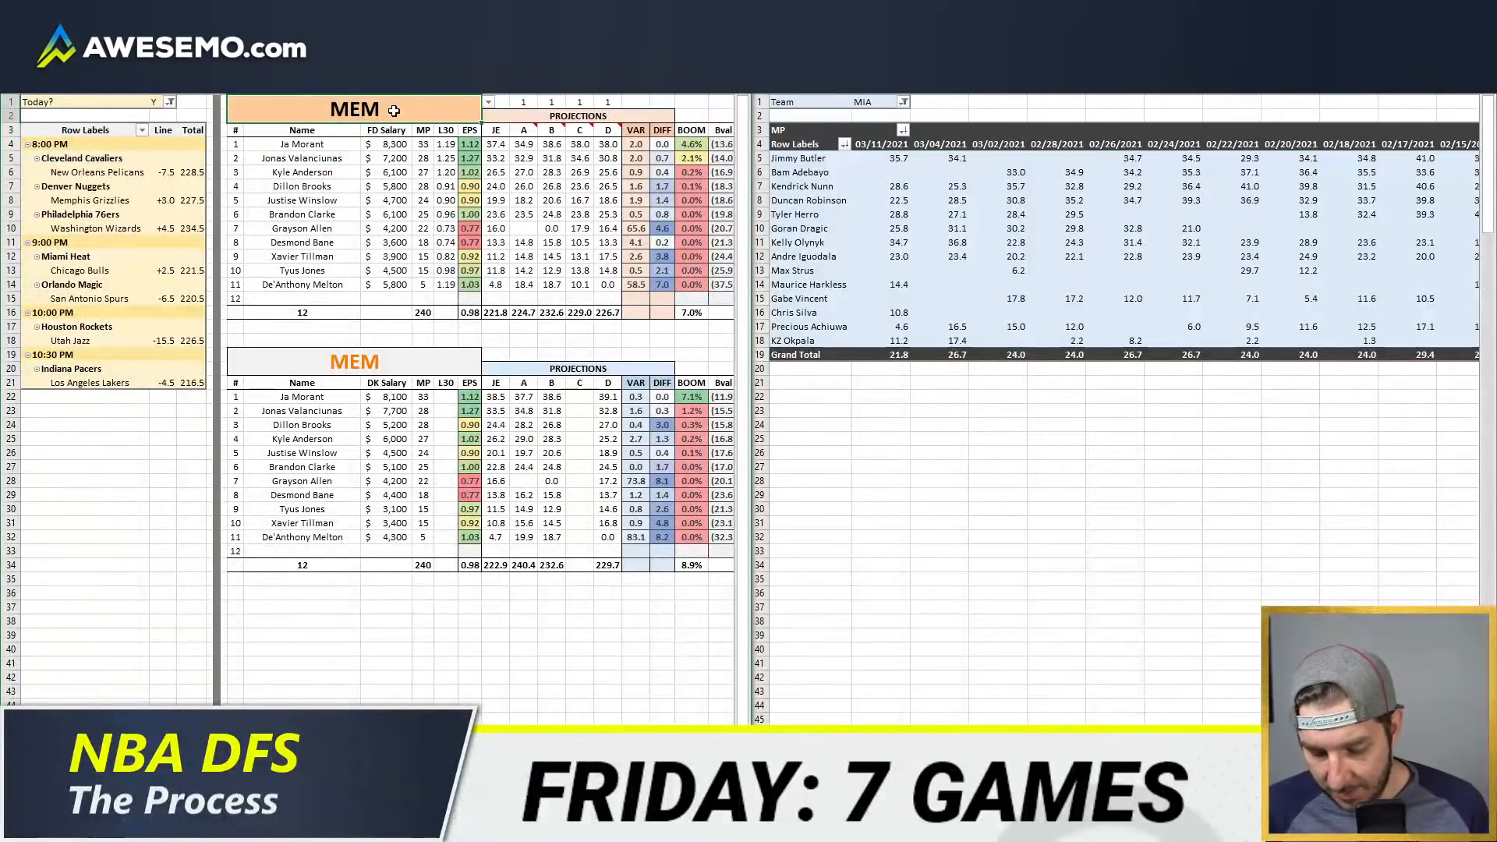
text(MIA)
key(Return)
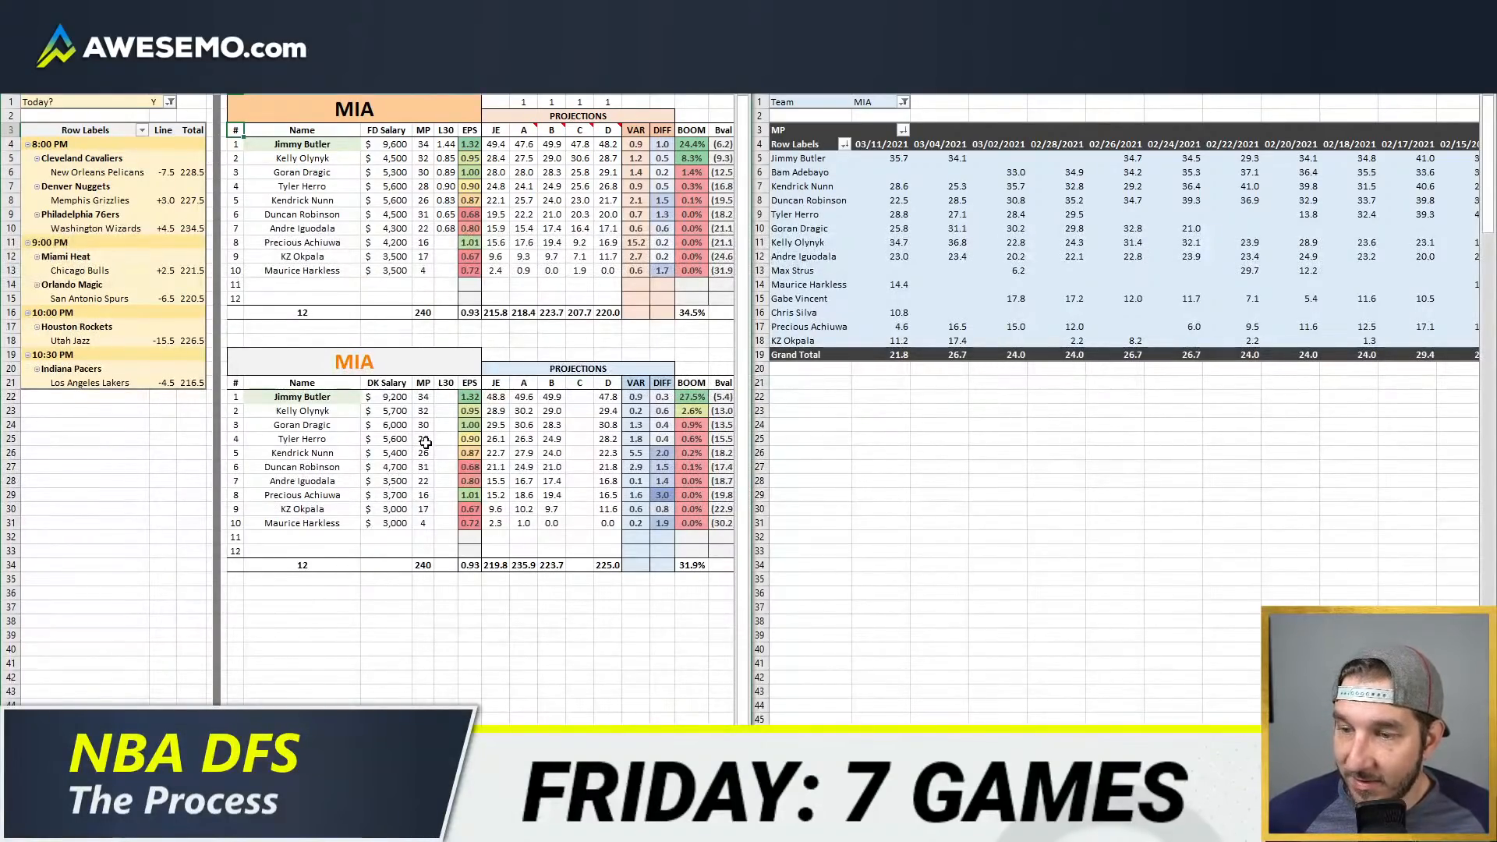
Step: Go to the pivot table sheet and add MIA to the DraftKings table's Team filter
click(273, 785)
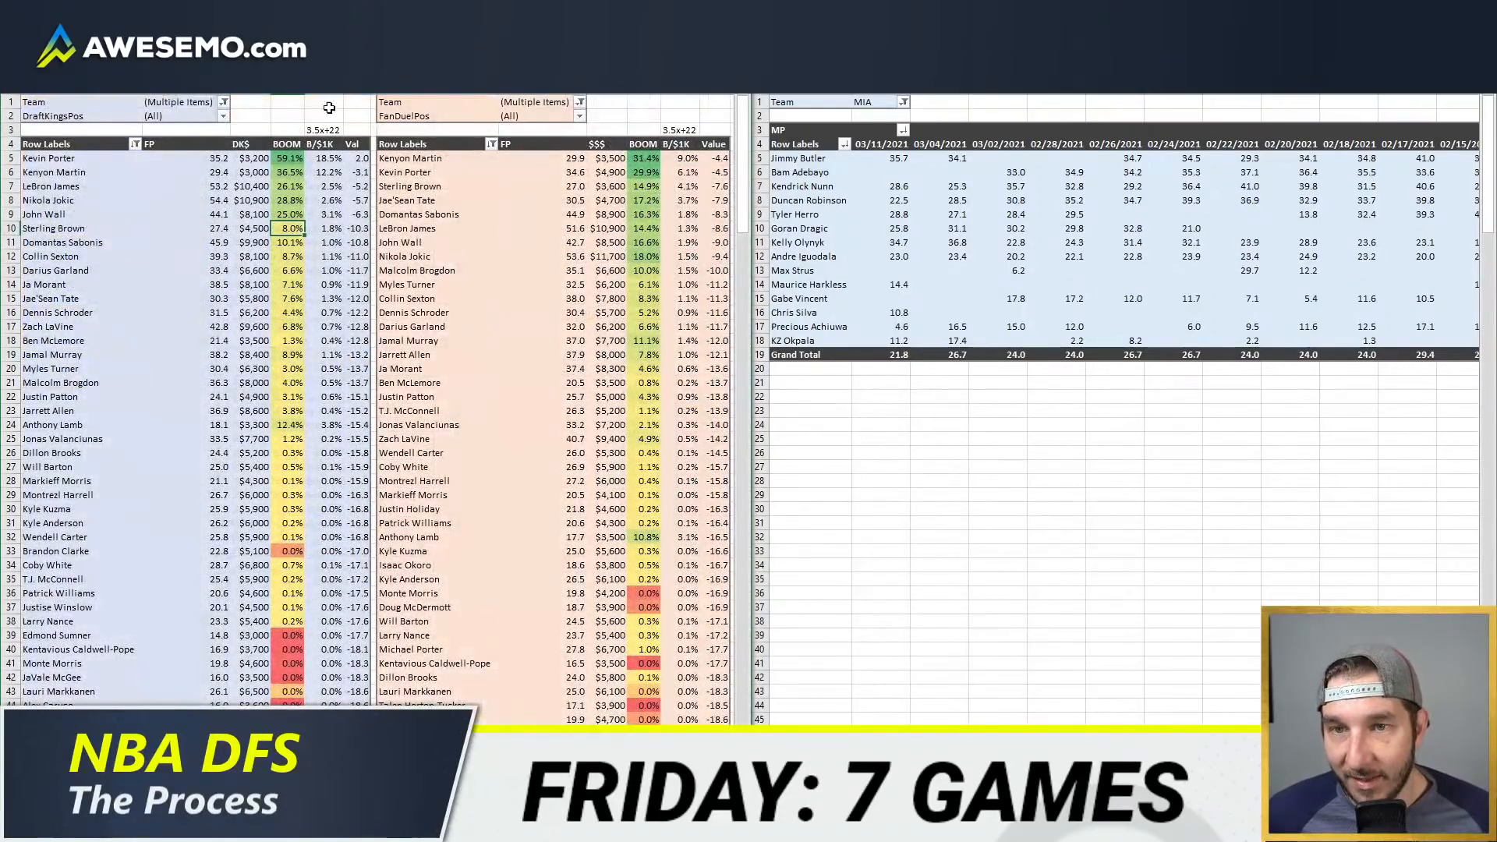
click(234, 785)
click(316, 202)
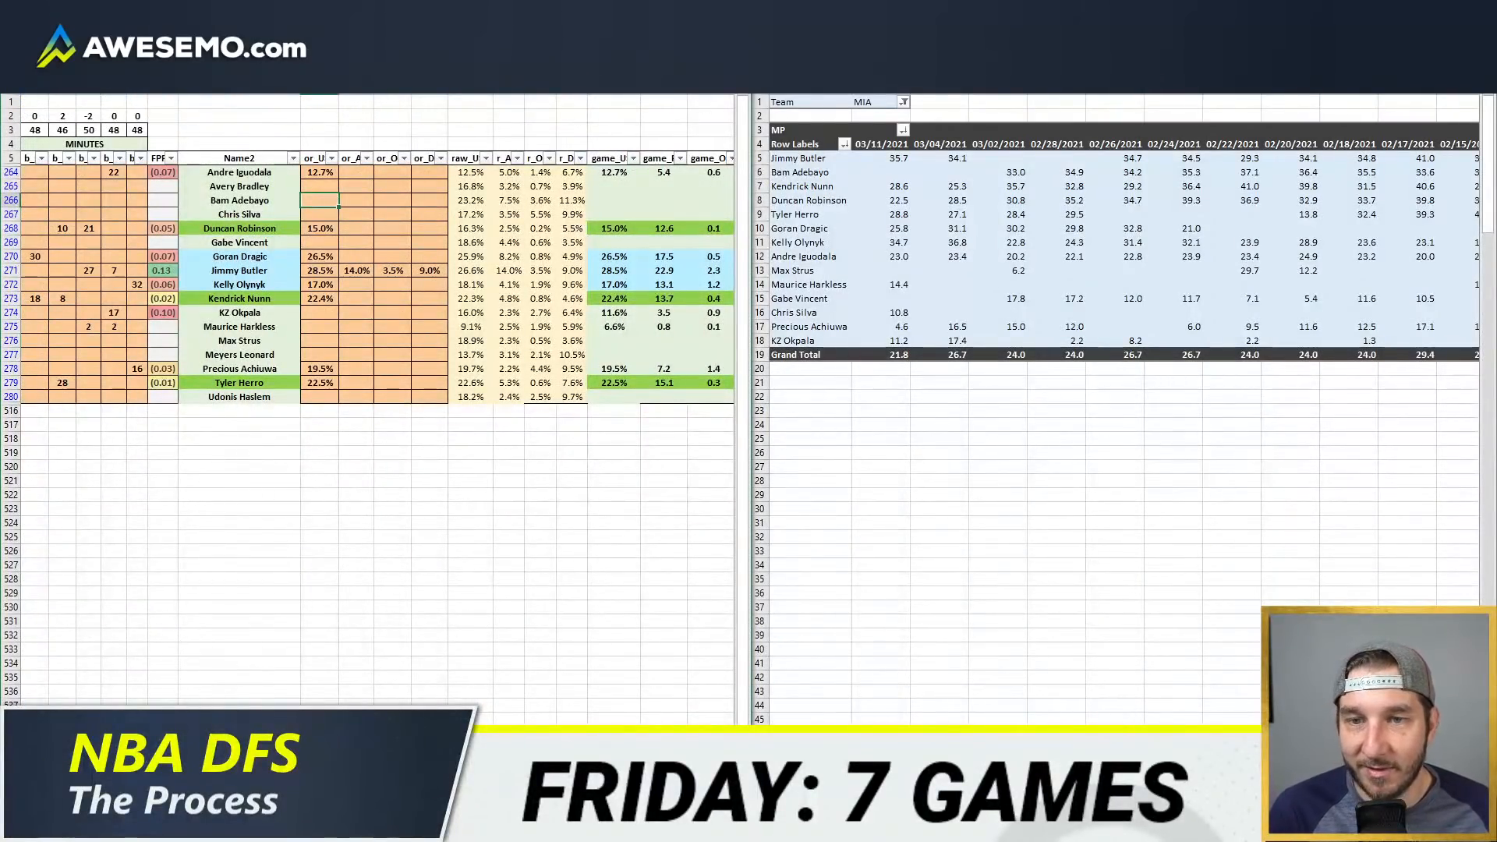
click(273, 784)
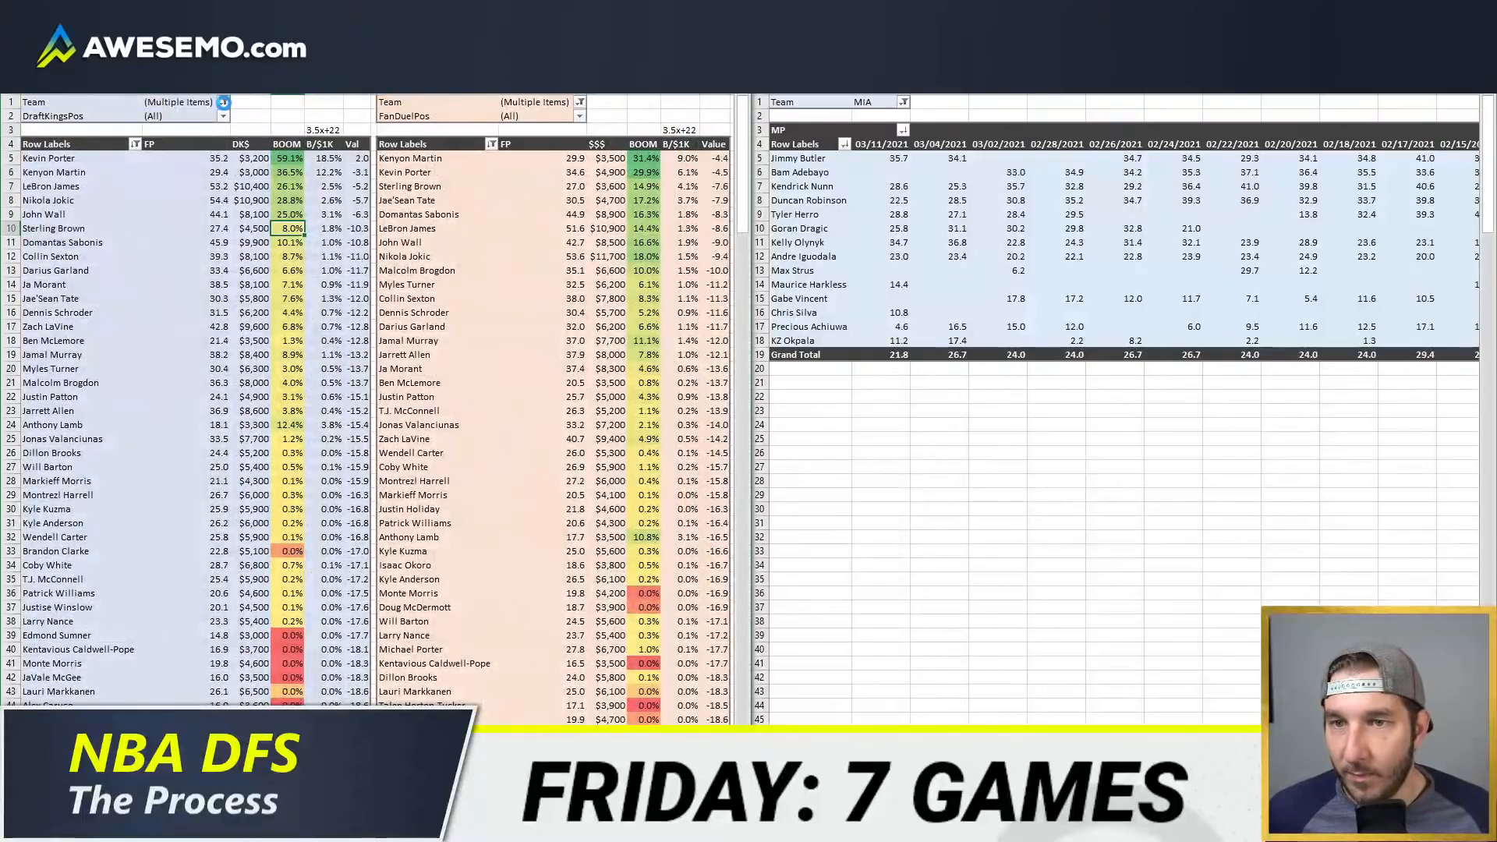
click(223, 101)
scroll(140, 227, down, 4)
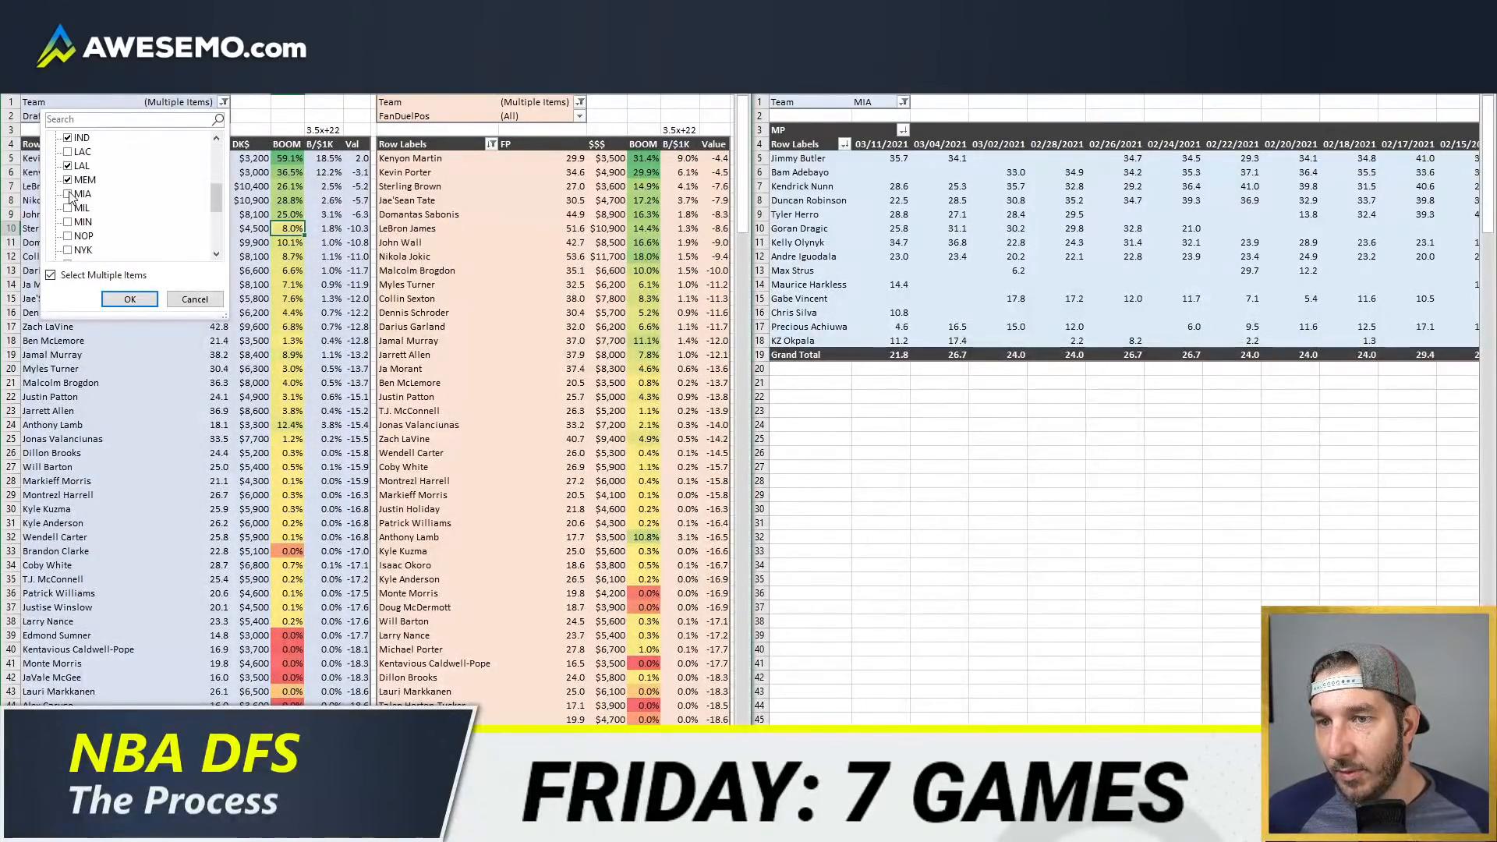
click(68, 194)
click(130, 298)
Step: Add MIA to the FanDuel table's Team filter and refresh the table
click(580, 103)
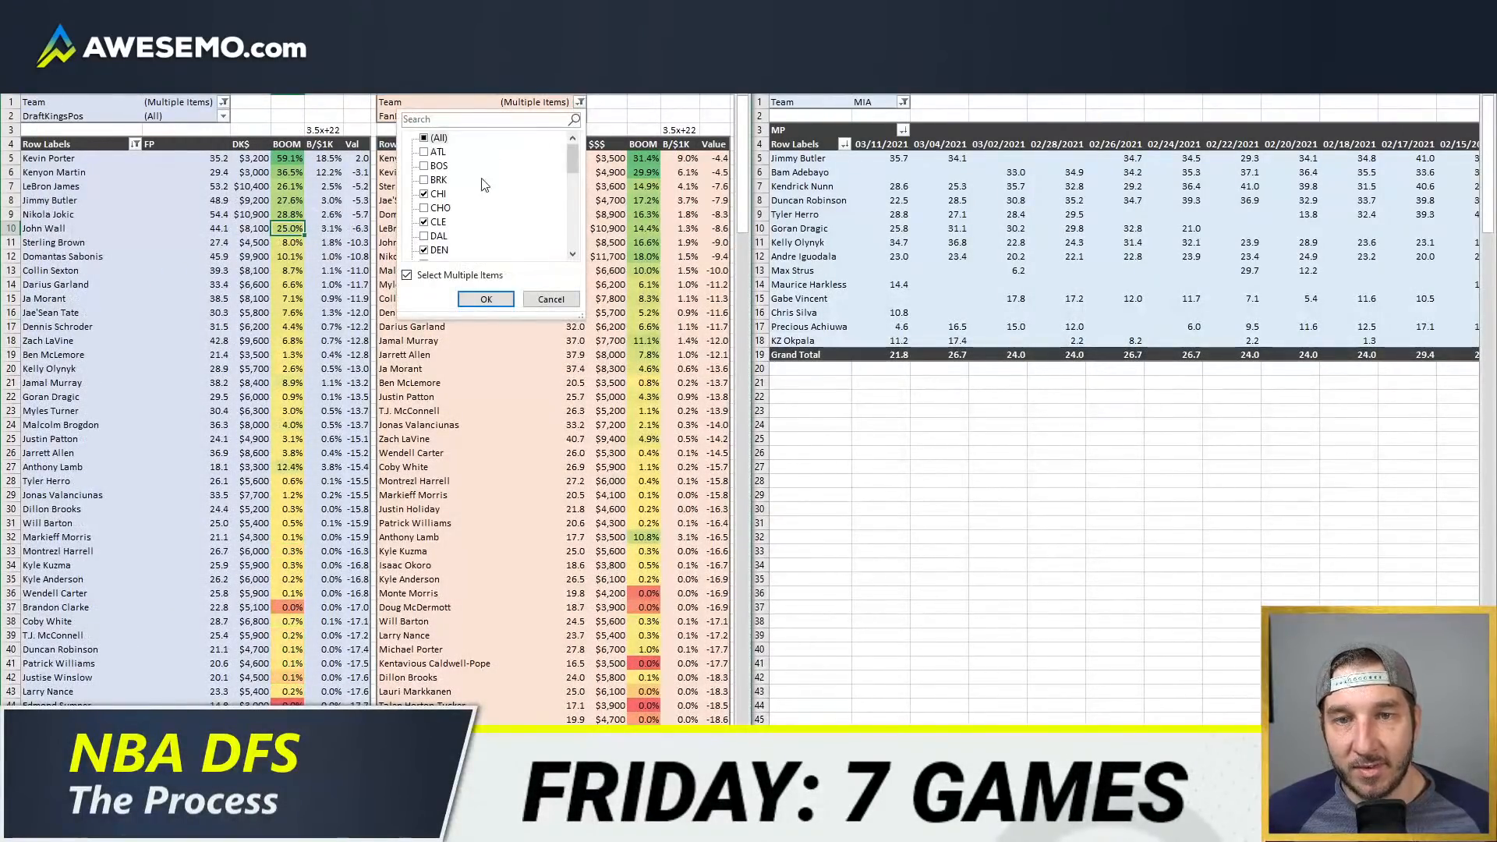
scroll(481, 184, down, 4)
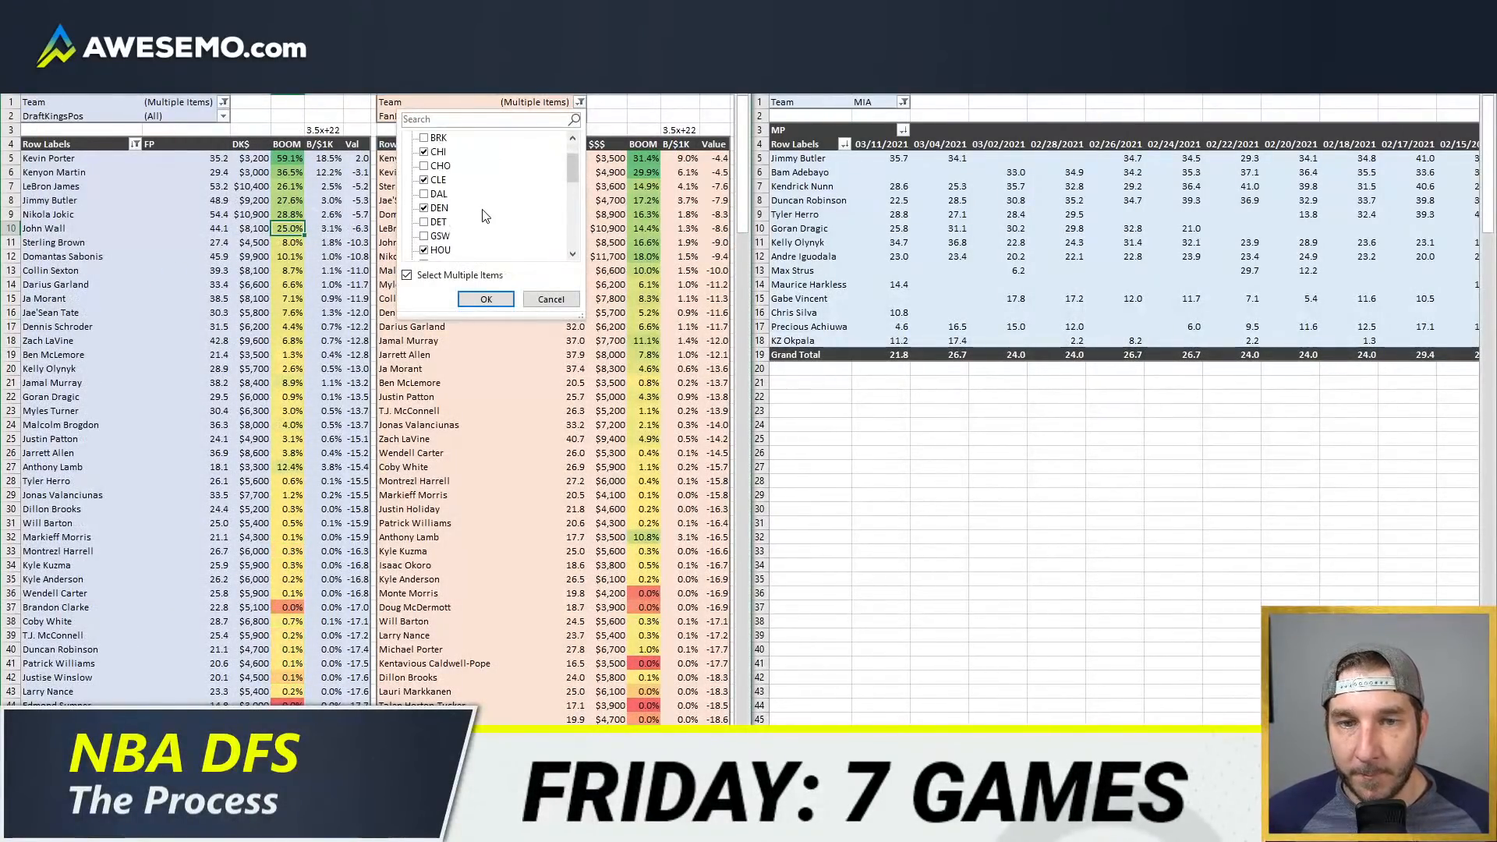
click(481, 298)
right_click(482, 255)
click(519, 307)
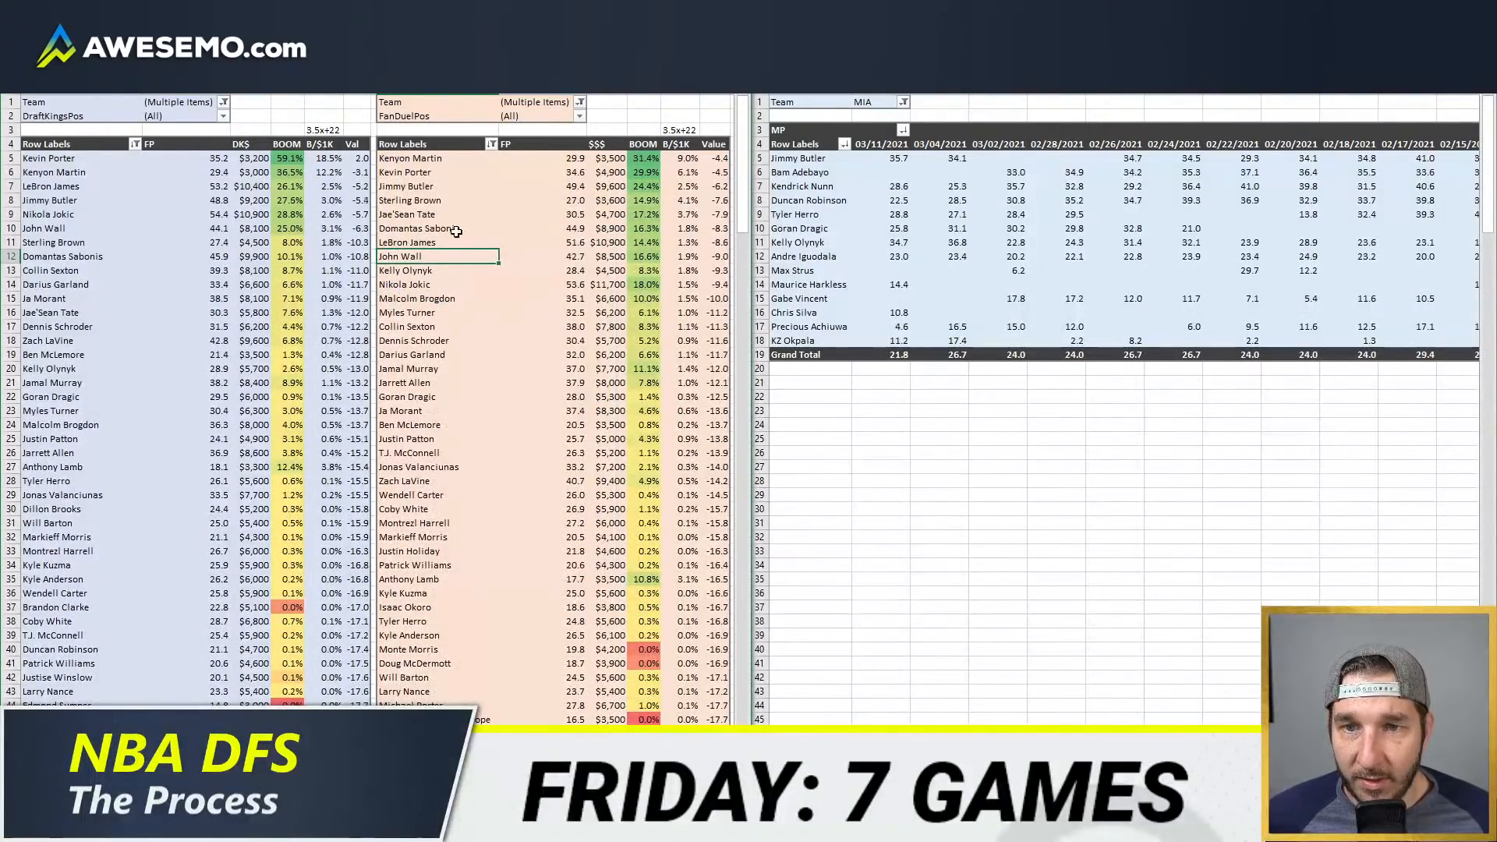
Step: Compare the top-ranked players down to Jimmy Butler in both value tables and examine Kelly Olynyk's FanDuel row
drag(431, 189, 724, 161)
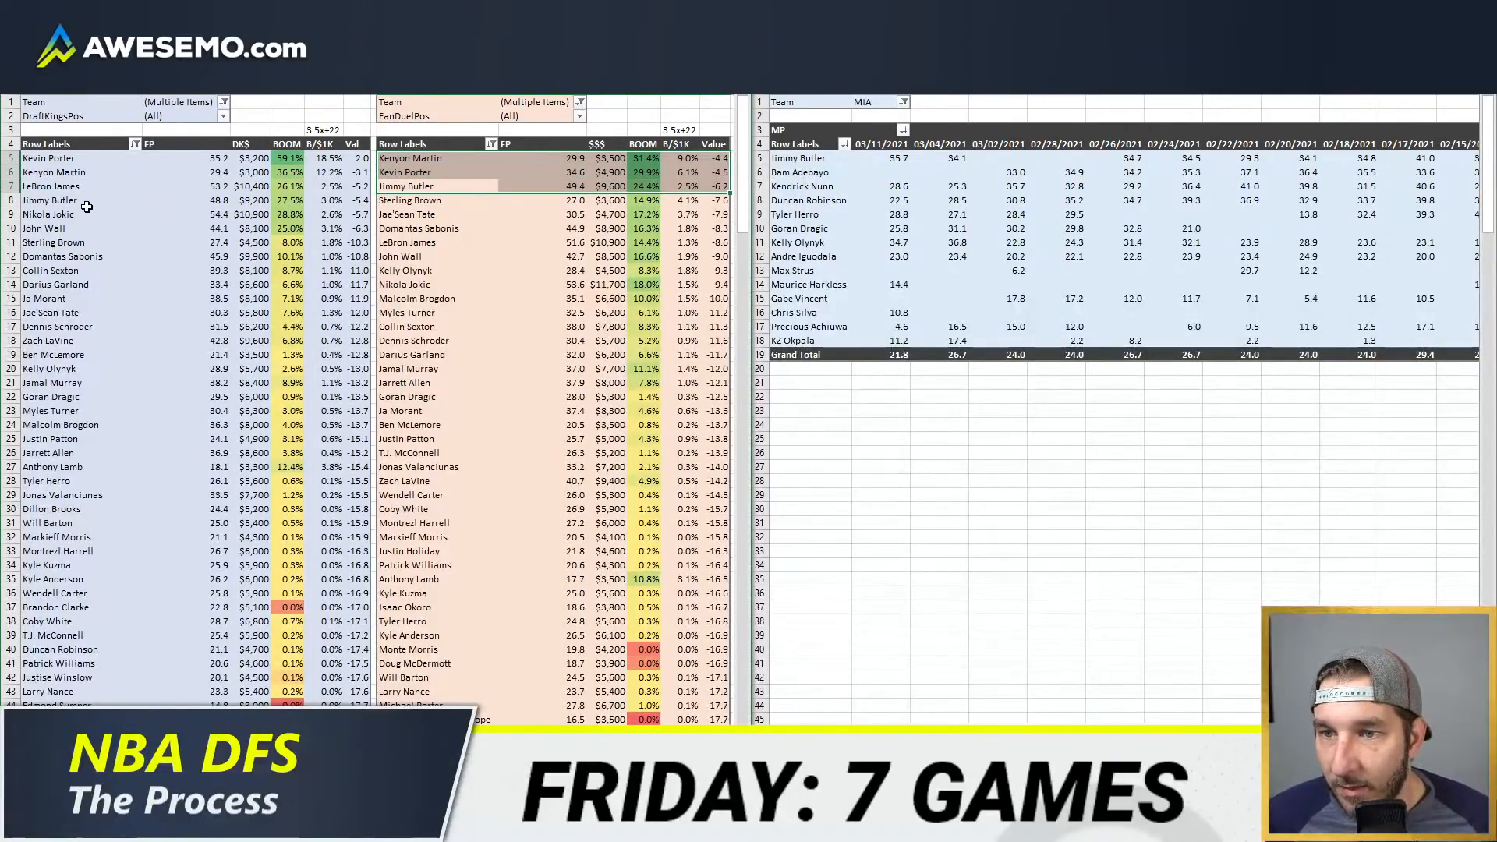
drag(86, 207, 75, 156)
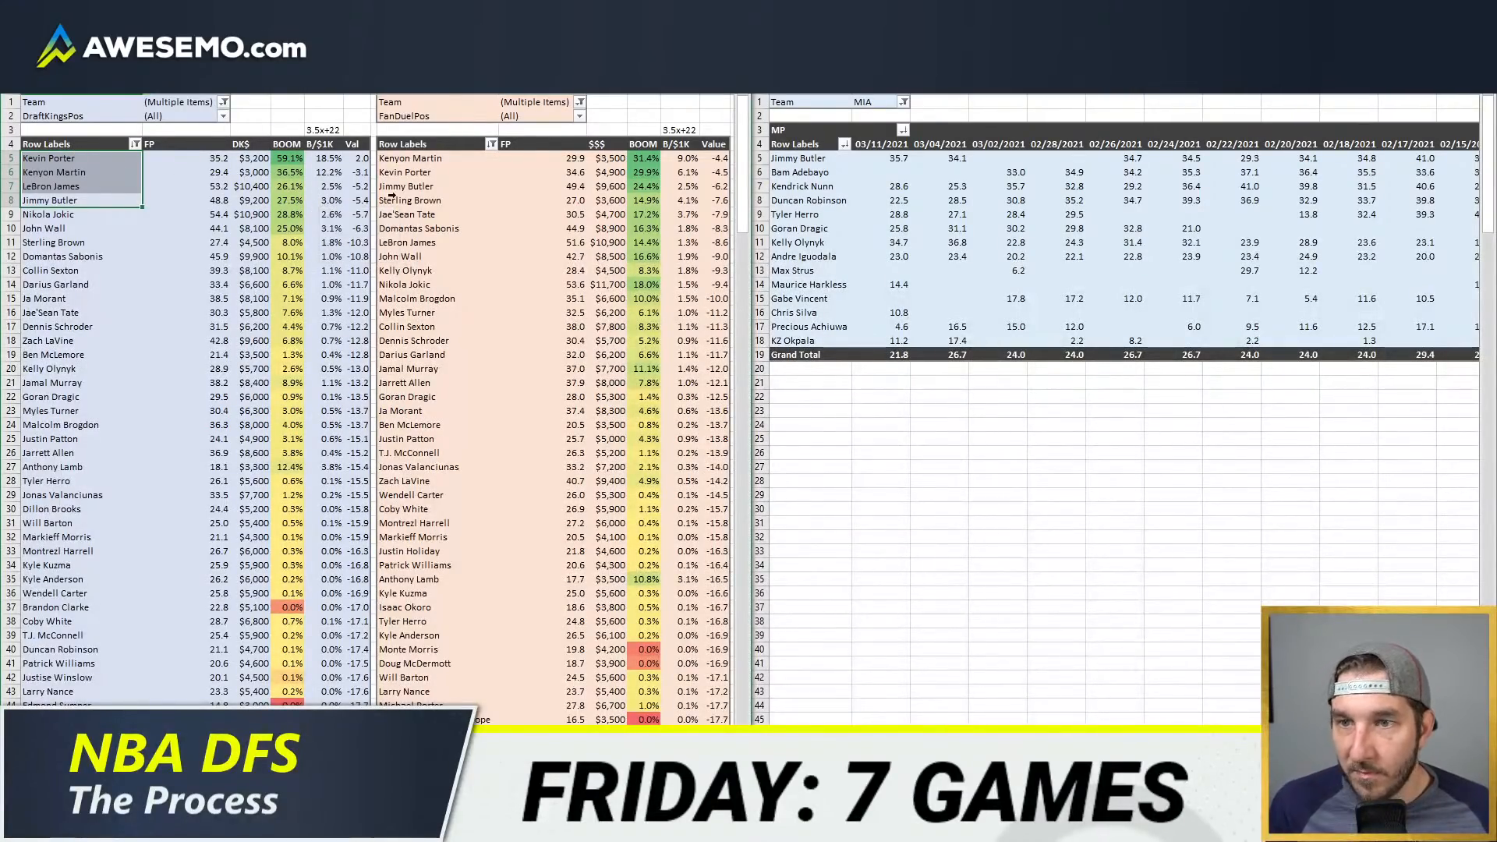
click(357, 242)
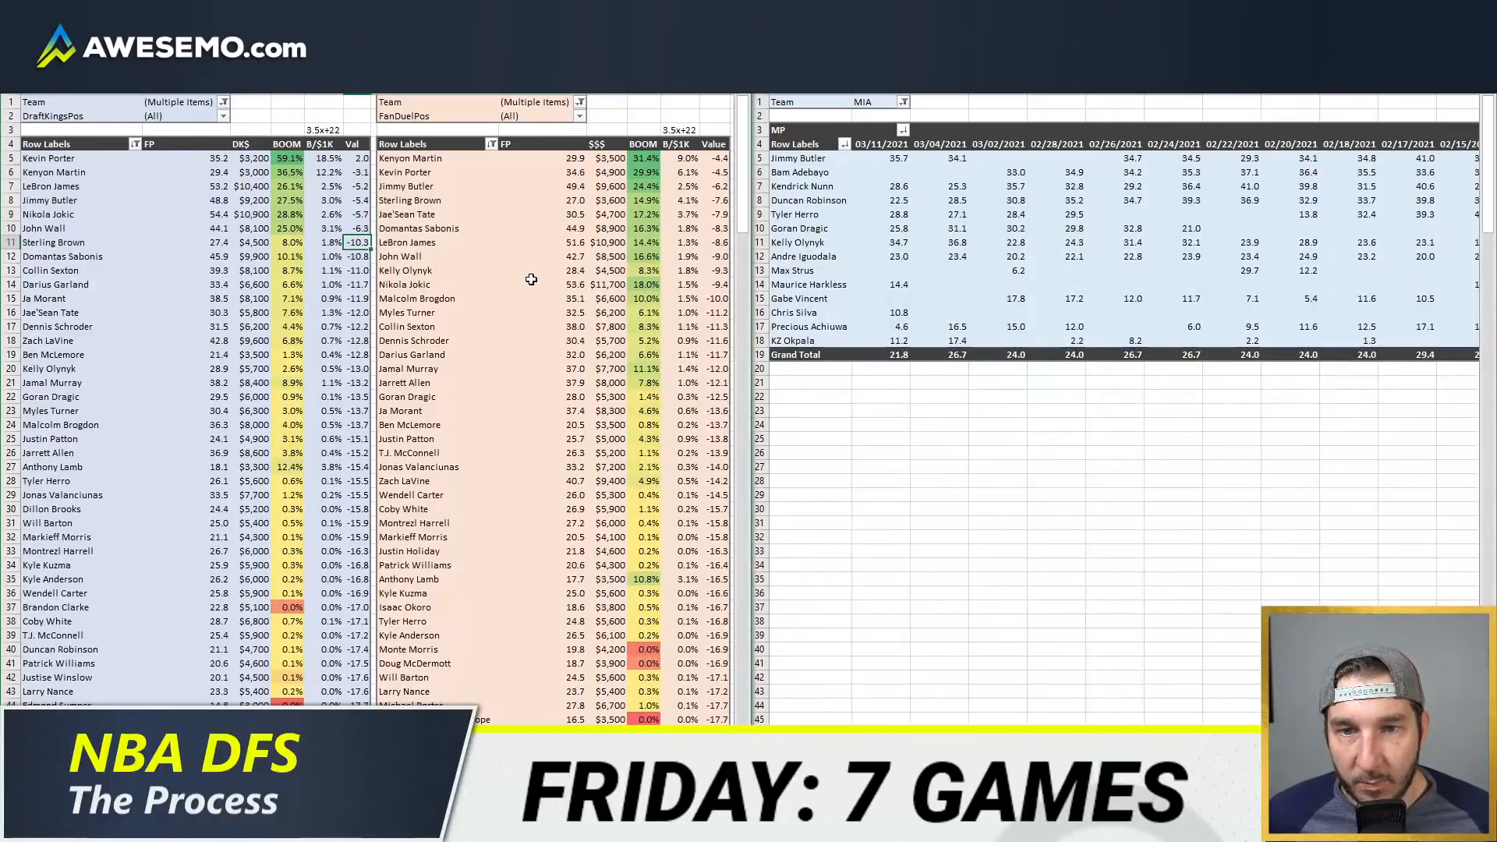
drag(436, 271, 698, 270)
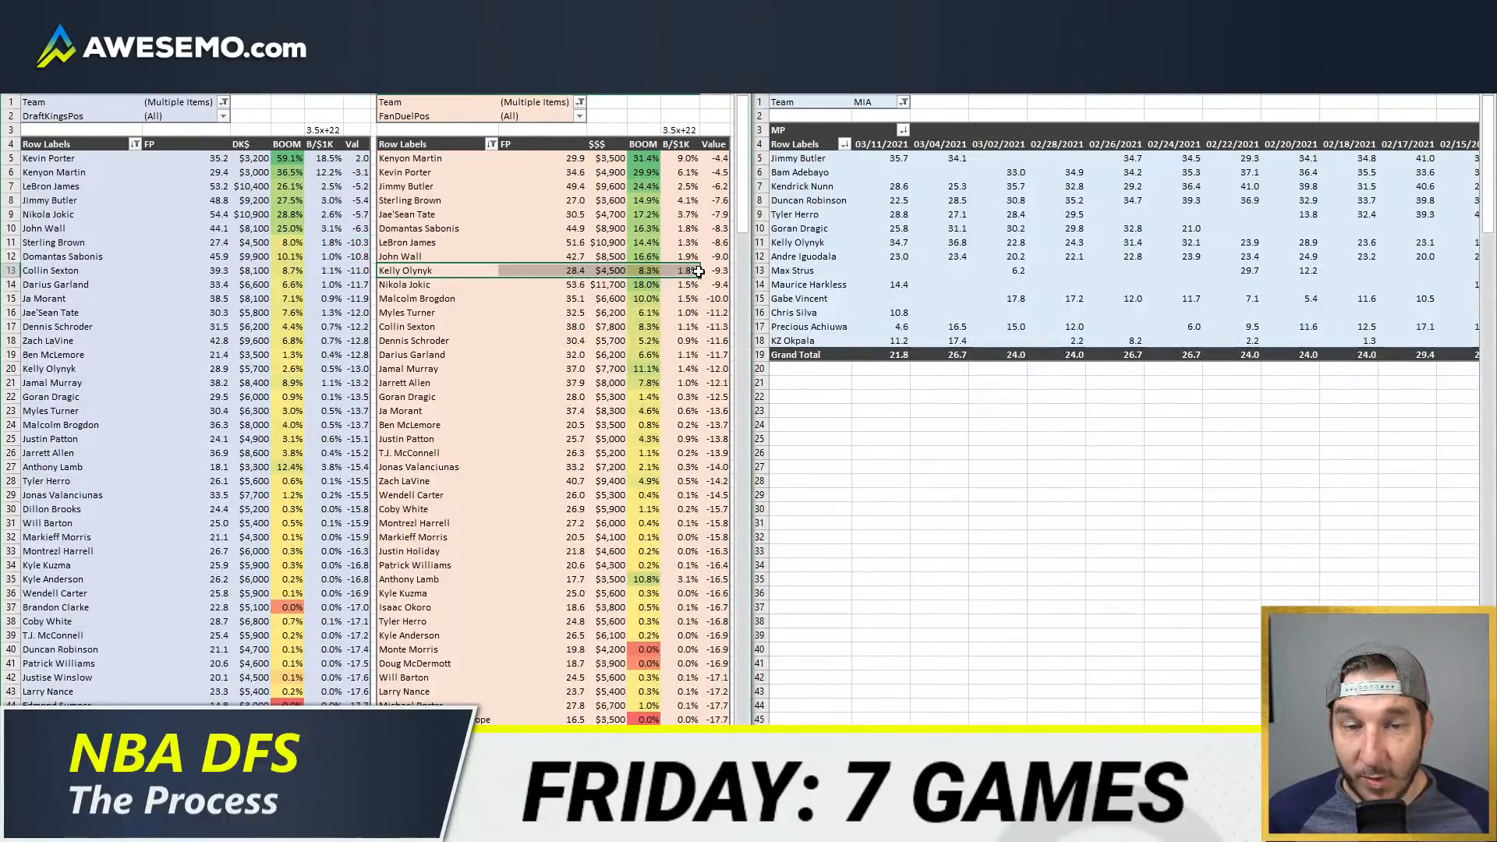
Step: Return to the team projections sheet and filter its Team column to NOP instead of MIA
click(299, 784)
click(267, 325)
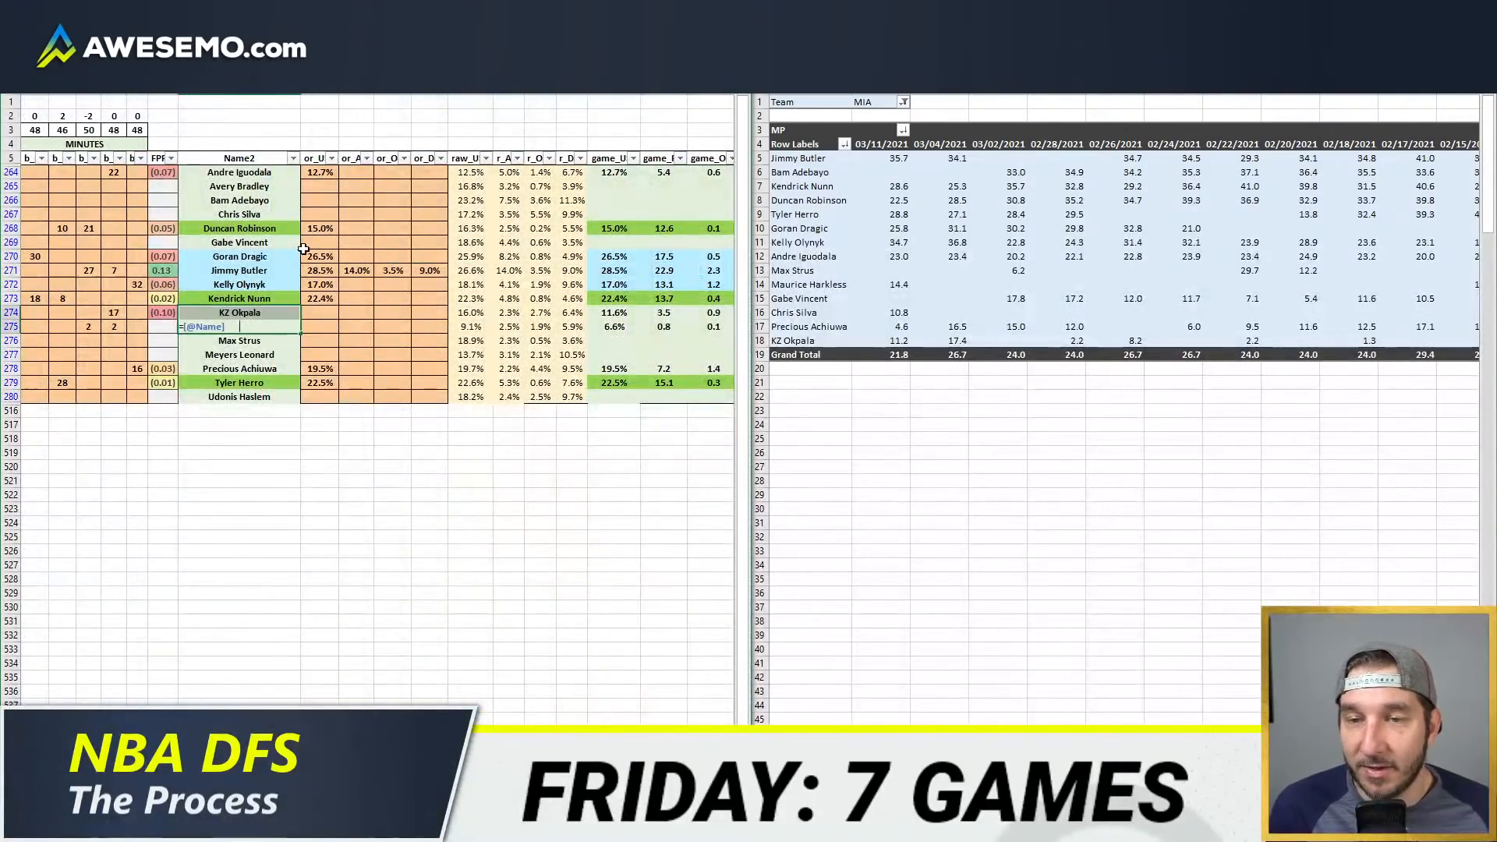
key(Home)
scroll(572, 241, right, 1)
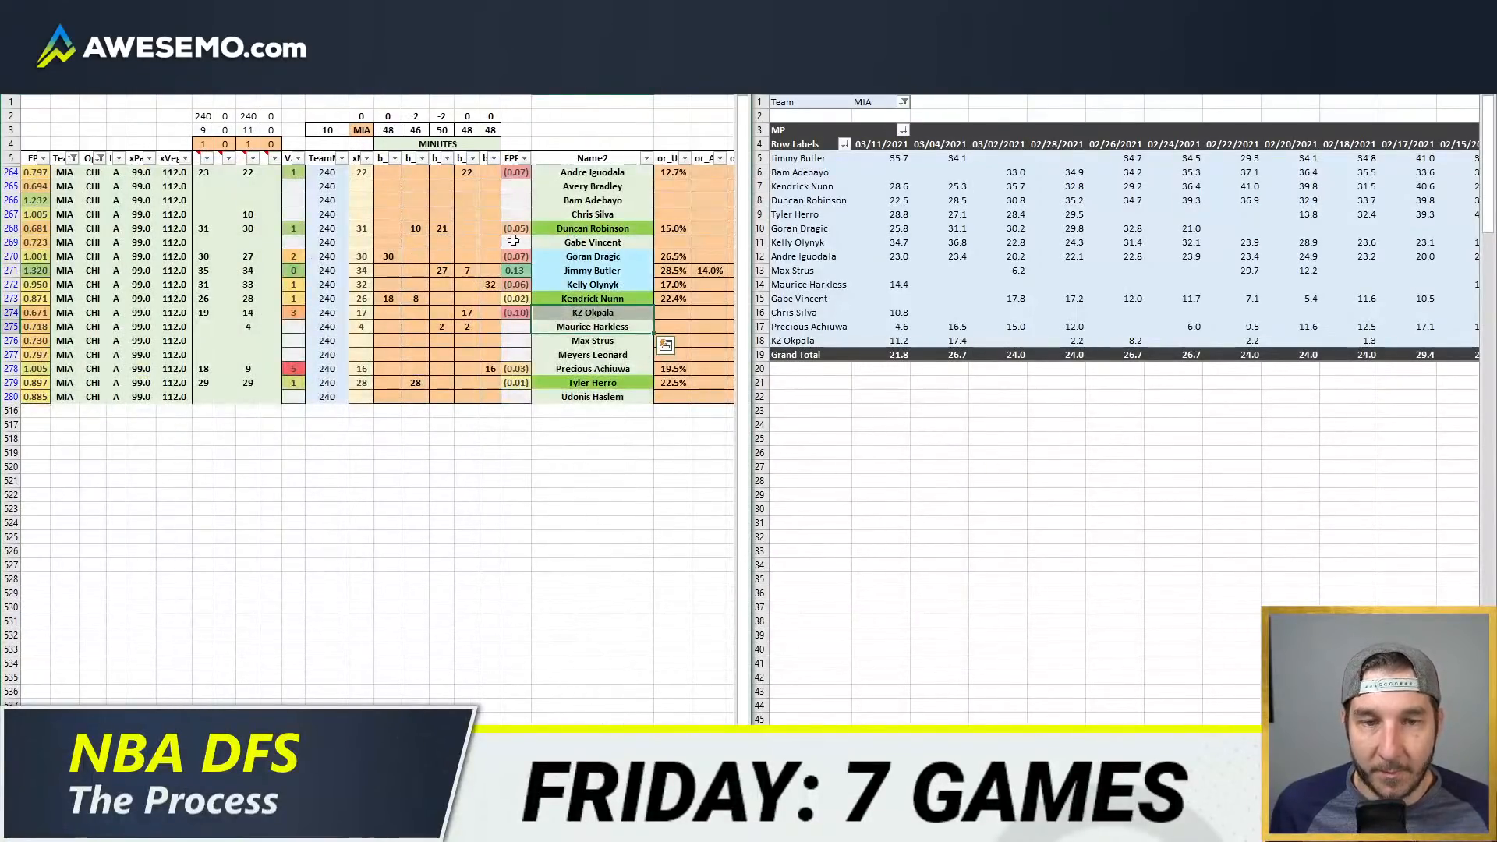
click(583, 241)
key(Home)
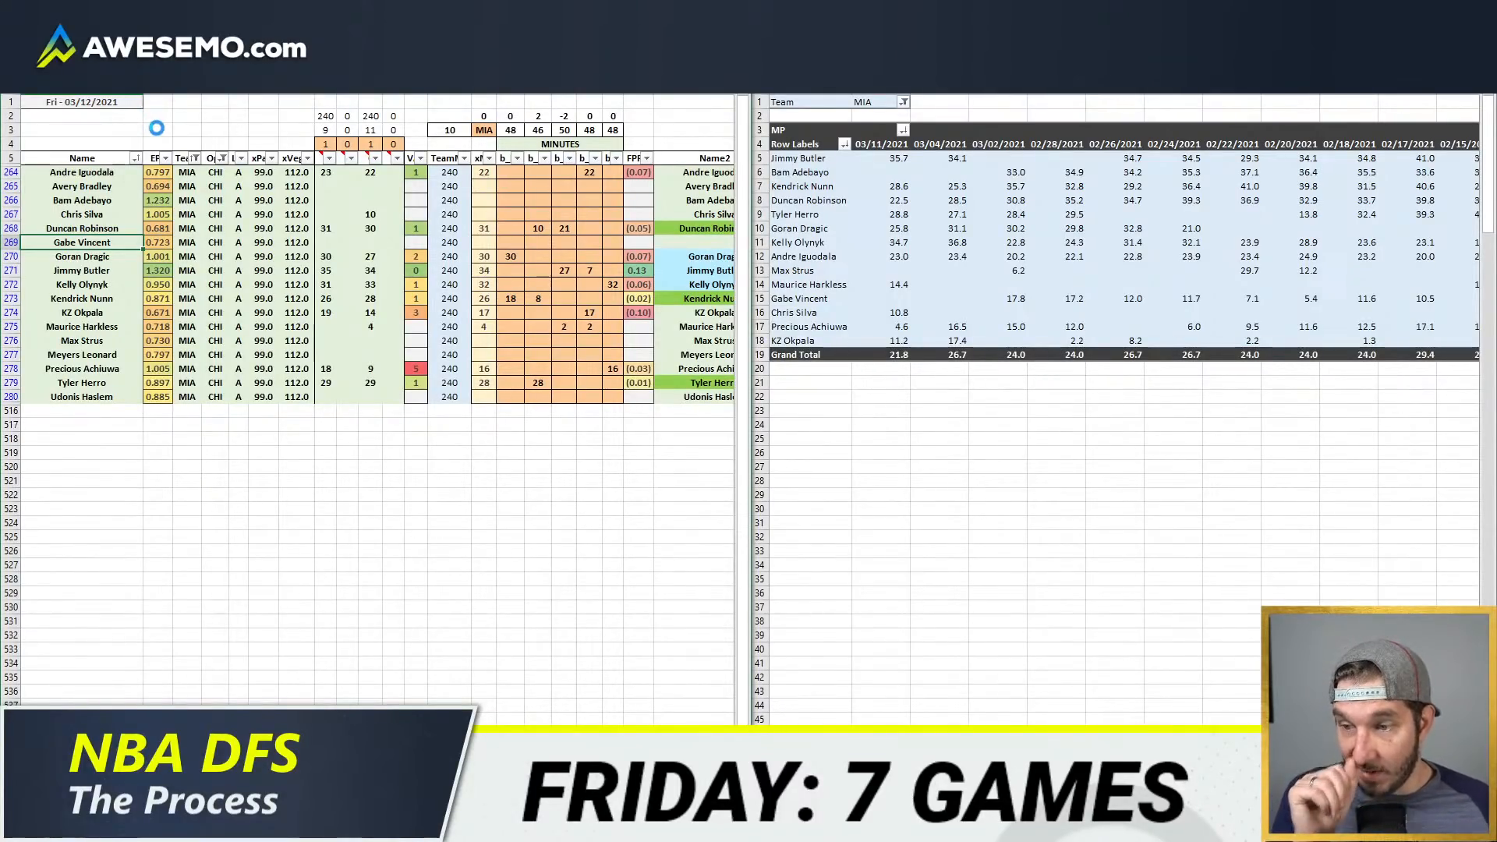
click(196, 158)
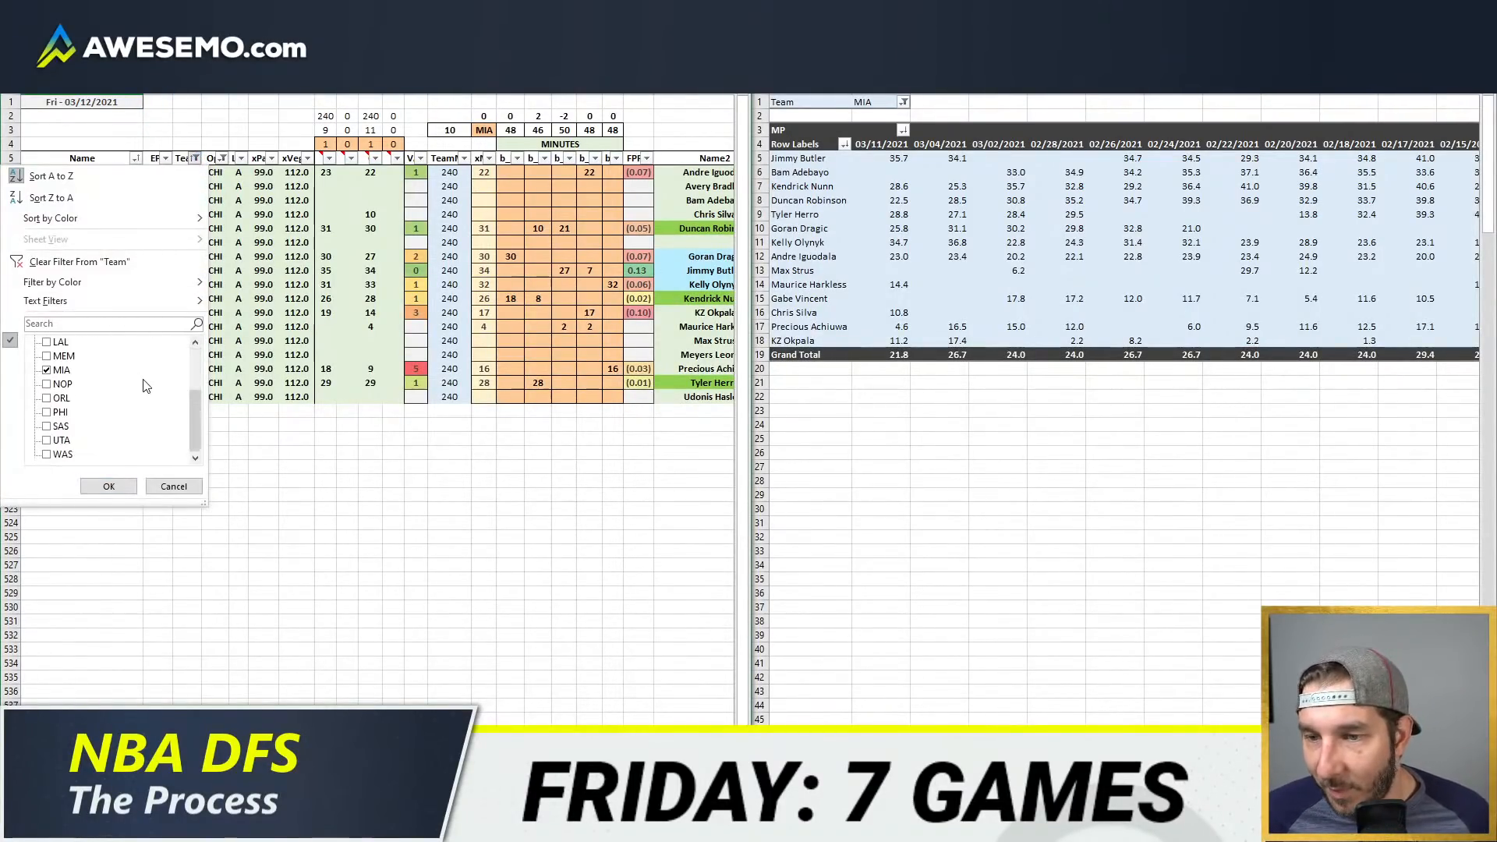
click(61, 369)
click(62, 384)
click(109, 486)
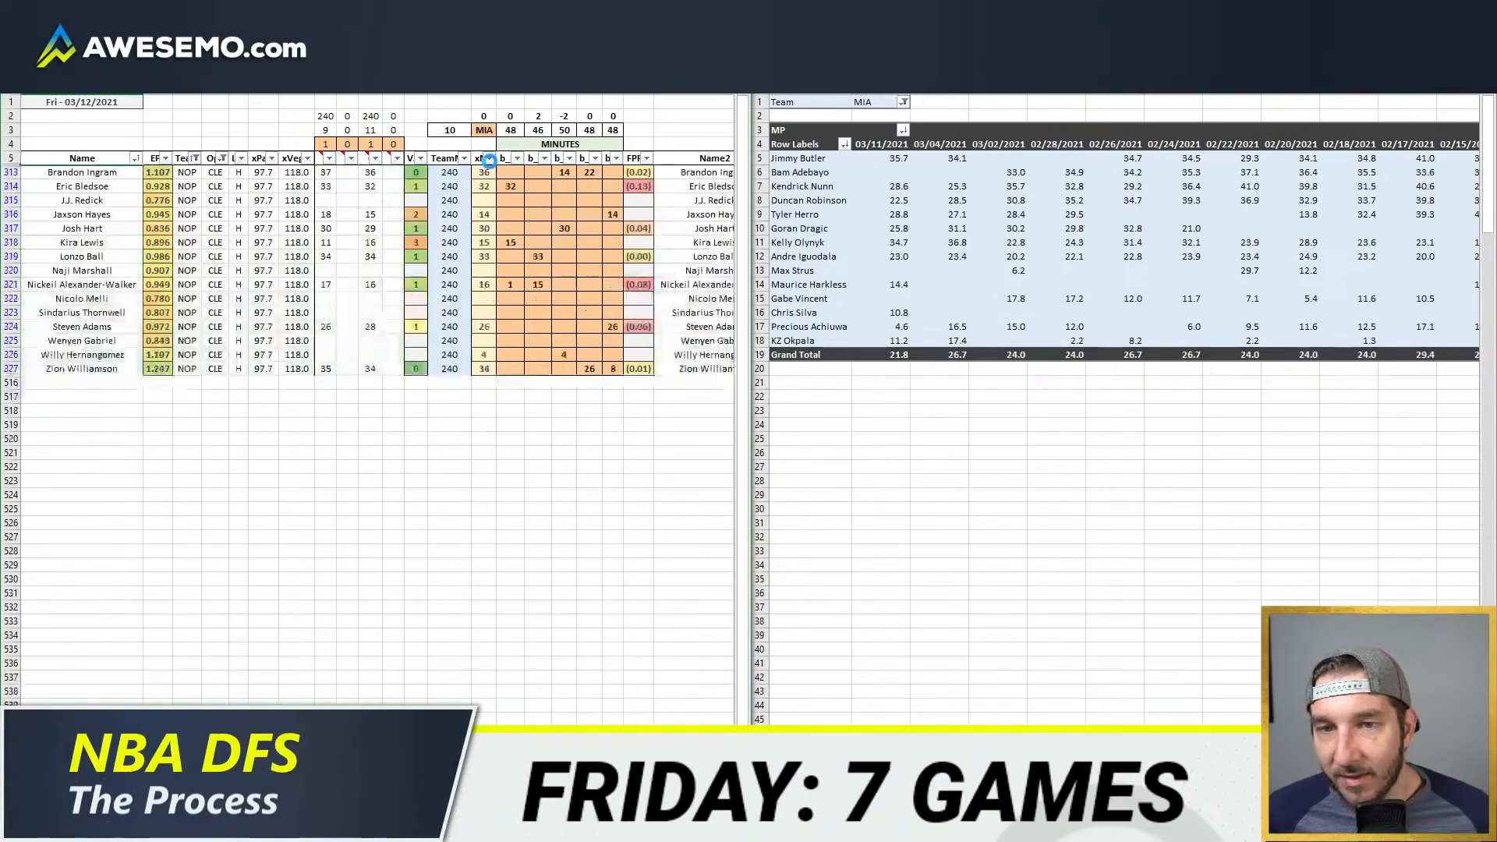
Step: Set the team cell above the minutes columns and the minutes log's Team filter to NOP
click(485, 130)
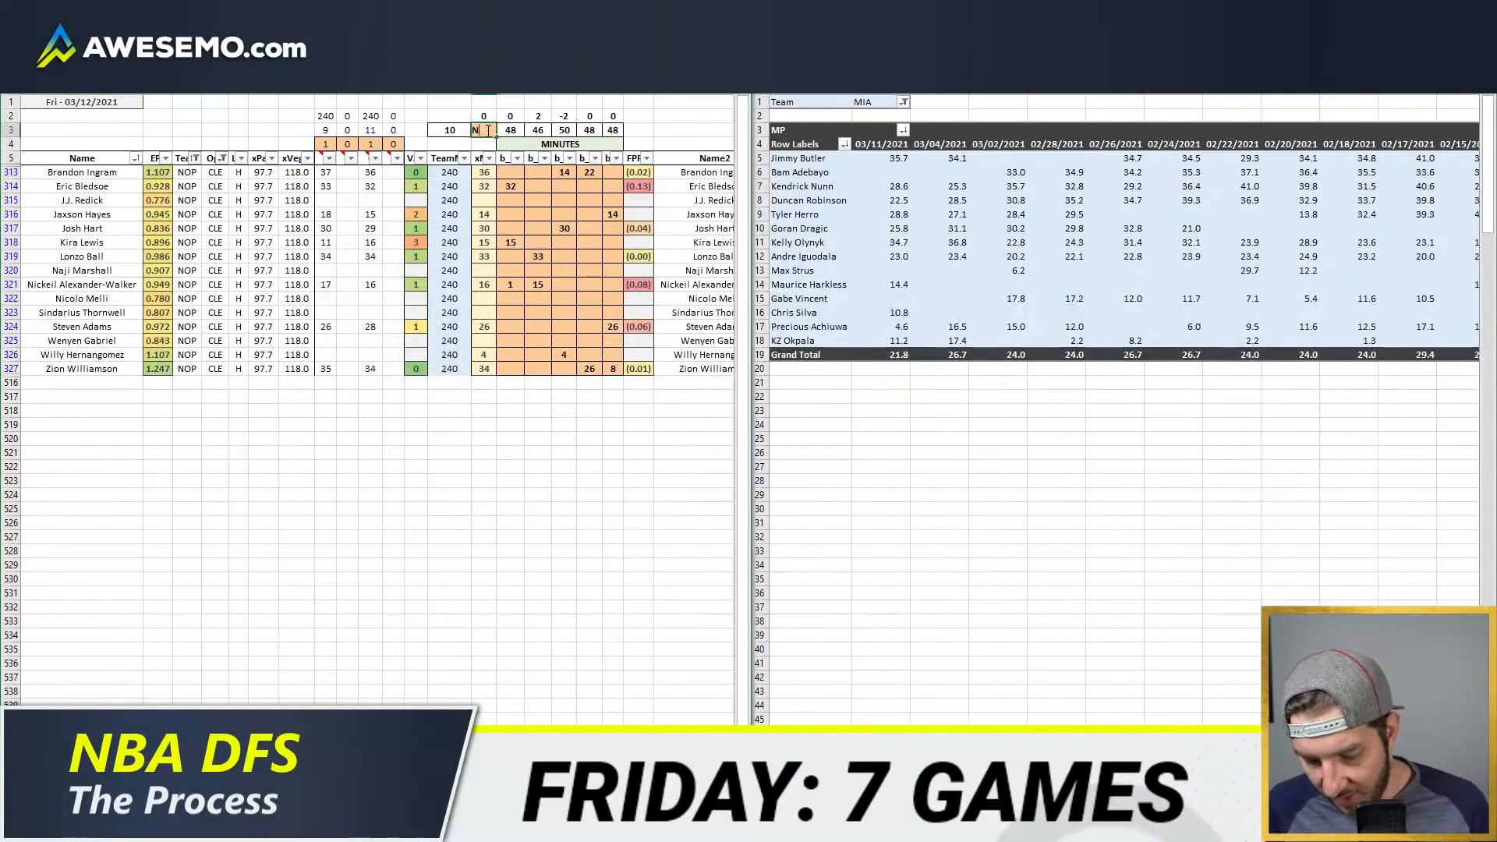
text(NOP)
key(Return)
click(862, 101)
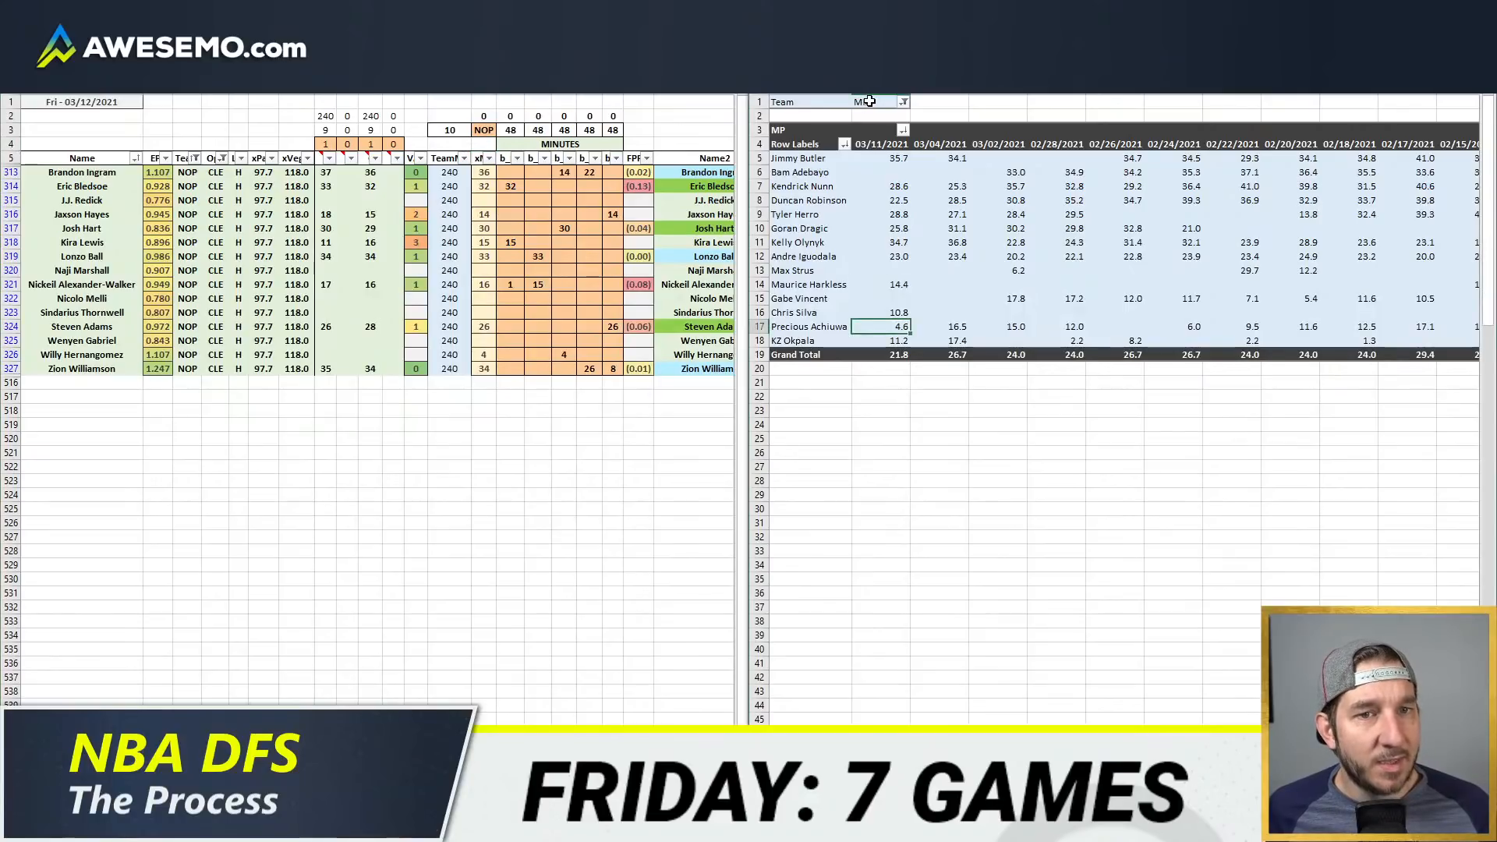
click(863, 100)
text(NOP)
key(Return)
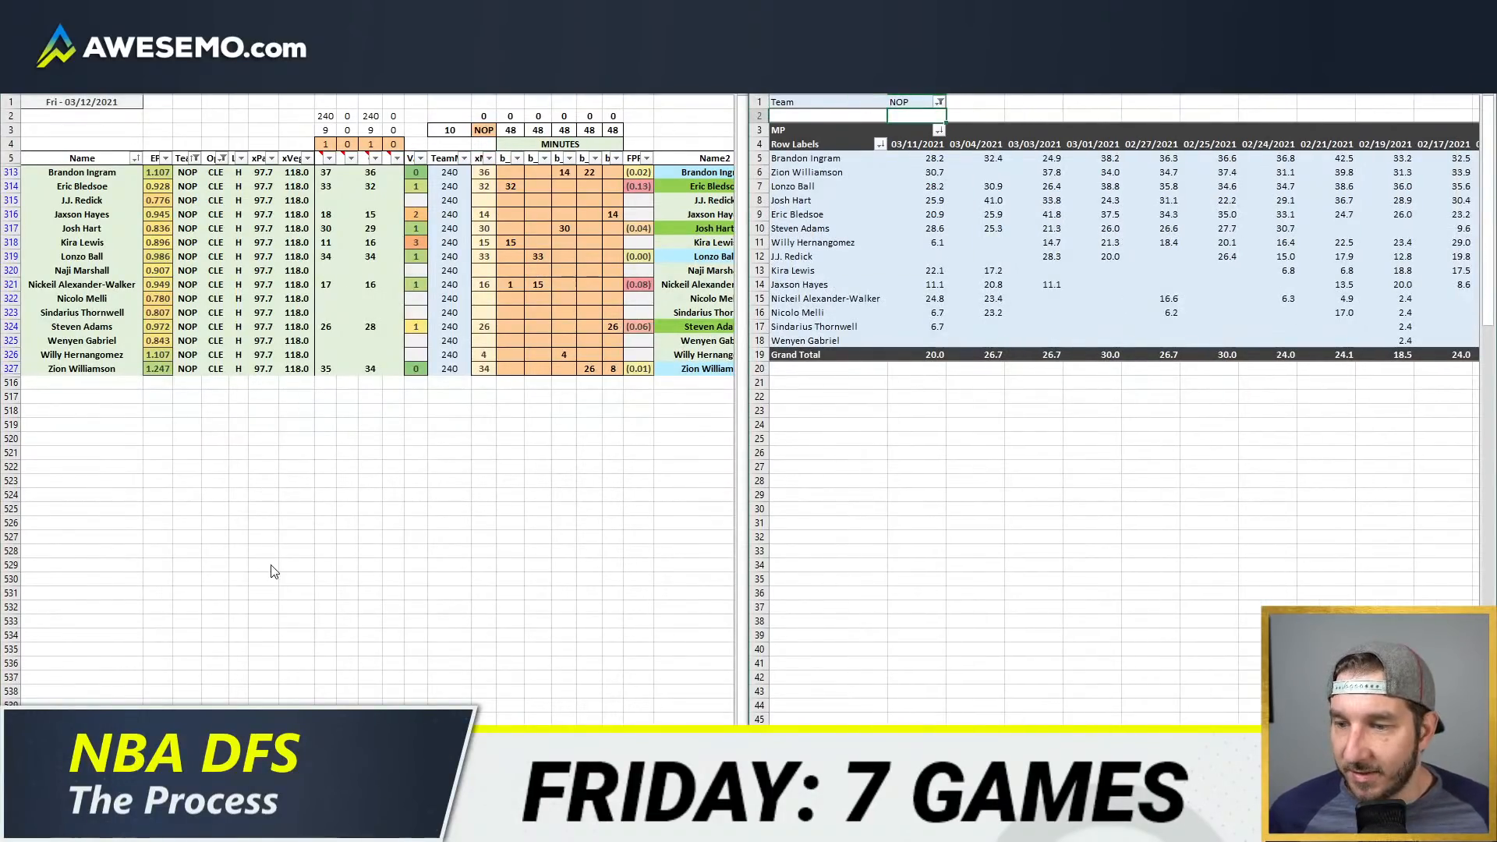
Step: Check the New Orleans depth chart and injury statuses in the browser, then return to the workbook
click(133, 827)
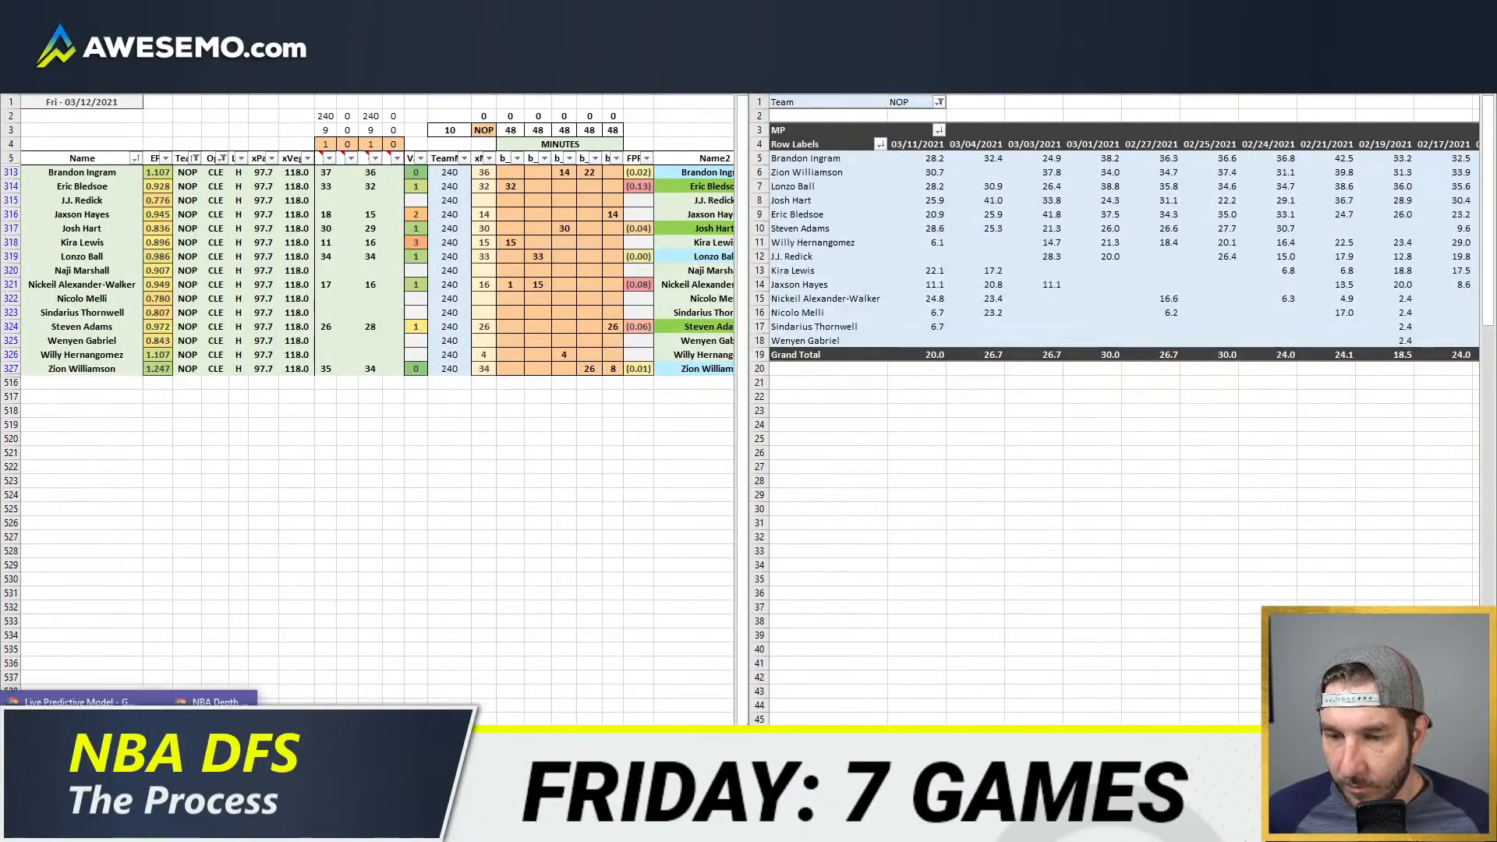
click(187, 764)
scroll(963, 273, down, 10)
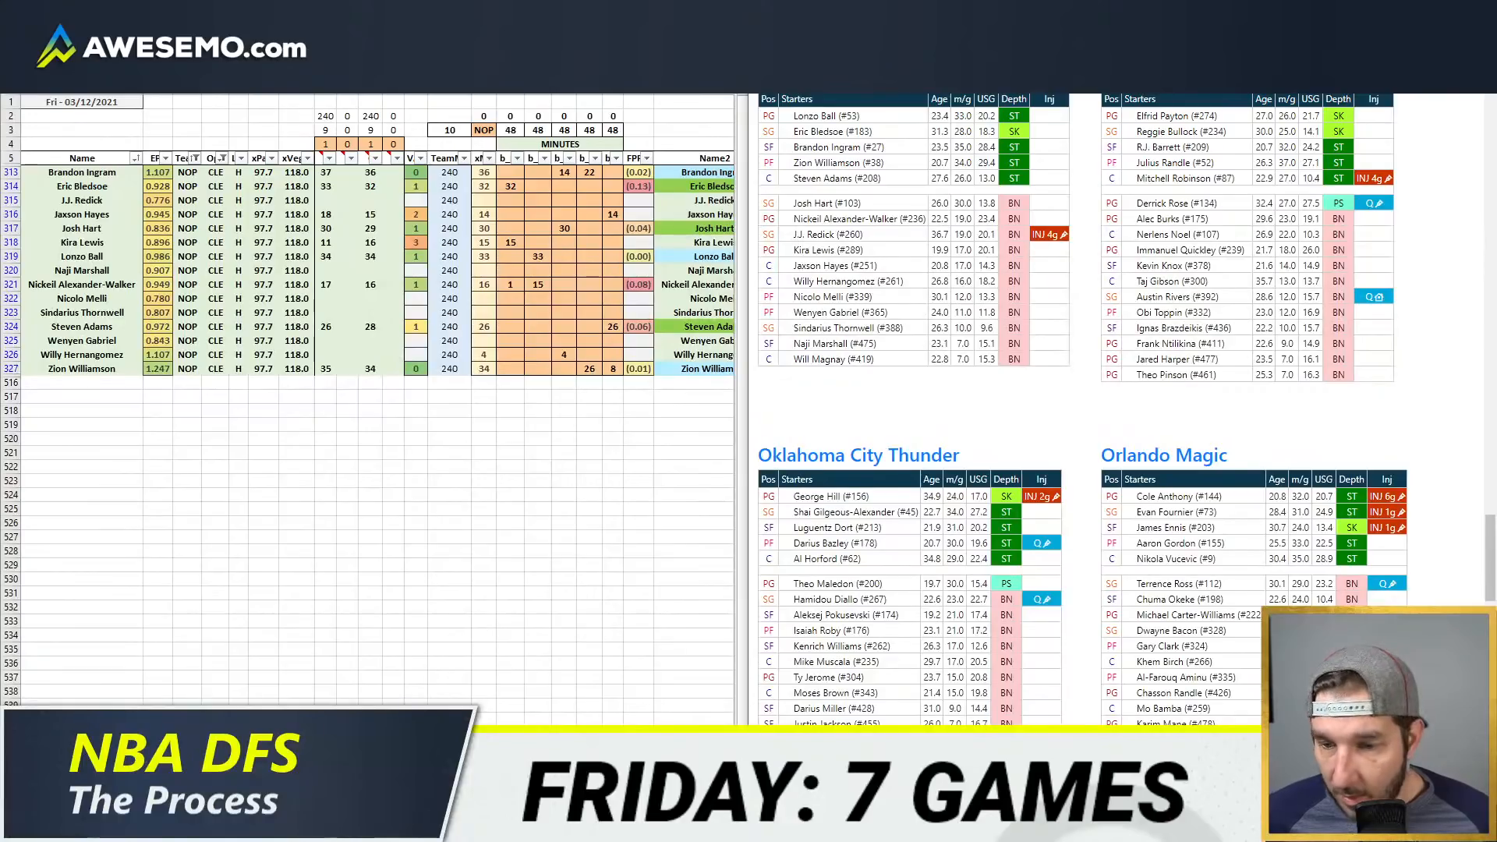
click(137, 828)
click(136, 761)
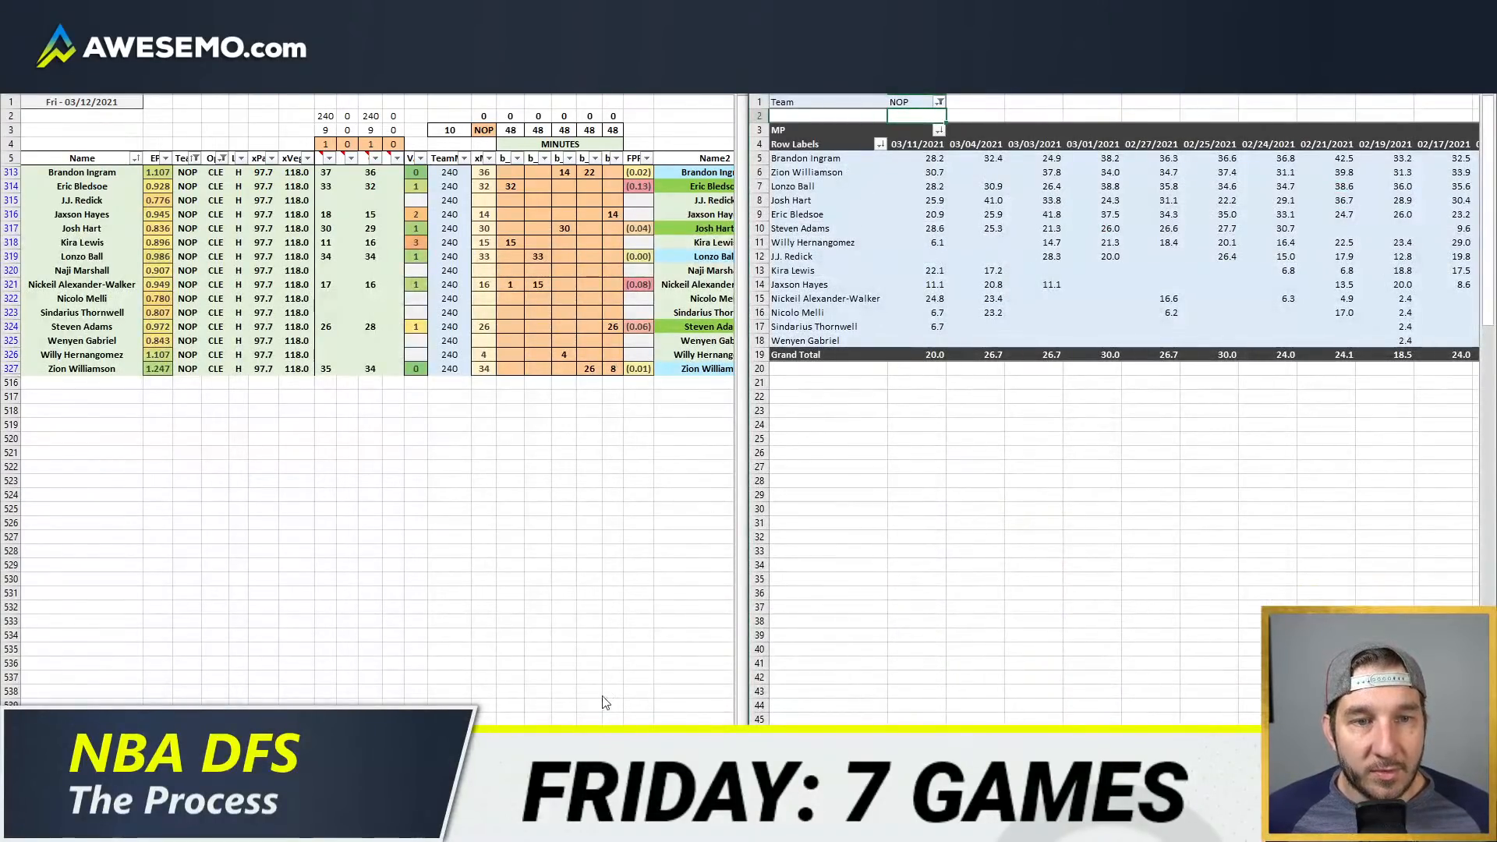
key(alt+Tab)
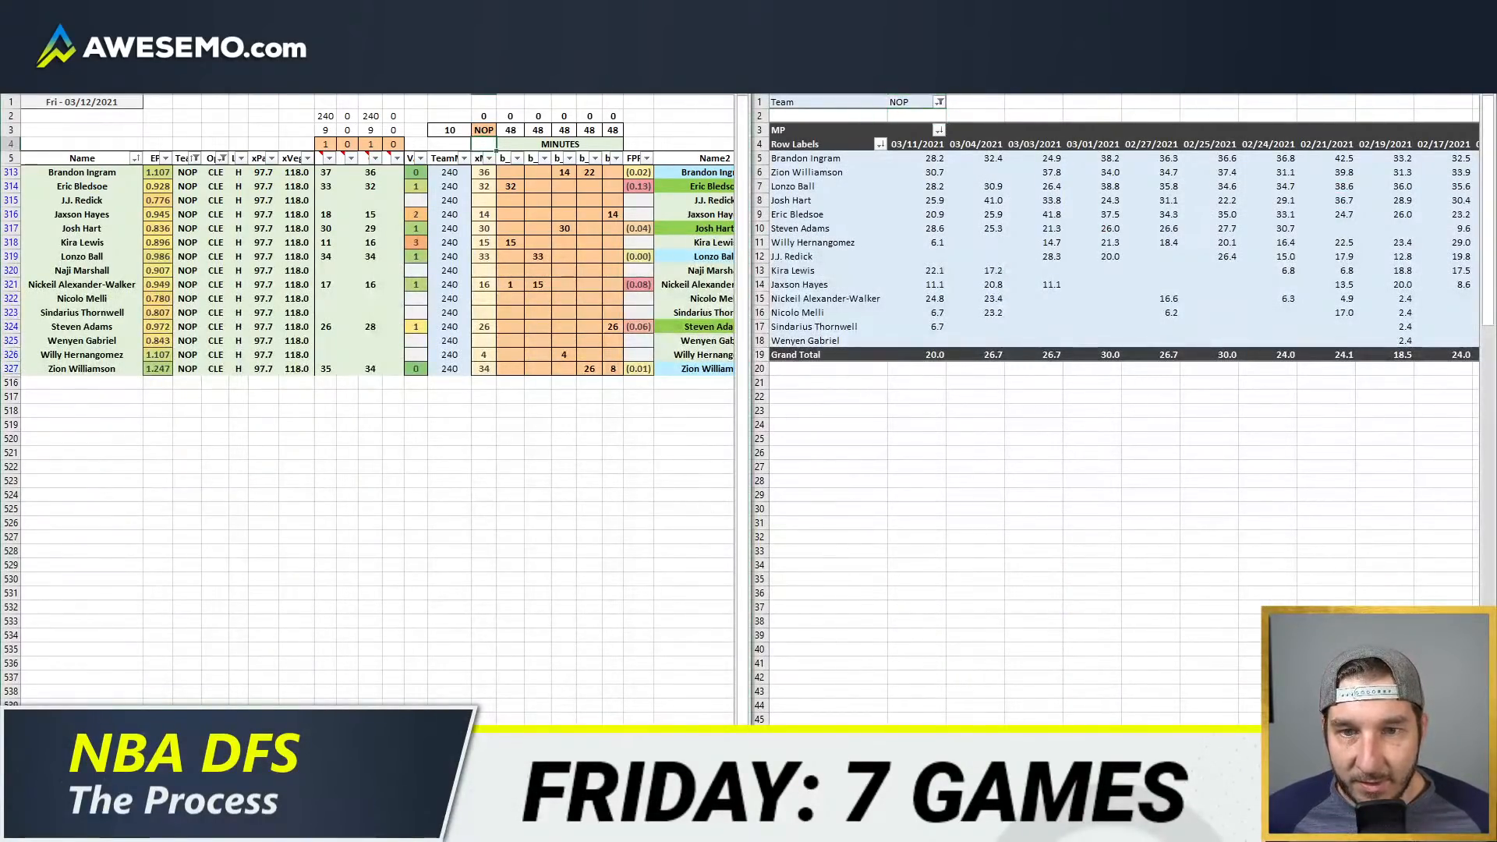
Step: Move Willy Hernangomez's 4 minutes from the third to the fifth position column
click(613, 214)
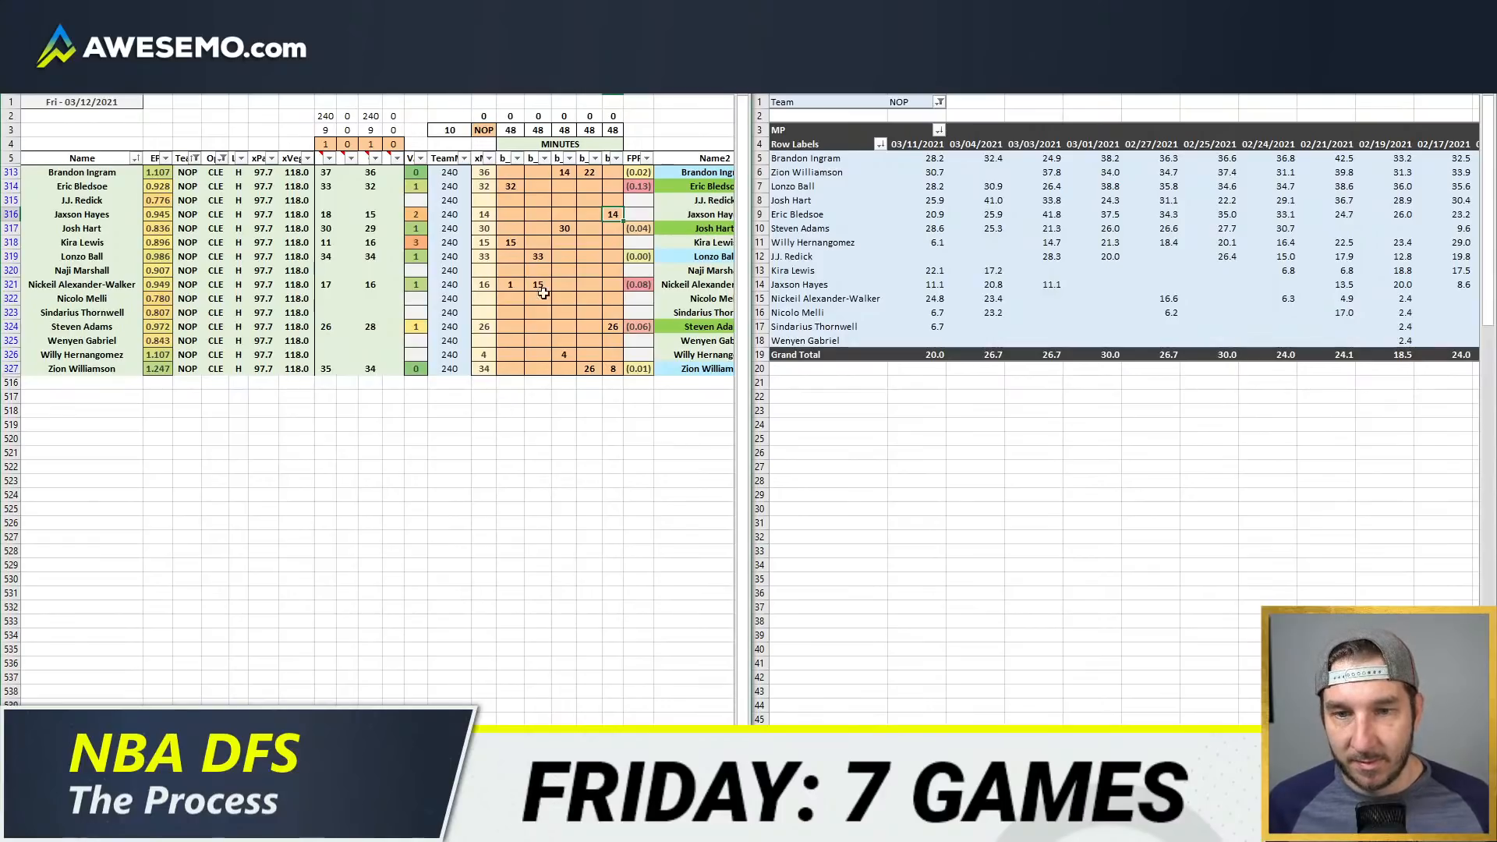
text(4)
click(579, 361)
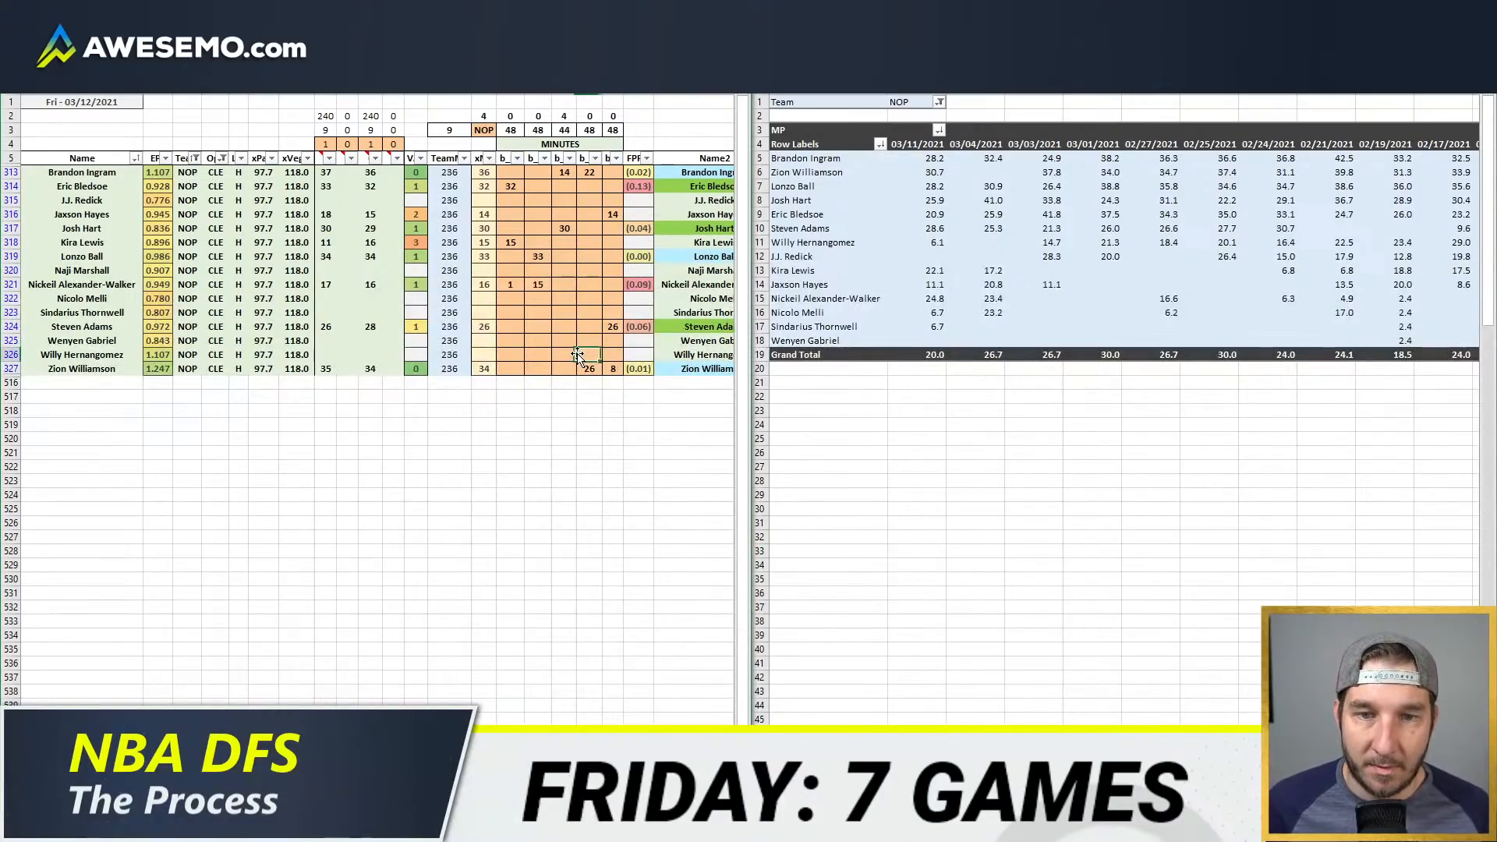
key(Return)
key(Left)
key(Right)
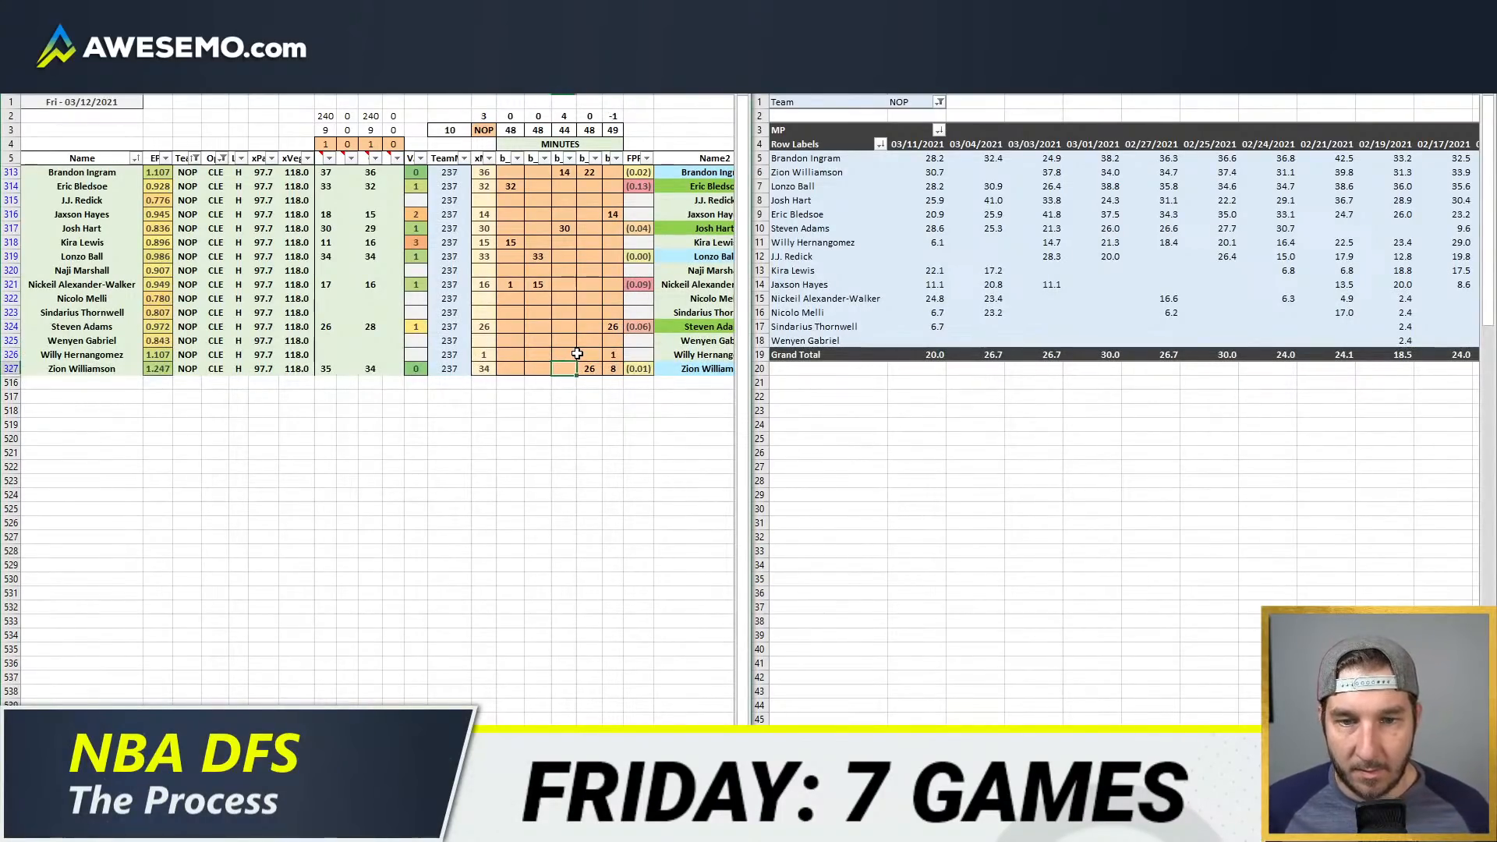
key(Right)
key(Right)
key(Up)
key(Return)
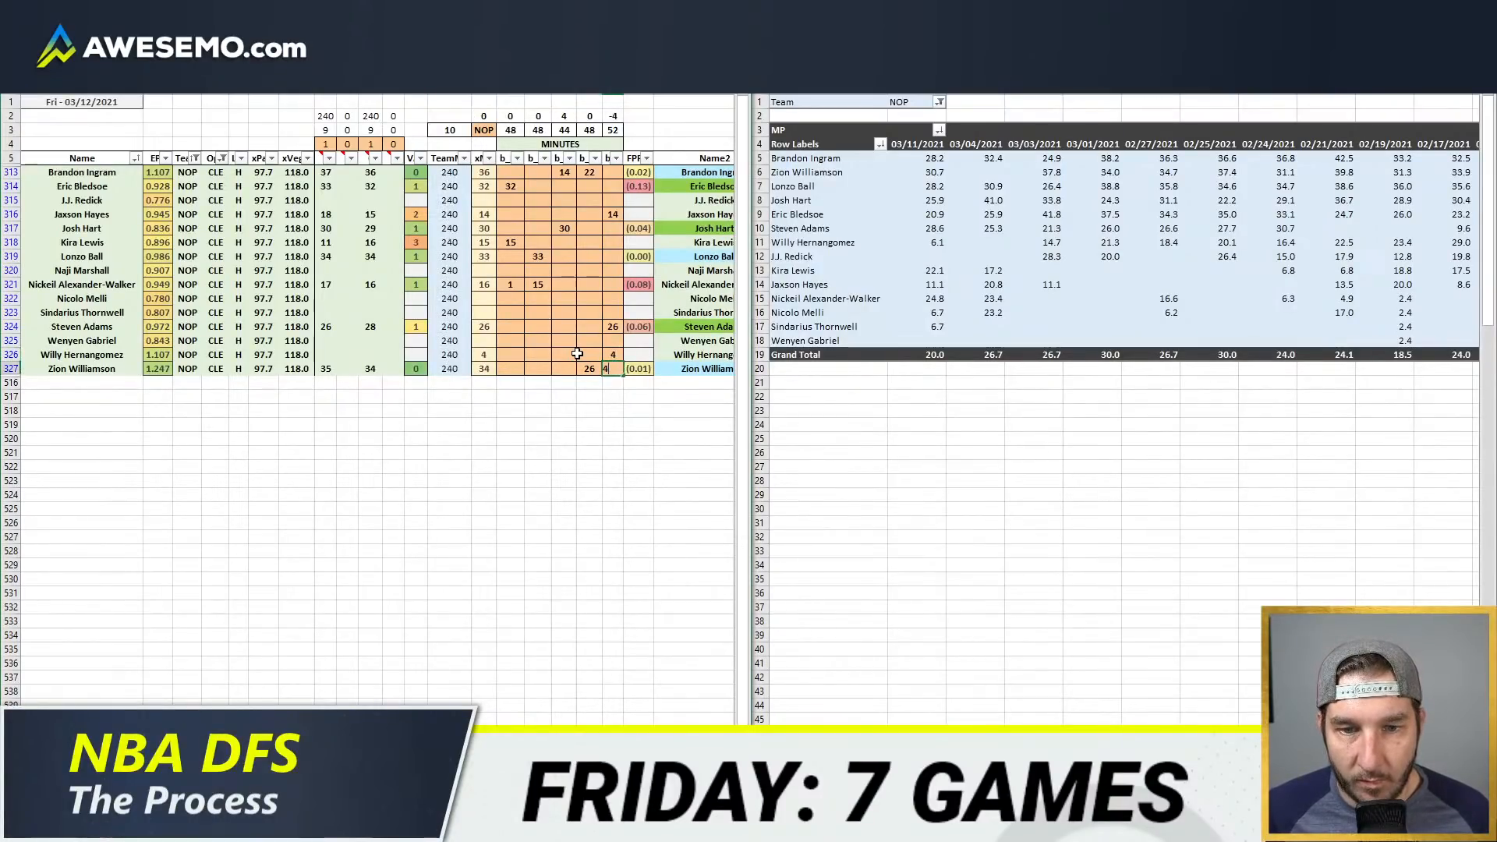
Step: Set Zion Williamson's minutes to 30 in the fourth position column and 4 in the fifth
text(4)
key(Left)
text(30)
key(Return)
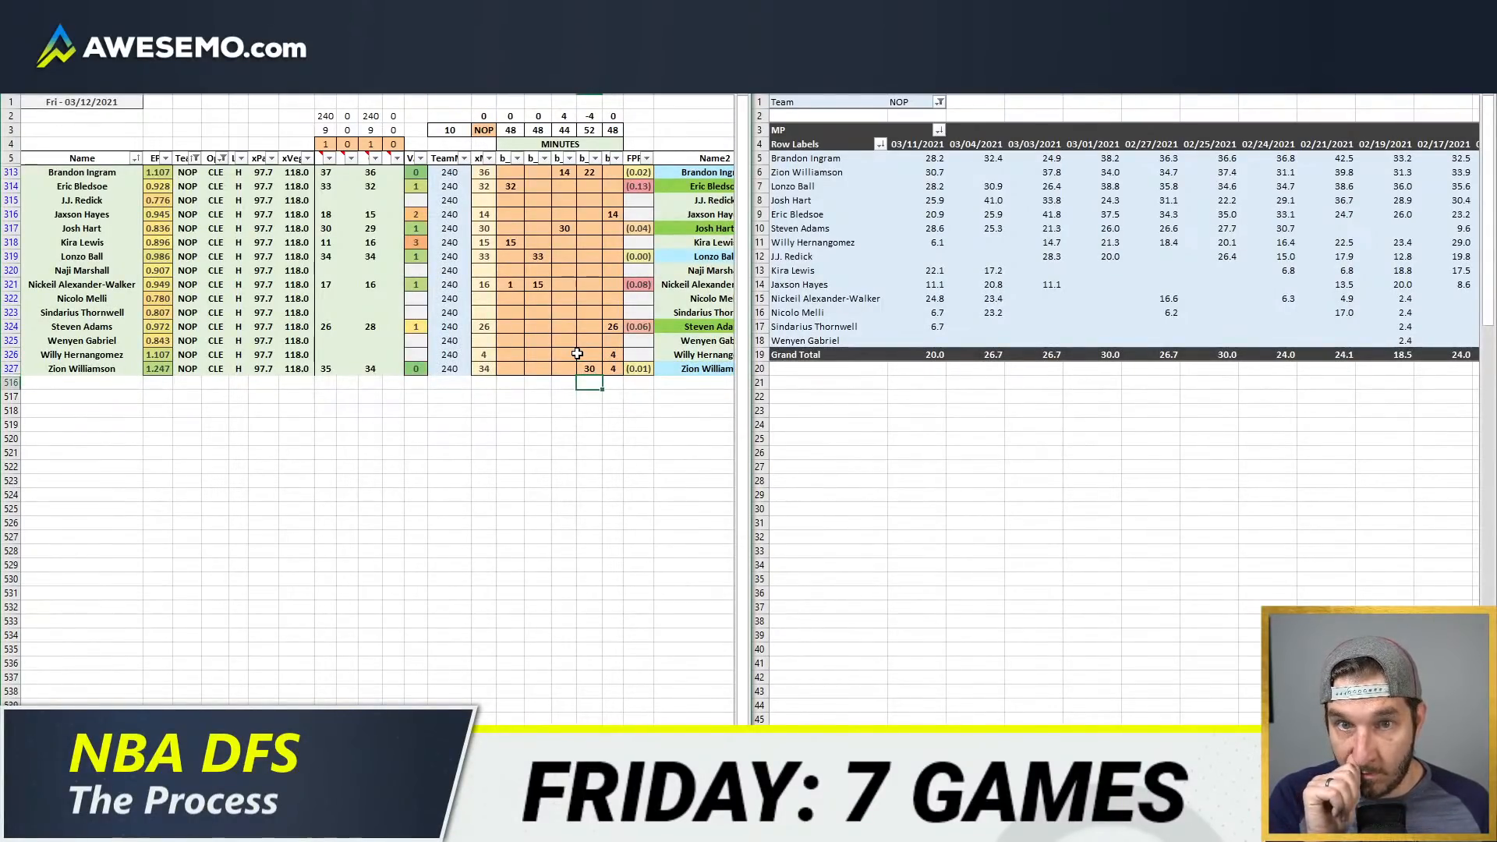
Step: Set Brandon Ingram's minutes to 18 in each of the third and fourth position columns
key(Up)
key(Up)
key(Up)
key(Up)
key(Up)
key(Up)
key(Up)
key(Up)
key(Up)
key(Up)
key(Up)
key(Up)
key(Up)
key(Up)
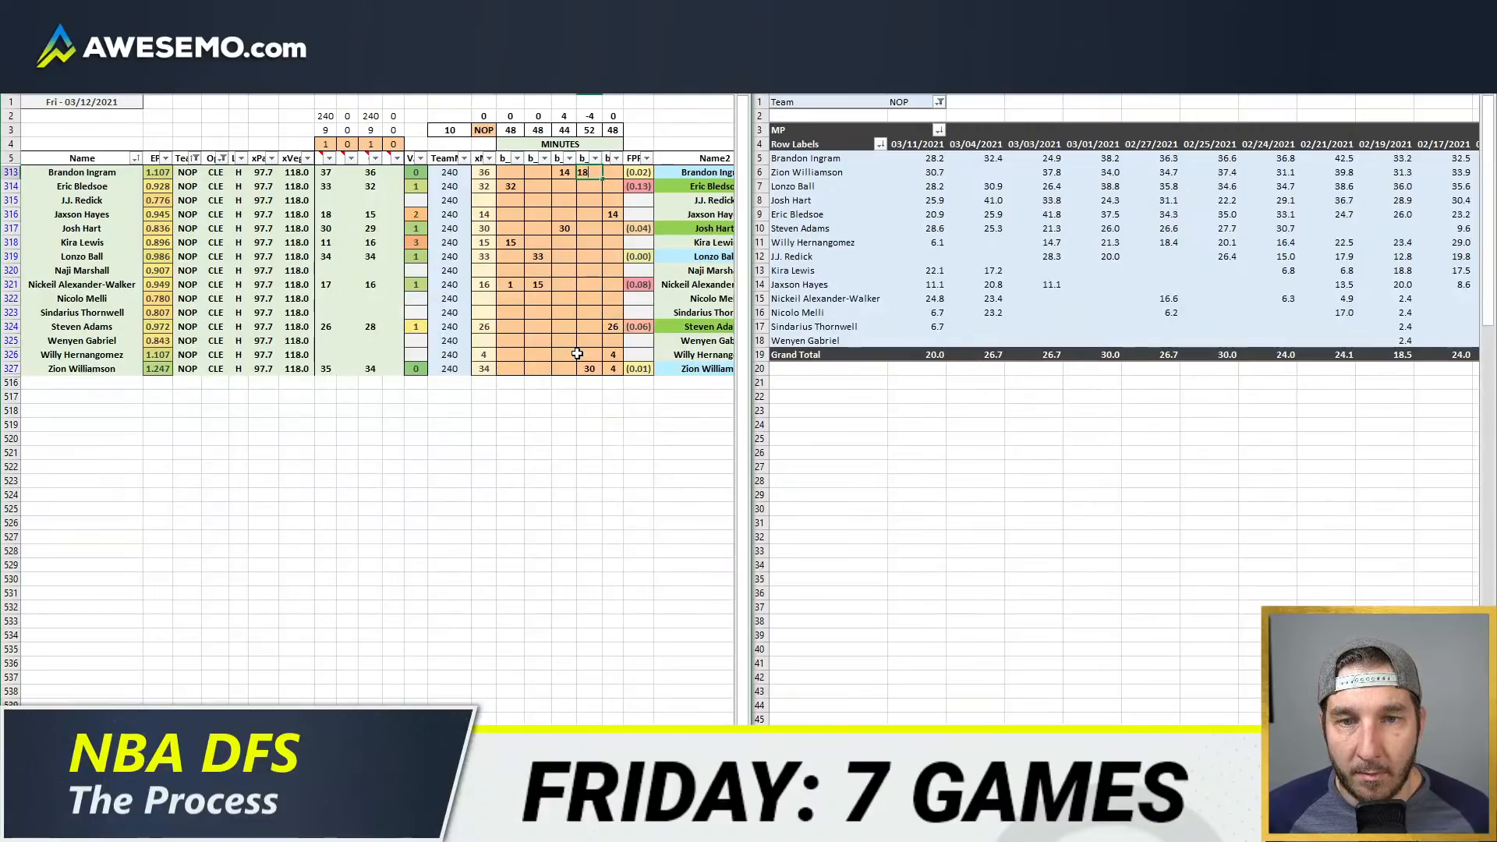
text(18)
key(Return)
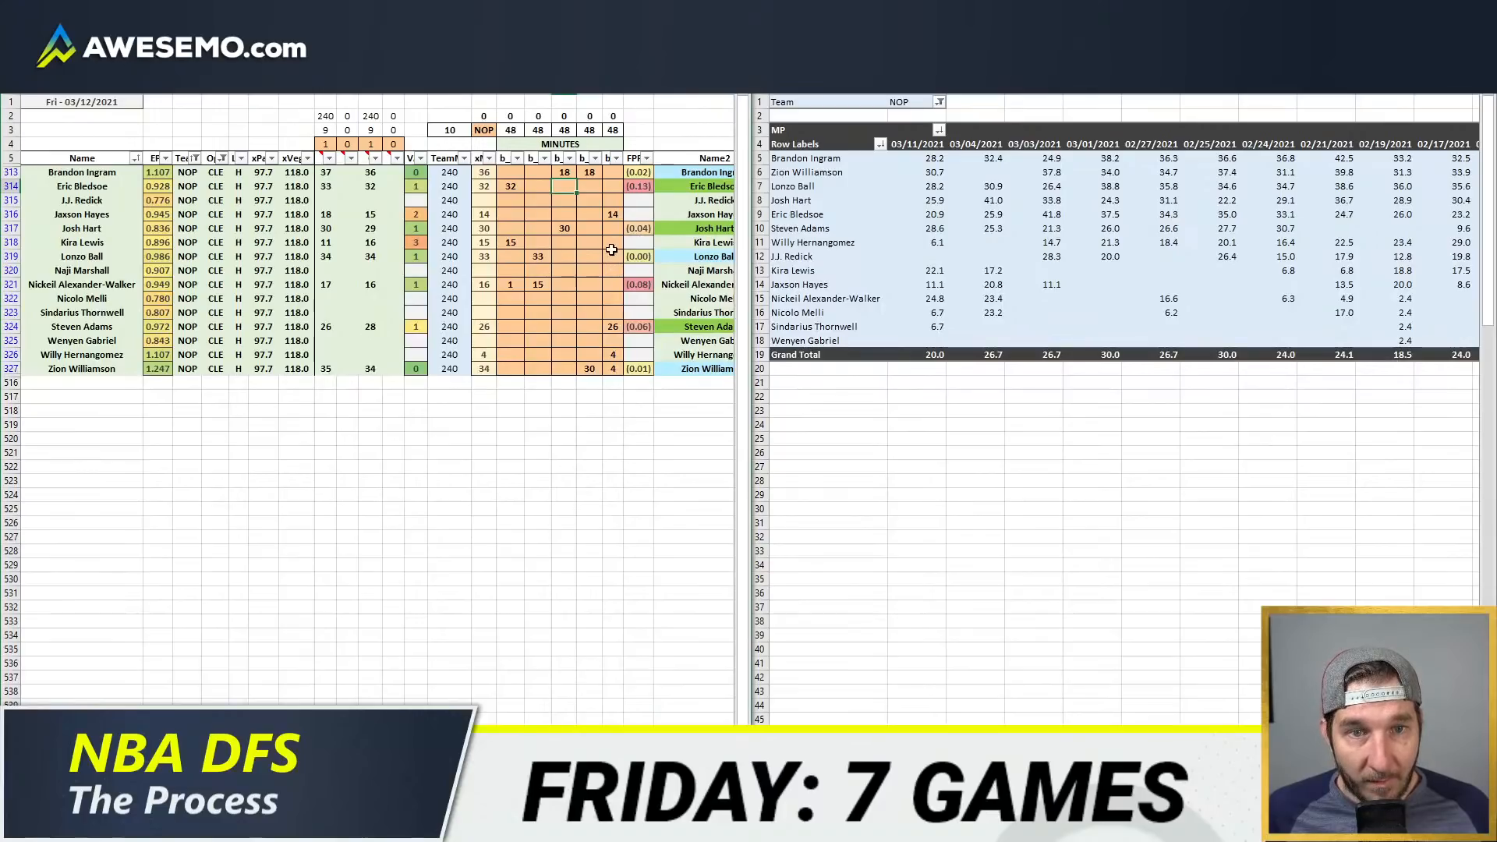
Step: Open PopcornMachine's GameFlow for the Mar 11, 2021 Minnesota at New Orleans game and enlarge its window
click(939, 232)
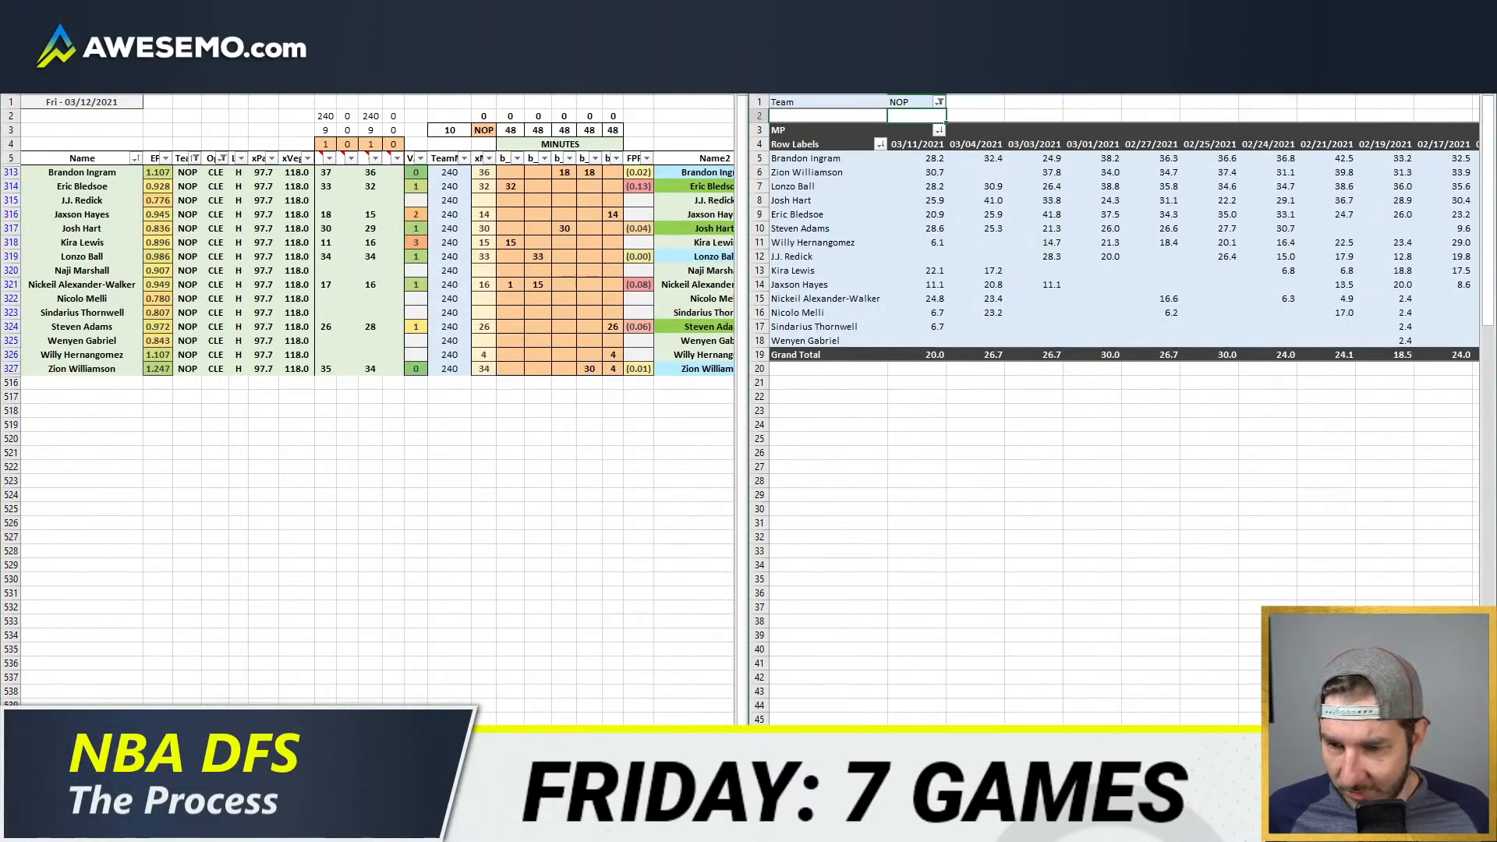
click(117, 826)
click(187, 756)
click(967, 11)
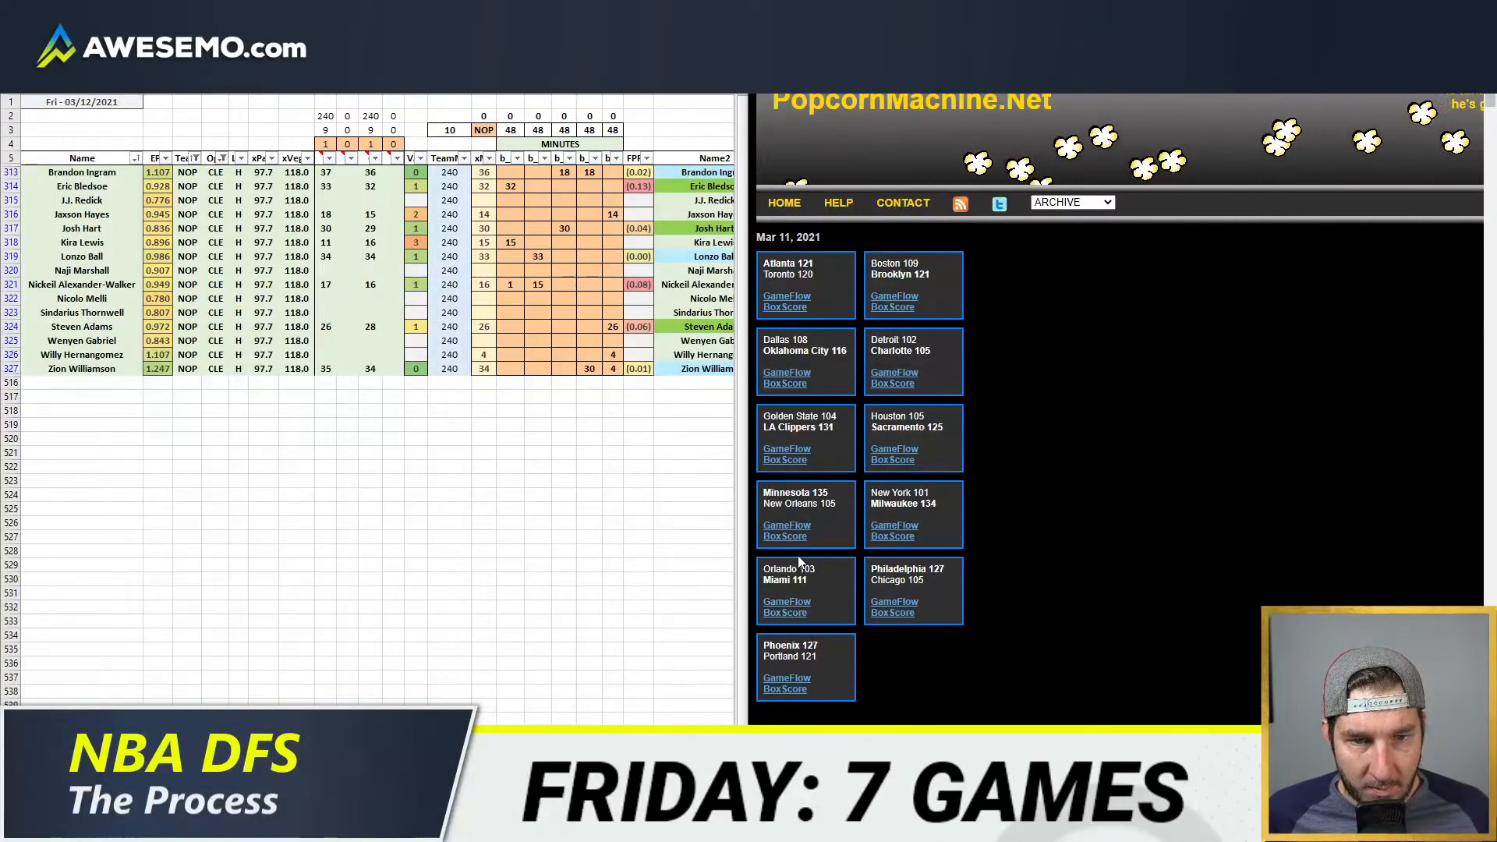
click(795, 526)
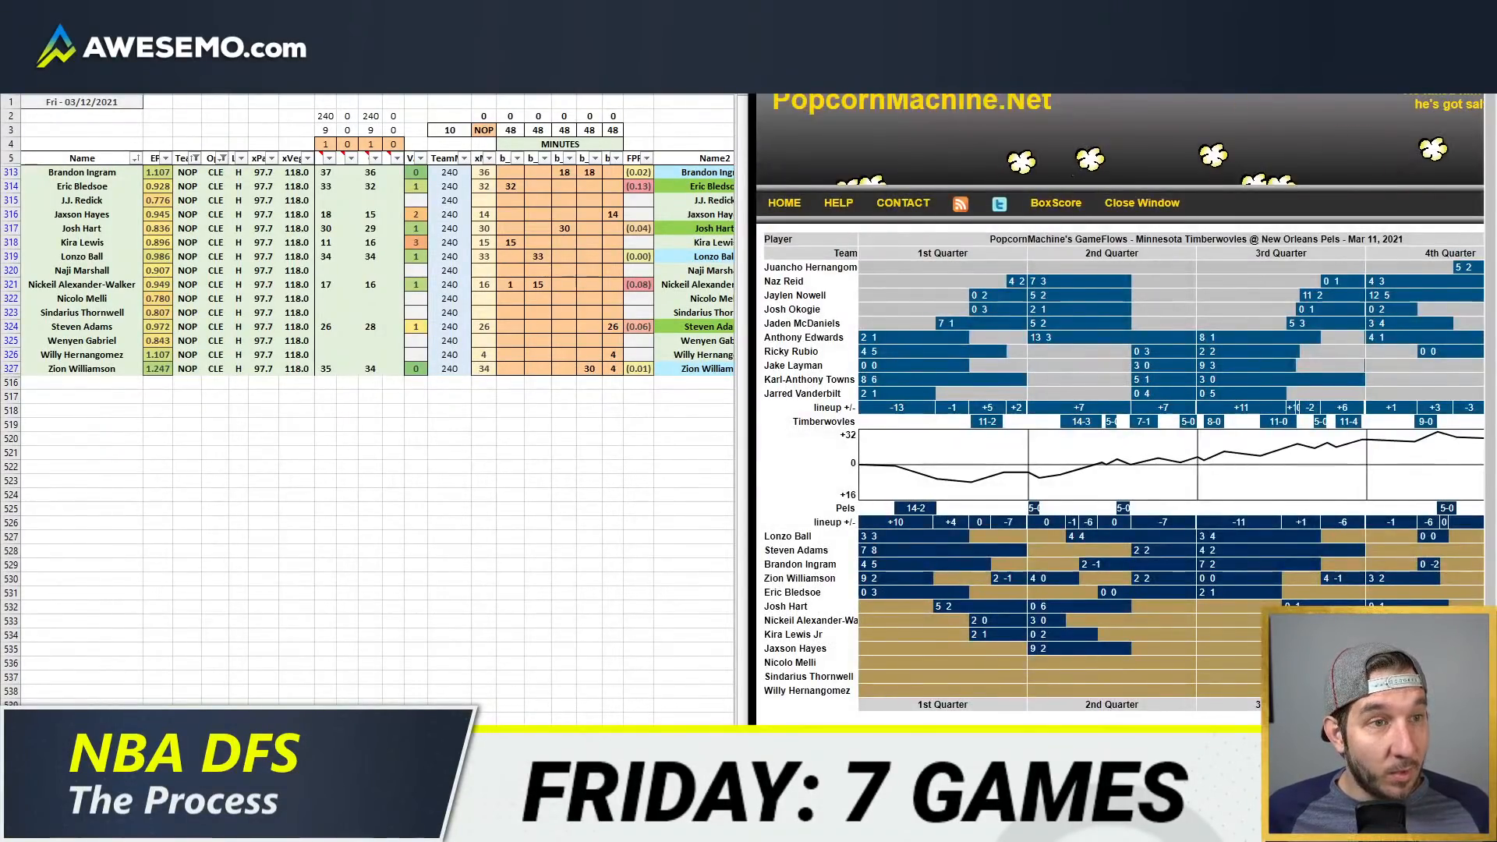
double_click(1146, 12)
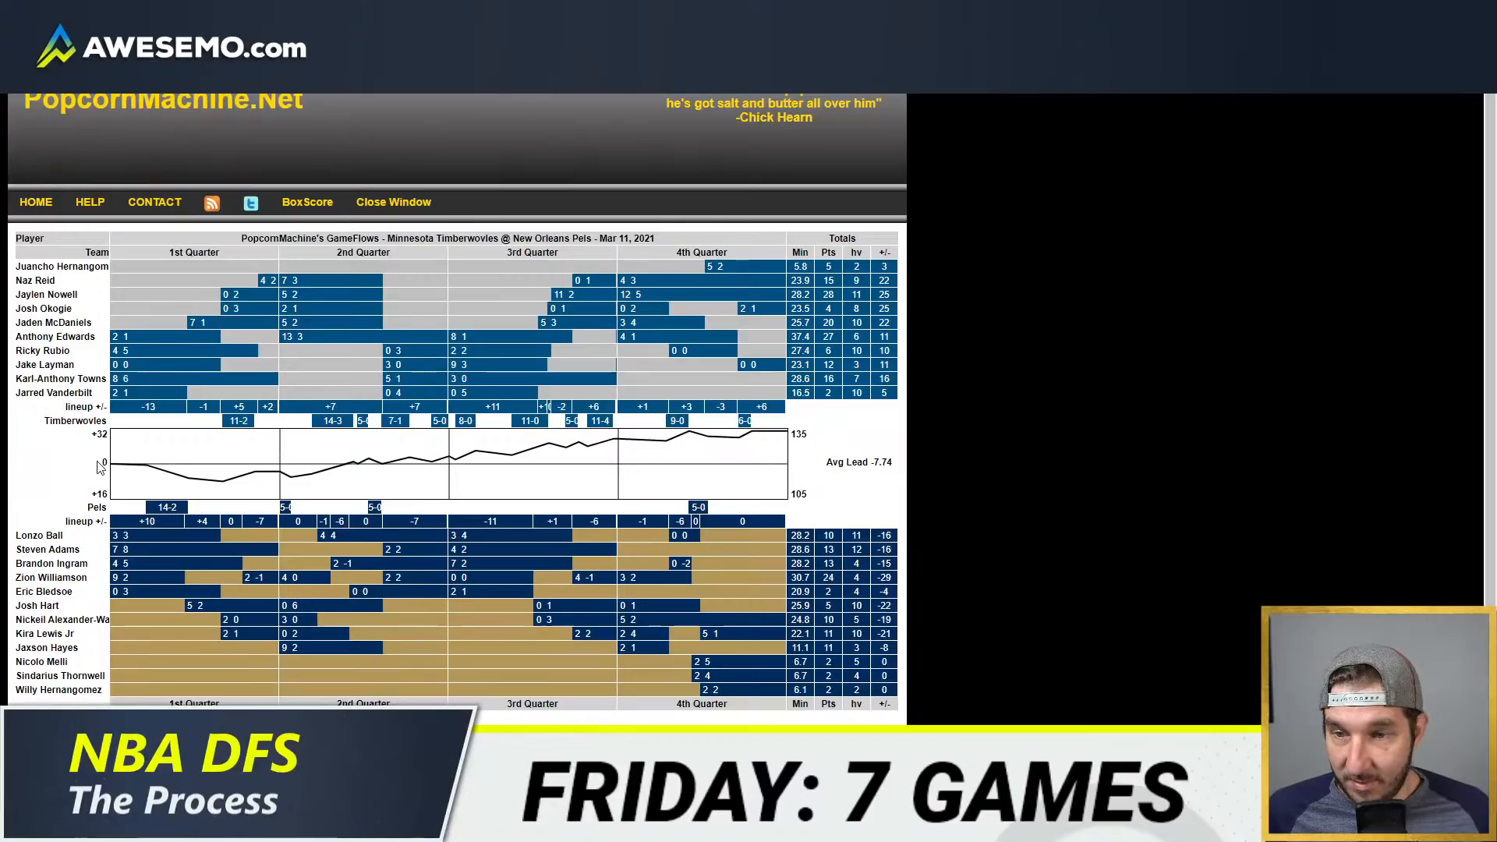
Step: Examine the play-by-play and team stats for first-half intervals on the GameFlow score chart
mouse_move(173, 469)
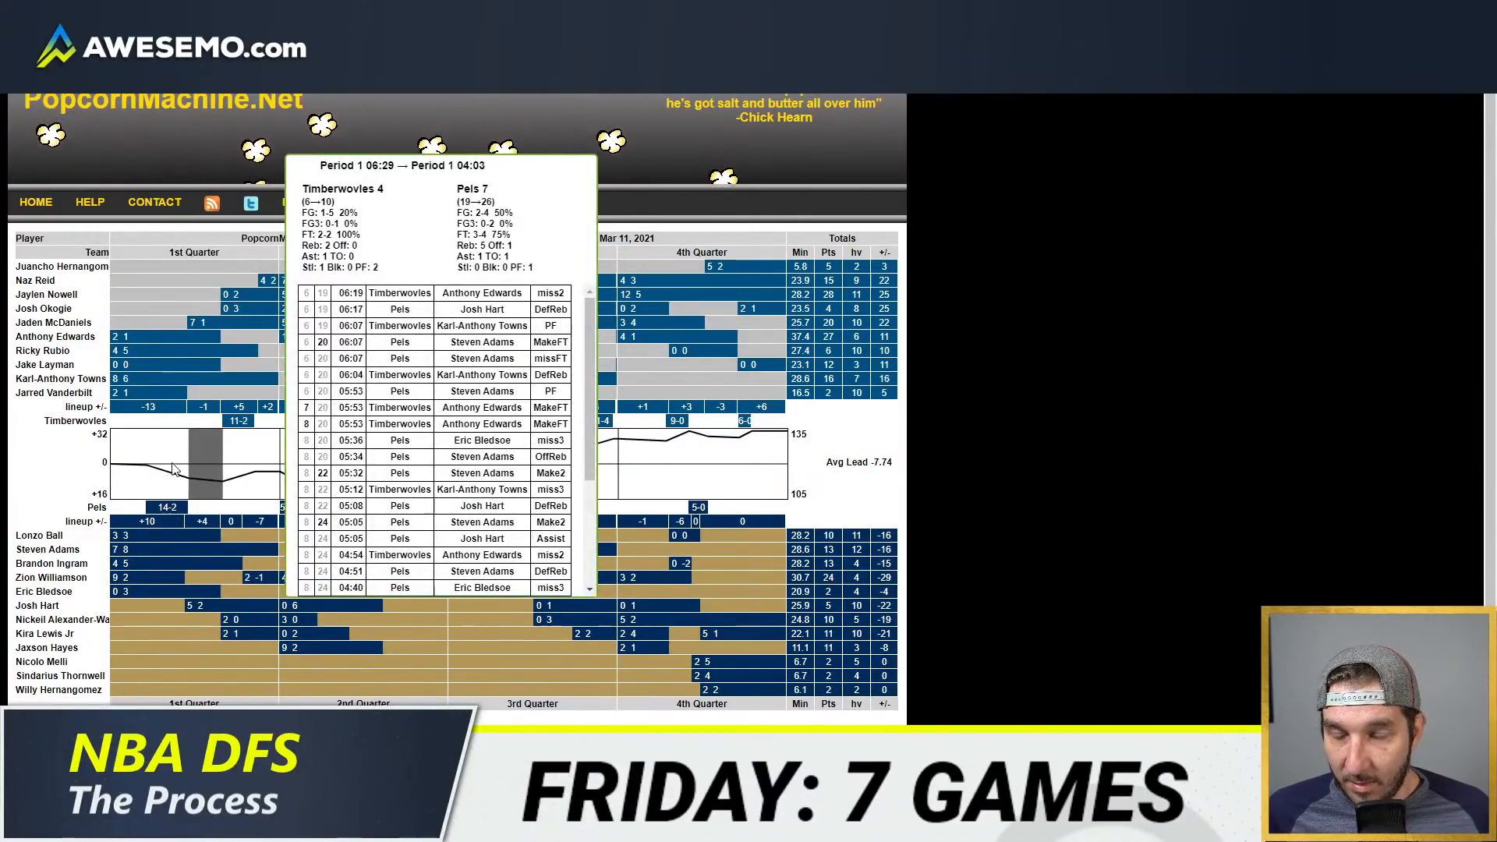
mouse_move(115, 457)
drag(428, 157, 1121, 344)
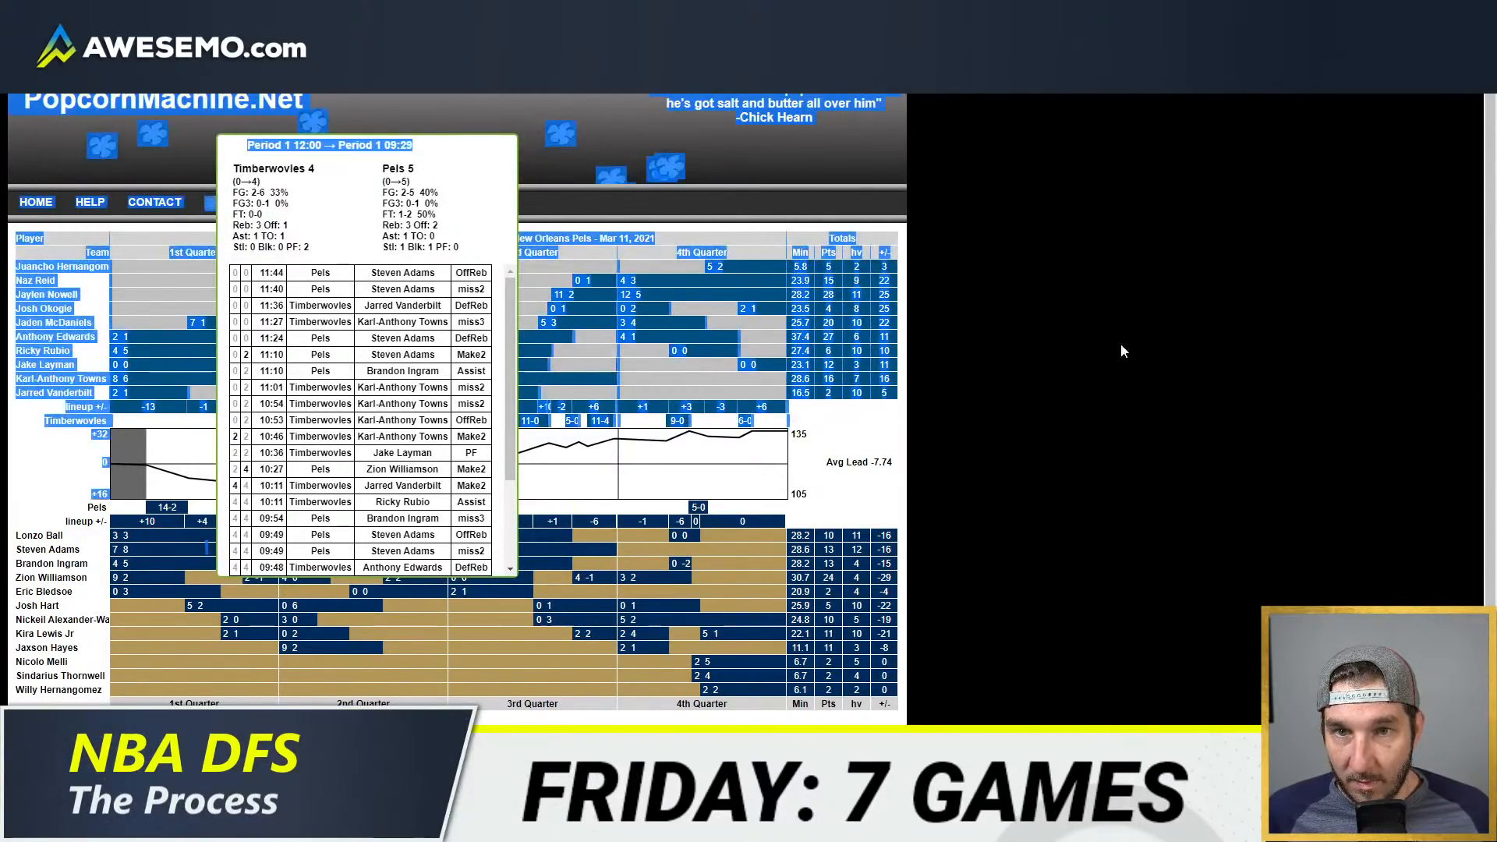
click(1120, 344)
drag(428, 157, 131, 470)
click(131, 469)
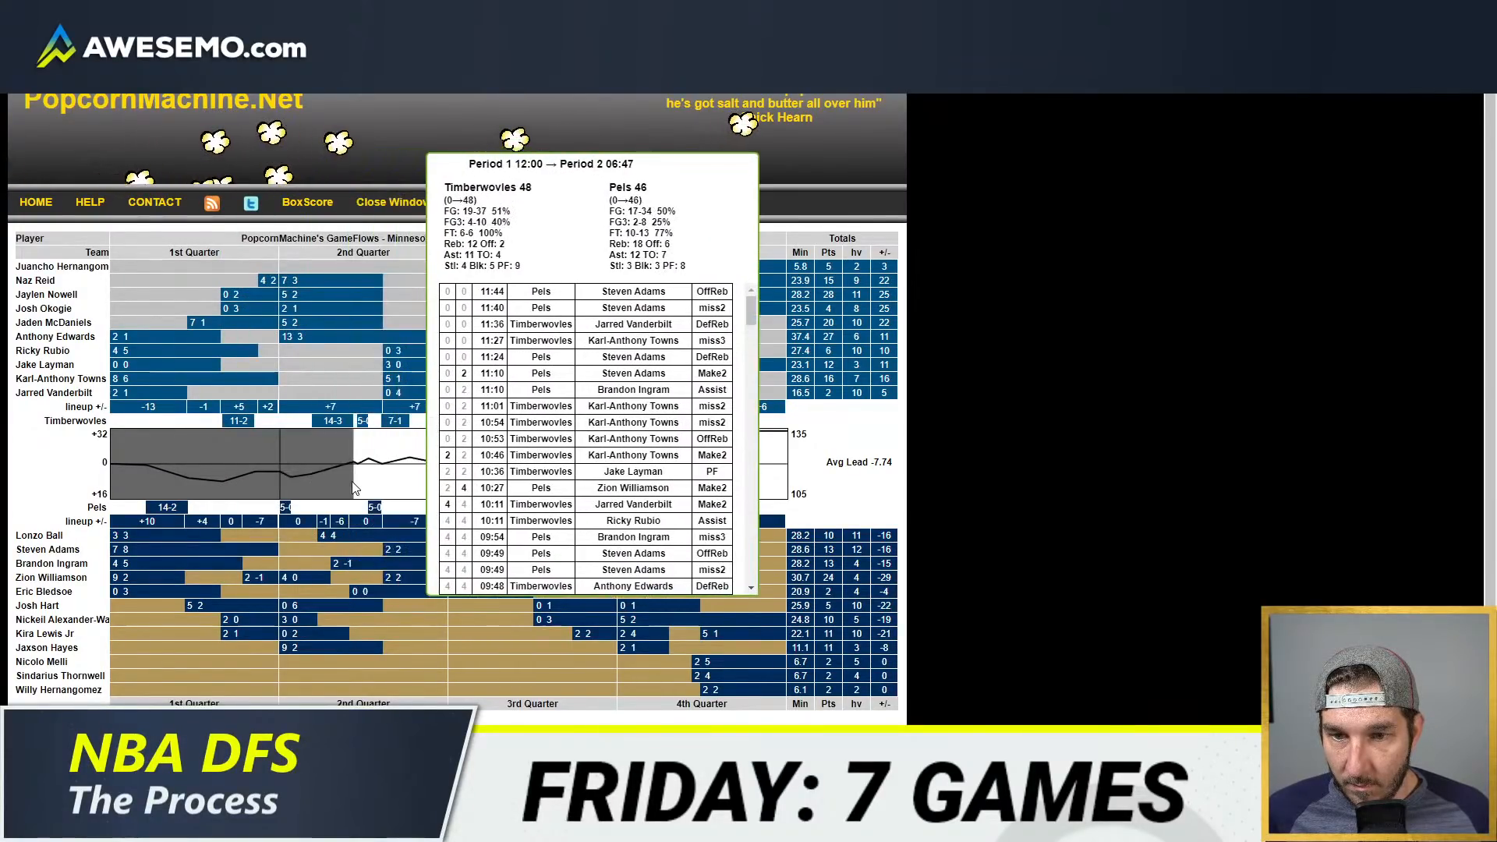
click(353, 487)
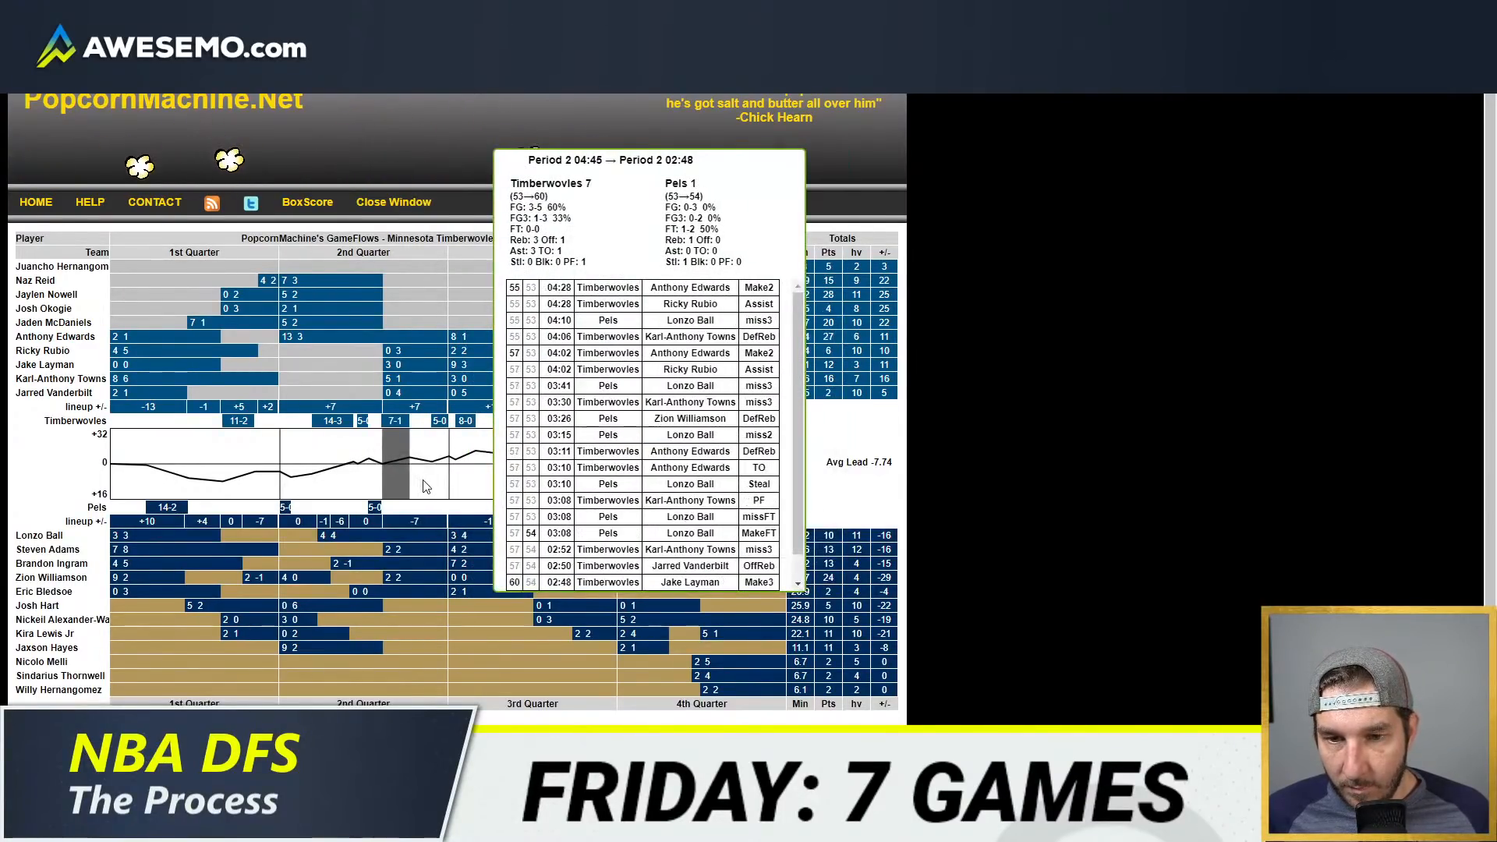
click(439, 487)
click(115, 472)
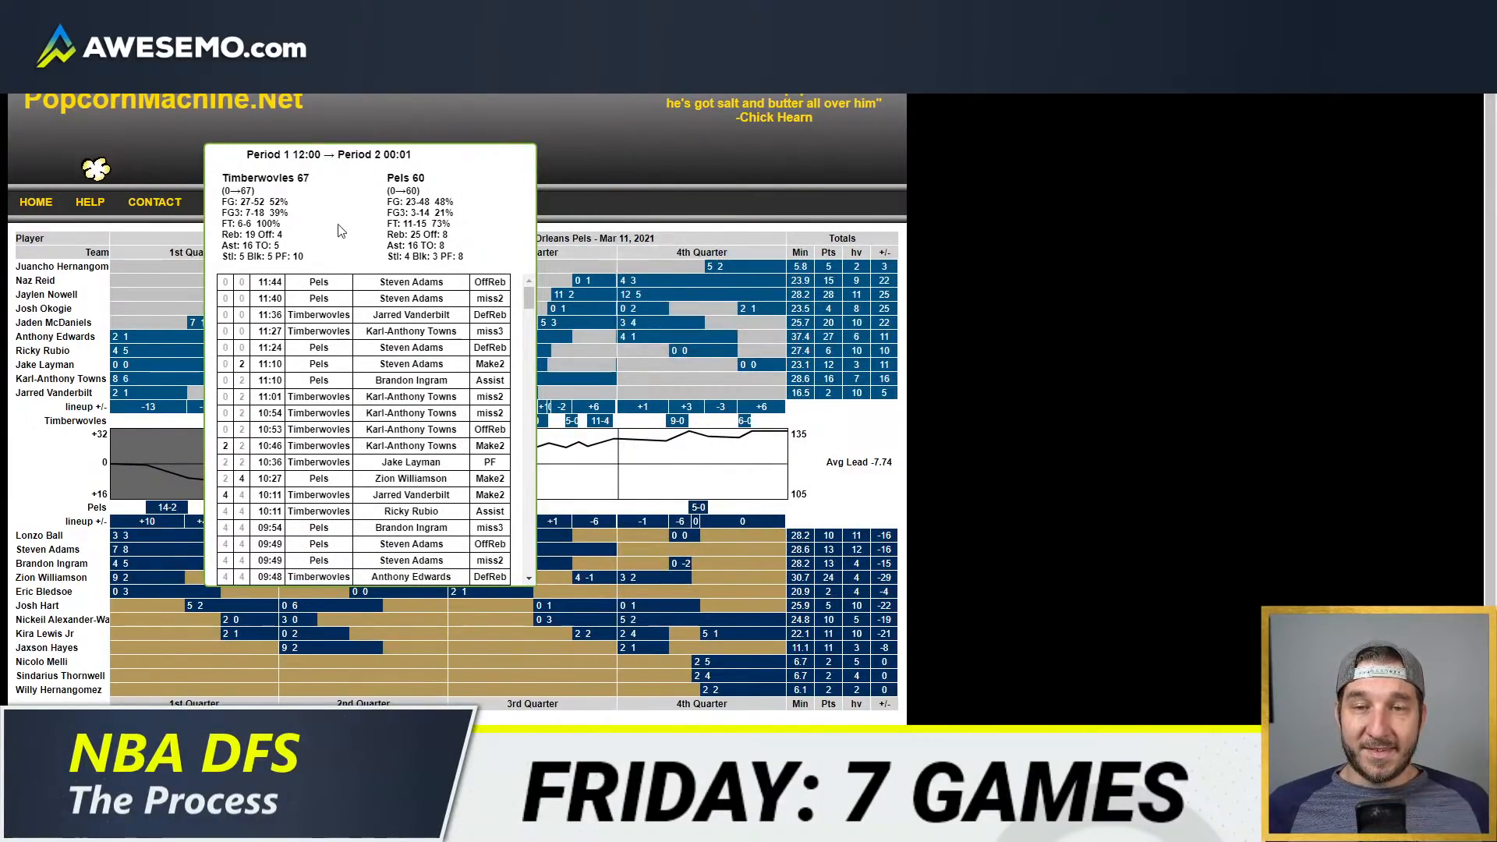
click(124, 463)
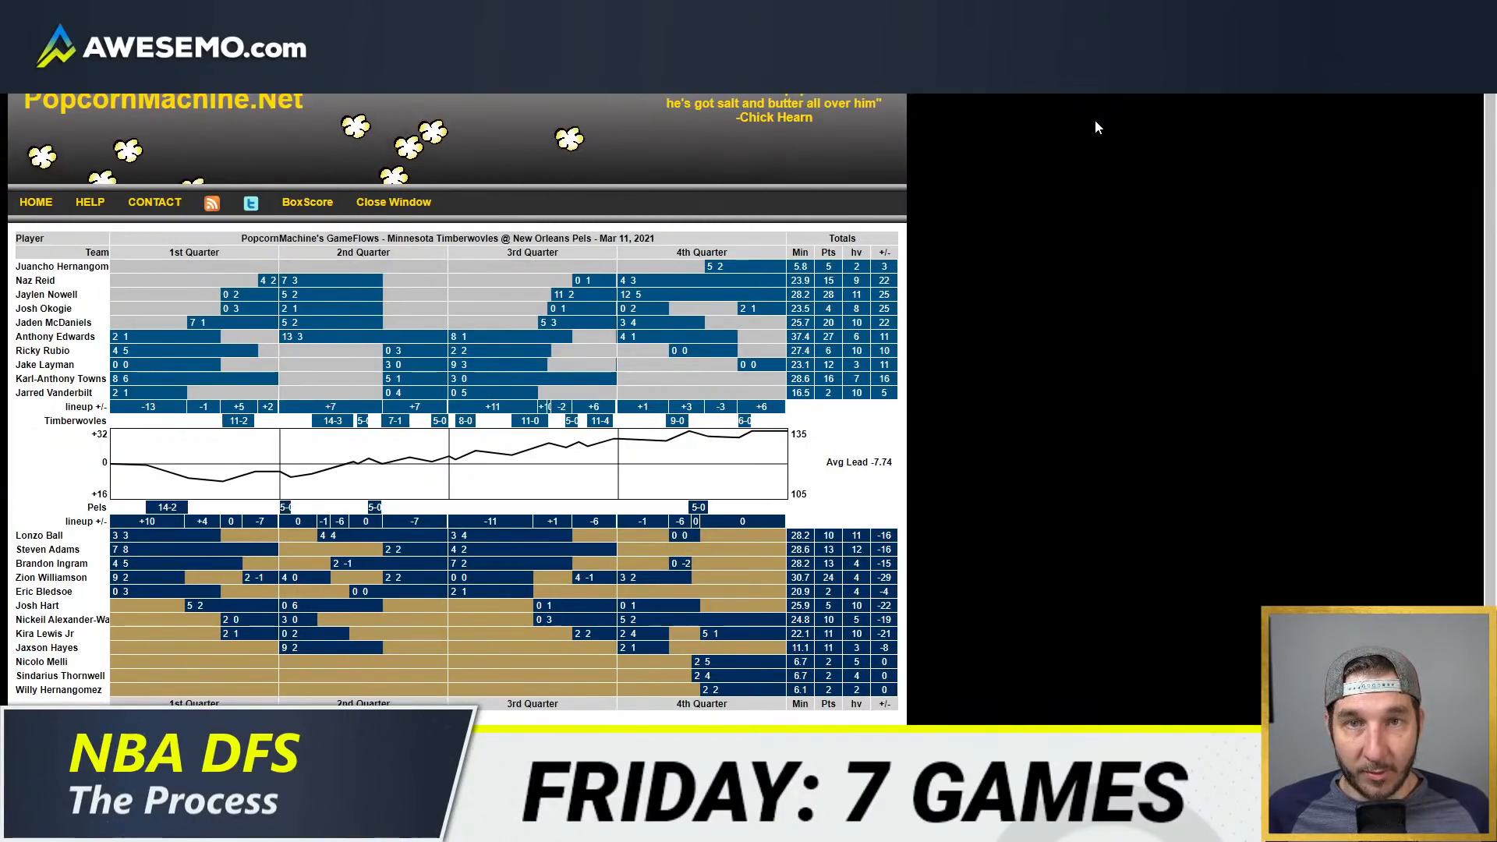
Step: Return to the projections workbook and clear Willy Hernangomez's minutes in the fifth position column
key(super+Right)
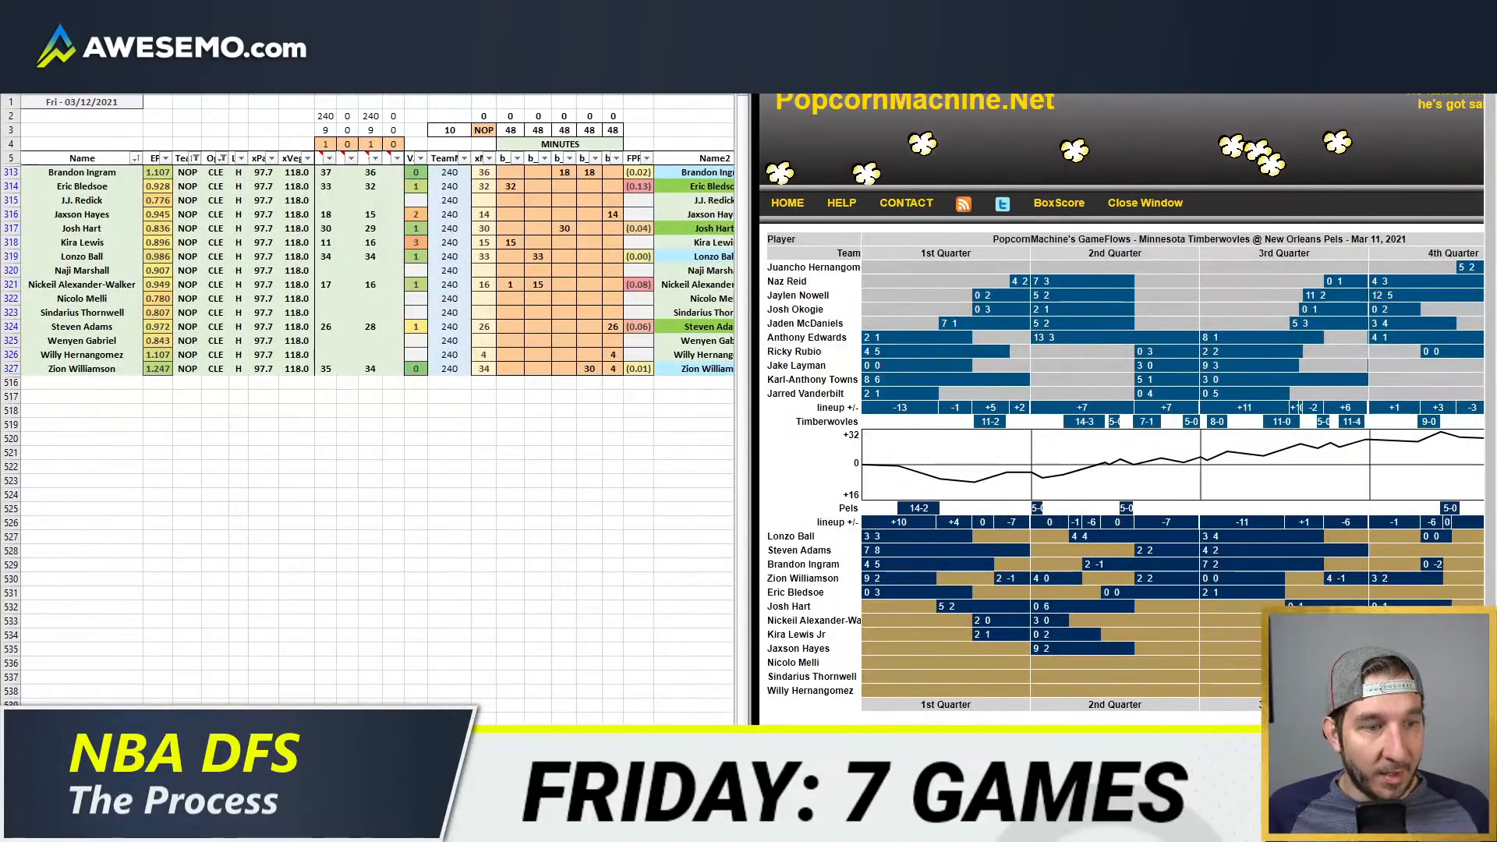
key(super+Left)
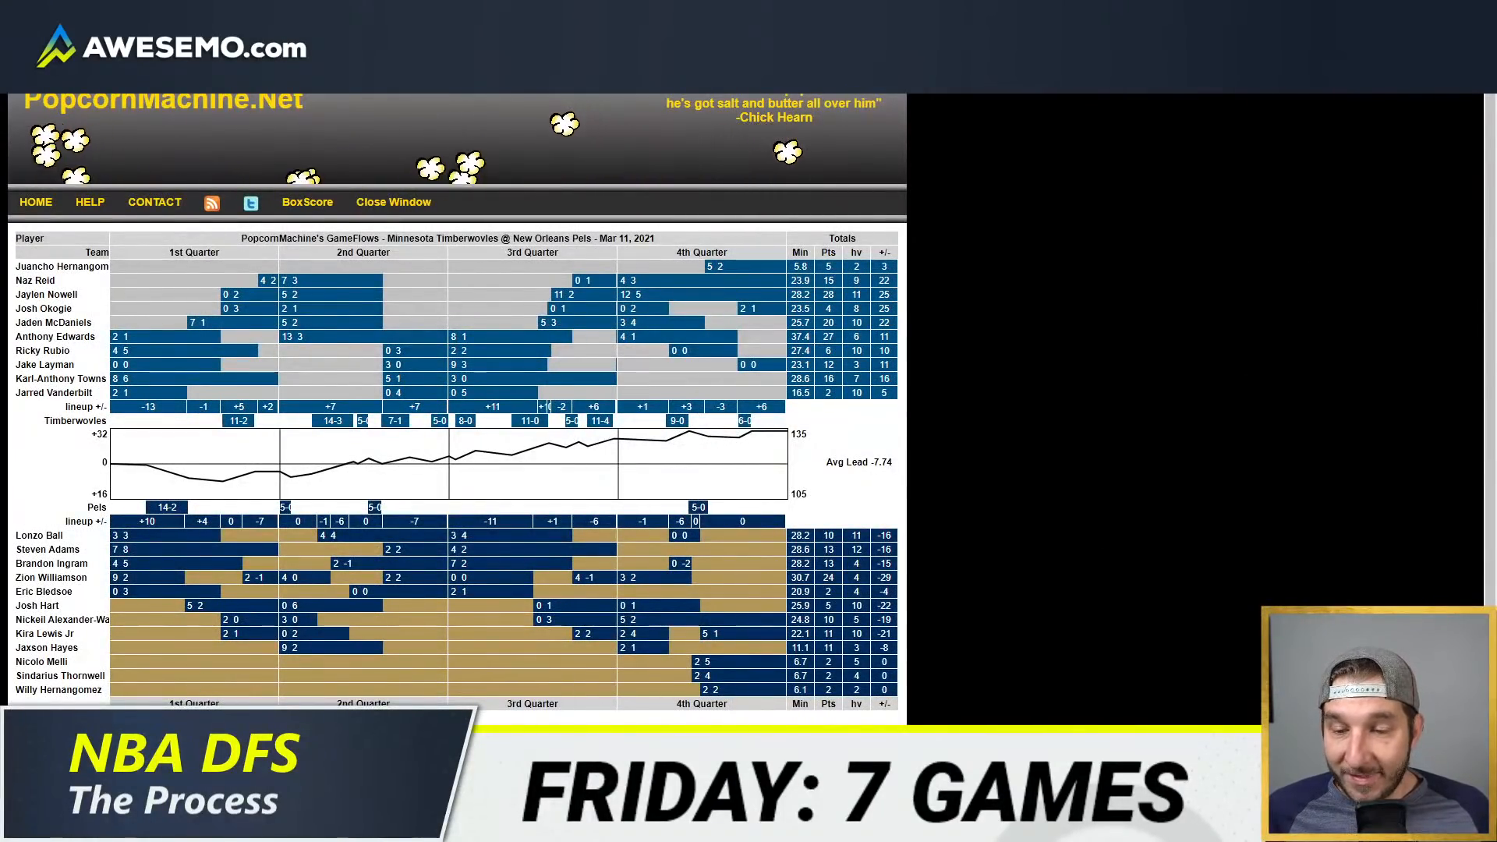
mouse_move(134, 826)
click(89, 741)
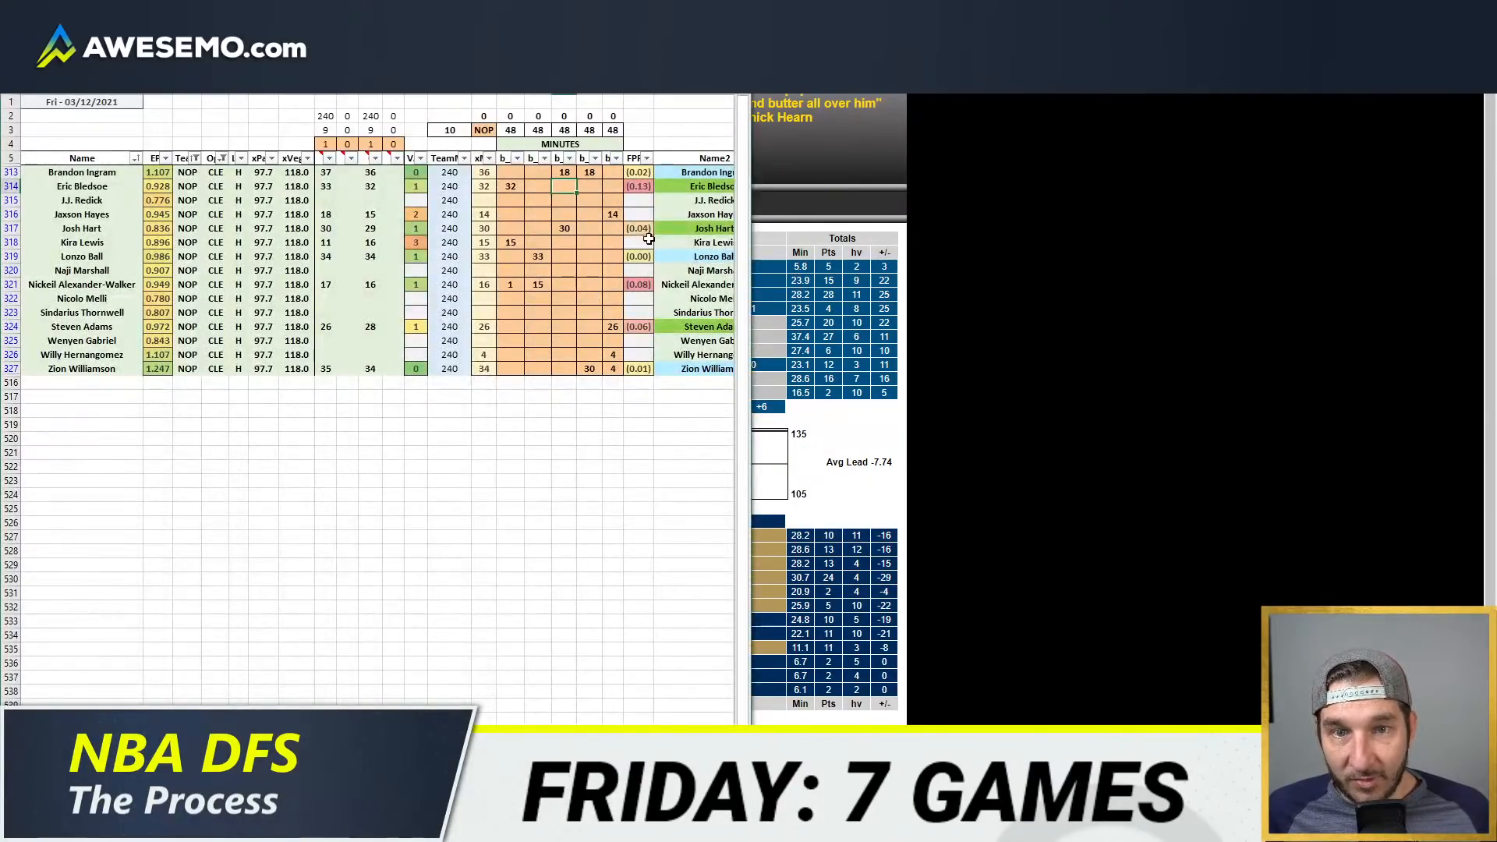
click(613, 353)
Step: Examine the New Orleans reserves' fourth-quarter stints in the GameFlow chart
mouse_move(828, 381)
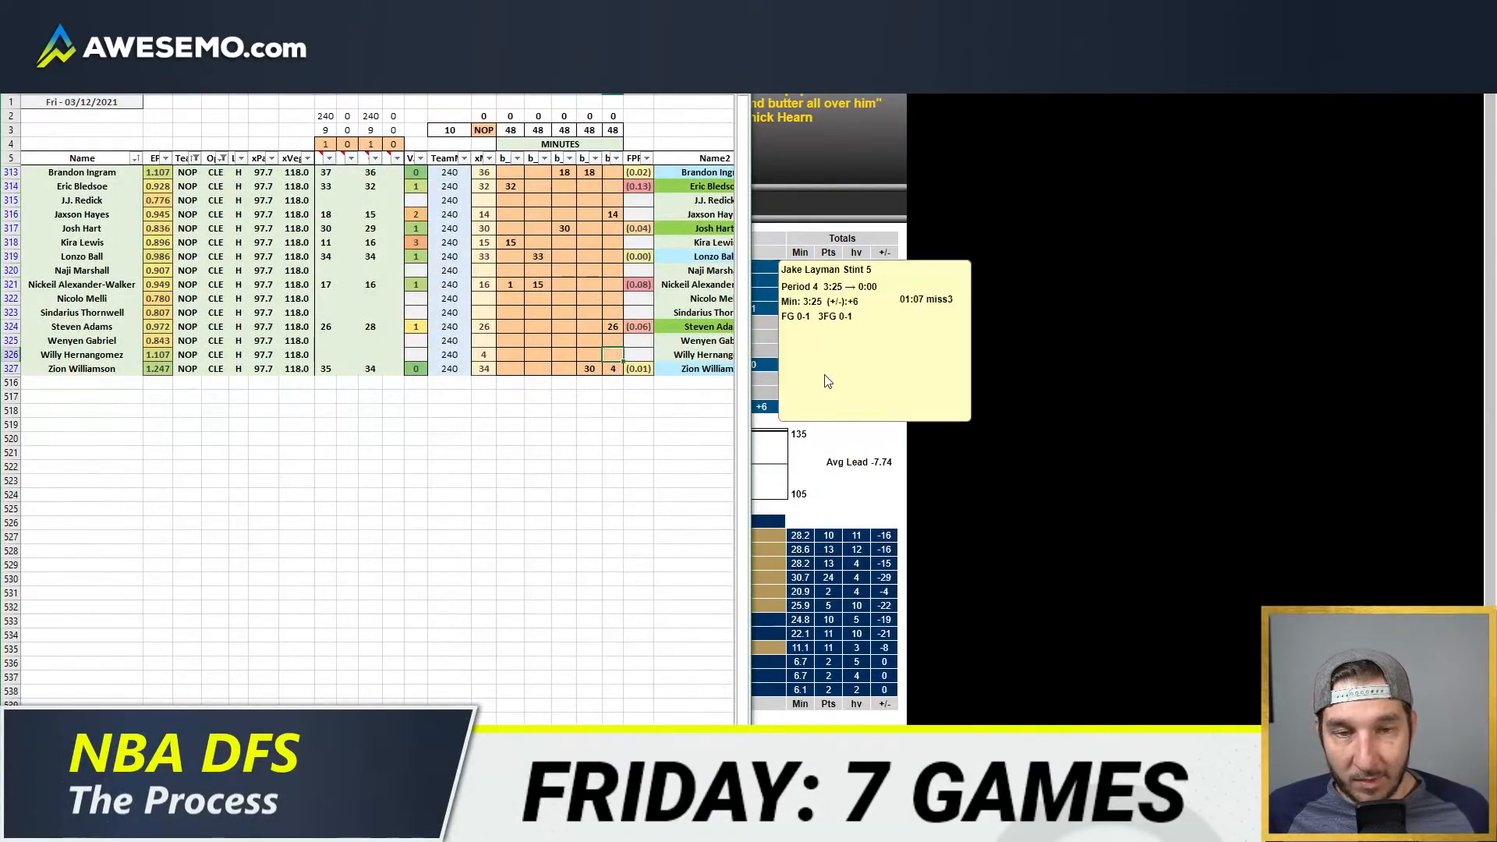
click(1164, 451)
mouse_move(756, 658)
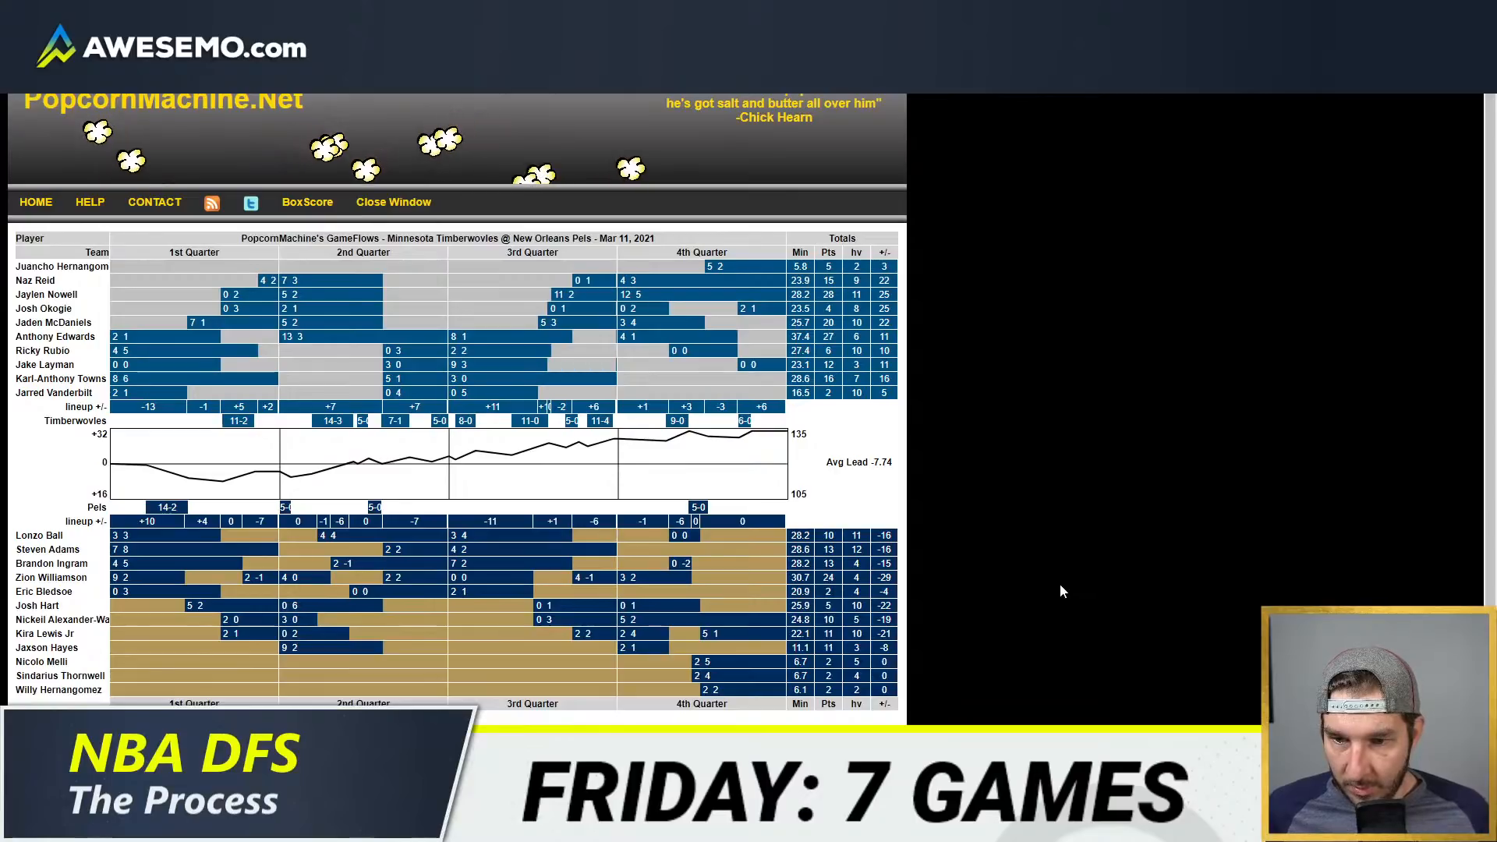
mouse_move(727, 634)
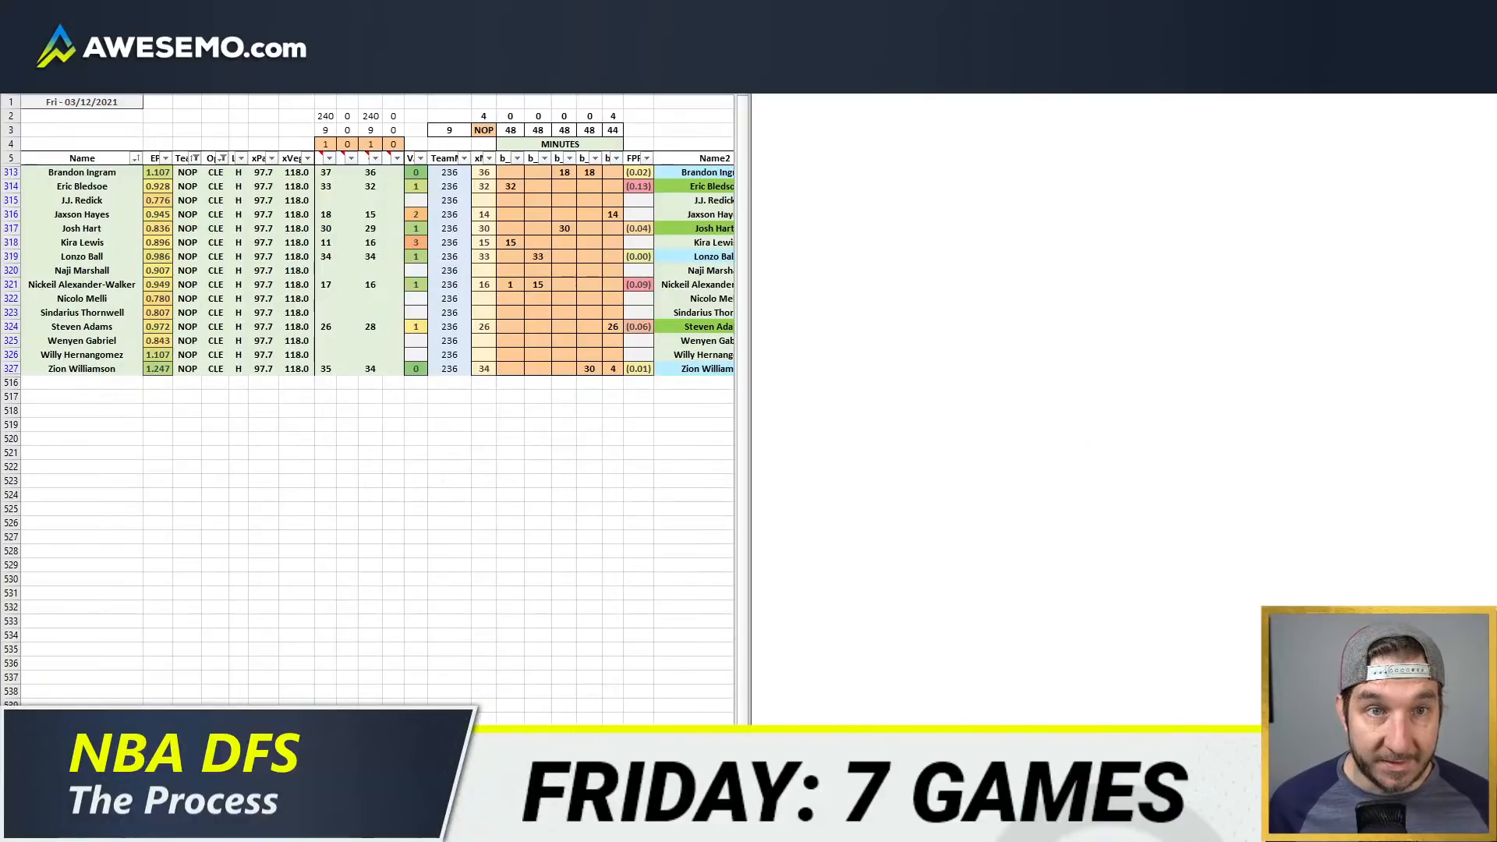
click(551, 286)
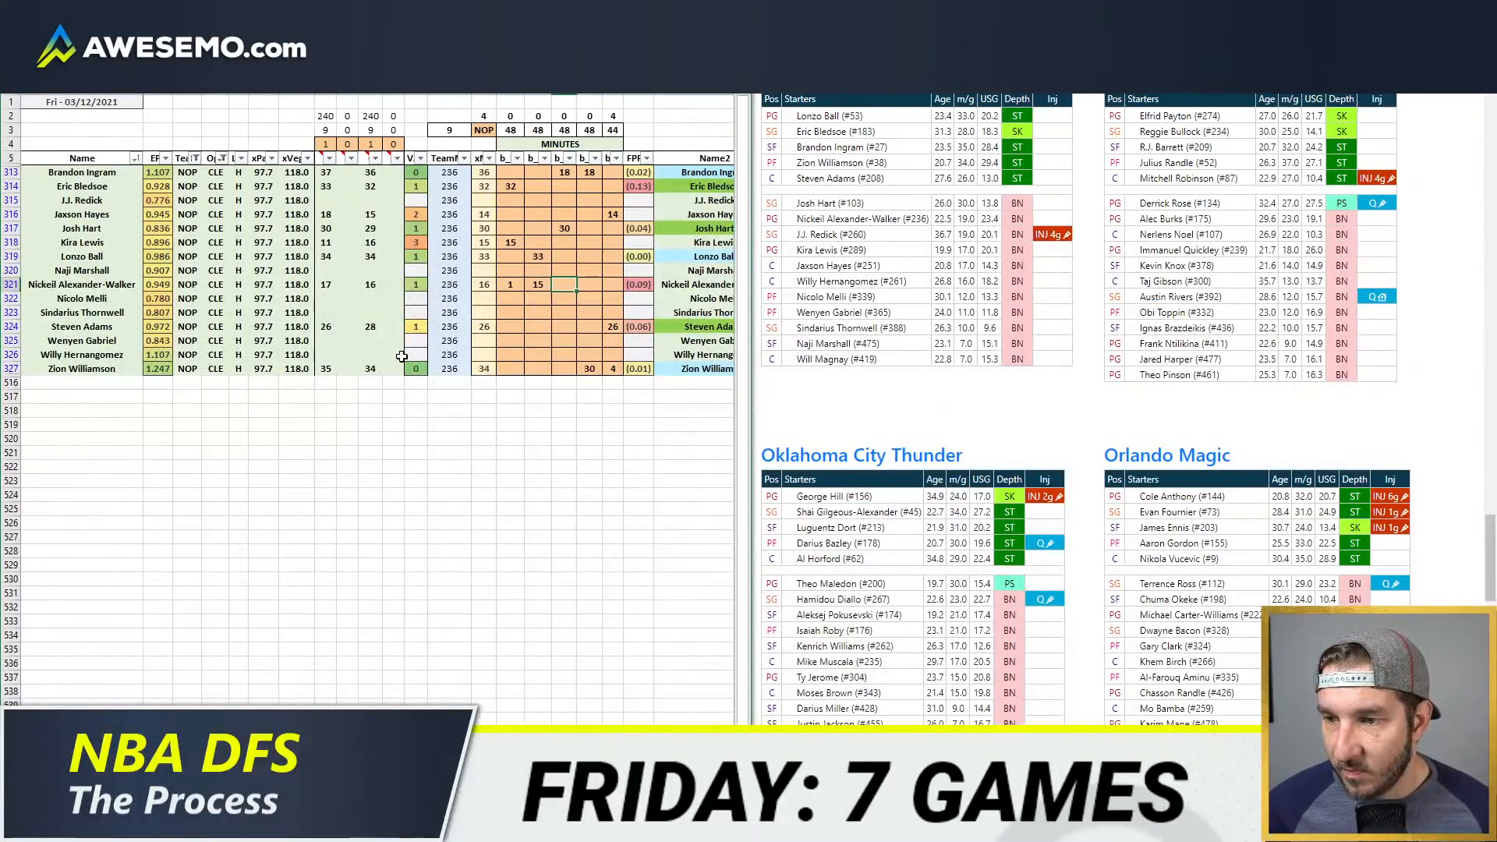
click(455, 341)
click(510, 290)
text(1)
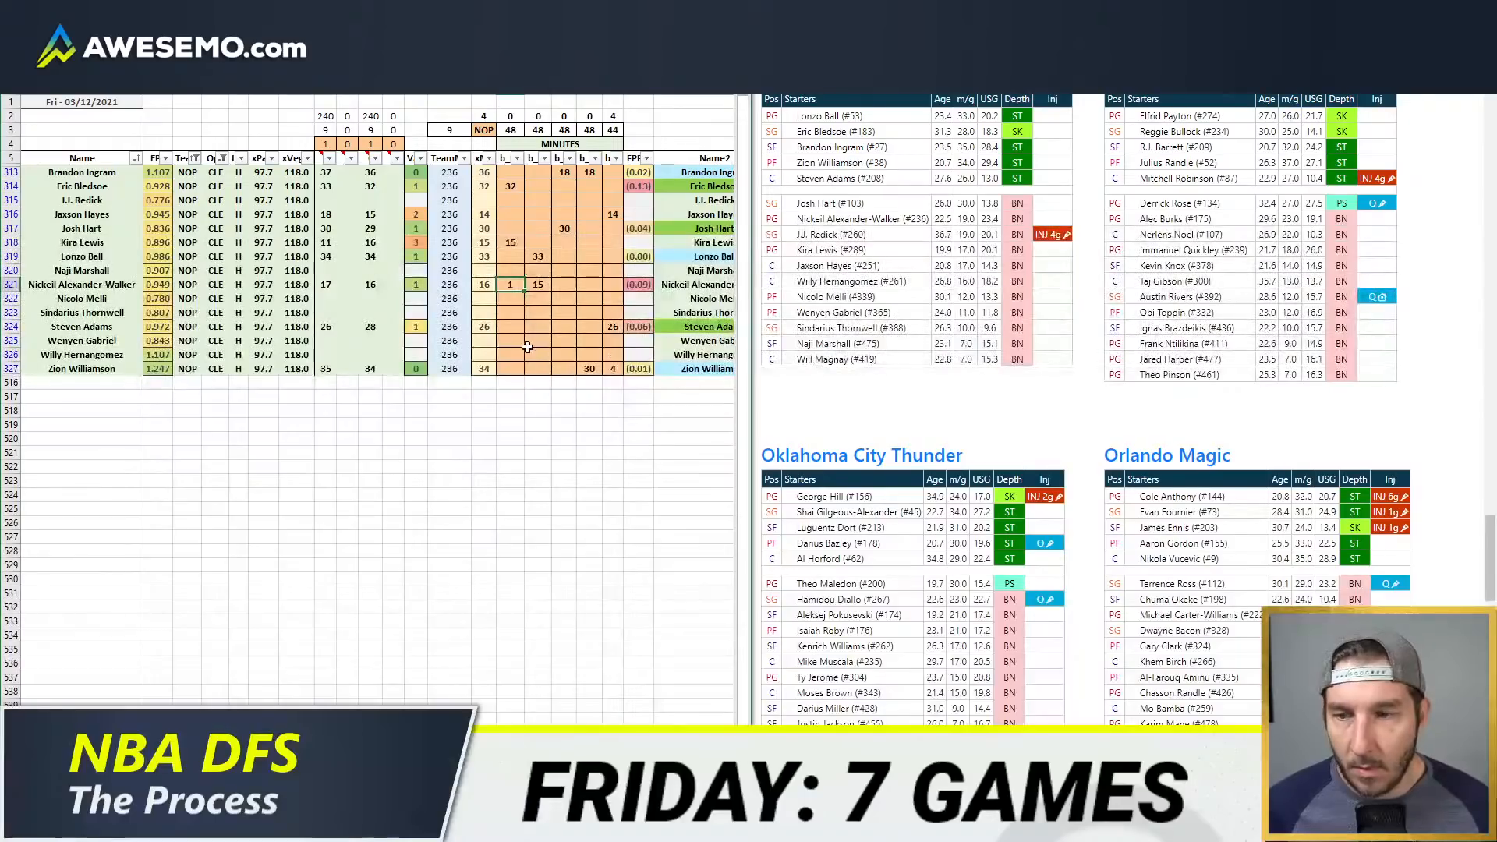
click(564, 312)
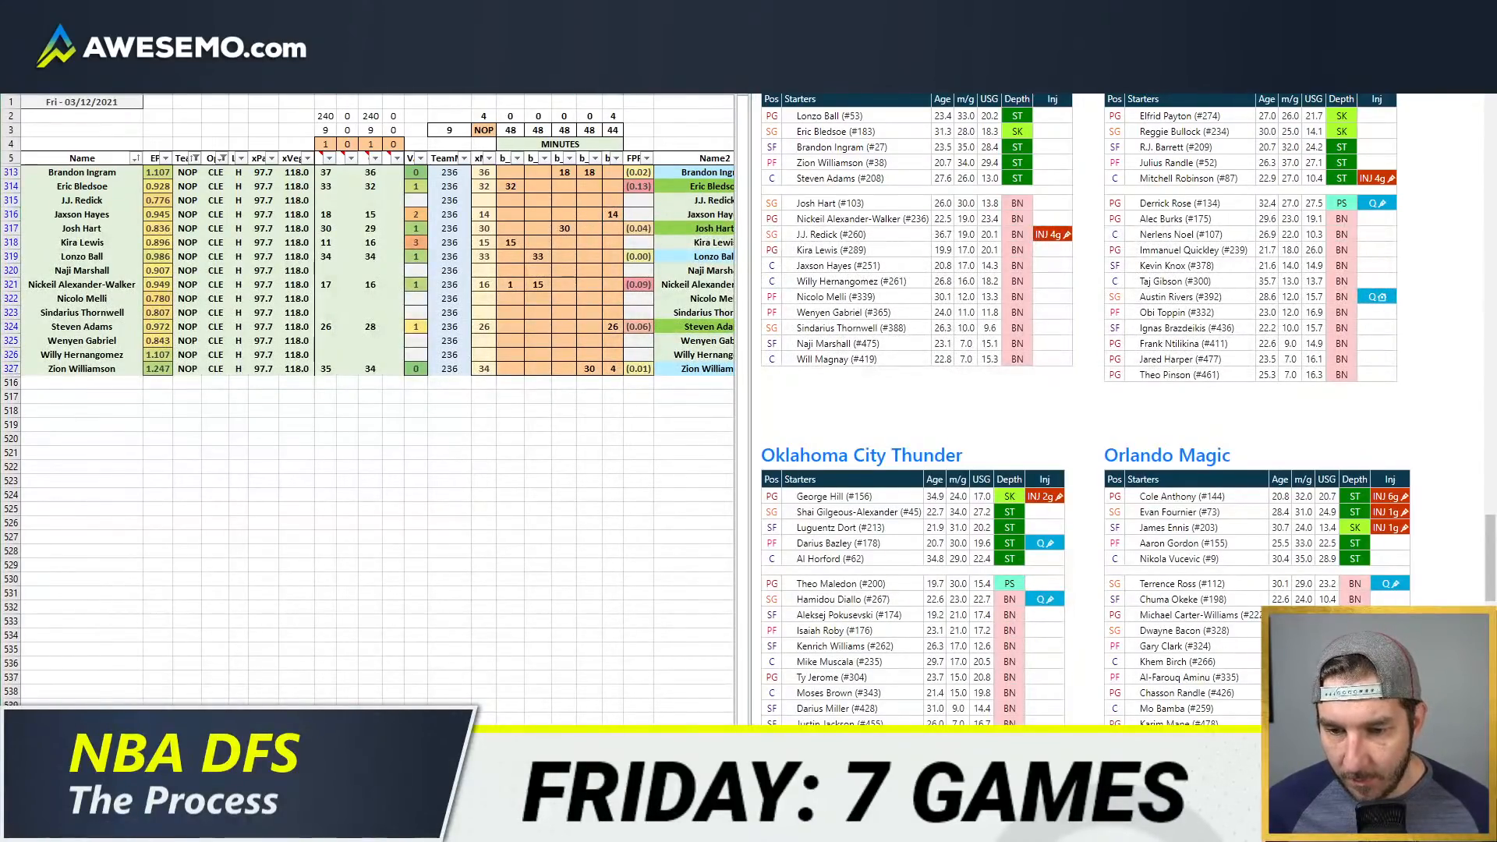
Step: Compare the 03/11/2021 minutes of Steven Adams, Willy Hernangomez and Jaxson Hayes in the New Orleans game-log pivot with the projected minutes
key(alt+Tab)
click(980, 283)
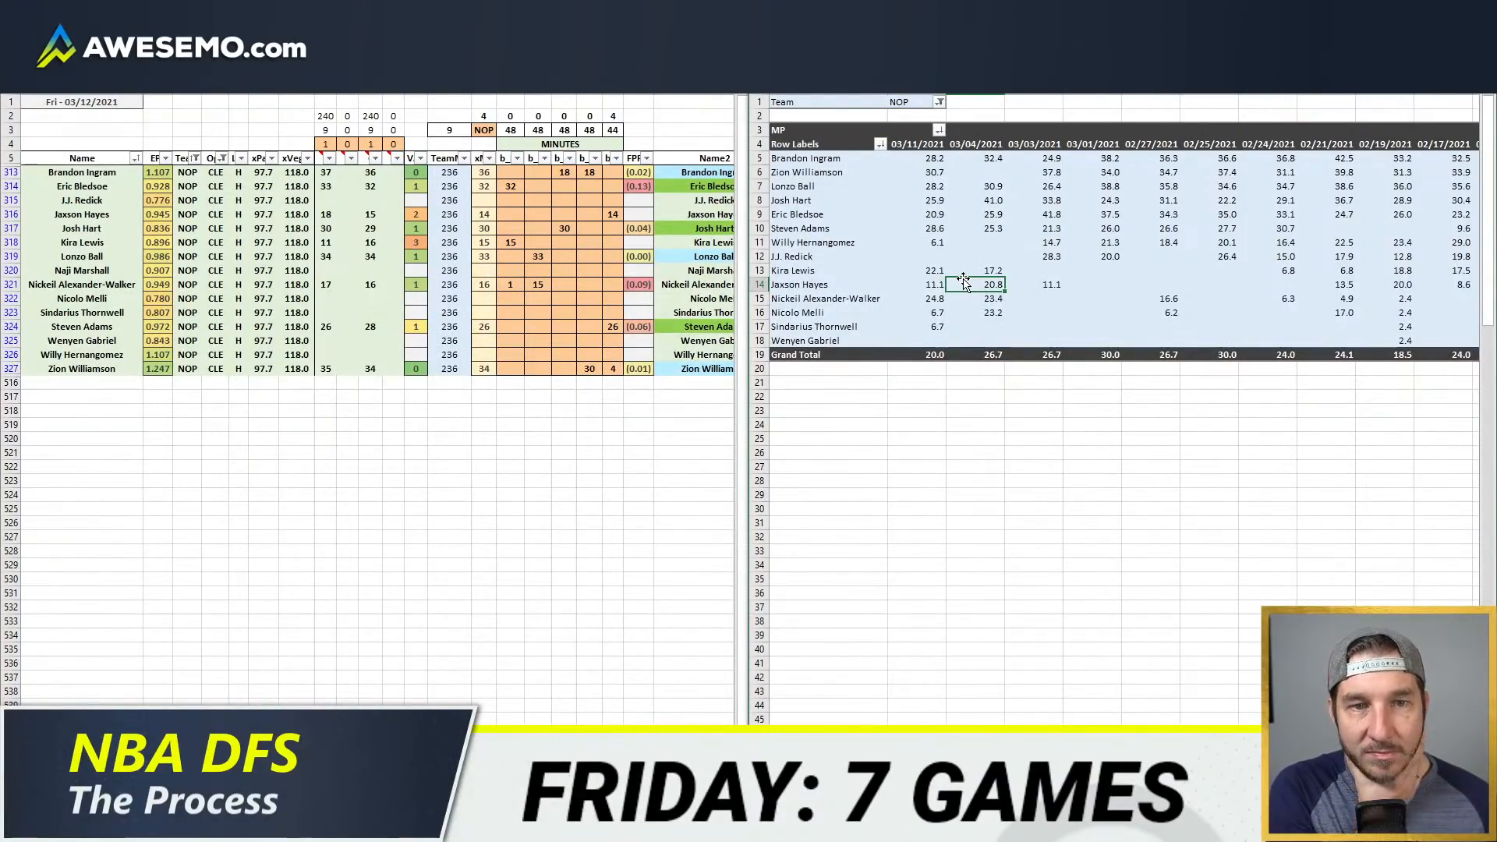
click(942, 242)
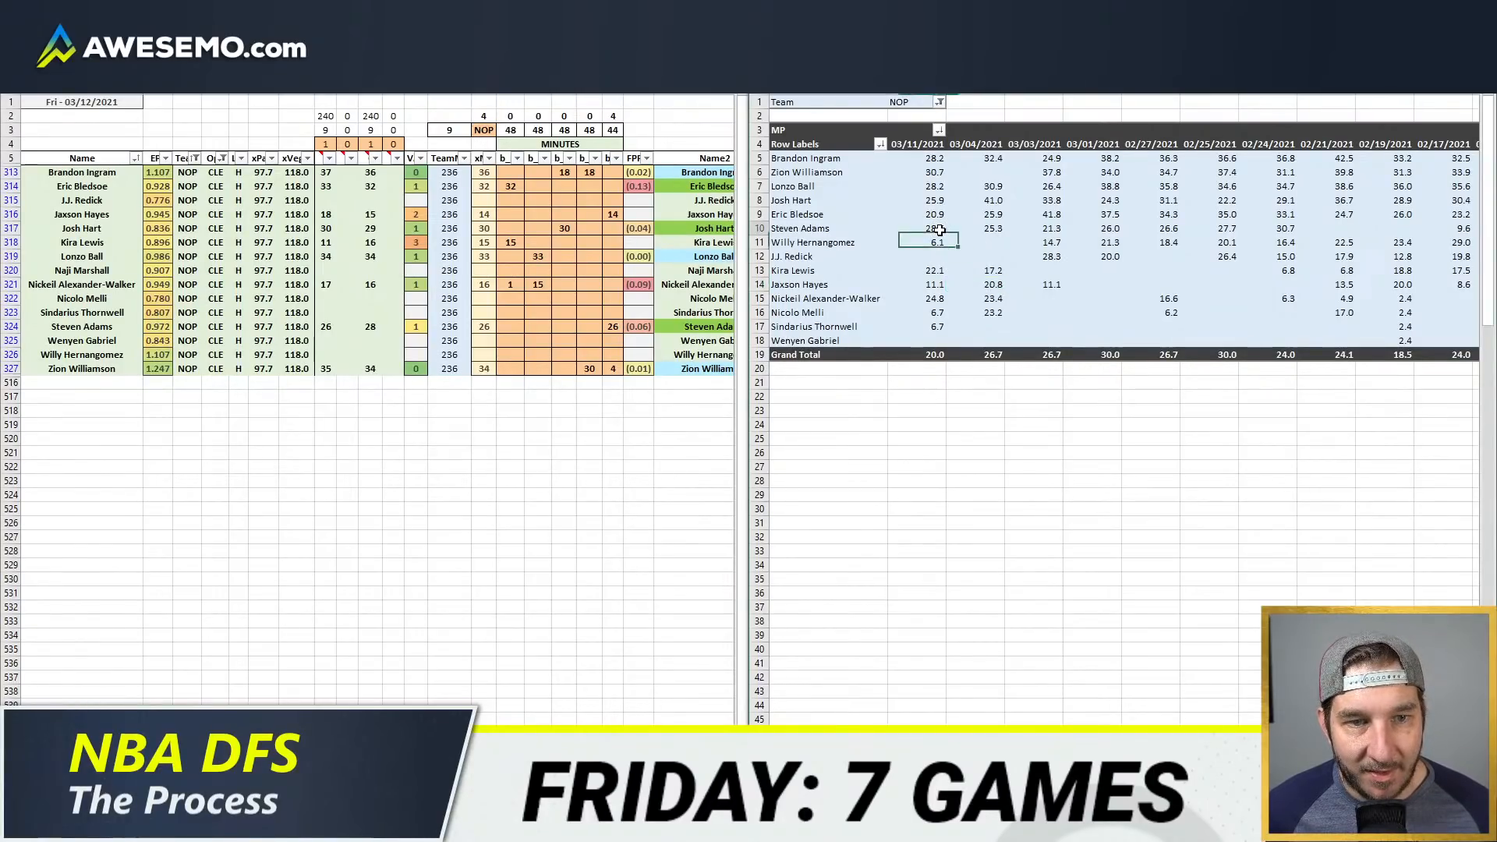
ctrl+click(935, 284)
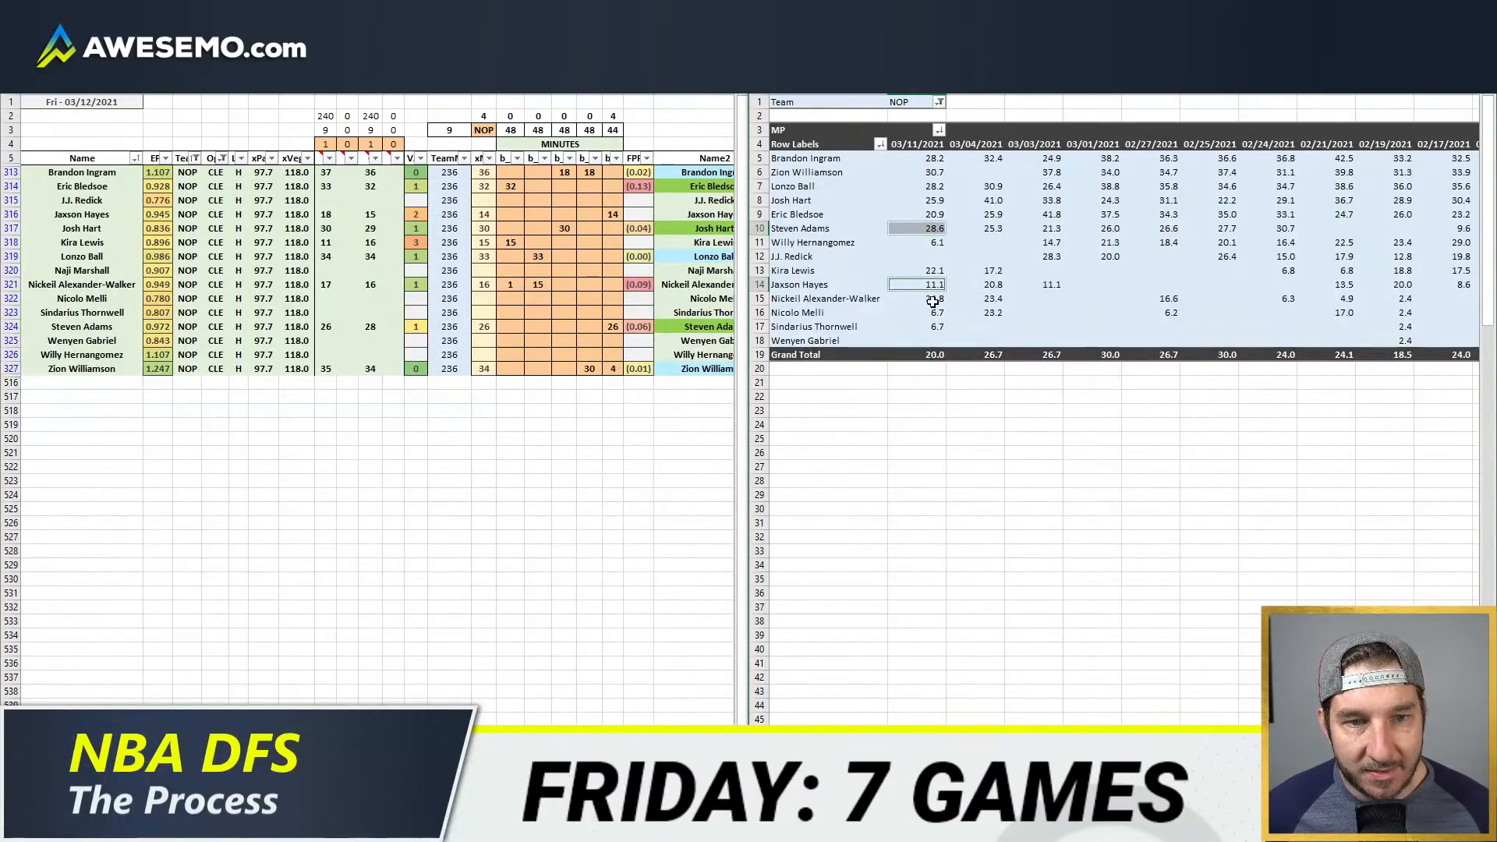
ctrl+click(935, 242)
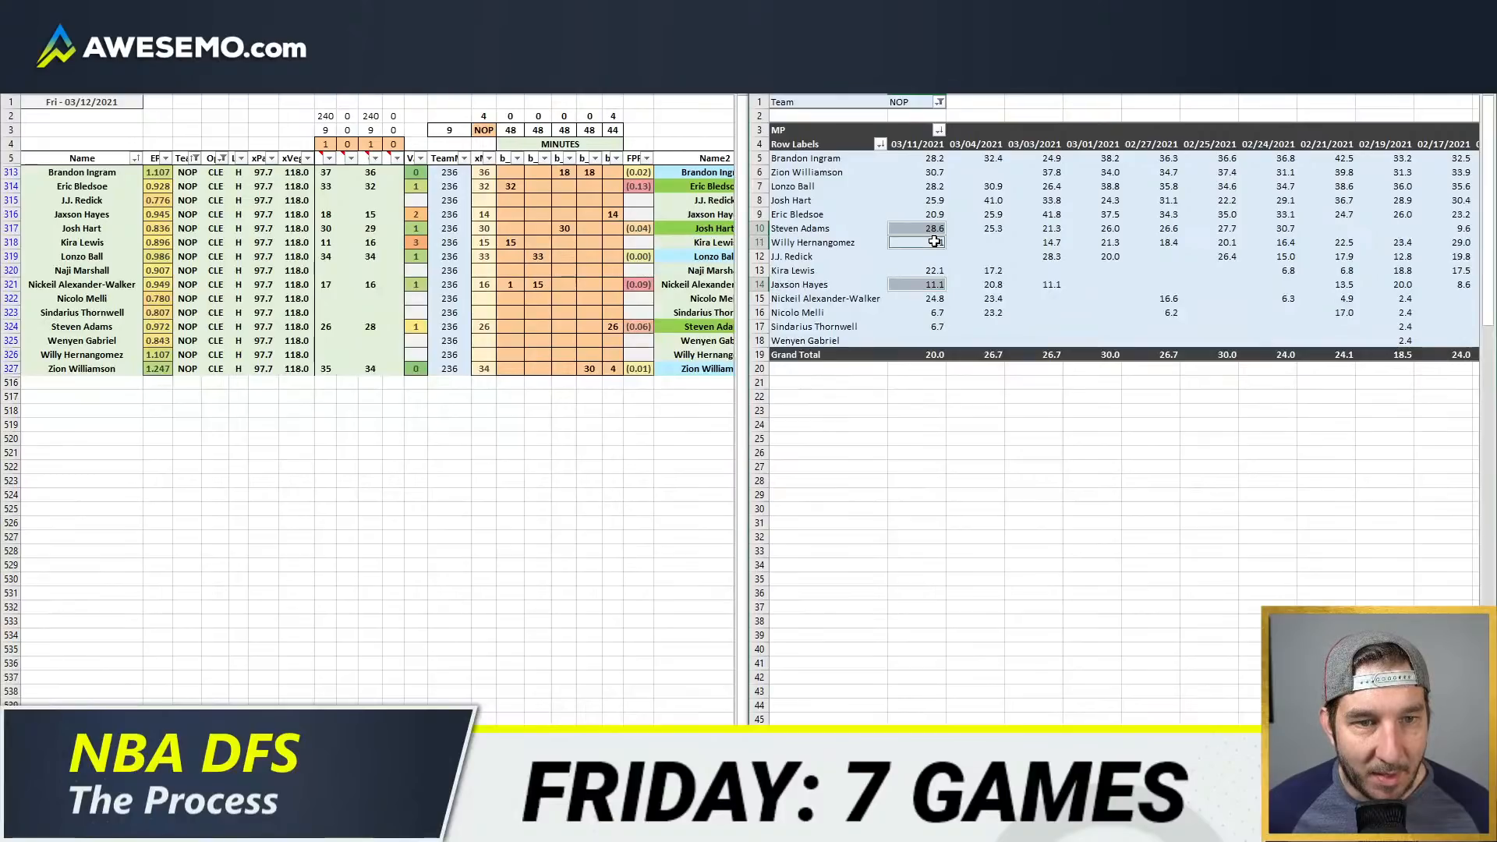
click(465, 345)
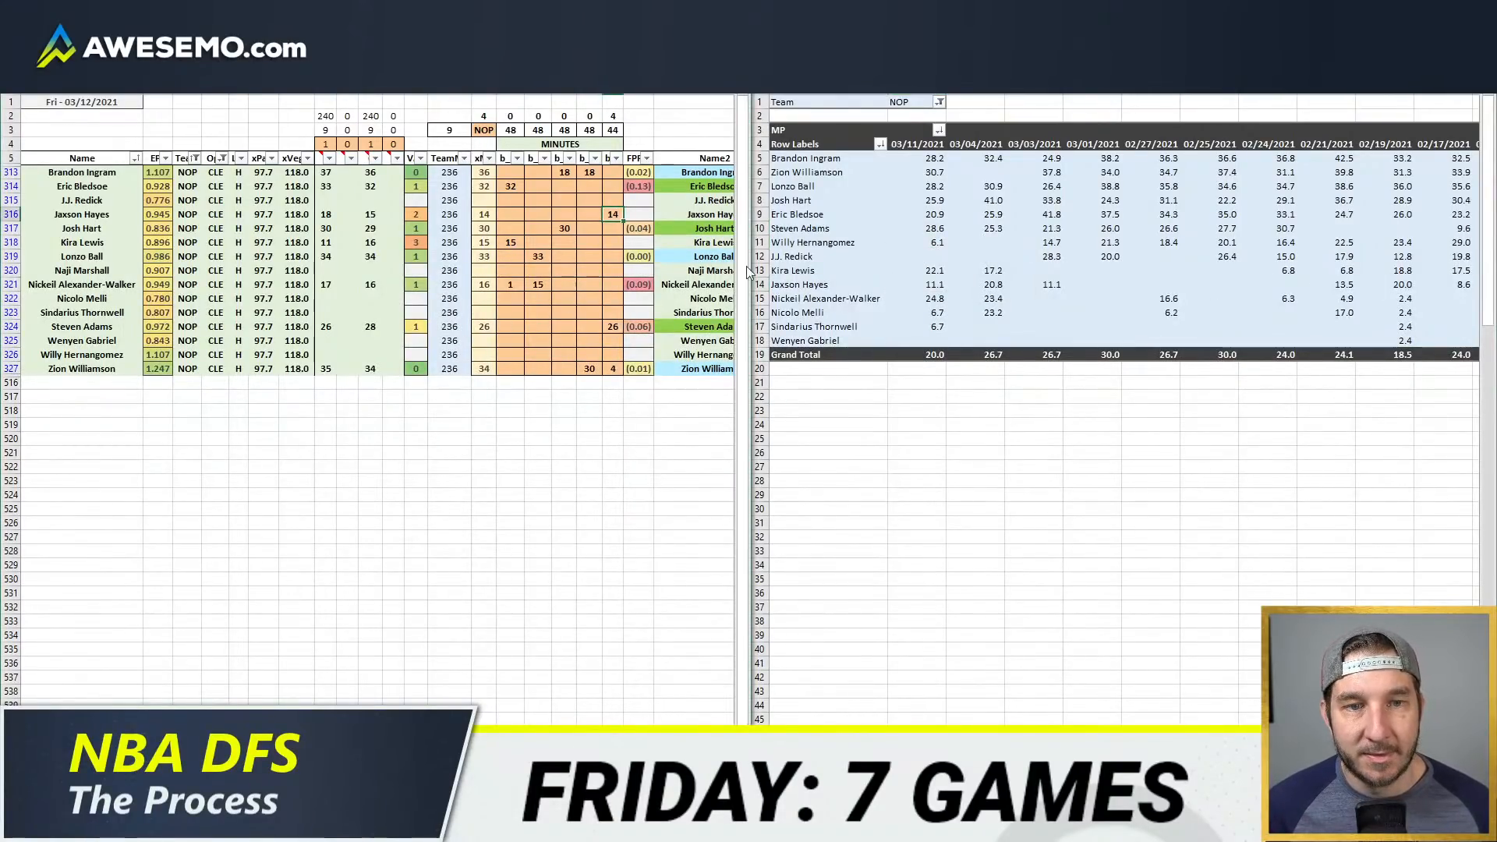
click(659, 303)
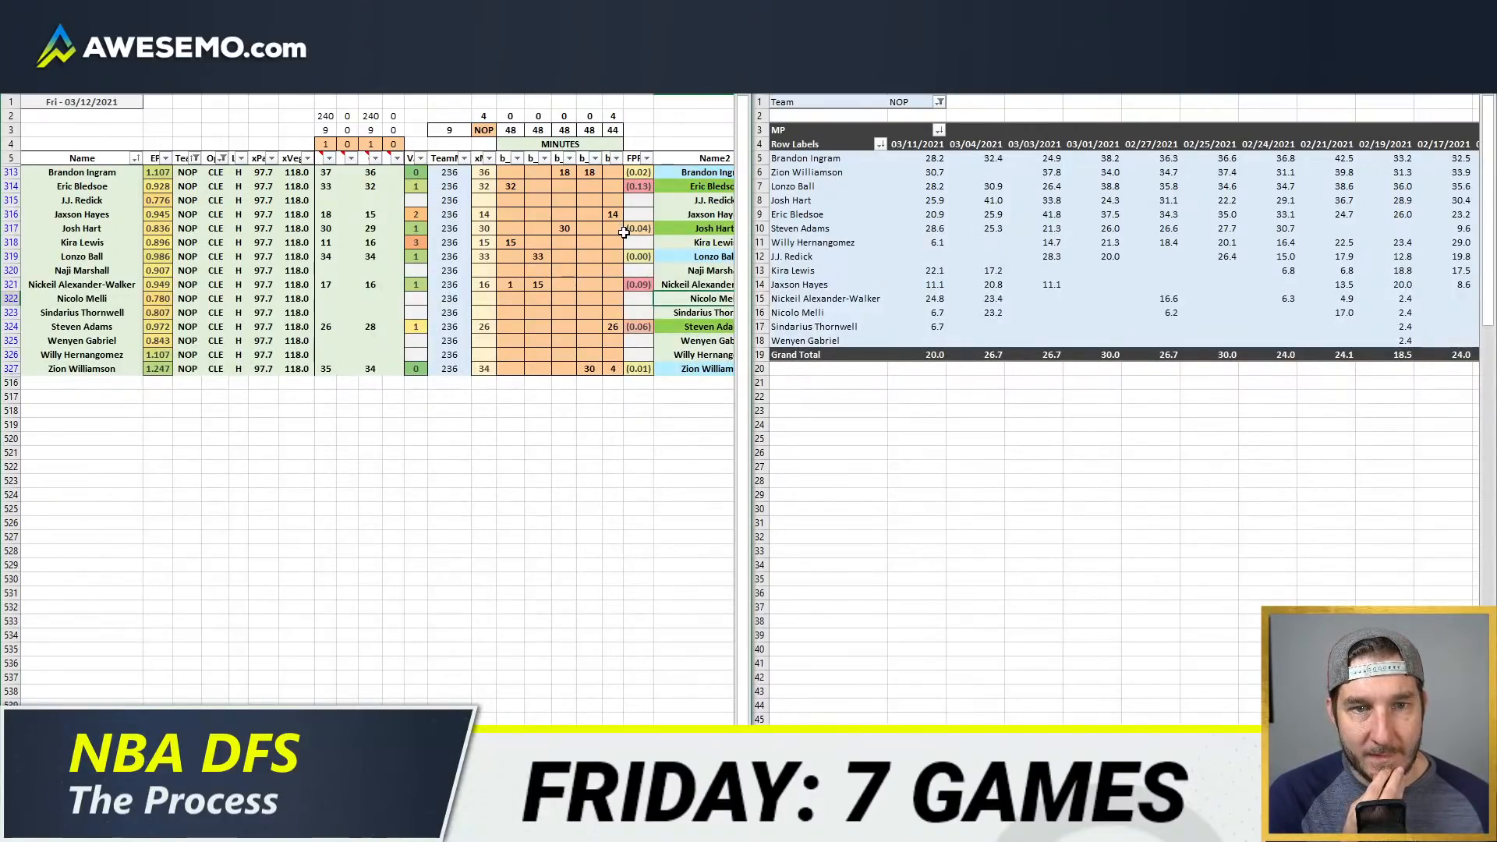
click(641, 270)
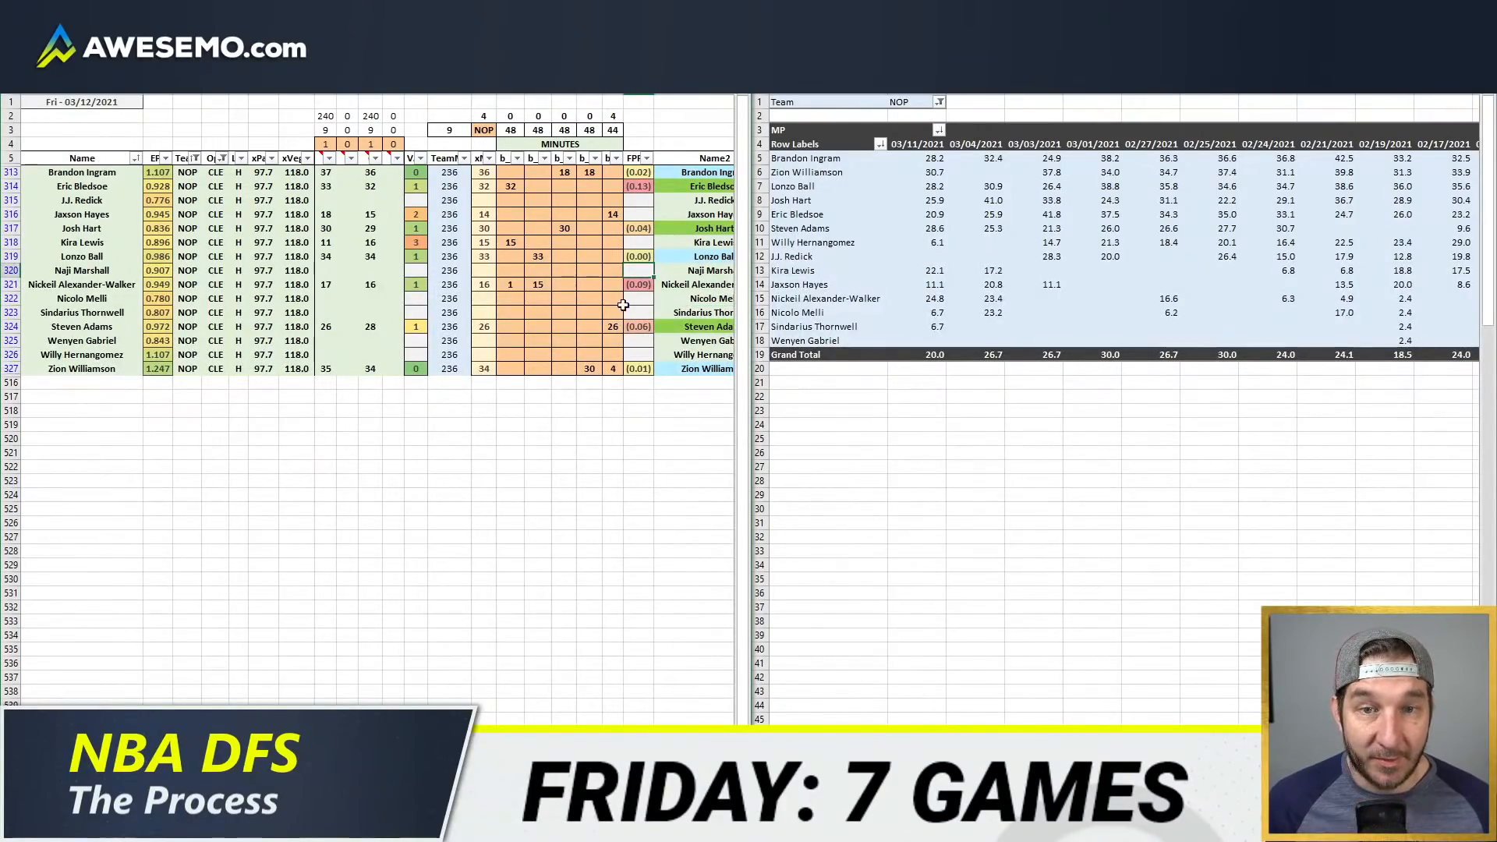
Step: Set Steven Adams's minutes to 28 and Willy Hernangomez's to 2 in the fifth position column
click(608, 327)
text(28)
key(Up)
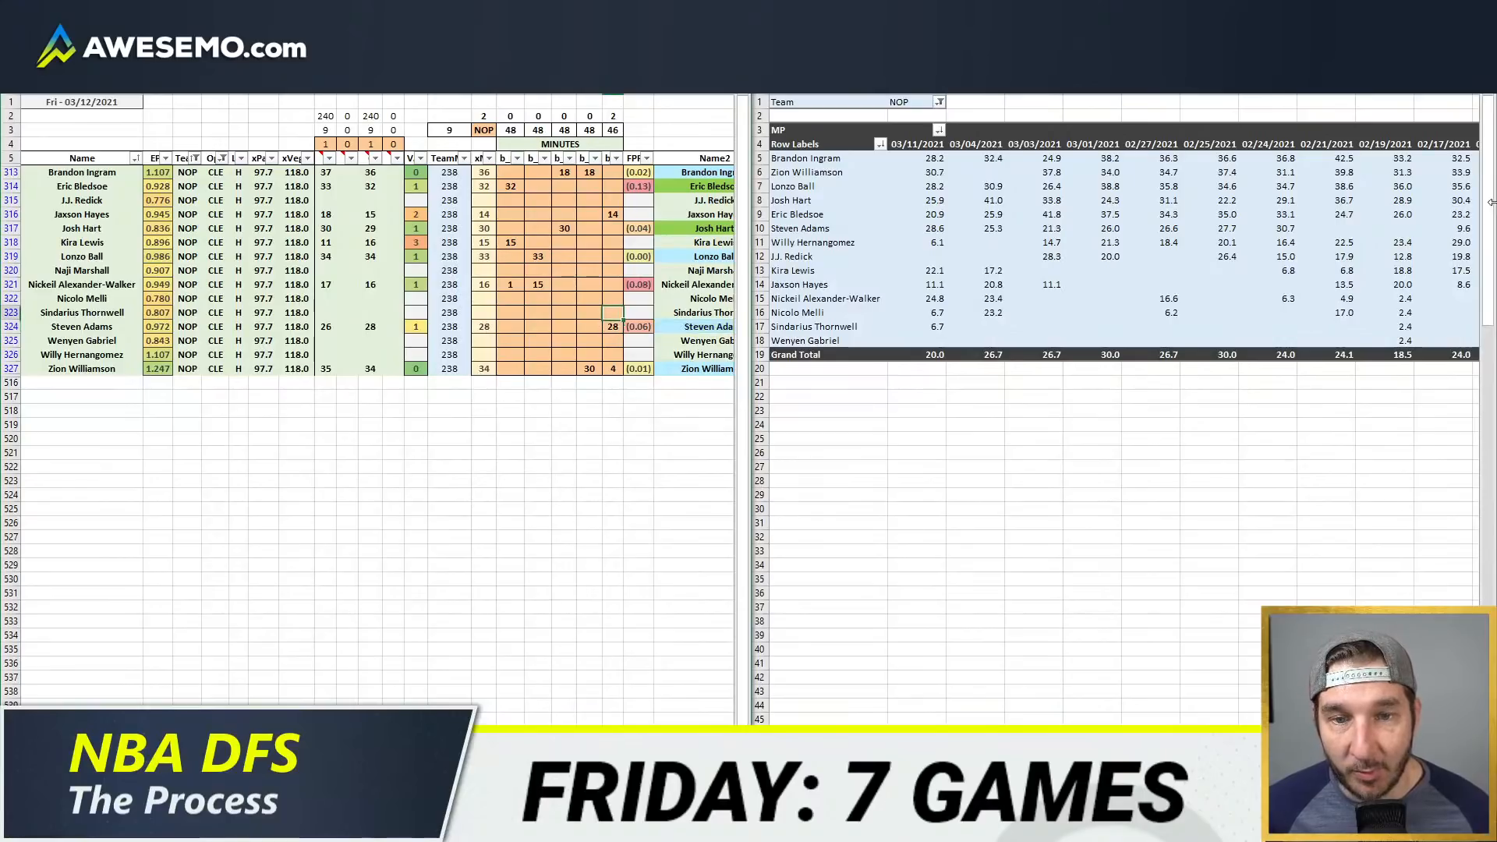
key(Left)
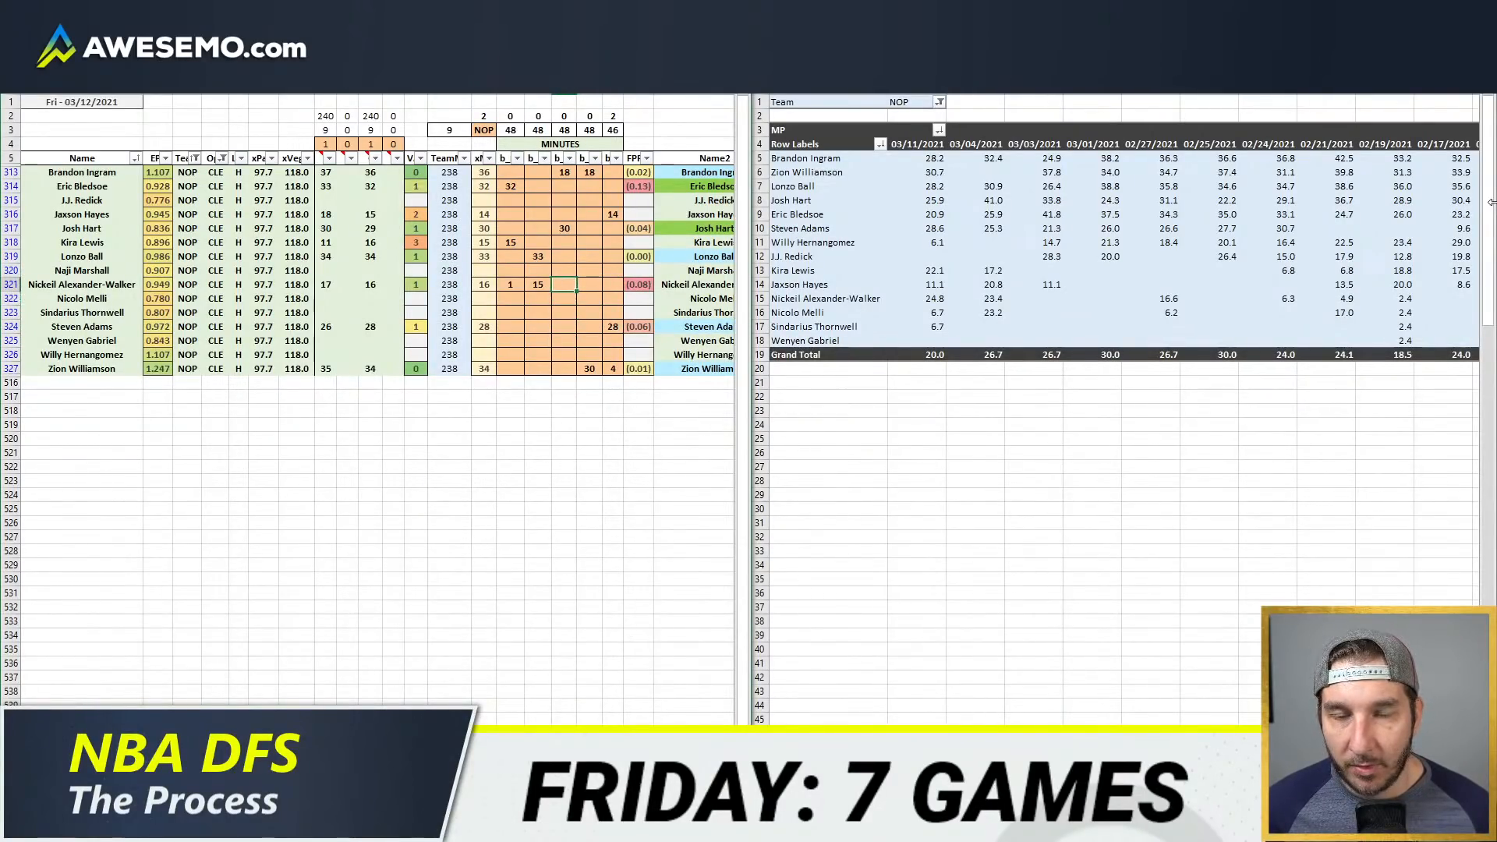
key(Down)
key(Down)
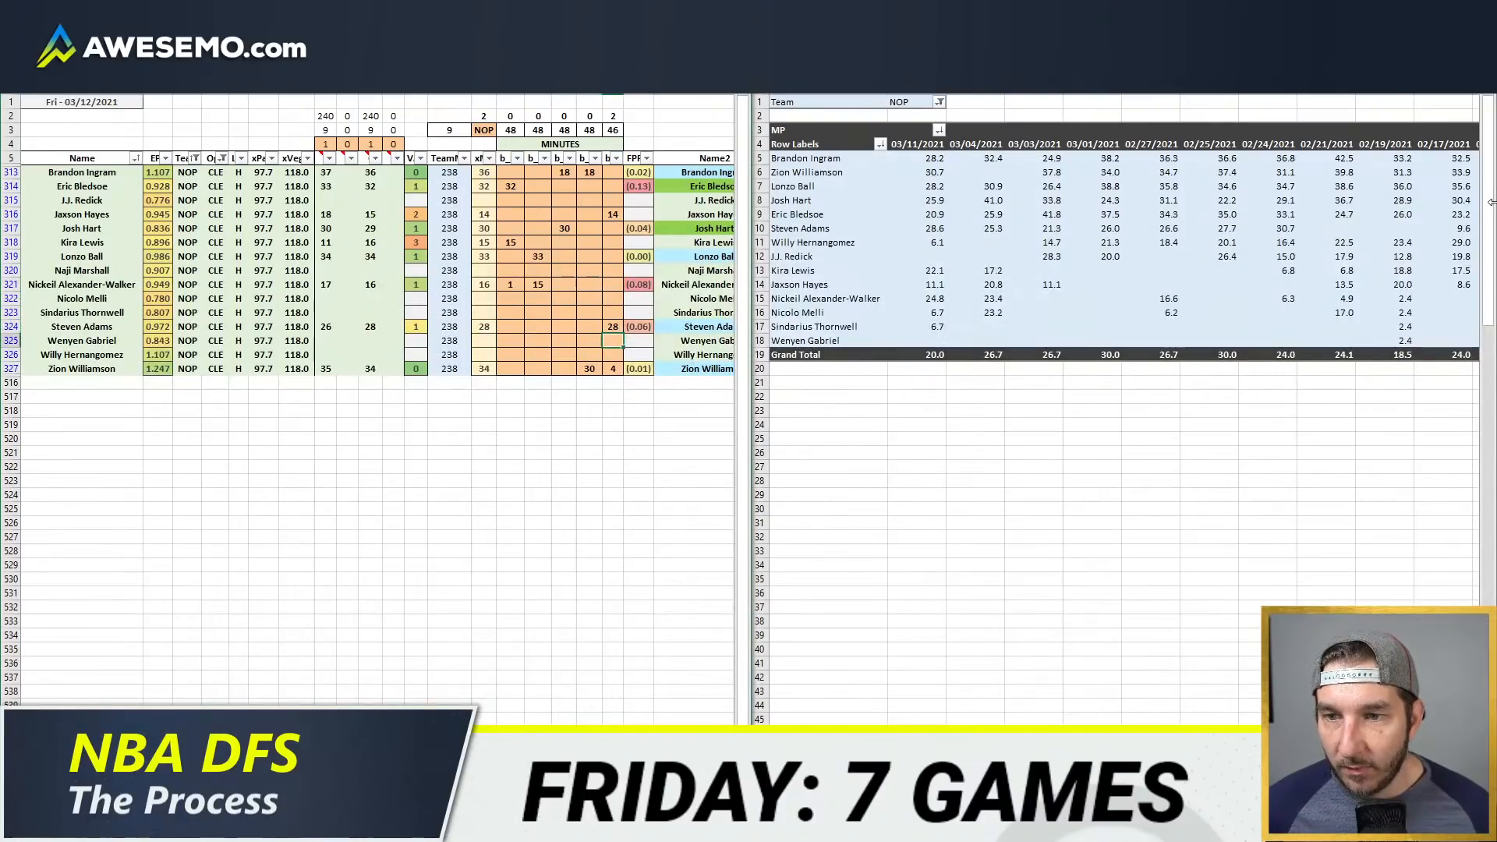
text(2)
key(Return)
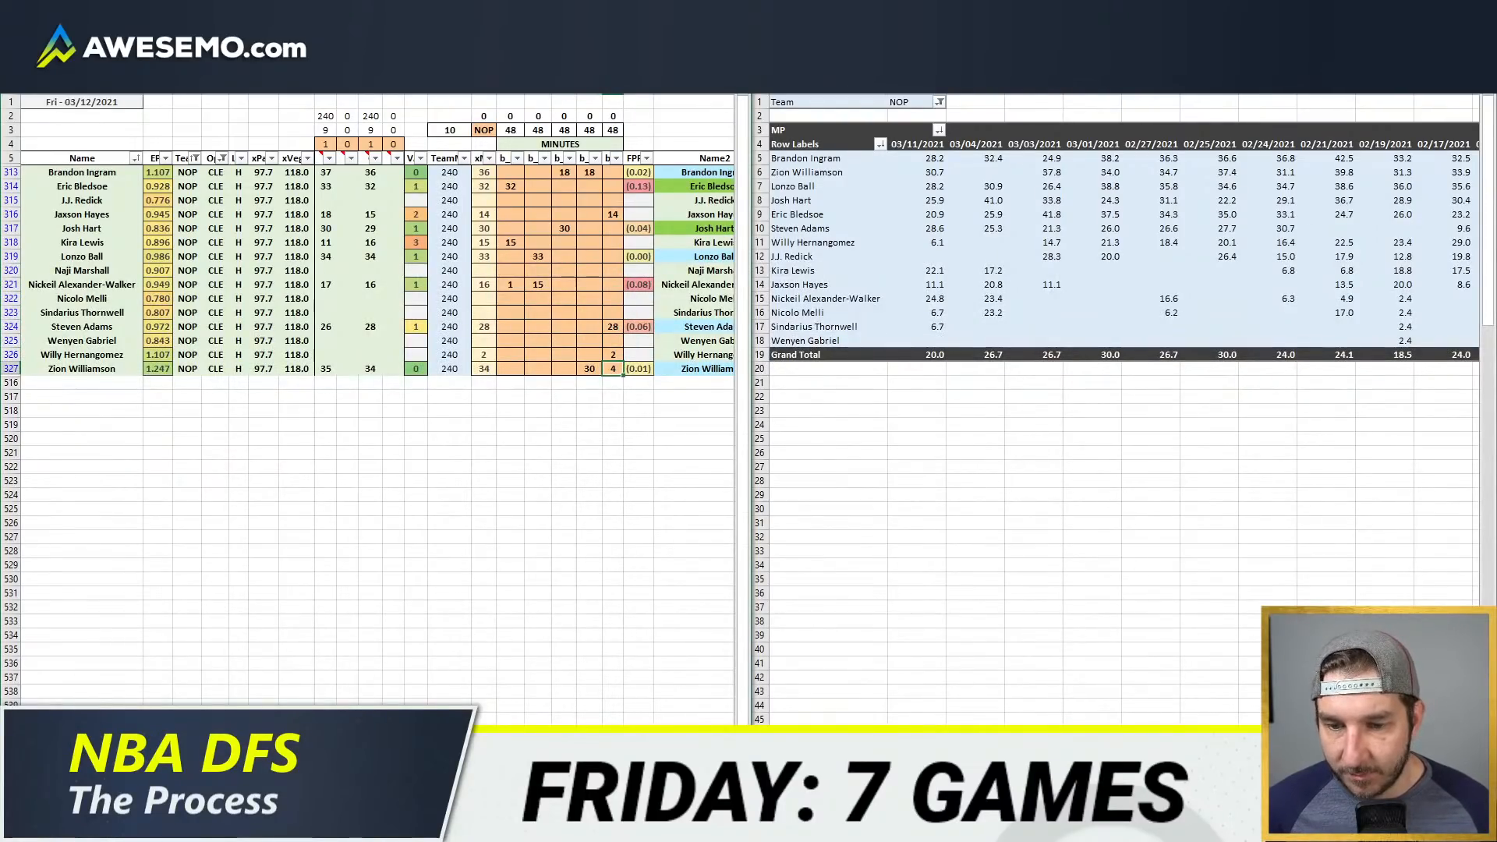
Step: Switch to the team projections summary sheet and set its team to nop
key(ctrl+Page_Up)
click(435, 115)
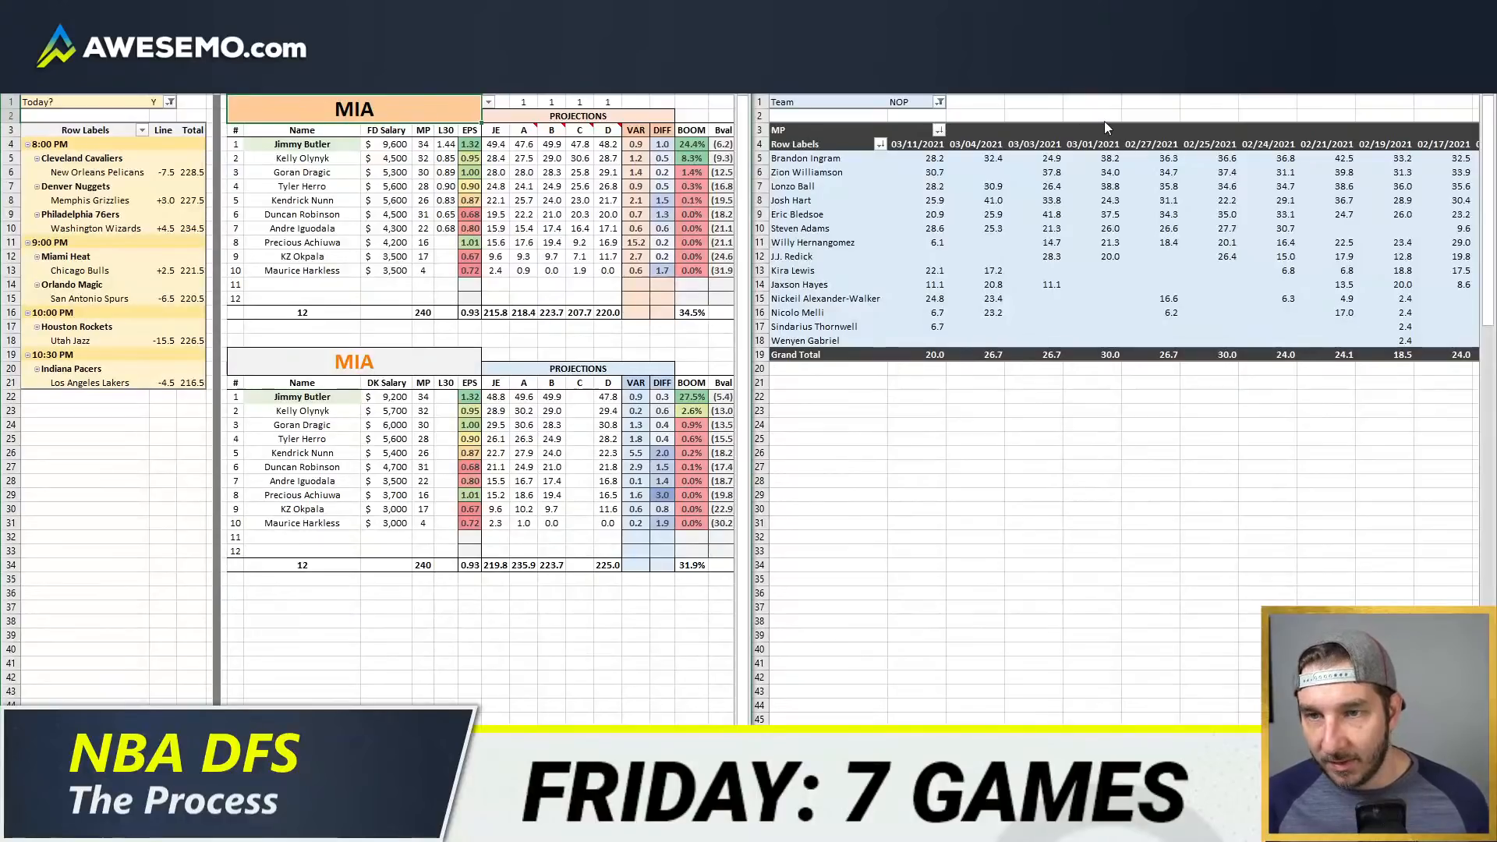
text(nop)
key(Return)
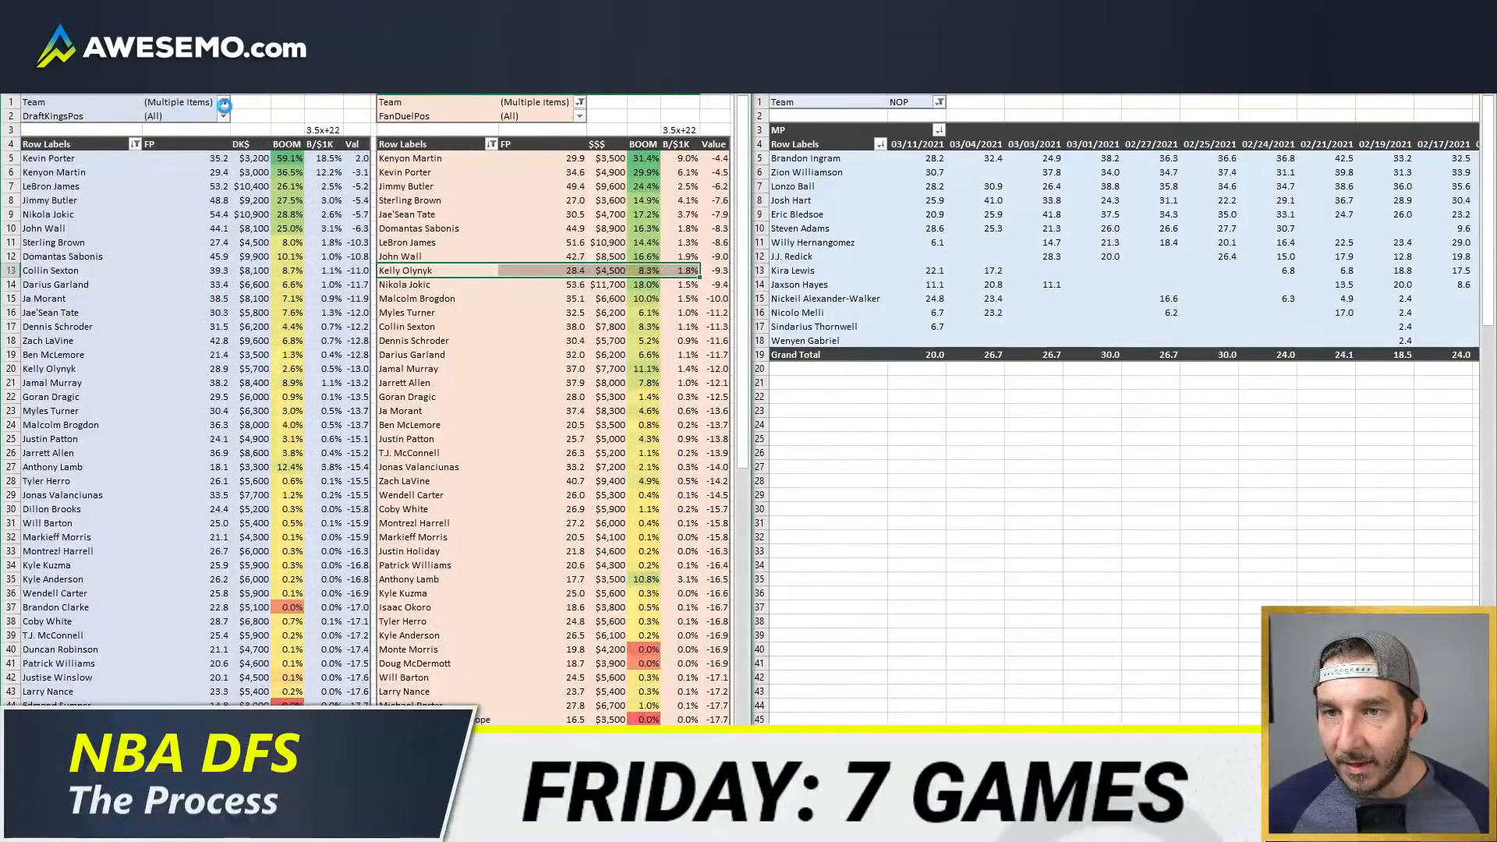
Step: Include NOP in the team filter of the DraftKings value pivot
click(223, 103)
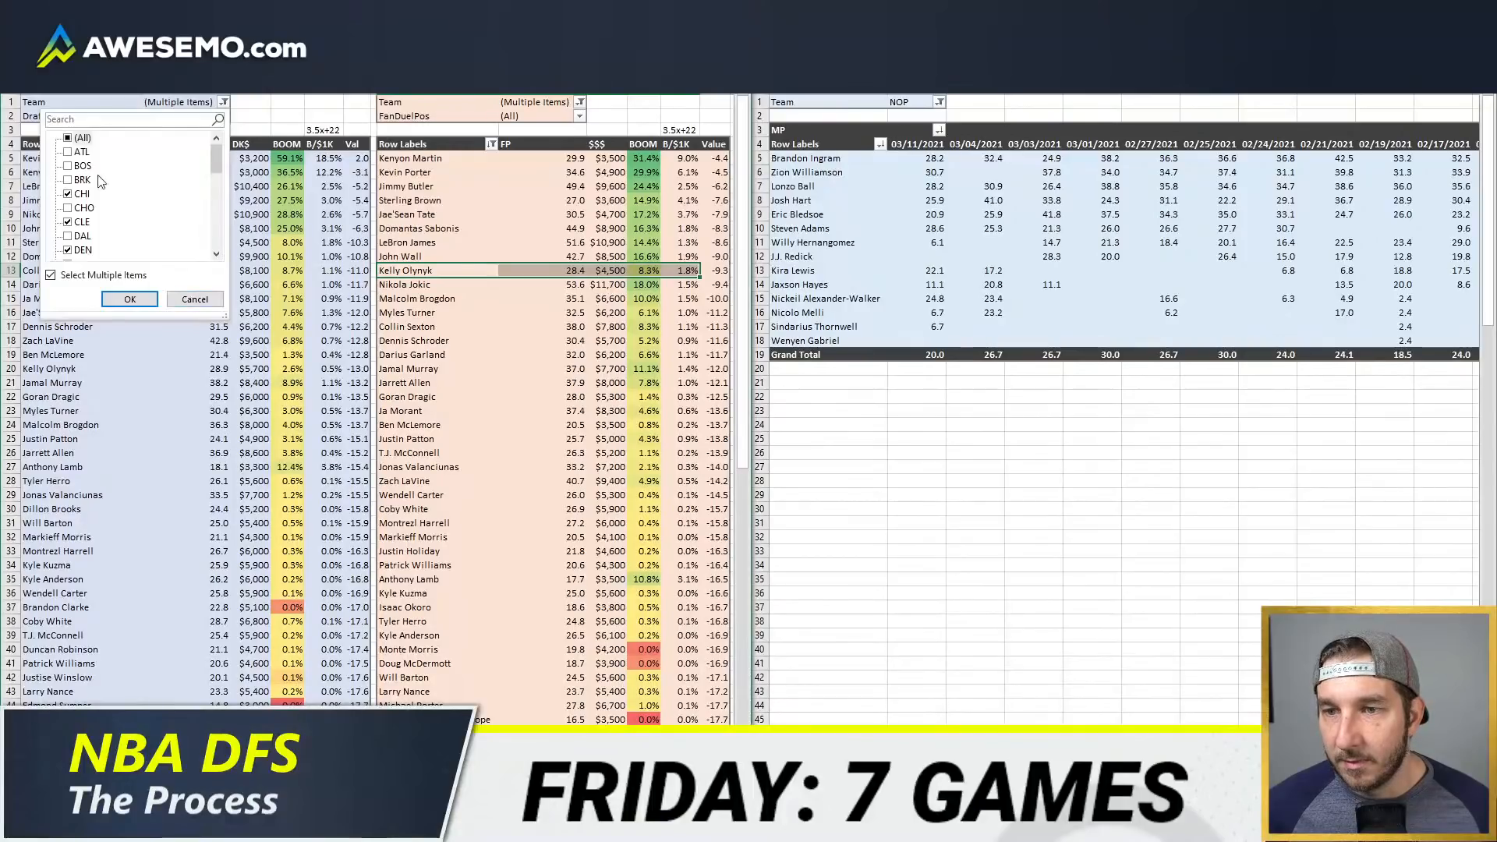
scroll(72, 162, down, 5)
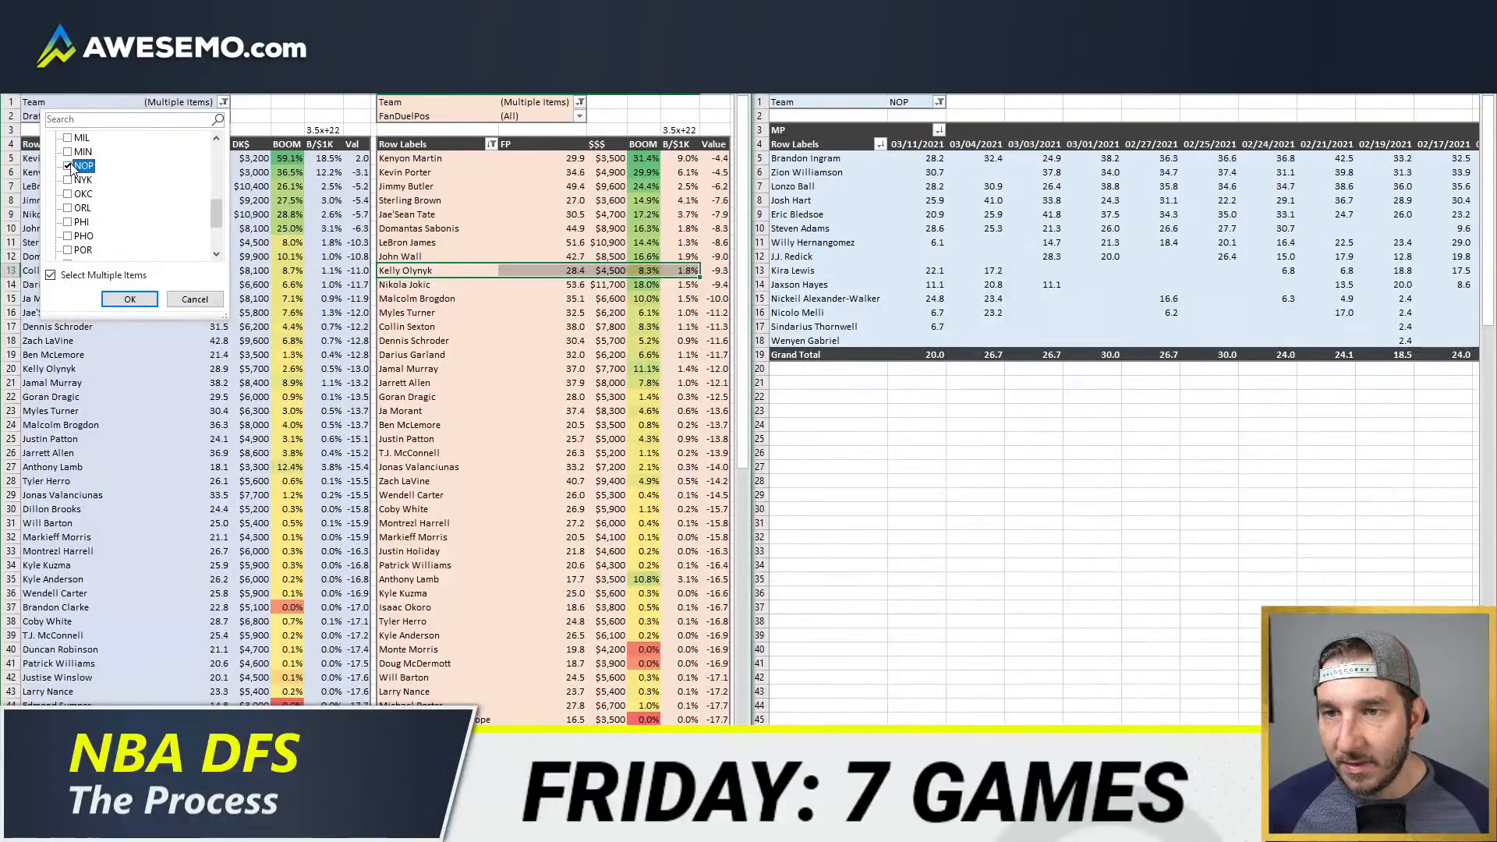
click(127, 299)
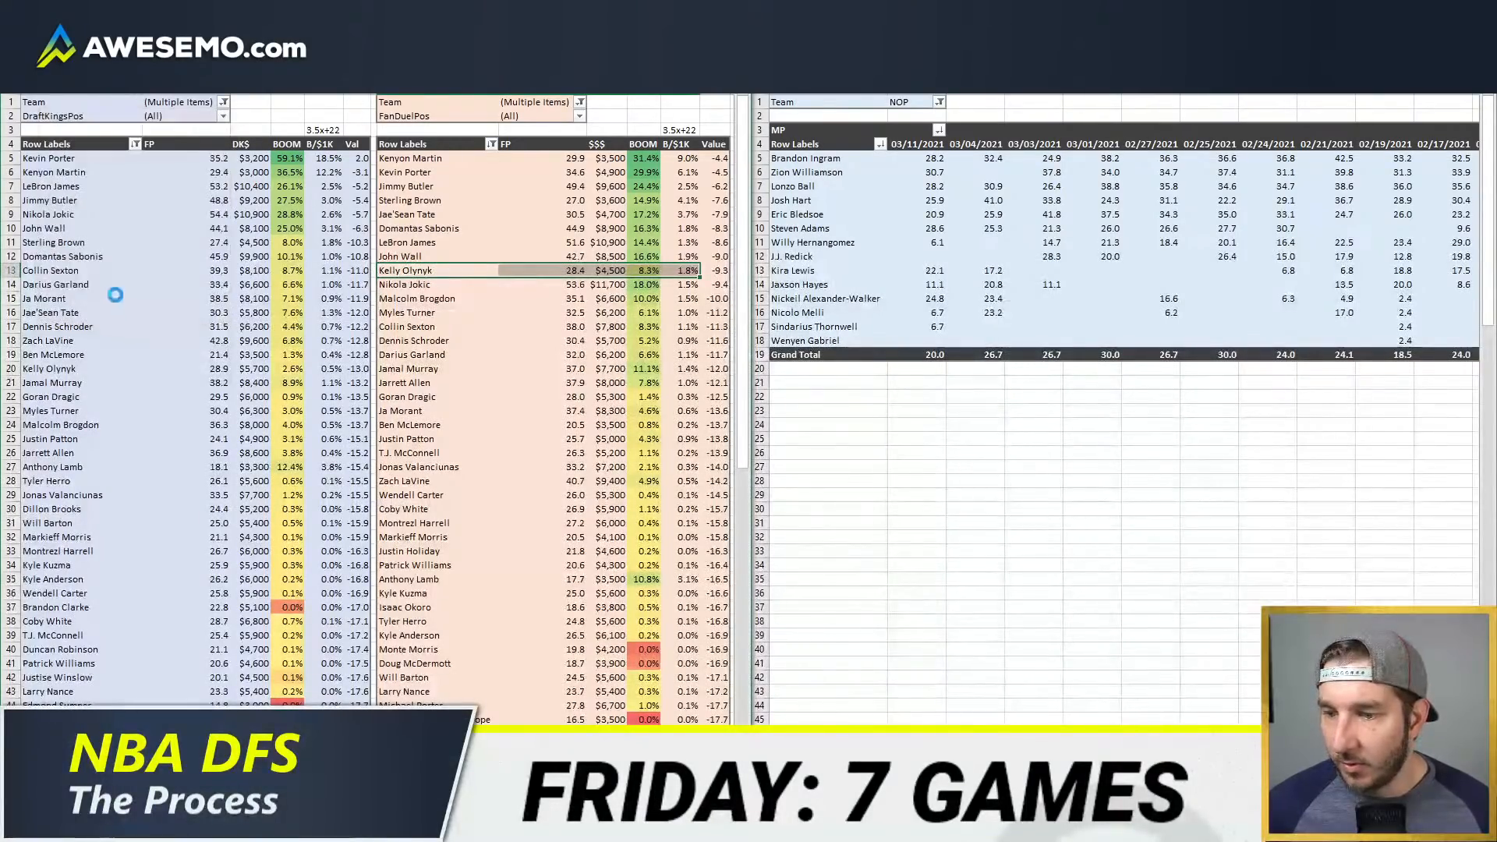
Step: Include NOP in the team filter of the FanDuel value pivot and refresh the pivot data
click(580, 102)
scroll(468, 195, down, 5)
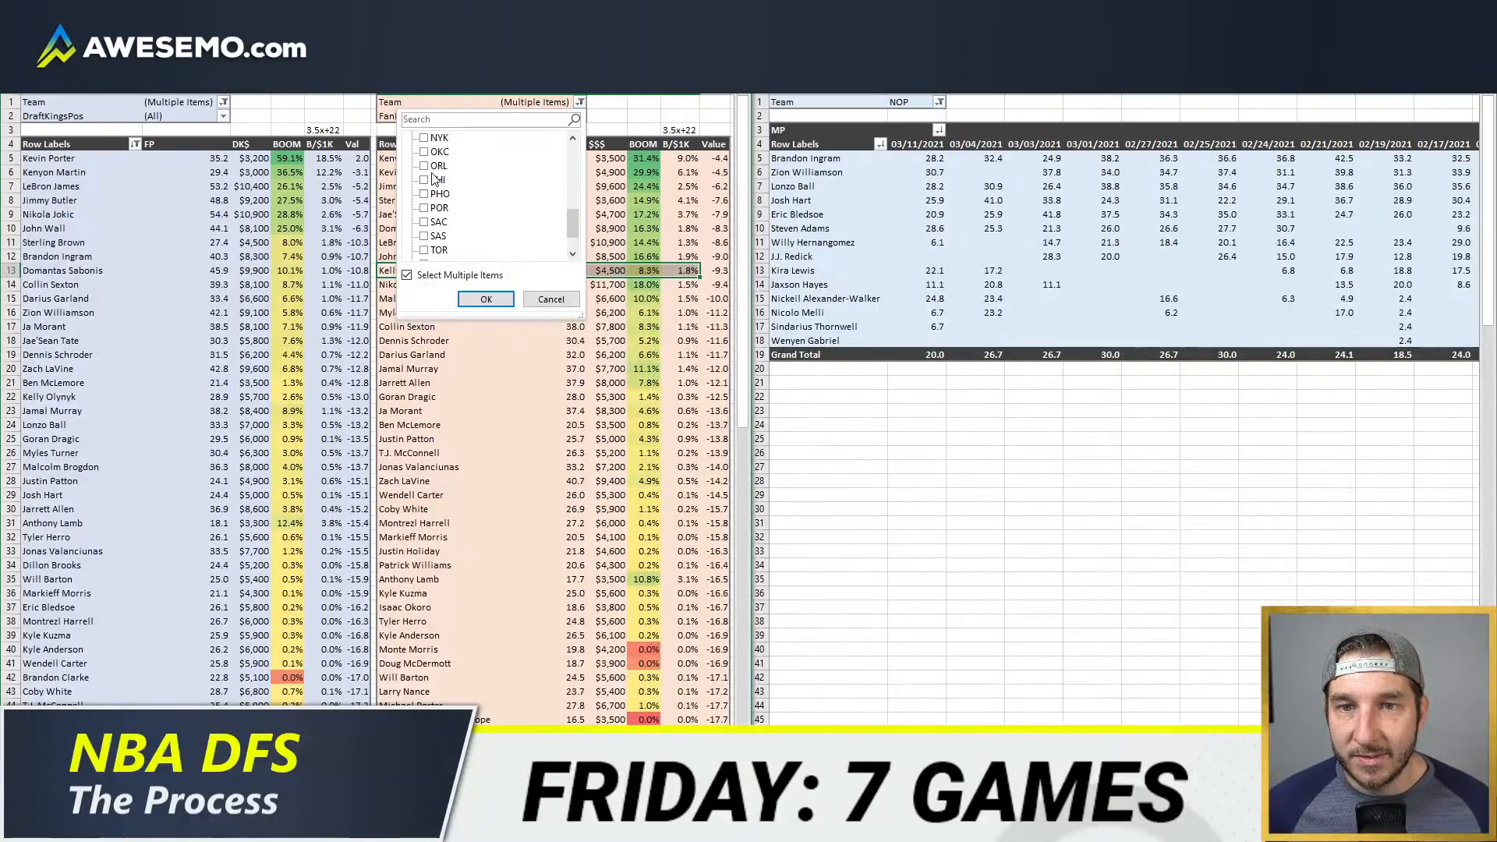
scroll(432, 178, up, 1)
click(425, 167)
click(486, 300)
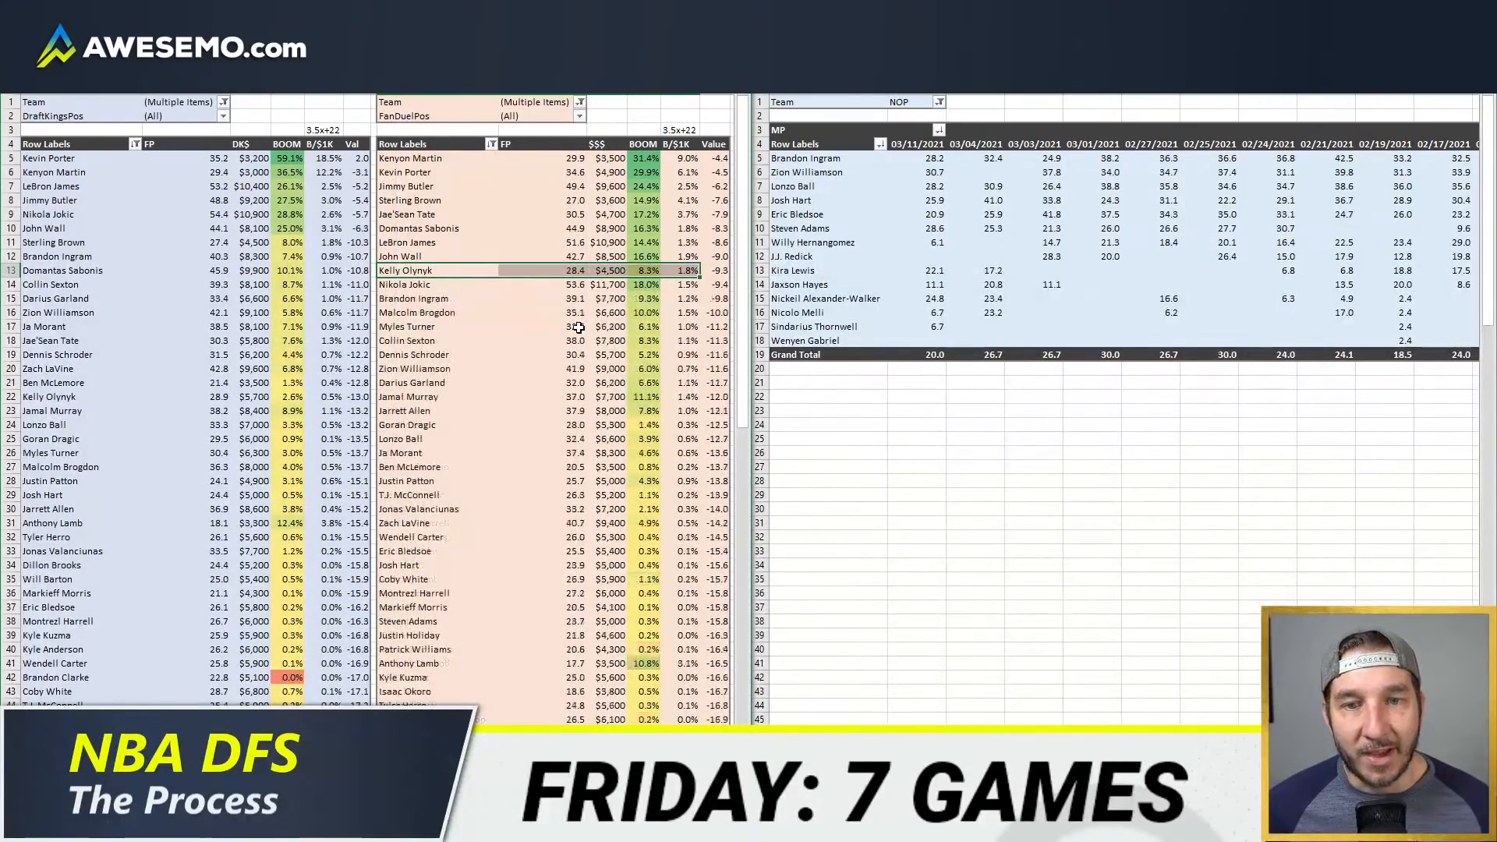
right_click(578, 340)
click(615, 427)
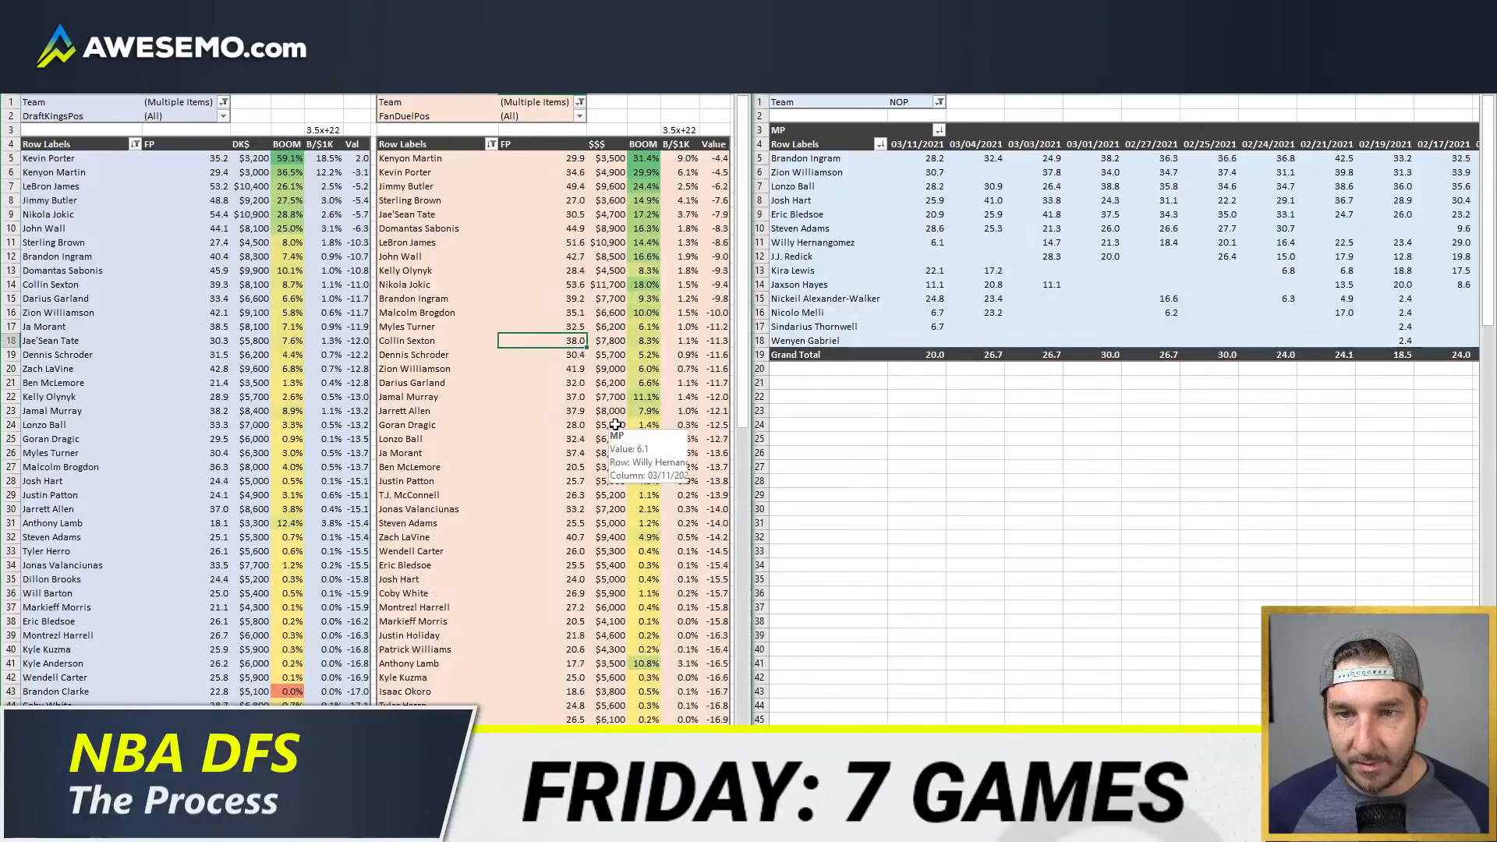
Step: Return to the minutes projection sheet, filter the Team column to ORL instead of NOP, and set the minutes grid's team code to orl
click(351, 785)
click(294, 186)
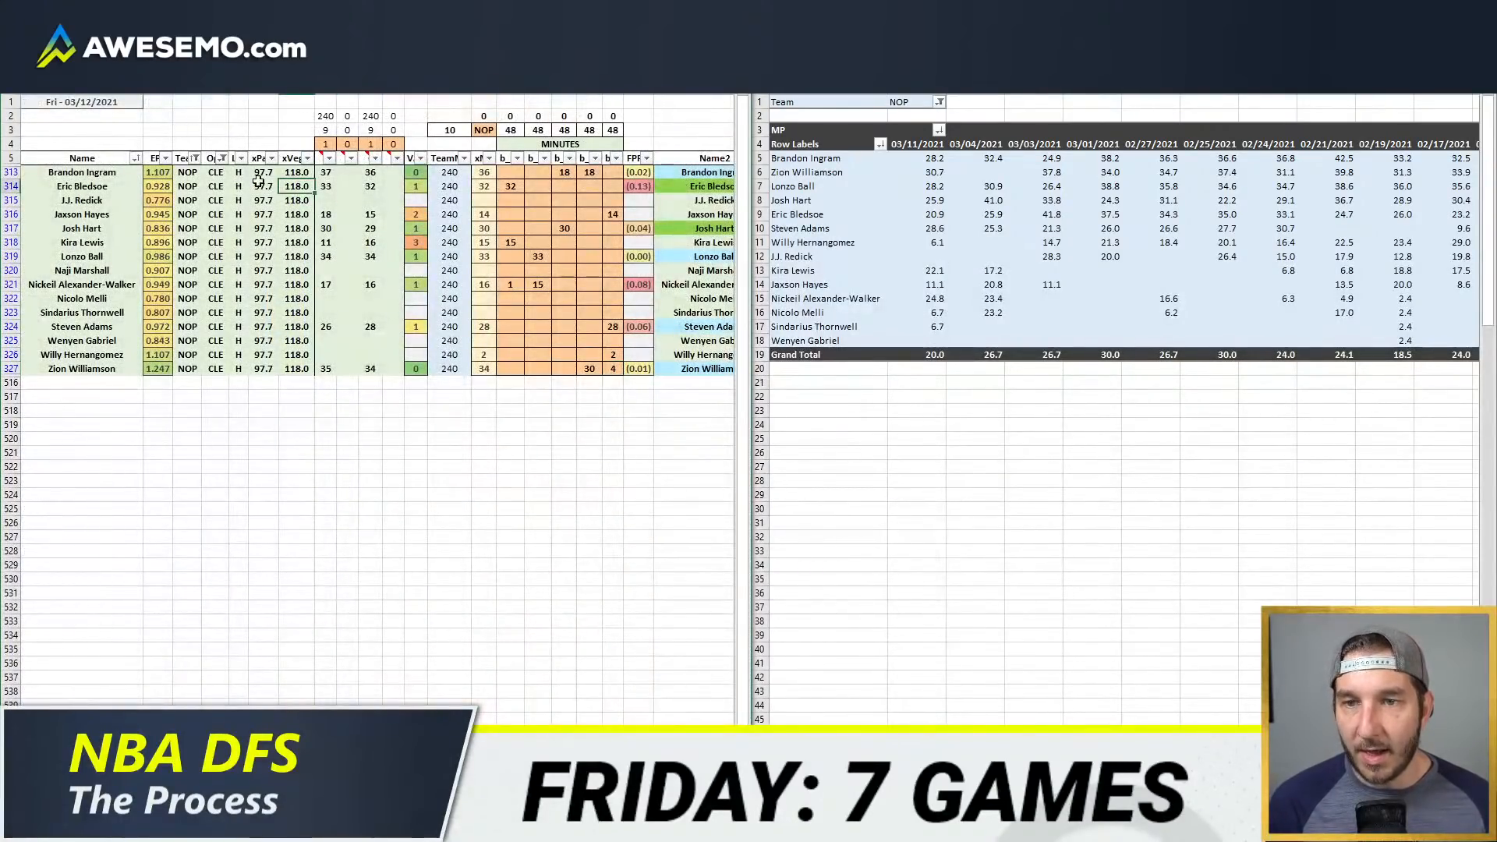
click(196, 158)
scroll(88, 399, down, 2)
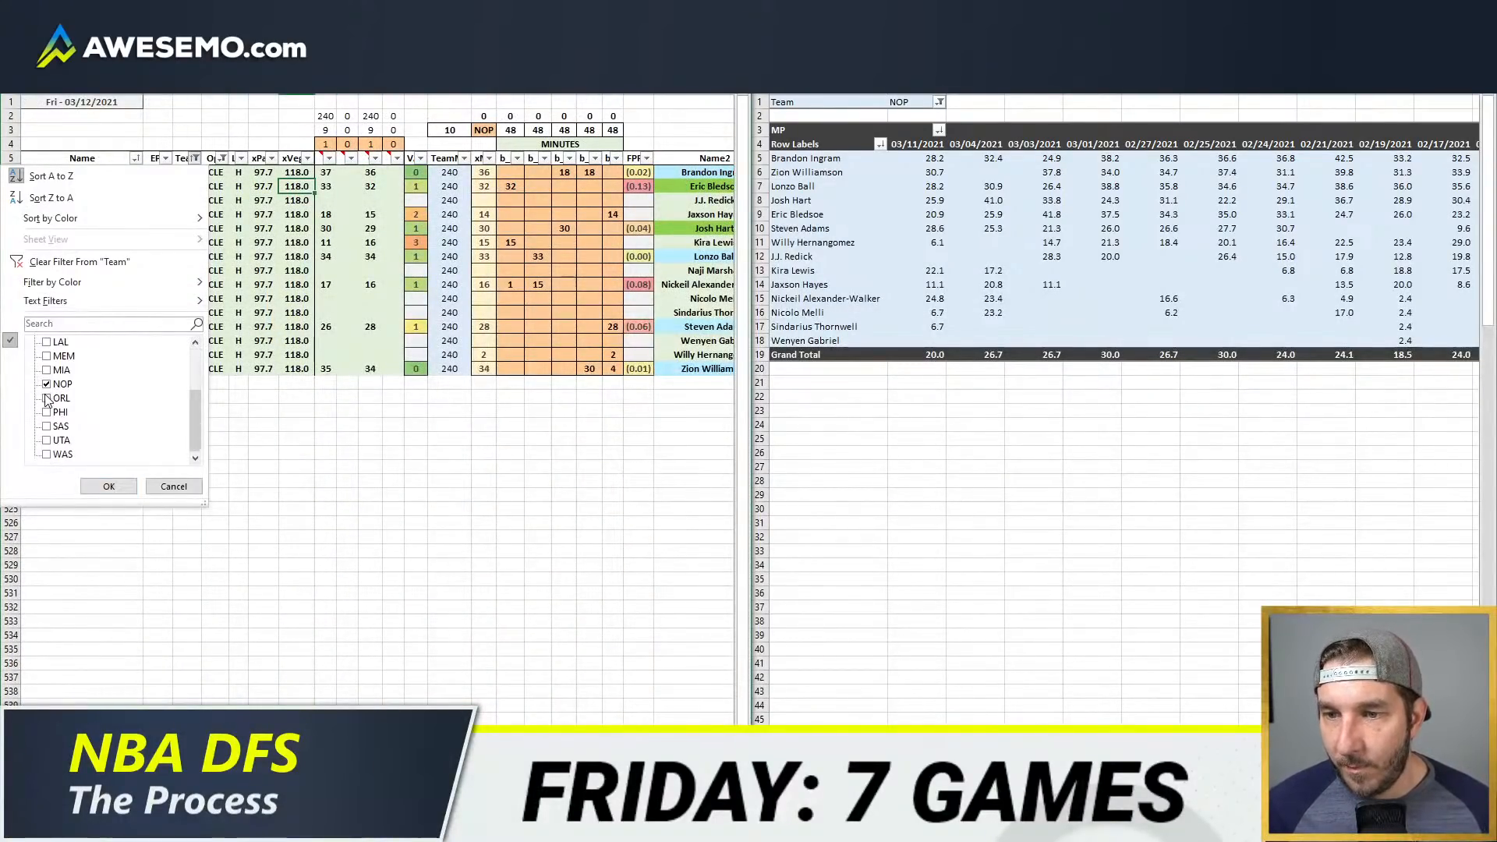
click(46, 398)
click(47, 384)
click(108, 486)
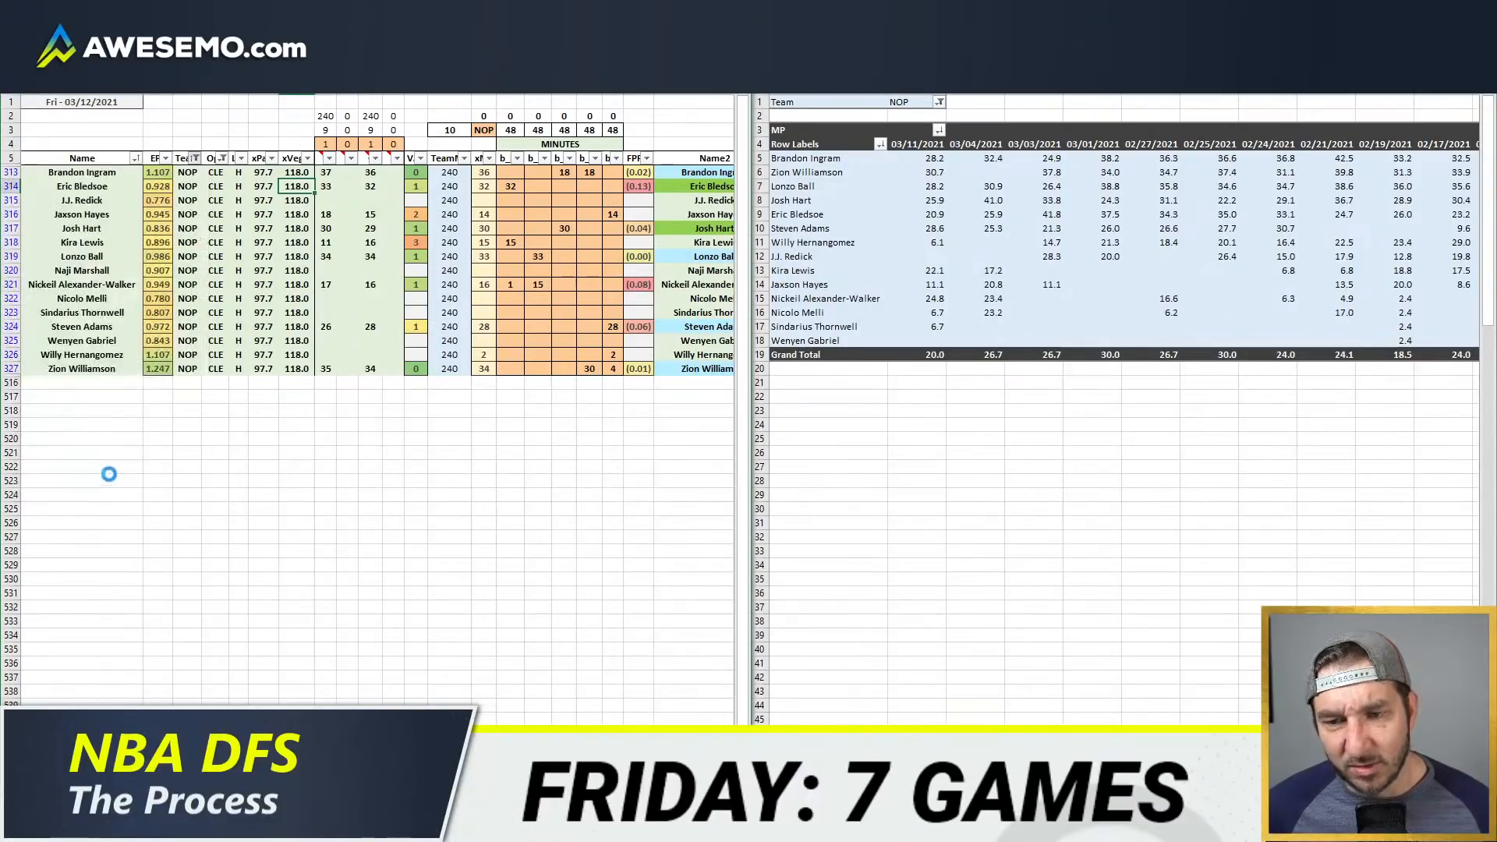
click(485, 131)
text(orl)
key(Return)
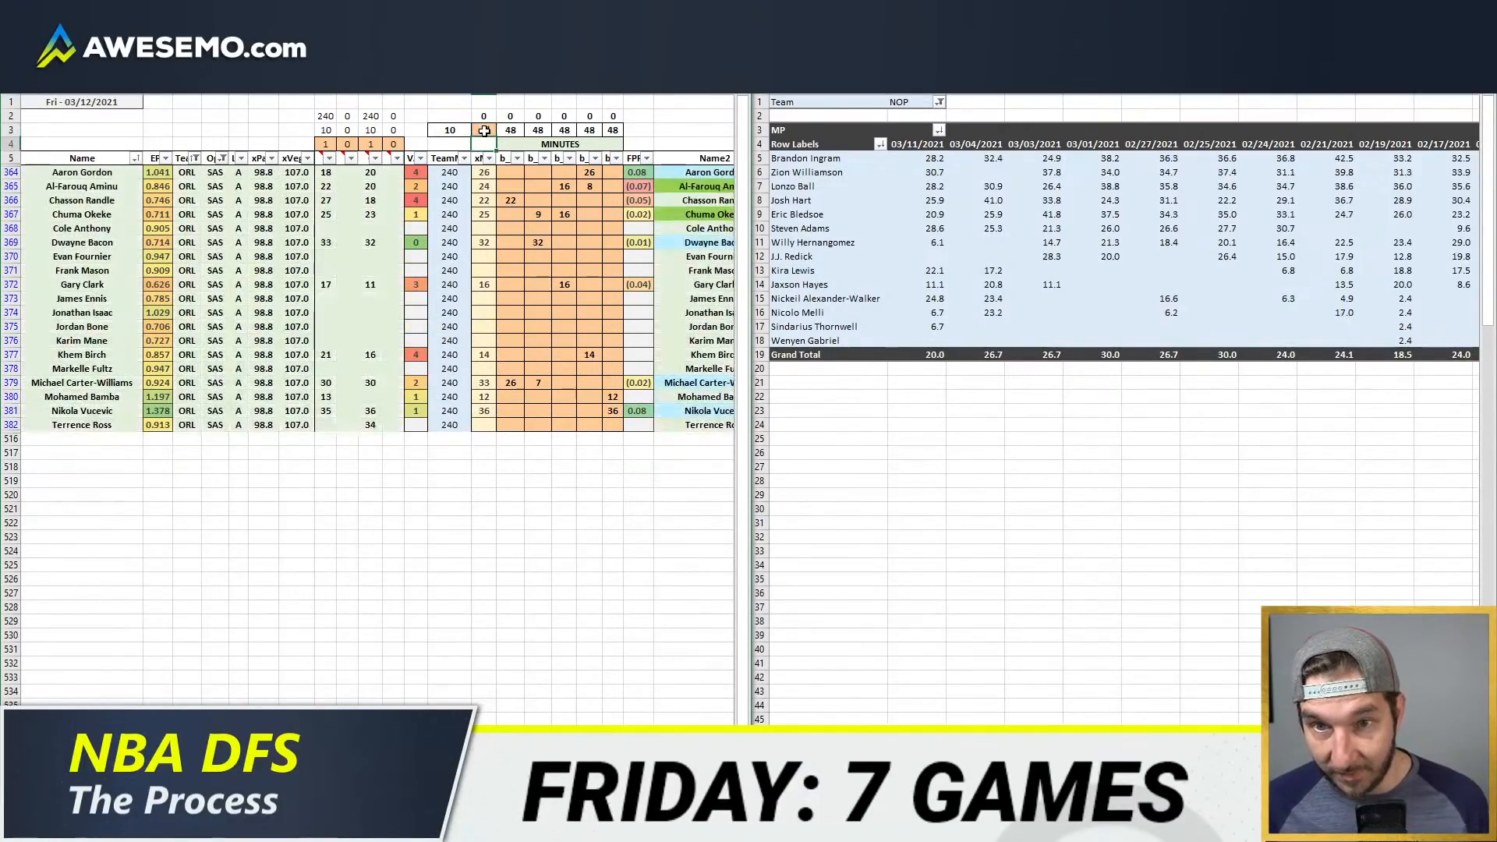
Step: Bring up the NBA depth charts and find the Orlando Magic roster with its injury statuses
click(117, 826)
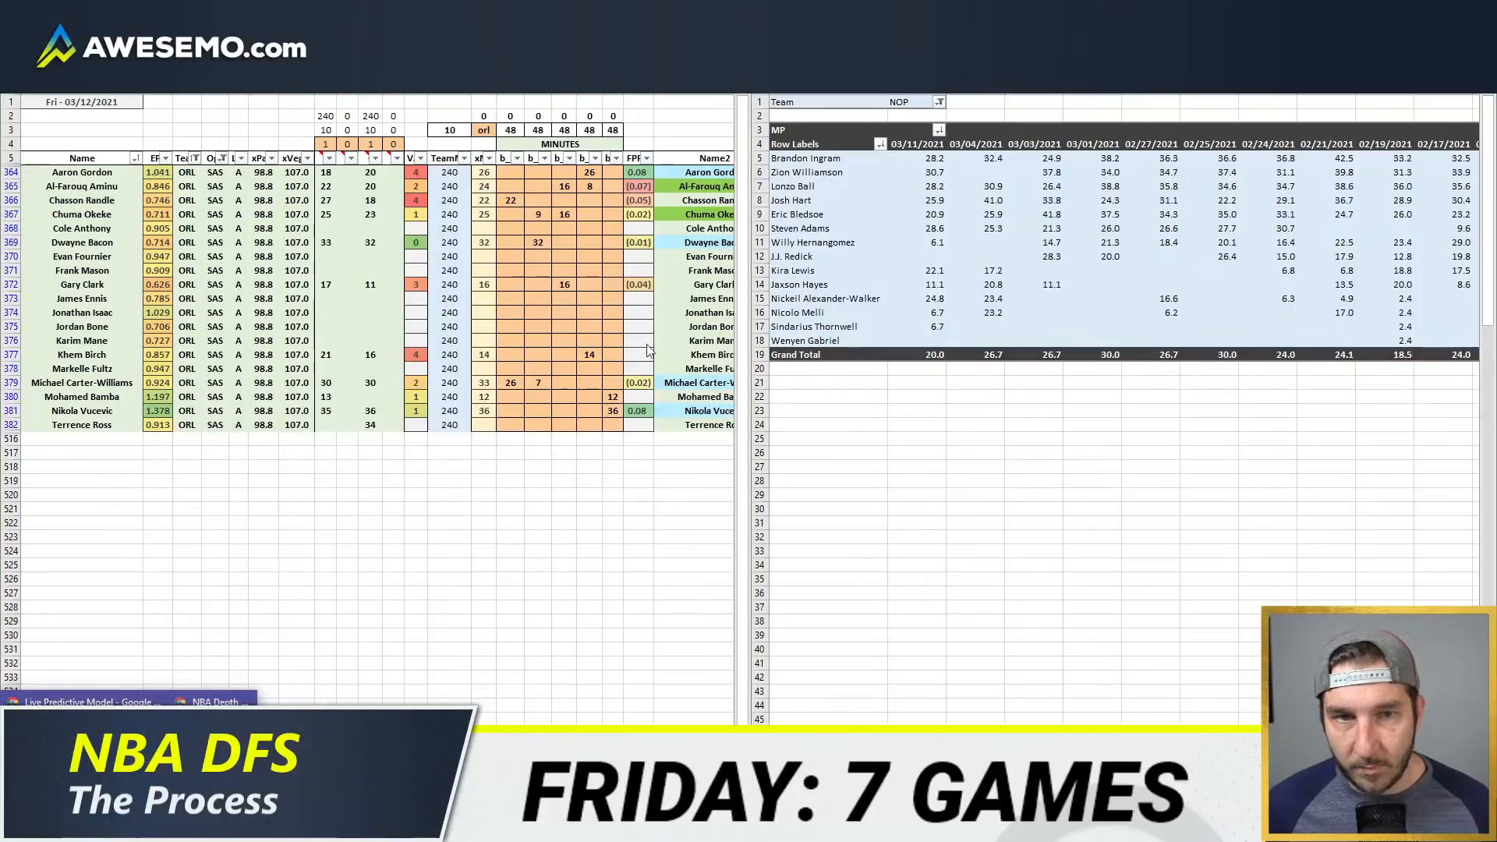
click(212, 702)
scroll(1427, 296, down, 2)
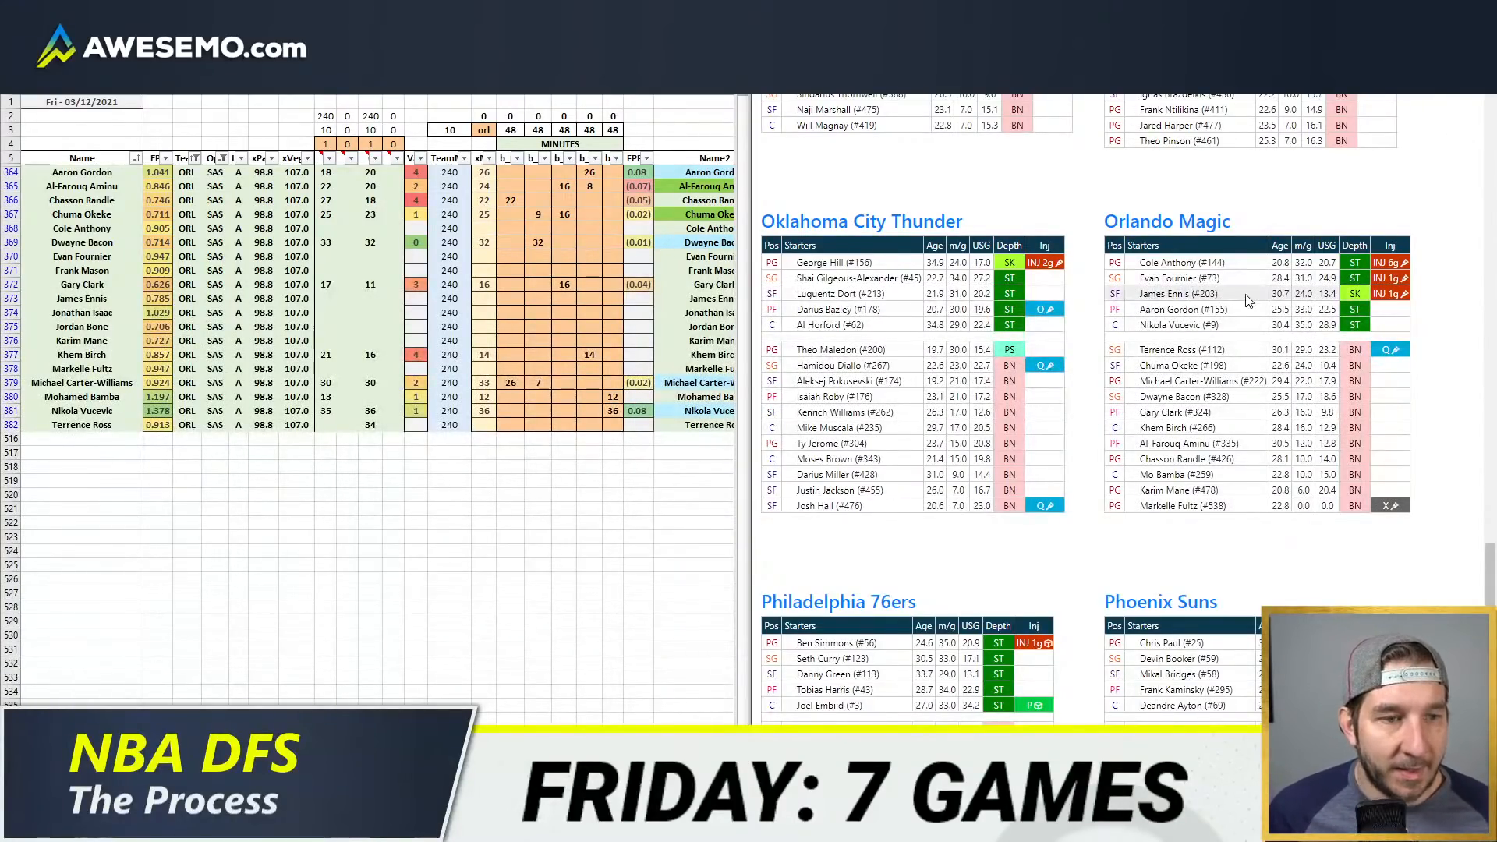
Step: Set the weight of the first comparison minutes source to 0 above the Orlando player list
click(483, 144)
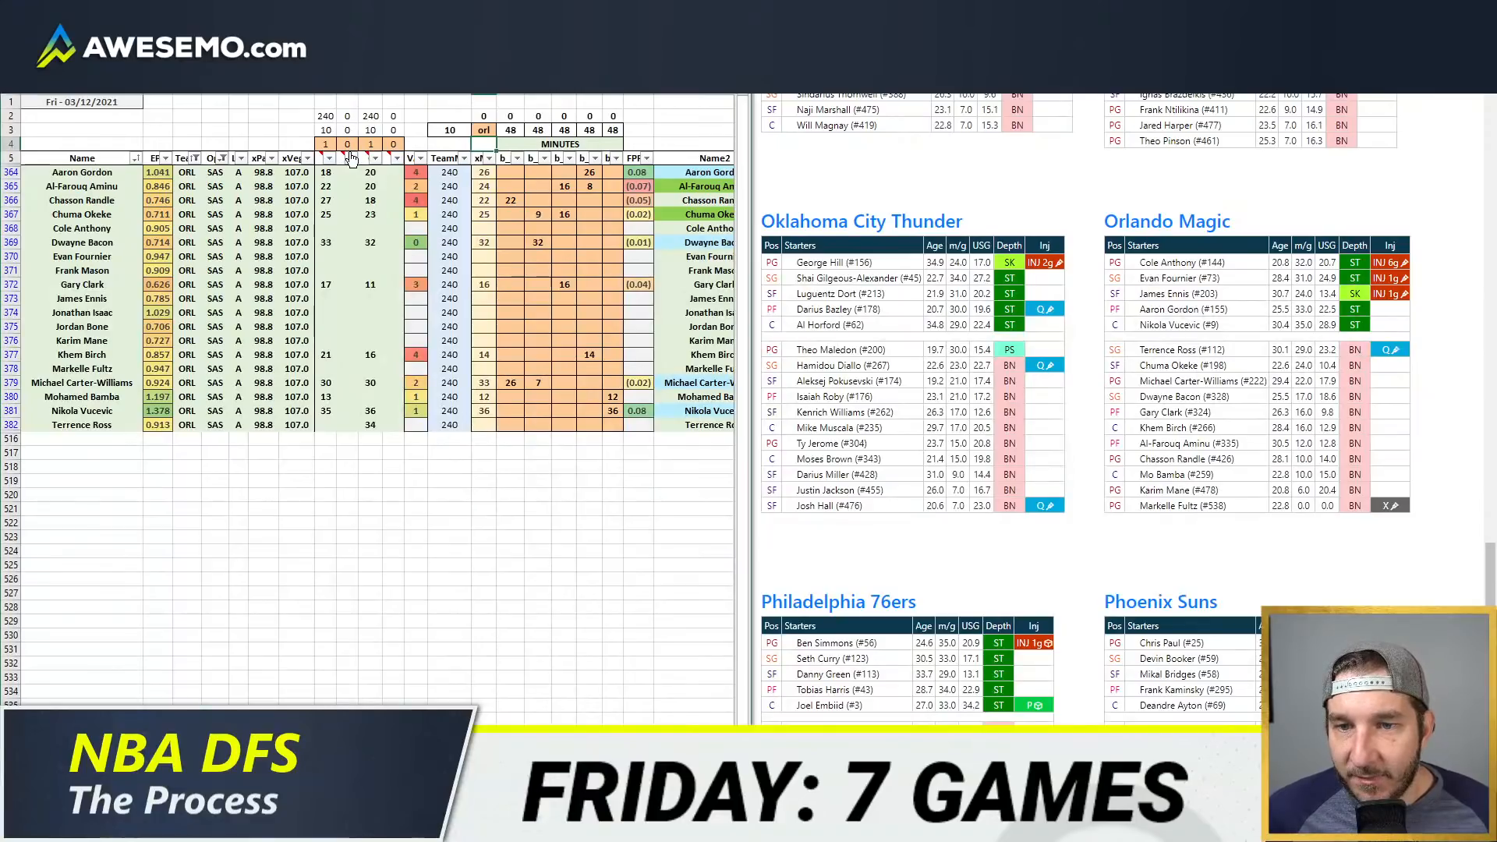
click(325, 145)
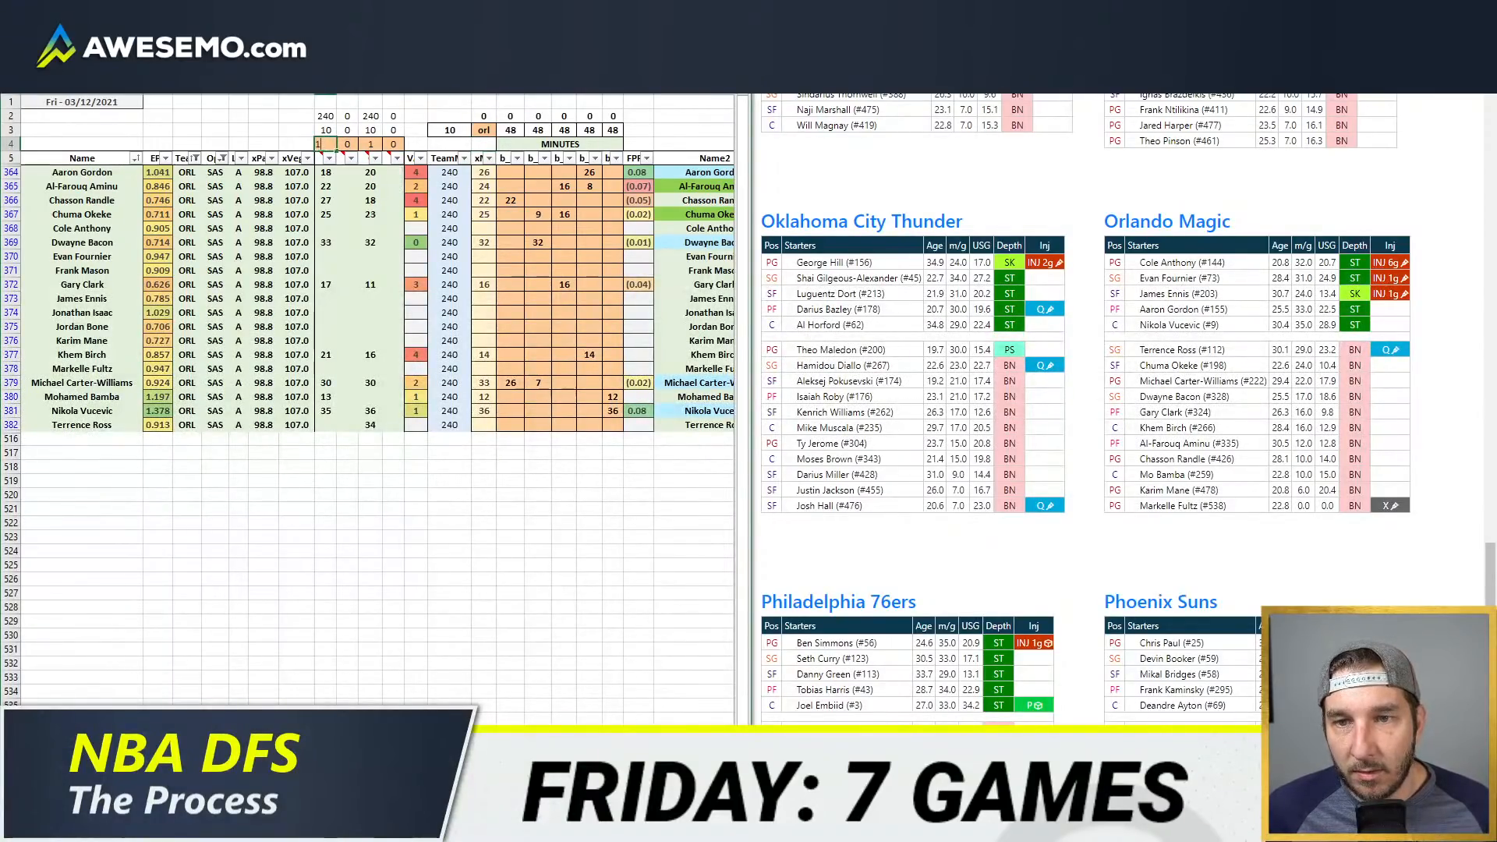
text(0)
key(Return)
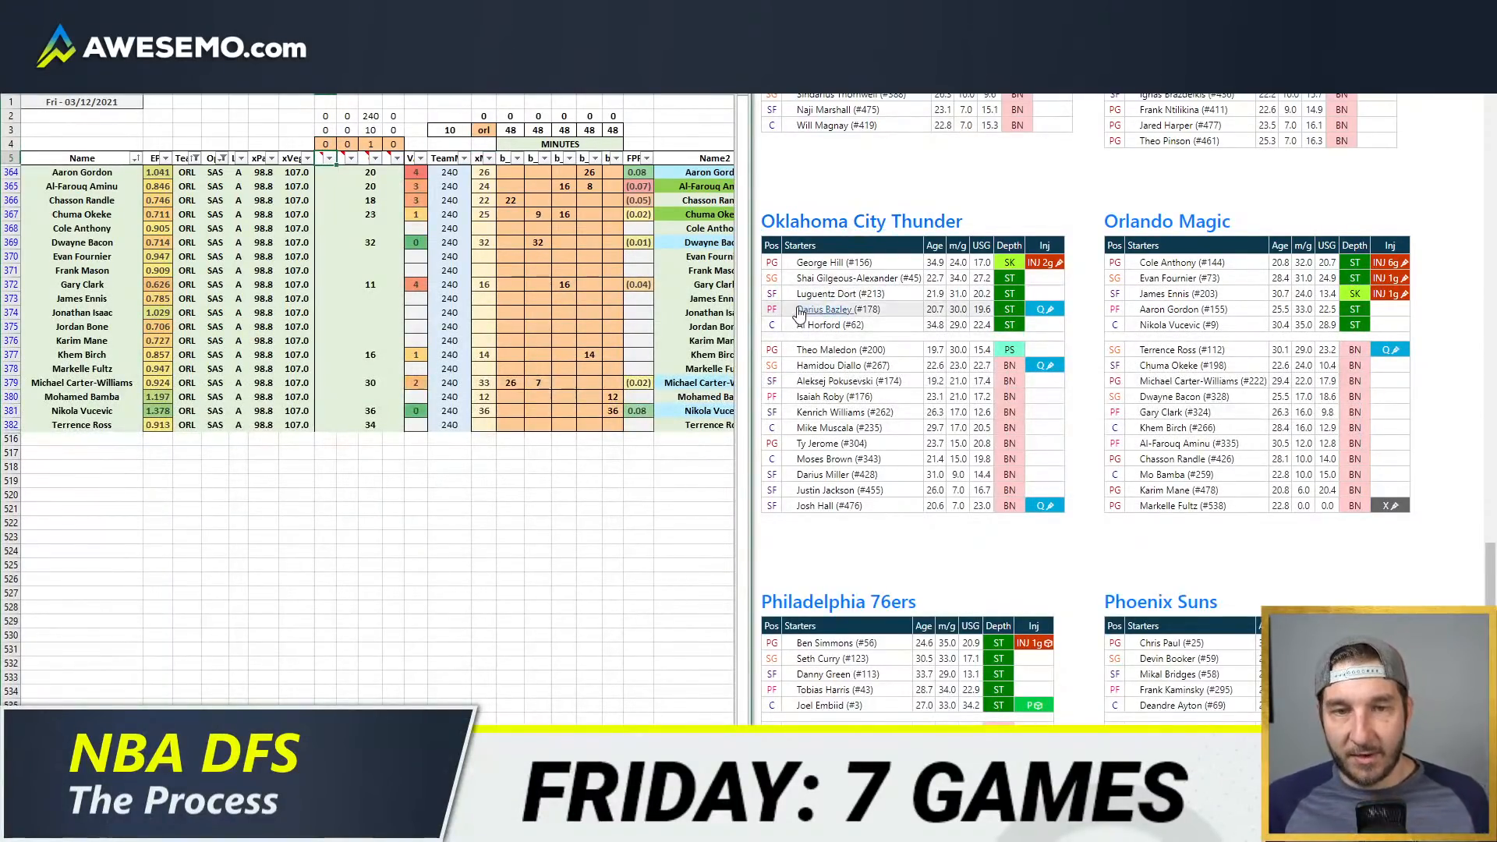
Step: Check Terrence Ross's injury status on the Orlando depth chart, then bring back the recent-minutes pivot beside the projection sheet
mouse_move(1388, 350)
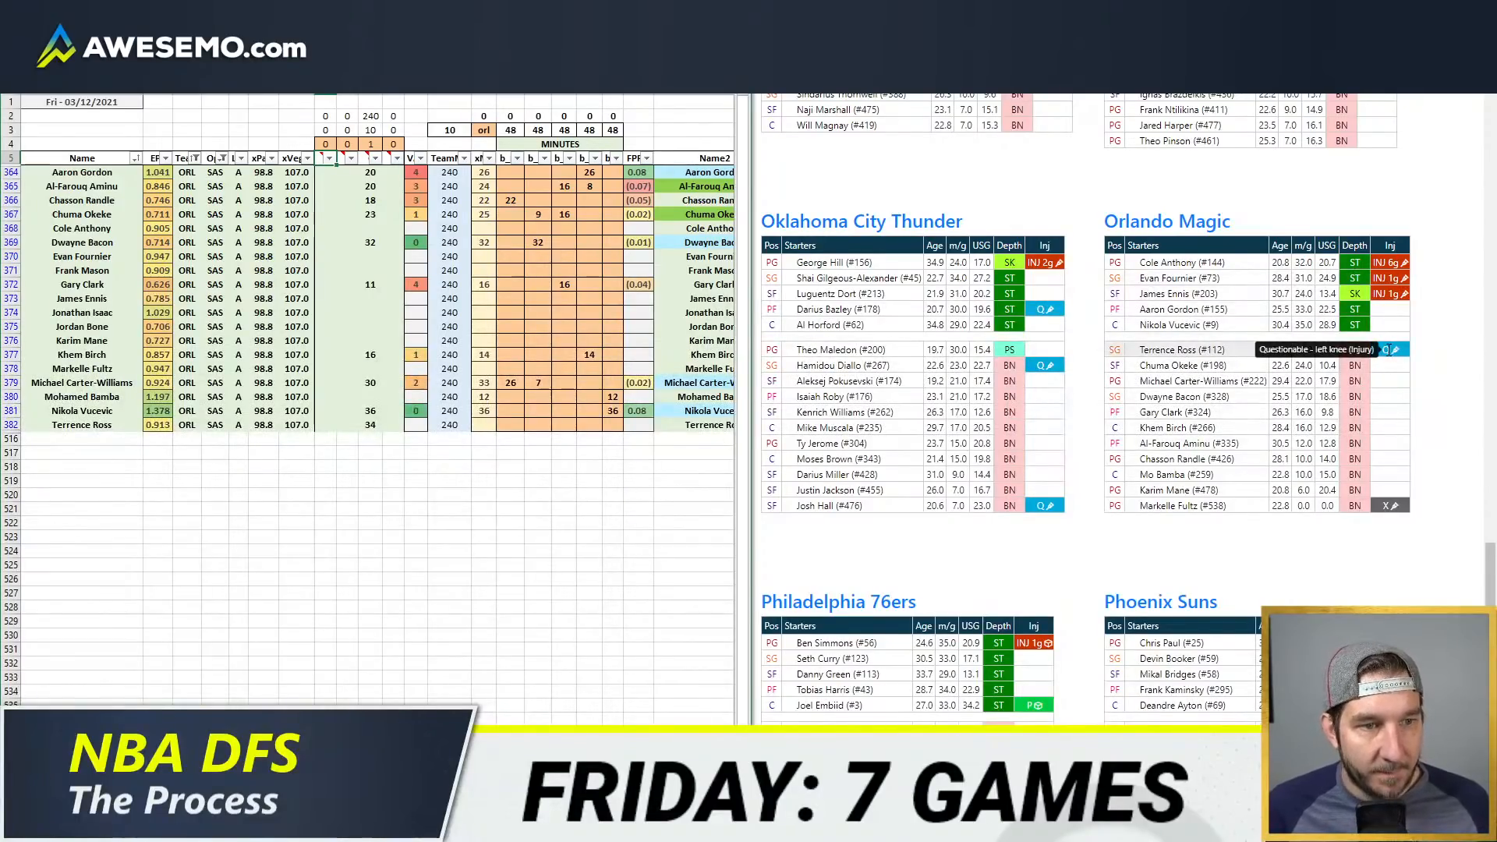
click(180, 753)
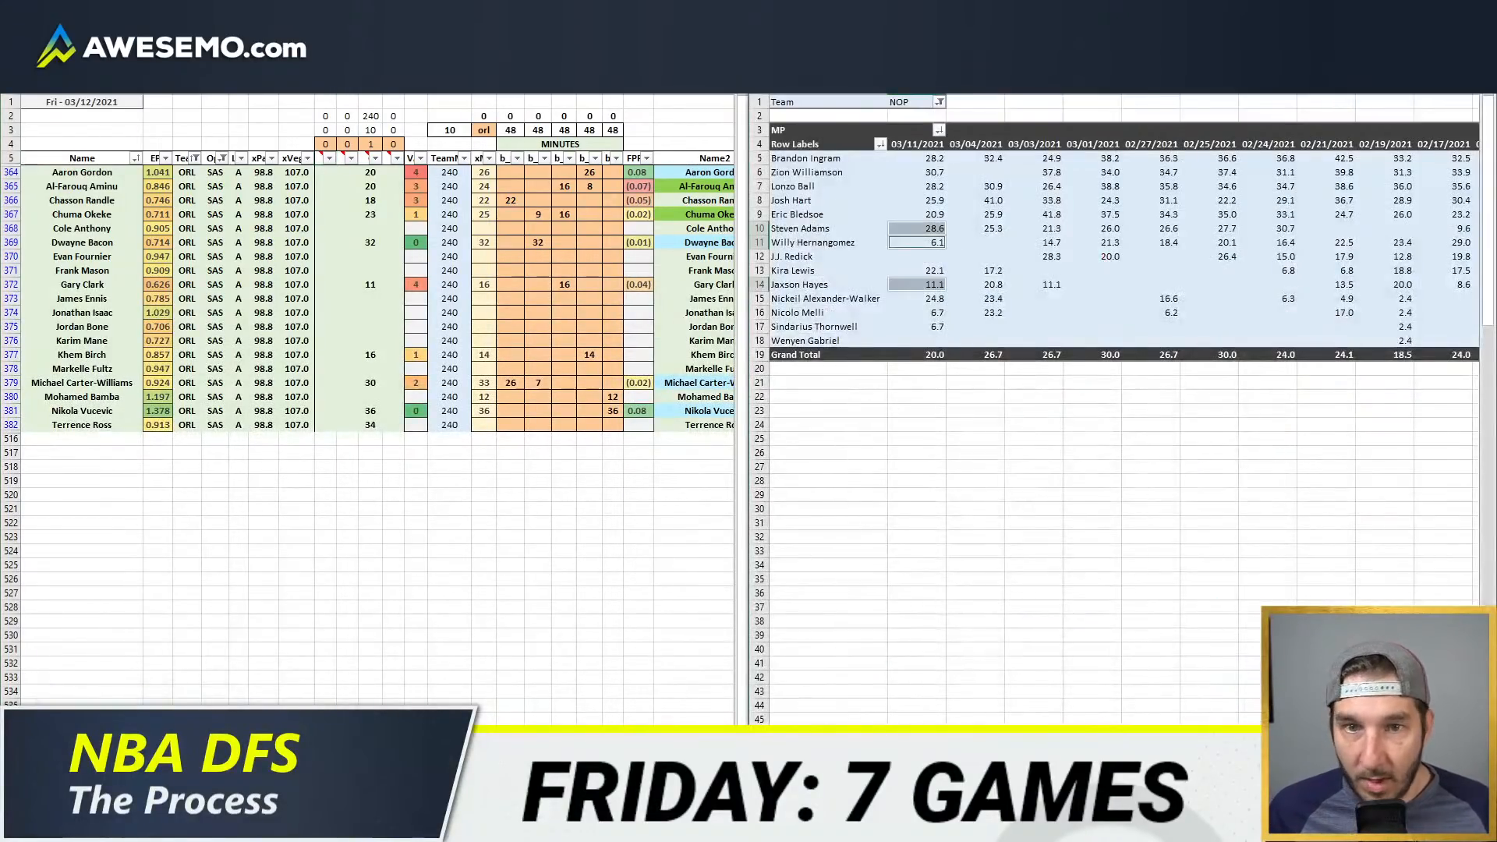
click(457, 341)
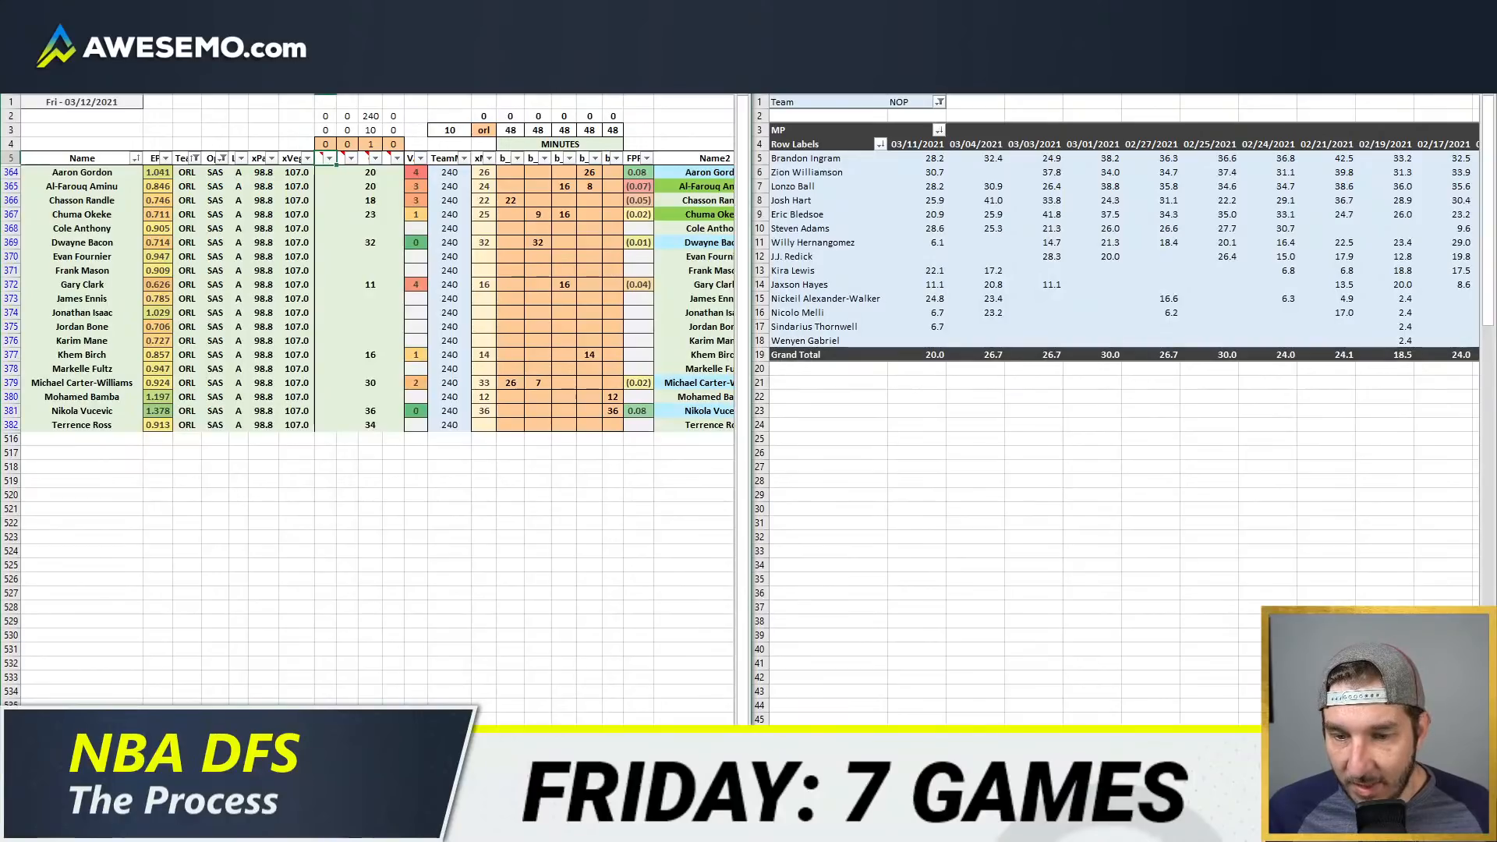
key(ctrl+Page_Up)
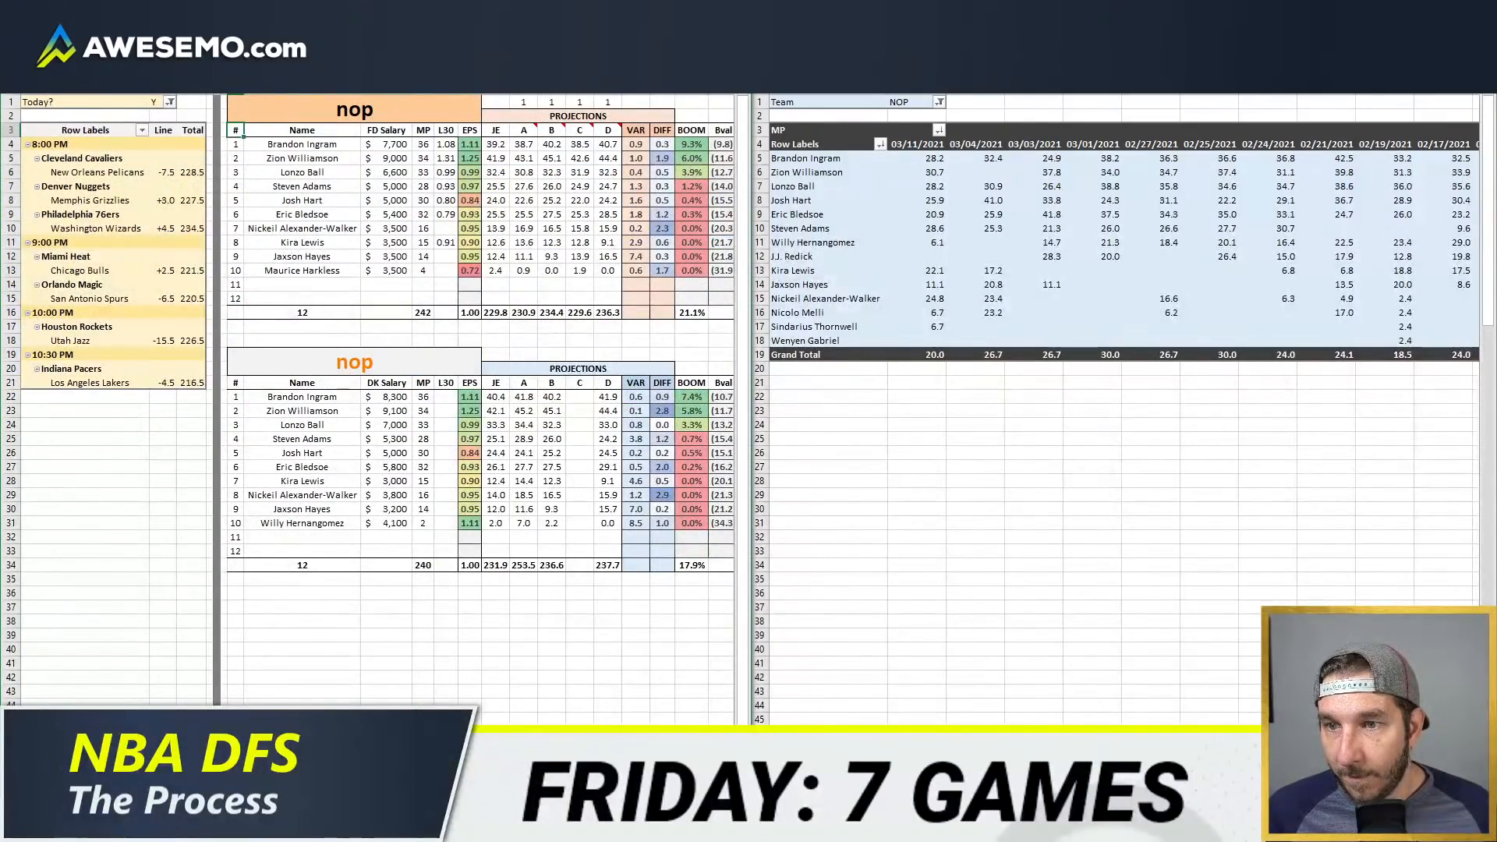
key(ctrl+Page_Down)
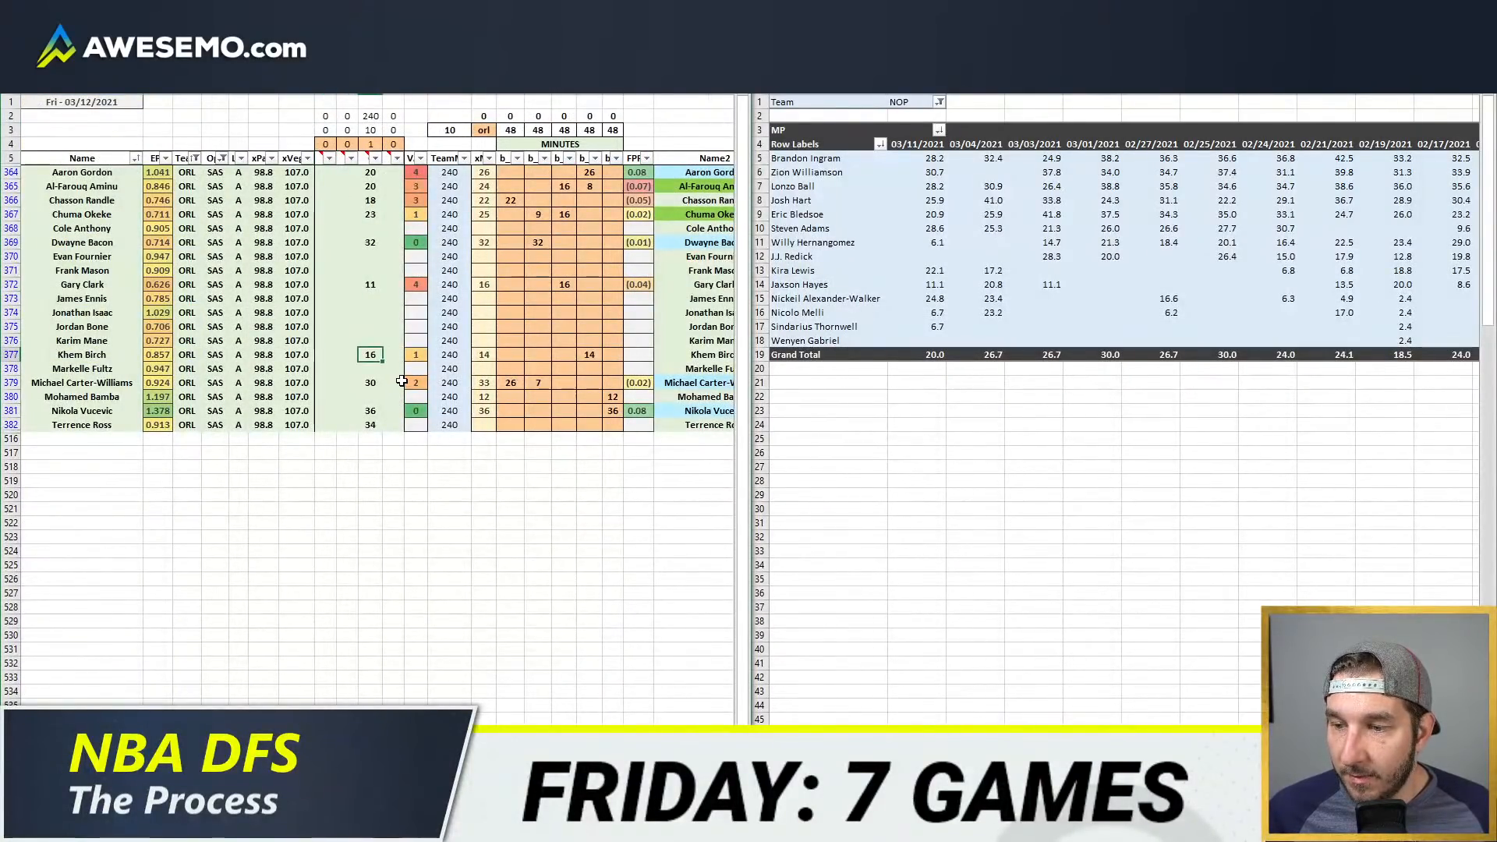
click(450, 324)
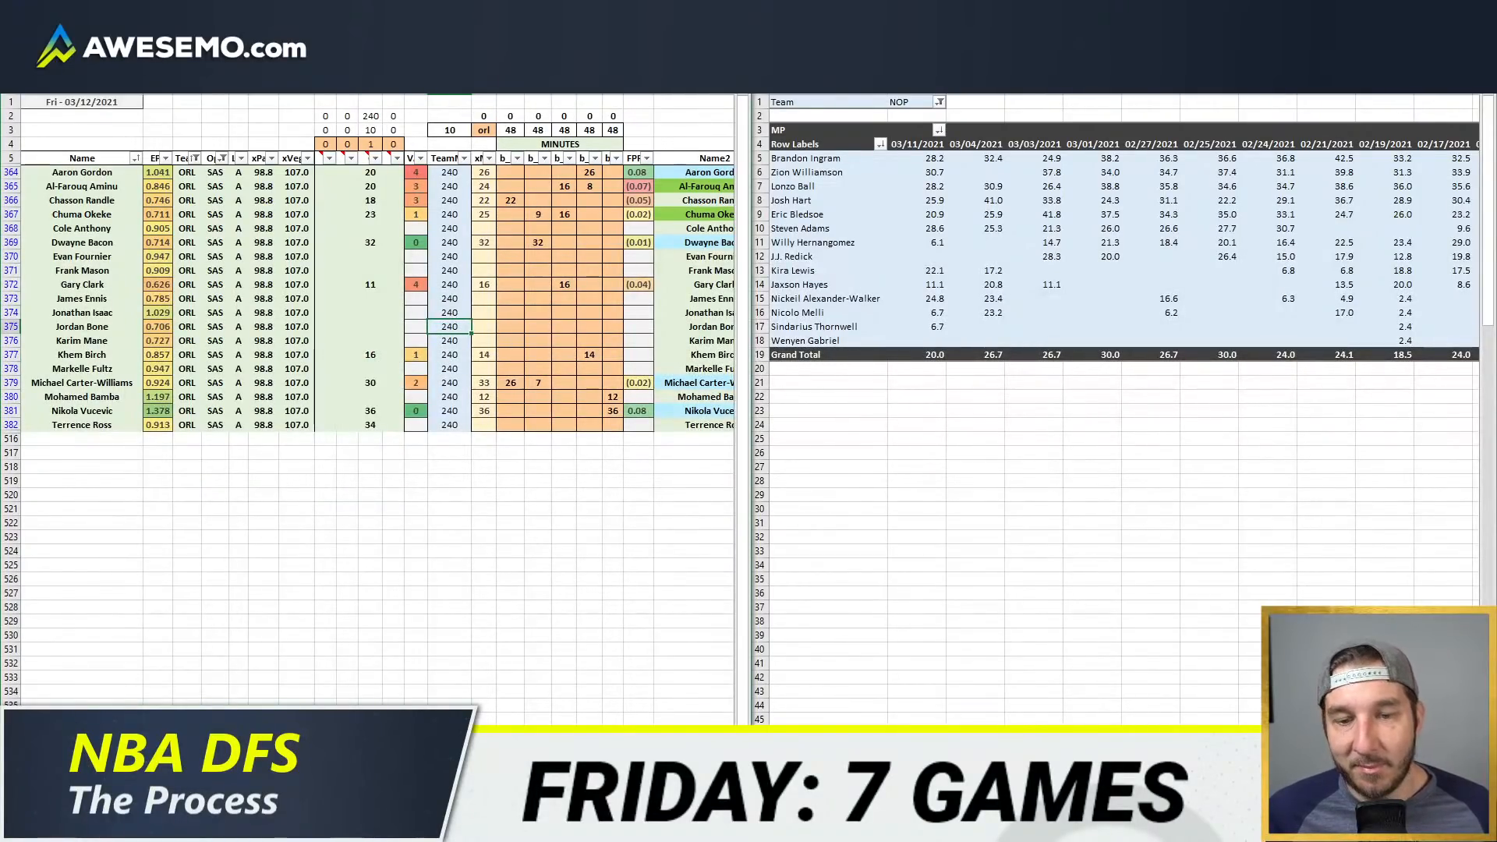
click(571, 351)
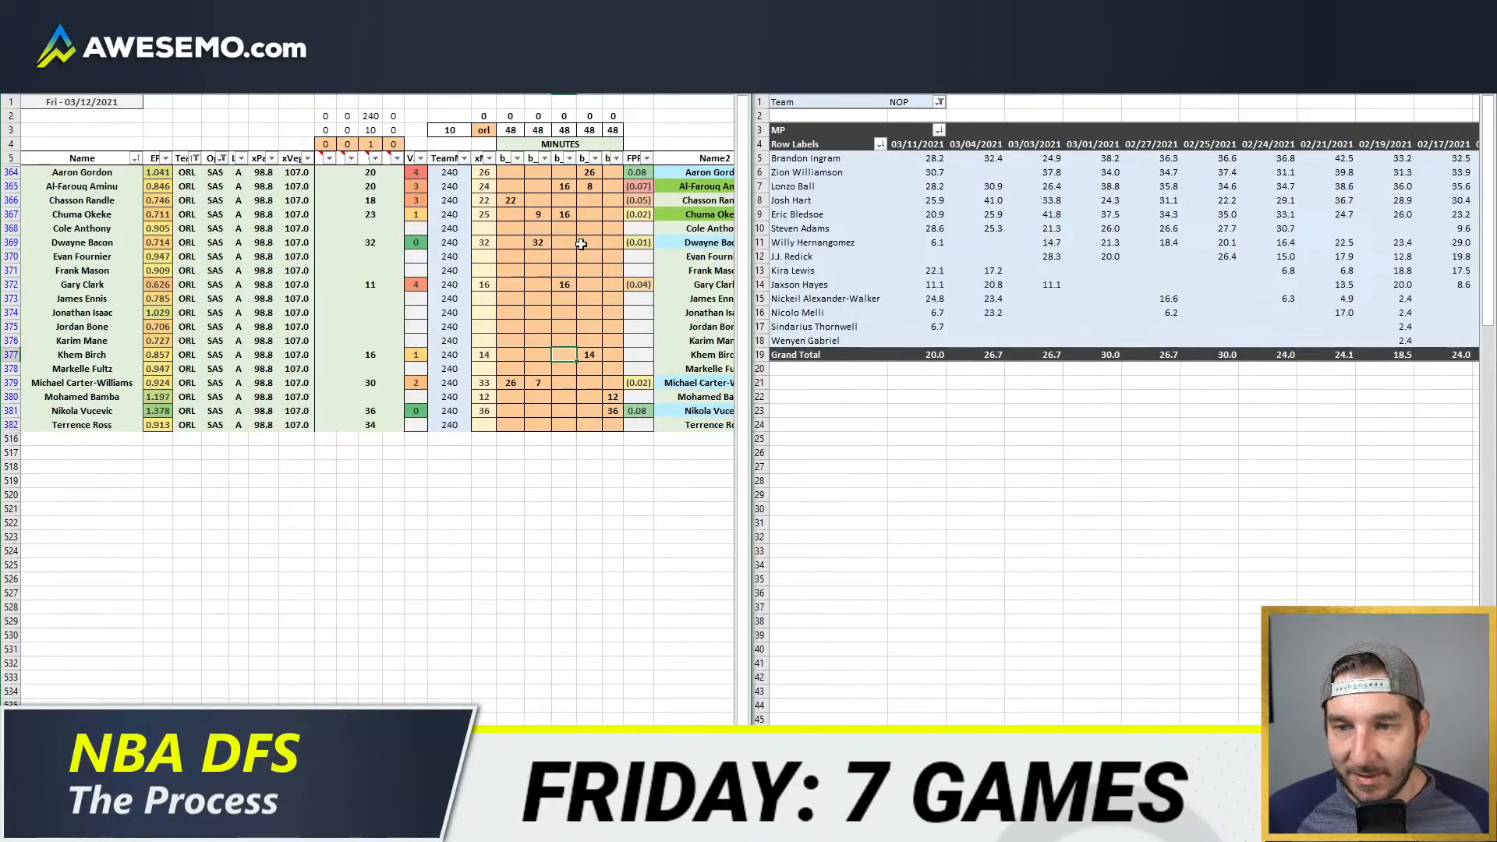
drag(503, 171, 635, 444)
click(577, 326)
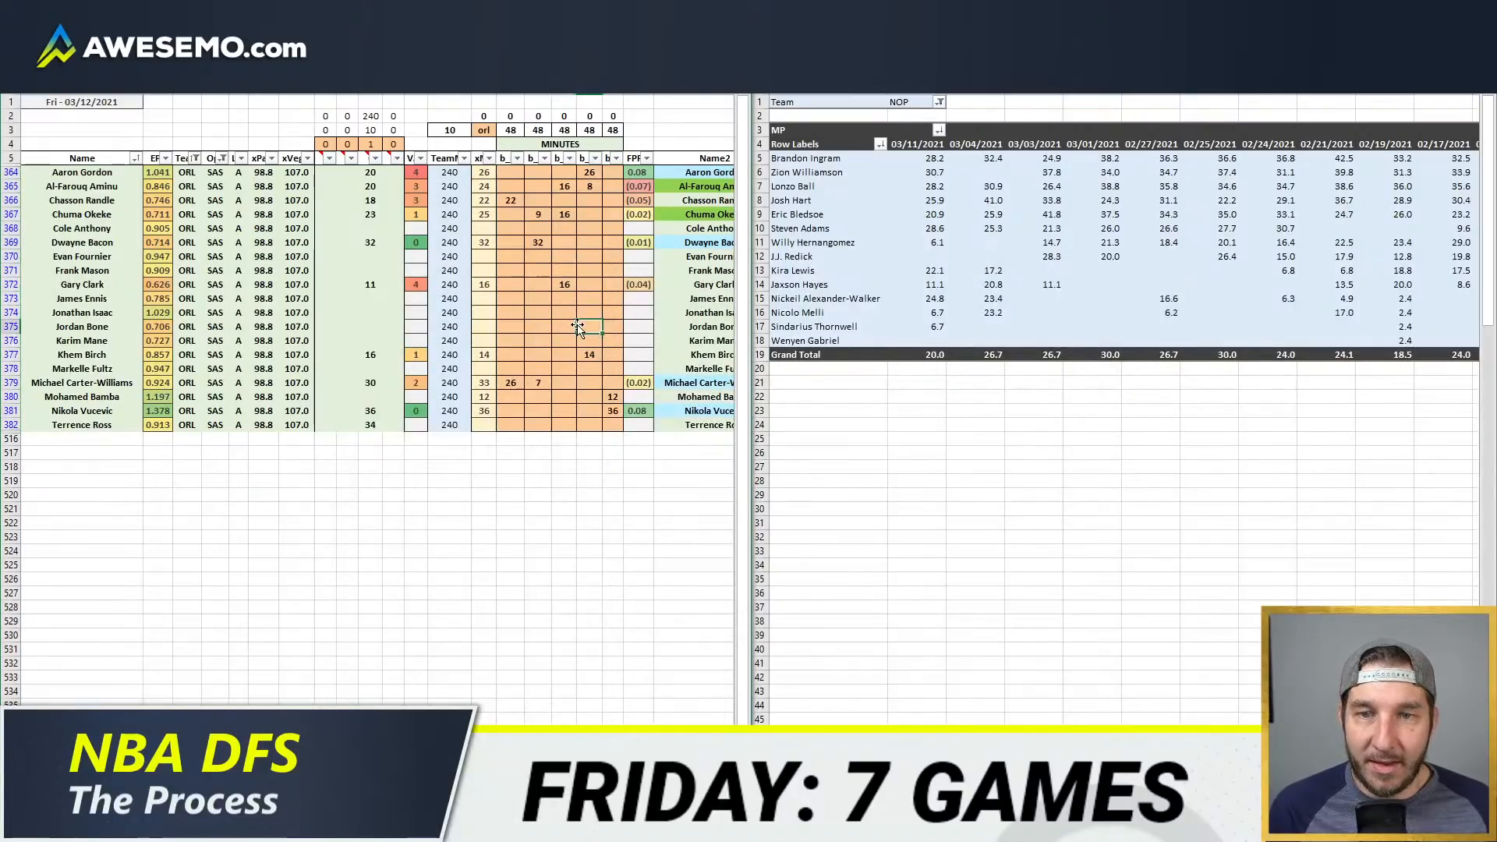
Step: Enter 16 minutes for Gary Clark in the third position column and 32 minutes for Terrence Ross in the second
click(568, 284)
text(16)
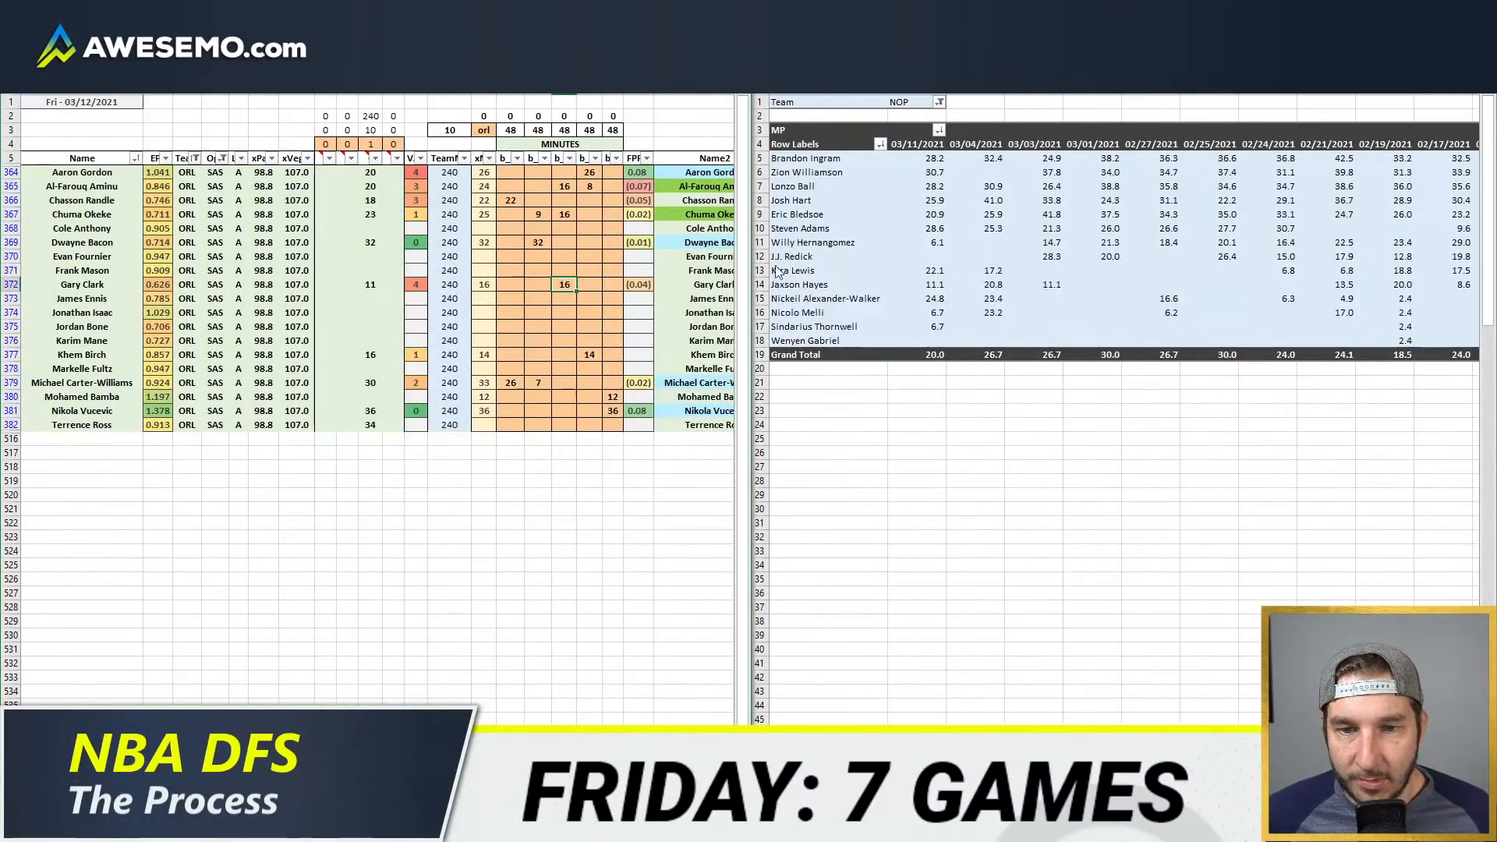
click(540, 411)
text(3)
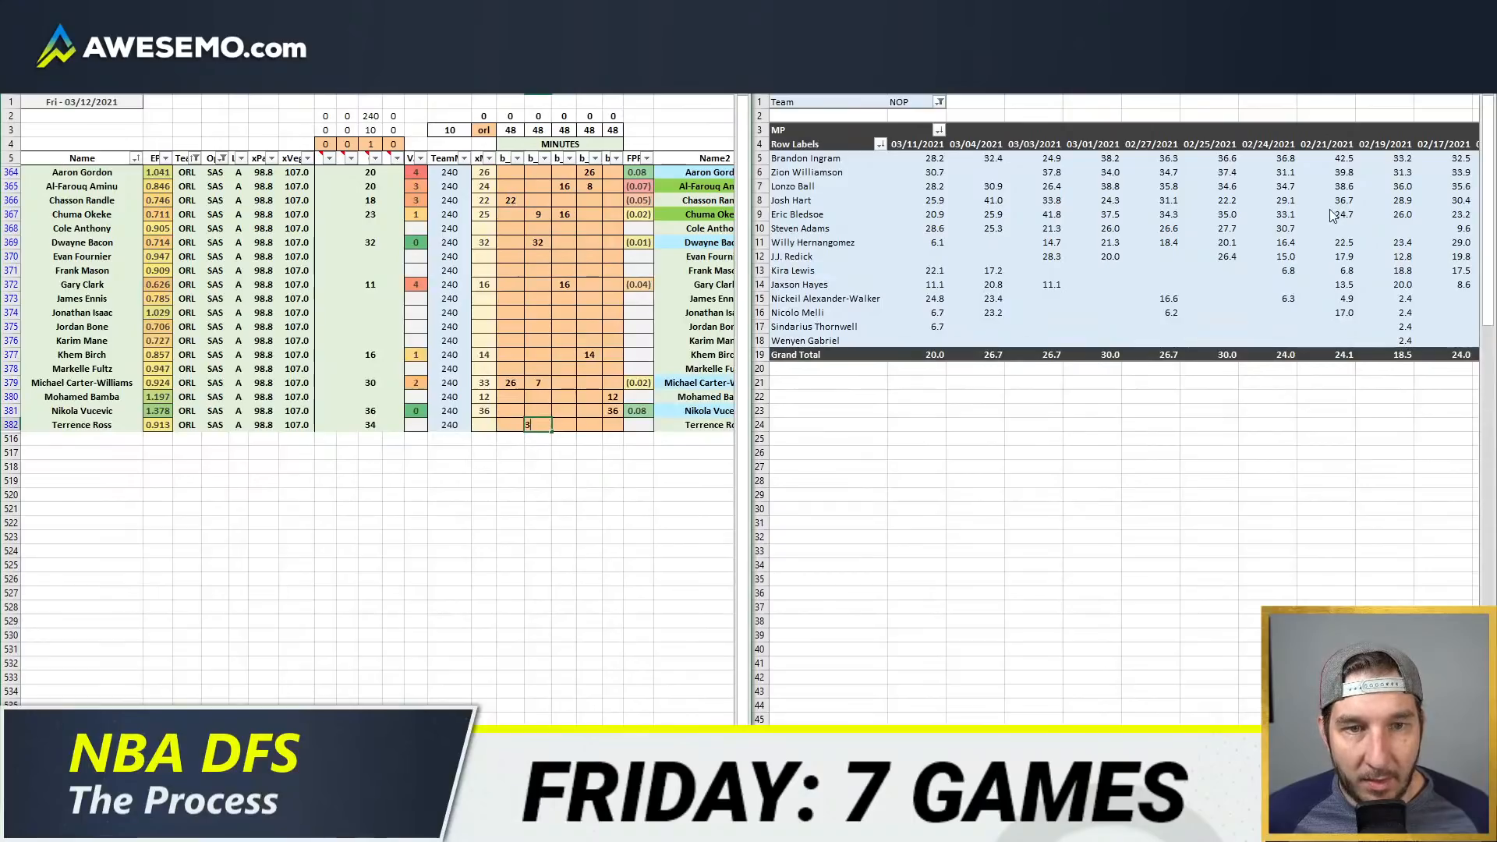
text(2)
key(ctrl+Return)
Step: Set the Team filter of the recent-minutes pivot to ORL instead of NOP
click(905, 102)
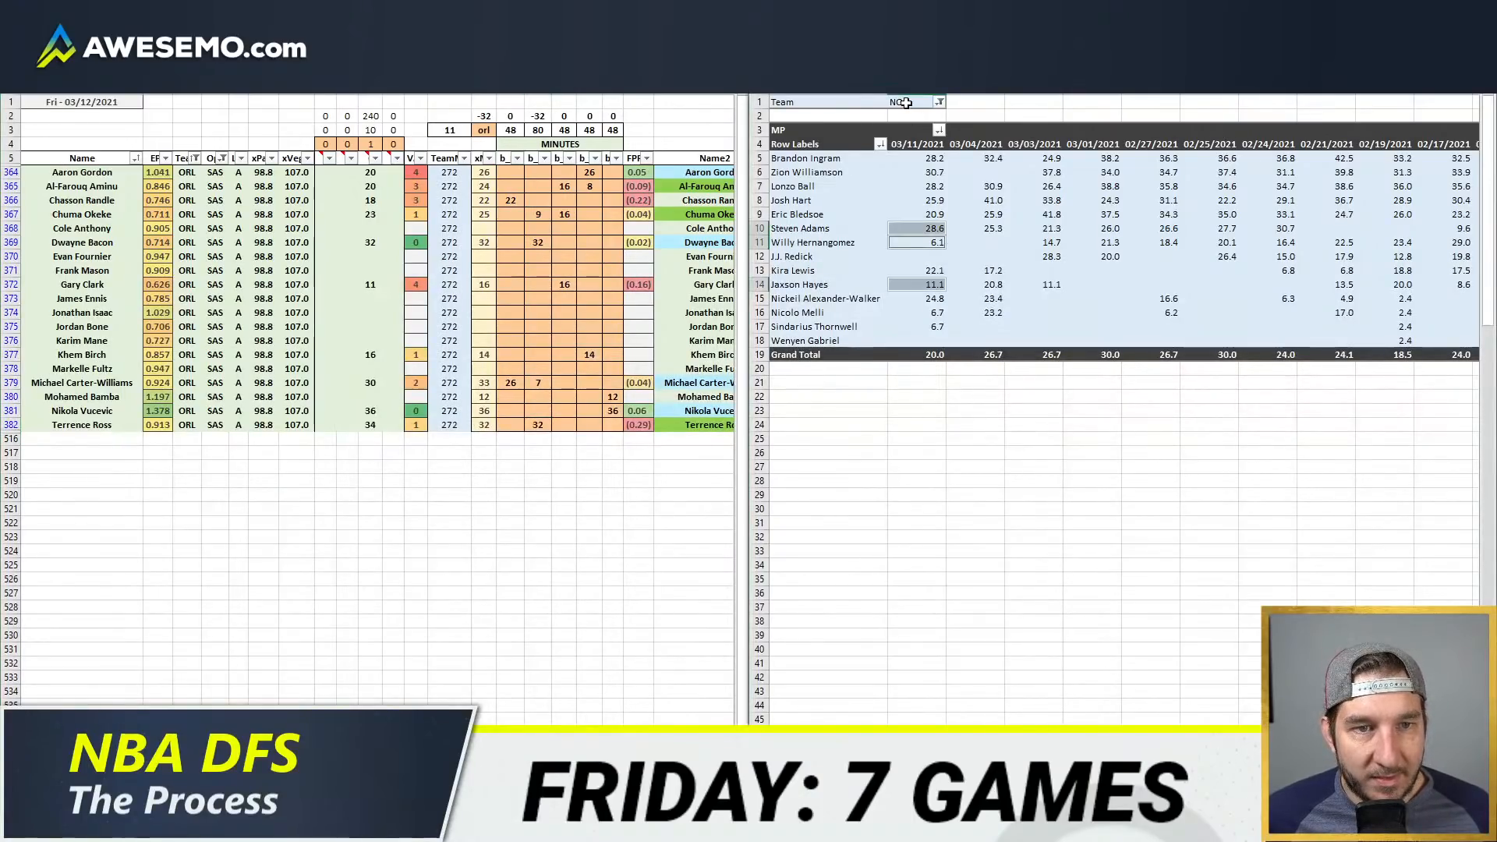
text(orl)
key(Return)
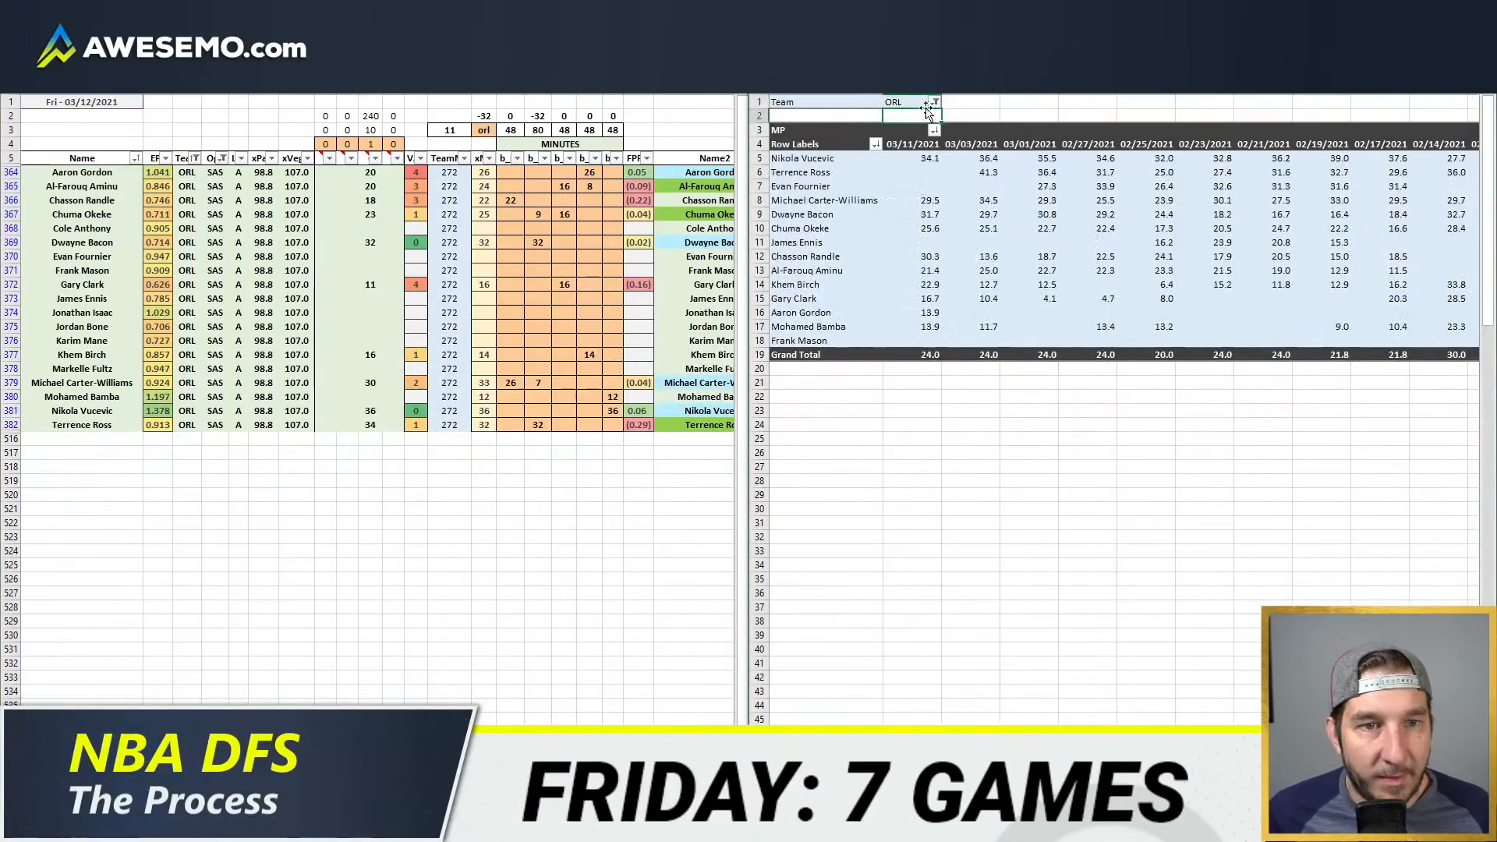
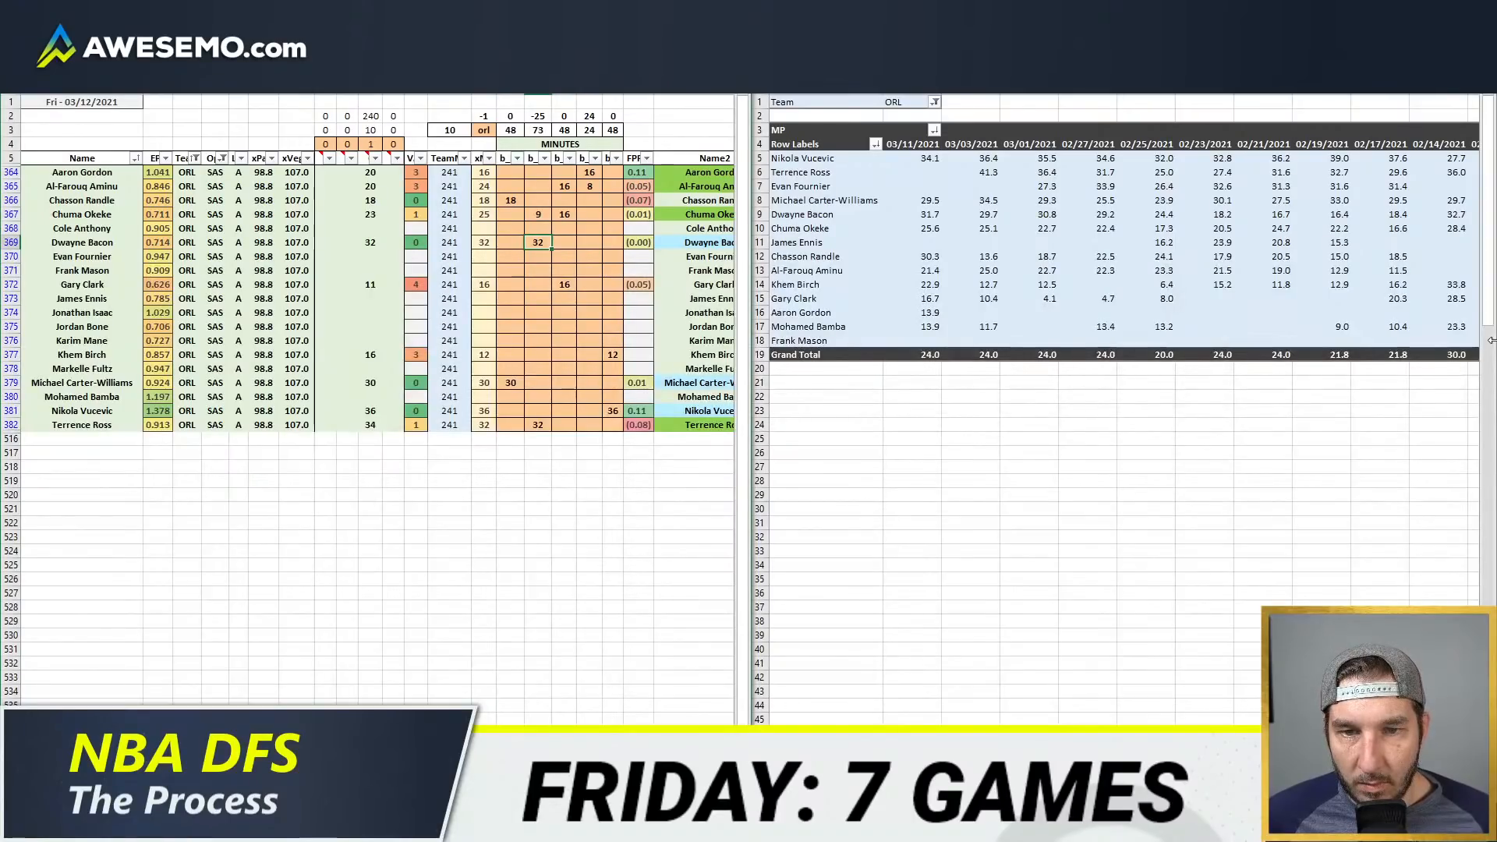
Step: Clear Chuma Okeke's minutes in the second position column and set his third-column minutes to 25
key(Up)
key(Up)
key(Delete)
key(Tab)
text(25)
key(Return)
key(Down)
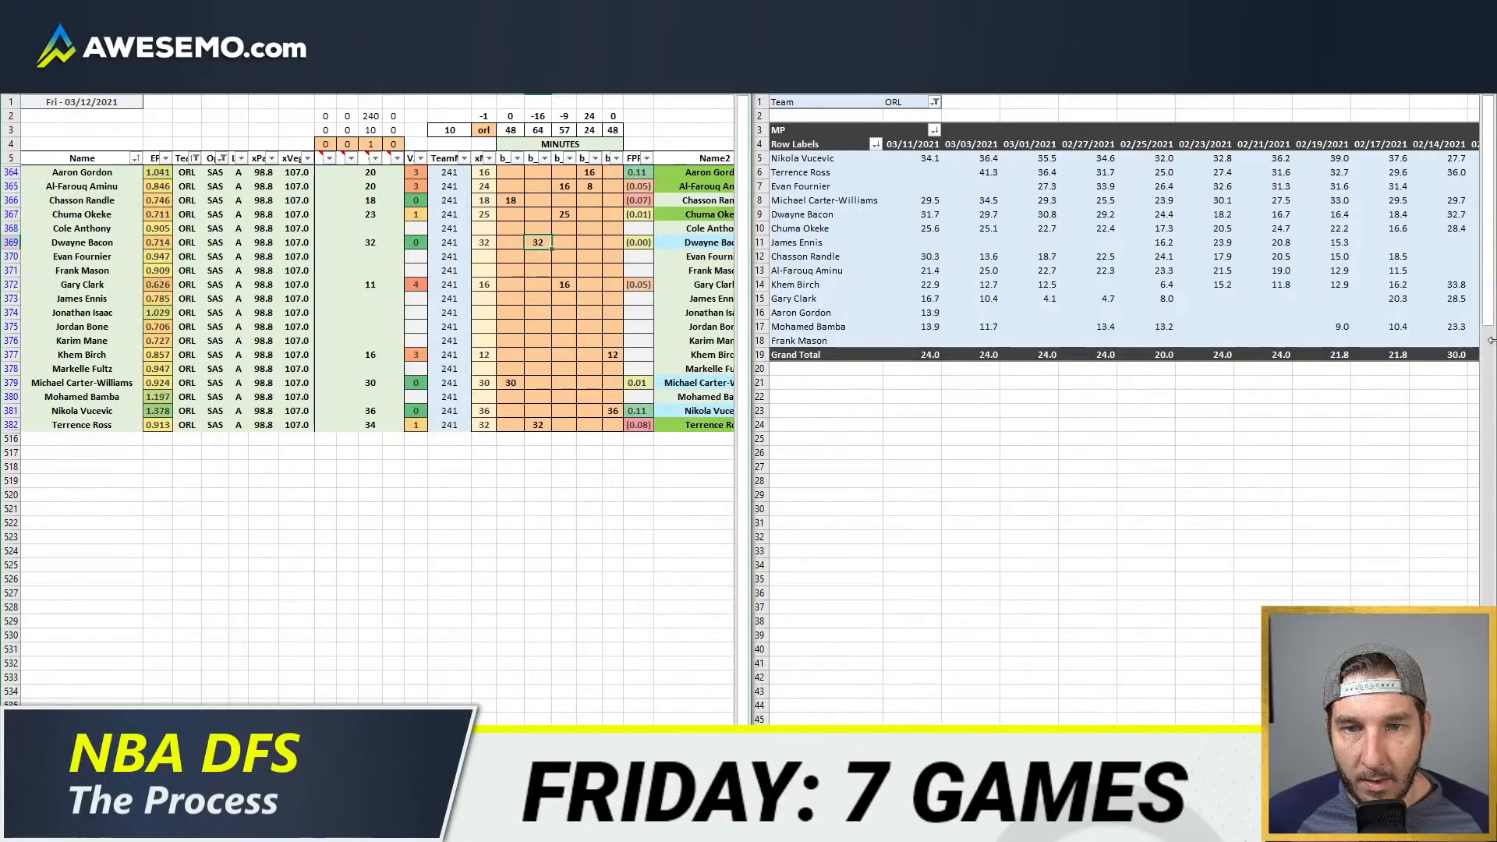
Step: Split Dwayne Bacon's minutes into 16 in the second position column and 16 in the third
key(Tab)
text(16)
key(Tab)
key(Up)
key(Up)
key(Up)
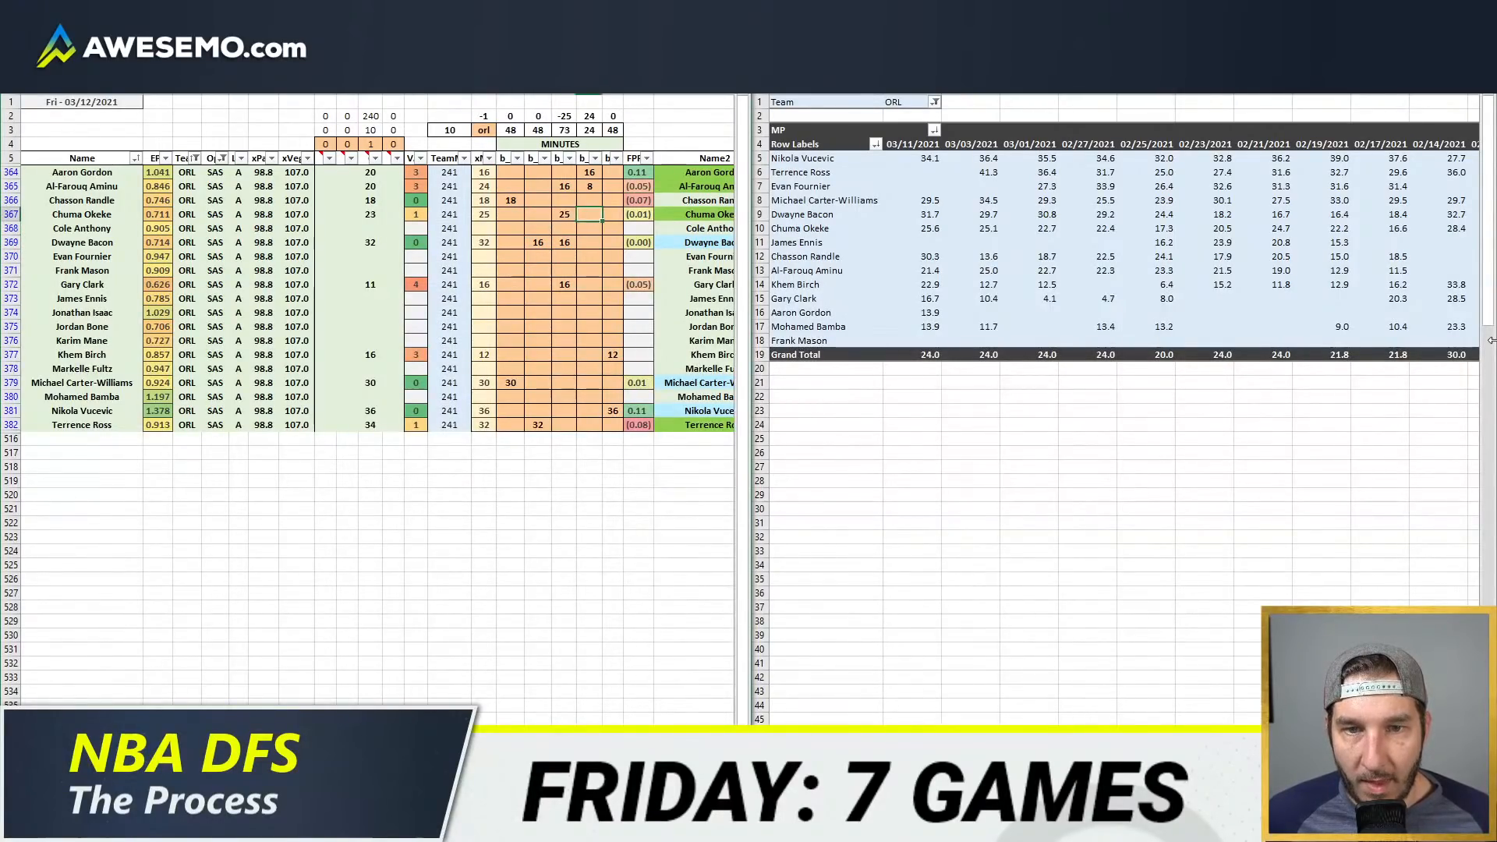
Step: Set Chuma Okeke's minutes in the third position column to 24
key(Left)
key(Down)
Step: Move Gary Clark's 16 minutes from the third position column to the fourth
key(Down)
text(24)
key(Return)
key(Up)
key(Up)
key(Up)
key(Down)
key(Down)
key(Down)
key(Down)
key(Down)
key(Down)
key(Down)
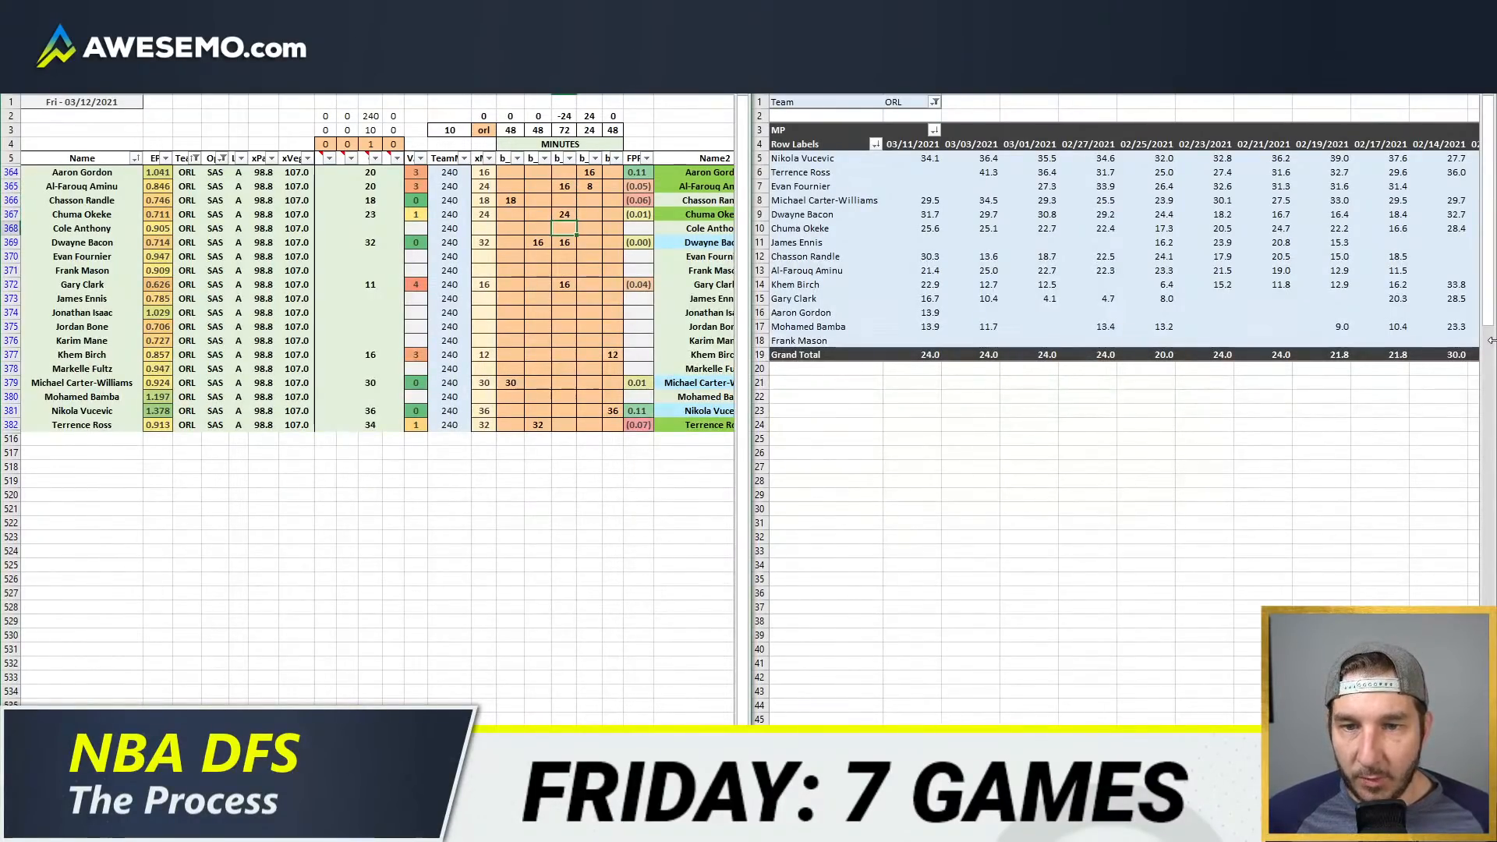
key(Delete)
key(Return)
key(Left)
key(Up)
key(Up)
key(Up)
key(Up)
key(Up)
key(Up)
key(Up)
key(Up)
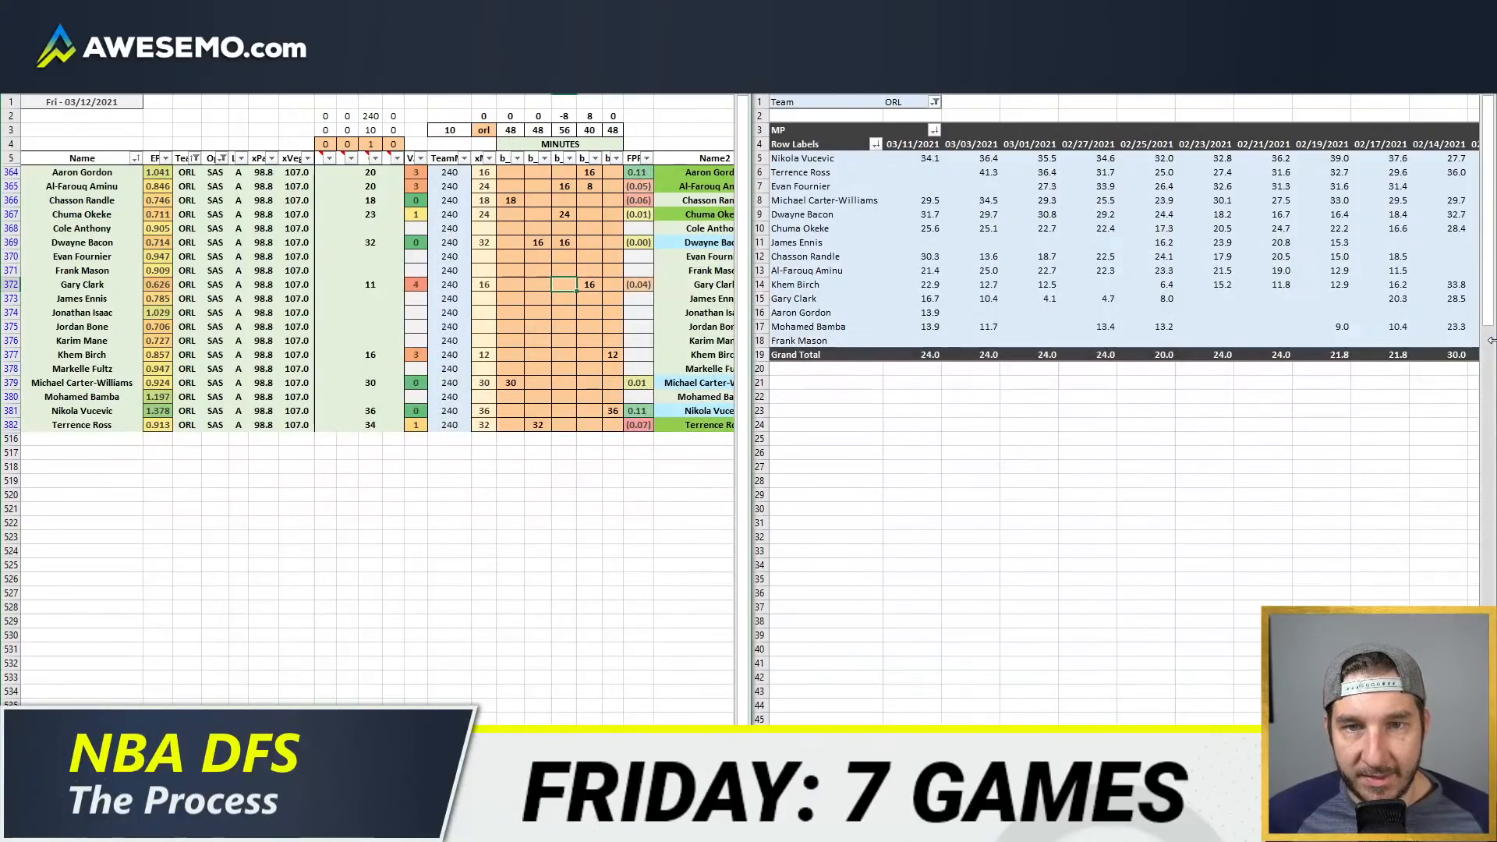
Step: Set Al-Farouq Aminu's minutes to 8 in the third position column and 16 in the fourth
key(Down)
key(Down)
key(Up)
key(Up)
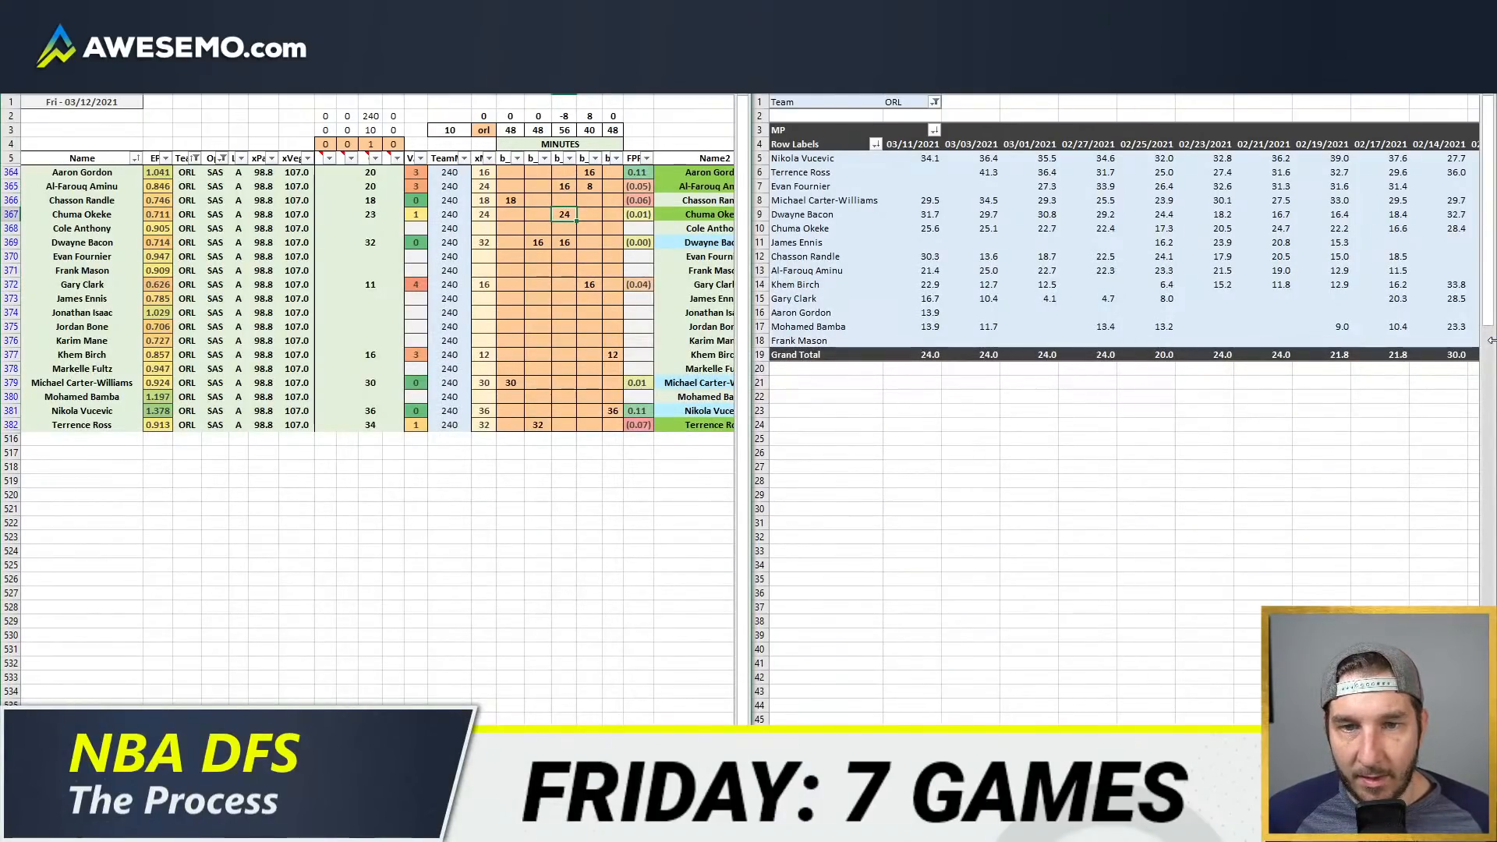
text(8)
key(Tab)
text(16)
key(Return)
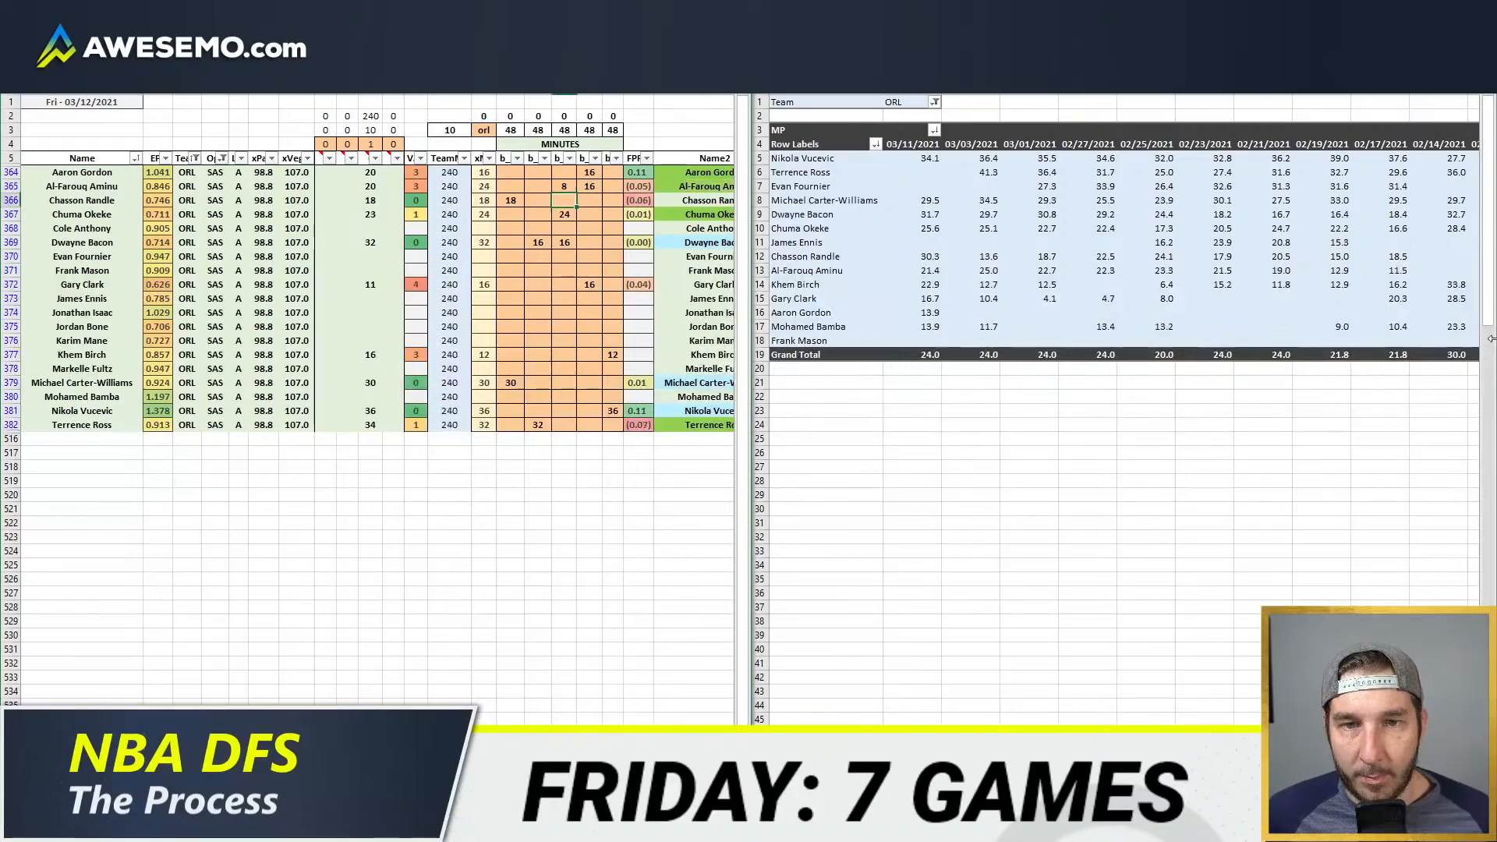
Step: Set Nikola Vucevic's usage override to 32%
scroll(378, 421, right, 8)
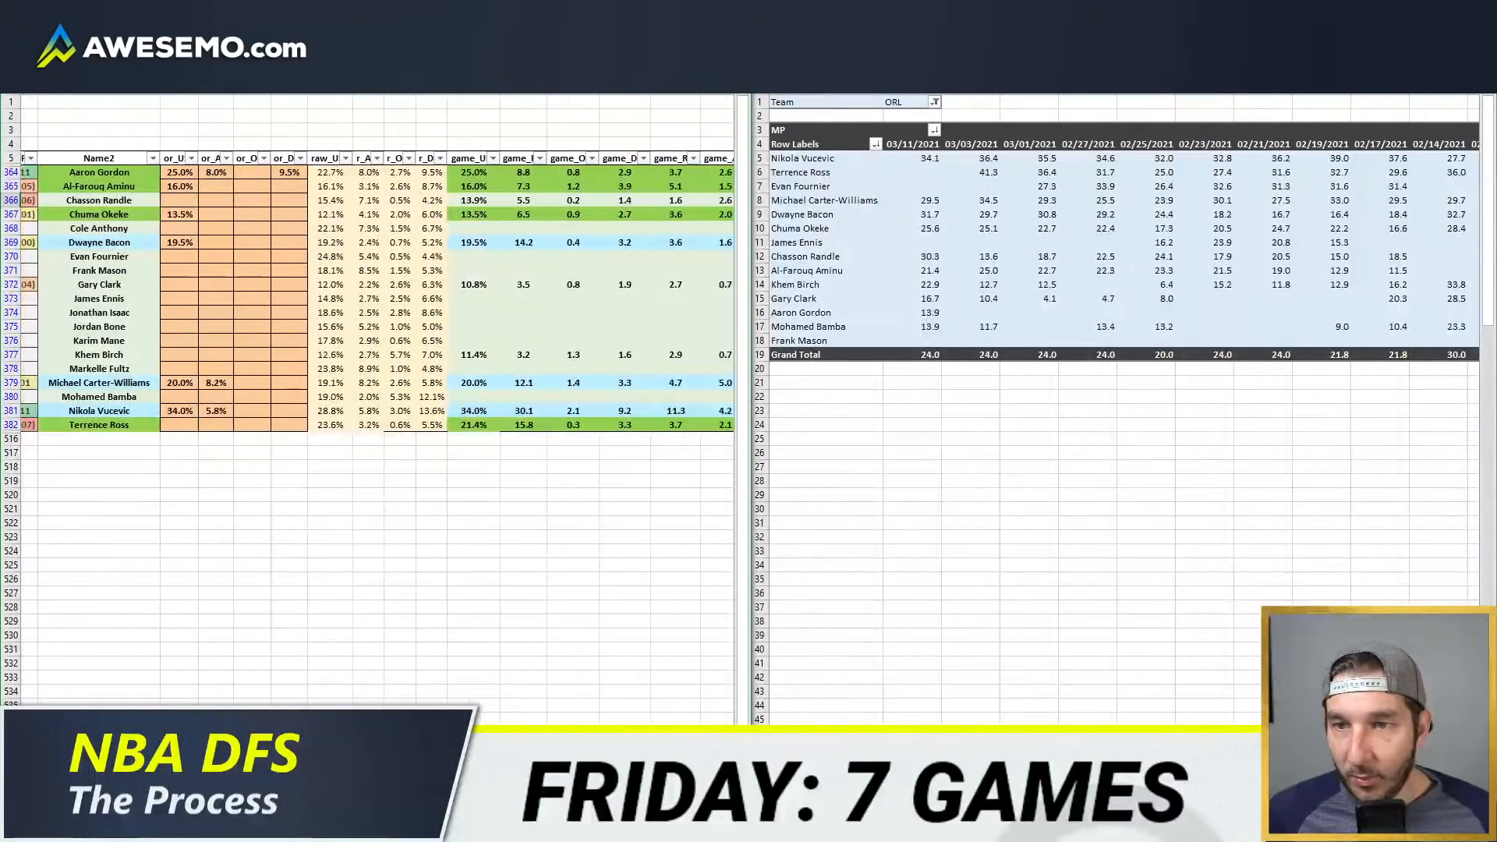
scroll(377, 421, left, 1)
scroll(377, 421, right, 1)
click(193, 411)
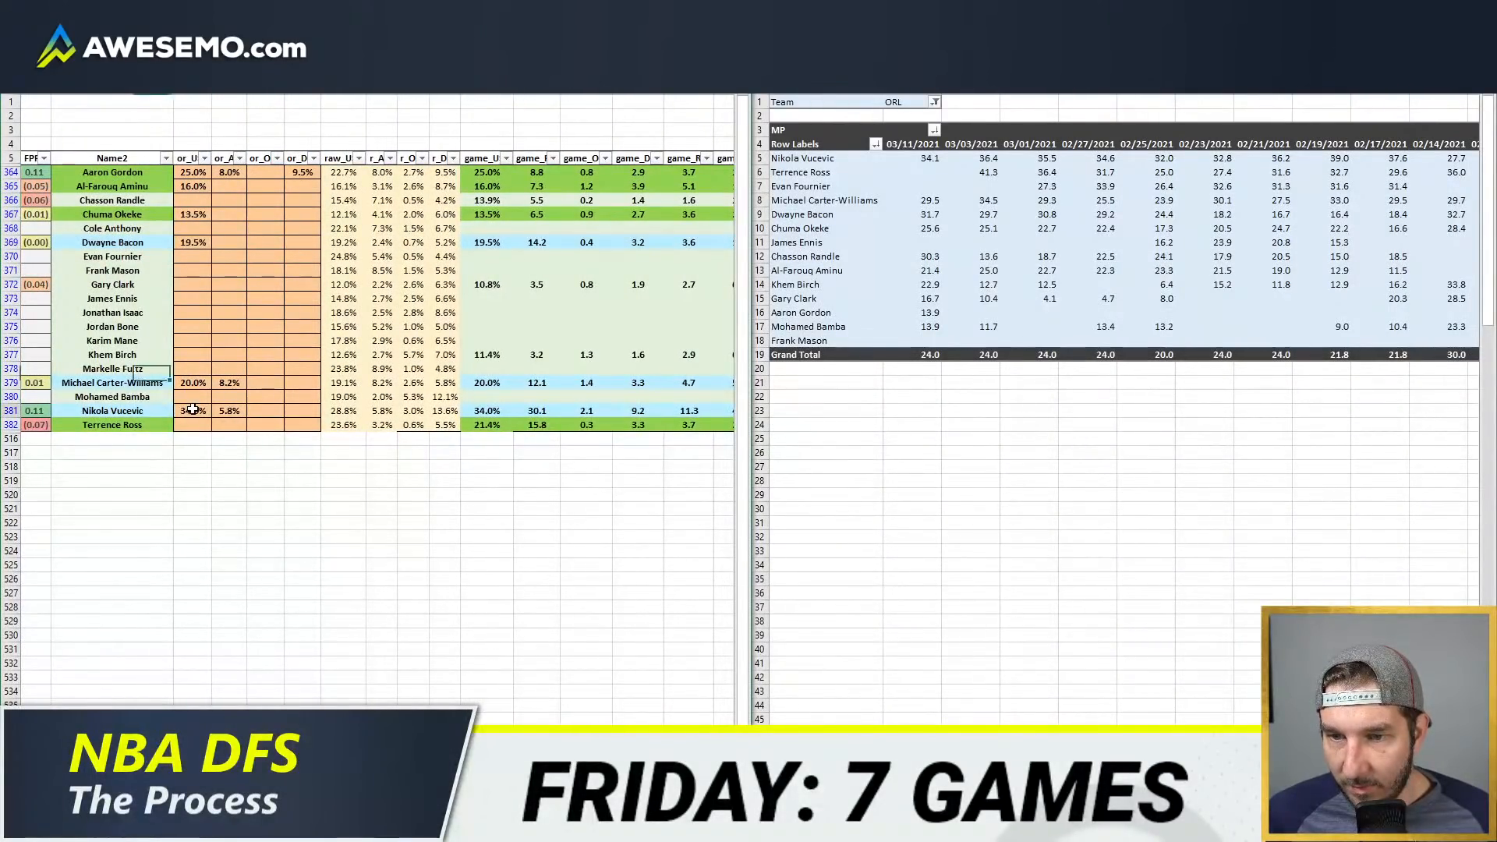
text(32)
key(Tab)
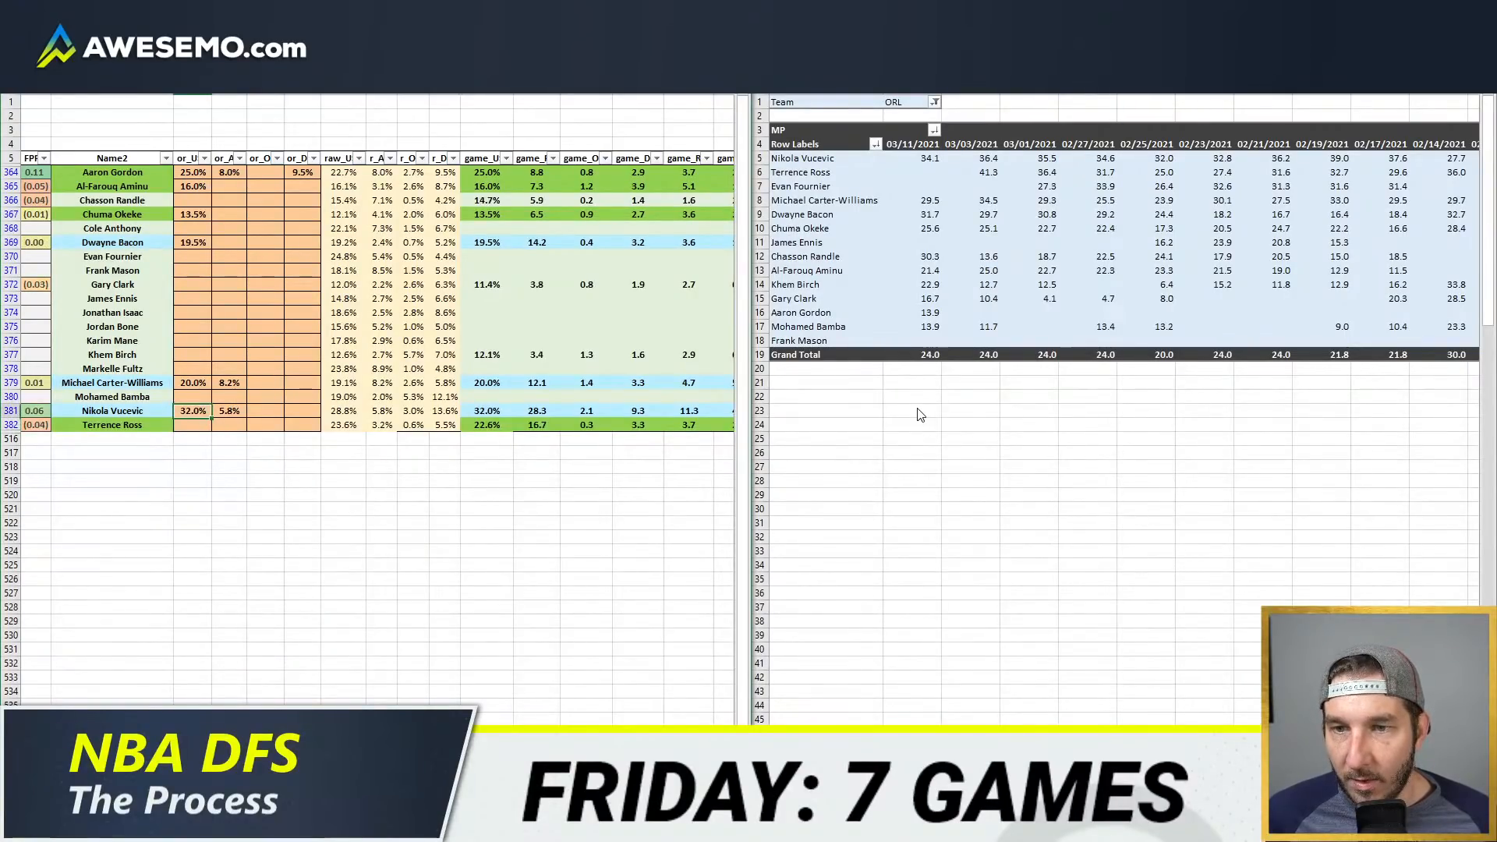
key(Up)
key(Up)
key(Up)
key(Up)
key(Up)
key(Up)
key(Up)
key(Up)
key(Up)
key(Up)
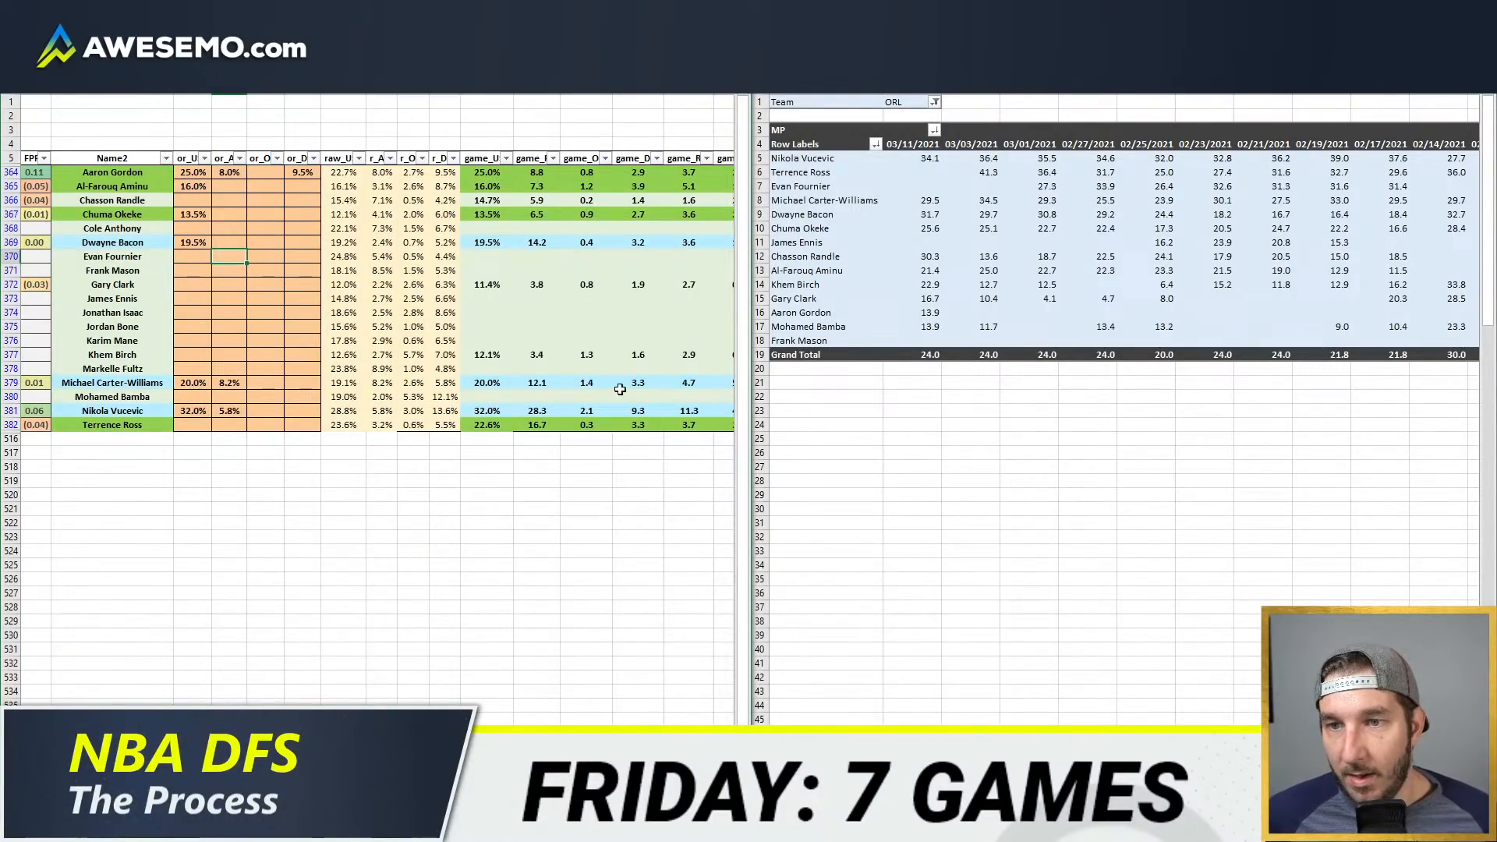
Step: Switch to the browser's NBA WOWY query for the Magic and set Markelle Fultz, Cole Anthony, Evan Fournier and James Ennis III as players off
click(193, 424)
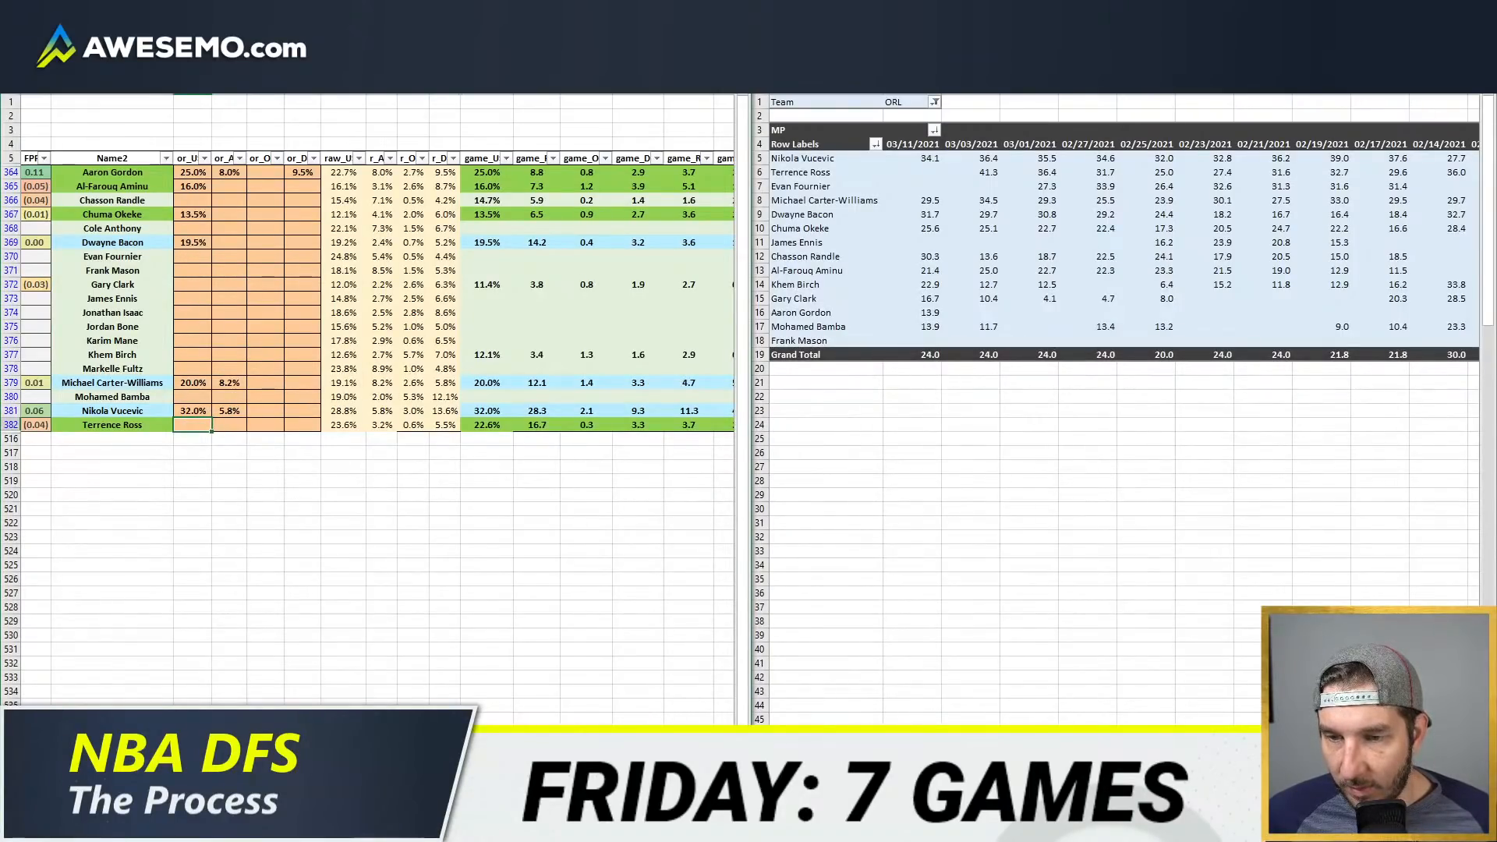
click(128, 827)
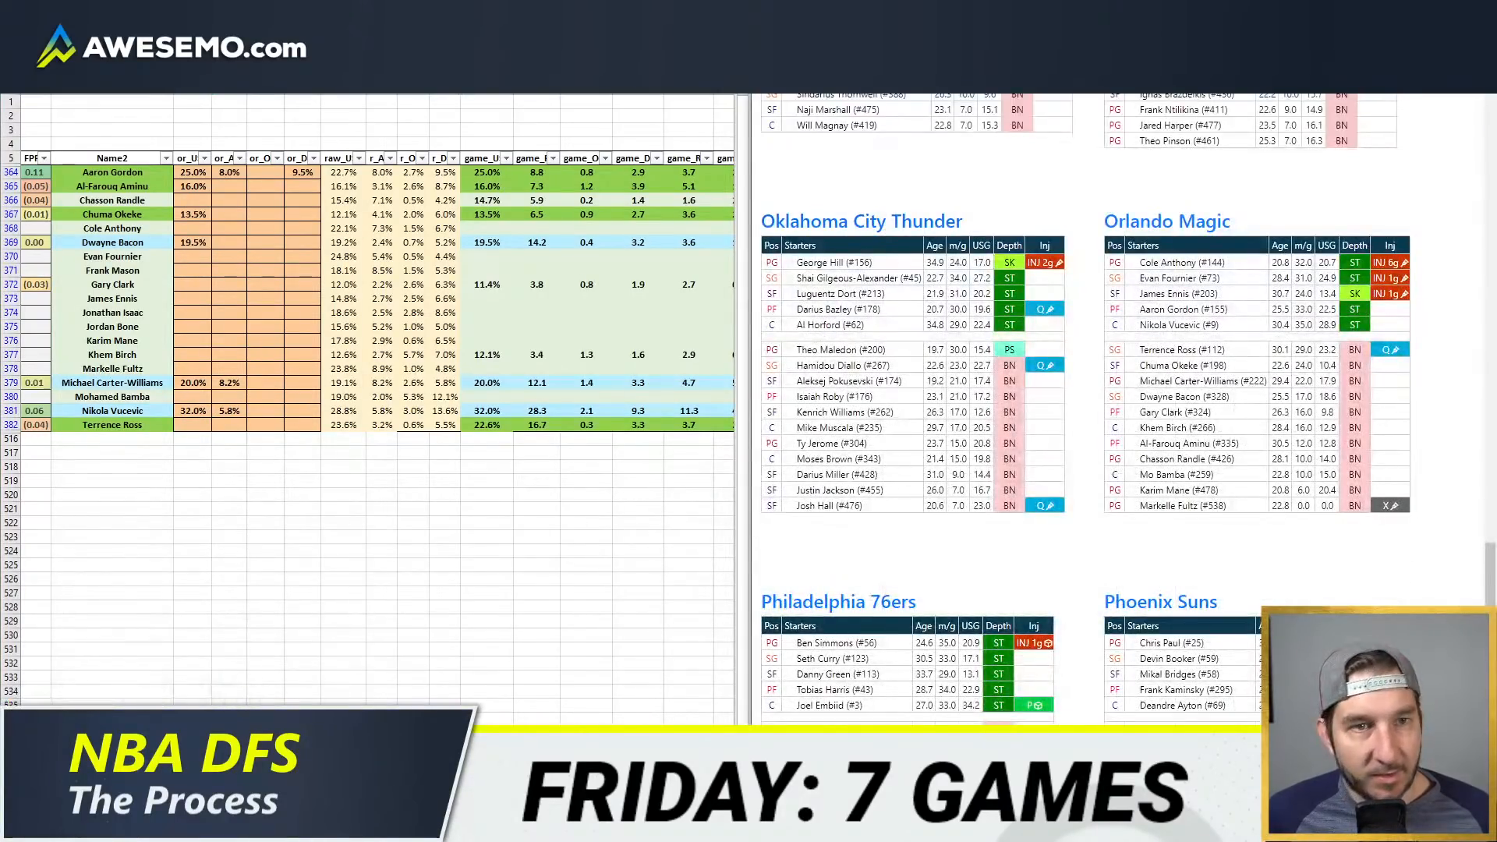
click(201, 702)
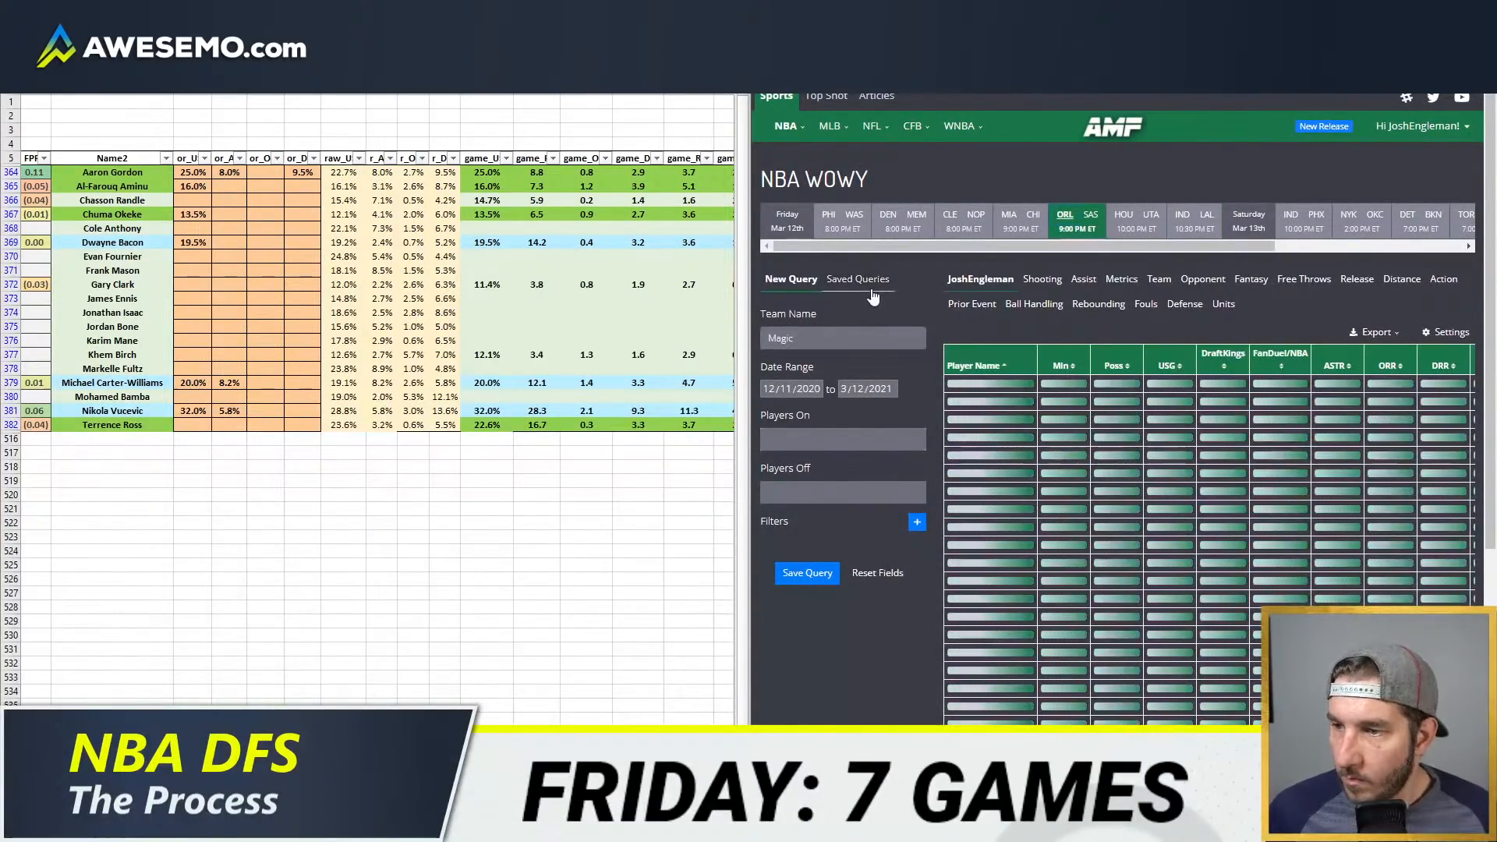
click(830, 491)
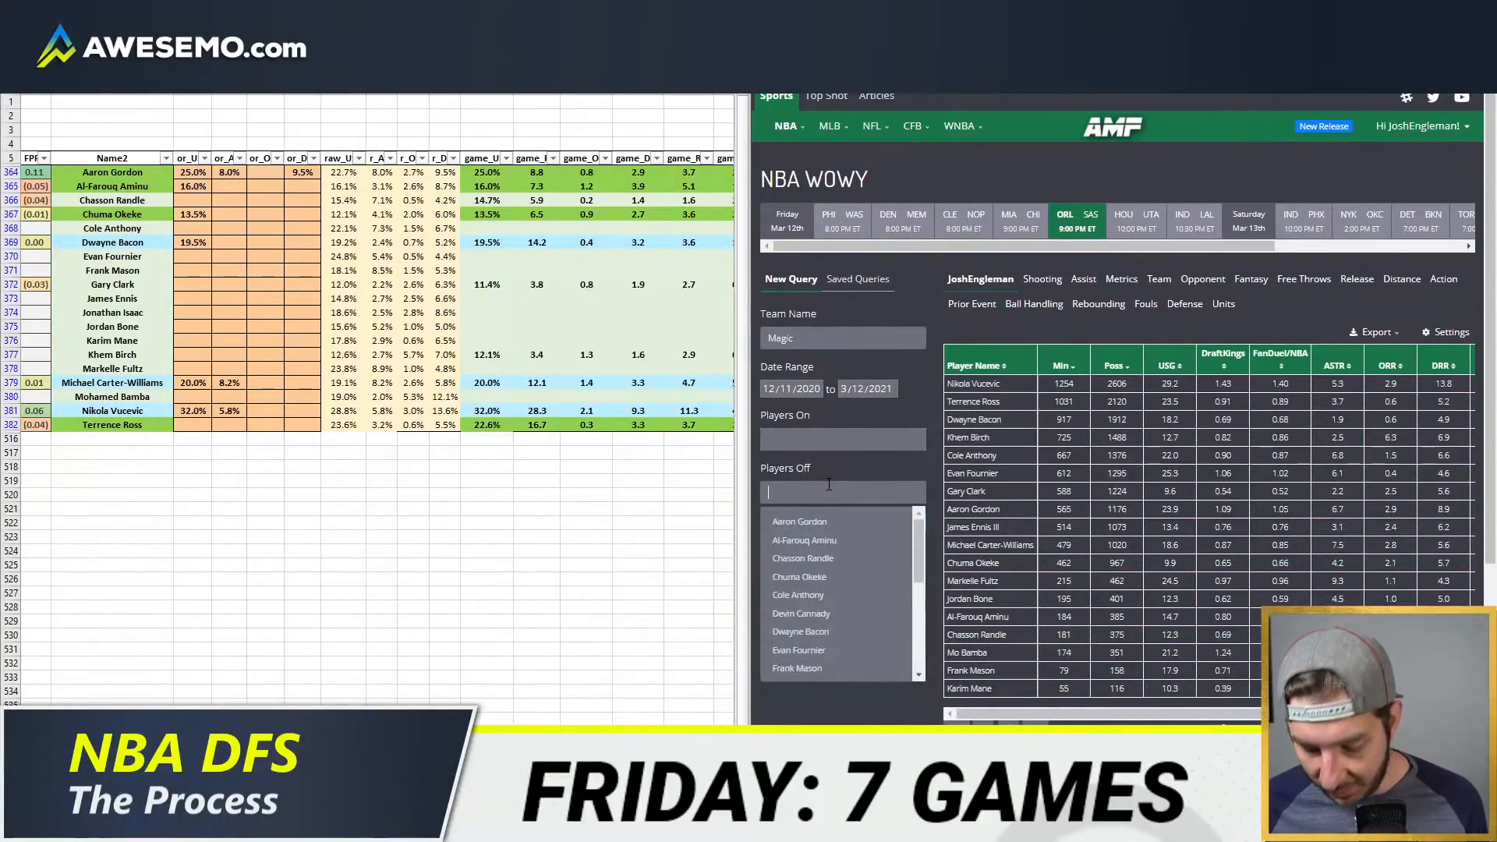
text(FULTZ)
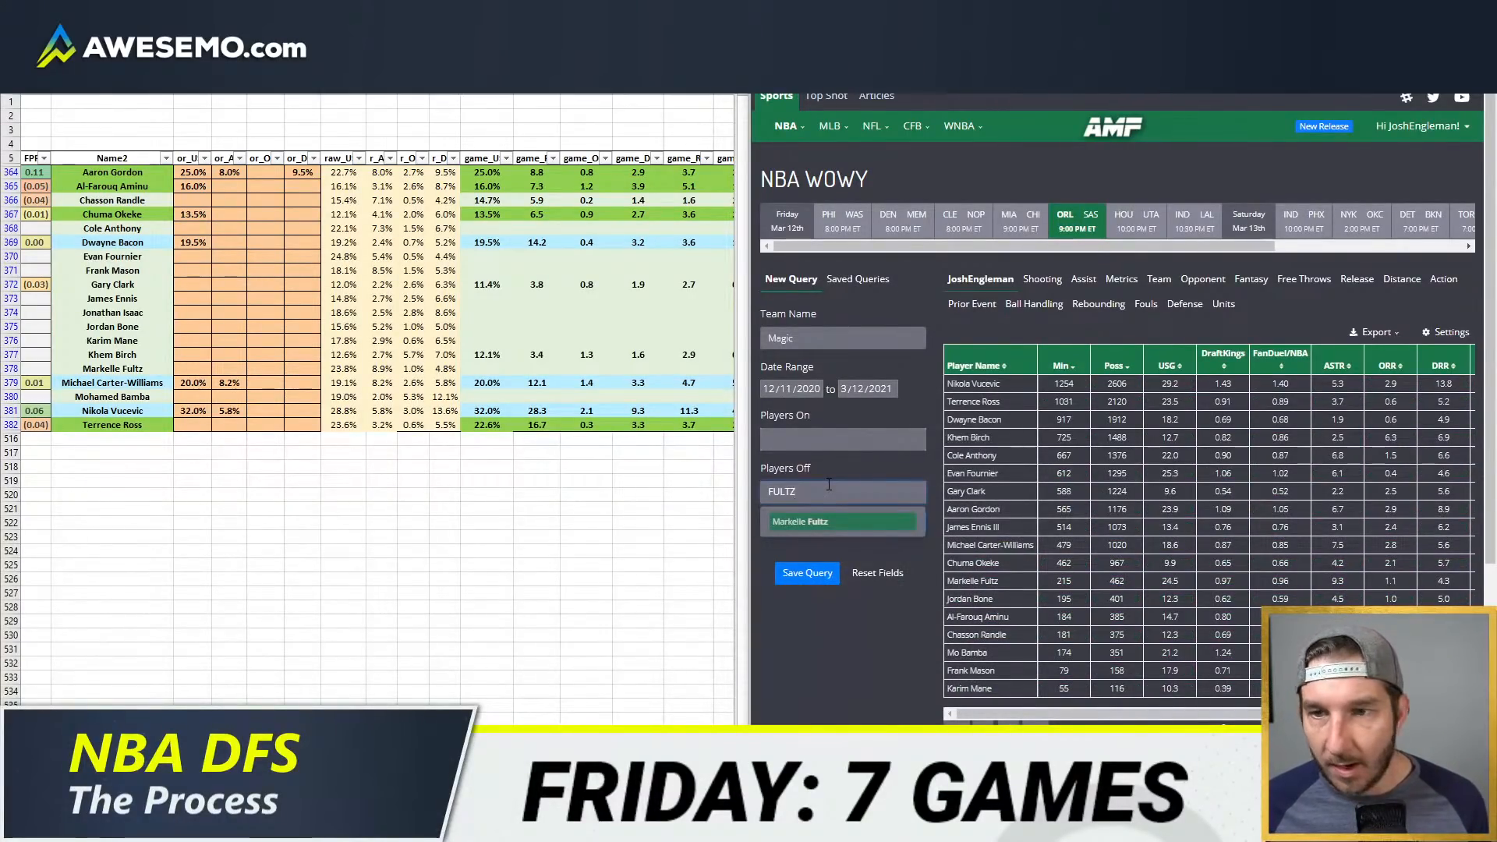
key(Return)
text(ANTHONY)
key(Return)
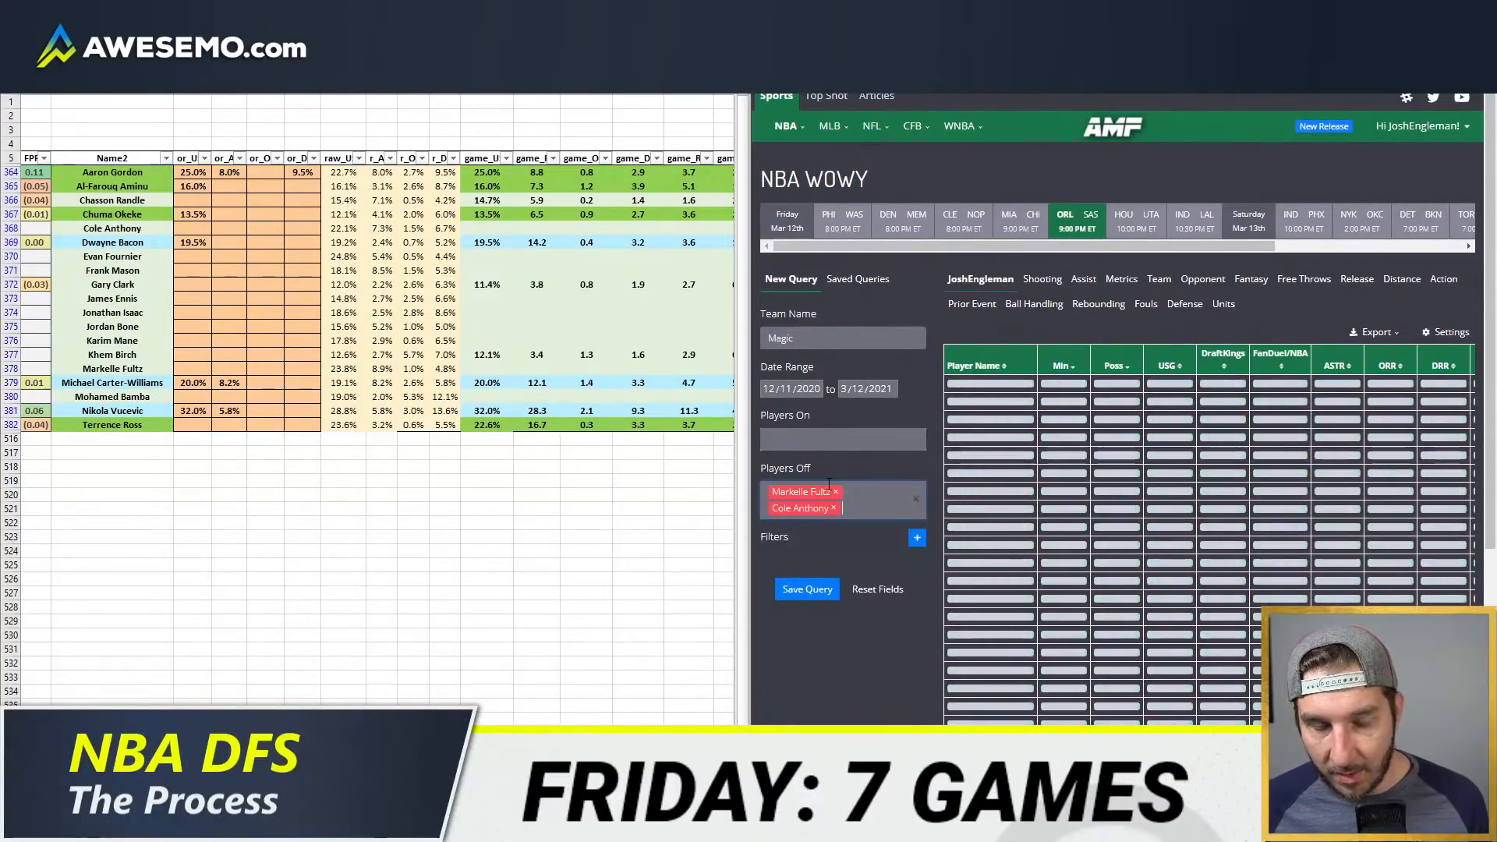
text(four)
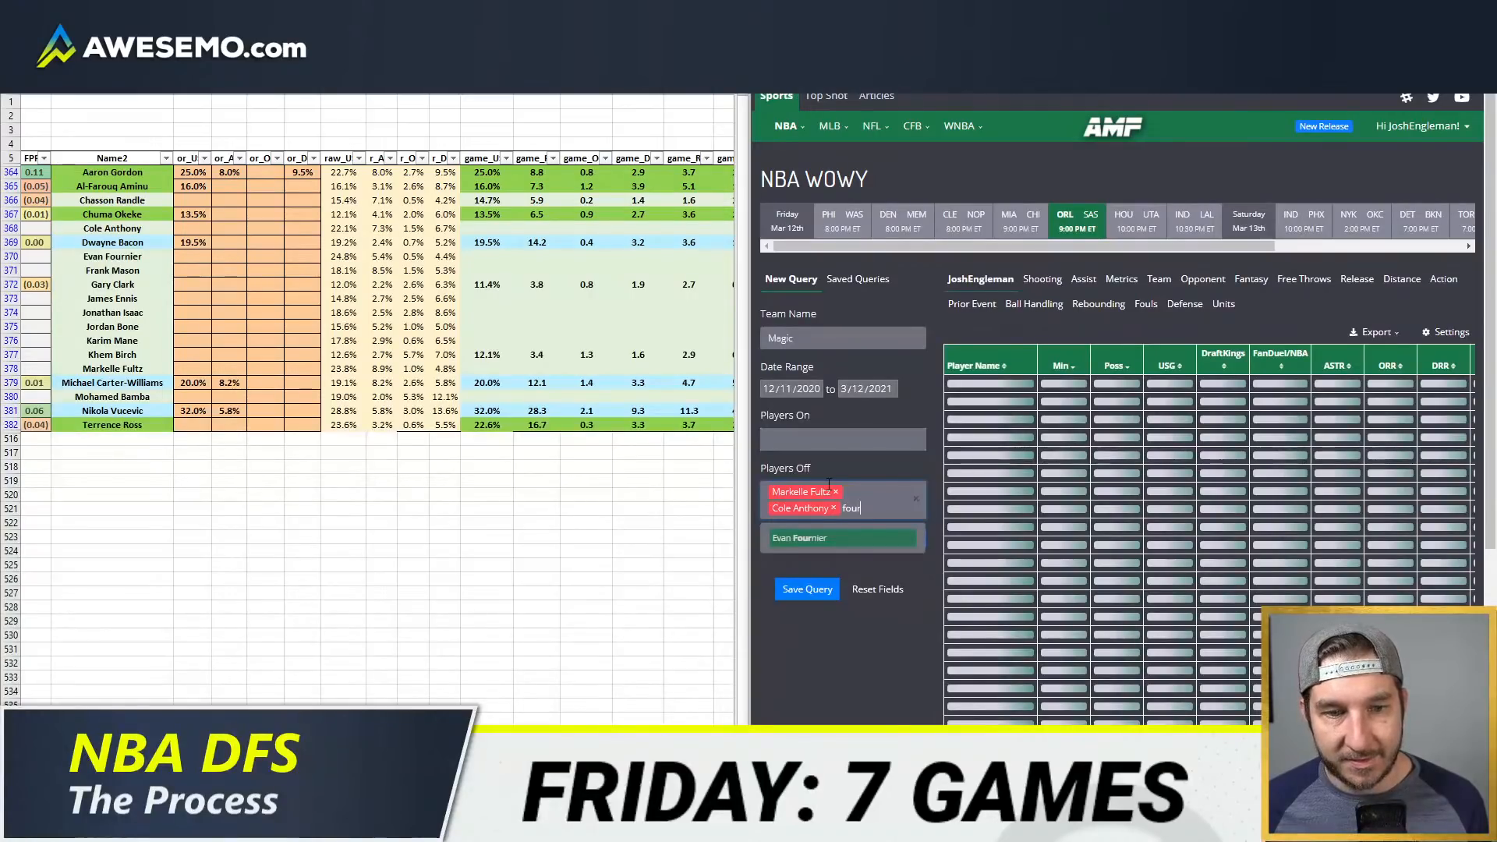
key(Return)
text(ennis)
key(Return)
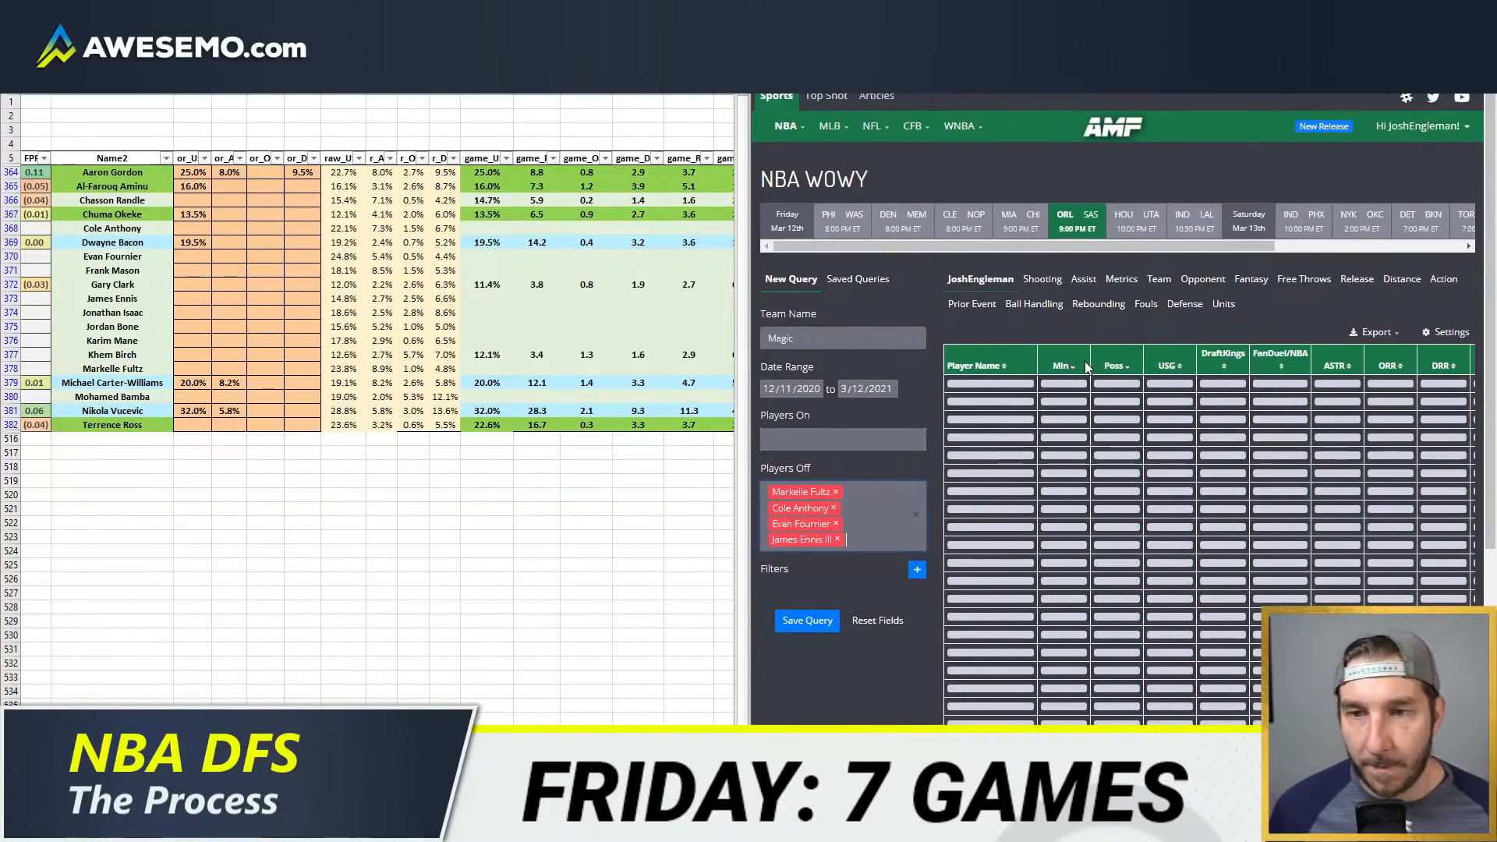
Step: Back in the spreadsheet, set Terrence Ross's usage override to 27%
click(194, 425)
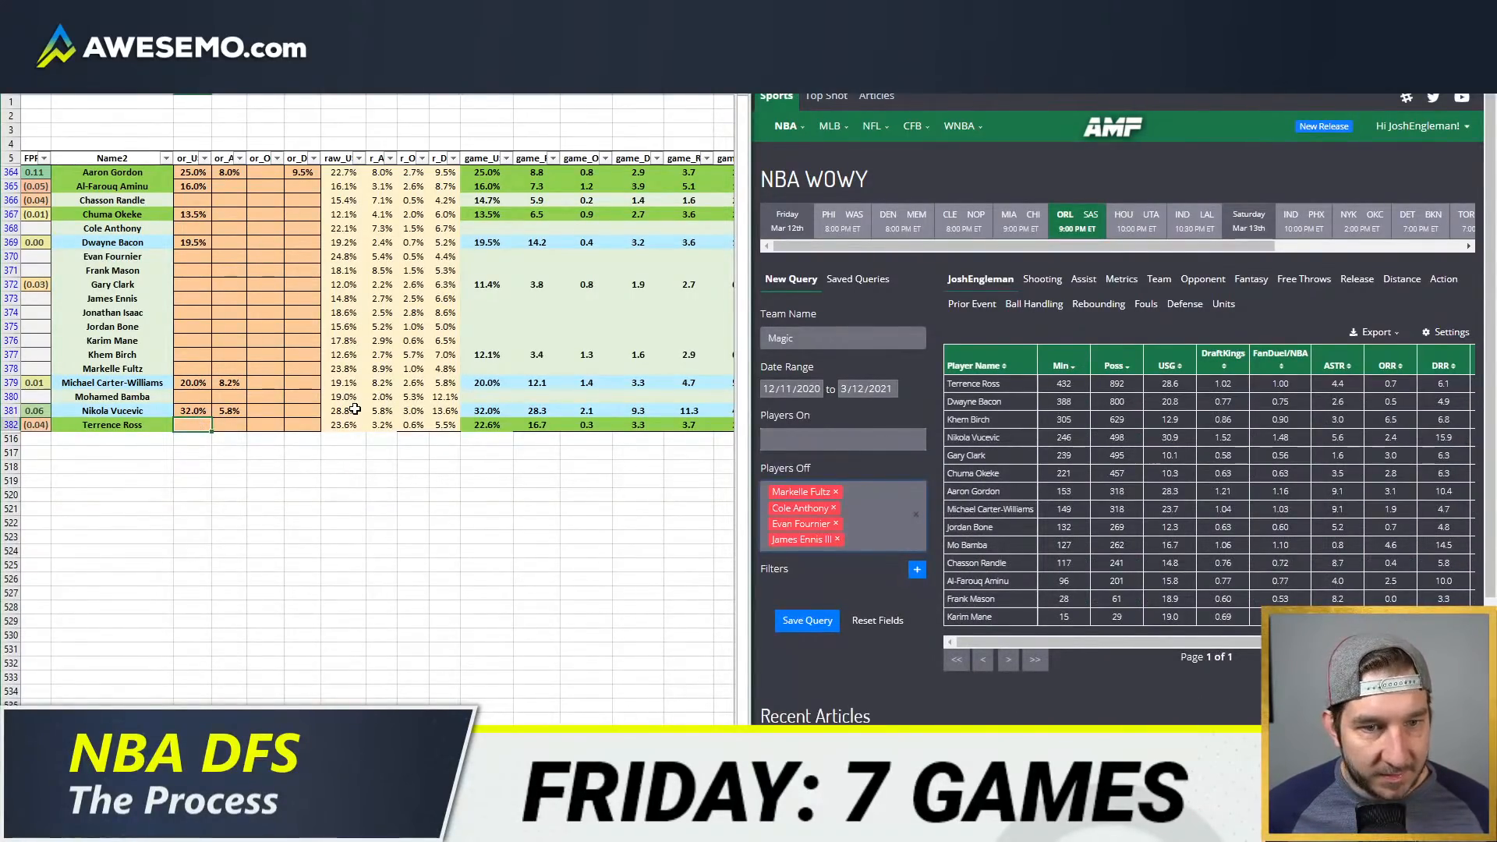
text(2)
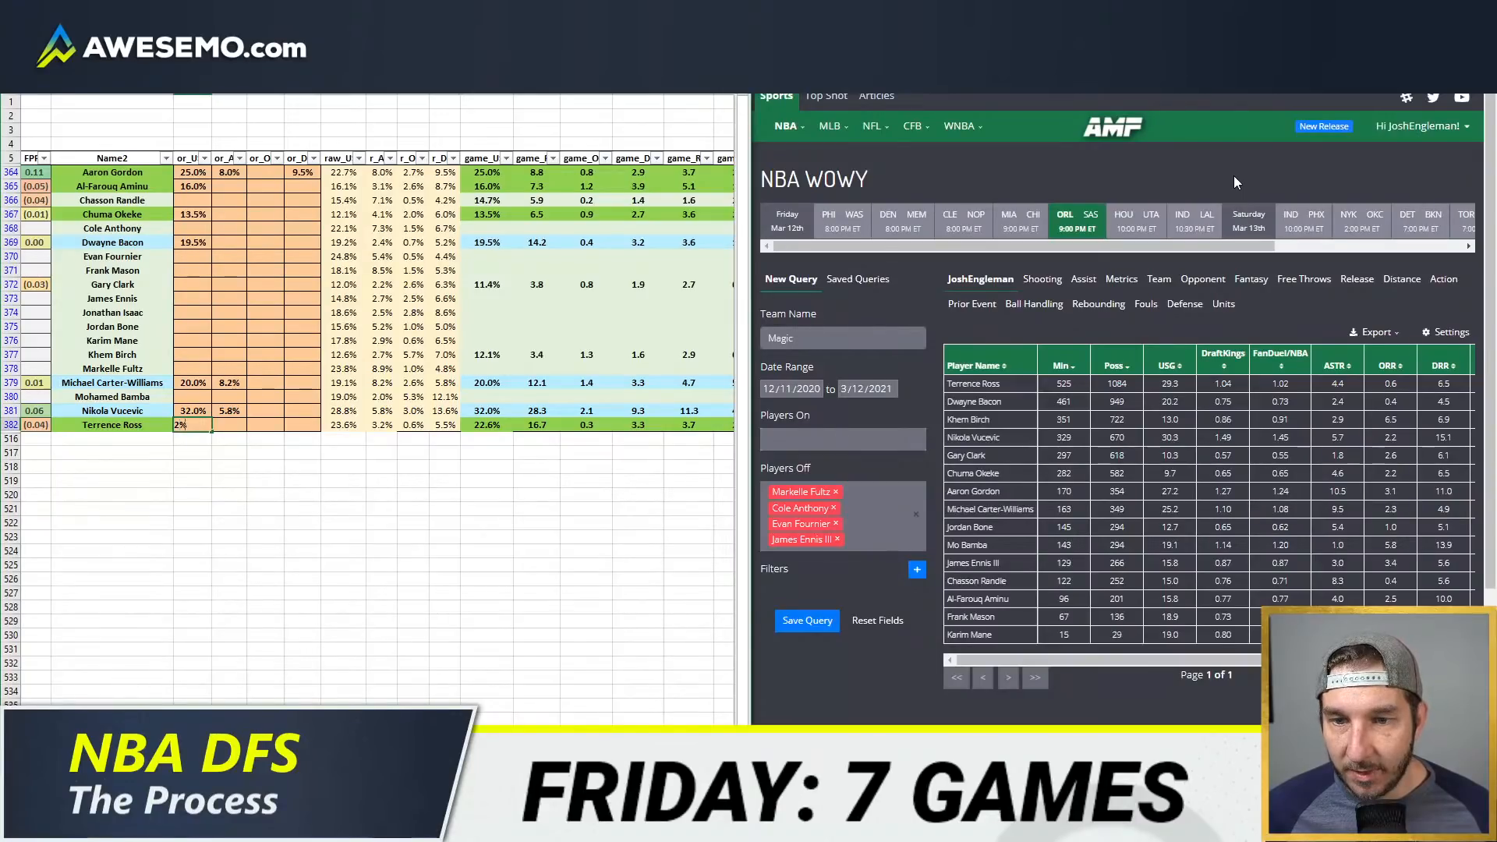
text(7)
key(Return)
Step: Set Nikola Vucevic's usage override to 30.5%
key(Up)
key(Up)
text(30)
key(Return)
key(Up)
text(30.5)
key(Return)
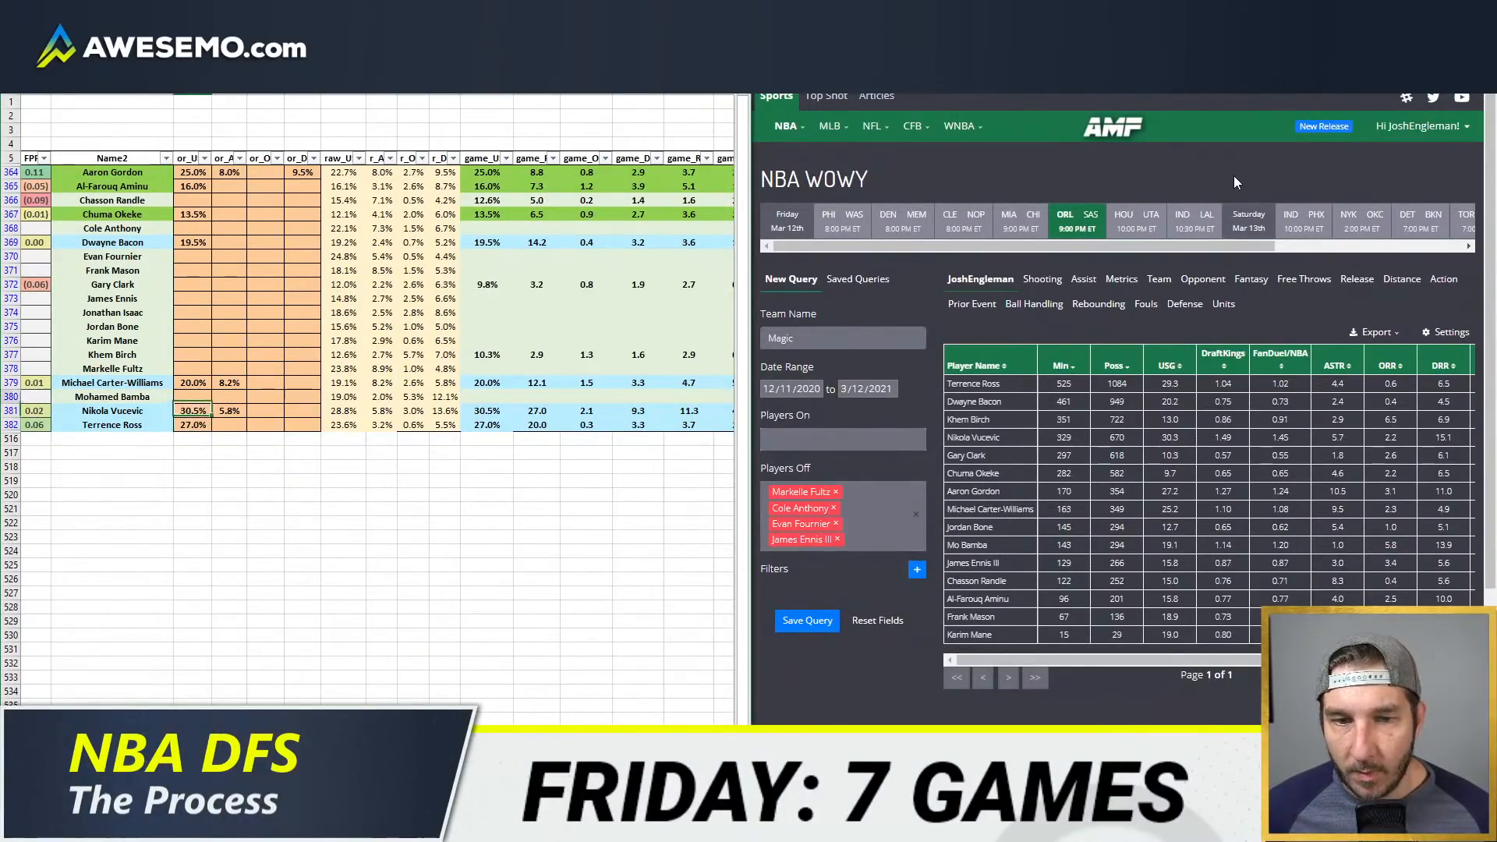
Step: Set Michael Carter-Williams's usage override to 21%
key(Up)
key(Up)
key(Up)
key(Up)
key(Down)
text(21)
key(Return)
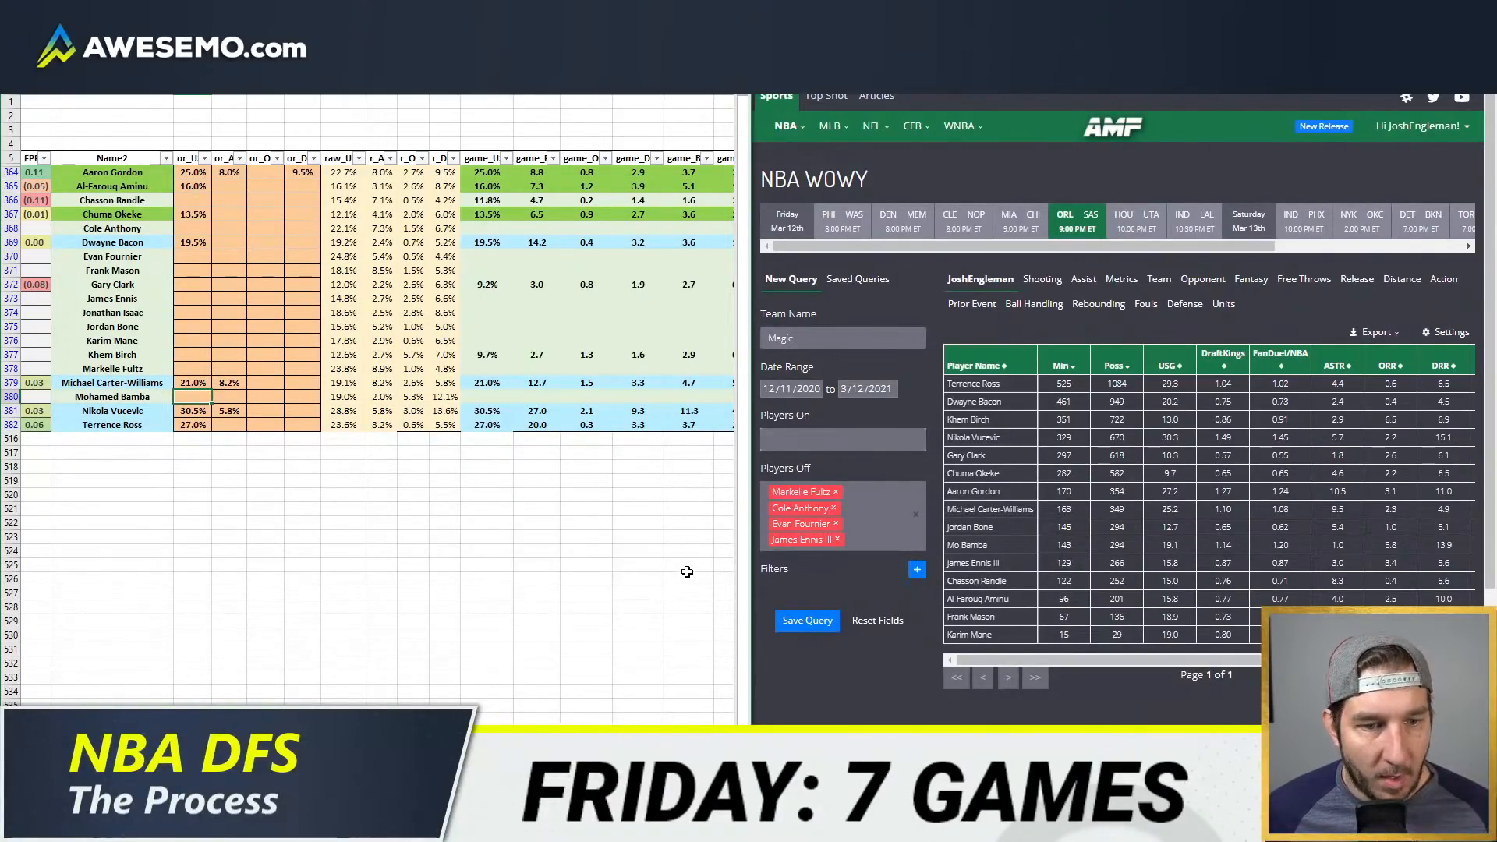
Step: Switch to the team projections sheet and set its team code to ORL
click(265, 228)
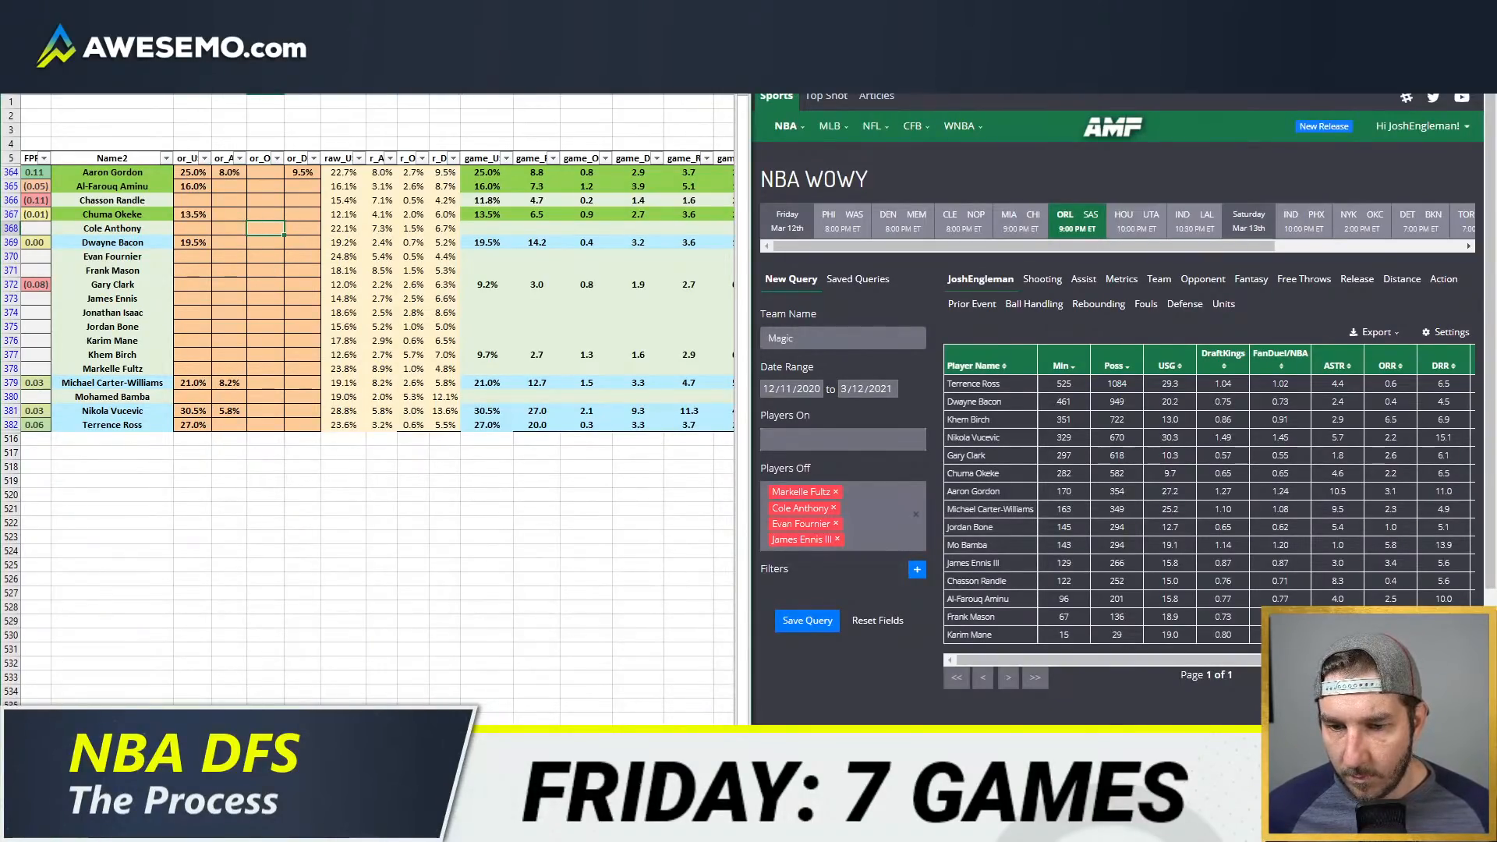
key(ctrl+Page_Up)
click(395, 110)
text(OR)
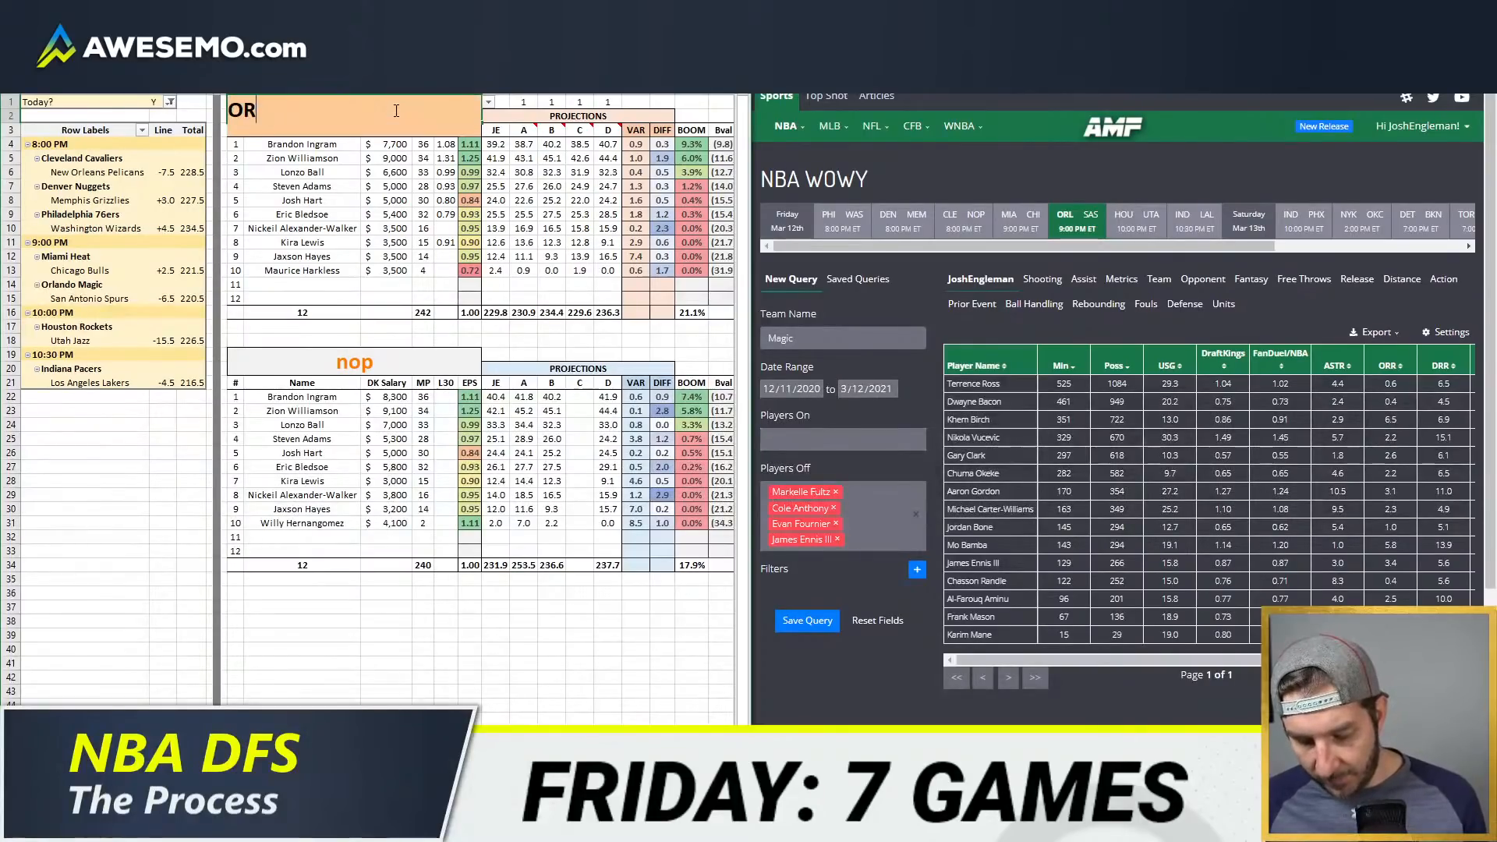
key(Return)
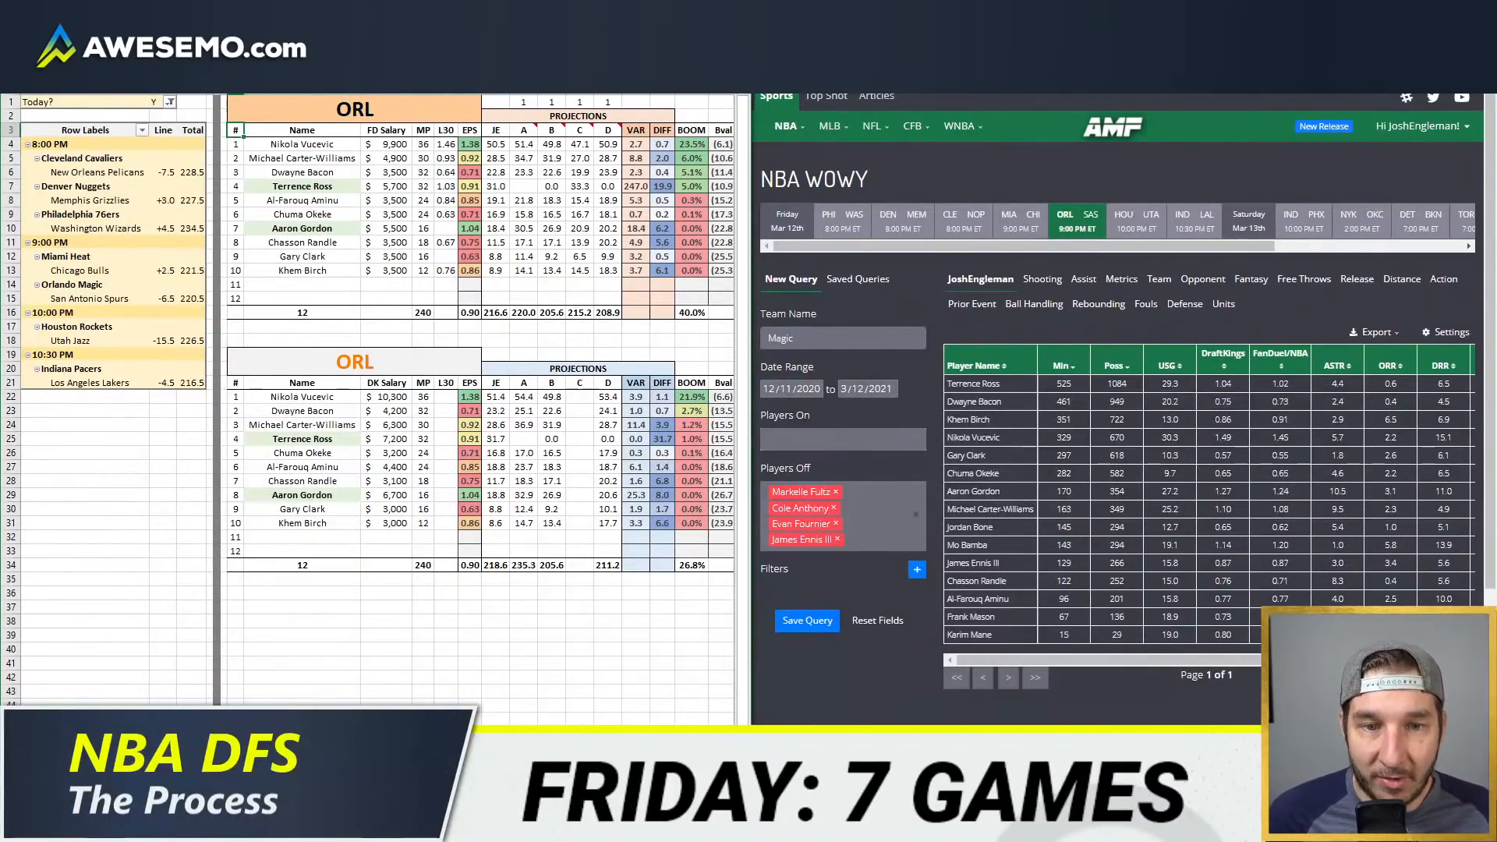
Step: Return to the player minutes sheet, filter the rows to team PHI, and set the minutes team code to PHI
key(ctrl+Page_Up)
click(243, 203)
key(Home)
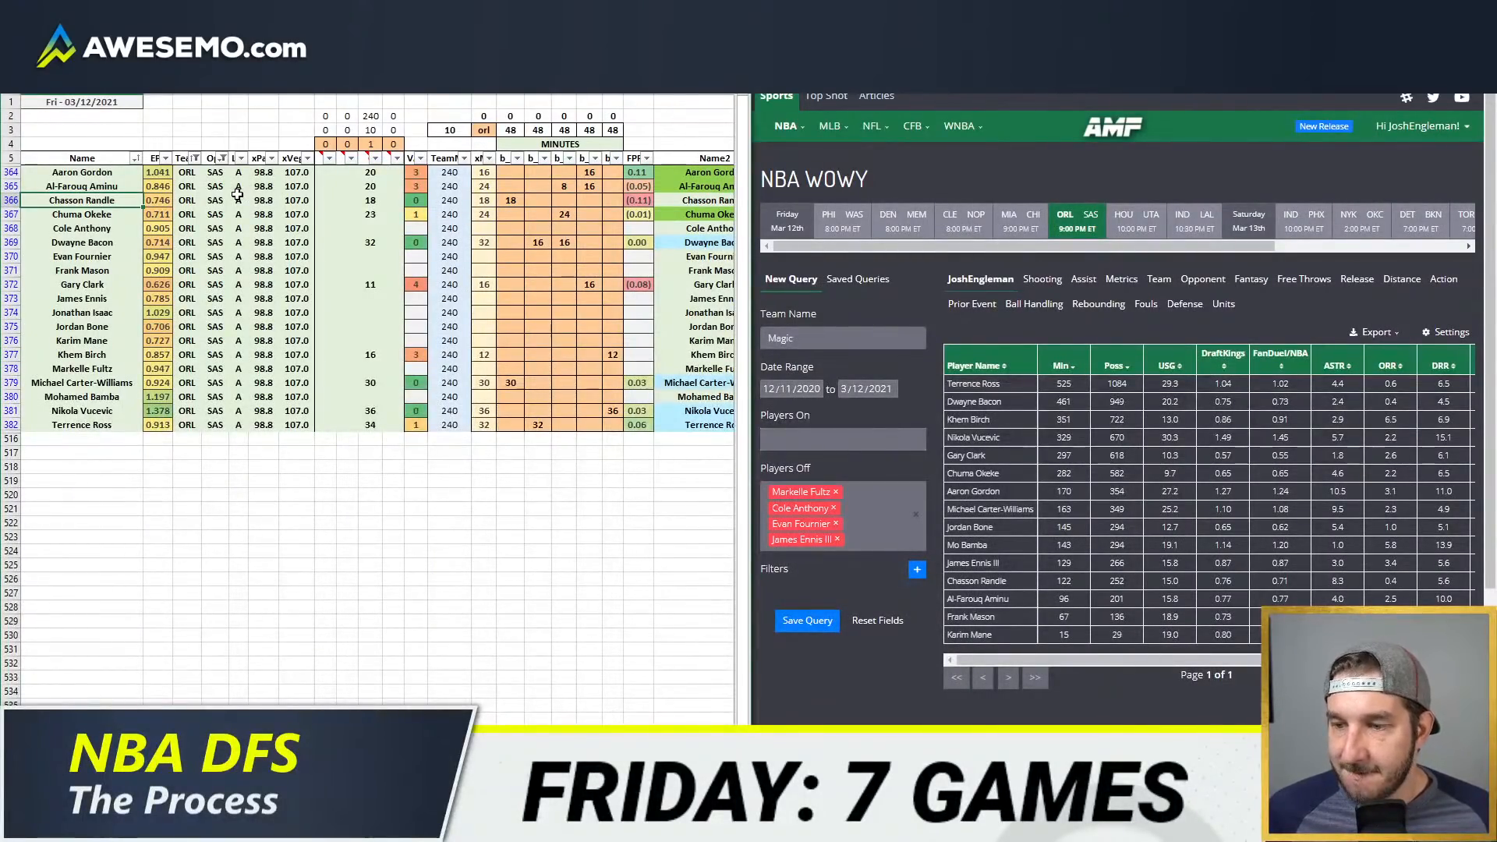
click(194, 158)
scroll(90, 413, down, 3)
click(46, 411)
click(47, 398)
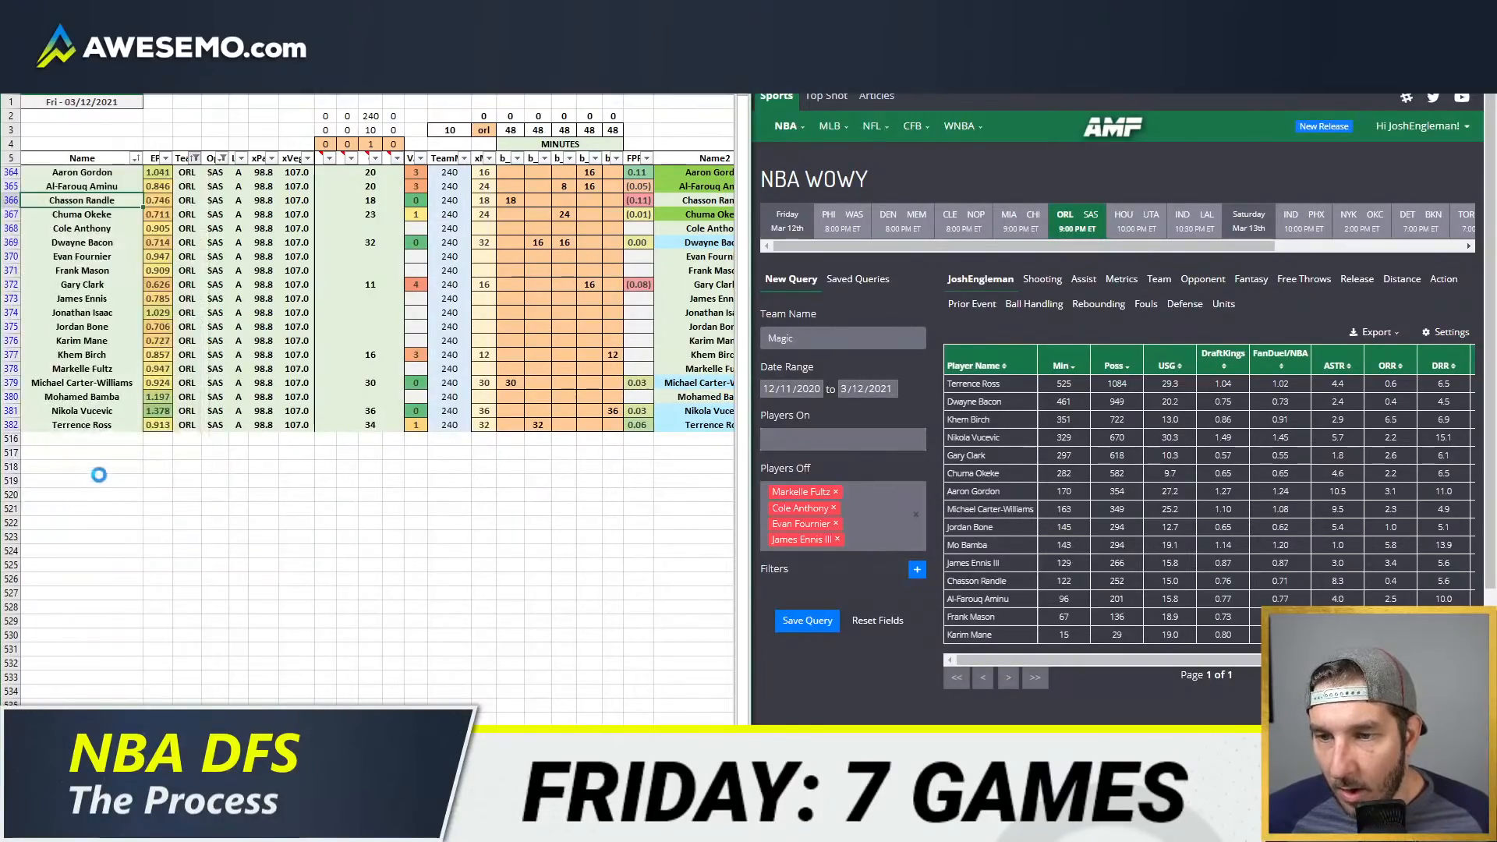
click(109, 486)
text(on)
key(Return)
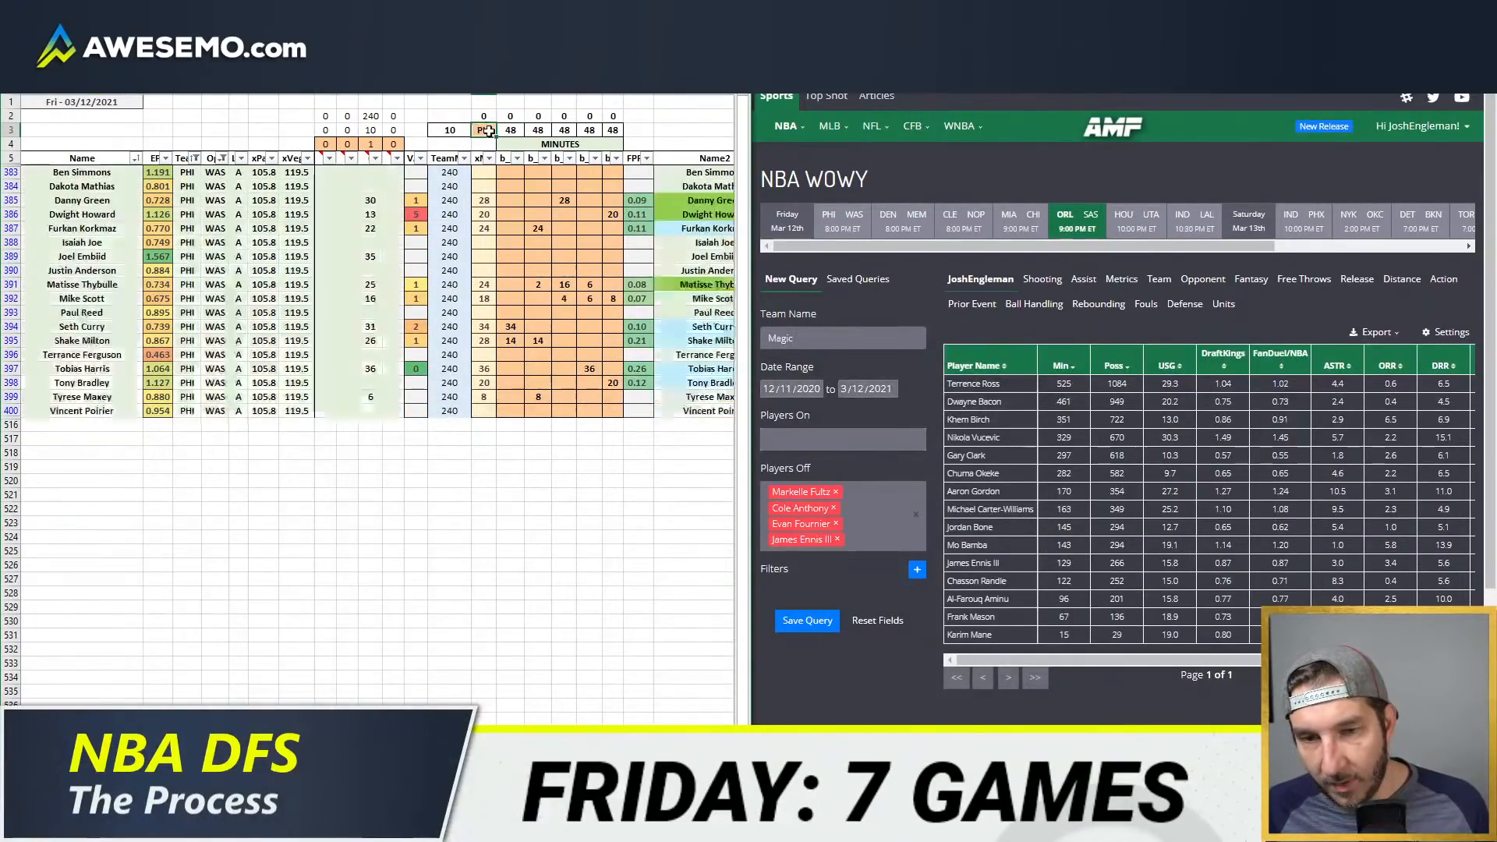
Step: On the value pivot sheet, add ORL to the DraftKings table's Team filter
key(ctrl+Page_Up)
click(224, 116)
click(223, 103)
scroll(125, 239, down, 7)
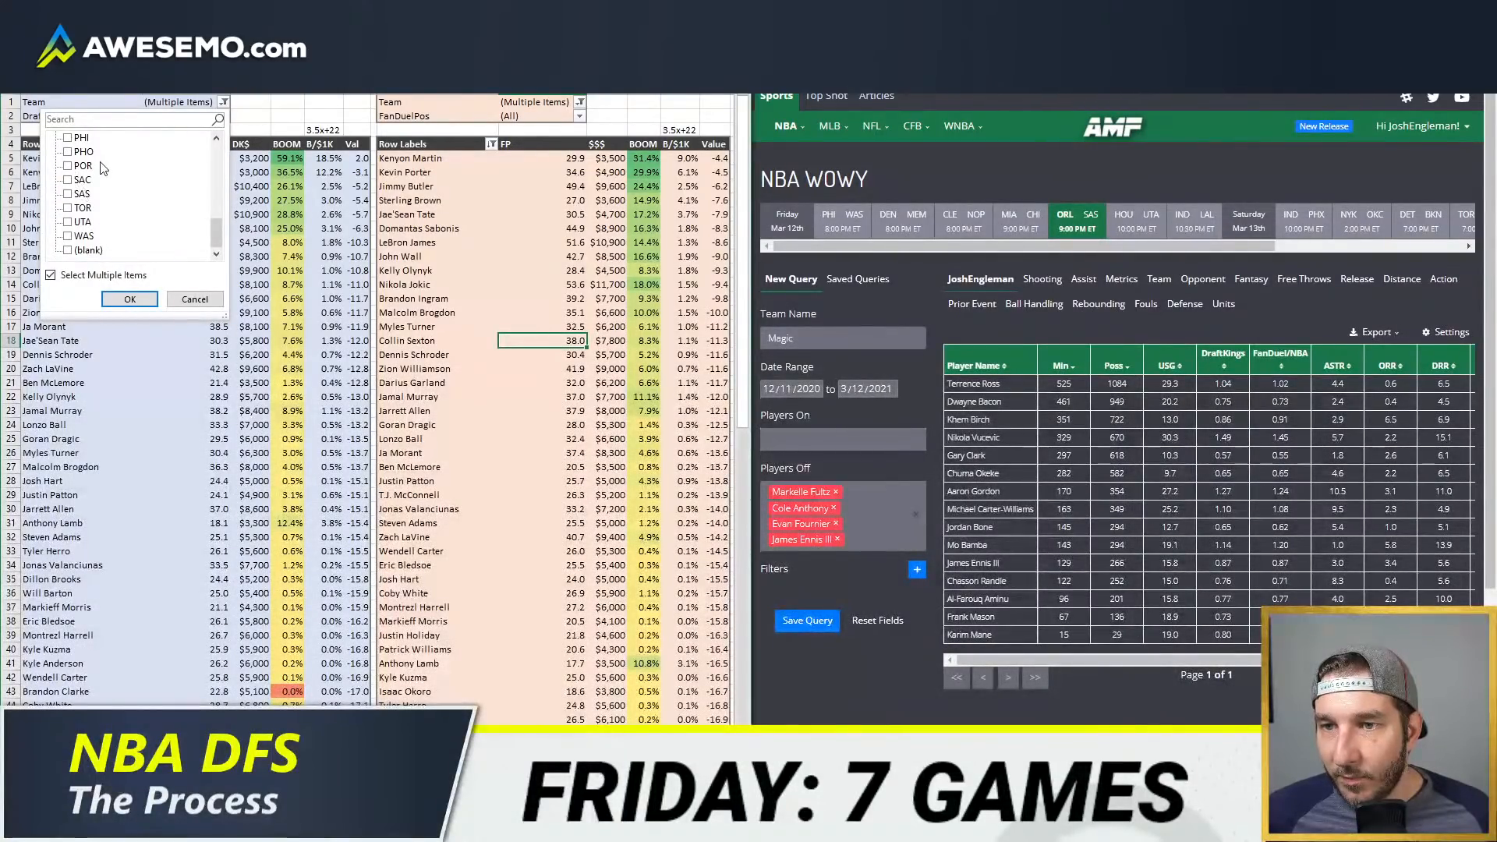
click(67, 166)
click(130, 300)
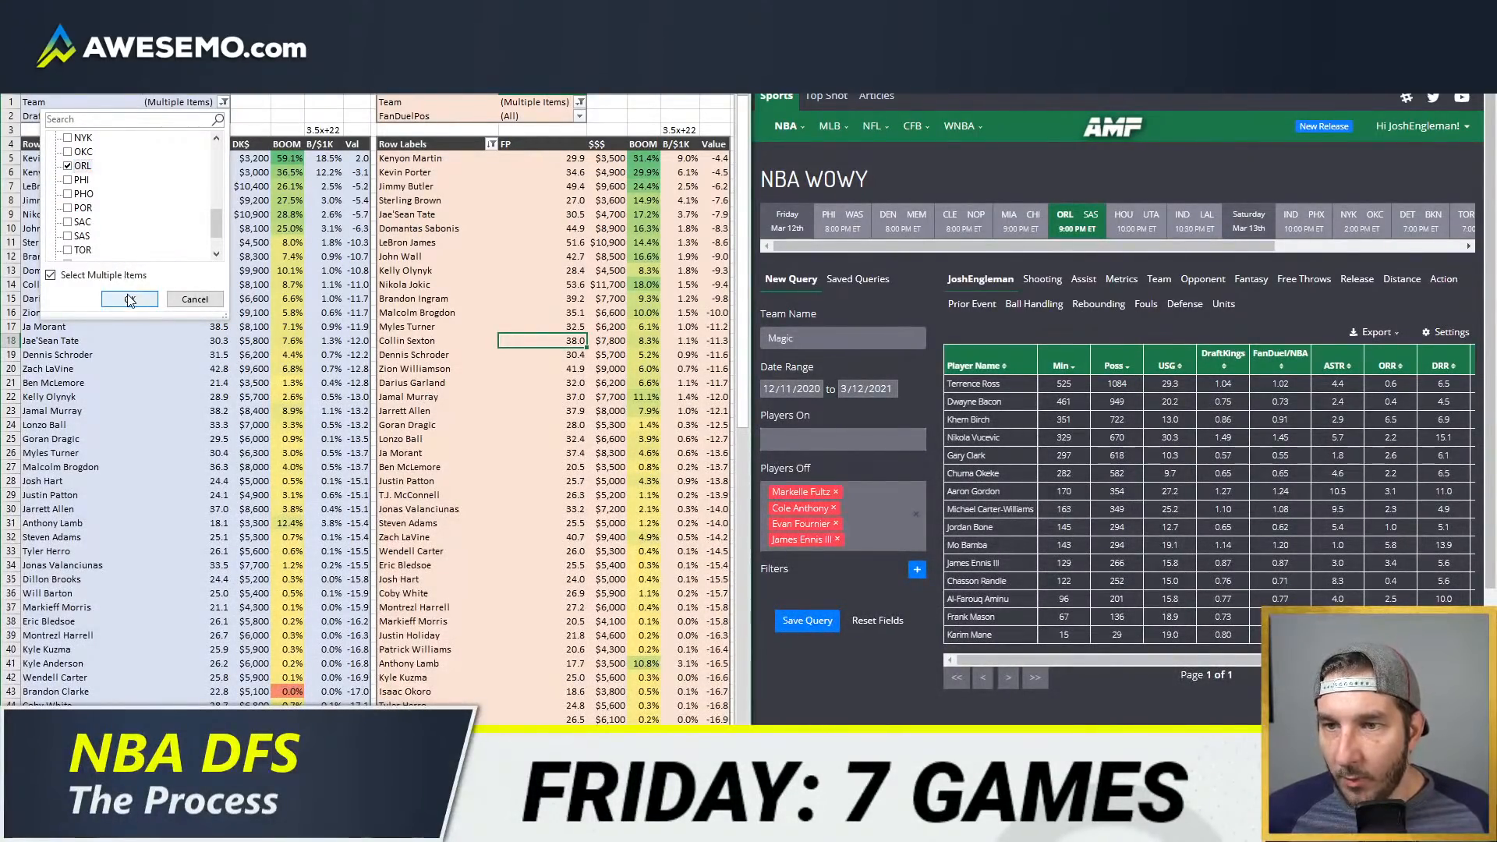
Step: Add ORL to the FanDuel table's Team filter
click(579, 101)
scroll(439, 189, down, 7)
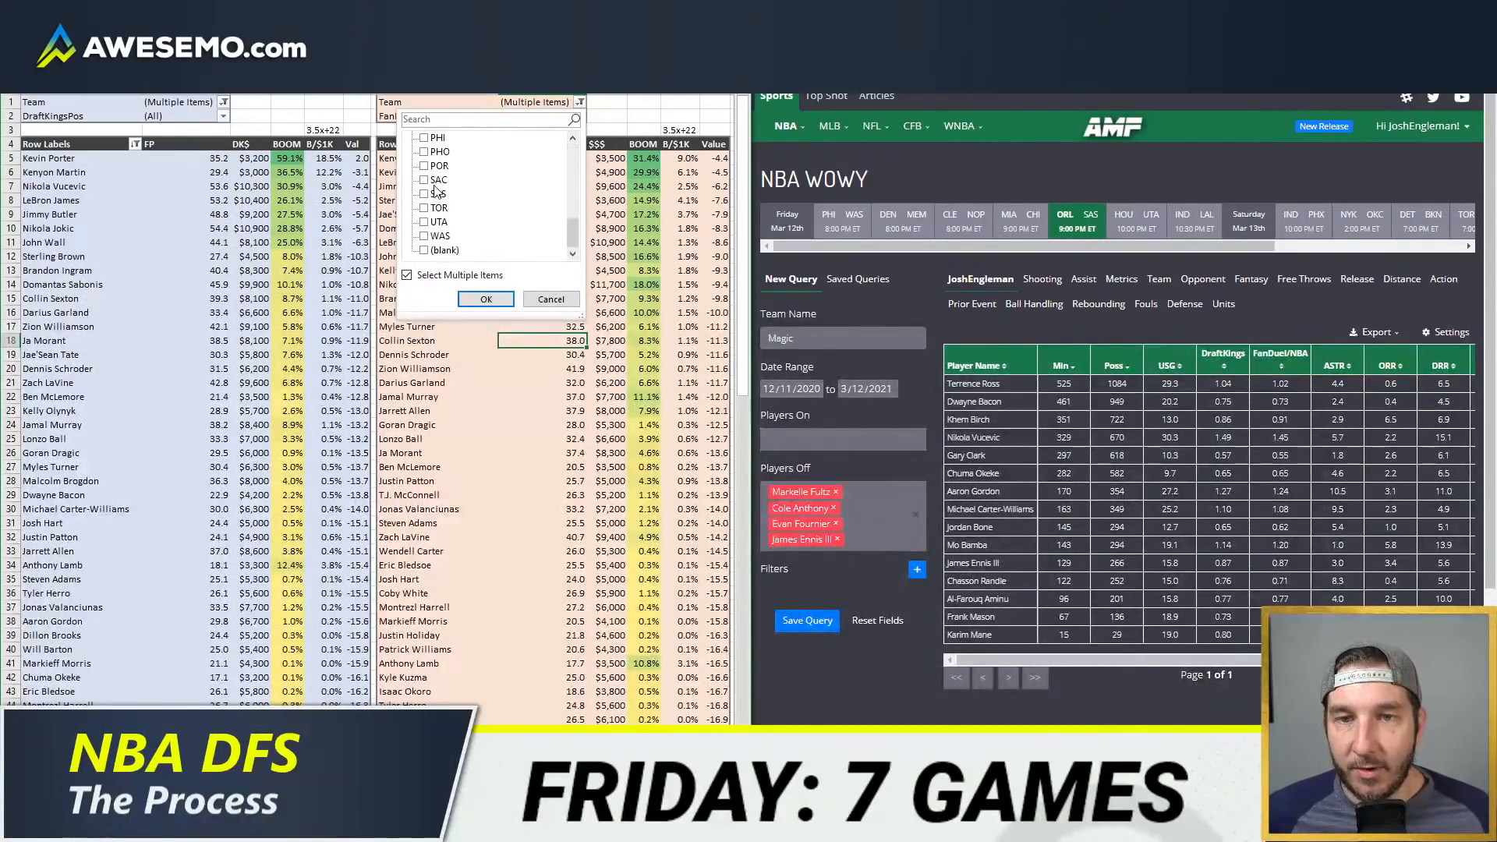
click(424, 166)
click(485, 299)
Step: Refresh the FanDuel and DraftKings pivot tables
right_click(538, 228)
click(561, 312)
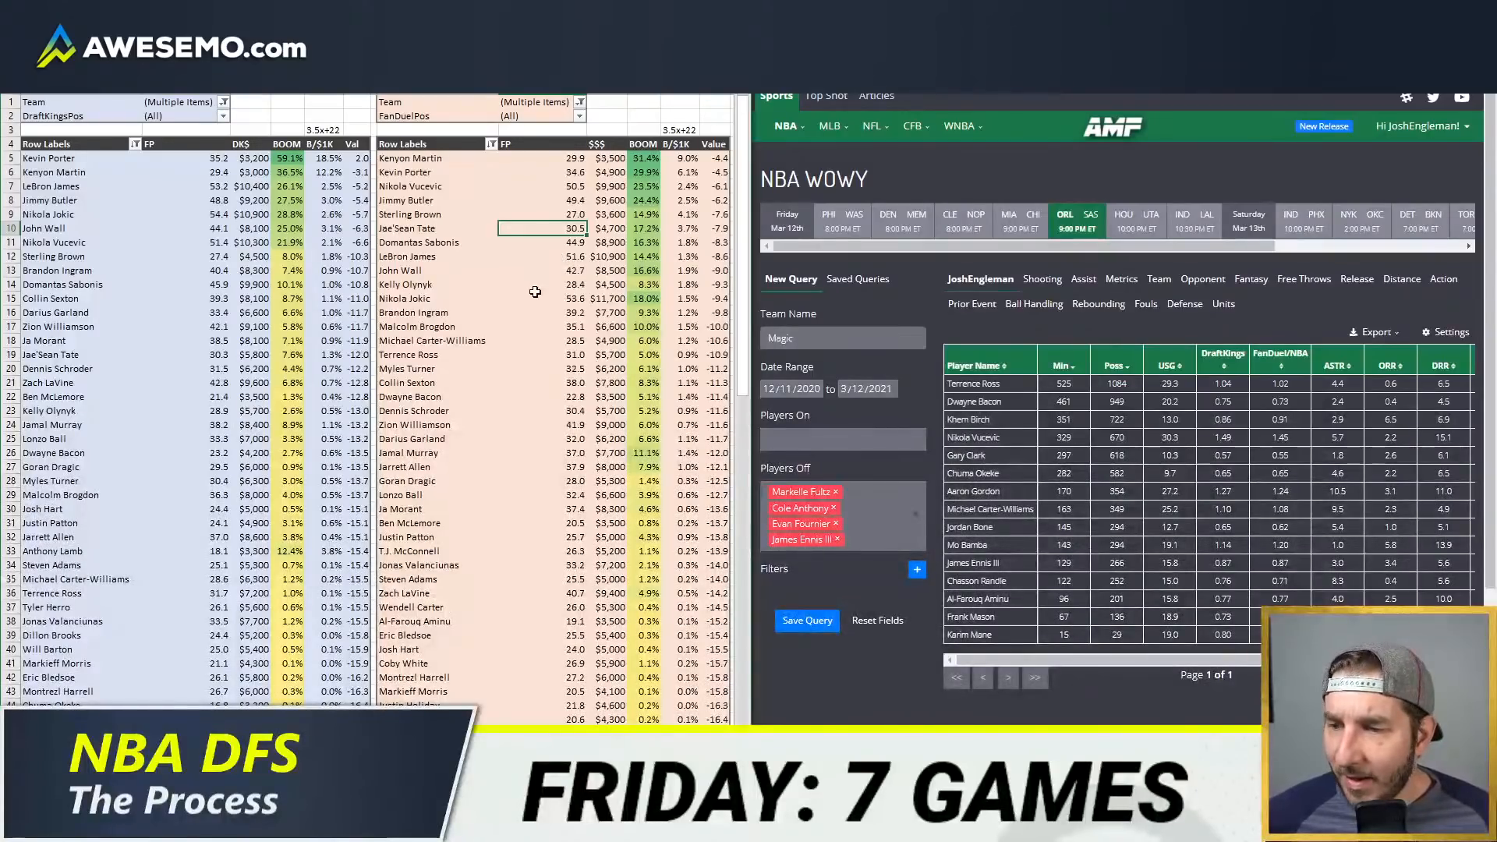
right_click(259, 214)
click(302, 290)
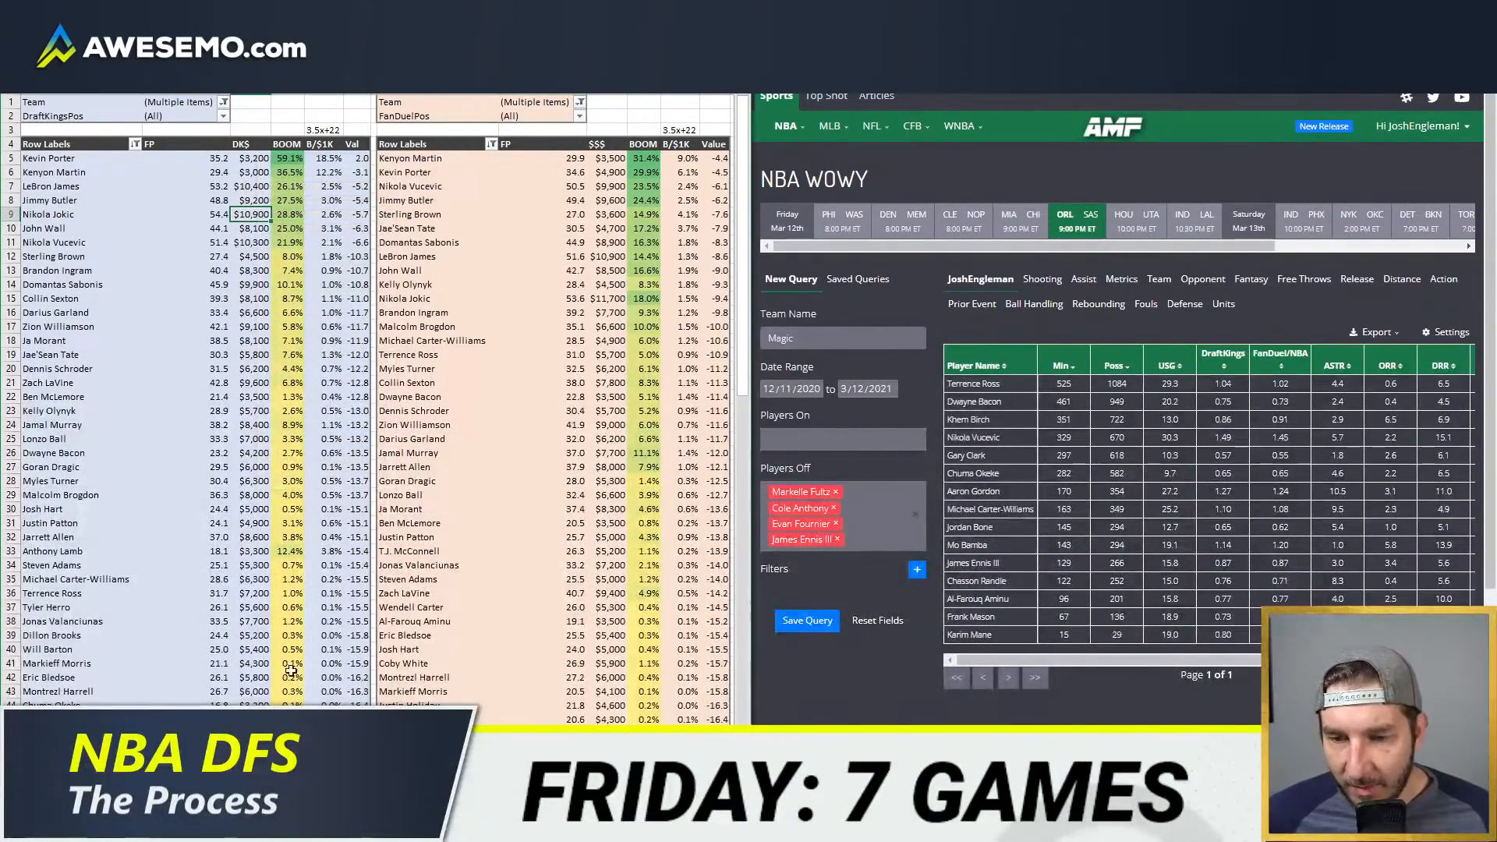
Step: Return to the player minutes sheet and filter the game-by-game minutes pivot in the other workbook to team PHI
click(405, 784)
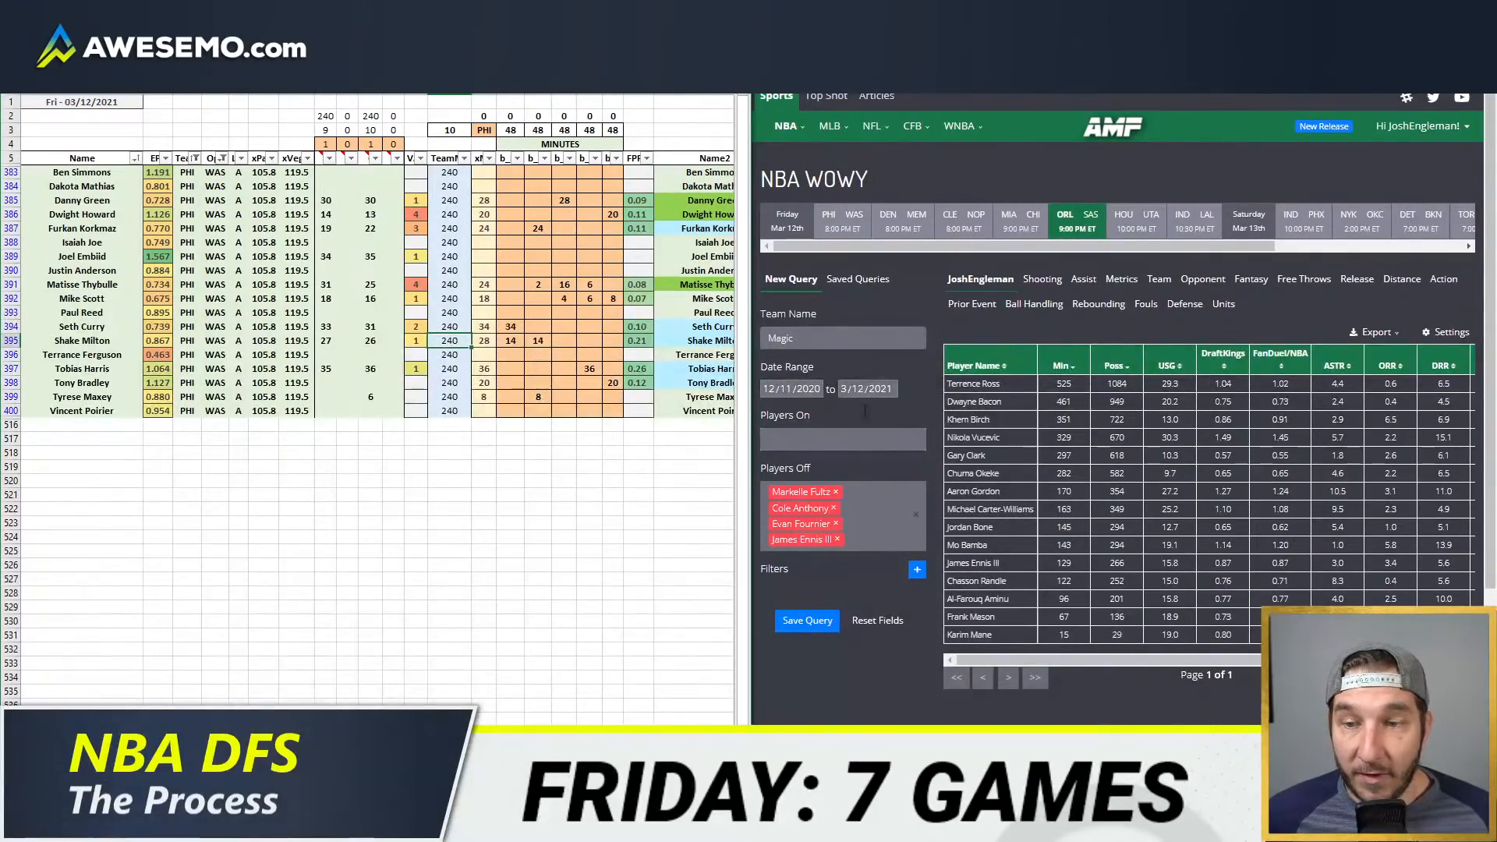
mouse_move(136, 826)
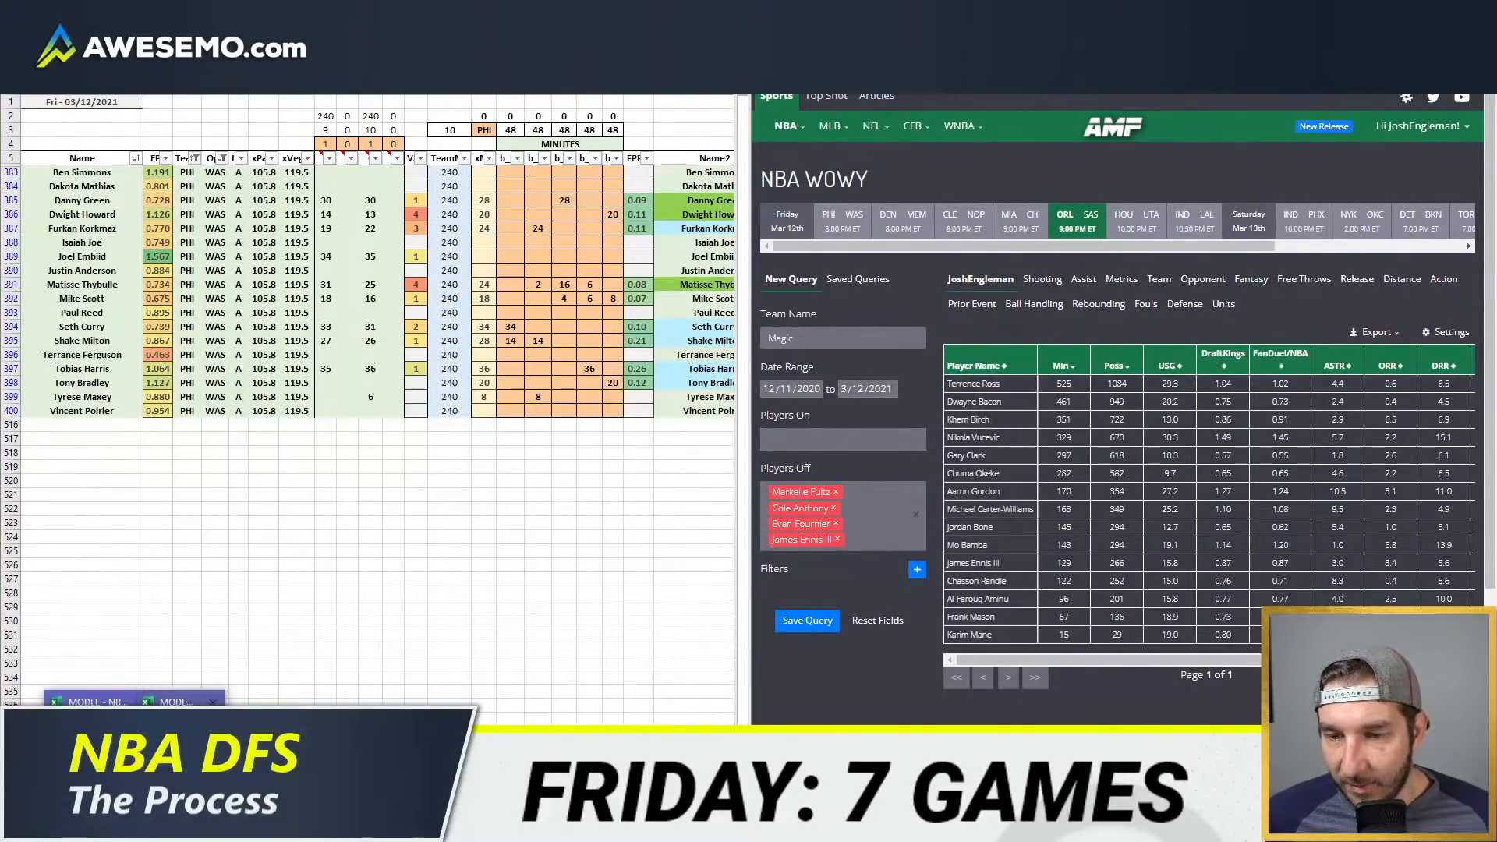
click(187, 752)
click(897, 105)
text(PHI)
key(Return)
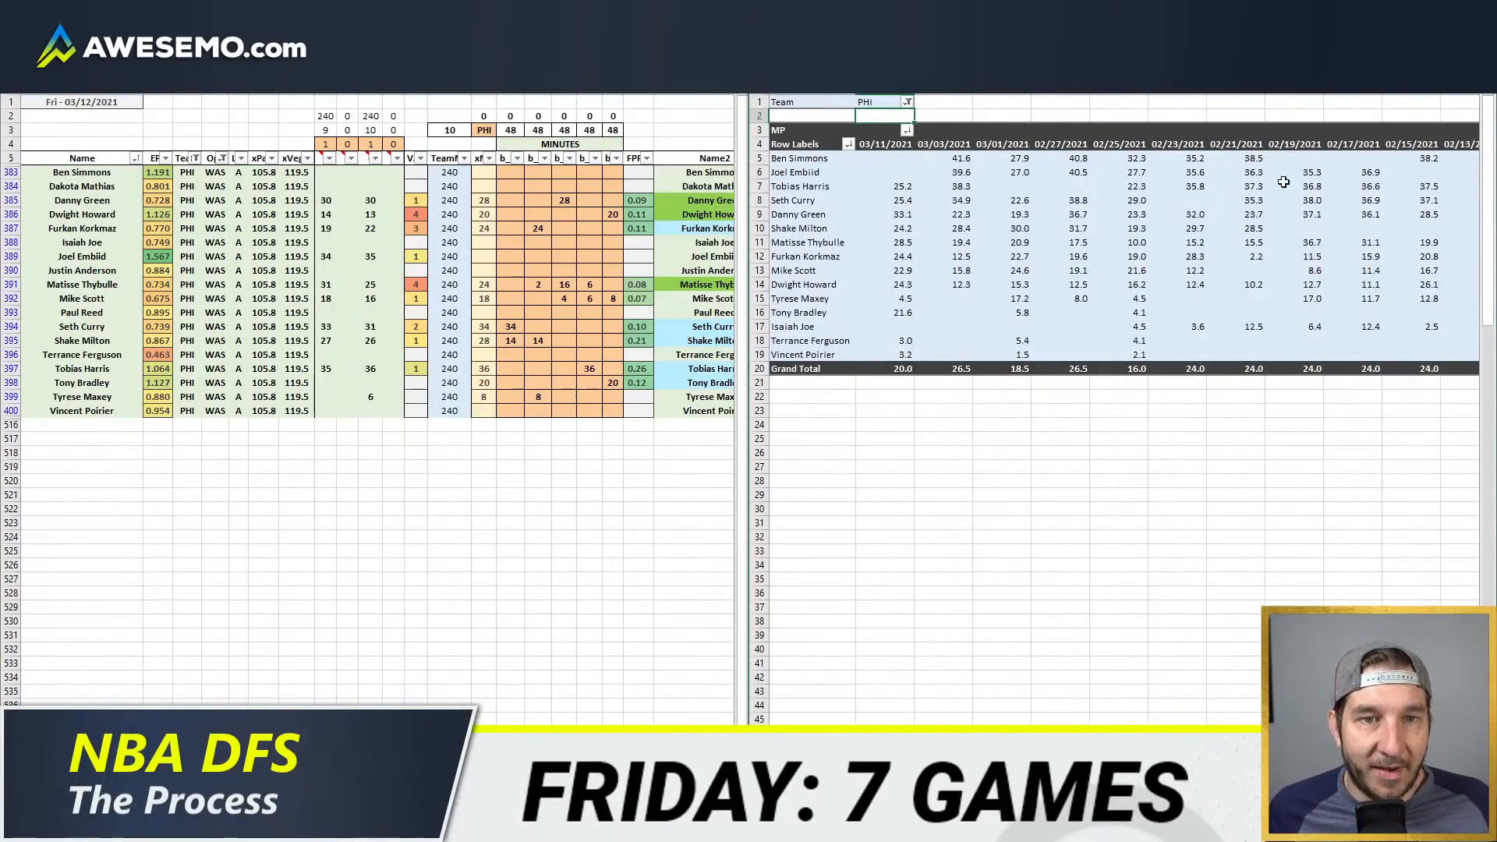
Step: Compare recent game minutes for the PHI players and set Tyrese Maxey's minutes to 4
click(885, 187)
drag(903, 190, 901, 358)
click(892, 286)
click(864, 216)
click(640, 270)
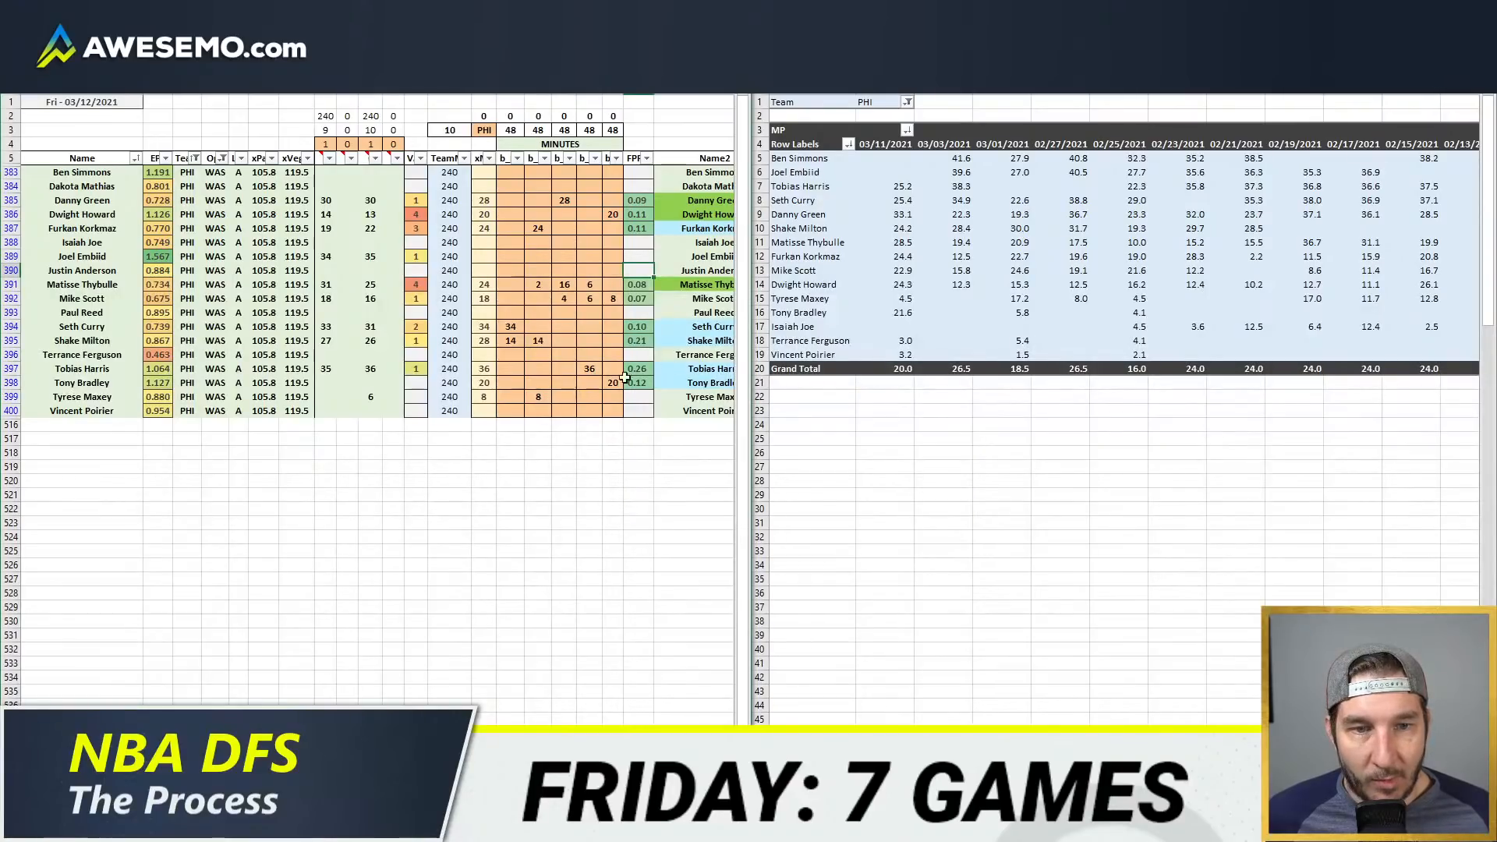
click(538, 398)
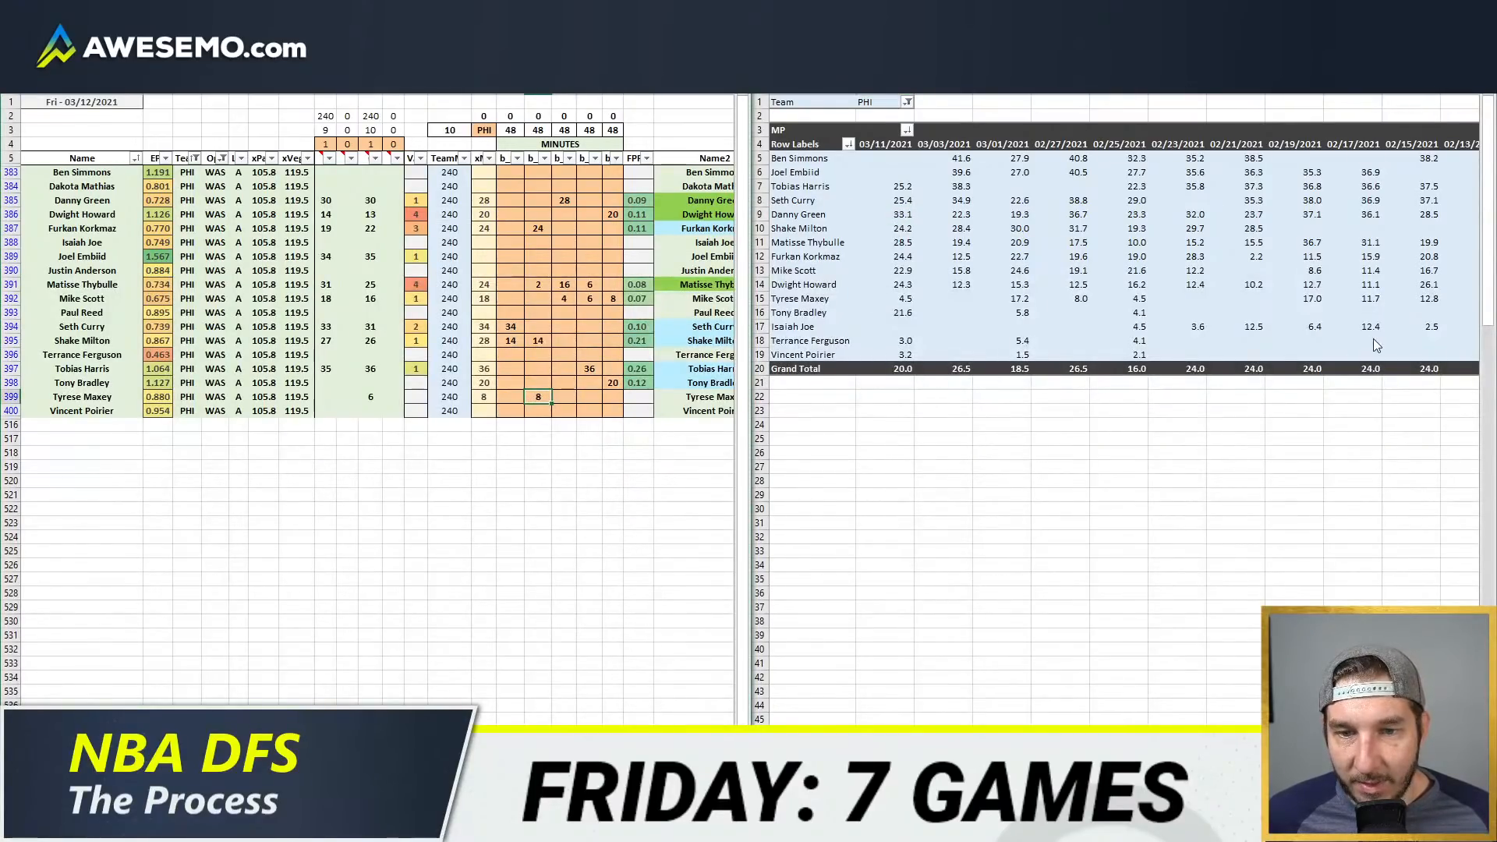
key(Return)
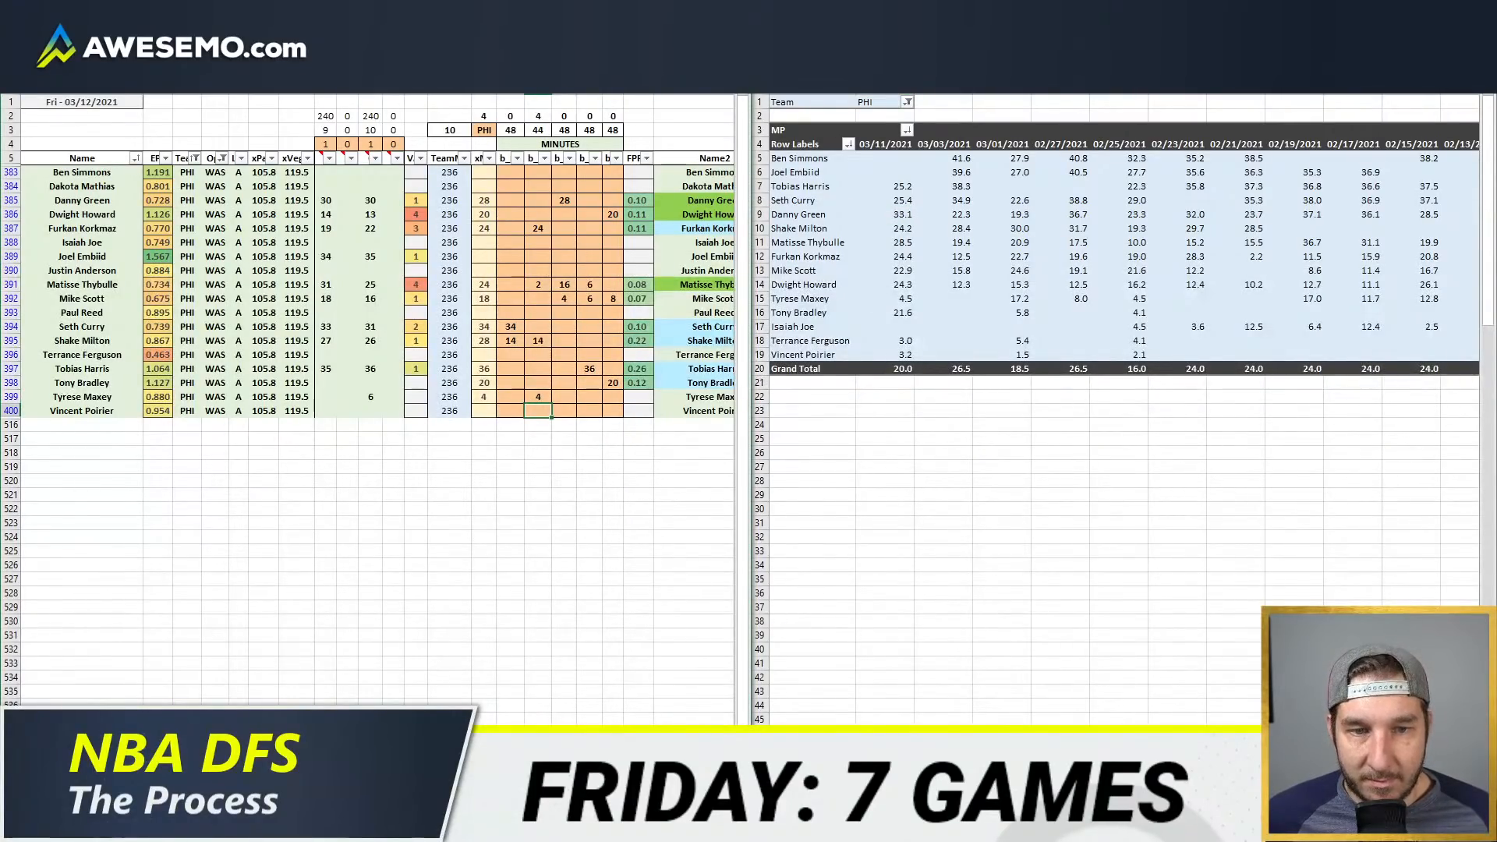
Step: Switch to the browser and examine PopcornMachine's GameFlow for the March 11, 2021 Philadelphia at Chicago game
click(132, 827)
click(133, 756)
click(1014, 11)
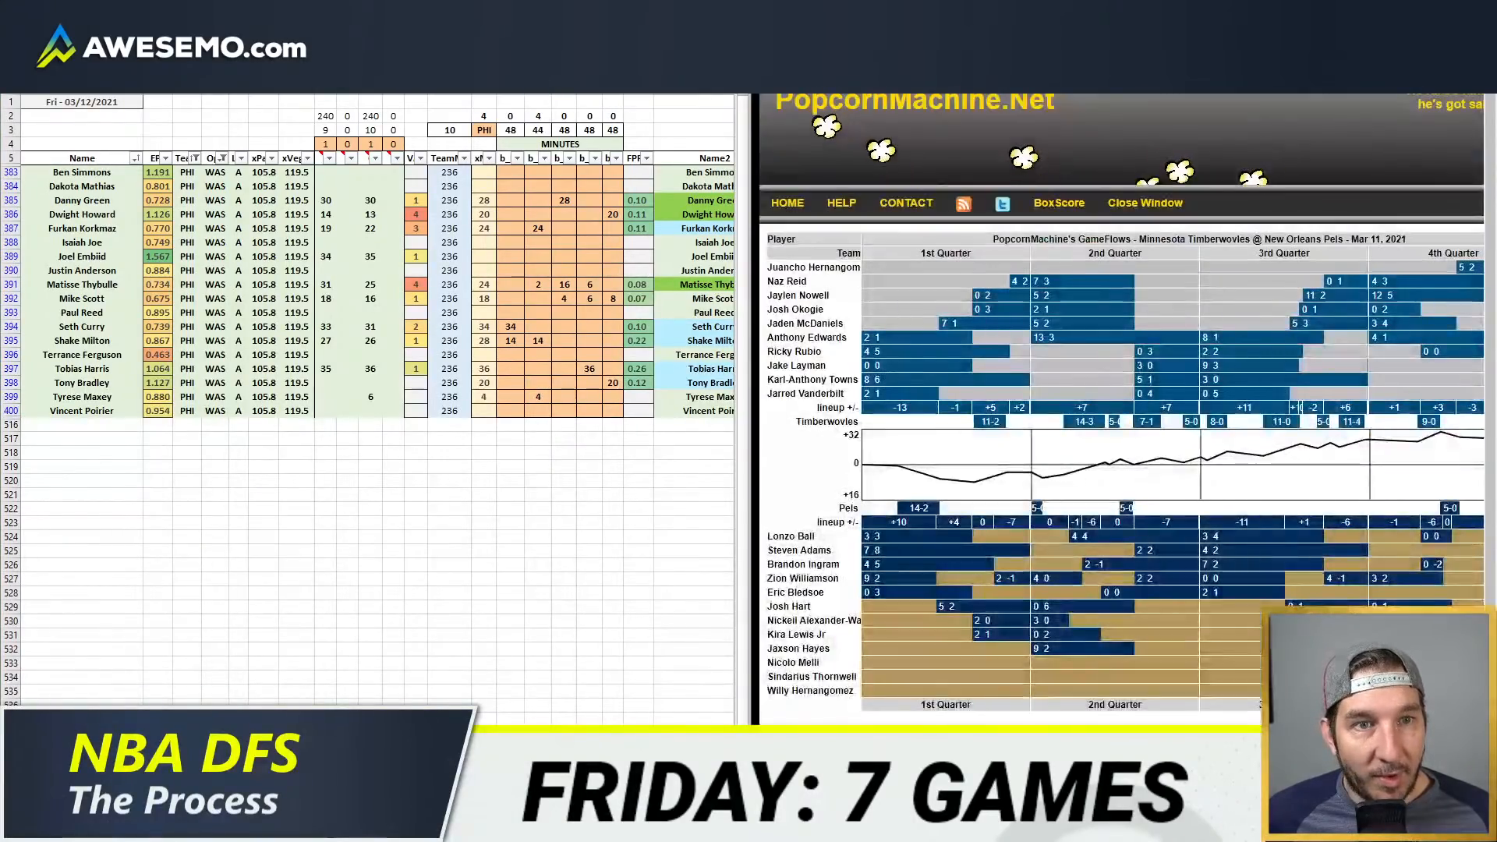
key(ctrl+w)
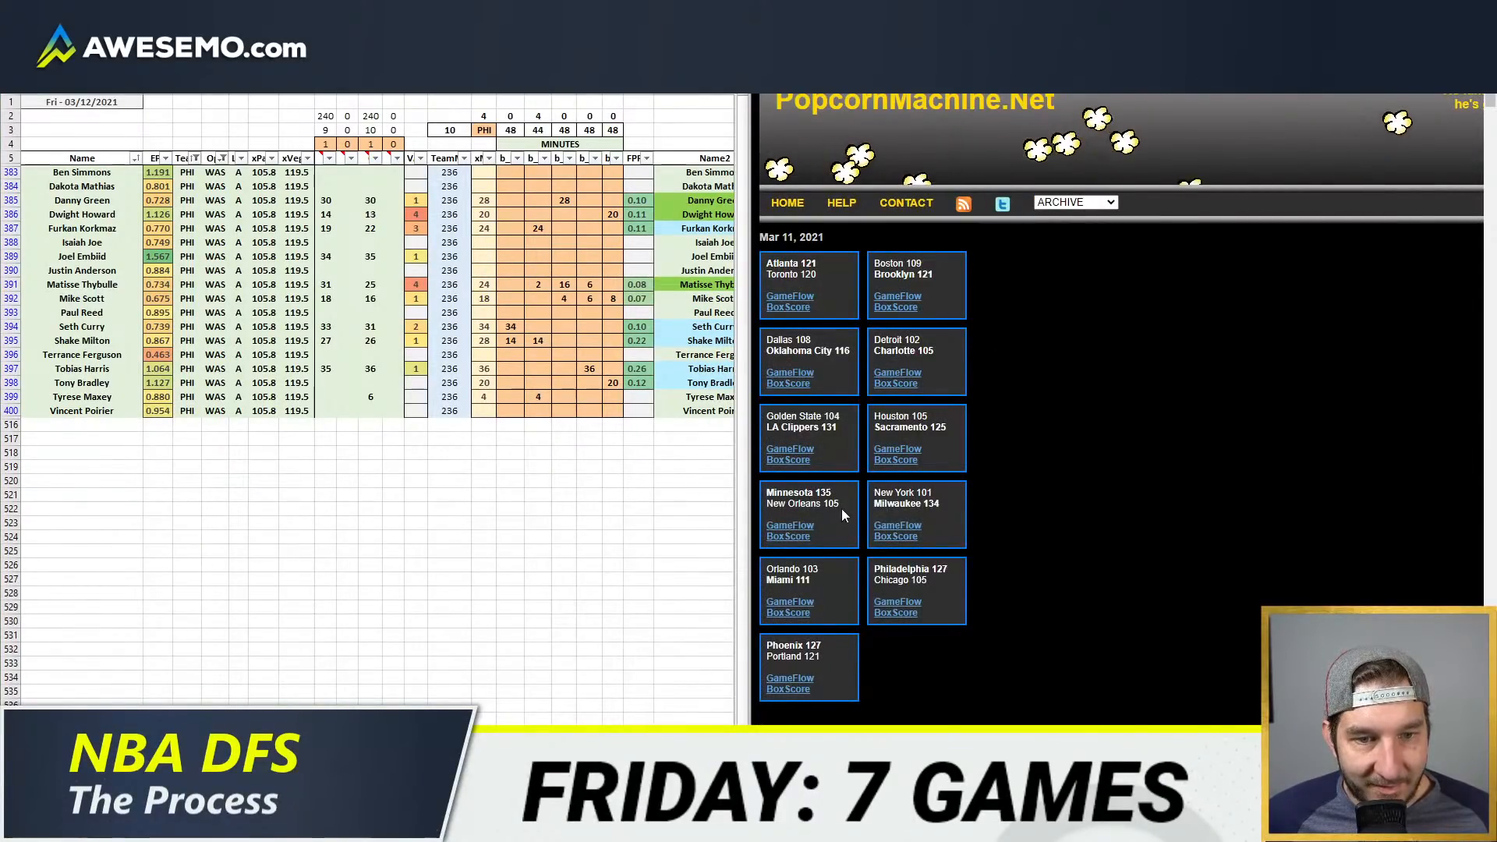
click(896, 603)
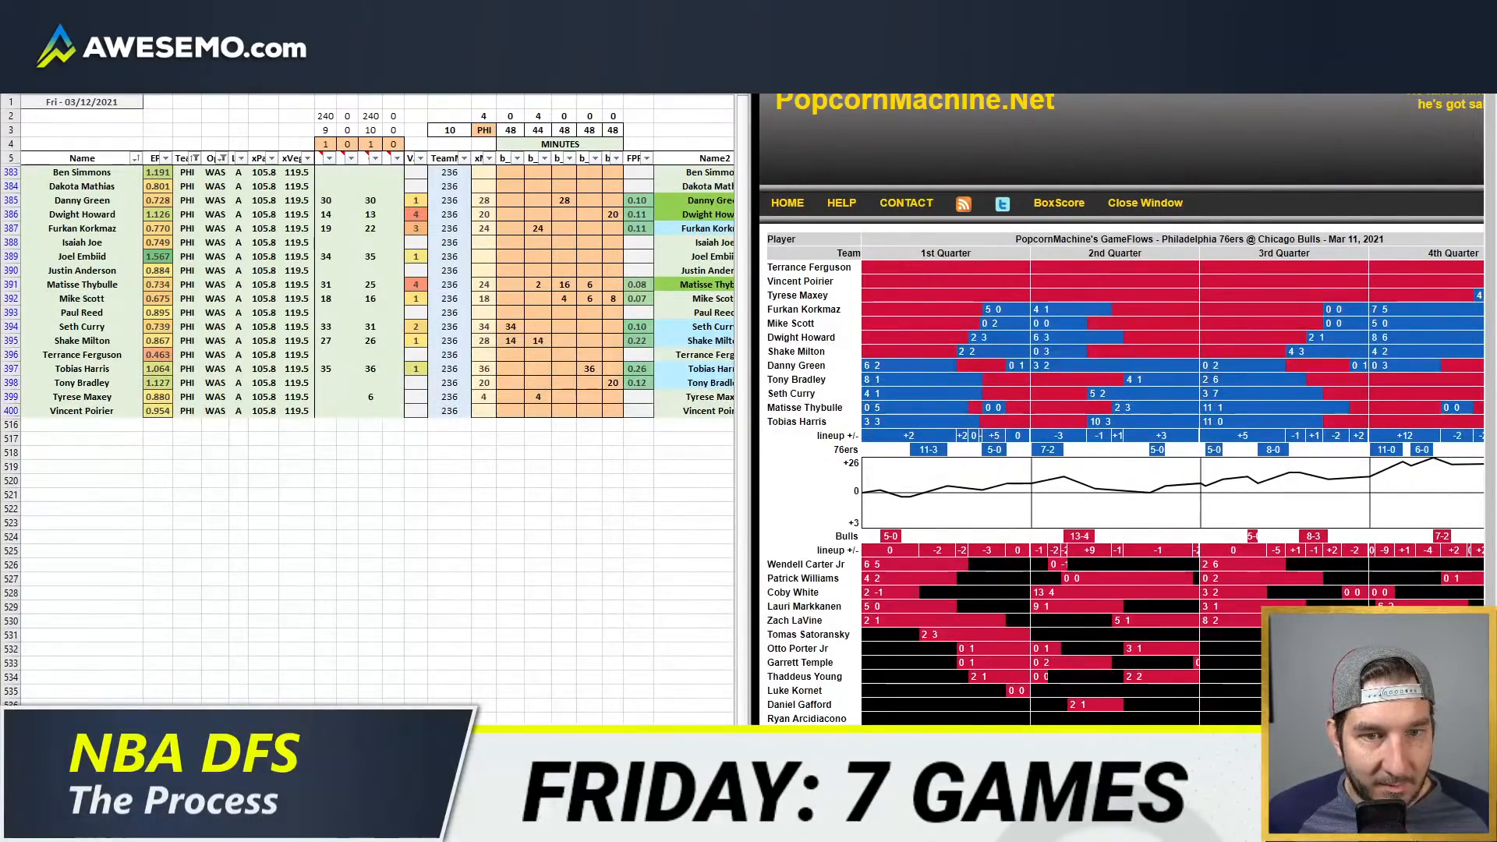
scroll(1118, 409, right, 3)
scroll(1118, 409, left, 3)
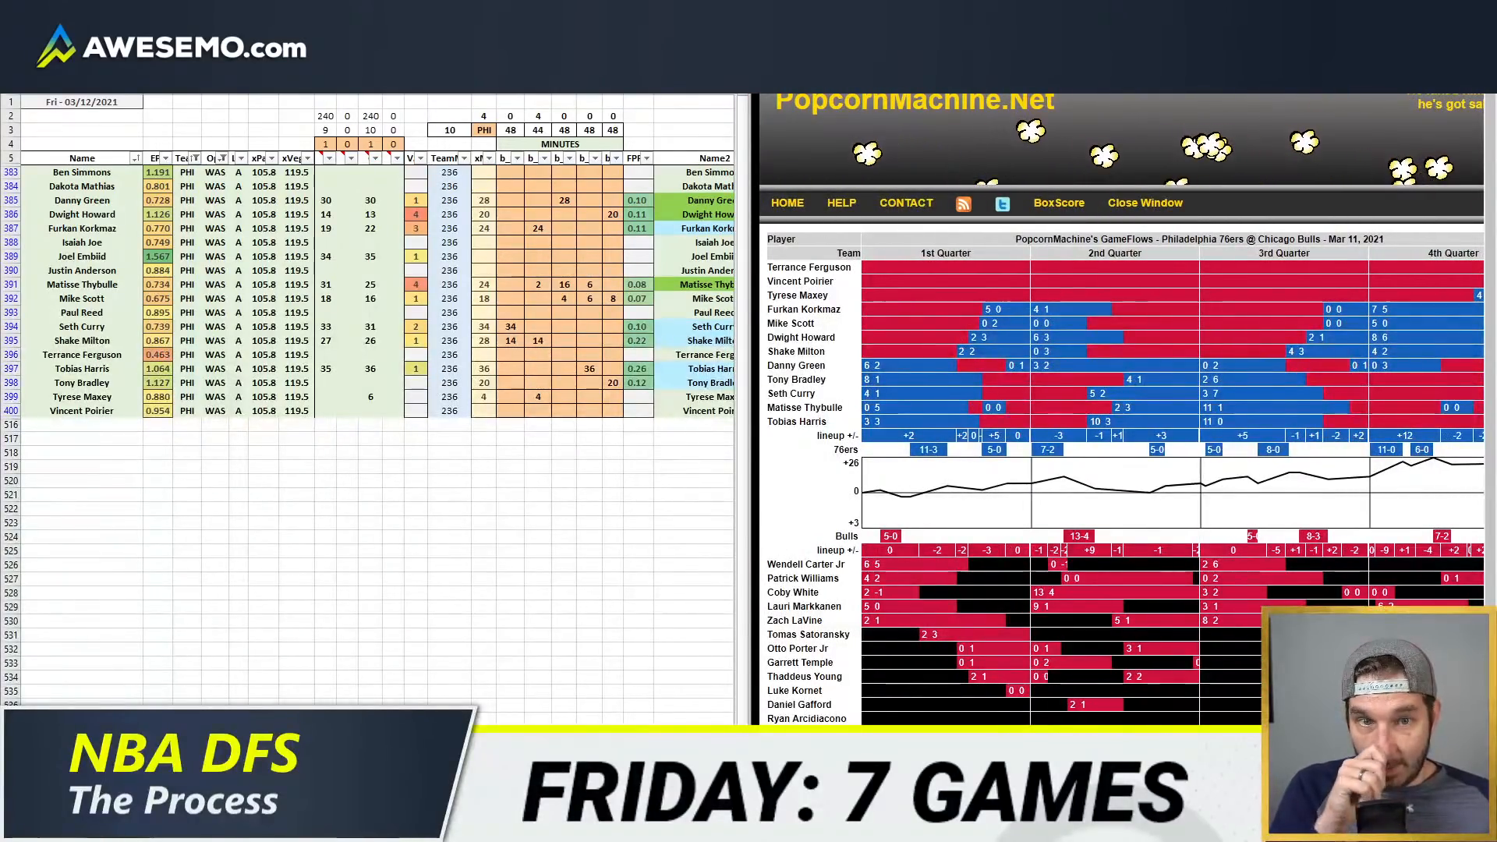
Step: Clear Tyrese Maxey's minutes and check individual 76ers players' game totals in the GameFlow chart
click(538, 397)
key(Delete)
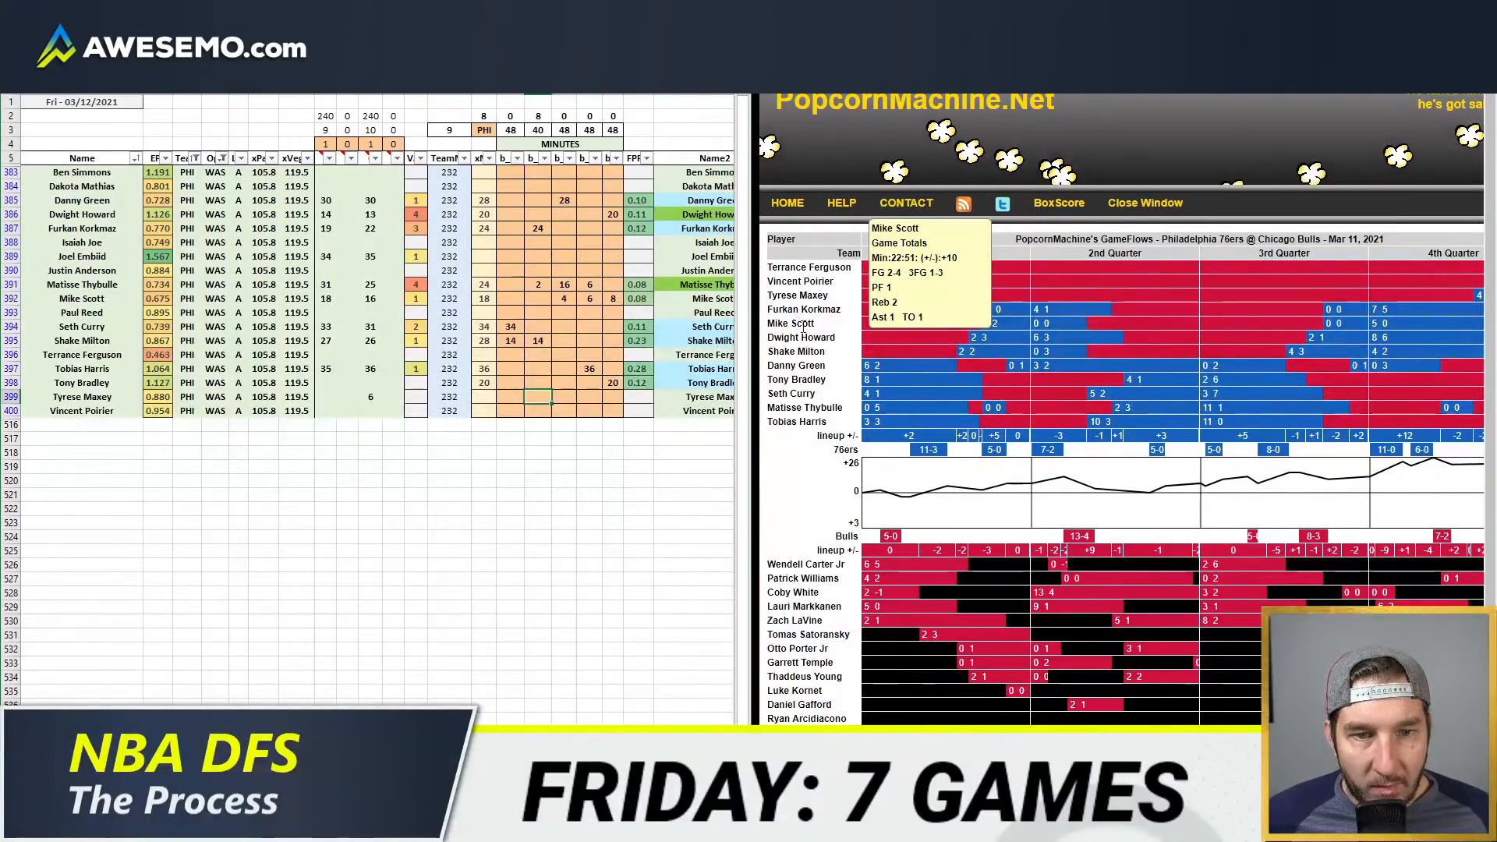
mouse_move(806, 354)
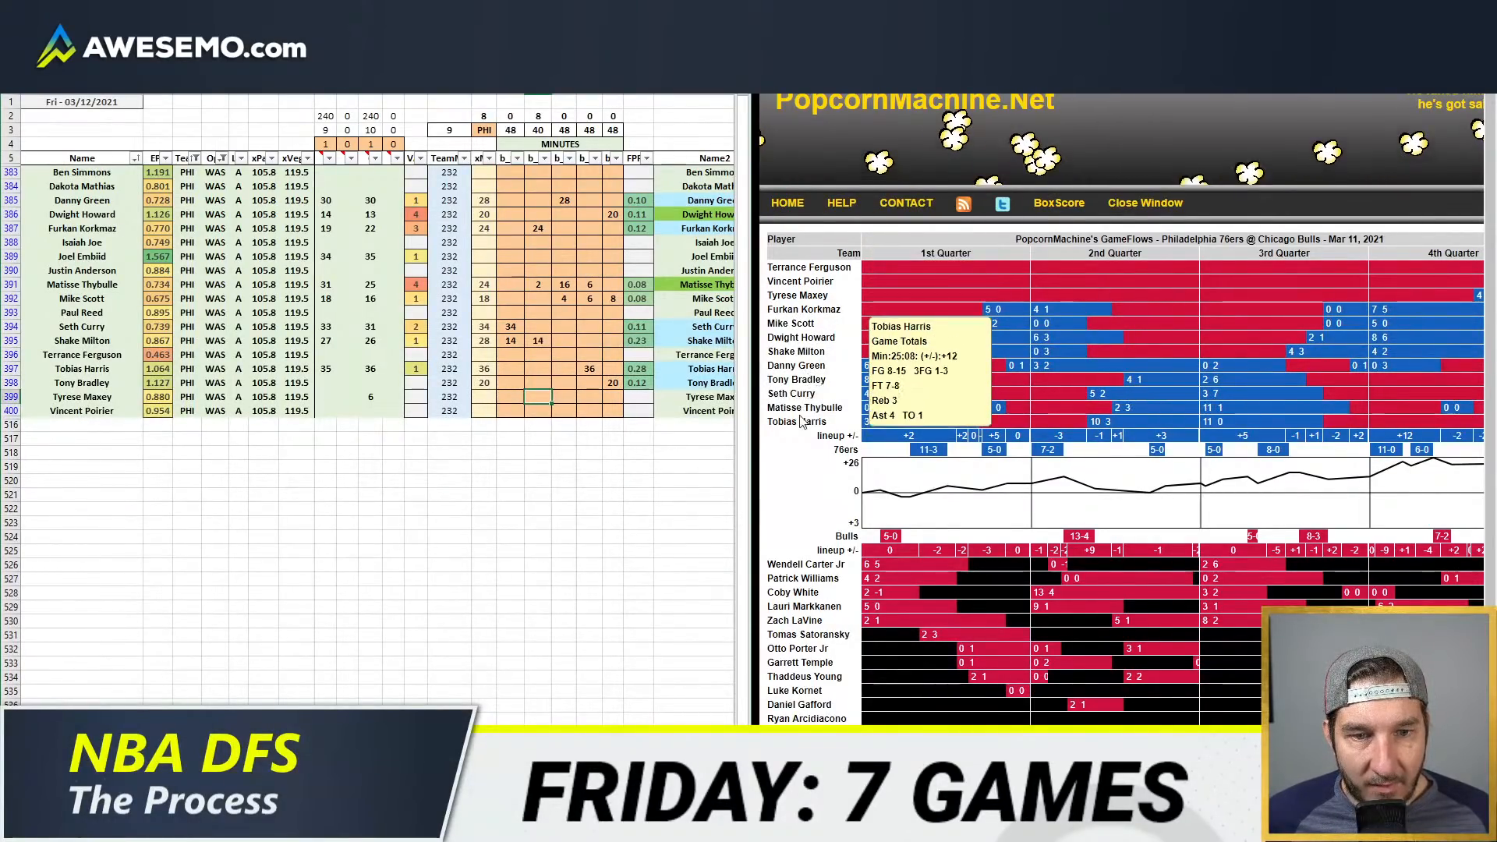
Step: Bring back the PHI game-by-game minutes pivot and clear every projected minutes entry for the PHI players
mouse_move(138, 826)
click(180, 752)
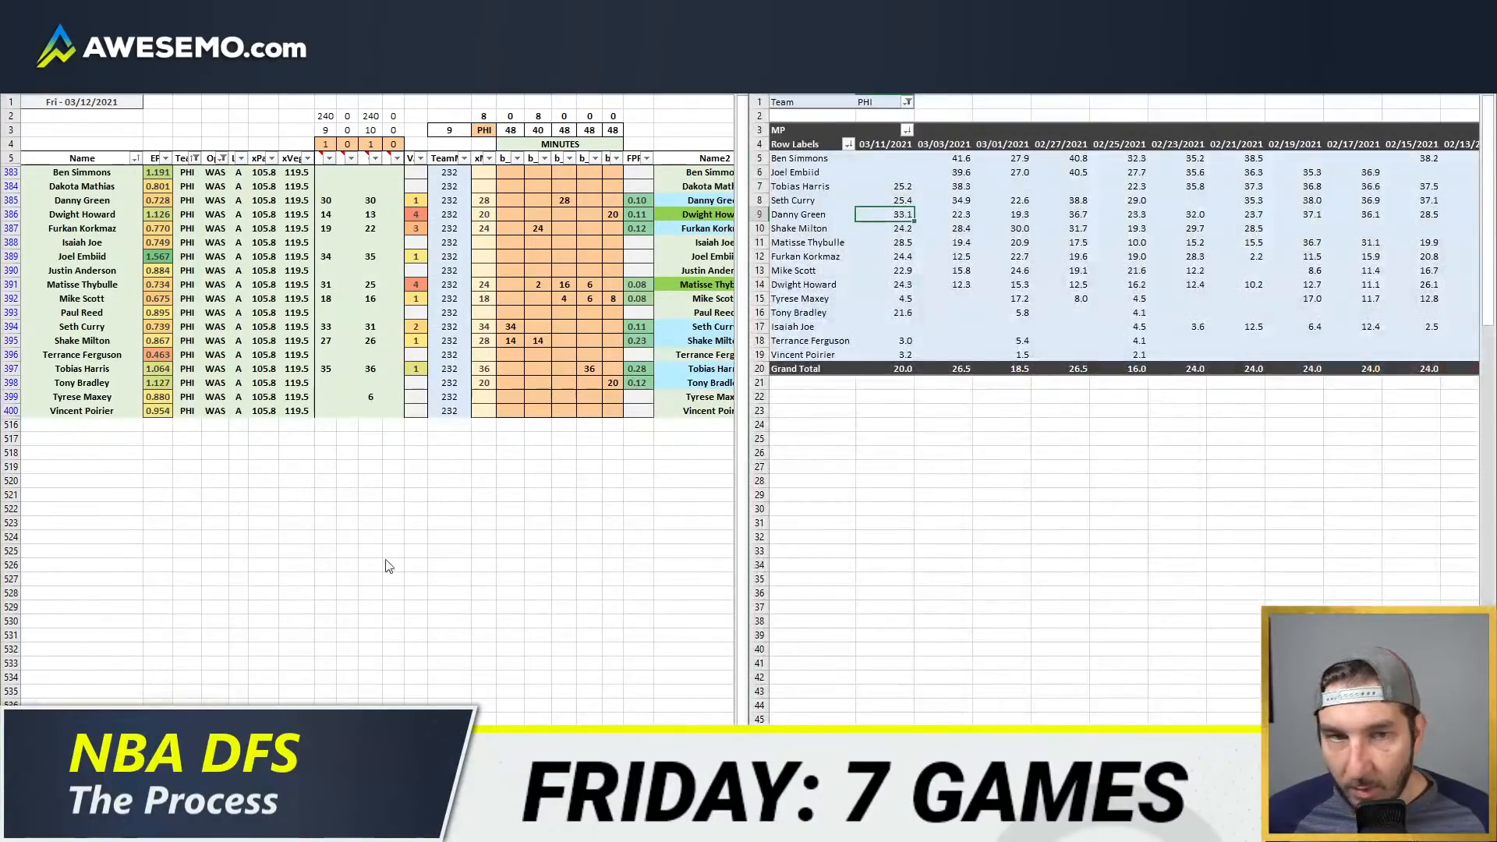
click(943, 255)
click(456, 263)
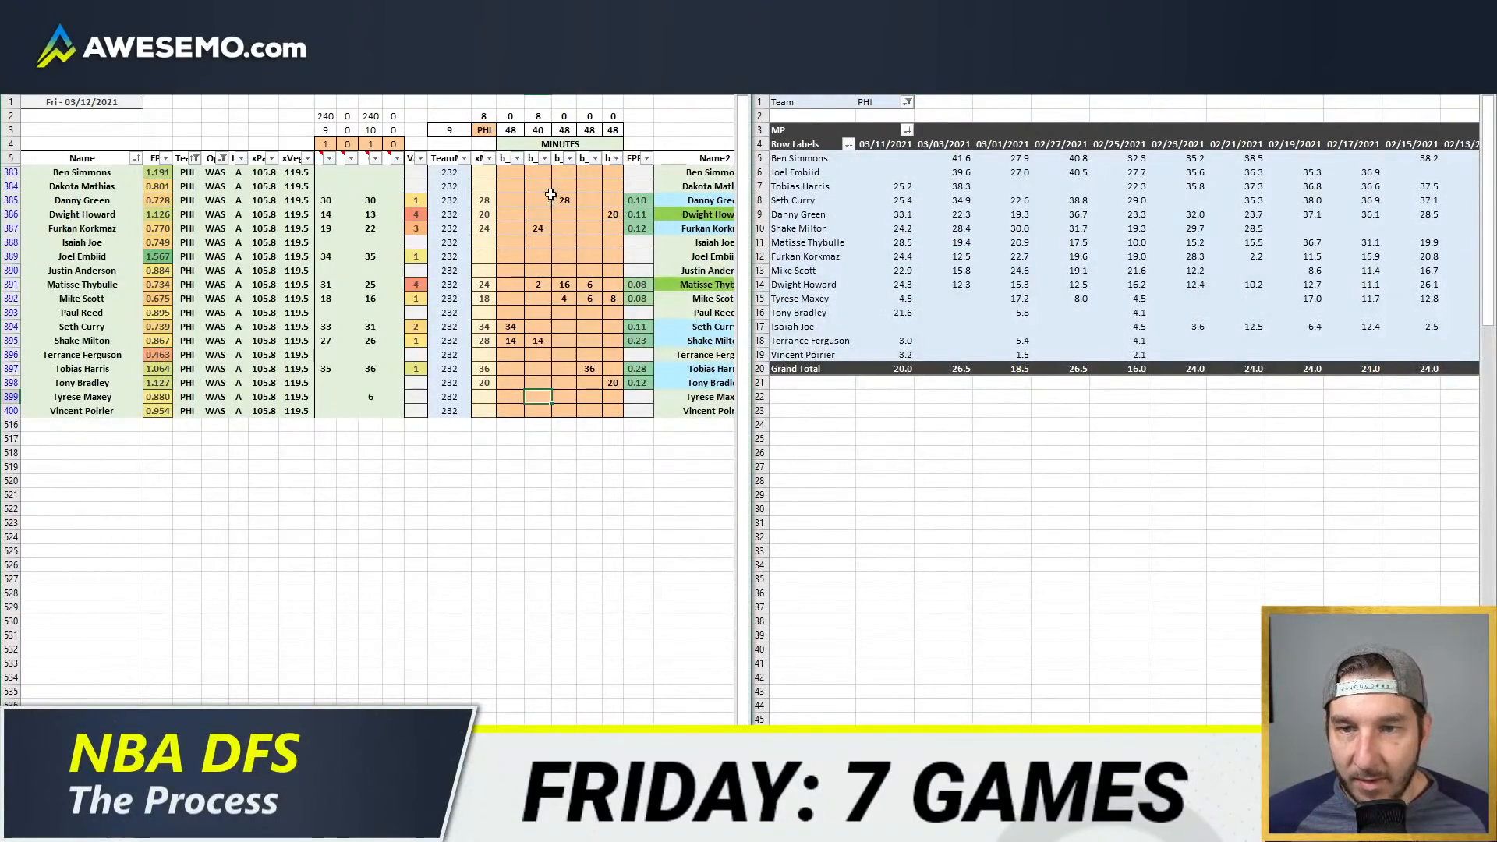
drag(517, 171, 613, 406)
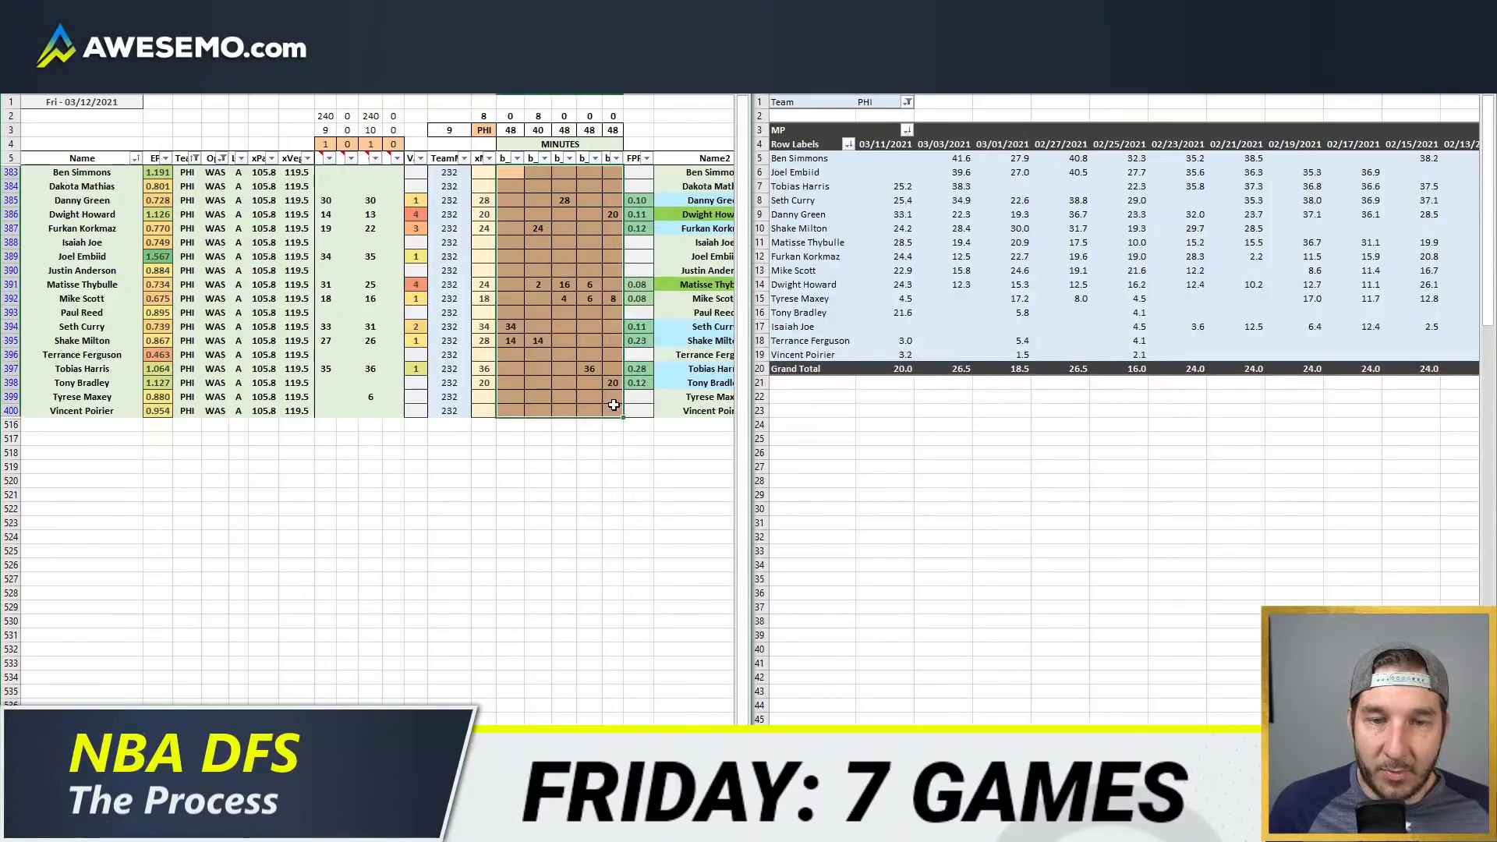
key(Delete)
click(566, 271)
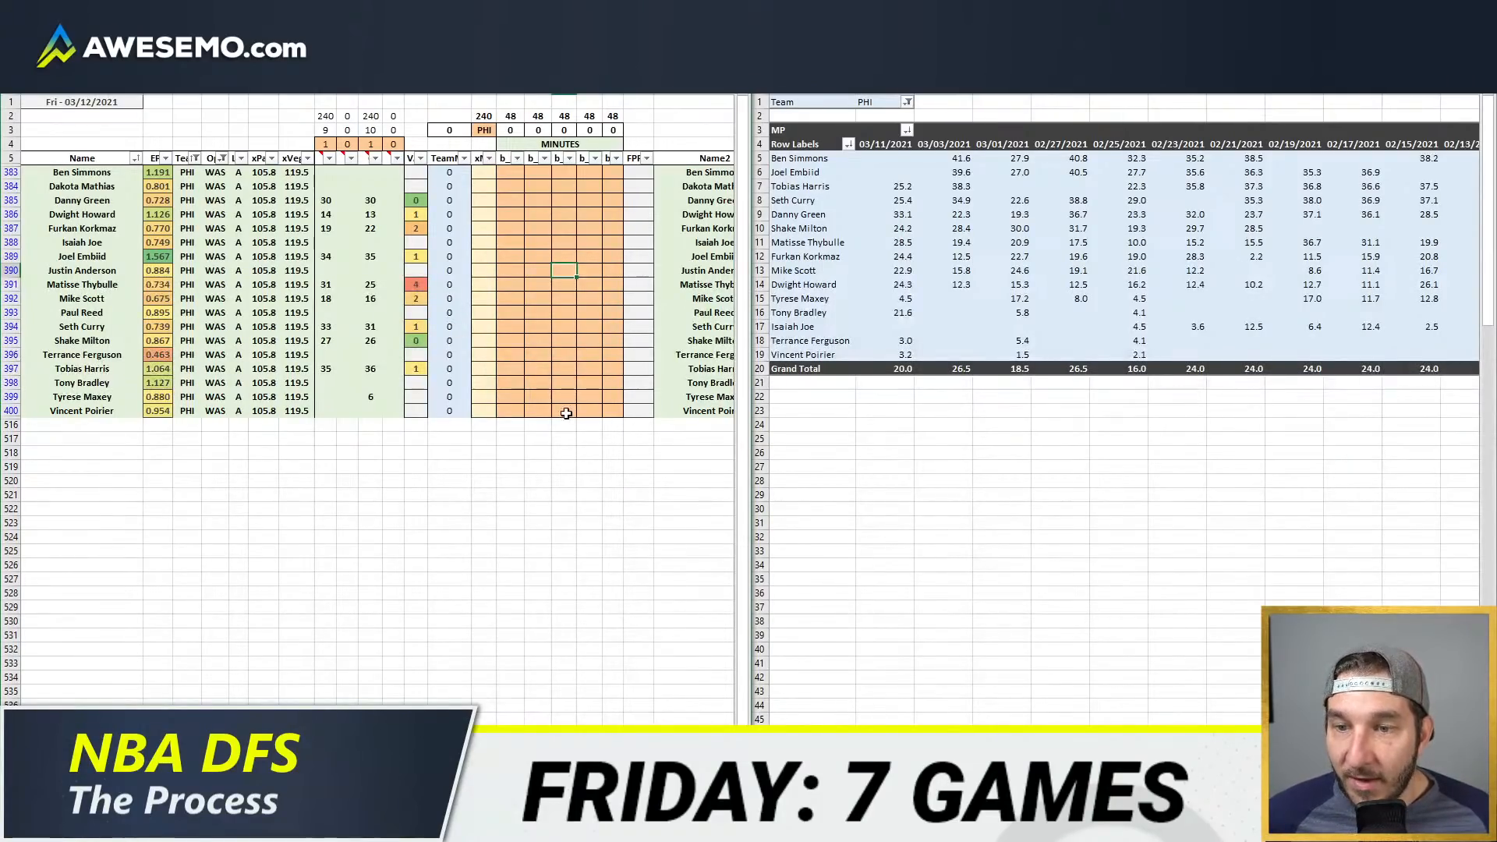
click(605, 379)
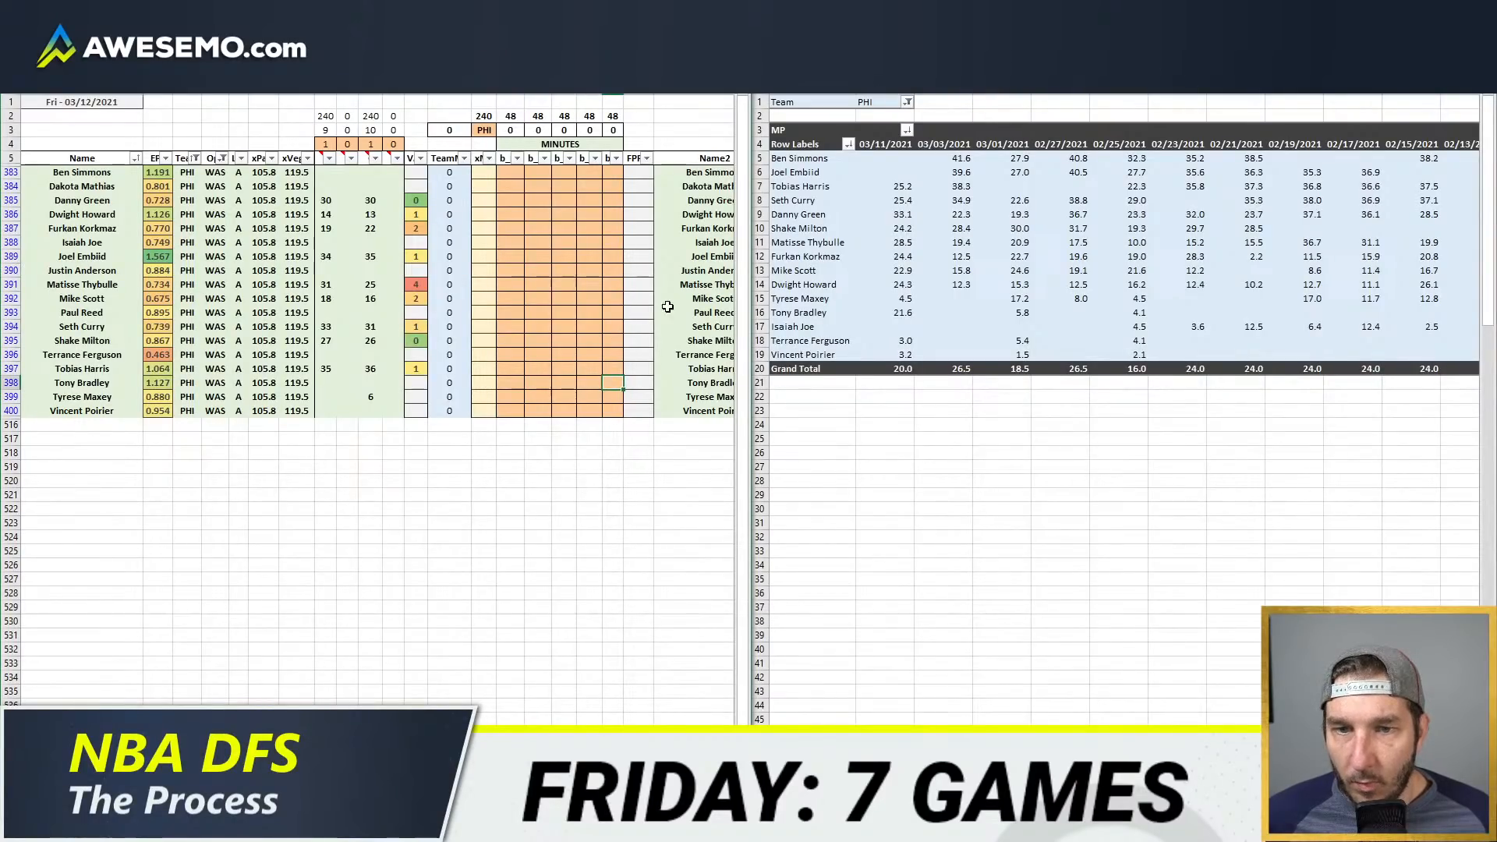
Step: Open the depth chart page in the browser and check the injury statuses of Joel Embiid and Ben Simmons for Philadelphia
click(133, 828)
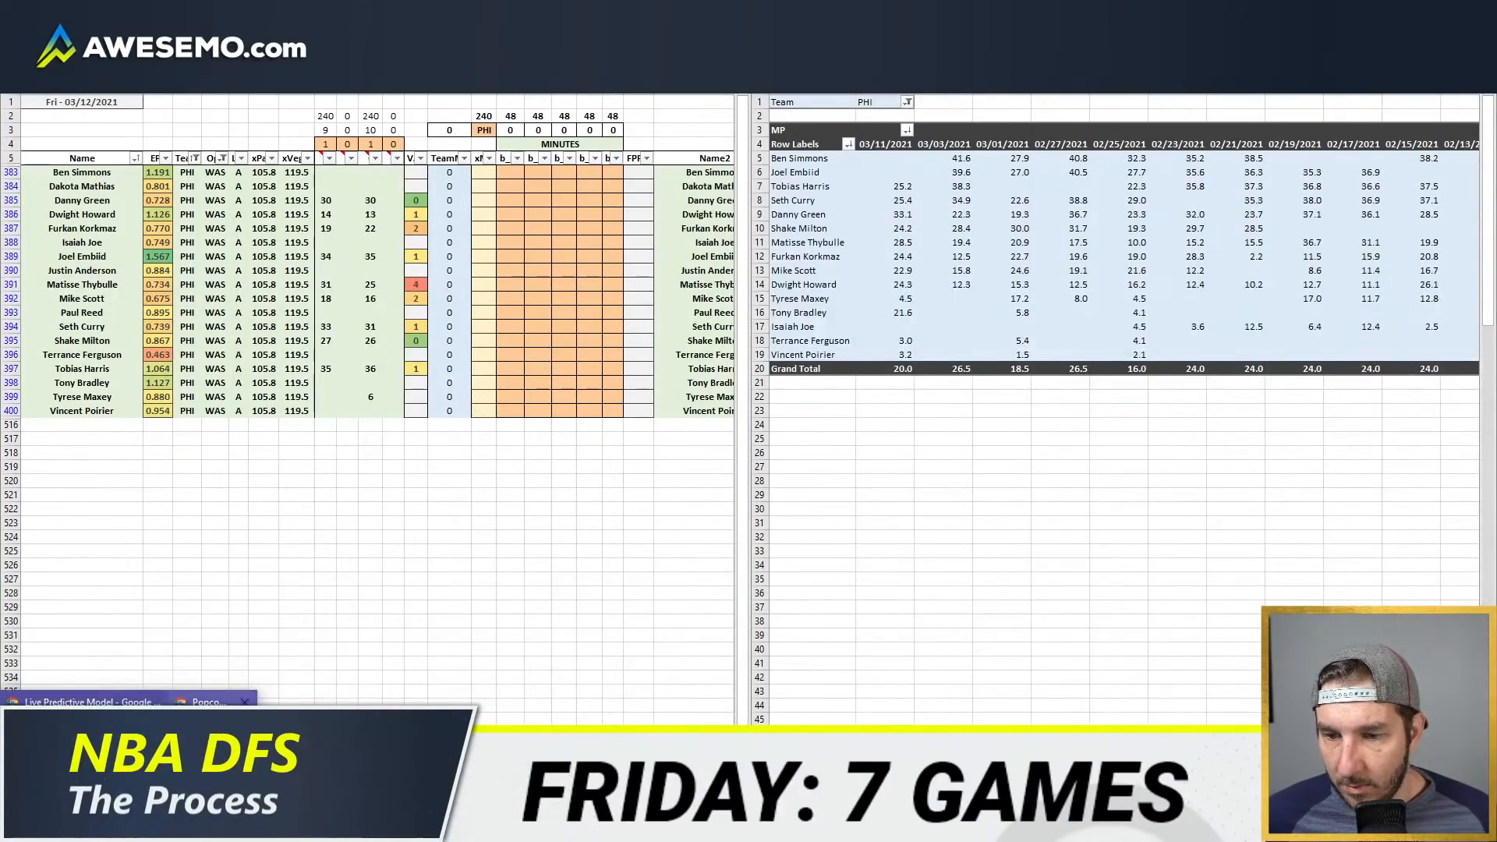
click(133, 760)
click(1031, 12)
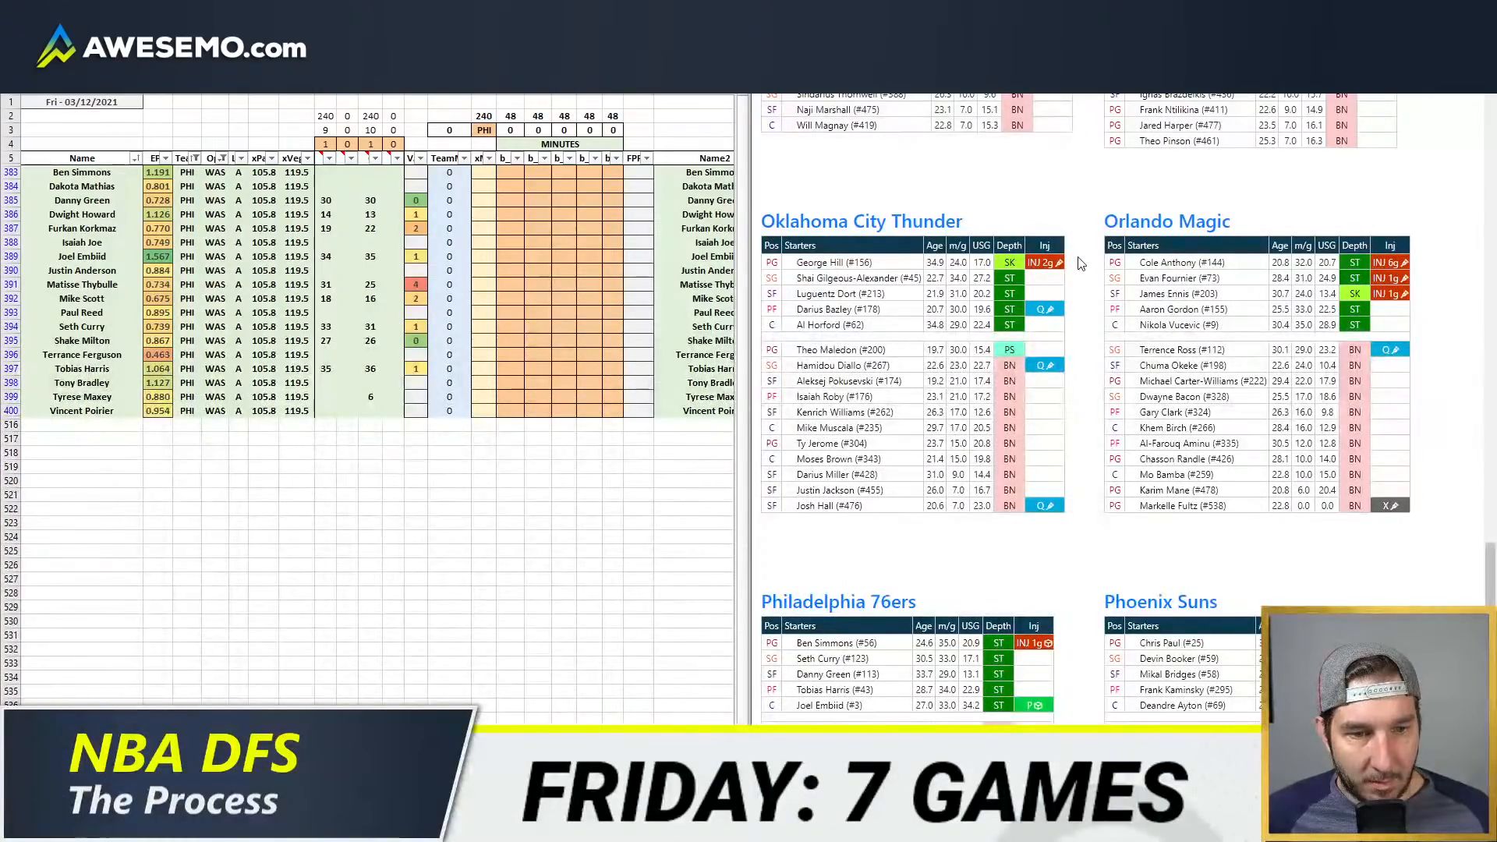
scroll(1070, 319, down, 4)
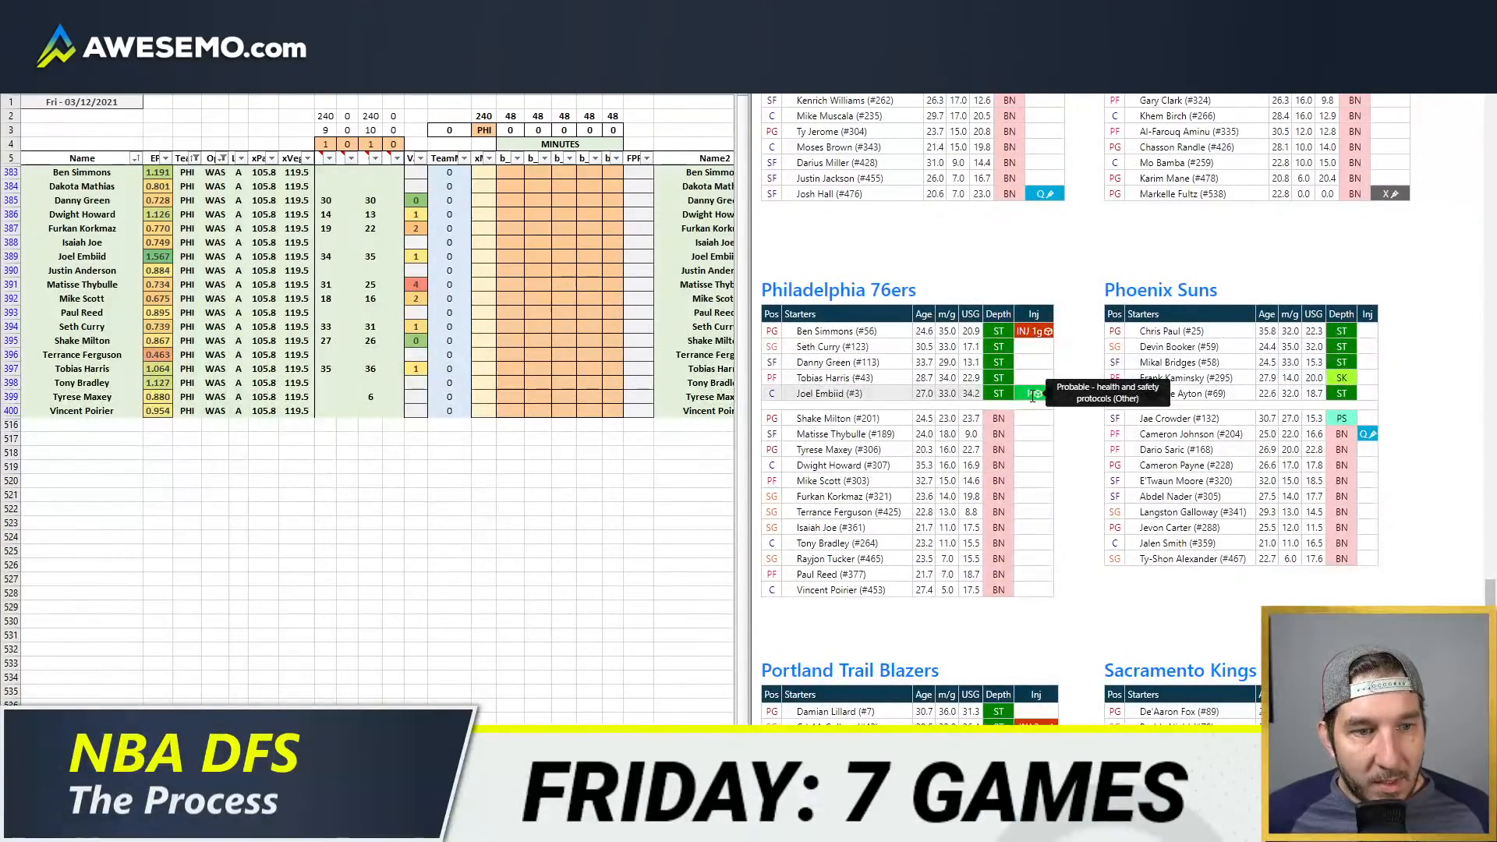
mouse_move(1033, 333)
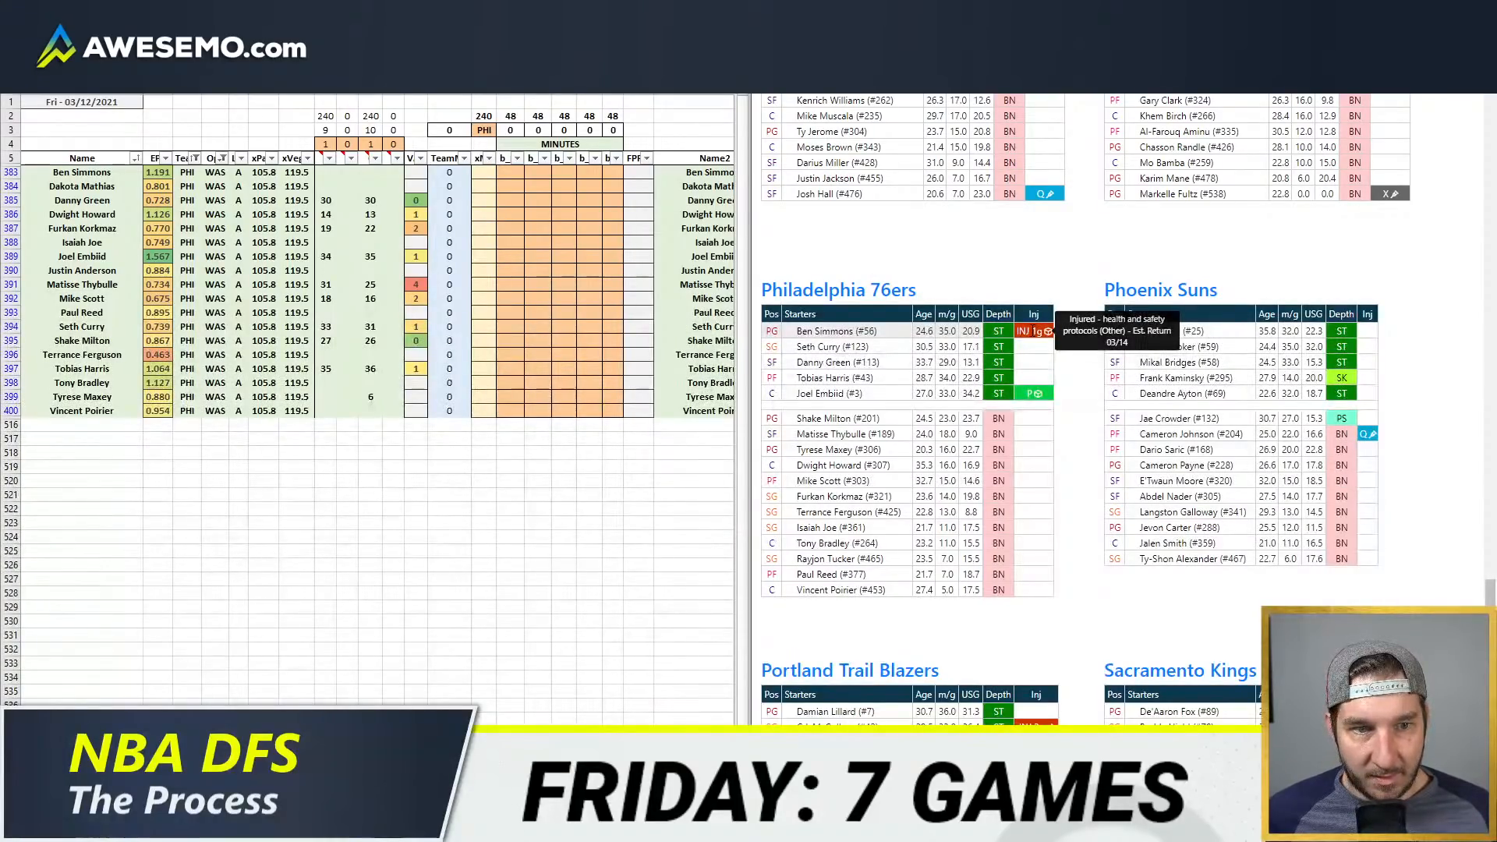
Step: Search Google for "joel embiid" in a new browser tab and open the FanNation story about his possible Friday return
key(ctrl+t)
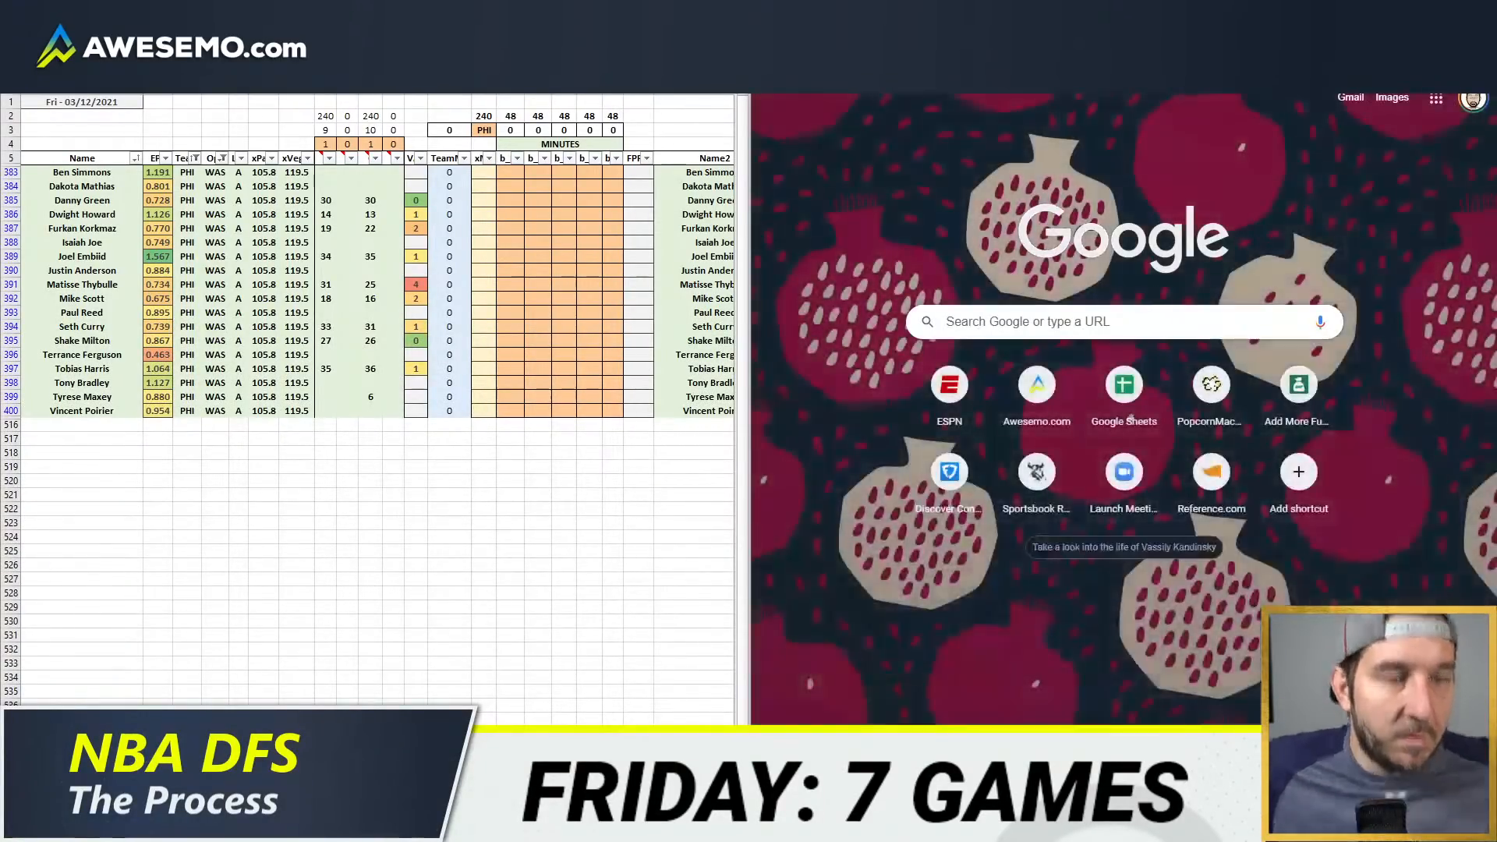
text(joel embiid)
key(Return)
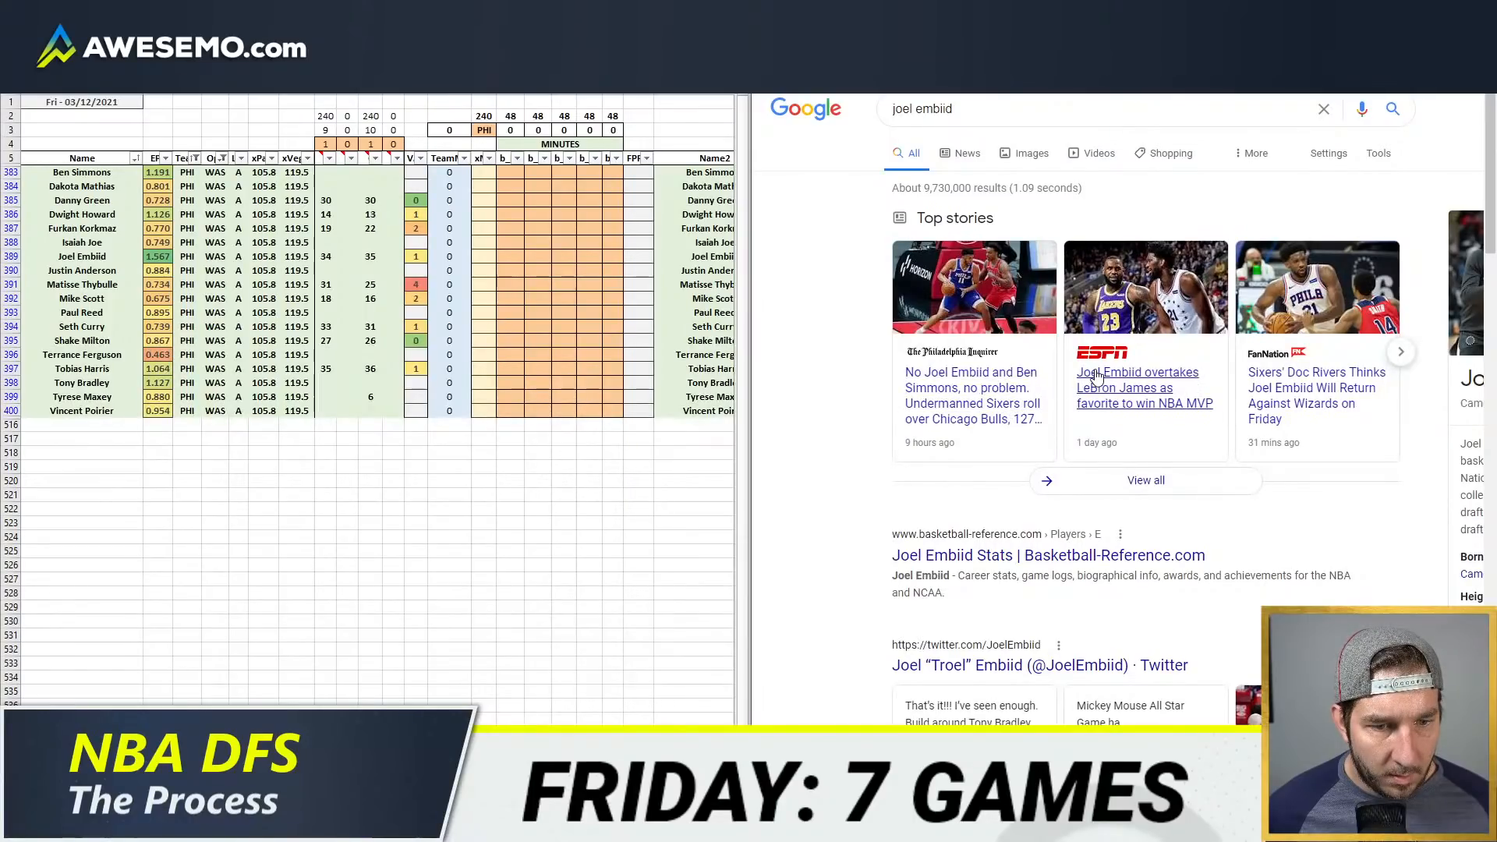
scroll(1097, 375, down, 2)
scroll(987, 629, up, 2)
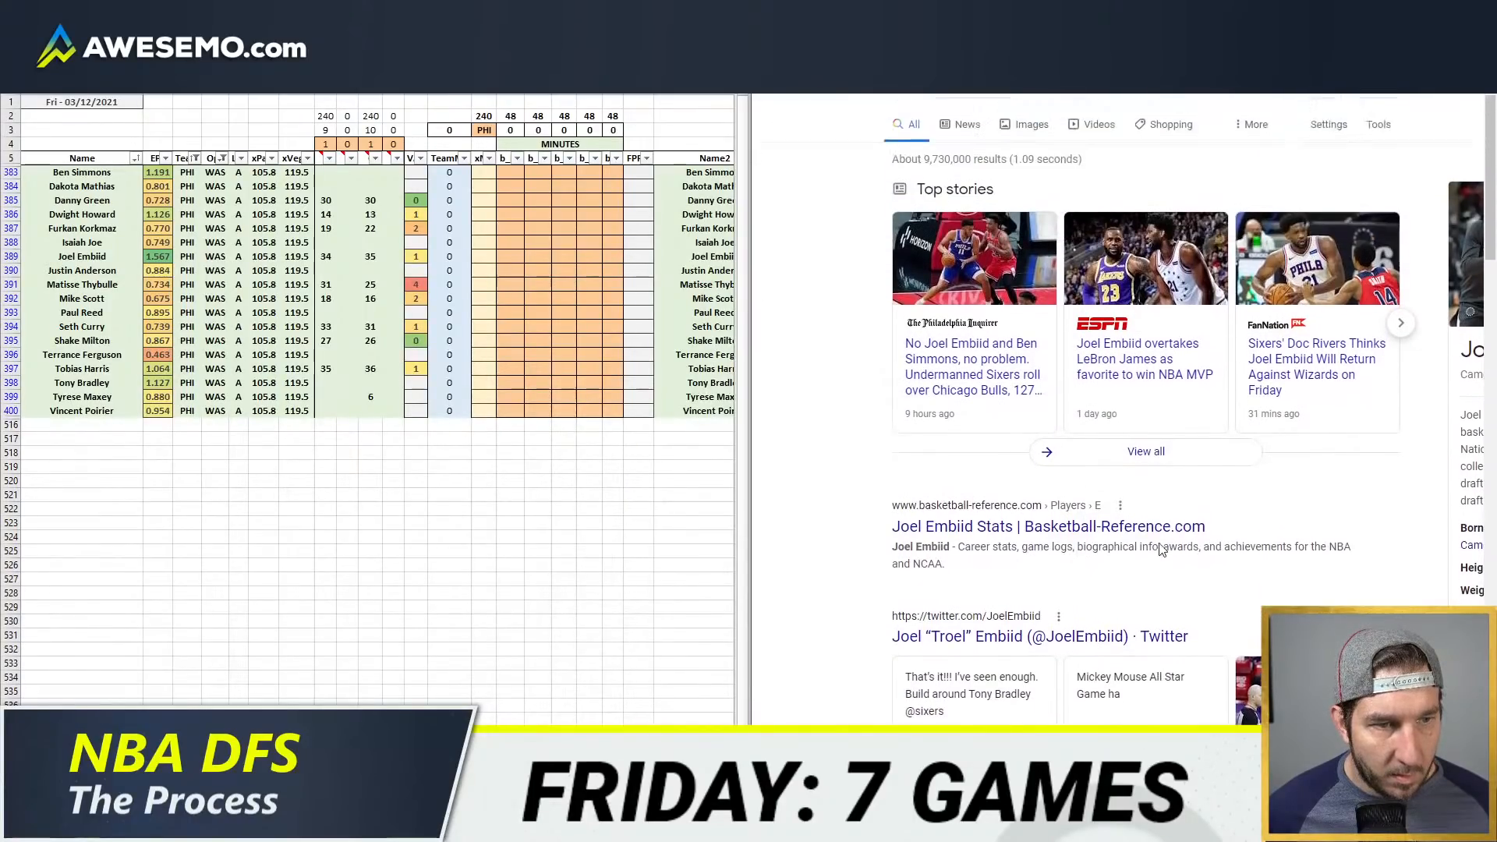
drag(1413, 357, 1389, 373)
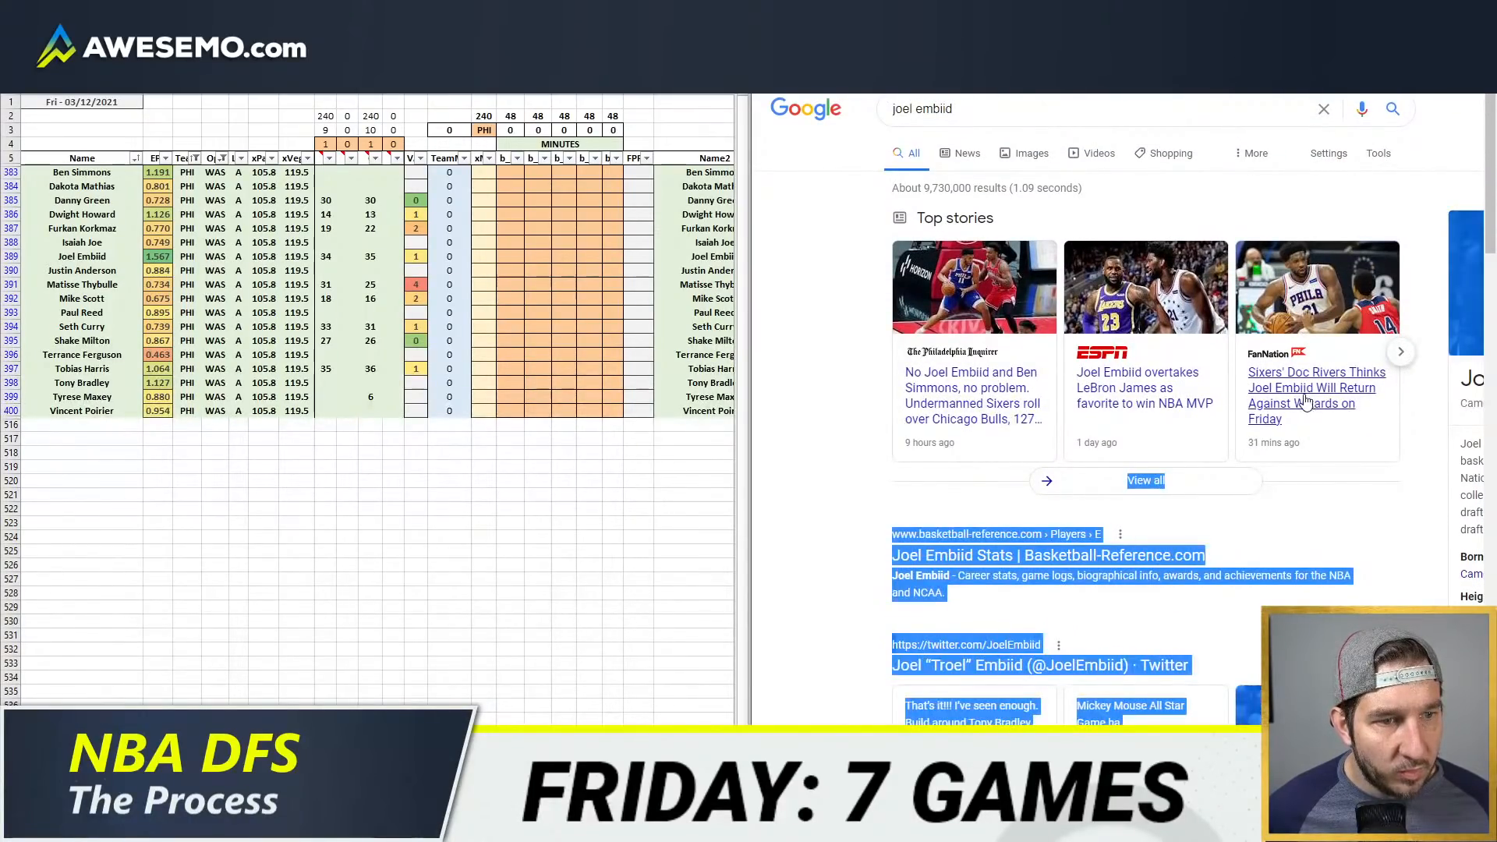
key(super+Up)
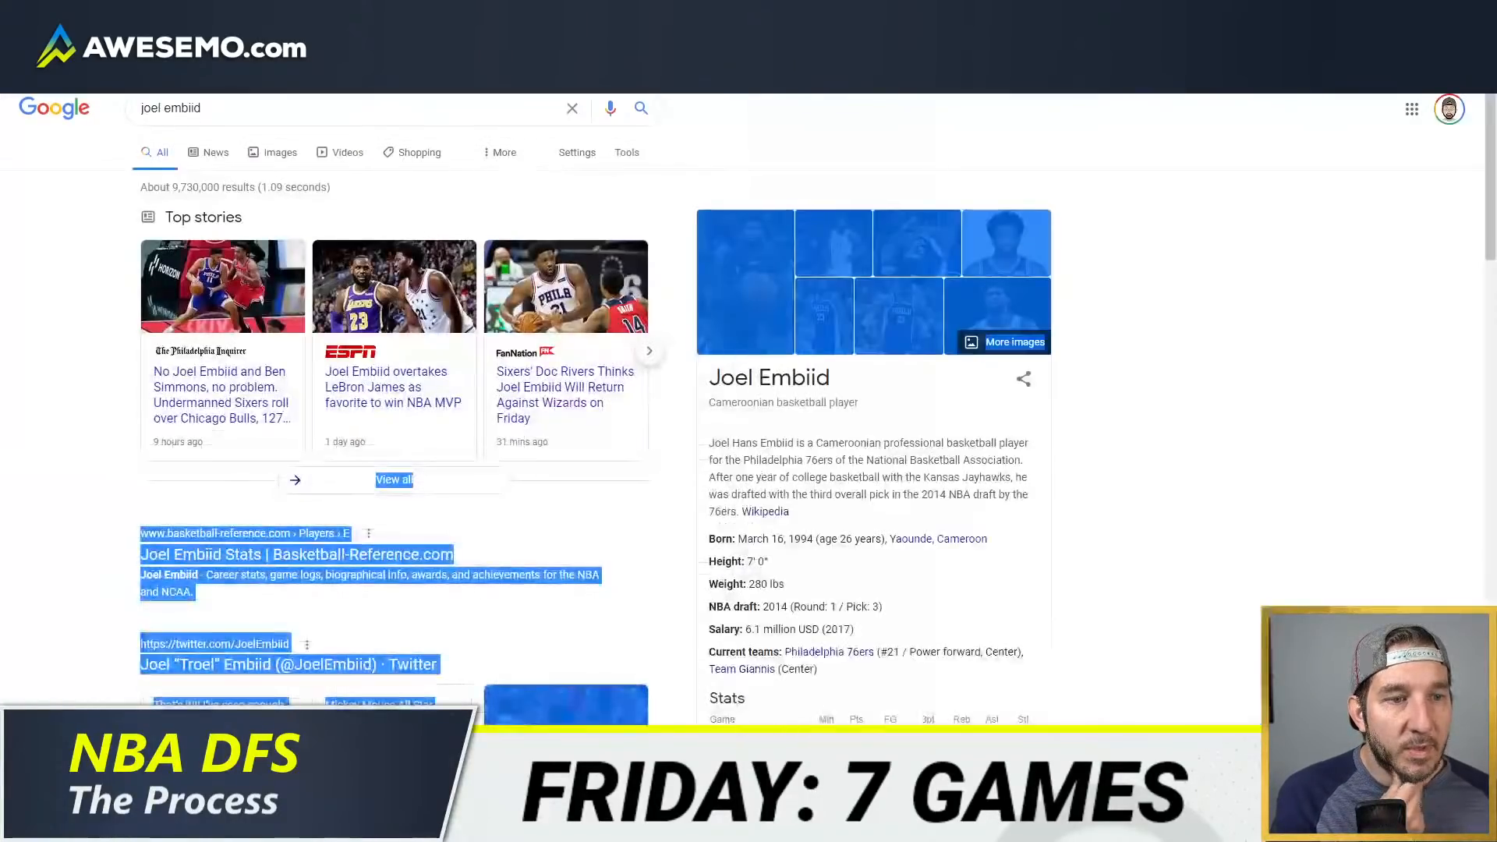
click(537, 413)
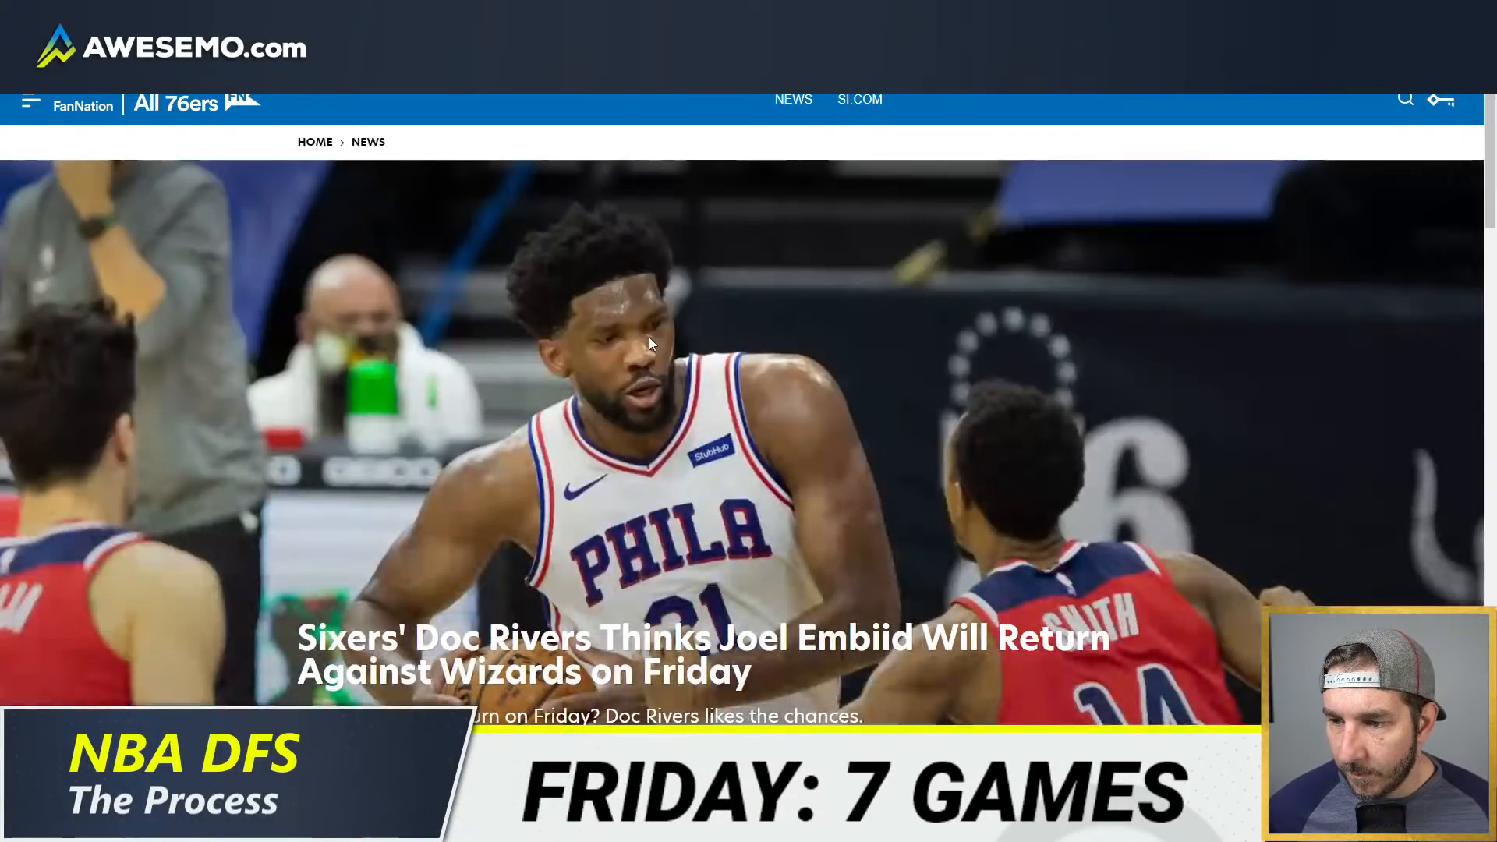
Step: Read the article for Embiid's and Simmons' availability against the Wizards, and close it to return to the depth chart
scroll(578, 347, down, 10)
scroll(578, 347, up, 2)
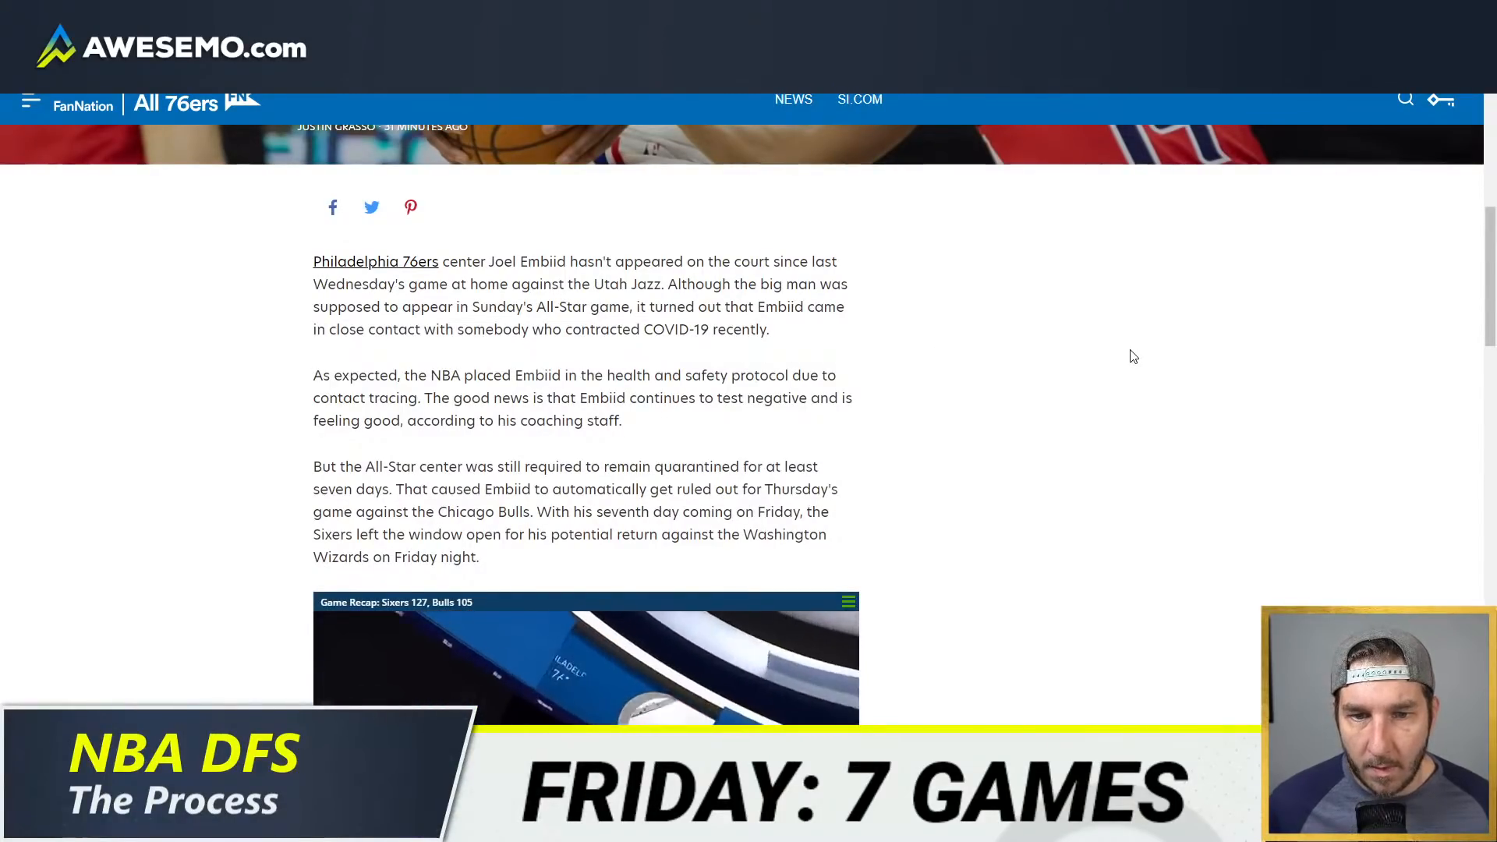
scroll(1133, 356, down, 1)
scroll(1133, 356, down, 6)
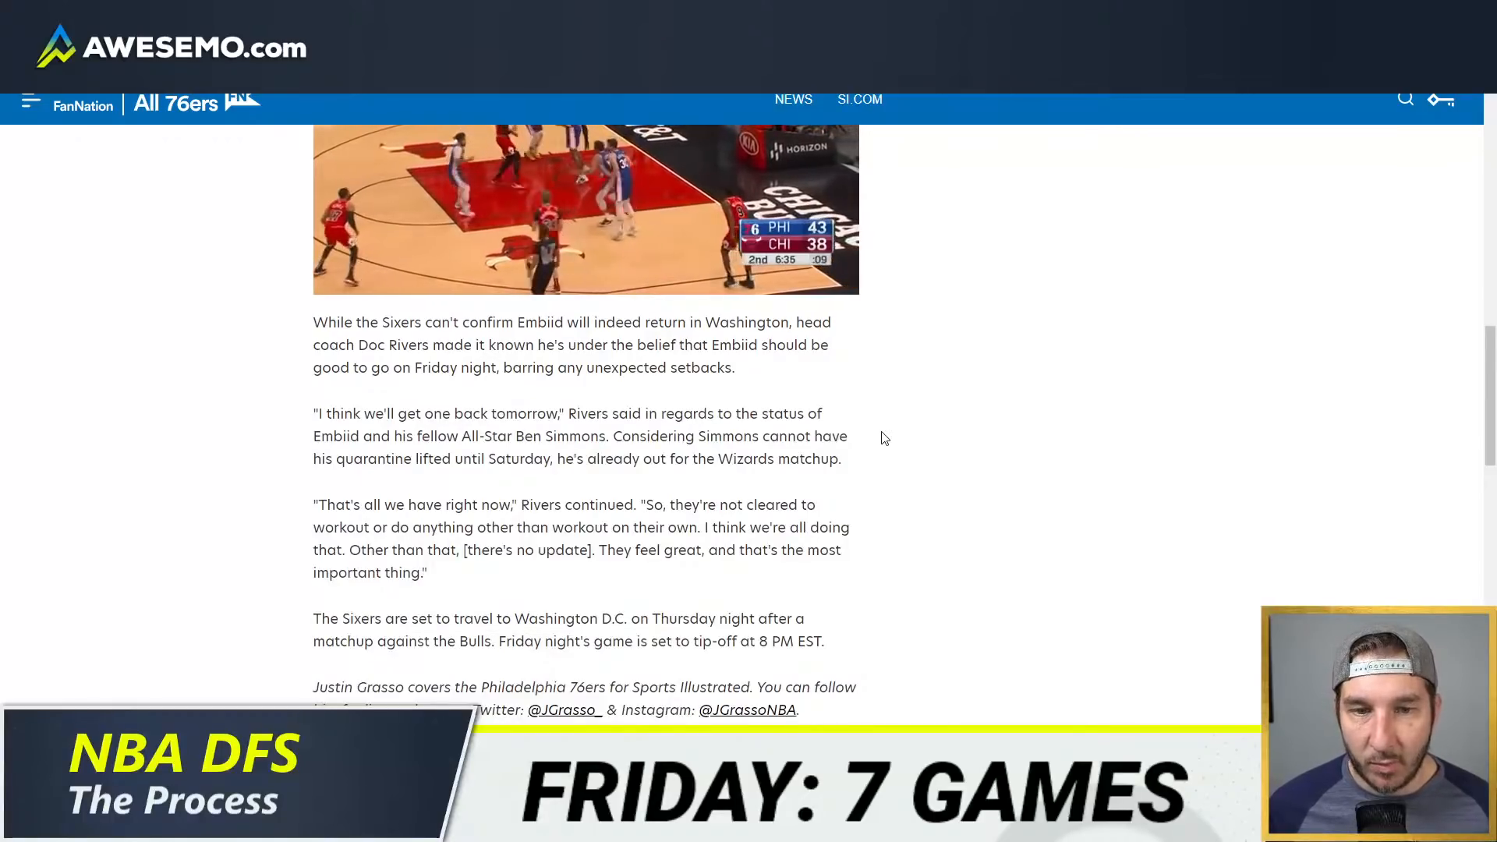
key(super+Right)
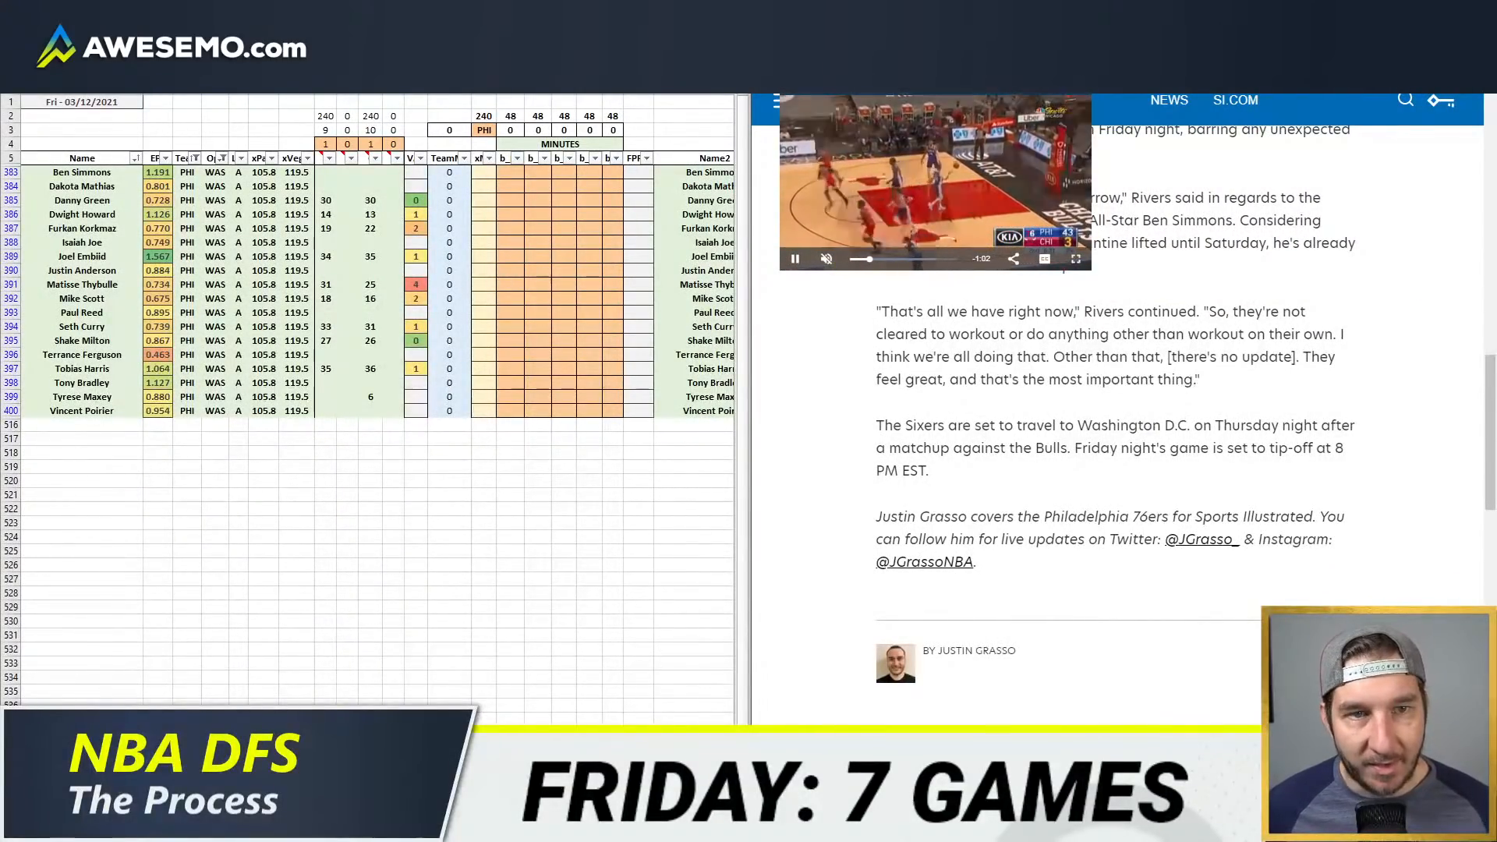
key(ctrl+w)
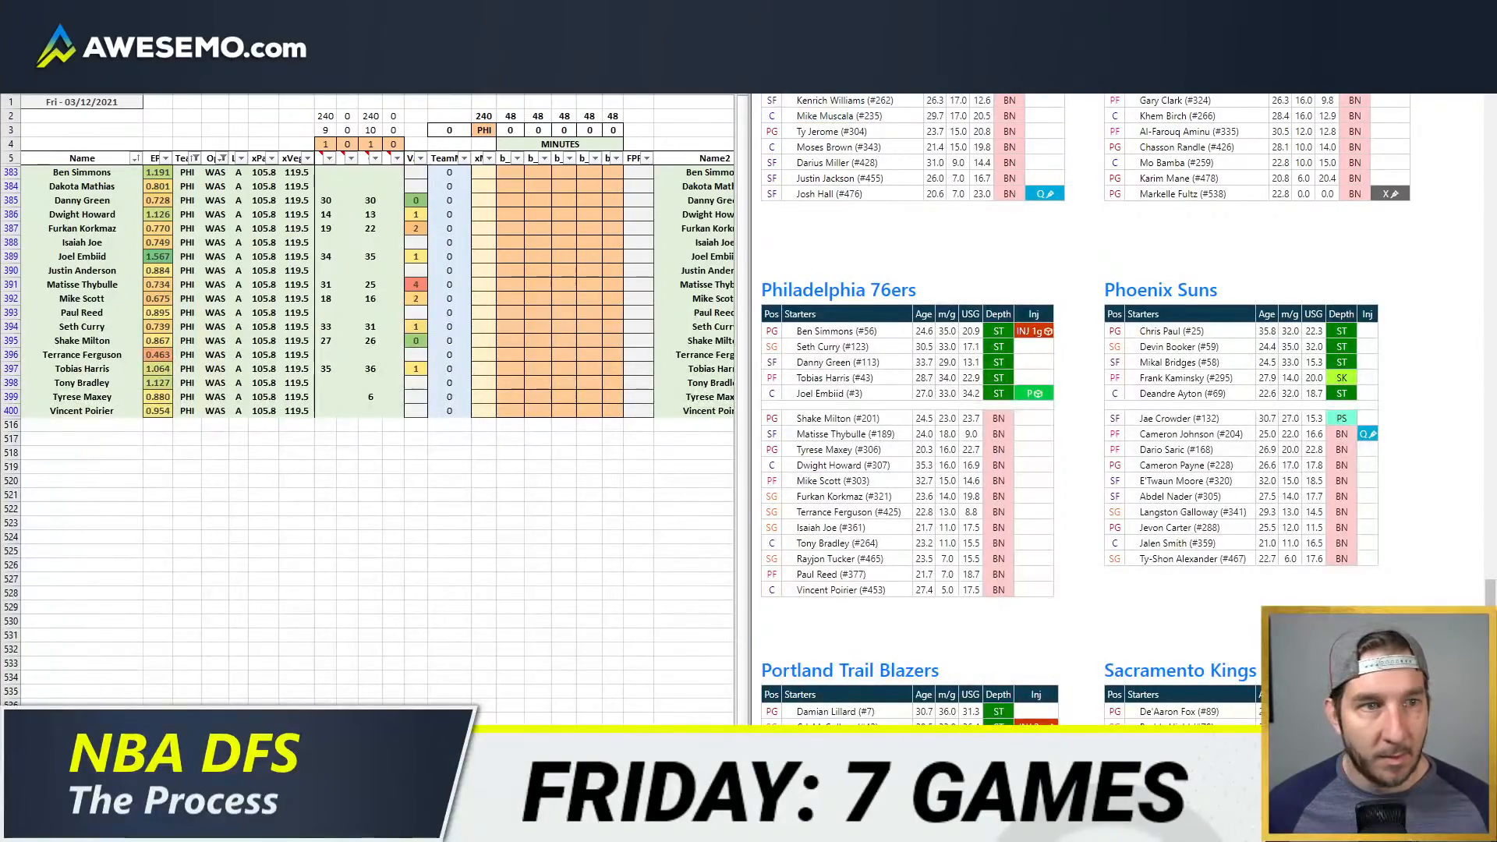
Step: View the NBA game lines on bet365 and return to the Philadelphia depth chart
key(ctrl+Tab)
key(ctrl+Tab)
click(463, 385)
click(540, 261)
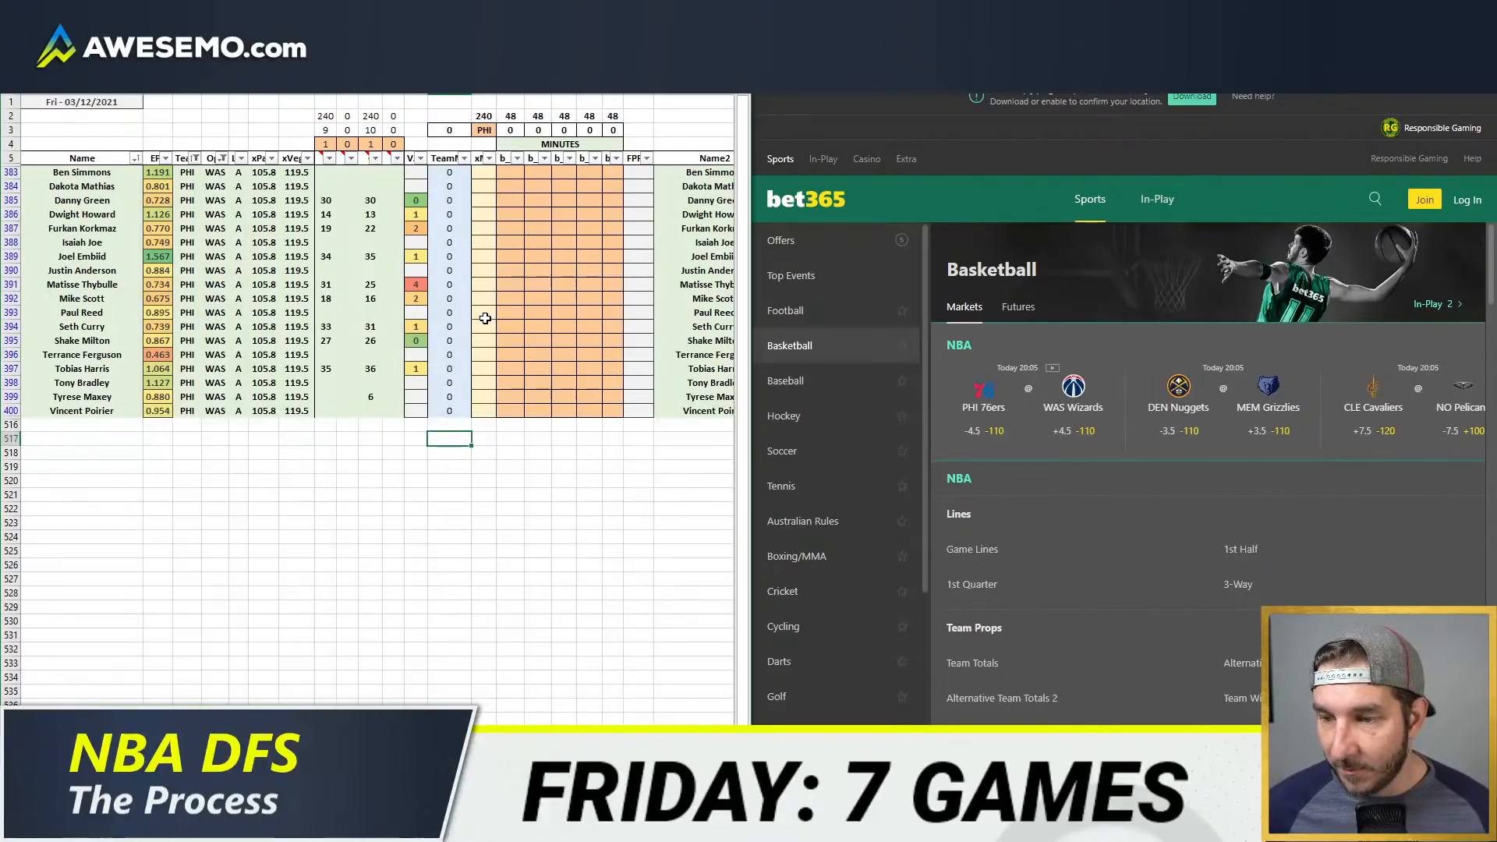
click(582, 267)
click(537, 256)
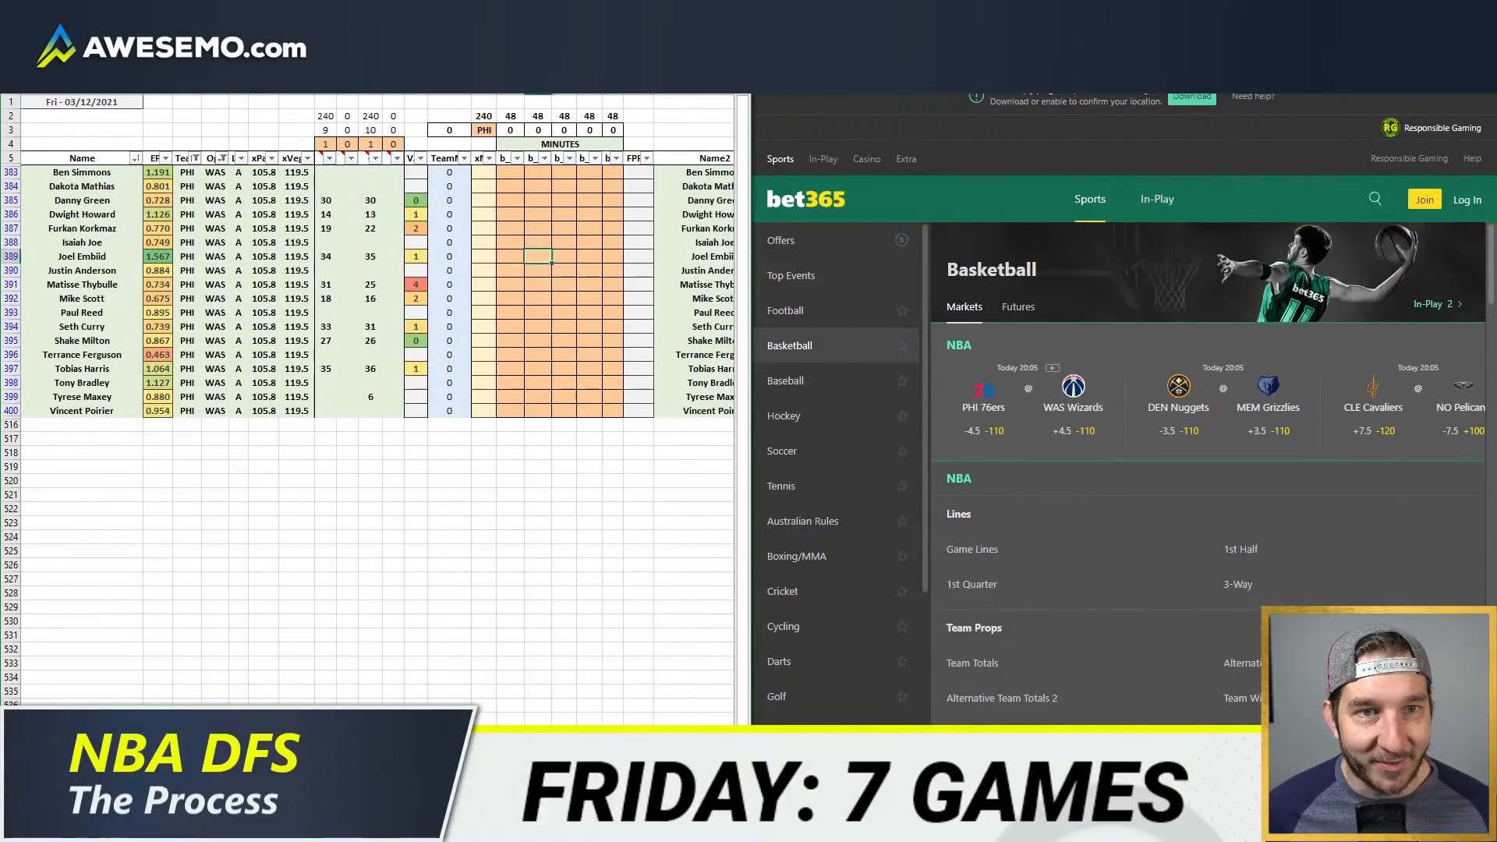
click(787, 82)
Step: Allocate Philadelphia's center minutes with 34 for Joel Embiid and 14 for Dwight Howard
click(590, 255)
click(621, 258)
text(34)
key(Return)
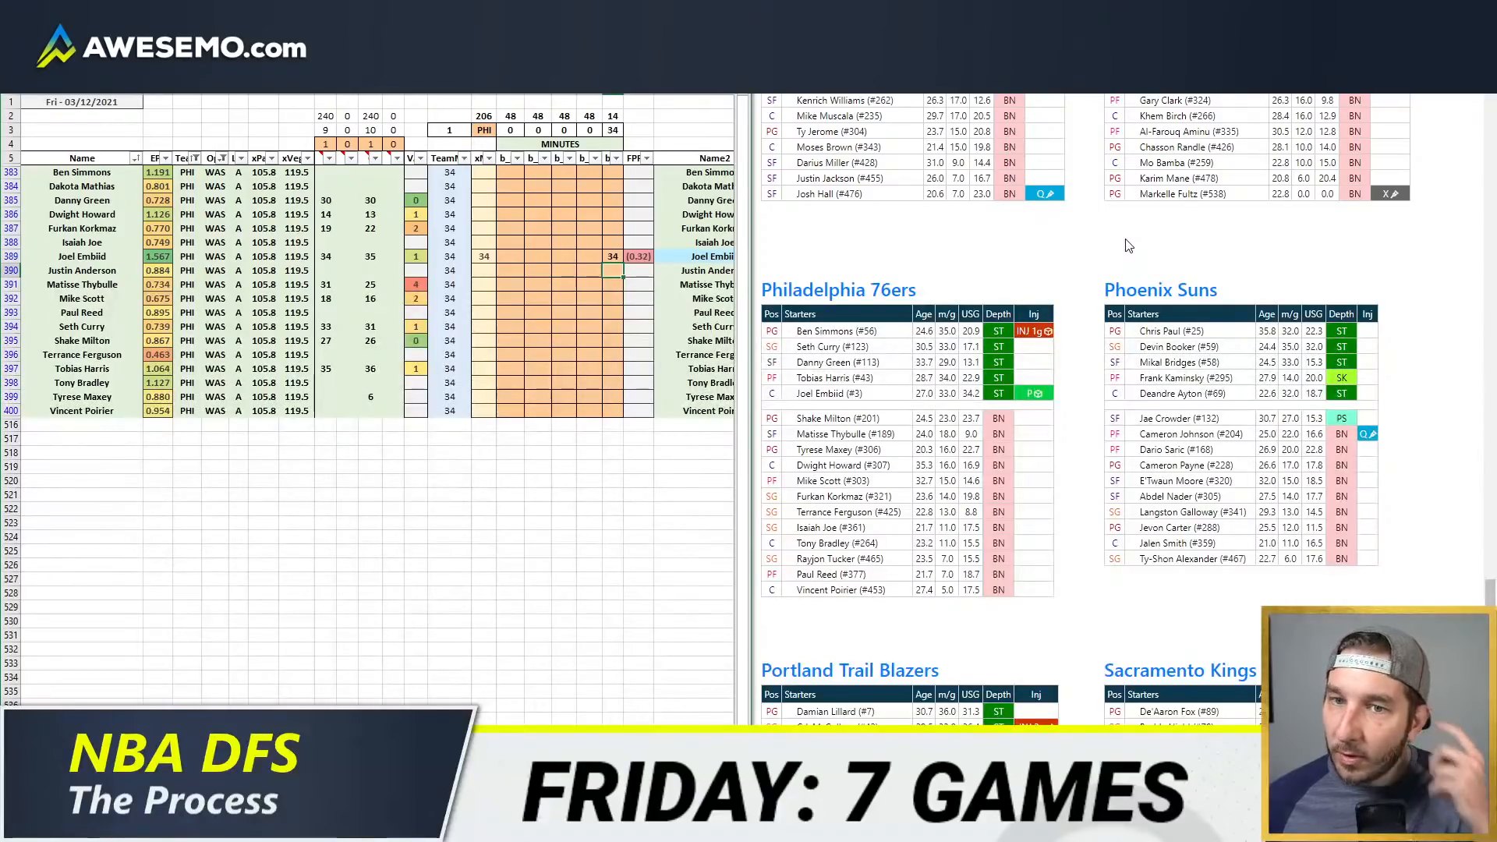
key(Up)
key(Up)
key(Up)
key(Up)
key(Up)
key(Down)
text(14)
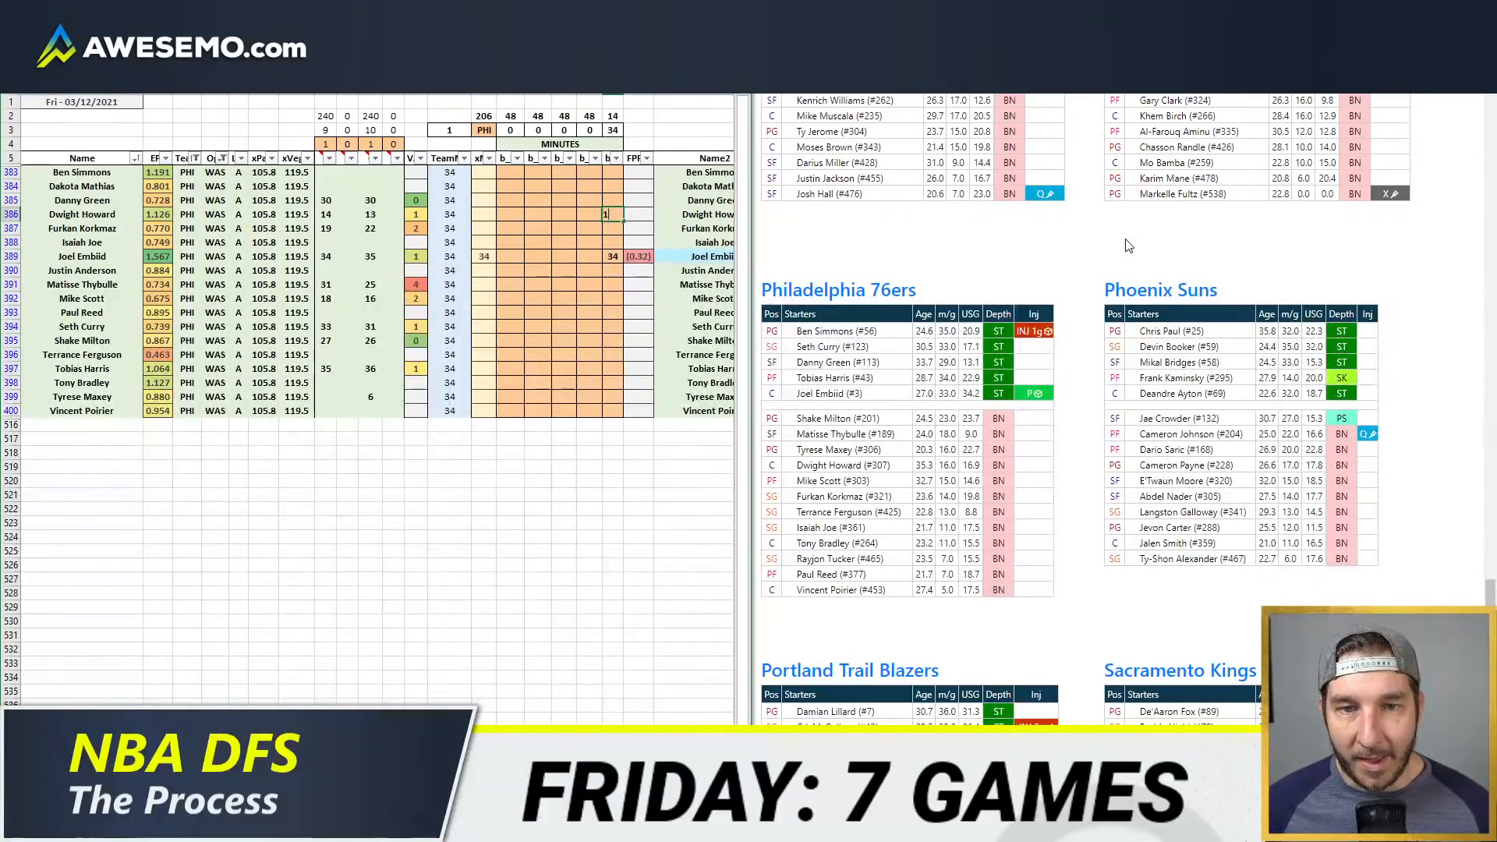
key(Return)
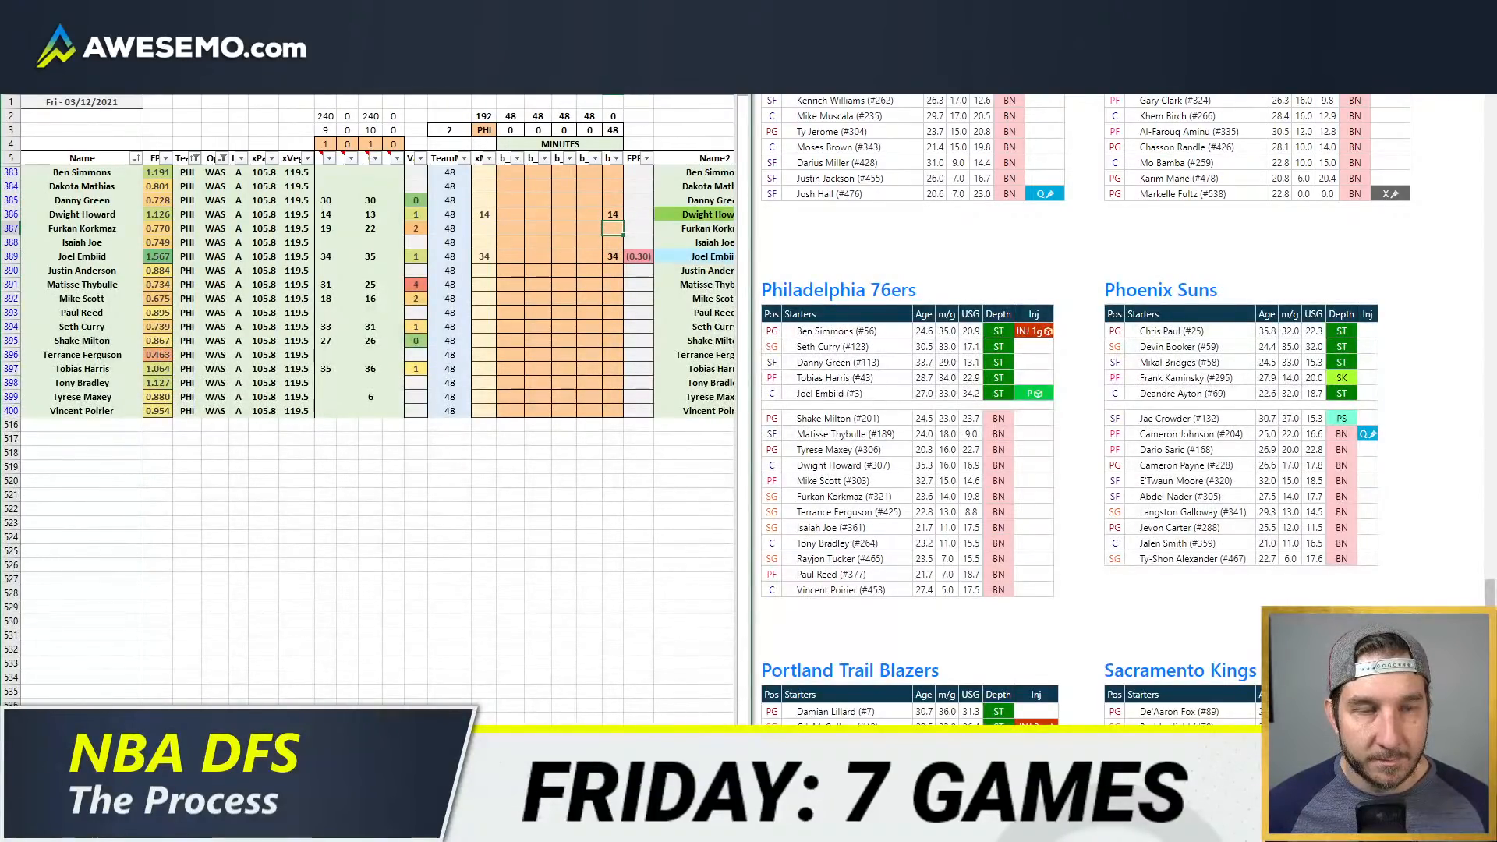
Step: Assign Shake Milton 26 point guard minutes and Seth Curry 22 at point guard plus 10 at shooting guard
click(480, 340)
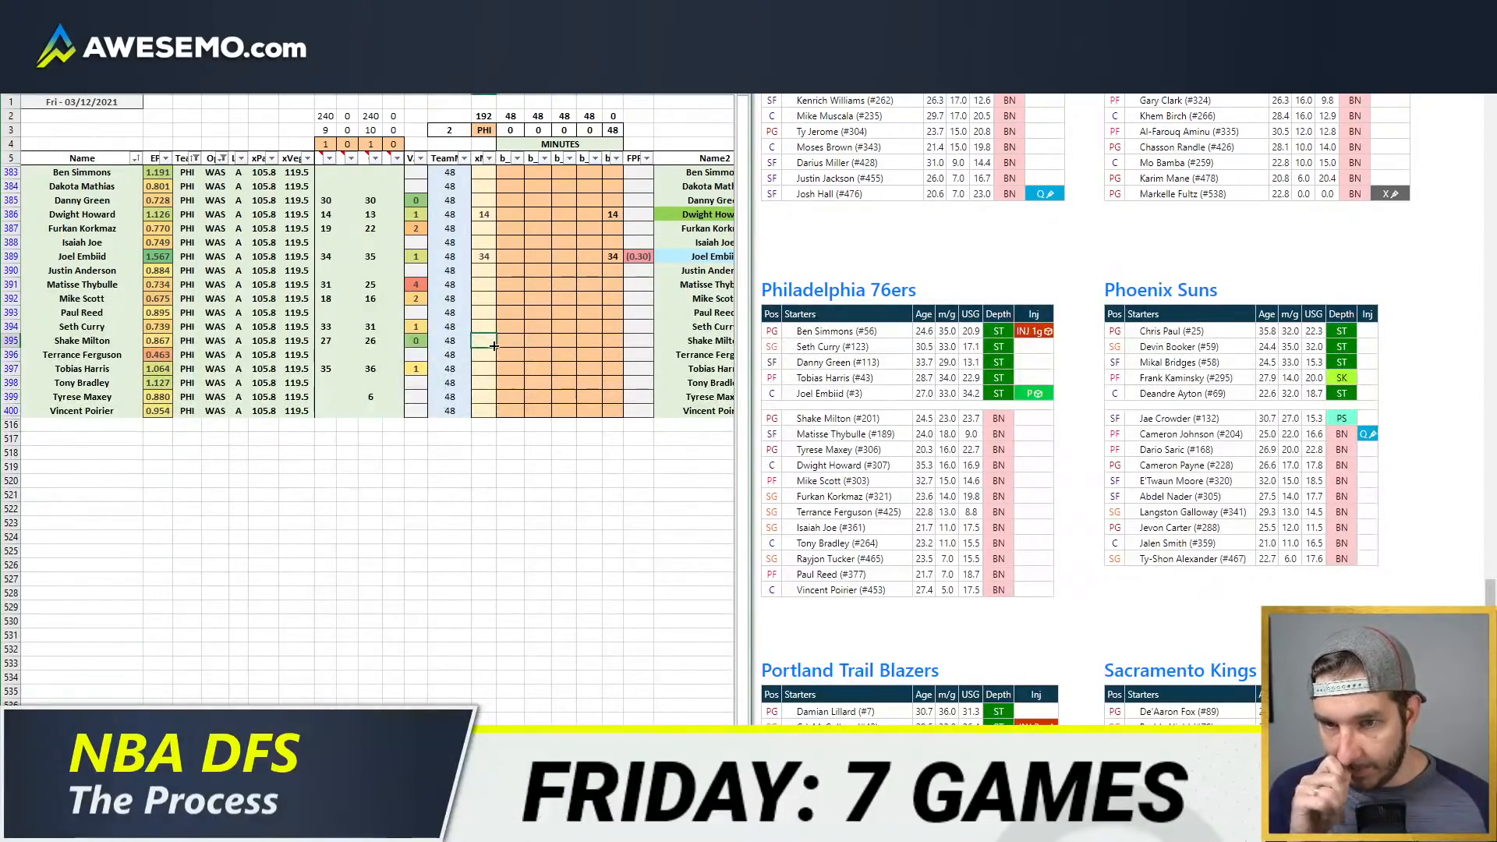
click(505, 341)
text(26)
key(Return)
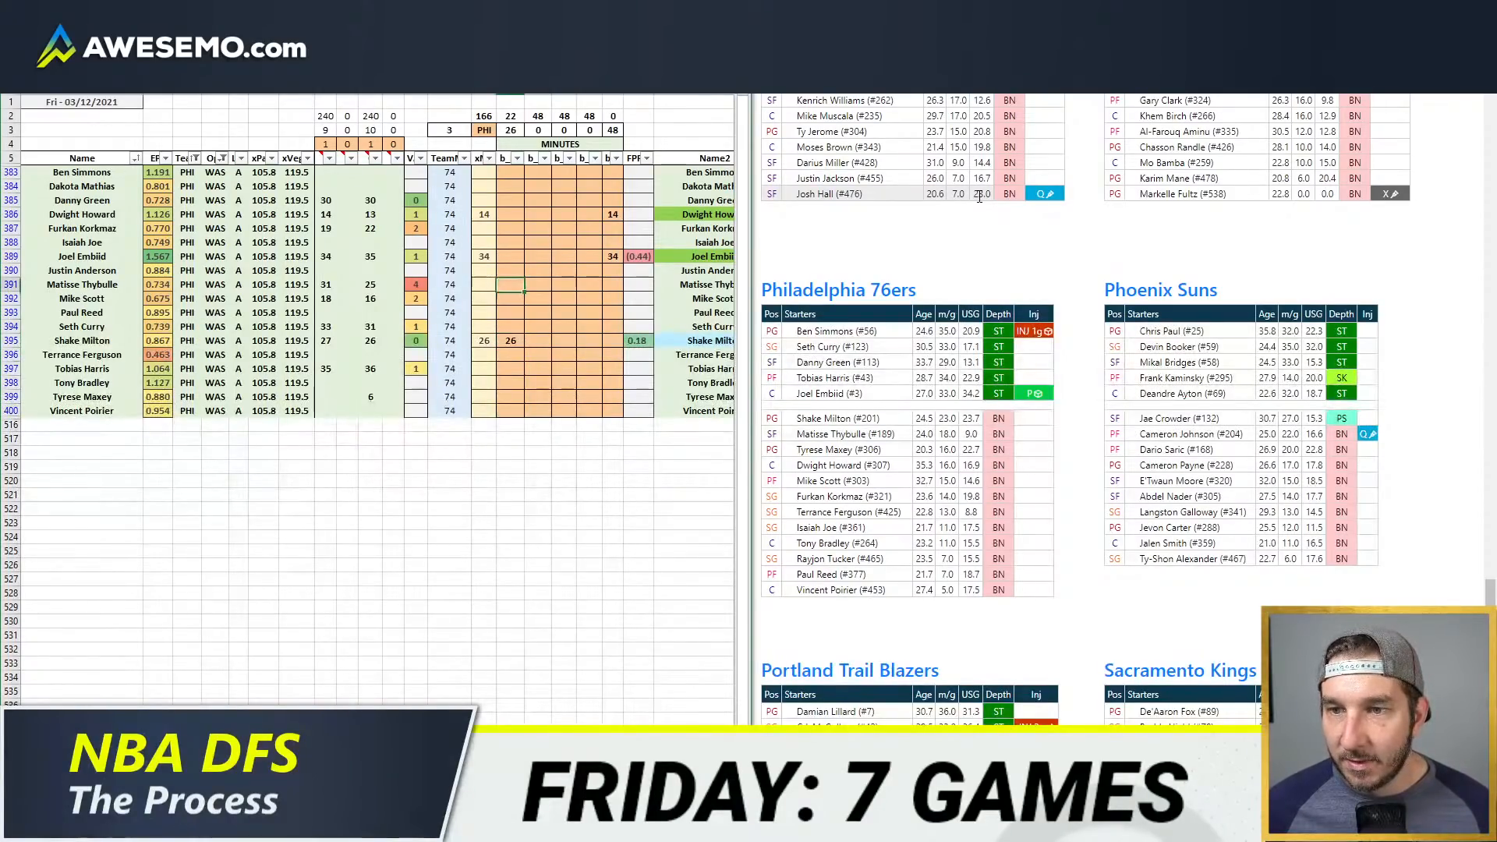
key(Up)
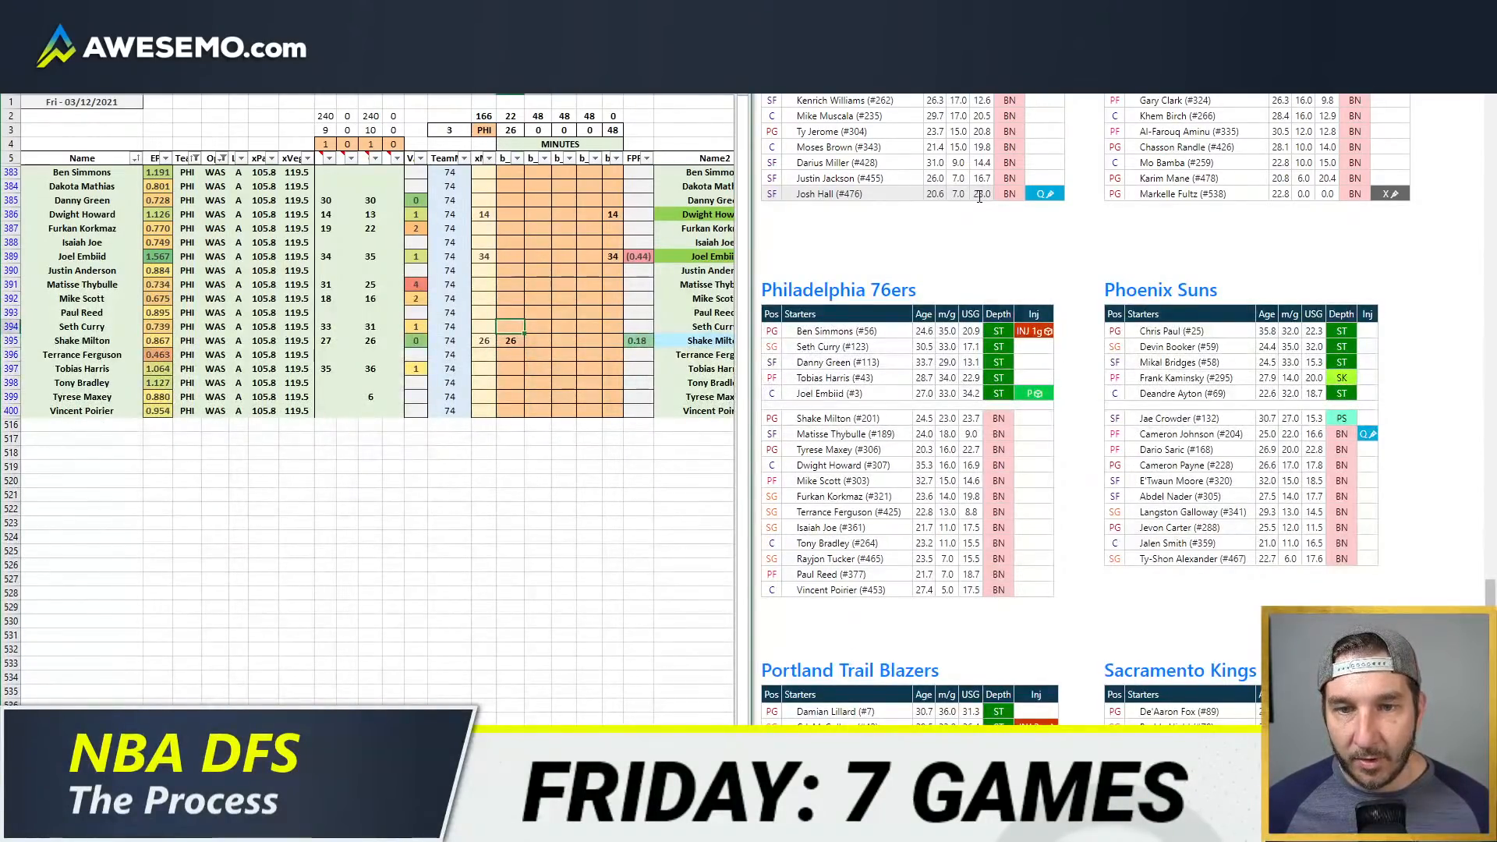
text(22)
key(Tab)
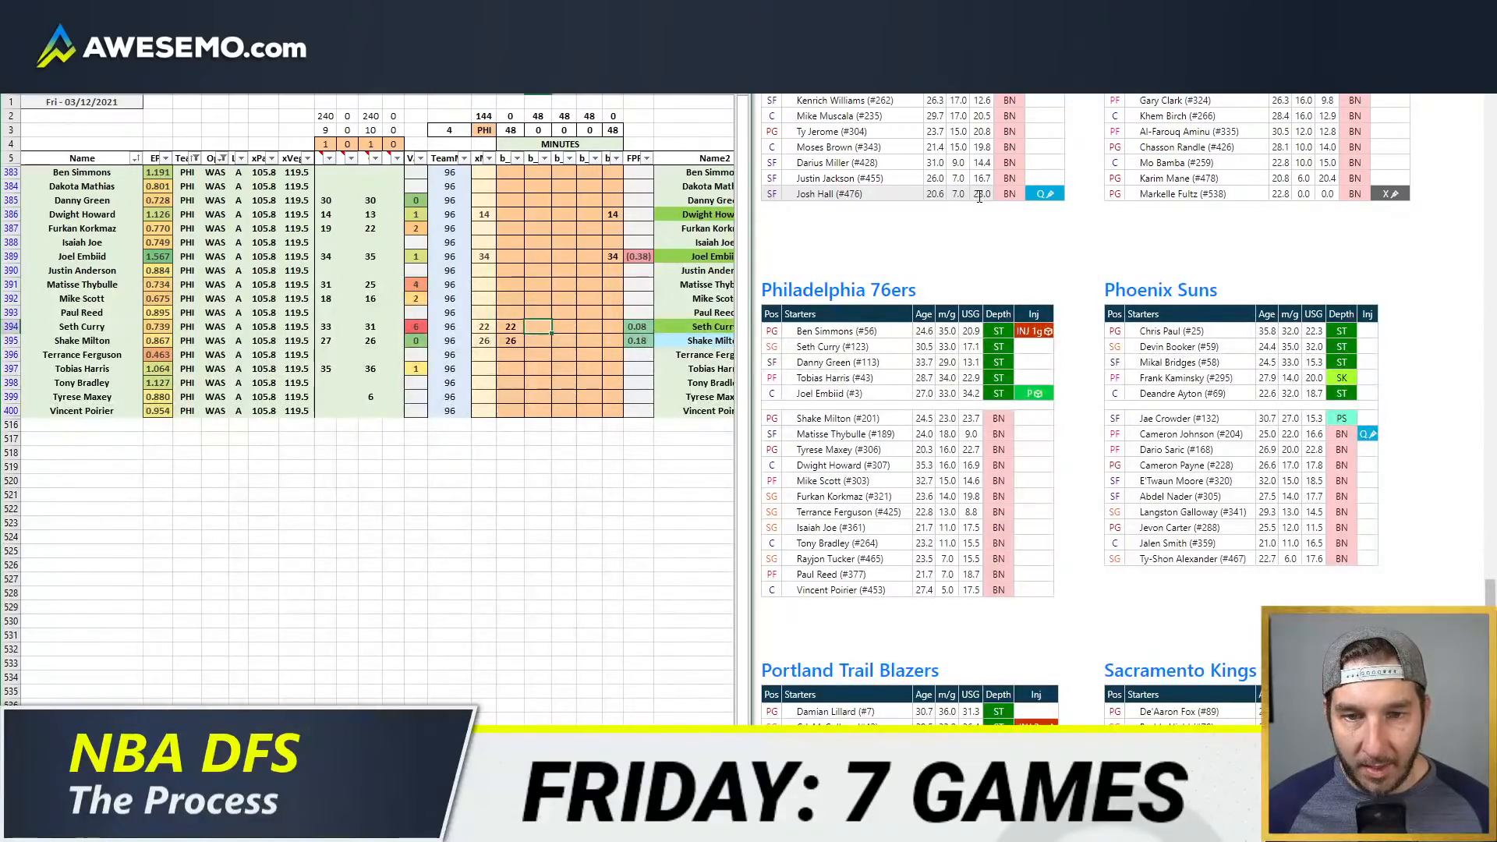
key(Down)
key(ctrl+Right)
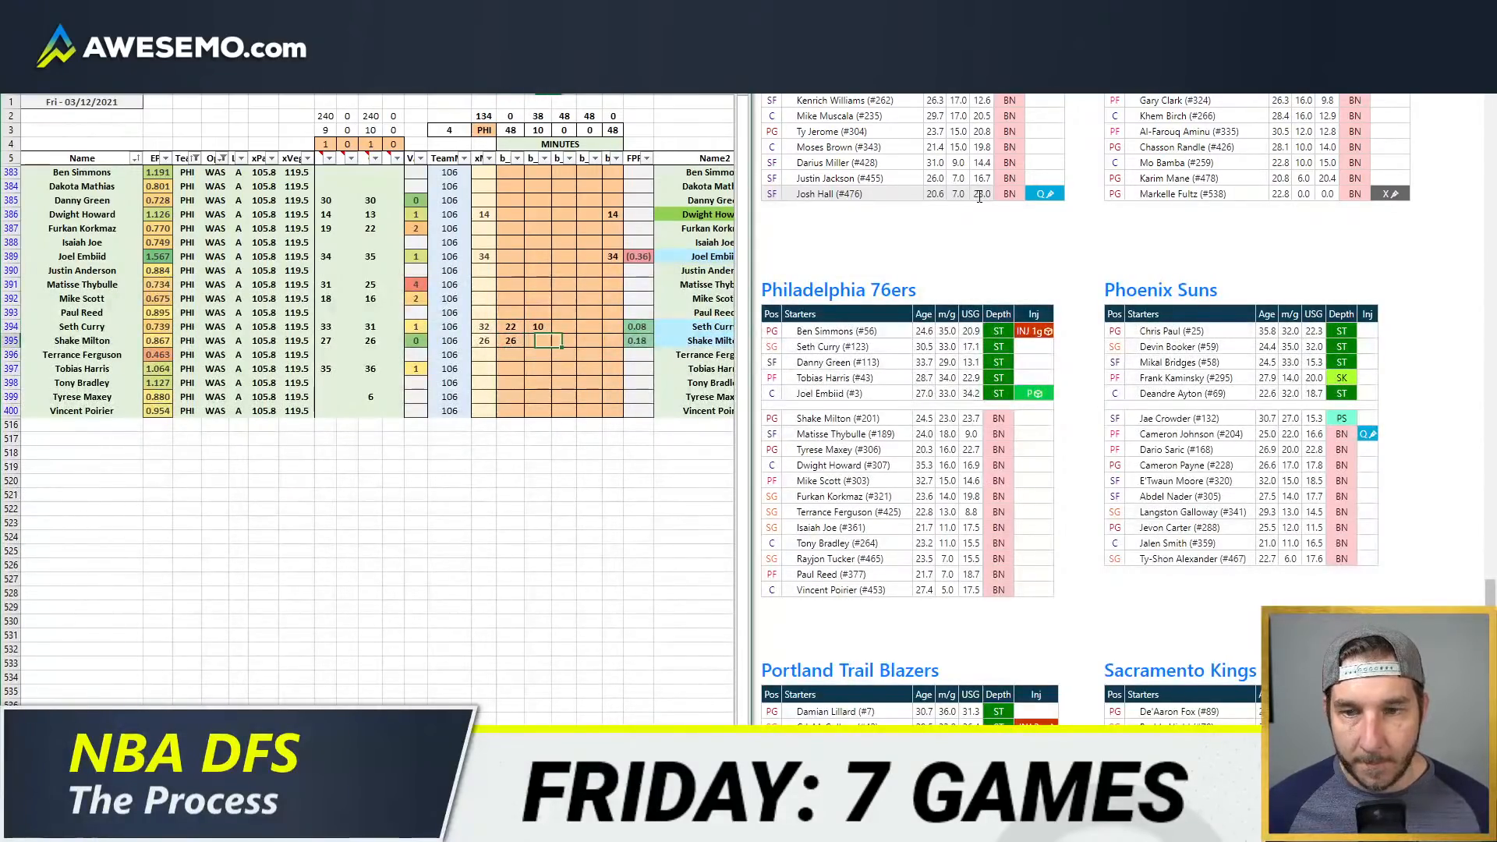
Step: Give Tobias Harris 36 minutes at power forward
key(Down)
key(Down)
key(Down)
key(Left)
key(Up)
key(Up)
key(Left)
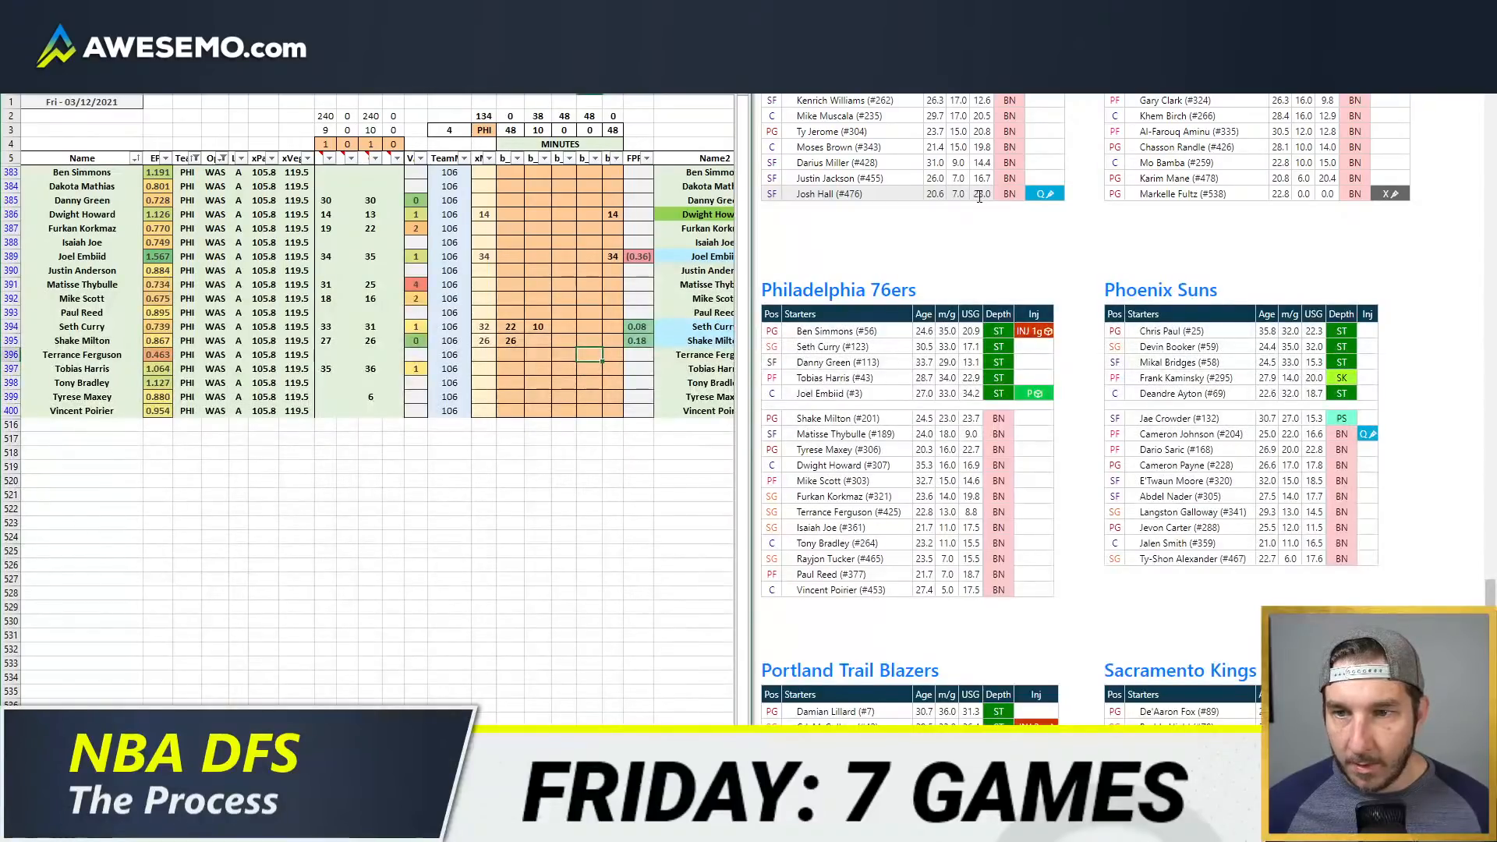
key(Down)
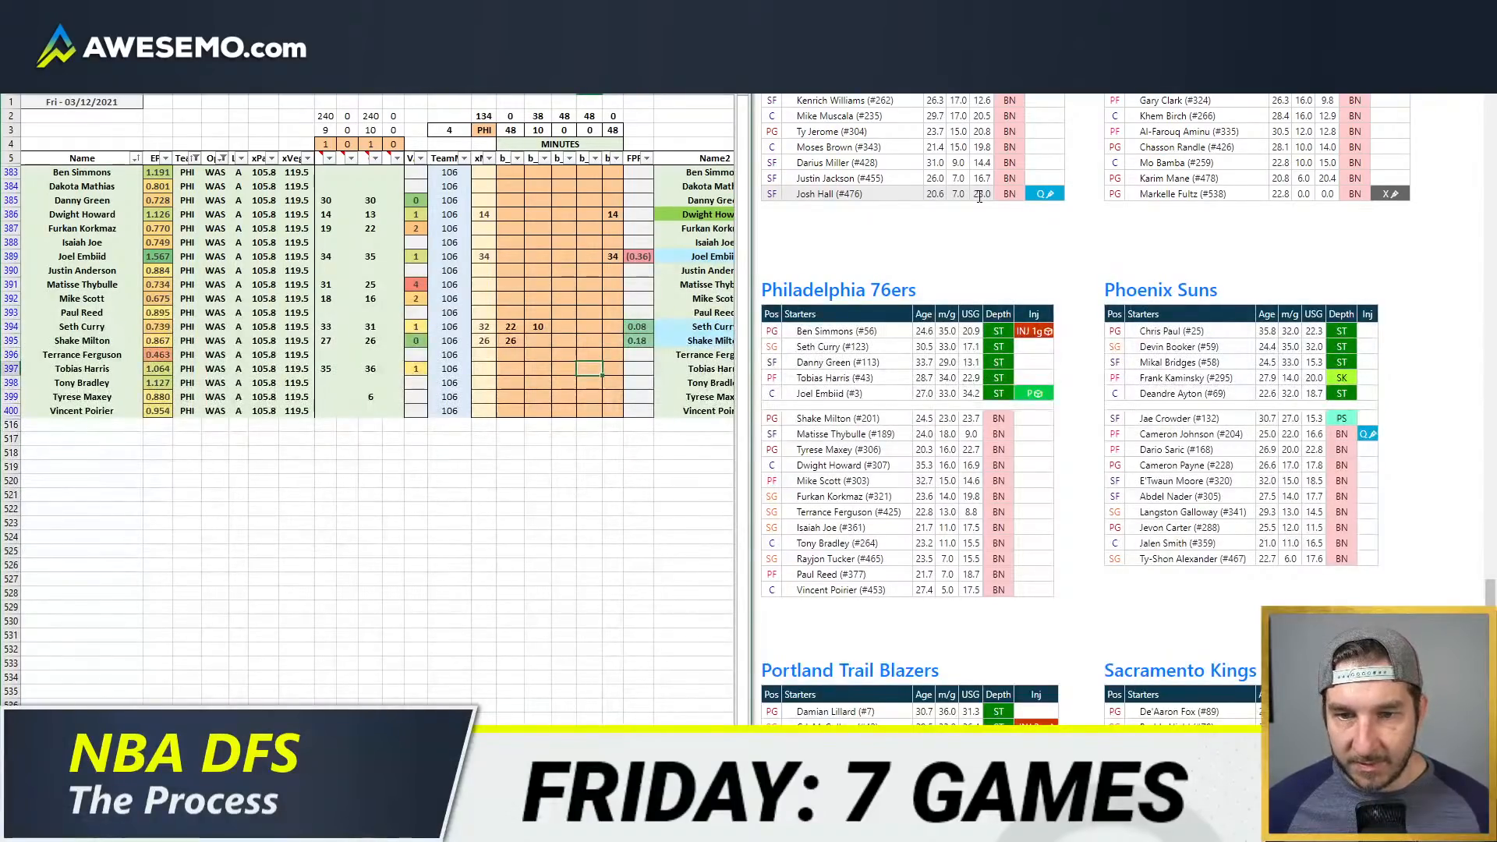
key(Return)
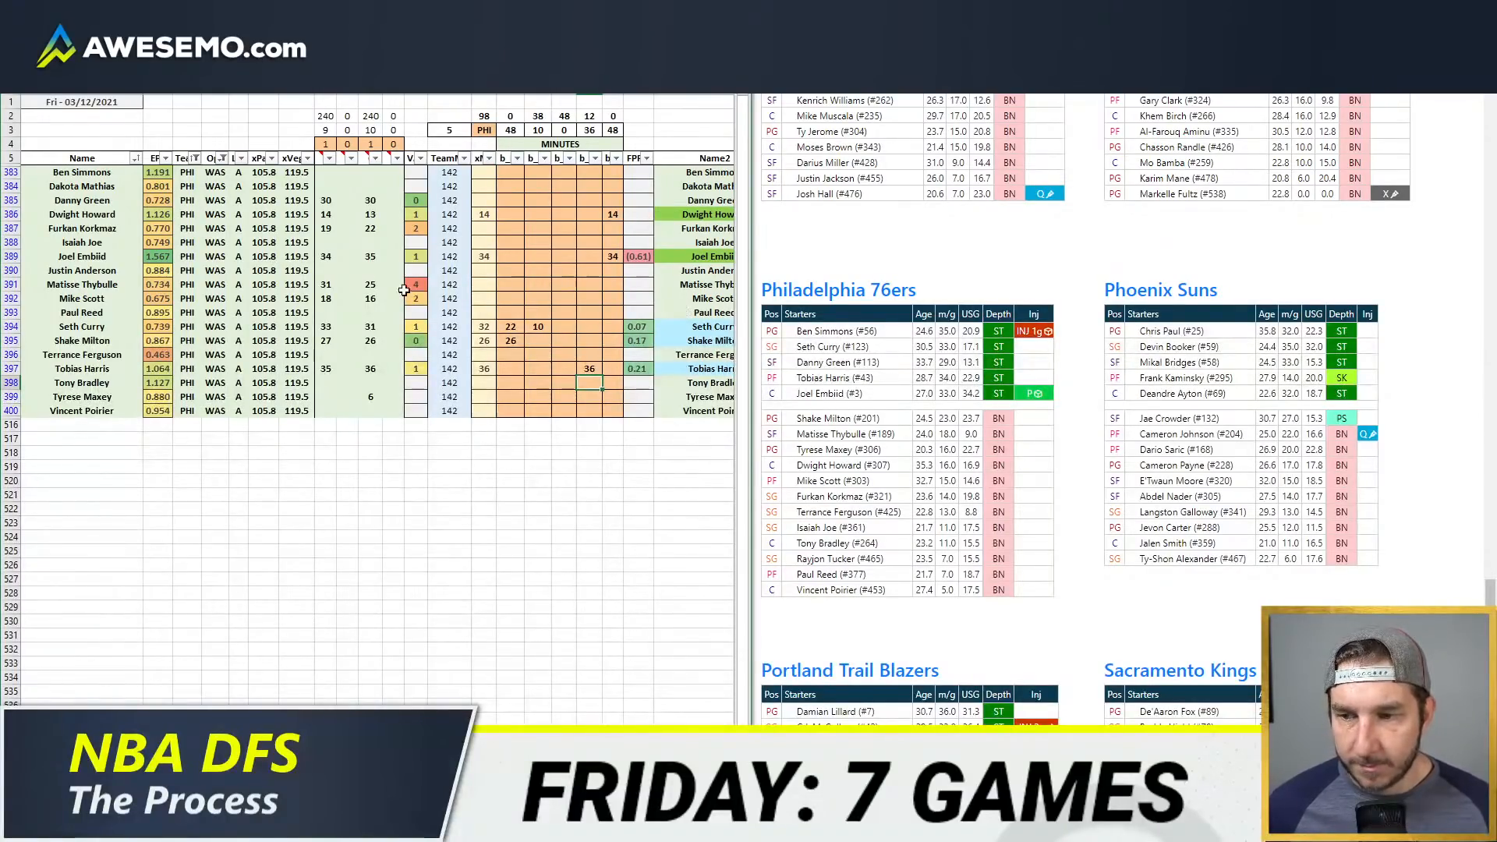
Step: Set Mike Scott's power forward minutes to 18
click(568, 255)
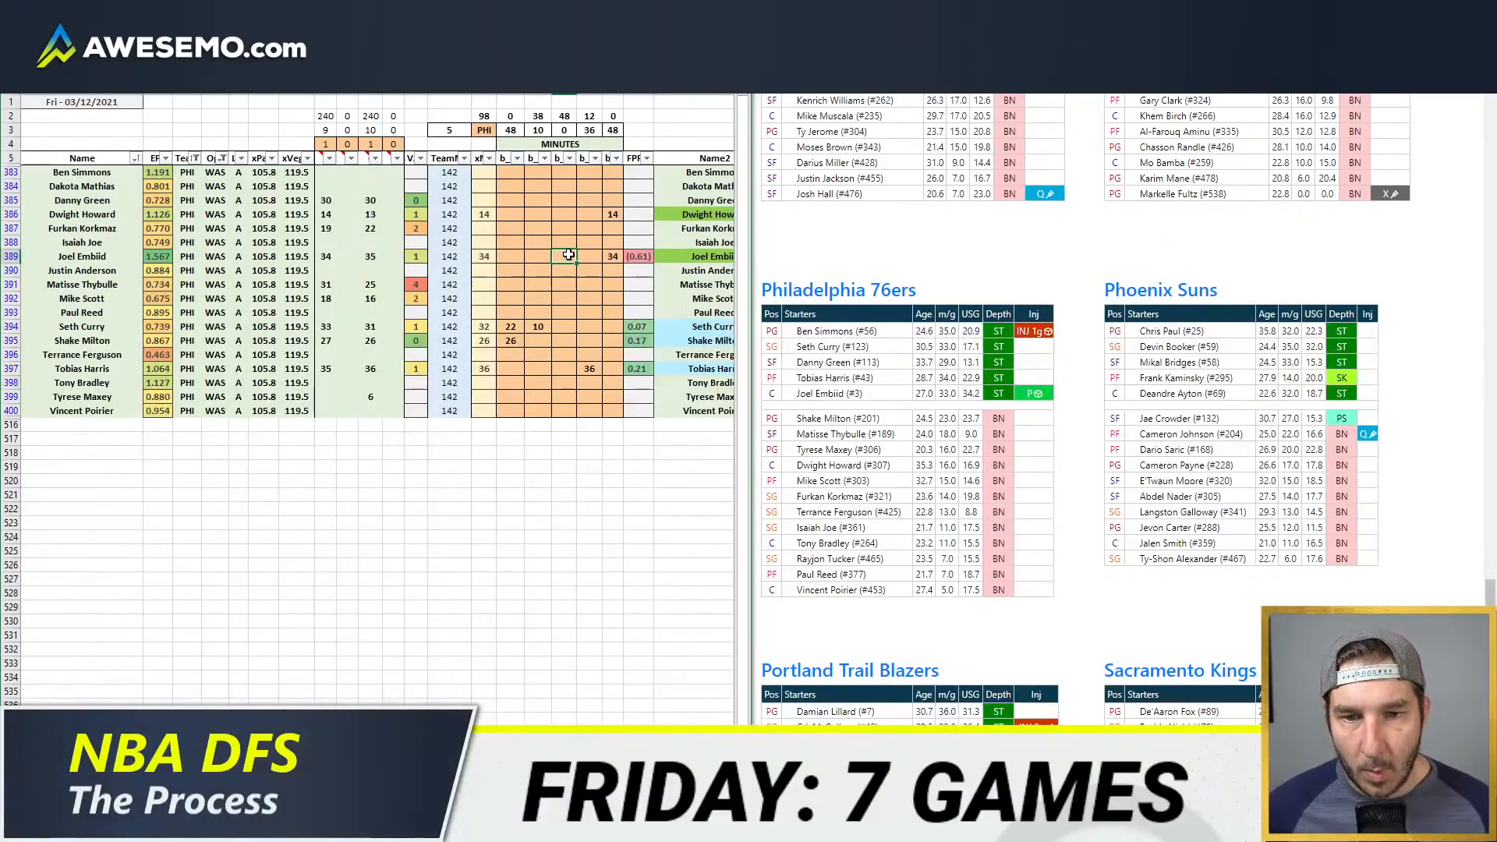
click(589, 300)
text(12)
key(Return)
key(Down)
key(Up)
key(Up)
key(Up)
key(Down)
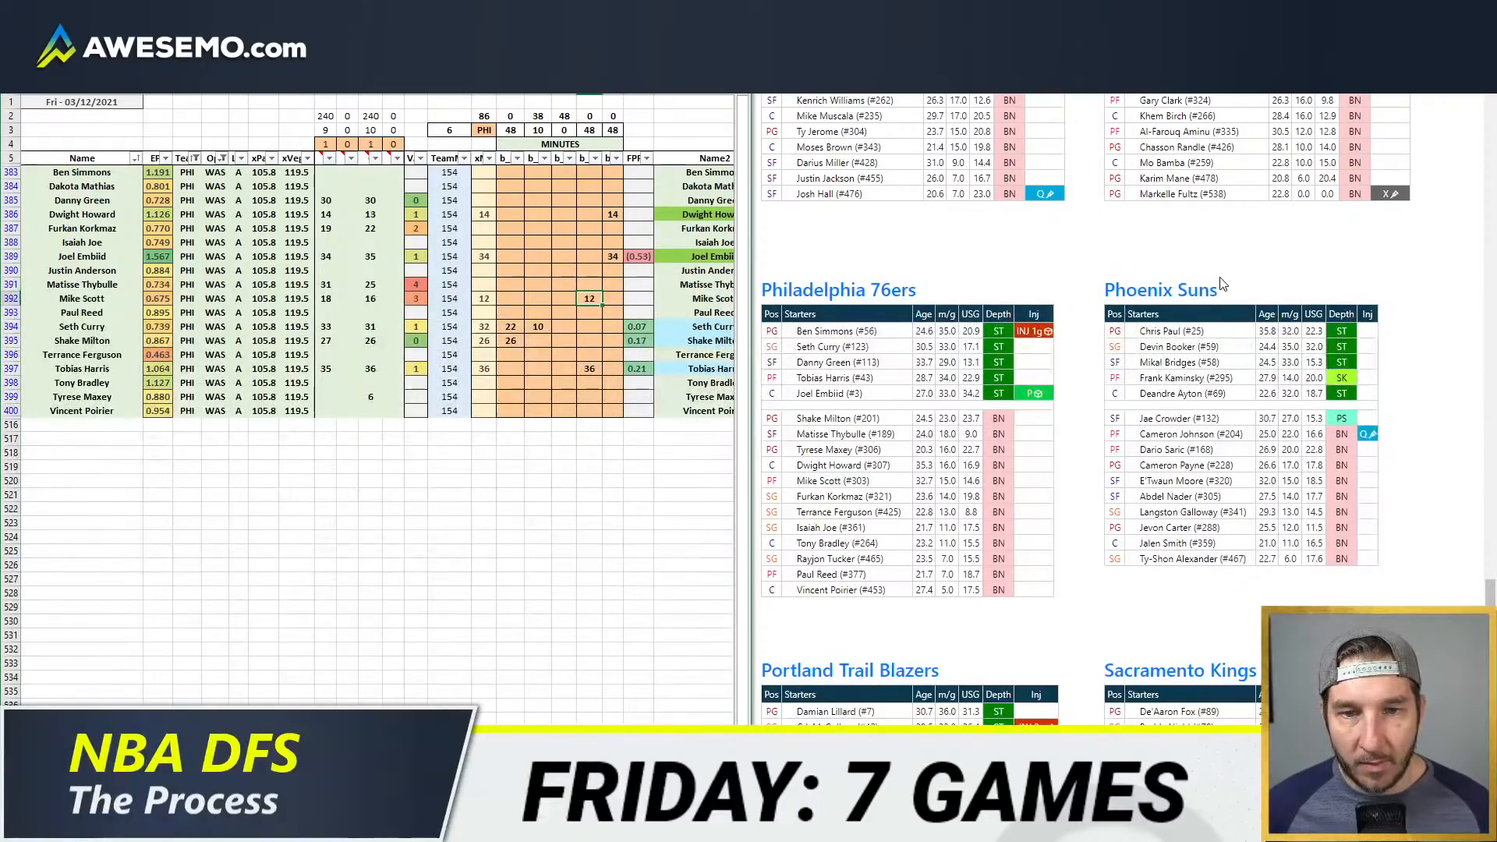
key(Return)
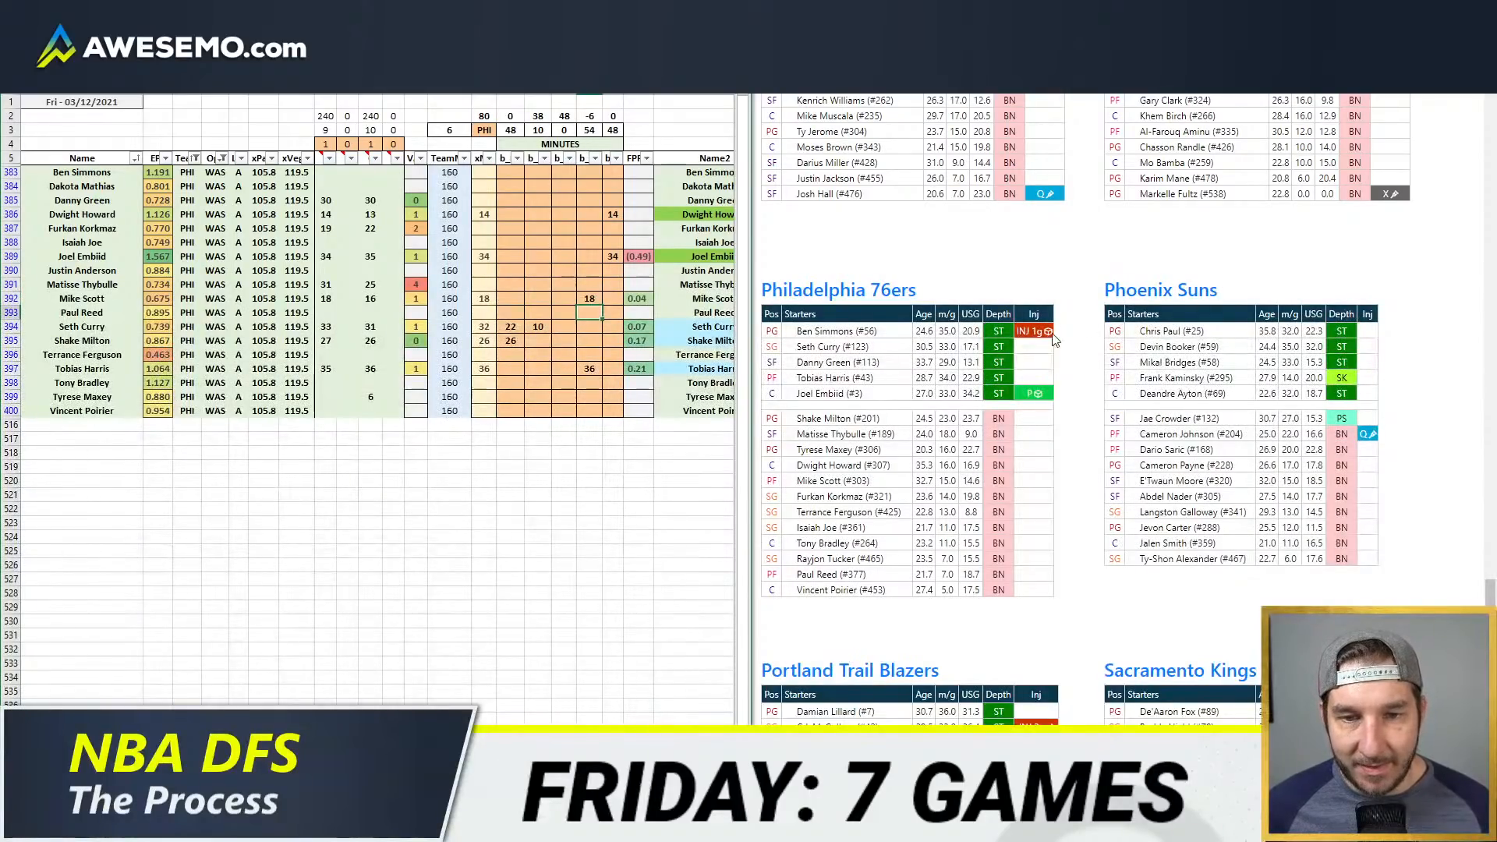
Step: Split Tobias Harris's minutes into 6 at small forward and 30 at power forward
click(566, 365)
text(6)
key(Return)
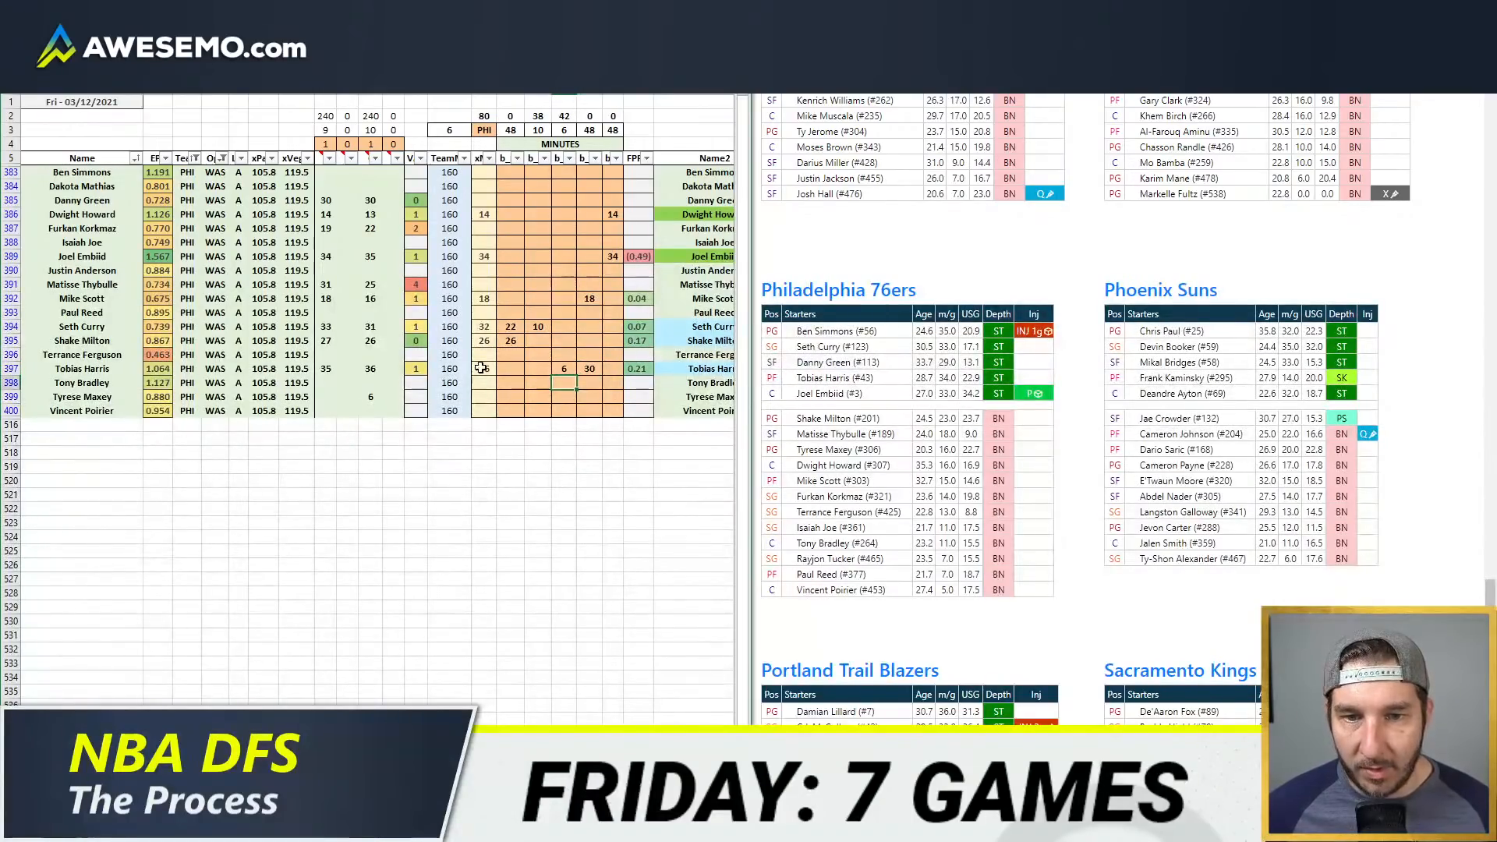
Step: Open Philadelphia's game-by-game minutes pivot table and examine the rotation in the games Ben Simmons missed on 02/19 and 02/17
click(511, 327)
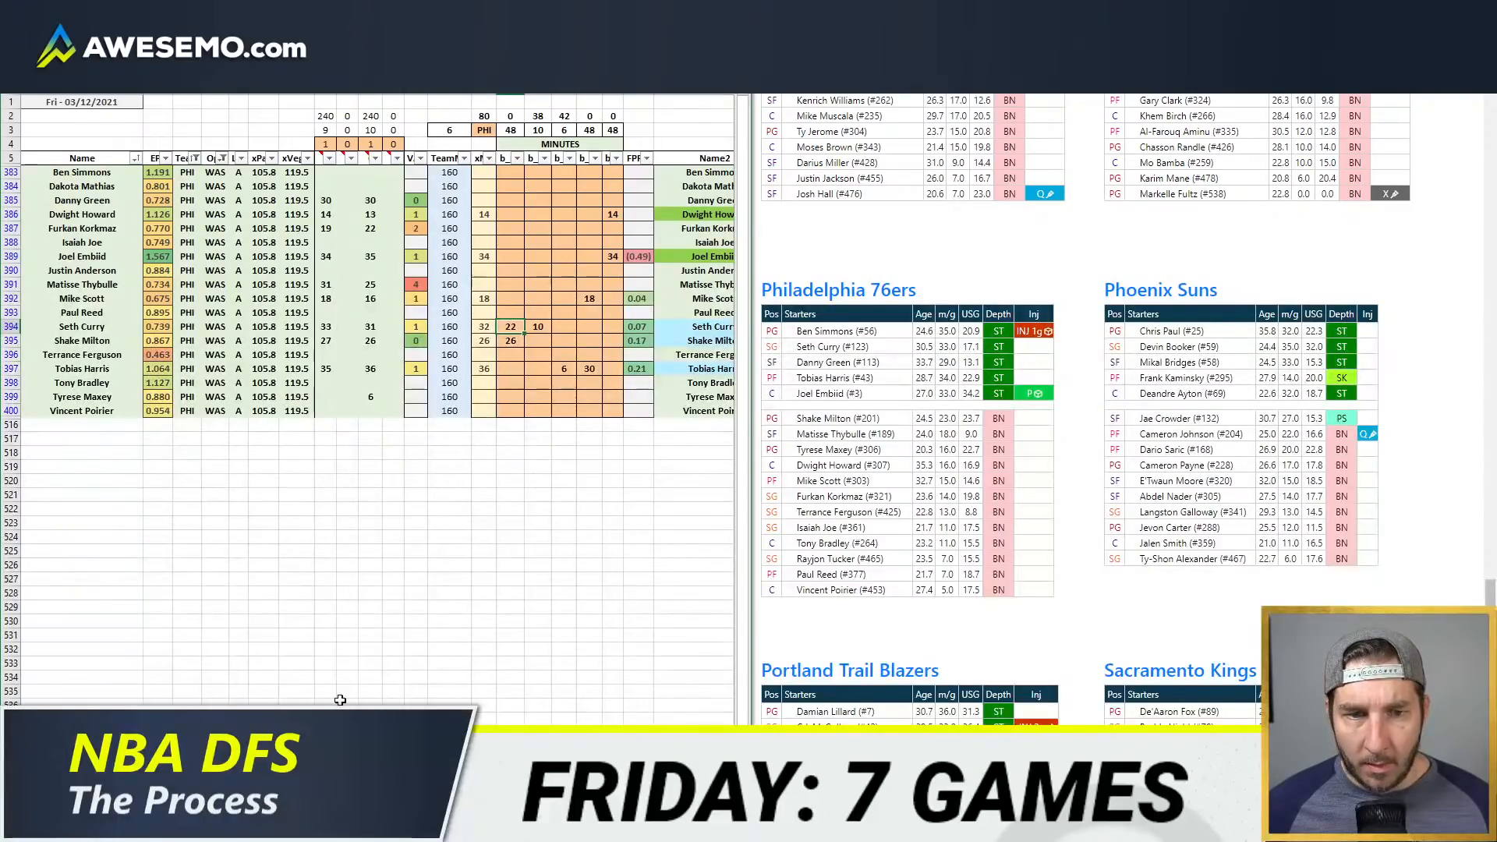
click(136, 828)
click(181, 749)
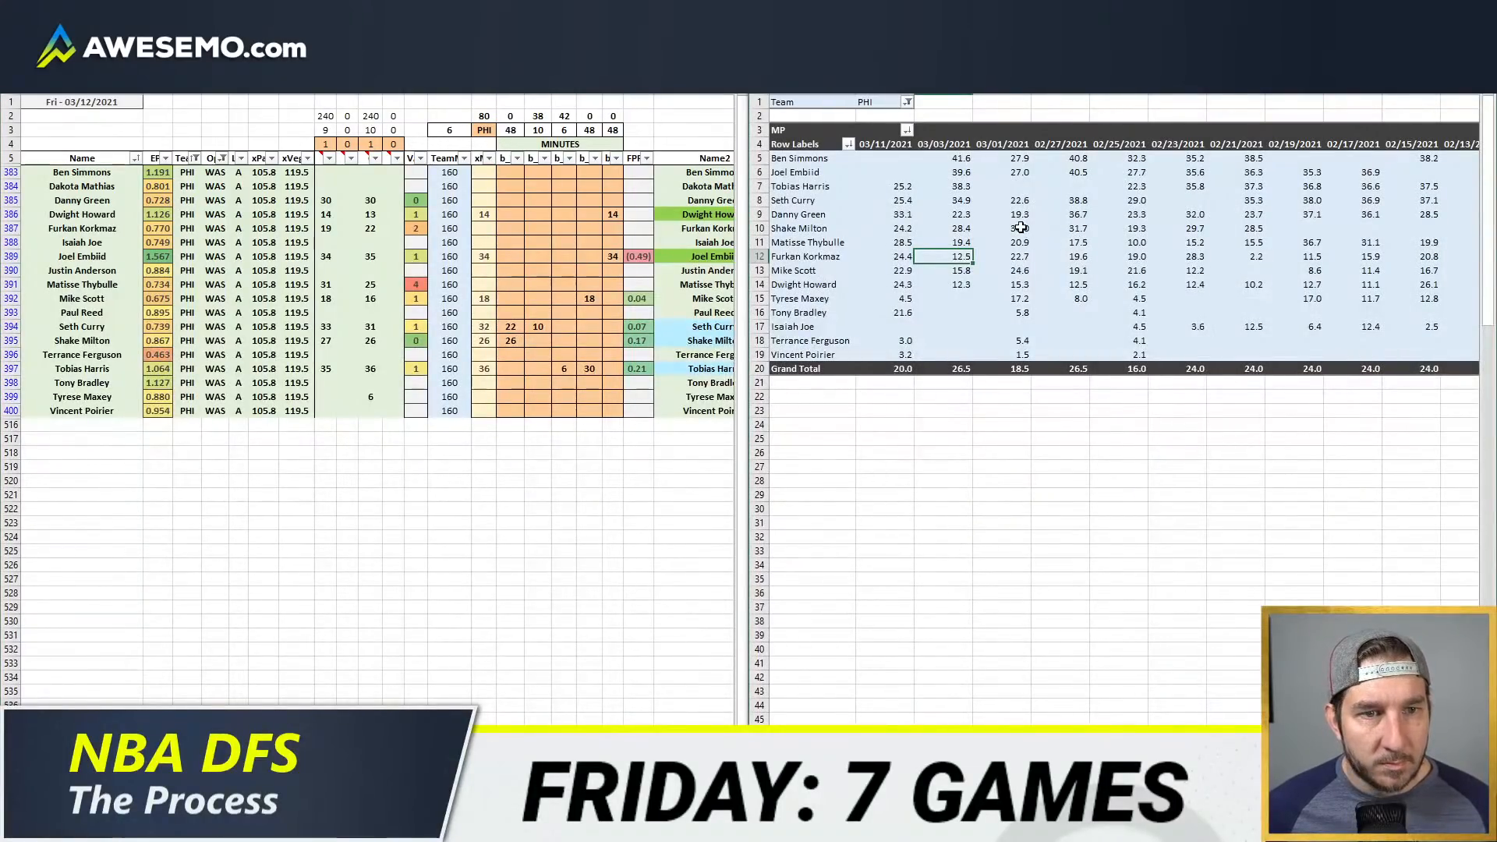
drag(1306, 164, 1367, 162)
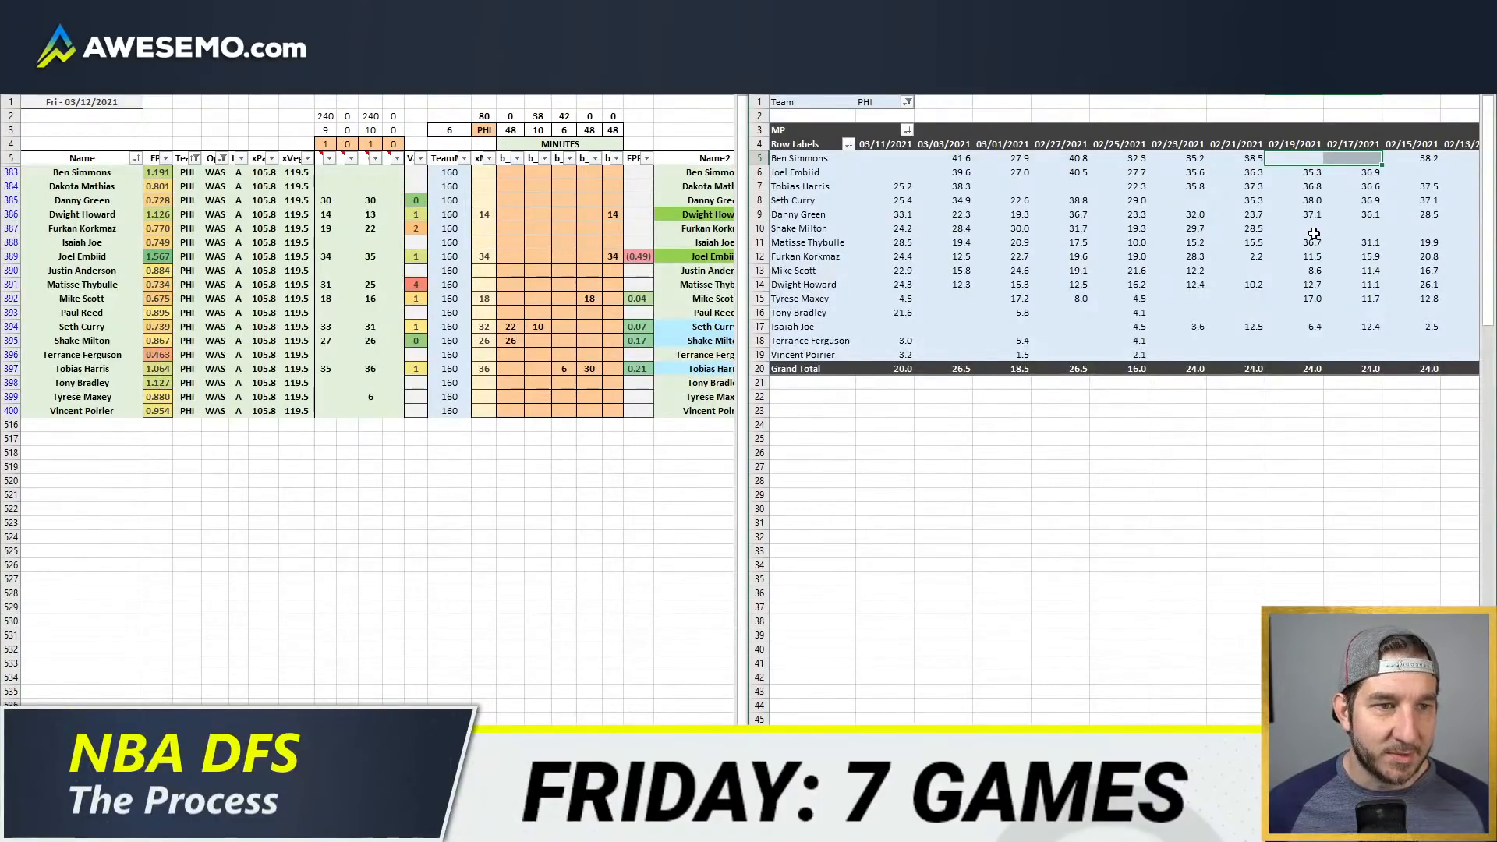
mouse_move(1313, 234)
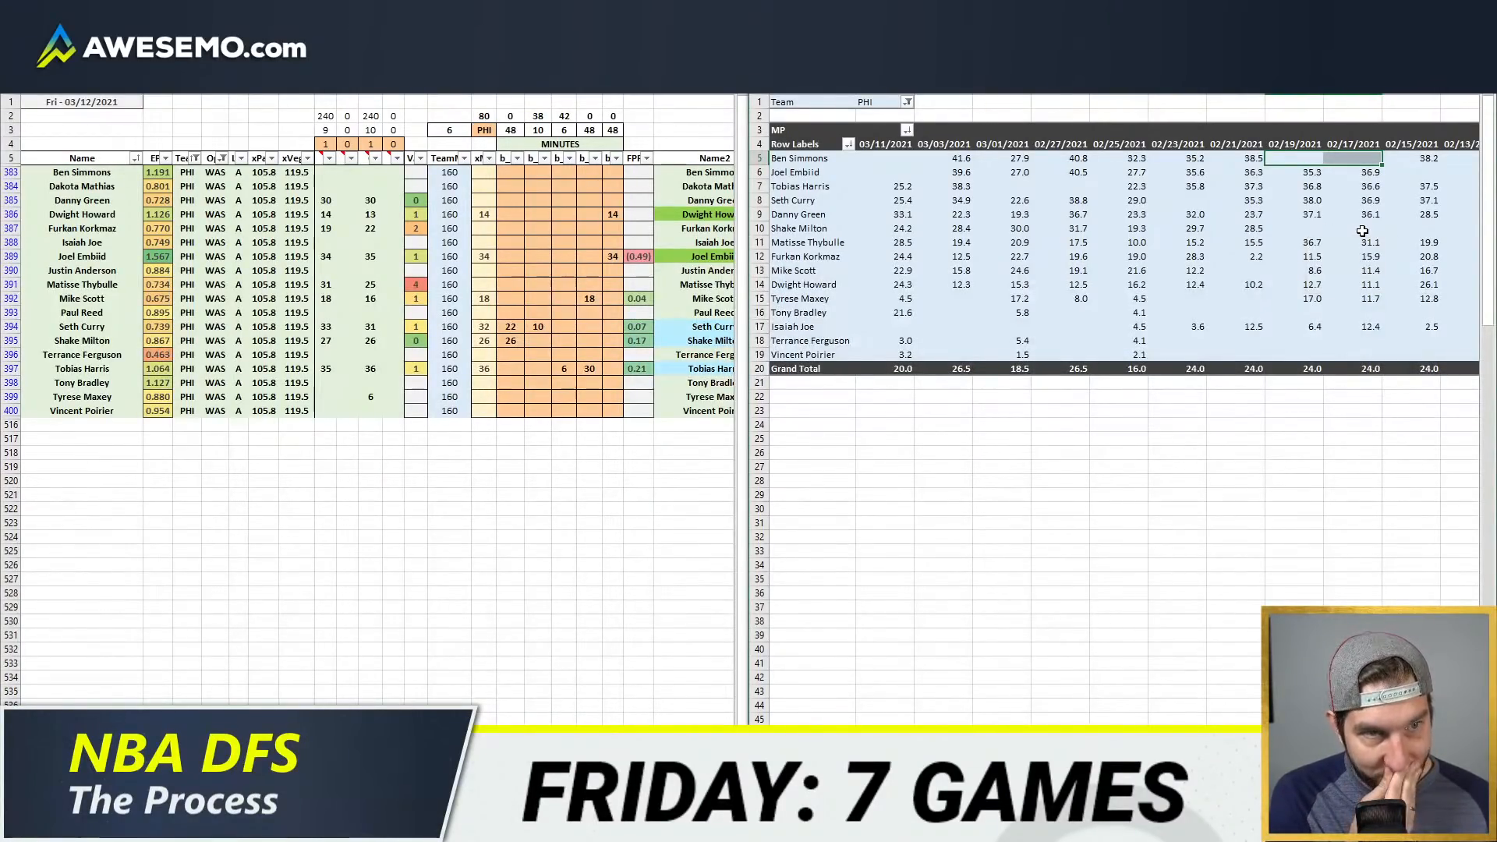
mouse_move(1071, 290)
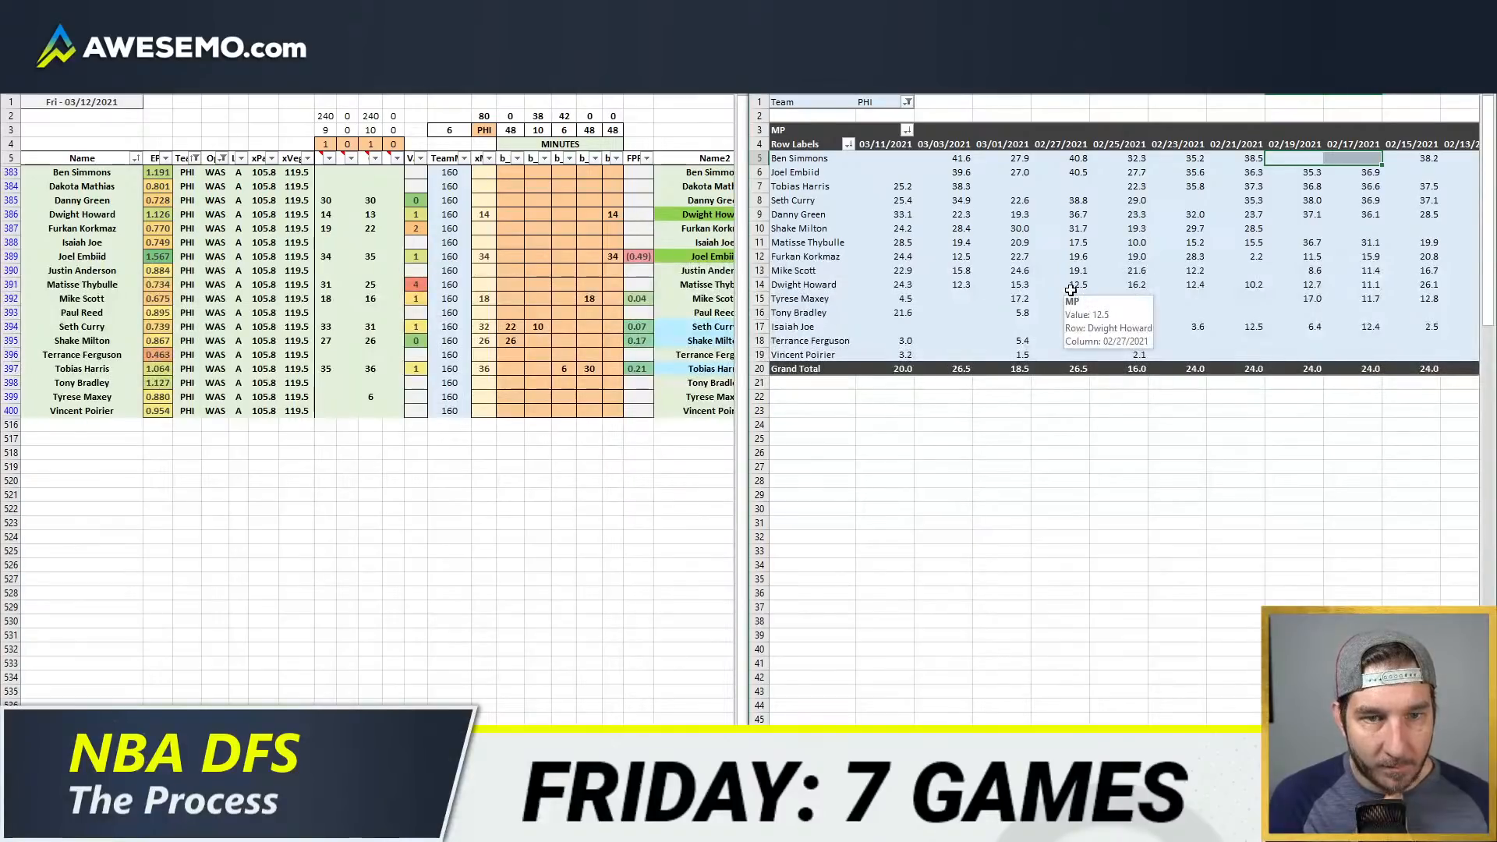
scroll(1122, 468, right, 5)
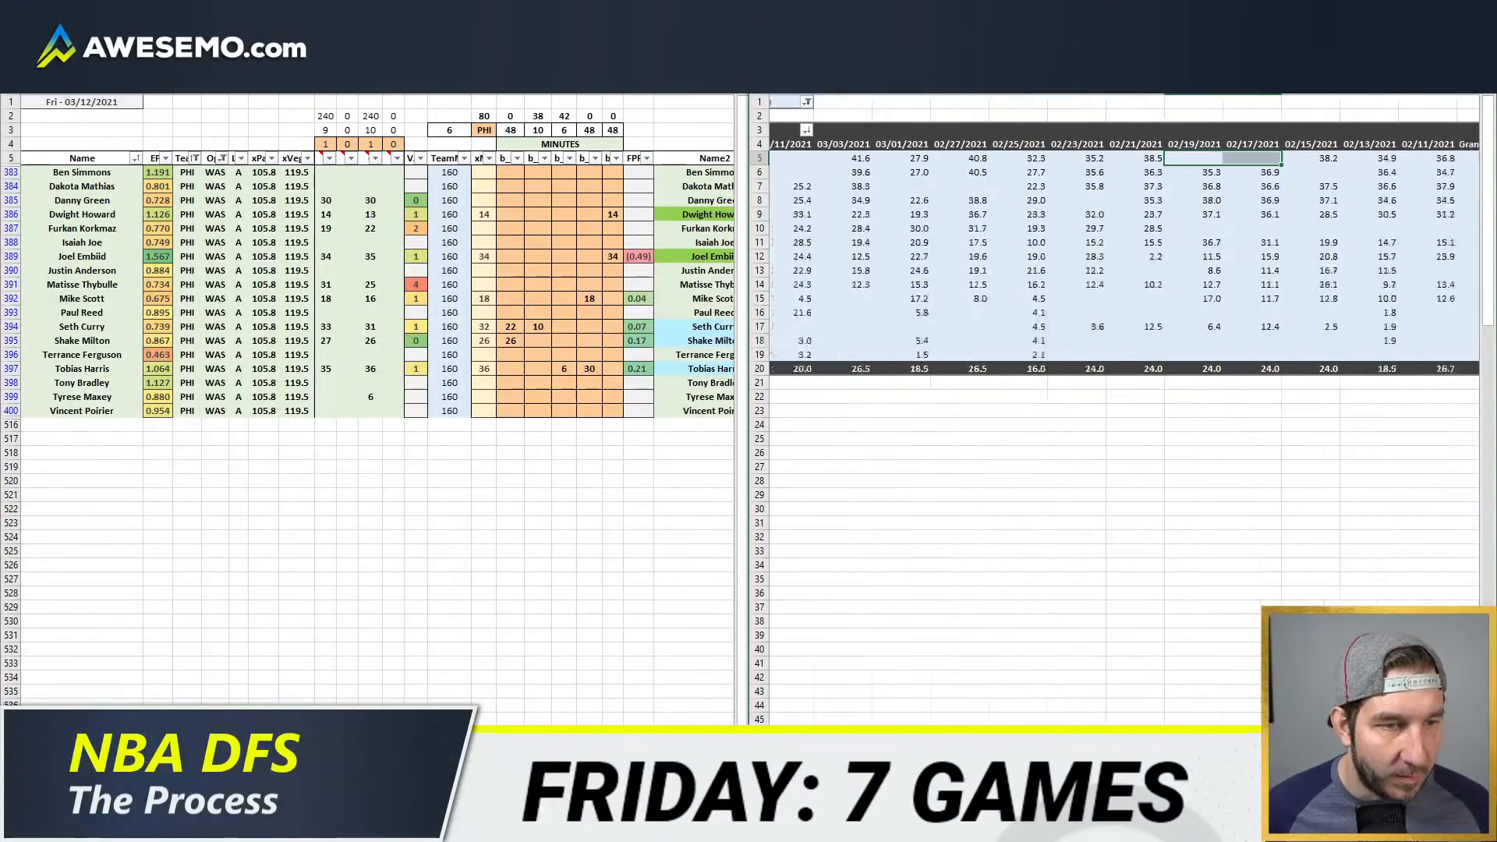
scroll(1122, 468, left, 5)
Step: Give Danny Green 30 minutes at shooting guard
click(511, 326)
click(544, 309)
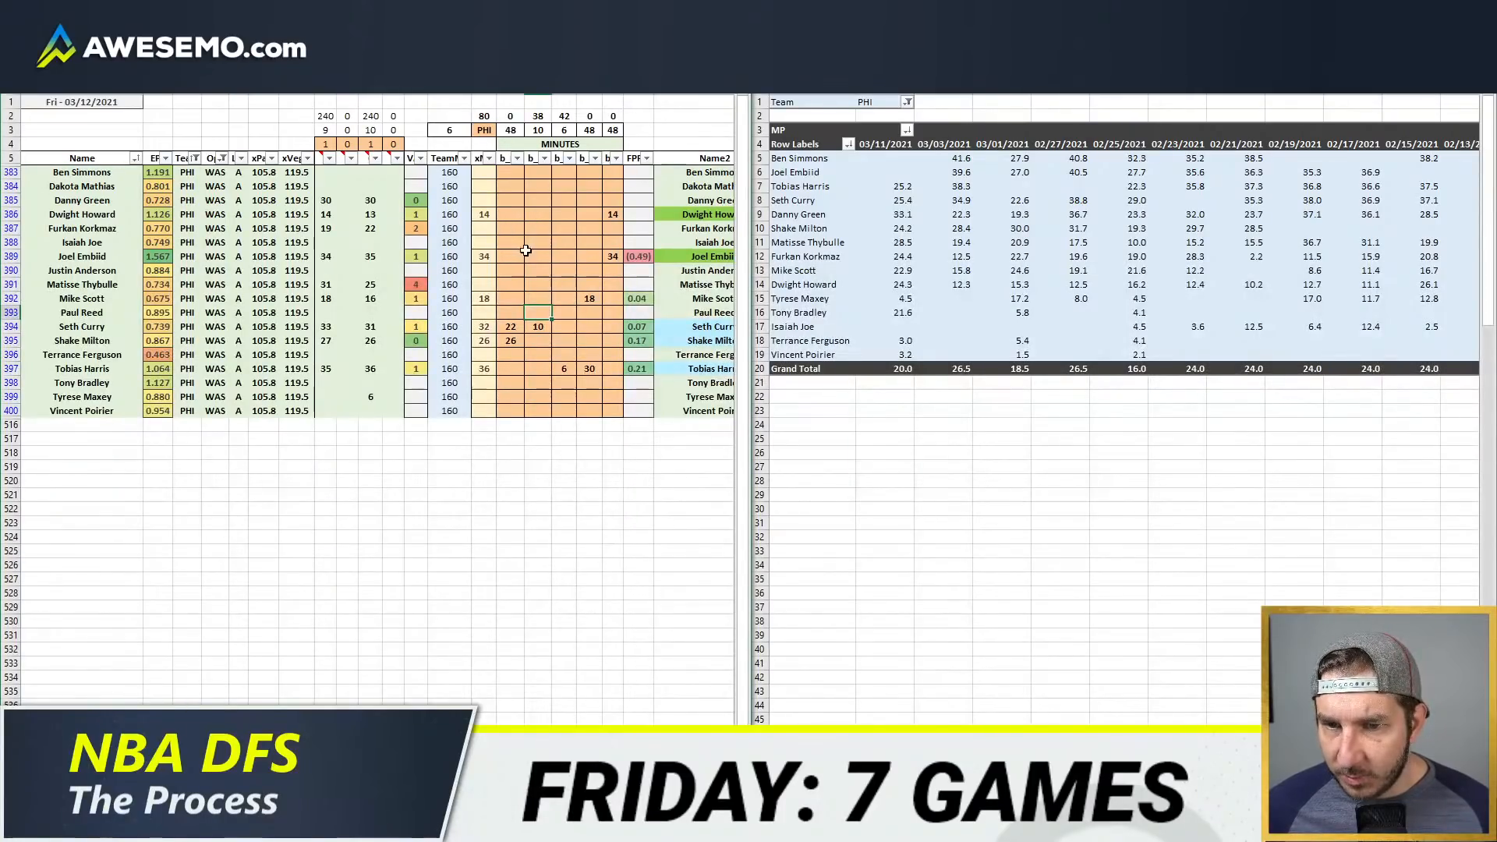
click(564, 200)
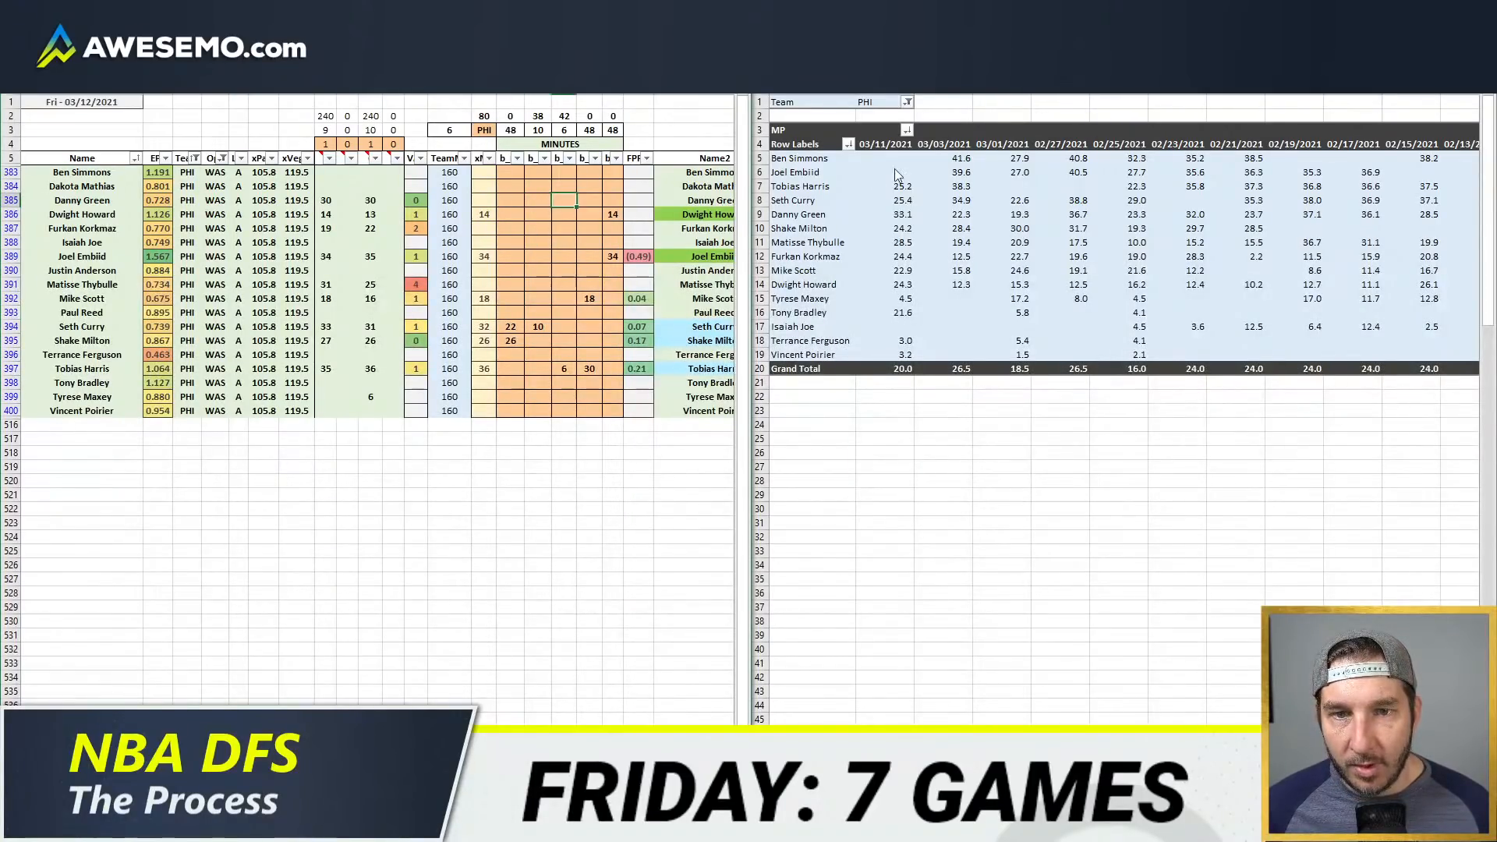
text(30)
key(Tab)
Step: Give Matisse Thybulle 26 minutes at small forward
key(Down)
key(Down)
key(Down)
key(Down)
key(Down)
key(Down)
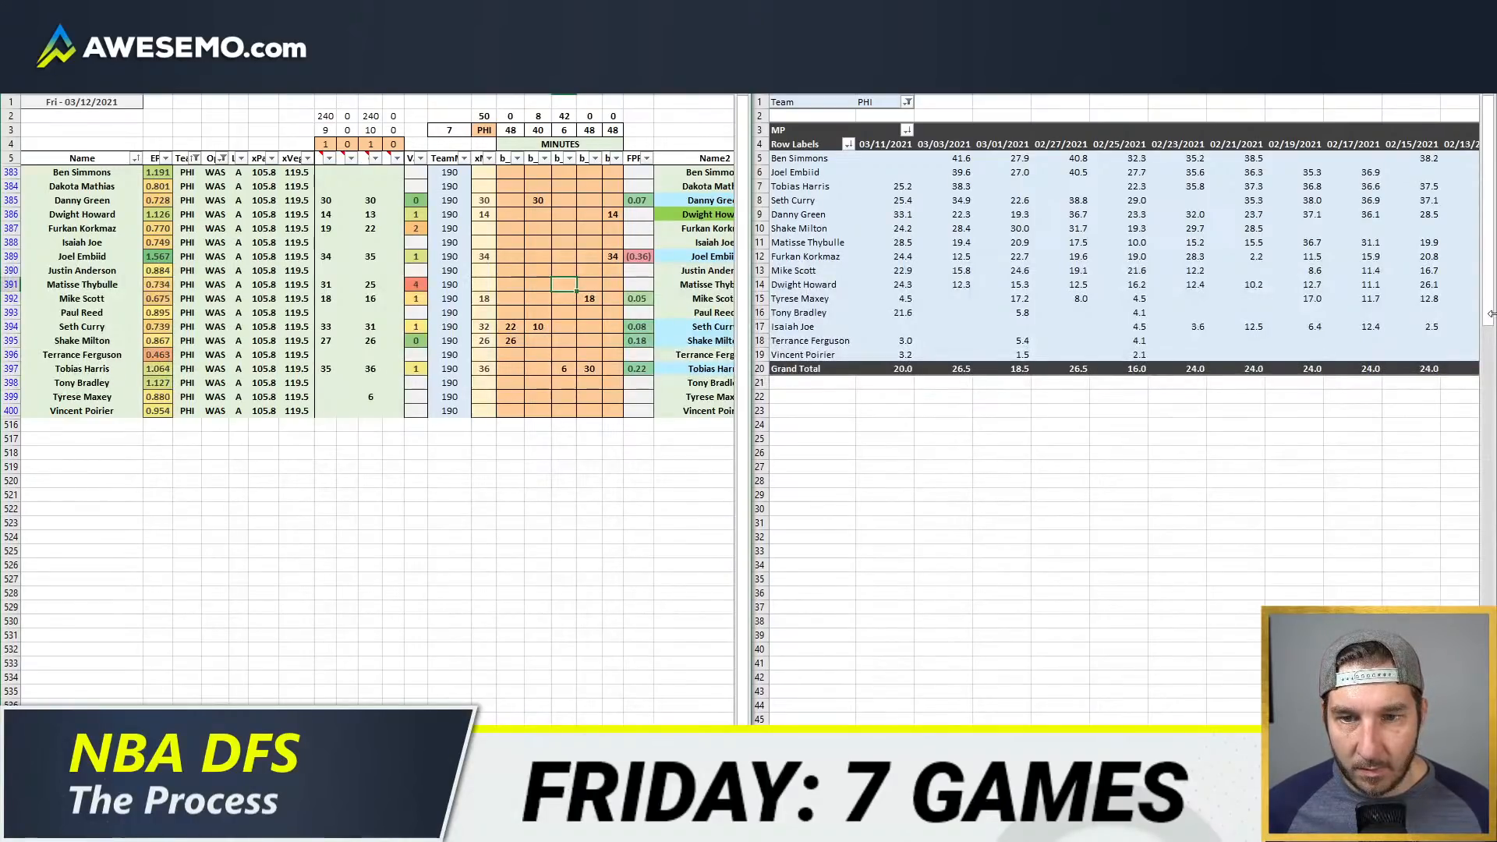
text(26)
key(Return)
Step: Assign Furkan Korkmaz 16 minutes at small forward and 6 at shooting guard
key(Up)
key(Up)
key(Up)
key(Up)
key(Up)
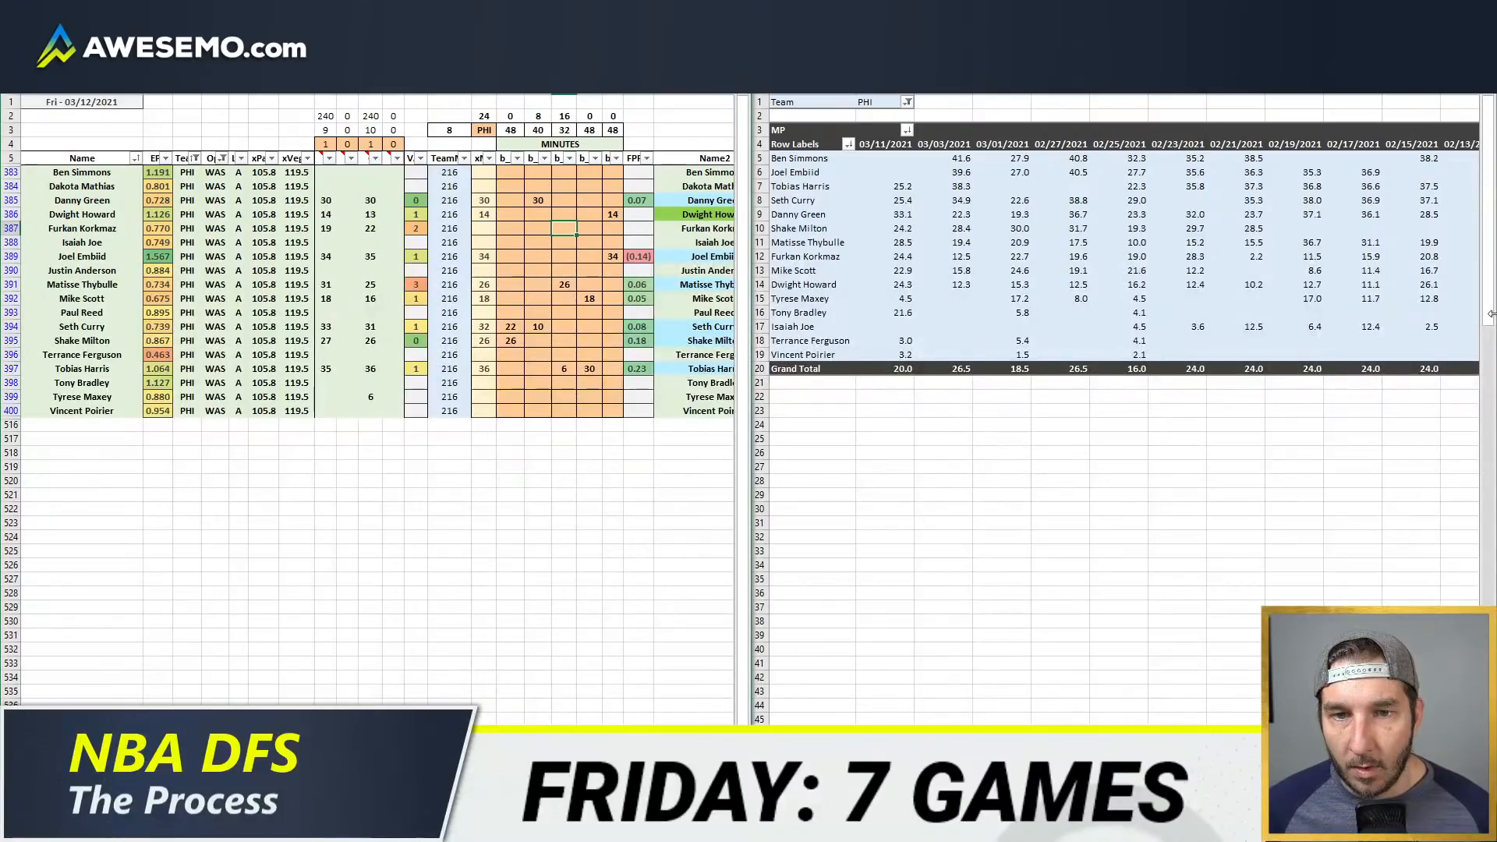
text(16)
key(Left)
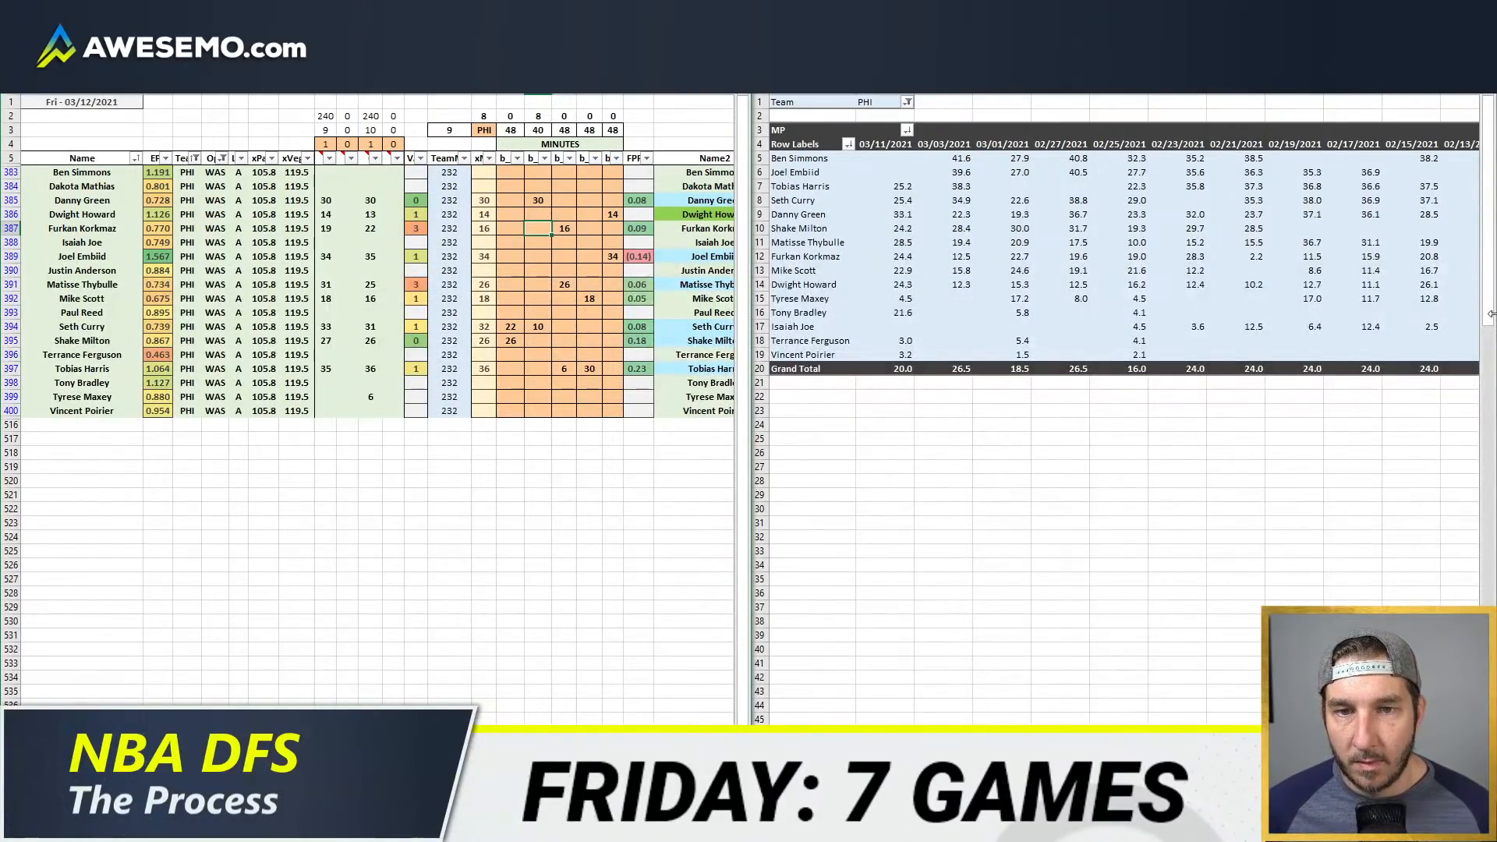
key(Return)
Step: Give Tyrese Maxey 2 minutes at shooting guard
key(Down)
key(Down)
key(Down)
key(Down)
key(Down)
key(Down)
key(Down)
key(Down)
key(Down)
key(Down)
key(Down)
text(2)
key(Return)
Step: Clear all usage, assist and rebound rate overrides for the Philadelphia players
scroll(377, 409, right, 5)
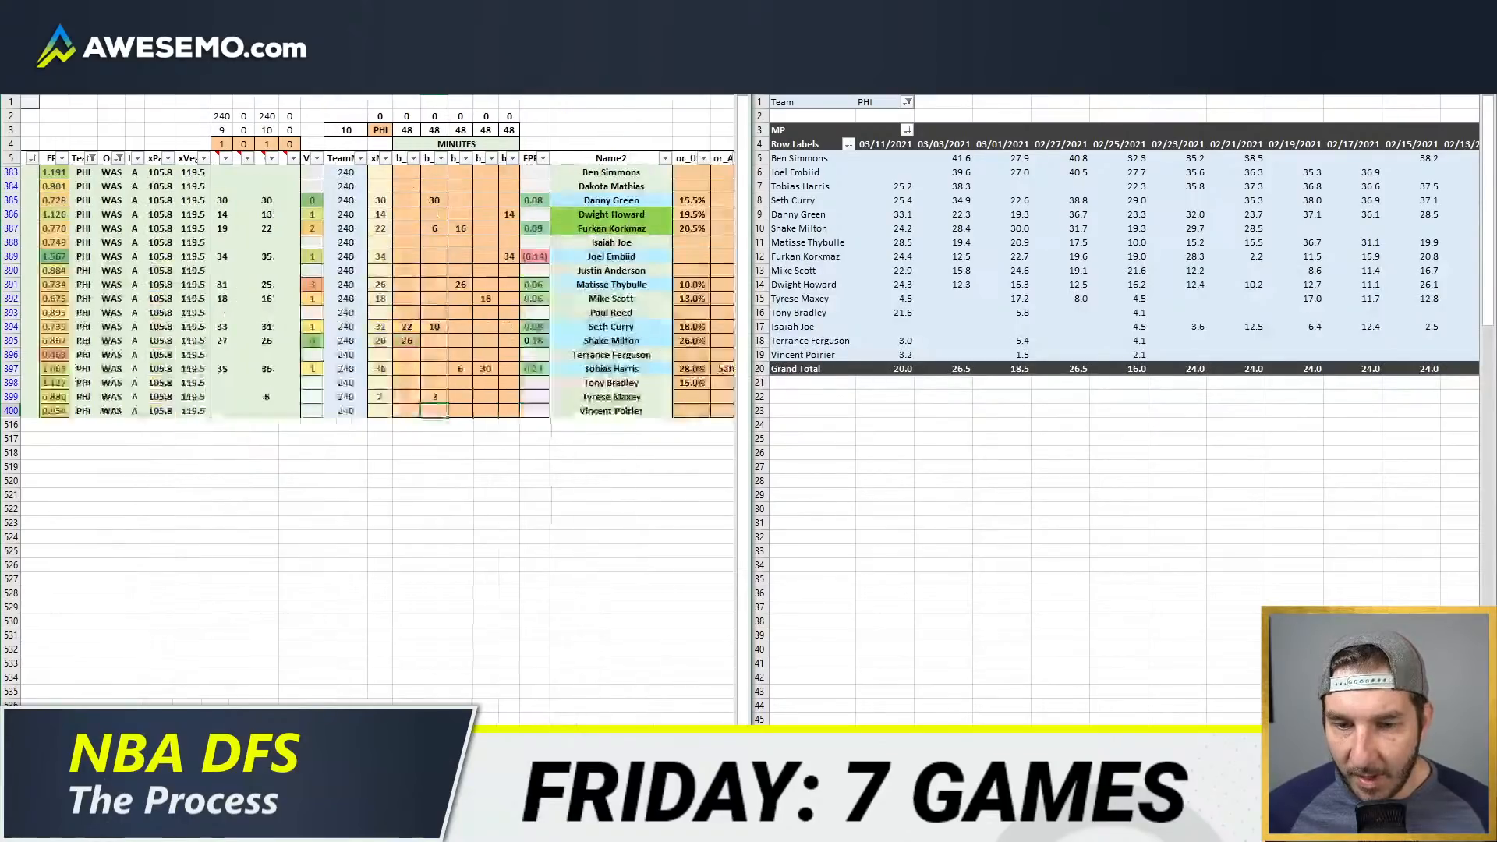
scroll(378, 409, left, 5)
scroll(377, 409, right, 10)
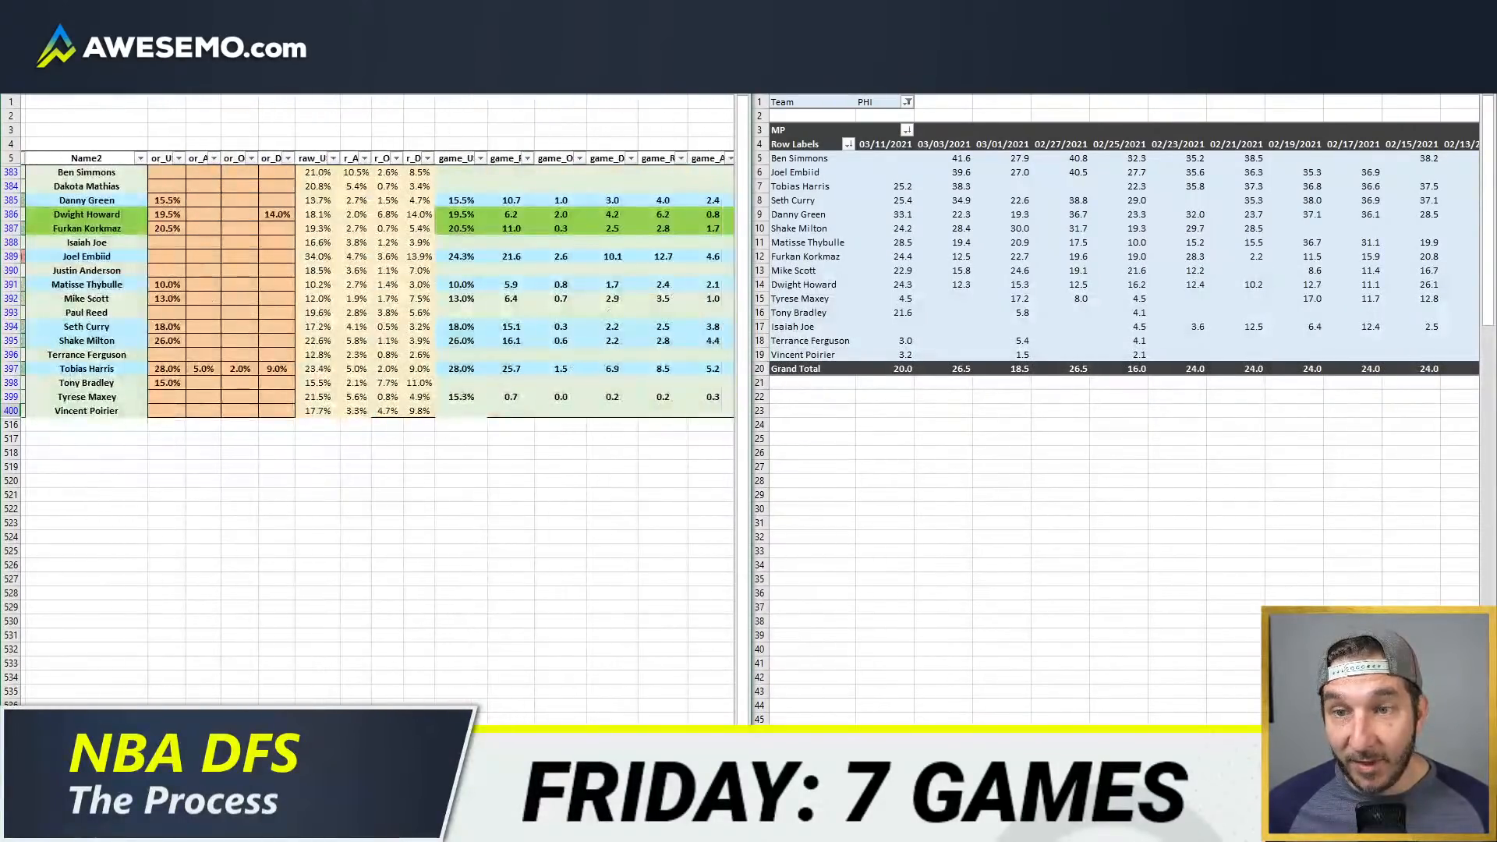
drag(211, 188, 327, 411)
key(Delete)
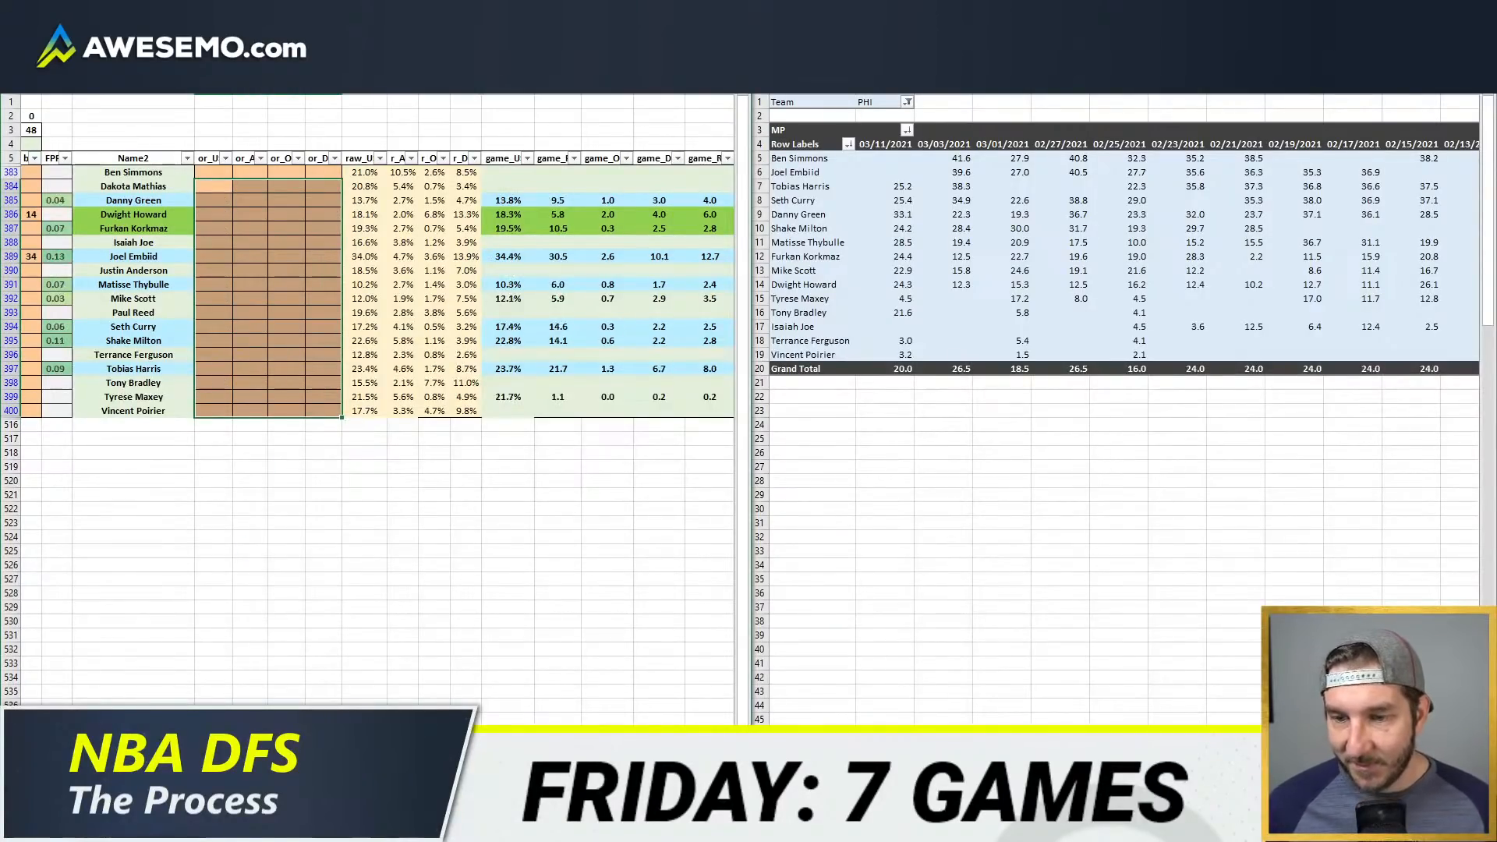
Step: Switch to the NBA WOWY page in the browser and load the 76ers from the PHI–WAS game
click(148, 828)
click(199, 757)
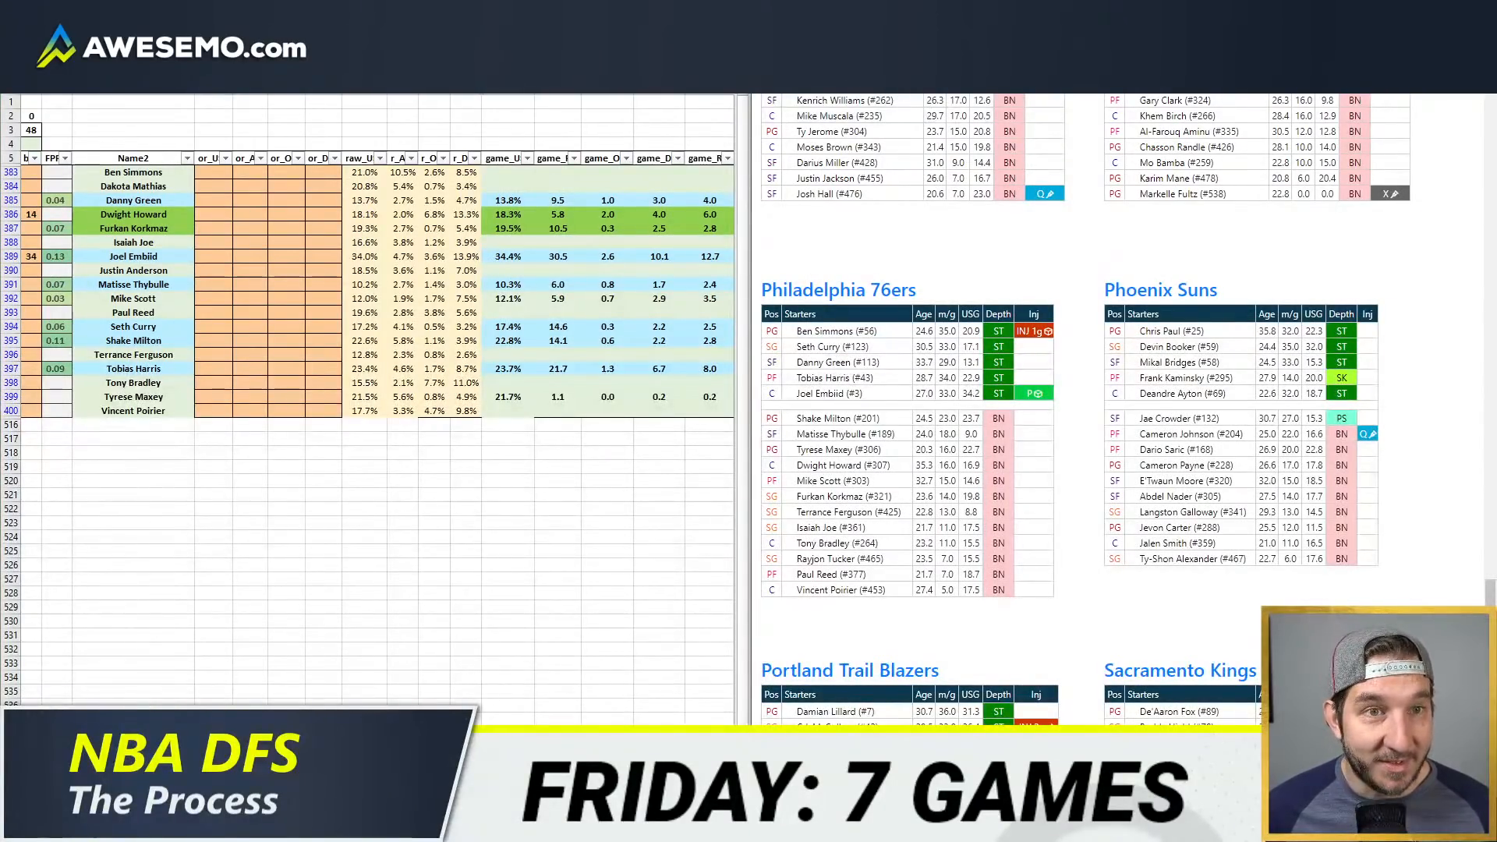
click(912, 12)
click(936, 12)
key(ctrl+Tab)
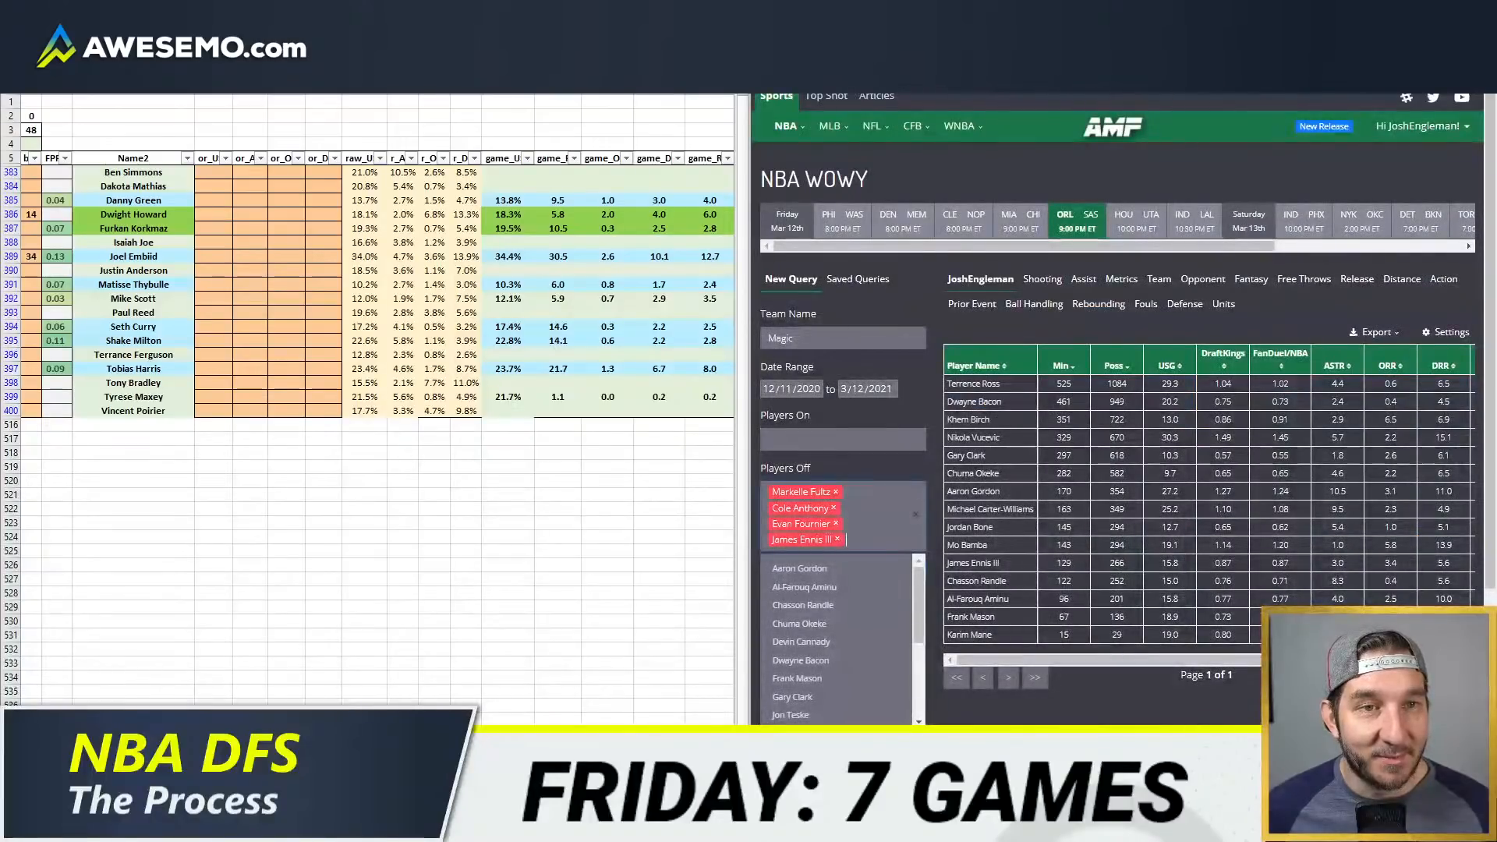
click(835, 220)
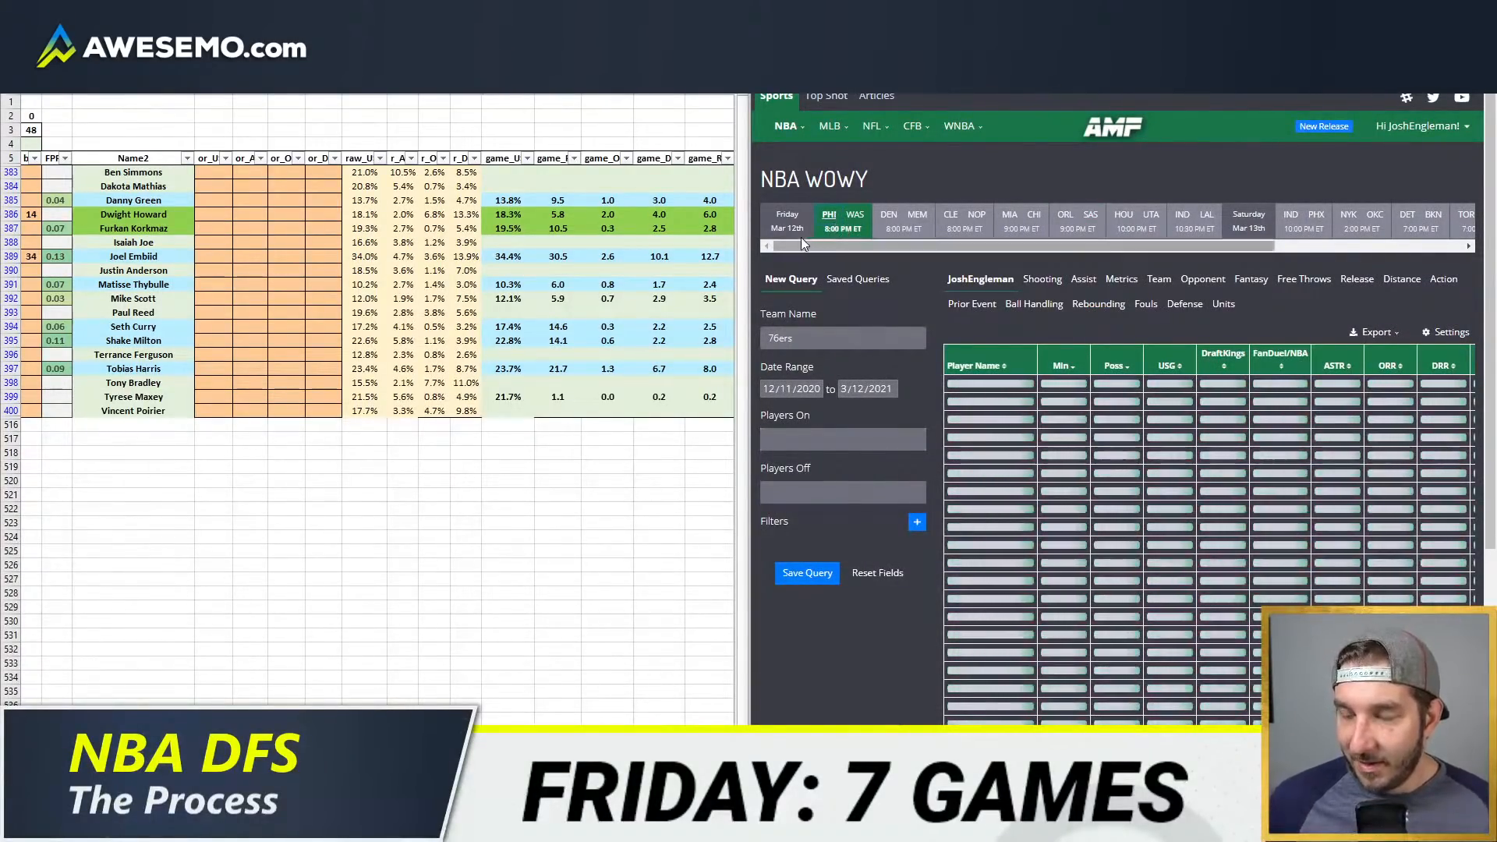
Step: Filter the 76ers query to possessions with Ben Simmons off the court
click(840, 489)
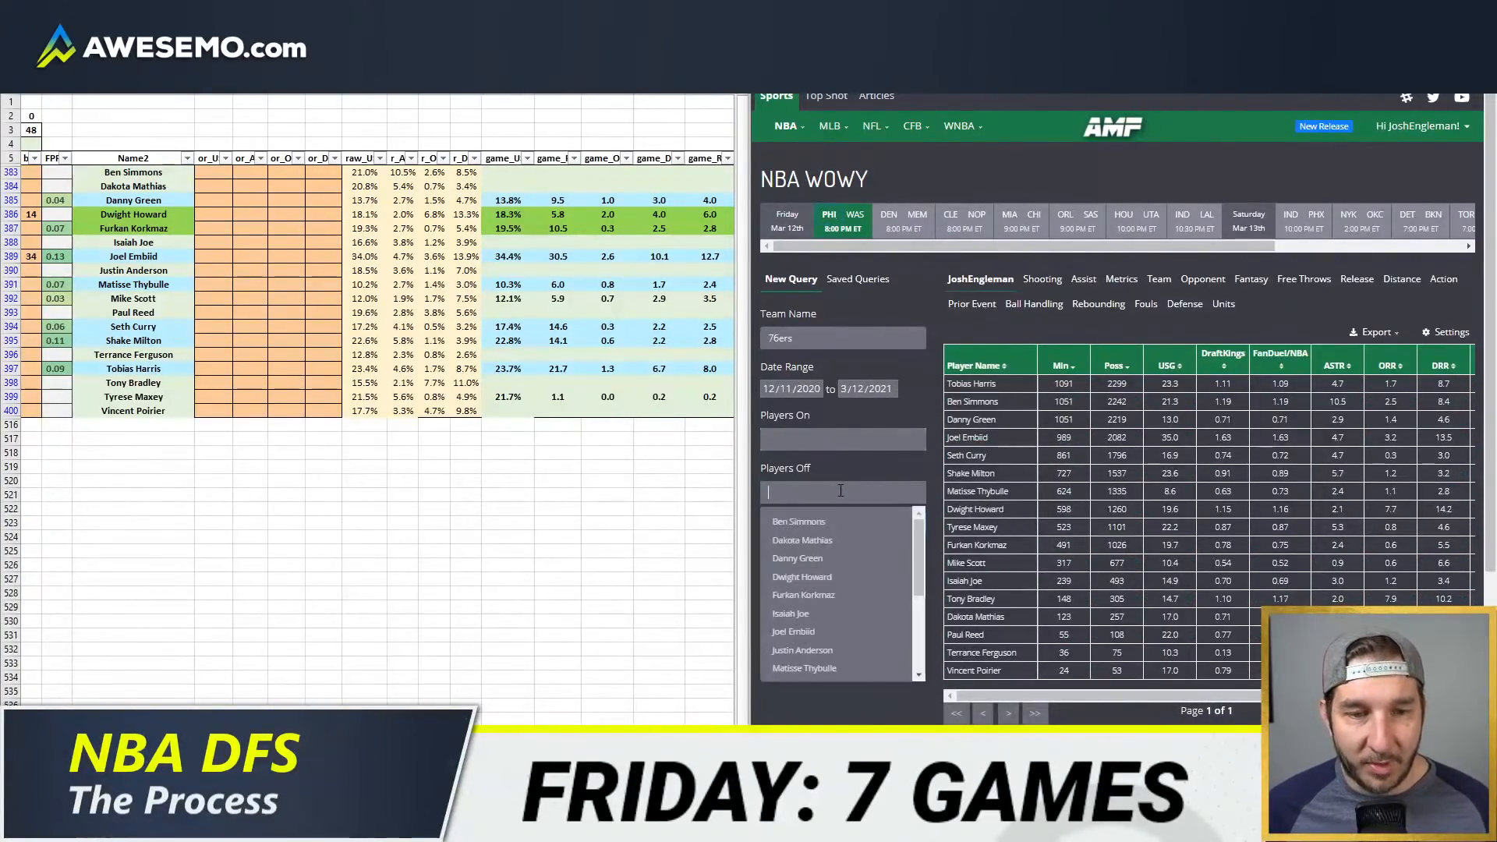
text(ben si)
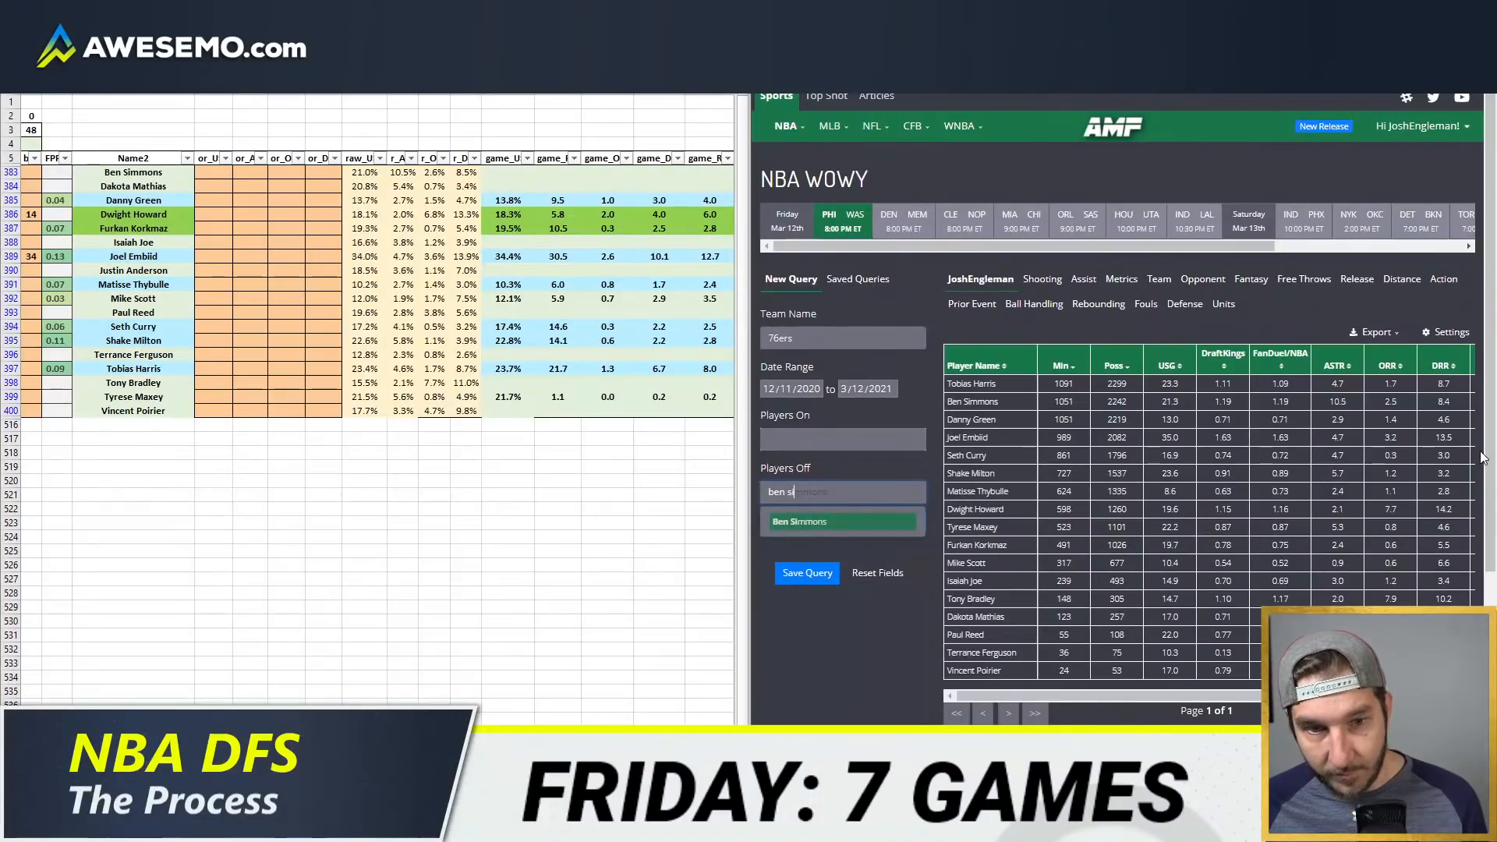
key(Return)
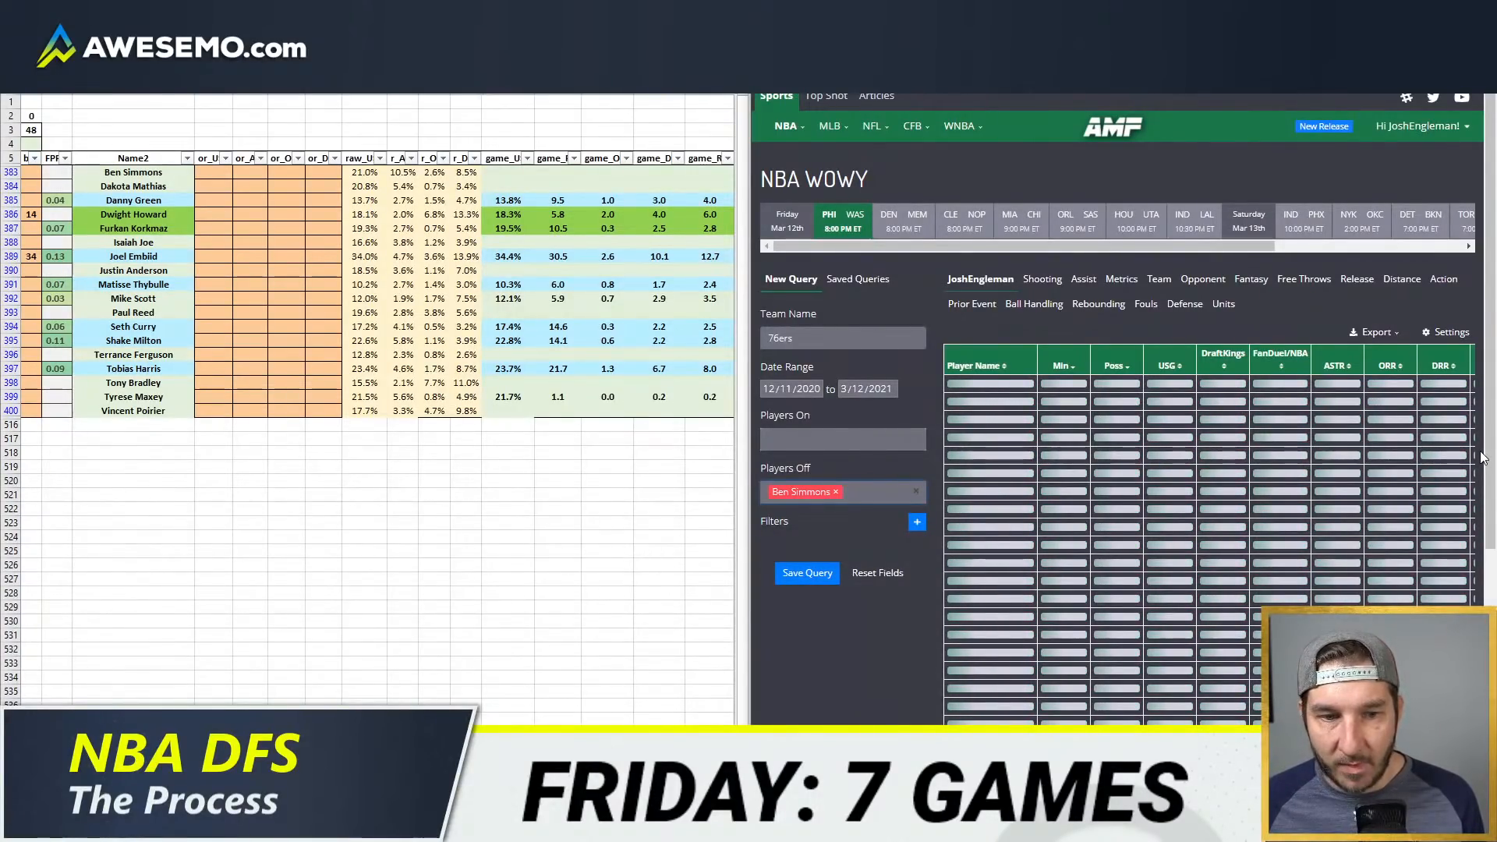
Step: Add Tyrese Maxey to the players off the court in the 76ers query
text(maxey)
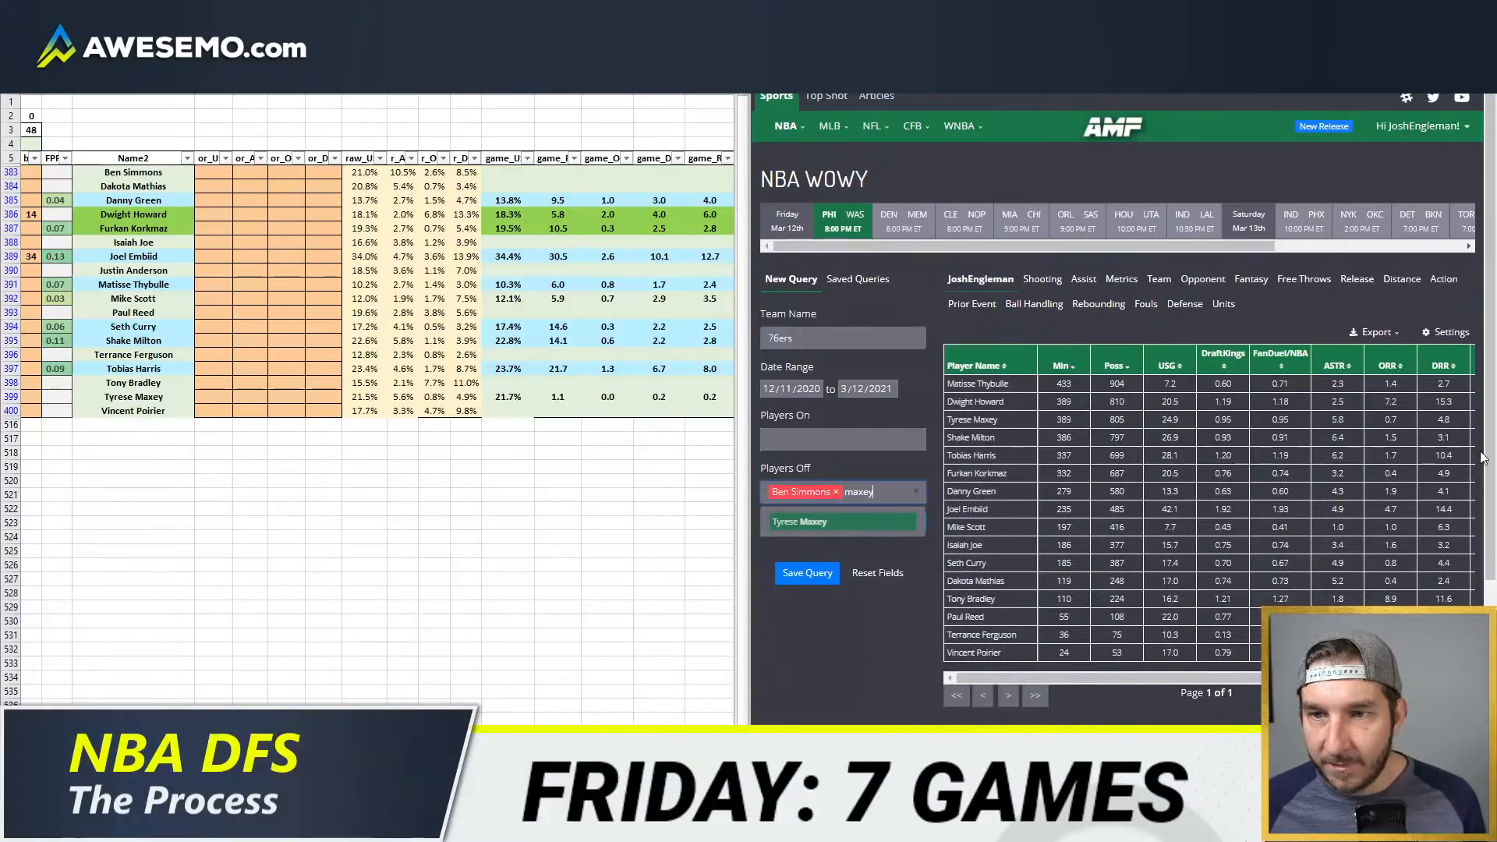
key(Return)
Step: Try excluding Dakota Mathias, Isaiah Joe, Paul Reed and Tony Bradley as well from the 76ers query
text(math)
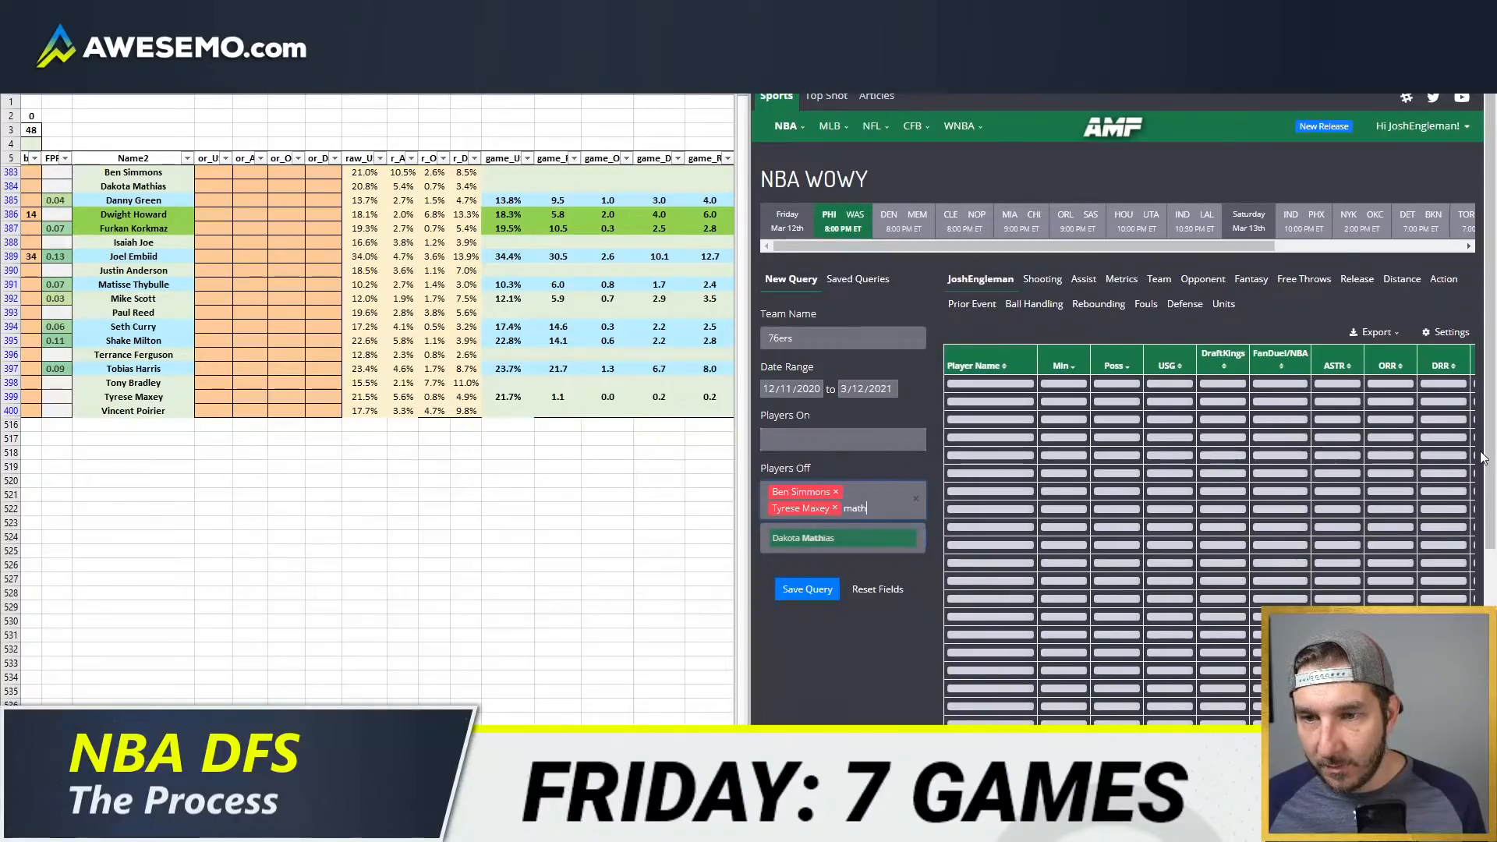
key(Return)
text(joereedbra)
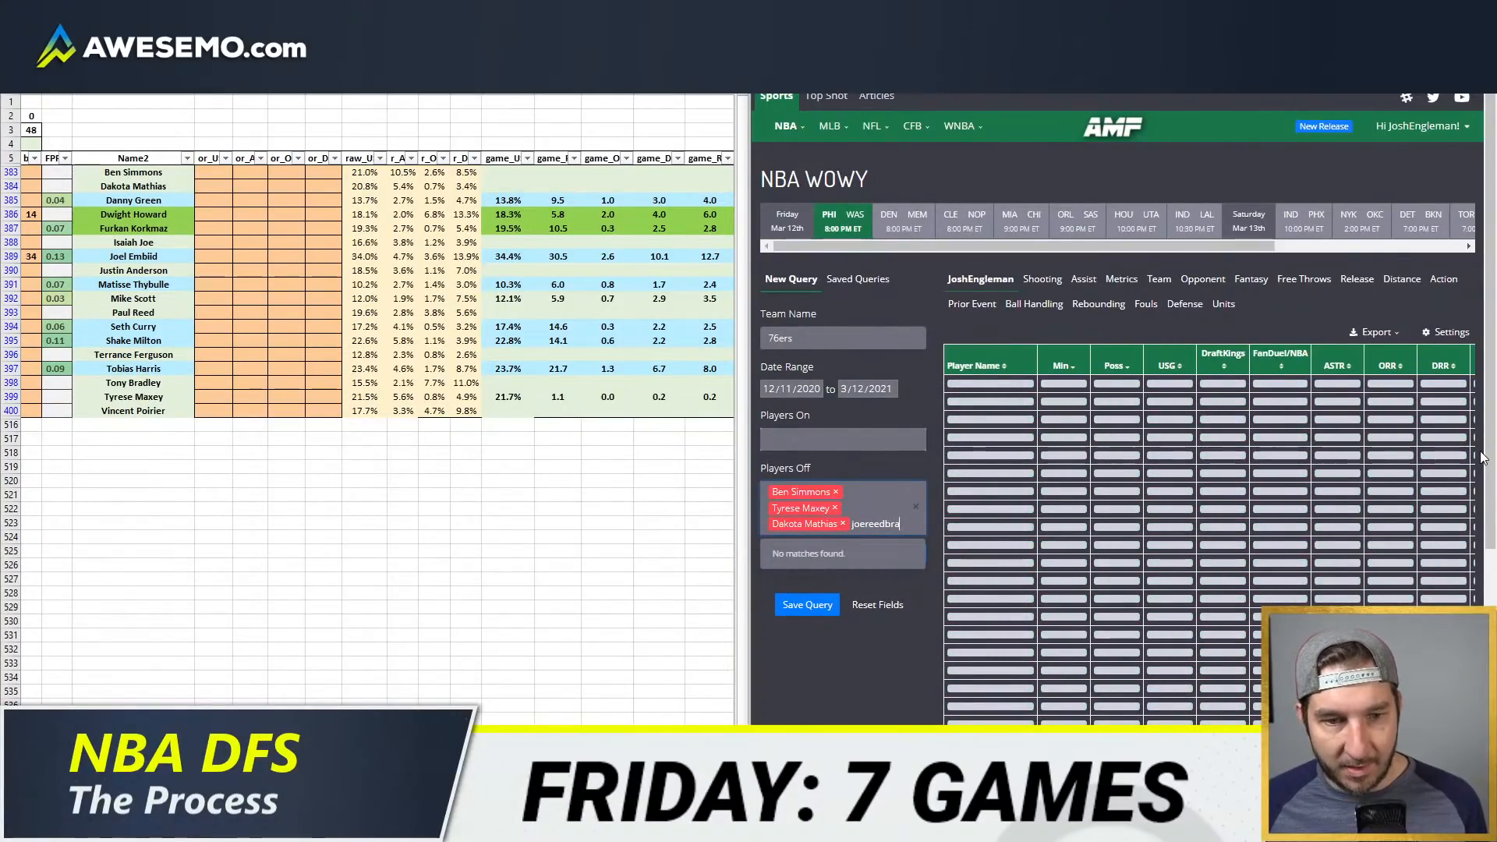
text(dle)
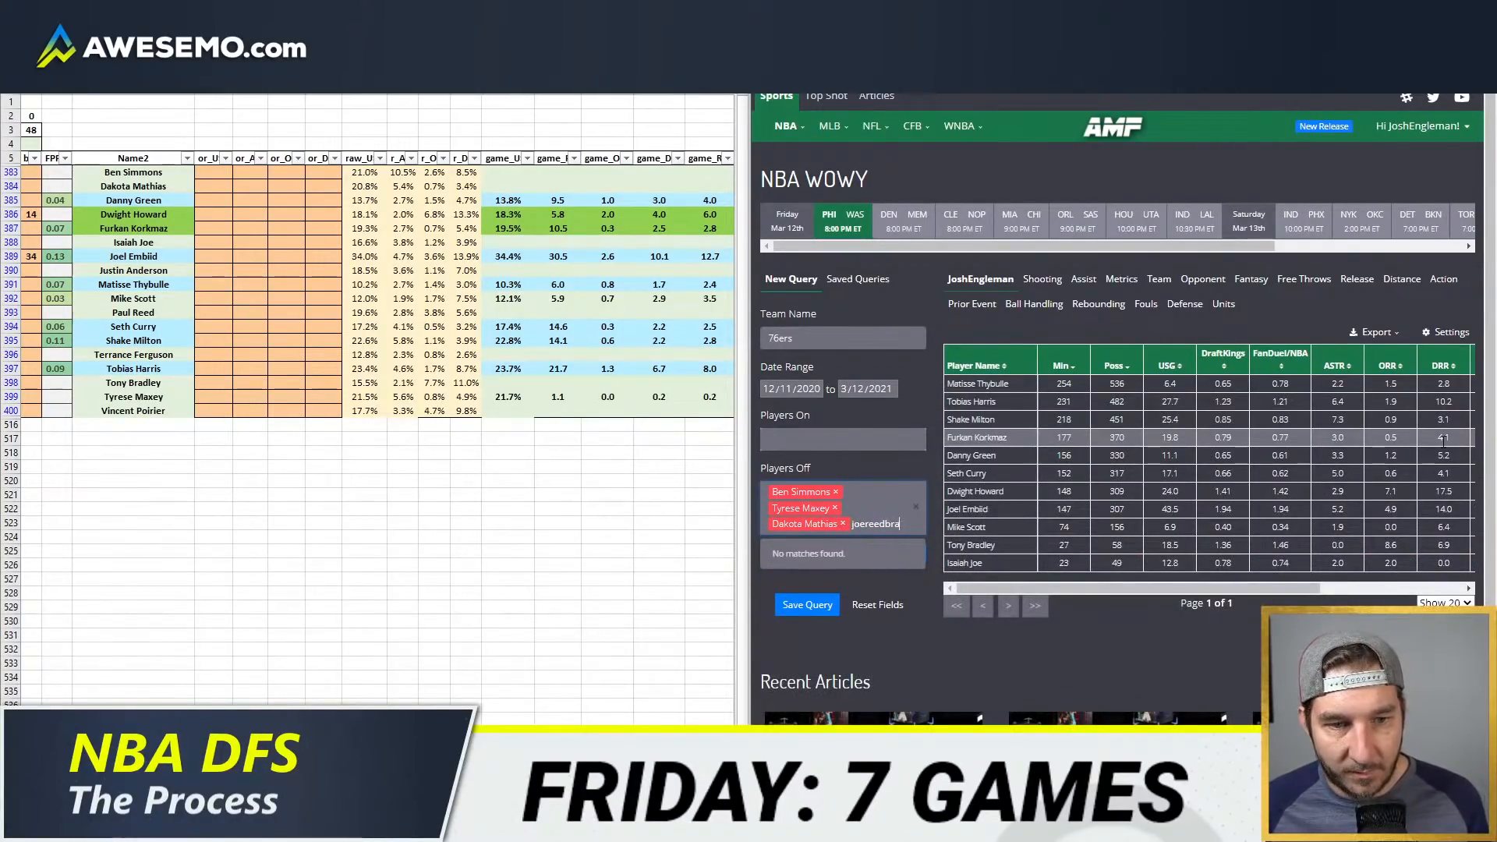
key(BackSpace)
key(BackSpace)
key(BackSpace)
key(Down)
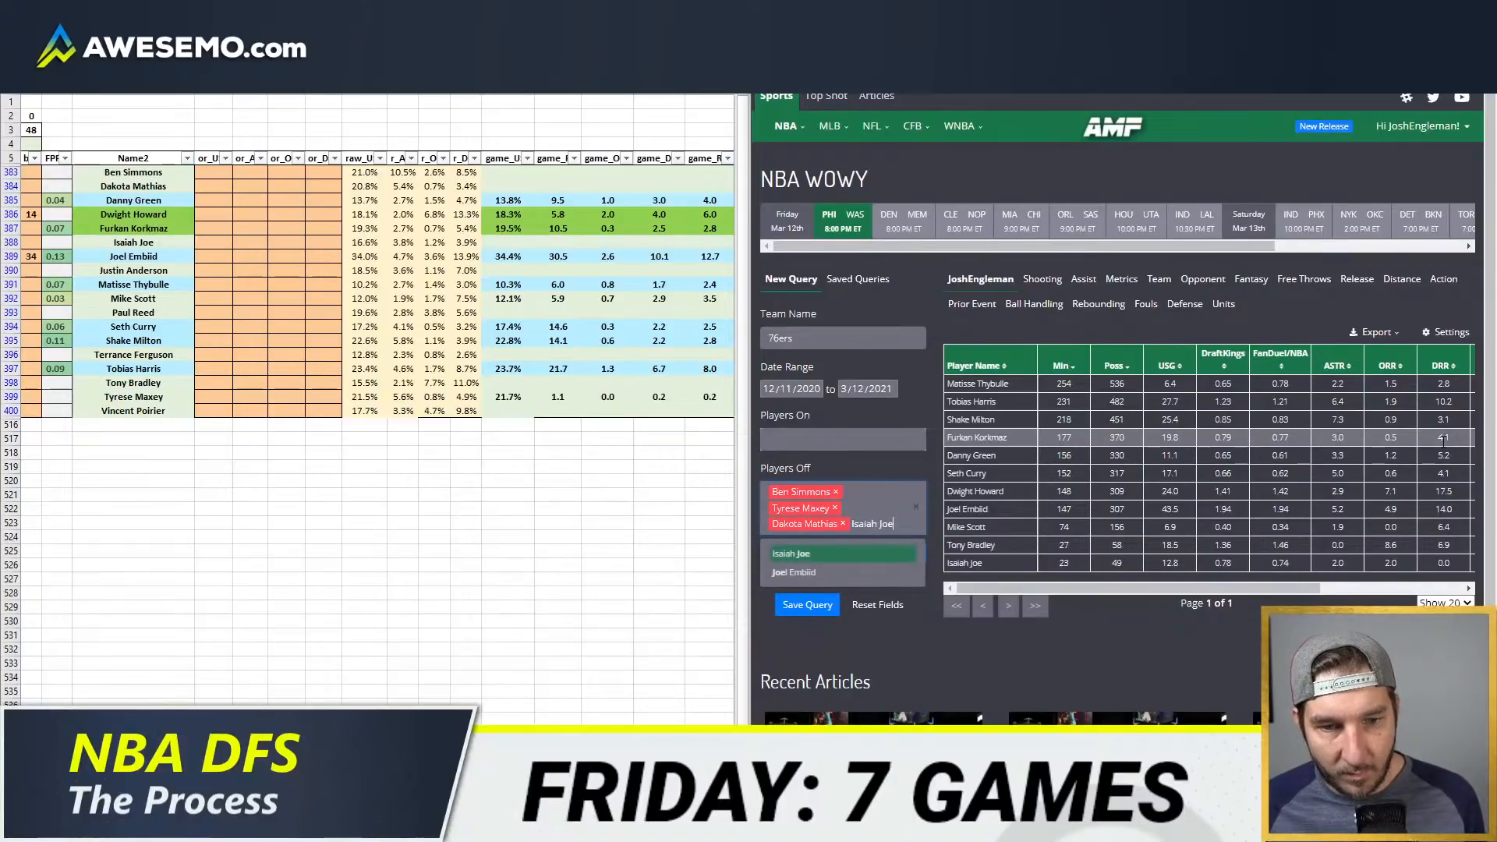
key(Return)
text(reed)
key(Return)
text(brad)
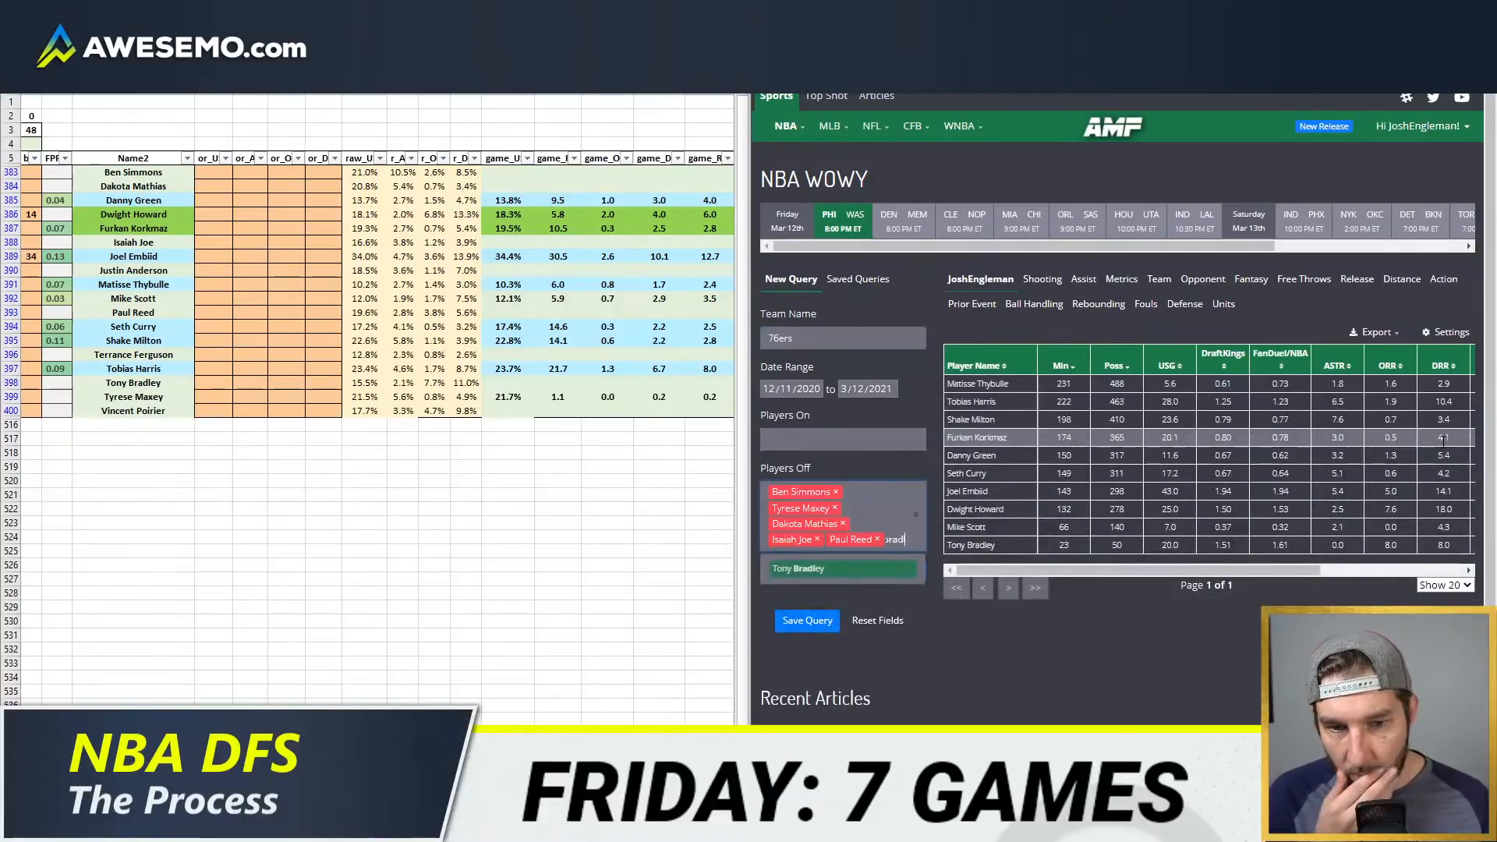
key(Return)
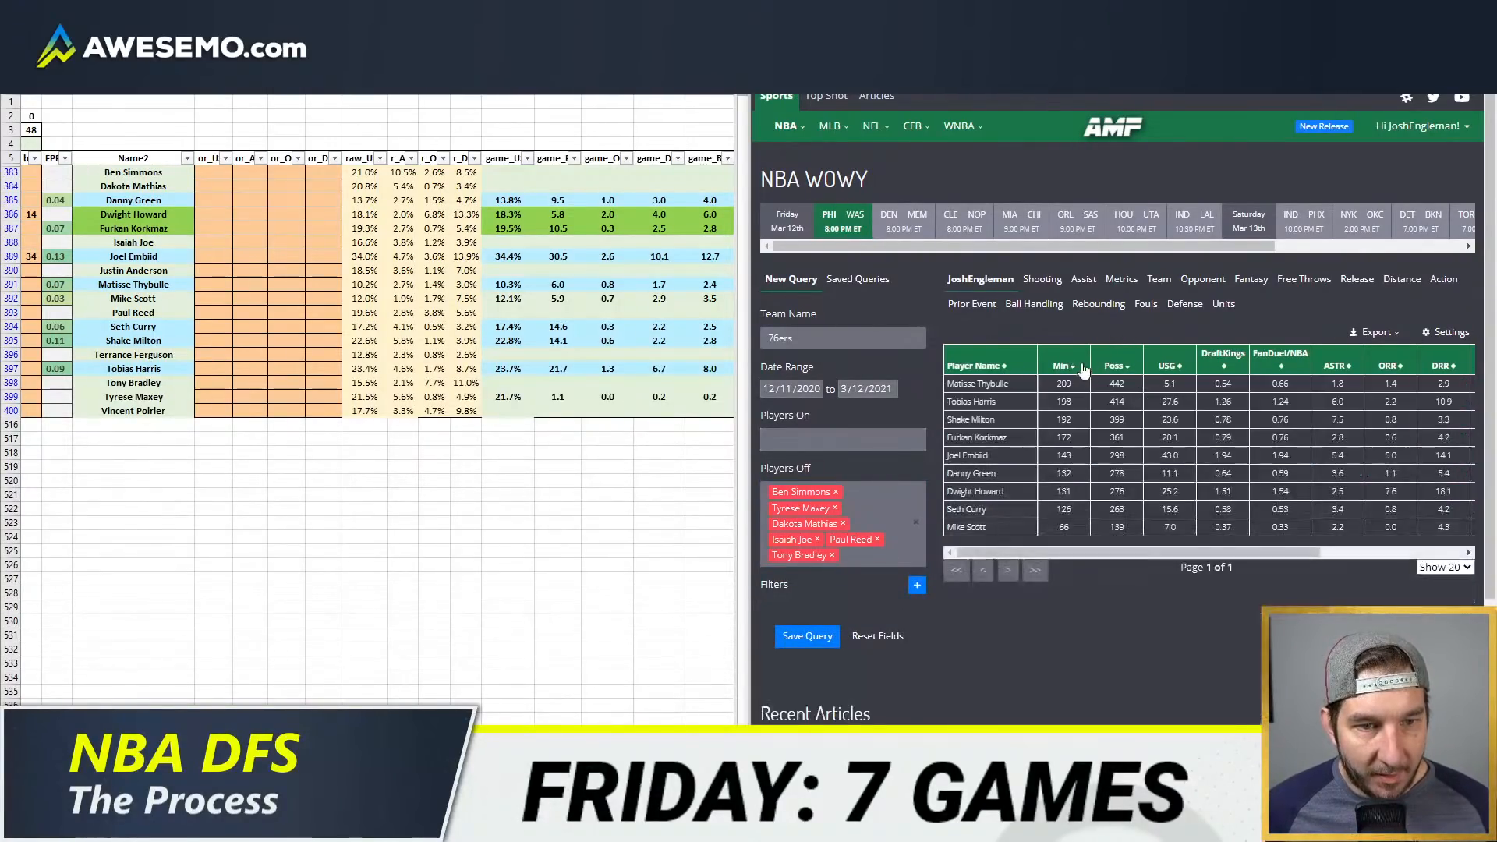
Step: Sort the 76ers query results by player name and compare them with the Philadelphia usage rows in the spreadsheet
click(217, 200)
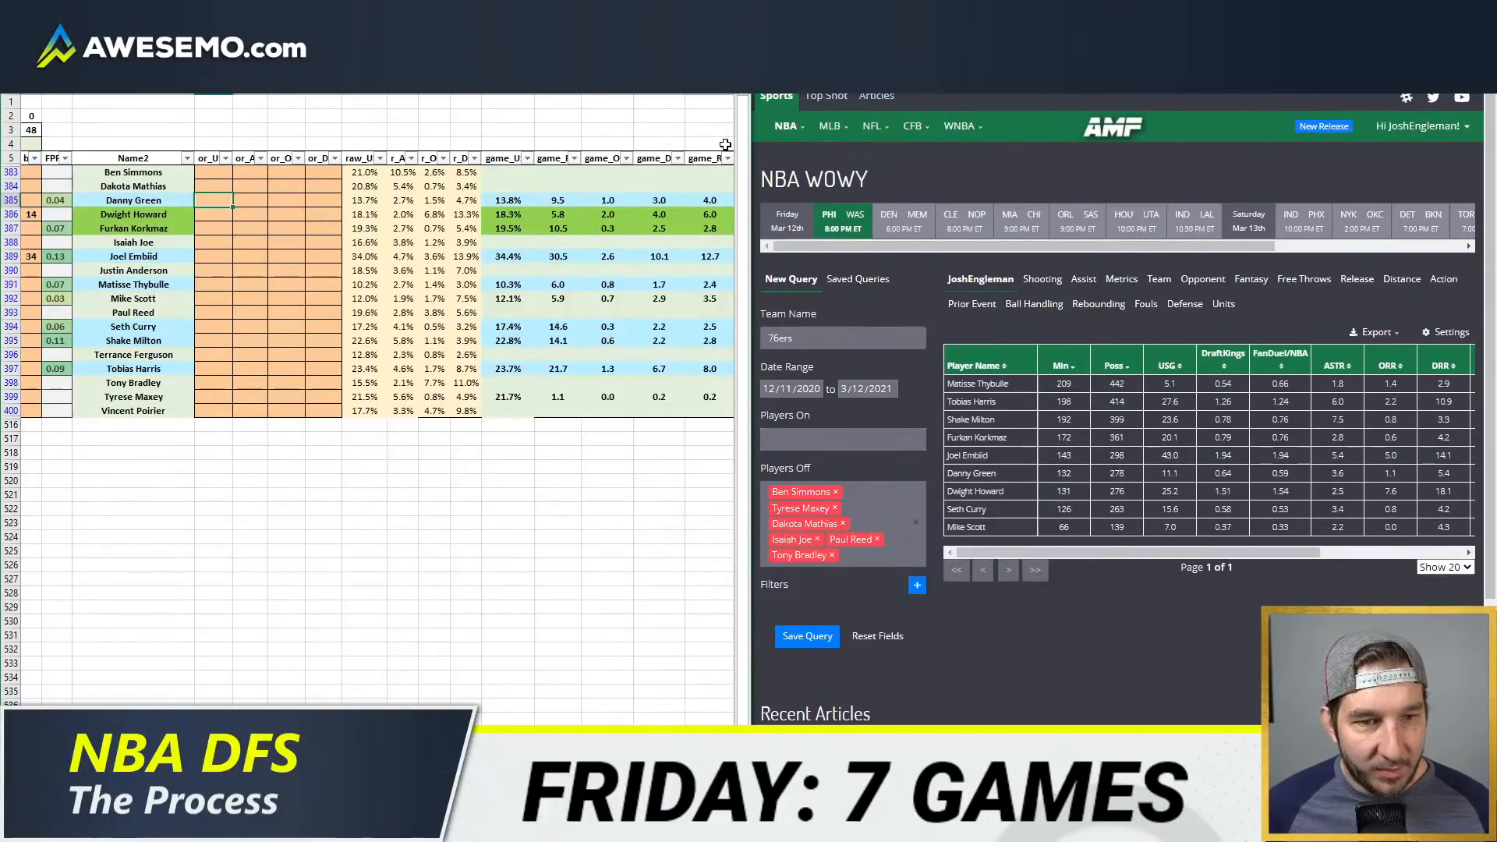
click(217, 202)
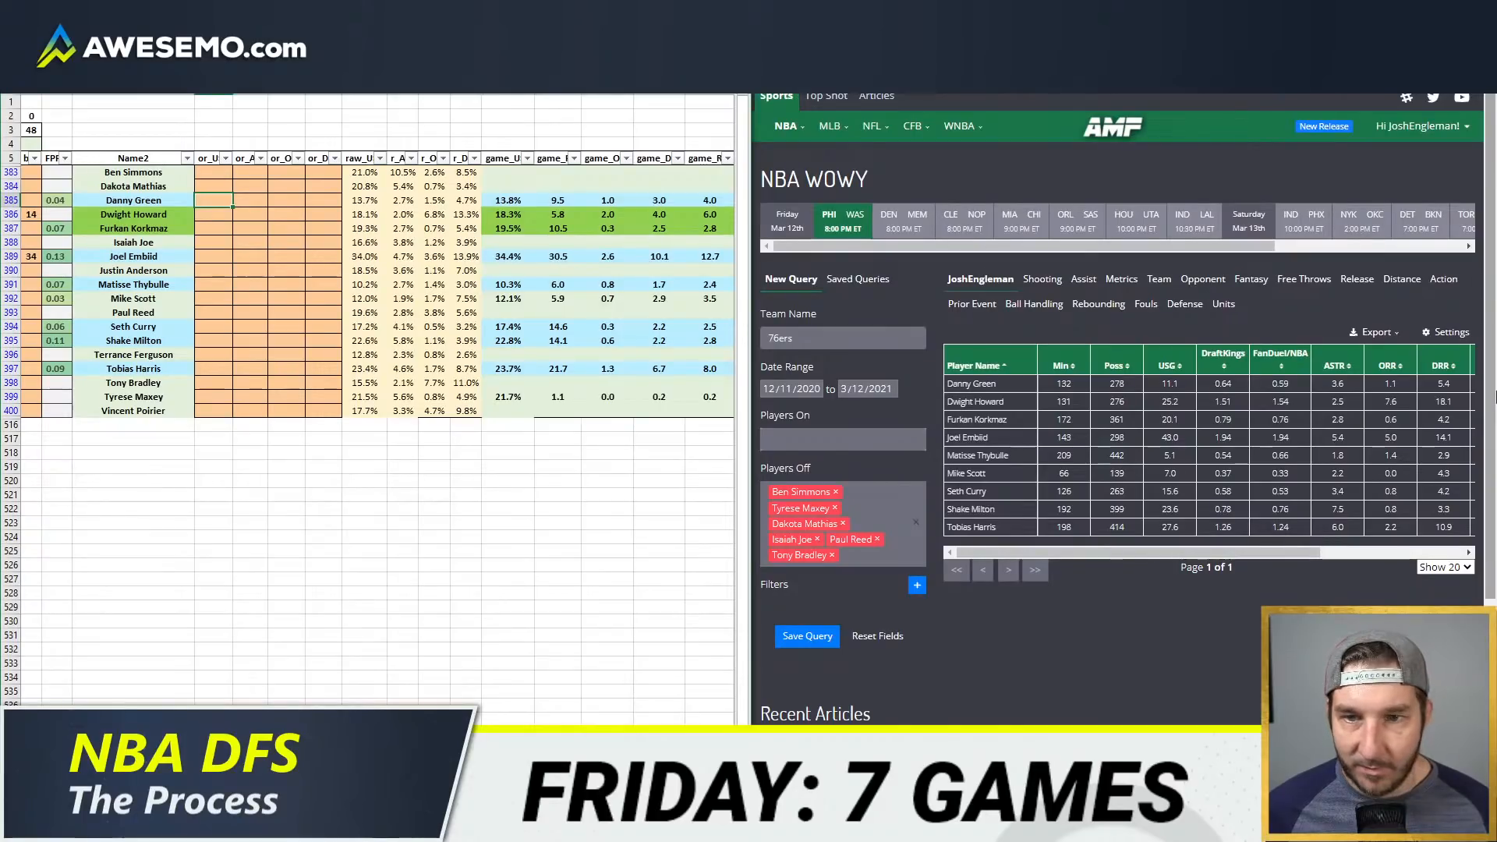
key(Down)
key(Down)
key(Down)
key(Down)
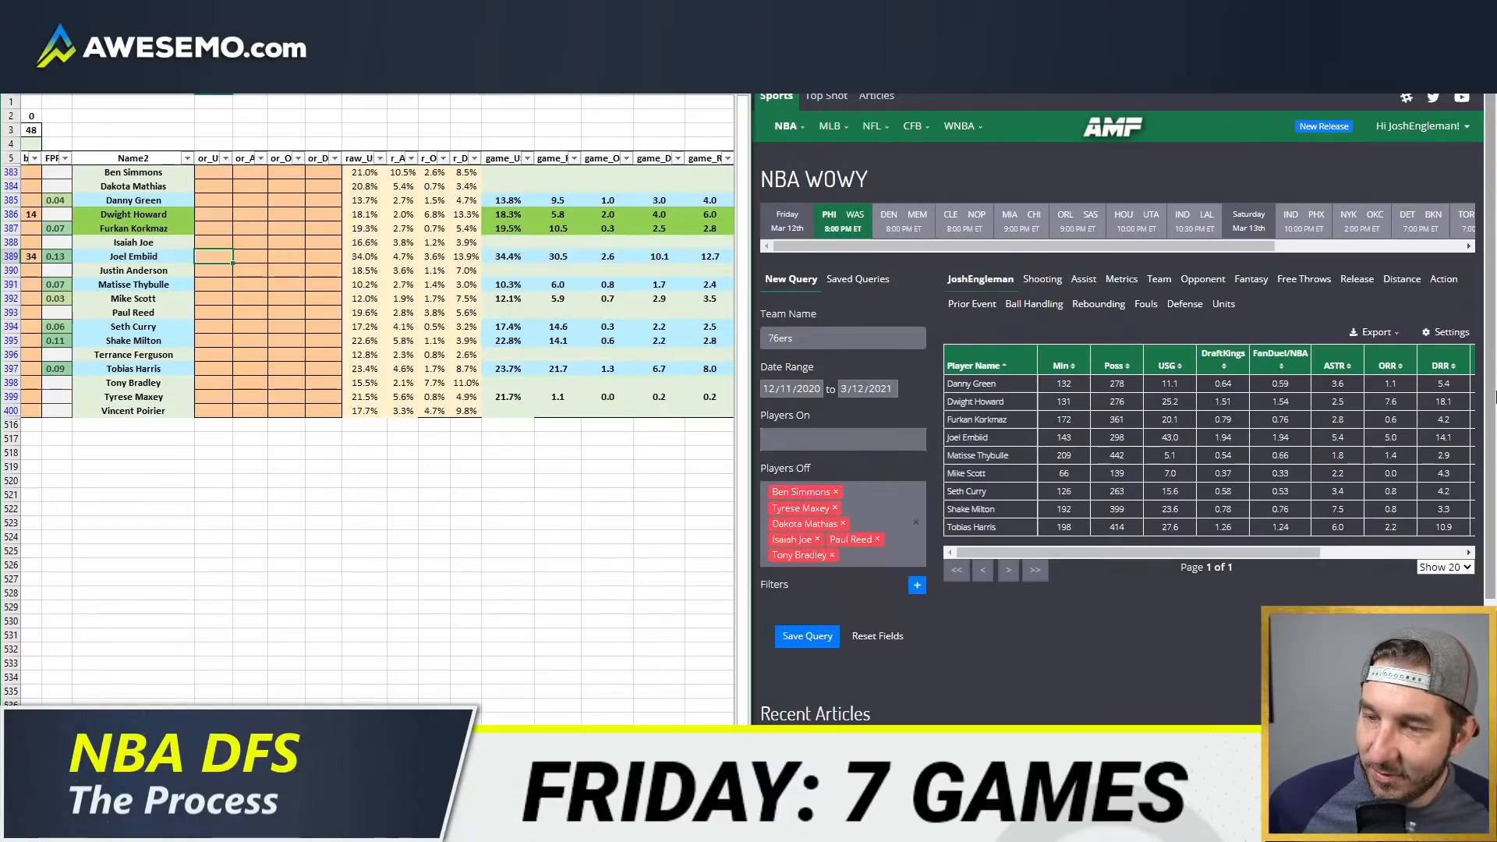
Step: Remove Dakota Mathias, Isaiah Joe, Paul Reed and Tony Bradley from the players off the court
click(843, 524)
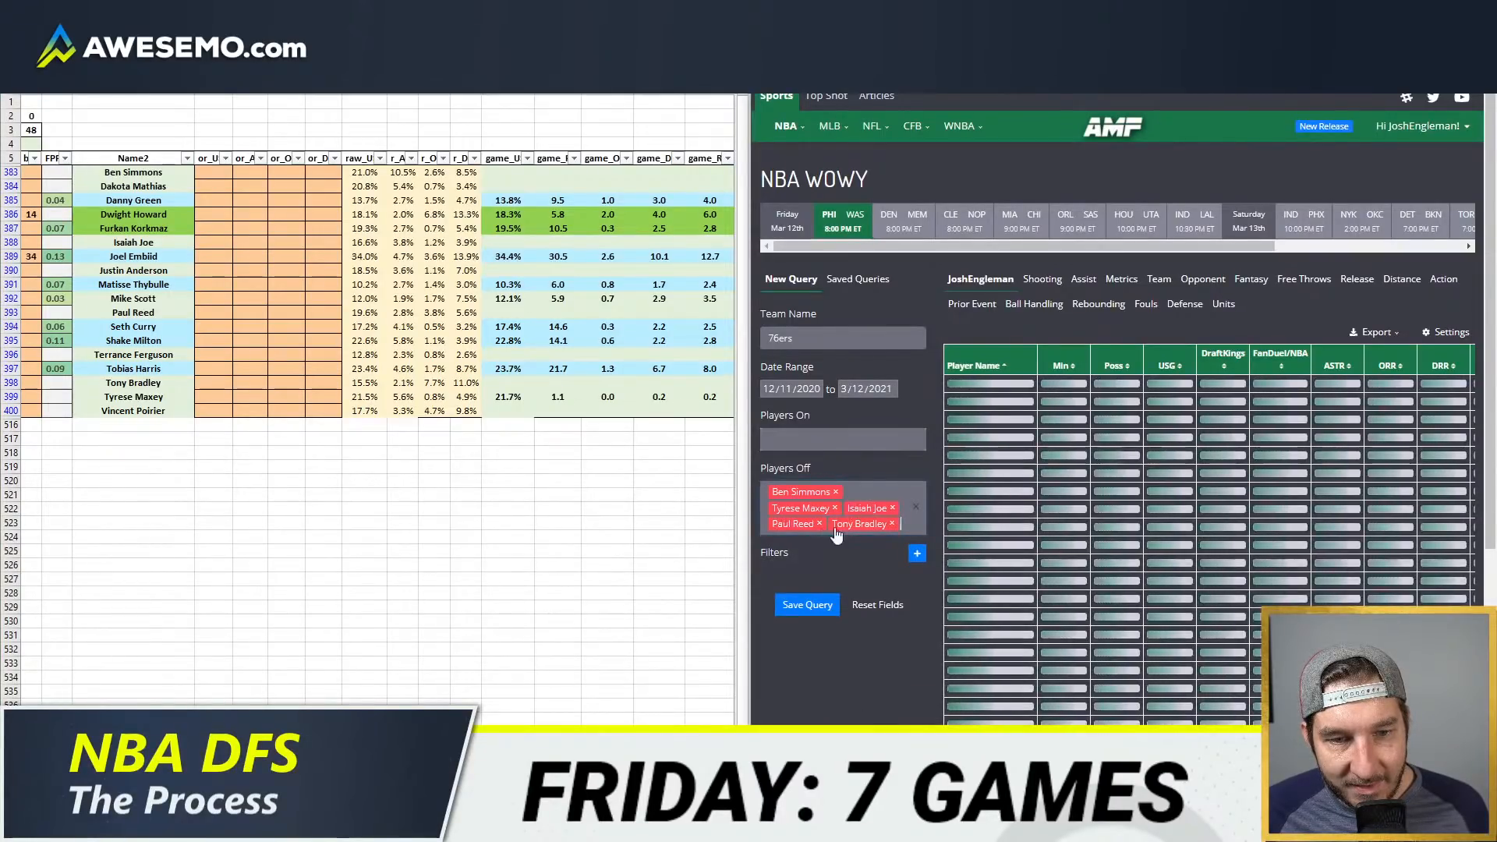
click(892, 509)
click(891, 508)
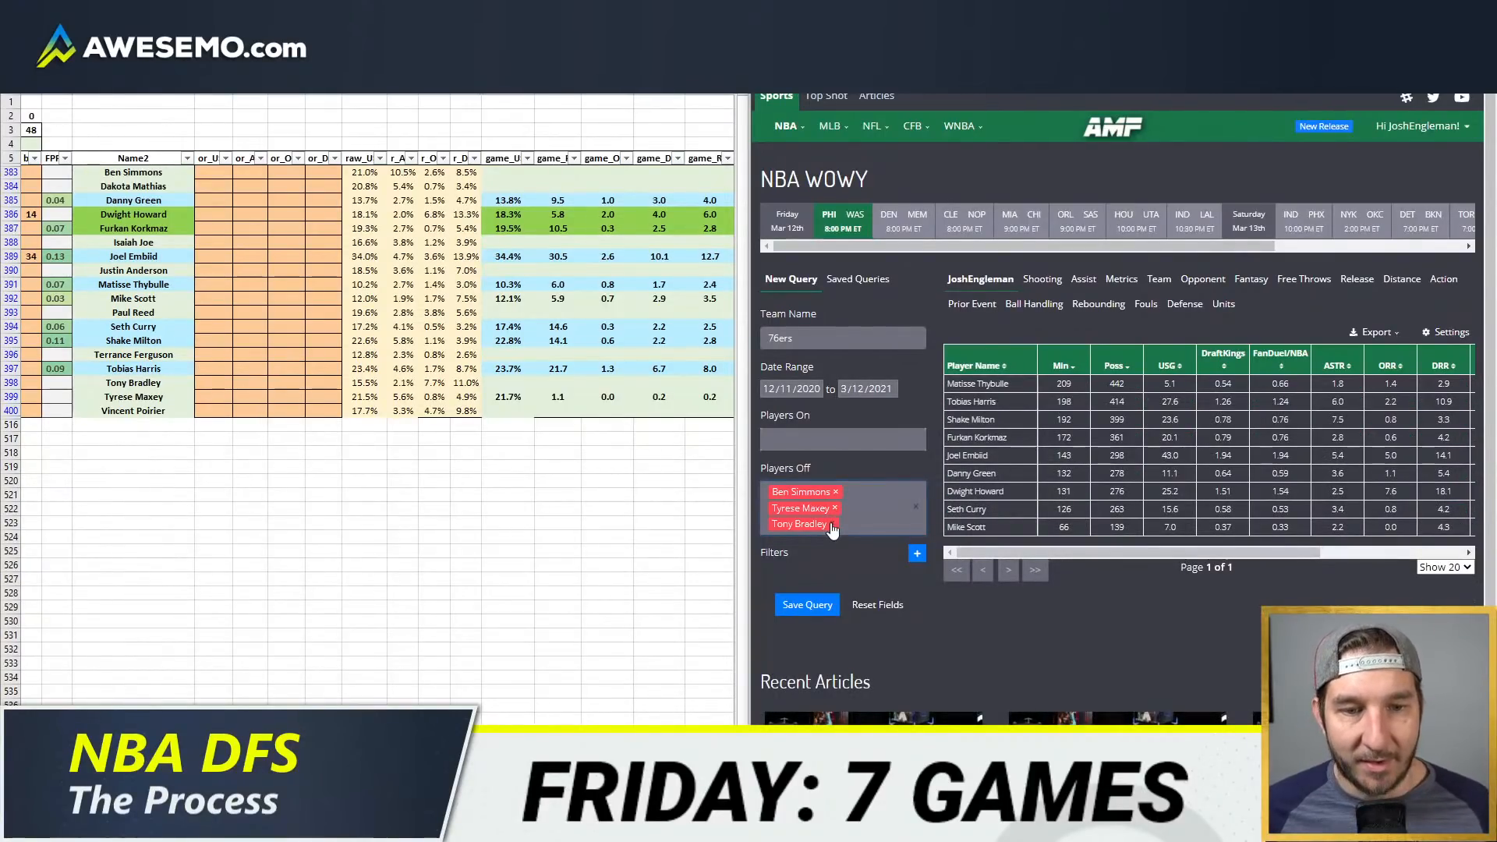
click(832, 524)
Step: Set Joel Embiid's usage override to 38%
click(214, 256)
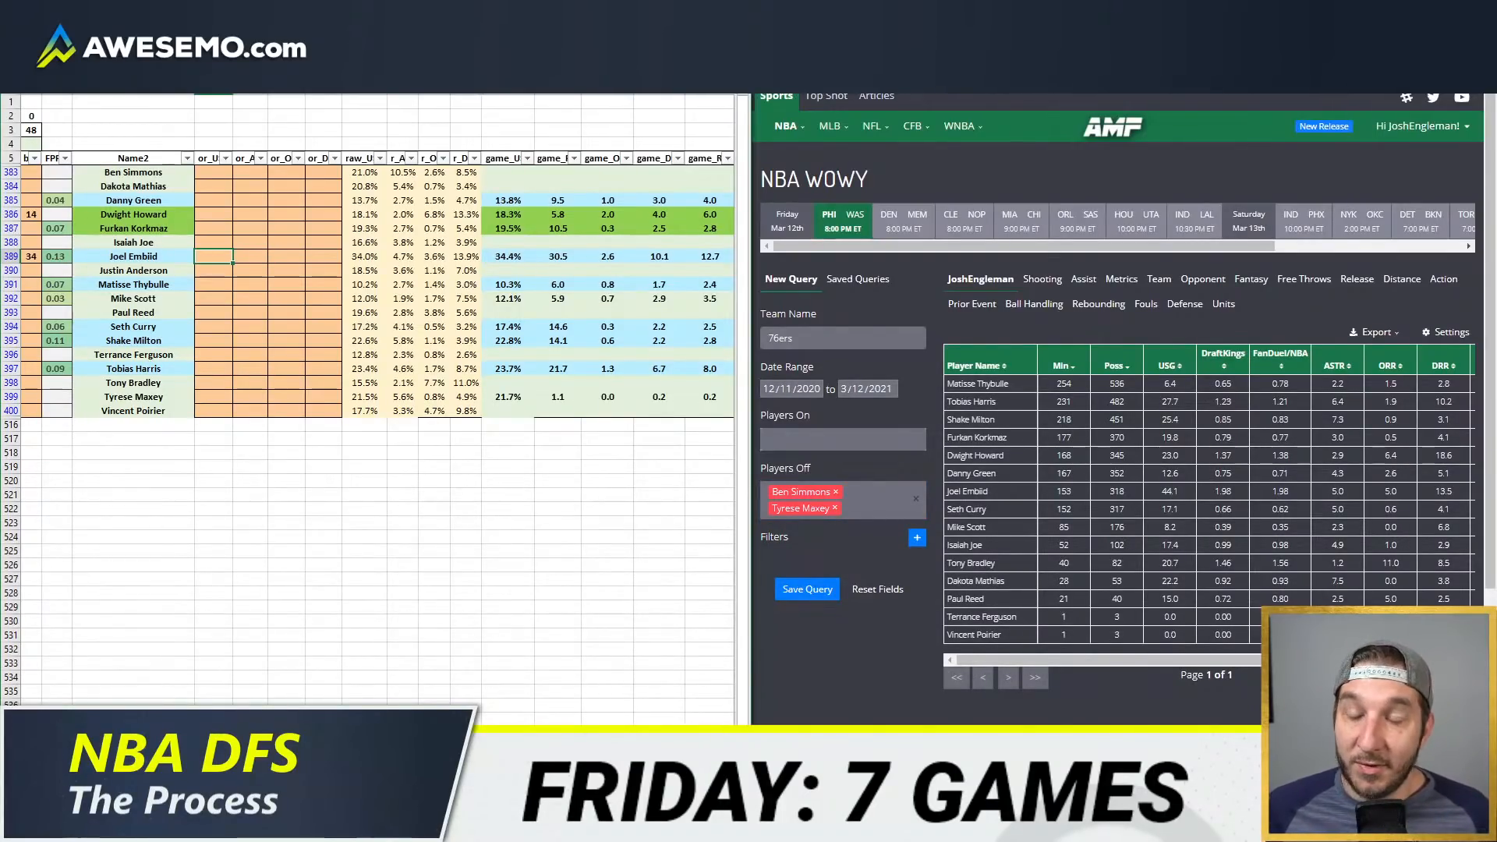
text(38)
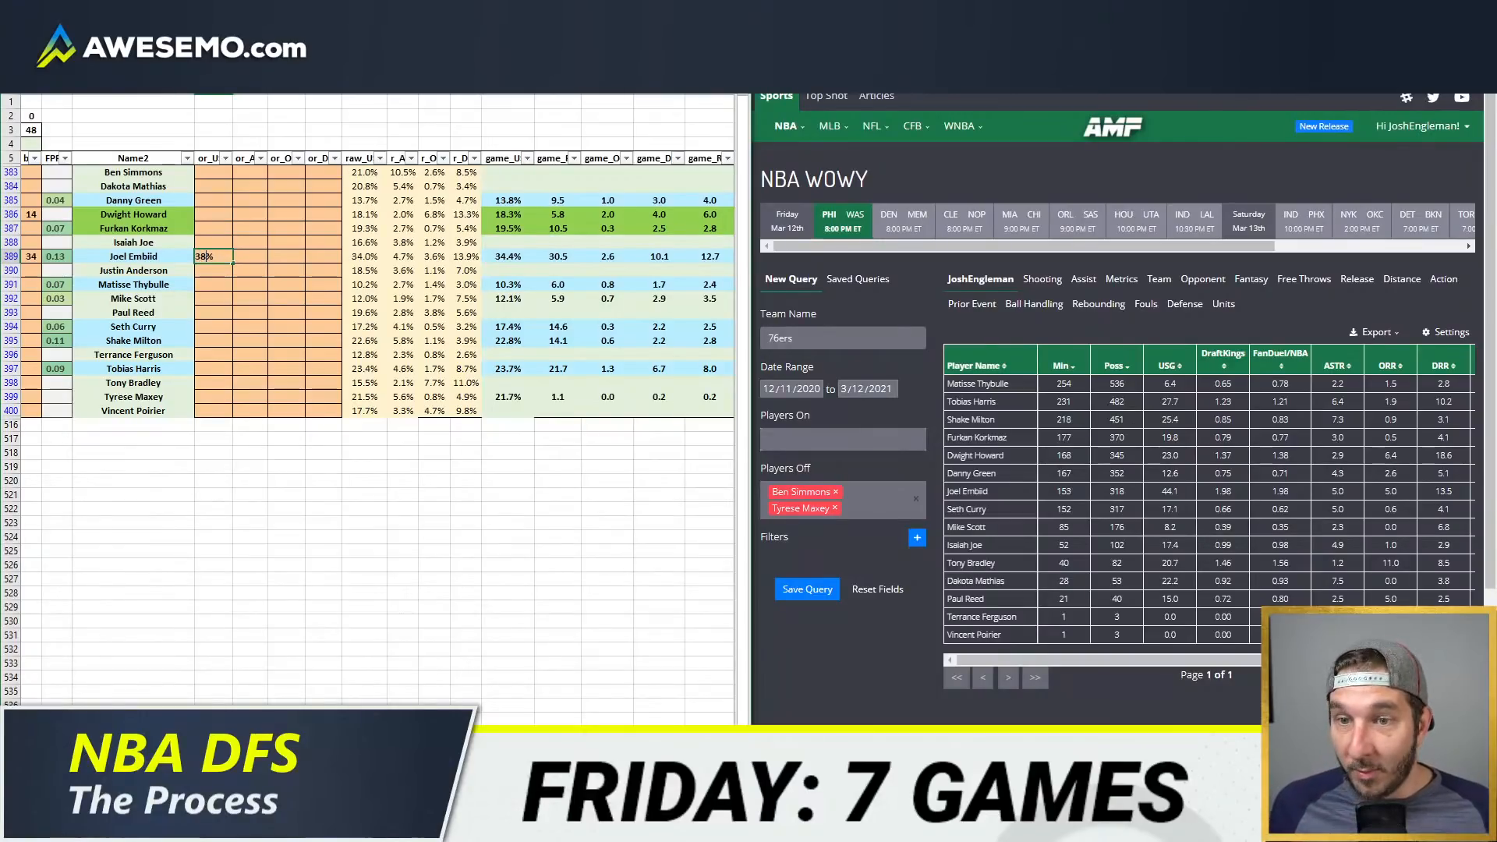
key(Tab)
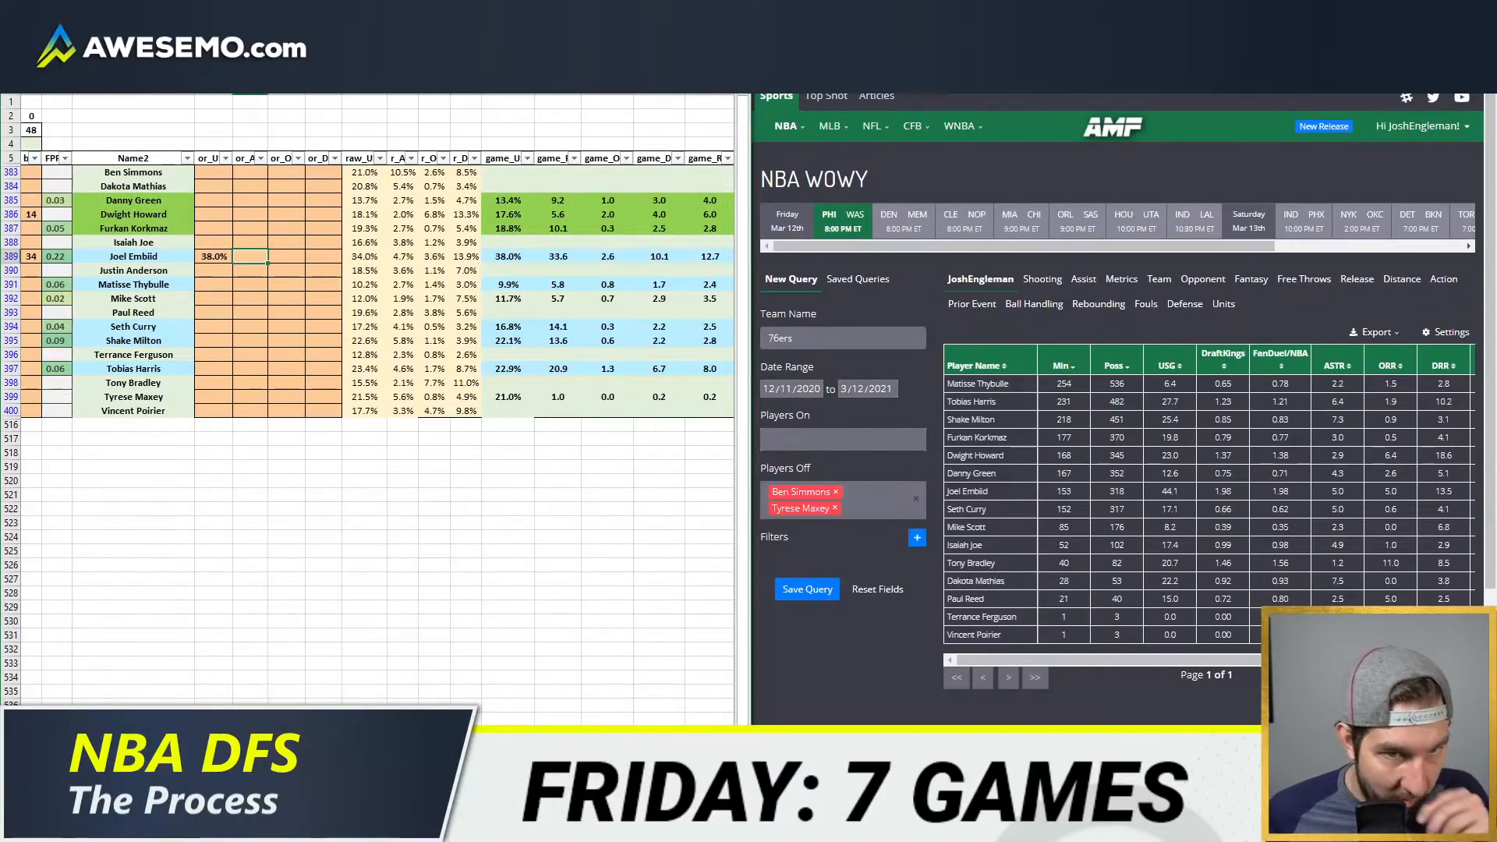
key(Tab)
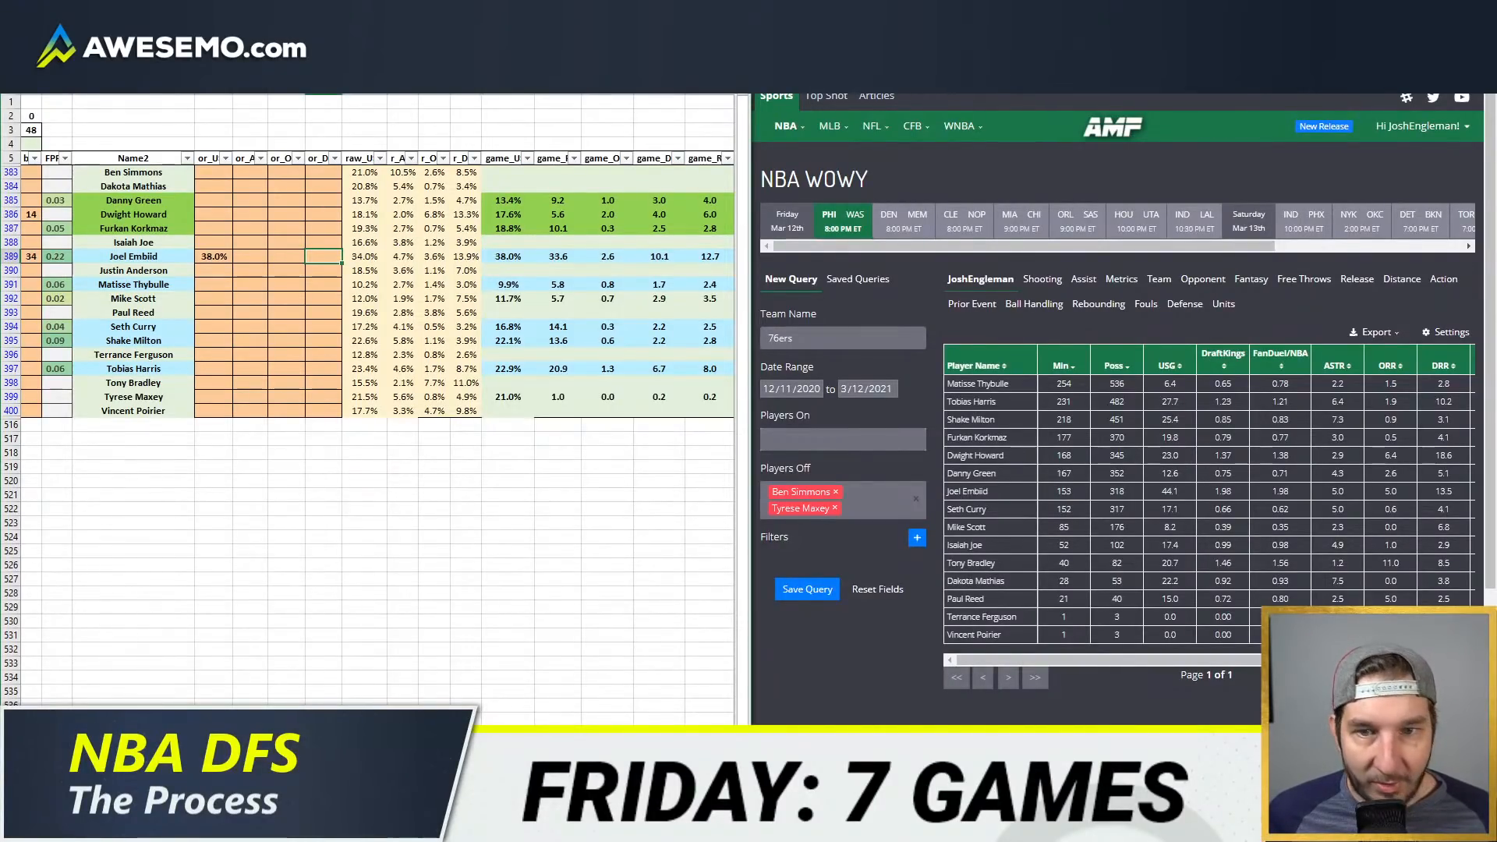
key(Left)
key(Left)
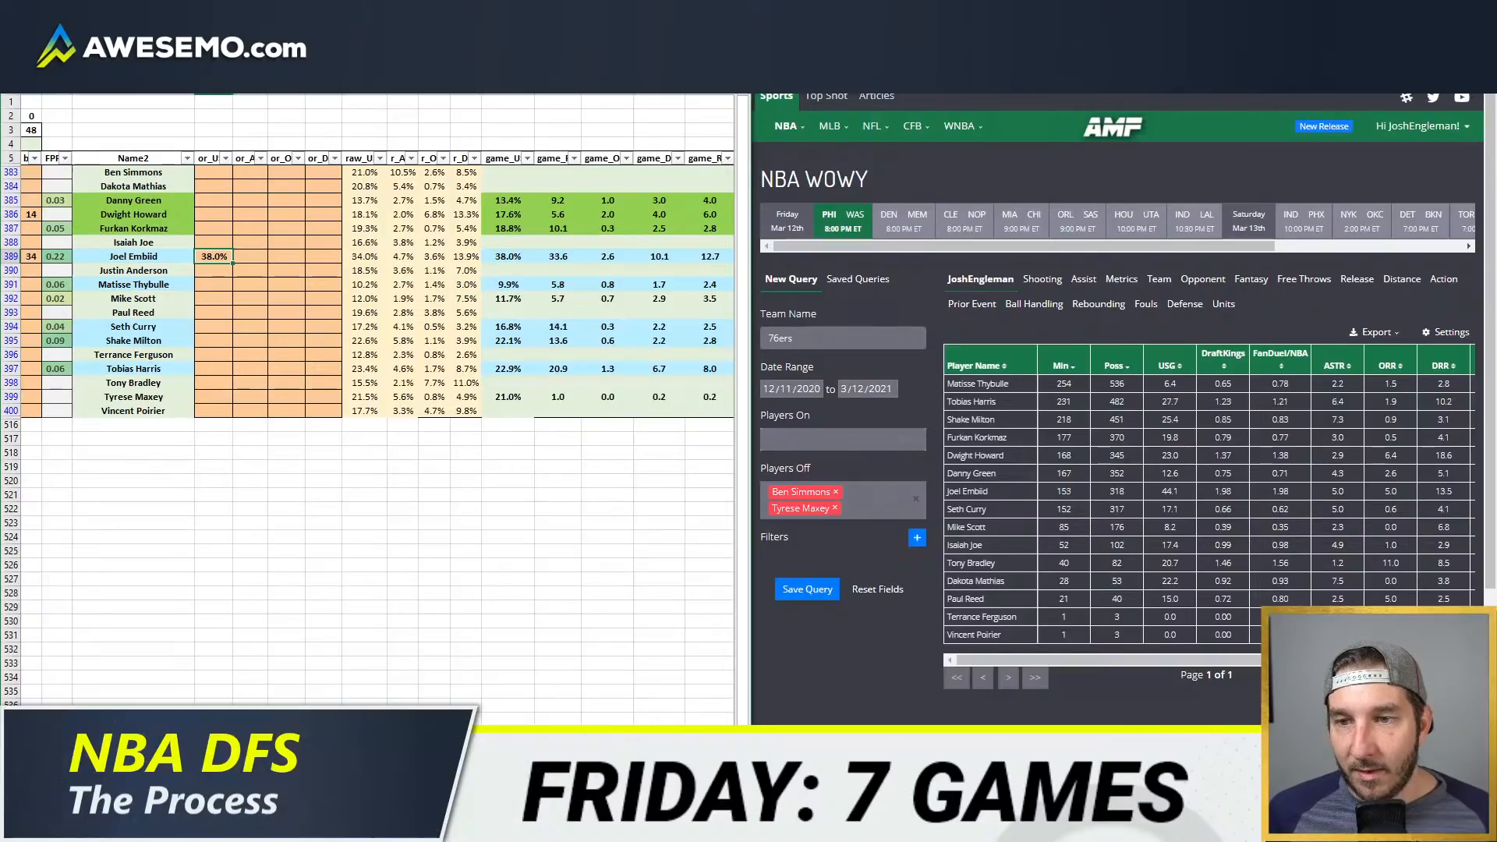
Step: Set the usage overrides to 8% for Matisse Thybulle and 17.2% for Seth Curry
key(Down)
key(Down)
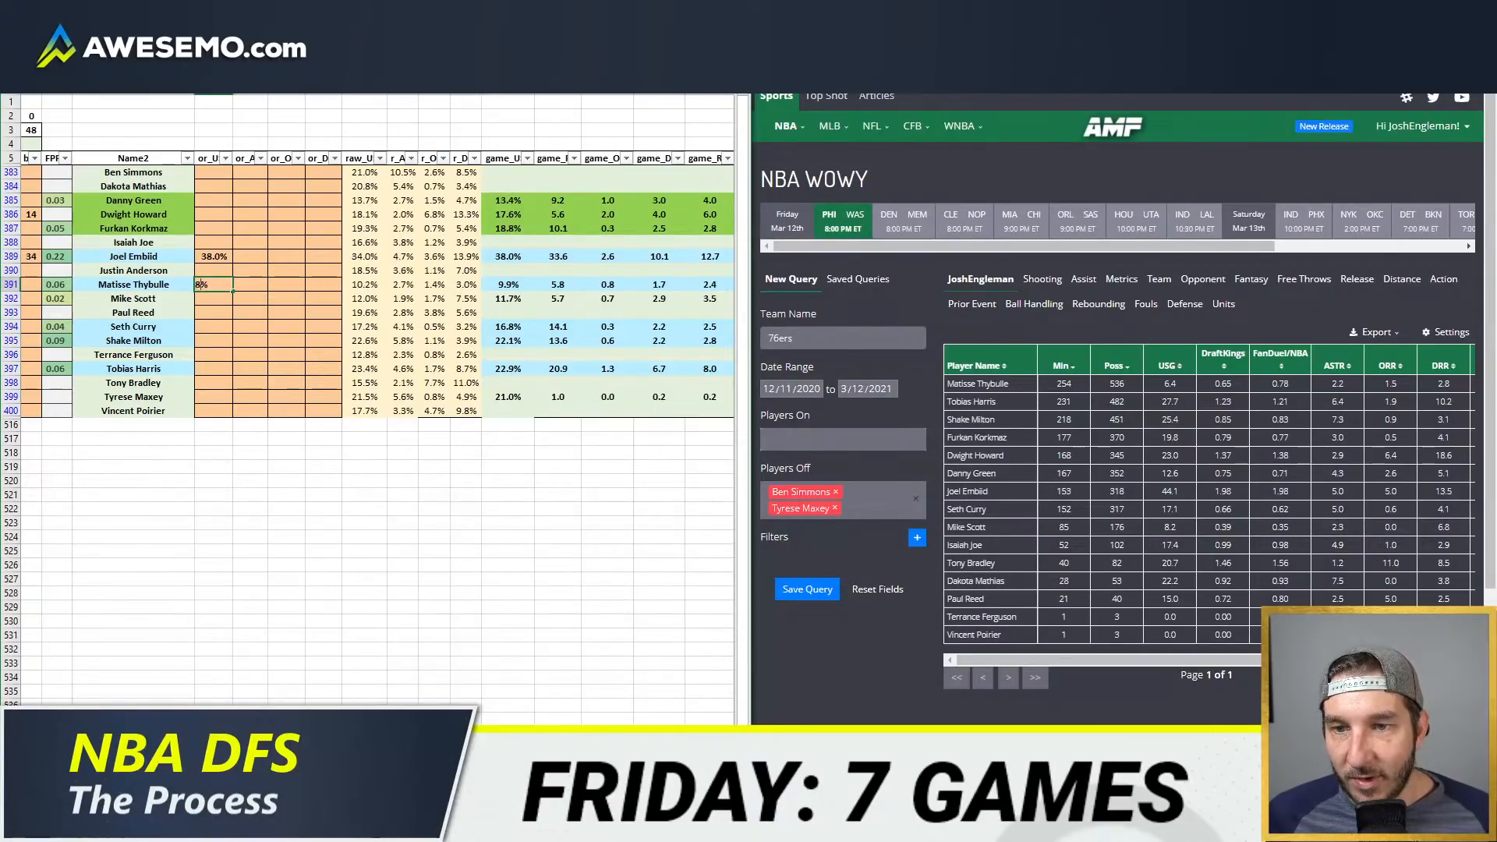
key(Return)
key(Down)
key(Down)
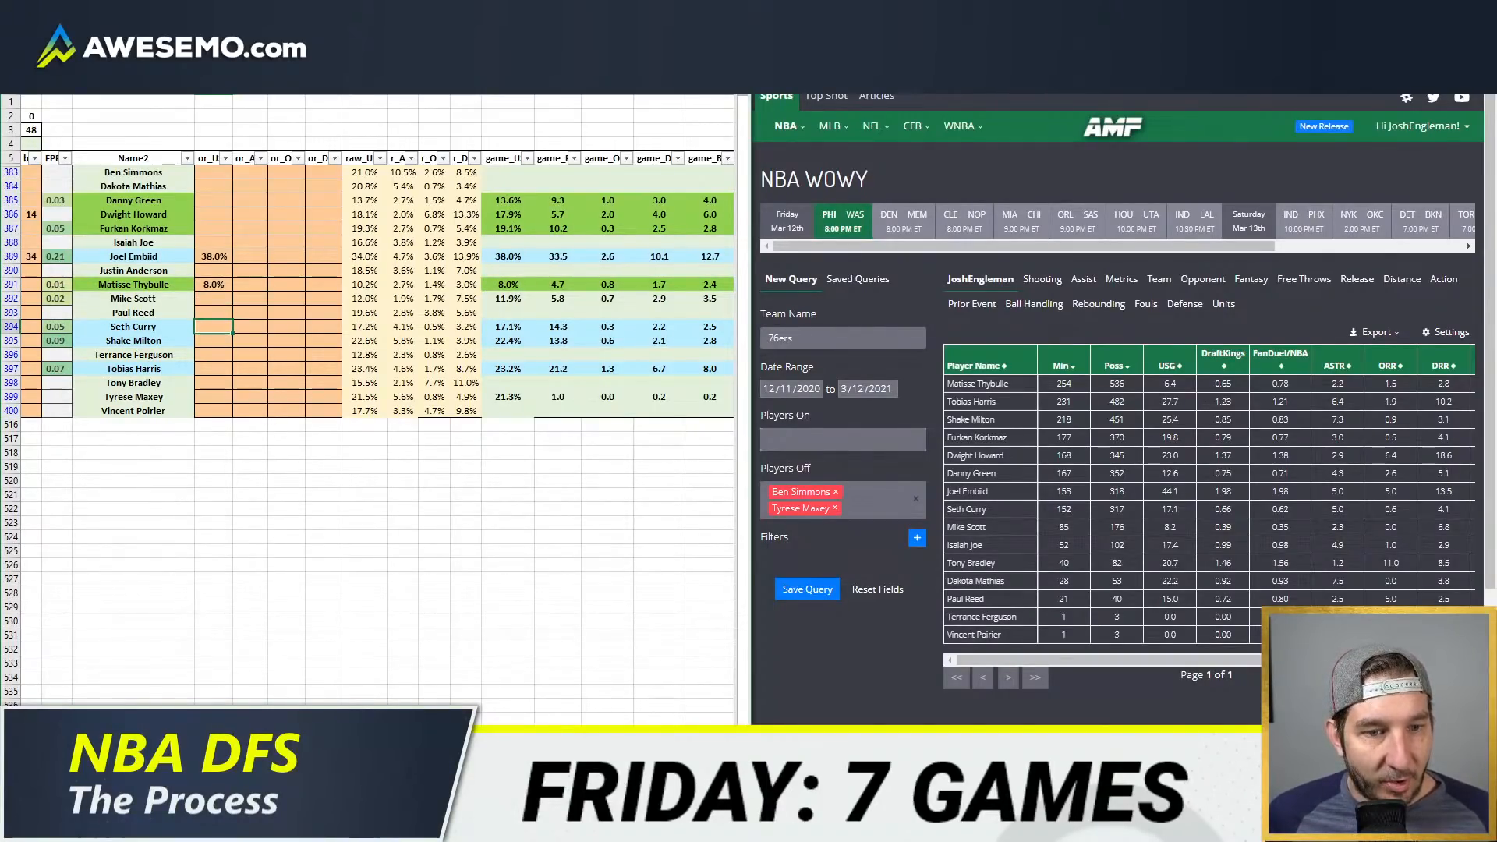
text(17.2%)
key(ctrl+Return)
key(Down)
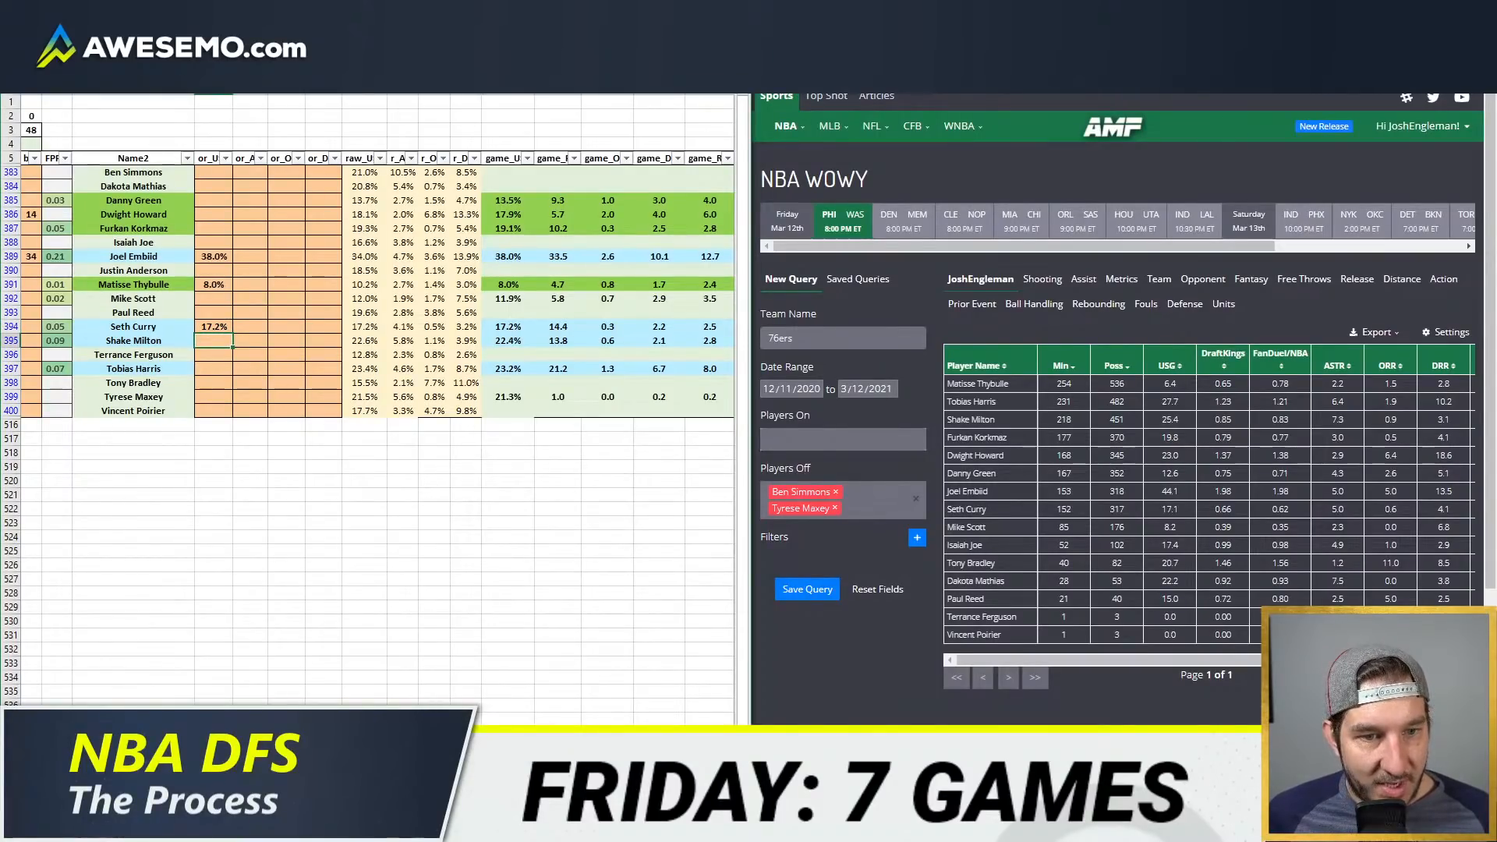
Step: Set the usage overrides to 24% for Shake Milton and 27% for Tobias Harris
text(24%)
key(Down)
key(Down)
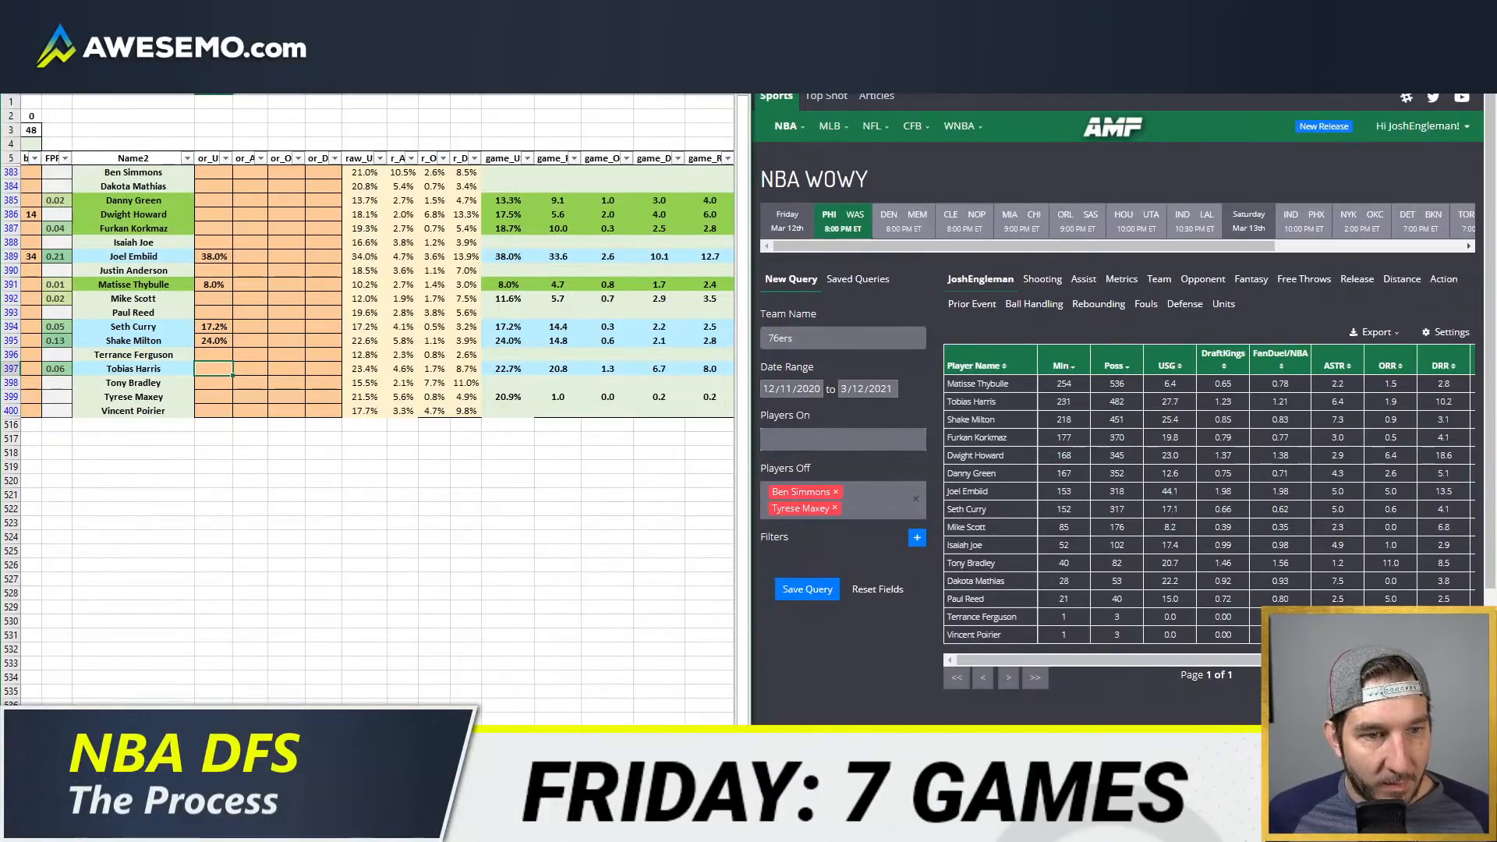
text(27%)
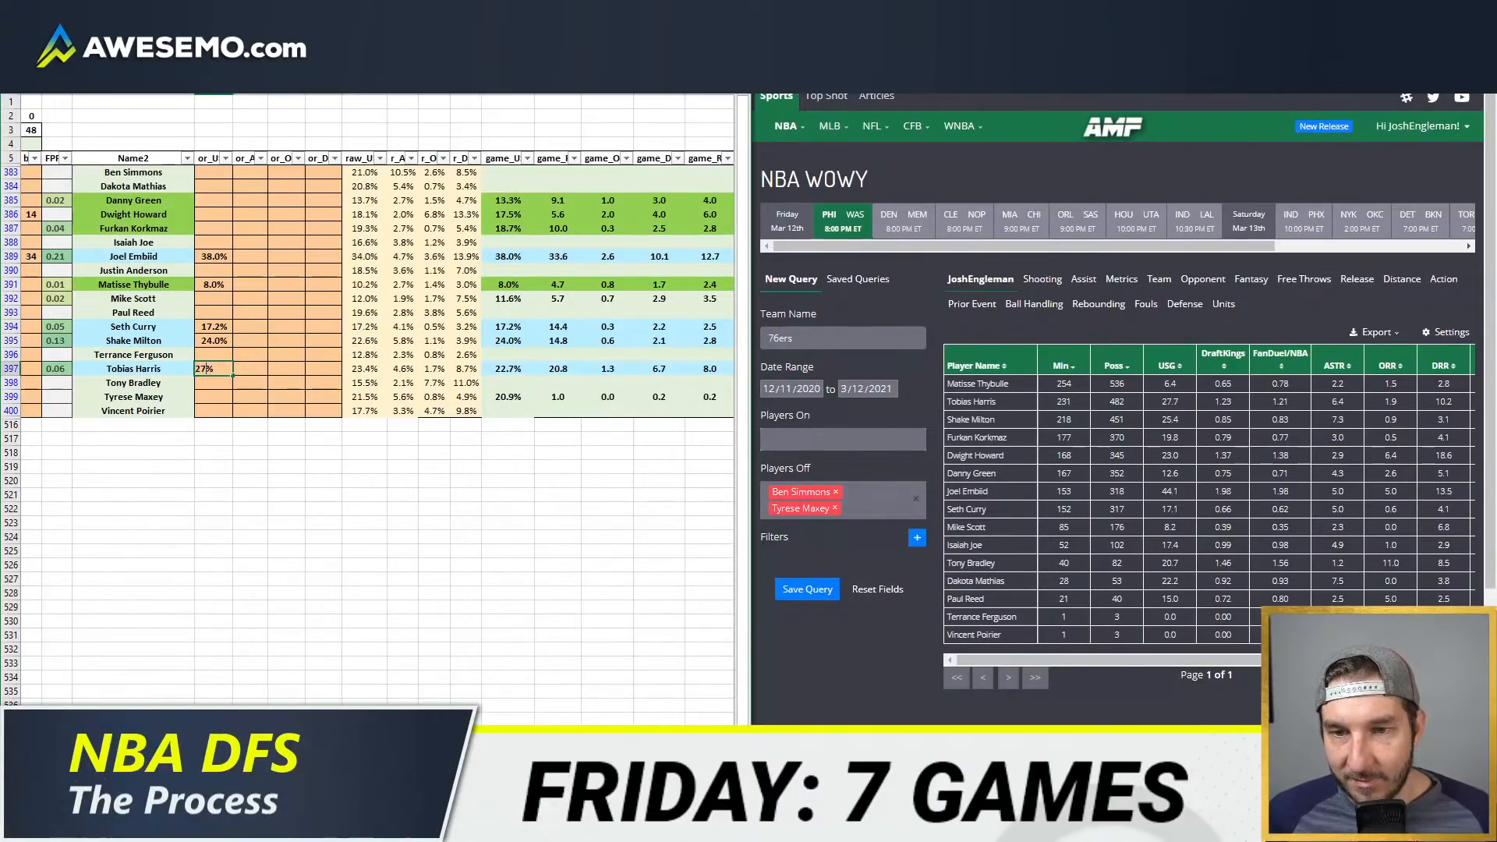
key(Up)
key(Up)
key(Up)
key(Up)
key(Up)
key(Up)
key(Up)
key(Up)
key(Up)
key(Up)
key(Up)
key(Up)
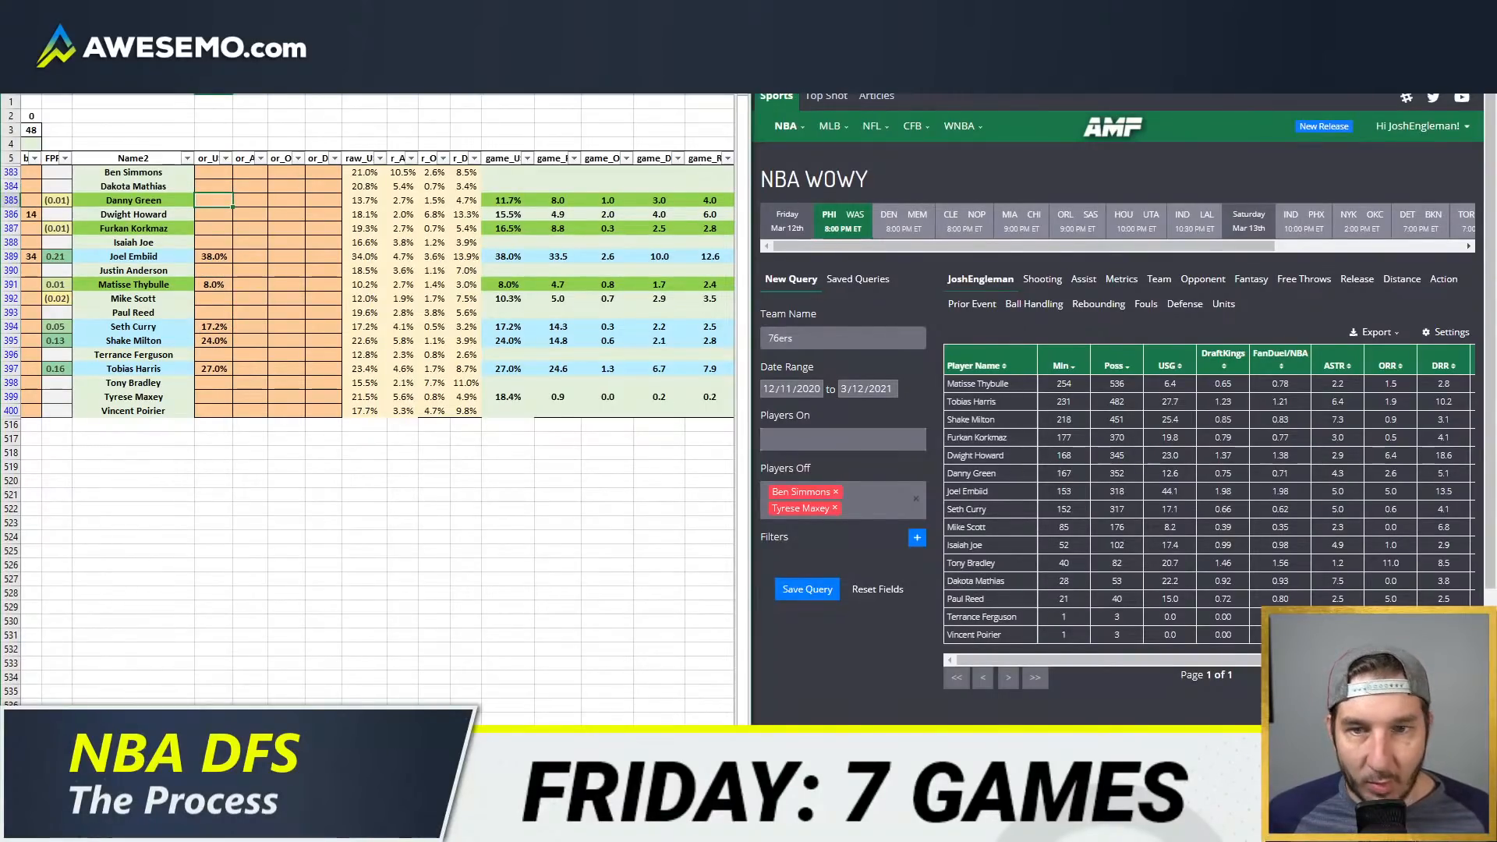
Step: Set the usage overrides to 13% for Danny Green and 19.3% for Furkan Korkmaz
text(13%)
key(Down)
key(Down)
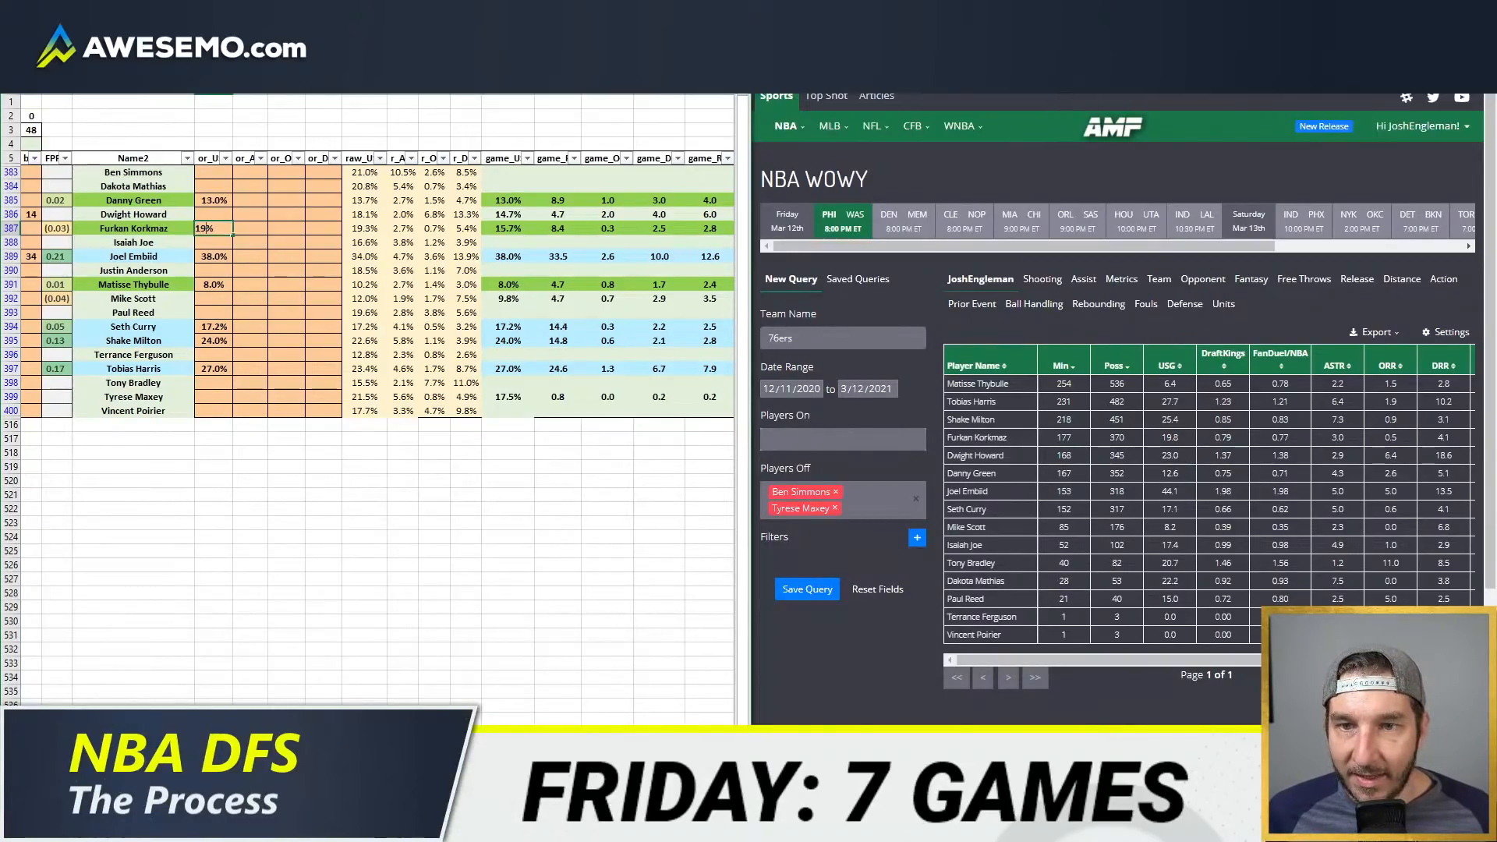
key(Down)
key(Down)
key(Down)
key(Down)
key(Down)
key(Down)
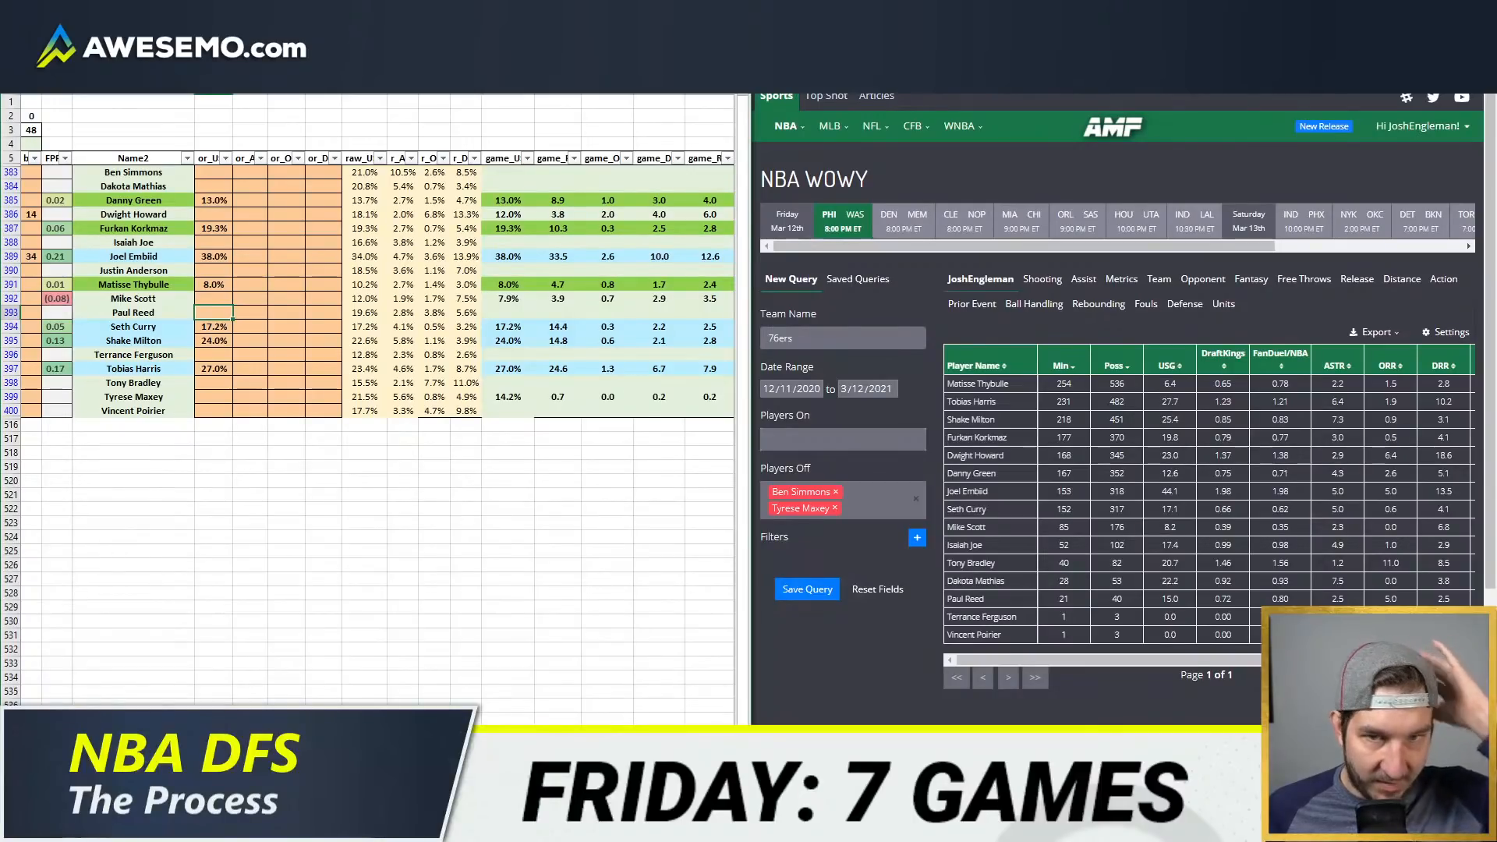
Step: Set Shake Milton's assist rate override to 7%, then lower it to 6.7%
key(Down)
key(Down)
key(Down)
key(Up)
key(Right)
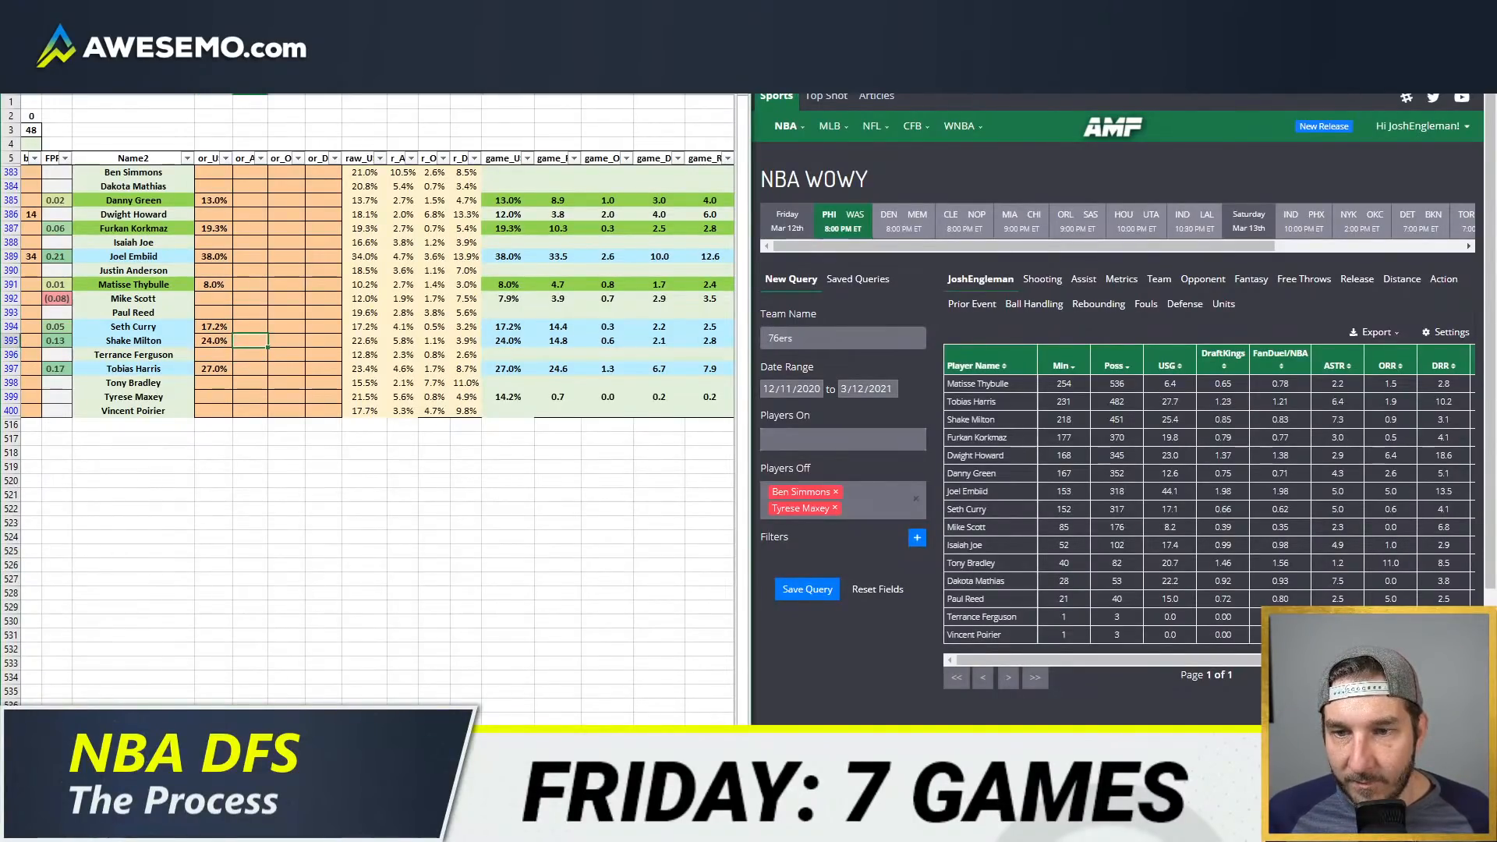
text(7)
key(Return)
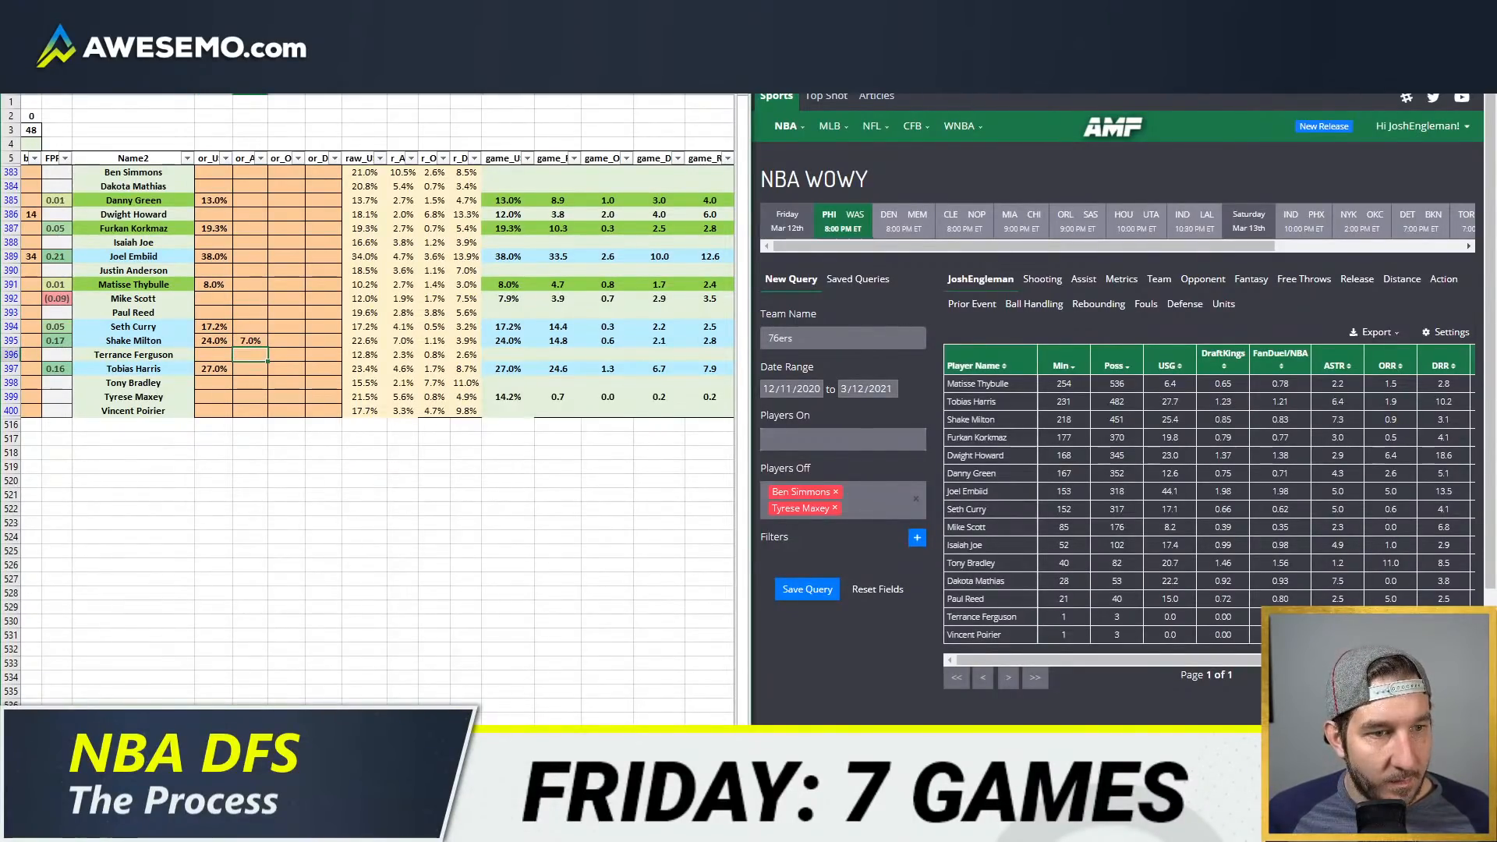
key(Up)
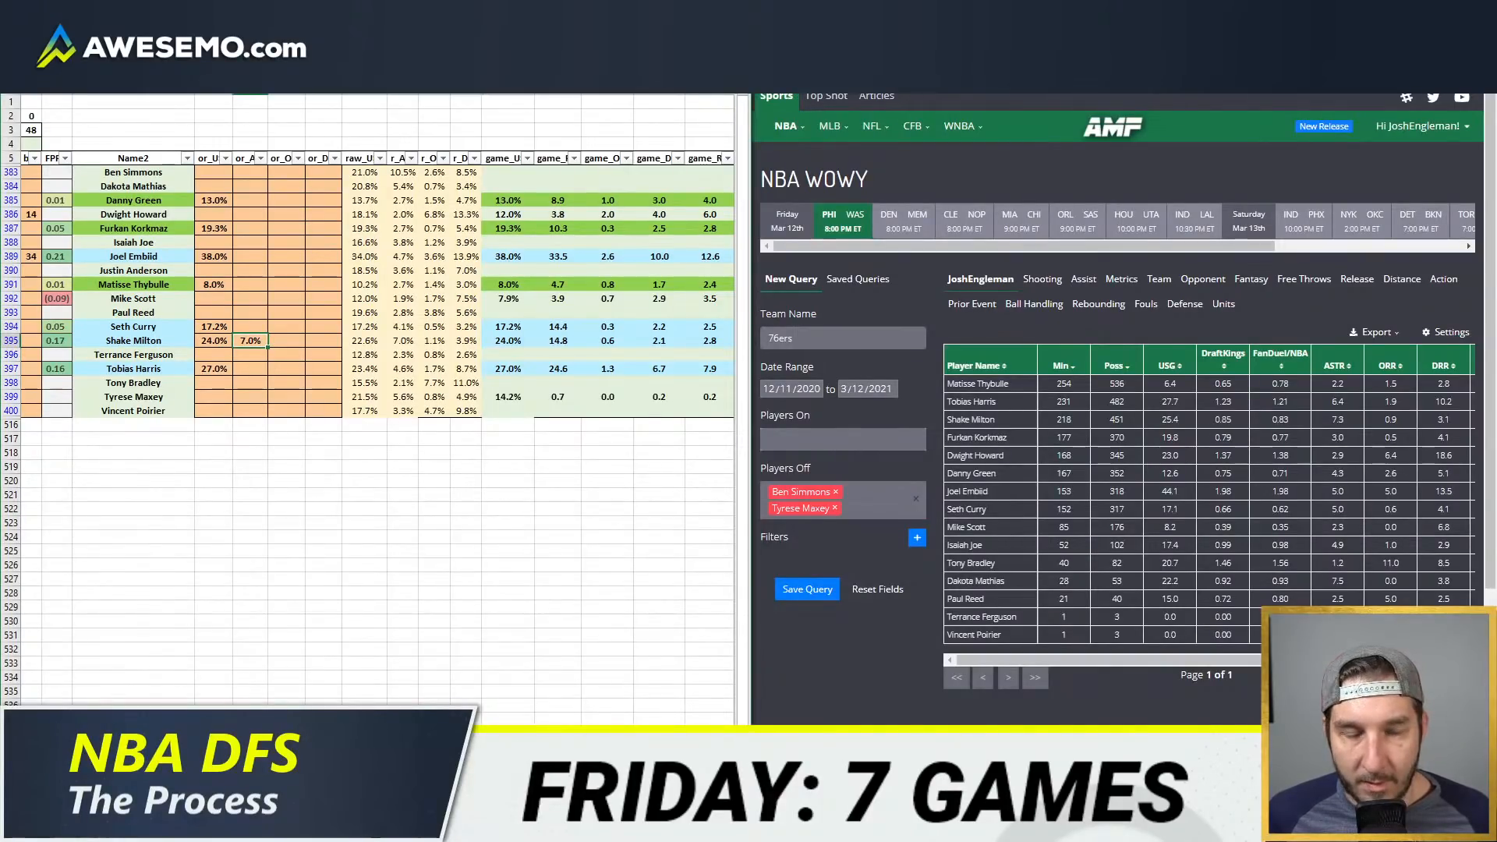
text(6.7)
key(Return)
Step: Set Tobias Harris's assist rate override to 5.5%
key(Down)
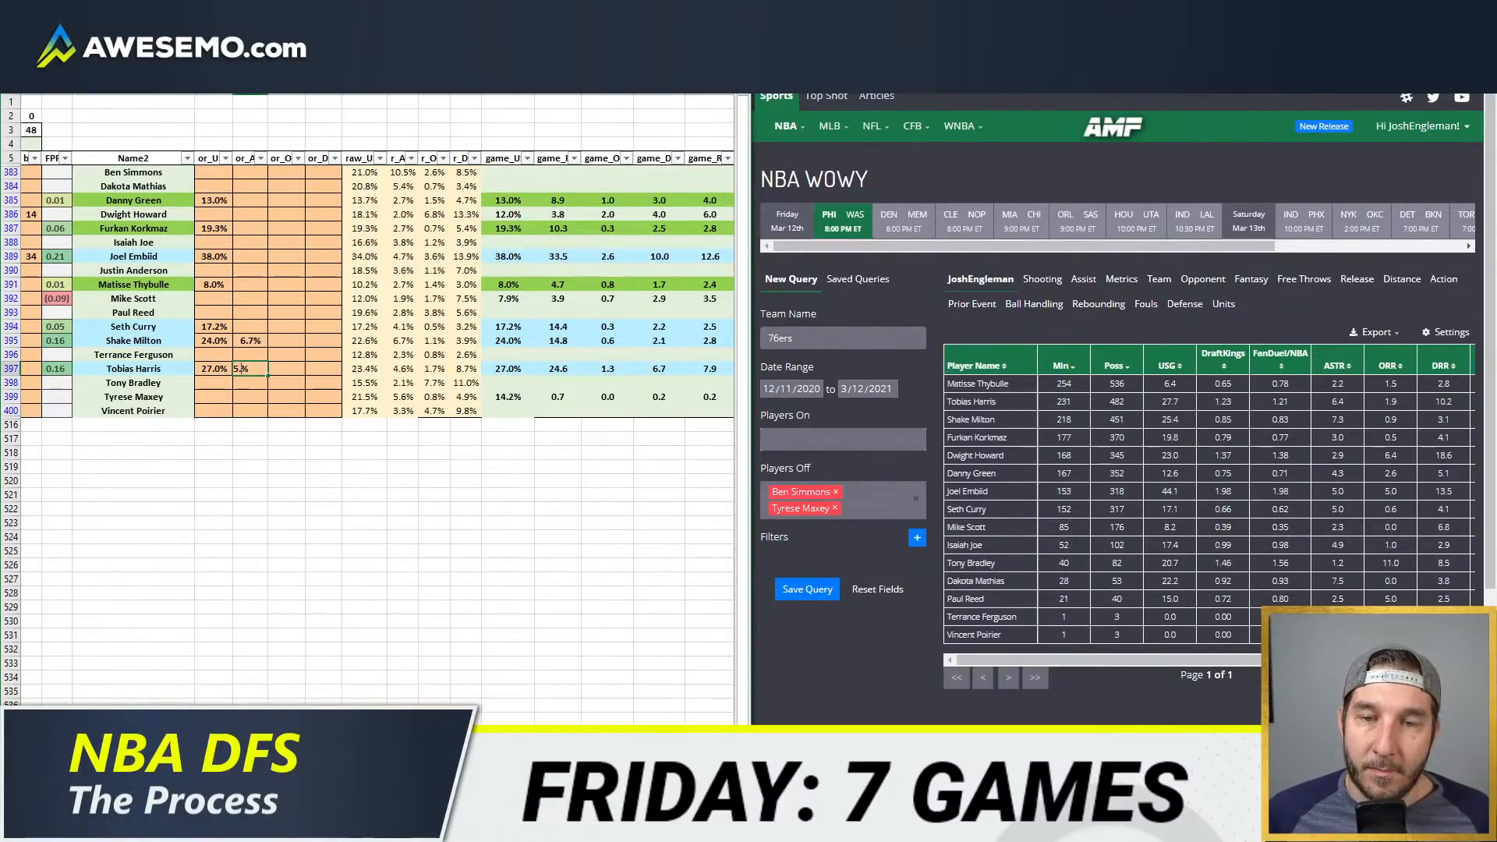
key(Return)
key(Up)
key(Up)
key(Up)
key(Up)
key(Up)
key(Up)
key(Up)
key(Up)
key(Up)
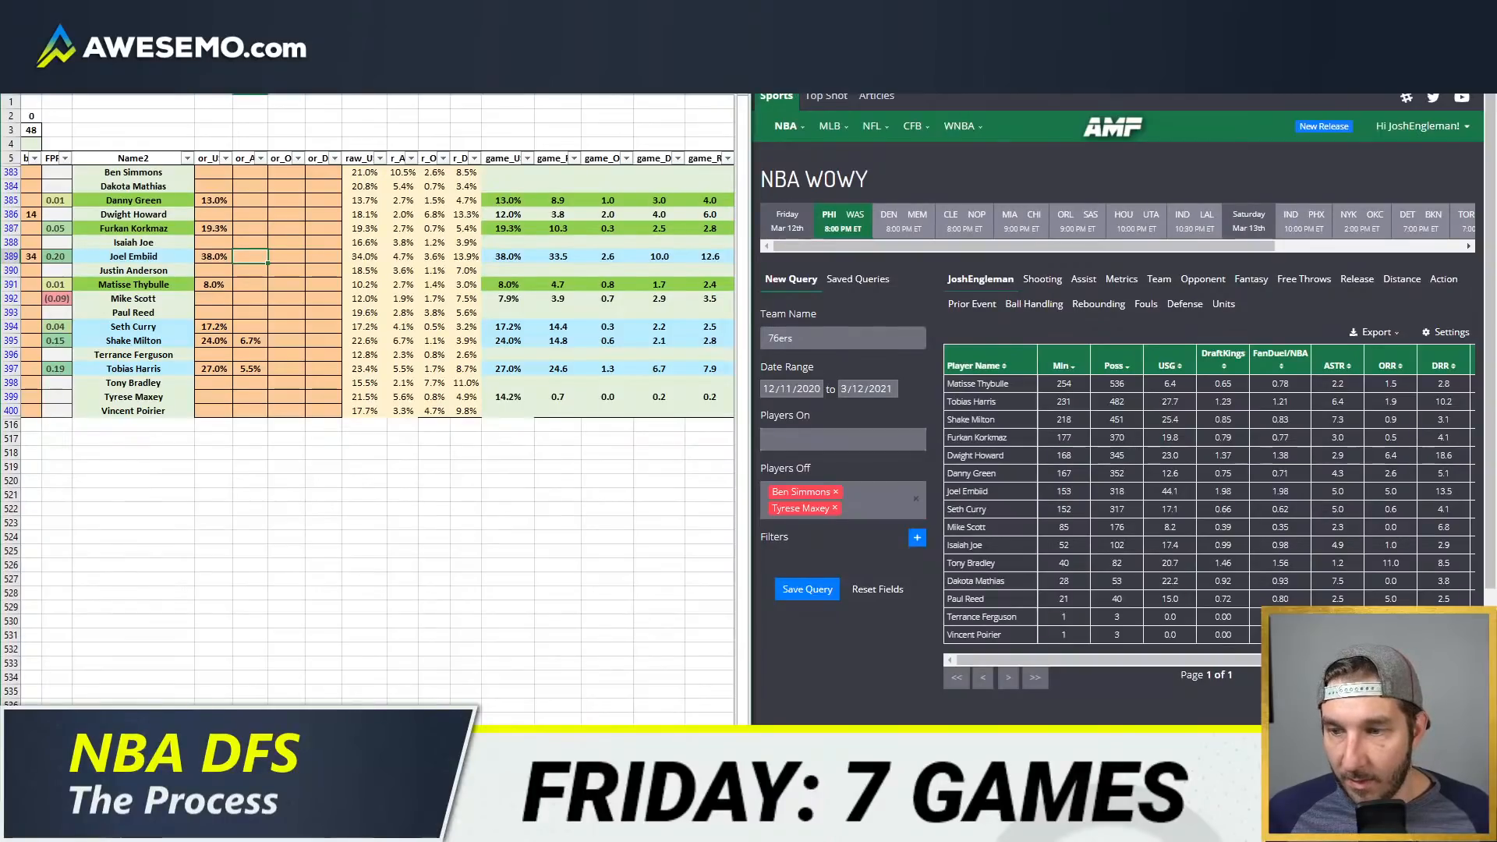
Step: Switch to the team projections sheet and show the projections for PHI
click(390, 740)
click(348, 113)
text(PHI)
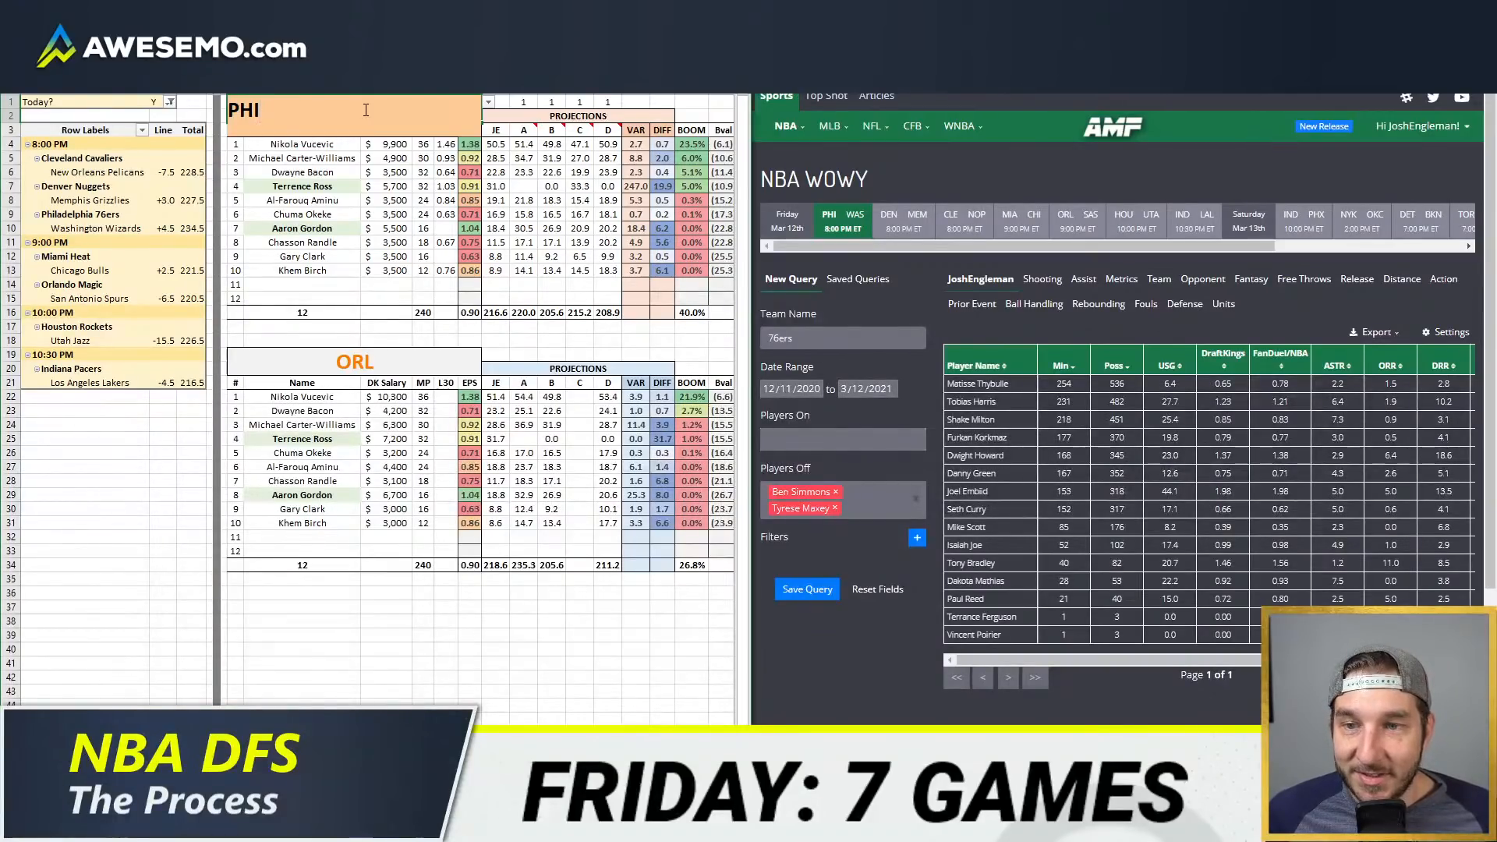
key(Return)
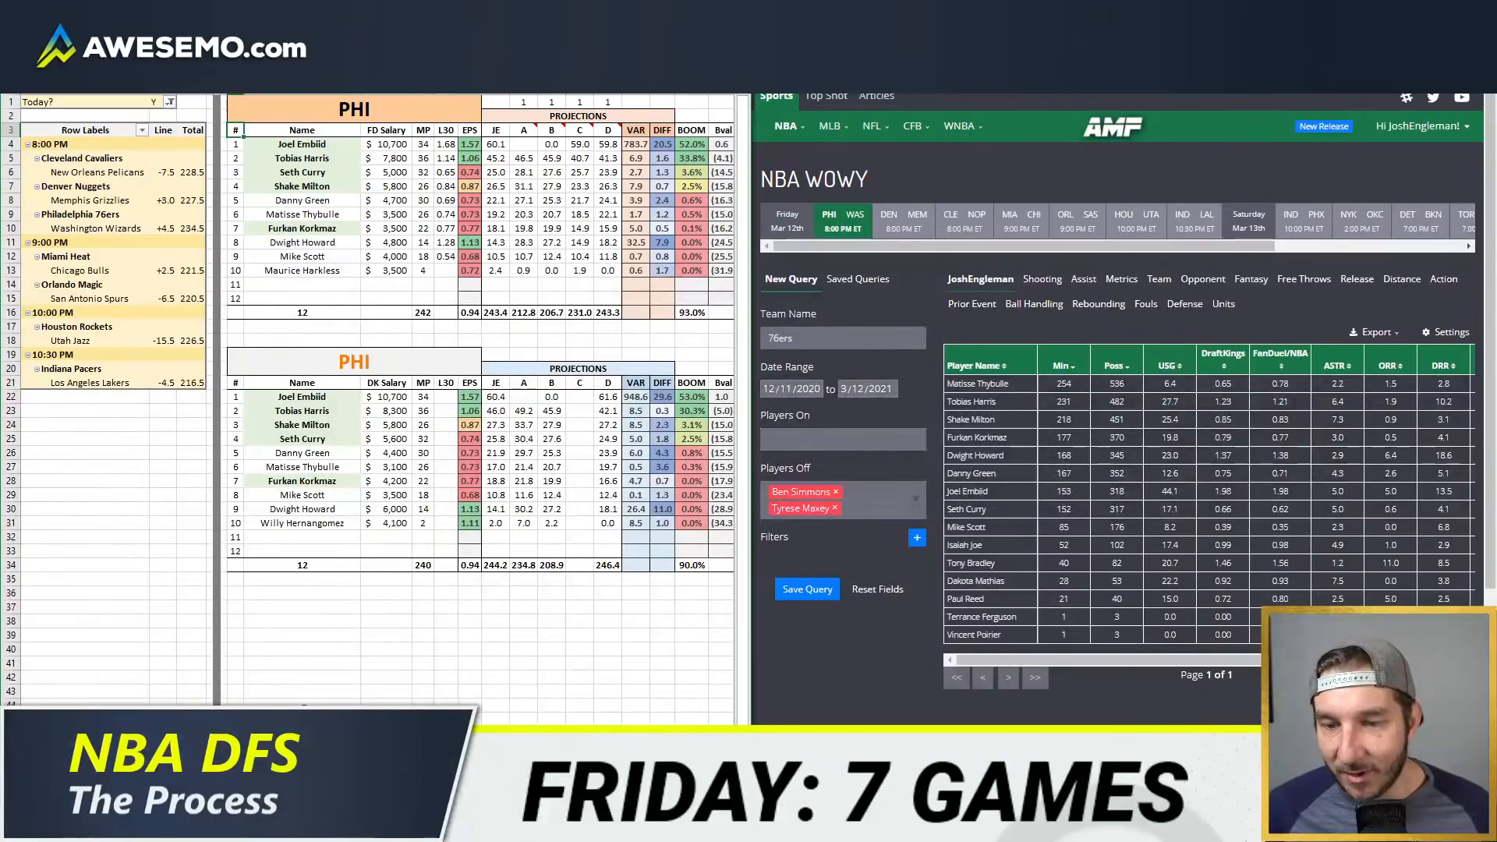
Step: Go to the player value pivot tables and include PHI in the DraftKings table's team filter
click(249, 783)
click(226, 102)
scroll(117, 195, down, 5)
click(68, 180)
click(129, 299)
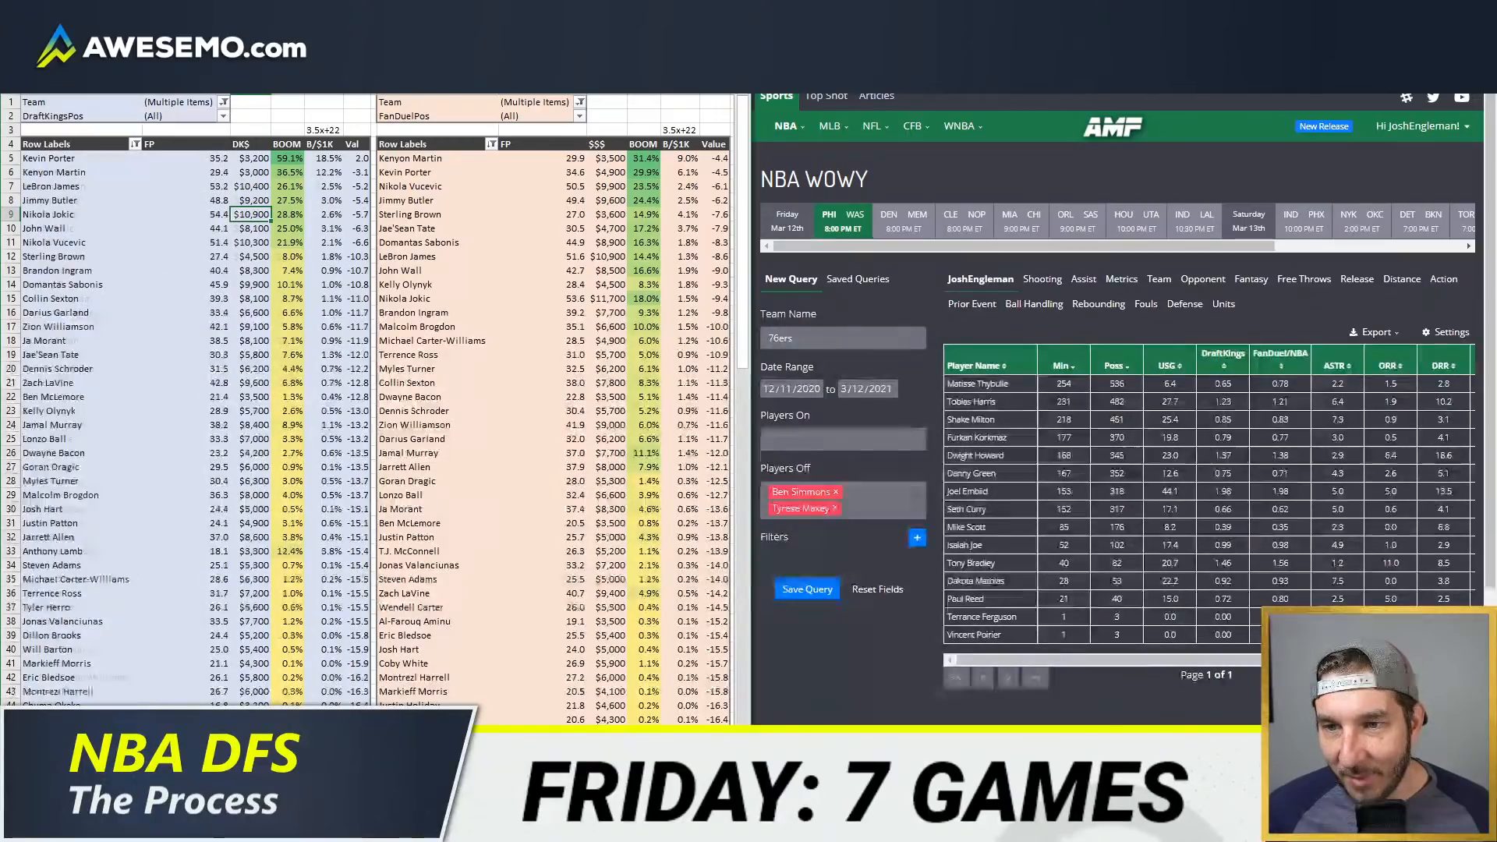
Step: Include PHI in the FanDuel table's team filter and refresh the pivot data
click(579, 102)
scroll(481, 245, down, 5)
click(426, 144)
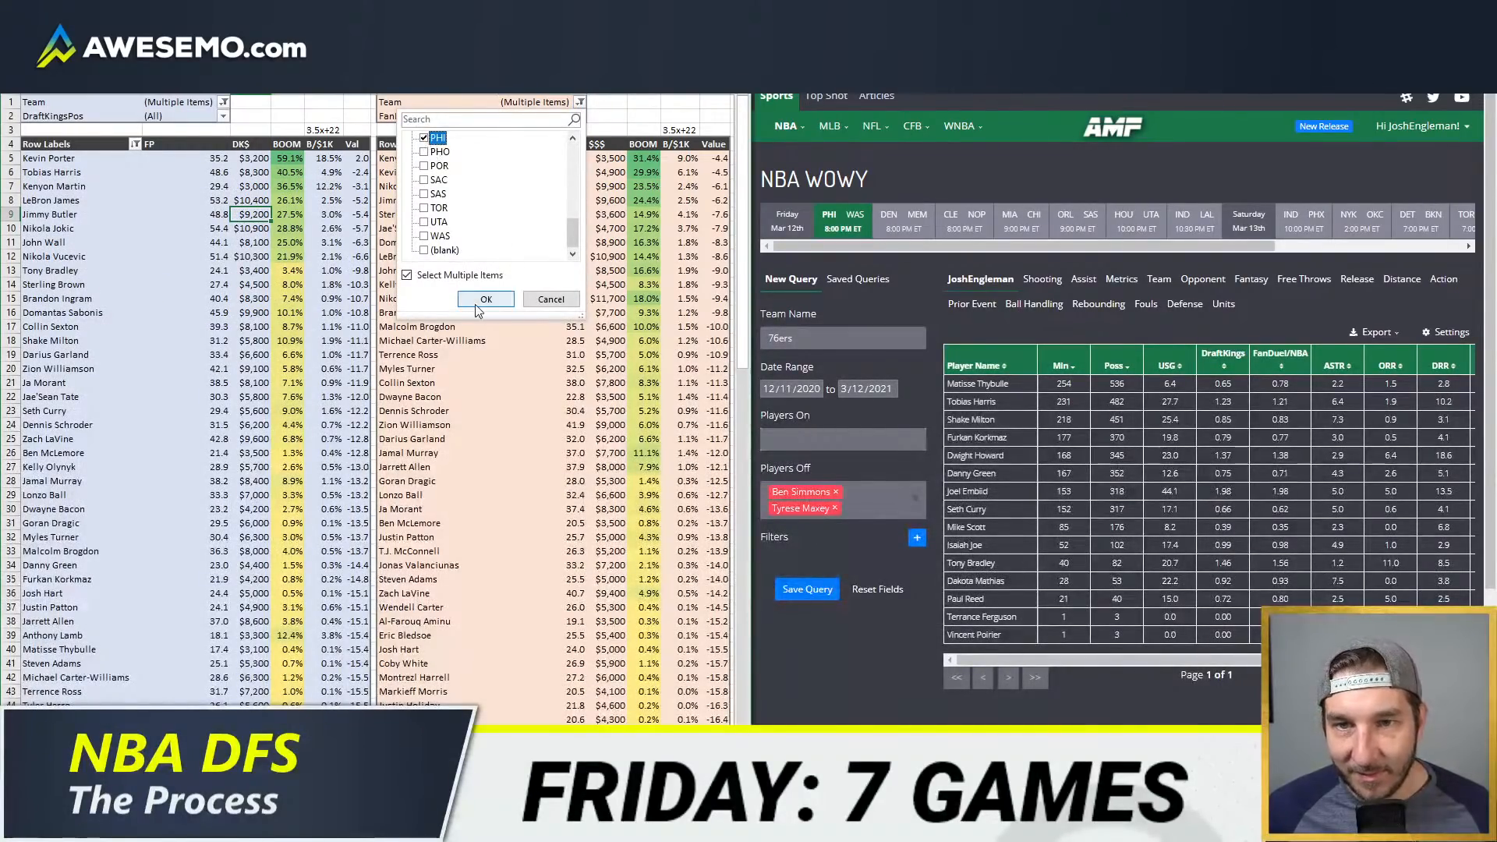
click(486, 299)
right_click(484, 293)
click(542, 351)
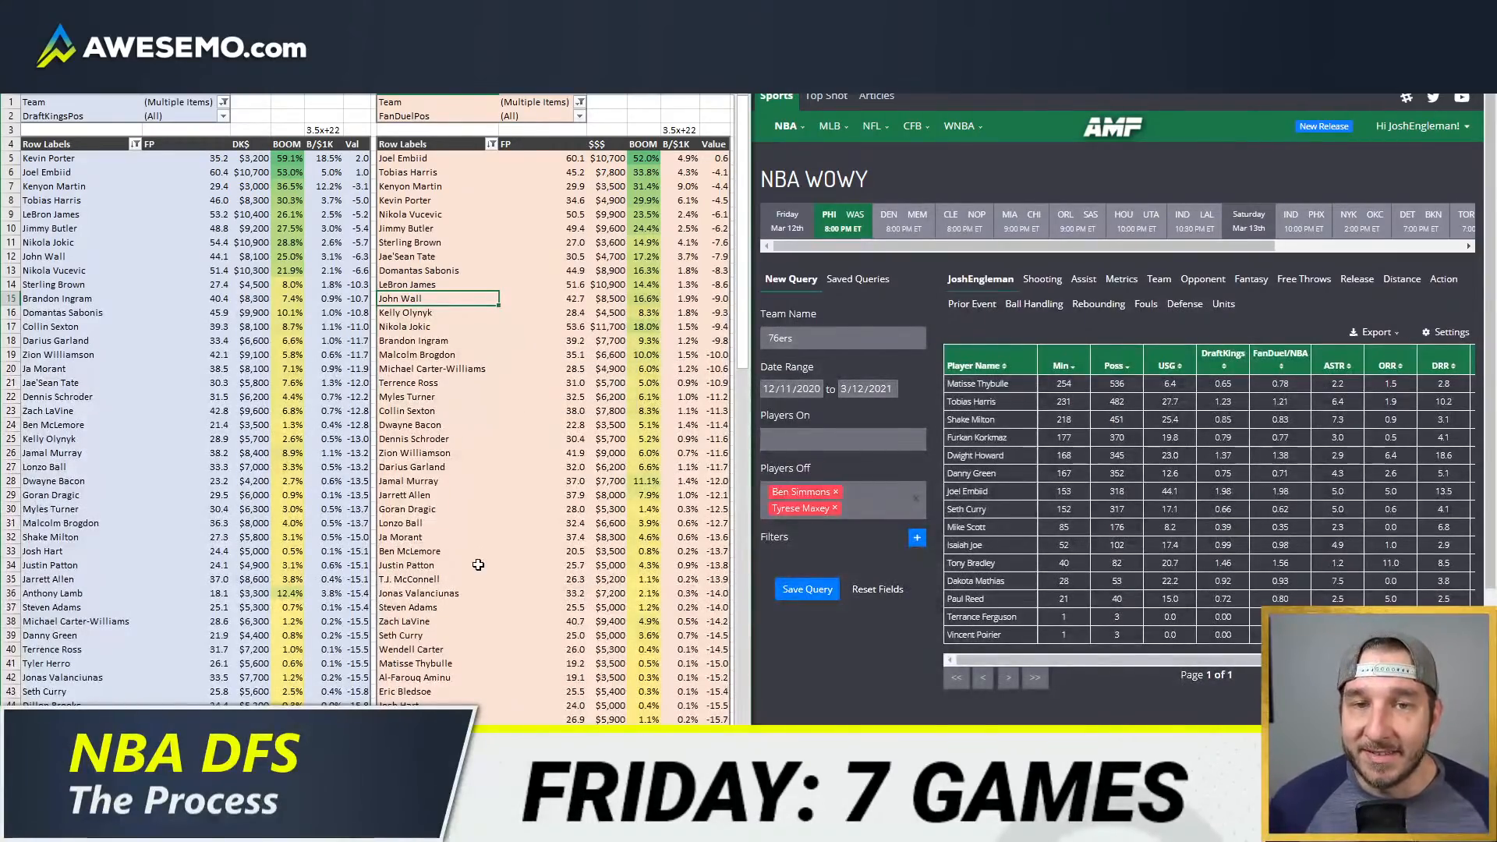
Step: Calculate Tobias Harris's projected FanDuel points per minute as 45.2/36
click(241, 147)
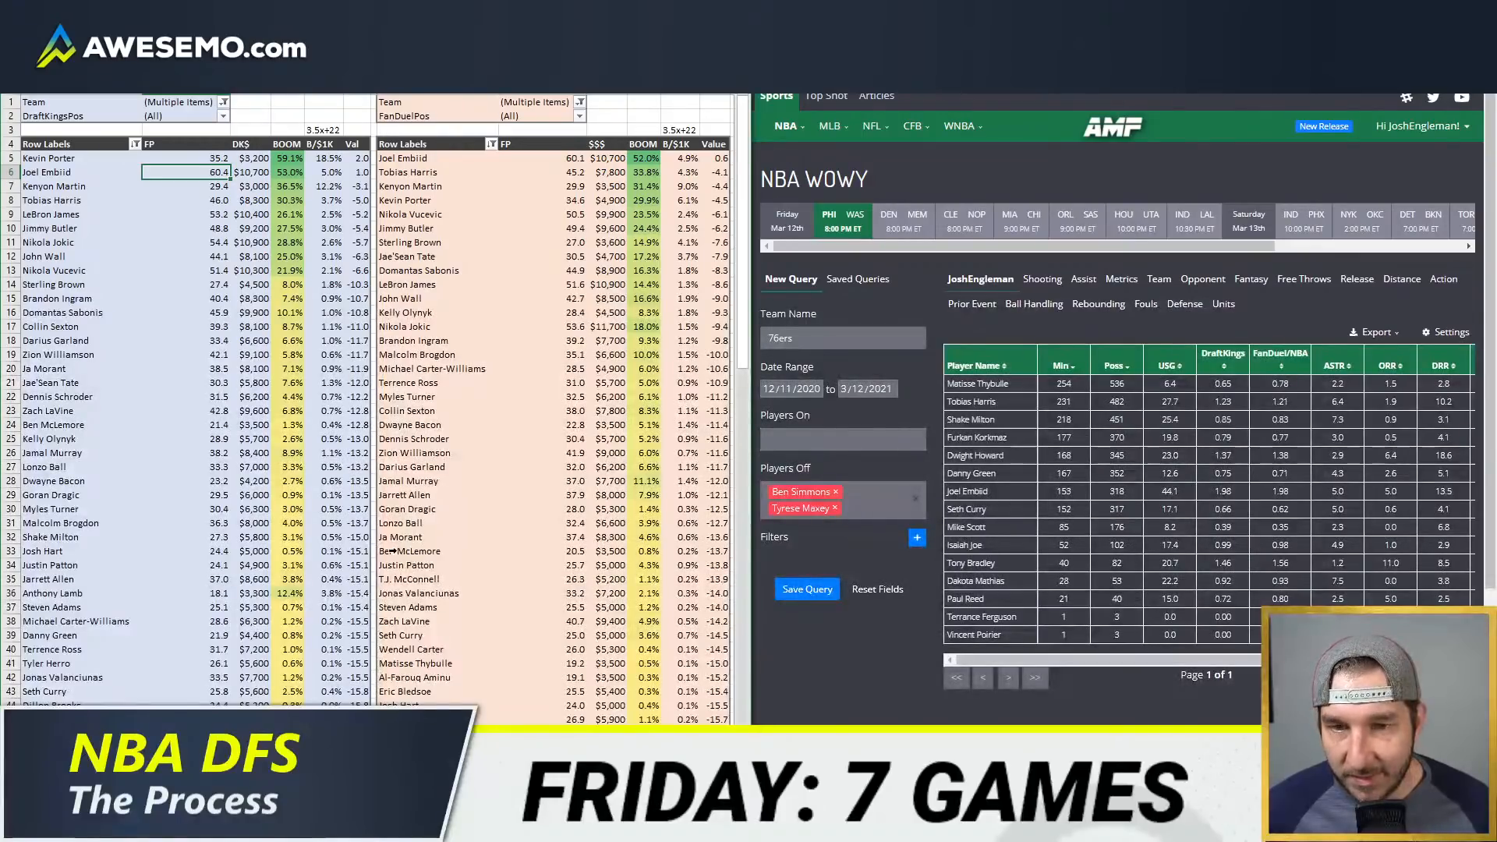
key(alt+space)
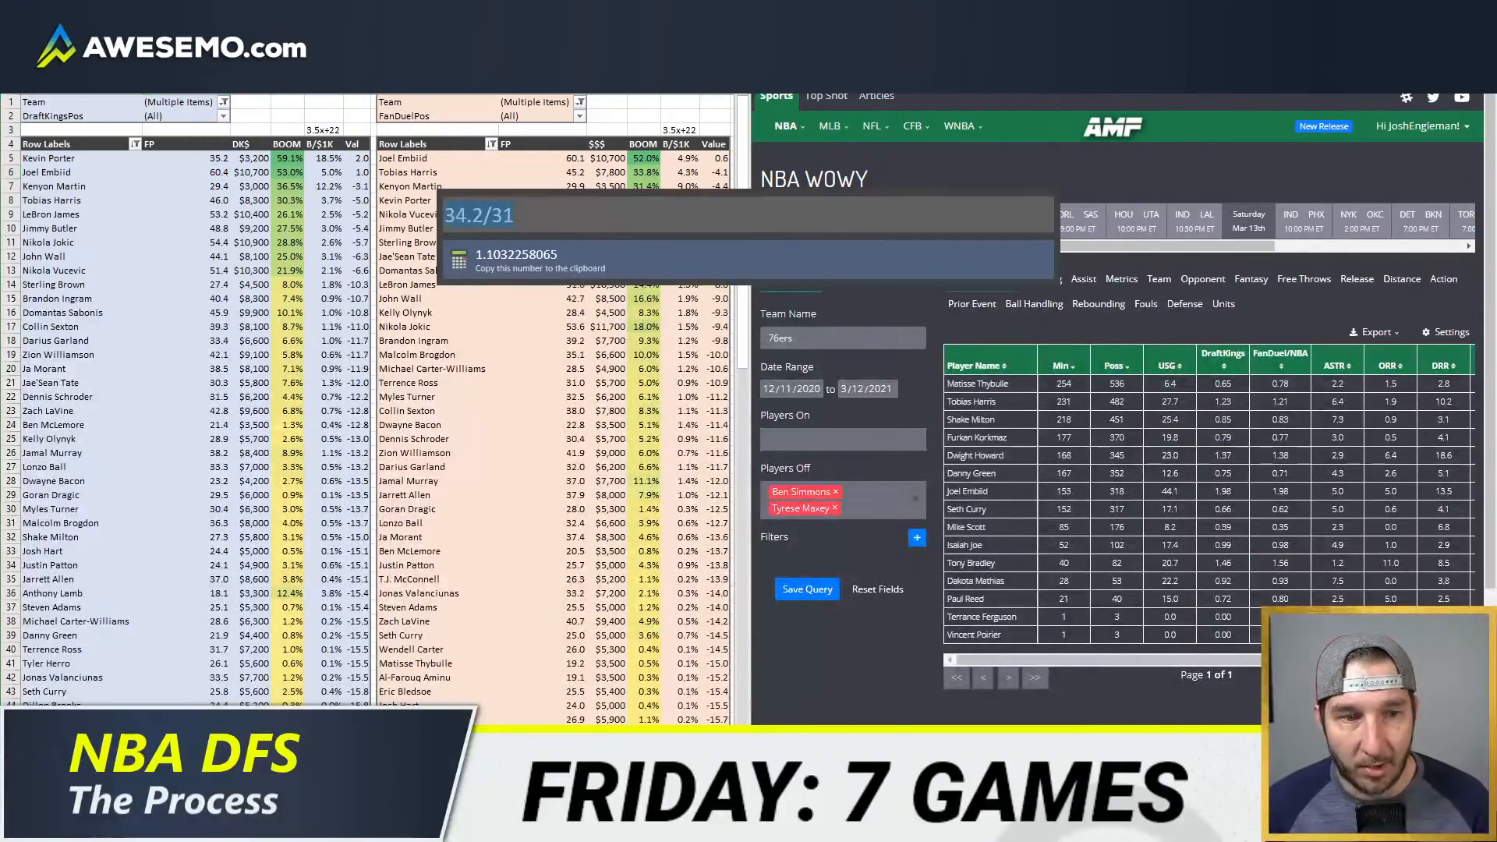
text(45.2/36)
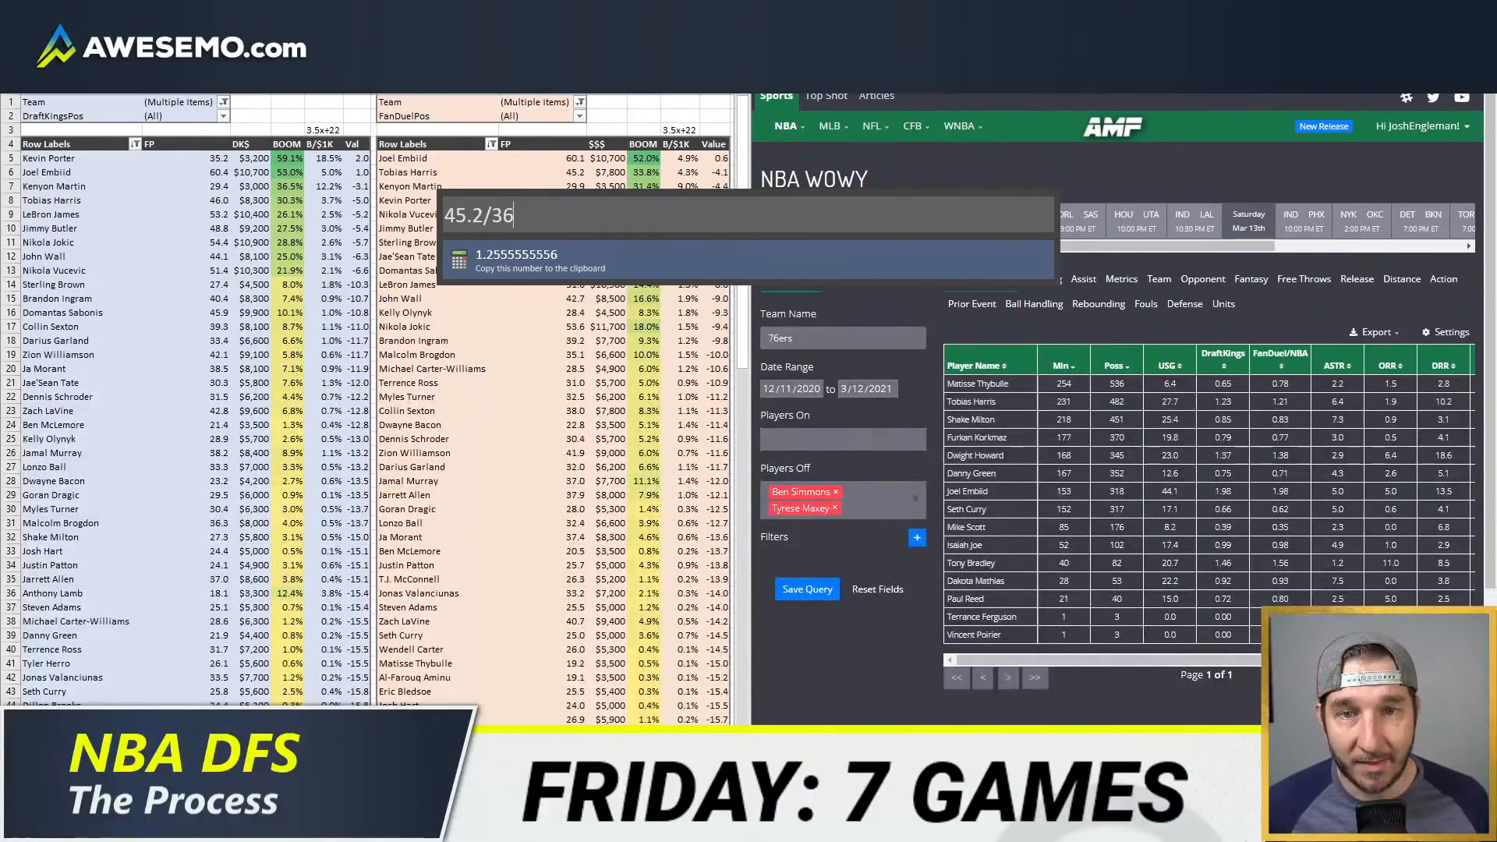
Step: Calculate Joel Embiid's projected FanDuel points per minute as 60.1/34
key(BackSpace)
key(BackSpace)
key(BackSpace)
key(BackSpace)
key(BackSpace)
key(BackSpace)
key(BackSpace)
text(60.1/34)
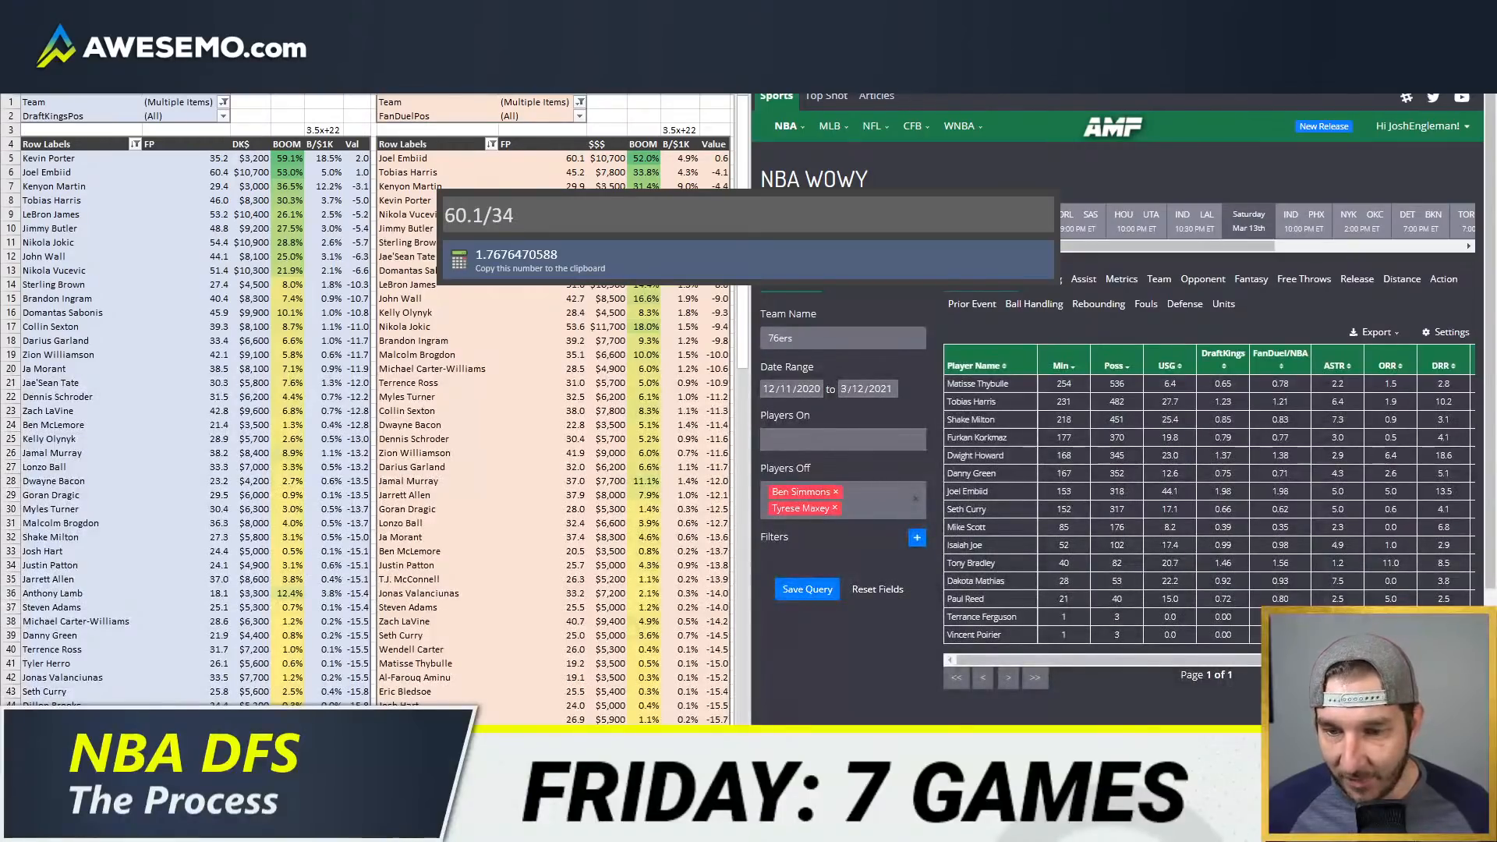
key(Escape)
Step: Check Joel Embiid's projection row and compare his calculated 60.1/34 rate with his FanDuel rate in the NBA WOWY table
key(ctrl+Page_Up)
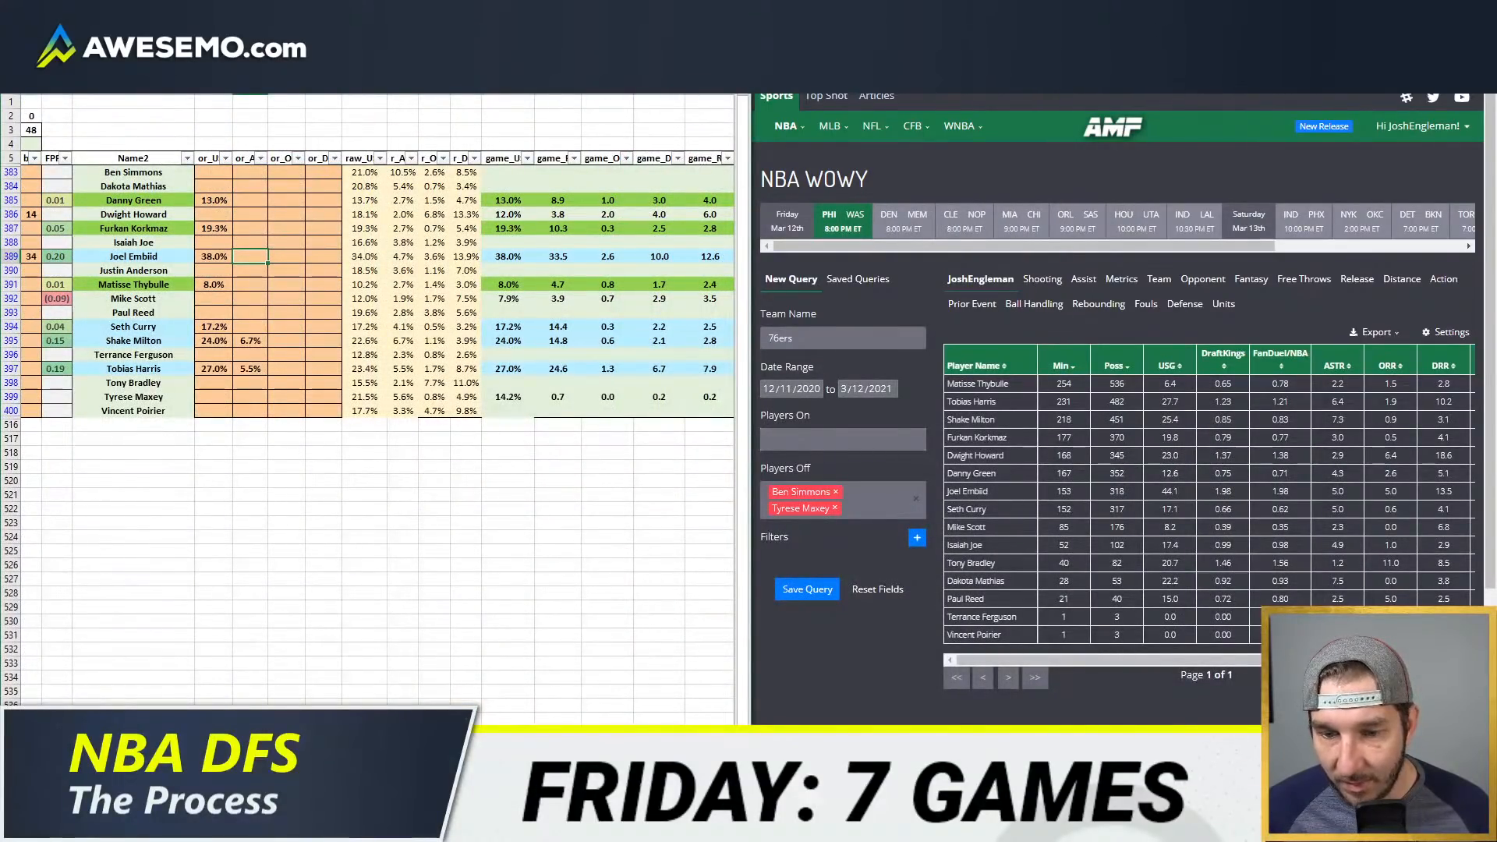
key(ctrl+Page_Down)
key(alt+space)
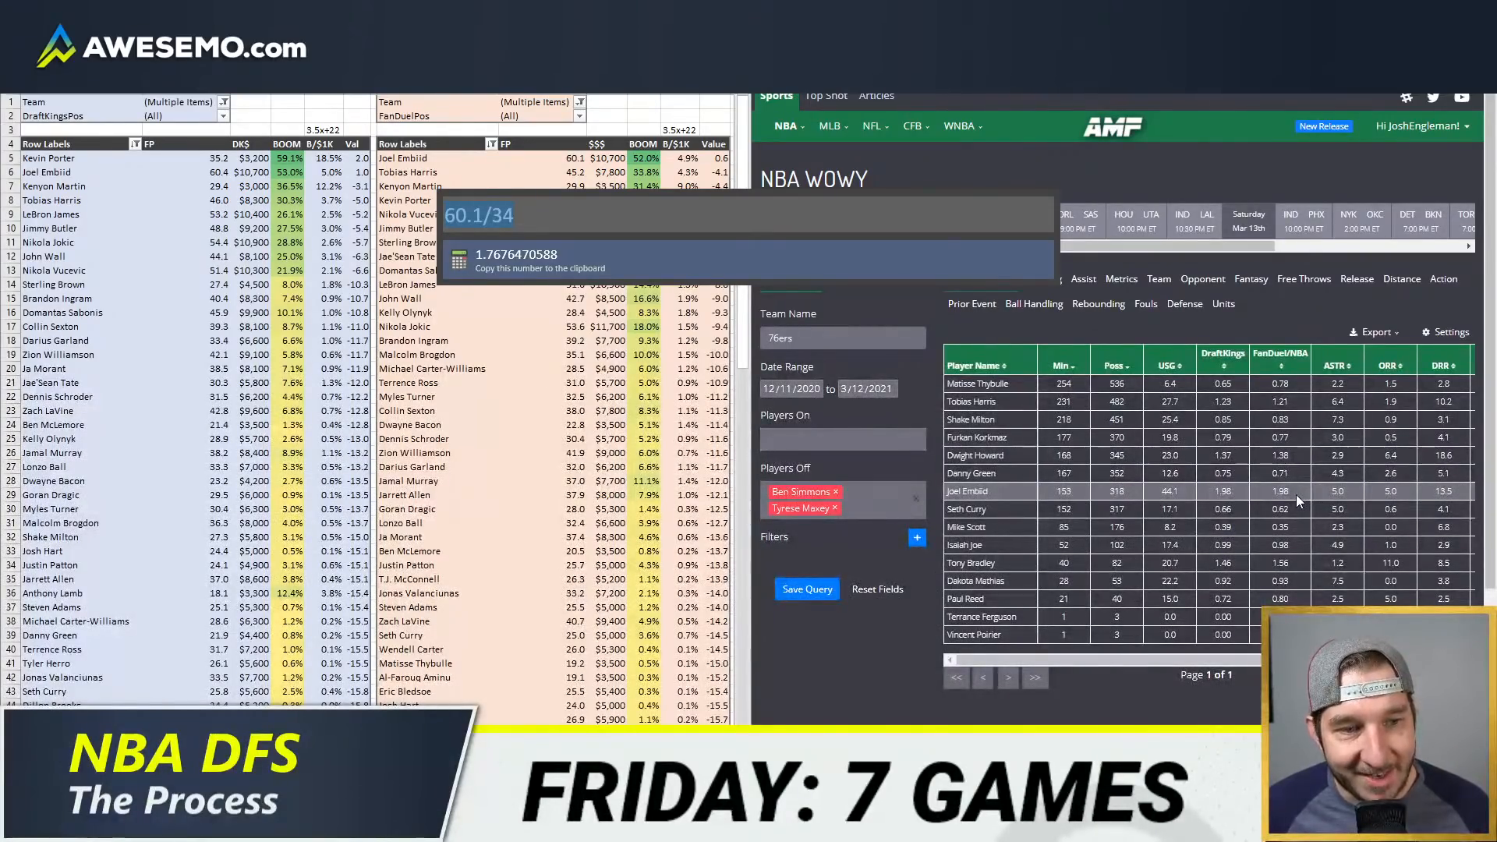
drag(1293, 494, 1250, 493)
click(187, 173)
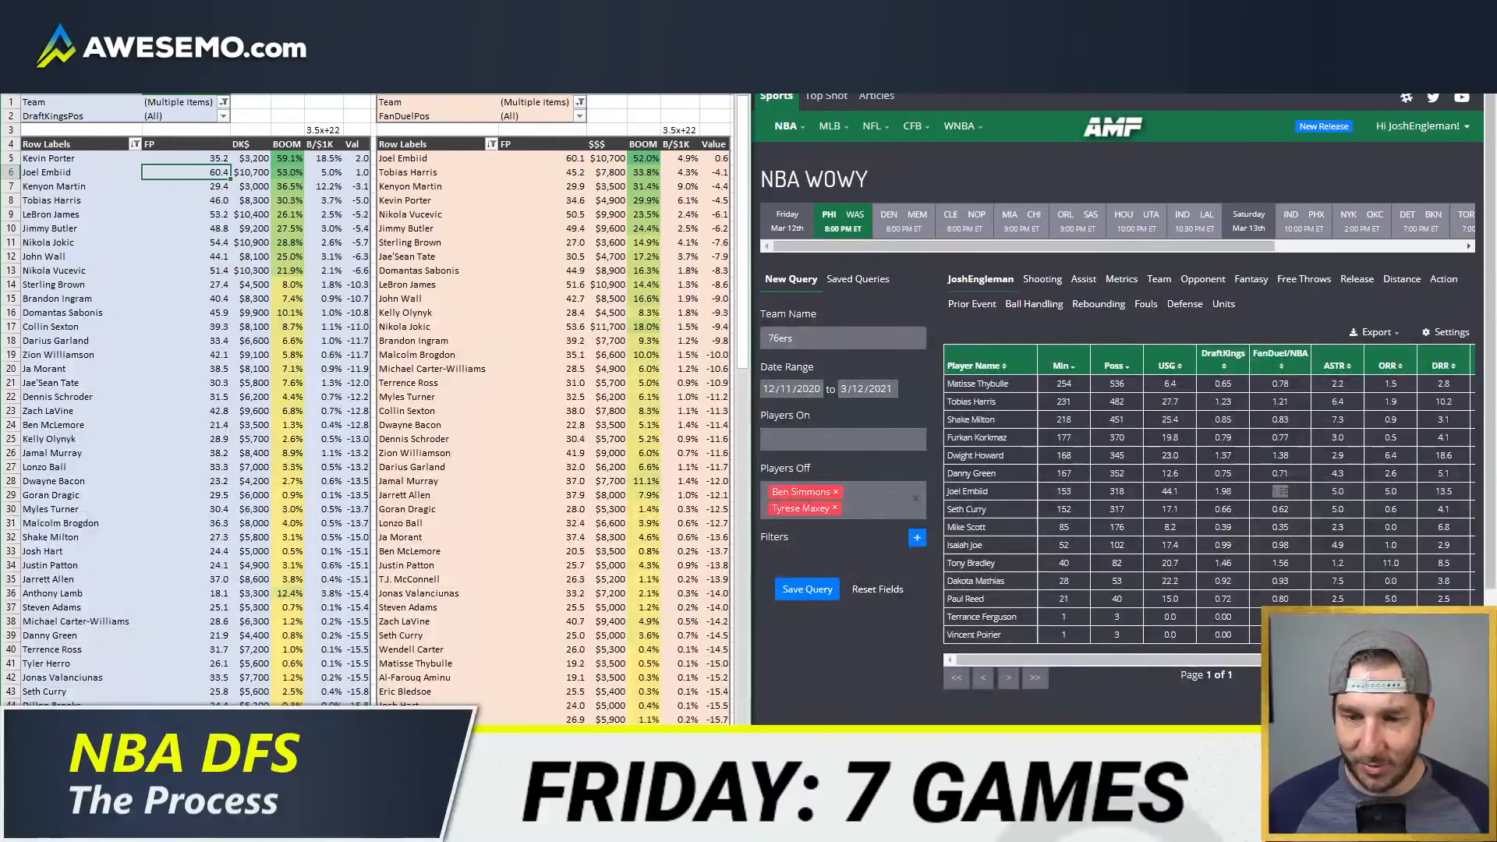
Step: Return from the player value tables to the team projections sheet
key(ctrl+Page_Down)
click(235, 342)
click(273, 313)
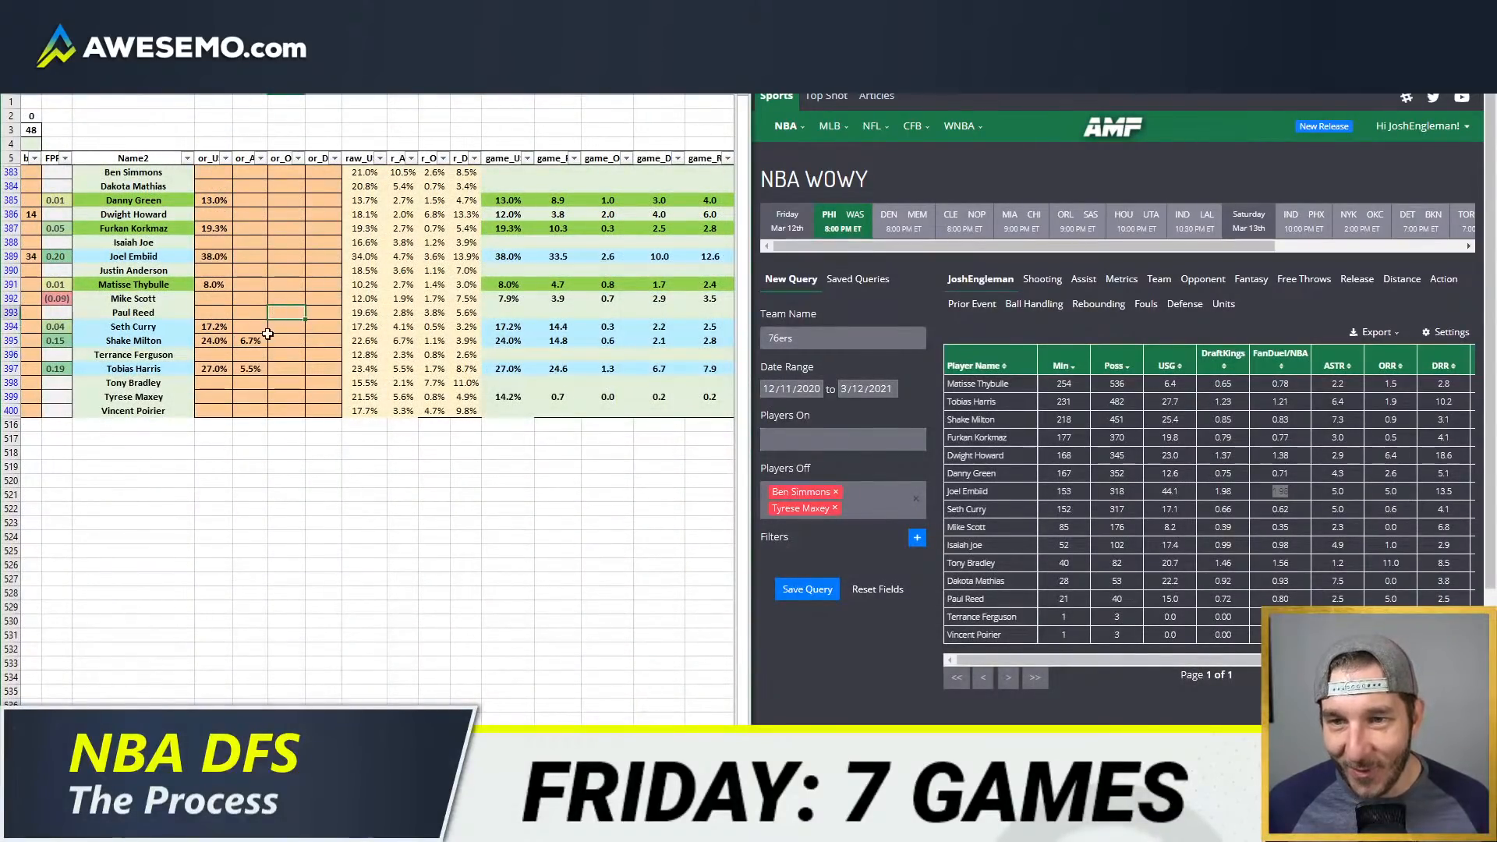
key(ctrl+Page_Up)
key(ctrl+Page_Up)
key(ctrl+Page_Down)
key(ctrl+Page_Down)
click(262, 341)
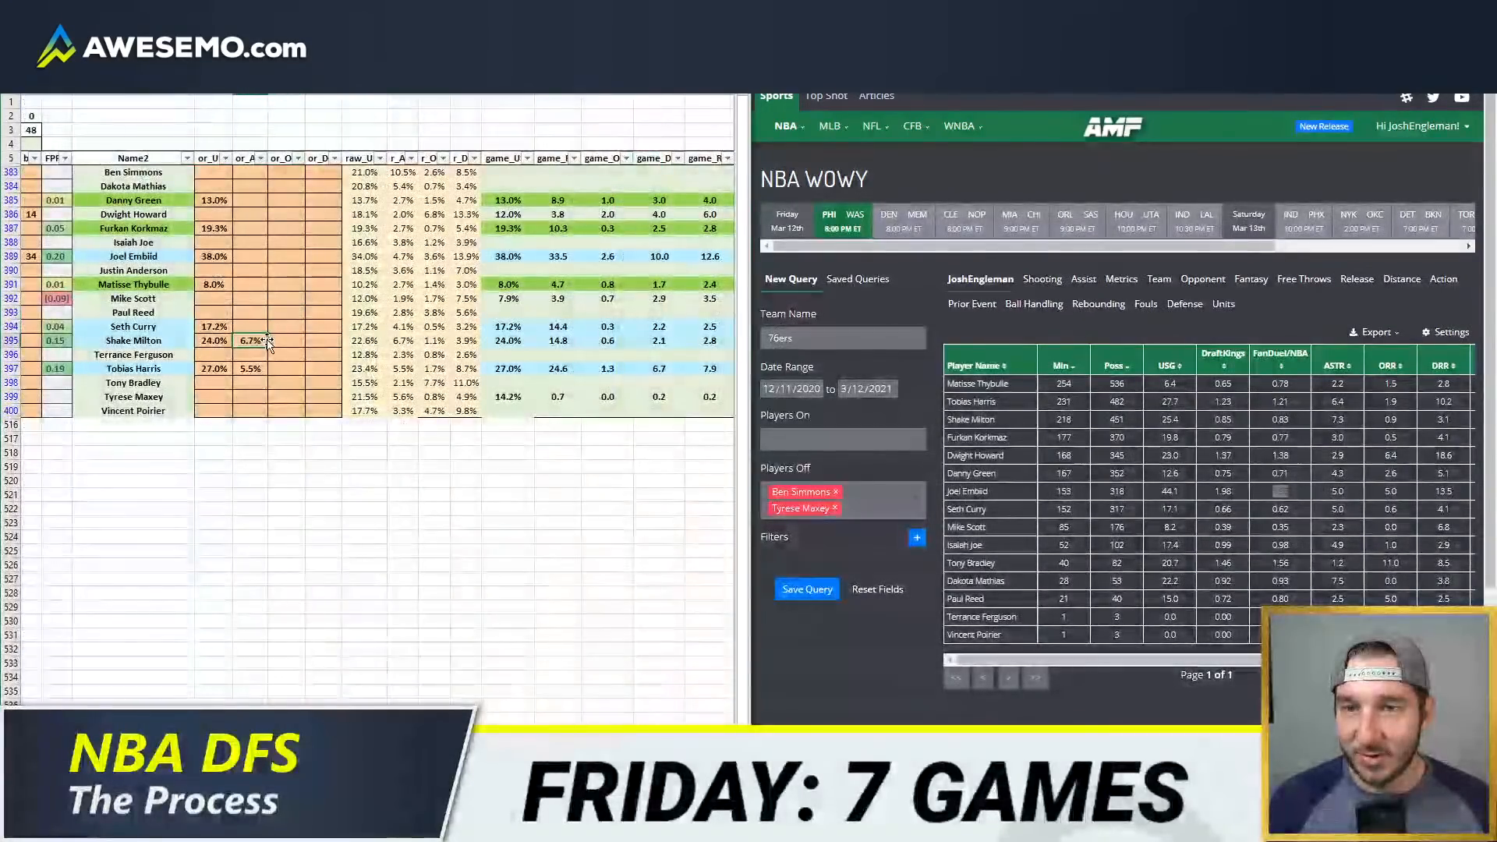
Step: Change the projections sheet's Team filter from PHI to SAS
key(Home)
click(195, 158)
scroll(144, 363, down, 5)
click(48, 412)
click(47, 412)
click(47, 427)
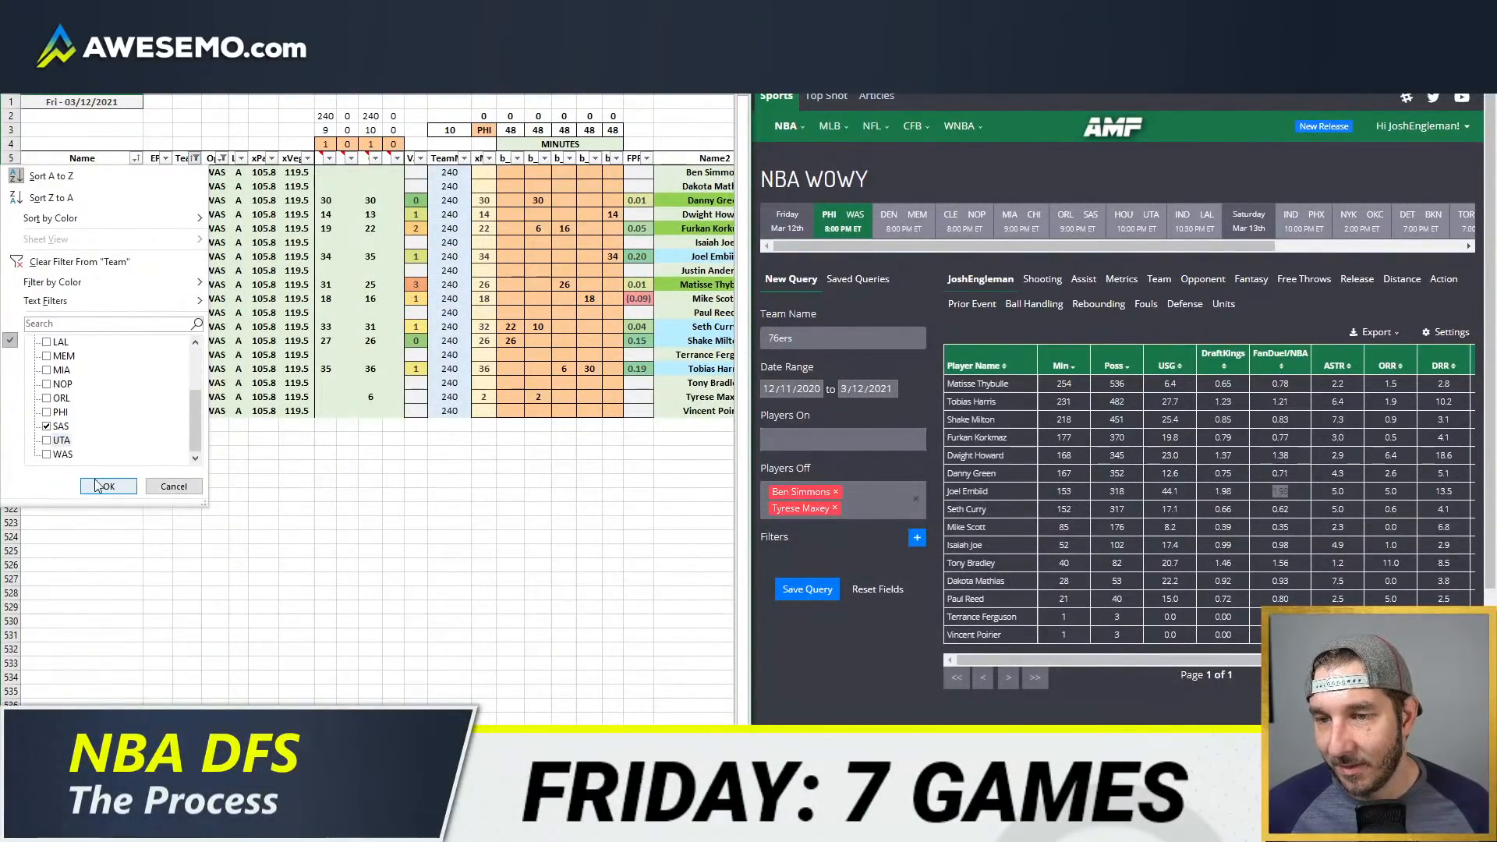
click(109, 486)
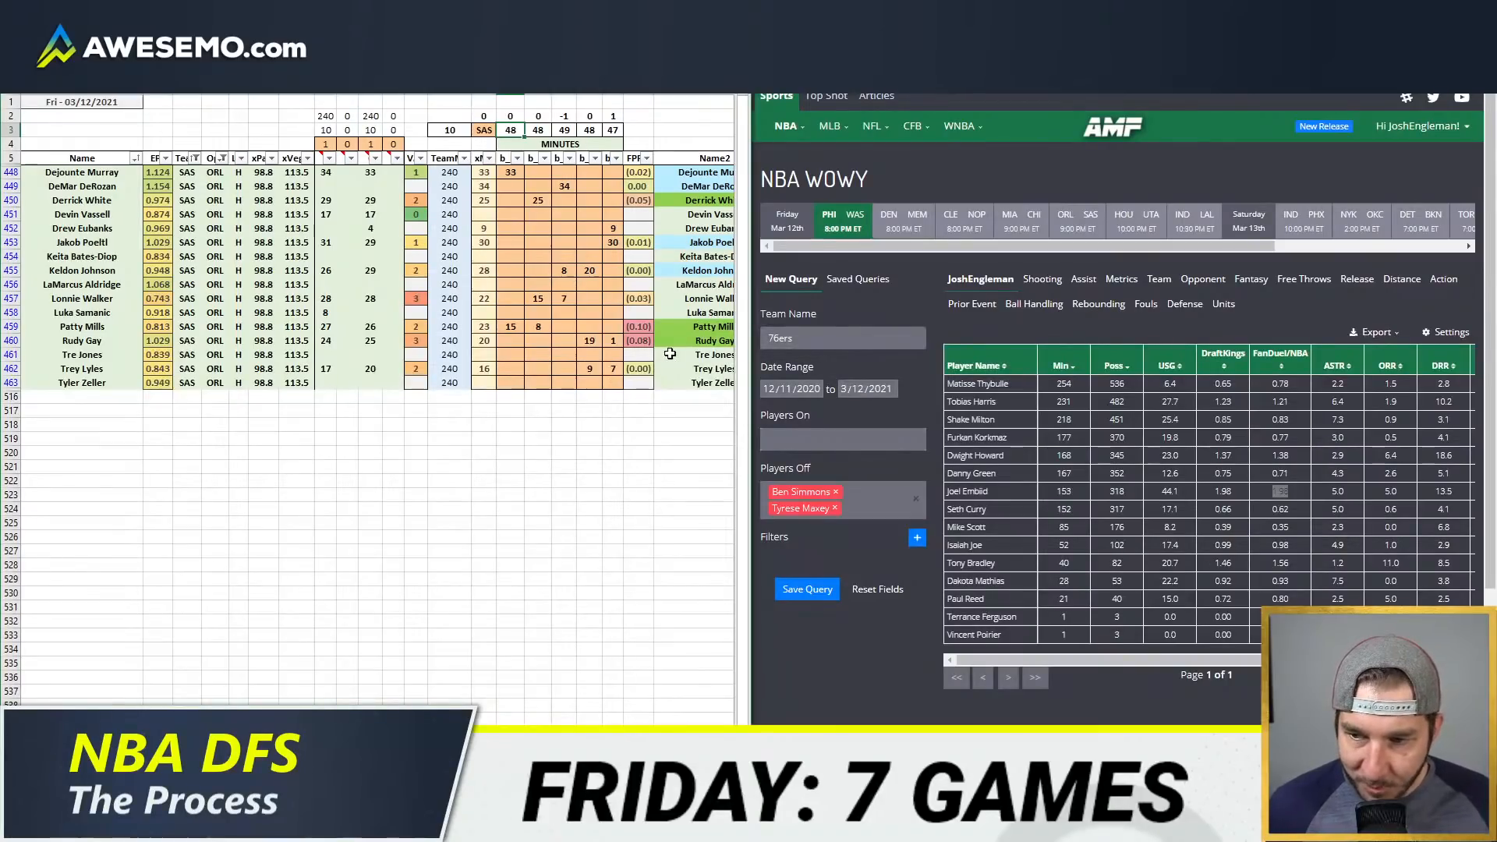
Step: Switch to the NBA depth charts page and check the San Antonio Spurs' rotation and injury statuses
click(408, 258)
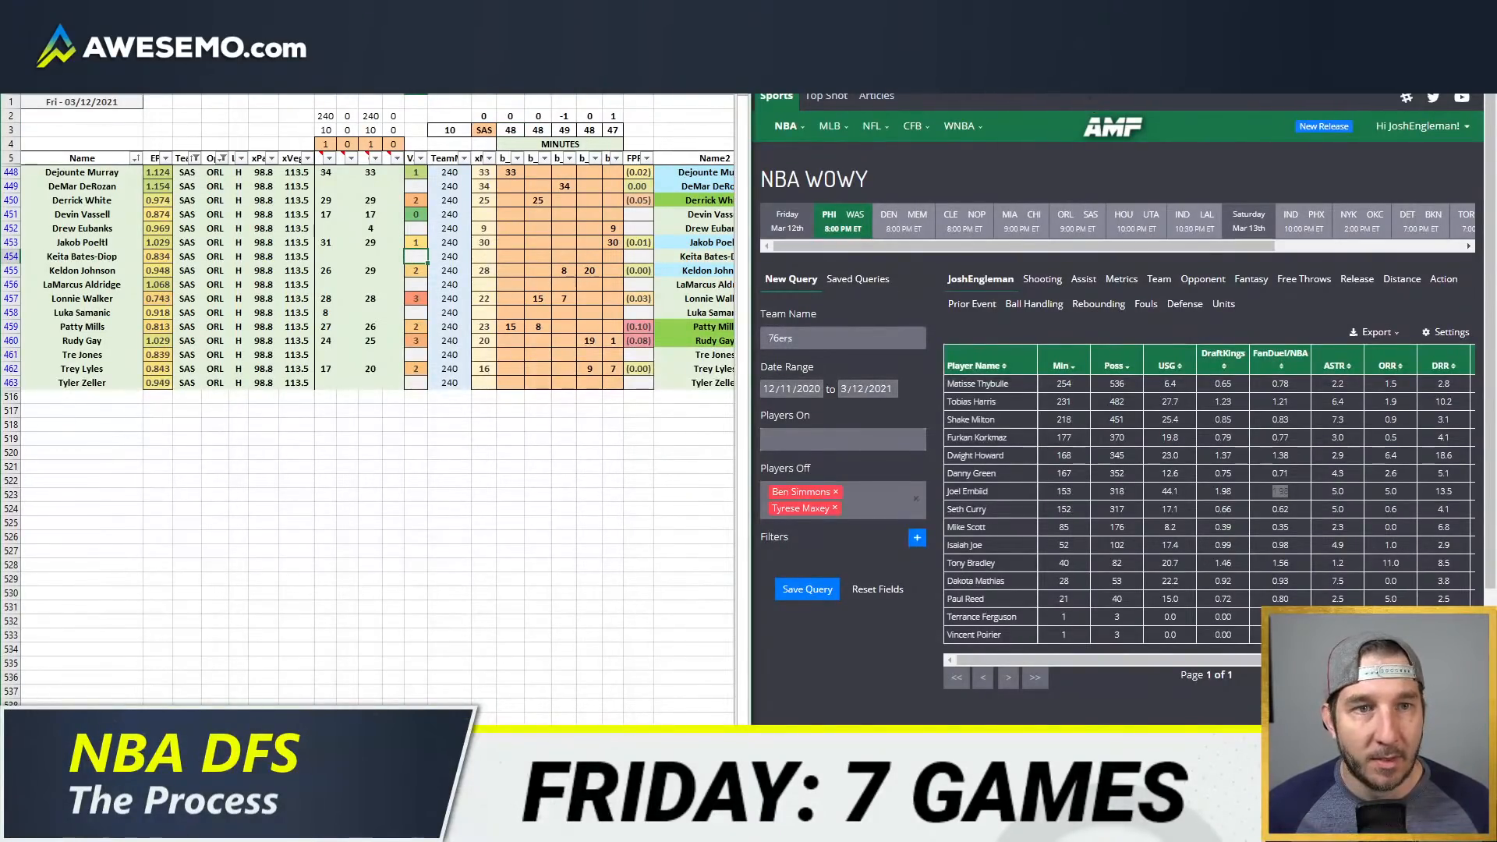
click(452, 826)
scroll(1076, 409, down, 6)
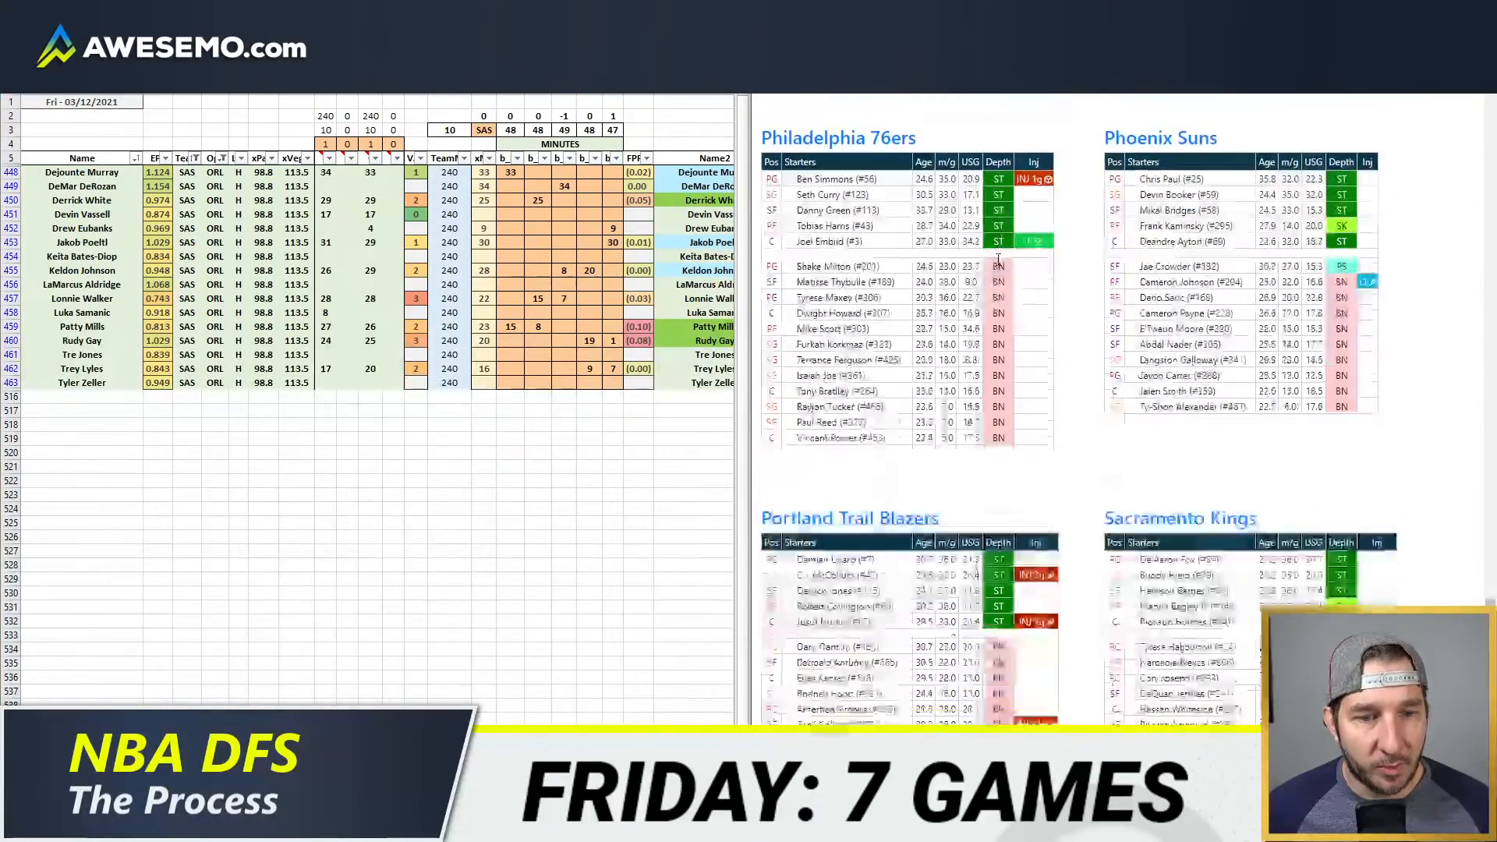
scroll(1053, 410, down, 4)
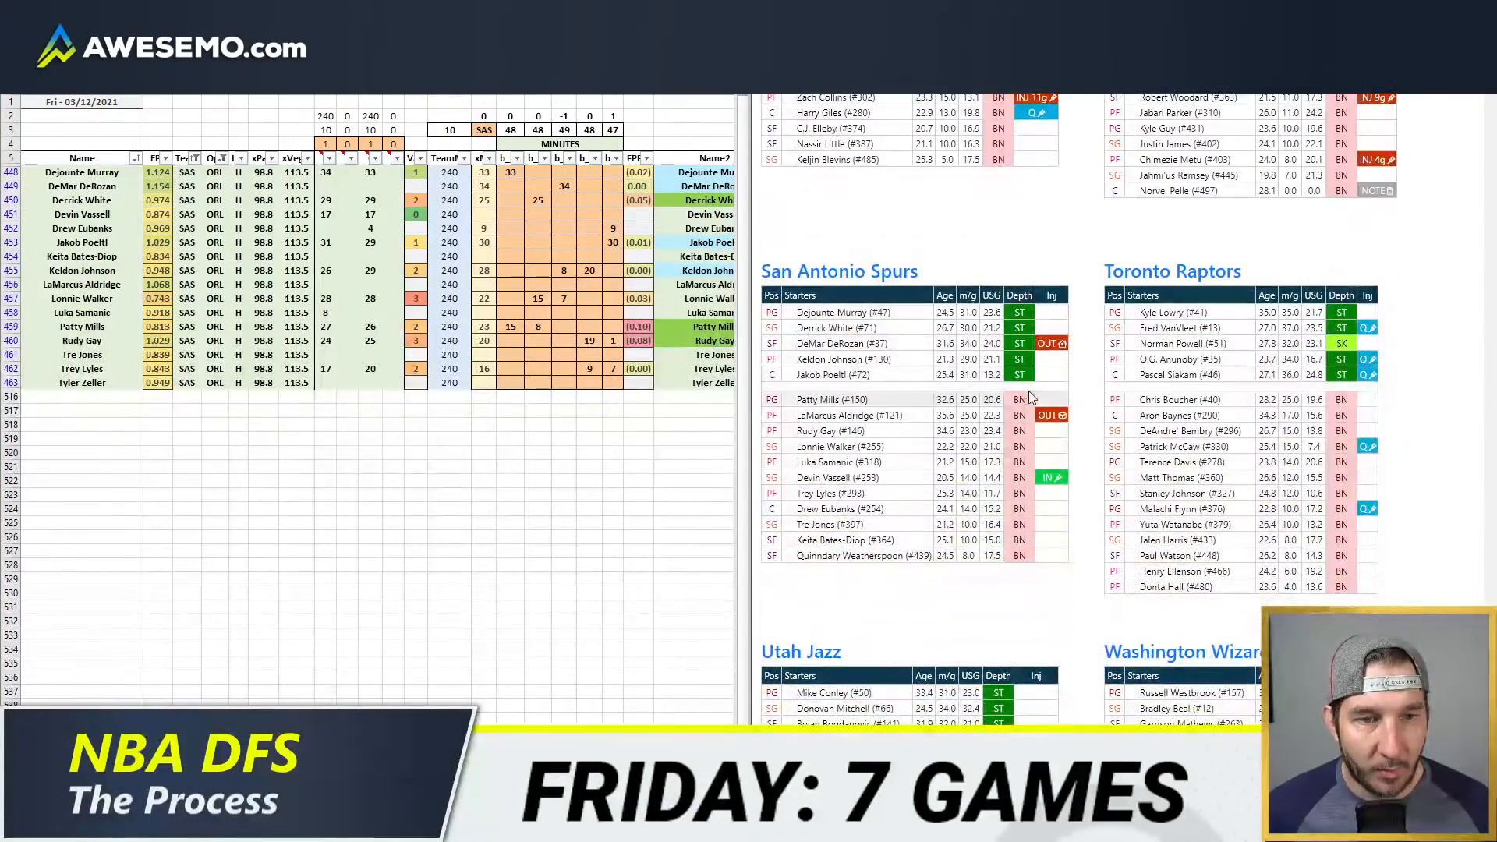
Step: Switch to the workbook window with the game-by-game minutes pivot table and set its Team filter to SAS
click(135, 826)
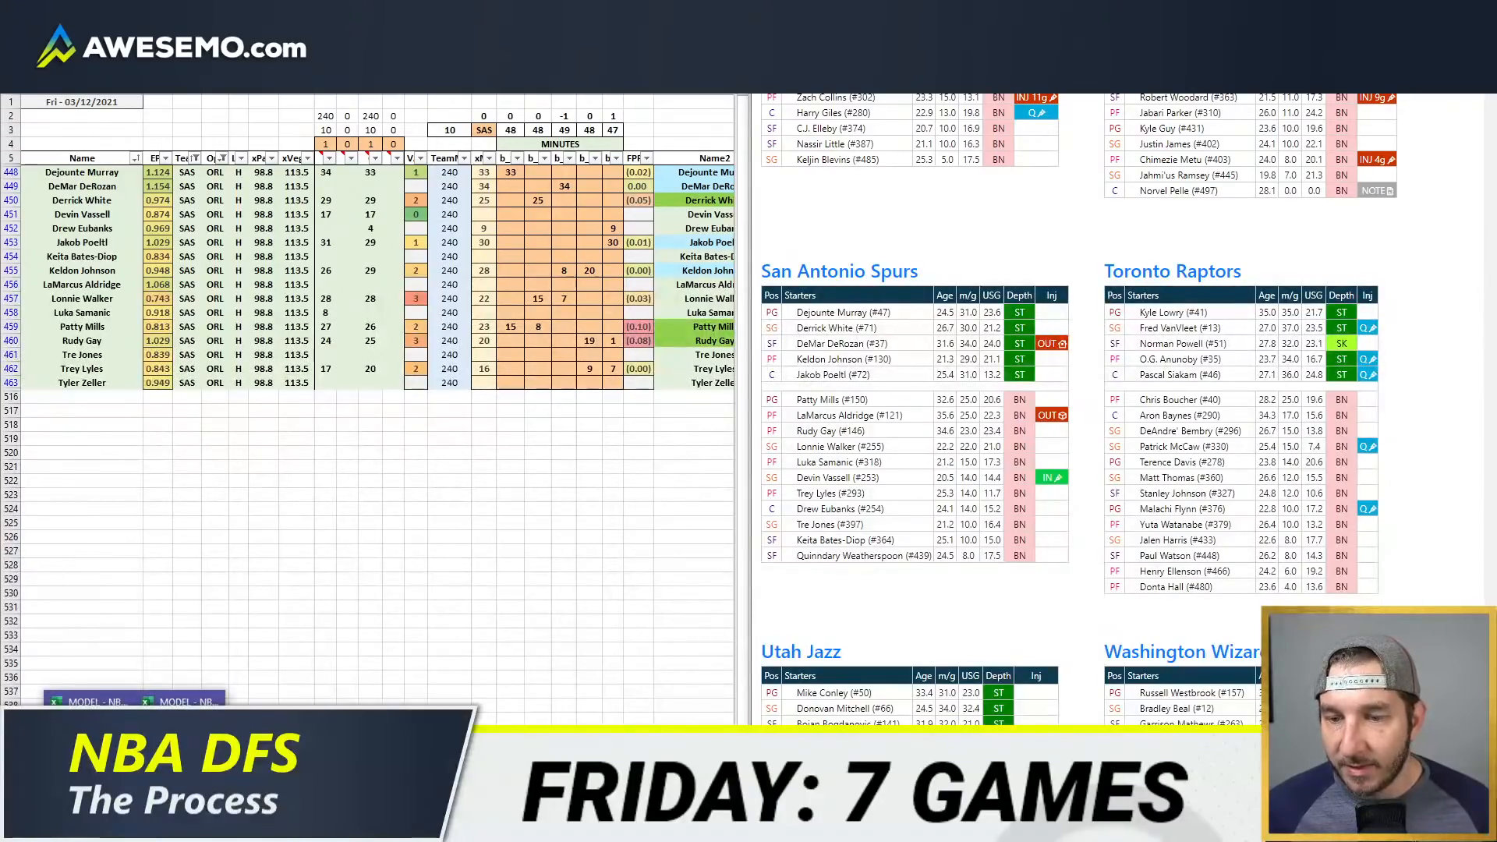
click(181, 749)
click(880, 103)
text(SAS)
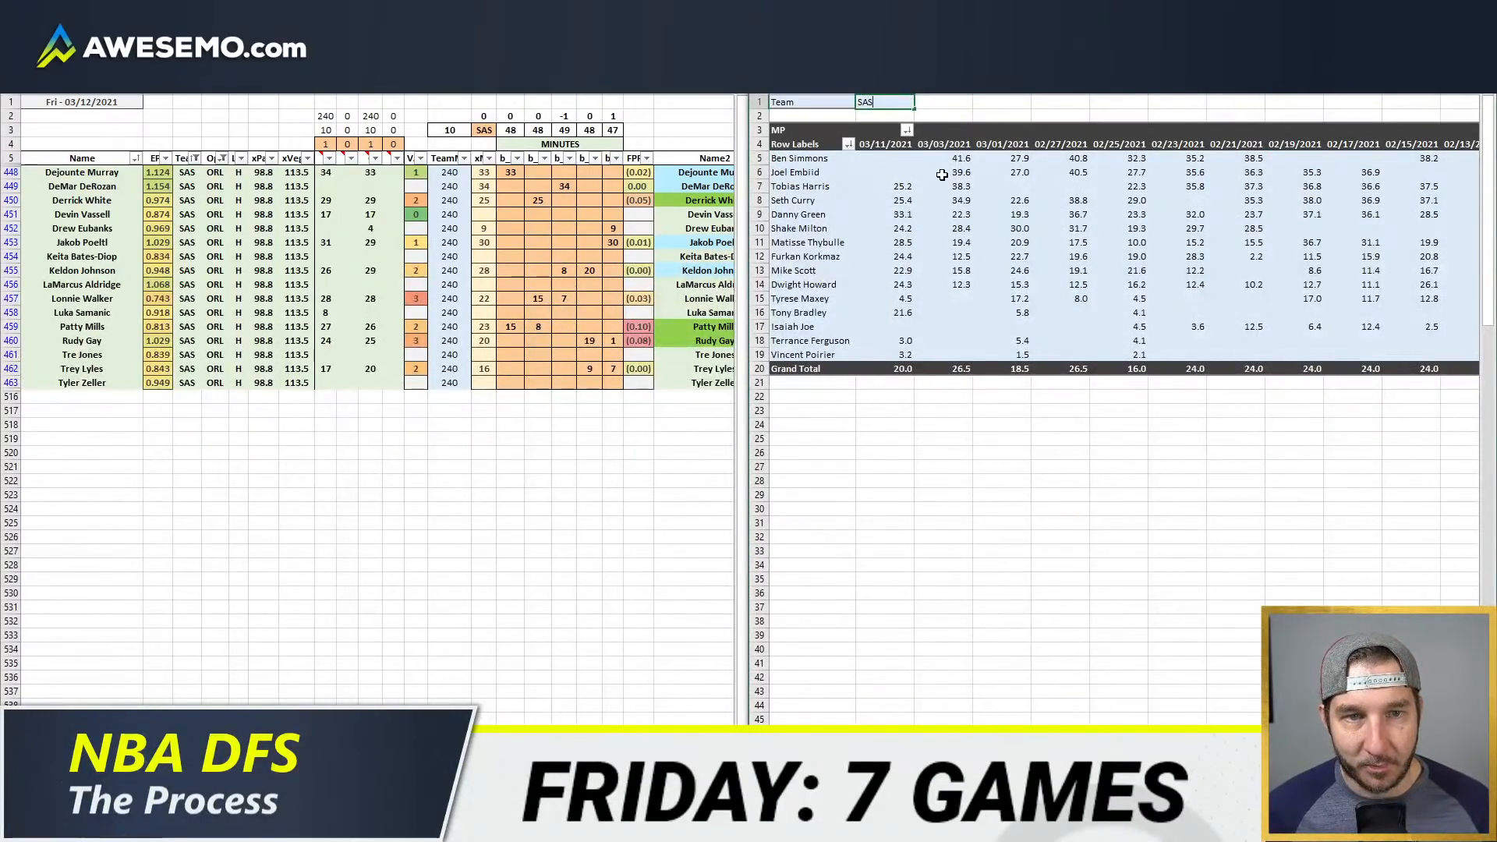
key(Return)
Step: Clear all existing minutes allocations for the SAS players across the five position columns
click(544, 184)
mouse_move(512, 174)
mouse_down()
mouse_move(598, 393)
mouse_move(491, 175)
mouse_up()
key(Delete)
click(515, 214)
Step: Allocate 34 minutes to Dejounte Murray in the first position column and 14 minutes to Derrick White in each of the first two
click(509, 175)
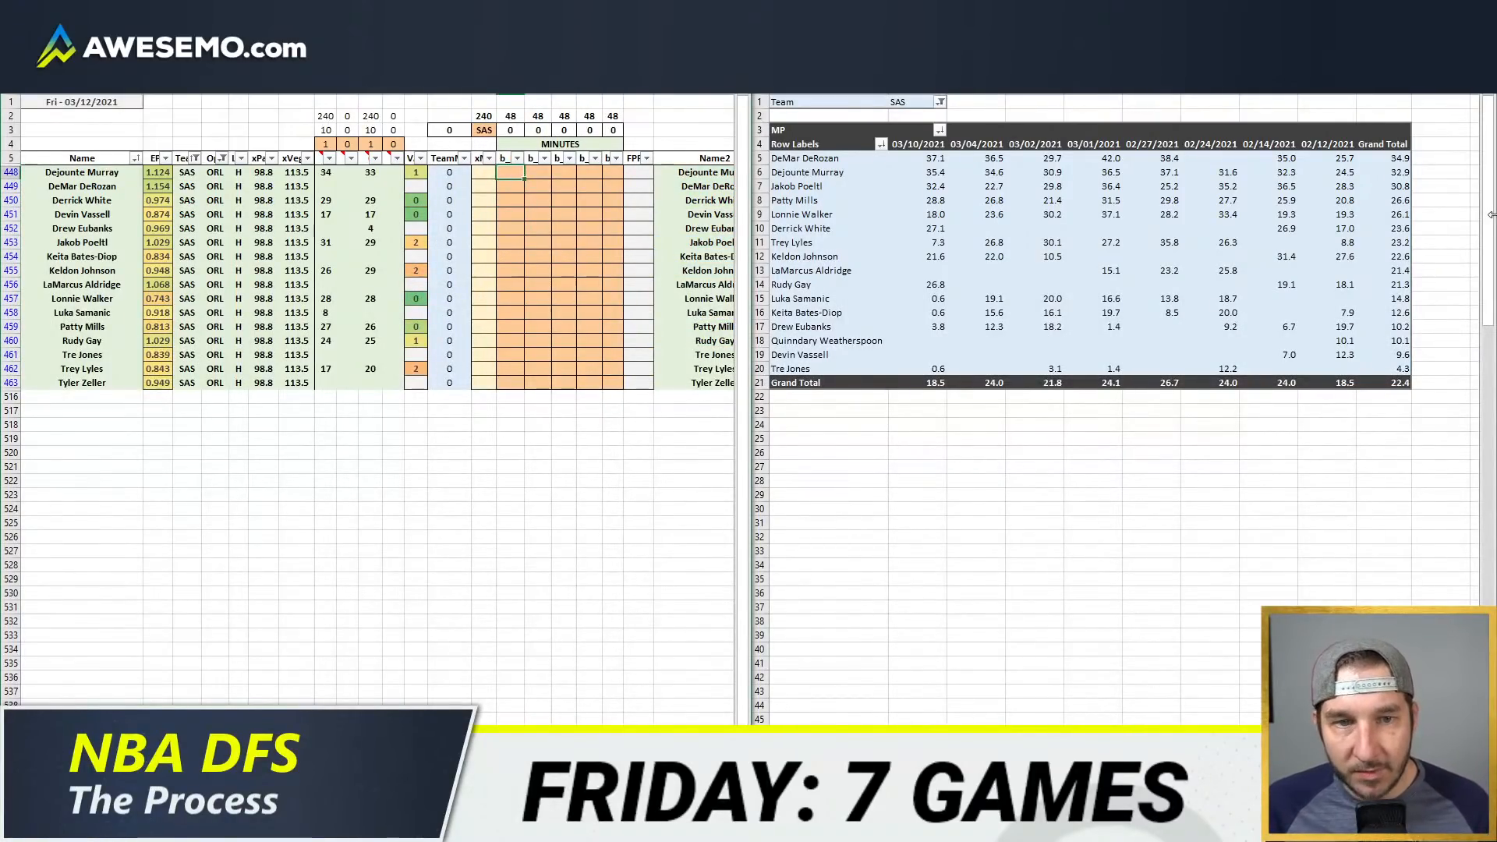
key(Return)
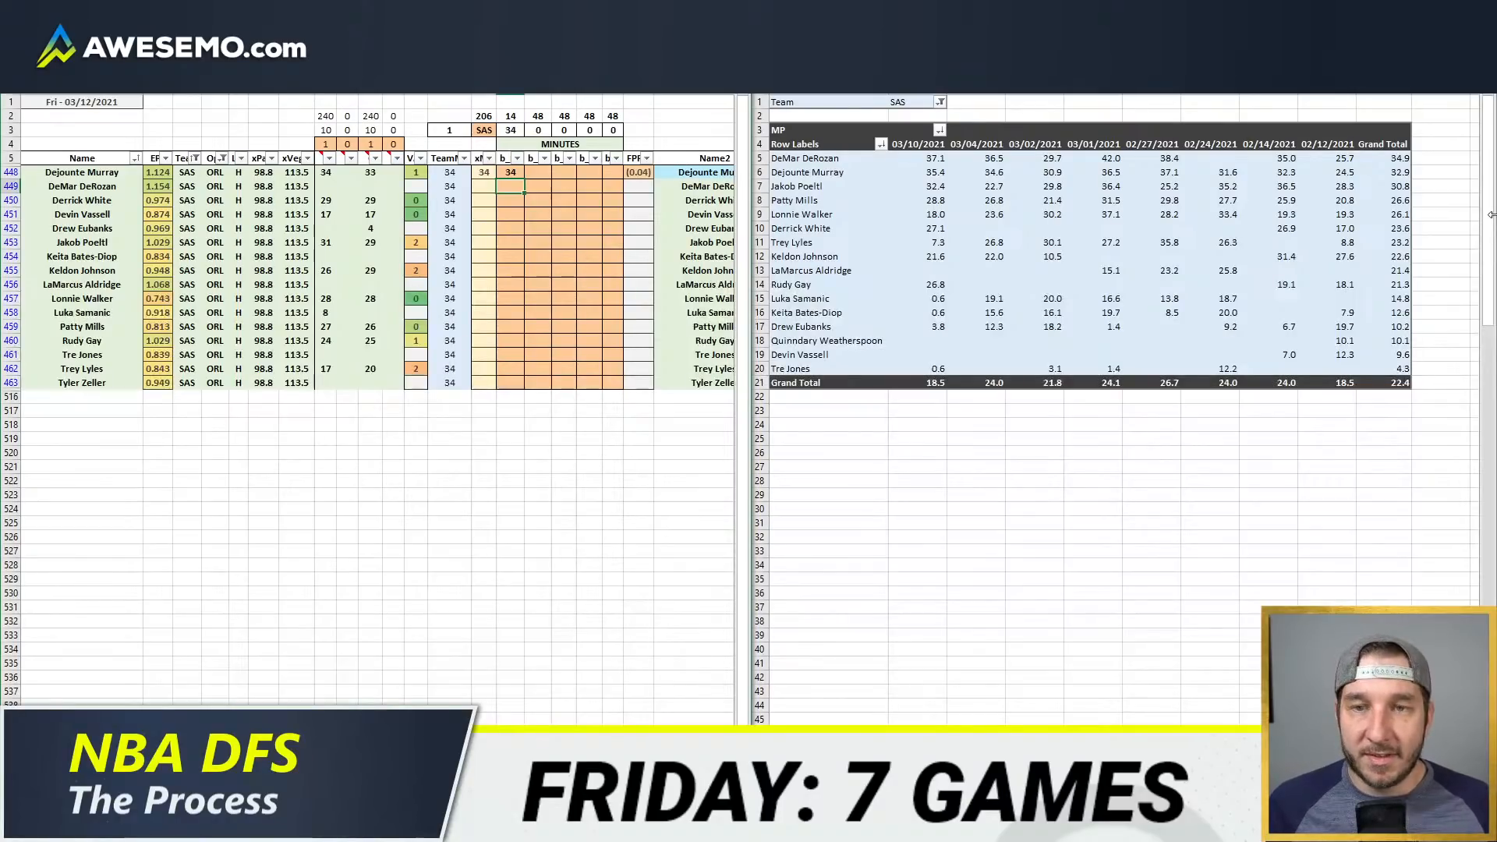
key(Down)
key(Down)
key(Down)
key(Down)
key(Down)
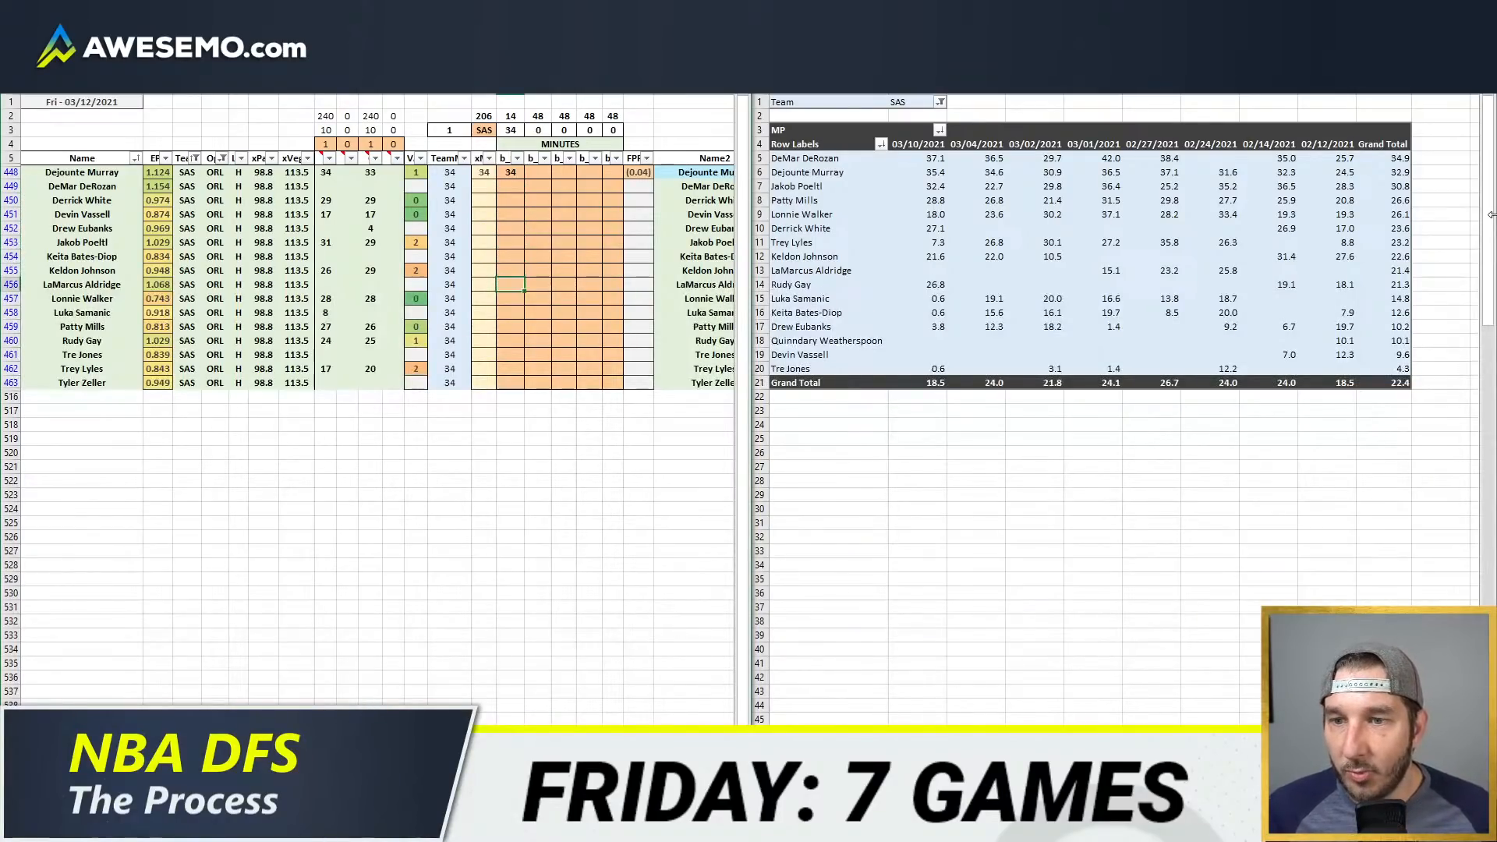
key(Up)
key(Up)
key(Up)
key(Up)
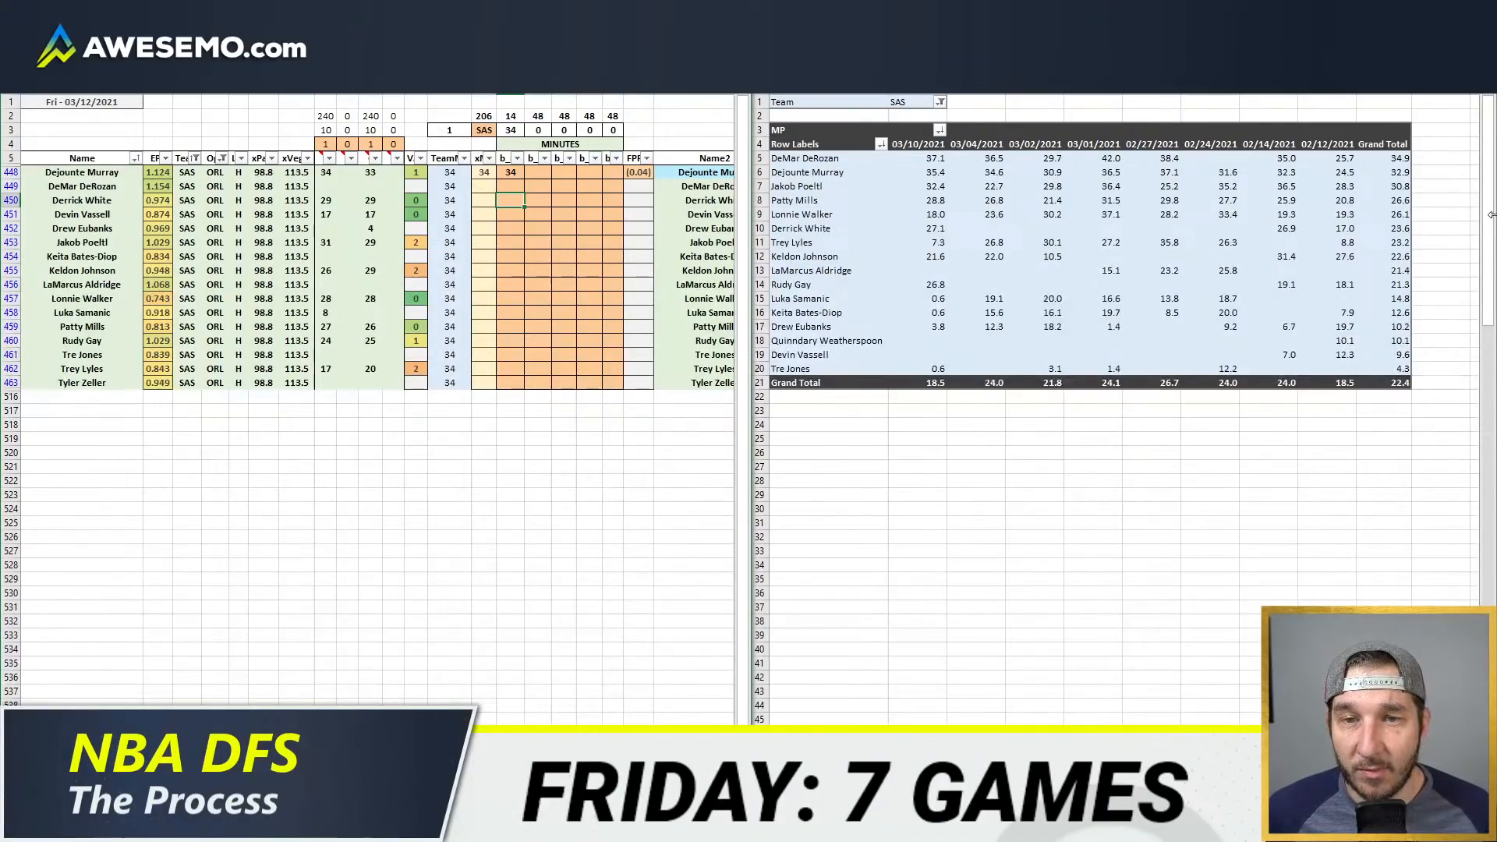
text(14)
key(Right)
text(14)
key(Return)
Step: Allocate 30 minutes to Jakob Poeltl in the fifth position column
key(Right)
key(Right)
key(Right)
key(Down)
key(Down)
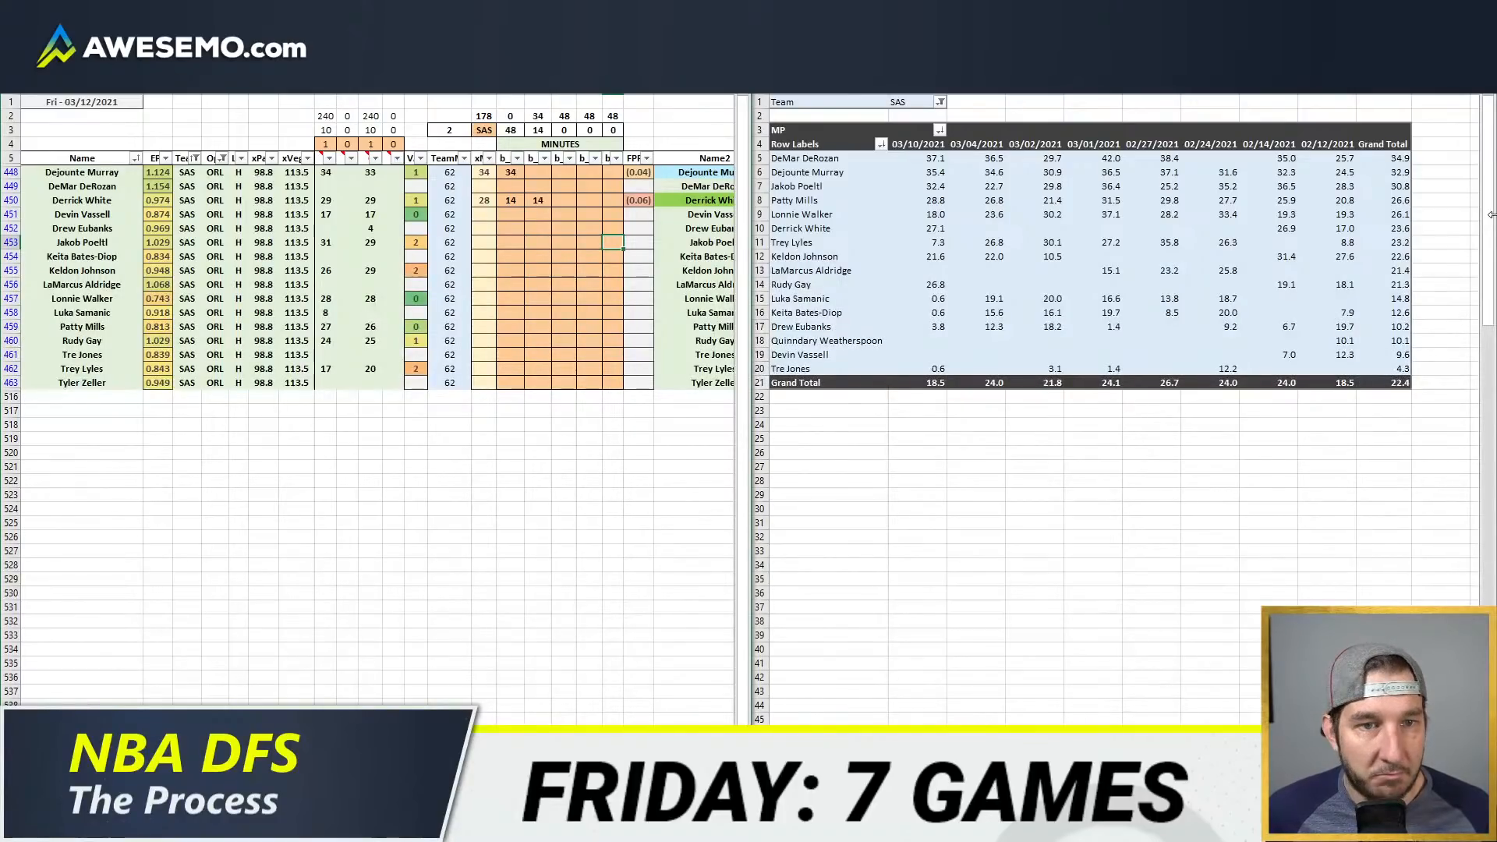
text(30)
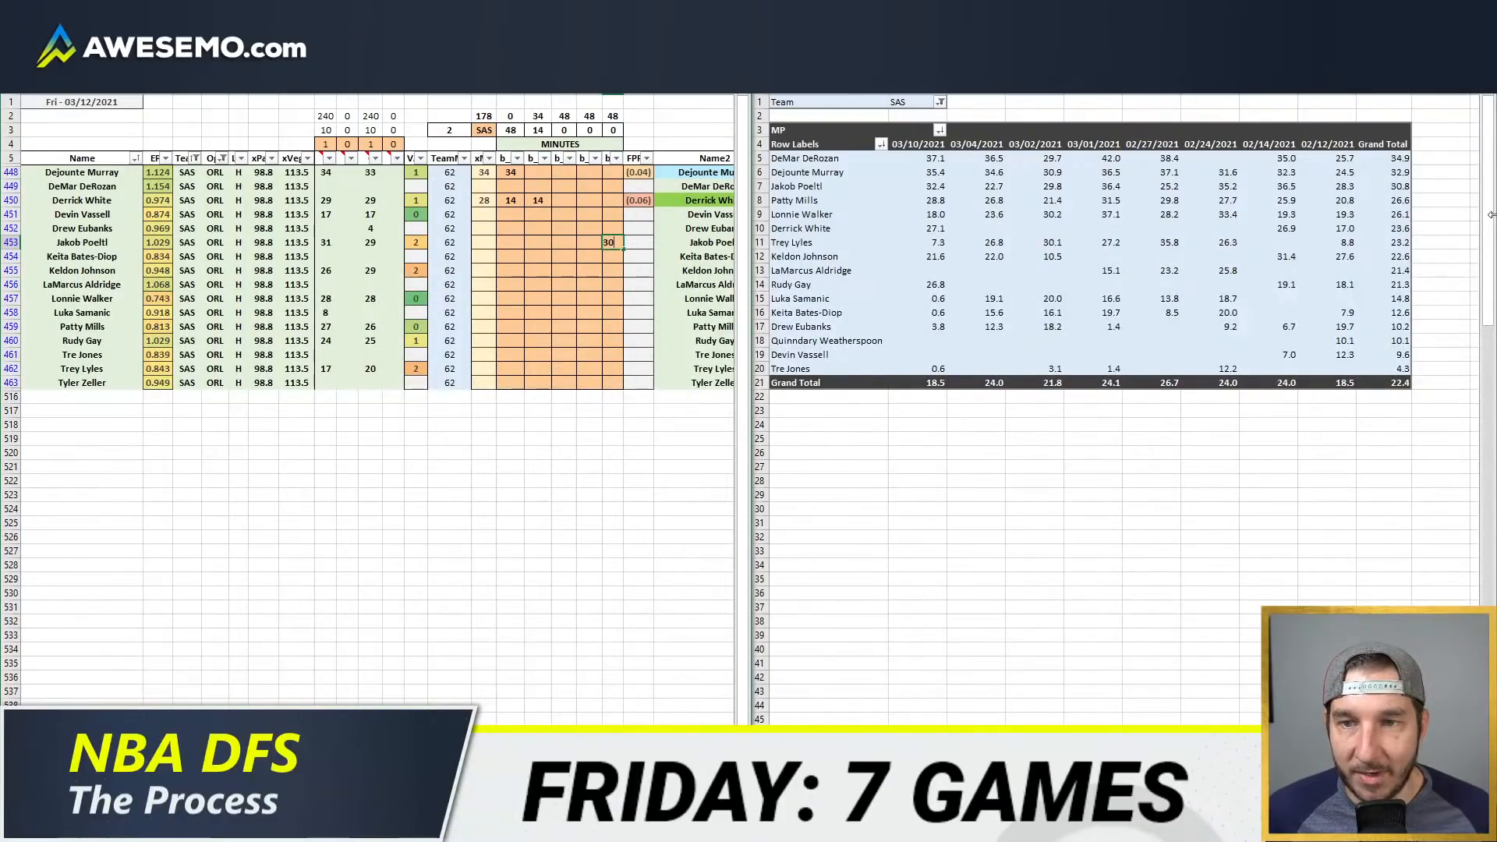
key(Return)
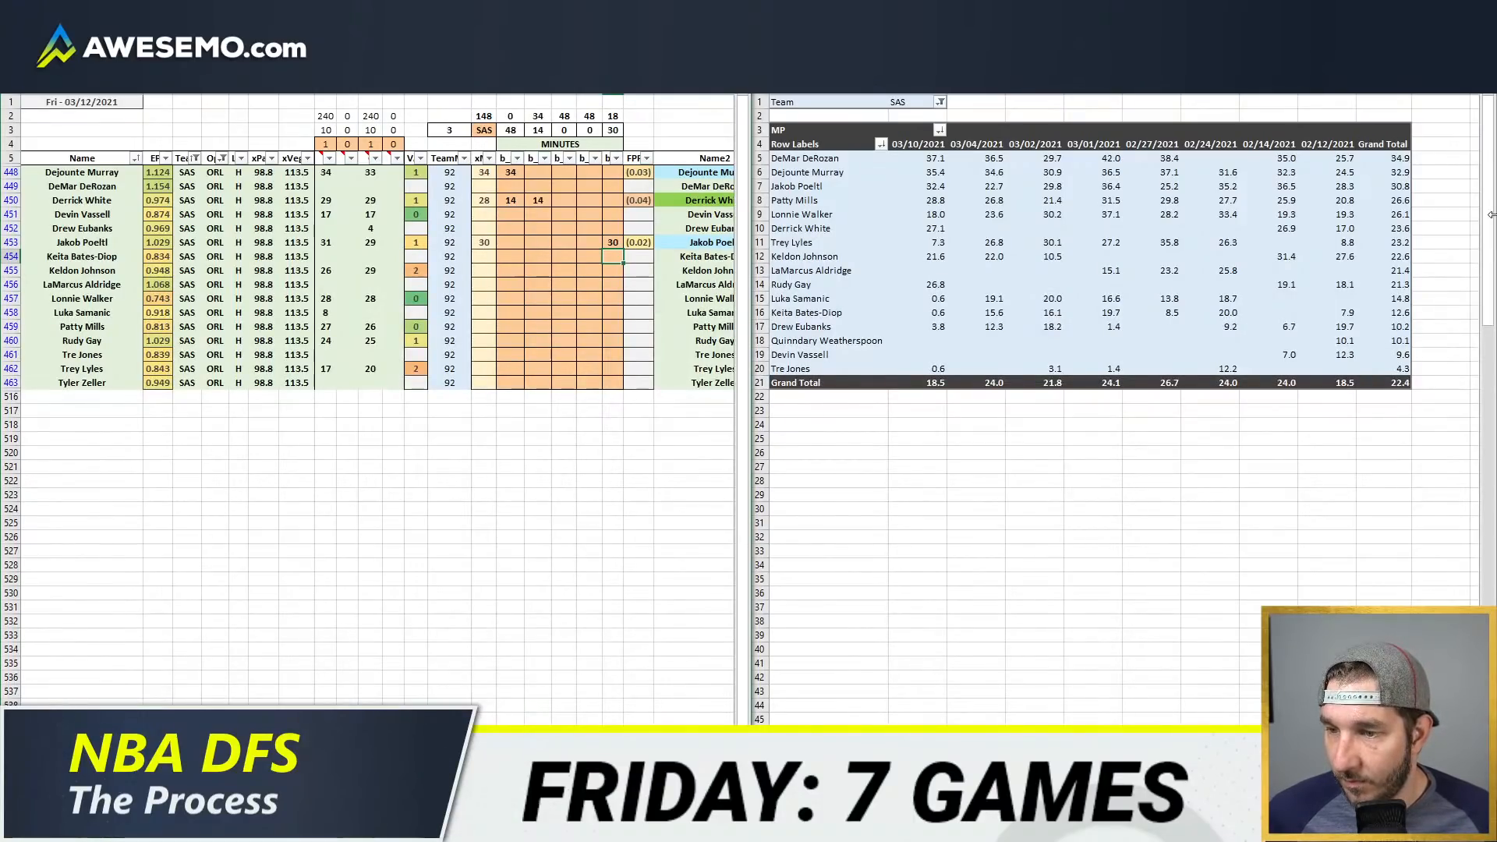
Step: Review the 03/10/2021 minutes of Keita Bates-Diop, Rudy Gay and Trey Lyles in the minutes pivot table
key(Down)
key(Down)
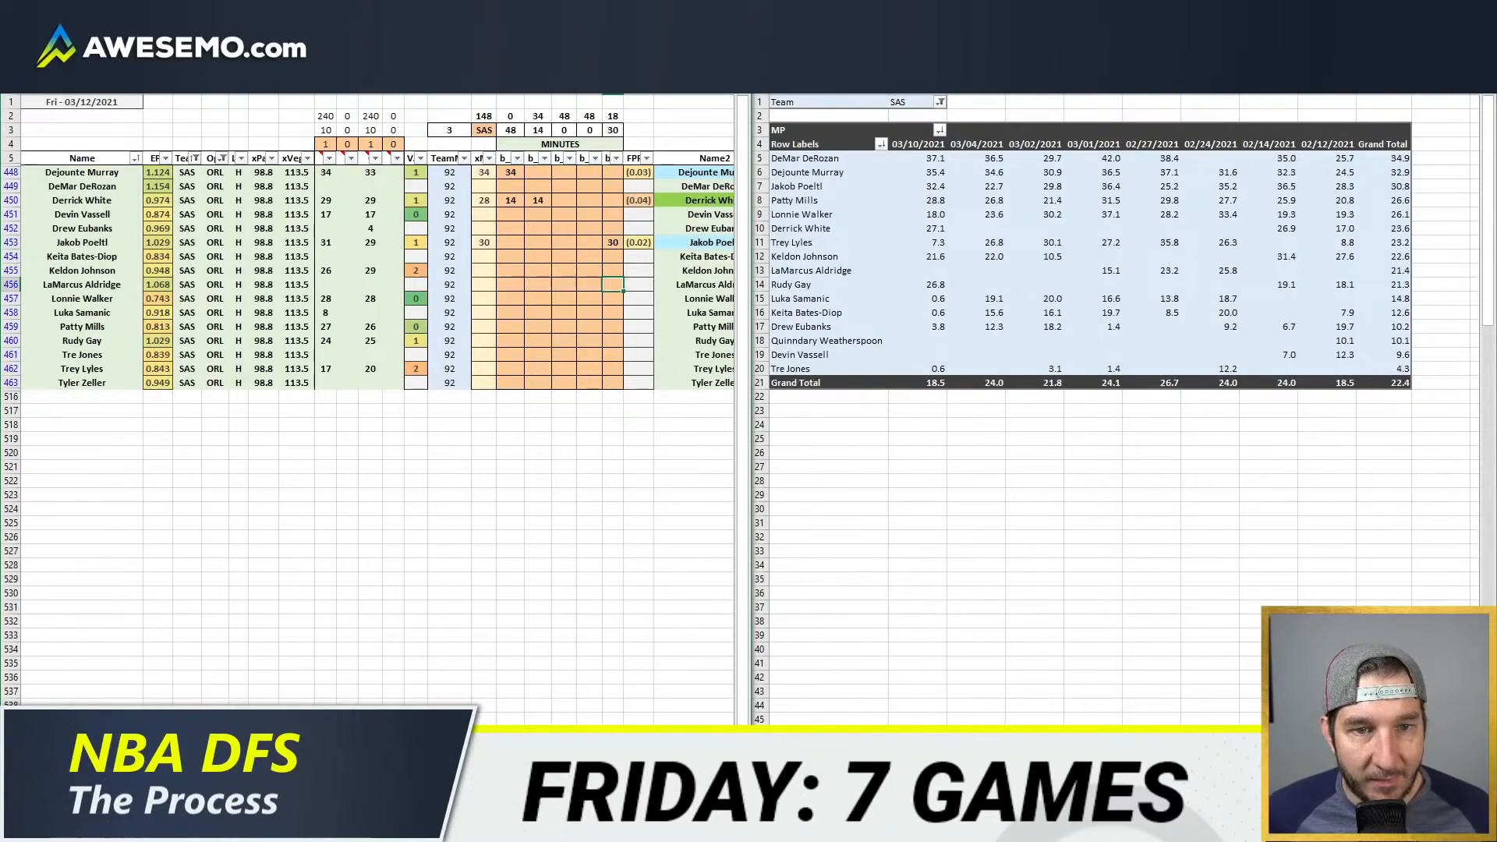
click(936, 314)
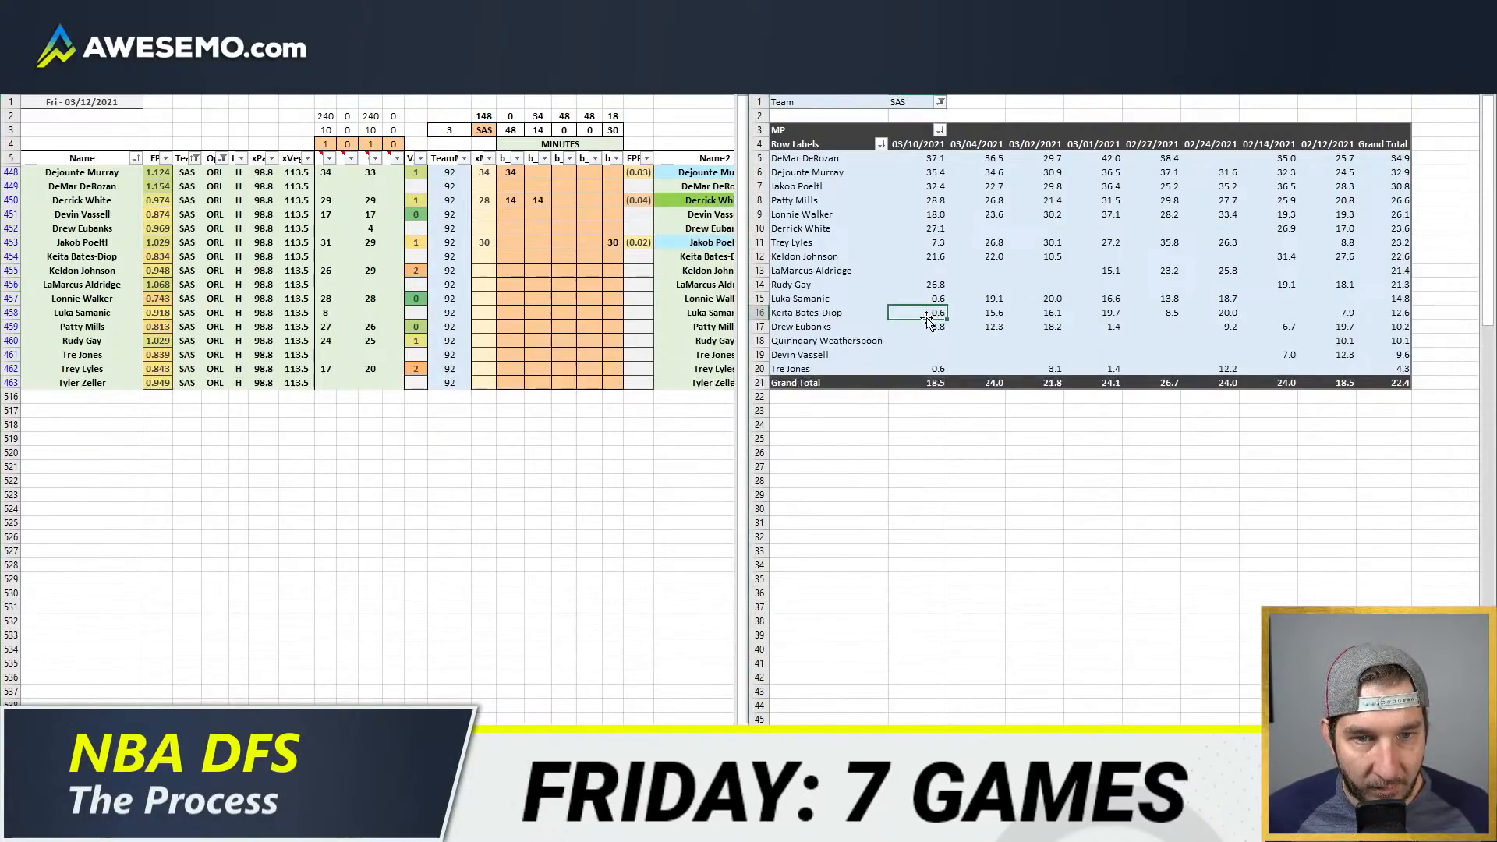
click(938, 282)
click(929, 242)
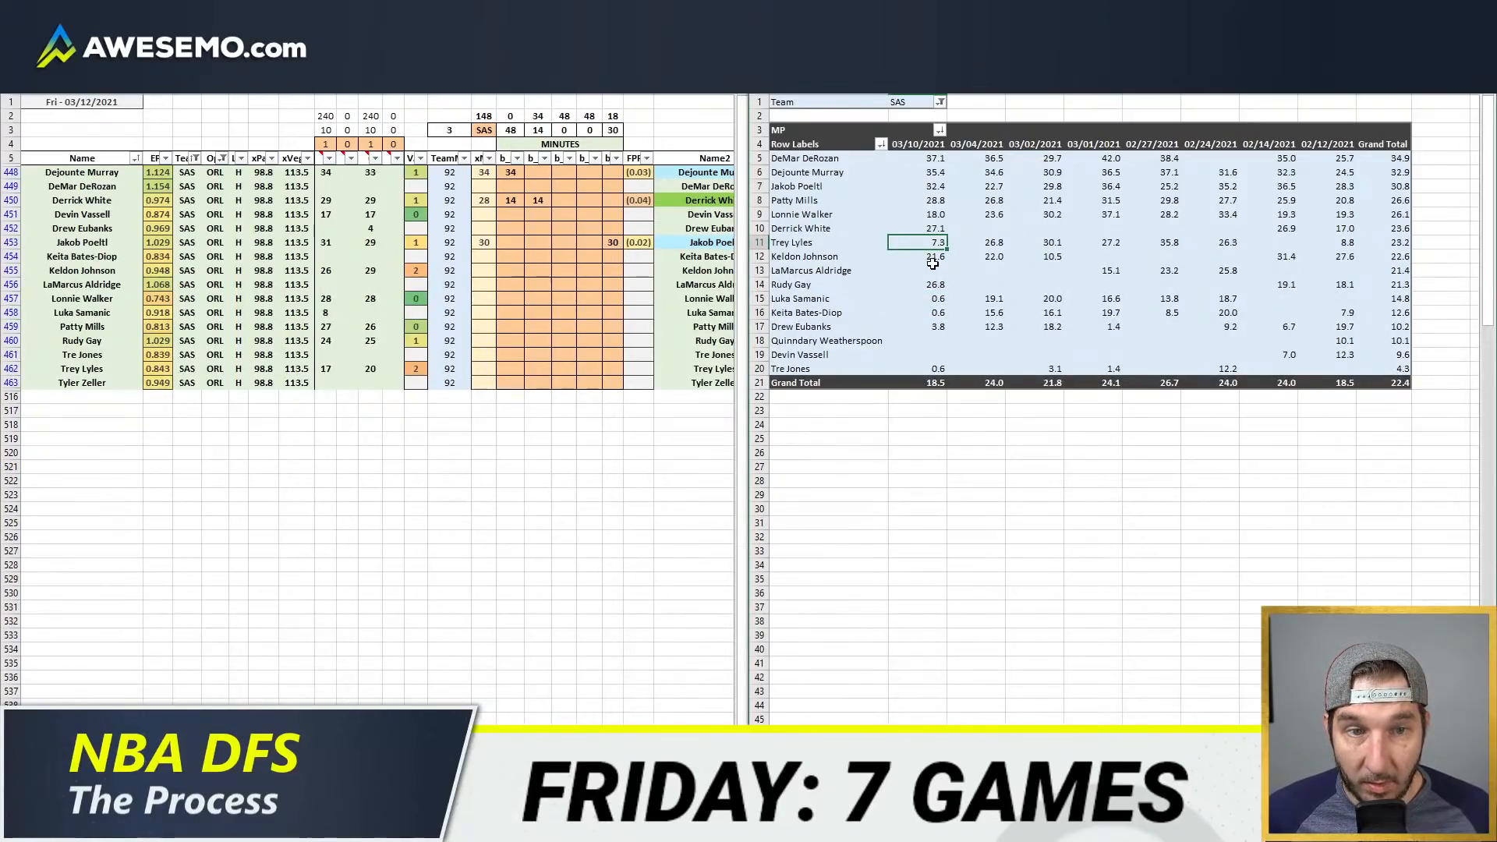
click(938, 283)
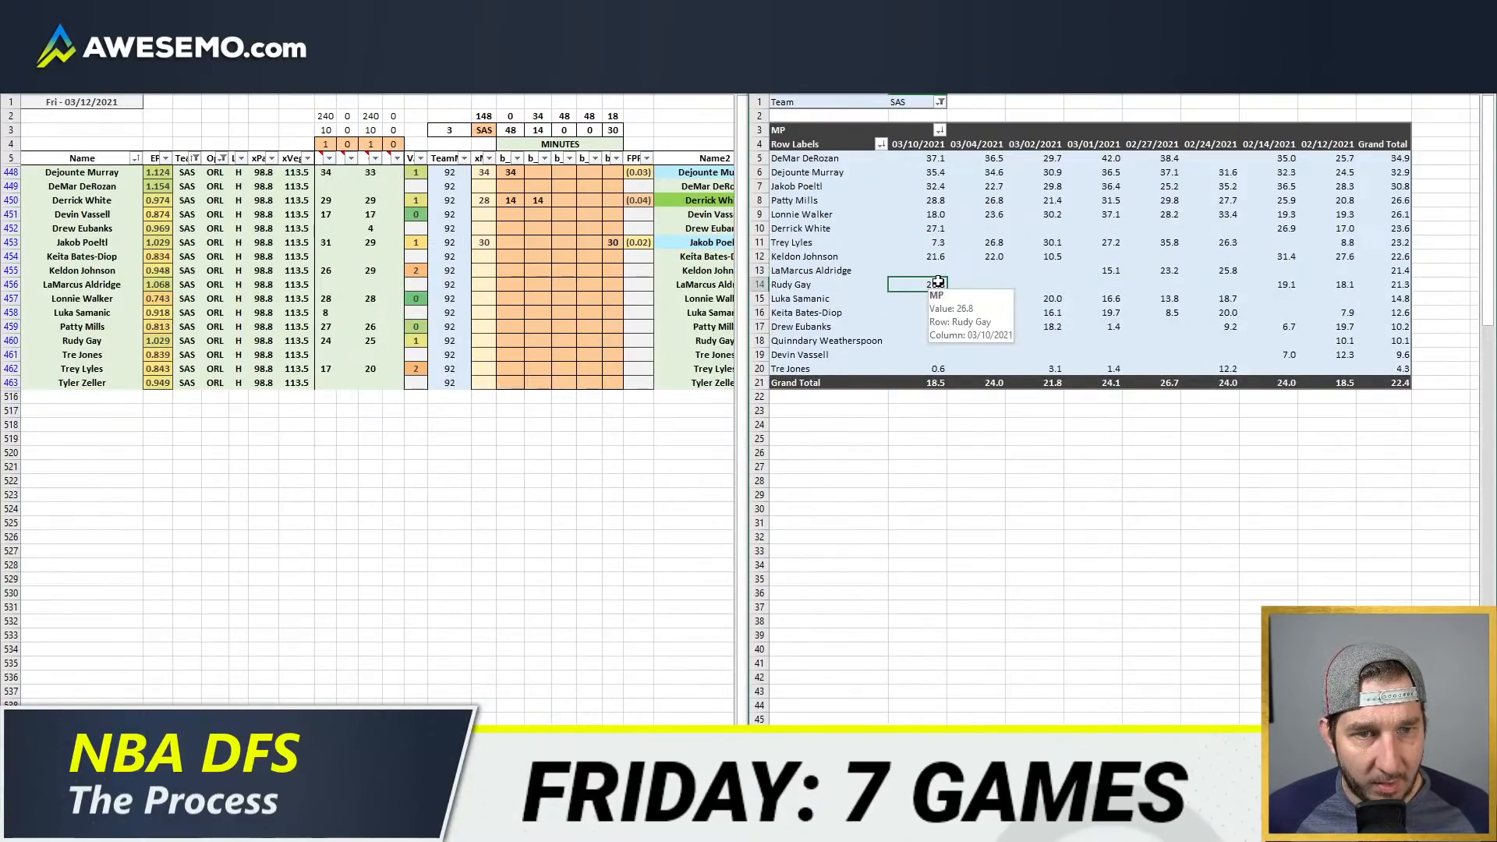
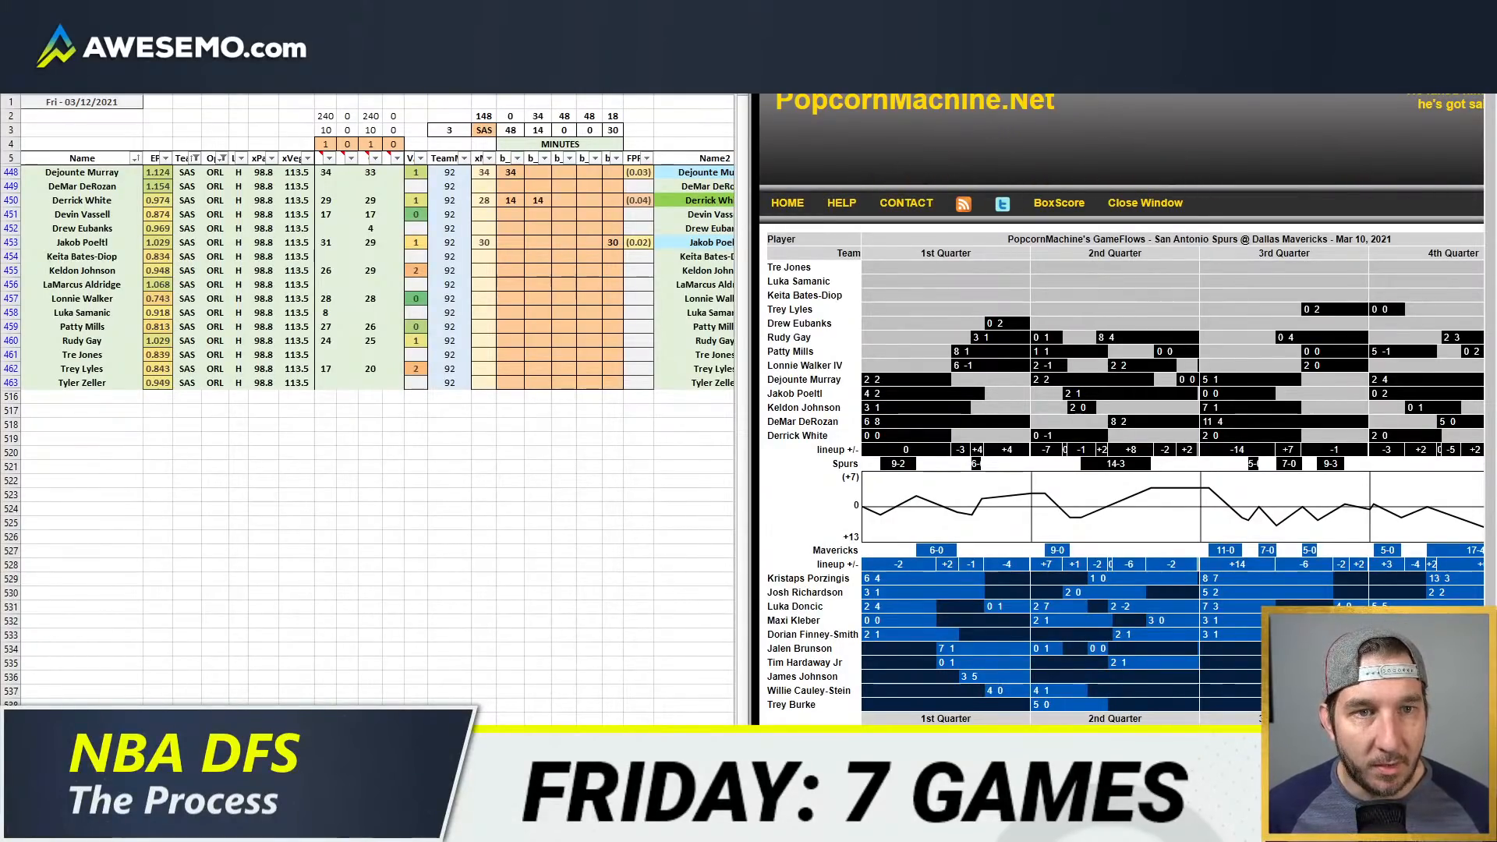
Step: Check the San Antonio Spurs depth chart and allocate 4 minutes to Drew Eubanks in the fifth position column
key(ctrl+Tab)
click(406, 341)
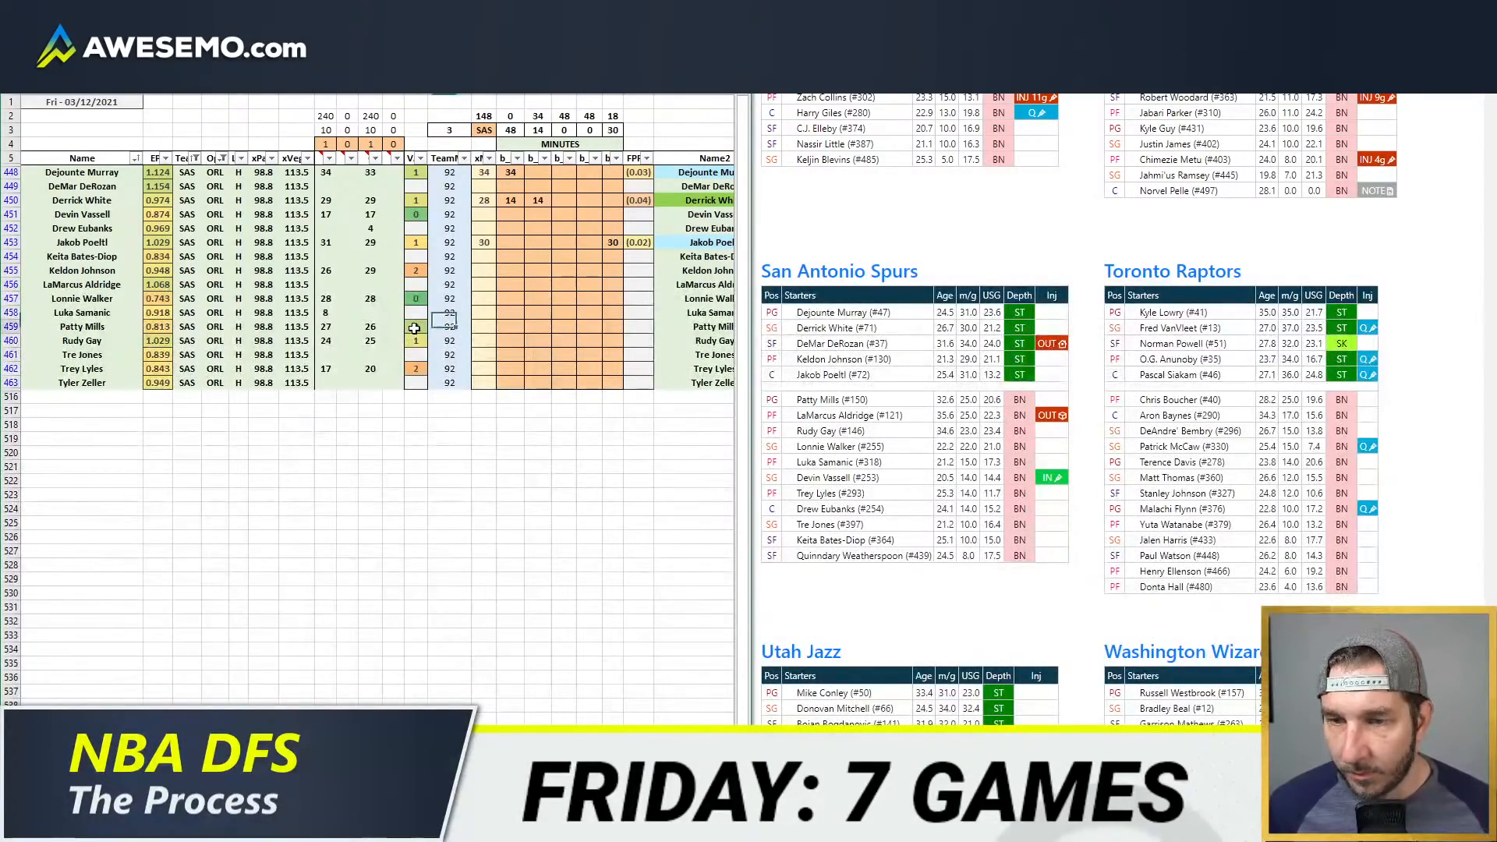
click(483, 271)
click(624, 228)
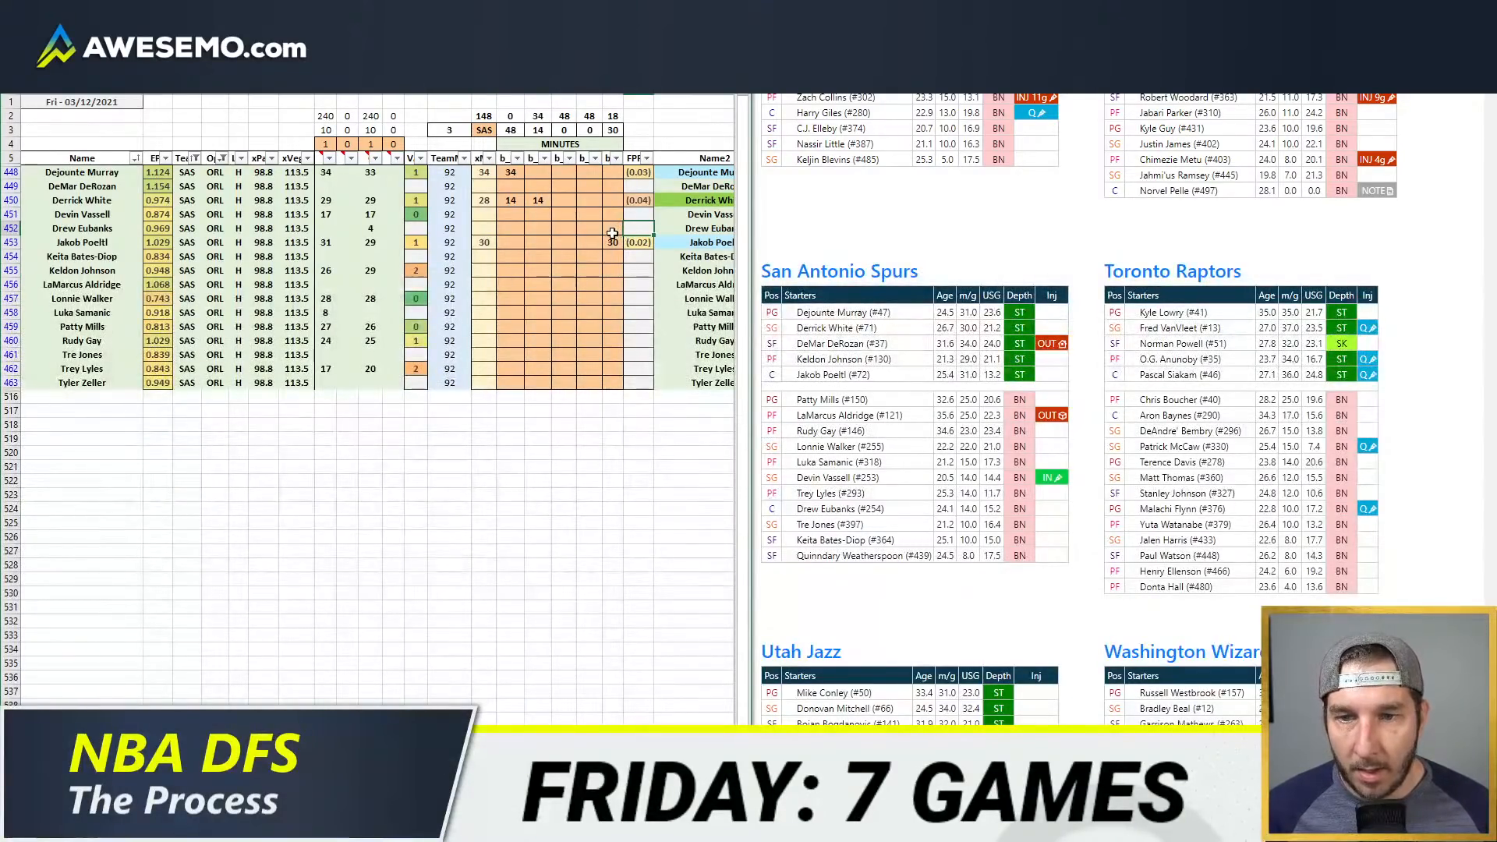
click(606, 335)
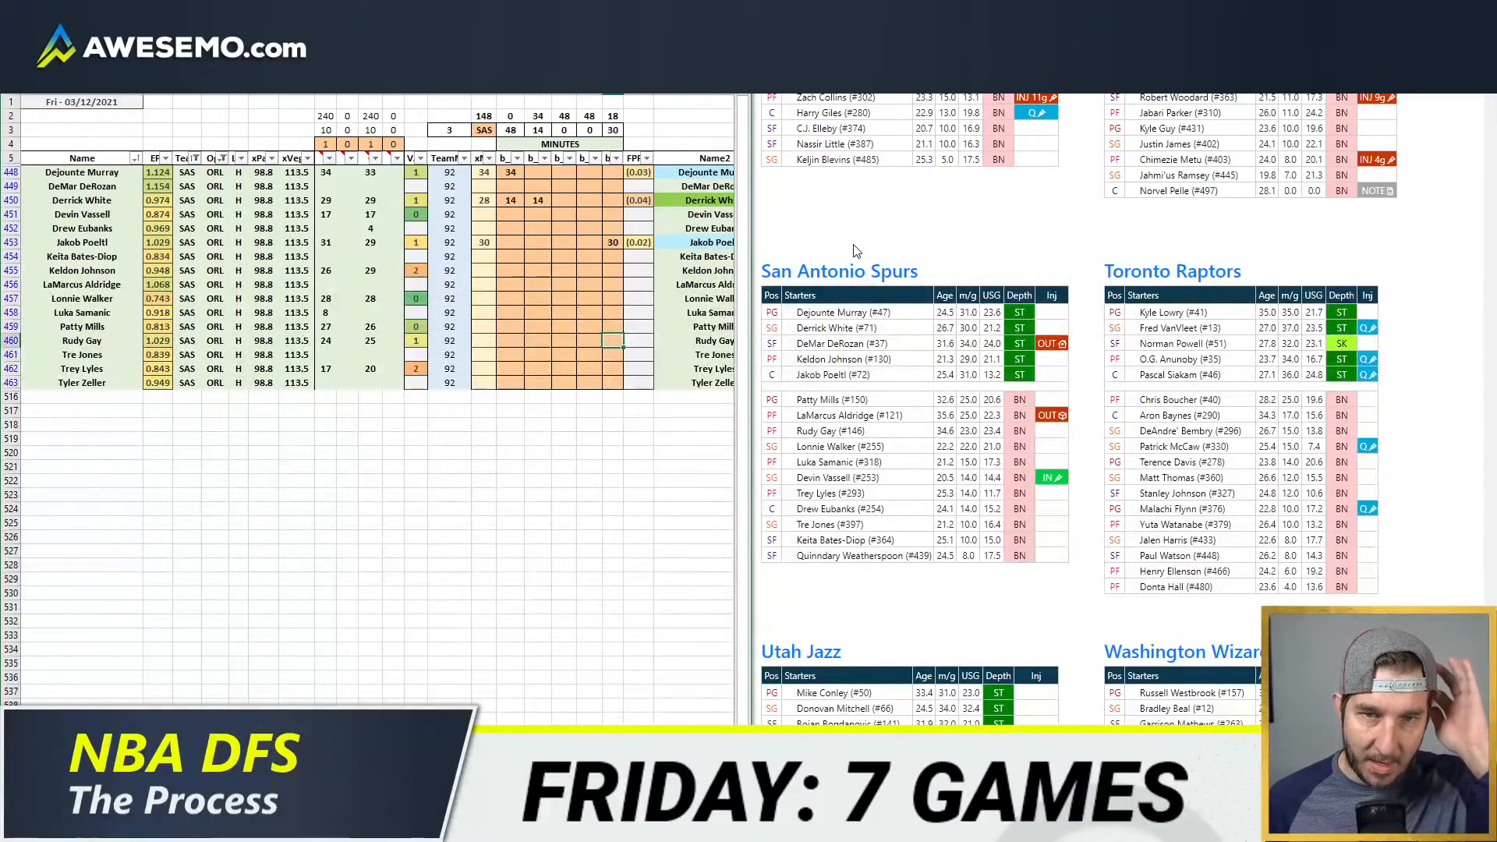
scroll(853, 246, down, 2)
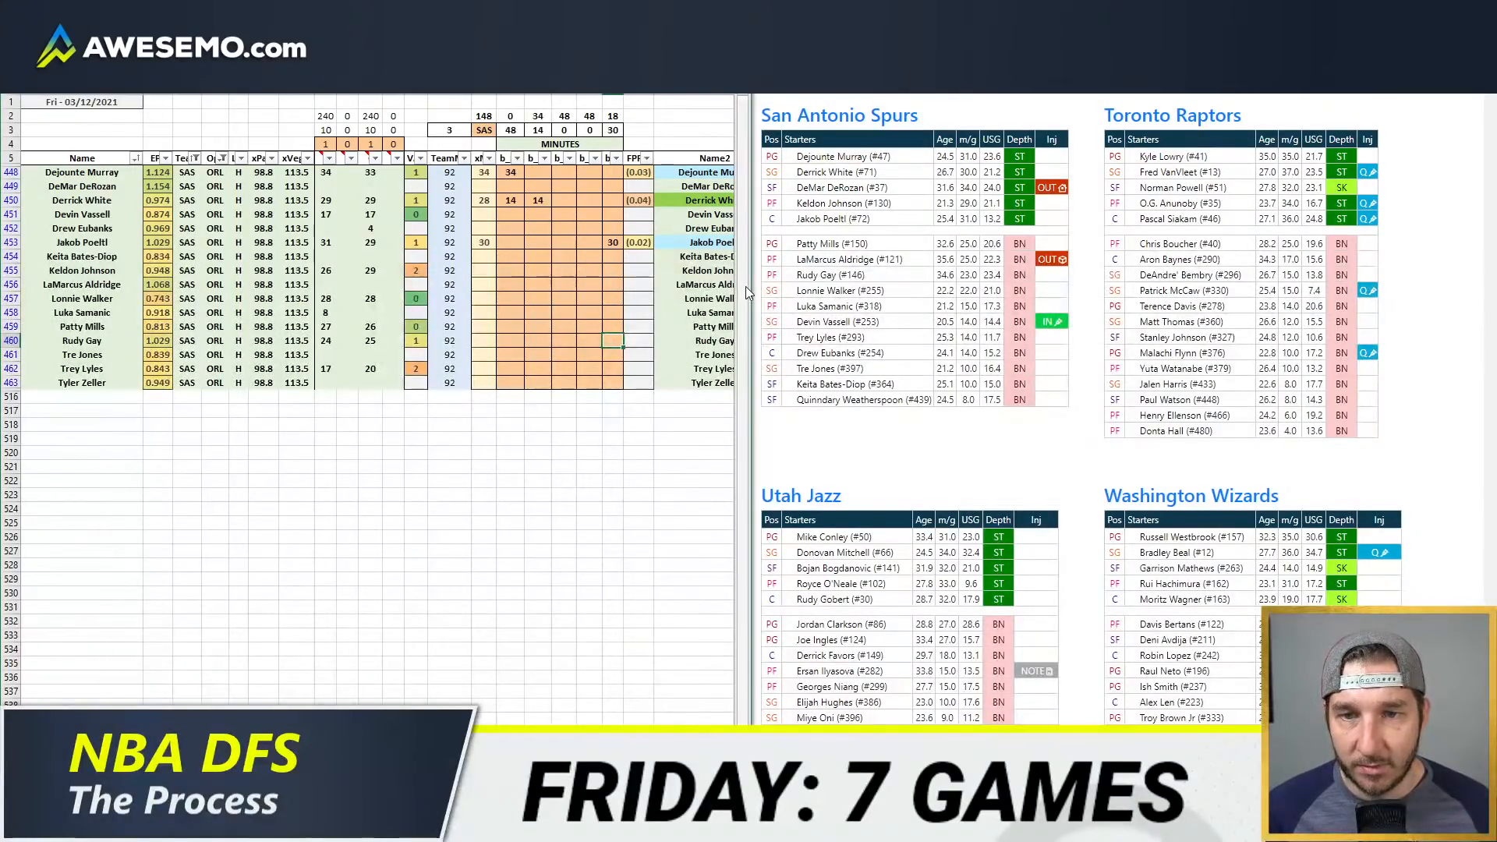
key(Down)
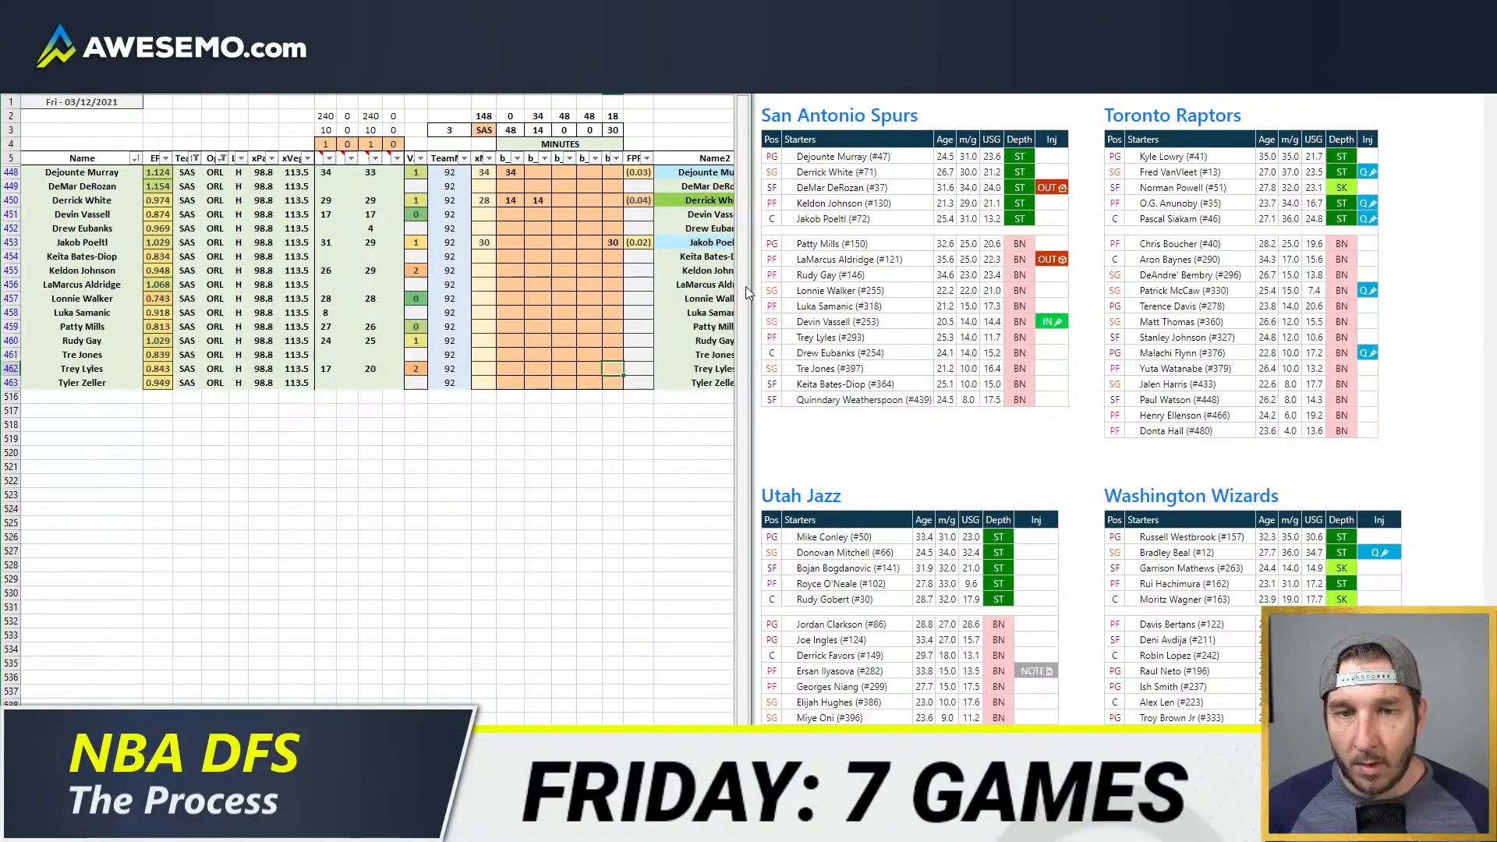
key(Up)
key(Up)
key(Up)
key(Up)
key(Up)
key(Up)
key(Up)
key(Up)
key(Up)
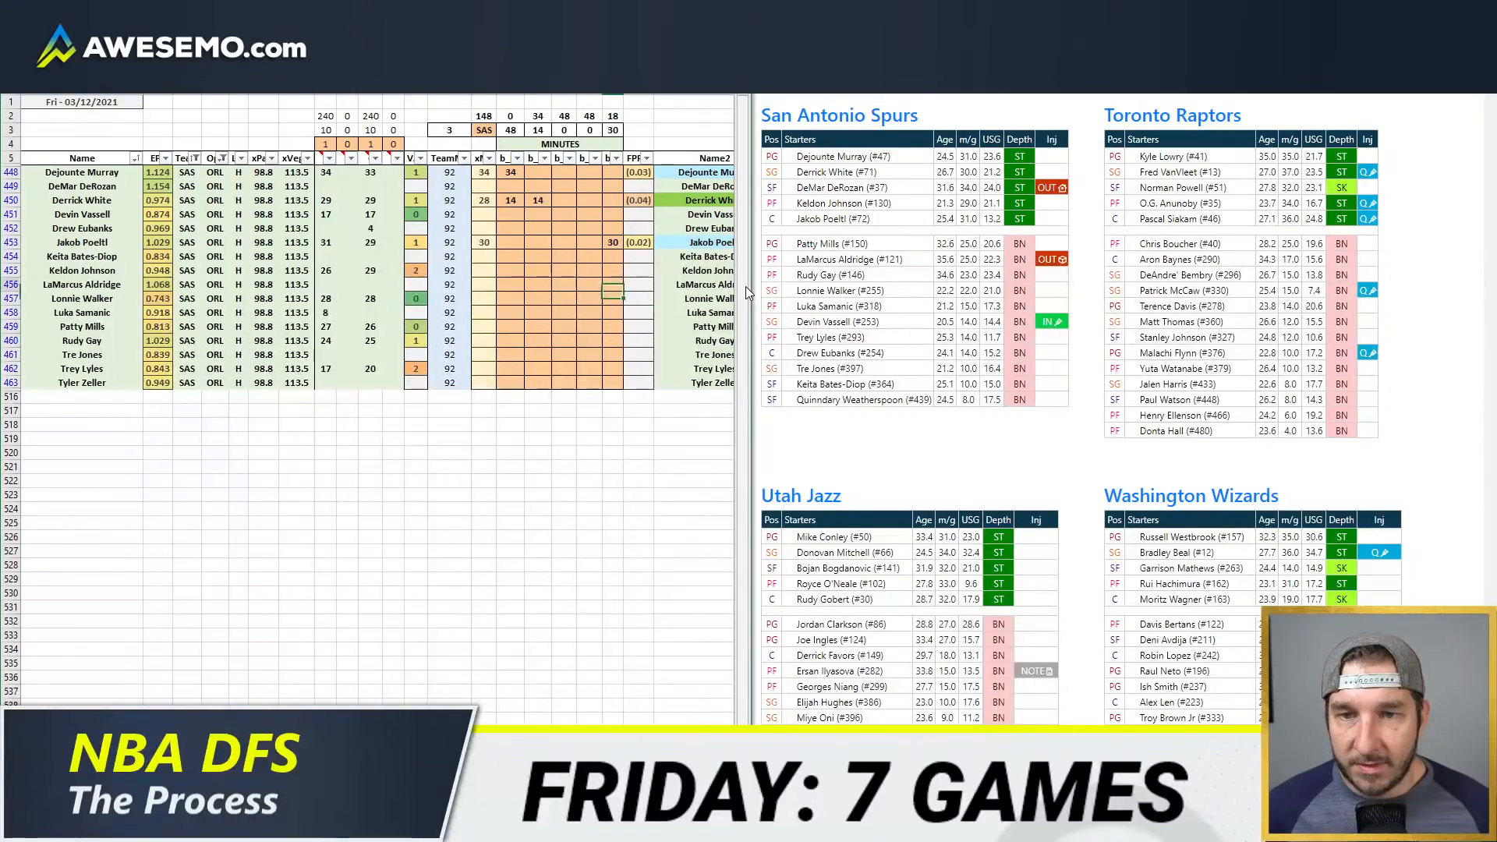
text(4)
key(Return)
Step: Allocate 7 minutes each to Rudy Gay and Trey Lyles in the fifth position column
key(Down)
key(Down)
key(Down)
key(Down)
key(Down)
key(Down)
key(Down)
key(Down)
key(Down)
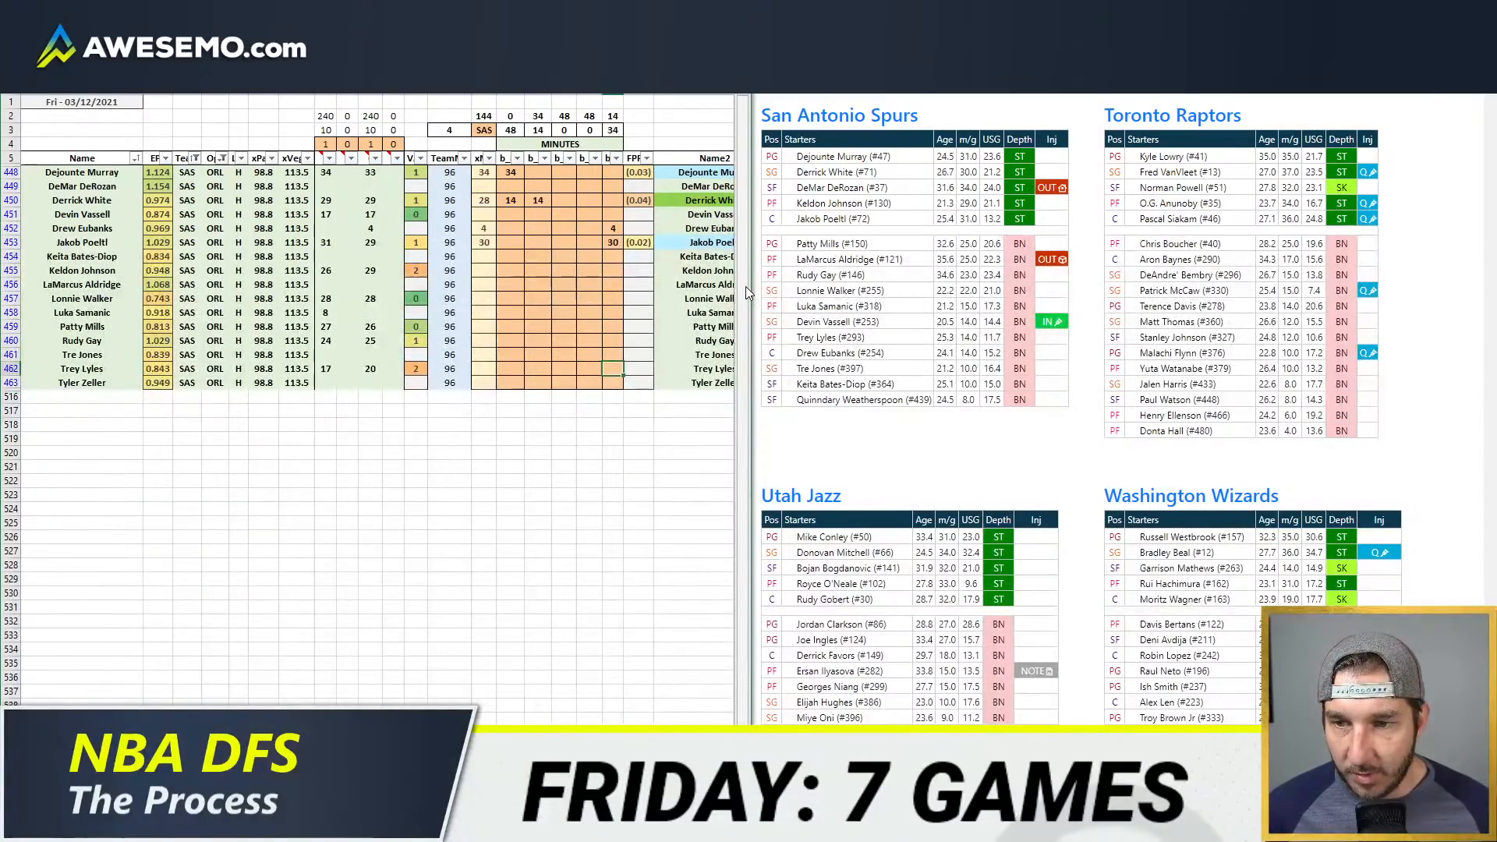
key(Up)
key(Up)
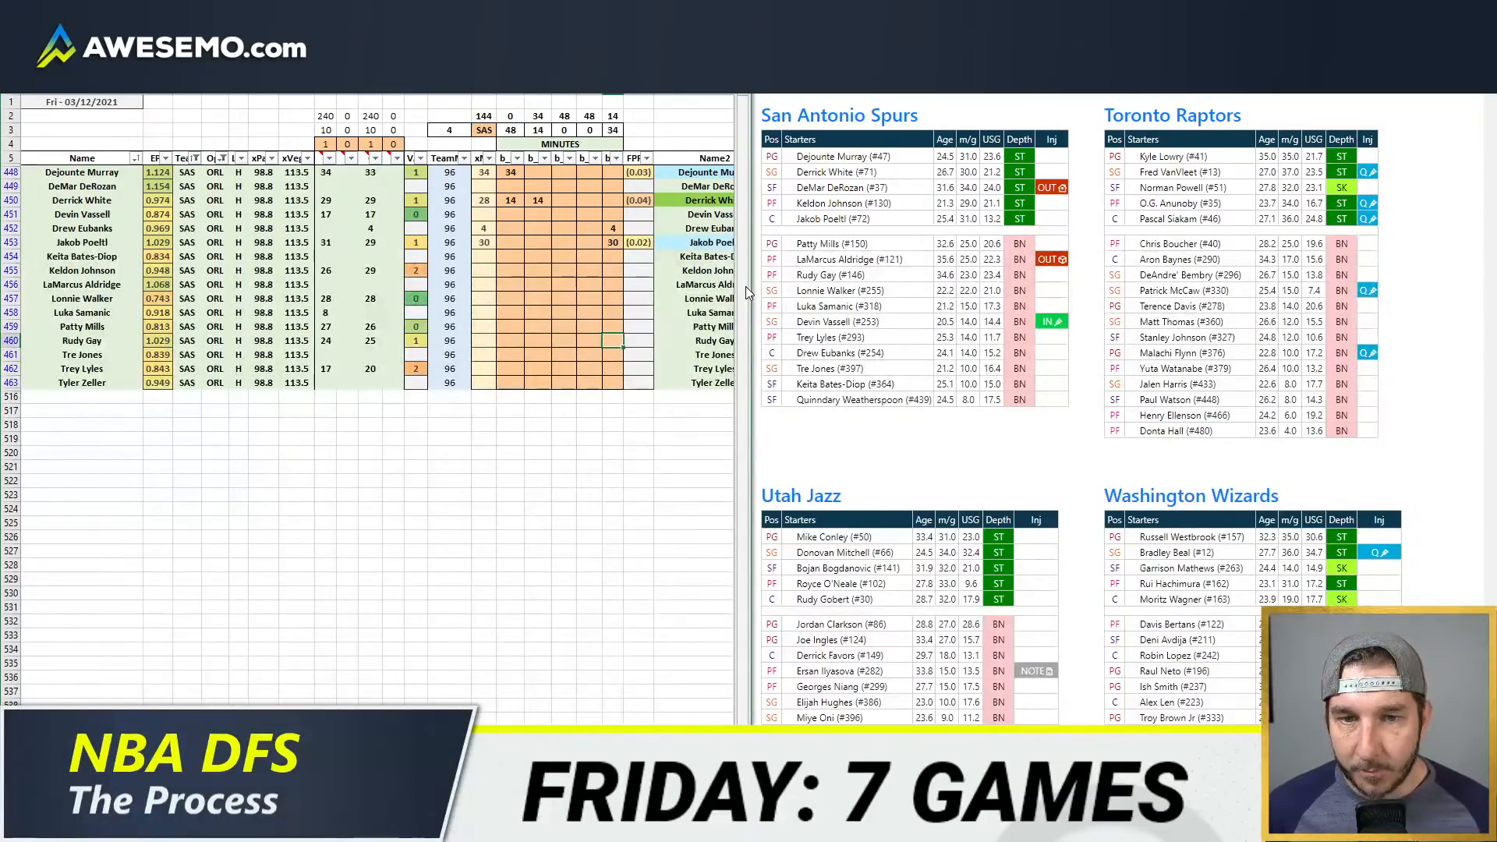
text(7)
key(Return)
key(Down)
text(7)
key(Return)
Step: Check the SAS minutes pivot table and allocate 18 minutes to Rudy Gay and 11 to Trey Lyles in the fourth position column
key(Up)
key(Up)
key(Up)
key(Left)
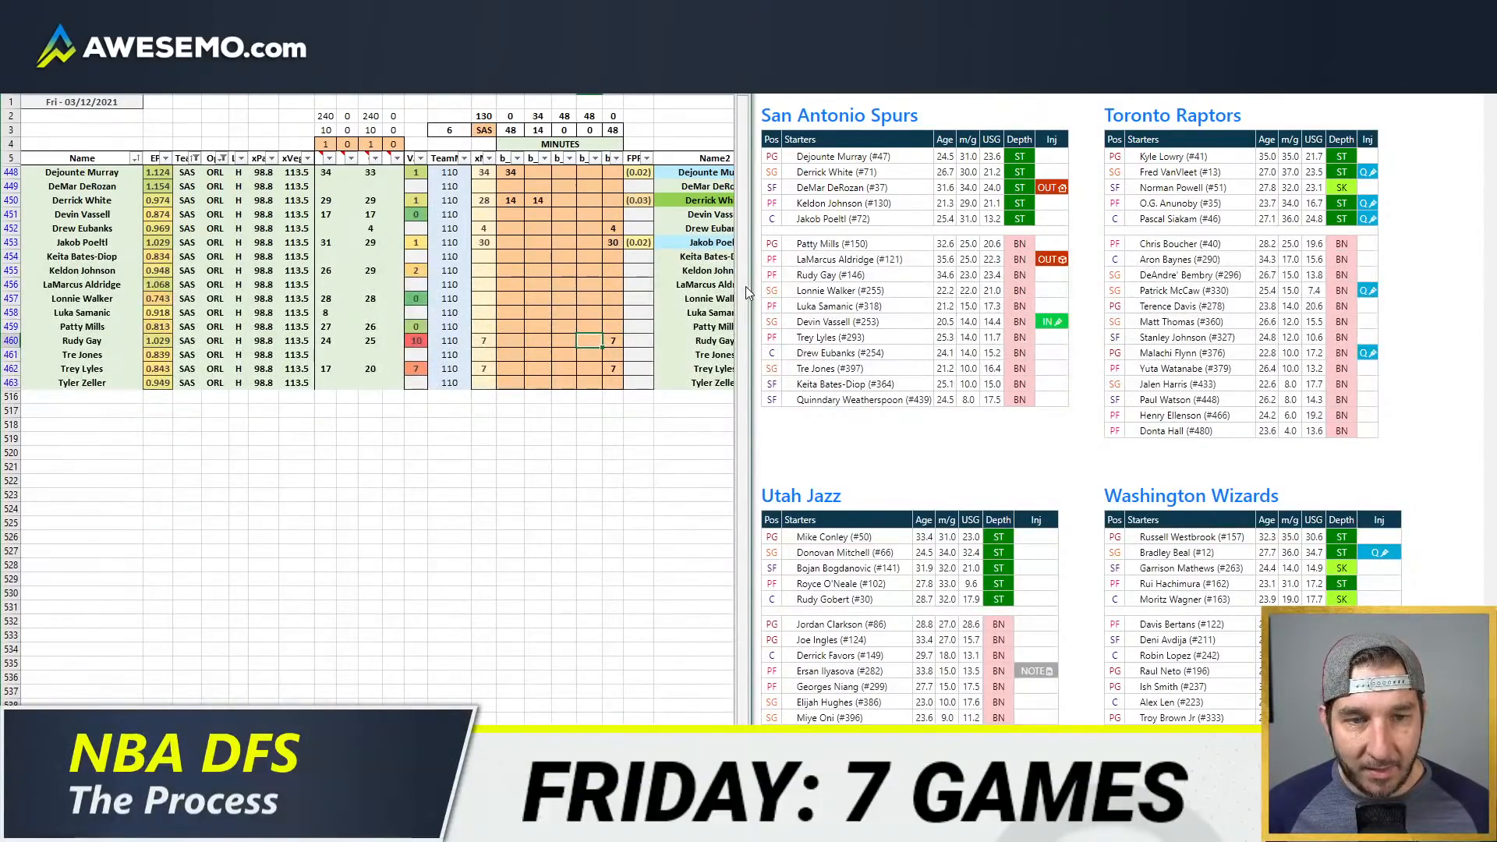
click(183, 729)
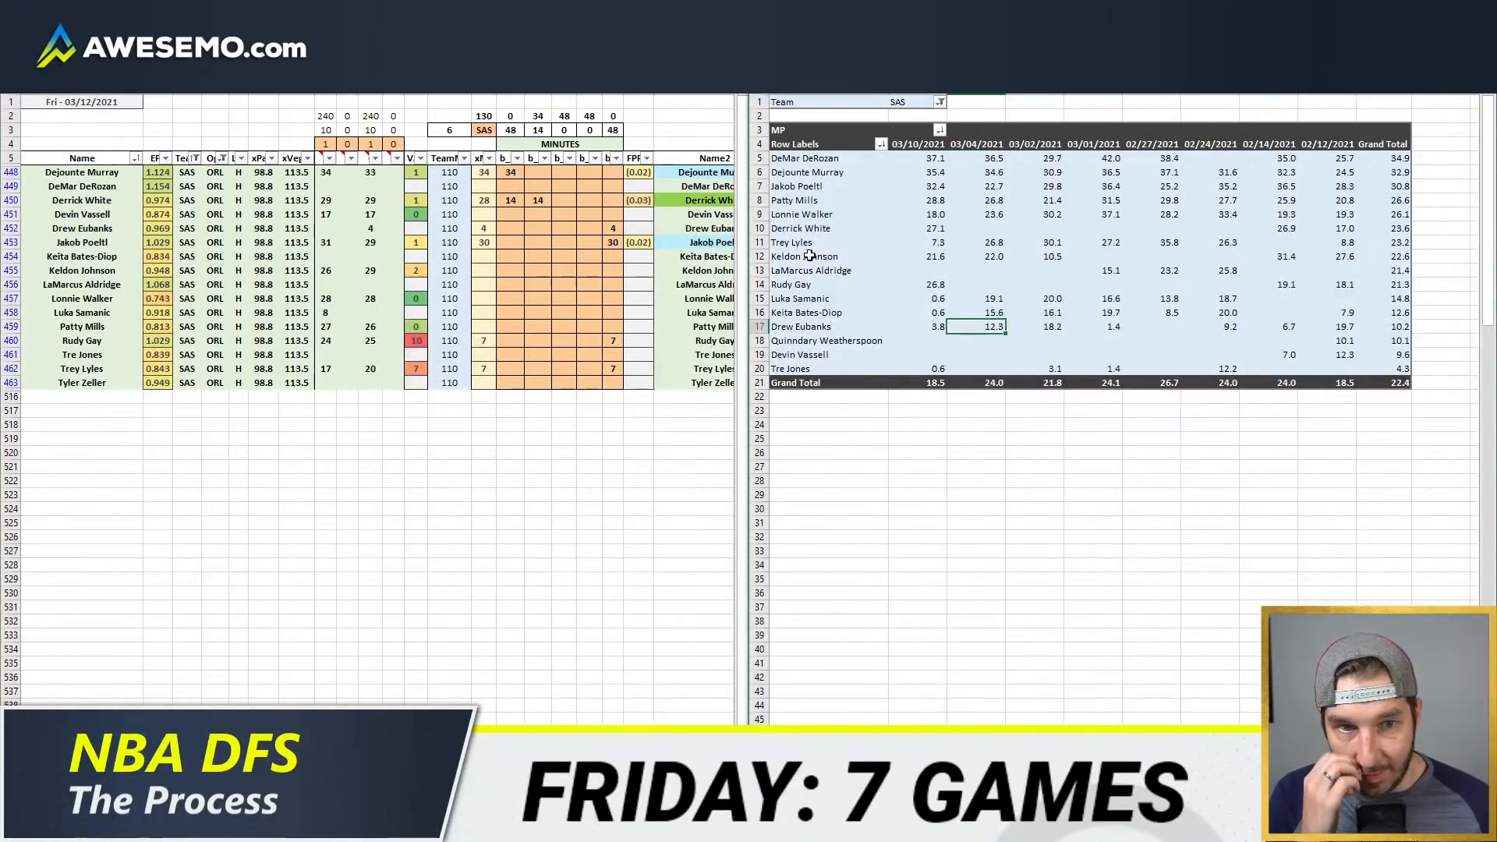
click(592, 341)
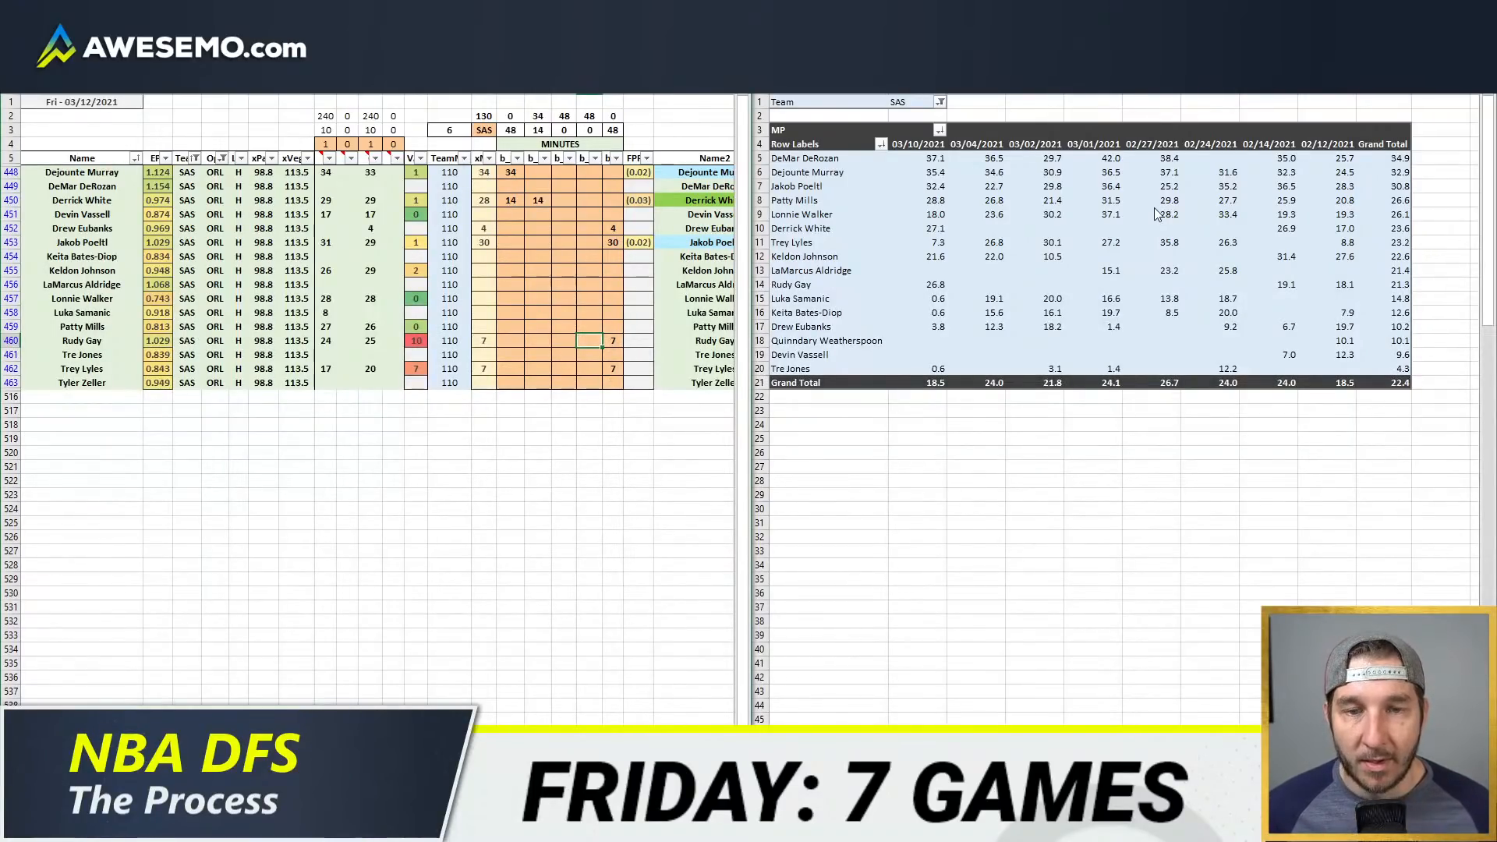
text(18)
key(Return)
key(Return)
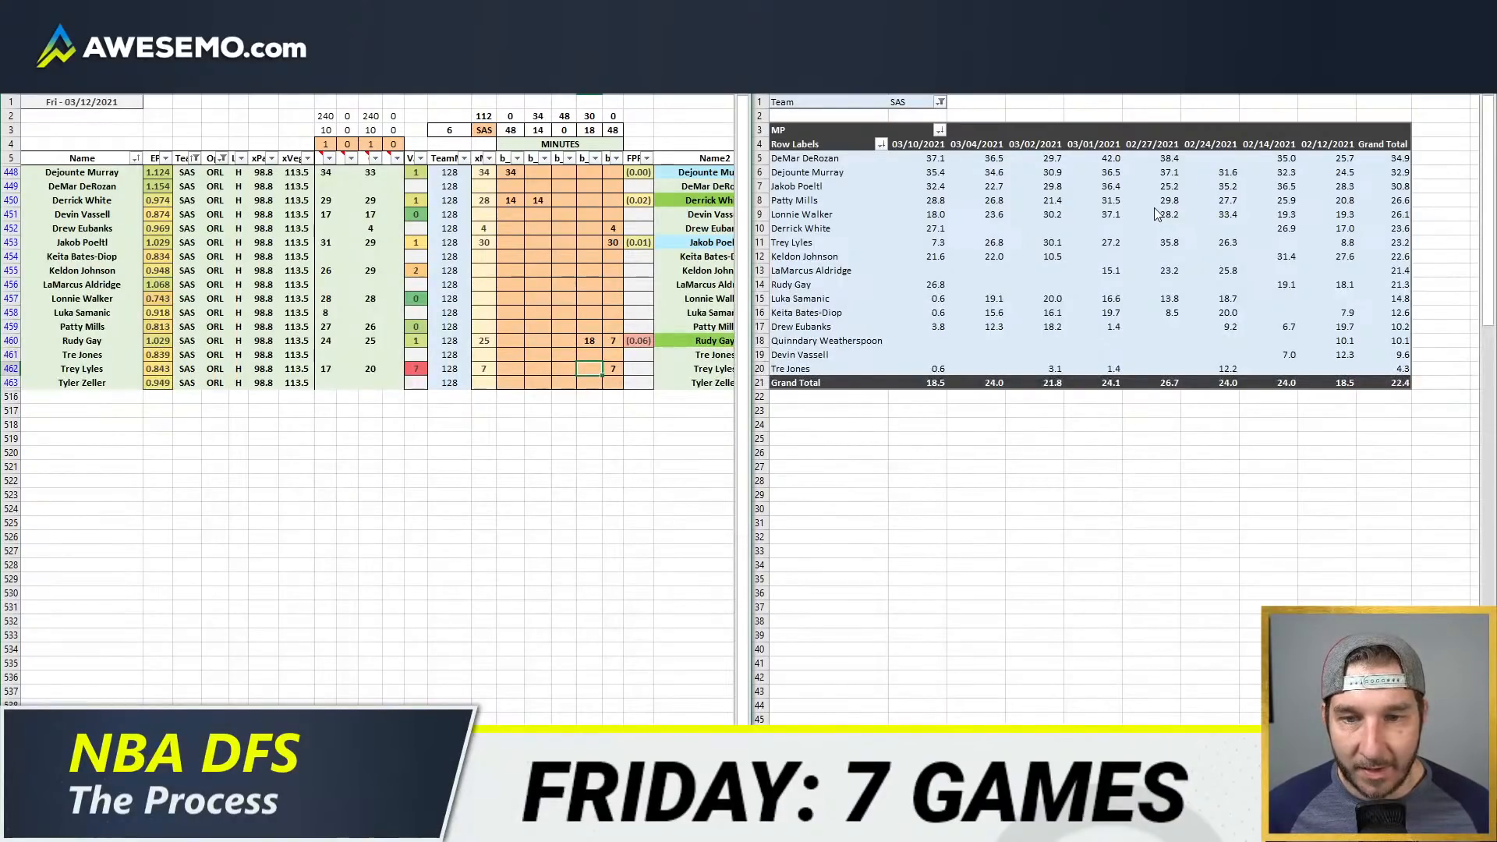
text(11)
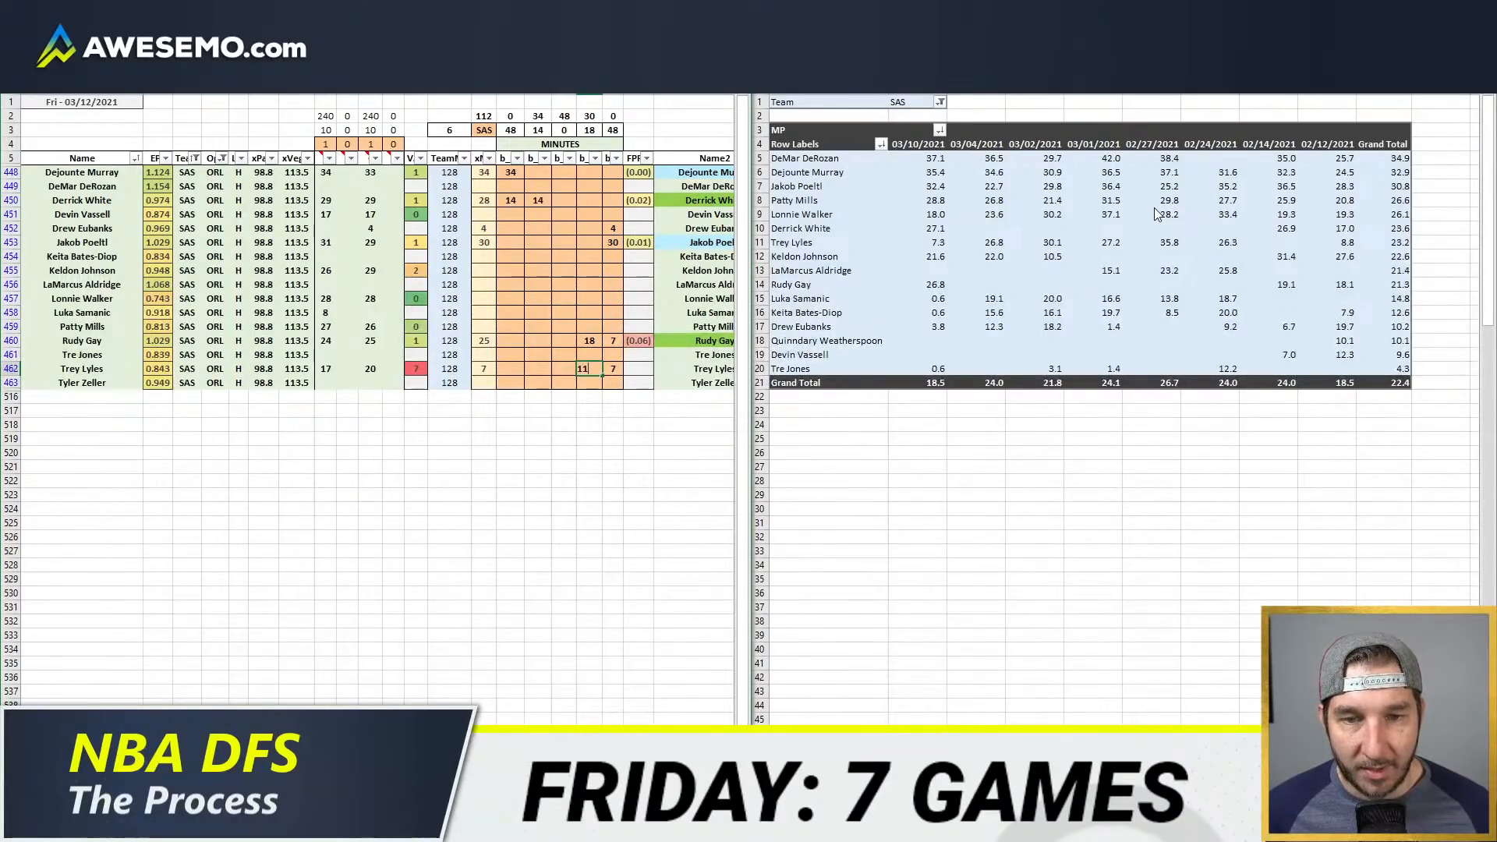
key(Return)
Step: Allocate 27 minutes to Patty Mills in the second position column
key(Up)
key(Up)
key(Up)
key(Up)
key(Up)
key(Up)
key(Up)
key(Up)
key(Up)
key(Up)
key(Left)
key(Left)
key(Down)
key(Down)
key(Down)
key(Down)
key(Down)
key(Down)
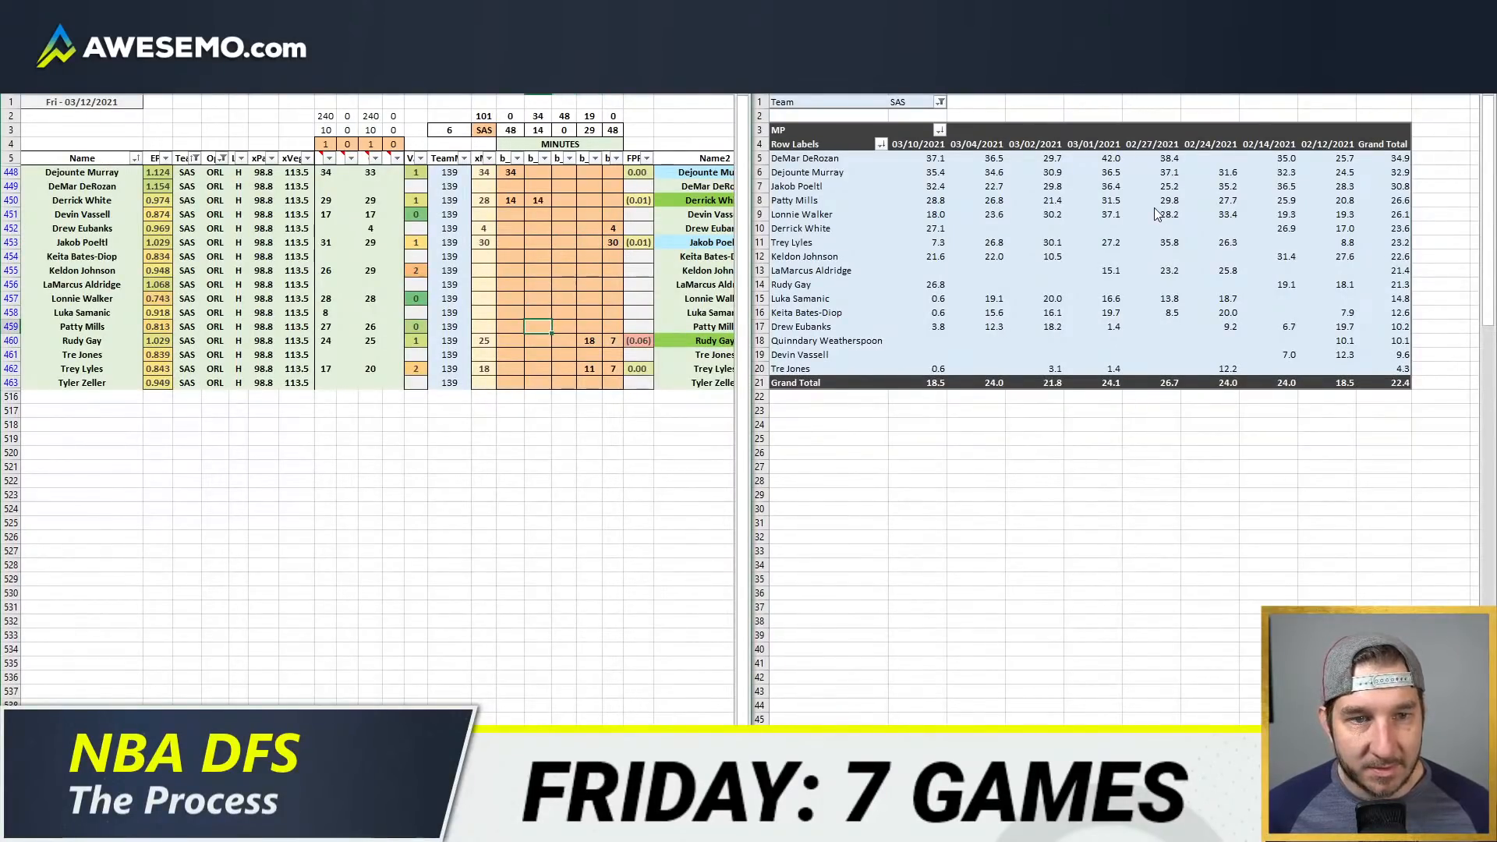
text(27)
key(Return)
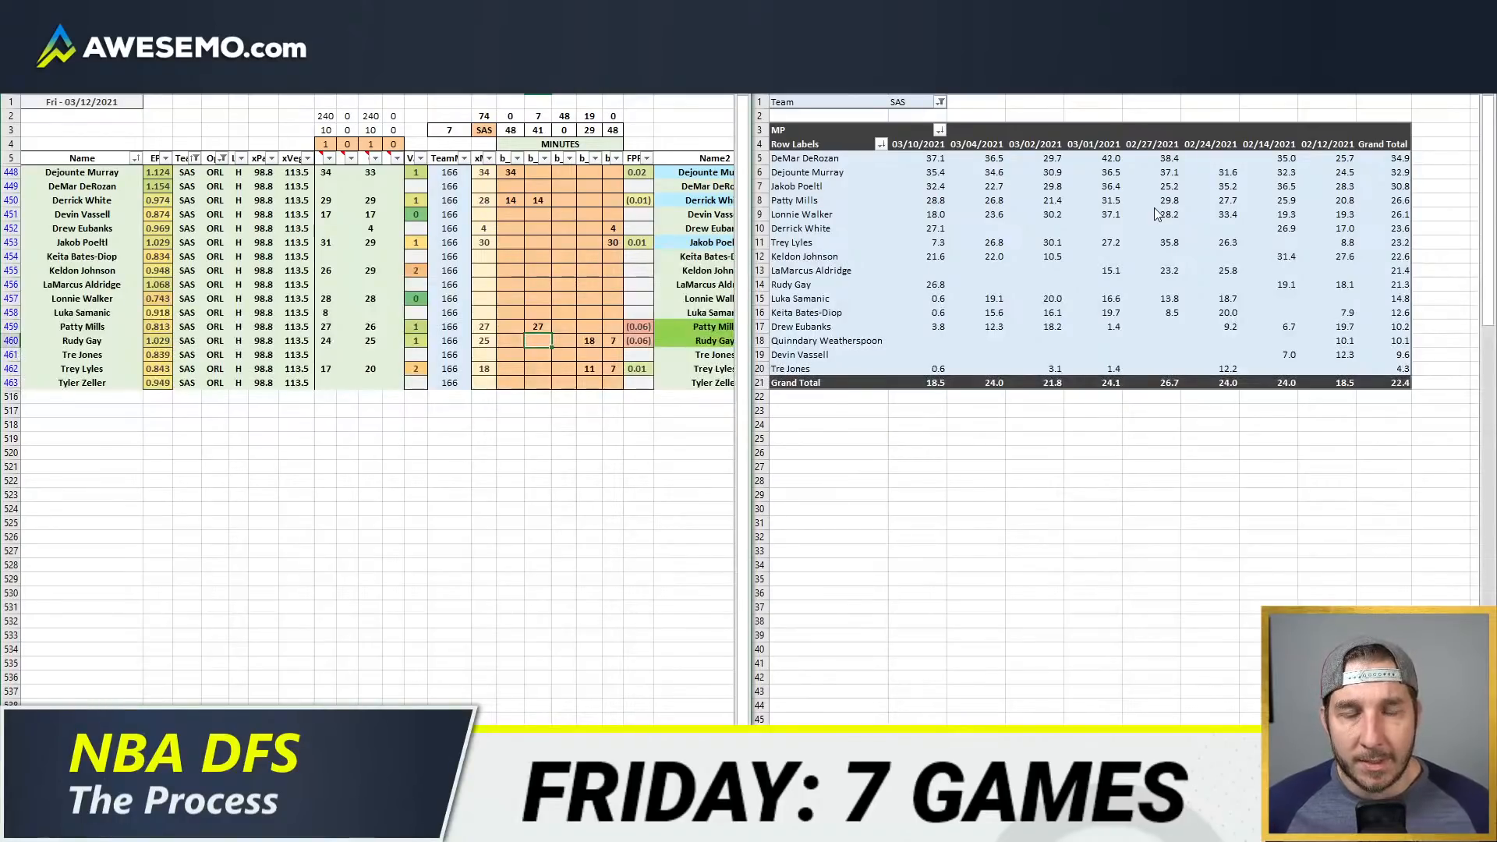
Step: Allocate 7 minutes to Lonnie Walker in the second position column and 21 in the third
key(Up)
key(Up)
key(Up)
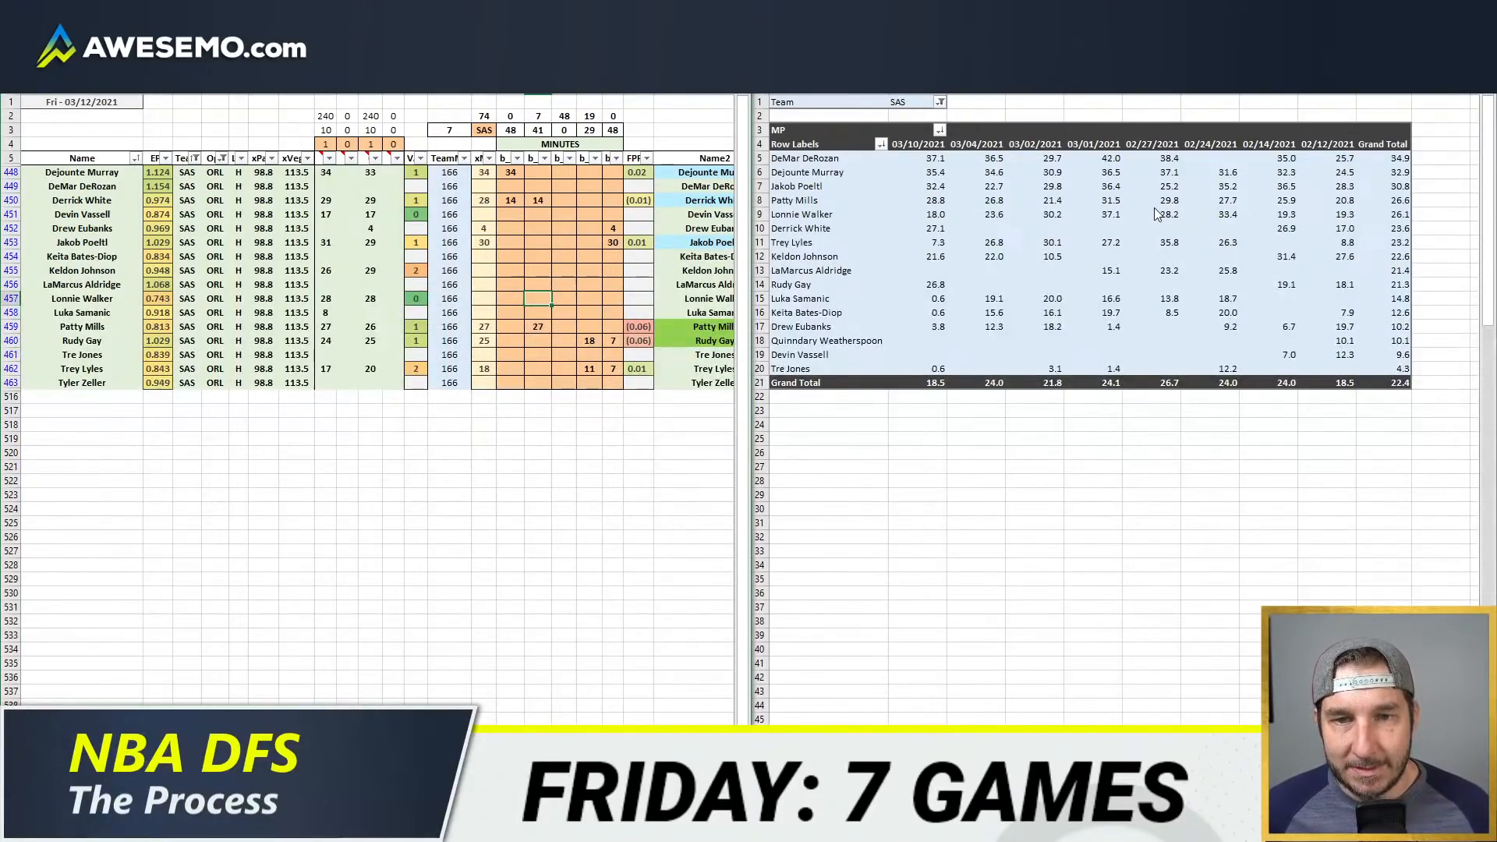
text(7)
key(ctrl+Return)
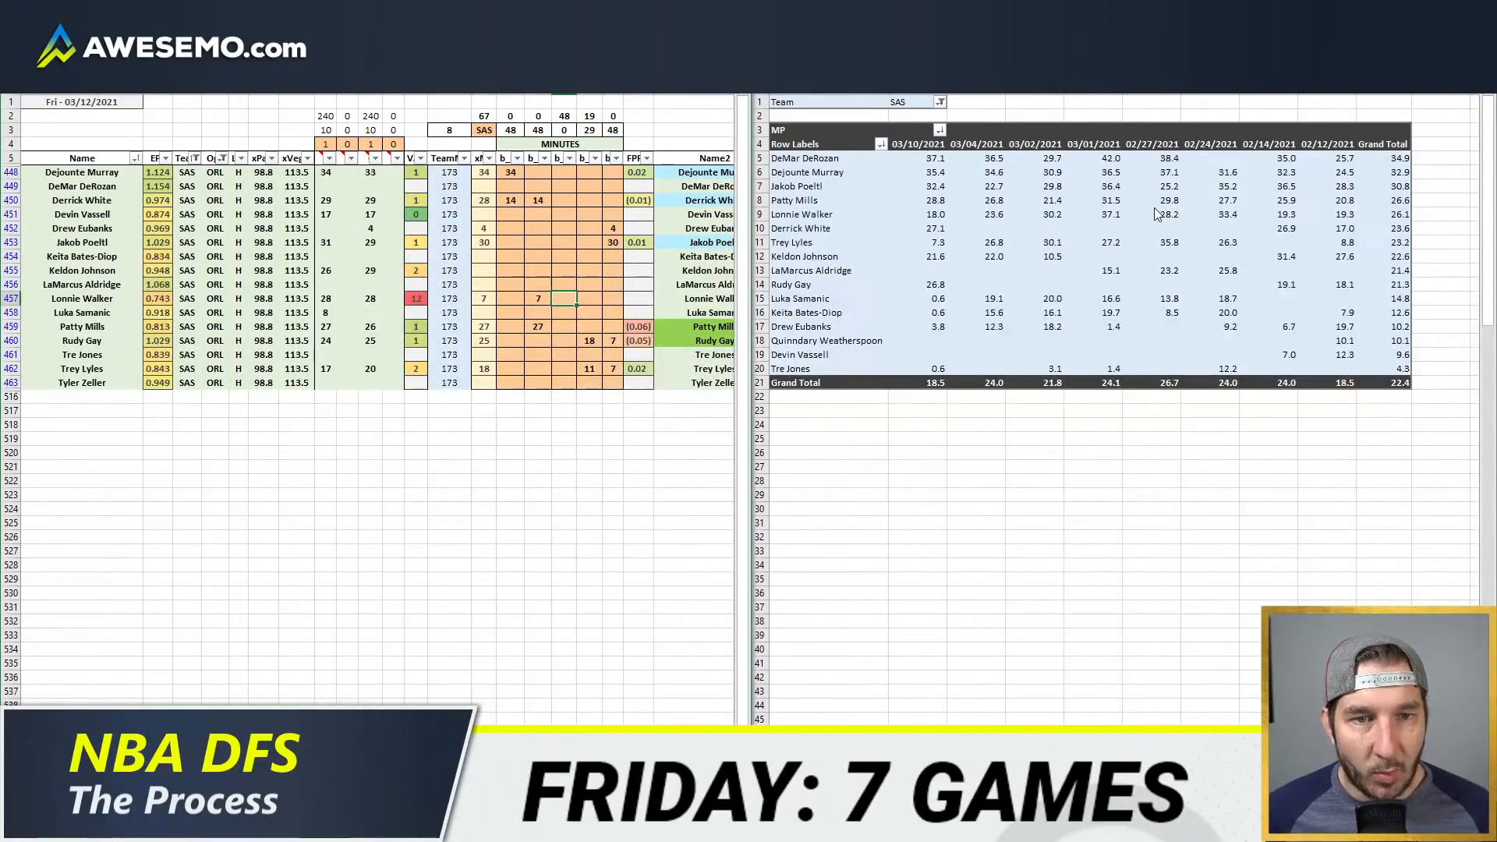
text(21)
key(Return)
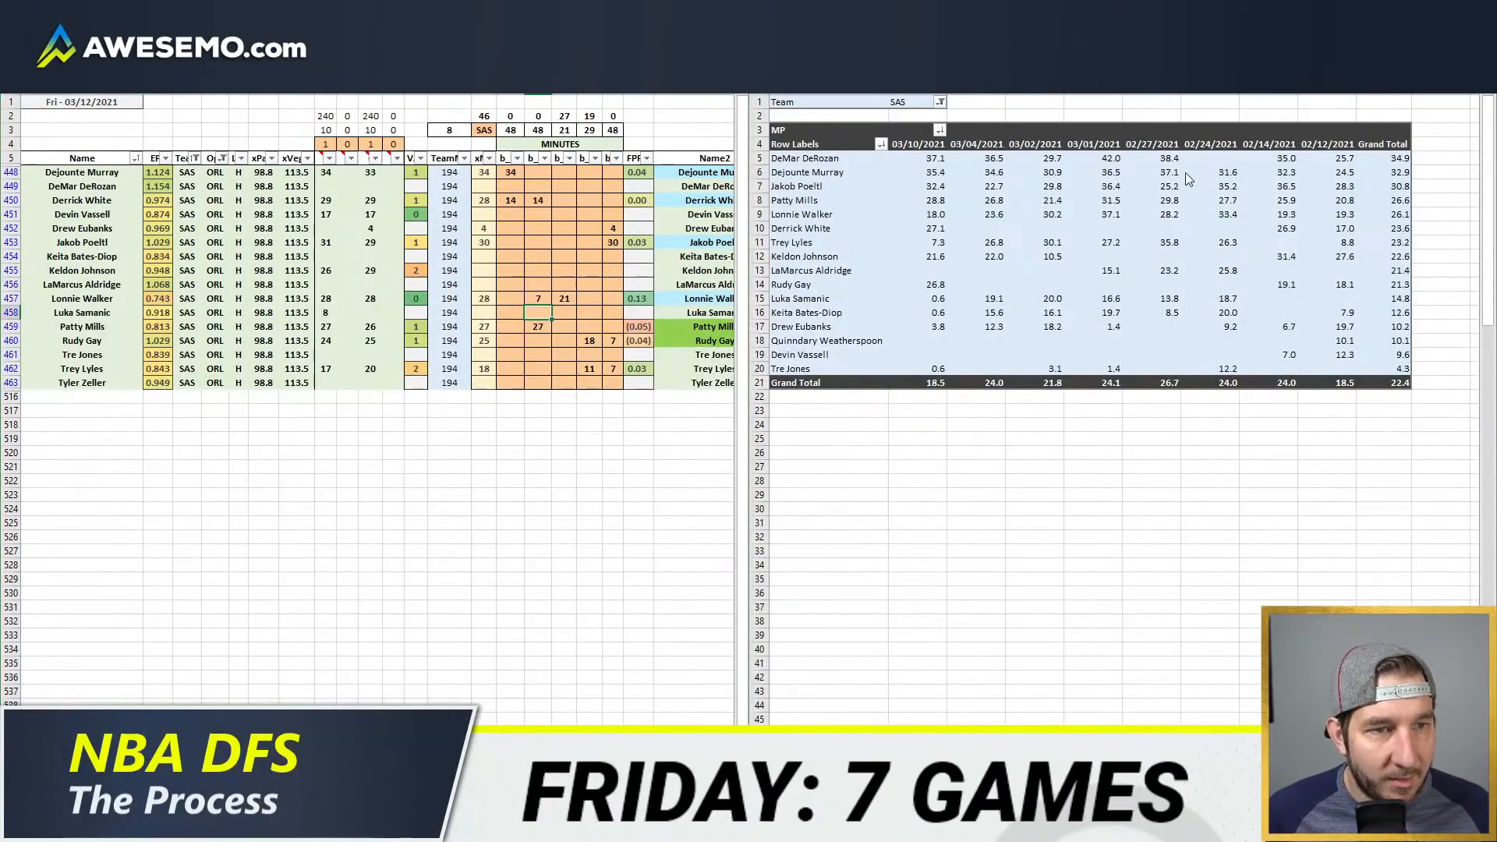
Step: Check the 02/24/2021 minutes in the pivot table and allocate Keldon Johnson 19 minutes in the fourth position column and 7 in the third
drag(1219, 170, 1202, 368)
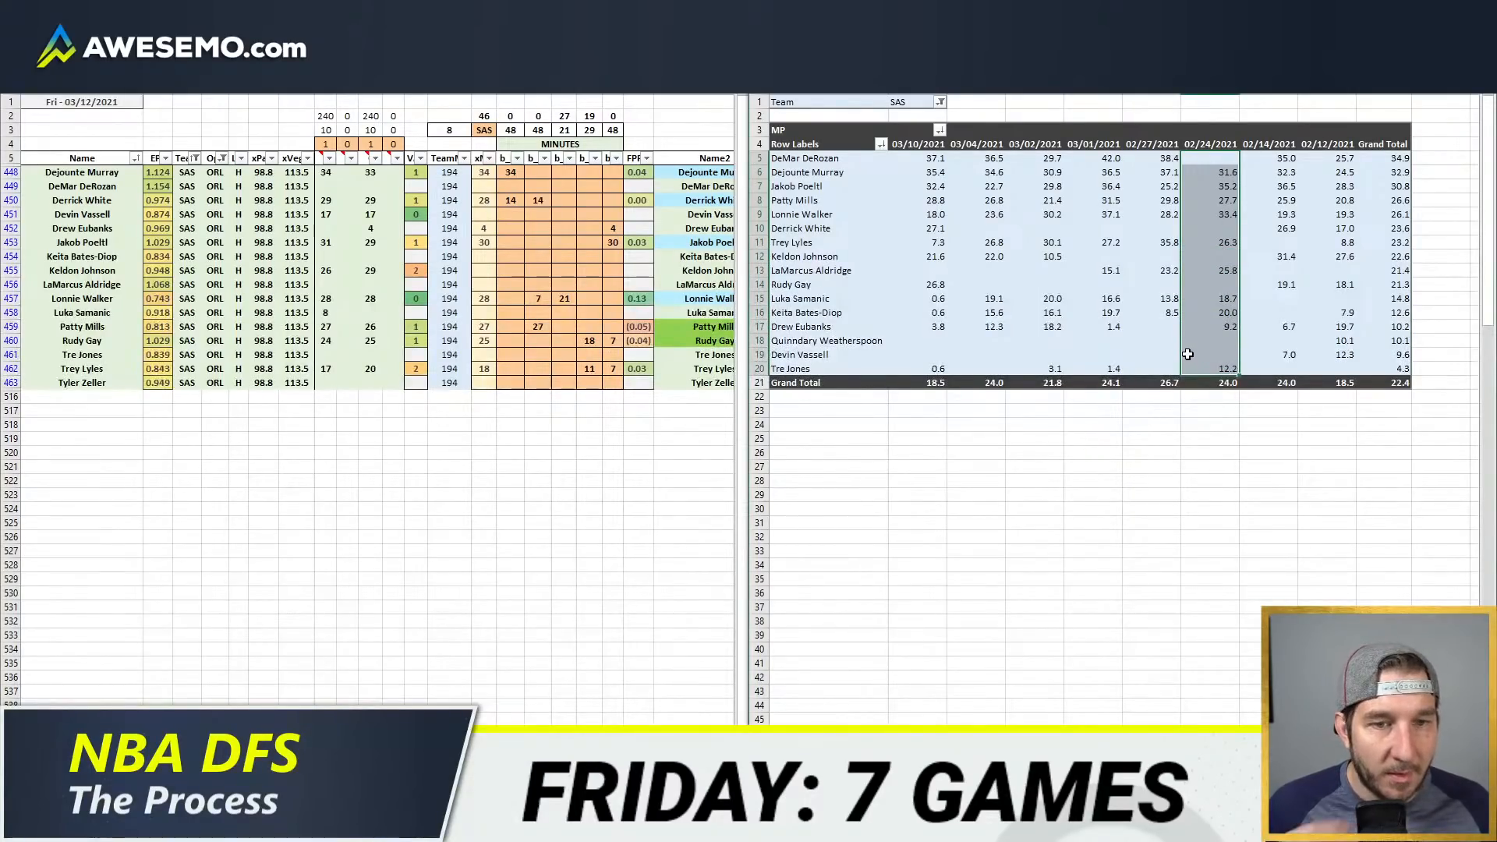
click(539, 312)
click(575, 285)
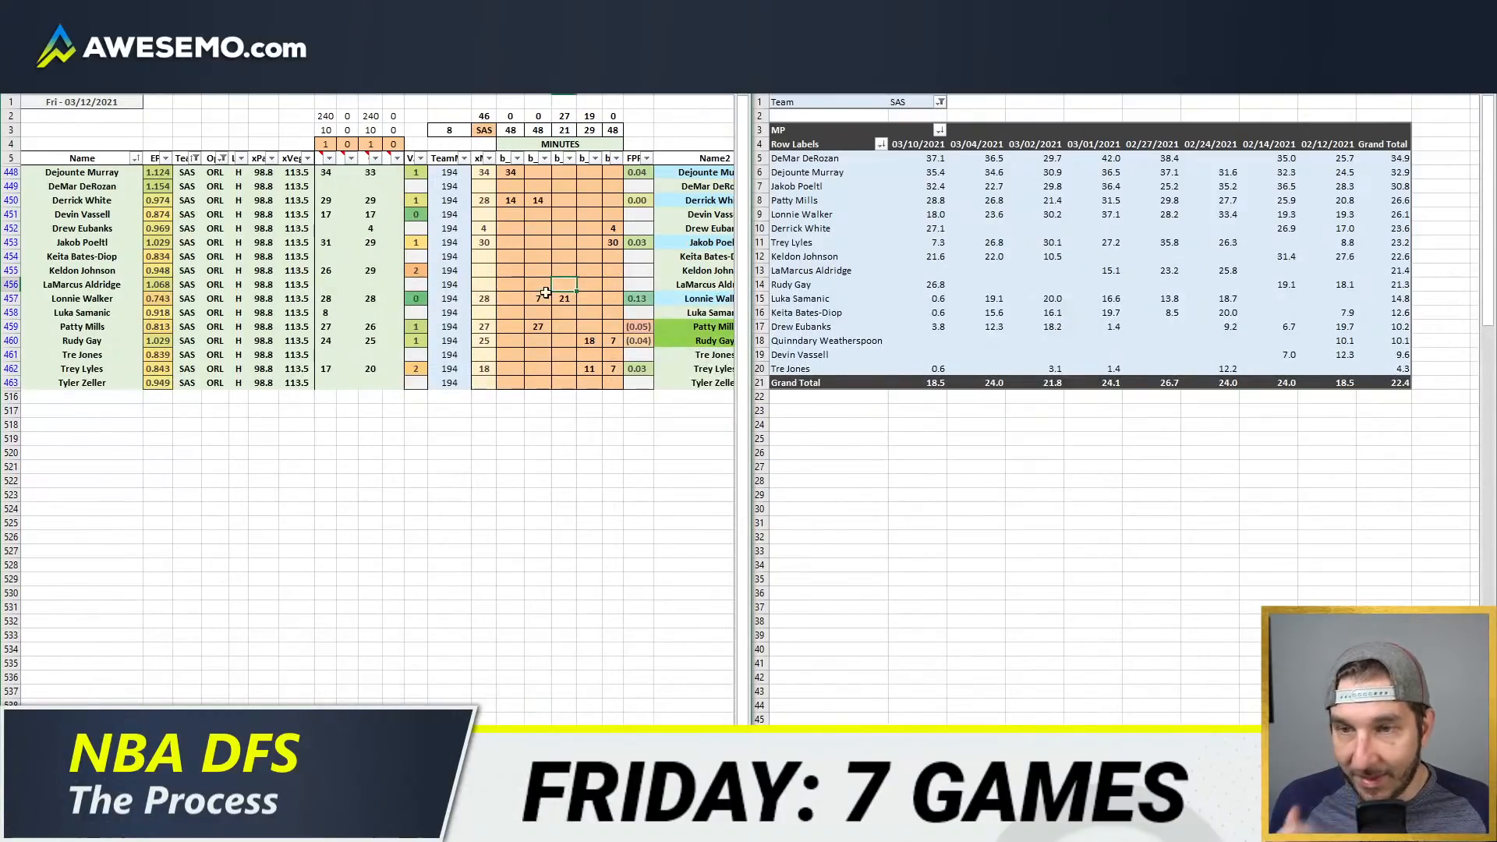
click(590, 271)
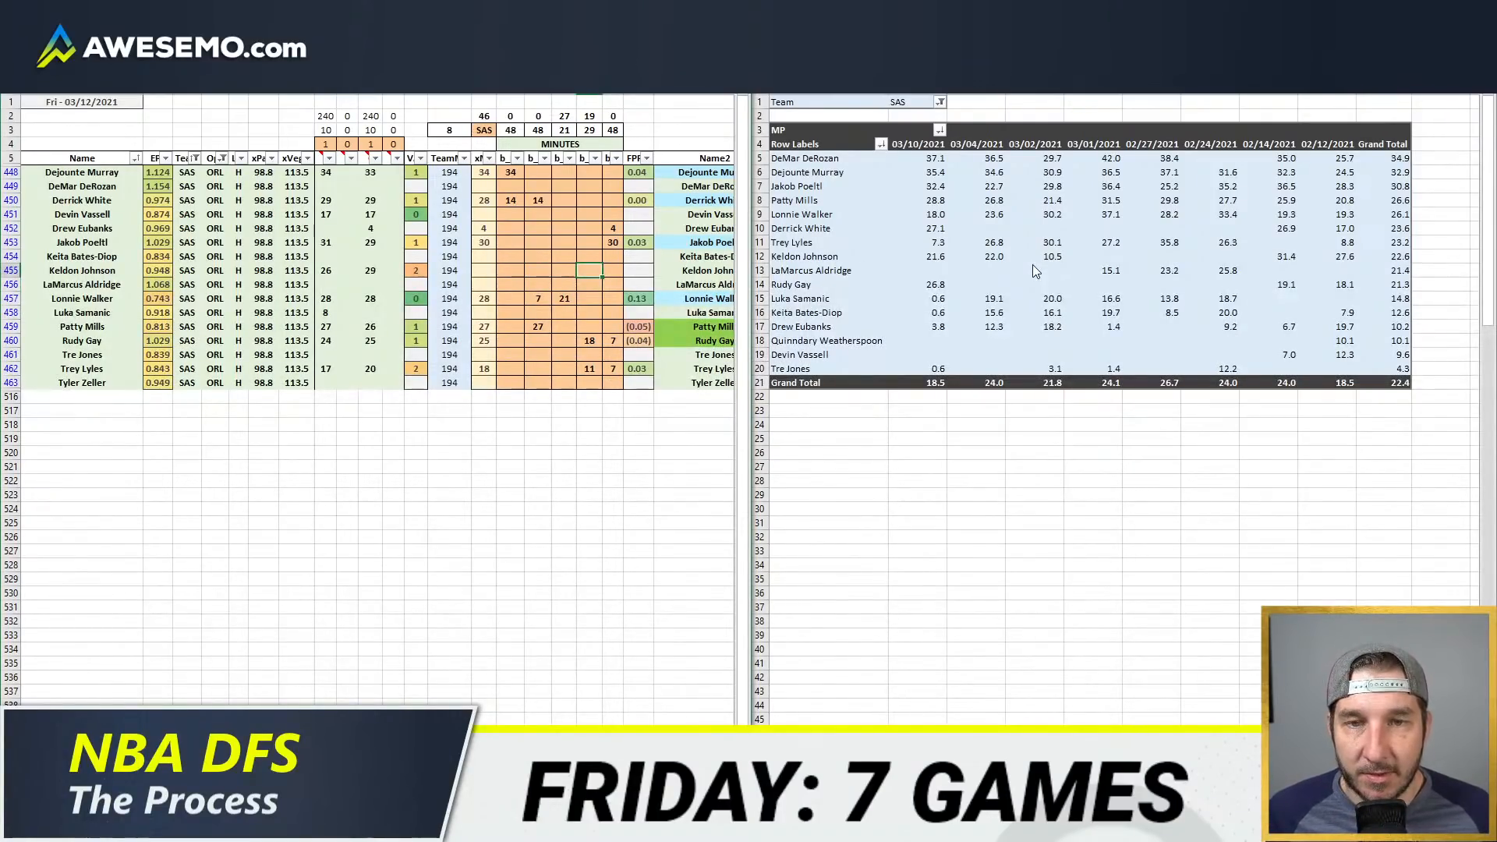
key(Left)
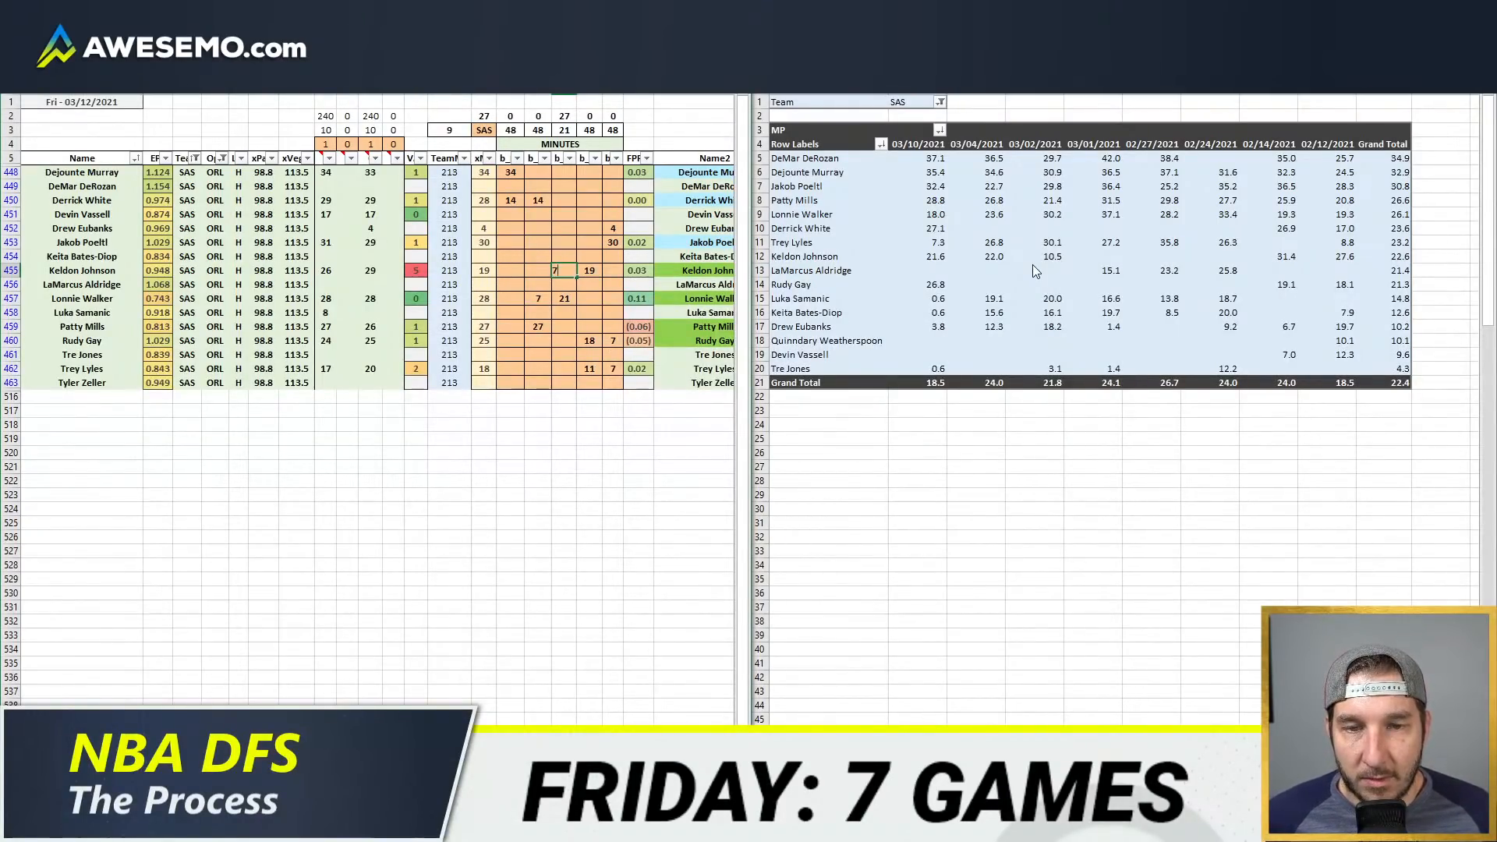
key(Return)
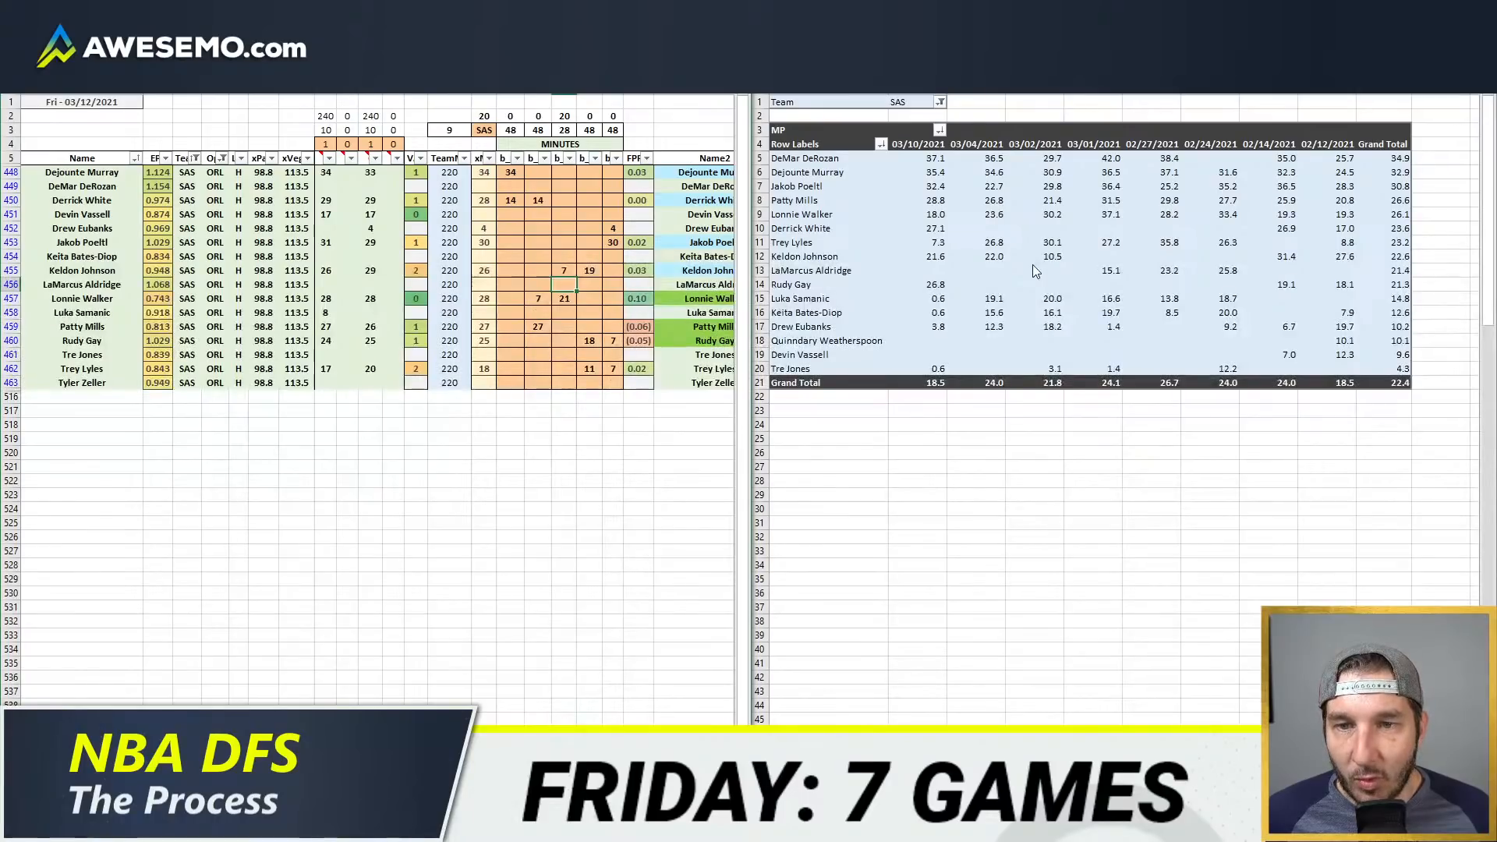
Step: Allocate 18 minutes to Devin Vassell and 2 minutes to Drew Eubanks in the third position column
key(Up)
key(Up)
key(Up)
key(Up)
key(Up)
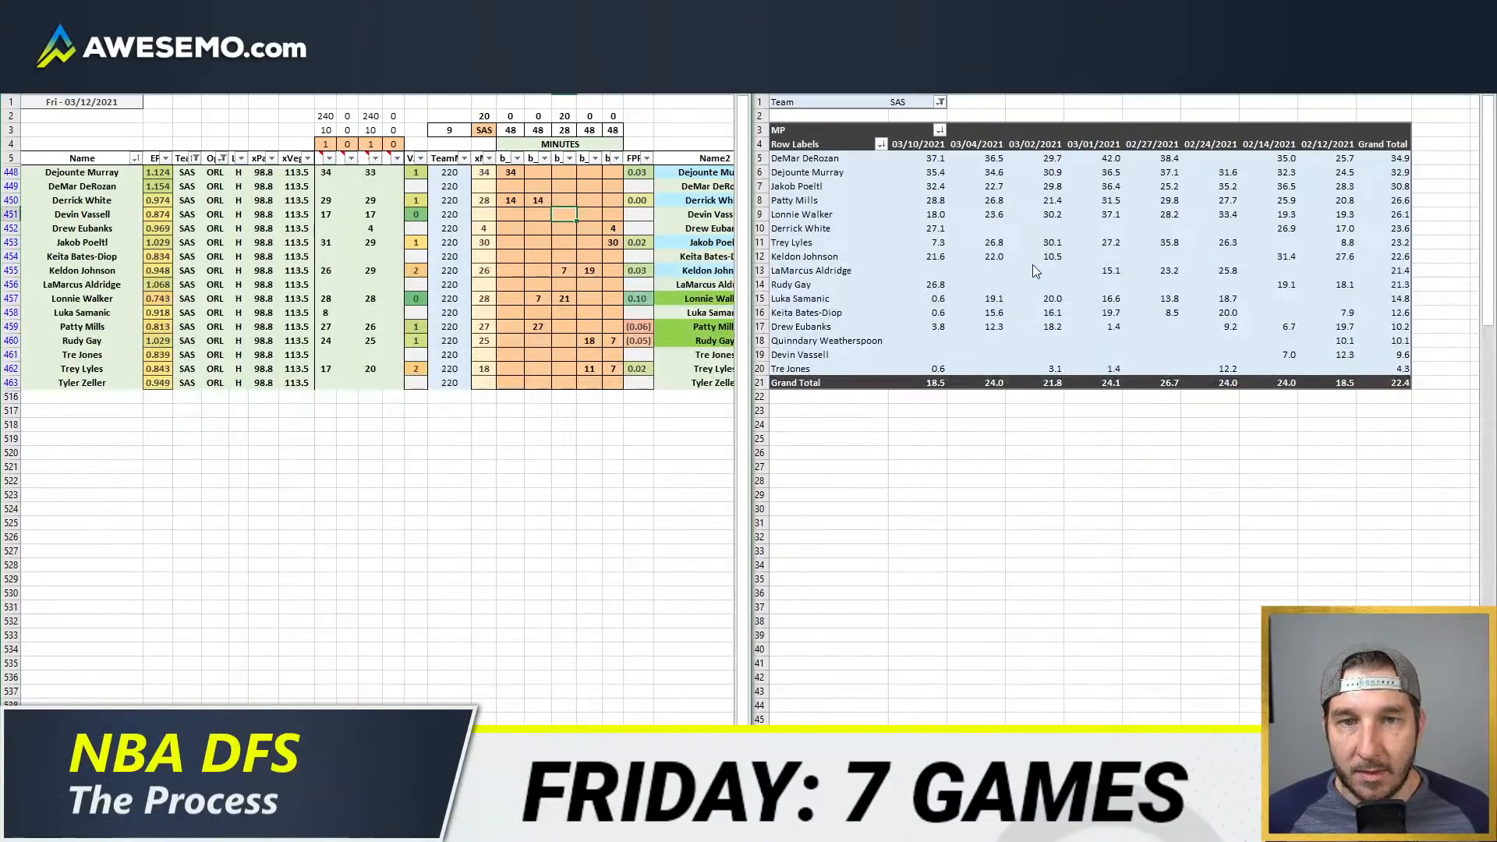
text(18)
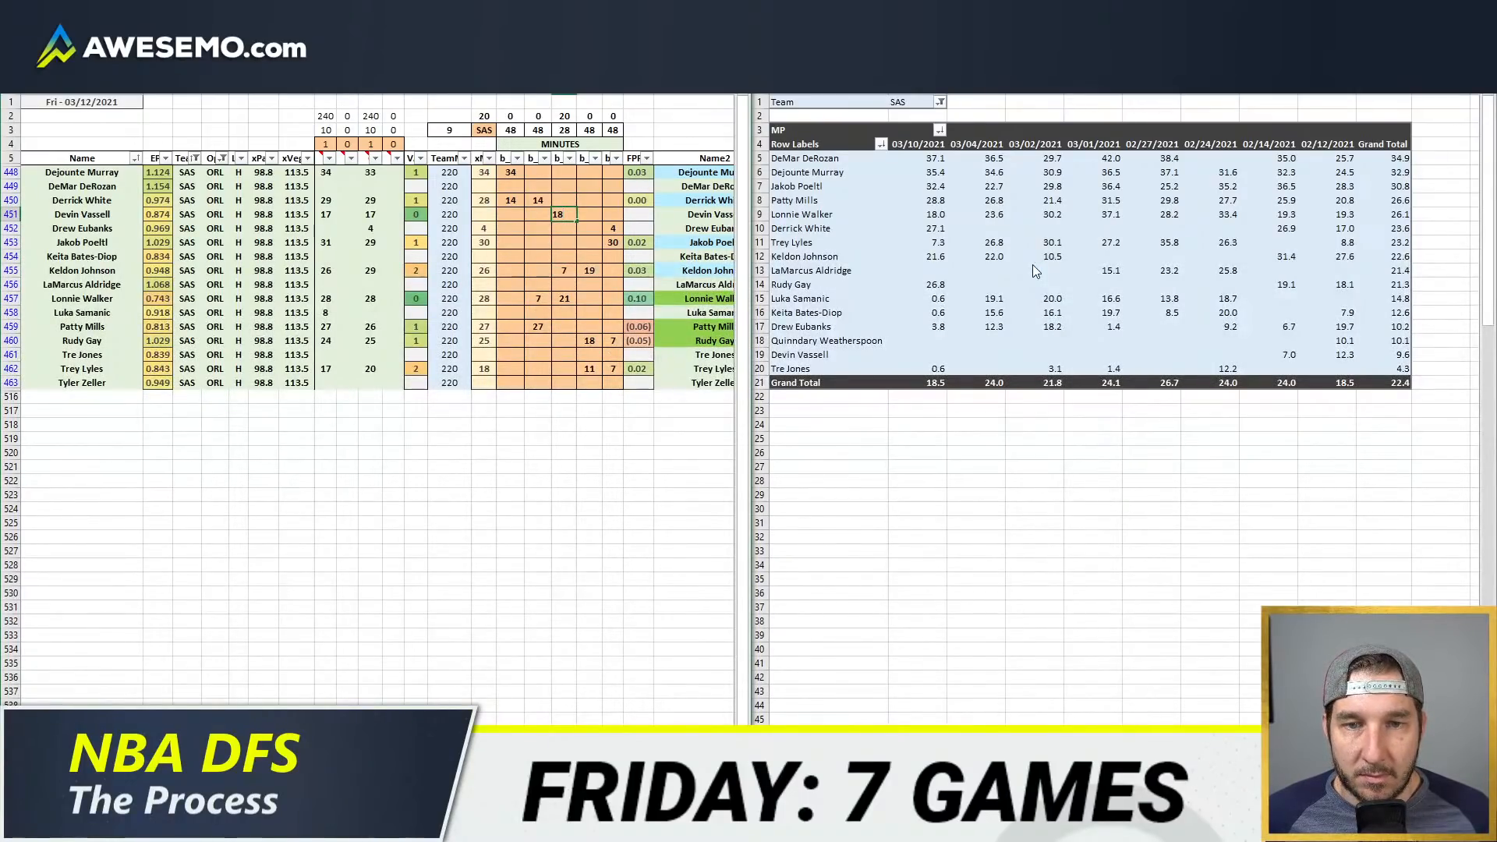
key(Return)
key(Down)
key(Right)
key(Left)
key(Up)
text(2)
key(Return)
Step: Clear all usage, assist and rebound override values for the SAS players
scroll(143, 256, right, 8)
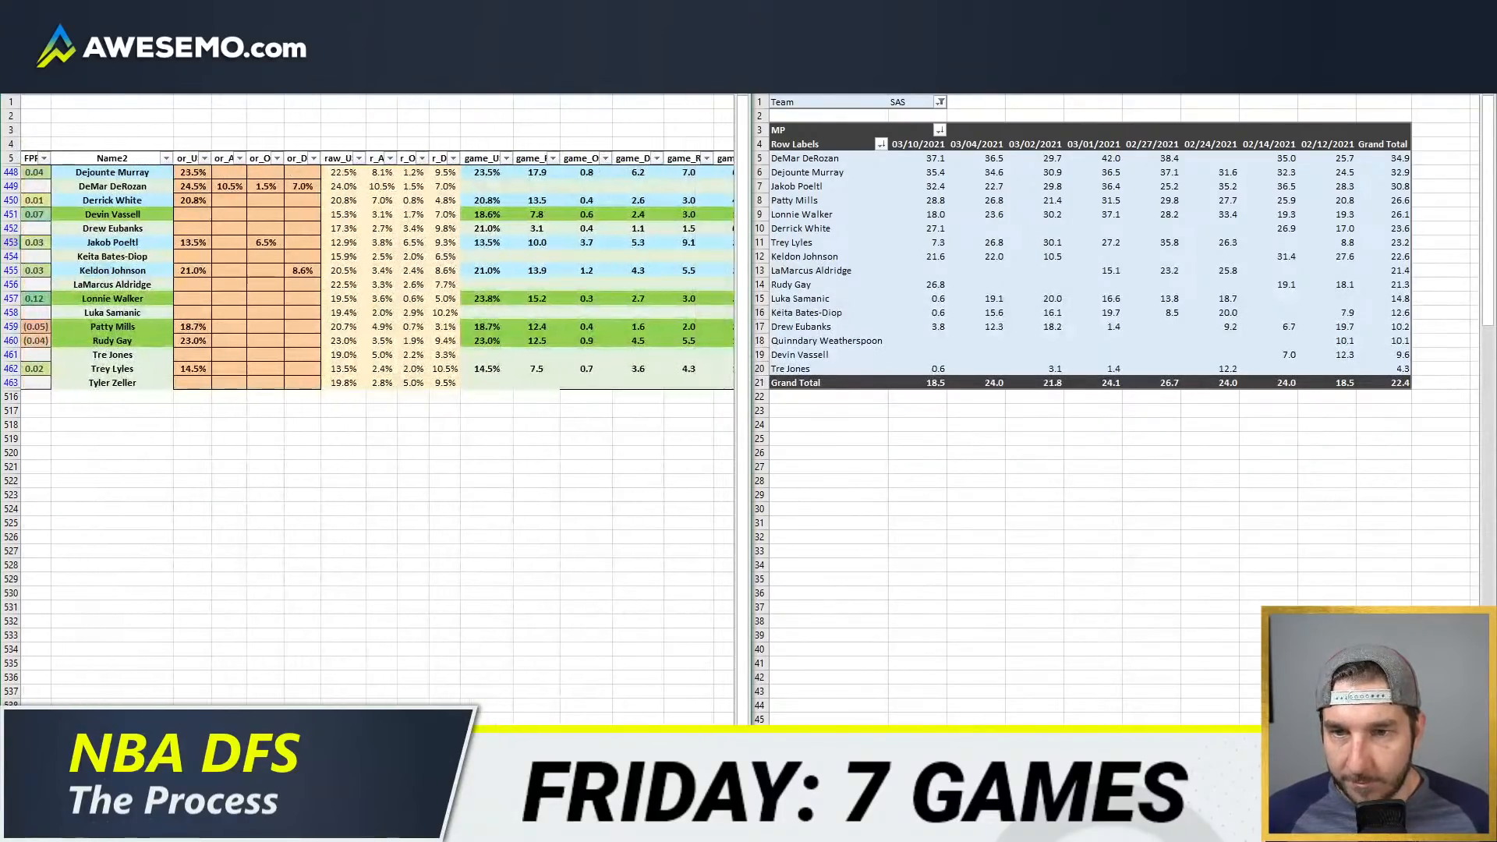
drag(194, 184, 311, 384)
key(Delete)
Step: Query the NBA WOWY stats for the Spurs with LaMarcus Aldridge and DeMar DeRozan off the court
click(133, 828)
click(191, 764)
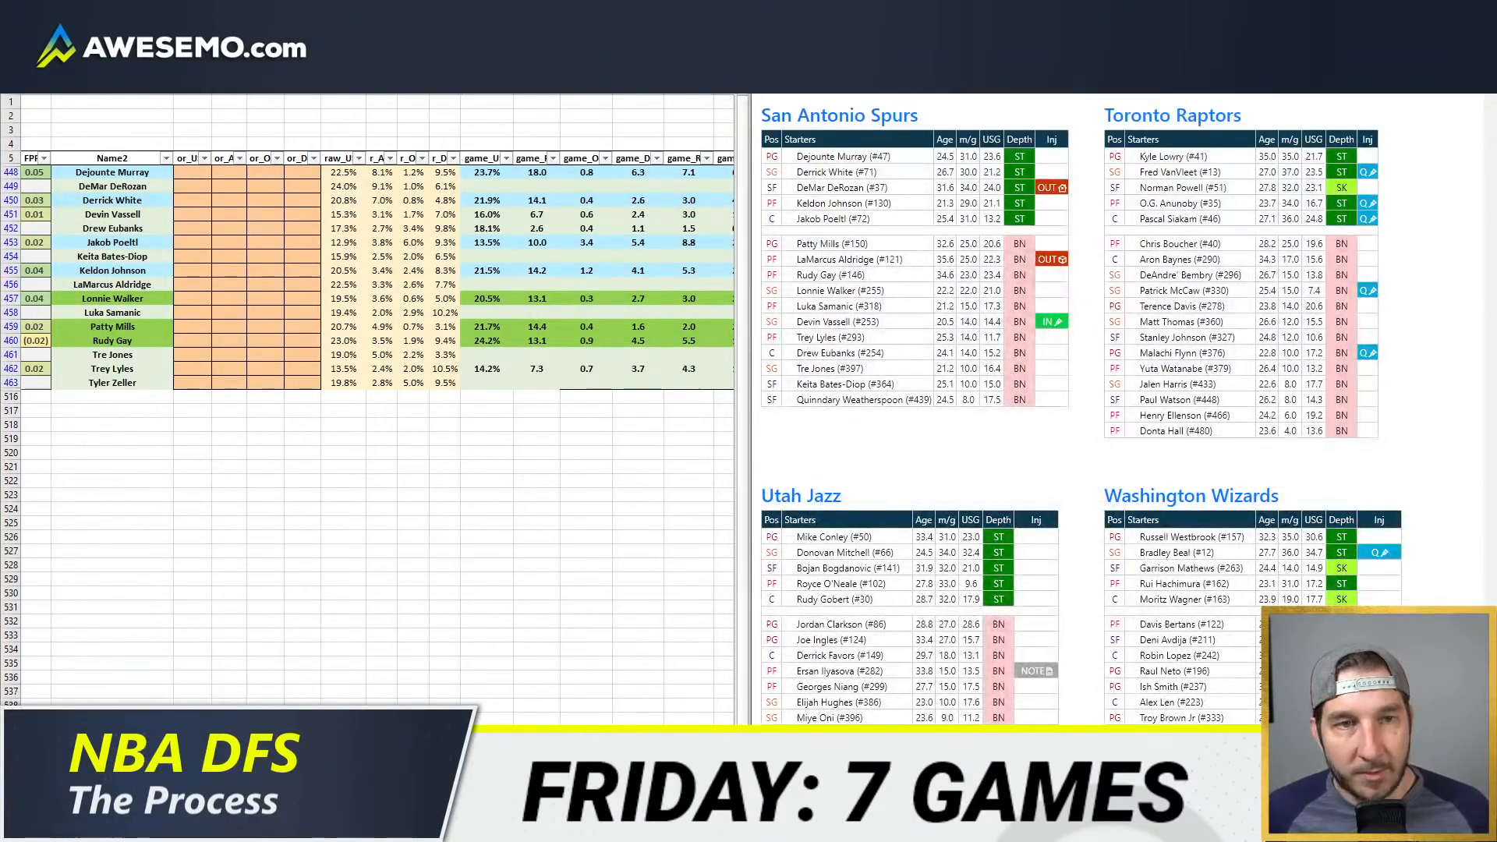
click(858, 12)
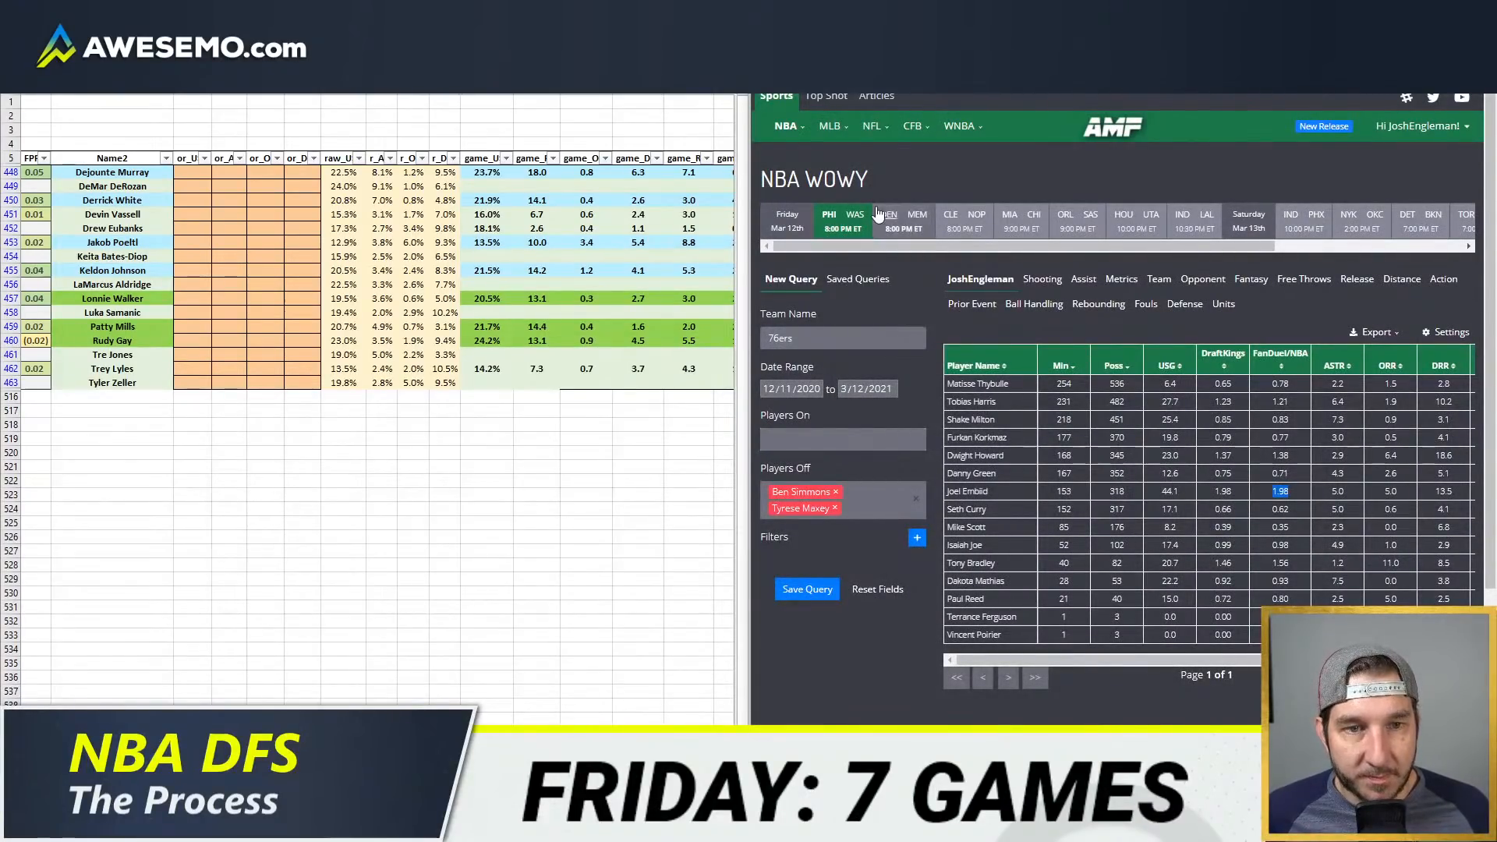
click(1090, 216)
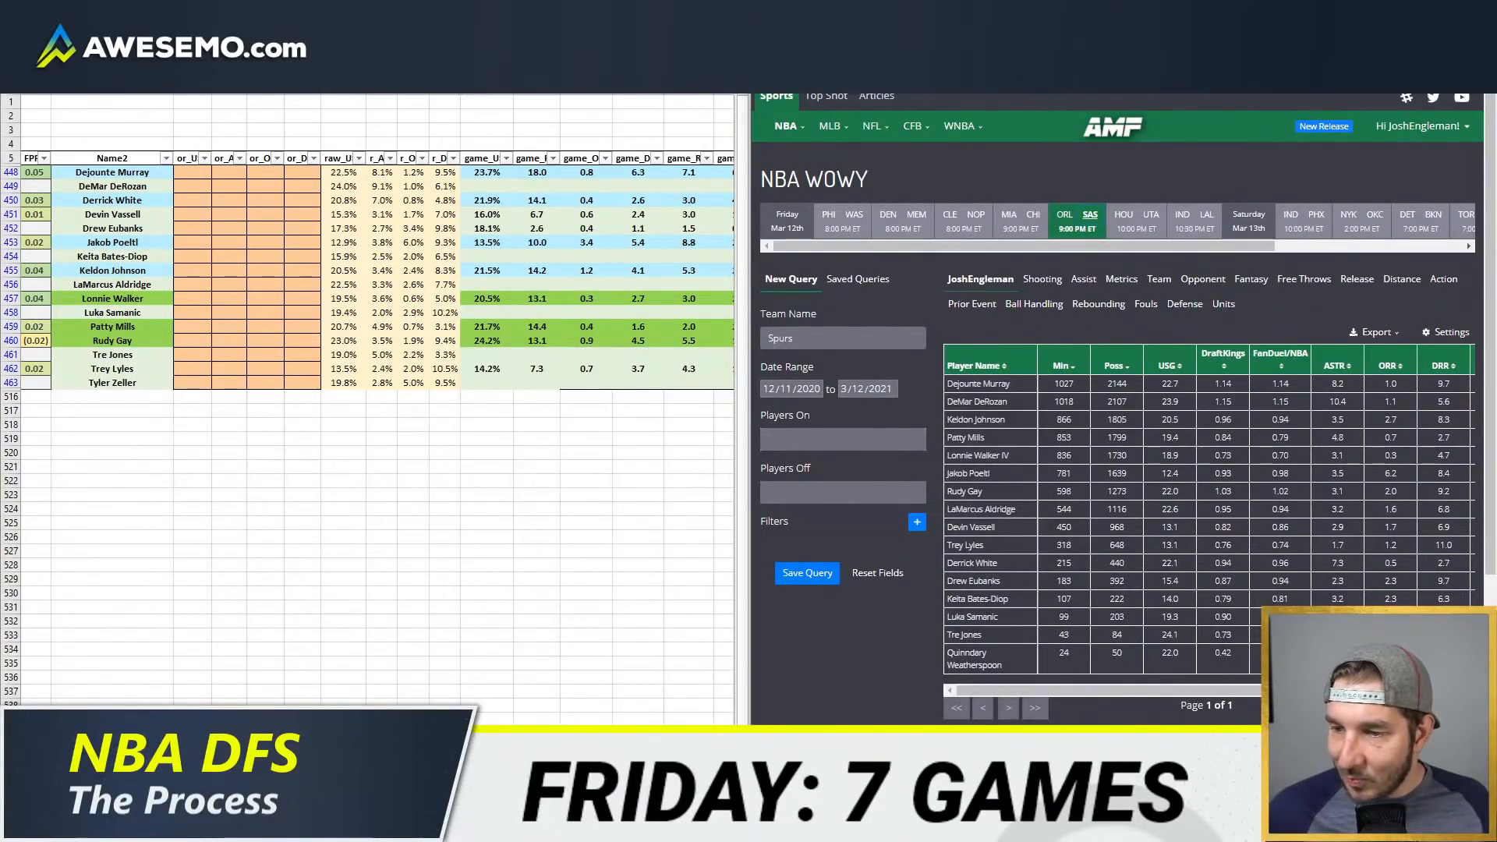
click(791, 481)
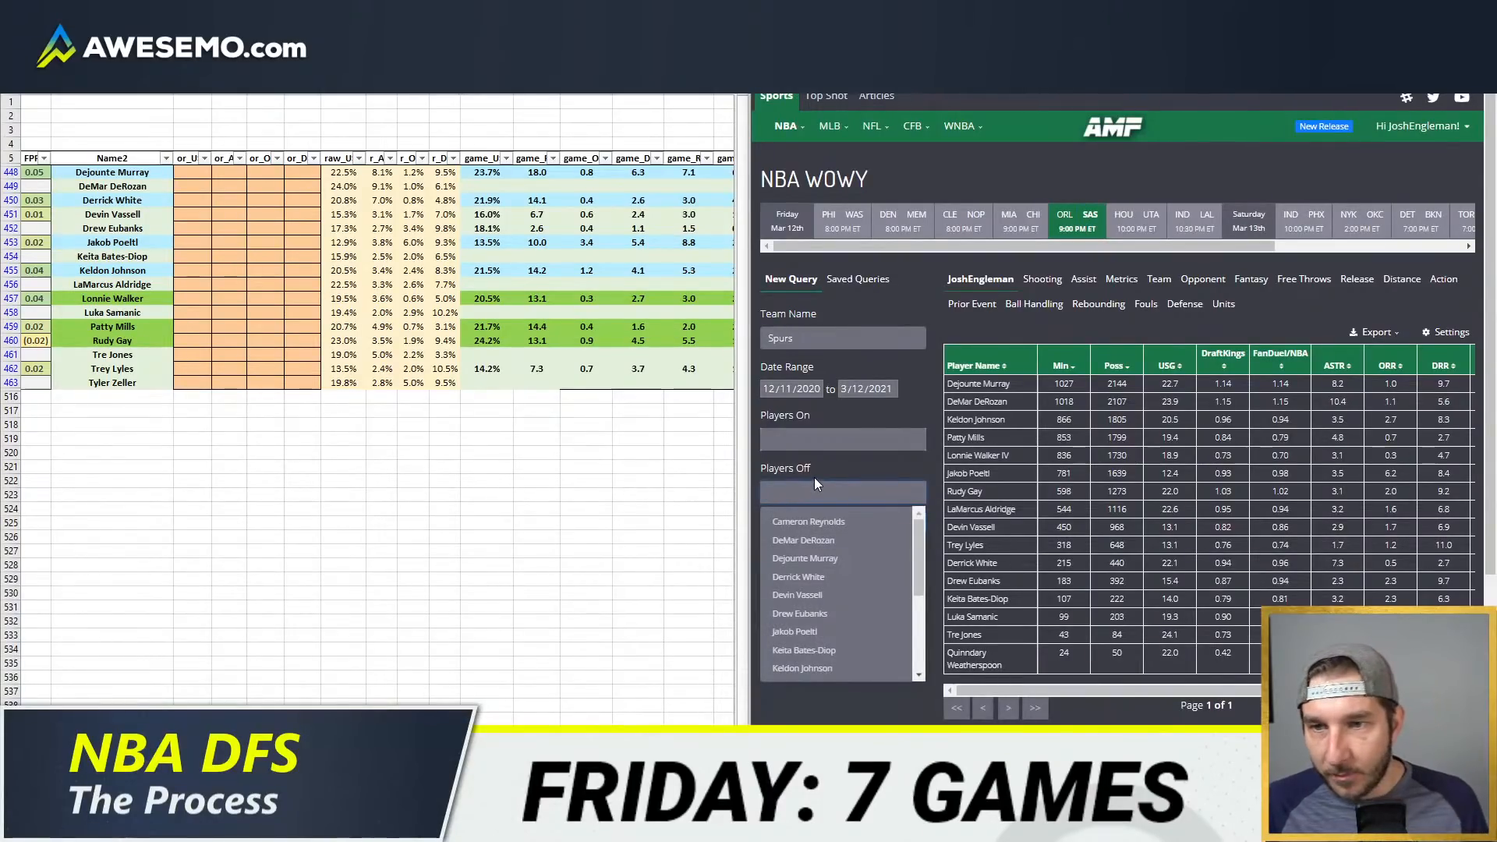
text(ald)
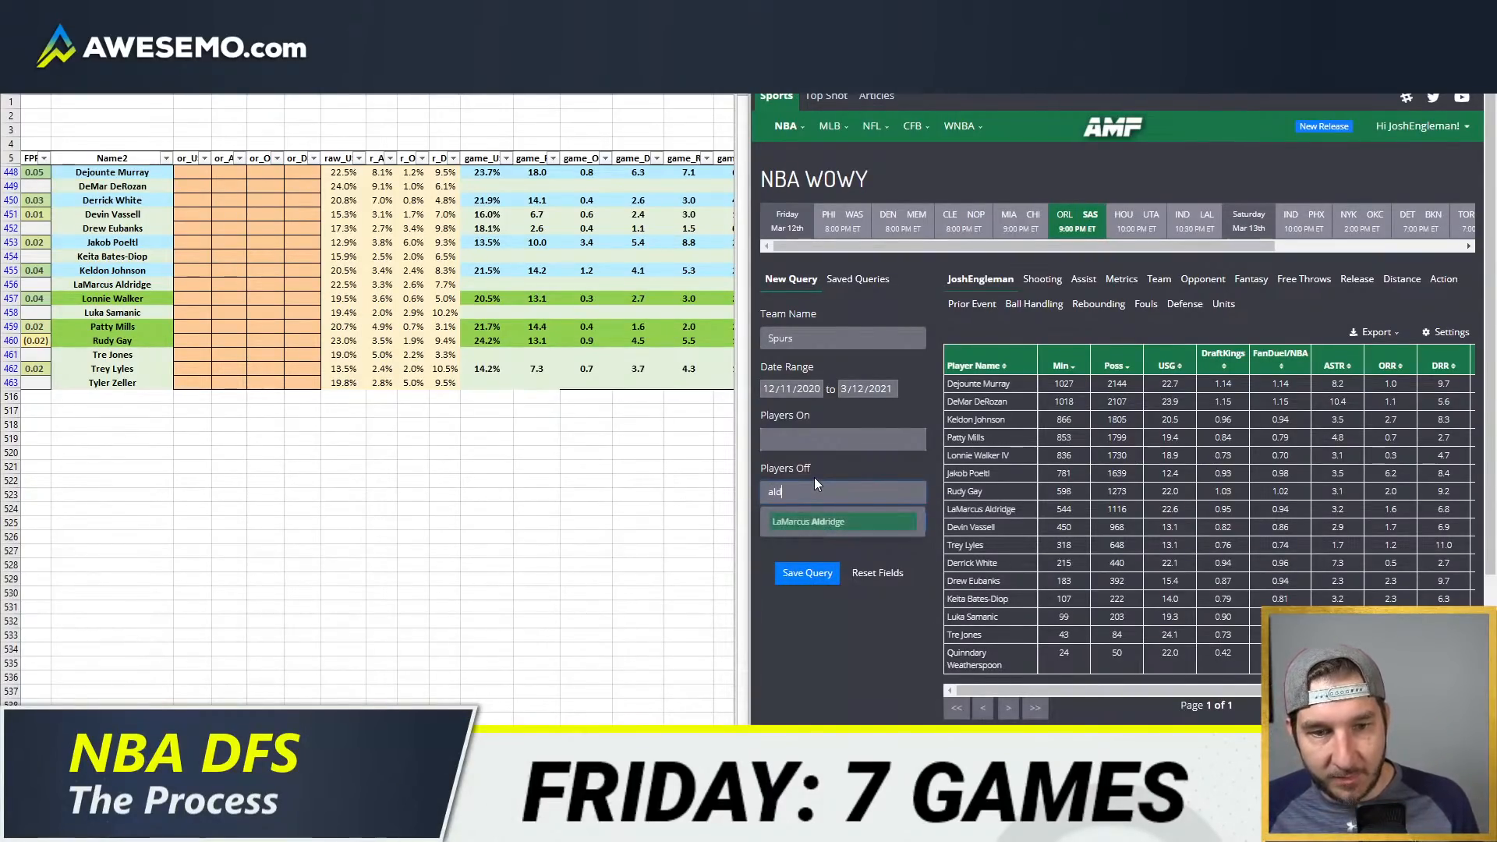
key(Return)
text(deroz)
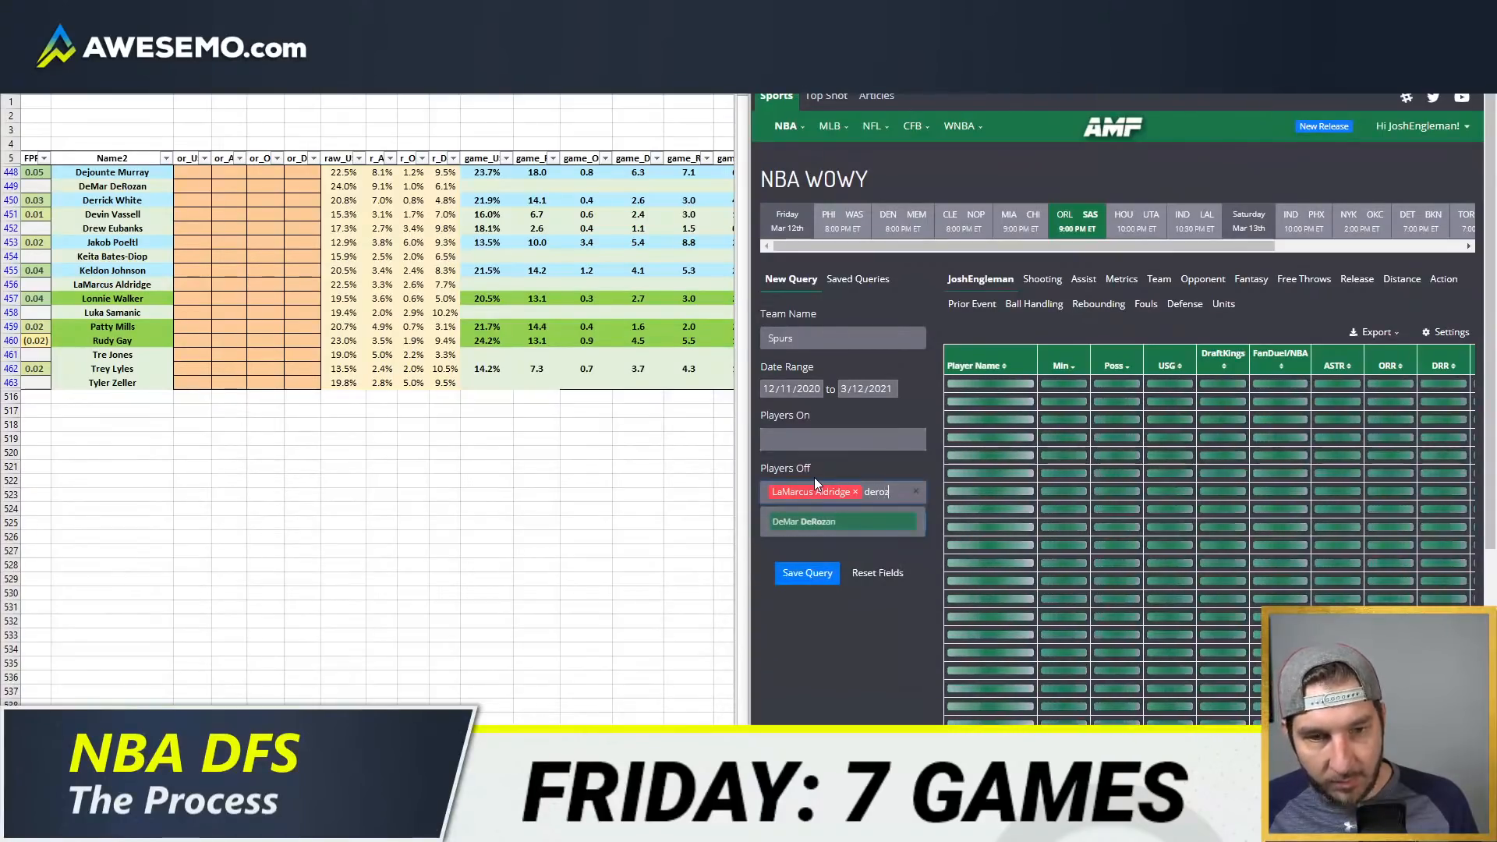
key(Return)
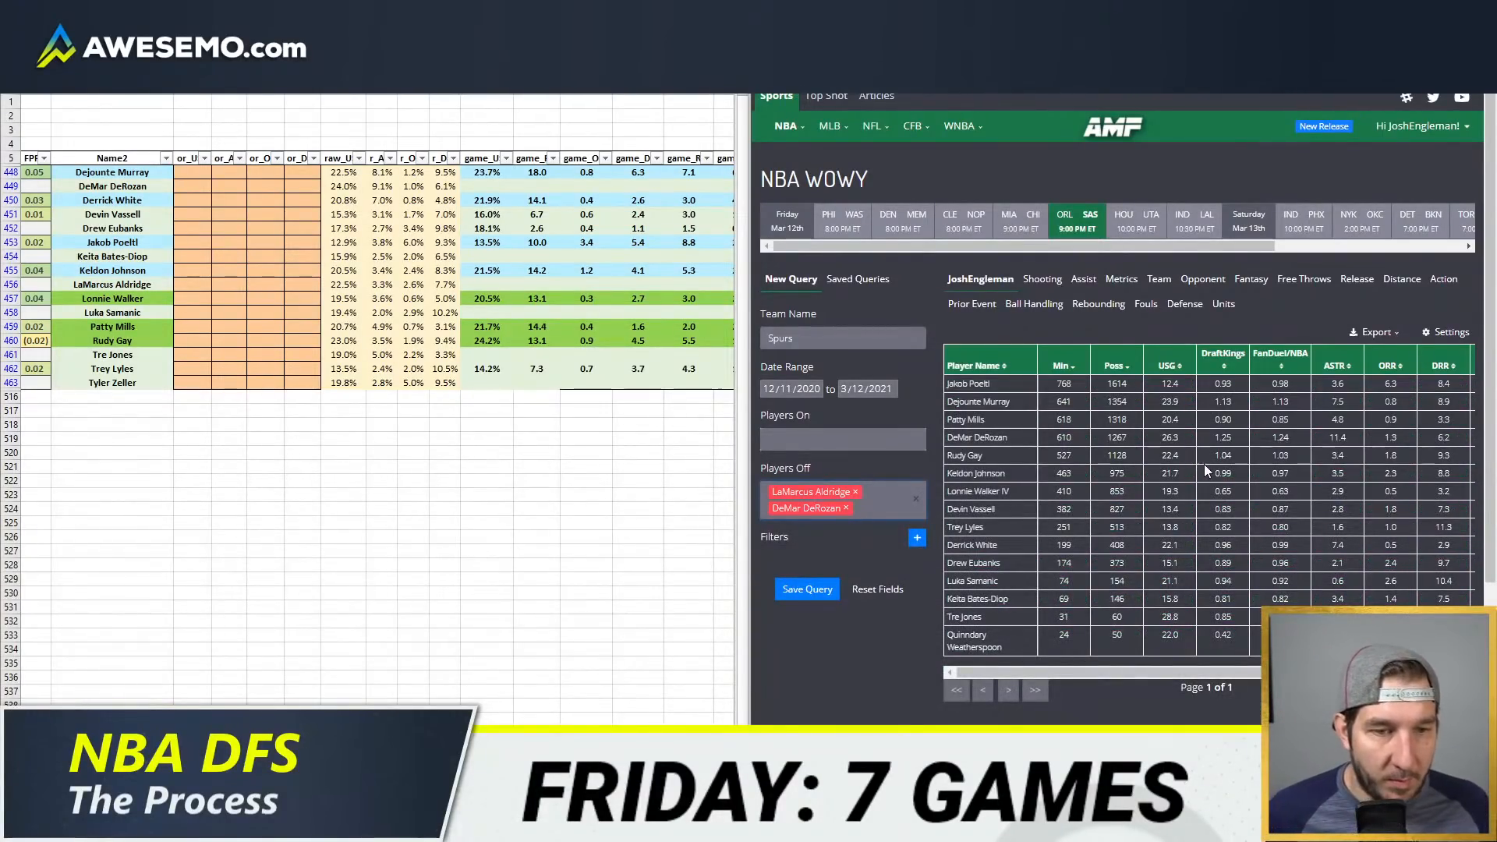
Step: Sort the WOWY results by player name and set Dejounte Murray's usage override to 23.0%
click(976, 366)
click(285, 305)
click(190, 172)
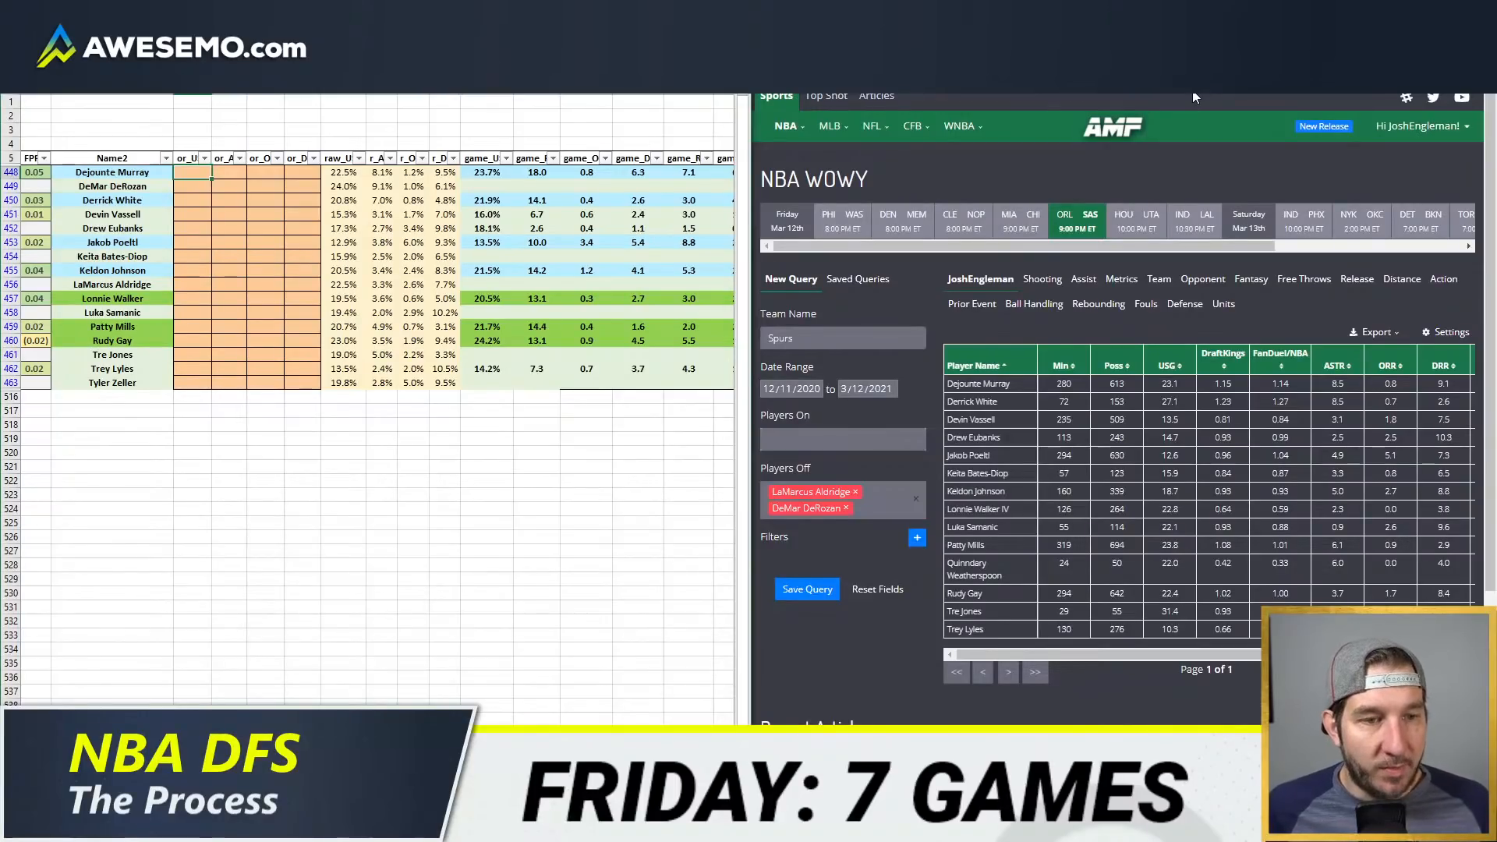
key(Tab)
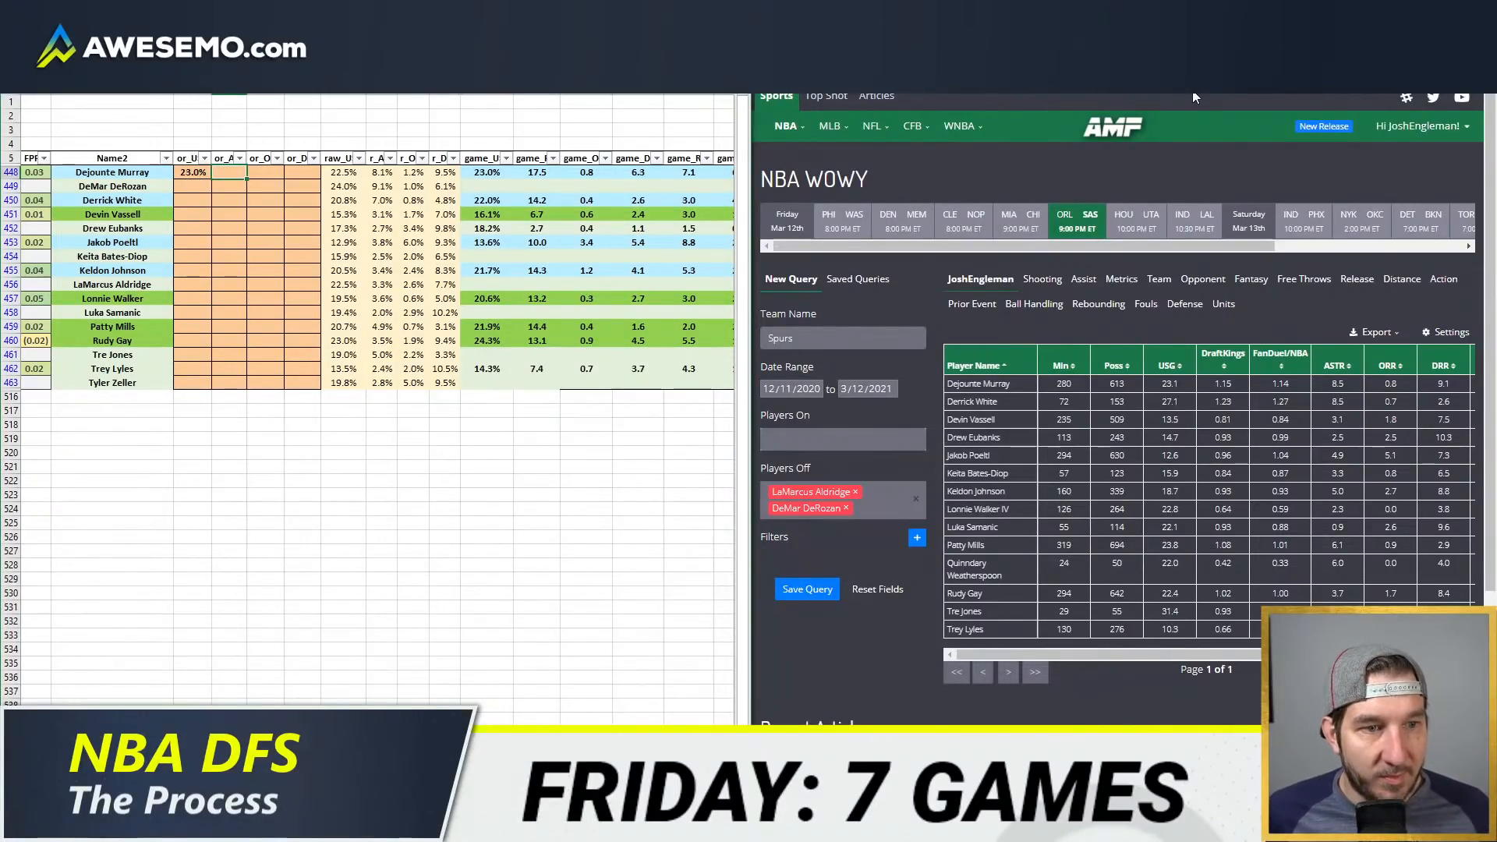
Step: Set Derrick White's usage override to 22.0%
key(Return)
key(Return)
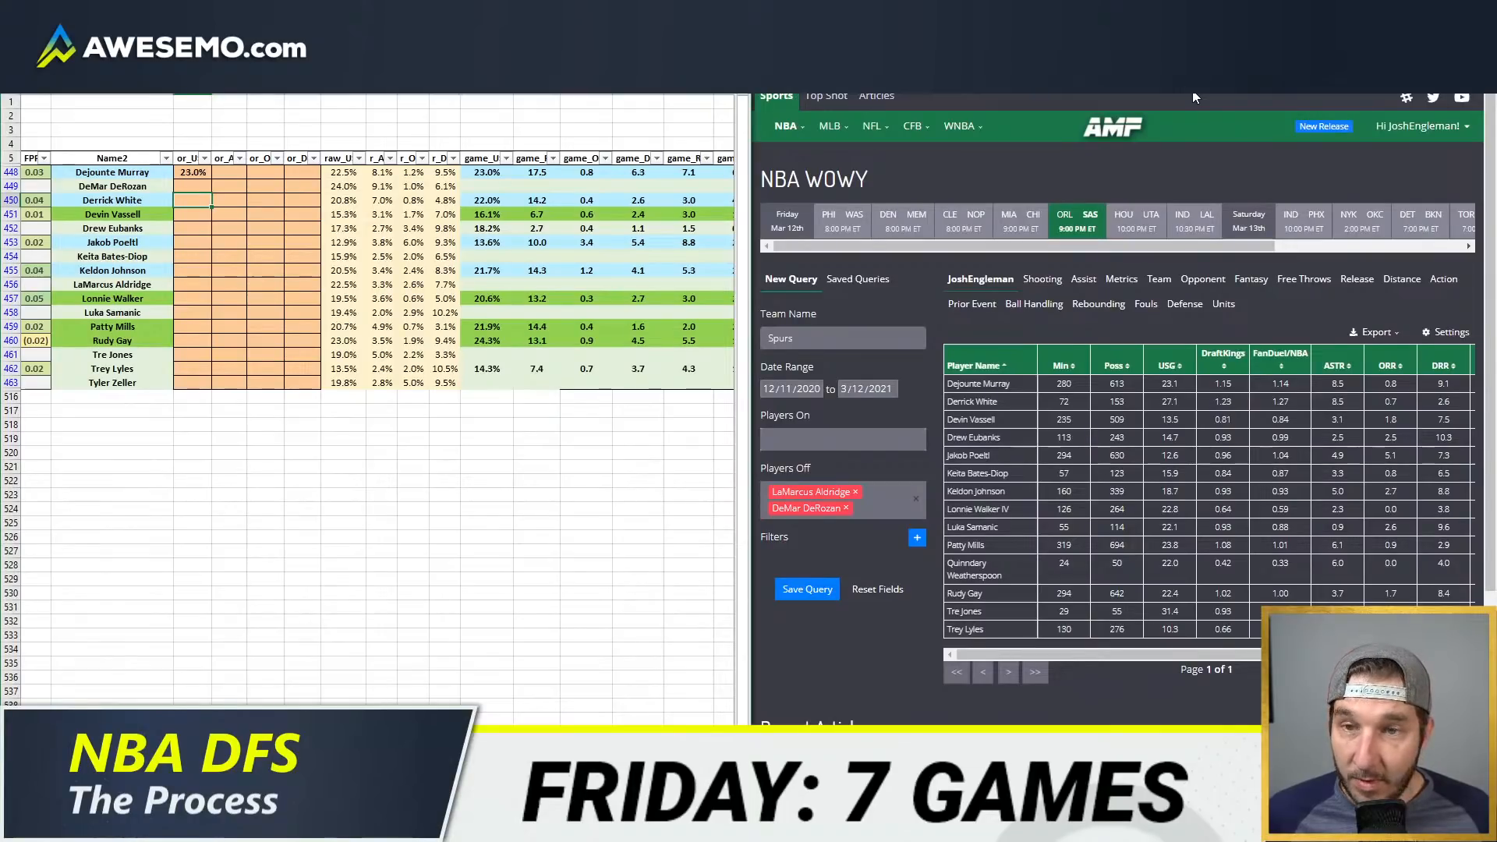
text(22)
key(Return)
Step: Set Jakob Poeltl's usage override to 12.9% and his defensive rebound override to 8.7%
key(Down)
key(Down)
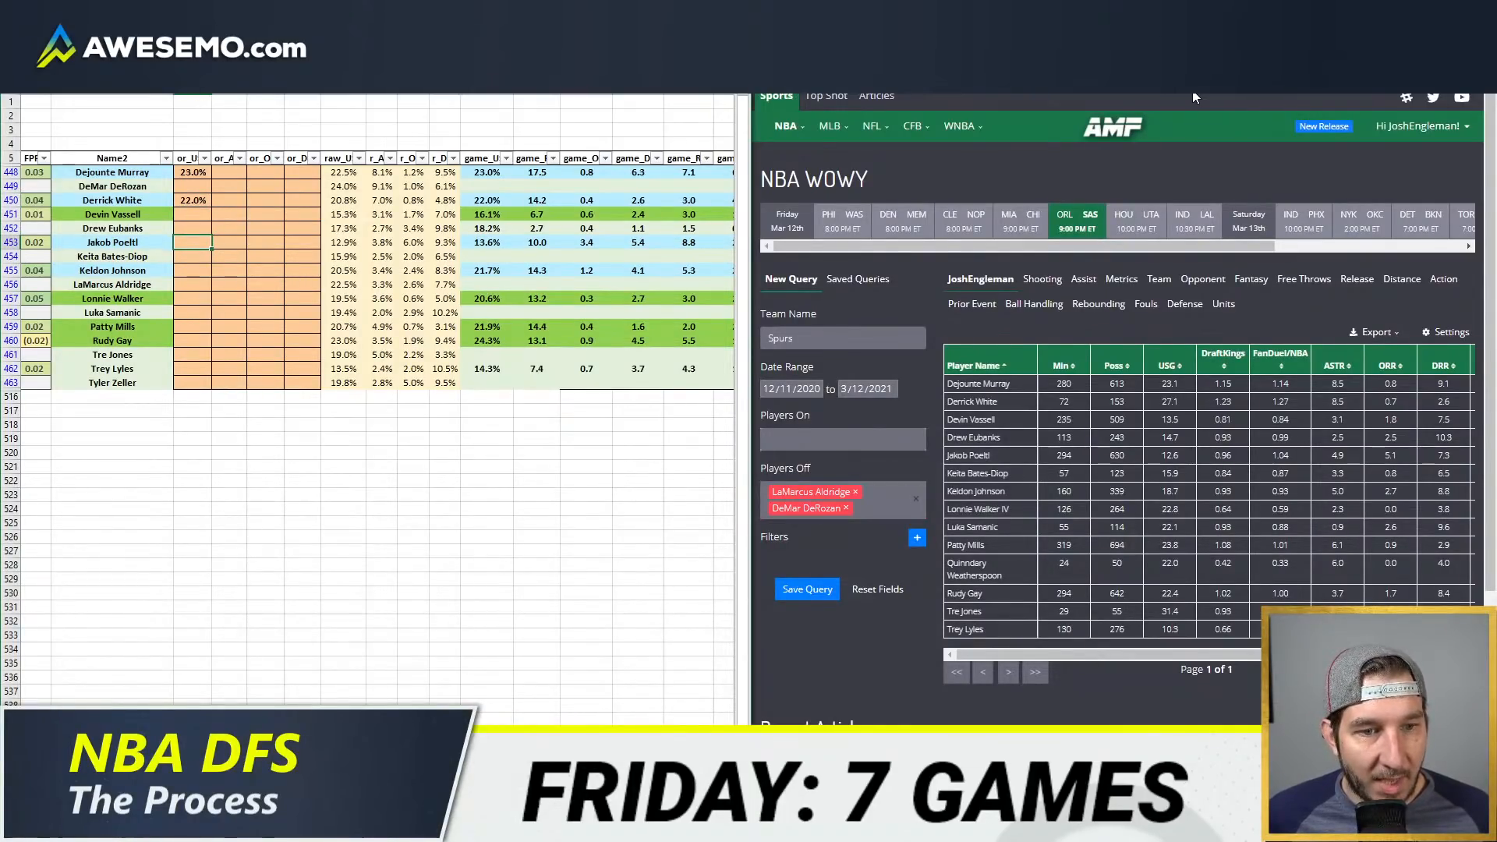
text(12.9)
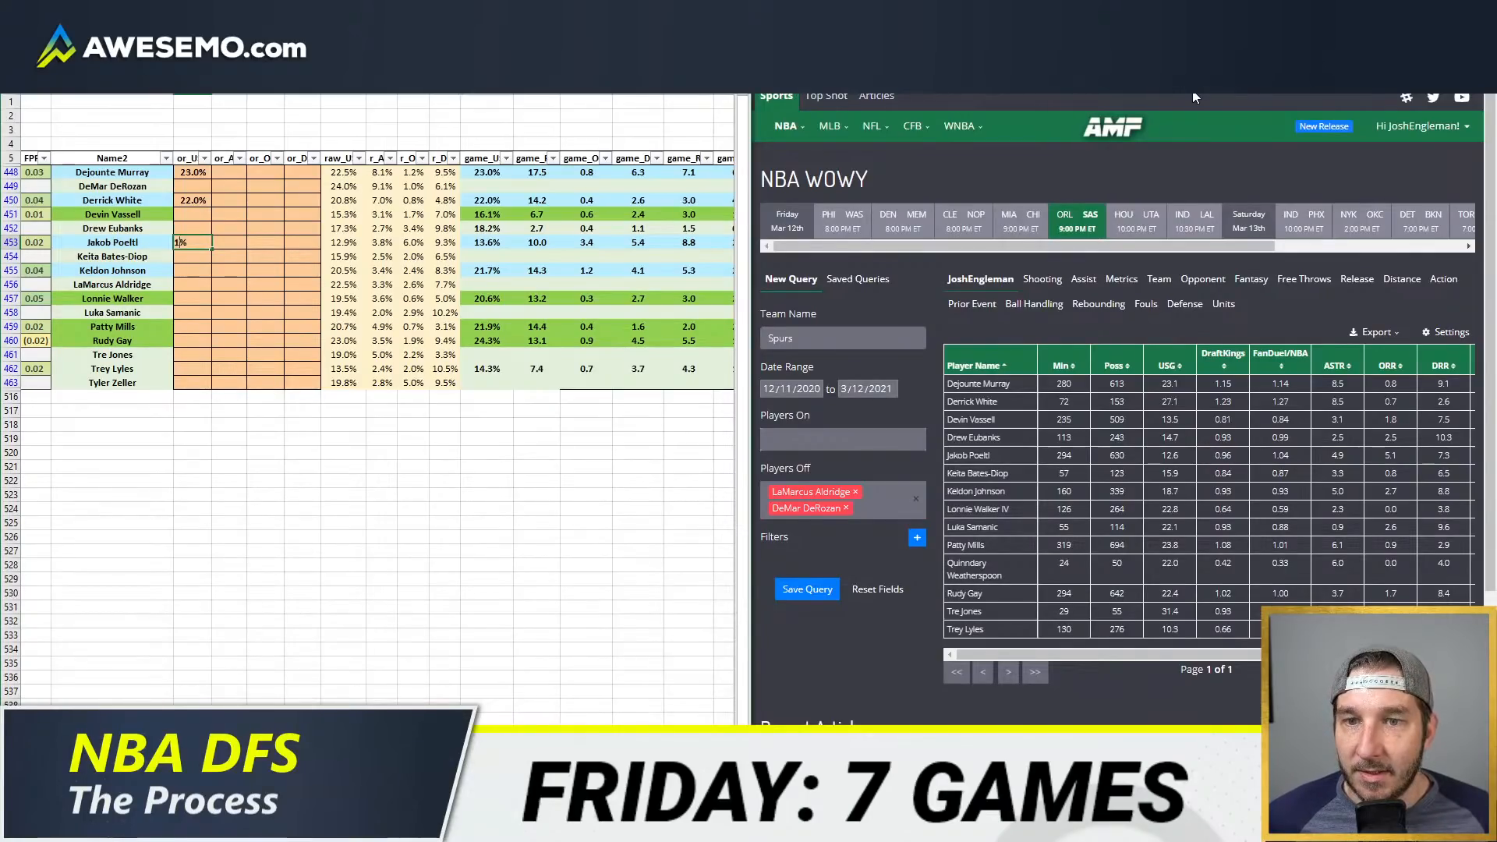
key(Right)
key(Right)
key(Right)
text(8.)
key(Return)
key(Return)
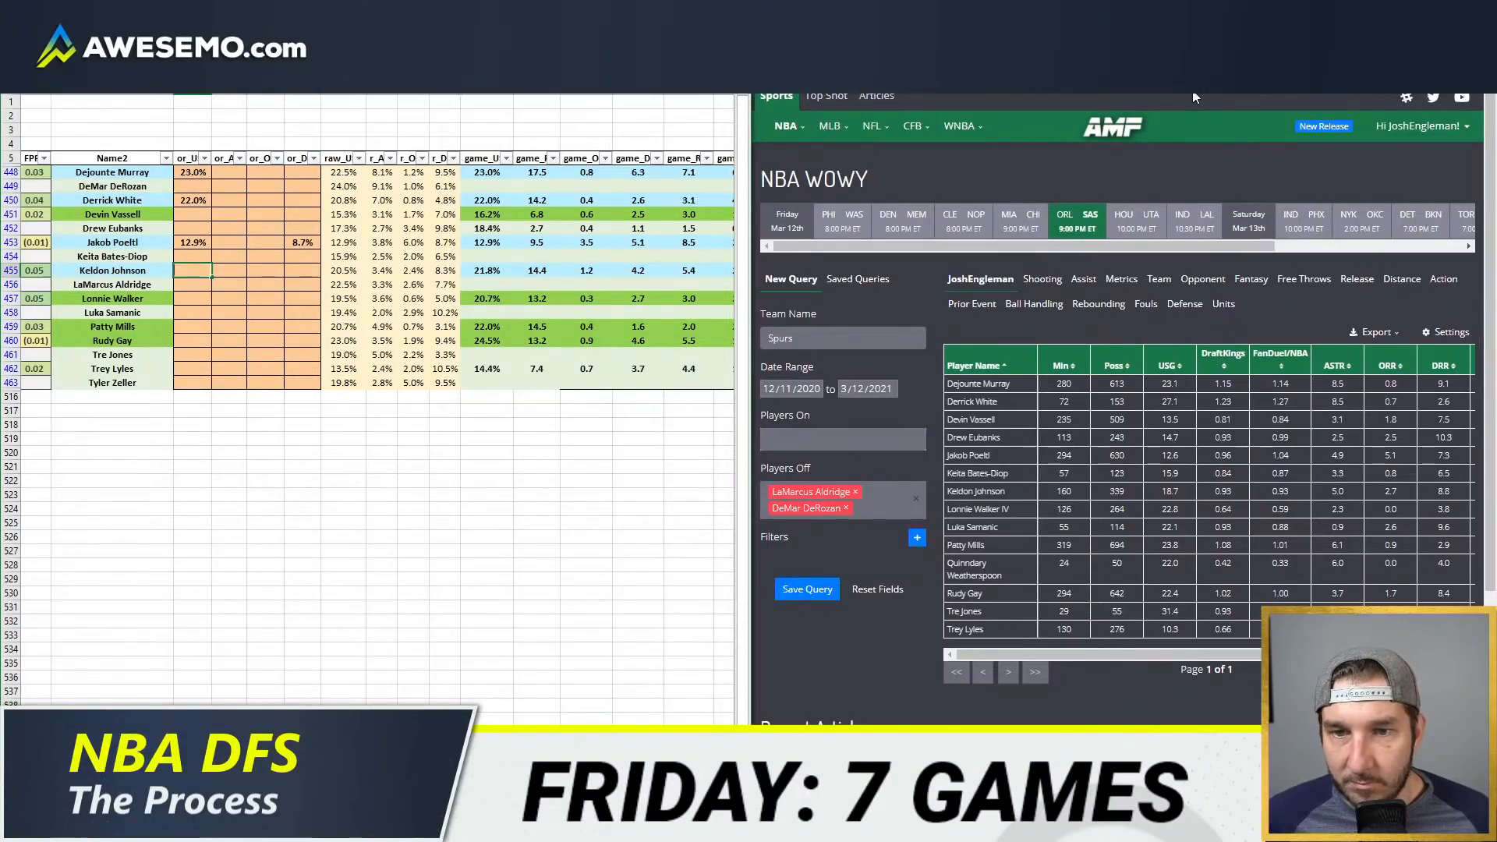
Step: Set the usage overrides to 19.5% for Keldon Johnson and 21.0% for Lonnie Walker
key(Return)
key(Return)
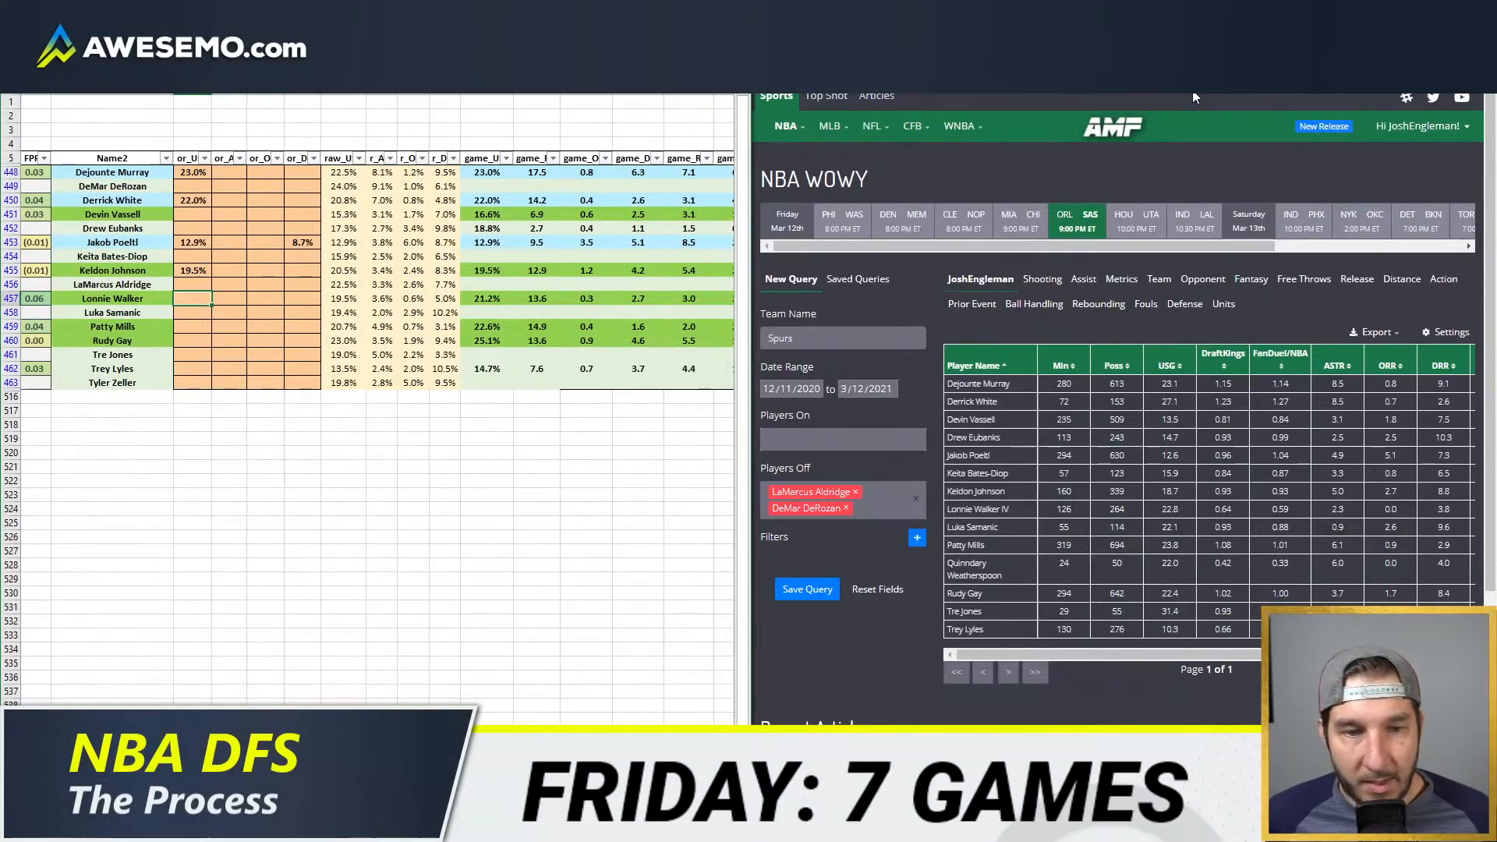
text(2)
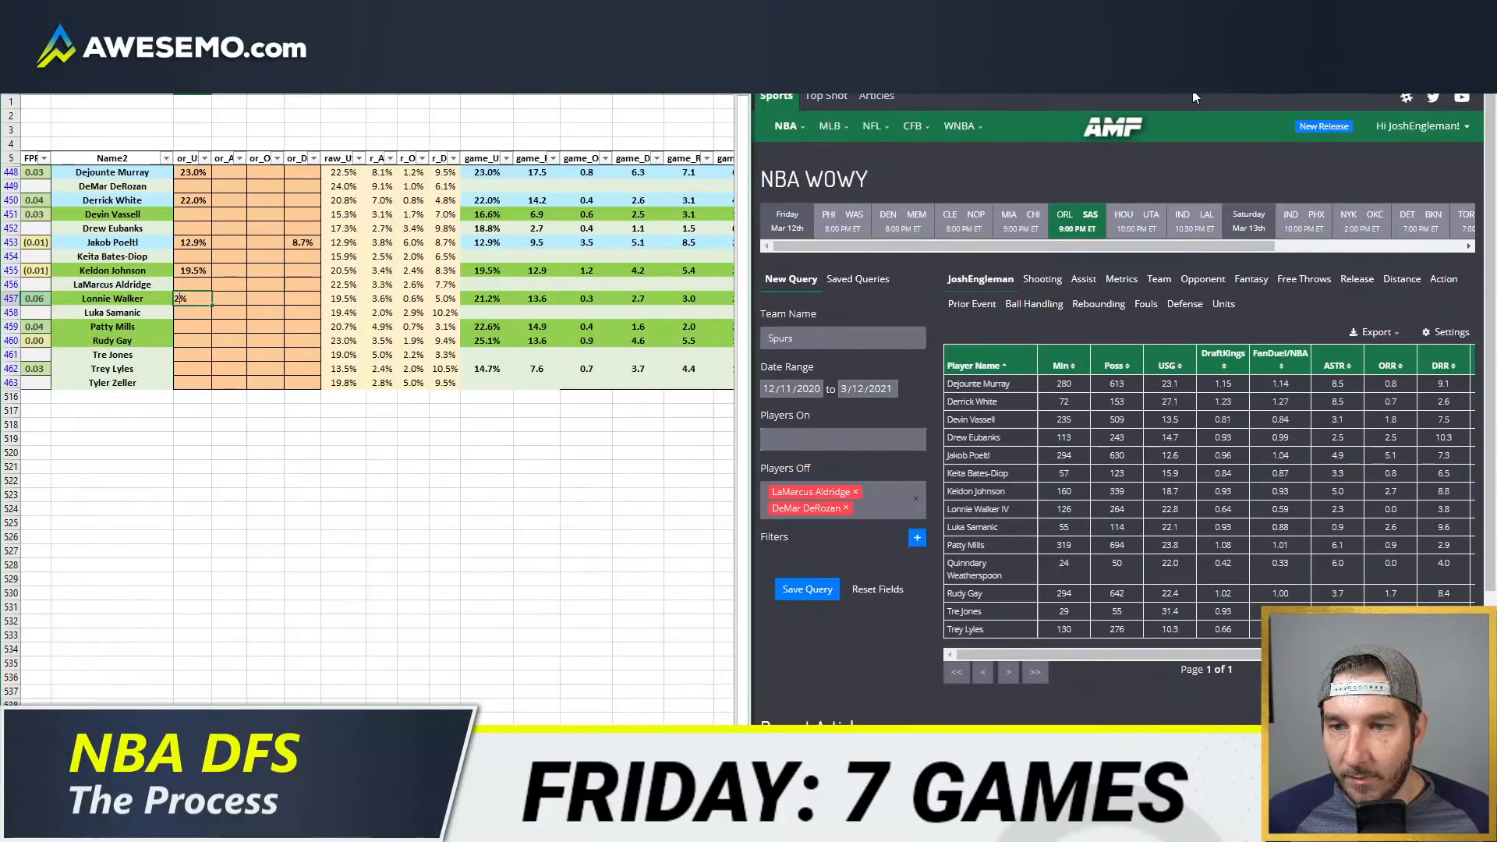
key(Return)
key(Return)
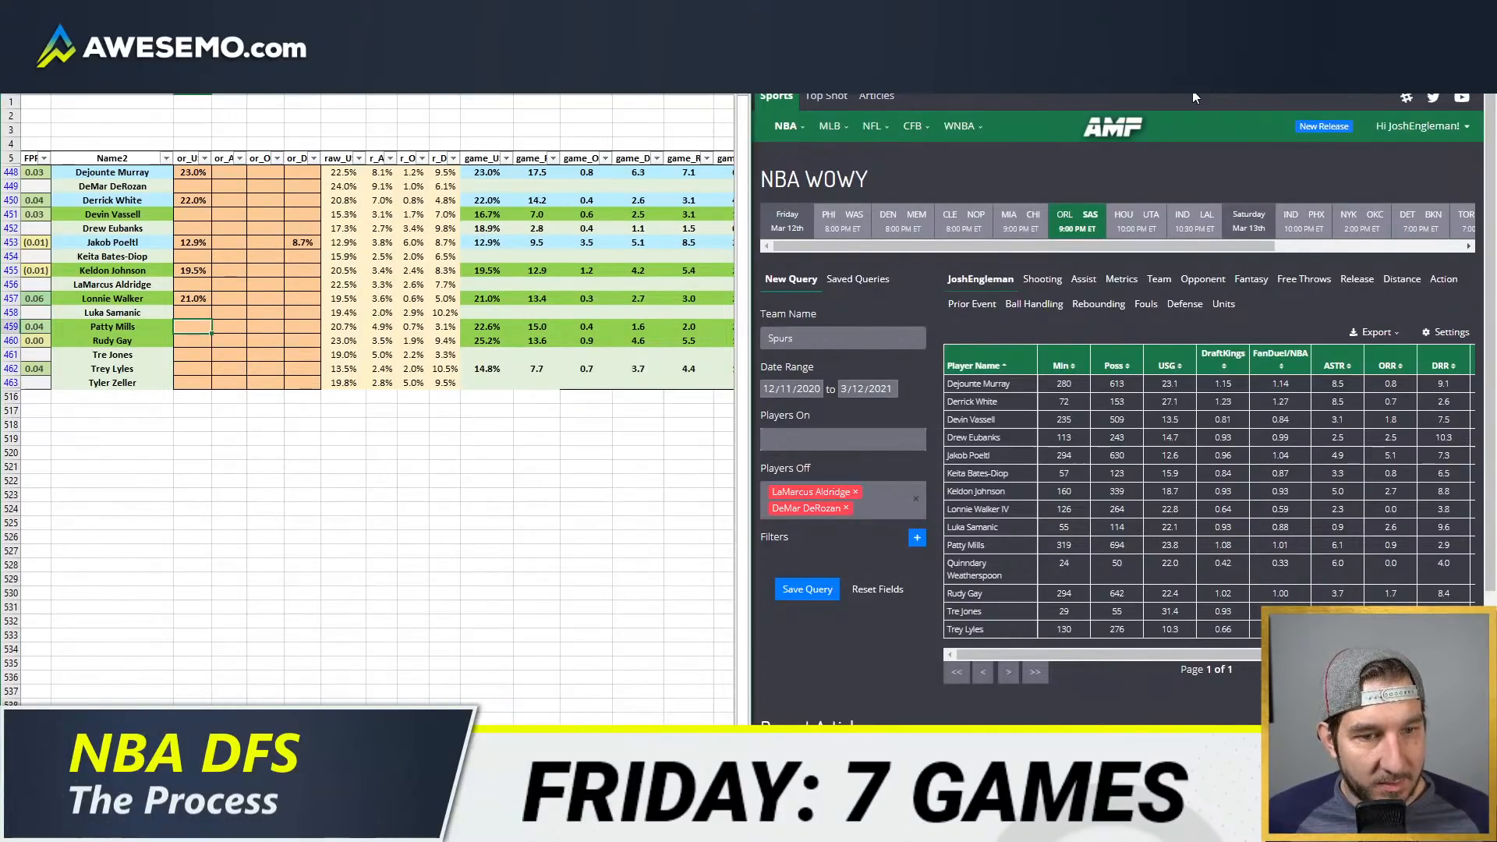
Step: Set the usage overrides to 22.0% for Patty Mills and 23.0% for Rudy Gay
text(22)
key(Return)
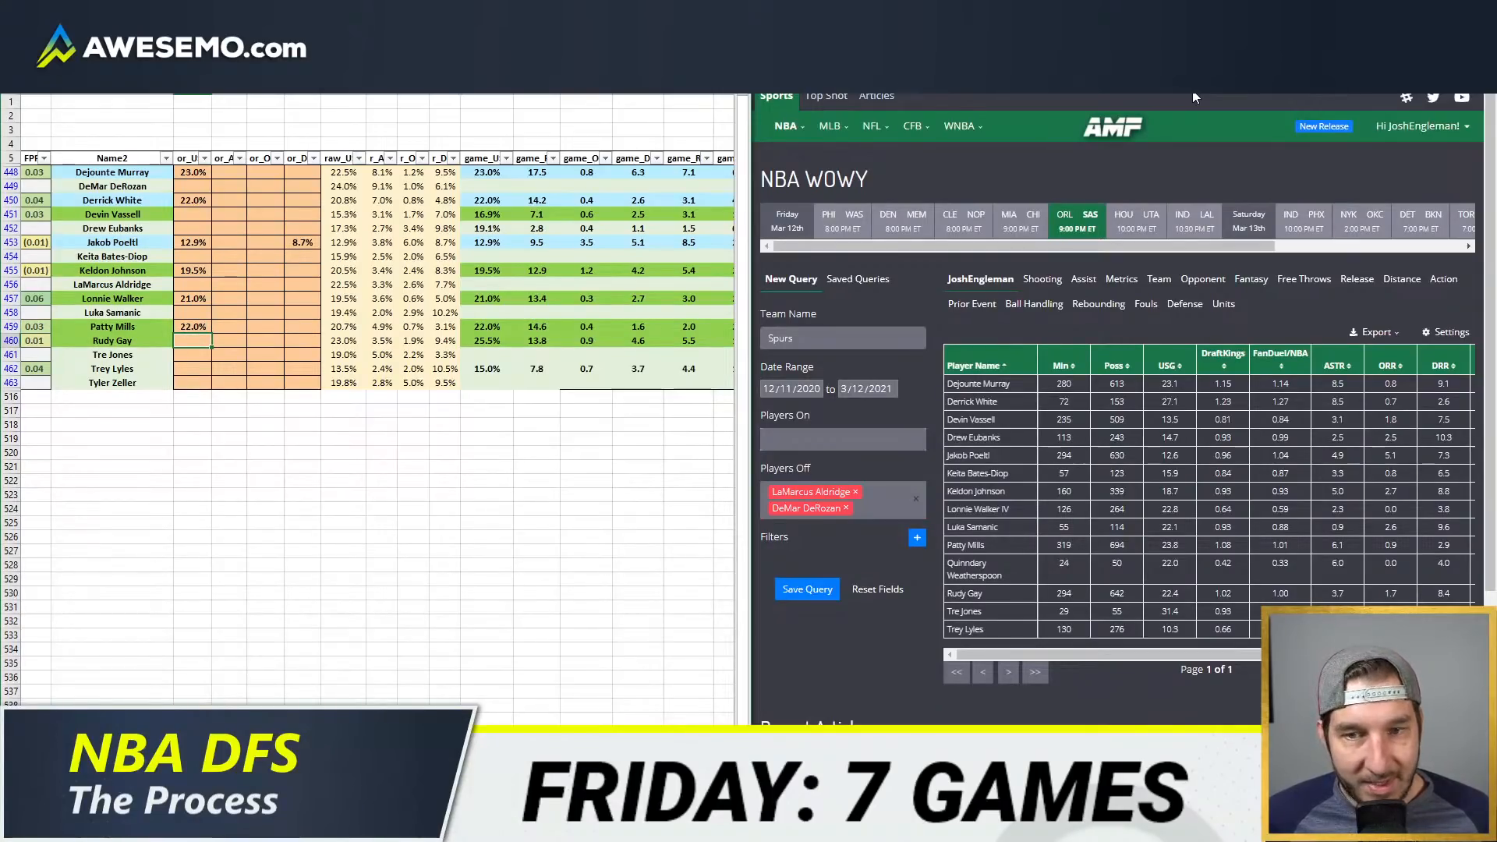
text(23)
key(Return)
Step: Set Devin Vassell's usage override to 15.0%
key(Up)
key(Up)
key(Up)
key(Up)
key(Up)
key(Up)
key(Up)
key(Up)
key(Up)
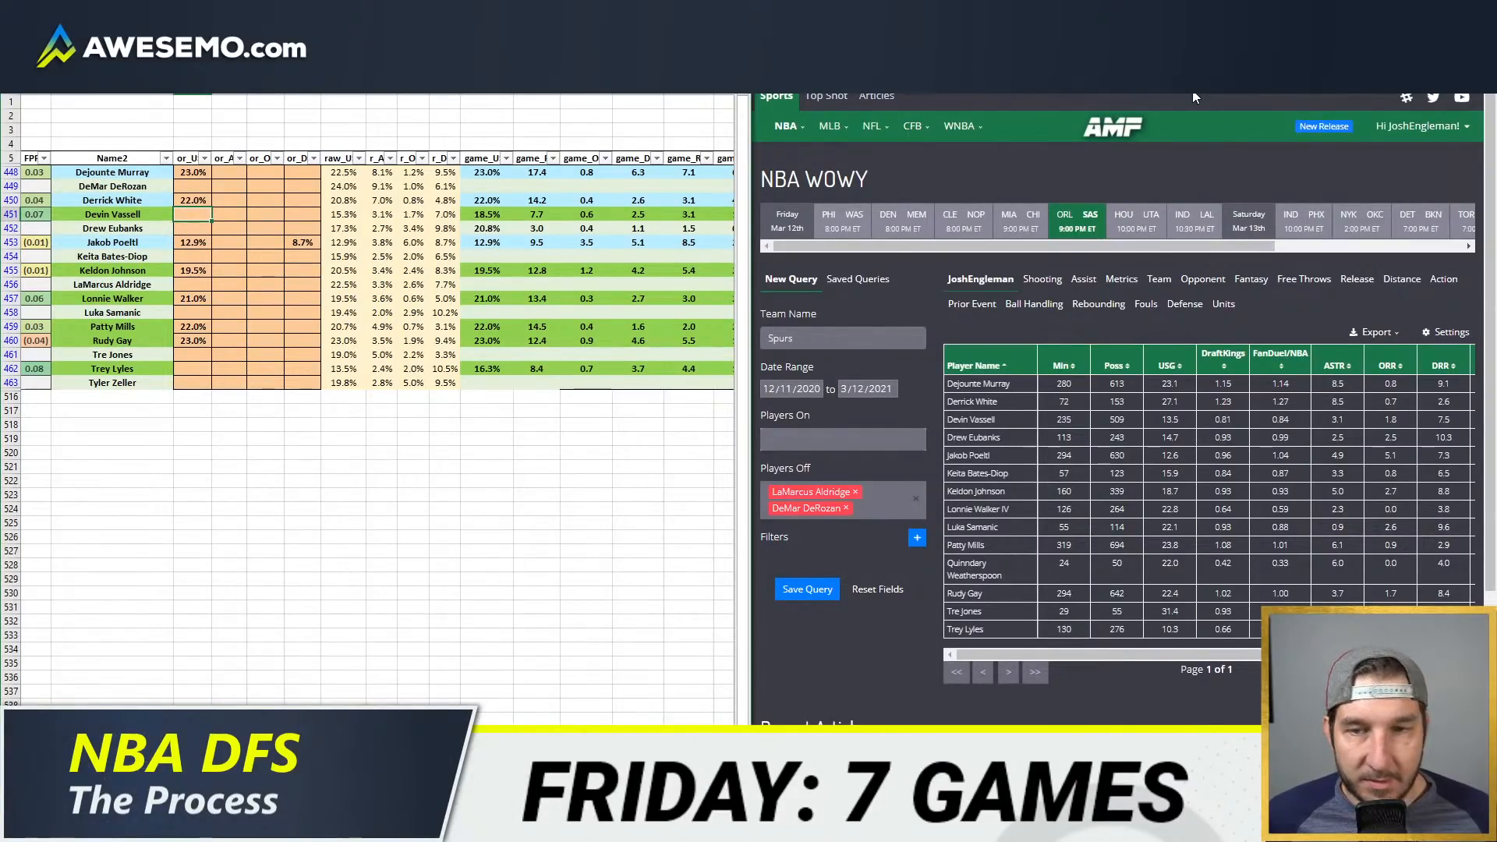
text(15)
key(Return)
Step: Set Derrick White's assist override to 7.5%
key(Right)
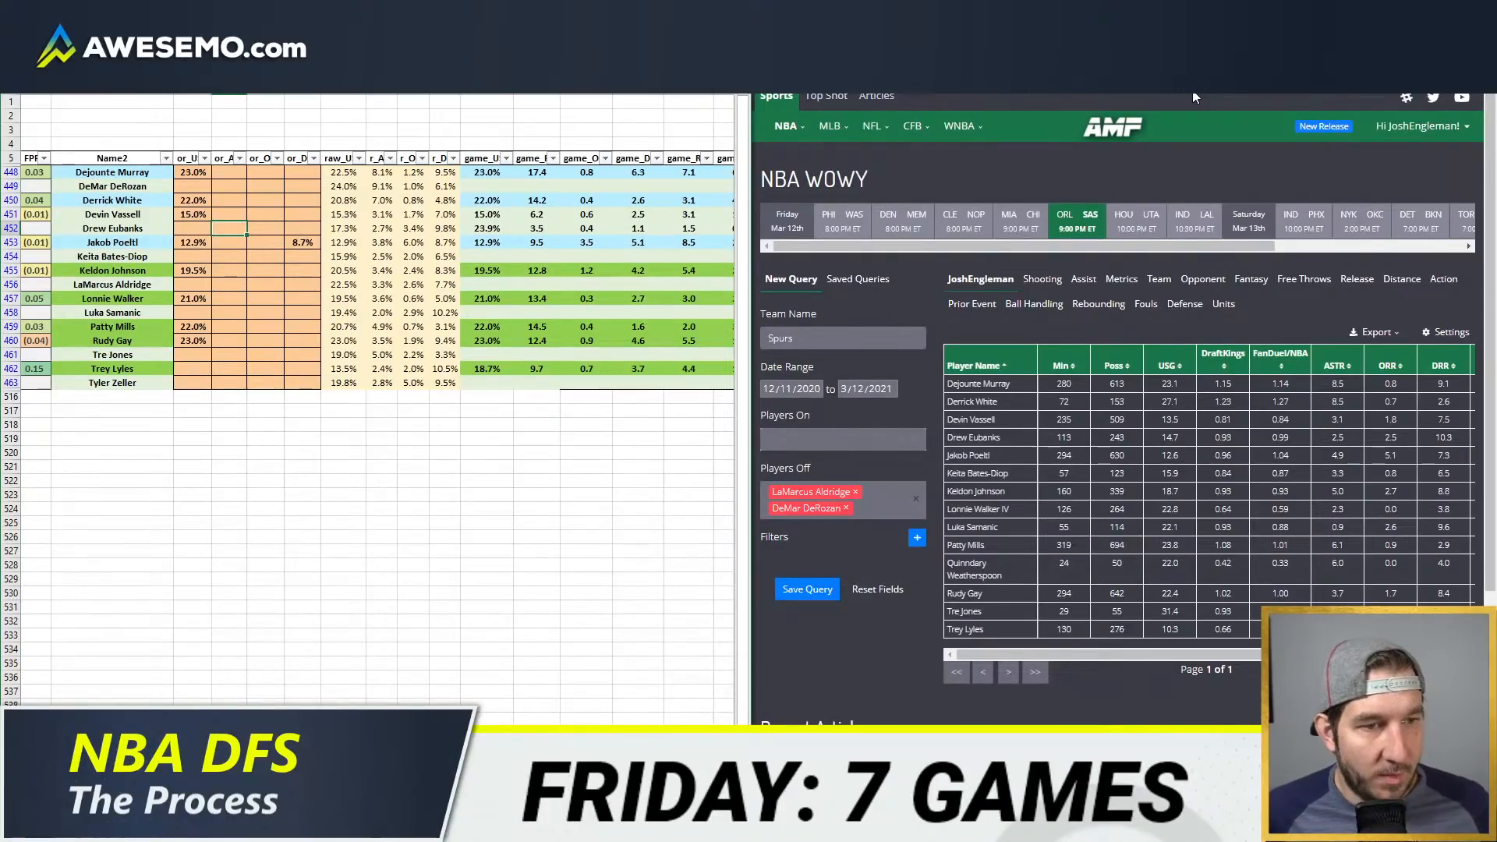
key(Up)
key(Up)
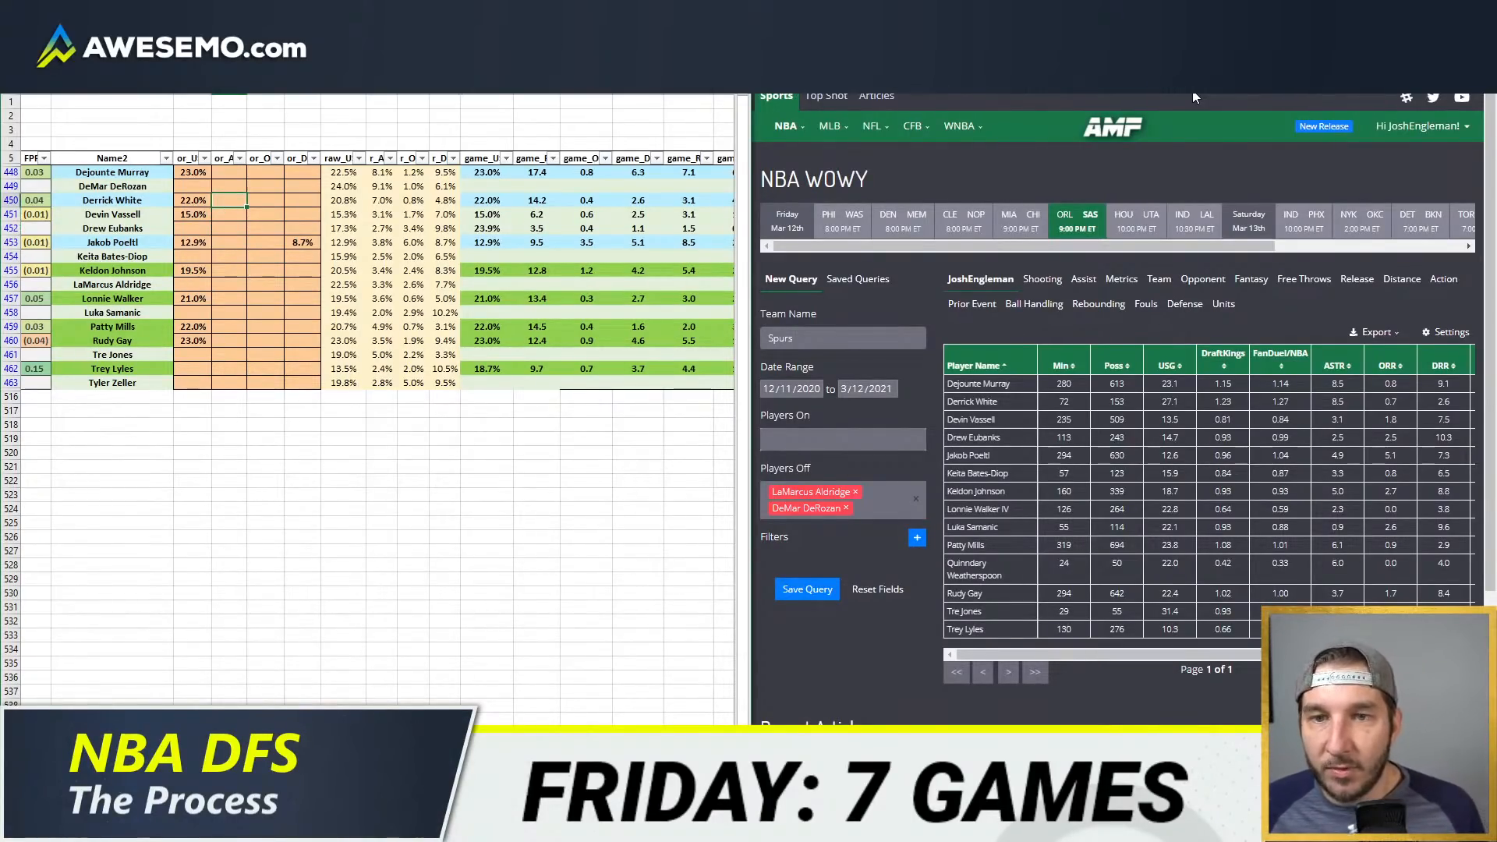
text(7.5)
key(Return)
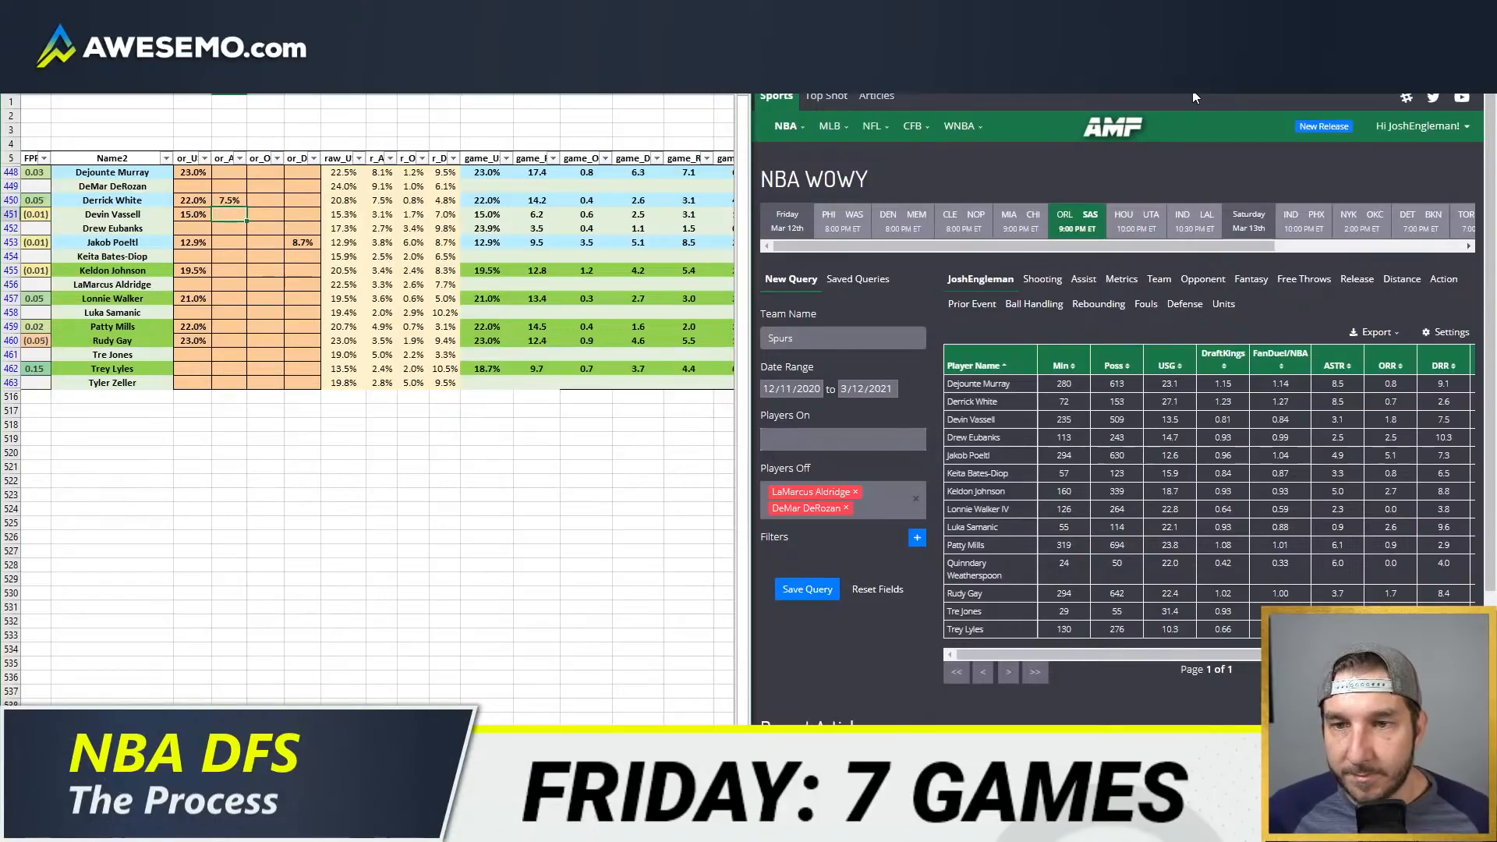
Step: Set Trey Lyles's usage override to 13.0%
key(Down)
key(Down)
key(Down)
key(Down)
key(Down)
key(Down)
key(Down)
key(Down)
key(Down)
key(Down)
key(Down)
key(Left)
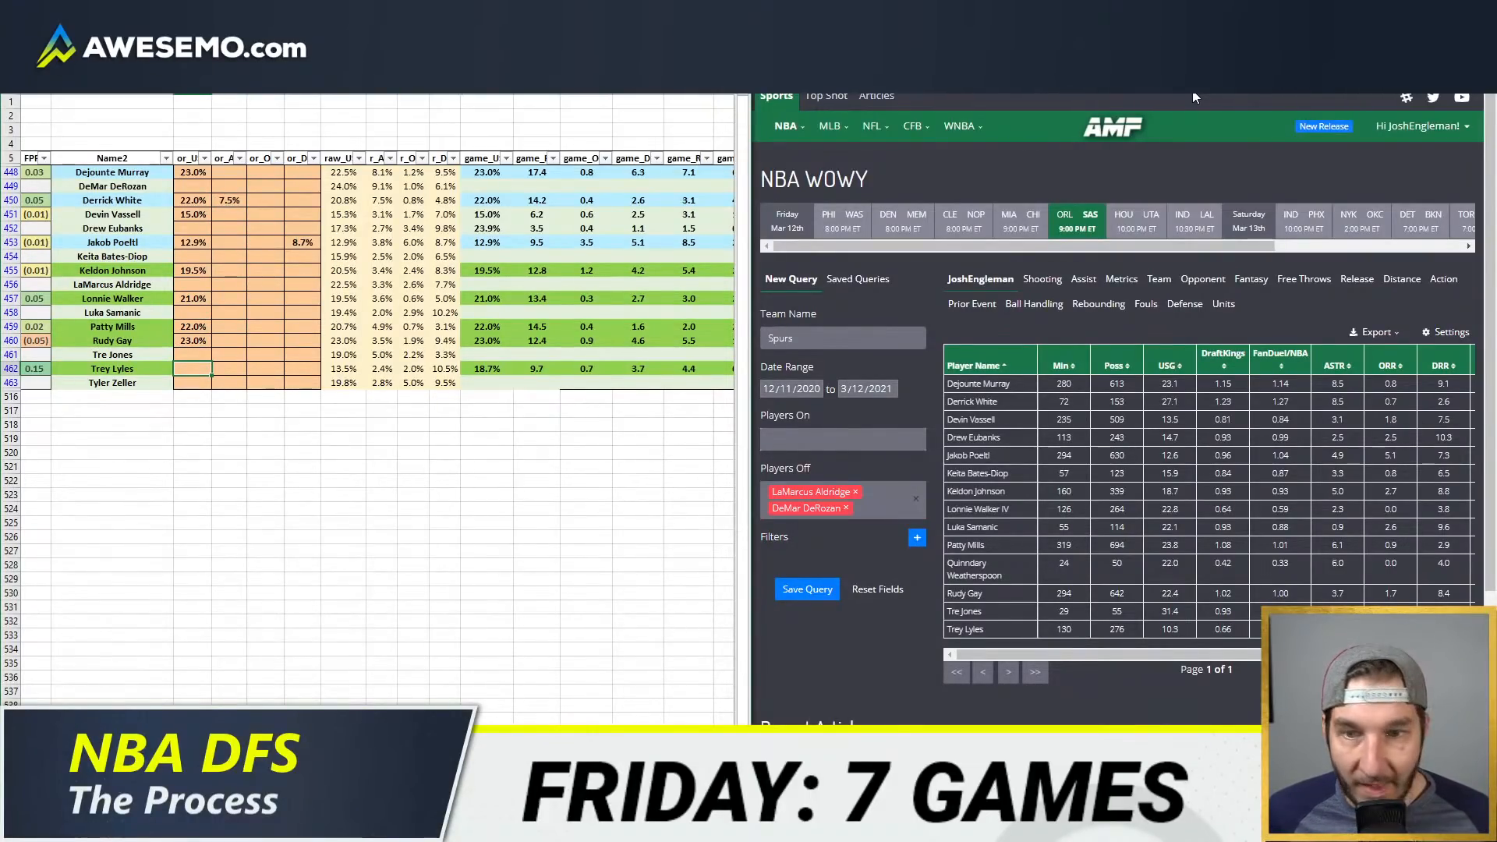
text(13)
key(Tab)
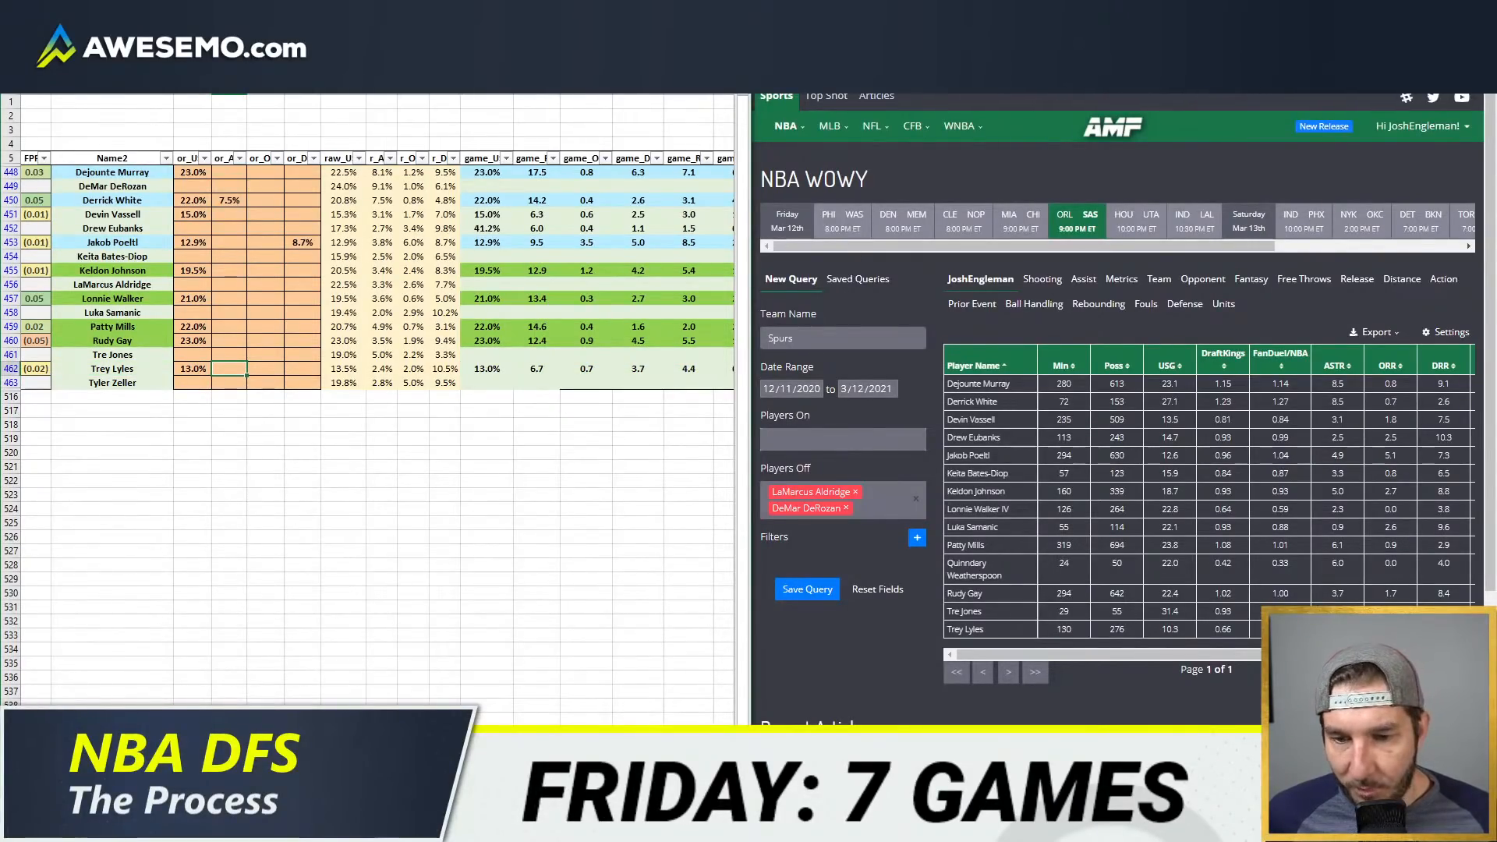
Step: Load SAS in the team projections sheet and review the players' FanDuel and DraftKings projections
click(195, 783)
click(329, 115)
text(SAS)
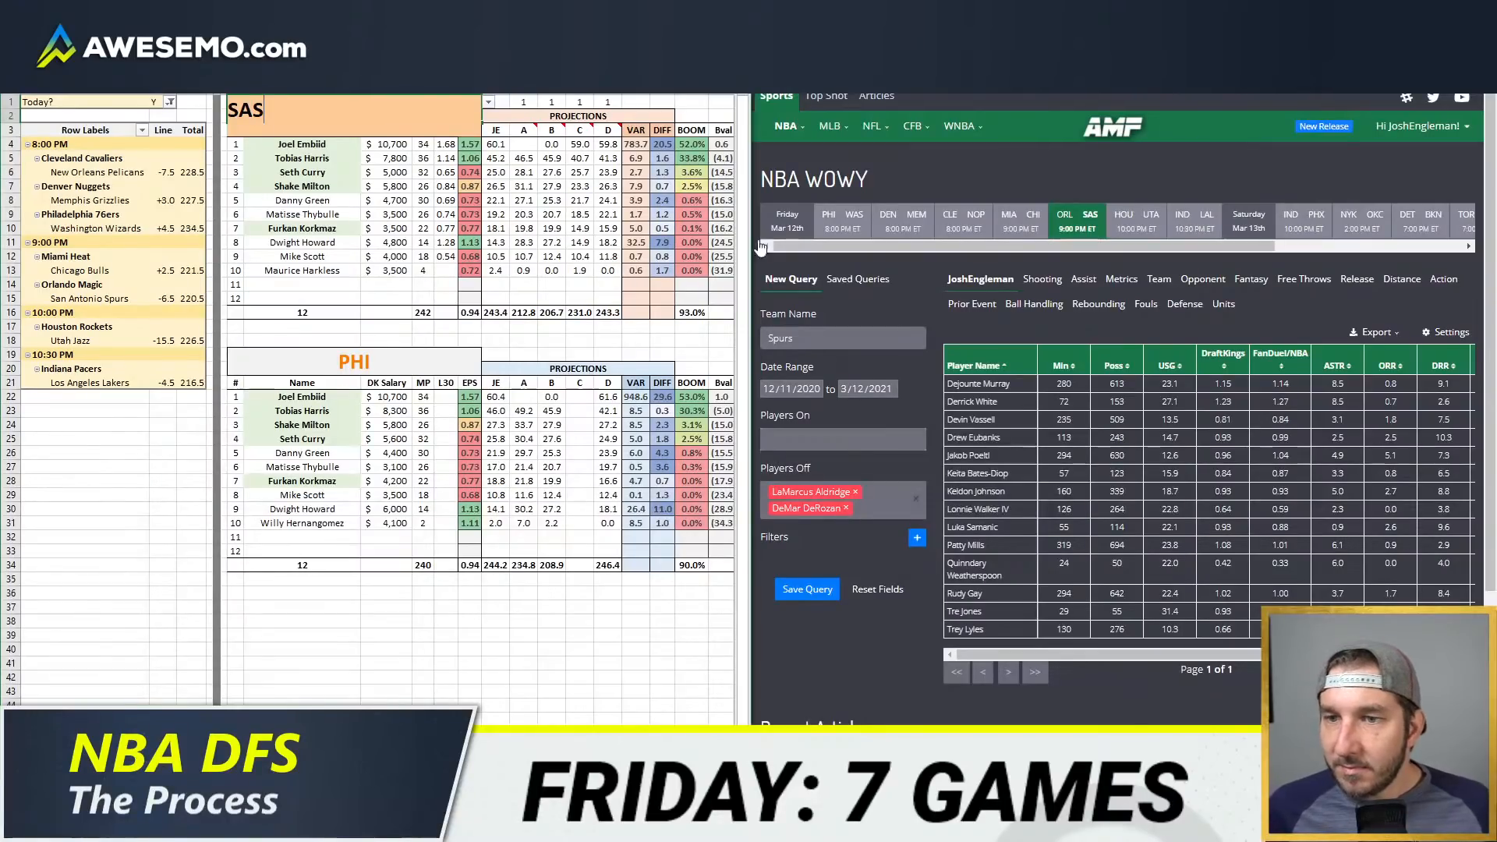
key(Tab)
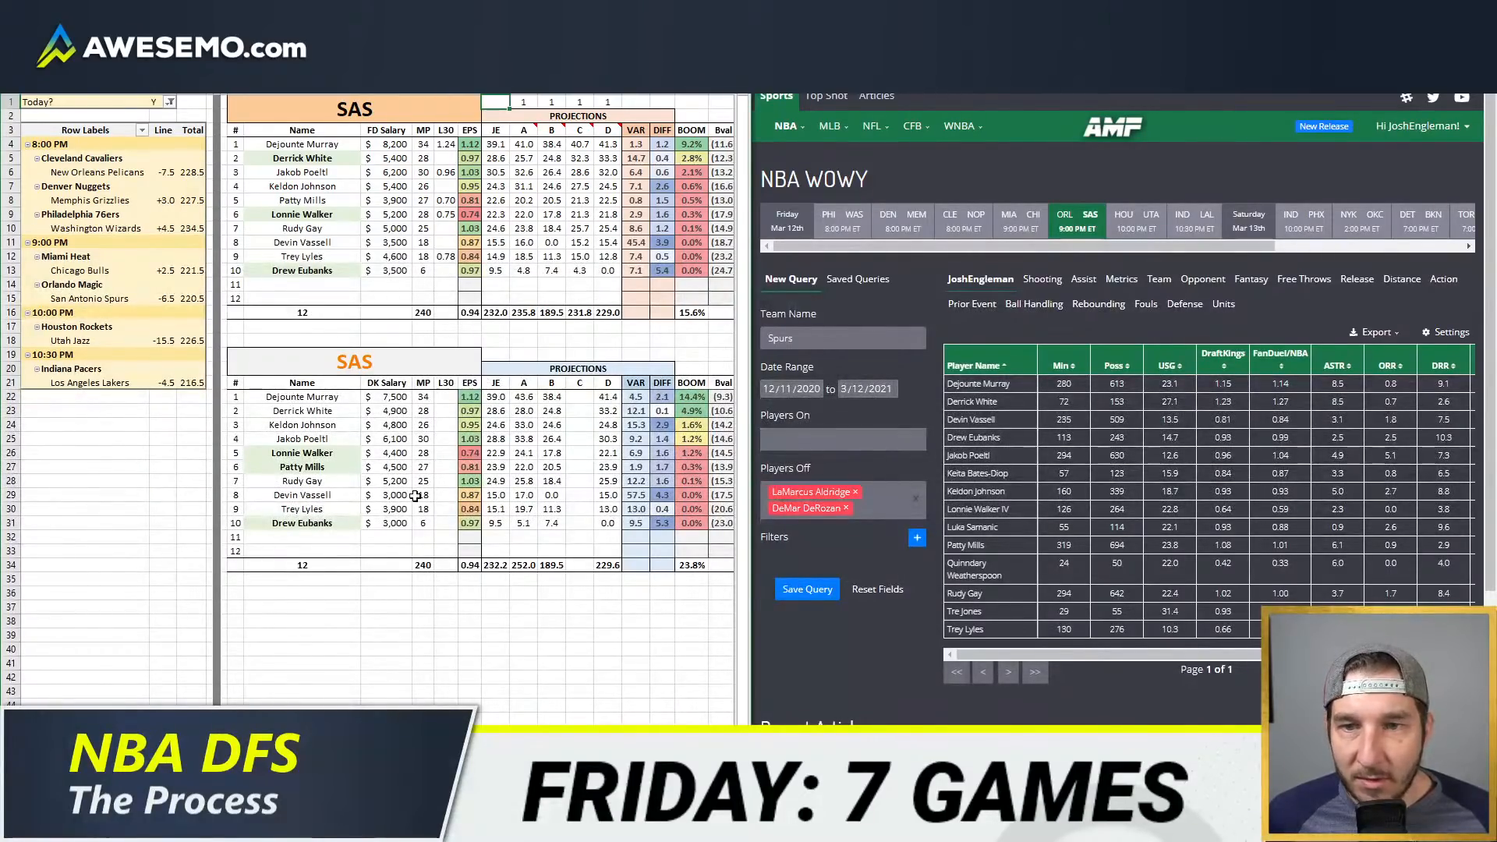
Step: Add SAS to the Team filter of the DraftKings pivot table
key(ctrl+Page_Up)
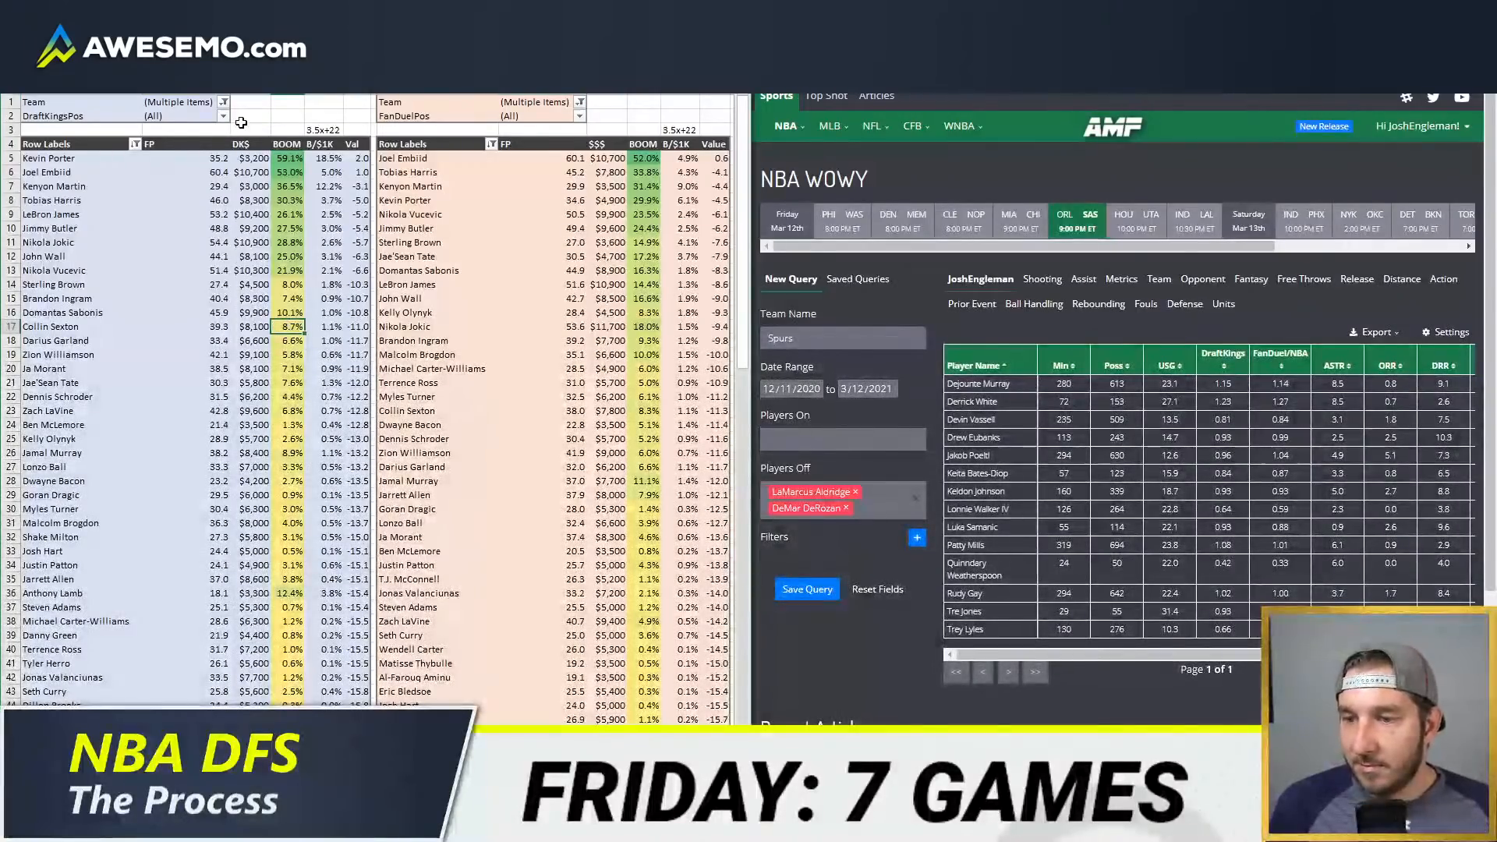
click(224, 102)
scroll(98, 219, down, 8)
click(68, 194)
click(129, 299)
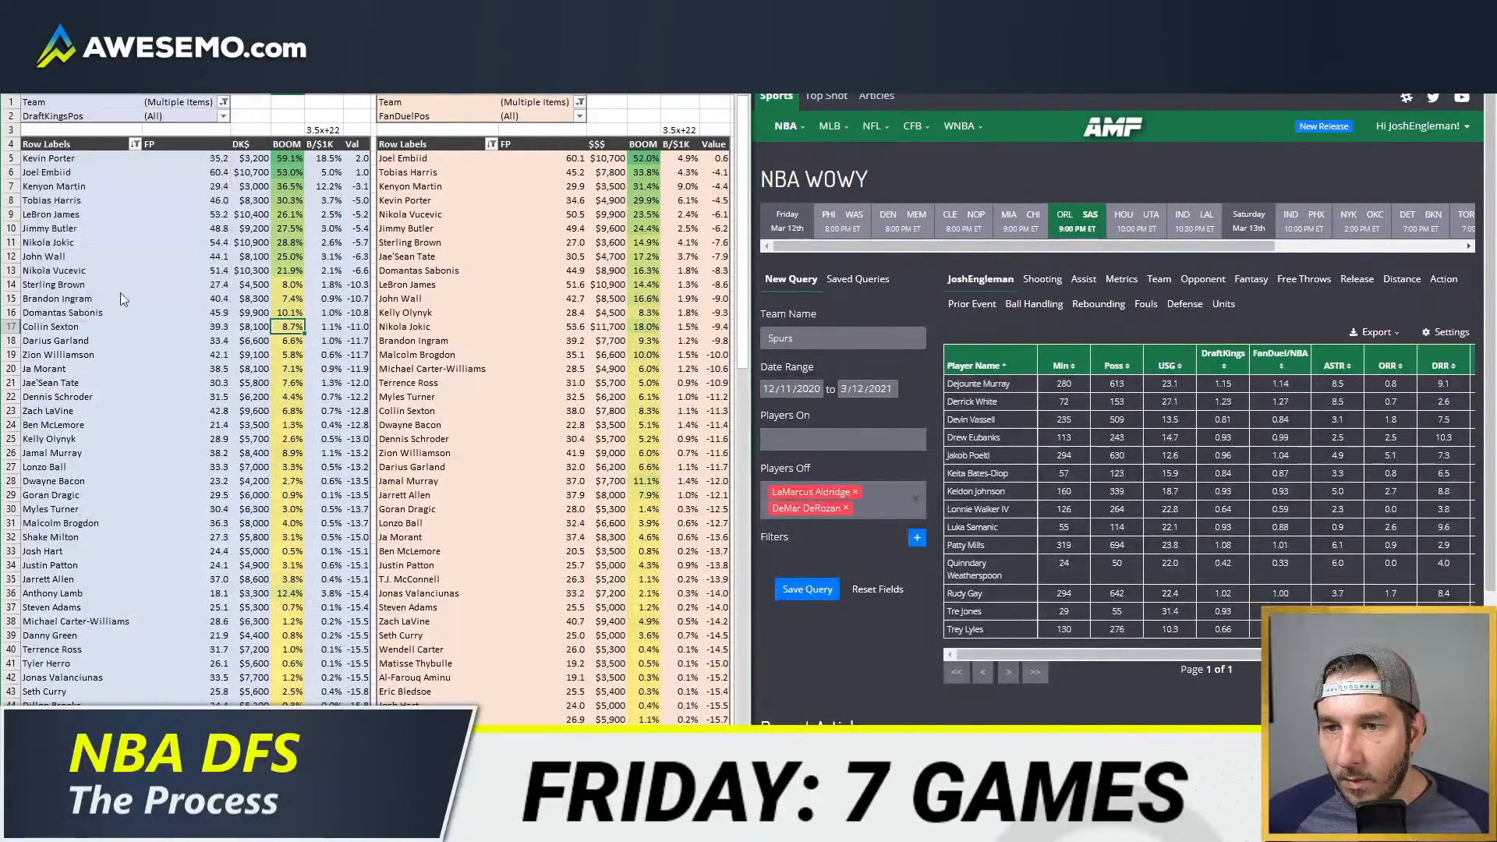
Step: Add SAS to the Team filter of the FanDuel pivot table and refresh the pivot data
click(580, 102)
scroll(475, 211, down, 8)
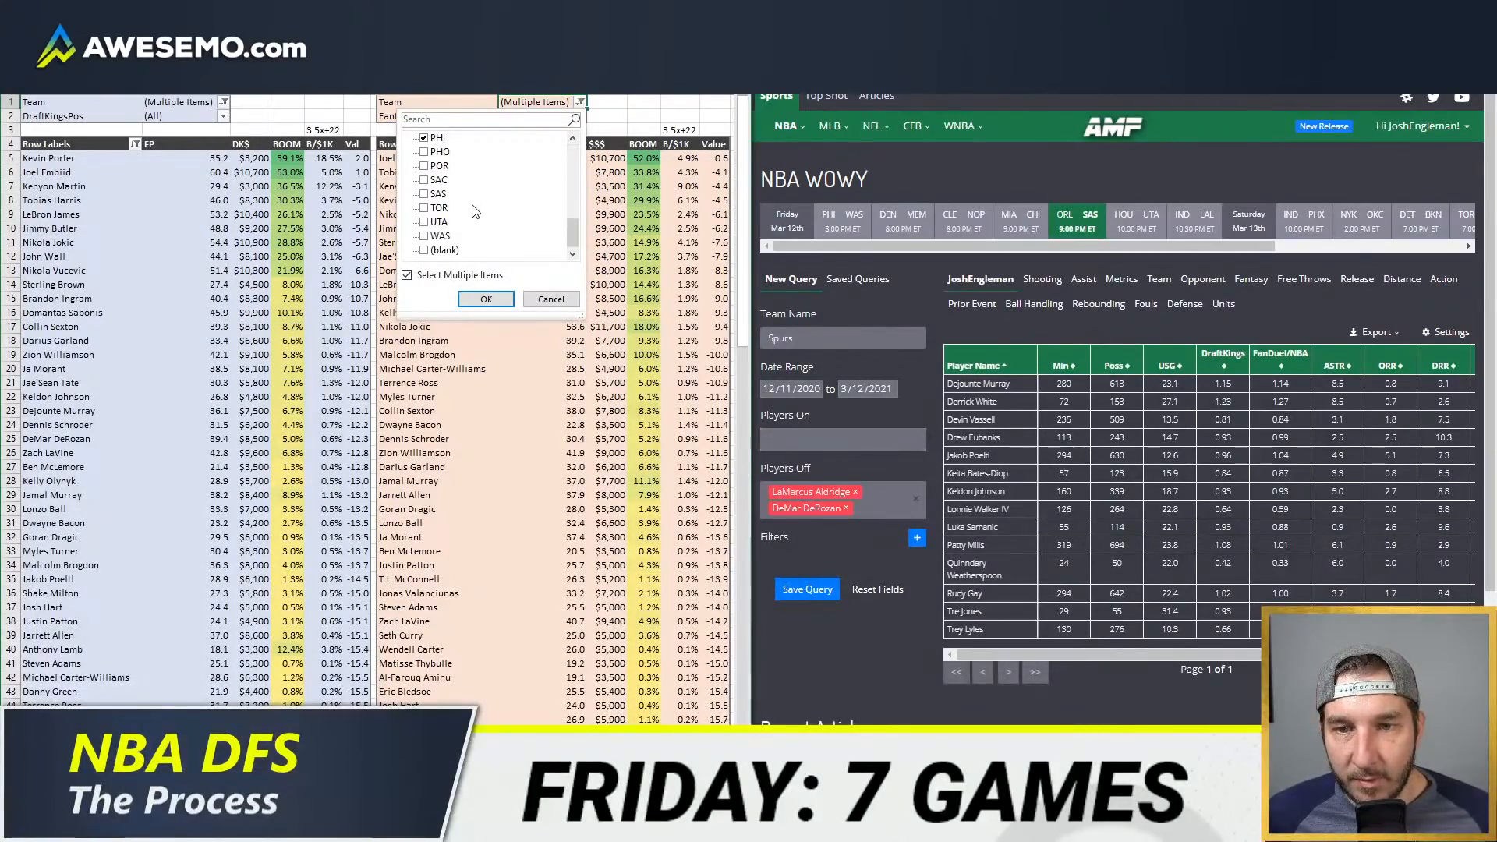
click(485, 299)
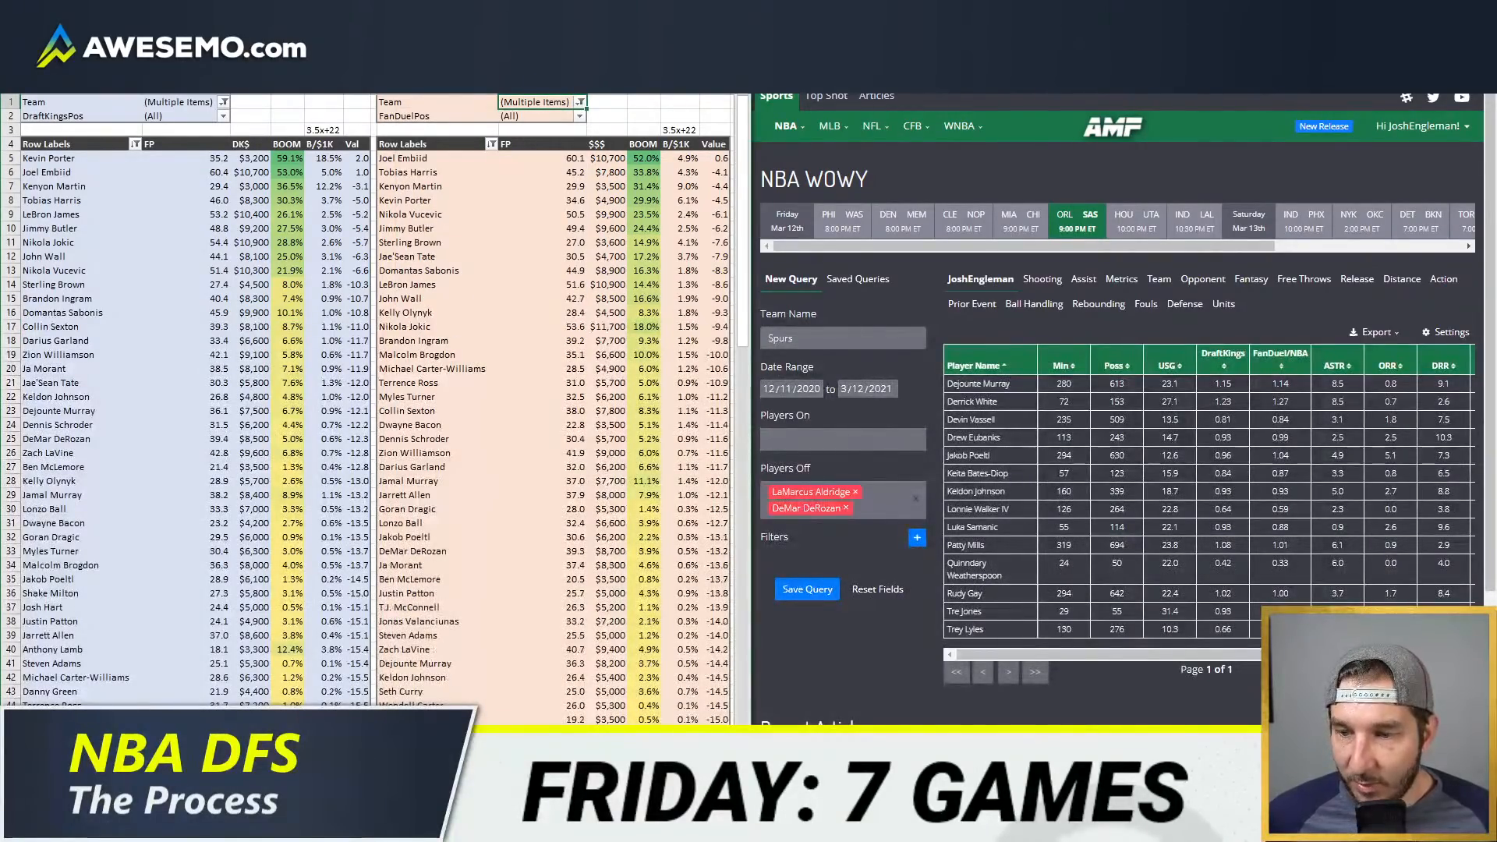
right_click(222, 240)
click(265, 316)
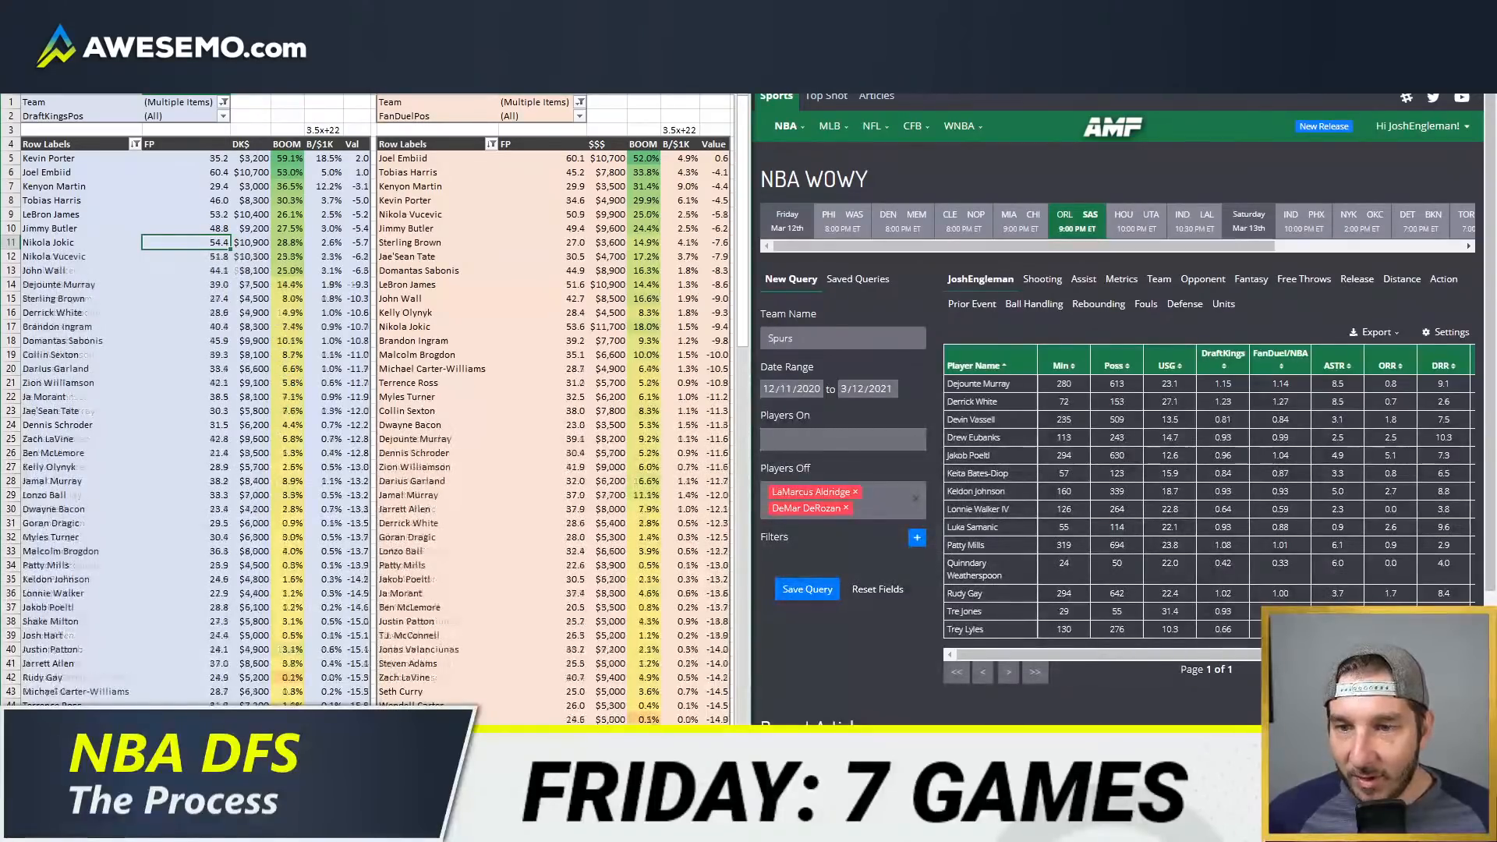
Step: Return to the minutes sheet and filter its team column to UTA instead of SAS
click(195, 786)
click(176, 218)
key(Home)
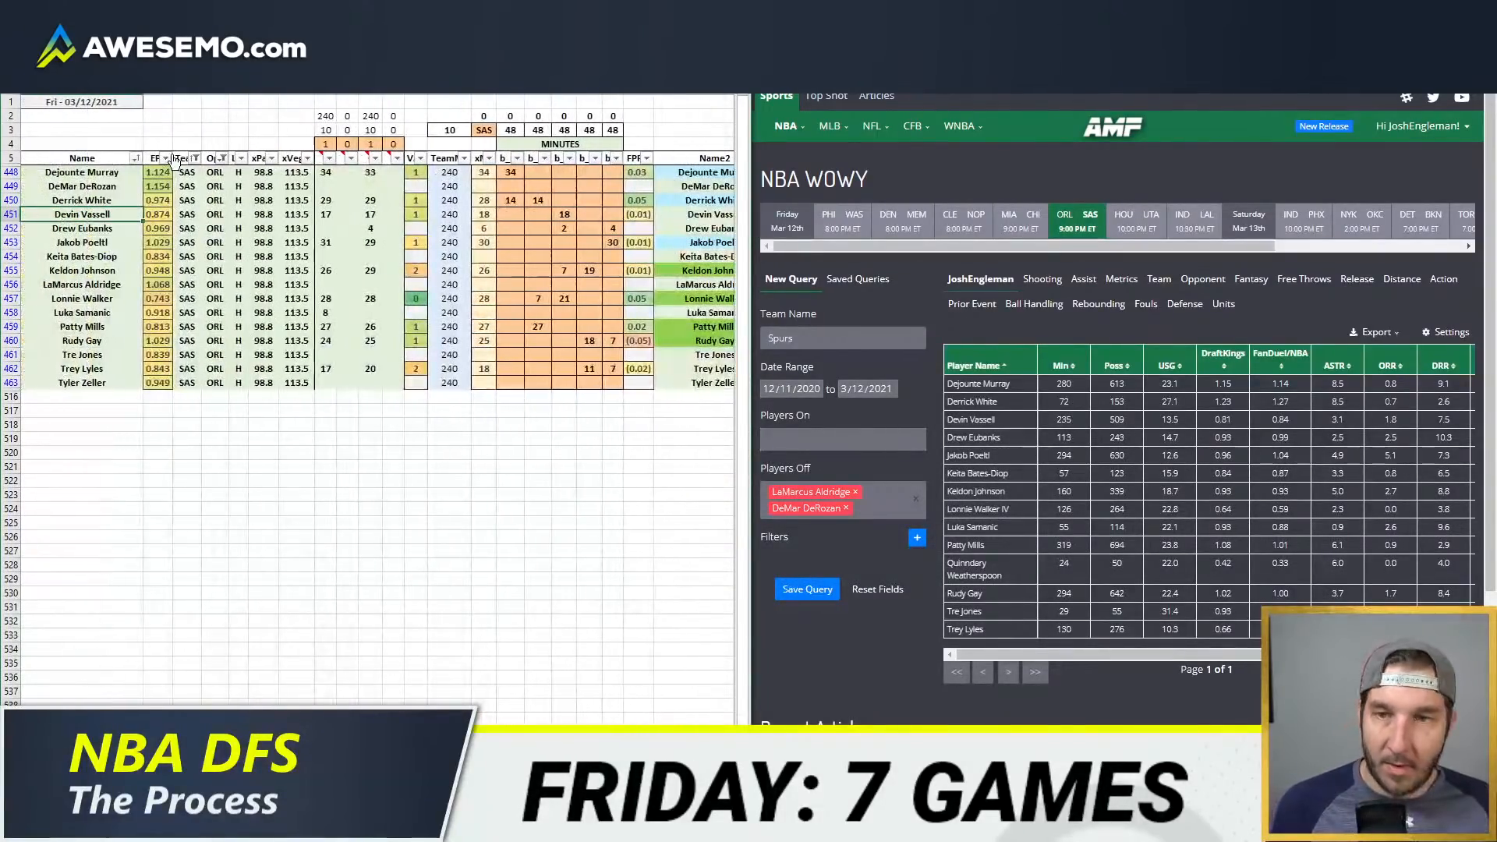
click(198, 159)
scroll(91, 398, down, 2)
click(47, 426)
click(49, 442)
click(105, 485)
Step: Set the team code above the minutes columns to UTA
click(484, 128)
text(UTA)
key(Return)
Step: Check the Utah Jazz depth chart in the browser, including the injury note for Ersan Ilyasova
click(897, 23)
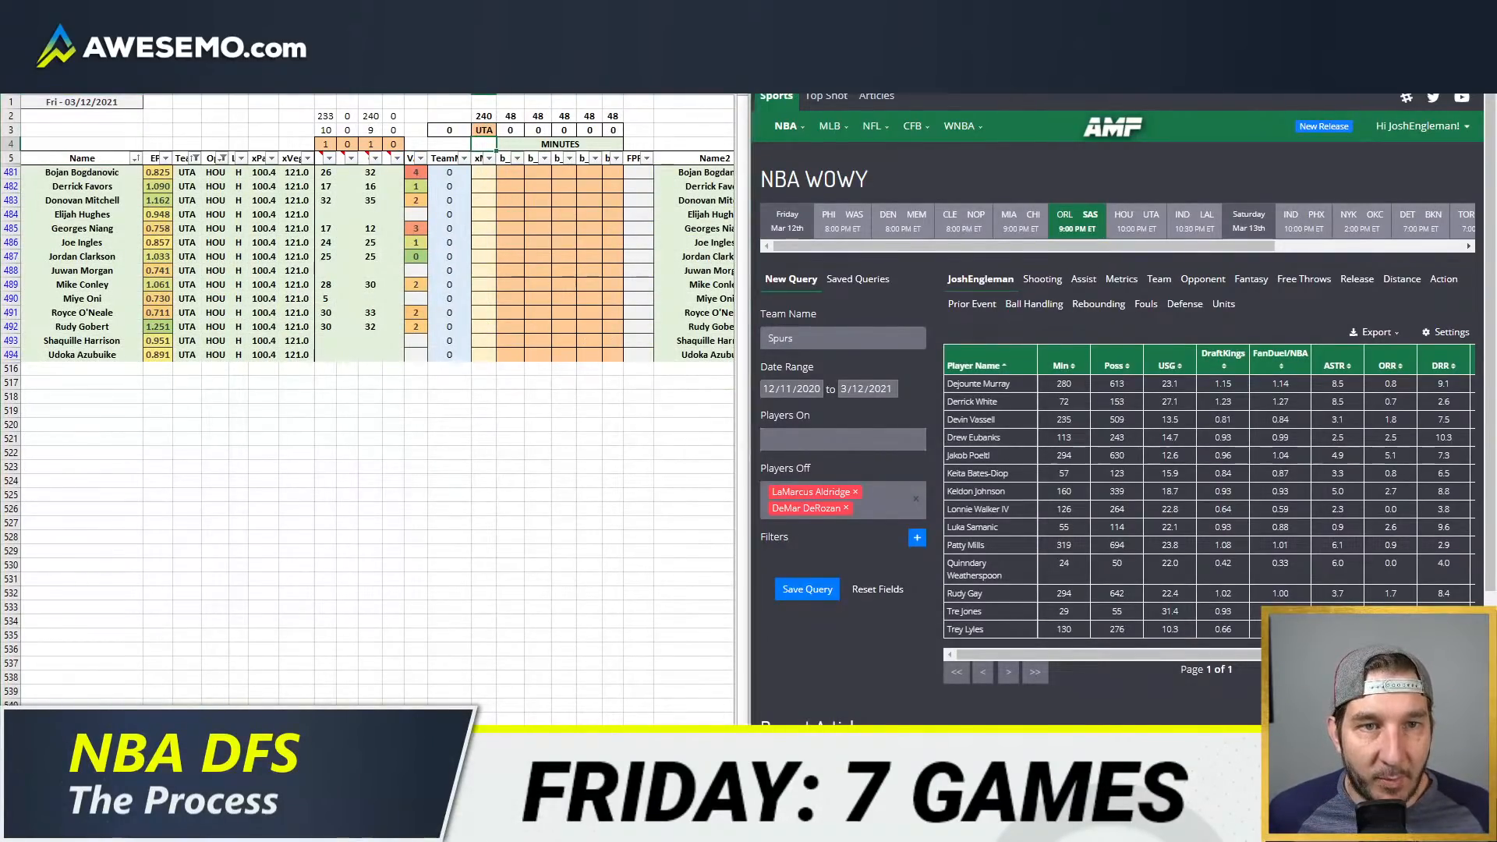
scroll(1140, 291, down, 2)
mouse_move(1036, 552)
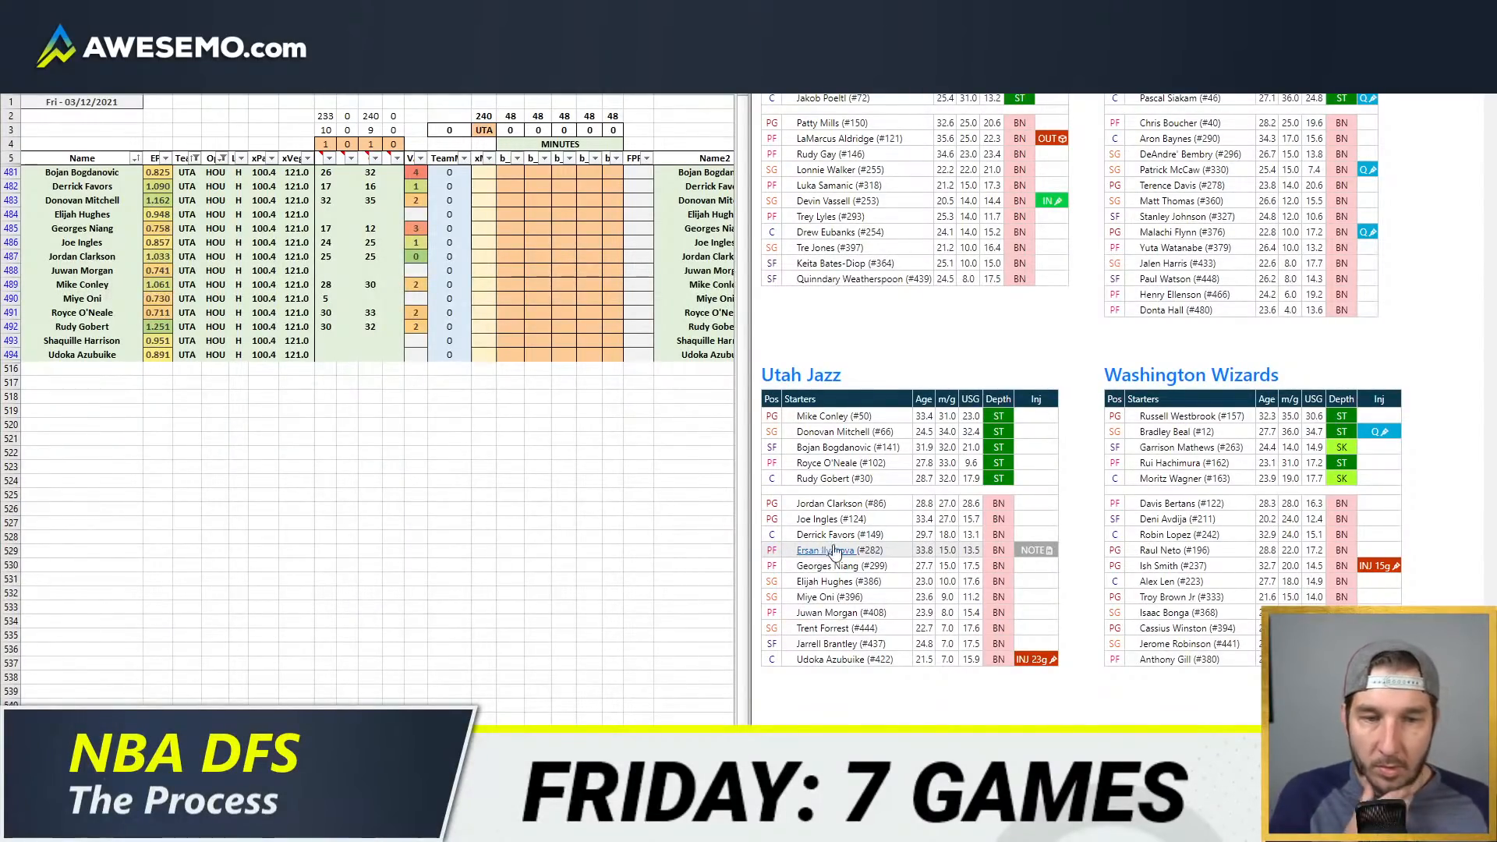
Step: Search the web for Ersan Ilyasova, read the SB Nation article on his Jazz signing, and return to the depth charts
key(ctrl+t)
text(ersan ilyaso)
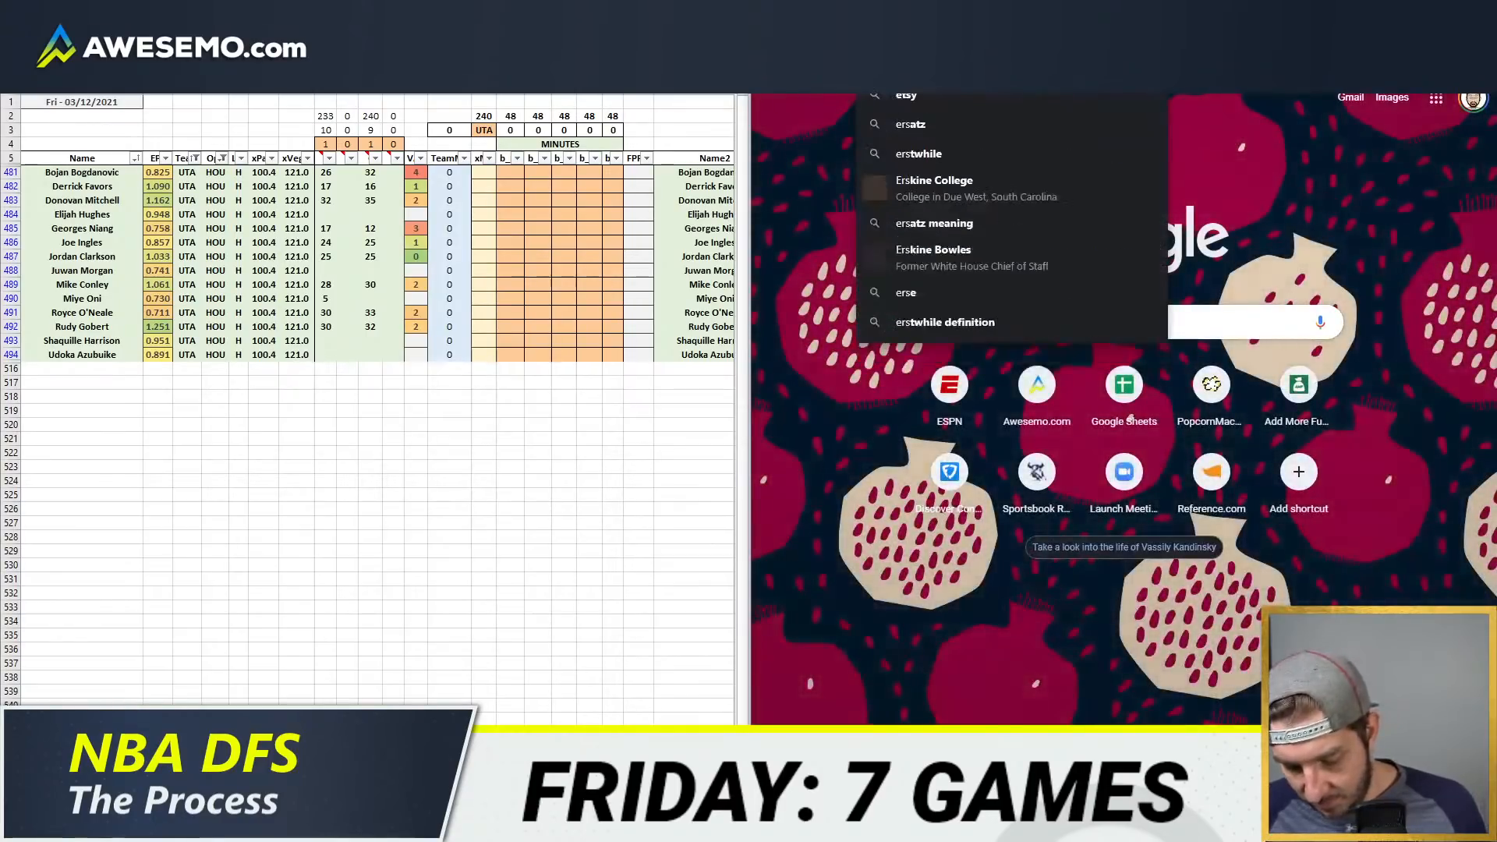
text(va)
key(Return)
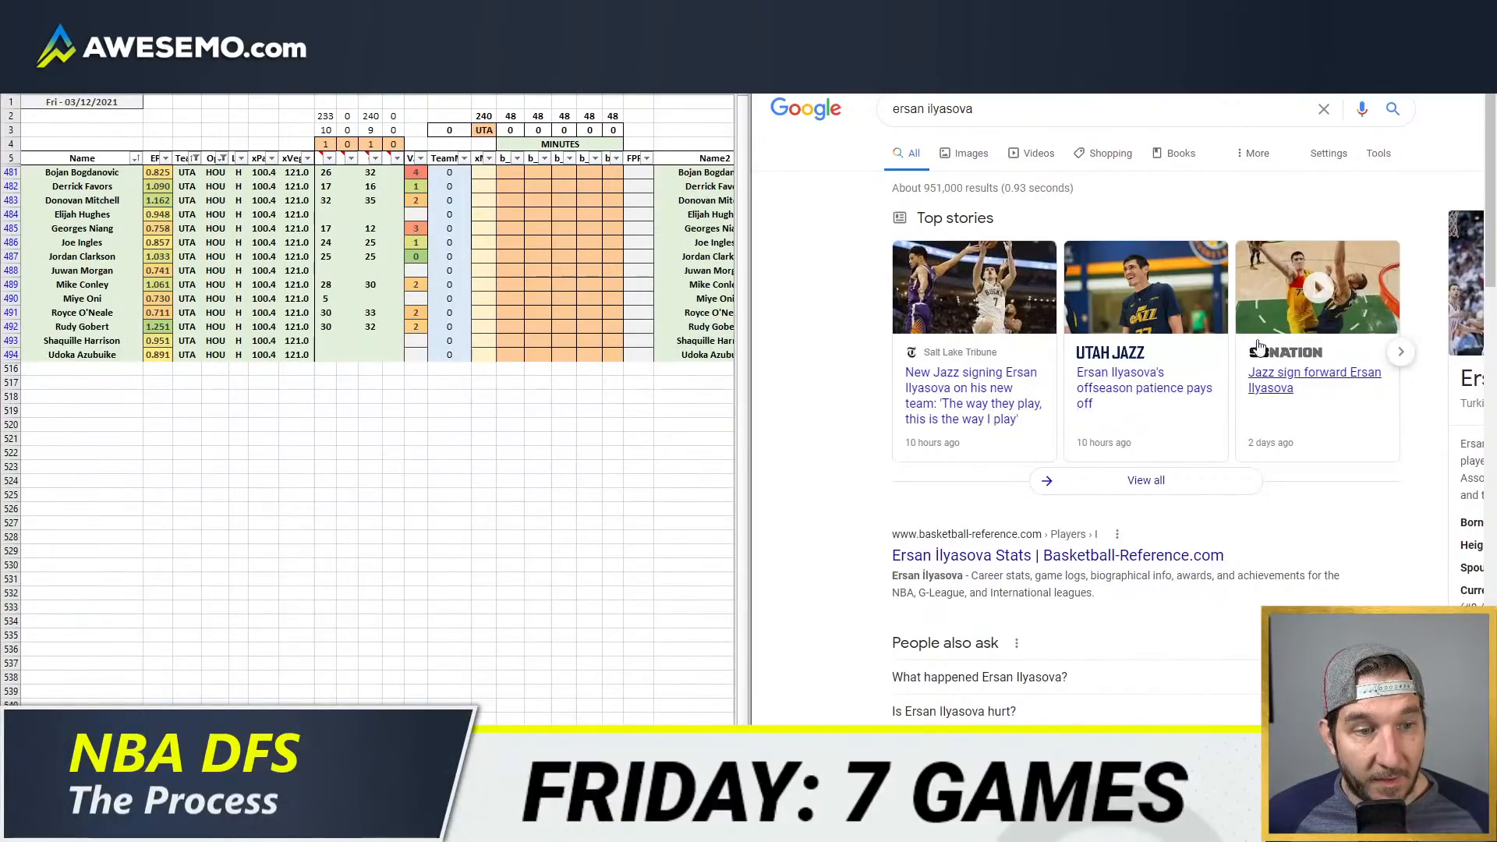
click(1279, 376)
scroll(1115, 202, down, 8)
scroll(1115, 201, down, 4)
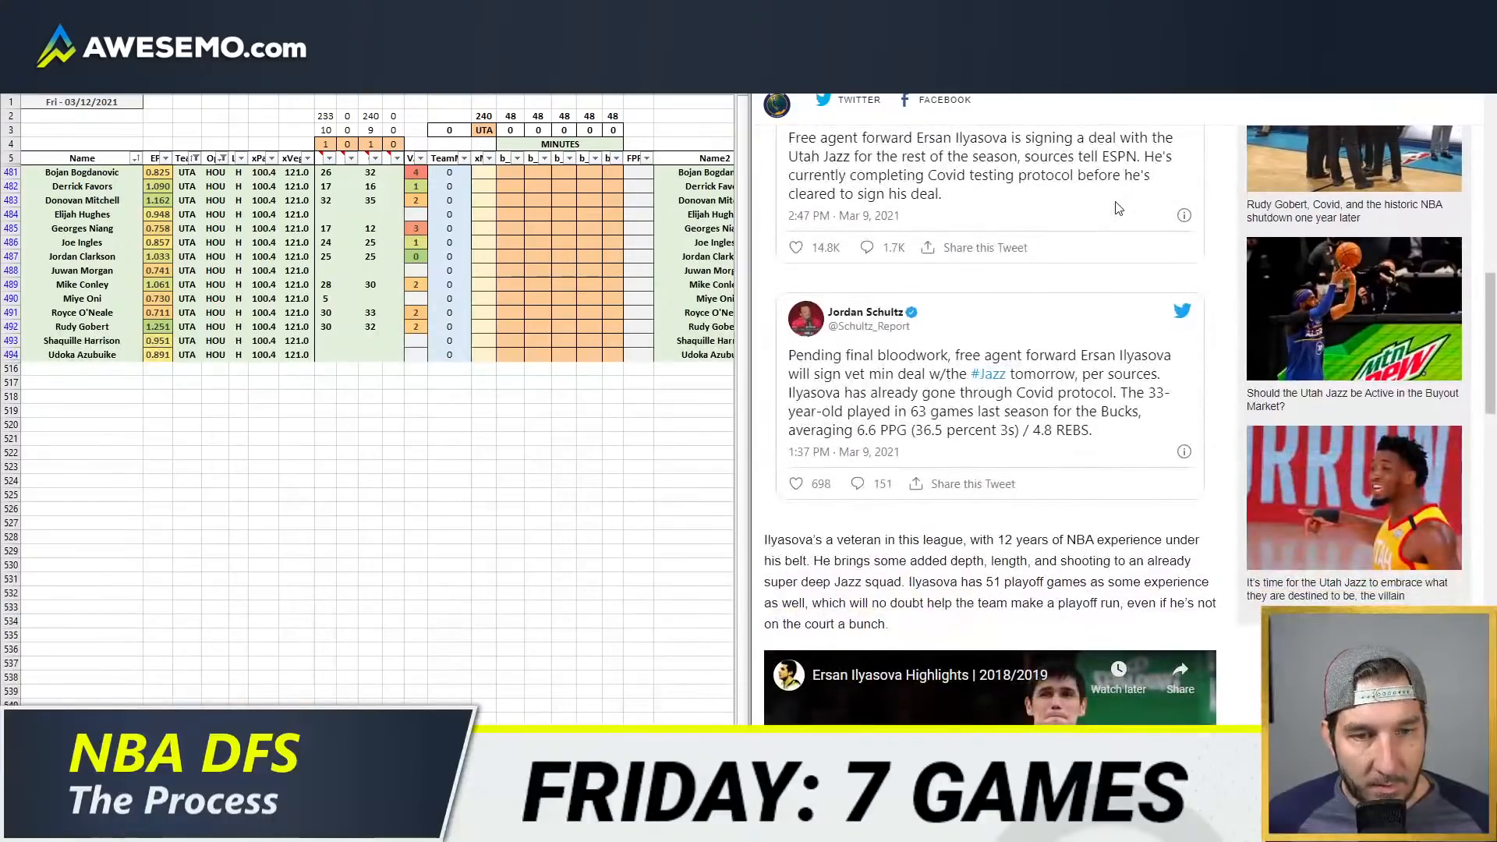
key(ctrl+w)
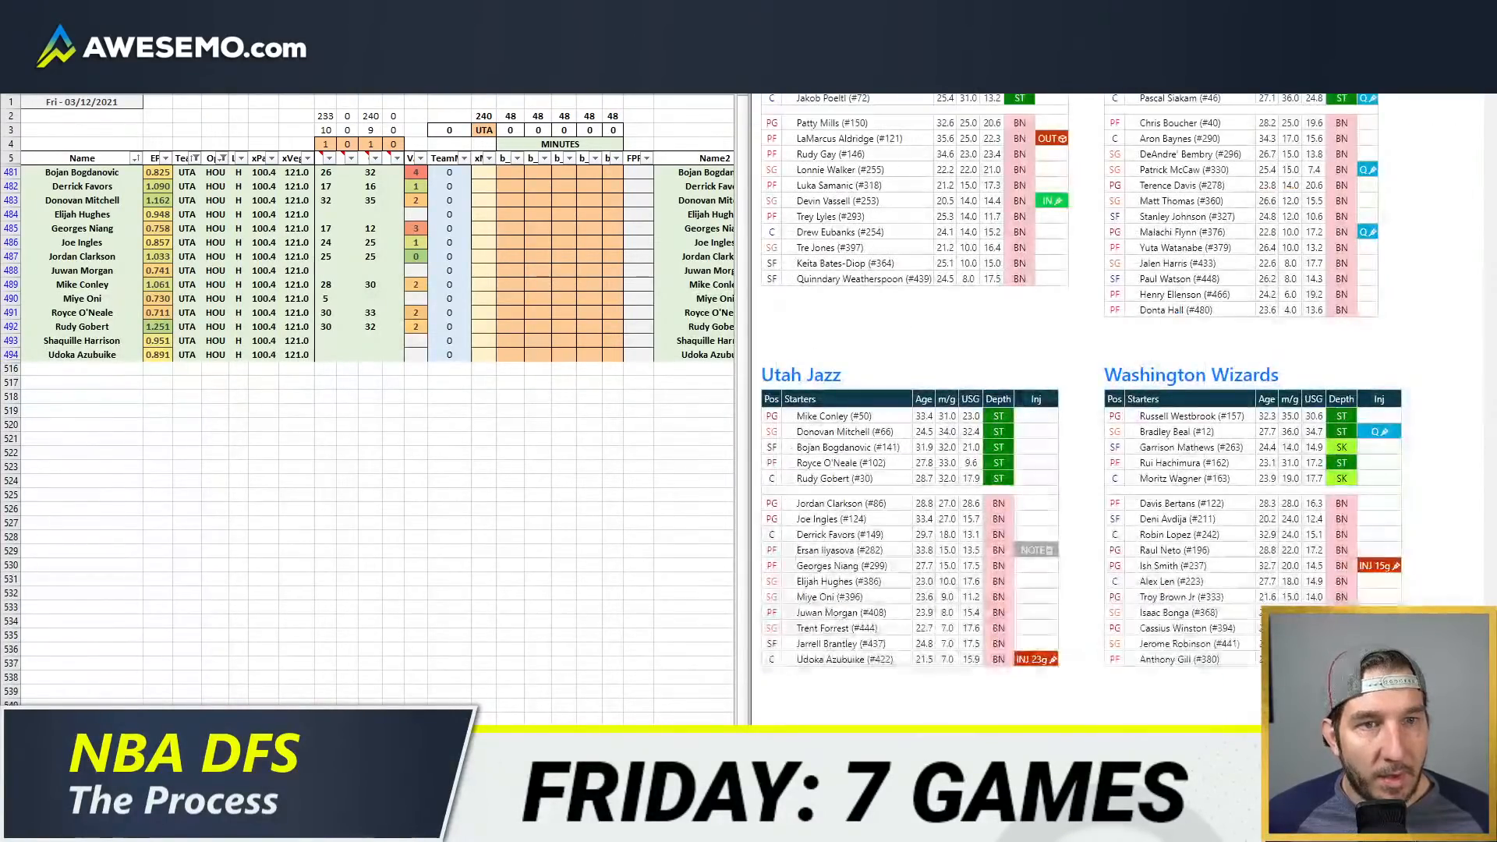
key(ctrl+Tab)
key(ctrl+shift+Tab)
click(704, 175)
click(124, 367)
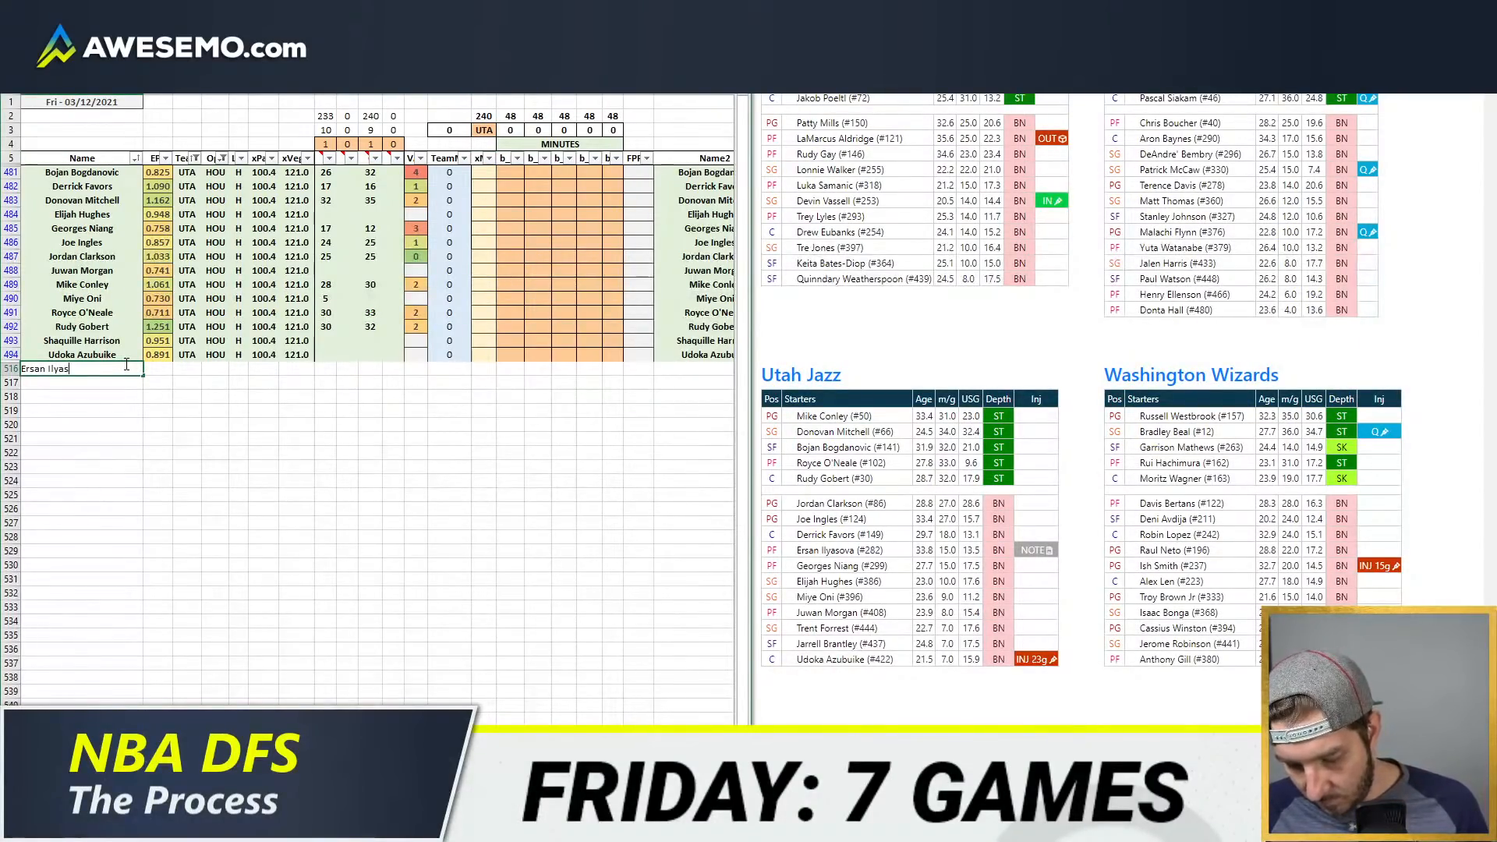
text(Ersan Ilyasova)
key(Tab)
key(Tab)
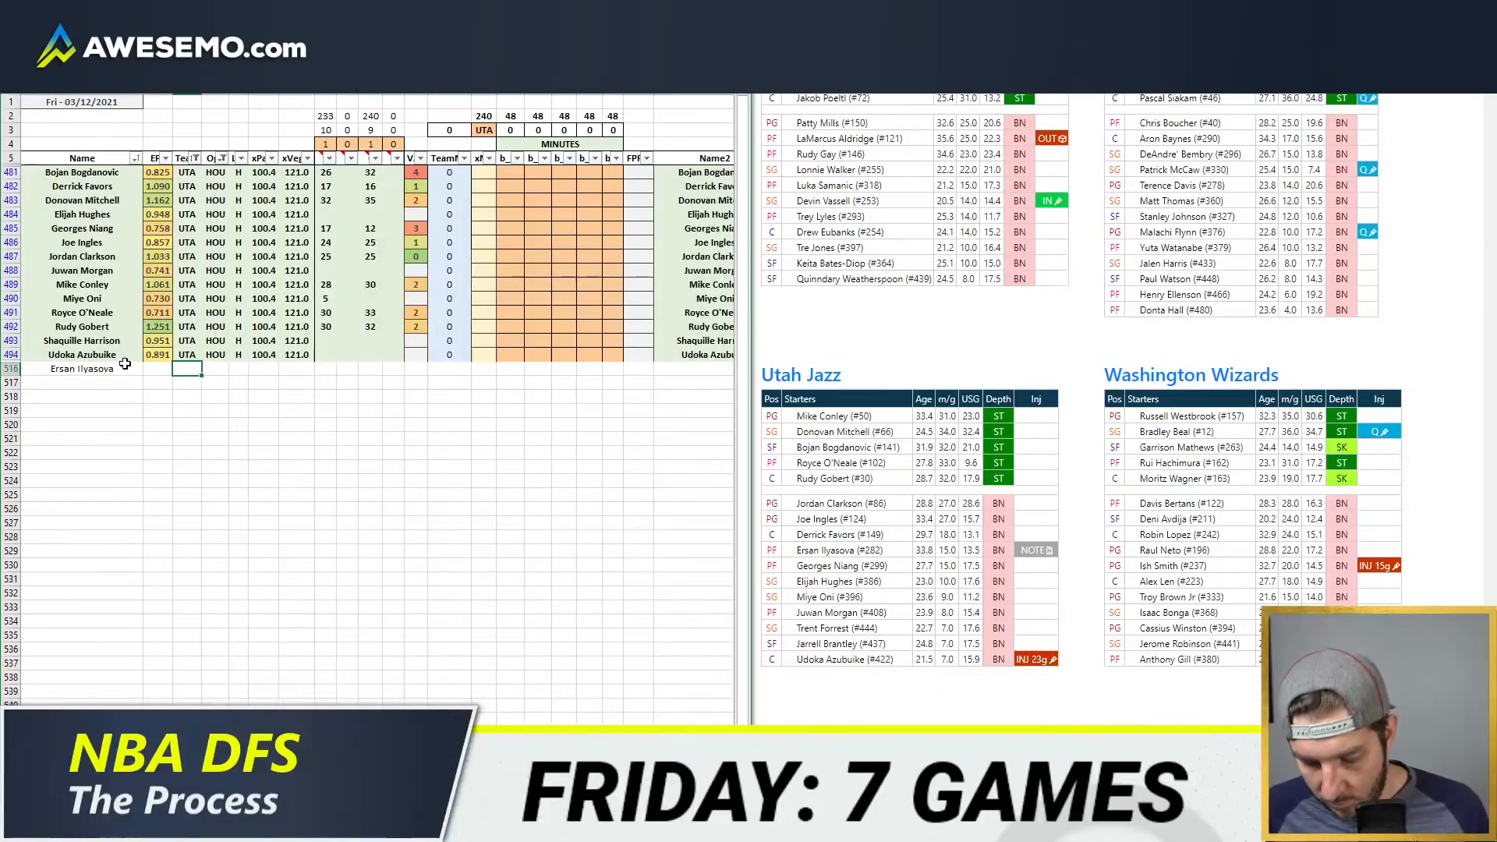
click(294, 300)
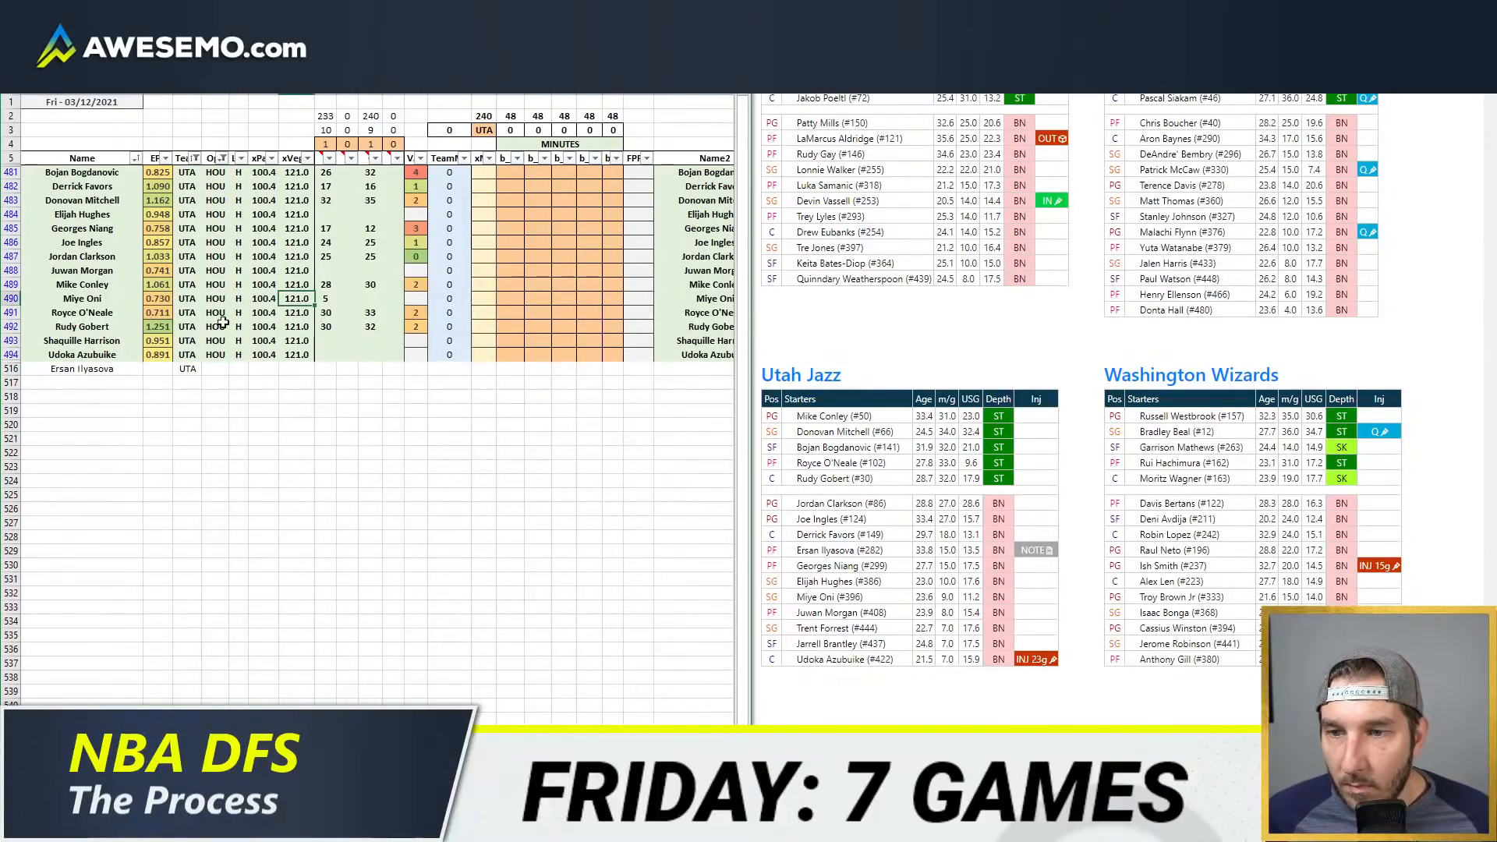
drag(59, 368, 176, 370)
click(186, 369)
key(Delete)
click(88, 368)
key(Delete)
Step: Replace Shaquille Harrison's name in the UTA player list with Ersan Ilyasova
click(103, 357)
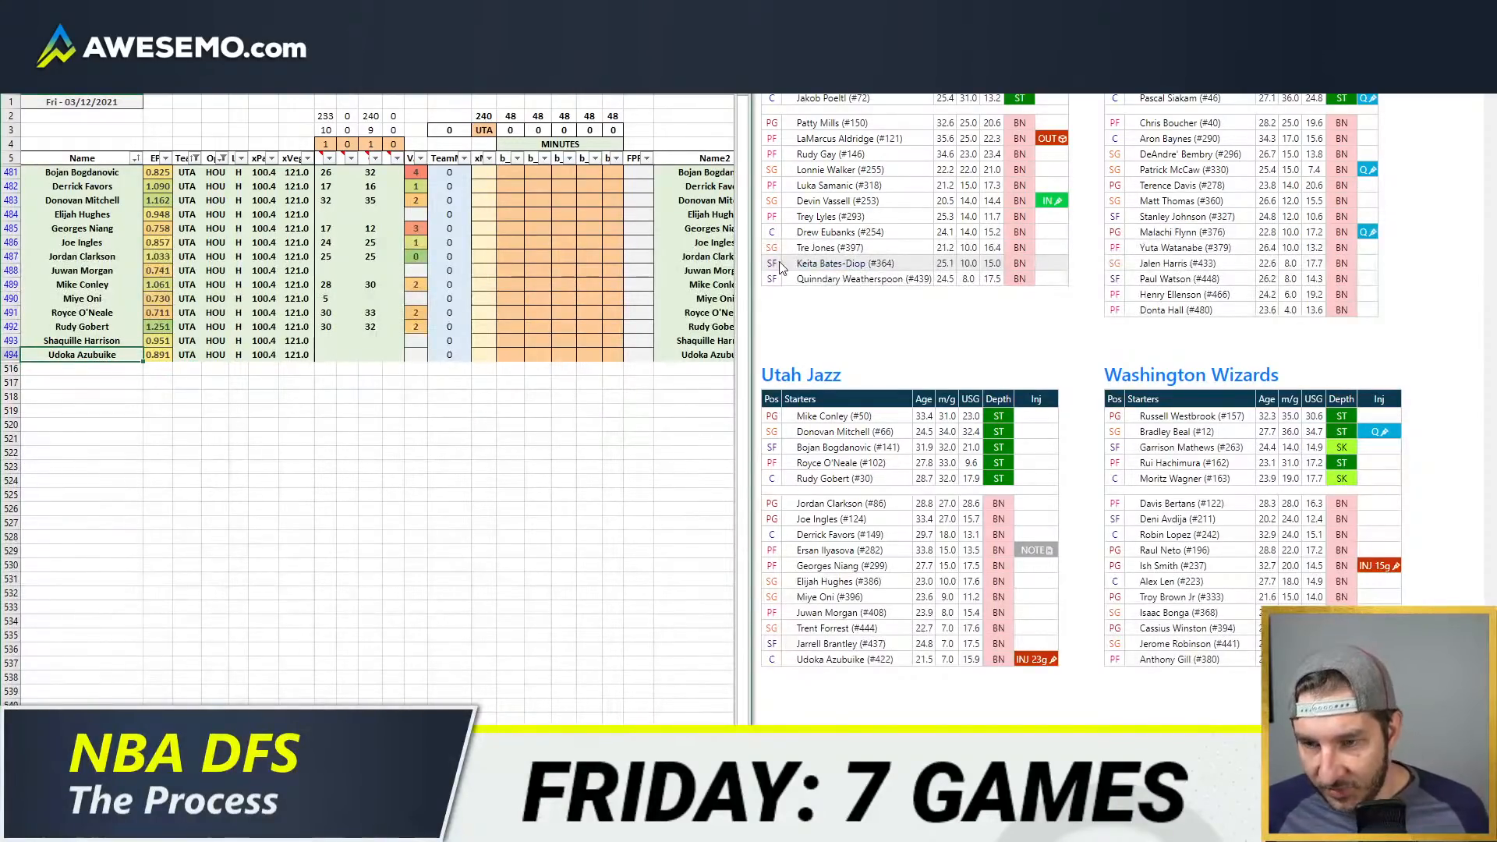
key(Up)
text(Ersan Ila)
key(BackSpace)
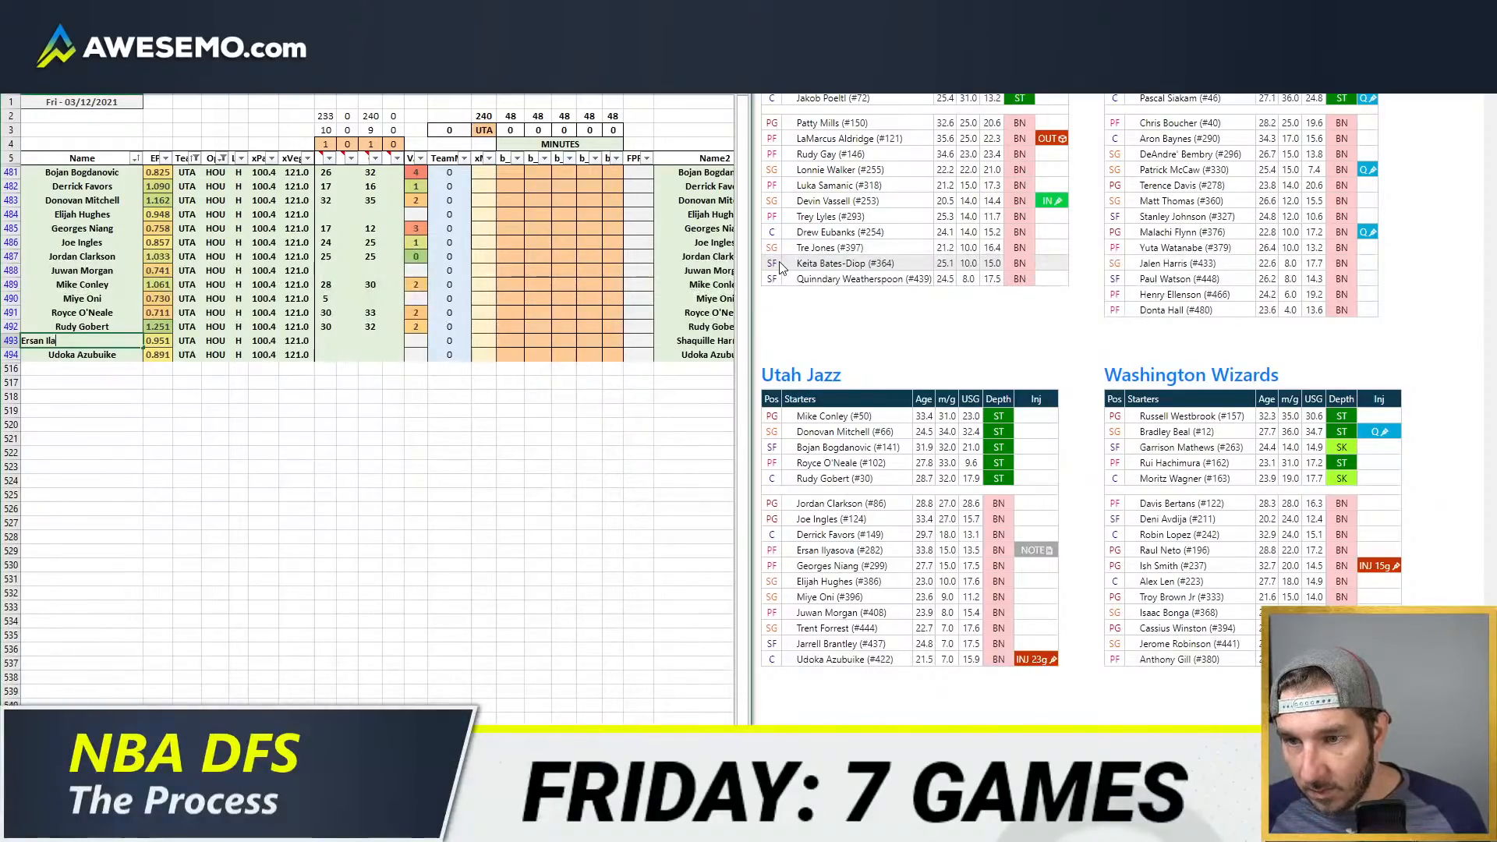
text(yasova)
key(Return)
click(326, 312)
click(483, 271)
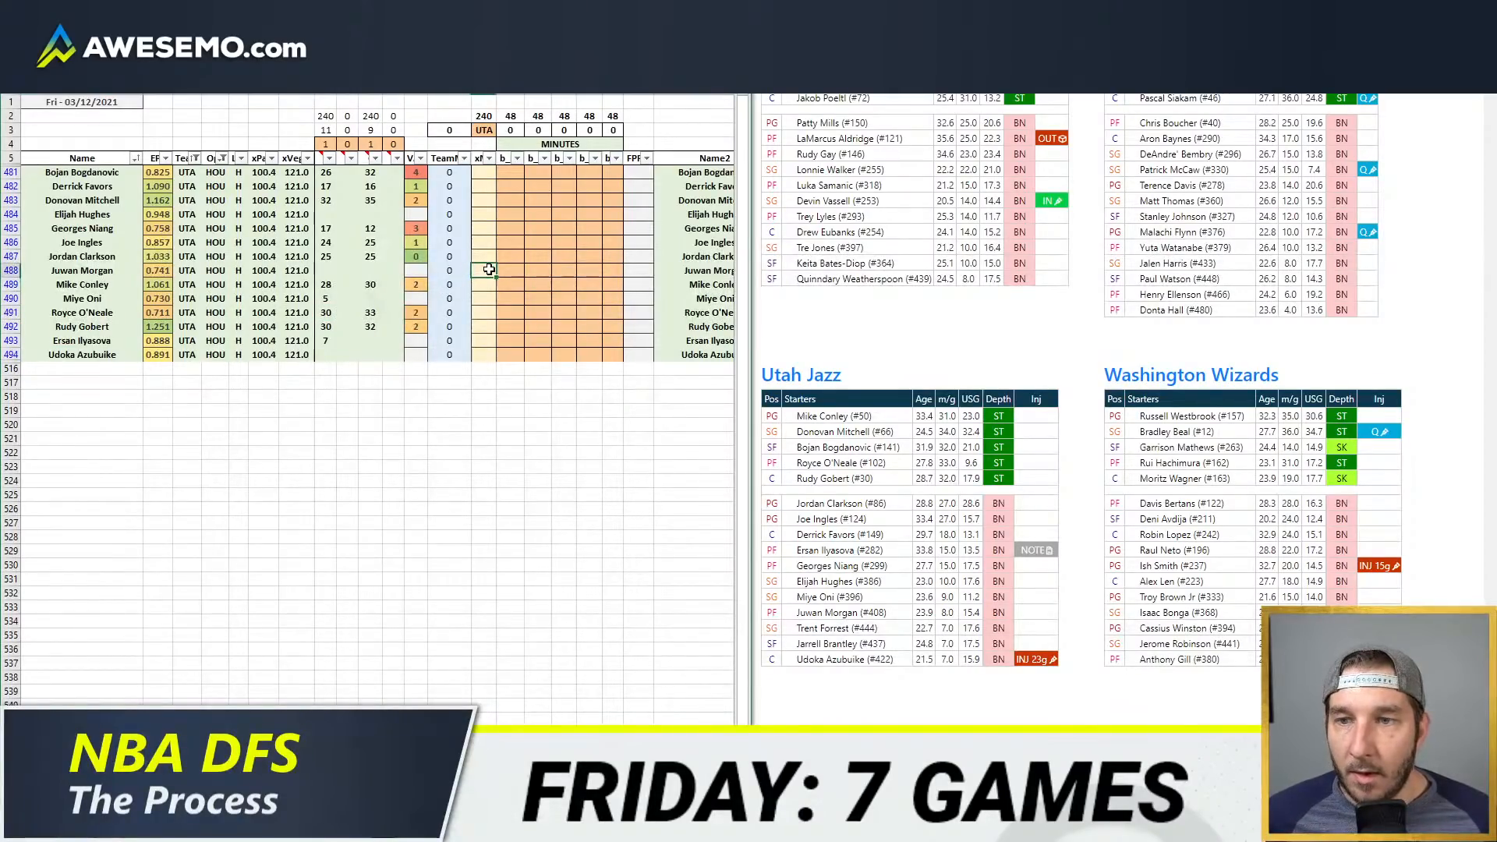
click(594, 200)
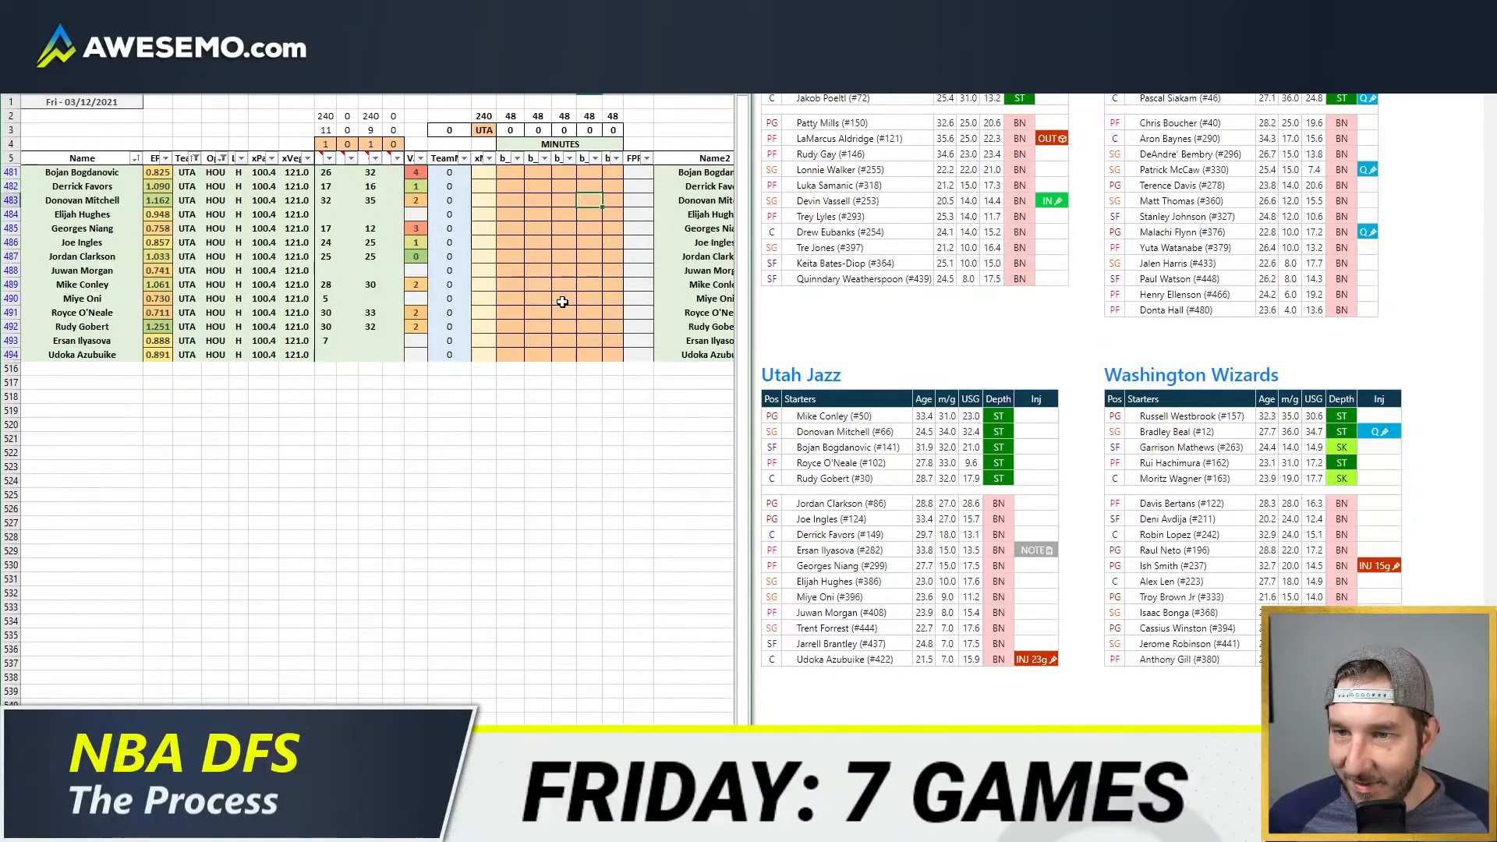
Step: Return to the game-by-game minutes table and filter it to team UTA
click(137, 825)
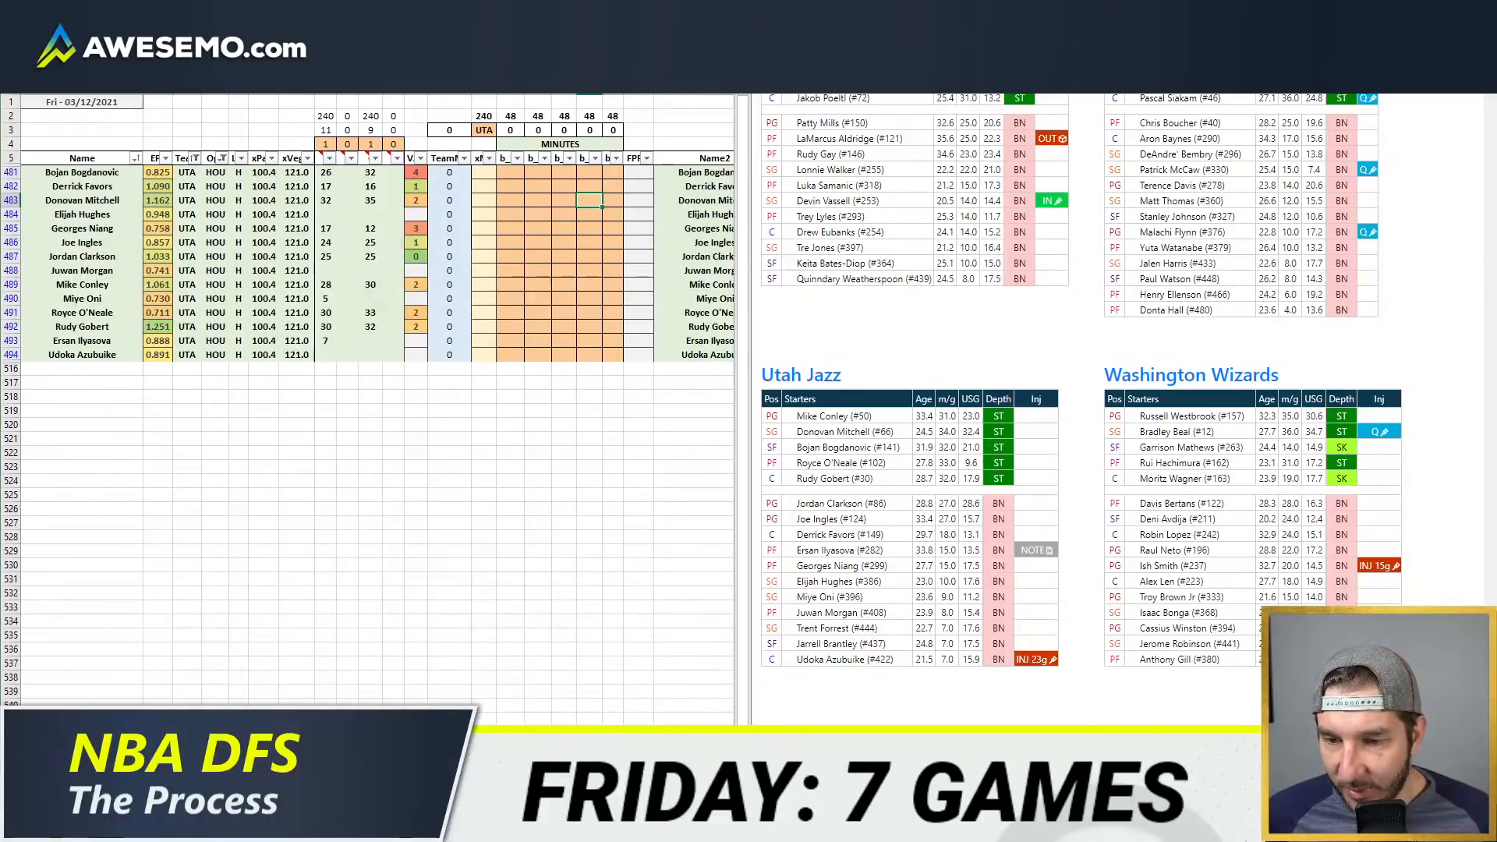
click(181, 753)
click(920, 106)
text(UTA)
key(Return)
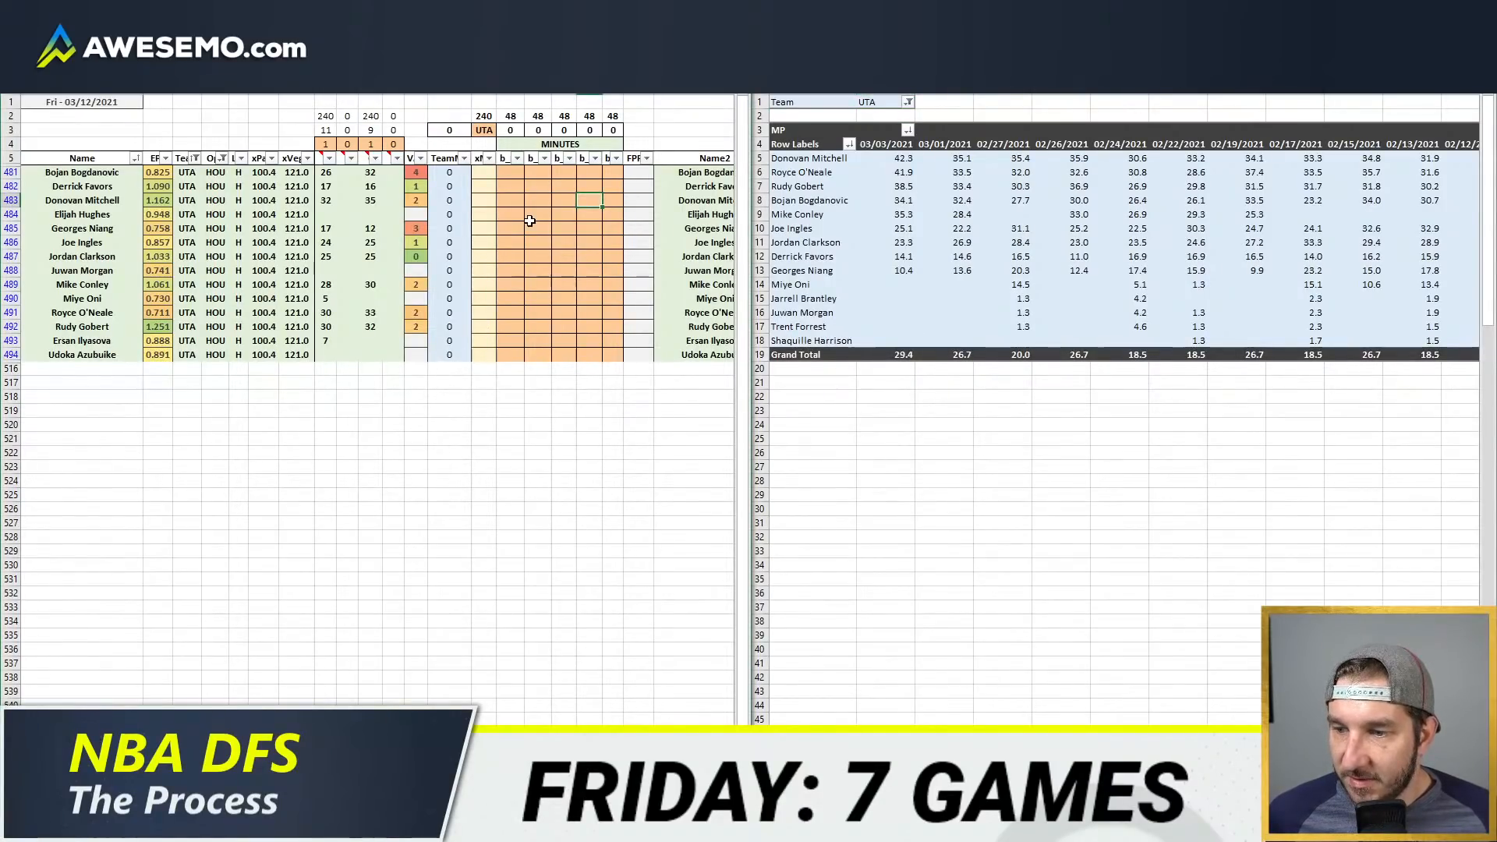
Step: Enter 31 center minutes for Rudy Gobert and 17 for Derrick Favors in the fifth minutes column
click(505, 253)
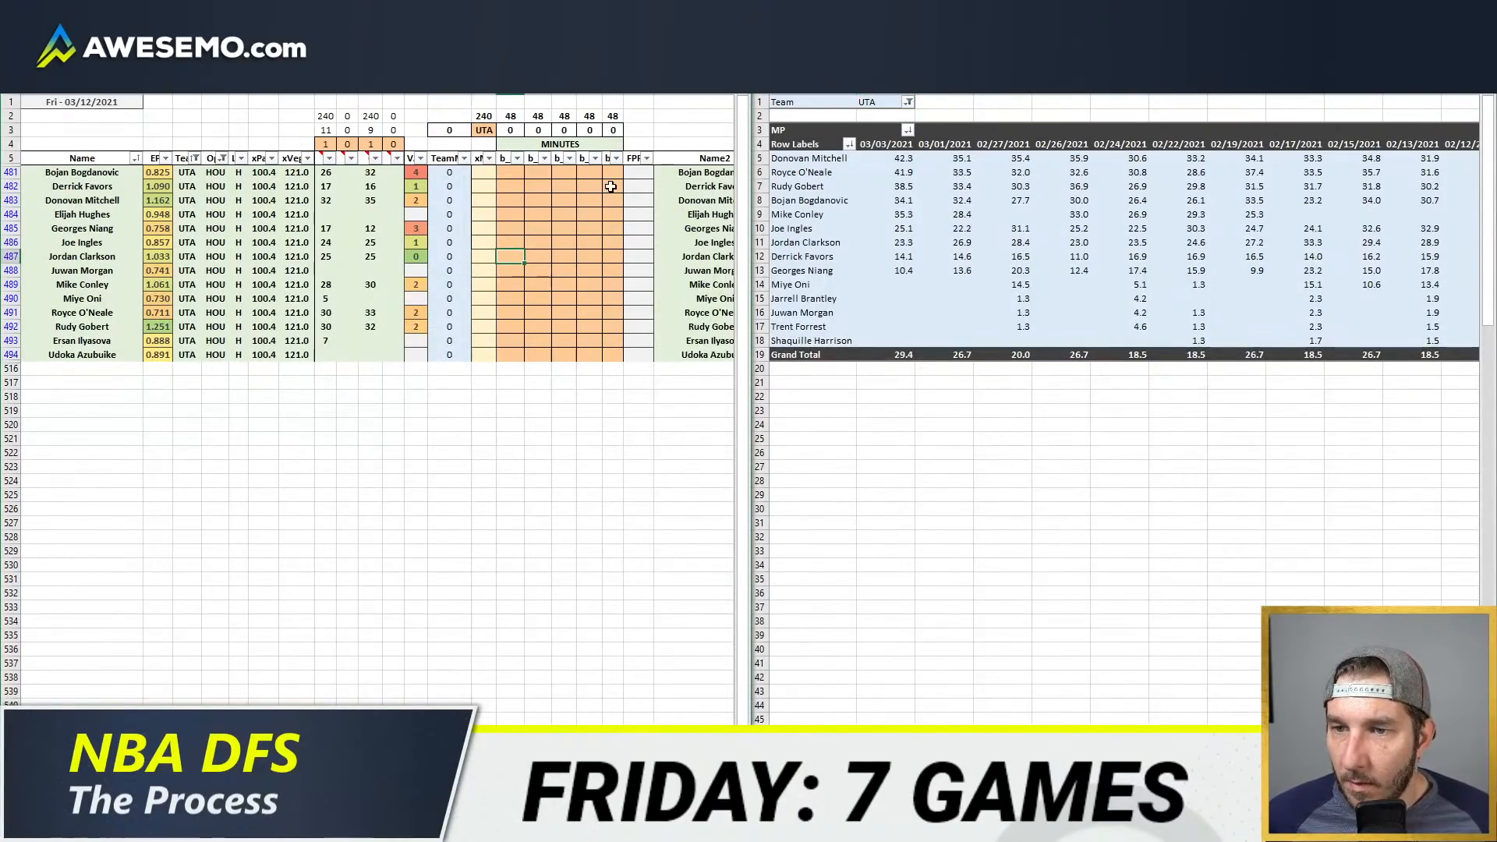
click(638, 327)
key(Left)
text(31)
key(Return)
key(Up)
key(Up)
key(Up)
key(Up)
key(Up)
key(Up)
key(Up)
key(Up)
key(Up)
key(Up)
key(Up)
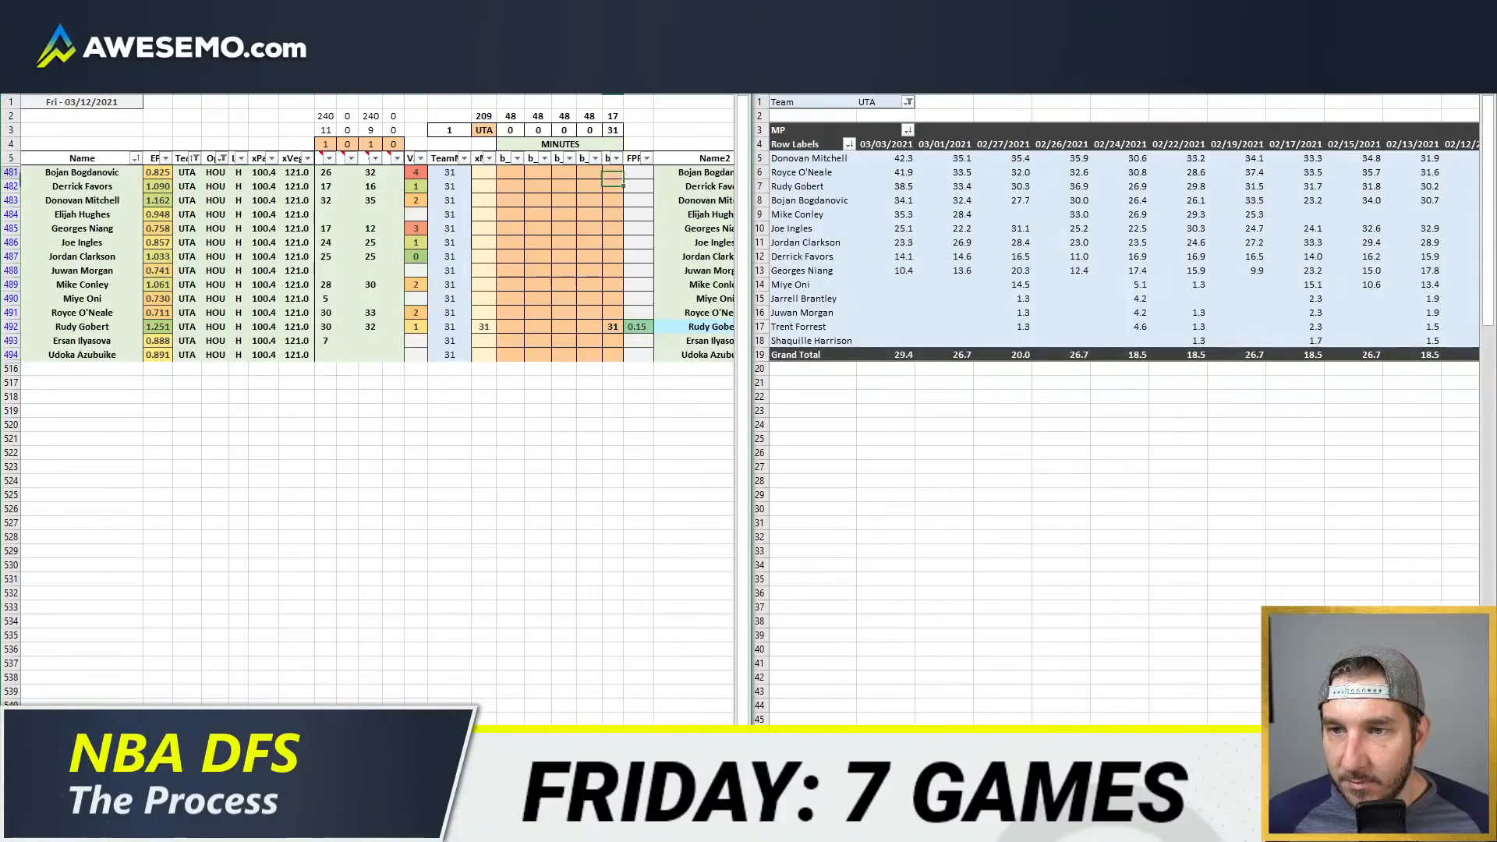
key(Down)
text(17)
key(Return)
Step: Enter 30 minutes for Mike Conley in the first minutes column
key(Left)
key(Left)
key(Left)
key(Down)
key(Down)
key(Down)
key(Down)
key(Left)
key(Down)
key(Down)
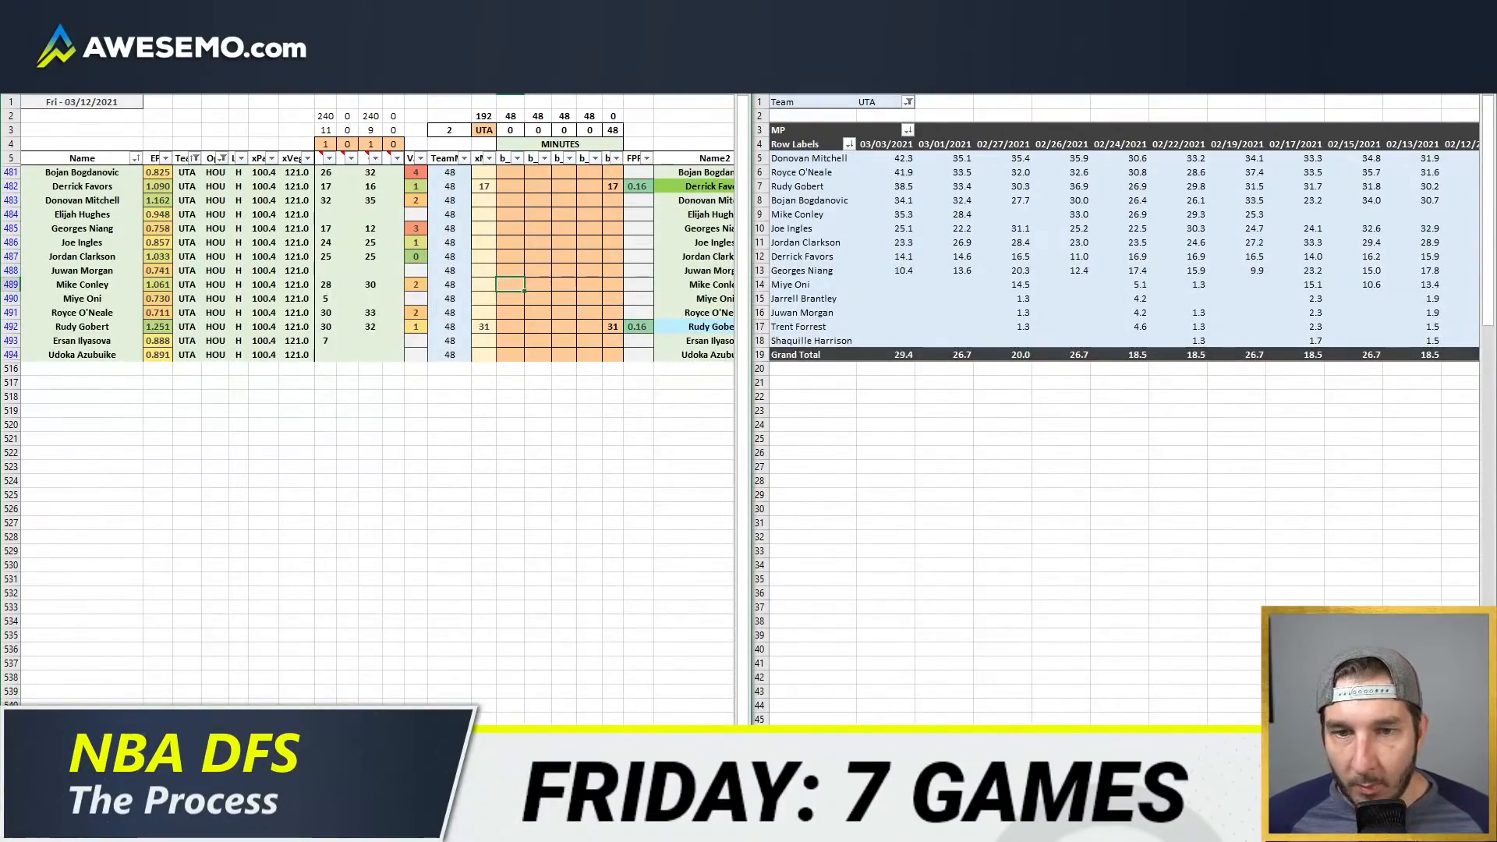
text(30)
key(Return)
Step: Enter Donovan Mitchell's minutes as 18 in the first minutes column and 16 in the second
key(Up)
key(Up)
key(Up)
key(Up)
key(Up)
key(Up)
key(Up)
key(Up)
key(Down)
text(18)
key(Right)
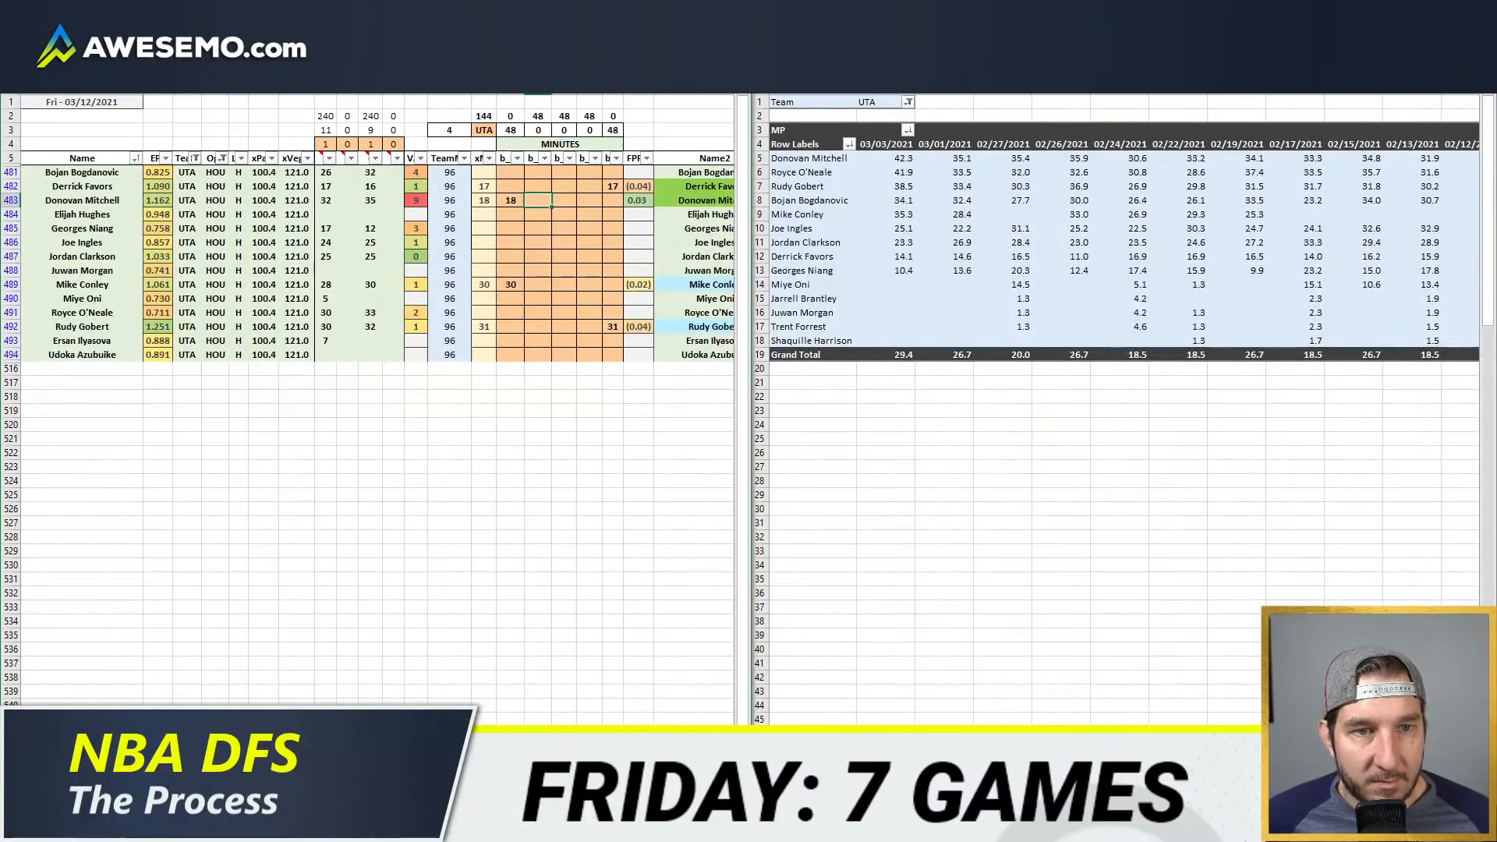
text(16)
key(Return)
Step: Enter 32 minutes for Royce O'Neale in the fourth minutes column
key(Right)
key(Right)
key(Down)
key(Down)
key(Down)
key(Down)
key(Down)
key(Down)
key(Down)
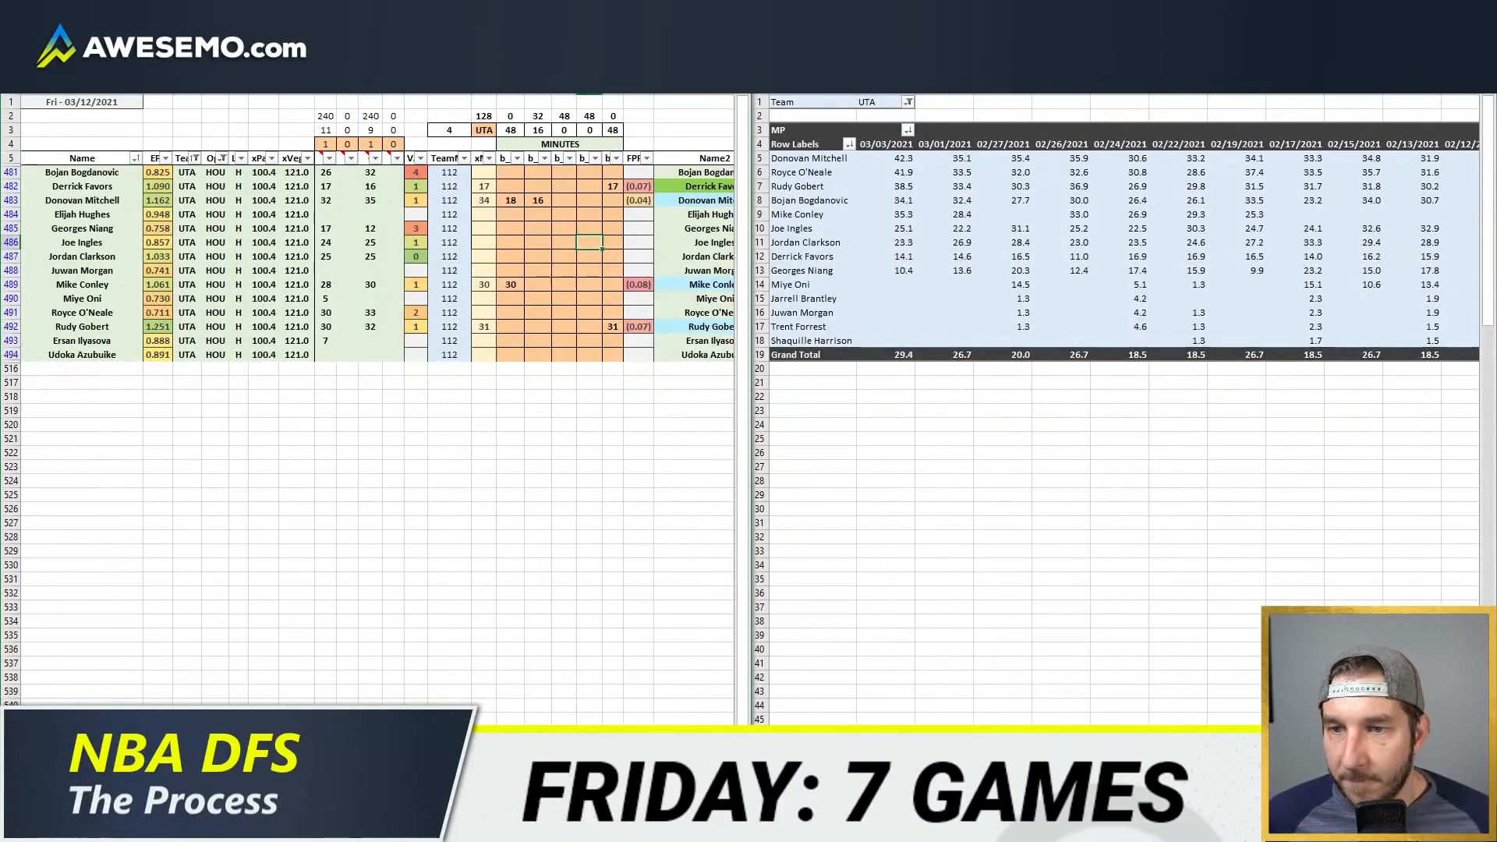
key(Up)
key(Up)
key(Up)
key(Up)
key(Up)
key(Up)
key(Up)
key(Up)
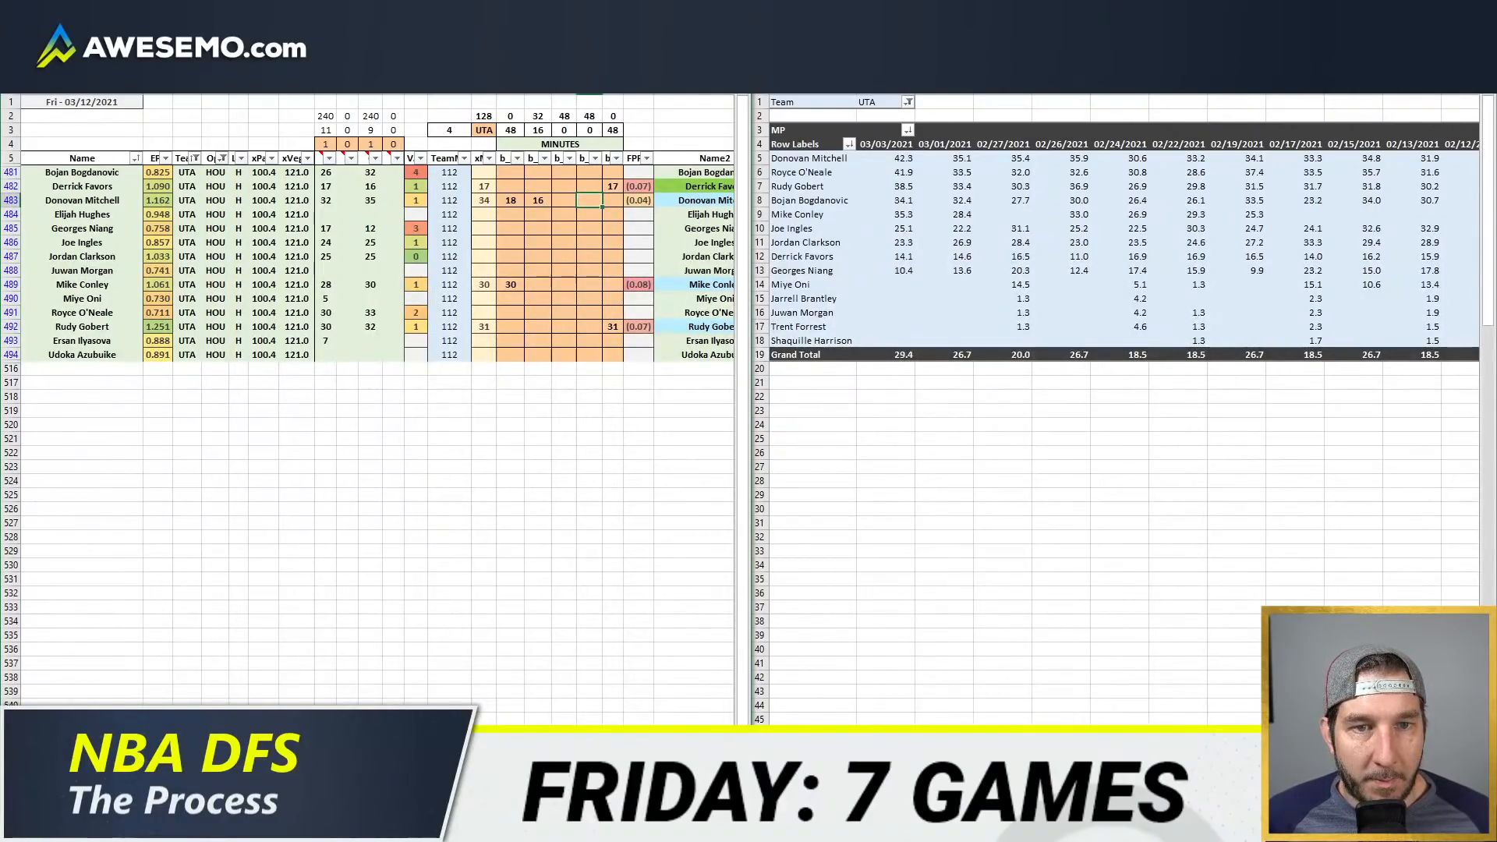
key(Down)
key(Down)
key(Down)
key(Down)
key(Down)
key(Up)
key(Up)
key(Up)
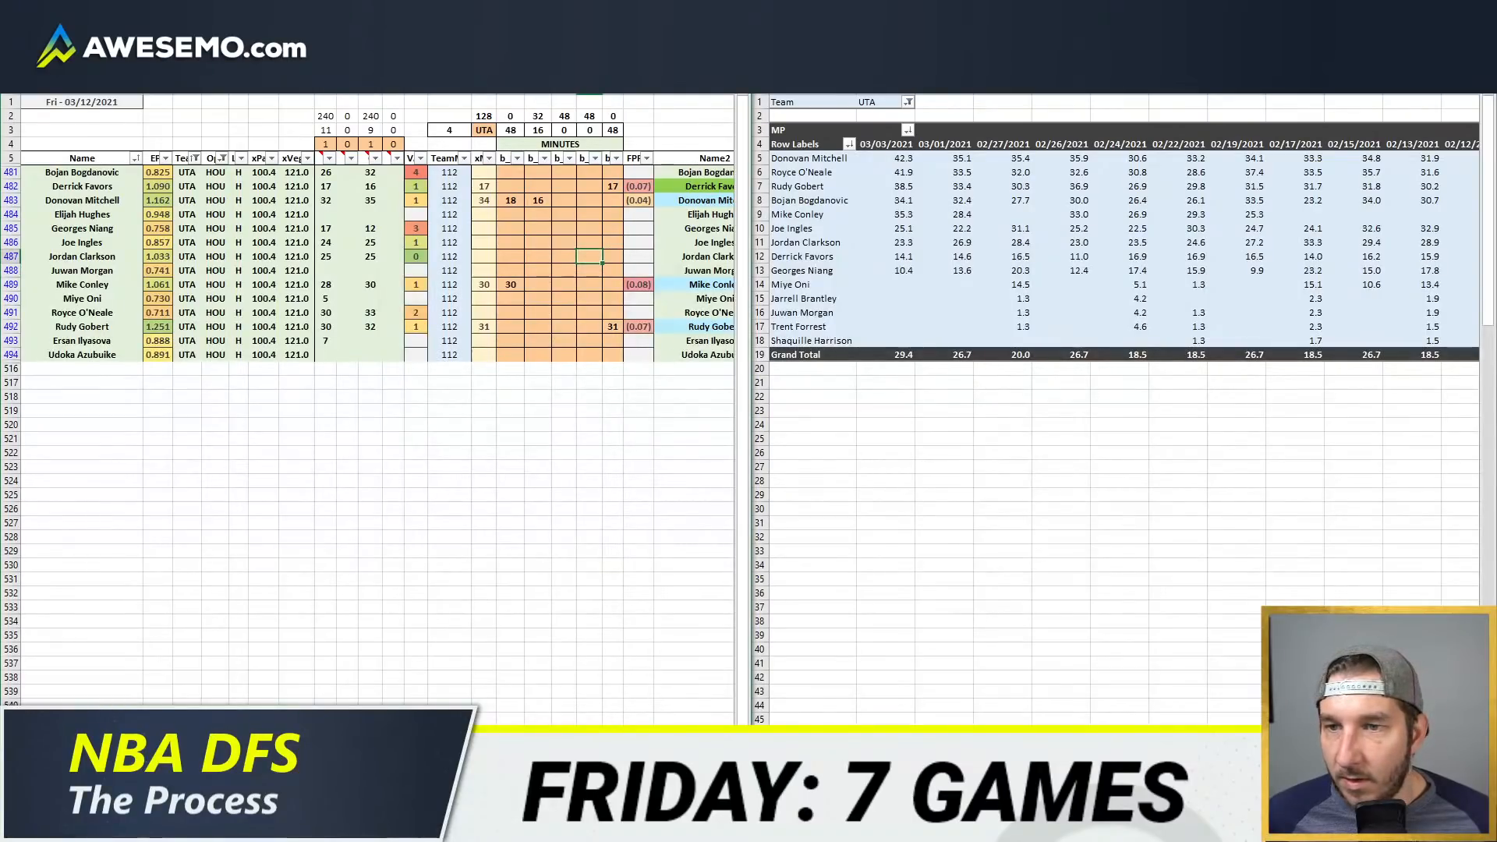
key(Down)
key(Down)
key(Down)
key(Down)
key(Down)
key(Down)
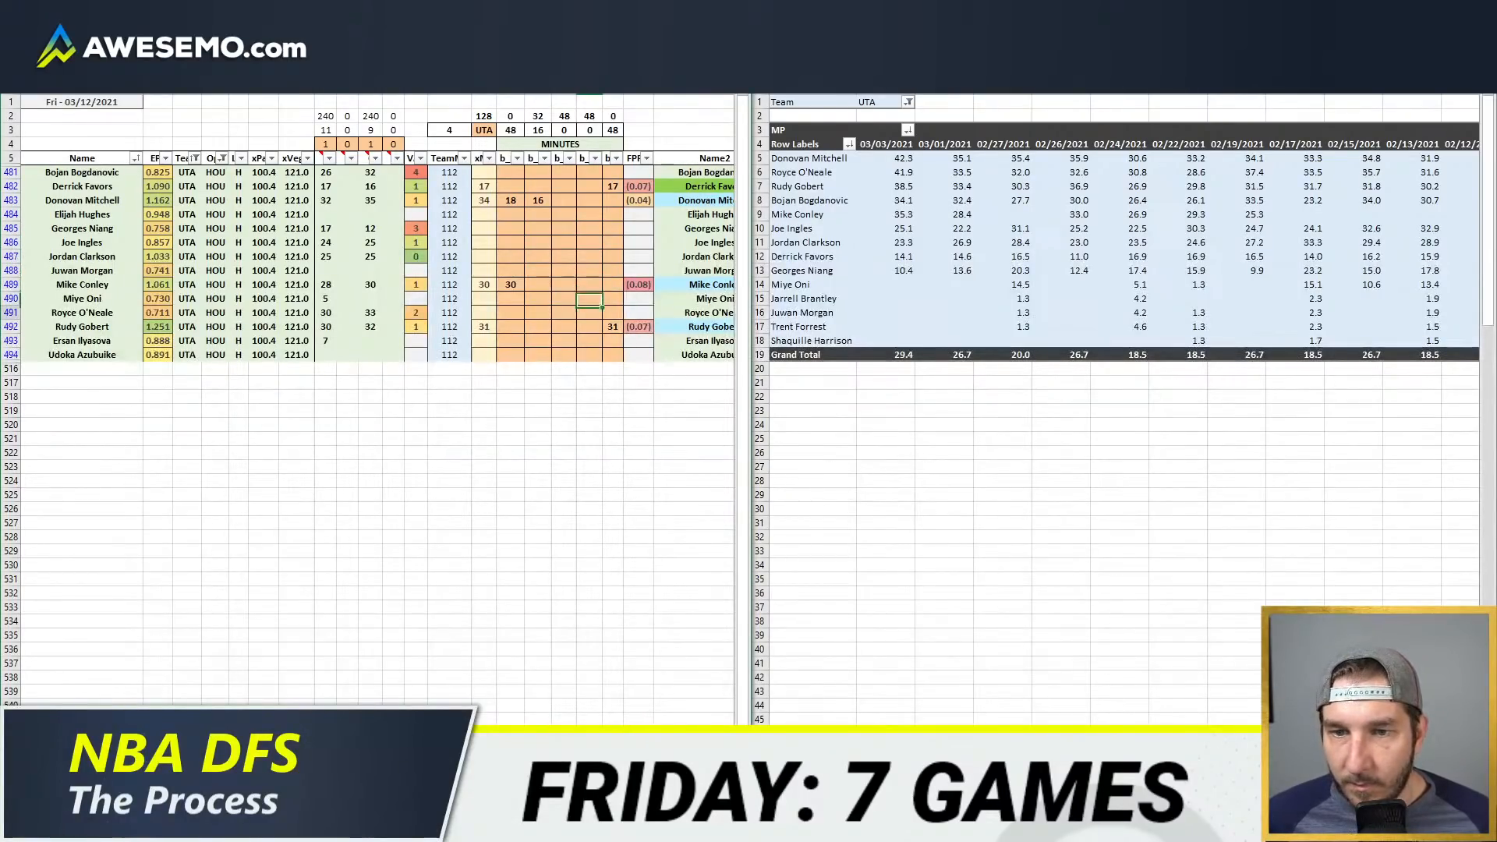
text(32)
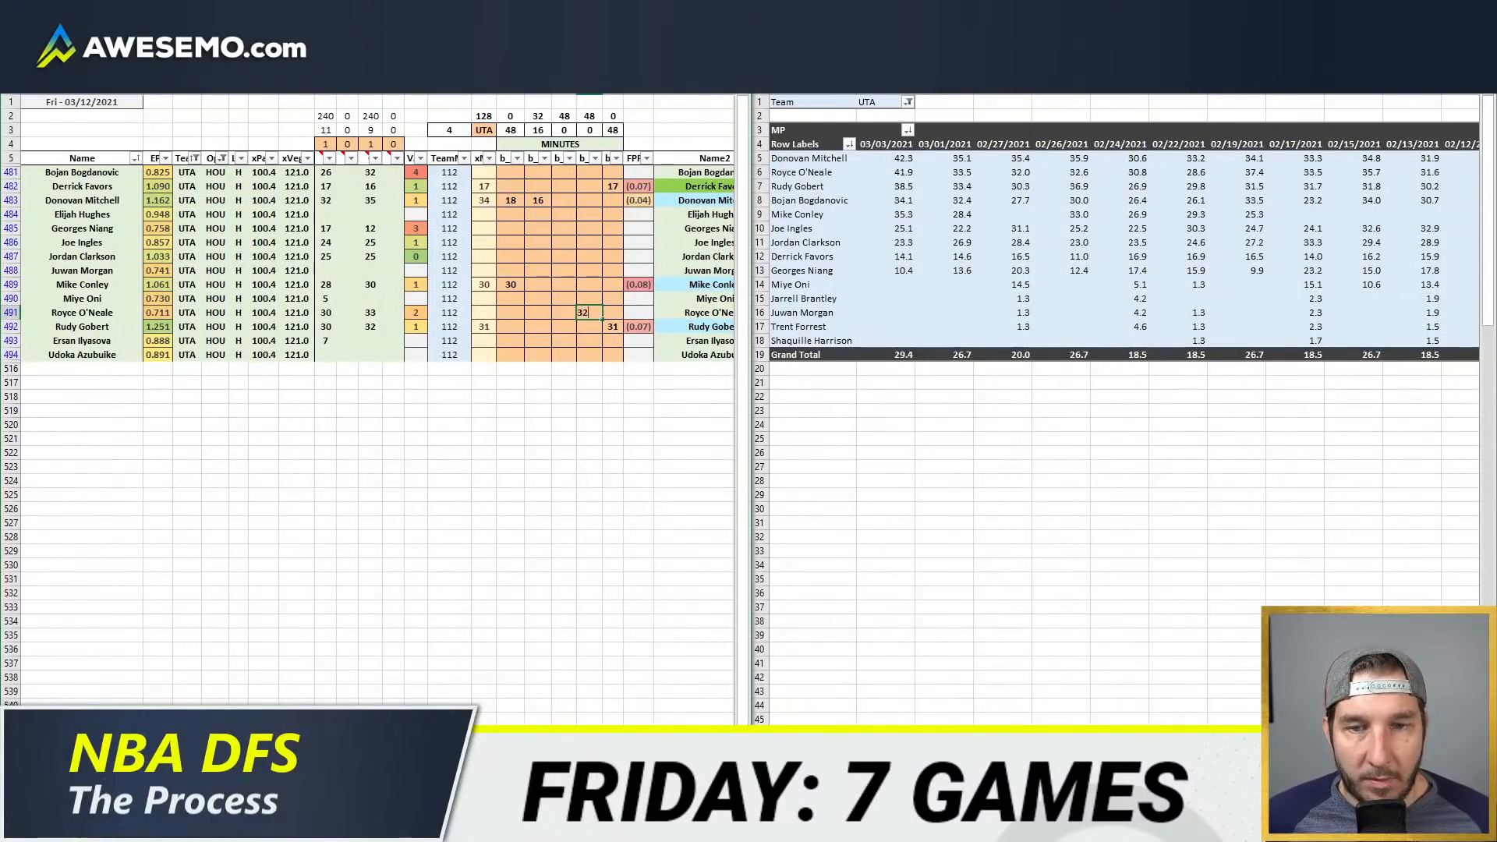
Step: Enter 16 minutes for Georges Niang in the fourth minutes column
key(Up)
key(Up)
key(Up)
key(Up)
key(Up)
key(Up)
text(16)
key(Return)
Step: Enter 30 minutes for Bojan Bogdanovic in the third minutes column
key(Left)
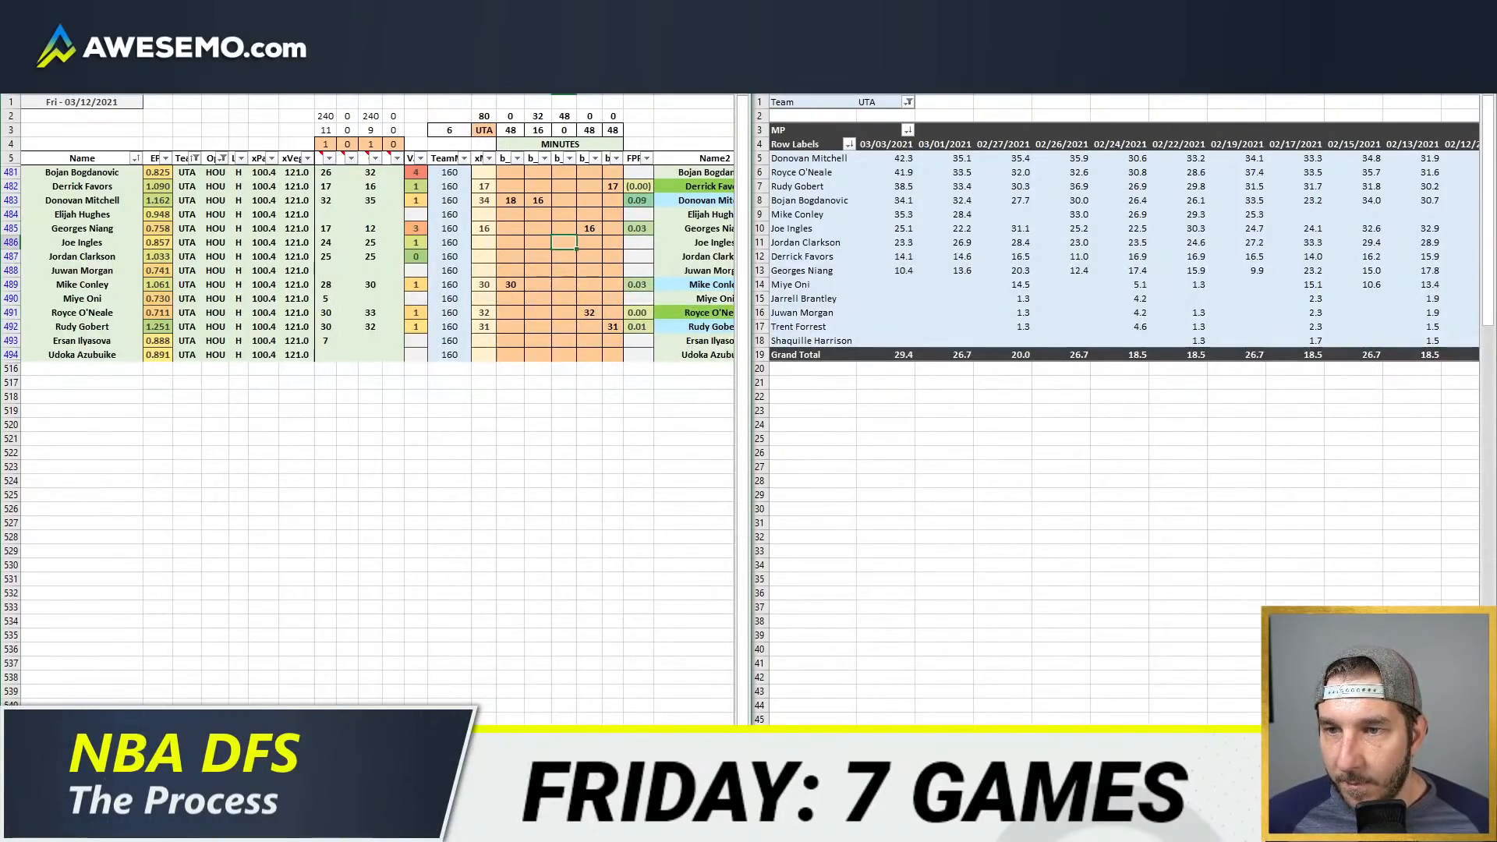
key(Up)
key(Up)
key(Up)
key(Up)
key(Up)
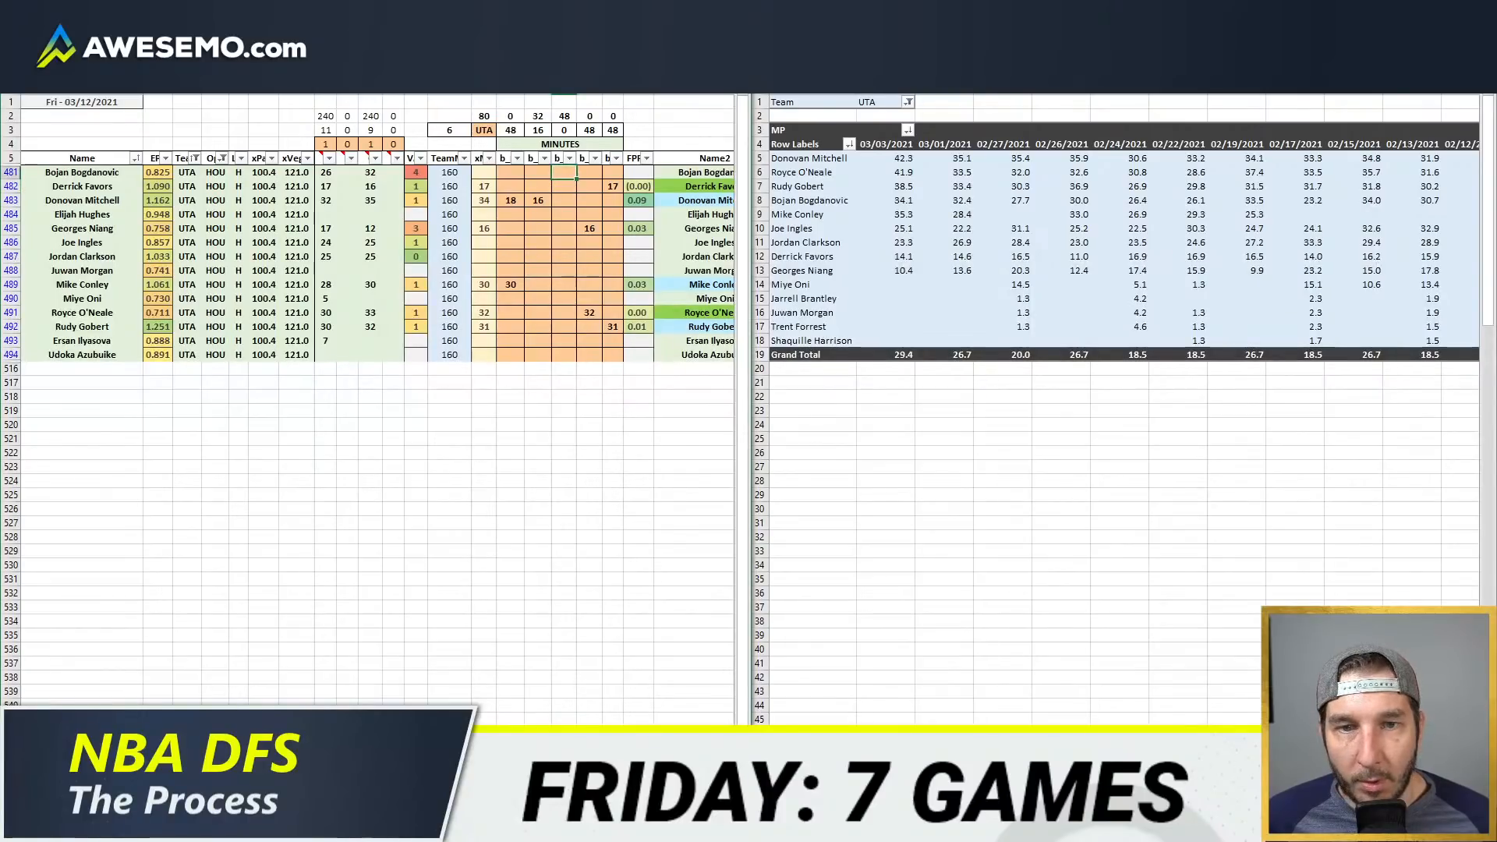
text(30)
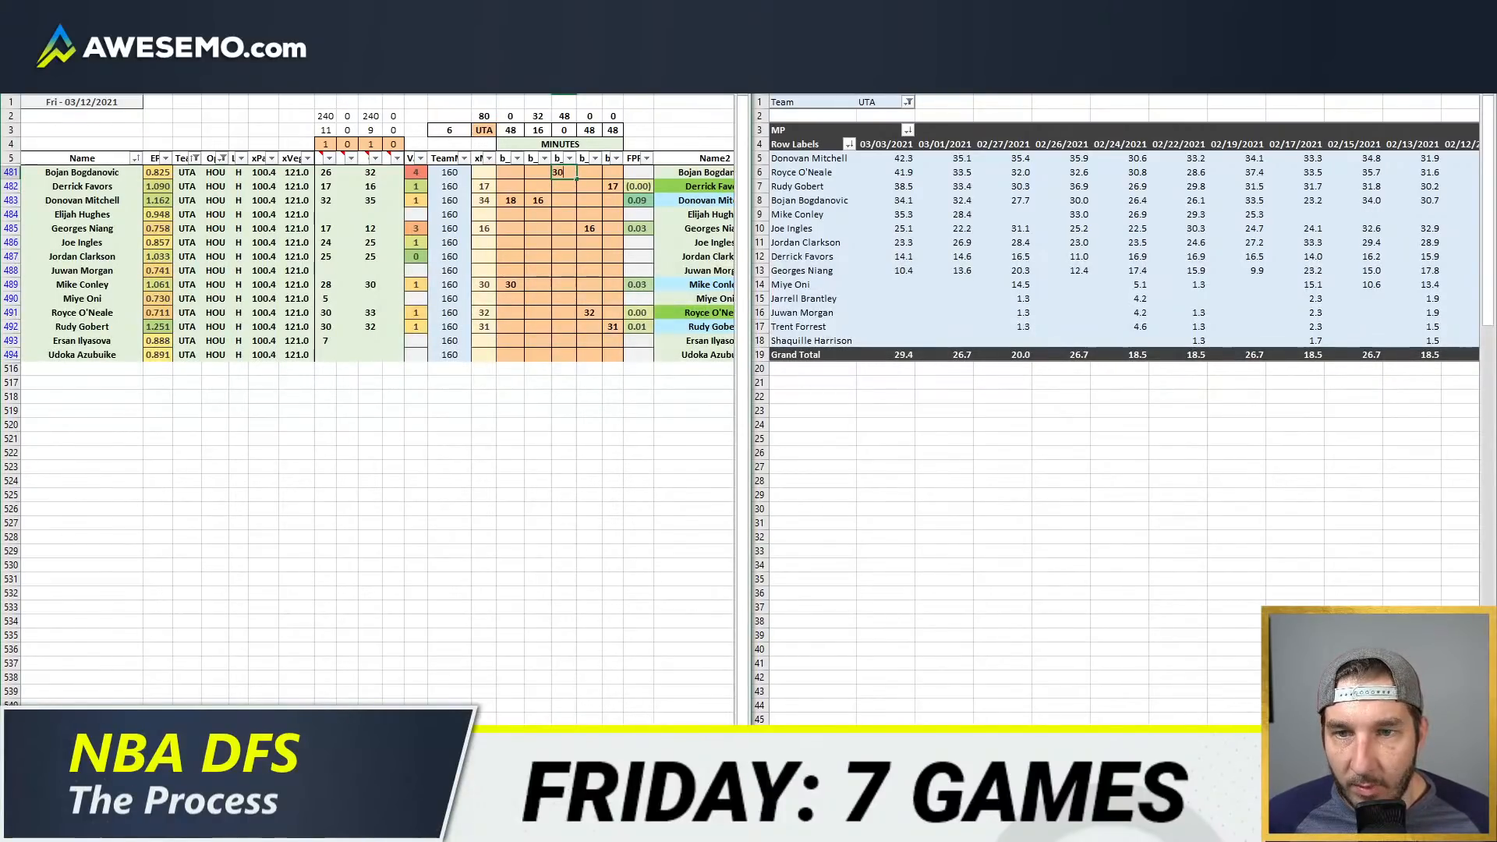
key(Return)
Step: Enter Joe Ingles's minutes as 18 in the third minutes column and 6 in the second
key(Down)
key(Down)
key(Down)
key(Down)
key(Down)
key(Up)
text(18)
key(Left)
text(6)
key(Return)
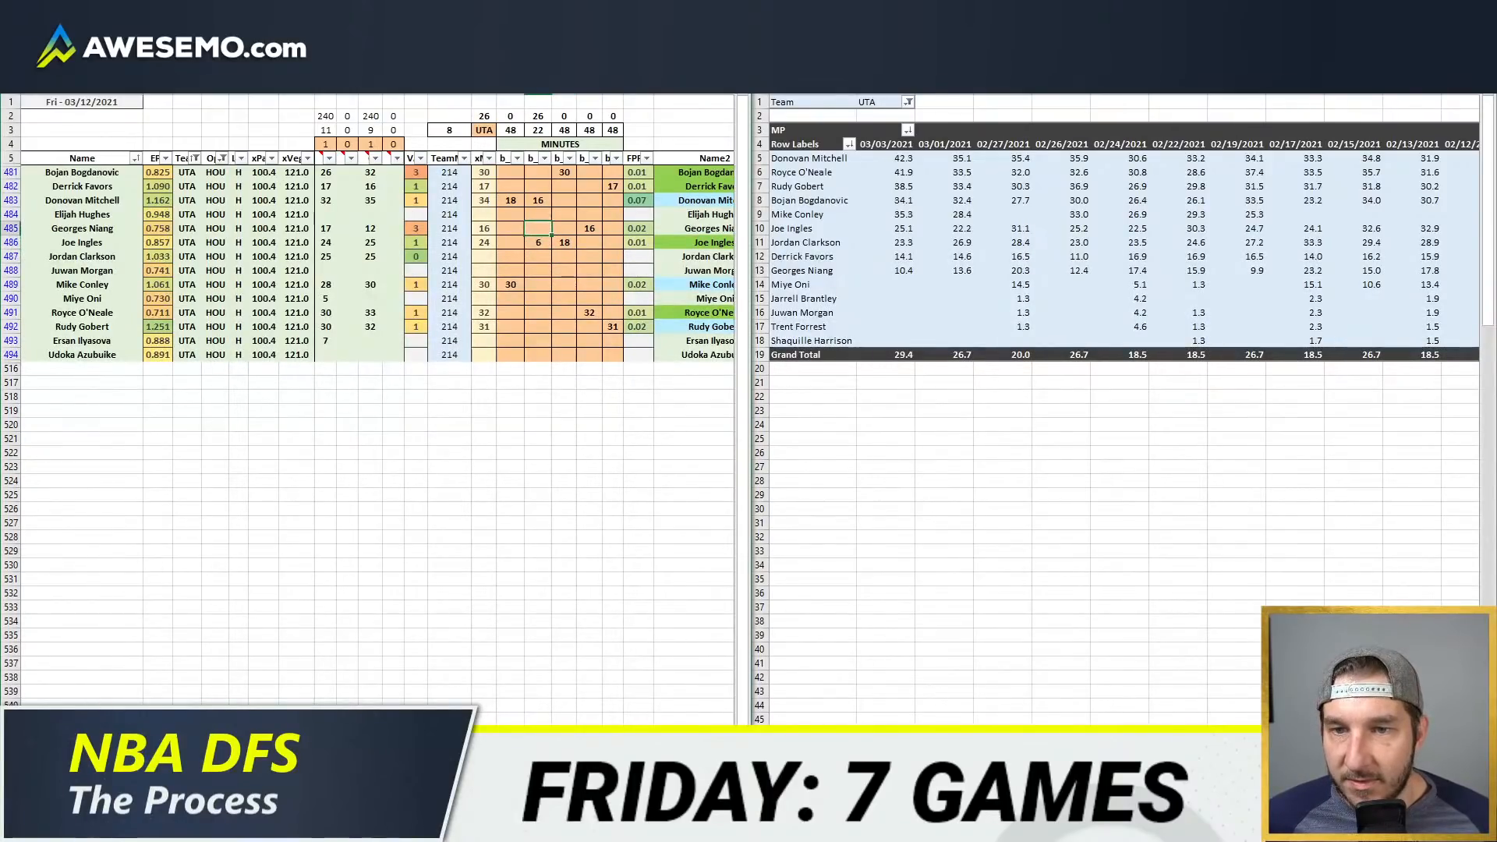
Step: Set Jordan Clarkson's minutes to 25 and Ersan Ilyasova's to 1 in the second minutes column
text(26)
key(Return)
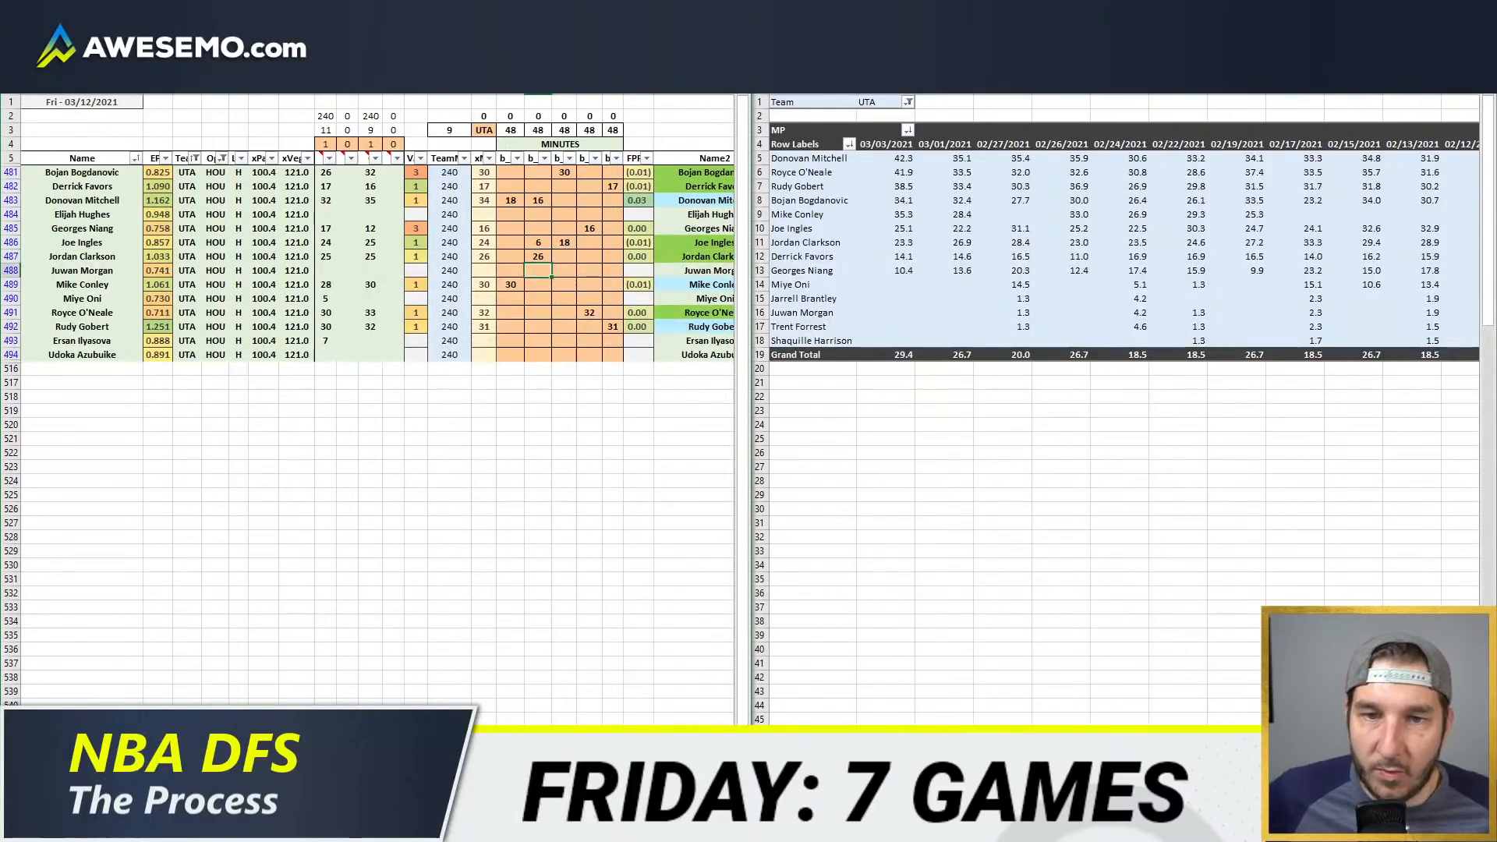
key(Up)
text(25)
key(Return)
click(545, 340)
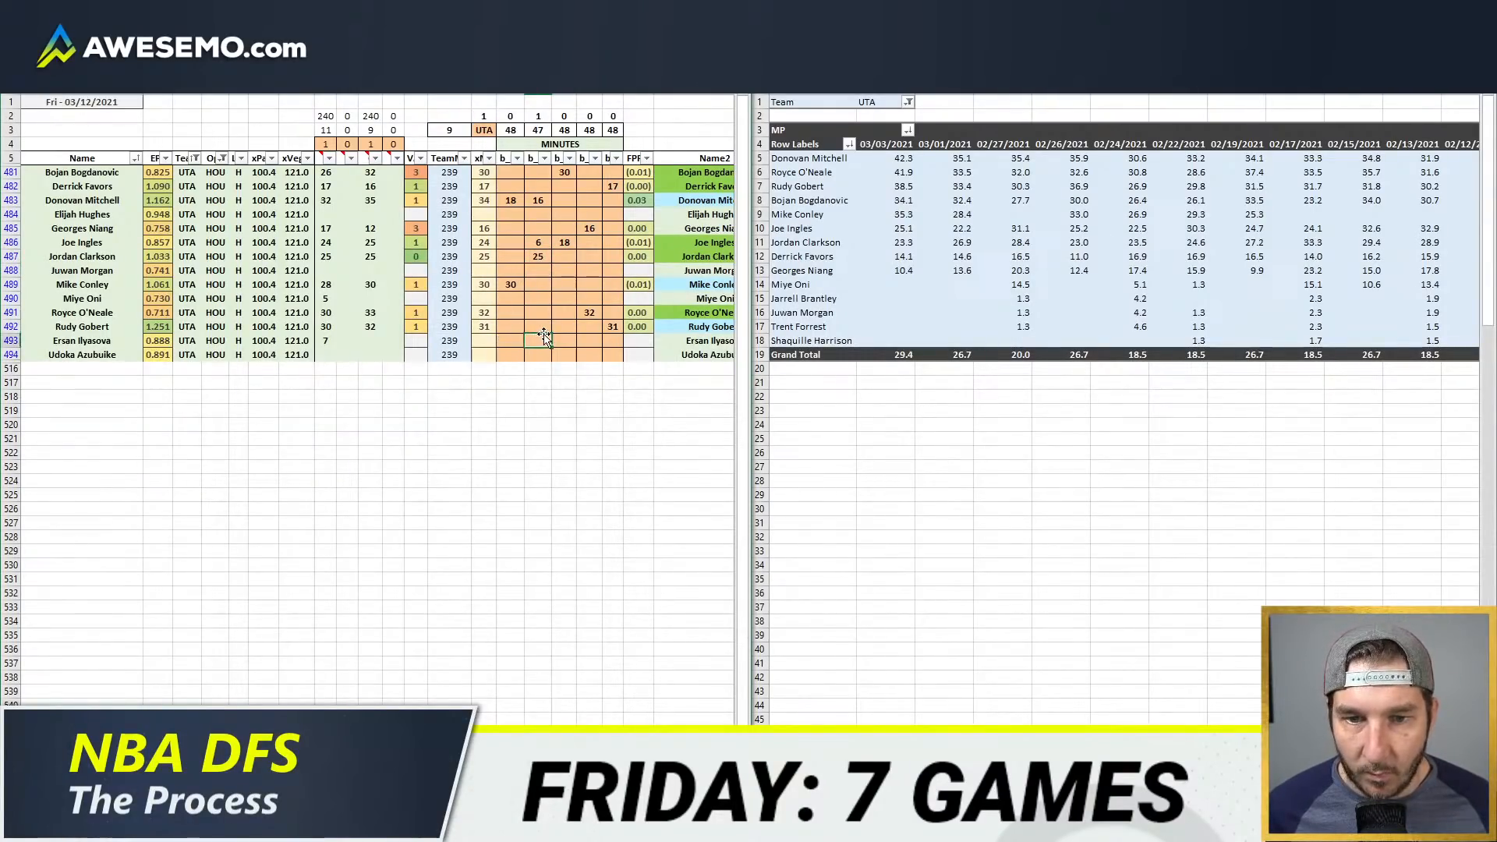
text(1)
click(613, 339)
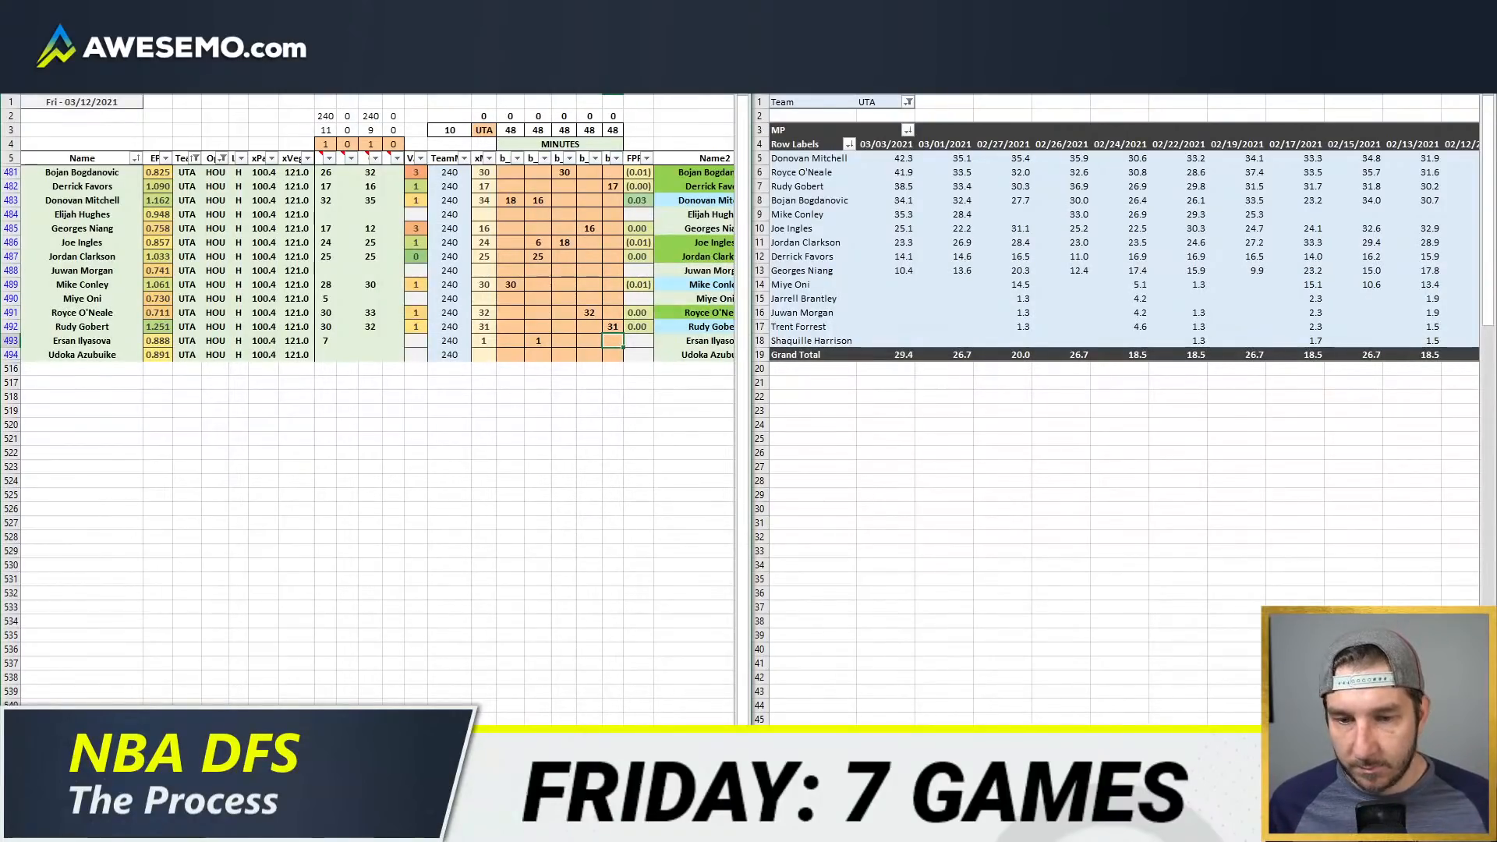
Step: Switch the team on the projections comparison sheet to UTA
scroll(572, 502, right, 5)
scroll(377, 397, right, 3)
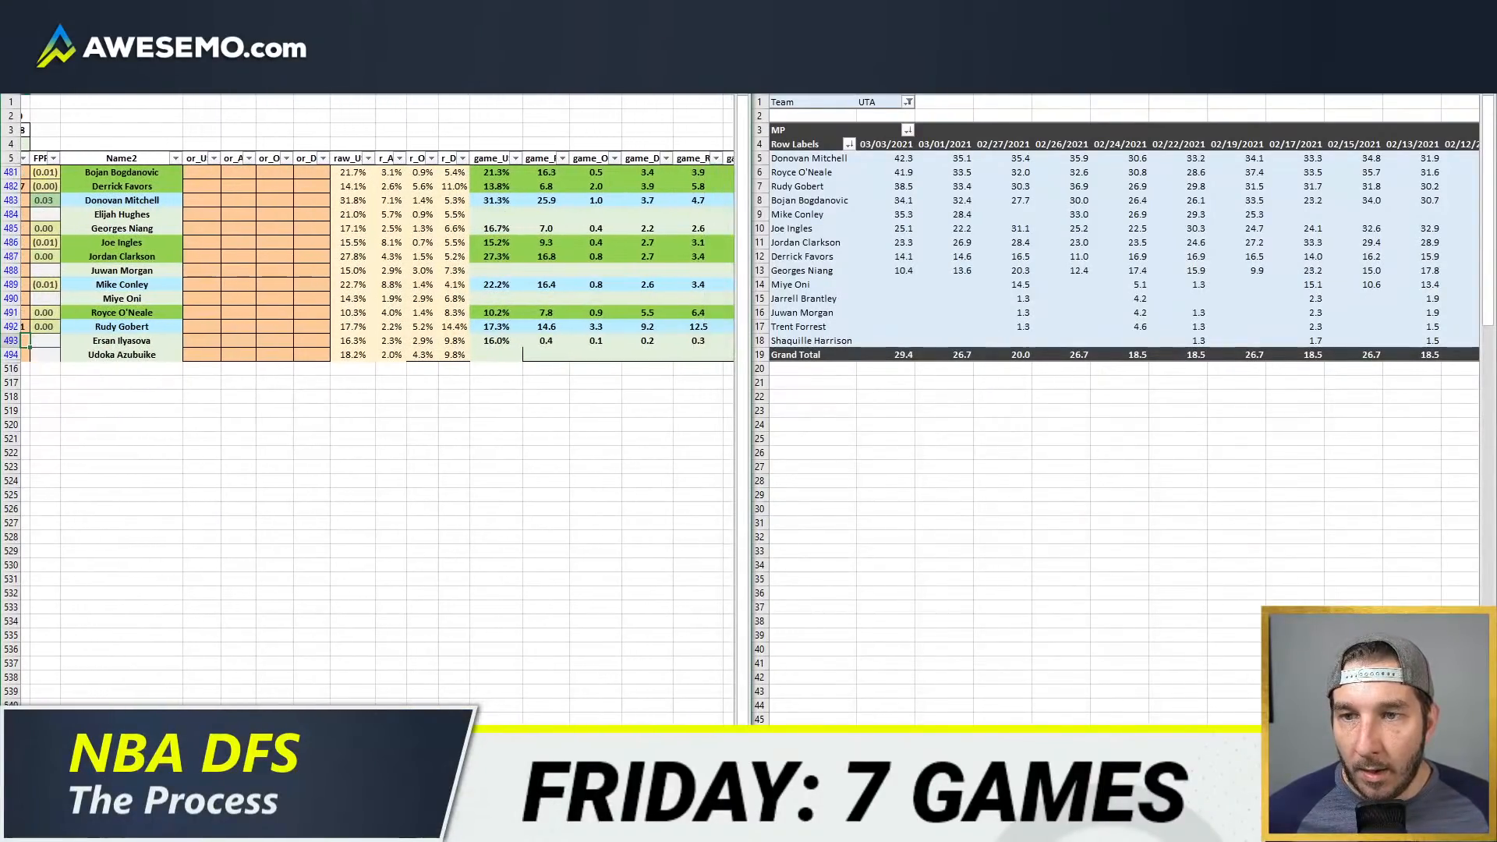
scroll(377, 409, right, 1)
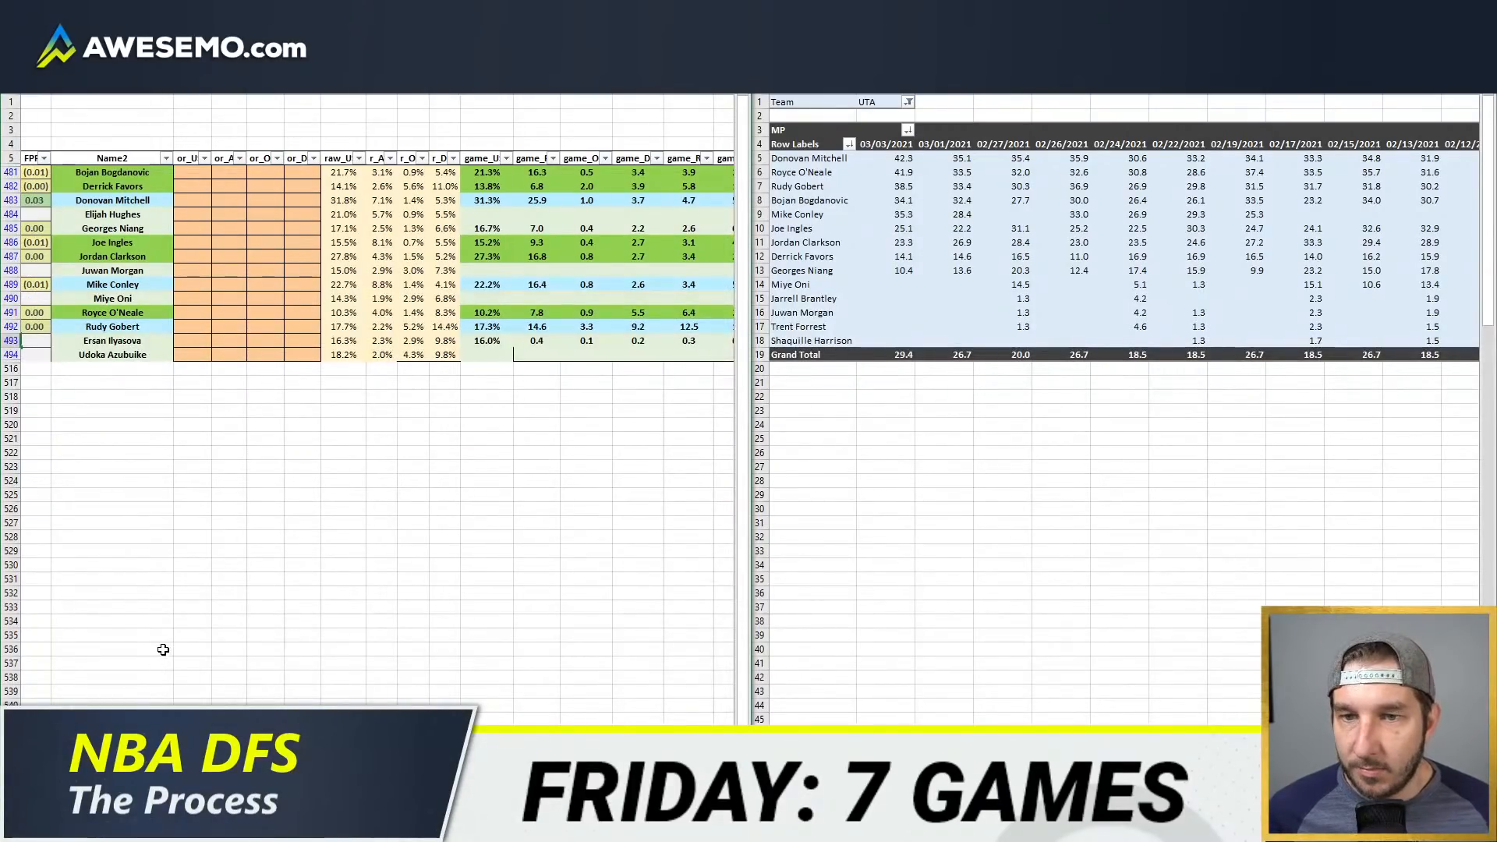
click(161, 830)
click(401, 114)
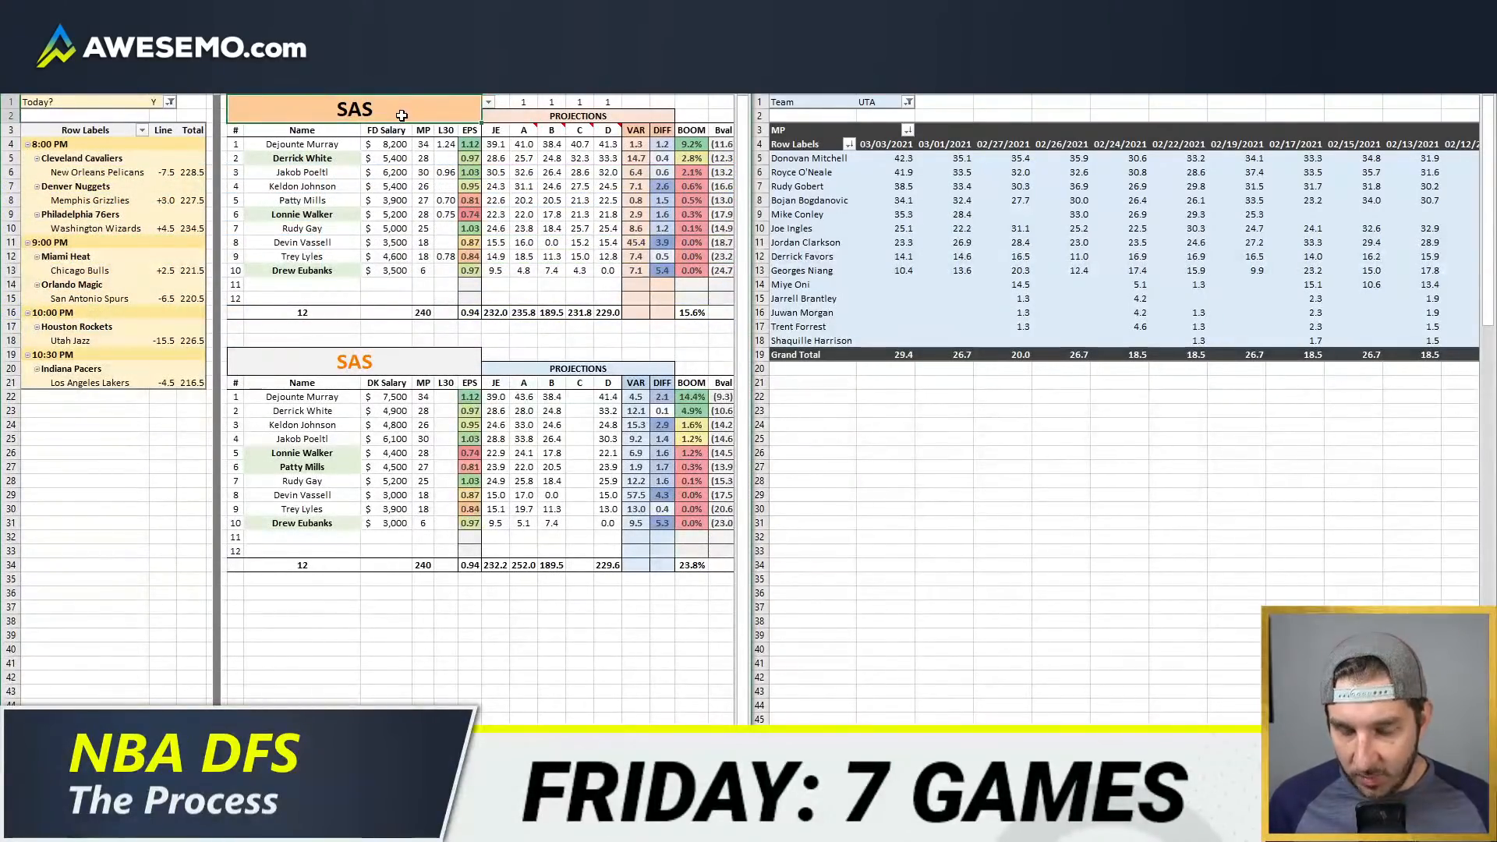
text(UTA)
key(Return)
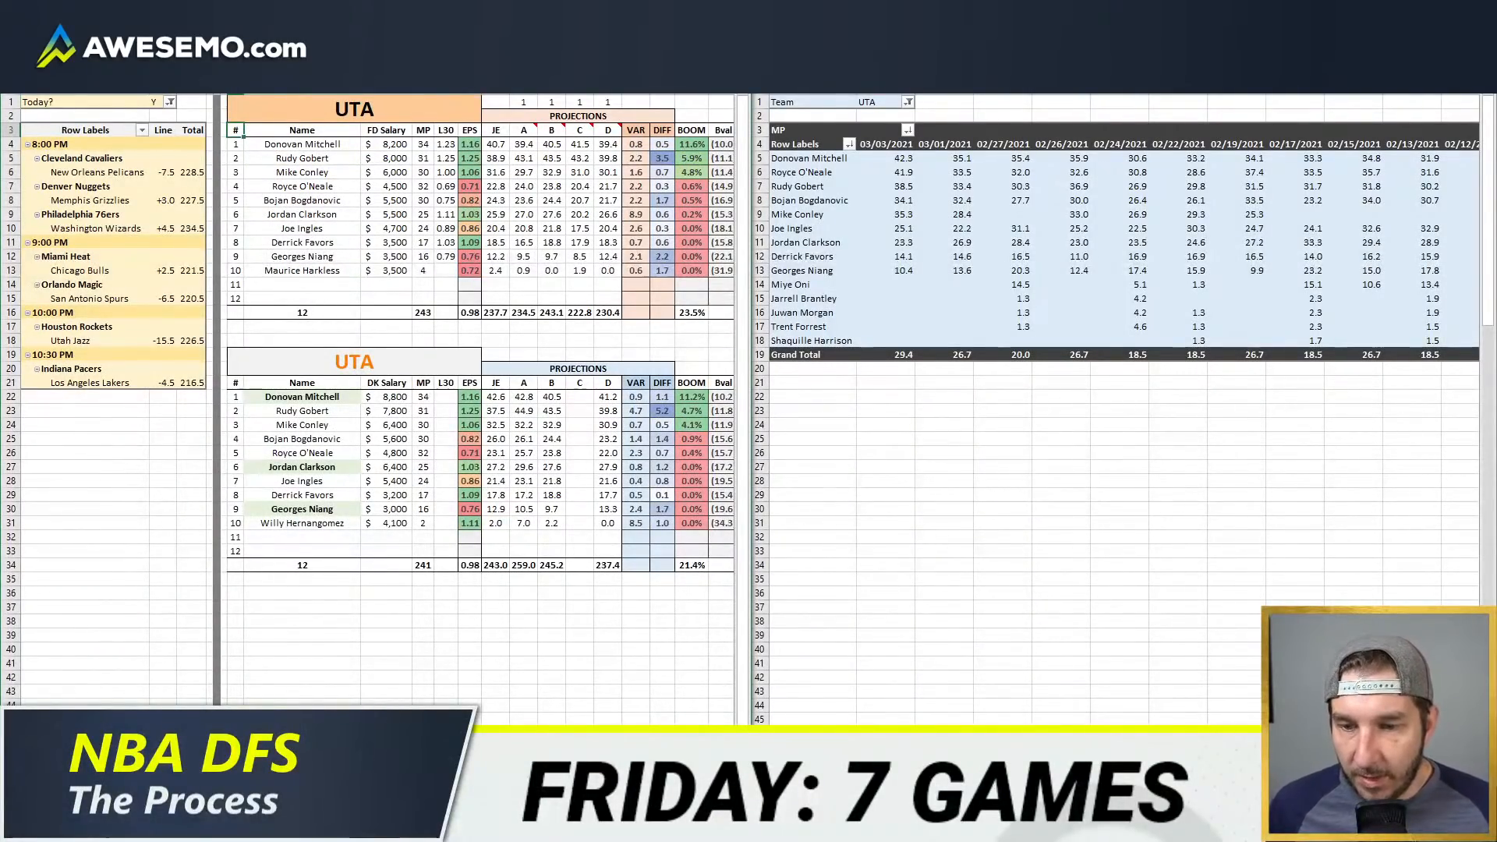
Step: Override Rudy Gobert's usage with 18.5% and check the updated UTA projections comparison
click(483, 827)
click(191, 323)
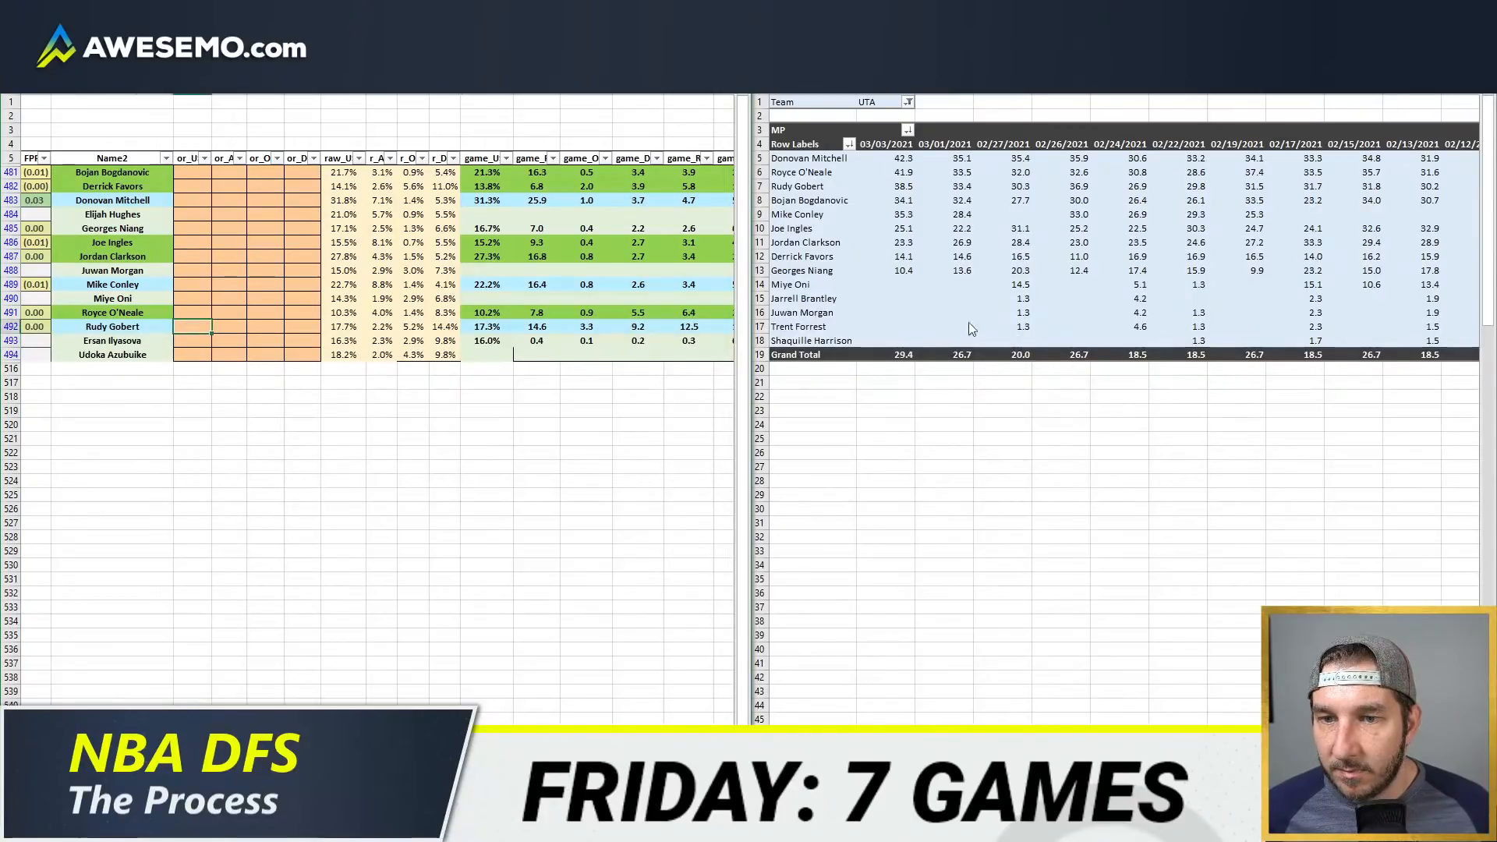
text(18.5)
key(Return)
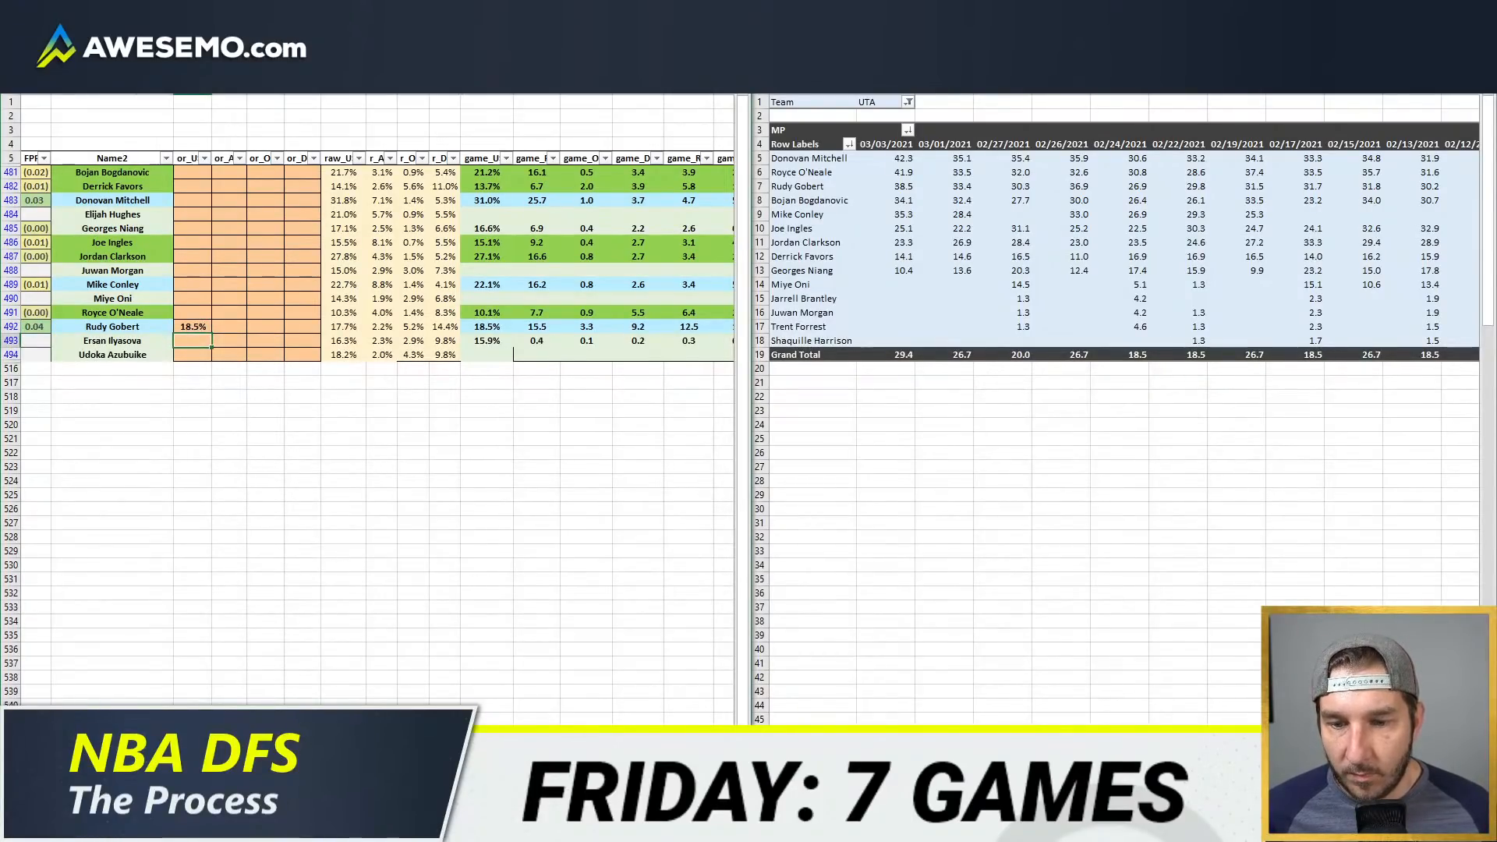
click(312, 791)
click(302, 467)
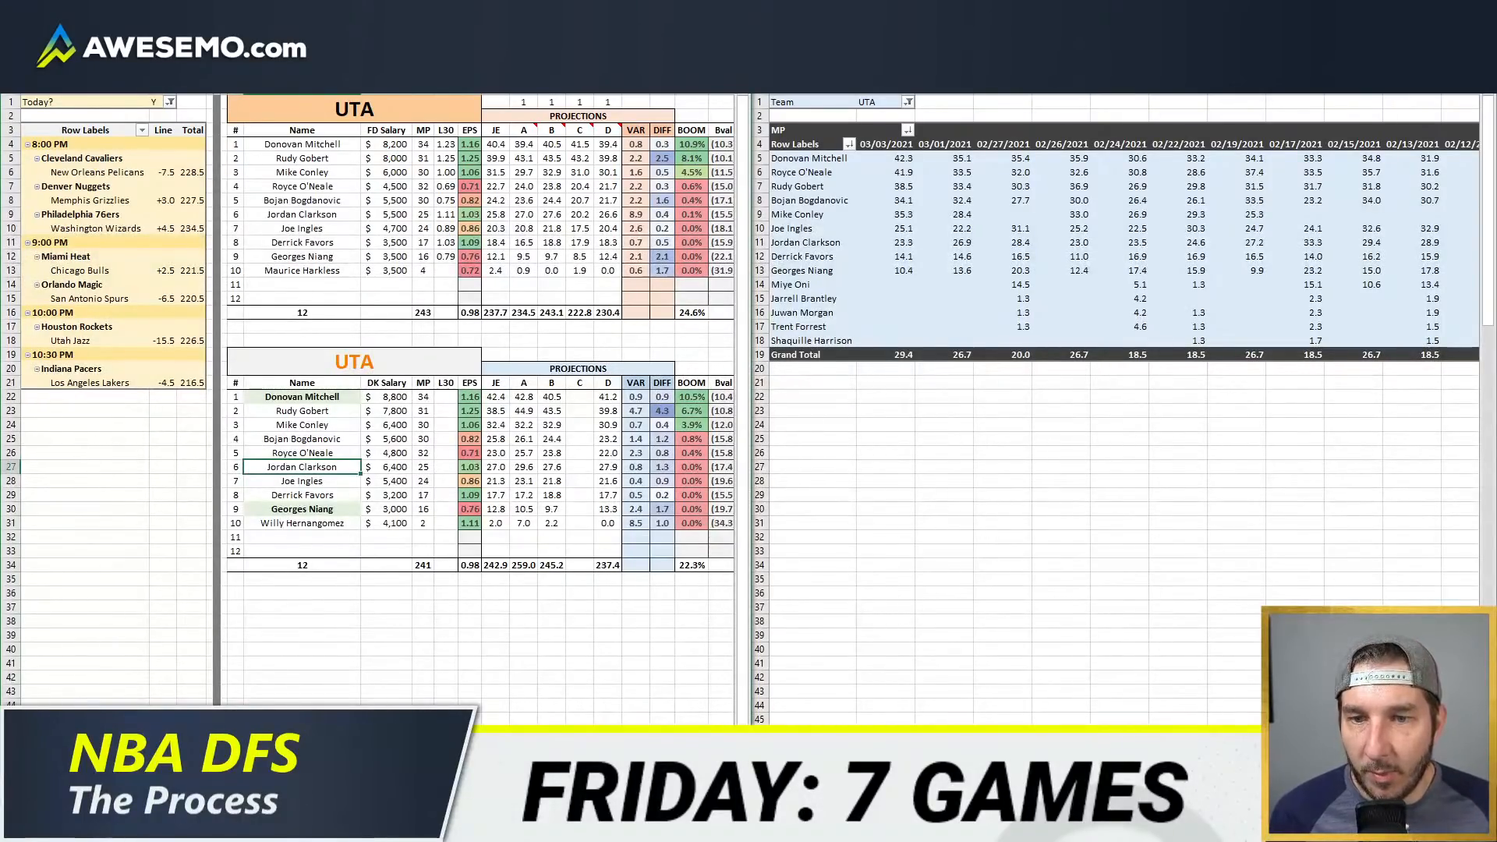
Step: Filter the player list to WAS instead of UTA and set the team code above the minutes columns to WAS
click(374, 795)
scroll(262, 159, left, 5)
scroll(262, 159, left, 3)
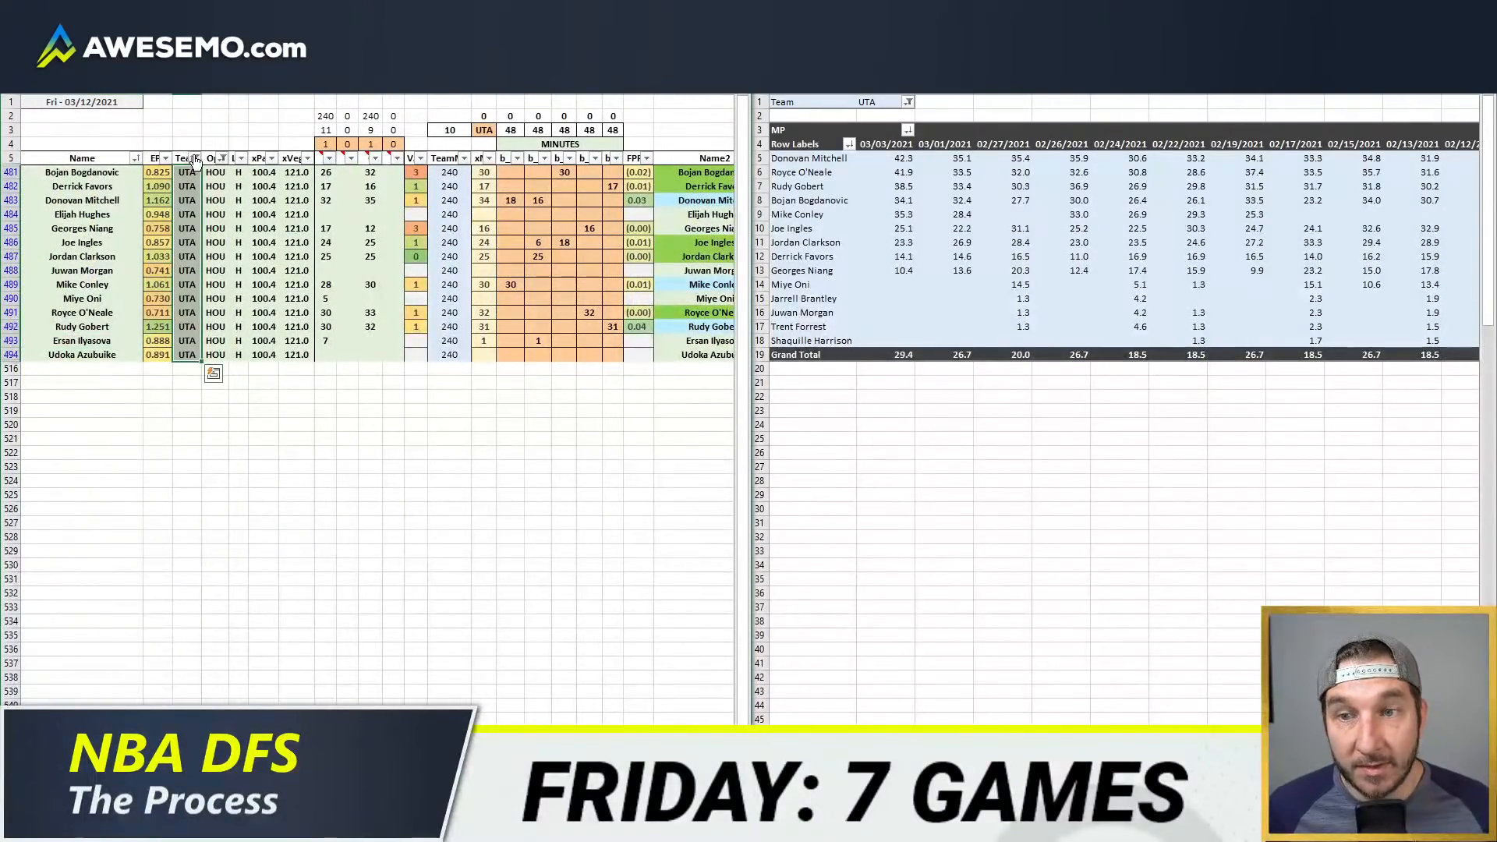
click(195, 158)
scroll(106, 399, down, 4)
click(49, 439)
click(48, 454)
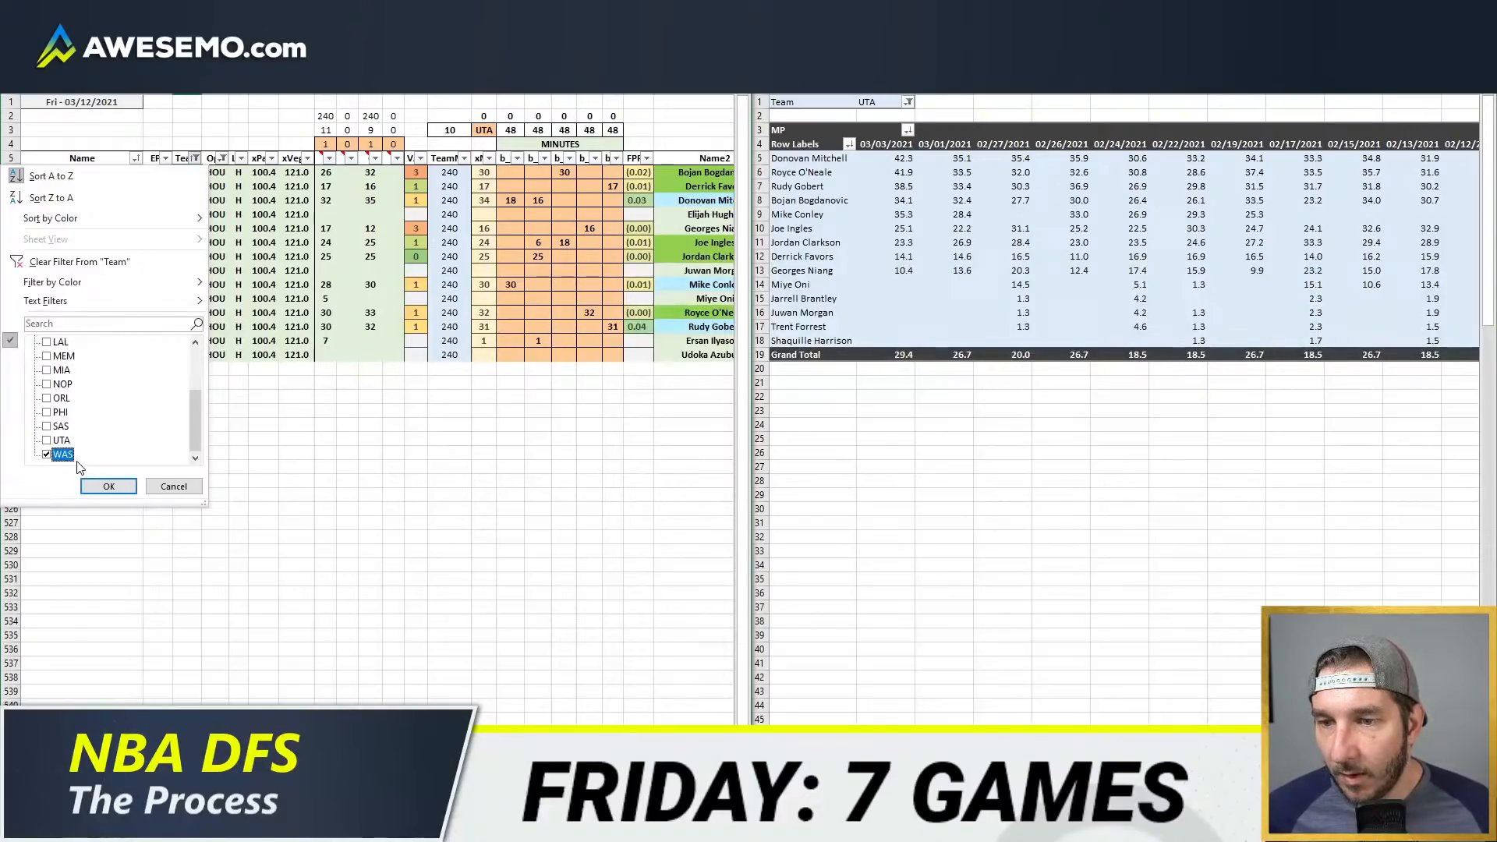
click(109, 486)
click(484, 130)
text(WAS)
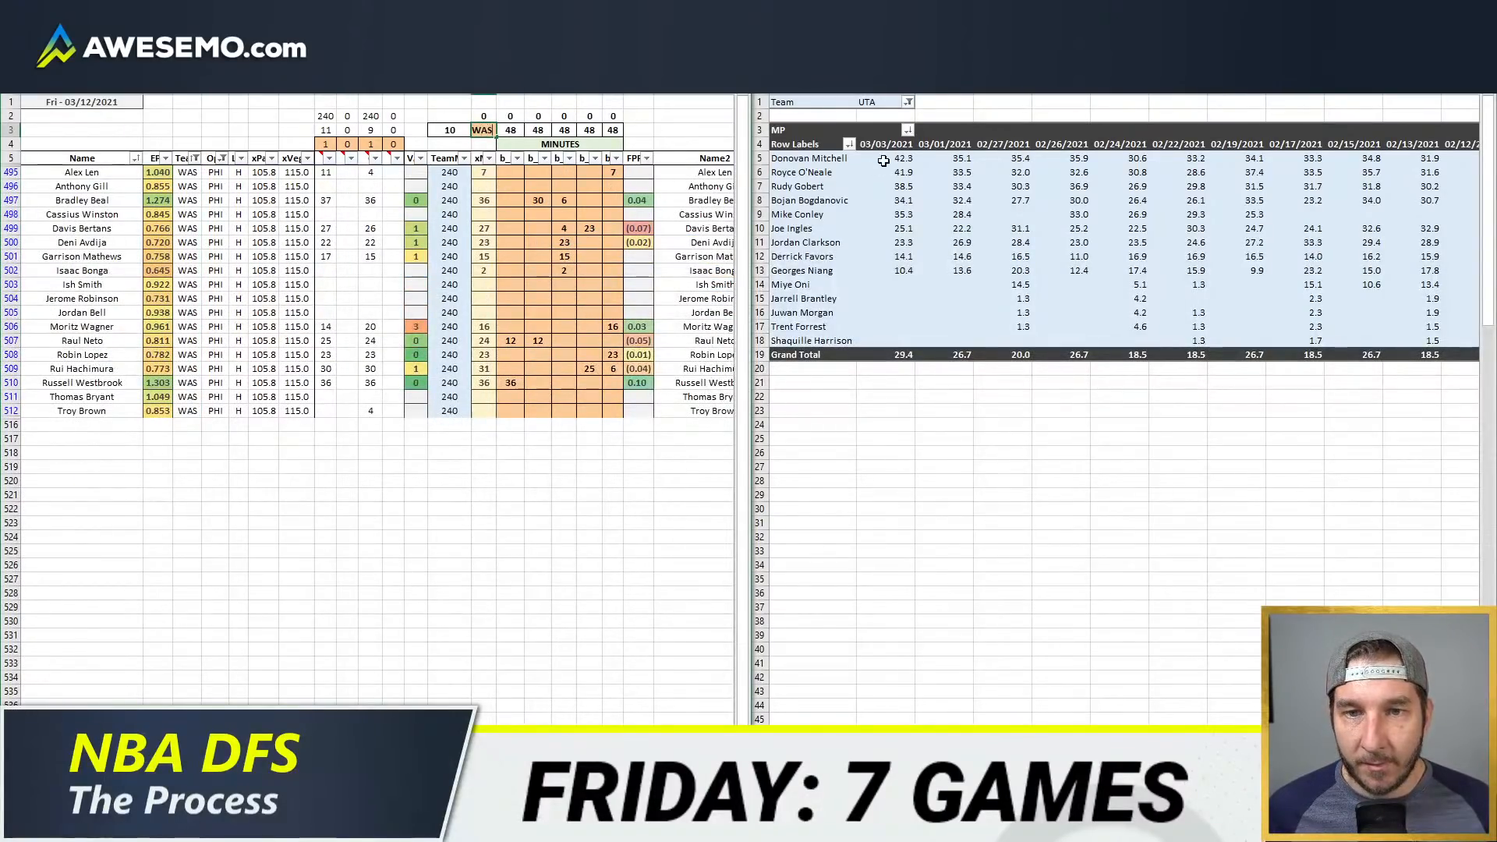
key(Return)
Step: Filter the game-by-game minutes table to WAS and check Bradley Beal's injury note on the Washington Wizards depth chart
click(884, 102)
text(WAS)
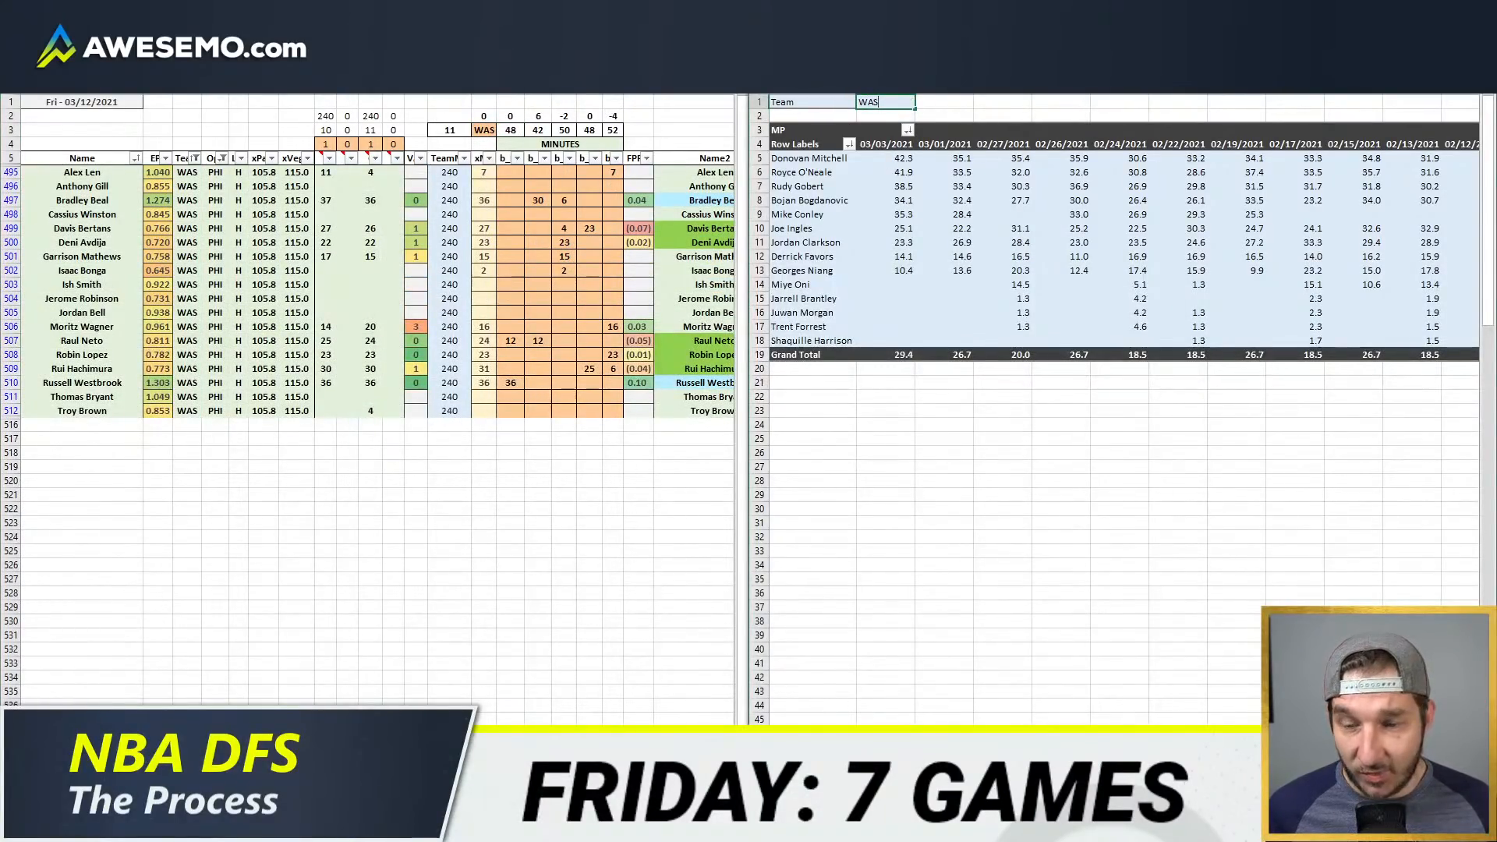
key(Return)
click(214, 699)
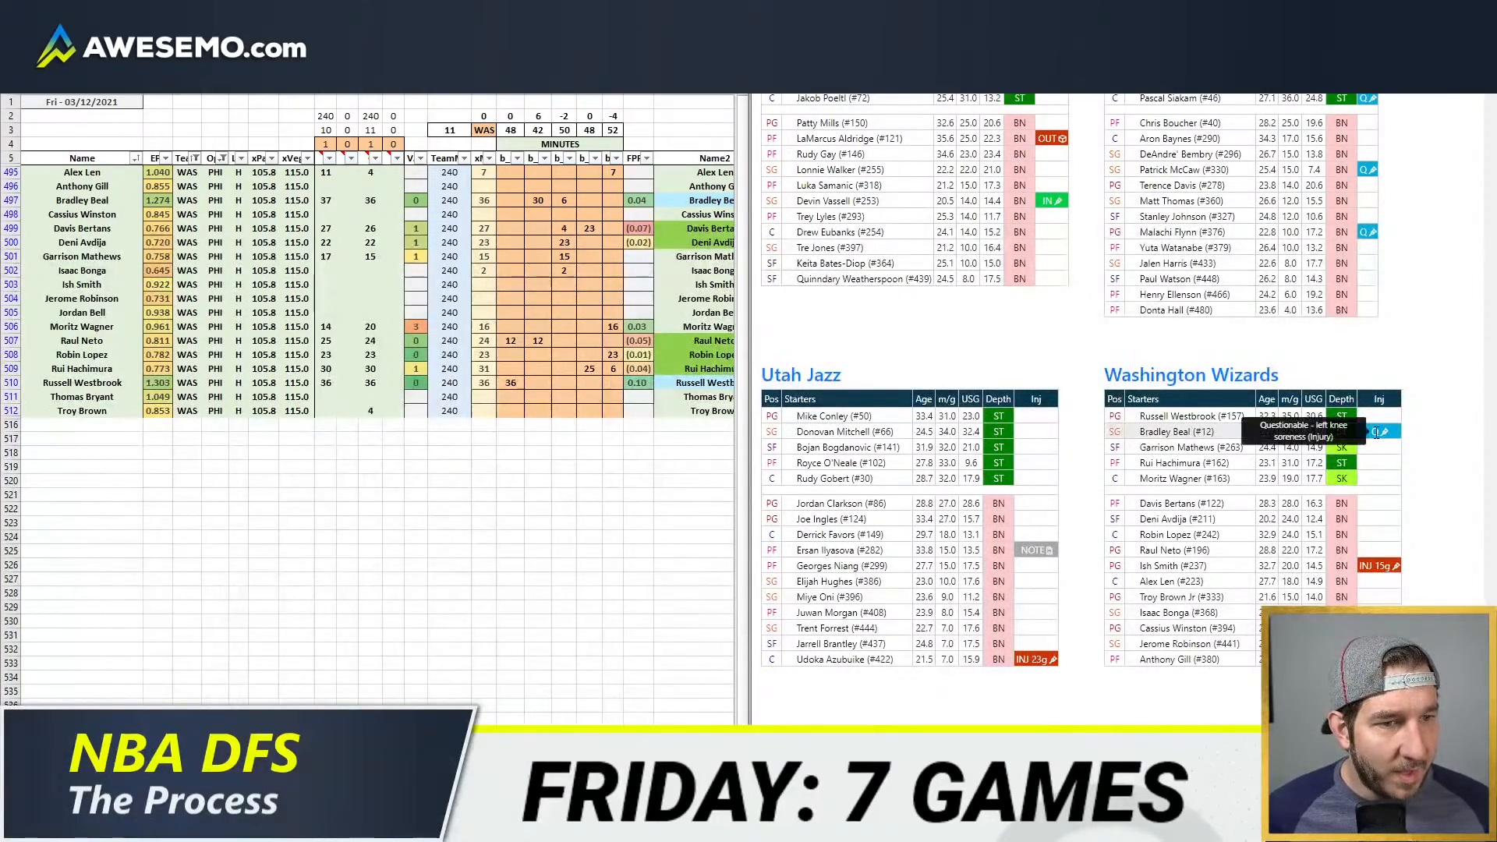
click(134, 825)
click(566, 327)
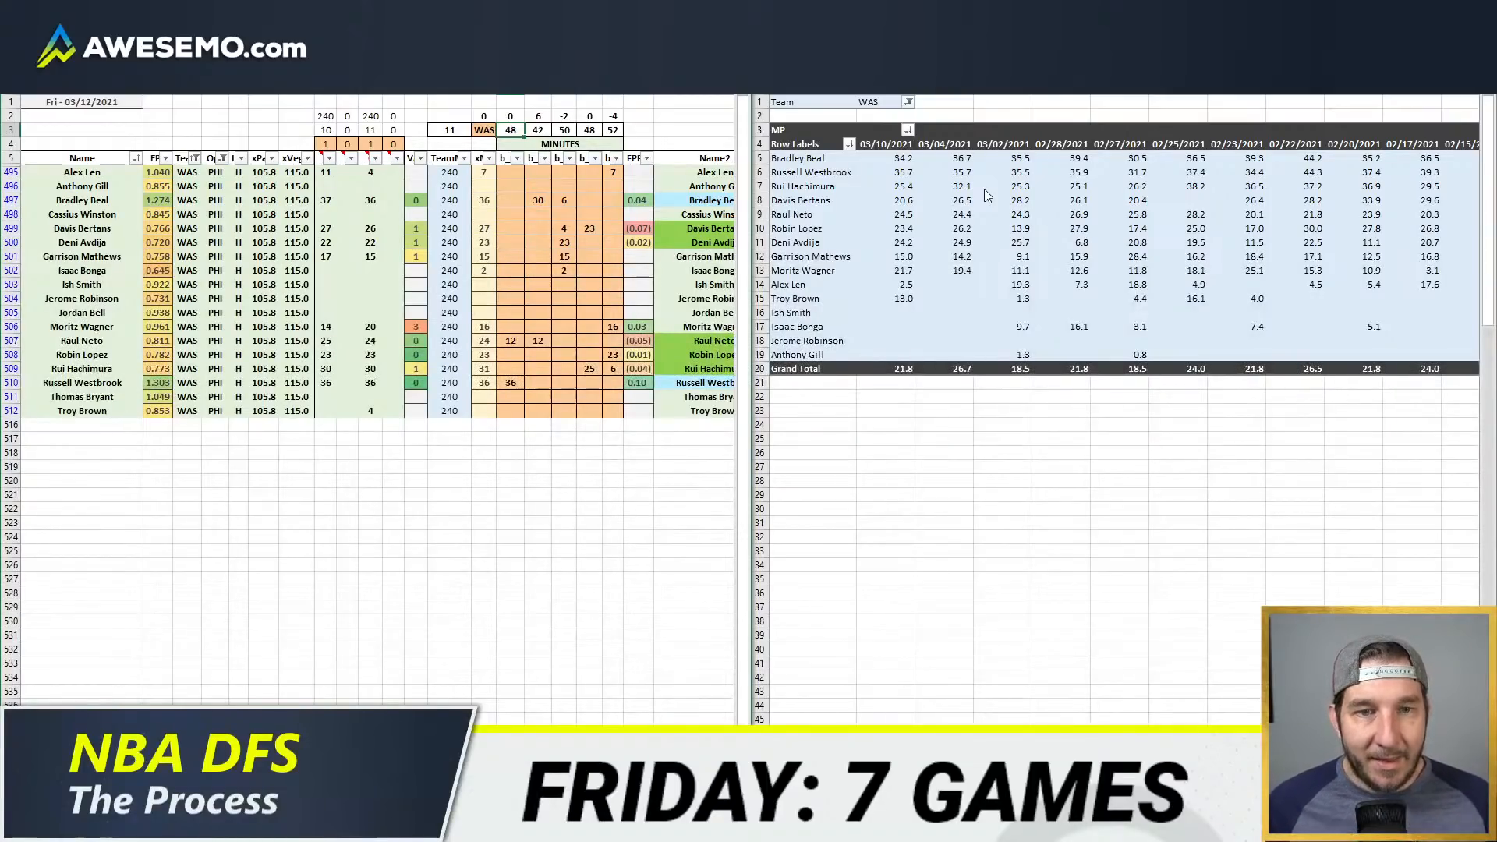
click(657, 364)
Step: Set Moritz Wagner's minutes to 14 and Alex Len's to 9 in the fifth minutes column
click(613, 327)
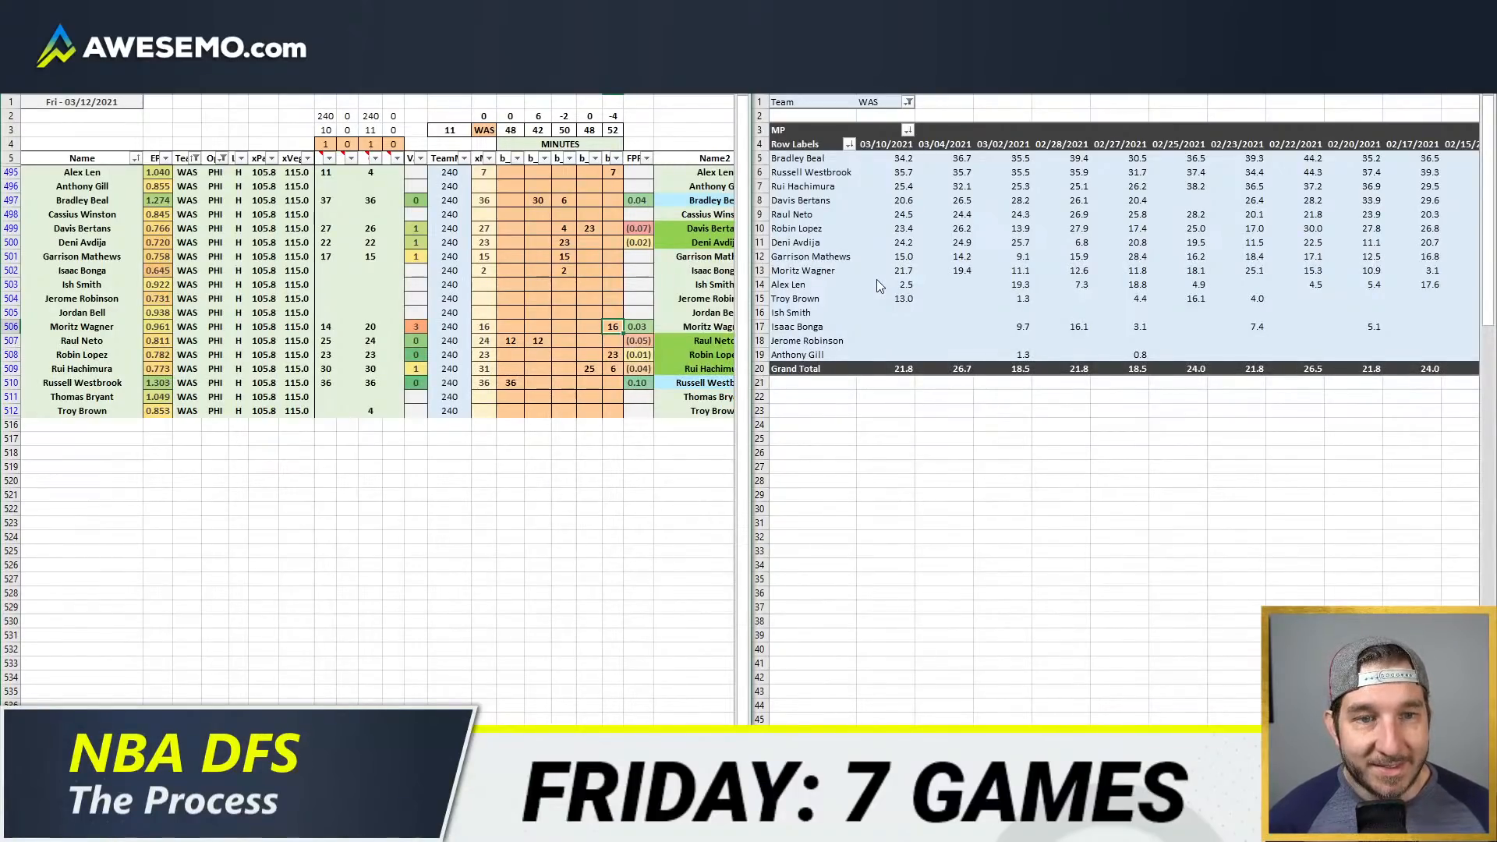
text(14)
key(Up)
key(Up)
key(Up)
key(Up)
key(Up)
key(Up)
key(Up)
key(Up)
key(Up)
key(Up)
key(Up)
key(Return)
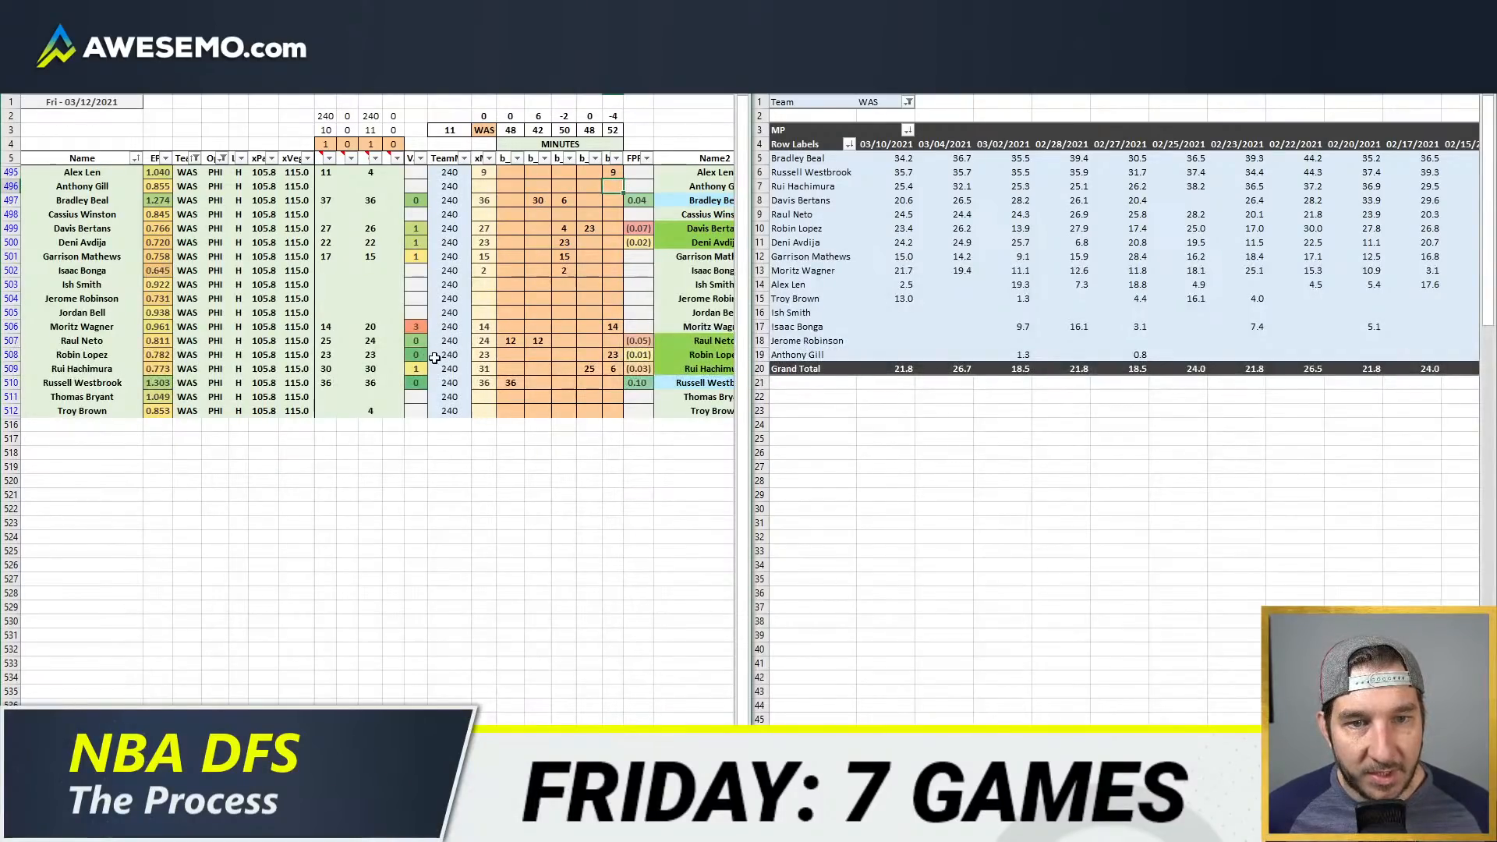
Step: Check Washington's override columns, set the projections comparison team to WAS, and compare it with its opponent
click(566, 337)
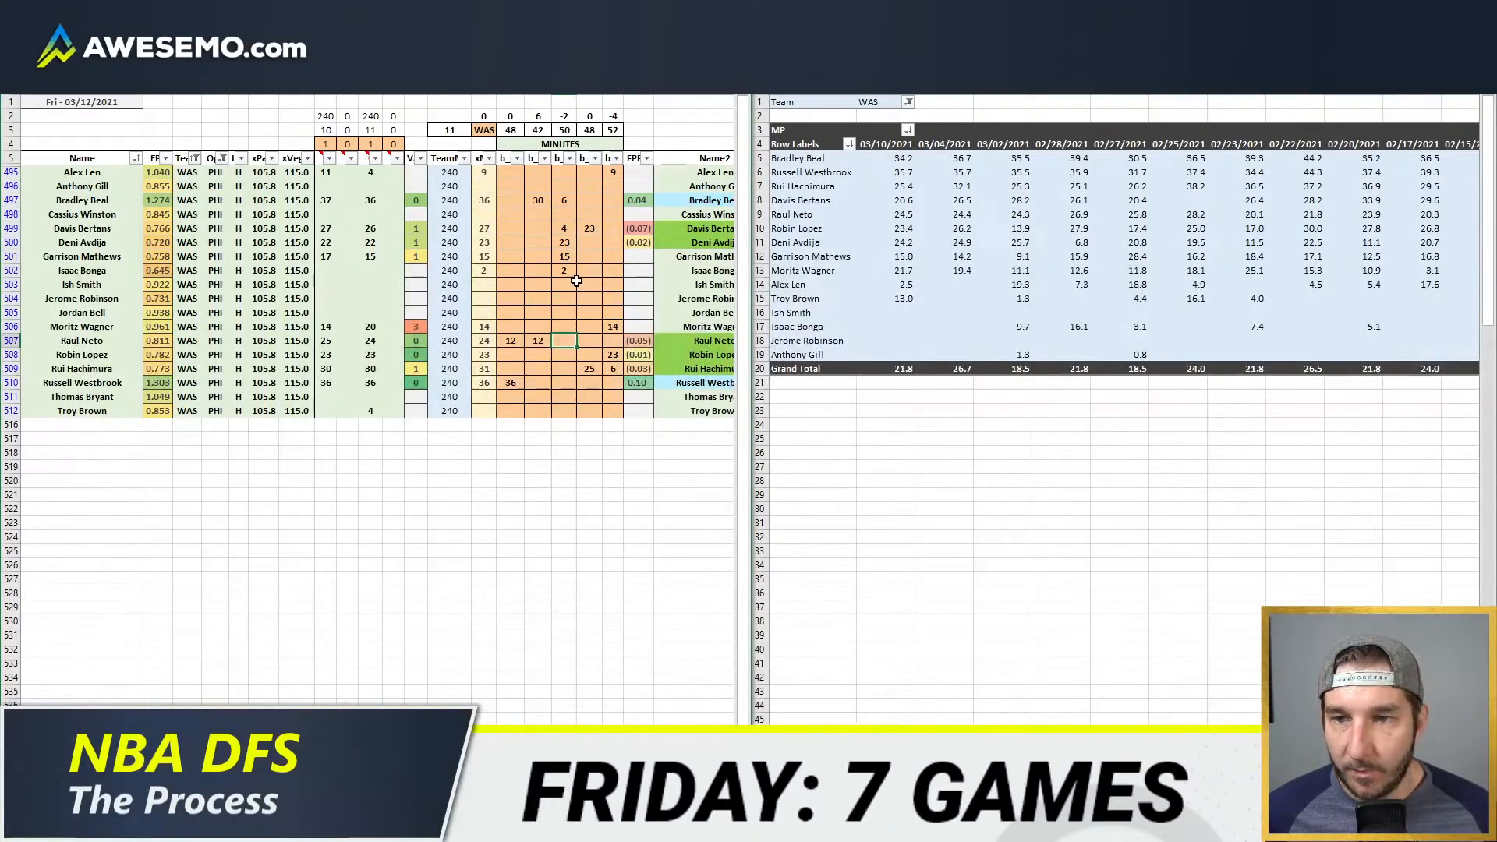
scroll(570, 687, right, 5)
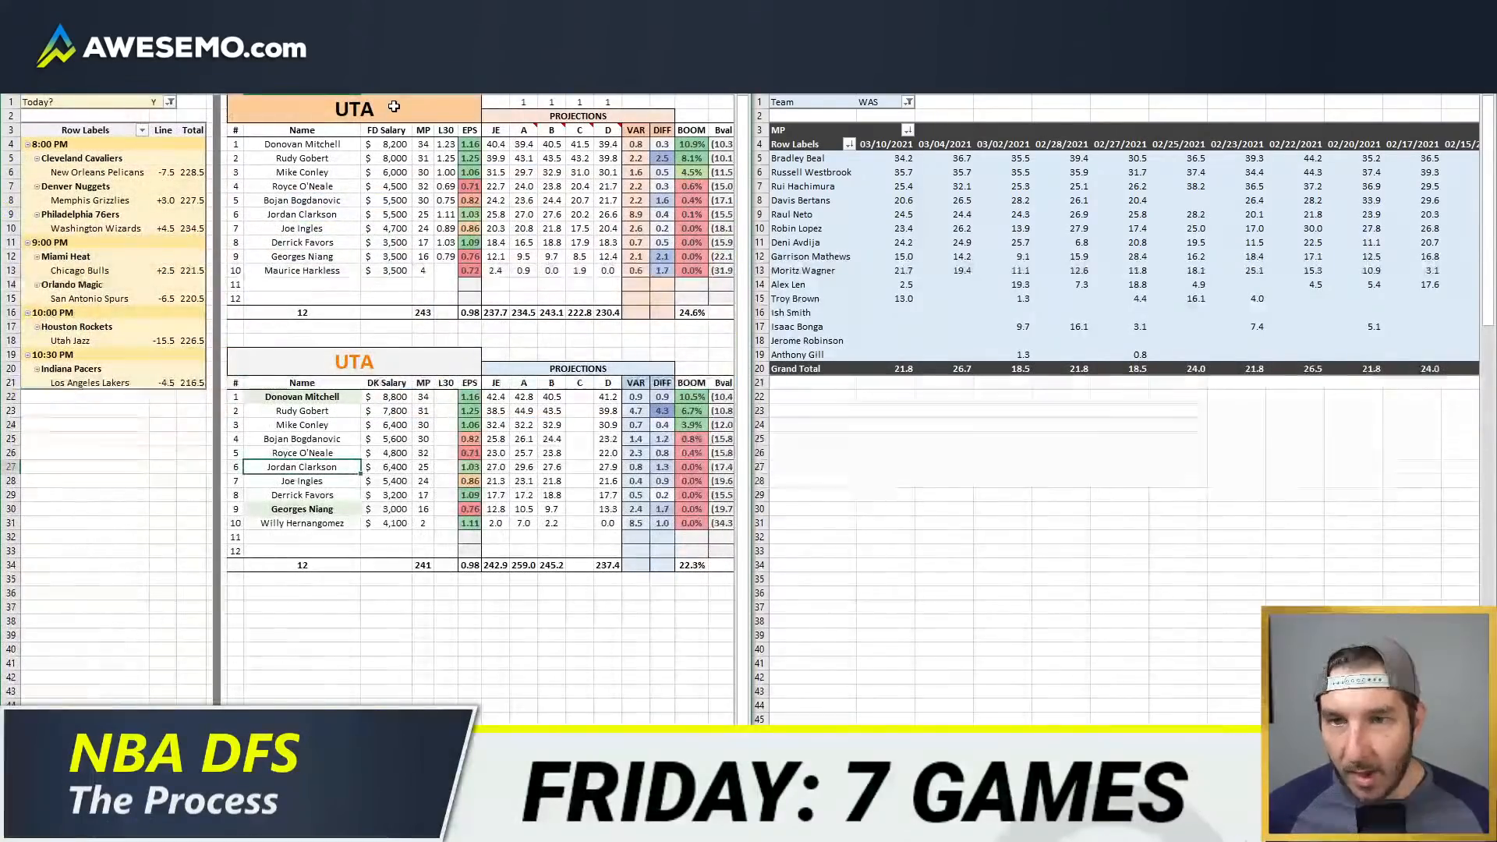
text(WAS)
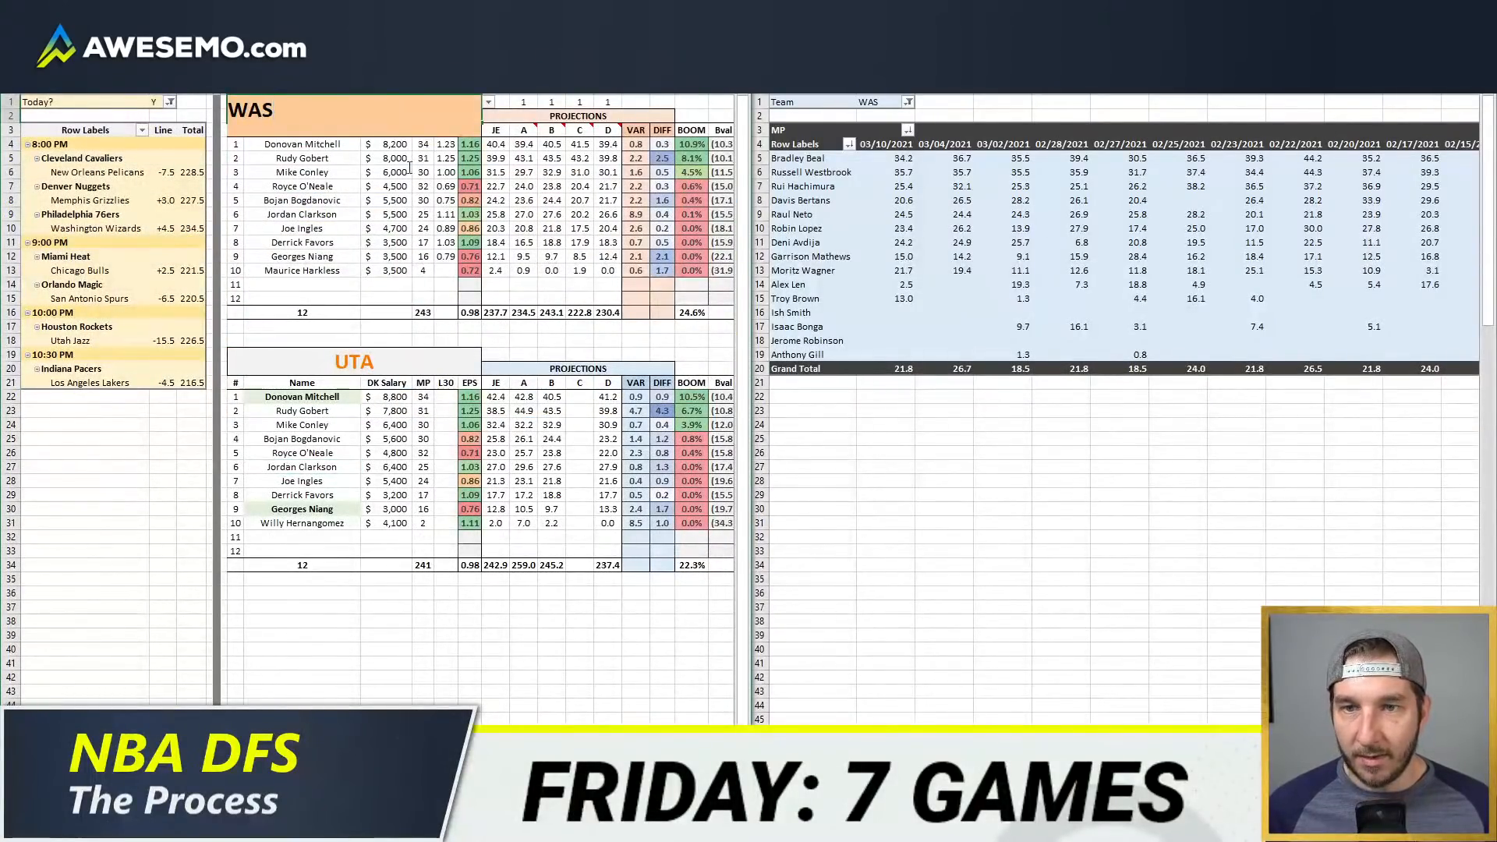
key(Return)
click(446, 313)
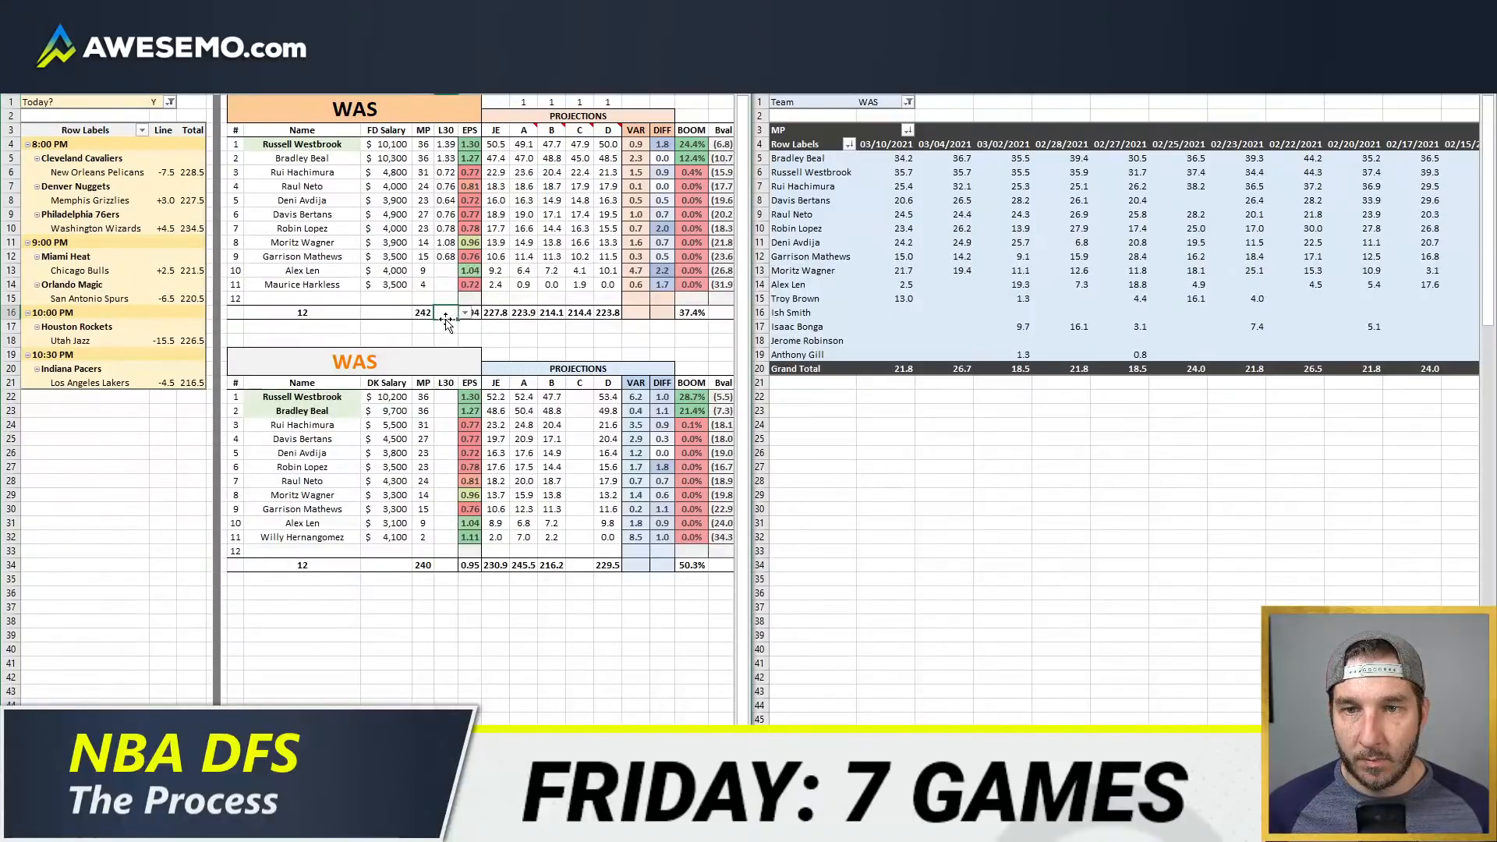
click(842, 273)
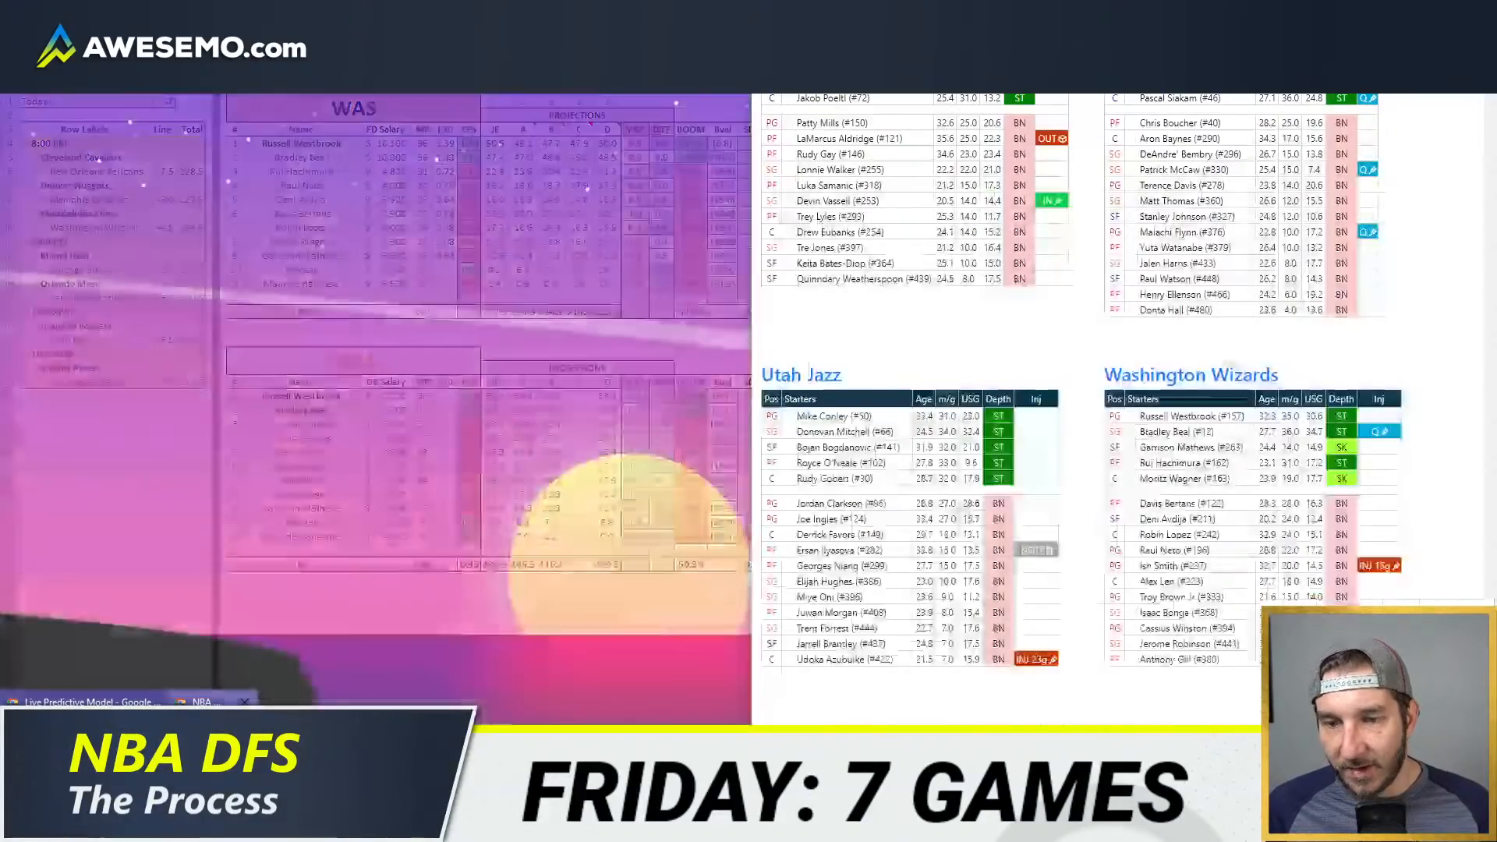
Step: Switch to the browser, open the Fantasy Cruncher site in a new tab, and give it its own maximized window
click(214, 748)
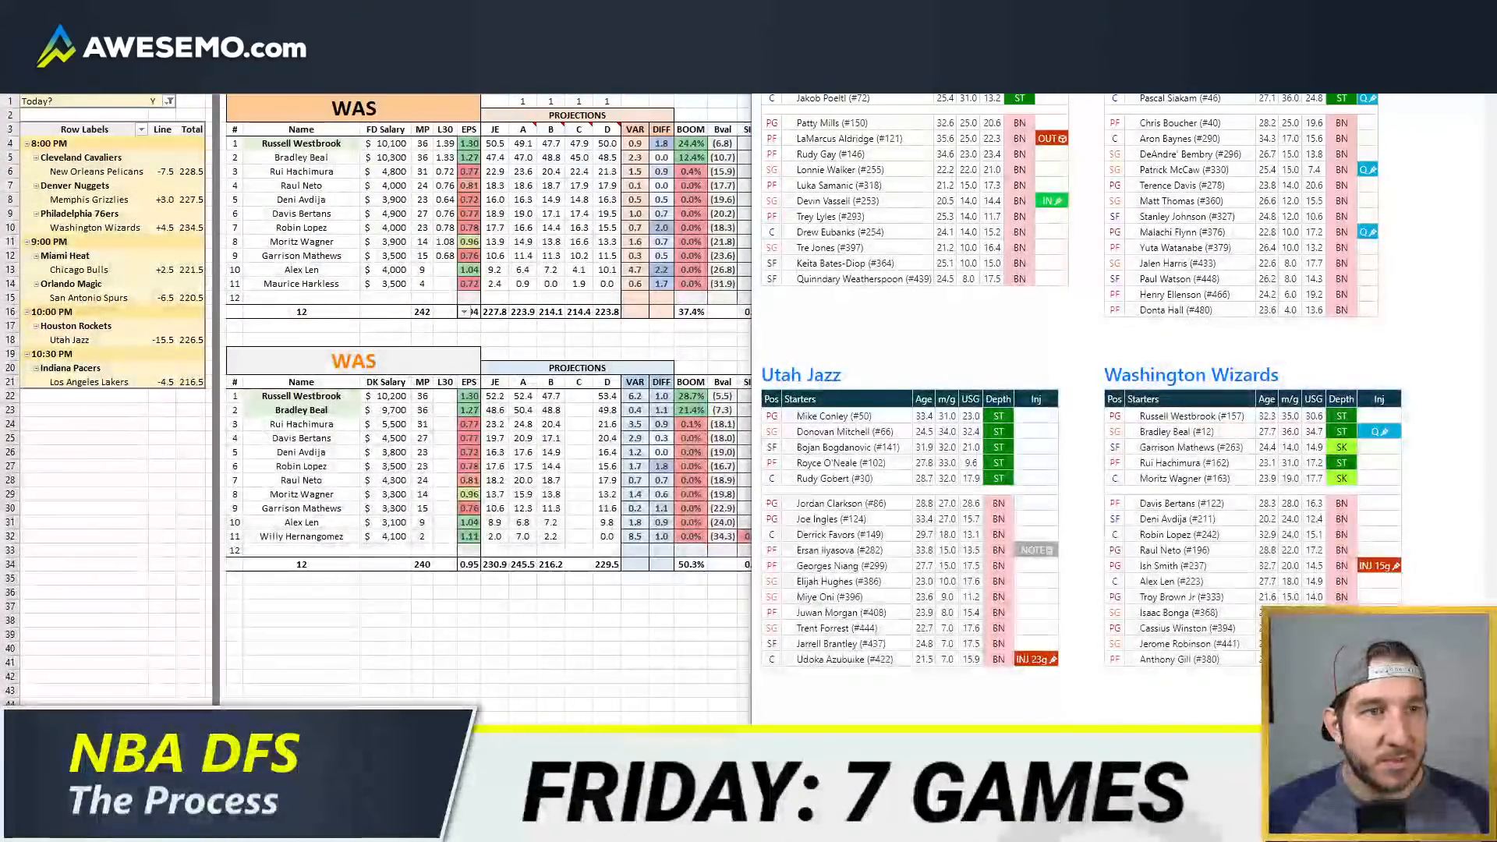
key(ctrl+t)
text(c)
key(BackSpace)
text(crunch)
key(Return)
drag(1199, 15, 535, 133)
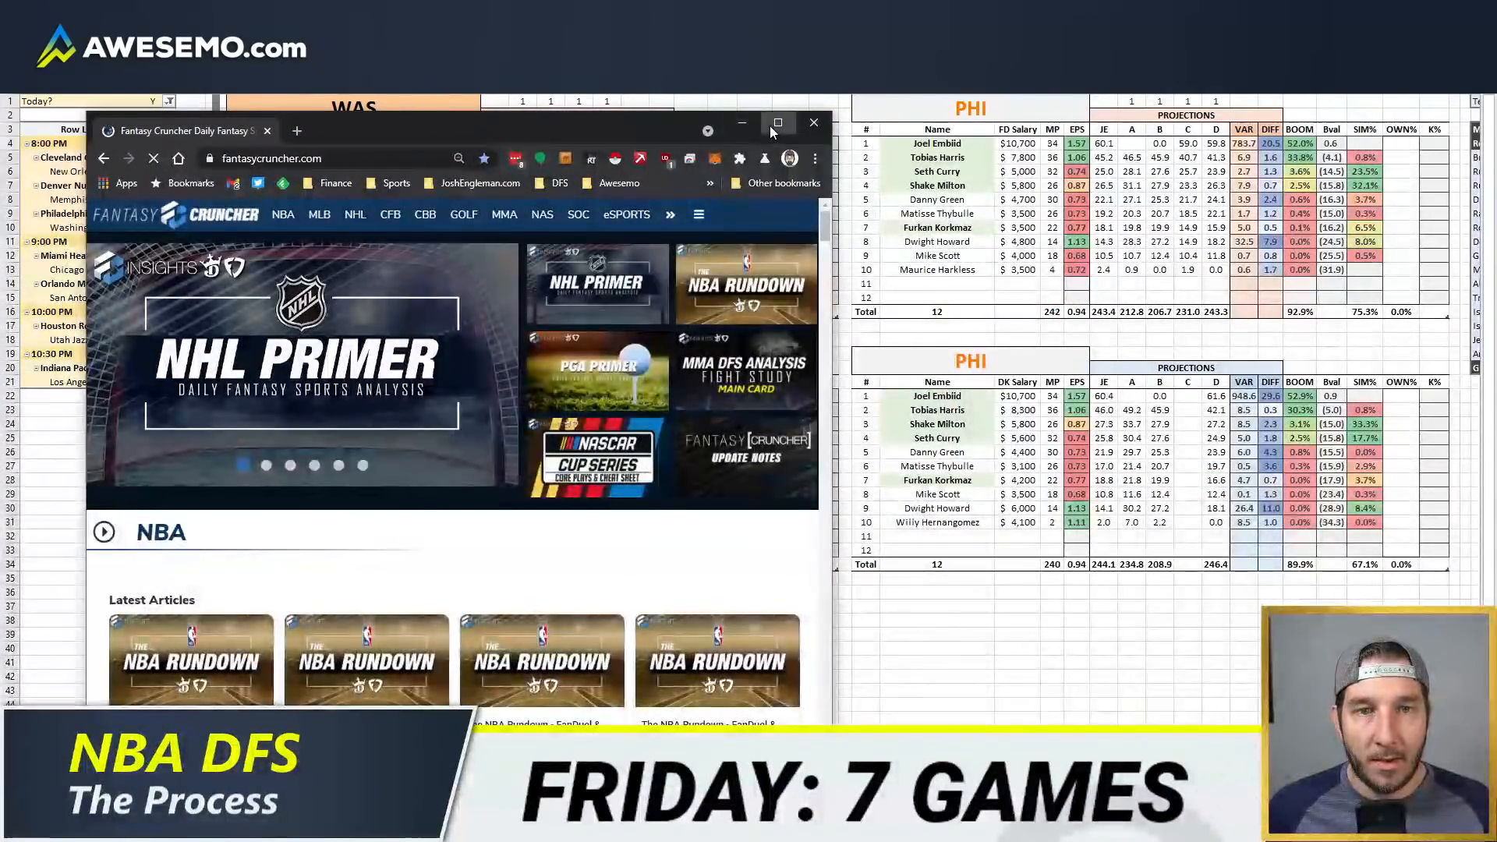
click(776, 123)
Step: Open the FanDuel NBA lineup optimizer and its data upload dialog
mouse_move(203, 98)
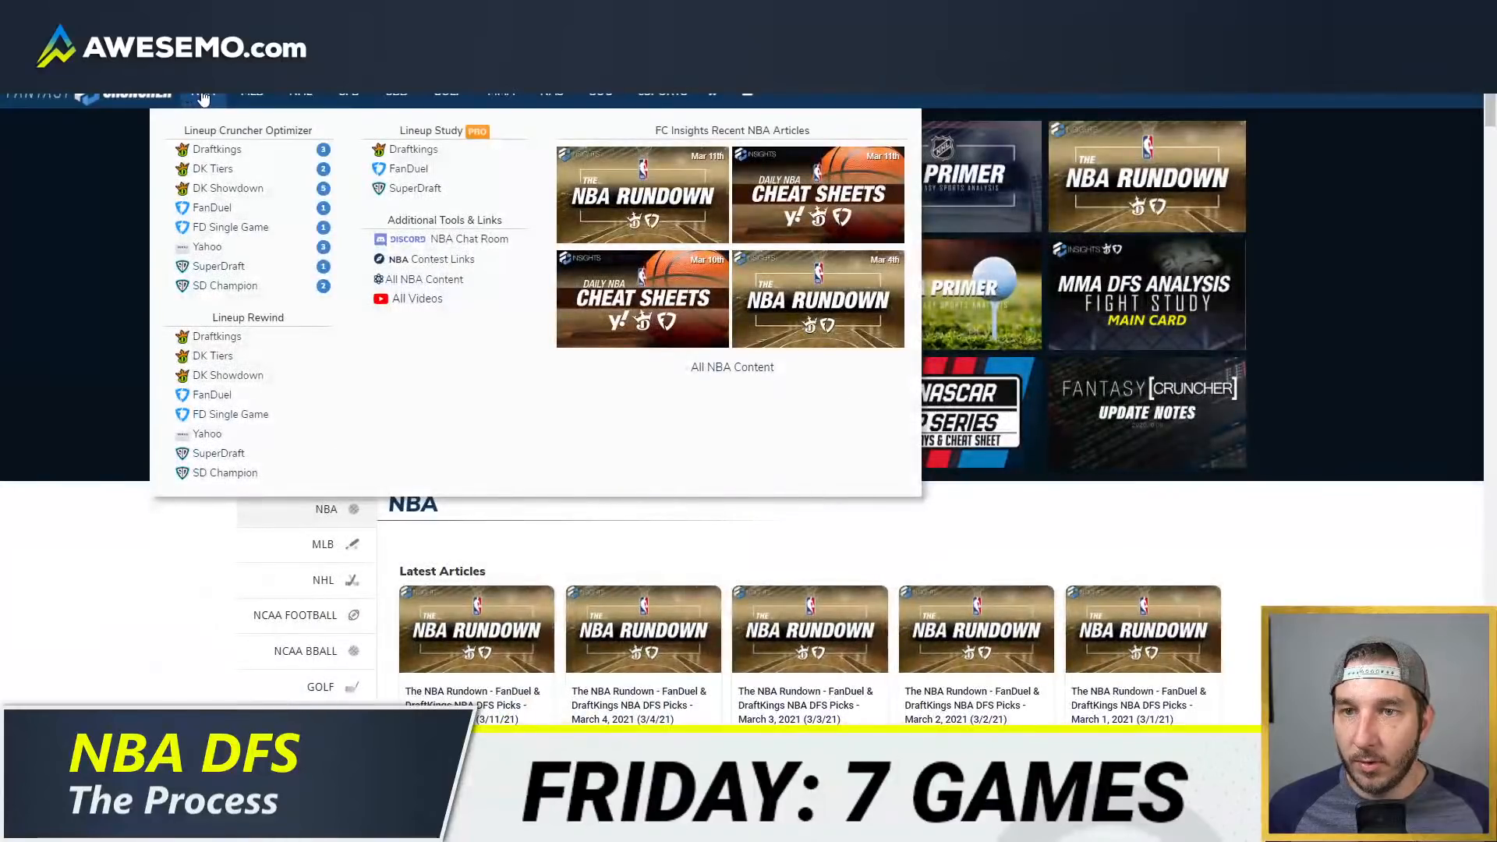
click(212, 209)
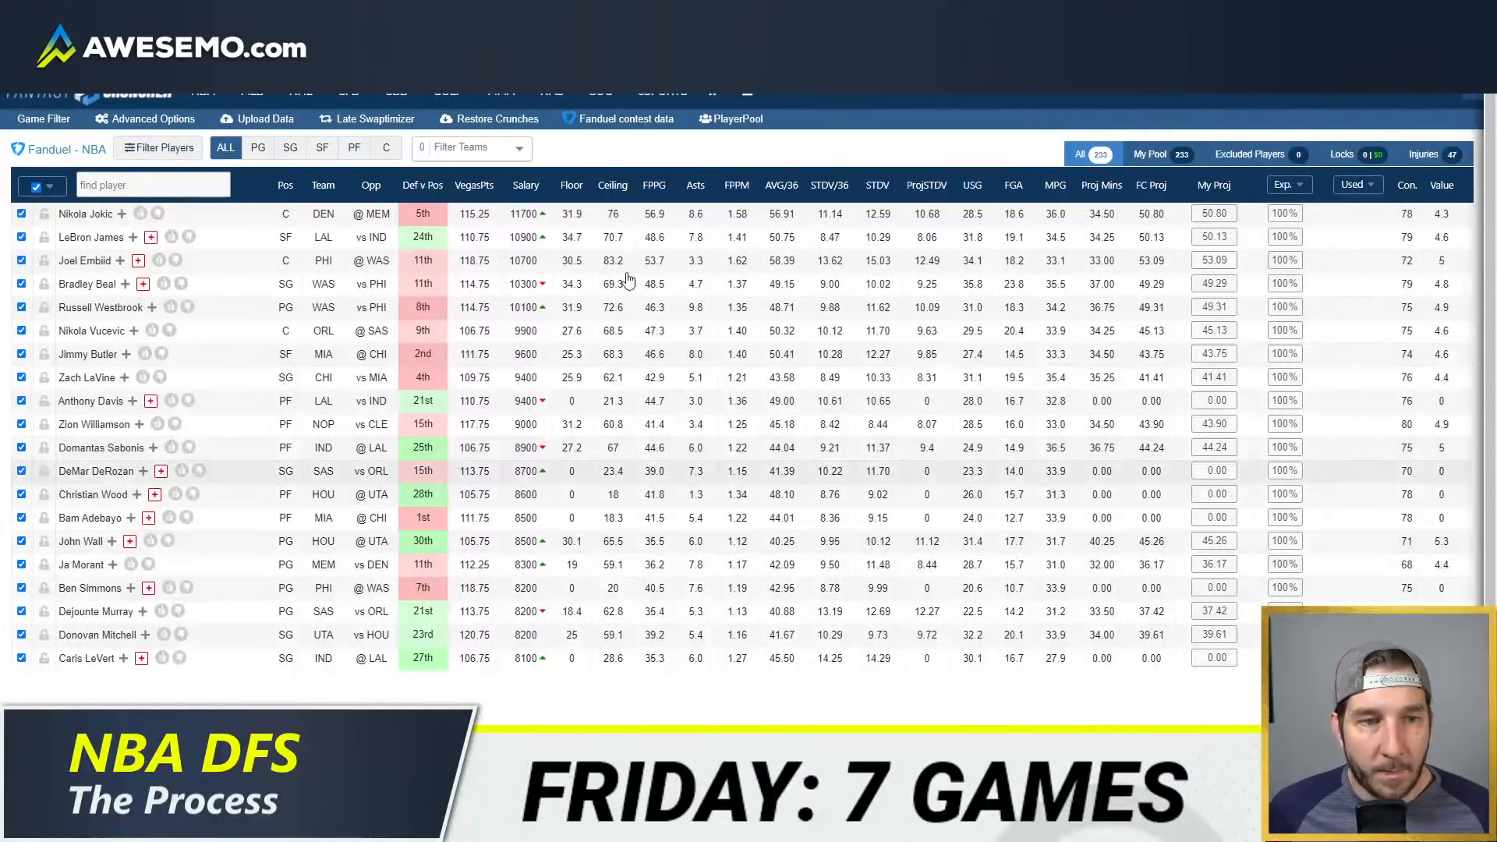
click(258, 118)
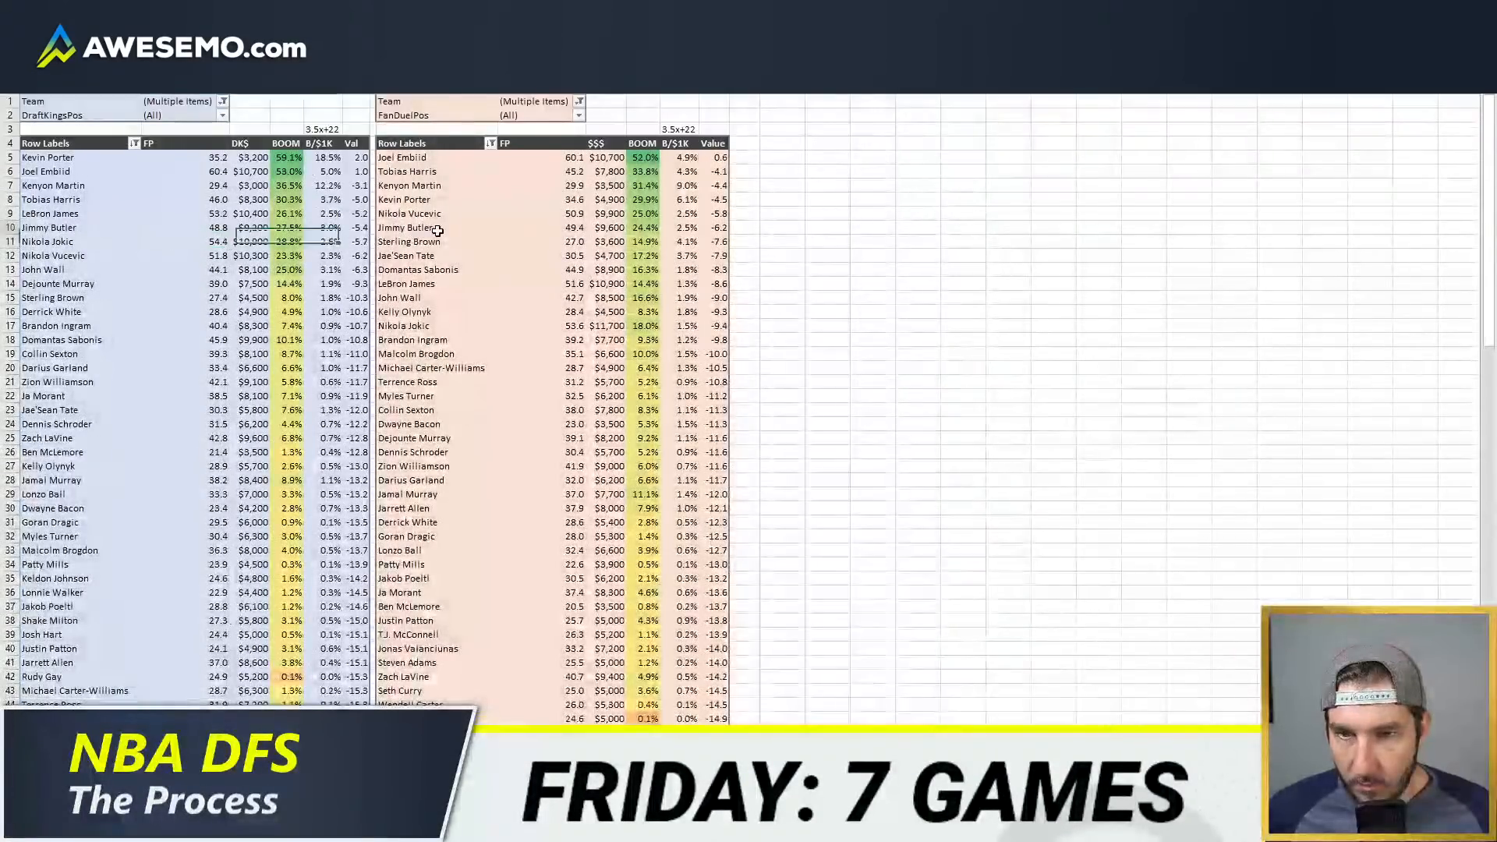
Step: Switch to Excel and refresh the DraftKings and FanDuel projection pivot tables
right_click(439, 228)
click(458, 289)
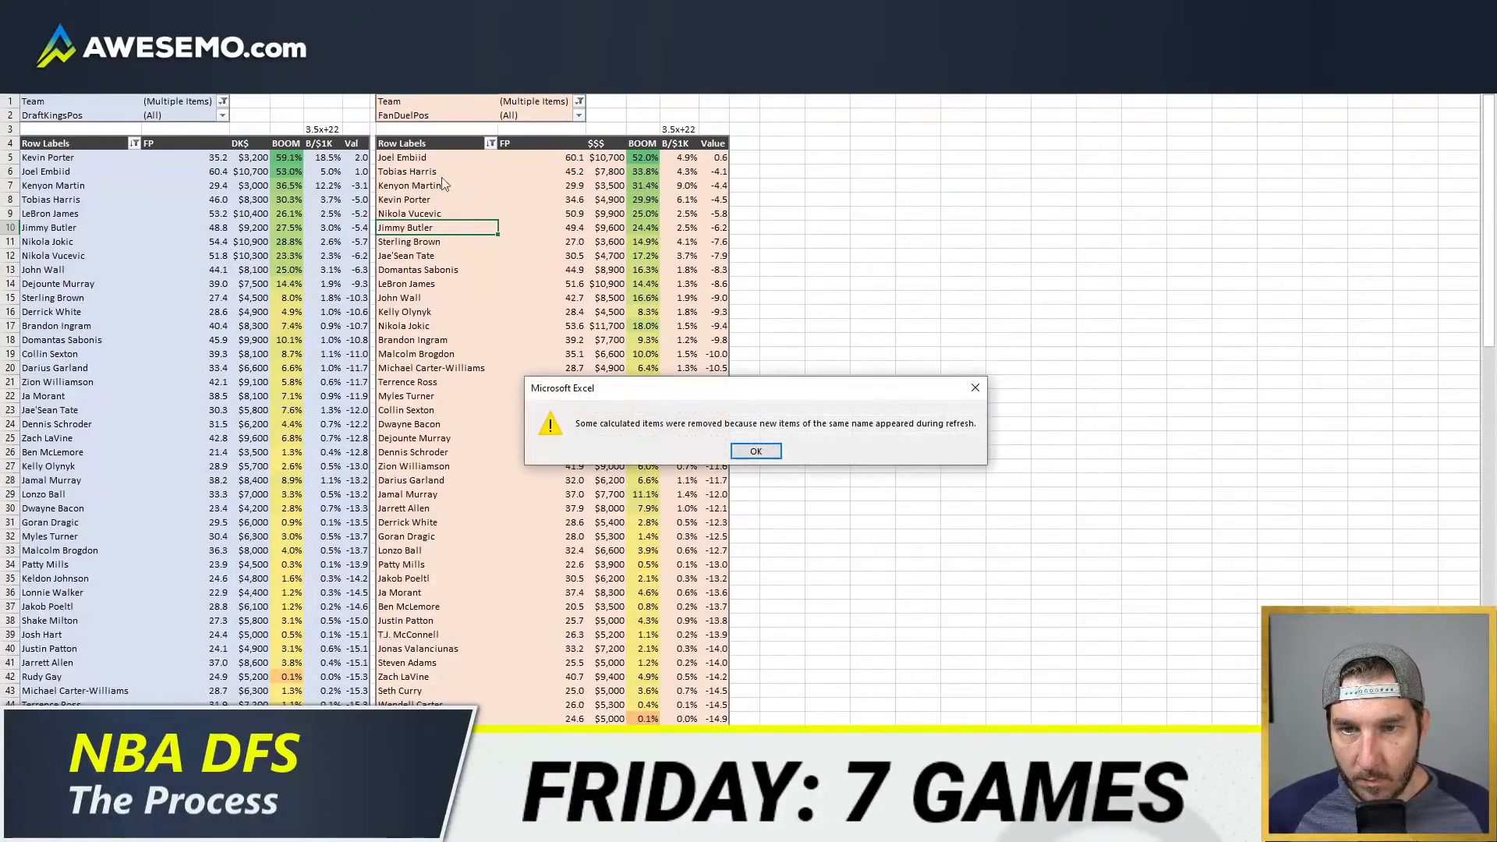
click(755, 451)
Step: Copy the FanDuel list's player names and FP projections from Joel Embiid's row down, and return to Fantasy Cruncher
drag(417, 157, 575, 155)
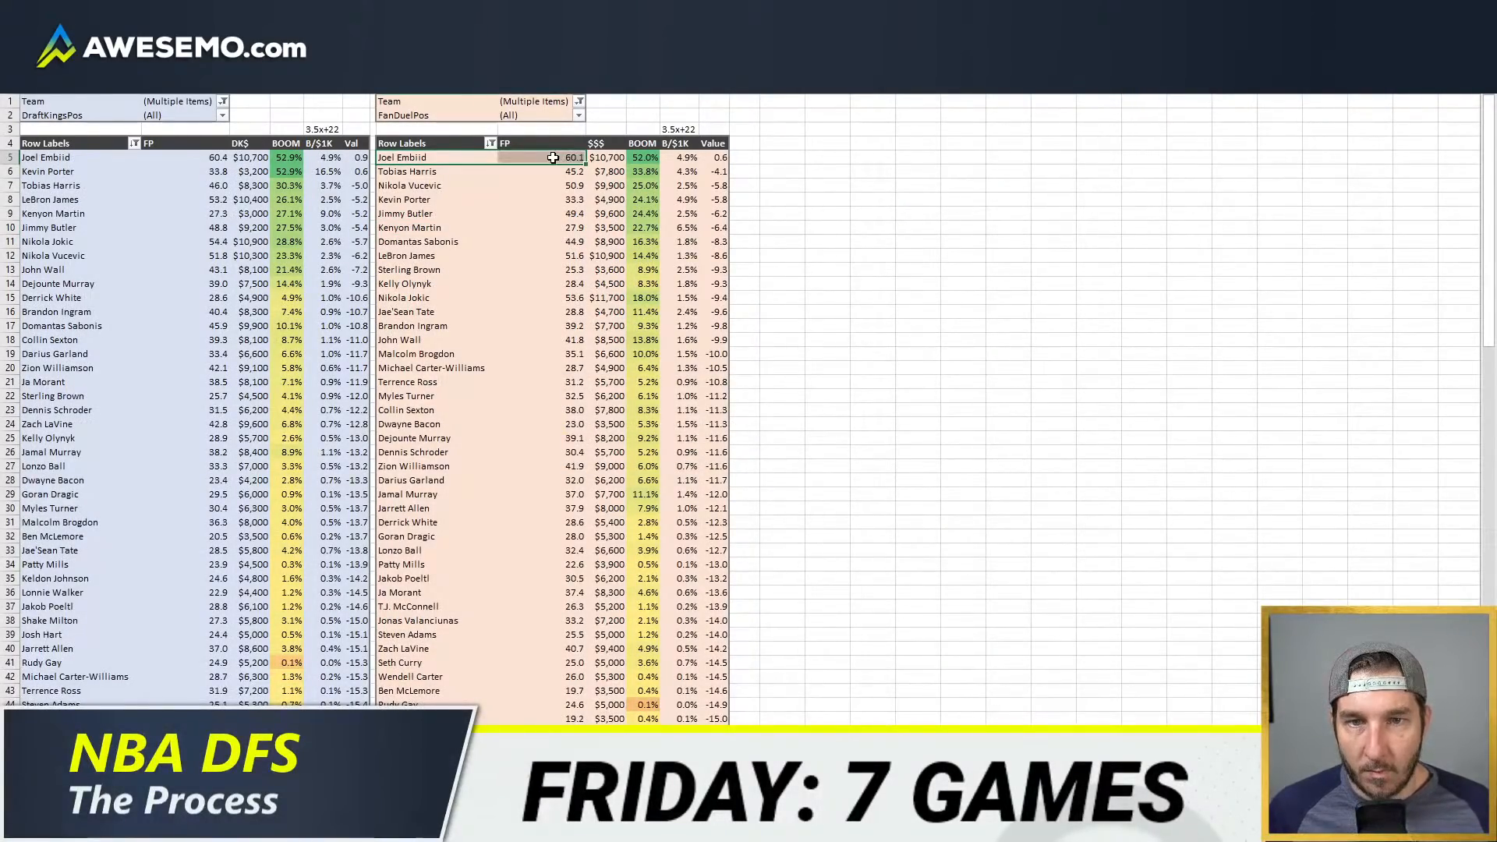
key(ctrl+shift+Down)
key(ctrl+c)
key(alt+Tab)
Step: Upload the copied projections to the FanDuel optimizer and keep only players with uploaded projections in the pool
click(458, 258)
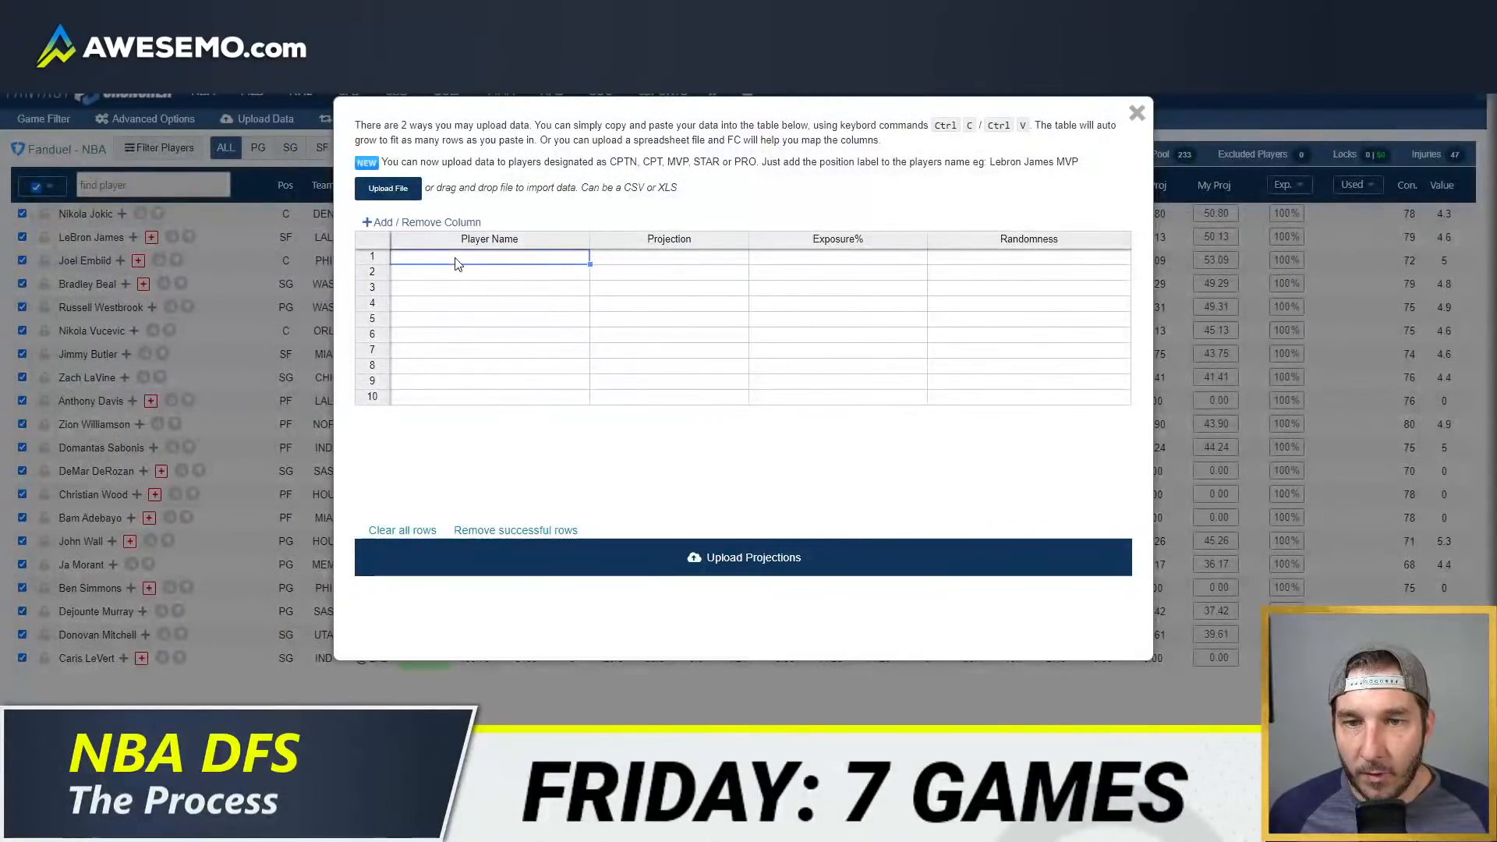
key(ctrl+v)
click(1137, 113)
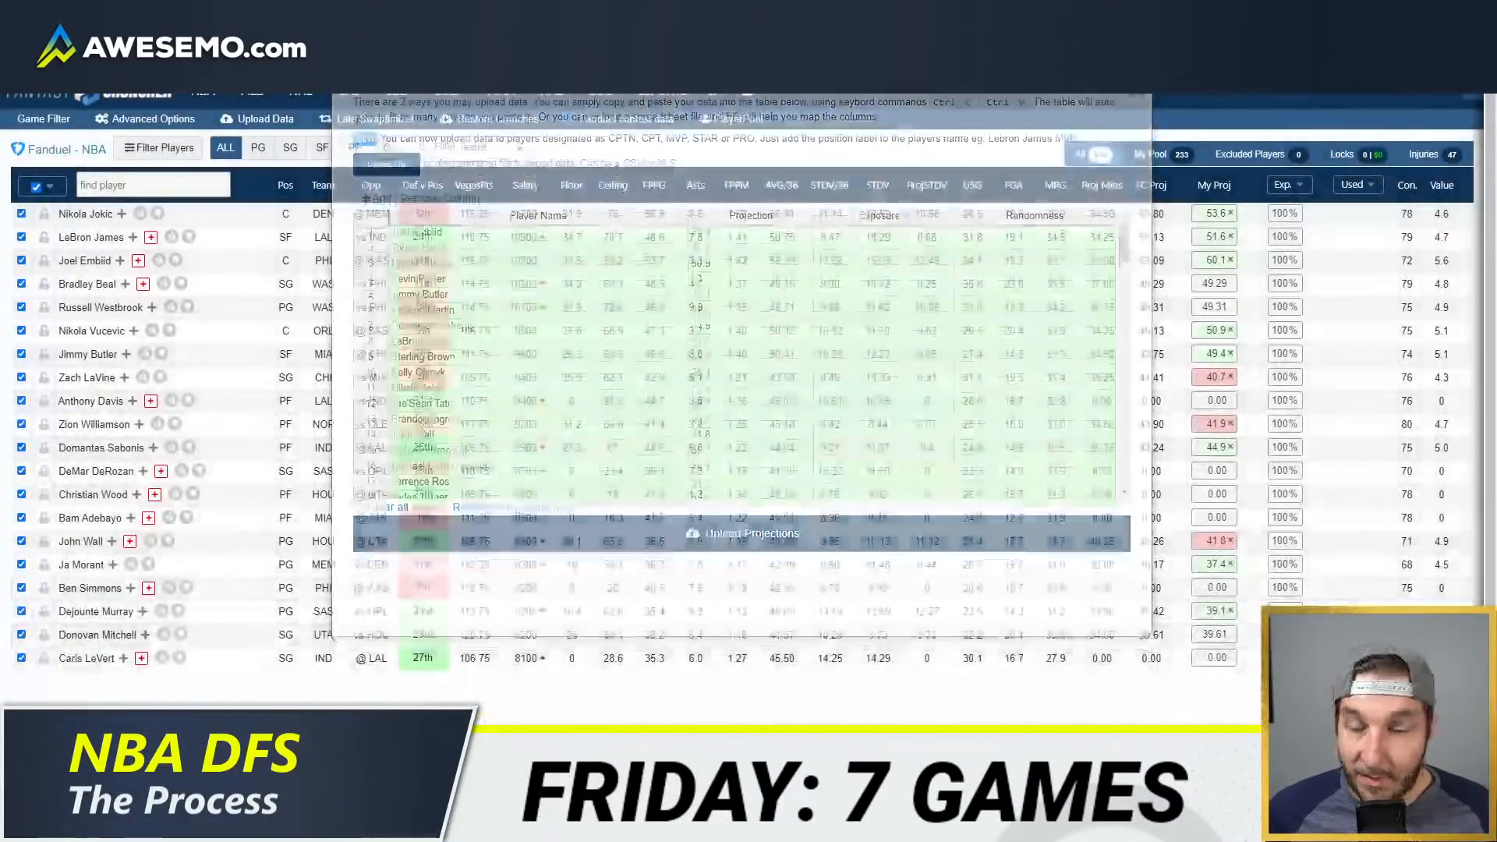
click(45, 188)
click(58, 248)
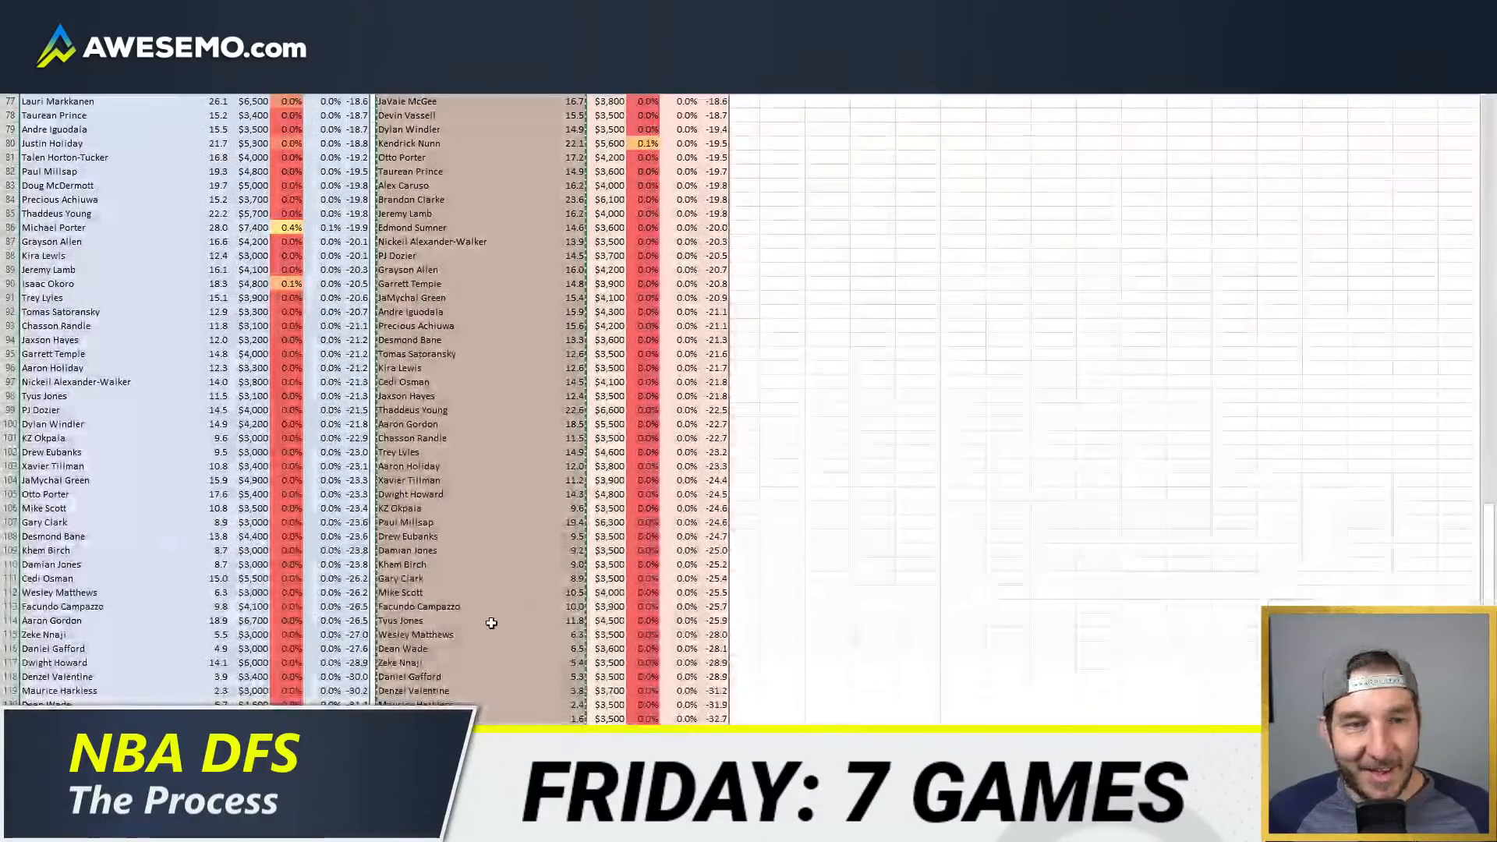
Step: Turn on Normal Dist Randomness in the FanDuel optimizer's advanced options
key(alt+Tab)
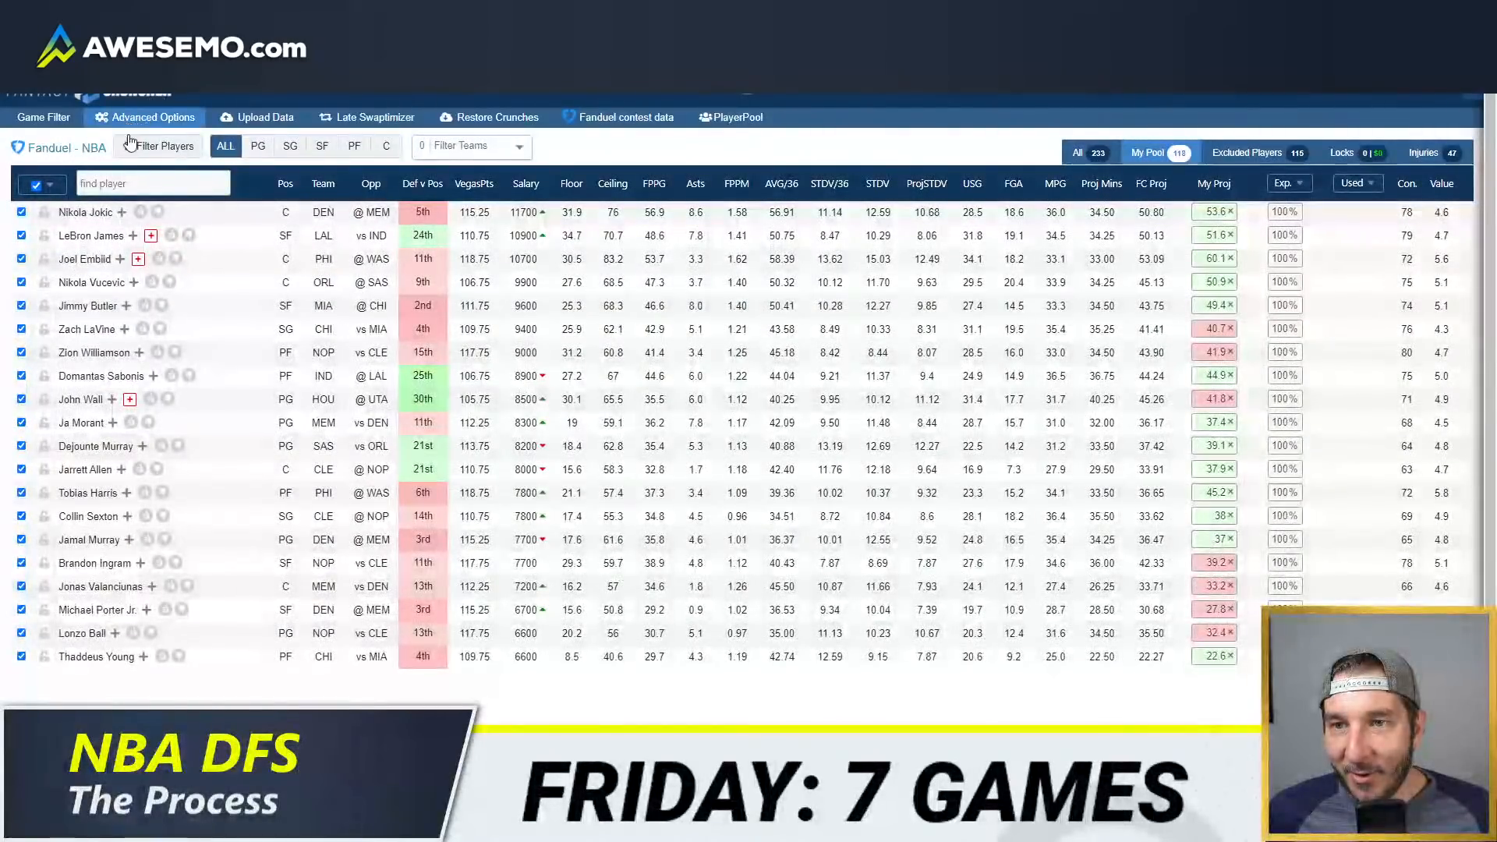
click(129, 117)
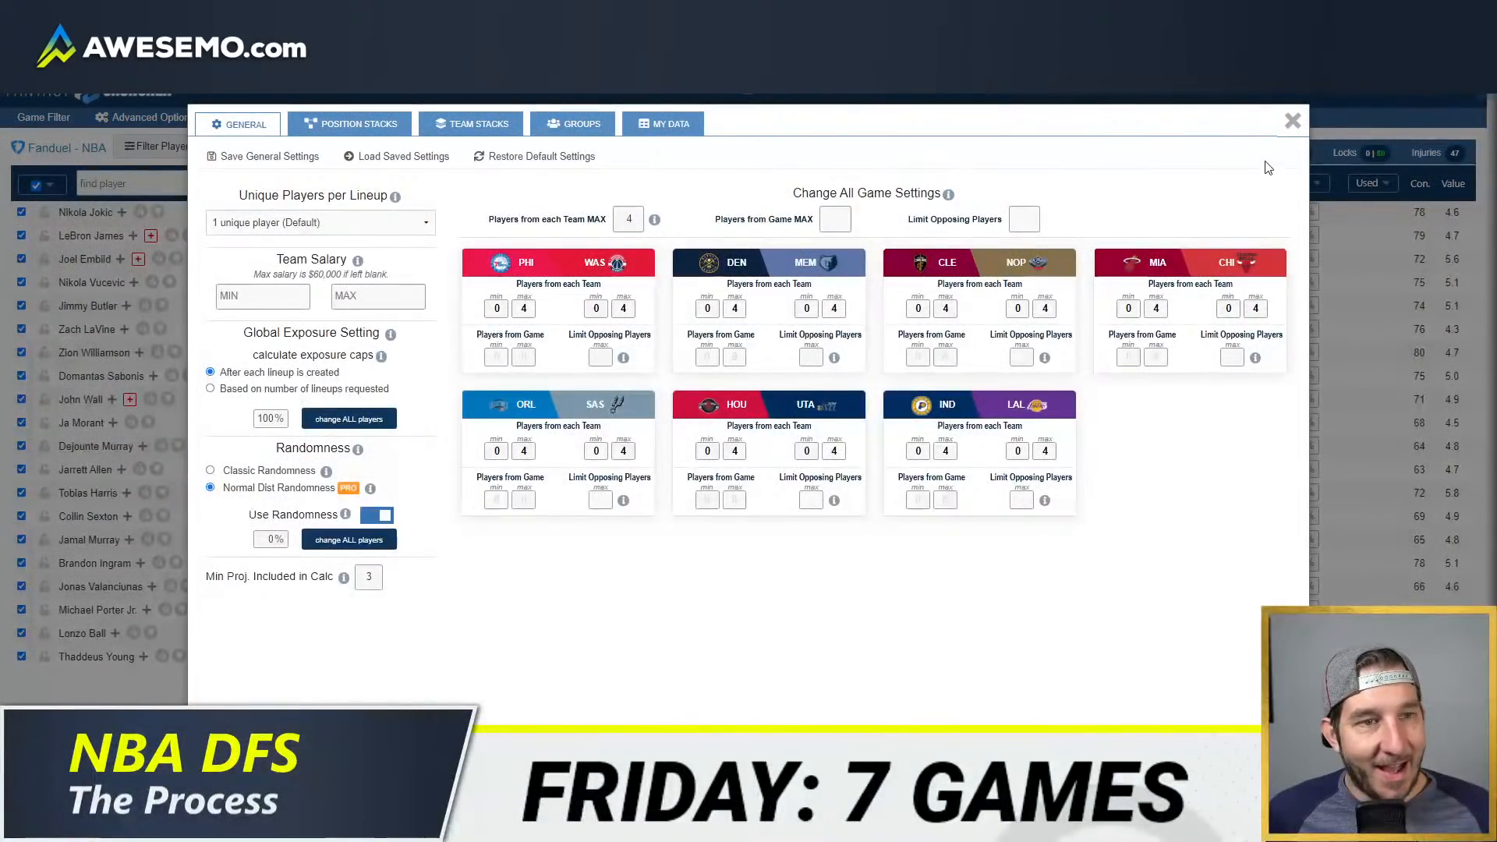
click(1293, 121)
Step: In Excel, collapse the expanded team rows in the FanDuel exposure and randomness table, including Ersan Ilyasova's, and copy the table
key(alt+Tab)
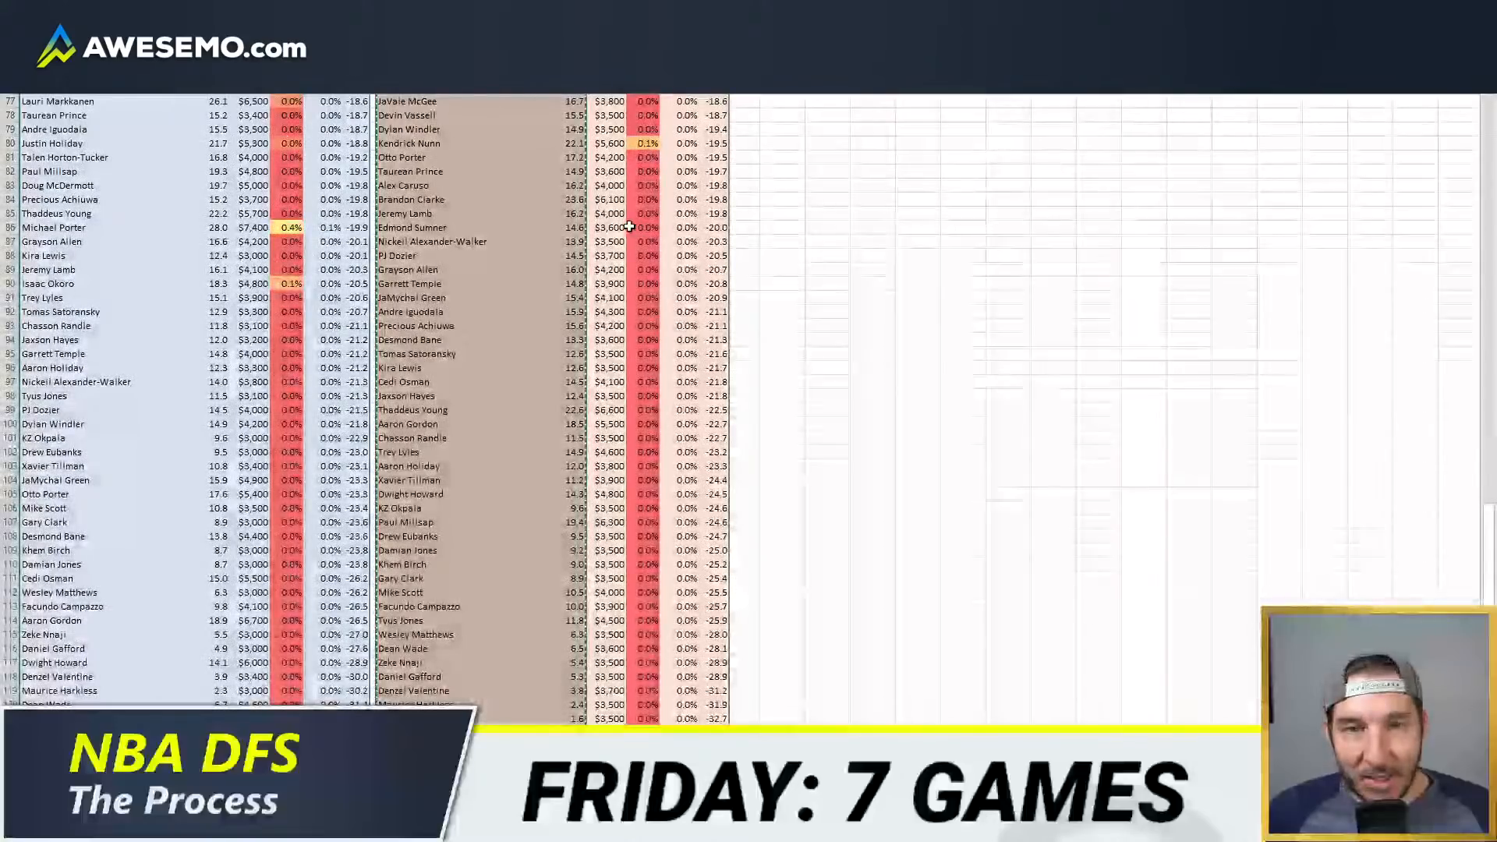
scroll(570, 249, down, 20)
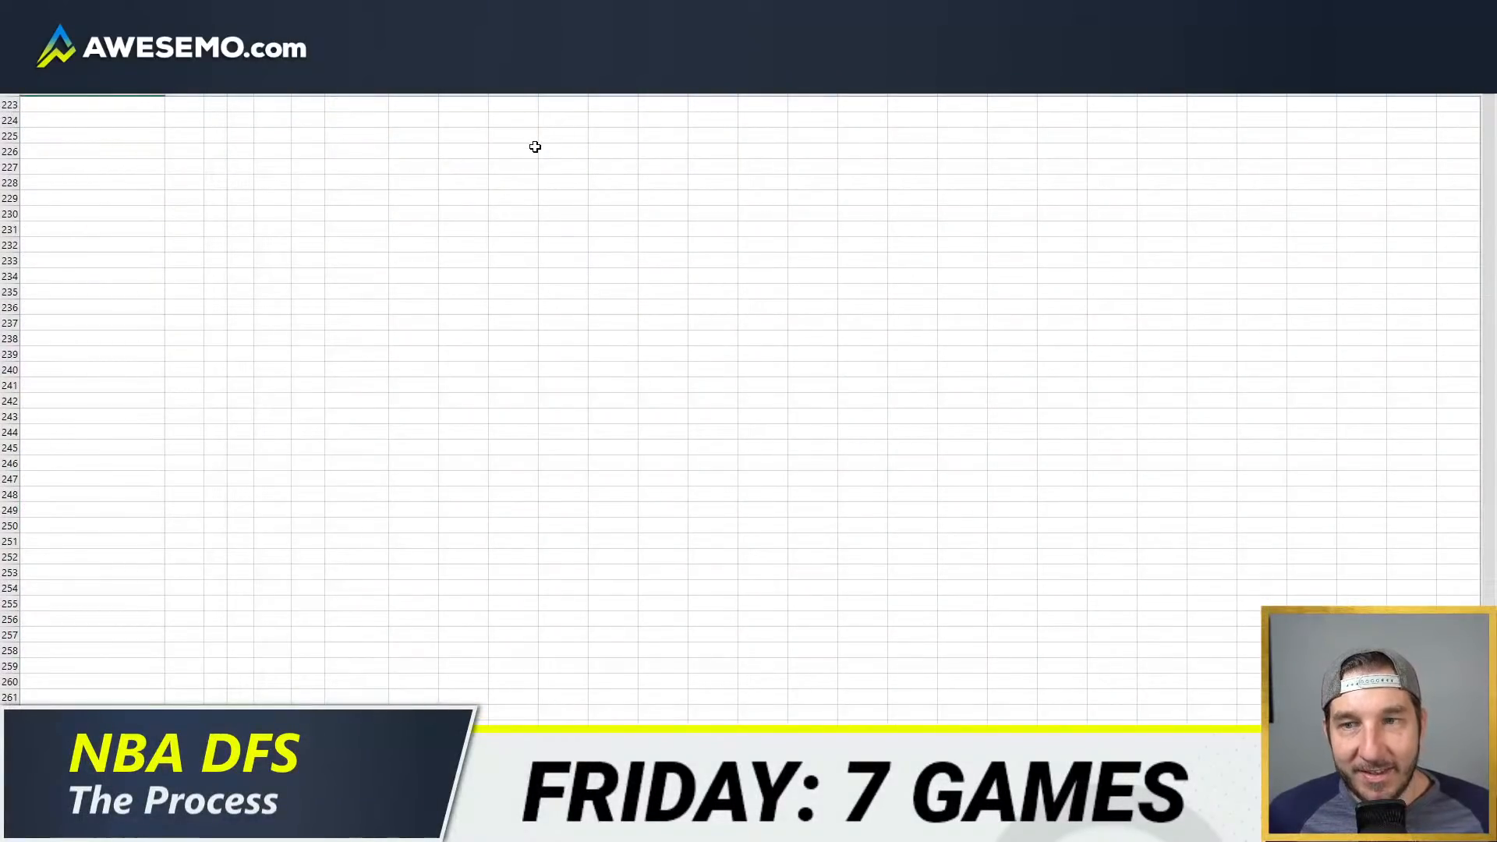
scroll(534, 143, up, 20)
scroll(179, 217, down, 20)
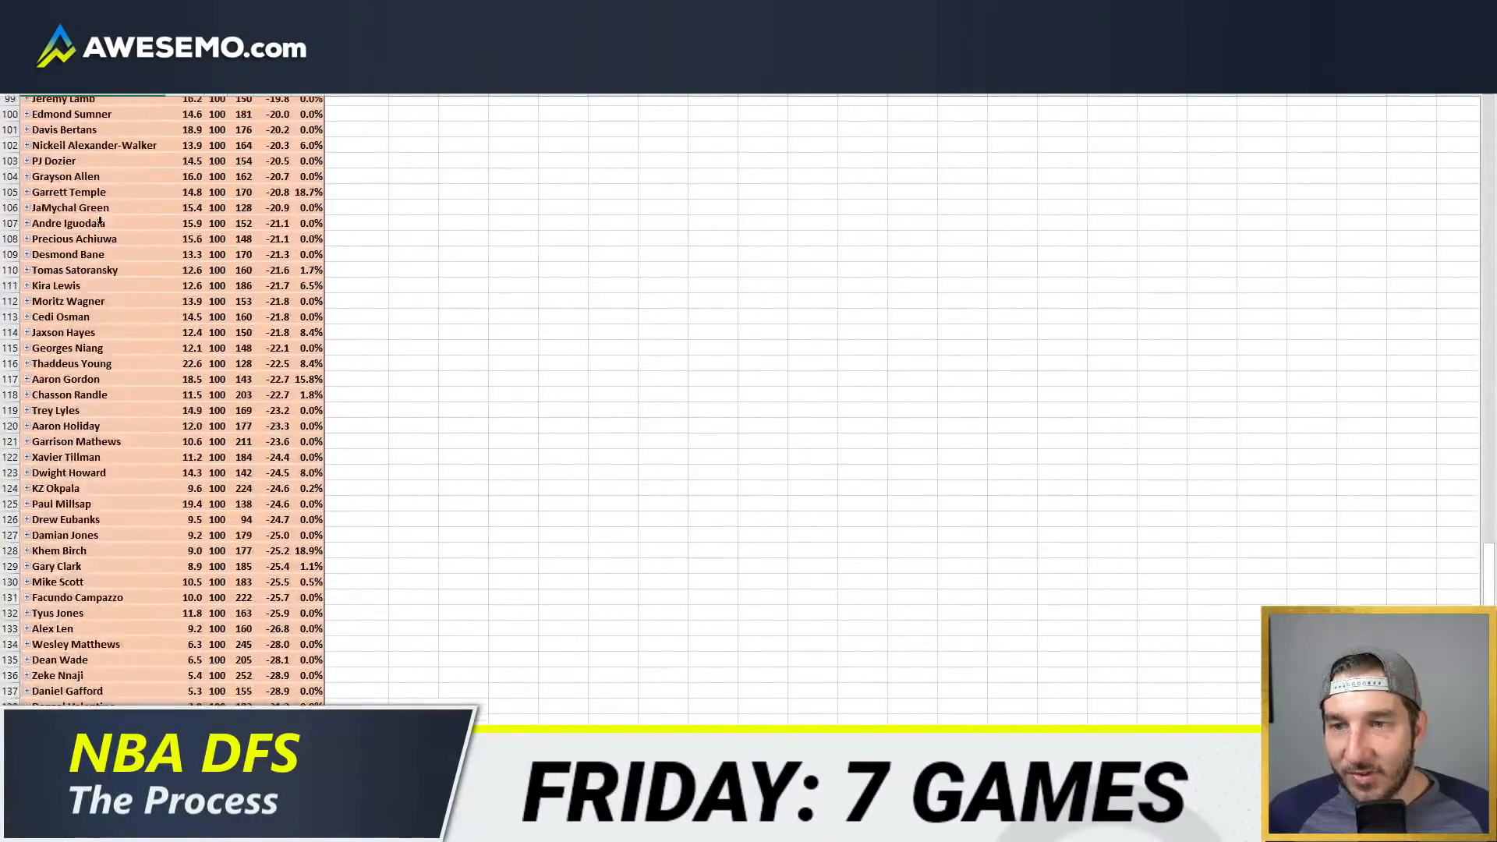
click(27, 167)
click(27, 166)
scroll(528, 167, down, 10)
scroll(113, 449, down, 4)
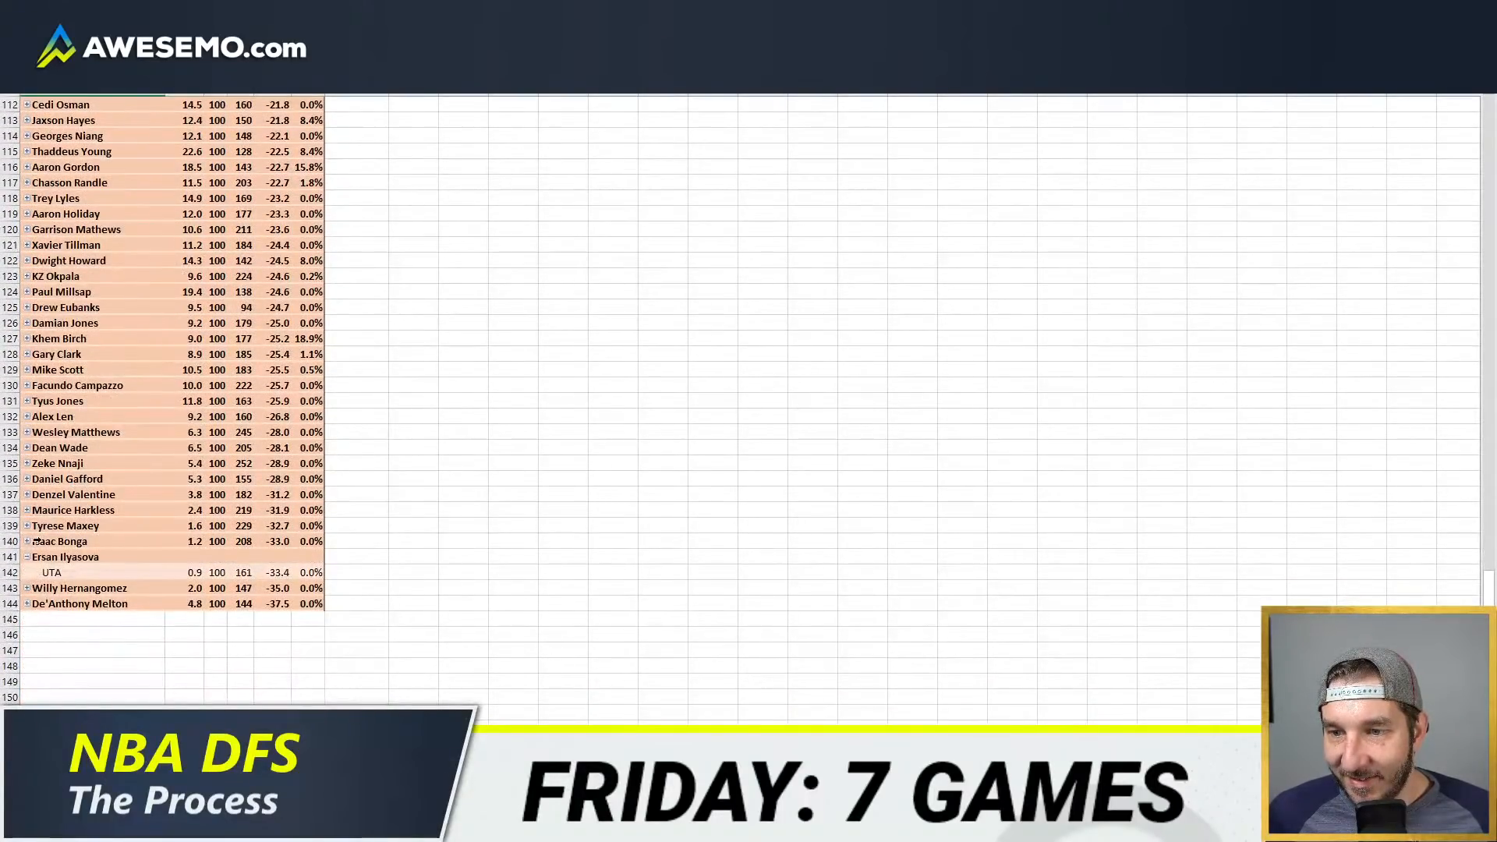
click(27, 557)
scroll(404, 310, up, 20)
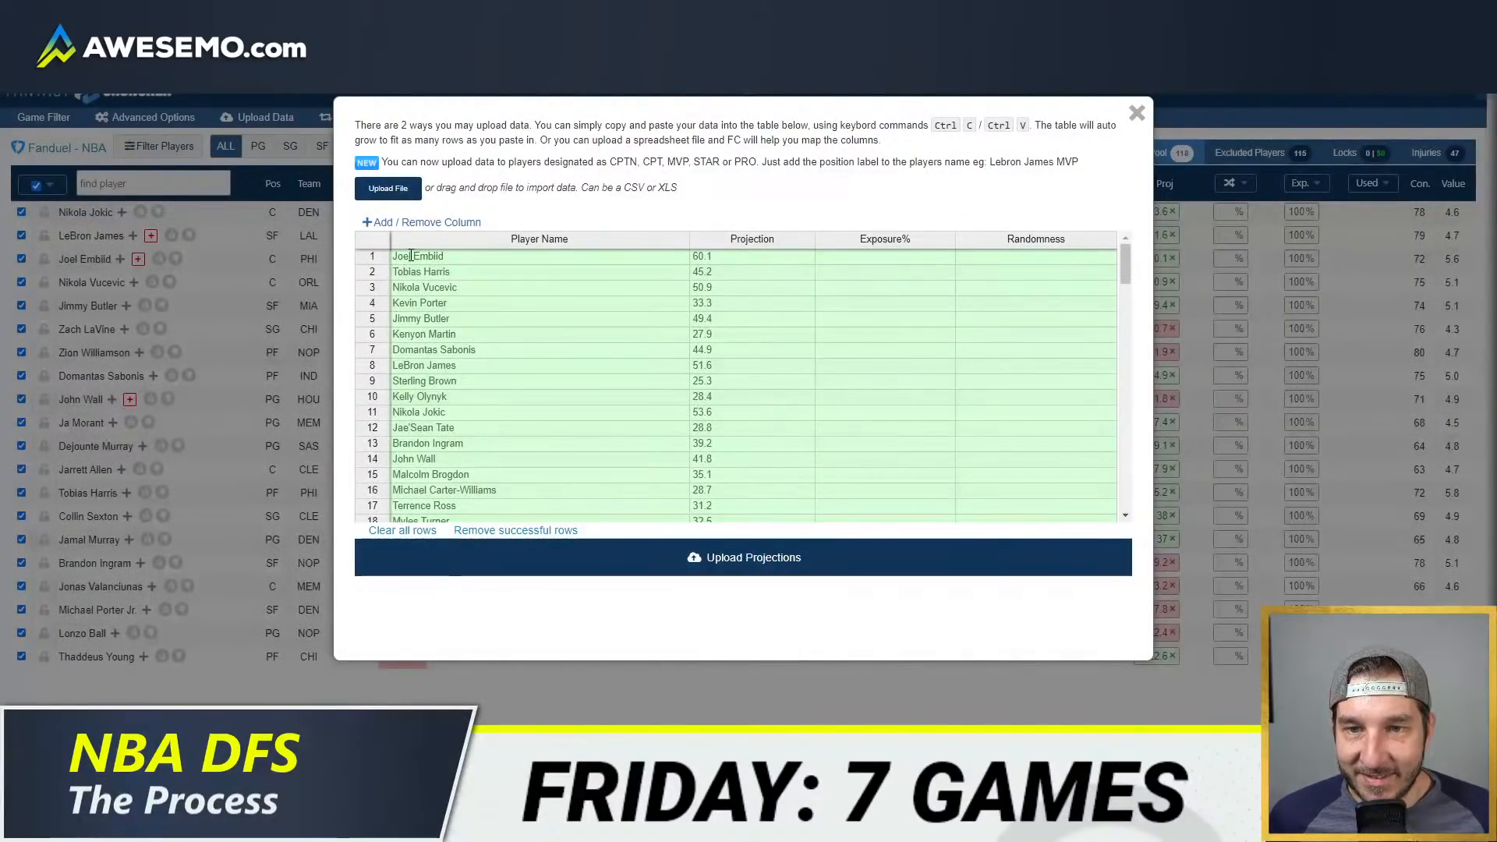
Step: Clear the old rows in the FanDuel upload table and upload the copied projections, exposures and randomness
click(411, 256)
click(403, 530)
key(ctrl+v)
click(689, 555)
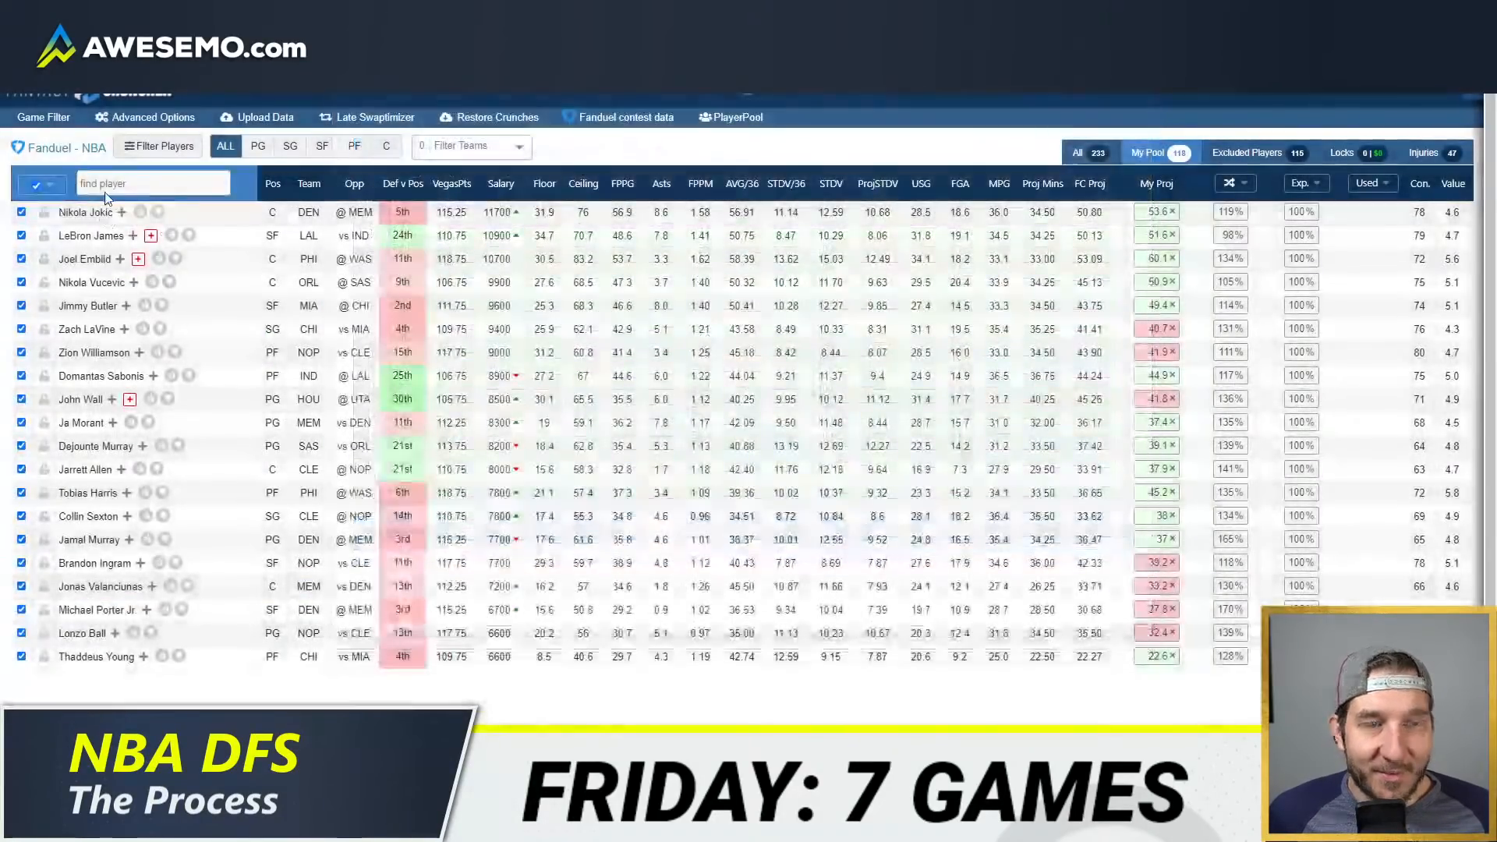
Step: Restrict the FanDuel player pool to players with uploaded projections and show only that pool
click(47, 186)
click(59, 257)
click(1161, 156)
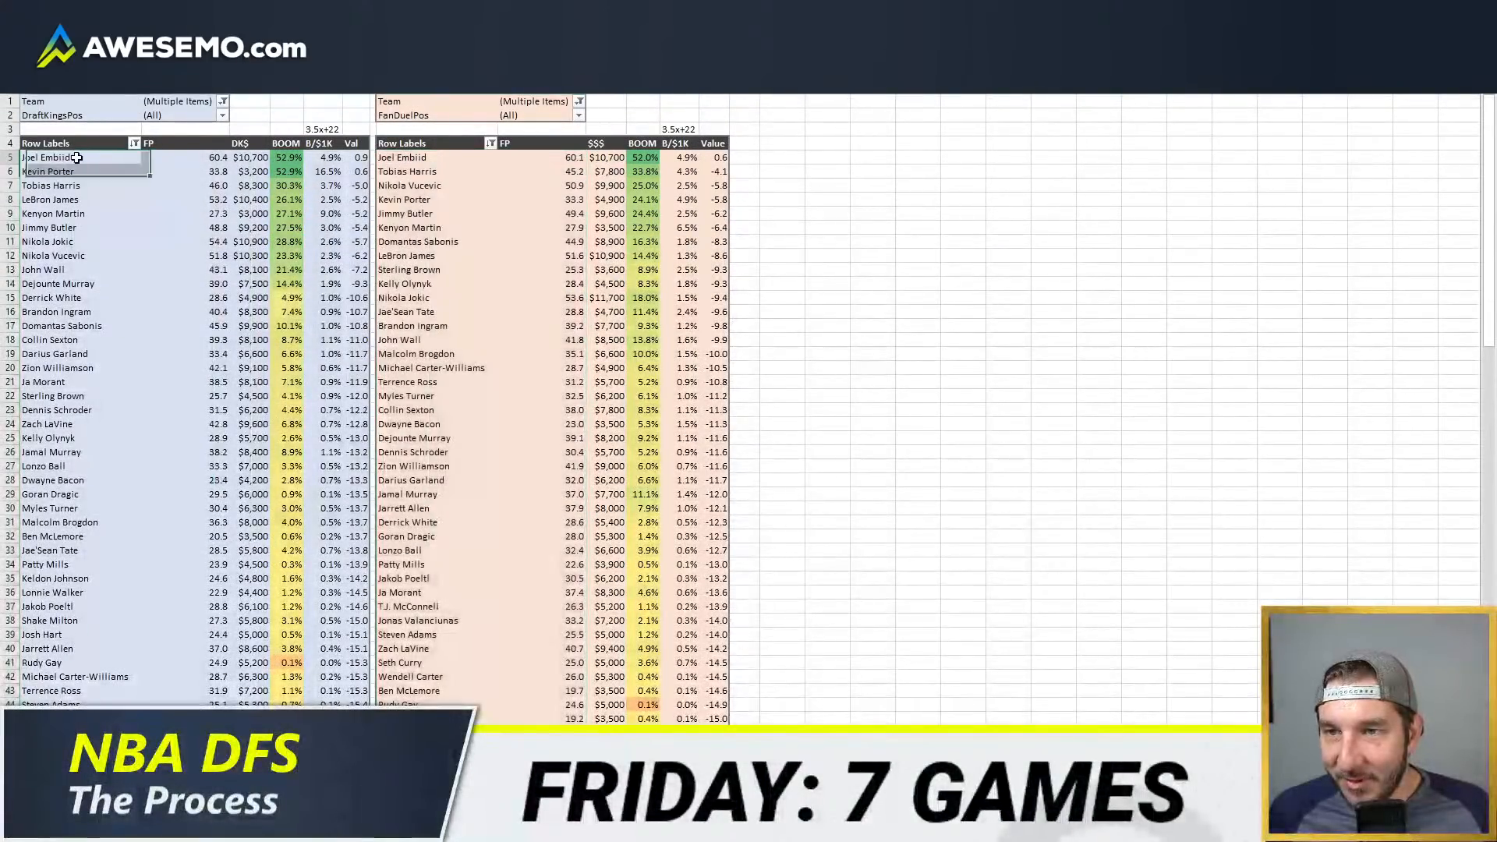
Step: In Excel, set the DraftKings list's Team filter to all teams and copy its player names and FP projections
drag(47, 157, 201, 152)
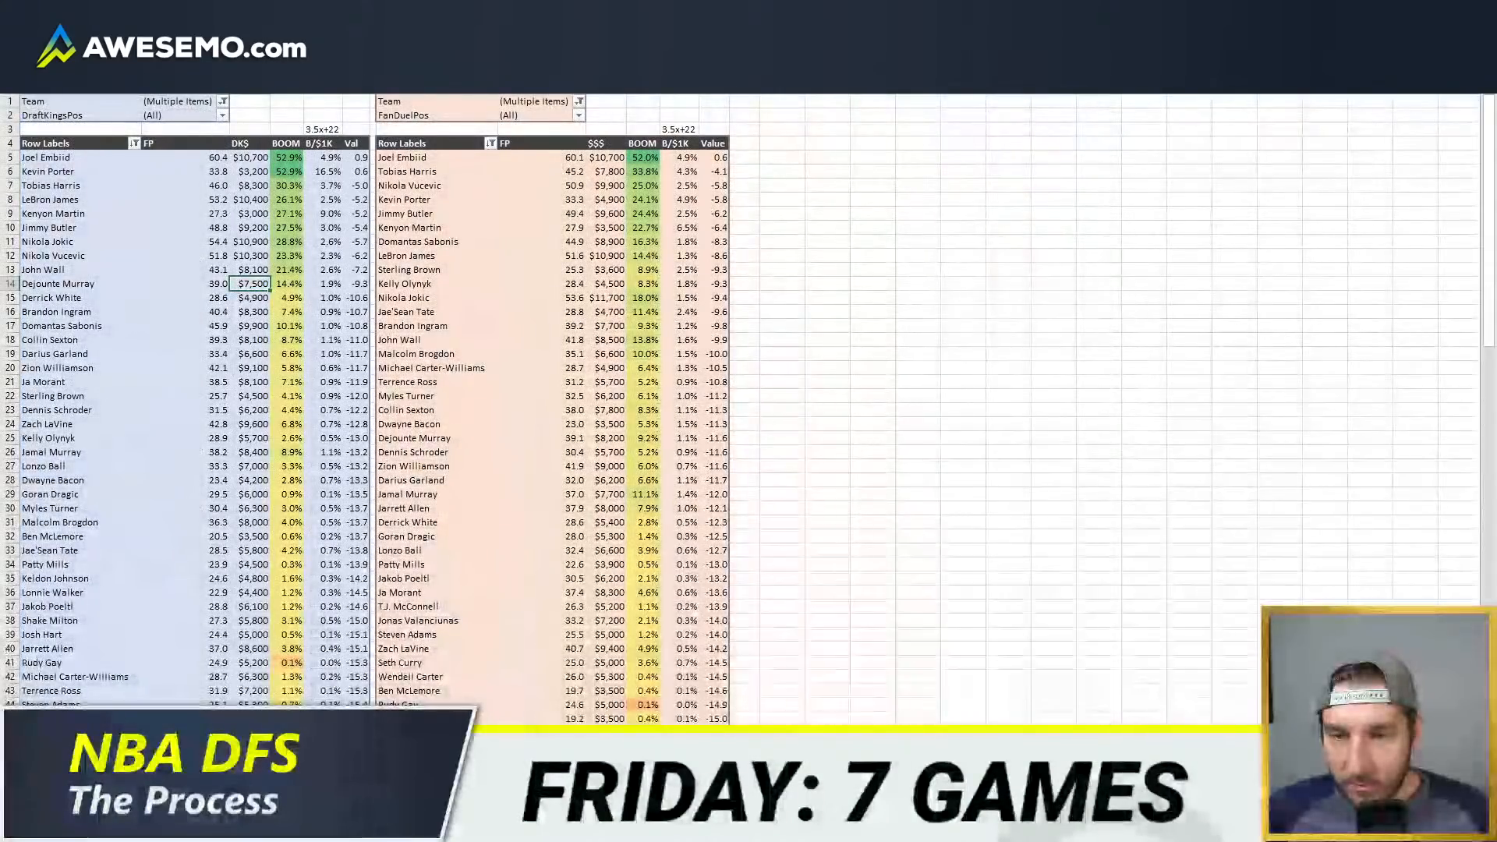
click(222, 101)
click(78, 137)
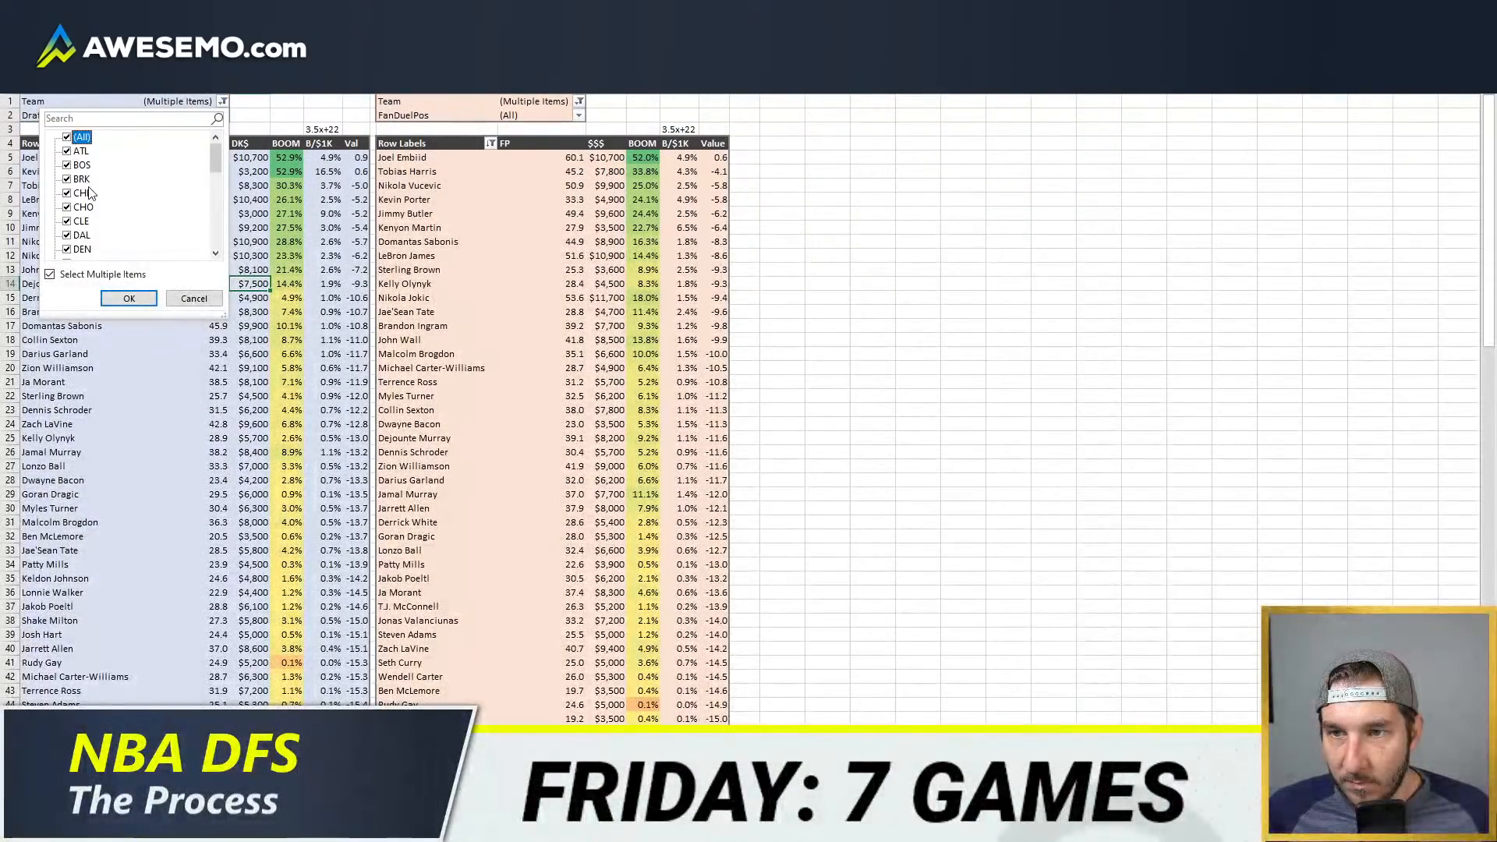
click(128, 298)
scroll(166, 339, down, 20)
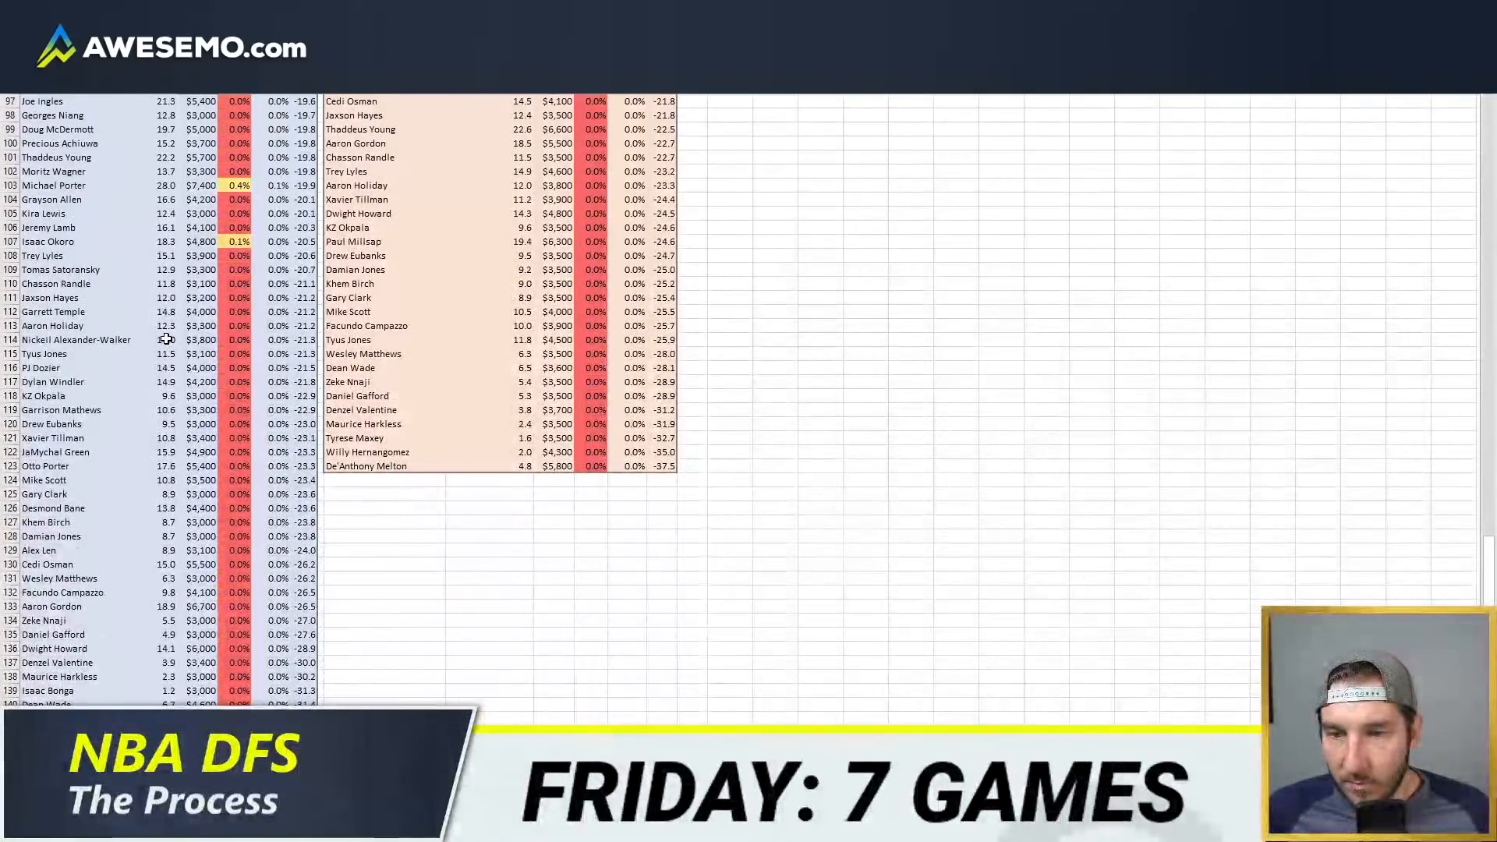
drag(167, 425, 106, 131)
scroll(419, 200, up, 1)
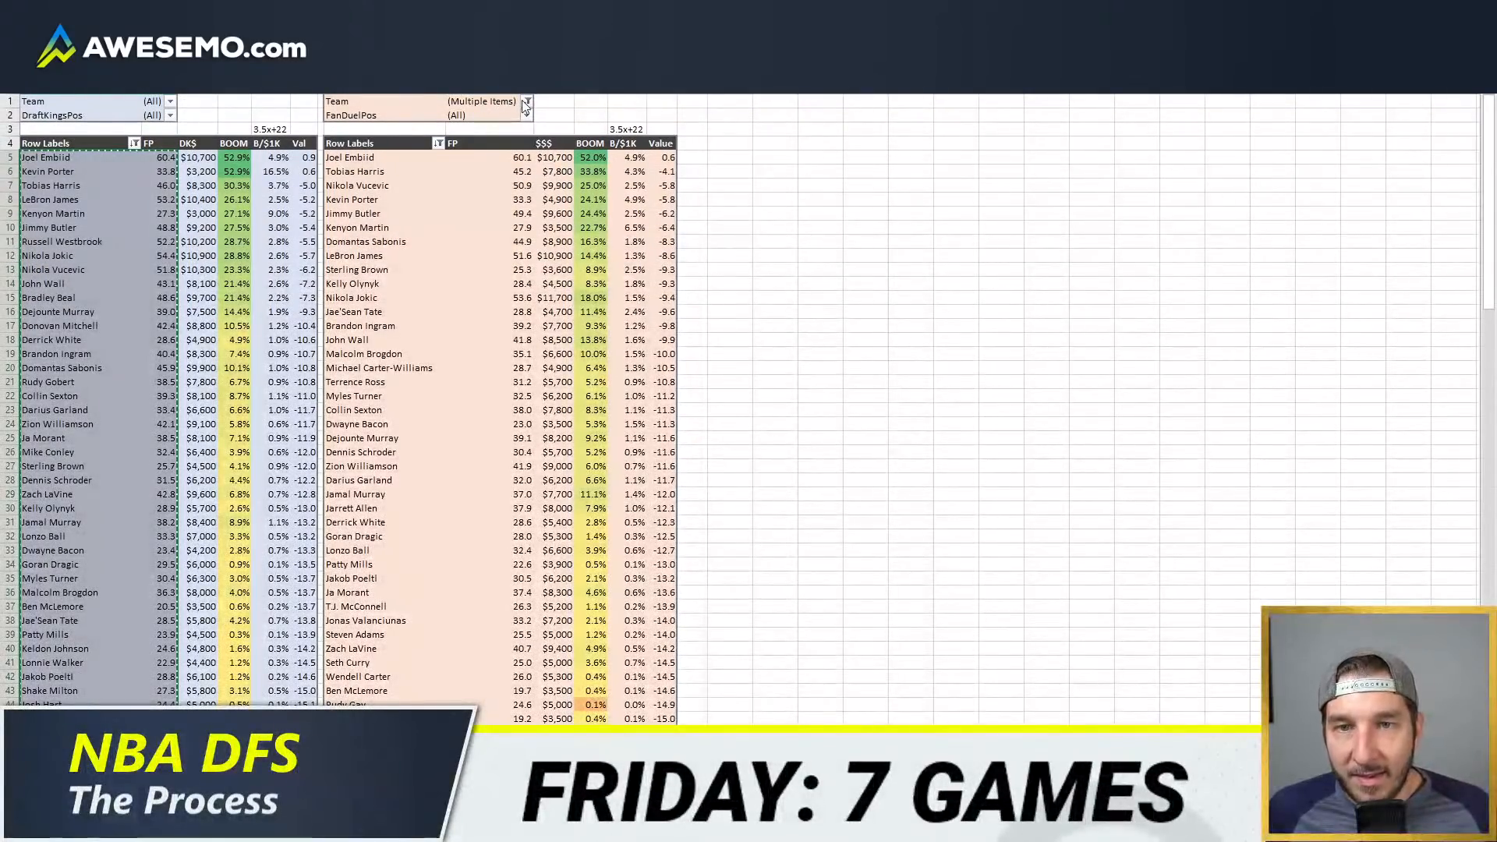
Step: Set the FanDuel list's Team filter to all teams
click(525, 102)
click(371, 138)
click(433, 298)
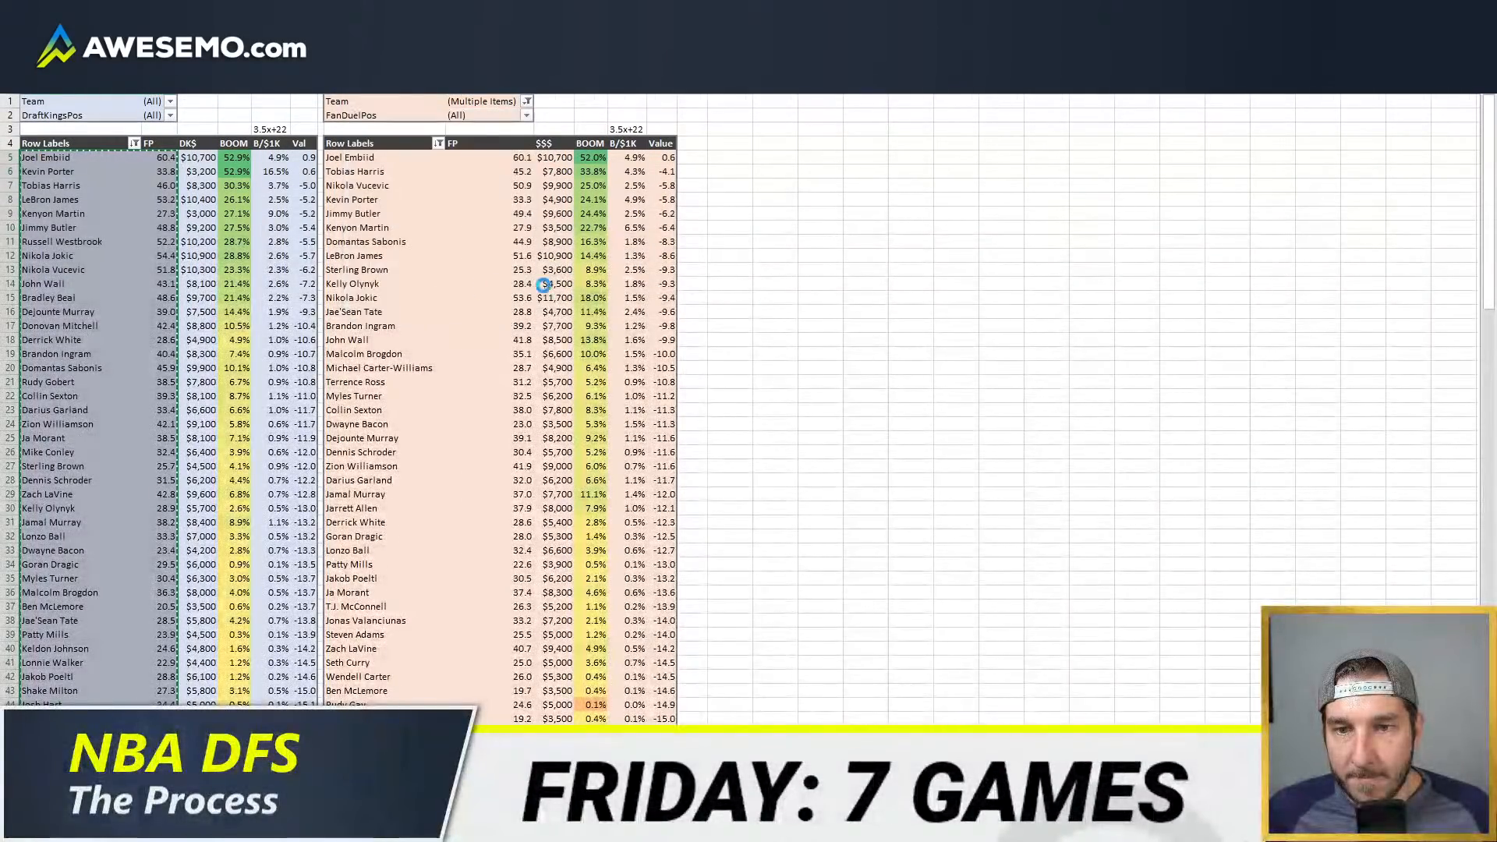
Step: Switch to Fantasy Cruncher's DraftKings NBA optimizer and upload the copied player names and projections
key(alt+Tab)
click(259, 119)
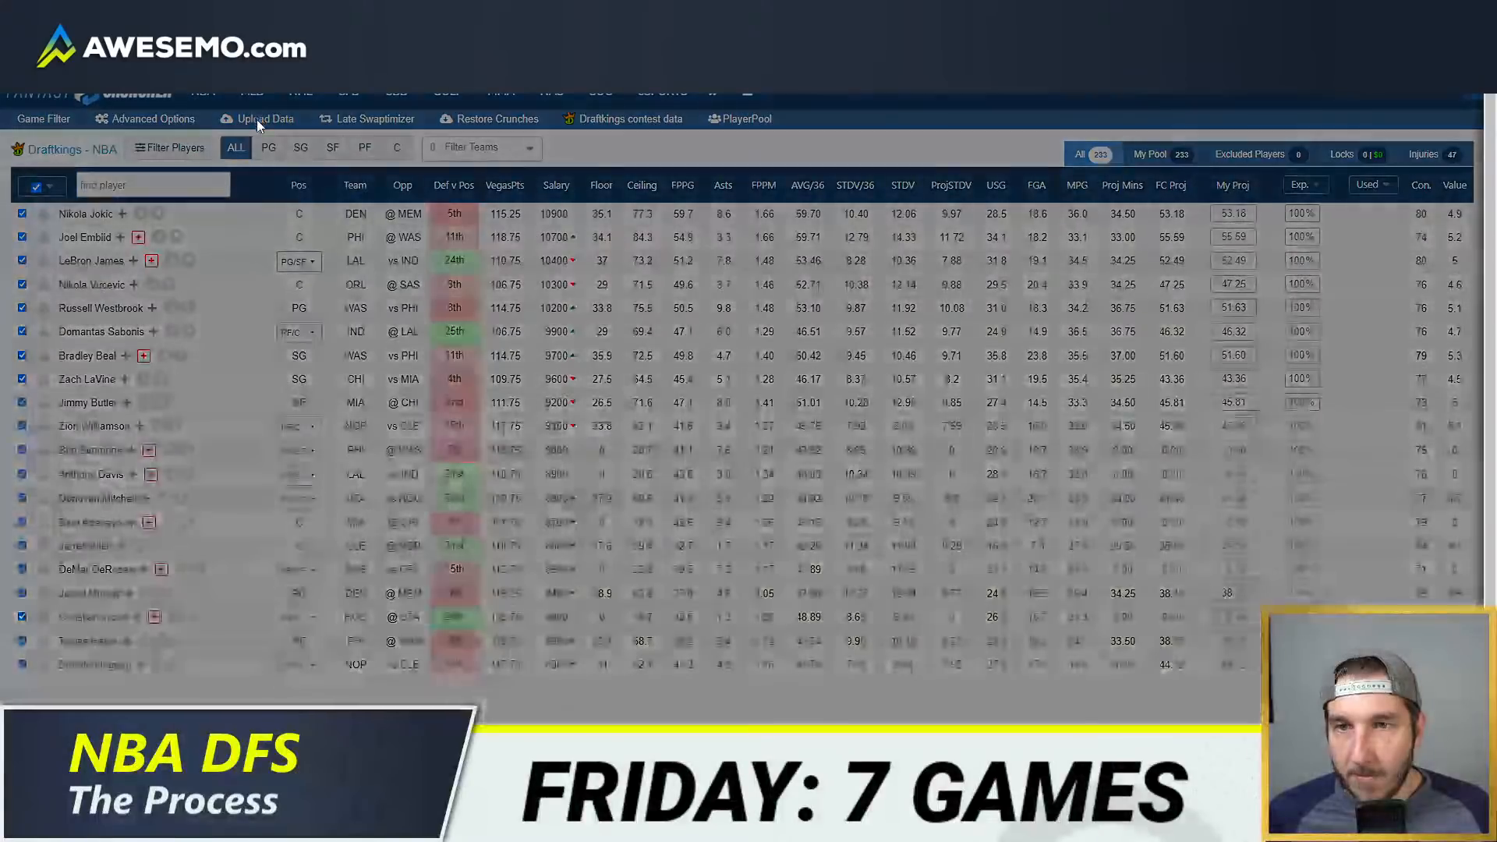
click(464, 263)
key(ctrl+v)
click(855, 545)
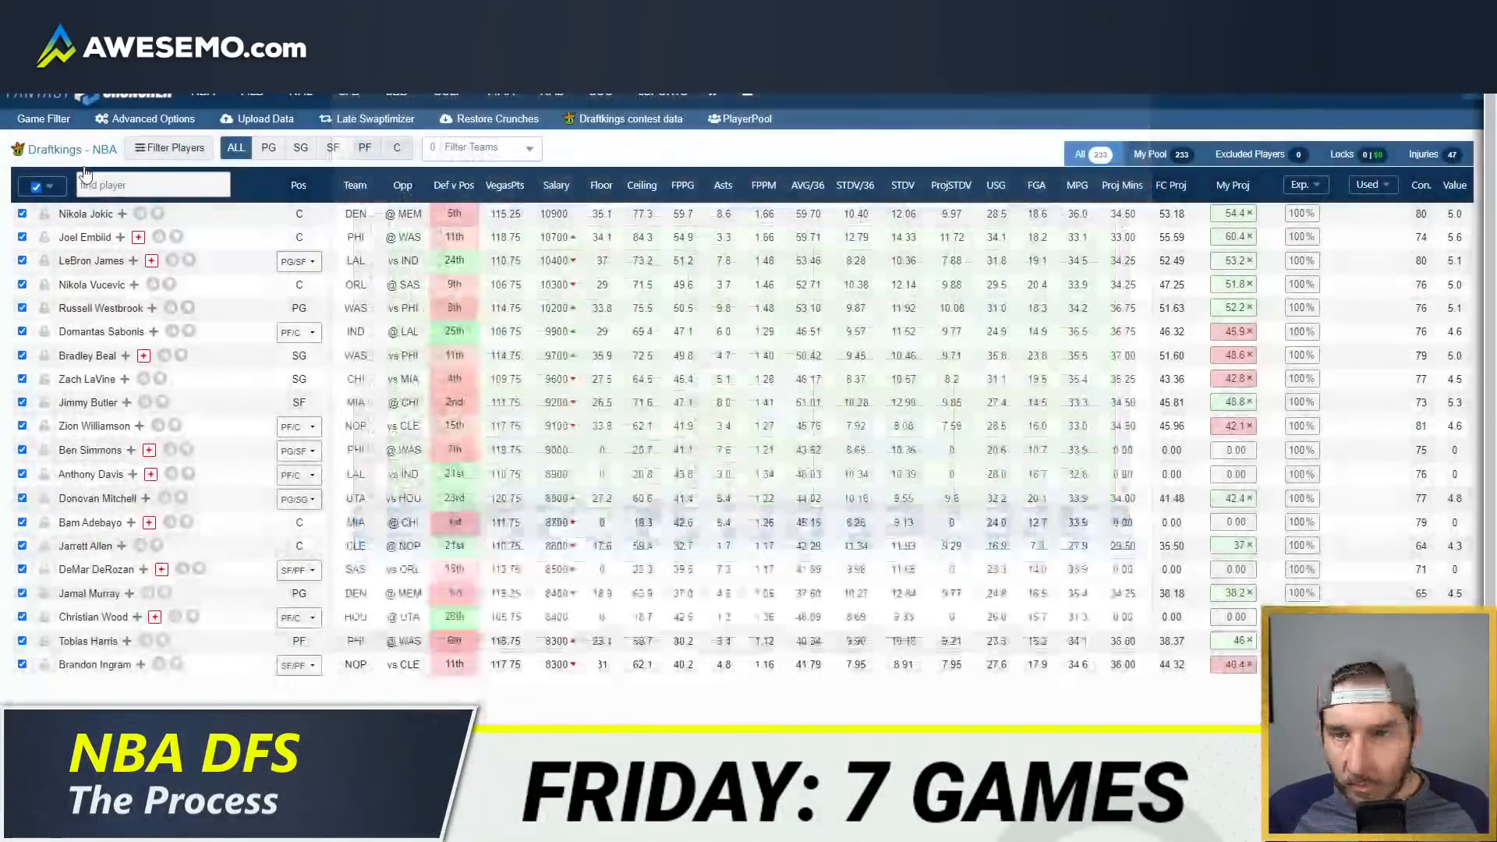
Step: Restrict the DraftKings player pool to players with uploaded projections and show only that pool
click(47, 187)
click(67, 258)
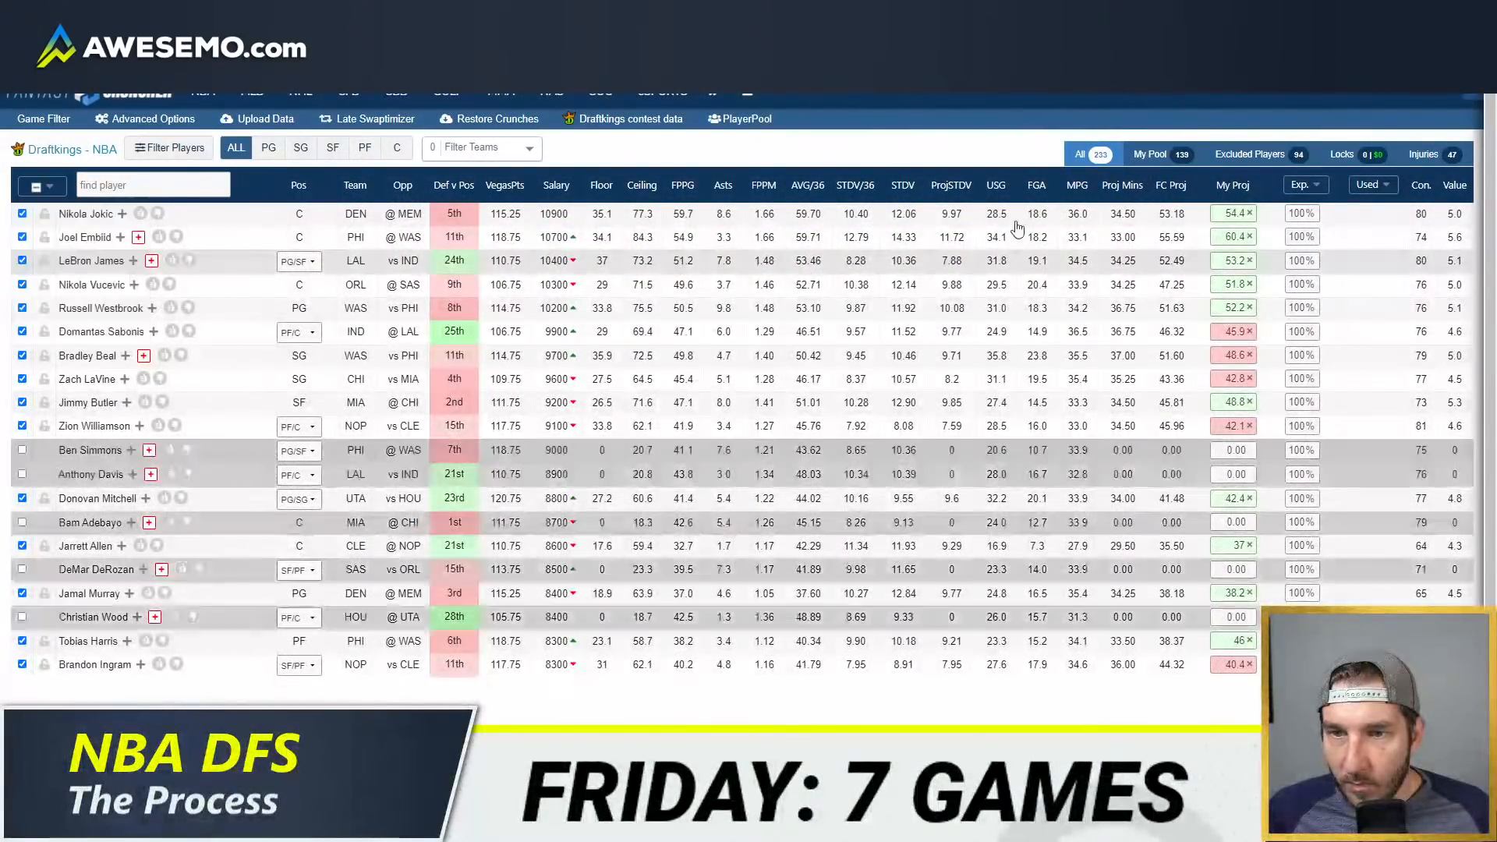
click(1155, 158)
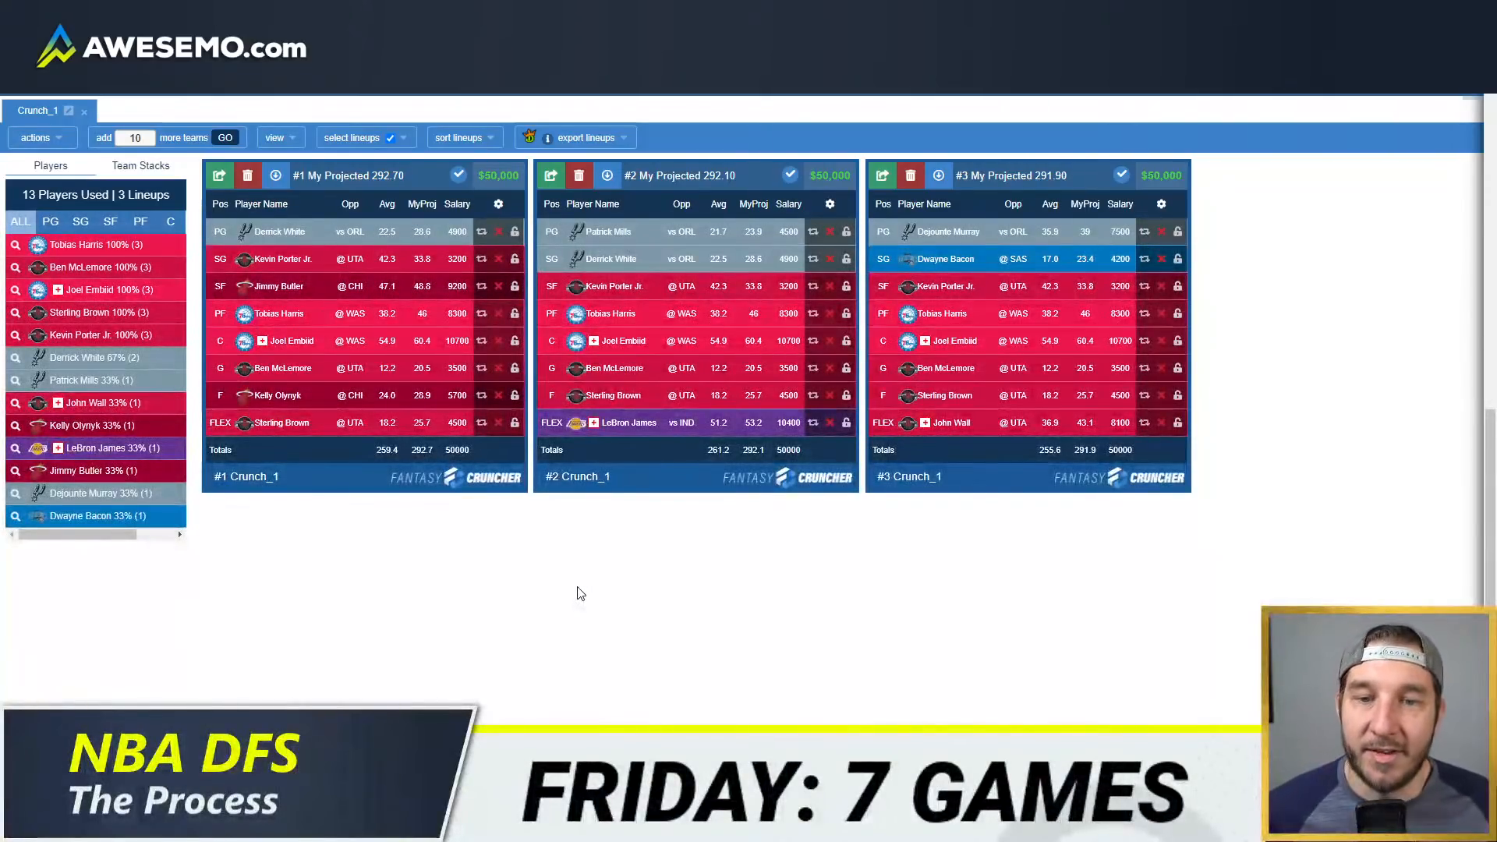
Step: Review Sterling Brown's news and game log from the first DraftKings lineup and close his player card
click(280, 423)
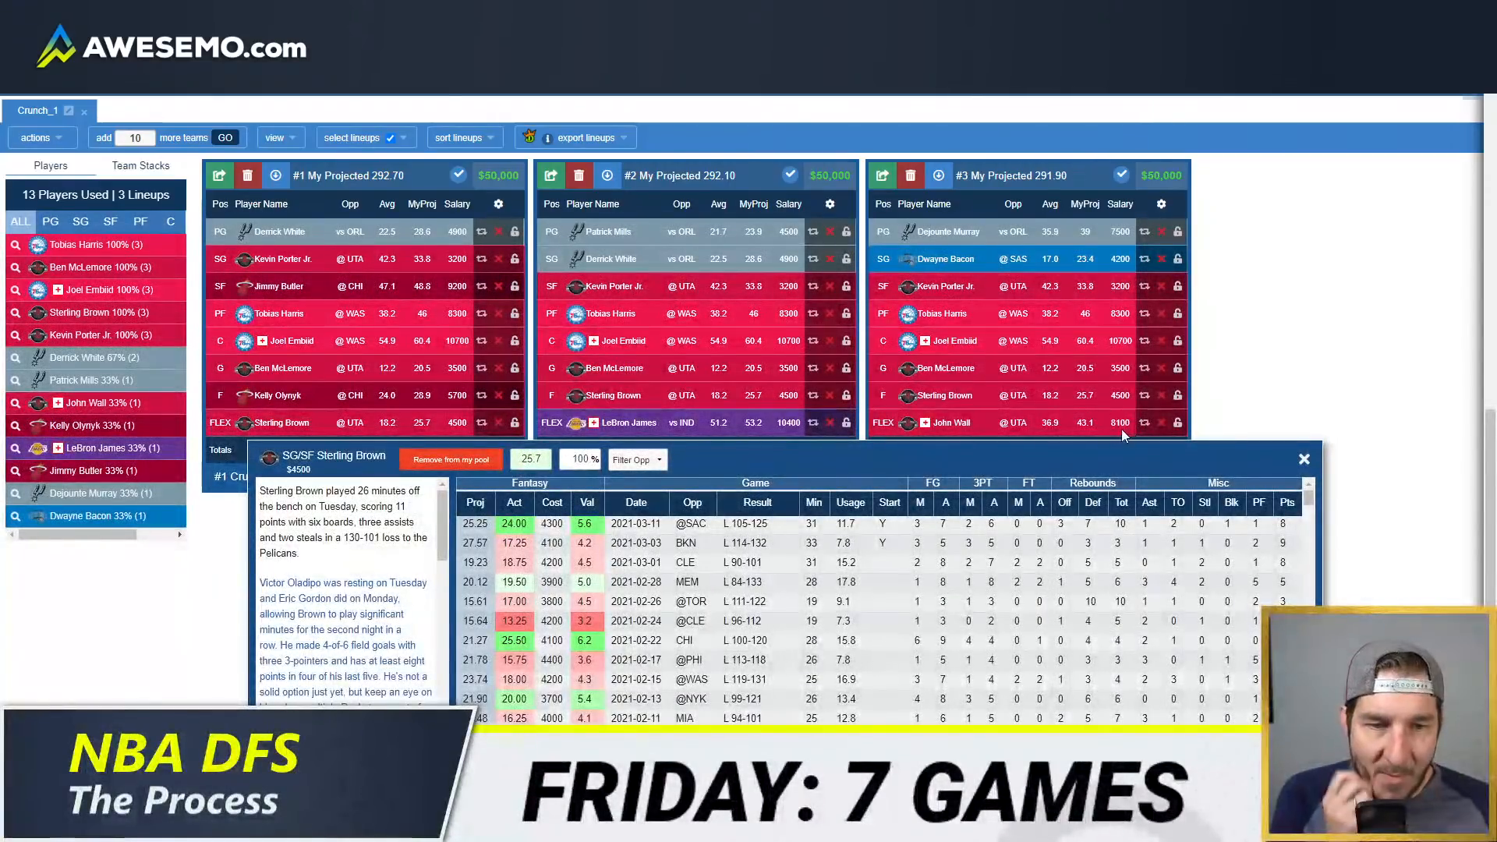
click(1304, 461)
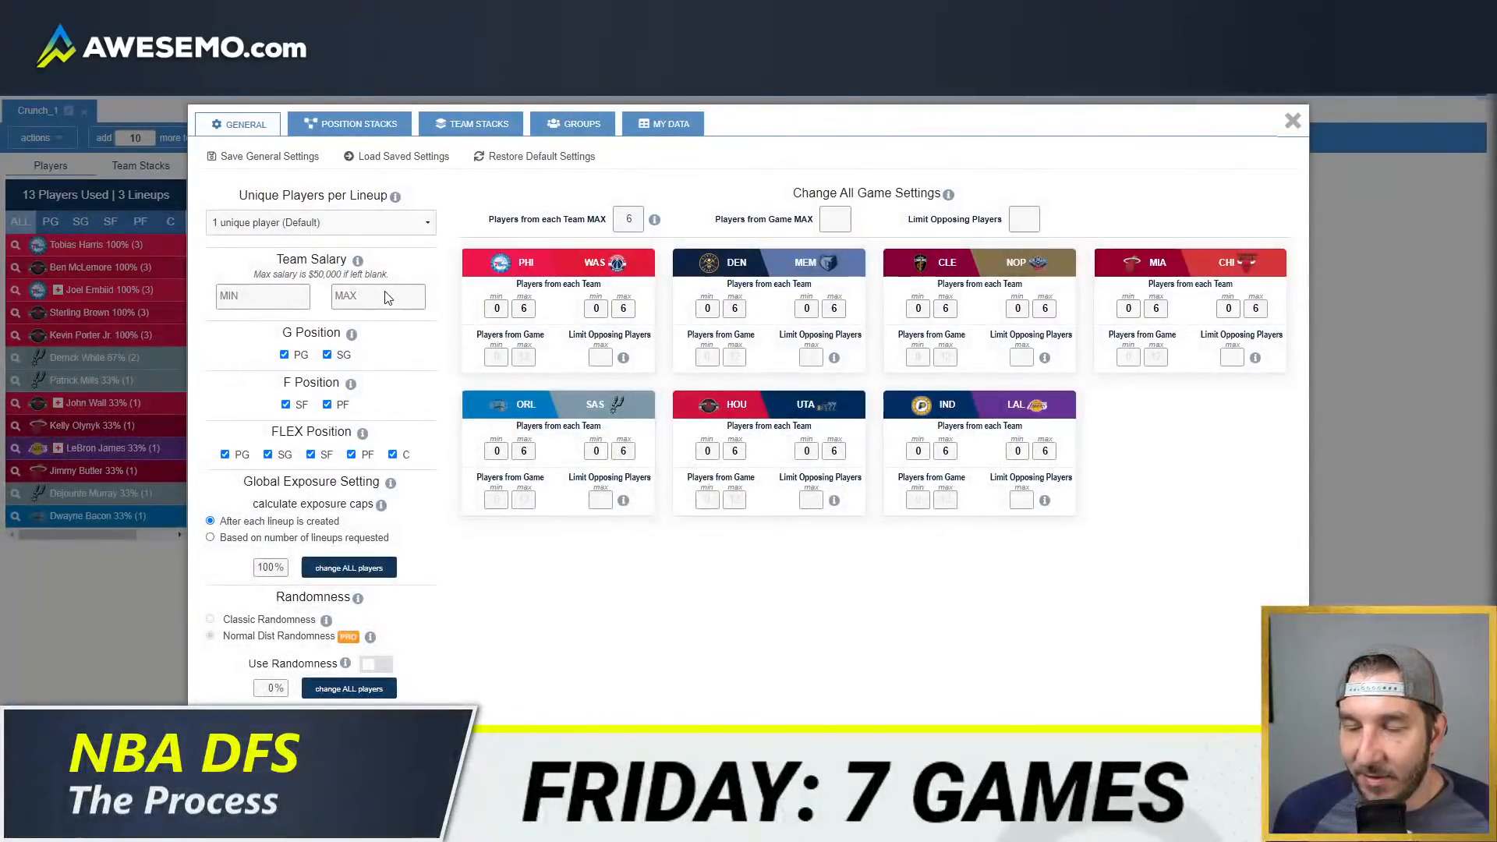
Step: Set the DraftKings lineup randomness to 100% and turn on its use in the advanced options
click(274, 690)
text(100)
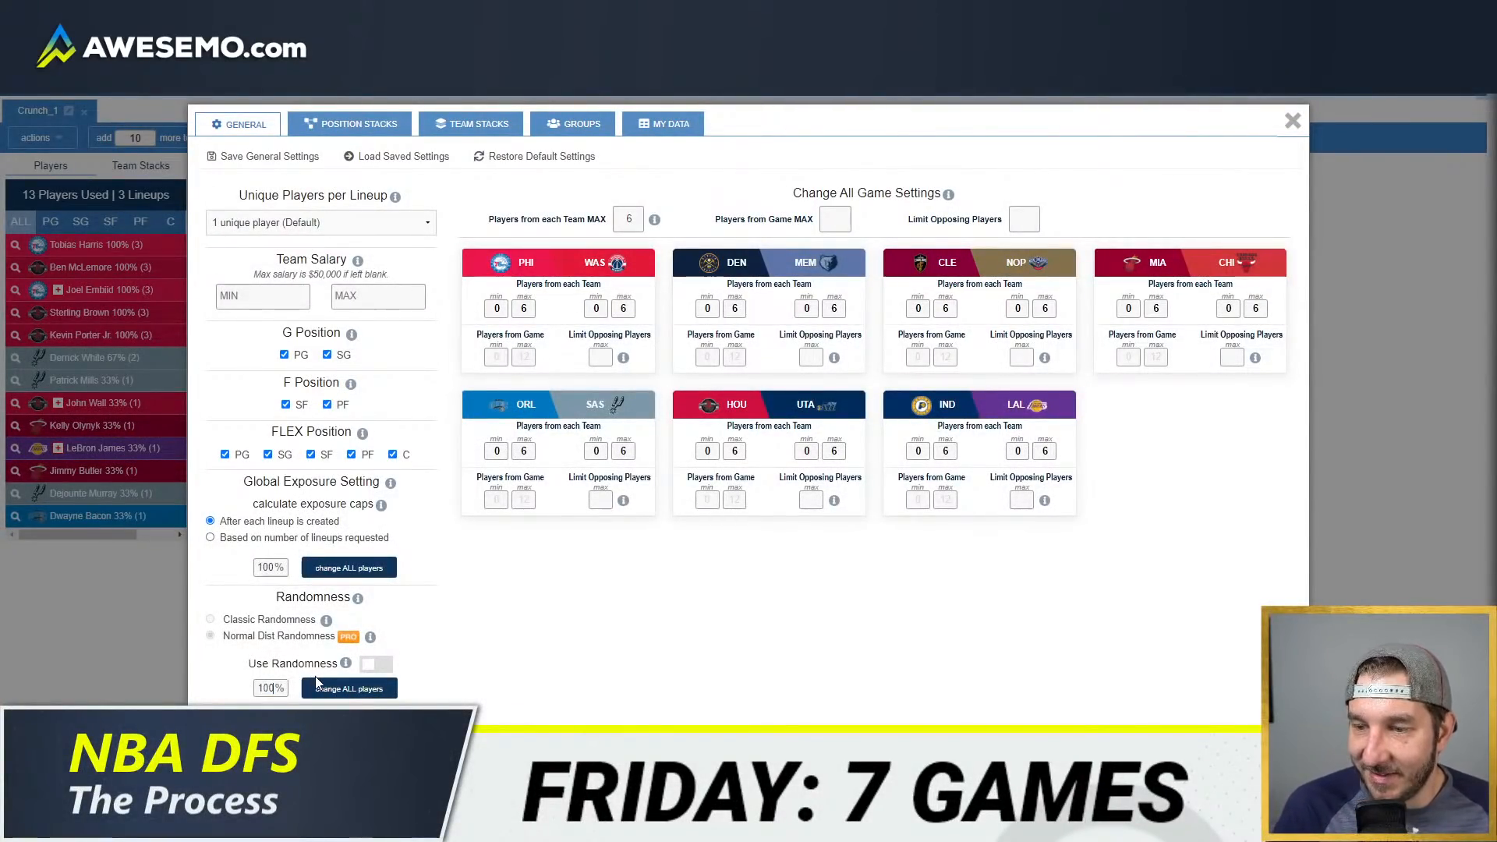
click(376, 664)
click(1293, 120)
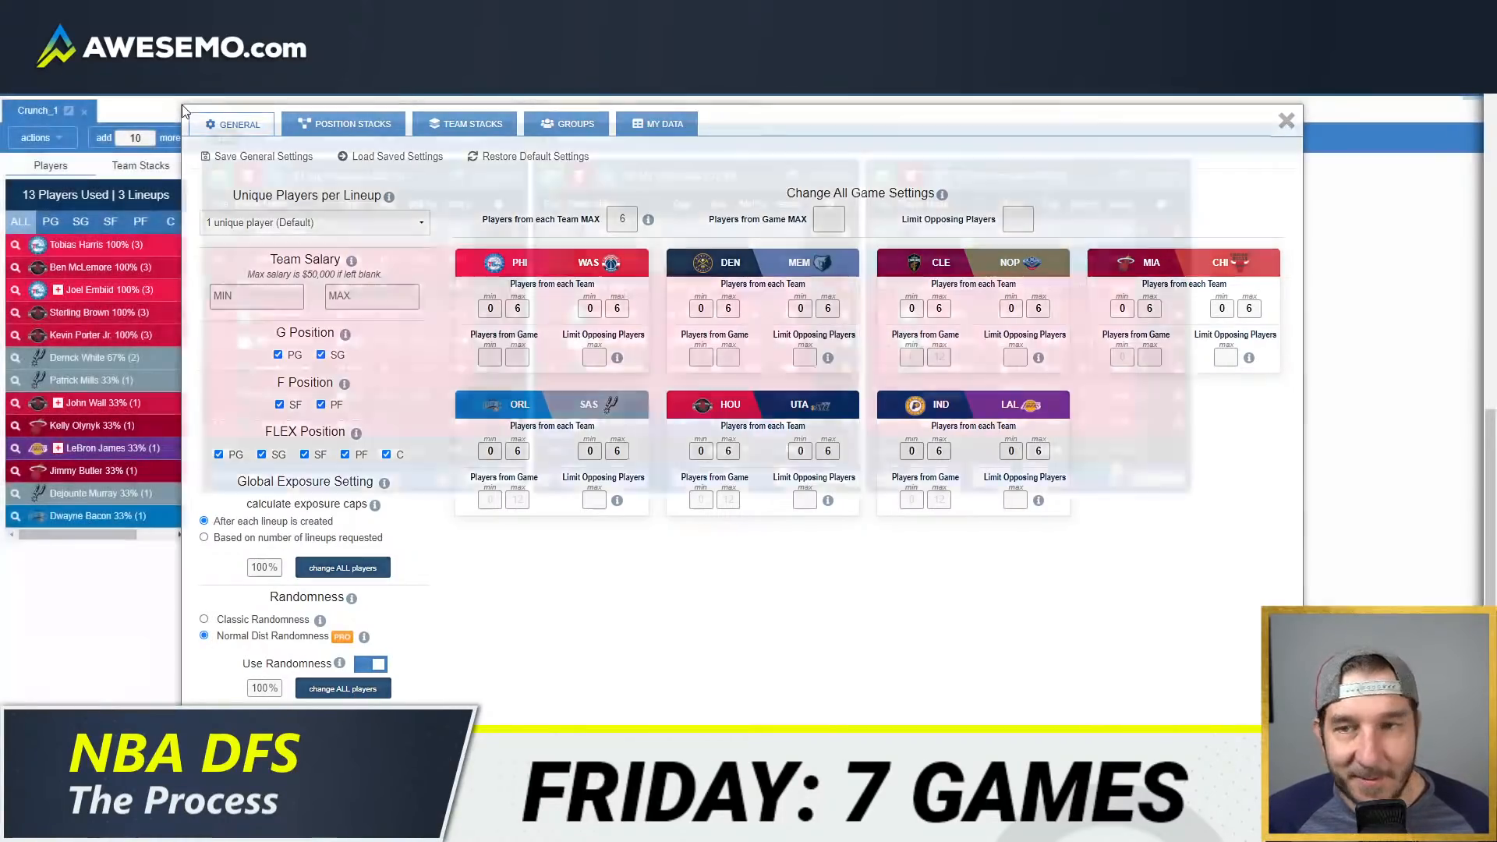
Step: Remove the first DraftKings crunch and generate a new set of randomized lineups
click(82, 112)
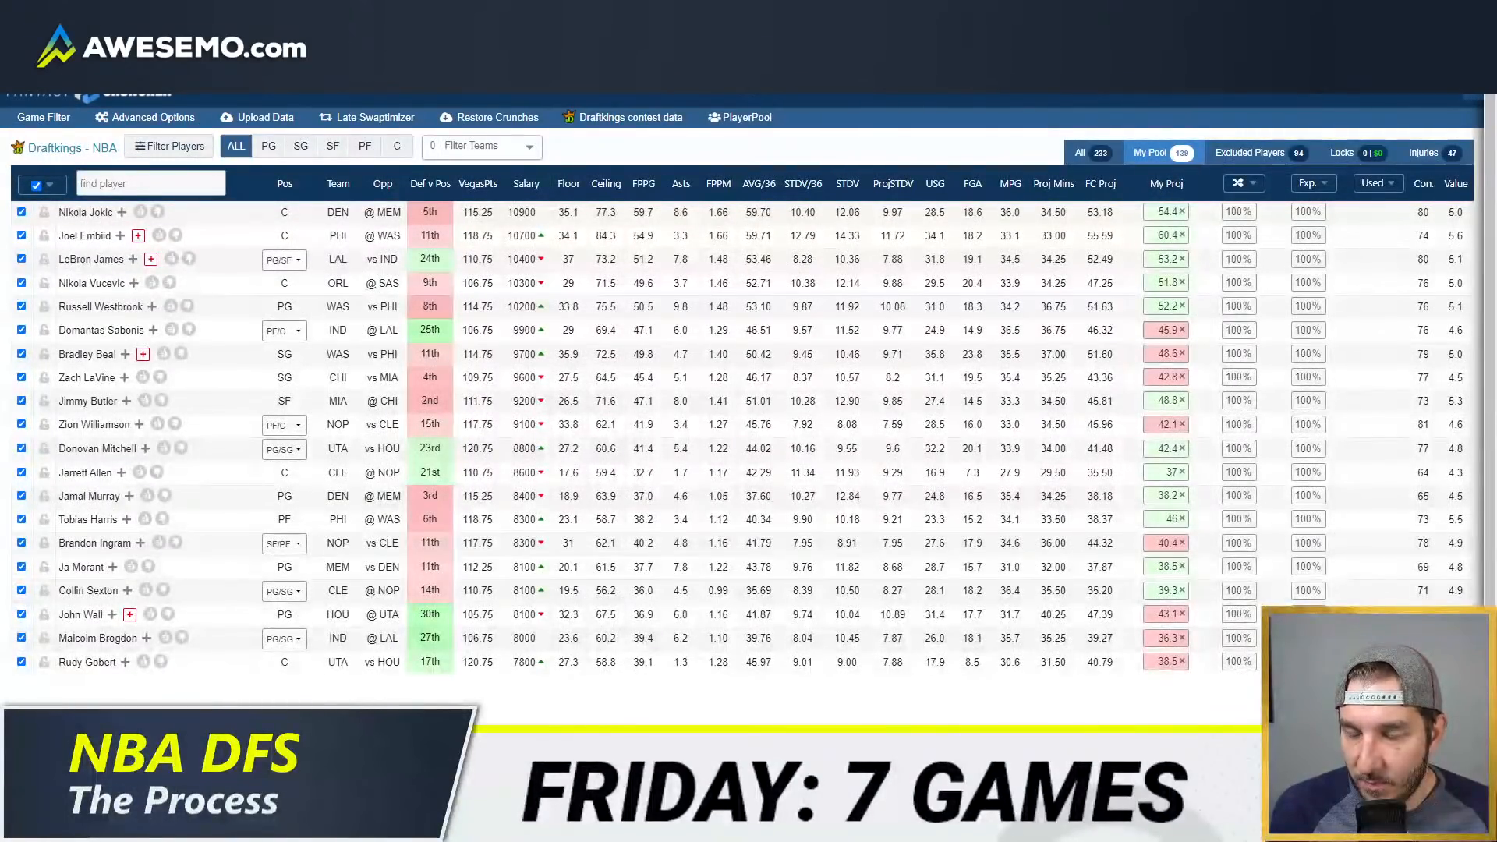
click(334, 725)
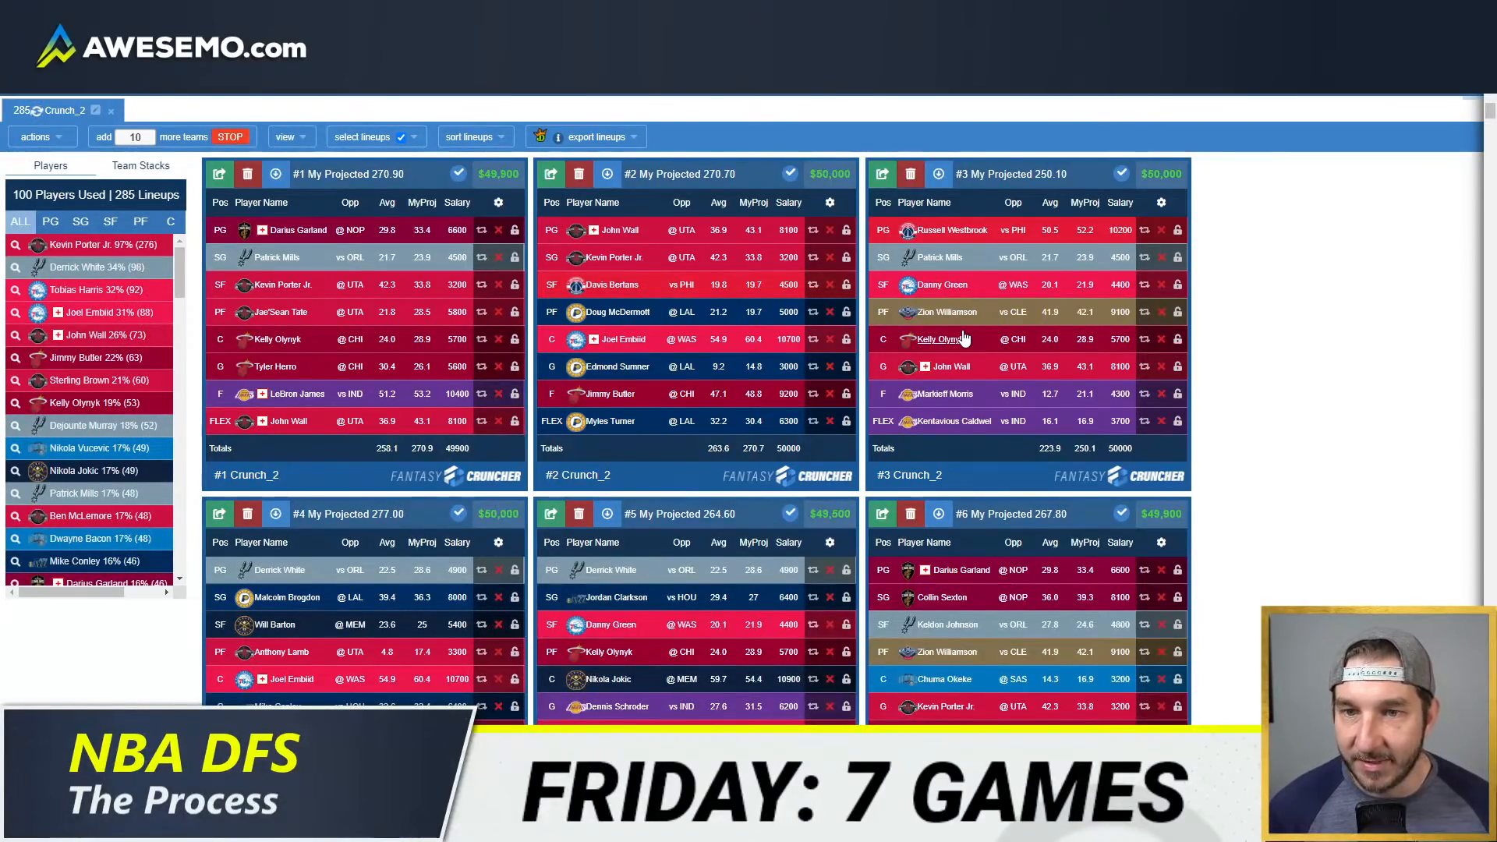
Step: Review Kevin Porter Jr.'s news and game log from the first randomized DraftKings lineup and close his player card
click(278, 286)
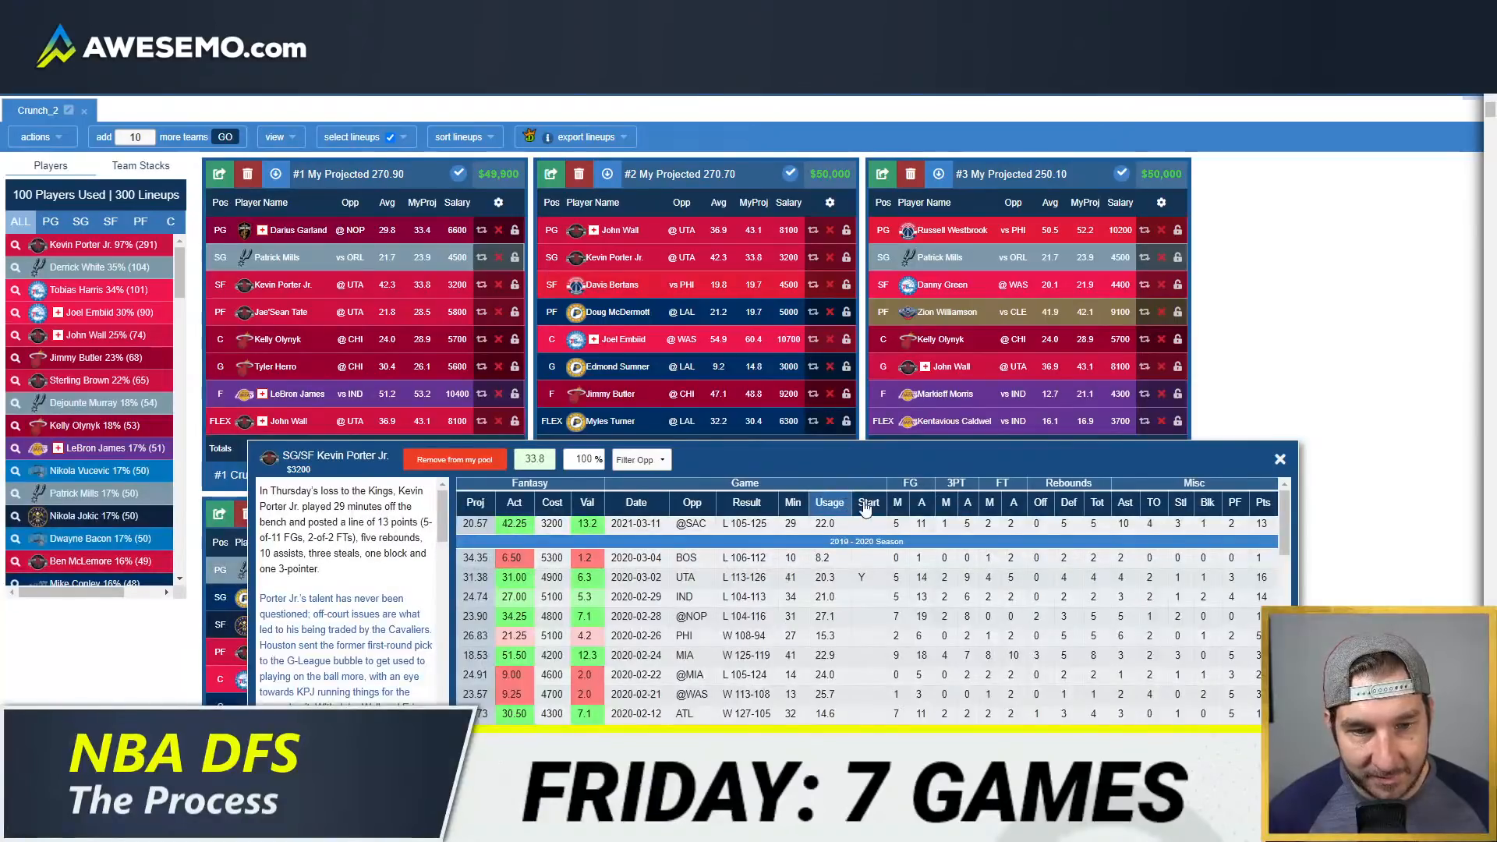
click(1280, 459)
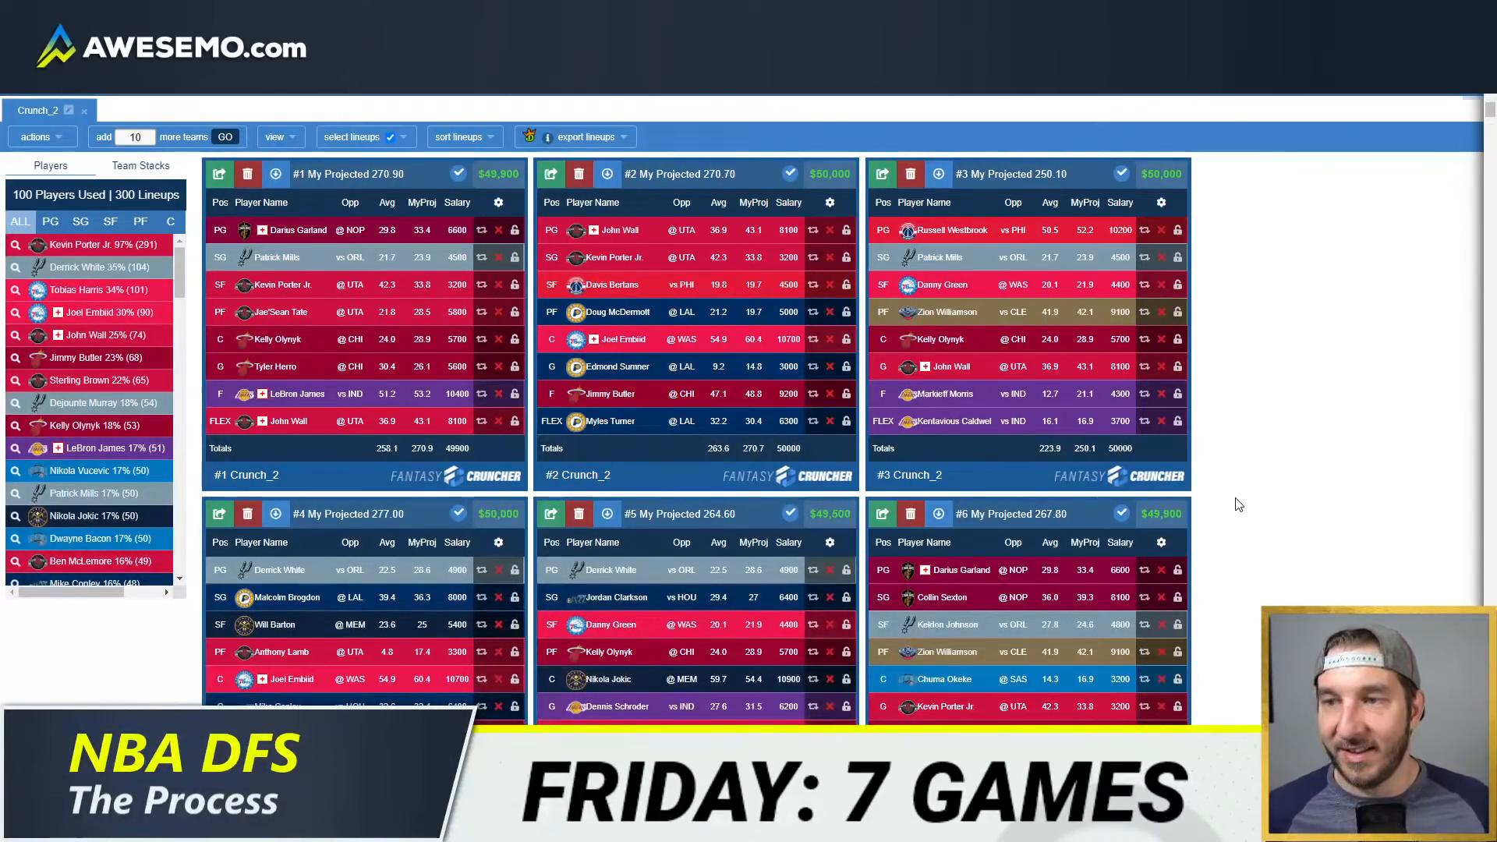
scroll(1261, 445, up, 10)
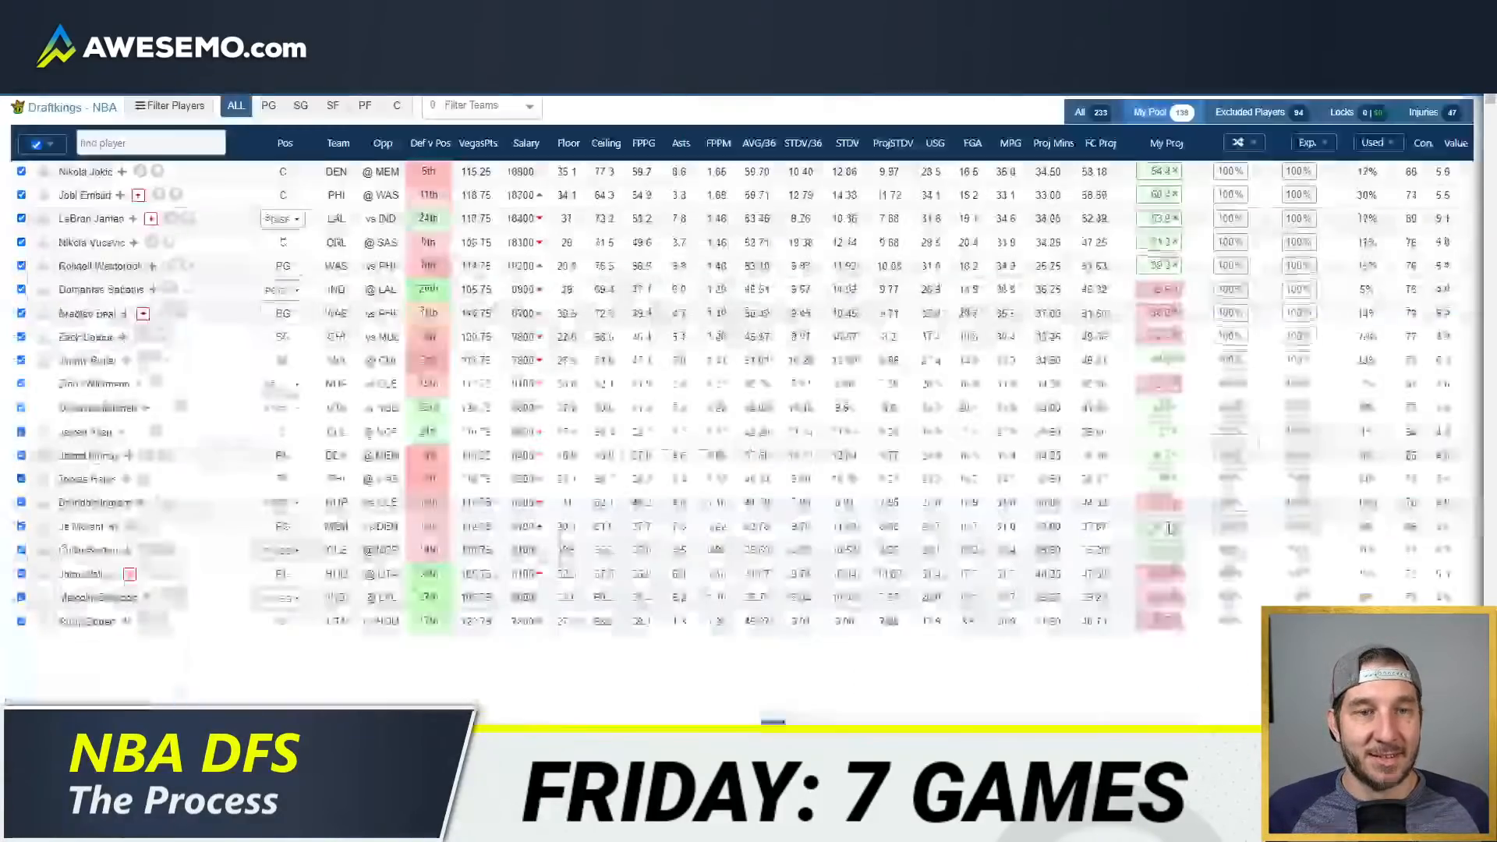
scroll(110, 635, down, 5)
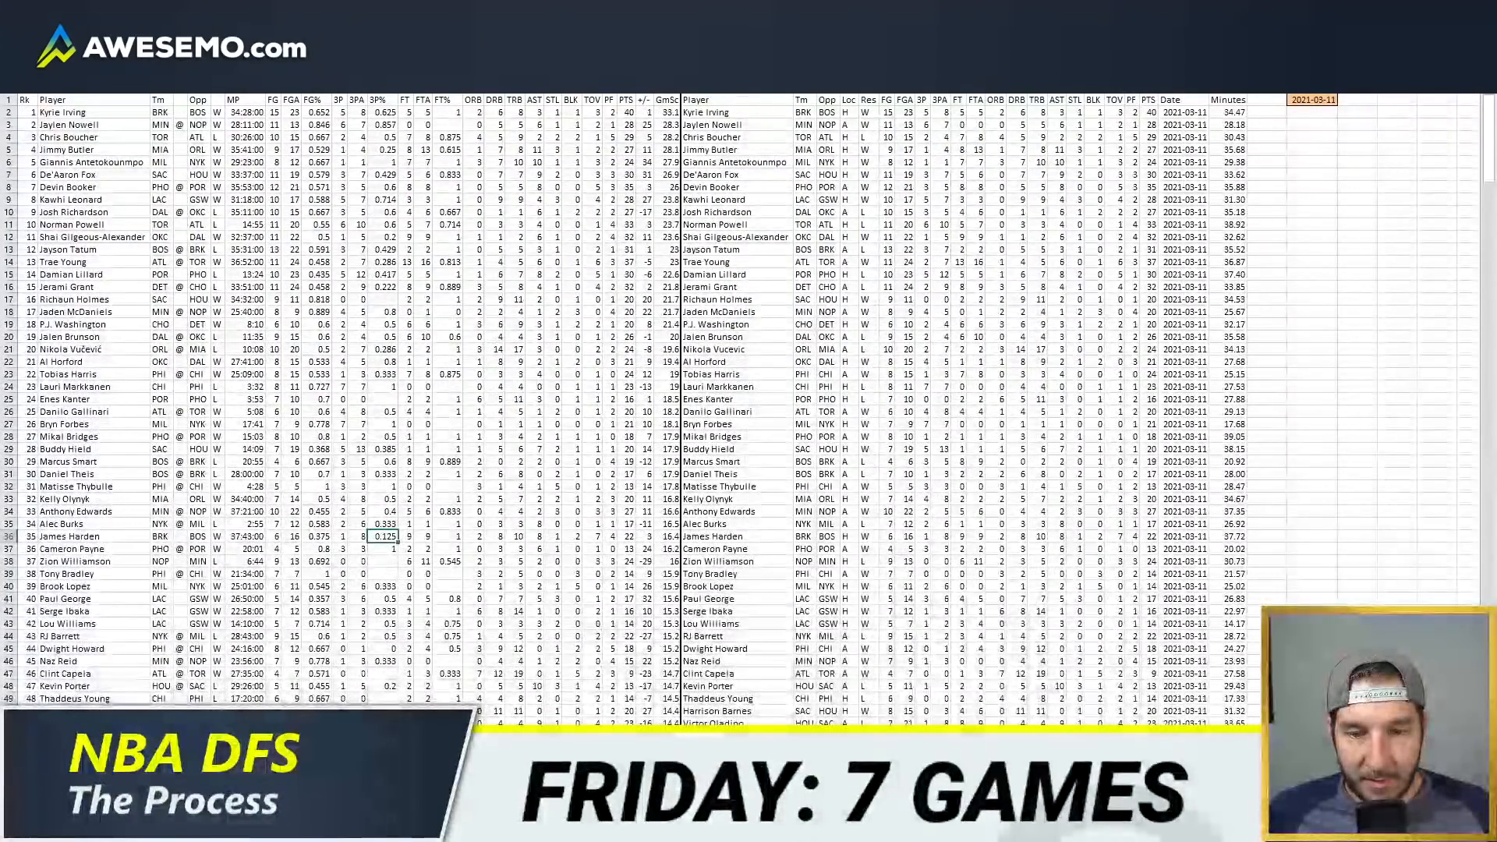
Step: Switch to the Excel projections workbook and refresh the SuperDraft salaries table
key(ctrl+Page_Up)
key(ctrl+Page_Up)
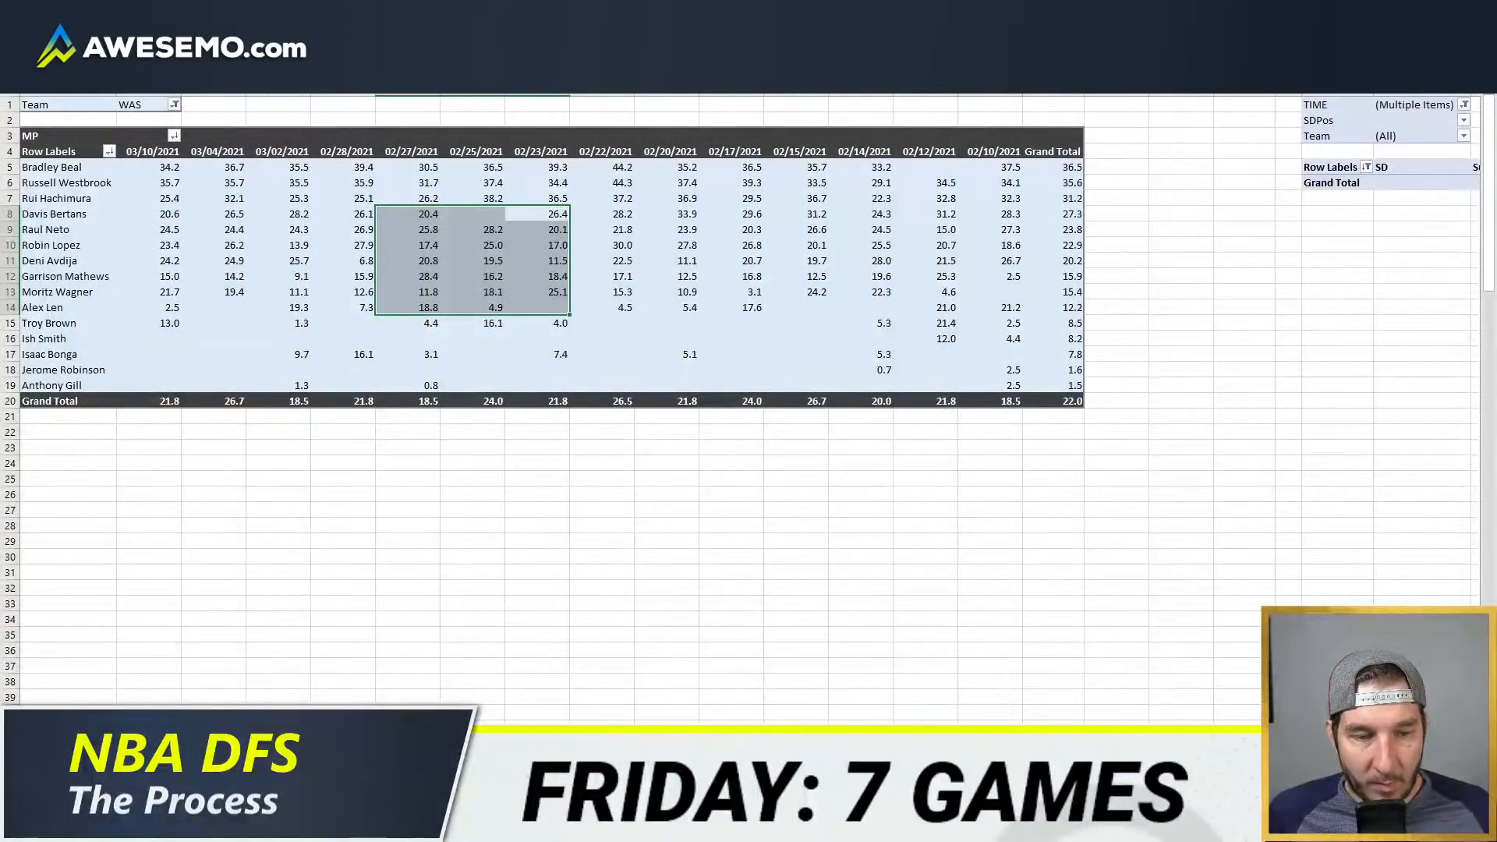
scroll(749, 405, right, 8)
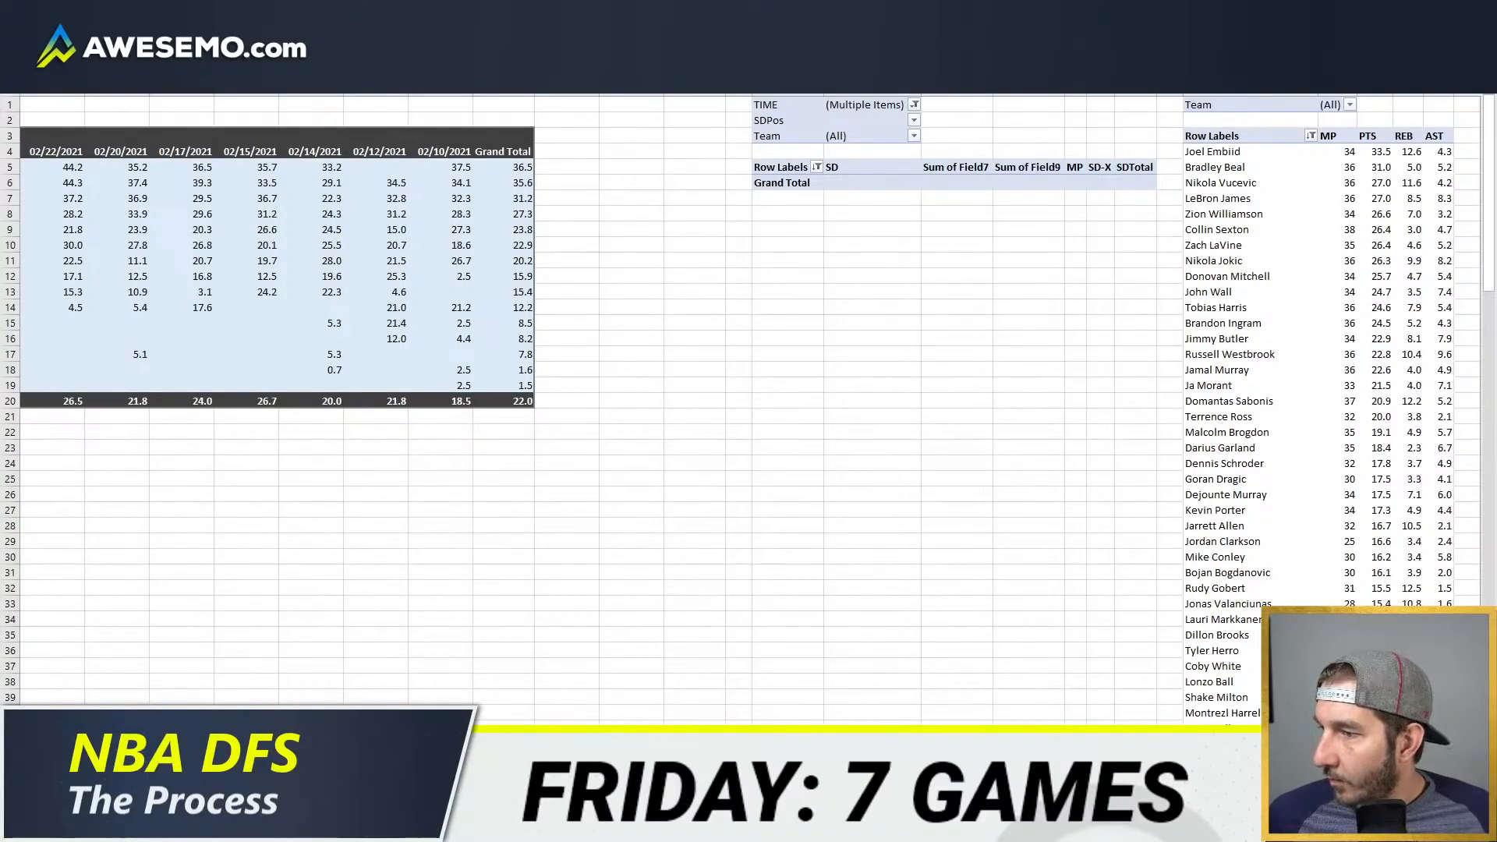
click(306, 780)
right_click(1250, 343)
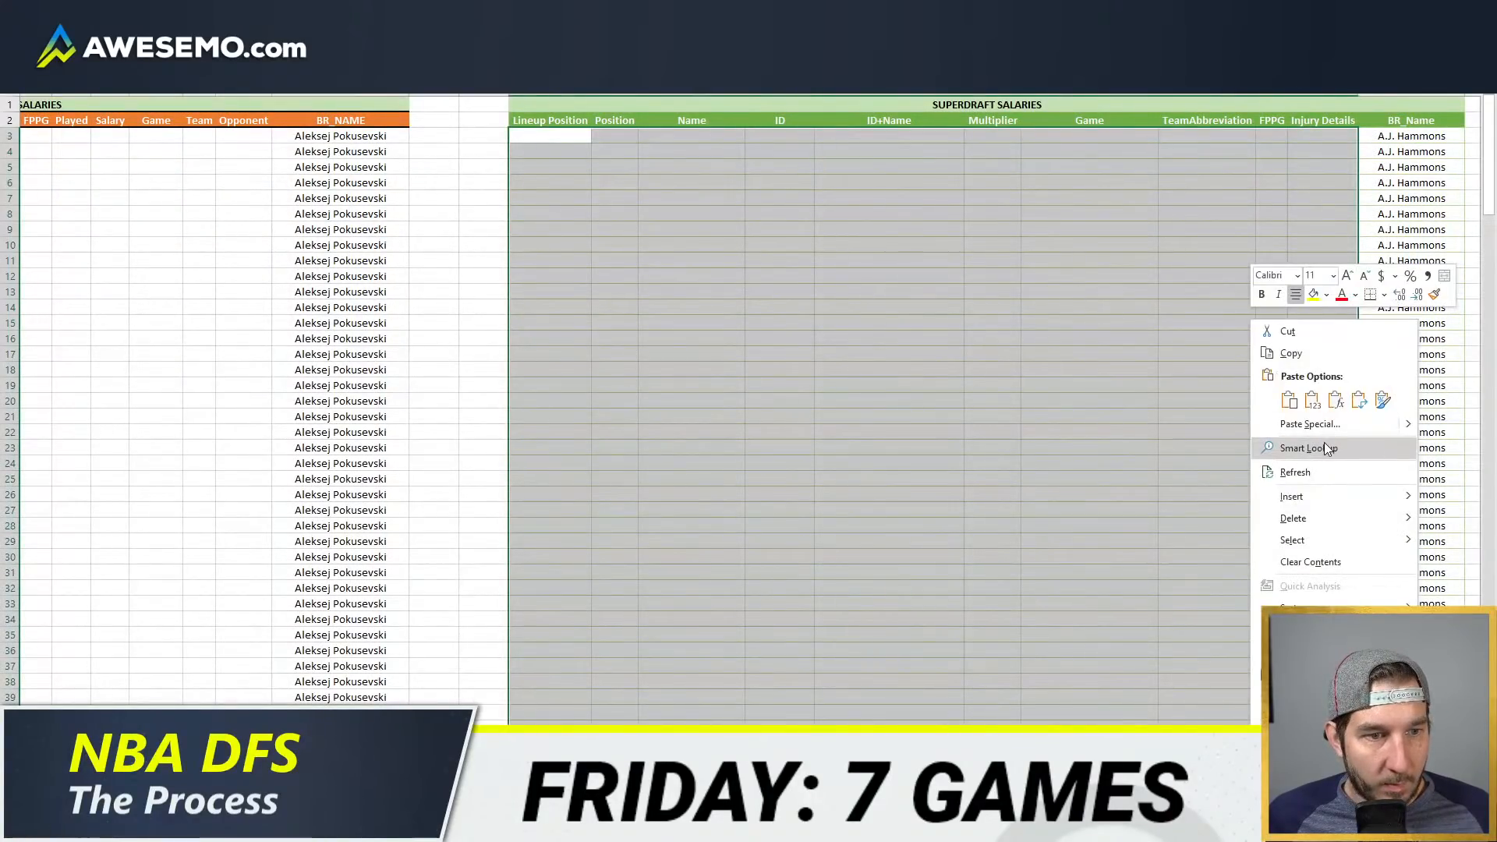
click(1309, 473)
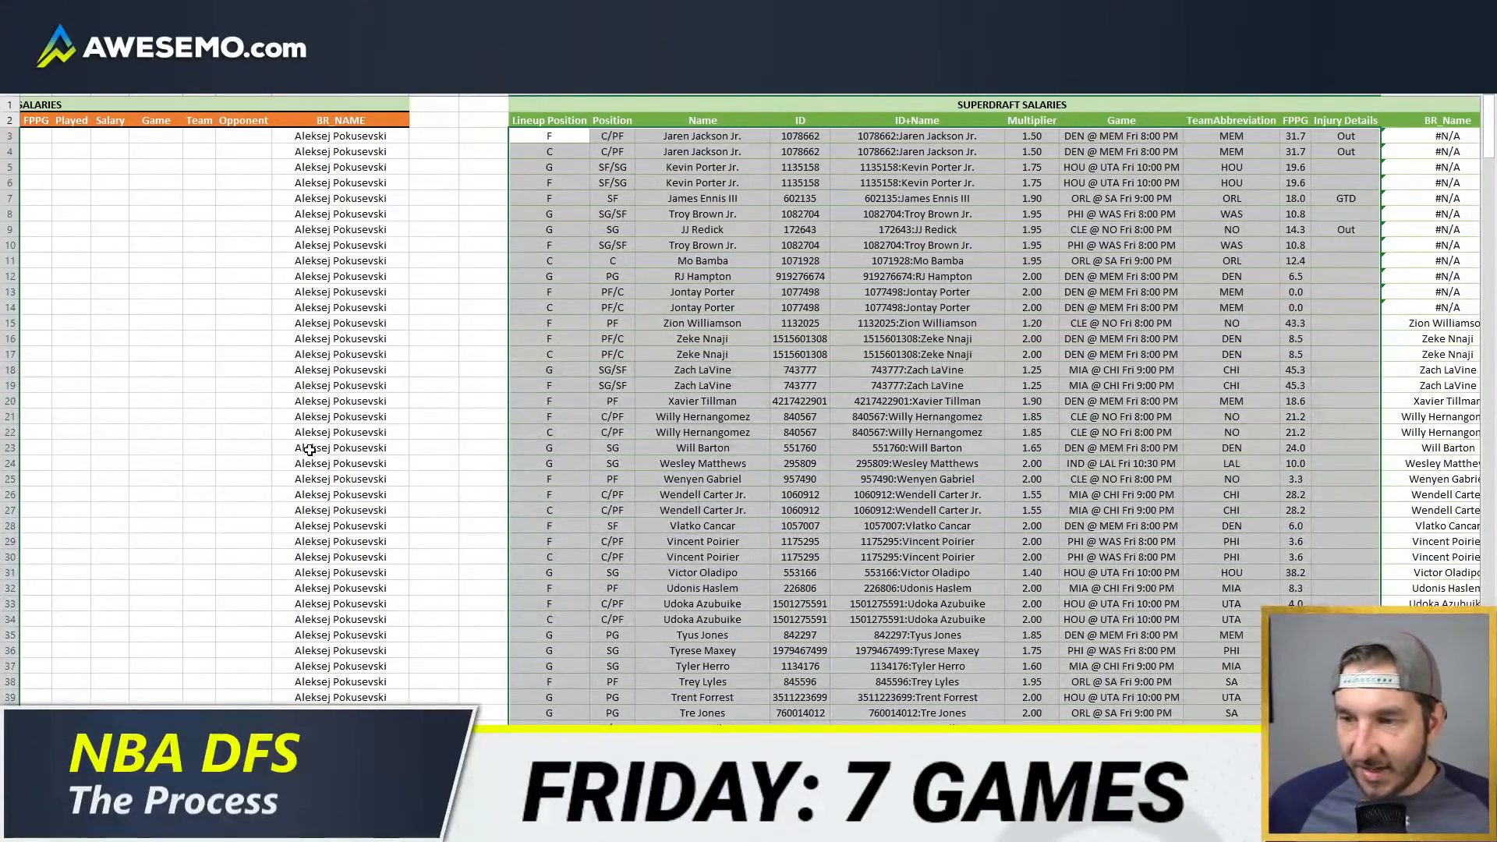
click(1232, 494)
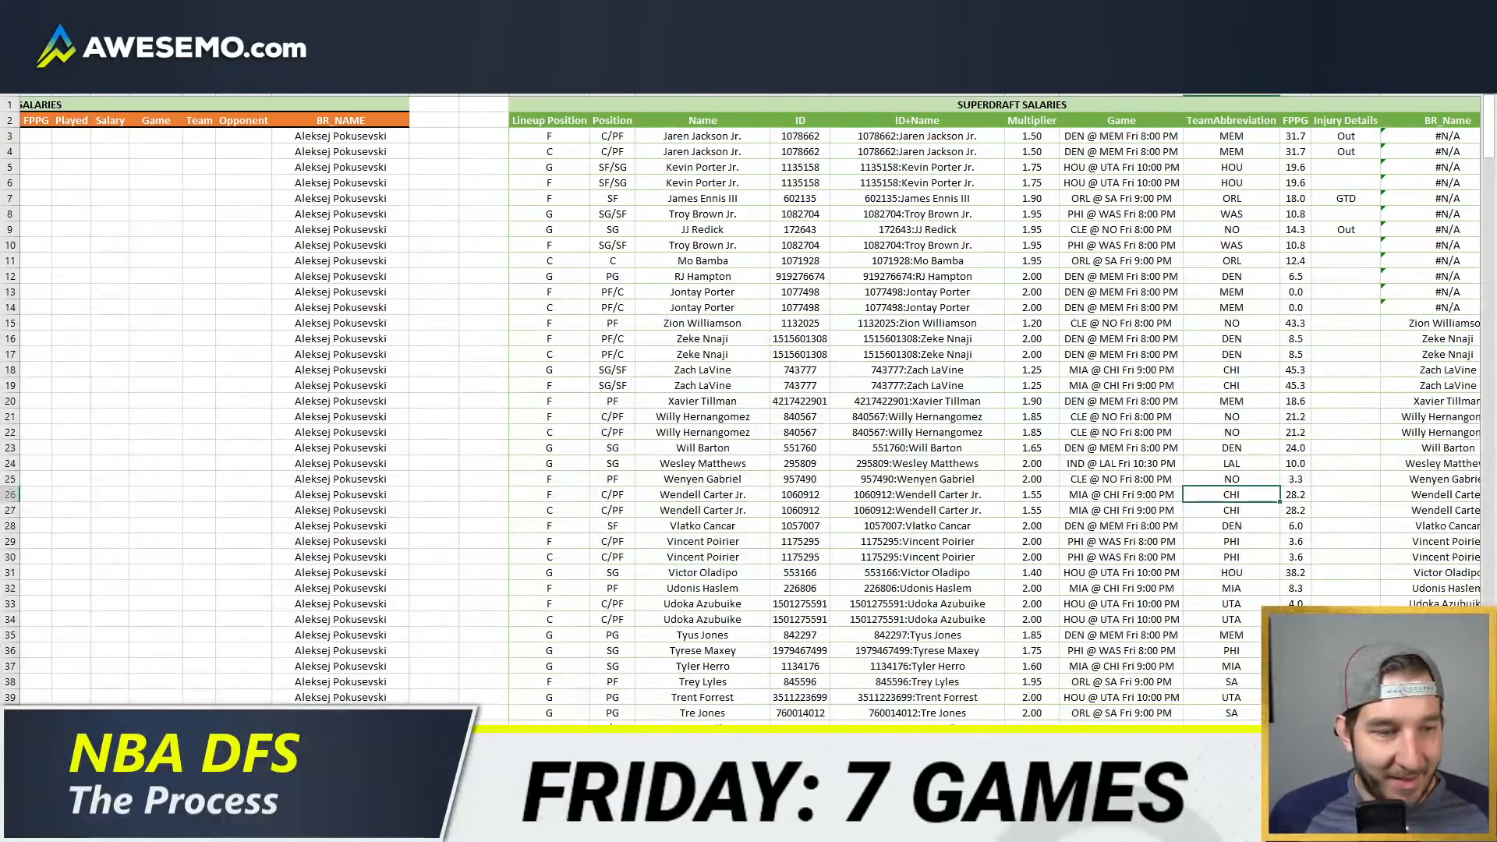
ctrl+scroll(1165, 641, down, 2)
click(979, 475)
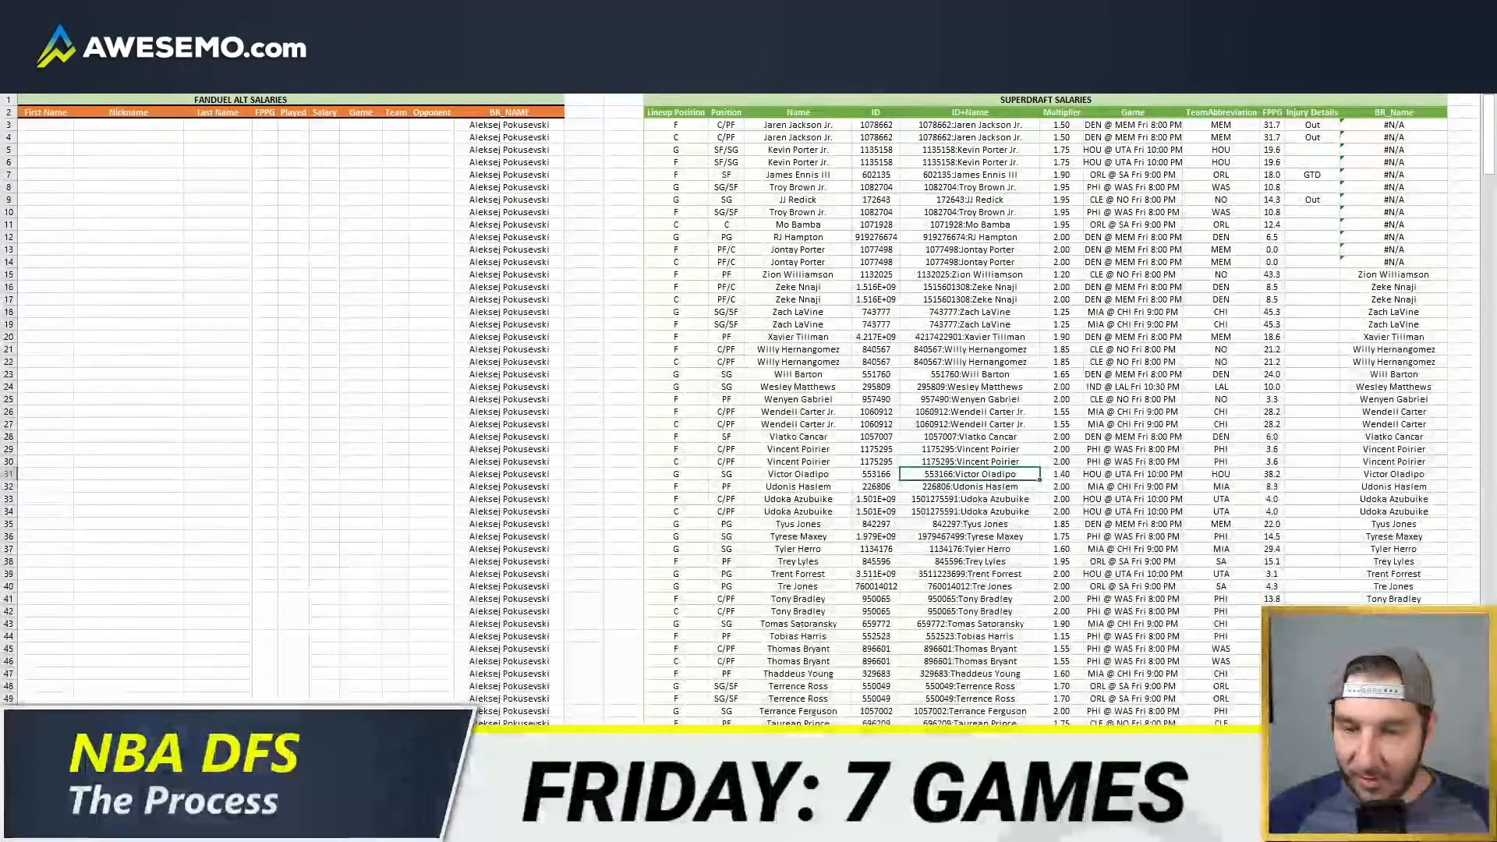
Step: Refresh the SuperDraft projections pivot table and copy all of its player names and projections
click(483, 786)
right_click(835, 182)
click(908, 260)
drag(795, 185, 948, 186)
key(ctrl+shift+Down)
drag(921, 803, 909, 730)
key(ctrl+c)
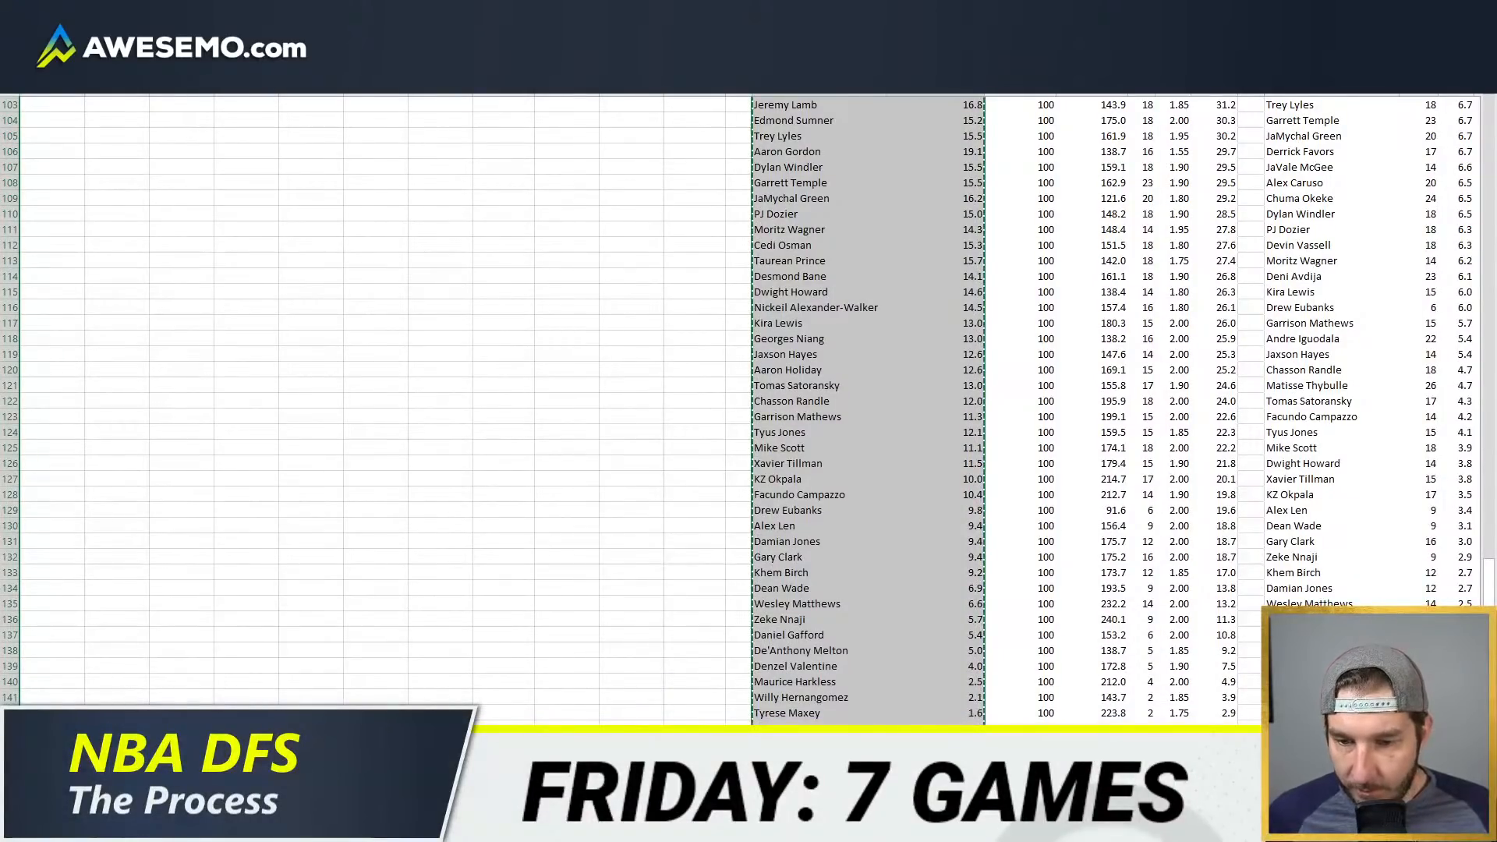
Step: Switch to Fantasy Cruncher's SuperDraft NBA optimizer and upload the copied player names and projections
click(224, 827)
click(225, 768)
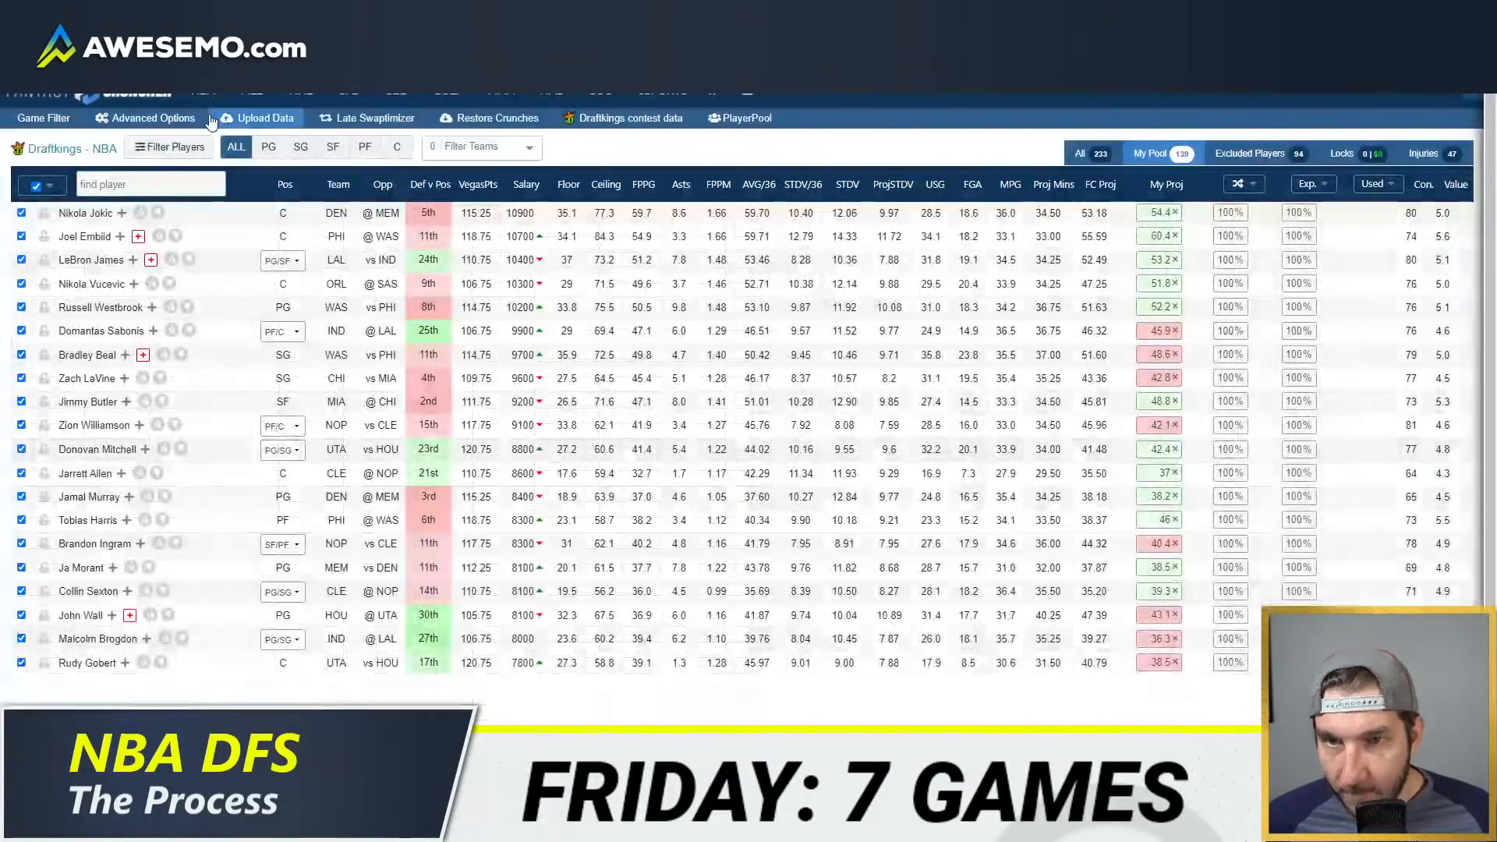
mouse_move(205, 99)
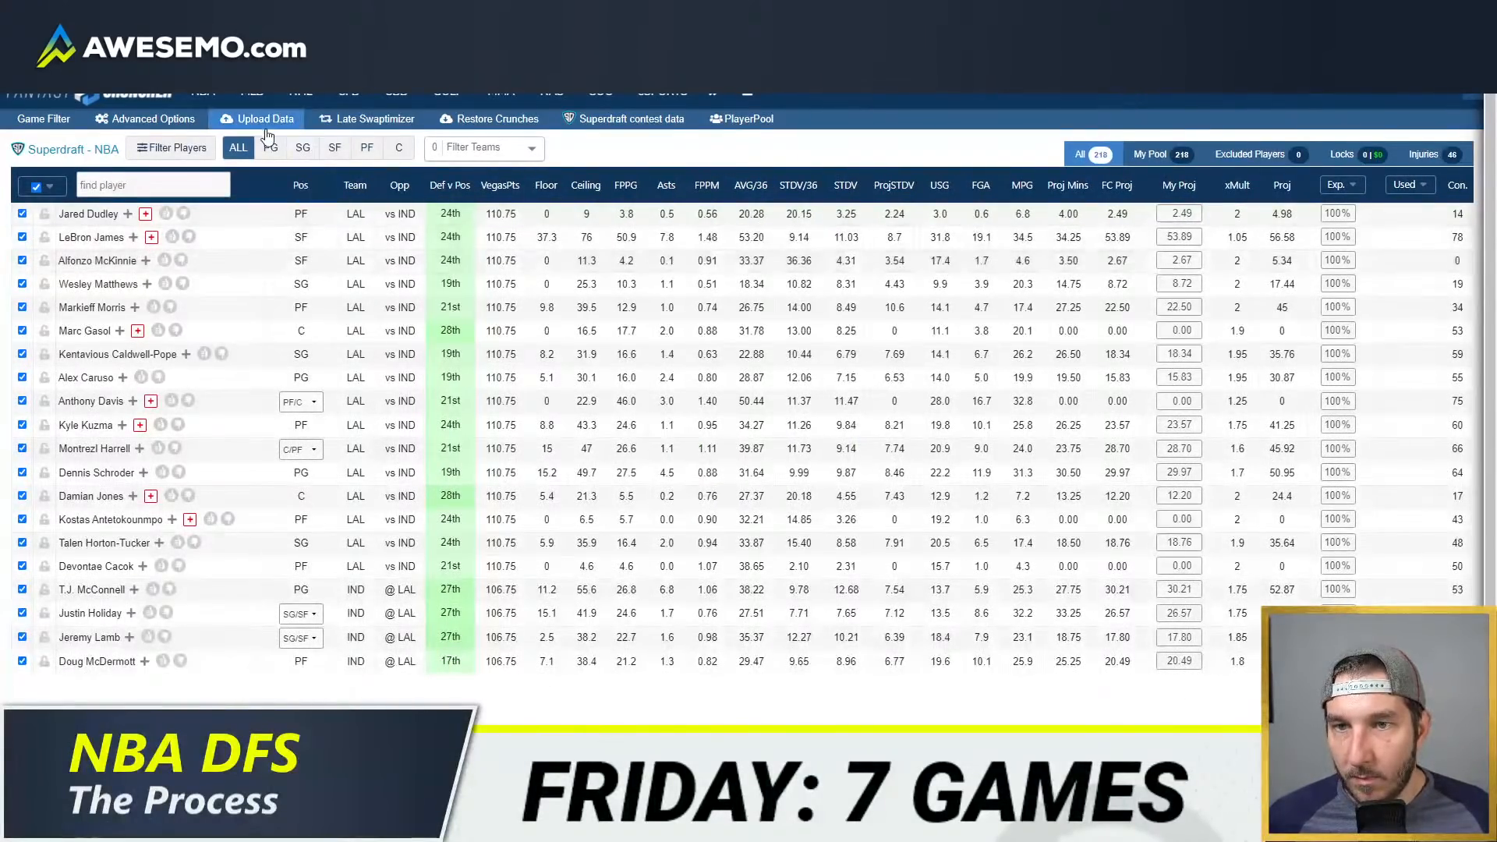
click(263, 119)
click(448, 257)
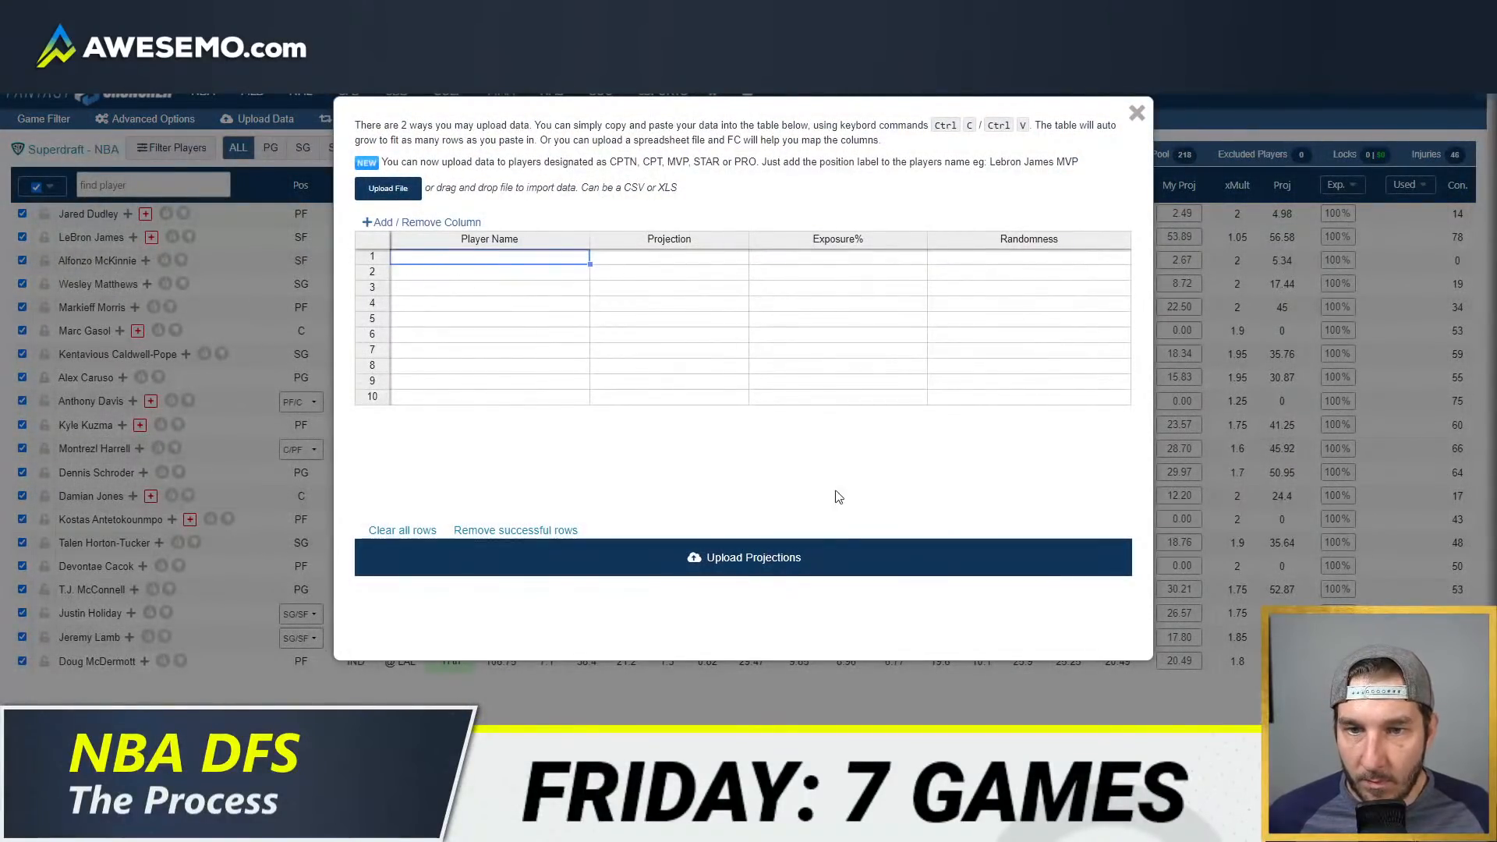
key(ctrl+v)
click(877, 559)
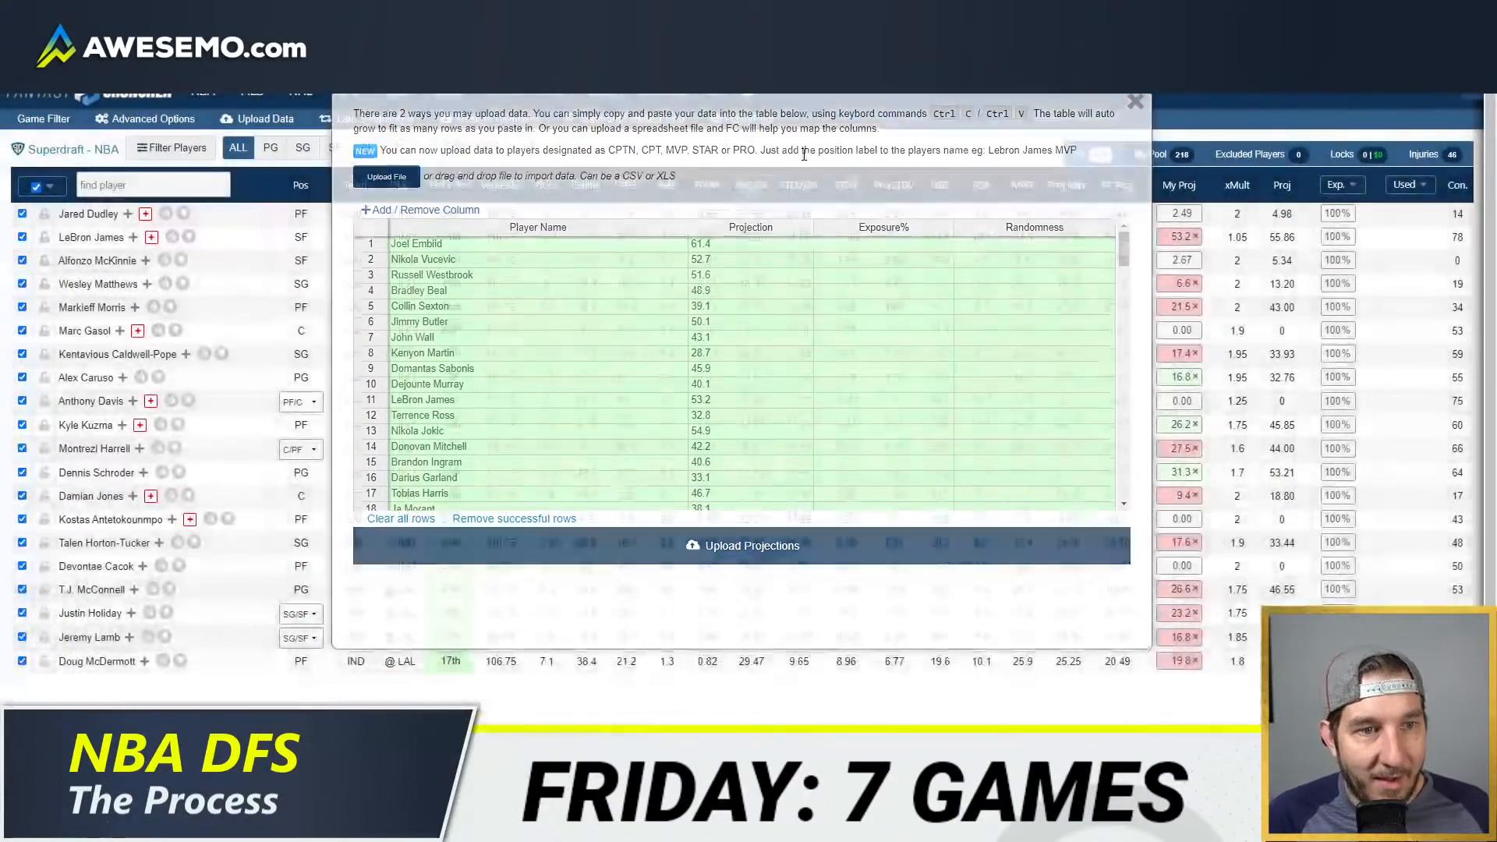
Step: Restrict the SuperDraft player pool to players with uploaded projections and generate a first set of three lineups
click(51, 188)
click(66, 257)
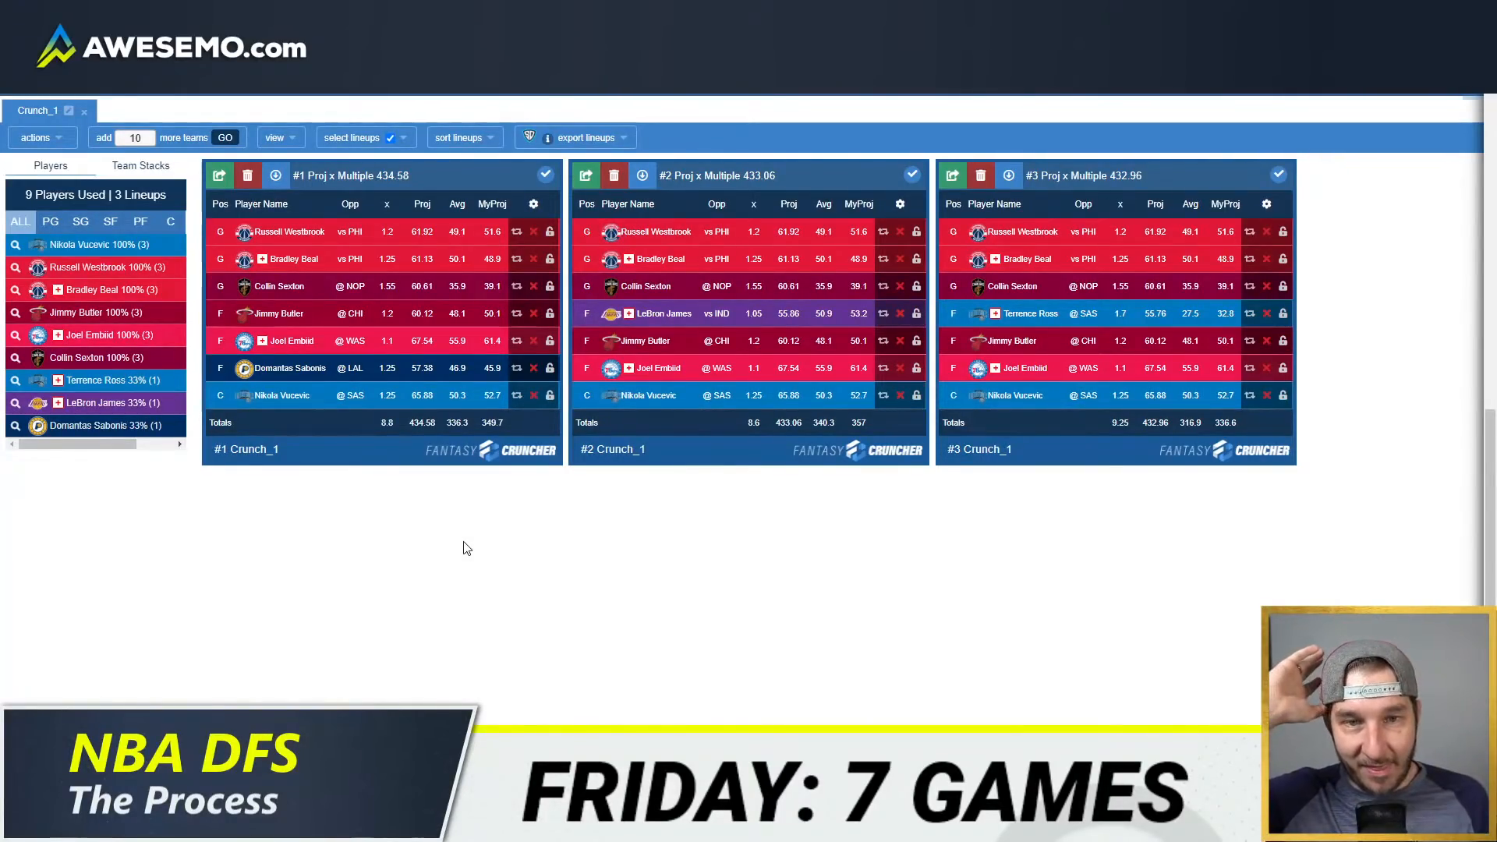
Step: Generate a new SuperDraft crunch with randomness turned on and remove the first crunch
scroll(328, 327, up, 9)
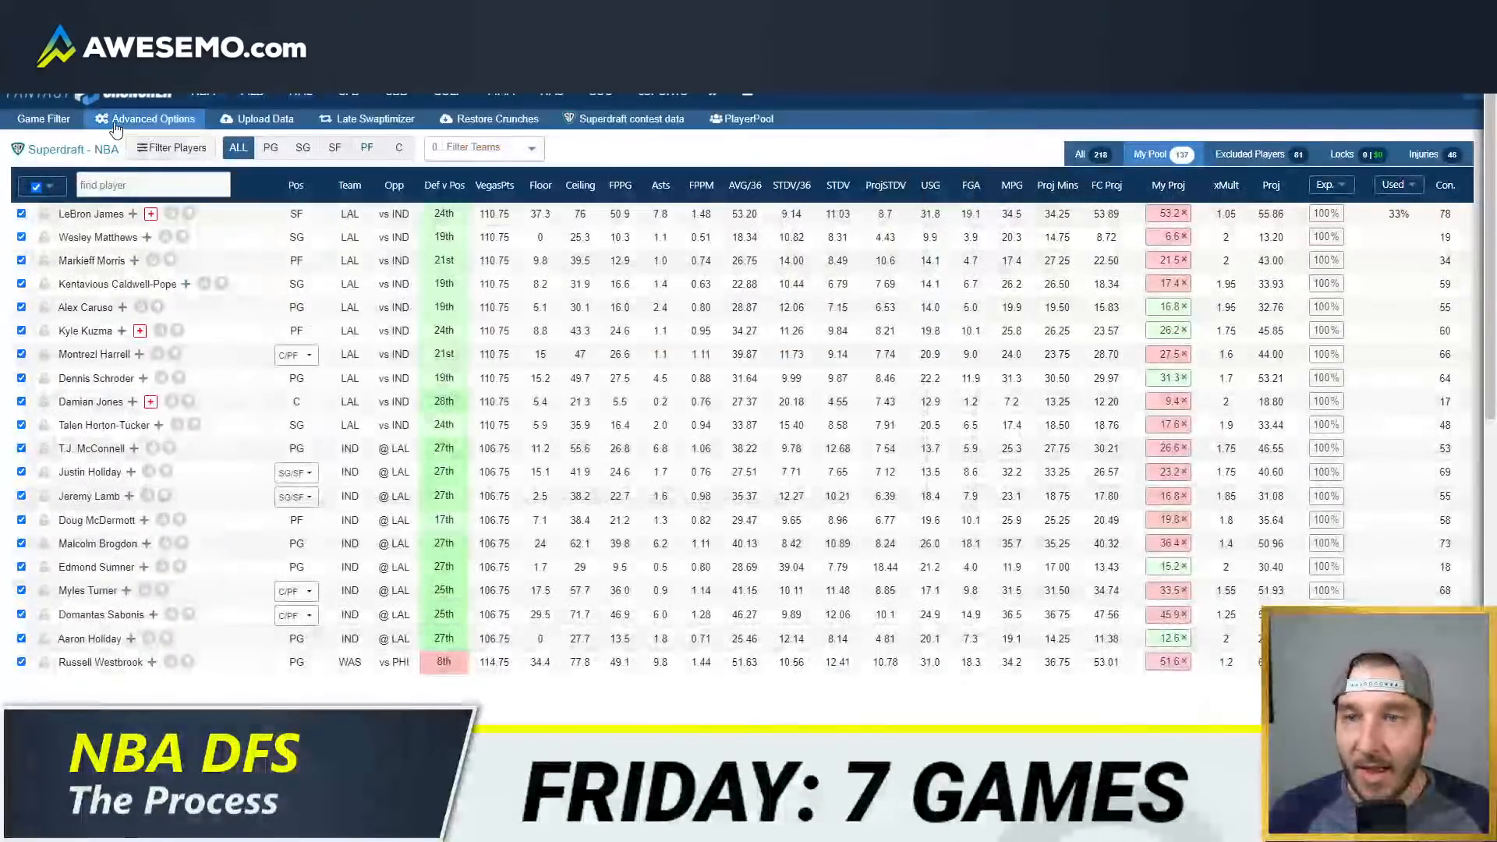
click(145, 119)
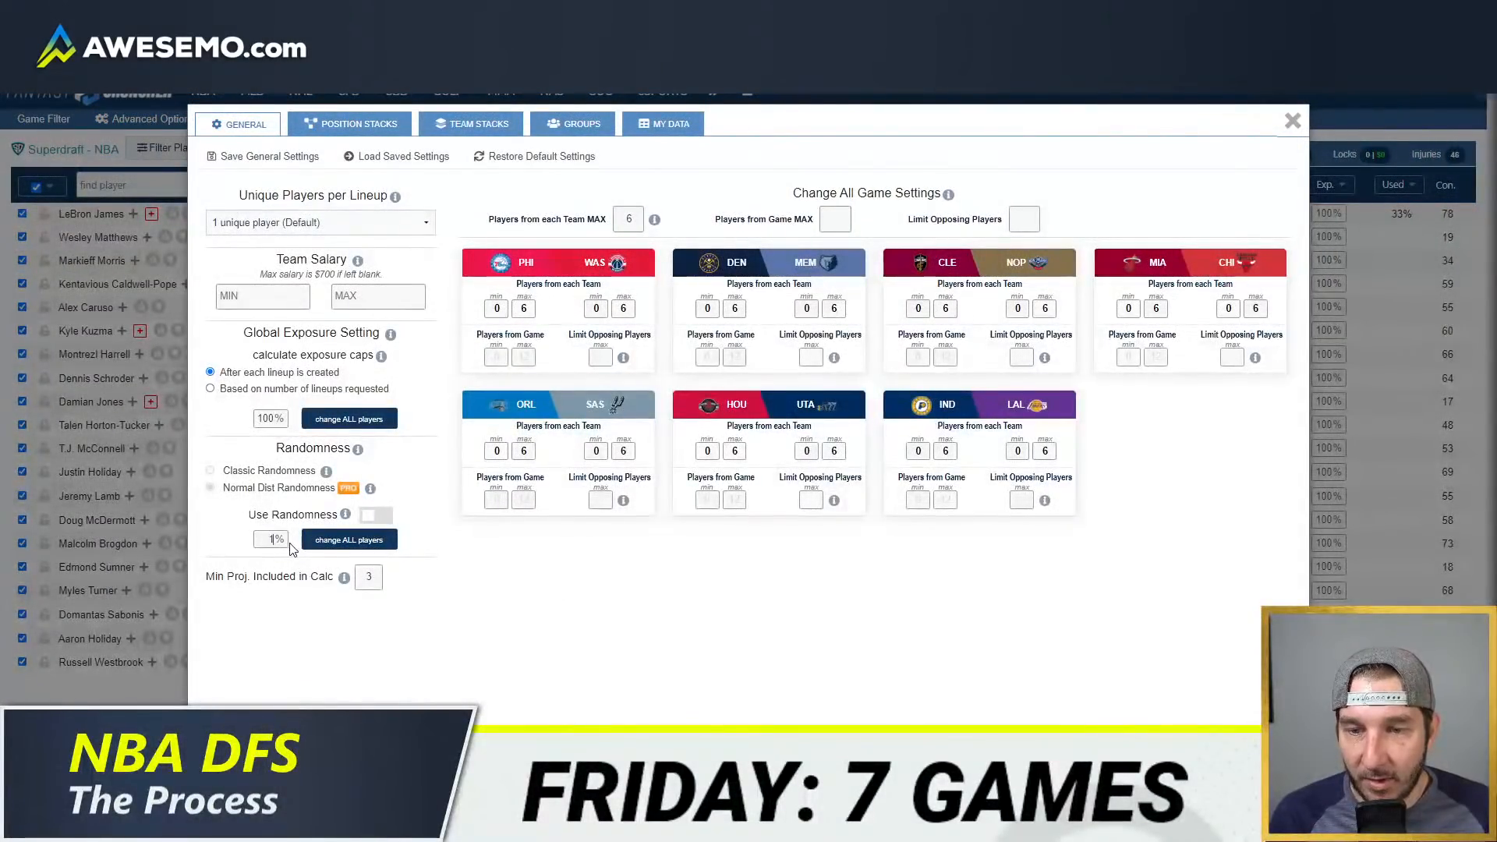
click(1292, 121)
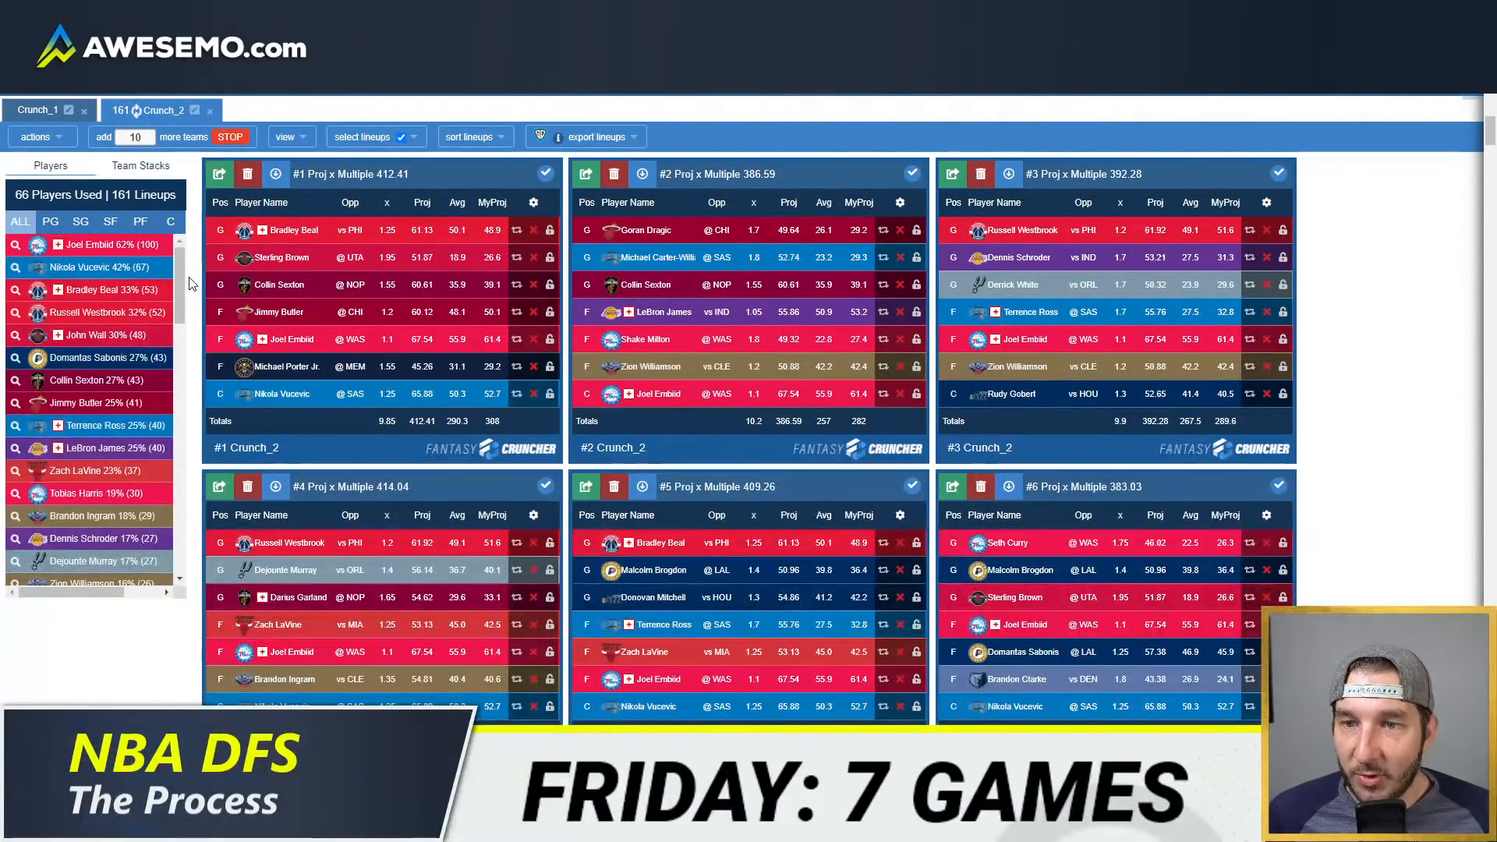
click(84, 111)
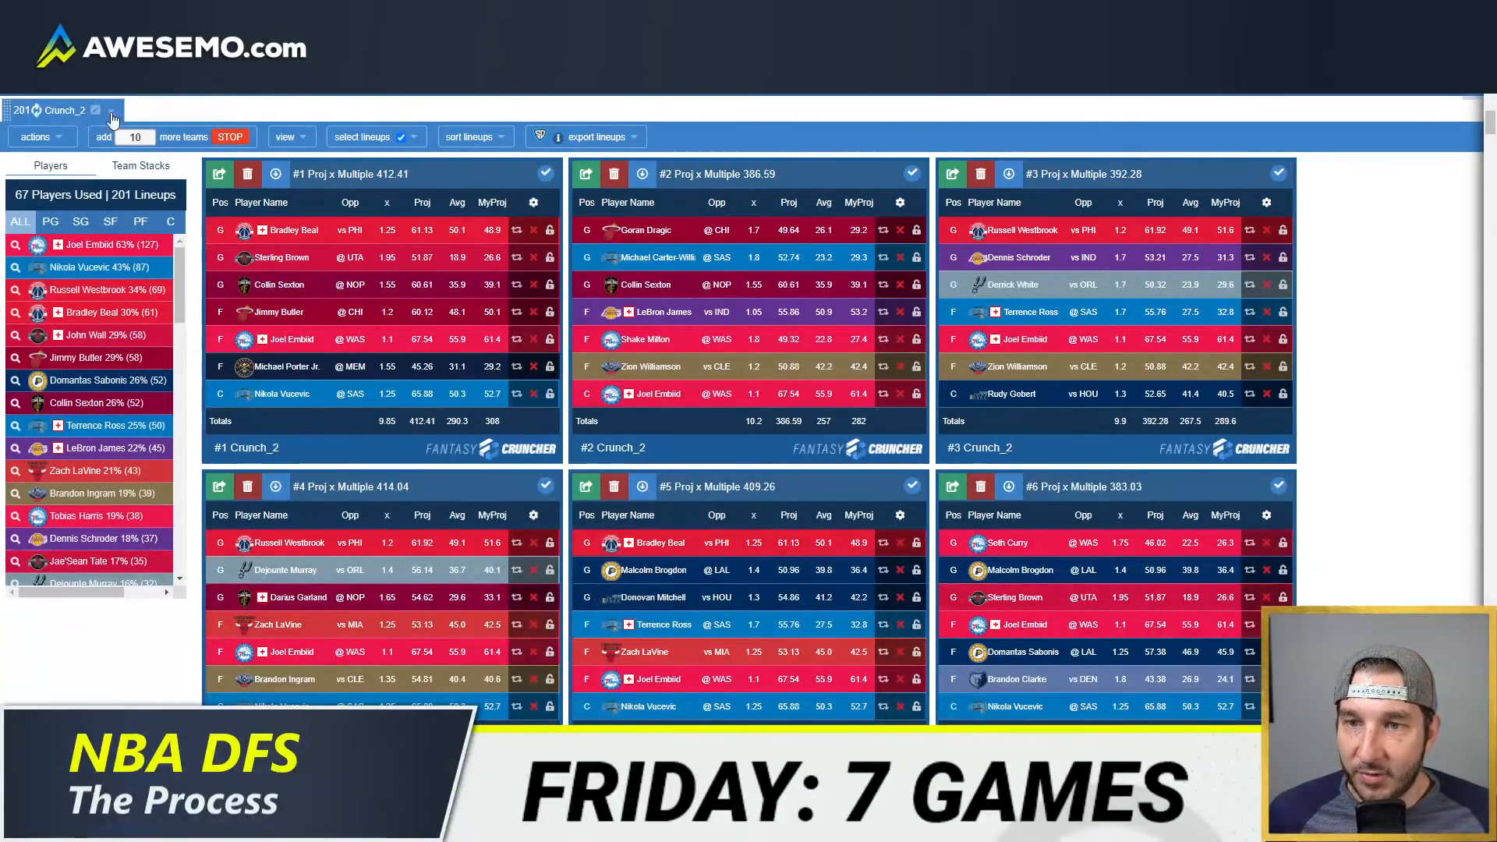